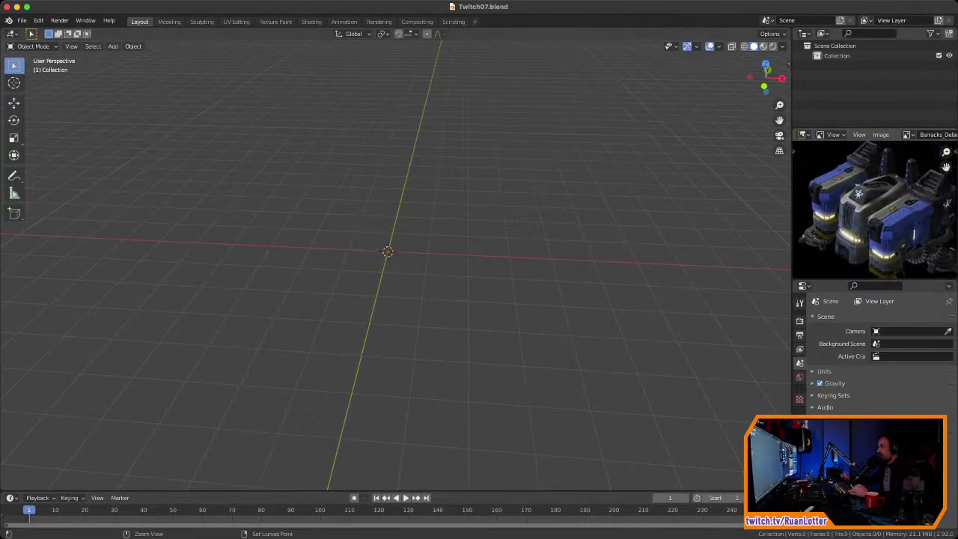
Step: Examine the Barracks reference image, zooming and panning around its central body and side towers
{"action": "middle_click_drag", "start_coordinate": [388, 262], "coordinate": [395, 262]}
{"action": "scroll", "coordinate": [877, 210], "scroll_direction": "down", "scroll_amount": 1}
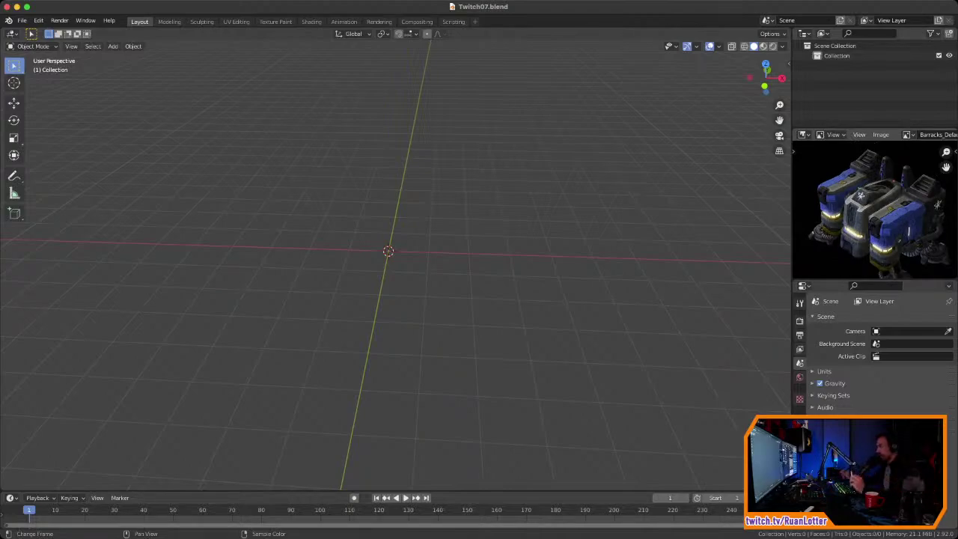
{"action": "middle_click_drag", "start_coordinate": [868, 217], "coordinate": [879, 201], "text": "ctrl"}
{"action": "mouse_move", "coordinate": [879, 201]}
{"action": "middle_mouse_down"}
{"action": "mouse_move", "coordinate": [906, 214]}
{"action": "mouse_move", "coordinate": [867, 188]}
{"action": "middle_mouse_up"}
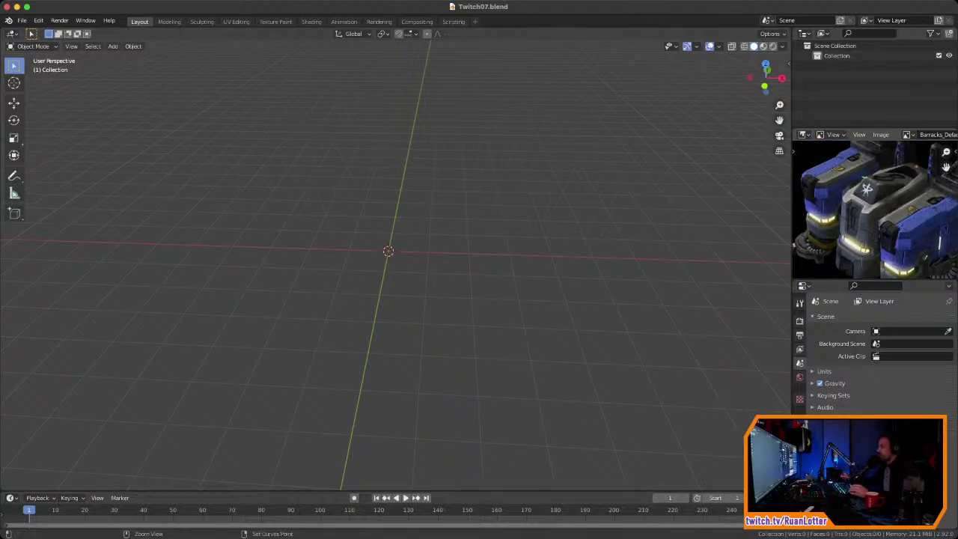
{"action": "scroll", "coordinate": [866, 187], "scroll_direction": "down", "scroll_amount": 2}
{"action": "scroll", "coordinate": [865, 182], "scroll_direction": "down", "scroll_amount": 1}
{"action": "scroll", "coordinate": [865, 181], "scroll_direction": "up", "scroll_amount": 2}
{"action": "scroll", "coordinate": [863, 181], "scroll_direction": "down", "scroll_amount": 2}
{"action": "middle_click_drag", "start_coordinate": [865, 180], "coordinate": [855, 174]}
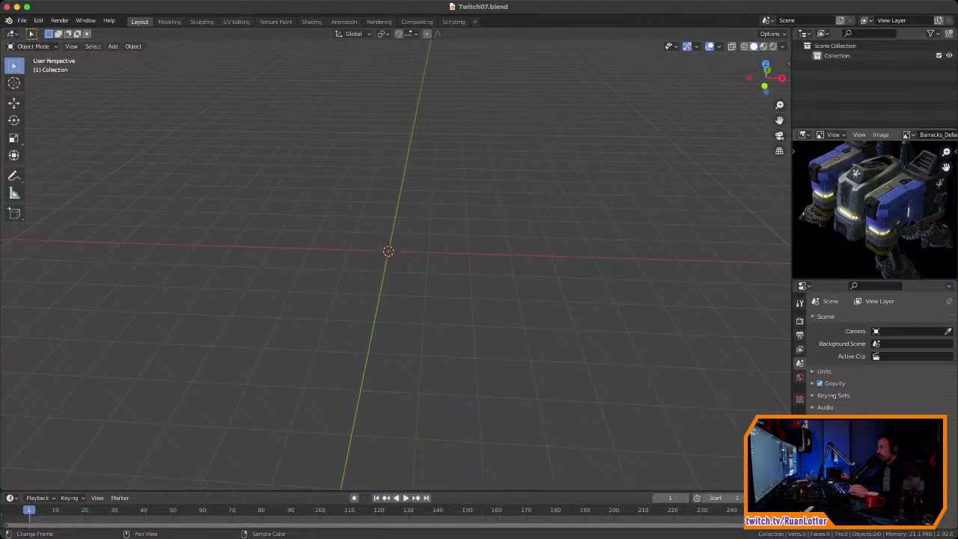
{"action": "scroll", "coordinate": [855, 173], "scroll_direction": "down", "scroll_amount": 1}
{"action": "scroll", "coordinate": [849, 189], "scroll_direction": "up", "scroll_amount": 3}
{"action": "mouse_move", "coordinate": [861, 178]}
{"action": "middle_mouse_down"}
{"action": "mouse_move", "coordinate": [845, 188]}
{"action": "mouse_move", "coordinate": [853, 177]}
{"action": "middle_mouse_up"}
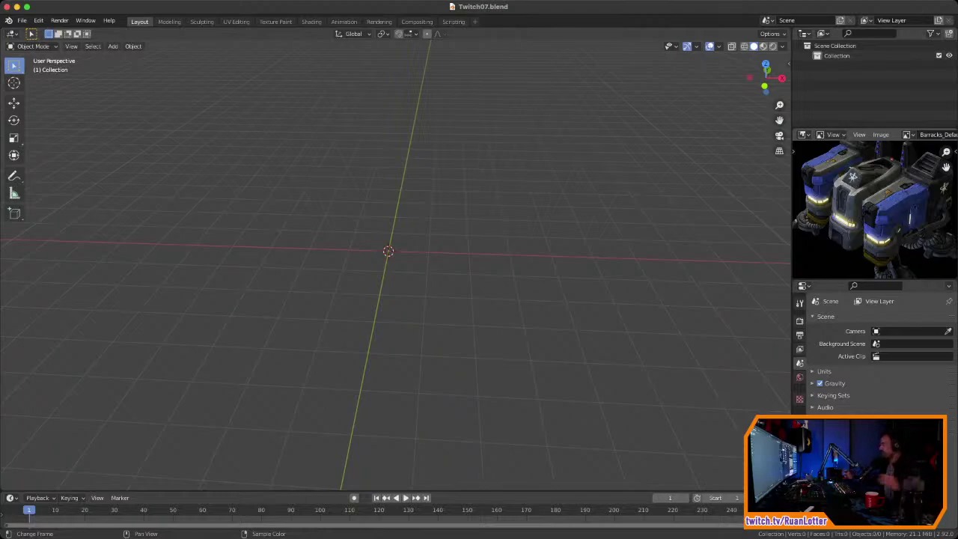
Step: Add a 2 m cube mesh at the world origin
{"action": "key", "text": "shift+a"}
{"action": "key", "text": "Escape"}
{"action": "key", "text": "shift+a"}
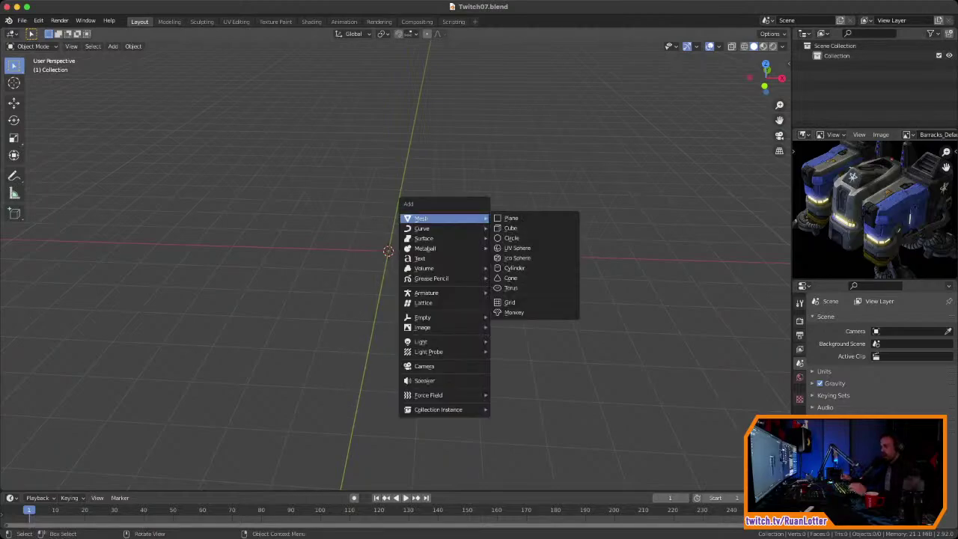
{"action": "left_click", "coordinate": [517, 226]}
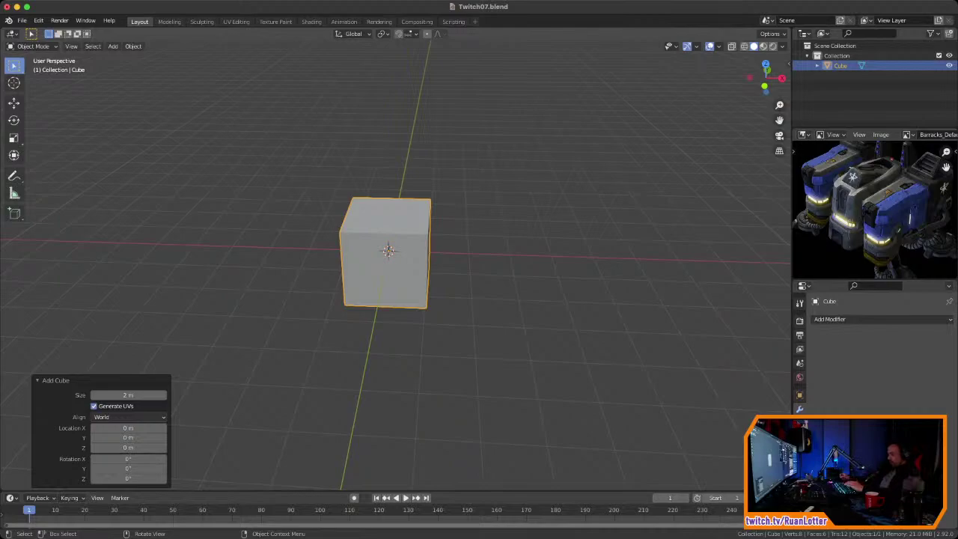
Step: Apply Auto Mirror to the cube along the X axis with positive orientation, cut and mirror, and clipping enabled
{"action": "key", "text": "n"}
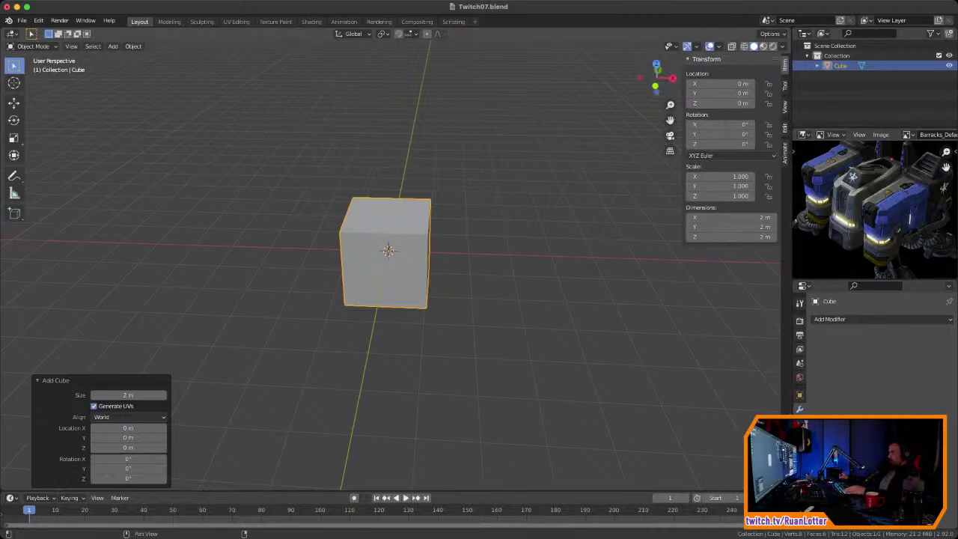
{"action": "left_click", "coordinate": [785, 128]}
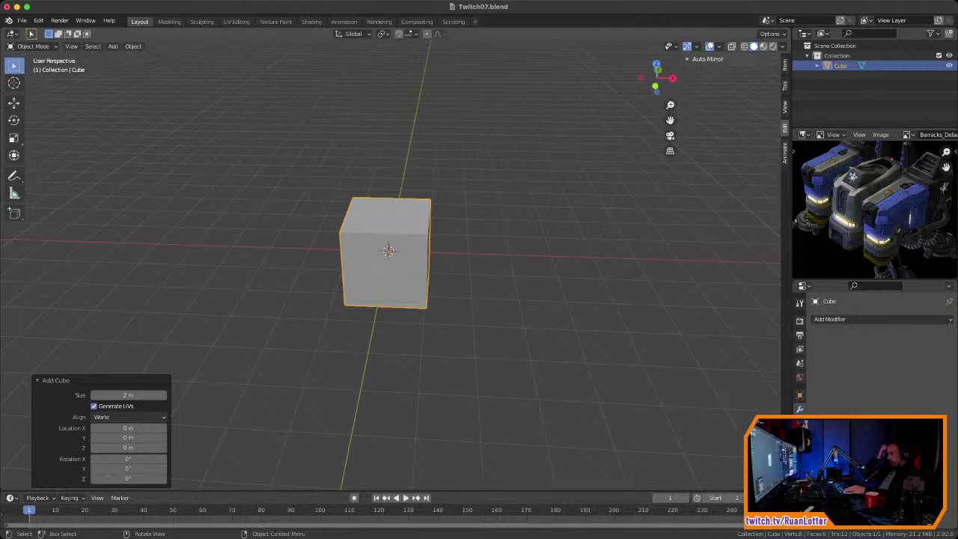
{"action": "mouse_move", "coordinate": [389, 299]}
{"action": "middle_mouse_down"}
{"action": "mouse_move", "coordinate": [476, 296]}
{"action": "mouse_move", "coordinate": [374, 299]}
{"action": "mouse_move", "coordinate": [427, 261]}
{"action": "mouse_move", "coordinate": [389, 271]}
{"action": "mouse_move", "coordinate": [389, 299]}
{"action": "middle_mouse_up"}
{"action": "scroll", "coordinate": [374, 300], "scroll_direction": "down", "scroll_amount": 3}
{"action": "scroll", "coordinate": [396, 239], "scroll_direction": "up", "scroll_amount": 4}
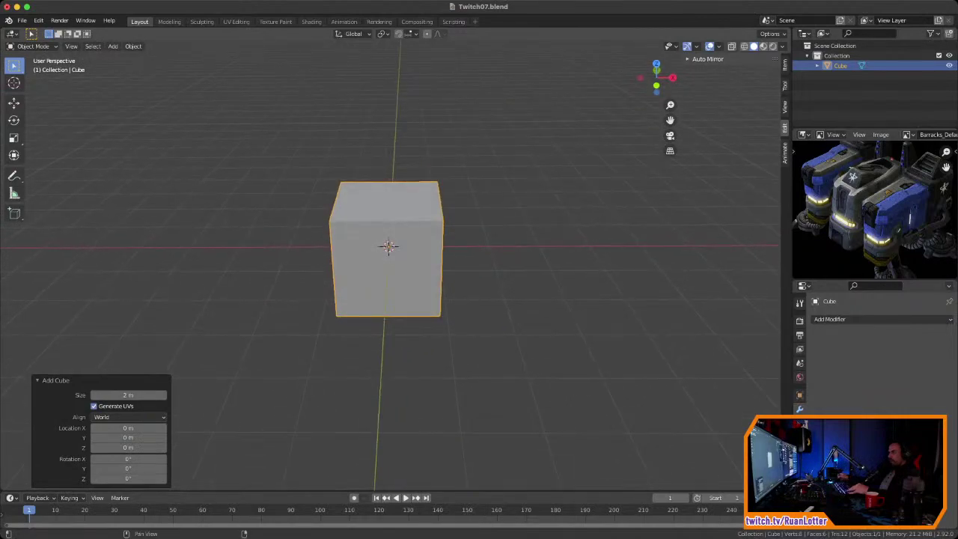
{"action": "key", "text": "n"}
{"action": "key", "text": "n"}
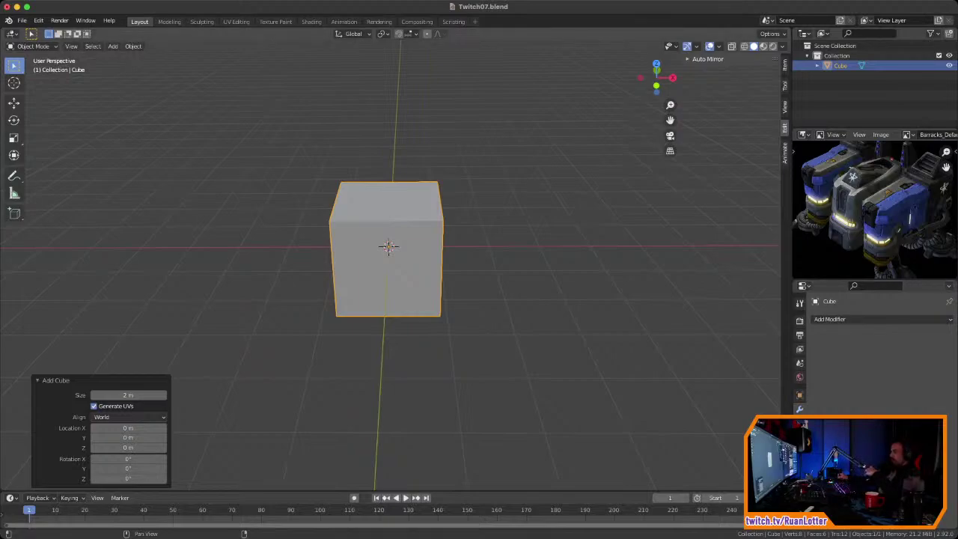
{"action": "left_click", "coordinate": [706, 59]}
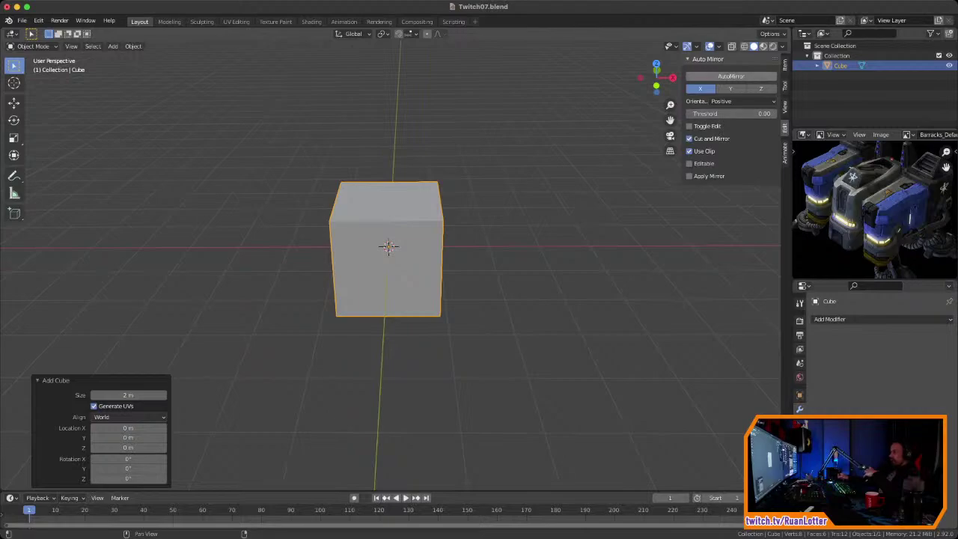
{"action": "left_click", "coordinate": [730, 76]}
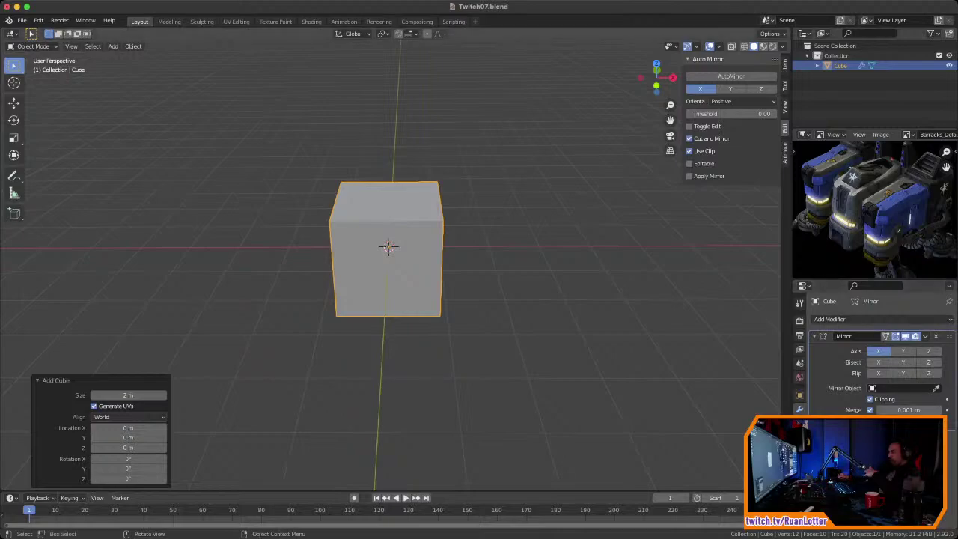
{"action": "middle_click_drag", "start_coordinate": [404, 269], "coordinate": [445, 265]}
{"action": "scroll", "coordinate": [427, 283], "scroll_direction": "down", "scroll_amount": 1}
{"action": "key", "text": "n"}
Step: Move the mirrored cube up 1 m along the Z axis
{"action": "scroll", "coordinate": [400, 262], "scroll_direction": "up", "scroll_amount": 4}
{"action": "scroll", "coordinate": [401, 262], "scroll_direction": "down", "scroll_amount": 2}
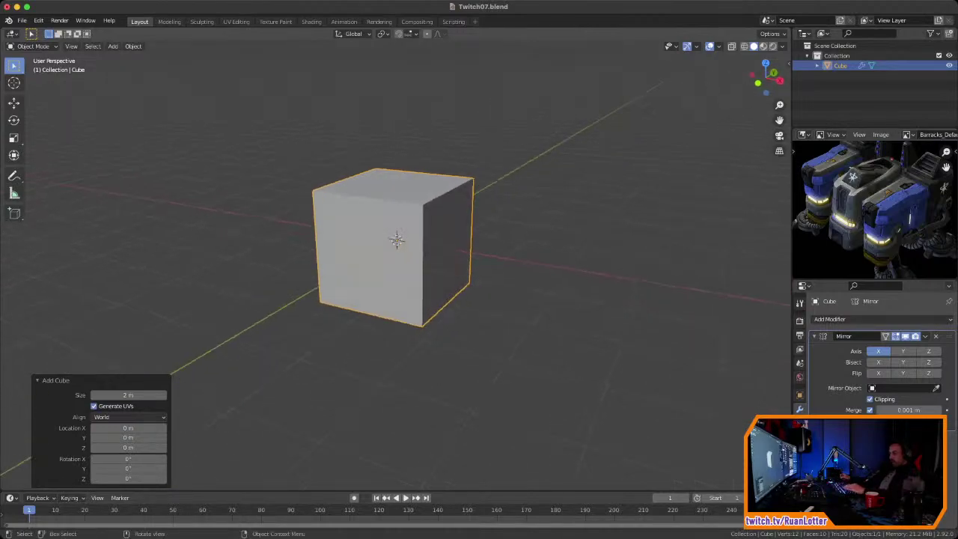
{"action": "key", "text": "g"}
{"action": "key", "text": "z"}
{"action": "key", "text": "1"}
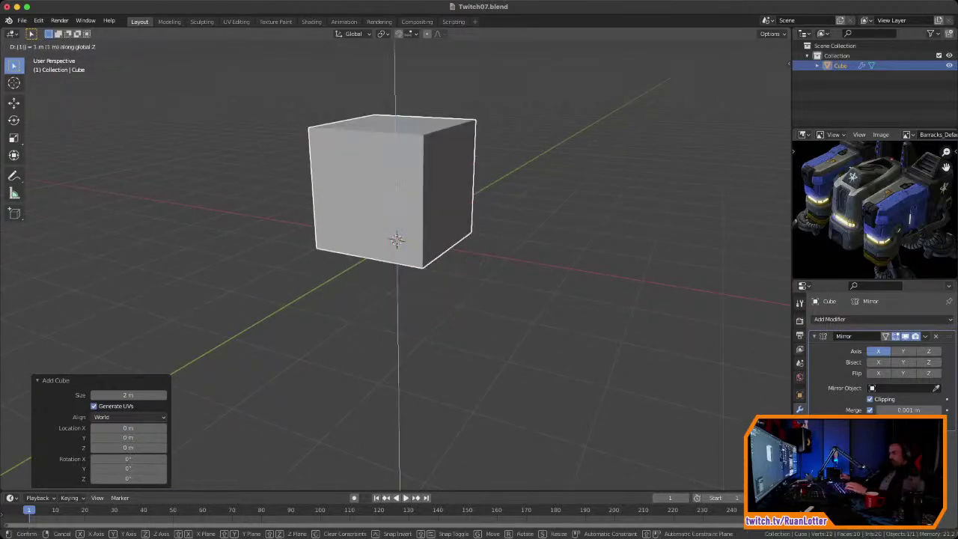
{"action": "key", "text": "Return"}
Step: Enter Edit Mode on the cube with vertex selection
{"action": "middle_click_drag", "start_coordinate": [427, 263], "coordinate": [437, 341]}
{"action": "key", "text": "Tab"}
{"action": "key", "text": "1"}
{"action": "left_click_drag", "start_coordinate": [452, 187], "coordinate": [473, 210]}
{"action": "key", "text": "g"}
{"action": "right_click", "coordinate": [461, 217]}
{"action": "middle_click_drag", "start_coordinate": [461, 217], "coordinate": [419, 221]}
{"action": "left_click", "coordinate": [473, 177]}
{"action": "key", "text": "g"}
{"action": "right_click", "coordinate": [517, 173]}
{"action": "middle_click_drag", "start_coordinate": [517, 173], "coordinate": [553, 163]}
{"action": "middle_click_drag", "start_coordinate": [554, 163], "coordinate": [553, 146], "text": "ctrl"}
{"action": "mouse_move", "coordinate": [412, 310]}
{"action": "middle_mouse_down", "text": "ctrl"}
{"action": "mouse_move", "coordinate": [419, 336]}
{"action": "mouse_move", "coordinate": [400, 315]}
{"action": "middle_mouse_up", "text": "ctrl"}
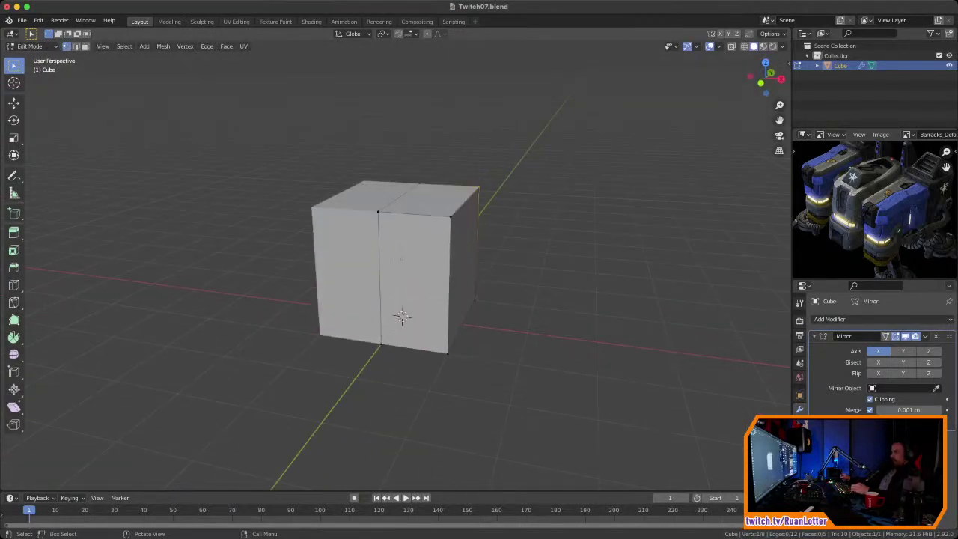
Step: Widen the mirrored block by moving its outer side face about 0.41 m outward along the X axis
{"action": "middle_click_drag", "start_coordinate": [872, 196], "coordinate": [855, 216], "text": "ctrl"}
{"action": "middle_click_drag", "start_coordinate": [516, 262], "coordinate": [522, 261]}
{"action": "key", "text": "3"}
{"action": "left_click", "coordinate": [466, 271]}
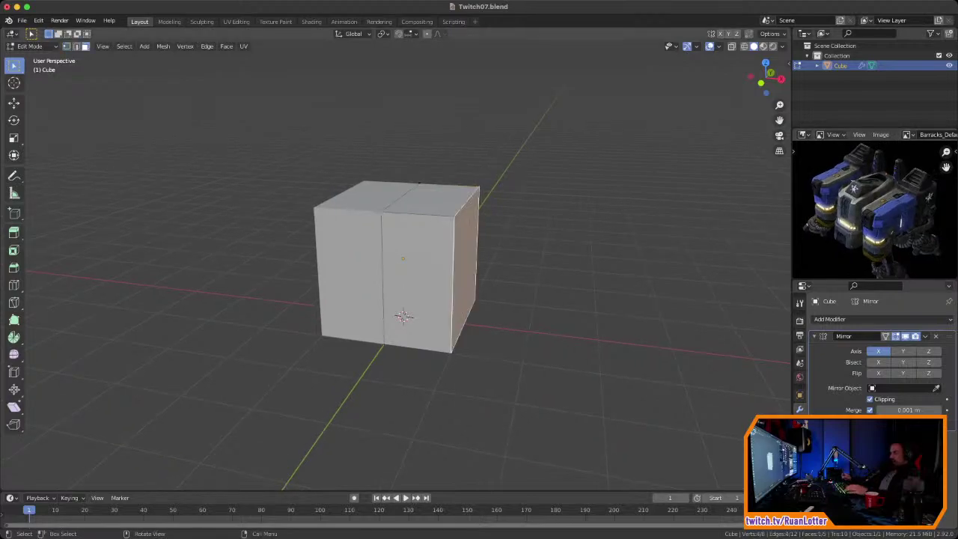
{"action": "middle_click_drag", "start_coordinate": [465, 271], "coordinate": [452, 270]}
{"action": "key", "text": "g"}
{"action": "key", "text": "x"}
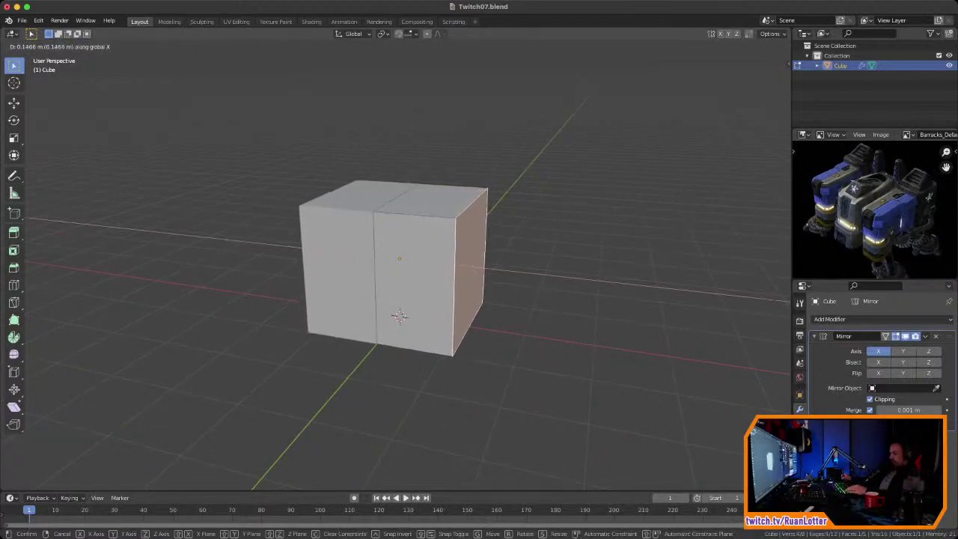
{"action": "key", "text": "Return"}
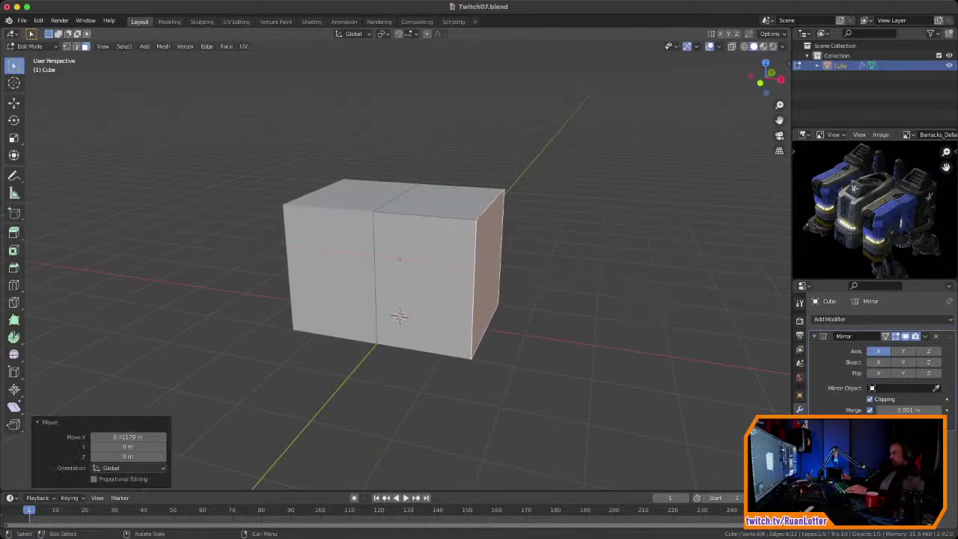
Step: Lower the block's top face about 0.35 m along the Z axis
{"action": "left_click", "coordinate": [436, 202]}
{"action": "middle_click_drag", "start_coordinate": [435, 202], "coordinate": [425, 208]}
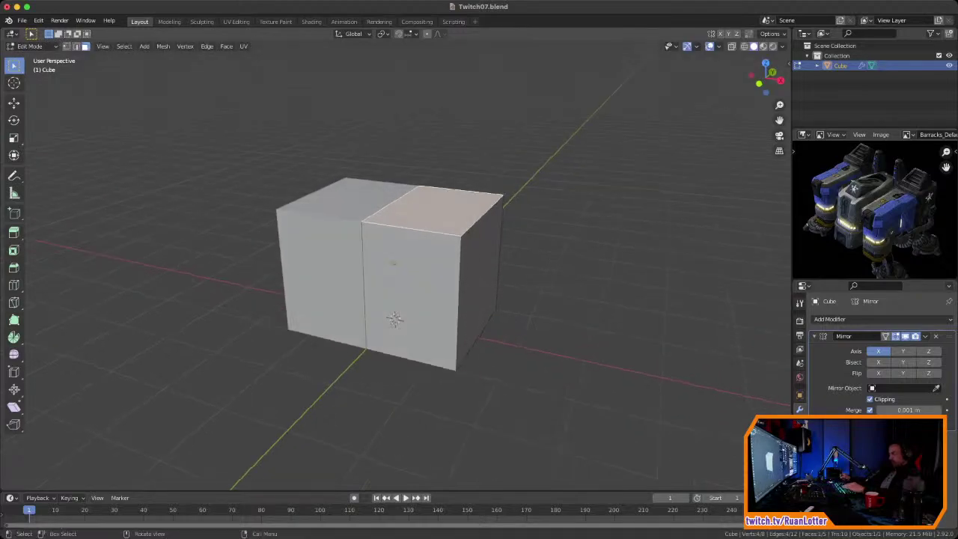
{"action": "key", "text": "g"}
{"action": "key", "text": "z"}
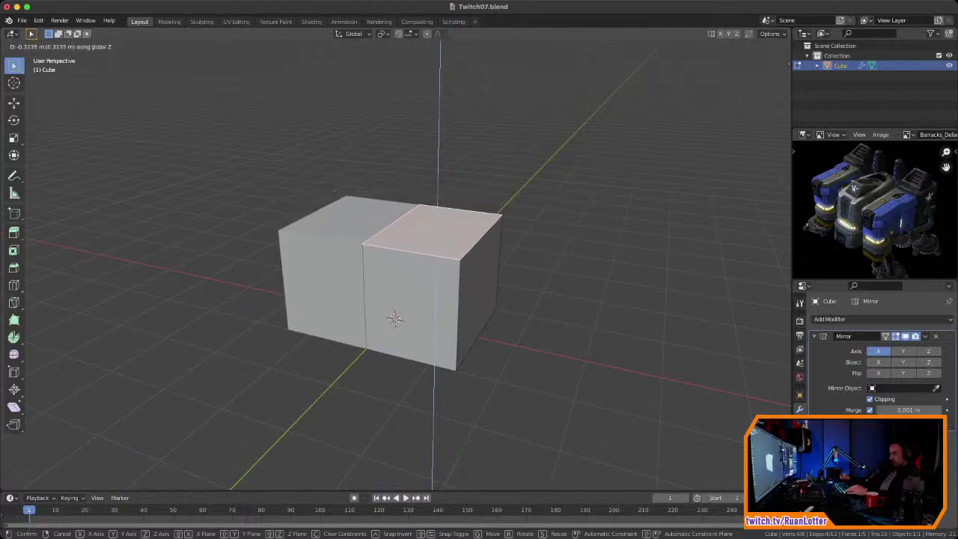
{"action": "key", "text": "Return"}
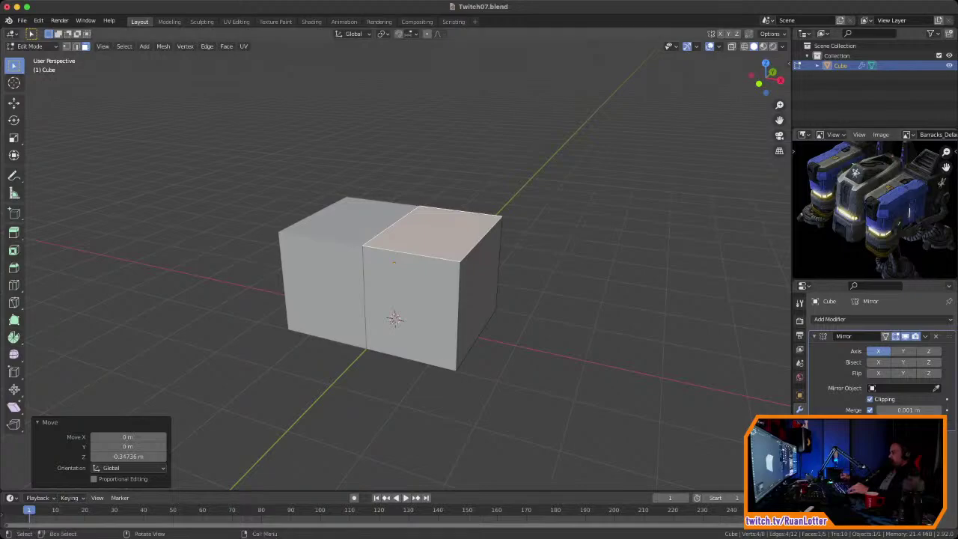
Step: Compare the block's proportions with the Barracks reference image from several angles
{"action": "middle_click_drag", "start_coordinate": [449, 299], "coordinate": [438, 256]}
{"action": "scroll", "coordinate": [425, 300], "scroll_direction": "down", "scroll_amount": 1}
{"action": "scroll", "coordinate": [453, 286], "scroll_direction": "up", "scroll_amount": 2}
{"action": "scroll", "coordinate": [438, 277], "scroll_direction": "up", "scroll_amount": 2}
{"action": "scroll", "coordinate": [422, 279], "scroll_direction": "down", "scroll_amount": 1}
{"action": "scroll", "coordinate": [440, 268], "scroll_direction": "up", "scroll_amount": 2}
{"action": "scroll", "coordinate": [455, 268], "scroll_direction": "down", "scroll_amount": 2}
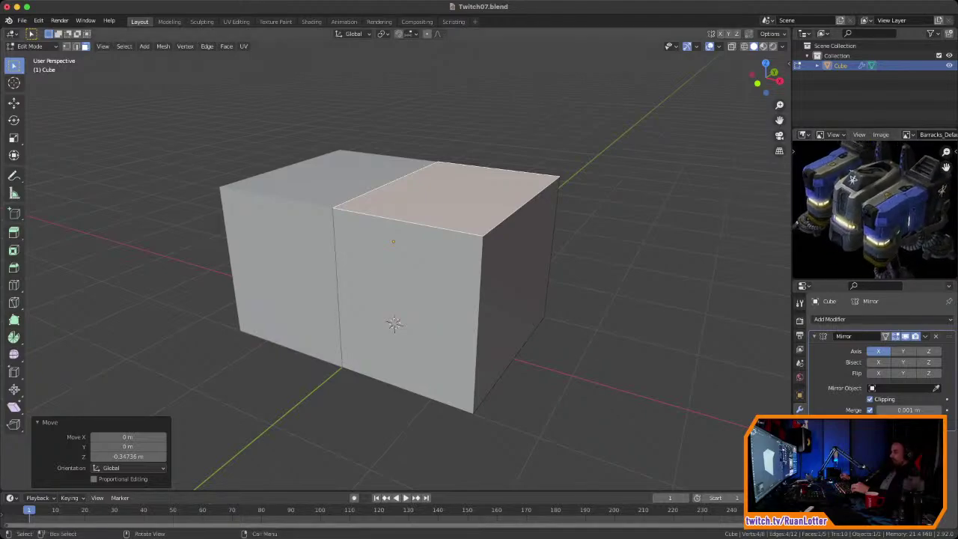
{"action": "scroll", "coordinate": [408, 262], "scroll_direction": "down", "scroll_amount": 2}
{"action": "middle_click_drag", "start_coordinate": [419, 262], "coordinate": [410, 265]}
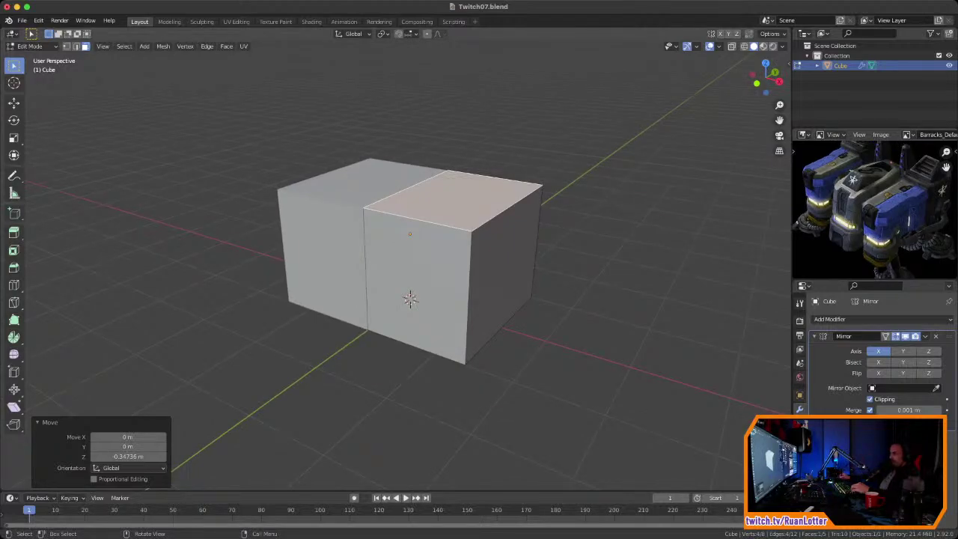
{"action": "scroll", "coordinate": [874, 209], "scroll_direction": "down", "scroll_amount": 1}
{"action": "mouse_move", "coordinate": [874, 209]}
{"action": "middle_mouse_down"}
{"action": "mouse_move", "coordinate": [884, 214]}
{"action": "mouse_move", "coordinate": [878, 198]}
{"action": "mouse_move", "coordinate": [868, 207]}
{"action": "middle_mouse_up"}
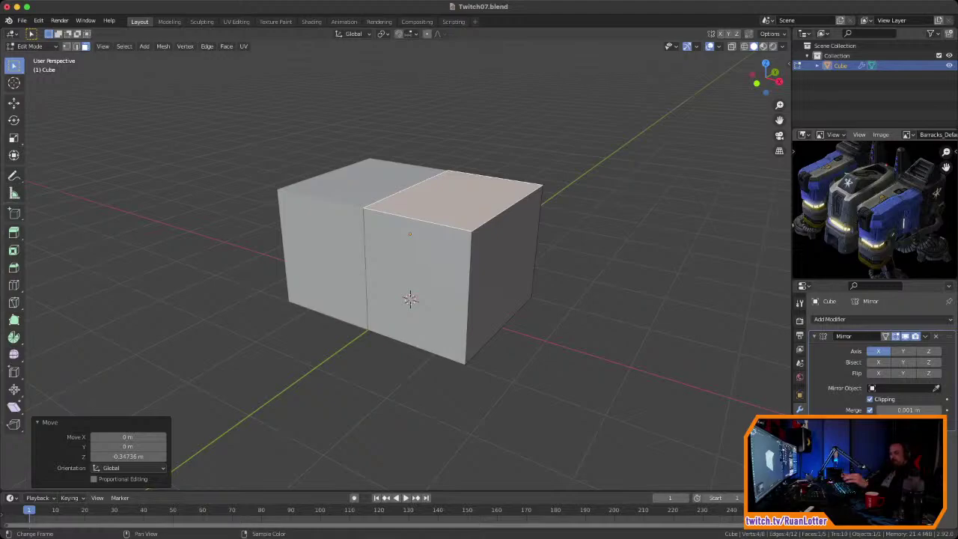
{"action": "middle_click_drag", "start_coordinate": [659, 232], "coordinate": [638, 247]}
{"action": "middle_click_drag", "start_coordinate": [868, 217], "coordinate": [870, 212]}
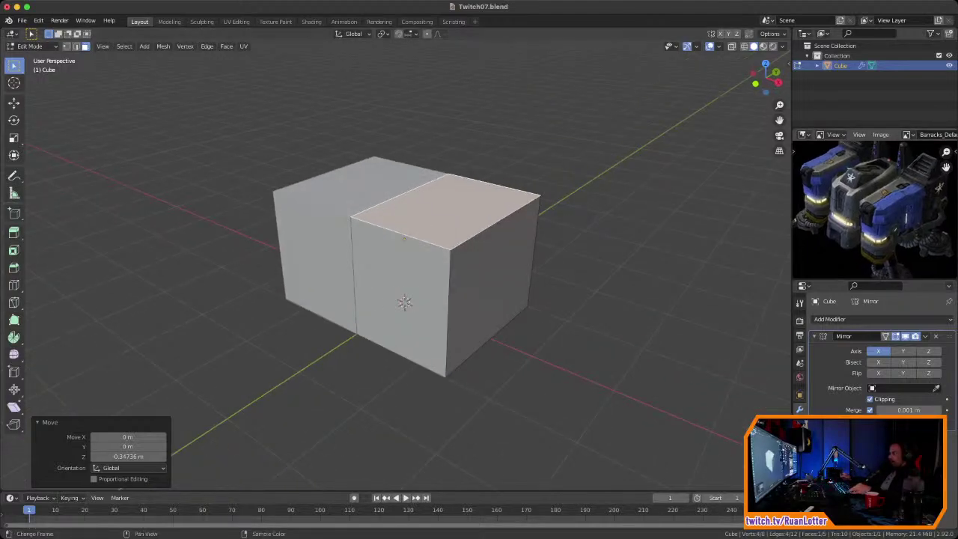
{"action": "scroll", "coordinate": [419, 262], "scroll_direction": "up", "scroll_amount": 1}
{"action": "middle_click_drag", "start_coordinate": [419, 270], "coordinate": [400, 244], "text": "shift"}
{"action": "scroll", "coordinate": [400, 245], "scroll_direction": "down", "scroll_amount": 2}
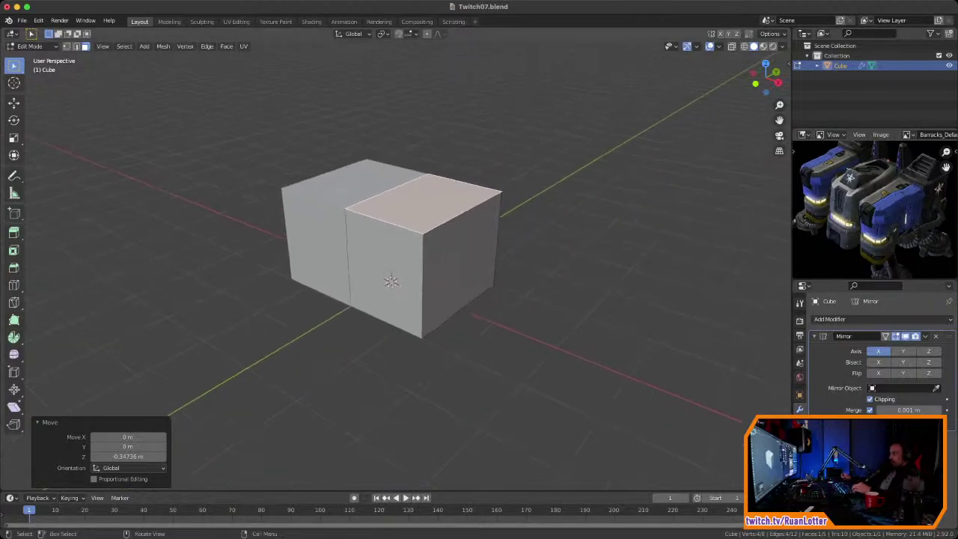
Step: Move the block's outer side face about 0.17 m further outward along the X axis
{"action": "middle_click_drag", "start_coordinate": [453, 261], "coordinate": [473, 258]}
{"action": "left_click", "coordinate": [473, 258]}
{"action": "key", "text": "g"}
{"action": "key", "text": "x"}
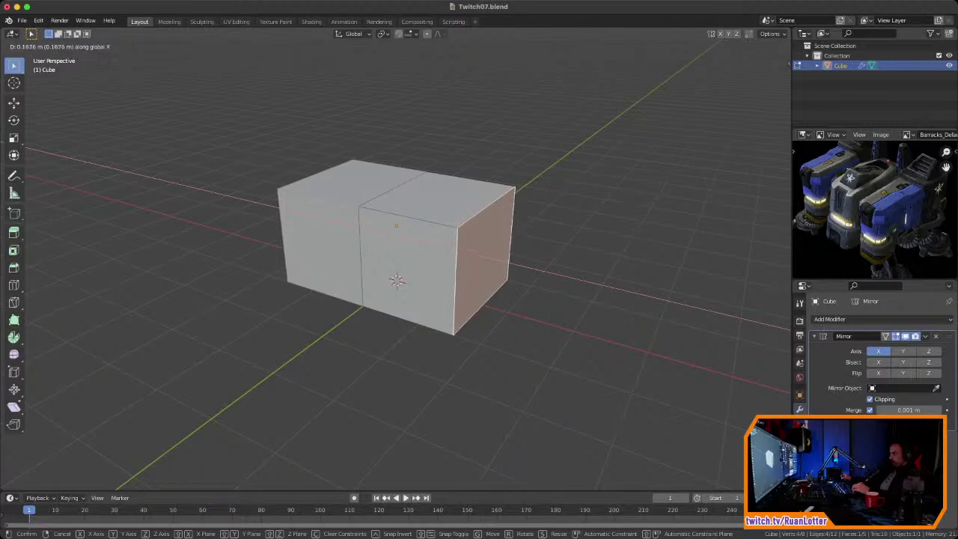
{"action": "left_click", "coordinate": [485, 258]}
Step: Add two vertical loop cuts to the editable half of the block, one near the mirror seam and one between it and the outer side
{"action": "left_click", "coordinate": [449, 200]}
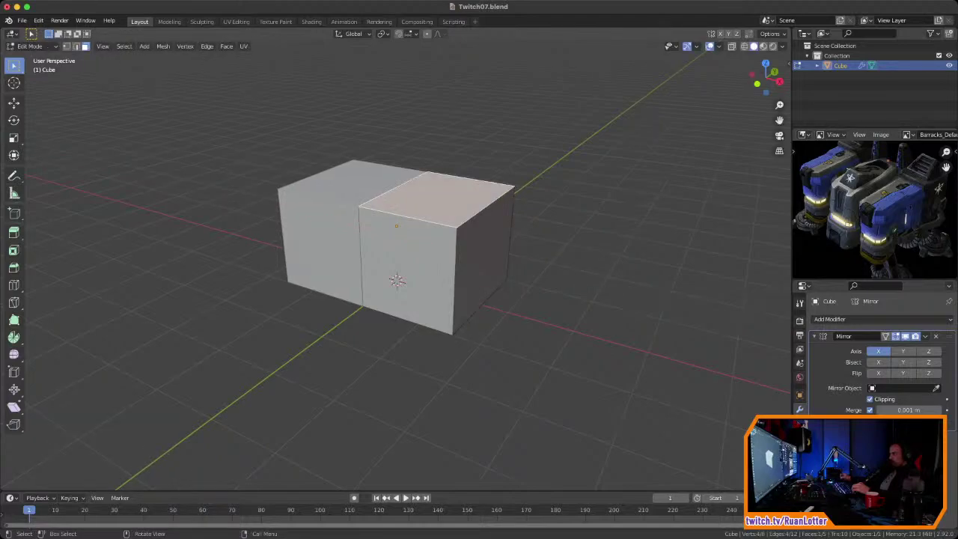
{"action": "middle_click_drag", "start_coordinate": [449, 200], "coordinate": [437, 215]}
{"action": "scroll", "coordinate": [452, 194], "scroll_direction": "up", "scroll_amount": 1}
{"action": "scroll", "coordinate": [449, 220], "scroll_direction": "up", "scroll_amount": 1}
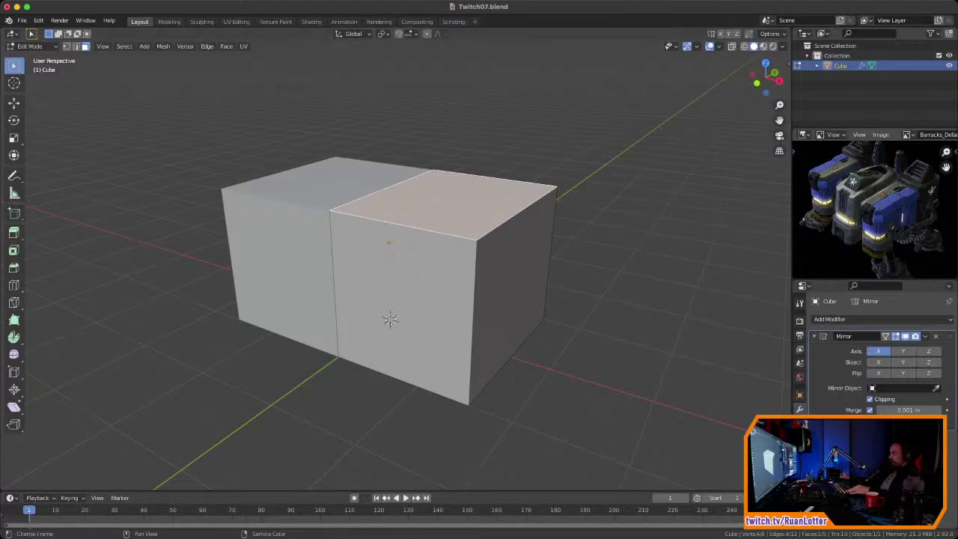
{"action": "middle_click_drag", "start_coordinate": [486, 247], "coordinate": [470, 273]}
{"action": "key", "text": "ctrl+r"}
{"action": "left_click", "coordinate": [383, 248]}
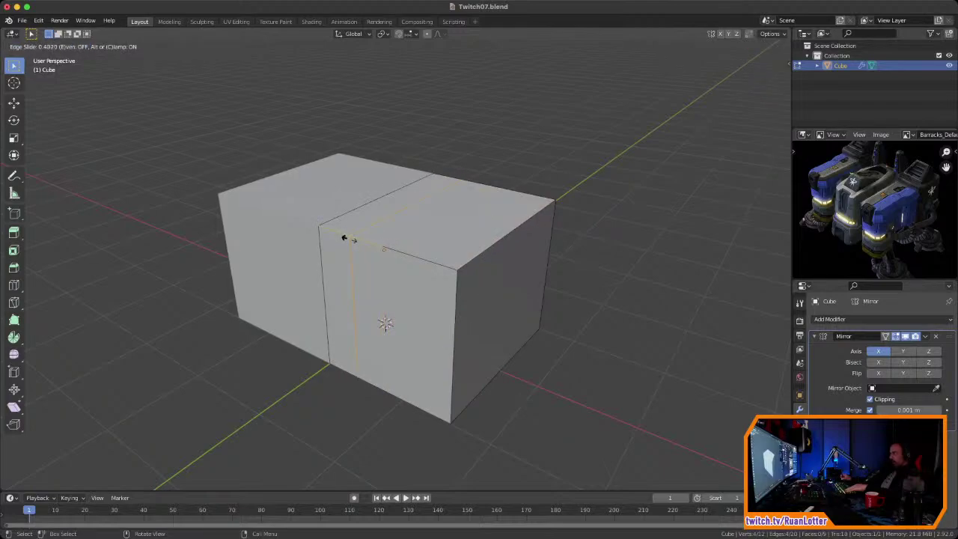
{"action": "left_click", "coordinate": [346, 236]}
{"action": "key", "text": "ctrl+r"}
{"action": "left_click", "coordinate": [408, 251]}
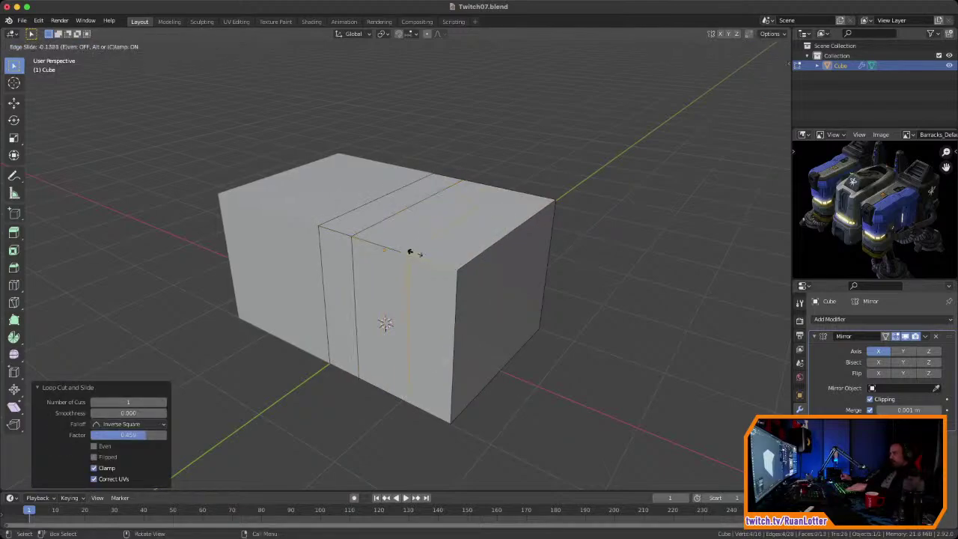
{"action": "left_click", "coordinate": [398, 247]}
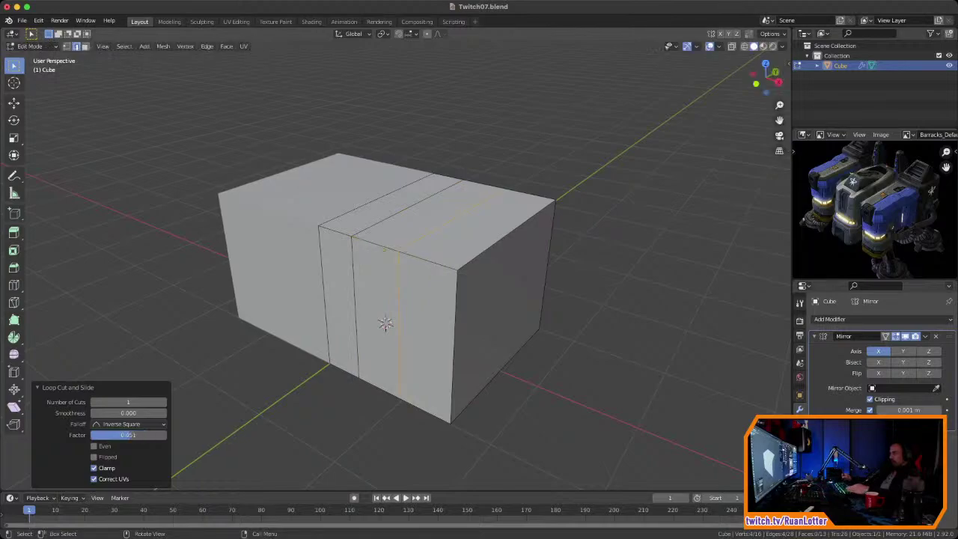
Step: Select the ring of faces between the two vertical loop cuts on the editable half of the block
{"action": "middle_click_drag", "start_coordinate": [398, 248], "coordinate": [389, 258]}
{"action": "scroll", "coordinate": [388, 310], "scroll_direction": "up", "scroll_amount": 2}
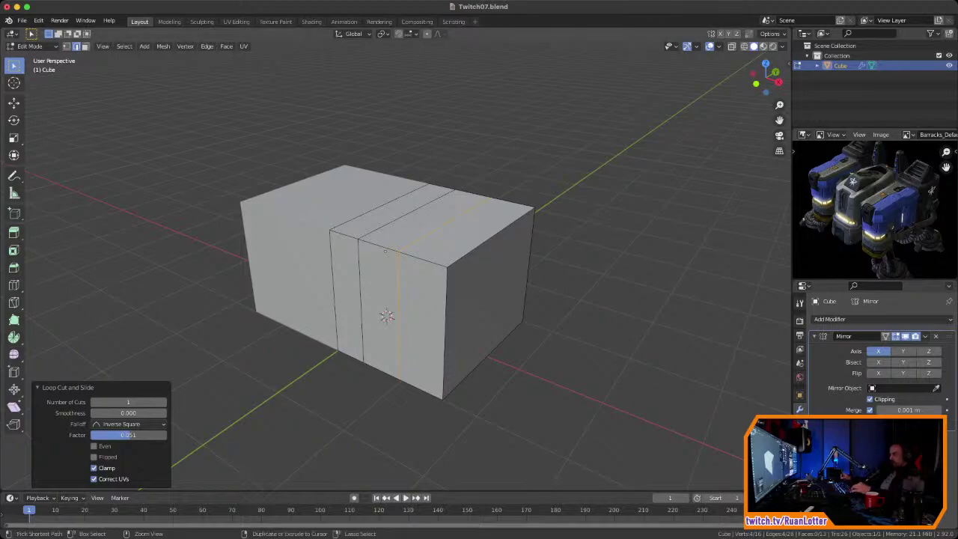
{"action": "scroll", "coordinate": [386, 320], "scroll_direction": "up", "scroll_amount": 1}
{"action": "left_click", "coordinate": [382, 246]}
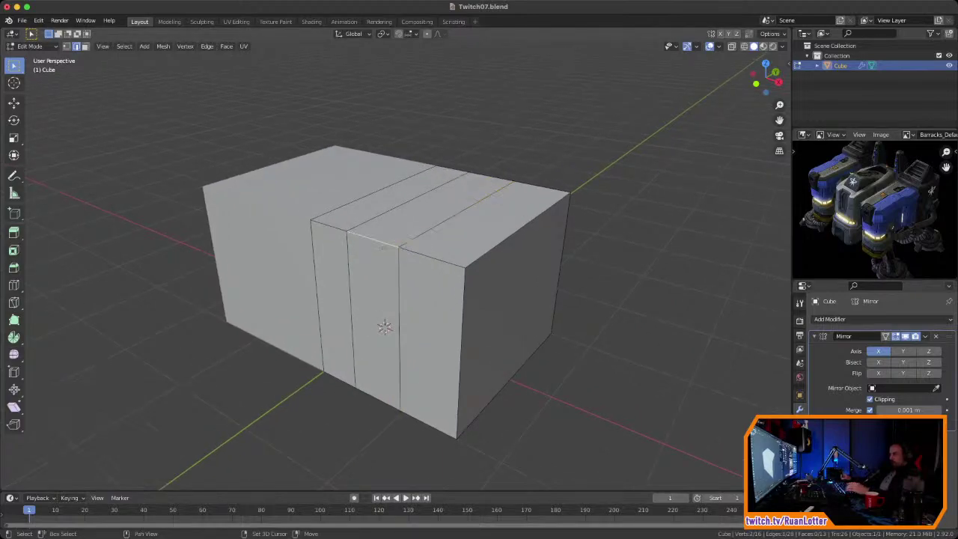
{"action": "left_click", "coordinate": [384, 327], "text": "alt"}
{"action": "mouse_move", "coordinate": [385, 325]}
{"action": "middle_mouse_down"}
{"action": "mouse_move", "coordinate": [321, 299]}
{"action": "mouse_move", "coordinate": [402, 277]}
{"action": "mouse_move", "coordinate": [407, 242]}
{"action": "mouse_move", "coordinate": [377, 329]}
{"action": "middle_mouse_up"}
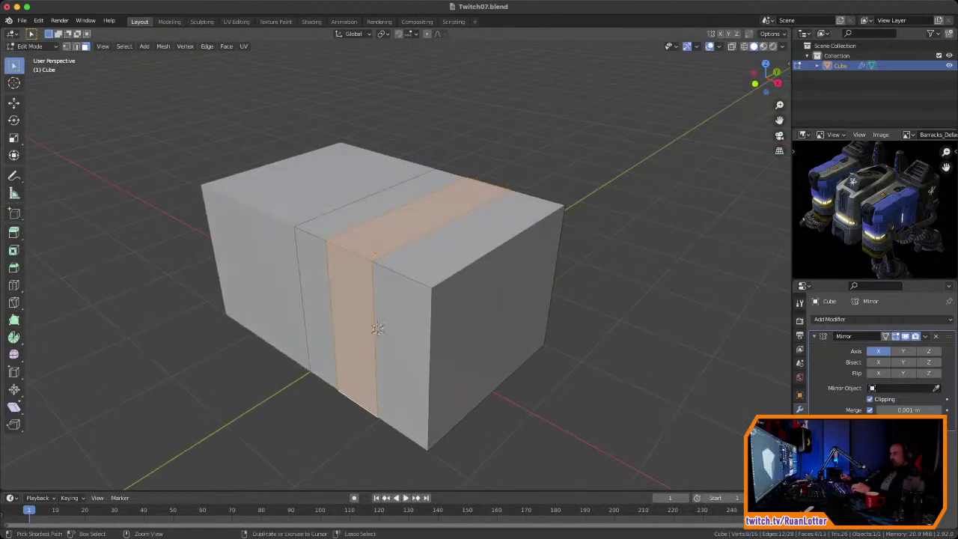
{"action": "scroll", "coordinate": [377, 329], "scroll_direction": "up", "scroll_amount": 1}
{"action": "scroll", "coordinate": [374, 339], "scroll_direction": "down", "scroll_amount": 3}
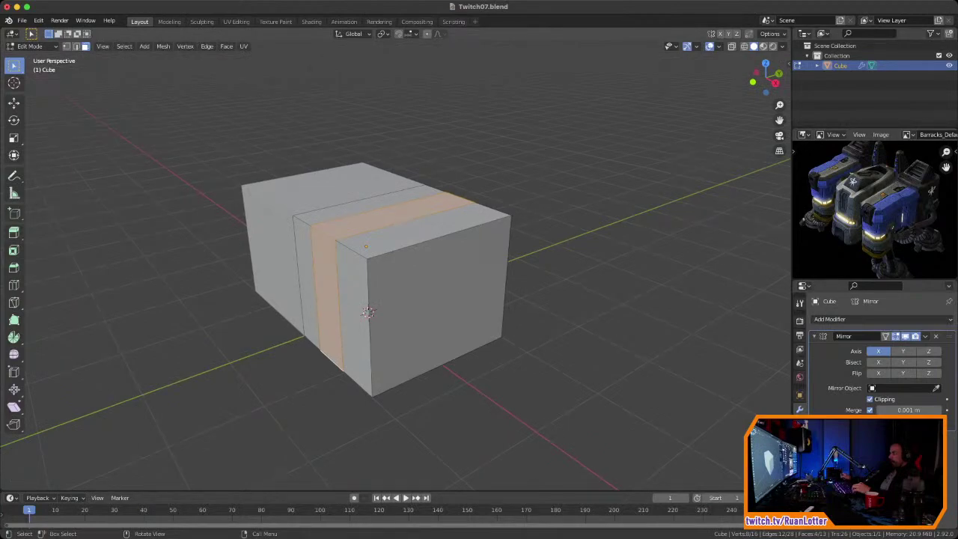
Step: Add a loop cut across the editable half's outer side and top, slid toward the rear with a factor of about 0.317
{"action": "middle_click_drag", "start_coordinate": [367, 312], "coordinate": [370, 318]}
{"action": "key", "text": "ctrl+r"}
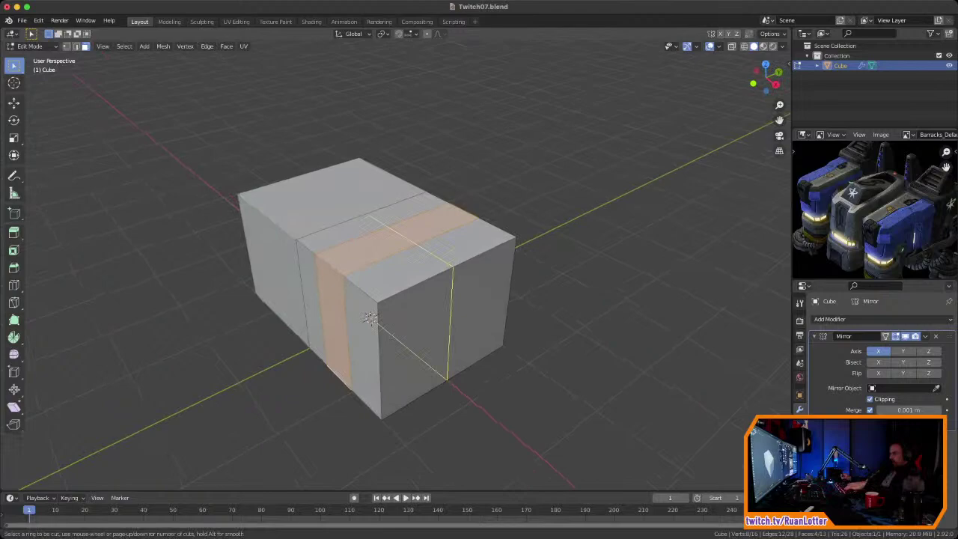
{"action": "left_click", "coordinate": [452, 262]}
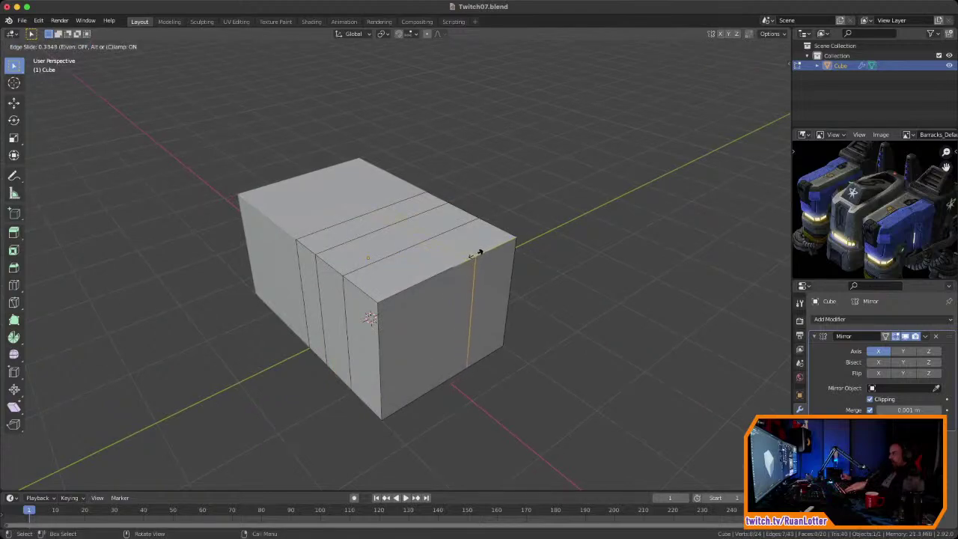
{"action": "left_click", "coordinate": [476, 253]}
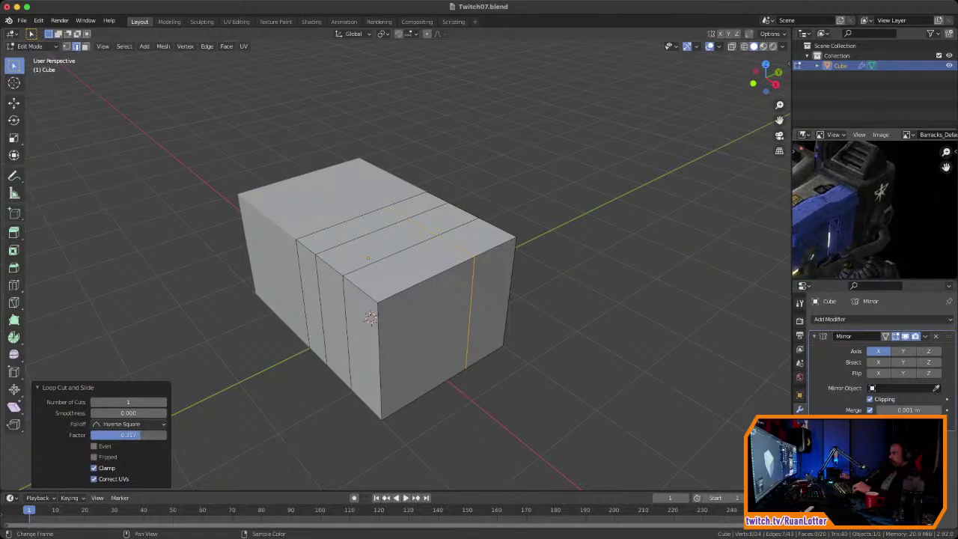
Step: Compare the outer rear top face with the matching roof section in the Barracks reference image from several angles
{"action": "left_click", "coordinate": [458, 227]}
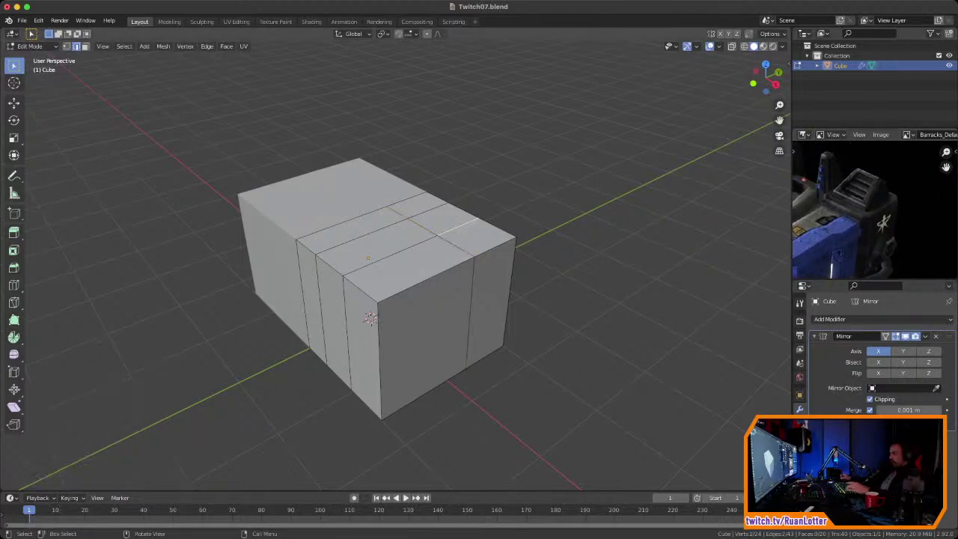
{"action": "left_click", "coordinate": [477, 237]}
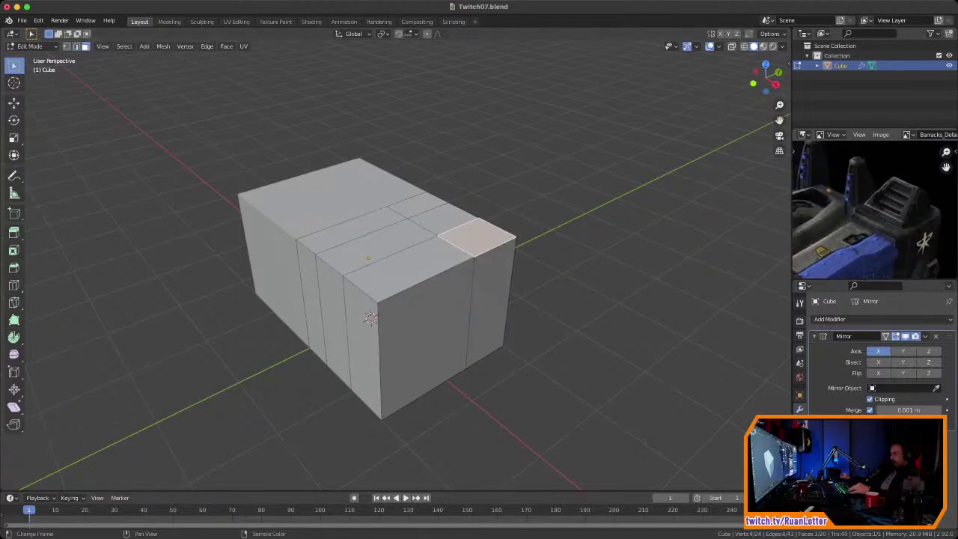
{"action": "middle_click_drag", "start_coordinate": [861, 225], "coordinate": [889, 210]}
{"action": "middle_click_drag", "start_coordinate": [464, 299], "coordinate": [490, 286]}
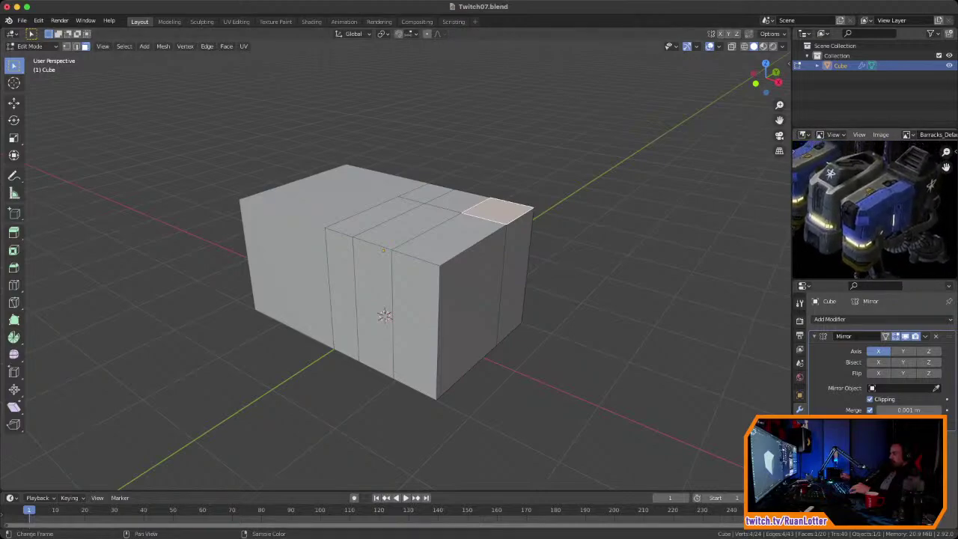
{"action": "middle_click_drag", "start_coordinate": [464, 300], "coordinate": [422, 298]}
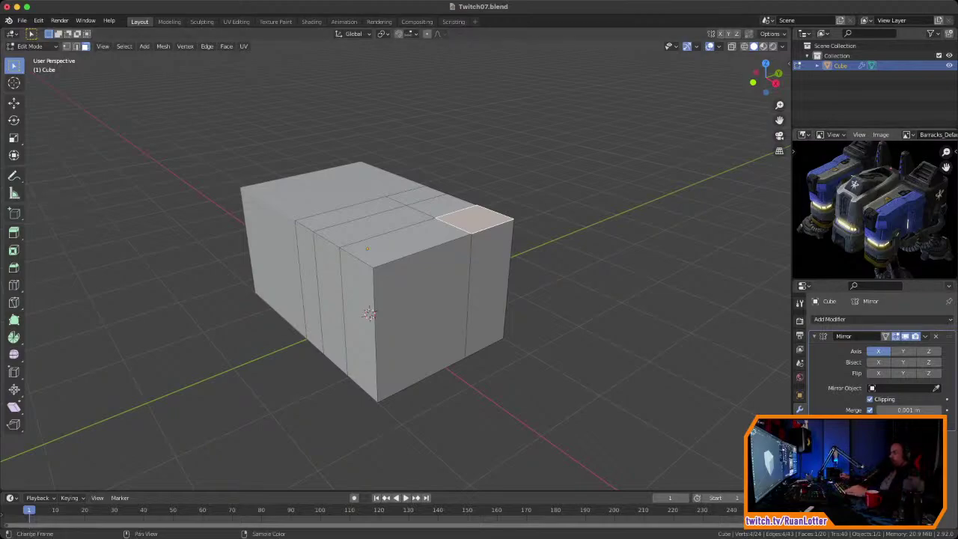
{"action": "middle_click_drag", "start_coordinate": [369, 313], "coordinate": [379, 318]}
{"action": "middle_click_drag", "start_coordinate": [878, 203], "coordinate": [879, 191], "text": "ctrl"}
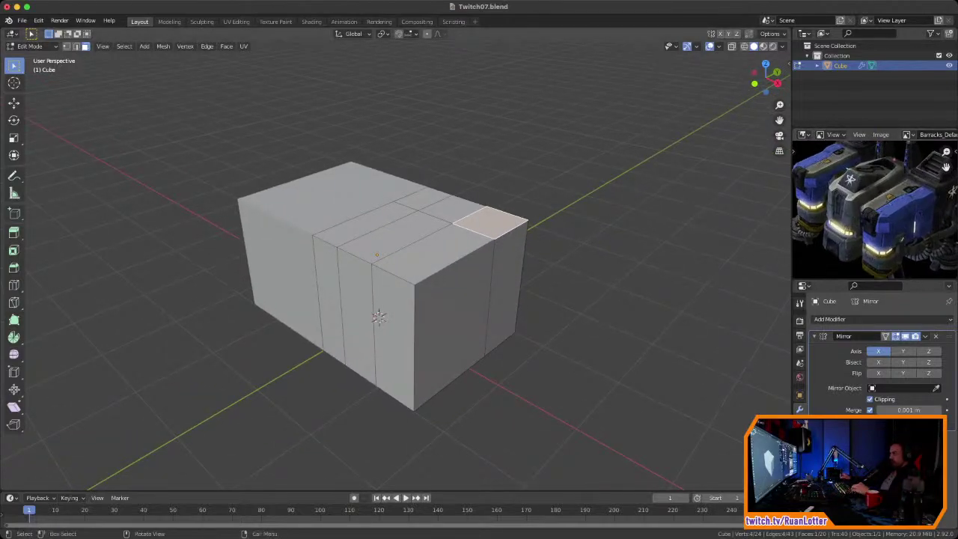
{"action": "mouse_move", "coordinate": [379, 318]}
{"action": "middle_mouse_down"}
{"action": "mouse_move", "coordinate": [407, 302]}
{"action": "mouse_move", "coordinate": [377, 299]}
{"action": "mouse_move", "coordinate": [385, 318]}
{"action": "middle_mouse_up"}
Step: Extrude the band of faces between the two vertical cuts inward along its normals by about 0.47 m, all around the block
{"action": "left_click", "coordinate": [409, 235]}
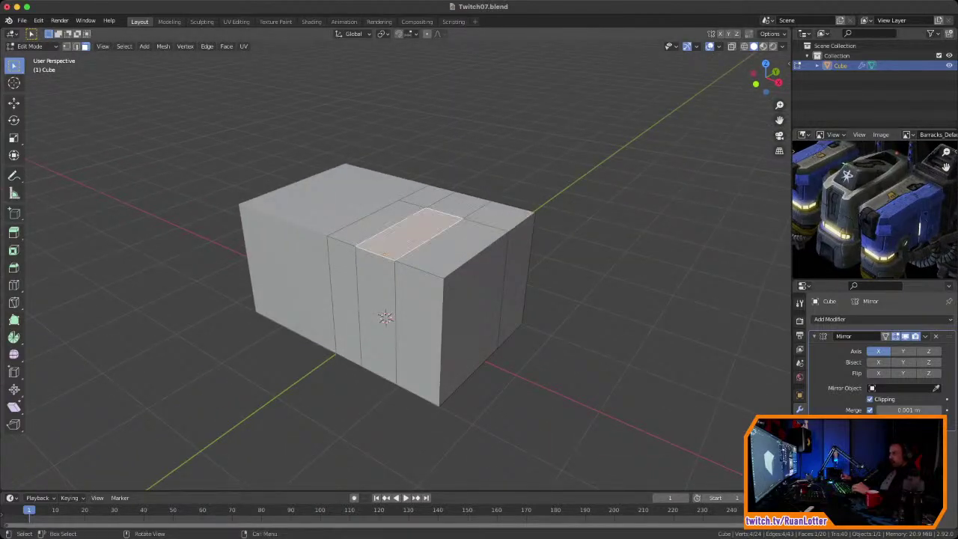
{"action": "left_click", "coordinate": [378, 299]}
{"action": "left_click", "coordinate": [404, 236], "text": "shift"}
{"action": "left_click", "coordinate": [458, 206], "text": "shift"}
{"action": "middle_click_drag", "start_coordinate": [458, 205], "coordinate": [322, 213]}
{"action": "left_click", "coordinate": [324, 254], "text": "shift"}
{"action": "middle_click_drag", "start_coordinate": [325, 255], "coordinate": [431, 178]}
{"action": "left_click", "coordinate": [436, 250], "text": "shift"}
{"action": "left_click", "coordinate": [375, 227], "text": "shift"}
{"action": "mouse_move", "coordinate": [374, 227]}
{"action": "middle_mouse_down"}
{"action": "mouse_move", "coordinate": [404, 296]}
{"action": "mouse_move", "coordinate": [374, 262]}
{"action": "mouse_move", "coordinate": [375, 236]}
{"action": "middle_mouse_up"}
{"action": "middle_click_drag", "start_coordinate": [362, 319], "coordinate": [509, 295]}
{"action": "key", "text": "alt+e"}
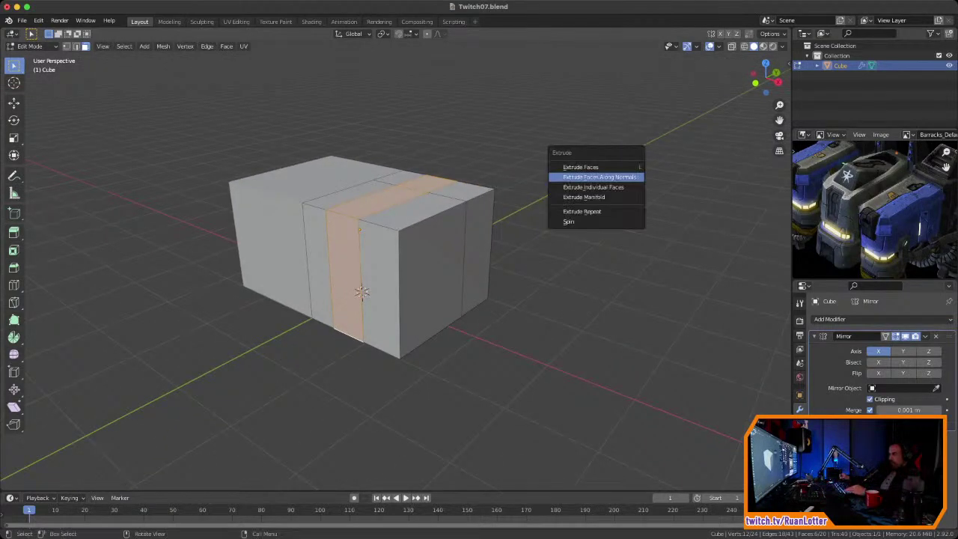
{"action": "left_click", "coordinate": [606, 177]}
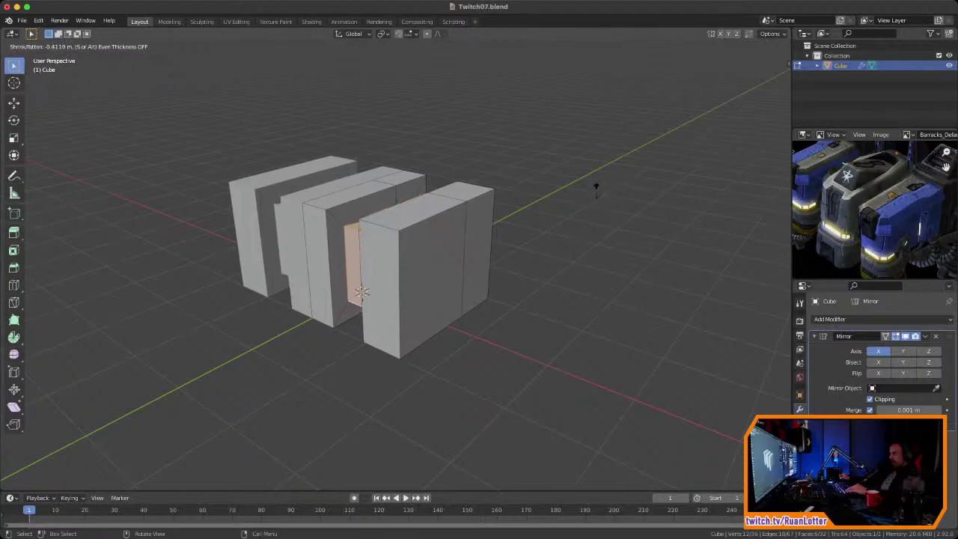
{"action": "left_click", "coordinate": [593, 192]}
Step: Turn on even offset for the inward extrusion and check the recessed connecting section
{"action": "middle_click_drag", "start_coordinate": [593, 191], "coordinate": [623, 193]}
{"action": "scroll", "coordinate": [613, 187], "scroll_direction": "up", "scroll_amount": 5}
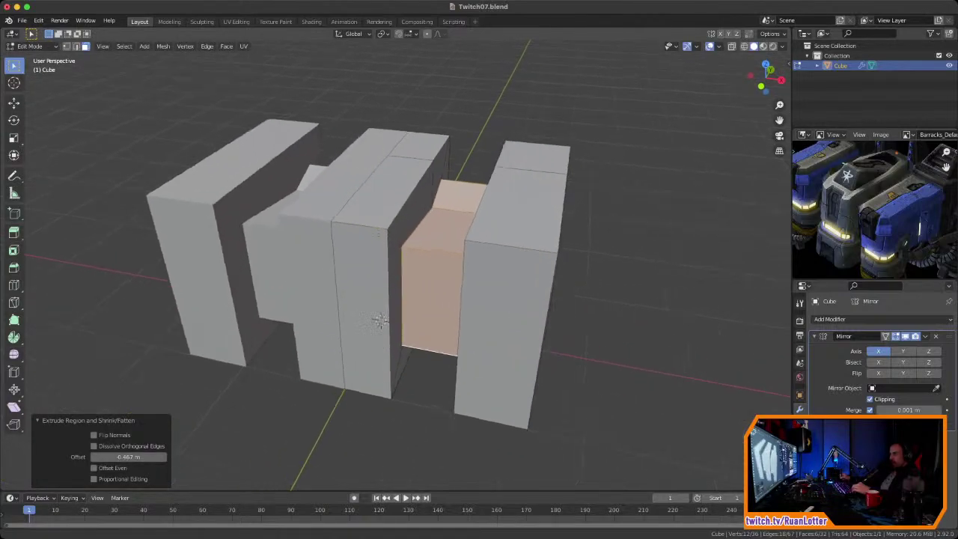
{"action": "middle_click_drag", "start_coordinate": [306, 370], "coordinate": [457, 292]}
{"action": "middle_click_drag", "start_coordinate": [340, 384], "coordinate": [342, 401]}
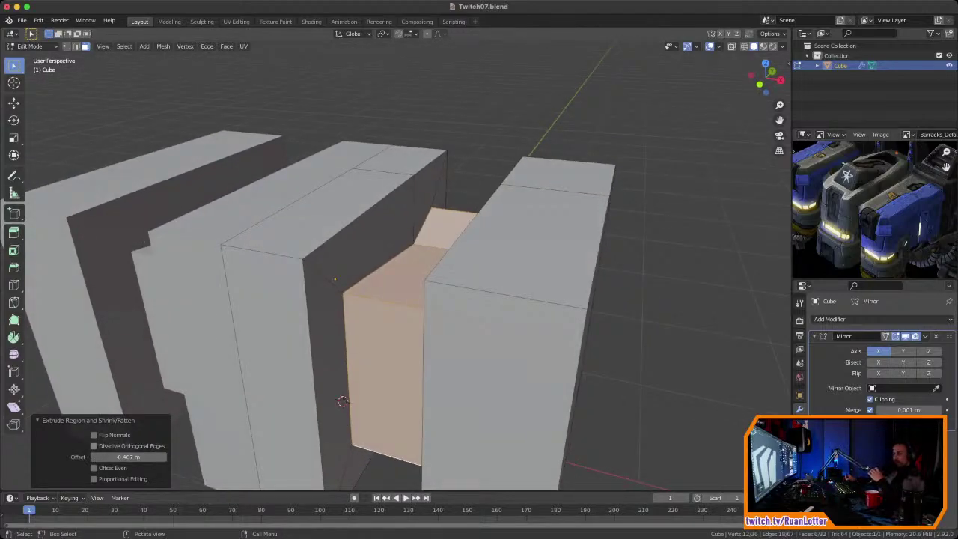
{"action": "middle_click_drag", "start_coordinate": [342, 401], "coordinate": [362, 349], "text": "alt"}
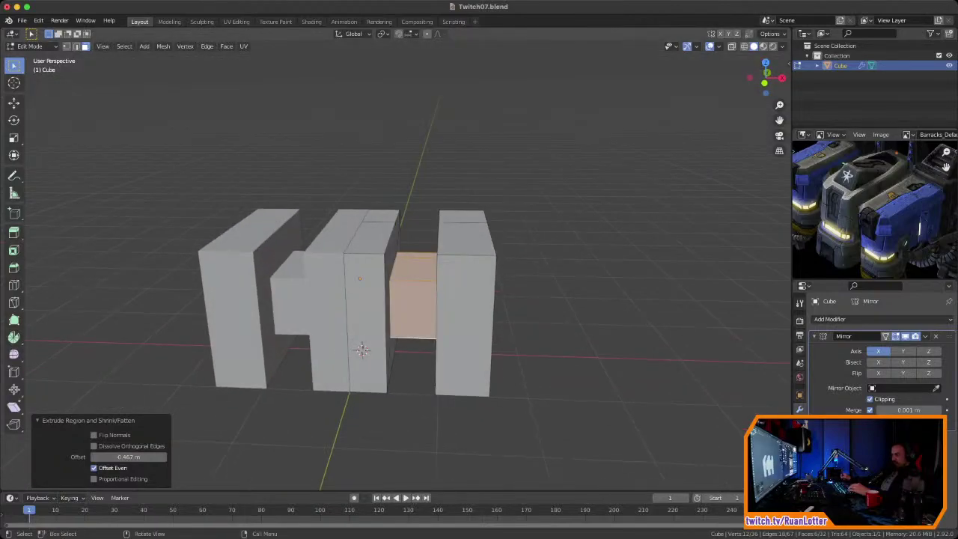
{"action": "key", "text": "s"}
{"action": "key", "text": "x"}
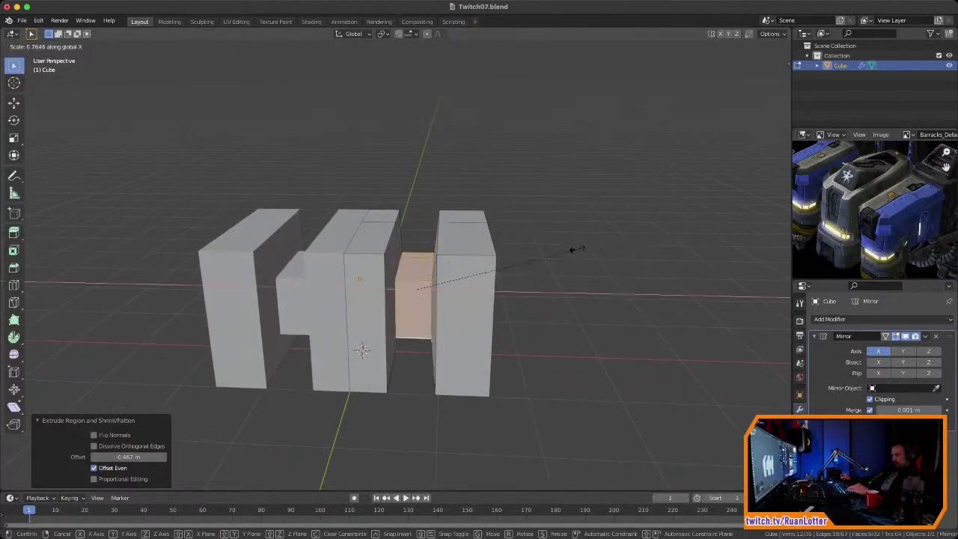
{"action": "right_click", "coordinate": [526, 254]}
Step: Move the whole outer slab about 0.30 m inward along the X axis, narrowing the gap to the central block
{"action": "middle_click_drag", "start_coordinate": [527, 254], "coordinate": [458, 251]}
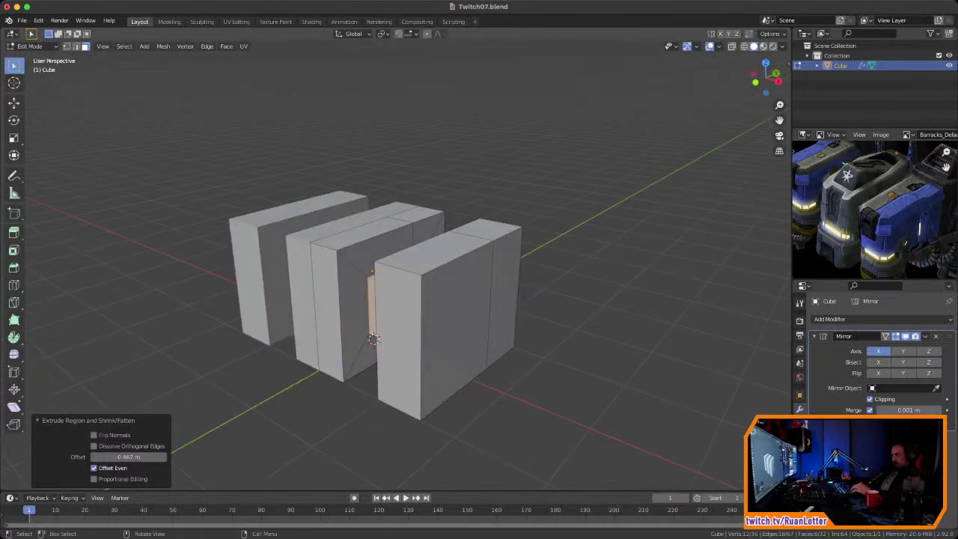
{"action": "left_click", "coordinate": [464, 304]}
{"action": "left_click", "coordinate": [502, 292], "text": "shift"}
{"action": "middle_click_drag", "start_coordinate": [503, 292], "coordinate": [586, 284]}
{"action": "key", "text": "ctrl+KP_Add"}
{"action": "middle_click_drag", "start_coordinate": [360, 357], "coordinate": [362, 336]}
{"action": "key", "text": "g"}
{"action": "key", "text": "x"}
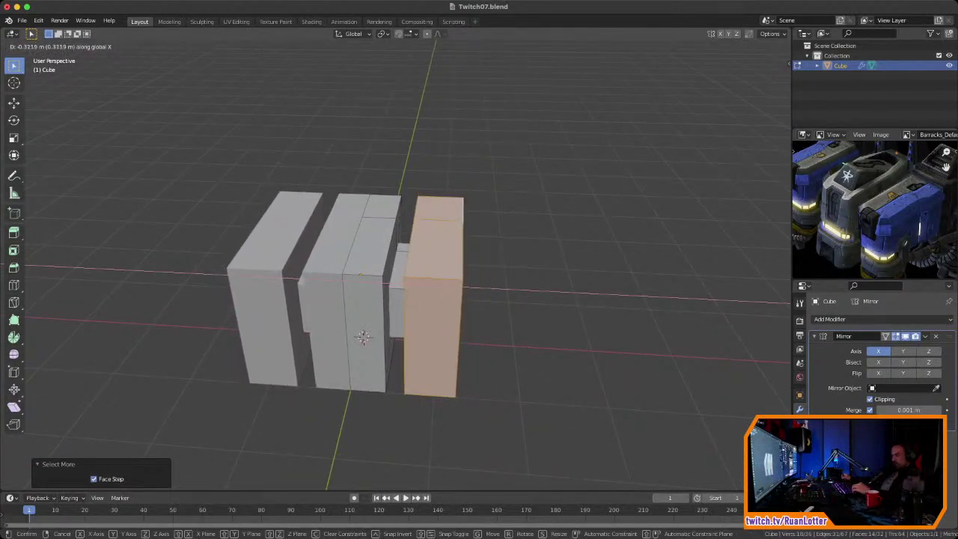
{"action": "left_click", "coordinate": [363, 337]}
Step: Compare the slab spacing with the Barracks reference image and examine the rear roof vent up close
{"action": "middle_click_drag", "start_coordinate": [362, 337], "coordinate": [335, 386]}
{"action": "scroll", "coordinate": [353, 380], "scroll_direction": "up", "scroll_amount": 3}
{"action": "scroll", "coordinate": [335, 387], "scroll_direction": "down", "scroll_amount": 2}
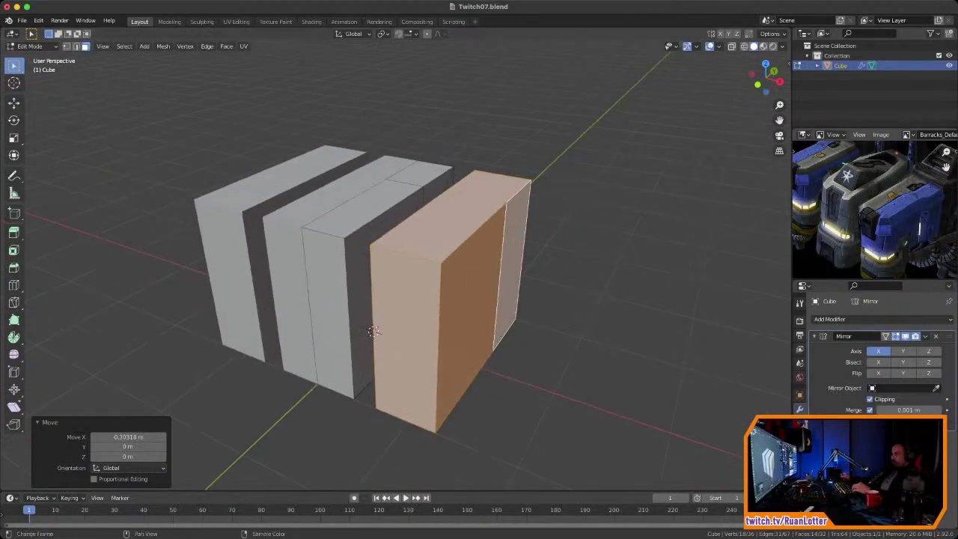
{"action": "scroll", "coordinate": [372, 332], "scroll_direction": "down", "scroll_amount": 3}
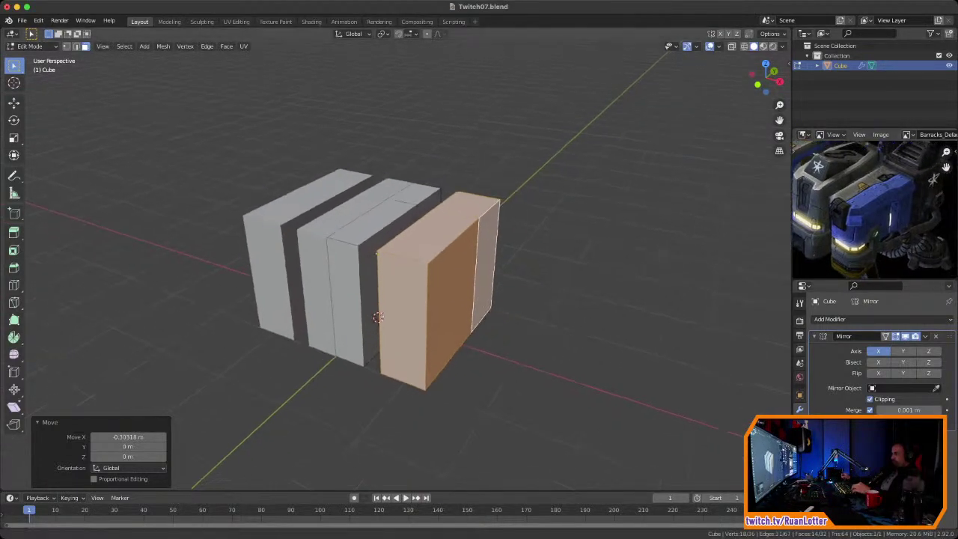
{"action": "middle_click_drag", "start_coordinate": [374, 329], "coordinate": [383, 307]}
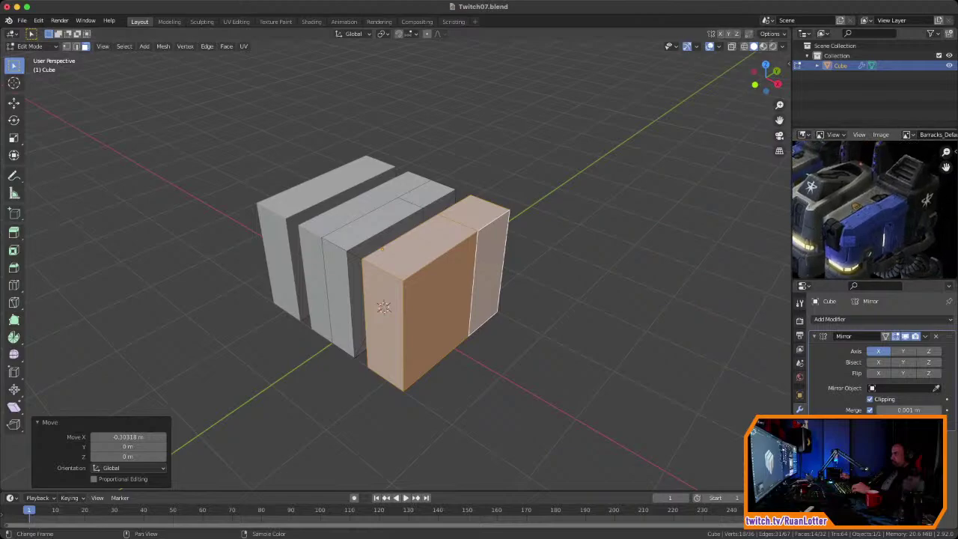
{"action": "middle_click_drag", "start_coordinate": [891, 198], "coordinate": [820, 229]}
{"action": "middle_click_drag", "start_coordinate": [820, 229], "coordinate": [827, 198], "text": "ctrl"}
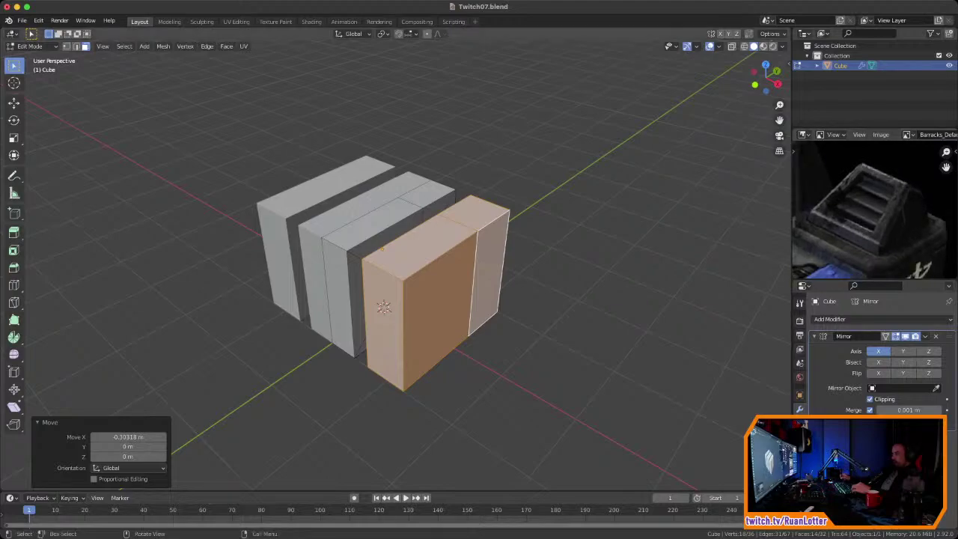
Step: Select the outer slab's rear top face, apply the object's scale in Object Mode, and return to editing the mesh
{"action": "left_click", "coordinate": [475, 212]}
{"action": "middle_click_drag", "start_coordinate": [474, 212], "coordinate": [479, 179]}
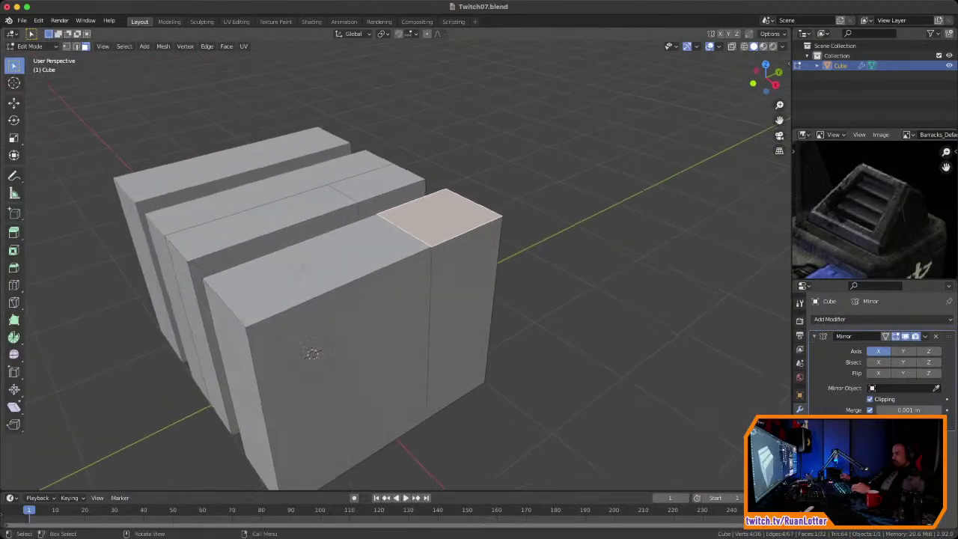
{"action": "key", "text": "Tab"}
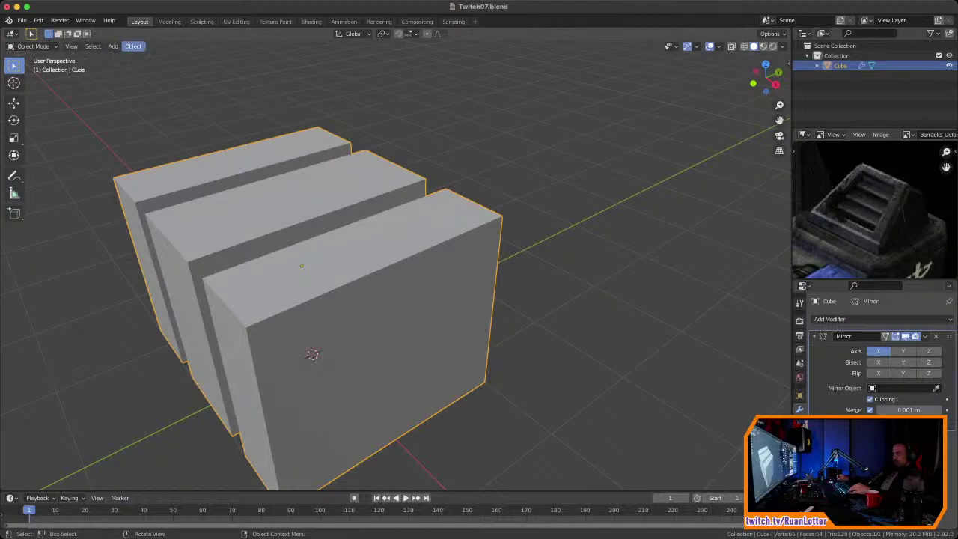
{"action": "middle_click_drag", "start_coordinate": [419, 225], "coordinate": [420, 300], "text": "ctrl"}
{"action": "middle_click_drag", "start_coordinate": [419, 299], "coordinate": [467, 263]}
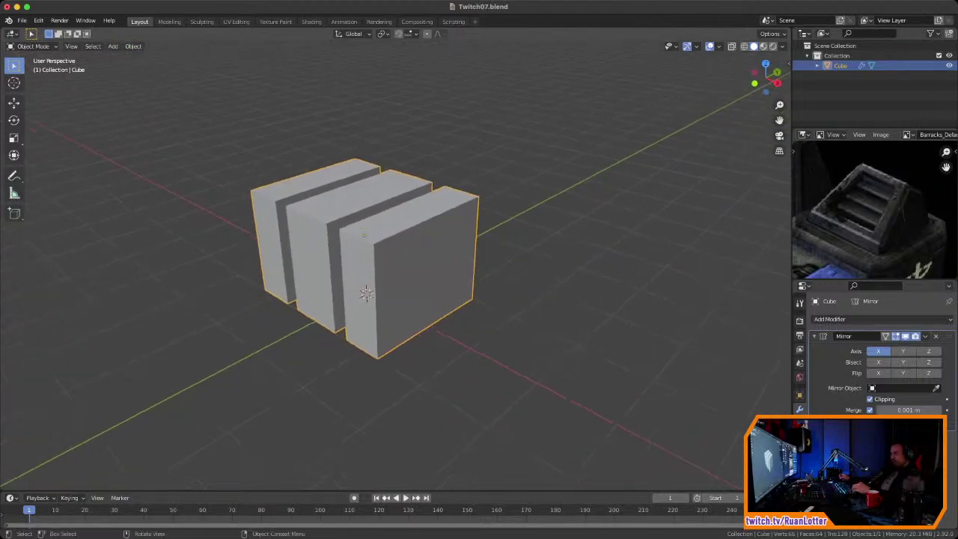
{"action": "left_click", "coordinate": [133, 46]}
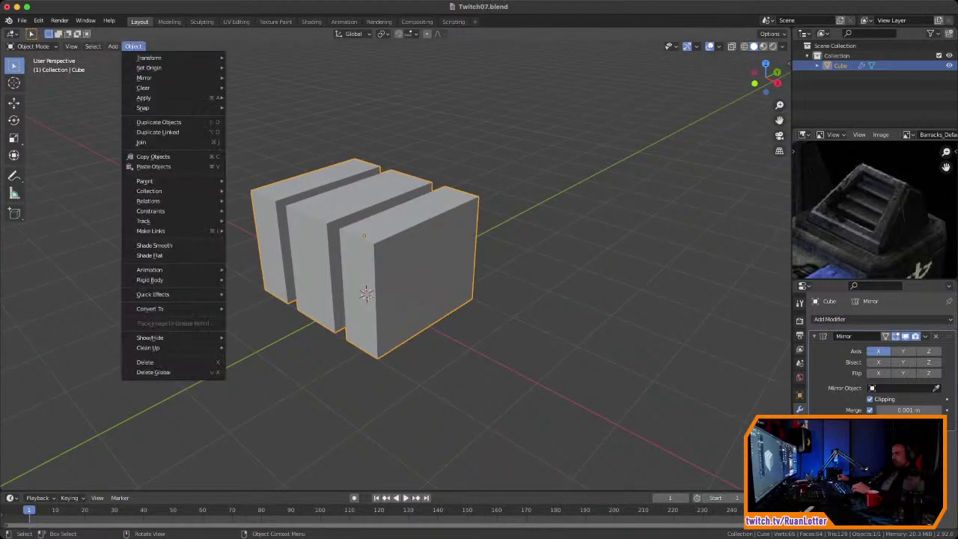
{"action": "mouse_move", "coordinate": [172, 96]}
{"action": "left_click", "coordinate": [262, 117]}
{"action": "key", "text": "Tab"}
Step: Inset the outer slab's rear top face by about 0.056 m and extrude it upward about 0.089 m
{"action": "mouse_move", "coordinate": [419, 300]}
{"action": "middle_mouse_down"}
{"action": "mouse_move", "coordinate": [419, 266]}
{"action": "mouse_move", "coordinate": [423, 284]}
{"action": "middle_mouse_up"}
{"action": "middle_click_drag", "start_coordinate": [422, 285], "coordinate": [427, 251], "text": "ctrl"}
{"action": "middle_click_drag", "start_coordinate": [426, 250], "coordinate": [422, 340], "text": "shift"}
{"action": "scroll", "coordinate": [408, 262], "scroll_direction": "up", "scroll_amount": 2}
{"action": "middle_click_drag", "start_coordinate": [407, 276], "coordinate": [408, 241]}
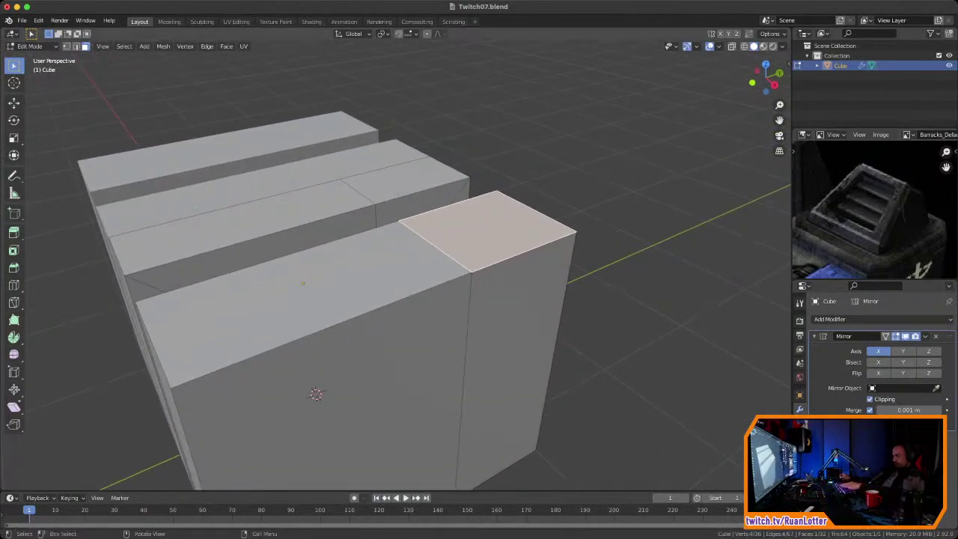
{"action": "key", "text": "i"}
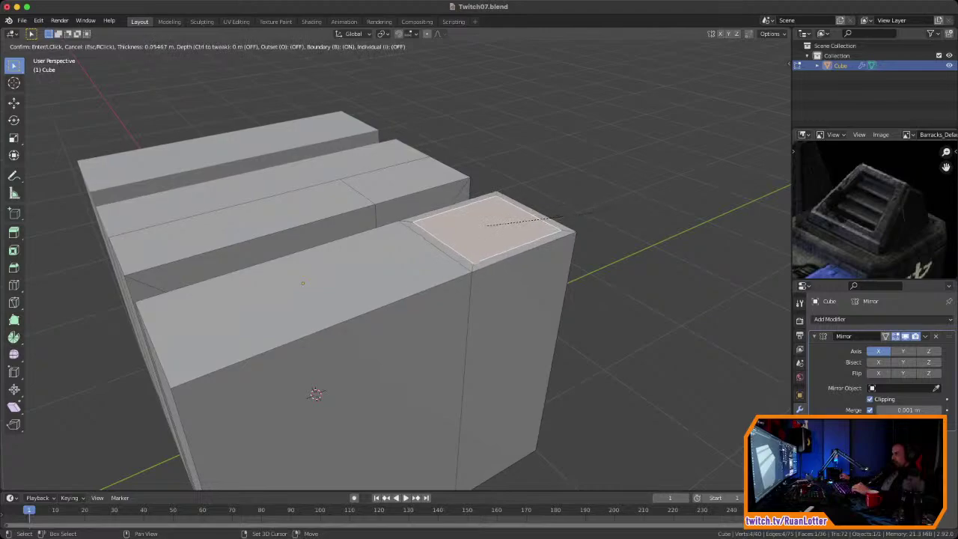
{"action": "left_click", "coordinate": [567, 217]}
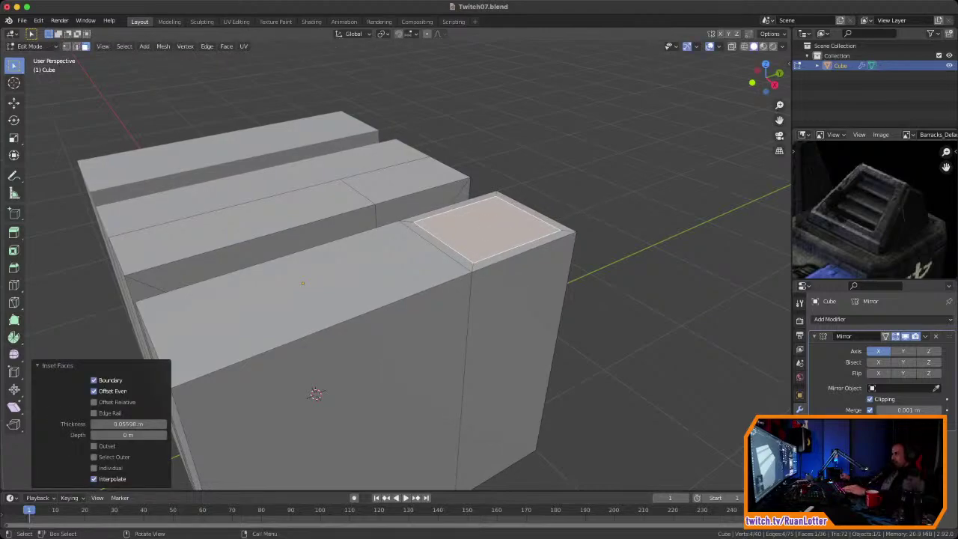
{"action": "key", "text": "e"}
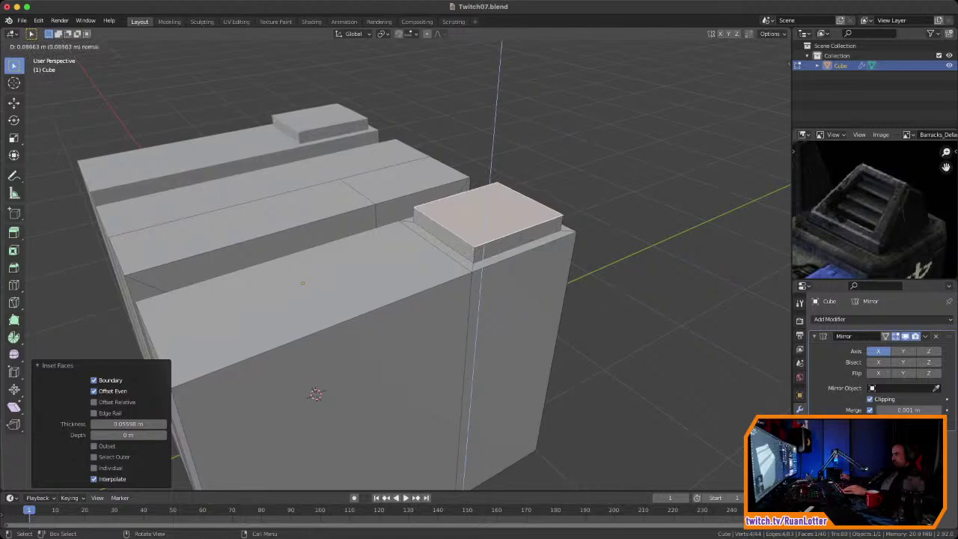
{"action": "key", "text": "Return"}
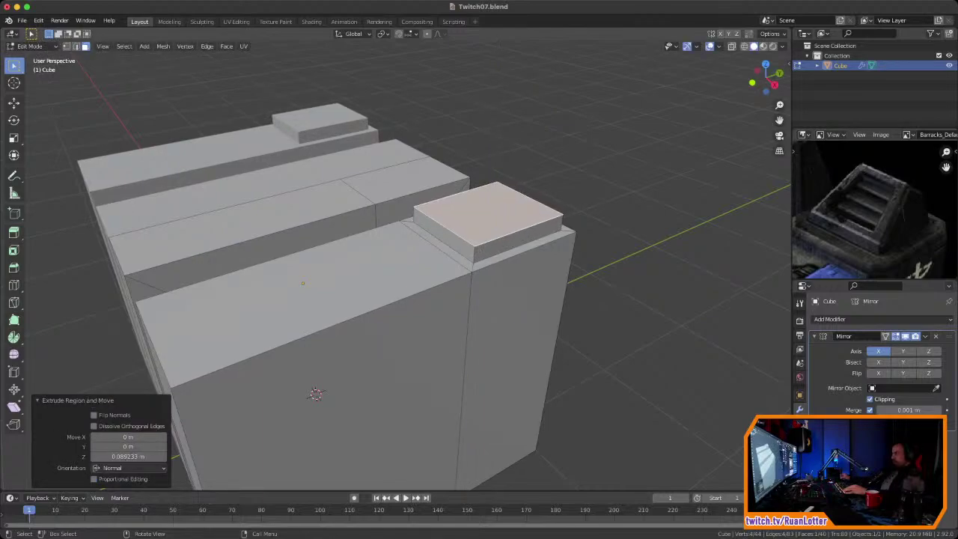
Step: Extrude the vent's top face up about 0.32 m and move its front top edge back about 0.35 m along Y
{"action": "key", "text": "e"}
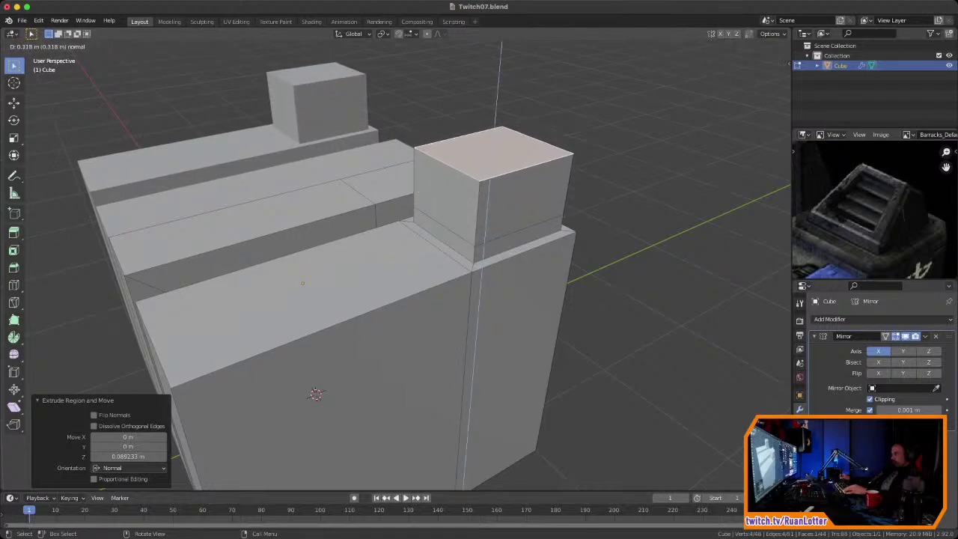
{"action": "key", "text": "Return"}
{"action": "key", "text": "2"}
{"action": "left_click", "coordinate": [447, 166]}
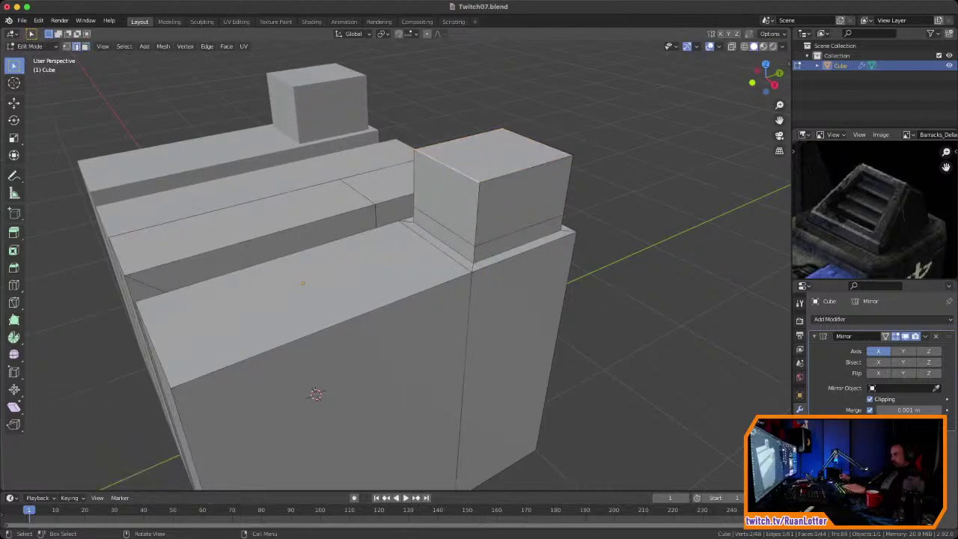
{"action": "key", "text": "g"}
{"action": "key", "text": "y"}
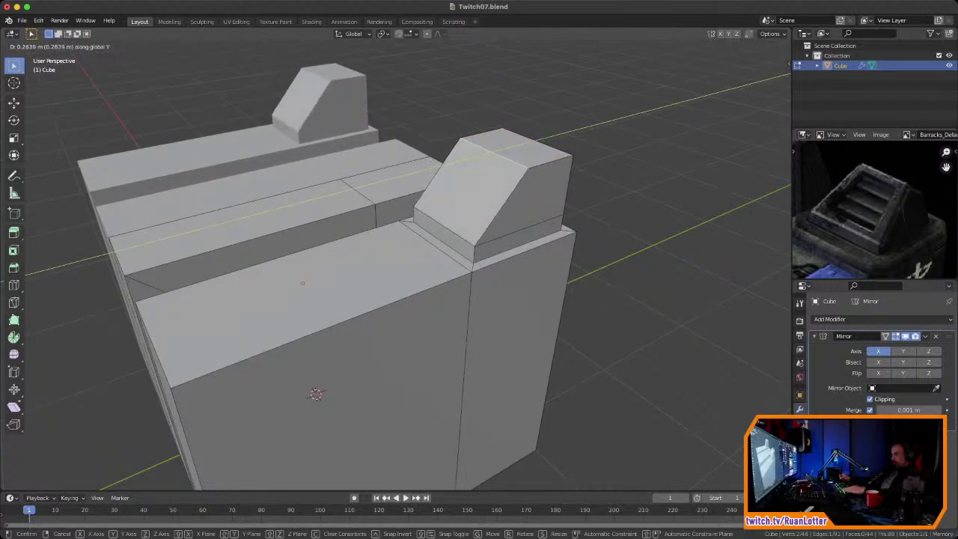
{"action": "key", "text": "Return"}
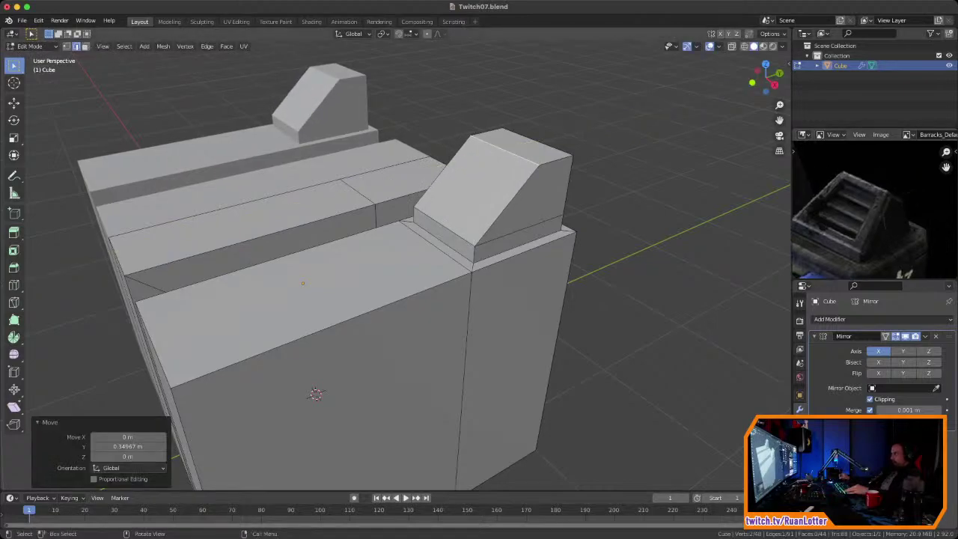
Step: Lower the vent's rear top edge by about 0.15 m along Z to slope the back
{"action": "key", "text": "g"}
{"action": "key", "text": "z"}
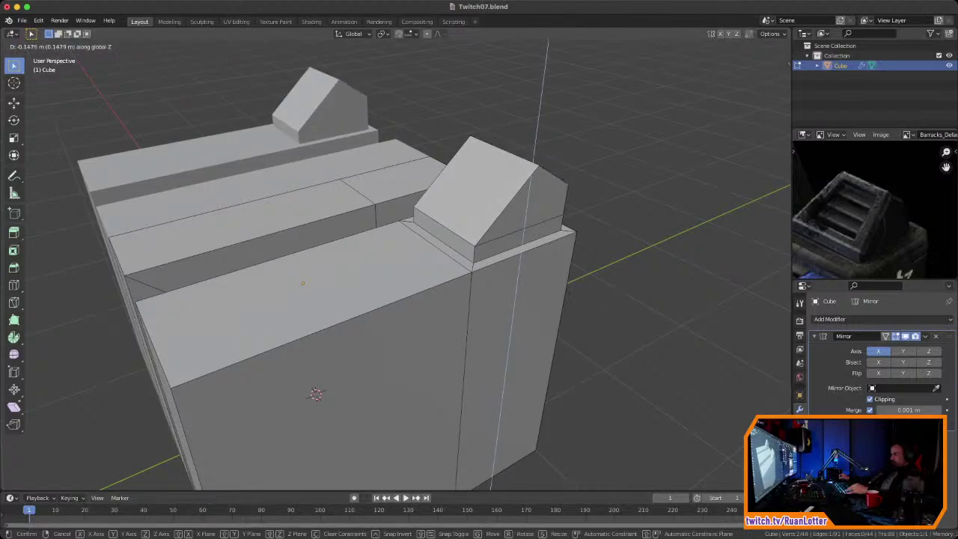
{"action": "left_click", "coordinate": [315, 394]}
Step: Bevel the vent's ridge edge with a single segment to form a flat strip along the top
{"action": "middle_click_drag", "start_coordinate": [315, 392], "coordinate": [364, 349]}
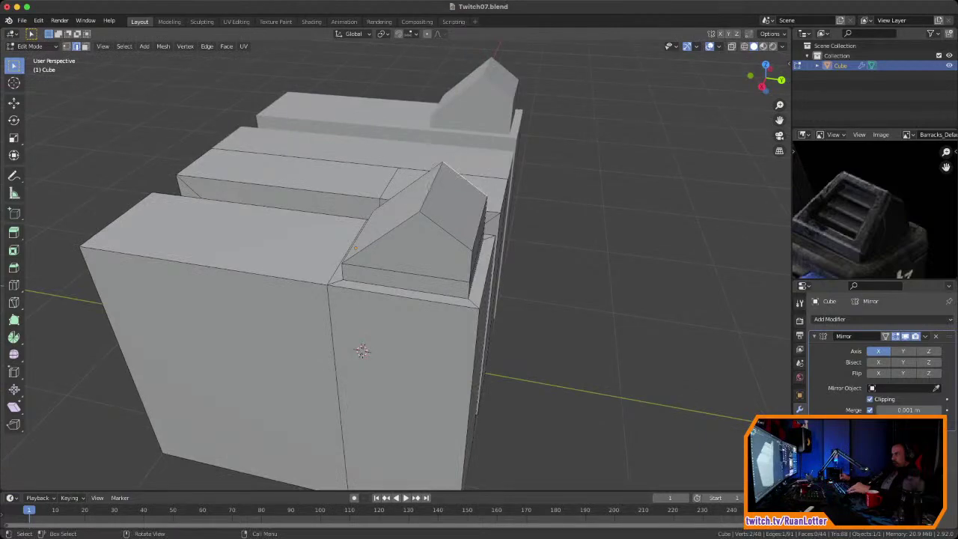
{"action": "key", "text": "ctrl+b"}
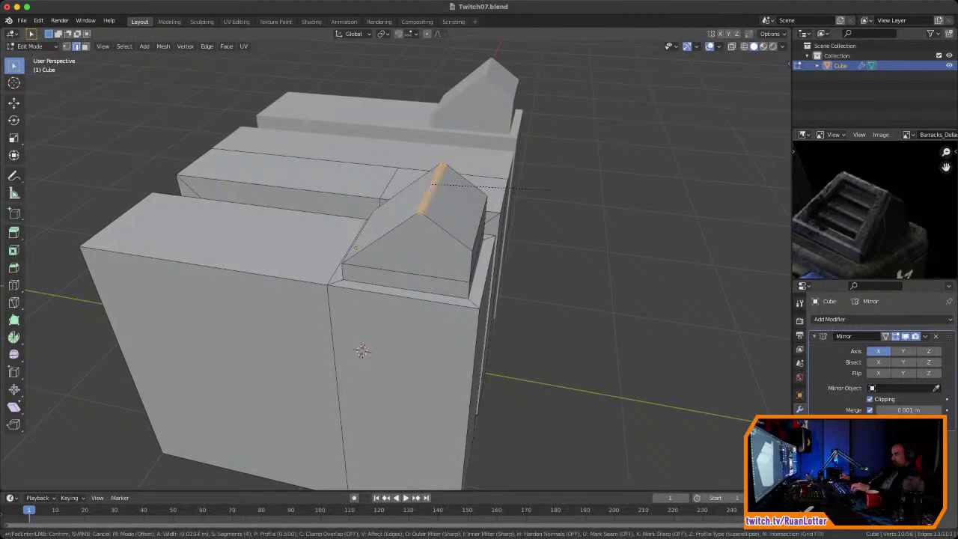
{"action": "left_click", "coordinate": [362, 350]}
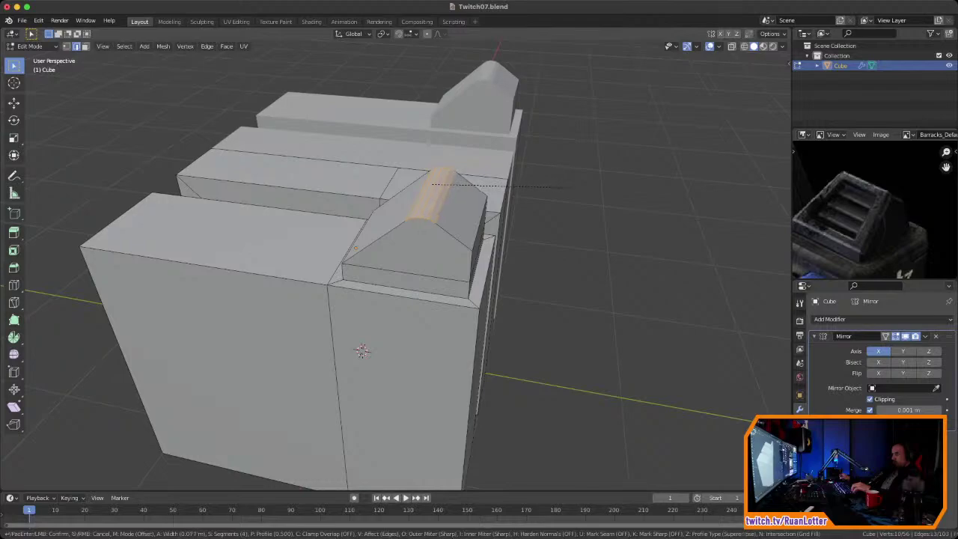
{"action": "left_click", "coordinate": [94, 338]}
{"action": "left_click", "coordinate": [95, 338]}
{"action": "left_click", "coordinate": [94, 338]}
Step: Lower the rear edge of the vent's beveled top strip by about 0.03 m along Z
{"action": "middle_click_drag", "start_coordinate": [299, 314], "coordinate": [380, 287]}
{"action": "middle_click_drag", "start_coordinate": [320, 396], "coordinate": [305, 411]}
{"action": "left_click", "coordinate": [455, 193]}
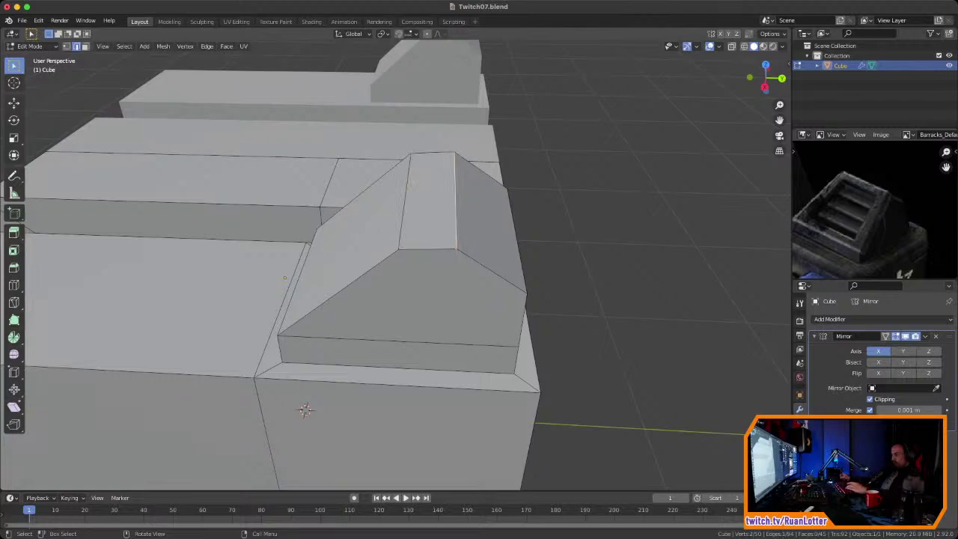
{"action": "key", "text": "g"}
{"action": "key", "text": "z"}
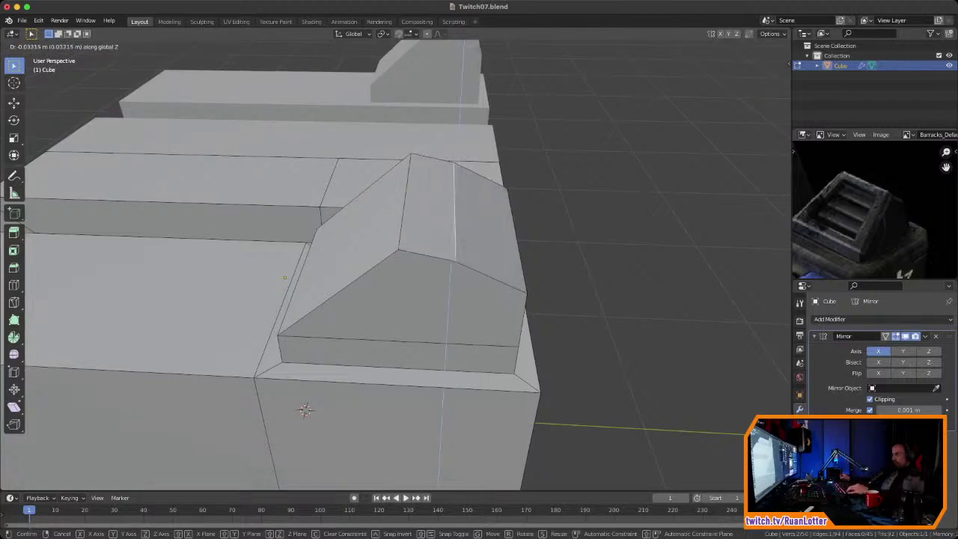
{"action": "left_click", "coordinate": [304, 410]}
Step: Lower the vent's outer rear edge by about 0.08 m and the top strip's rear edge by another 0.03 m
{"action": "middle_click_drag", "start_coordinate": [304, 410], "coordinate": [341, 432]}
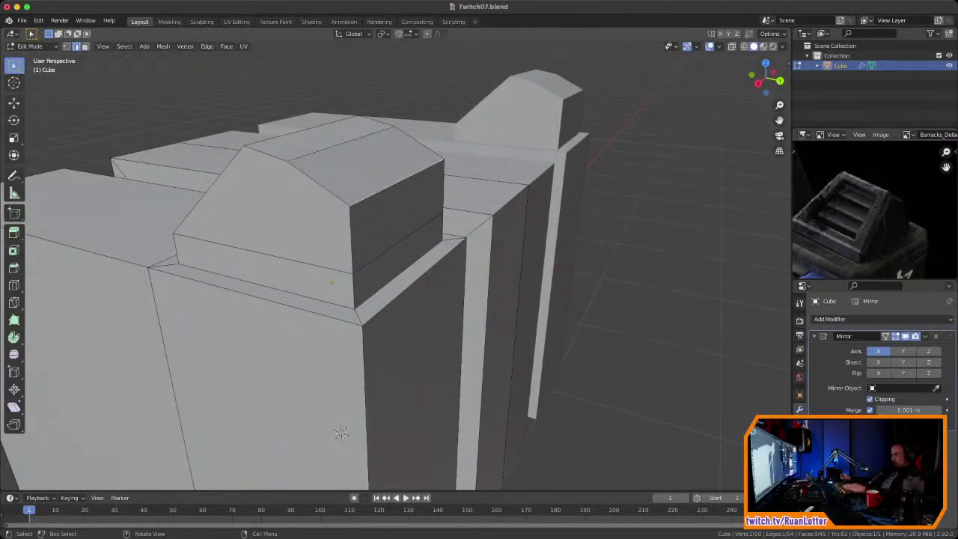
{"action": "key", "text": "g"}
{"action": "key", "text": "z"}
{"action": "left_click", "coordinate": [340, 433]}
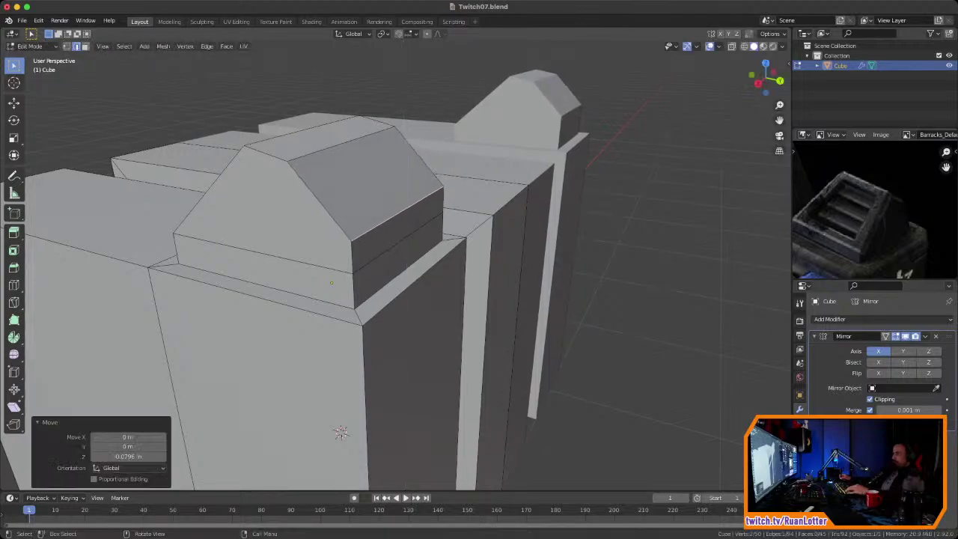
{"action": "key", "text": "ctrl+z"}
{"action": "key", "text": "g"}
{"action": "key", "text": "z"}
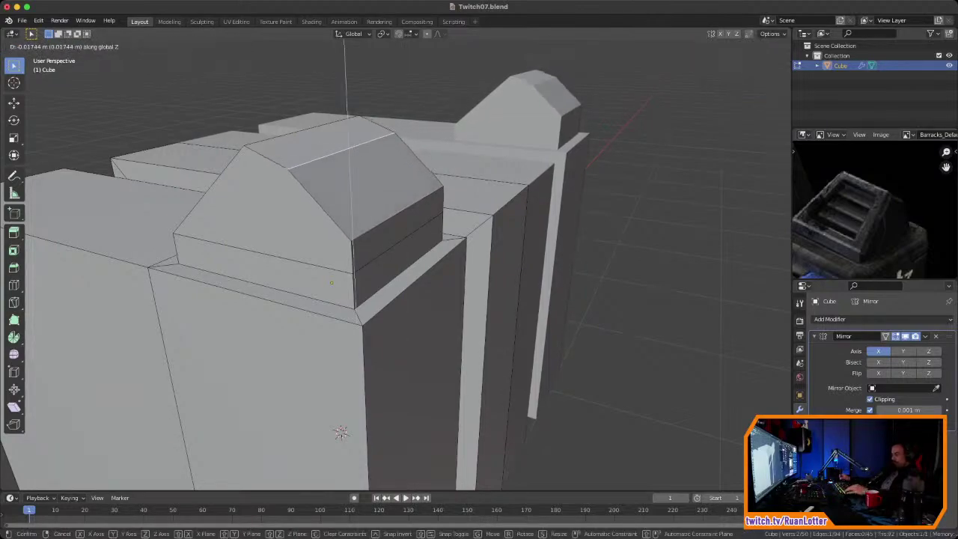
{"action": "left_click", "coordinate": [341, 432]}
Step: Examine the roof vent's profile from the front and side against the Barracks reference image
{"action": "middle_click_drag", "start_coordinate": [341, 433], "coordinate": [346, 398]}
{"action": "scroll", "coordinate": [341, 300], "scroll_direction": "up", "scroll_amount": 3}
{"action": "middle_click_drag", "start_coordinate": [341, 300], "coordinate": [375, 315], "text": "shift"}
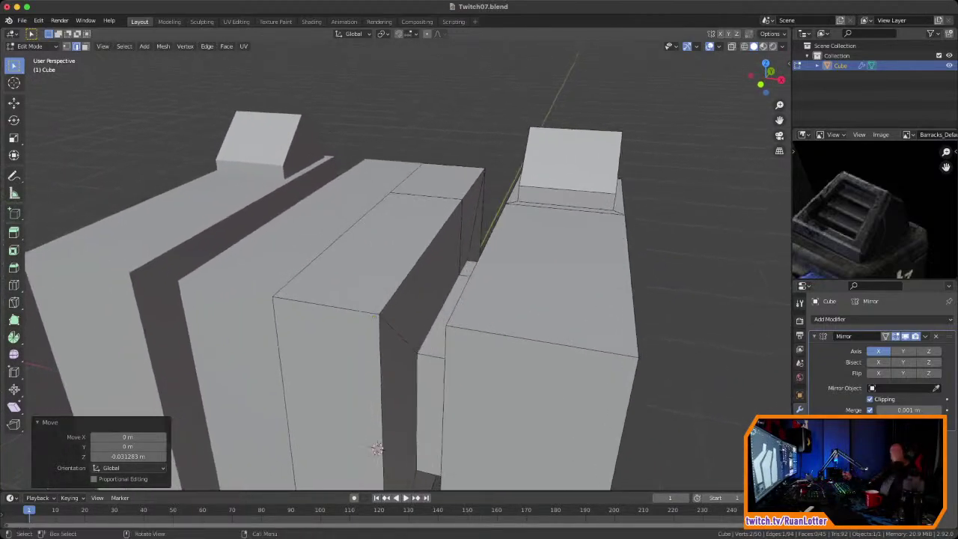
{"action": "middle_click_drag", "start_coordinate": [377, 447], "coordinate": [303, 473]}
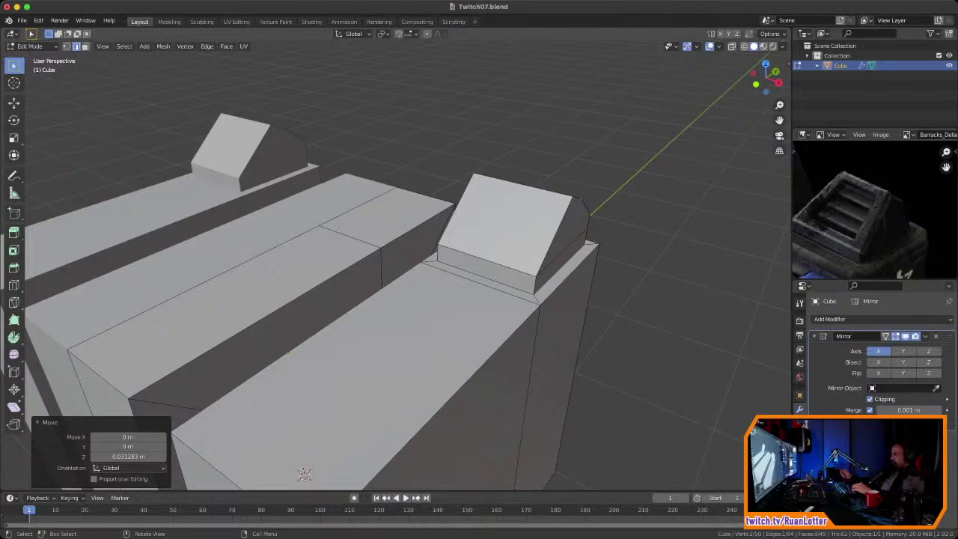
{"action": "middle_click_drag", "start_coordinate": [304, 474], "coordinate": [283, 421]}
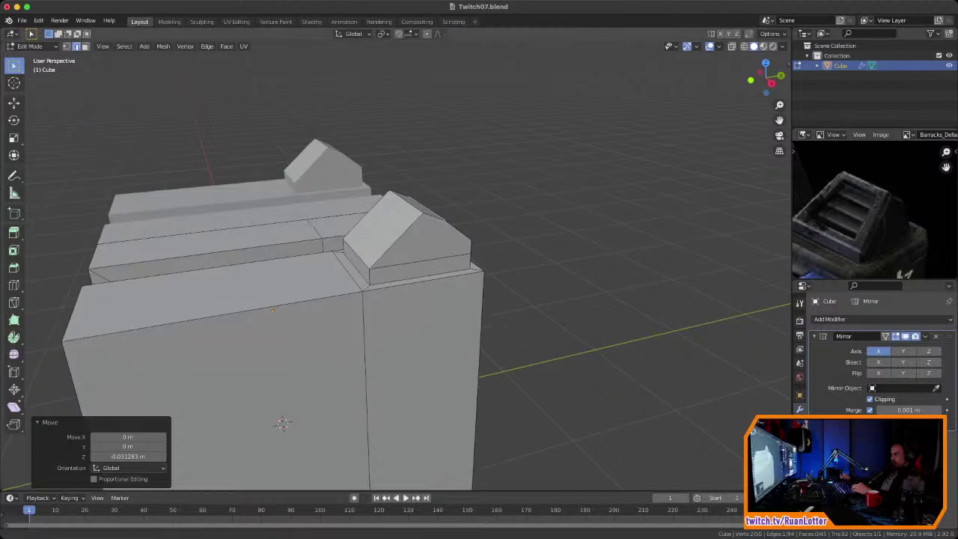
{"action": "scroll", "coordinate": [395, 262], "scroll_direction": "up", "scroll_amount": 2}
{"action": "middle_click_drag", "start_coordinate": [395, 262], "coordinate": [453, 277]}
{"action": "scroll", "coordinate": [438, 247], "scroll_direction": "up", "scroll_amount": 3}
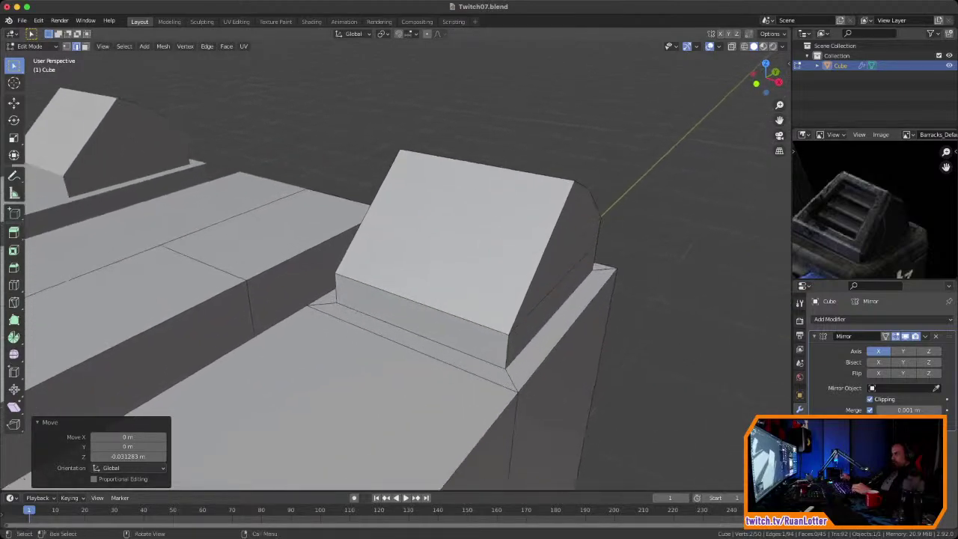
Step: Inset the vent's sloped front face by about 0.032 m to form a frame
{"action": "left_click", "coordinate": [437, 247]}
{"action": "scroll", "coordinate": [438, 247], "scroll_direction": "down", "scroll_amount": 2}
{"action": "key", "text": "3"}
{"action": "left_click", "coordinate": [438, 247]}
{"action": "key", "text": "KP_Decimal"}
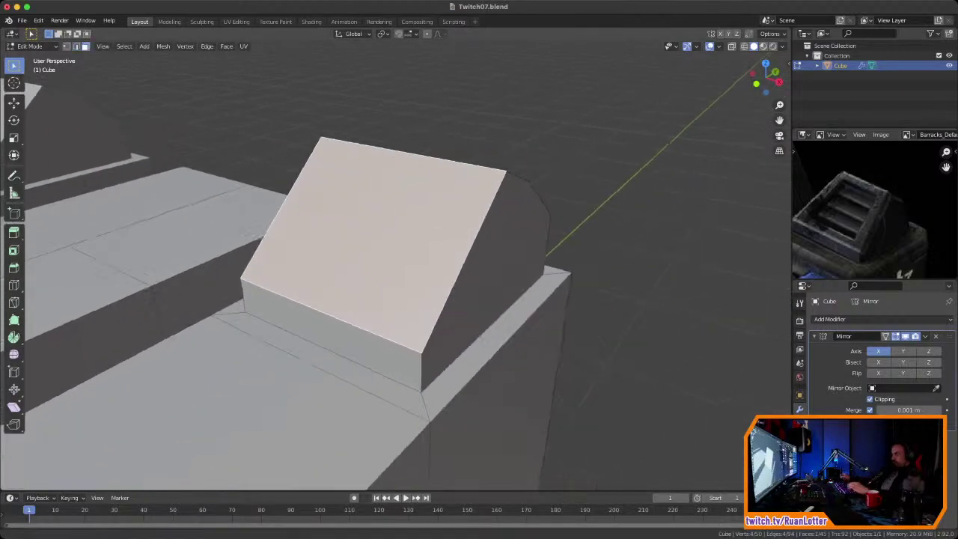
{"action": "key", "text": "i"}
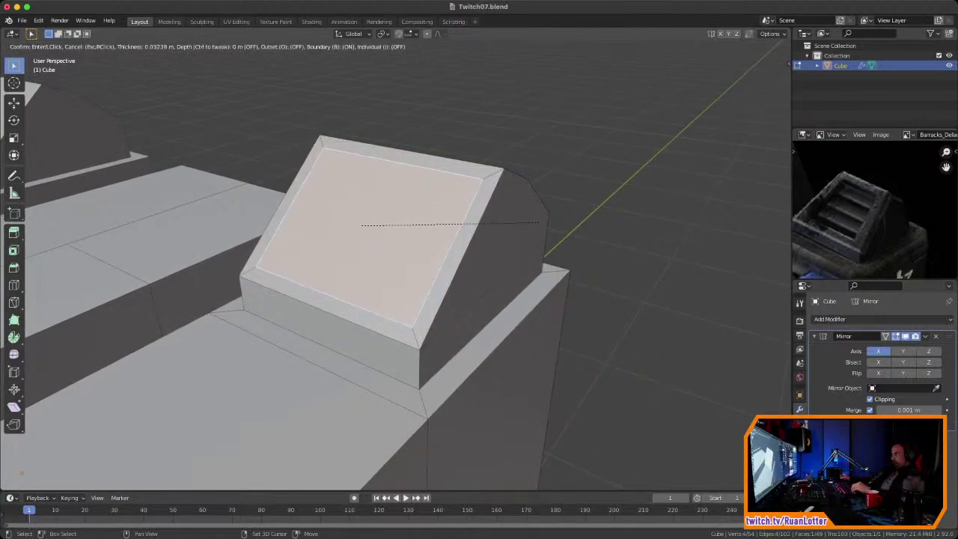
{"action": "left_click", "coordinate": [544, 222]}
{"action": "middle_click_drag", "start_coordinate": [543, 221], "coordinate": [479, 273]}
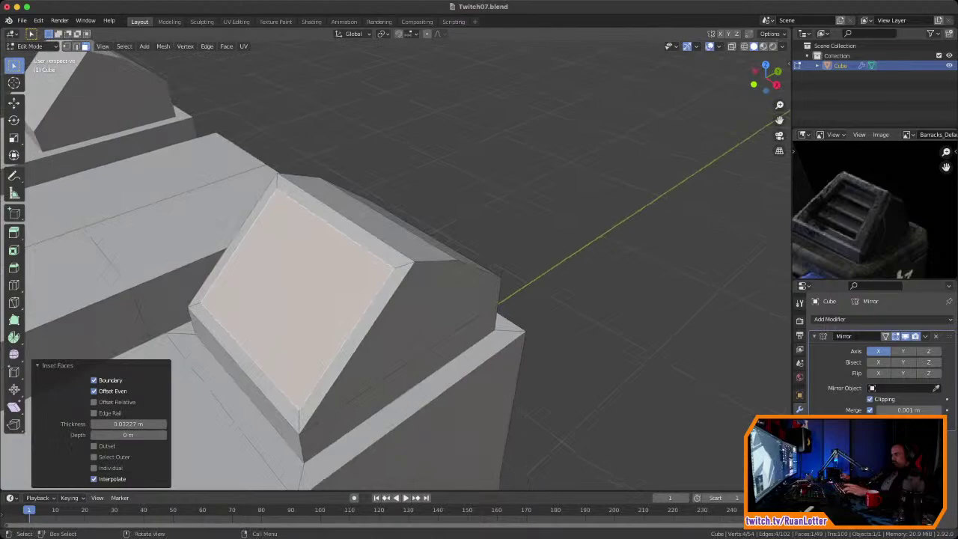
{"action": "key", "text": "2"}
{"action": "key", "text": "alt+a"}
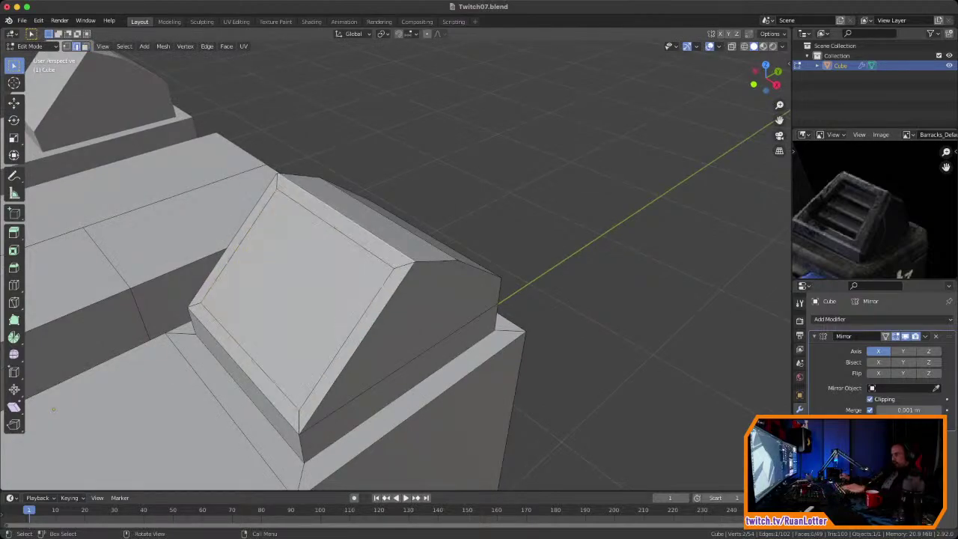
{"action": "middle_click_drag", "start_coordinate": [479, 224], "coordinate": [490, 221]}
{"action": "scroll", "coordinate": [632, 180], "scroll_direction": "up", "scroll_amount": 1}
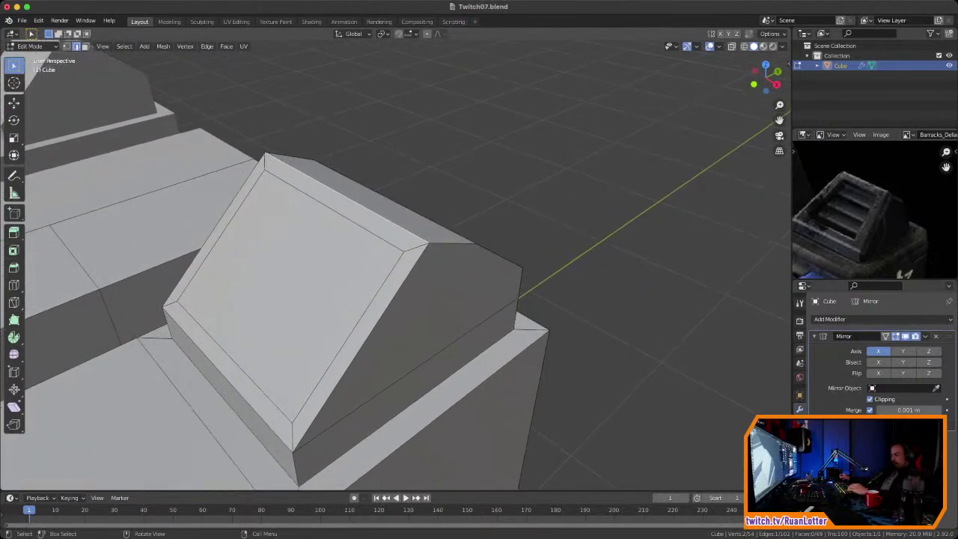
{"action": "key", "text": "s"}
{"action": "key", "text": "x"}
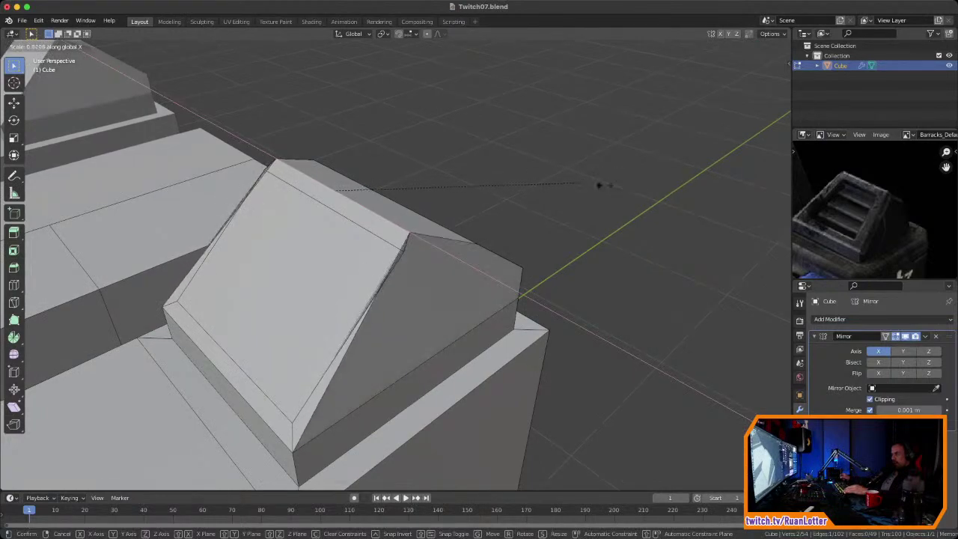
{"action": "right_click", "coordinate": [571, 182]}
{"action": "middle_click_drag", "start_coordinate": [479, 224], "coordinate": [452, 229]}
{"action": "key", "text": "3"}
{"action": "left_click", "coordinate": [352, 213]}
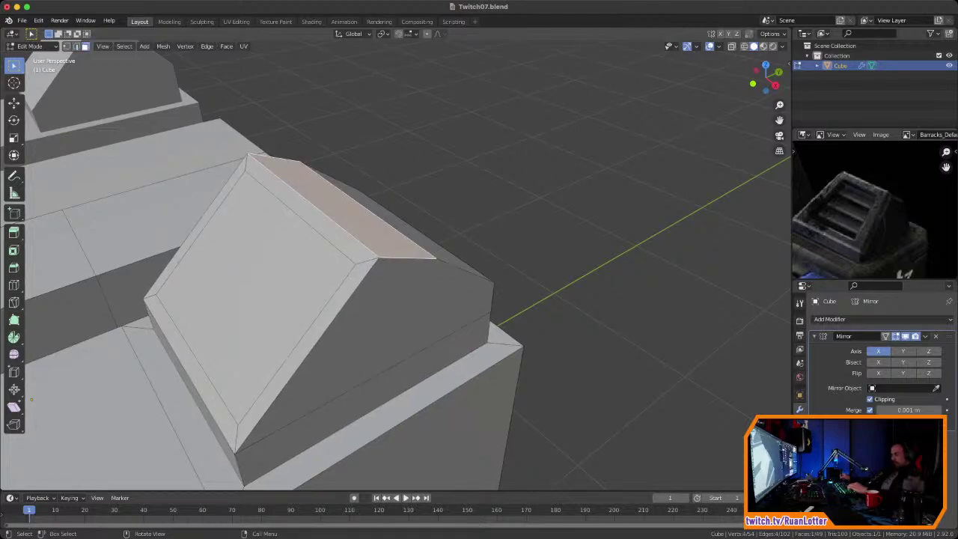
{"action": "key", "text": "s"}
{"action": "right_click", "coordinate": [575, 223]}
{"action": "left_click", "coordinate": [313, 217], "text": "shift"}
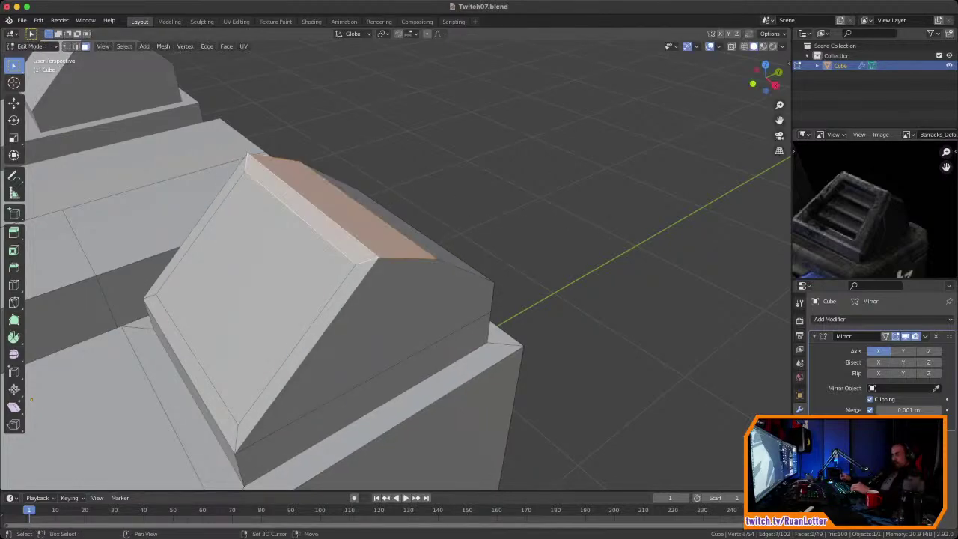
{"action": "key", "text": "s"}
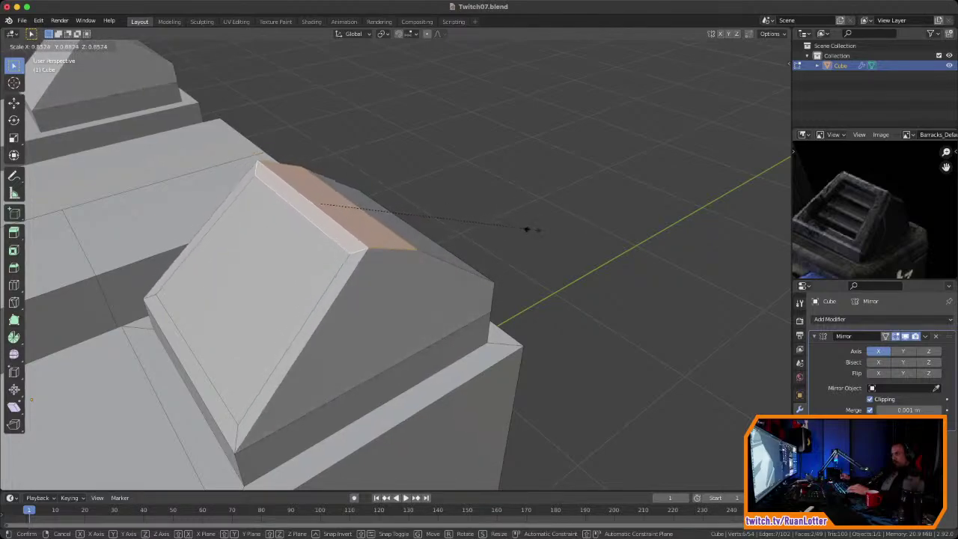
{"action": "right_click", "coordinate": [496, 229]}
Step: Scale the vent's front top, top strip and outer rear crosswise edges inward along X so the vent tapers toward the top
{"action": "key", "text": "2"}
{"action": "left_click", "coordinate": [306, 222]}
{"action": "left_click", "coordinate": [318, 210], "text": "shift"}
{"action": "left_click", "coordinate": [377, 211], "text": "shift"}
{"action": "middle_click_drag", "start_coordinate": [376, 211], "coordinate": [356, 232]}
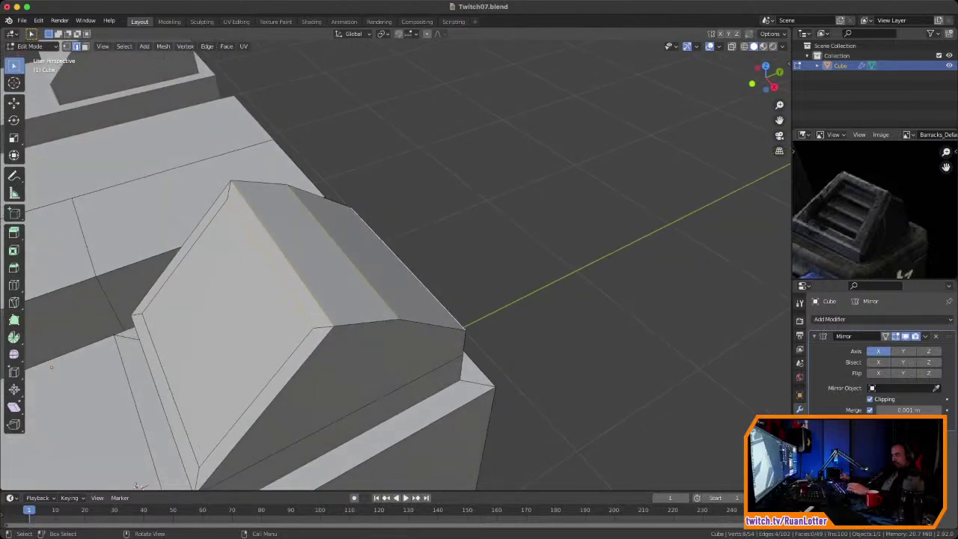
{"action": "key", "text": "s"}
{"action": "key", "text": "x"}
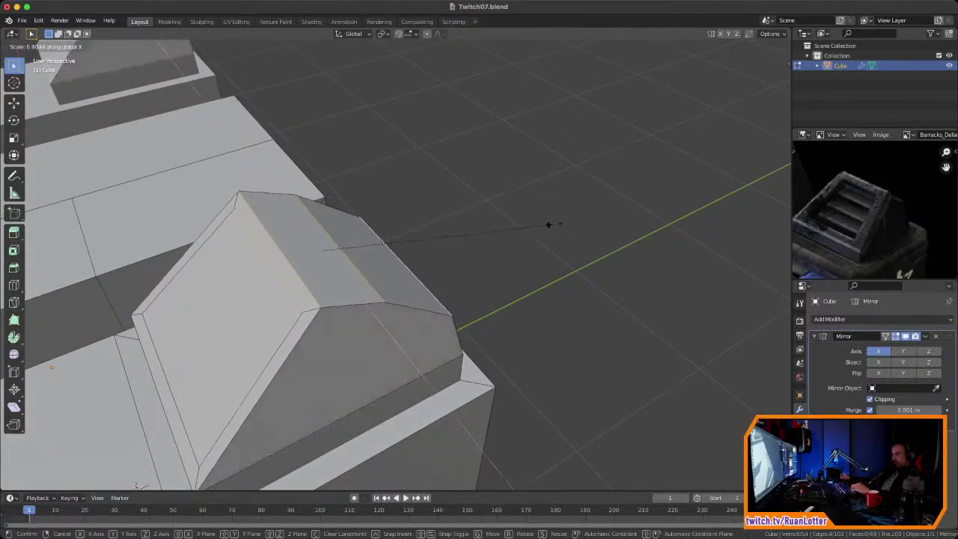
{"action": "left_click", "coordinate": [530, 228]}
{"action": "middle_click_drag", "start_coordinate": [529, 227], "coordinate": [482, 232]}
{"action": "scroll", "coordinate": [630, 197], "scroll_direction": "down", "scroll_amount": 3}
{"action": "left_click", "coordinate": [630, 197]}
Step: Subdivide the vent's inset front panel twice with one cut each to make a four-by-four grid
{"action": "scroll", "coordinate": [490, 199], "scroll_direction": "up", "scroll_amount": 2}
{"action": "scroll", "coordinate": [485, 212], "scroll_direction": "up", "scroll_amount": 2}
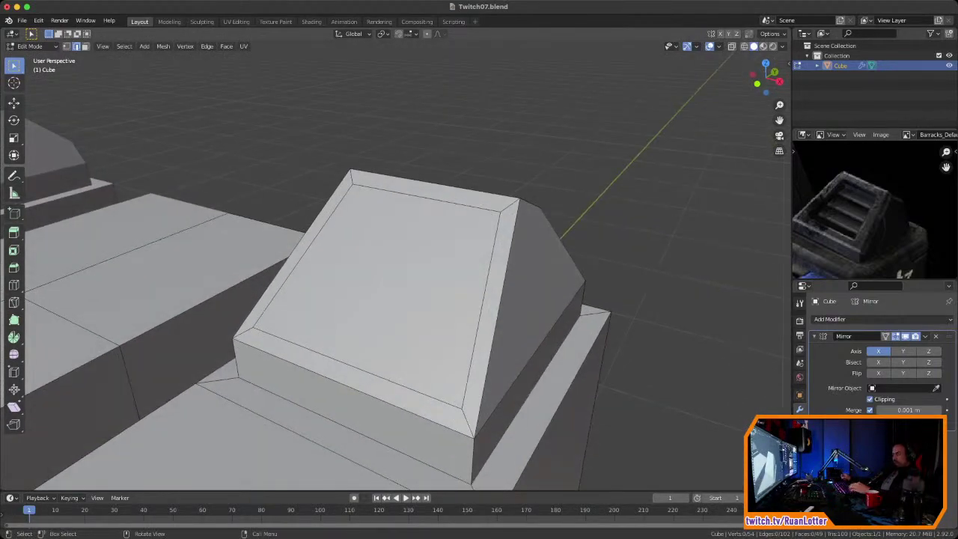
{"action": "key", "text": "3"}
{"action": "left_click", "coordinate": [428, 258]}
{"action": "scroll", "coordinate": [428, 258], "scroll_direction": "down", "scroll_amount": 1}
{"action": "middle_click_drag", "start_coordinate": [428, 258], "coordinate": [400, 253]}
{"action": "right_click", "coordinate": [400, 252]}
{"action": "left_click", "coordinate": [374, 252]}
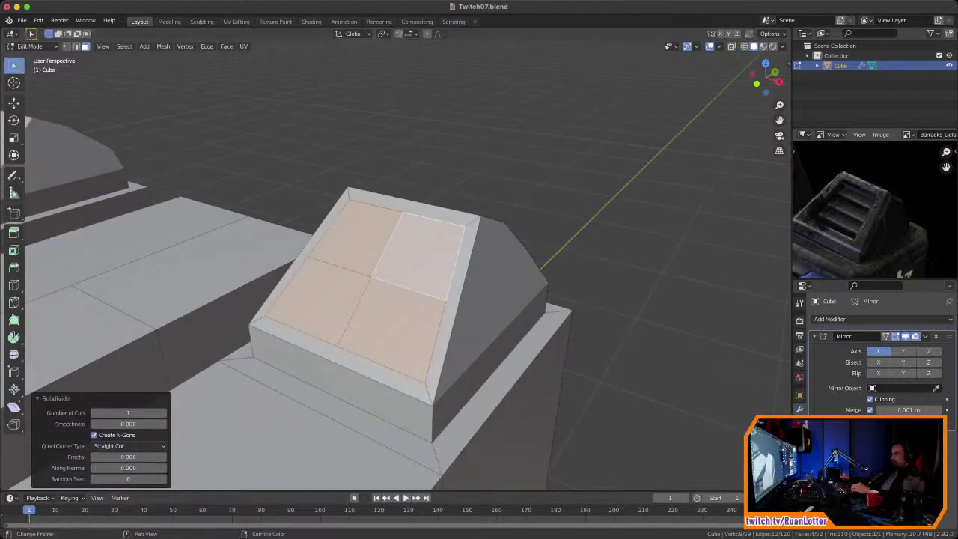
{"action": "right_click", "coordinate": [378, 257]}
{"action": "left_click", "coordinate": [378, 258]}
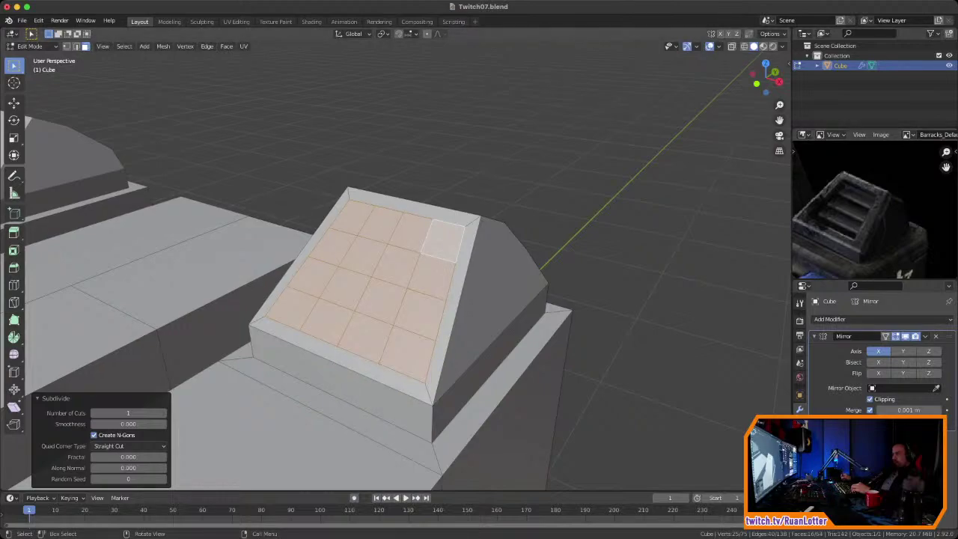
Step: Dissolve the three upright edge runs in the vent's front panel grid to form four full-width strips
{"action": "left_click", "coordinate": [353, 218]}
{"action": "left_click", "coordinate": [443, 241], "text": "shift"}
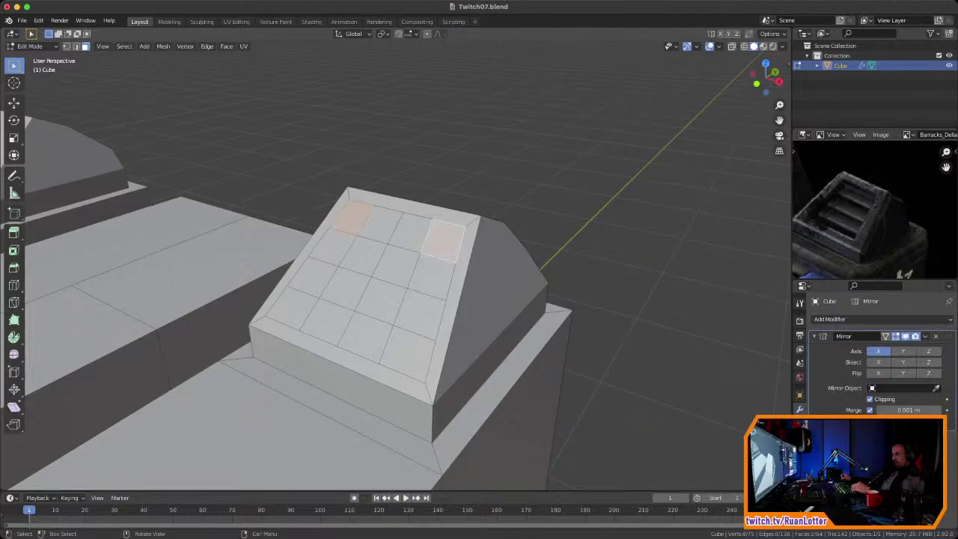
{"action": "left_click", "coordinate": [381, 225]}
{"action": "left_click", "coordinate": [411, 232]}
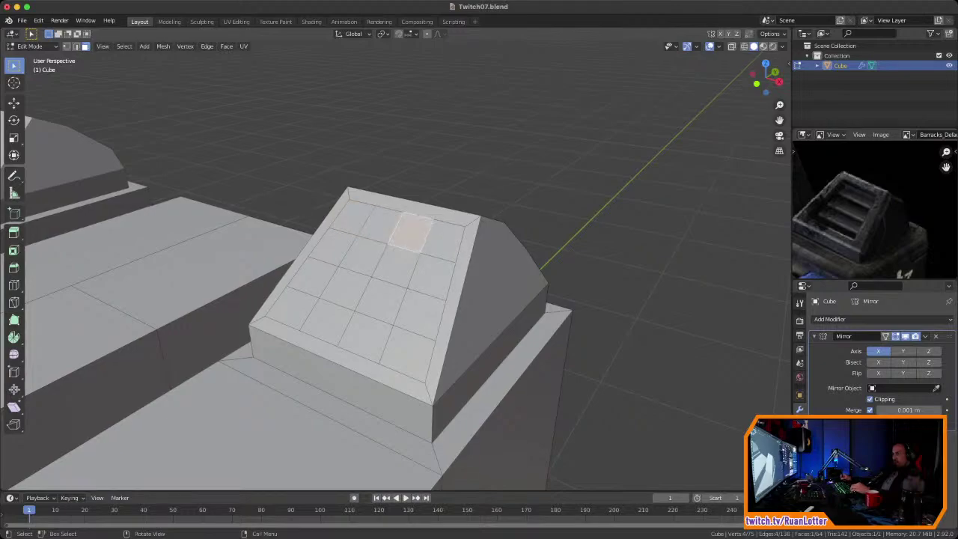
{"action": "key", "text": "2"}
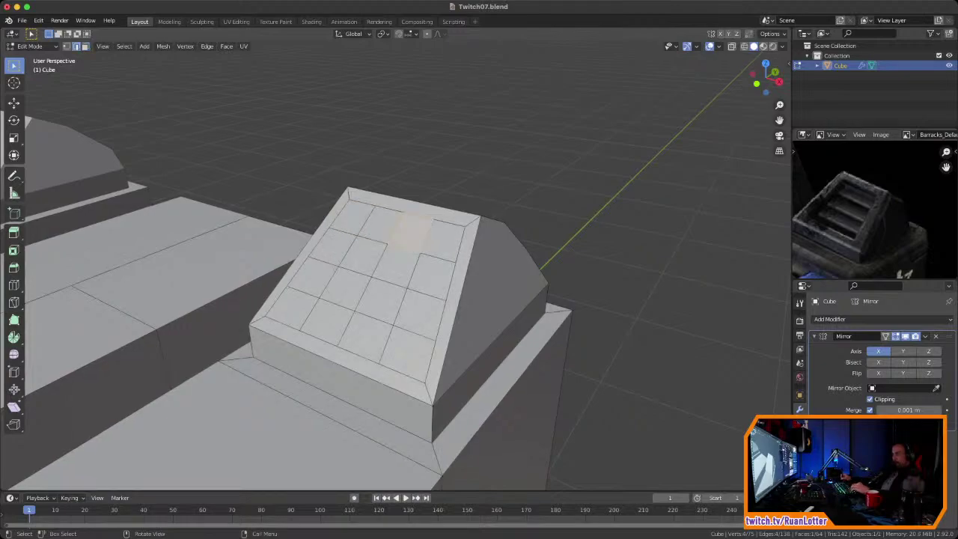
{"action": "left_click", "coordinate": [307, 316], "text": "ctrl"}
{"action": "left_click", "coordinate": [396, 228], "text": "shift"}
{"action": "left_click", "coordinate": [346, 329], "text": "ctrl"}
{"action": "left_click", "coordinate": [426, 236], "text": "shift"}
{"action": "left_click", "coordinate": [386, 344], "text": "ctrl"}
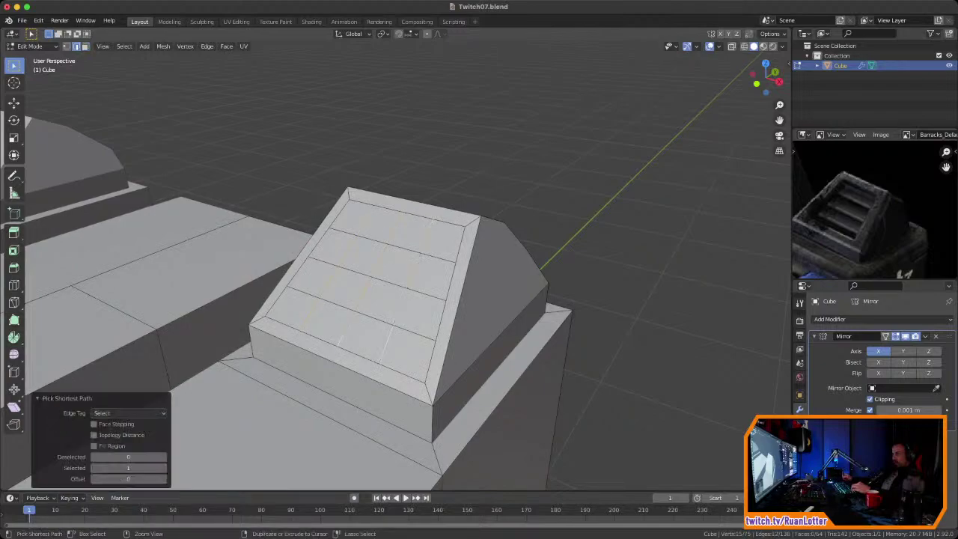
{"action": "right_click", "coordinate": [386, 340]}
{"action": "left_click", "coordinate": [386, 339]}
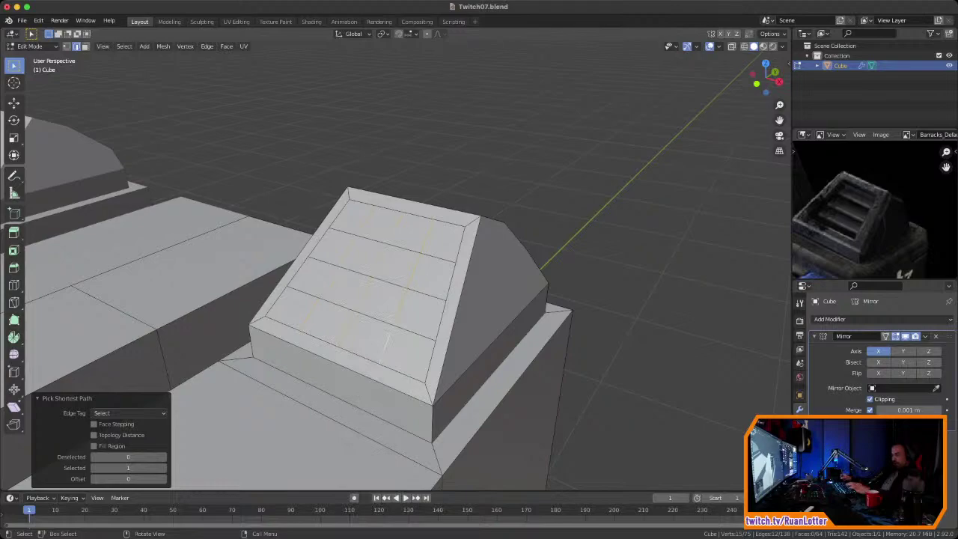
{"action": "key", "text": "x"}
{"action": "left_click", "coordinate": [452, 286]}
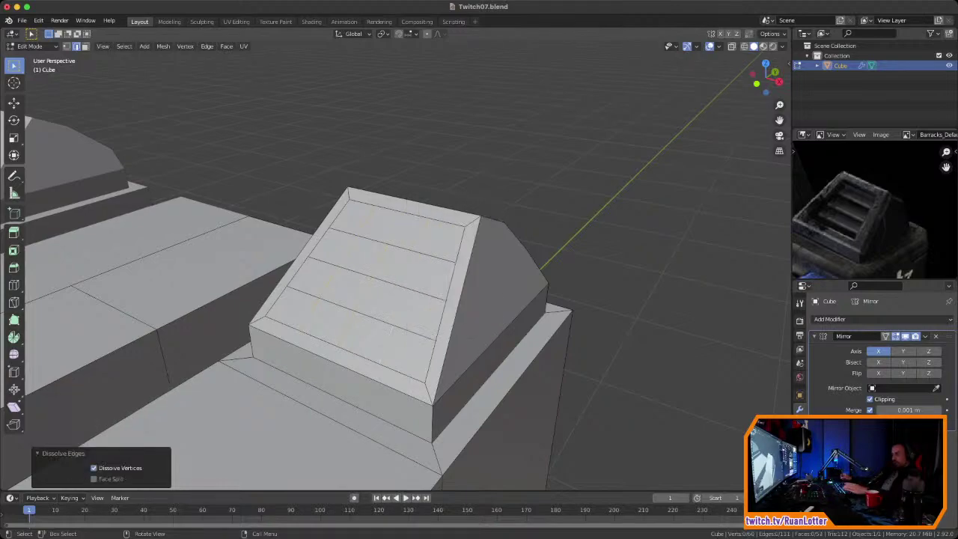
Step: Inset the vent panel's four strips individually by about 0.007 m
{"action": "key", "text": "3"}
{"action": "left_click", "coordinate": [400, 230]}
{"action": "left_click", "coordinate": [388, 262], "text": "shift"}
{"action": "left_click", "coordinate": [374, 295], "text": "shift"}
{"action": "left_click", "coordinate": [361, 328], "text": "shift"}
{"action": "middle_click_drag", "start_coordinate": [361, 328], "coordinate": [487, 218]}
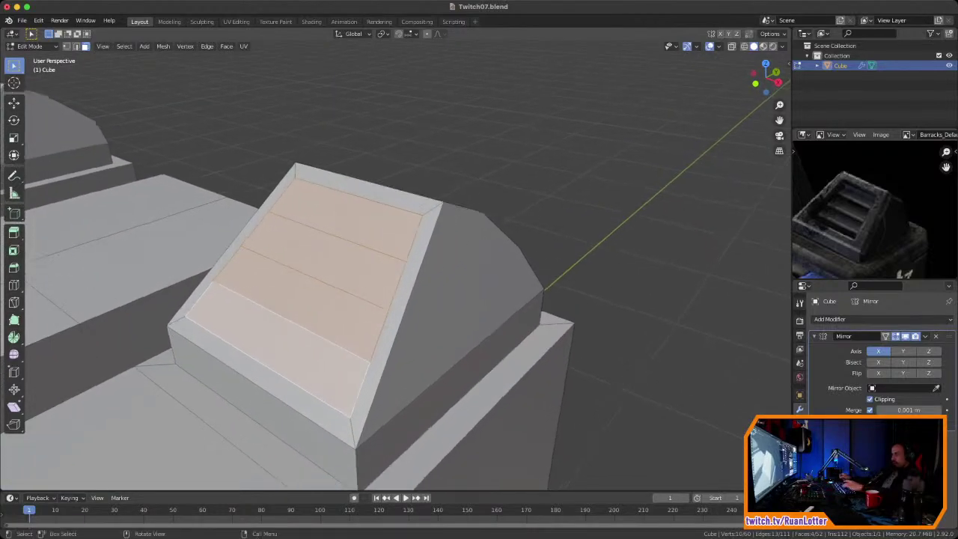
{"action": "key", "text": "i"}
{"action": "key", "text": "i"}
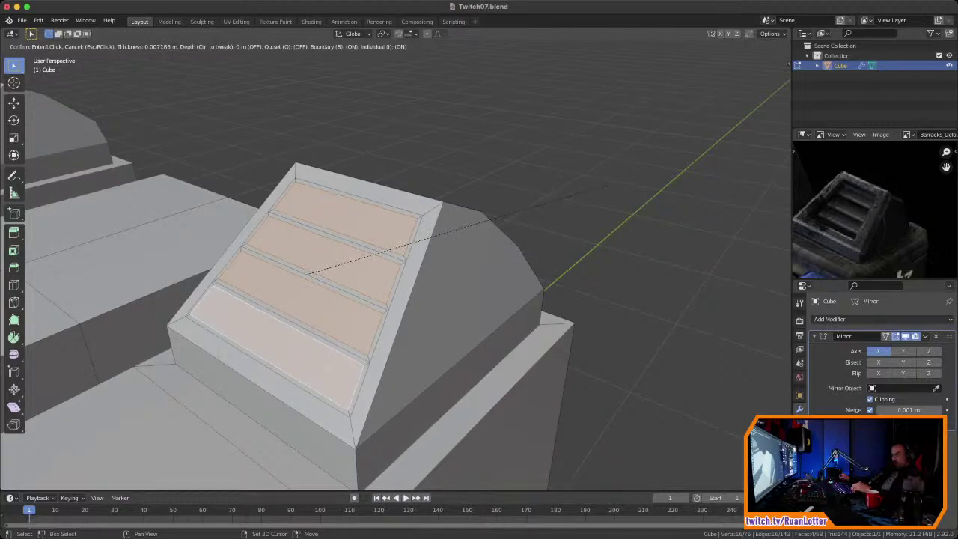
{"action": "left_click", "coordinate": [506, 218]}
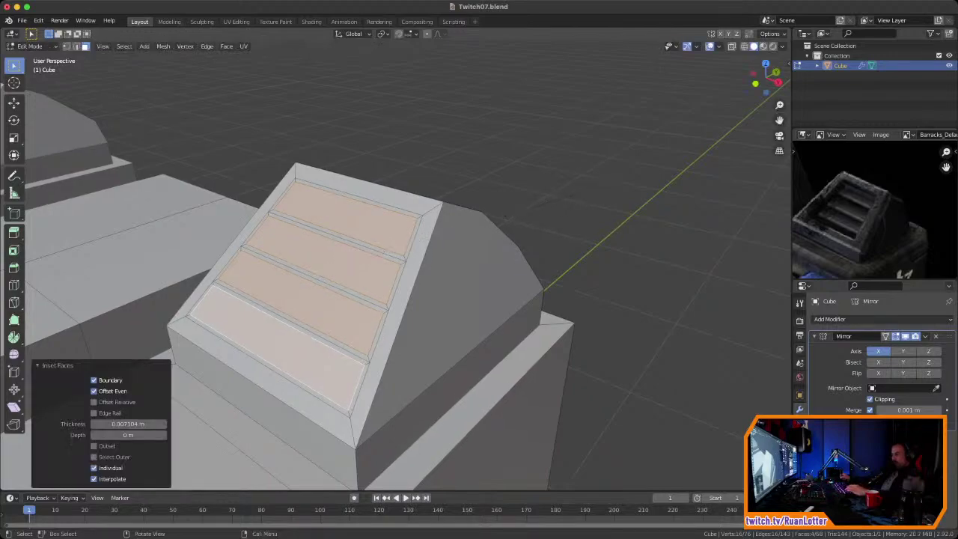
Step: Extrude the four inset strips inward along their normal by about 0.034 m to form recesses
{"action": "key", "text": "e"}
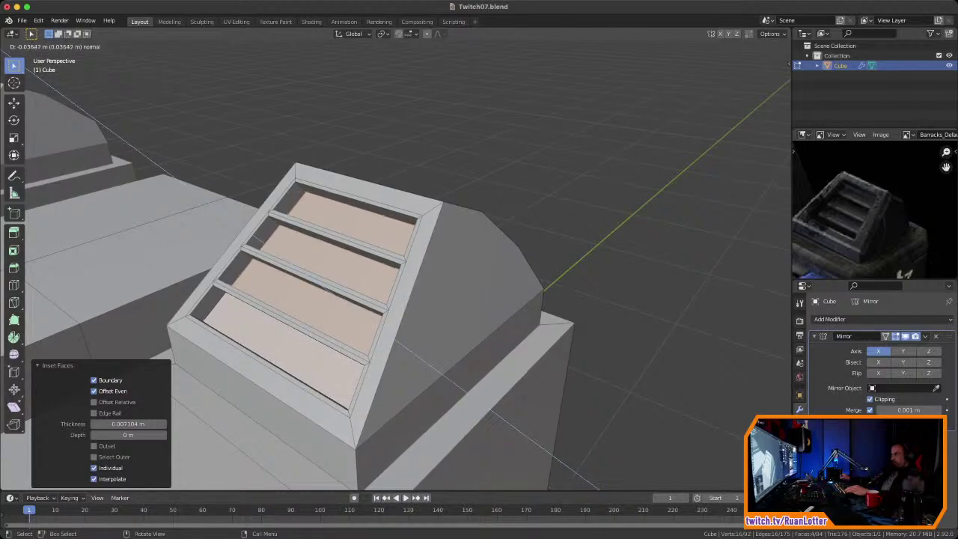
{"action": "left_click", "coordinate": [260, 239]}
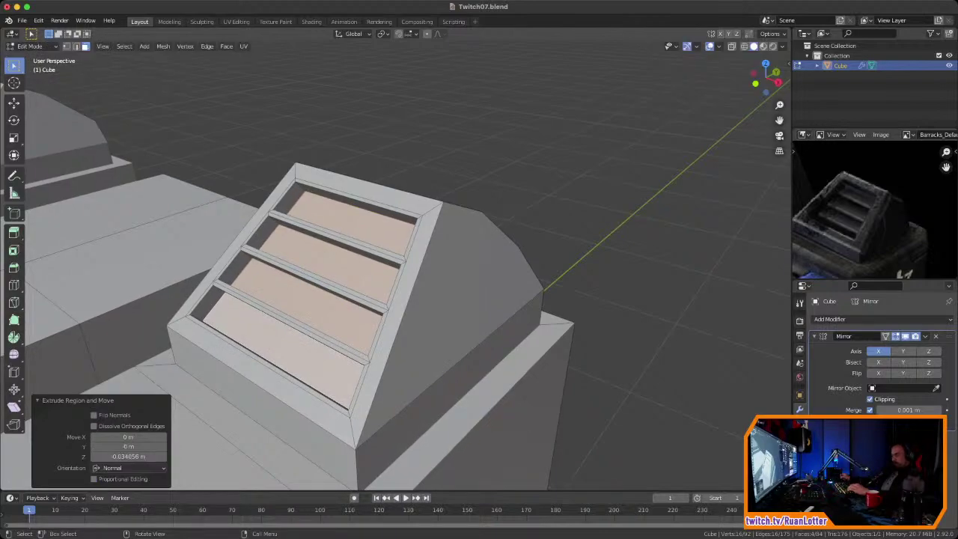
{"action": "key", "text": "s"}
{"action": "key", "text": "z"}
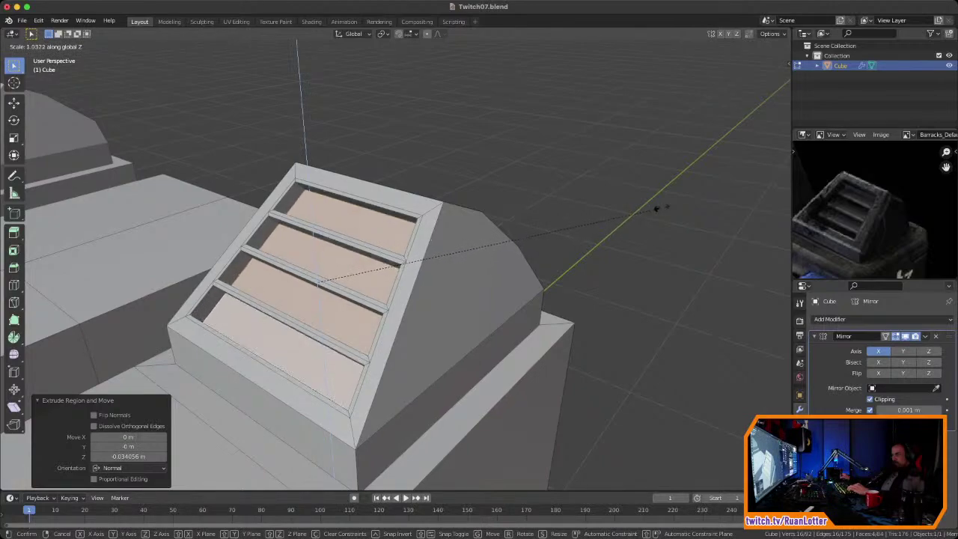
{"action": "key", "text": "x"}
{"action": "key", "text": "y"}
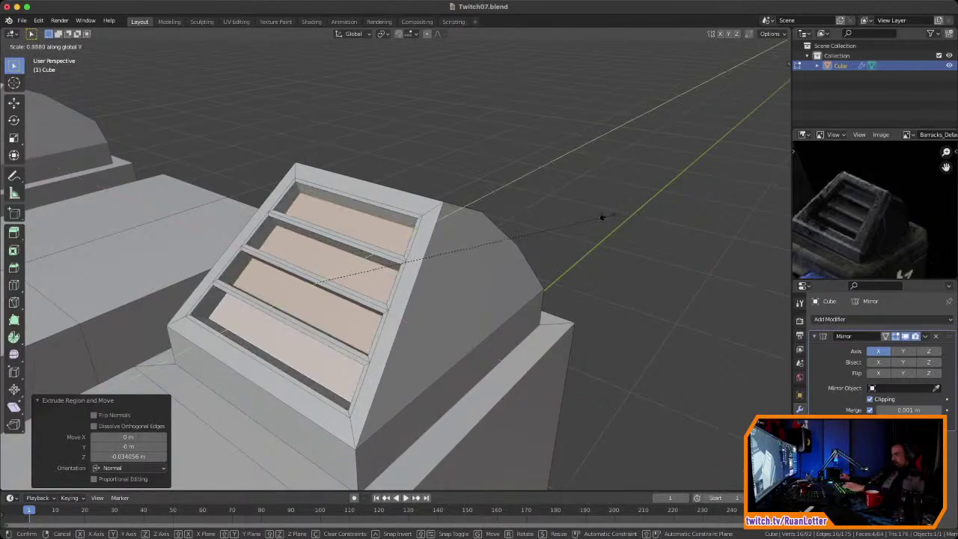
{"action": "right_click", "coordinate": [566, 230]}
Step: Scale the four recessed vent faces down uniformly so the slot walls taper inward
{"action": "key", "text": "s"}
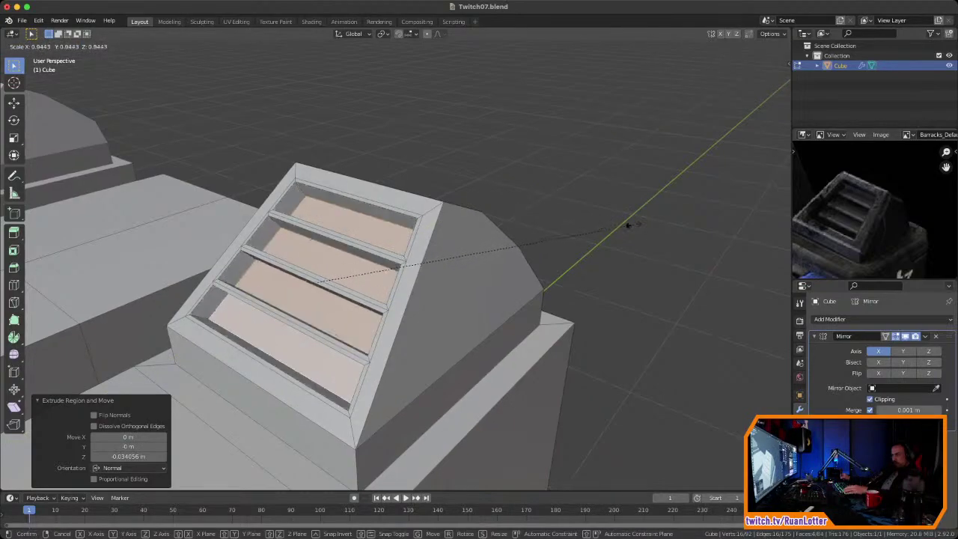
{"action": "left_click", "coordinate": [571, 229]}
Step: Examine the slatted vents and the whole mirrored building from several angles against the Barracks reference image
{"action": "middle_click_drag", "start_coordinate": [571, 229], "coordinate": [636, 254]}
{"action": "scroll", "coordinate": [636, 254], "scroll_direction": "down", "scroll_amount": 5}
{"action": "scroll", "coordinate": [671, 488], "scroll_direction": "down", "scroll_amount": 3}
{"action": "key", "text": "Tab"}
{"action": "middle_click_drag", "start_coordinate": [300, 483], "coordinate": [244, 430]}
{"action": "scroll", "coordinate": [243, 430], "scroll_direction": "up", "scroll_amount": 5}
{"action": "middle_click_drag", "start_coordinate": [97, 442], "coordinate": [138, 462]}
{"action": "middle_click_drag", "start_coordinate": [397, 299], "coordinate": [425, 271]}
{"action": "scroll", "coordinate": [367, 298], "scroll_direction": "down", "scroll_amount": 4}
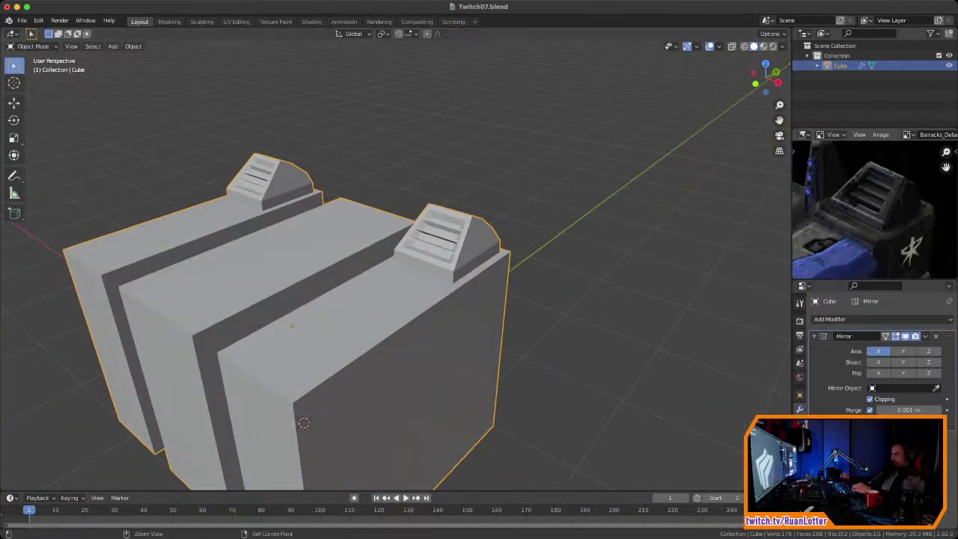
{"action": "middle_click_drag", "start_coordinate": [303, 423], "coordinate": [331, 407]}
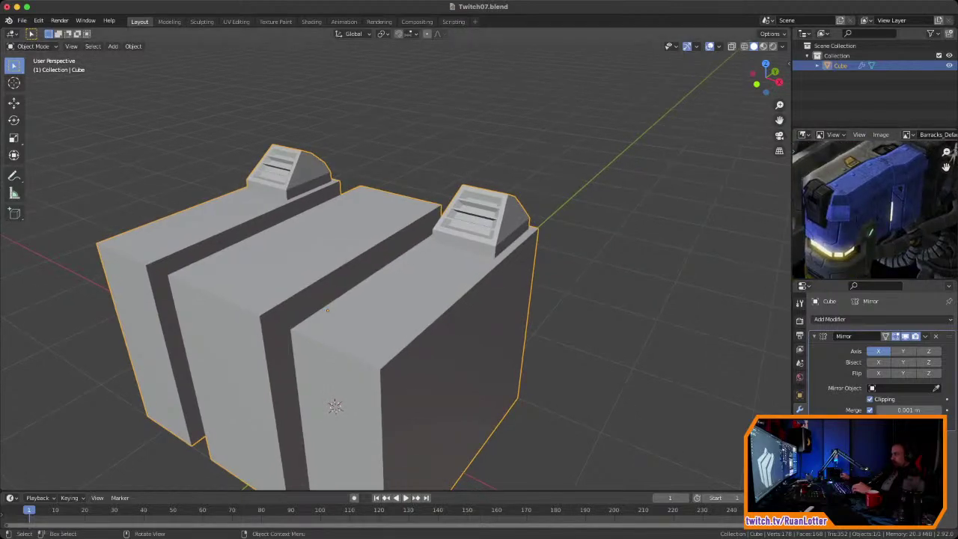
{"action": "middle_click_drag", "start_coordinate": [334, 406], "coordinate": [333, 407]}
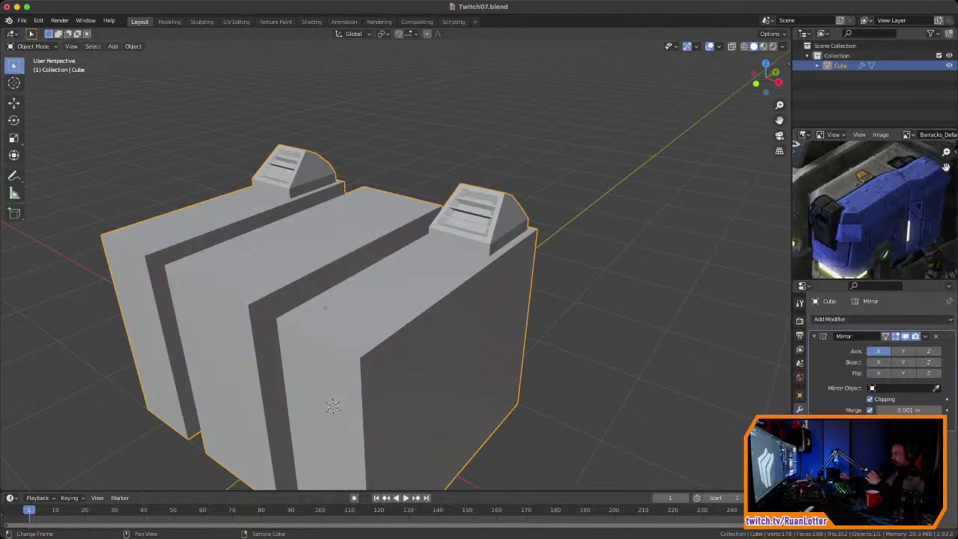
Step: Add one horizontal loop cut around the building's sides, slid toward the roof with a factor of about -0.594
{"action": "middle_click_drag", "start_coordinate": [332, 402], "coordinate": [385, 372]}
{"action": "key", "text": "Tab"}
{"action": "key", "text": "ctrl+r"}
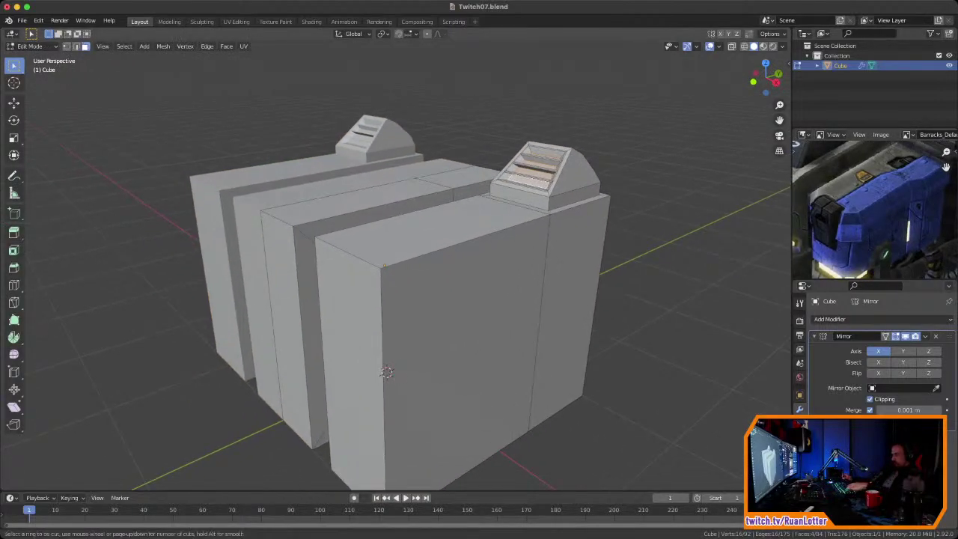
{"action": "left_click", "coordinate": [377, 344]}
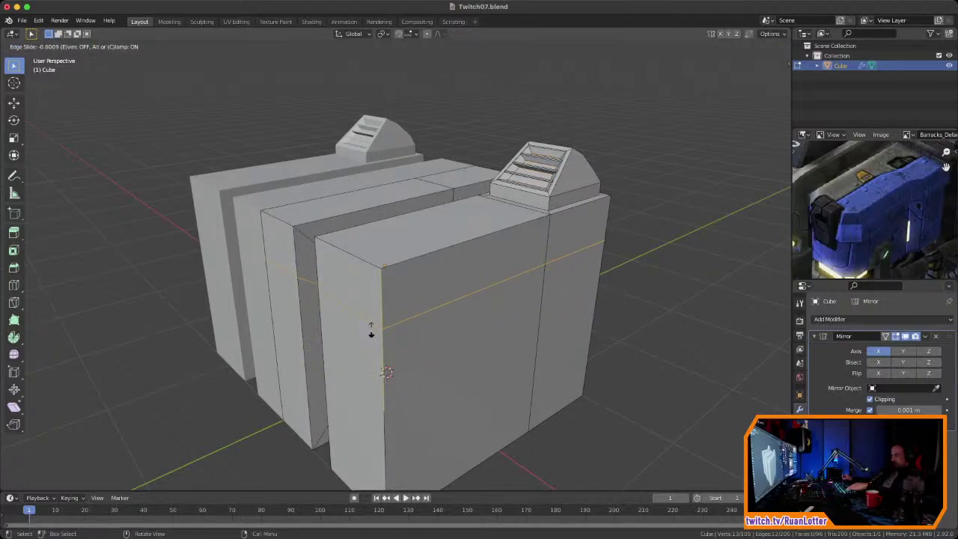
{"action": "left_click", "coordinate": [370, 333]}
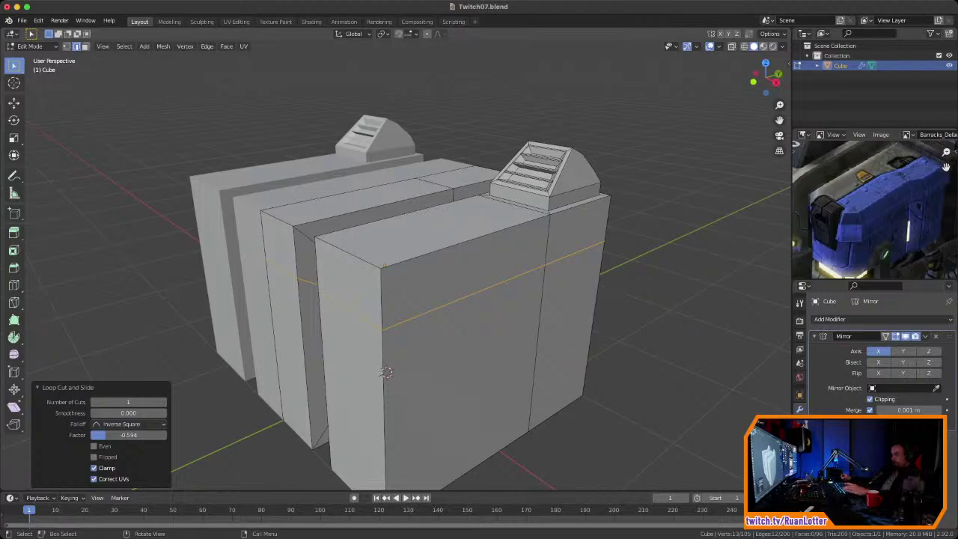
Step: Bevel the outer block's vertical front corner edges by about 0.131 m with one segment
{"action": "left_click", "coordinate": [380, 301]}
{"action": "middle_click_drag", "start_coordinate": [381, 302], "coordinate": [382, 333], "text": "ctrl"}
{"action": "middle_click_drag", "start_coordinate": [382, 333], "coordinate": [384, 271], "text": "shift"}
{"action": "middle_click_drag", "start_coordinate": [877, 212], "coordinate": [877, 251], "text": "ctrl"}
{"action": "middle_click_drag", "start_coordinate": [877, 252], "coordinate": [885, 221], "text": "shift"}
{"action": "middle_click_drag", "start_coordinate": [393, 295], "coordinate": [393, 284]}
{"action": "key", "text": "ctrl+b"}
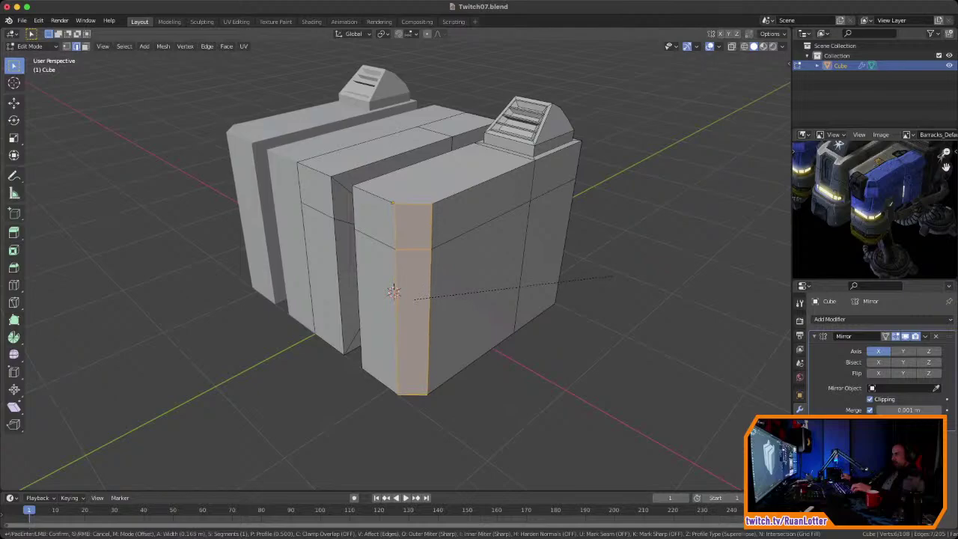
{"action": "left_click", "coordinate": [393, 291]}
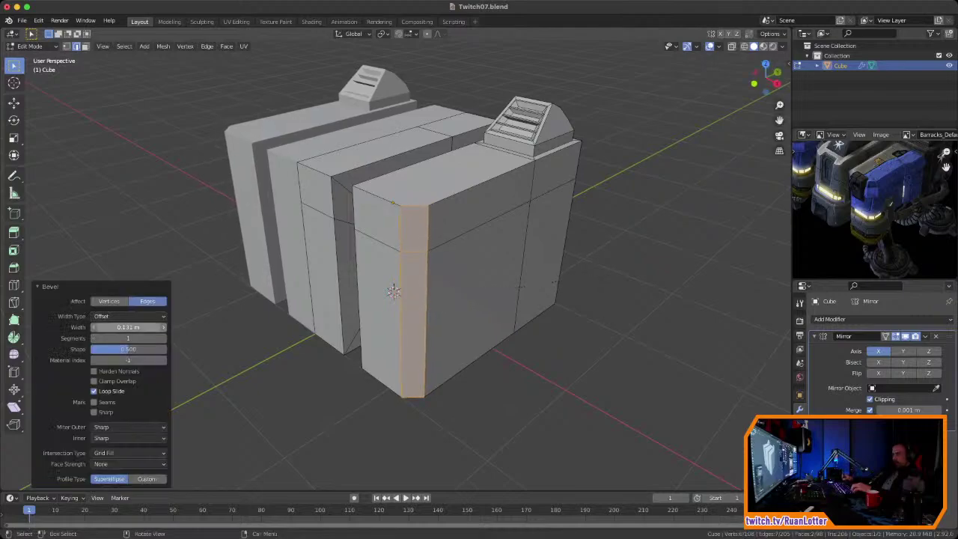
Step: Try two segments on the corner bevel against the reference image and return it to one
{"action": "left_click", "coordinate": [163, 338]}
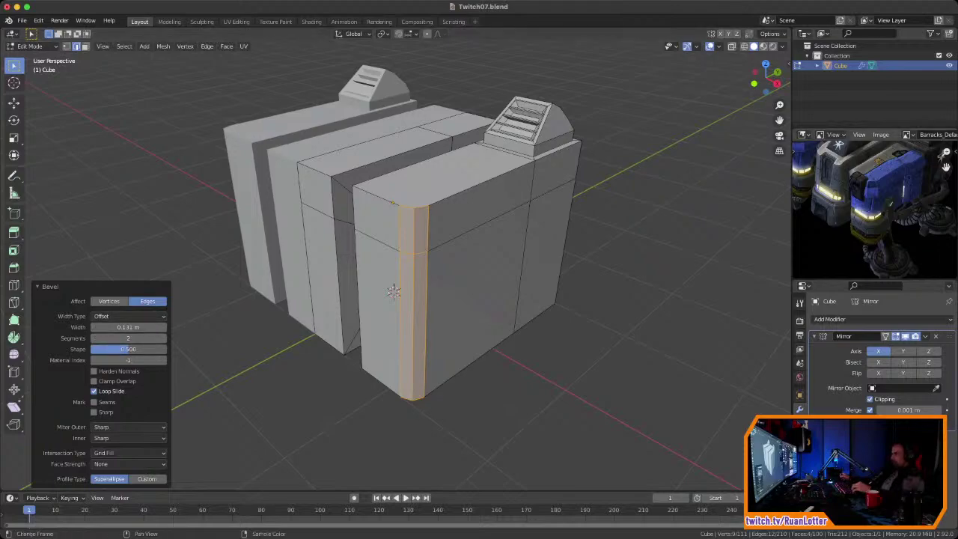
{"action": "mouse_move", "coordinate": [886, 184]}
{"action": "middle_mouse_down"}
{"action": "mouse_move", "coordinate": [830, 207]}
{"action": "mouse_move", "coordinate": [873, 206]}
{"action": "mouse_move", "coordinate": [882, 194]}
{"action": "middle_mouse_up"}
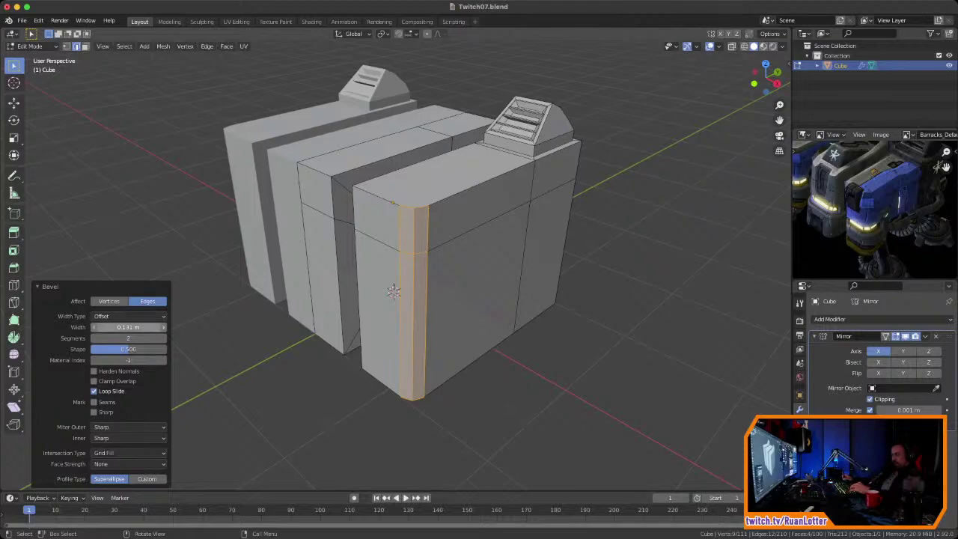
{"action": "left_click", "coordinate": [95, 338]}
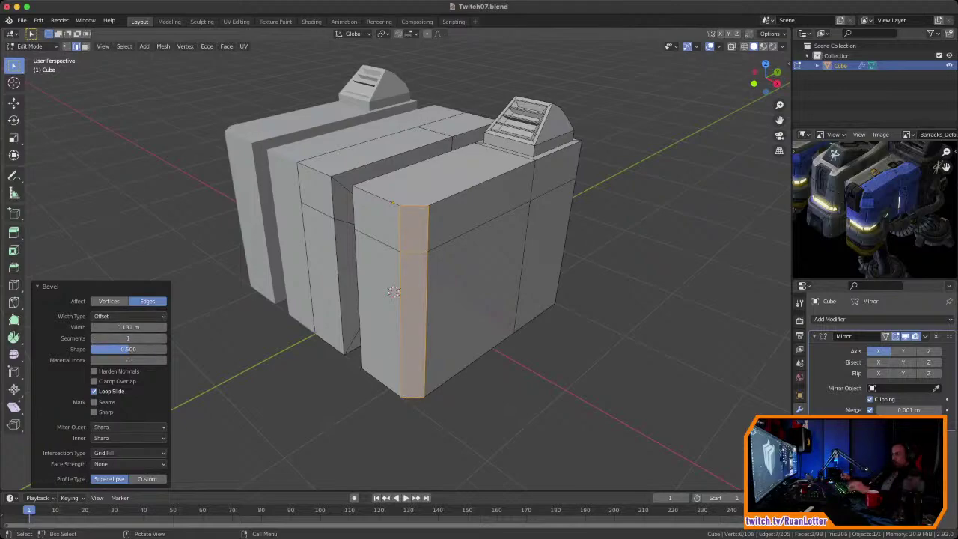
Step: Deselect all geometry and save the Blender file
{"action": "key", "text": "alt+a"}
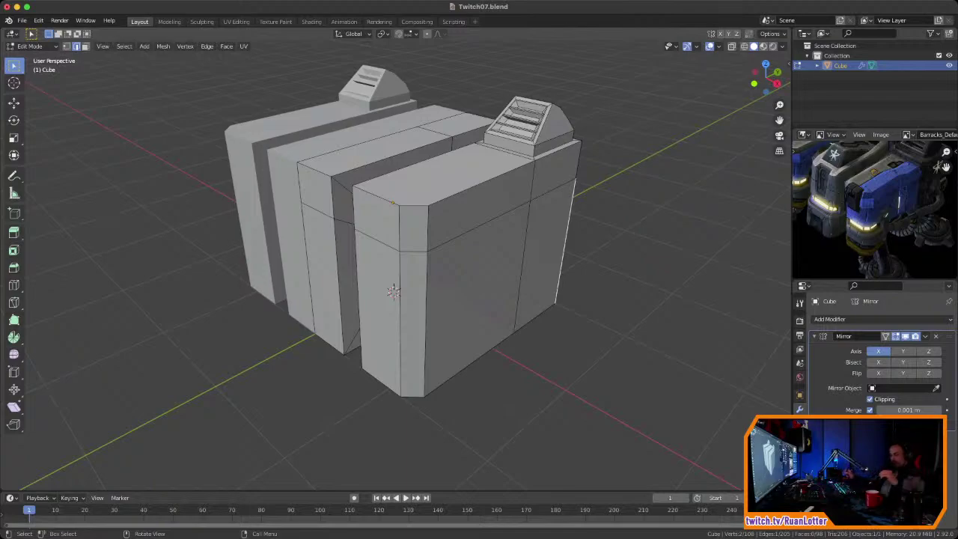
{"action": "middle_click_drag", "start_coordinate": [419, 262], "coordinate": [438, 235]}
{"action": "key", "text": "super+s"}
Step: Select the outer block's five front, corner, side and rear faces below the horizontal loop cut
{"action": "scroll", "coordinate": [382, 241], "scroll_direction": "up", "scroll_amount": 3}
{"action": "scroll", "coordinate": [411, 226], "scroll_direction": "down", "scroll_amount": 3}
{"action": "left_click_drag", "start_coordinate": [938, 165], "coordinate": [945, 166]}
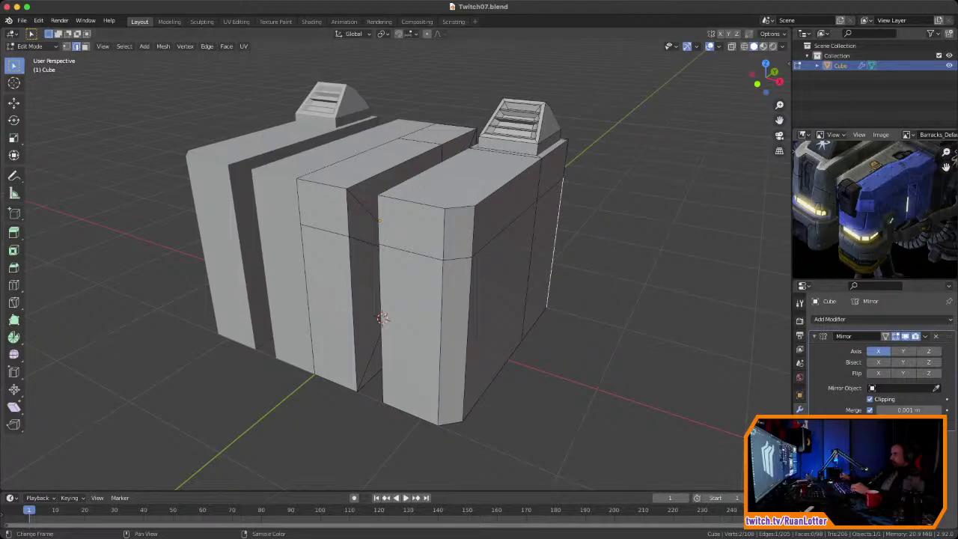
{"action": "mouse_move", "coordinate": [874, 217]}
{"action": "middle_mouse_down"}
{"action": "mouse_move", "coordinate": [868, 207]}
{"action": "mouse_move", "coordinate": [868, 215]}
{"action": "middle_mouse_up"}
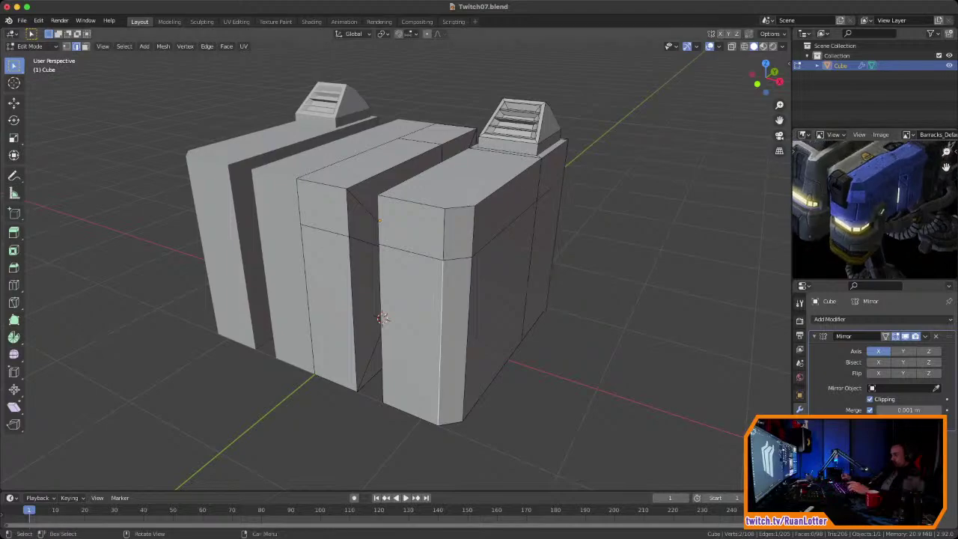
{"action": "key", "text": "3"}
{"action": "left_click", "coordinate": [412, 329]}
{"action": "left_click", "coordinate": [455, 329], "text": "shift"}
{"action": "left_click", "coordinate": [494, 307], "text": "shift"}
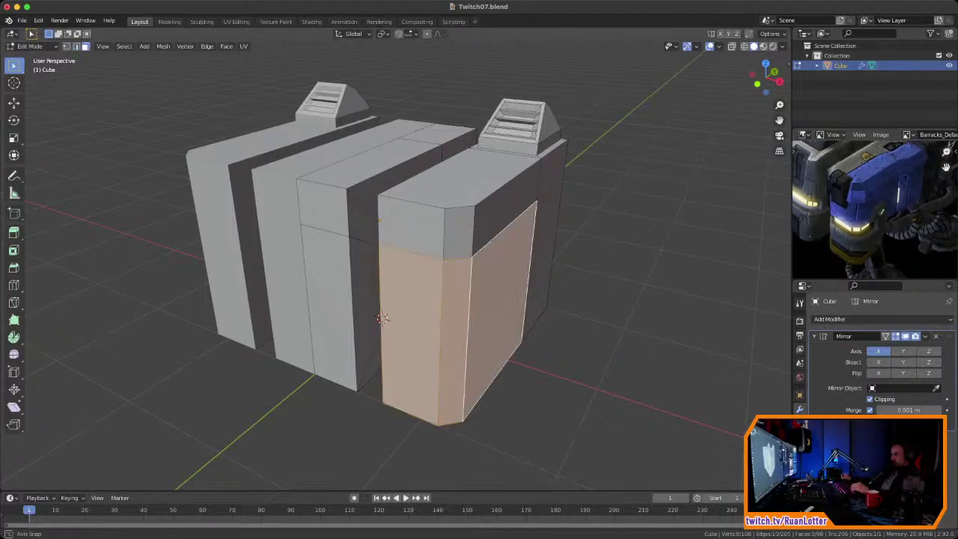
{"action": "middle_click_drag", "start_coordinate": [494, 306], "coordinate": [446, 283]}
{"action": "mouse_move", "coordinate": [381, 321]}
{"action": "middle_mouse_down"}
{"action": "mouse_move", "coordinate": [396, 306]}
{"action": "mouse_move", "coordinate": [409, 314]}
{"action": "mouse_move", "coordinate": [381, 316]}
{"action": "mouse_move", "coordinate": [389, 326]}
{"action": "mouse_move", "coordinate": [382, 315]}
{"action": "middle_mouse_up"}
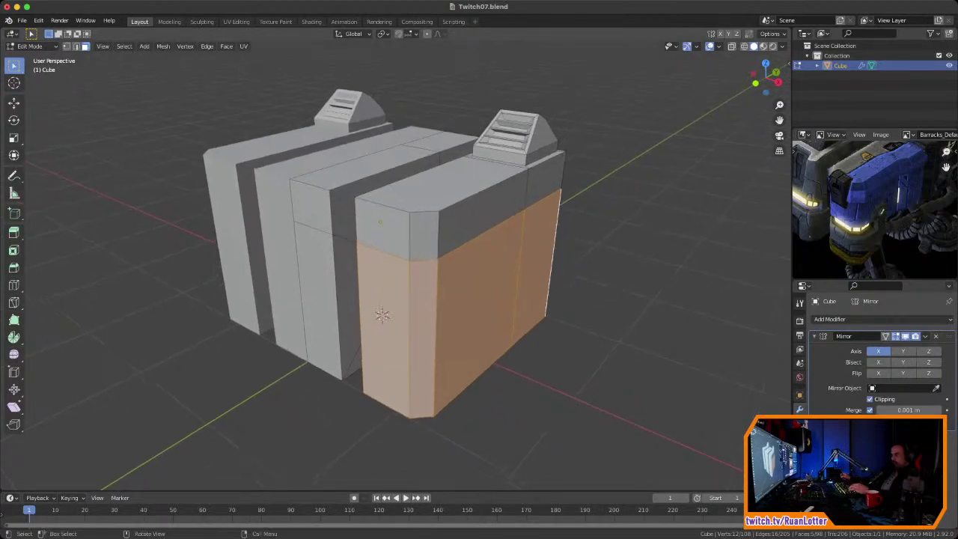
{"action": "key", "text": "s"}
{"action": "key", "text": "shift+z"}
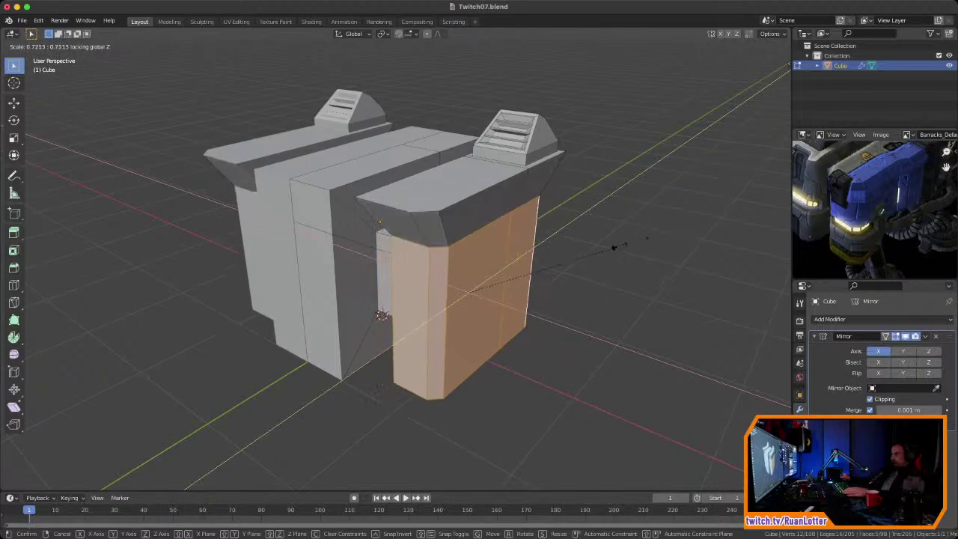
{"action": "key", "text": "Escape"}
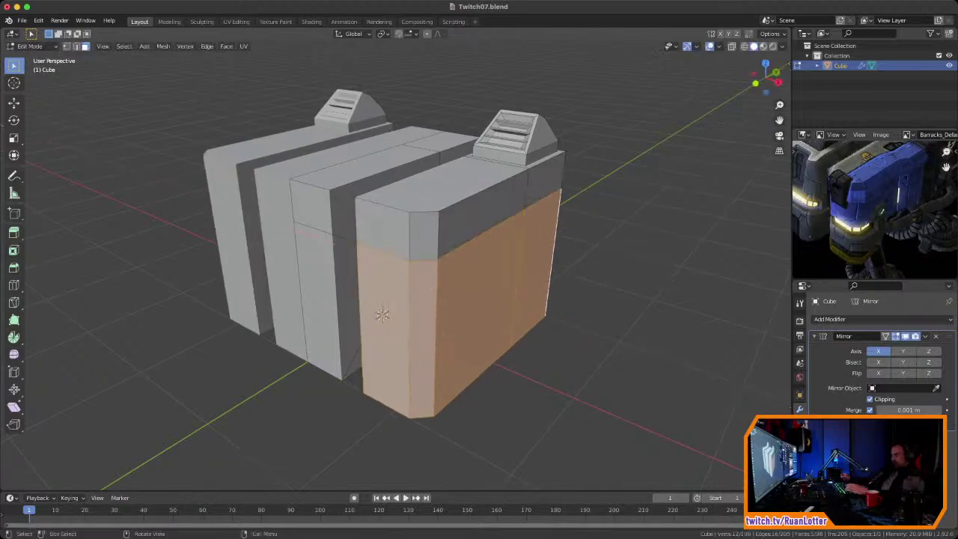
Step: Try to extrude the five lower wall faces inward along their normals by about 0.139 m with Offset Even
{"action": "key", "text": "alt+e"}
{"action": "left_click", "coordinate": [636, 242]}
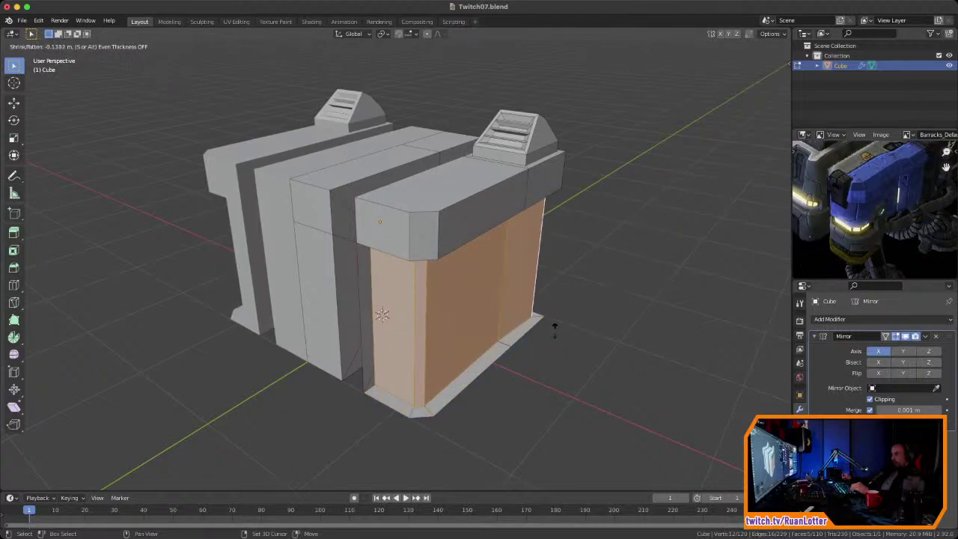
{"action": "left_click", "coordinate": [94, 467]}
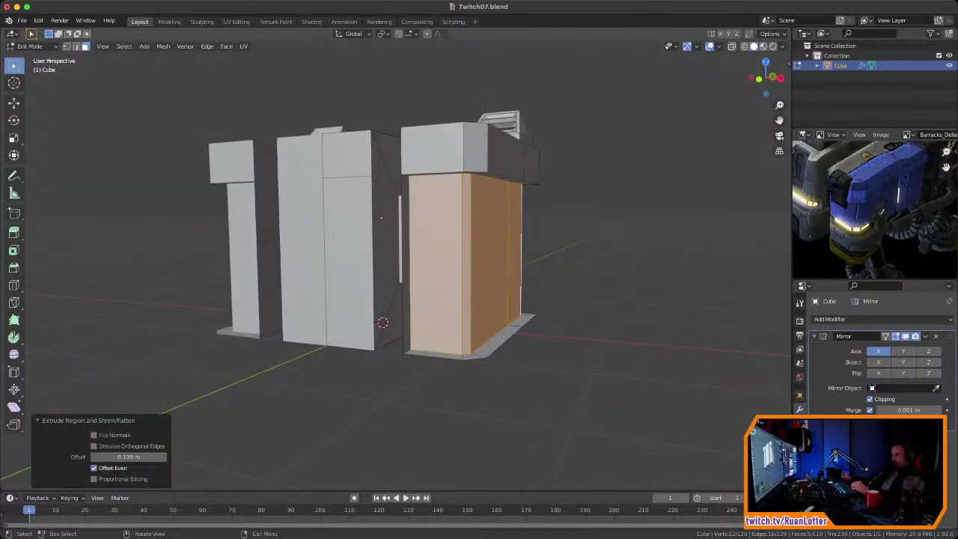
{"action": "middle_click_drag", "start_coordinate": [479, 314], "coordinate": [456, 299]}
{"action": "middle_click_drag", "start_coordinate": [457, 299], "coordinate": [456, 224], "text": "ctrl"}
{"action": "middle_click_drag", "start_coordinate": [370, 371], "coordinate": [392, 282]}
{"action": "scroll", "coordinate": [408, 266], "scroll_direction": "up", "scroll_amount": 2}
{"action": "scroll", "coordinate": [346, 305], "scroll_direction": "down", "scroll_amount": 2}
{"action": "key", "text": "ctrl"}
{"action": "key", "text": "ctrl+z"}
Step: Inset the outer block's five lower wall faces as one region by about 0.02 m, with Individual off and Boundary on
{"action": "key", "text": "i"}
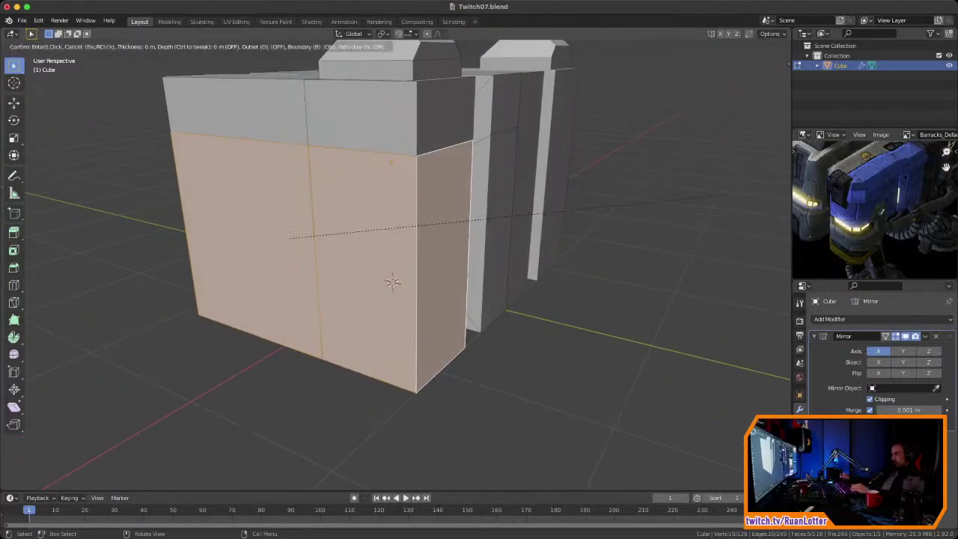
{"action": "key", "text": "i"}
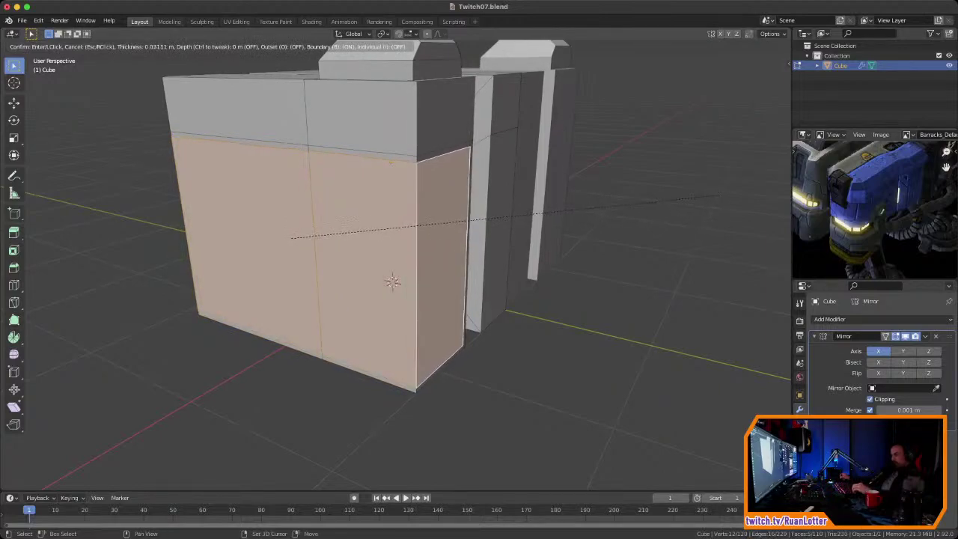
{"action": "left_click", "coordinate": [392, 281]}
{"action": "middle_click_drag", "start_coordinate": [392, 277], "coordinate": [272, 301]}
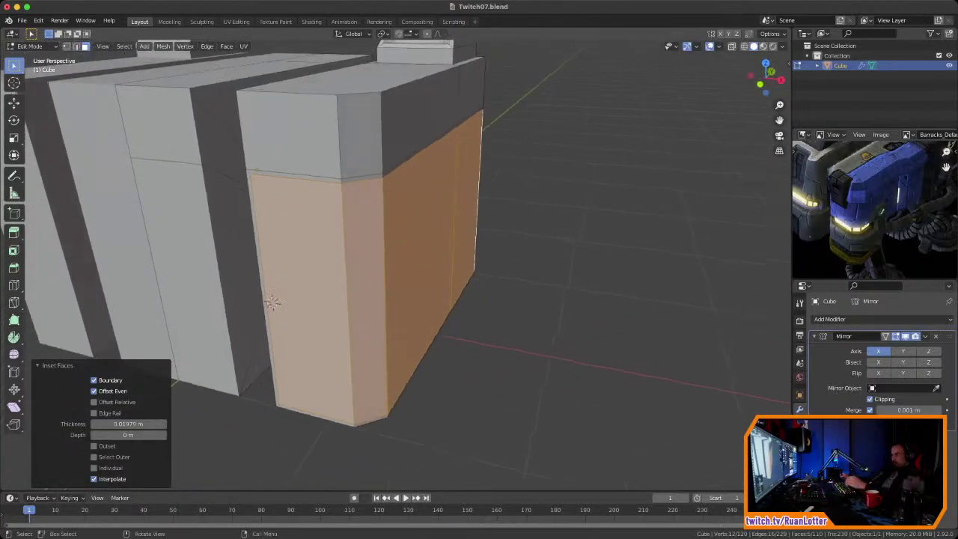
Step: Extrude the inset lower wall faces inward along their normals by about 0.131 m with Offset Even
{"action": "key", "text": "alt+e"}
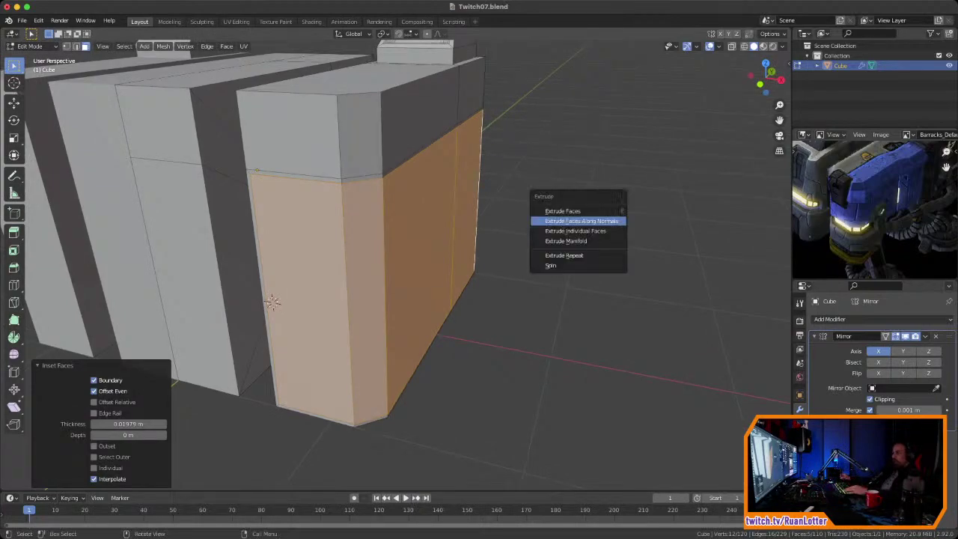
{"action": "left_click", "coordinate": [582, 221]}
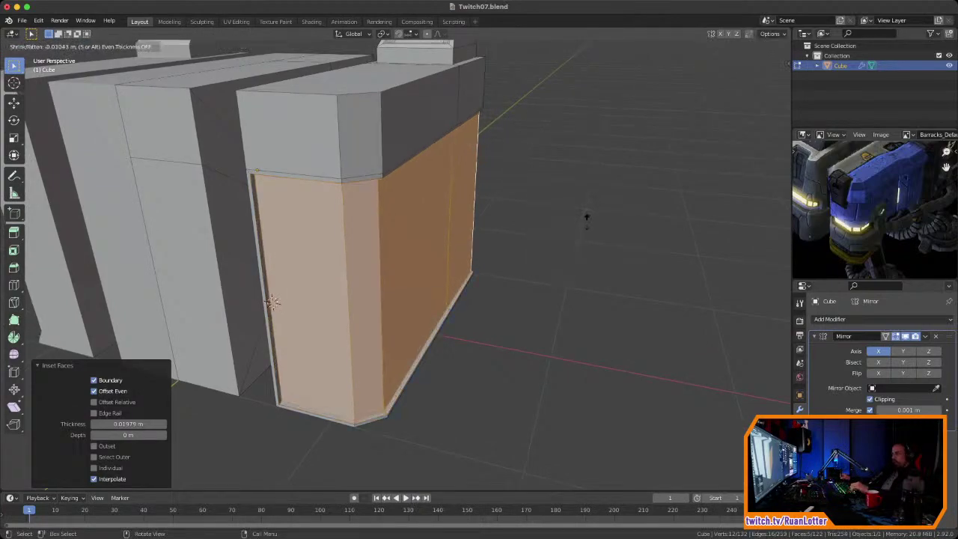
{"action": "left_click", "coordinate": [551, 300]}
{"action": "middle_click_drag", "start_coordinate": [551, 300], "coordinate": [521, 301]}
{"action": "left_click", "coordinate": [94, 467]}
{"action": "middle_click_drag", "start_coordinate": [420, 314], "coordinate": [247, 308]}
{"action": "scroll", "coordinate": [247, 308], "scroll_direction": "up", "scroll_amount": 3}
{"action": "middle_click_drag", "start_coordinate": [530, 298], "coordinate": [314, 292]}
{"action": "scroll", "coordinate": [317, 294], "scroll_direction": "down", "scroll_amount": 3}
{"action": "scroll", "coordinate": [268, 342], "scroll_direction": "up", "scroll_amount": 3}
{"action": "scroll", "coordinate": [322, 292], "scroll_direction": "down", "scroll_amount": 3}
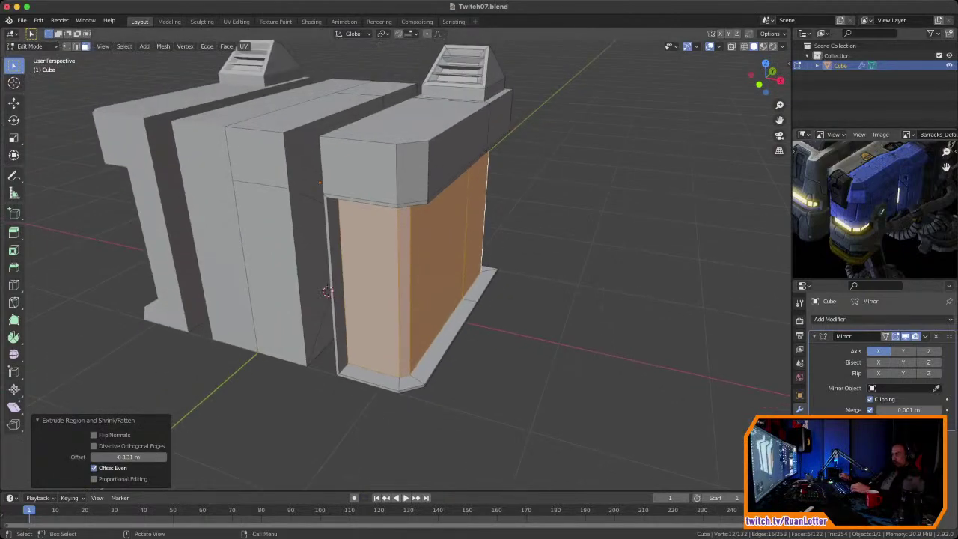
Step: Compare the recessed lower walls and the side of the outer block with the Barracks reference image
{"action": "middle_click_drag", "start_coordinate": [860, 217], "coordinate": [870, 228]}
{"action": "scroll", "coordinate": [449, 285], "scroll_direction": "down", "scroll_amount": 1}
{"action": "middle_click_drag", "start_coordinate": [449, 284], "coordinate": [416, 264]}
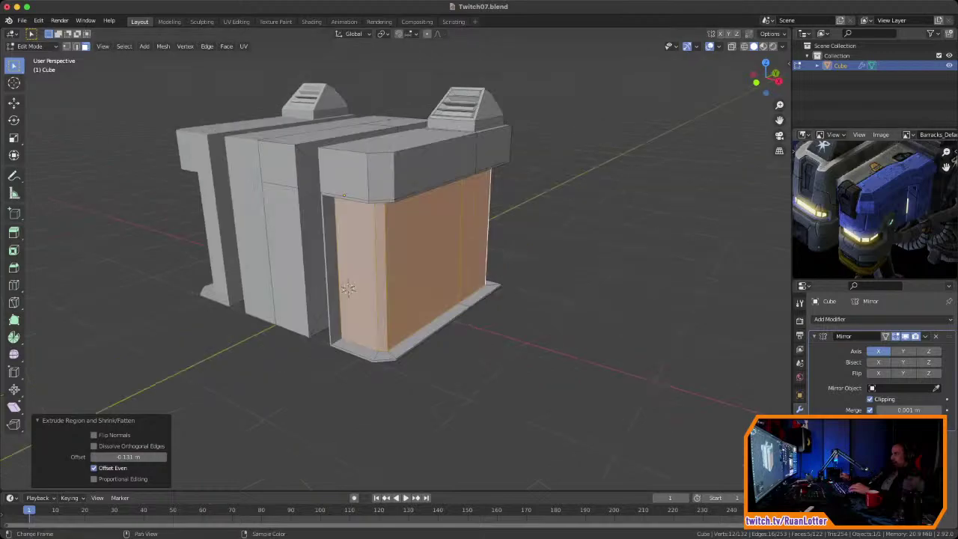
{"action": "middle_click_drag", "start_coordinate": [868, 224], "coordinate": [866, 253]}
{"action": "middle_click_drag", "start_coordinate": [419, 264], "coordinate": [389, 269]}
{"action": "left_click", "coordinate": [486, 243]}
{"action": "mouse_move", "coordinate": [485, 247]}
{"action": "middle_mouse_down"}
{"action": "mouse_move", "coordinate": [448, 232]}
{"action": "mouse_move", "coordinate": [477, 234]}
{"action": "middle_mouse_up"}
{"action": "middle_click_drag", "start_coordinate": [872, 217], "coordinate": [872, 206], "text": "ctrl"}
{"action": "middle_click_drag", "start_coordinate": [814, 148], "coordinate": [928, 160], "text": "ctrl"}
{"action": "middle_click_drag", "start_coordinate": [883, 195], "coordinate": [836, 239]}
{"action": "middle_click_drag", "start_coordinate": [479, 232], "coordinate": [485, 254]}
Step: Deselect everything and add one vertical loop cut around the outer block's long side, slid toward the existing cut with a factor of 0.296
{"action": "key", "text": "alt+a"}
{"action": "key", "text": "ctrl+r"}
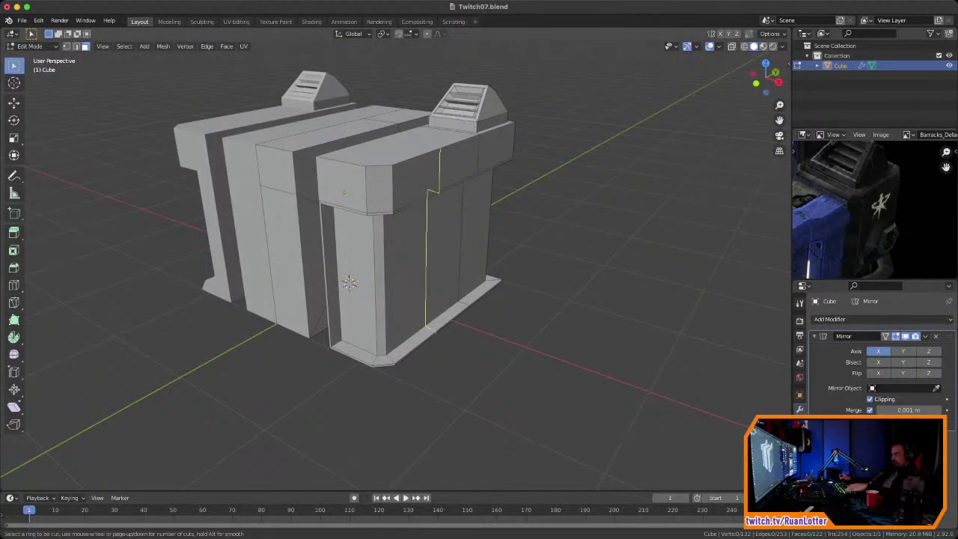
{"action": "left_click", "coordinate": [449, 161]}
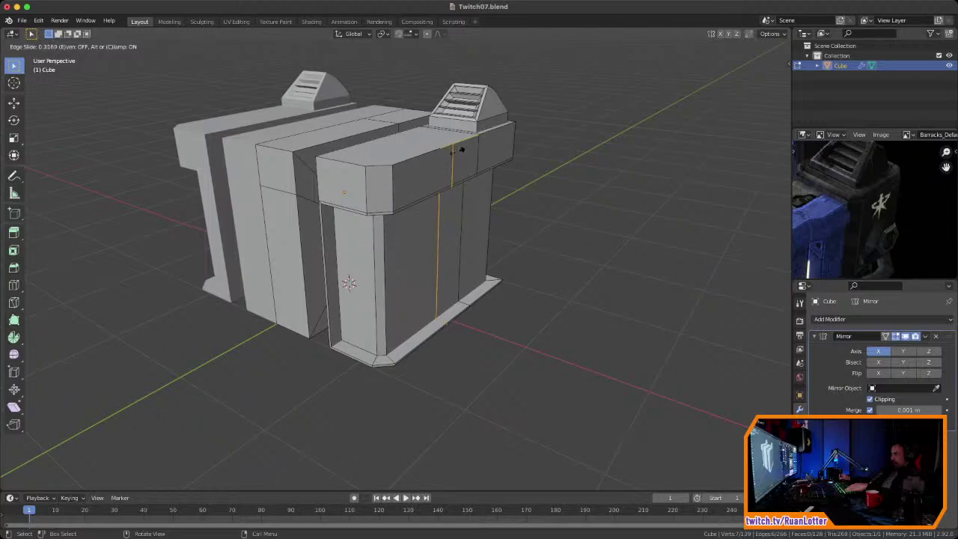
{"action": "left_click", "coordinate": [461, 150]}
{"action": "middle_click_drag", "start_coordinate": [461, 150], "coordinate": [390, 153]}
{"action": "scroll", "coordinate": [860, 210], "scroll_direction": "up", "scroll_amount": 1}
{"action": "middle_click_drag", "start_coordinate": [857, 213], "coordinate": [879, 205]}
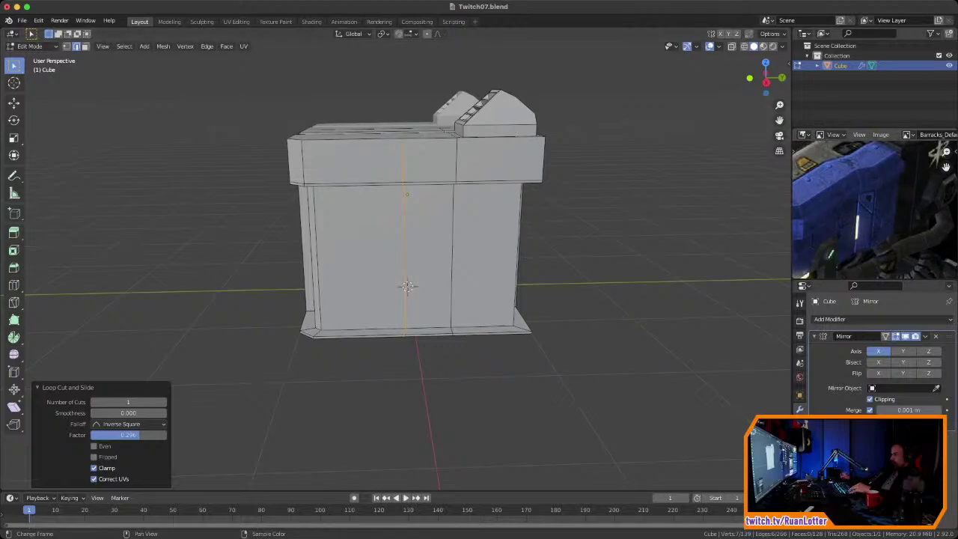
{"action": "middle_click_drag", "start_coordinate": [860, 210], "coordinate": [869, 209]}
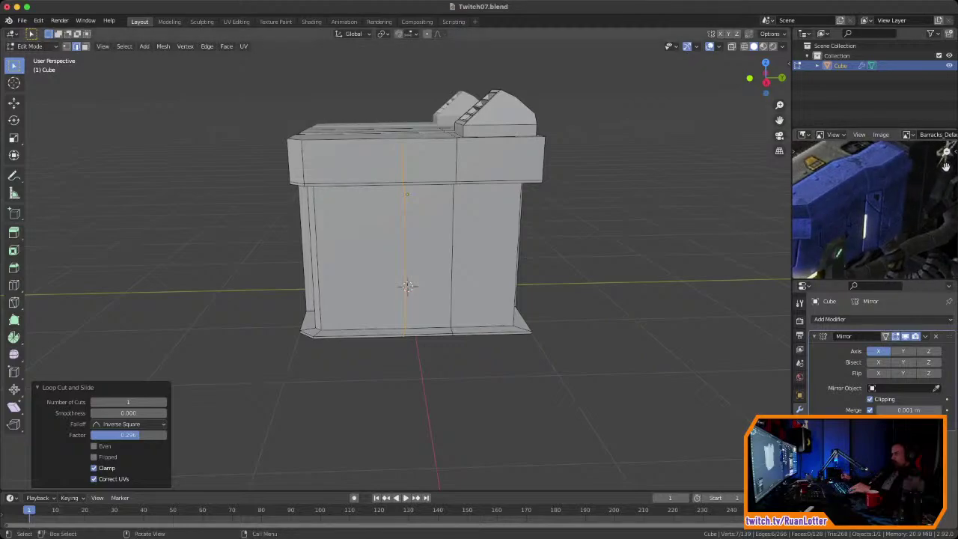
Step: Inspect the outer block from the front and side, and save the Blender file
{"action": "middle_click_drag", "start_coordinate": [419, 224], "coordinate": [479, 217]}
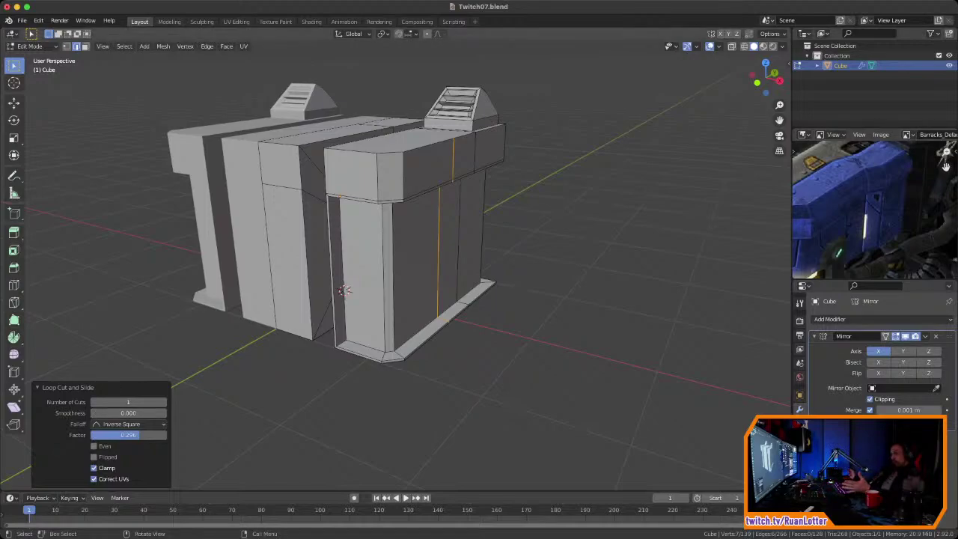
{"action": "mouse_move", "coordinate": [509, 284]}
{"action": "middle_mouse_down"}
{"action": "mouse_move", "coordinate": [487, 296]}
{"action": "mouse_move", "coordinate": [381, 273]}
{"action": "mouse_move", "coordinate": [336, 303]}
{"action": "mouse_move", "coordinate": [520, 281]}
{"action": "middle_mouse_up"}
{"action": "middle_click_drag", "start_coordinate": [336, 292], "coordinate": [420, 351]}
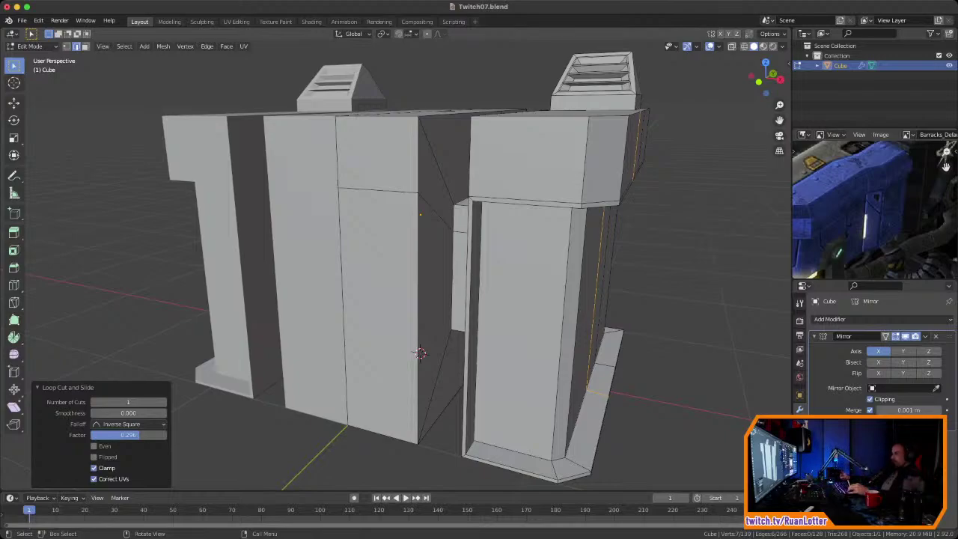
{"action": "middle_click_drag", "start_coordinate": [420, 299], "coordinate": [569, 289]}
{"action": "middle_click_drag", "start_coordinate": [449, 294], "coordinate": [550, 296]}
{"action": "middle_click_drag", "start_coordinate": [417, 329], "coordinate": [484, 374]}
{"action": "key", "text": "super+s"}
Step: Select the narrow recessed side wall face between the two vertical cuts and examine it up close
{"action": "key", "text": "3"}
{"action": "left_click", "coordinate": [510, 315]}
{"action": "middle_click_drag", "start_coordinate": [510, 314], "coordinate": [530, 321]}
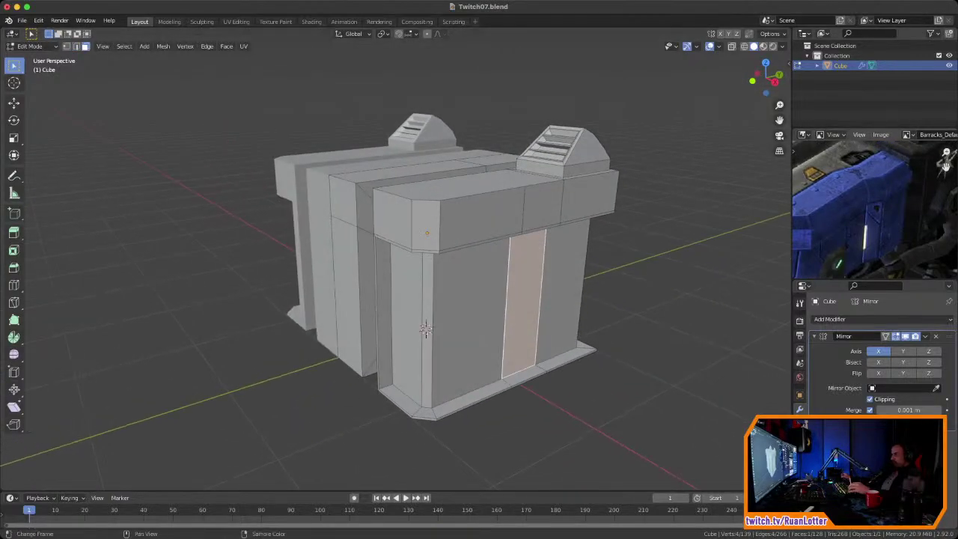
{"action": "scroll", "coordinate": [425, 329], "scroll_direction": "down", "scroll_amount": 3}
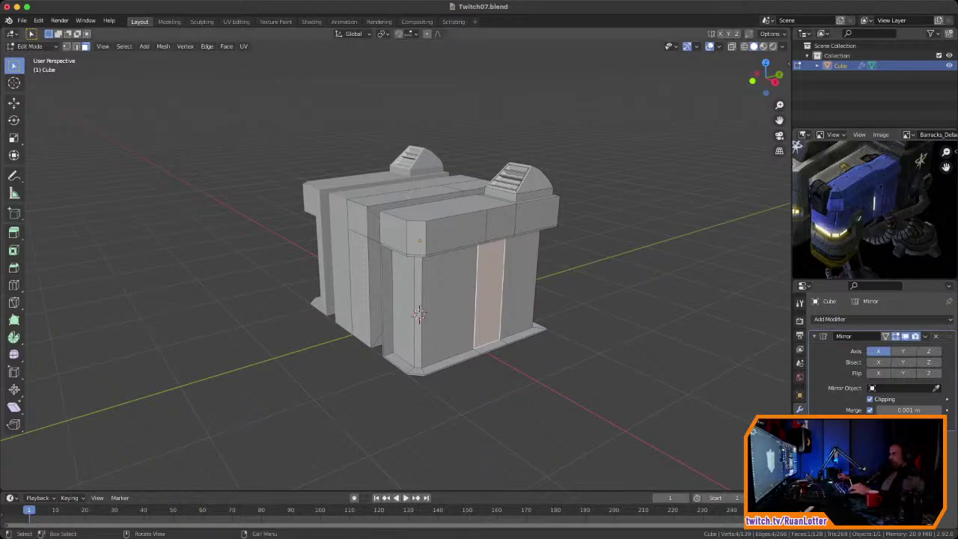
{"action": "middle_click_drag", "start_coordinate": [464, 300], "coordinate": [417, 281]}
{"action": "scroll", "coordinate": [393, 289], "scroll_direction": "up", "scroll_amount": 3}
{"action": "middle_click_drag", "start_coordinate": [440, 365], "coordinate": [409, 338]}
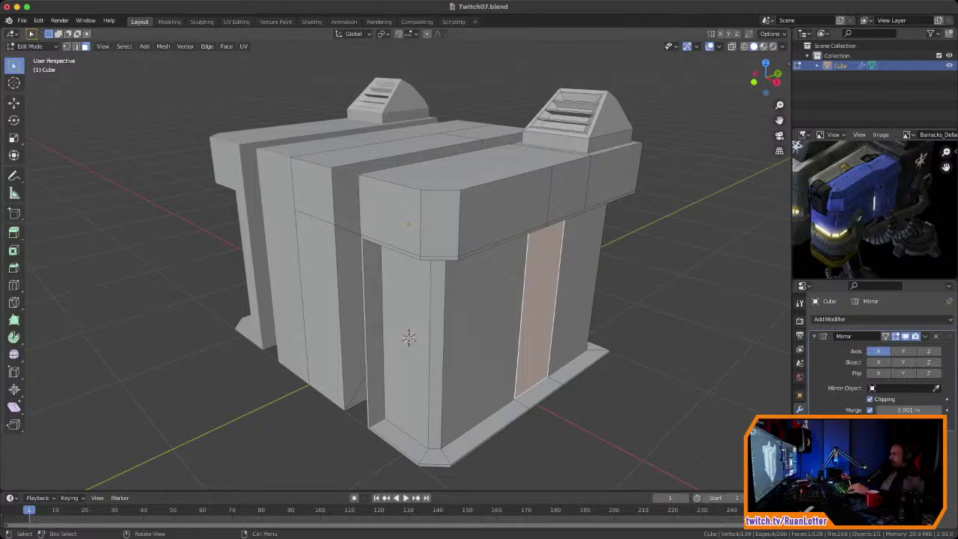
{"action": "middle_click_drag", "start_coordinate": [408, 277], "coordinate": [404, 253]}
{"action": "scroll", "coordinate": [404, 275], "scroll_direction": "up", "scroll_amount": 1}
{"action": "middle_click_drag", "start_coordinate": [411, 335], "coordinate": [398, 359]}
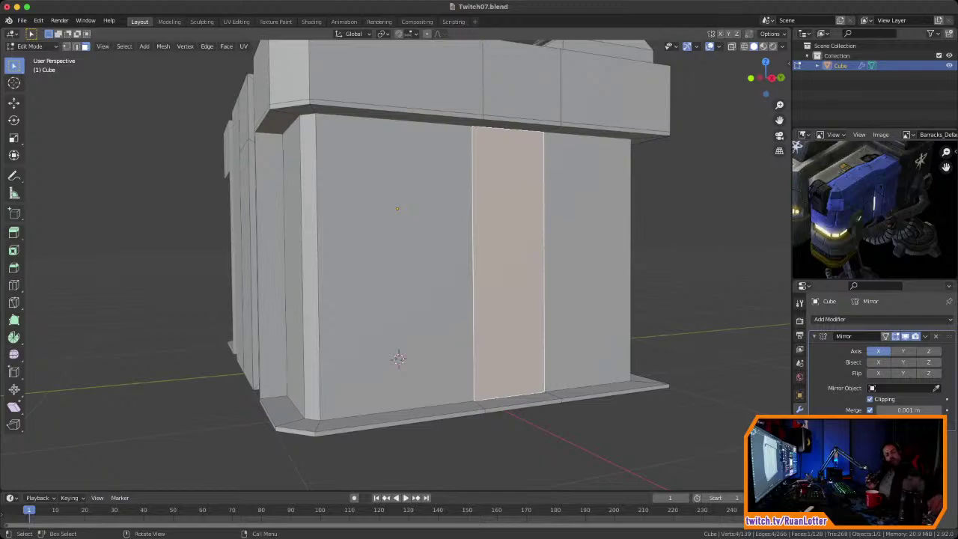
Step: Try to move the narrow side wall face along the X axis
{"action": "scroll", "coordinate": [398, 359], "scroll_direction": "down", "scroll_amount": 3}
{"action": "middle_click_drag", "start_coordinate": [398, 359], "coordinate": [253, 330]}
{"action": "middle_click_drag", "start_coordinate": [393, 335], "coordinate": [368, 400]}
{"action": "key", "text": "g"}
{"action": "key", "text": "x"}
{"action": "left_click", "coordinate": [343, 349]}
{"action": "middle_click_drag", "start_coordinate": [408, 265], "coordinate": [421, 268]}
{"action": "scroll", "coordinate": [423, 261], "scroll_direction": "up", "scroll_amount": 2}
{"action": "scroll", "coordinate": [353, 457], "scroll_direction": "down", "scroll_amount": 5}
{"action": "mouse_move", "coordinate": [359, 400]}
{"action": "middle_mouse_down"}
{"action": "mouse_move", "coordinate": [324, 412]}
{"action": "mouse_move", "coordinate": [329, 393]}
{"action": "mouse_move", "coordinate": [342, 391]}
{"action": "middle_mouse_up"}
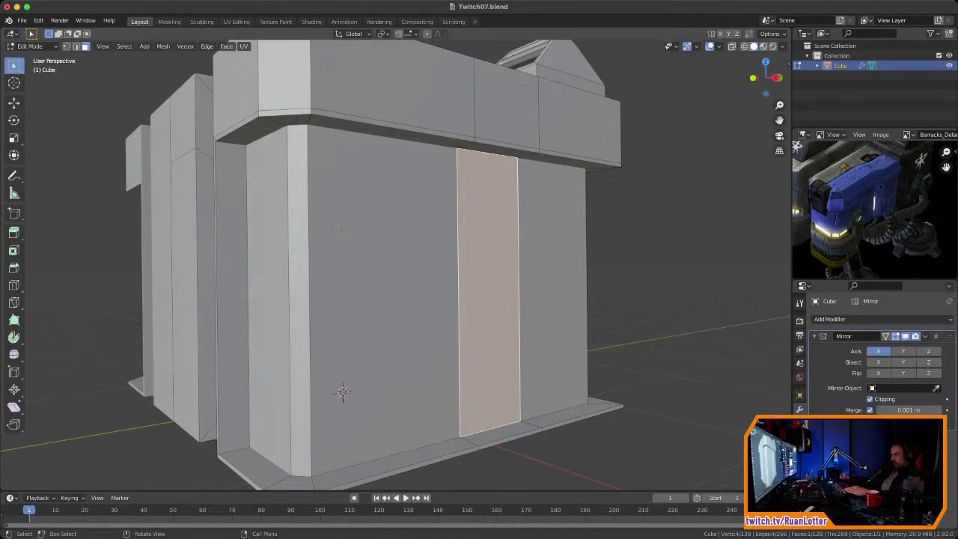
Step: Try a regular extrusion of the narrow side wall face outward, undo it and clear the selection
{"action": "key", "text": "e"}
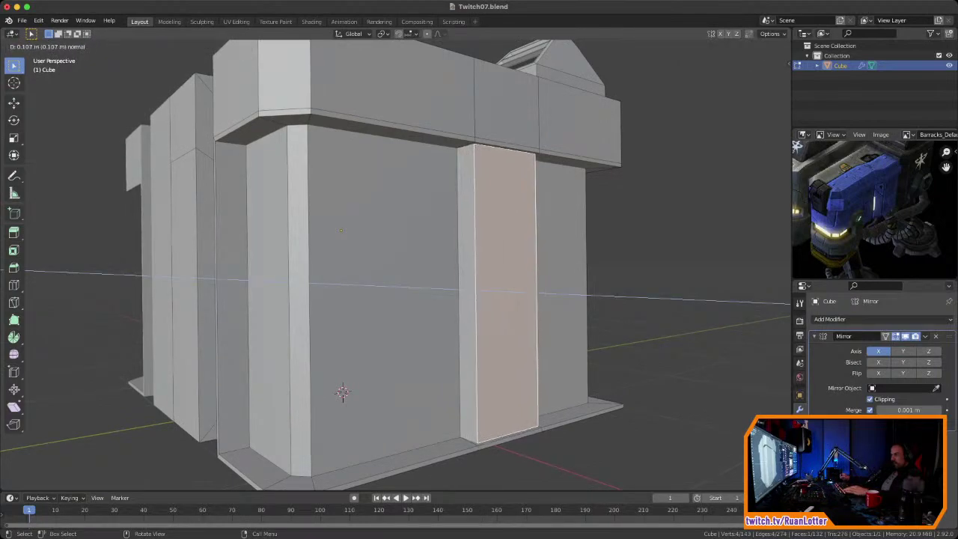
{"action": "key", "text": "ctrl"}
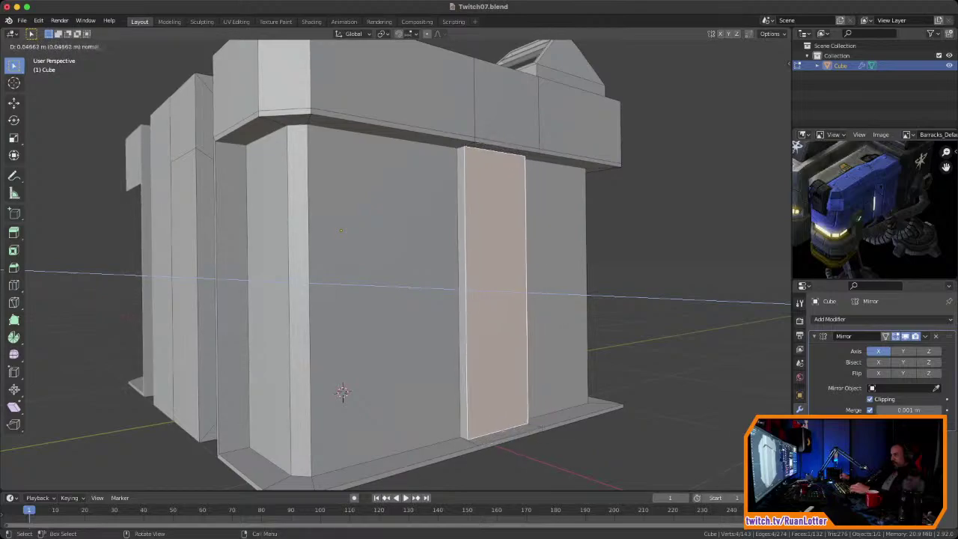
{"action": "right_click", "coordinate": [342, 391]}
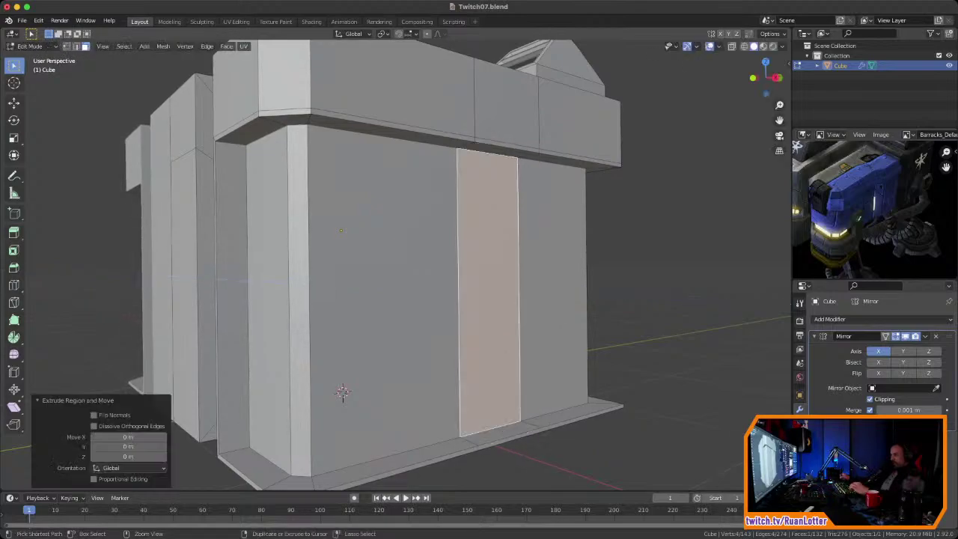
{"action": "key", "text": "ctrl+z"}
{"action": "key", "text": "alt+a"}
{"action": "mouse_move", "coordinate": [342, 391]}
{"action": "middle_mouse_down"}
{"action": "mouse_move", "coordinate": [372, 381]}
{"action": "mouse_move", "coordinate": [354, 397]}
{"action": "middle_mouse_up"}
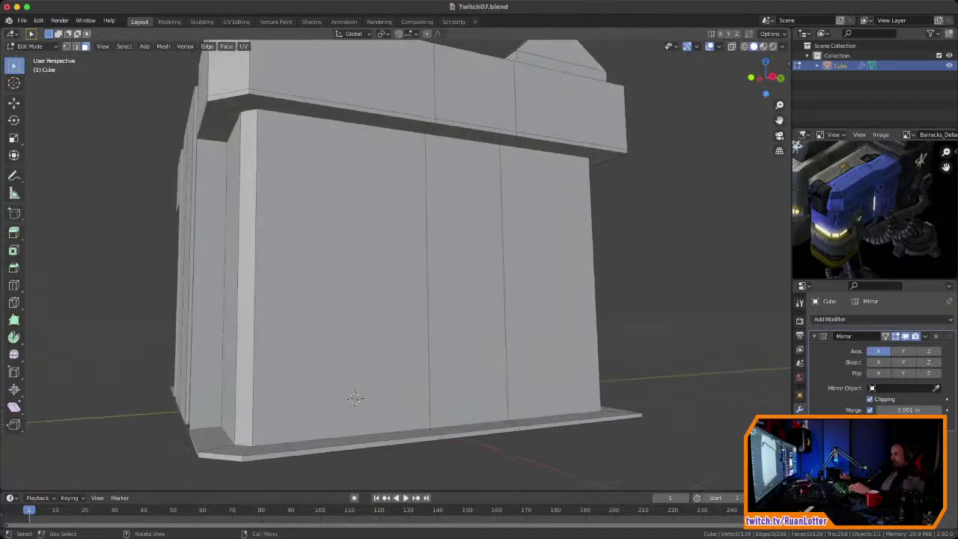
Step: Extrude the narrow side wall face outward by about 0.099 m with Extrude Manifold
{"action": "left_click", "coordinate": [465, 281]}
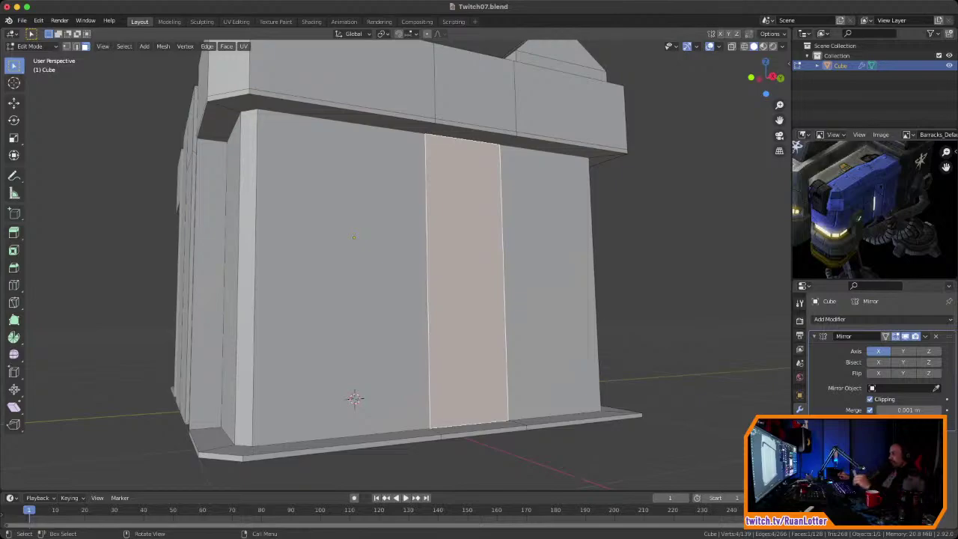
{"action": "left_click", "coordinate": [544, 232]}
{"action": "left_click", "coordinate": [476, 96]}
{"action": "left_click", "coordinate": [466, 225]}
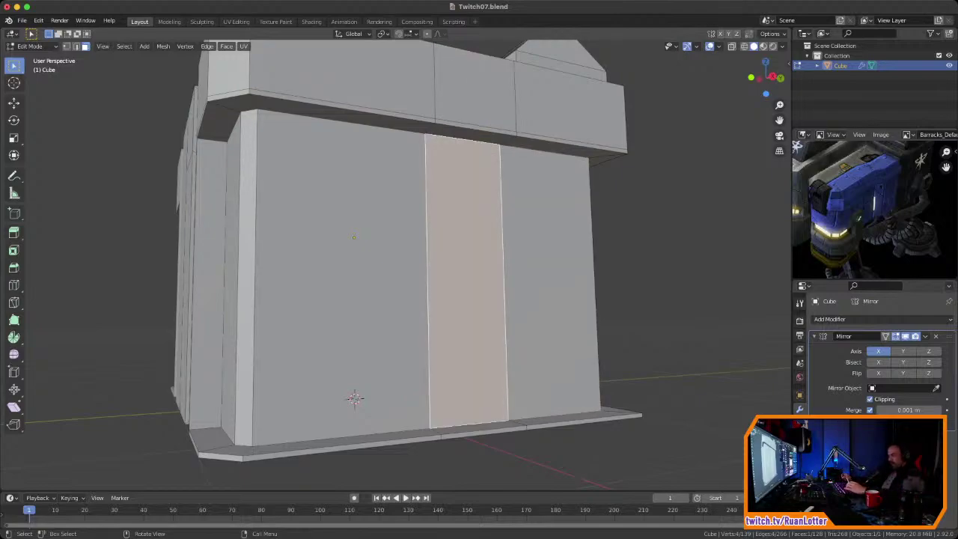
{"action": "key", "text": "alt+e"}
{"action": "key", "text": "Down"}
{"action": "key", "text": "Down"}
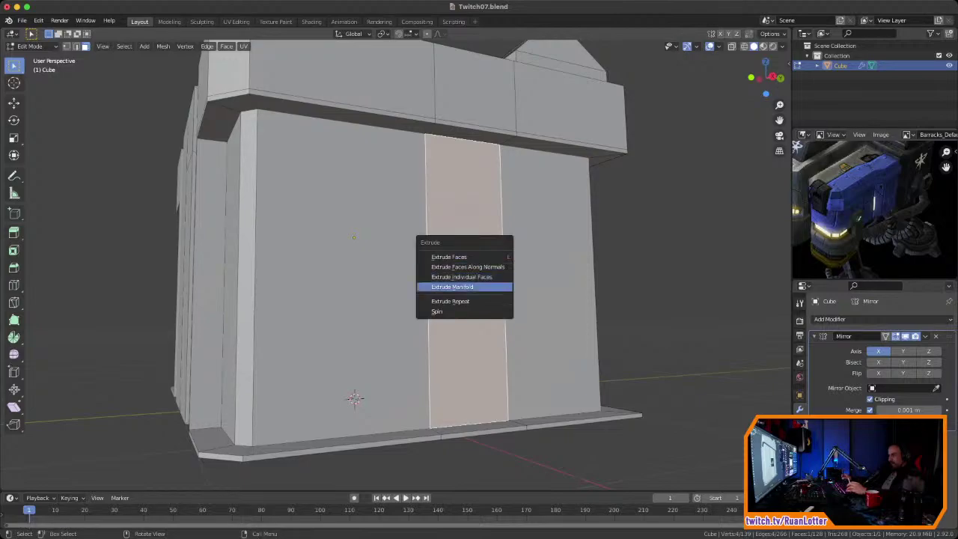
{"action": "key", "text": "Return"}
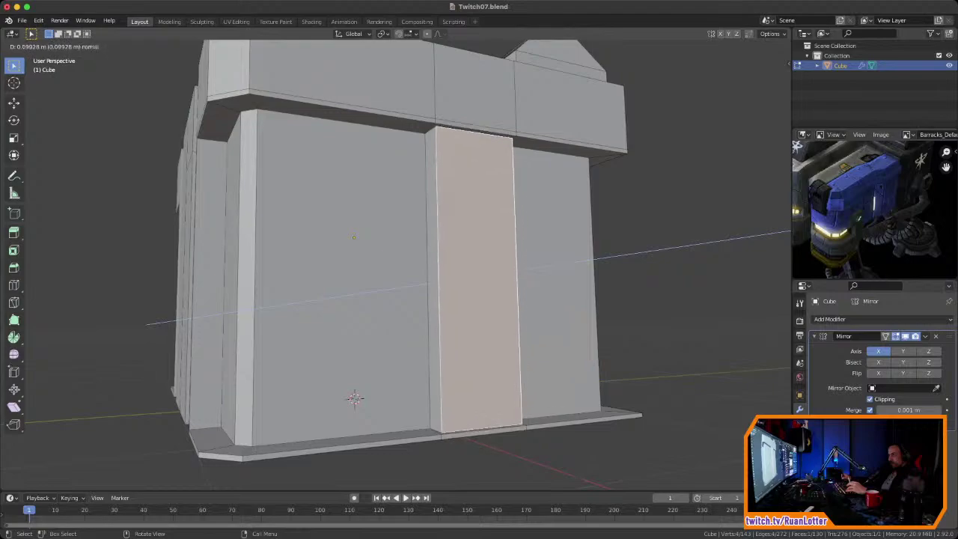
{"action": "key", "text": "Return"}
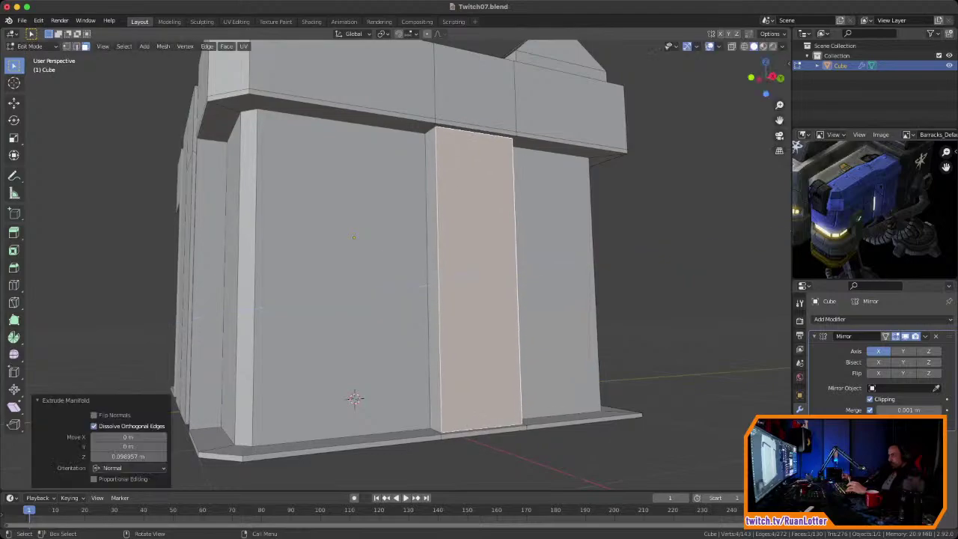
Step: Select the extruded panel's top edge, lower it along Z and inspect the gap beneath the overhang
{"action": "middle_click_drag", "start_coordinate": [449, 262], "coordinate": [434, 434]}
{"action": "scroll", "coordinate": [464, 270], "scroll_direction": "up", "scroll_amount": 2}
{"action": "scroll", "coordinate": [442, 299], "scroll_direction": "up", "scroll_amount": 4}
{"action": "middle_click_drag", "start_coordinate": [441, 299], "coordinate": [498, 251]}
{"action": "left_click", "coordinate": [516, 262]}
{"action": "key", "text": "2"}
{"action": "left_click", "coordinate": [583, 243]}
{"action": "key", "text": "g"}
{"action": "key", "text": "z"}
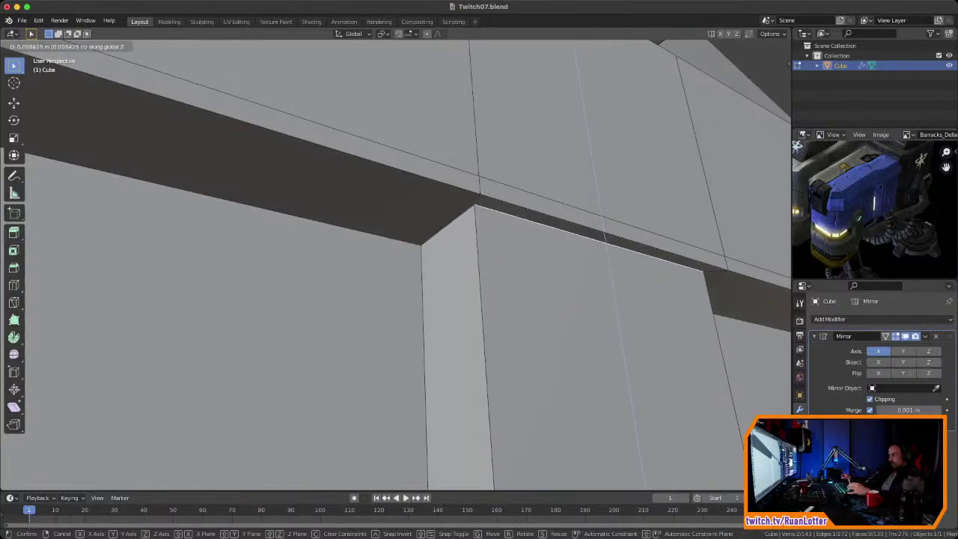
{"action": "left_click", "coordinate": [613, 268]}
{"action": "middle_click_drag", "start_coordinate": [613, 268], "coordinate": [725, 253]}
{"action": "scroll", "coordinate": [677, 262], "scroll_direction": "down", "scroll_amount": 4}
{"action": "scroll", "coordinate": [591, 303], "scroll_direction": "up", "scroll_amount": 3}
{"action": "scroll", "coordinate": [714, 266], "scroll_direction": "up", "scroll_amount": 2}
{"action": "middle_click_drag", "start_coordinate": [384, 374], "coordinate": [98, 385]}
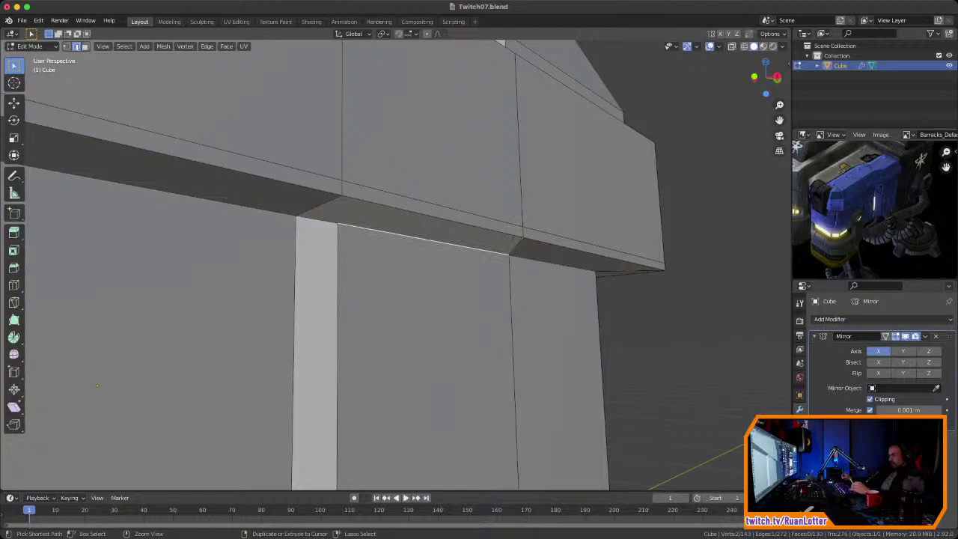
Step: Undo the top edge move and the manifold extrusion of the narrow side wall face
{"action": "key", "text": "ctrl+z"}
{"action": "key", "text": "ctrl+z"}
{"action": "key", "text": "ctrl+z"}
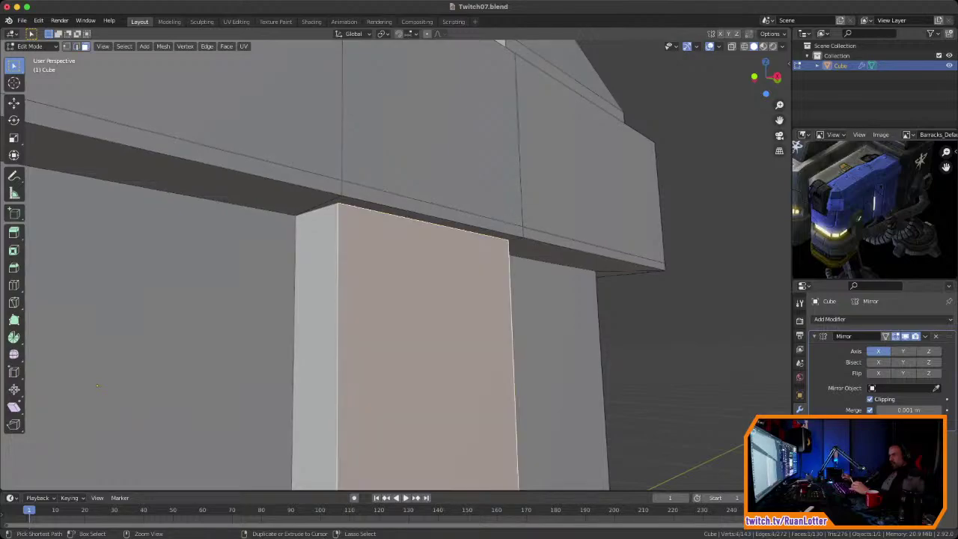
{"action": "key", "text": "ctrl+z"}
{"action": "key", "text": "ctrl+z"}
{"action": "scroll", "coordinate": [408, 266], "scroll_direction": "down", "scroll_amount": 2}
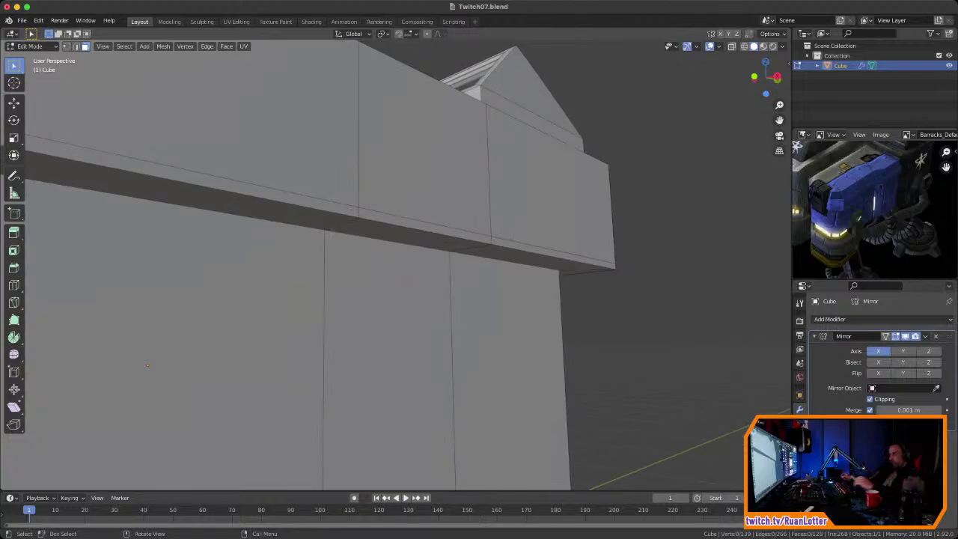
Step: Reselect the narrow side wall face and frame the outer block in the right orthographic view
{"action": "left_click", "coordinate": [389, 352]}
{"action": "middle_click_drag", "start_coordinate": [389, 351], "coordinate": [468, 328]}
{"action": "scroll", "coordinate": [359, 303], "scroll_direction": "down", "scroll_amount": 2}
{"action": "scroll", "coordinate": [367, 329], "scroll_direction": "down", "scroll_amount": 1}
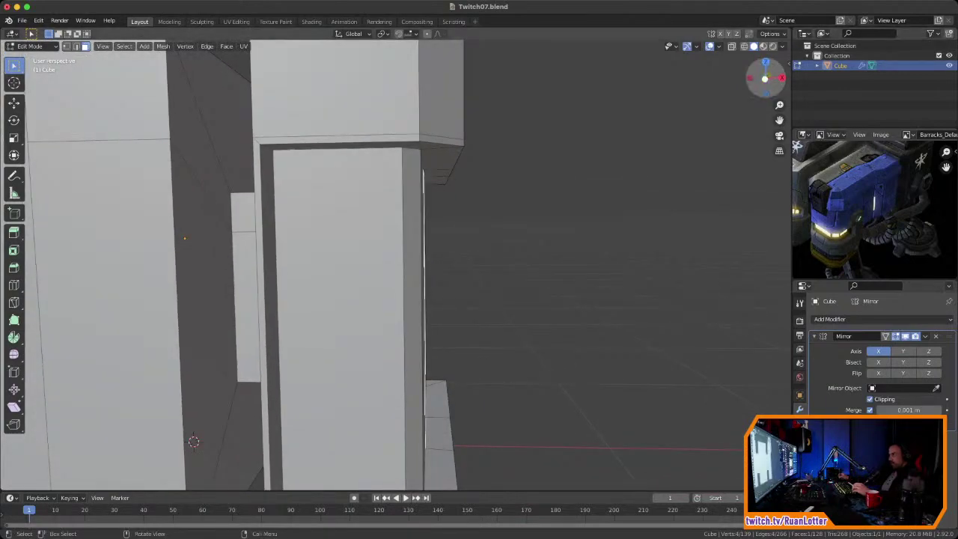
{"action": "left_click", "coordinate": [764, 78]}
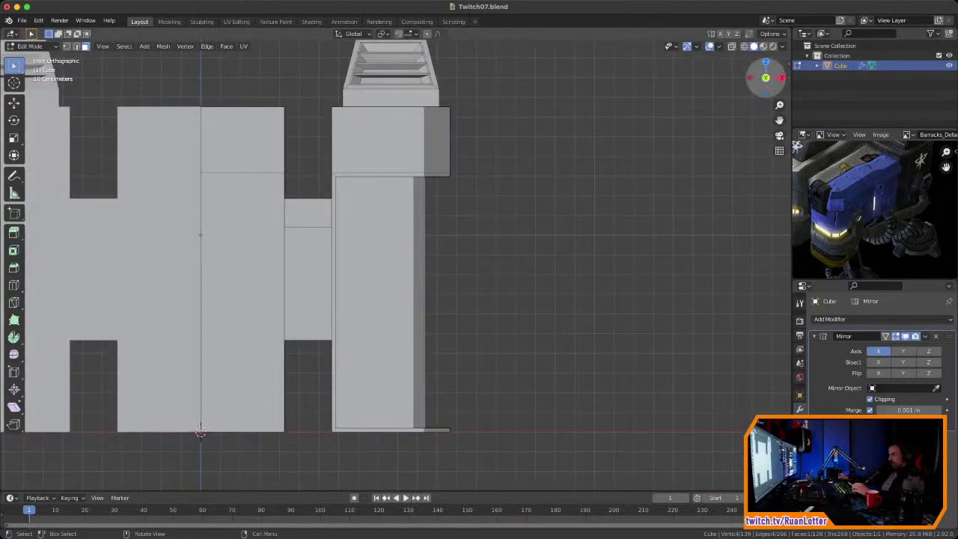
{"action": "left_click", "coordinate": [781, 78]}
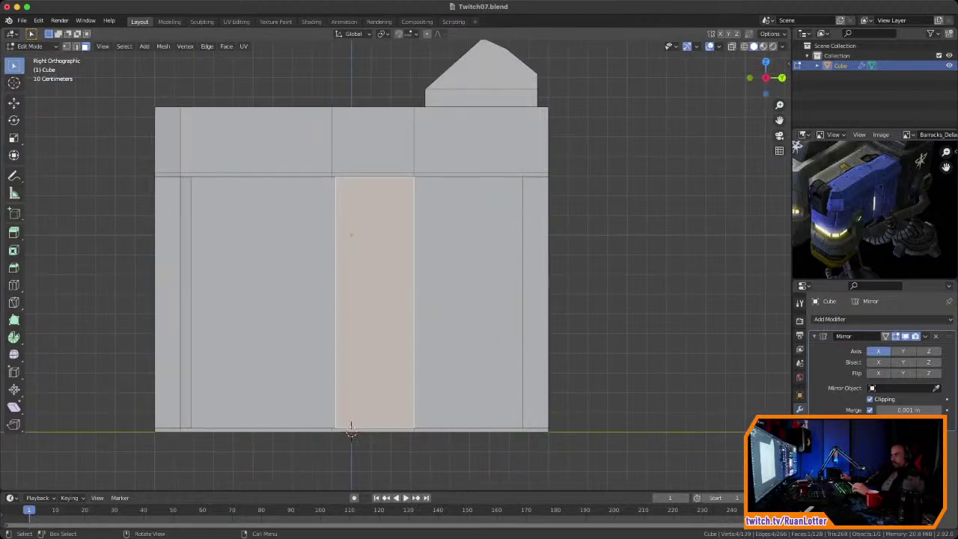
{"action": "scroll", "coordinate": [351, 432], "scroll_direction": "up", "scroll_amount": 3}
{"action": "scroll", "coordinate": [391, 446], "scroll_direction": "down", "scroll_amount": 3}
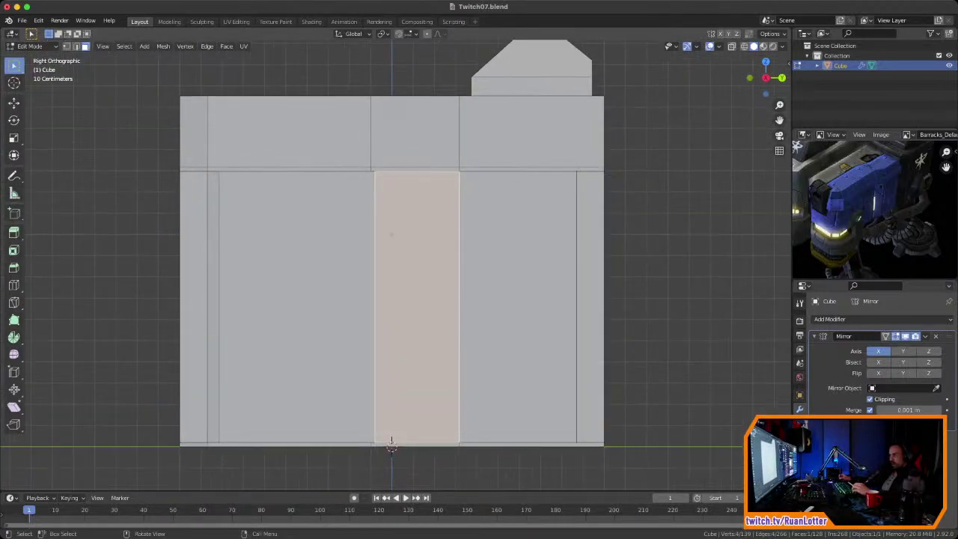
Step: Select the vertex at the lower front corner of the narrow side wall face and copy its local Y coordinate, -0.080749 m
{"action": "middle_click_drag", "start_coordinate": [391, 447], "coordinate": [372, 238]}
{"action": "middle_click_drag", "start_coordinate": [392, 287], "coordinate": [395, 256], "text": "shift"}
{"action": "scroll", "coordinate": [392, 275], "scroll_direction": "up", "scroll_amount": 2}
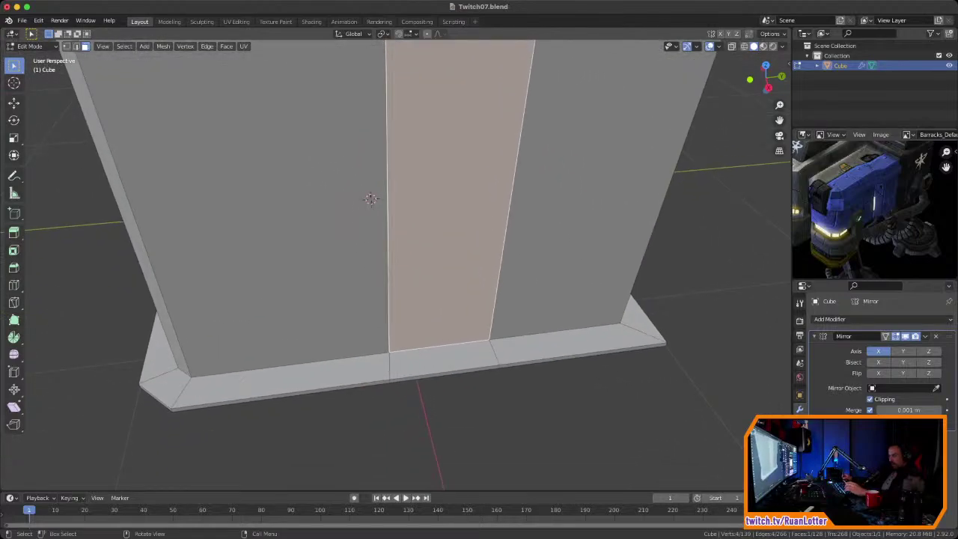
{"action": "key", "text": "2"}
{"action": "left_click", "coordinate": [371, 198]}
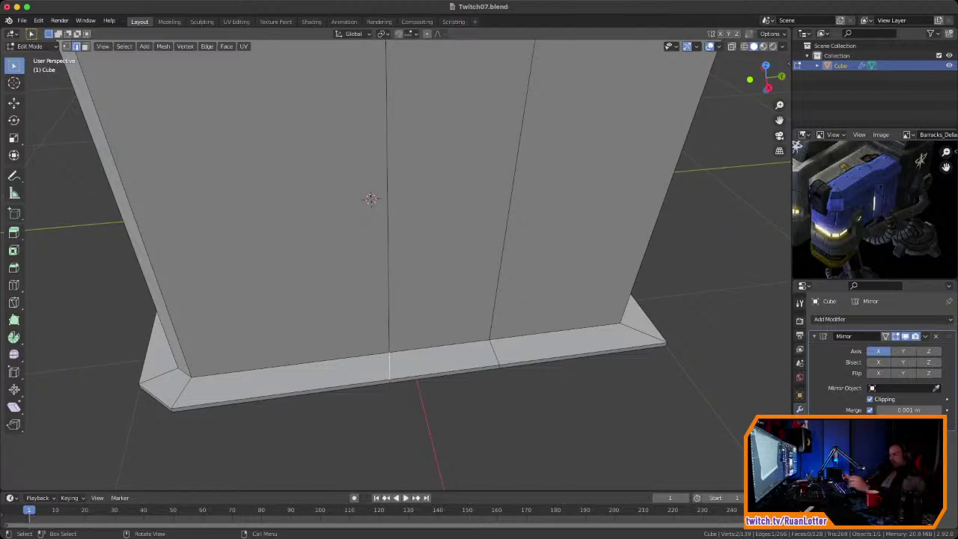
{"action": "key", "text": "1"}
{"action": "scroll", "coordinate": [391, 364], "scroll_direction": "up", "scroll_amount": 1}
{"action": "middle_click_drag", "start_coordinate": [391, 364], "coordinate": [420, 344]}
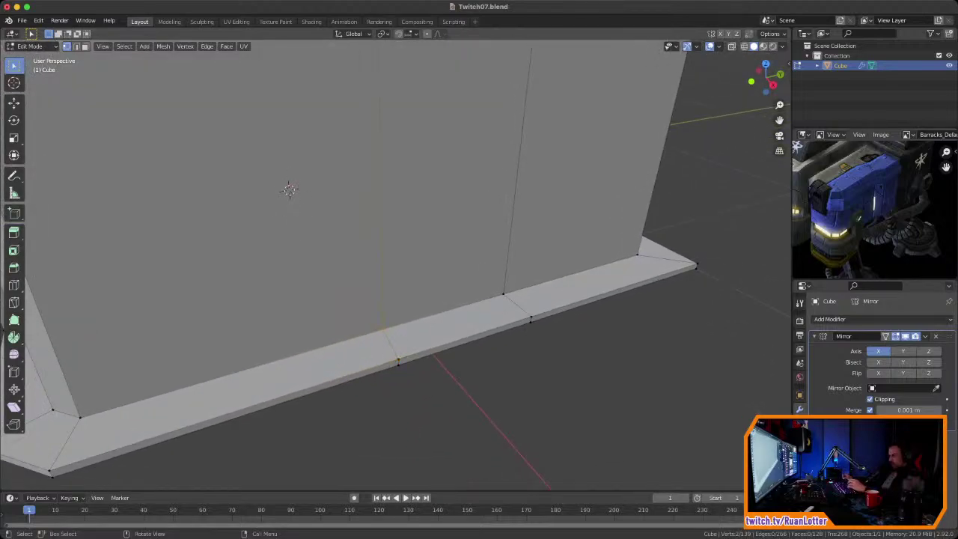
{"action": "key", "text": "n"}
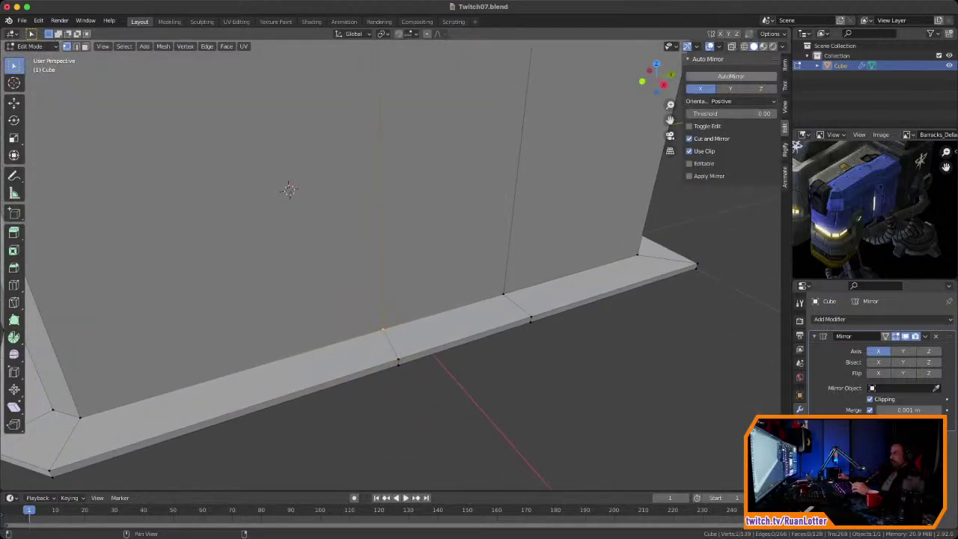
{"action": "left_click", "coordinate": [784, 65]}
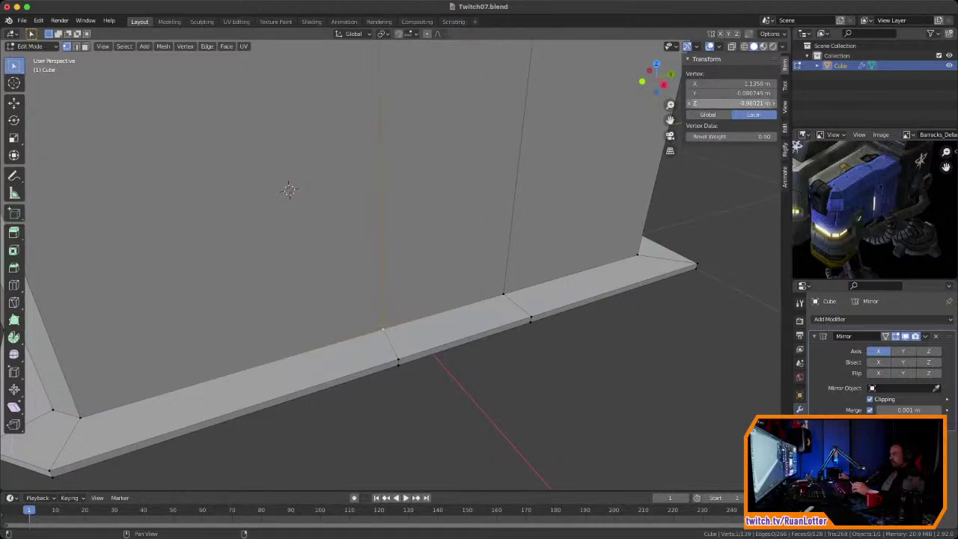
{"action": "left_click", "coordinate": [732, 94]}
{"action": "key", "text": "ctrl+c"}
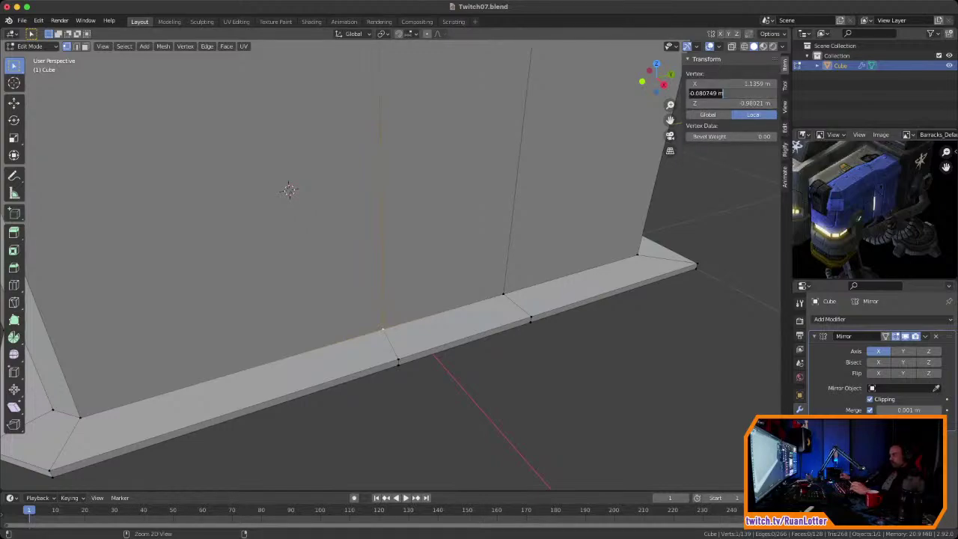
{"action": "key", "text": "Escape"}
Step: Align the base ledge vertices below the narrow panel's front corner by setting their local Y to -0.080749 m
{"action": "left_click", "coordinate": [398, 360]}
{"action": "mouse_move", "coordinate": [398, 358]}
{"action": "middle_mouse_down"}
{"action": "mouse_move", "coordinate": [402, 284]}
{"action": "mouse_move", "coordinate": [397, 343]}
{"action": "middle_mouse_up"}
{"action": "left_click", "coordinate": [732, 93]}
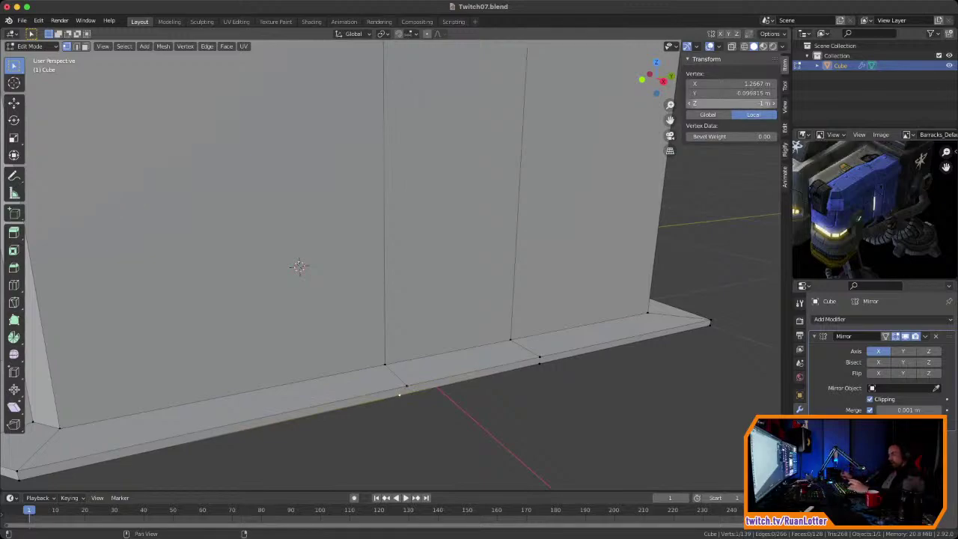
{"action": "left_click", "coordinate": [732, 93]}
{"action": "key", "text": "ctrl+v"}
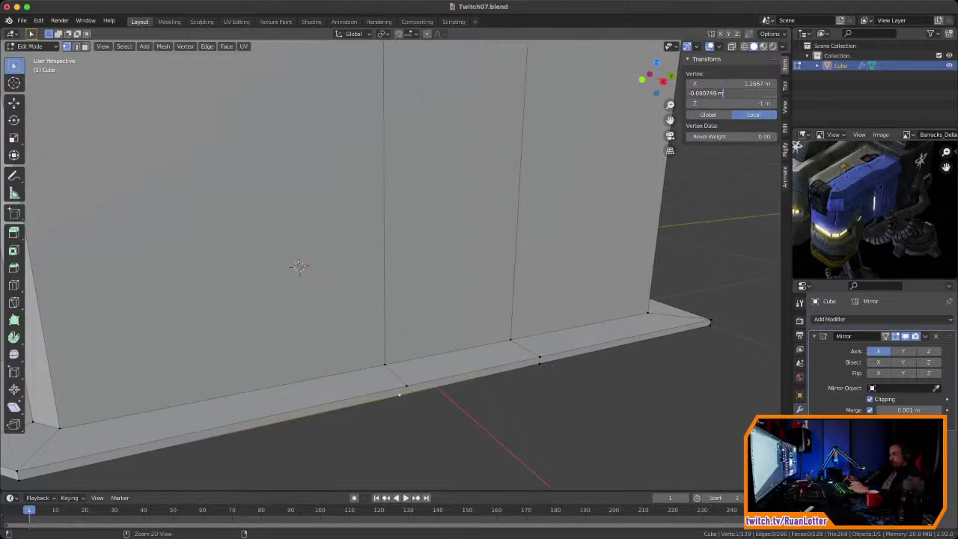
Step: Set the local Y of the front seam's vertices around the underside of the upper overhang to -0.080749 m
{"action": "scroll", "coordinate": [389, 266], "scroll_direction": "down", "scroll_amount": 3}
{"action": "middle_click_drag", "start_coordinate": [389, 224], "coordinate": [344, 273], "text": "shift"}
{"action": "middle_click_drag", "start_coordinate": [436, 385], "coordinate": [365, 370]}
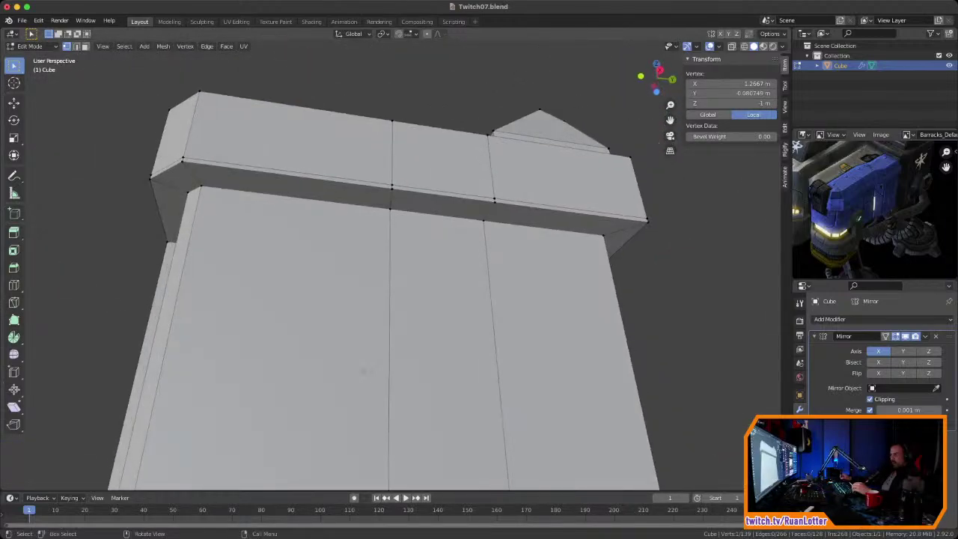
{"action": "left_click", "coordinate": [731, 94]}
{"action": "key", "text": "super+c"}
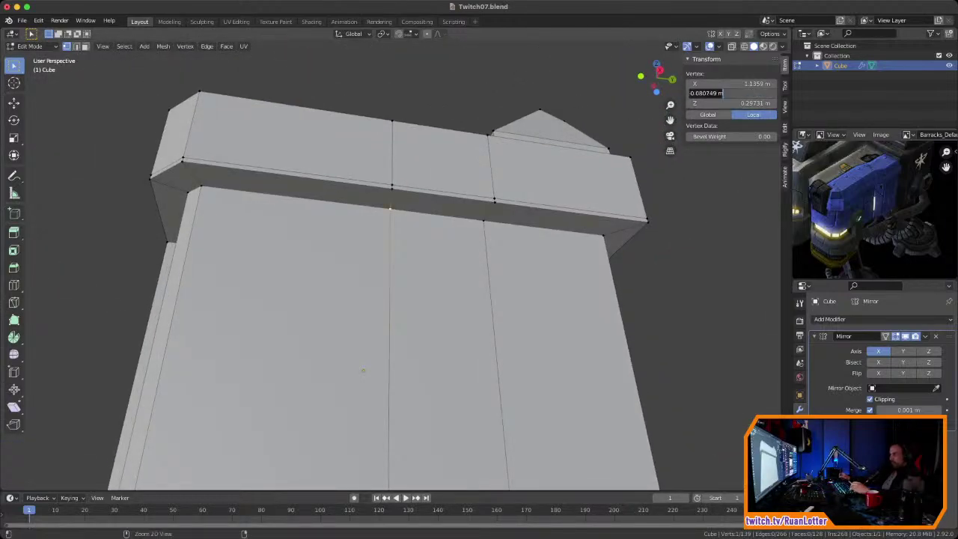
{"action": "key", "text": "Return"}
{"action": "left_click", "coordinate": [732, 94]}
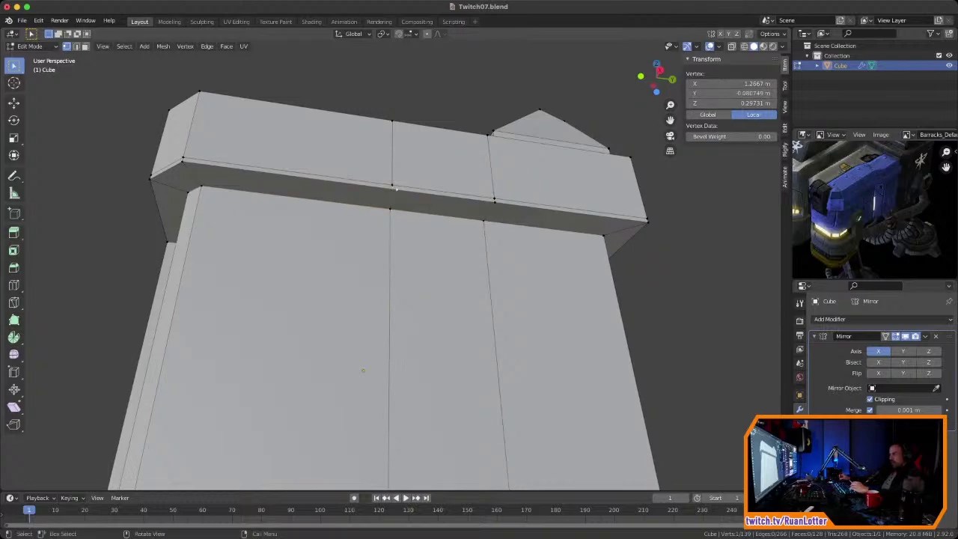
{"action": "left_click", "coordinate": [732, 93]}
{"action": "key", "text": "super+v"}
{"action": "key", "text": "Return"}
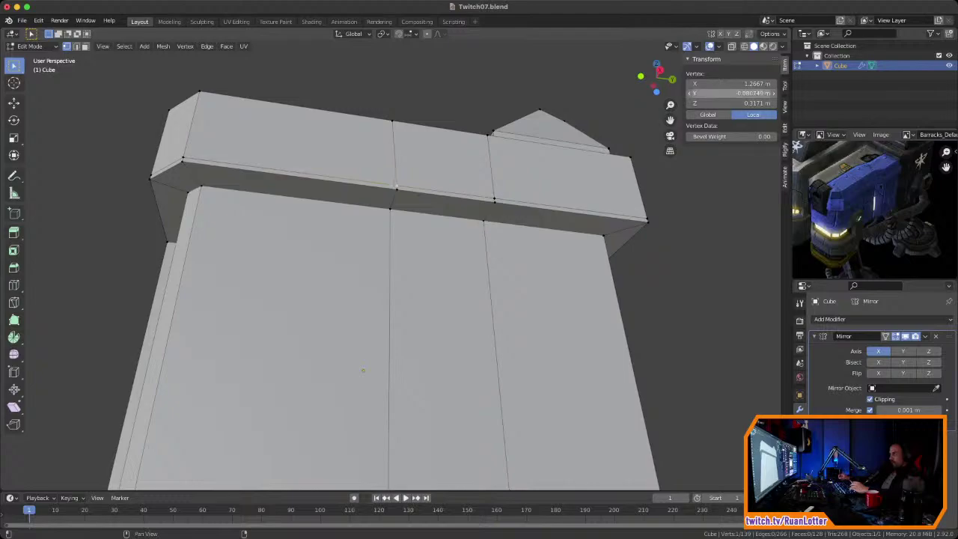
Step: Set the local Y of the front seam's vertex on the block's top edge to -0.080749 m
{"action": "middle_click_drag", "start_coordinate": [419, 161], "coordinate": [410, 196]}
{"action": "left_click", "coordinate": [390, 88]}
{"action": "left_click", "coordinate": [732, 94]}
{"action": "key", "text": "super+v"}
{"action": "key", "text": "Return"}
Step: Copy the local Y of the narrow panel's lower rear corner, 0.317406 m, and match the base ledge vertices below it
{"action": "middle_click_drag", "start_coordinate": [382, 466], "coordinate": [436, 376]}
{"action": "middle_click_drag", "start_coordinate": [435, 244], "coordinate": [404, 250]}
{"action": "scroll", "coordinate": [458, 225], "scroll_direction": "up", "scroll_amount": 4}
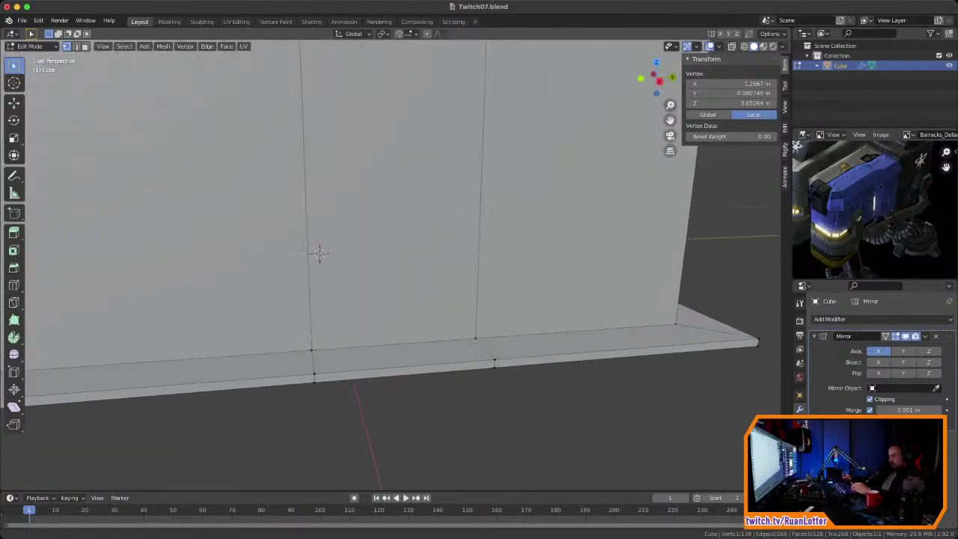
{"action": "scroll", "coordinate": [404, 250], "scroll_direction": "up", "scroll_amount": 2}
{"action": "left_click", "coordinate": [732, 94]}
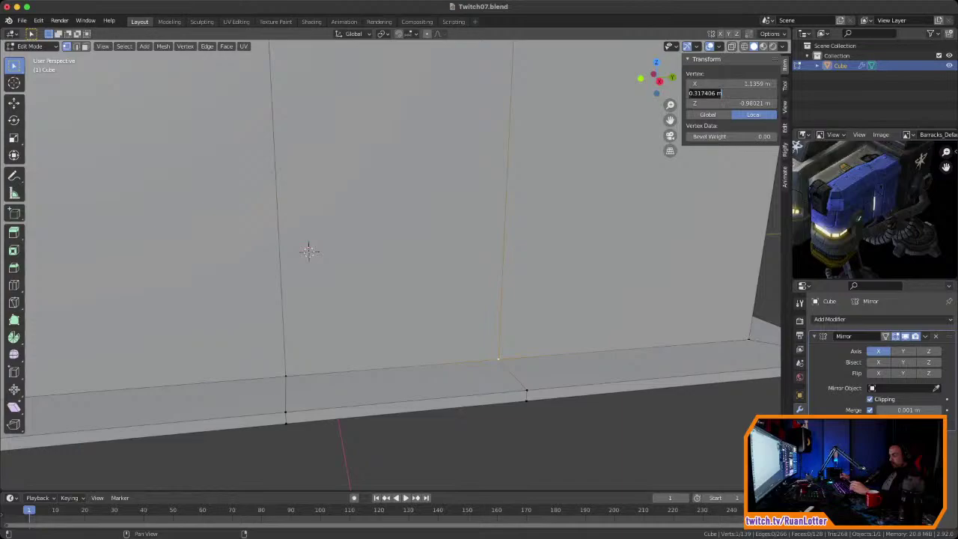
{"action": "key", "text": "Return"}
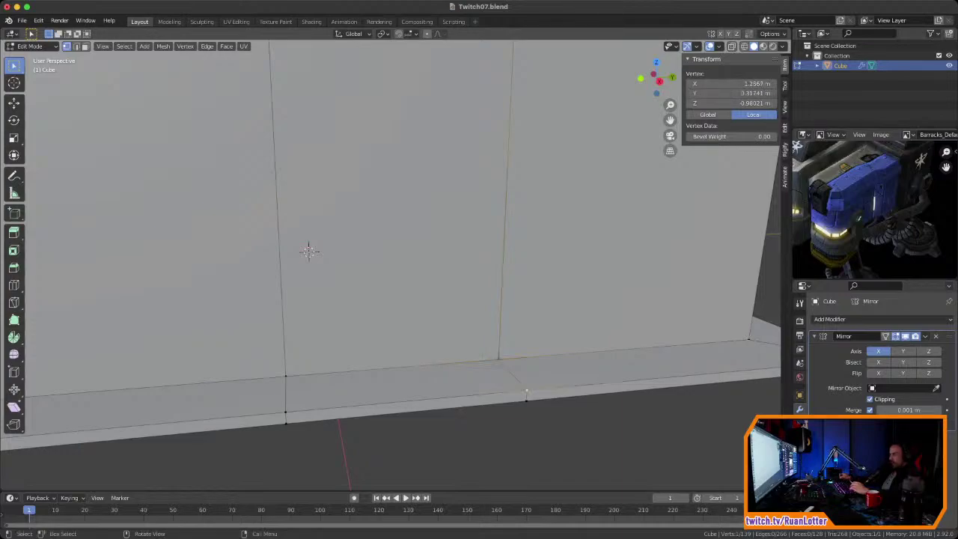
{"action": "left_click", "coordinate": [731, 94]}
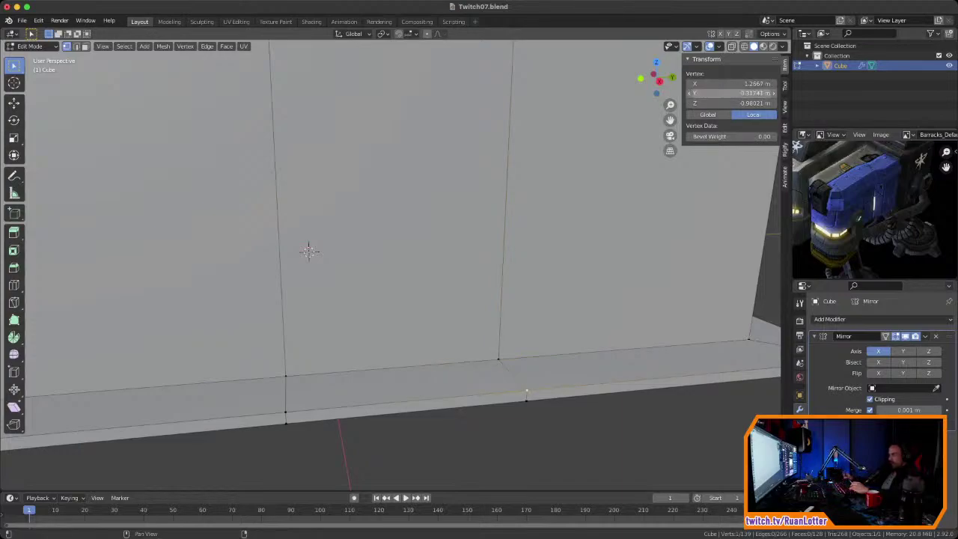
{"action": "left_click", "coordinate": [732, 94]}
{"action": "key", "text": "super+c"}
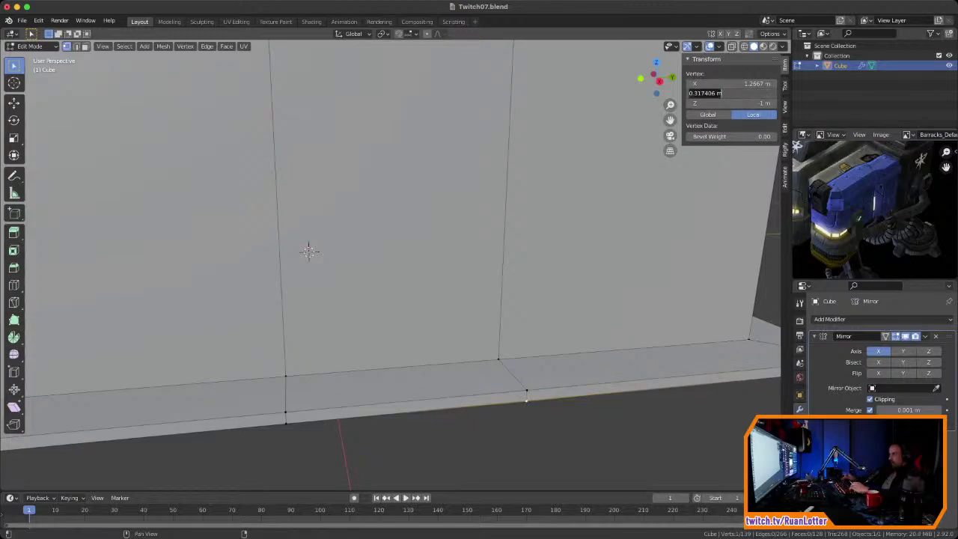
Step: Set the local Y of the rear seam's vertices at the wall top and overhang underside to 0.317406 m
{"action": "key", "text": "alt+a"}
{"action": "scroll", "coordinate": [404, 265], "scroll_direction": "down", "scroll_amount": 4}
{"action": "middle_click_drag", "start_coordinate": [404, 224], "coordinate": [411, 419], "text": "shift"}
{"action": "middle_click_drag", "start_coordinate": [336, 418], "coordinate": [306, 371]}
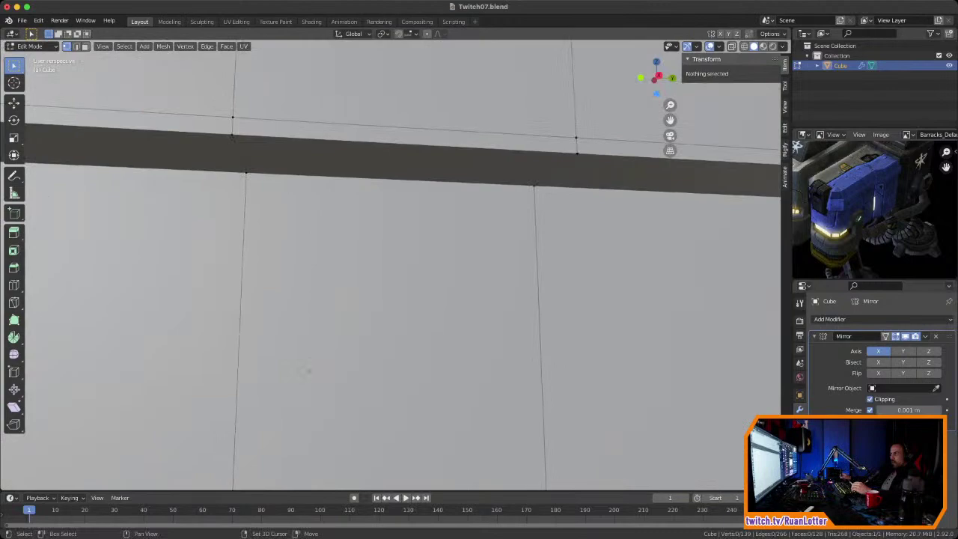
{"action": "left_click", "coordinate": [534, 185]}
{"action": "left_click", "coordinate": [732, 93]}
{"action": "key", "text": "super+v"}
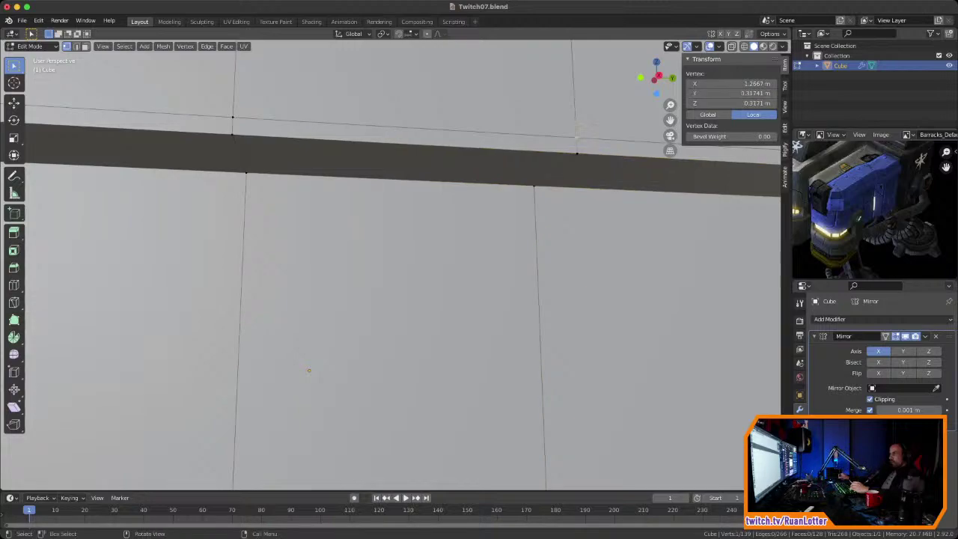
{"action": "left_click", "coordinate": [732, 94]}
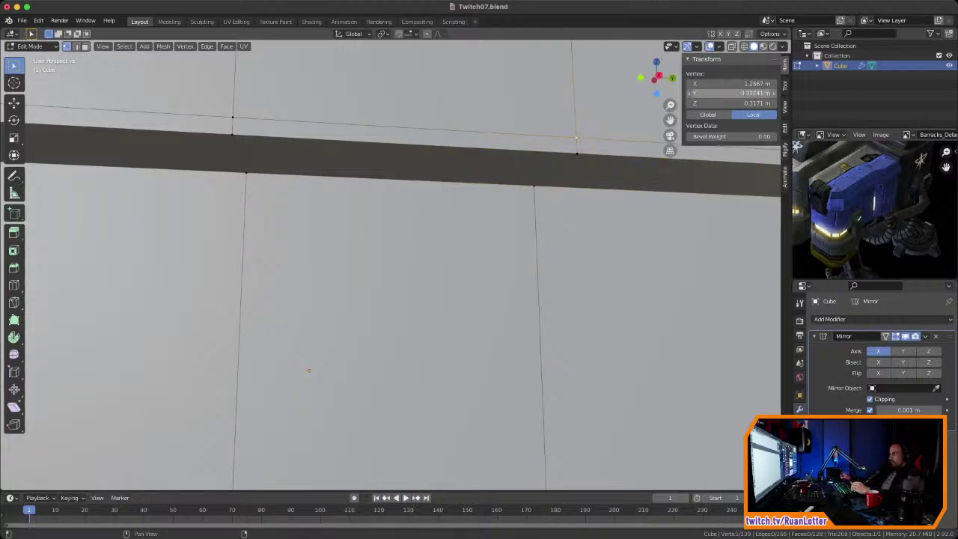
Step: Set the local Y of the rear seam's vertex on the block's top edge to 0.317406 m
{"action": "key", "text": "alt+a"}
{"action": "scroll", "coordinate": [402, 265], "scroll_direction": "down", "scroll_amount": 4}
{"action": "middle_click_drag", "start_coordinate": [403, 266], "coordinate": [389, 354], "text": "shift"}
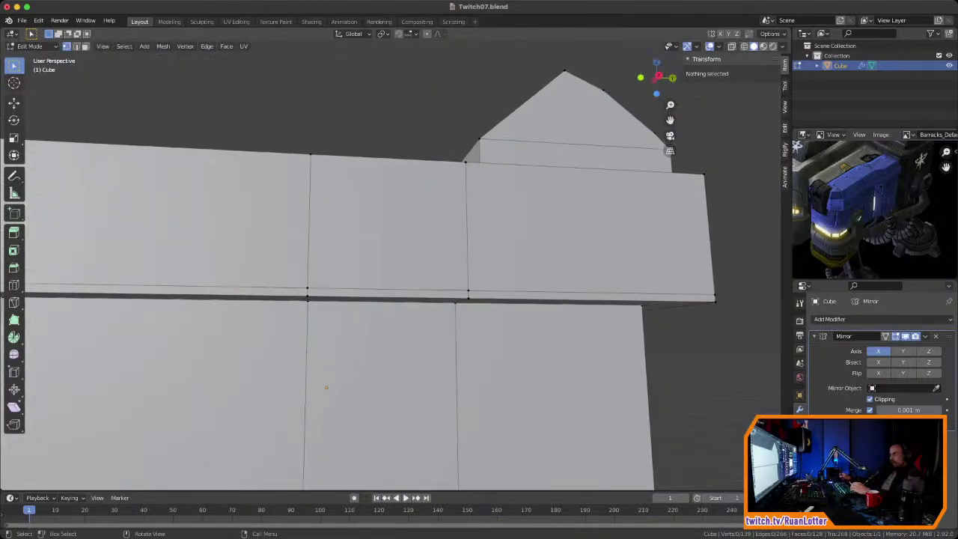
{"action": "left_click", "coordinate": [466, 163]}
{"action": "left_click", "coordinate": [732, 93]}
{"action": "key", "text": "Return"}
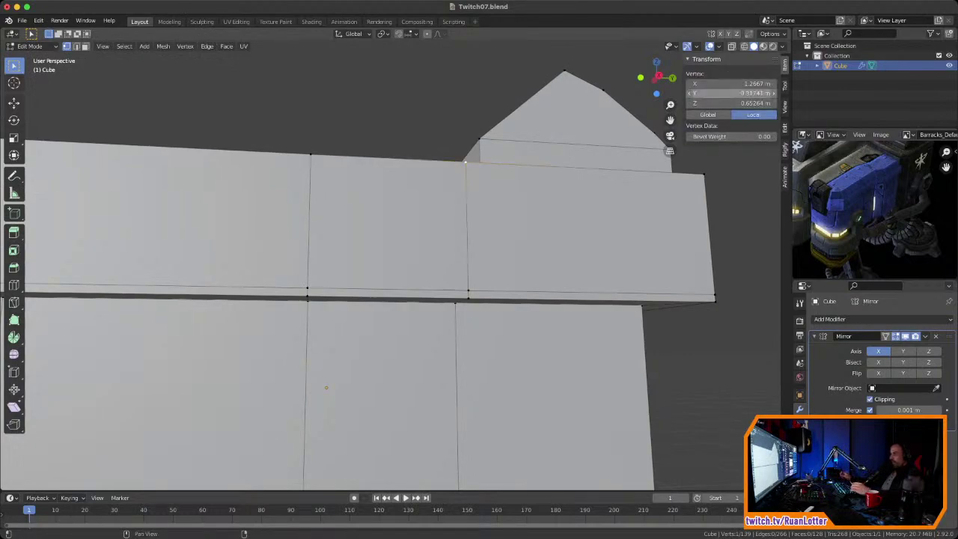
Step: Select the narrow side wall face between the two aligned seams, hide the transform values and save the file
{"action": "middle_click_drag", "start_coordinate": [359, 389], "coordinate": [272, 380]}
{"action": "key", "text": "3"}
{"action": "left_click", "coordinate": [350, 445]}
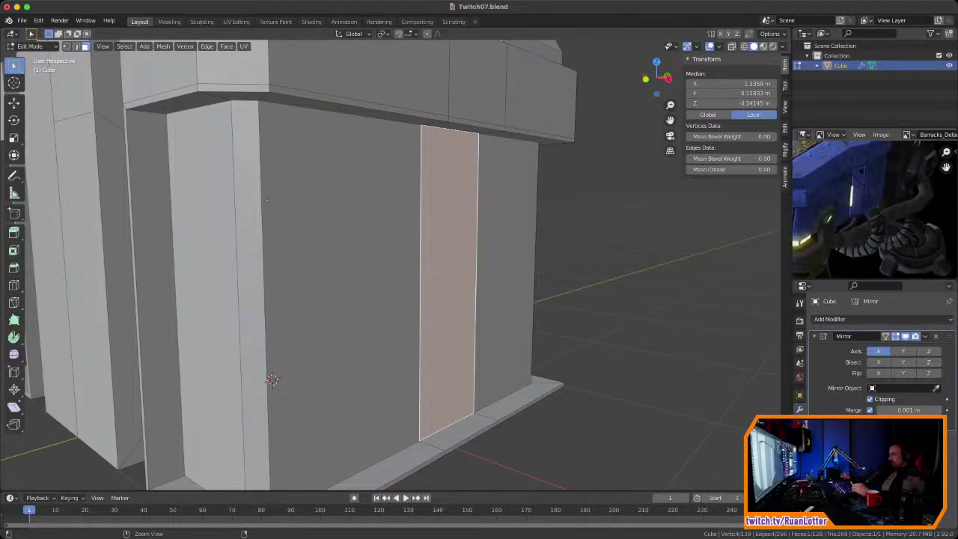
{"action": "mouse_move", "coordinate": [272, 380]}
{"action": "middle_mouse_down"}
{"action": "mouse_move", "coordinate": [248, 377]}
{"action": "mouse_move", "coordinate": [281, 392]}
{"action": "middle_mouse_up"}
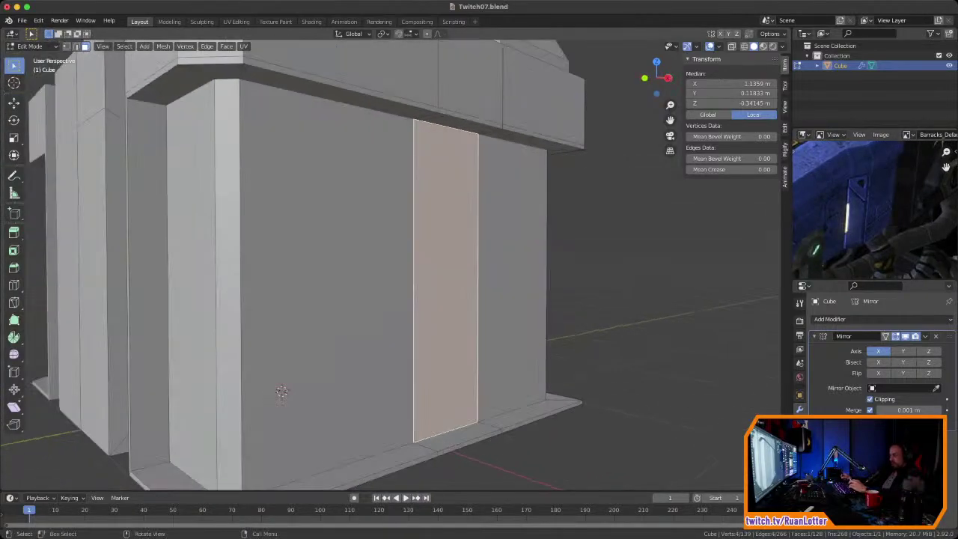
{"action": "key", "text": "n"}
{"action": "key", "text": "ctrl+s"}
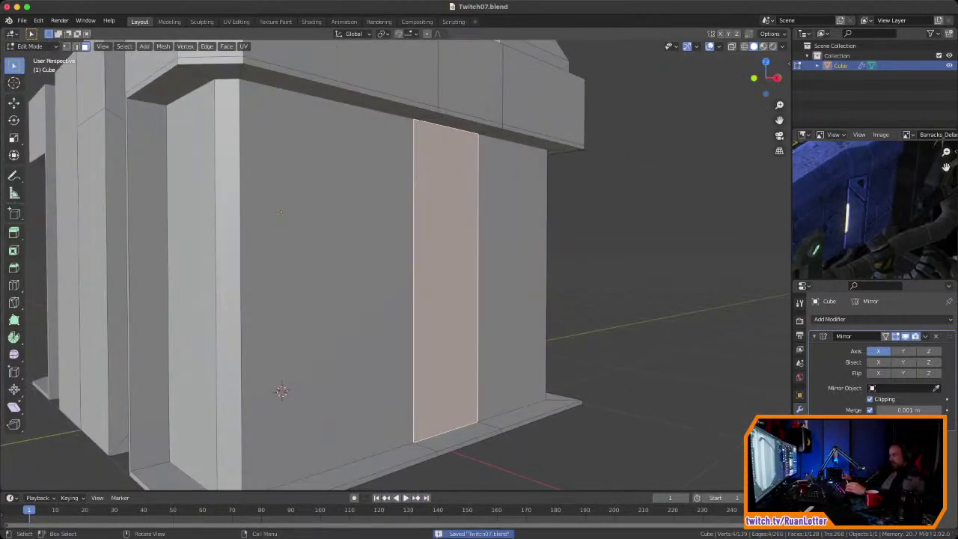
Step: Extrude the narrow side wall face outward by about 0.091 m with Extrude Manifold
{"action": "key", "text": "alt+e"}
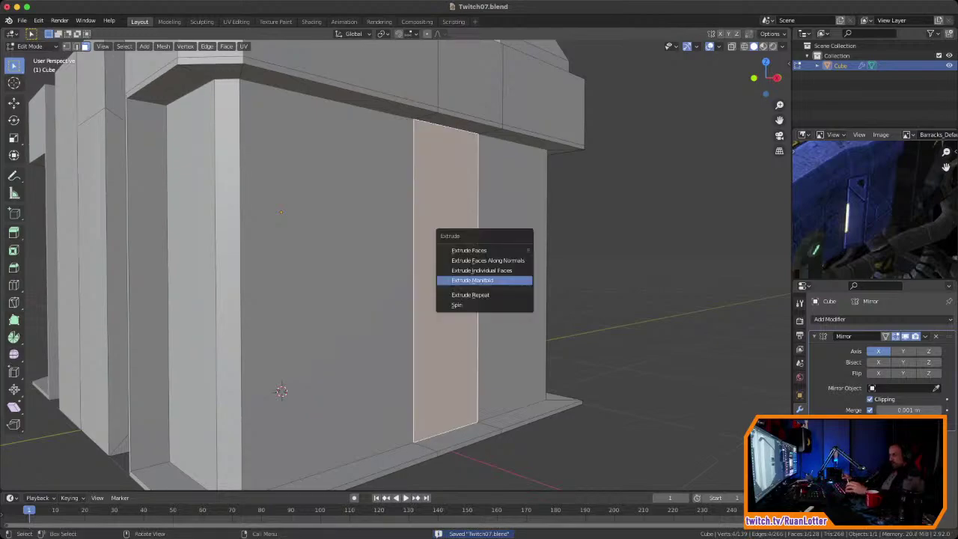
{"action": "left_click", "coordinate": [485, 281]}
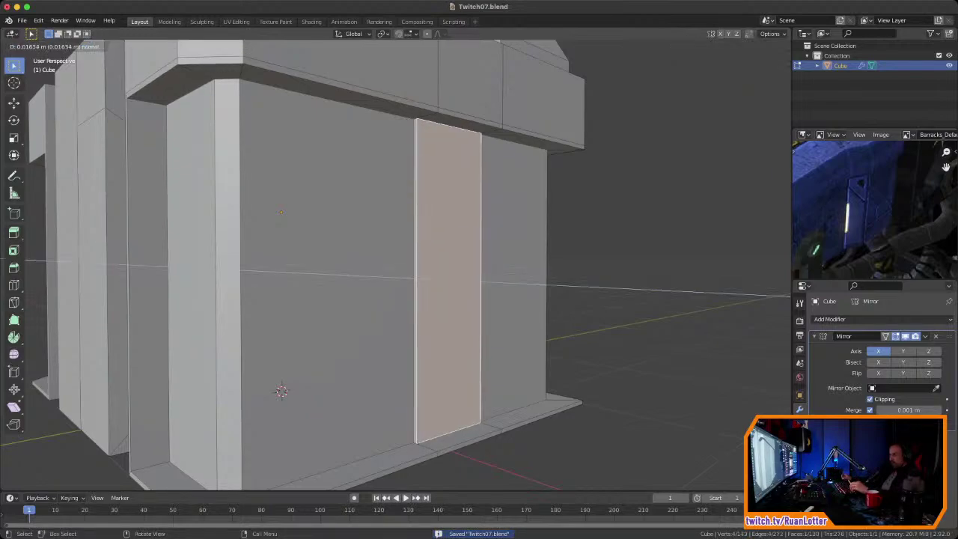
{"action": "key", "text": "ctrl"}
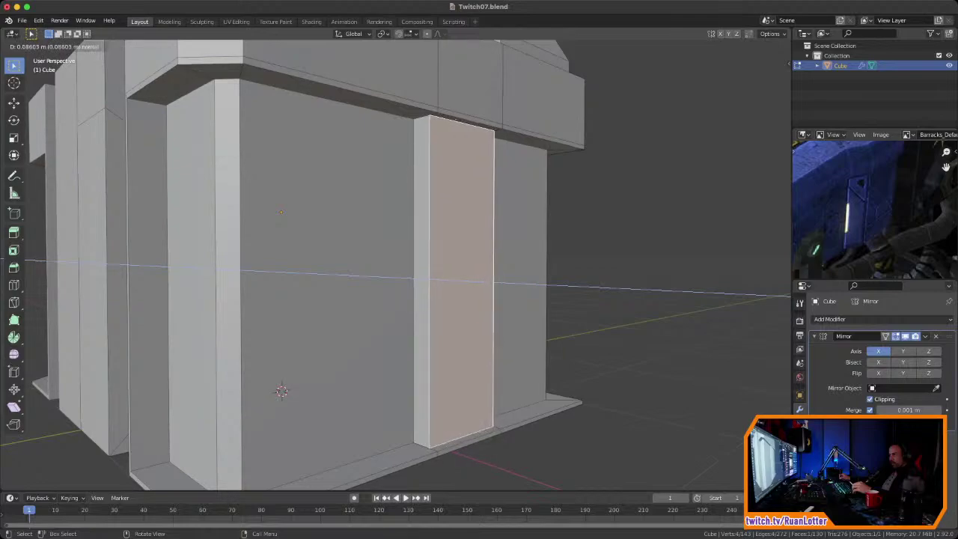
{"action": "key", "text": "Return"}
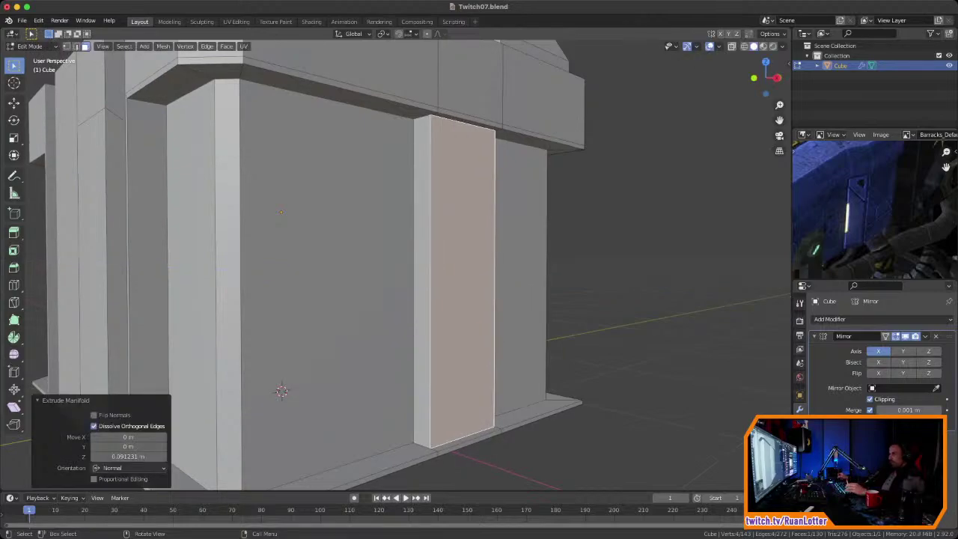
Step: Inspect the extruded panel in X-ray and from several angles, and compare it with the side panel in the reference image
{"action": "key", "text": "alt+z"}
{"action": "mouse_move", "coordinate": [281, 391]}
{"action": "middle_mouse_down"}
{"action": "mouse_move", "coordinate": [467, 237]}
{"action": "mouse_move", "coordinate": [275, 267]}
{"action": "mouse_move", "coordinate": [295, 414]}
{"action": "mouse_move", "coordinate": [282, 376]}
{"action": "middle_mouse_up"}
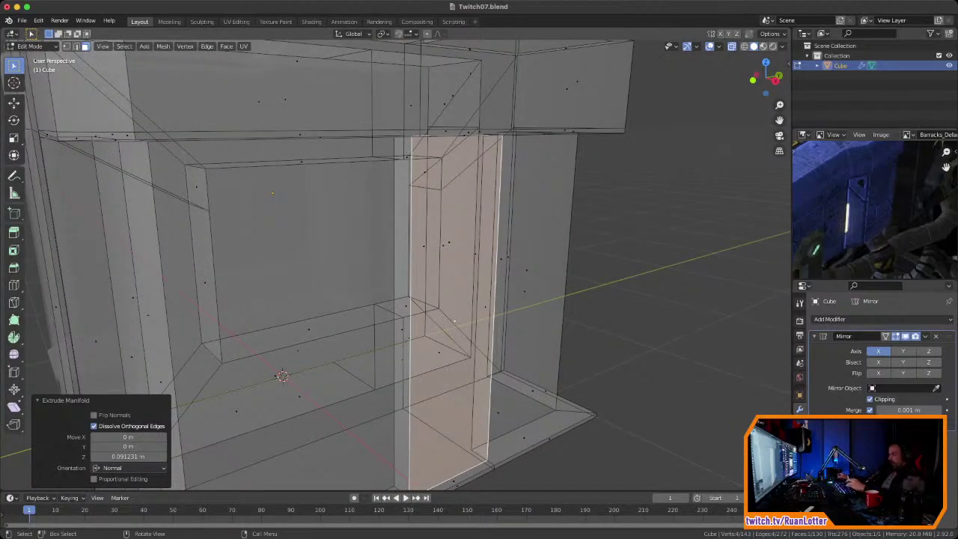
{"action": "key", "text": "alt+z"}
{"action": "middle_click_drag", "start_coordinate": [282, 375], "coordinate": [245, 464]}
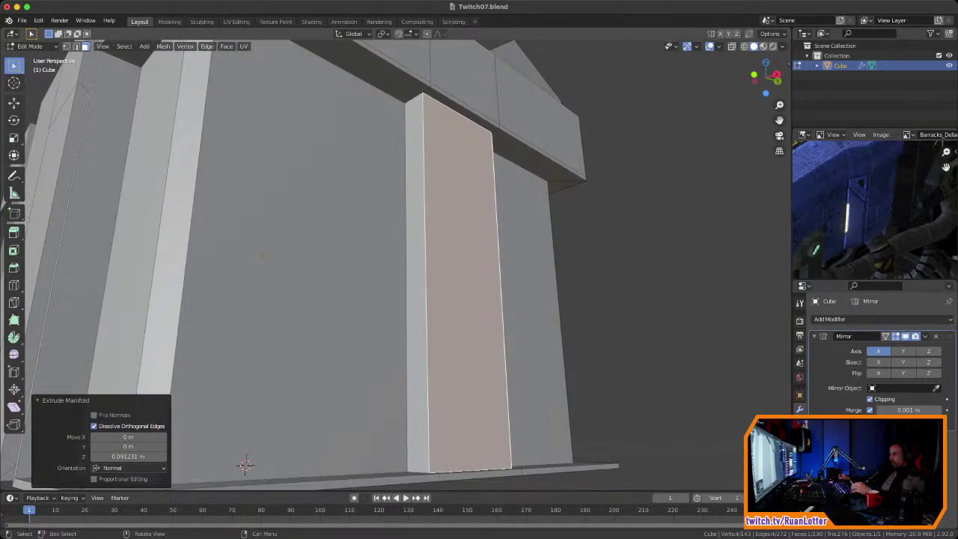
{"action": "scroll", "coordinate": [860, 188], "scroll_direction": "up", "scroll_amount": 2}
{"action": "middle_click_drag", "start_coordinate": [861, 188], "coordinate": [843, 219]}
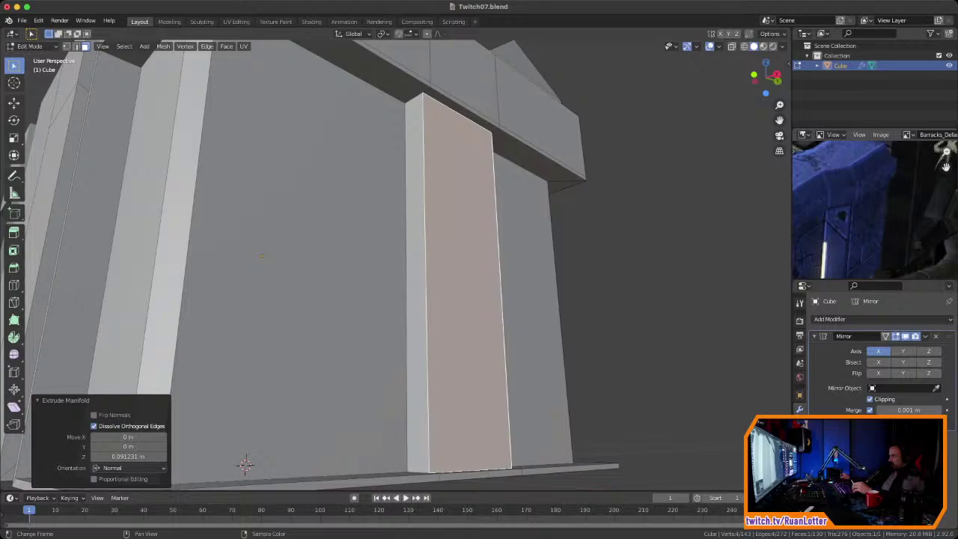
{"action": "middle_click_drag", "start_coordinate": [861, 196], "coordinate": [857, 221], "text": "ctrl"}
{"action": "middle_click_drag", "start_coordinate": [246, 464], "coordinate": [265, 395]}
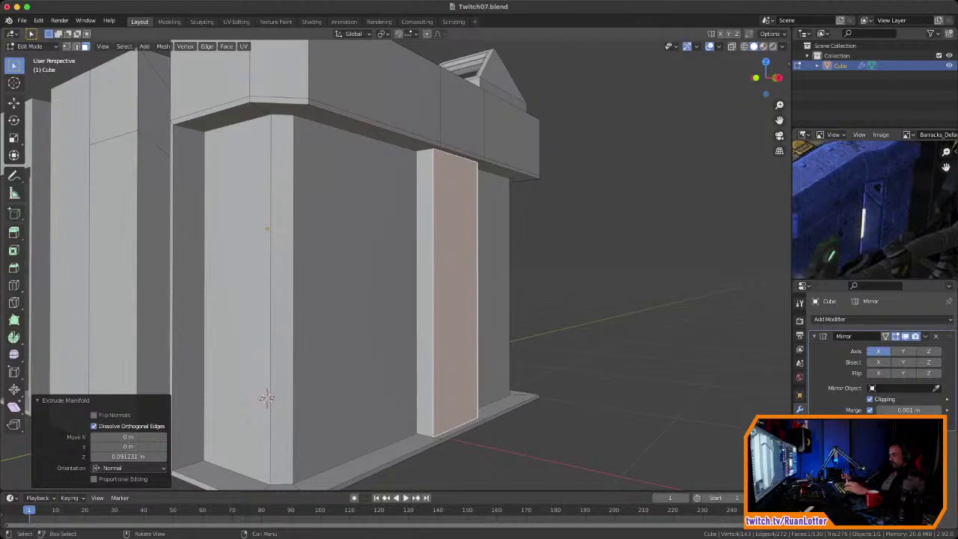
Step: Move the extruded panel's front vertical outer edge inward along X by about 0.076 m so the panel tapers toward the wall
{"action": "key", "text": "2"}
{"action": "left_click", "coordinate": [434, 295]}
{"action": "middle_click_drag", "start_coordinate": [434, 296], "coordinate": [447, 270], "text": "ctrl"}
{"action": "middle_click_drag", "start_coordinate": [236, 412], "coordinate": [238, 376]}
{"action": "key", "text": "g"}
{"action": "key", "text": "x"}
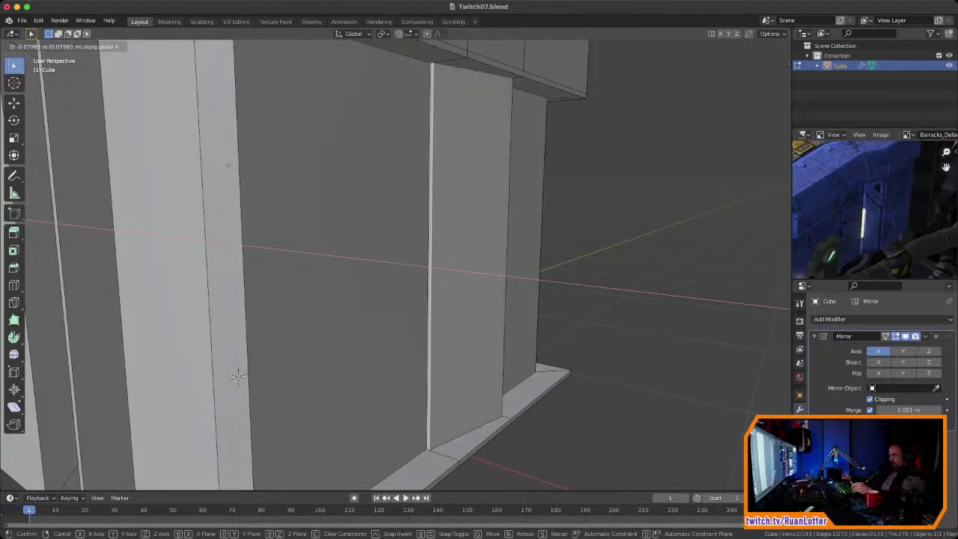
{"action": "left_click", "coordinate": [238, 377]}
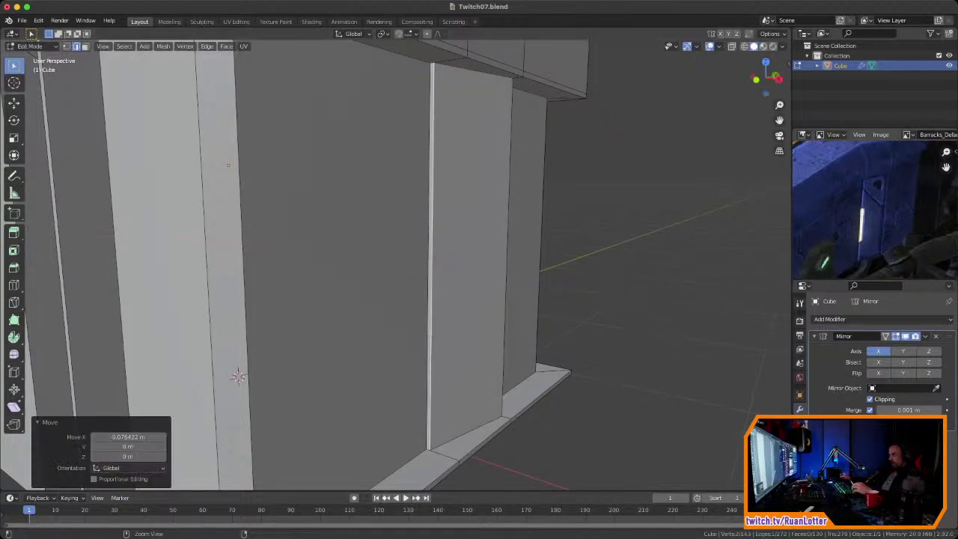
Step: Try to recess the large side face of the outer block's upper section by extruding it inward with Extrude Manifold
{"action": "middle_click_drag", "start_coordinate": [238, 377], "coordinate": [329, 286]}
{"action": "middle_click_drag", "start_coordinate": [861, 210], "coordinate": [869, 222]}
{"action": "middle_click_drag", "start_coordinate": [464, 236], "coordinate": [239, 243]}
{"action": "middle_click_drag", "start_coordinate": [487, 312], "coordinate": [375, 395]}
{"action": "scroll", "coordinate": [305, 326], "scroll_direction": "up", "scroll_amount": 3}
{"action": "key", "text": "3"}
{"action": "left_click", "coordinate": [409, 238]}
{"action": "middle_click_drag", "start_coordinate": [409, 238], "coordinate": [432, 239]}
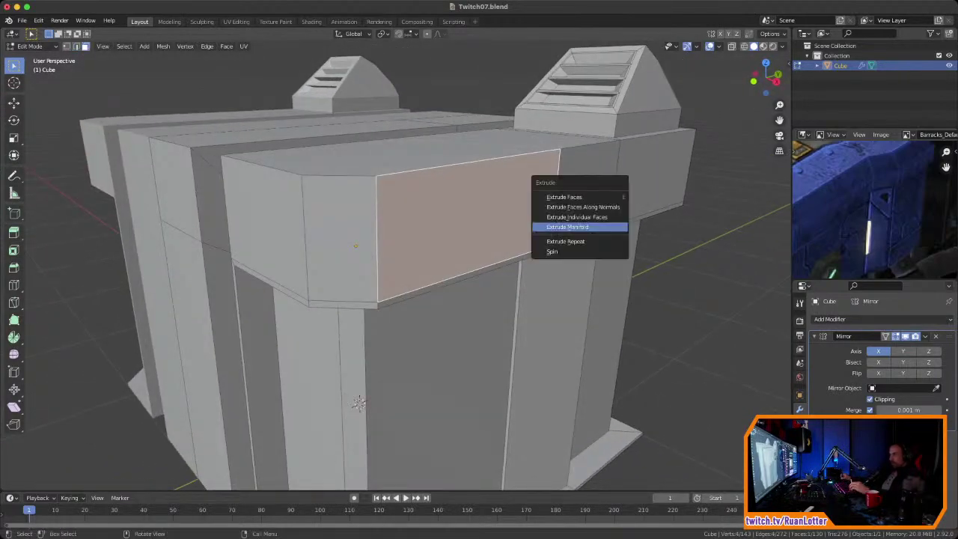
{"action": "left_click", "coordinate": [568, 227]}
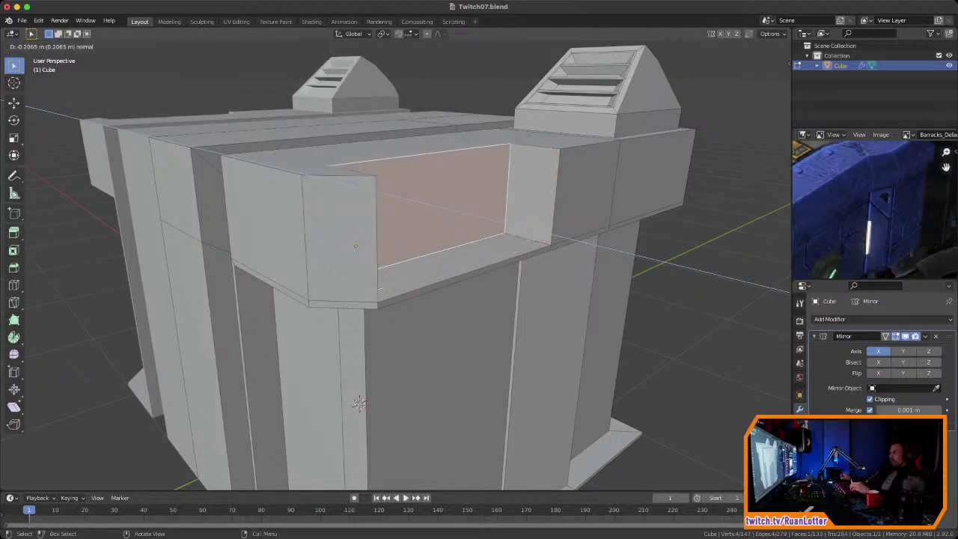
{"action": "left_click", "coordinate": [516, 221]}
{"action": "middle_click_drag", "start_coordinate": [516, 221], "coordinate": [497, 238]}
{"action": "middle_click_drag", "start_coordinate": [373, 377], "coordinate": [363, 386]}
{"action": "key", "text": "ctrl+z"}
{"action": "key", "text": "ctrl+z"}
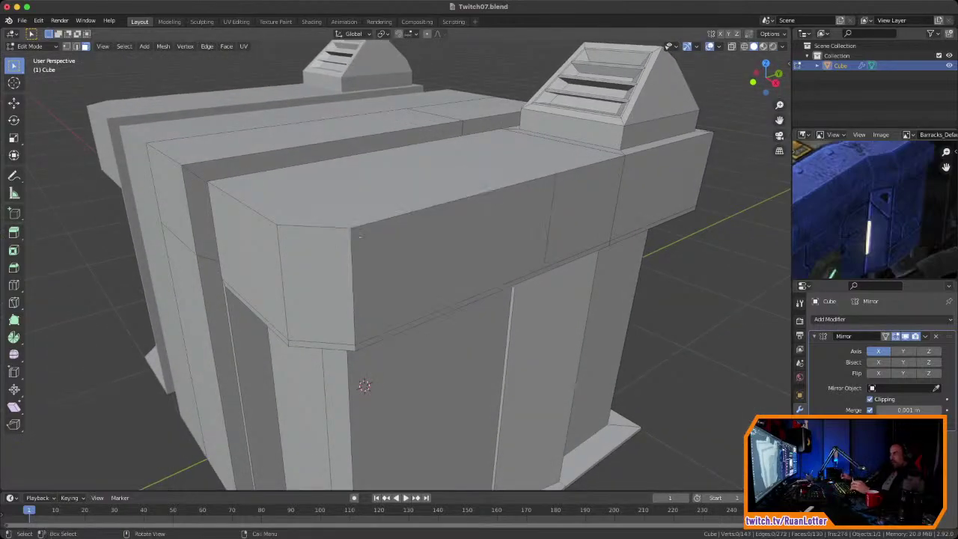
Step: Try a regular extrusion of the same upper side face about 0.195 m inward
{"action": "left_click", "coordinate": [517, 234]}
{"action": "key", "text": "alt+e"}
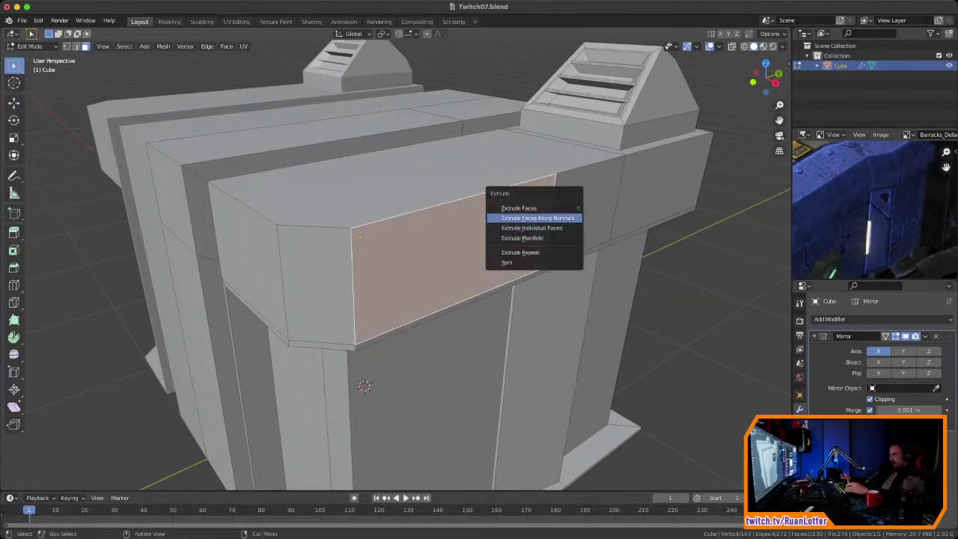
{"action": "mouse_move", "coordinate": [364, 384]}
{"action": "middle_mouse_down"}
{"action": "mouse_move", "coordinate": [349, 396]}
{"action": "mouse_move", "coordinate": [381, 442]}
{"action": "mouse_move", "coordinate": [357, 372]}
{"action": "middle_mouse_up"}
{"action": "key", "text": "e"}
{"action": "left_click", "coordinate": [349, 396]}
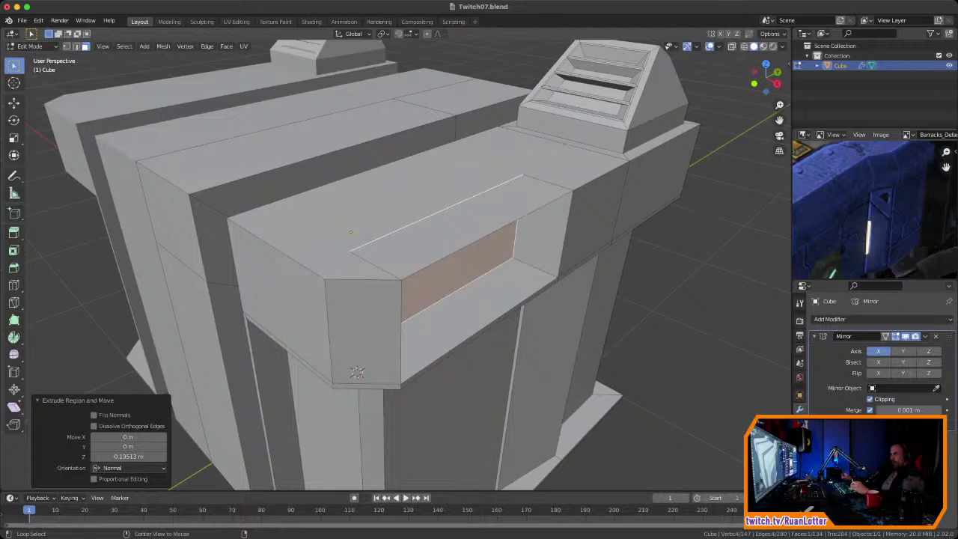
{"action": "key", "text": "alt+a"}
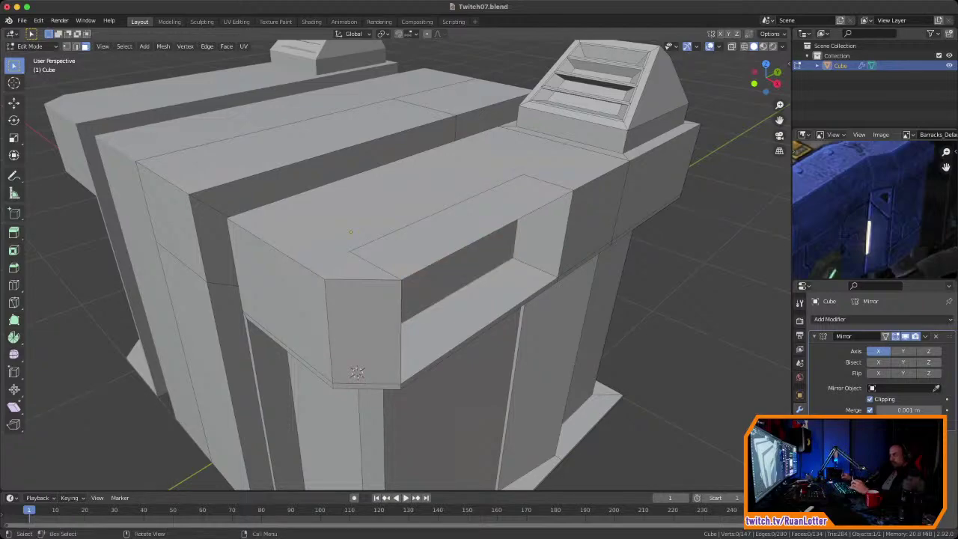
{"action": "key", "text": "ctrl+z"}
{"action": "key", "text": "ctrl+z"}
Step: Try insetting the upper side face by about 0.007 m and extruding the inset face
{"action": "key", "text": "alt+a"}
{"action": "middle_click_drag", "start_coordinate": [479, 299], "coordinate": [423, 284]}
{"action": "left_click", "coordinate": [389, 230]}
{"action": "middle_click_drag", "start_coordinate": [390, 229], "coordinate": [419, 224]}
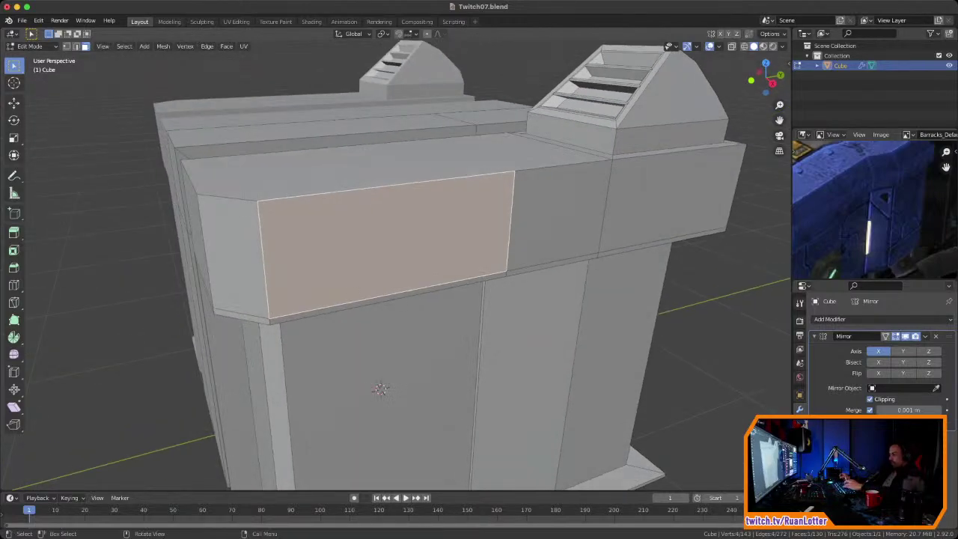
{"action": "key", "text": "i"}
{"action": "left_click", "coordinate": [644, 167]}
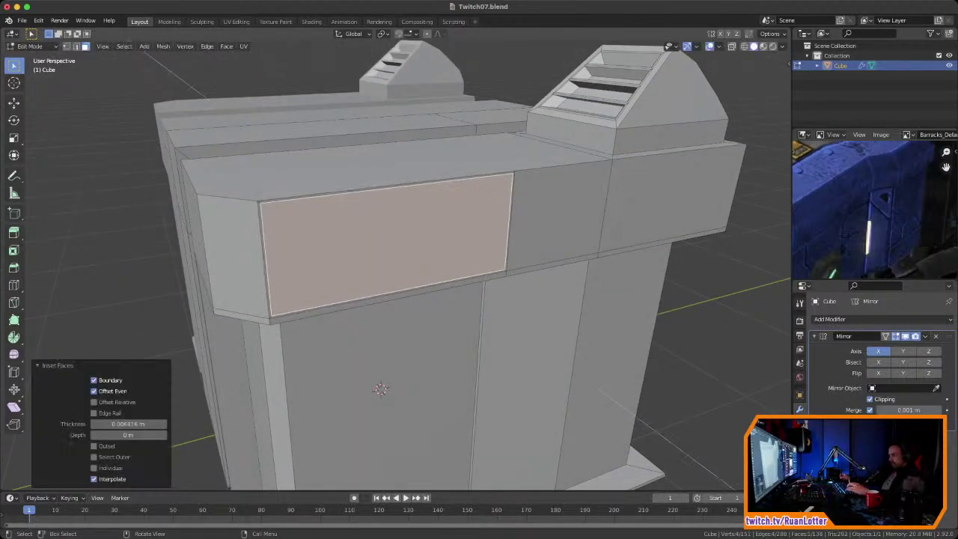
{"action": "key", "text": "e"}
{"action": "left_click", "coordinate": [343, 199]}
{"action": "key", "text": "ctrl+z"}
{"action": "key", "text": "ctrl+z"}
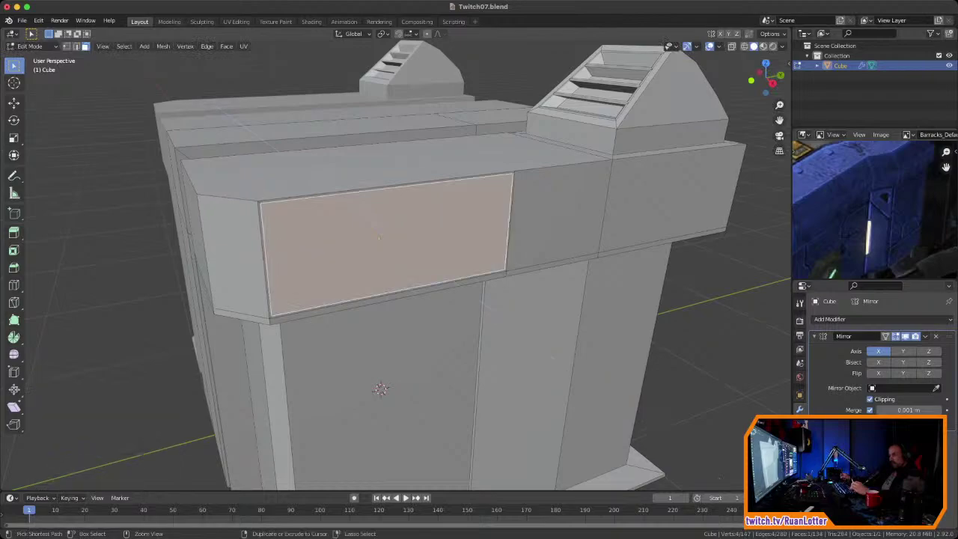
Step: Try Extrude Manifold again on the upper side face, pushing it about 0.188 m inward
{"action": "key", "text": "alt+e"}
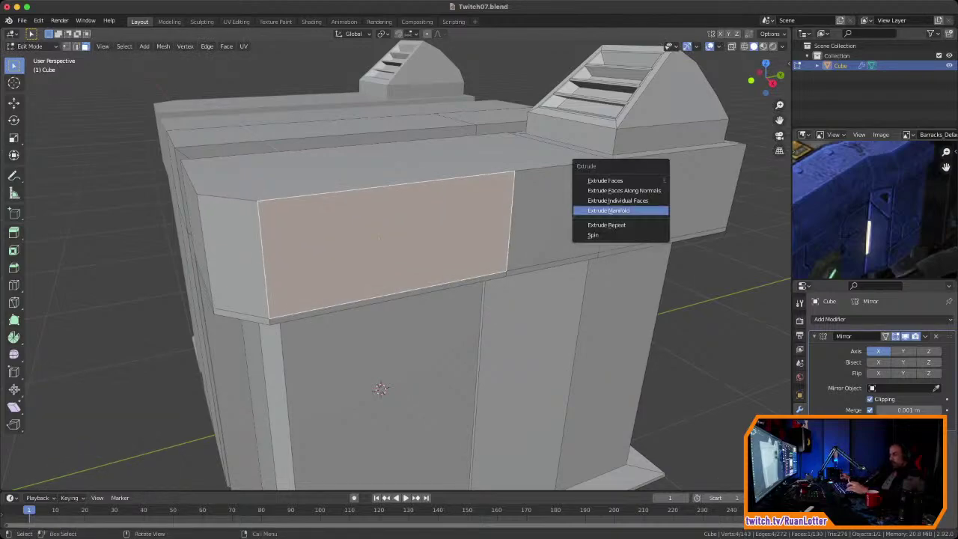
{"action": "left_click", "coordinate": [648, 210]}
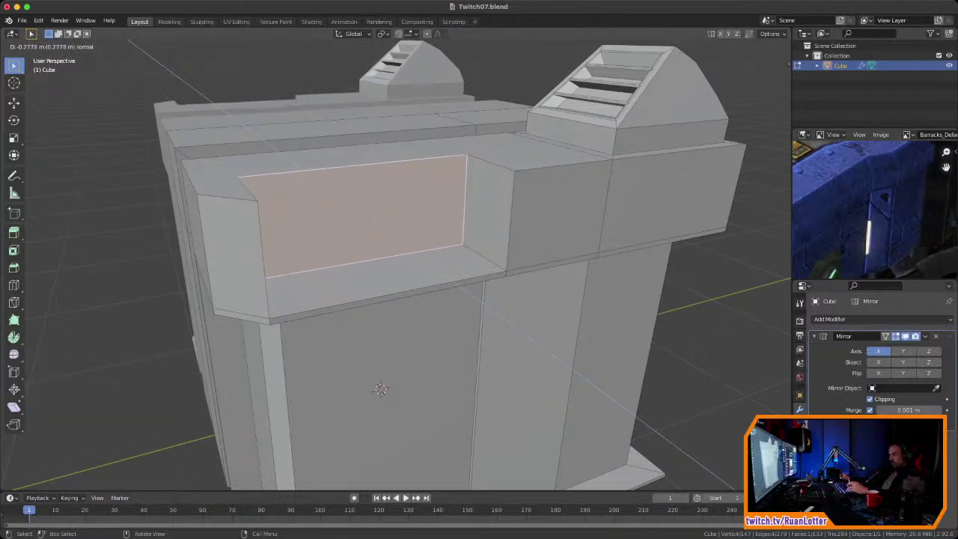
{"action": "key", "text": "Return"}
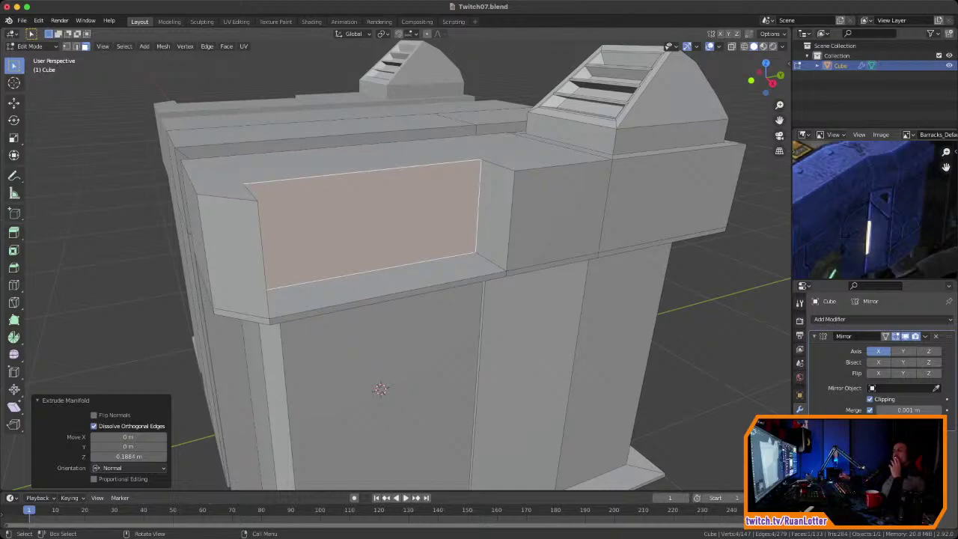
{"action": "middle_click_drag", "start_coordinate": [389, 262], "coordinate": [443, 239]}
{"action": "scroll", "coordinate": [483, 284], "scroll_direction": "down", "scroll_amount": 2}
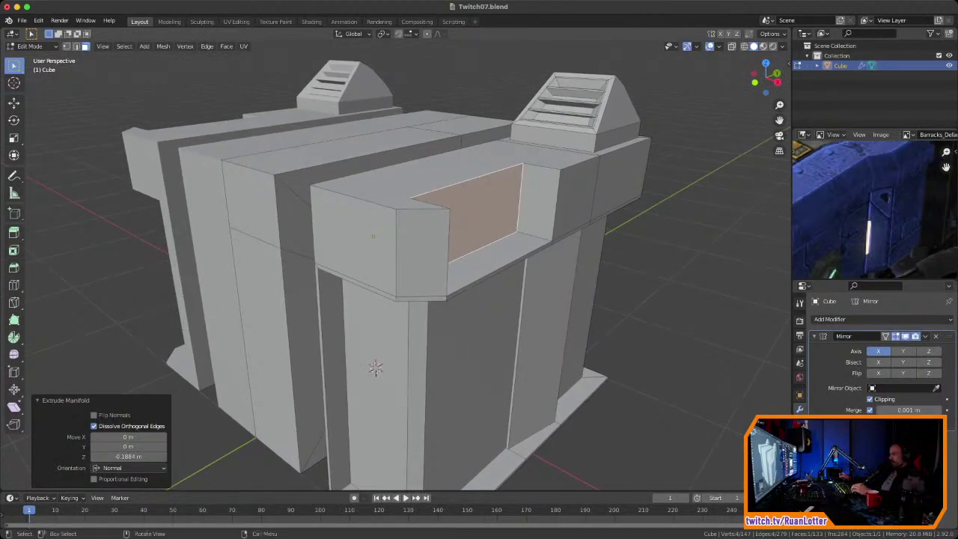
{"action": "middle_click_drag", "start_coordinate": [865, 202], "coordinate": [888, 209]}
{"action": "scroll", "coordinate": [900, 217], "scroll_direction": "down", "scroll_amount": 2}
{"action": "mouse_move", "coordinate": [482, 281]}
{"action": "middle_mouse_down"}
{"action": "mouse_move", "coordinate": [514, 293]}
{"action": "mouse_move", "coordinate": [451, 273]}
{"action": "mouse_move", "coordinate": [473, 272]}
{"action": "middle_mouse_up"}
{"action": "key", "text": "ctrl+z"}
{"action": "key", "text": "ctrl+z"}
Step: Save the file and bring the front of the building into view in the reference image
{"action": "scroll", "coordinate": [514, 294], "scroll_direction": "down", "scroll_amount": 3}
{"action": "key", "text": "ctrl+s"}
{"action": "middle_click_drag", "start_coordinate": [868, 225], "coordinate": [889, 203]}
{"action": "middle_click_drag", "start_coordinate": [473, 273], "coordinate": [518, 277]}
{"action": "middle_click_drag", "start_coordinate": [853, 196], "coordinate": [907, 229]}
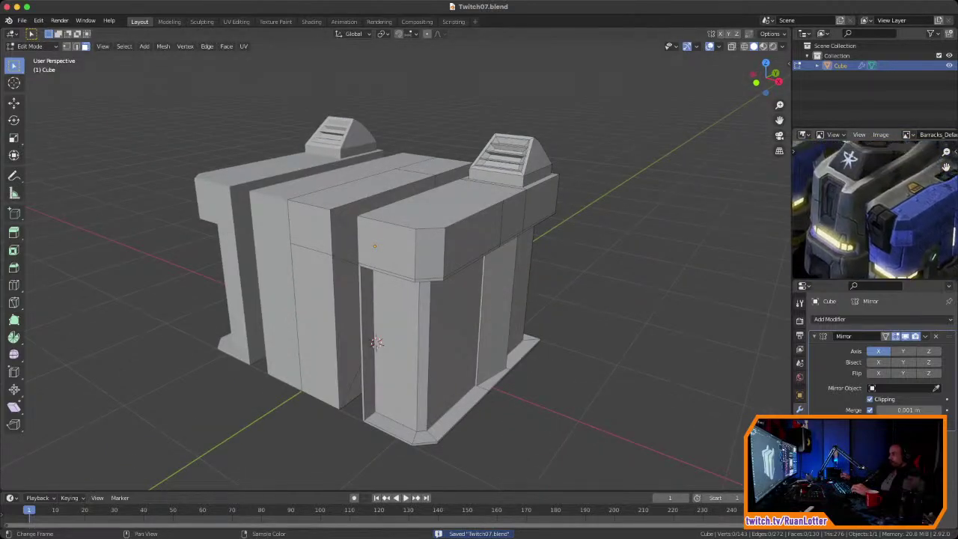
Step: Examine the central block's front and the surrounding walls, comparing them with the front panel and light strips in the reference image
{"action": "middle_click_drag", "start_coordinate": [464, 274], "coordinate": [558, 321]}
{"action": "scroll", "coordinate": [479, 274], "scroll_direction": "up", "scroll_amount": 3}
{"action": "scroll", "coordinate": [565, 287], "scroll_direction": "up", "scroll_amount": 2}
{"action": "middle_click_drag", "start_coordinate": [470, 416], "coordinate": [467, 417]}
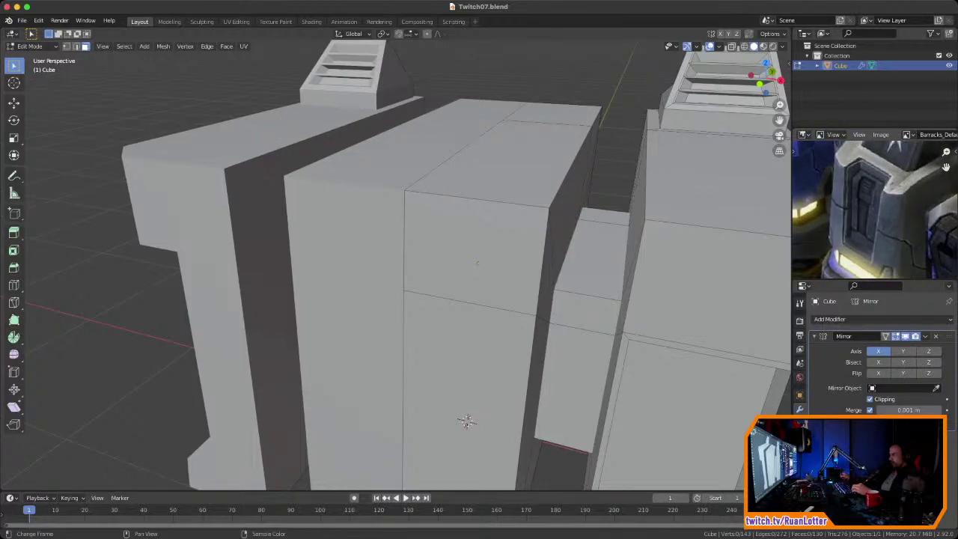
{"action": "middle_click_drag", "start_coordinate": [479, 284], "coordinate": [466, 289]}
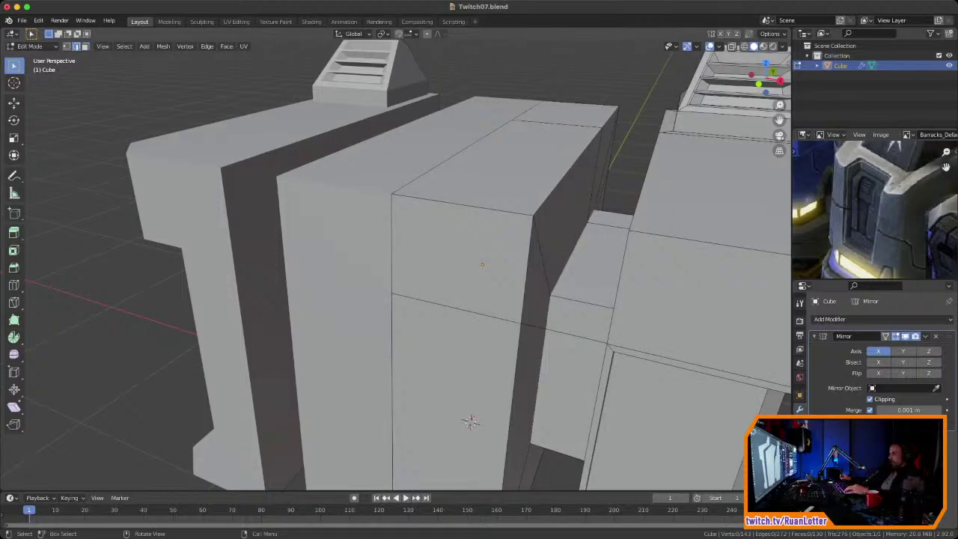
{"action": "middle_click_drag", "start_coordinate": [874, 202], "coordinate": [844, 226], "text": "ctrl"}
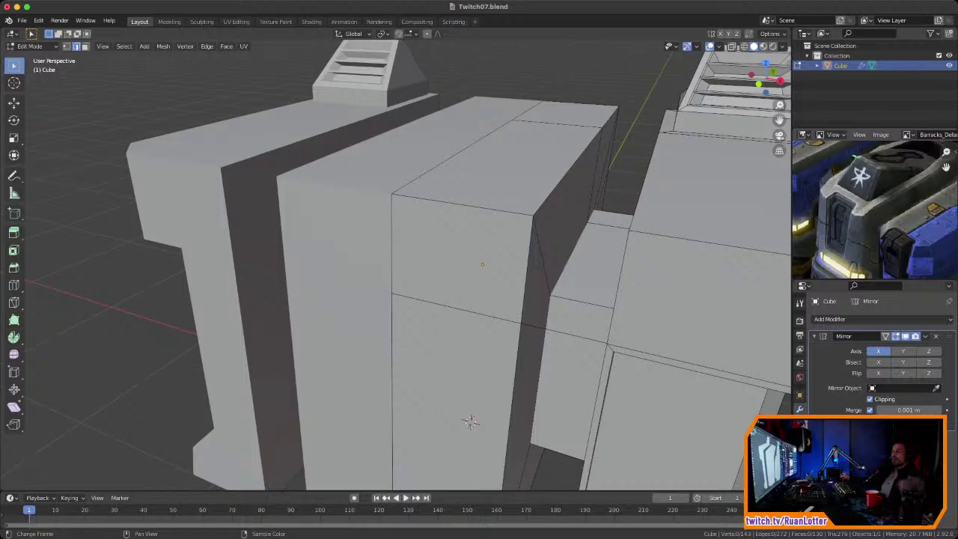
{"action": "middle_click_drag", "start_coordinate": [874, 210], "coordinate": [889, 183]}
{"action": "scroll", "coordinate": [875, 210], "scroll_direction": "up", "scroll_amount": 2}
{"action": "middle_click_drag", "start_coordinate": [470, 421], "coordinate": [477, 430]}
{"action": "scroll", "coordinate": [880, 180], "scroll_direction": "down", "scroll_amount": 3}
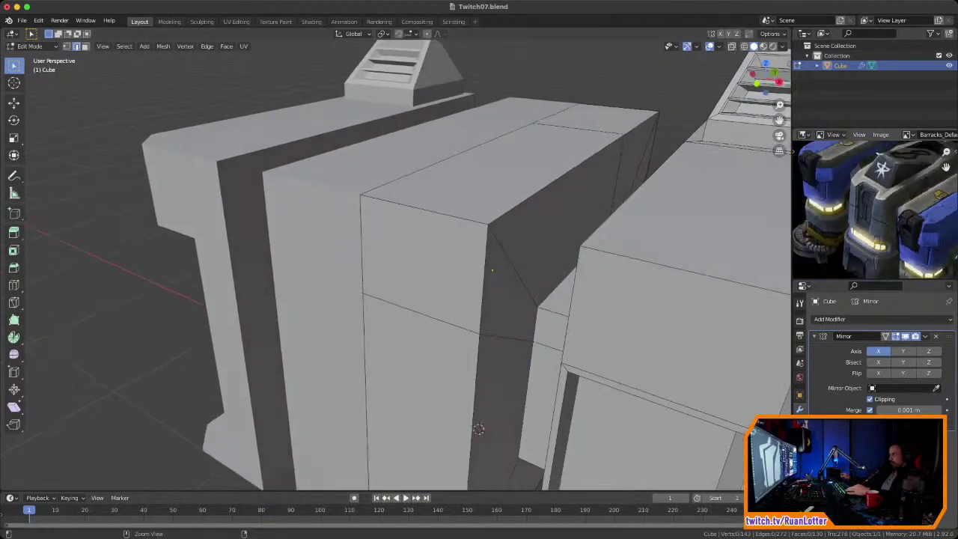
{"action": "middle_click_drag", "start_coordinate": [875, 214], "coordinate": [877, 192], "text": "ctrl"}
{"action": "middle_click_drag", "start_coordinate": [479, 247], "coordinate": [438, 227], "text": "ctrl"}
{"action": "middle_click_drag", "start_coordinate": [877, 206], "coordinate": [872, 201]}
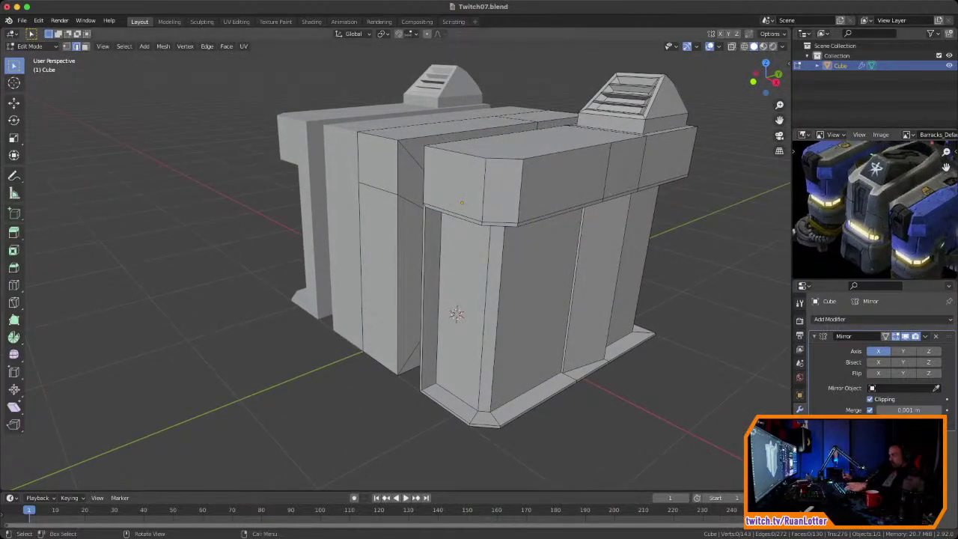
Step: Add two horizontal loop cuts around the lower walls, with slide factors of about 0.194 and -0.643
{"action": "key", "text": "ctrl+r"}
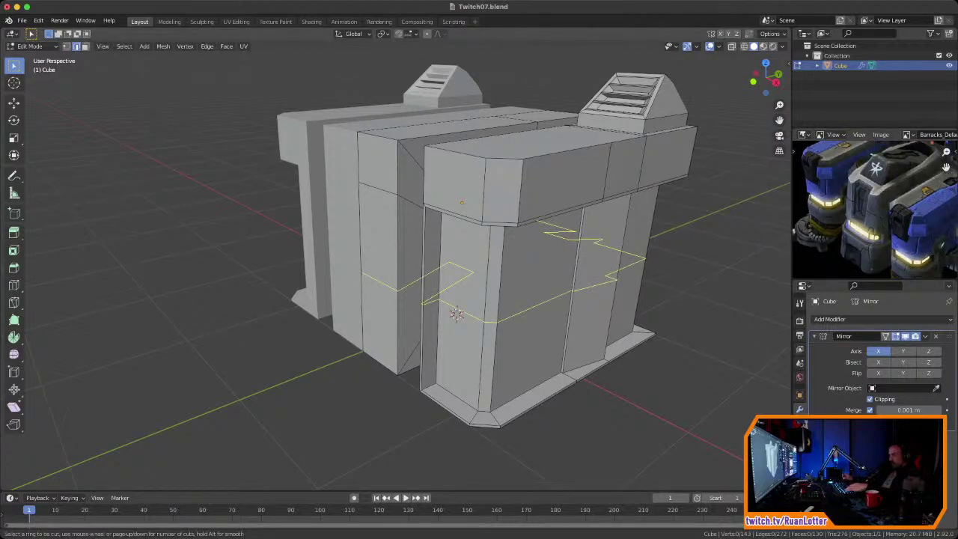
{"action": "left_click", "coordinate": [463, 320]}
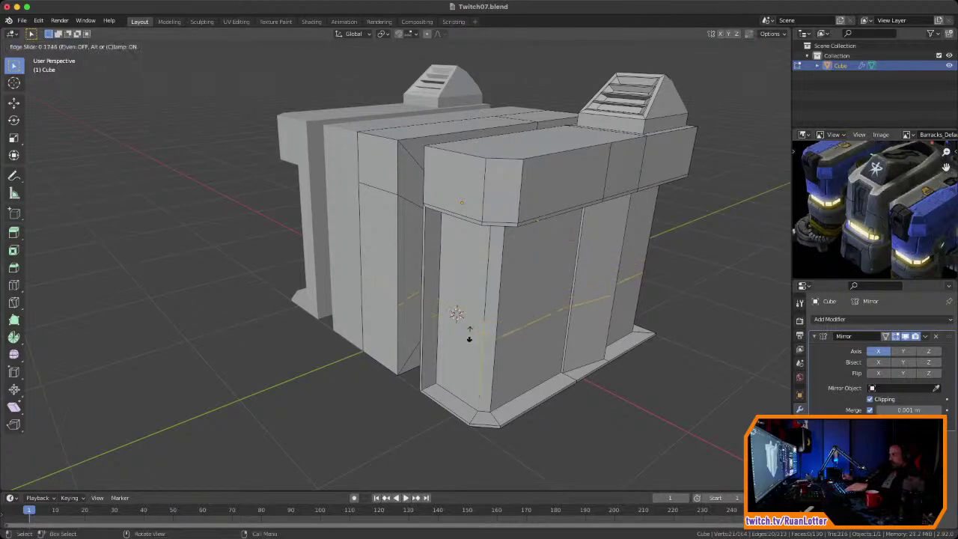
{"action": "left_click", "coordinate": [470, 337]}
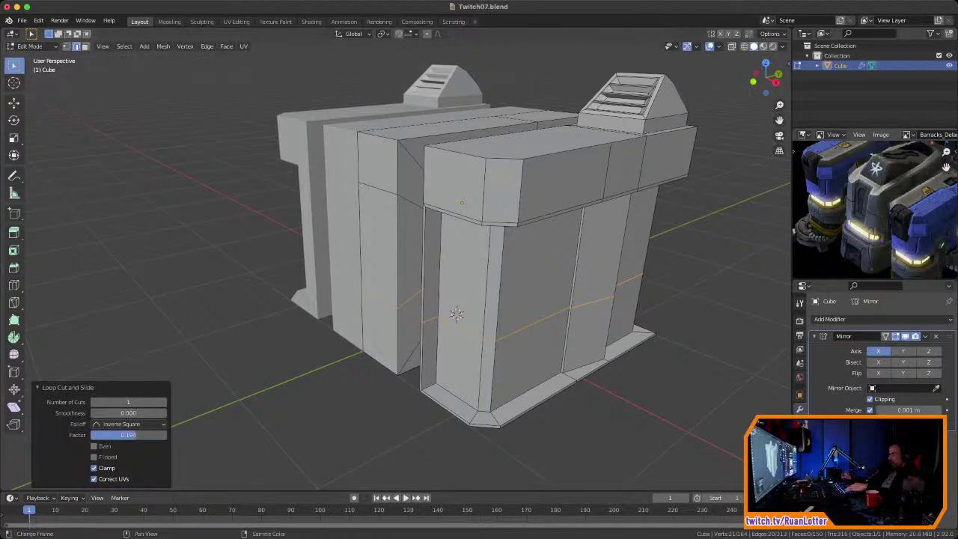
{"action": "key", "text": "ctrl+r"}
{"action": "left_click", "coordinate": [481, 374]}
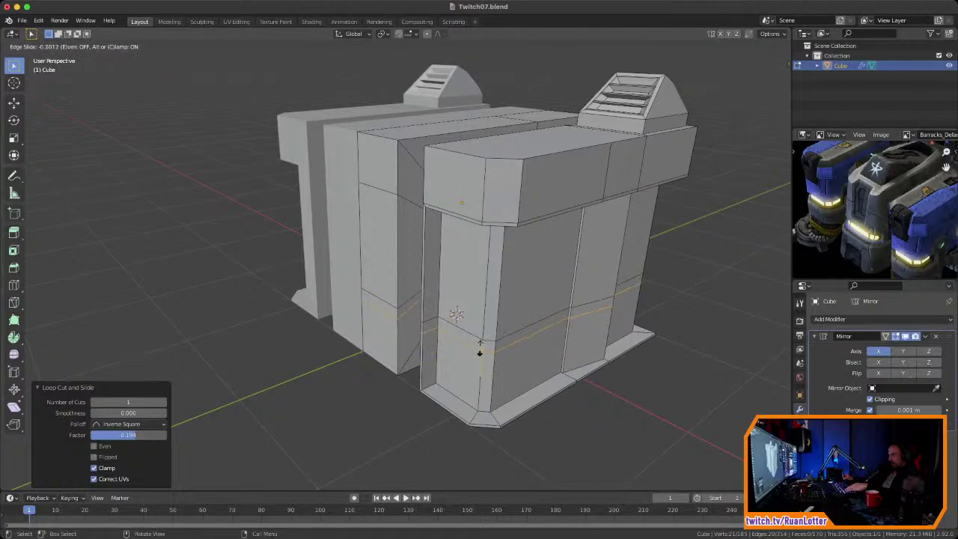
{"action": "left_click", "coordinate": [479, 352]}
{"action": "mouse_move", "coordinate": [479, 352]}
{"action": "middle_mouse_down"}
{"action": "mouse_move", "coordinate": [443, 298]}
{"action": "mouse_move", "coordinate": [477, 338]}
{"action": "middle_mouse_up"}
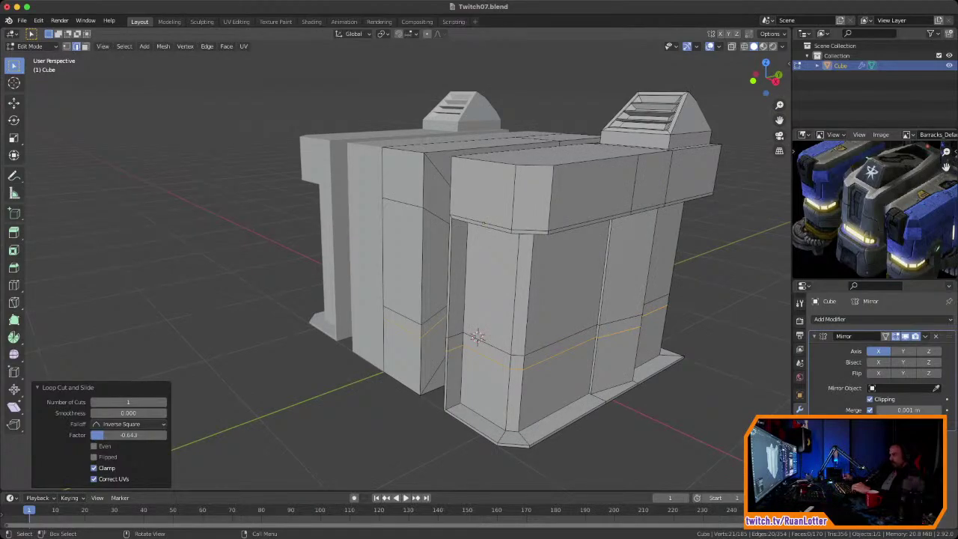
{"action": "left_click", "coordinate": [477, 338], "text": "alt"}
{"action": "mouse_move", "coordinate": [477, 337]}
{"action": "middle_mouse_down"}
{"action": "mouse_move", "coordinate": [454, 333]}
{"action": "mouse_move", "coordinate": [483, 346]}
{"action": "middle_mouse_up"}
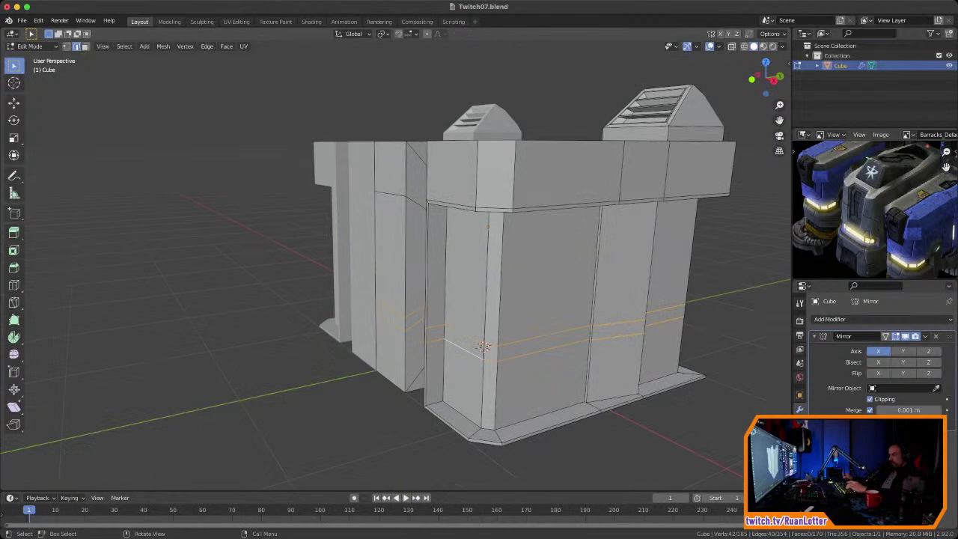
{"action": "key", "text": "g"}
{"action": "key", "text": "g"}
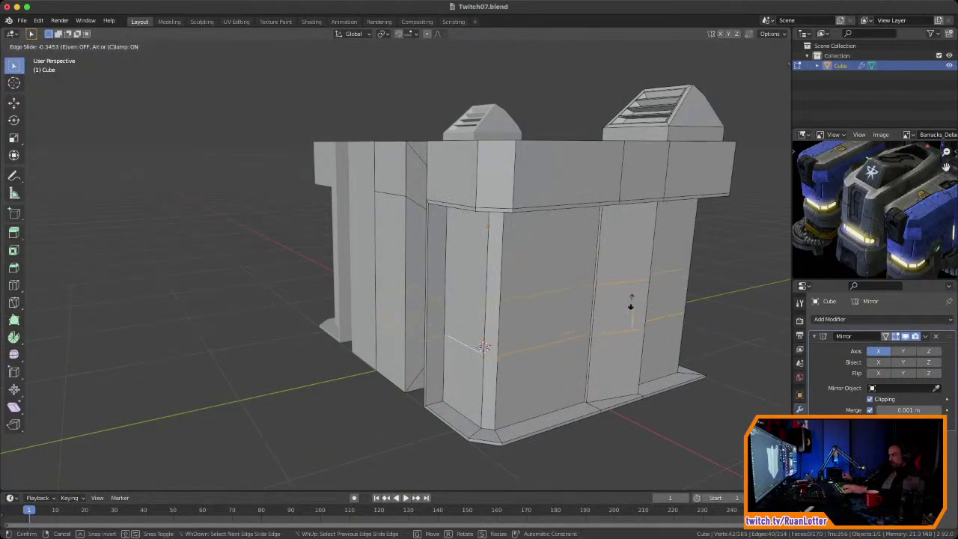
{"action": "right_click", "coordinate": [631, 310]}
Step: Edge-slide the upper of the two horizontal loops upward to roughly the middle of the lower walls
{"action": "key", "text": "alt+a"}
{"action": "left_click", "coordinate": [464, 334], "text": "alt"}
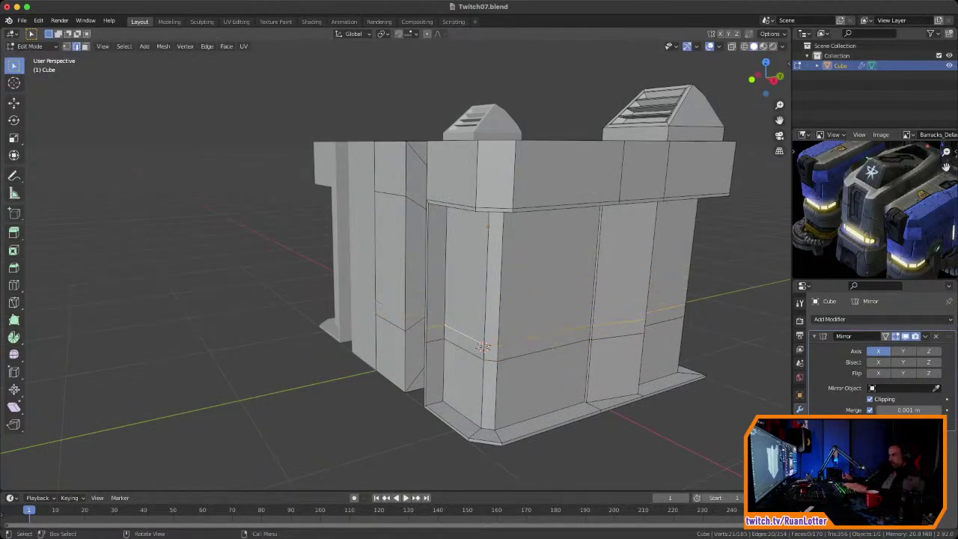
{"action": "key", "text": "g"}
{"action": "key", "text": "g"}
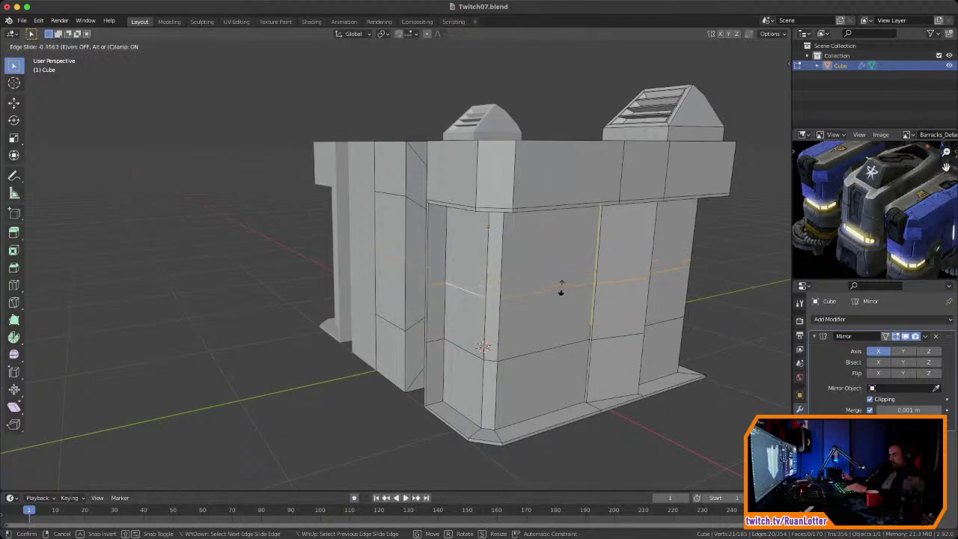
{"action": "left_click", "coordinate": [563, 287]}
Step: Edge-slide the lower horizontal loop upward by a factor of about 0.765, leaving a narrow band beneath the upper loop
{"action": "key", "text": "alt+a"}
{"action": "left_click", "coordinate": [466, 350], "text": "alt"}
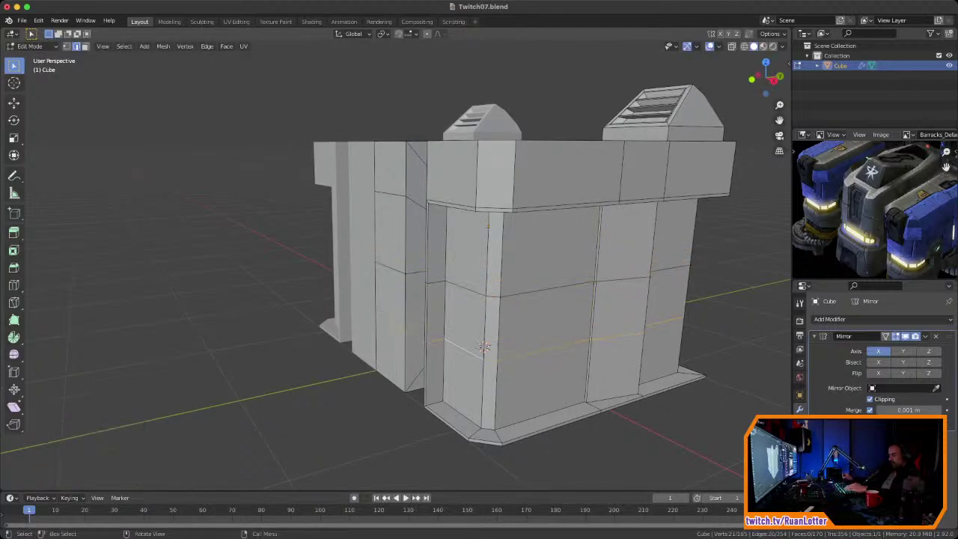
{"action": "key", "text": "g"}
{"action": "key", "text": "g"}
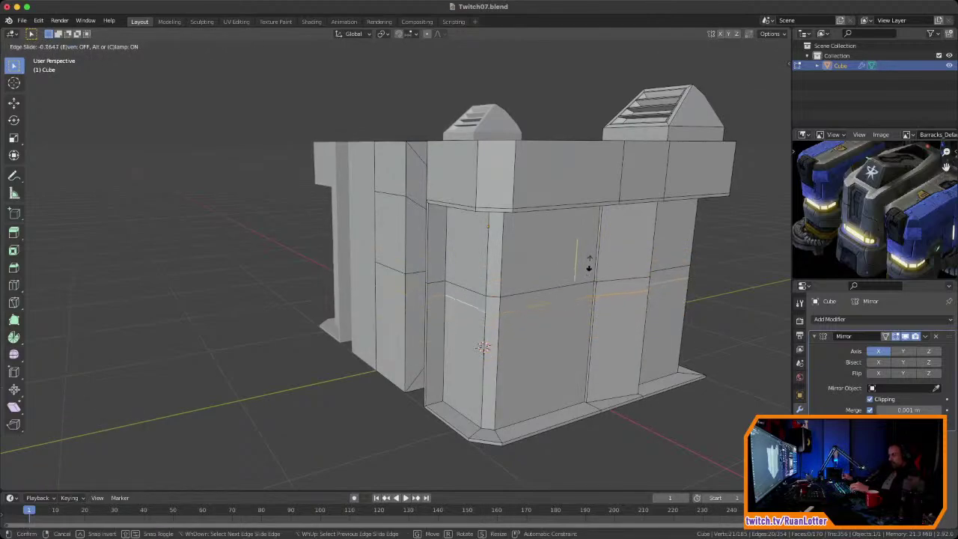
{"action": "left_click", "coordinate": [589, 265]}
Step: Compare the narrow band on the front walls with the front panel and glowing light strip in the reference image
{"action": "middle_click_drag", "start_coordinate": [589, 266], "coordinate": [587, 293]}
{"action": "scroll", "coordinate": [666, 271], "scroll_direction": "down", "scroll_amount": 1}
{"action": "middle_click_drag", "start_coordinate": [431, 341], "coordinate": [406, 403]}
{"action": "middle_click_drag", "start_coordinate": [490, 368], "coordinate": [456, 397]}
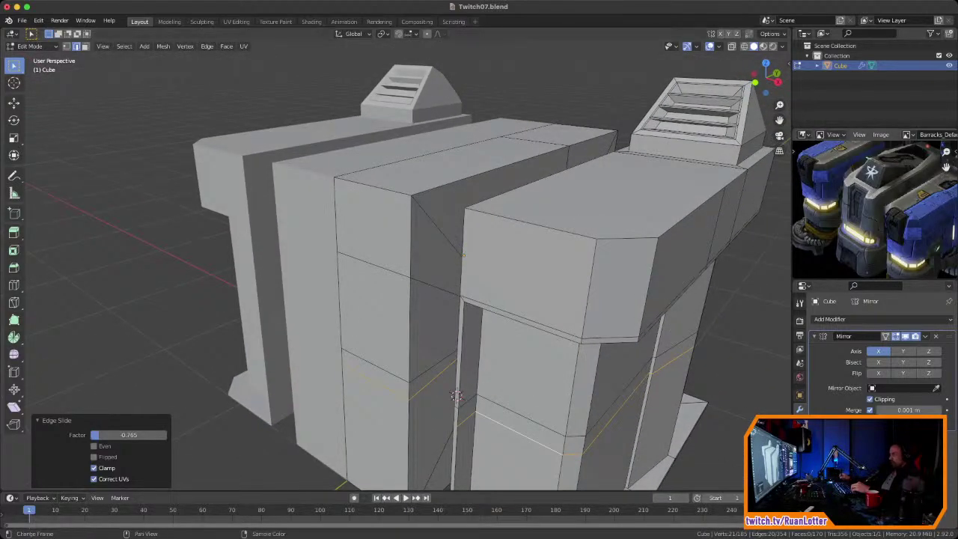
{"action": "scroll", "coordinate": [853, 205], "scroll_direction": "up", "scroll_amount": 2}
{"action": "middle_click_drag", "start_coordinate": [872, 161], "coordinate": [880, 139]}
{"action": "mouse_move", "coordinate": [872, 195]}
{"action": "middle_mouse_down"}
{"action": "mouse_move", "coordinate": [865, 183]}
{"action": "mouse_move", "coordinate": [881, 205]}
{"action": "mouse_move", "coordinate": [870, 209]}
{"action": "middle_mouse_up"}
{"action": "scroll", "coordinate": [878, 203], "scroll_direction": "up", "scroll_amount": 1}
{"action": "mouse_move", "coordinate": [456, 396]}
{"action": "middle_mouse_down"}
{"action": "mouse_move", "coordinate": [455, 380]}
{"action": "mouse_move", "coordinate": [456, 399]}
{"action": "middle_mouse_up"}
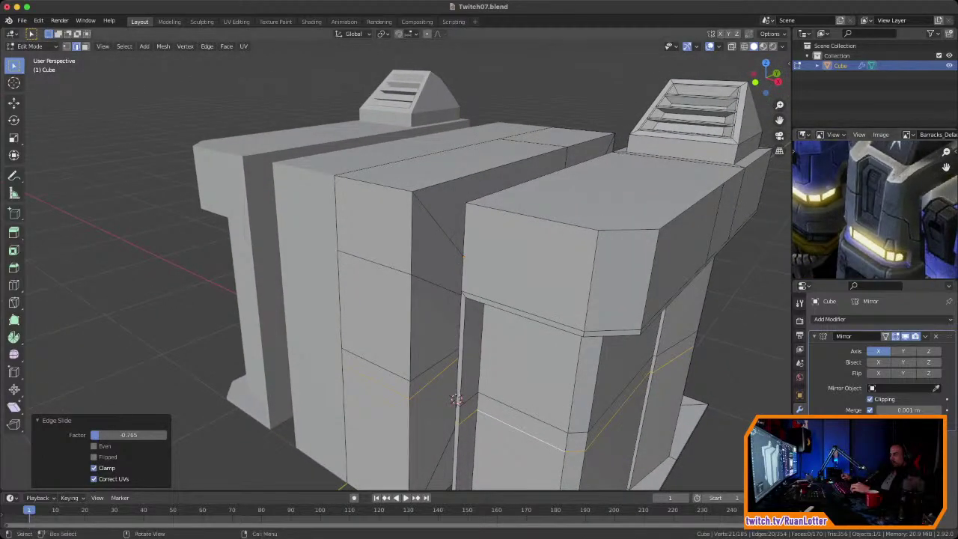
Step: Add another horizontal loop cut around the walls above the narrow band, with a slide factor of about 0.151
{"action": "key", "text": "ctrl+r"}
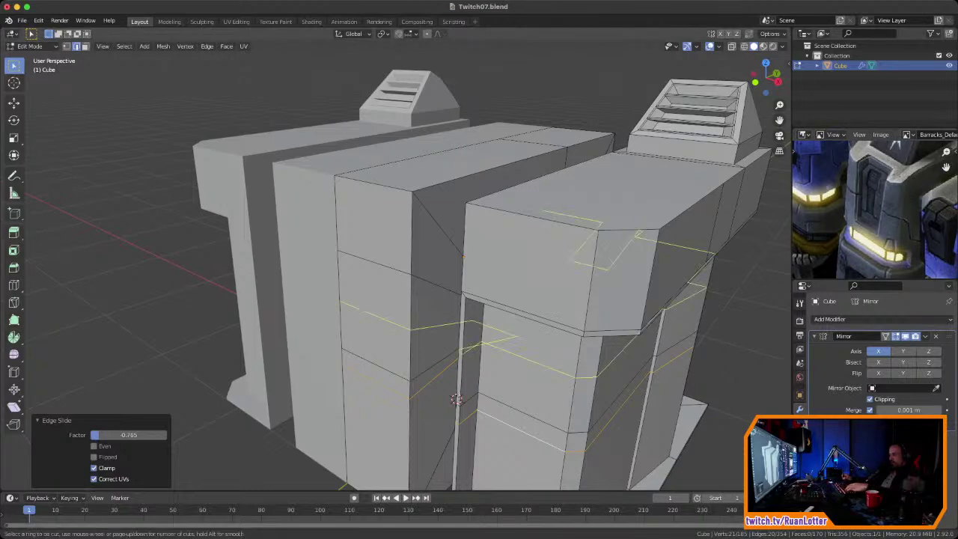
{"action": "left_click", "coordinate": [339, 309]}
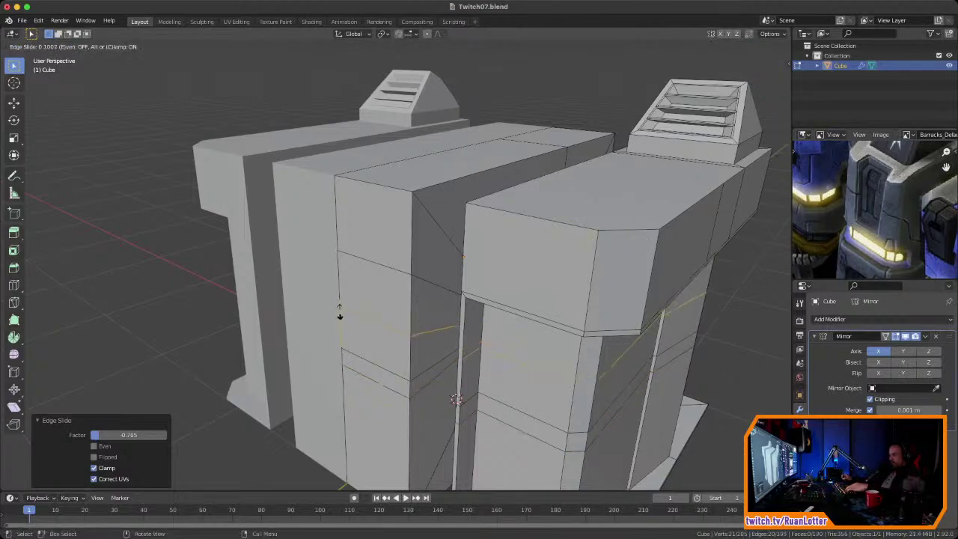
{"action": "left_click", "coordinate": [338, 318]}
{"action": "middle_click_drag", "start_coordinate": [339, 318], "coordinate": [426, 323]}
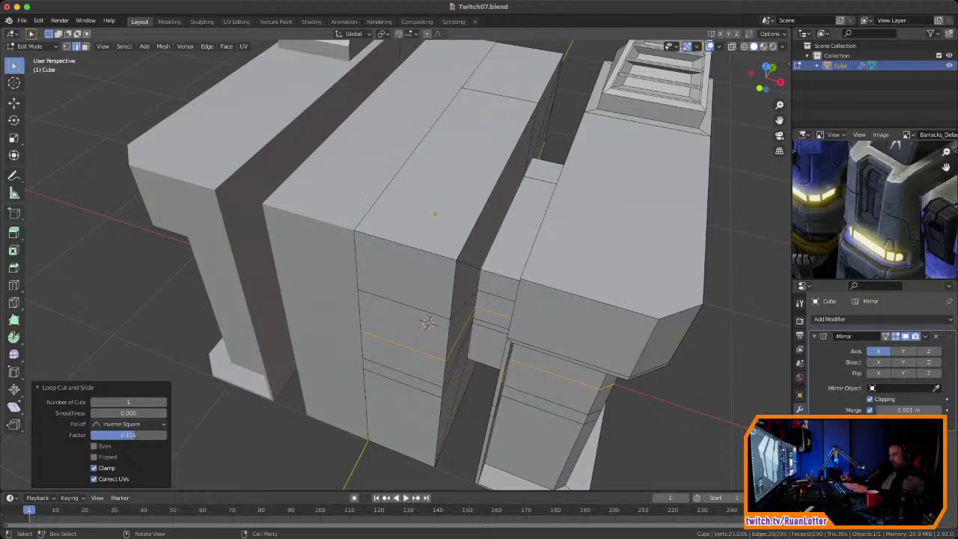
Step: Save the file and knife-cut a tapered half-panel on the middle block, from the front wall's horizontal loop over the top edge to the centre line
{"action": "key", "text": "alt+a"}
{"action": "key", "text": "ctrl+s"}
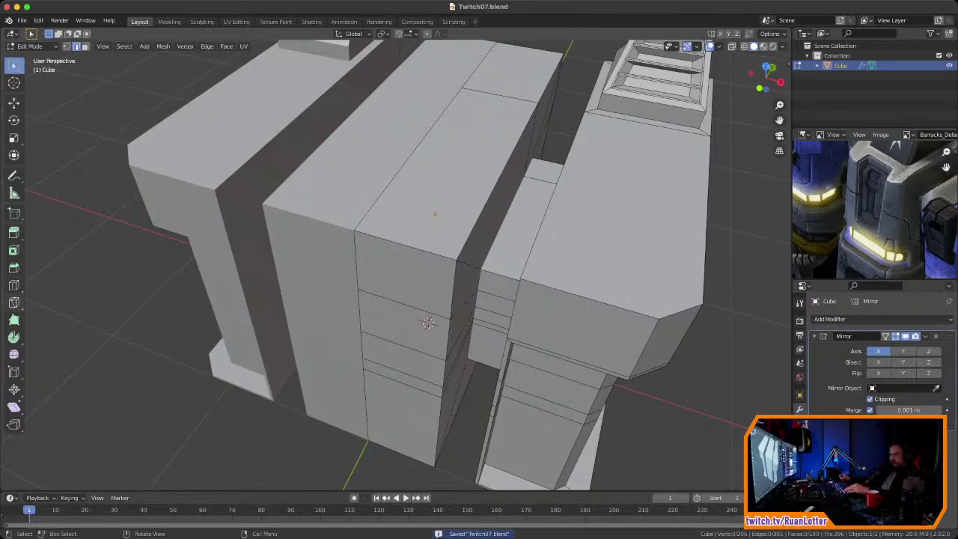
{"action": "middle_click_drag", "start_coordinate": [428, 323], "coordinate": [432, 368]}
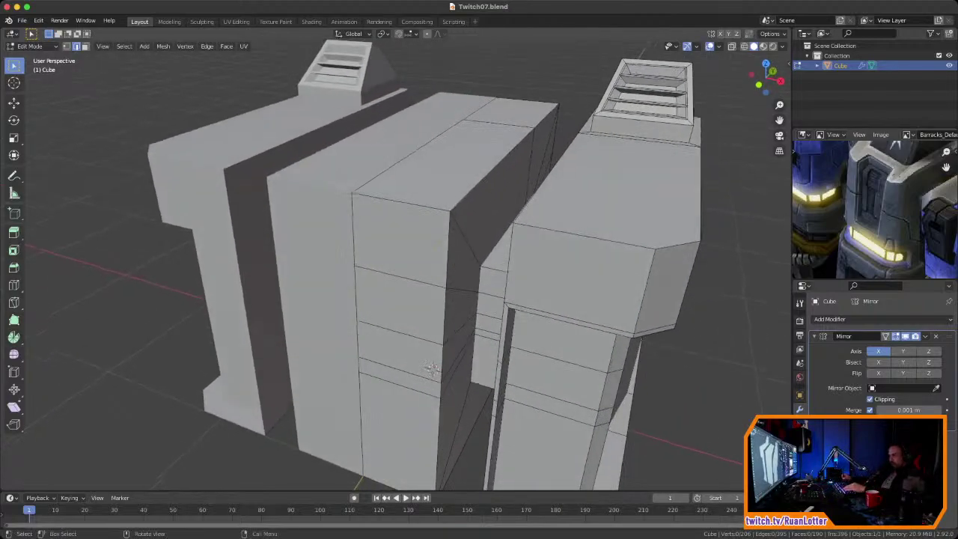
{"action": "key", "text": "k"}
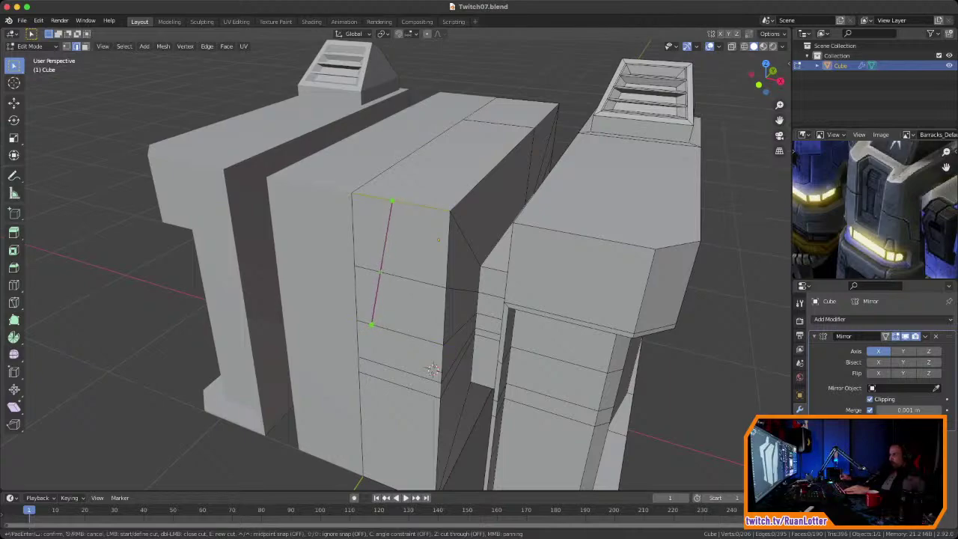
{"action": "left_click", "coordinate": [395, 200]}
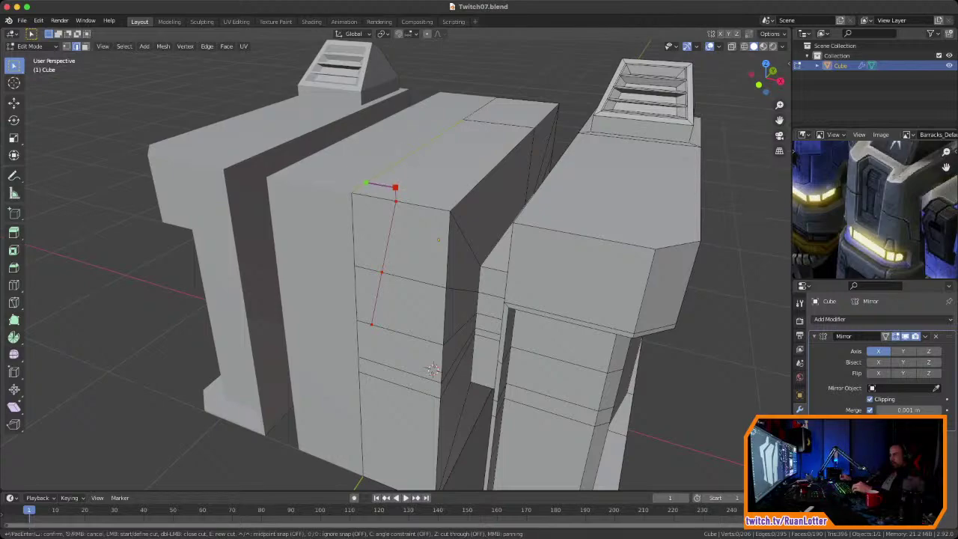
{"action": "key", "text": "Return"}
Step: Select the faces of the tapered half-panel on the middle block and save the file
{"action": "middle_click_drag", "start_coordinate": [380, 260], "coordinate": [357, 312]}
{"action": "key", "text": "3"}
{"action": "left_click", "coordinate": [373, 243], "text": "shift"}
{"action": "left_click", "coordinate": [368, 300], "text": "shift"}
{"action": "key", "text": "ctrl+s"}
Step: Vertex-slide the half-panel's corner vertex slightly along the middle block's front top edge
{"action": "scroll", "coordinate": [359, 299], "scroll_direction": "up", "scroll_amount": 4}
{"action": "mouse_move", "coordinate": [462, 390]}
{"action": "middle_mouse_down"}
{"action": "mouse_move", "coordinate": [417, 396]}
{"action": "mouse_move", "coordinate": [321, 384]}
{"action": "mouse_move", "coordinate": [472, 346]}
{"action": "middle_mouse_up"}
{"action": "key", "text": "1"}
{"action": "key", "text": "shift+v"}
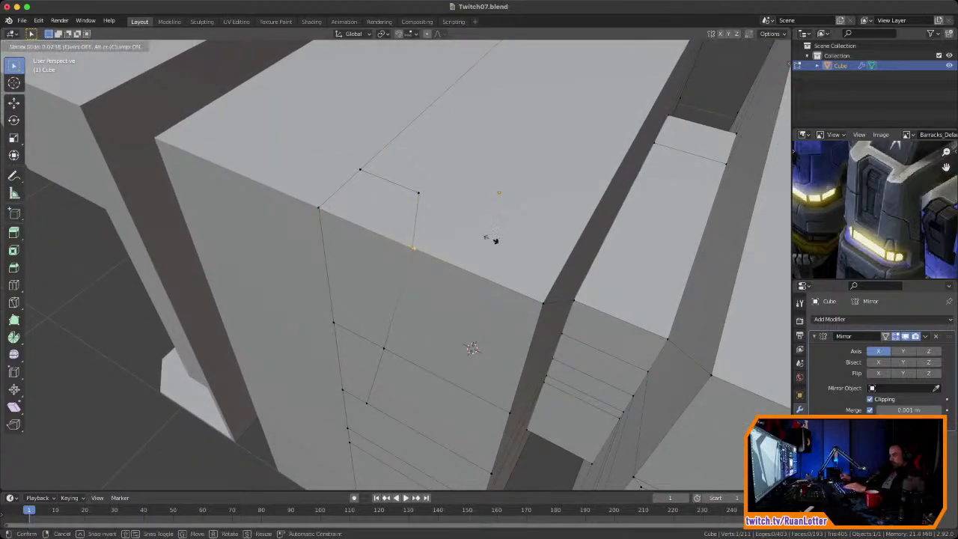
{"action": "left_click", "coordinate": [483, 234]}
Step: Select the half-panel's three faces: the small top face and the two front faces below it
{"action": "middle_click_drag", "start_coordinate": [482, 234], "coordinate": [513, 201]}
{"action": "key", "text": "3"}
{"action": "left_click", "coordinate": [412, 141]}
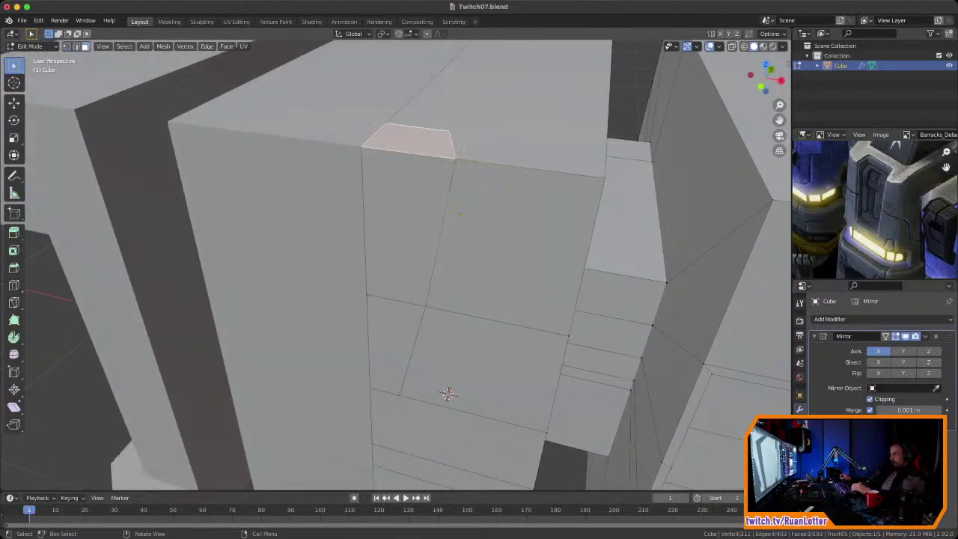
{"action": "left_click", "coordinate": [403, 224], "text": "shift"}
{"action": "left_click", "coordinate": [391, 340], "text": "shift"}
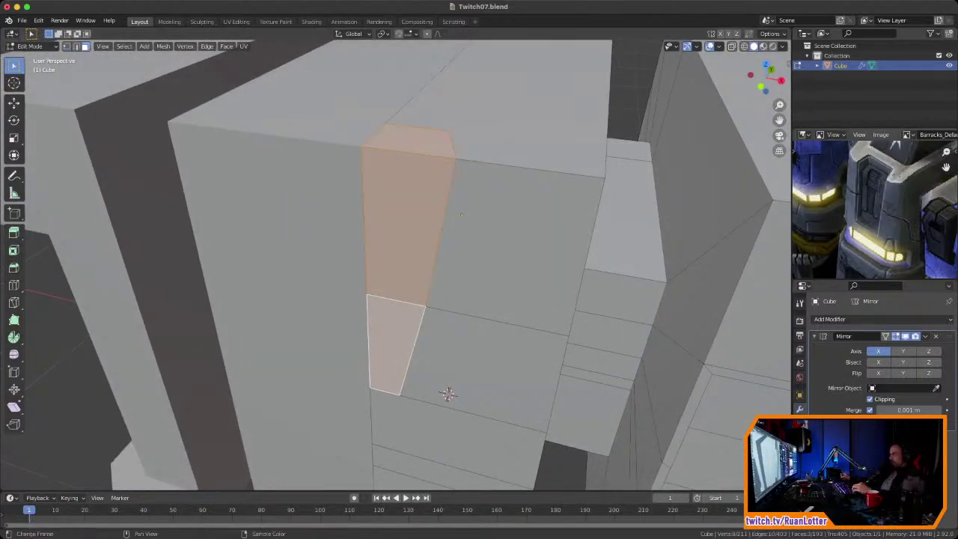
{"action": "middle_click_drag", "start_coordinate": [445, 391], "coordinate": [500, 425]}
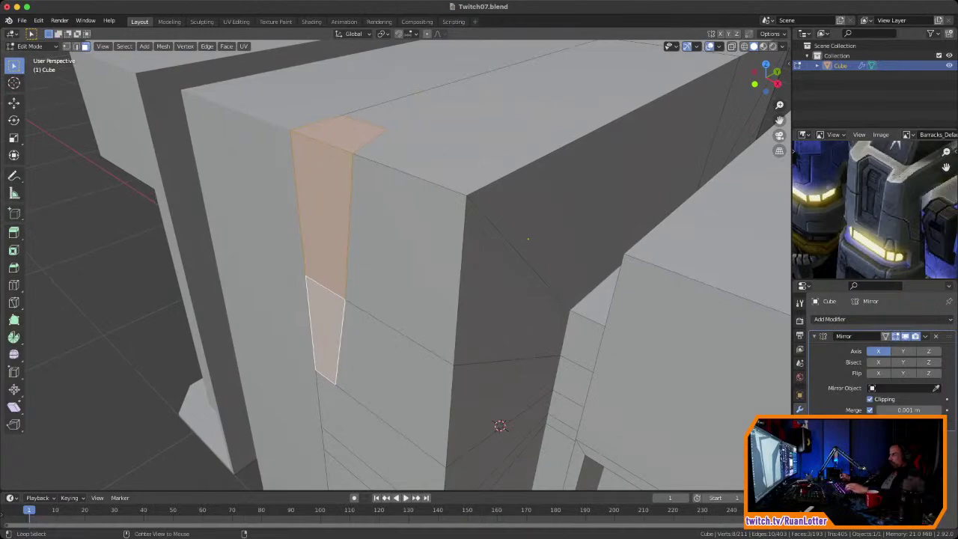
Step: Try recessing the three panel faces inward with Extrude Manifold by about 0.0856 m, and undo it
{"action": "key", "text": "alt+e"}
{"action": "left_click", "coordinate": [480, 213]}
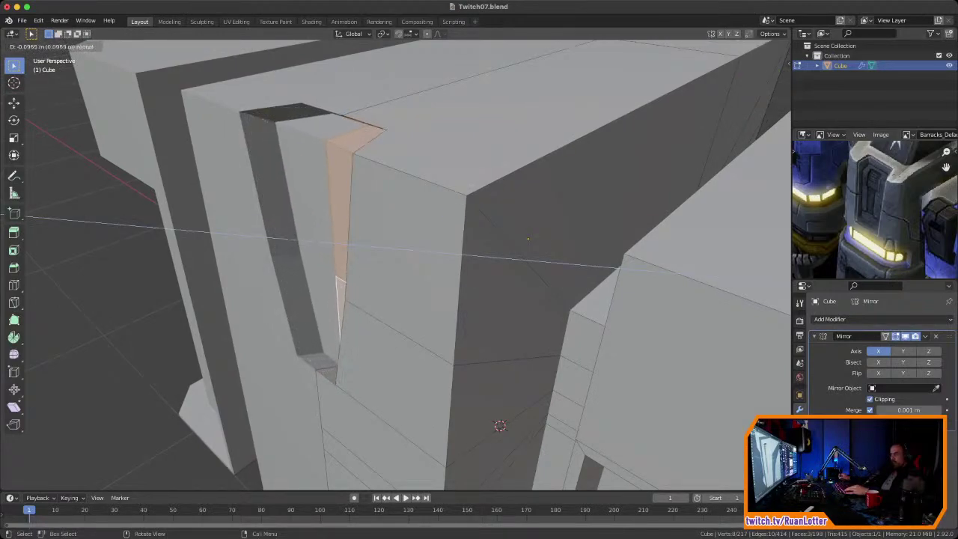
{"action": "left_click", "coordinate": [560, 222]}
{"action": "middle_click_drag", "start_coordinate": [500, 425], "coordinate": [462, 427]}
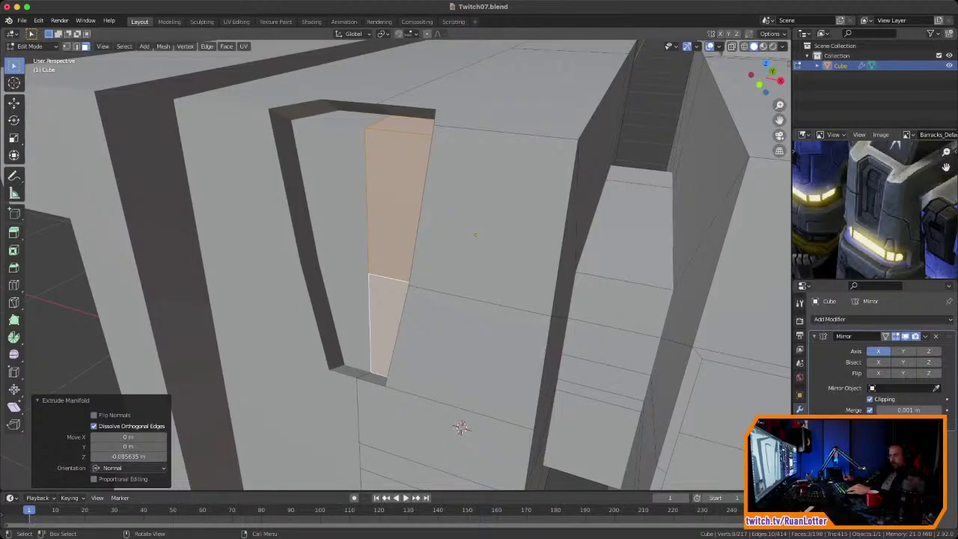
{"action": "middle_click_drag", "start_coordinate": [462, 428], "coordinate": [439, 404]}
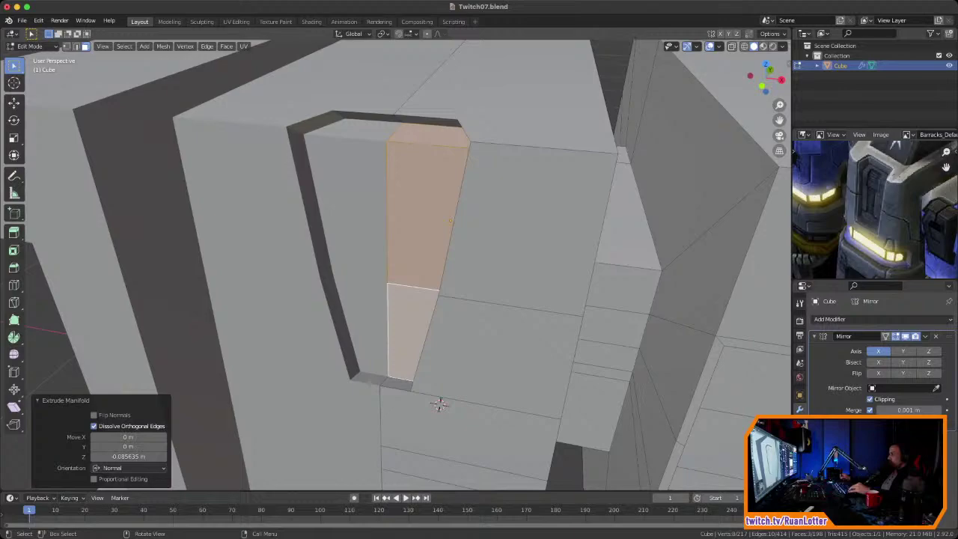
{"action": "key", "text": "ctrl+z"}
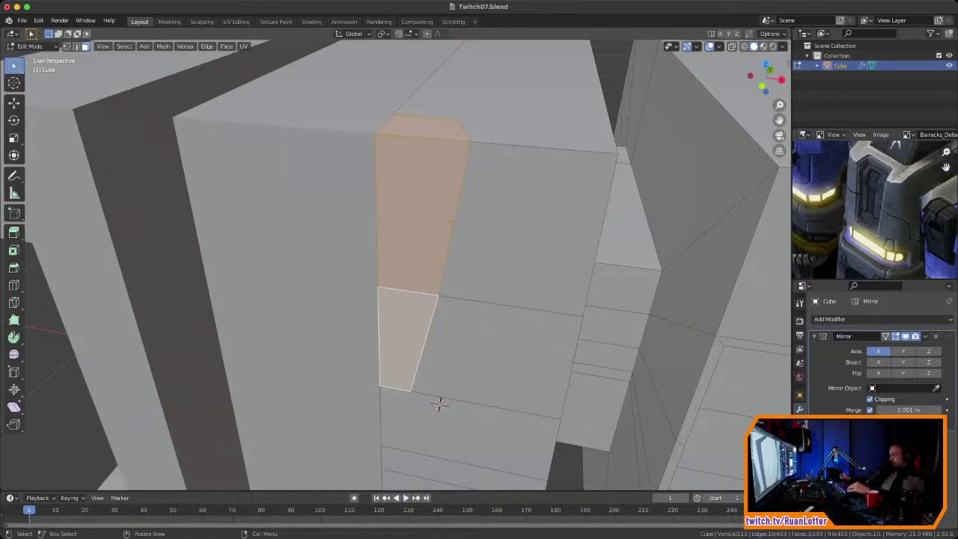
{"action": "mouse_move", "coordinate": [440, 405]}
{"action": "middle_mouse_down"}
{"action": "mouse_move", "coordinate": [433, 399]}
{"action": "mouse_move", "coordinate": [447, 404]}
{"action": "middle_mouse_up"}
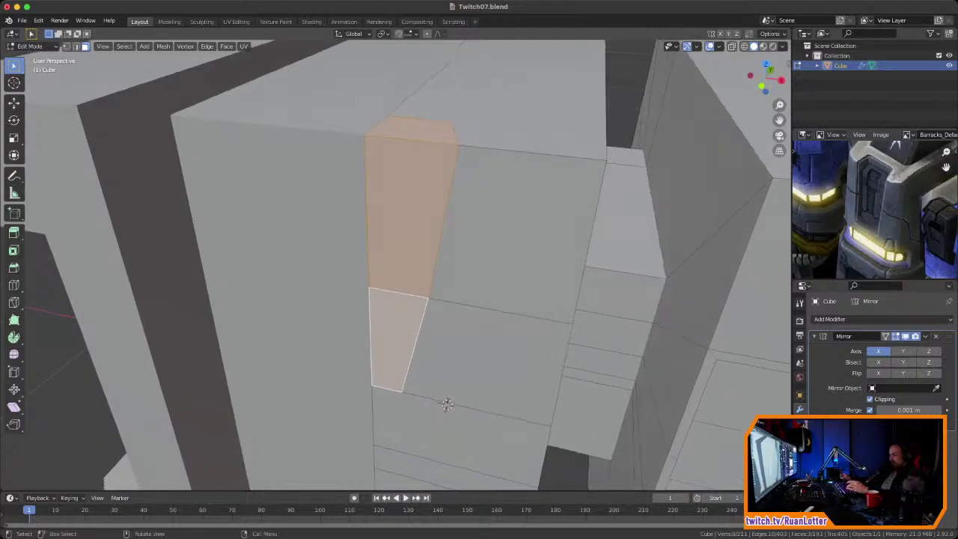
{"action": "key", "text": "alt+e"}
{"action": "key", "text": "Up"}
{"action": "key", "text": "Up"}
{"action": "key", "text": "Up"}
{"action": "key", "text": "Up"}
{"action": "key", "text": "Up"}
{"action": "key", "text": "Up"}
{"action": "key", "text": "Up"}
{"action": "key", "text": "Up"}
{"action": "key", "text": "Up"}
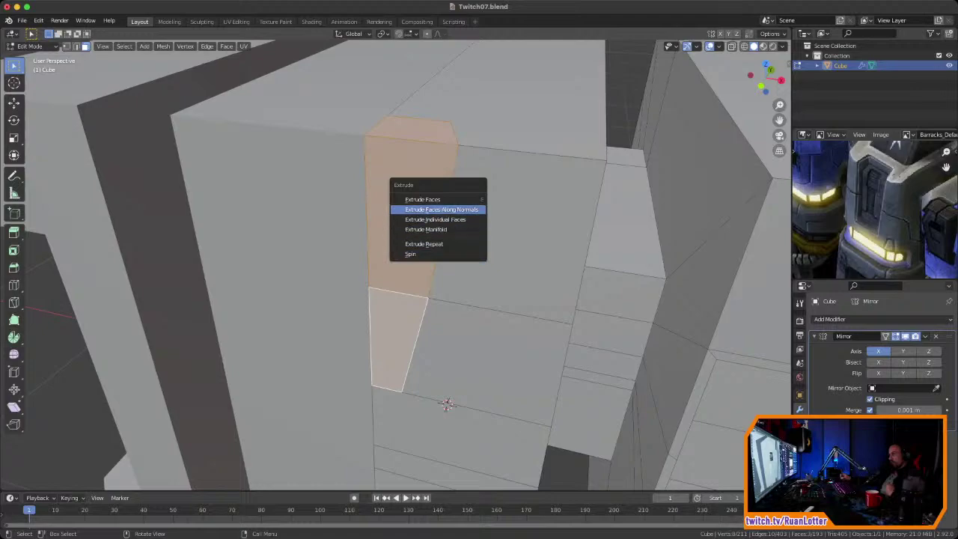
{"action": "key", "text": "Down"}
{"action": "key", "text": "Down"}
{"action": "key", "text": "Down"}
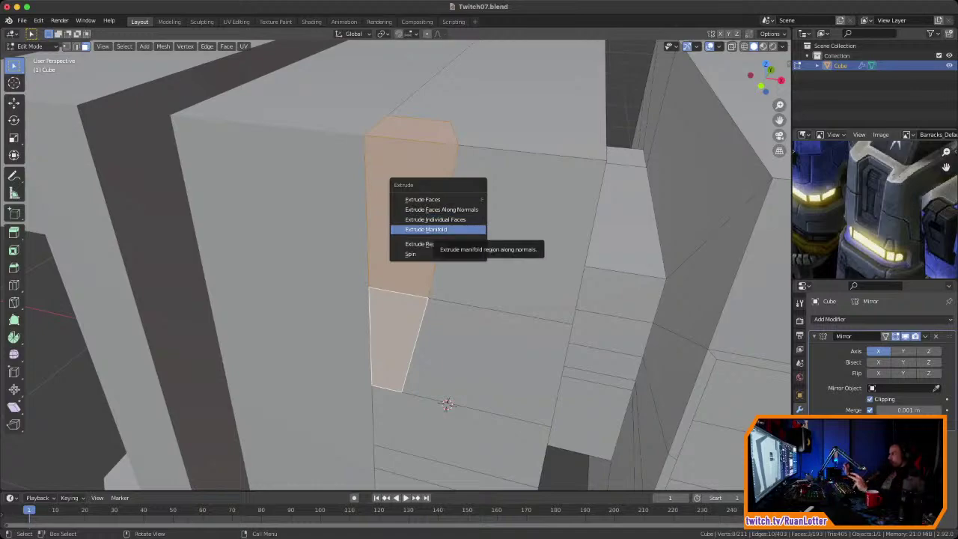
{"action": "key", "text": "Down"}
{"action": "key", "text": "Down"}
{"action": "key", "text": "Down"}
{"action": "key", "text": "Down"}
{"action": "key", "text": "Down"}
{"action": "key", "text": "Down"}
{"action": "key", "text": "Down"}
{"action": "key", "text": "Down"}
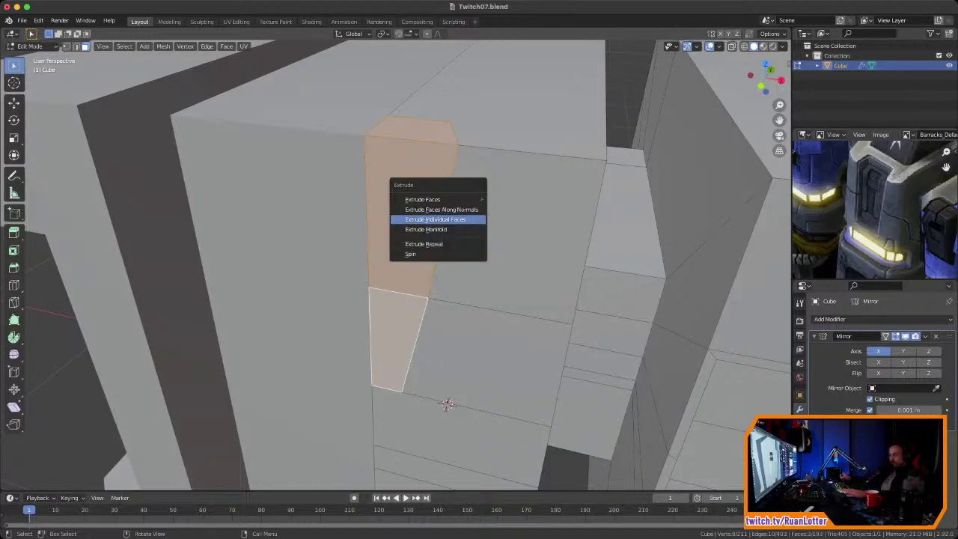
{"action": "key", "text": "Up"}
{"action": "key", "text": "Down"}
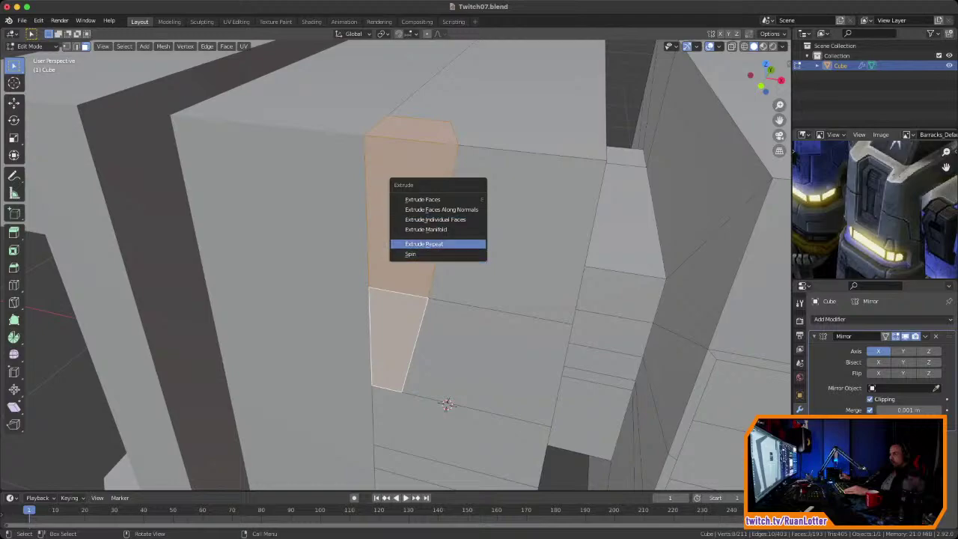
{"action": "key", "text": "Escape"}
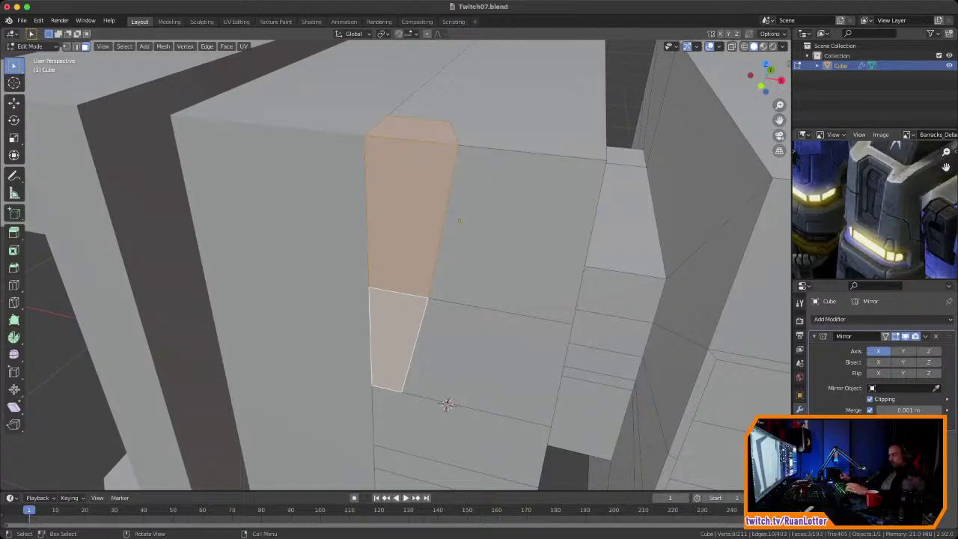
Step: Extrude the three panel faces inward along their normals by about 0.0708 m with Offset Even enabled
{"action": "key", "text": "alt+e"}
{"action": "key", "text": "Up"}
{"action": "key", "text": "Up"}
{"action": "key", "text": "Return"}
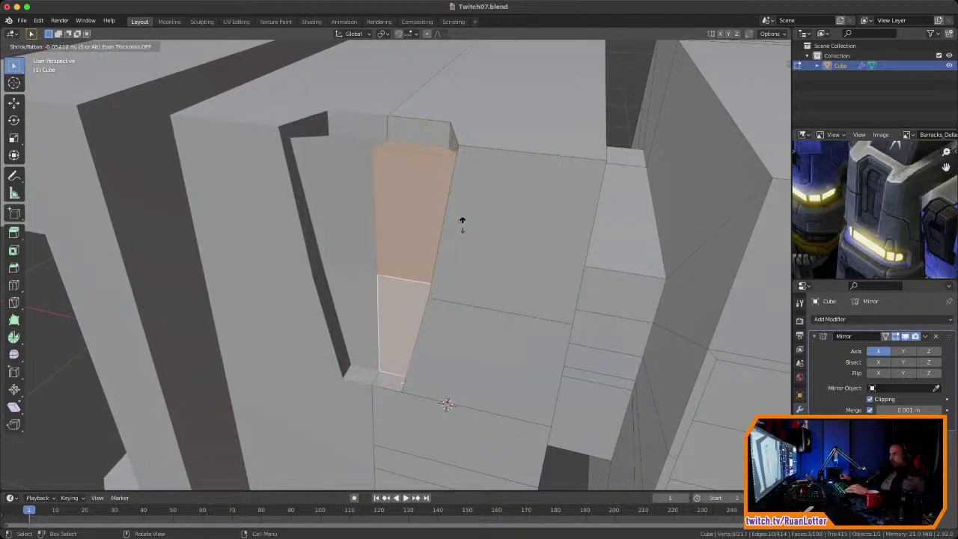
{"action": "left_click", "coordinate": [461, 225]}
{"action": "left_click", "coordinate": [93, 468]}
Step: Examine the new recess from several angles and in front view, checking whether its upper ledge is level
{"action": "middle_click_drag", "start_coordinate": [447, 404], "coordinate": [335, 420]}
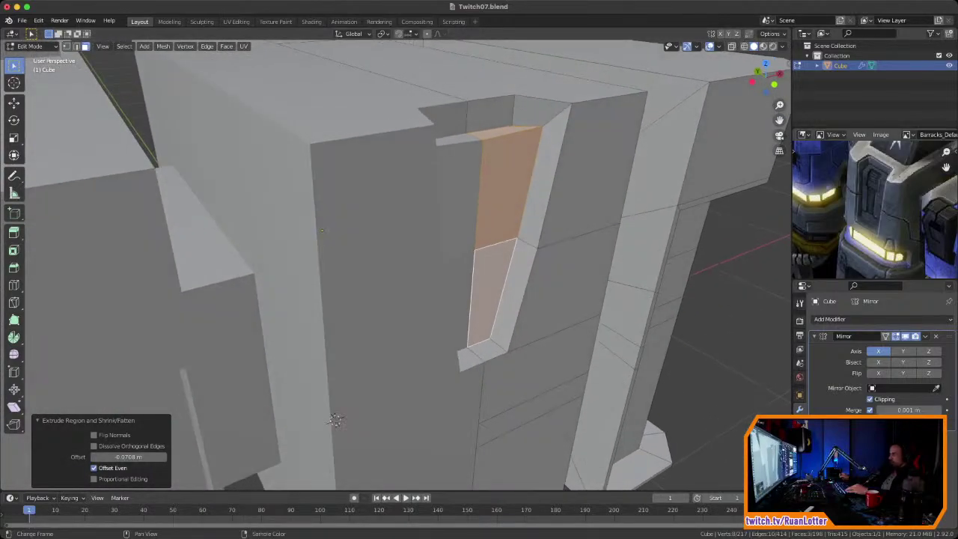
{"action": "middle_click_drag", "start_coordinate": [419, 299], "coordinate": [378, 319]}
{"action": "scroll", "coordinate": [408, 266], "scroll_direction": "up", "scroll_amount": 4}
{"action": "middle_click_drag", "start_coordinate": [419, 255], "coordinate": [359, 386], "text": "shift"}
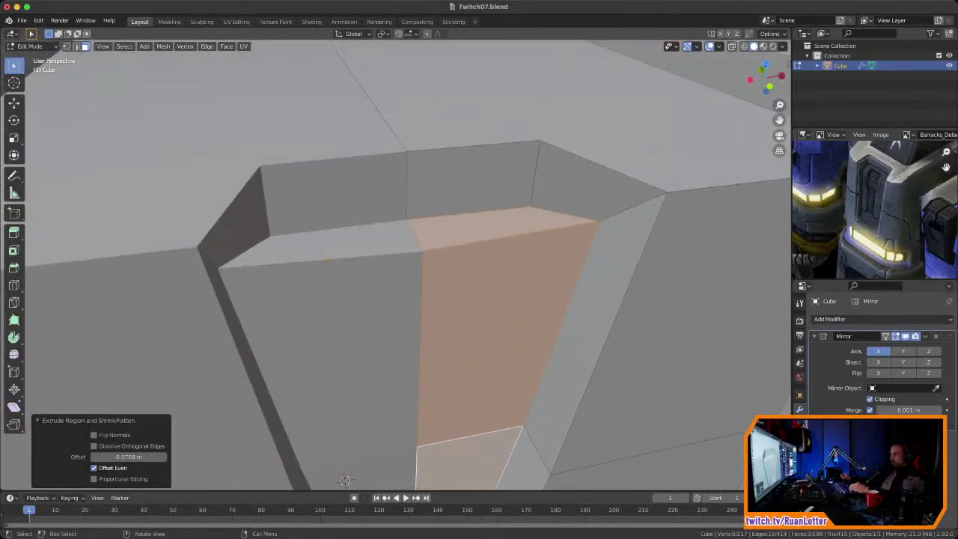
{"action": "middle_click_drag", "start_coordinate": [449, 322], "coordinate": [408, 296]}
{"action": "scroll", "coordinate": [408, 266], "scroll_direction": "down", "scroll_amount": 3}
{"action": "left_click", "coordinate": [620, 271]}
{"action": "middle_click_drag", "start_coordinate": [619, 271], "coordinate": [599, 207]}
{"action": "scroll", "coordinate": [566, 210], "scroll_direction": "down", "scroll_amount": 4}
{"action": "scroll", "coordinate": [598, 206], "scroll_direction": "up", "scroll_amount": 2}
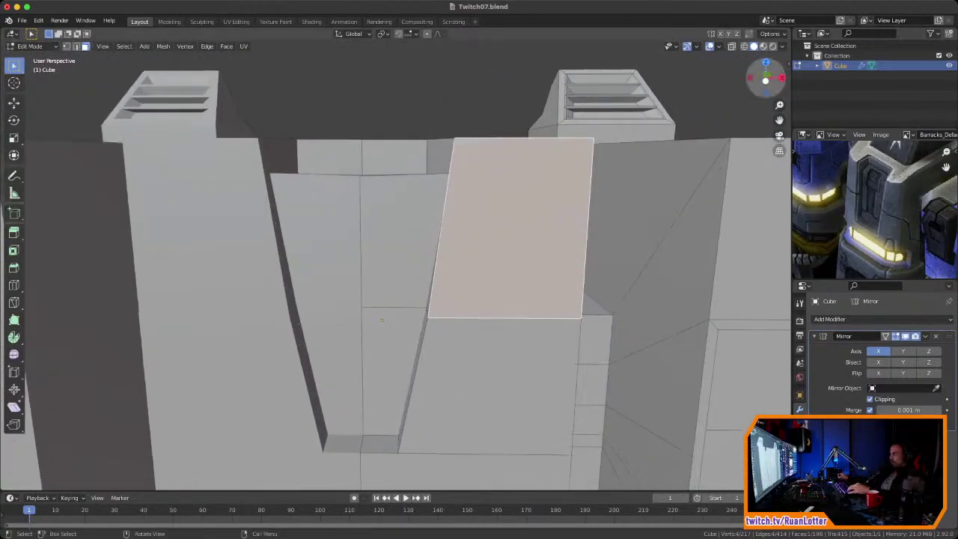
{"action": "key", "text": "KP_1"}
{"action": "scroll", "coordinate": [509, 225], "scroll_direction": "up", "scroll_amount": 3}
{"action": "middle_click_drag", "start_coordinate": [509, 217], "coordinate": [512, 333], "text": "shift"}
{"action": "scroll", "coordinate": [512, 299], "scroll_direction": "up", "scroll_amount": 2}
{"action": "middle_click_drag", "start_coordinate": [512, 240], "coordinate": [517, 300], "text": "shift"}
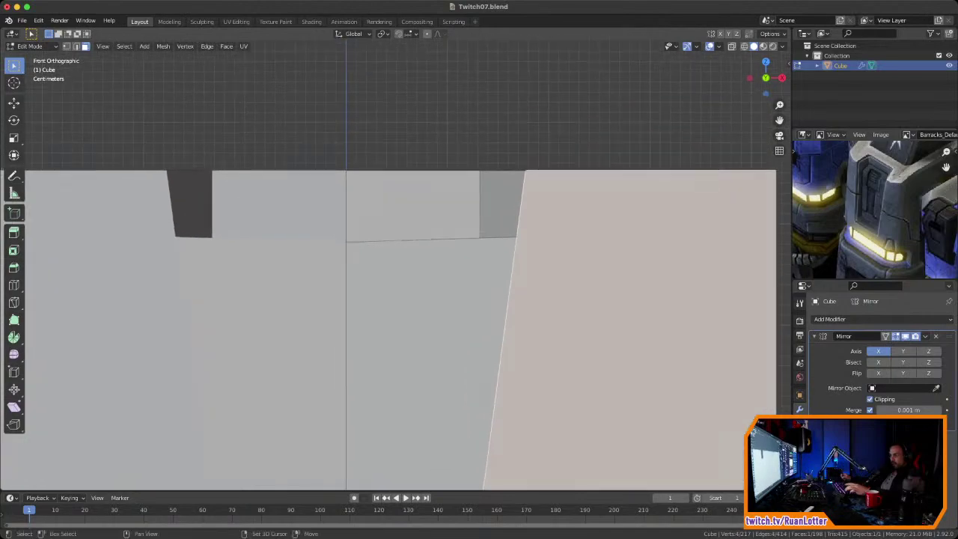
Step: Flatten the recess's upper ledge by selecting its four corner vertices and scaling them to 0 on Z
{"action": "key", "text": "1"}
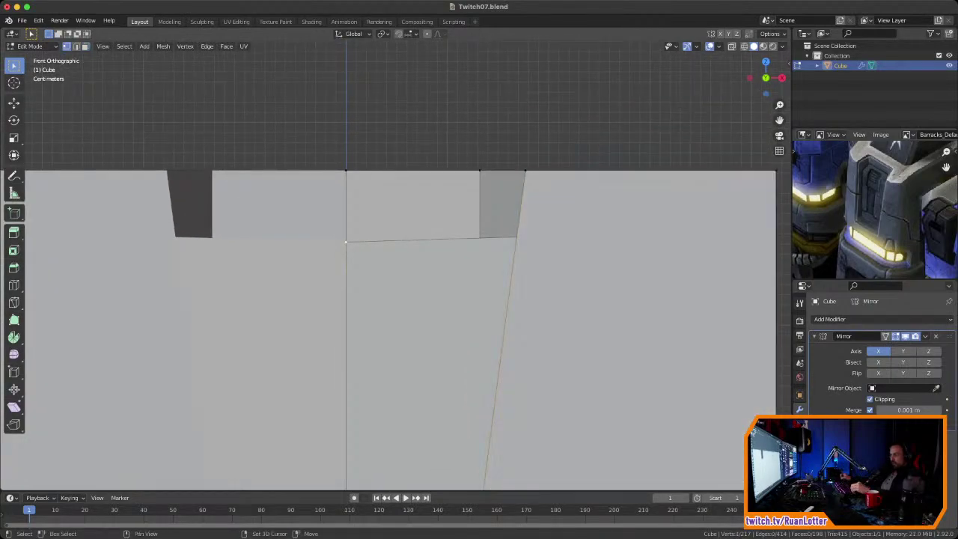
{"action": "middle_click_drag", "start_coordinate": [346, 242], "coordinate": [299, 303]}
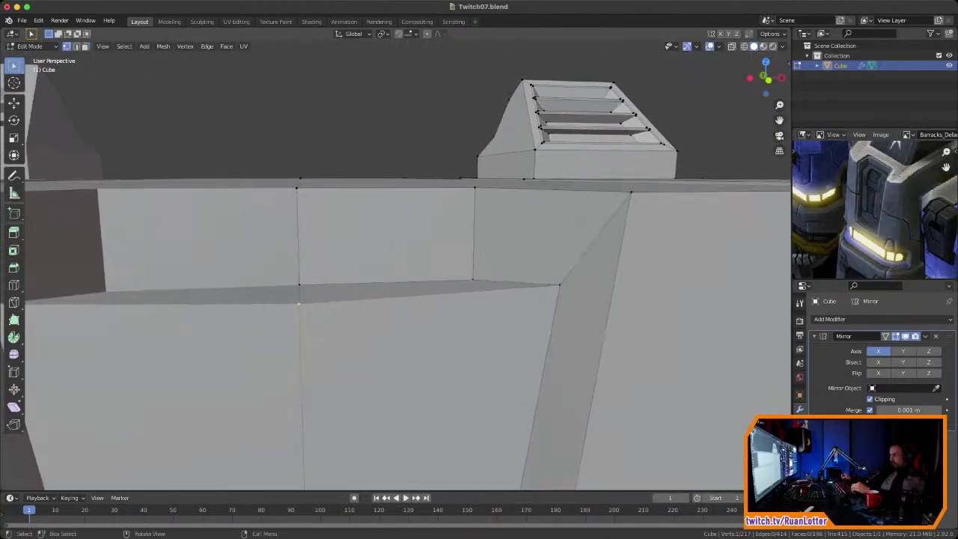
{"action": "middle_click_drag", "start_coordinate": [559, 284], "coordinate": [529, 283], "text": "shift"}
{"action": "scroll", "coordinate": [484, 303], "scroll_direction": "up", "scroll_amount": 2}
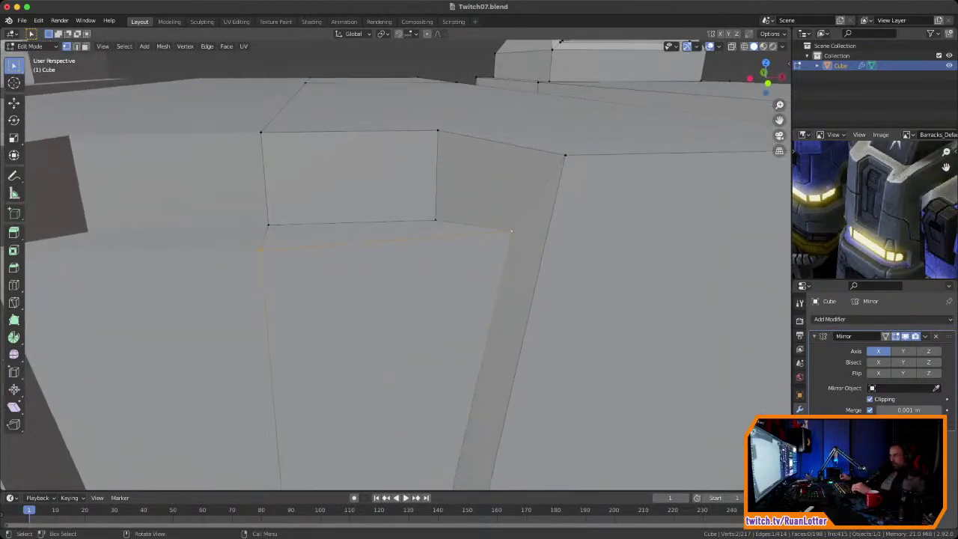
{"action": "key", "text": "s"}
{"action": "key", "text": "z"}
{"action": "key", "text": "0"}
{"action": "key", "text": "Return"}
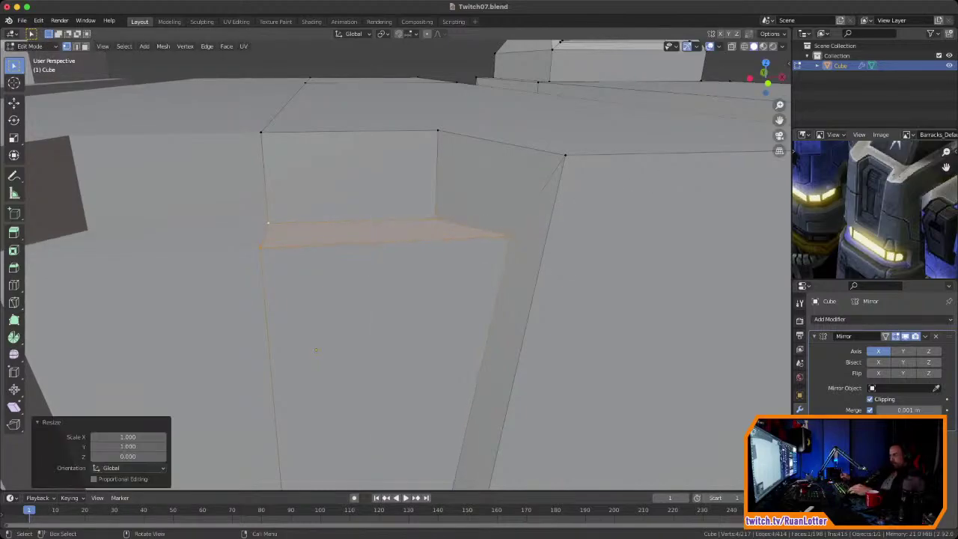
Step: Examine the flattened ledge and the tapered recess from the front and from above
{"action": "scroll", "coordinate": [594, 203], "scroll_direction": "down", "scroll_amount": 3}
{"action": "middle_click_drag", "start_coordinate": [593, 203], "coordinate": [640, 75]}
{"action": "scroll", "coordinate": [615, 141], "scroll_direction": "up", "scroll_amount": 2}
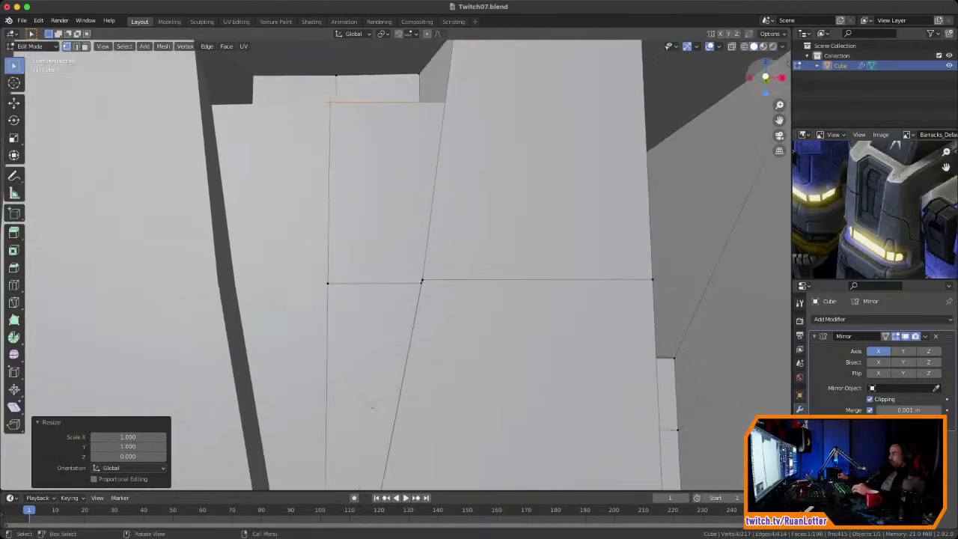
{"action": "left_click", "coordinate": [765, 78]}
{"action": "scroll", "coordinate": [524, 165], "scroll_direction": "up", "scroll_amount": 3}
{"action": "middle_click_drag", "start_coordinate": [524, 165], "coordinate": [521, 441], "text": "shift"}
{"action": "middle_click_drag", "start_coordinate": [370, 372], "coordinate": [296, 323]}
{"action": "scroll", "coordinate": [397, 262], "scroll_direction": "down", "scroll_amount": 4}
{"action": "mouse_move", "coordinate": [397, 262]}
{"action": "middle_mouse_down"}
{"action": "mouse_move", "coordinate": [372, 243]}
{"action": "mouse_move", "coordinate": [394, 271]}
{"action": "middle_mouse_up"}
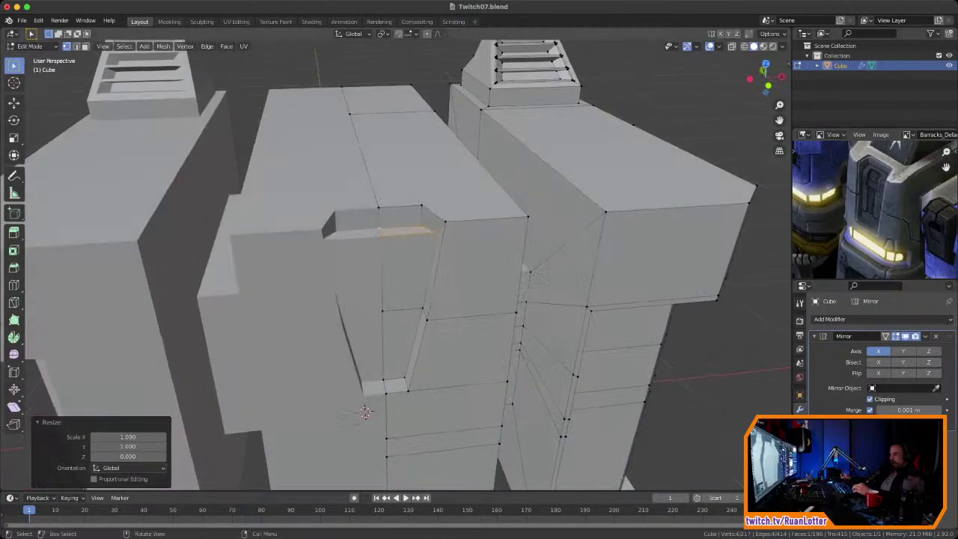
Step: Bevel the front edge of the recess's upper ledge with a width of about 0.0201 m and 3 segments
{"action": "scroll", "coordinate": [396, 217], "scroll_direction": "up", "scroll_amount": 7}
{"action": "key", "text": "alt+a"}
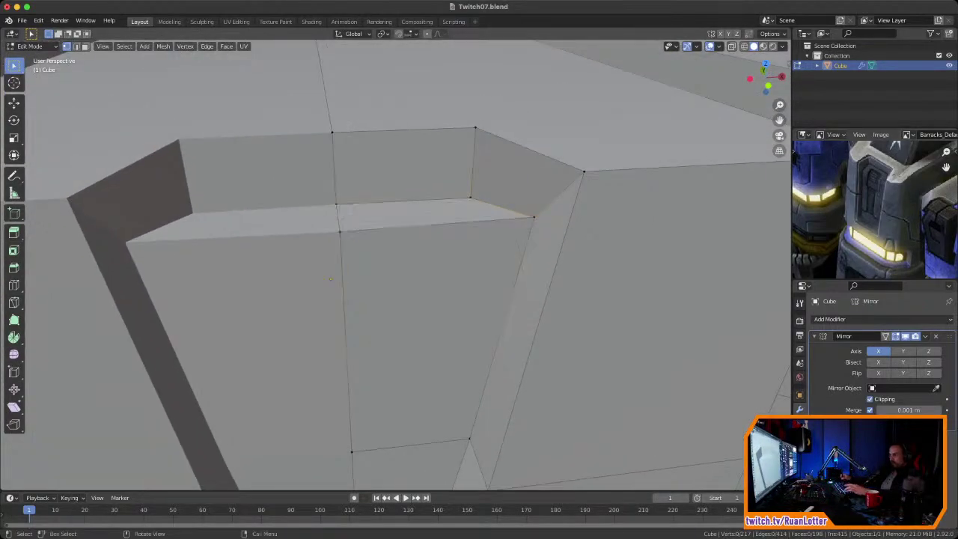
{"action": "middle_click_drag", "start_coordinate": [494, 254], "coordinate": [538, 256]}
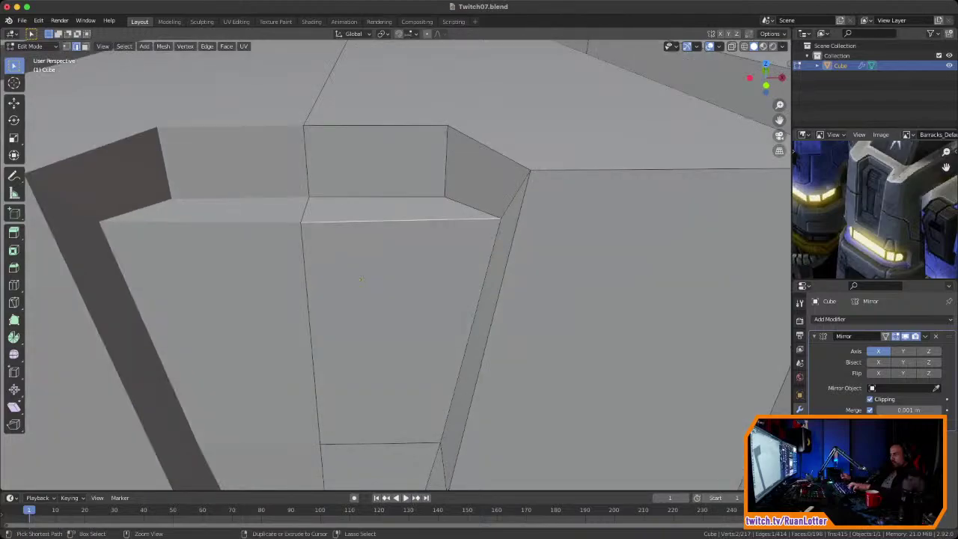
{"action": "key", "text": "ctrl+b"}
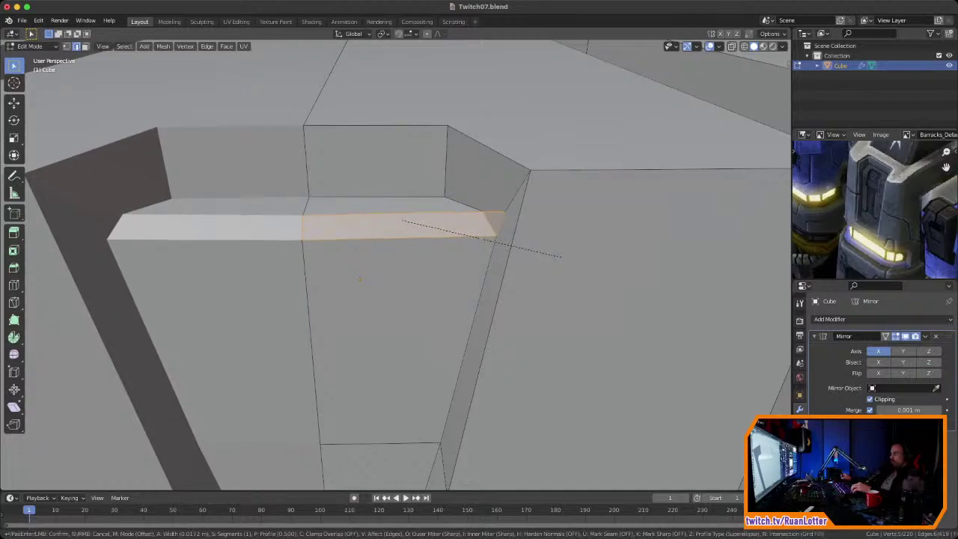
{"action": "left_click", "coordinate": [559, 261]}
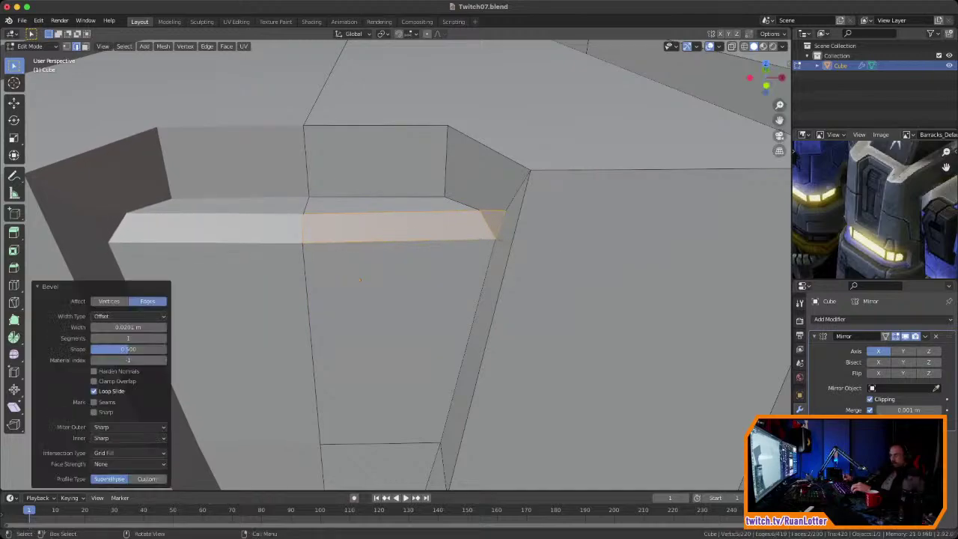
{"action": "left_click", "coordinate": [163, 338]}
{"action": "left_click", "coordinate": [163, 339]}
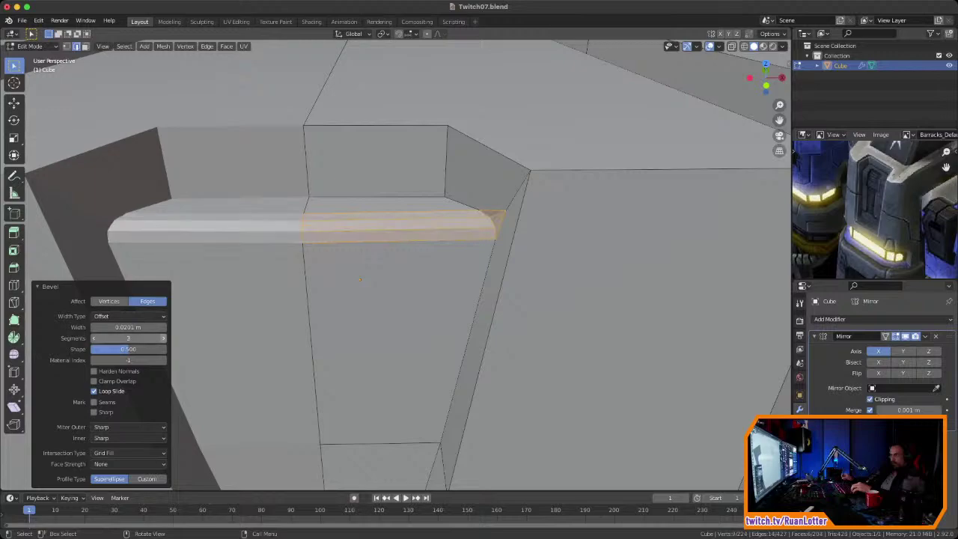
{"action": "middle_click_drag", "start_coordinate": [869, 199], "coordinate": [884, 161]}
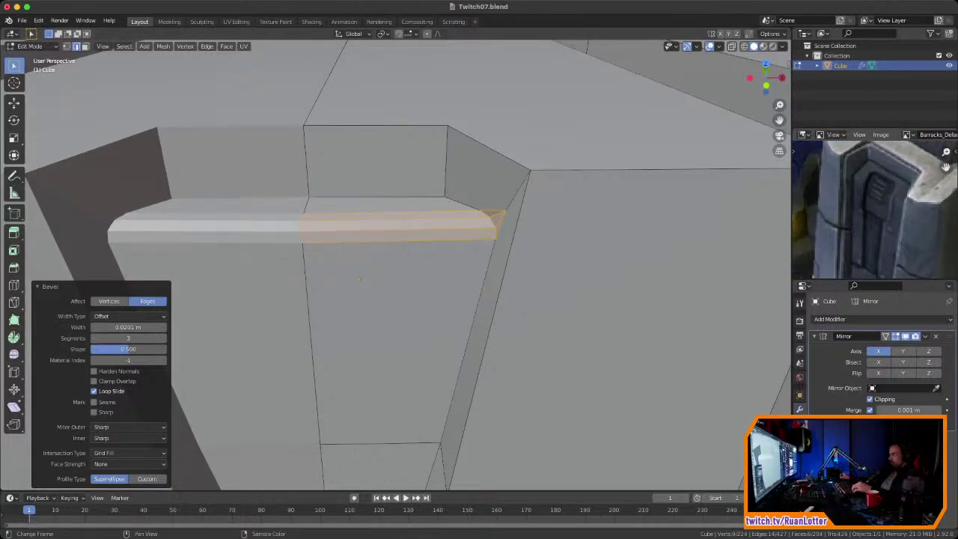
Step: Examine the bevelled ledge and tapered recess from several angles and in Object Mode, comparing them with the reference image
{"action": "middle_click_drag", "start_coordinate": [883, 180], "coordinate": [879, 208], "text": "ctrl"}
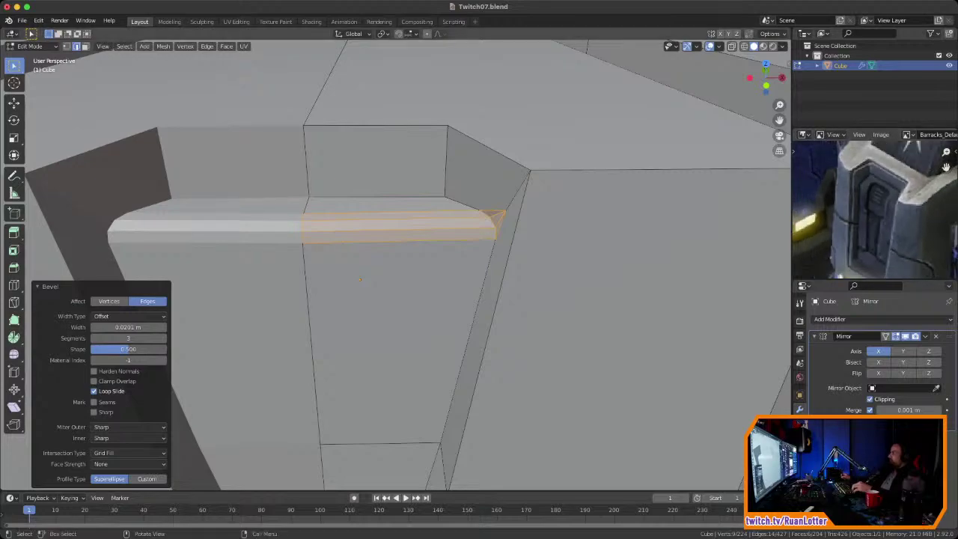
{"action": "middle_click_drag", "start_coordinate": [449, 247], "coordinate": [416, 252]}
{"action": "middle_click_drag", "start_coordinate": [407, 434], "coordinate": [442, 432], "text": "ctrl"}
{"action": "middle_click_drag", "start_coordinate": [442, 299], "coordinate": [430, 323], "text": "shift"}
{"action": "middle_click_drag", "start_coordinate": [430, 324], "coordinate": [419, 359], "text": "shift"}
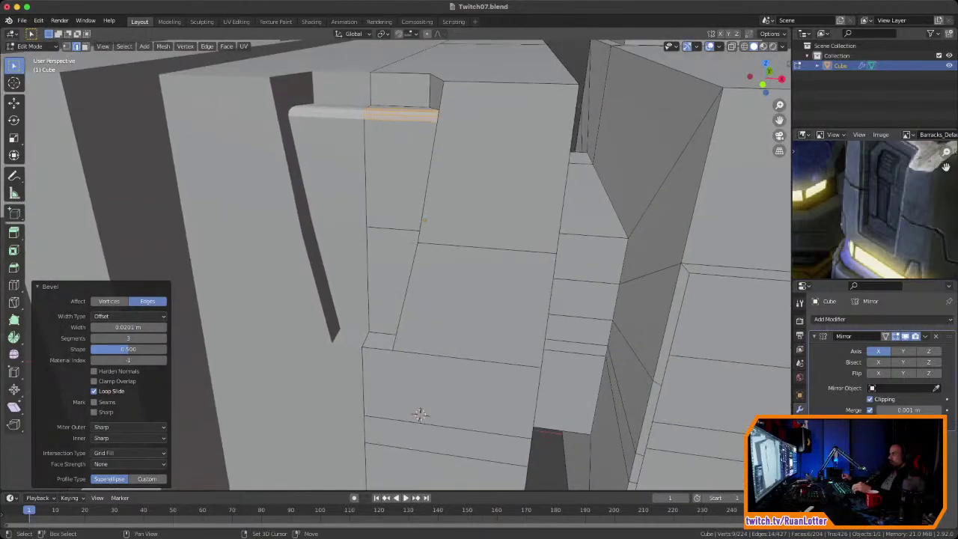
{"action": "middle_click_drag", "start_coordinate": [419, 300], "coordinate": [419, 324]}
{"action": "scroll", "coordinate": [419, 324], "scroll_direction": "down", "scroll_amount": 2}
{"action": "middle_click_drag", "start_coordinate": [875, 196], "coordinate": [865, 220]}
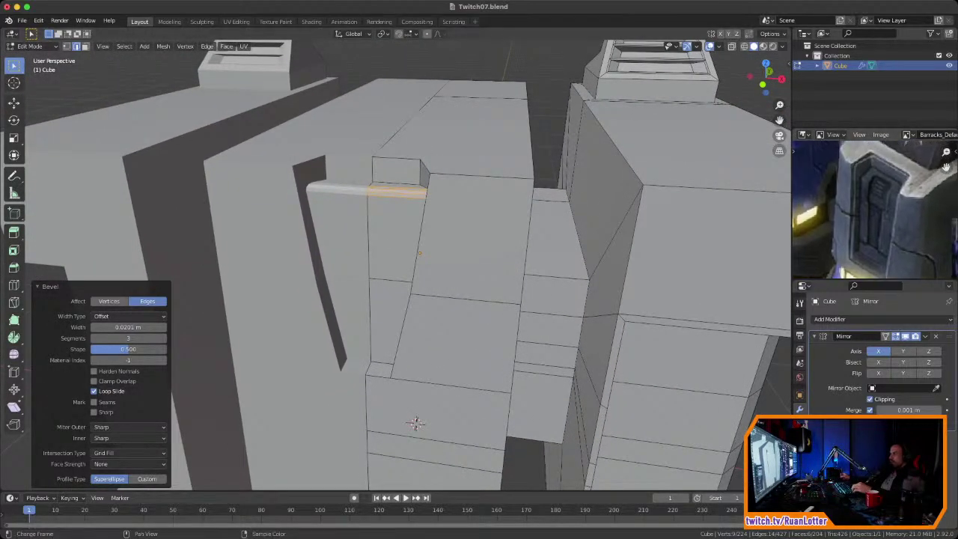
{"action": "middle_click_drag", "start_coordinate": [417, 421], "coordinate": [390, 370]}
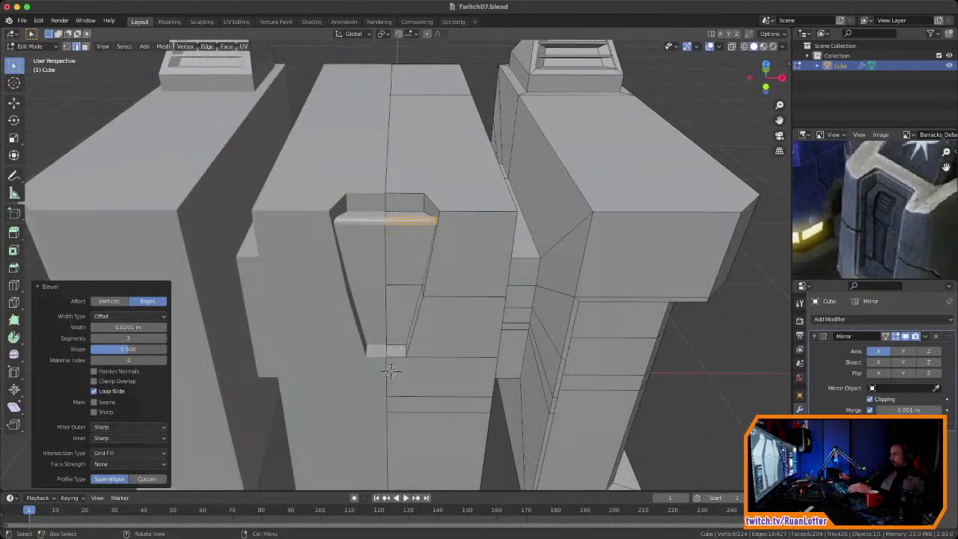
{"action": "key", "text": "Tab"}
{"action": "middle_click_drag", "start_coordinate": [449, 299], "coordinate": [400, 300]}
{"action": "key", "text": "Tab"}
Step: Select the bevelled ledge's four vertices on the centre line and nudge them slightly along Z
{"action": "middle_click_drag", "start_coordinate": [447, 368], "coordinate": [486, 277]}
{"action": "scroll", "coordinate": [464, 400], "scroll_direction": "up", "scroll_amount": 3}
{"action": "scroll", "coordinate": [457, 443], "scroll_direction": "up", "scroll_amount": 3}
{"action": "key", "text": "1"}
{"action": "left_click_drag", "start_coordinate": [378, 168], "coordinate": [399, 209]}
{"action": "key", "text": "g"}
{"action": "key", "text": "z"}
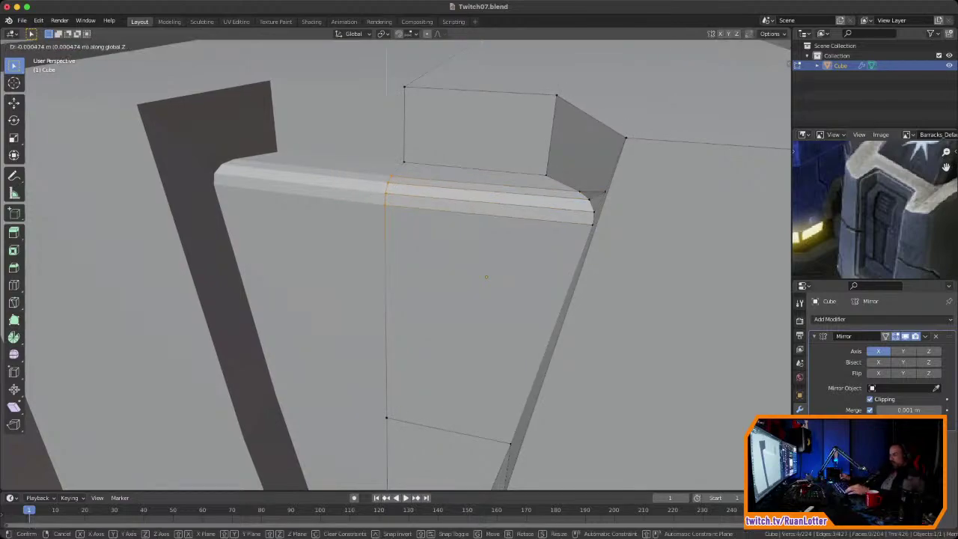
{"action": "left_click", "coordinate": [399, 202]}
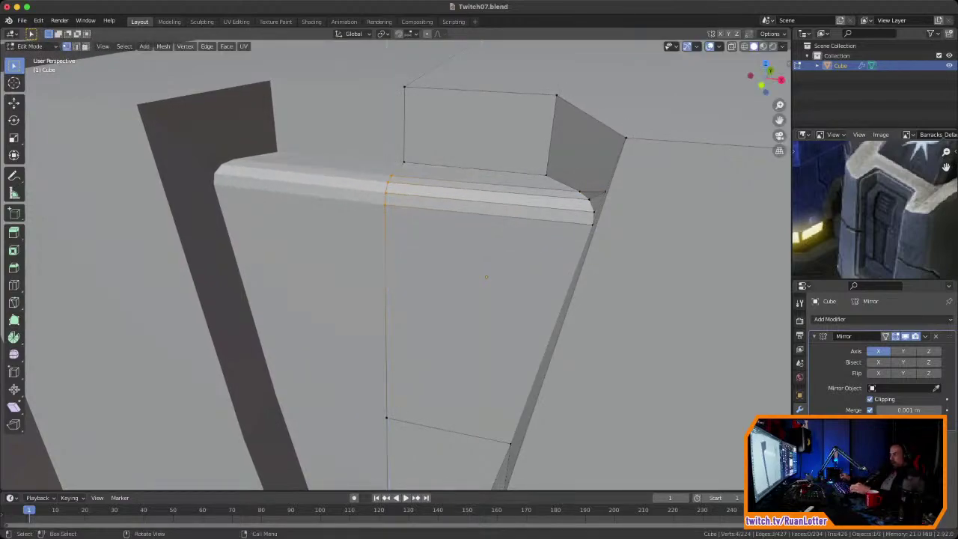
Step: Check the whole building in Object Mode, save the file, and return to Edit Mode
{"action": "scroll", "coordinate": [404, 224], "scroll_direction": "down", "scroll_amount": 5}
{"action": "middle_click_drag", "start_coordinate": [404, 225], "coordinate": [396, 248]}
{"action": "scroll", "coordinate": [427, 247], "scroll_direction": "down", "scroll_amount": 5}
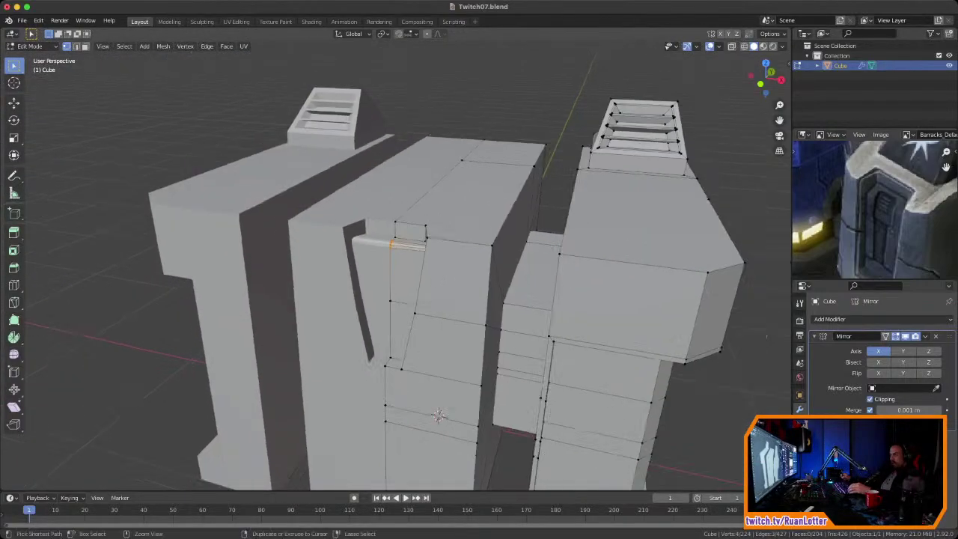
{"action": "key", "text": "Tab"}
{"action": "middle_click_drag", "start_coordinate": [449, 262], "coordinate": [389, 281]}
{"action": "middle_click_drag", "start_coordinate": [484, 388], "coordinate": [454, 385]}
{"action": "key", "text": "ctrl+s"}
{"action": "key", "text": "Tab"}
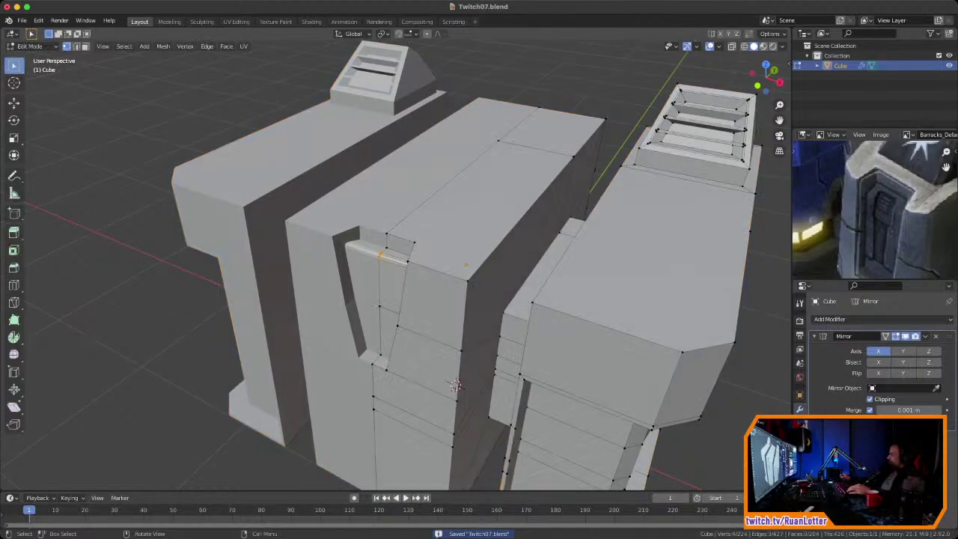
Step: Compare the middle block's front recess and flat roof with the recess and emblem housing in the reference image
{"action": "middle_click_drag", "start_coordinate": [454, 385], "coordinate": [444, 327]}
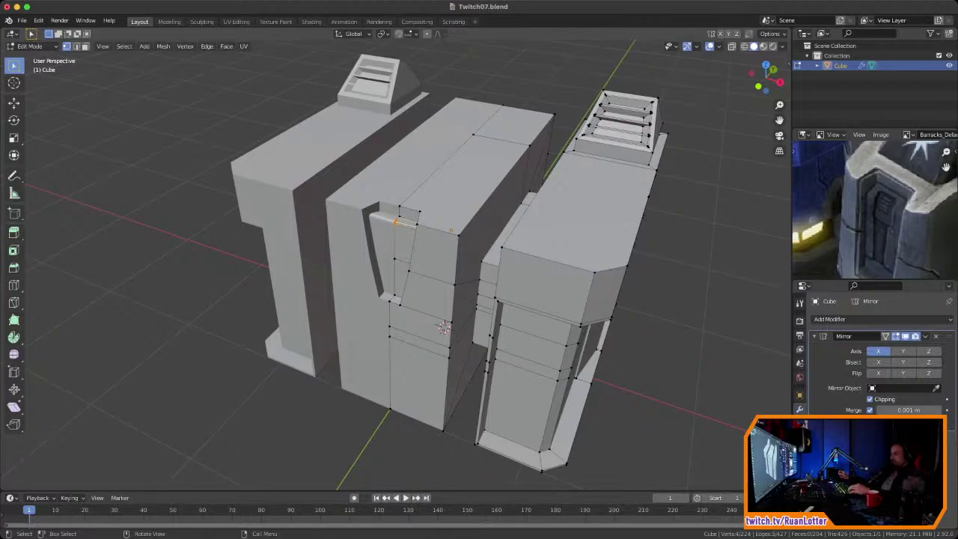
{"action": "middle_click_drag", "start_coordinate": [444, 327], "coordinate": [524, 328]}
{"action": "middle_click_drag", "start_coordinate": [374, 366], "coordinate": [425, 383]}
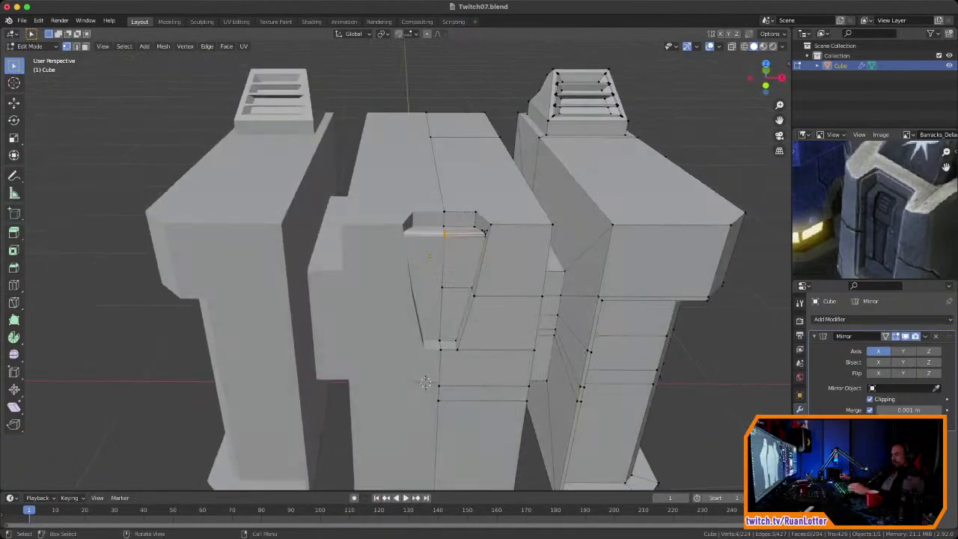
{"action": "middle_click_drag", "start_coordinate": [430, 256], "coordinate": [372, 255]}
{"action": "scroll", "coordinate": [429, 270], "scroll_direction": "up", "scroll_amount": 2}
{"action": "middle_click_drag", "start_coordinate": [430, 346], "coordinate": [417, 323]}
{"action": "middle_click_drag", "start_coordinate": [469, 408], "coordinate": [447, 390]}
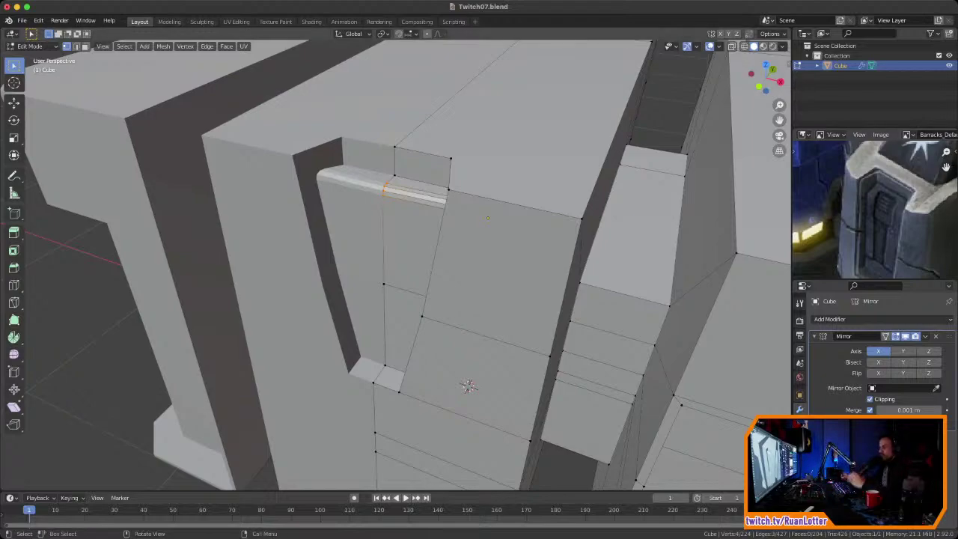
{"action": "middle_click_drag", "start_coordinate": [479, 239], "coordinate": [433, 209]}
{"action": "scroll", "coordinate": [461, 234], "scroll_direction": "down", "scroll_amount": 5}
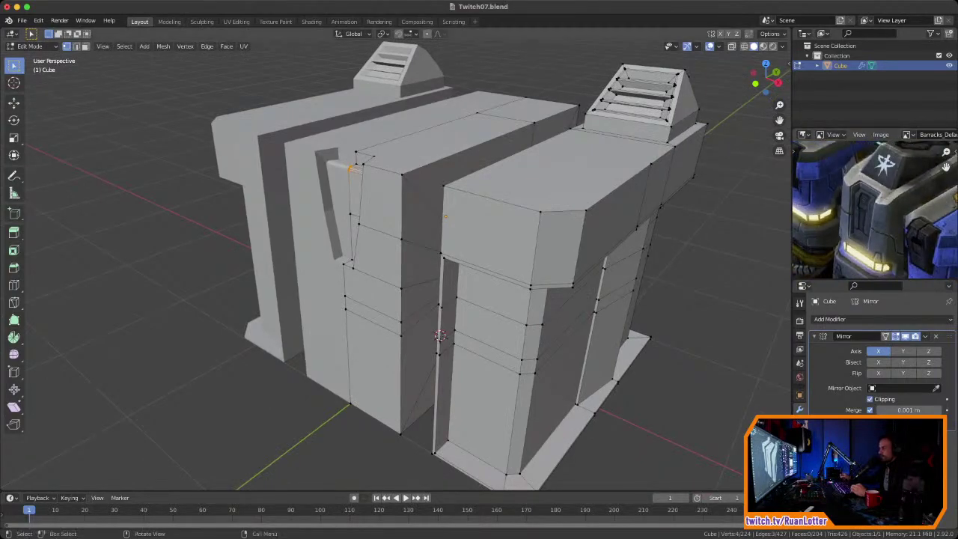
{"action": "middle_click_drag", "start_coordinate": [440, 336], "coordinate": [434, 319]}
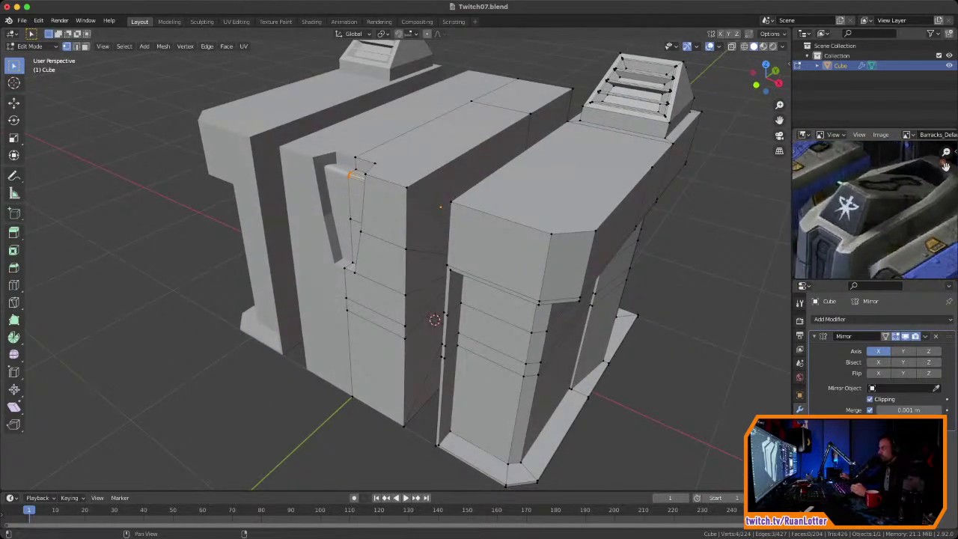
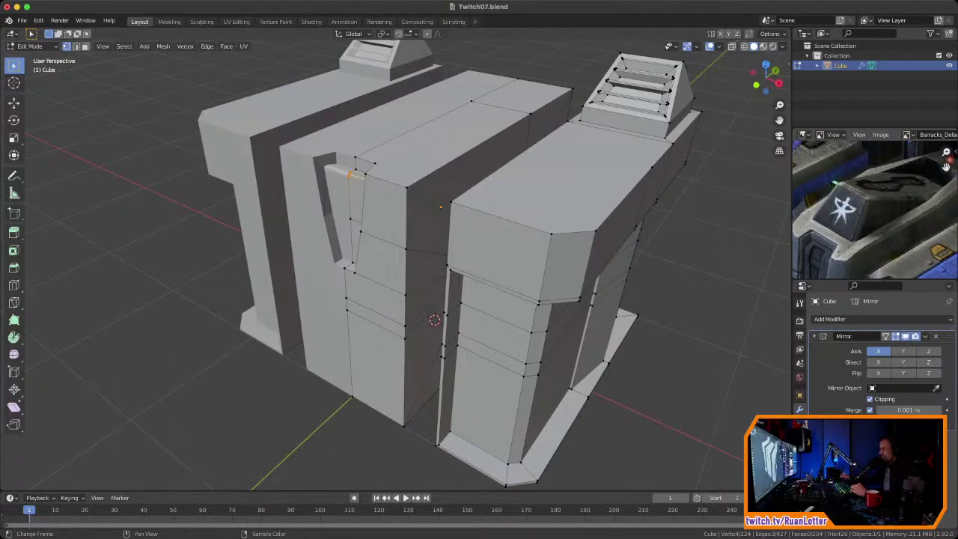
{"action": "middle_click_drag", "start_coordinate": [434, 254], "coordinate": [471, 299]}
{"action": "scroll", "coordinate": [471, 299], "scroll_direction": "up", "scroll_amount": 1}
{"action": "middle_click_drag", "start_coordinate": [883, 217], "coordinate": [876, 213]}
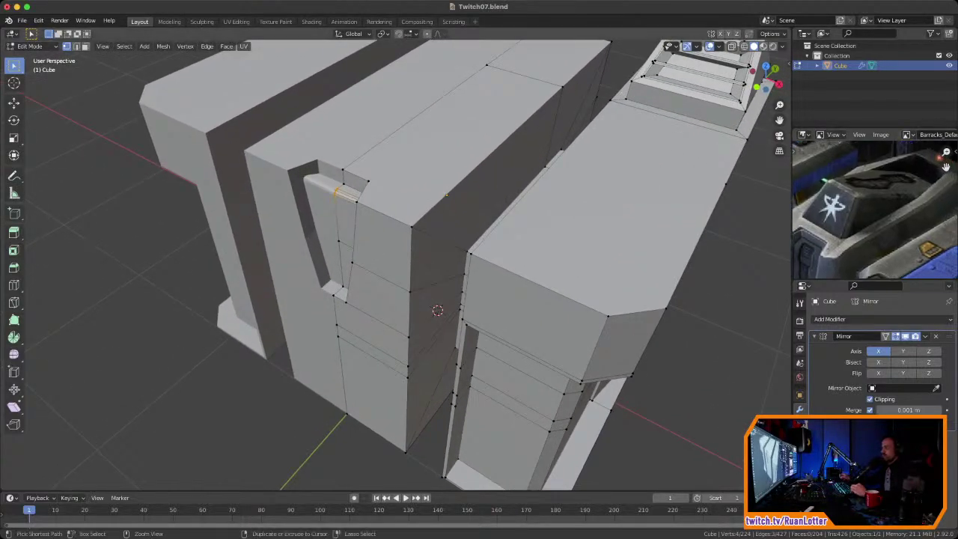
{"action": "scroll", "coordinate": [419, 299], "scroll_direction": "down", "scroll_amount": 2}
{"action": "middle_click_drag", "start_coordinate": [419, 303], "coordinate": [407, 289]}
{"action": "scroll", "coordinate": [430, 315], "scroll_direction": "up", "scroll_amount": 1}
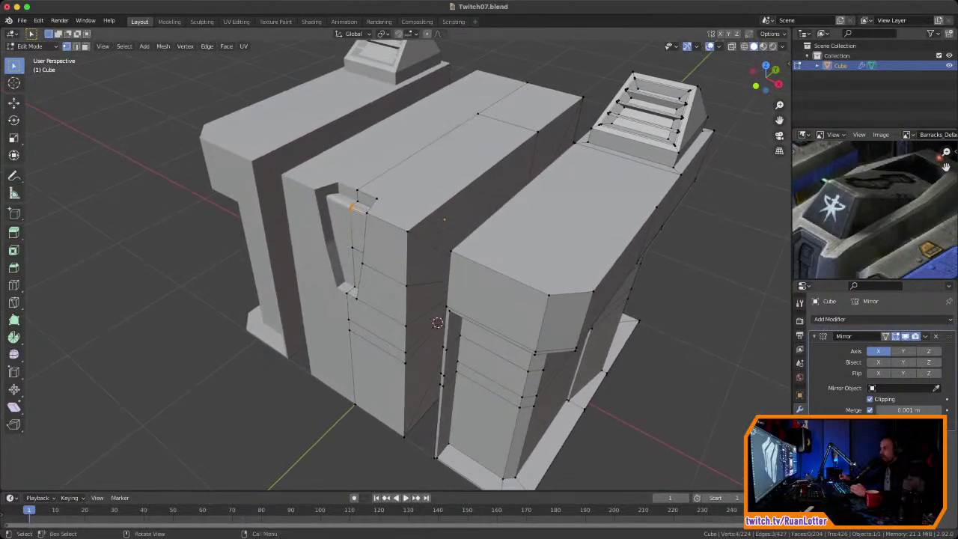
{"action": "key", "text": "3"}
{"action": "left_click", "coordinate": [445, 220]}
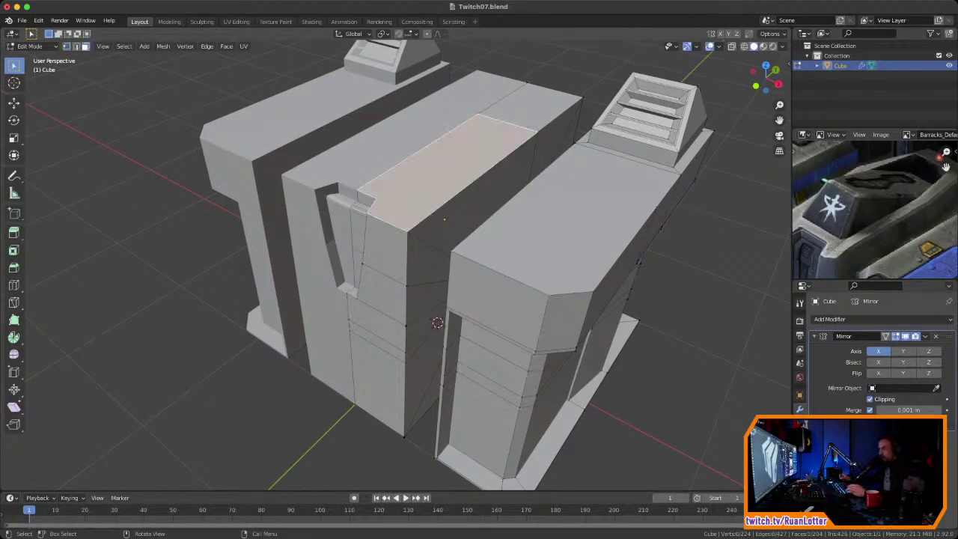
{"action": "scroll", "coordinate": [450, 215], "scroll_direction": "up", "scroll_amount": 1}
{"action": "middle_click_drag", "start_coordinate": [870, 213], "coordinate": [880, 208]}
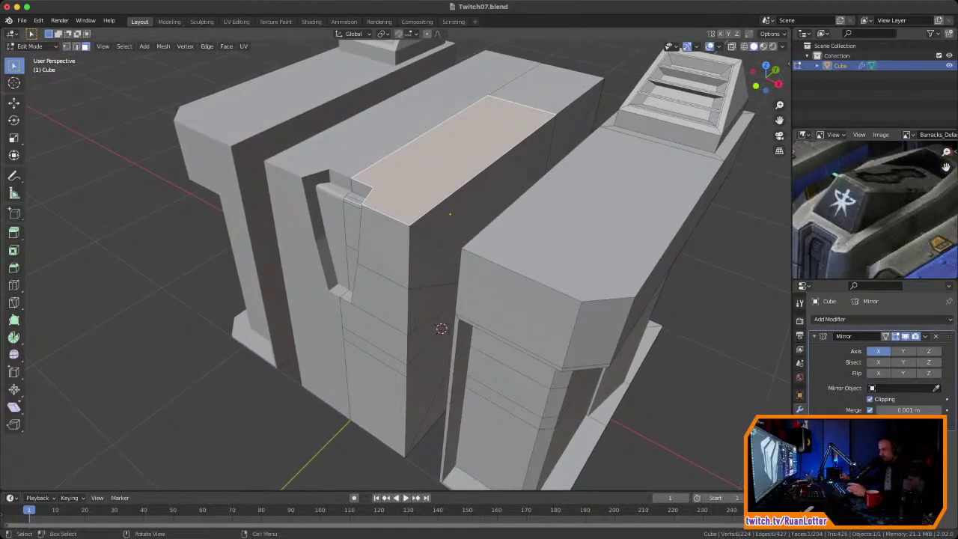
{"action": "key", "text": "ctrl+r"}
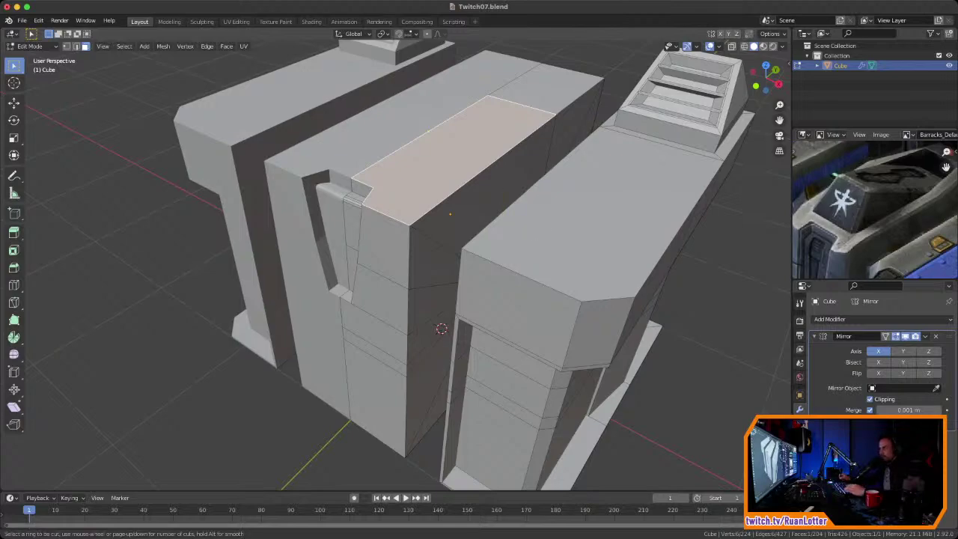
{"action": "key", "text": "Escape"}
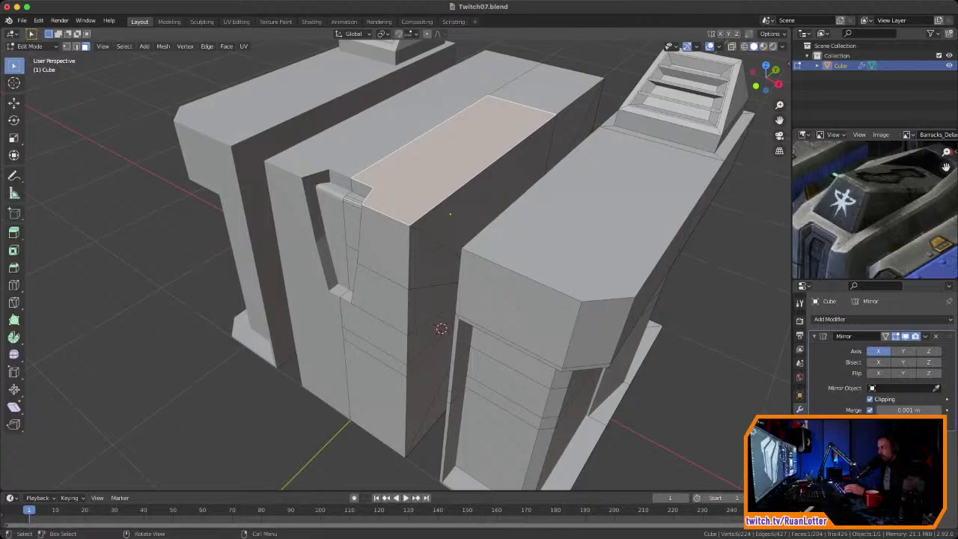
Step: Subdivide the outer and centre-line edges of the middle block's large roof face with one cut each
{"action": "key", "text": "2"}
{"action": "left_click", "coordinate": [433, 129]}
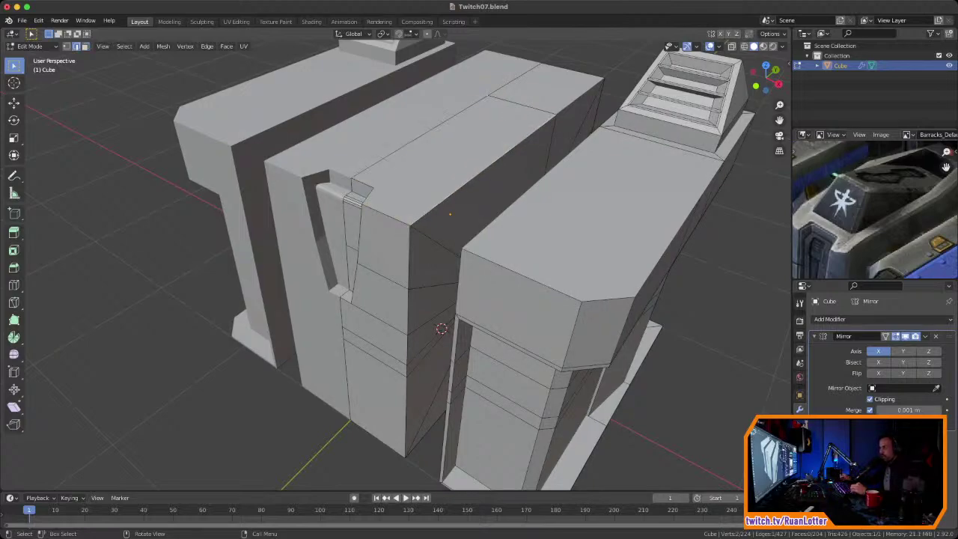
{"action": "right_click", "coordinate": [418, 199]}
{"action": "left_click", "coordinate": [418, 200]}
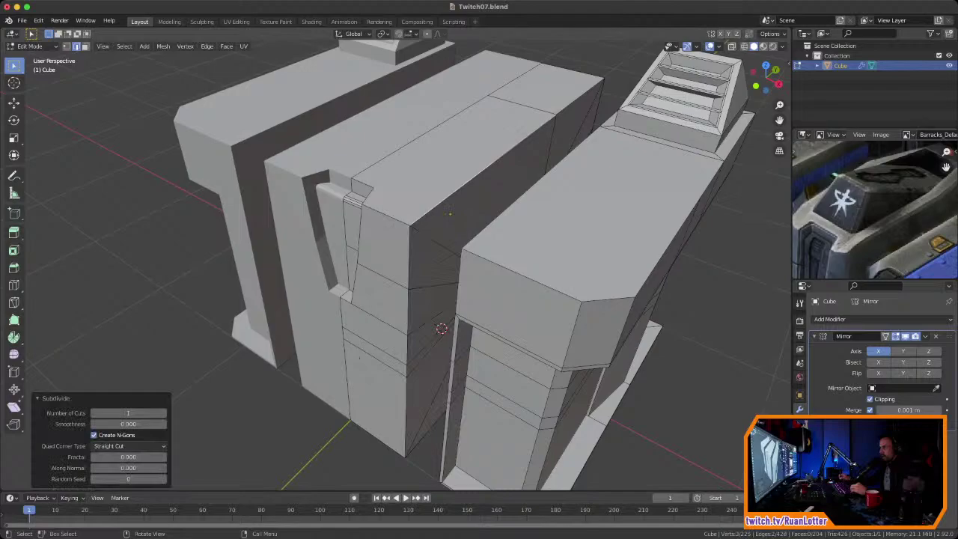
{"action": "left_click", "coordinate": [387, 157]}
{"action": "right_click", "coordinate": [387, 156]}
{"action": "left_click", "coordinate": [387, 157]}
{"action": "key", "text": "1"}
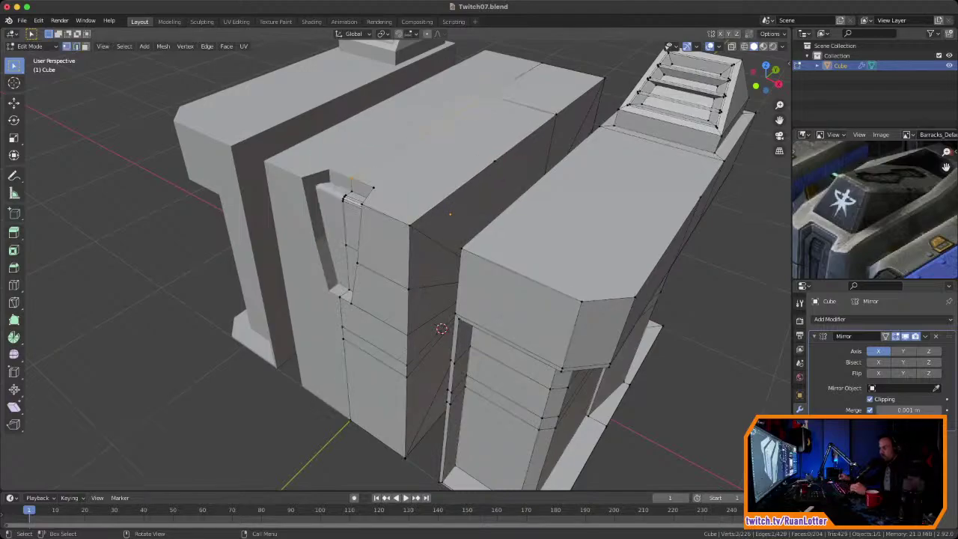
Step: Vertex-slide the two new edge midpoints toward the front of the middle block's roof, adjusting the outer one separately
{"action": "left_click", "coordinate": [428, 129]}
{"action": "left_click", "coordinate": [494, 161], "text": "shift"}
{"action": "key", "text": "shift+v"}
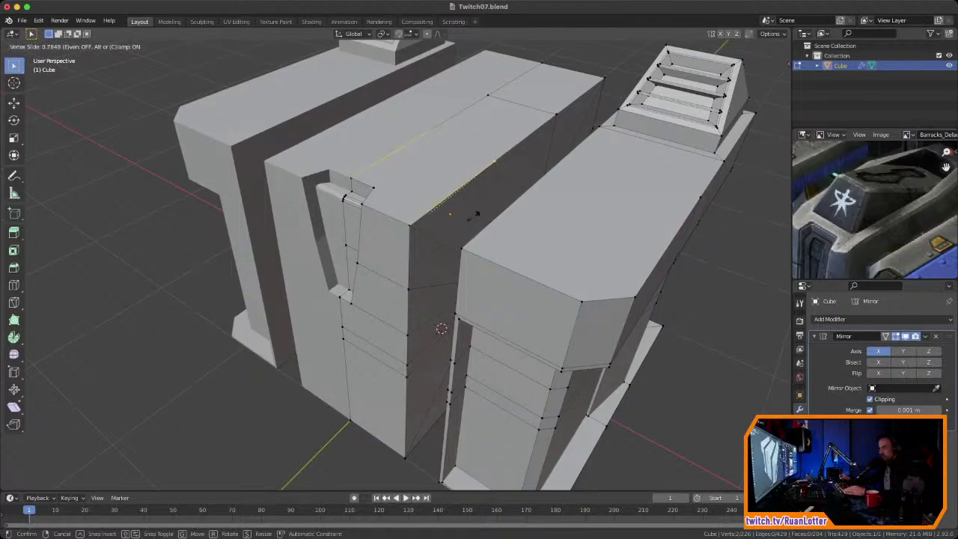
{"action": "left_click", "coordinate": [477, 213]}
{"action": "left_click", "coordinate": [372, 162], "text": "shift"}
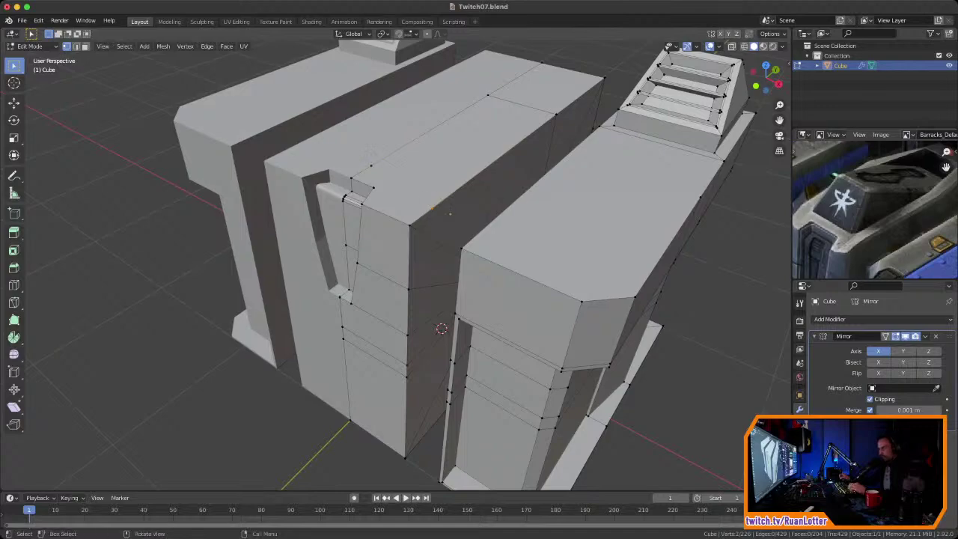
{"action": "key", "text": "shift+v"}
{"action": "left_click", "coordinate": [450, 213]}
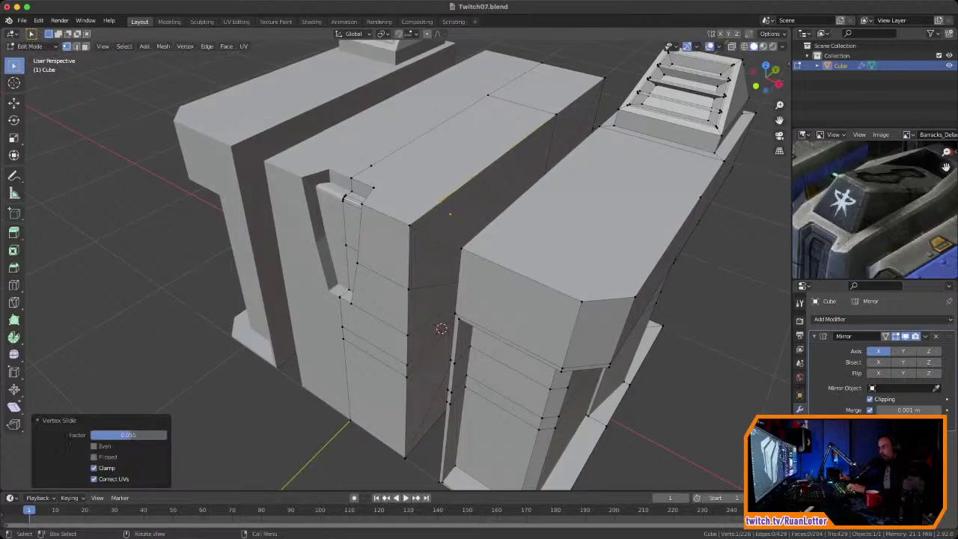
Step: Align the two slid roof vertices with each other by scaling them to 0 on the Y axis
{"action": "left_click", "coordinate": [372, 163], "text": "shift"}
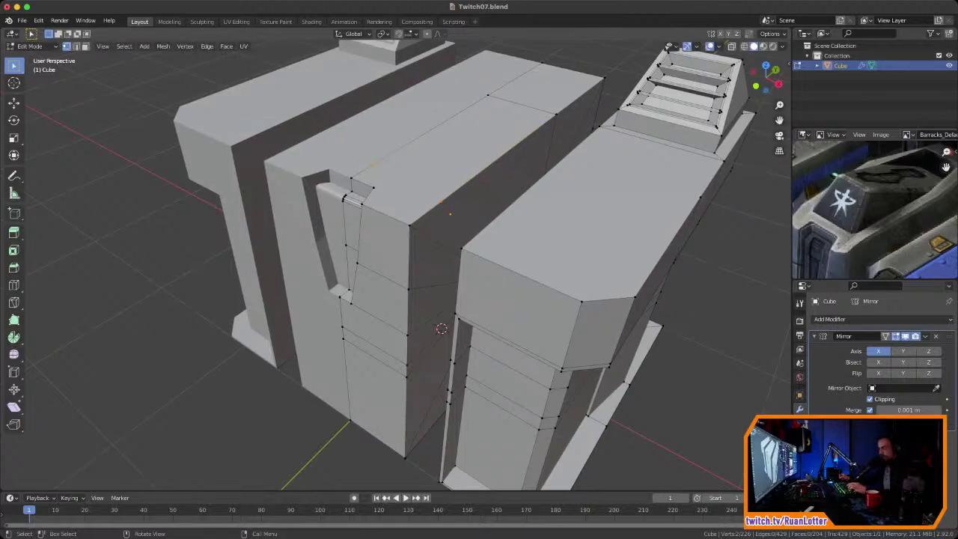
{"action": "key", "text": "s"}
{"action": "key", "text": "y"}
{"action": "key", "text": "0"}
{"action": "key", "text": "Return"}
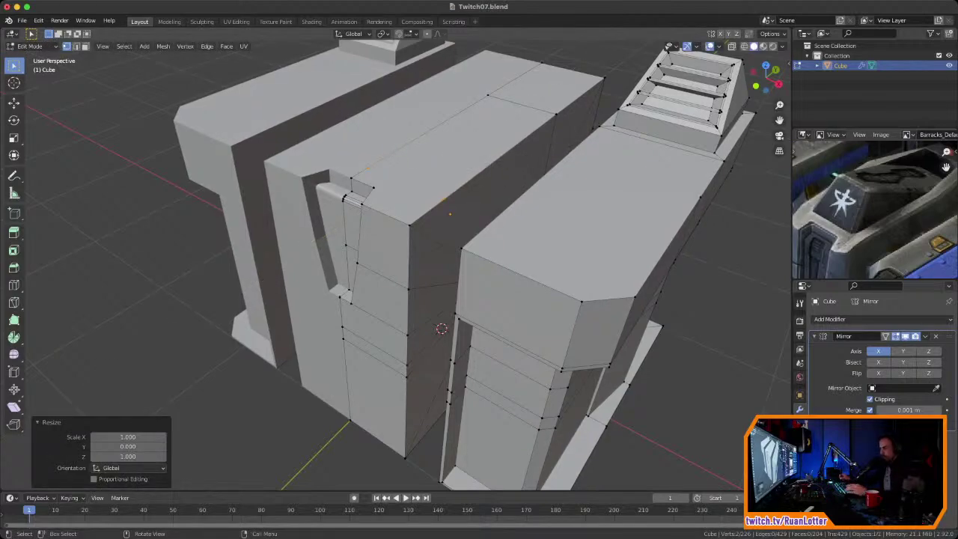
Step: Connect the two aligned vertices to split the roof face, and save the file with the larger rear face selected
{"action": "key", "text": "super+z"}
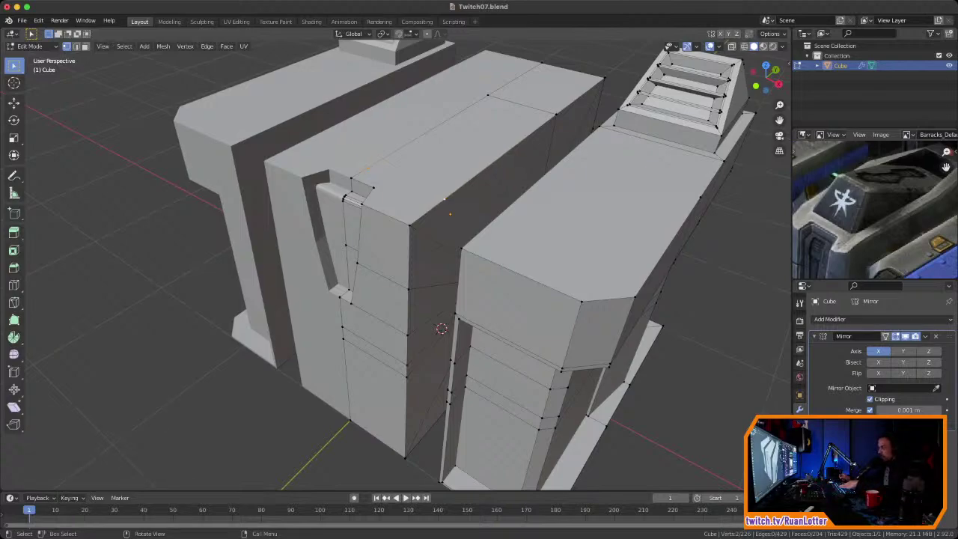
{"action": "key", "text": "3"}
{"action": "left_click", "coordinate": [448, 161]}
{"action": "left_click", "coordinate": [404, 199]}
{"action": "left_click", "coordinate": [447, 161]}
{"action": "left_click", "coordinate": [404, 199]}
{"action": "left_click", "coordinate": [453, 157]}
{"action": "key", "text": "super+s"}
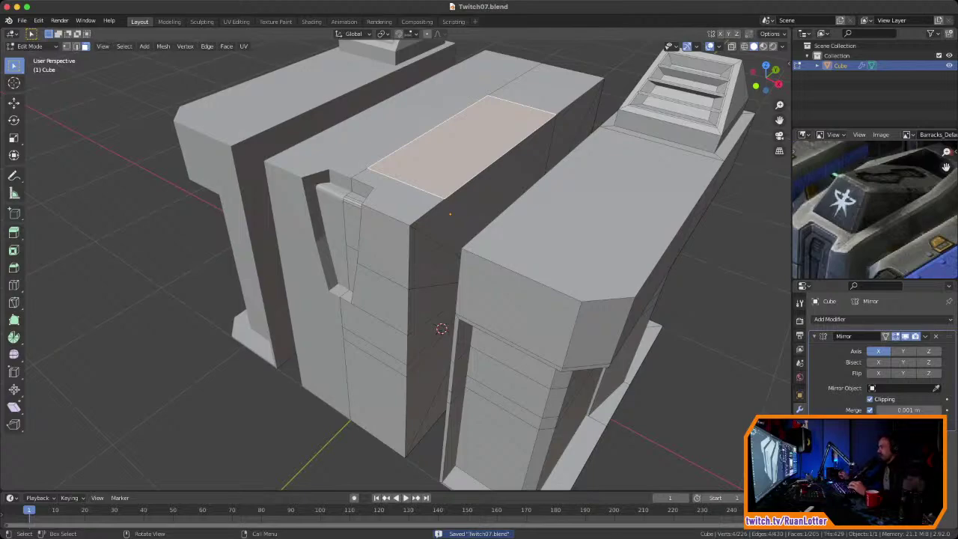
Step: Inset the selected roof face of the middle block by about 0.085 m with the Boundary option off
{"action": "scroll", "coordinate": [397, 262], "scroll_direction": "down", "scroll_amount": 3}
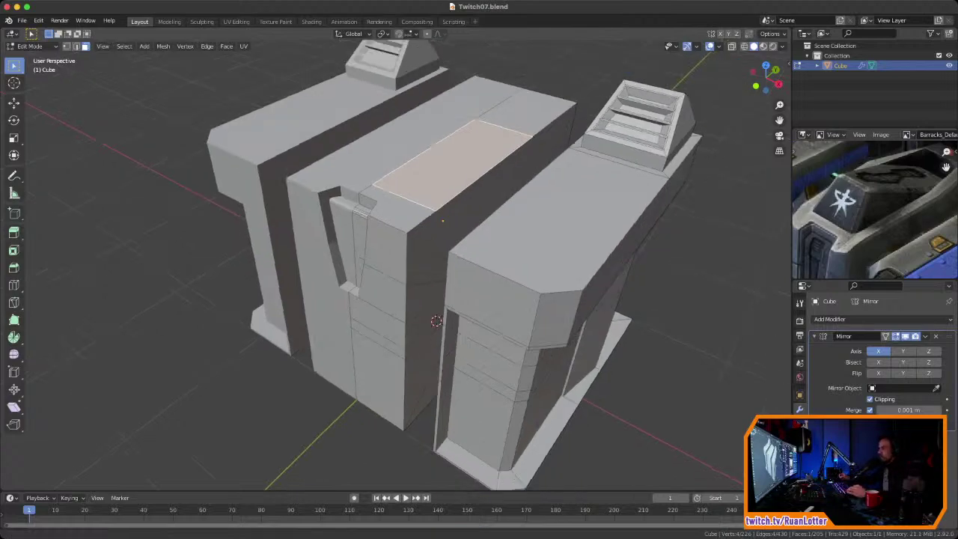
{"action": "middle_click_drag", "start_coordinate": [875, 203], "coordinate": [856, 211]}
{"action": "middle_click_drag", "start_coordinate": [479, 262], "coordinate": [452, 243]}
{"action": "middle_click_drag", "start_coordinate": [861, 206], "coordinate": [885, 208]}
{"action": "middle_click_drag", "start_coordinate": [479, 262], "coordinate": [483, 262]}
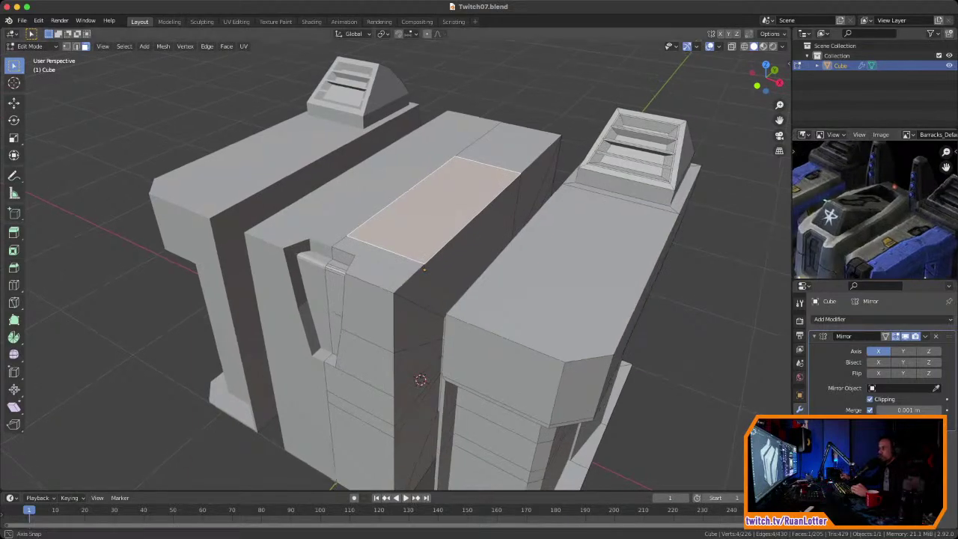
{"action": "middle_click_drag", "start_coordinate": [421, 380], "coordinate": [427, 380]}
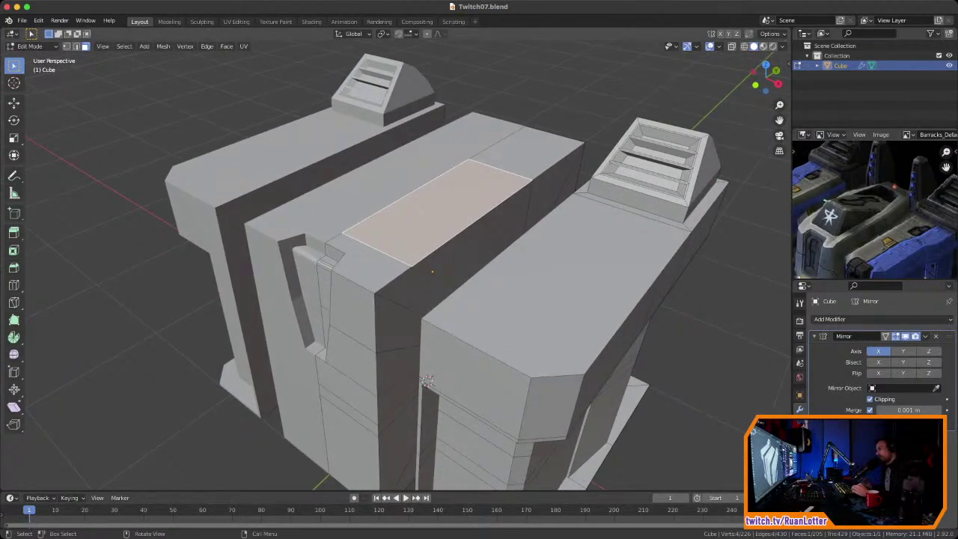
{"action": "middle_click_drag", "start_coordinate": [427, 380], "coordinate": [439, 394]}
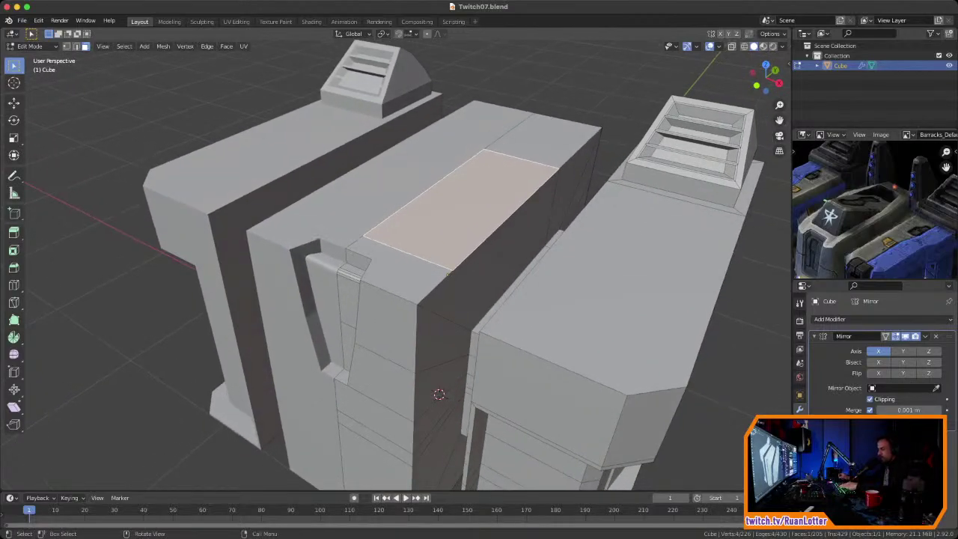
{"action": "key", "text": "i"}
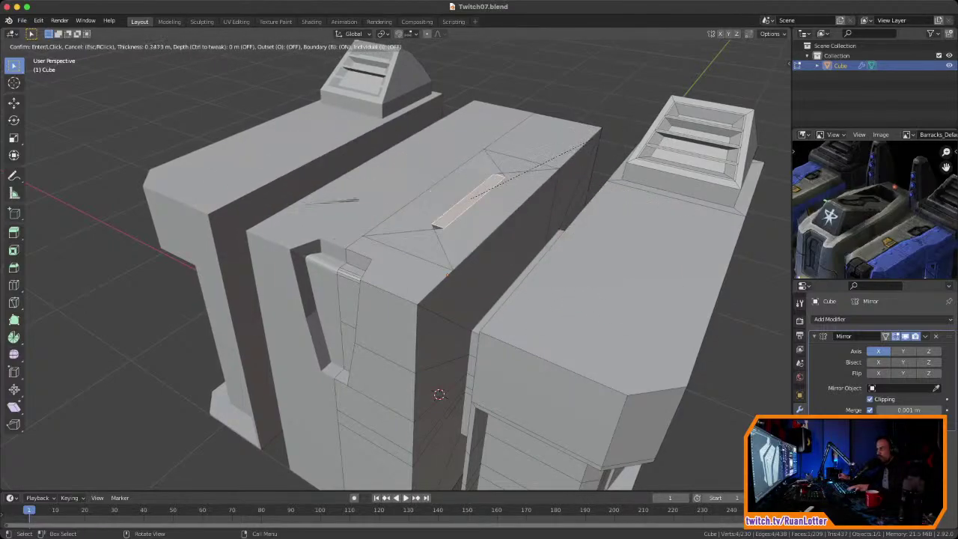
{"action": "key", "text": "b"}
{"action": "key", "text": "ctrl"}
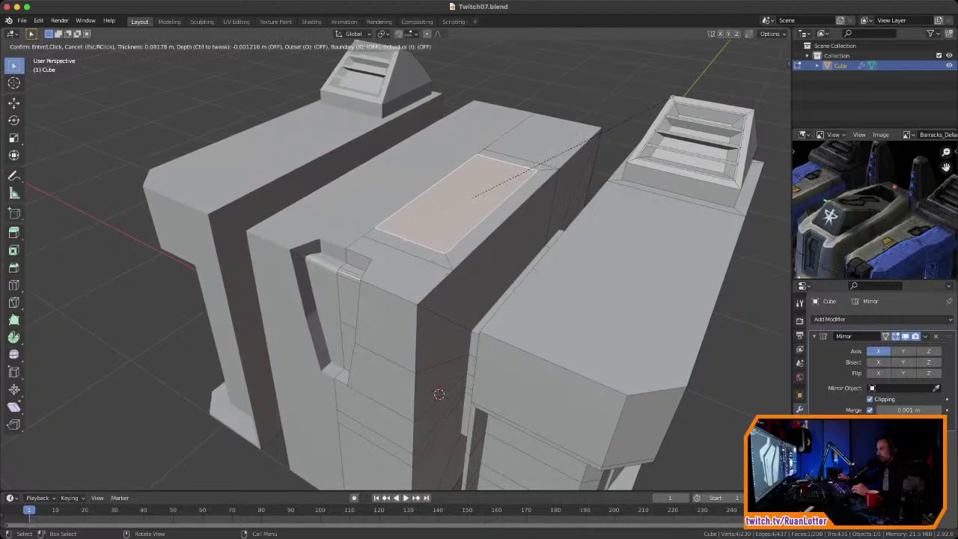
{"action": "left_click", "coordinate": [440, 395]}
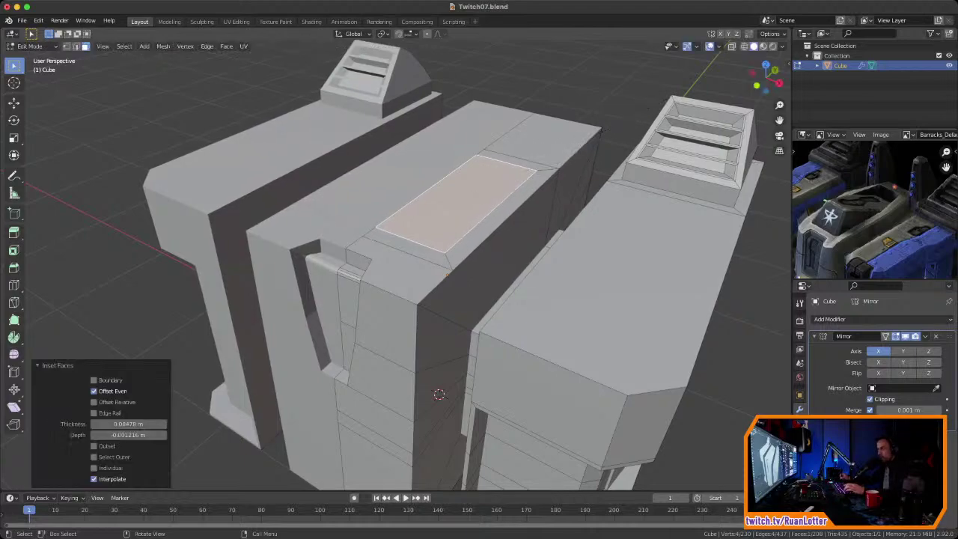
Step: Move the outer long edge of the inset roof face about 0.005 m along the X axis
{"action": "key", "text": "alt+a"}
{"action": "left_click", "coordinate": [493, 212]}
{"action": "key", "text": "g"}
{"action": "key", "text": "x"}
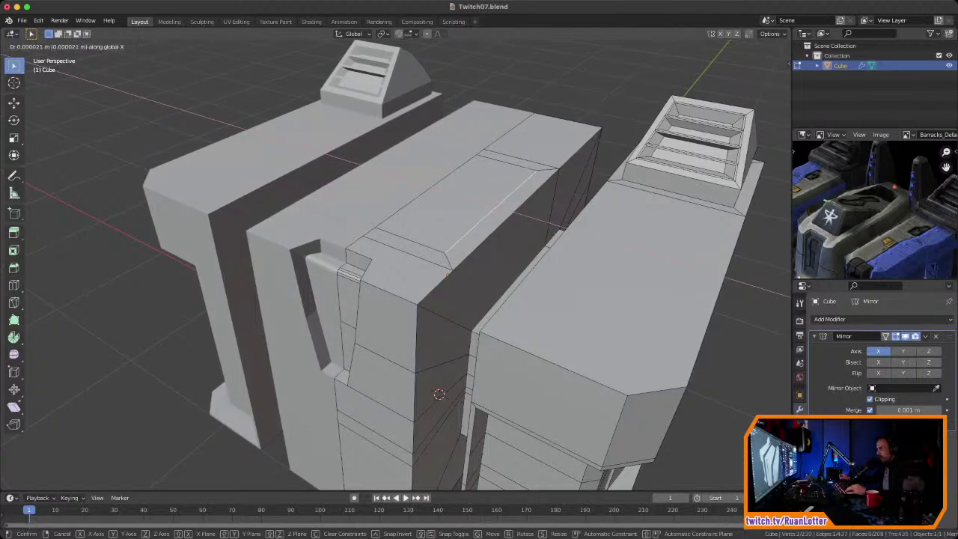
{"action": "left_click", "coordinate": [439, 394]}
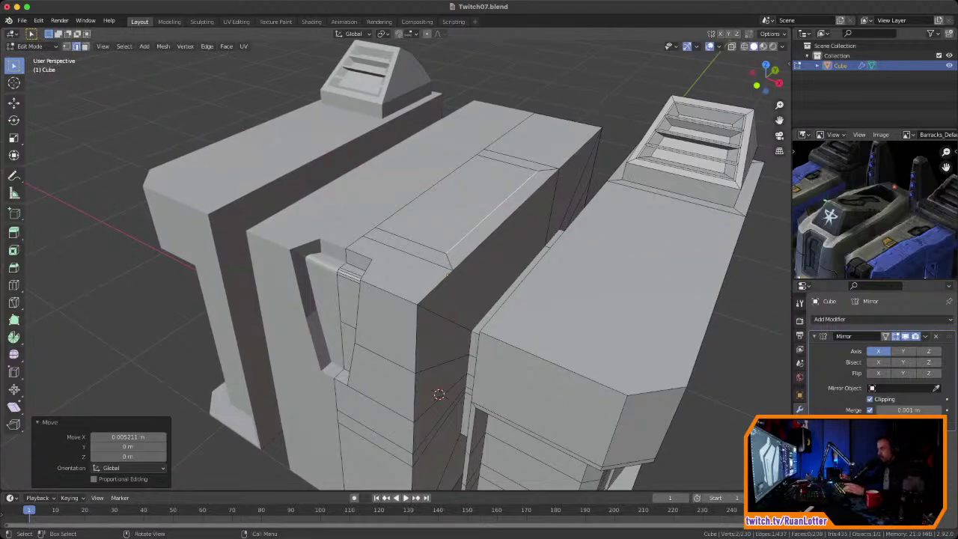
Step: Inset the inner roof face again by about 0.036 m and extrude it upward about 0.29 m to form the housing
{"action": "key", "text": "3"}
{"action": "left_click", "coordinate": [458, 203]}
{"action": "middle_click_drag", "start_coordinate": [458, 204], "coordinate": [458, 200]}
{"action": "middle_click_drag", "start_coordinate": [439, 395], "coordinate": [441, 400]}
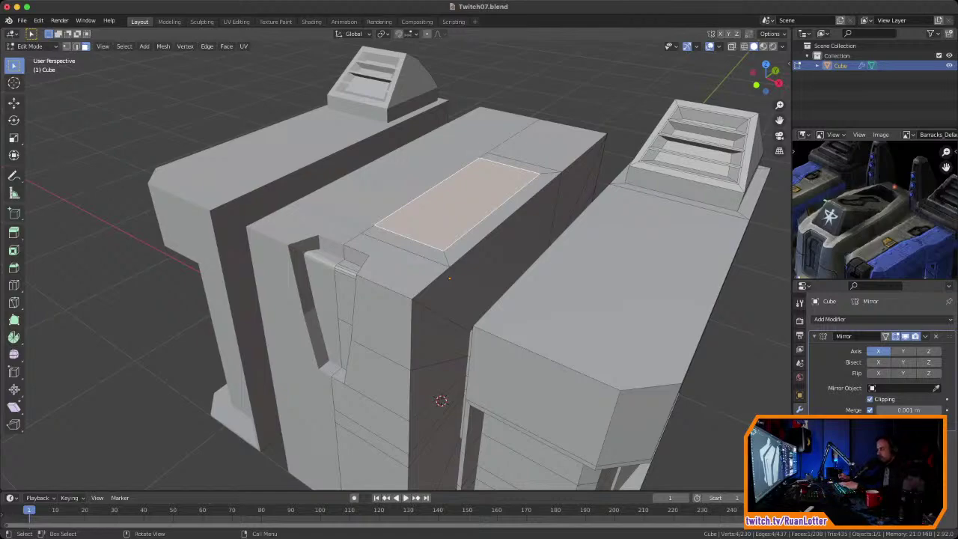
{"action": "key", "text": "i"}
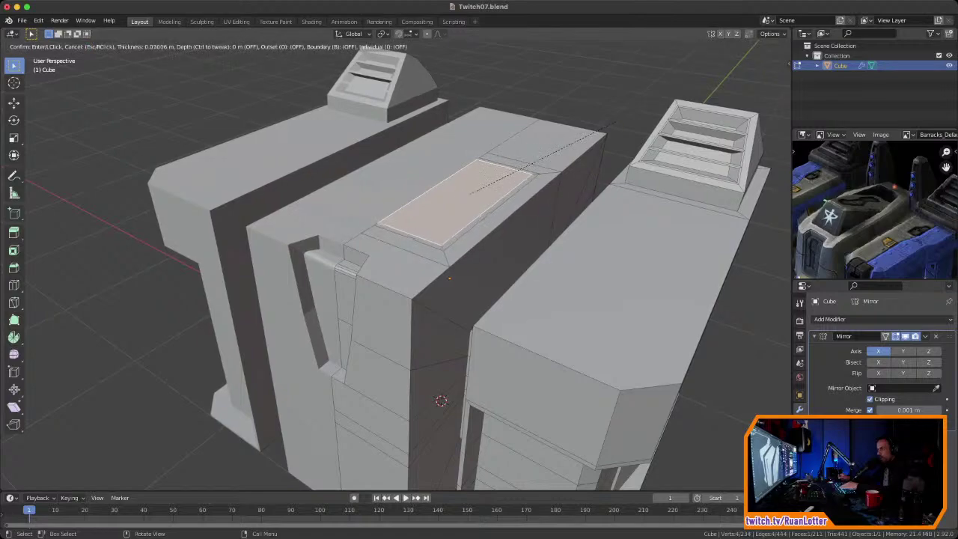
{"action": "left_click", "coordinate": [572, 143]}
{"action": "key", "text": "e"}
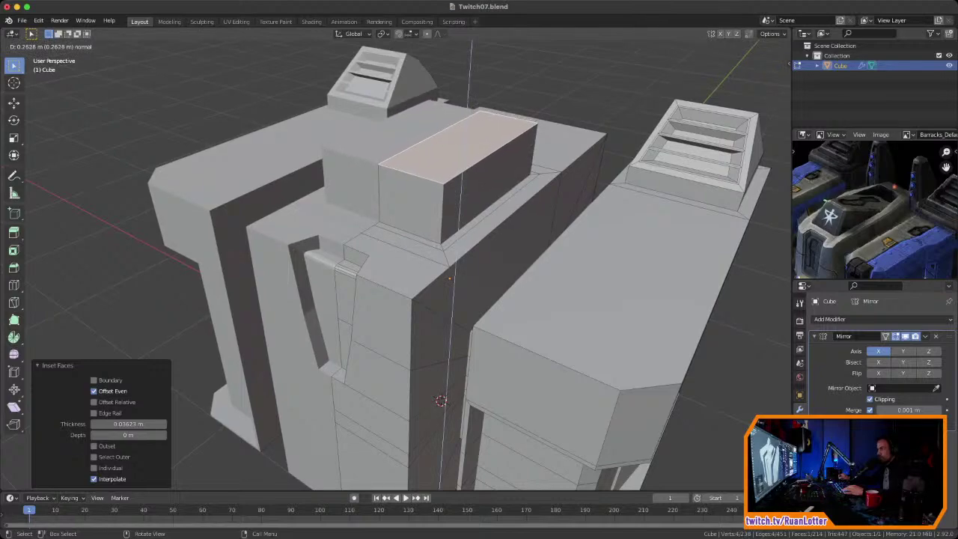
{"action": "key", "text": "Return"}
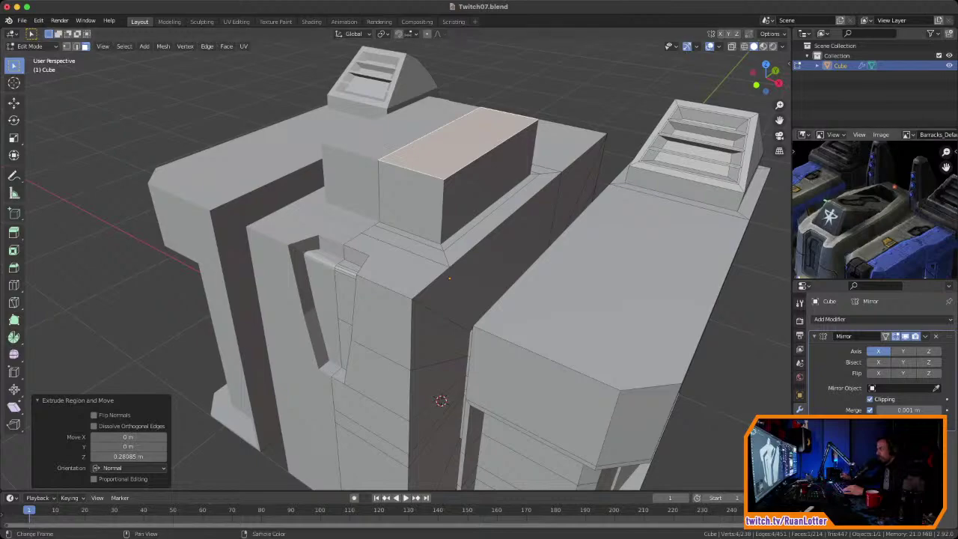
Step: Lower the bottom rear edge of the extruded roof housing by about 0.055 m along the Z axis
{"action": "scroll", "coordinate": [875, 208], "scroll_direction": "up", "scroll_amount": 1}
{"action": "middle_click_drag", "start_coordinate": [875, 208], "coordinate": [908, 217]}
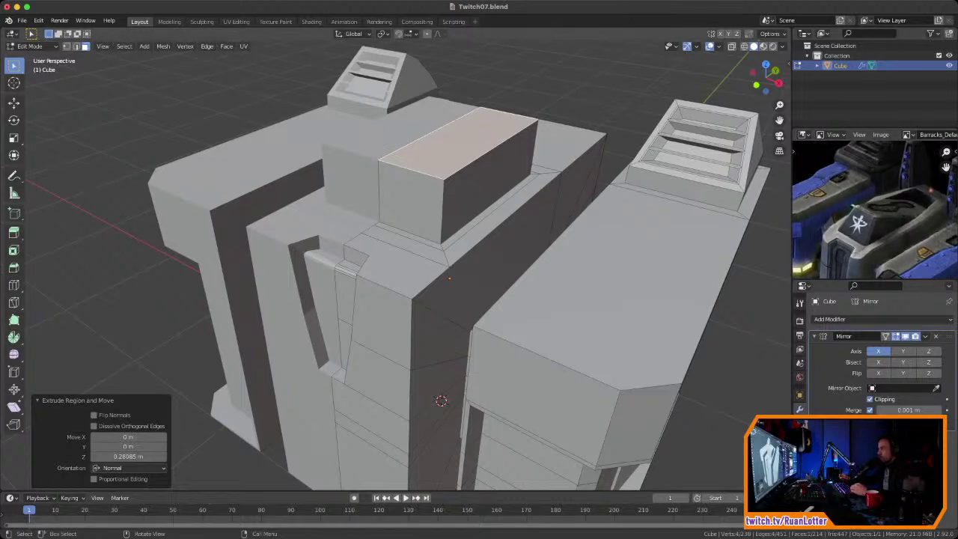
{"action": "middle_click_drag", "start_coordinate": [488, 280], "coordinate": [467, 280]}
{"action": "middle_click_drag", "start_coordinate": [449, 400], "coordinate": [410, 474]}
{"action": "key", "text": "alt+a"}
{"action": "left_click", "coordinate": [494, 250]}
{"action": "key", "text": "2"}
{"action": "left_click", "coordinate": [496, 214]}
{"action": "middle_click_drag", "start_coordinate": [496, 225], "coordinate": [532, 224]}
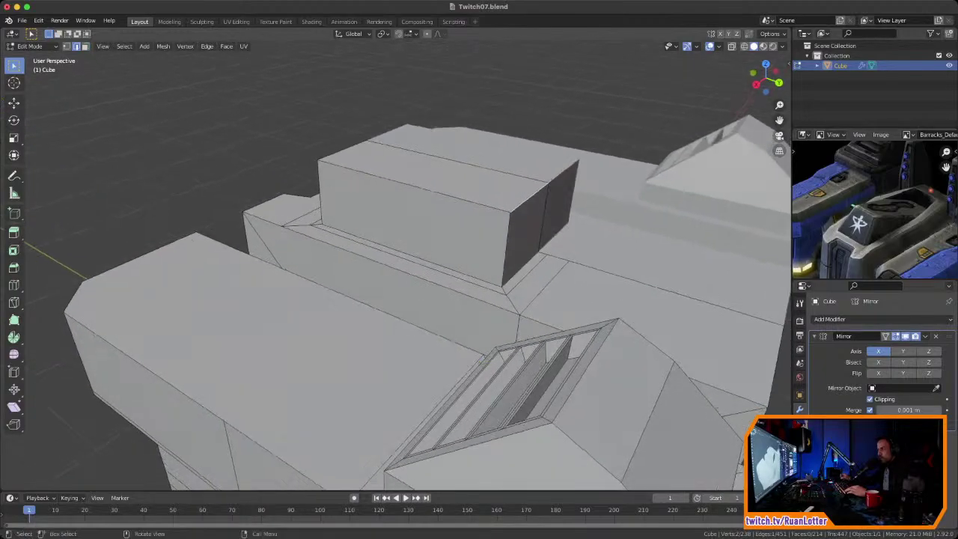
{"action": "left_click", "coordinate": [522, 269]}
{"action": "middle_click_drag", "start_coordinate": [522, 268], "coordinate": [419, 274]}
{"action": "scroll", "coordinate": [522, 262], "scroll_direction": "up", "scroll_amount": 3}
{"action": "scroll", "coordinate": [458, 271], "scroll_direction": "up", "scroll_amount": 3}
{"action": "key", "text": "g"}
{"action": "key", "text": "z"}
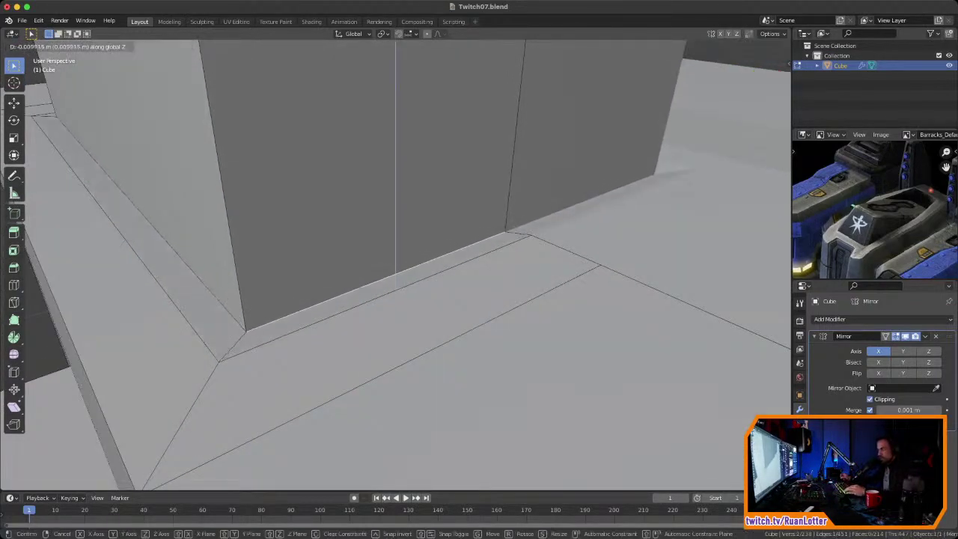
{"action": "left_click", "coordinate": [419, 293]}
Step: Lower the housing's top rear edge by about 0.3 m along Z so its roof slopes down to the rear
{"action": "middle_click_drag", "start_coordinate": [419, 293], "coordinate": [565, 295]}
{"action": "scroll", "coordinate": [552, 308], "scroll_direction": "down", "scroll_amount": 3}
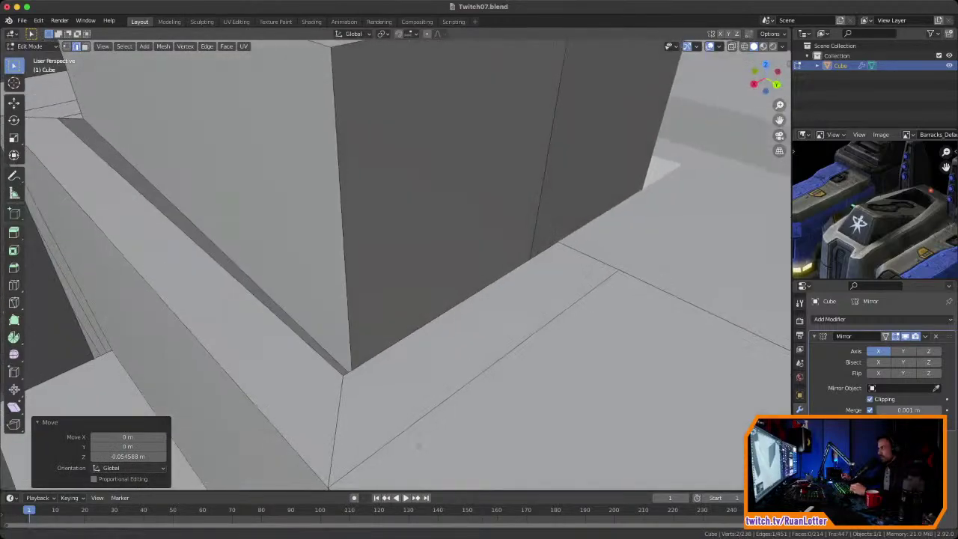
{"action": "scroll", "coordinate": [565, 295], "scroll_direction": "down", "scroll_amount": 3}
{"action": "left_click", "coordinate": [461, 139]}
{"action": "middle_click_drag", "start_coordinate": [460, 139], "coordinate": [500, 119]}
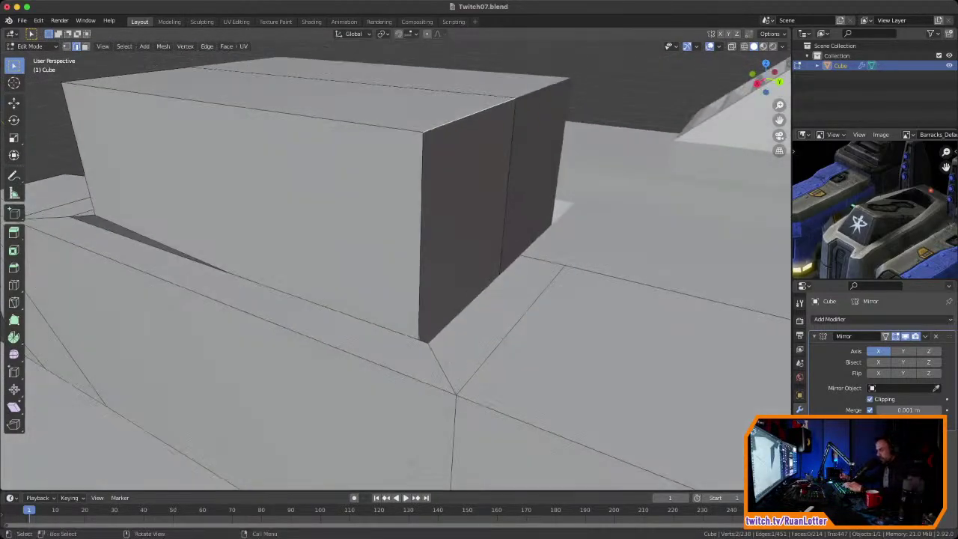
{"action": "key", "text": "g"}
{"action": "key", "text": "z"}
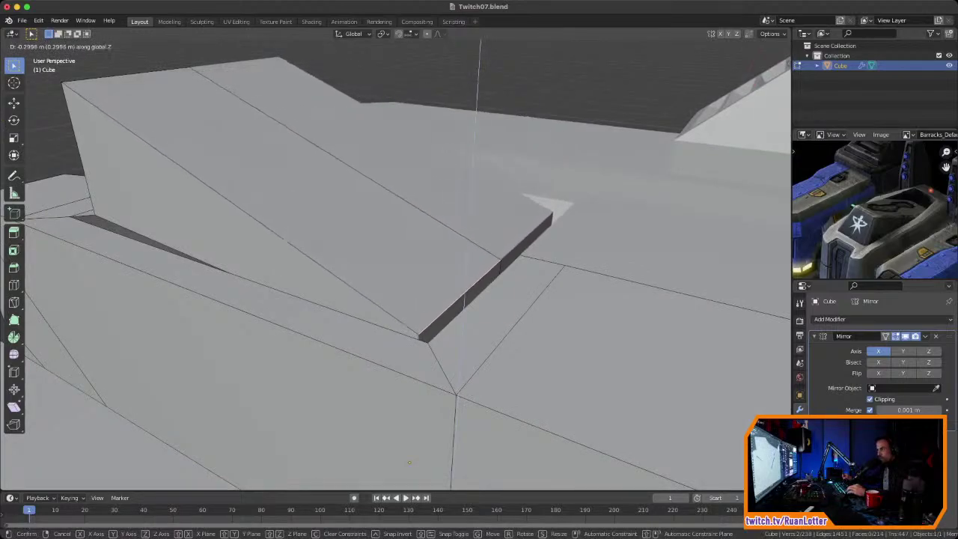
{"action": "left_click", "coordinate": [491, 299]}
Step: Lower the housing's two rear edges together by about 0.029 m along the Z axis
{"action": "middle_click_drag", "start_coordinate": [490, 299], "coordinate": [392, 438]}
{"action": "left_click", "coordinate": [411, 397], "text": "shift"}
{"action": "key", "text": "g"}
{"action": "key", "text": "z"}
{"action": "left_click", "coordinate": [395, 414]}
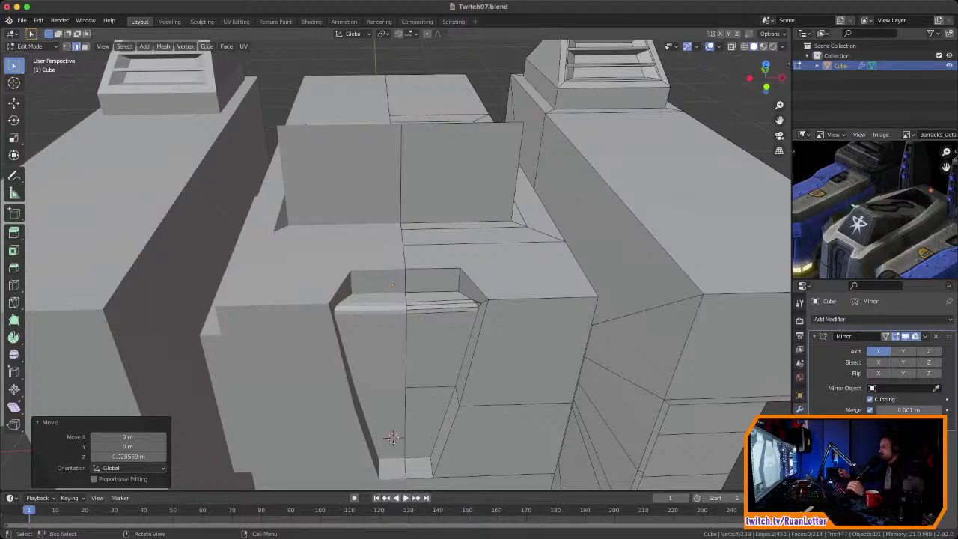
Step: Select the edges around the housing's outer side face and move them inward about 0.2 m along the X axis
{"action": "middle_click_drag", "start_coordinate": [393, 438], "coordinate": [457, 406]}
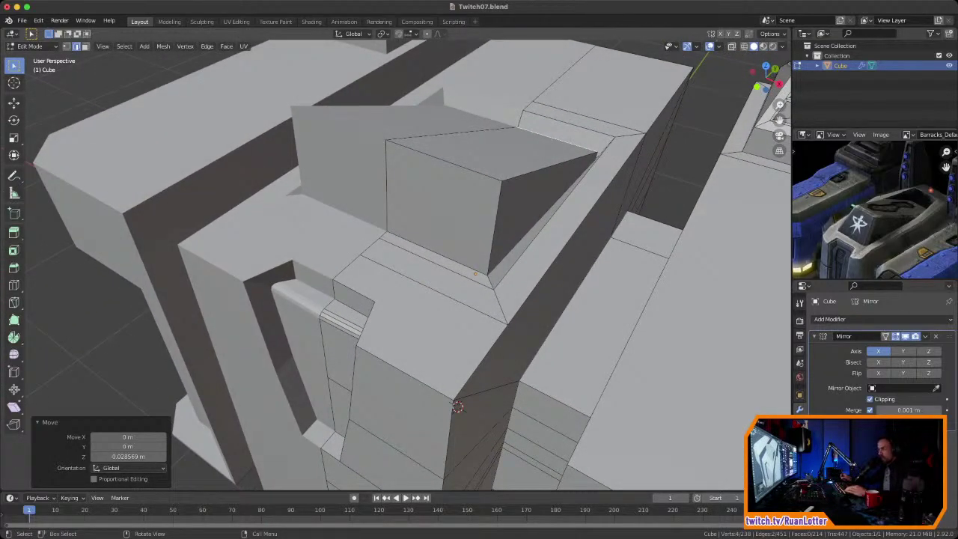
{"action": "left_click", "coordinate": [495, 228]}
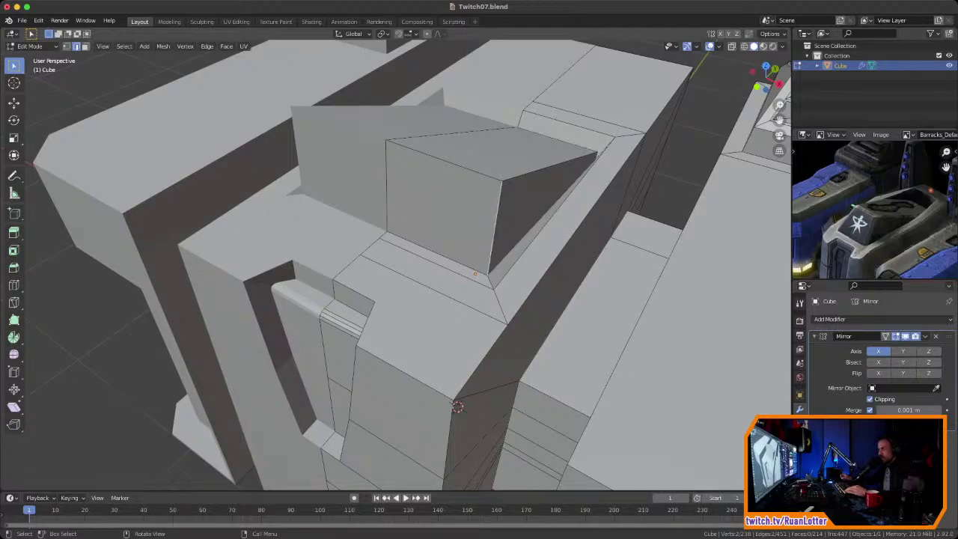
{"action": "scroll", "coordinate": [419, 329], "scroll_direction": "up", "scroll_amount": 4}
{"action": "middle_click_drag", "start_coordinate": [419, 329], "coordinate": [373, 342]}
{"action": "scroll", "coordinate": [370, 342], "scroll_direction": "up", "scroll_amount": 4}
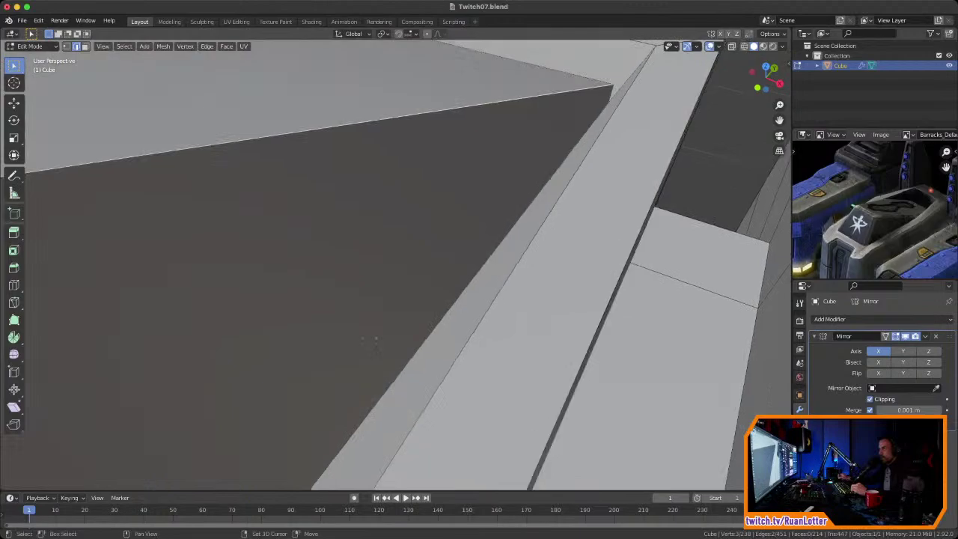
{"action": "left_click", "coordinate": [397, 345], "text": "shift"}
{"action": "scroll", "coordinate": [397, 346], "scroll_direction": "down", "scroll_amount": 4}
{"action": "middle_click_drag", "start_coordinate": [396, 346], "coordinate": [416, 305]}
{"action": "scroll", "coordinate": [416, 305], "scroll_direction": "down", "scroll_amount": 3}
{"action": "middle_click_drag", "start_coordinate": [395, 442], "coordinate": [408, 443]}
{"action": "key", "text": "g"}
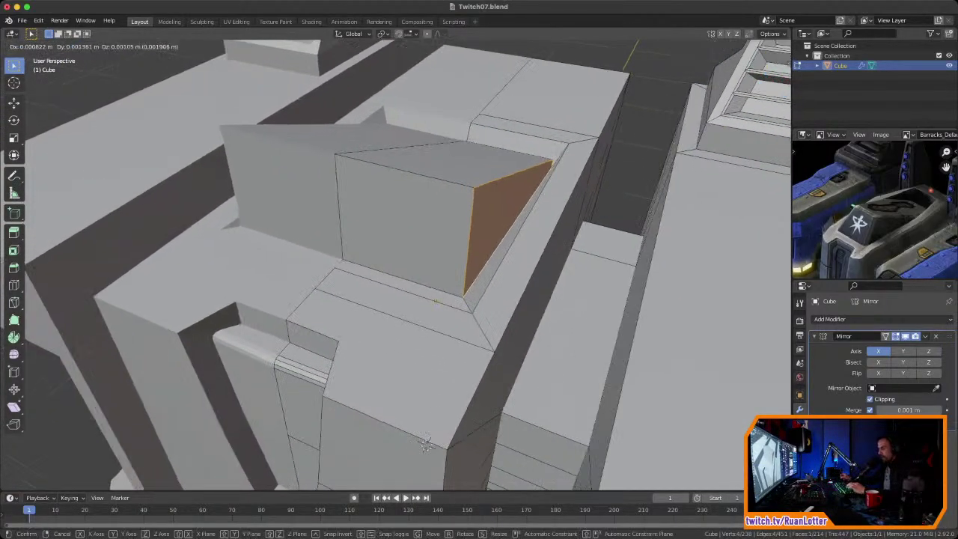
{"action": "key", "text": "x"}
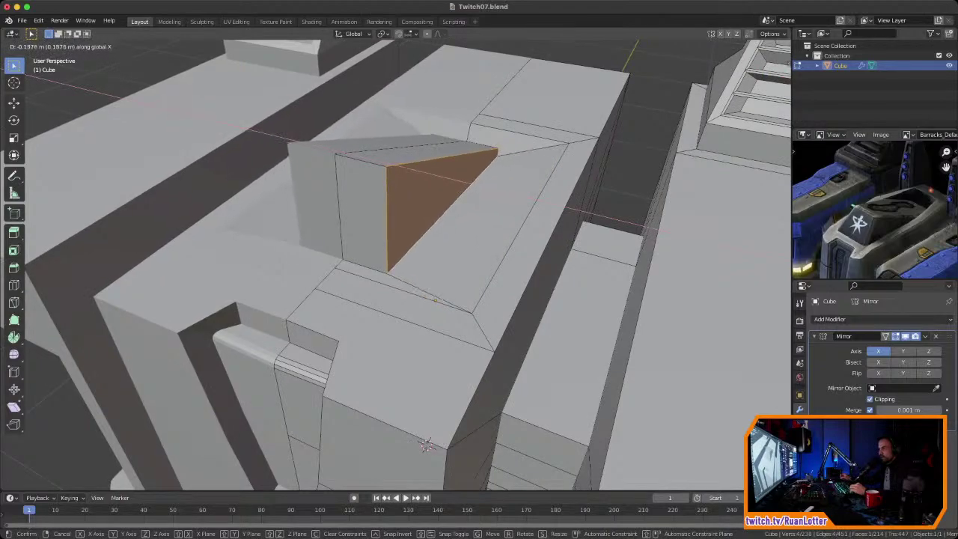
{"action": "left_click", "coordinate": [425, 444]}
Step: Subdivide the sloping face between the housing's outer side and the roof ledge with one cut
{"action": "middle_click_drag", "start_coordinate": [425, 445], "coordinate": [436, 342]}
{"action": "left_click", "coordinate": [563, 213]}
{"action": "mouse_move", "coordinate": [563, 213]}
{"action": "middle_mouse_down"}
{"action": "mouse_move", "coordinate": [598, 201]}
{"action": "mouse_move", "coordinate": [576, 212]}
{"action": "middle_mouse_up"}
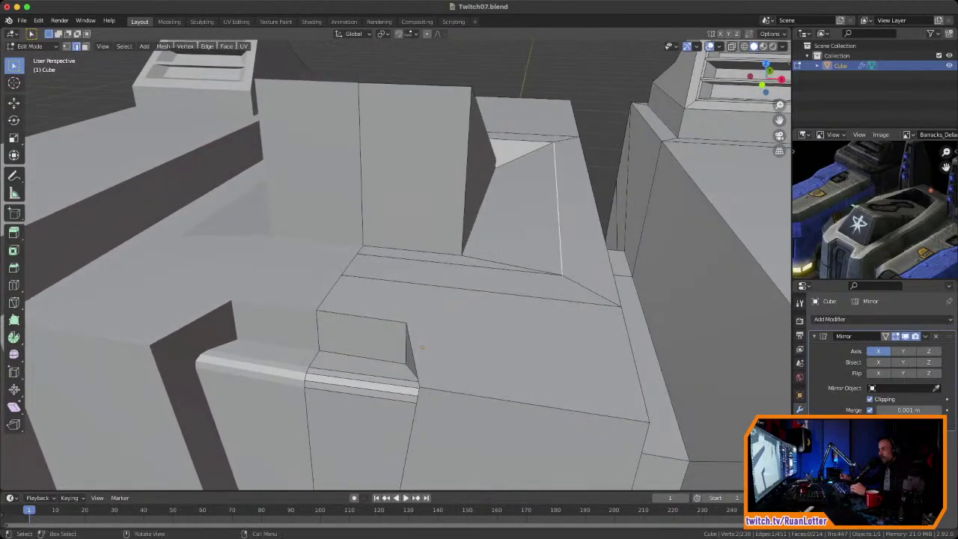
{"action": "left_click", "coordinate": [481, 210]}
{"action": "middle_click_drag", "start_coordinate": [480, 210], "coordinate": [451, 222]}
{"action": "middle_click_drag", "start_coordinate": [456, 327], "coordinate": [423, 322]}
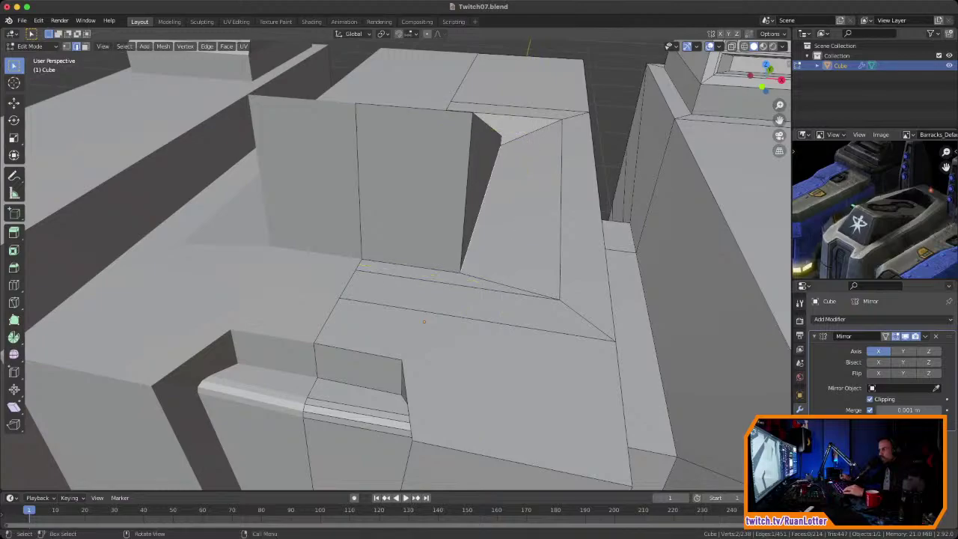
{"action": "key", "text": "3"}
{"action": "left_click", "coordinate": [503, 211]}
{"action": "mouse_move", "coordinate": [503, 212]}
{"action": "middle_mouse_down"}
{"action": "mouse_move", "coordinate": [528, 205]}
{"action": "mouse_move", "coordinate": [495, 200]}
{"action": "middle_mouse_up"}
{"action": "right_click", "coordinate": [494, 199]}
{"action": "left_click", "coordinate": [494, 198]}
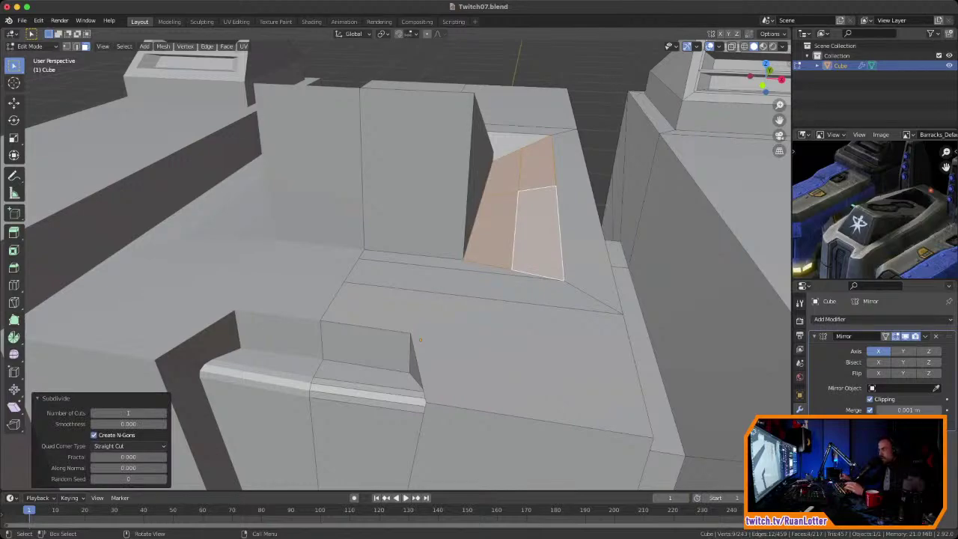
Step: Dissolve the crosswise edges of the subdivided face, keeping only its lengthwise edge
{"action": "key", "text": "2"}
{"action": "key", "text": "x"}
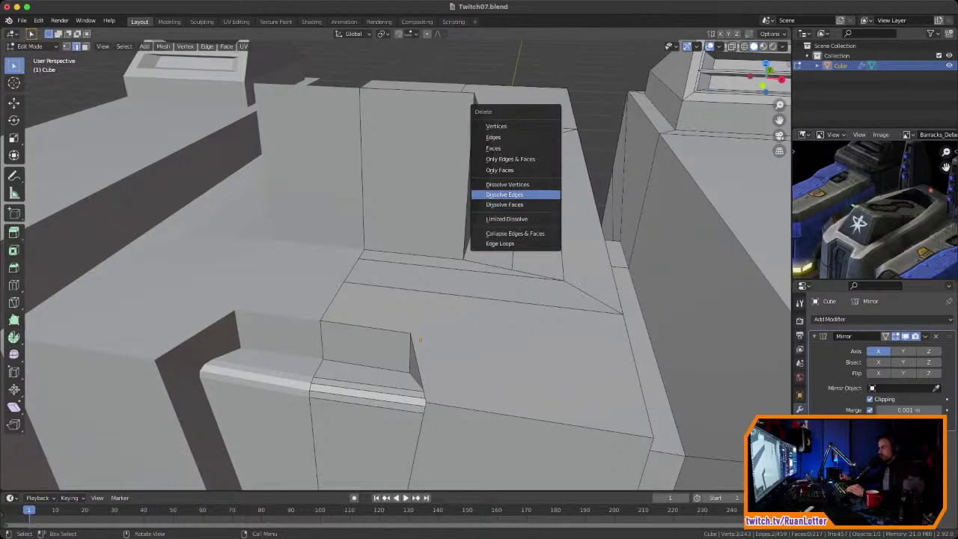
{"action": "key", "text": "Return"}
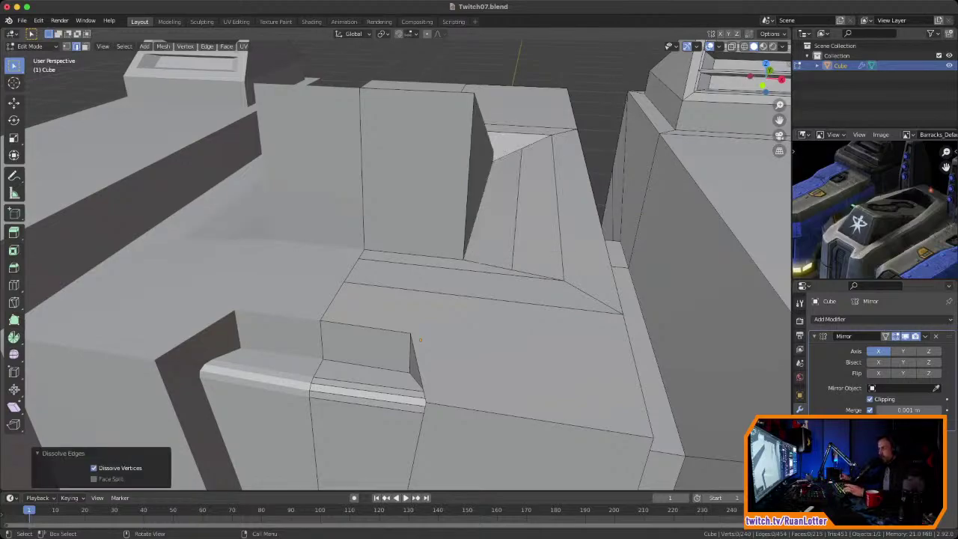
Step: Set the local Z median of the new lengthwise edge beside the housing to 0.60984 m
{"action": "key", "text": "3"}
{"action": "left_click", "coordinate": [497, 213]}
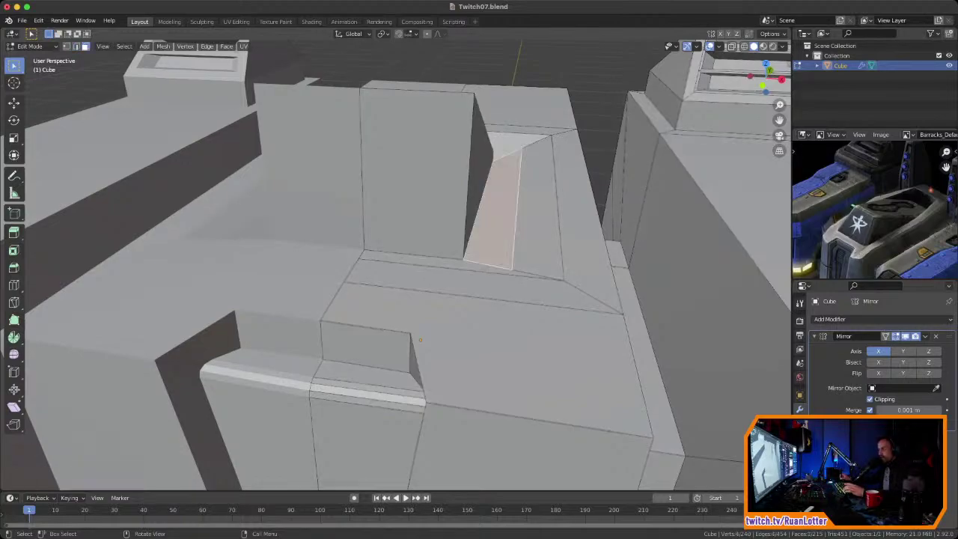
{"action": "middle_click_drag", "start_coordinate": [421, 339], "coordinate": [448, 348]}
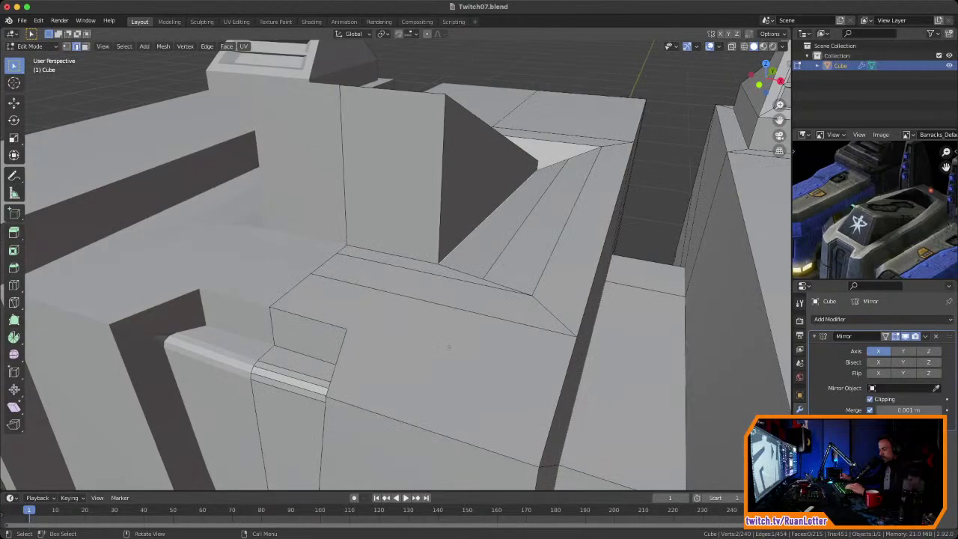
{"action": "key", "text": "n"}
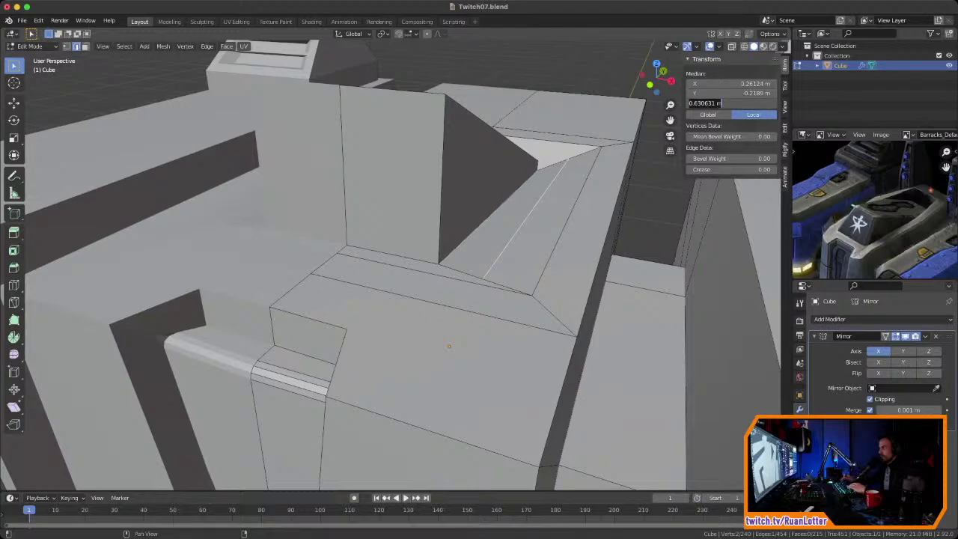
{"action": "key", "text": "Return"}
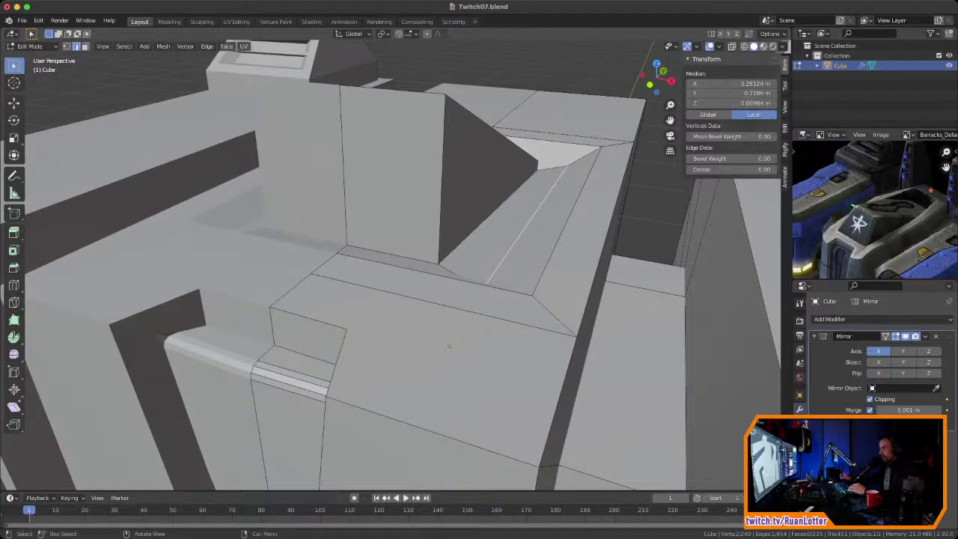
Step: Move the lengthwise edge outward toward the roof ledge by about 0.086 m along the X axis
{"action": "middle_click_drag", "start_coordinate": [509, 239], "coordinate": [542, 238]}
{"action": "key", "text": "g"}
{"action": "key", "text": "x"}
{"action": "left_click", "coordinate": [592, 244]}
{"action": "middle_click_drag", "start_coordinate": [593, 243], "coordinate": [649, 309]}
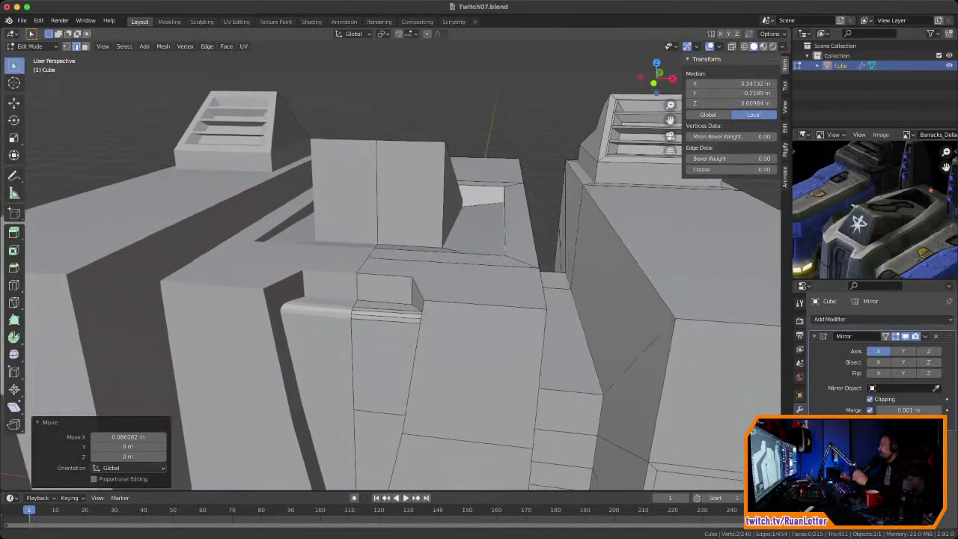
Step: Move the roof housing's front top edge back about 0.101 m along Y and lower it about 0.059 m along Z
{"action": "middle_click_drag", "start_coordinate": [479, 299], "coordinate": [438, 321]}
{"action": "middle_click_drag", "start_coordinate": [876, 225], "coordinate": [870, 196]}
{"action": "middle_click_drag", "start_coordinate": [546, 359], "coordinate": [545, 411]}
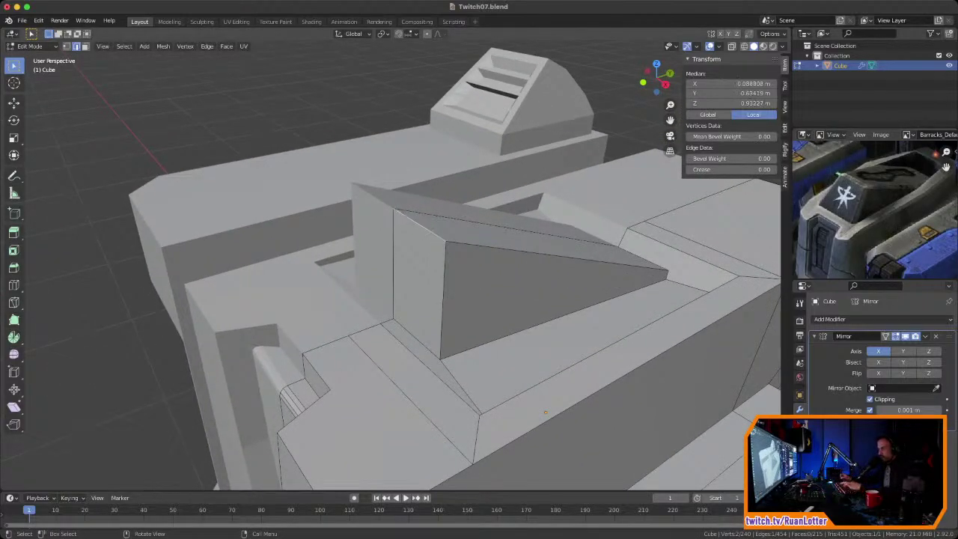
{"action": "key", "text": "g"}
{"action": "key", "text": "y"}
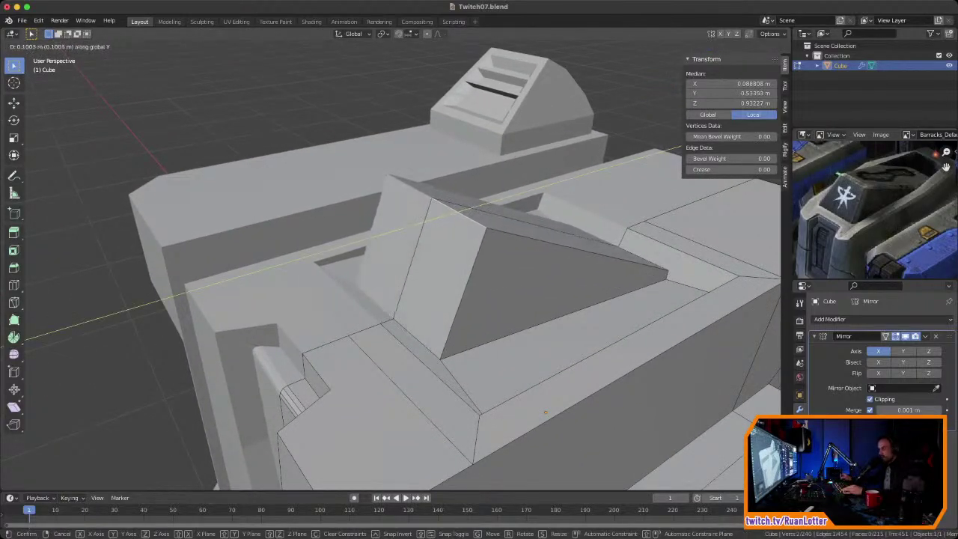
{"action": "key", "text": "Return"}
{"action": "key", "text": "g"}
{"action": "key", "text": "z"}
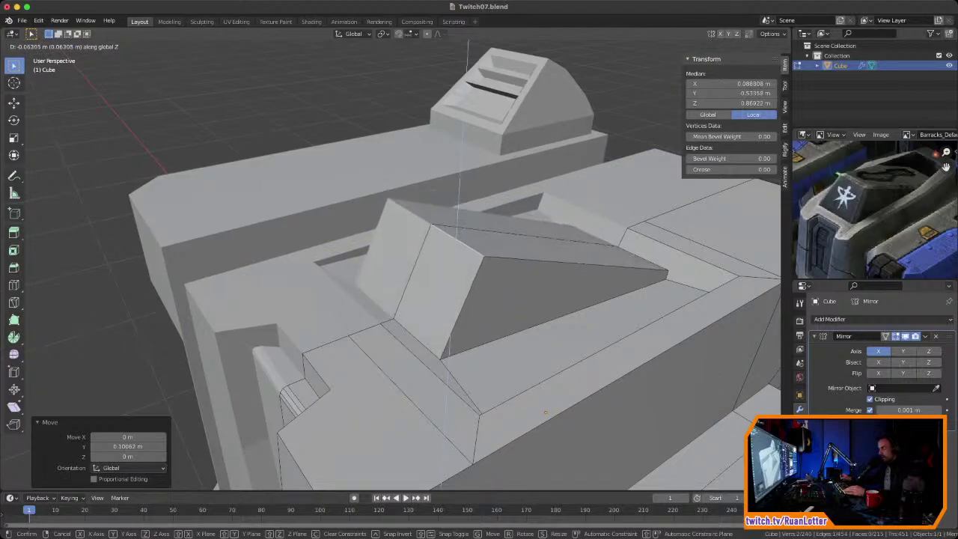
{"action": "key", "text": "Return"}
Step: Examine the middle roof housing and overall building from several angles against the Barracks reference image
{"action": "middle_click_drag", "start_coordinate": [494, 322], "coordinate": [516, 284]}
{"action": "middle_click_drag", "start_coordinate": [868, 217], "coordinate": [875, 203], "text": "ctrl"}
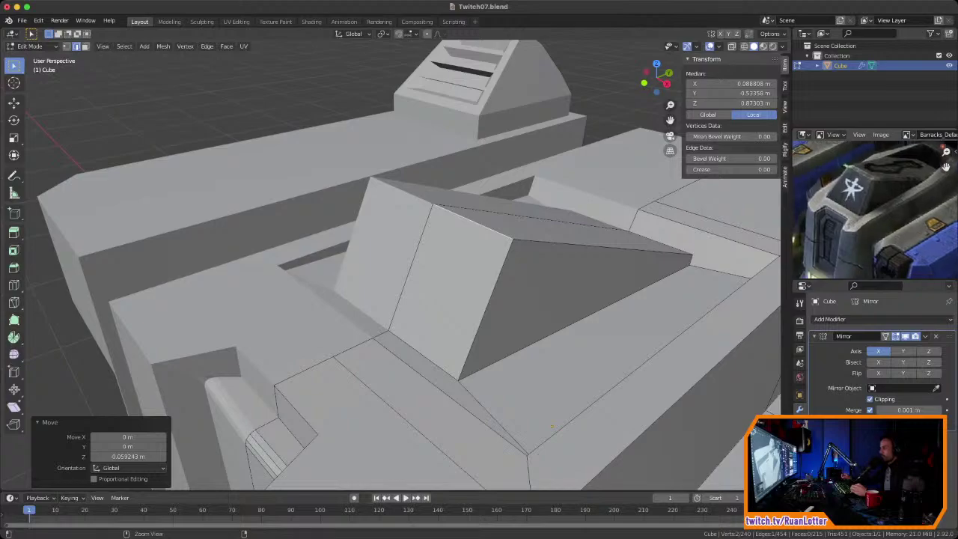
{"action": "middle_click_drag", "start_coordinate": [553, 426], "coordinate": [543, 458], "text": "ctrl"}
{"action": "middle_click_drag", "start_coordinate": [359, 434], "coordinate": [281, 443]}
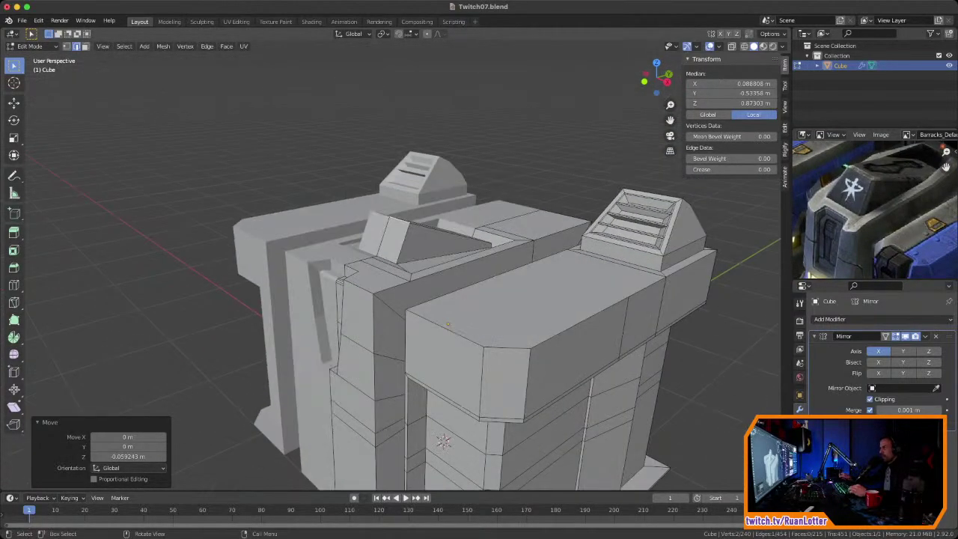
{"action": "middle_click_drag", "start_coordinate": [874, 202], "coordinate": [868, 216]}
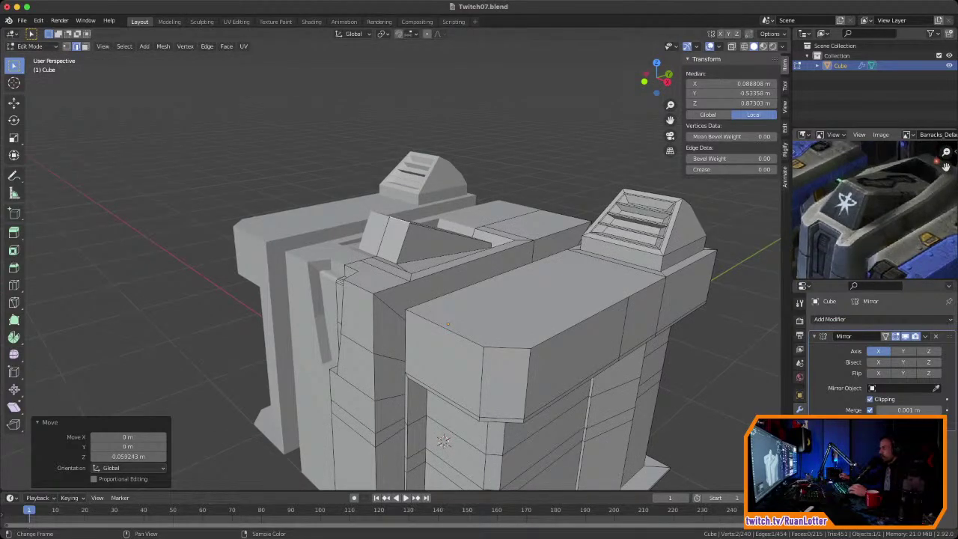
{"action": "middle_click_drag", "start_coordinate": [443, 441], "coordinate": [438, 392]}
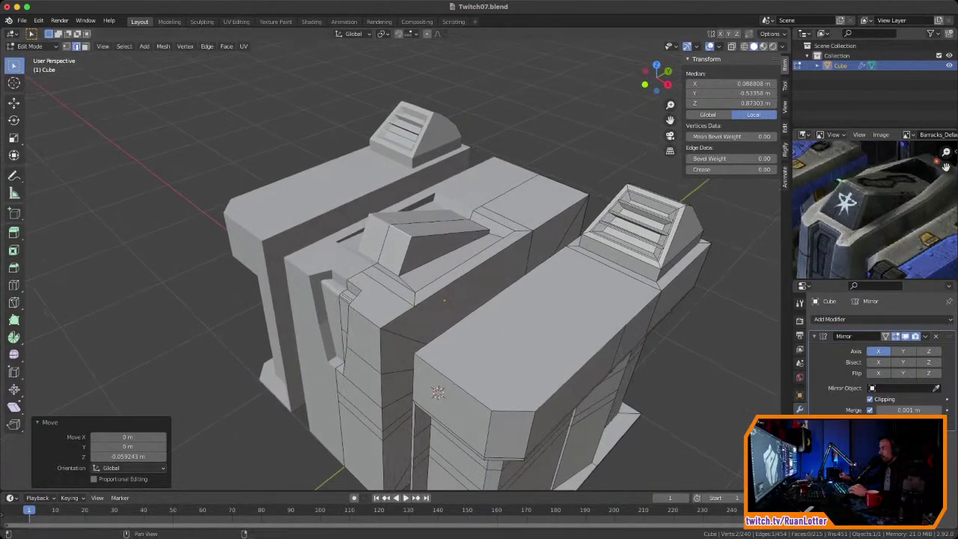
{"action": "middle_click_drag", "start_coordinate": [874, 196], "coordinate": [846, 190], "text": "ctrl"}
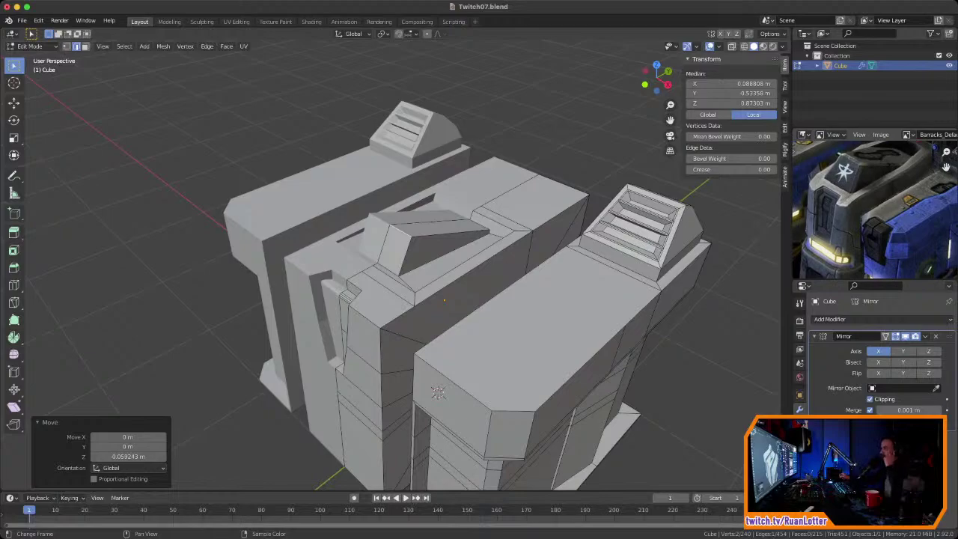
{"action": "middle_click_drag", "start_coordinate": [400, 299], "coordinate": [412, 265]}
{"action": "scroll", "coordinate": [412, 255], "scroll_direction": "down", "scroll_amount": 2}
{"action": "scroll", "coordinate": [872, 198], "scroll_direction": "down", "scroll_amount": 2}
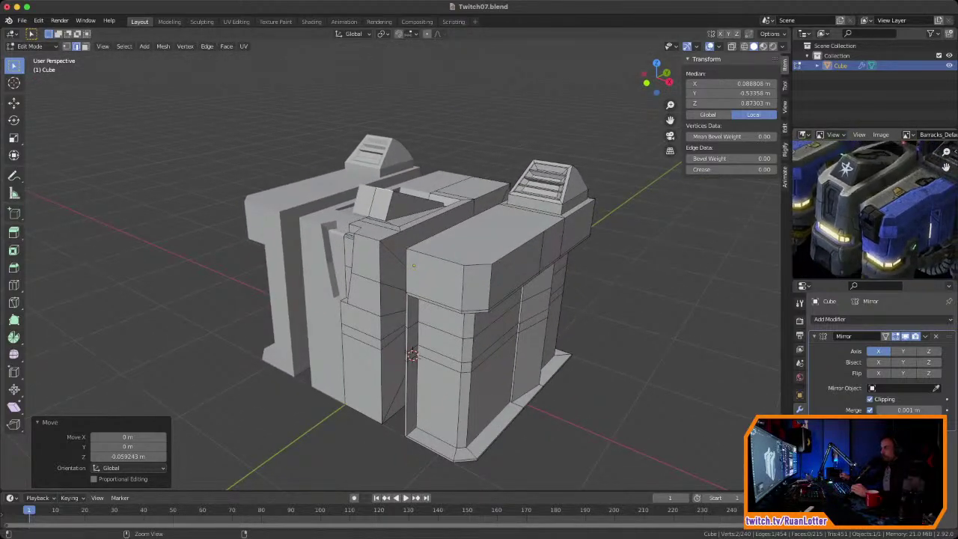
{"action": "middle_click_drag", "start_coordinate": [872, 196], "coordinate": [877, 208]}
{"action": "middle_click_drag", "start_coordinate": [396, 288], "coordinate": [500, 272]}
{"action": "middle_click_drag", "start_coordinate": [335, 285], "coordinate": [428, 267]}
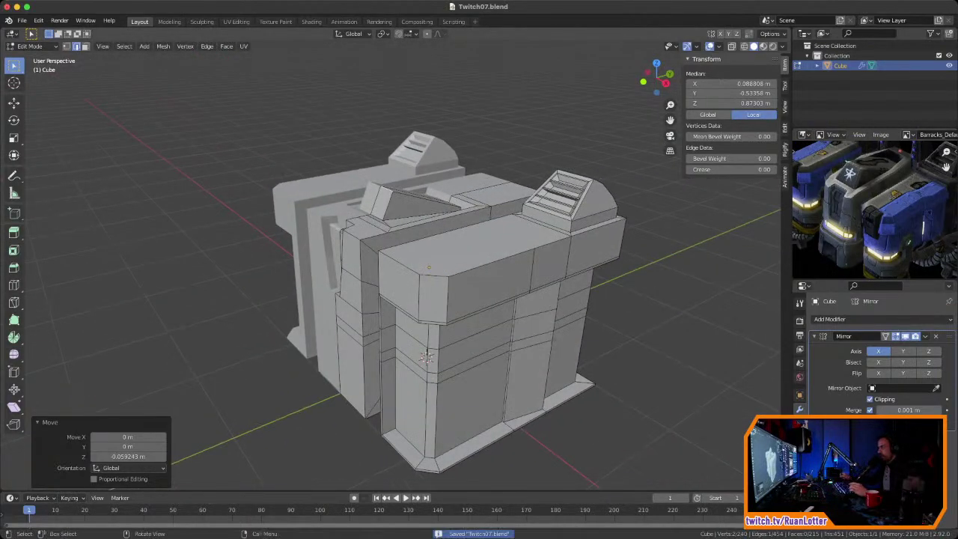
{"action": "left_click_drag", "start_coordinate": [946, 166], "coordinate": [940, 164]}
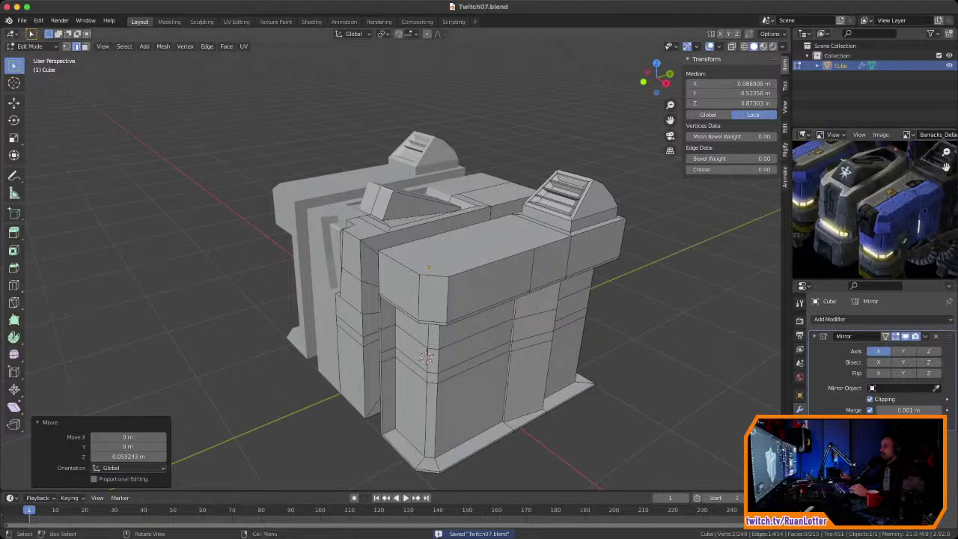
{"action": "middle_click_drag", "start_coordinate": [876, 244], "coordinate": [868, 180], "text": "ctrl"}
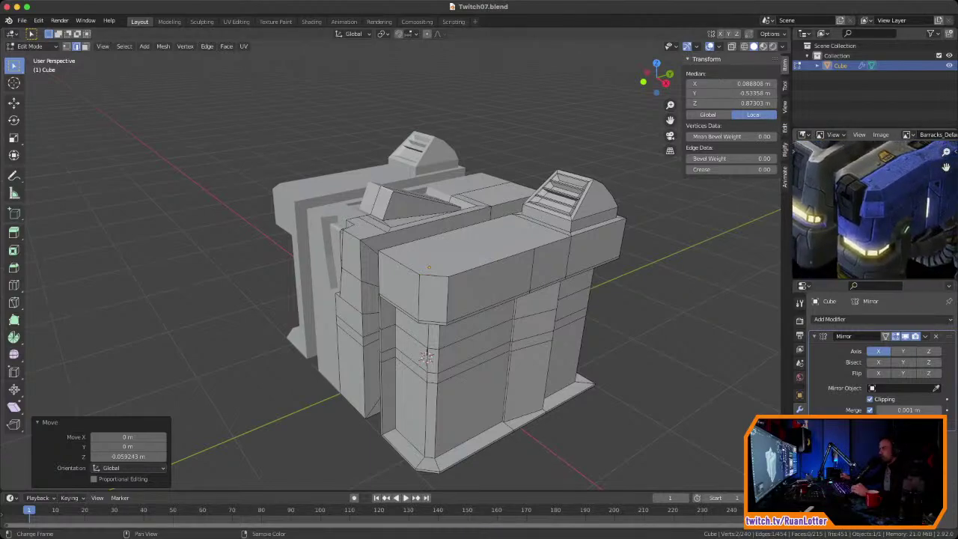
Step: Select the four narrow front-facing strip faces along the side block's inner edge and set the snap target to Face
{"action": "left_click", "coordinate": [419, 299]}
{"action": "key", "text": "3"}
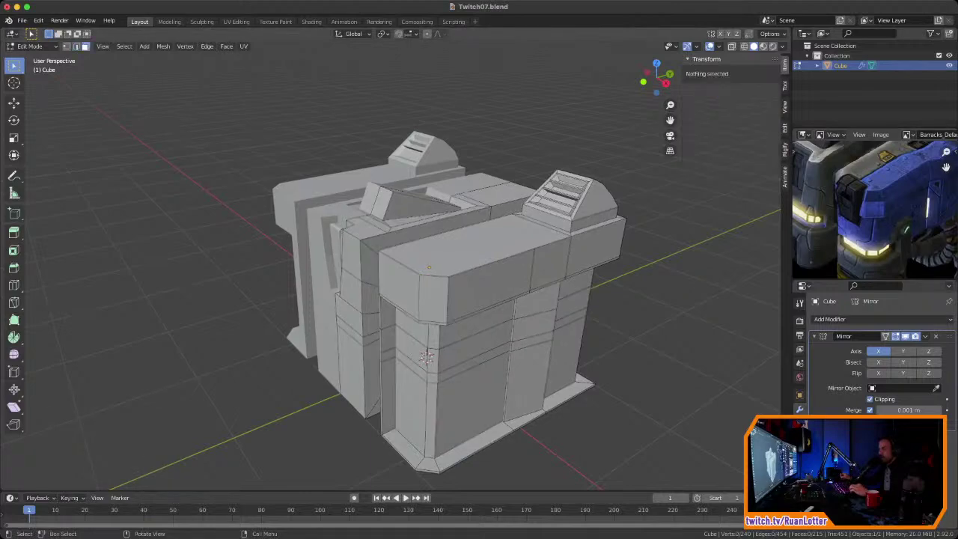
{"action": "left_click", "coordinate": [434, 299]}
{"action": "middle_click_drag", "start_coordinate": [891, 209], "coordinate": [868, 238]}
{"action": "middle_click_drag", "start_coordinate": [479, 299], "coordinate": [488, 290]}
{"action": "mouse_move", "coordinate": [423, 361]}
{"action": "middle_mouse_down"}
{"action": "mouse_move", "coordinate": [406, 353]}
{"action": "mouse_move", "coordinate": [413, 360]}
{"action": "middle_mouse_up"}
{"action": "scroll", "coordinate": [413, 300], "scroll_direction": "up", "scroll_amount": 4}
{"action": "middle_click_drag", "start_coordinate": [413, 300], "coordinate": [449, 232]}
{"action": "scroll", "coordinate": [449, 269], "scroll_direction": "up", "scroll_amount": 3}
{"action": "left_click", "coordinate": [447, 214]}
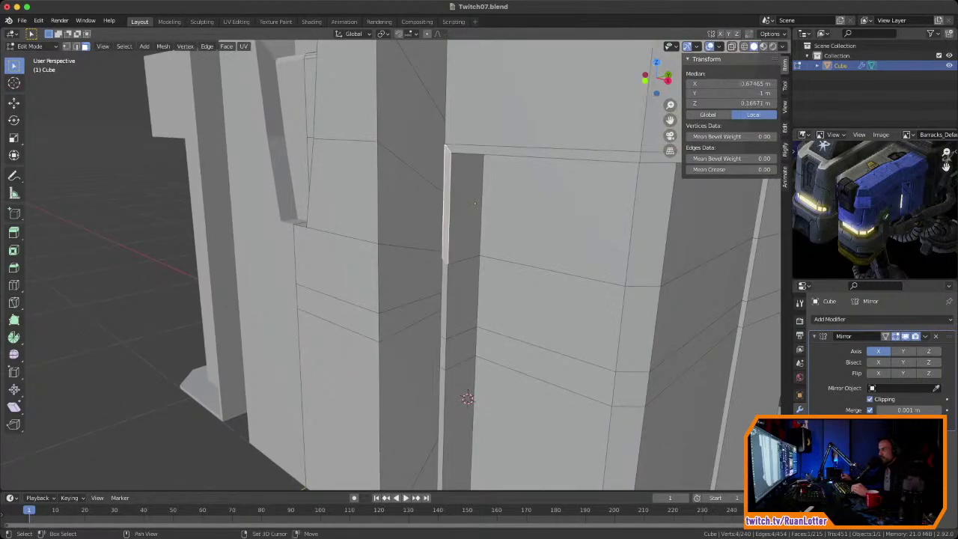
{"action": "scroll", "coordinate": [464, 393], "scroll_direction": "down", "scroll_amount": 2}
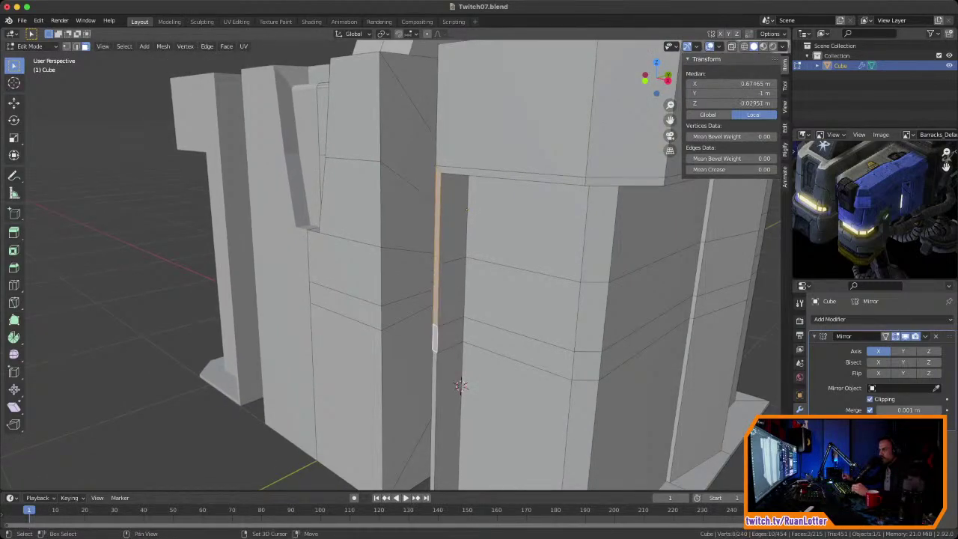
{"action": "middle_click_drag", "start_coordinate": [460, 385], "coordinate": [404, 347]}
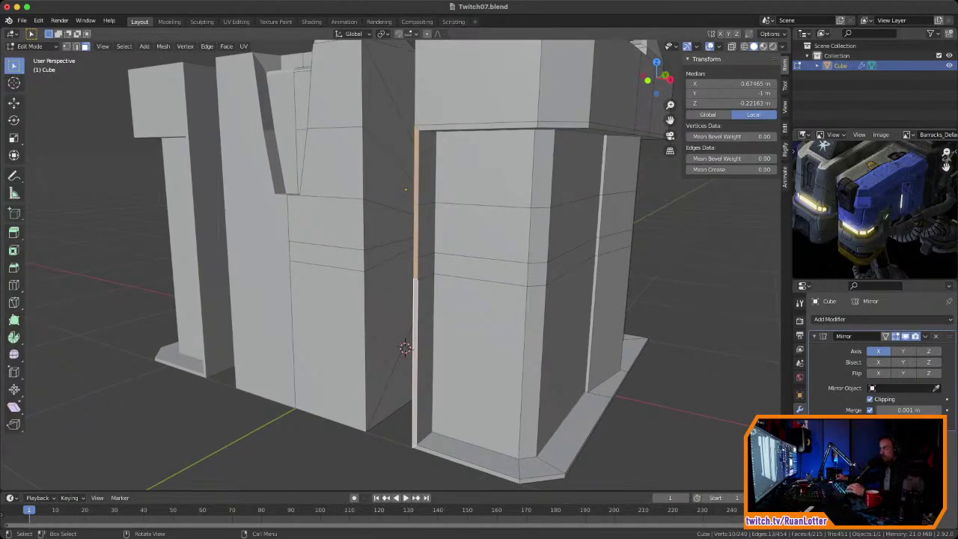
{"action": "left_click", "coordinate": [416, 34]}
{"action": "left_click", "coordinate": [406, 94]}
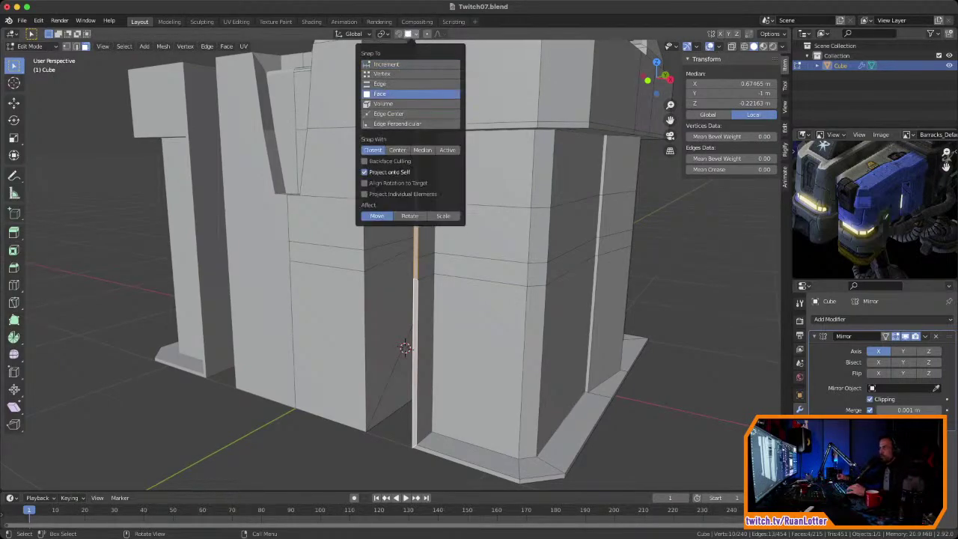
Step: Extrude the four narrow strip faces inward along their normals by about 0.131 m, level with the recessed front wall
{"action": "middle_click_drag", "start_coordinate": [404, 347], "coordinate": [394, 350]}
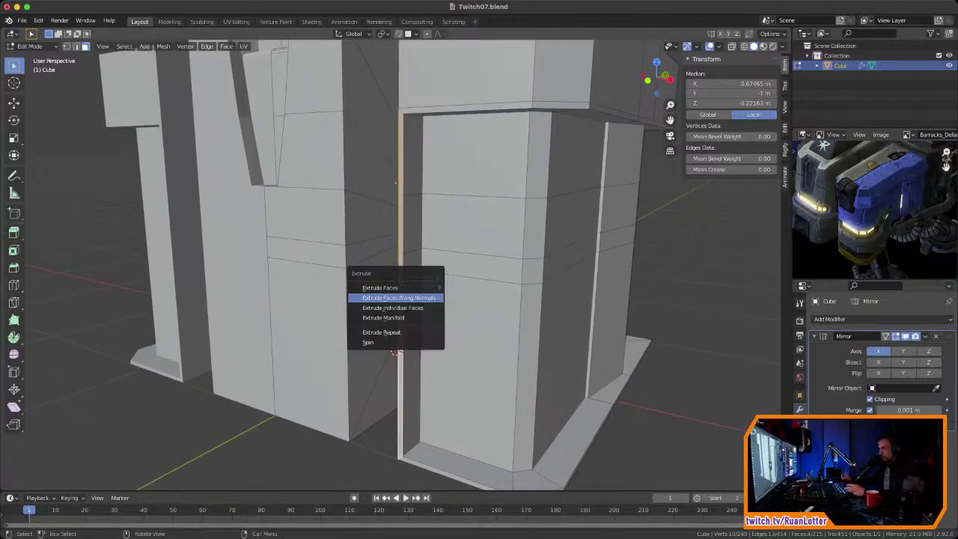
{"action": "key", "text": "Return"}
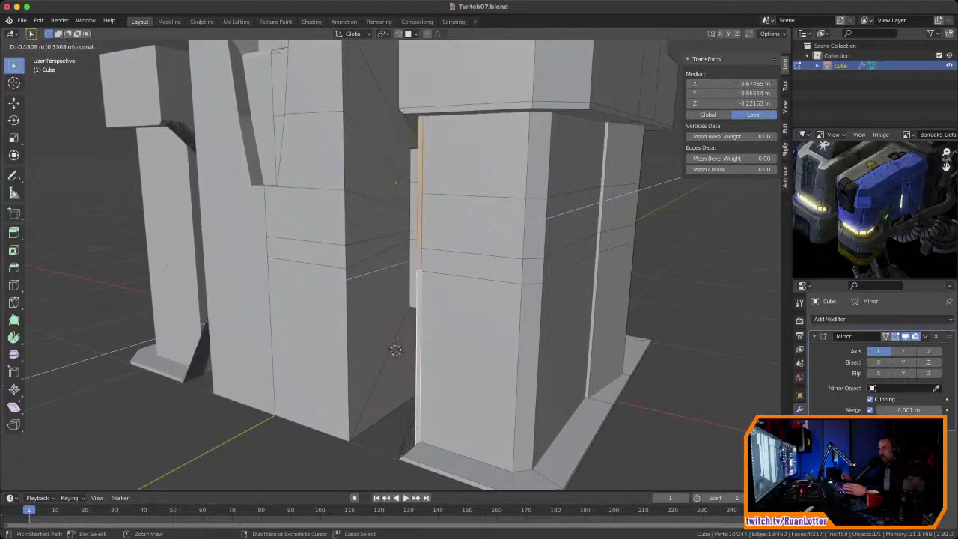
{"action": "left_click", "coordinate": [396, 349]}
{"action": "middle_click_drag", "start_coordinate": [396, 349], "coordinate": [79, 235]}
{"action": "key", "text": "g"}
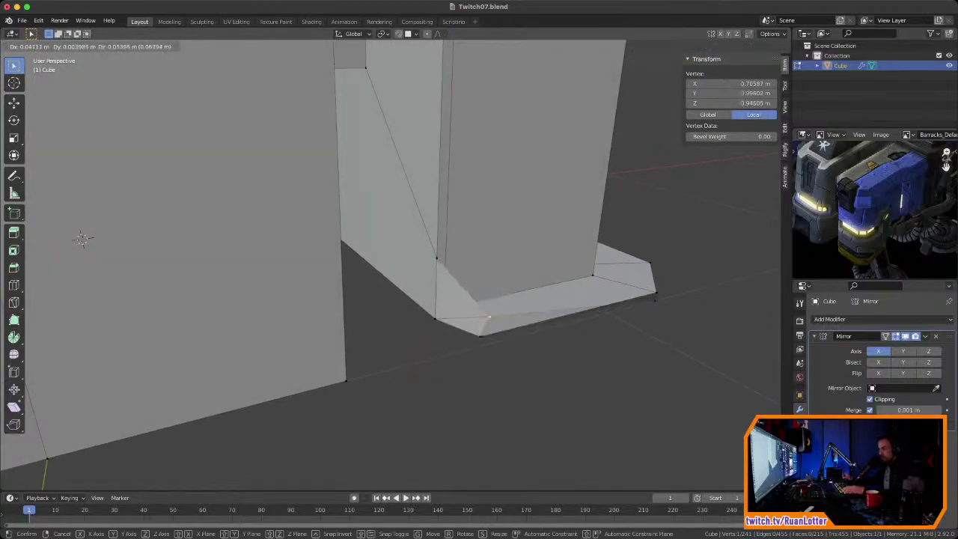
{"action": "left_click", "coordinate": [82, 238]}
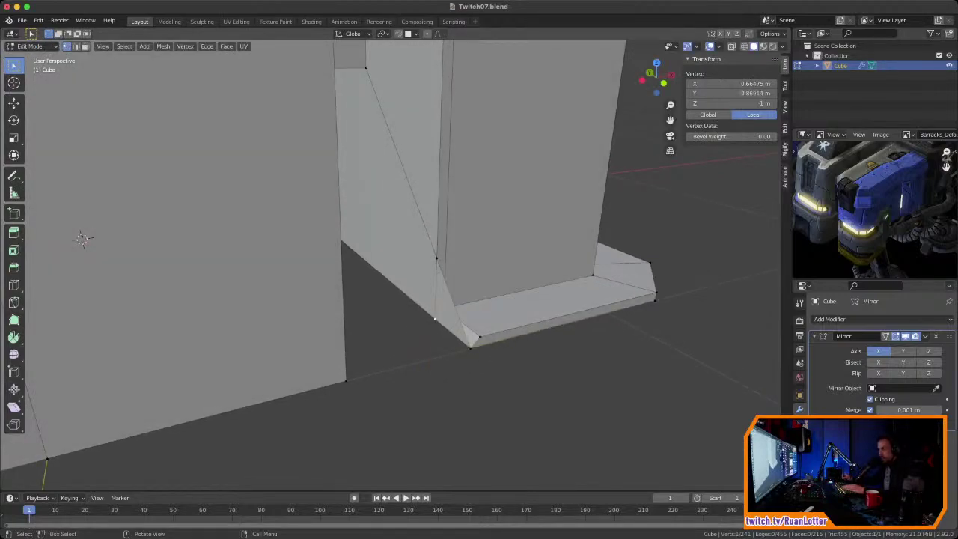
Step: Delete the small triangular face at the foot of the side block's inner wall
{"action": "middle_click_drag", "start_coordinate": [82, 238], "coordinate": [459, 201]}
{"action": "key", "text": "3"}
{"action": "left_click", "coordinate": [459, 345]}
{"action": "middle_click_drag", "start_coordinate": [458, 345], "coordinate": [582, 346]}
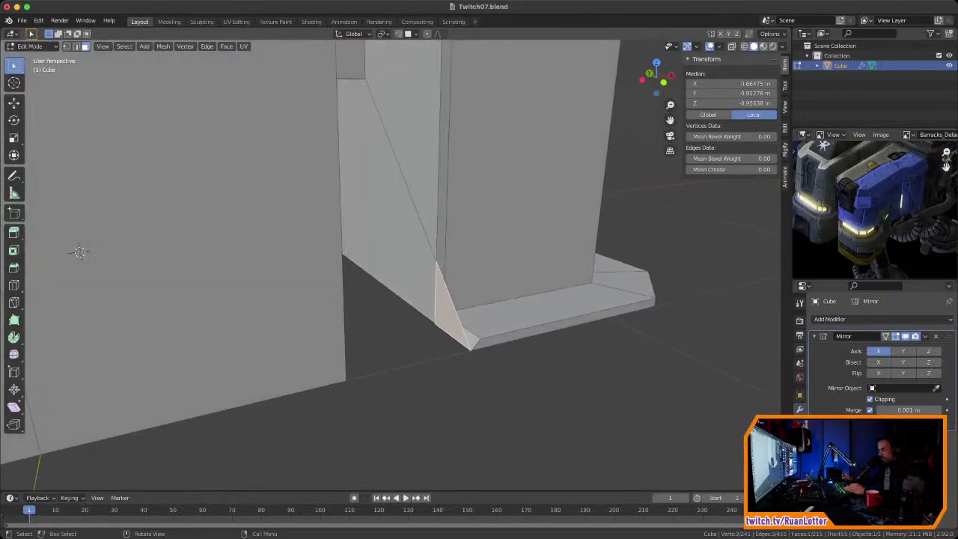
{"action": "key", "text": "x"}
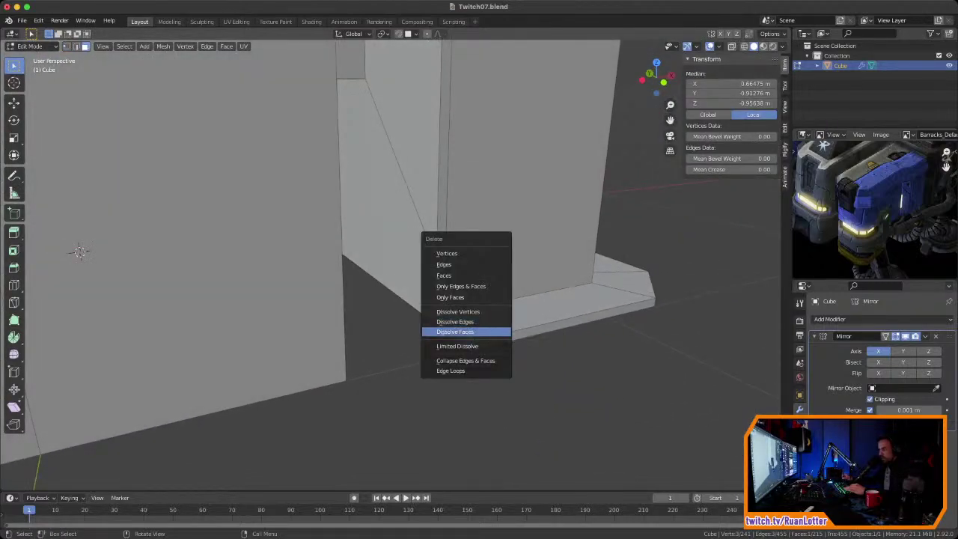
{"action": "left_click", "coordinate": [490, 331]}
{"action": "middle_click_drag", "start_coordinate": [490, 332], "coordinate": [453, 310]}
{"action": "key", "text": "x"}
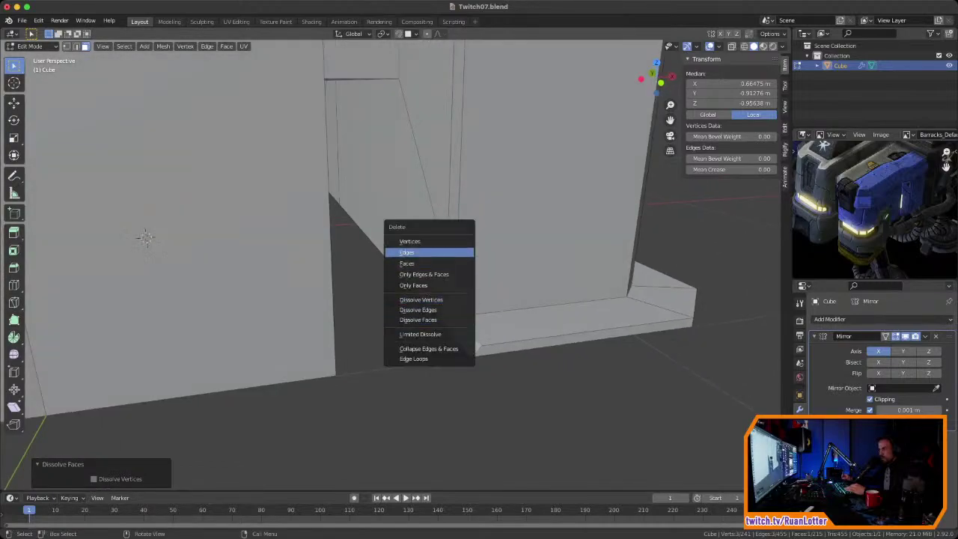
{"action": "left_click", "coordinate": [455, 263]}
{"action": "left_click", "coordinate": [452, 312]}
{"action": "key", "text": "x"}
{"action": "key", "text": "Escape"}
{"action": "middle_click_drag", "start_coordinate": [124, 223], "coordinate": [166, 246]}
Step: Undo the triangular face deletion and the inward extrusion of the narrow strip faces
{"action": "key", "text": "ctrl+z"}
{"action": "key", "text": "ctrl+z"}
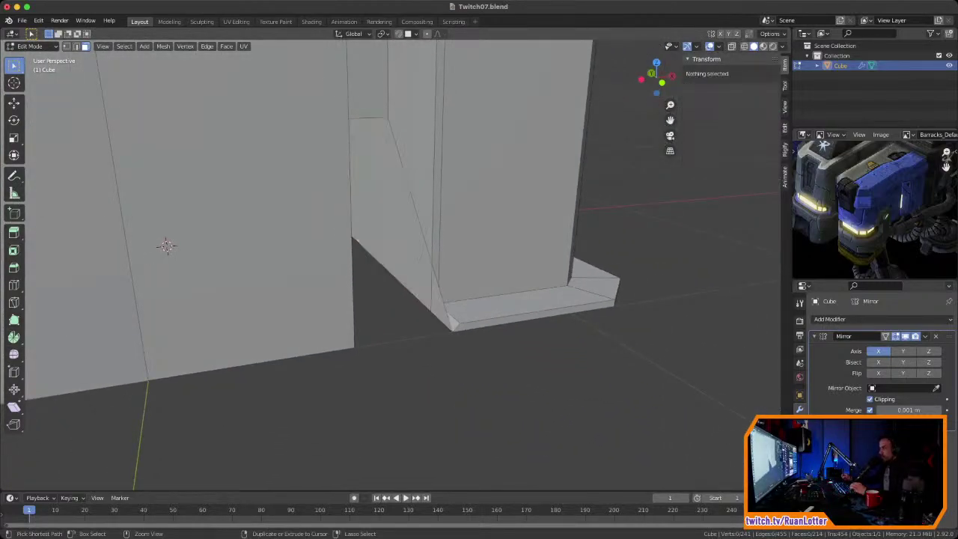
{"action": "key", "text": "ctrl+z"}
{"action": "key", "text": "ctrl+z"}
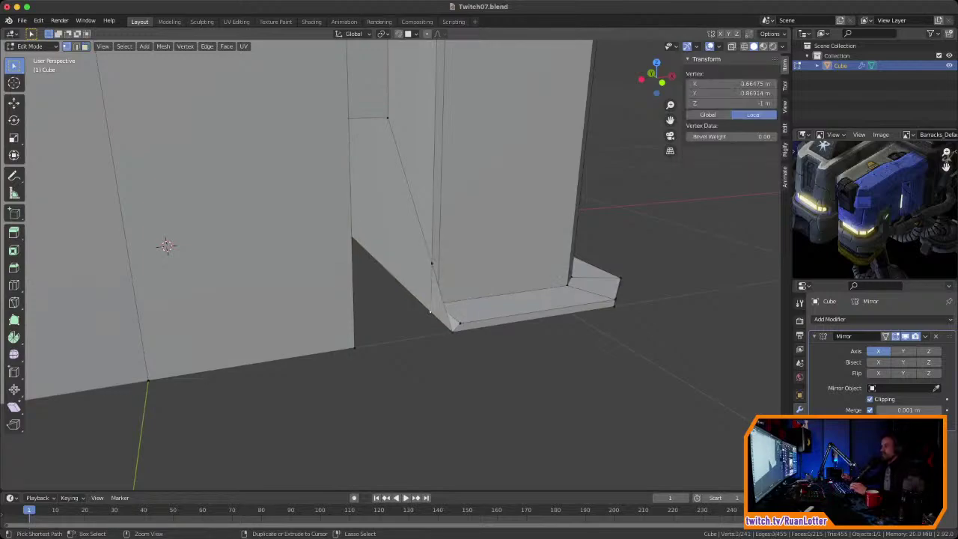
{"action": "key", "text": "ctrl+z"}
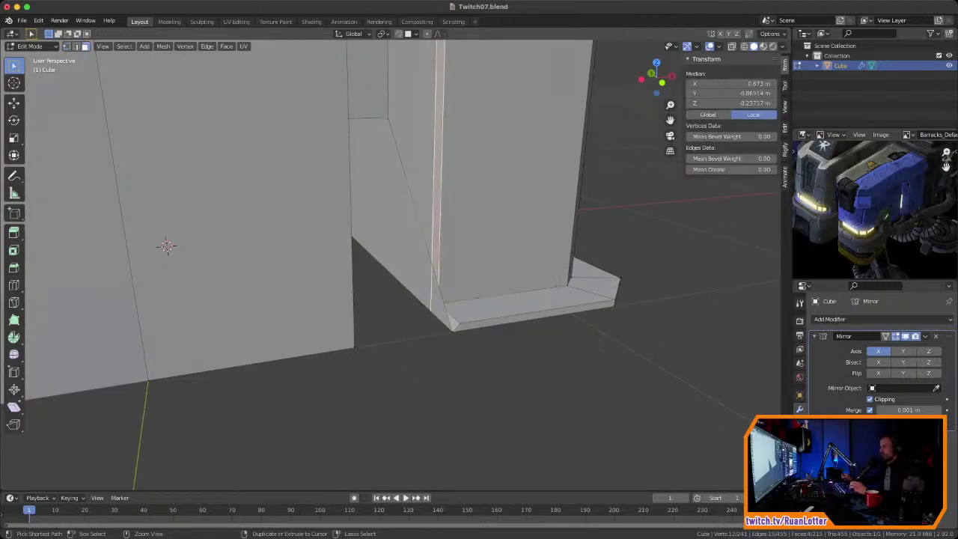
{"action": "key", "text": "ctrl+z"}
Step: Try moving the side block's lower inner wall faces and its underside to check how they connect
{"action": "middle_click_drag", "start_coordinate": [431, 258], "coordinate": [445, 235]}
{"action": "scroll", "coordinate": [359, 256], "scroll_direction": "down", "scroll_amount": 2}
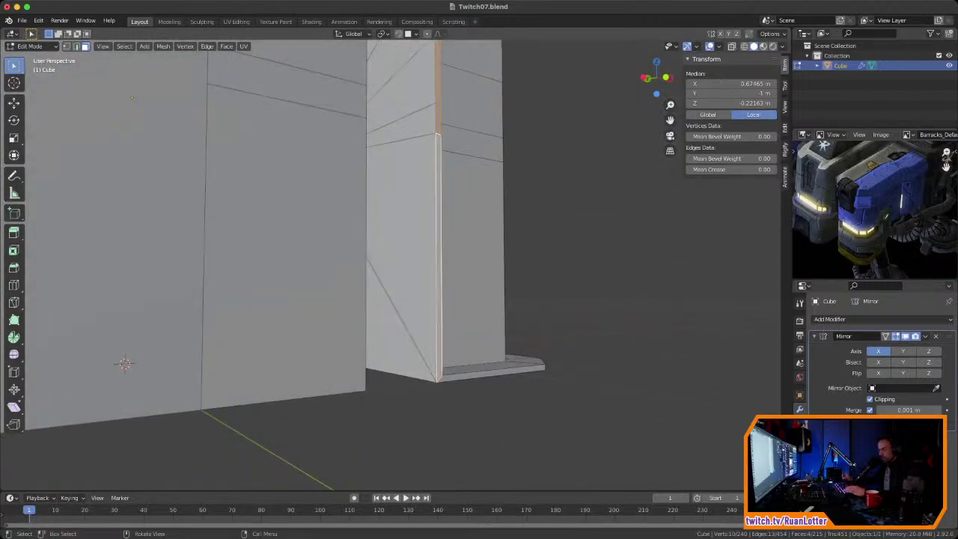
{"action": "left_click", "coordinate": [408, 232]}
{"action": "key", "text": "g"}
{"action": "key", "text": "Escape"}
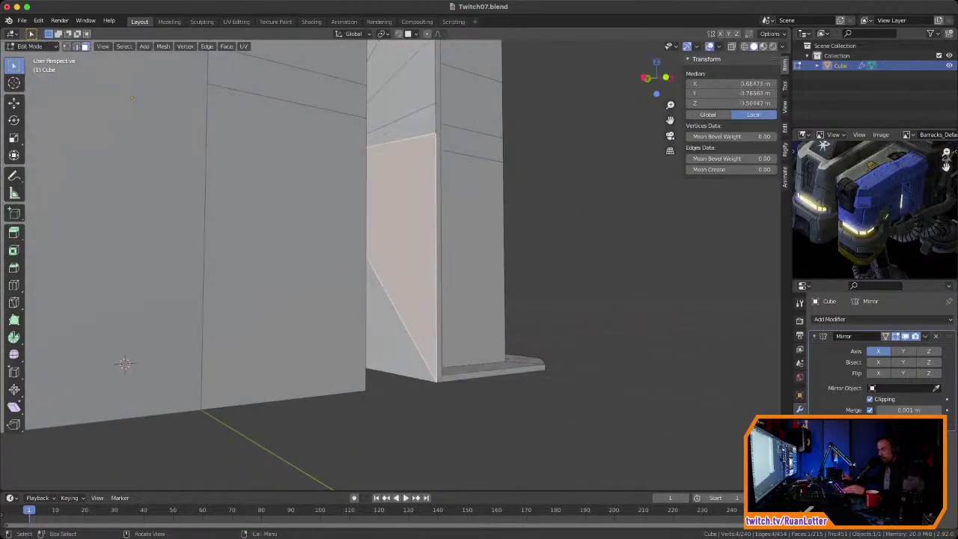
{"action": "left_click", "coordinate": [387, 334]}
{"action": "key", "text": "g"}
{"action": "key", "text": "Escape"}
{"action": "middle_click_drag", "start_coordinate": [378, 329], "coordinate": [393, 247]}
{"action": "middle_click_drag", "start_coordinate": [144, 458], "coordinate": [214, 466]}
{"action": "key", "text": "g"}
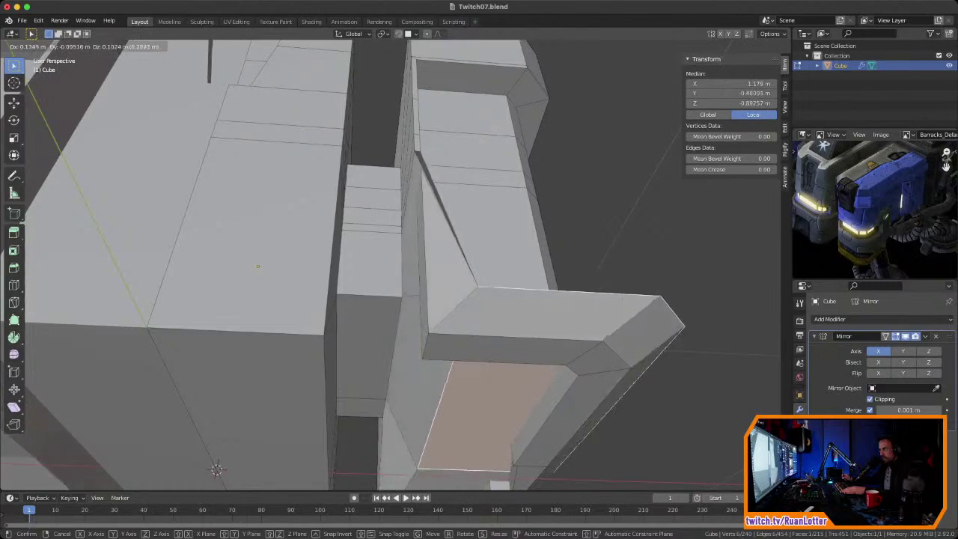
{"action": "key", "text": "Escape"}
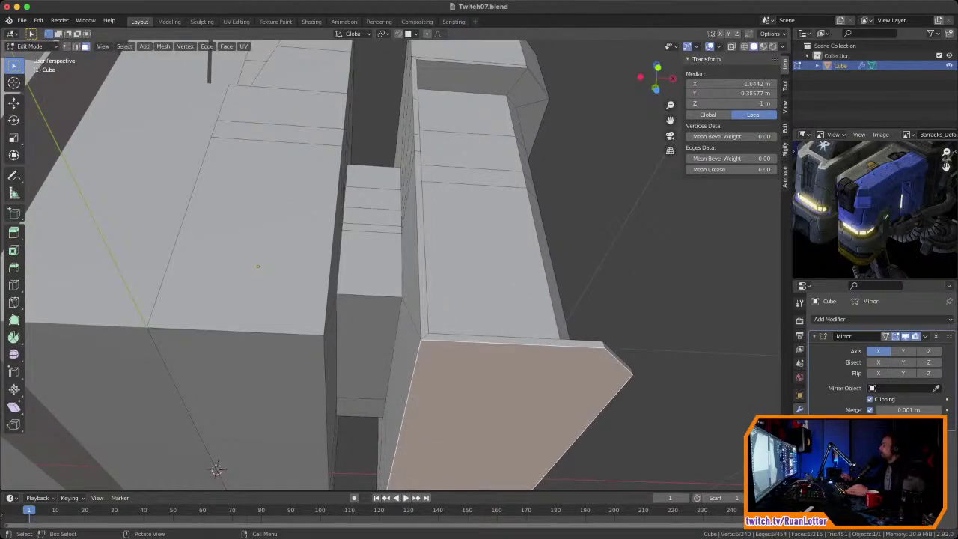
Step: Move the five narrow strip faces along the side block front's inner edge and base back about 0.131 m along Y, flush with the recessed wall
{"action": "middle_click_drag", "start_coordinate": [216, 469], "coordinate": [265, 402]}
{"action": "middle_click_drag", "start_coordinate": [427, 283], "coordinate": [203, 342]}
{"action": "left_click", "coordinate": [427, 387]}
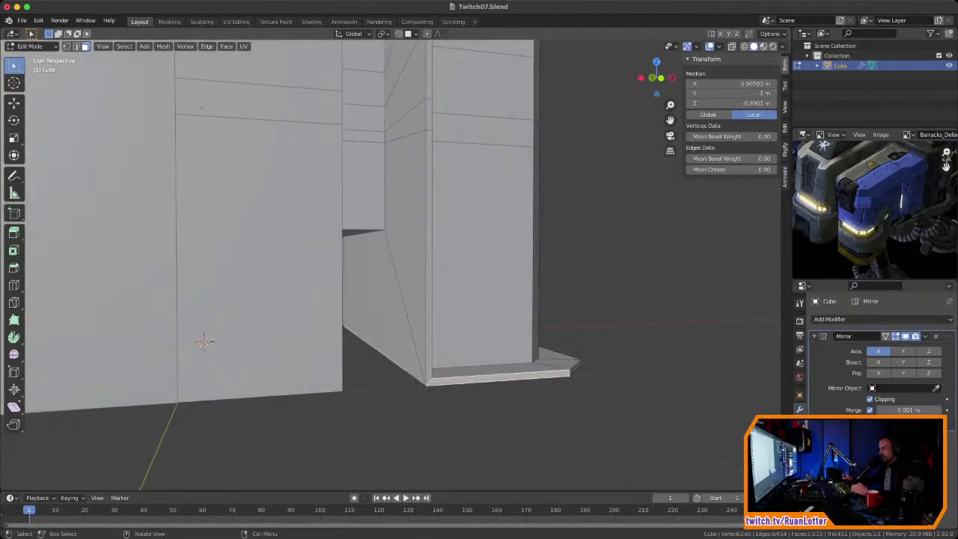
{"action": "left_click", "coordinate": [429, 345], "text": "shift"}
{"action": "middle_click_drag", "start_coordinate": [429, 345], "coordinate": [397, 438]}
{"action": "left_click", "coordinate": [442, 185], "text": "shift"}
{"action": "left_click", "coordinate": [441, 262], "text": "shift"}
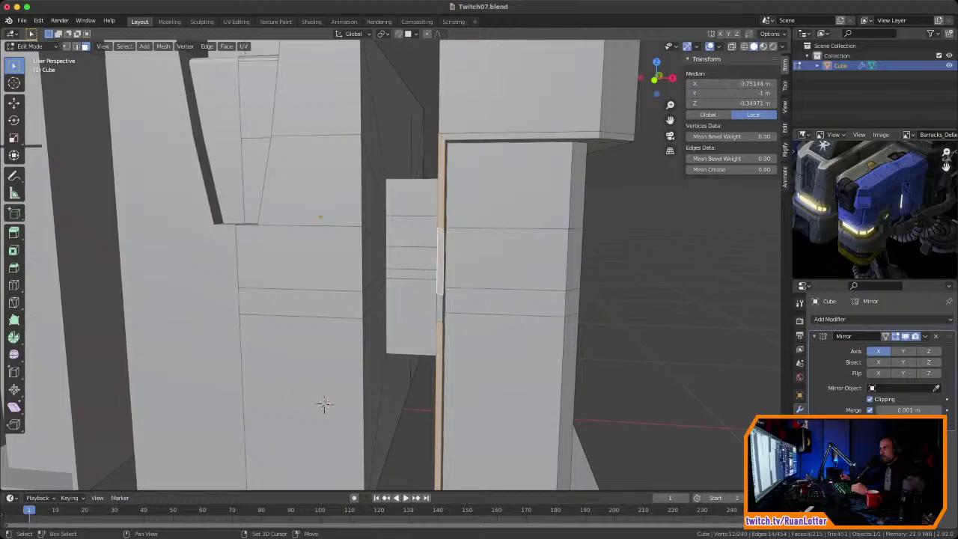
{"action": "left_click", "coordinate": [440, 307], "text": "shift"}
{"action": "middle_click_drag", "start_coordinate": [440, 308], "coordinate": [345, 321]}
{"action": "middle_click_drag", "start_coordinate": [419, 378], "coordinate": [412, 333]}
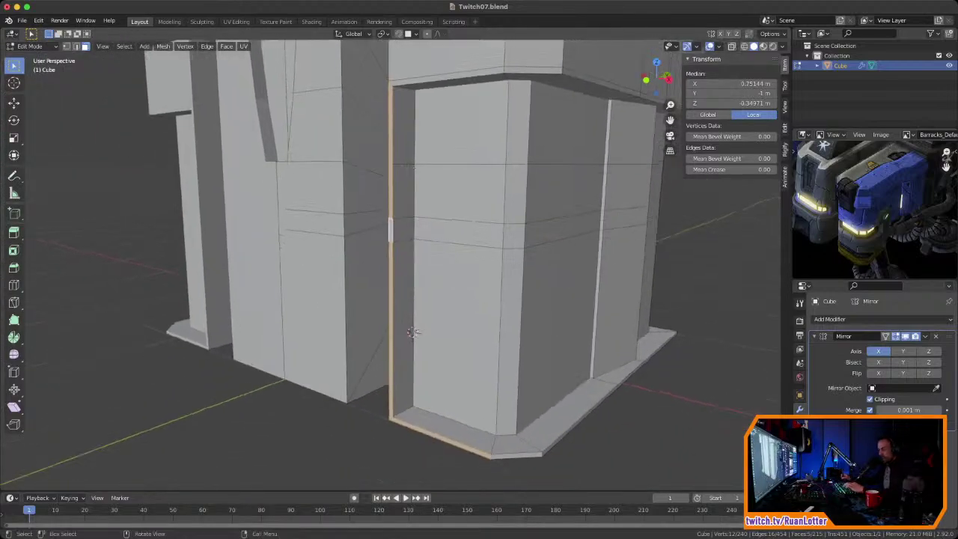
{"action": "key", "text": "g"}
{"action": "key", "text": "x"}
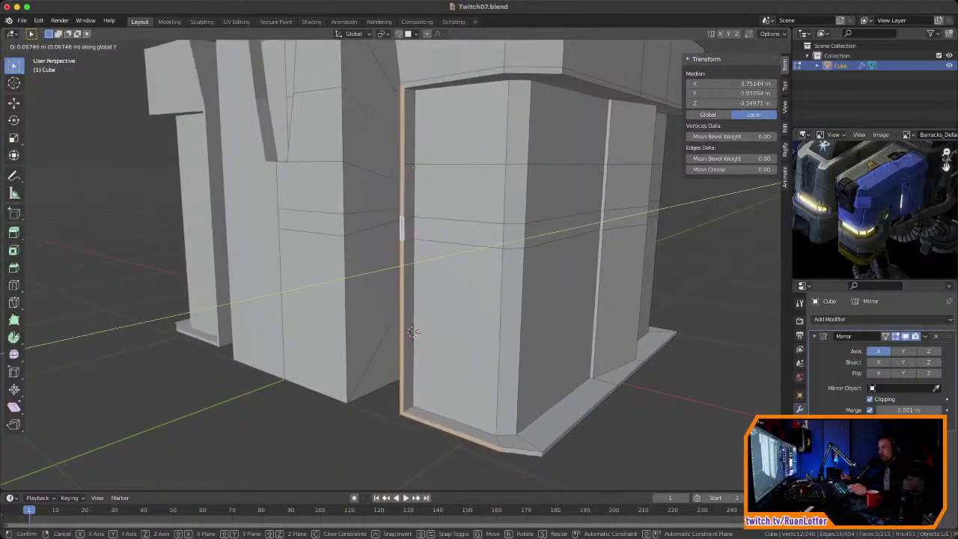
{"action": "left_click", "coordinate": [430, 326]}
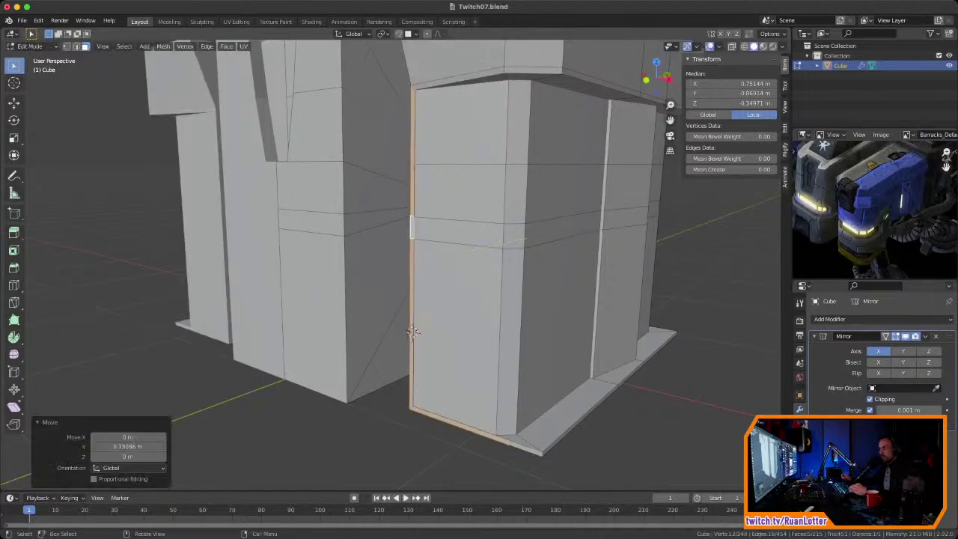
{"action": "key", "text": "ctrl+z"}
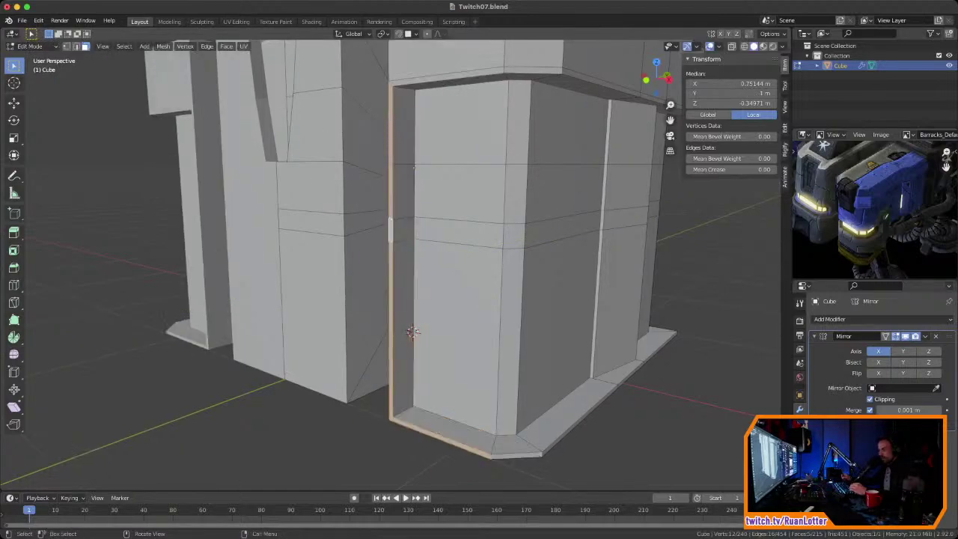
{"action": "key", "text": "g"}
{"action": "key", "text": "y"}
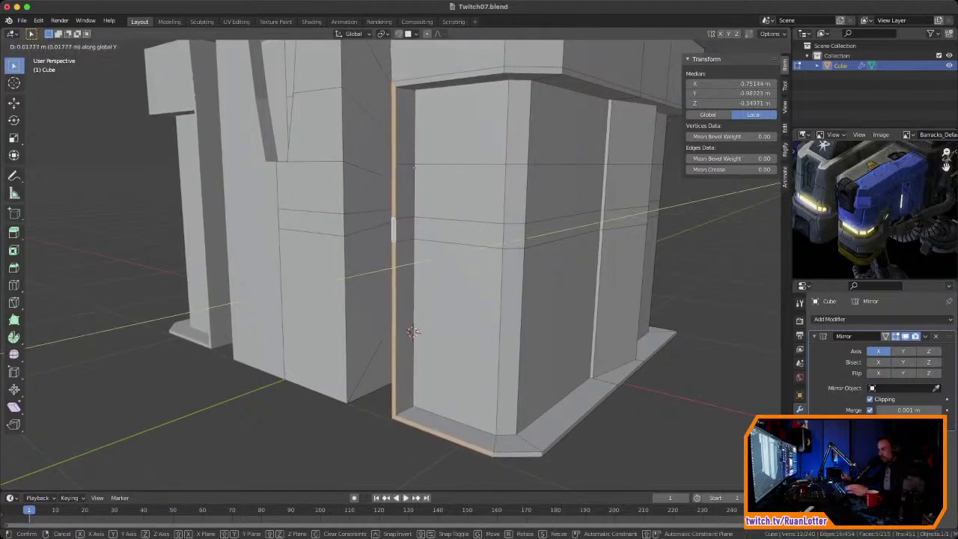
{"action": "left_click", "coordinate": [413, 331]}
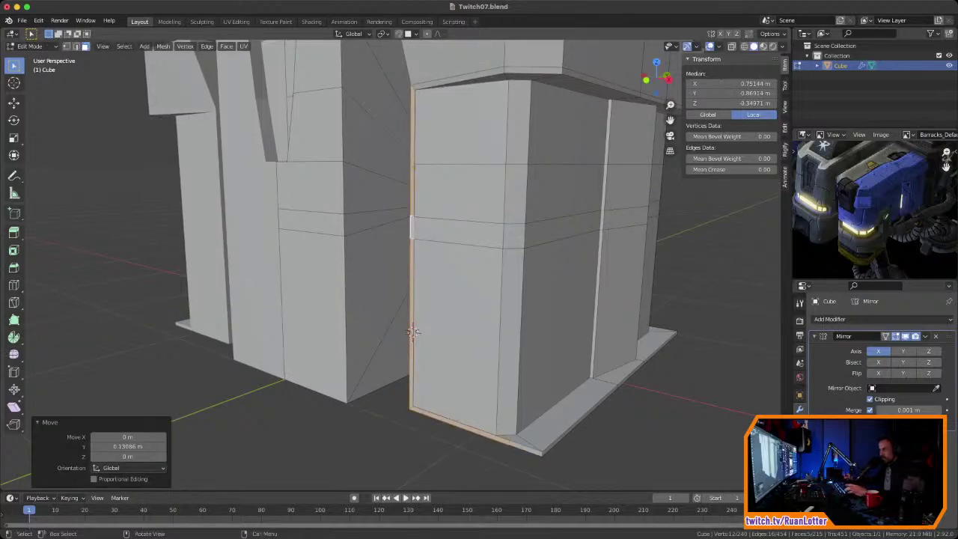
Step: Move the front outer corner vertices of the side block's base plate back about 0.14 m along Y to restore the angled corner
{"action": "key", "text": "1"}
{"action": "left_click_drag", "start_coordinate": [538, 469], "coordinate": [563, 437]}
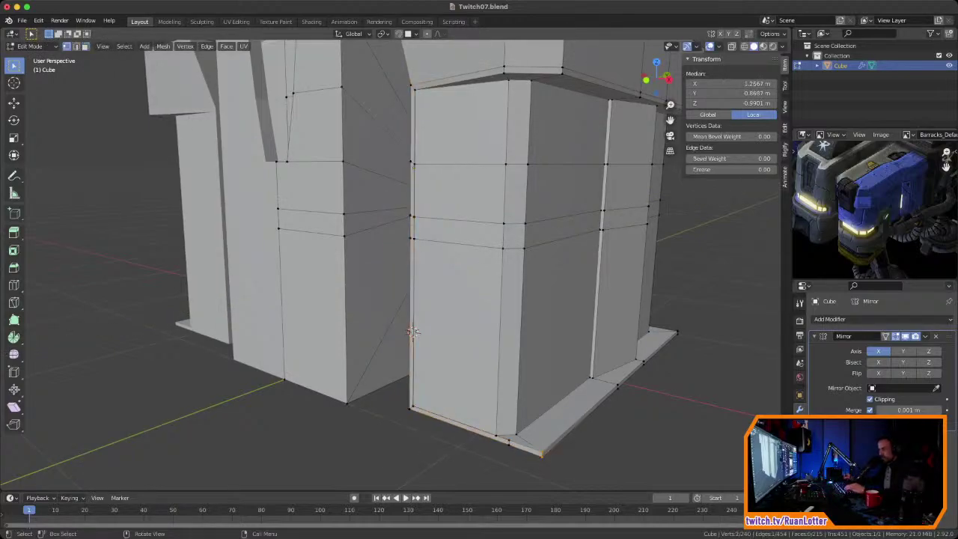
{"action": "key", "text": "g"}
{"action": "key", "text": "y"}
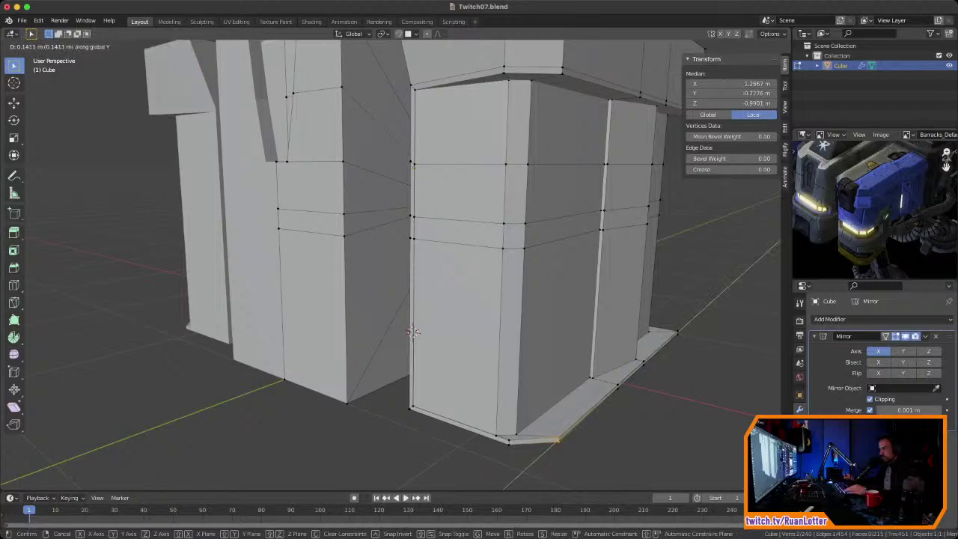
{"action": "left_click", "coordinate": [412, 331]}
{"action": "middle_click_drag", "start_coordinate": [412, 331], "coordinate": [457, 142]}
{"action": "key", "text": "Tab"}
{"action": "key", "text": "Tab"}
Step: Examine the vertices at the inner corner where the side block's overhang meets the recessed front wall
{"action": "middle_click_drag", "start_coordinate": [155, 317], "coordinate": [169, 363]}
{"action": "left_click_drag", "start_coordinate": [386, 229], "coordinate": [402, 240]}
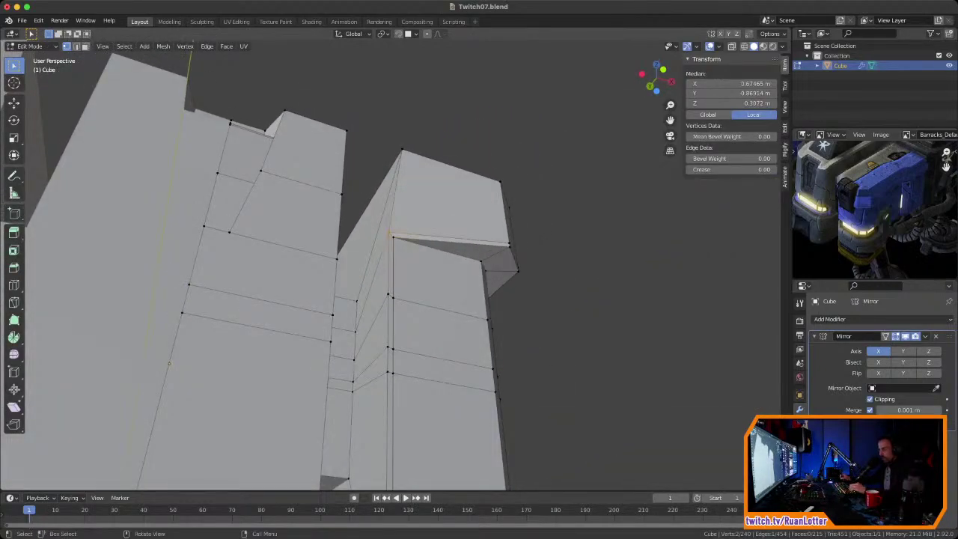
{"action": "left_click", "coordinate": [389, 232]}
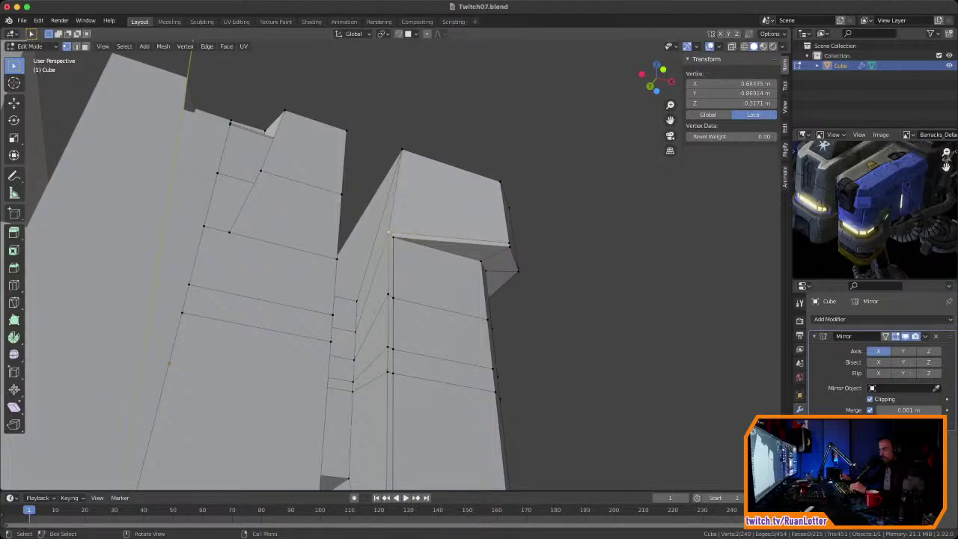
{"action": "middle_click_drag", "start_coordinate": [169, 363], "coordinate": [112, 378], "text": "ctrl"}
{"action": "key", "text": "KP_Decimal"}
{"action": "left_click_drag", "start_coordinate": [377, 256], "coordinate": [397, 270]}
{"action": "middle_click_drag", "start_coordinate": [397, 269], "coordinate": [493, 404]}
{"action": "middle_click_drag", "start_coordinate": [449, 299], "coordinate": [432, 337]}
{"action": "middle_click_drag", "start_coordinate": [479, 300], "coordinate": [419, 292]}
{"action": "middle_click_drag", "start_coordinate": [861, 195], "coordinate": [868, 232]}
{"action": "middle_click_drag", "start_coordinate": [449, 299], "coordinate": [255, 448]}
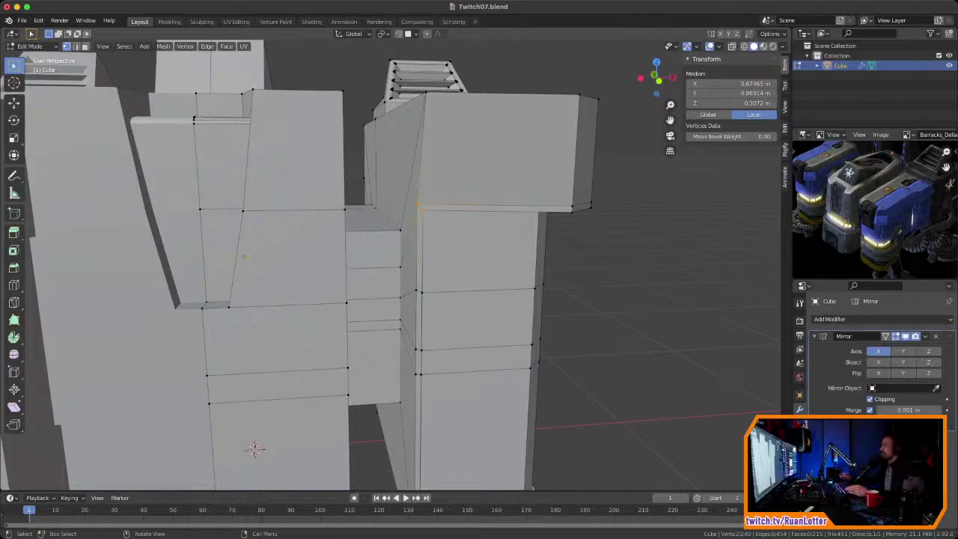
Step: Merge the two overlapping vertices at center where the recessed front wall meets the overhang's inner corner, selecting them in X-ray view
{"action": "middle_click_drag", "start_coordinate": [367, 277], "coordinate": [317, 344]}
{"action": "scroll", "coordinate": [352, 270], "scroll_direction": "up", "scroll_amount": 4}
{"action": "middle_click_drag", "start_coordinate": [307, 275], "coordinate": [337, 255]}
{"action": "middle_click_drag", "start_coordinate": [336, 255], "coordinate": [339, 224], "text": "ctrl"}
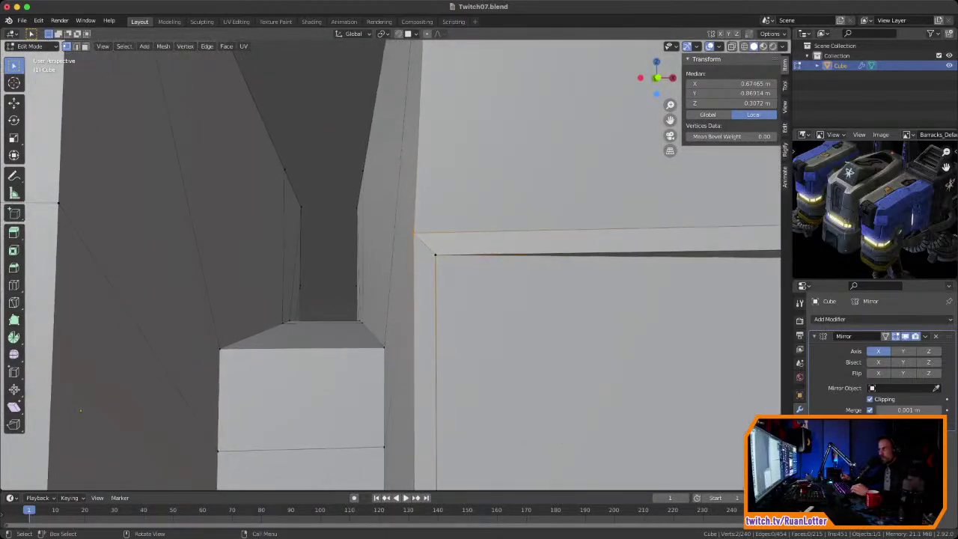
{"action": "key", "text": "alt+z"}
{"action": "mouse_move", "coordinate": [338, 224]}
{"action": "middle_mouse_down"}
{"action": "mouse_move", "coordinate": [342, 203]}
{"action": "mouse_move", "coordinate": [355, 234]}
{"action": "mouse_move", "coordinate": [367, 234]}
{"action": "mouse_move", "coordinate": [353, 224]}
{"action": "middle_mouse_up"}
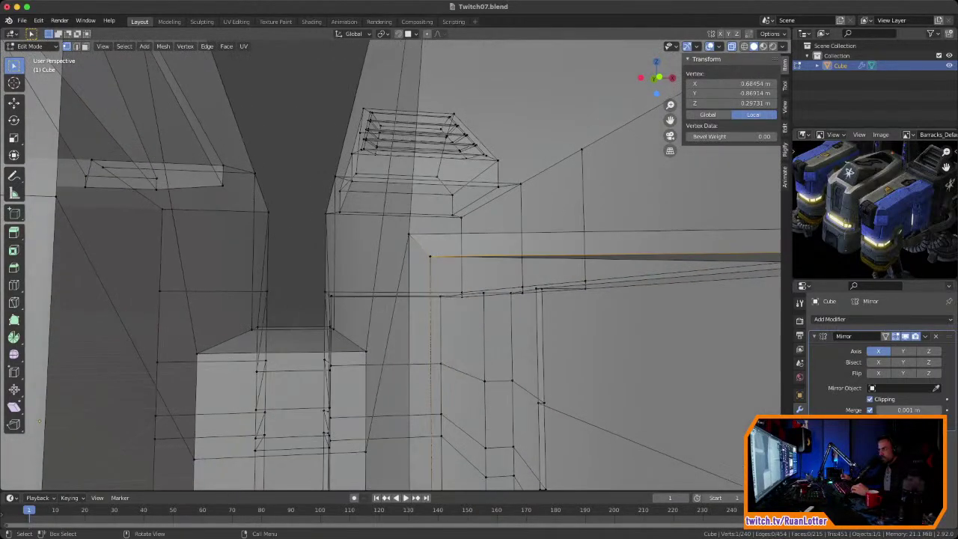
{"action": "left_click_drag", "start_coordinate": [423, 252], "coordinate": [435, 262]}
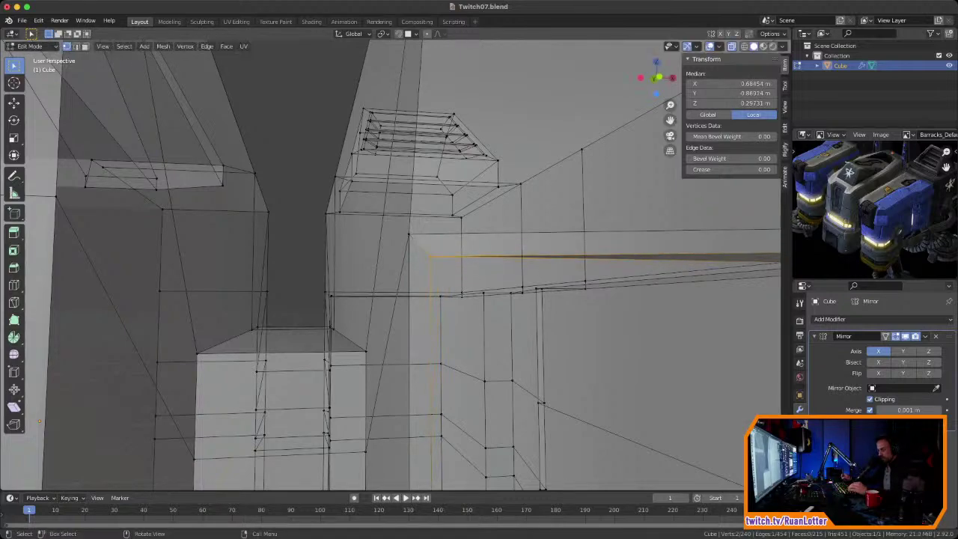
{"action": "key", "text": "m"}
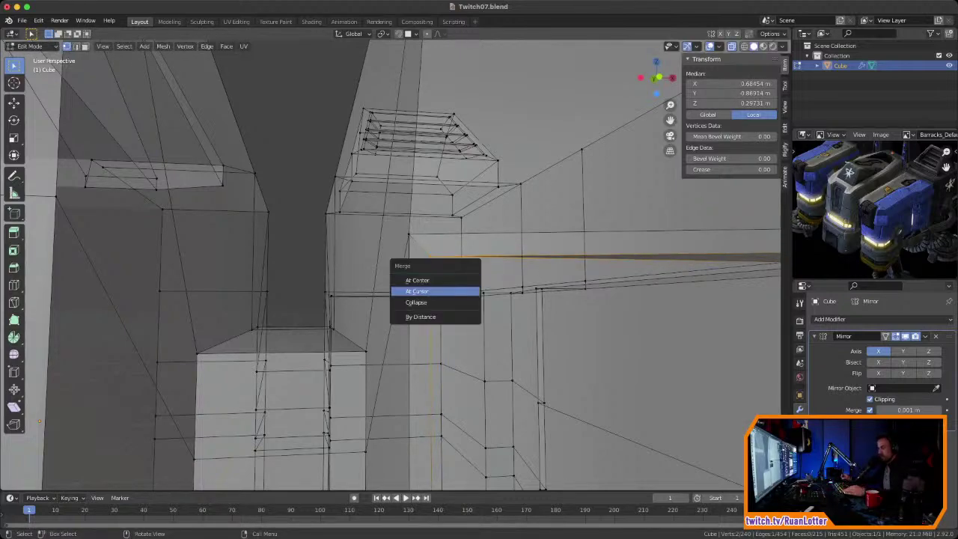
{"action": "key", "text": "Return"}
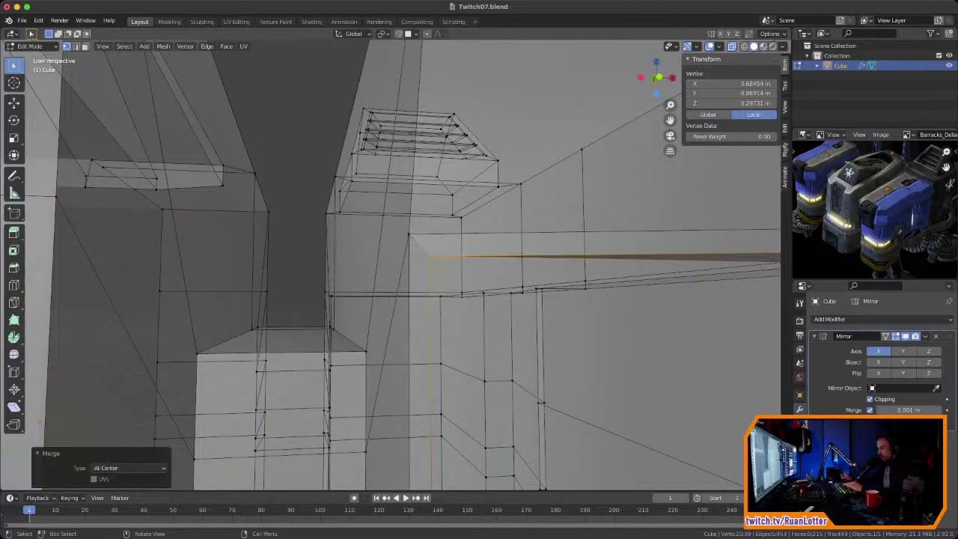
{"action": "key", "text": "alt+z"}
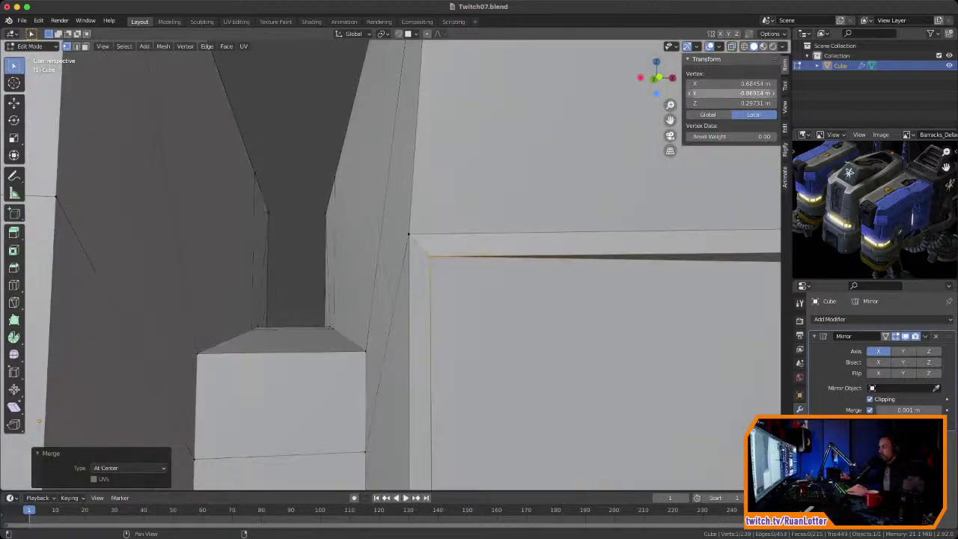
Step: Examine the merged corner's edges and the adjoining overhang faces from several angles
{"action": "scroll", "coordinate": [396, 264], "scroll_direction": "down", "scroll_amount": 6}
{"action": "middle_click_drag", "start_coordinate": [397, 265], "coordinate": [336, 294], "text": "shift"}
{"action": "scroll", "coordinate": [284, 239], "scroll_direction": "up", "scroll_amount": 3}
{"action": "mouse_move", "coordinate": [295, 261]}
{"action": "middle_mouse_down"}
{"action": "mouse_move", "coordinate": [262, 268]}
{"action": "mouse_move", "coordinate": [297, 265]}
{"action": "middle_mouse_up"}
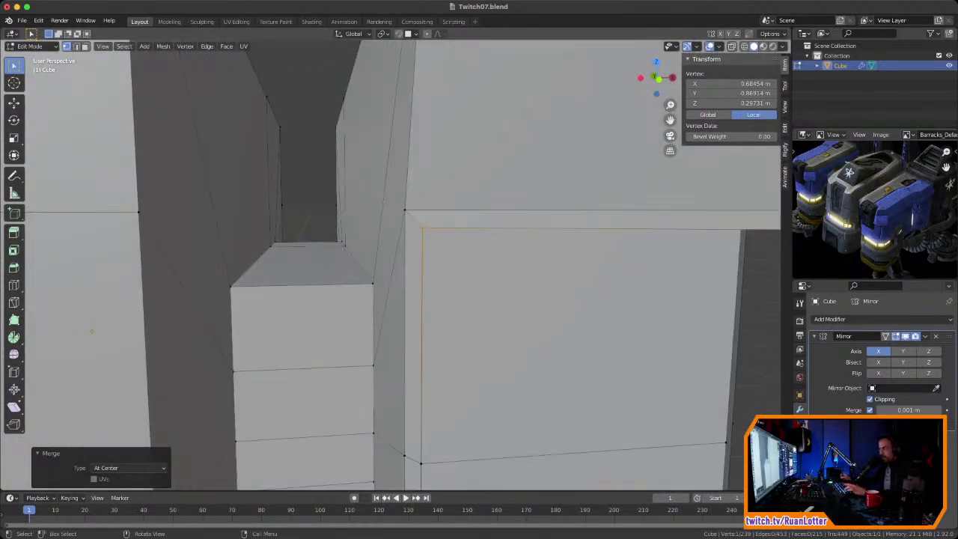
{"action": "key", "text": "2"}
{"action": "left_click", "coordinate": [414, 221]}
{"action": "middle_click_drag", "start_coordinate": [414, 220], "coordinate": [451, 193]}
{"action": "middle_click_drag", "start_coordinate": [201, 428], "coordinate": [411, 388]}
{"action": "key", "text": "3"}
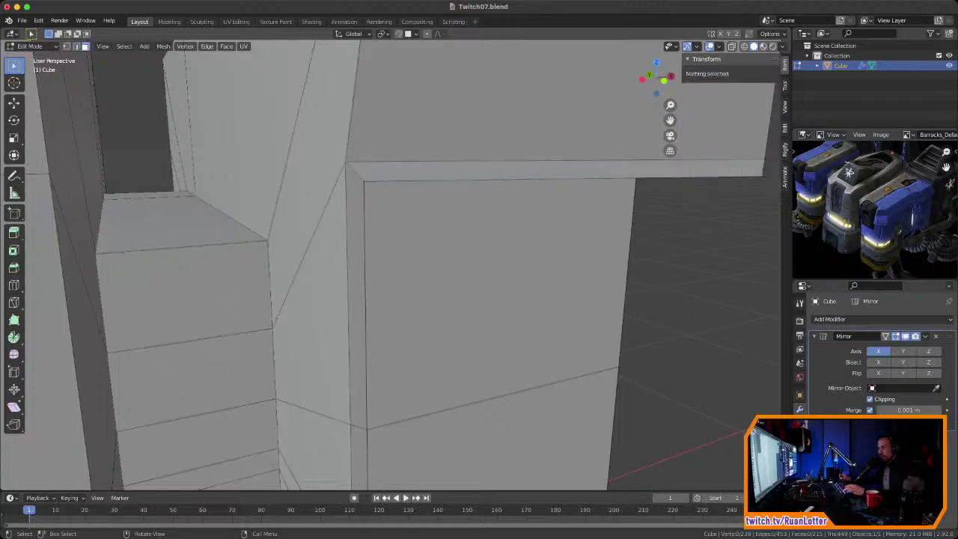
{"action": "left_click", "coordinate": [516, 124]}
{"action": "left_click", "coordinate": [516, 170], "text": "shift"}
{"action": "middle_click_drag", "start_coordinate": [517, 171], "coordinate": [426, 138]}
Step: Try moving the two vertices at the overhang's inner corner along Y to check how the narrow strip connects
{"action": "left_click", "coordinate": [411, 200]}
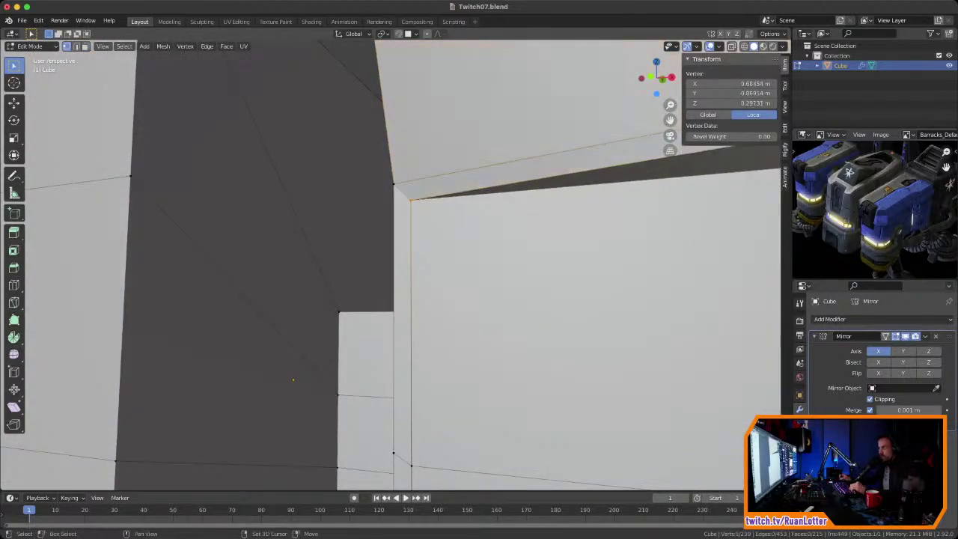
{"action": "left_click", "coordinate": [394, 182], "text": "shift"}
{"action": "key", "text": "g"}
{"action": "key", "text": "y"}
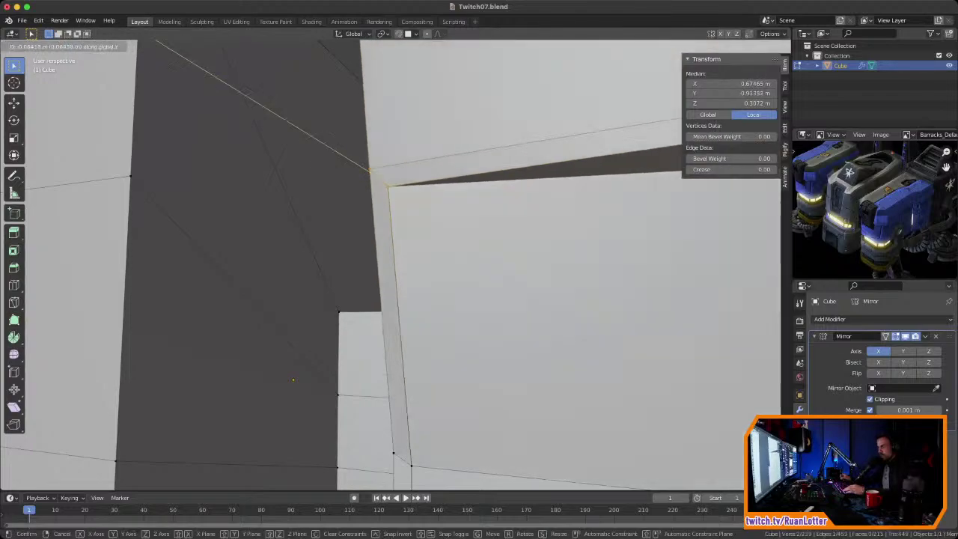
{"action": "left_click", "coordinate": [410, 196]}
{"action": "middle_click_drag", "start_coordinate": [410, 196], "coordinate": [479, 217]}
{"action": "scroll", "coordinate": [397, 247], "scroll_direction": "down", "scroll_amount": 3}
{"action": "middle_click_drag", "start_coordinate": [524, 279], "coordinate": [449, 299]}
{"action": "scroll", "coordinate": [262, 304], "scroll_direction": "up", "scroll_amount": 3}
{"action": "middle_click_drag", "start_coordinate": [224, 217], "coordinate": [203, 239]}
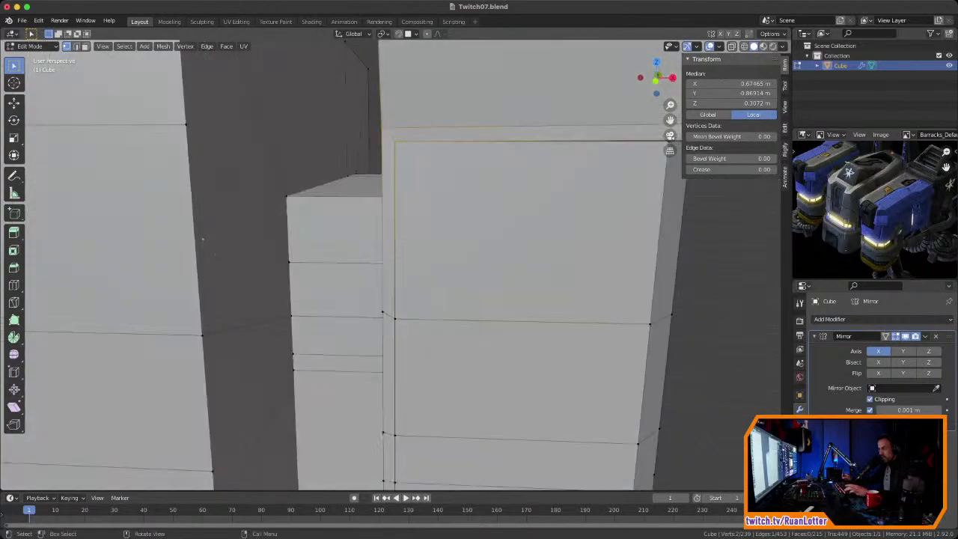
Step: Merge the overlapping vertices at center on the narrow inner strip, at the first horizontal edge loop below the overhang
{"action": "left_click_drag", "start_coordinate": [390, 308], "coordinate": [404, 327]}
{"action": "middle_click_drag", "start_coordinate": [404, 328], "coordinate": [402, 353]}
{"action": "key", "text": "alt+z"}
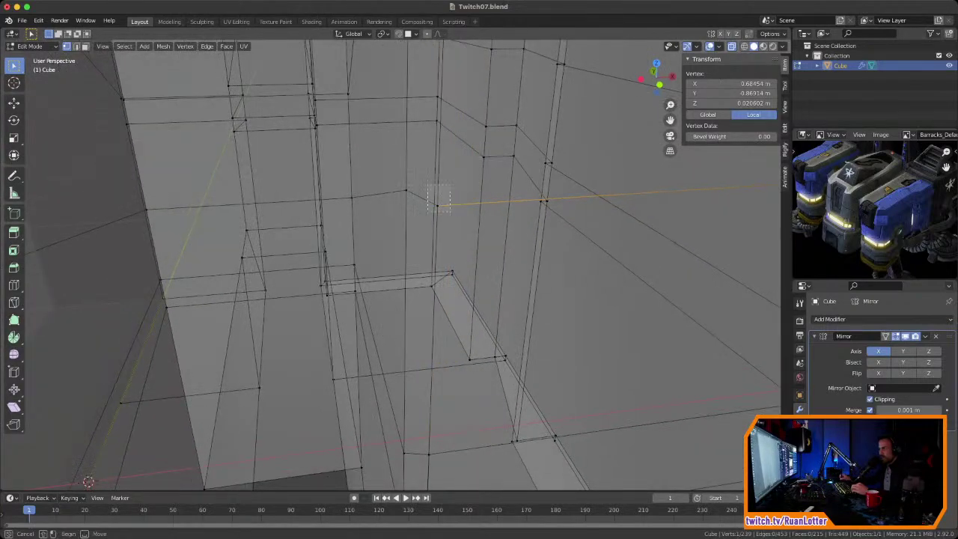
{"action": "left_click_drag", "start_coordinate": [449, 212], "coordinate": [450, 212]}
{"action": "middle_click_drag", "start_coordinate": [449, 213], "coordinate": [430, 229]}
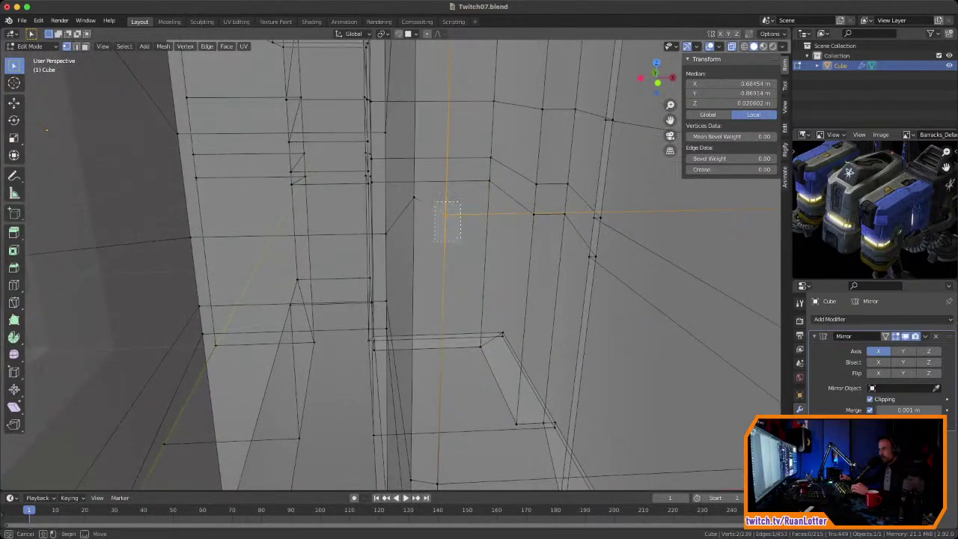
{"action": "key", "text": "m"}
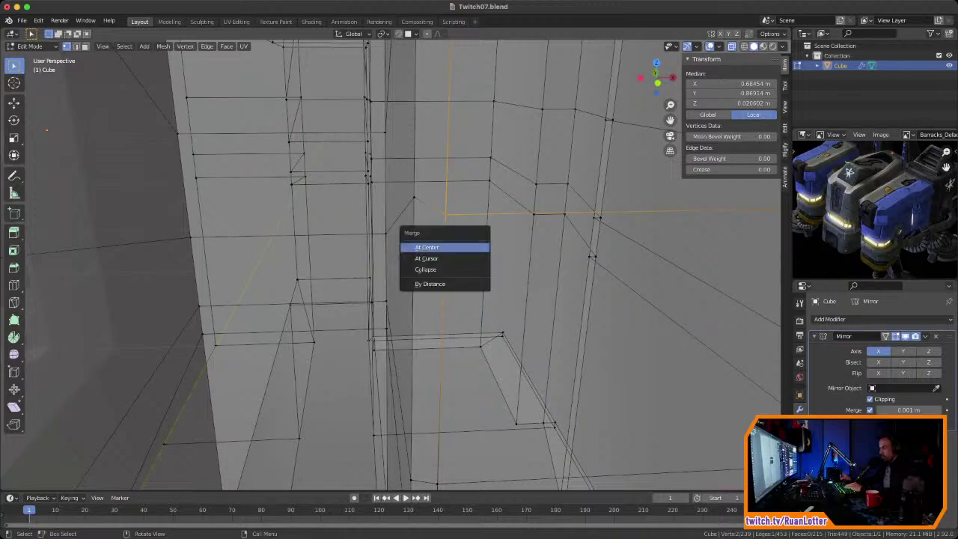
{"action": "left_click", "coordinate": [430, 249]}
{"action": "left_click_drag", "start_coordinate": [405, 189], "coordinate": [424, 209]}
{"action": "key", "text": "m"}
{"action": "left_click", "coordinate": [425, 210]}
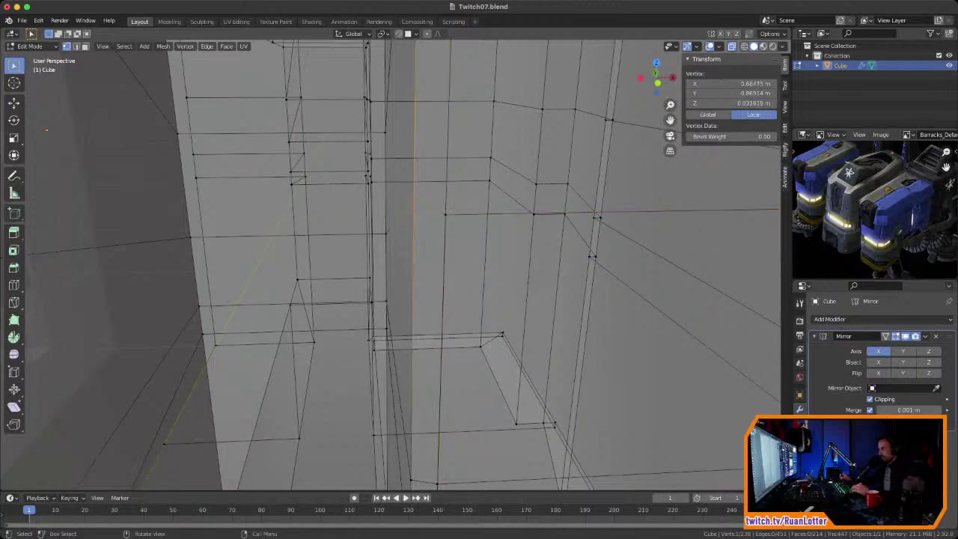
Step: Merge two pairs of neighbouring vertices at center along the side pod's inner front edge
{"action": "middle_click_drag", "start_coordinate": [425, 210], "coordinate": [443, 225]}
{"action": "left_click", "coordinate": [458, 366]}
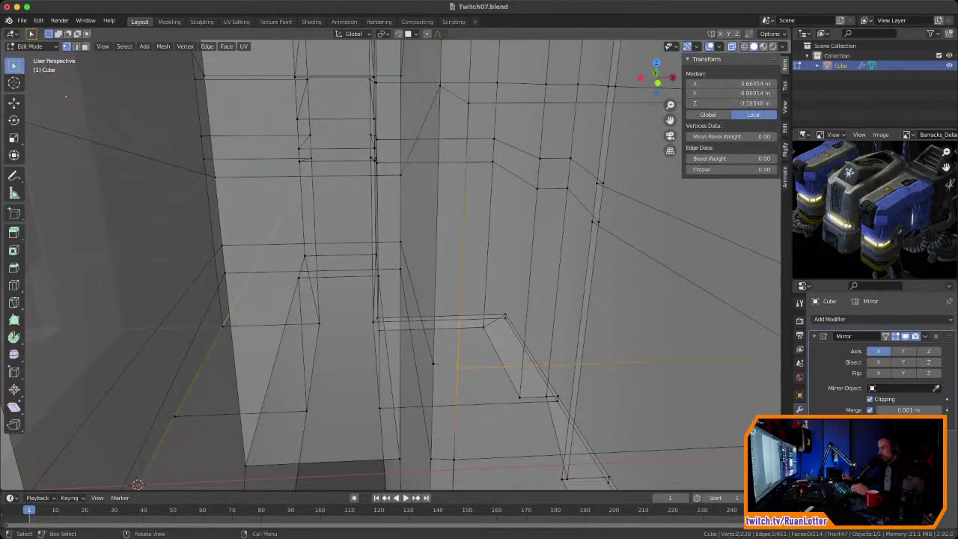
{"action": "key", "text": "m"}
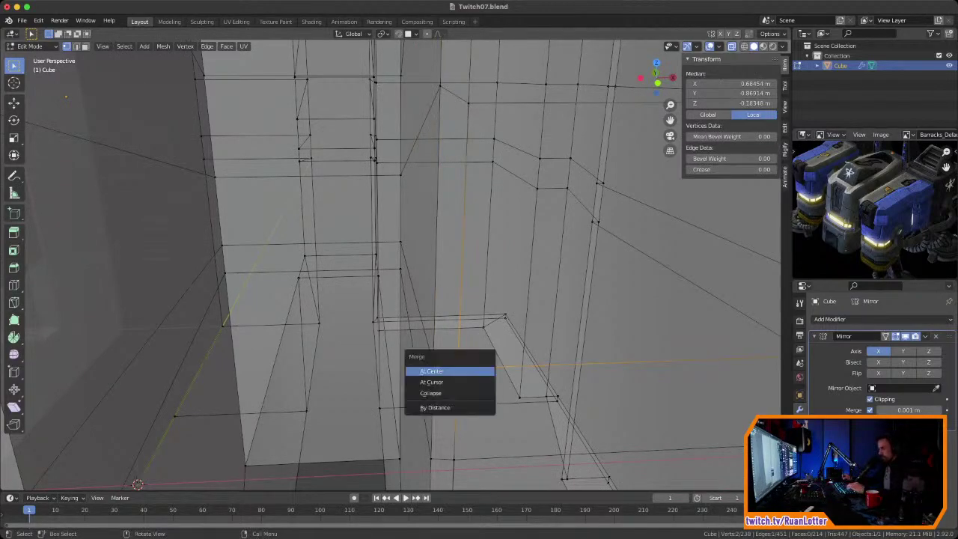
{"action": "left_click", "coordinate": [431, 371]}
{"action": "middle_click_drag", "start_coordinate": [431, 371], "coordinate": [470, 351]}
{"action": "left_click_drag", "start_coordinate": [450, 152], "coordinate": [476, 206]}
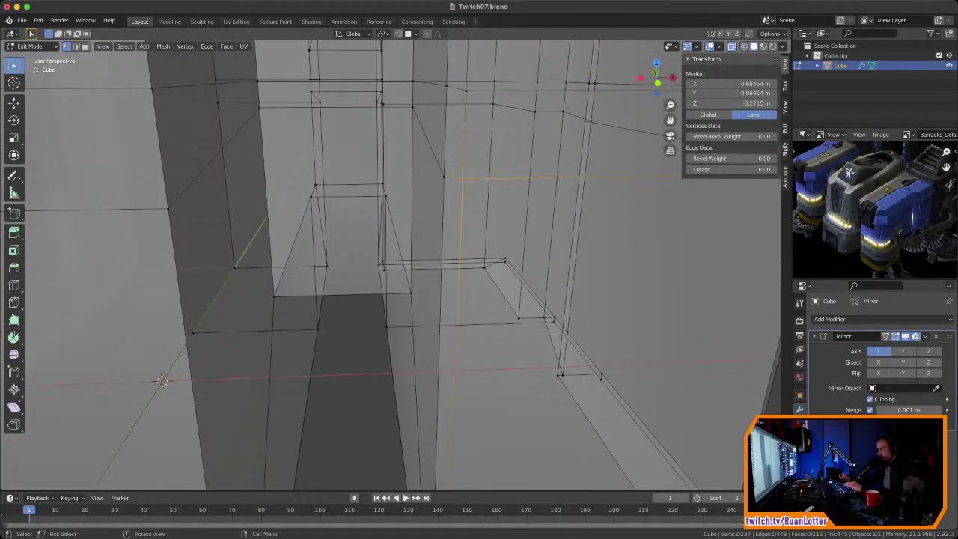
{"action": "key", "text": "m"}
{"action": "left_click", "coordinate": [464, 217]}
{"action": "middle_click_drag", "start_coordinate": [464, 217], "coordinate": [479, 224]}
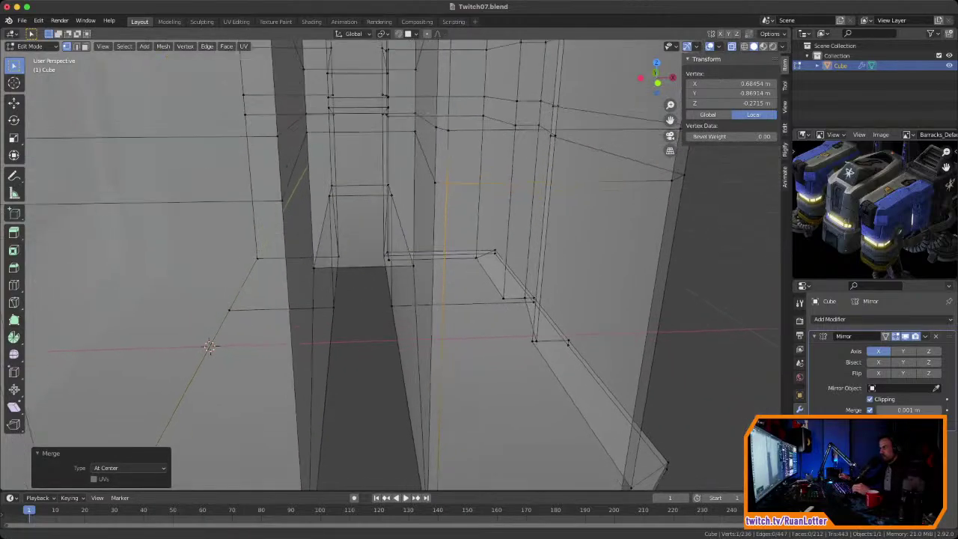
Step: Merge the two vertices at the bottom of the side pod's inner front edge at center
{"action": "middle_click_drag", "start_coordinate": [425, 107], "coordinate": [436, 43], "text": "shift"}
{"action": "left_click", "coordinate": [457, 416], "text": "shift"}
{"action": "scroll", "coordinate": [458, 417], "scroll_direction": "up", "scroll_amount": 1}
{"action": "middle_click_drag", "start_coordinate": [457, 416], "coordinate": [454, 293], "text": "shift"}
{"action": "scroll", "coordinate": [395, 263], "scroll_direction": "up", "scroll_amount": 4}
{"action": "scroll", "coordinate": [395, 263], "scroll_direction": "down", "scroll_amount": 3}
{"action": "key", "text": "m"}
{"action": "left_click", "coordinate": [454, 293]}
Step: Move the vertex at the side pod's outer front foot about 0.0146 m along global Y
{"action": "left_click_drag", "start_coordinate": [376, 315], "coordinate": [296, 382]}
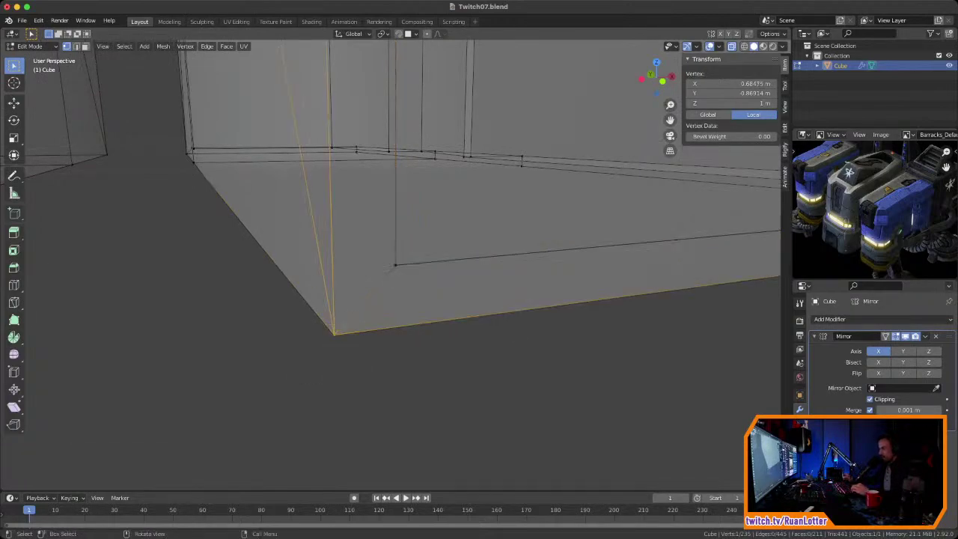
{"action": "middle_click_drag", "start_coordinate": [295, 382], "coordinate": [299, 419], "text": "ctrl"}
{"action": "middle_click_drag", "start_coordinate": [329, 351], "coordinate": [146, 449], "text": "shift"}
{"action": "mouse_move", "coordinate": [449, 225]}
{"action": "middle_mouse_down", "text": "shift"}
{"action": "mouse_move", "coordinate": [337, 253]}
{"action": "mouse_move", "coordinate": [288, 202]}
{"action": "mouse_move", "coordinate": [150, 116]}
{"action": "mouse_move", "coordinate": [134, 47]}
{"action": "middle_mouse_up", "text": "shift"}
{"action": "left_click_drag", "start_coordinate": [503, 166], "coordinate": [545, 208]}
{"action": "mouse_move", "coordinate": [545, 208]}
{"action": "middle_mouse_down"}
{"action": "mouse_move", "coordinate": [516, 201]}
{"action": "mouse_move", "coordinate": [448, 211]}
{"action": "mouse_move", "coordinate": [522, 205]}
{"action": "mouse_move", "coordinate": [532, 192]}
{"action": "mouse_move", "coordinate": [431, 198]}
{"action": "middle_mouse_up"}
{"action": "left_click_drag", "start_coordinate": [505, 267], "coordinate": [550, 301]}
{"action": "left_click", "coordinate": [455, 236]}
{"action": "key", "text": "g"}
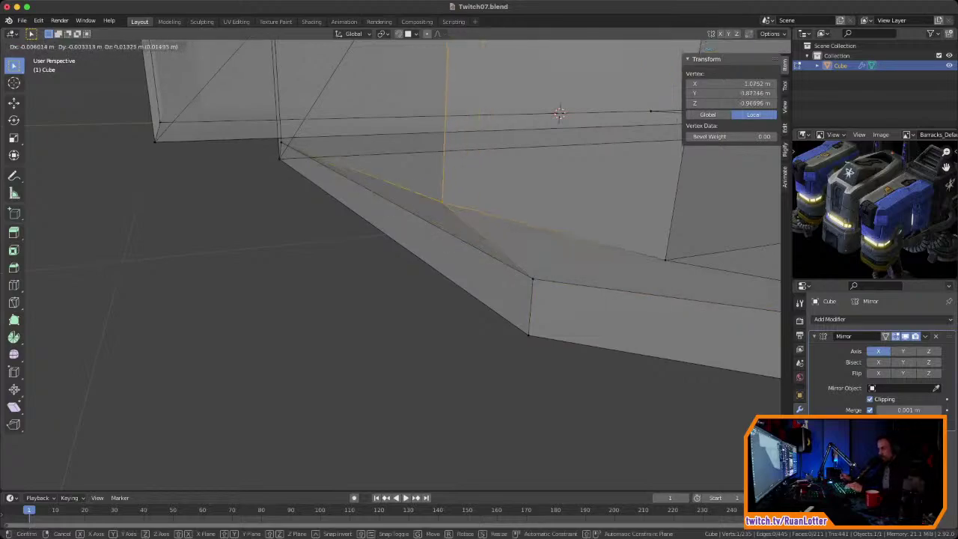
{"action": "key", "text": "y"}
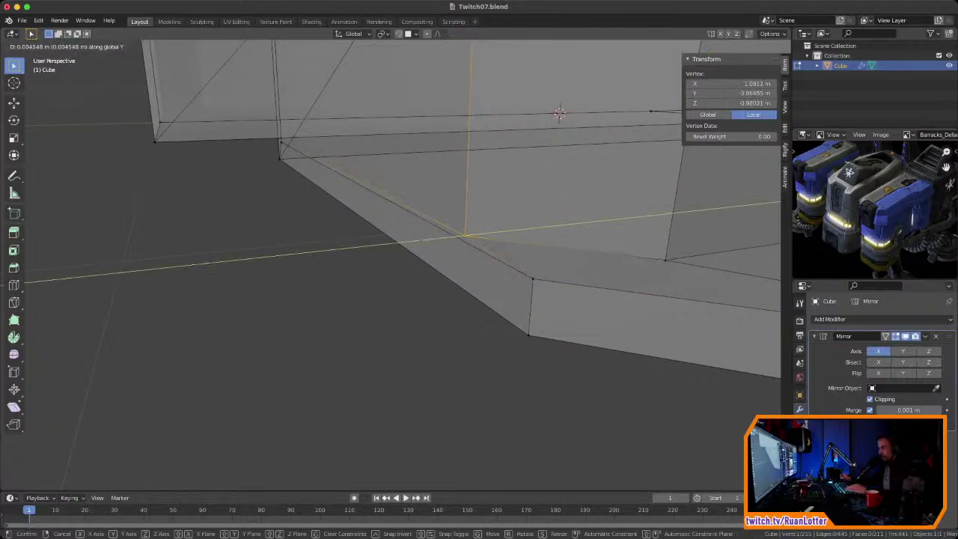
{"action": "left_click", "coordinate": [491, 232]}
Step: Examine the foot, front faces and overall shape of the model from several angles
{"action": "scroll", "coordinate": [490, 233], "scroll_direction": "down", "scroll_amount": 3}
{"action": "middle_click_drag", "start_coordinate": [490, 232], "coordinate": [645, 215]}
{"action": "middle_click_drag", "start_coordinate": [569, 247], "coordinate": [642, 217], "text": "shift"}
{"action": "middle_click_drag", "start_coordinate": [584, 224], "coordinate": [571, 281]}
{"action": "middle_click_drag", "start_coordinate": [516, 258], "coordinate": [596, 258], "text": "shift"}
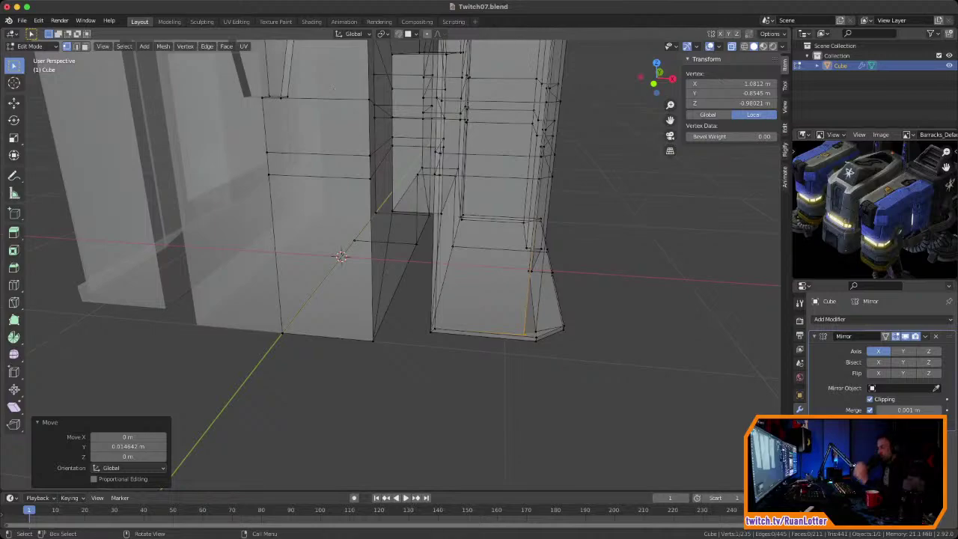
{"action": "middle_click_drag", "start_coordinate": [333, 88], "coordinate": [355, 142]}
{"action": "scroll", "coordinate": [270, 101], "scroll_direction": "down", "scroll_amount": 3}
{"action": "middle_click_drag", "start_coordinate": [404, 247], "coordinate": [374, 246]}
{"action": "scroll", "coordinate": [334, 266], "scroll_direction": "up", "scroll_amount": 3}
{"action": "key", "text": "a"}
{"action": "key", "text": "ctrl+z"}
{"action": "middle_click_drag", "start_coordinate": [390, 247], "coordinate": [385, 273]}
{"action": "scroll", "coordinate": [318, 278], "scroll_direction": "down", "scroll_amount": 3}
{"action": "key", "text": "Tab"}
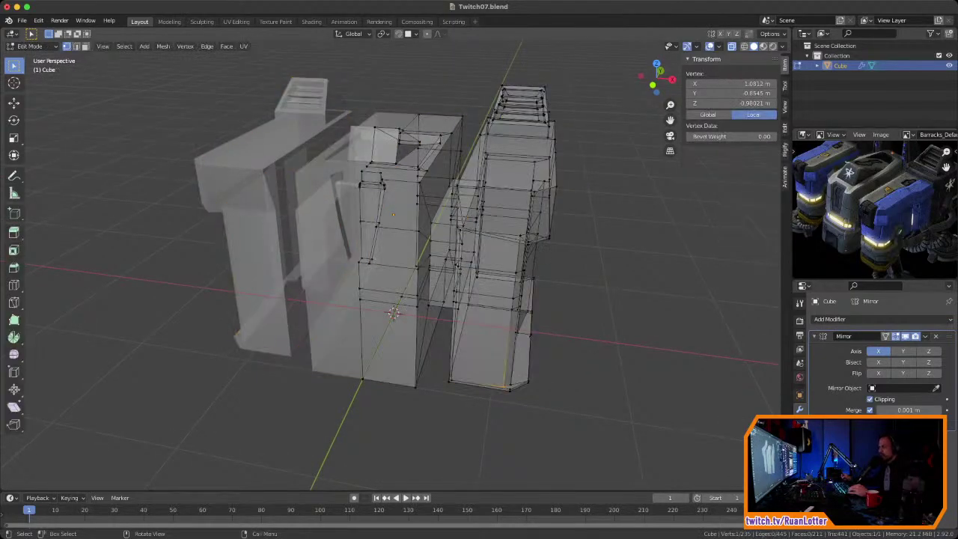
{"action": "middle_click_drag", "start_coordinate": [505, 380], "coordinate": [526, 368]}
{"action": "middle_click_drag", "start_coordinate": [392, 274], "coordinate": [494, 294]}
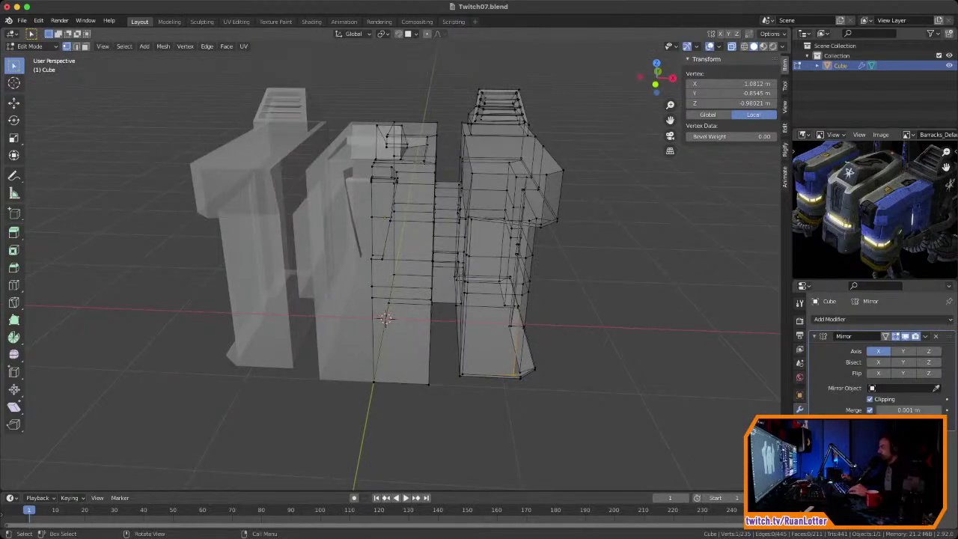
{"action": "middle_click_drag", "start_coordinate": [464, 292], "coordinate": [440, 295]}
Step: Return to Object Mode and turn off X-ray display for the model
{"action": "key", "text": "Tab"}
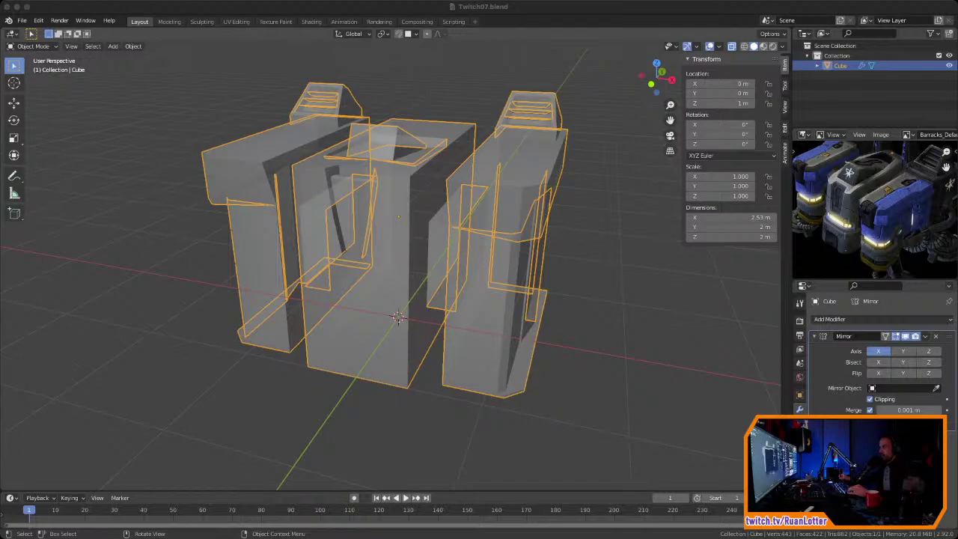
{"action": "key", "text": "alt+a"}
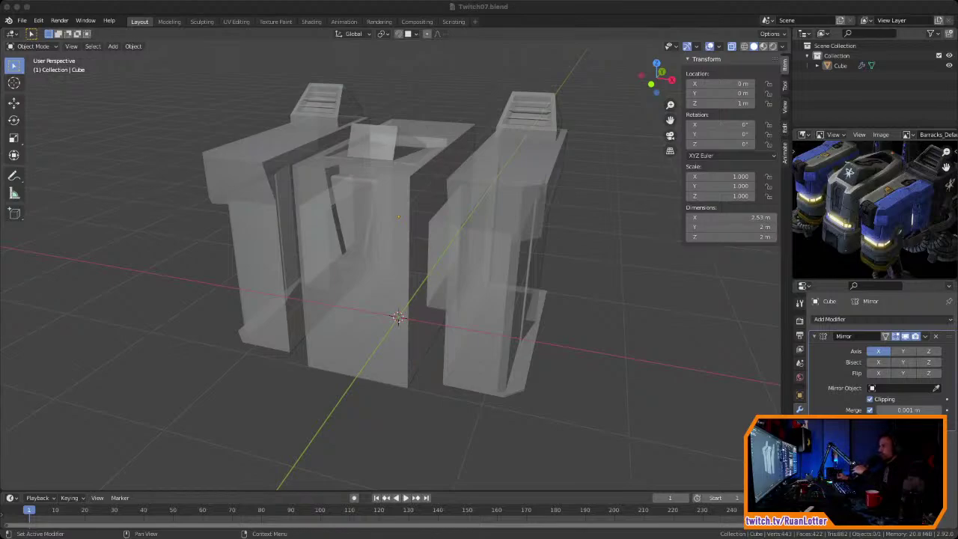
{"action": "key", "text": "alt+z"}
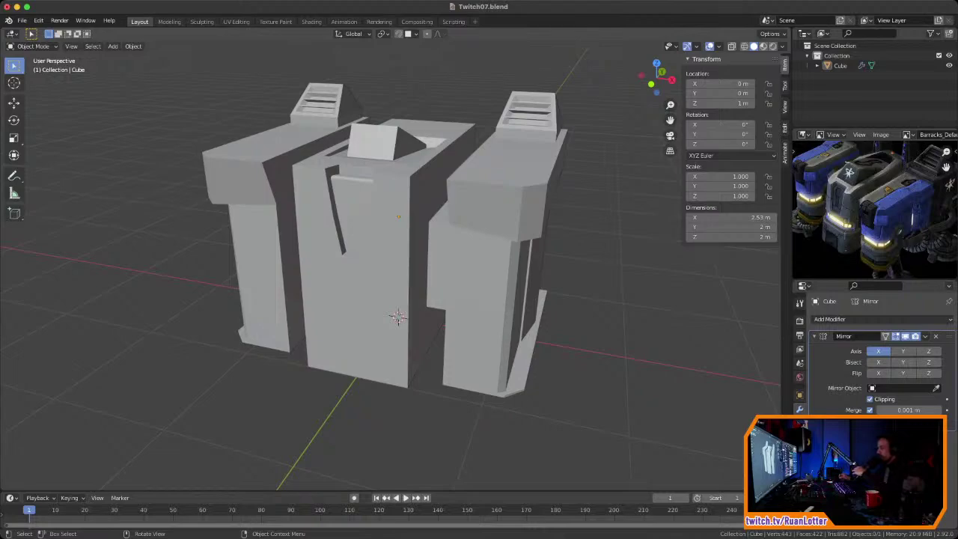
{"action": "middle_click_drag", "start_coordinate": [397, 317], "coordinate": [447, 262]}
{"action": "left_click", "coordinate": [449, 298]}
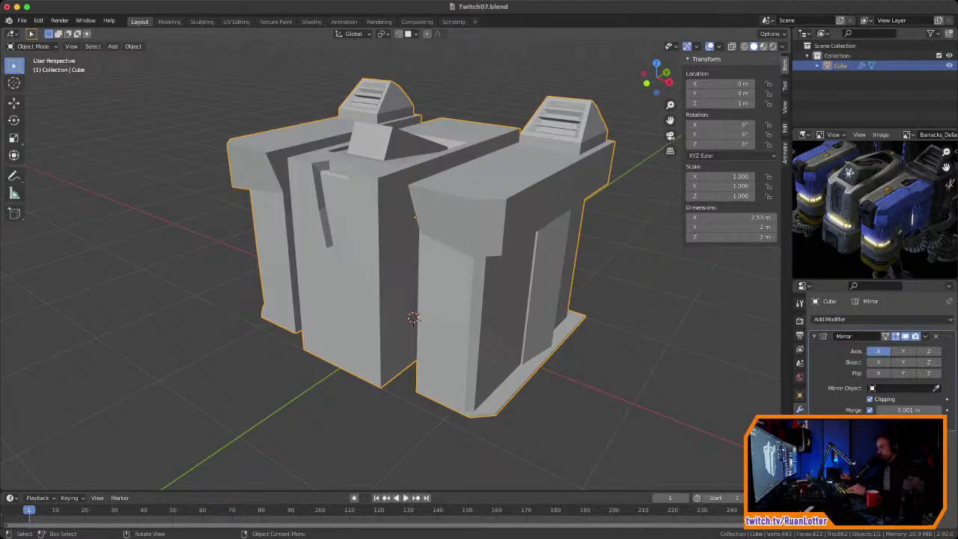
{"action": "middle_click_drag", "start_coordinate": [414, 165], "coordinate": [419, 98]}
{"action": "middle_click_drag", "start_coordinate": [217, 172], "coordinate": [112, 226]}
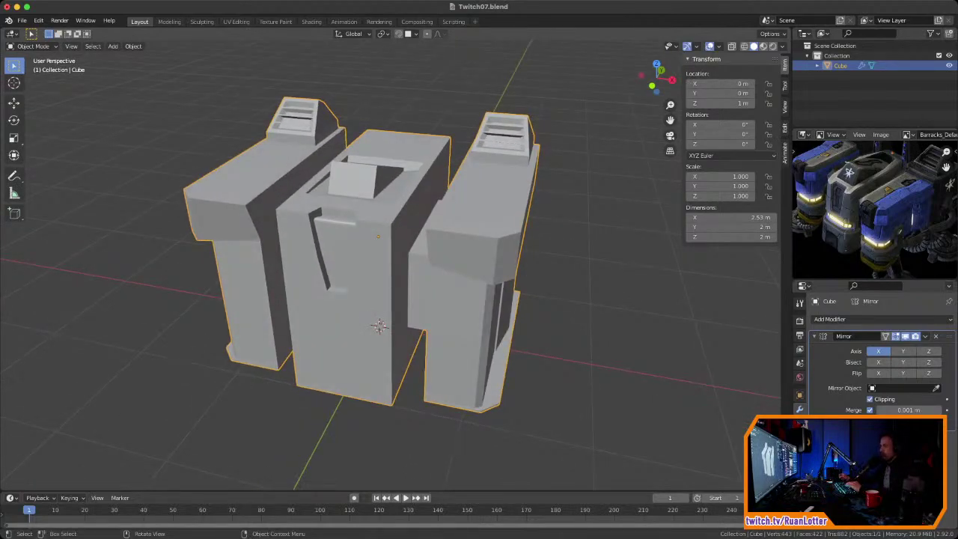
Step: Hide the sidebar and reopen the mesh in Edit Mode to look over the pod fronts
{"action": "key", "text": "n"}
{"action": "key", "text": "Tab"}
{"action": "middle_click_drag", "start_coordinate": [449, 299], "coordinate": [431, 262]}
{"action": "scroll", "coordinate": [396, 266], "scroll_direction": "up", "scroll_amount": 3}
{"action": "middle_click_drag", "start_coordinate": [344, 372], "coordinate": [348, 371]}
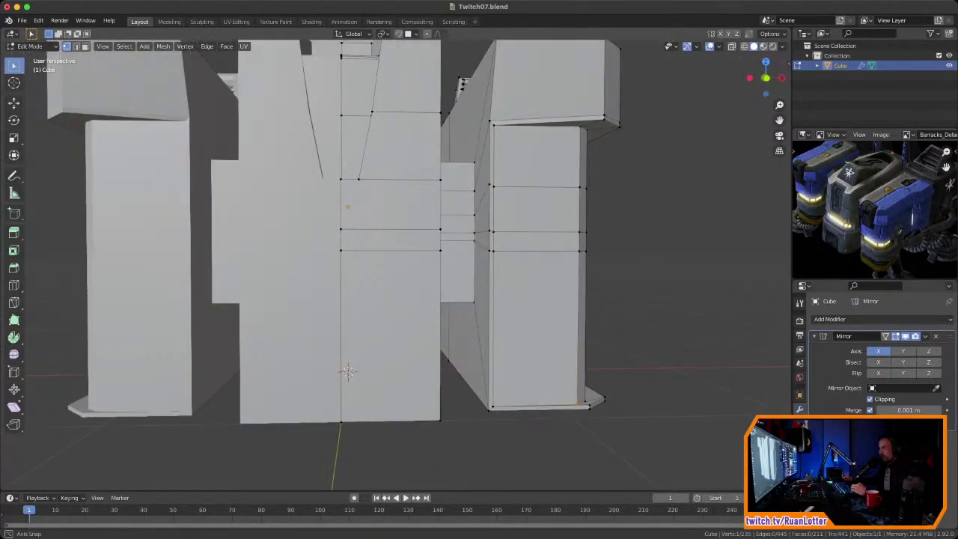
{"action": "scroll", "coordinate": [348, 290], "scroll_direction": "down", "scroll_amount": 1}
{"action": "mouse_move", "coordinate": [423, 262]}
{"action": "middle_mouse_down"}
{"action": "mouse_move", "coordinate": [348, 291]}
{"action": "mouse_move", "coordinate": [421, 269]}
{"action": "middle_mouse_up"}
{"action": "middle_click_drag", "start_coordinate": [361, 328], "coordinate": [305, 270]}
Step: Add a vertical loop cut on the front face of the side pod's upper block, close to its inner edge
{"action": "key", "text": "3"}
{"action": "scroll", "coordinate": [306, 269], "scroll_direction": "up", "scroll_amount": 3}
{"action": "middle_click_drag", "start_coordinate": [378, 219], "coordinate": [374, 310]}
{"action": "key", "text": "ctrl+r"}
{"action": "left_click", "coordinate": [528, 266]}
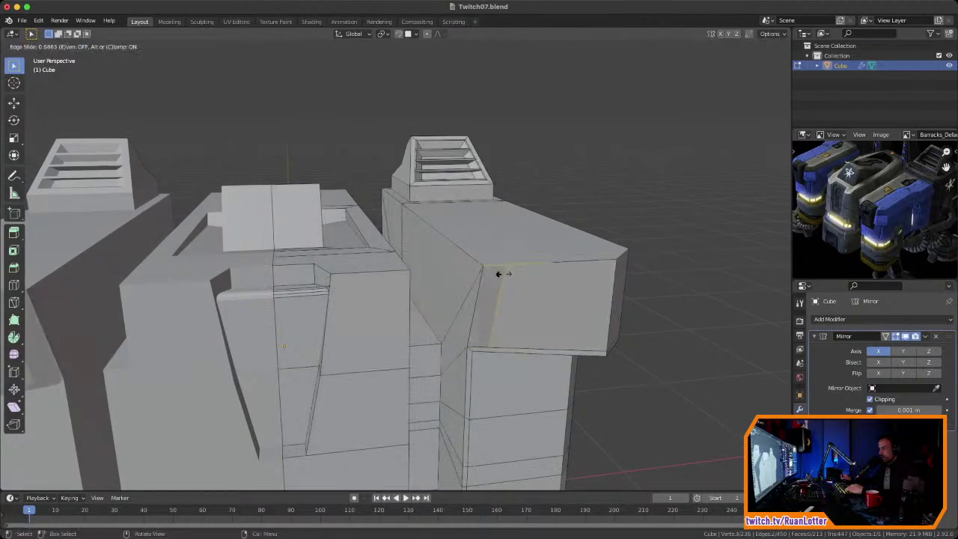
{"action": "left_click", "coordinate": [486, 272]}
Step: Set the Y coordinate of the new cut's top vertex to -1 m, matching the outer top corner
{"action": "middle_click_drag", "start_coordinate": [486, 271], "coordinate": [345, 431]}
{"action": "key", "text": "1"}
{"action": "left_click", "coordinate": [539, 346]}
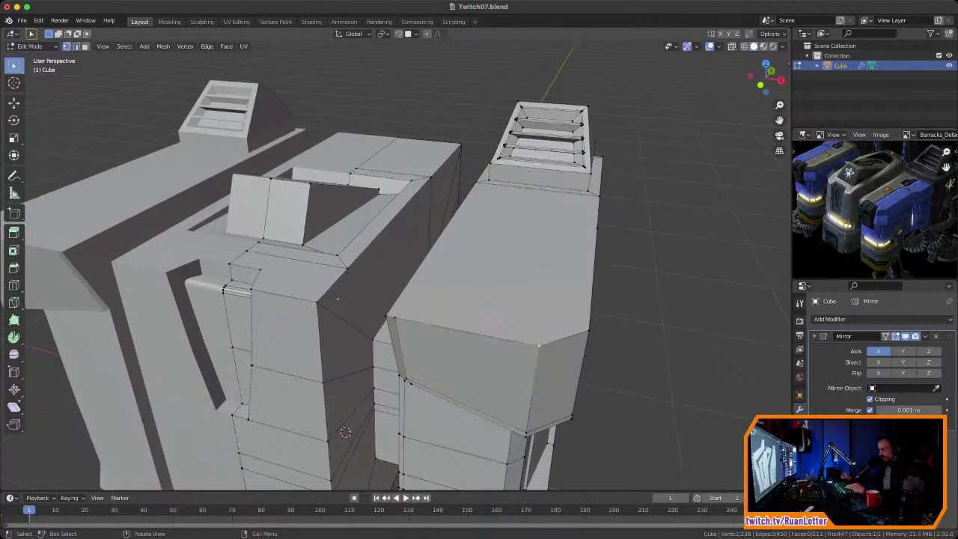
{"action": "key", "text": "n"}
{"action": "middle_click_drag", "start_coordinate": [343, 429], "coordinate": [334, 412]}
{"action": "double_click", "coordinate": [730, 93]}
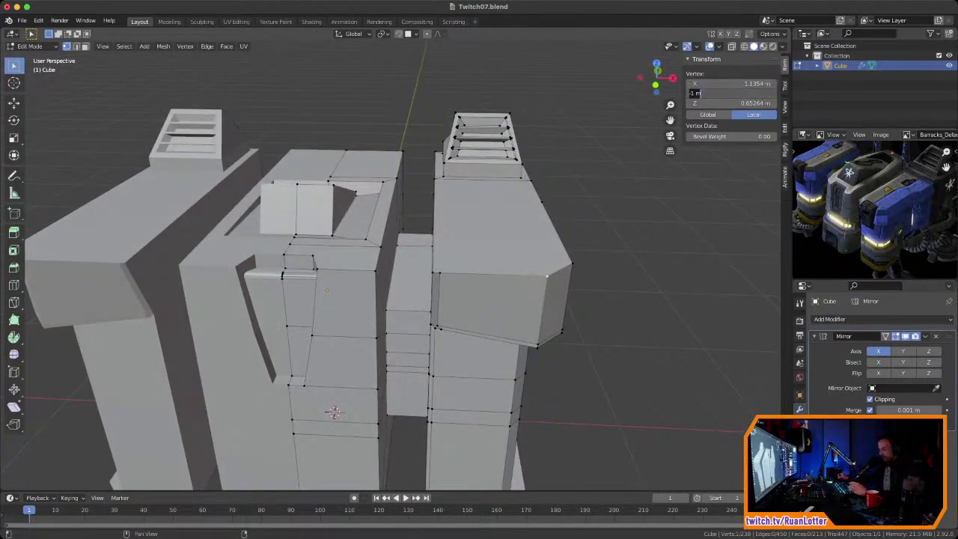
{"action": "key", "text": "Return"}
{"action": "left_click", "coordinate": [440, 273]}
{"action": "double_click", "coordinate": [729, 92]}
{"action": "key", "text": "ctrl+c"}
{"action": "type", "text": "1"}
{"action": "key", "text": "Return"}
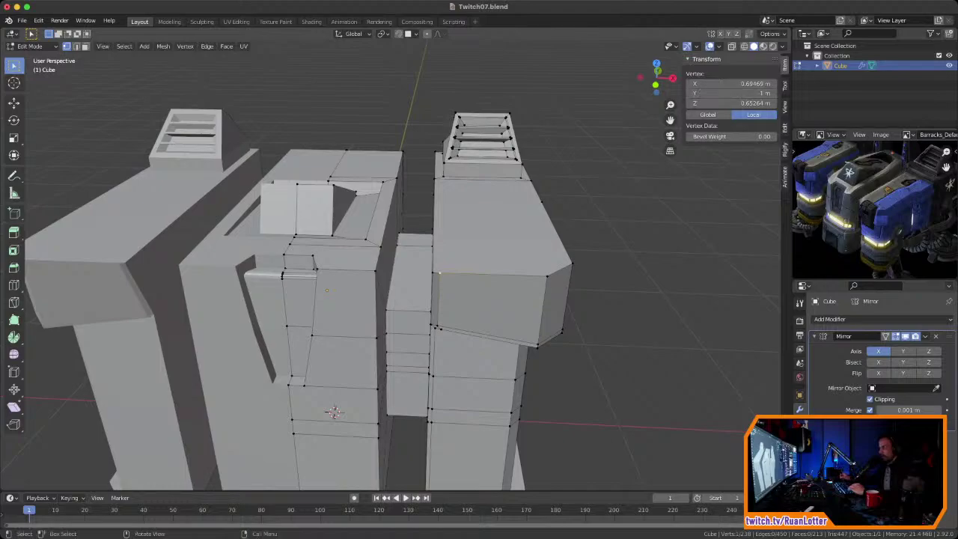
Step: Set the Y coordinate of the upper block's outer lower front vertex to -1 m
{"action": "key", "text": "alt+a"}
{"action": "middle_click_drag", "start_coordinate": [334, 412], "coordinate": [302, 422]}
{"action": "middle_click_drag", "start_coordinate": [449, 336], "coordinate": [422, 299]}
{"action": "left_click", "coordinate": [461, 306]}
{"action": "double_click", "coordinate": [725, 93]}
{"action": "type", "text": "-1"}
{"action": "key", "text": "Return"}
Step: Set the Y coordinate of the cut's lowest vertex, on the upper block's underside edge, to -1 m
{"action": "middle_click_drag", "start_coordinate": [479, 329], "coordinate": [476, 292]}
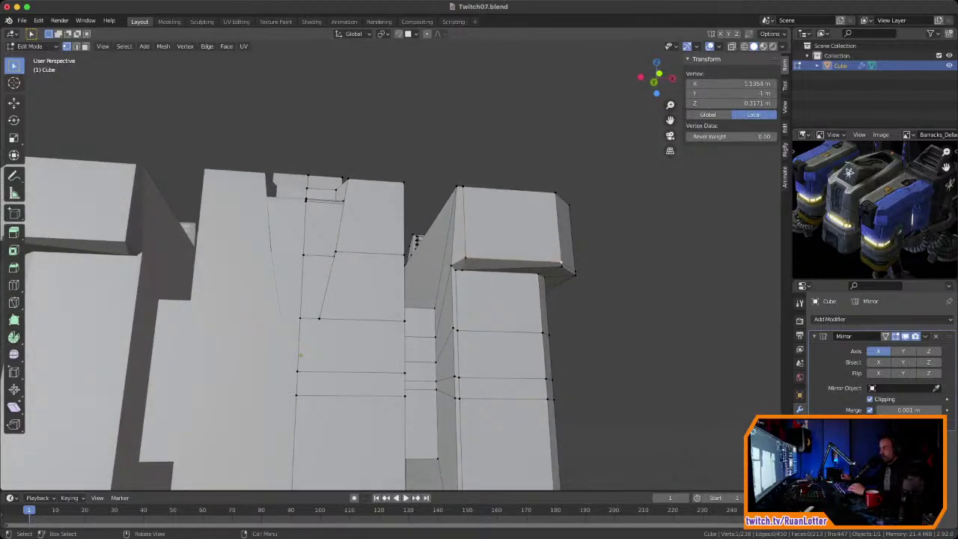
{"action": "left_click", "coordinate": [466, 258]}
{"action": "middle_click_drag", "start_coordinate": [466, 284], "coordinate": [455, 245]}
{"action": "scroll", "coordinate": [443, 240], "scroll_direction": "up", "scroll_amount": 3}
{"action": "left_click", "coordinate": [474, 243]}
{"action": "left_click", "coordinate": [731, 94]}
{"action": "key", "text": "ctrl+v"}
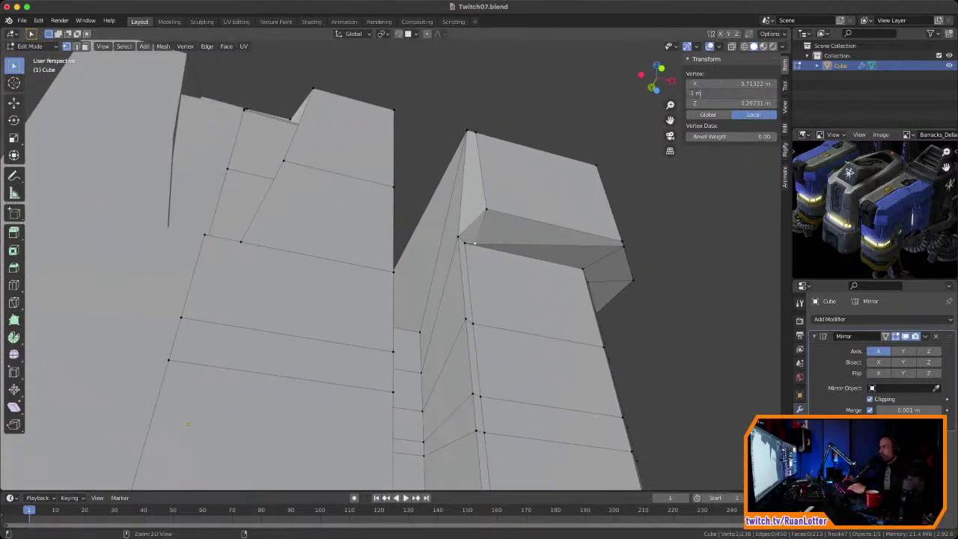
{"action": "key", "text": "Return"}
Step: Check the coordinates of the upper block's outer lower front vertices
{"action": "middle_click_drag", "start_coordinate": [188, 424], "coordinate": [248, 433]}
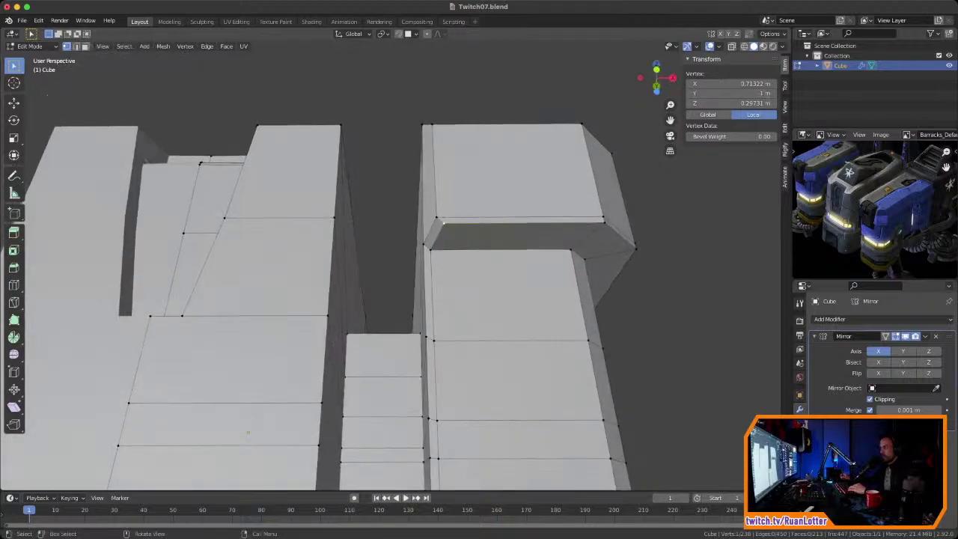
{"action": "left_click", "coordinate": [605, 222]}
{"action": "left_click", "coordinate": [603, 217]}
{"action": "left_click", "coordinate": [604, 223]}
{"action": "middle_click_drag", "start_coordinate": [605, 223], "coordinate": [625, 228]}
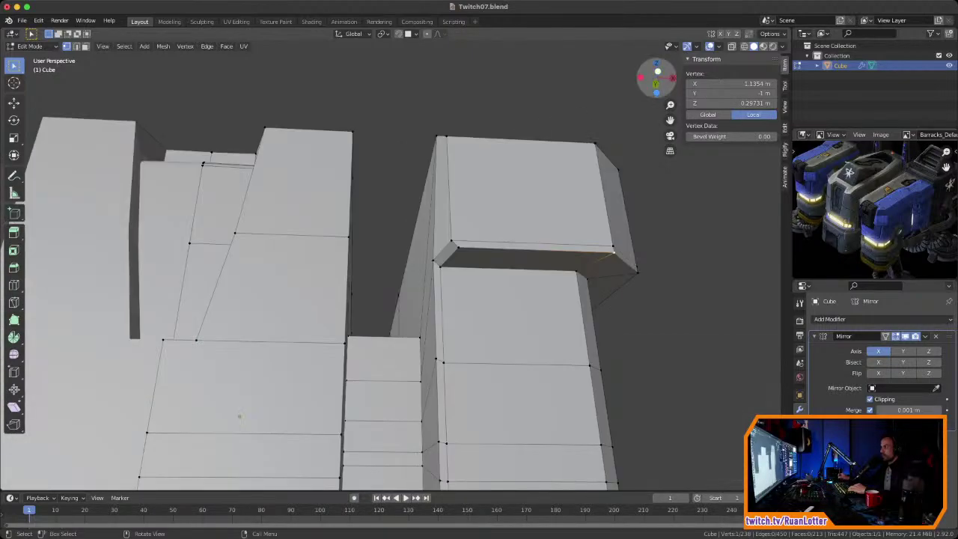
Step: Copy the X coordinate of the cut vertex just above the underside edge to the vertex below it, 0.69469 m
{"action": "key", "text": "KP_1"}
{"action": "scroll", "coordinate": [389, 269], "scroll_direction": "up", "scroll_amount": 3}
{"action": "left_click", "coordinate": [449, 327]}
{"action": "left_click", "coordinate": [731, 84]}
{"action": "key", "text": "ctrl+c"}
{"action": "key", "text": "Return"}
{"action": "left_click", "coordinate": [457, 336]}
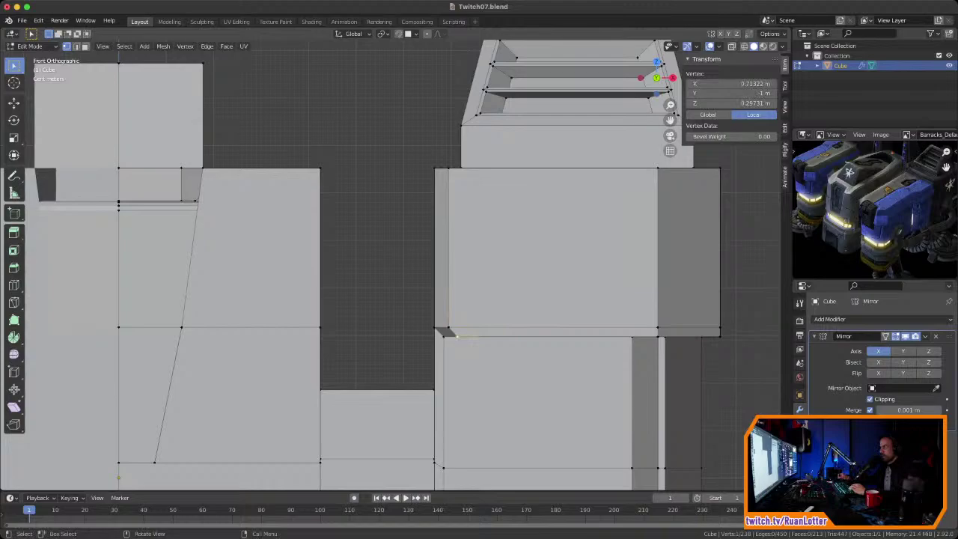
{"action": "key", "text": "ctrl+v"}
{"action": "middle_click_drag", "start_coordinate": [449, 321], "coordinate": [438, 225]}
{"action": "middle_click_drag", "start_coordinate": [142, 470], "coordinate": [89, 378]}
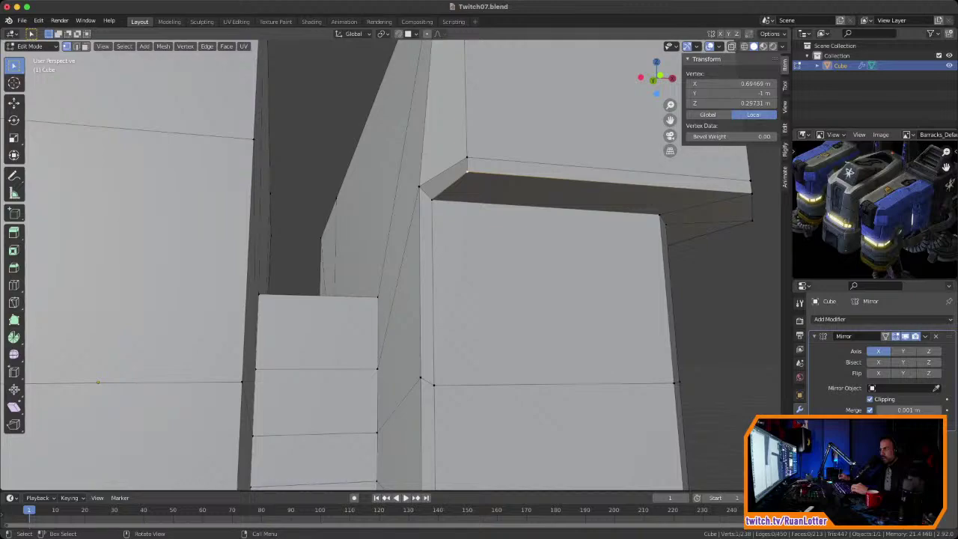
Step: Examine the upper block's inner lower corner, its small underside face and the strip beside the cut
{"action": "middle_click_drag", "start_coordinate": [98, 383], "coordinate": [184, 335]}
{"action": "scroll", "coordinate": [389, 262], "scroll_direction": "down", "scroll_amount": 7}
{"action": "middle_click_drag", "start_coordinate": [389, 262], "coordinate": [428, 266]}
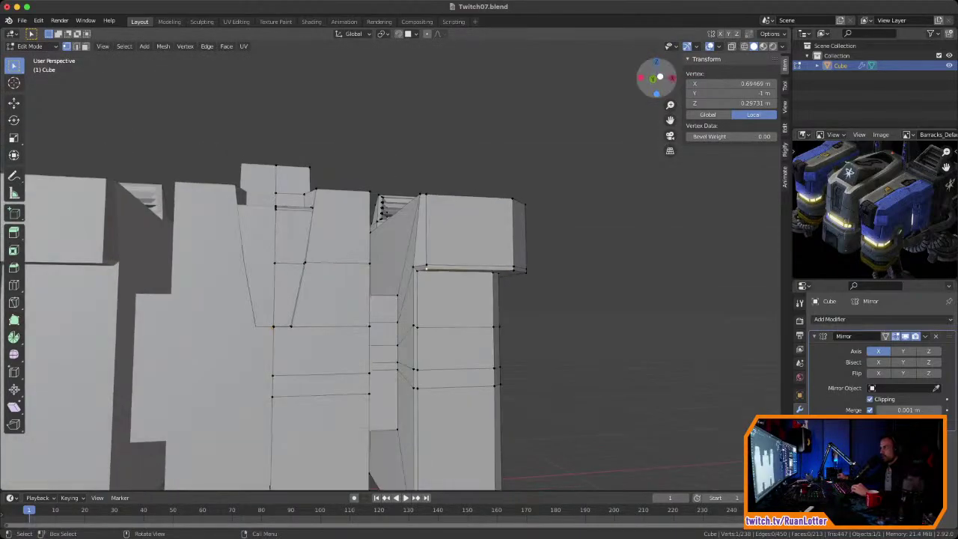
{"action": "left_click", "coordinate": [660, 77]}
{"action": "scroll", "coordinate": [394, 264], "scroll_direction": "up", "scroll_amount": 6}
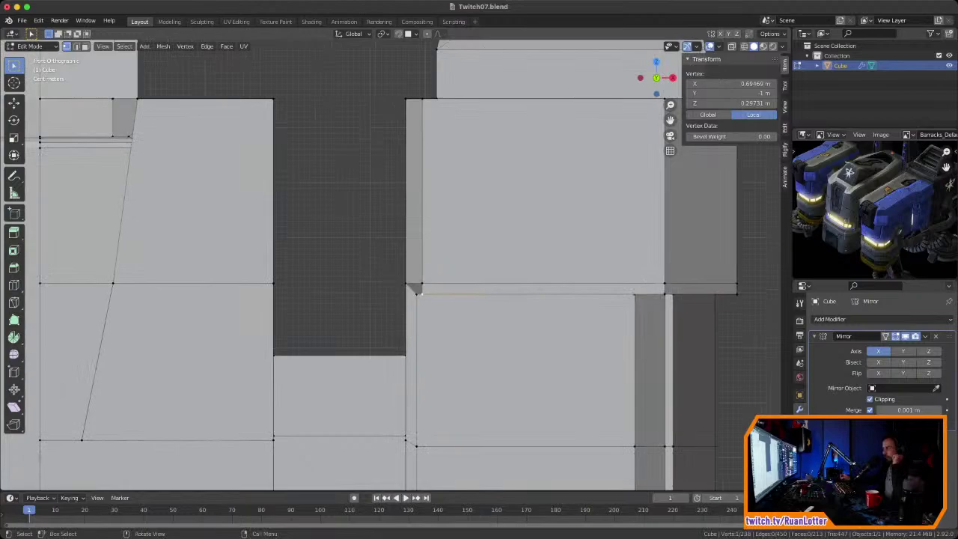
{"action": "middle_click_drag", "start_coordinate": [352, 135], "coordinate": [387, 145]}
{"action": "key", "text": "3"}
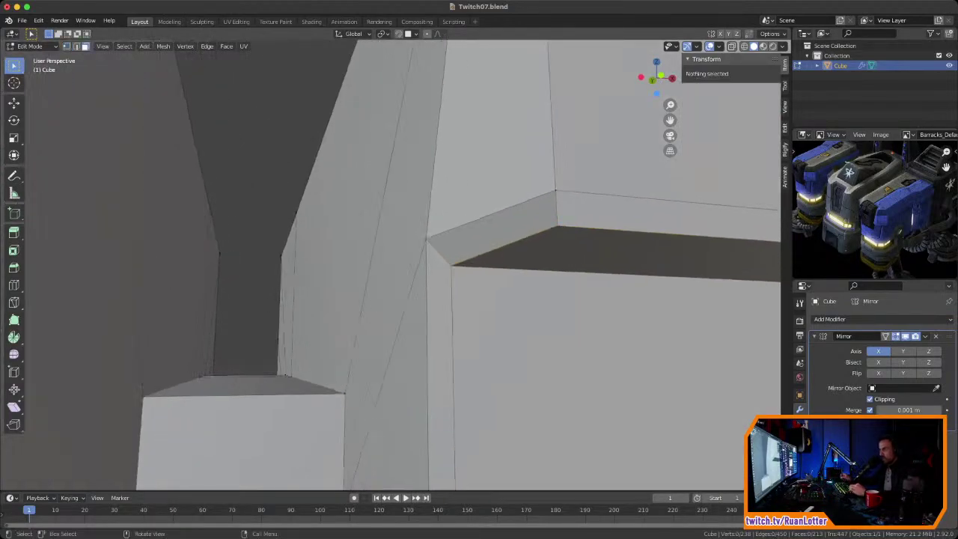
{"action": "left_click", "coordinate": [492, 227]}
{"action": "middle_click_drag", "start_coordinate": [492, 227], "coordinate": [410, 235]}
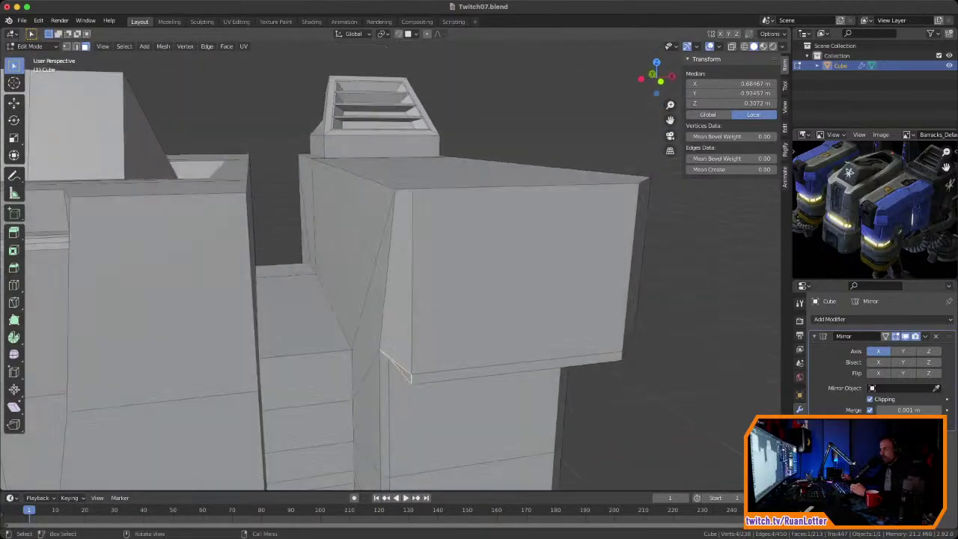
{"action": "scroll", "coordinate": [410, 269], "scroll_direction": "up", "scroll_amount": 2}
{"action": "middle_click_drag", "start_coordinate": [408, 280], "coordinate": [455, 304], "text": "shift"}
Step: Try moving the cut's top vertex about 0.018 m forward along Y and 0.028 m inward along X
{"action": "left_click", "coordinate": [413, 225]}
{"action": "middle_click_drag", "start_coordinate": [109, 415], "coordinate": [111, 464]}
{"action": "left_click_drag", "start_coordinate": [465, 170], "coordinate": [474, 179]}
{"action": "middle_click_drag", "start_coordinate": [473, 180], "coordinate": [497, 153]}
{"action": "key", "text": "g"}
{"action": "key", "text": "y"}
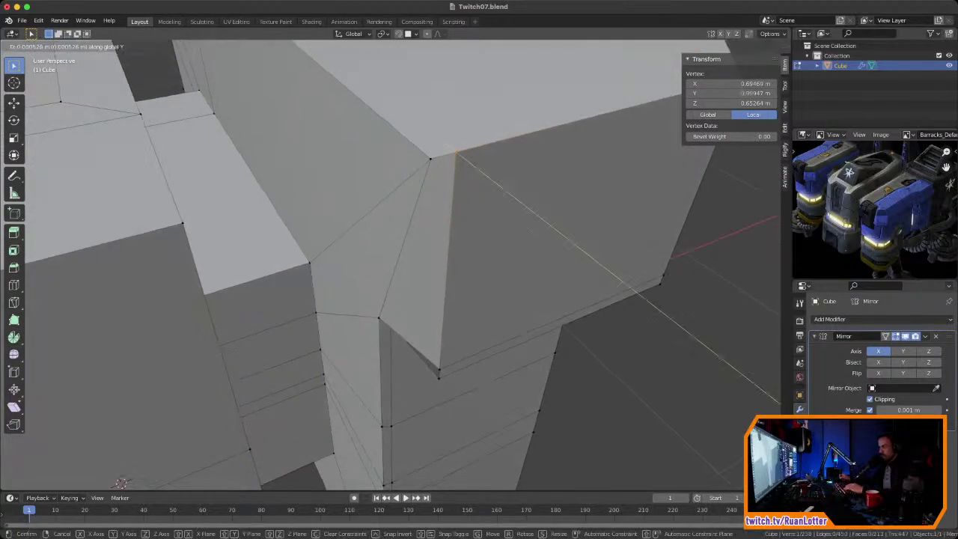
{"action": "left_click", "coordinate": [120, 483]}
{"action": "key", "text": "g"}
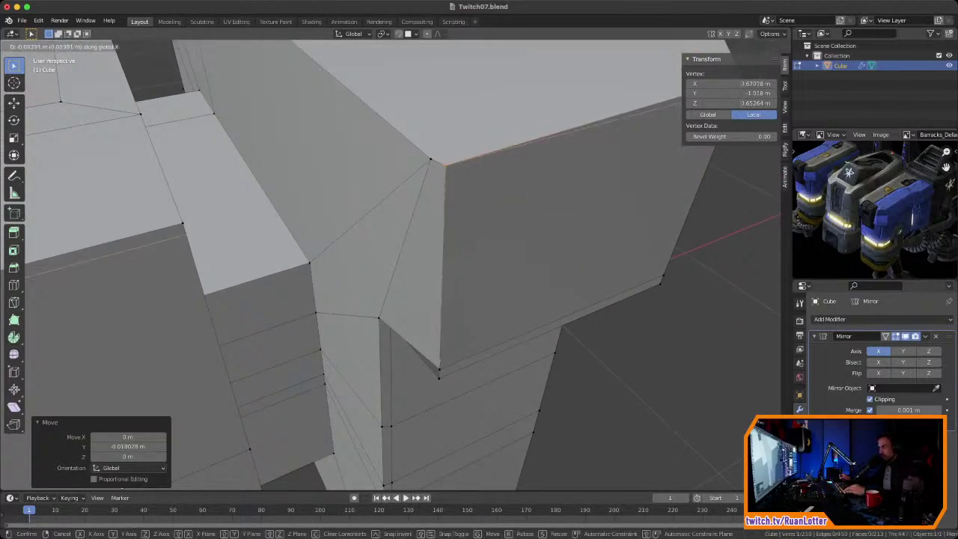
{"action": "left_click", "coordinate": [122, 487]}
{"action": "middle_click_drag", "start_coordinate": [122, 485], "coordinate": [210, 485]}
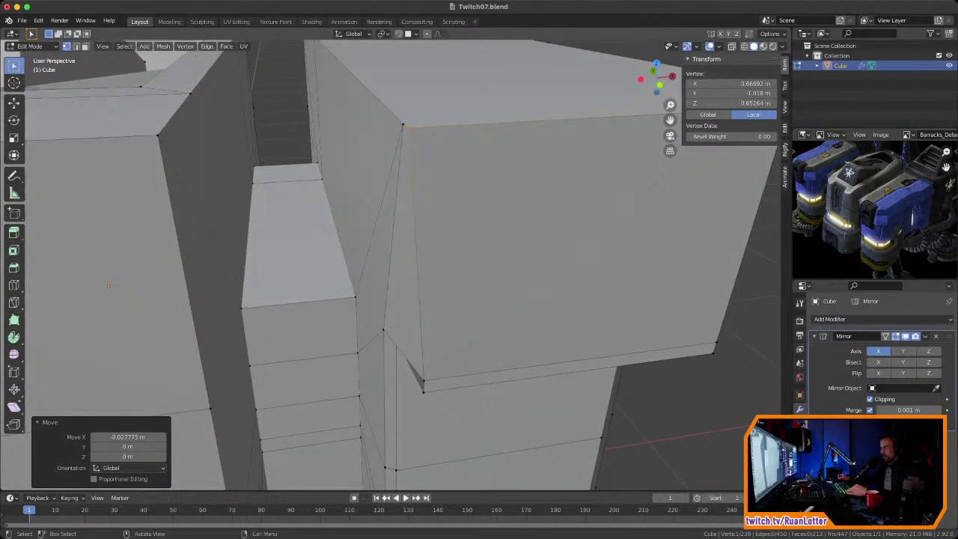
Step: Undo the top vertex's moves and align the cut's upper two vertices at X 0.66475 m
{"action": "key", "text": "ctrl+z"}
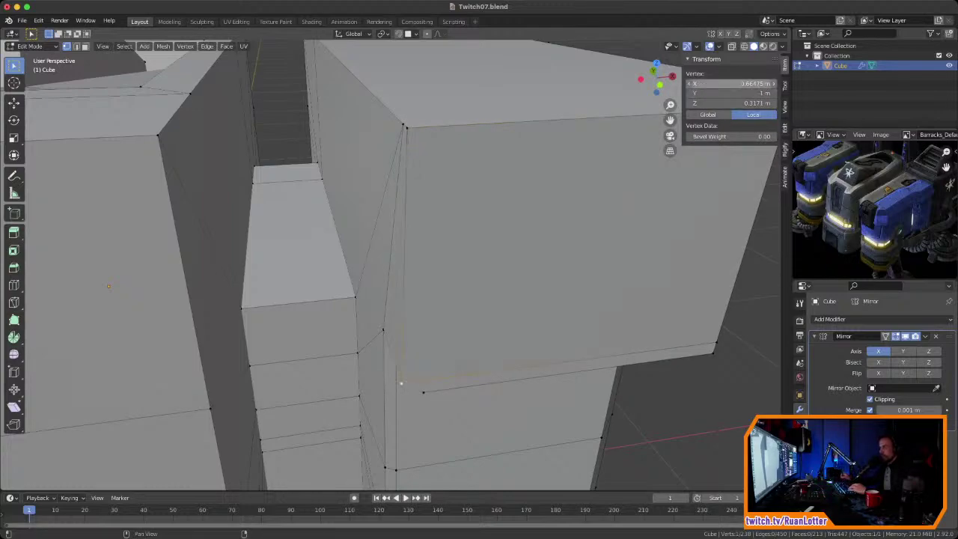
{"action": "middle_click_drag", "start_coordinate": [401, 383], "coordinate": [432, 356]}
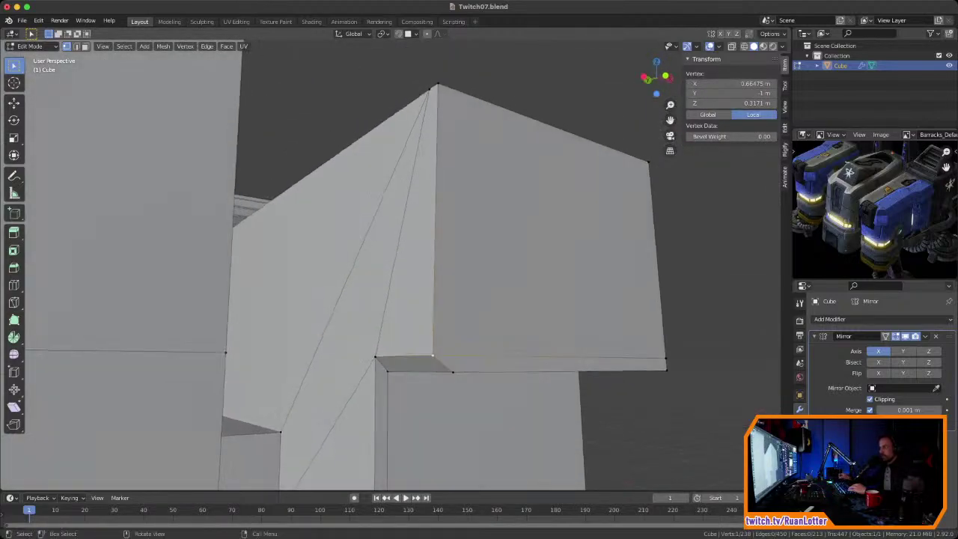
Step: Examine the upper block's inner lower corner and underside from several angles, in and out of edit mode
{"action": "middle_click_drag", "start_coordinate": [516, 314], "coordinate": [476, 301]}
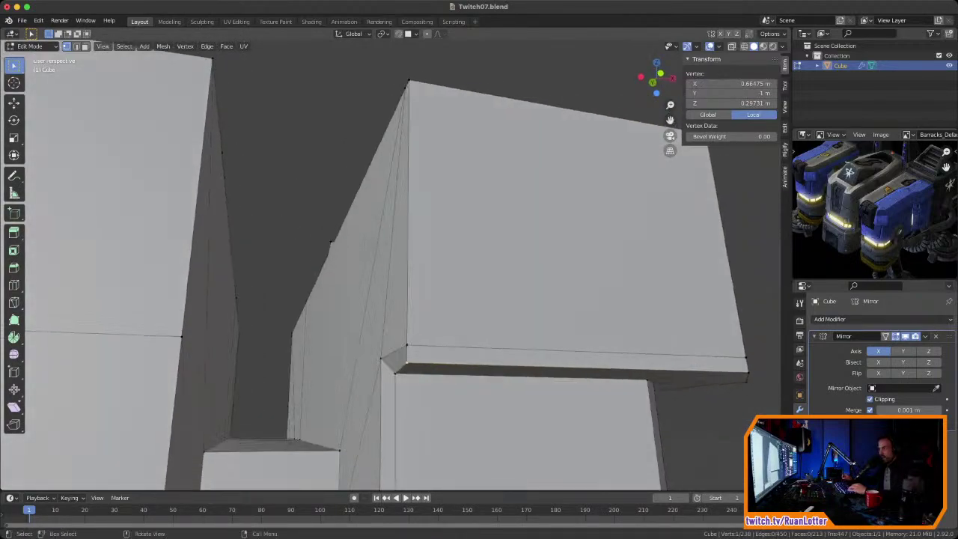
{"action": "middle_click_drag", "start_coordinate": [375, 337], "coordinate": [40, 196]}
{"action": "middle_click_drag", "start_coordinate": [389, 299], "coordinate": [397, 229], "text": "ctrl"}
{"action": "middle_click_drag", "start_coordinate": [404, 269], "coordinate": [285, 449]}
{"action": "middle_click_drag", "start_coordinate": [370, 187], "coordinate": [388, 473], "text": "shift"}
{"action": "middle_click_drag", "start_coordinate": [374, 299], "coordinate": [404, 251]}
{"action": "middle_click_drag", "start_coordinate": [404, 251], "coordinate": [277, 281], "text": "ctrl"}
{"action": "key", "text": "Tab"}
{"action": "scroll", "coordinate": [394, 299], "scroll_direction": "down", "scroll_amount": 3}
{"action": "middle_click_drag", "start_coordinate": [354, 281], "coordinate": [396, 283]}
{"action": "key", "text": "Tab"}
{"action": "middle_click_drag", "start_coordinate": [360, 284], "coordinate": [486, 280]}
{"action": "scroll", "coordinate": [408, 262], "scroll_direction": "up", "scroll_amount": 3}
{"action": "middle_click_drag", "start_coordinate": [397, 247], "coordinate": [413, 196]}
{"action": "scroll", "coordinate": [411, 224], "scroll_direction": "up", "scroll_amount": 3}
{"action": "middle_click_drag", "start_coordinate": [404, 315], "coordinate": [421, 270], "text": "shift"}
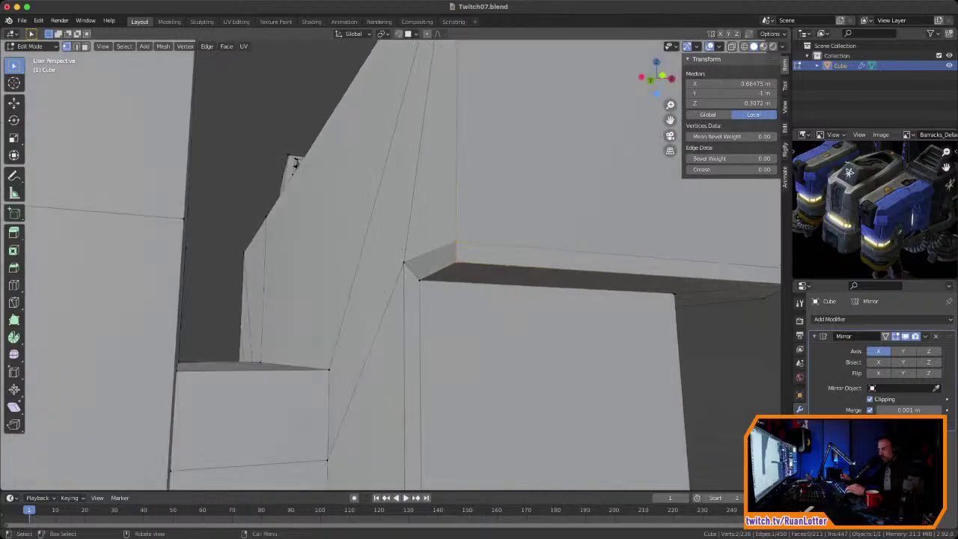
{"action": "scroll", "coordinate": [404, 262], "scroll_direction": "down", "scroll_amount": 3}
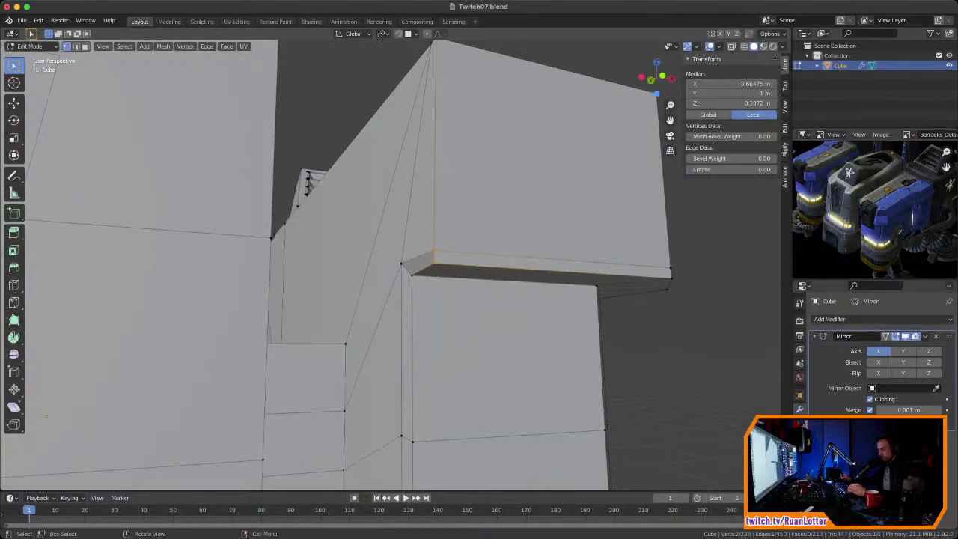
Step: Review the whole model's proportions and compare the pod bases with a close-up of the reference image
{"action": "middle_click_drag", "start_coordinate": [398, 260], "coordinate": [337, 281]}
{"action": "scroll", "coordinate": [411, 262], "scroll_direction": "down", "scroll_amount": 2}
{"action": "key", "text": "Tab"}
{"action": "scroll", "coordinate": [377, 247], "scroll_direction": "up", "scroll_amount": 2}
{"action": "scroll", "coordinate": [359, 261], "scroll_direction": "down", "scroll_amount": 2}
{"action": "scroll", "coordinate": [334, 266], "scroll_direction": "down", "scroll_amount": 2}
{"action": "scroll", "coordinate": [337, 277], "scroll_direction": "down", "scroll_amount": 2}
{"action": "mouse_move", "coordinate": [337, 277]}
{"action": "middle_mouse_down"}
{"action": "mouse_move", "coordinate": [332, 288]}
{"action": "mouse_move", "coordinate": [383, 271]}
{"action": "mouse_move", "coordinate": [334, 290]}
{"action": "middle_mouse_up"}
{"action": "scroll", "coordinate": [385, 309], "scroll_direction": "down", "scroll_amount": 2}
{"action": "middle_click_drag", "start_coordinate": [385, 309], "coordinate": [399, 388]}
{"action": "key", "text": "Tab"}
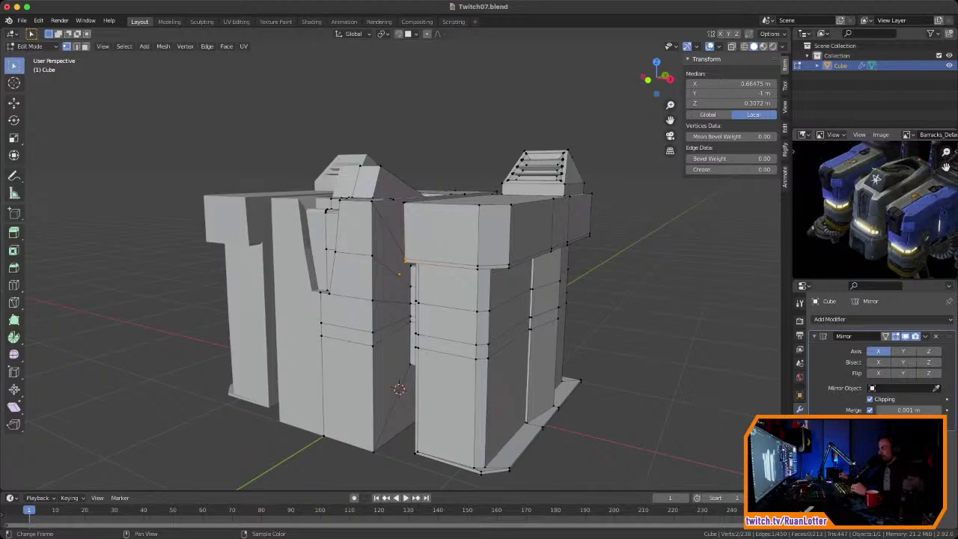
{"action": "middle_click_drag", "start_coordinate": [874, 222], "coordinate": [876, 196], "text": "ctrl"}
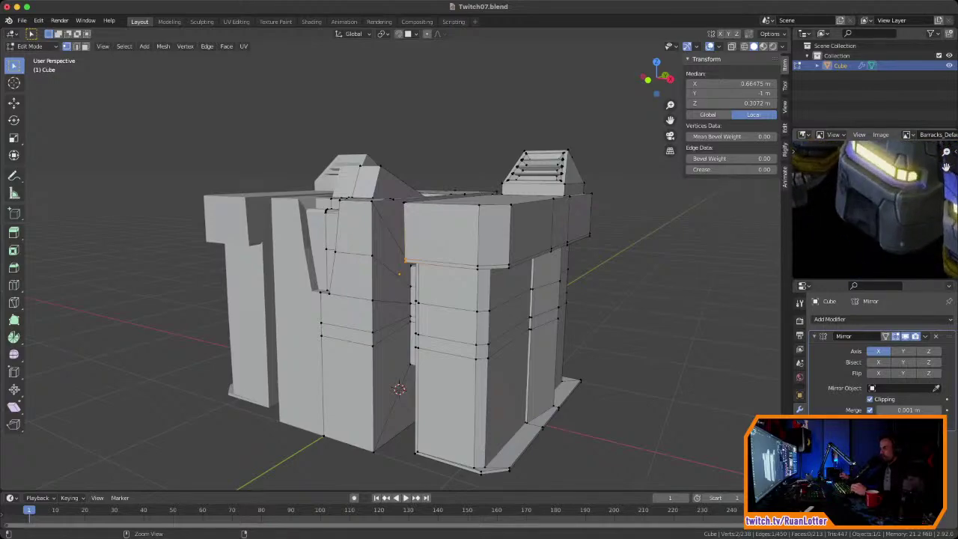
{"action": "middle_click_drag", "start_coordinate": [464, 277], "coordinate": [446, 338]}
{"action": "middle_click_drag", "start_coordinate": [902, 243], "coordinate": [904, 239]}
{"action": "middle_click_drag", "start_coordinate": [464, 284], "coordinate": [462, 330], "text": "ctrl"}
{"action": "middle_click_drag", "start_coordinate": [404, 312], "coordinate": [425, 364]}
{"action": "middle_click_drag", "start_coordinate": [424, 299], "coordinate": [350, 320]}
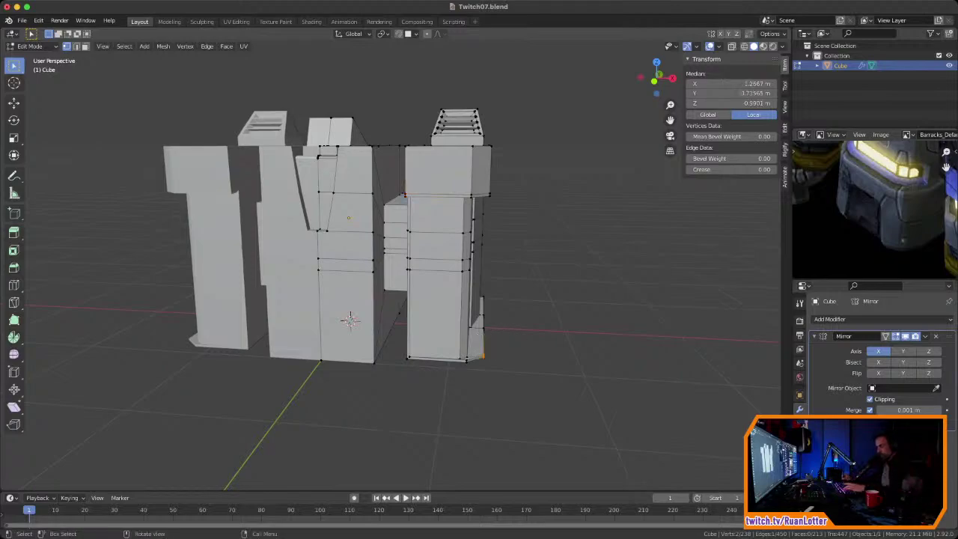
Step: Try adding a horizontal loop cut around the lower part of the central body and side pod
{"action": "key", "text": "3"}
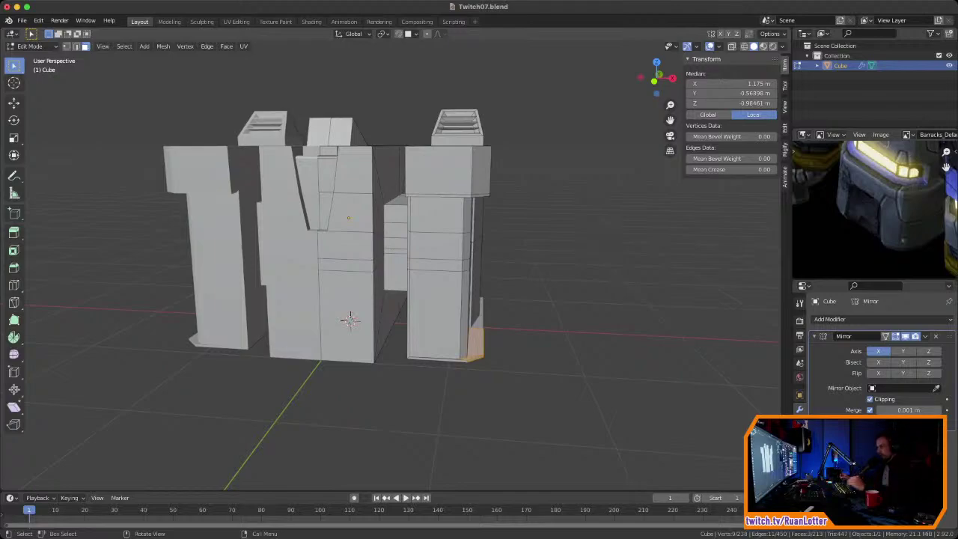
{"action": "middle_click_drag", "start_coordinate": [402, 258], "coordinate": [306, 273]}
{"action": "scroll", "coordinate": [374, 299], "scroll_direction": "up", "scroll_amount": 3}
{"action": "scroll", "coordinate": [233, 368], "scroll_direction": "down", "scroll_amount": 3}
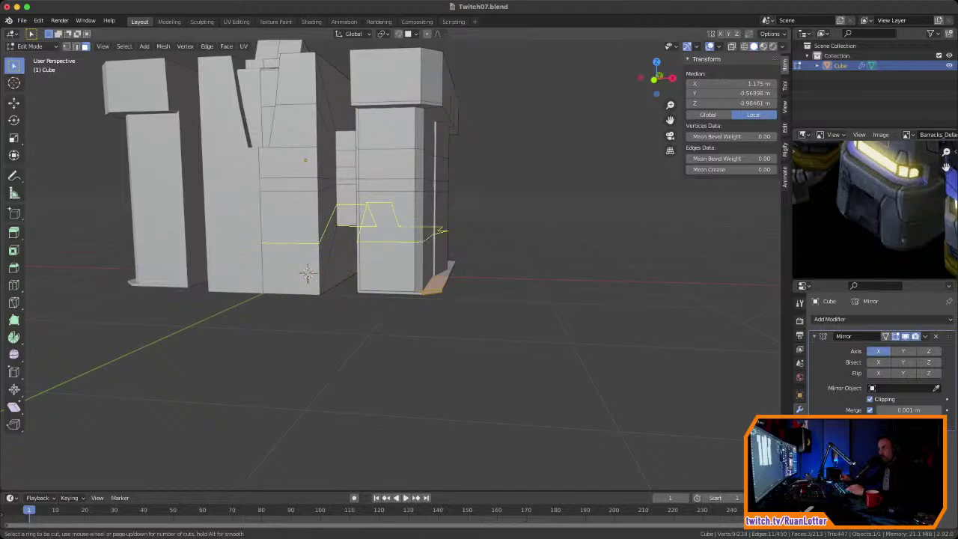
{"action": "left_click", "coordinate": [271, 243]}
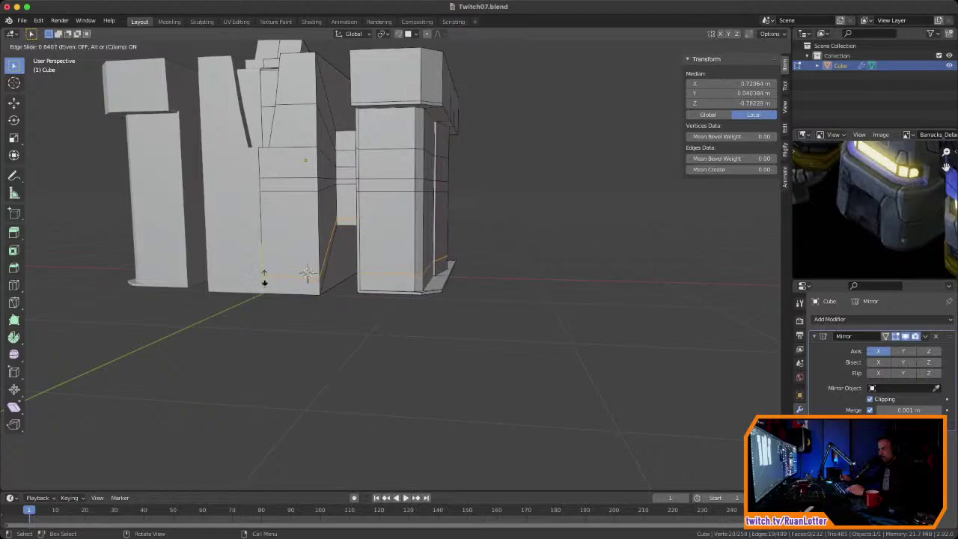
{"action": "right_click", "coordinate": [270, 243]}
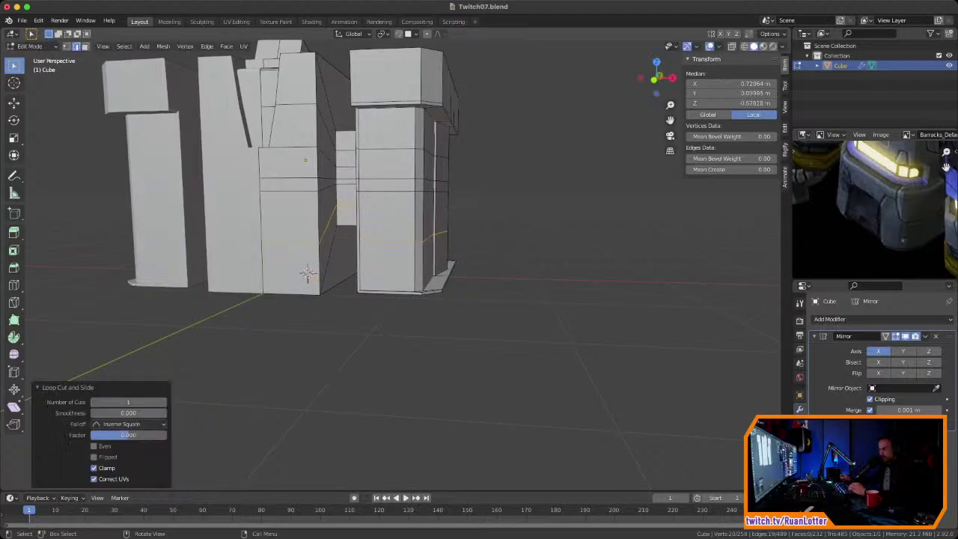
{"action": "key", "text": "ctrl+z"}
Step: Delete the four underside faces at the bottom of the central body and side pod
{"action": "middle_click_drag", "start_coordinate": [419, 258], "coordinate": [471, 183]}
{"action": "scroll", "coordinate": [435, 258], "scroll_direction": "up", "scroll_amount": 3}
{"action": "scroll", "coordinate": [449, 224], "scroll_direction": "down", "scroll_amount": 4}
{"action": "middle_click_drag", "start_coordinate": [419, 277], "coordinate": [404, 262]}
{"action": "left_click", "coordinate": [396, 268]}
{"action": "left_click", "coordinate": [440, 335], "text": "shift"}
{"action": "left_click", "coordinate": [355, 358], "text": "shift"}
{"action": "left_click", "coordinate": [311, 303], "text": "shift"}
{"action": "middle_click_drag", "start_coordinate": [310, 304], "coordinate": [389, 351]}
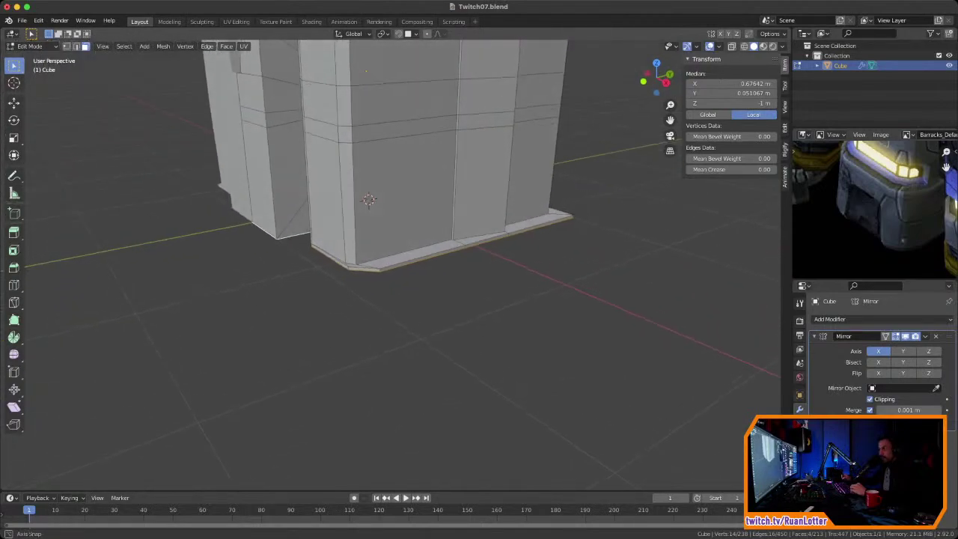
{"action": "middle_click_drag", "start_coordinate": [365, 190], "coordinate": [320, 205]}
{"action": "middle_click_drag", "start_coordinate": [312, 208], "coordinate": [315, 316]}
{"action": "key", "text": "x"}
{"action": "left_click", "coordinate": [398, 240]}
Step: Delete all faces of the flared rim around the side pod's base
{"action": "middle_click_drag", "start_coordinate": [398, 239], "coordinate": [430, 213]}
{"action": "left_click", "coordinate": [424, 250]}
{"action": "mouse_move", "coordinate": [424, 251]}
{"action": "middle_mouse_down"}
{"action": "mouse_move", "coordinate": [436, 281]}
{"action": "mouse_move", "coordinate": [468, 251]}
{"action": "mouse_move", "coordinate": [440, 263]}
{"action": "mouse_move", "coordinate": [460, 238]}
{"action": "mouse_move", "coordinate": [425, 273]}
{"action": "mouse_move", "coordinate": [418, 257]}
{"action": "middle_mouse_up"}
{"action": "scroll", "coordinate": [458, 243], "scroll_direction": "up", "scroll_amount": 2}
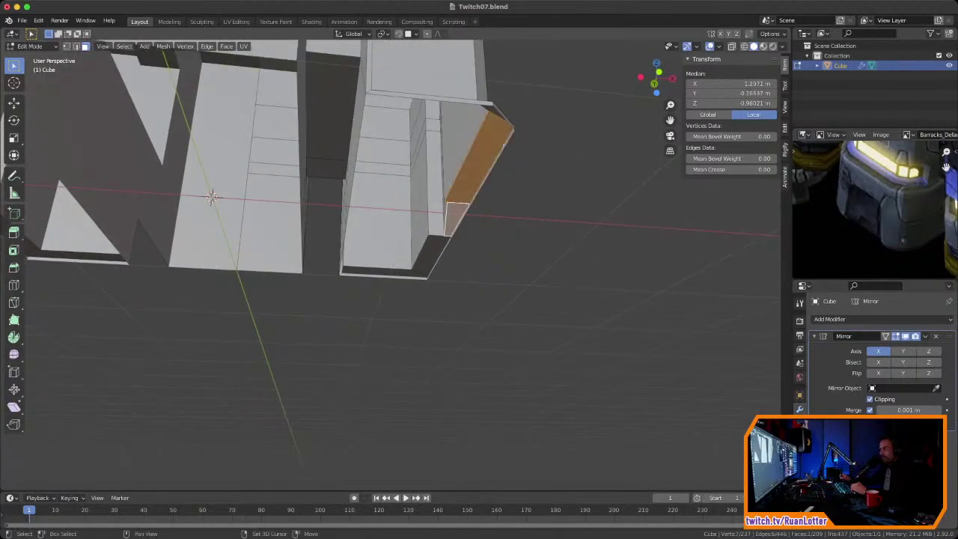
{"action": "middle_click_drag", "start_coordinate": [212, 197], "coordinate": [159, 185]}
{"action": "middle_click_drag", "start_coordinate": [389, 240], "coordinate": [430, 228]}
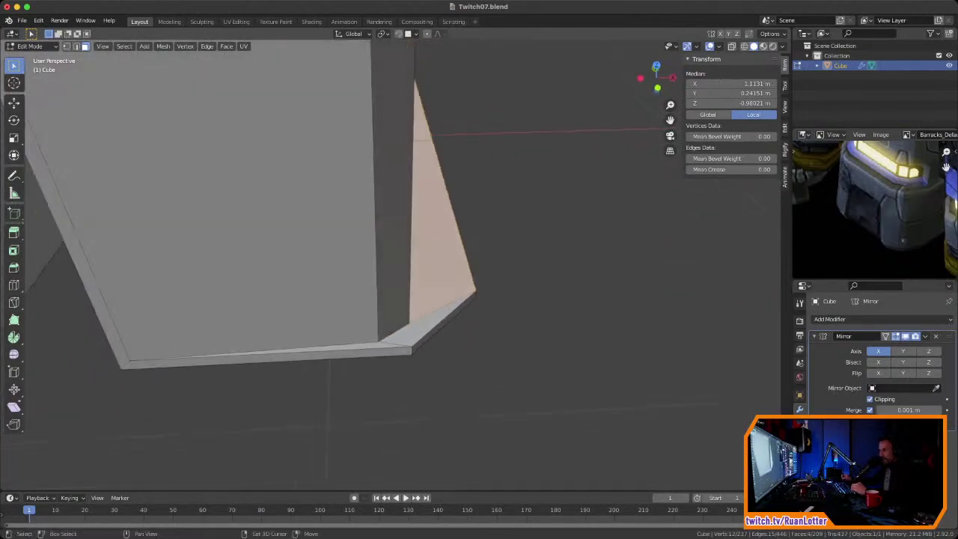
{"action": "left_click_drag", "start_coordinate": [422, 353], "coordinate": [425, 356], "text": "shift"}
{"action": "middle_click_drag", "start_coordinate": [425, 356], "coordinate": [370, 327]}
{"action": "middle_click_drag", "start_coordinate": [84, 100], "coordinate": [441, 225]}
{"action": "key", "text": "x"}
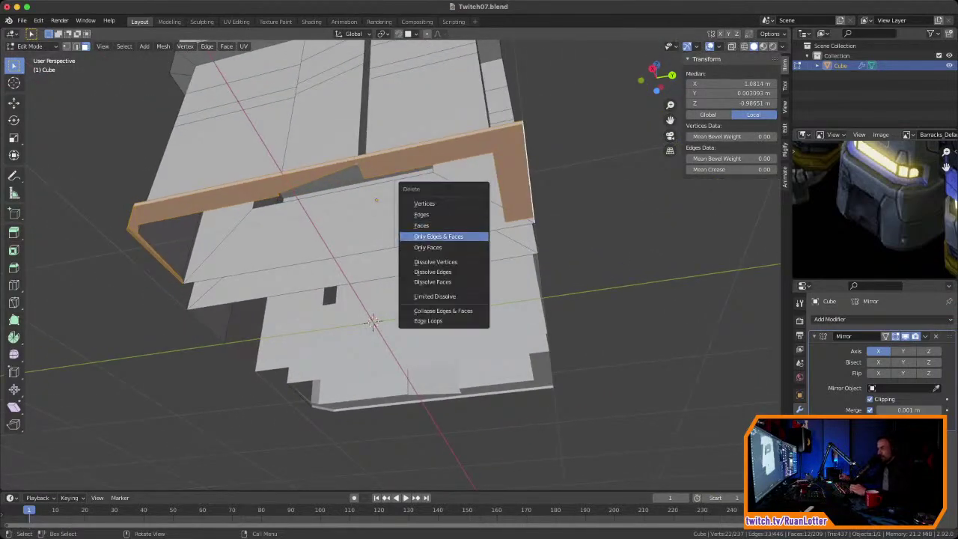
{"action": "left_click", "coordinate": [441, 237]}
{"action": "key", "text": "ctrl+z"}
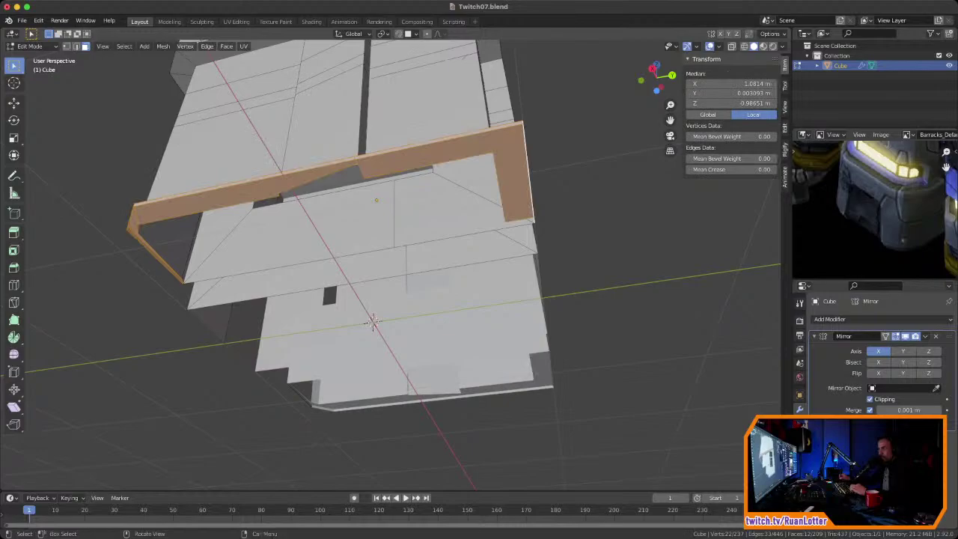
{"action": "key", "text": "x"}
{"action": "left_click", "coordinate": [440, 215]}
Step: Set the Z coordinate of the side pod's inner bottom corner vertices to -0.98021 m, matching the neighbouring bottom vertex
{"action": "middle_click_drag", "start_coordinate": [352, 217], "coordinate": [288, 80]}
{"action": "scroll", "coordinate": [390, 262], "scroll_direction": "up", "scroll_amount": 6}
{"action": "middle_click_drag", "start_coordinate": [404, 239], "coordinate": [382, 268], "text": "shift"}
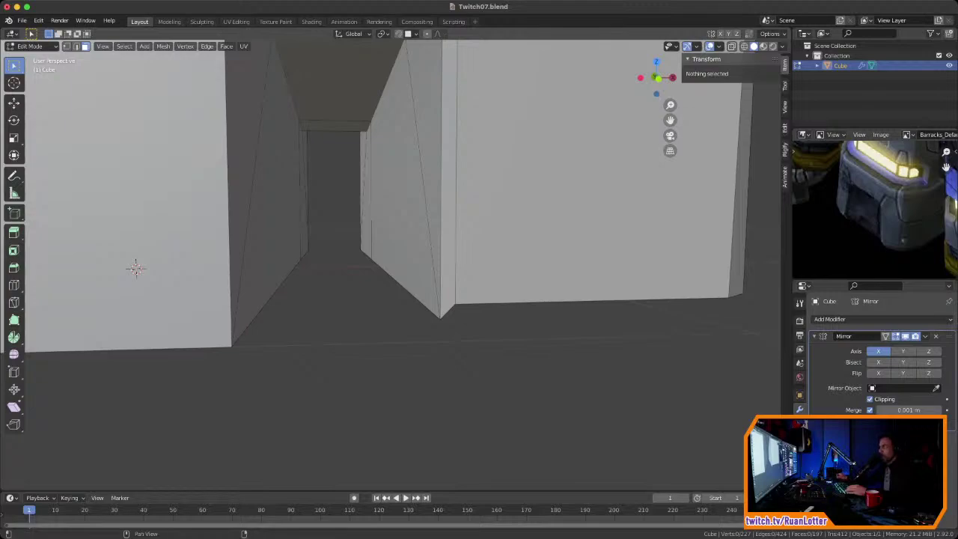
{"action": "key", "text": "KP_1"}
{"action": "middle_click_drag", "start_coordinate": [382, 268], "coordinate": [381, 200], "text": "ctrl"}
{"action": "middle_click_drag", "start_coordinate": [356, 247], "coordinate": [439, 220], "text": "shift"}
{"action": "left_click", "coordinate": [447, 251]}
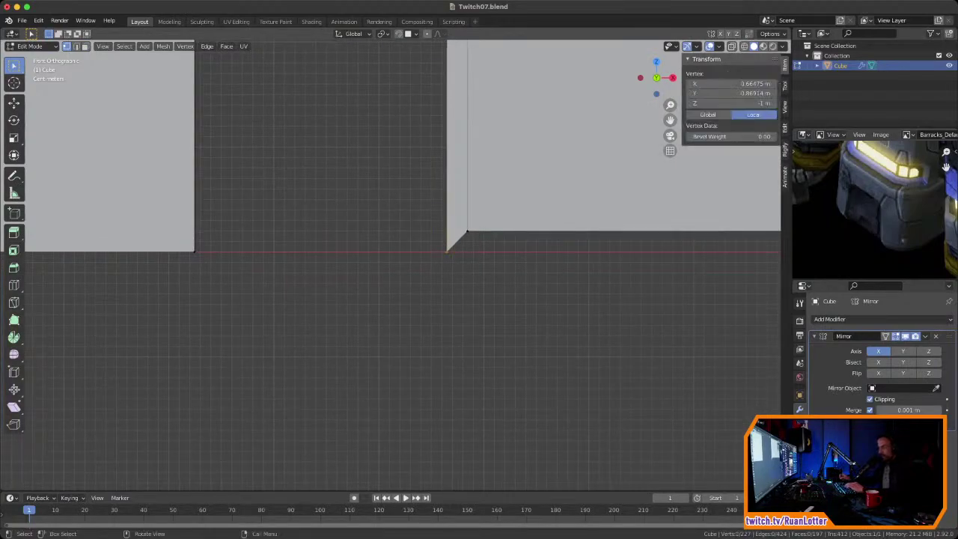
{"action": "left_click", "coordinate": [468, 231]}
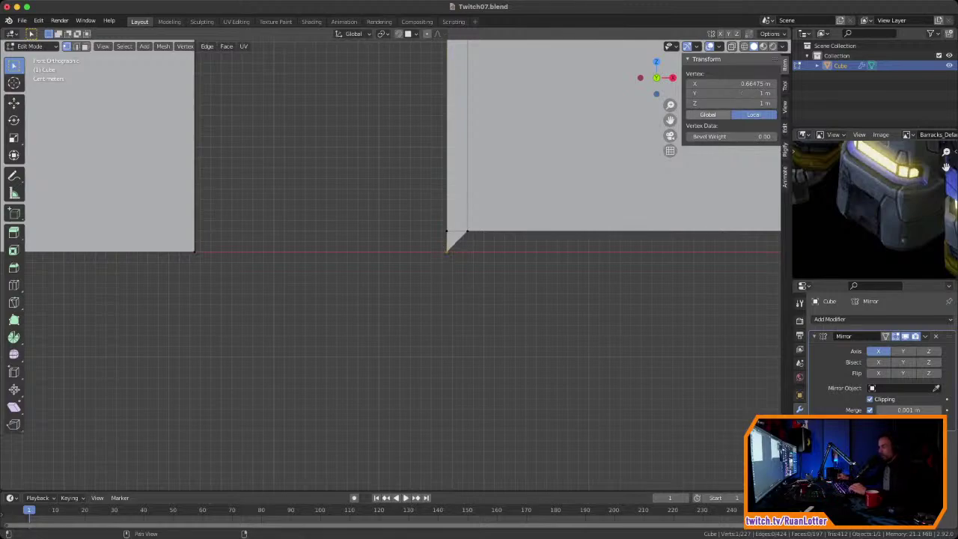
{"action": "left_click", "coordinate": [226, 271]}
Step: Set the central body's bottom vertices to Z -0.98021 m, level with the bottom of the side pod
{"action": "middle_click_drag", "start_coordinate": [226, 271], "coordinate": [265, 257]}
{"action": "scroll", "coordinate": [172, 289], "scroll_direction": "down", "scroll_amount": 6}
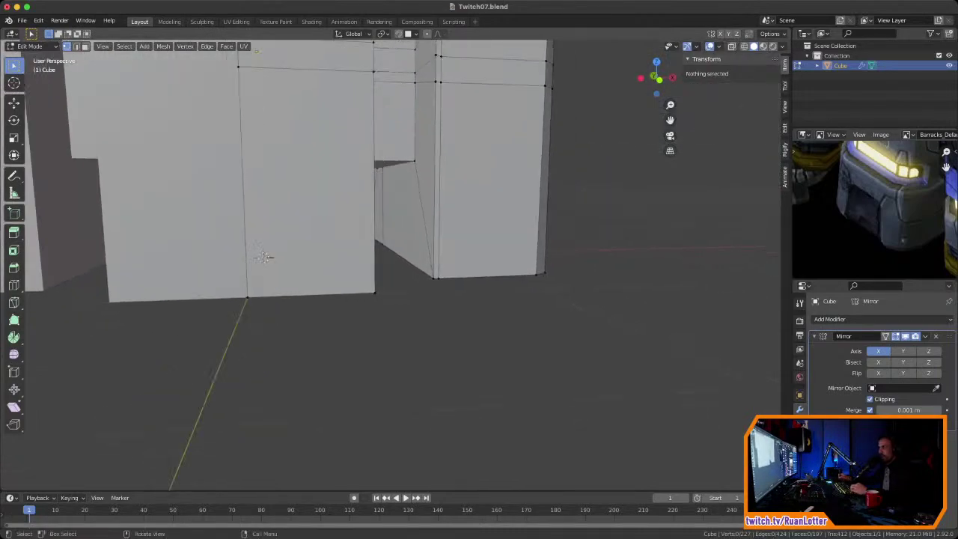
{"action": "left_click", "coordinate": [659, 80]}
{"action": "scroll", "coordinate": [390, 265], "scroll_direction": "up", "scroll_amount": 2}
{"action": "middle_click_drag", "start_coordinate": [390, 265], "coordinate": [436, 289], "text": "shift"}
{"action": "scroll", "coordinate": [479, 281], "scroll_direction": "up", "scroll_amount": 2}
{"action": "scroll", "coordinate": [442, 288], "scroll_direction": "up", "scroll_amount": 1}
{"action": "left_click", "coordinate": [414, 286]}
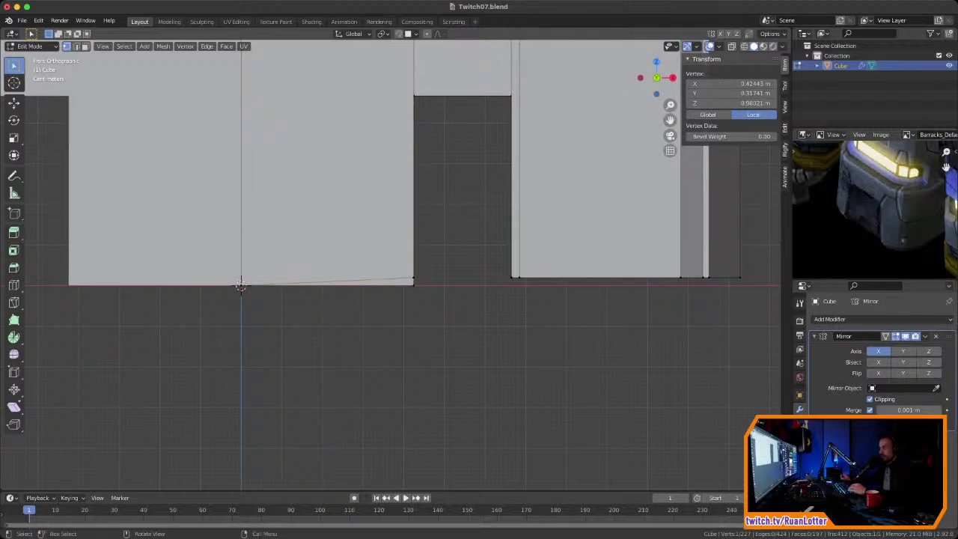
{"action": "key", "text": "Return"}
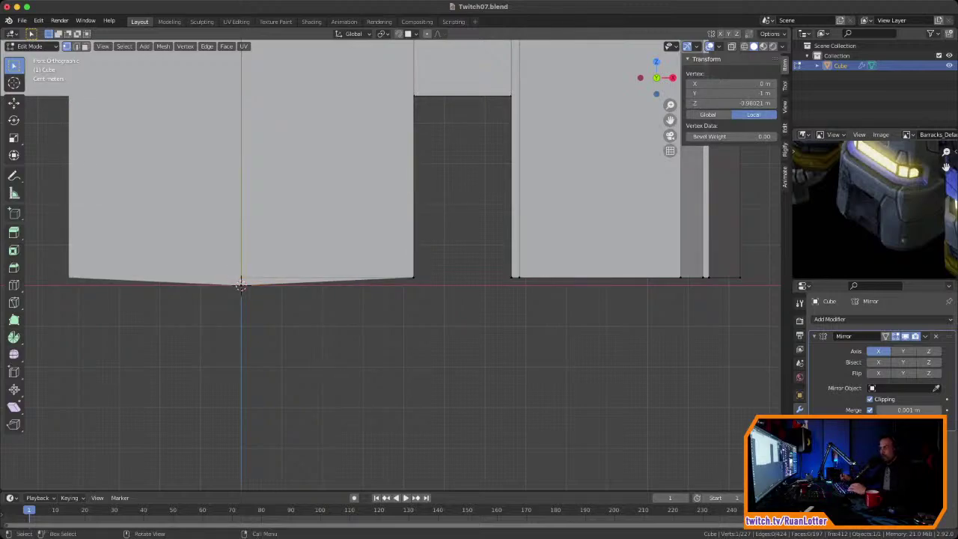
{"action": "type", "text": "-0.98021 m"}
{"action": "key", "text": "Return"}
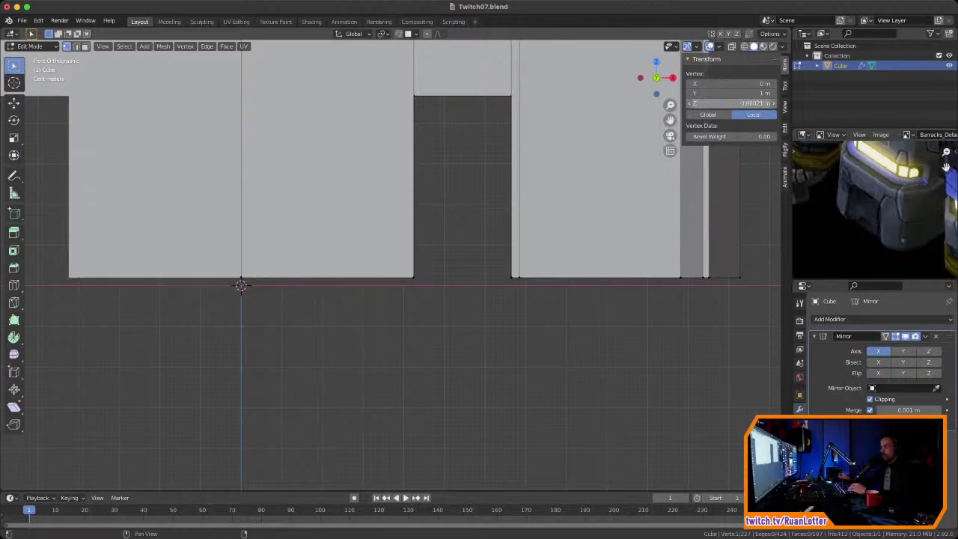
Step: Dissolve the vertical edge run beside the side pod's inner front corner, from the base up to the upper block
{"action": "middle_click_drag", "start_coordinate": [241, 285], "coordinate": [374, 319]}
{"action": "scroll", "coordinate": [392, 241], "scroll_direction": "up", "scroll_amount": 3}
{"action": "scroll", "coordinate": [397, 265], "scroll_direction": "up", "scroll_amount": 3}
{"action": "middle_click_drag", "start_coordinate": [420, 225], "coordinate": [228, 371], "text": "shift"}
{"action": "middle_click_drag", "start_coordinate": [322, 299], "coordinate": [360, 288]}
{"action": "middle_click_drag", "start_coordinate": [181, 439], "coordinate": [175, 361]}
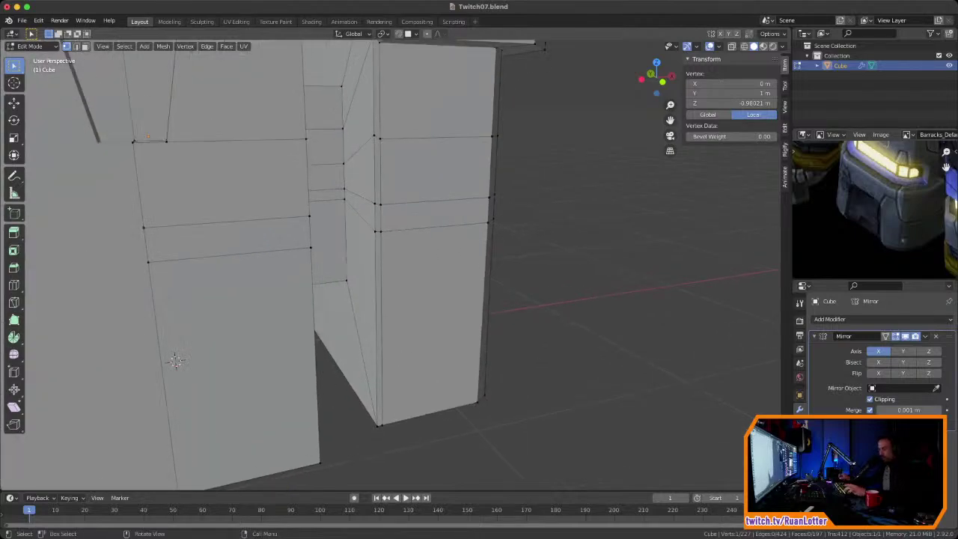
{"action": "key", "text": "2"}
{"action": "left_click", "coordinate": [382, 330]}
{"action": "scroll", "coordinate": [382, 329], "scroll_direction": "down", "scroll_amount": 1}
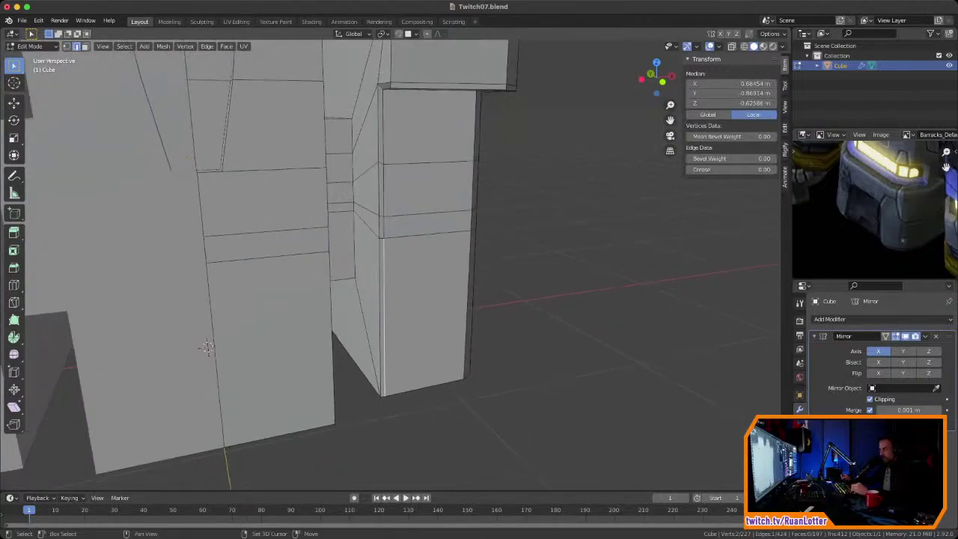
{"action": "middle_click_drag", "start_coordinate": [383, 329], "coordinate": [390, 438], "text": "shift"}
{"action": "left_click", "coordinate": [393, 277], "text": "ctrl"}
{"action": "middle_click_drag", "start_coordinate": [393, 277], "coordinate": [428, 302]}
{"action": "scroll", "coordinate": [382, 224], "scroll_direction": "up", "scroll_amount": 1}
{"action": "key", "text": "x"}
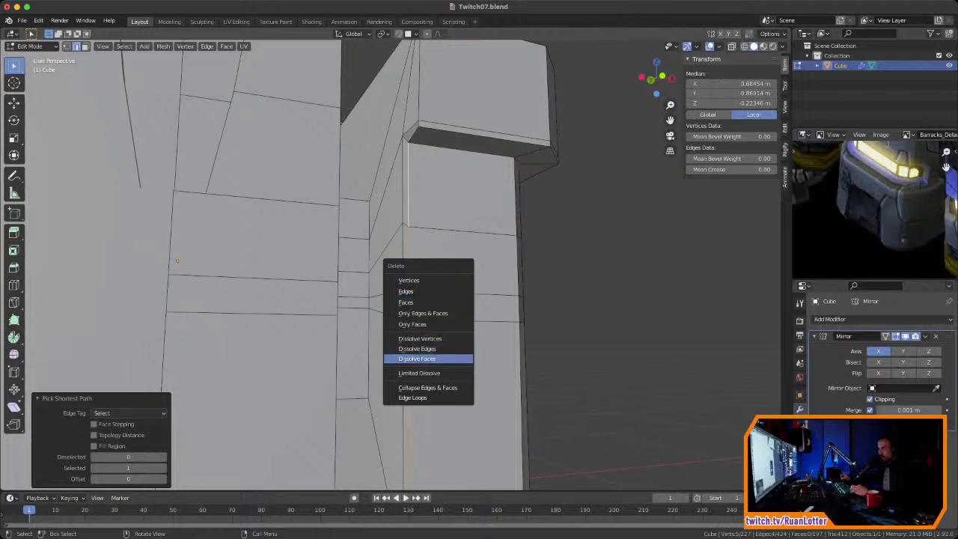
{"action": "key", "text": "Return"}
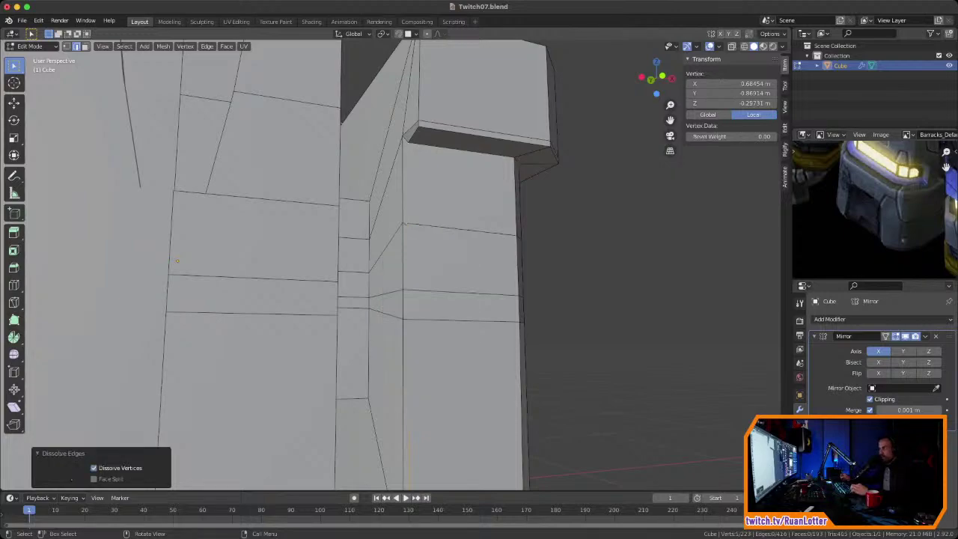
Step: Subdivide the pod's inner front edge just below the upper block and slide the new vertex up to about Z 0.297 m
{"action": "middle_click_drag", "start_coordinate": [419, 300], "coordinate": [436, 399], "text": "ctrl"}
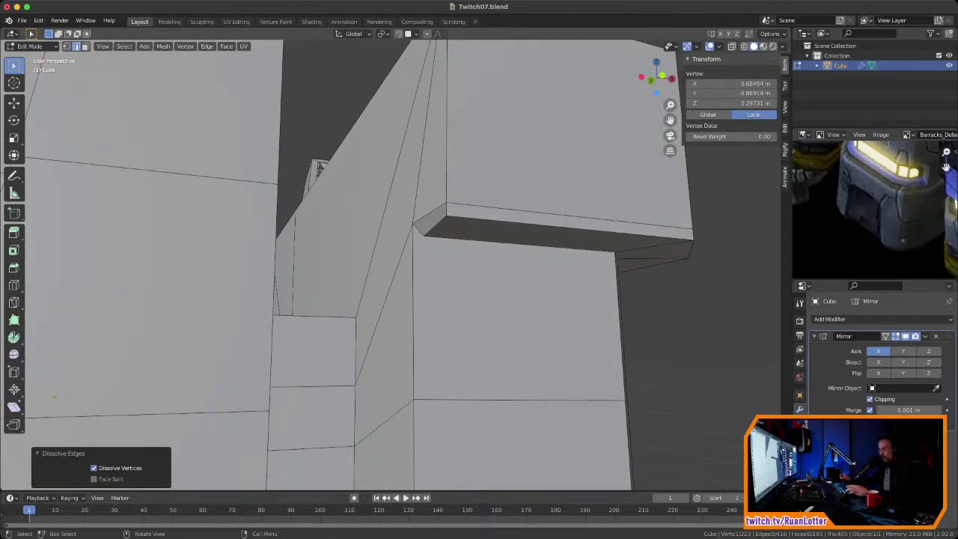
{"action": "key", "text": "1"}
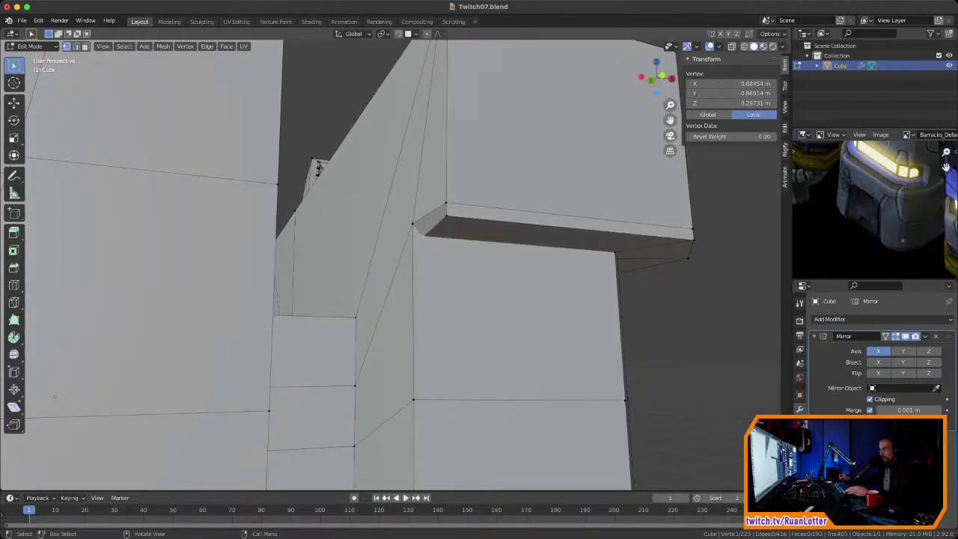
{"action": "middle_click_drag", "start_coordinate": [453, 314], "coordinate": [476, 321]}
{"action": "key", "text": "2"}
{"action": "left_click", "coordinate": [479, 323]}
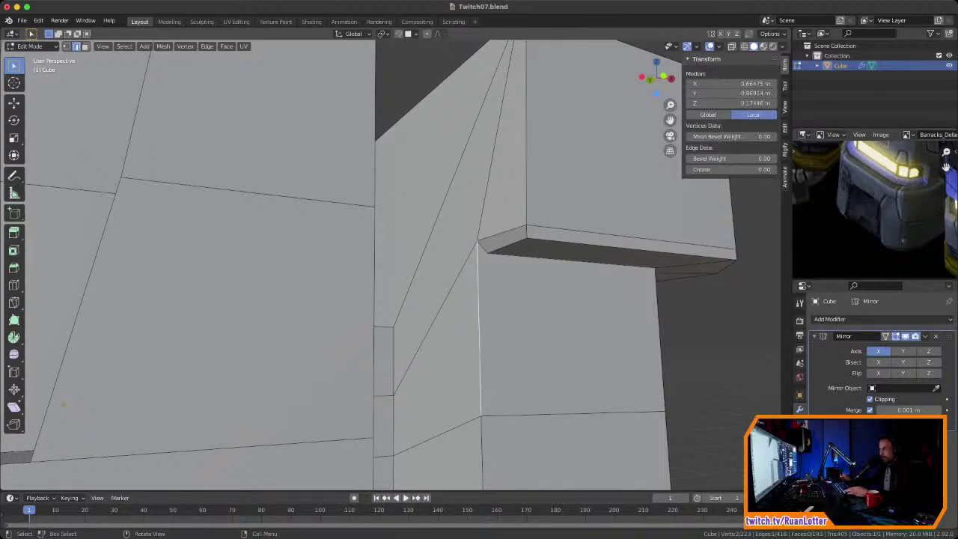
{"action": "right_click", "coordinate": [449, 276]}
{"action": "left_click", "coordinate": [449, 276]}
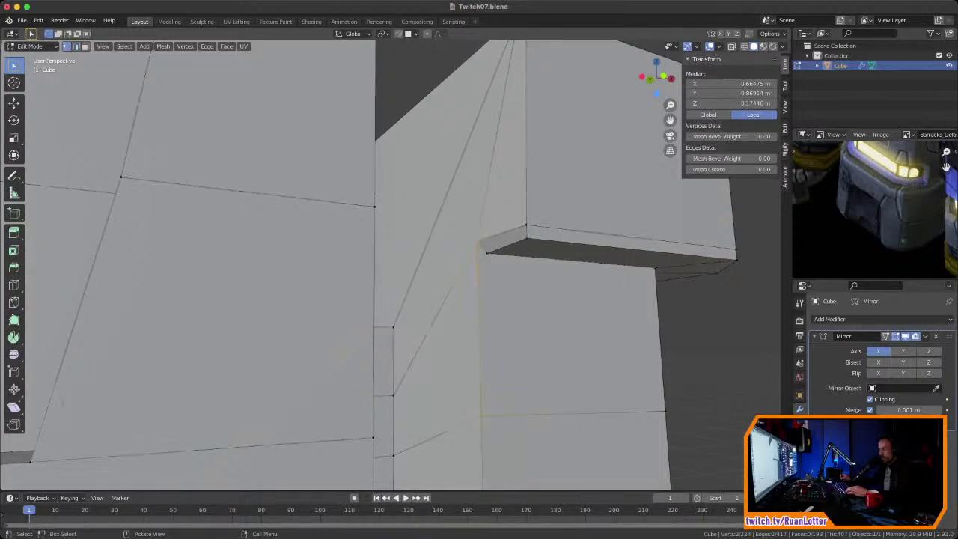
{"action": "key", "text": "1"}
{"action": "left_click", "coordinate": [481, 327]}
{"action": "key", "text": "shift+v"}
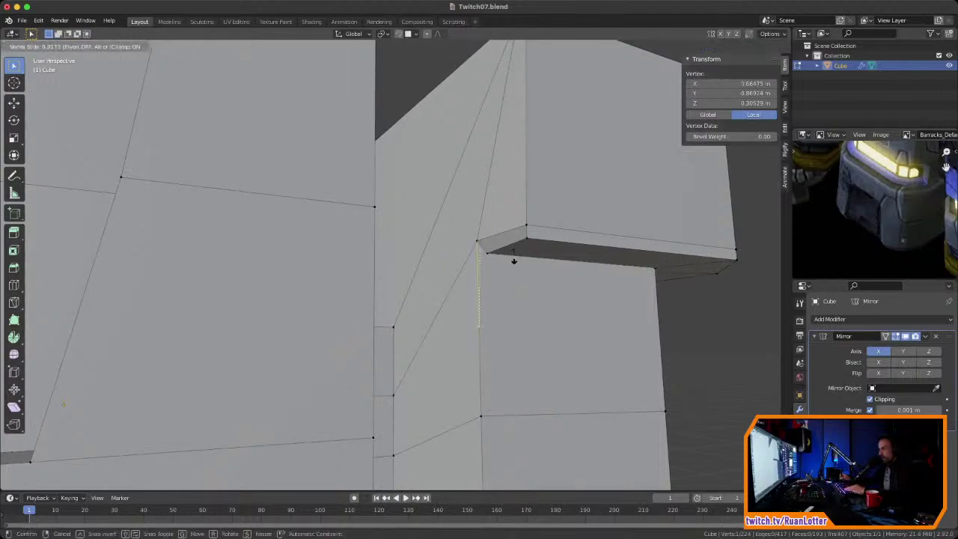
{"action": "left_click", "coordinate": [515, 265]}
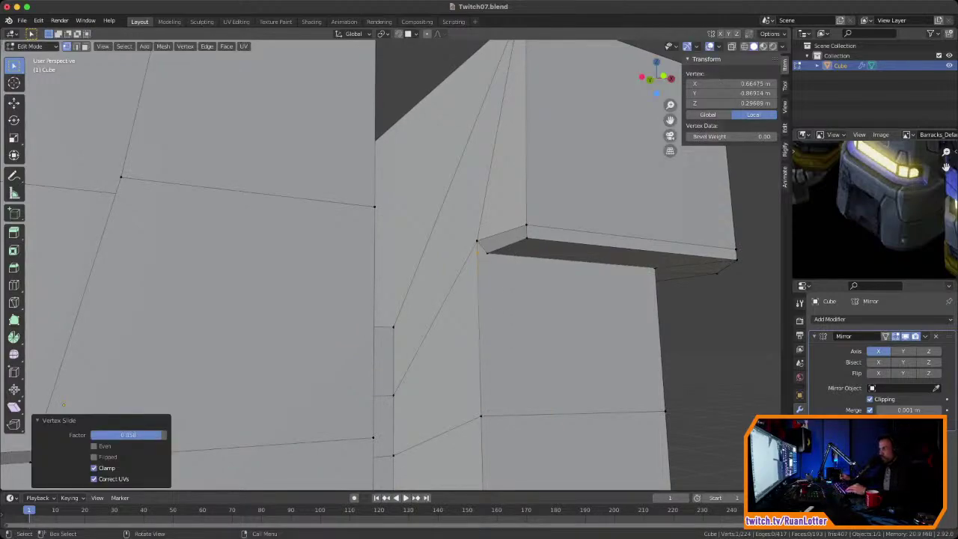
Step: Move the underside's inner back corner vertex about 0.020 m inward along X to meet the new edge vertex
{"action": "left_click", "coordinate": [488, 254]}
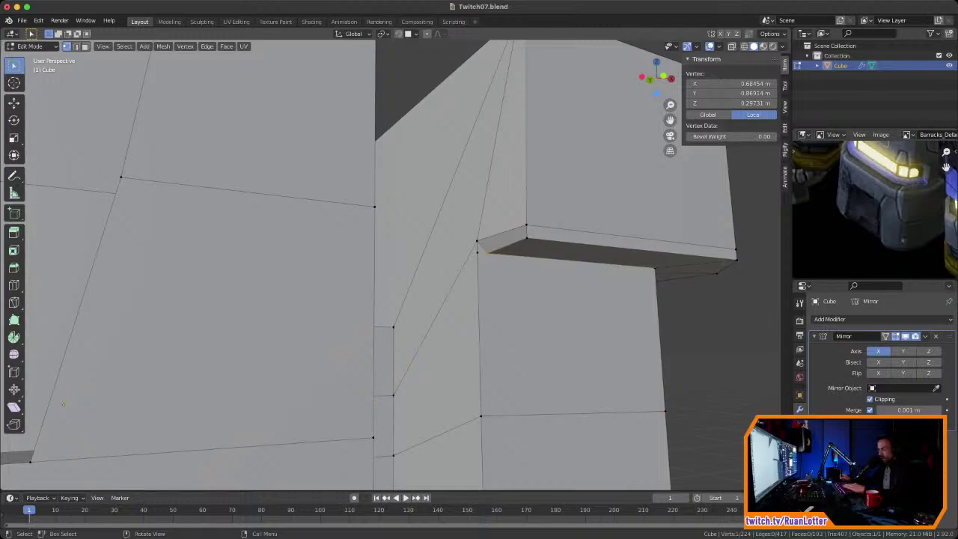
{"action": "key", "text": "g"}
{"action": "key", "text": "x"}
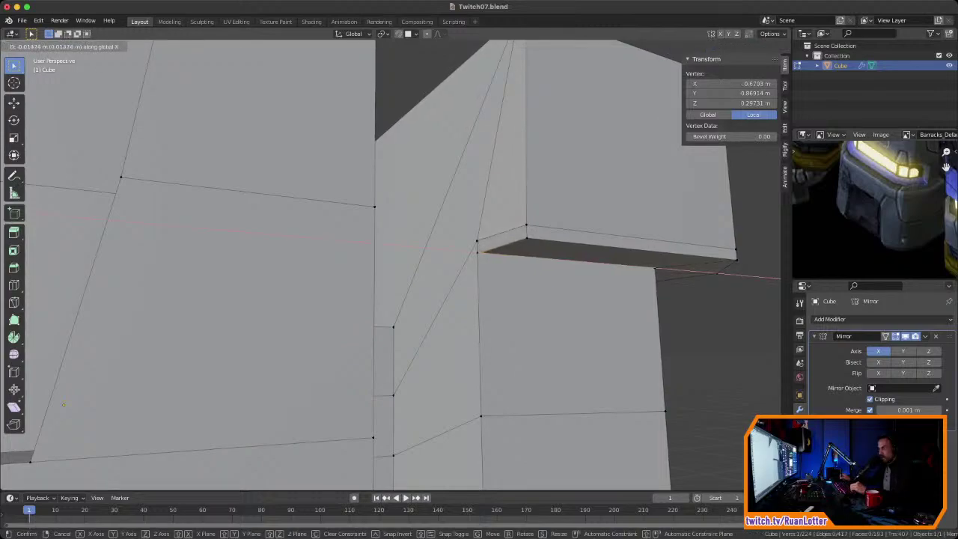
{"action": "left_click", "coordinate": [478, 253]}
{"action": "middle_click_drag", "start_coordinate": [478, 253], "coordinate": [569, 258]}
{"action": "middle_click_drag", "start_coordinate": [479, 255], "coordinate": [516, 288]}
{"action": "key", "text": "KP_Decimal"}
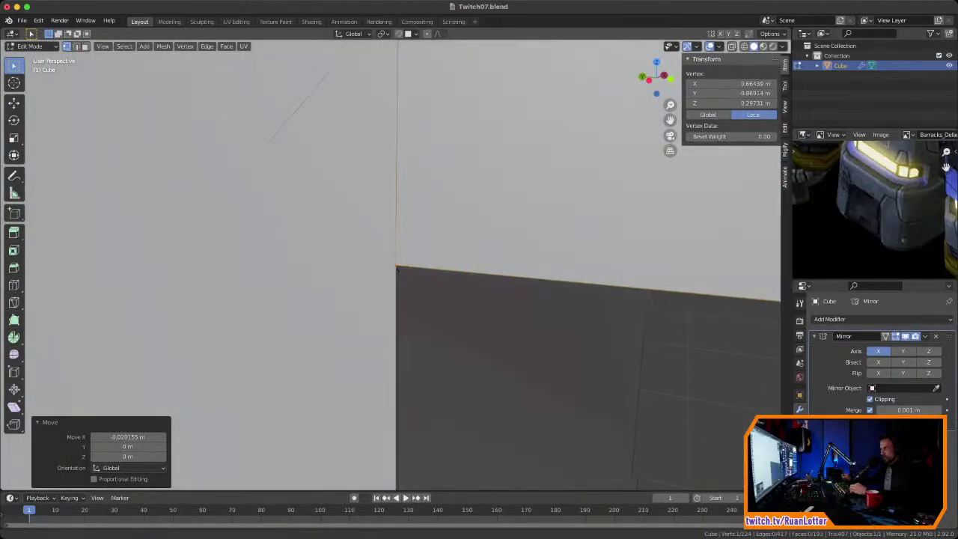
Step: Merge the two overlapping vertices at the side pod's inner front corner, just below the upper block, at their center
{"action": "middle_click_drag", "start_coordinate": [569, 225], "coordinate": [535, 206]}
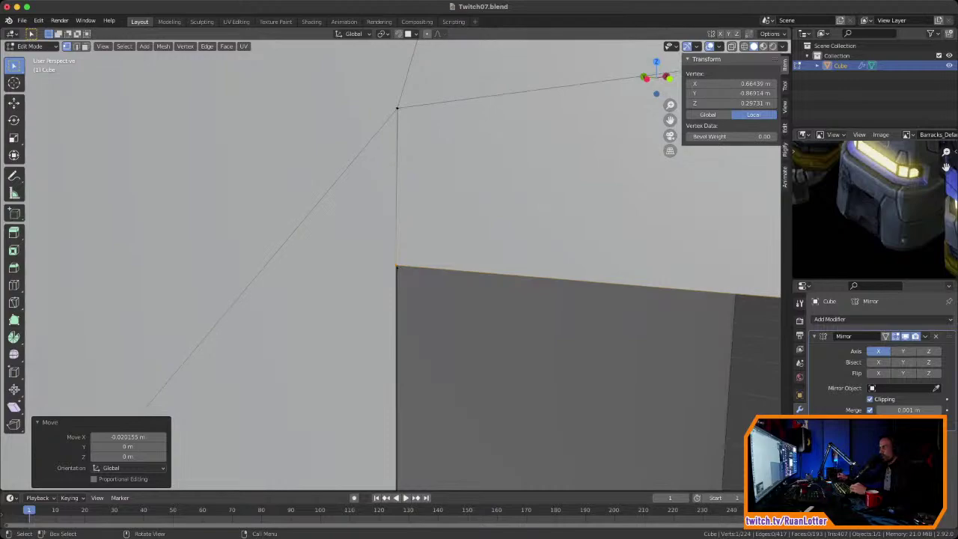
{"action": "key", "text": "alt+z"}
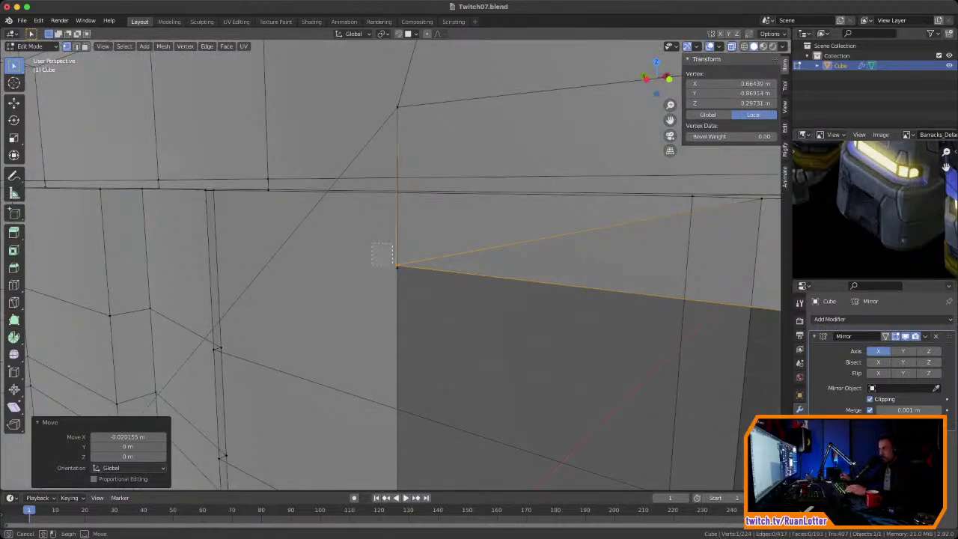
{"action": "left_click_drag", "start_coordinate": [377, 247], "coordinate": [412, 279]}
{"action": "key", "text": "m"}
{"action": "left_click", "coordinate": [479, 306]}
{"action": "middle_click_drag", "start_coordinate": [479, 305], "coordinate": [457, 333]}
{"action": "key", "text": "alt+z"}
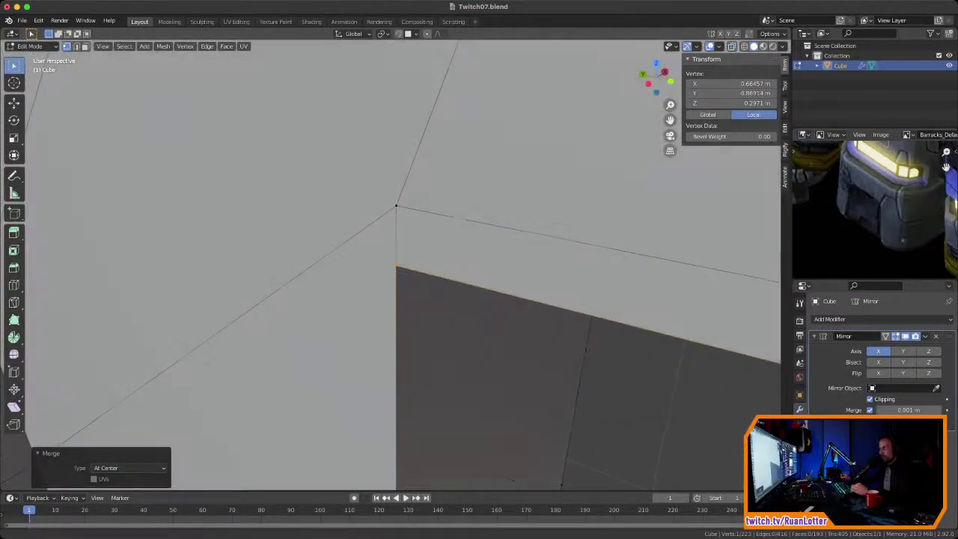
{"action": "middle_click_drag", "start_coordinate": [457, 314], "coordinate": [509, 299]}
{"action": "left_click", "coordinate": [396, 226]}
{"action": "middle_click_drag", "start_coordinate": [396, 229], "coordinate": [399, 251]}
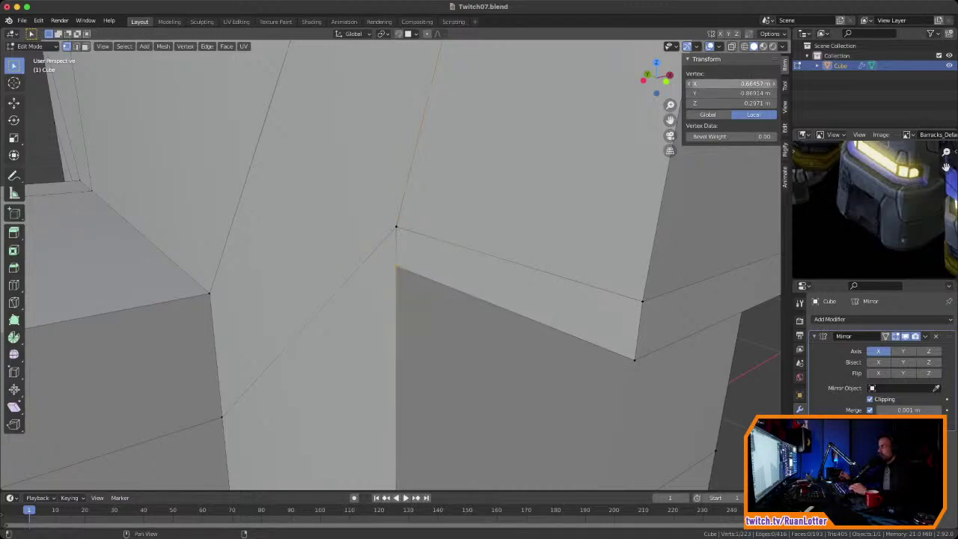
{"action": "left_click", "coordinate": [591, 187]}
Step: Examine the lower central body and side pods in perspective and in front view
{"action": "middle_click_drag", "start_coordinate": [591, 187], "coordinate": [561, 83]}
{"action": "scroll", "coordinate": [543, 174], "scroll_direction": "down", "scroll_amount": 3}
{"action": "scroll", "coordinate": [561, 82], "scroll_direction": "down", "scroll_amount": 1}
{"action": "middle_click_drag", "start_coordinate": [524, 247], "coordinate": [525, 97], "text": "shift"}
{"action": "scroll", "coordinate": [522, 161], "scroll_direction": "down", "scroll_amount": 1}
{"action": "middle_click_drag", "start_coordinate": [524, 210], "coordinate": [390, 173]}
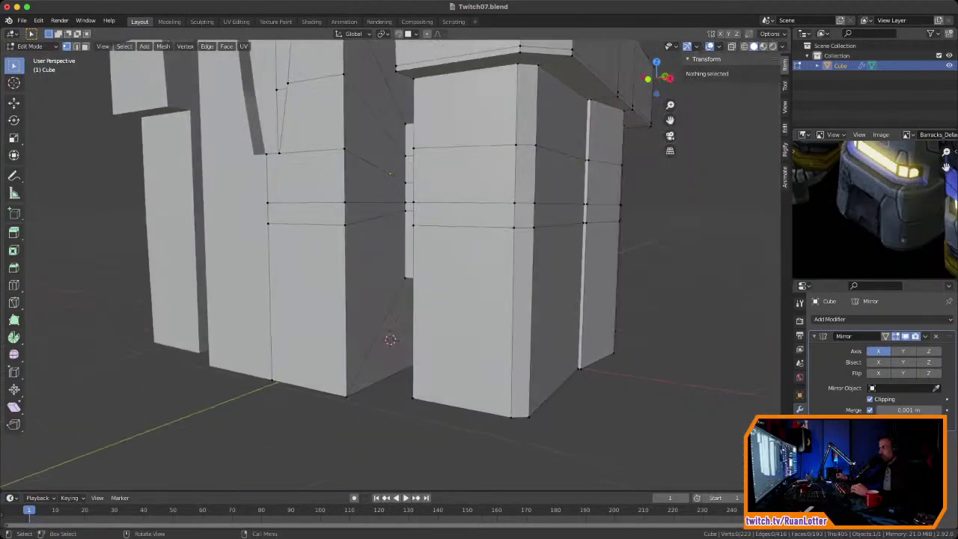
{"action": "left_click", "coordinate": [648, 78]}
{"action": "middle_click_drag", "start_coordinate": [584, 180], "coordinate": [582, 209], "text": "ctrl"}
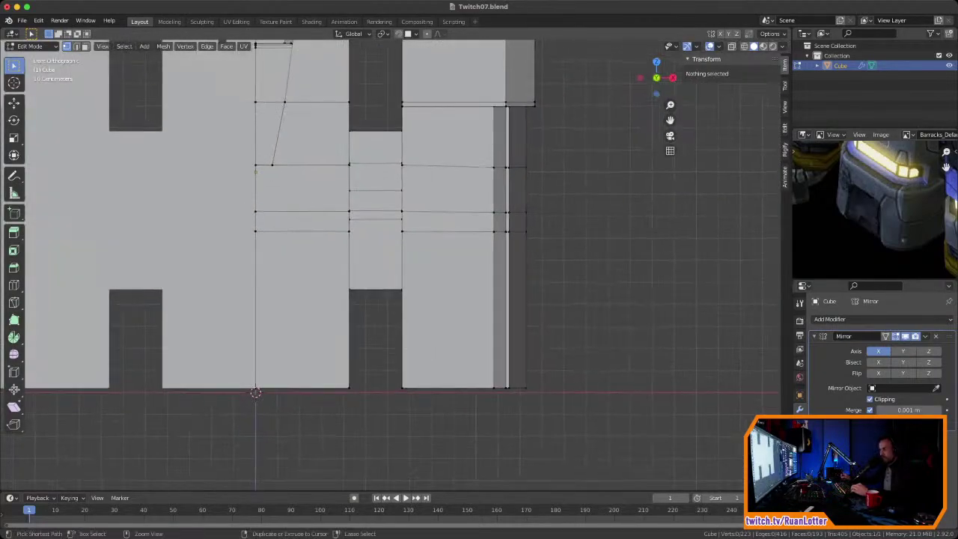
{"action": "middle_click_drag", "start_coordinate": [479, 254], "coordinate": [352, 355], "text": "ctrl"}
{"action": "middle_click_drag", "start_coordinate": [464, 284], "coordinate": [536, 277]}
Step: Return to Object Mode and save the file
{"action": "key", "text": "Tab"}
{"action": "middle_click_drag", "start_coordinate": [294, 367], "coordinate": [371, 333]}
{"action": "key", "text": "ctrl+s"}
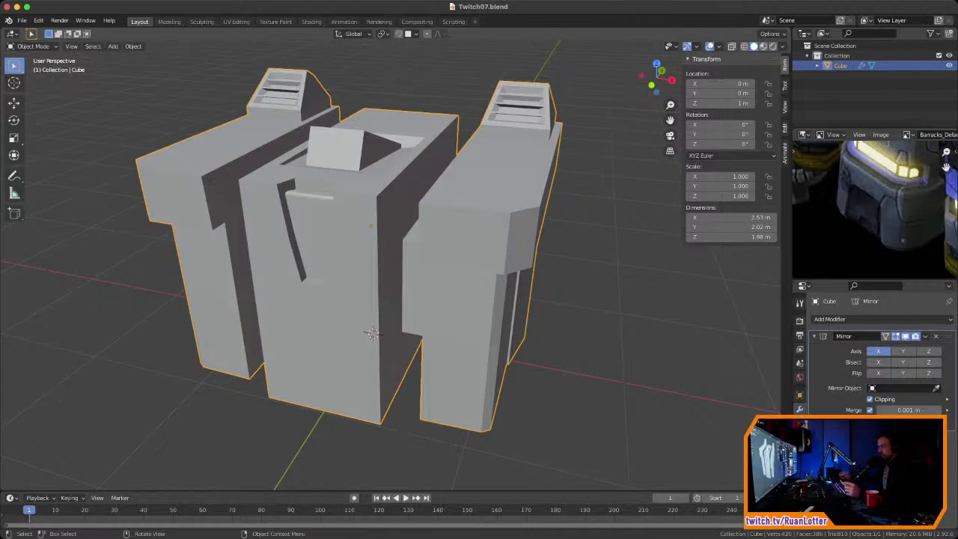
{"action": "mouse_move", "coordinate": [359, 284]}
{"action": "middle_mouse_down"}
{"action": "mouse_move", "coordinate": [472, 262]}
{"action": "mouse_move", "coordinate": [367, 292]}
{"action": "middle_mouse_up"}
{"action": "scroll", "coordinate": [419, 270], "scroll_direction": "down", "scroll_amount": 2}
{"action": "middle_click_drag", "start_coordinate": [449, 284], "coordinate": [374, 281], "text": "shift"}
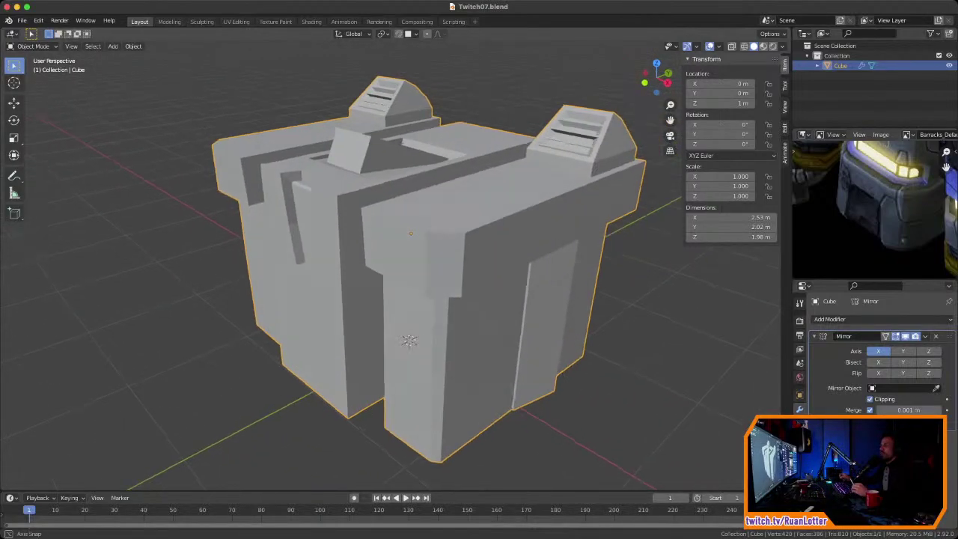
{"action": "scroll", "coordinate": [405, 269], "scroll_direction": "down", "scroll_amount": 1}
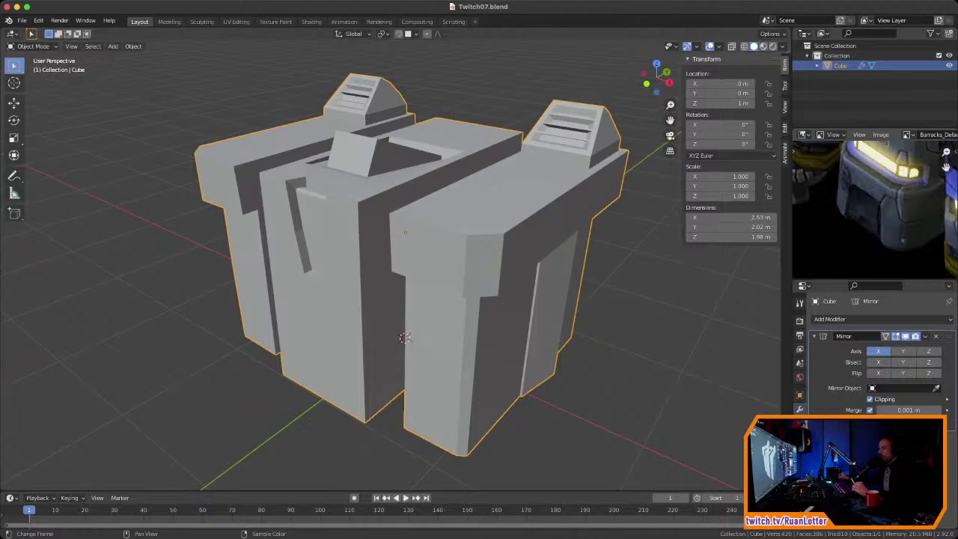
Step: In Edit Mode, knife-cut a half-doorway outline about 0.28 m wide and 0.34 m high at the mirror line in the body's lower front face
{"action": "key", "text": "Tab"}
{"action": "mouse_move", "coordinate": [404, 337]}
{"action": "middle_mouse_down"}
{"action": "mouse_move", "coordinate": [396, 341]}
{"action": "mouse_move", "coordinate": [405, 321]}
{"action": "middle_mouse_up"}
{"action": "middle_click_drag", "start_coordinate": [872, 180], "coordinate": [886, 211]}
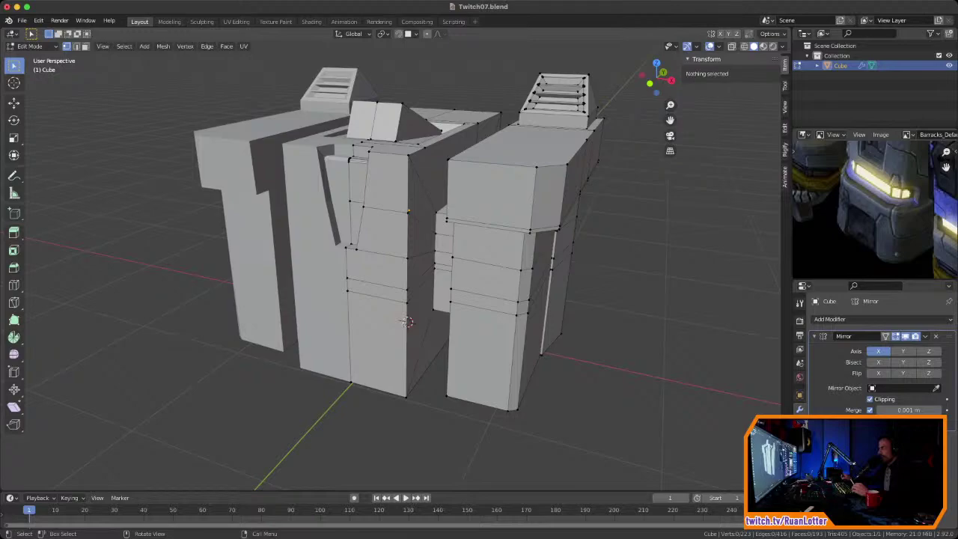
{"action": "middle_click_drag", "start_coordinate": [402, 321], "coordinate": [471, 172]}
{"action": "middle_click_drag", "start_coordinate": [471, 315], "coordinate": [460, 295], "text": "shift"}
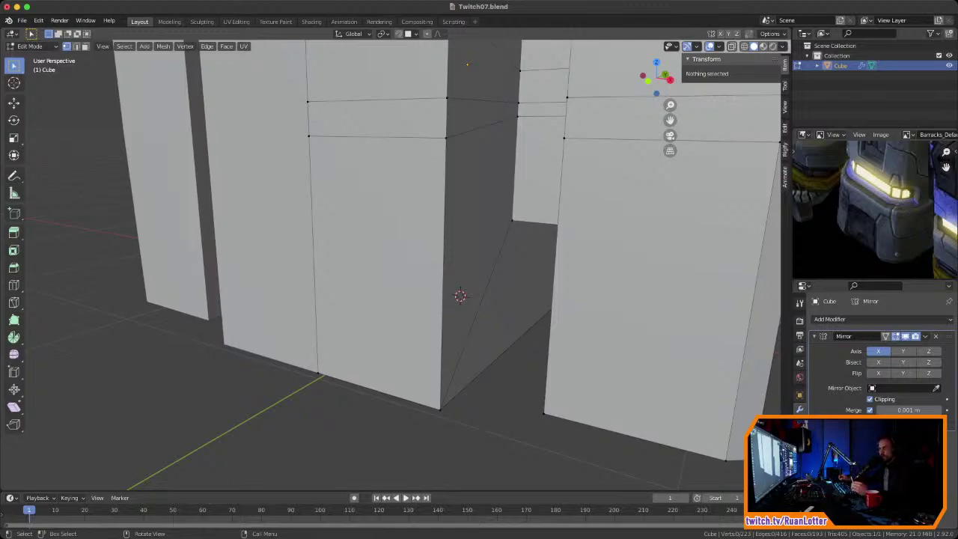
{"action": "middle_click_drag", "start_coordinate": [460, 296], "coordinate": [444, 294]}
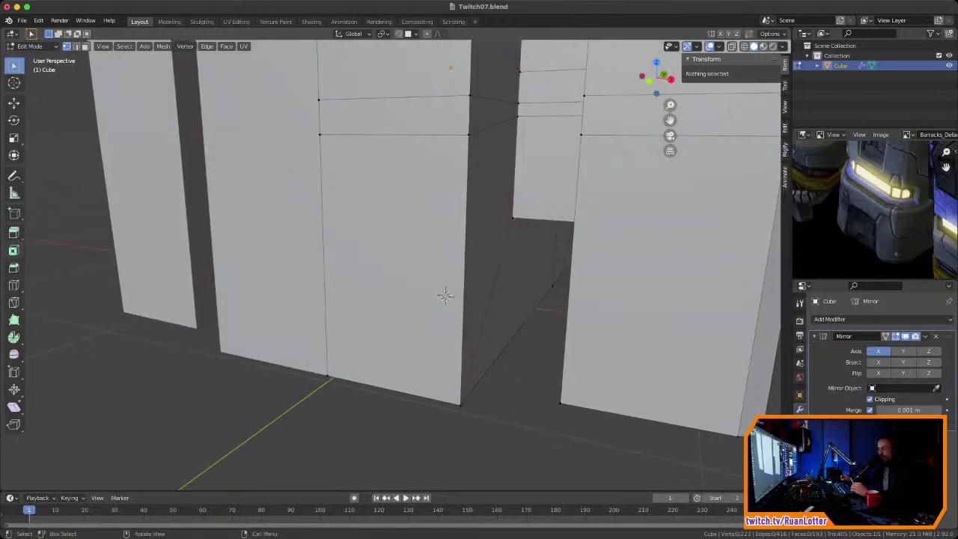
{"action": "key", "text": "k"}
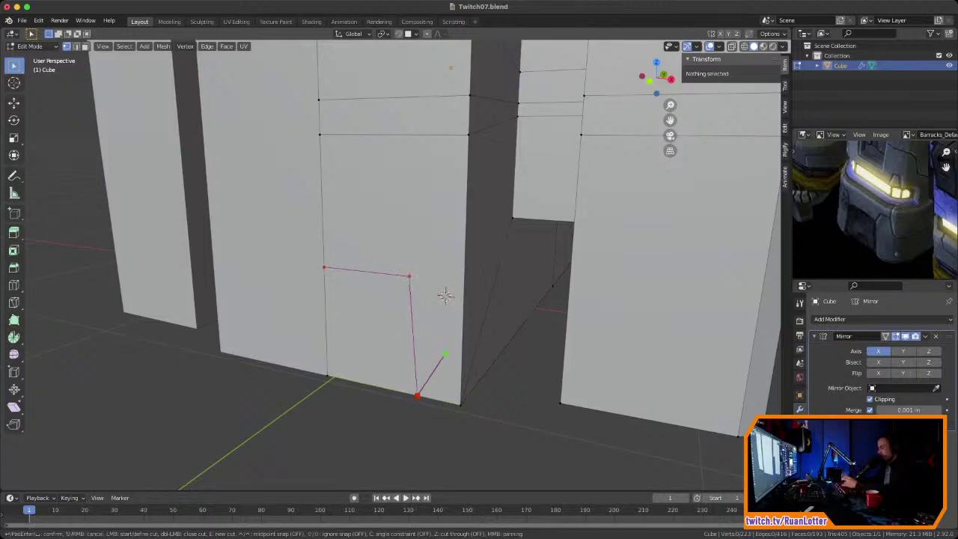
{"action": "key", "text": "Return"}
Step: Try to extrude the half-doorway face inward about 0.125 m
{"action": "key", "text": "3"}
{"action": "middle_click_drag", "start_coordinate": [444, 293], "coordinate": [472, 292]}
{"action": "key", "text": "ctrl+s"}
{"action": "key", "text": "e"}
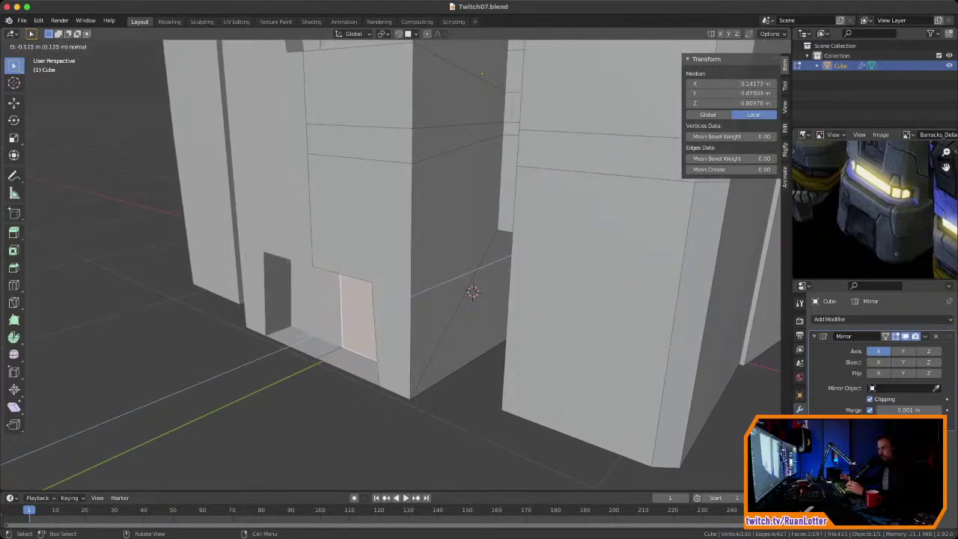
{"action": "left_click", "coordinate": [473, 291]}
{"action": "middle_click_drag", "start_coordinate": [473, 291], "coordinate": [370, 372]}
{"action": "key", "text": "ctrl+z"}
Step: Fill the open undersides of the central body and the side pod with new faces
{"action": "key", "text": "2"}
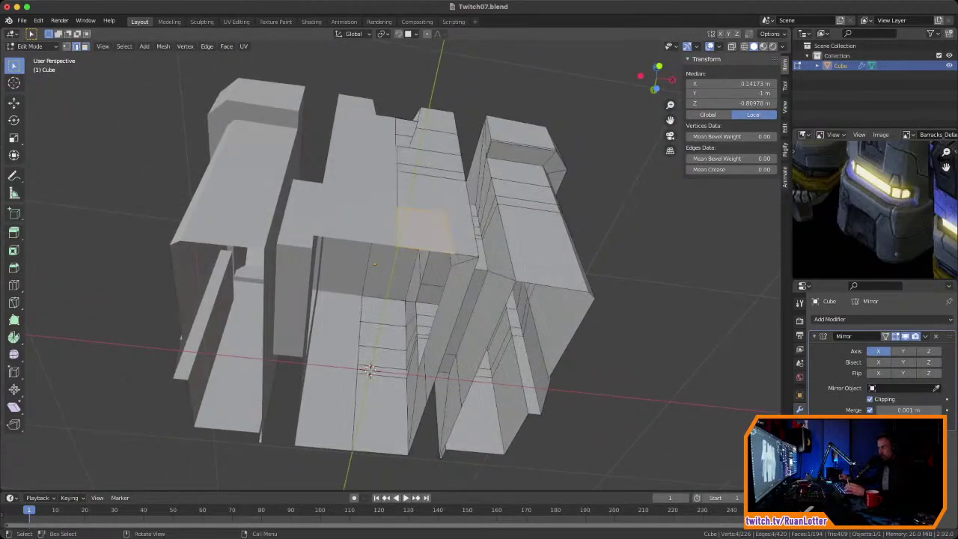
{"action": "left_click", "coordinate": [370, 372], "text": "alt"}
{"action": "mouse_move", "coordinate": [370, 372]}
{"action": "middle_mouse_down"}
{"action": "mouse_move", "coordinate": [414, 360]}
{"action": "mouse_move", "coordinate": [374, 362]}
{"action": "middle_mouse_up"}
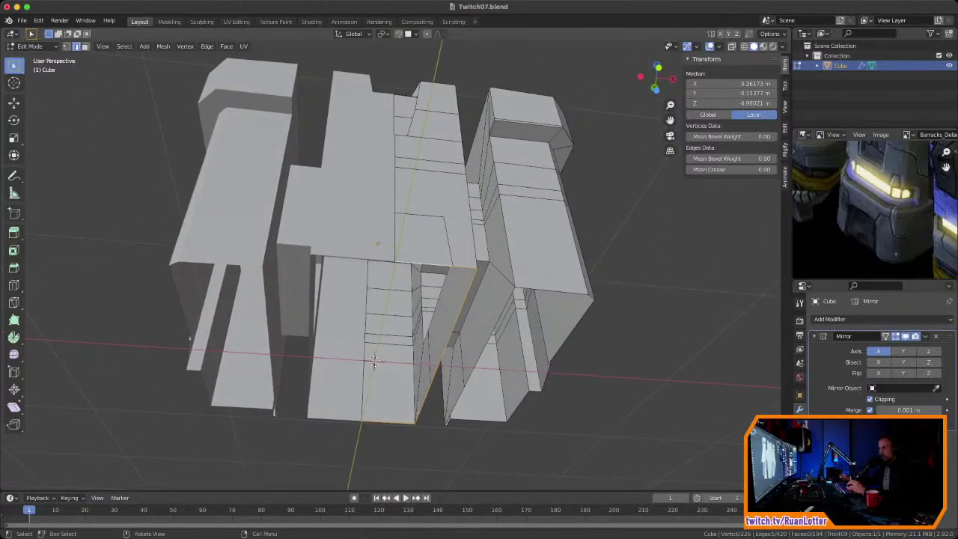
{"action": "key", "text": "f"}
{"action": "middle_click_drag", "start_coordinate": [375, 361], "coordinate": [317, 352], "text": "shift"}
{"action": "left_click", "coordinate": [487, 282]}
{"action": "left_click", "coordinate": [486, 282], "text": "alt"}
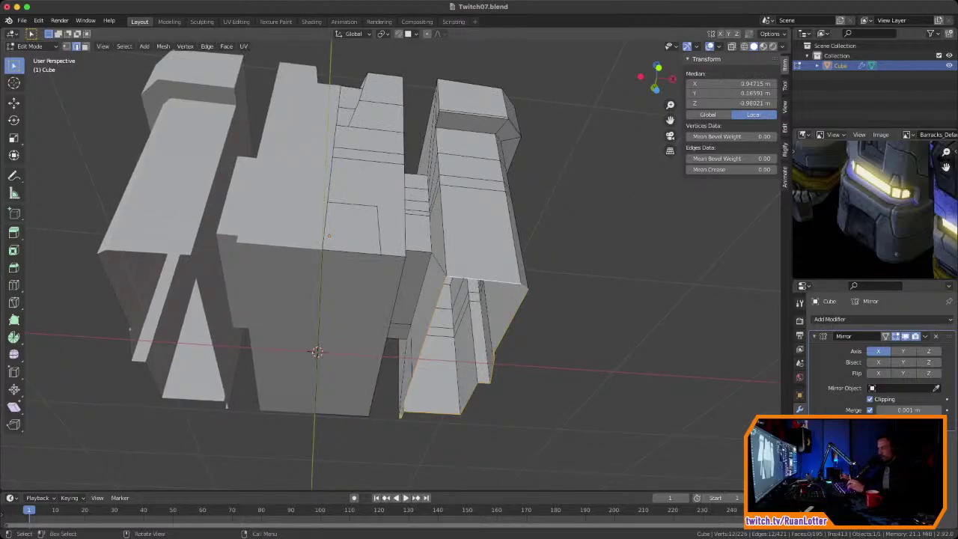
{"action": "key", "text": "f"}
{"action": "key", "text": "alt+a"}
Step: Push the half-doorway face about 0.19 m into the body using Extrude Manifold, and save the file
{"action": "middle_click_drag", "start_coordinate": [419, 285], "coordinate": [389, 343]}
{"action": "left_click", "coordinate": [361, 256]}
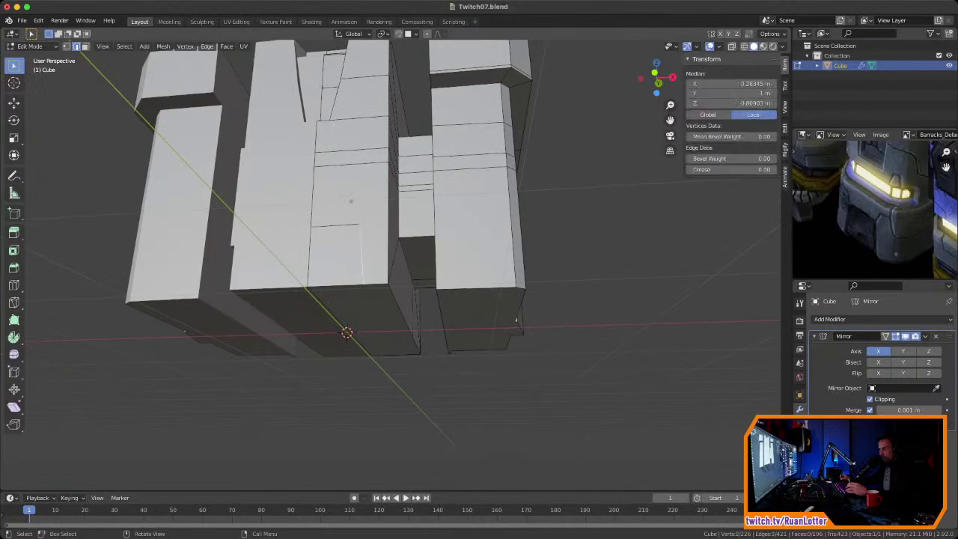
{"action": "key", "text": "3"}
{"action": "left_click", "coordinate": [337, 256]}
{"action": "middle_click_drag", "start_coordinate": [337, 256], "coordinate": [329, 300]}
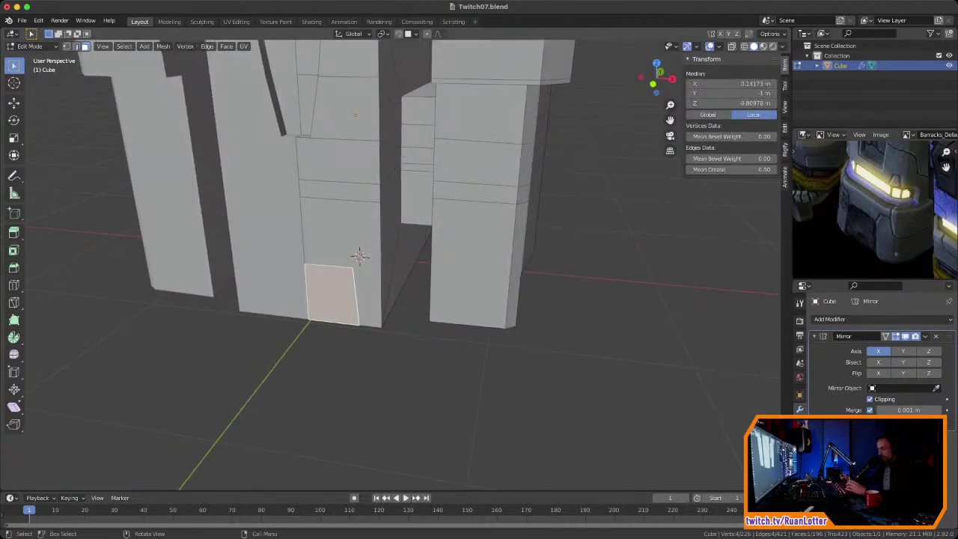
{"action": "key", "text": "alt+e"}
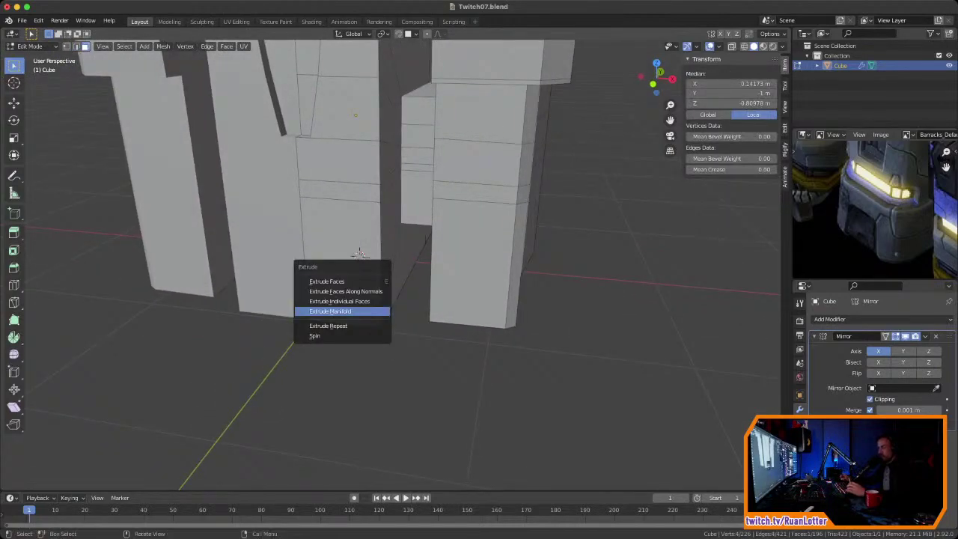
{"action": "key", "text": "Return"}
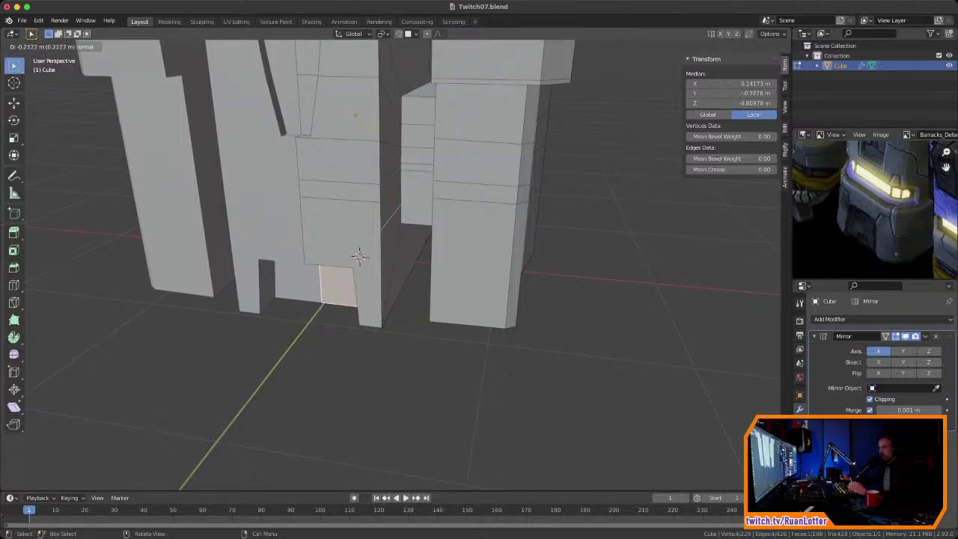
{"action": "left_click", "coordinate": [352, 289]}
{"action": "middle_click_drag", "start_coordinate": [352, 288], "coordinate": [457, 240]}
{"action": "scroll", "coordinate": [419, 258], "scroll_direction": "up", "scroll_amount": 3}
{"action": "middle_click_drag", "start_coordinate": [187, 149], "coordinate": [292, 357]}
{"action": "key", "text": "ctrl+s"}
Step: Narrow the doorway recess by moving its side wall edges about 0.109 m toward the mirror line along X
{"action": "scroll", "coordinate": [318, 322], "scroll_direction": "up", "scroll_amount": 4}
{"action": "left_click", "coordinate": [445, 283]}
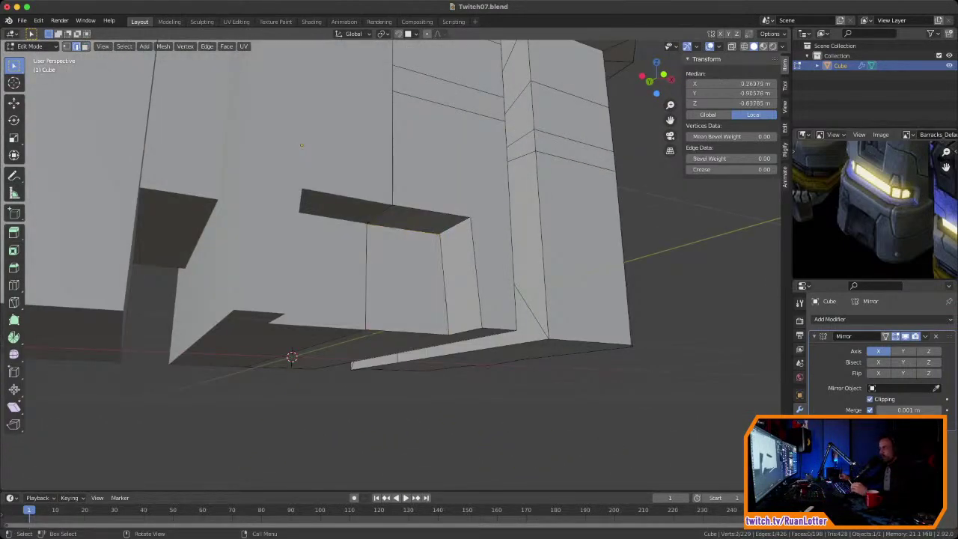
{"action": "middle_click_drag", "start_coordinate": [301, 145], "coordinate": [295, 151]}
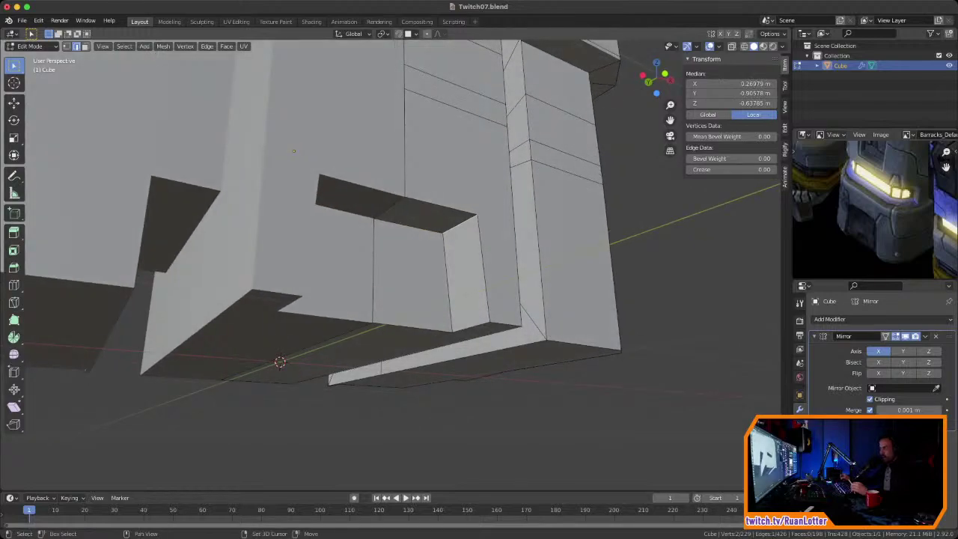
{"action": "key", "text": "g"}
{"action": "key", "text": "x"}
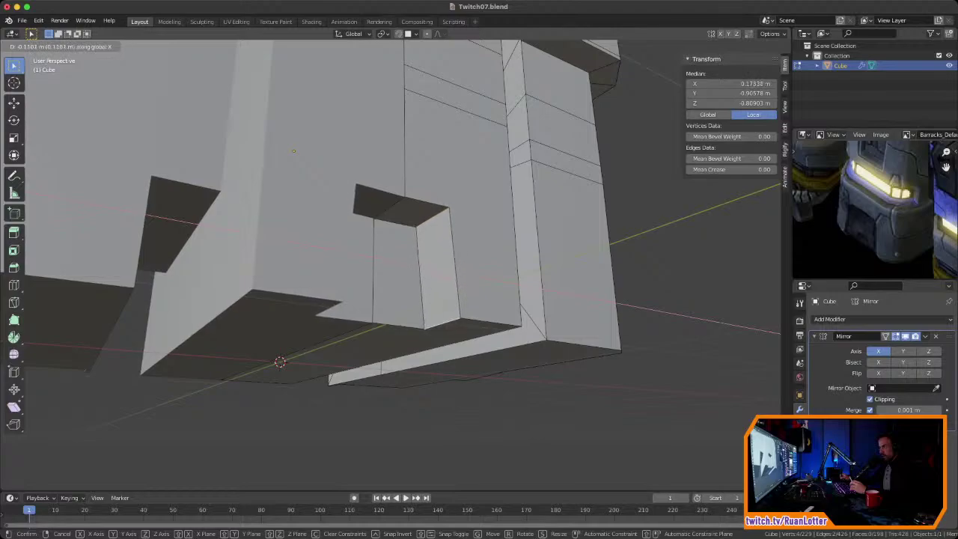
{"action": "left_click", "coordinate": [430, 274]}
{"action": "middle_click_drag", "start_coordinate": [431, 273], "coordinate": [300, 322]}
{"action": "scroll", "coordinate": [503, 193], "scroll_direction": "down", "scroll_amount": 6}
{"action": "middle_click_drag", "start_coordinate": [500, 225], "coordinate": [524, 270], "text": "shift"}
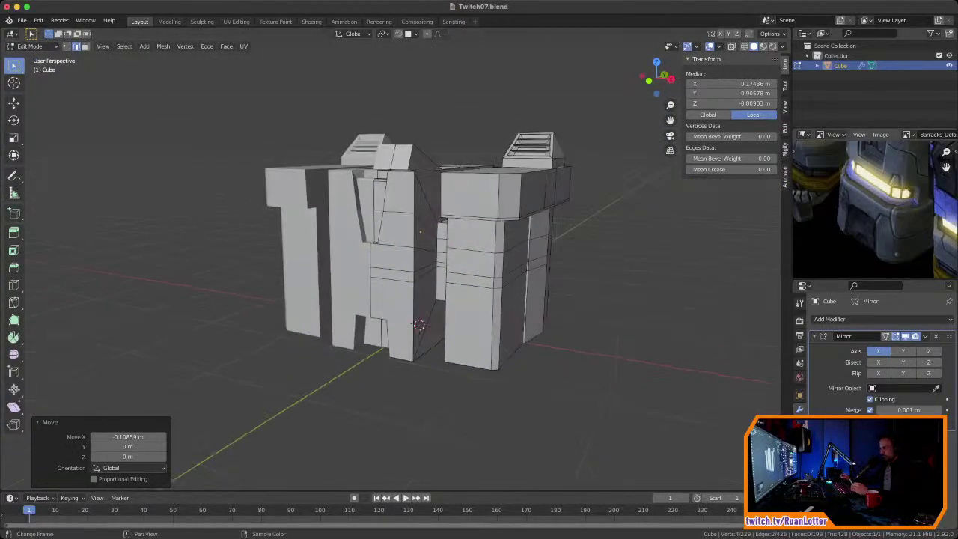
Step: Widen the doorway by moving its side wall about 0.023 m outward along X, and save the file
{"action": "scroll", "coordinate": [419, 247], "scroll_direction": "up", "scroll_amount": 3}
{"action": "key", "text": "g"}
{"action": "key", "text": "x"}
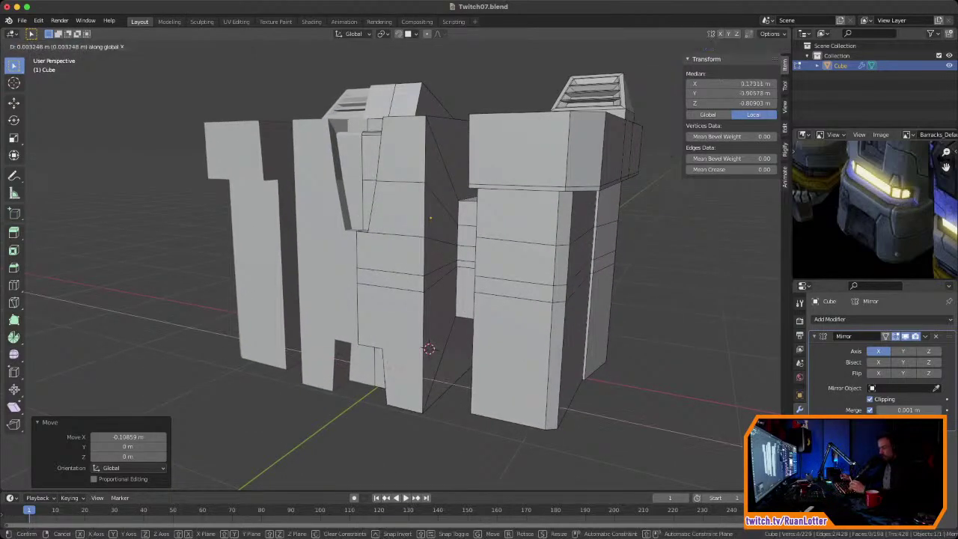
{"action": "key", "text": "Return"}
{"action": "key", "text": "ctrl+s"}
Step: Compare the model's front and top with the reference image, examining the narrow recessed panel on the reference building
{"action": "mouse_move", "coordinate": [449, 299]}
{"action": "middle_mouse_down"}
{"action": "mouse_move", "coordinate": [469, 308]}
{"action": "mouse_move", "coordinate": [458, 361]}
{"action": "mouse_move", "coordinate": [421, 349]}
{"action": "mouse_move", "coordinate": [402, 326]}
{"action": "mouse_move", "coordinate": [455, 294]}
{"action": "mouse_move", "coordinate": [431, 303]}
{"action": "middle_mouse_up"}
{"action": "middle_click_drag", "start_coordinate": [877, 177], "coordinate": [847, 262]}
{"action": "middle_click_drag", "start_coordinate": [860, 217], "coordinate": [838, 263]}
{"action": "scroll", "coordinate": [860, 217], "scroll_direction": "up", "scroll_amount": 1}
{"action": "middle_click_drag", "start_coordinate": [861, 217], "coordinate": [861, 223]}
{"action": "middle_click_drag", "start_coordinate": [449, 307], "coordinate": [453, 346]}
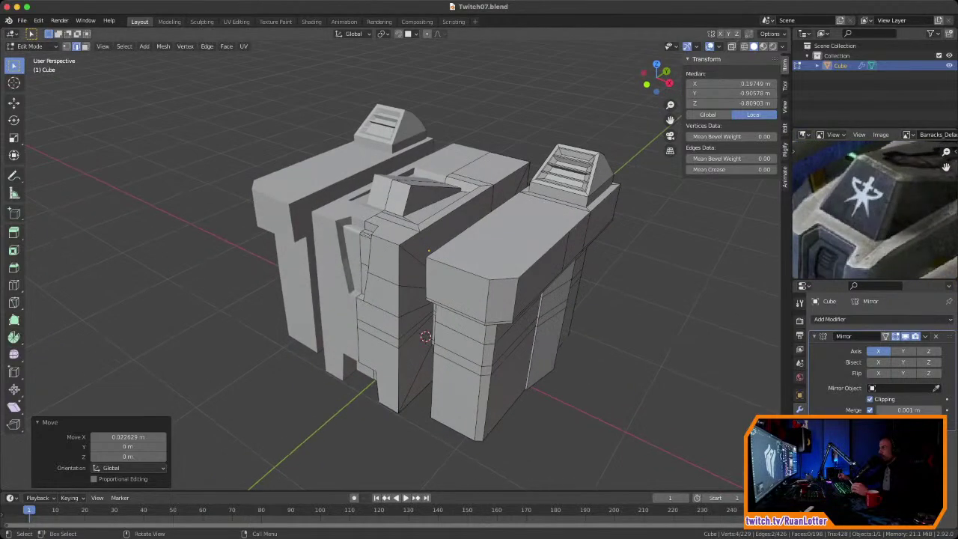
{"action": "middle_click_drag", "start_coordinate": [861, 225], "coordinate": [888, 160]}
{"action": "middle_click_drag", "start_coordinate": [451, 329], "coordinate": [467, 319]}
{"action": "mouse_move", "coordinate": [868, 210]}
{"action": "middle_mouse_down", "text": "ctrl"}
{"action": "mouse_move", "coordinate": [879, 176]}
{"action": "mouse_move", "coordinate": [892, 211]}
{"action": "mouse_move", "coordinate": [881, 217]}
{"action": "middle_mouse_up", "text": "ctrl"}
Step: Add a vertical loop cut along the recessed front panel and slide it by a factor of about 0.5 toward the mirror line
{"action": "mouse_move", "coordinate": [449, 299]}
{"action": "middle_mouse_down"}
{"action": "mouse_move", "coordinate": [455, 320]}
{"action": "mouse_move", "coordinate": [458, 291]}
{"action": "mouse_move", "coordinate": [484, 291]}
{"action": "mouse_move", "coordinate": [468, 277]}
{"action": "mouse_move", "coordinate": [465, 299]}
{"action": "middle_mouse_up"}
{"action": "mouse_move", "coordinate": [540, 275]}
{"action": "middle_mouse_down"}
{"action": "mouse_move", "coordinate": [516, 297]}
{"action": "mouse_move", "coordinate": [536, 275]}
{"action": "middle_mouse_up"}
{"action": "middle_click_drag", "start_coordinate": [554, 306], "coordinate": [557, 278], "text": "ctrl"}
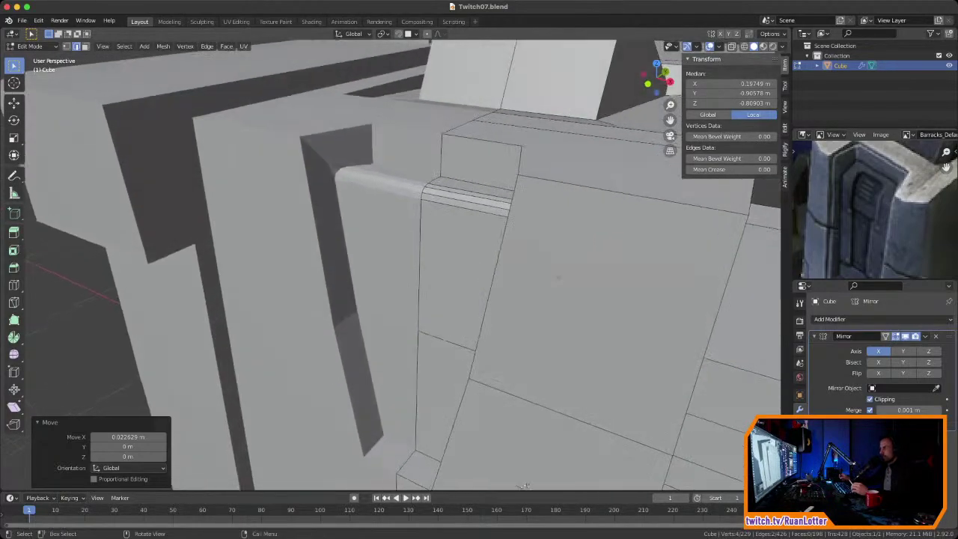
{"action": "key", "text": "ctrl+r"}
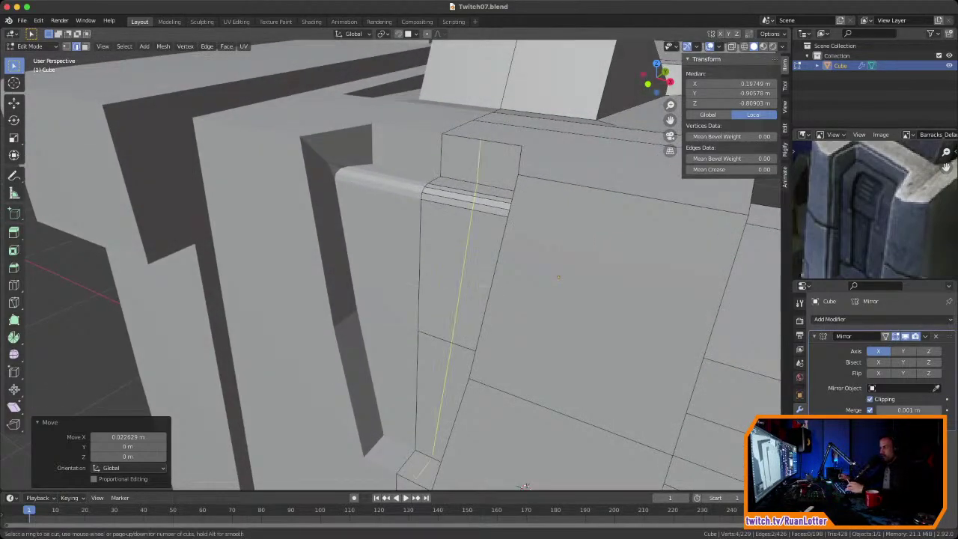
{"action": "left_click", "coordinate": [450, 173]}
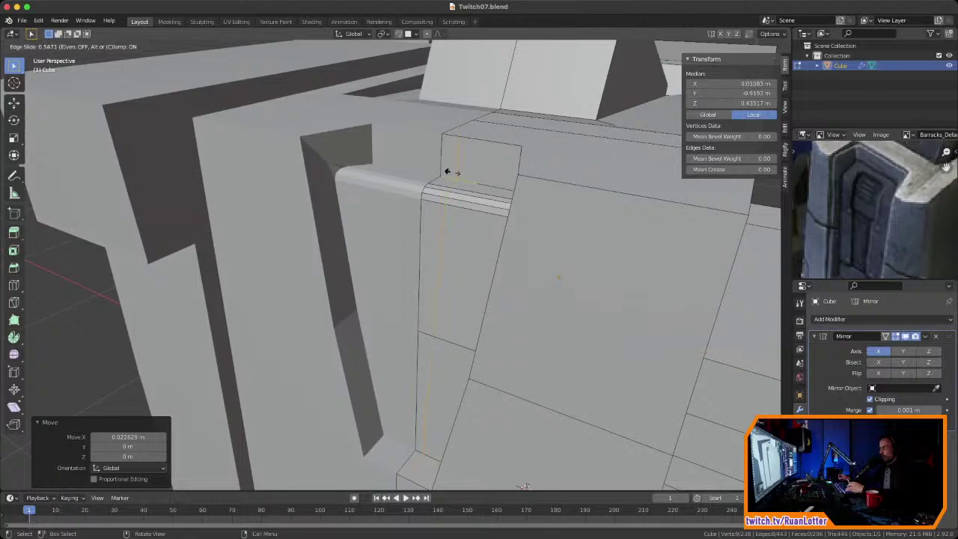
{"action": "left_click", "coordinate": [449, 172]}
{"action": "key", "text": "alt+a"}
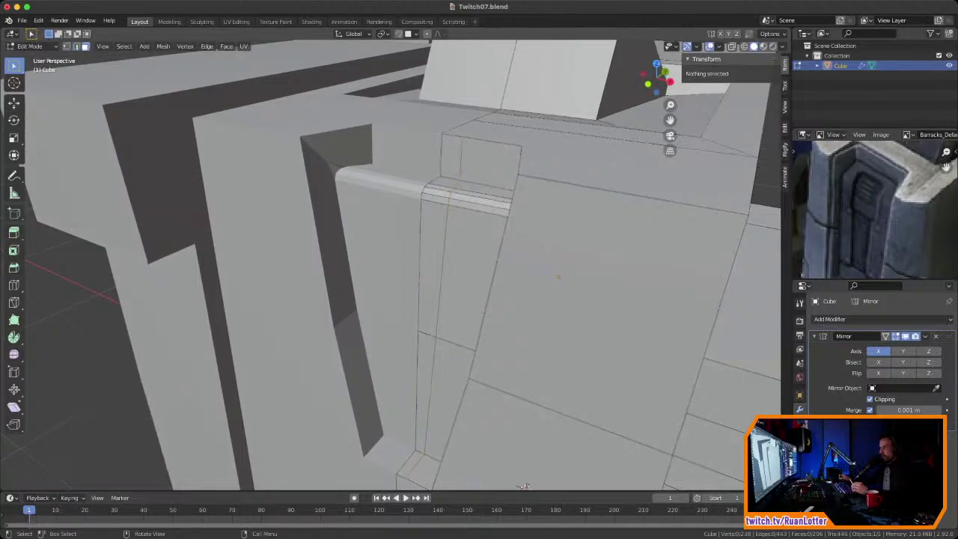
Step: Try to extrude the two narrow panel faces beside the mirror line about 0.017 m inward
{"action": "left_click", "coordinate": [432, 274]}
{"action": "left_click", "coordinate": [425, 389], "text": "shift"}
{"action": "middle_click_drag", "start_coordinate": [425, 389], "coordinate": [589, 285]}
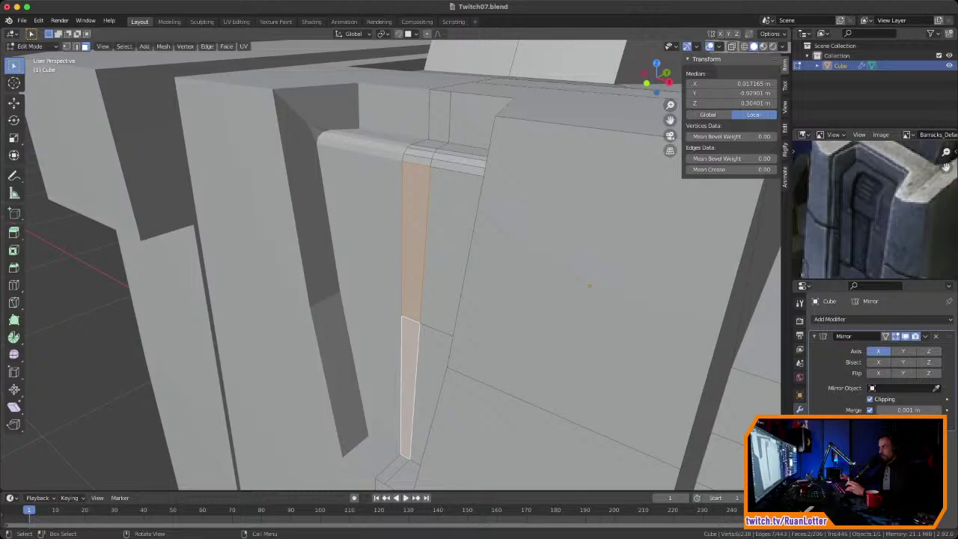
{"action": "key", "text": "e"}
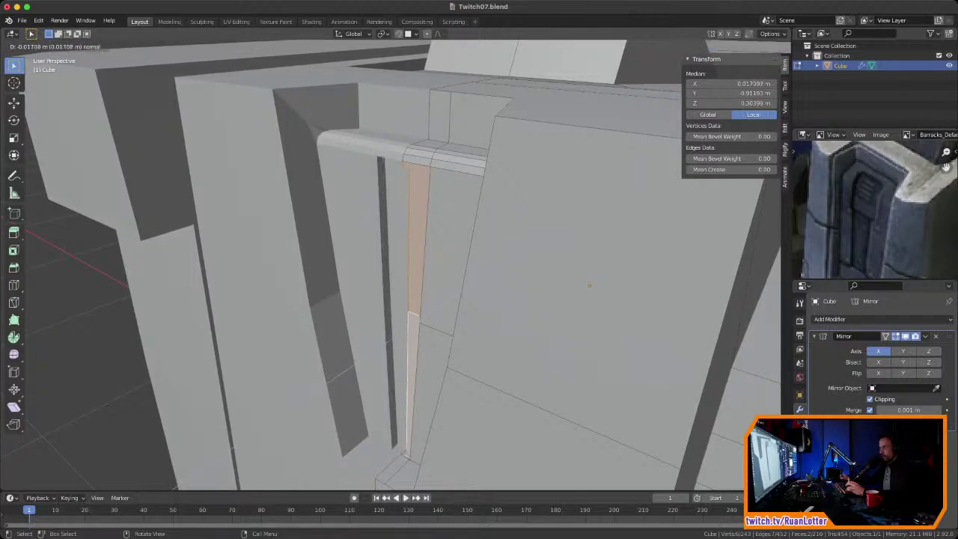
{"action": "key", "text": "Return"}
{"action": "key", "text": "ctrl+z"}
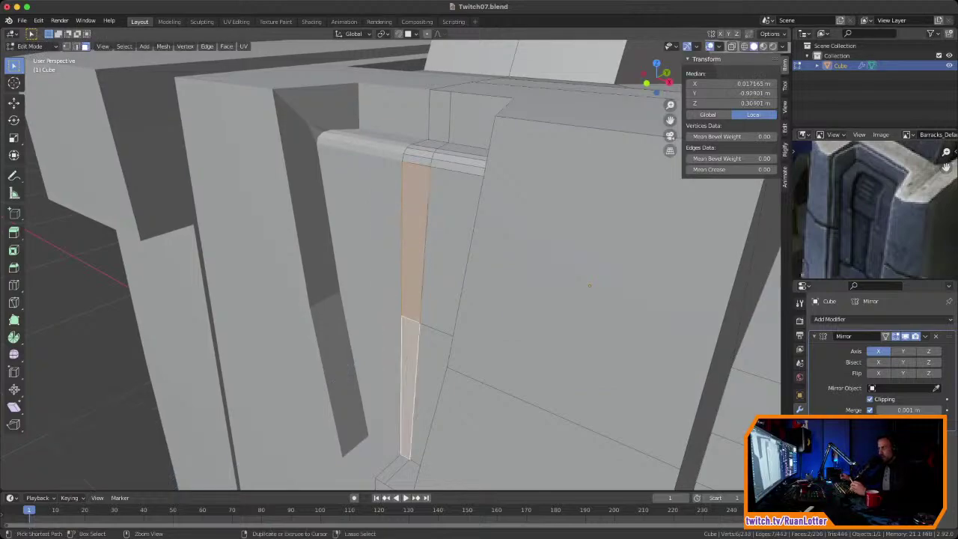
{"action": "key", "text": "ctrl+z"}
Step: Extrude the two narrow panel faces beside the mirror line about 0.015 m inward with Extrude Manifold
{"action": "key", "text": "alt+e"}
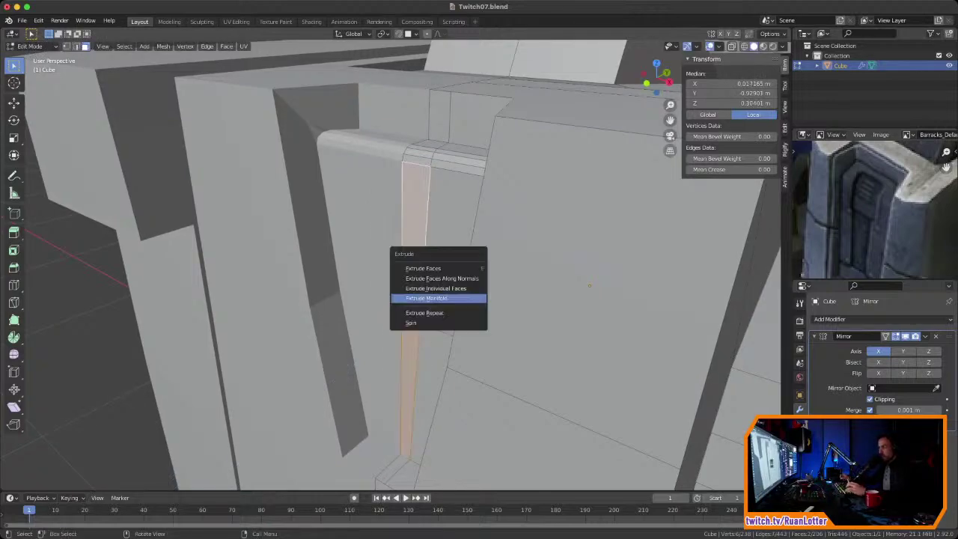
{"action": "key", "text": "Return"}
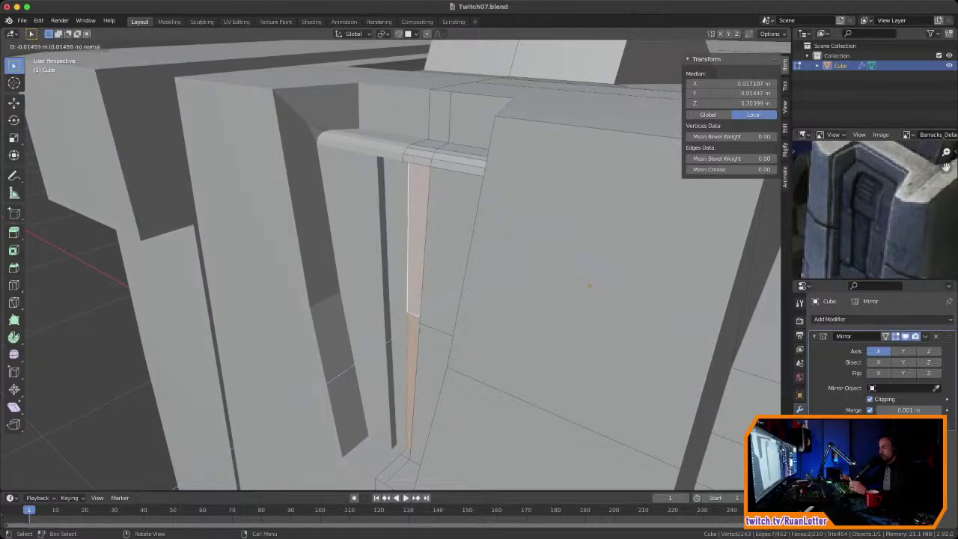
{"action": "key", "text": "Return"}
{"action": "middle_click_drag", "start_coordinate": [419, 262], "coordinate": [464, 254]}
{"action": "key", "text": "Tab"}
{"action": "scroll", "coordinate": [449, 262], "scroll_direction": "down", "scroll_amount": 8}
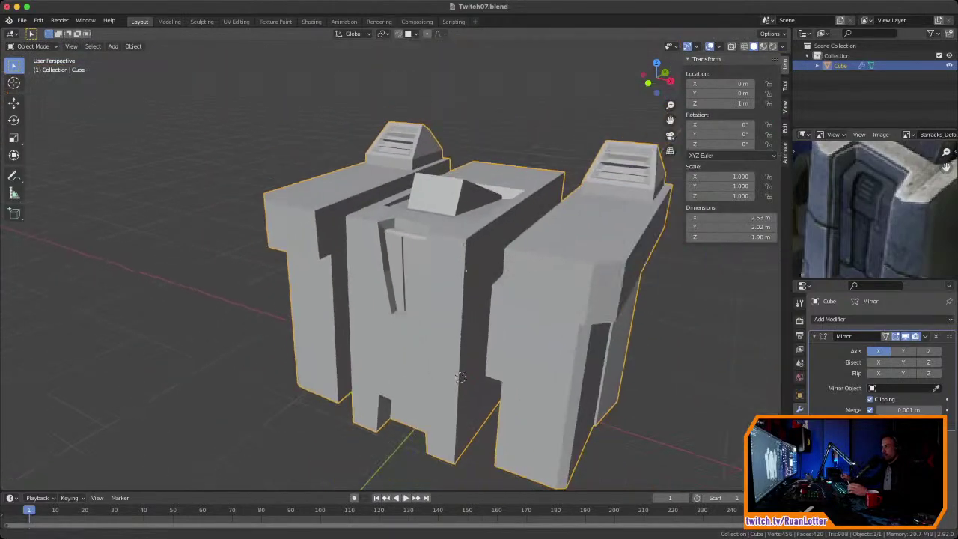
Step: Compare the model's front, sides and rear with the reference image, examining the tower between the central block and the vented side wing
{"action": "middle_click_drag", "start_coordinate": [419, 277], "coordinate": [502, 247]}
{"action": "mouse_move", "coordinate": [425, 383]}
{"action": "middle_mouse_down"}
{"action": "mouse_move", "coordinate": [451, 417]}
{"action": "mouse_move", "coordinate": [469, 395]}
{"action": "mouse_move", "coordinate": [466, 375]}
{"action": "mouse_move", "coordinate": [443, 379]}
{"action": "middle_mouse_up"}
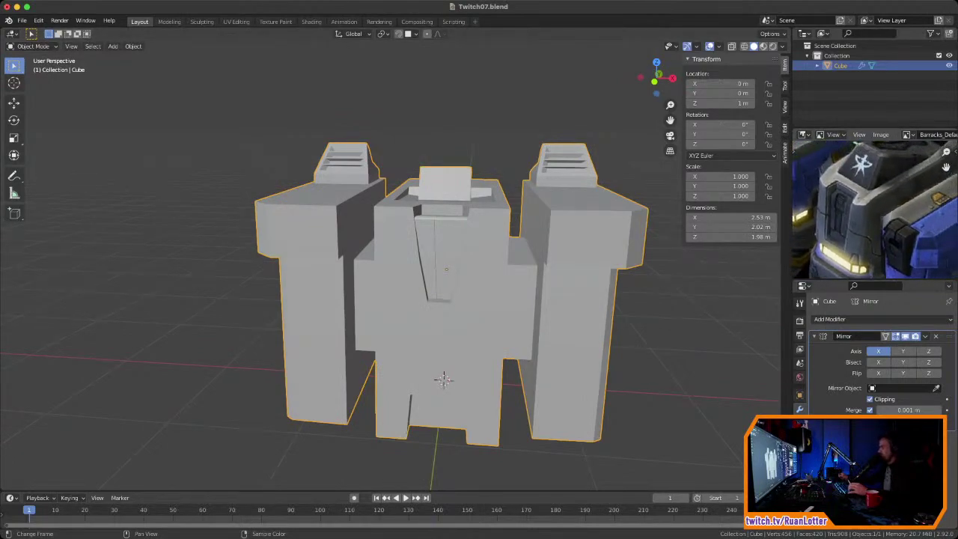
{"action": "middle_click_drag", "start_coordinate": [464, 376], "coordinate": [437, 372]}
{"action": "middle_click_drag", "start_coordinate": [449, 336], "coordinate": [414, 326]}
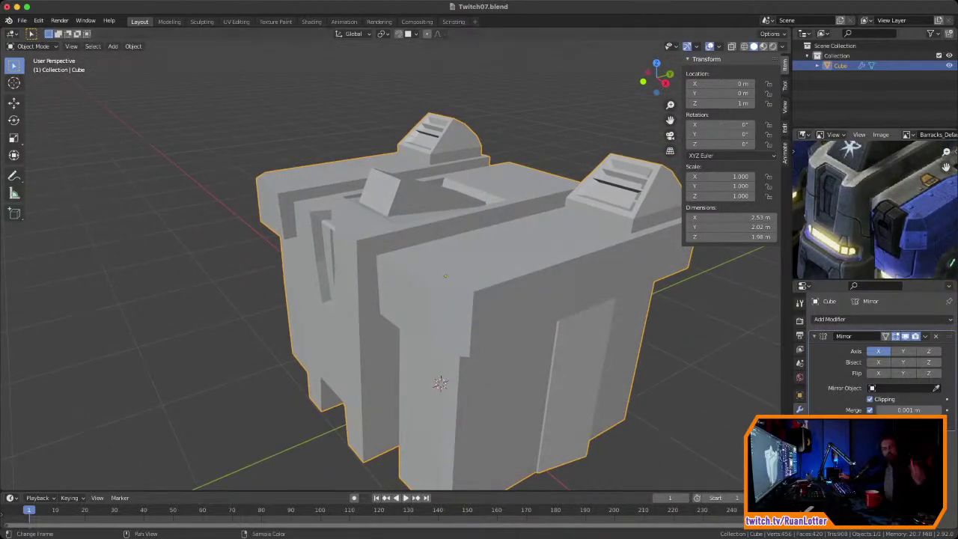
{"action": "mouse_move", "coordinate": [874, 211]}
{"action": "middle_mouse_down"}
{"action": "mouse_move", "coordinate": [835, 196]}
{"action": "mouse_move", "coordinate": [861, 243]}
{"action": "mouse_move", "coordinate": [872, 209]}
{"action": "mouse_move", "coordinate": [853, 180]}
{"action": "mouse_move", "coordinate": [845, 187]}
{"action": "mouse_move", "coordinate": [863, 209]}
{"action": "middle_mouse_up"}
{"action": "middle_click_drag", "start_coordinate": [862, 224], "coordinate": [842, 215], "text": "ctrl"}
{"action": "middle_click_drag", "start_coordinate": [864, 172], "coordinate": [841, 221]}
{"action": "middle_click_drag", "start_coordinate": [419, 300], "coordinate": [473, 256]}
{"action": "scroll", "coordinate": [859, 215], "scroll_direction": "down", "scroll_amount": 4}
{"action": "middle_click_drag", "start_coordinate": [861, 213], "coordinate": [883, 214]}
{"action": "middle_click_drag", "start_coordinate": [479, 254], "coordinate": [341, 278]}
{"action": "middle_click_drag", "start_coordinate": [389, 336], "coordinate": [396, 408]}
{"action": "key", "text": "Tab"}
{"action": "middle_click_drag", "start_coordinate": [423, 278], "coordinate": [400, 298]}
{"action": "scroll", "coordinate": [400, 298], "scroll_direction": "up", "scroll_amount": 3}
{"action": "middle_click_drag", "start_coordinate": [397, 438], "coordinate": [437, 404]}
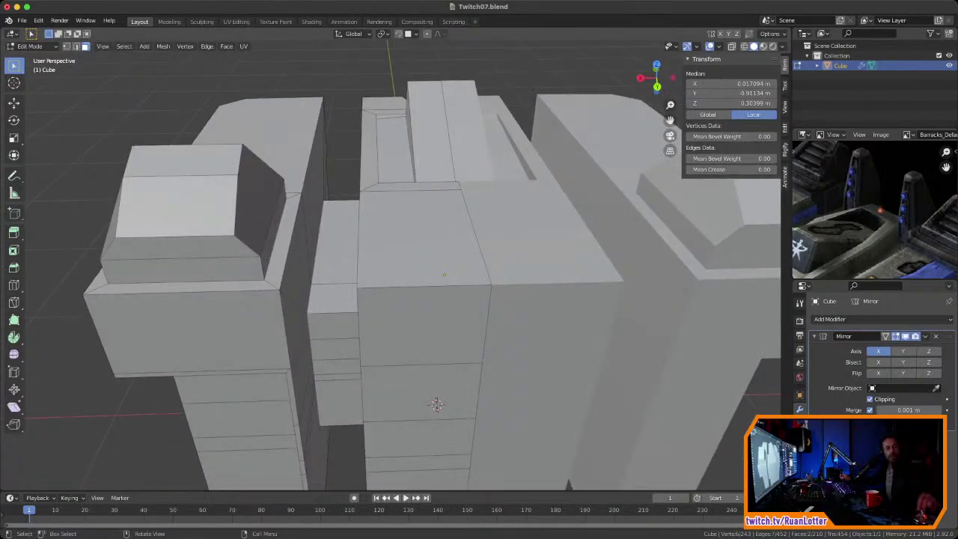
{"action": "middle_click_drag", "start_coordinate": [437, 404], "coordinate": [441, 444]}
Step: Try to extrude the upper rear face of the connector between the side wing and central block about 0.276 m outward
{"action": "middle_click_drag", "start_coordinate": [330, 322], "coordinate": [392, 275], "text": "shift"}
{"action": "left_click", "coordinate": [357, 273]}
{"action": "mouse_move", "coordinate": [470, 421]}
{"action": "middle_mouse_down"}
{"action": "mouse_move", "coordinate": [456, 413]}
{"action": "mouse_move", "coordinate": [466, 415]}
{"action": "middle_mouse_up"}
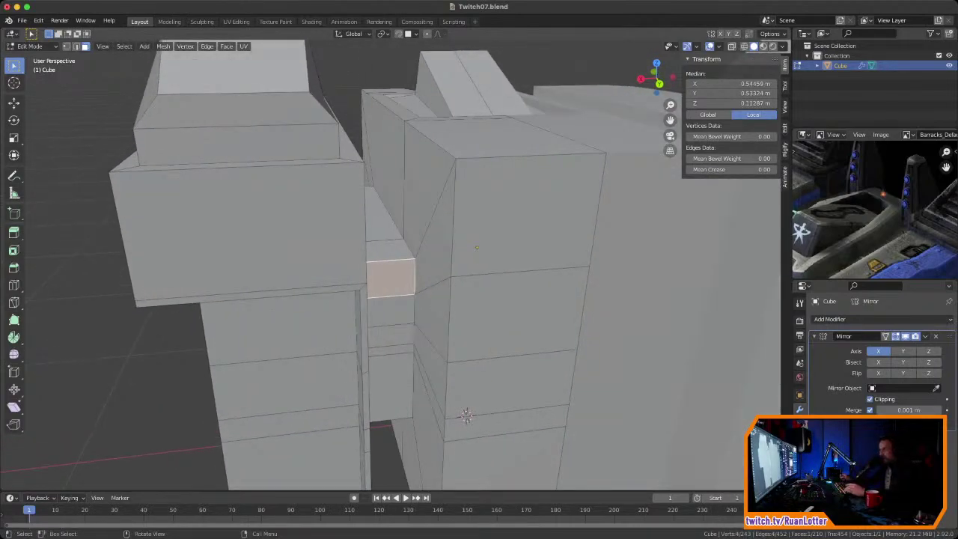
{"action": "key", "text": "alt+e"}
{"action": "key", "text": "Return"}
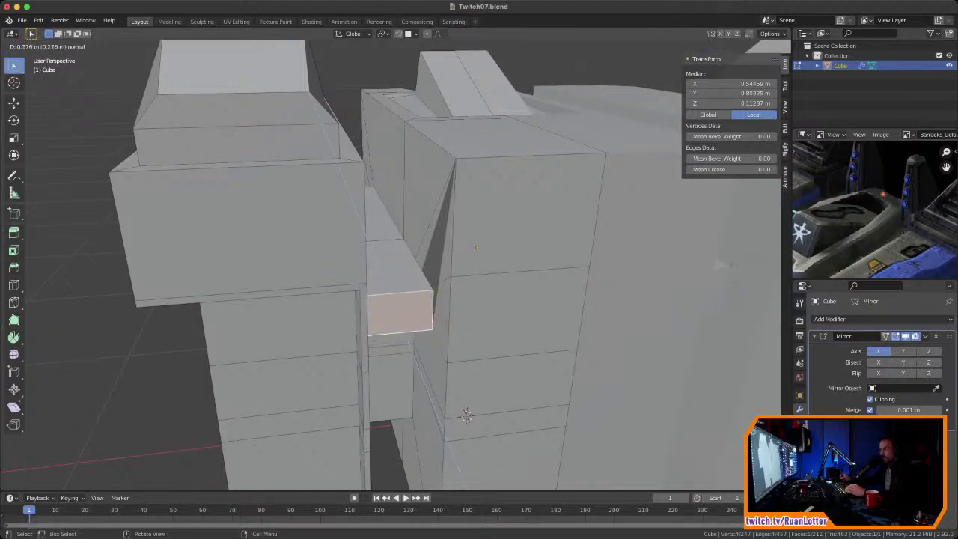
{"action": "key", "text": "Return"}
{"action": "key", "text": "ctrl+z"}
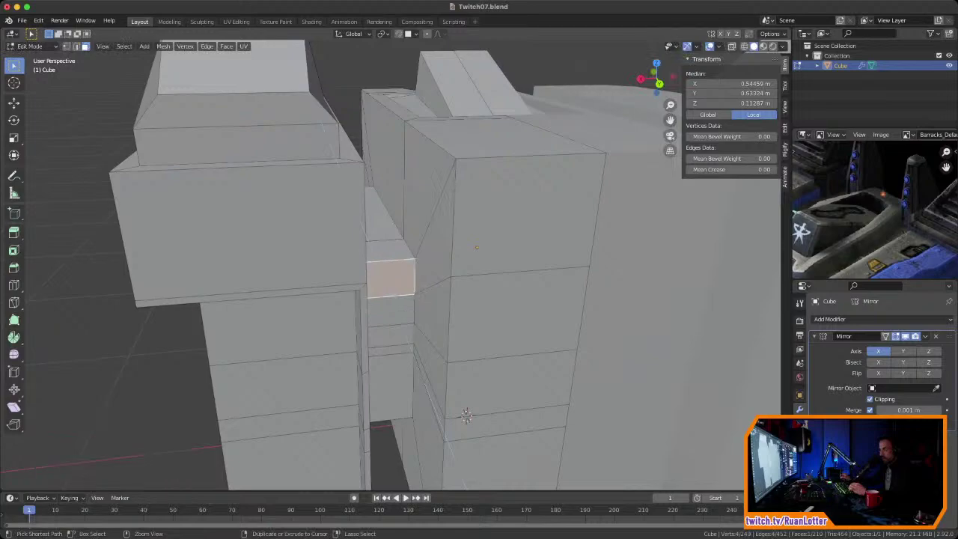
{"action": "key", "text": "ctrl+z"}
Step: Move the connector's five stacked rear faces about 0.40 m outward along Y
{"action": "middle_click_drag", "start_coordinate": [478, 285], "coordinate": [437, 291]}
{"action": "left_click", "coordinate": [367, 283]}
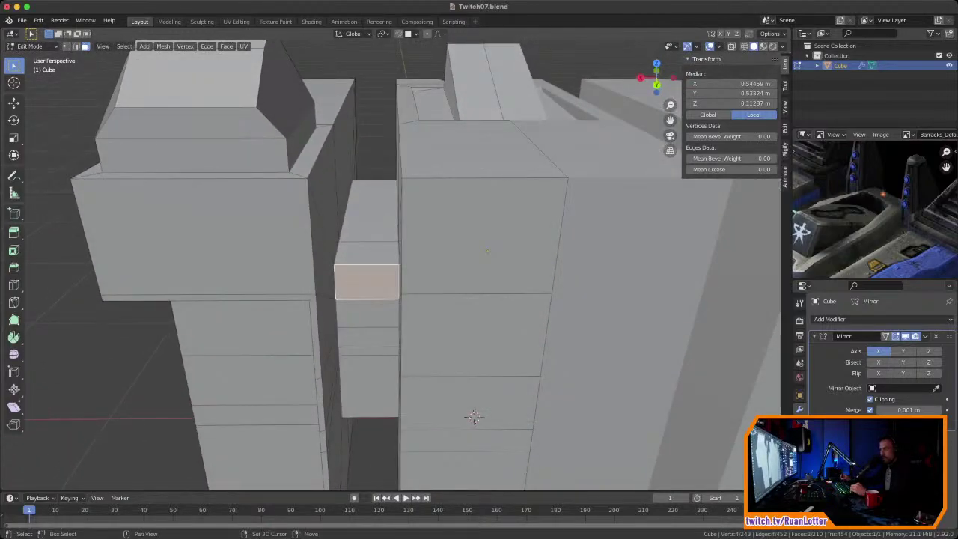
{"action": "left_click", "coordinate": [367, 314], "text": "shift"}
{"action": "left_click", "coordinate": [368, 337], "text": "shift"}
{"action": "left_click", "coordinate": [368, 351], "text": "shift"}
{"action": "left_click", "coordinate": [368, 383], "text": "shift"}
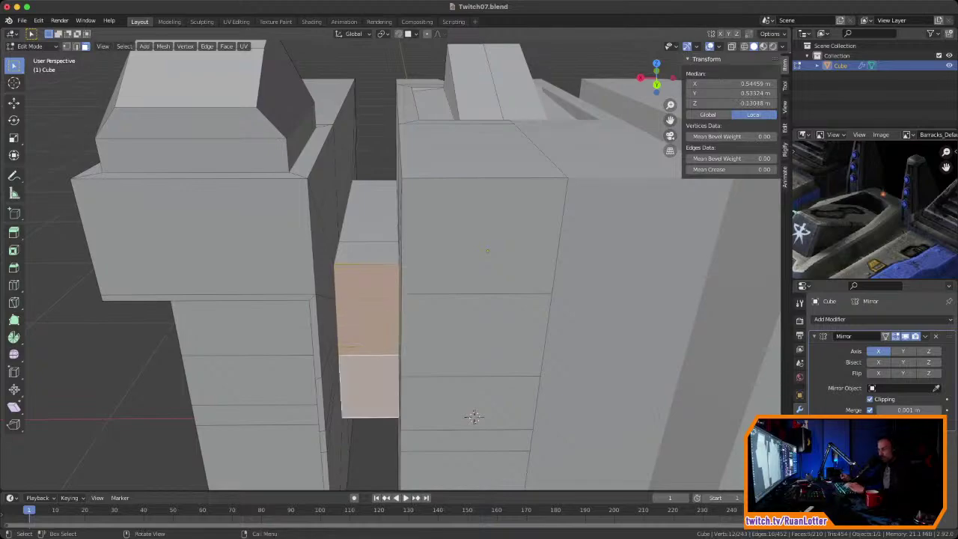
{"action": "middle_click_drag", "start_coordinate": [474, 417], "coordinate": [470, 416]}
{"action": "key", "text": "g"}
{"action": "key", "text": "y"}
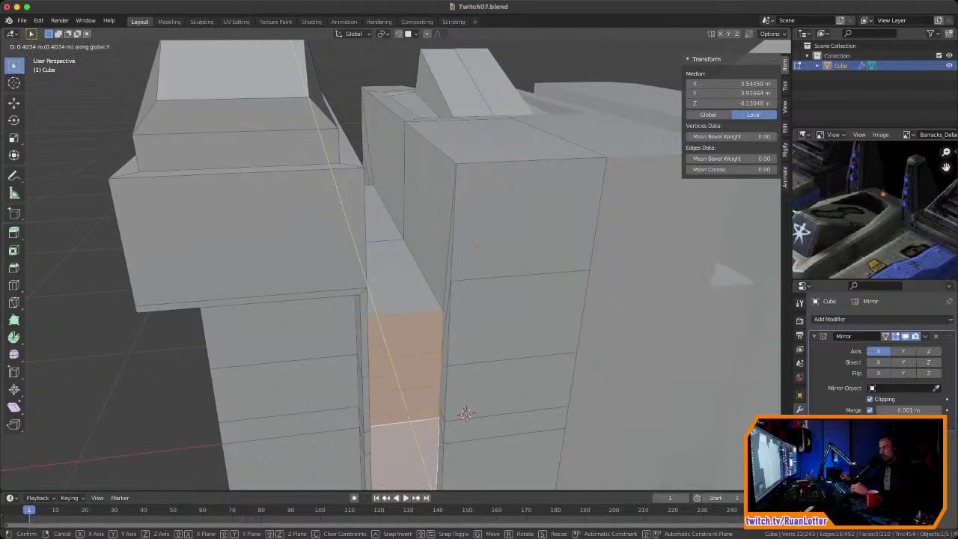
{"action": "left_click", "coordinate": [467, 413]}
Step: Try to subdivide the rear top face of the connector between the side wing and central block
{"action": "middle_click_drag", "start_coordinate": [466, 414], "coordinate": [425, 318]}
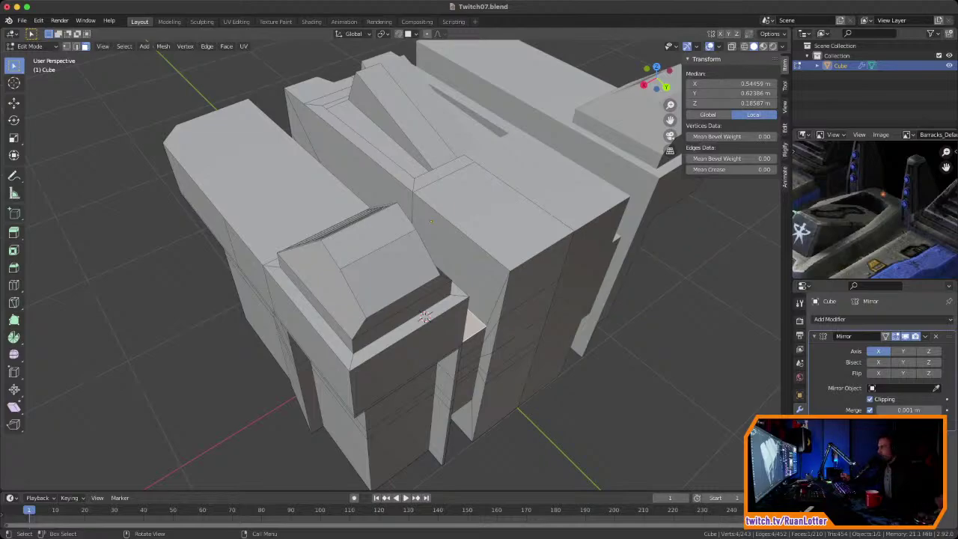
{"action": "middle_click_drag", "start_coordinate": [424, 317], "coordinate": [367, 292]}
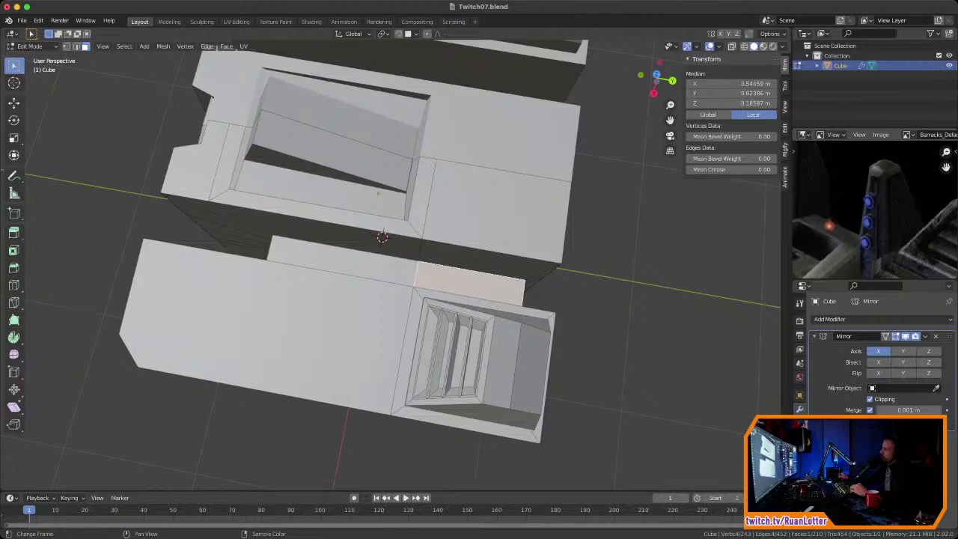
{"action": "middle_click_drag", "start_coordinate": [419, 299], "coordinate": [399, 312]}
{"action": "scroll", "coordinate": [430, 303], "scroll_direction": "up", "scroll_amount": 2}
{"action": "middle_click_drag", "start_coordinate": [399, 311], "coordinate": [412, 319]}
{"action": "middle_click_drag", "start_coordinate": [344, 214], "coordinate": [412, 375]}
{"action": "scroll", "coordinate": [419, 292], "scroll_direction": "up", "scroll_amount": 4}
{"action": "middle_click_drag", "start_coordinate": [440, 273], "coordinate": [362, 257]}
{"action": "right_click", "coordinate": [416, 224]}
{"action": "left_click", "coordinate": [397, 224]}
Step: Try to dissolve the two lengthwise middle edges of the subdivided connector face and select its rear half
{"action": "key", "text": "2"}
{"action": "left_click", "coordinate": [426, 184]}
{"action": "left_click", "coordinate": [419, 255], "text": "shift"}
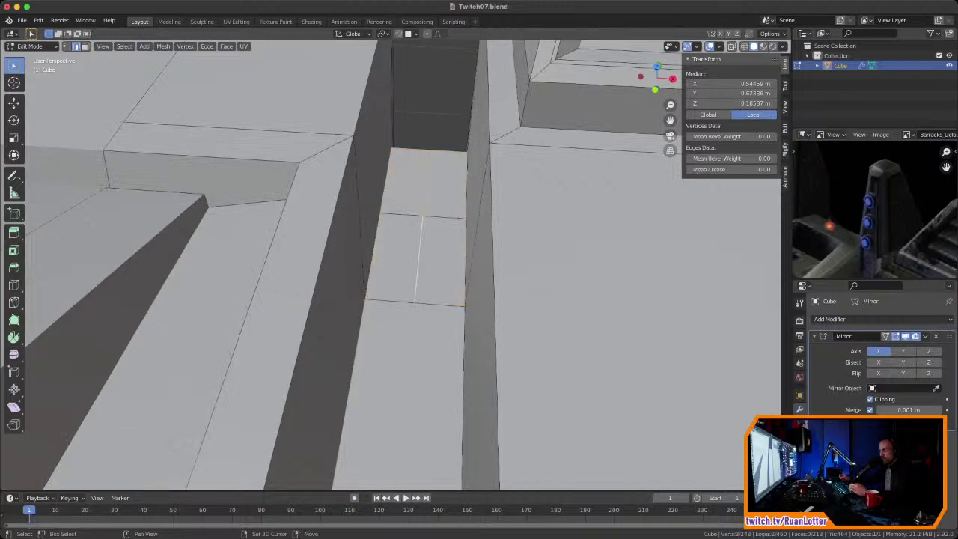
{"action": "key", "text": "x"}
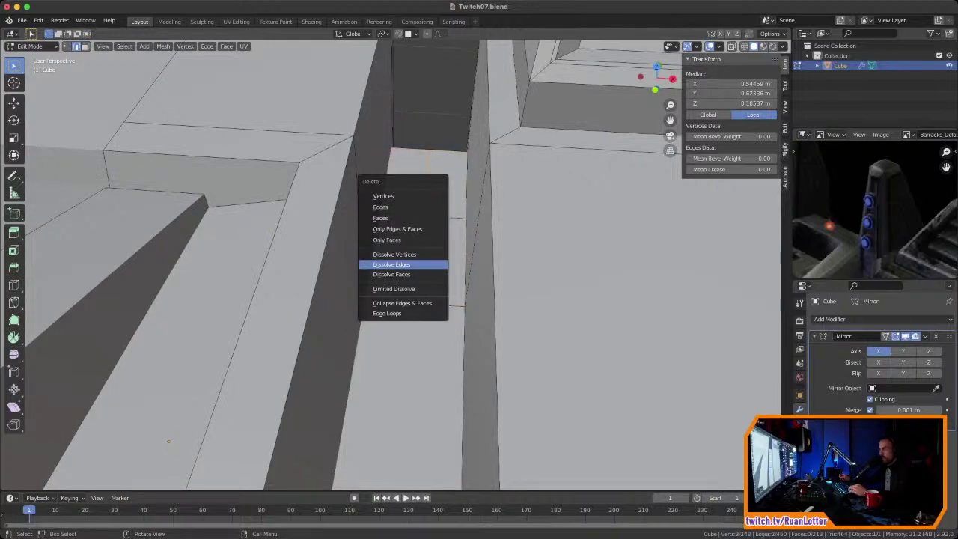
{"action": "left_click", "coordinate": [423, 264]}
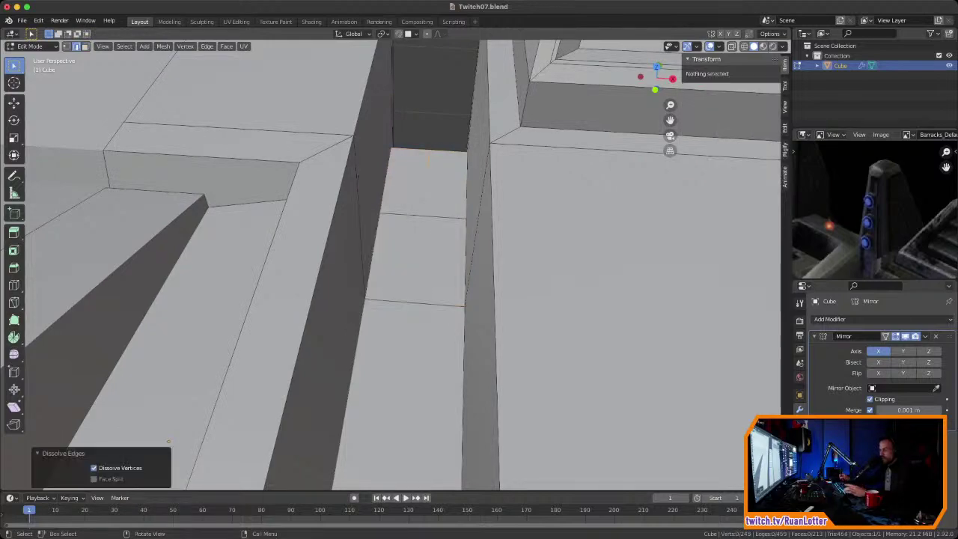
{"action": "key", "text": "3"}
{"action": "left_click", "coordinate": [424, 183]}
{"action": "middle_click_drag", "start_coordinate": [425, 184], "coordinate": [443, 185]}
{"action": "scroll", "coordinate": [443, 185], "scroll_direction": "down", "scroll_amount": 5}
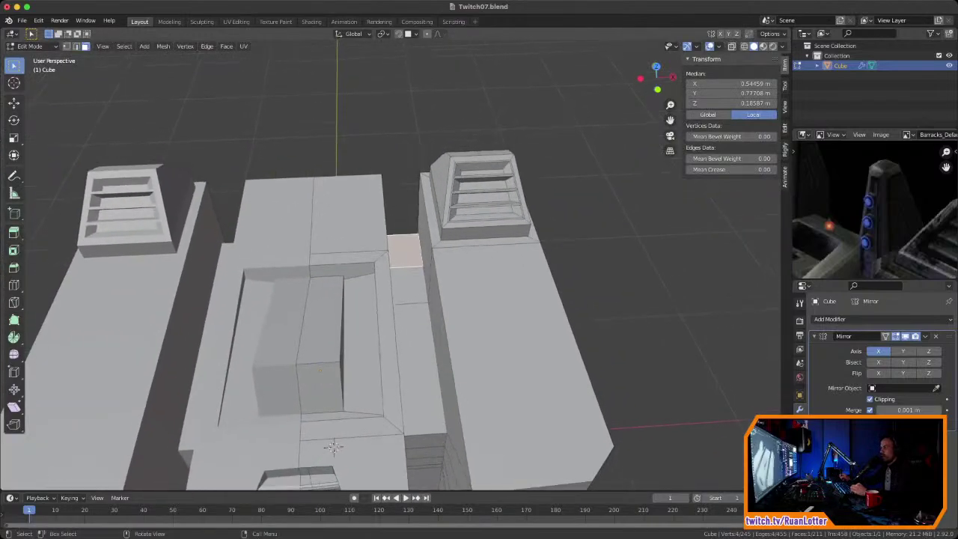
Step: Undo the edge dissolve and the subdivision of the connector's rear top face
{"action": "mouse_move", "coordinate": [334, 447]}
{"action": "middle_mouse_down"}
{"action": "mouse_move", "coordinate": [294, 396]}
{"action": "mouse_move", "coordinate": [288, 419]}
{"action": "mouse_move", "coordinate": [319, 451]}
{"action": "middle_mouse_up"}
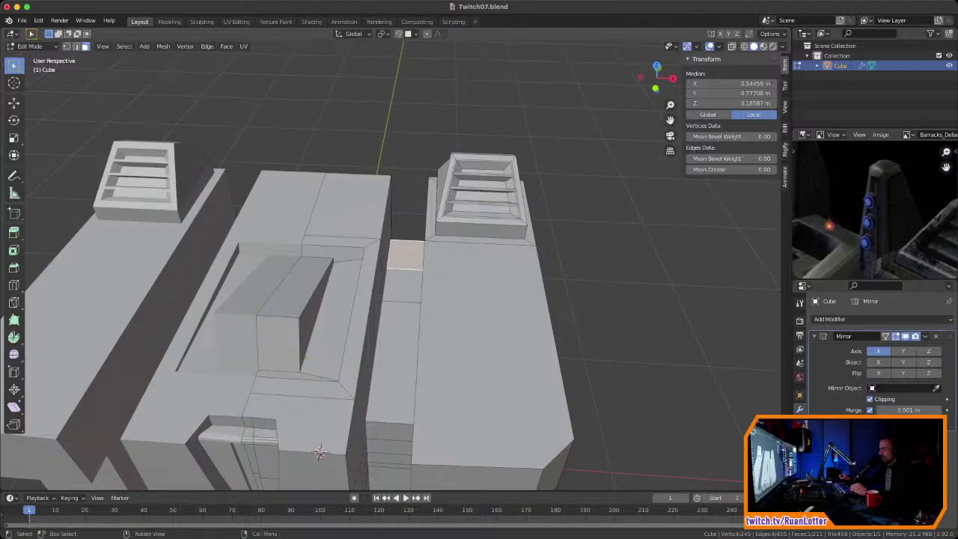
{"action": "key", "text": "ctrl+z"}
{"action": "key", "text": "ctrl+z"}
{"action": "key", "text": "ctrl+z"}
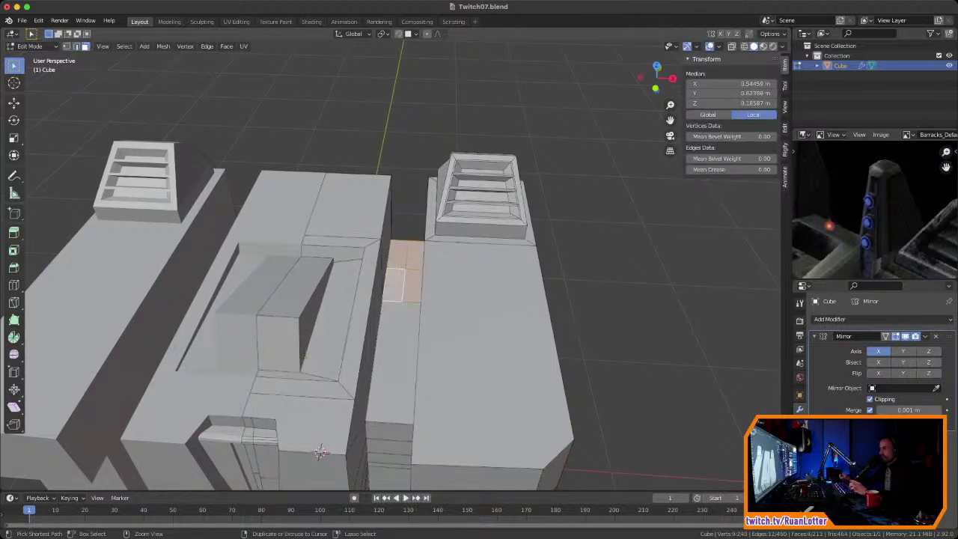
{"action": "middle_click_drag", "start_coordinate": [319, 451], "coordinate": [311, 469]}
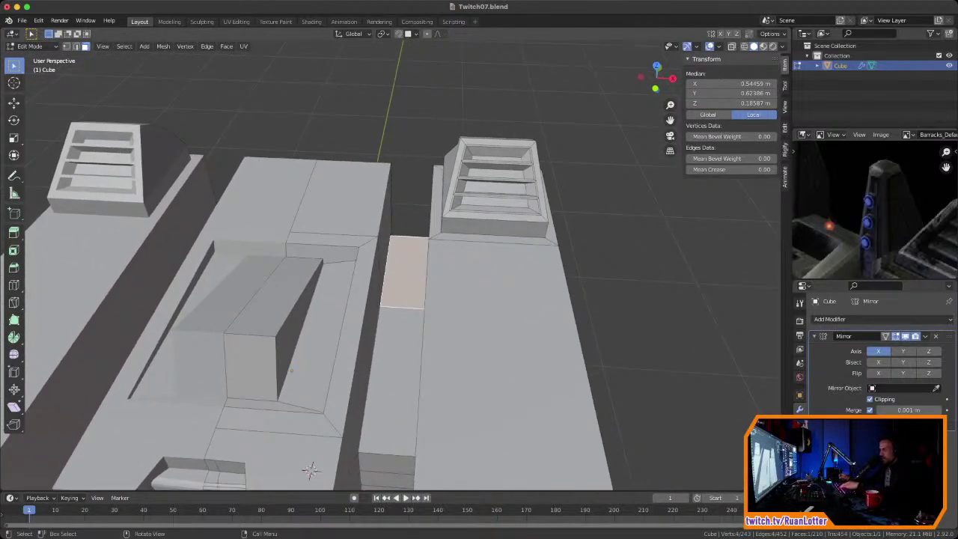
Step: Inset the connector's rear top face about 0.027 m and extrude it upward about 1 m as a tower
{"action": "key", "text": "i"}
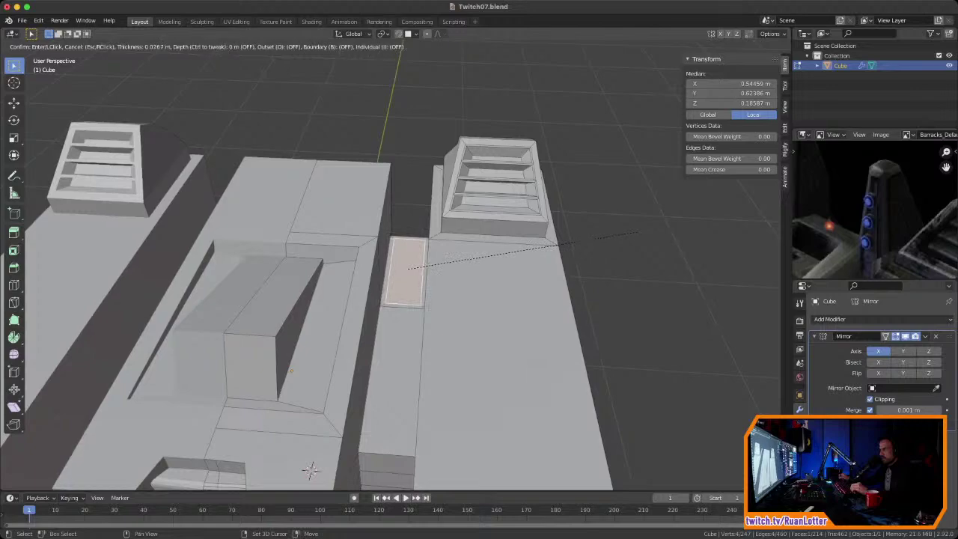
{"action": "left_click", "coordinate": [310, 469]}
{"action": "middle_click_drag", "start_coordinate": [310, 466], "coordinate": [277, 451]}
{"action": "key", "text": "e"}
{"action": "left_click", "coordinate": [300, 454]}
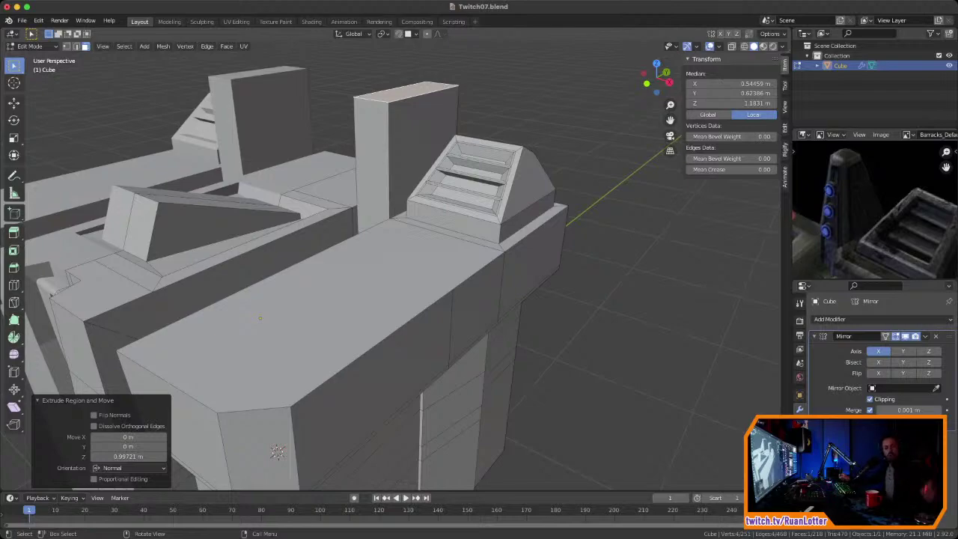
{"action": "middle_click_drag", "start_coordinate": [277, 452], "coordinate": [288, 391]}
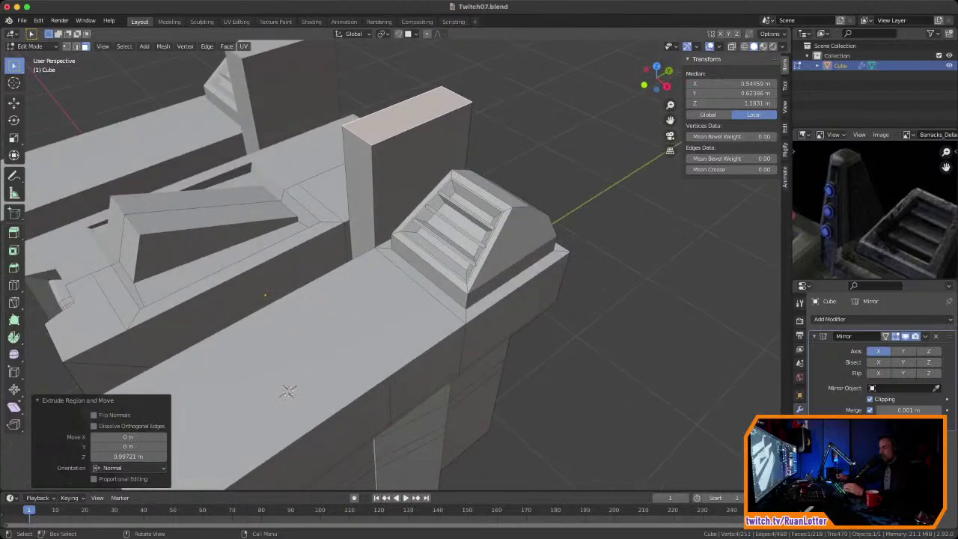
Step: Taper the tower along Y by moving its top rear edge about 0.34 m forward and its top front edge slightly rearward
{"action": "key", "text": "ctrl+z"}
{"action": "key", "text": "g"}
{"action": "key", "text": "y"}
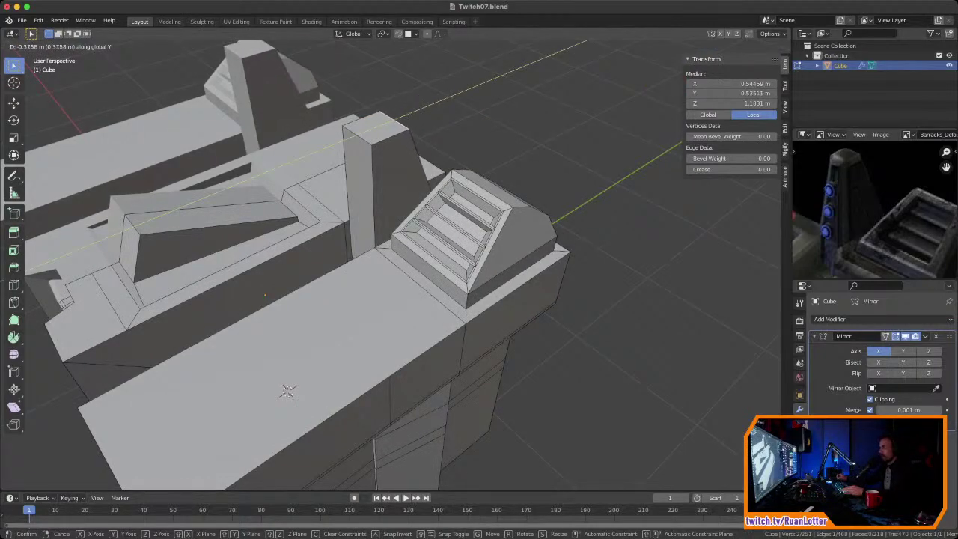
{"action": "left_click", "coordinate": [288, 391]}
{"action": "left_click", "coordinate": [357, 135]}
{"action": "key", "text": "g"}
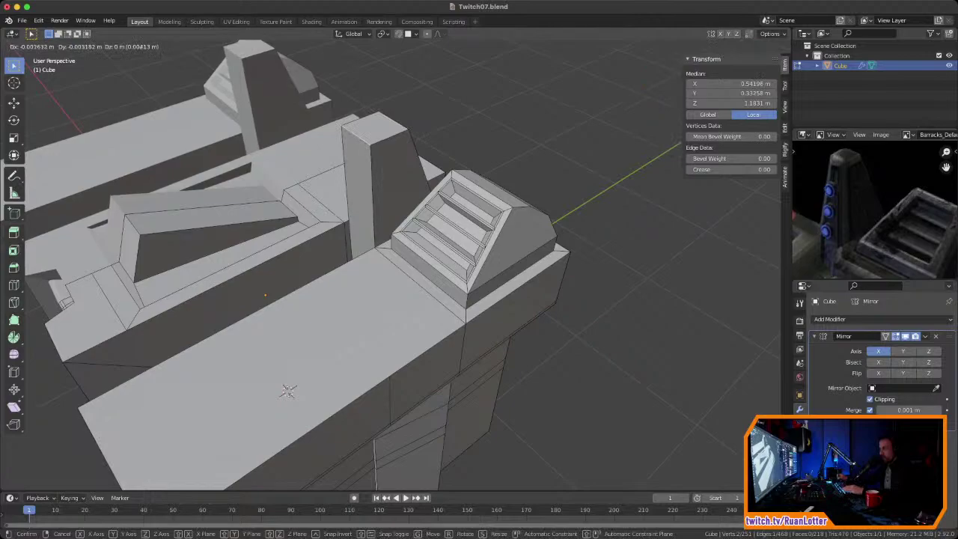
{"action": "key", "text": "y"}
{"action": "left_click", "coordinate": [288, 391]}
Step: Narrow the tower's top by scaling its two upper side edges inward along X
{"action": "middle_click_drag", "start_coordinate": [284, 389], "coordinate": [307, 482]}
{"action": "left_click", "coordinate": [429, 165]}
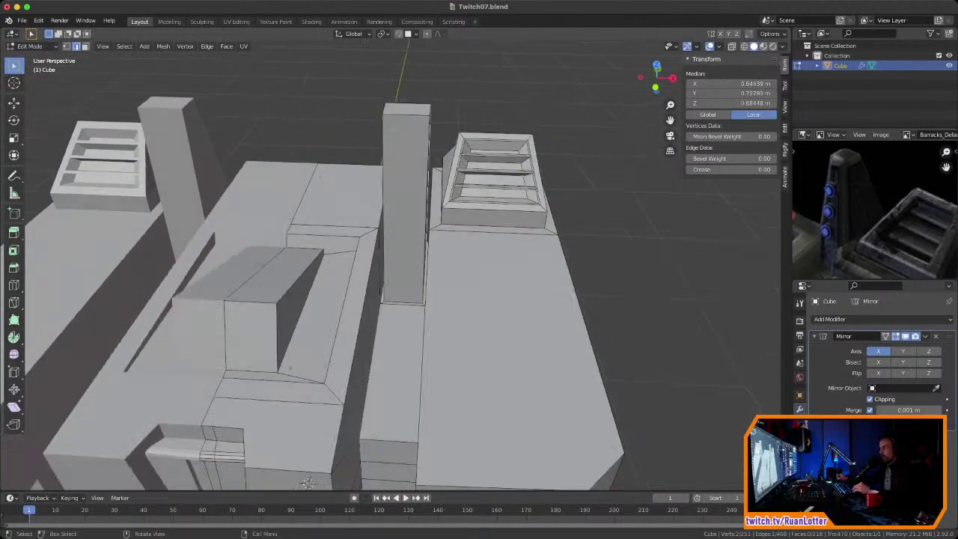
{"action": "left_click", "coordinate": [430, 154], "text": "shift"}
{"action": "middle_click_drag", "start_coordinate": [429, 155], "coordinate": [405, 169]}
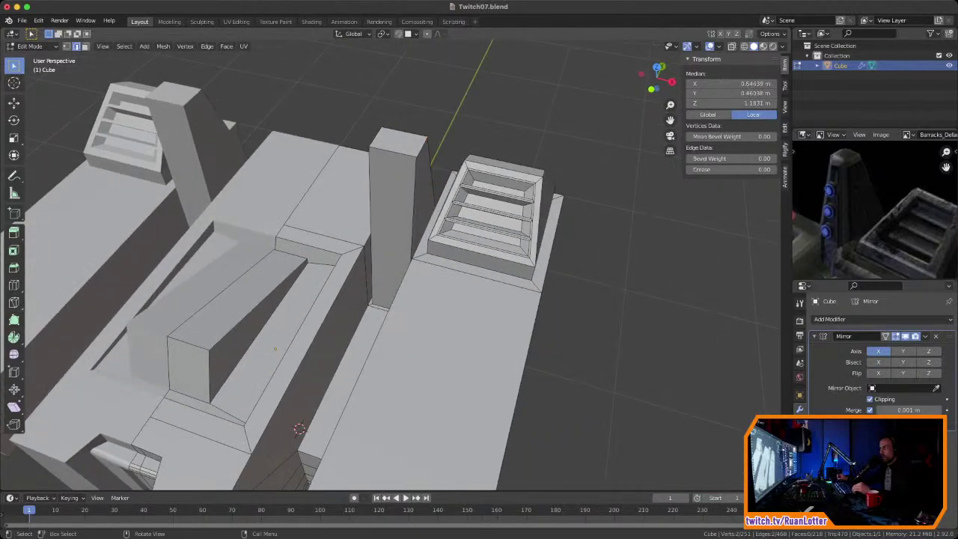
{"action": "key", "text": "s"}
{"action": "key", "text": "x"}
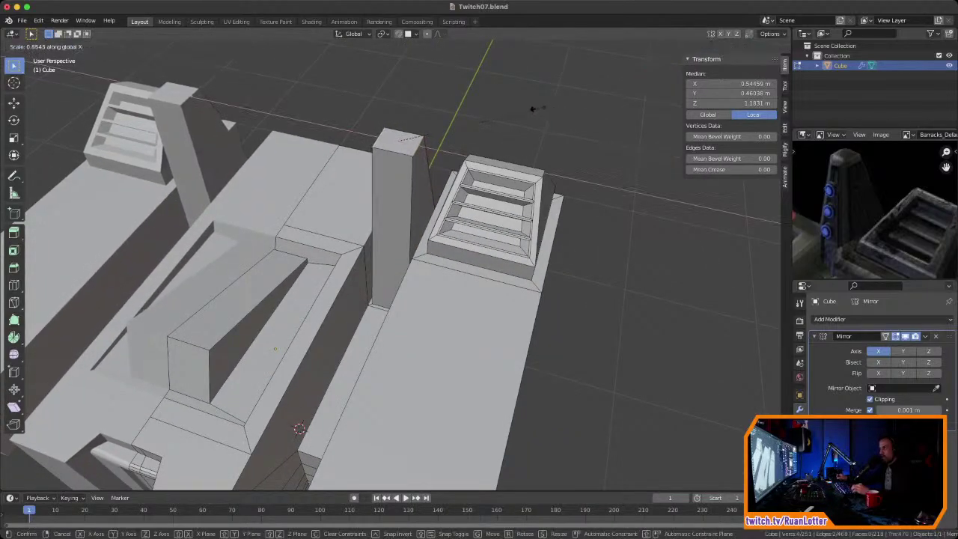
{"action": "left_click", "coordinate": [476, 114]}
Step: Move the tower's top face about 0.067 m rearward along Y
{"action": "middle_click_drag", "start_coordinate": [476, 115], "coordinate": [458, 213]}
{"action": "scroll", "coordinate": [408, 94], "scroll_direction": "down", "scroll_amount": 5}
{"action": "scroll", "coordinate": [460, 102], "scroll_direction": "up", "scroll_amount": 7}
{"action": "key", "text": "3"}
{"action": "left_click", "coordinate": [372, 138]}
{"action": "key", "text": "g"}
{"action": "key", "text": "y"}
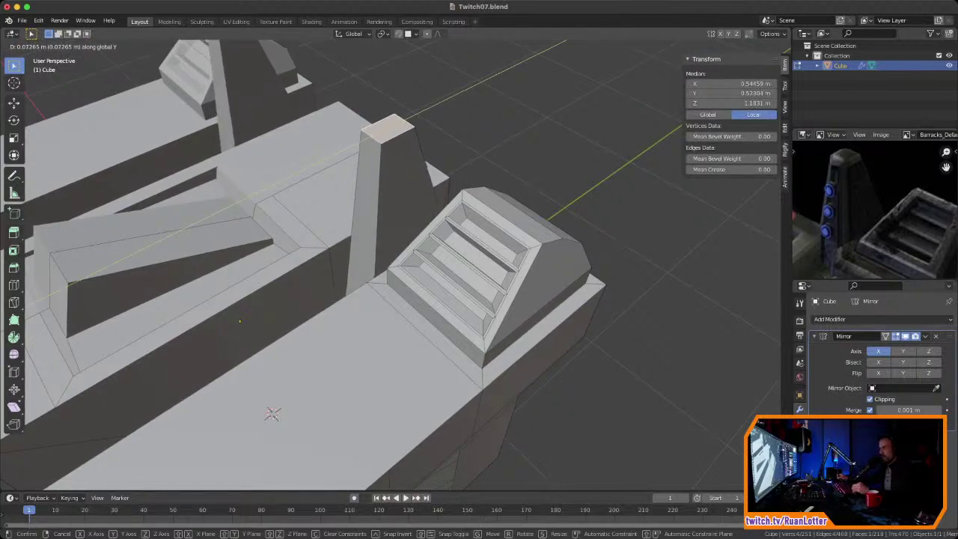
{"action": "left_click", "coordinate": [389, 135]}
Step: Shift the tower's top face a further 0.054 m or so along Y, and save the file
{"action": "middle_click_drag", "start_coordinate": [389, 134], "coordinate": [338, 116]}
{"action": "scroll", "coordinate": [398, 129], "scroll_direction": "down", "scroll_amount": 6}
{"action": "key", "text": "g"}
{"action": "key", "text": "y"}
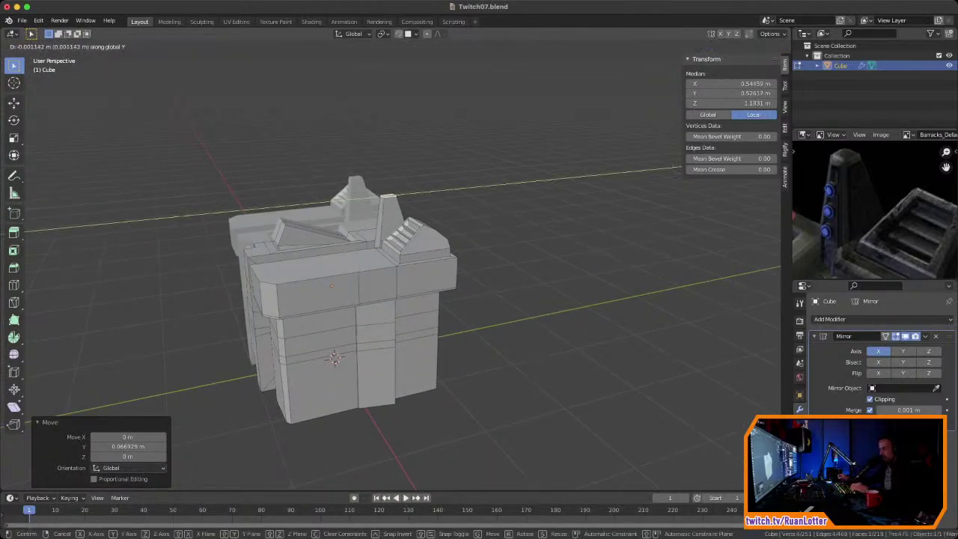
{"action": "left_click", "coordinate": [351, 113]}
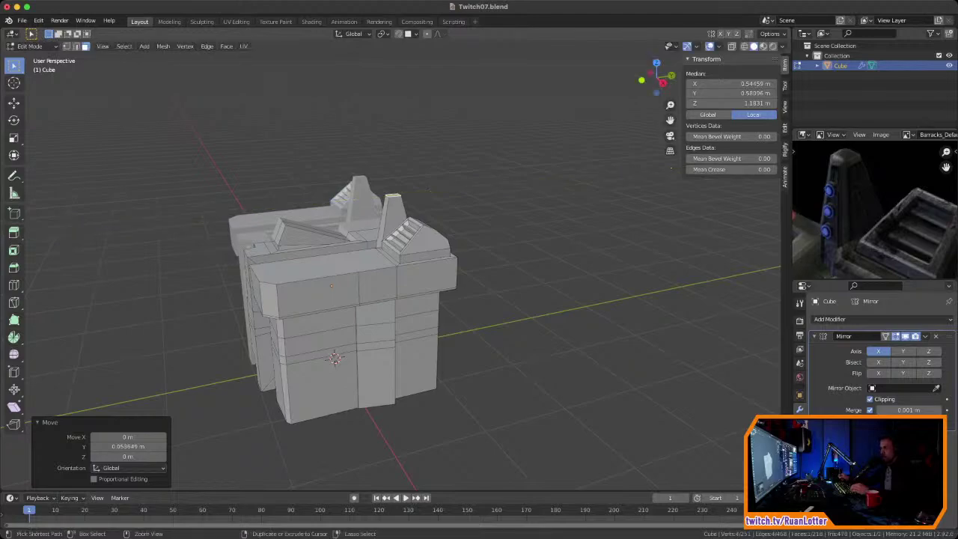
{"action": "key", "text": "ctrl+s"}
Step: Inset the tower's narrow front face and extrude the inset face about 0.047 m inward to form a recess
{"action": "middle_click_drag", "start_coordinate": [350, 113], "coordinate": [361, 191]}
{"action": "scroll", "coordinate": [389, 128], "scroll_direction": "up", "scroll_amount": 4}
{"action": "scroll", "coordinate": [361, 191], "scroll_direction": "up", "scroll_amount": 3}
{"action": "middle_click_drag", "start_coordinate": [853, 210], "coordinate": [882, 205]}
{"action": "middle_click_drag", "start_coordinate": [523, 224], "coordinate": [516, 205]}
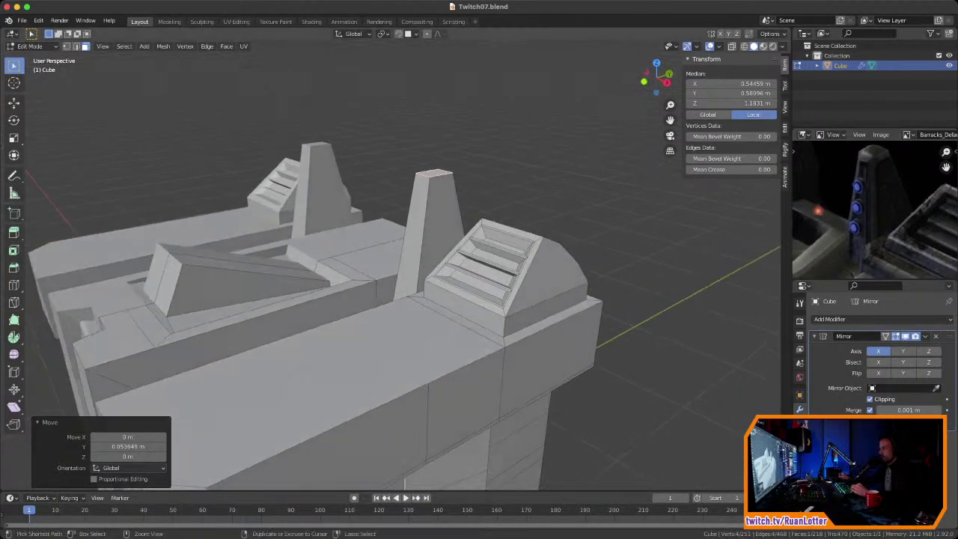
{"action": "scroll", "coordinate": [404, 300], "scroll_direction": "up", "scroll_amount": 3}
{"action": "middle_click_drag", "start_coordinate": [208, 462], "coordinate": [222, 472]}
{"action": "left_click", "coordinate": [424, 243]}
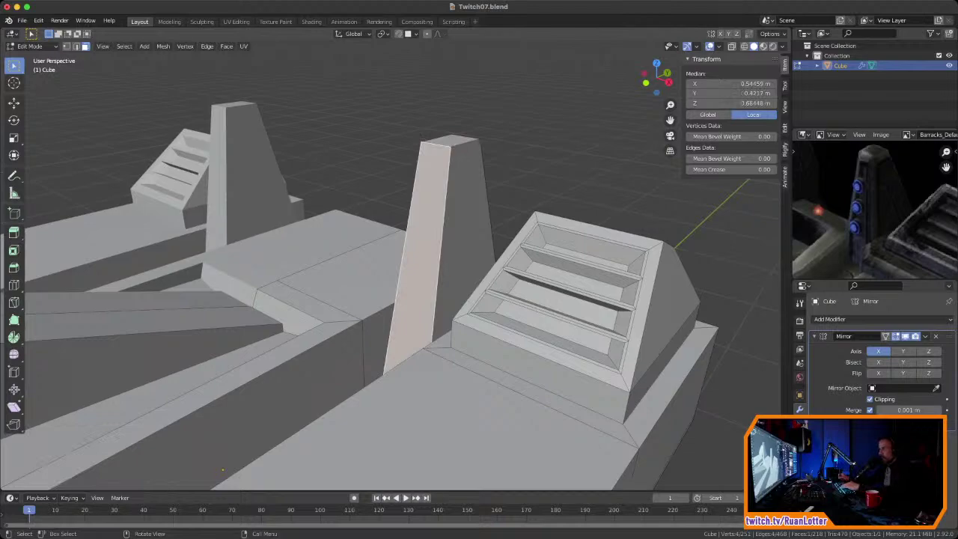
{"action": "key", "text": "i"}
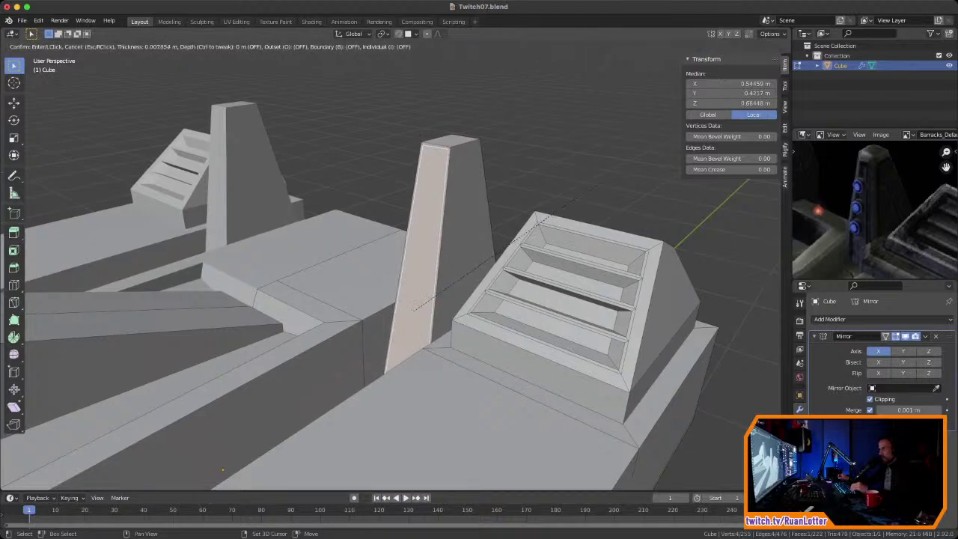
{"action": "key", "text": "Return"}
{"action": "key", "text": "e"}
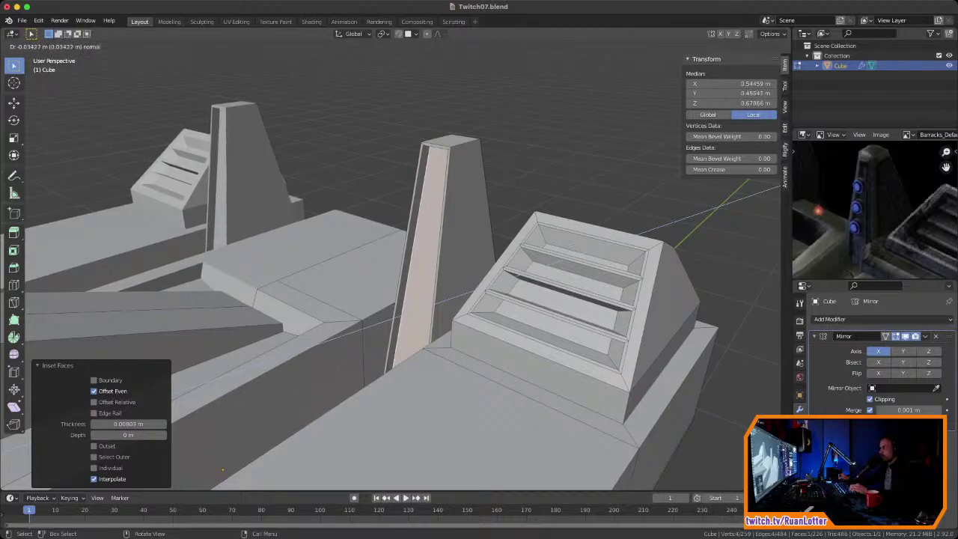
{"action": "key", "text": "Return"}
{"action": "middle_click_drag", "start_coordinate": [449, 300], "coordinate": [483, 299]}
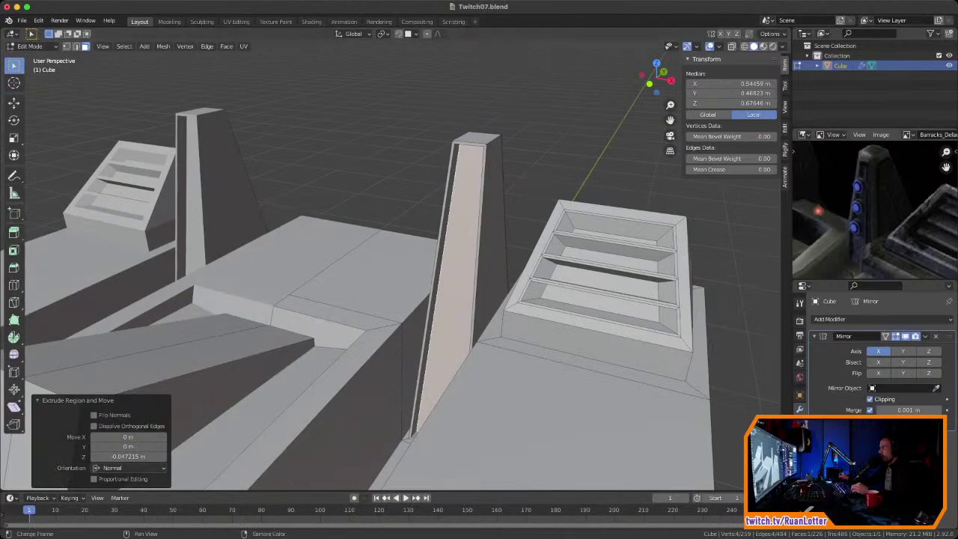
Step: Inset the tower's outer side face by about 0.017 m and extrude it about 0.006 m inward
{"action": "middle_click_drag", "start_coordinate": [872, 212], "coordinate": [852, 216]}
{"action": "middle_click_drag", "start_coordinate": [494, 292], "coordinate": [464, 300]}
{"action": "left_click", "coordinate": [474, 258]}
{"action": "middle_click_drag", "start_coordinate": [473, 258], "coordinate": [442, 260]}
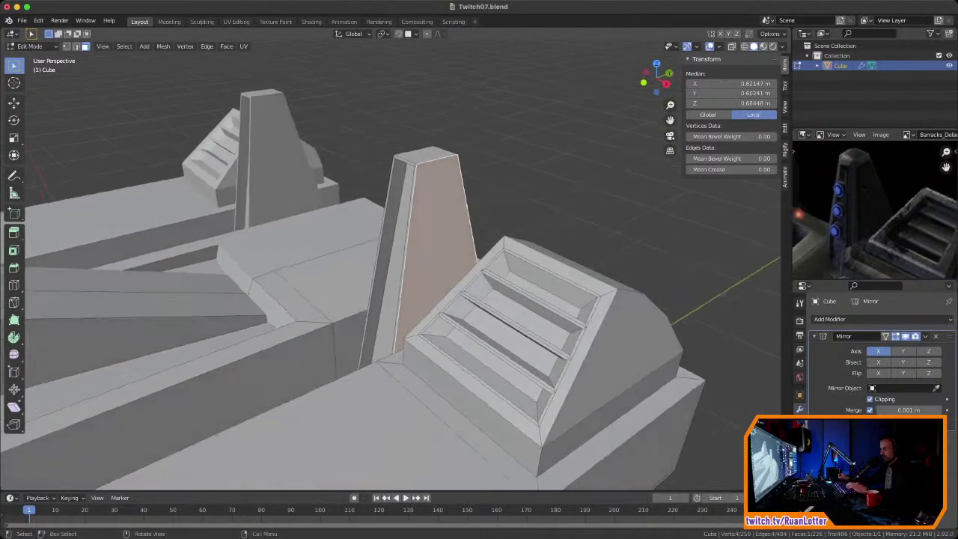
{"action": "key", "text": "i"}
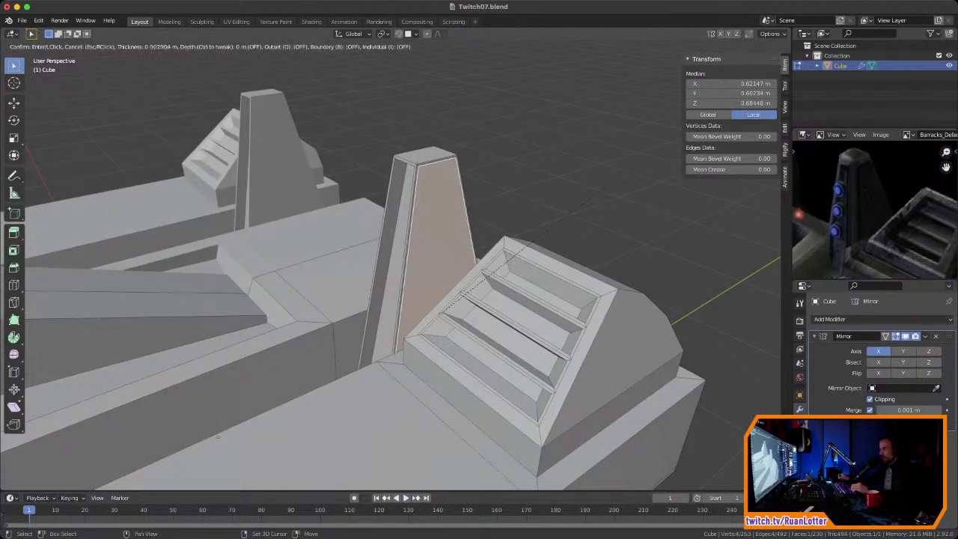
{"action": "key", "text": "Return"}
{"action": "key", "text": "e"}
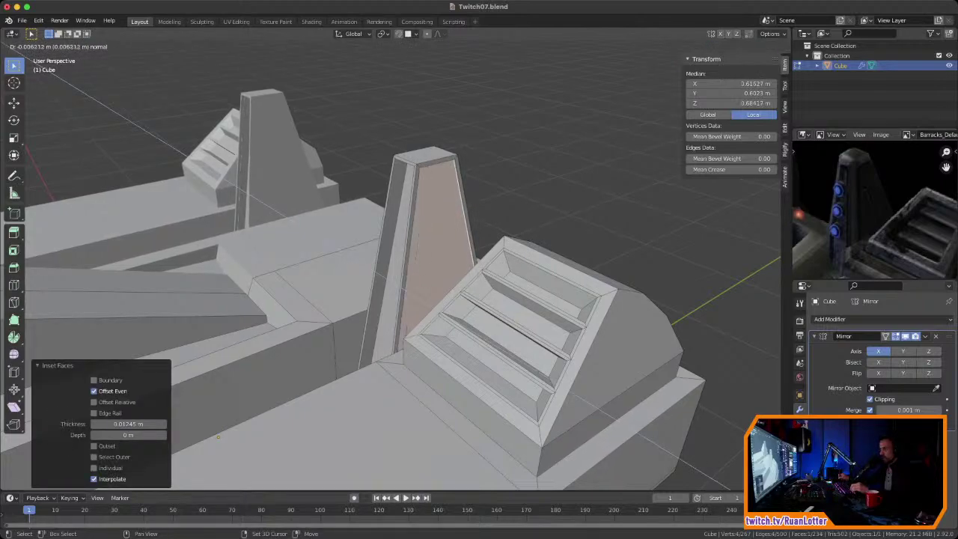
{"action": "left_click", "coordinate": [218, 436]}
{"action": "middle_click_drag", "start_coordinate": [218, 436], "coordinate": [219, 468]}
{"action": "scroll", "coordinate": [449, 299], "scroll_direction": "up", "scroll_amount": 4}
{"action": "middle_click_drag", "start_coordinate": [449, 299], "coordinate": [326, 295]}
{"action": "scroll", "coordinate": [553, 90], "scroll_direction": "down", "scroll_amount": 3}
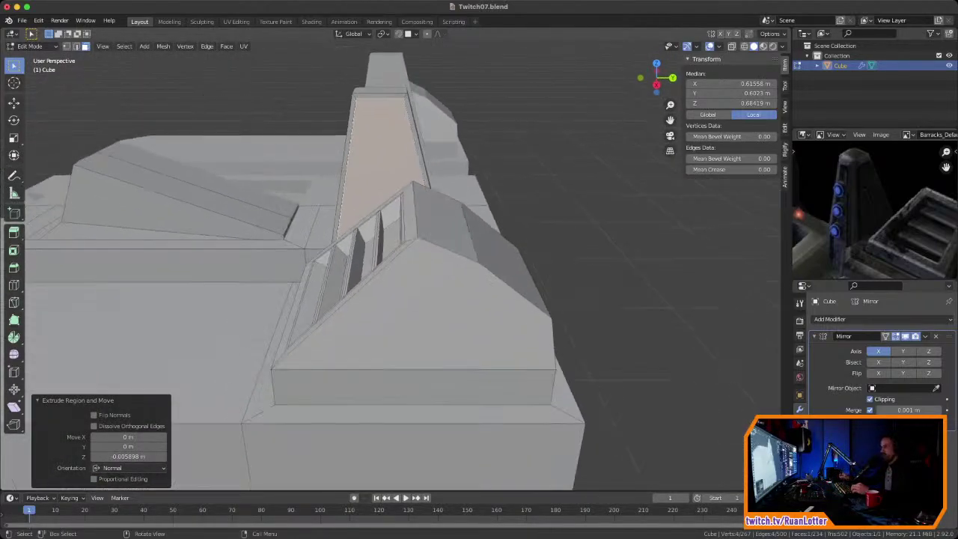
Step: Inset the tower's inner side face by about 0.005 m, extrude it about 0.0045 m inward, and save the file
{"action": "middle_click_drag", "start_coordinate": [449, 300], "coordinate": [569, 238]}
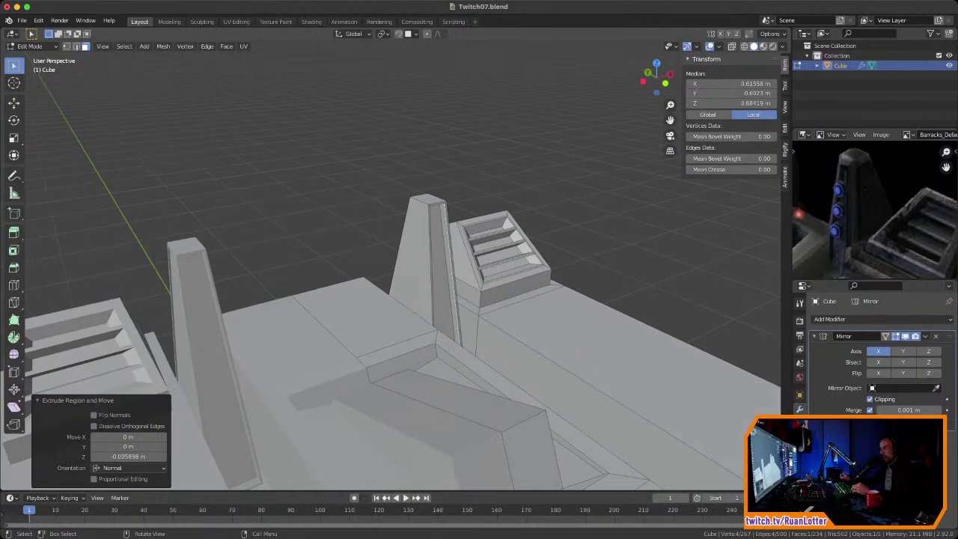
{"action": "left_click", "coordinate": [416, 262]}
{"action": "scroll", "coordinate": [359, 305], "scroll_direction": "up", "scroll_amount": 7}
{"action": "middle_click_drag", "start_coordinate": [416, 262], "coordinate": [393, 275], "text": "shift"}
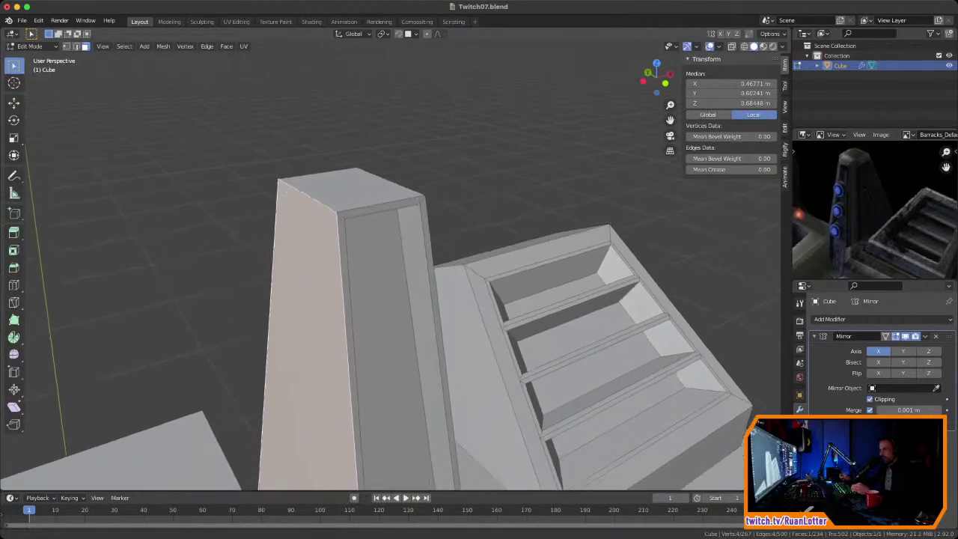
{"action": "key", "text": "i"}
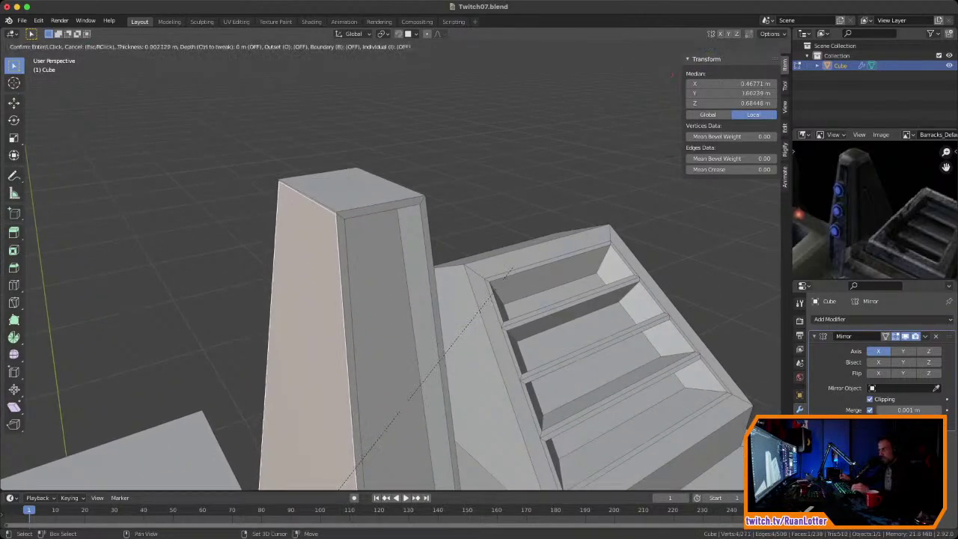
{"action": "key", "text": "Return"}
{"action": "key", "text": "e"}
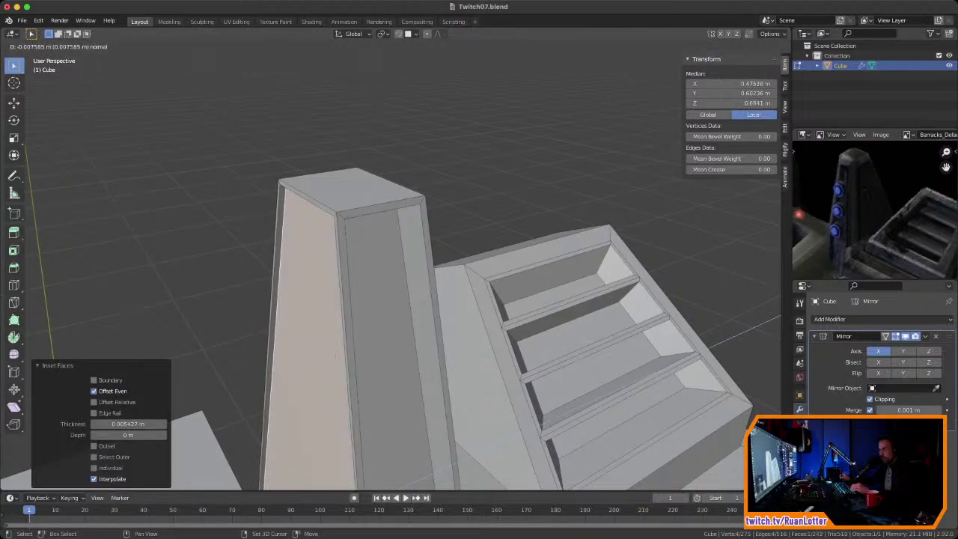
{"action": "key", "text": "Return"}
{"action": "middle_click_drag", "start_coordinate": [419, 269], "coordinate": [306, 305]}
{"action": "key", "text": "super+s"}
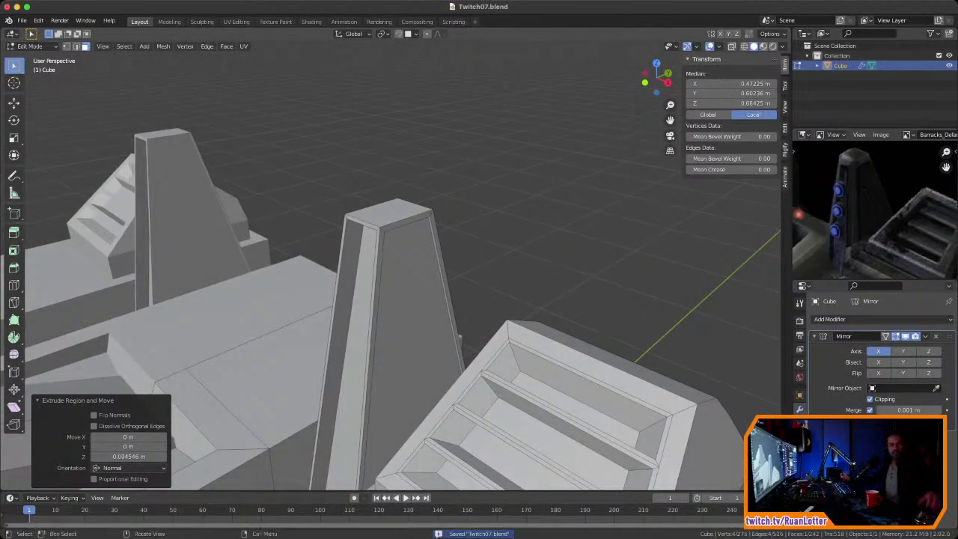
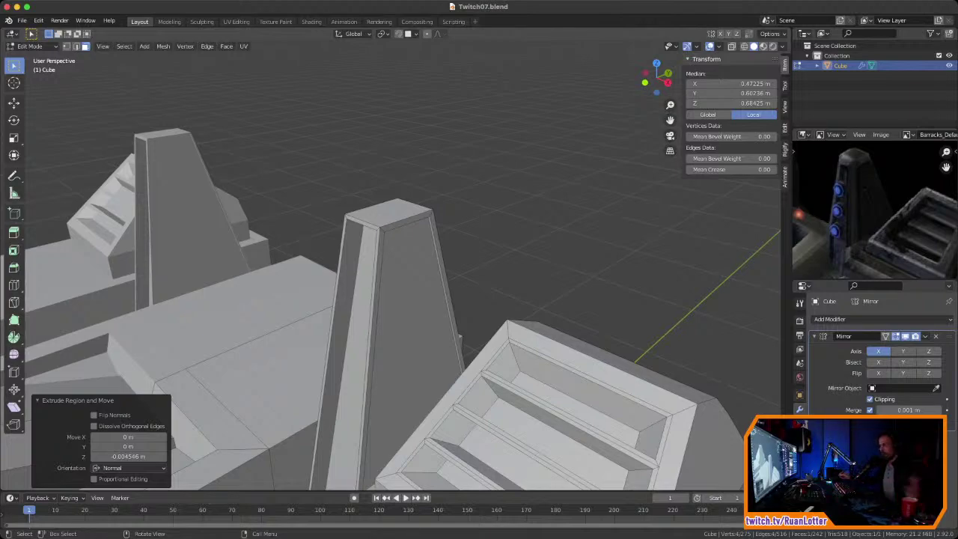
Step: Snap the 3D cursor to the centre of the tower's recessed front face, where the reference shows round lights
{"action": "middle_click_drag", "start_coordinate": [419, 299], "coordinate": [442, 243]}
{"action": "middle_click_drag", "start_coordinate": [890, 214], "coordinate": [869, 186]}
{"action": "middle_click_drag", "start_coordinate": [871, 243], "coordinate": [863, 201]}
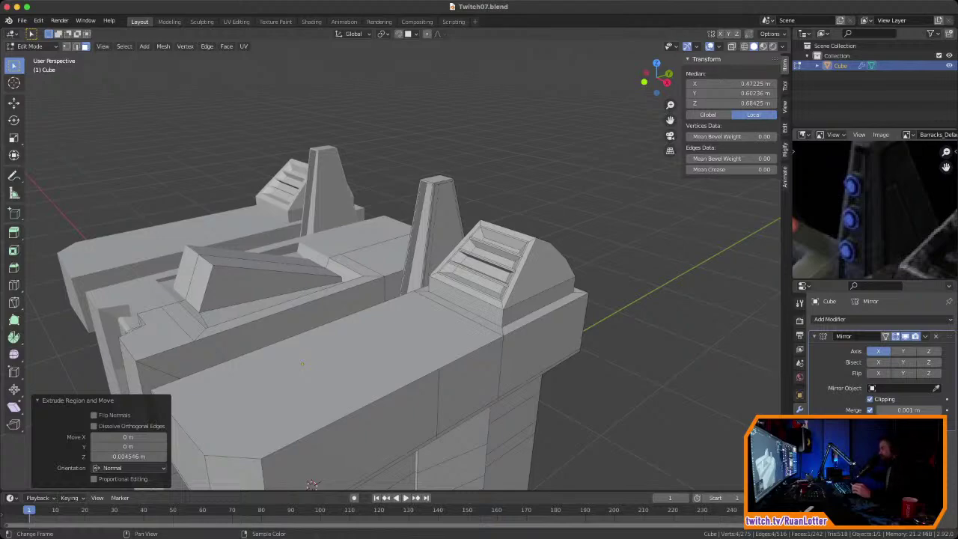
{"action": "middle_click_drag", "start_coordinate": [479, 300], "coordinate": [479, 262], "text": "ctrl"}
{"action": "middle_click_drag", "start_coordinate": [464, 276], "coordinate": [531, 261]}
{"action": "middle_click_drag", "start_coordinate": [494, 292], "coordinate": [421, 350], "text": "ctrl"}
{"action": "left_click", "coordinate": [404, 292]}
{"action": "key", "text": "shift+s"}
{"action": "left_click", "coordinate": [420, 330]}
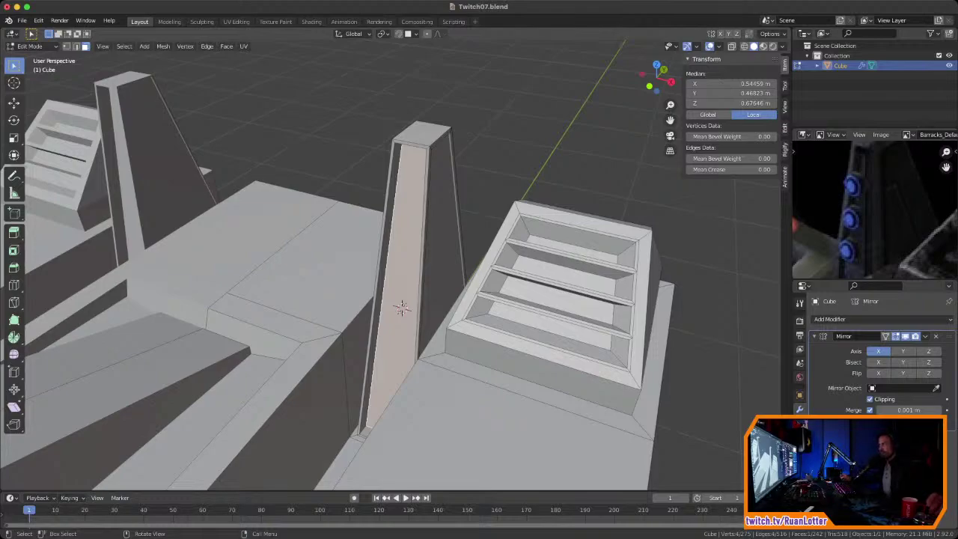
{"action": "middle_click_drag", "start_coordinate": [402, 307], "coordinate": [397, 305]}
{"action": "key", "text": "shift+a"}
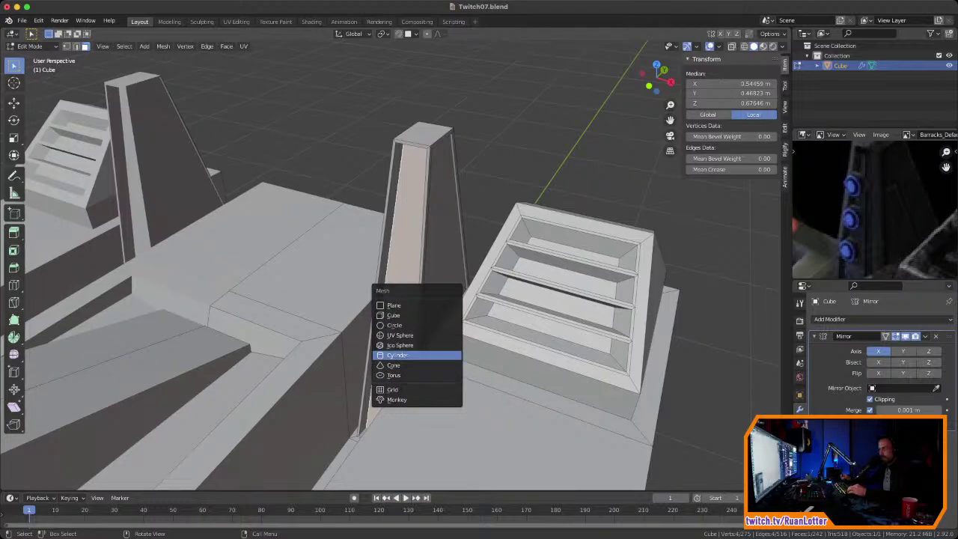
{"action": "left_click", "coordinate": [397, 355]}
{"action": "key", "text": "s"}
{"action": "left_click", "coordinate": [473, 283]}
{"action": "key", "text": "s"}
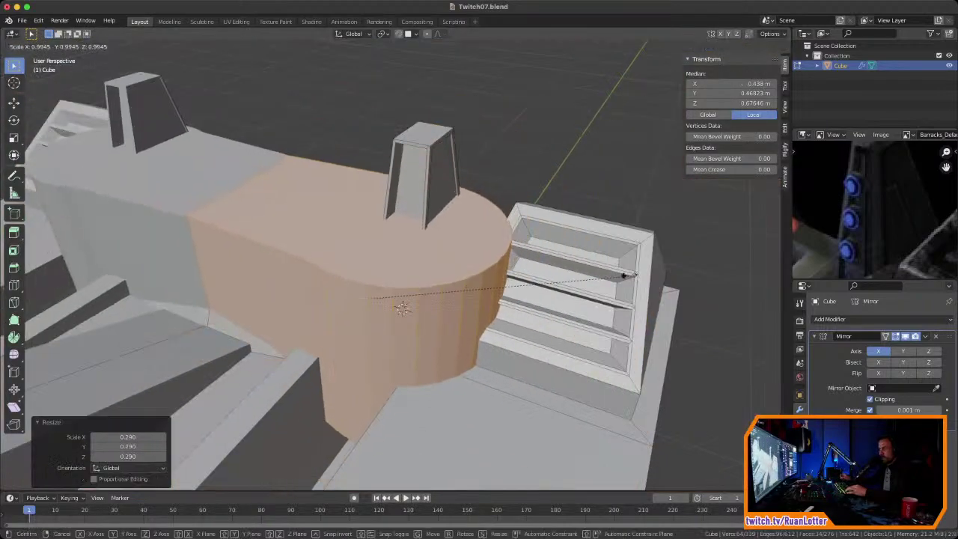
{"action": "left_click", "coordinate": [449, 282]}
{"action": "mouse_move", "coordinate": [427, 286]}
{"action": "middle_mouse_down"}
{"action": "mouse_move", "coordinate": [494, 280]}
{"action": "mouse_move", "coordinate": [506, 253]}
{"action": "mouse_move", "coordinate": [458, 260]}
{"action": "mouse_move", "coordinate": [425, 284]}
{"action": "middle_mouse_up"}
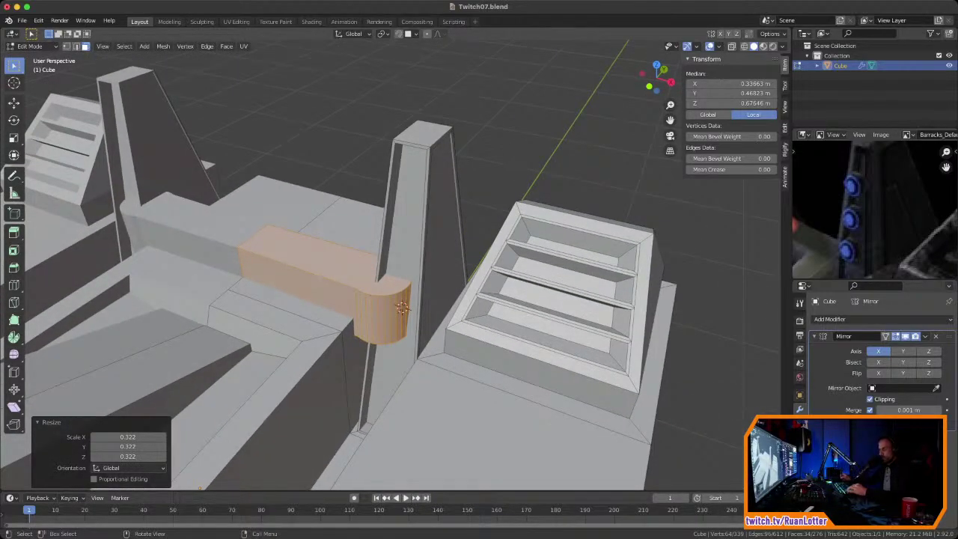
{"action": "middle_click_drag", "start_coordinate": [425, 283], "coordinate": [438, 278]}
{"action": "scroll", "coordinate": [438, 278], "scroll_direction": "down", "scroll_amount": 3}
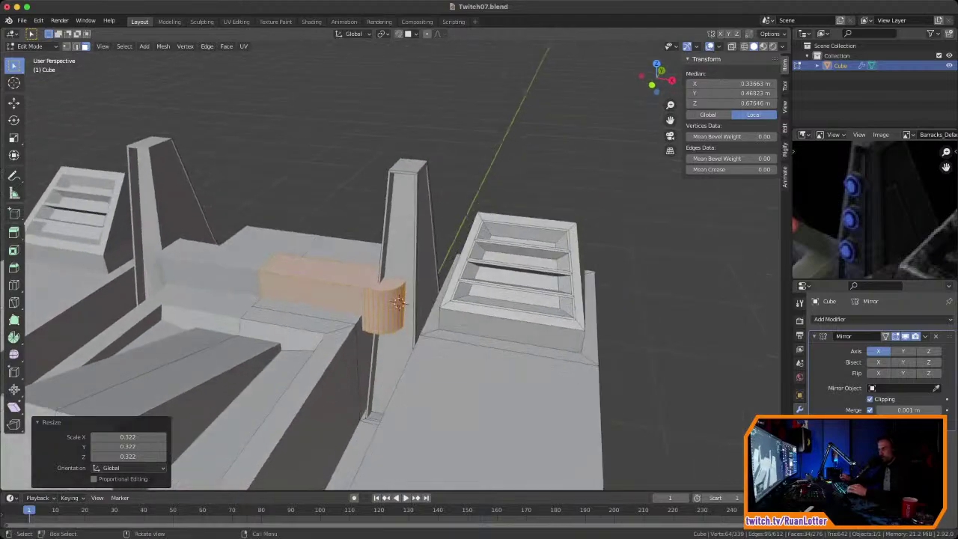
{"action": "key", "text": "ctrl+z"}
{"action": "key", "text": "ctrl+z"}
{"action": "key", "text": "ctrl+z"}
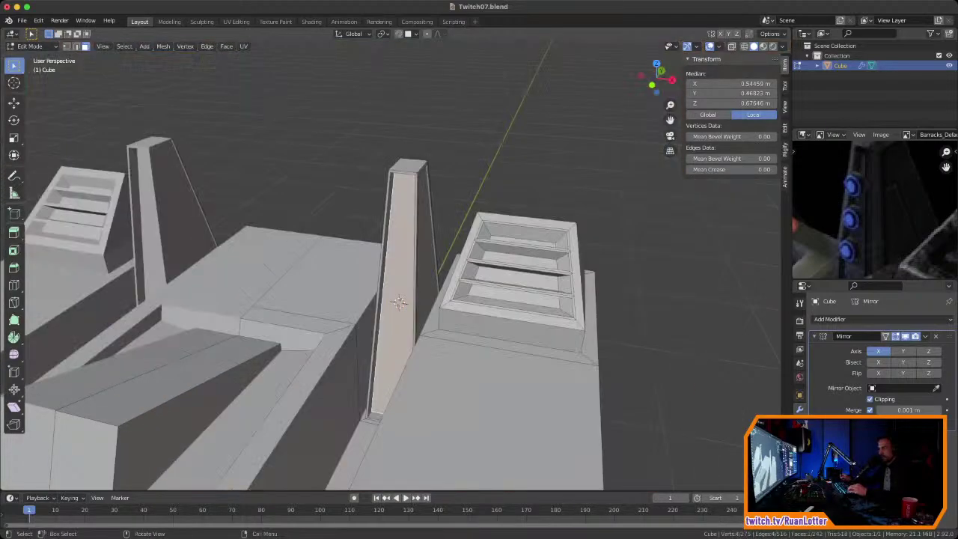
Step: Add a cylinder as a separate object at the 3D cursor and scale it down to about 0.17 m
{"action": "left_click", "coordinate": [399, 302]}
{"action": "key", "text": "Tab"}
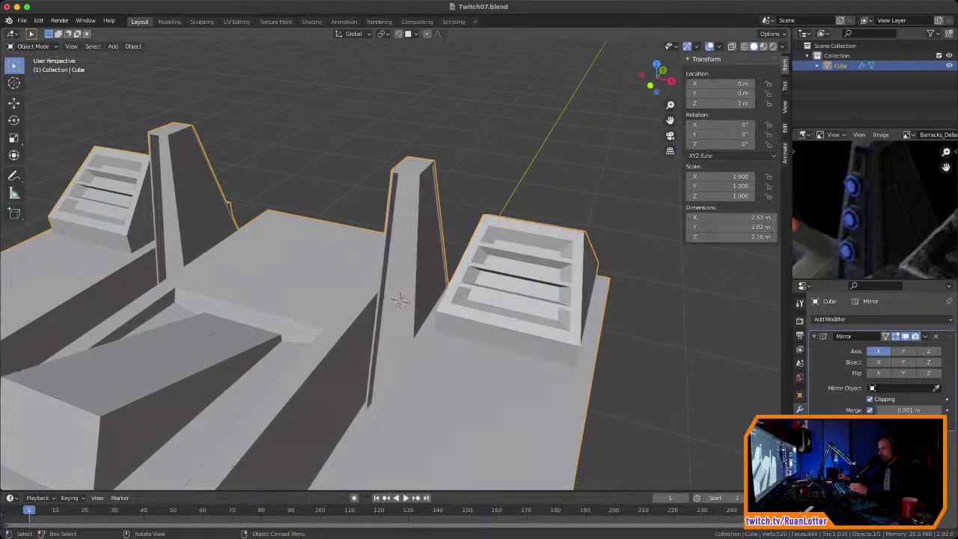
{"action": "key", "text": "alt+a"}
{"action": "key", "text": "shift+a"}
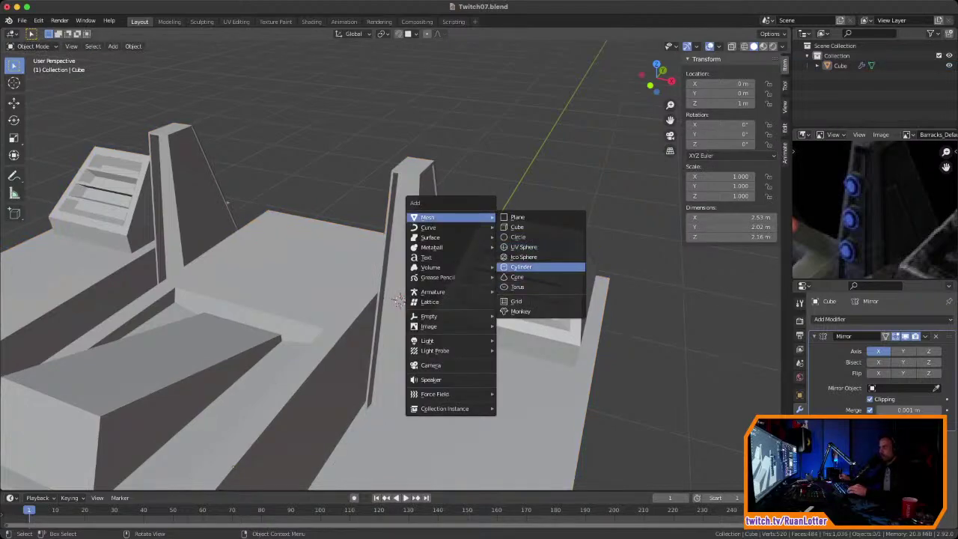
{"action": "left_click", "coordinate": [522, 267]}
{"action": "key", "text": "s"}
{"action": "left_click", "coordinate": [440, 294]}
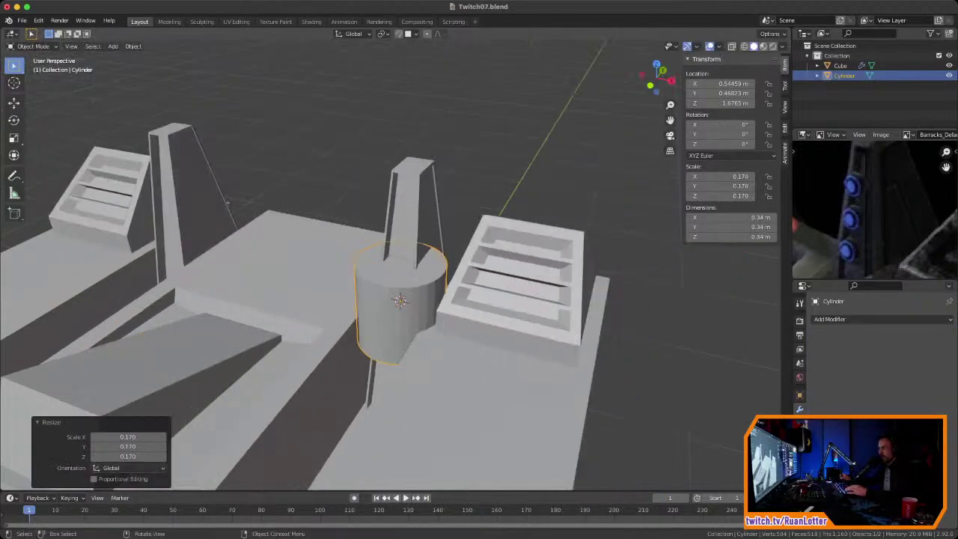
{"action": "key", "text": "s"}
{"action": "left_click", "coordinate": [443, 296]}
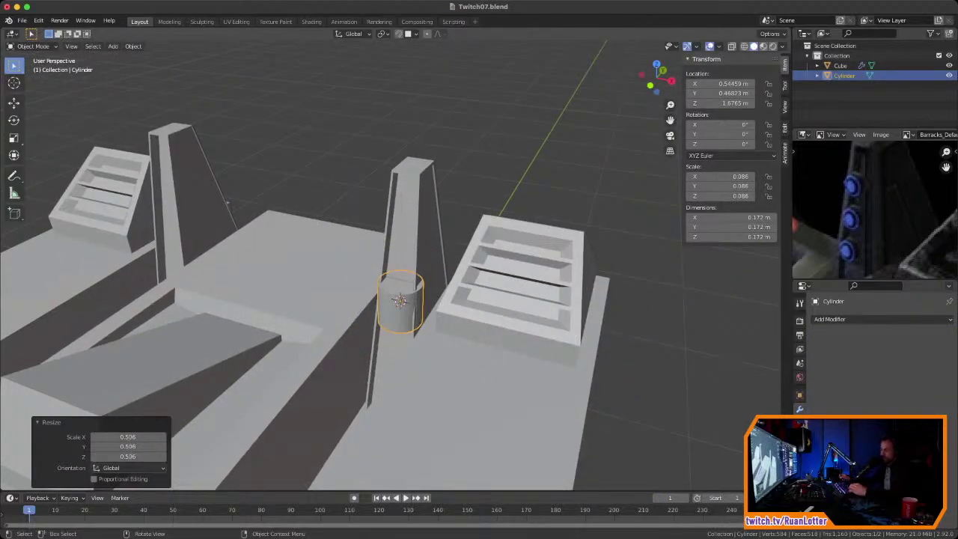
Step: Rotate the cylinder 90° about X and scale it down to about 0.094 m
{"action": "scroll", "coordinate": [227, 202], "scroll_direction": "up", "scroll_amount": 2}
{"action": "mouse_move", "coordinate": [180, 186]}
{"action": "middle_mouse_down"}
{"action": "mouse_move", "coordinate": [235, 188]}
{"action": "mouse_move", "coordinate": [174, 191]}
{"action": "mouse_move", "coordinate": [172, 211]}
{"action": "mouse_move", "coordinate": [172, 196]}
{"action": "middle_mouse_up"}
{"action": "scroll", "coordinate": [202, 188], "scroll_direction": "up", "scroll_amount": 2}
{"action": "key", "text": "r"}
{"action": "key", "text": "x"}
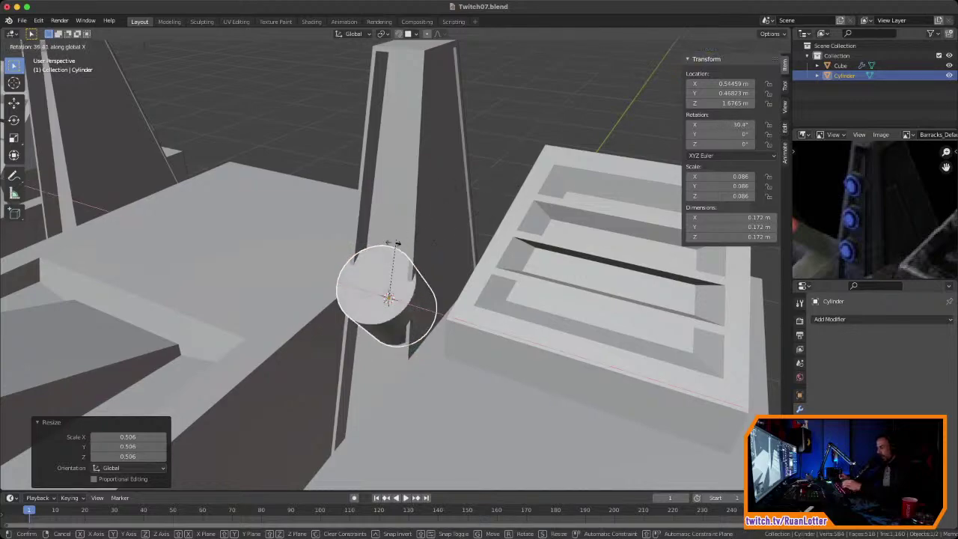
{"action": "key", "text": "9"}
{"action": "key", "text": "0"}
{"action": "key", "text": "Return"}
{"action": "key", "text": "s"}
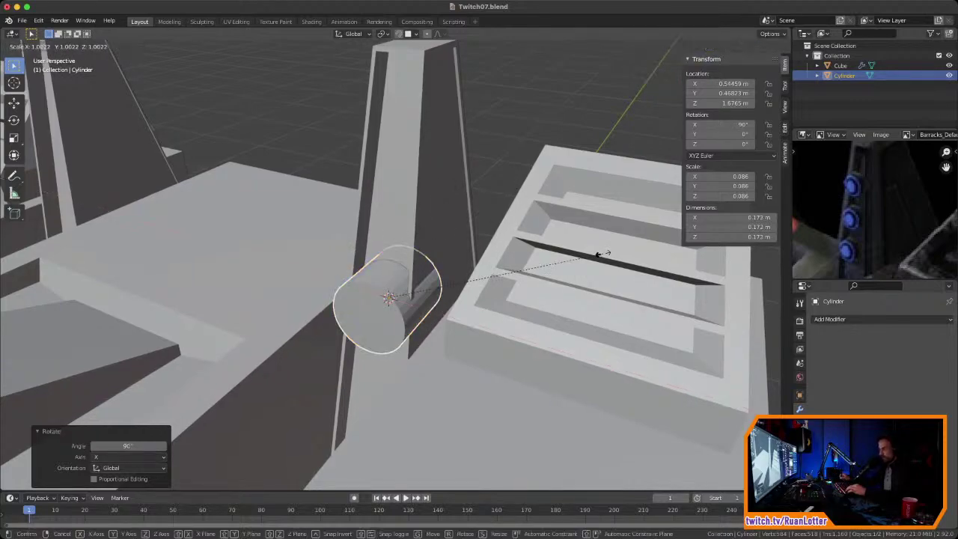
{"action": "left_click", "coordinate": [498, 266]}
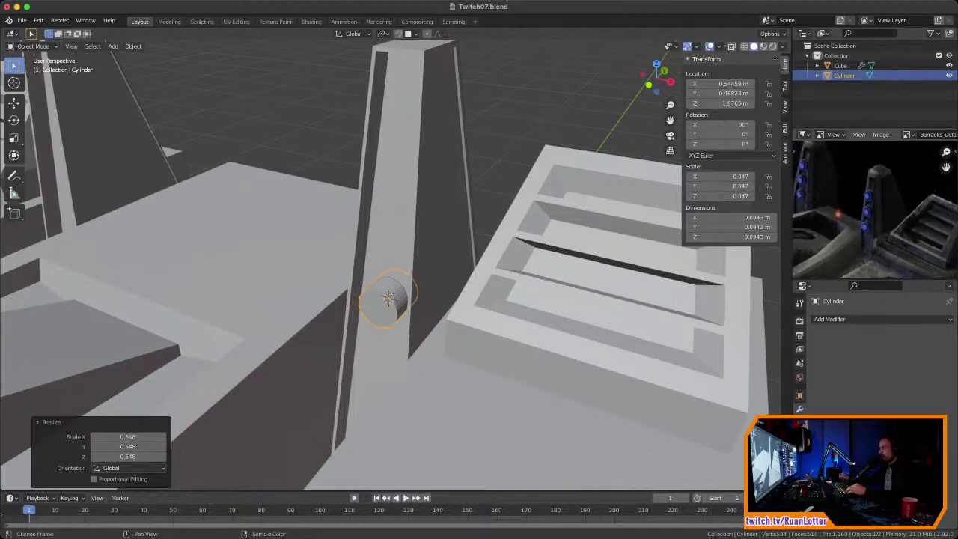
Step: Raise the cylinder to about Z 1.89 m, shrink it to about 0.077 m, and move it about 0.03 m along Y
{"action": "middle_click_drag", "start_coordinate": [869, 223], "coordinate": [874, 213]}
{"action": "middle_click_drag", "start_coordinate": [494, 299], "coordinate": [455, 303]}
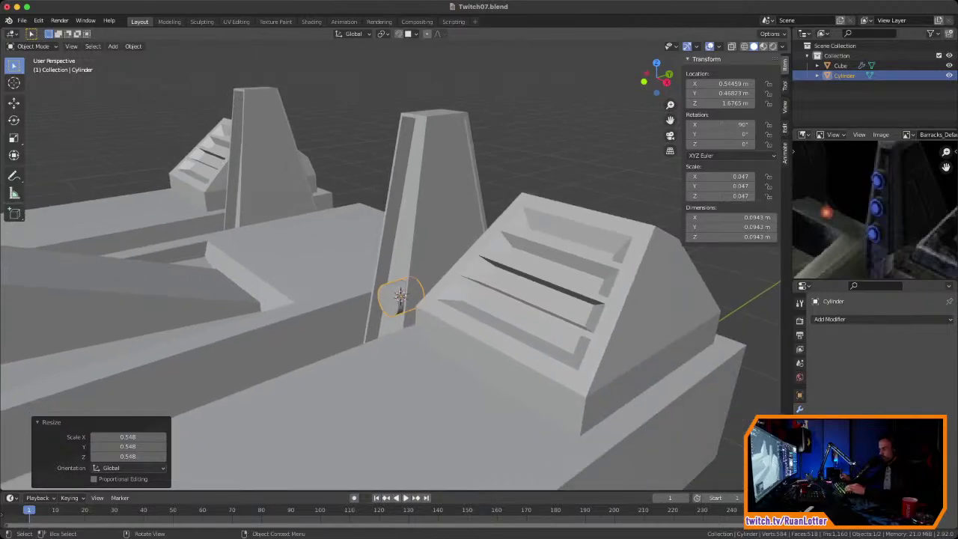
{"action": "key", "text": "g"}
{"action": "key", "text": "z"}
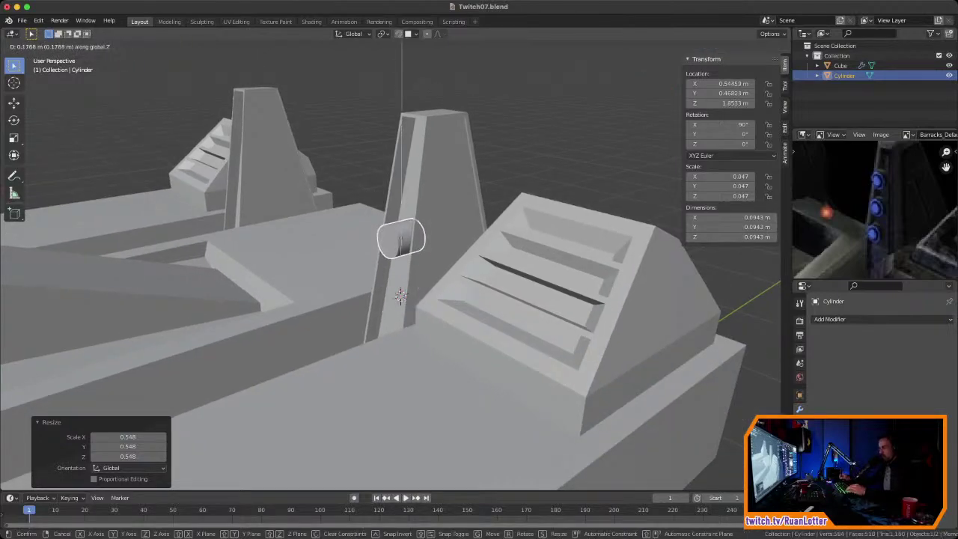
{"action": "left_click", "coordinate": [454, 238]}
{"action": "middle_click_drag", "start_coordinate": [454, 238], "coordinate": [494, 239]}
{"action": "key", "text": "s"}
{"action": "left_click", "coordinate": [490, 236]}
{"action": "key", "text": "g"}
{"action": "key", "text": "y"}
{"action": "left_click", "coordinate": [504, 229]}
{"action": "middle_click_drag", "start_coordinate": [505, 229], "coordinate": [591, 214]}
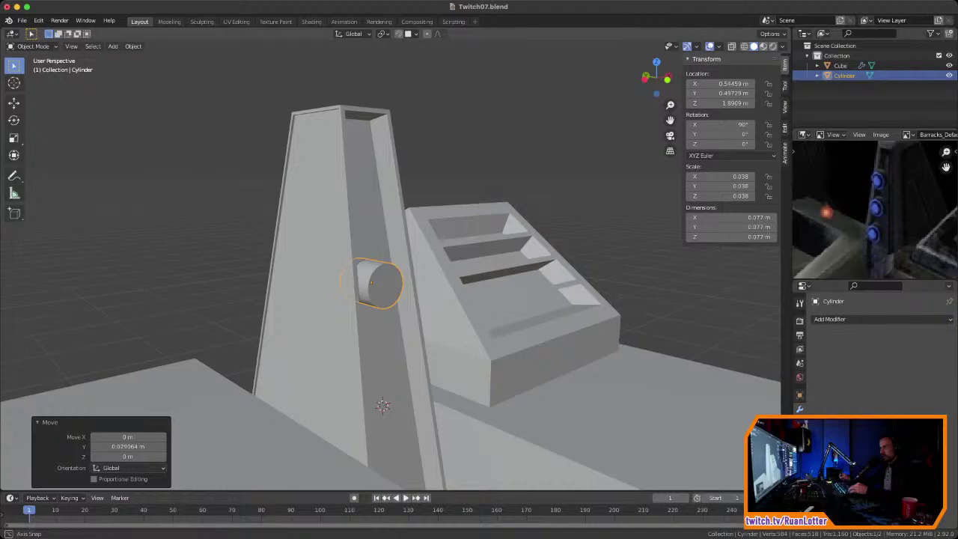
Step: Inset the cylinder's front cap with a thickness of about 0.15 m
{"action": "left_click", "coordinate": [359, 289]}
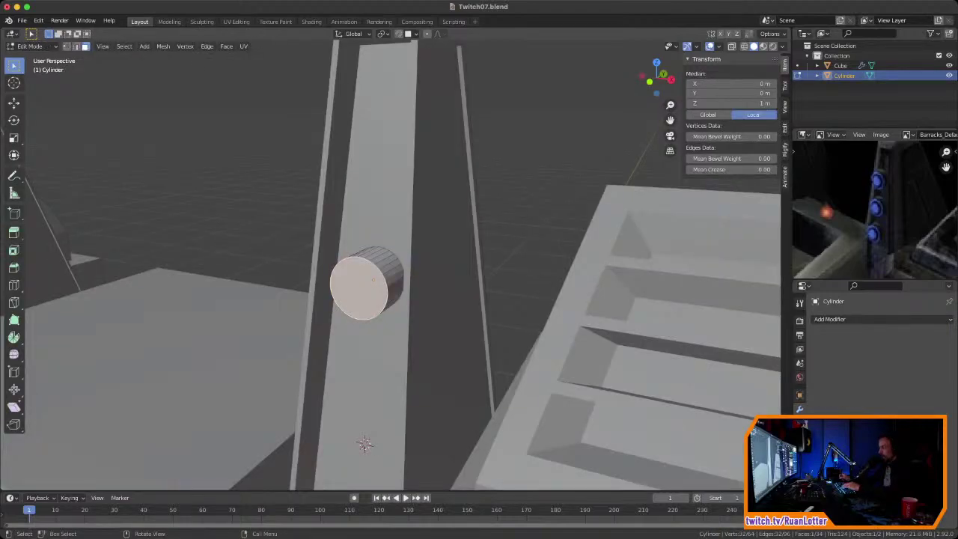
{"action": "key", "text": "i"}
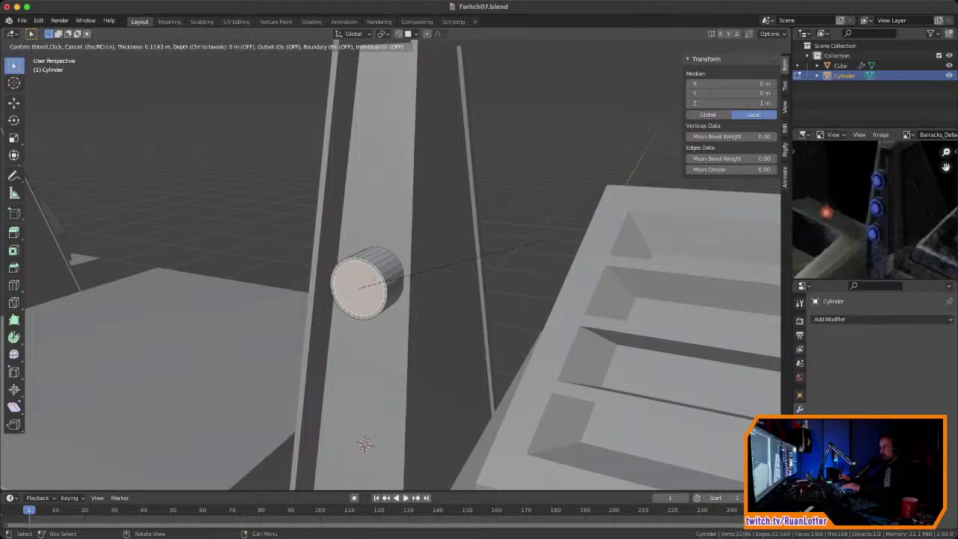
{"action": "left_click", "coordinate": [538, 242]}
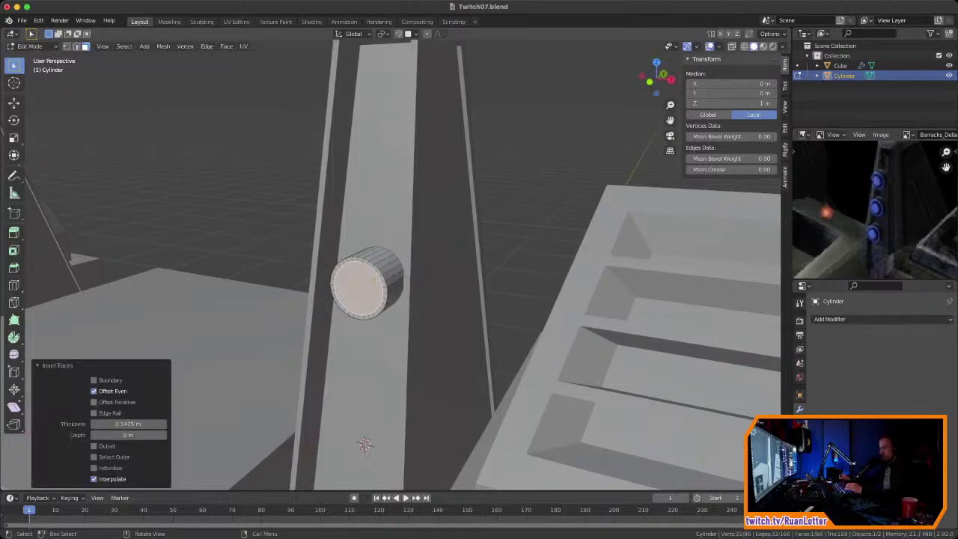
Step: Recess the cylinder's inset front face by about 0.016 m and inset it again by about 0.13 m
{"action": "key", "text": "e"}
{"action": "left_click", "coordinate": [525, 191]}
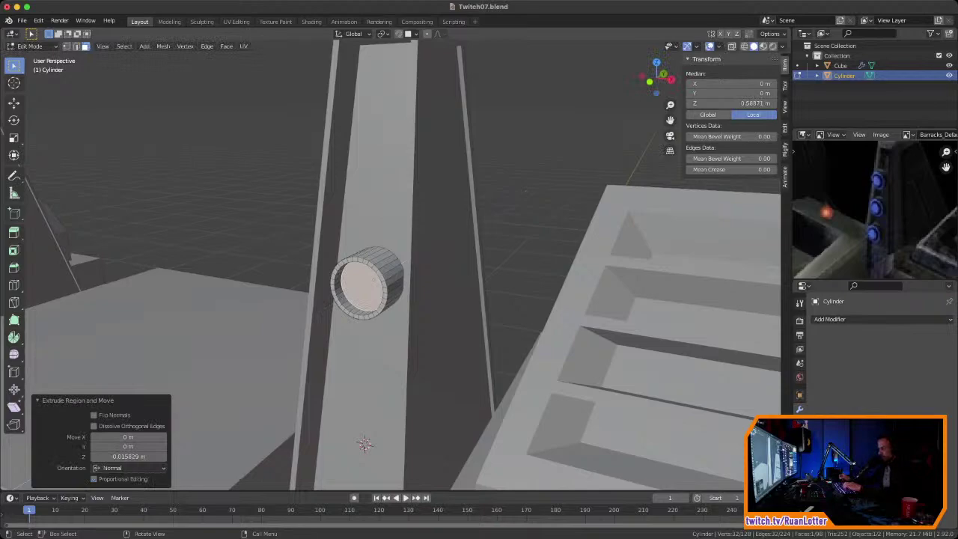
{"action": "key", "text": "i"}
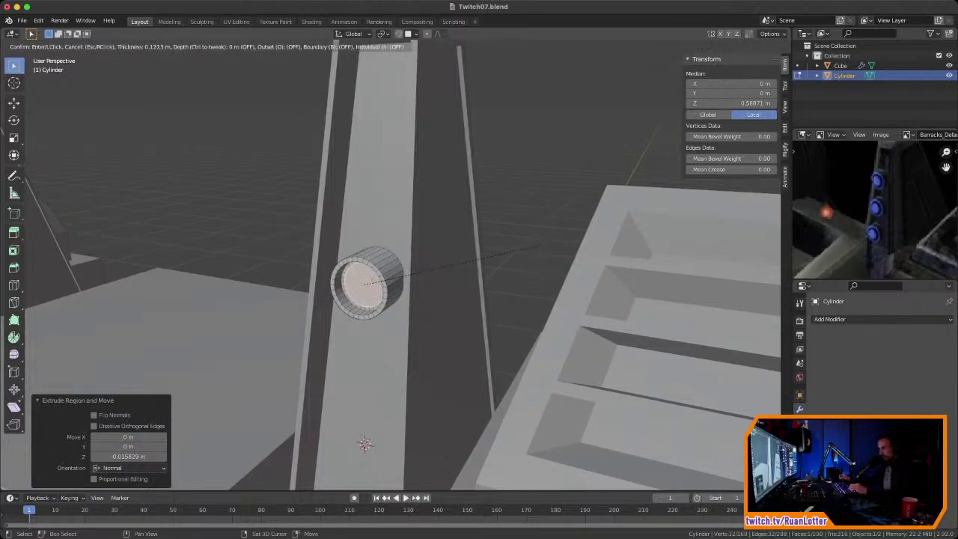
{"action": "key", "text": "Return"}
Step: Extrude the cylinder's inner front face outward by about 0.023 m and return to Object Mode
{"action": "key", "text": "e"}
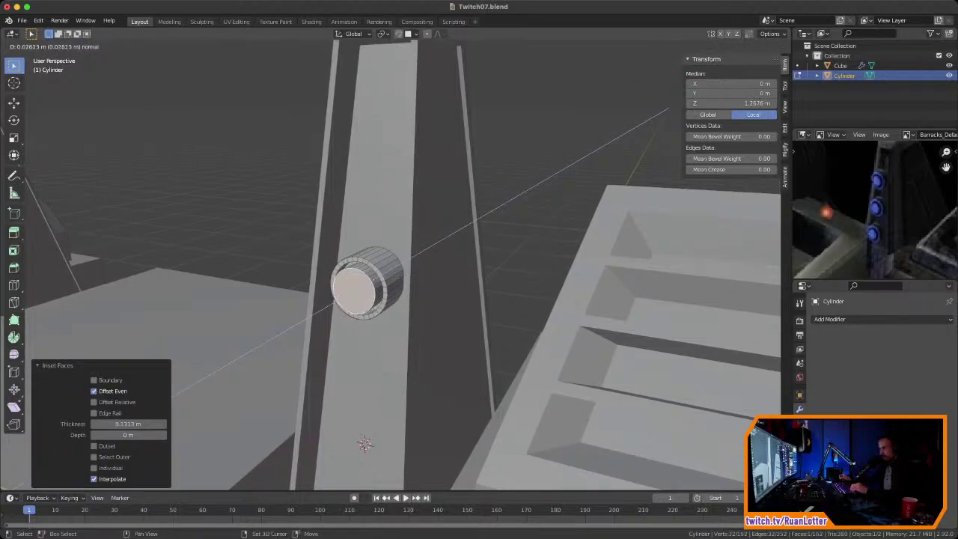
{"action": "key", "text": "Return"}
{"action": "middle_click_drag", "start_coordinate": [449, 247], "coordinate": [466, 228]}
{"action": "scroll", "coordinate": [423, 229], "scroll_direction": "up", "scroll_amount": 2}
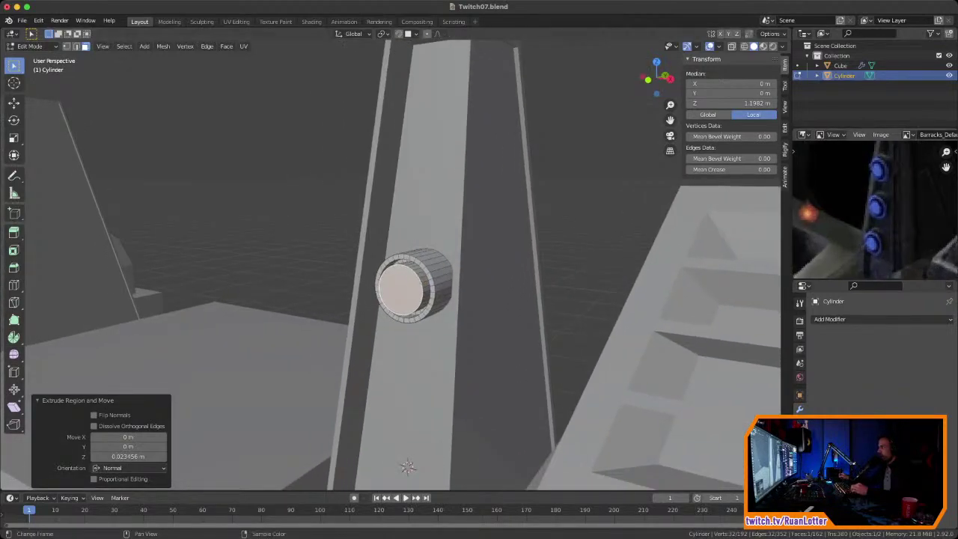
{"action": "middle_click_drag", "start_coordinate": [449, 269], "coordinate": [406, 277]}
{"action": "left_click", "coordinate": [406, 264]}
{"action": "key", "text": "Tab"}
Step: In the right side view, tilt the cylinder to about 79.8° on X to match the tower's slanted front
{"action": "middle_click_drag", "start_coordinate": [406, 455], "coordinate": [405, 396]}
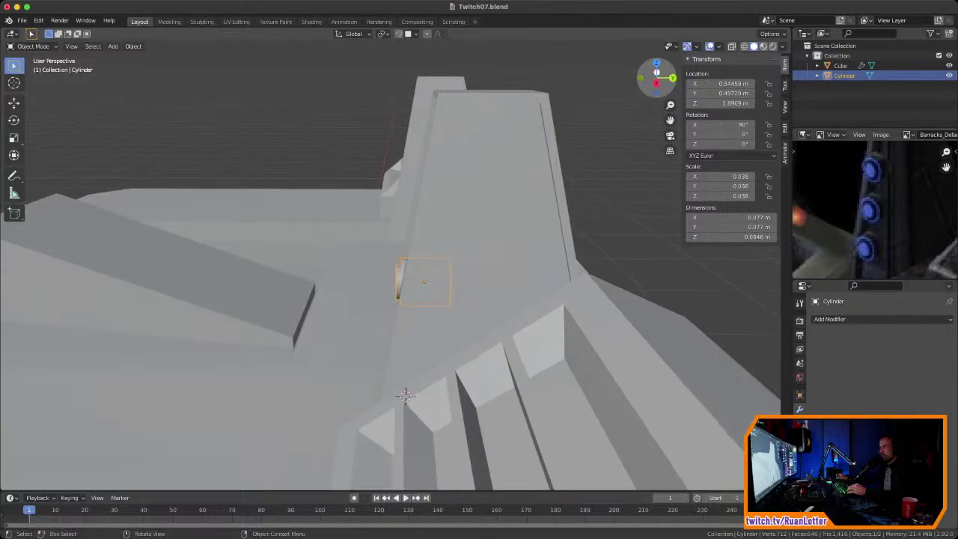
{"action": "left_click", "coordinate": [656, 83]}
{"action": "middle_click_drag", "start_coordinate": [479, 284], "coordinate": [479, 248], "text": "ctrl"}
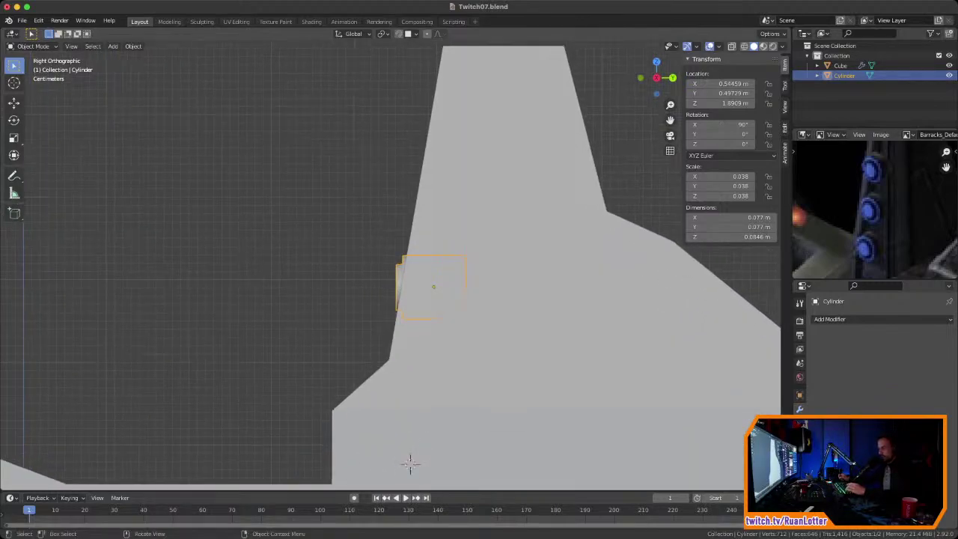
{"action": "key", "text": "r"}
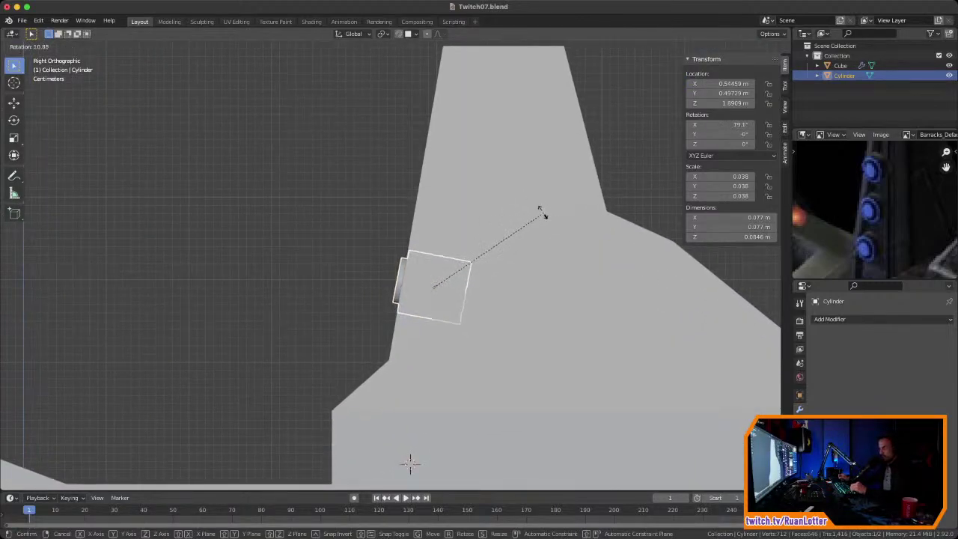
{"action": "left_click", "coordinate": [499, 197]}
Step: Add an Array modifier to the cylinder with a count of 3
{"action": "middle_click_drag", "start_coordinate": [500, 197], "coordinate": [183, 239]}
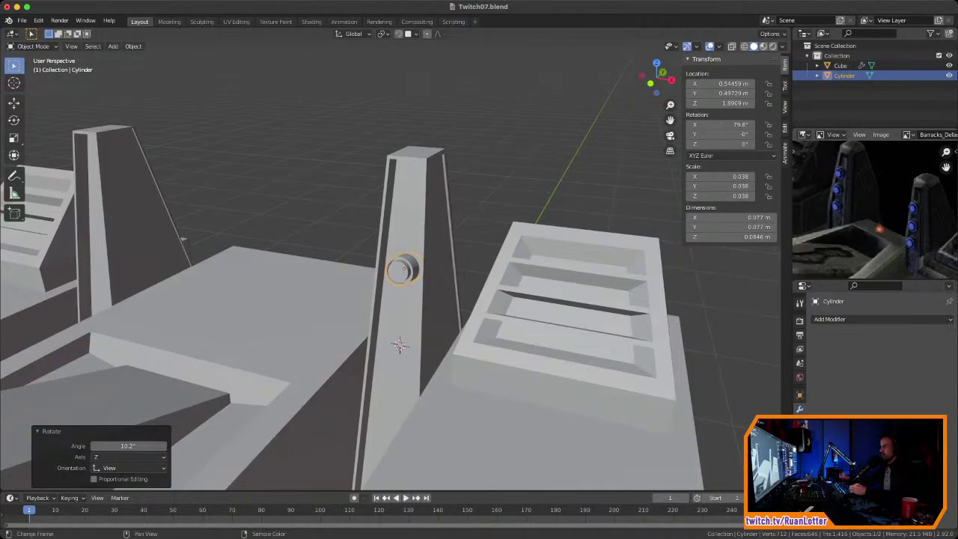
{"action": "middle_click_drag", "start_coordinate": [183, 238], "coordinate": [105, 256]}
{"action": "scroll", "coordinate": [153, 253], "scroll_direction": "up", "scroll_amount": 3}
{"action": "scroll", "coordinate": [389, 265], "scroll_direction": "up", "scroll_amount": 2}
{"action": "scroll", "coordinate": [389, 265], "scroll_direction": "down", "scroll_amount": 2}
{"action": "left_click", "coordinate": [860, 319]}
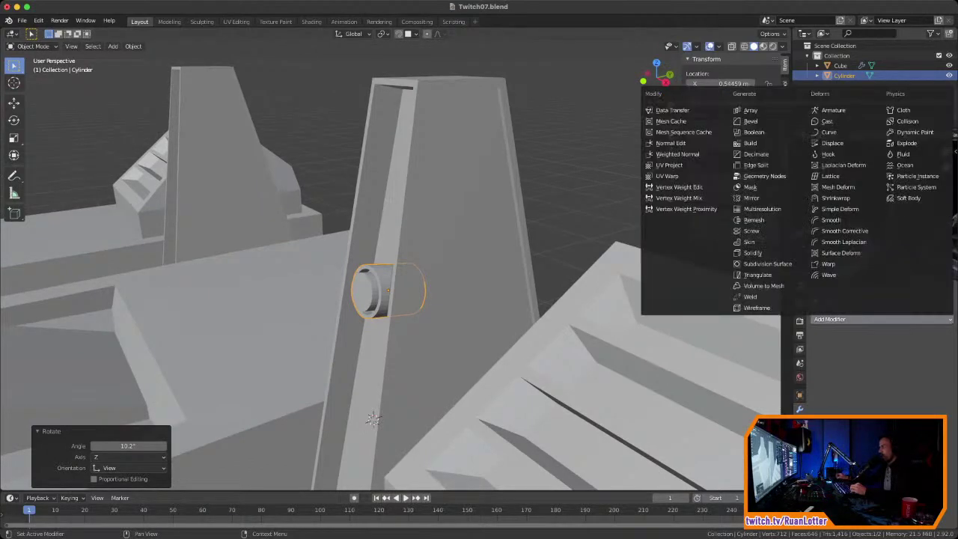
{"action": "left_click", "coordinate": [756, 110]}
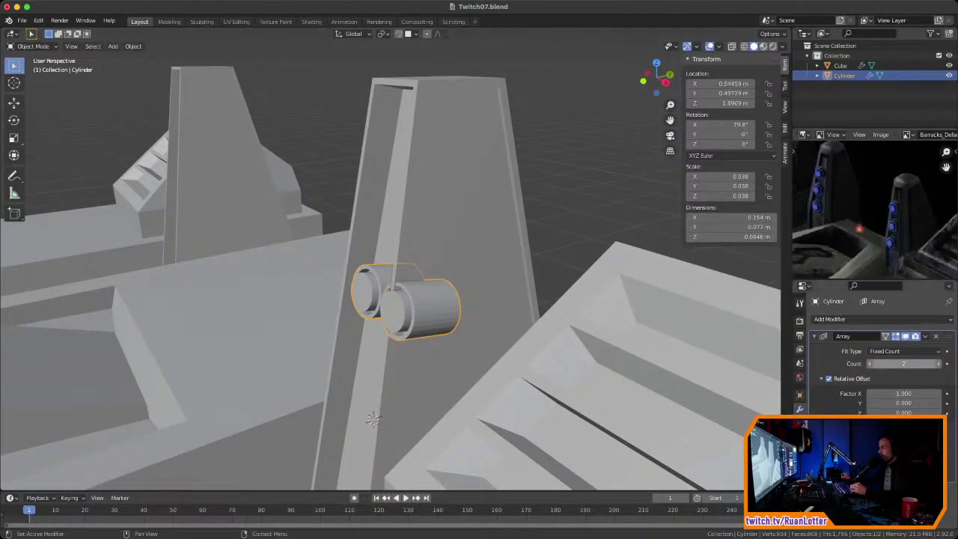
{"action": "left_click", "coordinate": [938, 364]}
Step: Set the array's relative offset factors to 0 on X and 1 on Z
{"action": "left_click", "coordinate": [904, 394]}
{"action": "type", "text": "0"}
{"action": "key", "text": "Tab"}
{"action": "key", "text": "Tab"}
{"action": "type", "text": "1"}
{"action": "key", "text": "Tab"}
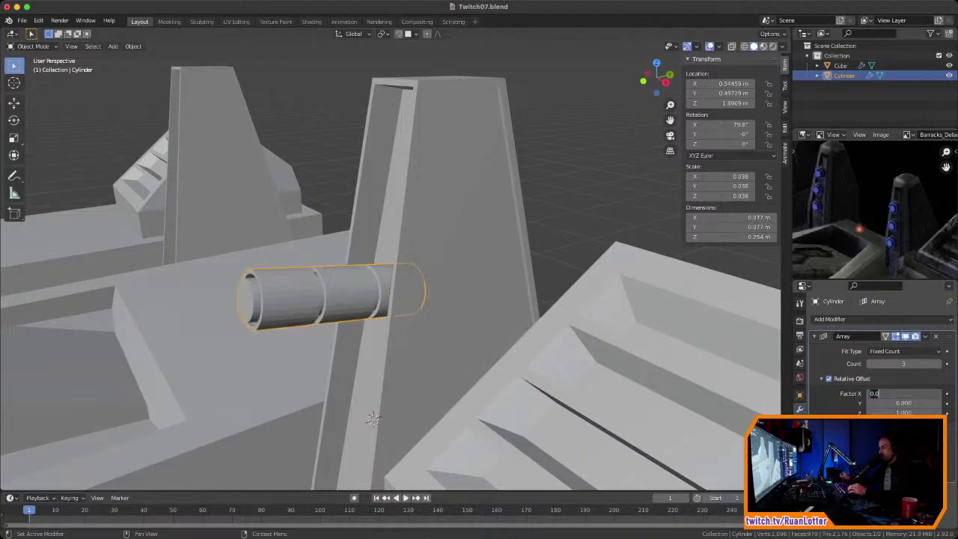
{"action": "key", "text": "Return"}
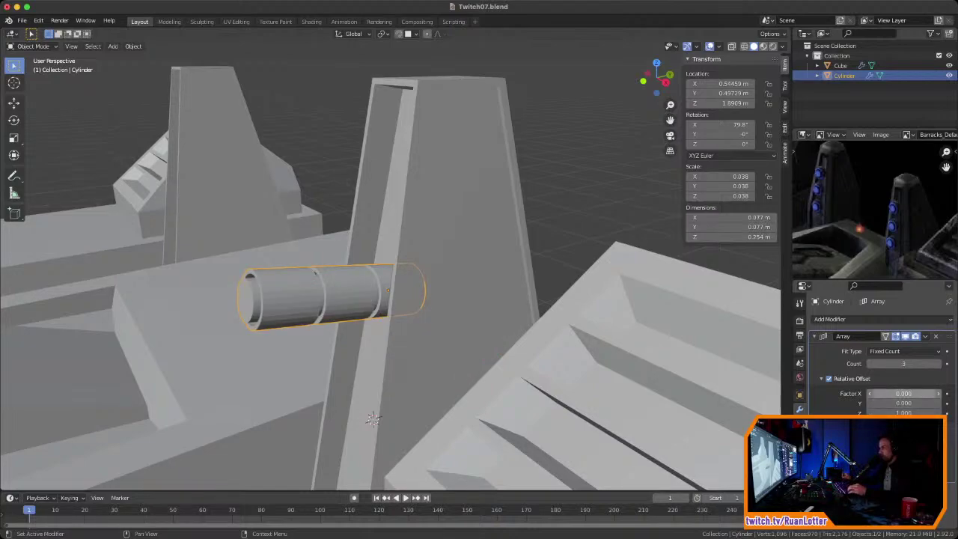
Step: Set the array's relative offset factors to 1.42 on Y and 0.01 on Z, following the tower's slope
{"action": "mouse_move", "coordinate": [904, 403]}
{"action": "left_mouse_down"}
{"action": "mouse_move", "coordinate": [942, 403]}
{"action": "mouse_move", "coordinate": [878, 413]}
{"action": "mouse_move", "coordinate": [900, 413]}
{"action": "left_mouse_up"}
{"action": "key", "text": "KP_3"}
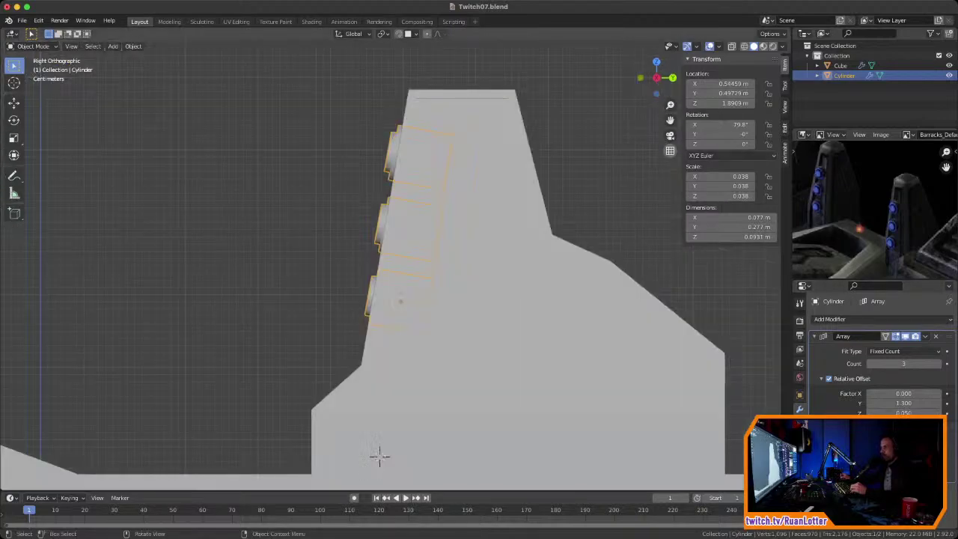
{"action": "left_click_drag", "start_coordinate": [904, 413], "coordinate": [901, 413]}
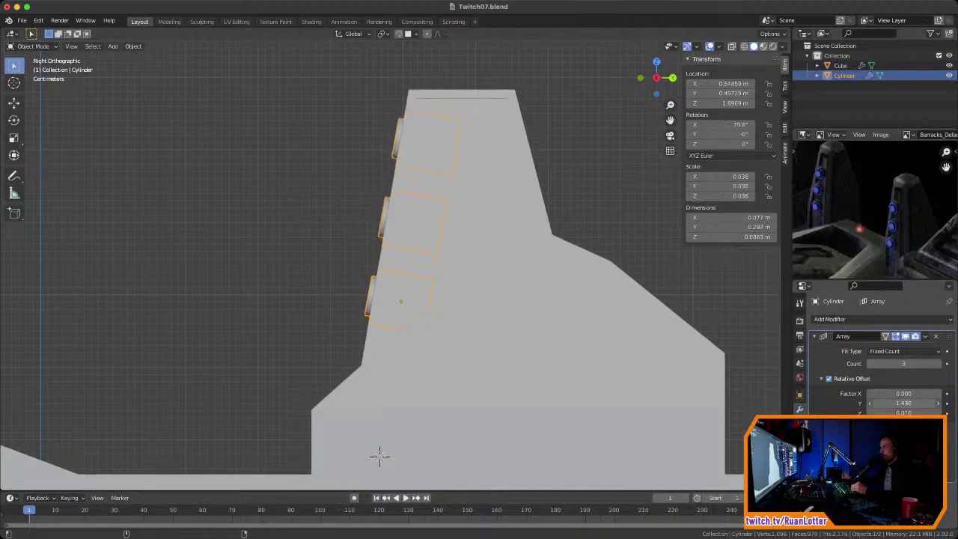
Step: Lower the row of lights by about 0.11 m along Z and set the array's Y offset factor to 1.92
{"action": "middle_click_drag", "start_coordinate": [376, 453], "coordinate": [379, 391]}
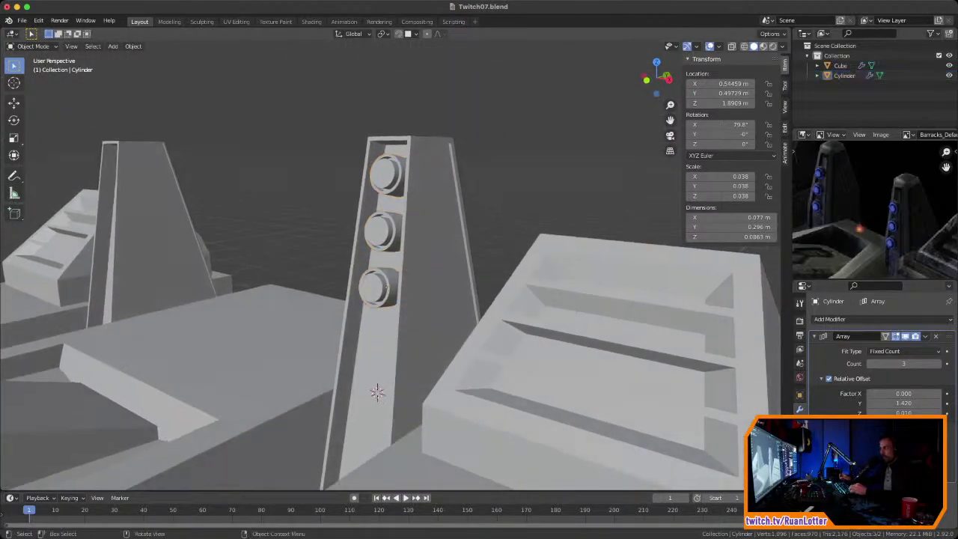
{"action": "key", "text": "g"}
{"action": "key", "text": "z"}
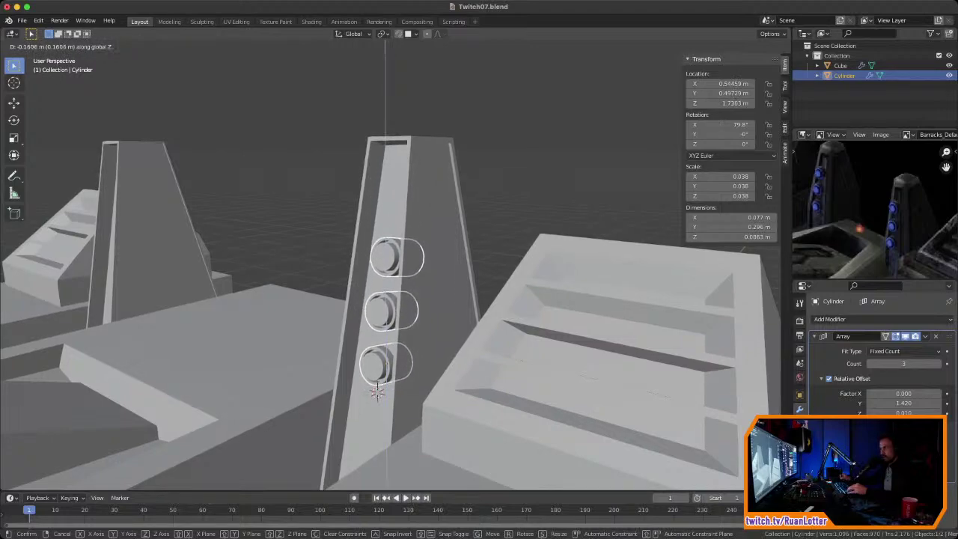
{"action": "key", "text": "Return"}
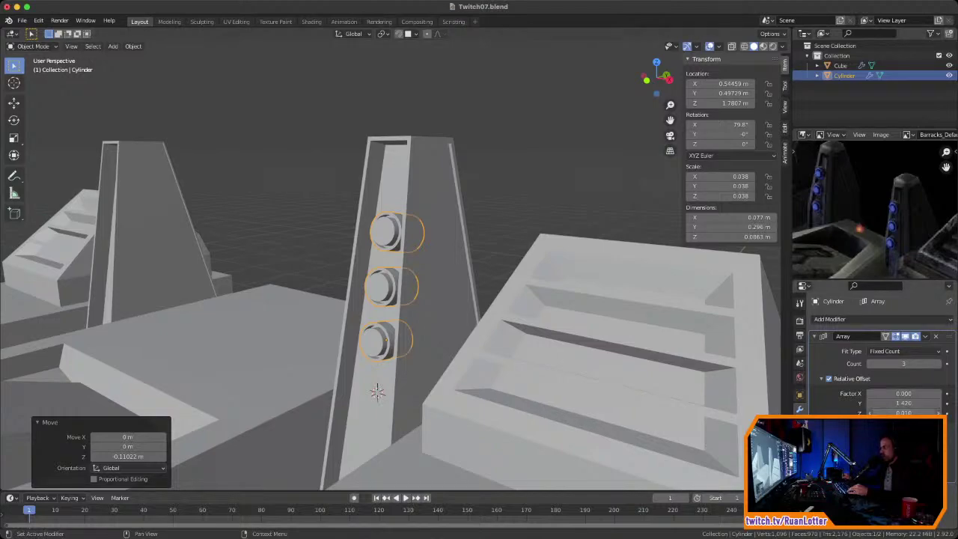
{"action": "left_click_drag", "start_coordinate": [904, 412], "coordinate": [928, 413]}
{"action": "key", "text": "ctrl+z"}
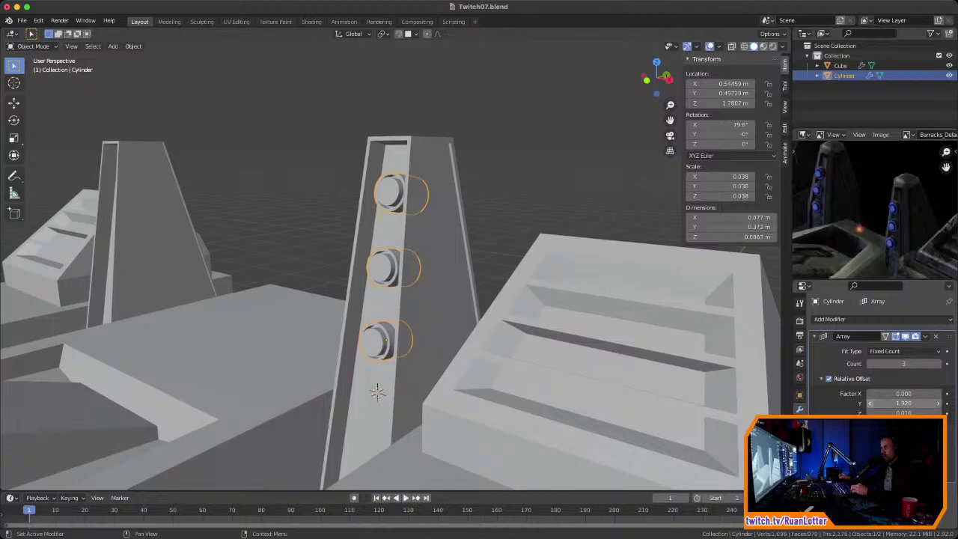
Step: In the right side view, move the lights about 0.02 m along negative Y so they protrude from the tower front
{"action": "key", "text": "KP_3"}
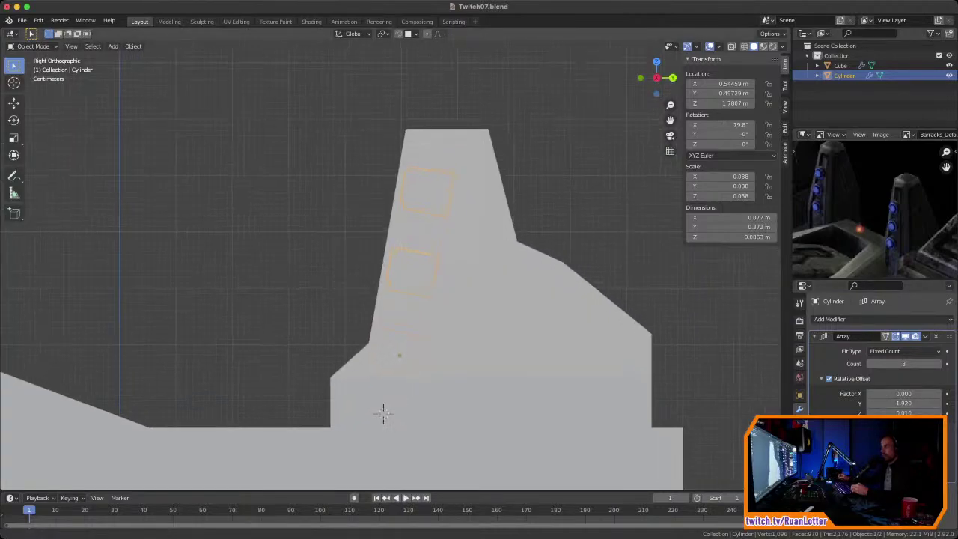
{"action": "scroll", "coordinate": [382, 412], "scroll_direction": "up", "scroll_amount": 3}
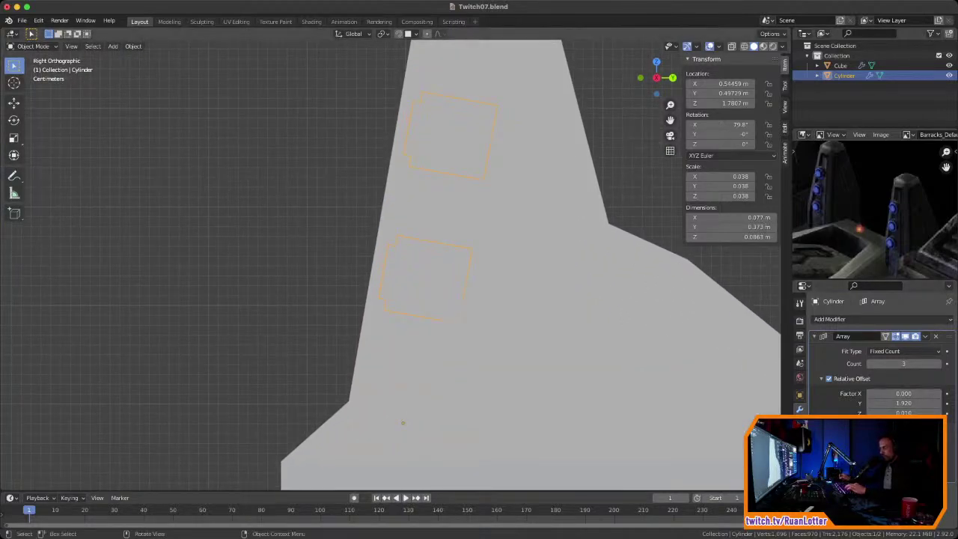
{"action": "key", "text": "g"}
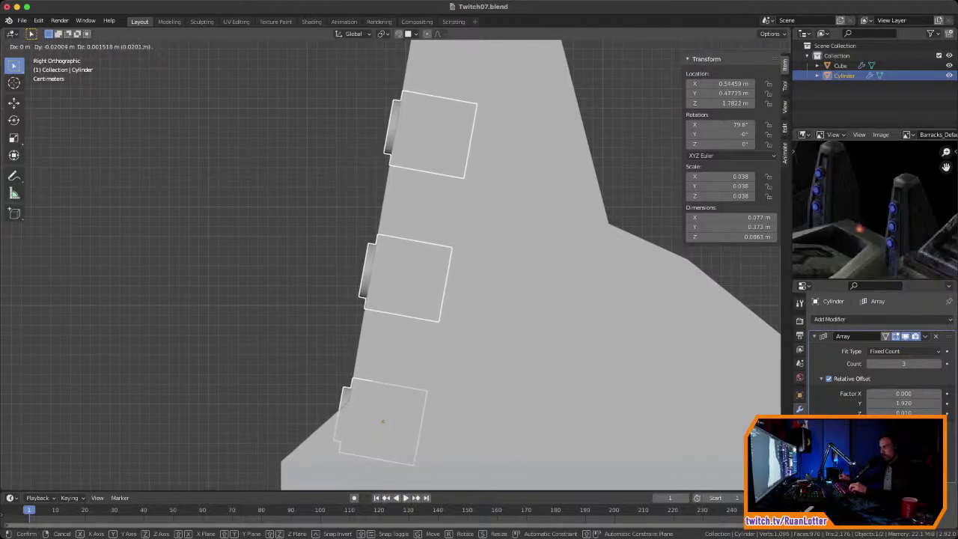
{"action": "left_click", "coordinate": [383, 300]}
Step: Examine the placement and spacing of the three lights on the tower from several angles
{"action": "middle_click_drag", "start_coordinate": [383, 300], "coordinate": [430, 308]}
{"action": "scroll", "coordinate": [449, 300], "scroll_direction": "down", "scroll_amount": 6}
{"action": "scroll", "coordinate": [453, 301], "scroll_direction": "down", "scroll_amount": 2}
{"action": "scroll", "coordinate": [400, 303], "scroll_direction": "up", "scroll_amount": 3}
{"action": "scroll", "coordinate": [475, 344], "scroll_direction": "up", "scroll_amount": 2}
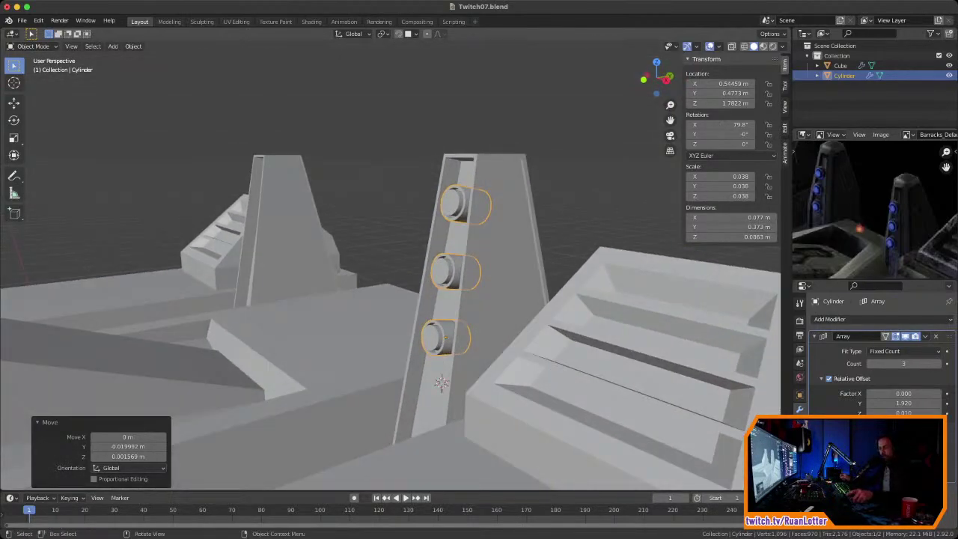
{"action": "middle_click_drag", "start_coordinate": [430, 308], "coordinate": [471, 318]}
{"action": "scroll", "coordinate": [483, 314], "scroll_direction": "down", "scroll_amount": 3}
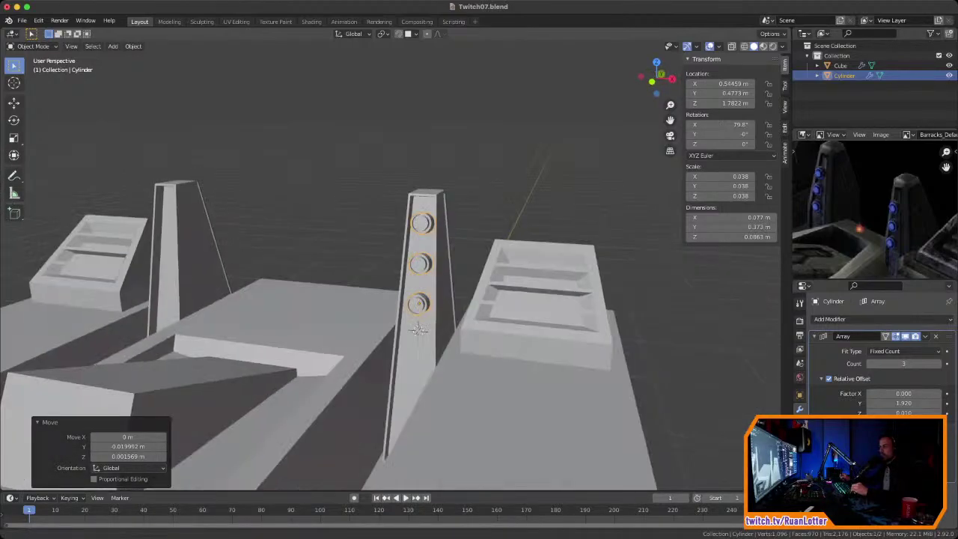
{"action": "scroll", "coordinate": [370, 250], "scroll_direction": "up", "scroll_amount": 2}
{"action": "middle_click_drag", "start_coordinate": [440, 365], "coordinate": [502, 358]}
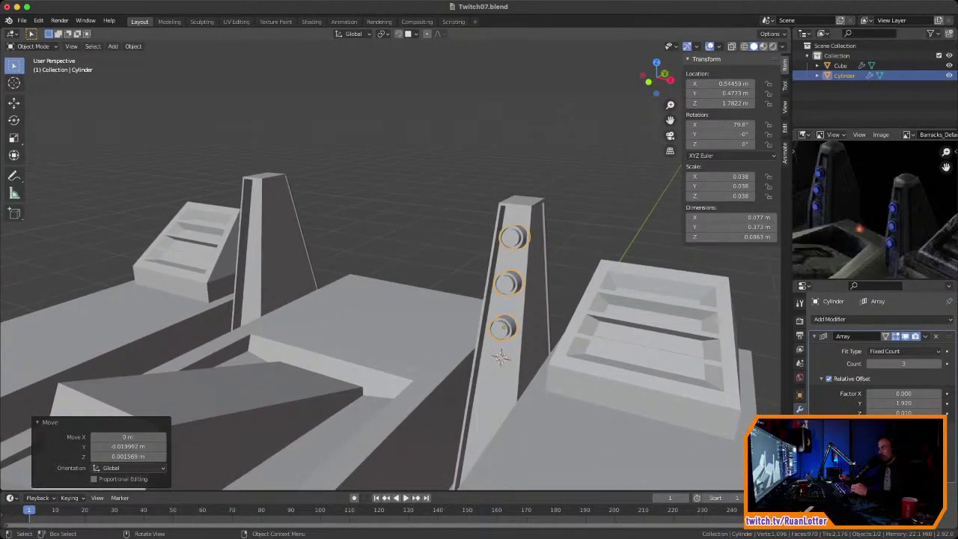
{"action": "left_click", "coordinate": [502, 358]}
{"action": "left_click", "coordinate": [502, 357]}
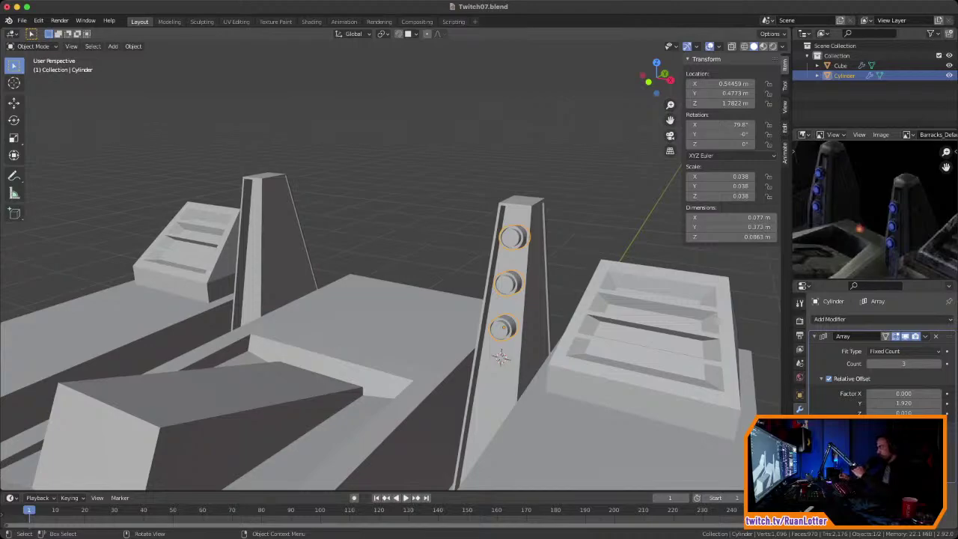
{"action": "mouse_move", "coordinate": [479, 352]}
{"action": "middle_mouse_down"}
{"action": "mouse_move", "coordinate": [524, 325]}
{"action": "mouse_move", "coordinate": [479, 355]}
{"action": "mouse_move", "coordinate": [483, 329]}
{"action": "mouse_move", "coordinate": [491, 330]}
{"action": "mouse_move", "coordinate": [468, 329]}
{"action": "mouse_move", "coordinate": [486, 321]}
{"action": "mouse_move", "coordinate": [473, 345]}
{"action": "middle_mouse_up"}
{"action": "scroll", "coordinate": [493, 336], "scroll_direction": "down", "scroll_amount": 1}
{"action": "scroll", "coordinate": [496, 315], "scroll_direction": "up", "scroll_amount": 3}
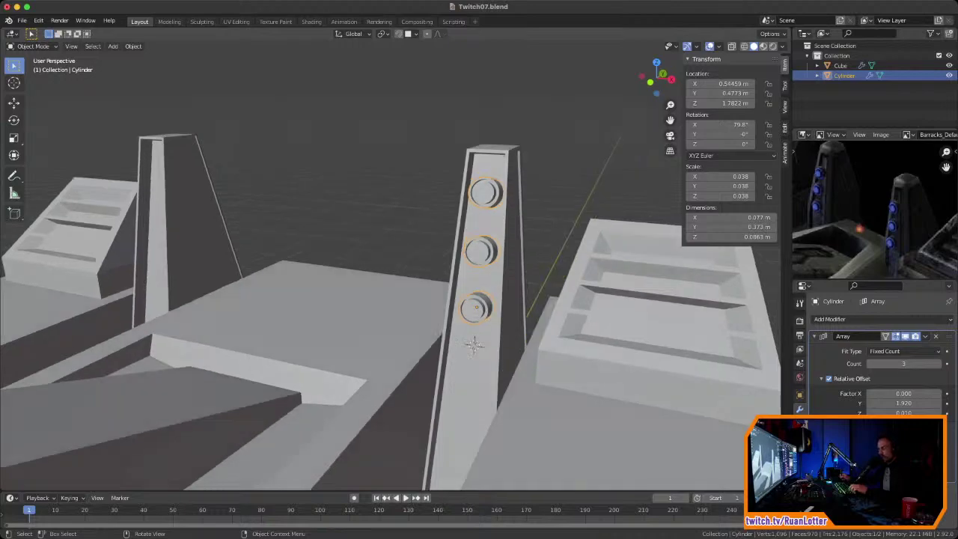
Step: Set the arrayed cylinder's origin to the 3D cursor
{"action": "key", "text": "shift+s"}
{"action": "right_click", "coordinate": [474, 345]}
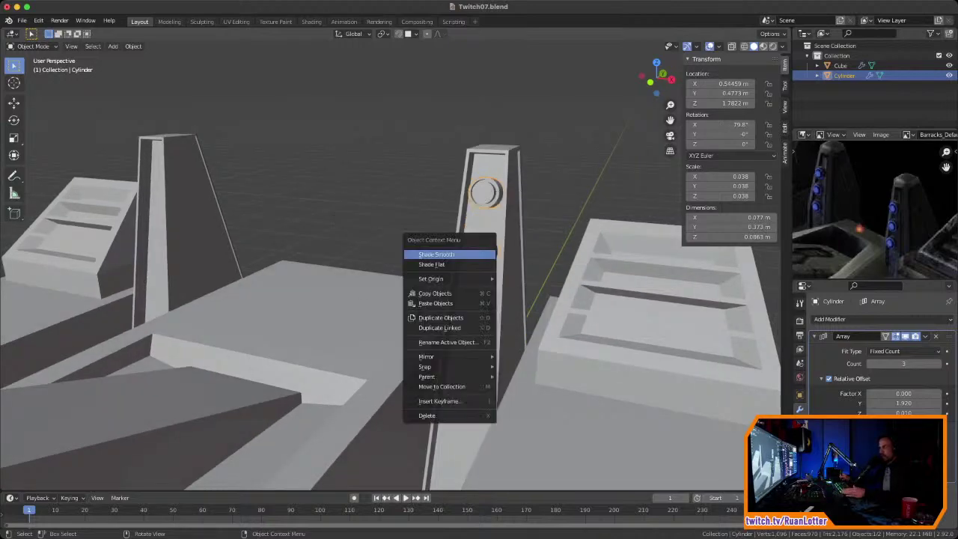
{"action": "mouse_move", "coordinate": [453, 278]}
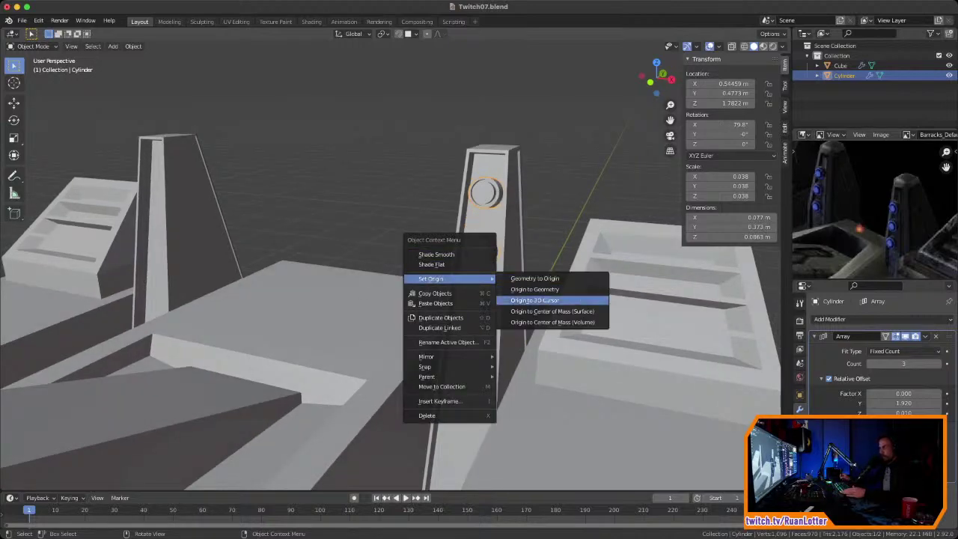
{"action": "left_click", "coordinate": [534, 300]}
{"action": "mouse_move", "coordinate": [479, 300]}
{"action": "middle_mouse_down"}
{"action": "mouse_move", "coordinate": [524, 294]}
{"action": "mouse_move", "coordinate": [479, 304]}
{"action": "mouse_move", "coordinate": [493, 305]}
{"action": "middle_mouse_up"}
{"action": "scroll", "coordinate": [478, 303], "scroll_direction": "down", "scroll_amount": 2}
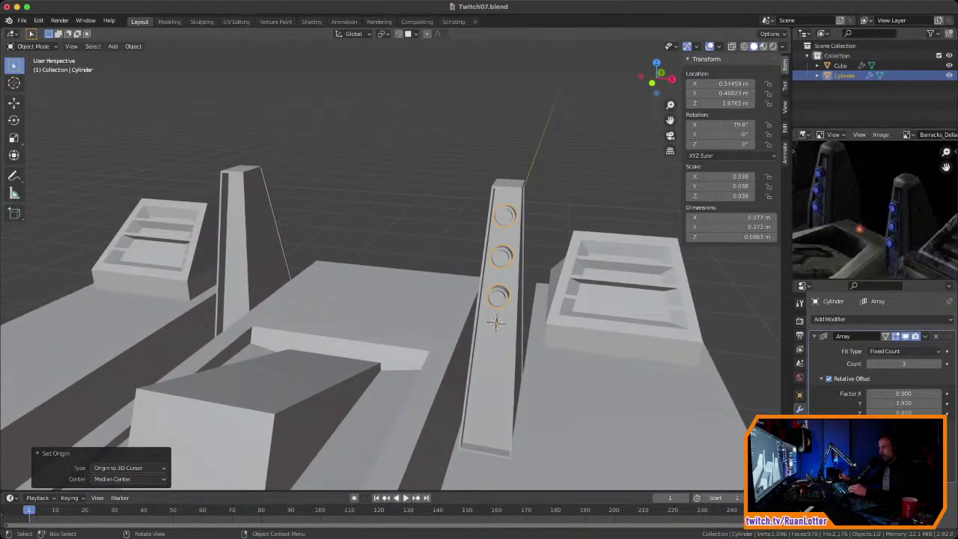
{"action": "left_click", "coordinate": [496, 322]}
{"action": "key", "text": "Tab"}
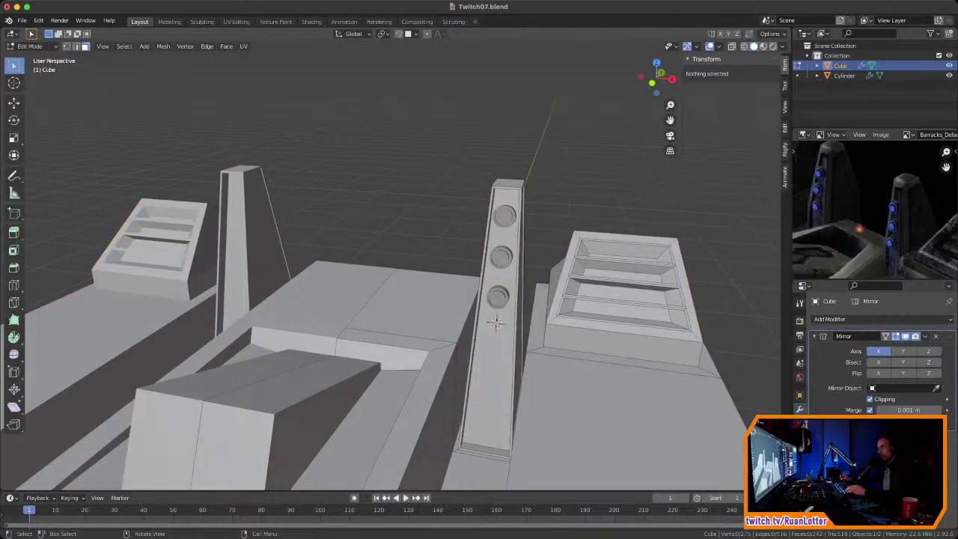
{"action": "key", "text": "Tab"}
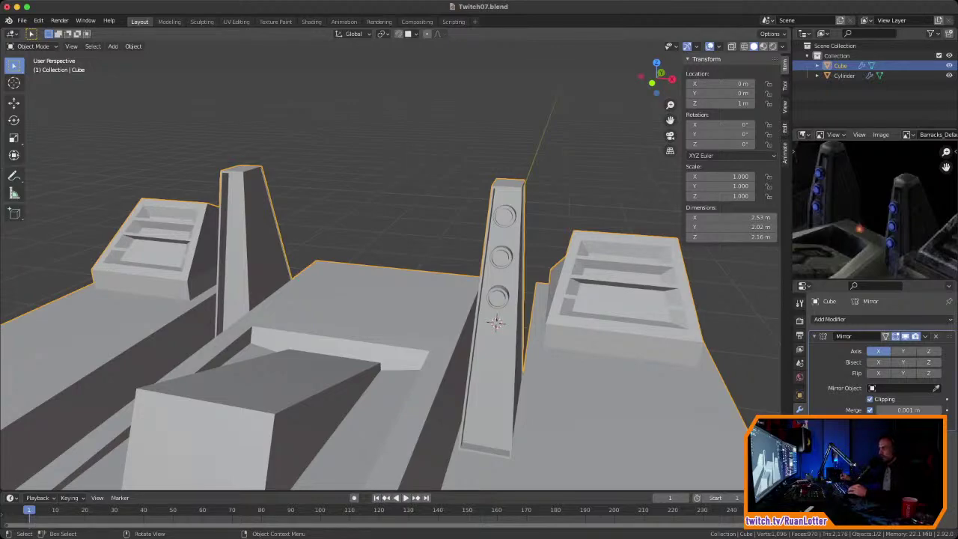
Step: Duplicate the row of three lights and set the copy's X location to -0.54459 m on the opposite tower
{"action": "left_click", "coordinate": [499, 296]}
{"action": "middle_click_drag", "start_coordinate": [498, 296], "coordinate": [479, 302]}
{"action": "scroll", "coordinate": [524, 298], "scroll_direction": "down", "scroll_amount": 2}
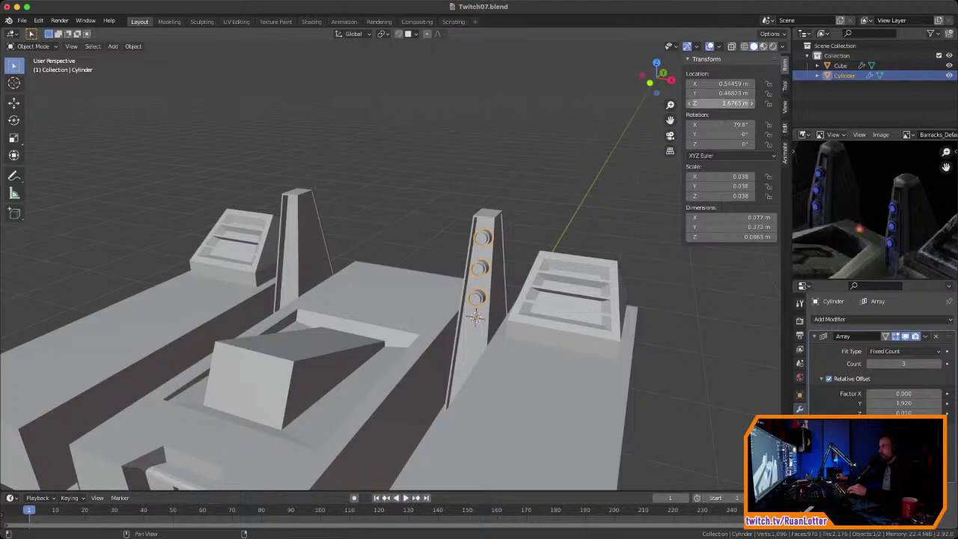
{"action": "left_click_drag", "start_coordinate": [721, 84], "coordinate": [717, 84]}
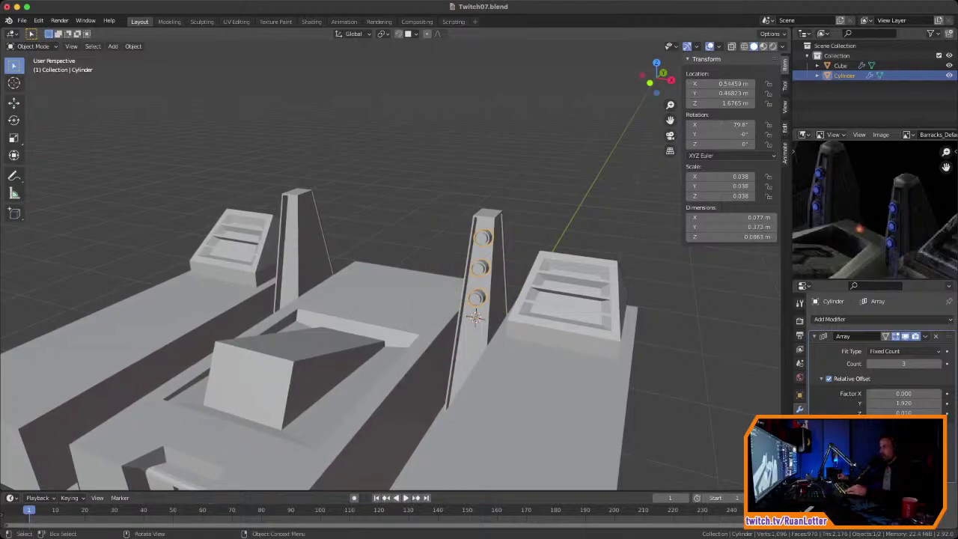
{"action": "key", "text": "shift+d"}
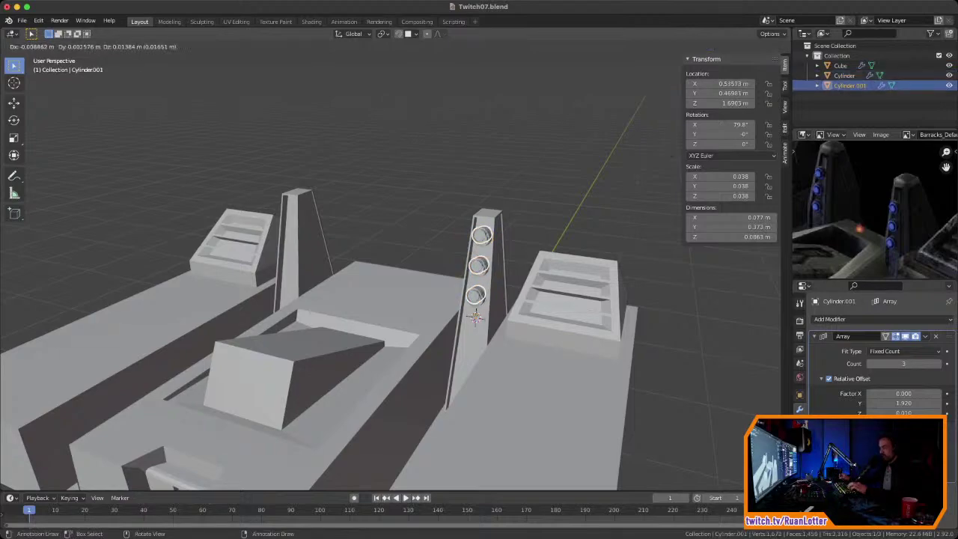
{"action": "key", "text": "Return"}
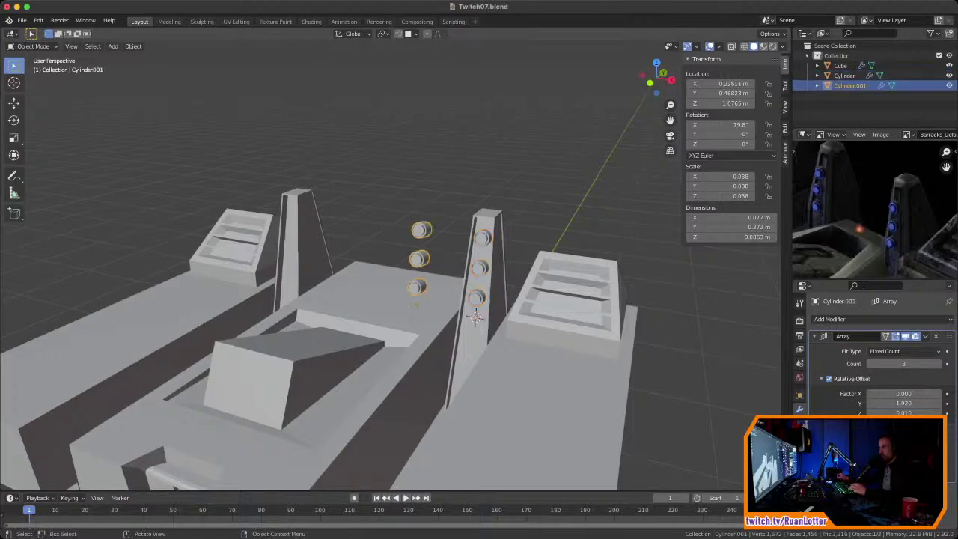
{"action": "left_click", "coordinate": [721, 83]}
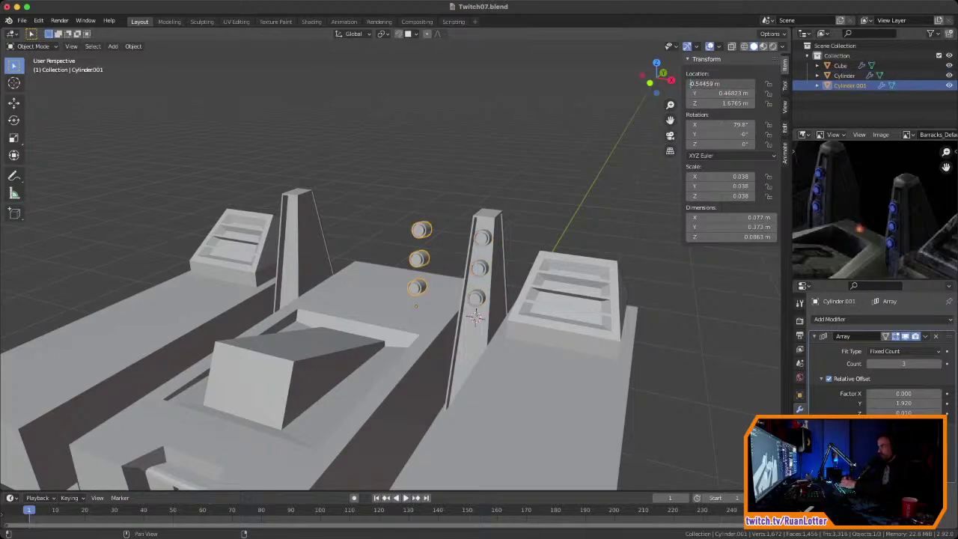
{"action": "key", "text": "Return"}
Step: Hide the transform sidebar and save the file
{"action": "mouse_move", "coordinate": [547, 224]}
{"action": "middle_mouse_down"}
{"action": "mouse_move", "coordinate": [637, 206]}
{"action": "mouse_move", "coordinate": [558, 214]}
{"action": "middle_mouse_up"}
{"action": "scroll", "coordinate": [555, 217], "scroll_direction": "down", "scroll_amount": 3}
{"action": "left_click", "coordinate": [556, 217]}
{"action": "scroll", "coordinate": [588, 217], "scroll_direction": "up", "scroll_amount": 1}
{"action": "scroll", "coordinate": [588, 217], "scroll_direction": "up", "scroll_amount": 3}
{"action": "scroll", "coordinate": [557, 214], "scroll_direction": "down", "scroll_amount": 3}
{"action": "key", "text": "n"}
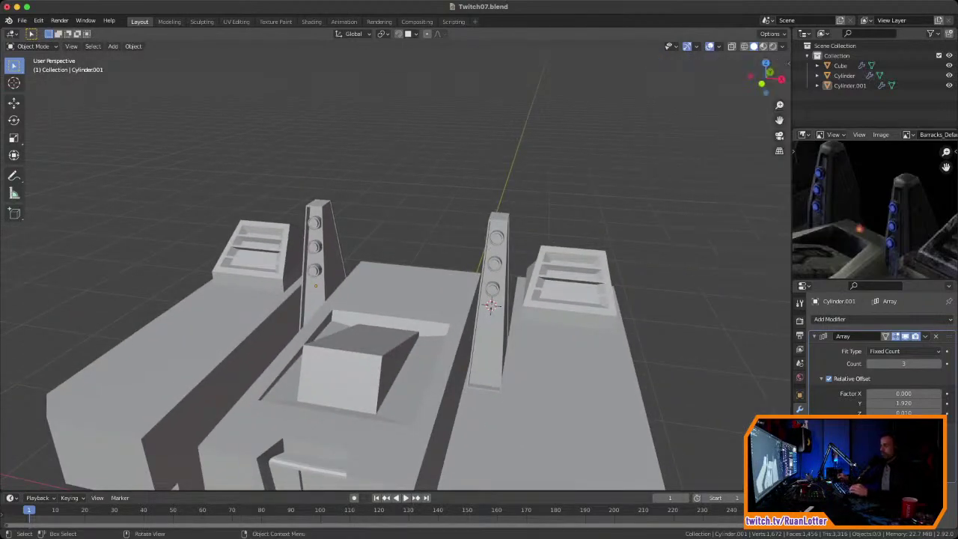
{"action": "key", "text": "ctrl+s"}
Step: Open the main body mesh in edit mode and view it from the rear
{"action": "middle_click_drag", "start_coordinate": [490, 306], "coordinate": [506, 259]}
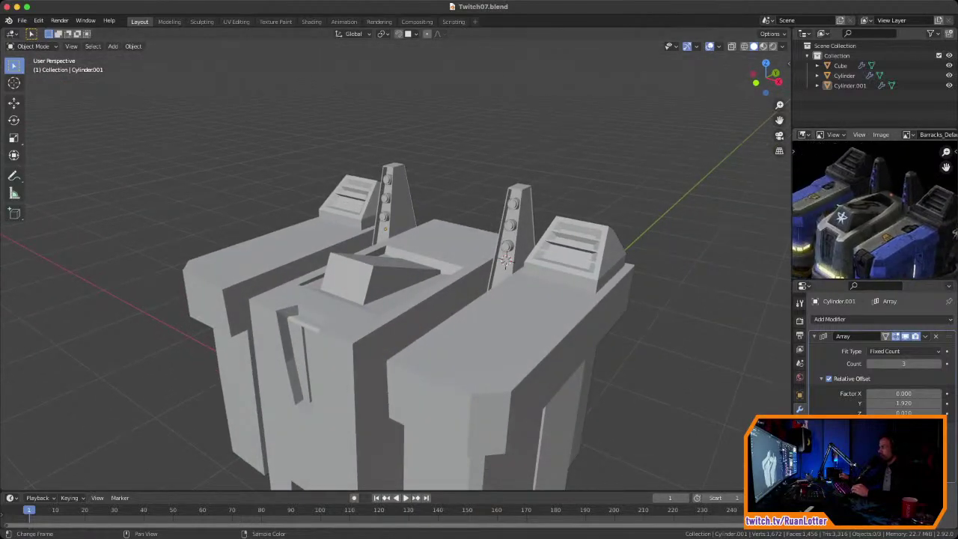
{"action": "mouse_move", "coordinate": [506, 259]}
{"action": "middle_mouse_down"}
{"action": "mouse_move", "coordinate": [524, 232]}
{"action": "mouse_move", "coordinate": [507, 261]}
{"action": "middle_mouse_up"}
{"action": "middle_click_drag", "start_coordinate": [464, 299], "coordinate": [315, 296], "text": "ctrl"}
{"action": "left_click", "coordinate": [466, 277]}
{"action": "key", "text": "Tab"}
{"action": "middle_click_drag", "start_coordinate": [411, 354], "coordinate": [312, 290]}
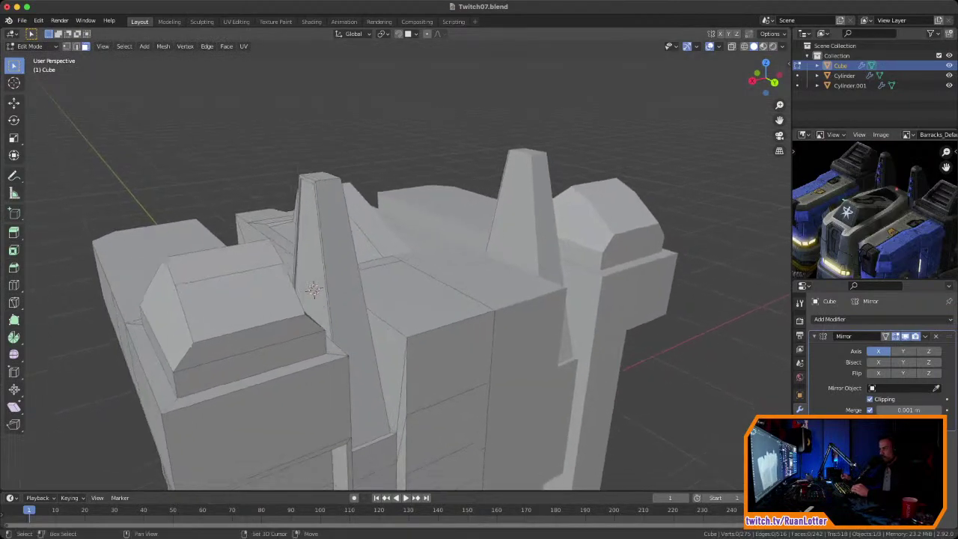
{"action": "left_click", "coordinate": [449, 360]}
{"action": "key", "text": "2"}
{"action": "left_click", "coordinate": [452, 325]}
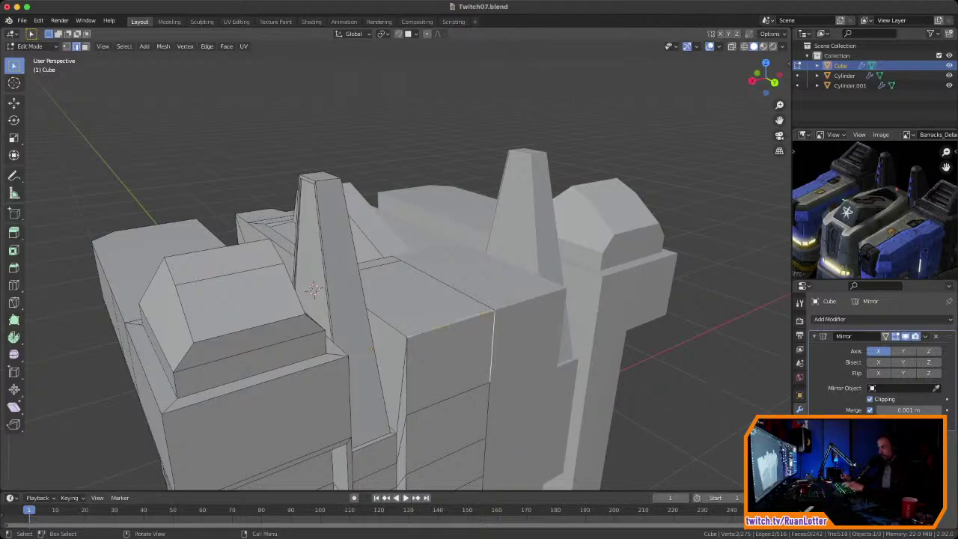
{"action": "key", "text": "g"}
{"action": "key", "text": "y"}
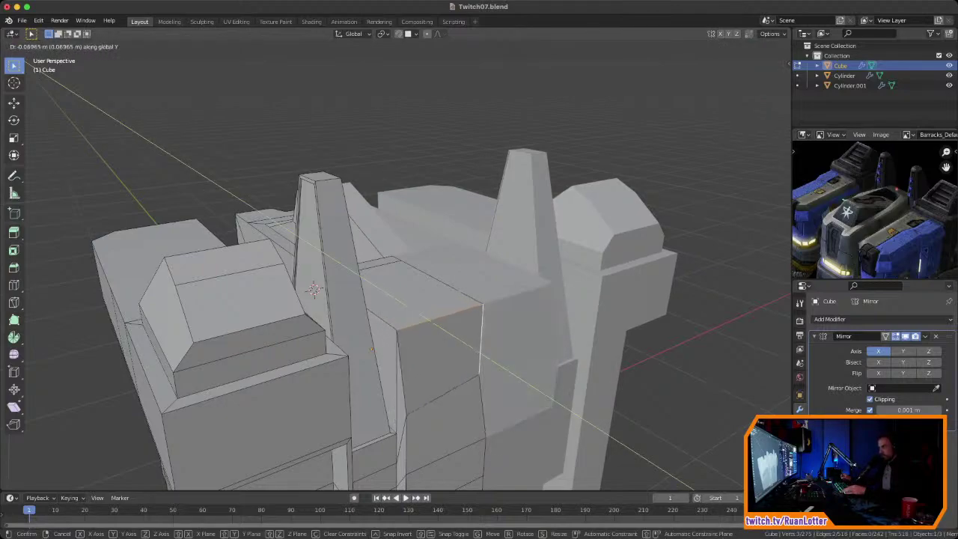
{"action": "left_click", "coordinate": [449, 330]}
Step: Select the full column of rear faces on the centre block and move them about 0.03 m along negative Y
{"action": "mouse_move", "coordinate": [449, 329]}
{"action": "middle_mouse_down"}
{"action": "mouse_move", "coordinate": [423, 279]}
{"action": "mouse_move", "coordinate": [479, 329]}
{"action": "mouse_move", "coordinate": [442, 295]}
{"action": "mouse_move", "coordinate": [470, 311]}
{"action": "mouse_move", "coordinate": [460, 330]}
{"action": "middle_mouse_up"}
{"action": "scroll", "coordinate": [479, 330], "scroll_direction": "up", "scroll_amount": 2}
{"action": "key", "text": "3"}
{"action": "left_click", "coordinate": [496, 243]}
{"action": "left_click", "coordinate": [525, 321]}
{"action": "middle_click_drag", "start_coordinate": [525, 321], "coordinate": [518, 286]}
{"action": "left_click", "coordinate": [500, 367], "text": "shift"}
{"action": "middle_click_drag", "start_coordinate": [430, 195], "coordinate": [436, 277], "text": "ctrl"}
{"action": "left_click", "coordinate": [445, 287], "text": "shift"}
{"action": "left_click", "coordinate": [444, 307], "text": "shift"}
{"action": "left_click", "coordinate": [443, 357], "text": "shift"}
{"action": "middle_click_drag", "start_coordinate": [443, 357], "coordinate": [468, 394]}
{"action": "key", "text": "e"}
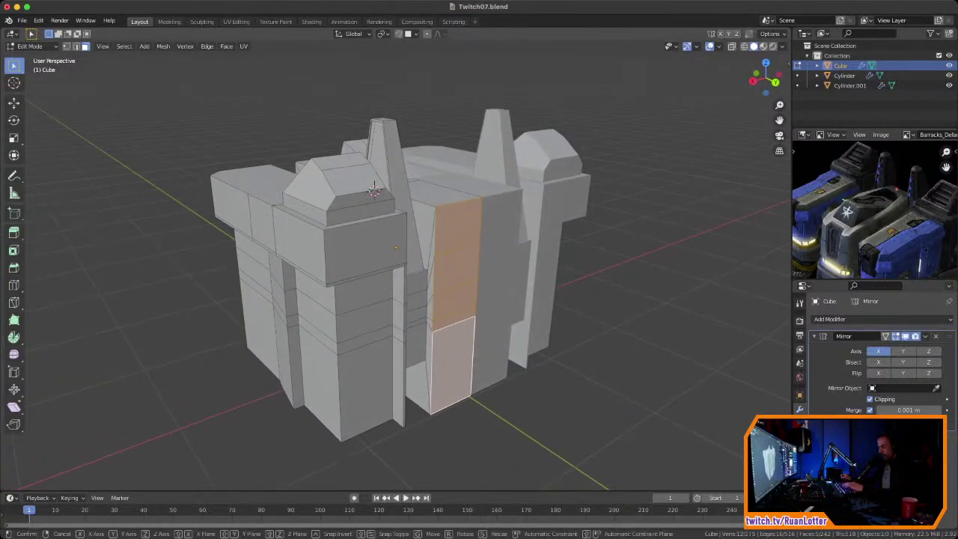
{"action": "key", "text": "y"}
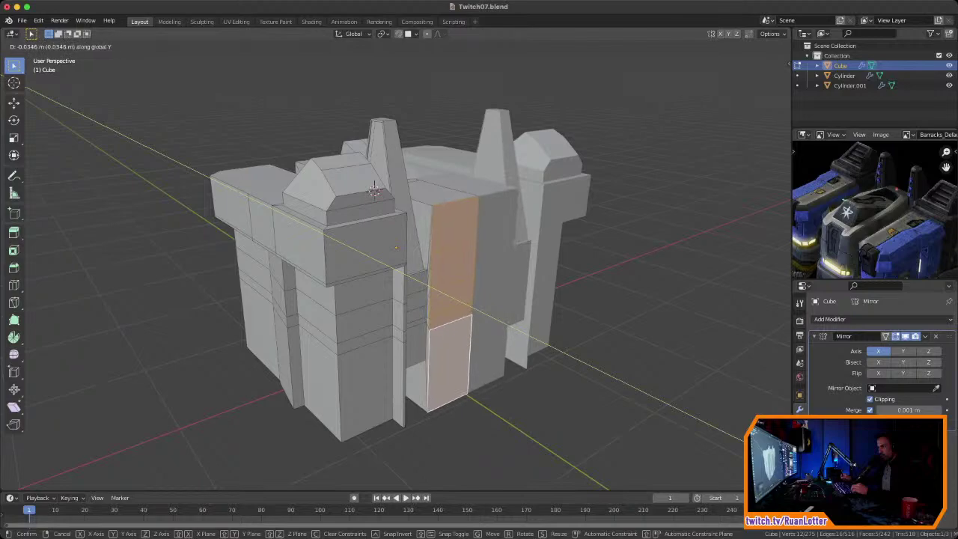
{"action": "left_click", "coordinate": [452, 254]}
{"action": "middle_click_drag", "start_coordinate": [452, 254], "coordinate": [465, 238]}
{"action": "left_click", "coordinate": [465, 229]}
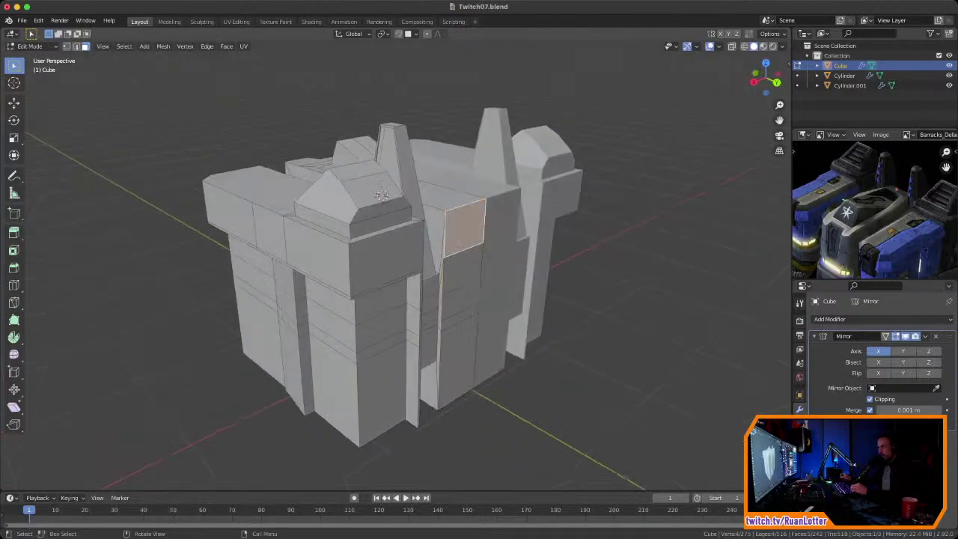
{"action": "key", "text": "e"}
{"action": "key", "text": "y"}
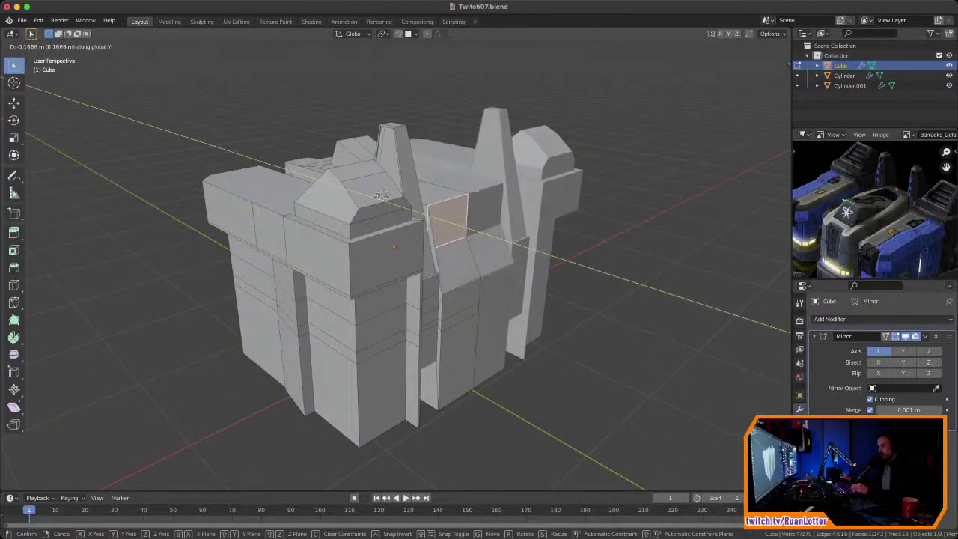
{"action": "key", "text": "Escape"}
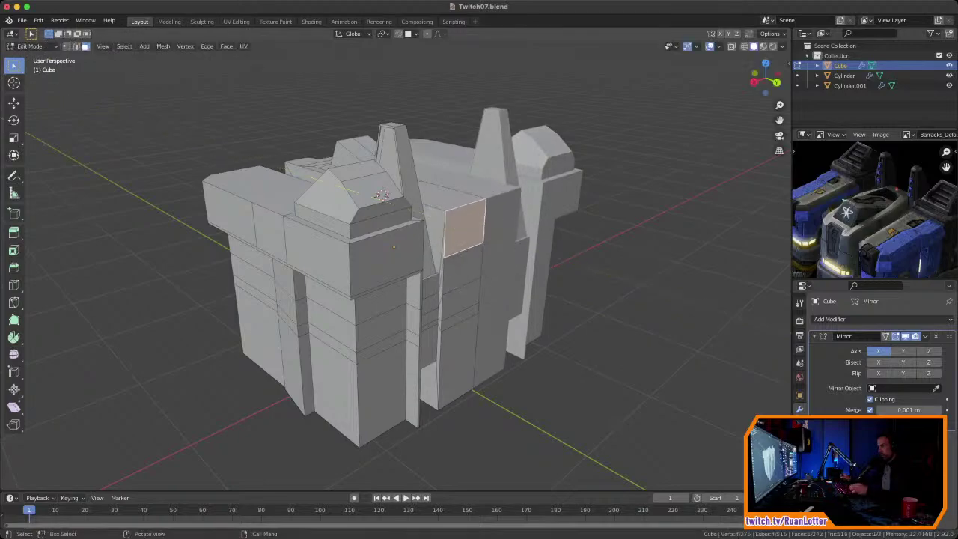
{"action": "scroll", "coordinate": [455, 228], "scroll_direction": "up", "scroll_amount": 4}
{"action": "middle_click_drag", "start_coordinate": [455, 228], "coordinate": [413, 216]}
{"action": "left_click", "coordinate": [404, 268], "text": "shift"}
{"action": "middle_click_drag", "start_coordinate": [405, 268], "coordinate": [463, 277]}
{"action": "key", "text": "g"}
{"action": "key", "text": "y"}
{"action": "key", "text": "Escape"}
Step: Dissolve two stray edges on the narrow side of the centre block beside the rear of the tower
{"action": "scroll", "coordinate": [407, 292], "scroll_direction": "up", "scroll_amount": 4}
{"action": "key", "text": "2"}
{"action": "left_click", "coordinate": [436, 217]}
{"action": "left_click", "coordinate": [429, 337], "text": "shift"}
{"action": "middle_click_drag", "start_coordinate": [429, 337], "coordinate": [419, 243]}
{"action": "scroll", "coordinate": [386, 325], "scroll_direction": "up", "scroll_amount": 3}
{"action": "key", "text": "x"}
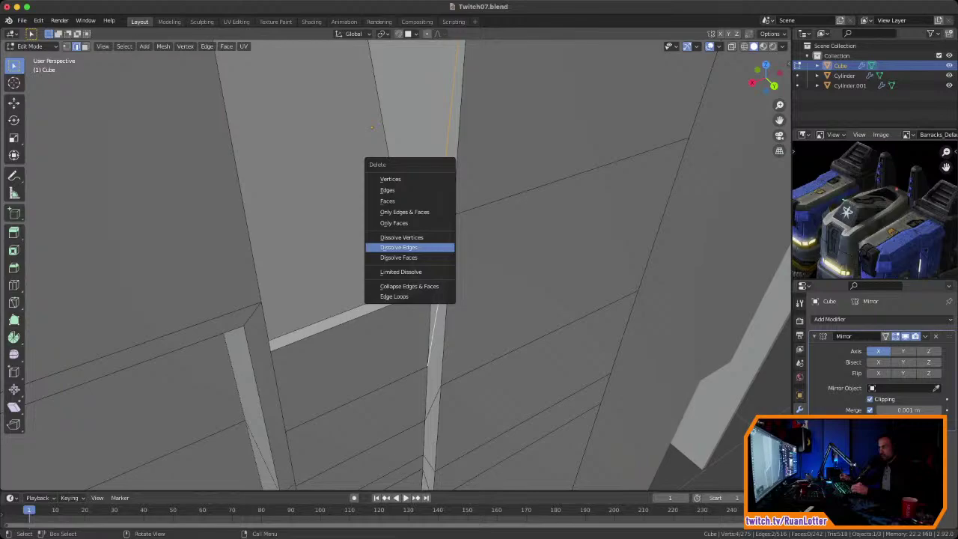
{"action": "left_click", "coordinate": [399, 247]}
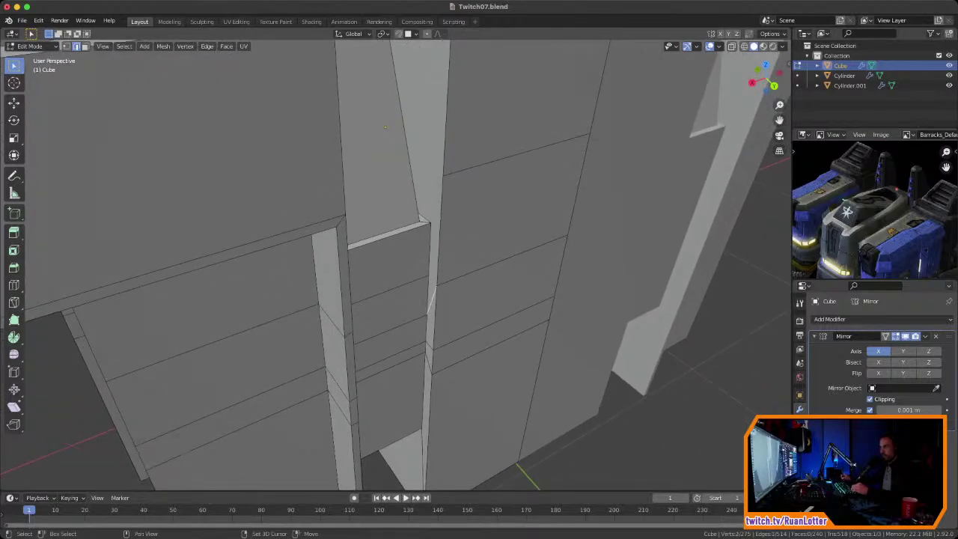
Step: Dissolve the four remaining stray edges on that narrow side of the centre block
{"action": "key", "text": "x"}
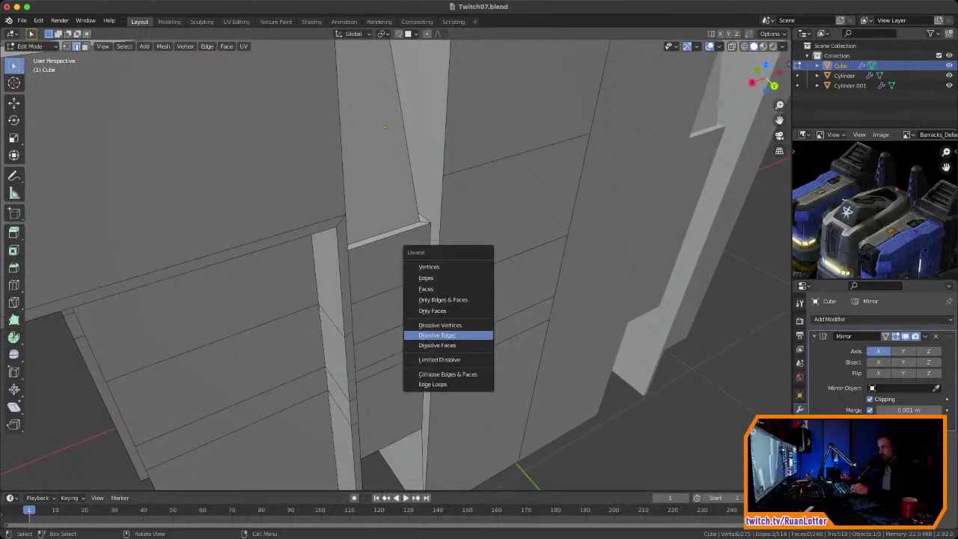
{"action": "left_click", "coordinate": [438, 336]}
{"action": "middle_click_drag", "start_coordinate": [437, 335], "coordinate": [333, 63], "text": "shift"}
{"action": "left_click", "coordinate": [442, 396]}
{"action": "key", "text": "x"}
{"action": "left_click", "coordinate": [441, 397]}
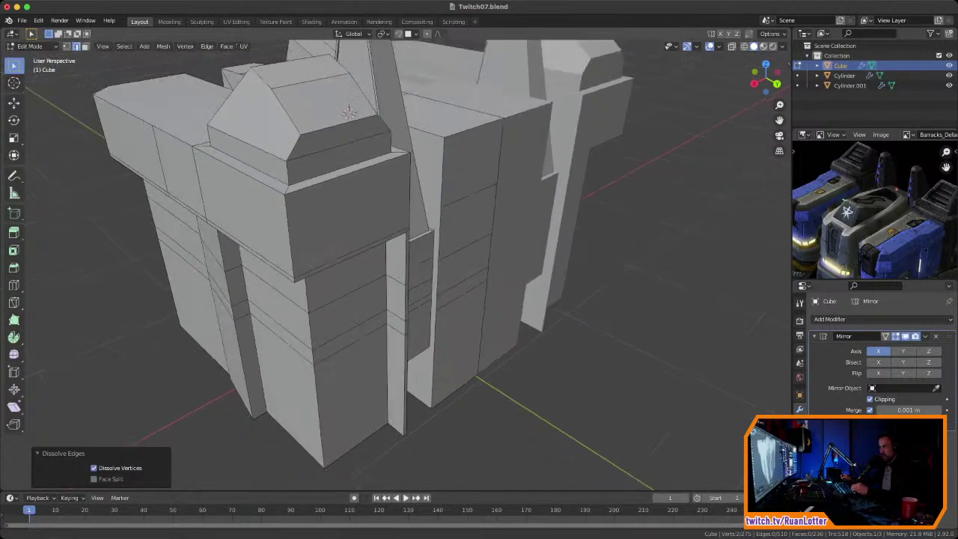
{"action": "middle_click_drag", "start_coordinate": [404, 262], "coordinate": [384, 299]}
{"action": "key", "text": "3"}
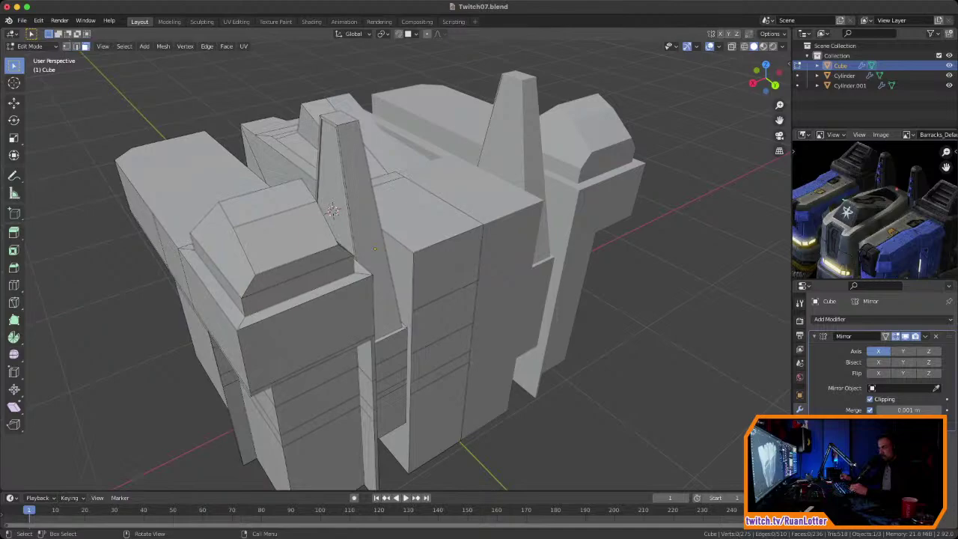
{"action": "key", "text": "g"}
{"action": "key", "text": "y"}
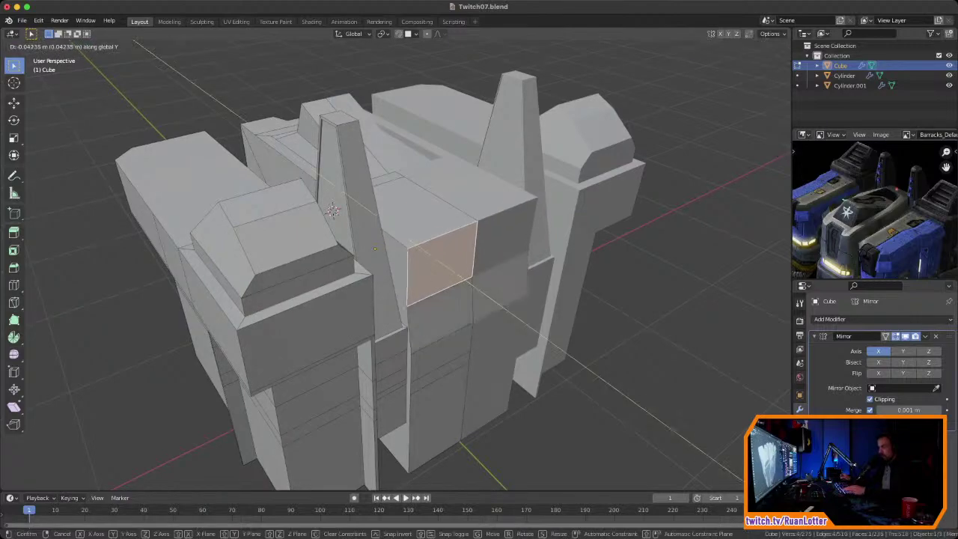
{"action": "left_click", "coordinate": [405, 299]}
Step: Move the centre block's top rear edge about 0.44 m along negative Y to slope the back
{"action": "middle_click_drag", "start_coordinate": [405, 299], "coordinate": [345, 268]}
{"action": "middle_click_drag", "start_coordinate": [351, 299], "coordinate": [456, 225], "text": "ctrl"}
{"action": "middle_click_drag", "start_coordinate": [396, 239], "coordinate": [441, 251]}
{"action": "middle_click_drag", "start_coordinate": [434, 217], "coordinate": [437, 191], "text": "ctrl"}
{"action": "middle_click_drag", "start_coordinate": [441, 210], "coordinate": [443, 265]}
{"action": "left_click", "coordinate": [451, 216]}
{"action": "key", "text": "2"}
{"action": "left_click", "coordinate": [458, 218]}
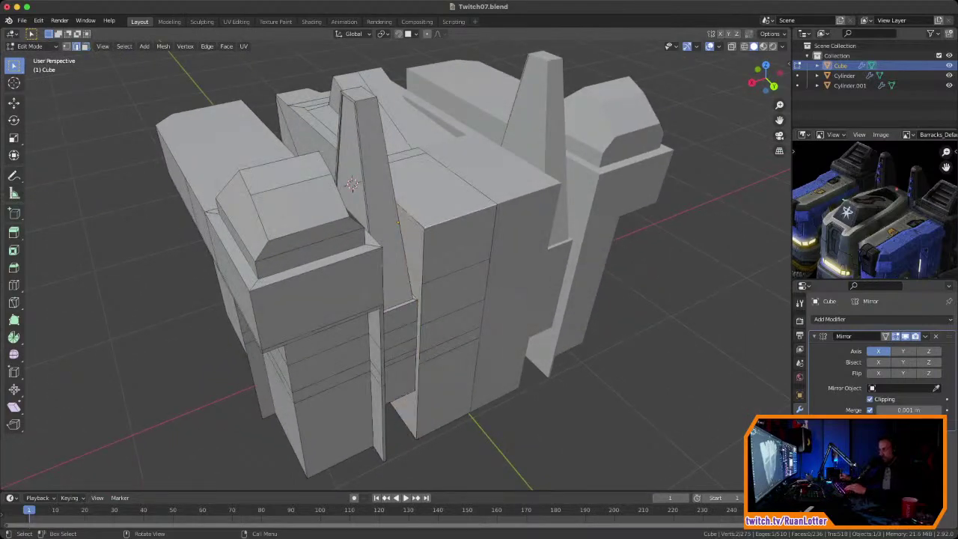
{"action": "key", "text": "g"}
{"action": "key", "text": "y"}
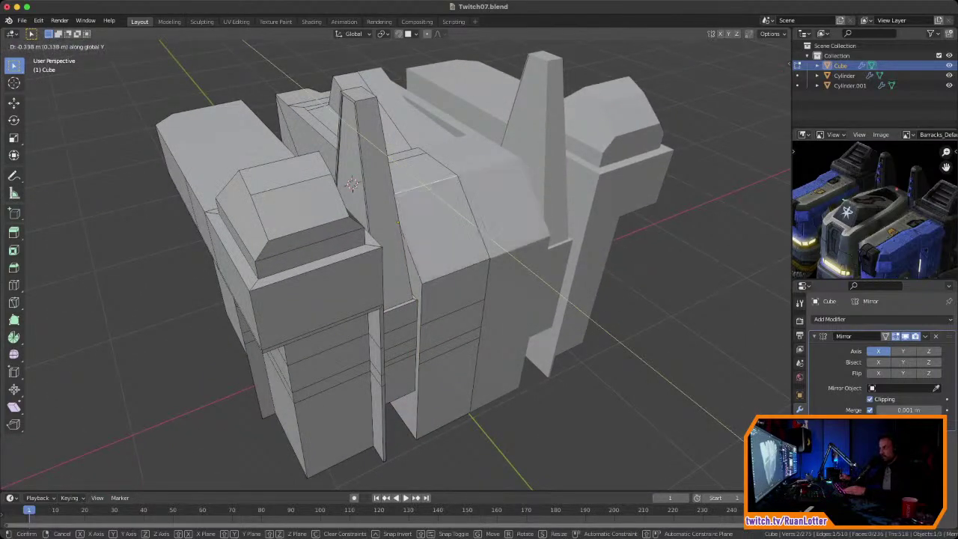
{"action": "left_click", "coordinate": [420, 178]}
Step: Shift the same top rear edge about another 0.05 m along negative Y
{"action": "middle_click_drag", "start_coordinate": [421, 178], "coordinate": [561, 180]}
{"action": "scroll", "coordinate": [407, 266], "scroll_direction": "down", "scroll_amount": 1}
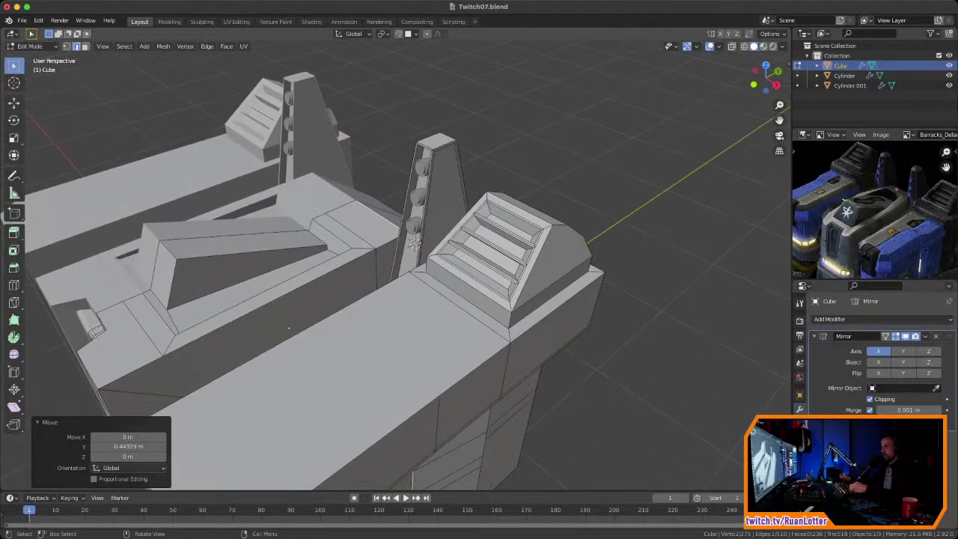
{"action": "middle_click_drag", "start_coordinate": [449, 247], "coordinate": [490, 247]}
{"action": "scroll", "coordinate": [449, 247], "scroll_direction": "up", "scroll_amount": 3}
{"action": "key", "text": "g"}
{"action": "key", "text": "y"}
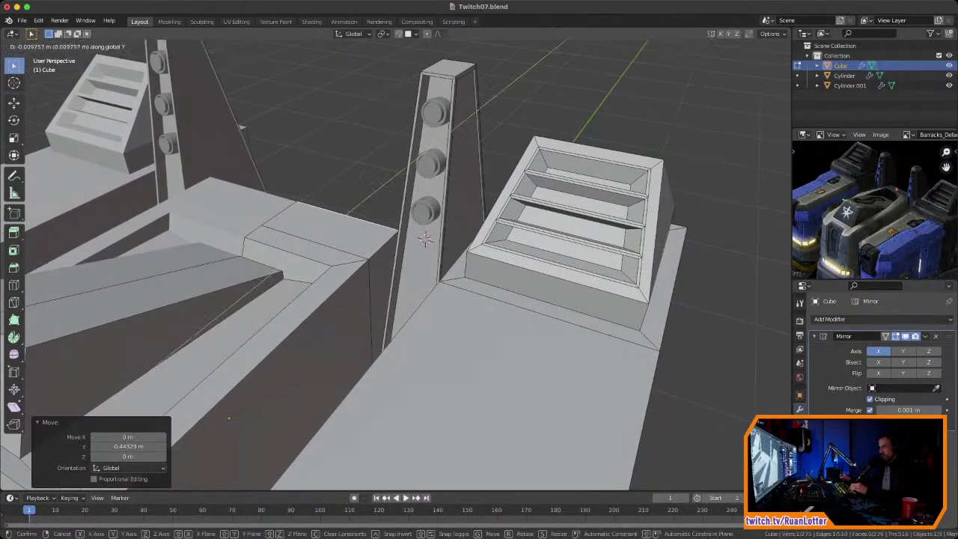
{"action": "left_click", "coordinate": [404, 255]}
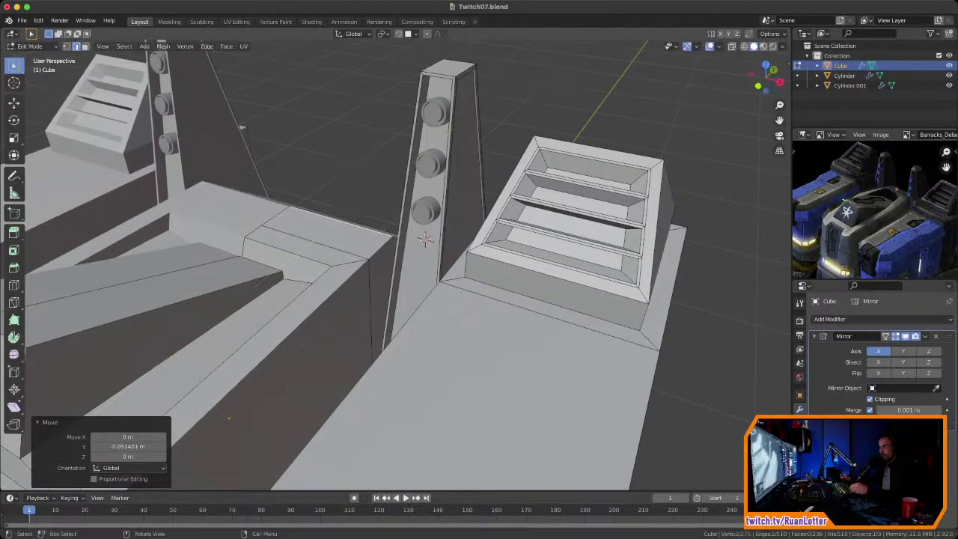
Step: Save the file with the reshaped rear of the centre block
{"action": "middle_click_drag", "start_coordinate": [404, 255], "coordinate": [322, 274]}
{"action": "scroll", "coordinate": [404, 254], "scroll_direction": "down", "scroll_amount": 6}
{"action": "middle_click_drag", "start_coordinate": [404, 254], "coordinate": [490, 180]}
{"action": "key", "text": "ctrl+s"}
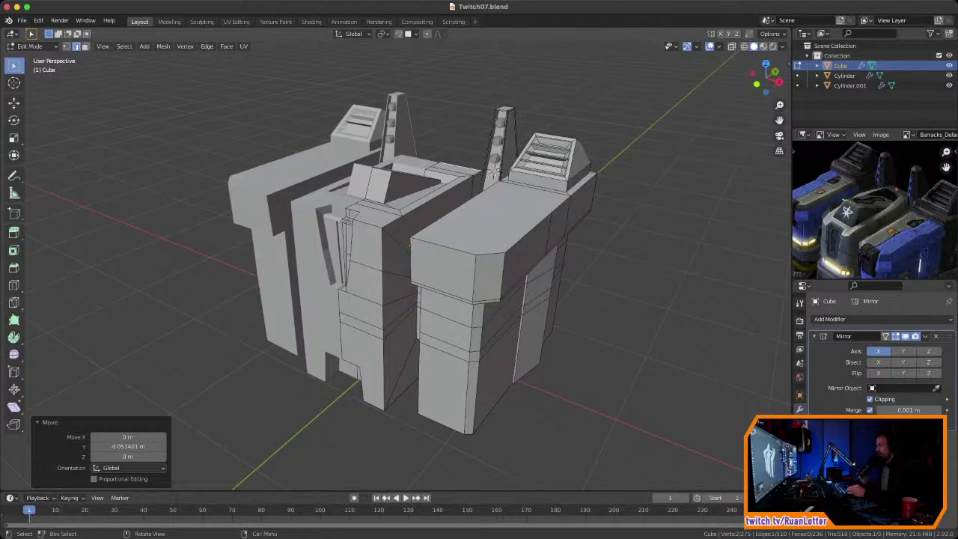
{"action": "middle_click_drag", "start_coordinate": [411, 262], "coordinate": [464, 243]}
{"action": "key", "text": "ctrl+s"}
Step: Compare the centre block and its raised wedge with the reference image from several angles
{"action": "scroll", "coordinate": [411, 262], "scroll_direction": "up", "scroll_amount": 2}
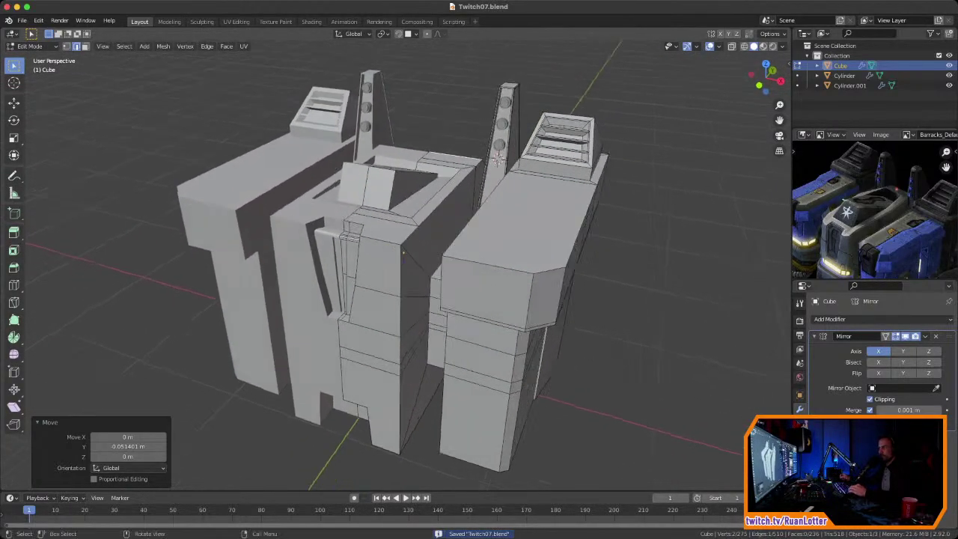
{"action": "middle_click_drag", "start_coordinate": [464, 277], "coordinate": [449, 255]}
{"action": "key", "text": "Tab"}
{"action": "key", "text": "Tab"}
{"action": "middle_click_drag", "start_coordinate": [865, 225], "coordinate": [879, 199]}
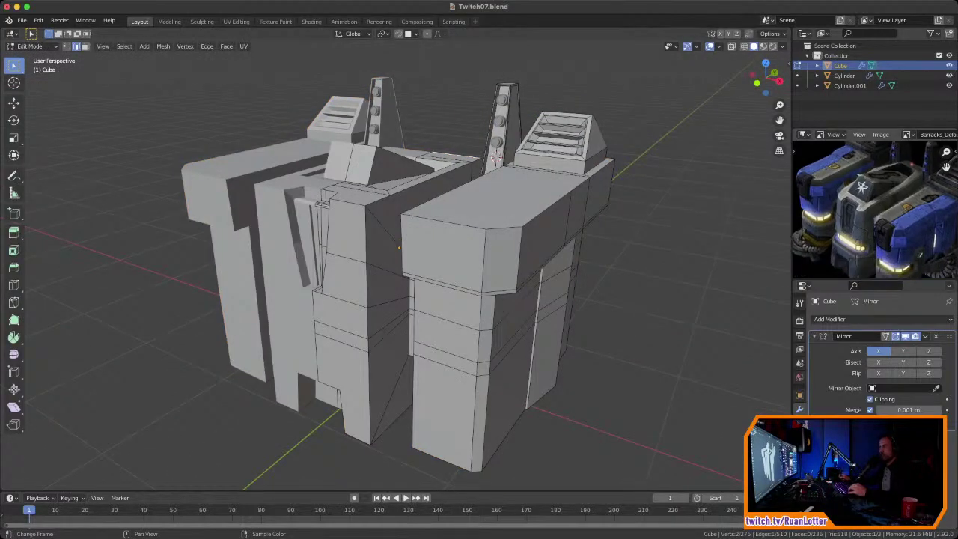
{"action": "middle_click_drag", "start_coordinate": [449, 254], "coordinate": [449, 277]}
{"action": "middle_click_drag", "start_coordinate": [919, 163], "coordinate": [897, 188]}
{"action": "scroll", "coordinate": [897, 188], "scroll_direction": "up", "scroll_amount": 5}
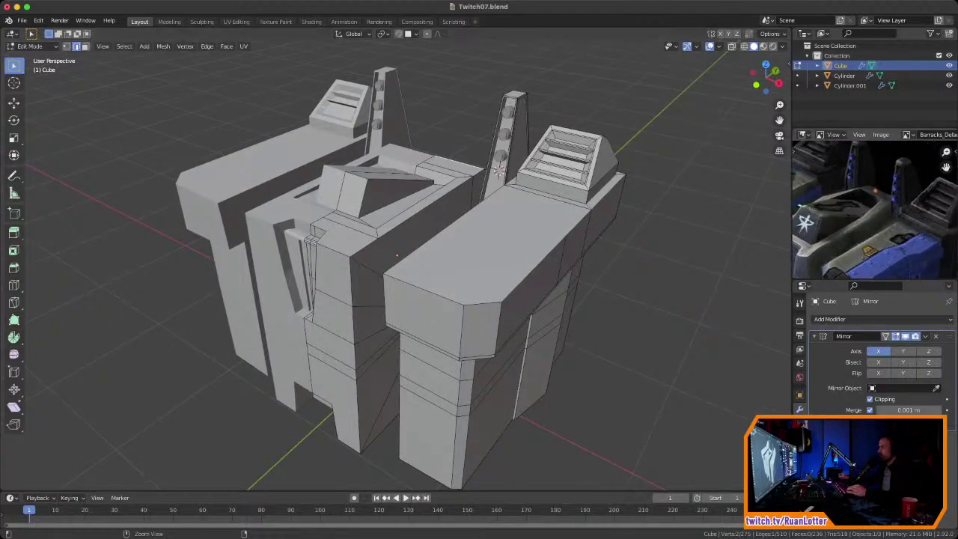
{"action": "middle_click_drag", "start_coordinate": [449, 258], "coordinate": [458, 298]}
{"action": "middle_click_drag", "start_coordinate": [861, 217], "coordinate": [895, 211]}
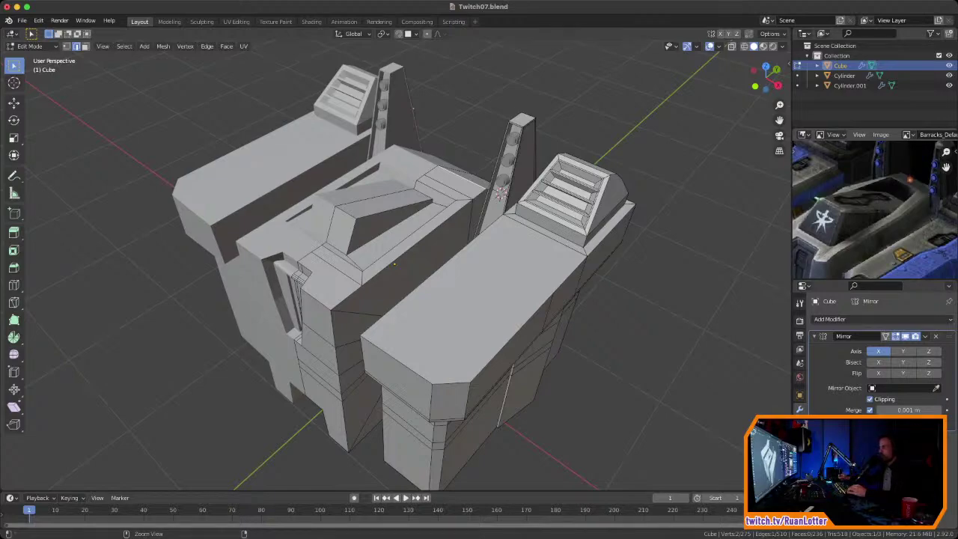
Step: Add one loop cut across the raised wedge on top of the centre block, slid slightly off its middle
{"action": "middle_click_drag", "start_coordinate": [441, 292], "coordinate": [535, 269], "text": "ctrl"}
{"action": "key", "text": "ctrl+r"}
{"action": "left_click", "coordinate": [567, 278]}
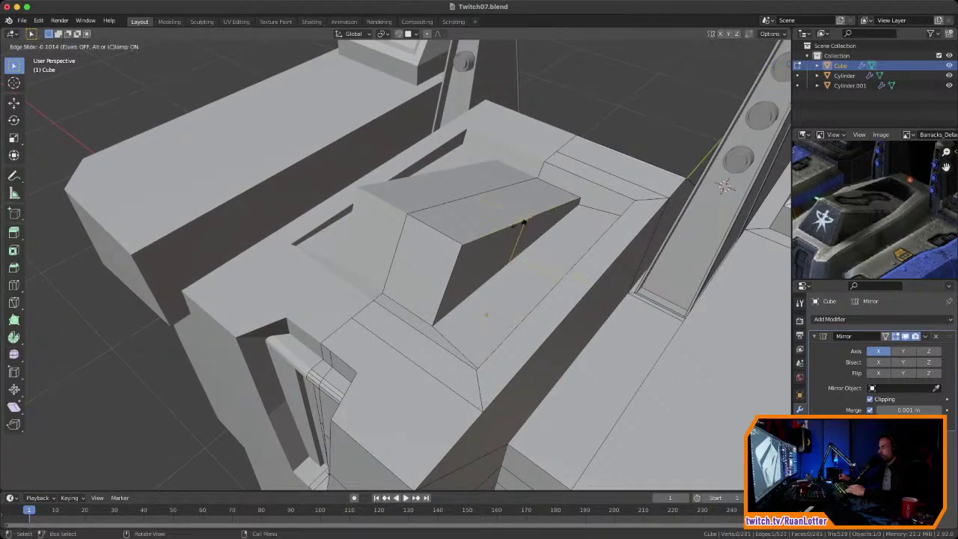
{"action": "left_click", "coordinate": [524, 222]}
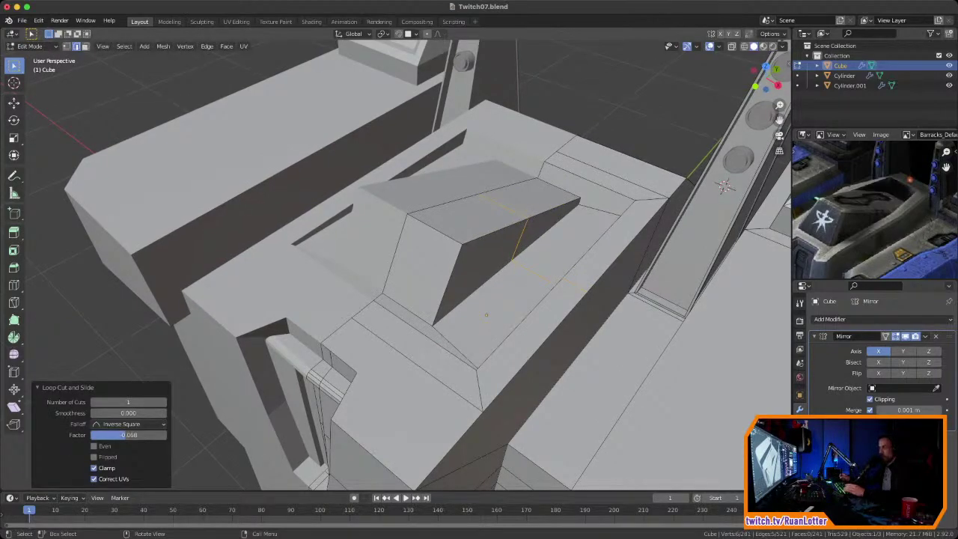
Step: Move the wedge's new side edge about 0.05 m outward along X and check the shape in object mode
{"action": "left_click", "coordinate": [519, 240]}
{"action": "key", "text": "g"}
{"action": "key", "text": "x"}
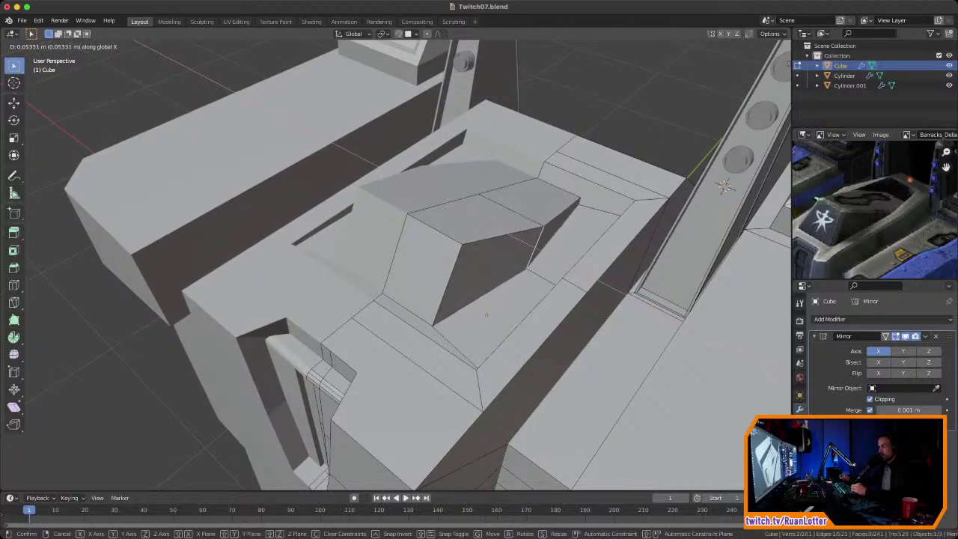
{"action": "key", "text": "Return"}
{"action": "key", "text": "Tab"}
{"action": "middle_click_drag", "start_coordinate": [539, 254], "coordinate": [475, 243]}
{"action": "key", "text": "Tab"}
{"action": "scroll", "coordinate": [449, 225], "scroll_direction": "down", "scroll_amount": 7}
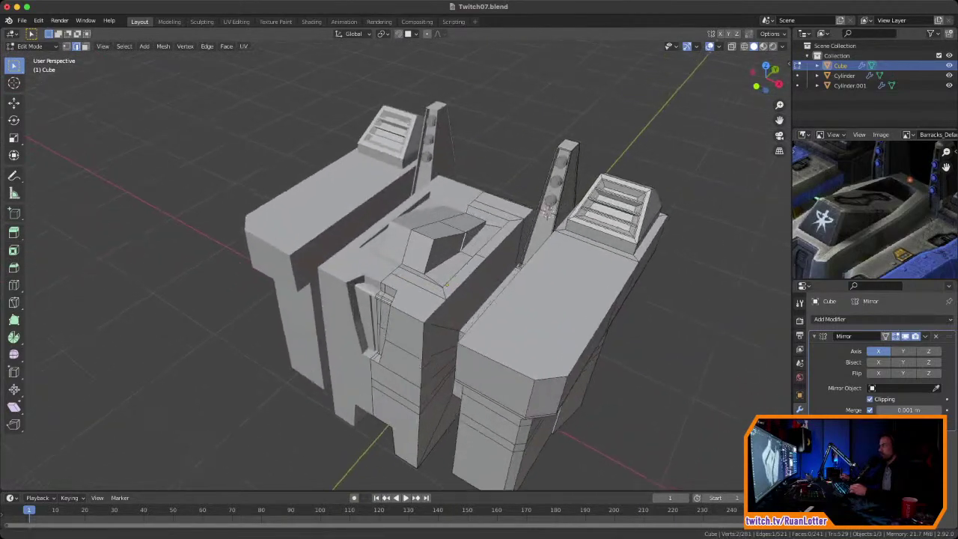
Step: Move the raised wedge's side edge about 0.03 m back inward along X
{"action": "scroll", "coordinate": [476, 243], "scroll_direction": "up", "scroll_amount": 4}
{"action": "key", "text": "g"}
{"action": "key", "text": "x"}
{"action": "key", "text": "Return"}
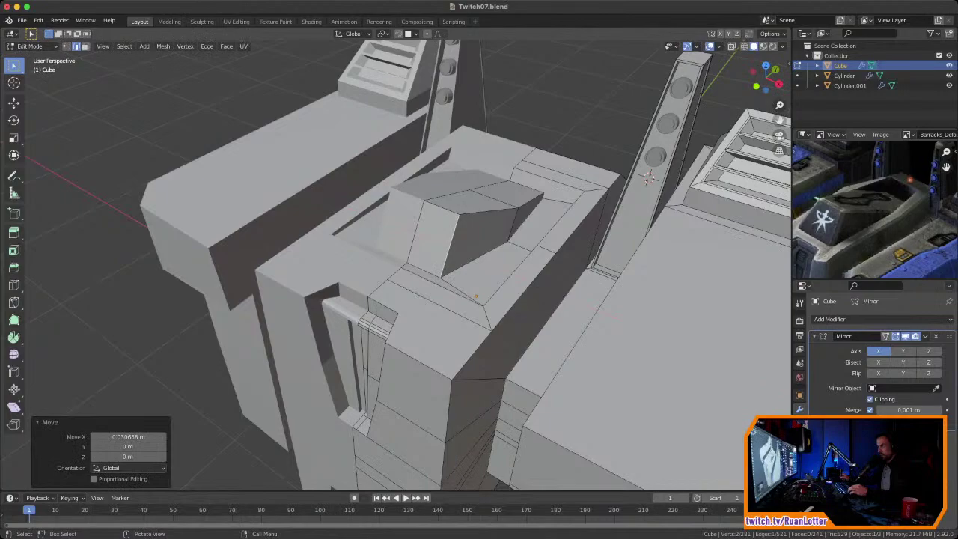
{"action": "middle_click_drag", "start_coordinate": [479, 270], "coordinate": [449, 258]}
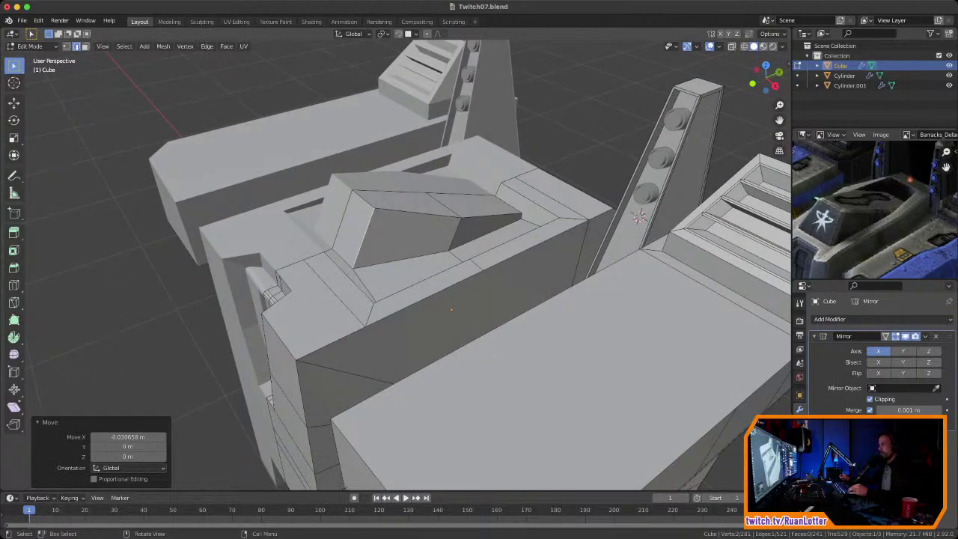
{"action": "middle_click_drag", "start_coordinate": [479, 269], "coordinate": [441, 258]}
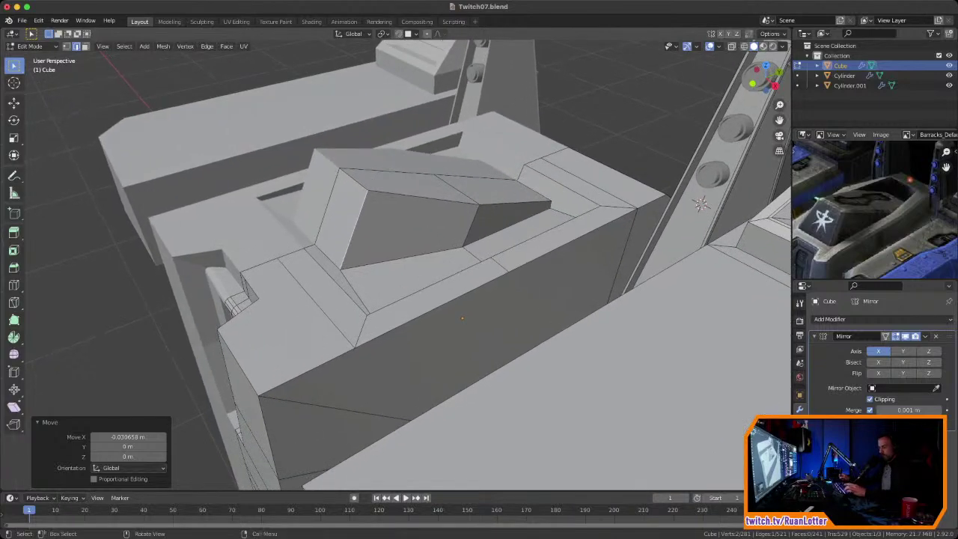
Step: Bevel the raised wedge's upper outer edges about 0.02 m with 3 segments
{"action": "left_click", "coordinate": [355, 179]}
{"action": "left_click", "coordinate": [412, 195], "text": "shift"}
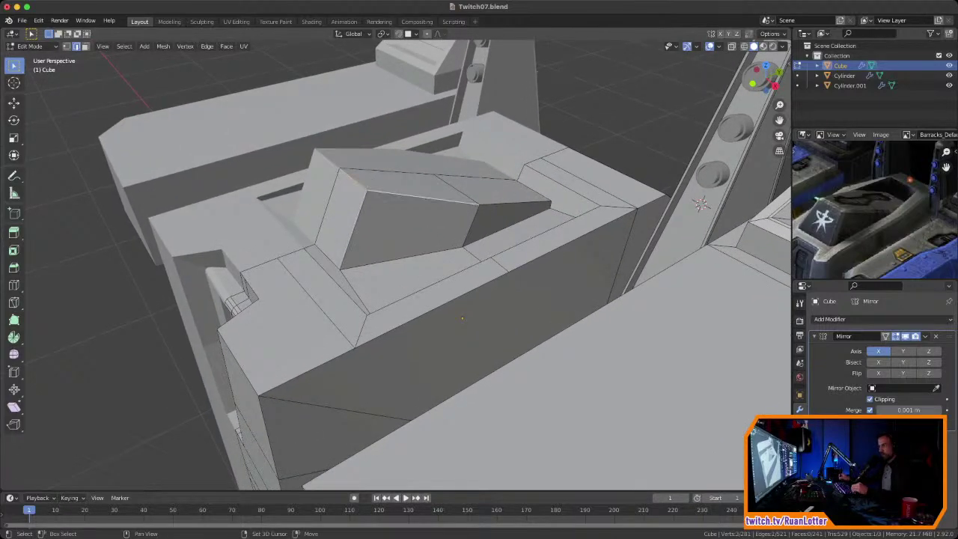
{"action": "key", "text": "ctrl+b"}
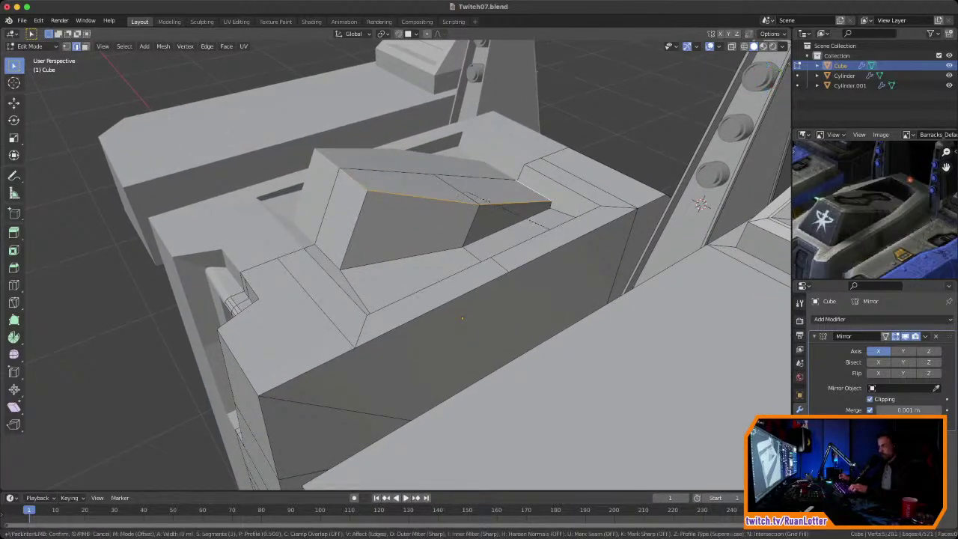
{"action": "left_click", "coordinate": [462, 318]}
{"action": "middle_click_drag", "start_coordinate": [462, 318], "coordinate": [483, 320]}
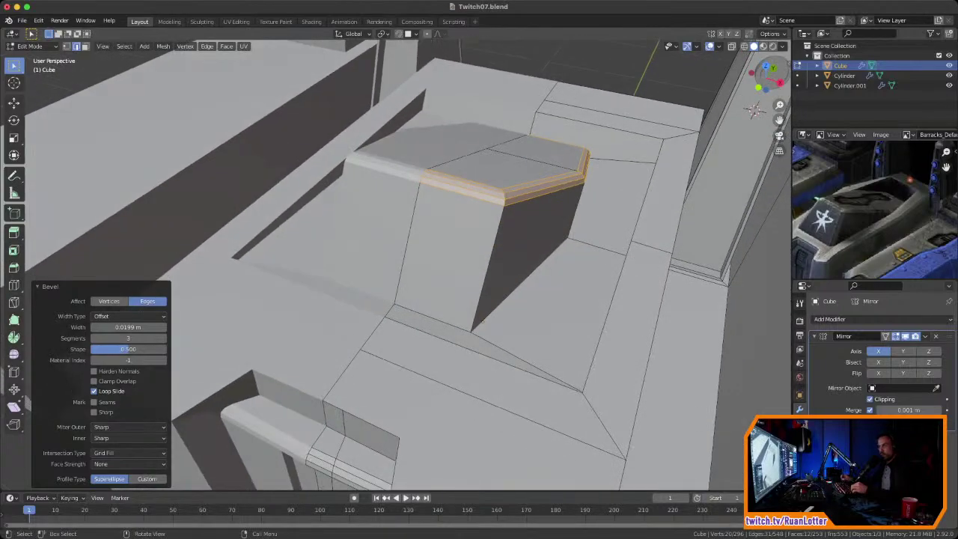
{"action": "left_click", "coordinate": [94, 338]}
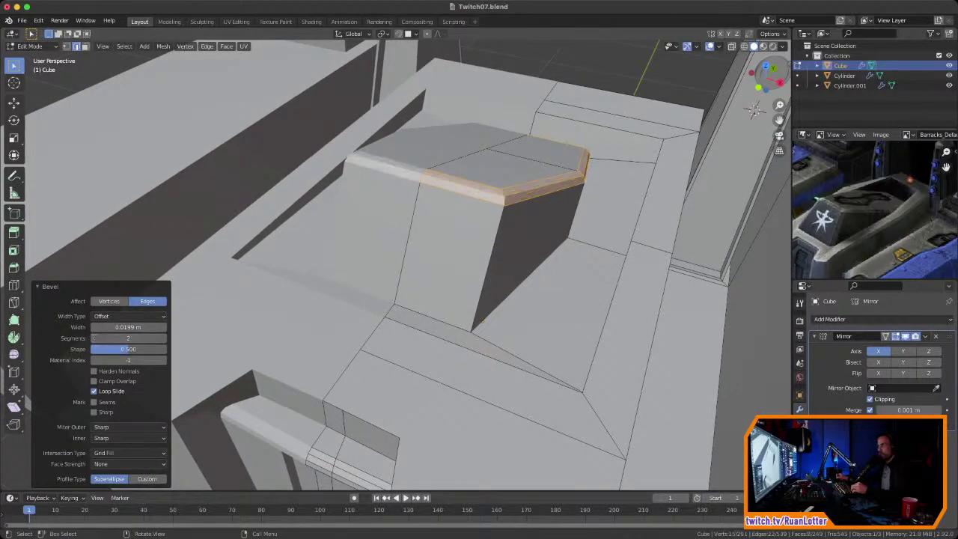
{"action": "left_click", "coordinate": [163, 338]}
Step: Check the bevelled wedge in object mode from several angles
{"action": "key", "text": "alt+a"}
{"action": "scroll", "coordinate": [408, 266], "scroll_direction": "down", "scroll_amount": 3}
{"action": "key", "text": "Tab"}
{"action": "middle_click_drag", "start_coordinate": [408, 285], "coordinate": [479, 273]}
{"action": "scroll", "coordinate": [408, 266], "scroll_direction": "down", "scroll_amount": 5}
{"action": "middle_click_drag", "start_coordinate": [481, 196], "coordinate": [561, 178]}
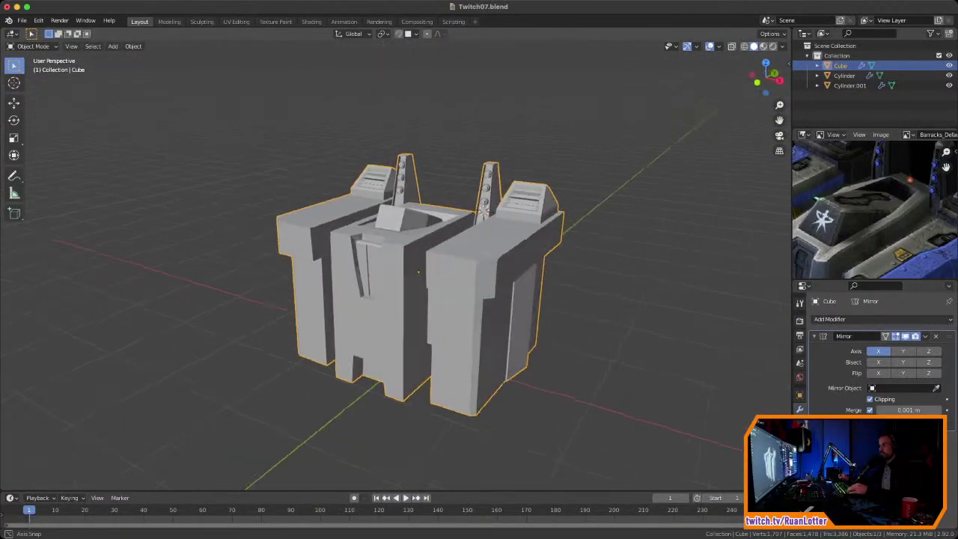
{"action": "scroll", "coordinate": [577, 171], "scroll_direction": "up", "scroll_amount": 5}
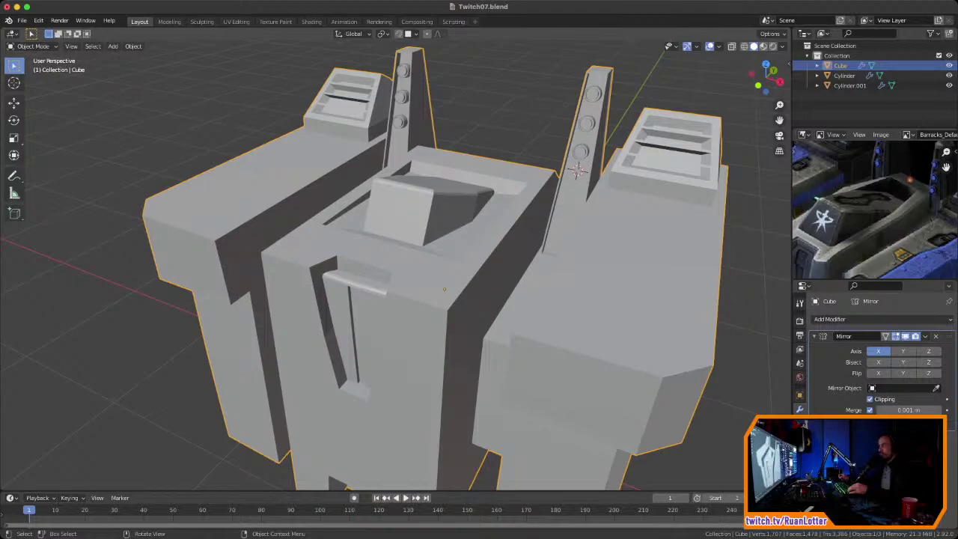
{"action": "scroll", "coordinate": [577, 170], "scroll_direction": "up", "scroll_amount": 3}
Step: Try to bevel the wedge's vertical front corner edge separately and inspect the joint with the top bevel
{"action": "key", "text": "Tab"}
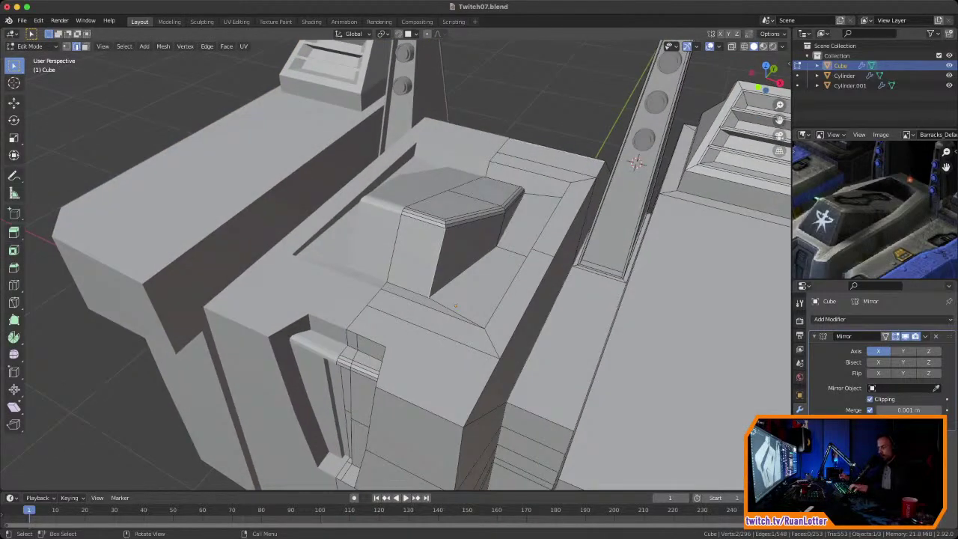
{"action": "left_click", "coordinate": [438, 258]}
{"action": "key", "text": "ctrl+b"}
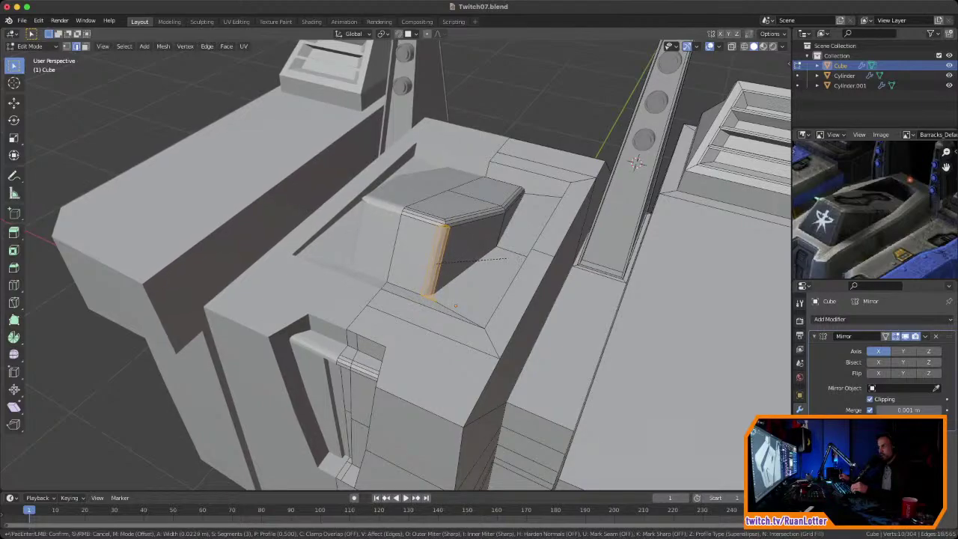
{"action": "left_click", "coordinate": [511, 258]}
{"action": "left_click", "coordinate": [559, 143]}
{"action": "middle_click_drag", "start_coordinate": [560, 143], "coordinate": [584, 157]}
{"action": "middle_click_drag", "start_coordinate": [539, 180], "coordinate": [532, 112], "text": "ctrl"}
{"action": "middle_click_drag", "start_coordinate": [449, 161], "coordinate": [443, 202]}
{"action": "left_click_drag", "start_coordinate": [408, 184], "coordinate": [466, 228]}
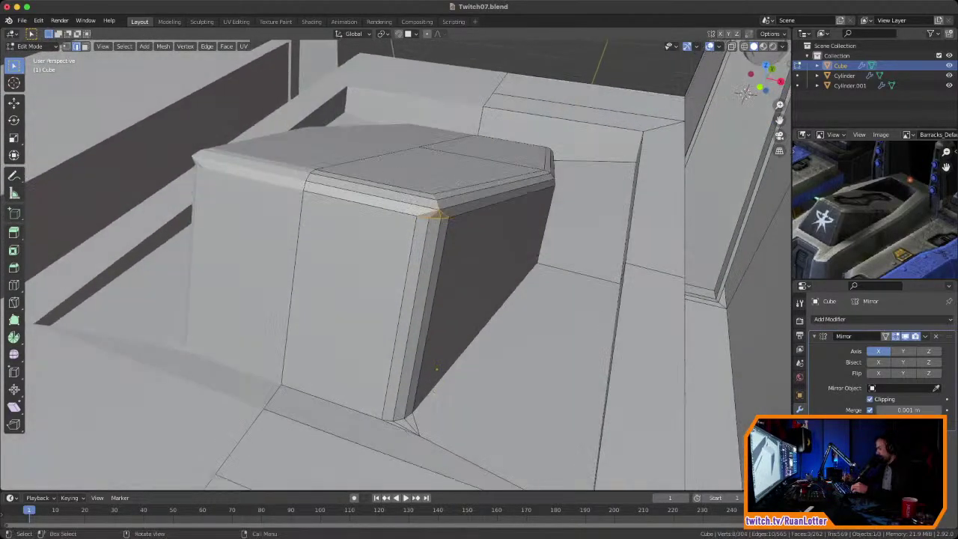
Step: Undo both the corner bevel and the top bevel on the raised wedge
{"action": "key", "text": "KP_Decimal"}
{"action": "middle_click_drag", "start_coordinate": [465, 330], "coordinate": [479, 408]}
{"action": "middle_click_drag", "start_coordinate": [550, 404], "coordinate": [522, 415], "text": "ctrl"}
{"action": "key", "text": "ctrl+z"}
{"action": "key", "text": "ctrl+z"}
{"action": "key", "text": "ctrl+z"}
{"action": "key", "text": "ctrl+z"}
{"action": "key", "text": "ctrl+z"}
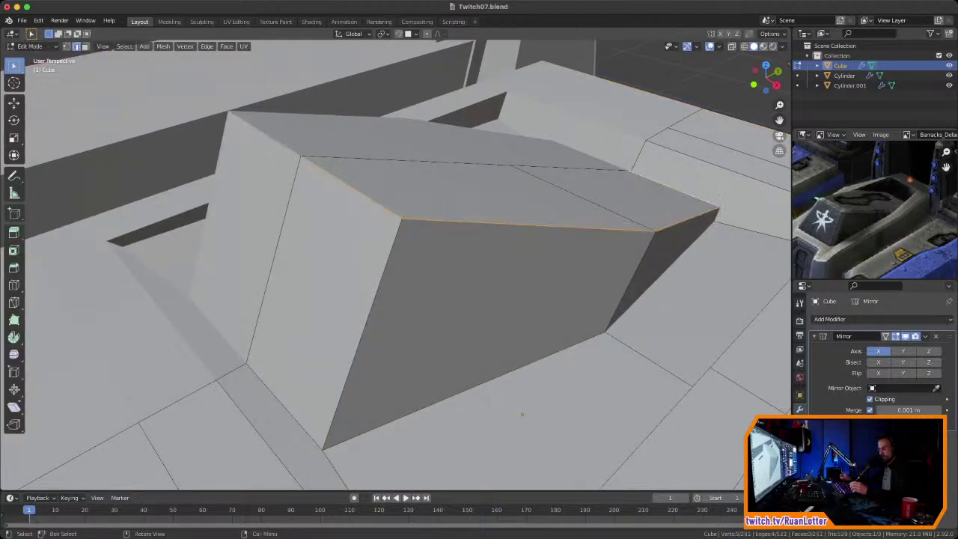
Step: Bevel the wedge's upper outer edges and vertical front corner edge together about 0.017 m with 3 segments
{"action": "middle_click_drag", "start_coordinate": [522, 414], "coordinate": [756, 137]}
{"action": "key", "text": "ctrl+b"}
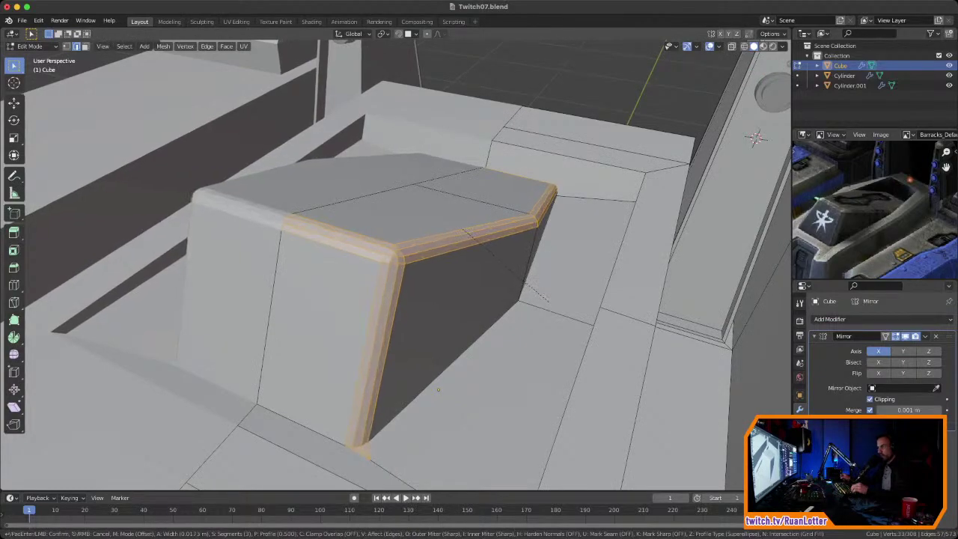
{"action": "left_click", "coordinate": [550, 297]}
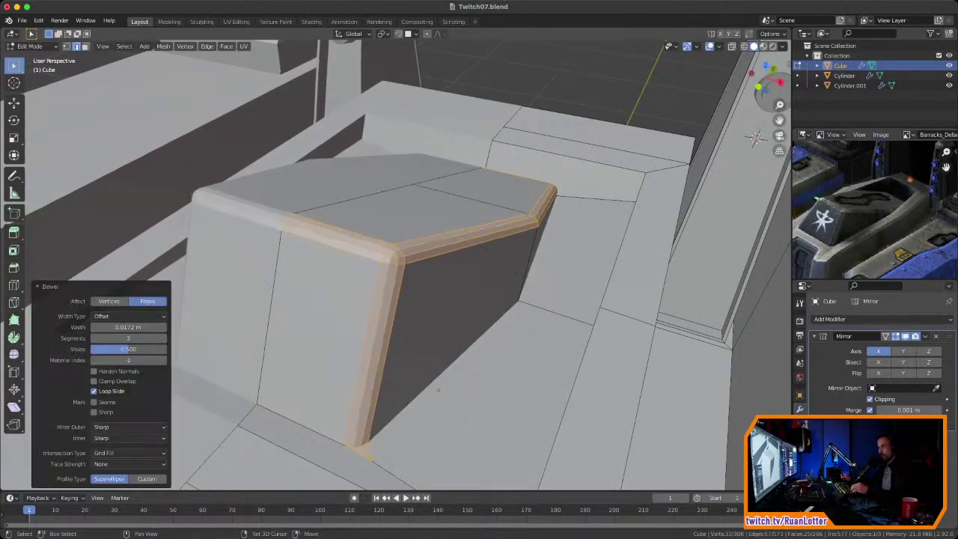
{"action": "middle_click_drag", "start_coordinate": [449, 299], "coordinate": [524, 285]}
Step: Check the rounded wedge on the whole barracks in object mode from the front and sides
{"action": "key", "text": "Tab"}
{"action": "key", "text": "Tab"}
{"action": "key", "text": "Tab"}
{"action": "middle_click_drag", "start_coordinate": [449, 284], "coordinate": [479, 288]}
{"action": "scroll", "coordinate": [479, 288], "scroll_direction": "down", "scroll_amount": 3}
{"action": "middle_click_drag", "start_coordinate": [449, 284], "coordinate": [509, 258], "text": "shift"}
{"action": "scroll", "coordinate": [449, 285], "scroll_direction": "down", "scroll_amount": 4}
{"action": "middle_click_drag", "start_coordinate": [479, 288], "coordinate": [352, 250]}
{"action": "scroll", "coordinate": [375, 258], "scroll_direction": "down", "scroll_amount": 3}
{"action": "middle_click_drag", "start_coordinate": [533, 166], "coordinate": [416, 139]}
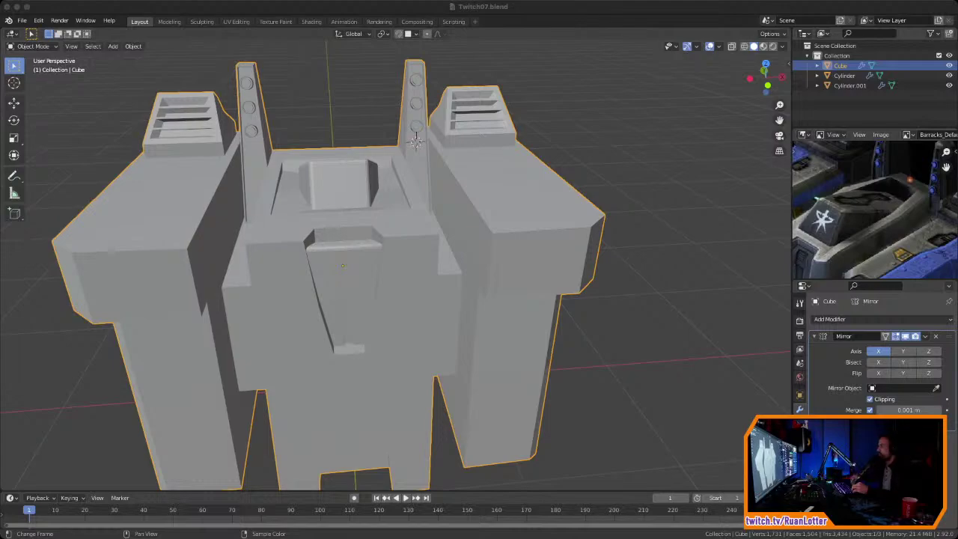
Step: Compare the lower body with the reference's glowing light strips and mark the matching band faces in edit mode
{"action": "key", "text": "super+Tab"}
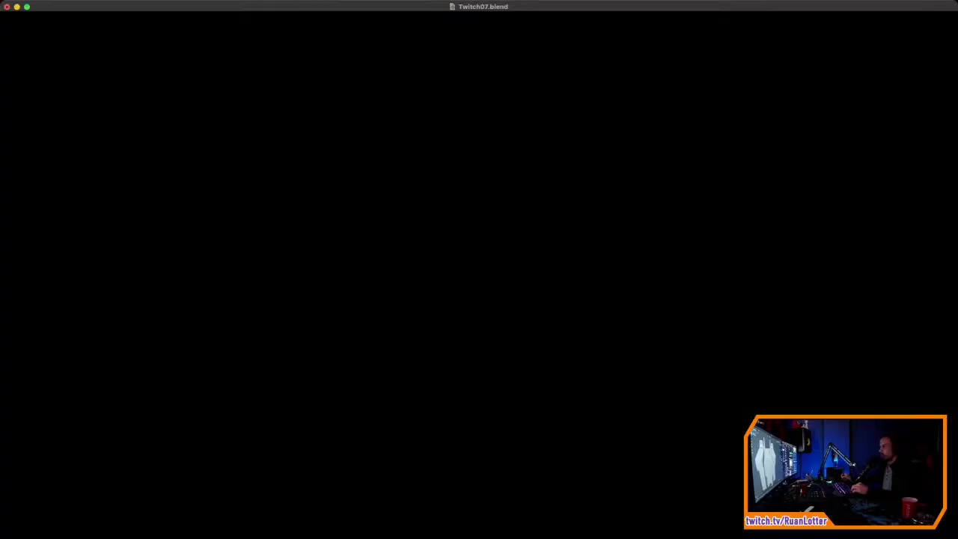
{"action": "middle_click_drag", "start_coordinate": [449, 299], "coordinate": [366, 262]}
{"action": "scroll", "coordinate": [366, 261], "scroll_direction": "down", "scroll_amount": 2}
{"action": "middle_click_drag", "start_coordinate": [846, 225], "coordinate": [846, 183]}
{"action": "middle_click_drag", "start_coordinate": [845, 183], "coordinate": [910, 183]}
{"action": "middle_click_drag", "start_coordinate": [509, 262], "coordinate": [472, 273]}
{"action": "key", "text": "Tab"}
{"action": "middle_click_drag", "start_coordinate": [471, 274], "coordinate": [472, 259], "text": "ctrl"}
{"action": "middle_click_drag", "start_coordinate": [414, 262], "coordinate": [422, 262]}
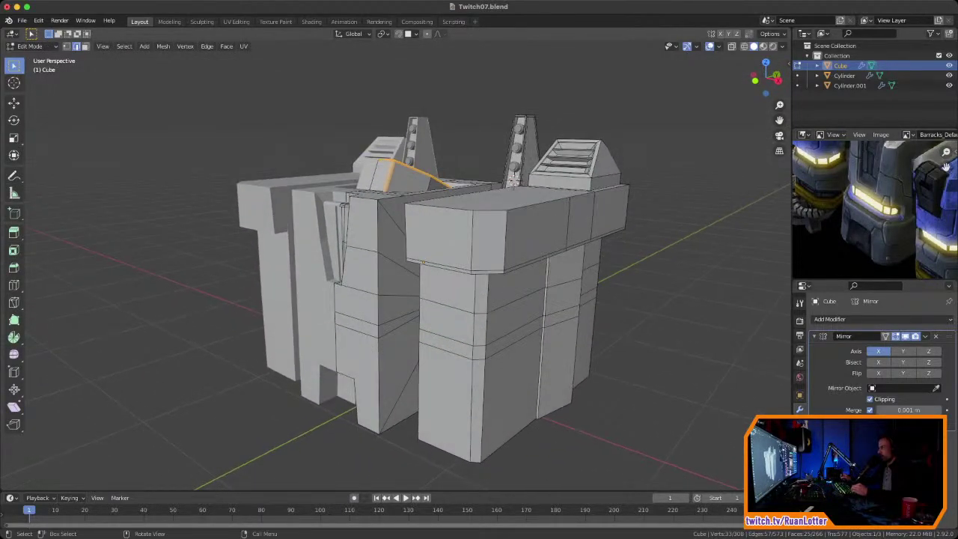
{"action": "key", "text": "3"}
{"action": "left_click", "coordinate": [357, 325]}
{"action": "left_click", "coordinate": [447, 345], "text": "shift"}
Step: Level the lower band edge of the recessed block between centre block and outer leg at Z -0.26934 m
{"action": "middle_click_drag", "start_coordinate": [898, 217], "coordinate": [847, 196]}
{"action": "middle_click_drag", "start_coordinate": [464, 285], "coordinate": [451, 208]}
{"action": "scroll", "coordinate": [479, 282], "scroll_direction": "up", "scroll_amount": 2}
{"action": "scroll", "coordinate": [462, 287], "scroll_direction": "up", "scroll_amount": 2}
{"action": "scroll", "coordinate": [404, 202], "scroll_direction": "up", "scroll_amount": 2}
{"action": "middle_click_drag", "start_coordinate": [373, 196], "coordinate": [417, 185]}
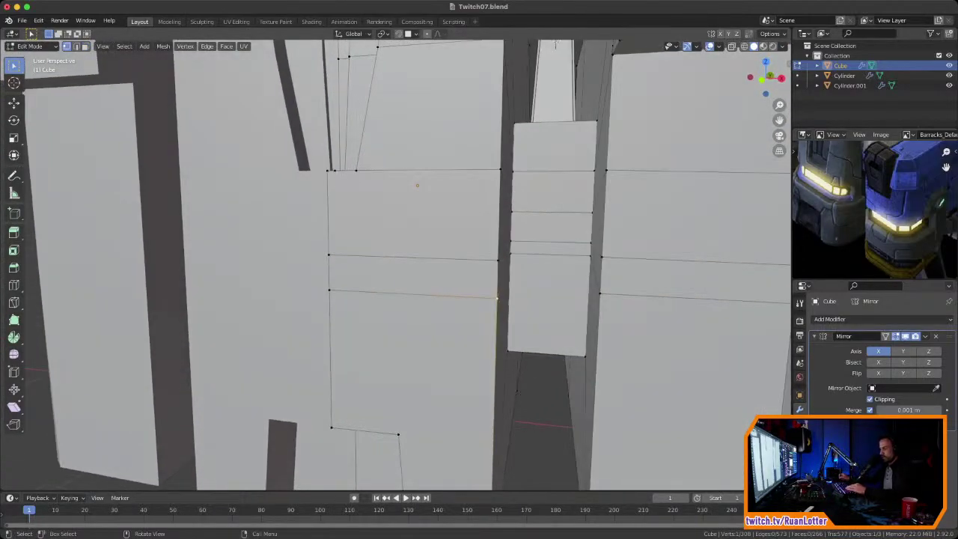
{"action": "key", "text": "n"}
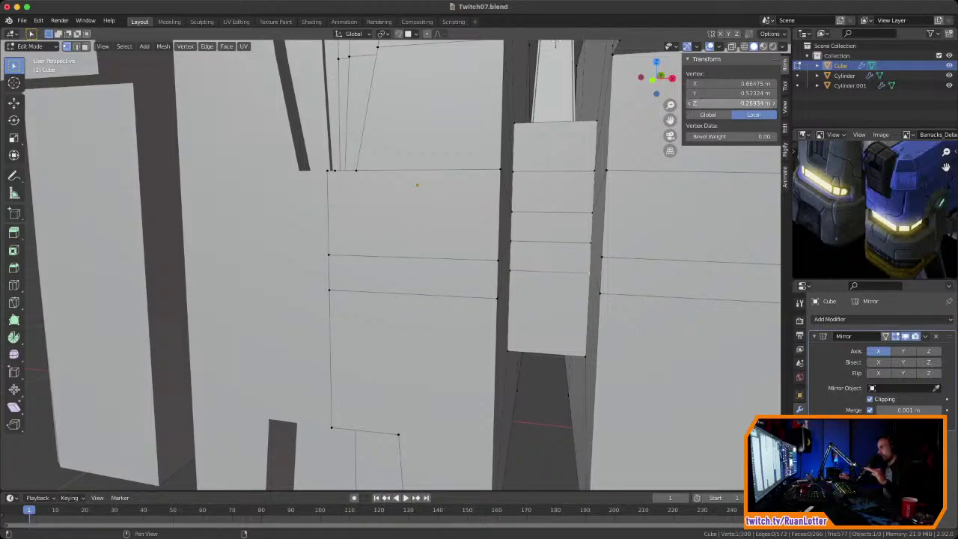
Step: Add one vertical loop cut to the centre block's side, slid about 0.52 toward its front corner
{"action": "mouse_move", "coordinate": [464, 285]}
{"action": "middle_mouse_down"}
{"action": "mouse_move", "coordinate": [389, 288]}
{"action": "mouse_move", "coordinate": [460, 273]}
{"action": "middle_mouse_up"}
{"action": "mouse_move", "coordinate": [543, 85]}
{"action": "middle_mouse_down"}
{"action": "mouse_move", "coordinate": [629, 90]}
{"action": "mouse_move", "coordinate": [526, 92]}
{"action": "middle_mouse_up"}
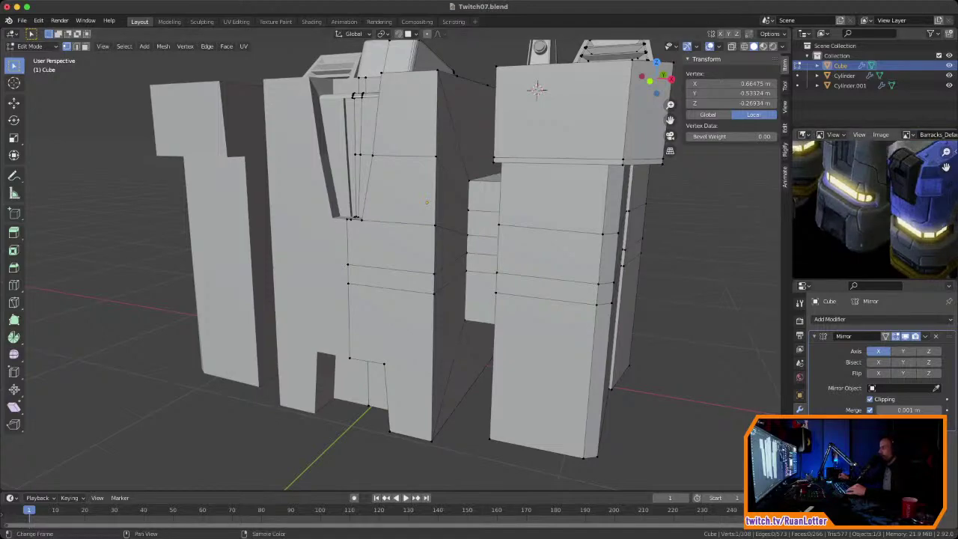
{"action": "scroll", "coordinate": [536, 89], "scroll_direction": "up", "scroll_amount": 8}
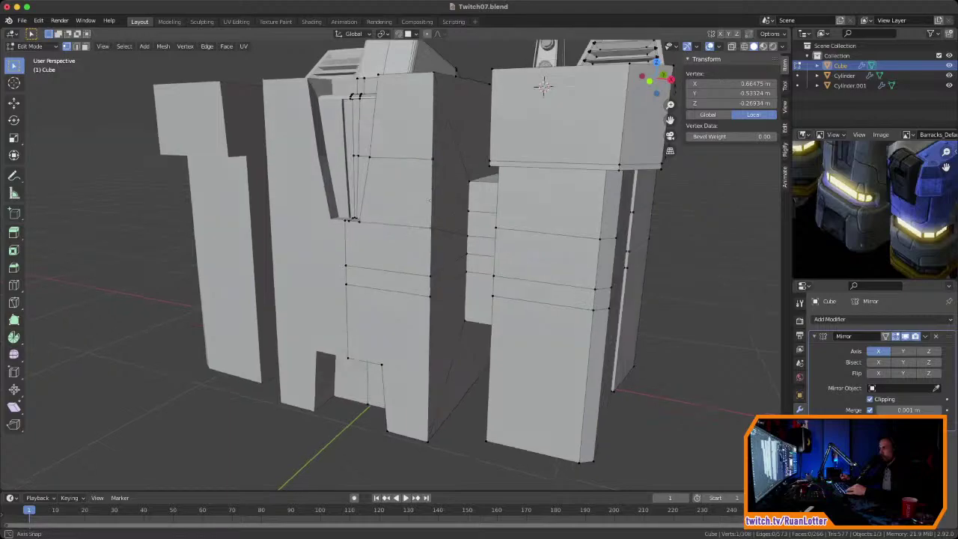
{"action": "key", "text": "ctrl+r"}
{"action": "left_click", "coordinate": [443, 247]}
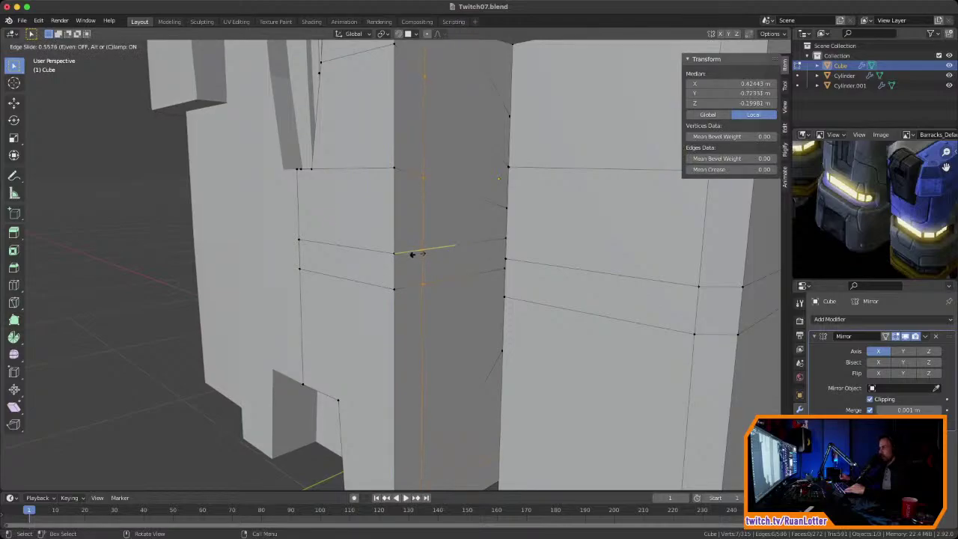
{"action": "left_click", "coordinate": [414, 254]}
{"action": "middle_click_drag", "start_coordinate": [414, 253], "coordinate": [540, 93]}
Step: Add one vertical loop cut to the outer leg's side, slid about 0.375 toward its front corner
{"action": "middle_click_drag", "start_coordinate": [479, 247], "coordinate": [401, 247]}
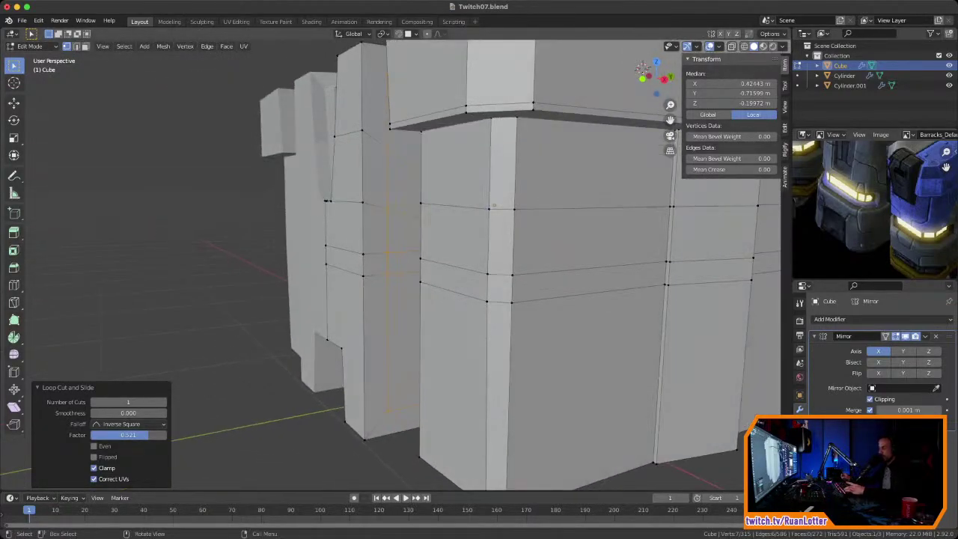
{"action": "key", "text": "ctrl+r"}
{"action": "left_click", "coordinate": [595, 299]}
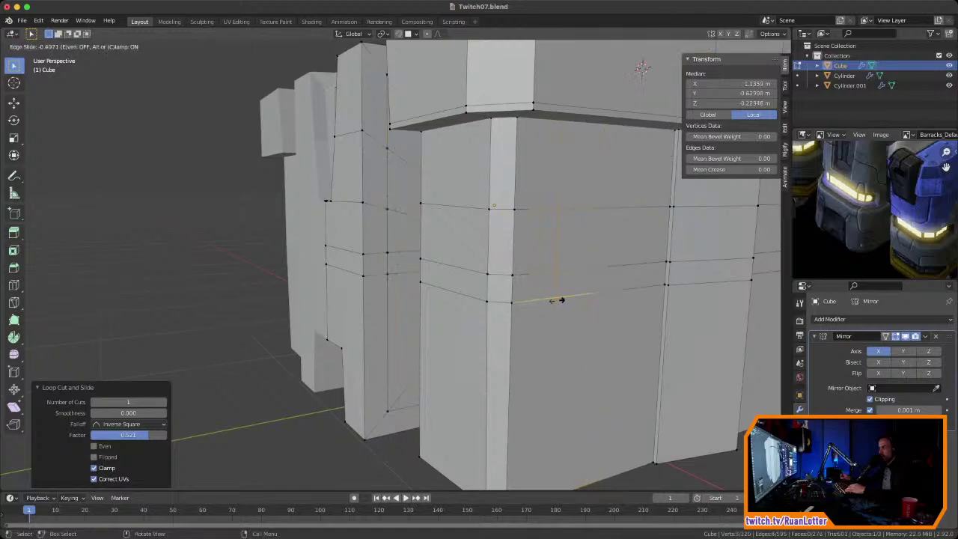
{"action": "left_click", "coordinate": [561, 300]}
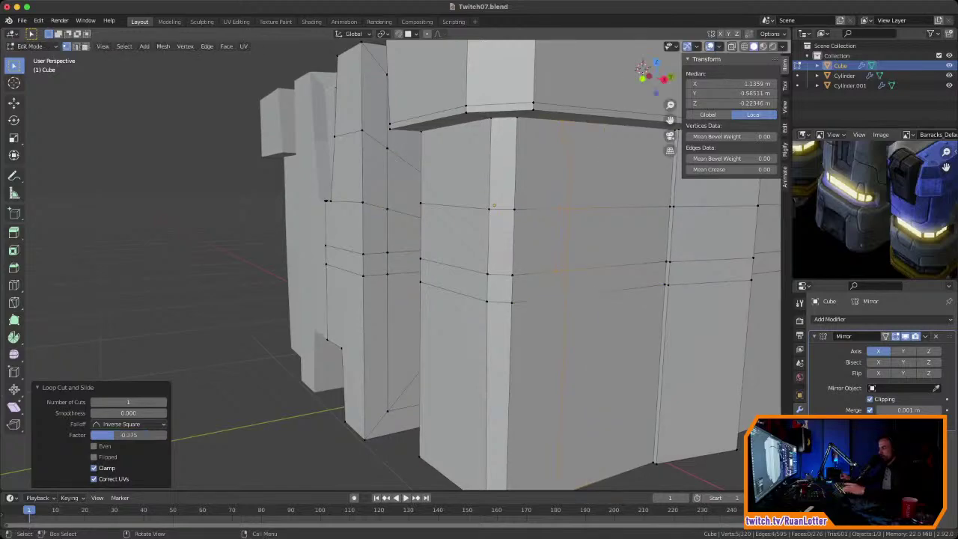
Step: Select the five light-band faces around the front corners of the outer leg and centre block, and save the file
{"action": "key", "text": "3"}
{"action": "left_click", "coordinate": [537, 287]}
{"action": "left_click", "coordinate": [500, 288], "text": "shift"}
{"action": "left_click", "coordinate": [455, 281], "text": "shift"}
{"action": "middle_click_drag", "start_coordinate": [455, 280], "coordinate": [525, 284]}
{"action": "left_click", "coordinate": [446, 271], "text": "shift"}
{"action": "left_click", "coordinate": [421, 269], "text": "shift"}
{"action": "middle_click_drag", "start_coordinate": [421, 269], "coordinate": [456, 263]}
{"action": "middle_click_drag", "start_coordinate": [453, 71], "coordinate": [495, 84]}
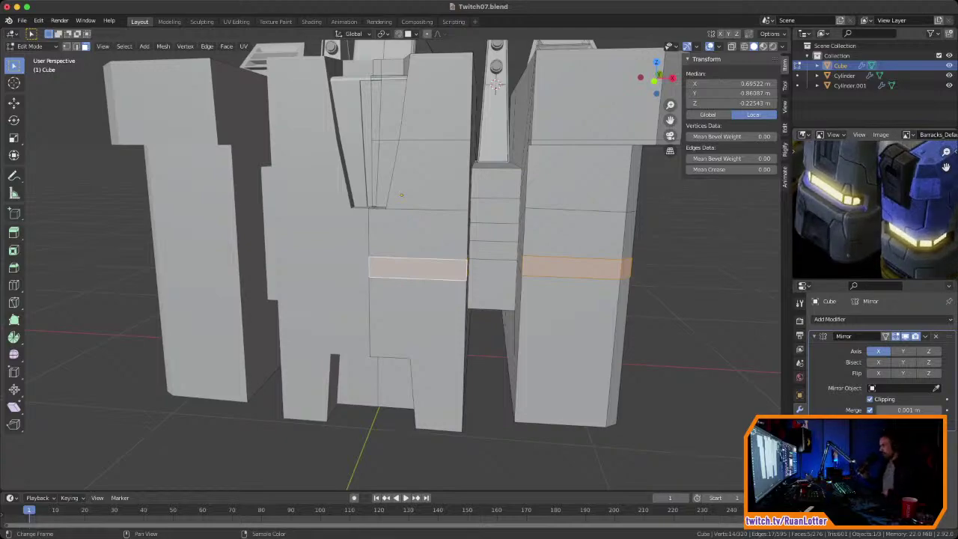
{"action": "key", "text": "ctrl+s"}
Step: Examine the centre block's front and corner band faces, alternating the selection between them
{"action": "middle_click_drag", "start_coordinate": [496, 85], "coordinate": [573, 103]}
{"action": "middle_click_drag", "start_coordinate": [479, 222], "coordinate": [500, 232]}
{"action": "scroll", "coordinate": [482, 230], "scroll_direction": "up", "scroll_amount": 3}
{"action": "middle_click_drag", "start_coordinate": [518, 185], "coordinate": [559, 149]}
{"action": "left_click", "coordinate": [487, 290]}
{"action": "left_click", "coordinate": [420, 284]}
{"action": "left_click", "coordinate": [487, 291]}
{"action": "left_click", "coordinate": [419, 284]}
{"action": "left_click", "coordinate": [487, 290]}
{"action": "left_click", "coordinate": [420, 284]}
{"action": "left_click", "coordinate": [487, 290]}
{"action": "middle_click_drag", "start_coordinate": [561, 145], "coordinate": [544, 164]}
Step: Try insetting the centre block's front band face and extruding it about 0.13 m inward, and undo both operations
{"action": "key", "text": "i"}
{"action": "key", "text": "Return"}
{"action": "key", "text": "e"}
{"action": "left_click", "coordinate": [457, 168]}
{"action": "middle_click_drag", "start_coordinate": [457, 169], "coordinate": [491, 174]}
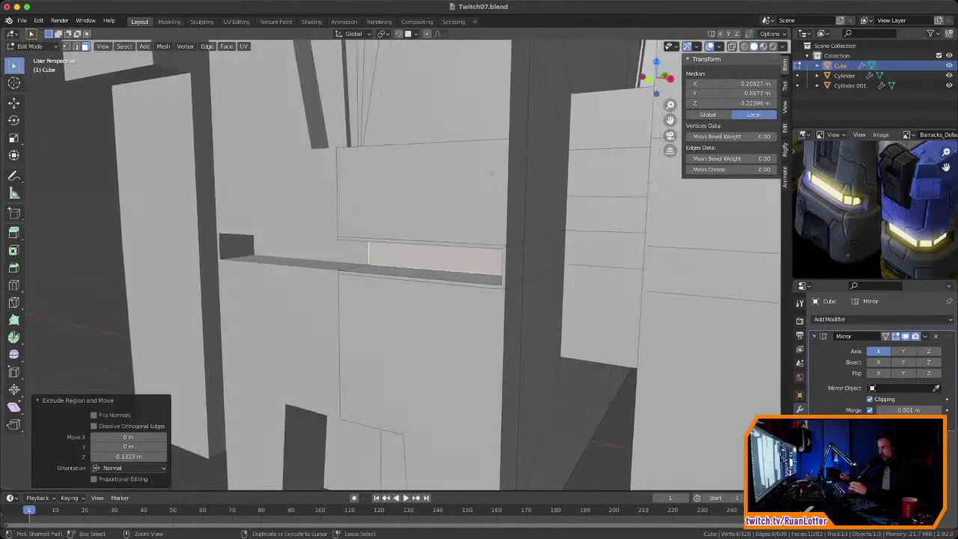
{"action": "key", "text": "ctrl+z"}
{"action": "key", "text": "ctrl+z"}
Step: Try extruding the centre block's front and corner band faces inward together, and undo the extrusion
{"action": "middle_click_drag", "start_coordinate": [517, 262], "coordinate": [505, 281]}
{"action": "left_click", "coordinate": [489, 271], "text": "shift"}
{"action": "key", "text": "e"}
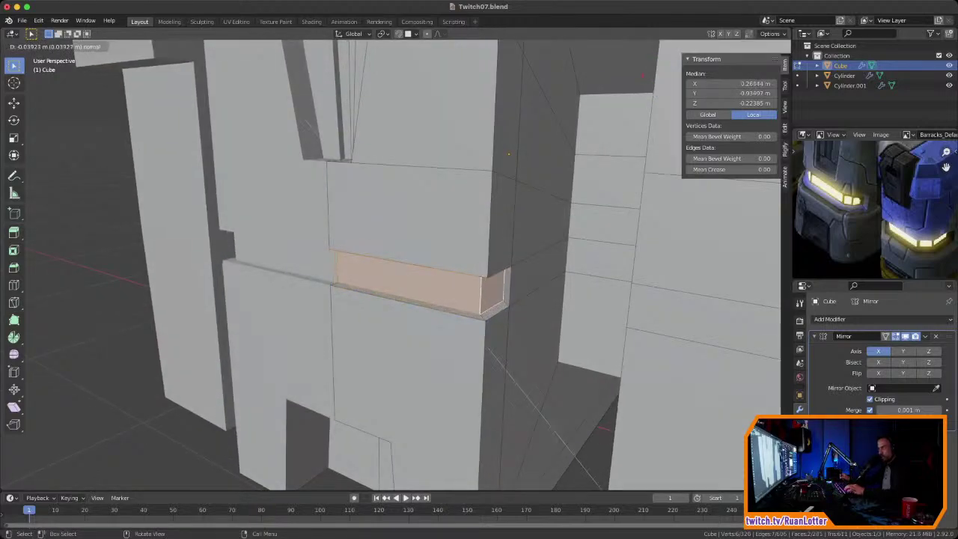
{"action": "left_click", "coordinate": [488, 265]}
{"action": "middle_click_drag", "start_coordinate": [488, 265], "coordinate": [518, 250]}
{"action": "key", "text": "ctrl+z"}
{"action": "key", "text": "ctrl+z"}
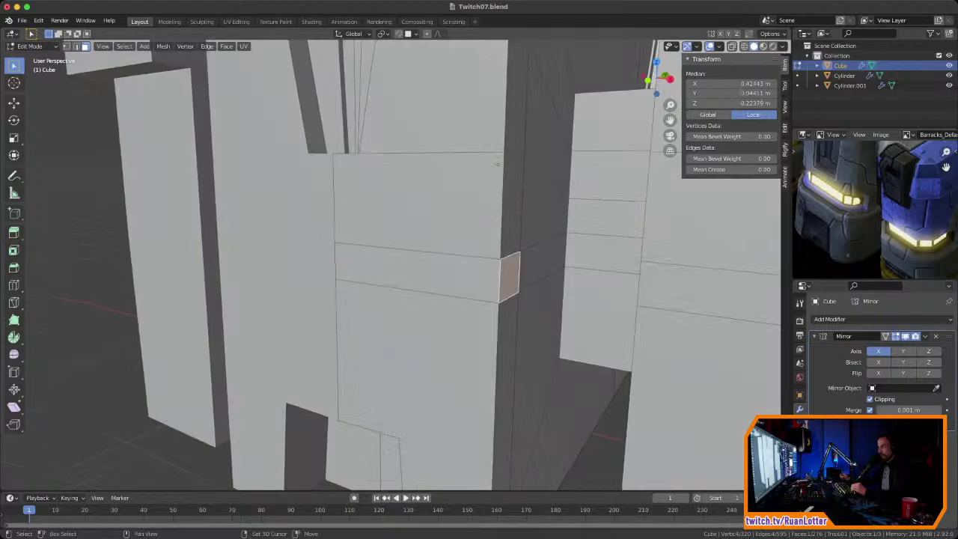
Step: Recess the centre block's front and corner band faces together about 0.12 m inward with Extrude Manifold
{"action": "right_click", "coordinate": [479, 280]}
{"action": "key", "text": "Escape"}
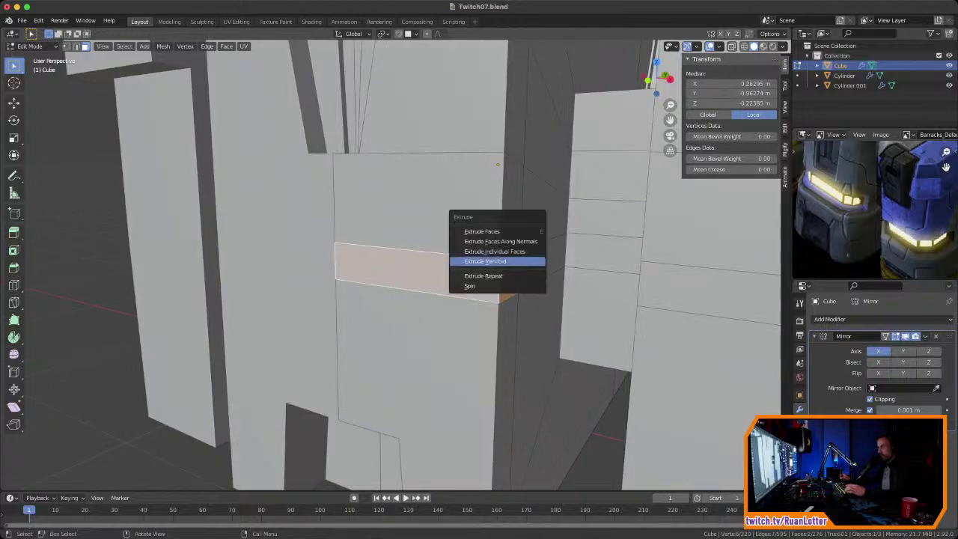
{"action": "key", "text": "Return"}
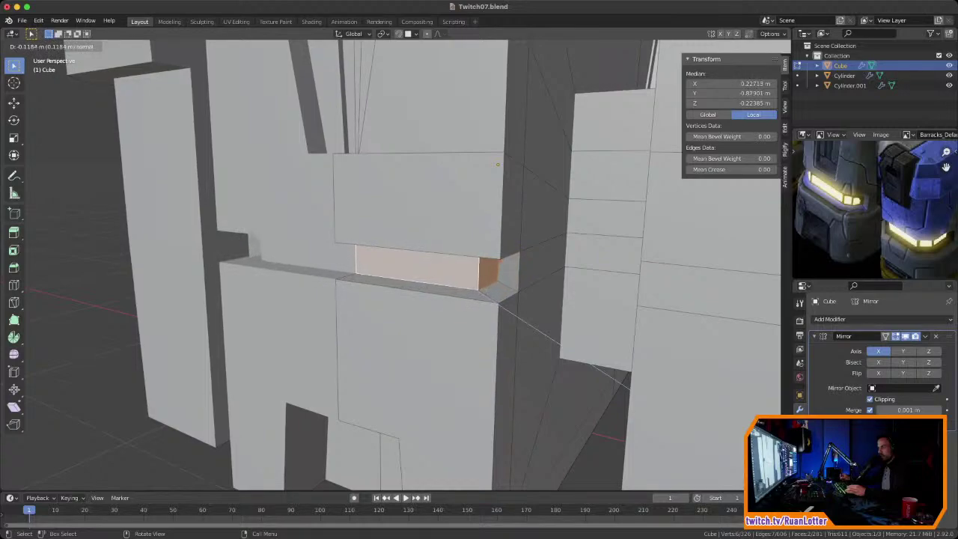
{"action": "left_click", "coordinate": [497, 164]}
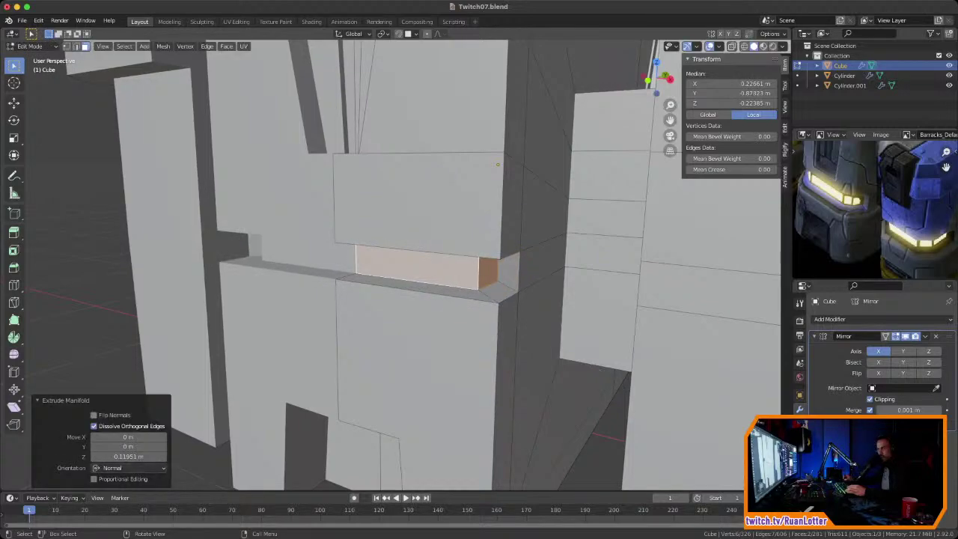
{"action": "mouse_move", "coordinate": [497, 164]}
{"action": "middle_mouse_down"}
{"action": "mouse_move", "coordinate": [528, 156]}
{"action": "mouse_move", "coordinate": [472, 164]}
{"action": "mouse_move", "coordinate": [513, 77]}
{"action": "mouse_move", "coordinate": [494, 145]}
{"action": "mouse_move", "coordinate": [511, 149]}
{"action": "mouse_move", "coordinate": [501, 163]}
{"action": "middle_mouse_up"}
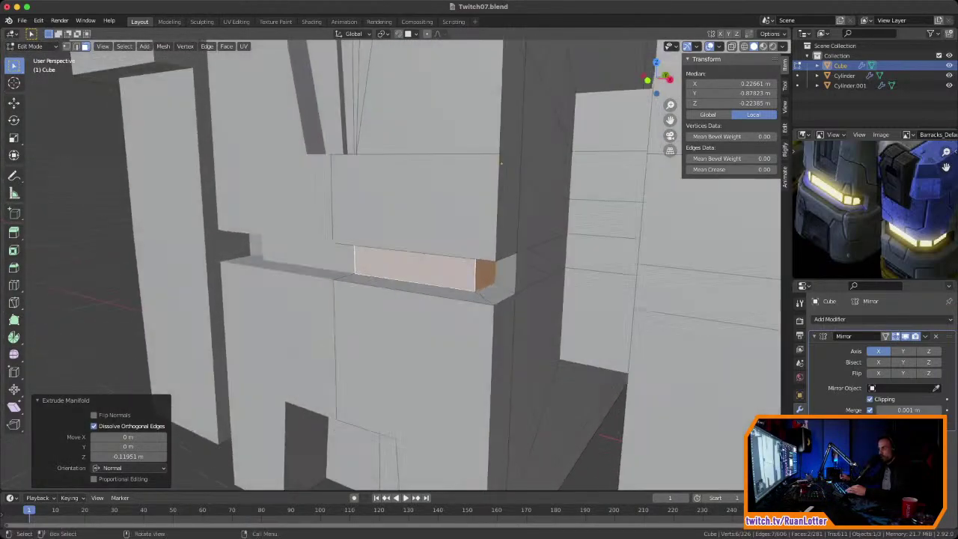
Step: Flatten the end face of the centre block's recess by scaling it to 0 along the Y axis
{"action": "left_click", "coordinate": [505, 268]}
{"action": "middle_click_drag", "start_coordinate": [506, 262], "coordinate": [530, 156]}
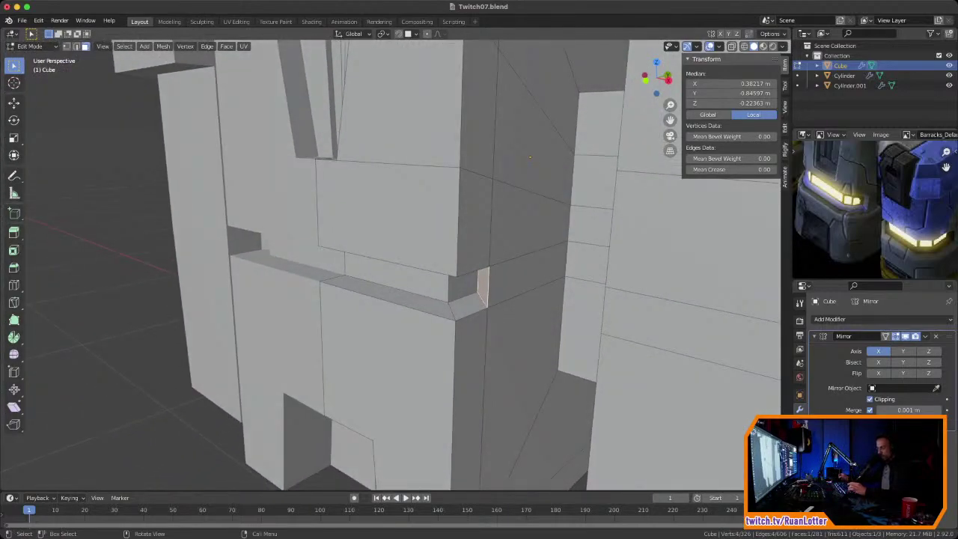
{"action": "key", "text": "s"}
{"action": "key", "text": "y"}
{"action": "key", "text": "Return"}
{"action": "middle_click_drag", "start_coordinate": [523, 150], "coordinate": [542, 64]}
{"action": "middle_click_drag", "start_coordinate": [449, 225], "coordinate": [495, 120]}
{"action": "middle_click_drag", "start_coordinate": [559, 145], "coordinate": [561, 156]}
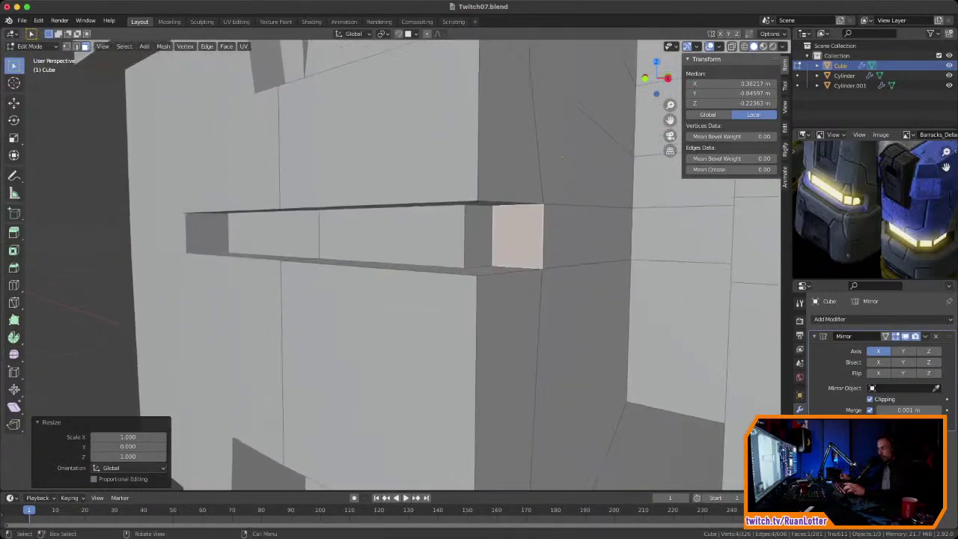
Step: Round the vertical corner edge of the centre block's recessed strip with a three-segment bevel about 0.047 m wide
{"action": "key", "text": "ctrl+b"}
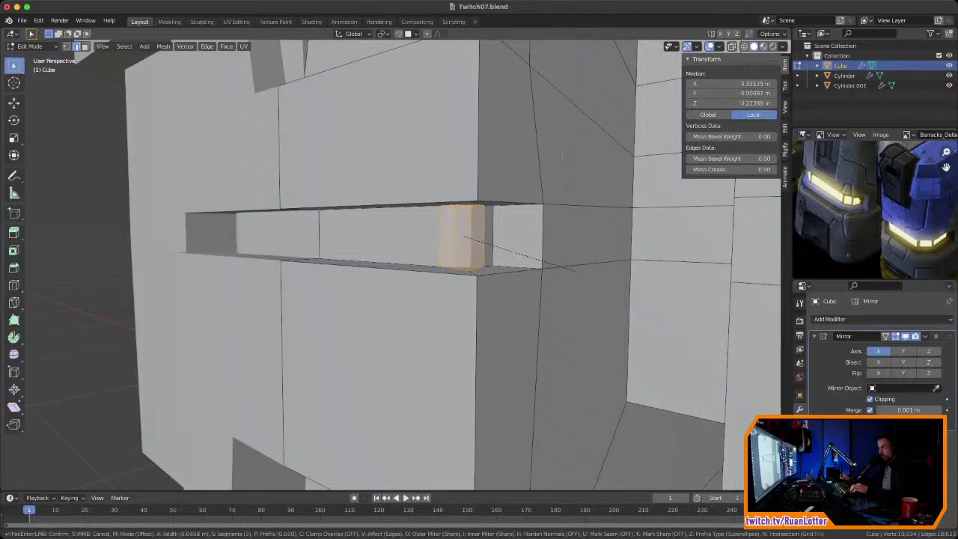
{"action": "left_click", "coordinate": [583, 273]}
{"action": "mouse_move", "coordinate": [582, 273]}
{"action": "middle_mouse_down"}
{"action": "mouse_move", "coordinate": [625, 311]}
{"action": "mouse_move", "coordinate": [644, 351]}
{"action": "mouse_move", "coordinate": [599, 280]}
{"action": "middle_mouse_up"}
{"action": "key", "text": "Tab"}
{"action": "key", "text": "Tab"}
{"action": "middle_click_drag", "start_coordinate": [502, 178], "coordinate": [426, 144]}
{"action": "scroll", "coordinate": [498, 254], "scroll_direction": "up", "scroll_amount": 2}
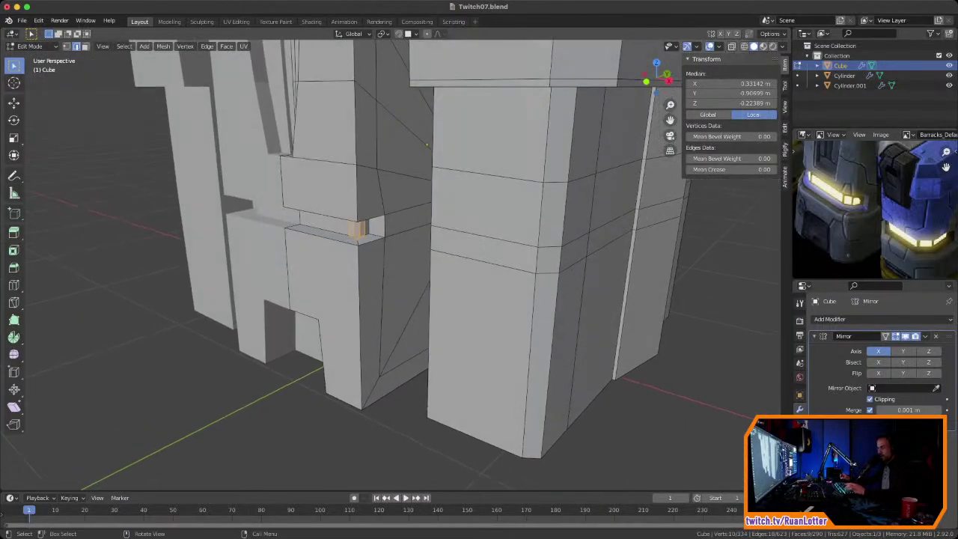
Step: Try recessing the outer leg's front, corner and side band faces about 0.09 m with Extrude Manifold, and undo it
{"action": "middle_click_drag", "start_coordinate": [450, 240], "coordinate": [412, 238]}
{"action": "scroll", "coordinate": [400, 237], "scroll_direction": "up", "scroll_amount": 1}
{"action": "left_click", "coordinate": [524, 265]}
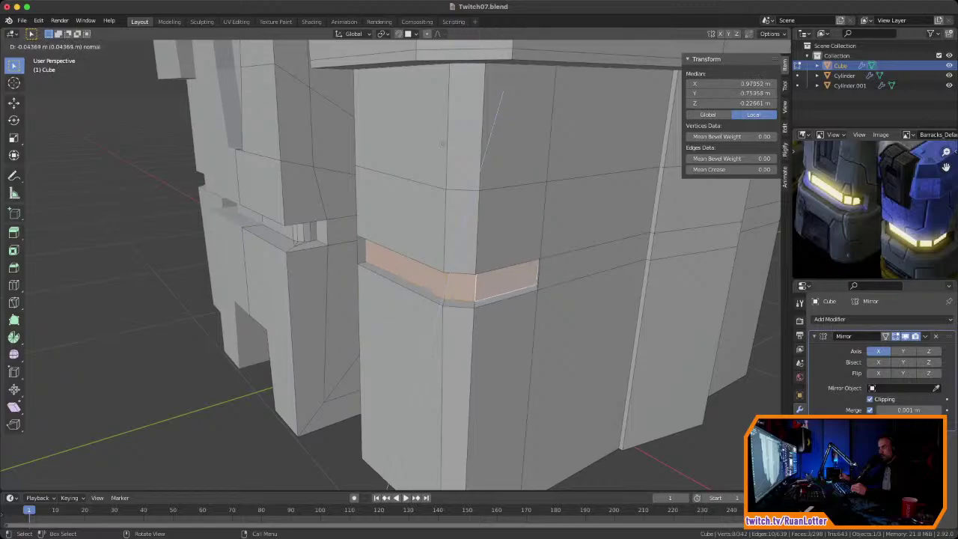
{"action": "left_click", "coordinate": [442, 143]}
{"action": "middle_click_drag", "start_coordinate": [442, 144], "coordinate": [535, 145]}
{"action": "middle_click_drag", "start_coordinate": [528, 253], "coordinate": [557, 196], "text": "ctrl"}
{"action": "middle_click_drag", "start_coordinate": [464, 224], "coordinate": [479, 257], "text": "ctrl"}
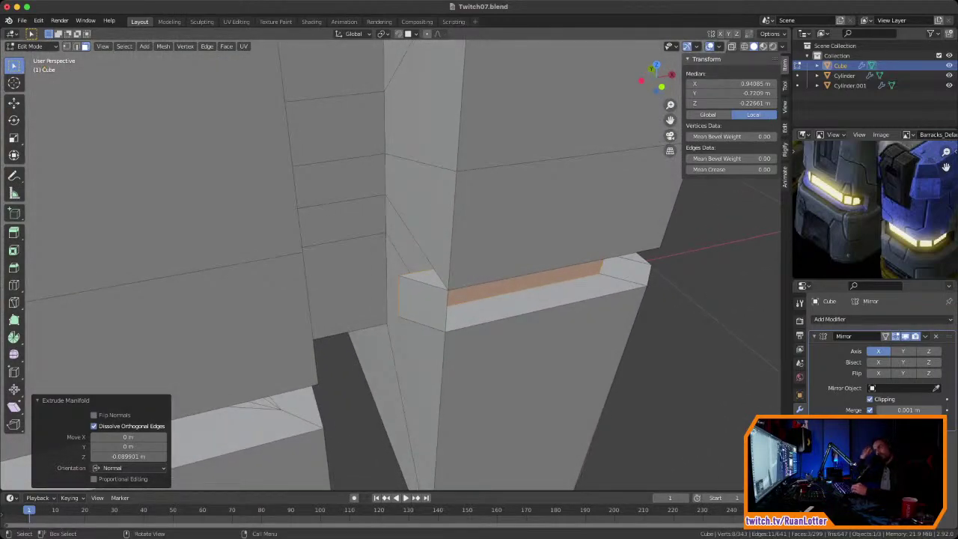
{"action": "key", "text": "ctrl+z"}
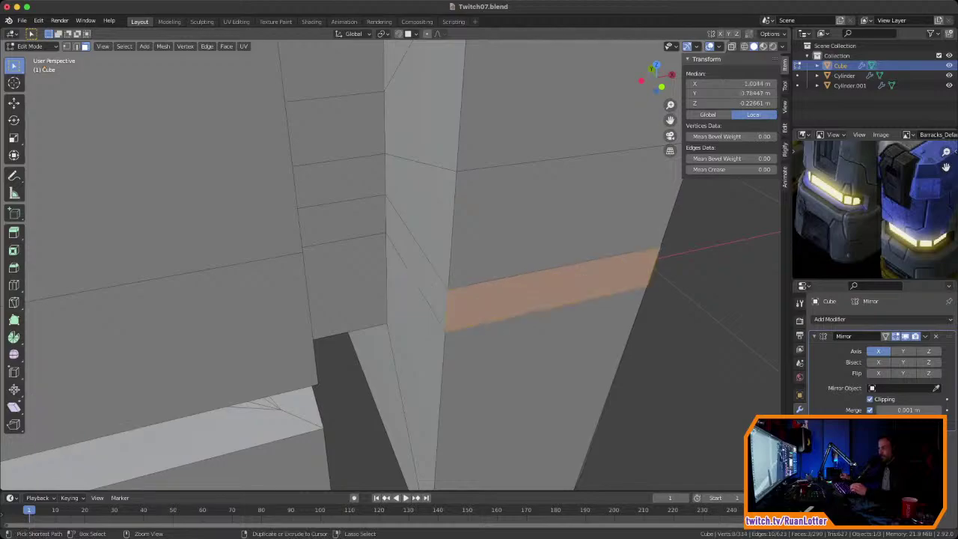
Step: Add a vertical loop cut through the outer leg's inner side face
{"action": "mouse_move", "coordinate": [480, 257]}
{"action": "middle_mouse_down"}
{"action": "mouse_move", "coordinate": [447, 247]}
{"action": "mouse_move", "coordinate": [386, 261]}
{"action": "mouse_move", "coordinate": [479, 263]}
{"action": "mouse_move", "coordinate": [455, 258]}
{"action": "mouse_move", "coordinate": [468, 257]}
{"action": "middle_mouse_up"}
{"action": "left_click", "coordinate": [522, 253]}
{"action": "key", "text": "ctrl+r"}
{"action": "left_click", "coordinate": [421, 214]}
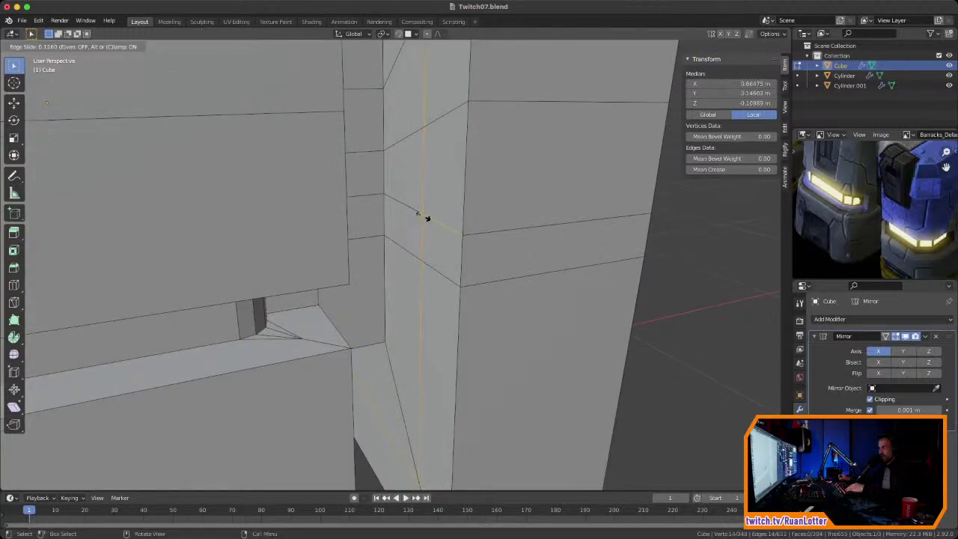
{"action": "left_click", "coordinate": [418, 216]}
Step: Select the four adjoining band faces wrapping from the outer leg's inner side, across the front and corner, to its outer side
{"action": "key", "text": "3"}
{"action": "left_click", "coordinate": [441, 247]}
{"action": "left_click", "coordinate": [521, 251], "text": "shift"}
{"action": "middle_click_drag", "start_coordinate": [522, 251], "coordinate": [405, 262]}
{"action": "left_click", "coordinate": [519, 293], "text": "shift"}
{"action": "left_click", "coordinate": [582, 278], "text": "shift"}
{"action": "scroll", "coordinate": [582, 278], "scroll_direction": "down", "scroll_amount": 2}
{"action": "middle_click_drag", "start_coordinate": [576, 277], "coordinate": [596, 302]}
Step: Try extruding the outer leg's selected band faces with Extrude Manifold, and undo the extrusion
{"action": "key", "text": "alt+e"}
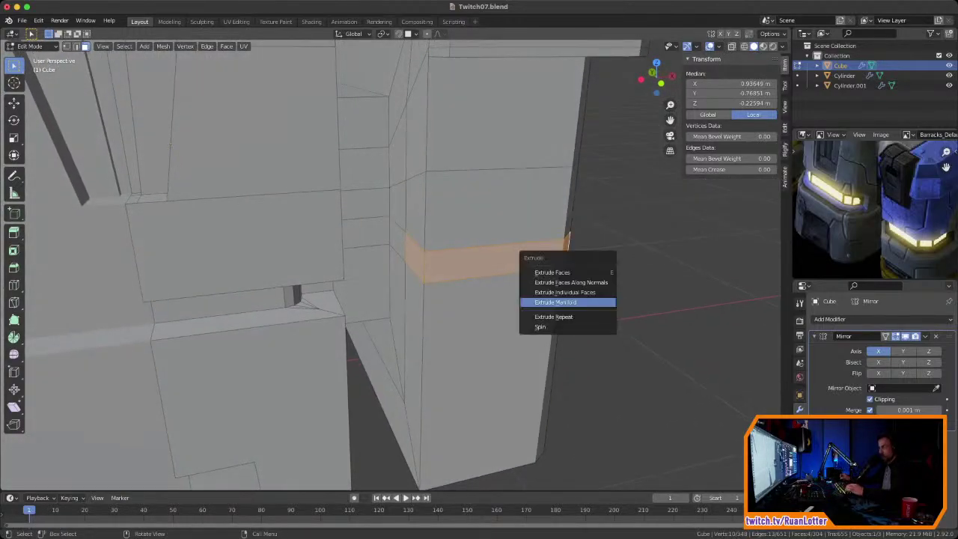
{"action": "left_click", "coordinate": [596, 302]}
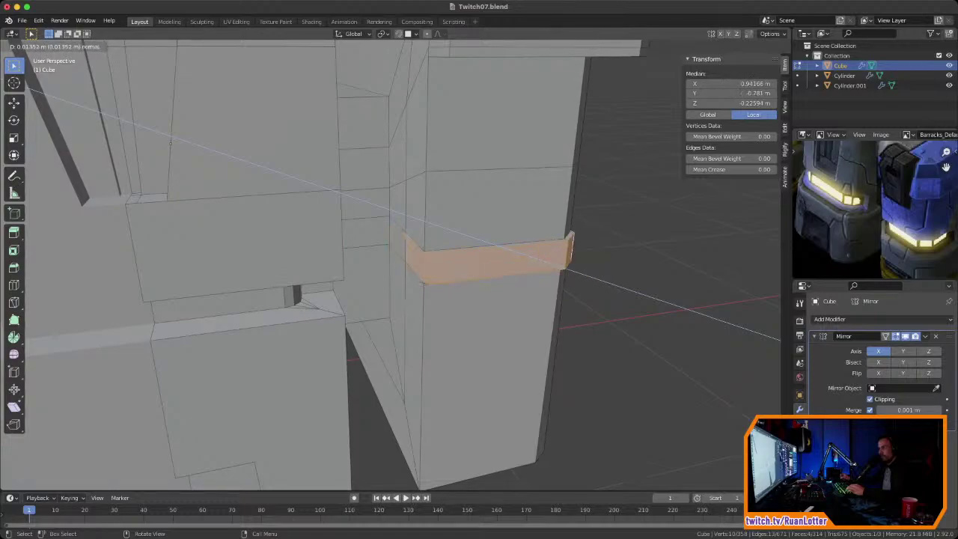
{"action": "left_click", "coordinate": [517, 281]}
{"action": "middle_click_drag", "start_coordinate": [516, 281], "coordinate": [516, 302]}
{"action": "key", "text": "ctrl+z"}
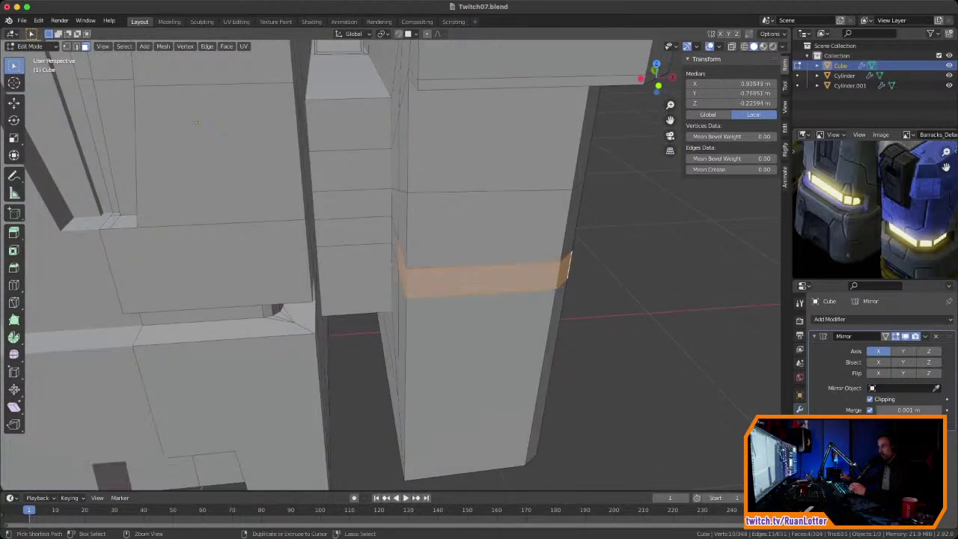
Step: Recess the outer leg's four band faces inward with Extrude Faces Along Normals
{"action": "mouse_move", "coordinate": [565, 273]}
{"action": "middle_mouse_down"}
{"action": "mouse_move", "coordinate": [497, 264]}
{"action": "mouse_move", "coordinate": [580, 288]}
{"action": "mouse_move", "coordinate": [569, 285]}
{"action": "middle_mouse_up"}
{"action": "left_click", "coordinate": [500, 278], "text": "shift"}
{"action": "key", "text": "alt+e"}
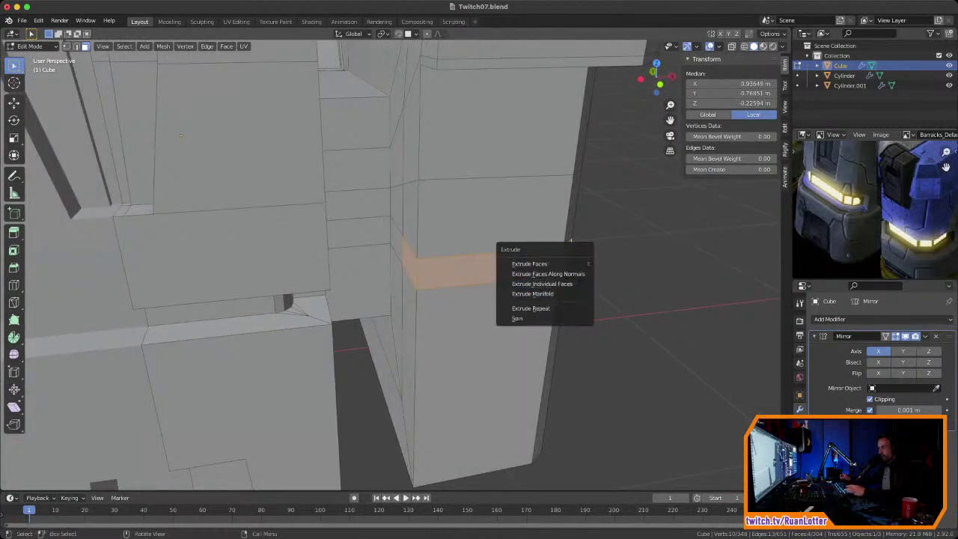
{"action": "left_click", "coordinate": [565, 273]}
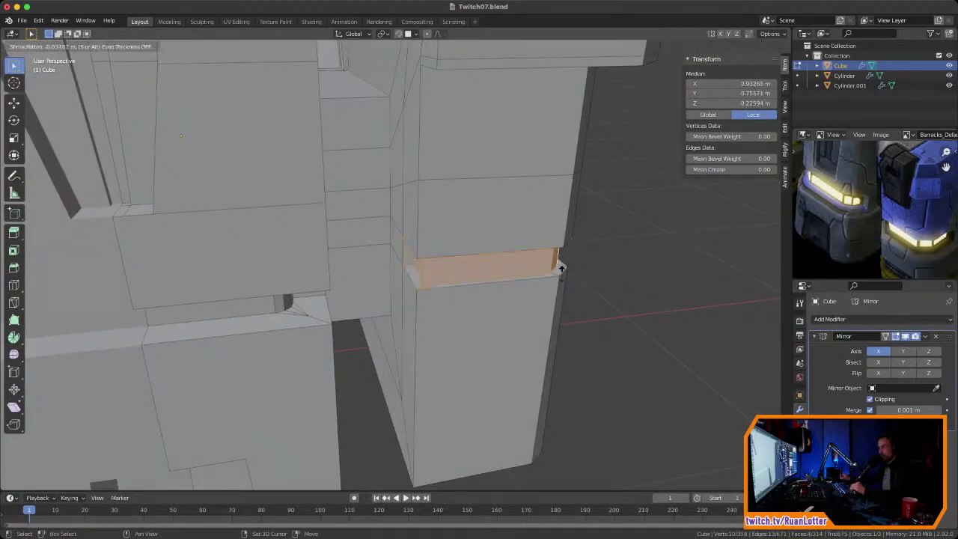
{"action": "left_click", "coordinate": [550, 313]}
Step: Check the recessed strips on the outer leg and centre block in Object Mode, and save the file
{"action": "middle_click_drag", "start_coordinate": [551, 313], "coordinate": [380, 171]}
{"action": "scroll", "coordinate": [438, 263], "scroll_direction": "up", "scroll_amount": 3}
{"action": "left_click", "coordinate": [535, 241]}
{"action": "middle_click_drag", "start_coordinate": [535, 241], "coordinate": [505, 258]}
{"action": "middle_click_drag", "start_coordinate": [506, 258], "coordinate": [512, 48], "text": "ctrl"}
{"action": "middle_click_drag", "start_coordinate": [420, 255], "coordinate": [471, 135]}
{"action": "key", "text": "Tab"}
{"action": "middle_click_drag", "start_coordinate": [472, 224], "coordinate": [419, 229]}
{"action": "middle_click_drag", "start_coordinate": [419, 187], "coordinate": [419, 299], "text": "ctrl"}
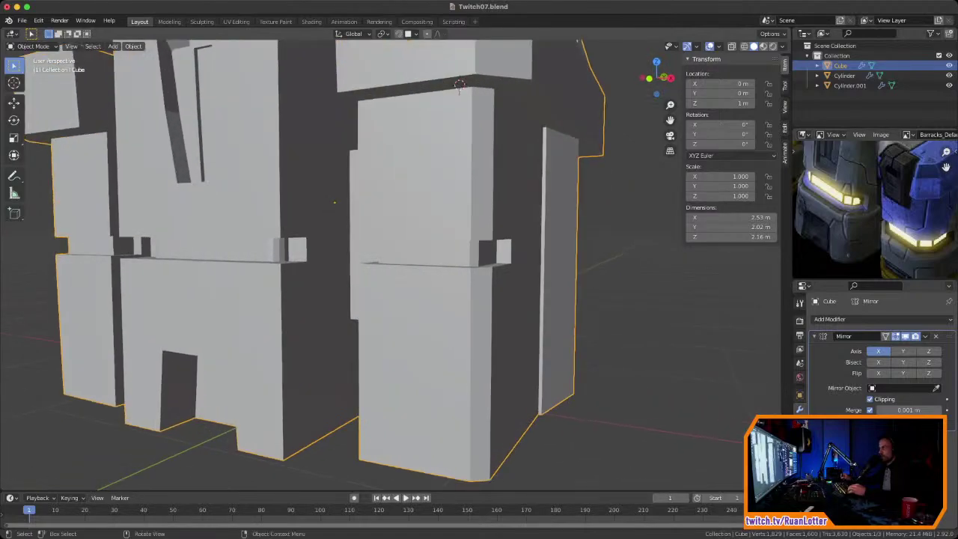
{"action": "key", "text": "Tab"}
{"action": "middle_click_drag", "start_coordinate": [419, 254], "coordinate": [430, 255]}
{"action": "middle_click_drag", "start_coordinate": [397, 288], "coordinate": [397, 258], "text": "ctrl"}
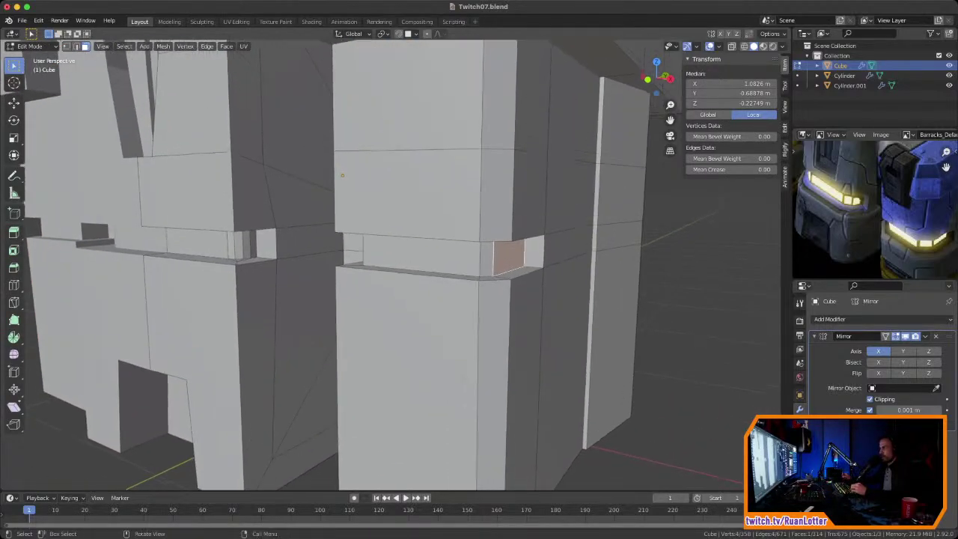
{"action": "key", "text": "ctrl+s"}
Step: Try to bevel the recessed strip's vertical edge on the centre block's mirror line
{"action": "middle_click_drag", "start_coordinate": [342, 175], "coordinate": [375, 196]}
{"action": "scroll", "coordinate": [393, 265], "scroll_direction": "up", "scroll_amount": 2}
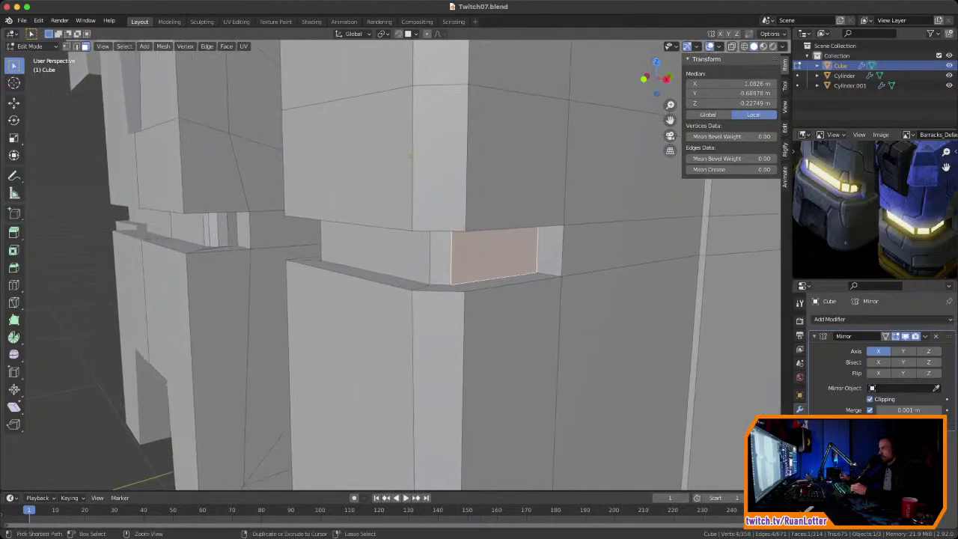
{"action": "scroll", "coordinate": [393, 266], "scroll_direction": "up", "scroll_amount": 1}
{"action": "middle_click_drag", "start_coordinate": [393, 266], "coordinate": [521, 267]}
{"action": "left_click", "coordinate": [434, 264]}
{"action": "key", "text": "2"}
{"action": "left_click", "coordinate": [444, 268]}
{"action": "scroll", "coordinate": [498, 265], "scroll_direction": "down", "scroll_amount": 4}
{"action": "scroll", "coordinate": [486, 265], "scroll_direction": "up", "scroll_amount": 2}
{"action": "left_click", "coordinate": [359, 258]}
{"action": "scroll", "coordinate": [367, 260], "scroll_direction": "up", "scroll_amount": 3}
{"action": "middle_click_drag", "start_coordinate": [427, 282], "coordinate": [428, 276]}
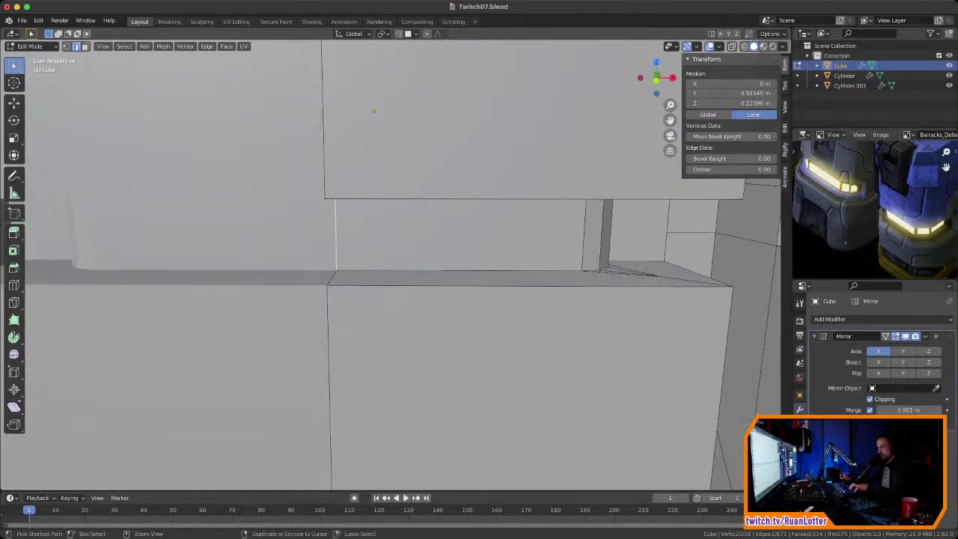
{"action": "key", "text": "ctrl+b"}
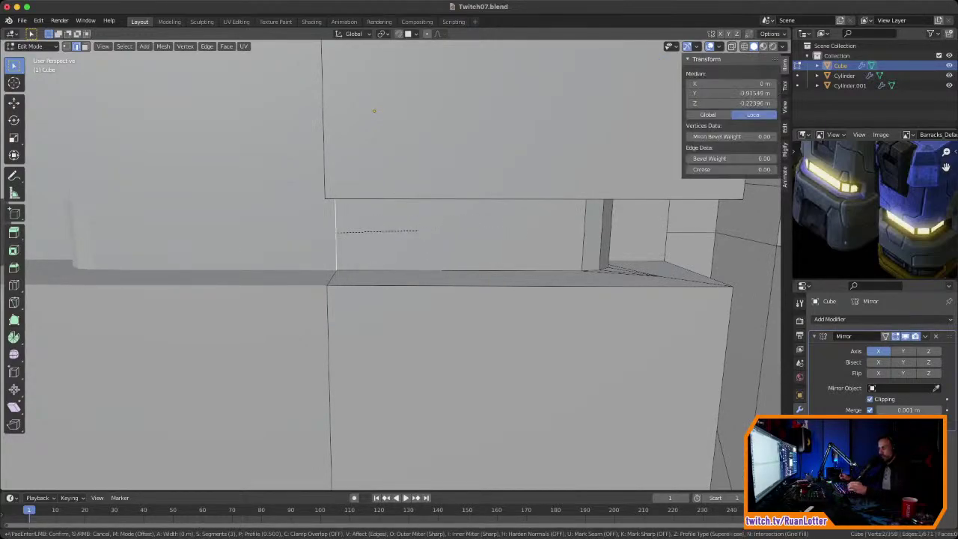
{"action": "key", "text": "Escape"}
{"action": "key", "text": "ctrl+z"}
{"action": "middle_click_drag", "start_coordinate": [428, 258], "coordinate": [425, 233]}
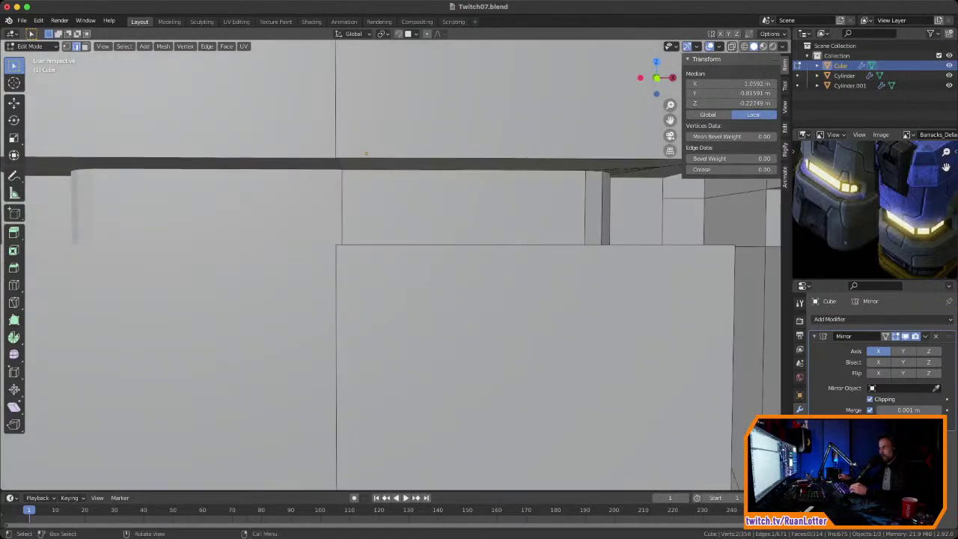
Step: Subdivide the upper and lower edges of the centre block's recessed front face, and select the resulting vertical edge
{"action": "left_click", "coordinate": [428, 171]}
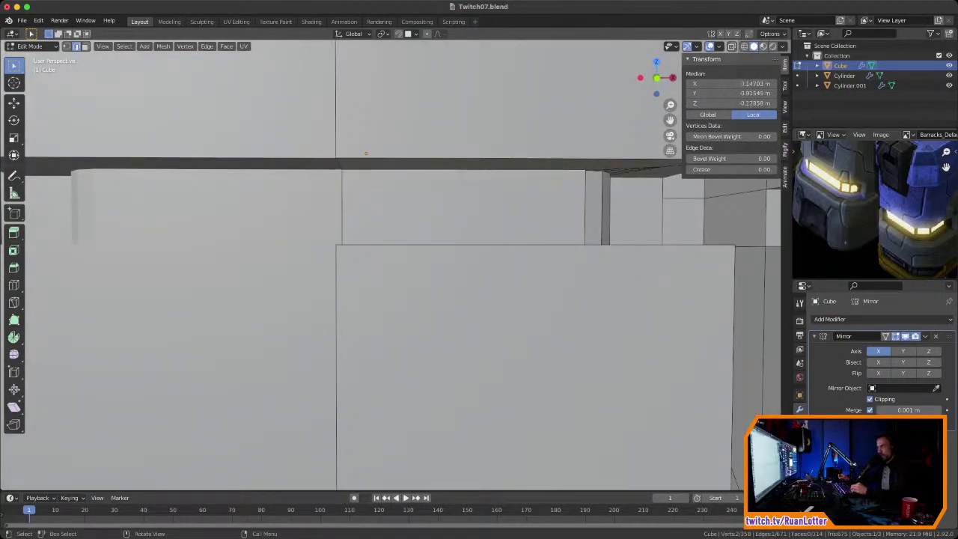
{"action": "middle_click_drag", "start_coordinate": [430, 179], "coordinate": [432, 229]}
{"action": "left_click", "coordinate": [441, 291], "text": "shift"}
{"action": "right_click", "coordinate": [371, 282]}
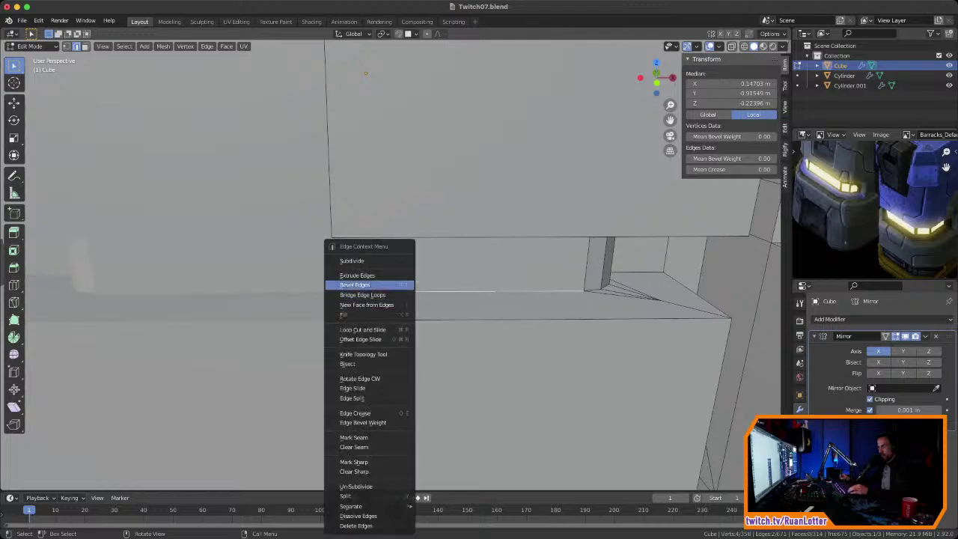
{"action": "left_click", "coordinate": [370, 261]}
{"action": "left_click", "coordinate": [464, 263]}
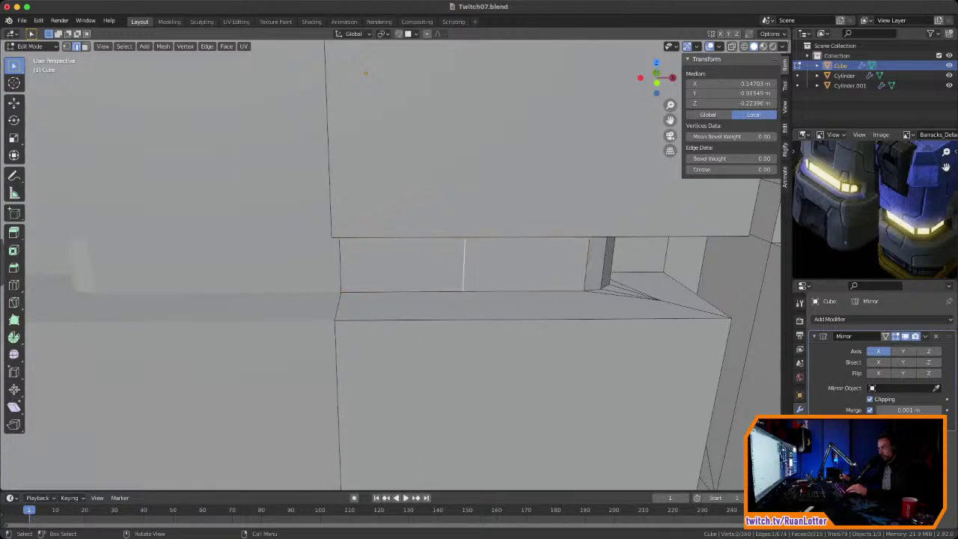
Step: Bevel the vertical edge in the centre block's recessed strip about 0.006 m wide into a narrow single-segment divider
{"action": "middle_click_drag", "start_coordinate": [478, 271], "coordinate": [471, 253]}
{"action": "key", "text": "ctrl+b"}
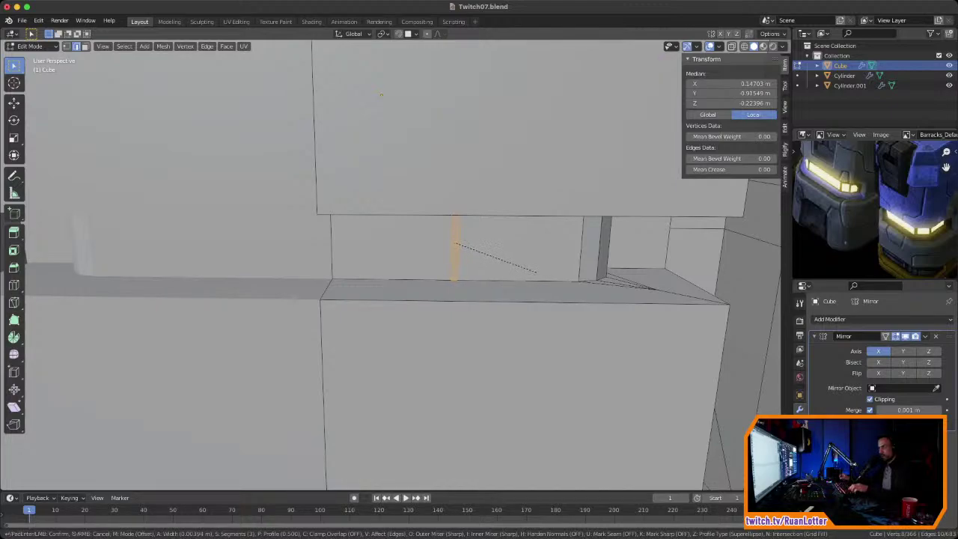
{"action": "left_click", "coordinate": [535, 272]}
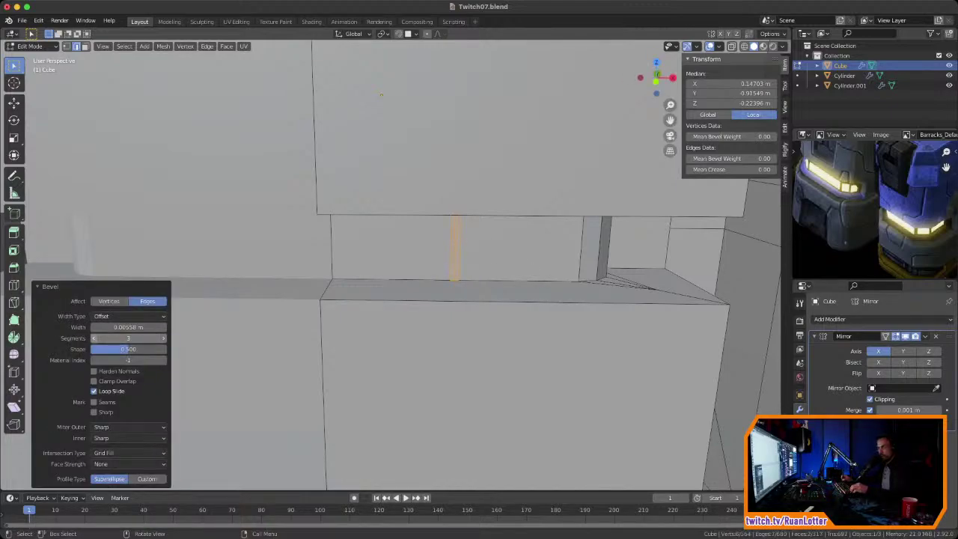
{"action": "middle_click_drag", "start_coordinate": [464, 272], "coordinate": [534, 262]}
Step: Move the narrow divider face about 0.058 m along X toward the recess's rounded corner
{"action": "left_click", "coordinate": [496, 271]}
{"action": "middle_click_drag", "start_coordinate": [325, 131], "coordinate": [379, 124]}
{"action": "key", "text": "ctrl+z"}
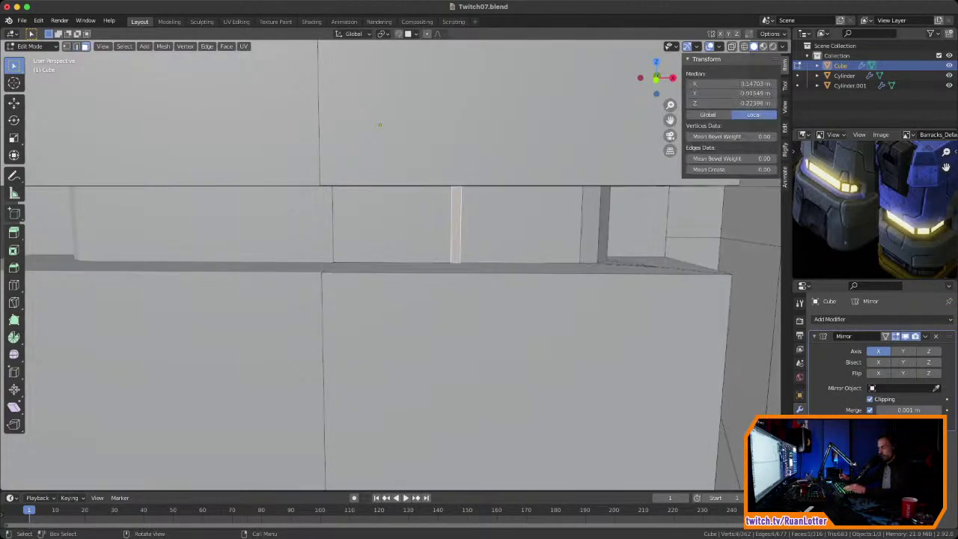
{"action": "key", "text": "ctrl+b"}
{"action": "key", "text": "Escape"}
{"action": "key", "text": "g"}
{"action": "key", "text": "x"}
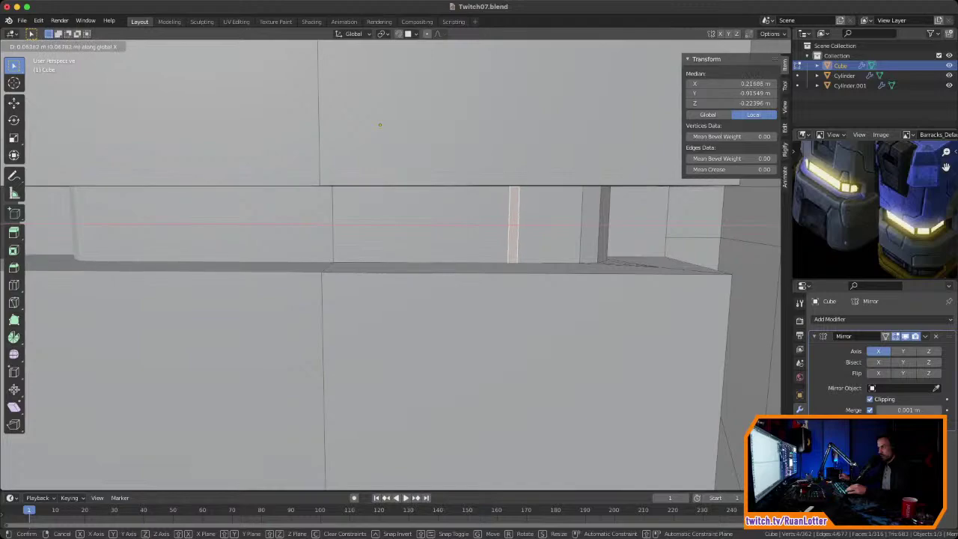
{"action": "left_click", "coordinate": [379, 125]}
Step: Examine the divider and rounded corner faces in the centre block's recessed strip from several angles
{"action": "middle_click_drag", "start_coordinate": [379, 125], "coordinate": [515, 171]}
{"action": "middle_click_drag", "start_coordinate": [419, 251], "coordinate": [400, 268]}
{"action": "scroll", "coordinate": [402, 265], "scroll_direction": "up", "scroll_amount": 3}
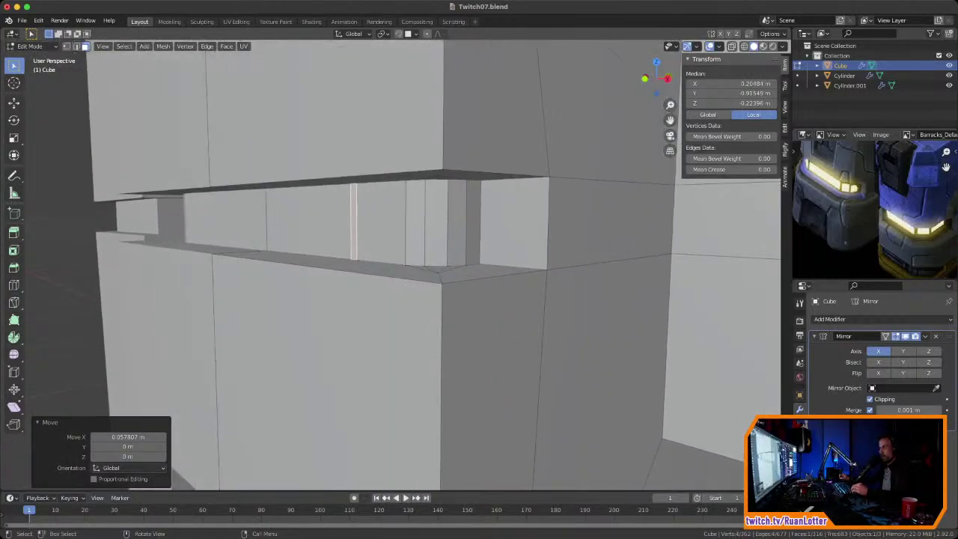
{"action": "left_click", "coordinate": [416, 224]}
{"action": "middle_click_drag", "start_coordinate": [416, 224], "coordinate": [471, 273]}
{"action": "scroll", "coordinate": [424, 226], "scroll_direction": "up", "scroll_amount": 3}
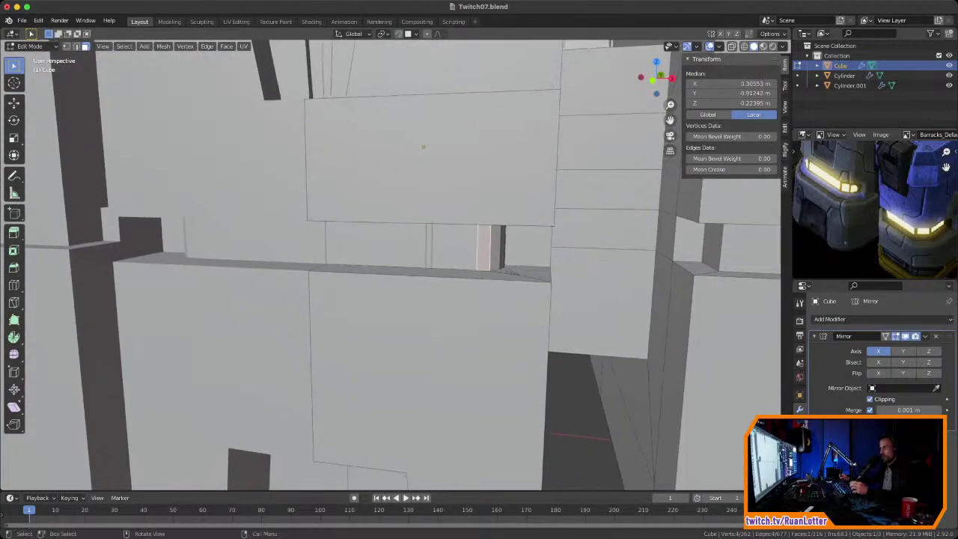
{"action": "left_click", "coordinate": [429, 246]}
{"action": "middle_click_drag", "start_coordinate": [516, 251], "coordinate": [449, 262]}
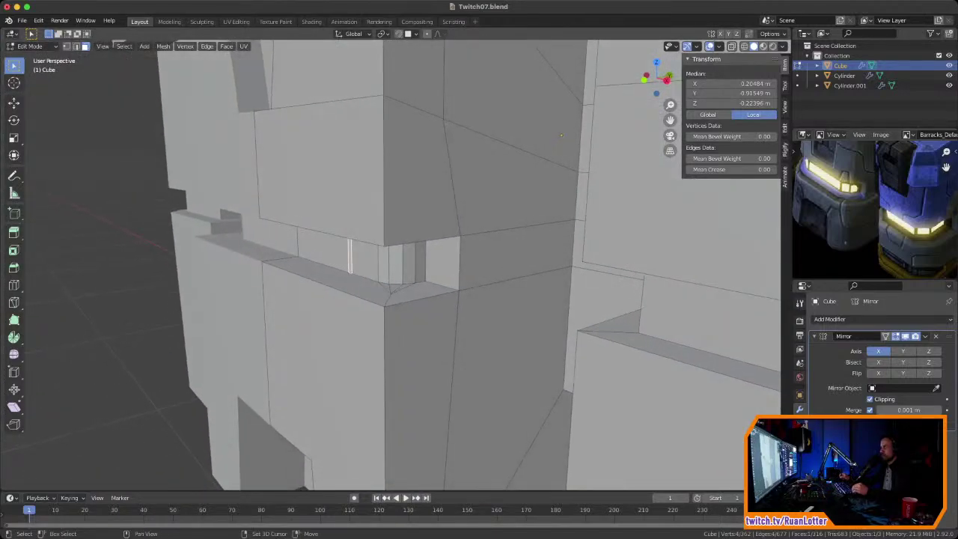
Step: Try beveling the front corner edge of the outer leg's recessed strip about 0.005 m, and undo it
{"action": "middle_click_drag", "start_coordinate": [561, 136], "coordinate": [364, 151], "text": "shift"}
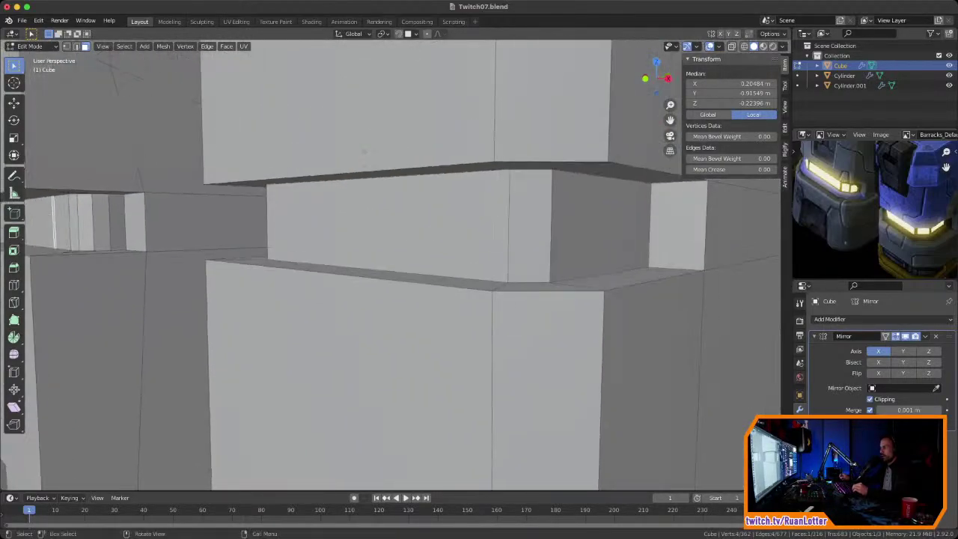
{"action": "key", "text": "2"}
{"action": "left_click", "coordinate": [511, 227]}
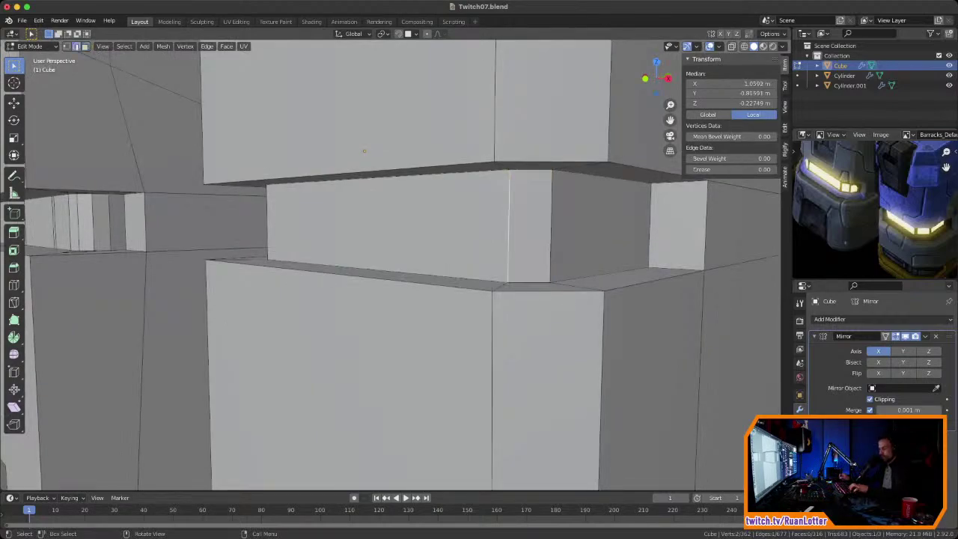
{"action": "key", "text": "ctrl+b"}
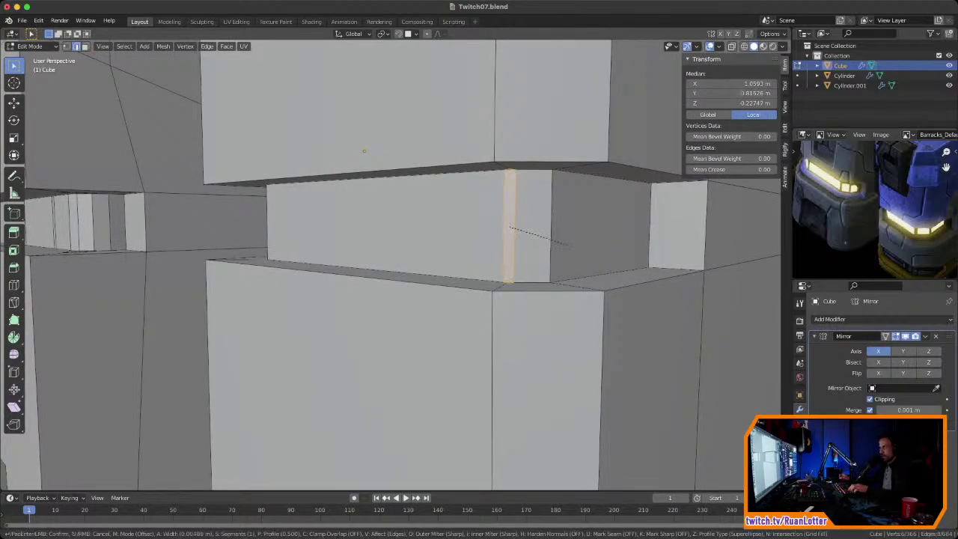
{"action": "left_click", "coordinate": [567, 243]}
{"action": "key", "text": "ctrl+z"}
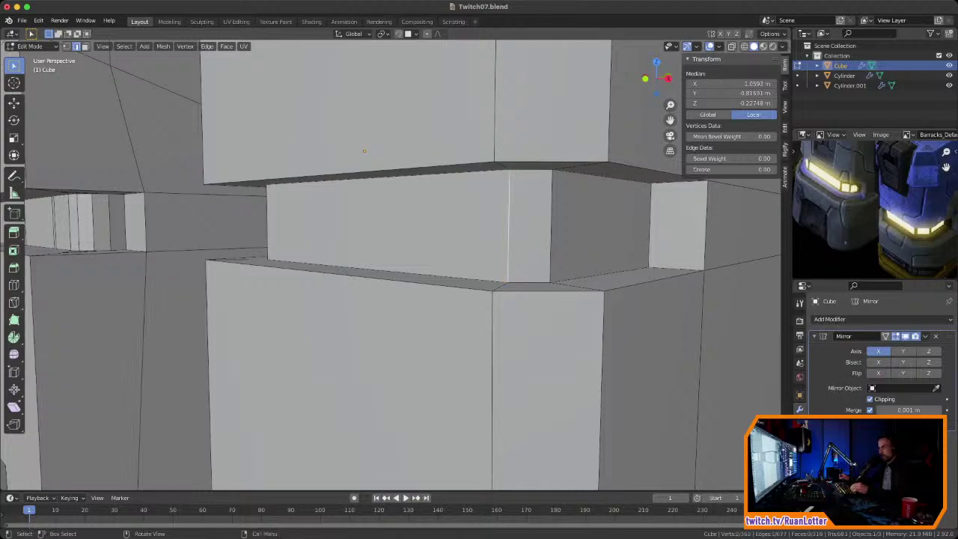
Step: Bevel both vertical corner edges of the outer leg's recessed strip about 0.006 m wide with one segment
{"action": "key", "text": "ctrl+b"}
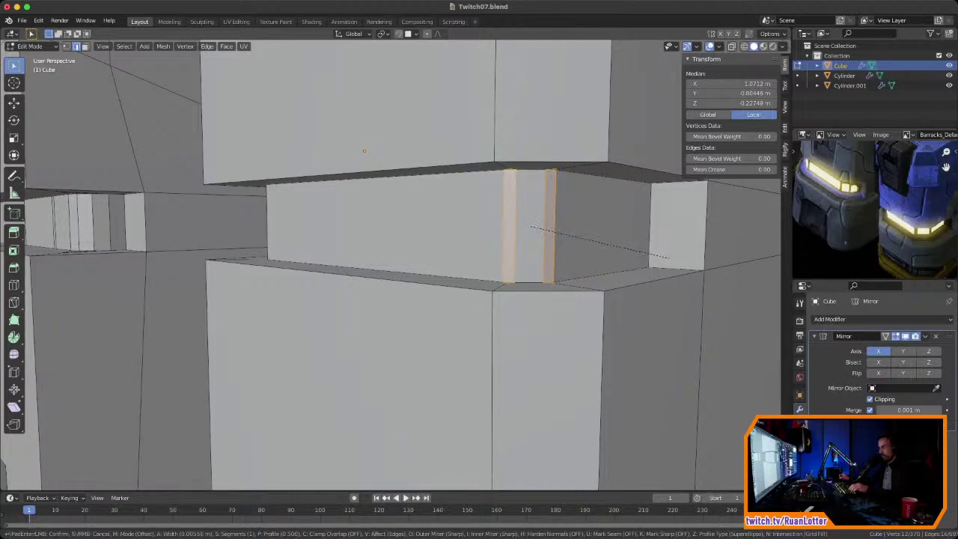
{"action": "left_click", "coordinate": [666, 258]}
{"action": "middle_click_drag", "start_coordinate": [666, 258], "coordinate": [636, 254]}
Step: Bevel the inner vertical edge of the outer leg's recessed strip about 0.008 m with one segment, and save the file
{"action": "middle_click_drag", "start_coordinate": [473, 247], "coordinate": [453, 275]}
{"action": "left_click", "coordinate": [522, 247]}
{"action": "scroll", "coordinate": [485, 225], "scroll_direction": "up", "scroll_amount": 2}
{"action": "key", "text": "ctrl+b"}
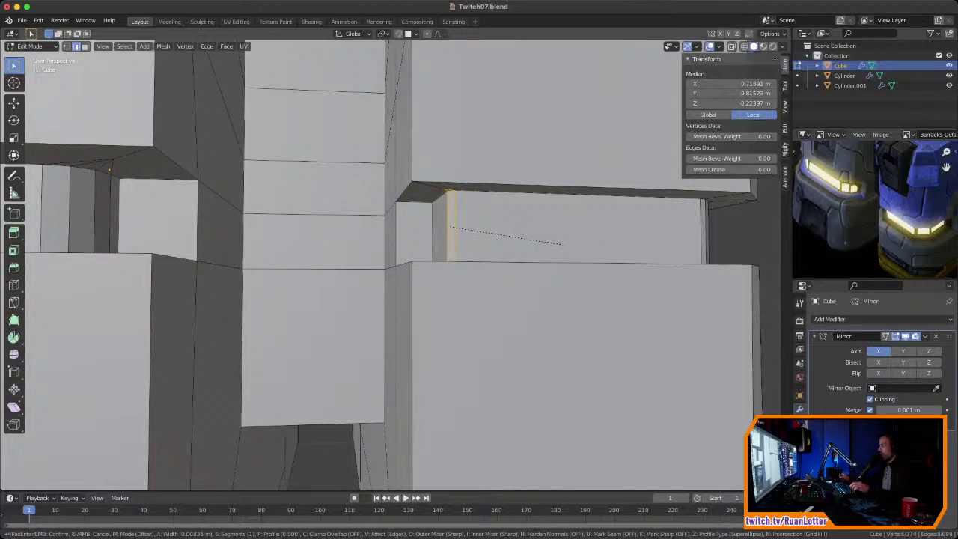
{"action": "left_click", "coordinate": [561, 243]}
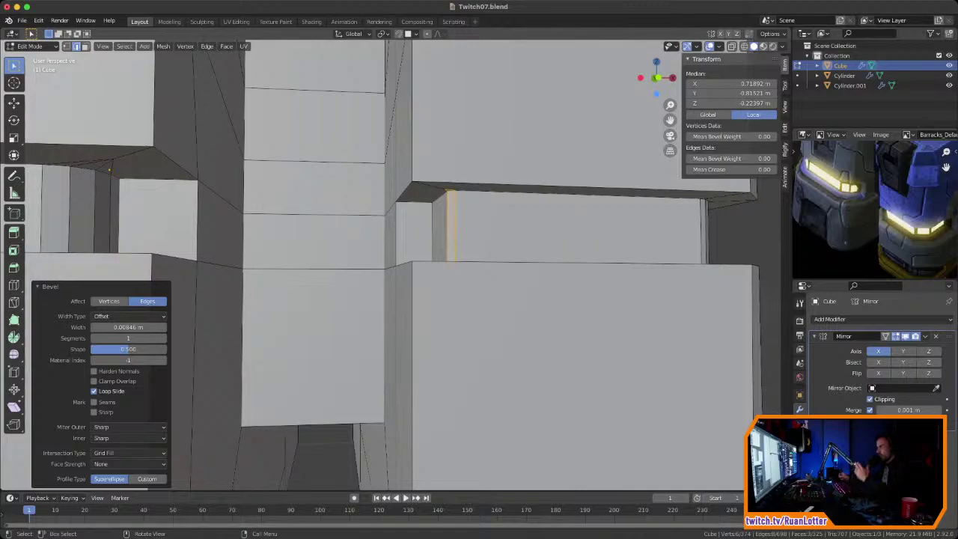
{"action": "middle_click_drag", "start_coordinate": [457, 247], "coordinate": [420, 274]}
{"action": "scroll", "coordinate": [421, 274], "scroll_direction": "down", "scroll_amount": 4}
{"action": "key", "text": "ctrl+s"}
{"action": "middle_click_drag", "start_coordinate": [380, 49], "coordinate": [402, 70]}
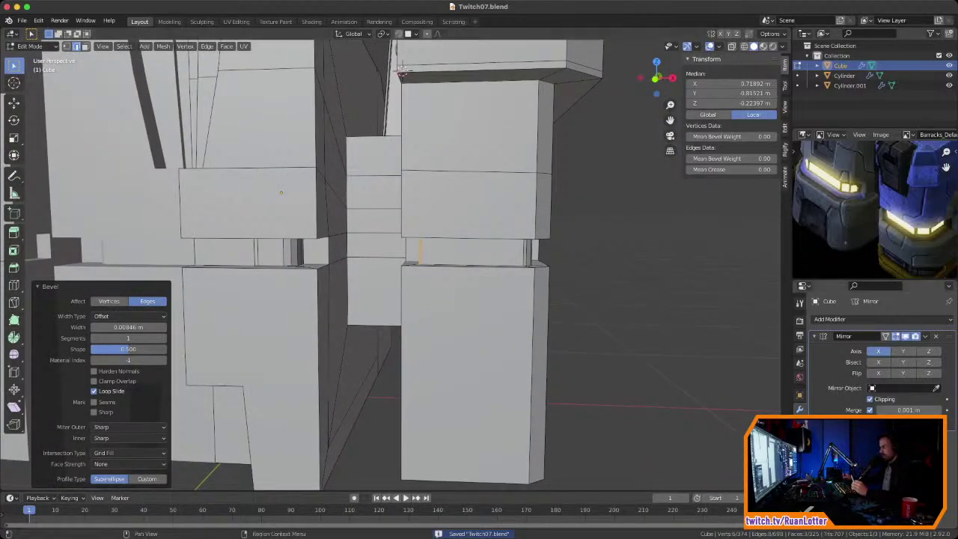
Step: Create a new material on the barracks body and name it Base
{"action": "left_click", "coordinate": [800, 481]}
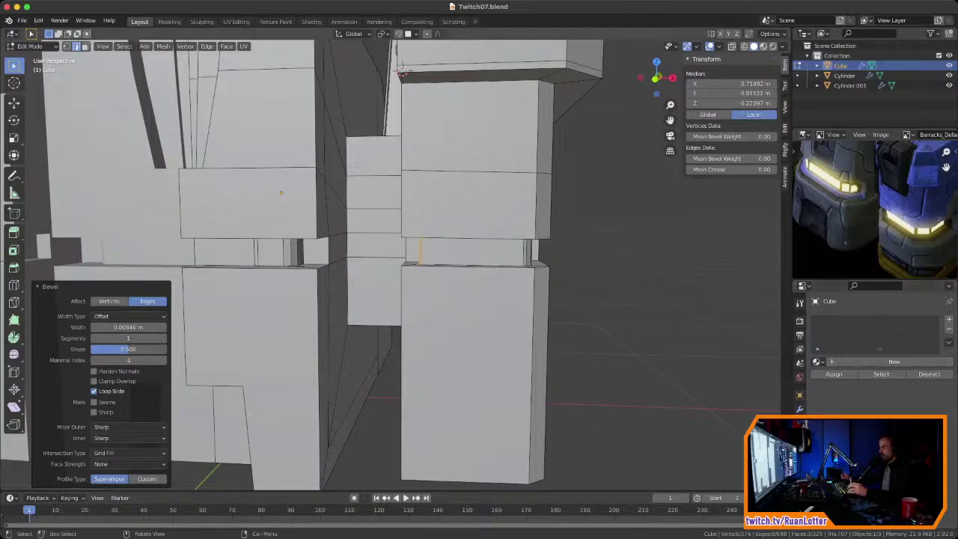
{"action": "key", "text": "Tab"}
{"action": "left_click", "coordinate": [894, 361]}
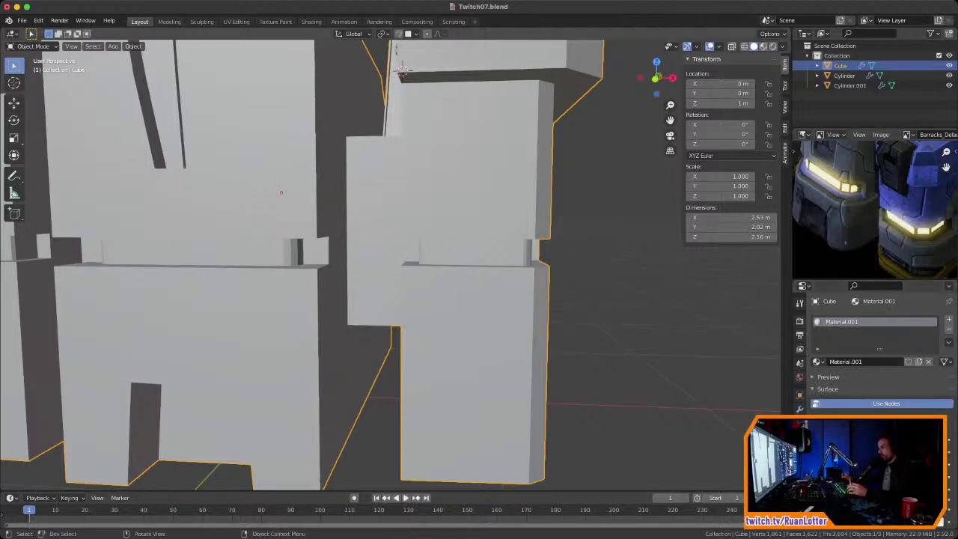
{"action": "left_click", "coordinate": [865, 361]}
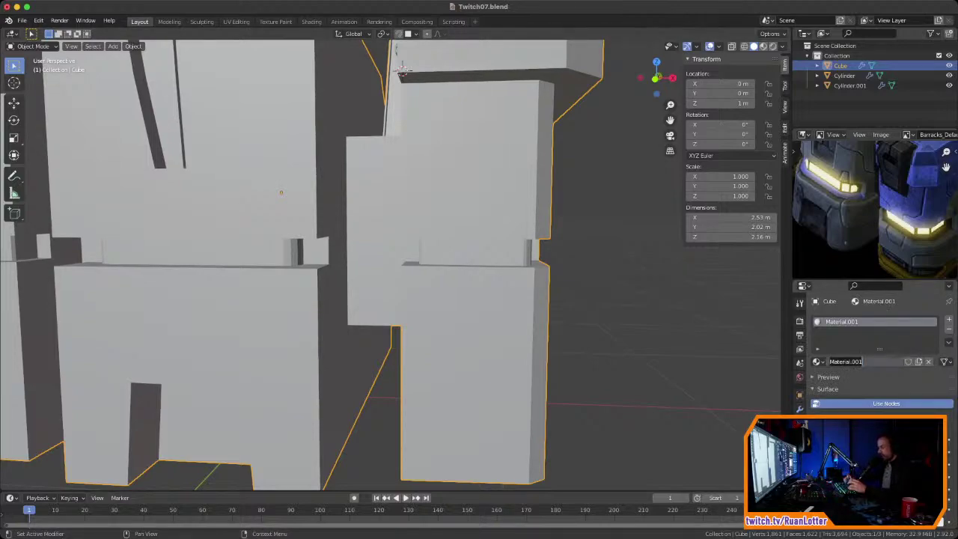
{"action": "type", "text": "Base"}
{"action": "key", "text": "Return"}
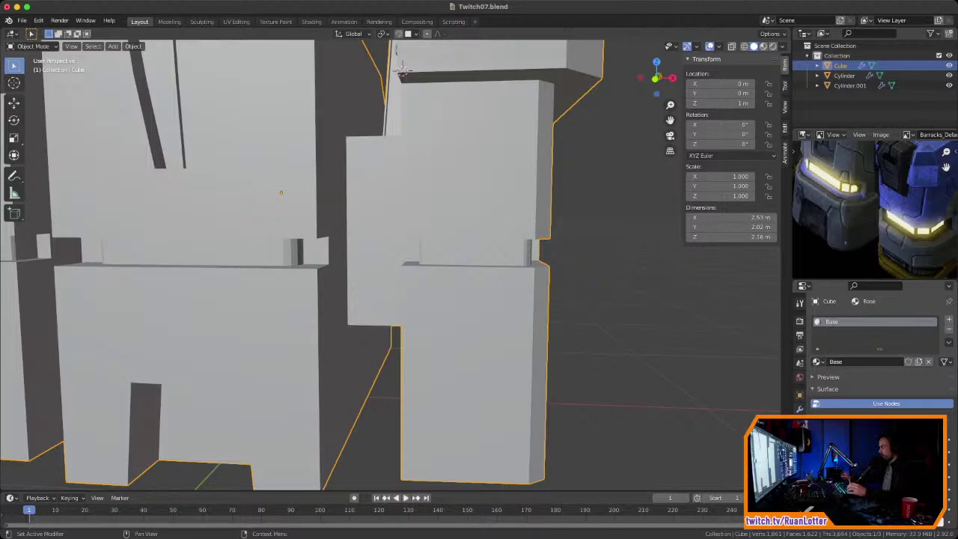
Step: Darken the Base material's base colour to grey and display the model in Material Preview shading
{"action": "left_click", "coordinate": [898, 457]}
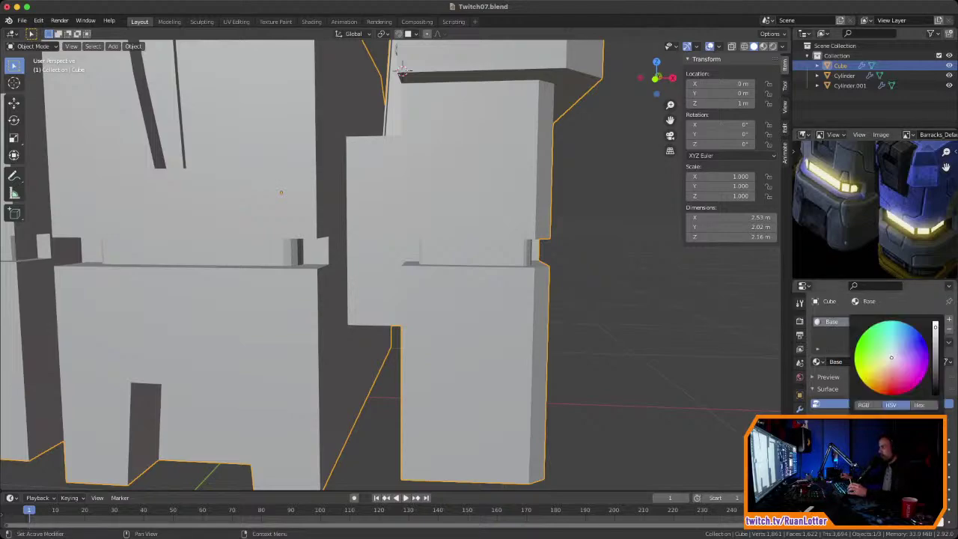
{"action": "left_click_drag", "start_coordinate": [936, 337], "coordinate": [936, 380]}
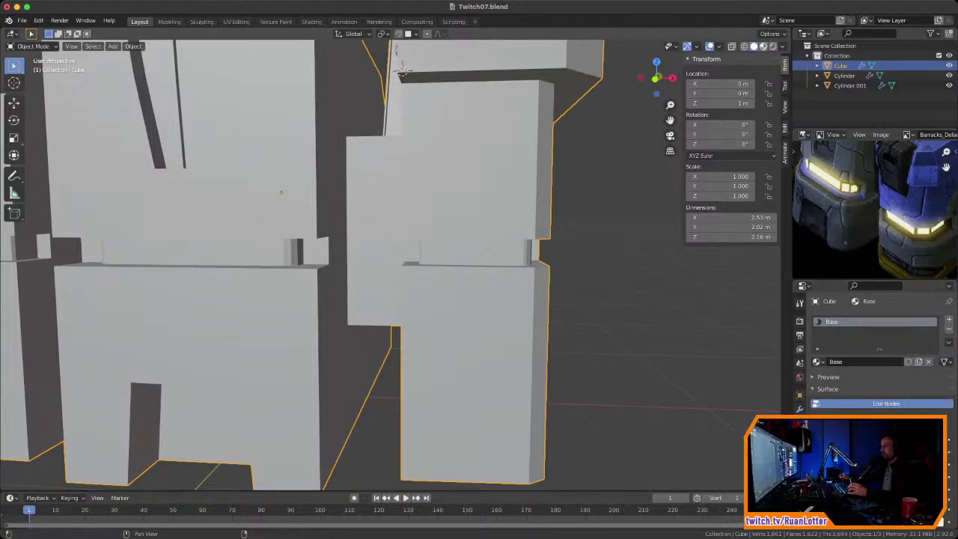
{"action": "left_click", "coordinate": [763, 47]}
{"action": "mouse_move", "coordinate": [479, 225]}
{"action": "middle_mouse_down"}
{"action": "mouse_move", "coordinate": [427, 258]}
{"action": "mouse_move", "coordinate": [445, 284]}
{"action": "mouse_move", "coordinate": [366, 251]}
{"action": "mouse_move", "coordinate": [441, 253]}
{"action": "mouse_move", "coordinate": [428, 264]}
{"action": "middle_mouse_up"}
{"action": "scroll", "coordinate": [427, 259], "scroll_direction": "down", "scroll_amount": 4}
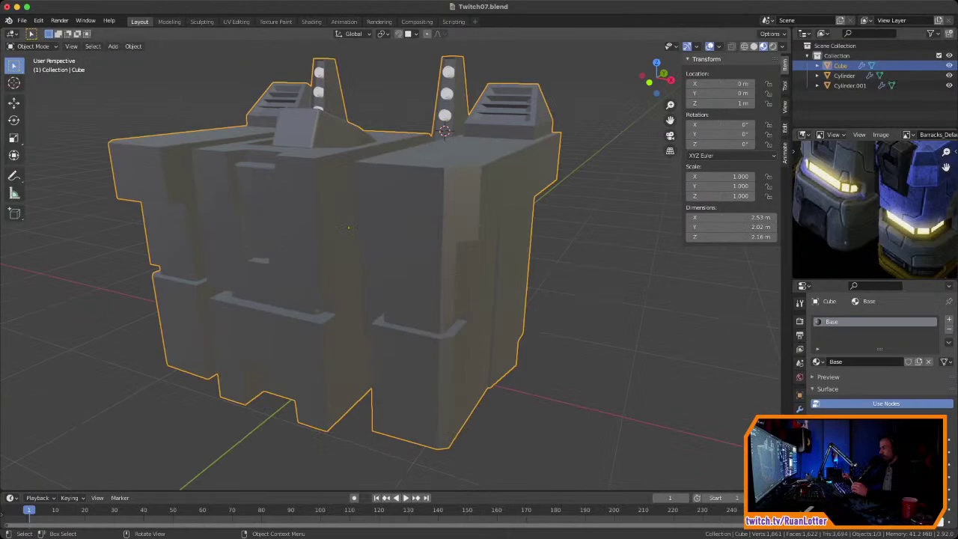
{"action": "scroll", "coordinate": [876, 352], "scroll_direction": "down", "scroll_amount": 4}
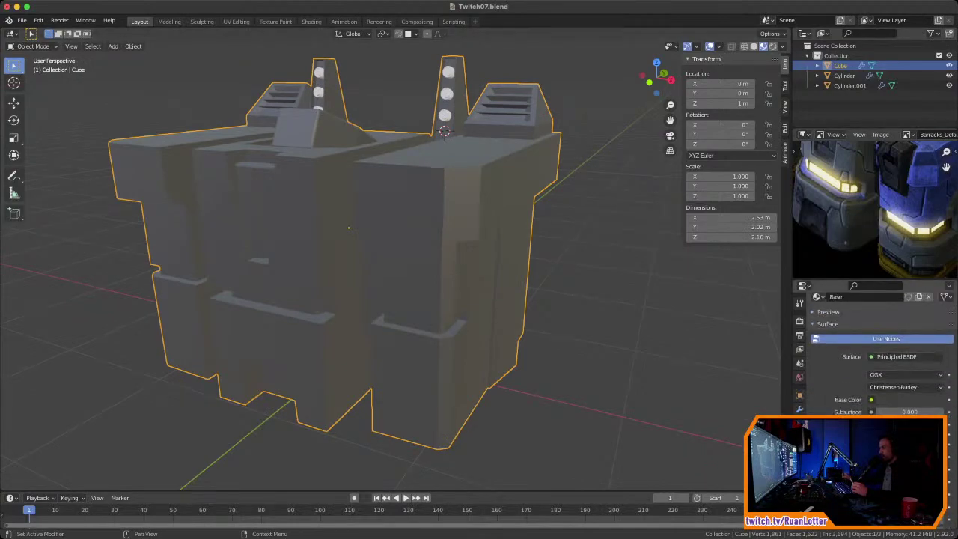
Step: Darken the Base material's colour a little further, set its roughness to about 0.735, and save the file
{"action": "left_click", "coordinate": [909, 399]}
{"action": "left_click_drag", "start_coordinate": [935, 314], "coordinate": [935, 317]}
{"action": "scroll", "coordinate": [875, 352], "scroll_direction": "down", "scroll_amount": 3}
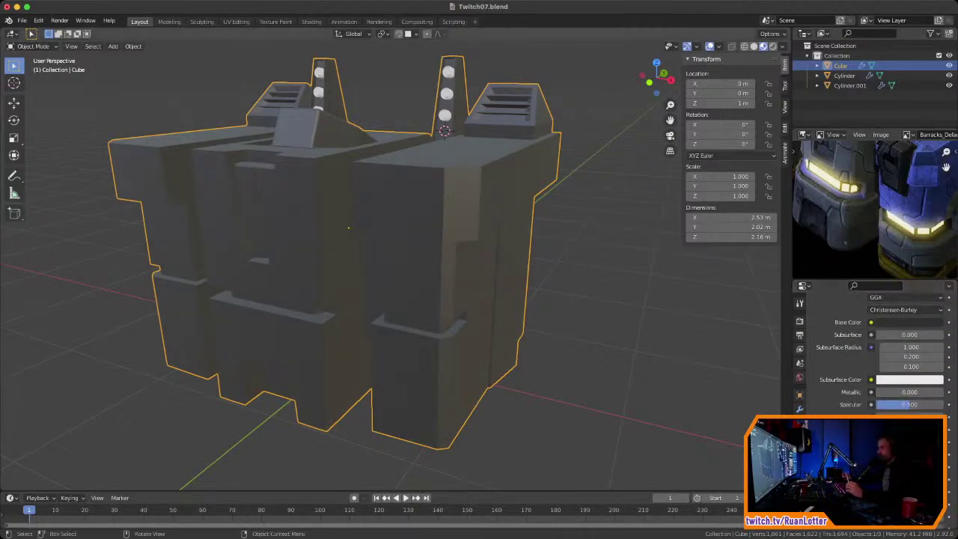
{"action": "scroll", "coordinate": [909, 404], "scroll_direction": "down", "scroll_amount": 2}
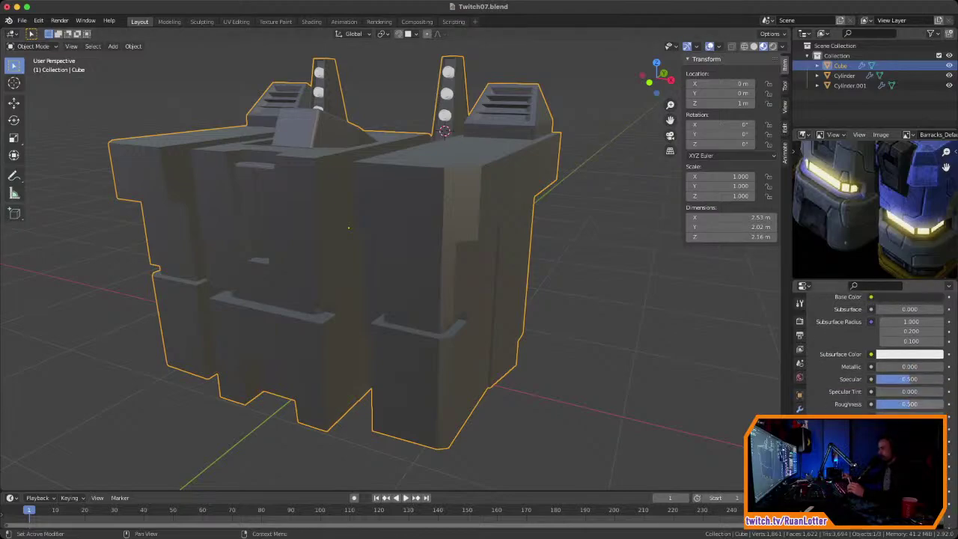
{"action": "left_click_drag", "start_coordinate": [909, 404], "coordinate": [904, 404]}
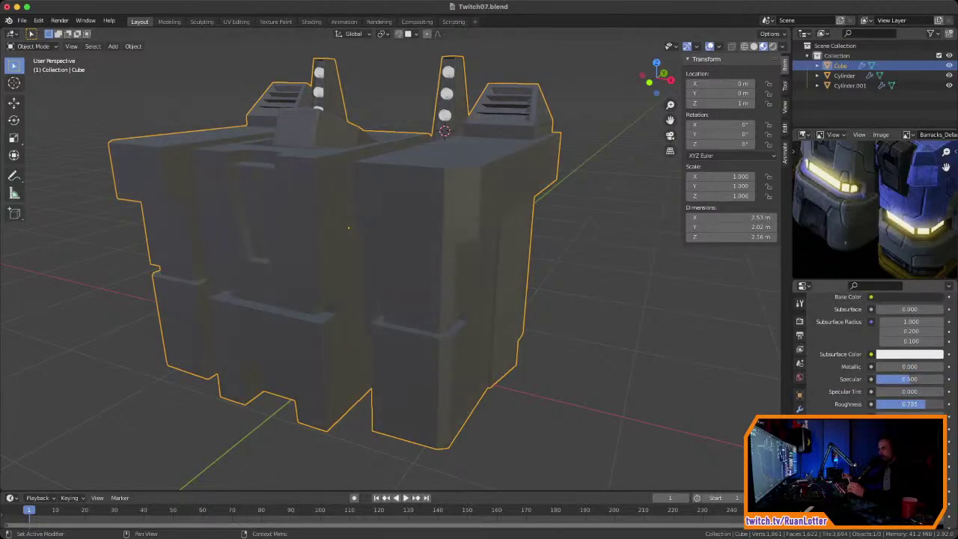
{"action": "middle_click_drag", "start_coordinate": [464, 269], "coordinate": [497, 241]}
{"action": "key", "text": "super+s"}
Step: Add a second material slot to the body in Edit Mode with a new material named YellowEmmision
{"action": "key", "text": "Tab"}
{"action": "scroll", "coordinate": [872, 359], "scroll_direction": "up", "scroll_amount": 8}
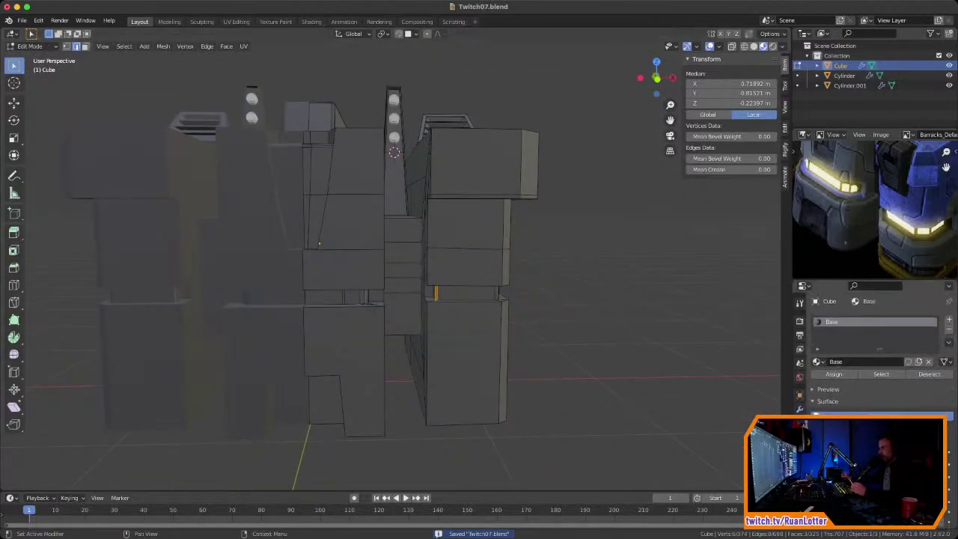
{"action": "left_click", "coordinate": [949, 319]}
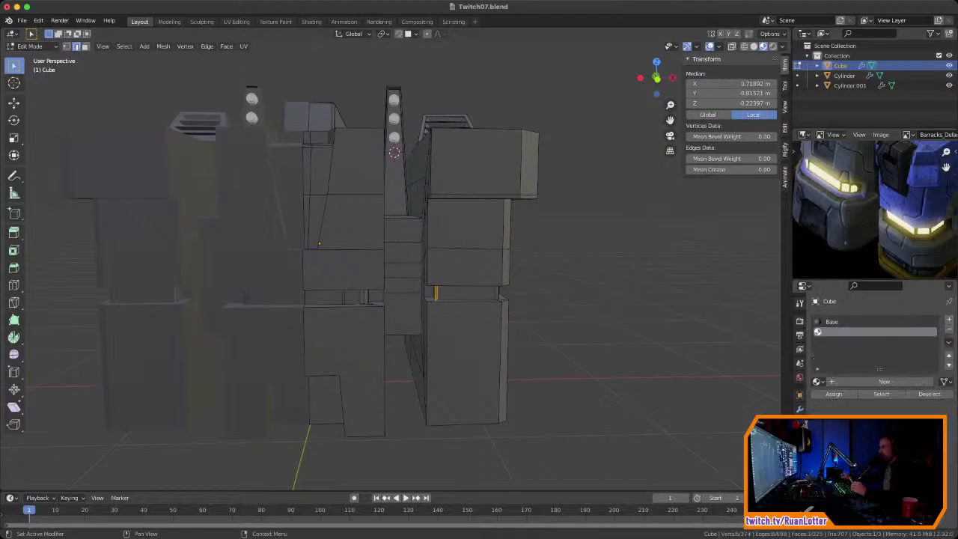
{"action": "left_click", "coordinate": [853, 381]}
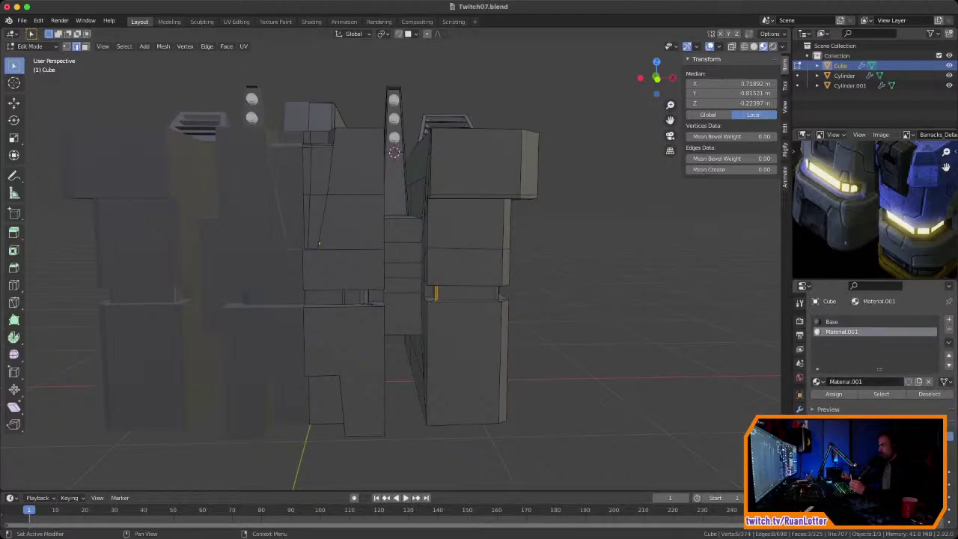
{"action": "double_click", "coordinate": [845, 381]}
{"action": "type", "text": "YellowEm"}
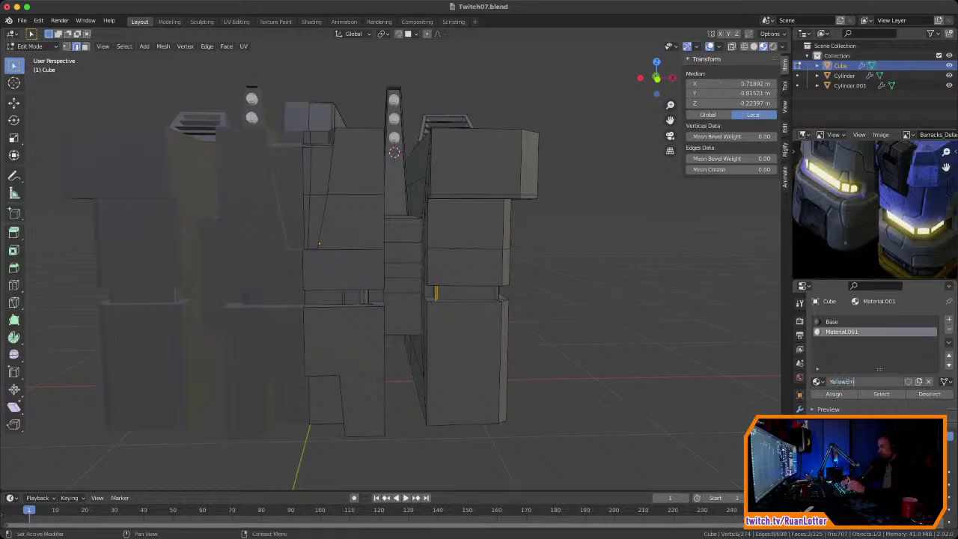
{"action": "type", "text": "mision"}
{"action": "key", "text": "Return"}
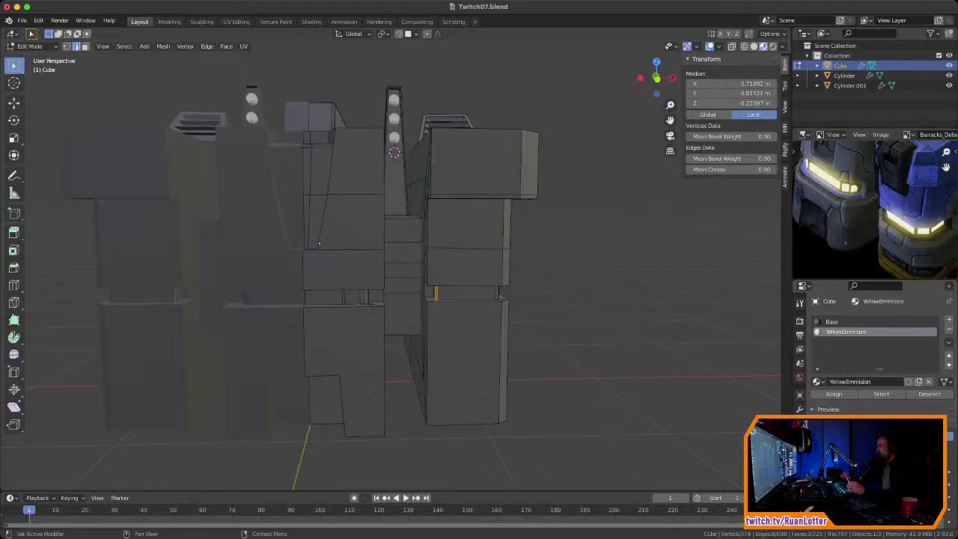
Step: Give the YellowEmmision material a light yellow emission colour and an emission strength of 20
{"action": "scroll", "coordinate": [875, 352], "scroll_direction": "down", "scroll_amount": 4}
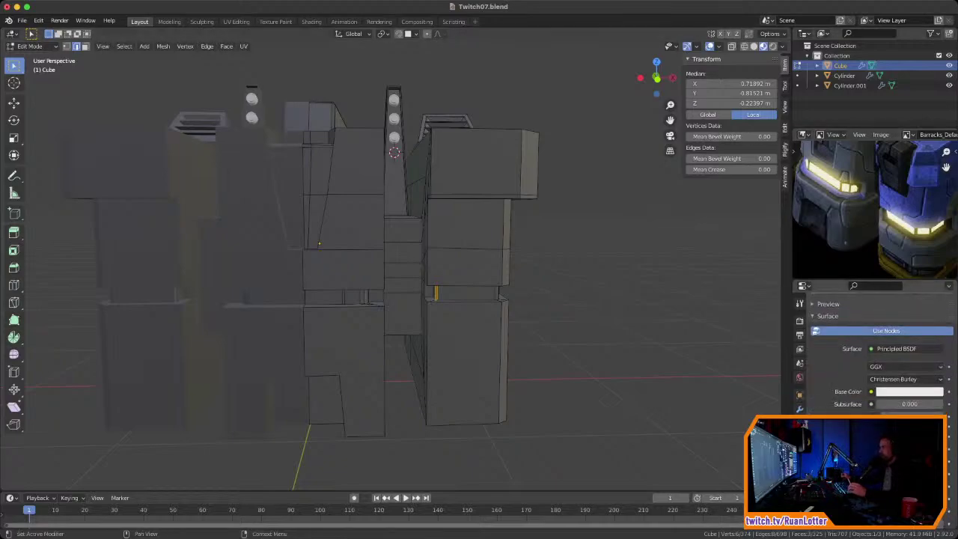
{"action": "left_click", "coordinate": [896, 348]}
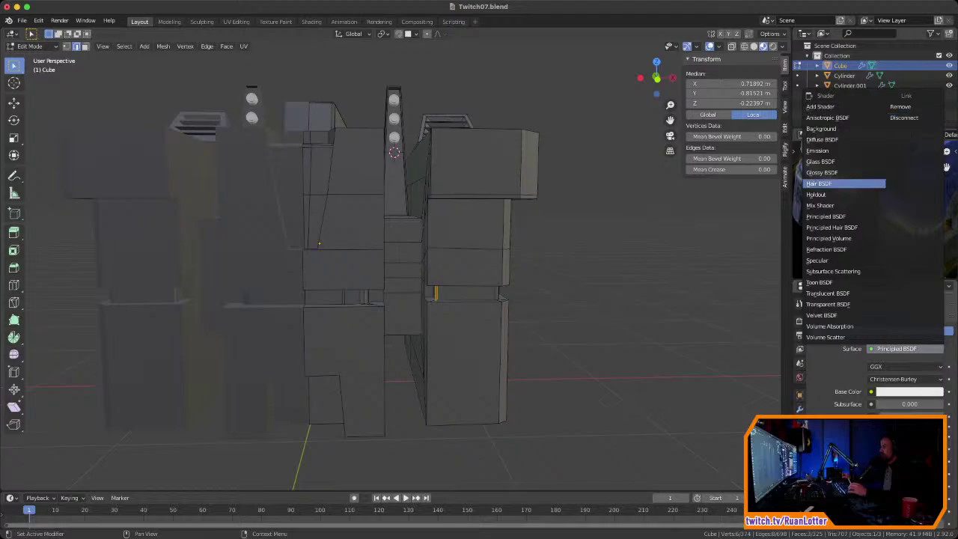
{"action": "scroll", "coordinate": [872, 352], "scroll_direction": "down", "scroll_amount": 4}
{"action": "scroll", "coordinate": [872, 352], "scroll_direction": "up", "scroll_amount": 5}
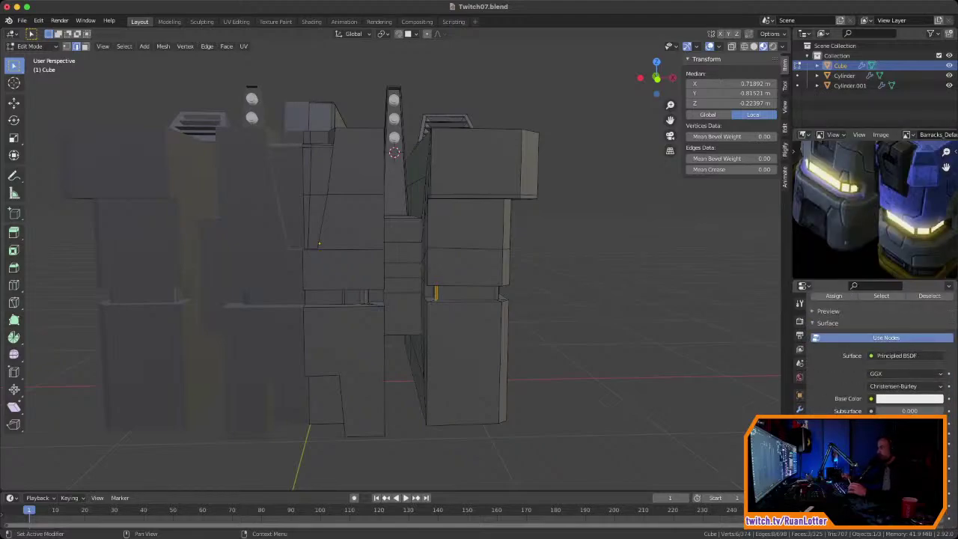
{"action": "scroll", "coordinate": [872, 352], "scroll_direction": "down", "scroll_amount": 8}
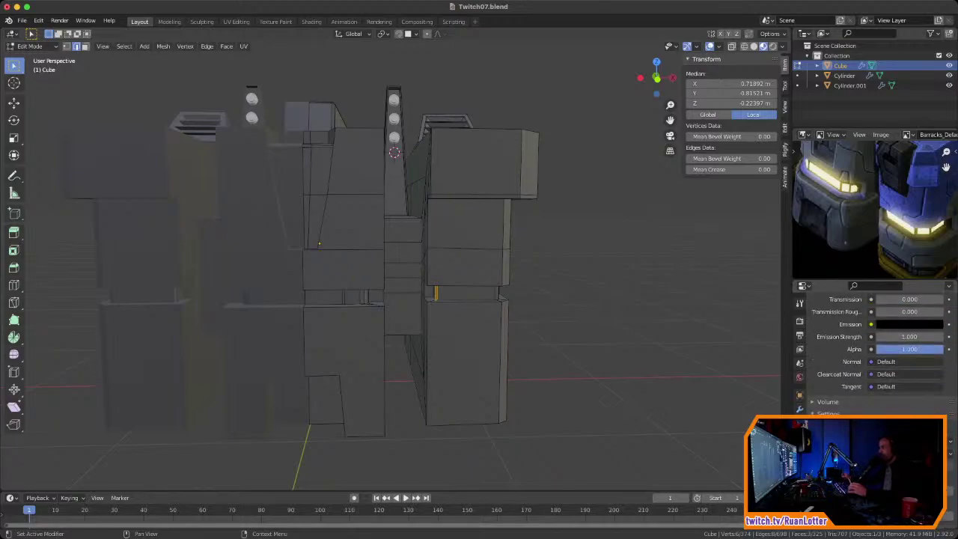
{"action": "left_click", "coordinate": [910, 361]}
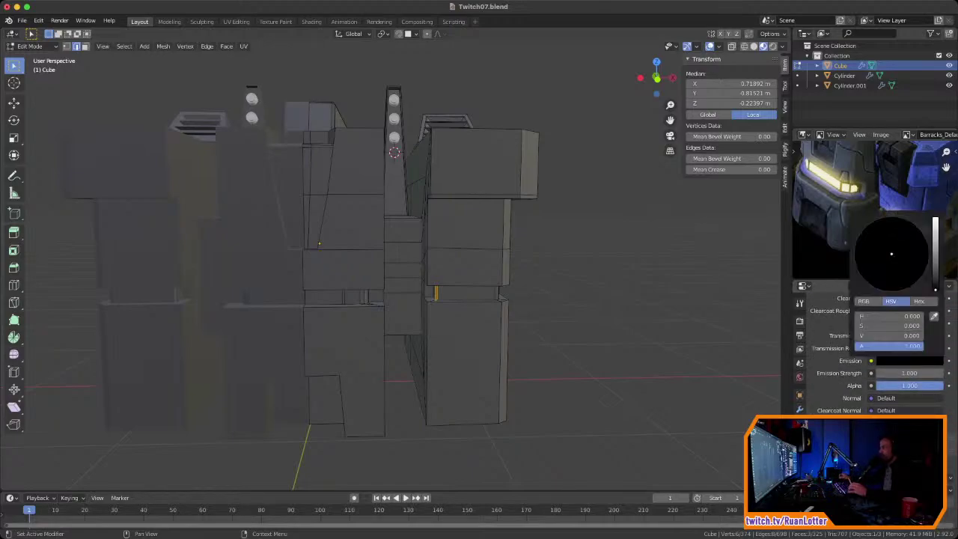
{"action": "left_click_drag", "start_coordinate": [936, 289], "coordinate": [936, 218]}
{"action": "mouse_move", "coordinate": [882, 260]}
{"action": "left_mouse_down"}
{"action": "mouse_move", "coordinate": [870, 268]}
{"action": "mouse_move", "coordinate": [881, 262]}
{"action": "left_mouse_up"}
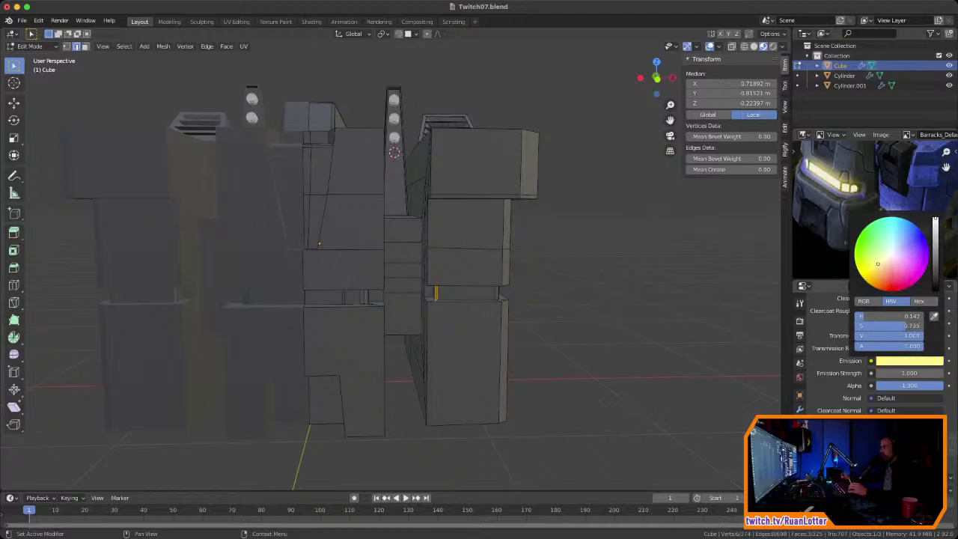
{"action": "left_click", "coordinate": [909, 373]}
{"action": "type", "text": "20"}
{"action": "key", "text": "Return"}
Step: Select the light panel faces in the centre block's recessed strip, leaving out the narrow divider
{"action": "scroll", "coordinate": [389, 261], "scroll_direction": "up", "scroll_amount": 4}
{"action": "middle_click_drag", "start_coordinate": [259, 345], "coordinate": [374, 308]}
{"action": "left_click", "coordinate": [359, 318]}
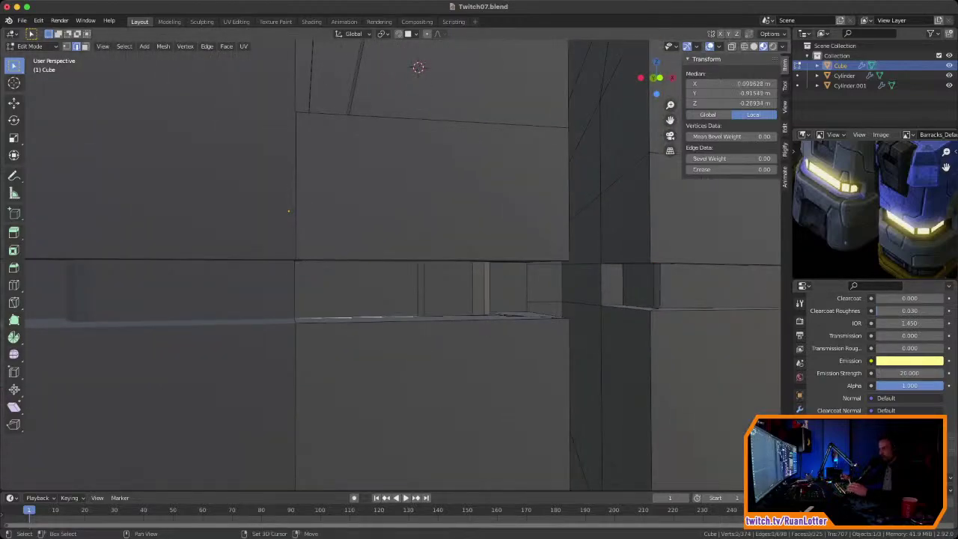
{"action": "key", "text": "3"}
{"action": "left_click", "coordinate": [358, 292]}
{"action": "left_click", "coordinate": [447, 292], "text": "shift"}
{"action": "middle_click_drag", "start_coordinate": [447, 292], "coordinate": [389, 296]}
{"action": "middle_click_drag", "start_coordinate": [262, 322], "coordinate": [374, 262], "text": "shift"}
{"action": "left_click", "coordinate": [371, 304], "text": "shift"}
{"action": "left_click", "coordinate": [389, 305], "text": "shift"}
{"action": "left_click", "coordinate": [389, 305], "text": "shift"}
{"action": "left_click", "coordinate": [404, 305], "text": "shift"}
{"action": "left_click", "coordinate": [413, 304], "text": "shift"}
{"action": "left_click", "coordinate": [389, 305], "text": "shift"}
{"action": "middle_click_drag", "start_coordinate": [389, 305], "coordinate": [387, 336], "text": "ctrl"}
{"action": "middle_click_drag", "start_coordinate": [428, 189], "coordinate": [298, 172], "text": "shift"}
Step: Add the outer leg's light panel faces to the selection, assign YellowEmmision to all of them, and deselect everything
{"action": "left_click", "coordinate": [592, 276], "text": "shift"}
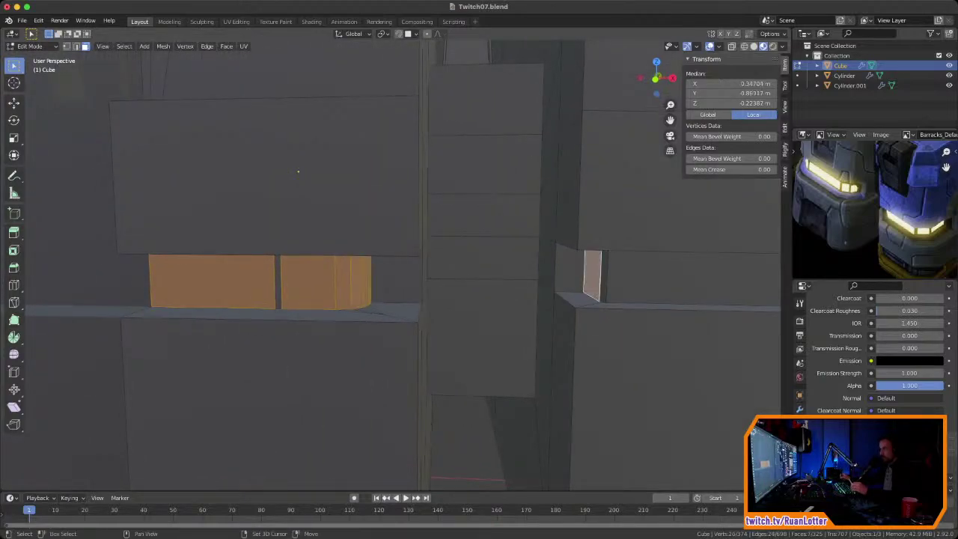
{"action": "left_click", "coordinate": [649, 278], "text": "shift"}
{"action": "middle_click_drag", "start_coordinate": [650, 279], "coordinate": [591, 278]}
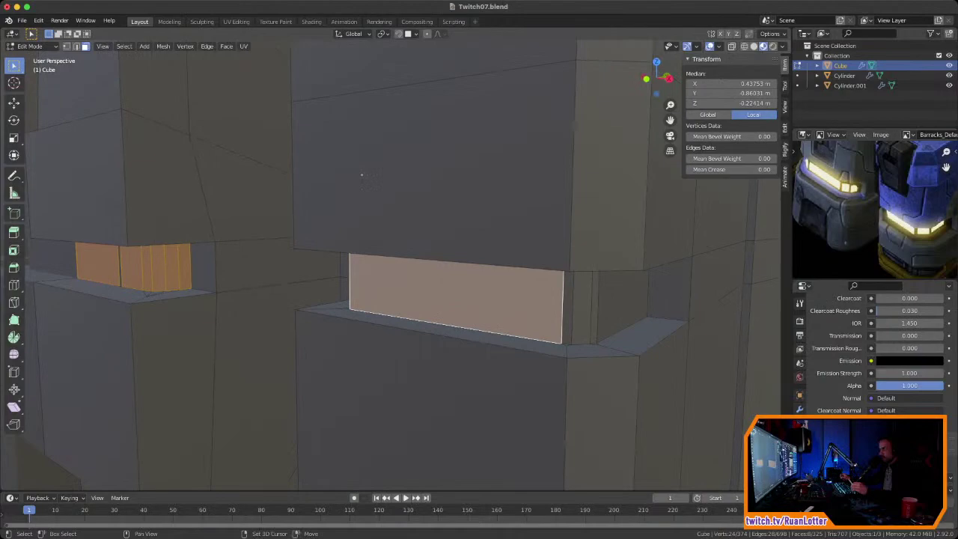
{"action": "left_click", "coordinate": [582, 308], "text": "shift"}
{"action": "left_click", "coordinate": [622, 306], "text": "shift"}
{"action": "middle_click_drag", "start_coordinate": [623, 306], "coordinate": [571, 290]}
{"action": "scroll", "coordinate": [872, 352], "scroll_direction": "up", "scroll_amount": 10}
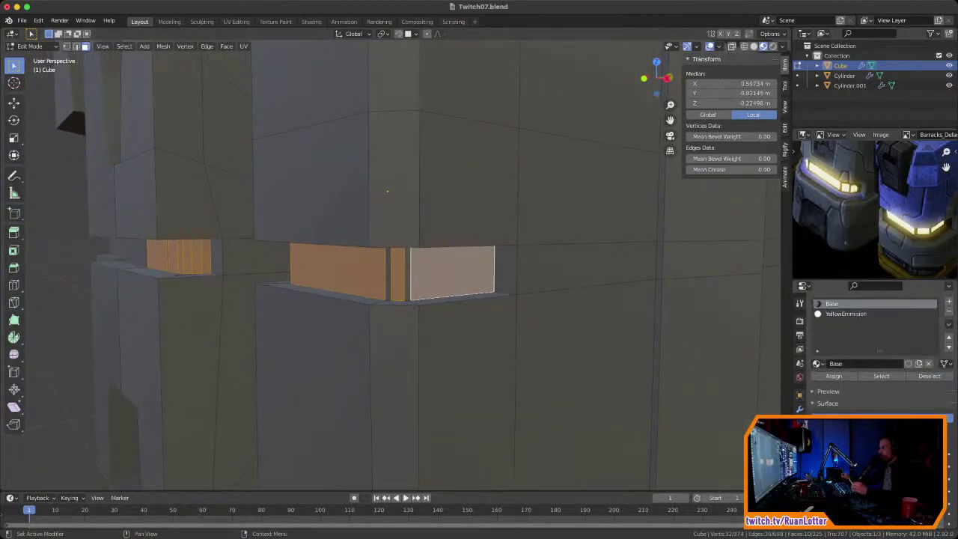
{"action": "left_click", "coordinate": [845, 314]}
{"action": "left_click", "coordinate": [833, 375]}
{"action": "middle_click_drag", "start_coordinate": [494, 90], "coordinate": [534, 65]}
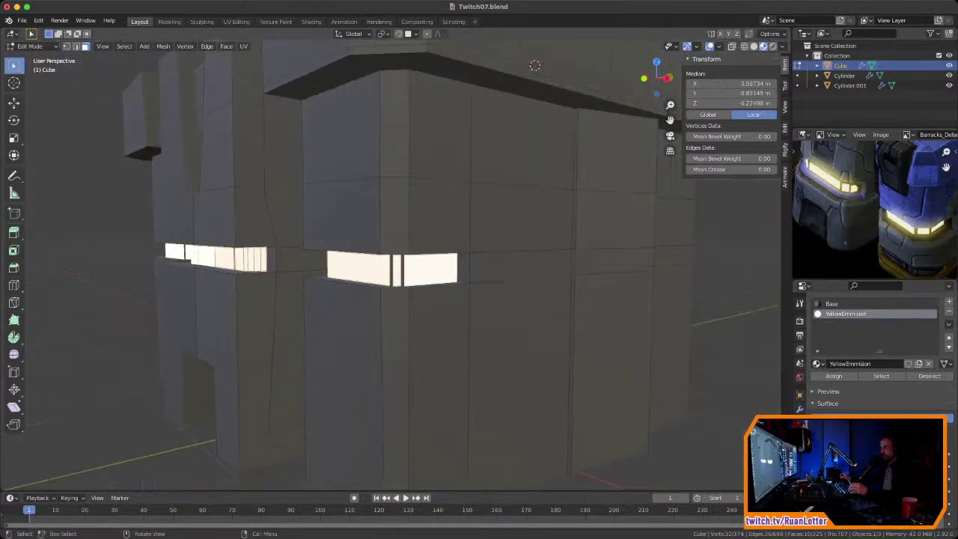
{"action": "key", "text": "alt+a"}
Step: Enable Bloom and Ambient Occlusion in the Eevee render settings
{"action": "left_click", "coordinate": [799, 320]}
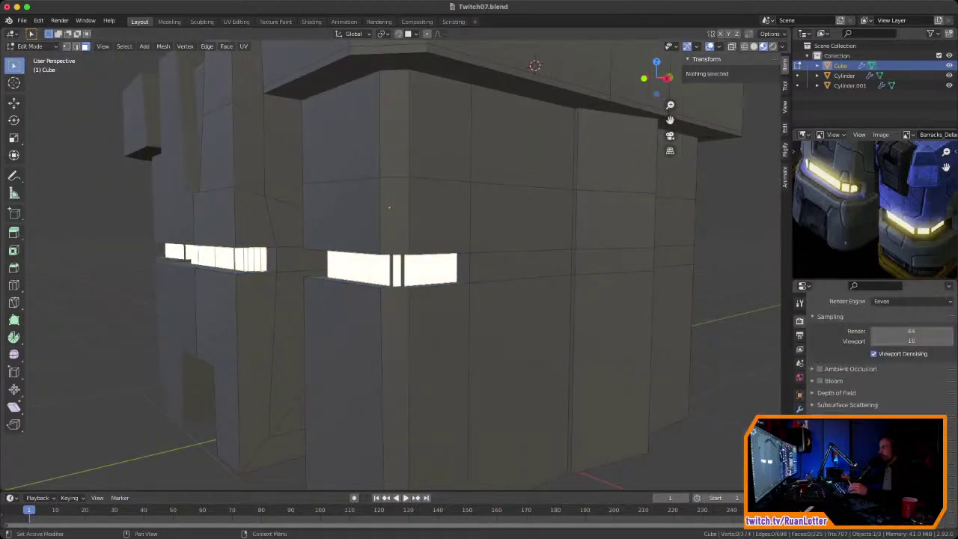
{"action": "left_click", "coordinate": [819, 381]}
{"action": "left_click", "coordinate": [820, 369]}
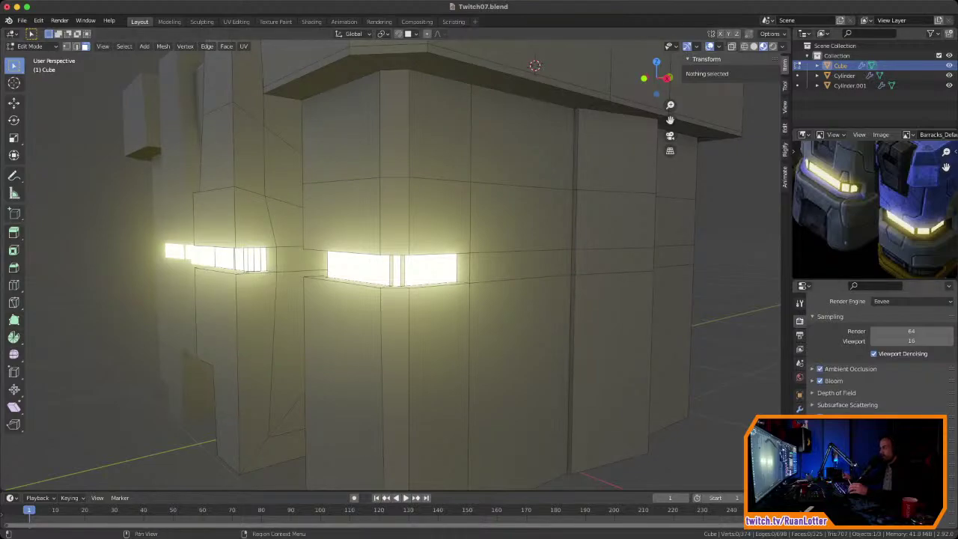
Step: Examine the glowing light strips on the whole model in Object Mode and review the emission material's surface settings
{"action": "key", "text": "Tab"}
{"action": "scroll", "coordinate": [393, 265], "scroll_direction": "down", "scroll_amount": 5}
{"action": "middle_click_drag", "start_coordinate": [359, 254], "coordinate": [456, 288]}
{"action": "middle_click_drag", "start_coordinate": [329, 202], "coordinate": [375, 219]}
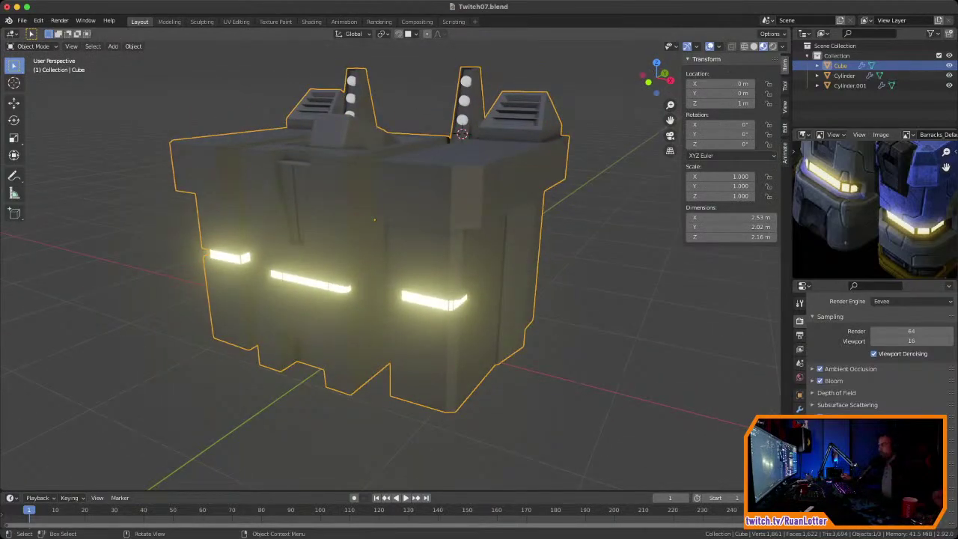
{"action": "mouse_move", "coordinate": [374, 219]}
{"action": "middle_mouse_down"}
{"action": "mouse_move", "coordinate": [342, 240]}
{"action": "mouse_move", "coordinate": [383, 214]}
{"action": "middle_mouse_up"}
{"action": "left_click", "coordinate": [799, 480]}
{"action": "scroll", "coordinate": [876, 449], "scroll_direction": "down", "scroll_amount": 9}
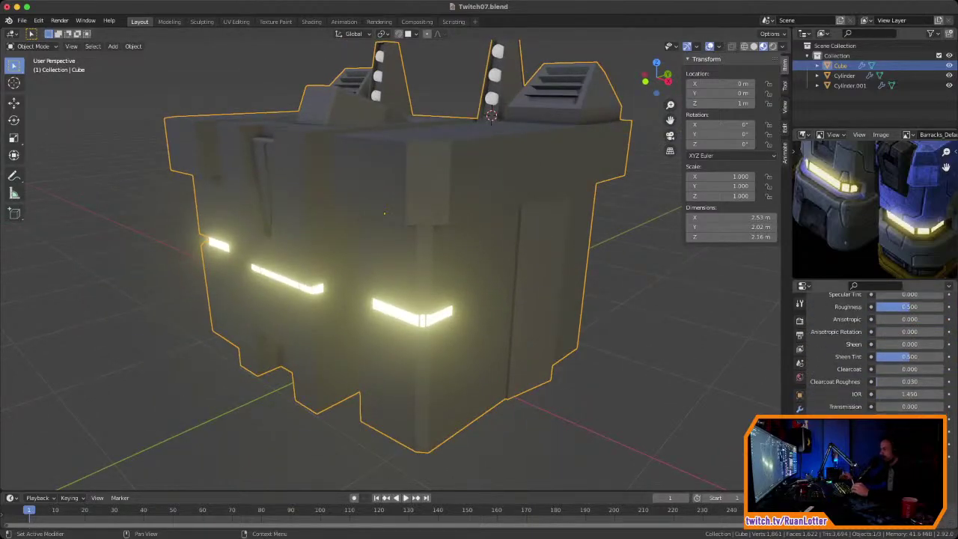
{"action": "mouse_move", "coordinate": [384, 214]}
{"action": "middle_mouse_down"}
{"action": "mouse_move", "coordinate": [382, 172]}
{"action": "mouse_move", "coordinate": [376, 211]}
{"action": "middle_mouse_up"}
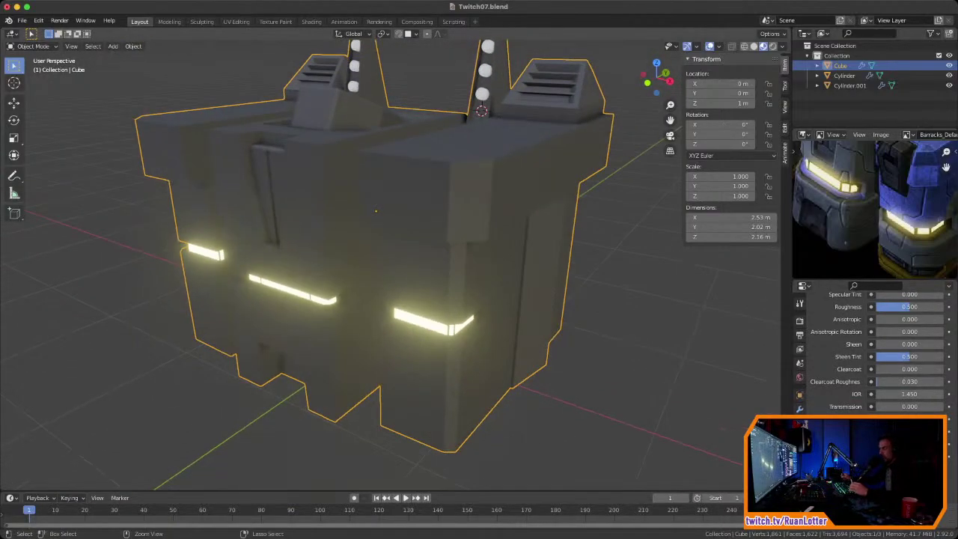
Step: Save the file, show the model in solid shading with the sidebar hidden, and enter Edit Mode on the body
{"action": "key", "text": "super+s"}
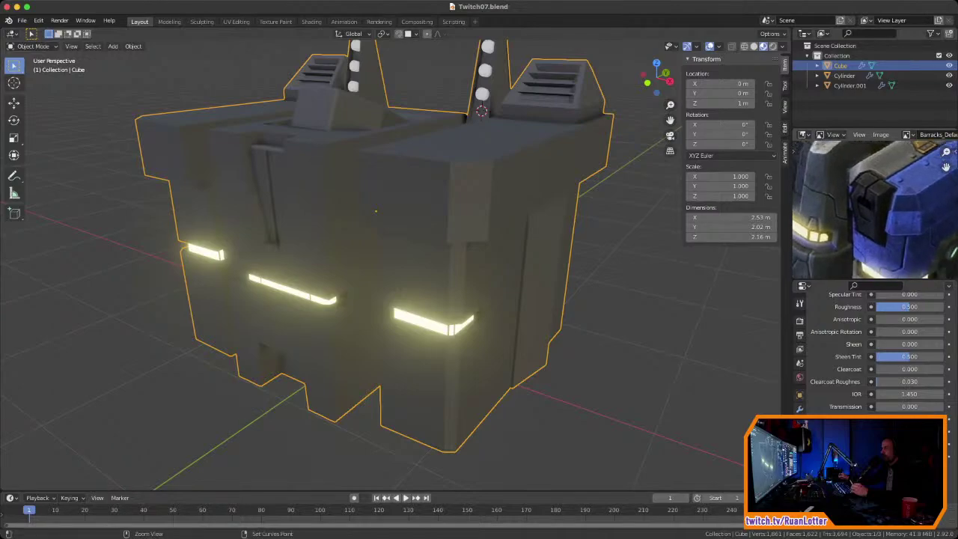
{"action": "middle_click_drag", "start_coordinate": [375, 211], "coordinate": [387, 204]}
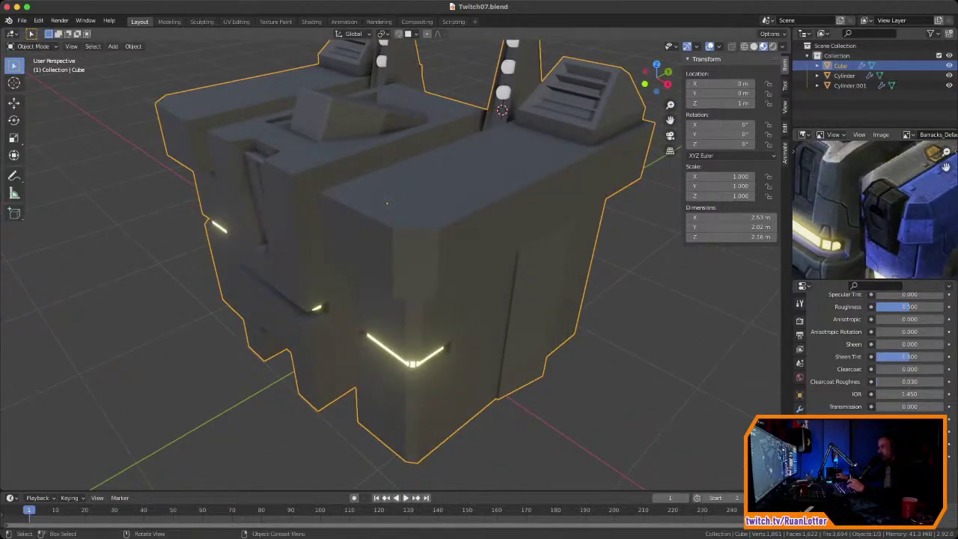
{"action": "key", "text": "n"}
{"action": "left_click", "coordinate": [753, 47]}
{"action": "middle_click_drag", "start_coordinate": [464, 262], "coordinate": [509, 232]}
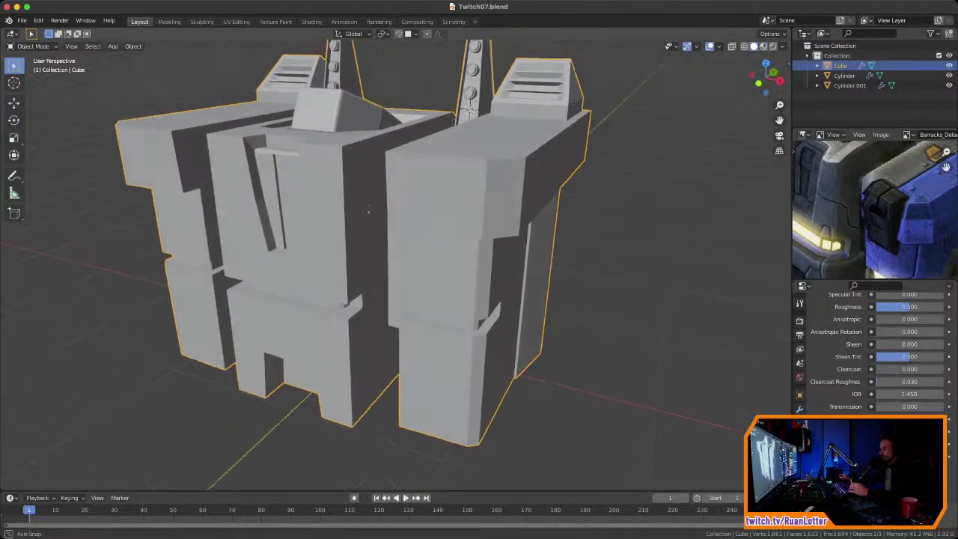
{"action": "scroll", "coordinate": [508, 232], "scroll_direction": "up", "scroll_amount": 2}
{"action": "middle_click_drag", "start_coordinate": [464, 255], "coordinate": [524, 232]}
{"action": "middle_click_drag", "start_coordinate": [417, 122], "coordinate": [497, 70]}
{"action": "key", "text": "super+s"}
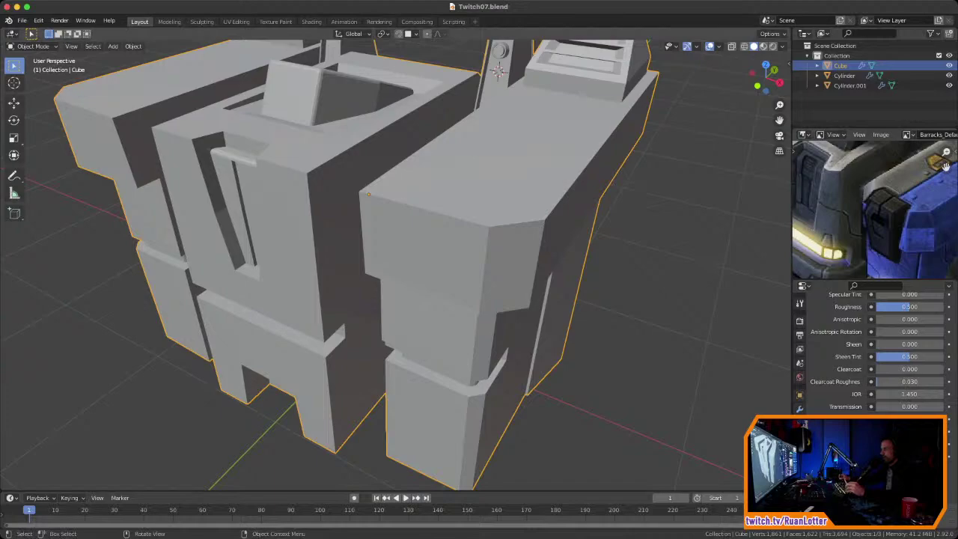
{"action": "key", "text": "Tab"}
{"action": "left_click", "coordinate": [425, 251]}
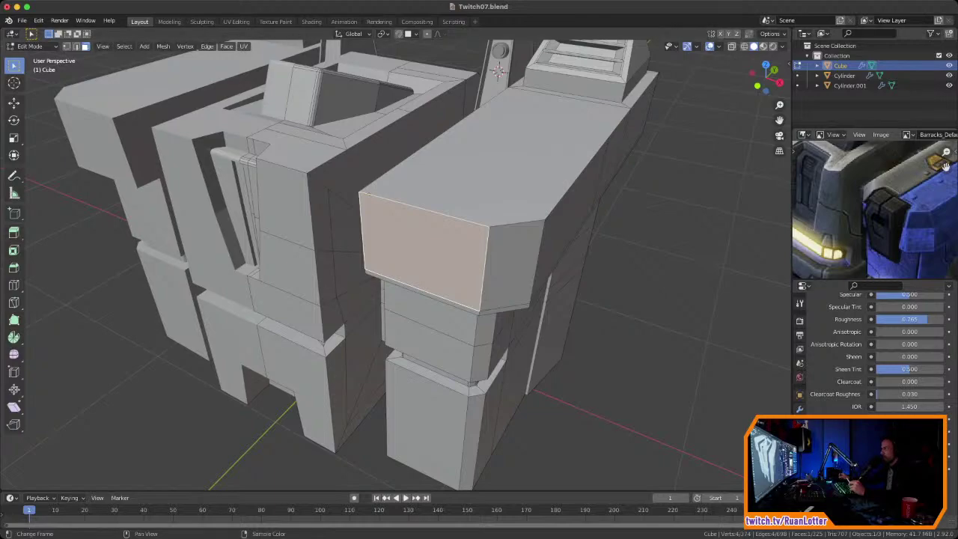
{"action": "mouse_move", "coordinate": [891, 225]}
{"action": "middle_mouse_down"}
{"action": "mouse_move", "coordinate": [853, 196]}
{"action": "mouse_move", "coordinate": [858, 184]}
{"action": "mouse_move", "coordinate": [874, 212]}
{"action": "mouse_move", "coordinate": [874, 233]}
{"action": "mouse_move", "coordinate": [862, 224]}
{"action": "mouse_move", "coordinate": [873, 241]}
{"action": "mouse_move", "coordinate": [869, 214]}
{"action": "mouse_move", "coordinate": [875, 223]}
{"action": "middle_mouse_up"}
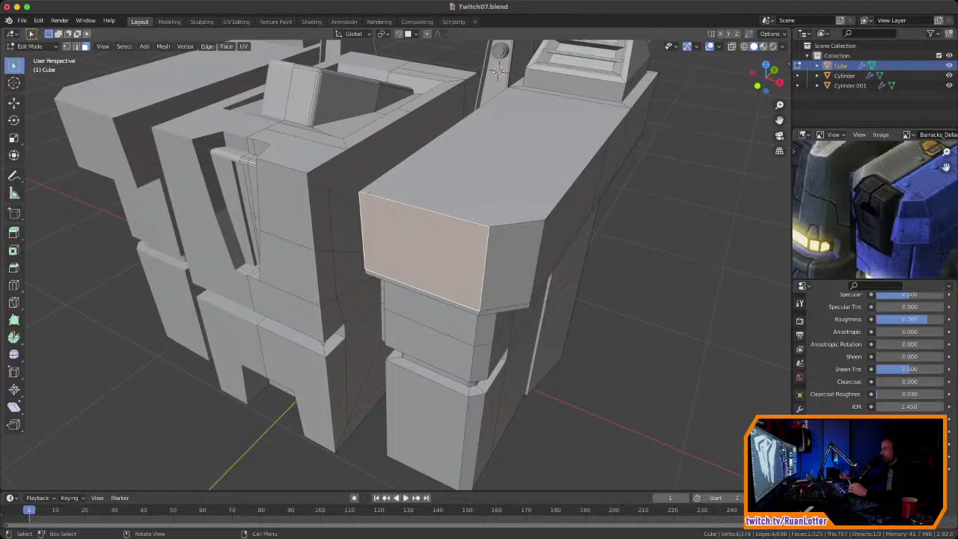
{"action": "left_click", "coordinate": [501, 166]}
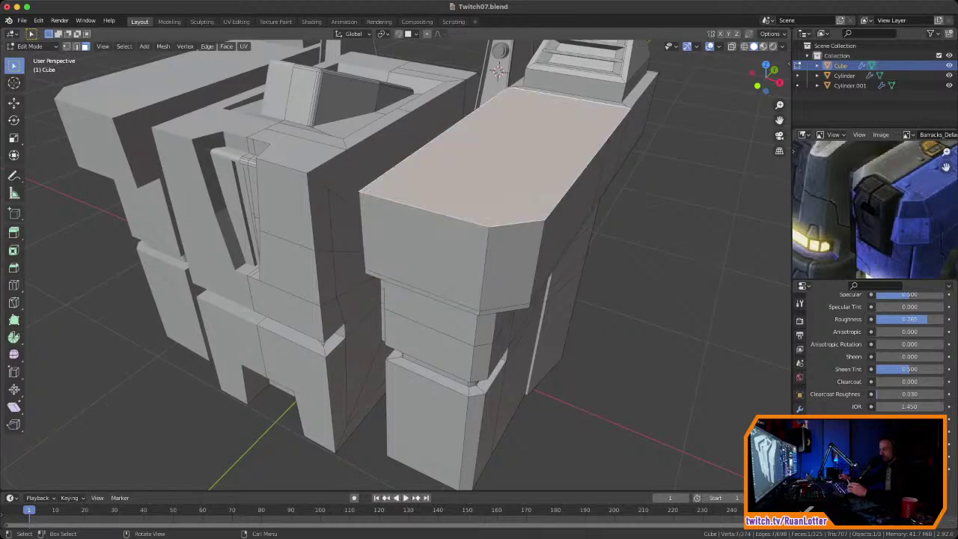
{"action": "key", "text": "ctrl+r"}
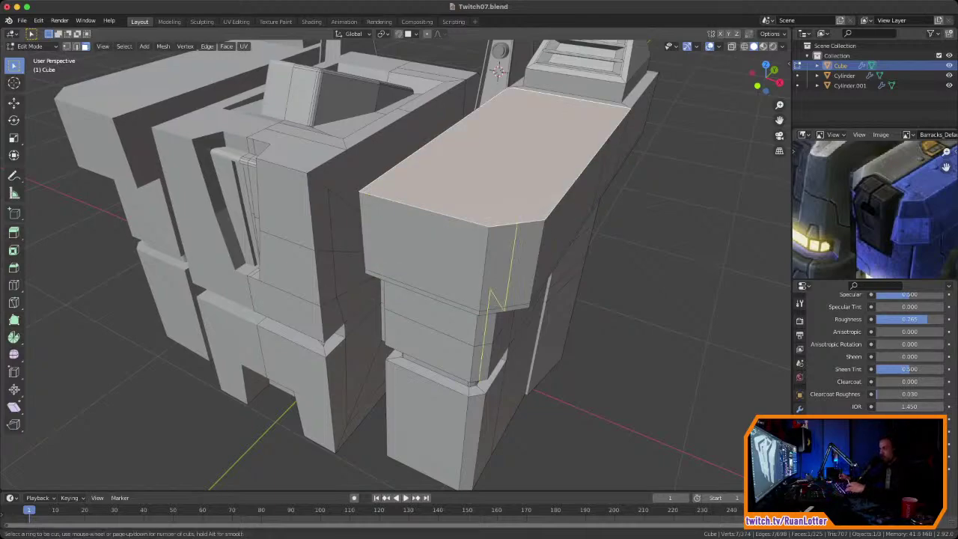
{"action": "key", "text": "Escape"}
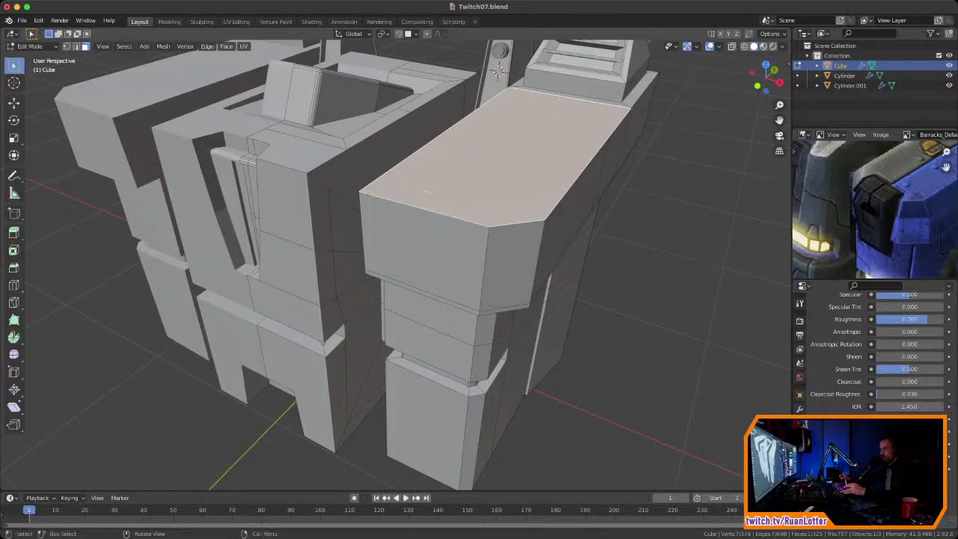
{"action": "left_click", "coordinate": [416, 284]}
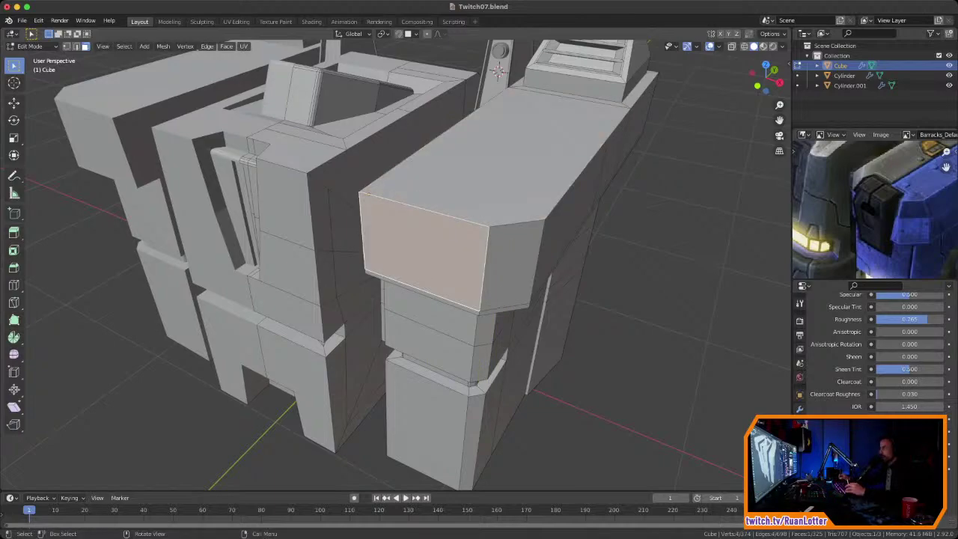
{"action": "left_click", "coordinate": [479, 171]}
Step: Slide the vertex near the front inner corner of the outer leg's top block back along the inner top edge
{"action": "middle_click_drag", "start_coordinate": [479, 170], "coordinate": [480, 183]}
{"action": "key", "text": "2"}
{"action": "left_click", "coordinate": [368, 193]}
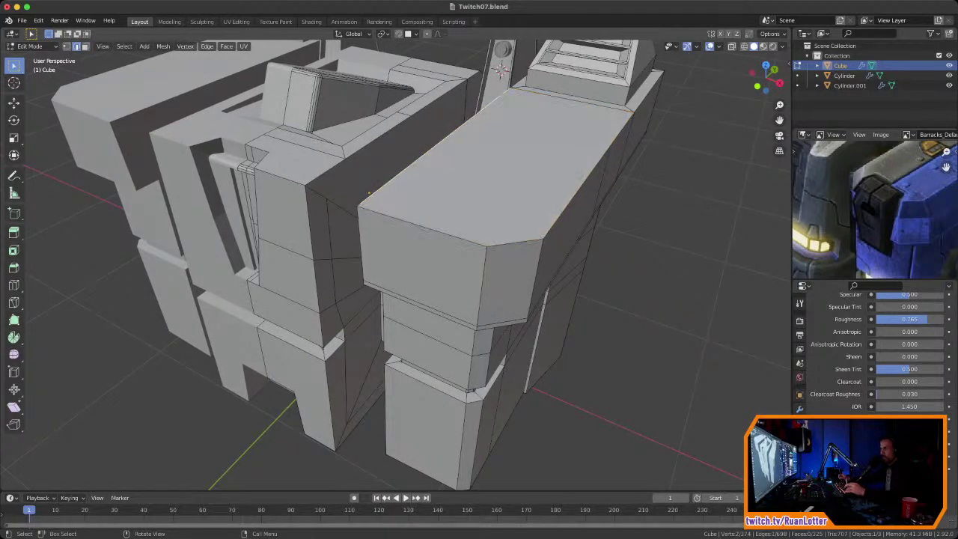
{"action": "scroll", "coordinate": [369, 193], "scroll_direction": "up", "scroll_amount": 6}
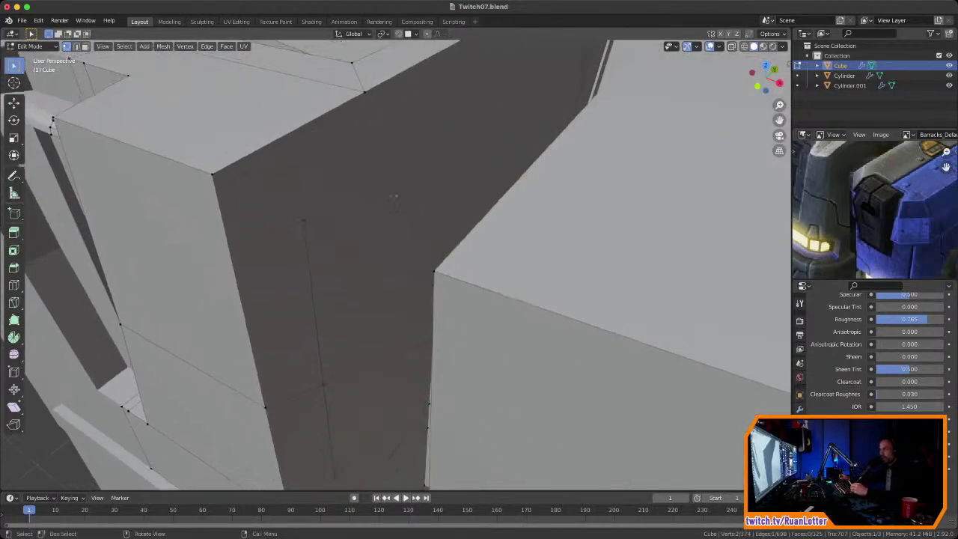
{"action": "scroll", "coordinate": [394, 196], "scroll_direction": "down", "scroll_amount": 6}
{"action": "scroll", "coordinate": [392, 220], "scroll_direction": "up", "scroll_amount": 3}
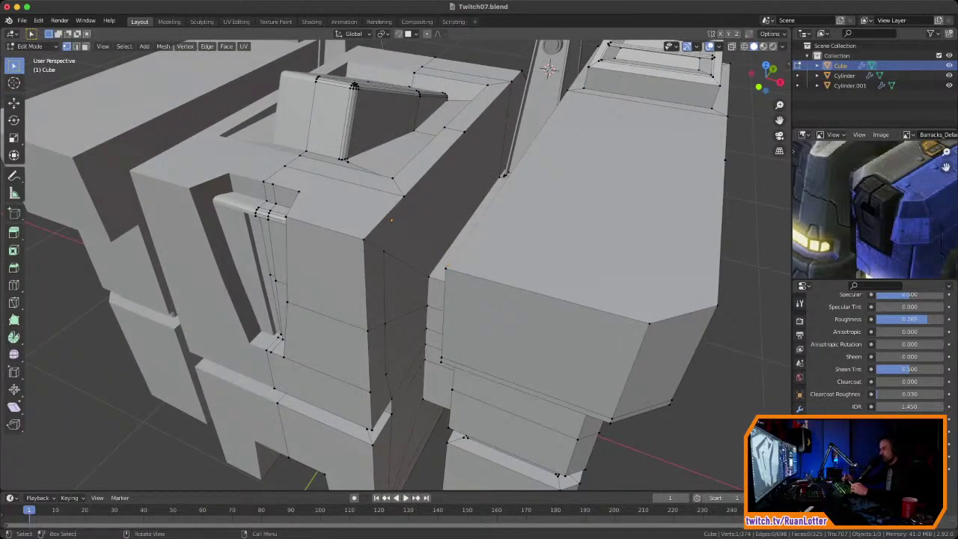
{"action": "scroll", "coordinate": [391, 220], "scroll_direction": "up", "scroll_amount": 5}
{"action": "scroll", "coordinate": [341, 186], "scroll_direction": "down", "scroll_amount": 2}
{"action": "middle_click_drag", "start_coordinate": [374, 269], "coordinate": [531, 244]}
{"action": "mouse_move", "coordinate": [408, 314]}
{"action": "middle_mouse_down", "text": "shift"}
{"action": "mouse_move", "coordinate": [408, 240]}
{"action": "mouse_move", "coordinate": [400, 273]}
{"action": "mouse_move", "coordinate": [363, 296]}
{"action": "mouse_move", "coordinate": [406, 262]}
{"action": "mouse_move", "coordinate": [403, 331]}
{"action": "mouse_move", "coordinate": [400, 320]}
{"action": "middle_mouse_up", "text": "shift"}
{"action": "scroll", "coordinate": [408, 239], "scroll_direction": "down", "scroll_amount": 2}
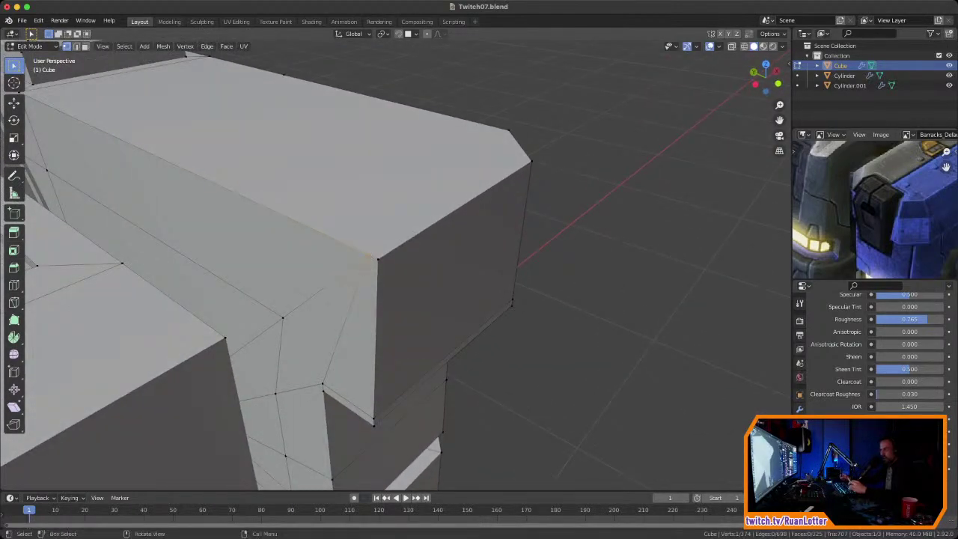
{"action": "key", "text": "shift+v"}
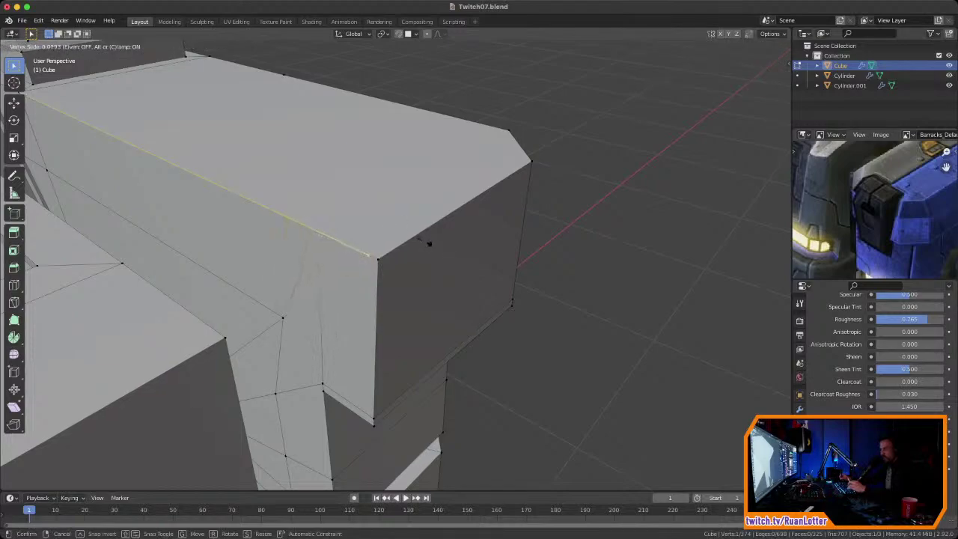
{"action": "left_click", "coordinate": [430, 243]}
{"action": "middle_click_drag", "start_coordinate": [431, 243], "coordinate": [471, 264]}
Step: Connect the slid vertex to the chamfer's outer corner vertex across the top face and select the resulting front strip face
{"action": "left_click", "coordinate": [344, 261]}
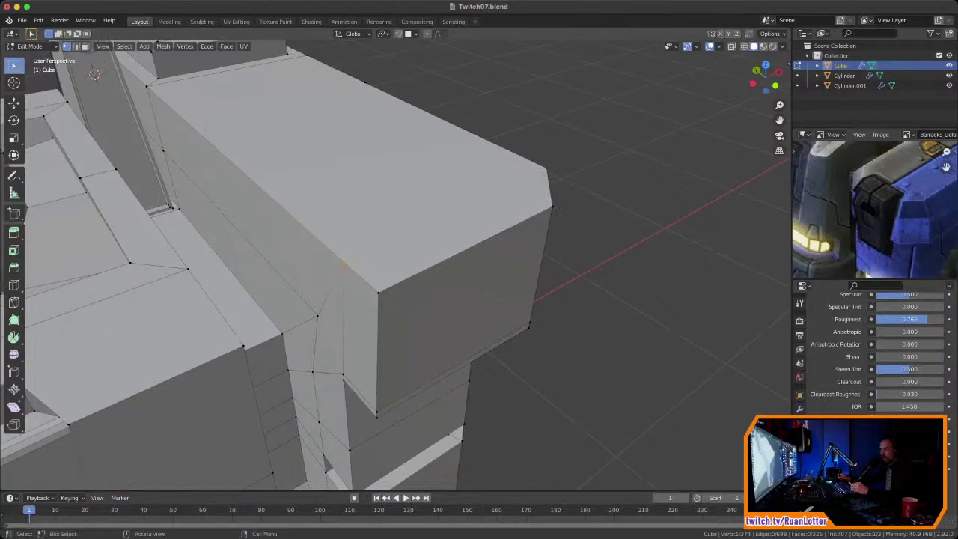
{"action": "middle_click_drag", "start_coordinate": [546, 171], "coordinate": [494, 191]}
{"action": "scroll", "coordinate": [500, 196], "scroll_direction": "down", "scroll_amount": 2}
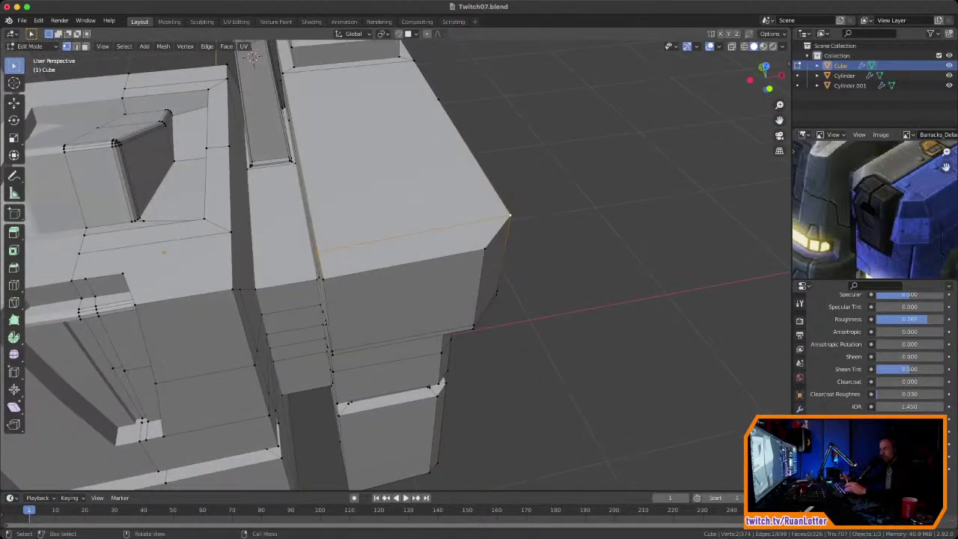
{"action": "key", "text": "3"}
{"action": "left_click", "coordinate": [411, 249]}
{"action": "middle_click_drag", "start_coordinate": [412, 248], "coordinate": [494, 243]}
{"action": "scroll", "coordinate": [468, 241], "scroll_direction": "up", "scroll_amount": 2}
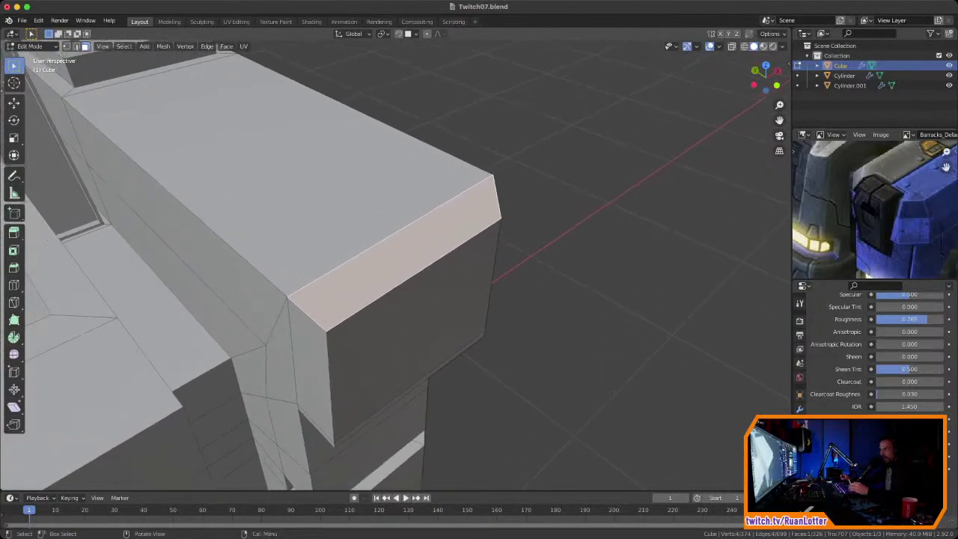
Step: Straighten the new top edge by scaling its two end vertices to 0 along Y
{"action": "key", "text": "1"}
{"action": "left_click", "coordinate": [288, 296]}
{"action": "middle_click_drag", "start_coordinate": [288, 296], "coordinate": [258, 299]}
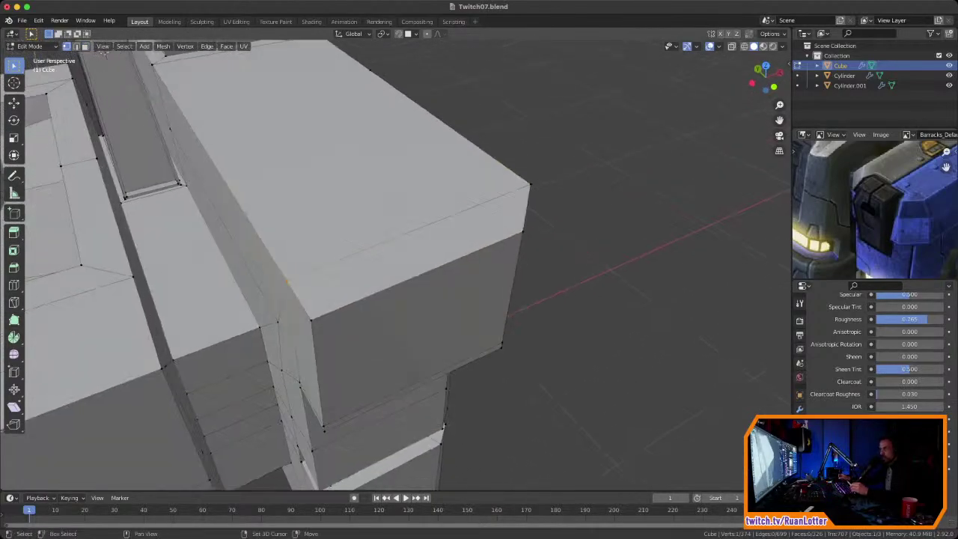
{"action": "key", "text": "s"}
{"action": "type", "text": "y0"}
{"action": "key", "text": "Return"}
Step: Try to flatten the new top edge together with the outer vertices below it by scaling to 0 along Y, and undo it
{"action": "scroll", "coordinate": [599, 227], "scroll_direction": "down", "scroll_amount": 3}
{"action": "middle_click_drag", "start_coordinate": [599, 227], "coordinate": [547, 169]}
{"action": "middle_click_drag", "start_coordinate": [397, 378], "coordinate": [389, 355]}
{"action": "middle_click_drag", "start_coordinate": [527, 230], "coordinate": [413, 207]}
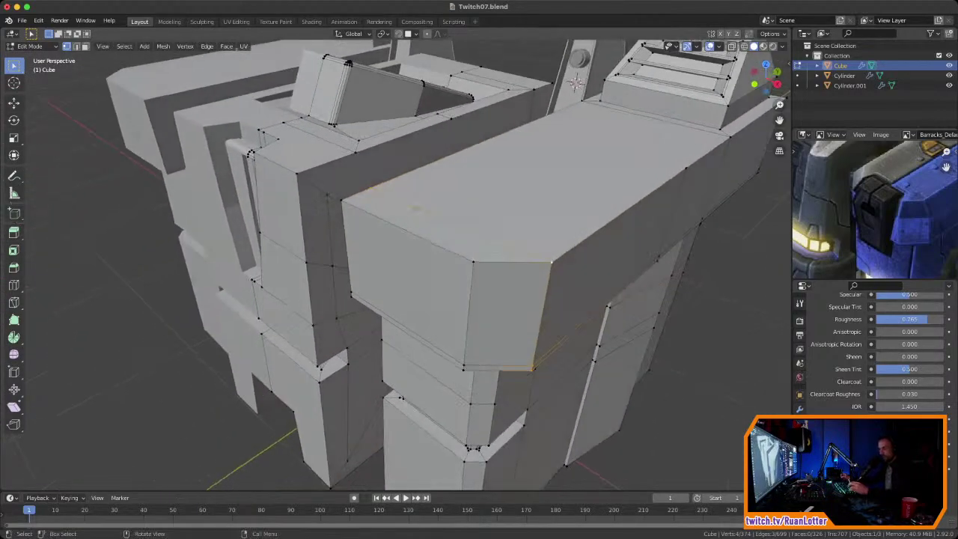
{"action": "key", "text": "s"}
{"action": "key", "text": "y"}
{"action": "key", "text": "0"}
{"action": "key", "text": "Return"}
{"action": "middle_click_drag", "start_coordinate": [615, 293], "coordinate": [569, 283]}
{"action": "middle_click_drag", "start_coordinate": [361, 368], "coordinate": [364, 341]}
{"action": "key", "text": "super+z"}
Step: Show the sidebar and set the Y coordinate of the top block's front inner corner vertex to -1 m
{"action": "left_click", "coordinate": [330, 257]}
{"action": "key", "text": "n"}
{"action": "middle_click_drag", "start_coordinate": [330, 257], "coordinate": [232, 251]}
{"action": "scroll", "coordinate": [281, 258], "scroll_direction": "up", "scroll_amount": 2}
{"action": "middle_click_drag", "start_coordinate": [284, 131], "coordinate": [372, 171]}
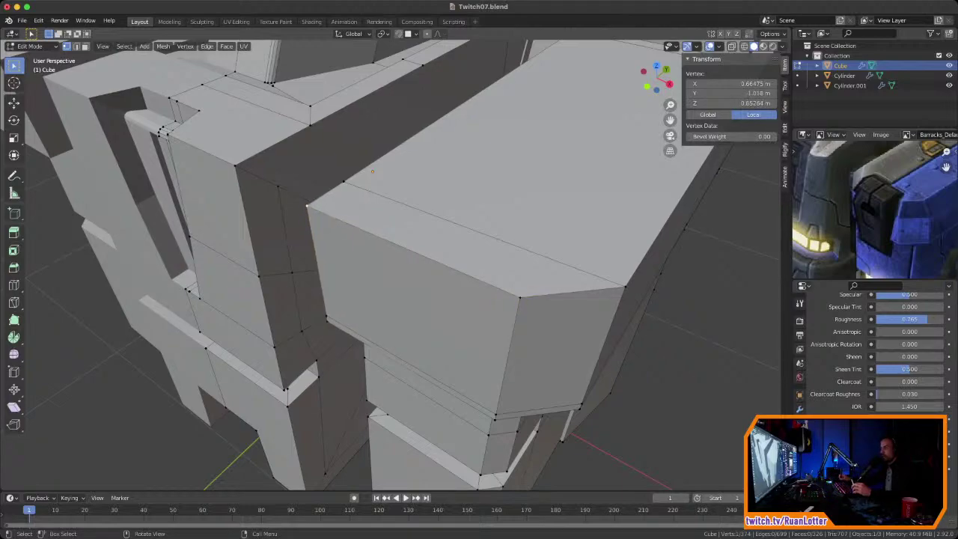
{"action": "left_click", "coordinate": [730, 93]}
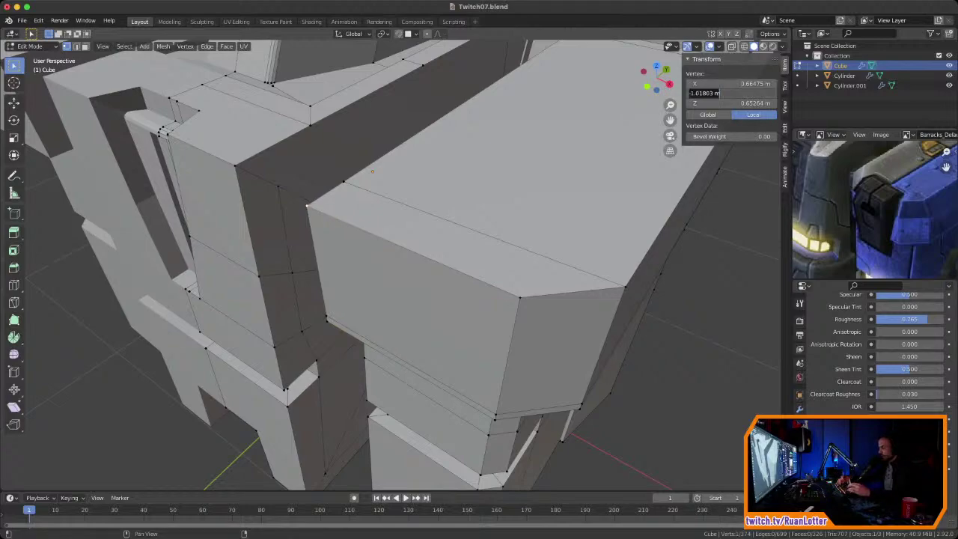
{"action": "type", "text": "1"}
{"action": "key", "text": "Return"}
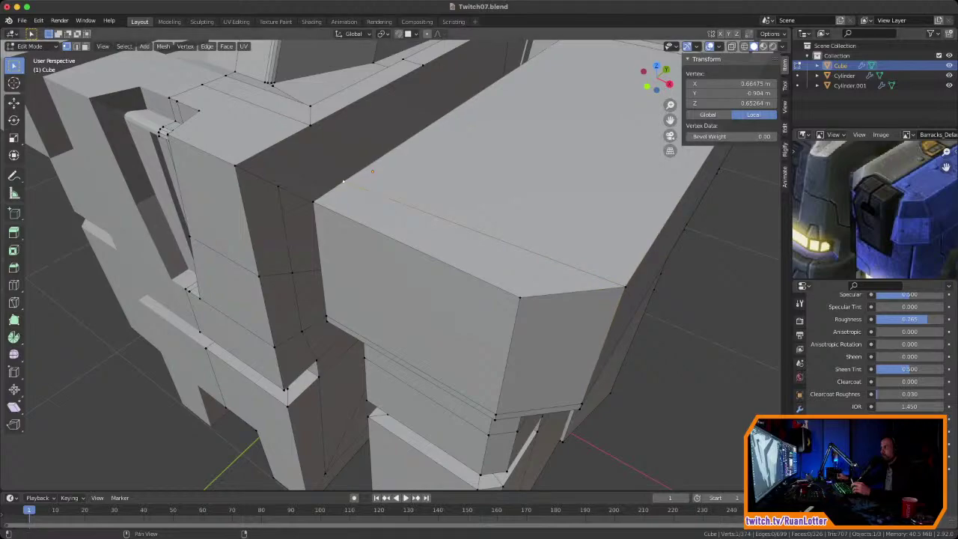
Step: Copy the Y value of -0.904 m from the new edge's inner vertex to its outer end vertex
{"action": "left_click", "coordinate": [726, 92]}
{"action": "key", "text": "ctrl+c"}
{"action": "key", "text": "Return"}
{"action": "left_click", "coordinate": [625, 287]}
{"action": "left_click", "coordinate": [727, 94]}
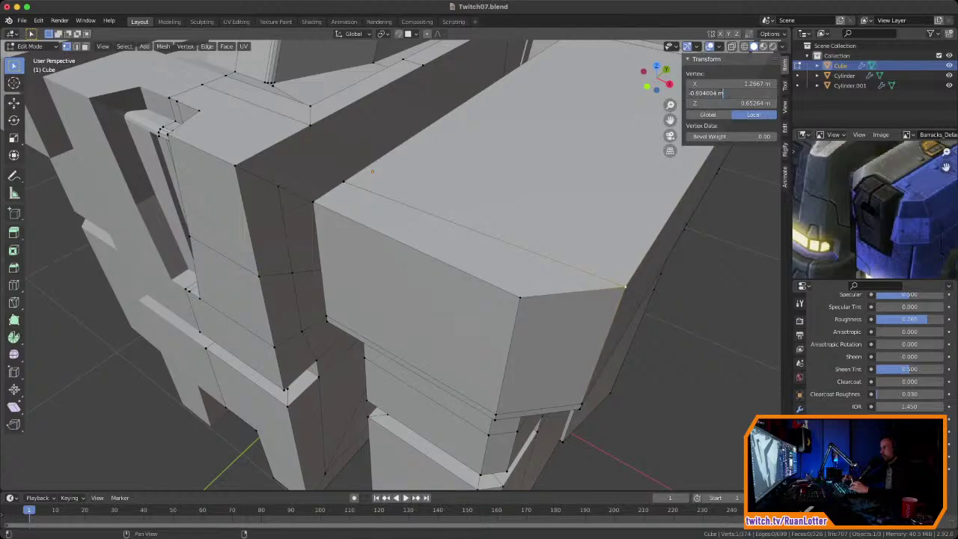
{"action": "key", "text": "Return"}
Step: Set the Y coordinate of the two outer chamfer vertices at the top block's lower rim to -0.904 m
{"action": "middle_click_drag", "start_coordinate": [580, 74], "coordinate": [536, 461]}
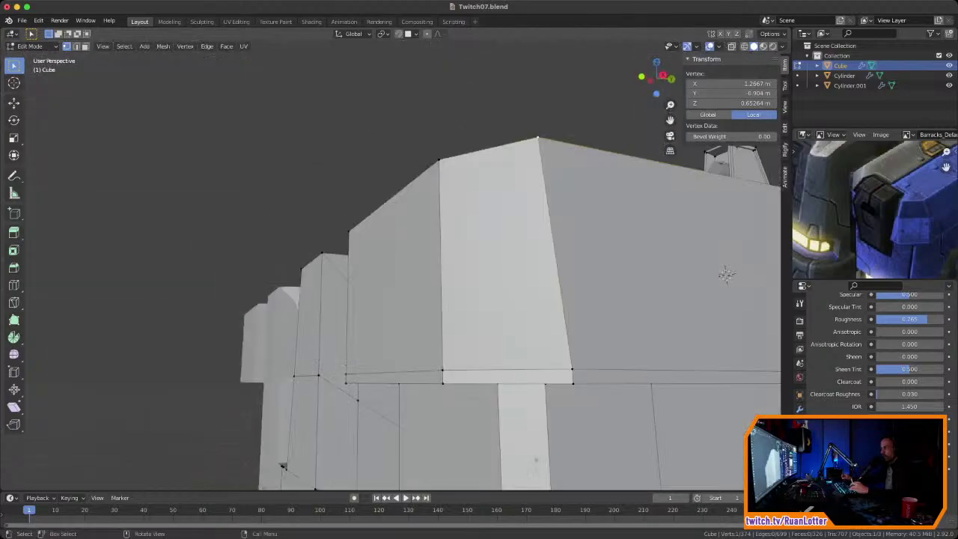
{"action": "left_click", "coordinate": [727, 94]}
{"action": "type", "text": "-0.904 m"}
{"action": "key", "text": "Return"}
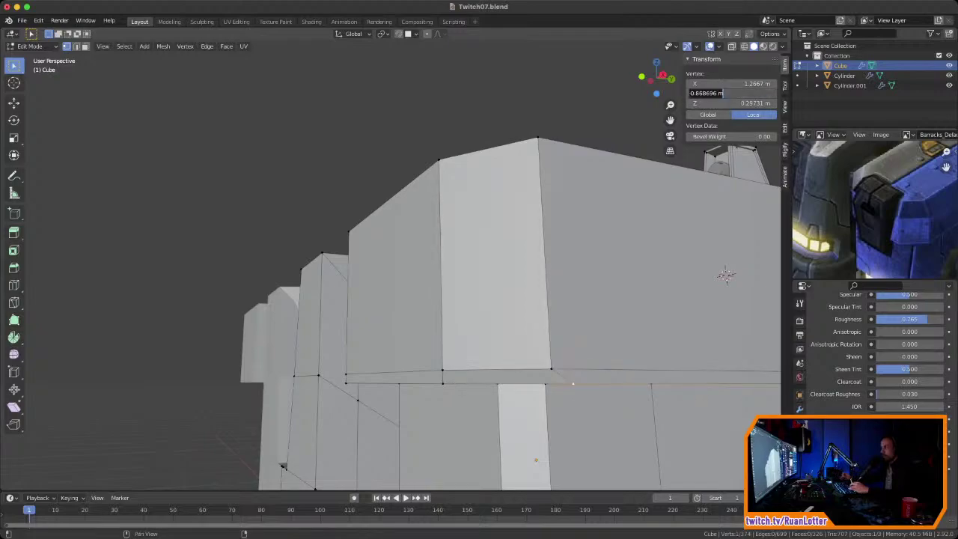
{"action": "middle_click_drag", "start_coordinate": [536, 460], "coordinate": [72, 179]}
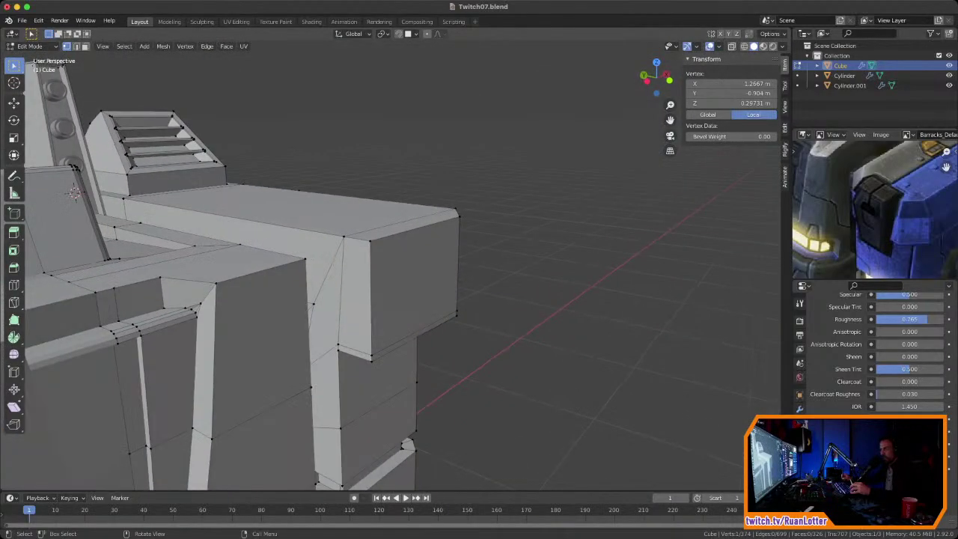
Step: Set the Y coordinate of the two inner vertices at the top block's lower rim to -0.904 m
{"action": "middle_click_drag", "start_coordinate": [419, 314], "coordinate": [389, 247]}
{"action": "left_click", "coordinate": [337, 342]}
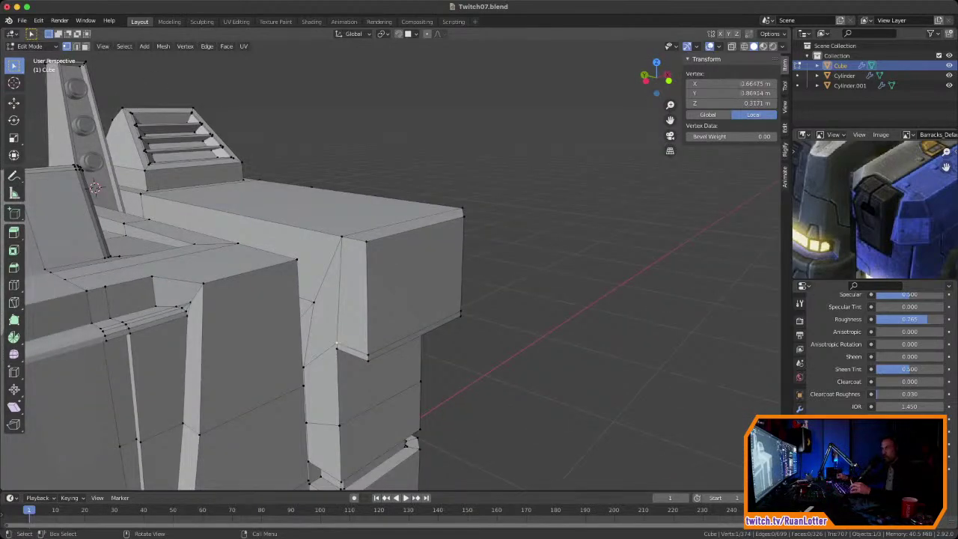
{"action": "left_click", "coordinate": [722, 93]}
{"action": "key", "text": "ctrl+v"}
{"action": "key", "text": "Return"}
{"action": "left_click", "coordinate": [731, 94]}
{"action": "key", "text": "ctrl+v"}
{"action": "key", "text": "Return"}
{"action": "middle_click_drag", "start_coordinate": [569, 247], "coordinate": [557, 228]}
Step: Set Y to -0.904 m for the inner front edge vertices of the leg section below the top block, and deselect everything
{"action": "scroll", "coordinate": [557, 228], "scroll_direction": "up", "scroll_amount": 2}
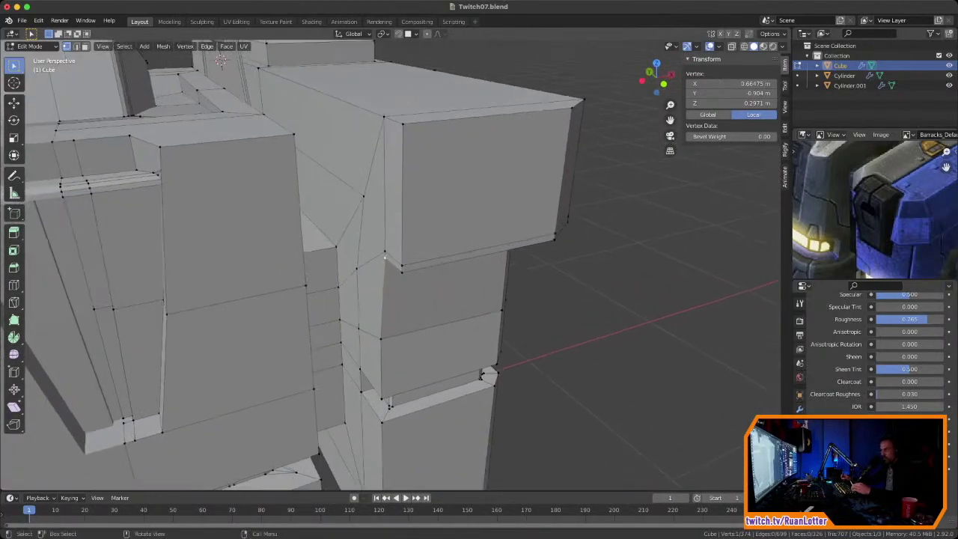
{"action": "left_click", "coordinate": [380, 339]}
{"action": "left_click", "coordinate": [729, 93]}
{"action": "key", "text": "ctrl+v"}
{"action": "key", "text": "Return"}
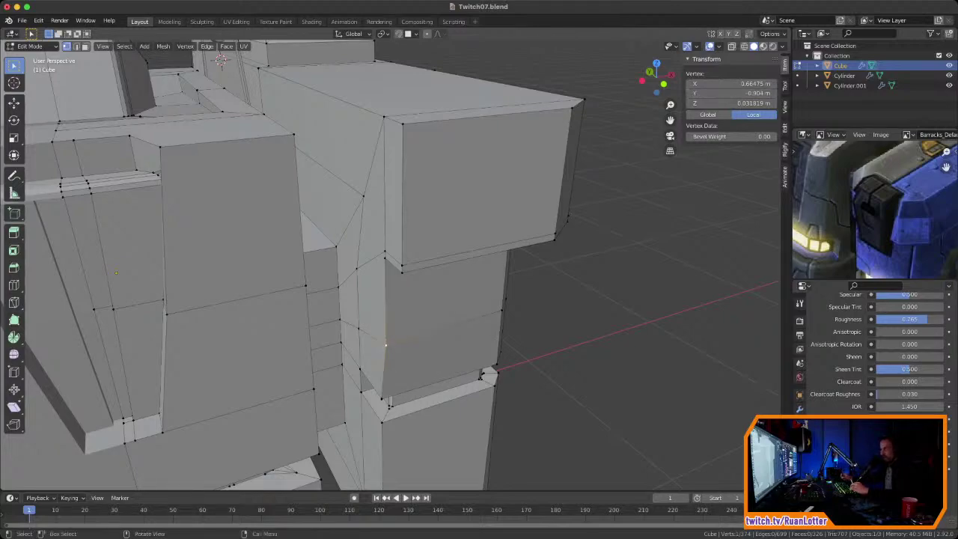
{"action": "left_click", "coordinate": [729, 93]}
{"action": "key", "text": "ctrl+v"}
{"action": "key", "text": "Return"}
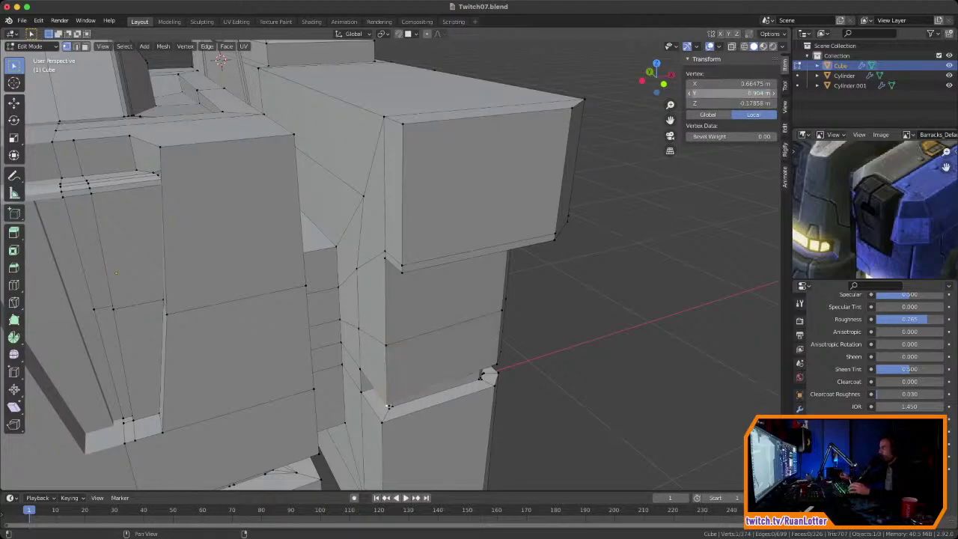
{"action": "key", "text": "alt+a"}
Step: Set Y to -0.904 m for the three front vertices along the leg's chamfer edge below the top block
{"action": "middle_click_drag", "start_coordinate": [718, 357], "coordinate": [610, 282]}
{"action": "middle_click_drag", "start_coordinate": [641, 312], "coordinate": [649, 203]}
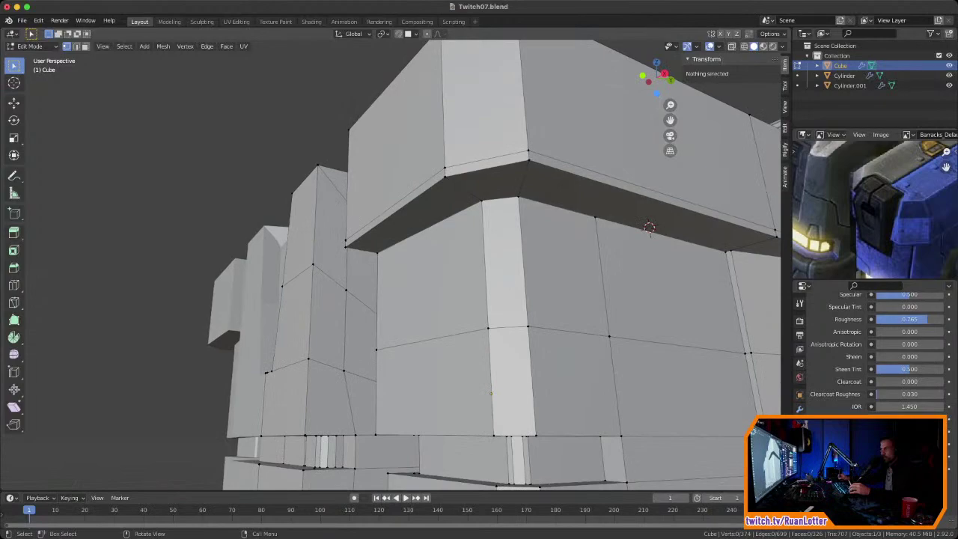
{"action": "left_click", "coordinate": [482, 201]}
{"action": "left_click", "coordinate": [732, 93]}
{"action": "type", "text": "0.904004"}
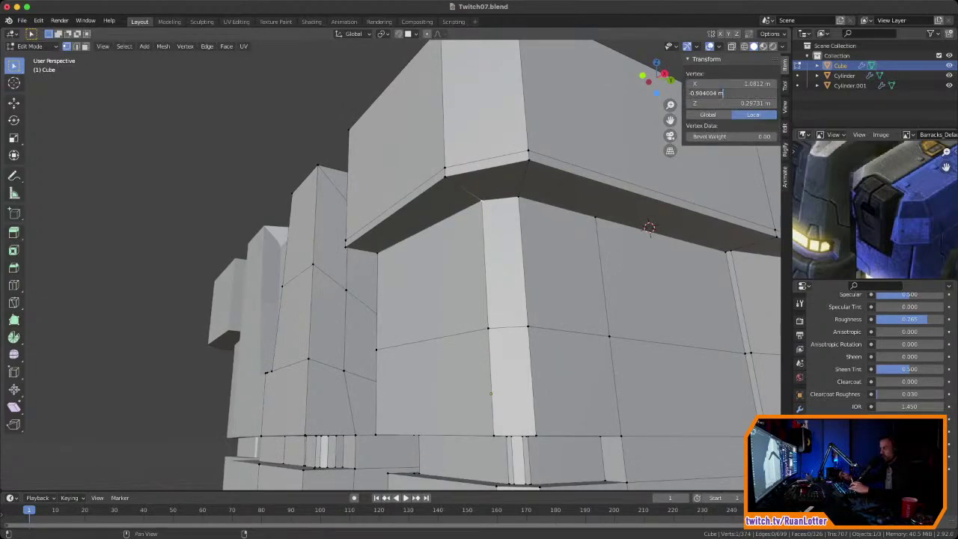
{"action": "key", "text": "Return"}
{"action": "left_click", "coordinate": [730, 94]}
{"action": "type", "text": "-0.904"}
{"action": "key", "text": "Return"}
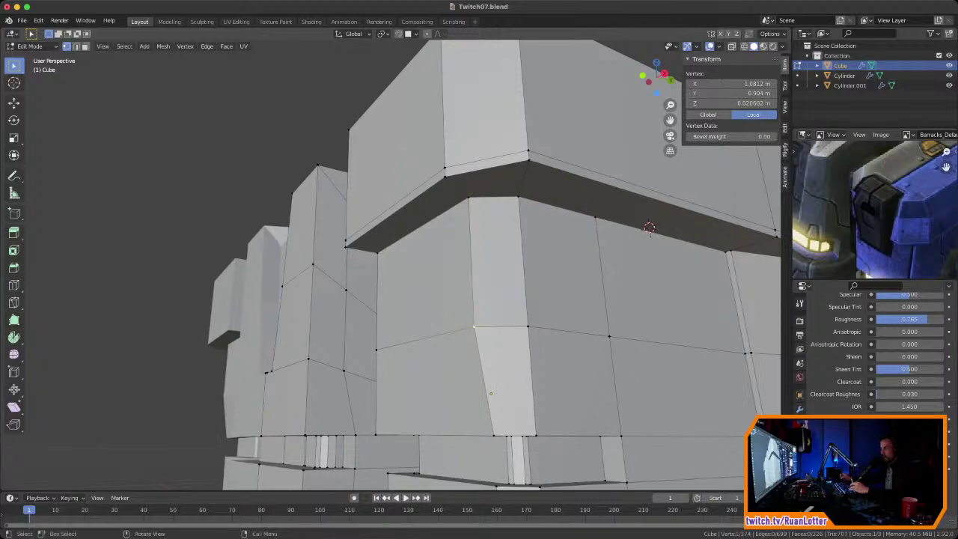
{"action": "left_click", "coordinate": [730, 93]}
{"action": "key", "text": "super+v"}
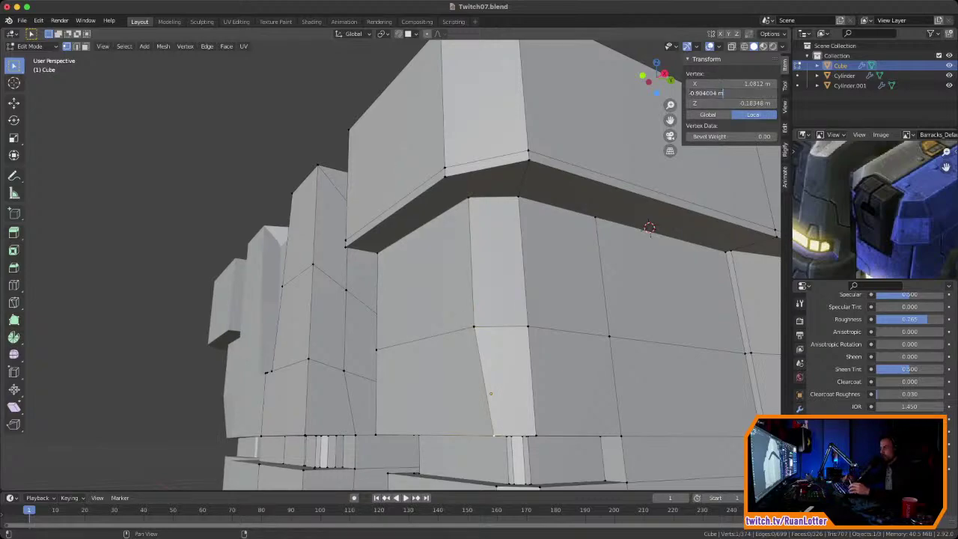
{"action": "key", "text": "Return"}
Step: Examine the realigned outer leg in front and perspective views and compare the top block with the reference image
{"action": "middle_click_drag", "start_coordinate": [490, 393], "coordinate": [378, 408]}
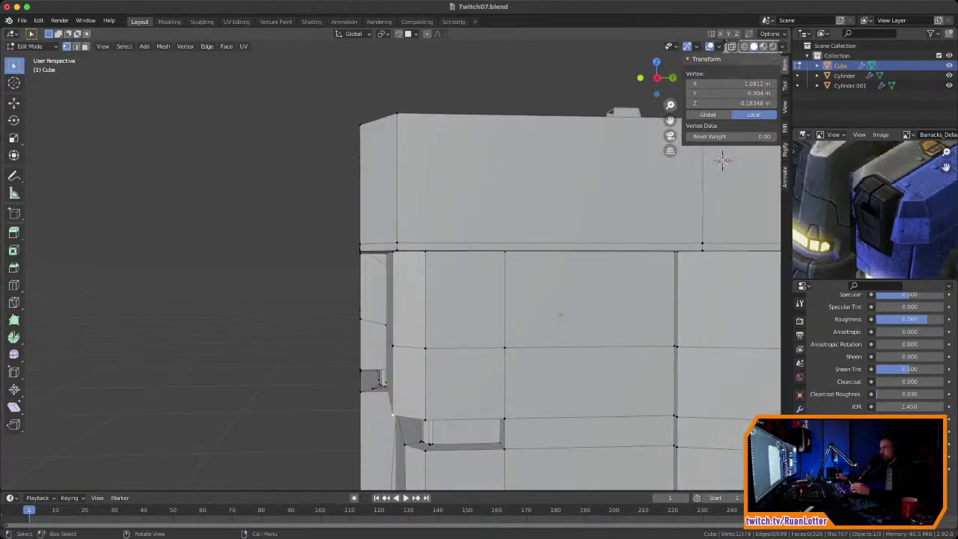
{"action": "left_click", "coordinate": [657, 78]}
{"action": "middle_click_drag", "start_coordinate": [524, 299], "coordinate": [397, 284], "text": "ctrl"}
{"action": "left_click", "coordinate": [653, 74]}
{"action": "middle_click_drag", "start_coordinate": [554, 202], "coordinate": [648, 247], "text": "ctrl"}
{"action": "middle_click_drag", "start_coordinate": [462, 156], "coordinate": [467, 156], "text": "shift"}
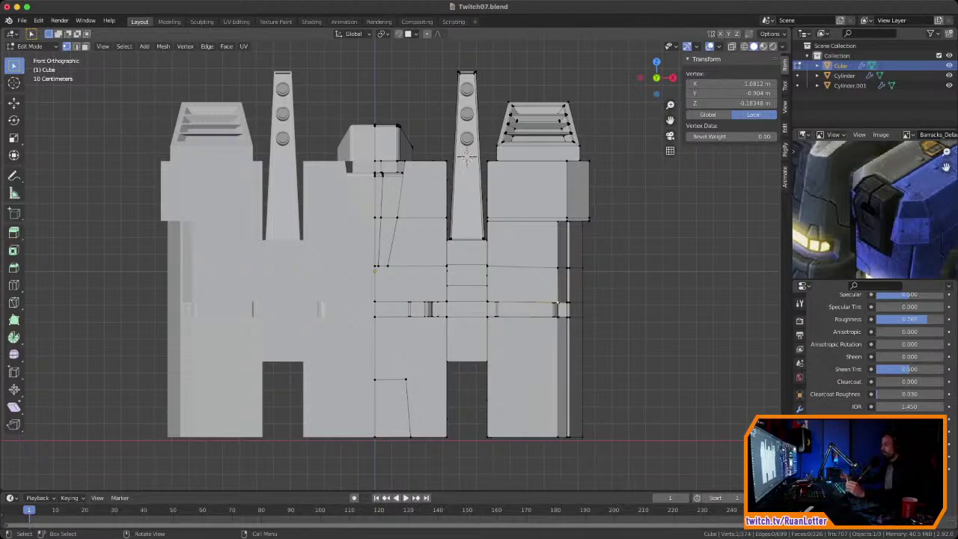
{"action": "middle_click_drag", "start_coordinate": [558, 302], "coordinate": [565, 326]}
{"action": "middle_click_drag", "start_coordinate": [361, 221], "coordinate": [471, 241]}
{"action": "middle_click_drag", "start_coordinate": [472, 241], "coordinate": [440, 223], "text": "shift"}
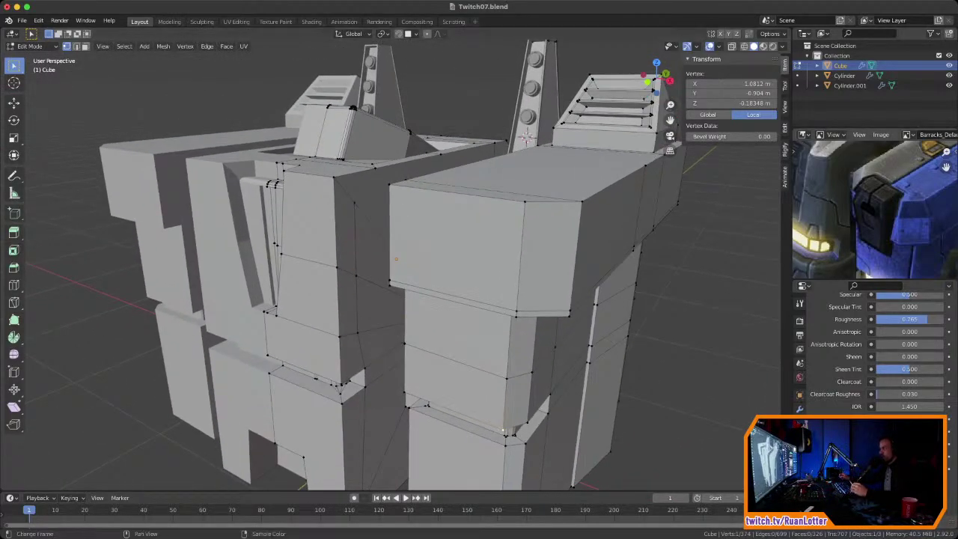
{"action": "middle_click_drag", "start_coordinate": [457, 254], "coordinate": [442, 269]}
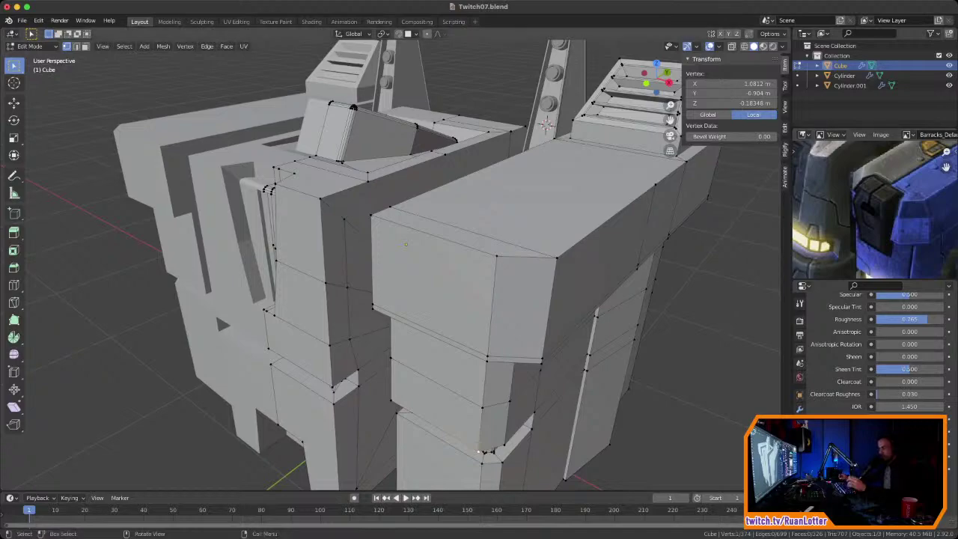
{"action": "middle_click_drag", "start_coordinate": [868, 213], "coordinate": [879, 206]}
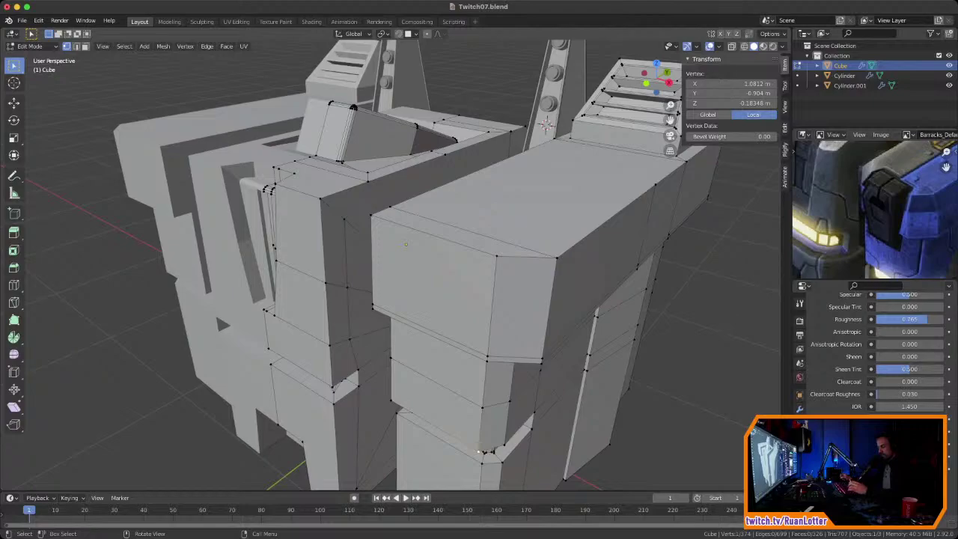
Step: Save the file and knife-cut a short diagonal edge across the narrow strip at the top block's upper front rim
{"action": "key", "text": "ctrl+s"}
{"action": "mouse_move", "coordinate": [449, 299]}
{"action": "middle_mouse_down"}
{"action": "mouse_move", "coordinate": [420, 340]}
{"action": "mouse_move", "coordinate": [389, 323]}
{"action": "mouse_move", "coordinate": [443, 308]}
{"action": "mouse_move", "coordinate": [430, 302]}
{"action": "middle_mouse_up"}
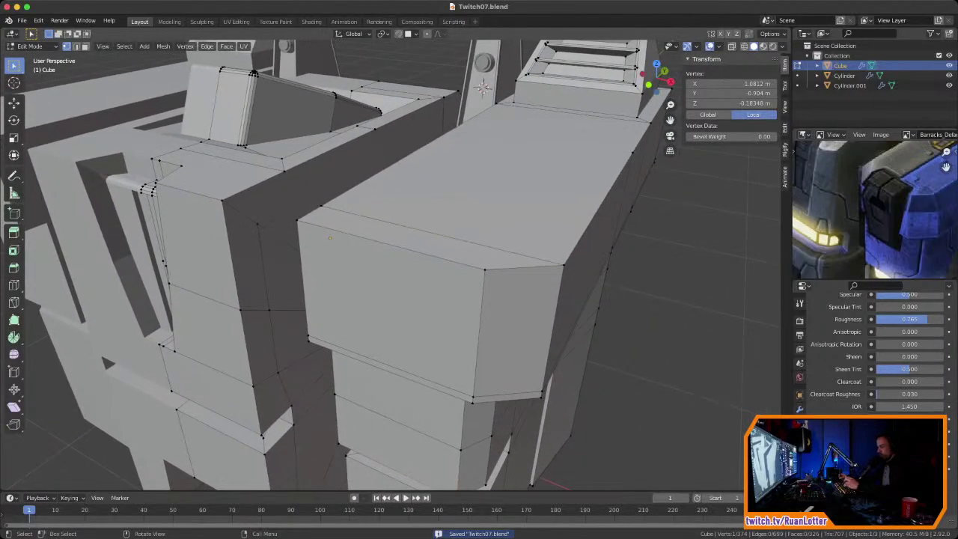
{"action": "key", "text": "k"}
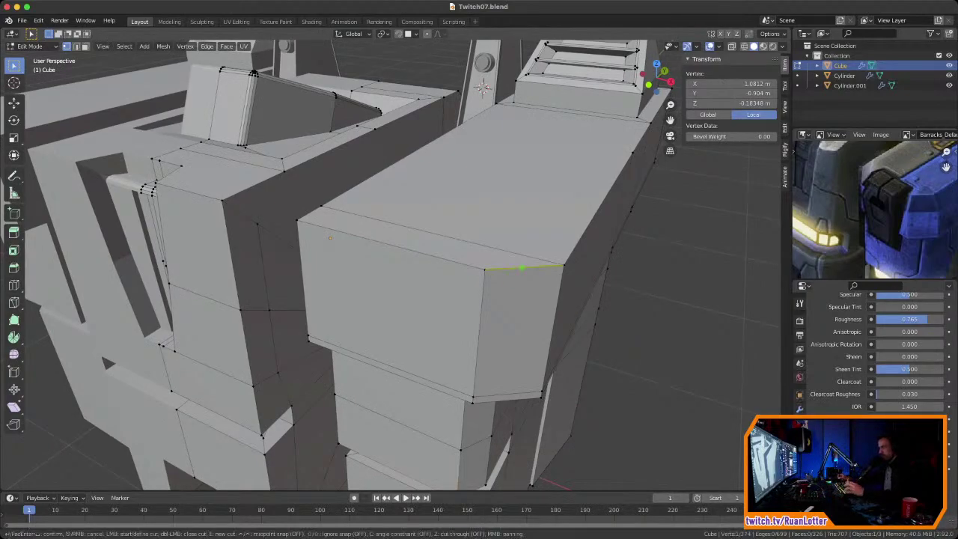
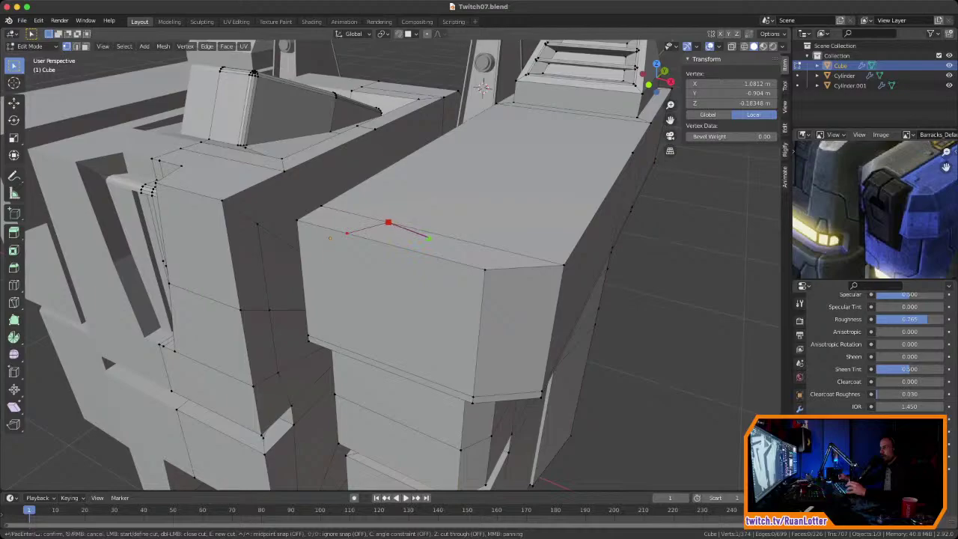
{"action": "key", "text": "Return"}
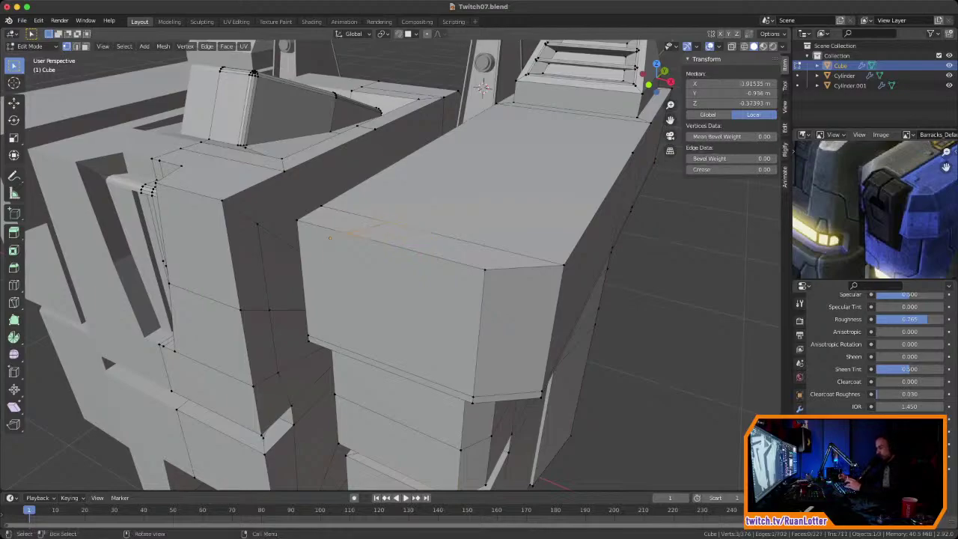
Step: Knife-cut a downward-tapering panel outline from the upper strip over the top block's front face, closing it at the first cut
{"action": "key", "text": "k"}
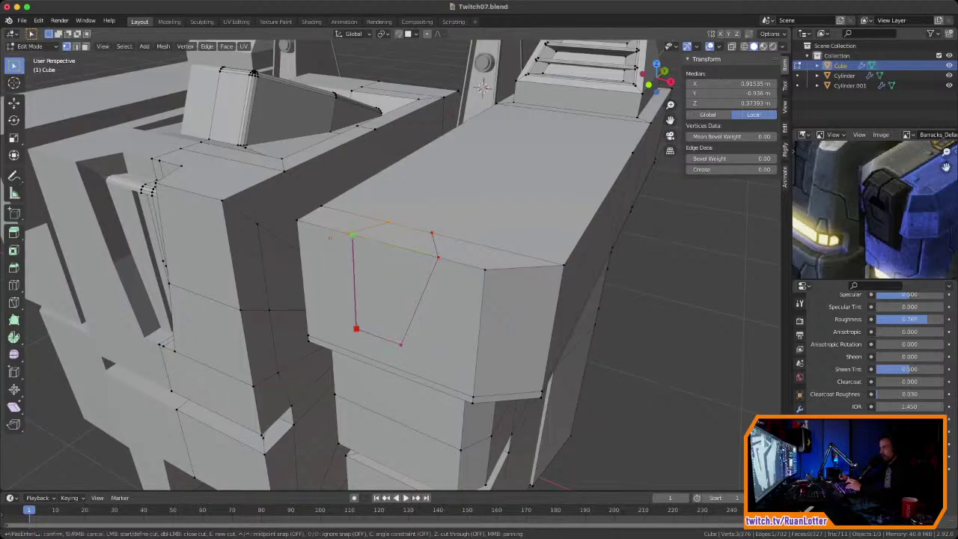
{"action": "left_click", "coordinate": [351, 235]}
{"action": "key", "text": "Return"}
Step: In front view, move the tapered panel's lower inner corner vertex outward along X by about 0.034 m
{"action": "middle_click_drag", "start_coordinate": [353, 238], "coordinate": [393, 262]}
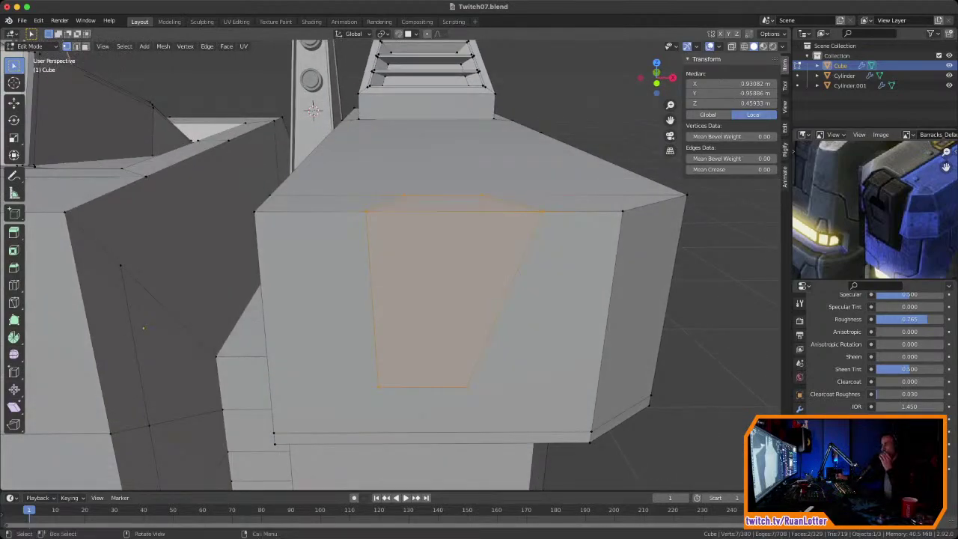
{"action": "left_click", "coordinate": [657, 83]}
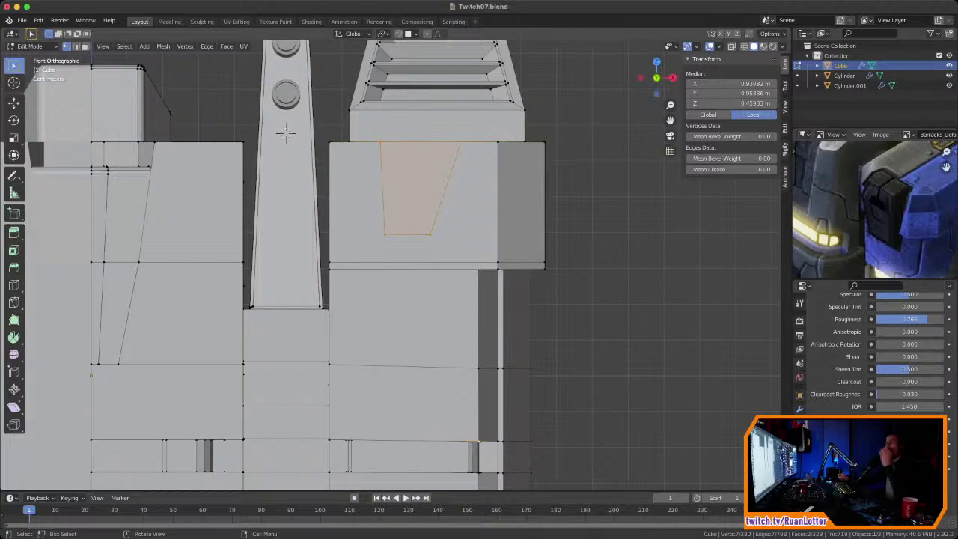
{"action": "scroll", "coordinate": [285, 132], "scroll_direction": "up", "scroll_amount": 5}
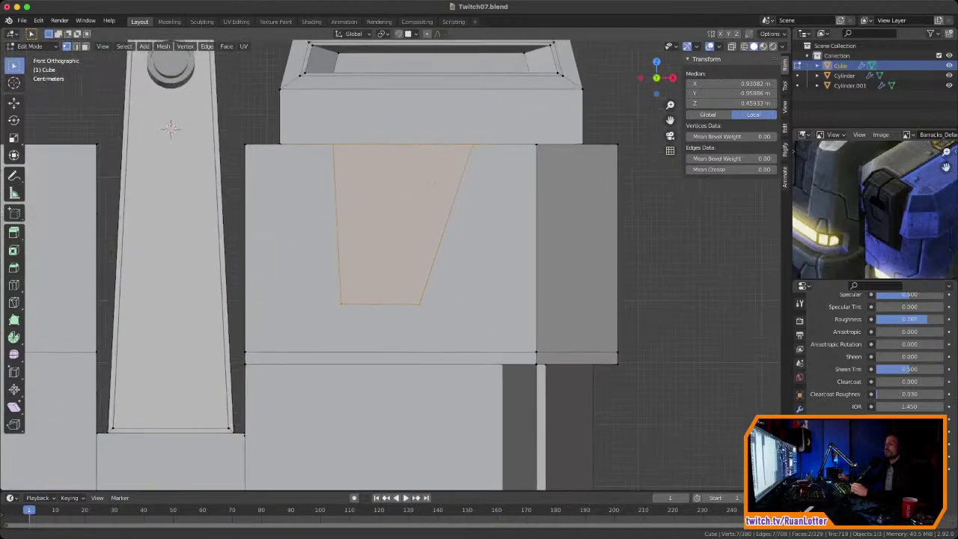
{"action": "left_click_drag", "start_coordinate": [314, 293], "coordinate": [341, 328]}
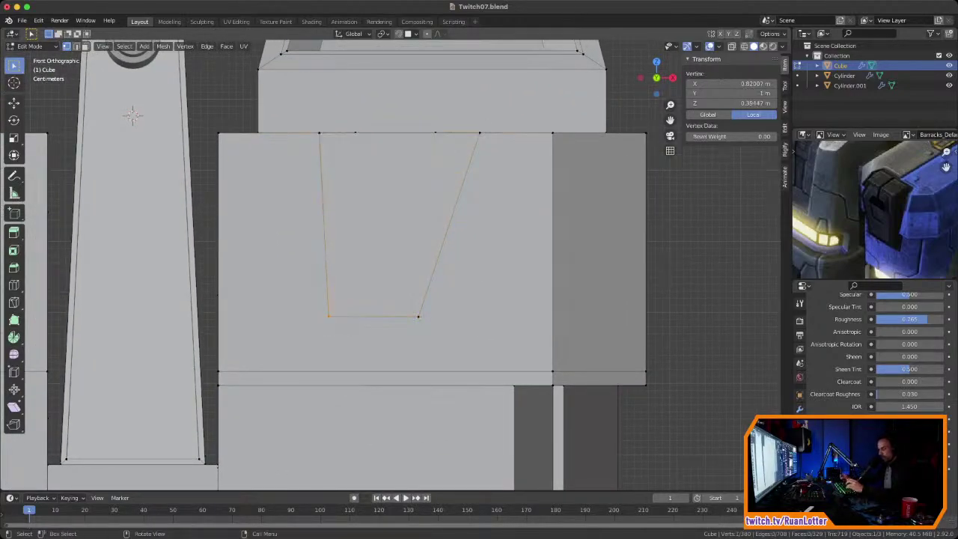
{"action": "key", "text": "g"}
{"action": "key", "text": "x"}
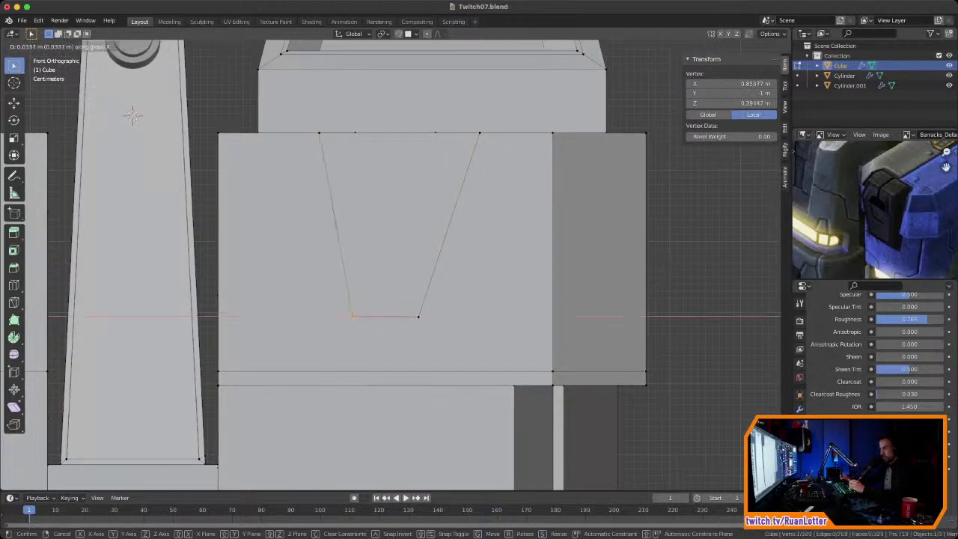
{"action": "left_click", "coordinate": [364, 327]}
Step: Move the tapered panel's lower outer corner vertex outward along X by about 0.021 m
{"action": "left_click_drag", "start_coordinate": [407, 305], "coordinate": [431, 327]}
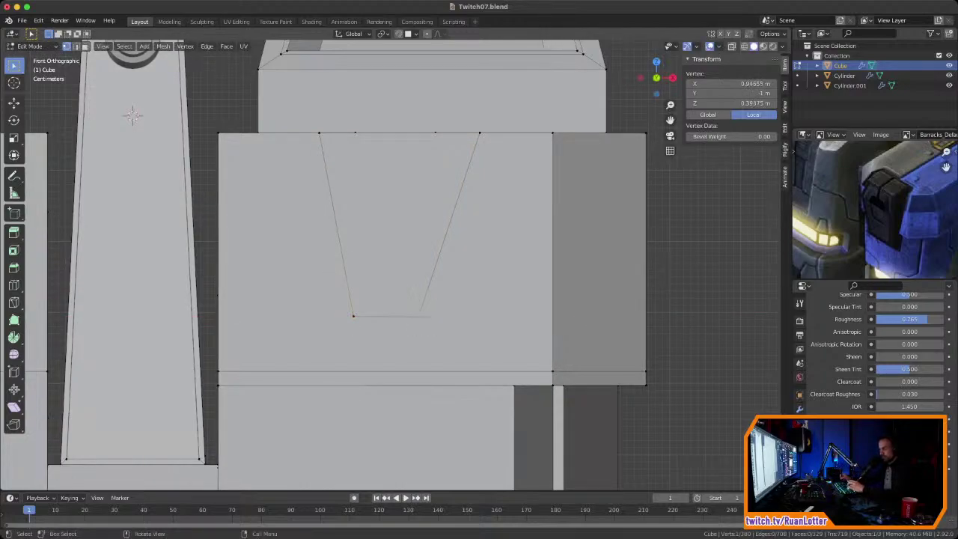
{"action": "key", "text": "g"}
{"action": "key", "text": "x"}
{"action": "key", "text": "Return"}
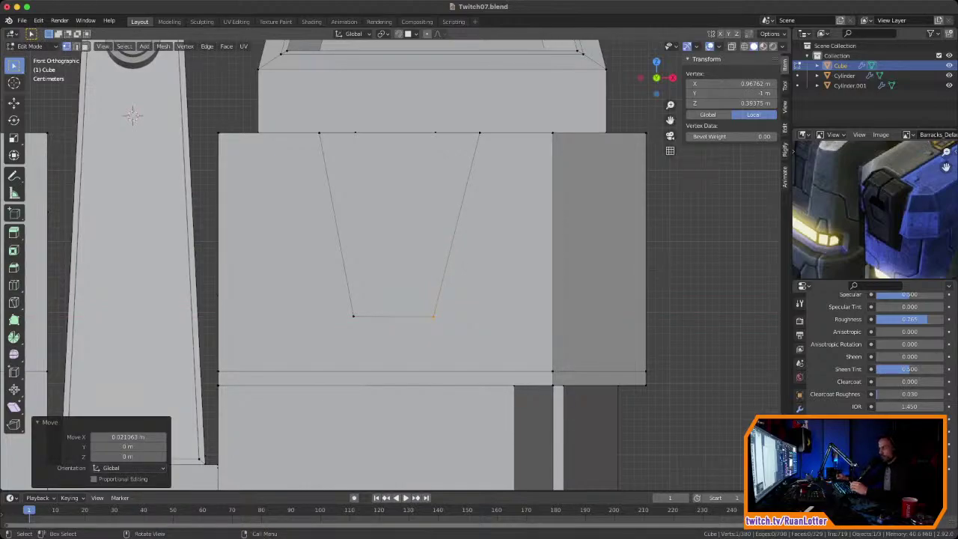
Step: Select the two end vertices of the panel's outer slanted edge and scale them along X
{"action": "left_click", "coordinate": [480, 133]}
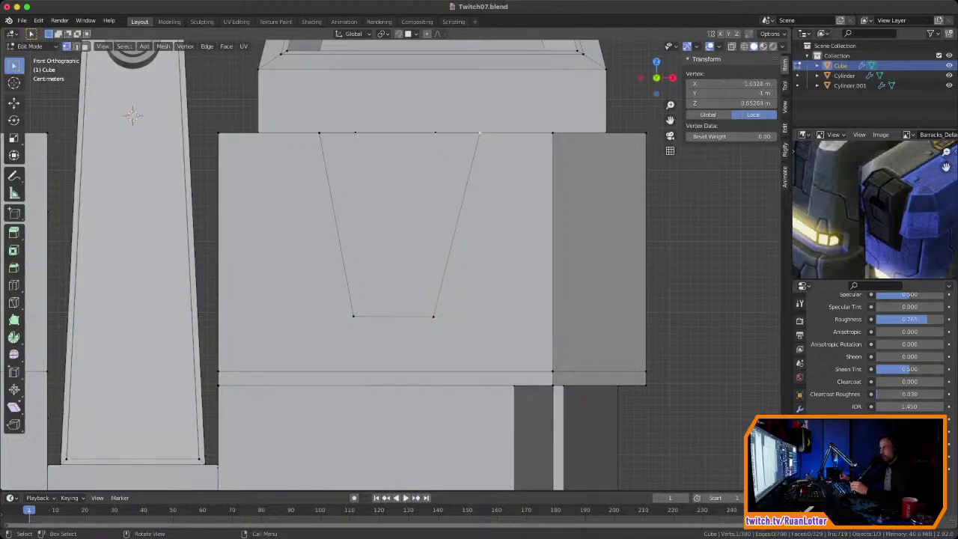
{"action": "left_click", "coordinate": [433, 316], "text": "shift"}
{"action": "key", "text": "s"}
{"action": "type", "text": "x"}
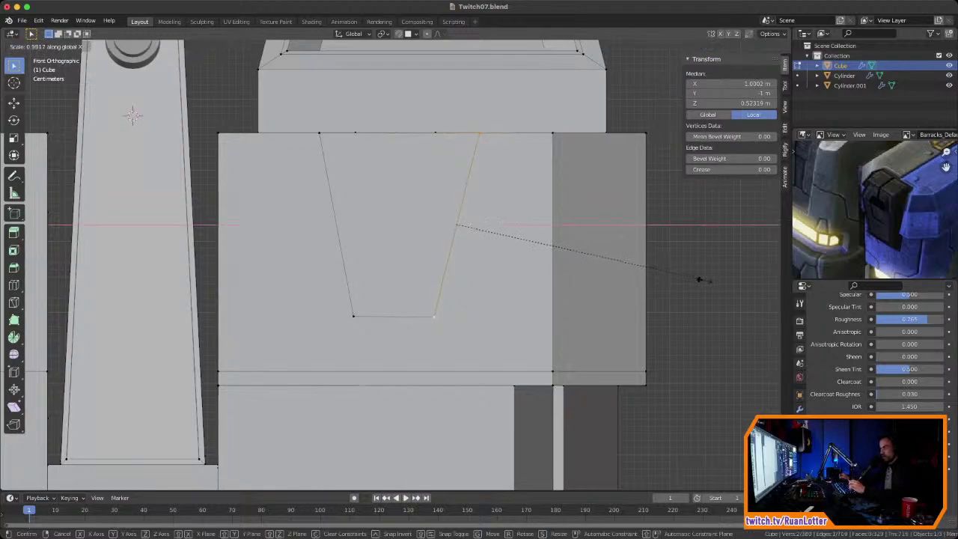
Step: Straighten the two slanted side edges of the panel on the block's front face by scaling each to 0 along X
{"action": "type", "text": "0"}
{"action": "key", "text": "Return"}
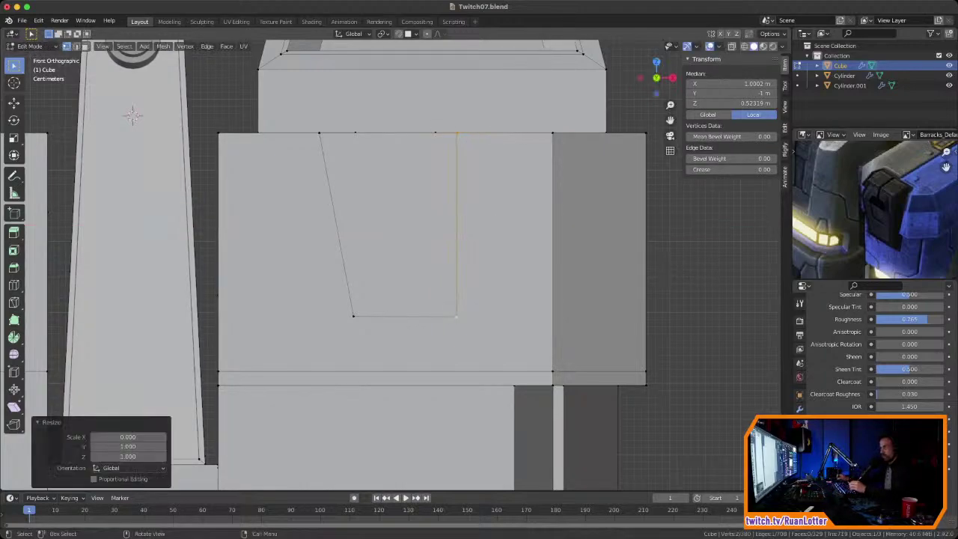
{"action": "left_click", "coordinate": [320, 133]}
{"action": "left_click", "coordinate": [353, 316], "text": "shift"}
{"action": "type", "text": "sx0"}
{"action": "key", "text": "Return"}
{"action": "middle_click_drag", "start_coordinate": [633, 259], "coordinate": [518, 246]}
{"action": "scroll", "coordinate": [576, 221], "scroll_direction": "down", "scroll_amount": 5}
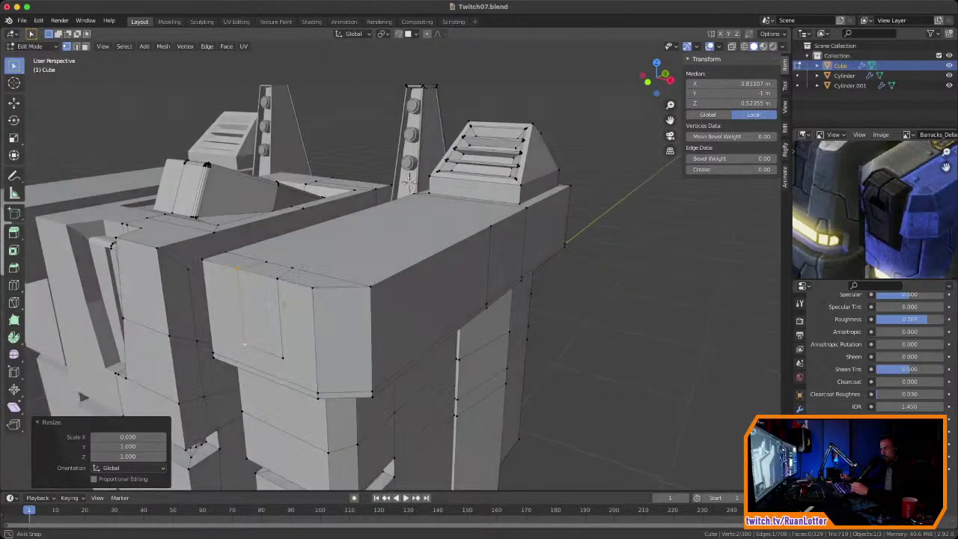
Step: Align the panel's right-hand edge with its rear vertex on the block's top by scaling the three vertices to 0 along X
{"action": "middle_click_drag", "start_coordinate": [329, 300], "coordinate": [478, 311], "text": "shift"}
{"action": "scroll", "coordinate": [479, 311], "scroll_direction": "up", "scroll_amount": 4}
{"action": "scroll", "coordinate": [479, 311], "scroll_direction": "down", "scroll_amount": 2}
{"action": "middle_click_drag", "start_coordinate": [479, 359], "coordinate": [483, 316], "text": "shift"}
{"action": "left_click_drag", "start_coordinate": [468, 359], "coordinate": [445, 383]}
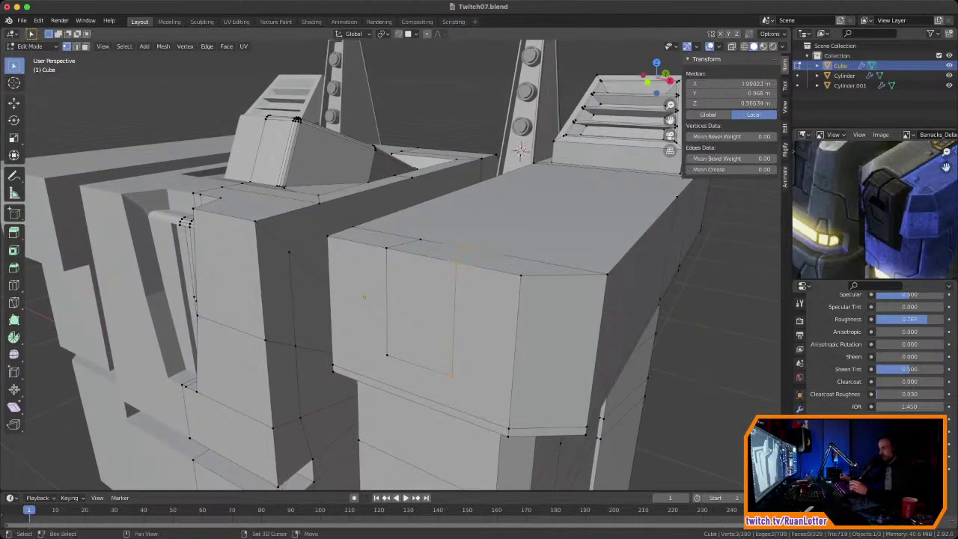
{"action": "key", "text": "s"}
{"action": "key", "text": "x"}
{"action": "key", "text": "0"}
{"action": "key", "text": "Return"}
Step: Align the panel's left-hand edge with its rear vertex on the block's top by scaling the three vertices to 0 along X
{"action": "key", "text": "b"}
{"action": "left_click_drag", "start_coordinate": [426, 249], "coordinate": [427, 249]}
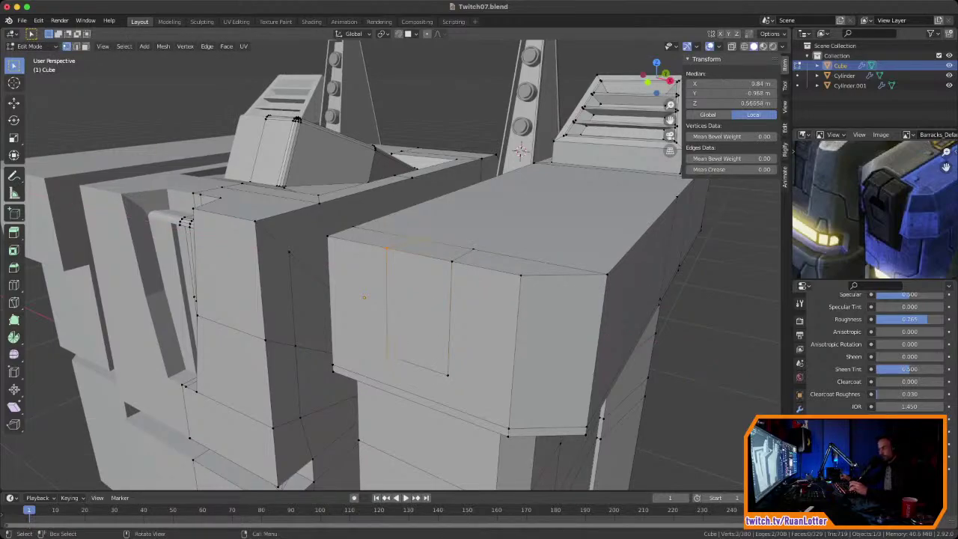
{"action": "key", "text": "s"}
{"action": "key", "text": "x"}
{"action": "key", "text": "0"}
{"action": "key", "text": "Return"}
{"action": "middle_click_drag", "start_coordinate": [573, 326], "coordinate": [494, 314]}
{"action": "middle_click_drag", "start_coordinate": [359, 301], "coordinate": [327, 299]}
{"action": "scroll", "coordinate": [327, 300], "scroll_direction": "up", "scroll_amount": 2}
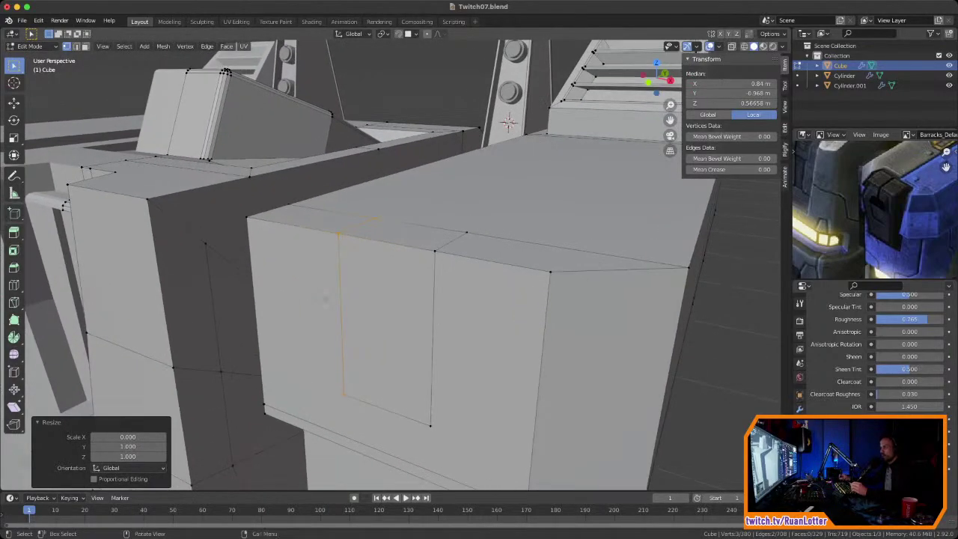
Step: Taper the panel by scaling its two lower vertices and two rear top vertices to about 0.397 along X
{"action": "left_click", "coordinate": [344, 395]}
{"action": "left_click", "coordinate": [326, 299], "text": "shift"}
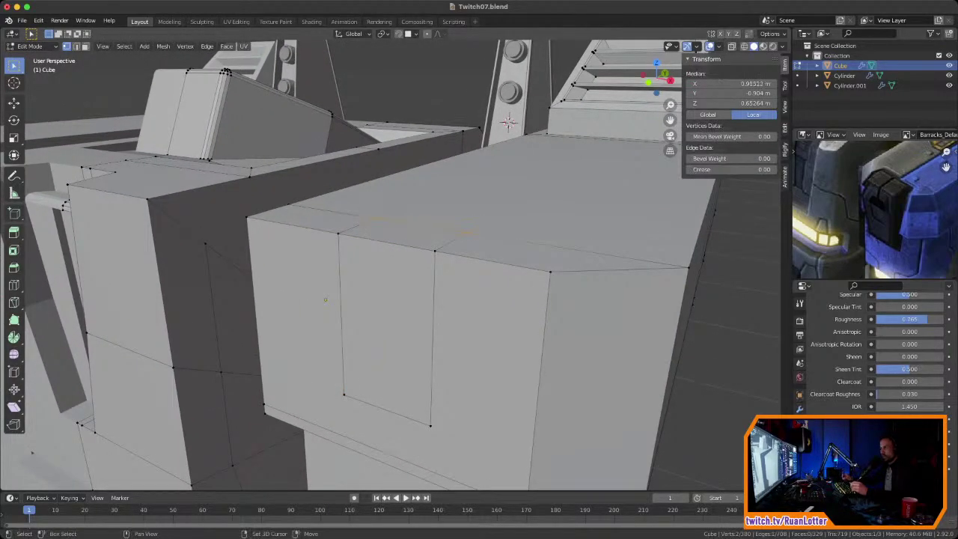
{"action": "key", "text": "s"}
{"action": "key", "text": "x"}
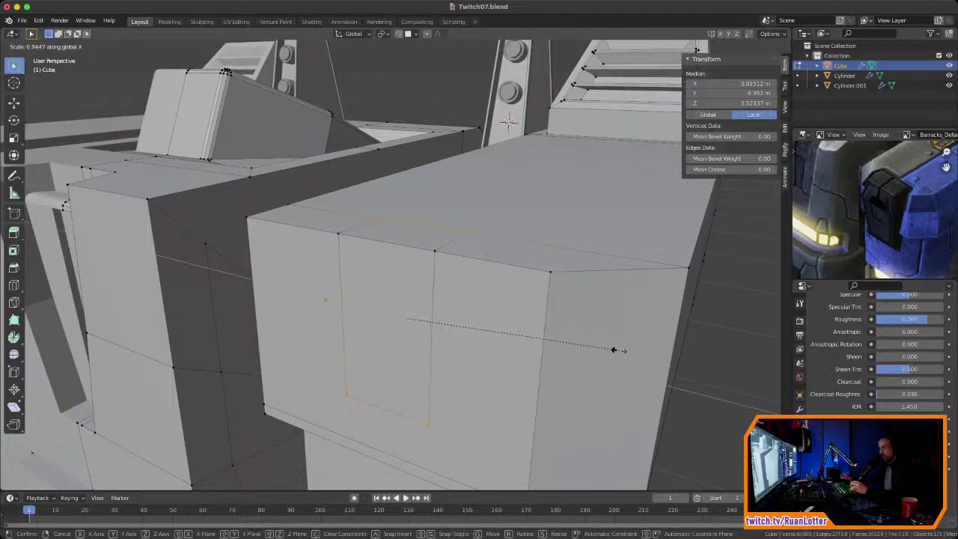
{"action": "left_click", "coordinate": [490, 339]}
{"action": "middle_click_drag", "start_coordinate": [490, 339], "coordinate": [427, 359]}
{"action": "key", "text": "KP_1"}
{"action": "scroll", "coordinate": [426, 359], "scroll_direction": "up", "scroll_amount": 2}
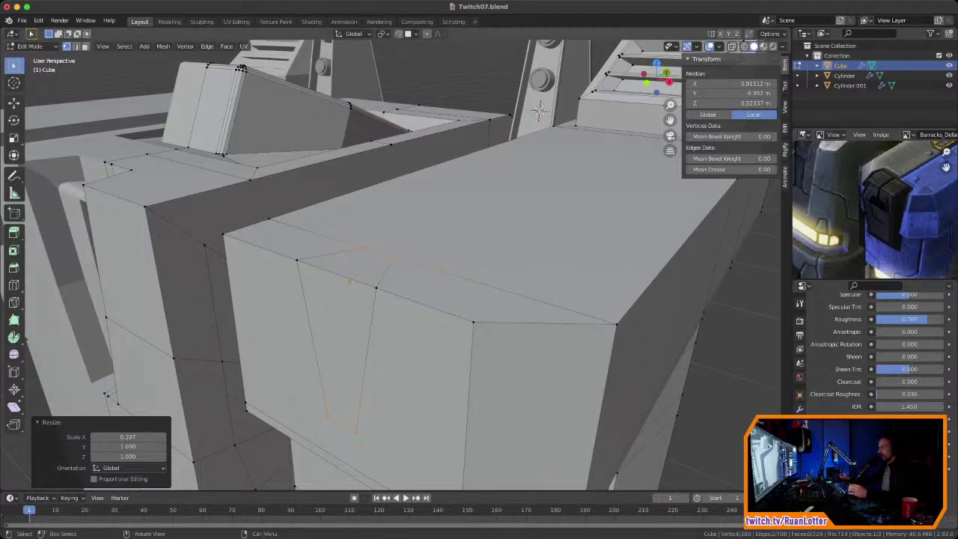
{"action": "middle_click_drag", "start_coordinate": [710, 180], "coordinate": [710, 233], "text": "ctrl"}
{"action": "middle_click_drag", "start_coordinate": [152, 379], "coordinate": [127, 393], "text": "ctrl"}
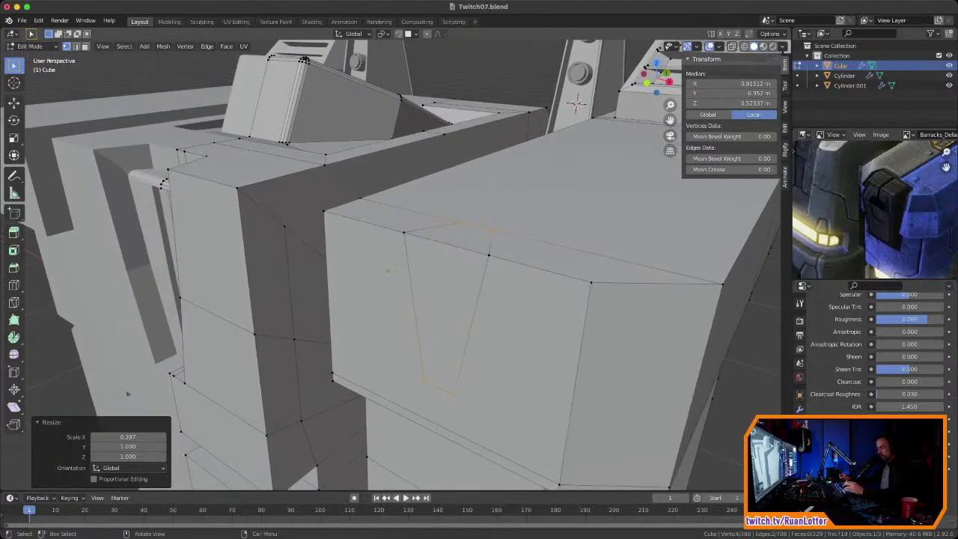
Step: Switch to face selection for the two tapered panel faces and save the file
{"action": "key", "text": "3"}
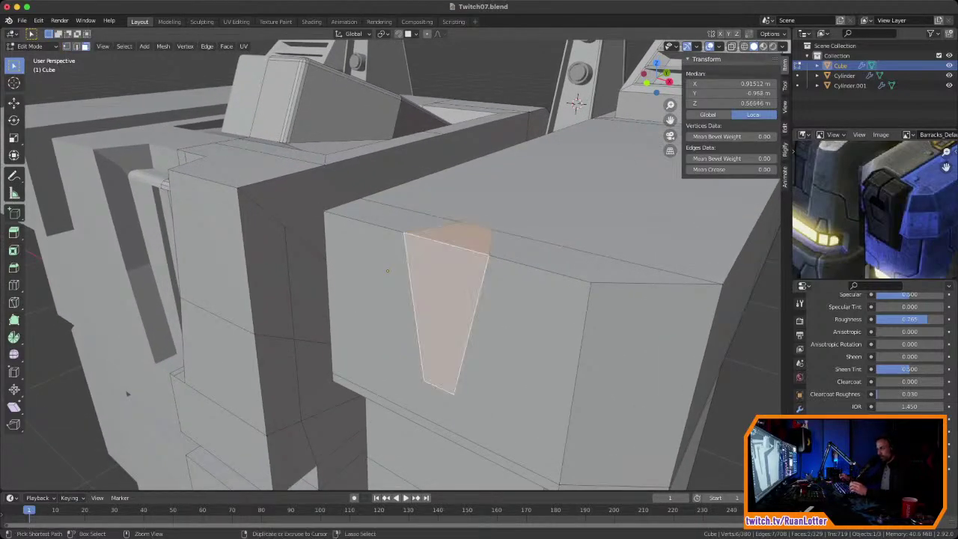
{"action": "key", "text": "ctrl+s"}
{"action": "middle_click_drag", "start_coordinate": [127, 394], "coordinate": [139, 378]}
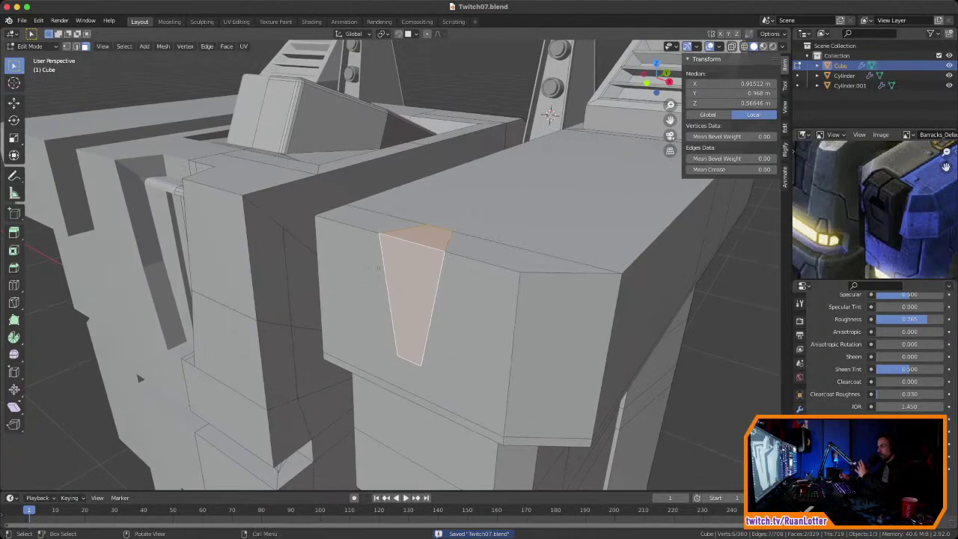
{"action": "key", "text": "n"}
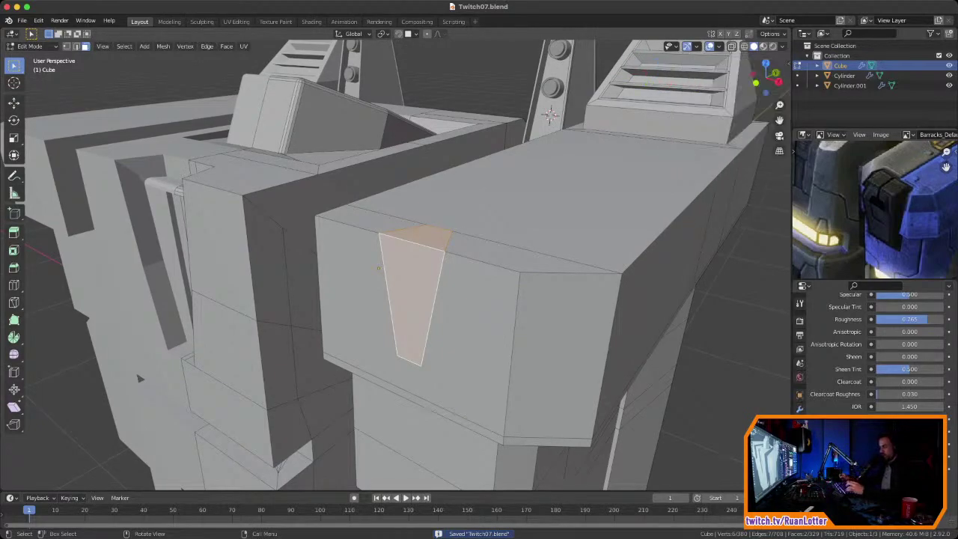
Step: Extrude the two tapered faces about 0.033 m into the block to form a recess
{"action": "key", "text": "e"}
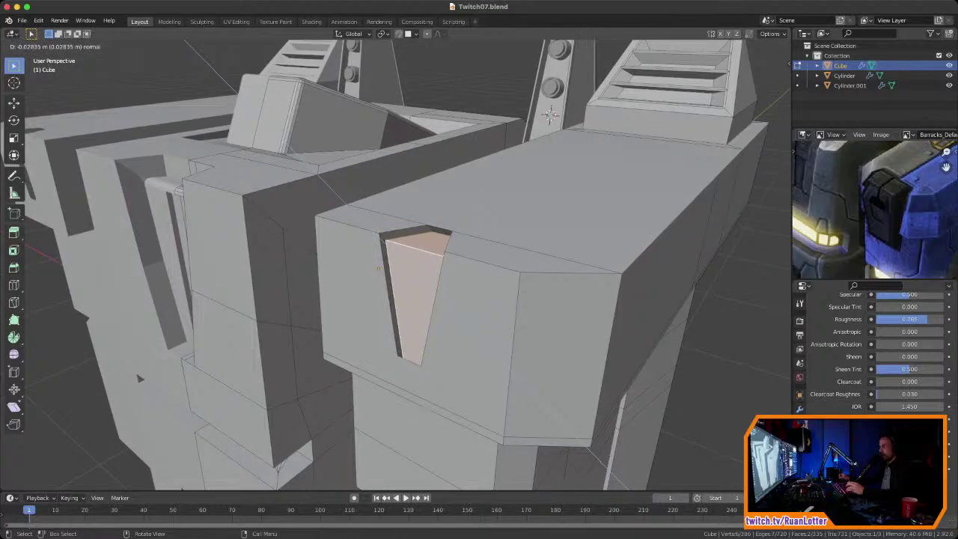
{"action": "left_click", "coordinate": [335, 191]}
{"action": "mouse_move", "coordinate": [323, 276]}
{"action": "middle_mouse_down"}
{"action": "mouse_move", "coordinate": [368, 247]}
{"action": "mouse_move", "coordinate": [322, 289]}
{"action": "mouse_move", "coordinate": [329, 281]}
{"action": "middle_mouse_up"}
{"action": "middle_click_drag", "start_coordinate": [330, 280], "coordinate": [360, 223], "text": "ctrl"}
Step: Inset the recessed faces by about 0.019 m and extrude them outward about 0.037 m as a raised wedge
{"action": "key", "text": "i"}
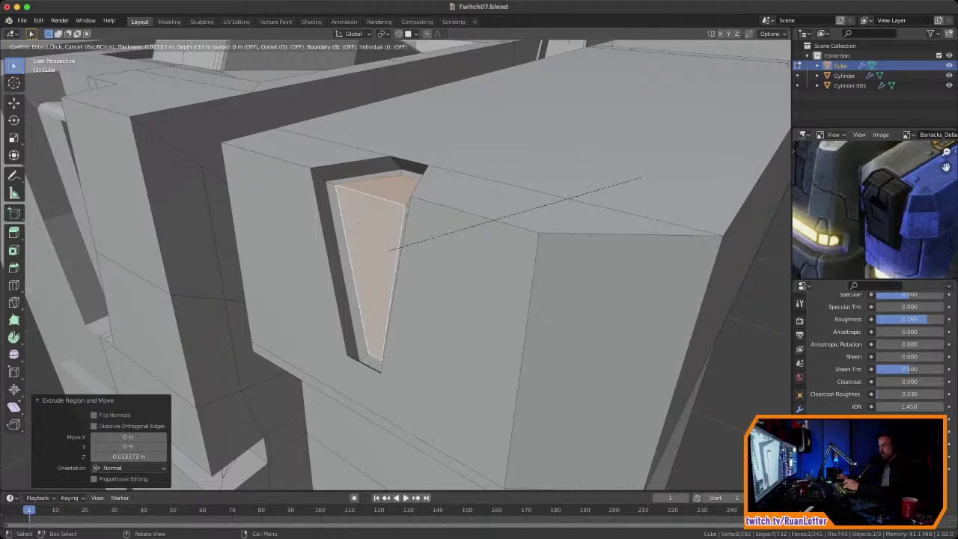
{"action": "left_click", "coordinate": [640, 178]}
{"action": "key", "text": "e"}
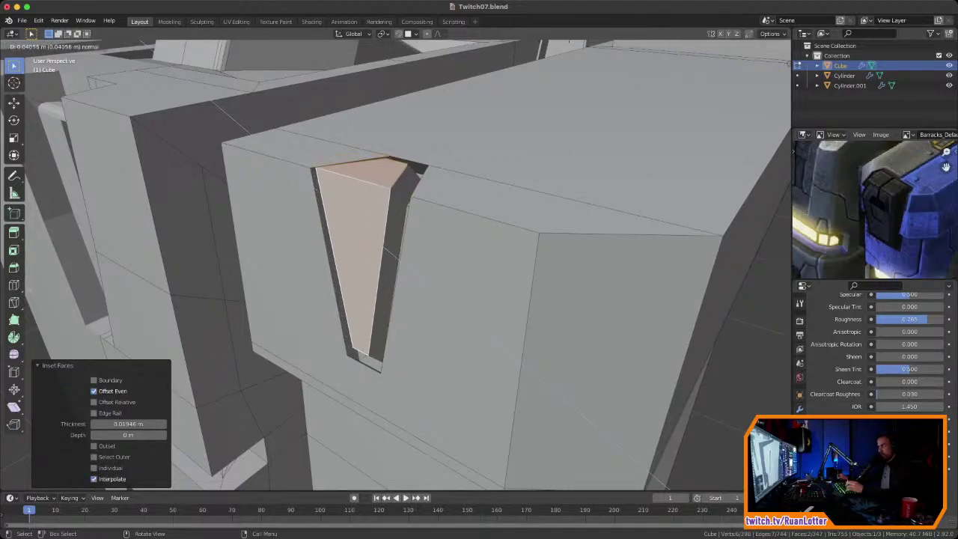
{"action": "left_click", "coordinate": [300, 217]}
{"action": "middle_click_drag", "start_coordinate": [299, 217], "coordinate": [250, 203]}
{"action": "scroll", "coordinate": [351, 251], "scroll_direction": "down", "scroll_amount": 5}
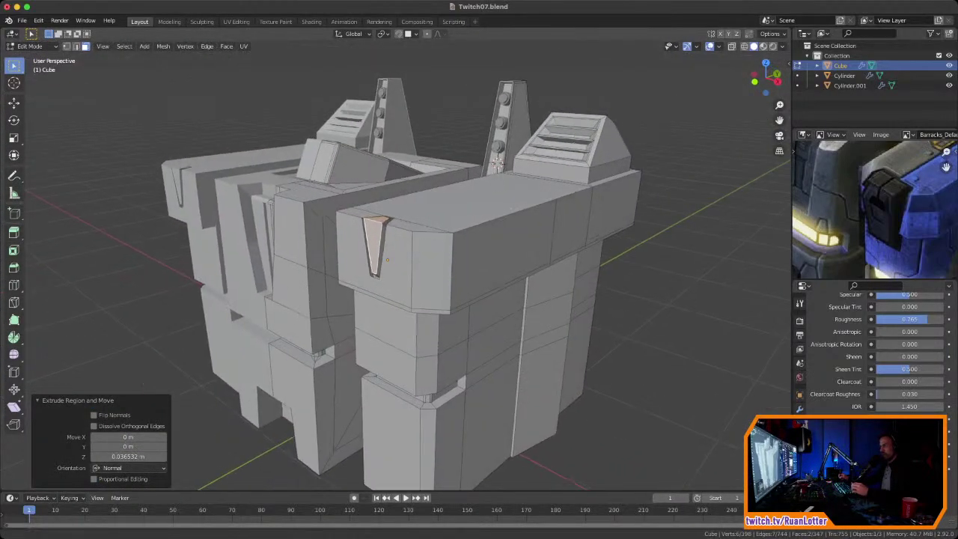
Step: Inset only the front face of the raised wedge by about 0.03 m
{"action": "scroll", "coordinate": [252, 204], "scroll_direction": "up", "scroll_amount": 3}
{"action": "mouse_move", "coordinate": [872, 201]}
{"action": "middle_mouse_down"}
{"action": "mouse_move", "coordinate": [859, 219]}
{"action": "mouse_move", "coordinate": [861, 202]}
{"action": "mouse_move", "coordinate": [886, 213]}
{"action": "middle_mouse_up"}
{"action": "middle_click_drag", "start_coordinate": [243, 218], "coordinate": [316, 238]}
{"action": "left_click", "coordinate": [443, 248]}
{"action": "middle_click_drag", "start_coordinate": [443, 249], "coordinate": [361, 236]}
{"action": "key", "text": "i"}
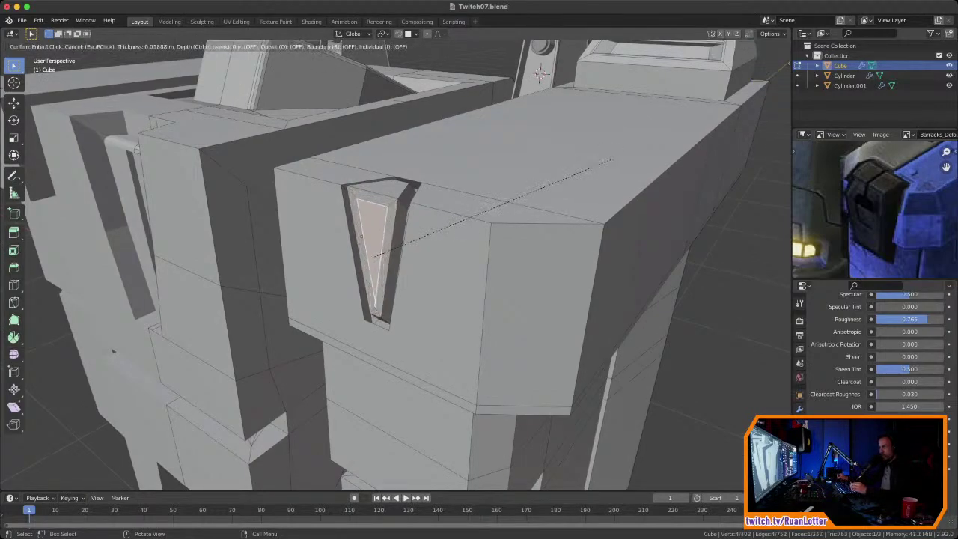
{"action": "key", "text": "Escape"}
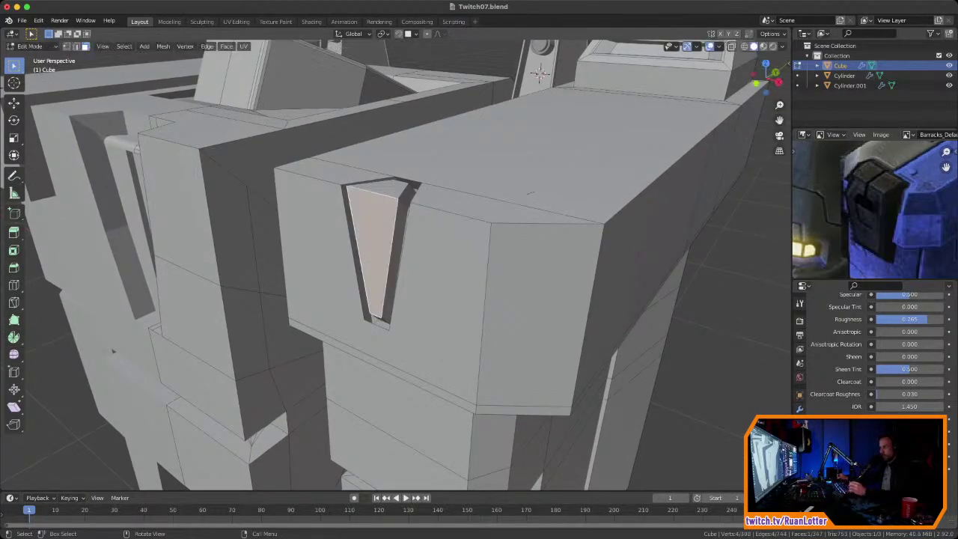
{"action": "left_click", "coordinate": [360, 236]}
{"action": "scroll", "coordinate": [361, 236], "scroll_direction": "up", "scroll_amount": 3}
{"action": "key", "text": "i"}
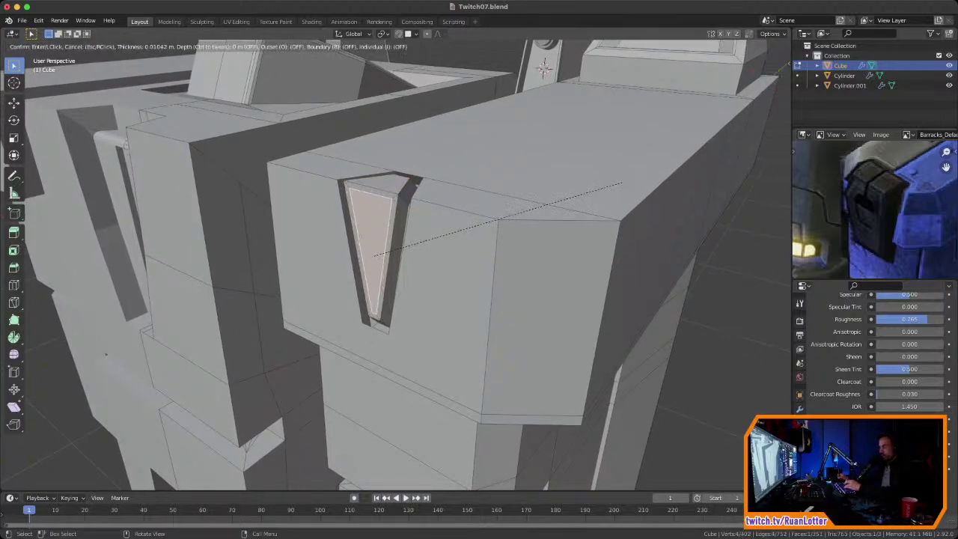
{"action": "left_click", "coordinate": [361, 236]}
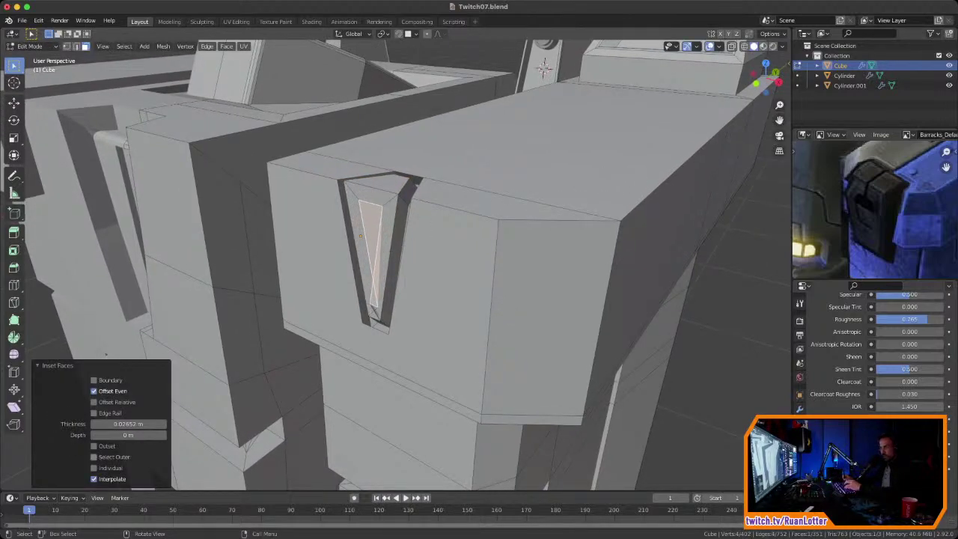
Step: Try the Outset and Individual options on the wedge's front face inset
{"action": "left_click", "coordinate": [103, 446]}
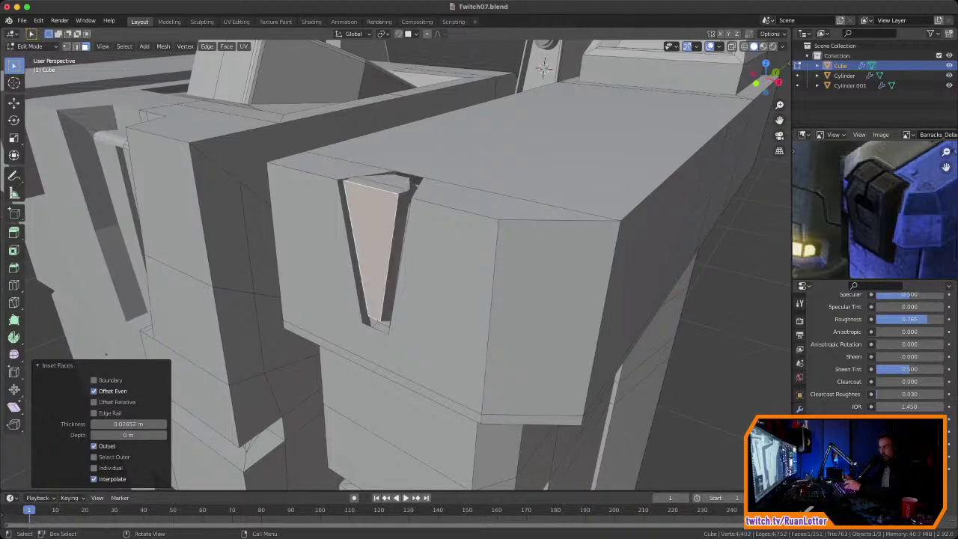
{"action": "left_click", "coordinate": [98, 446]}
{"action": "left_click", "coordinate": [94, 446]}
{"action": "left_click", "coordinate": [94, 446]}
{"action": "left_click", "coordinate": [94, 468]}
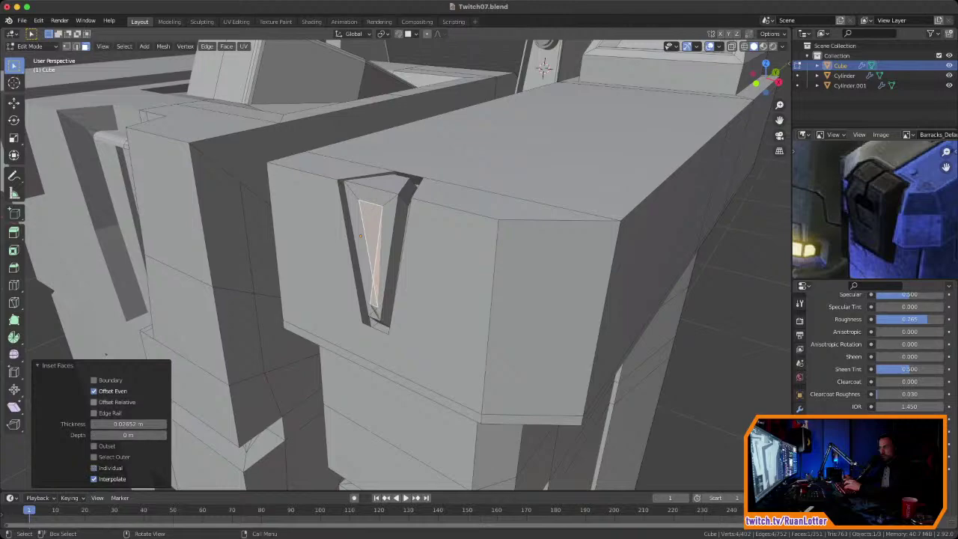
Step: Enable Offset Relative for the inset and set its thickness to about 0.1065 m
{"action": "left_click", "coordinate": [94, 401]}
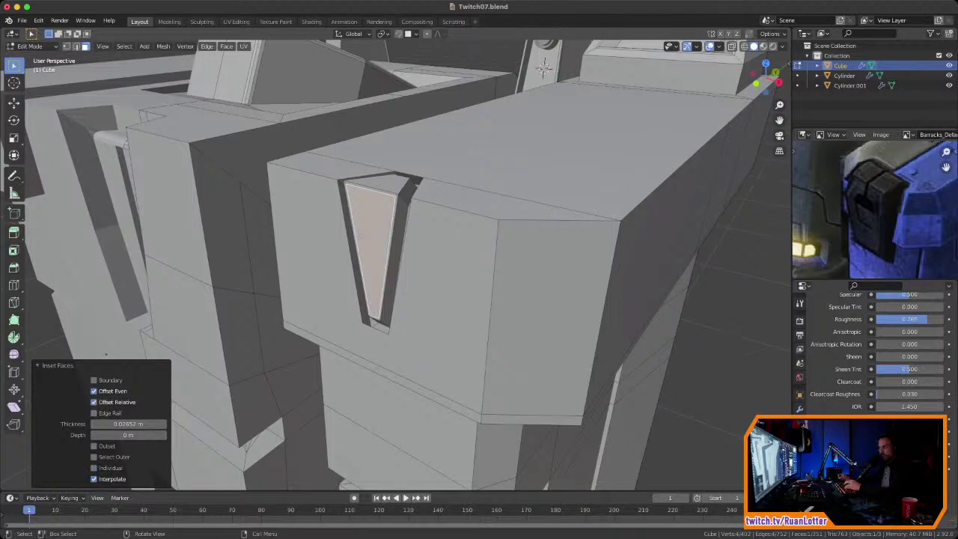
{"action": "left_click_drag", "start_coordinate": [128, 423], "coordinate": [172, 423]}
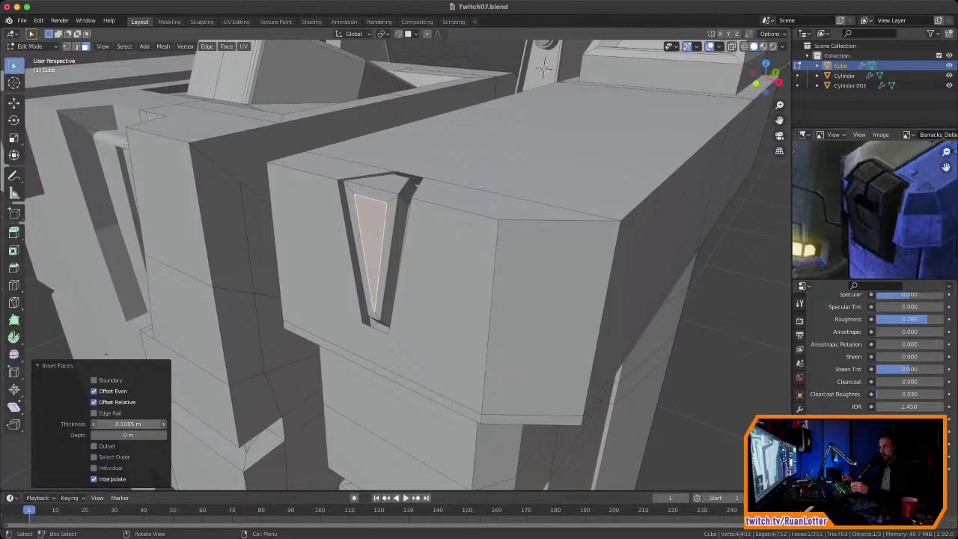
{"action": "left_click_drag", "start_coordinate": [131, 423], "coordinate": [129, 424]}
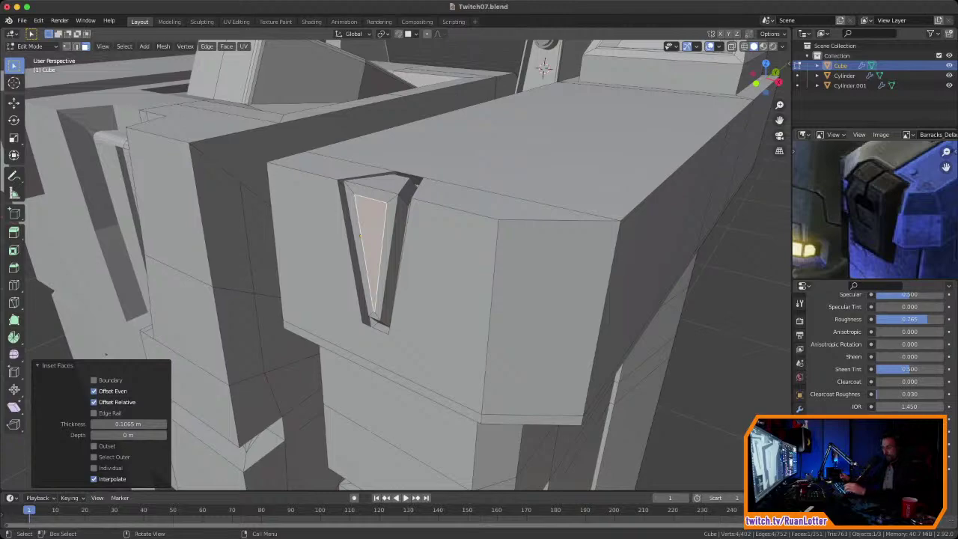
Step: Raise the two bottom vertices of the inset face about 0.1 m along Z
{"action": "key", "text": "1"}
{"action": "middle_click_drag", "start_coordinate": [314, 294], "coordinate": [314, 232], "text": "ctrl"}
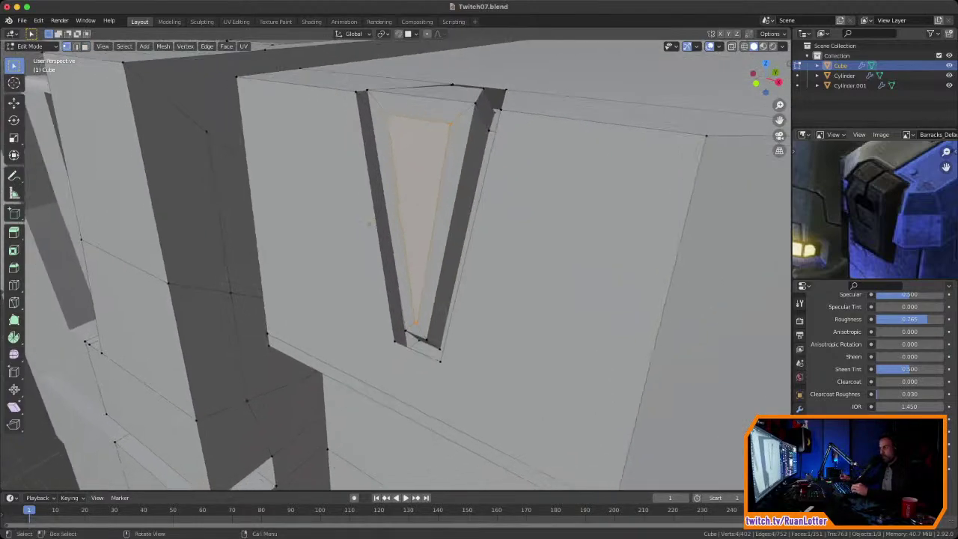
{"action": "left_click_drag", "start_coordinate": [398, 303], "coordinate": [436, 328]}
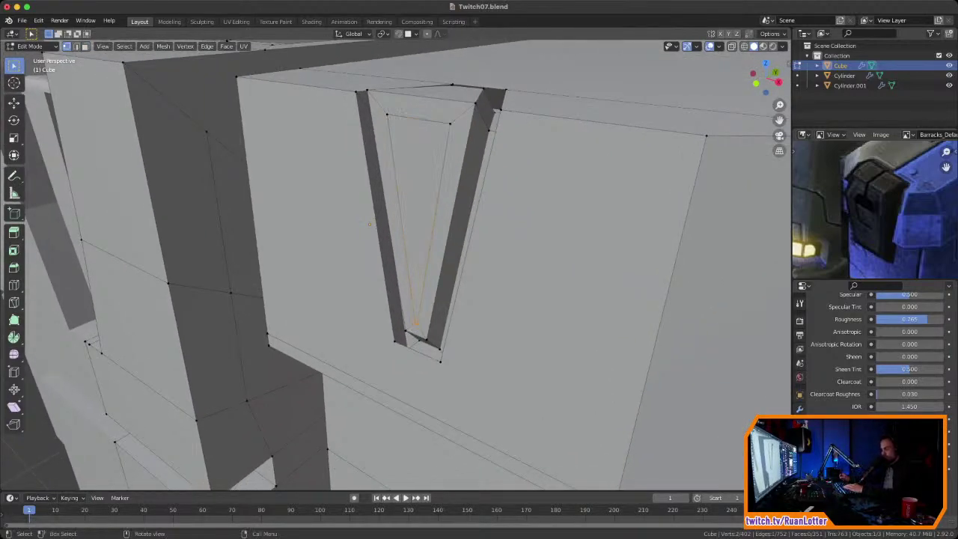
{"action": "key", "text": "g"}
{"action": "key", "text": "z"}
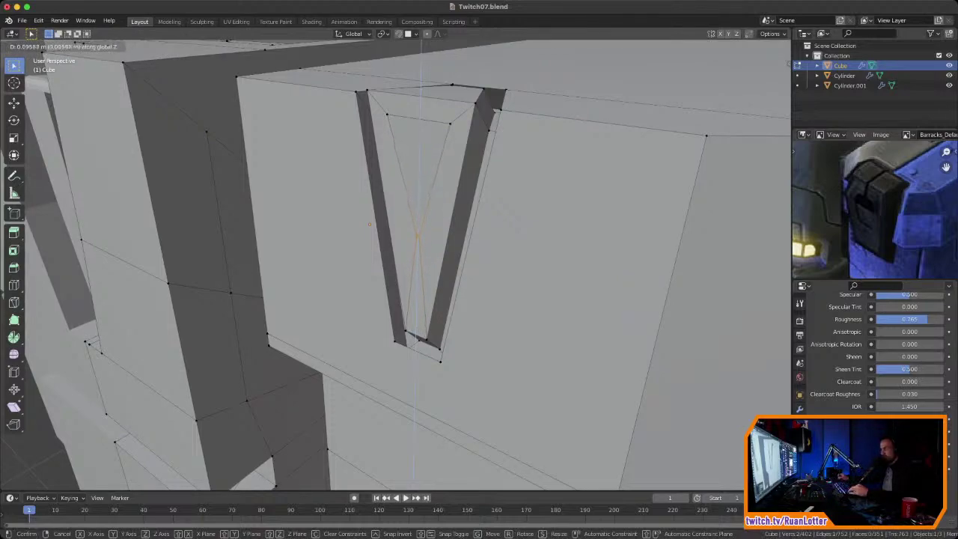
{"action": "key", "text": "Return"}
Step: Widen the bottom edge of the inset face along X, scaling it by about 3 and a further 1.2
{"action": "key", "text": "s"}
{"action": "key", "text": "x"}
{"action": "left_click", "coordinate": [729, 260]}
{"action": "key", "text": "s"}
{"action": "key", "text": "x"}
{"action": "left_click", "coordinate": [670, 223]}
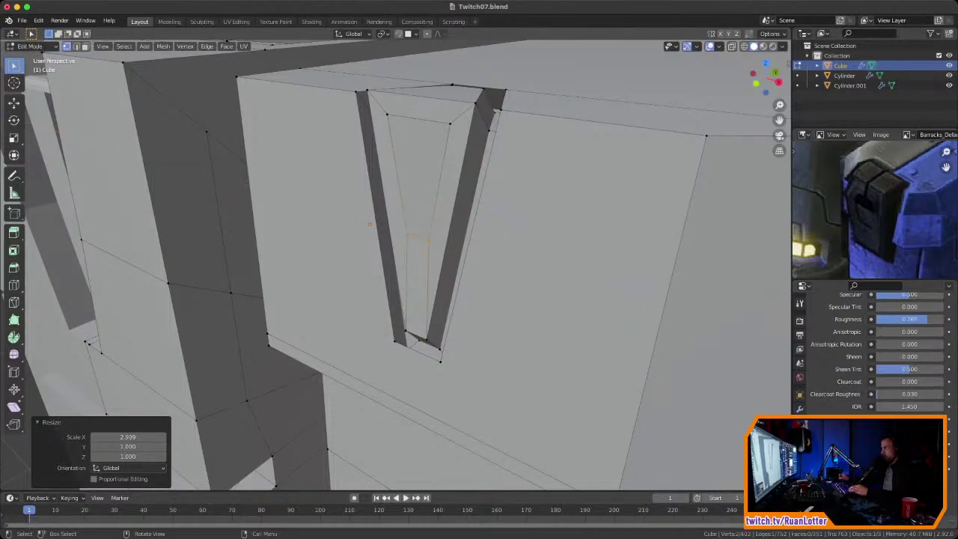
{"action": "key", "text": "s"}
{"action": "key", "text": "x"}
{"action": "left_click", "coordinate": [575, 219]}
Step: Subdivide the two side edges of the inset face with one cut
{"action": "key", "text": "ctrl+r"}
{"action": "key", "text": "Escape"}
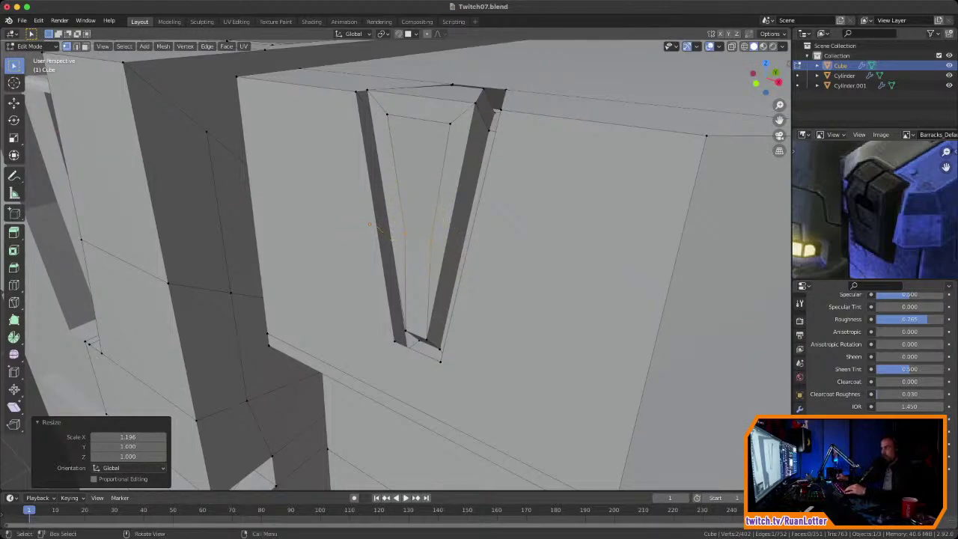
{"action": "key", "text": "2"}
{"action": "left_click", "coordinate": [441, 180]}
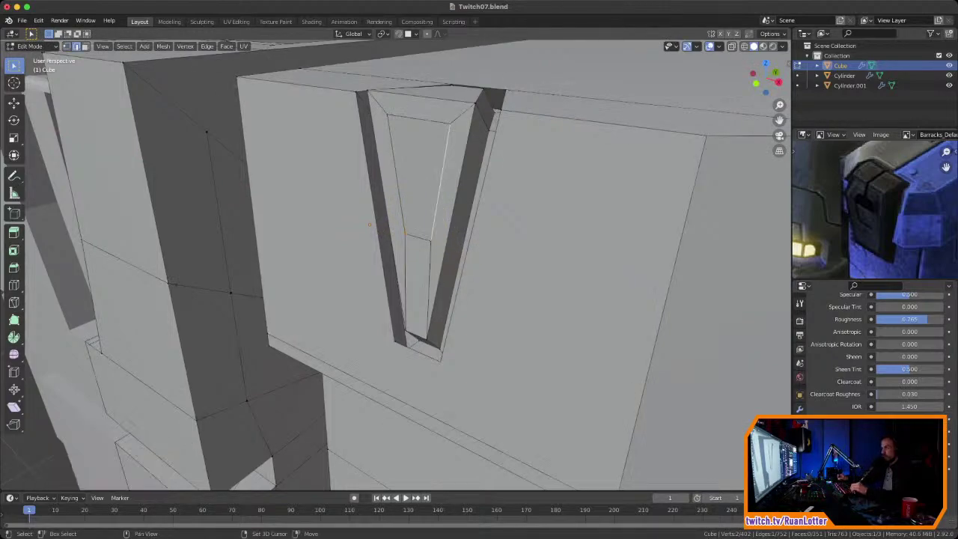
{"action": "left_click", "coordinate": [396, 180], "text": "shift"}
{"action": "right_click", "coordinate": [395, 180]}
{"action": "left_click", "coordinate": [396, 181]}
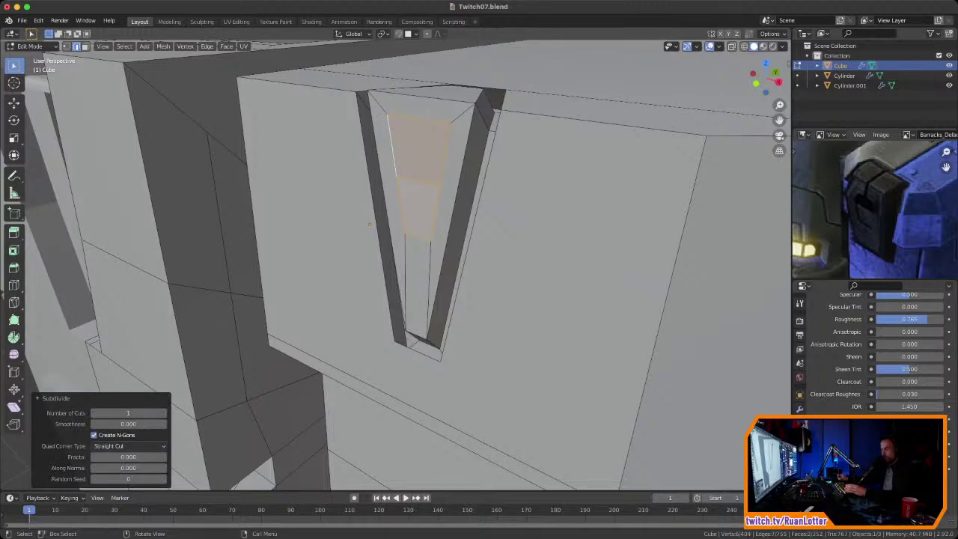
Step: Scale the two new middle vertices of the inset face outward to about 1.31 along X
{"action": "key", "text": "1"}
{"action": "left_click", "coordinate": [398, 178]}
{"action": "left_click", "coordinate": [441, 185], "text": "shift"}
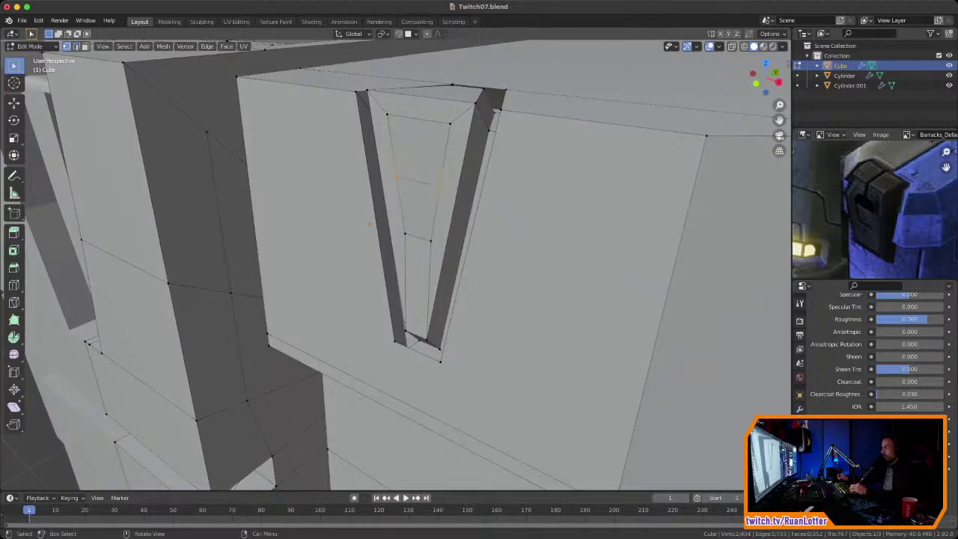
{"action": "key", "text": "s"}
{"action": "key", "text": "x"}
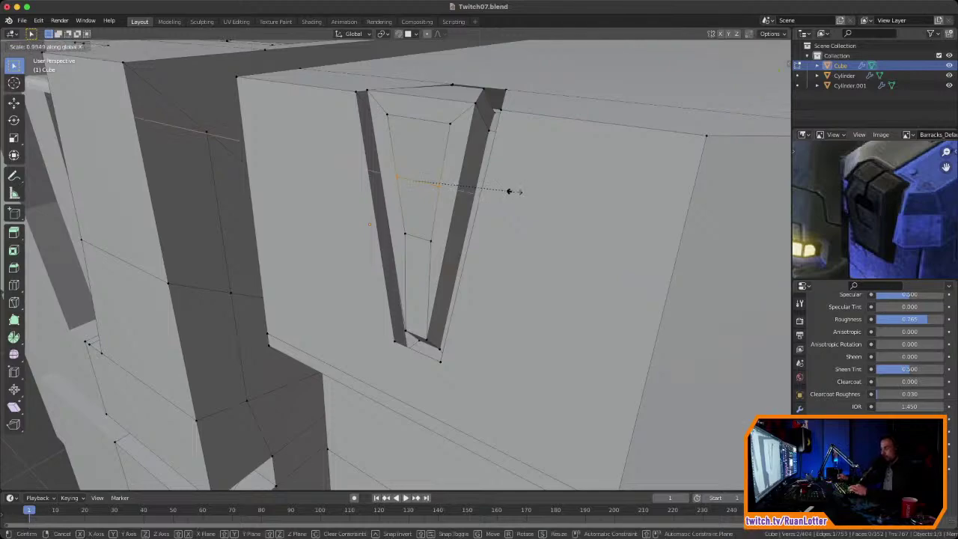
{"action": "left_click", "coordinate": [541, 188]}
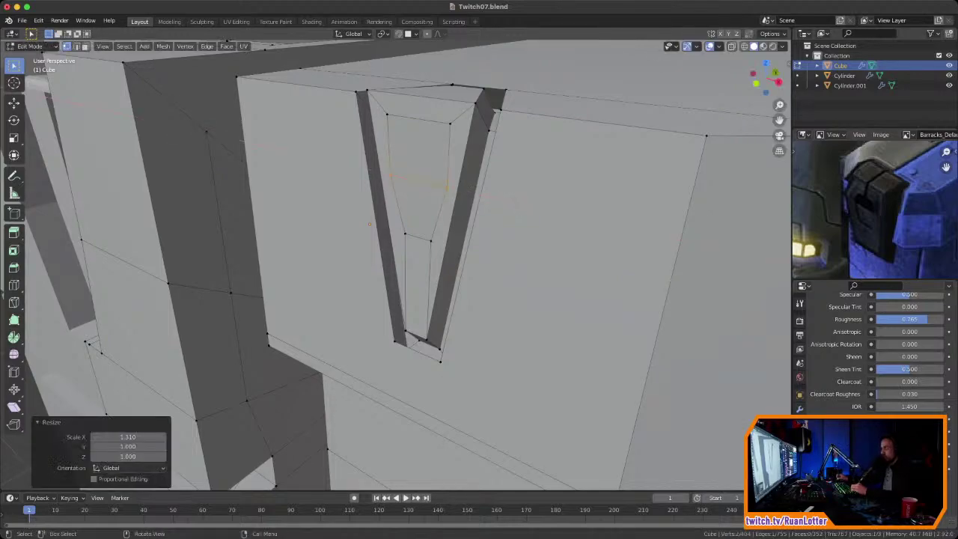
Step: Narrow the top edge of the wedge's inset face by scaling its two upper vertices to 0.573 along X
{"action": "key", "text": "s"}
{"action": "key", "text": "x"}
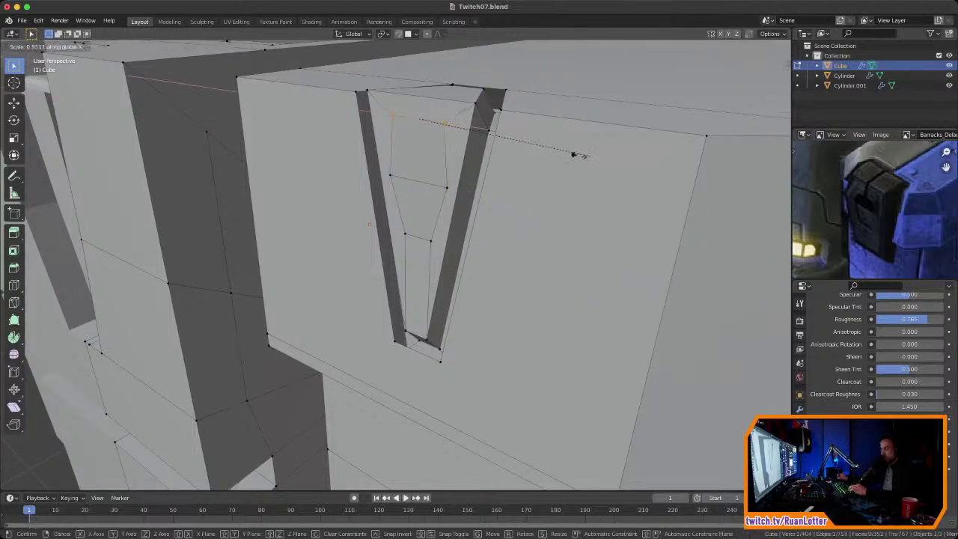
{"action": "left_click", "coordinate": [534, 145]}
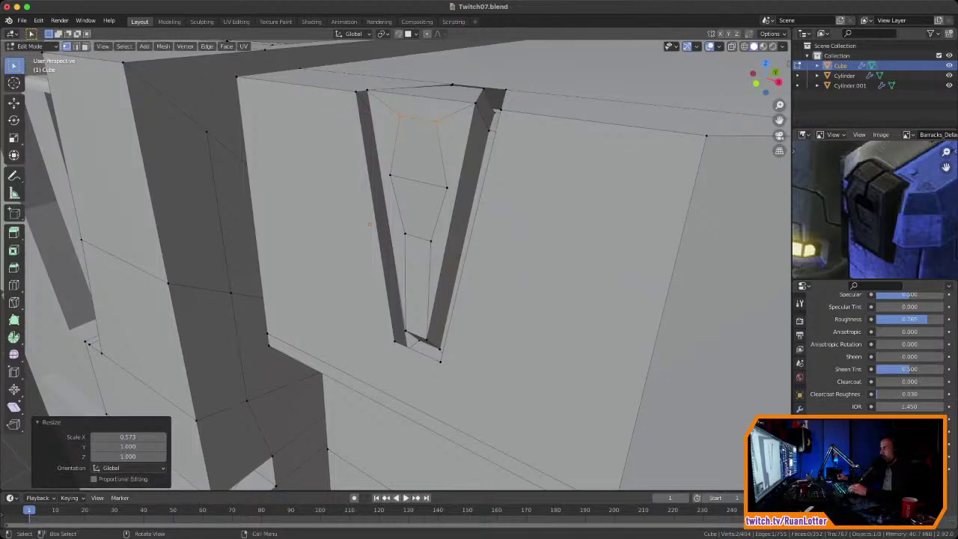
Step: Extrude the upper two faces of the wedge's inset panel inward together by about 0.016 m
{"action": "key", "text": "3"}
{"action": "left_click", "coordinate": [419, 152]}
{"action": "left_click", "coordinate": [419, 206], "text": "shift"}
{"action": "middle_click_drag", "start_coordinate": [419, 207], "coordinate": [322, 292]}
{"action": "middle_click_drag", "start_coordinate": [426, 237], "coordinate": [554, 229]}
{"action": "middle_click_drag", "start_coordinate": [722, 93], "coordinate": [654, 84]}
{"action": "left_click", "coordinate": [761, 74]}
{"action": "middle_click_drag", "start_coordinate": [464, 258], "coordinate": [364, 254]}
{"action": "key", "text": "e"}
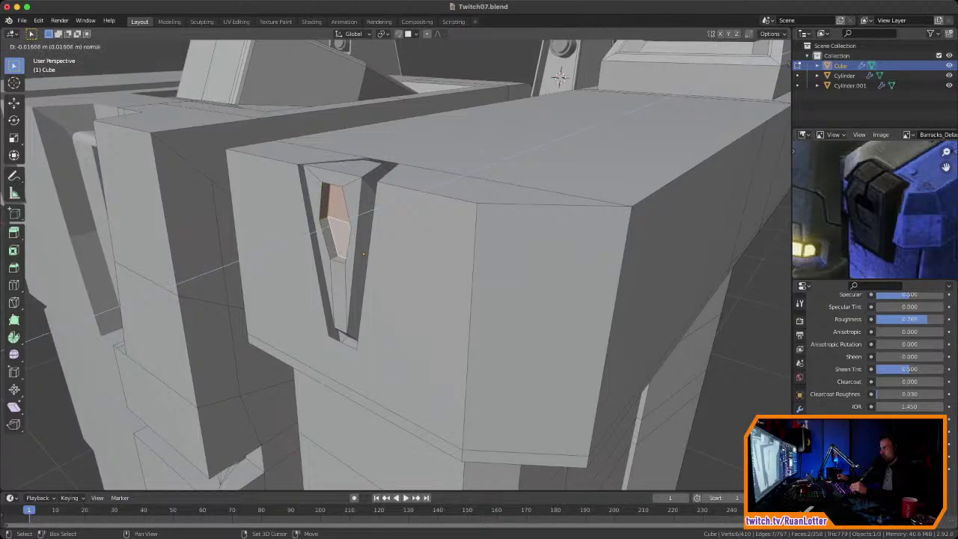
{"action": "left_click", "coordinate": [363, 254]}
Step: Extrude the topmost inset face of the wedge deeper into the block to form a dark pocket
{"action": "middle_click_drag", "start_coordinate": [364, 254], "coordinate": [278, 283]}
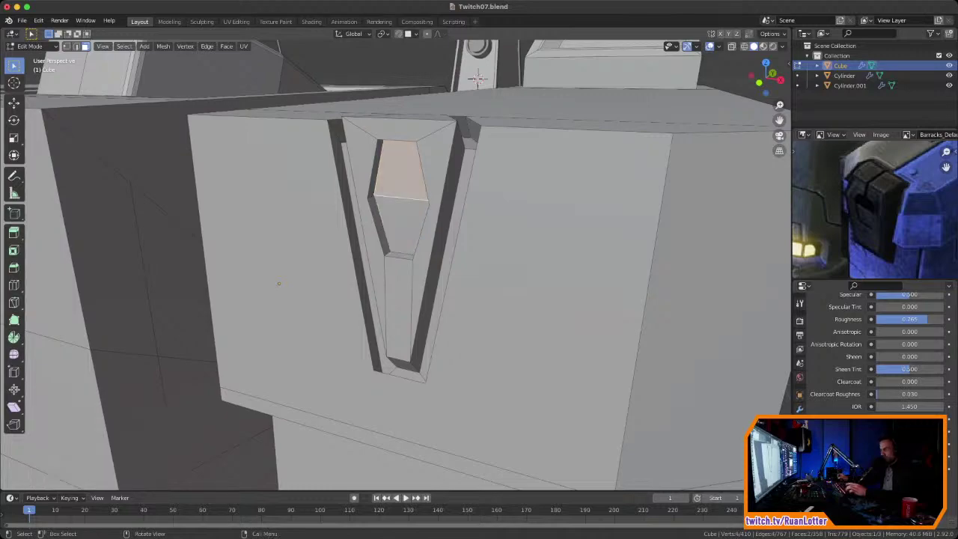
{"action": "key", "text": "alt+e"}
{"action": "left_click", "coordinate": [442, 207]}
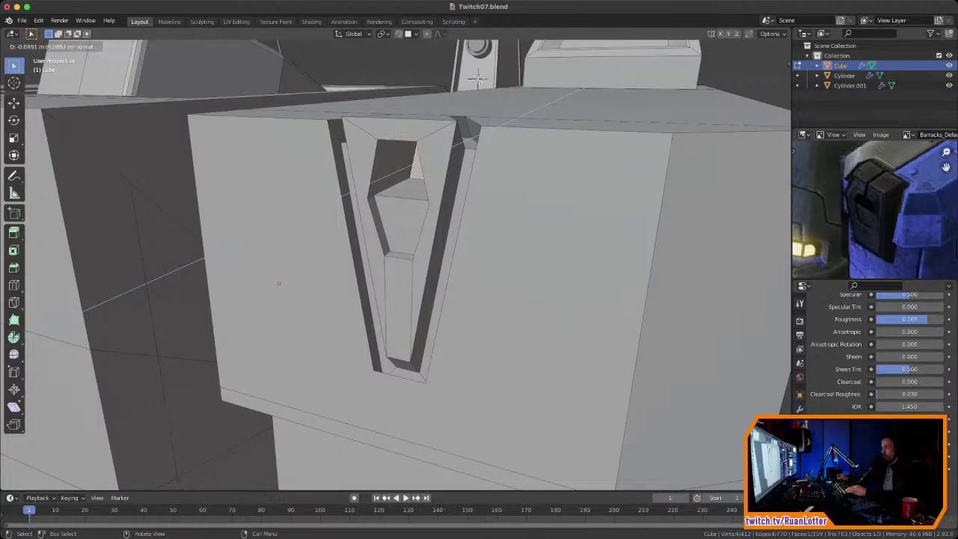
{"action": "left_click", "coordinate": [427, 225]}
Step: Scale the two edges at the upper rear corner of the wedge recess along the Y axis
{"action": "middle_click_drag", "start_coordinate": [427, 225], "coordinate": [486, 233]}
{"action": "scroll", "coordinate": [486, 234], "scroll_direction": "down", "scroll_amount": 6}
{"action": "key", "text": "Tab"}
{"action": "middle_click_drag", "start_coordinate": [449, 262], "coordinate": [456, 240]}
{"action": "scroll", "coordinate": [419, 318], "scroll_direction": "up", "scroll_amount": 5}
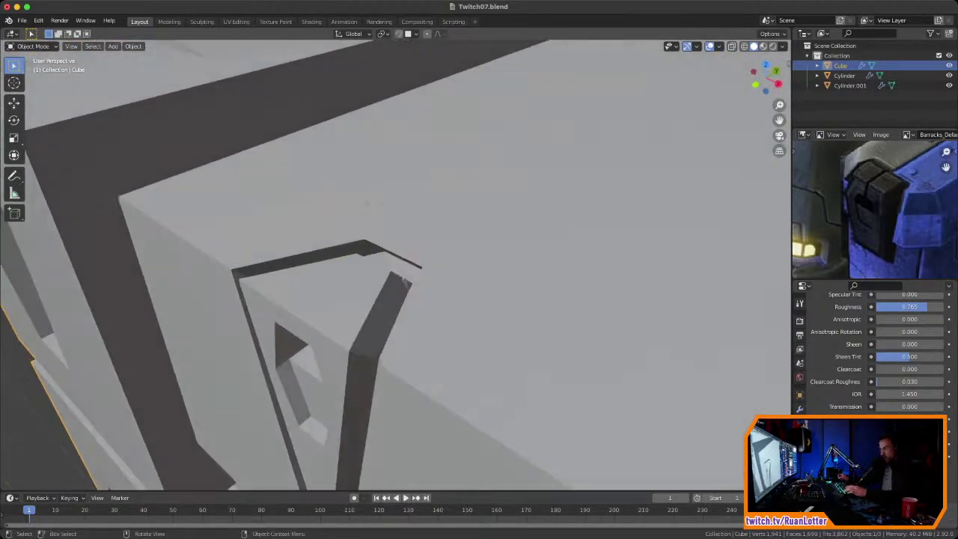
{"action": "middle_click_drag", "start_coordinate": [368, 203], "coordinate": [350, 229]}
{"action": "key", "text": "Tab"}
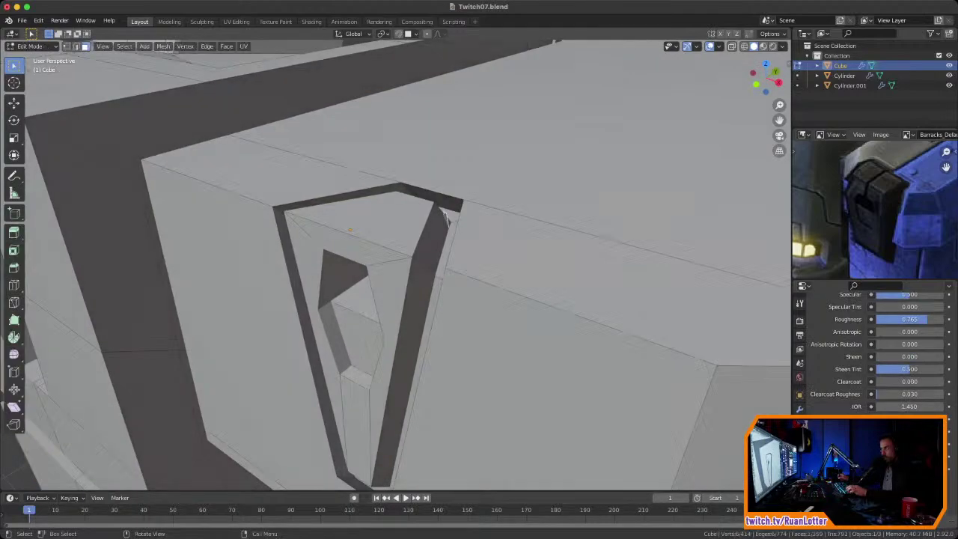
{"action": "key", "text": "2"}
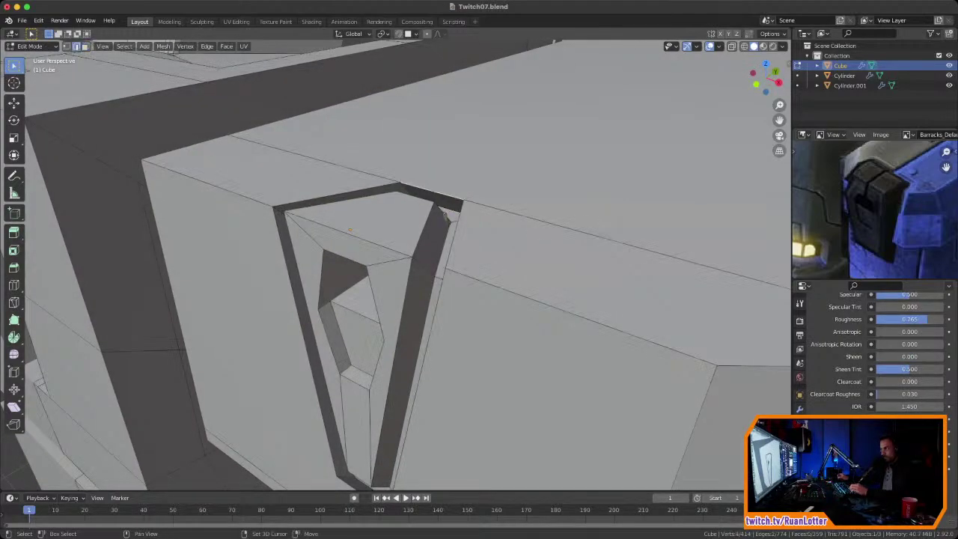
{"action": "key", "text": "s"}
{"action": "key", "text": "y"}
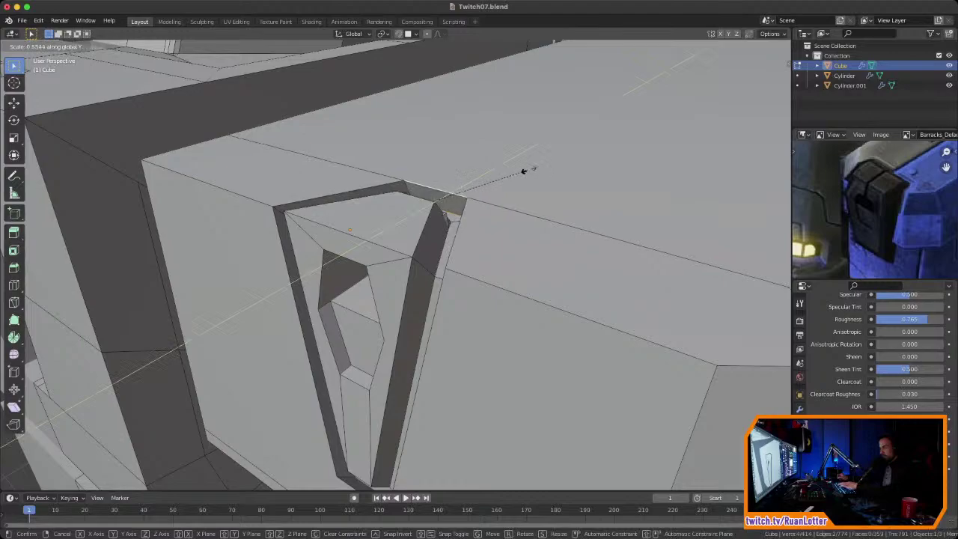
{"action": "key", "text": "Return"}
Step: Flatten the two edges at the bottom end of the wedge recess by scaling them to 0 along Z
{"action": "middle_click_drag", "start_coordinate": [528, 171], "coordinate": [644, 177]}
{"action": "scroll", "coordinate": [599, 177], "scroll_direction": "down", "scroll_amount": 4}
{"action": "middle_click_drag", "start_coordinate": [524, 284], "coordinate": [531, 165]}
{"action": "scroll", "coordinate": [550, 225], "scroll_direction": "up", "scroll_amount": 2}
{"action": "middle_click_drag", "start_coordinate": [532, 165], "coordinate": [423, 187]}
{"action": "scroll", "coordinate": [527, 174], "scroll_direction": "up", "scroll_amount": 2}
{"action": "mouse_move", "coordinate": [449, 277]}
{"action": "middle_mouse_down"}
{"action": "mouse_move", "coordinate": [441, 232]}
{"action": "mouse_move", "coordinate": [447, 258]}
{"action": "middle_mouse_up"}
{"action": "left_click", "coordinate": [454, 261]}
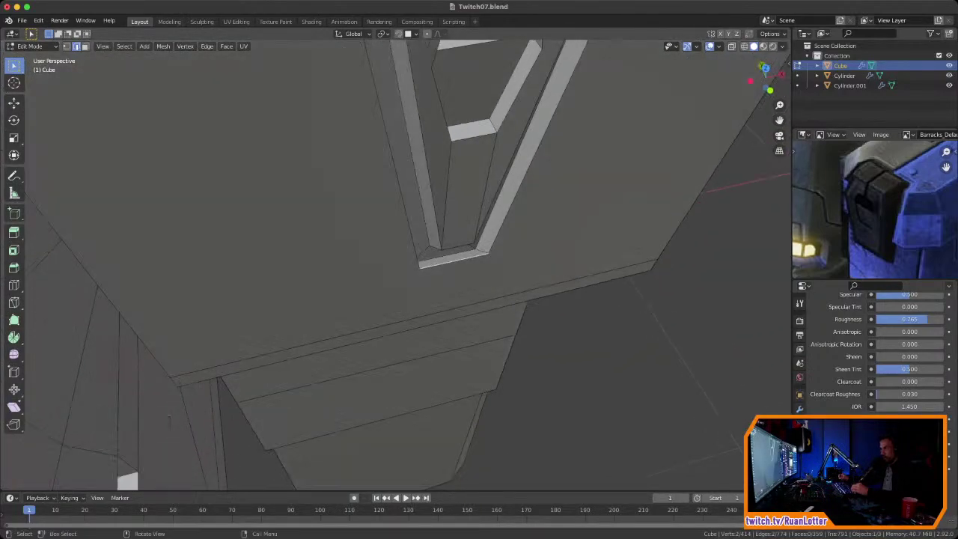
{"action": "key", "text": "s"}
{"action": "key", "text": "z"}
{"action": "key", "text": "0"}
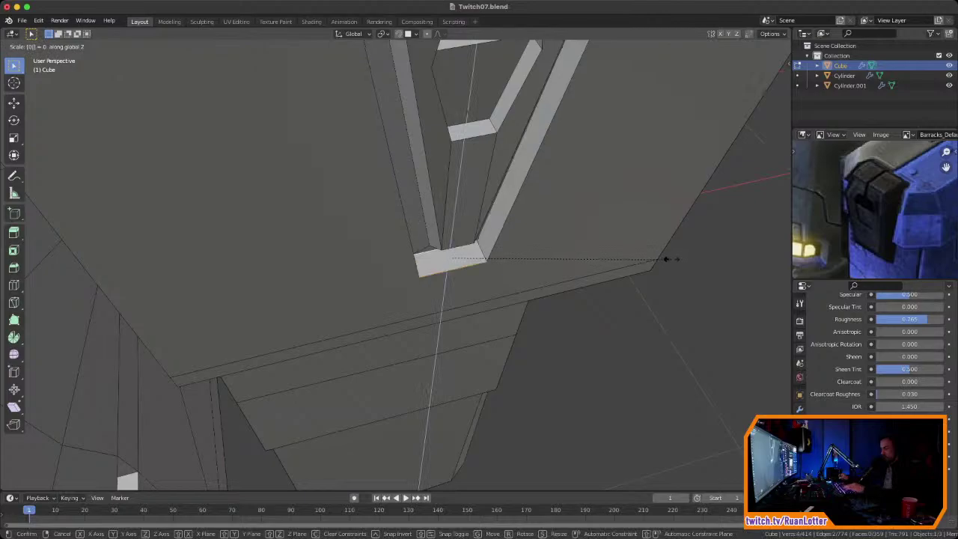
{"action": "key", "text": "Return"}
{"action": "middle_click_drag", "start_coordinate": [669, 259], "coordinate": [569, 247]}
Step: Move the bottom edge of the narrow inset strip down along Z toward the lower end of the recess
{"action": "middle_click_drag", "start_coordinate": [500, 407], "coordinate": [380, 191], "text": "ctrl"}
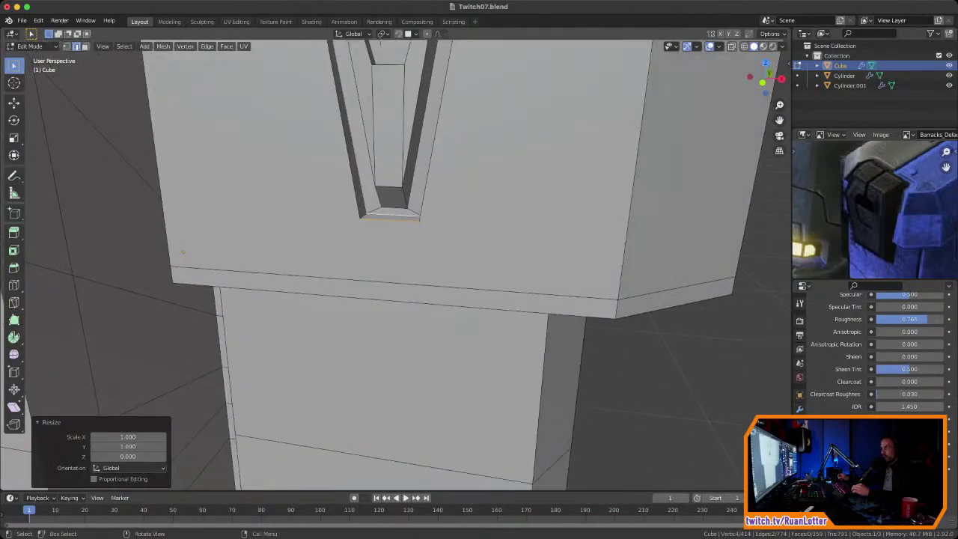
{"action": "left_click", "coordinate": [388, 187]}
{"action": "key", "text": "g"}
{"action": "key", "text": "z"}
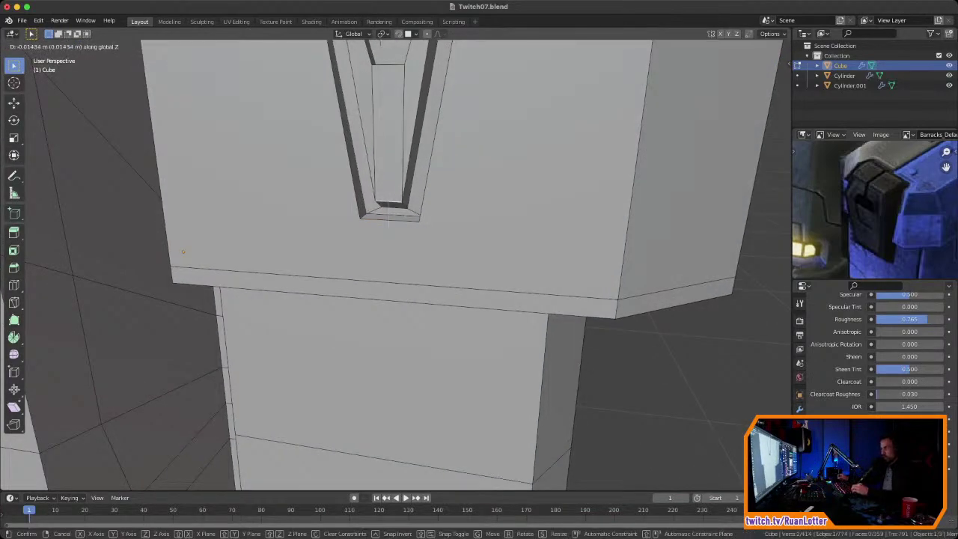
{"action": "left_click", "coordinate": [389, 216]}
Step: Leave edit mode, check the whole building, and save the file
{"action": "scroll", "coordinate": [389, 216], "scroll_direction": "down", "scroll_amount": 5}
{"action": "middle_click_drag", "start_coordinate": [389, 215], "coordinate": [408, 262]}
{"action": "scroll", "coordinate": [405, 200], "scroll_direction": "up", "scroll_amount": 2}
{"action": "key", "text": "Tab"}
{"action": "scroll", "coordinate": [395, 253], "scroll_direction": "down", "scroll_amount": 4}
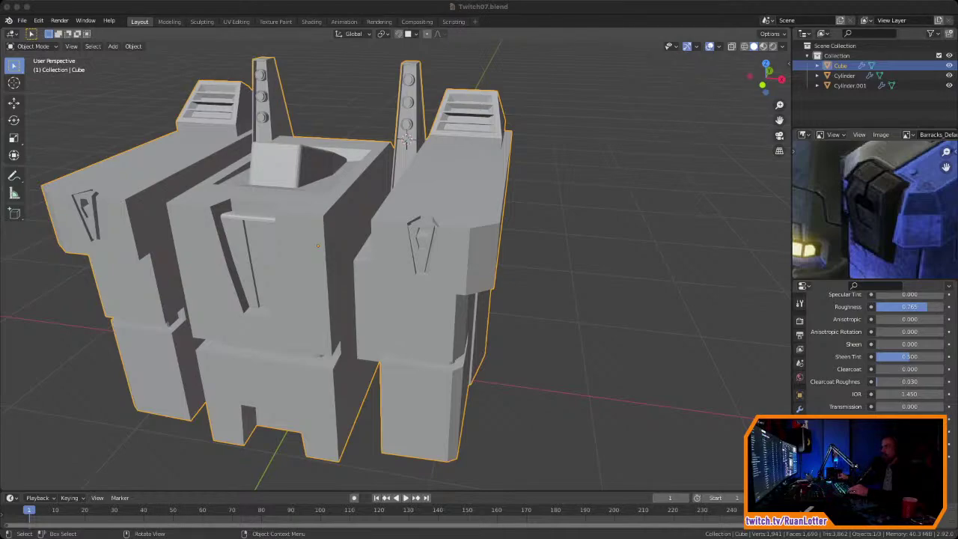
{"action": "mouse_move", "coordinate": [396, 253]}
{"action": "middle_mouse_down"}
{"action": "mouse_move", "coordinate": [471, 288]}
{"action": "mouse_move", "coordinate": [404, 262]}
{"action": "middle_mouse_up"}
{"action": "middle_click_drag", "start_coordinate": [404, 262], "coordinate": [404, 299], "text": "ctrl"}
{"action": "middle_click_drag", "start_coordinate": [390, 170], "coordinate": [465, 177]}
{"action": "key", "text": "ctrl+s"}
Step: Widen the wedge recess at its outer upper front corners along X, scaling by about 1.2 and then once more
{"action": "middle_click_drag", "start_coordinate": [885, 225], "coordinate": [875, 272], "text": "ctrl"}
{"action": "middle_click_drag", "start_coordinate": [479, 247], "coordinate": [322, 205]}
{"action": "middle_click_drag", "start_coordinate": [322, 205], "coordinate": [324, 176], "text": "ctrl"}
{"action": "middle_click_drag", "start_coordinate": [374, 247], "coordinate": [385, 220]}
{"action": "key", "text": "Tab"}
{"action": "middle_click_drag", "start_coordinate": [316, 236], "coordinate": [232, 244]}
{"action": "middle_click_drag", "start_coordinate": [510, 366], "coordinate": [486, 366]}
{"action": "scroll", "coordinate": [473, 363], "scroll_direction": "up", "scroll_amount": 2}
{"action": "key", "text": "1"}
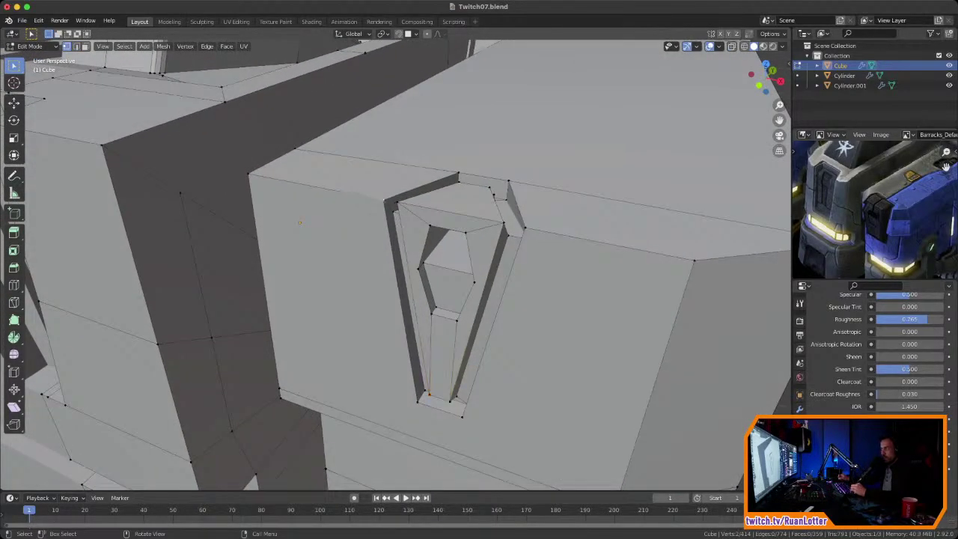
{"action": "middle_click_drag", "start_coordinate": [419, 262], "coordinate": [455, 265]}
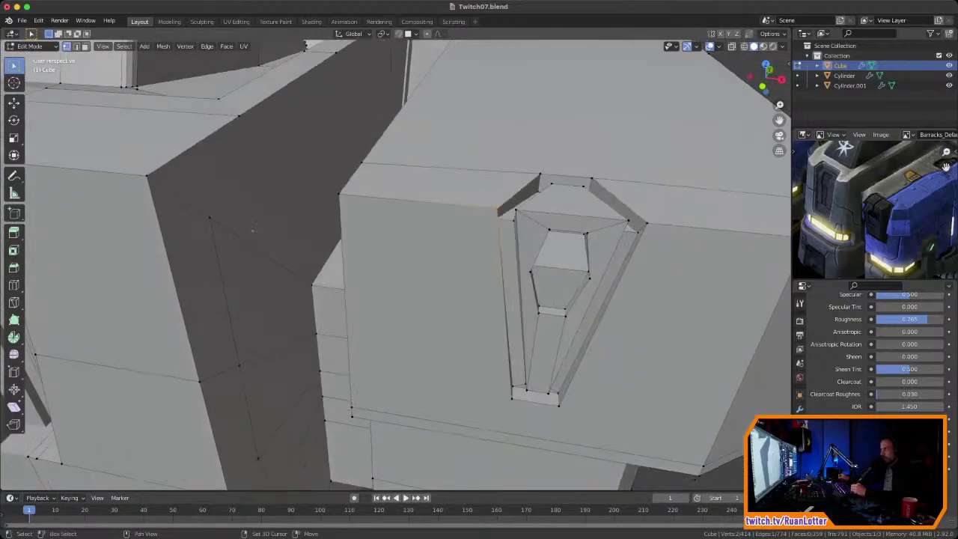
{"action": "middle_click_drag", "start_coordinate": [252, 231], "coordinate": [170, 261]}
{"action": "middle_click_drag", "start_coordinate": [682, 238], "coordinate": [668, 240]}
{"action": "key", "text": "s"}
{"action": "key", "text": "x"}
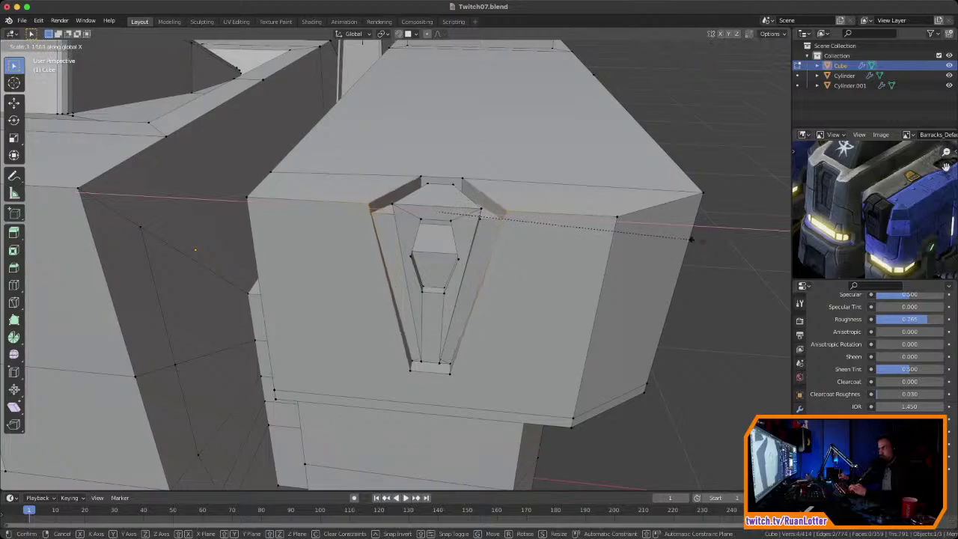
{"action": "left_click", "coordinate": [711, 240]}
{"action": "key", "text": "s"}
{"action": "key", "text": "x"}
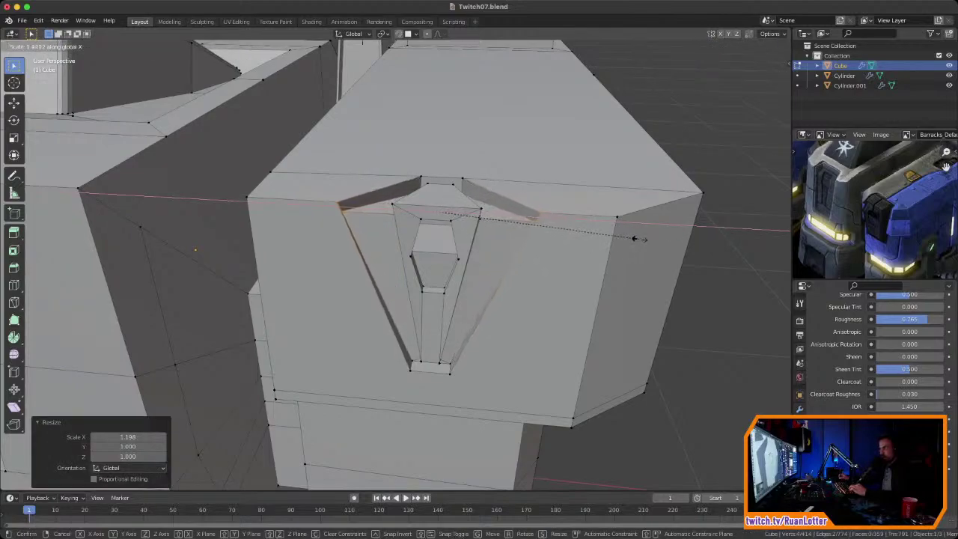
{"action": "left_click", "coordinate": [650, 239]}
Step: Widen the inner wedge's upper front corners by scaling them to 1.51 along X
{"action": "middle_click_drag", "start_coordinate": [650, 239], "coordinate": [523, 243]}
{"action": "scroll", "coordinate": [479, 239], "scroll_direction": "up", "scroll_amount": 2}
{"action": "middle_click_drag", "start_coordinate": [314, 217], "coordinate": [507, 232], "text": "shift"}
{"action": "left_click", "coordinate": [443, 245]}
{"action": "left_click", "coordinate": [454, 257], "text": "shift"}
{"action": "key", "text": "s"}
{"action": "key", "text": "x"}
{"action": "left_click", "coordinate": [569, 217]}
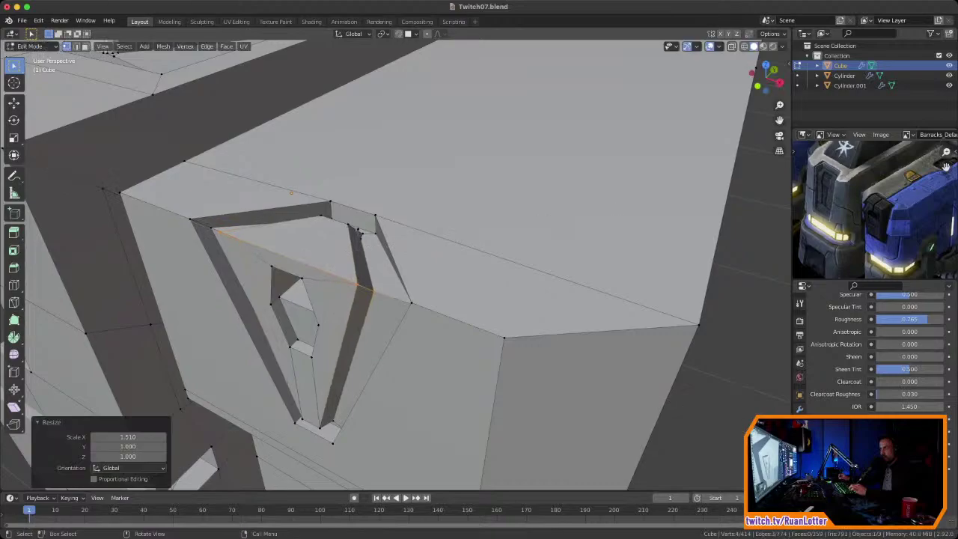
Step: Leave edit mode, switch the viewport to Material Preview shading, and deselect everything
{"action": "middle_click_drag", "start_coordinate": [396, 262], "coordinate": [340, 321], "text": "ctrl"}
{"action": "key", "text": "Tab"}
{"action": "scroll", "coordinate": [303, 311], "scroll_direction": "down", "scroll_amount": 4}
{"action": "middle_click_drag", "start_coordinate": [432, 183], "coordinate": [425, 204]}
{"action": "middle_click_drag", "start_coordinate": [425, 203], "coordinate": [464, 170], "text": "ctrl"}
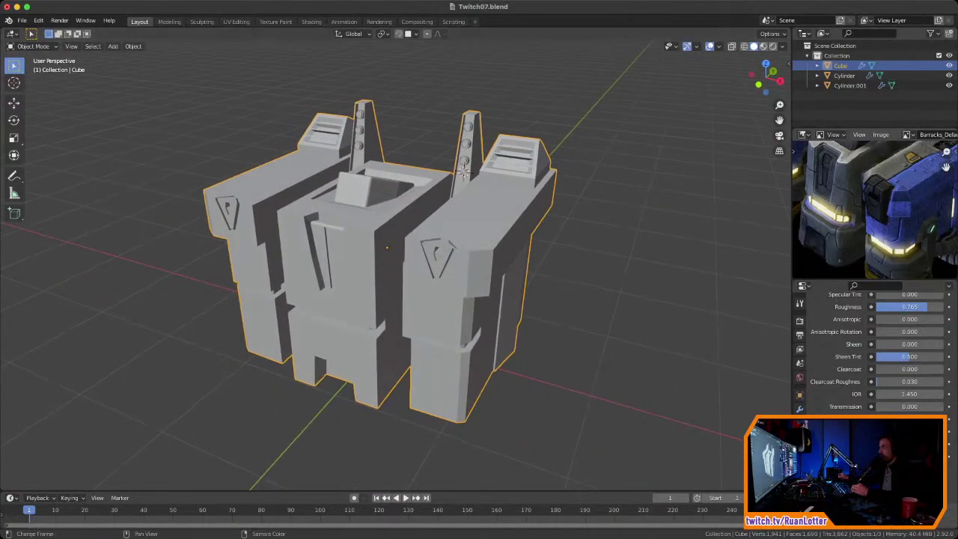
{"action": "middle_click_drag", "start_coordinate": [860, 202], "coordinate": [880, 222]}
{"action": "mouse_move", "coordinate": [449, 224]}
{"action": "middle_mouse_down"}
{"action": "mouse_move", "coordinate": [509, 241]}
{"action": "mouse_move", "coordinate": [445, 214]}
{"action": "middle_mouse_up"}
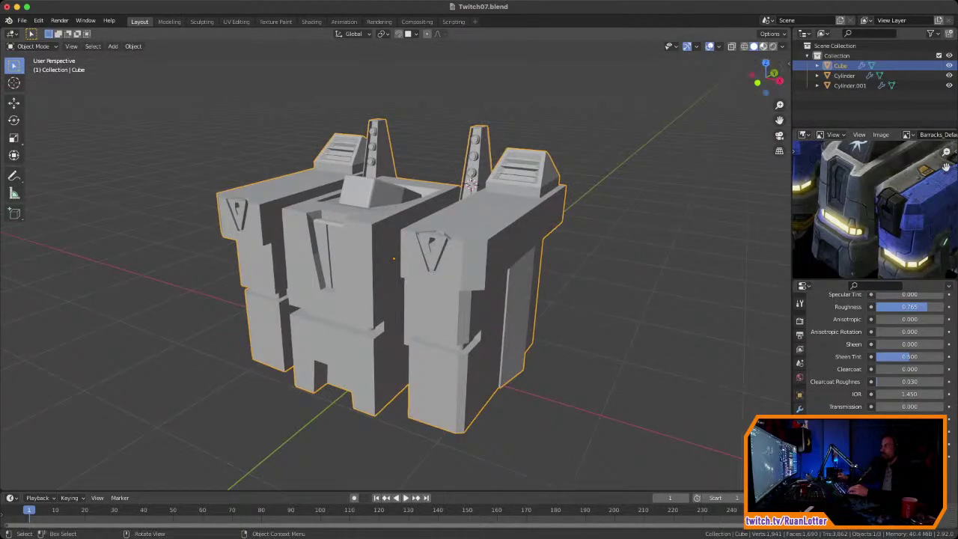
{"action": "key", "text": "z"}
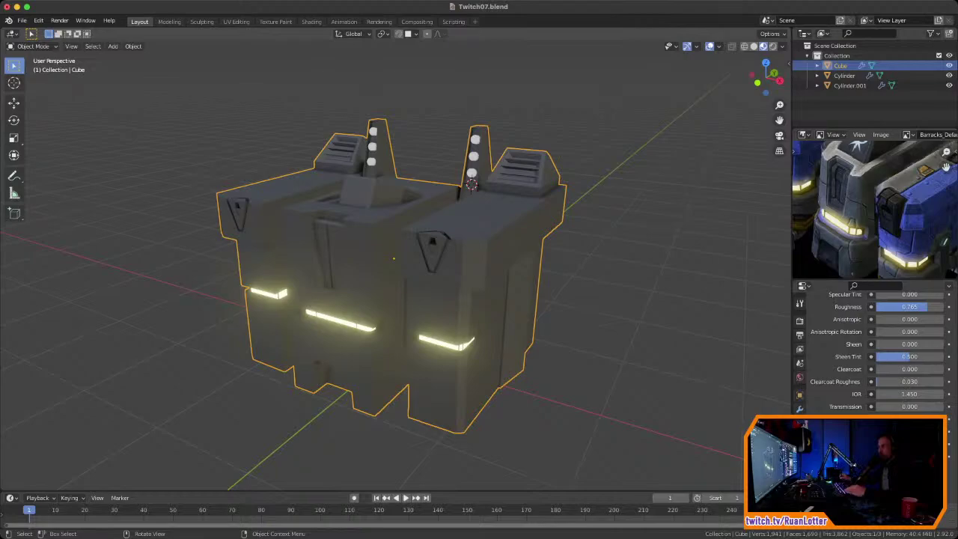
{"action": "key", "text": "alt+a"}
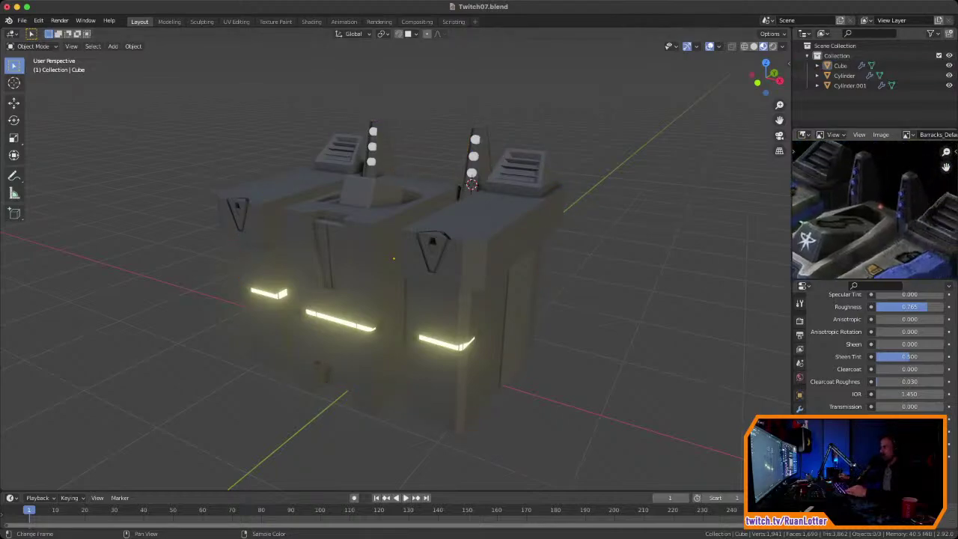
Step: Create a new material named "Blue" on the three cylinder lights of the nearer antenna tower
{"action": "mouse_move", "coordinate": [449, 262]}
{"action": "middle_mouse_down", "text": "ctrl"}
{"action": "mouse_move", "coordinate": [449, 243]}
{"action": "mouse_move", "coordinate": [447, 268]}
{"action": "middle_mouse_up", "text": "ctrl"}
{"action": "mouse_move", "coordinate": [875, 224]}
{"action": "middle_mouse_down"}
{"action": "mouse_move", "coordinate": [864, 201]}
{"action": "mouse_move", "coordinate": [861, 225]}
{"action": "middle_mouse_up"}
{"action": "middle_click_drag", "start_coordinate": [861, 224], "coordinate": [859, 199], "text": "ctrl"}
{"action": "middle_click_drag", "start_coordinate": [449, 261], "coordinate": [433, 251]}
{"action": "mouse_move", "coordinate": [432, 251]}
{"action": "middle_mouse_down", "text": "shift"}
{"action": "mouse_move", "coordinate": [397, 356]}
{"action": "mouse_move", "coordinate": [402, 299]}
{"action": "mouse_move", "coordinate": [428, 266]}
{"action": "middle_mouse_up", "text": "shift"}
{"action": "left_click", "coordinate": [482, 232]}
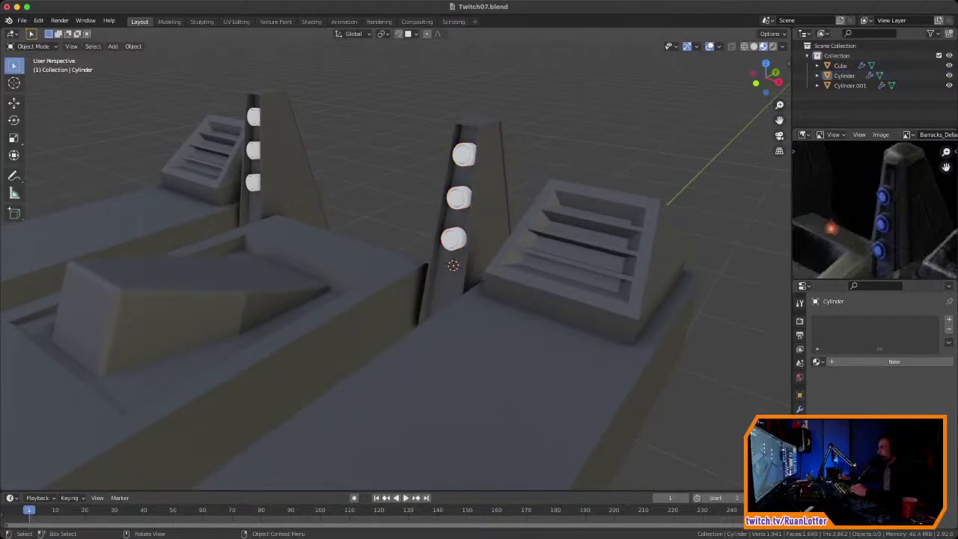
{"action": "middle_click_drag", "start_coordinate": [419, 284], "coordinate": [440, 311]}
{"action": "middle_click_drag", "start_coordinate": [440, 311], "coordinate": [369, 298], "text": "shift"}
{"action": "left_click", "coordinate": [894, 361]}
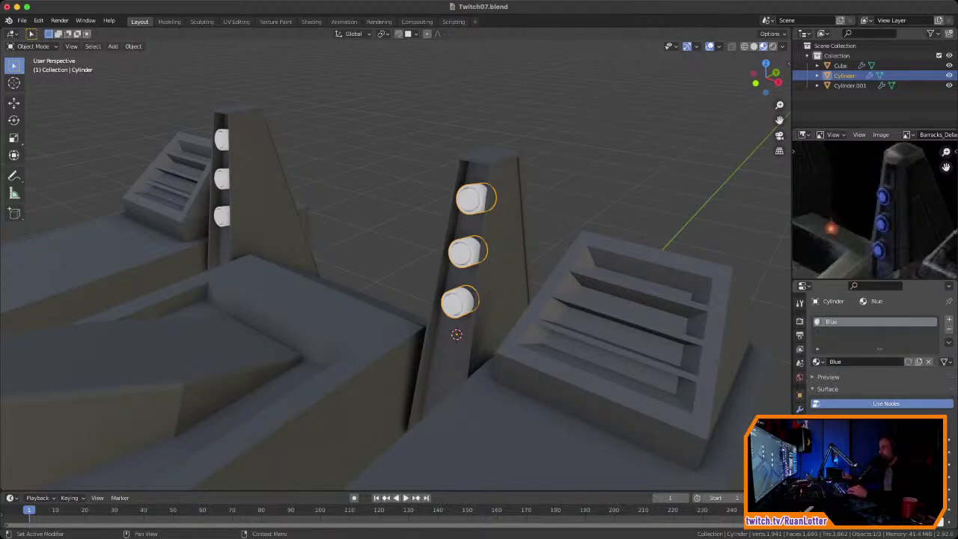
Step: Set the Blue material's base color to a saturated blue and darken it slightly
{"action": "left_click", "coordinate": [898, 455]}
{"action": "left_click", "coordinate": [898, 455]}
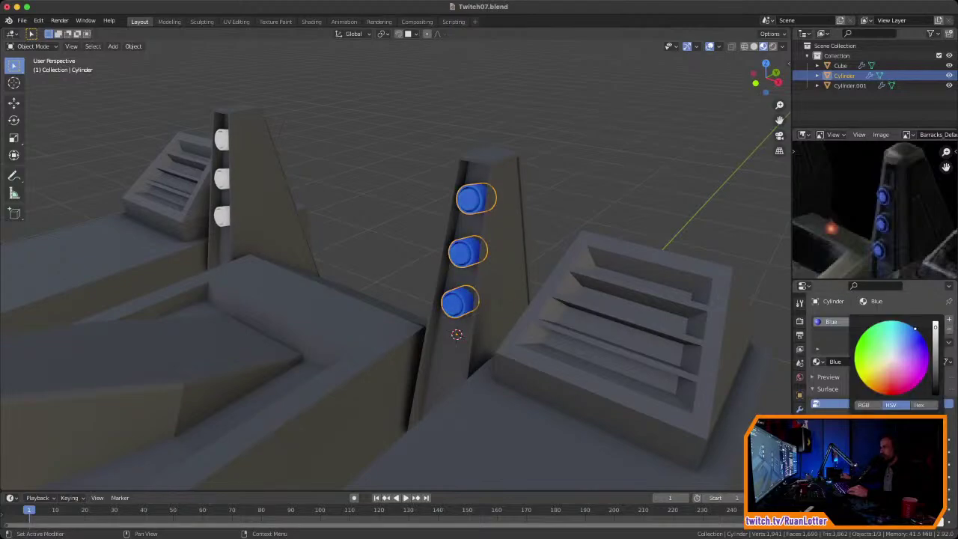
{"action": "left_click_drag", "start_coordinate": [934, 327], "coordinate": [935, 349]}
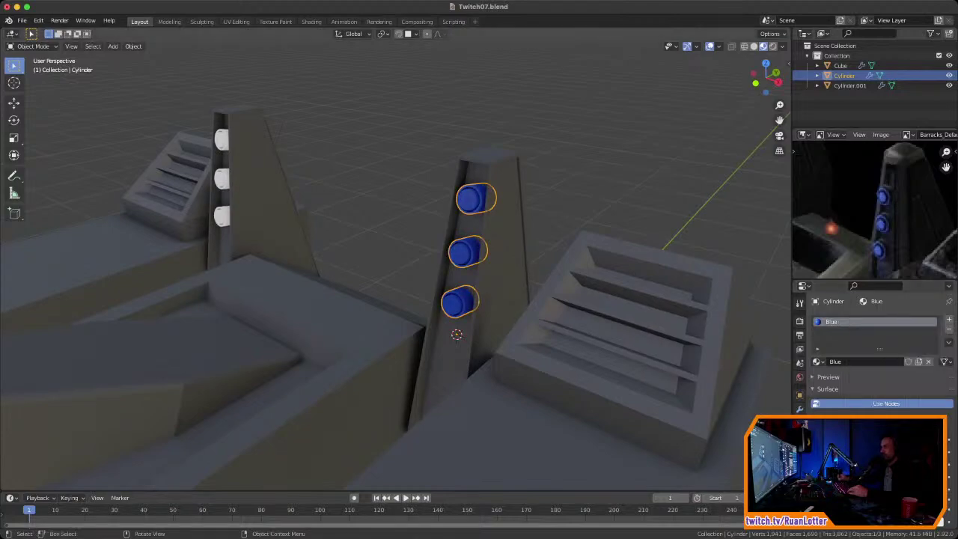
Step: Assign the existing Blue material to the cylinder lights on the other antenna tower
{"action": "left_click", "coordinate": [222, 179]}
{"action": "left_click", "coordinate": [818, 362]}
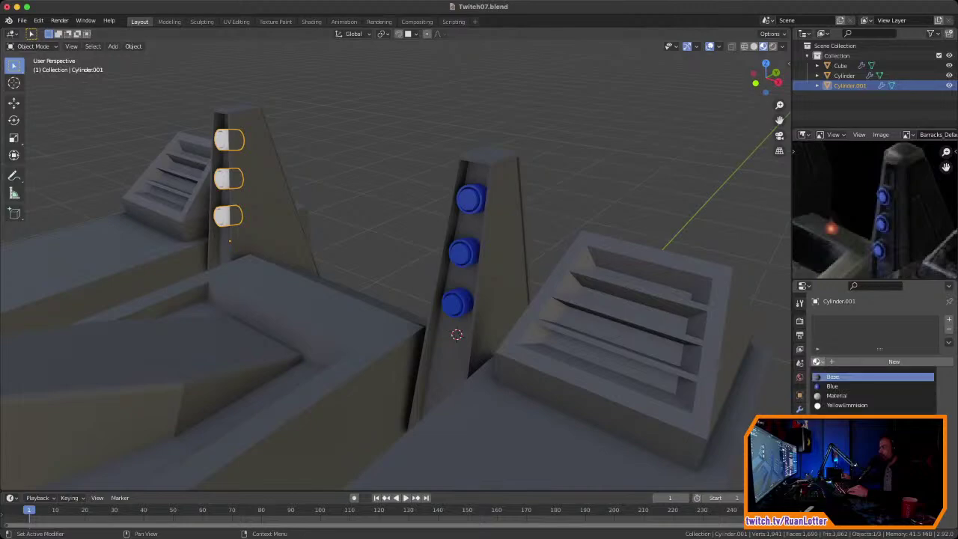
{"action": "left_click", "coordinate": [854, 386]}
Step: Examine the building from several angles and compare it with the reference image, including its legs and feet
{"action": "mouse_move", "coordinate": [449, 254]}
{"action": "middle_mouse_down", "text": "ctrl"}
{"action": "mouse_move", "coordinate": [449, 322]}
{"action": "mouse_move", "coordinate": [465, 235]}
{"action": "mouse_move", "coordinate": [465, 255]}
{"action": "middle_mouse_up", "text": "ctrl"}
{"action": "mouse_move", "coordinate": [877, 219]}
{"action": "middle_mouse_down"}
{"action": "mouse_move", "coordinate": [857, 161]}
{"action": "mouse_move", "coordinate": [846, 164]}
{"action": "mouse_move", "coordinate": [860, 225]}
{"action": "middle_mouse_up"}
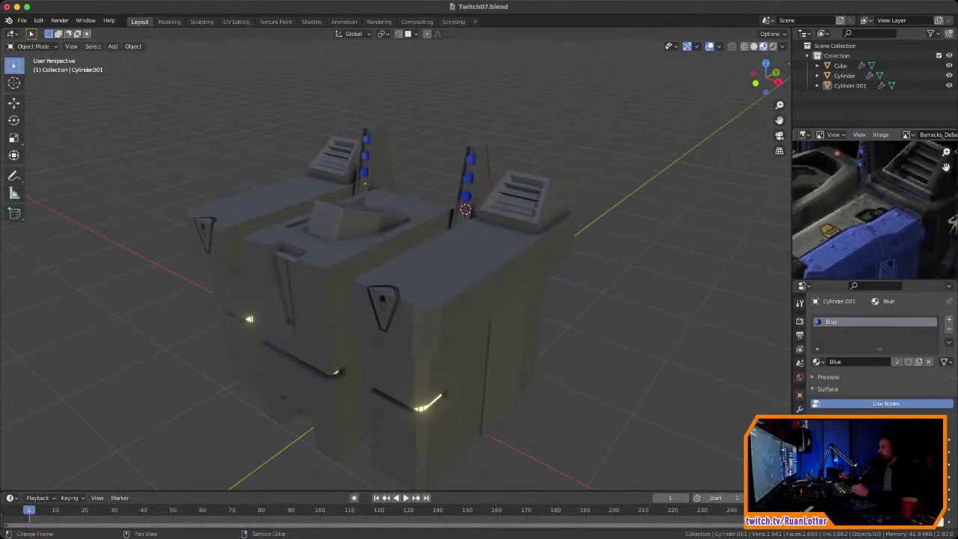
{"action": "middle_click_drag", "start_coordinate": [419, 284], "coordinate": [456, 216]}
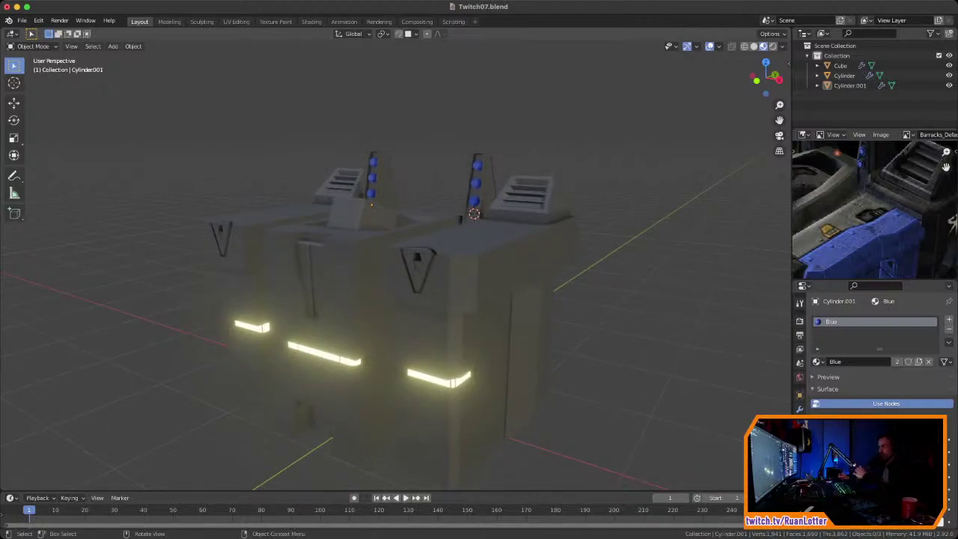
{"action": "middle_click_drag", "start_coordinate": [456, 216], "coordinate": [461, 245]}
{"action": "mouse_move", "coordinate": [872, 217]}
{"action": "middle_mouse_down"}
{"action": "mouse_move", "coordinate": [877, 208]}
{"action": "mouse_move", "coordinate": [864, 243]}
{"action": "mouse_move", "coordinate": [878, 208]}
{"action": "middle_mouse_up"}
{"action": "scroll", "coordinate": [879, 210], "scroll_direction": "down", "scroll_amount": 1}
{"action": "scroll", "coordinate": [879, 210], "scroll_direction": "up", "scroll_amount": 2}
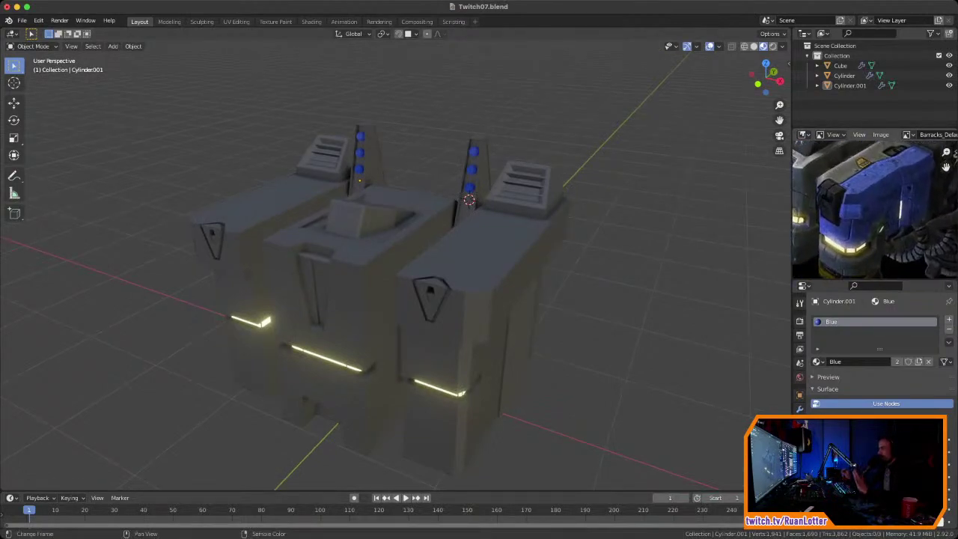
{"action": "middle_click_drag", "start_coordinate": [614, 232], "coordinate": [583, 220]}
{"action": "middle_click_drag", "start_coordinate": [882, 238], "coordinate": [867, 165]}
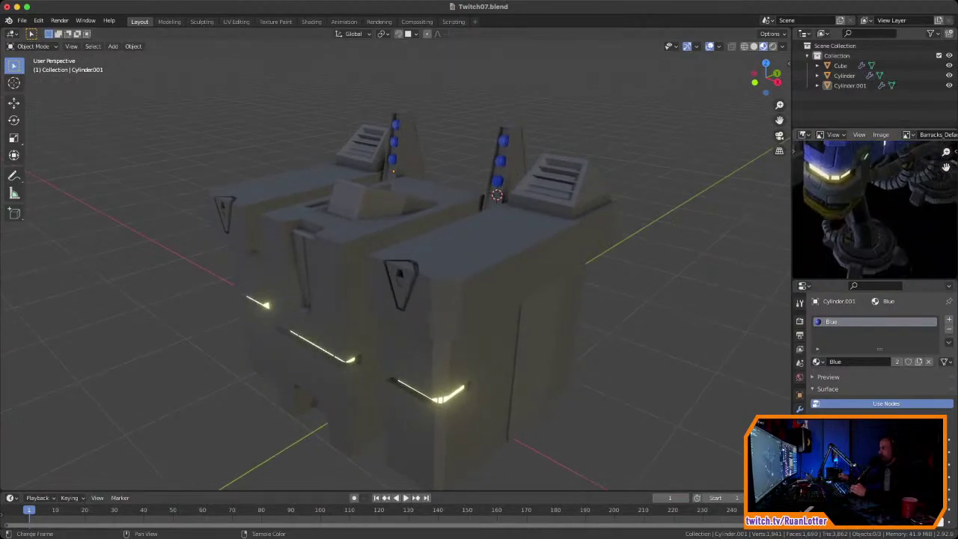
{"action": "middle_click_drag", "start_coordinate": [868, 203], "coordinate": [861, 172]}
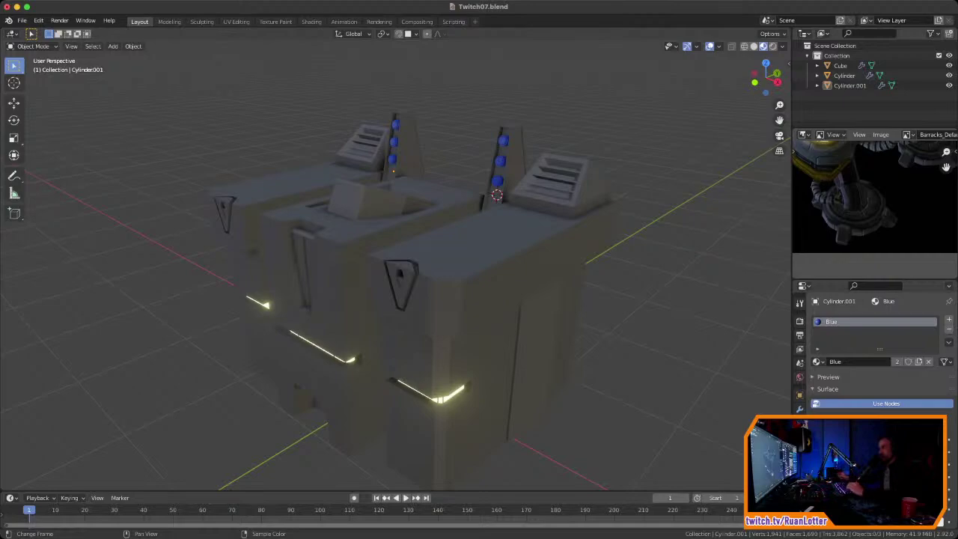
{"action": "middle_click_drag", "start_coordinate": [872, 195], "coordinate": [891, 231], "text": "ctrl"}
{"action": "middle_click_drag", "start_coordinate": [426, 262], "coordinate": [401, 259]}
{"action": "scroll", "coordinate": [468, 270], "scroll_direction": "down", "scroll_amount": 2}
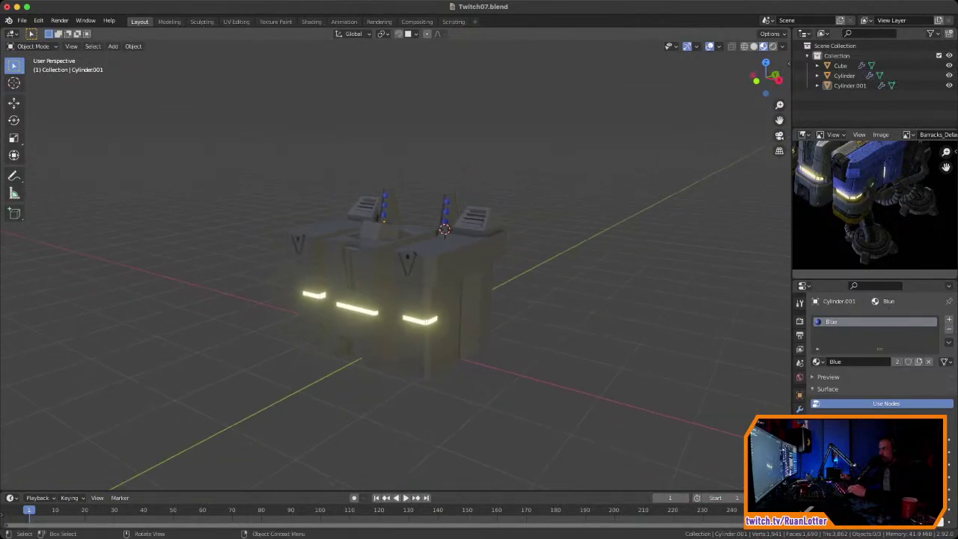
Step: Return to solid shading and open the main building mesh for editing, viewed from underneath
{"action": "left_click", "coordinate": [753, 46]}
{"action": "mouse_move", "coordinate": [479, 255]}
{"action": "middle_mouse_down"}
{"action": "mouse_move", "coordinate": [431, 258]}
{"action": "mouse_move", "coordinate": [472, 250]}
{"action": "mouse_move", "coordinate": [437, 202]}
{"action": "mouse_move", "coordinate": [479, 183]}
{"action": "middle_mouse_up"}
{"action": "scroll", "coordinate": [430, 258], "scroll_direction": "up", "scroll_amount": 3}
{"action": "left_click", "coordinate": [468, 262]}
{"action": "key", "text": "Tab"}
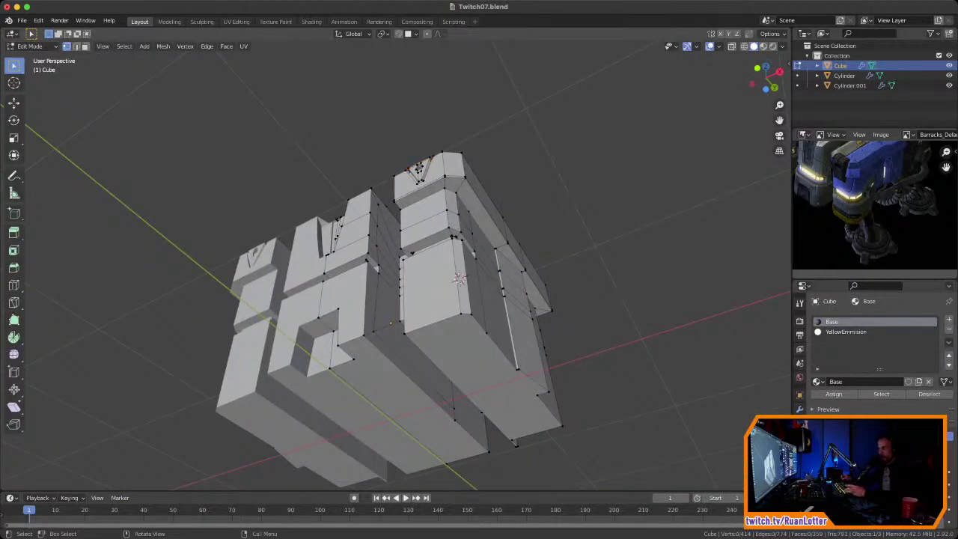
Step: Select the bottom faces of the middle and side blocks and move them vertically along the global Z axis
{"action": "left_click", "coordinate": [479, 363], "text": "shift"}
{"action": "middle_click_drag", "start_coordinate": [479, 363], "coordinate": [456, 363]}
{"action": "key", "text": "g"}
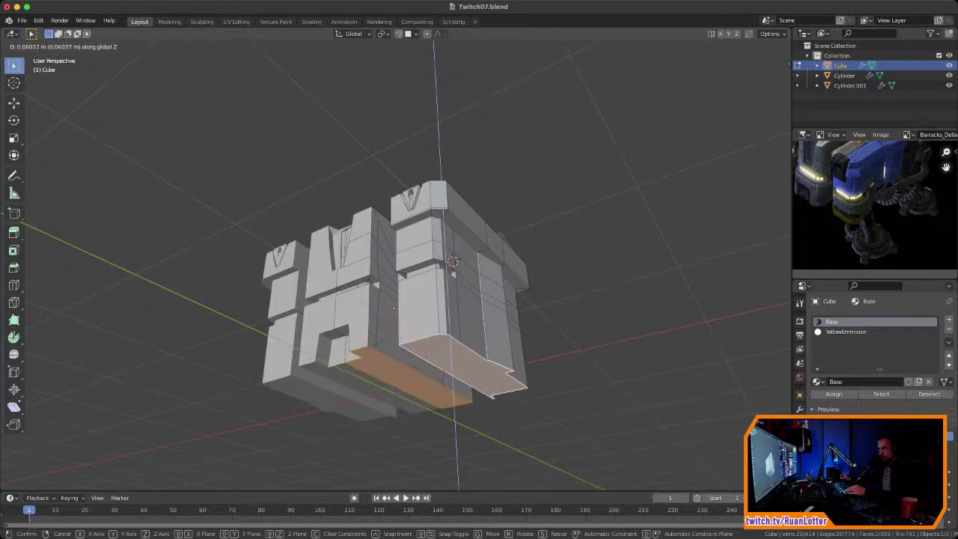
{"action": "left_click", "coordinate": [452, 261]}
{"action": "middle_click_drag", "start_coordinate": [452, 260], "coordinate": [506, 226]}
Step: Dissolve the extra edge loop running around the inner bottom corner of the middle block
{"action": "key", "text": "2"}
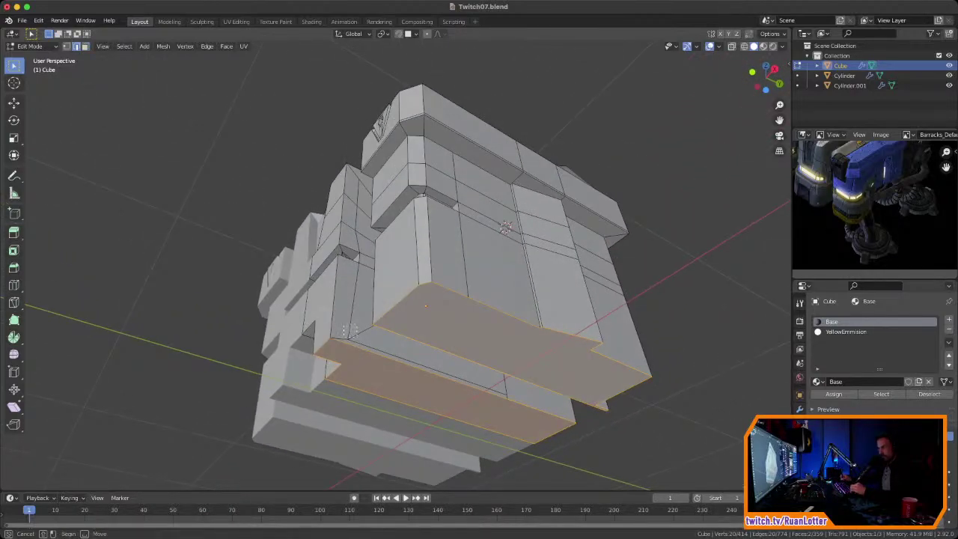
{"action": "left_click_drag", "start_coordinate": [359, 342], "coordinate": [359, 343]}
{"action": "middle_click_drag", "start_coordinate": [360, 343], "coordinate": [356, 322]}
{"action": "middle_click_drag", "start_coordinate": [507, 227], "coordinate": [531, 116]}
{"action": "key", "text": "x"}
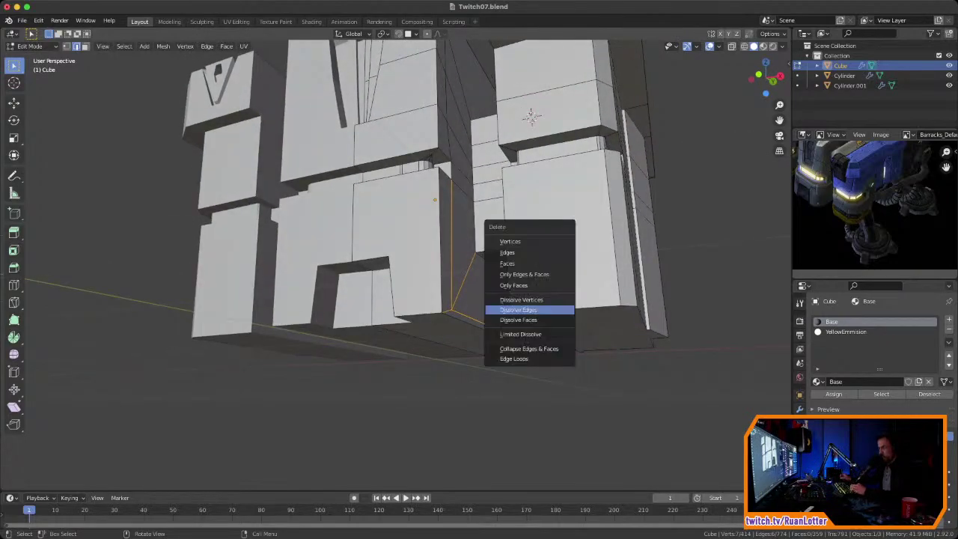
{"action": "left_click", "coordinate": [518, 309]}
{"action": "middle_click_drag", "start_coordinate": [518, 309], "coordinate": [444, 221]}
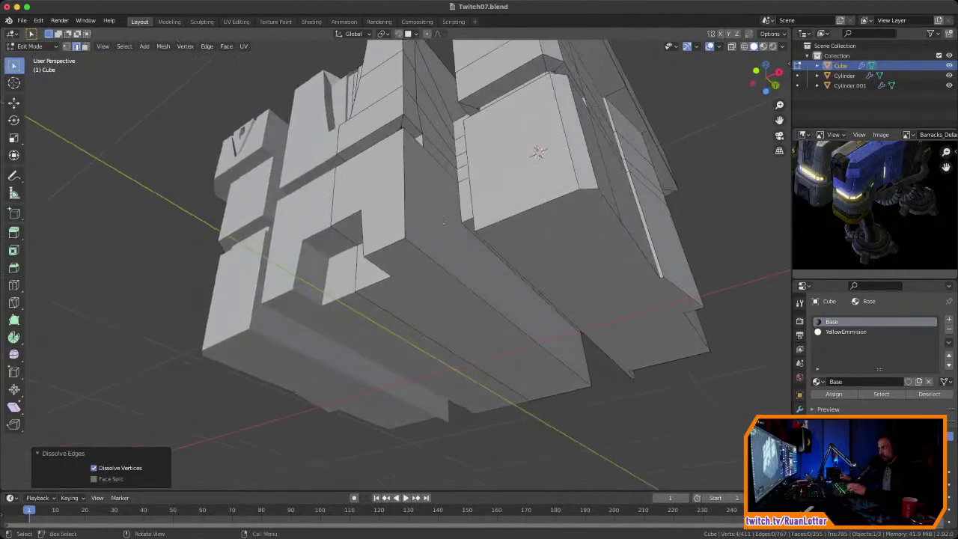
Step: Dissolve the extra edge loop along the inner wall of the side block facing the middle block
{"action": "key", "text": "3"}
{"action": "left_click", "coordinate": [449, 232]}
{"action": "left_click", "coordinate": [442, 296]}
{"action": "left_click", "coordinate": [454, 251]}
{"action": "left_click", "coordinate": [442, 296]}
{"action": "middle_click_drag", "start_coordinate": [442, 296], "coordinate": [524, 306]}
{"action": "mouse_move", "coordinate": [195, 342]}
{"action": "middle_mouse_down"}
{"action": "mouse_move", "coordinate": [191, 314]}
{"action": "mouse_move", "coordinate": [180, 352]}
{"action": "mouse_move", "coordinate": [191, 339]}
{"action": "middle_mouse_up"}
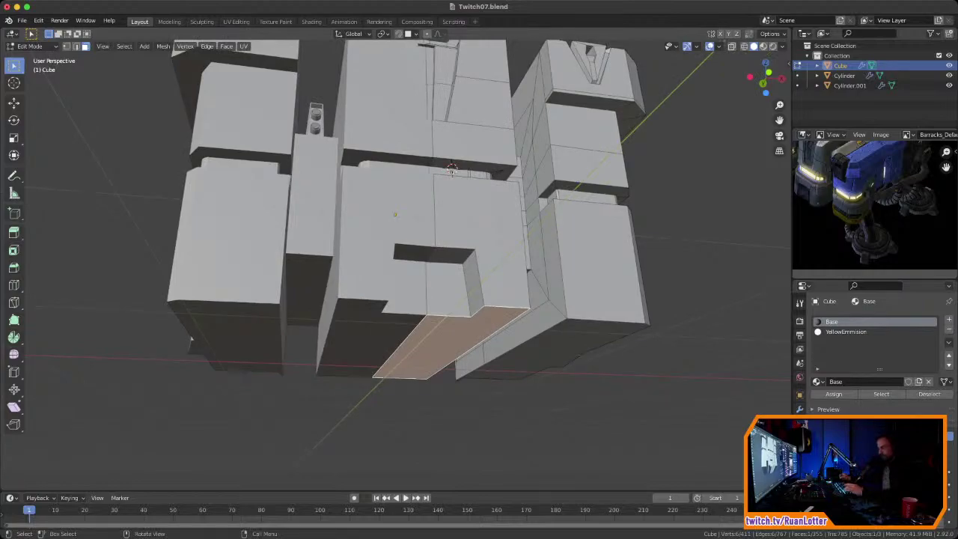
{"action": "mouse_move", "coordinate": [191, 339]}
{"action": "middle_mouse_down"}
{"action": "mouse_move", "coordinate": [177, 330]}
{"action": "mouse_move", "coordinate": [184, 337]}
{"action": "middle_mouse_up"}
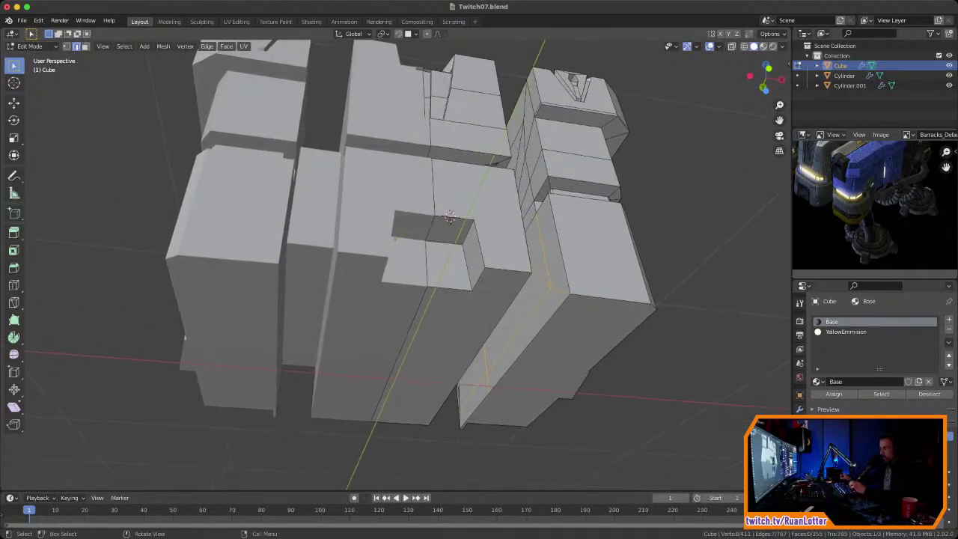
{"action": "left_click", "coordinate": [493, 314]}
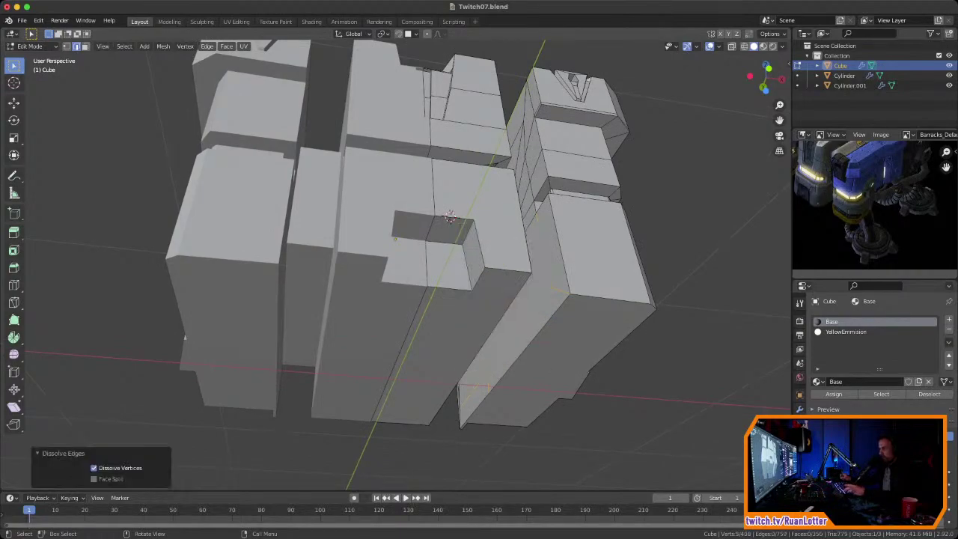
Step: Raise the bottom faces of the middle and side blocks together with the notch's upper face about 0.24 m along Z
{"action": "key", "text": "3"}
{"action": "left_click", "coordinate": [506, 328]}
{"action": "middle_click_drag", "start_coordinate": [506, 327], "coordinate": [430, 358]}
{"action": "middle_click_drag", "start_coordinate": [515, 140], "coordinate": [507, 168]}
{"action": "key", "text": "g"}
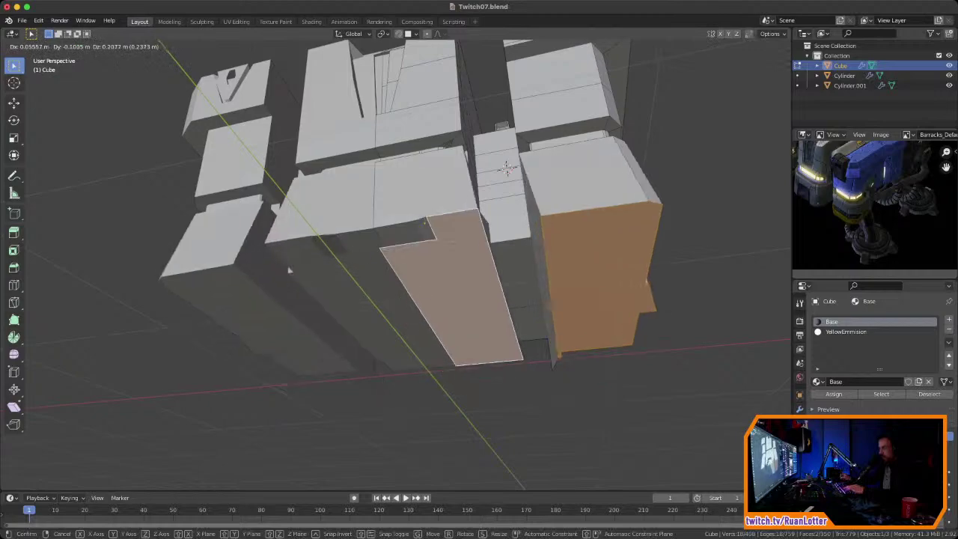
{"action": "key", "text": "z"}
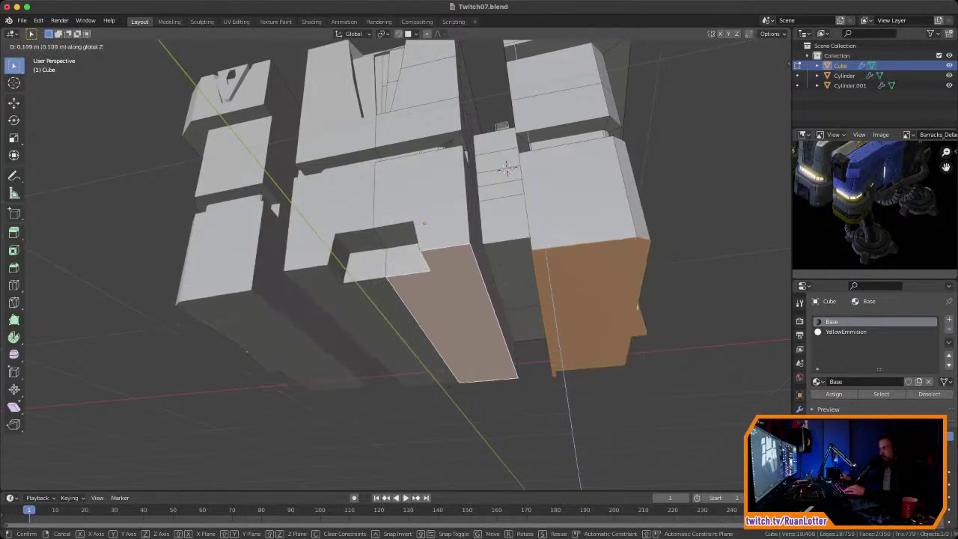
{"action": "left_click", "coordinate": [447, 368]}
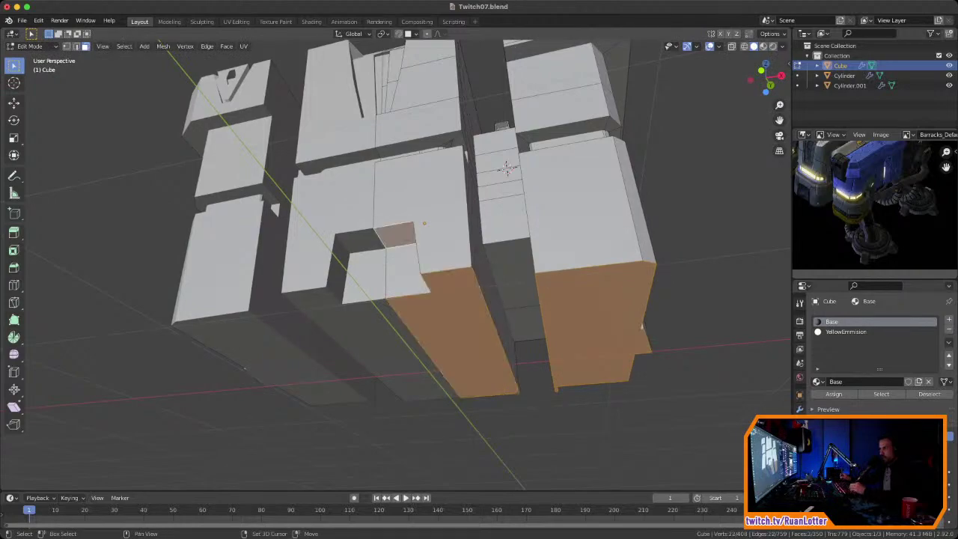
{"action": "key", "text": "g"}
{"action": "key", "text": "z"}
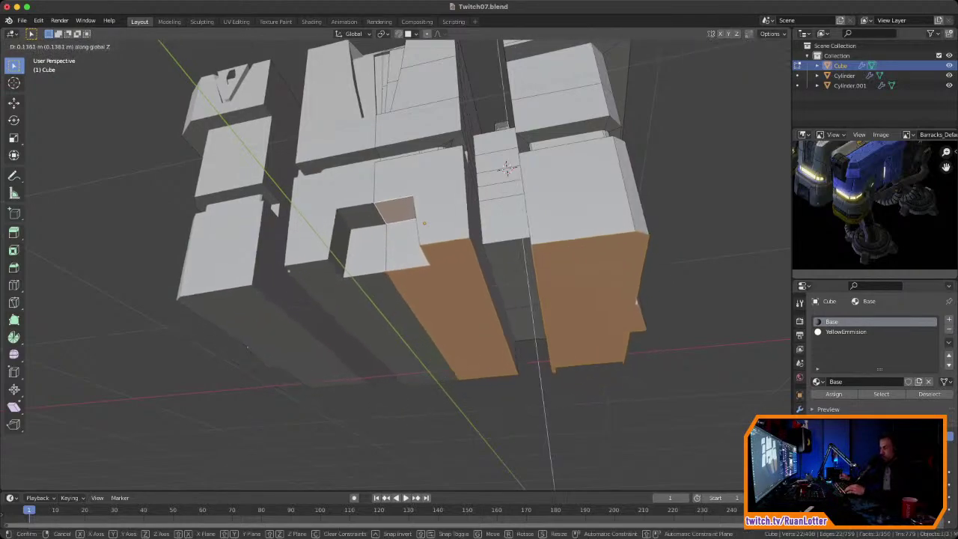
{"action": "left_click", "coordinate": [498, 161]}
{"action": "middle_click_drag", "start_coordinate": [498, 160], "coordinate": [522, 78]}
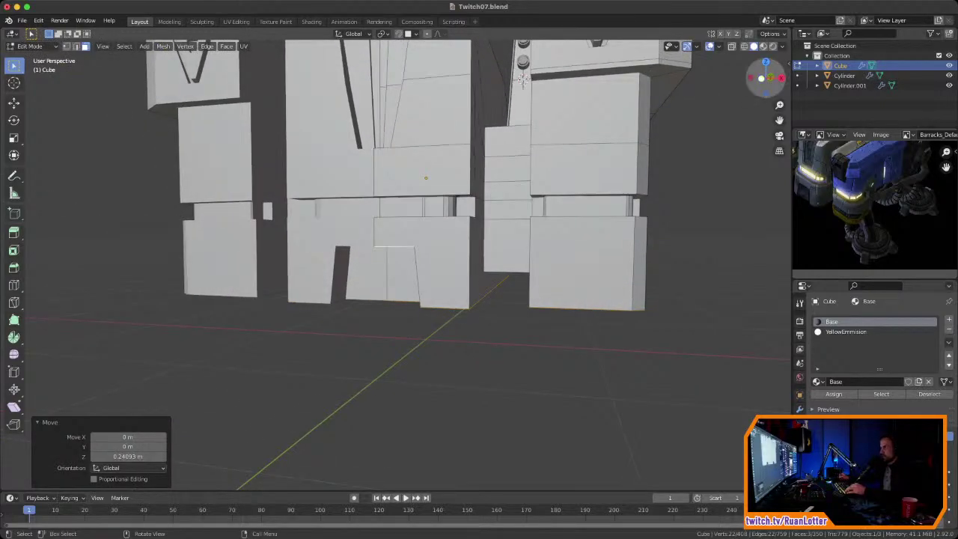
Step: In the front view, raise the same bottom and notch faces slightly further along Z
{"action": "key", "text": "KP_1"}
{"action": "key", "text": "g"}
{"action": "key", "text": "z"}
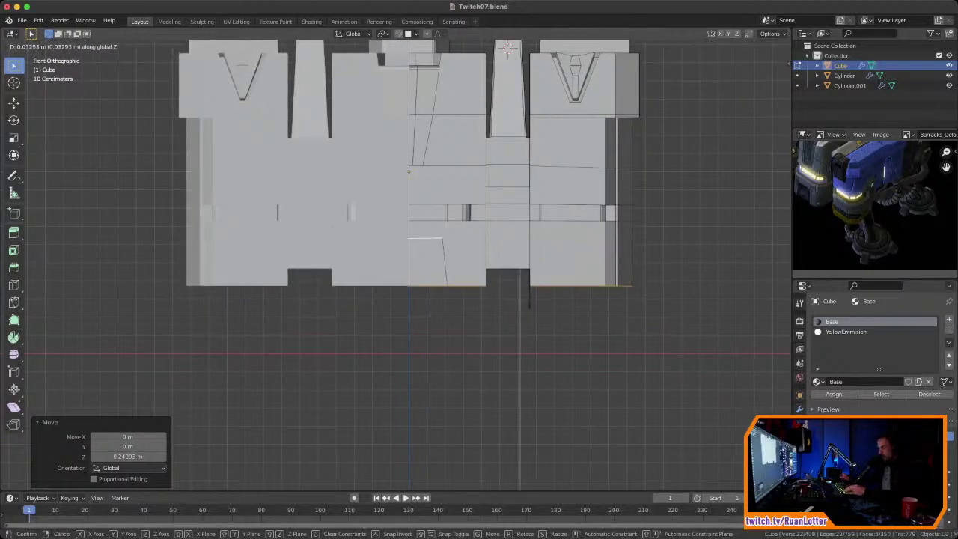
{"action": "left_click", "coordinate": [508, 49]}
Step: Raise the stray vertex hanging below the side block's rear corner along Z, close to the neighbouring bottom corner
{"action": "middle_click_drag", "start_coordinate": [508, 49], "coordinate": [713, 68]}
{"action": "key", "text": "1"}
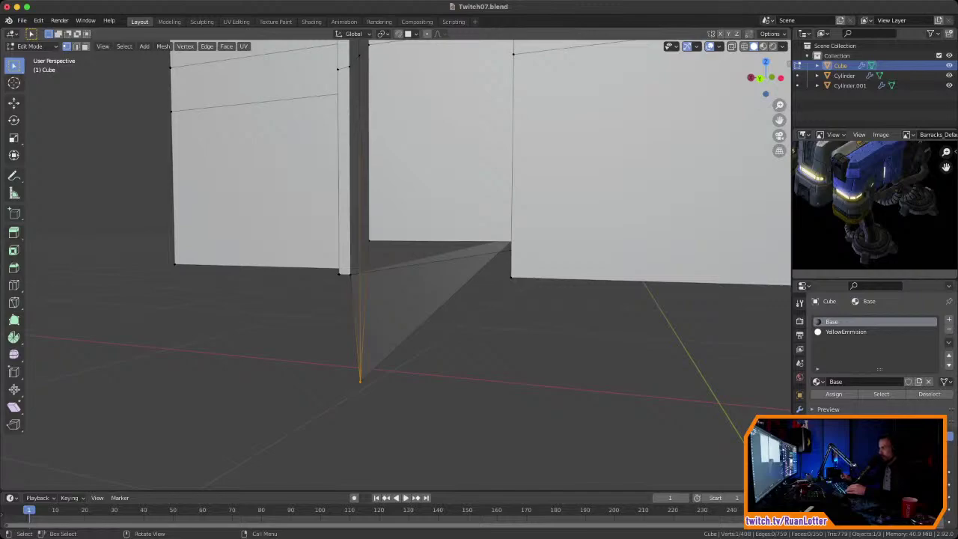
{"action": "middle_click_drag", "start_coordinate": [479, 269], "coordinate": [476, 256]}
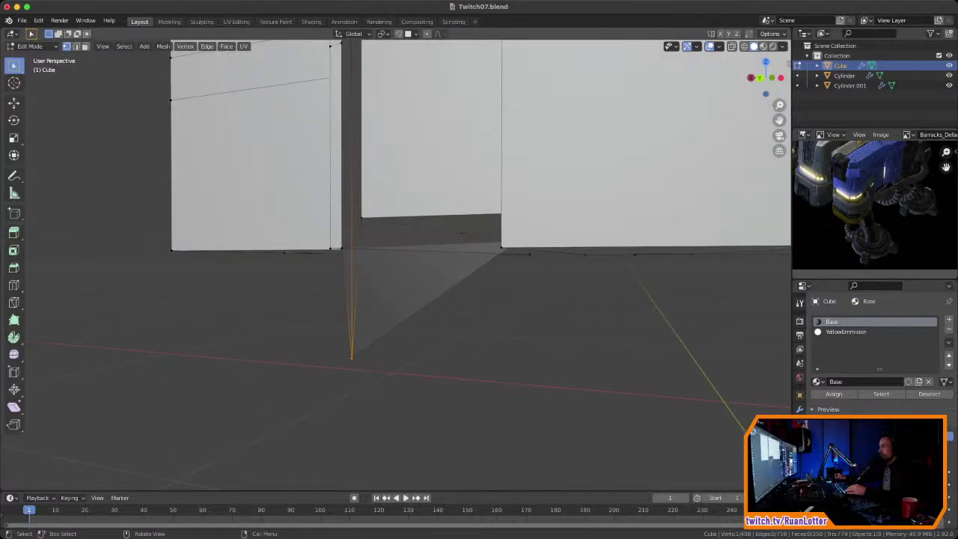
{"action": "key", "text": "alt+z"}
{"action": "left_click_drag", "start_coordinate": [321, 330], "coordinate": [404, 401]}
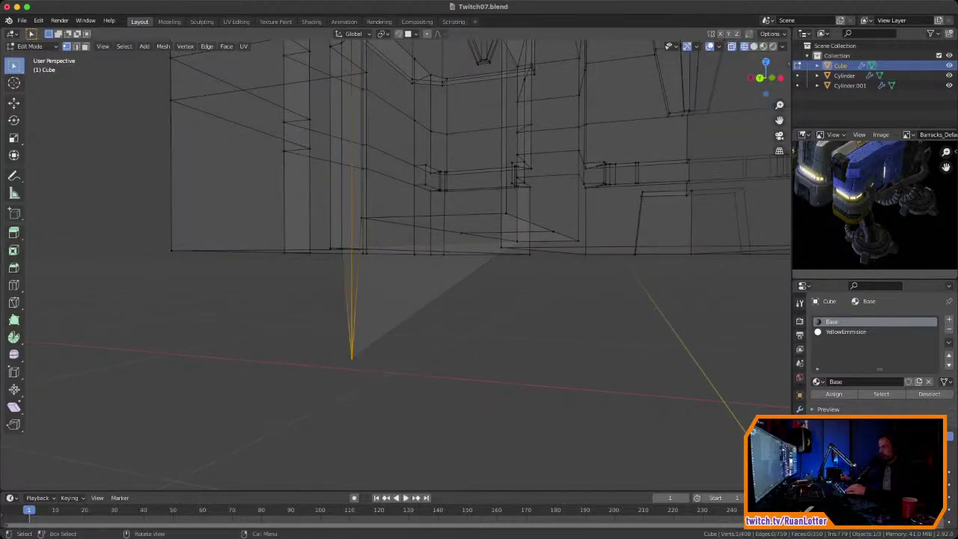
{"action": "middle_click_drag", "start_coordinate": [405, 359], "coordinate": [419, 385]}
{"action": "key", "text": "g"}
{"action": "key", "text": "z"}
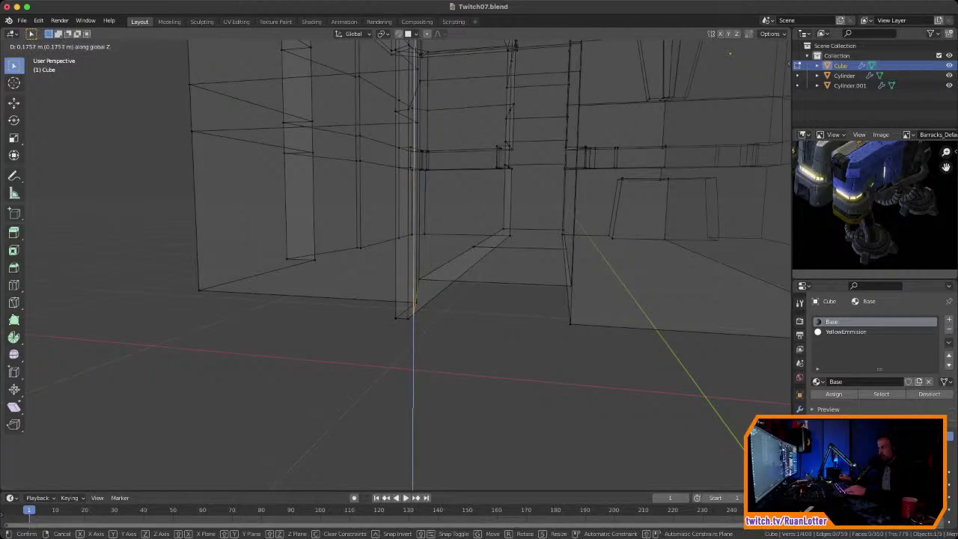
{"action": "left_click", "coordinate": [416, 345]}
{"action": "middle_click_drag", "start_coordinate": [416, 344], "coordinate": [398, 297]}
Step: Set the stray vertex's Z coordinate to -0.584867 m, copied from the adjacent corner vertex
{"action": "key", "text": "alt+z"}
{"action": "scroll", "coordinate": [361, 334], "scroll_direction": "up", "scroll_amount": 3}
{"action": "scroll", "coordinate": [538, 306], "scroll_direction": "up", "scroll_amount": 4}
{"action": "scroll", "coordinate": [398, 298], "scroll_direction": "down", "scroll_amount": 2}
{"action": "scroll", "coordinate": [395, 294], "scroll_direction": "down", "scroll_amount": 6}
{"action": "left_click_drag", "start_coordinate": [343, 263], "coordinate": [380, 292], "text": "shift"}
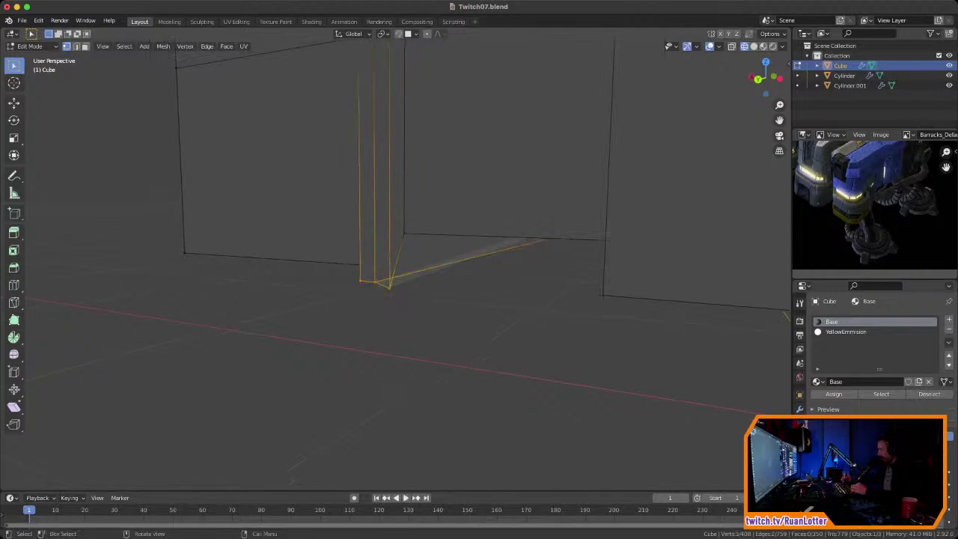
{"action": "key", "text": "KP_Decimal"}
{"action": "middle_click_drag", "start_coordinate": [380, 292], "coordinate": [462, 185]}
{"action": "key", "text": "n"}
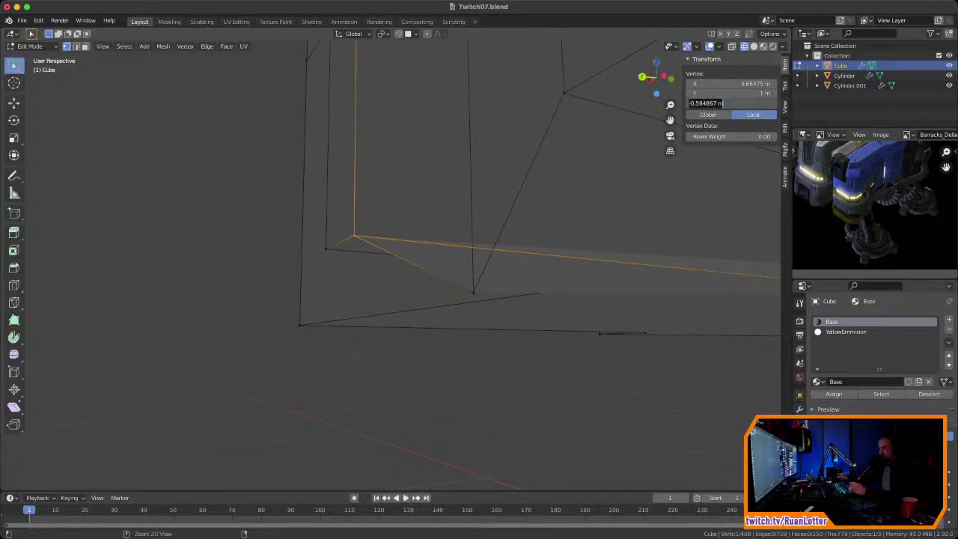
{"action": "left_click", "coordinate": [473, 291]}
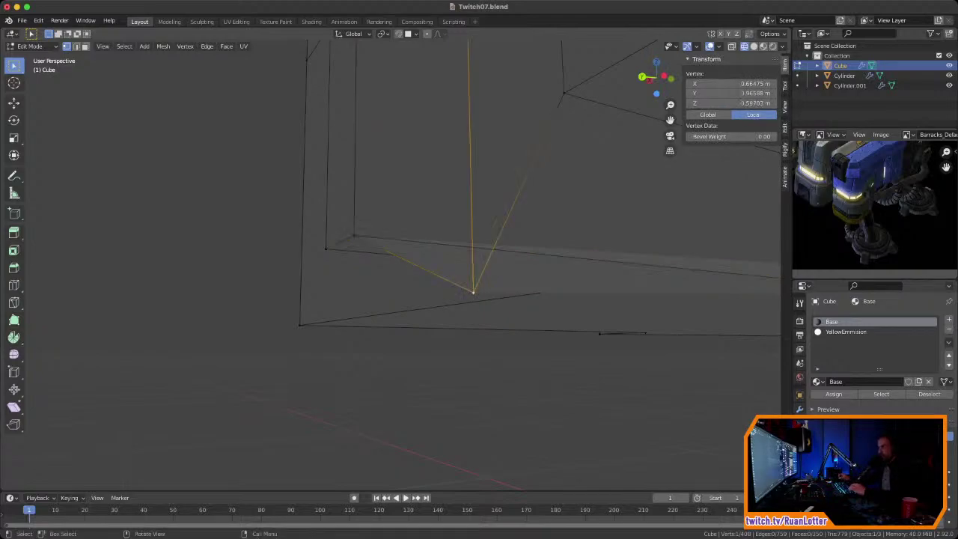
{"action": "key", "text": "Return"}
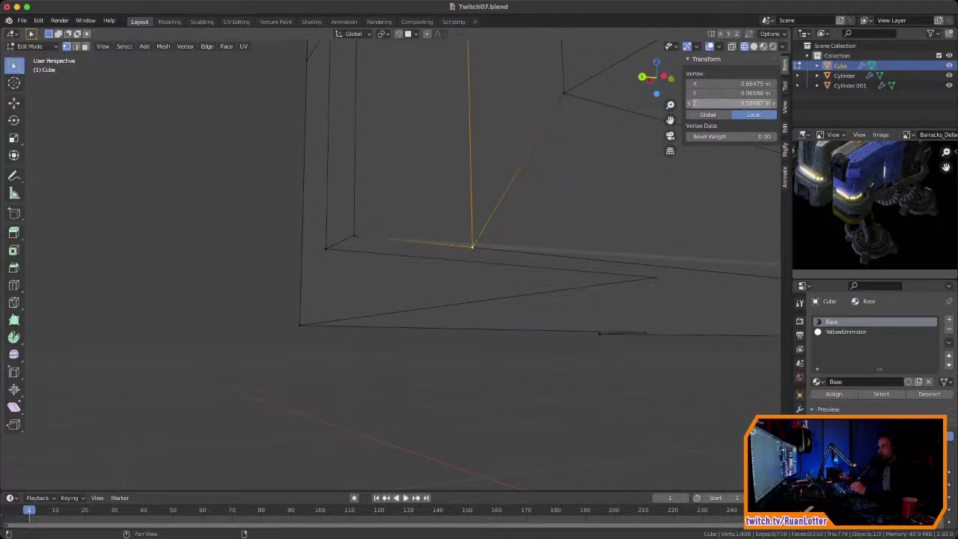
Step: Set the same vertex's Y coordinate to 1 m, copied from the adjacent corner vertex
{"action": "middle_click_drag", "start_coordinate": [473, 285], "coordinate": [503, 230]}
{"action": "left_click", "coordinate": [373, 239]}
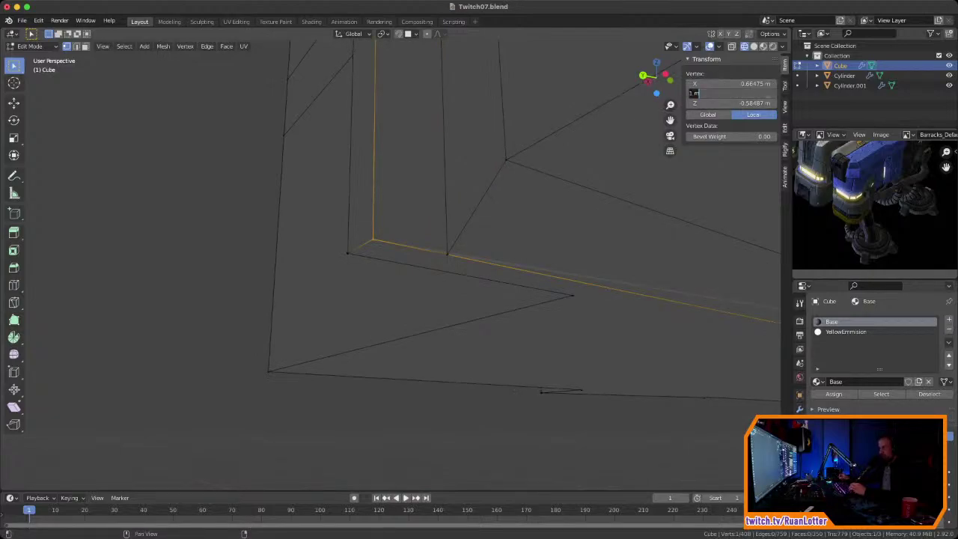
{"action": "left_click", "coordinate": [448, 254]}
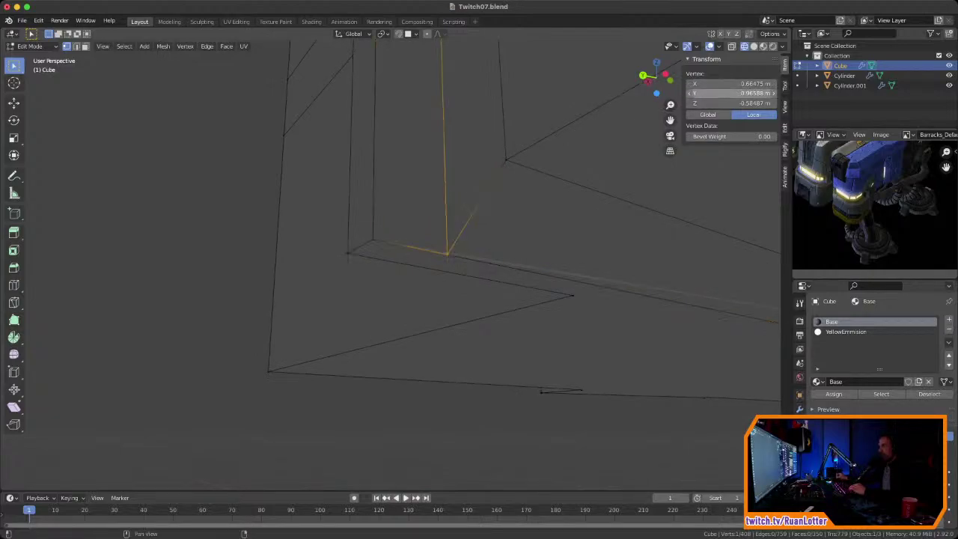
{"action": "key", "text": "Return"}
{"action": "middle_click_drag", "start_coordinate": [479, 225], "coordinate": [464, 227]}
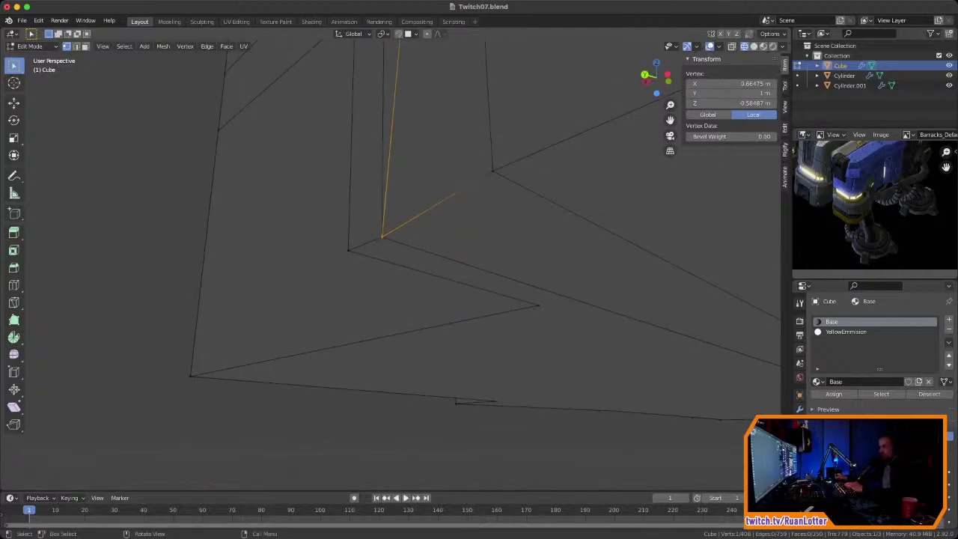
Step: Merge the two coincident vertices at the bottom corner at their center
{"action": "key", "text": "alt+z"}
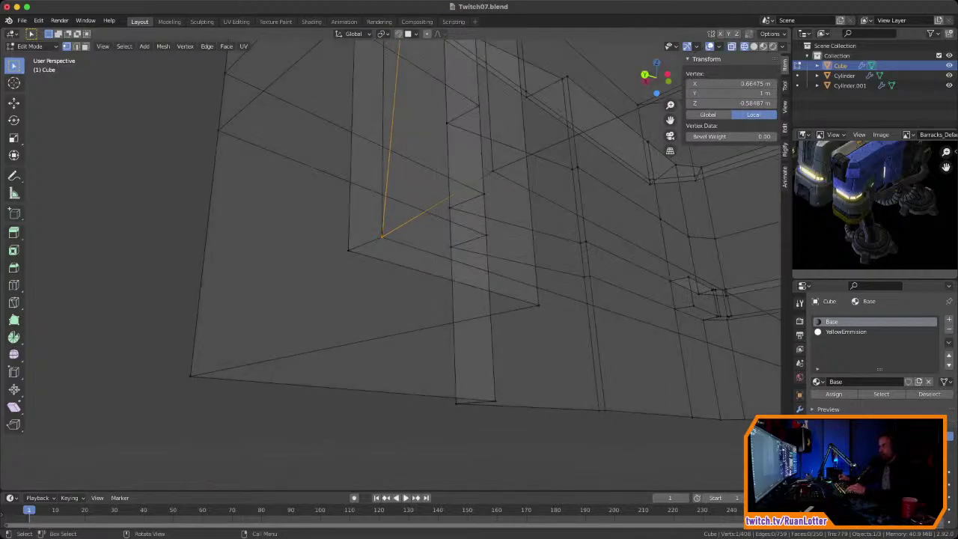
{"action": "left_click_drag", "start_coordinate": [370, 225], "coordinate": [394, 249]}
{"action": "middle_click_drag", "start_coordinate": [394, 249], "coordinate": [383, 262]}
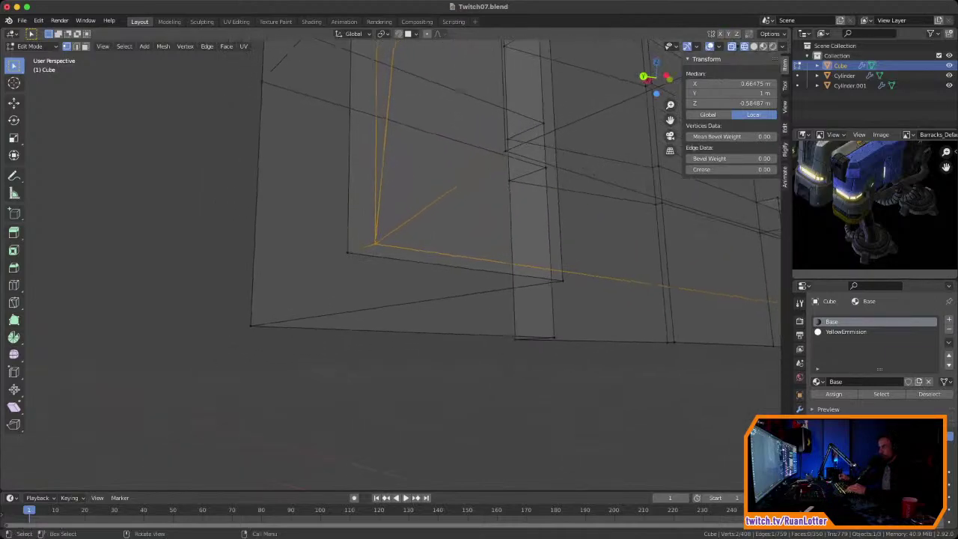
{"action": "key", "text": "alt+a"}
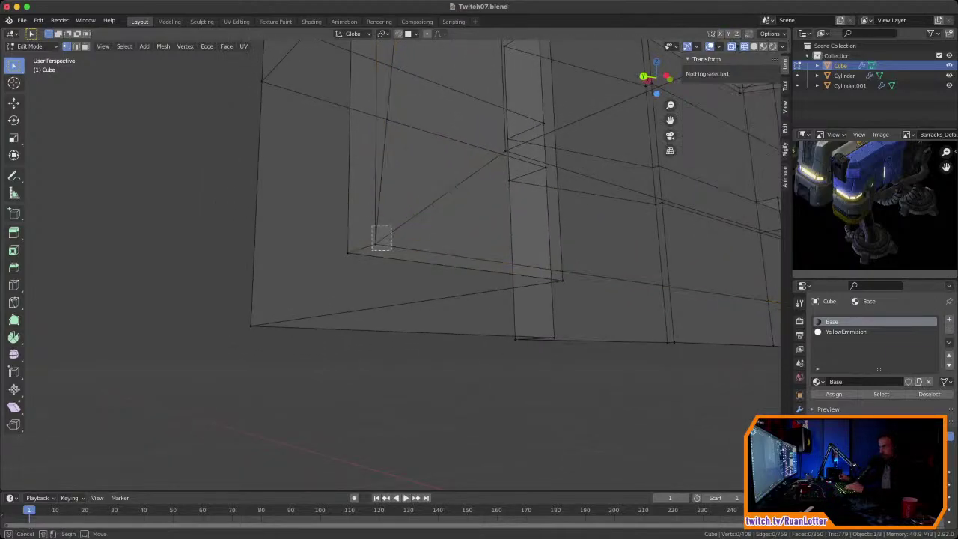
{"action": "left_click_drag", "start_coordinate": [372, 226], "coordinate": [391, 250]}
{"action": "key", "text": "m"}
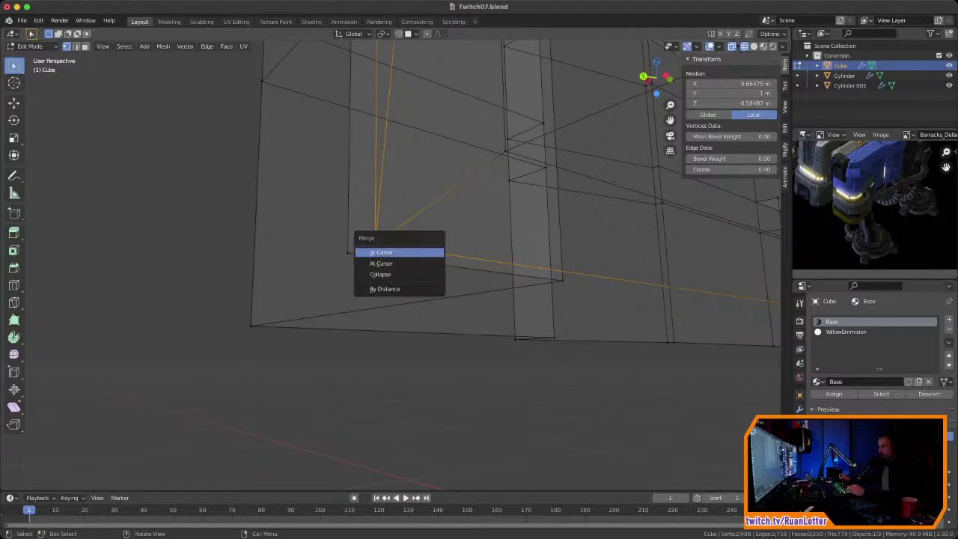
{"action": "key", "text": "Return"}
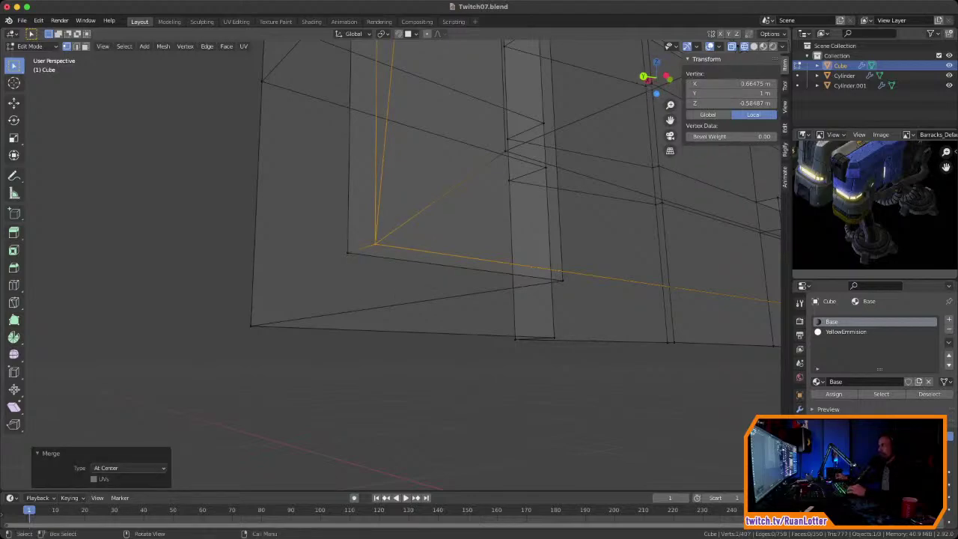
Step: Return to solid shading and dissolve the leftover edge running up from the merged corner on the narrow wall
{"action": "key", "text": "alt+z"}
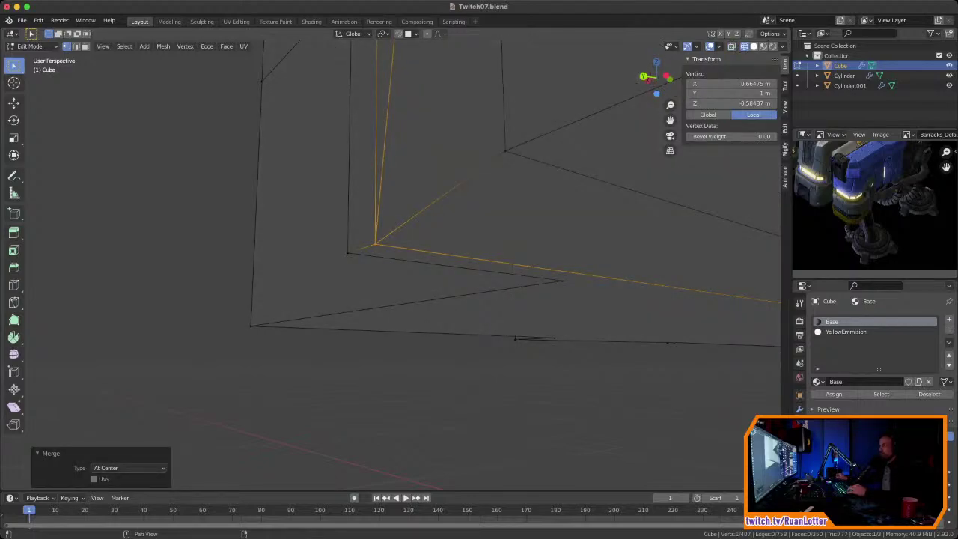
{"action": "left_click", "coordinate": [753, 46]}
{"action": "mouse_move", "coordinate": [479, 300]}
{"action": "middle_mouse_down"}
{"action": "mouse_move", "coordinate": [565, 321]}
{"action": "mouse_move", "coordinate": [535, 340]}
{"action": "mouse_move", "coordinate": [479, 329]}
{"action": "middle_mouse_up"}
{"action": "left_click", "coordinate": [515, 321]}
{"action": "middle_click_drag", "start_coordinate": [479, 330], "coordinate": [522, 320], "text": "ctrl"}
{"action": "key", "text": "alt+a"}
{"action": "left_click", "coordinate": [504, 259]}
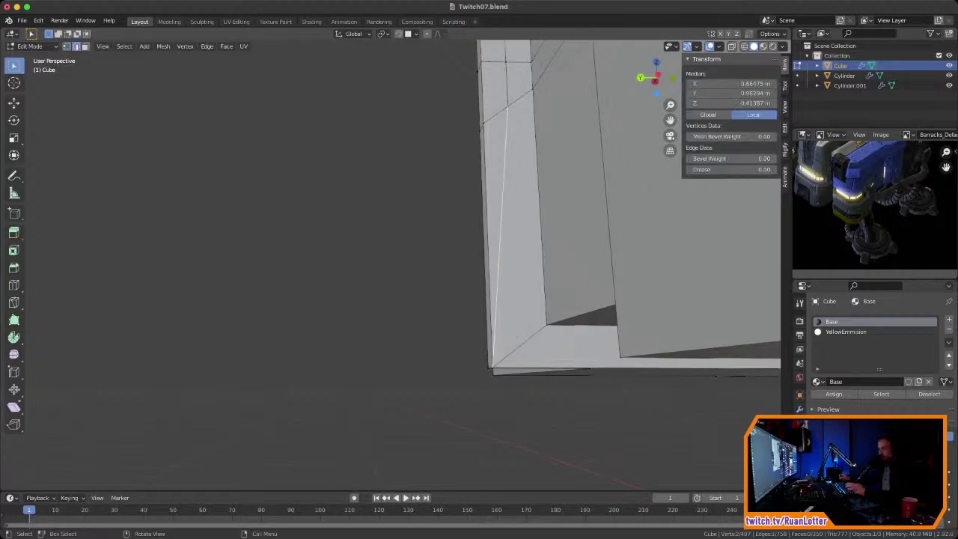
{"action": "key", "text": "x"}
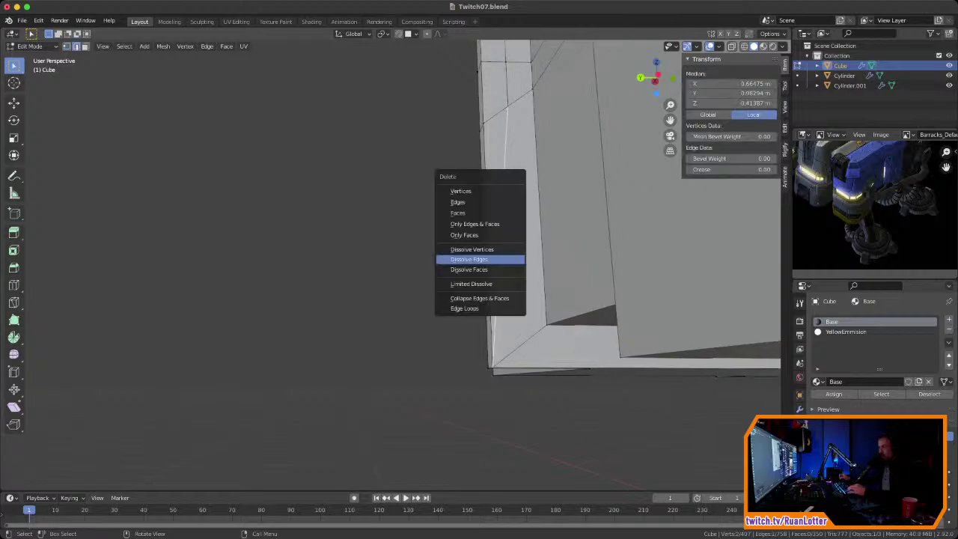
{"action": "left_click", "coordinate": [504, 259]}
Step: Dissolve the remaining vertical edges running along the narrow side wall of the block
{"action": "middle_click_drag", "start_coordinate": [505, 259], "coordinate": [527, 277]}
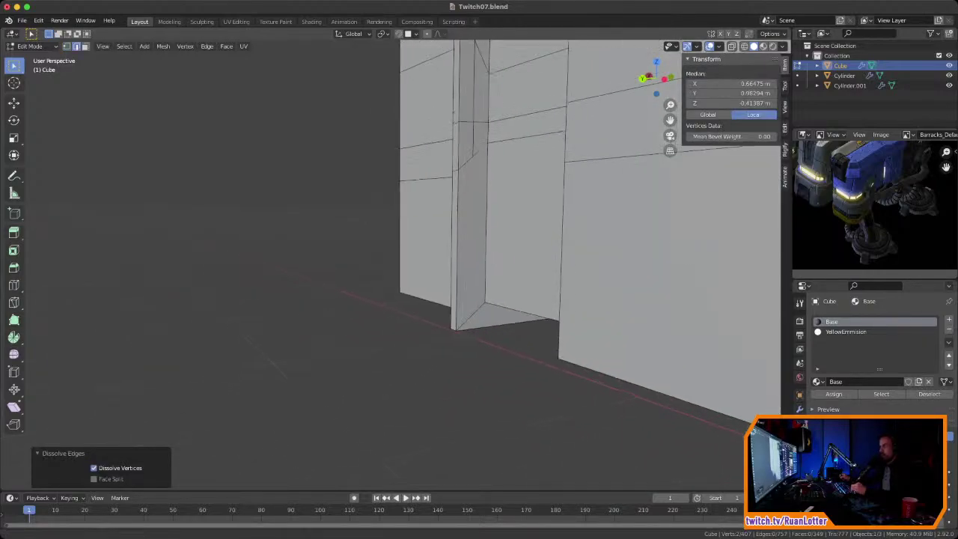
{"action": "middle_click_drag", "start_coordinate": [635, 283], "coordinate": [646, 479], "text": "shift"}
{"action": "scroll", "coordinate": [638, 393], "scroll_direction": "down", "scroll_amount": 1}
{"action": "left_click", "coordinate": [462, 187]}
{"action": "middle_click_drag", "start_coordinate": [462, 187], "coordinate": [459, 165]}
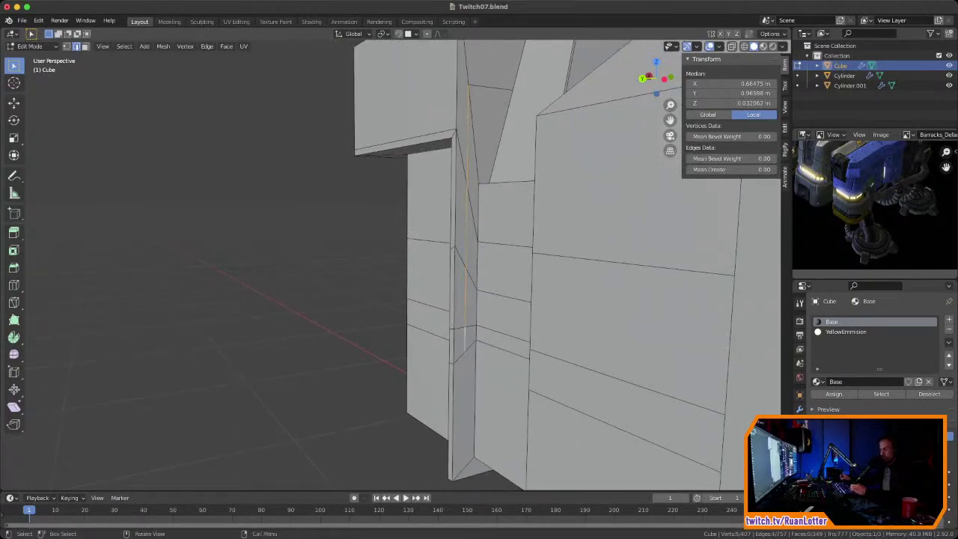
{"action": "key", "text": "x"}
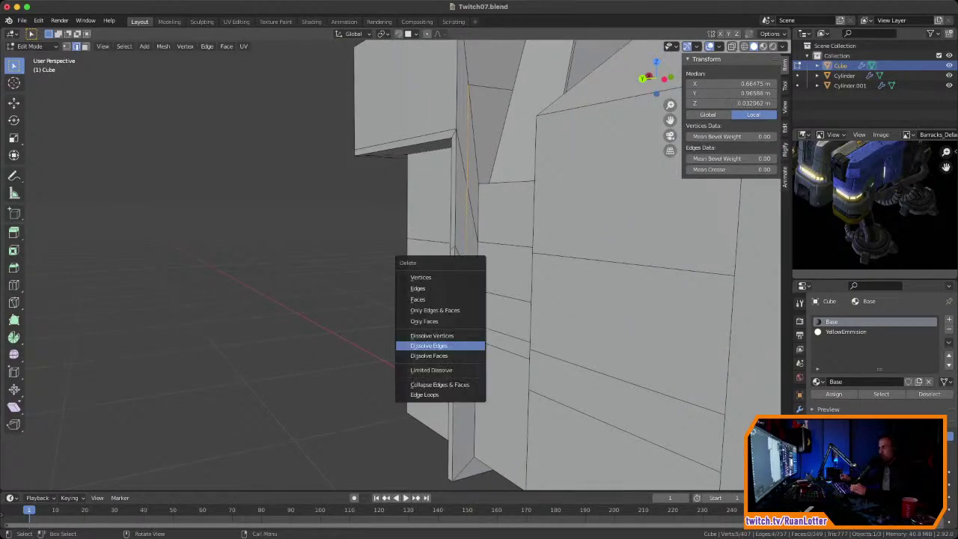
{"action": "left_click", "coordinate": [440, 345]}
{"action": "mouse_move", "coordinate": [440, 346]}
{"action": "middle_mouse_down"}
{"action": "mouse_move", "coordinate": [408, 341]}
{"action": "mouse_move", "coordinate": [442, 344]}
{"action": "middle_mouse_up"}
{"action": "scroll", "coordinate": [434, 339], "scroll_direction": "down", "scroll_amount": 2}
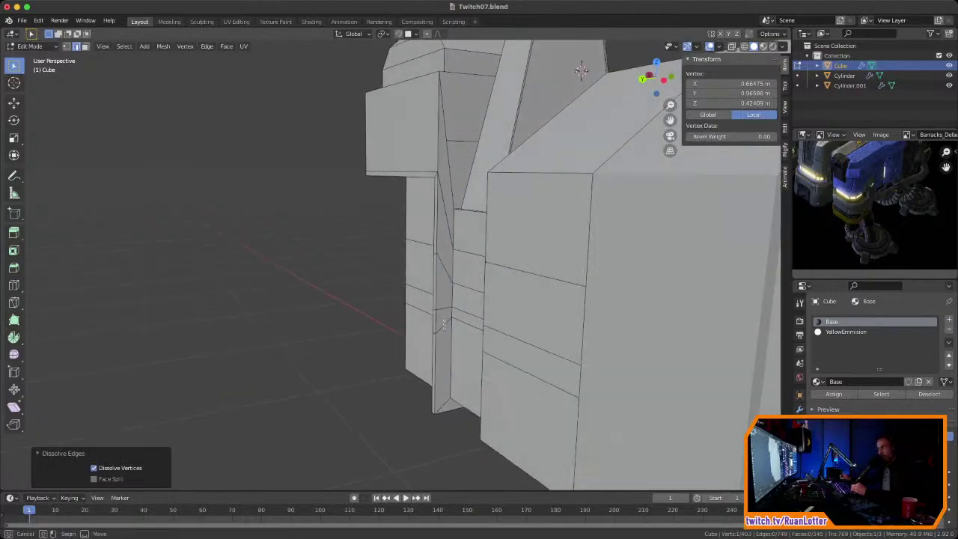
Step: Try to dissolve the remaining cross edges on the narrow side wall, then undo it
{"action": "left_click", "coordinate": [442, 307]}
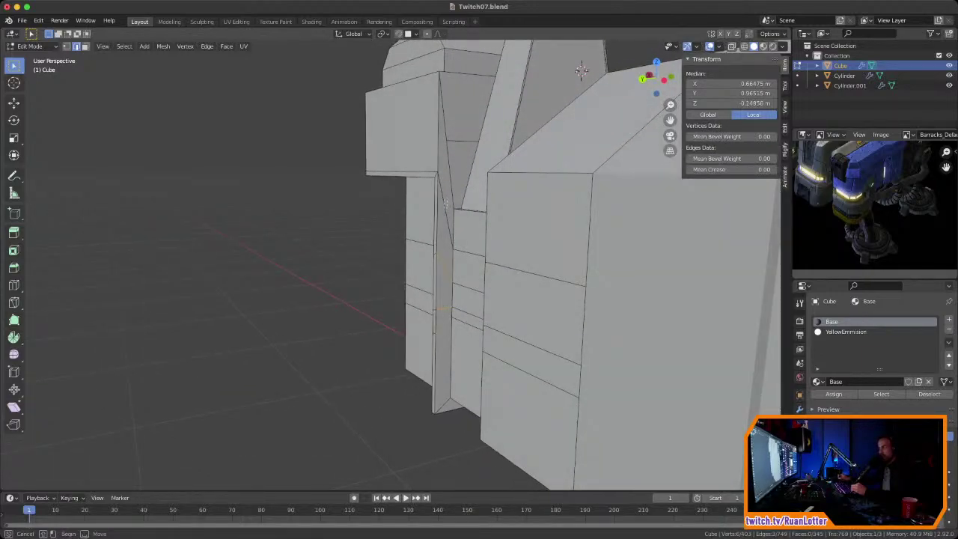
{"action": "key", "text": "x"}
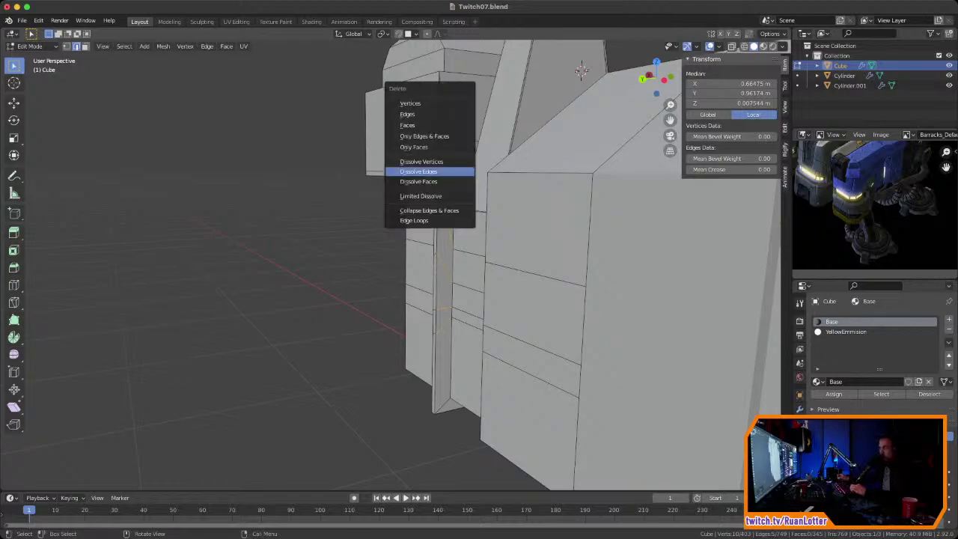
{"action": "left_click", "coordinate": [431, 173]}
{"action": "middle_click_drag", "start_coordinate": [430, 173], "coordinate": [634, 214]}
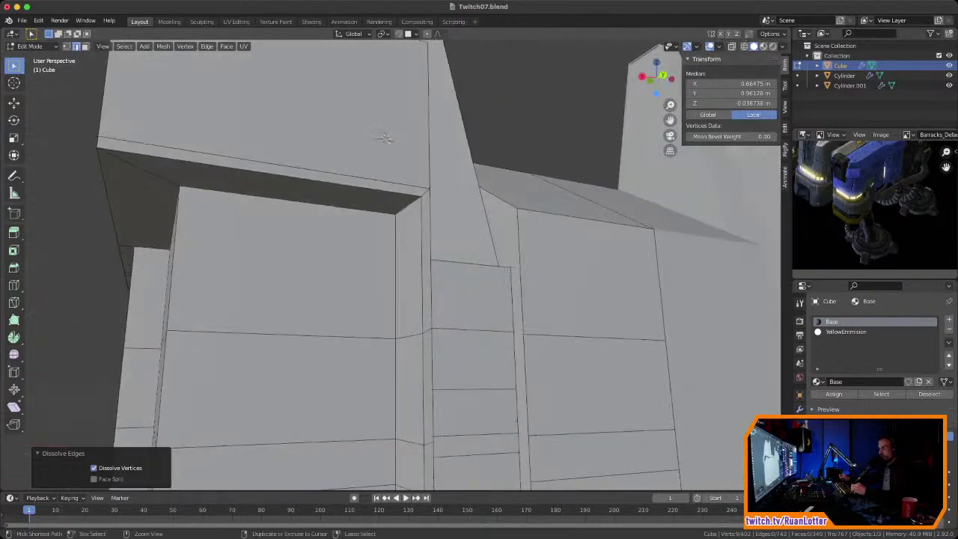
{"action": "scroll", "coordinate": [533, 154], "scroll_direction": "down", "scroll_amount": 3}
{"action": "key", "text": "ctrl+z"}
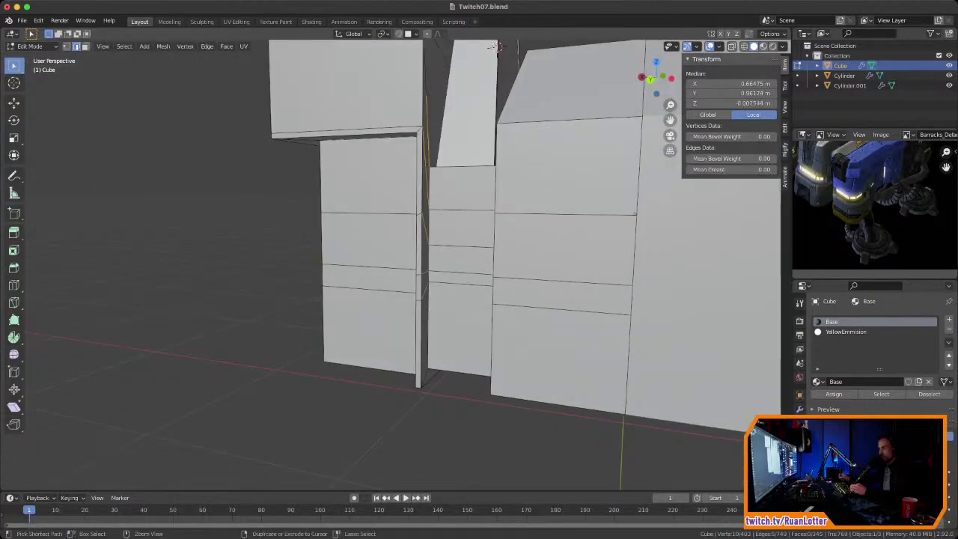
Step: Leave mesh editing of the building body and save the file
{"action": "middle_click_drag", "start_coordinate": [497, 46], "coordinate": [500, 148]}
{"action": "key", "text": "Tab"}
{"action": "middle_click_drag", "start_coordinate": [352, 243], "coordinate": [399, 282]}
{"action": "scroll", "coordinate": [408, 224], "scroll_direction": "down", "scroll_amount": 2}
{"action": "scroll", "coordinate": [399, 283], "scroll_direction": "up", "scroll_amount": 4}
{"action": "mouse_move", "coordinate": [457, 202]}
{"action": "middle_mouse_down"}
{"action": "mouse_move", "coordinate": [487, 161]}
{"action": "mouse_move", "coordinate": [473, 175]}
{"action": "middle_mouse_up"}
{"action": "key", "text": "ctrl+s"}
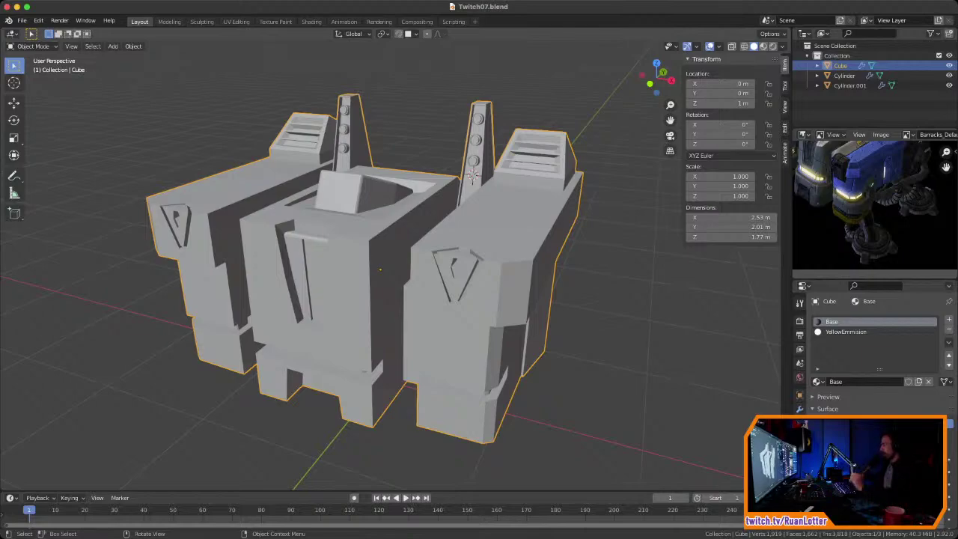
Step: Compare the deselected building model with the reference image, focusing on its legs and round feet
{"action": "middle_click_drag", "start_coordinate": [381, 284], "coordinate": [406, 259]}
{"action": "middle_click_drag", "start_coordinate": [447, 183], "coordinate": [388, 274], "text": "alt"}
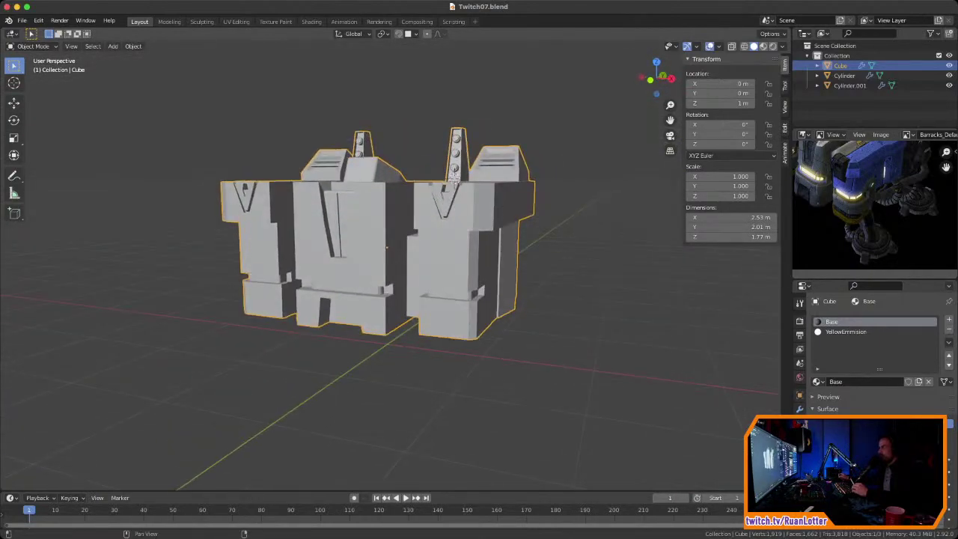
{"action": "middle_click_drag", "start_coordinate": [853, 198], "coordinate": [888, 183]}
{"action": "middle_click_drag", "start_coordinate": [888, 217], "coordinate": [911, 211]}
{"action": "middle_click_drag", "start_coordinate": [404, 254], "coordinate": [380, 246]}
{"action": "key", "text": "alt+a"}
{"action": "middle_click_drag", "start_coordinate": [442, 202], "coordinate": [480, 170]}
{"action": "mouse_move", "coordinate": [427, 250]}
{"action": "middle_mouse_down"}
{"action": "mouse_move", "coordinate": [516, 270]}
{"action": "mouse_move", "coordinate": [431, 252]}
{"action": "middle_mouse_up"}
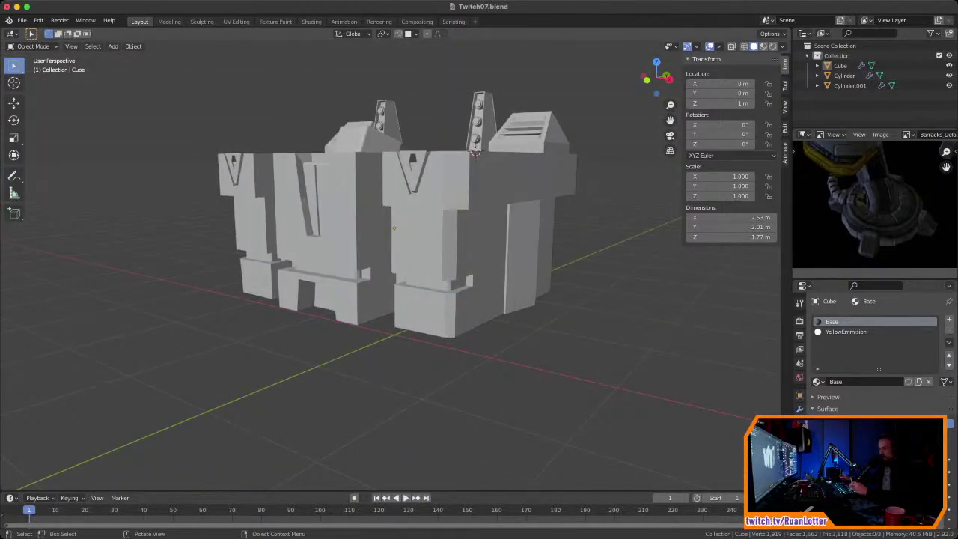
Step: Save the file and add a 32-vertex cylinder with a 1 m radius and 2 m depth
{"action": "key", "text": "ctrl+s"}
{"action": "middle_click_drag", "start_coordinate": [473, 150], "coordinate": [461, 118]}
{"action": "key", "text": "shift+a"}
{"action": "left_click", "coordinate": [540, 358]}
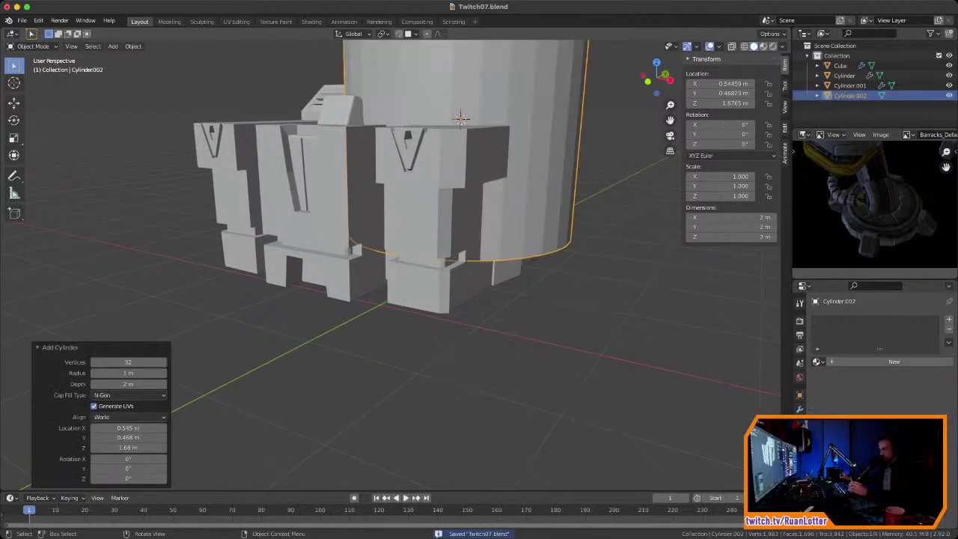
{"action": "middle_click_drag", "start_coordinate": [461, 119], "coordinate": [454, 119]}
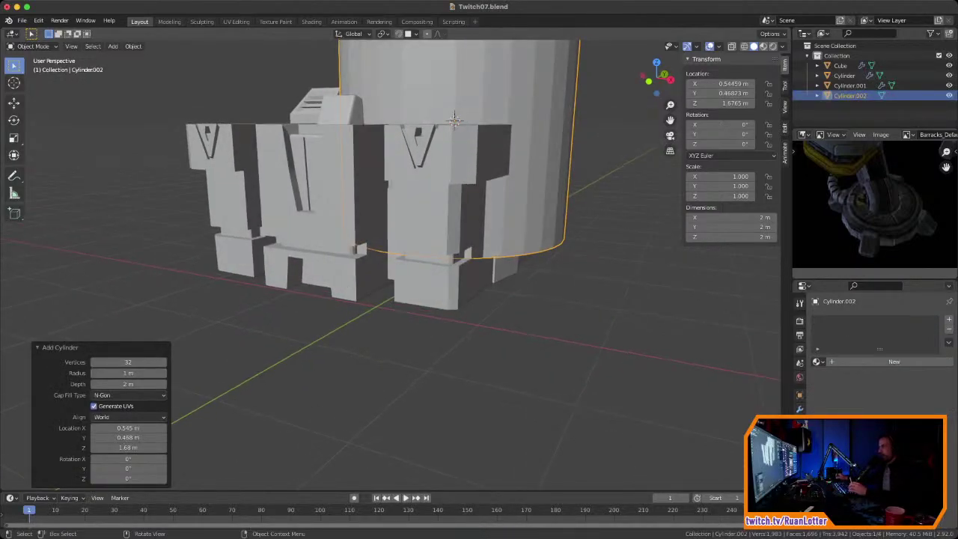
Step: Set snapping to Increment and move the cylinder down along Z to 1 m so it stands on the ground plane
{"action": "key", "text": "KP_1"}
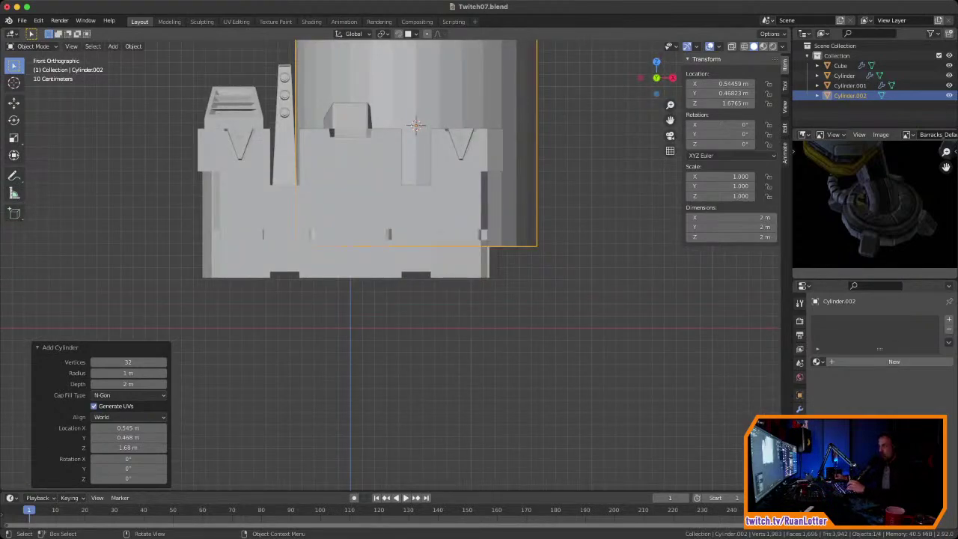
{"action": "left_click", "coordinate": [416, 34]}
{"action": "left_click", "coordinate": [388, 65]}
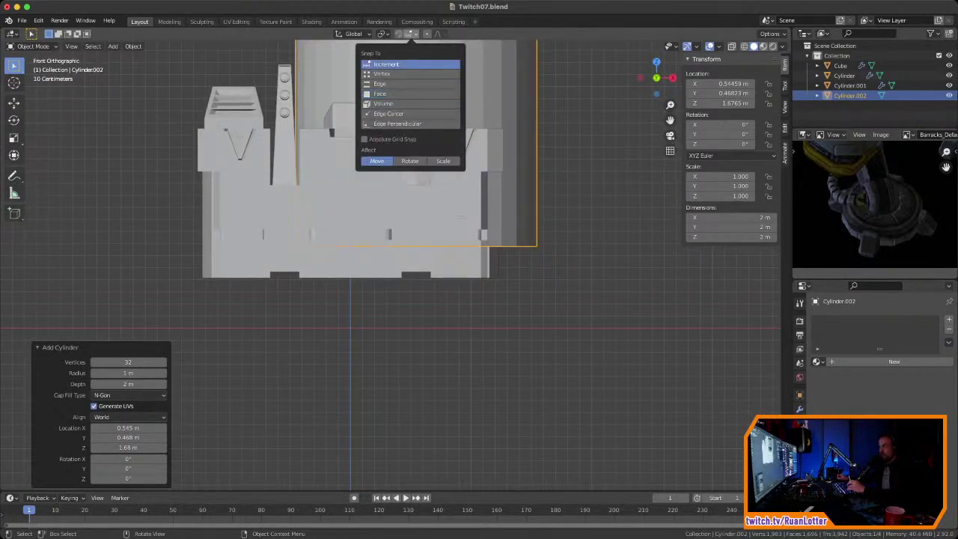
{"action": "key", "text": "g"}
{"action": "key", "text": "z"}
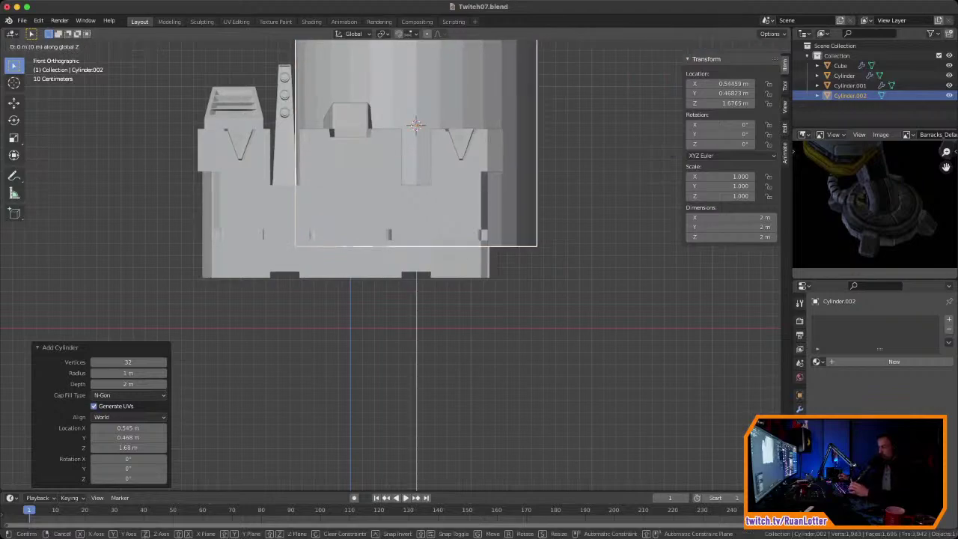
{"action": "left_click", "coordinate": [481, 300], "text": "ctrl"}
{"action": "middle_click_drag", "start_coordinate": [481, 299], "coordinate": [453, 345]}
Step: Lower the cylinder's top face along Z to form a flat disc about 0.198 m high
{"action": "key", "text": "Tab"}
{"action": "key", "text": "Tab"}
{"action": "mouse_move", "coordinate": [444, 104]}
{"action": "middle_mouse_down"}
{"action": "mouse_move", "coordinate": [449, 120]}
{"action": "mouse_move", "coordinate": [458, 104]}
{"action": "middle_mouse_up"}
{"action": "key", "text": "Tab"}
{"action": "left_click", "coordinate": [459, 103]}
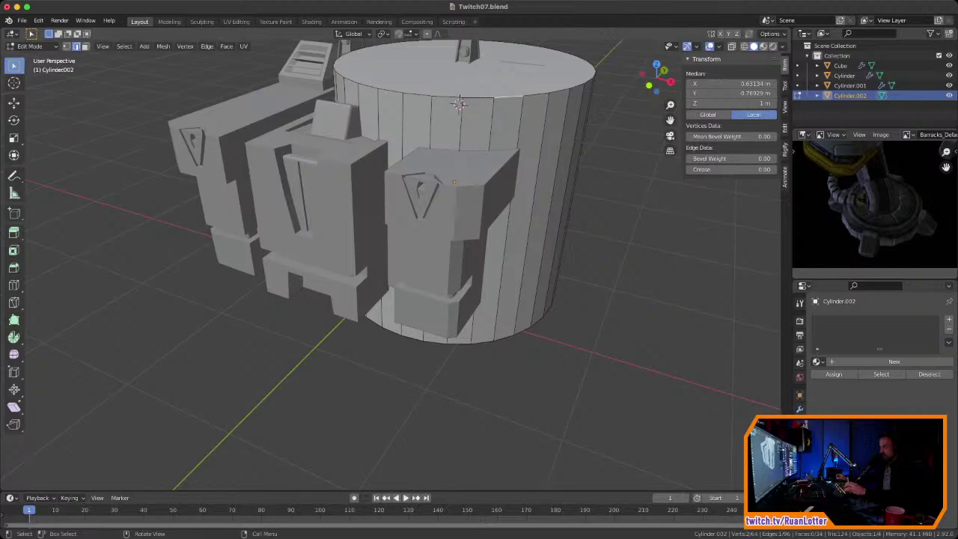
{"action": "left_click", "coordinate": [459, 103], "text": "alt"}
{"action": "key", "text": "3"}
{"action": "key", "text": "g"}
{"action": "key", "text": "z"}
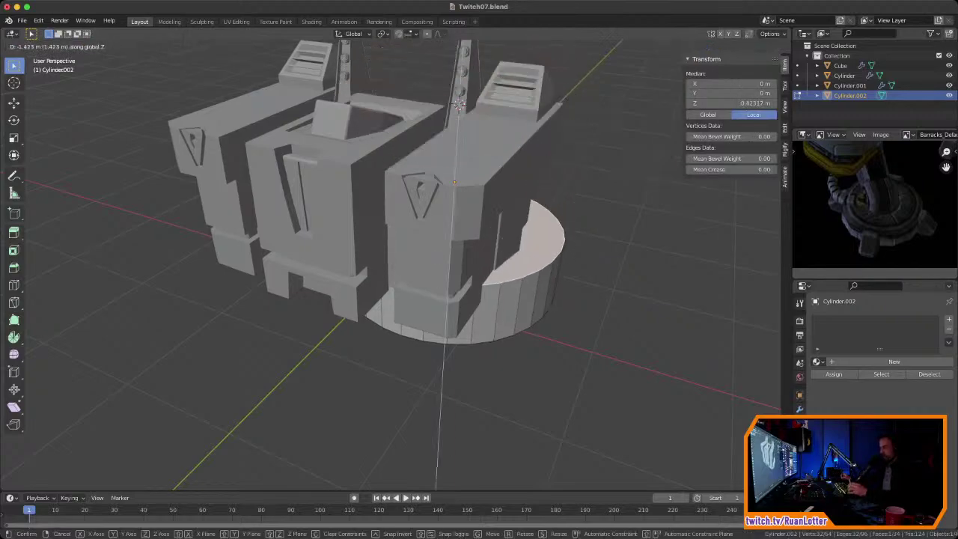
{"action": "left_click", "coordinate": [453, 258]}
{"action": "middle_click_drag", "start_coordinate": [453, 258], "coordinate": [440, 220]}
{"action": "key", "text": "Tab"}
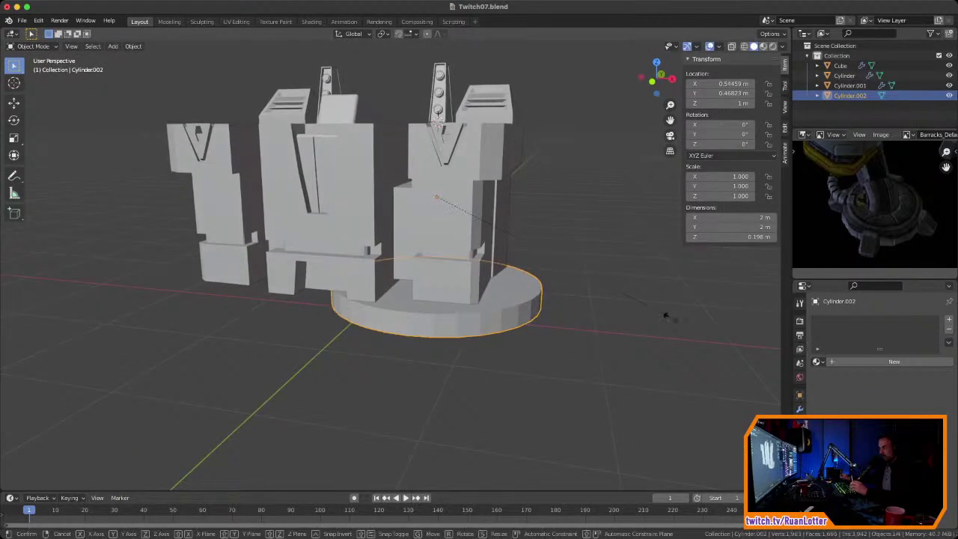
Step: Scale the disc in X and Y to about 0.39 and move it horizontally to the front outer corner of the side block
{"action": "key", "text": "s"}
{"action": "key", "text": "shift+z"}
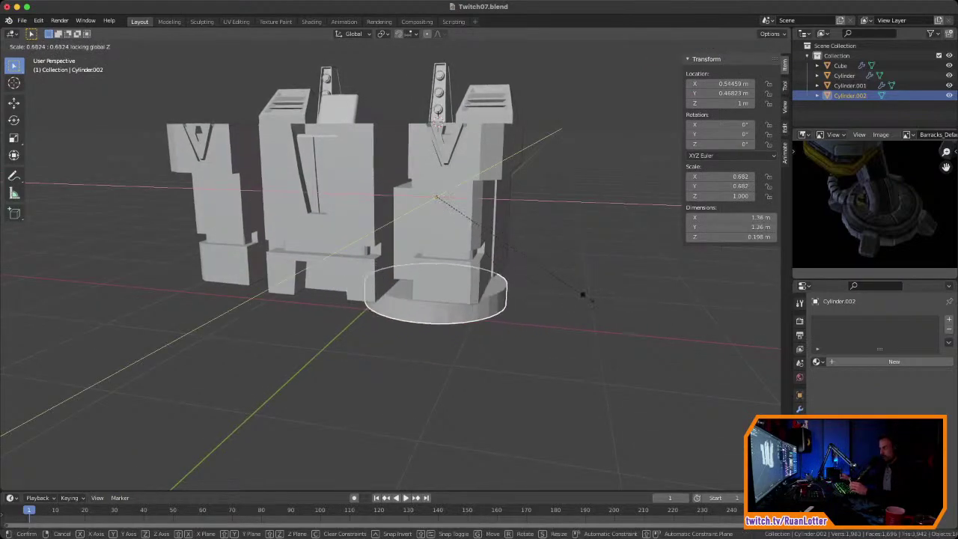
{"action": "left_click", "coordinate": [487, 280]}
{"action": "key", "text": "g"}
{"action": "key", "text": "shift+z"}
{"action": "left_click", "coordinate": [500, 299]}
{"action": "scroll", "coordinate": [500, 299], "scroll_direction": "down", "scroll_amount": 3}
{"action": "middle_click_drag", "start_coordinate": [500, 299], "coordinate": [477, 318]}
Step: Examine the round foot in the reference image and compare it with the disc beside the building
{"action": "middle_click_drag", "start_coordinate": [883, 210], "coordinate": [872, 248]}
{"action": "mouse_move", "coordinate": [412, 91]}
{"action": "middle_mouse_down"}
{"action": "mouse_move", "coordinate": [408, 116]}
{"action": "mouse_move", "coordinate": [473, 103]}
{"action": "mouse_move", "coordinate": [494, 69]}
{"action": "mouse_move", "coordinate": [497, 81]}
{"action": "mouse_move", "coordinate": [408, 99]}
{"action": "middle_mouse_up"}
{"action": "mouse_move", "coordinate": [454, 172]}
{"action": "middle_mouse_down"}
{"action": "mouse_move", "coordinate": [479, 166]}
{"action": "mouse_move", "coordinate": [464, 150]}
{"action": "mouse_move", "coordinate": [447, 167]}
{"action": "mouse_move", "coordinate": [431, 167]}
{"action": "mouse_move", "coordinate": [412, 148]}
{"action": "mouse_move", "coordinate": [465, 159]}
{"action": "middle_mouse_up"}
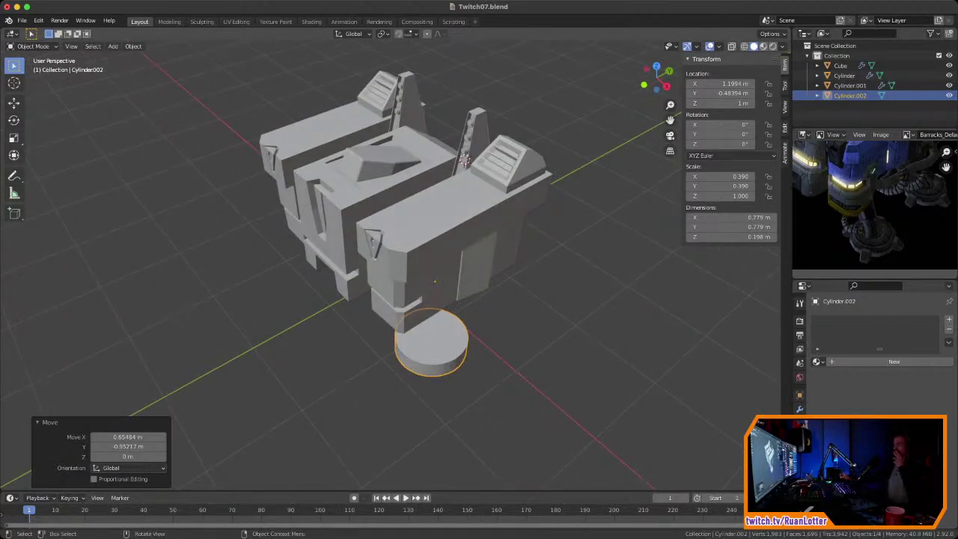
{"action": "middle_click_drag", "start_coordinate": [465, 160], "coordinate": [463, 158]}
{"action": "scroll", "coordinate": [865, 197], "scroll_direction": "up", "scroll_amount": 4}
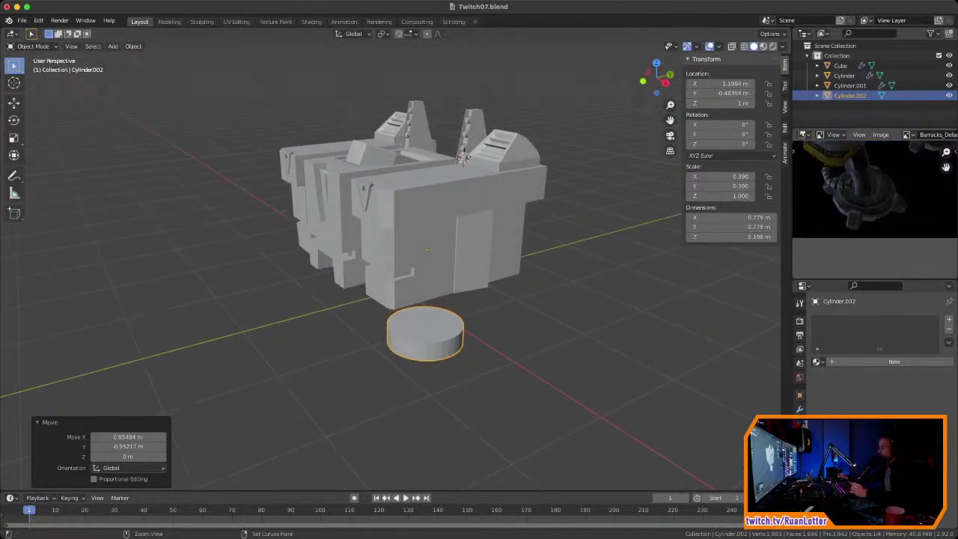
{"action": "middle_click_drag", "start_coordinate": [865, 198], "coordinate": [869, 202]}
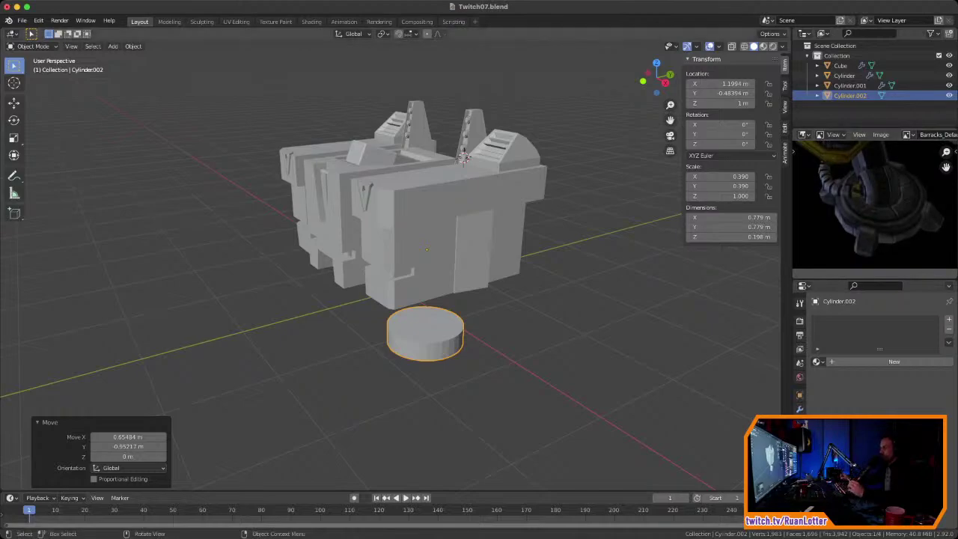
{"action": "scroll", "coordinate": [425, 314], "scroll_direction": "up", "scroll_amount": 3}
{"action": "middle_click_drag", "start_coordinate": [425, 321], "coordinate": [421, 264], "text": "shift"}
Step: Add a single horizontal loop cut around the disc's side with a slide factor of about 0.026
{"action": "key", "text": "Tab"}
{"action": "scroll", "coordinate": [425, 265], "scroll_direction": "up", "scroll_amount": 2}
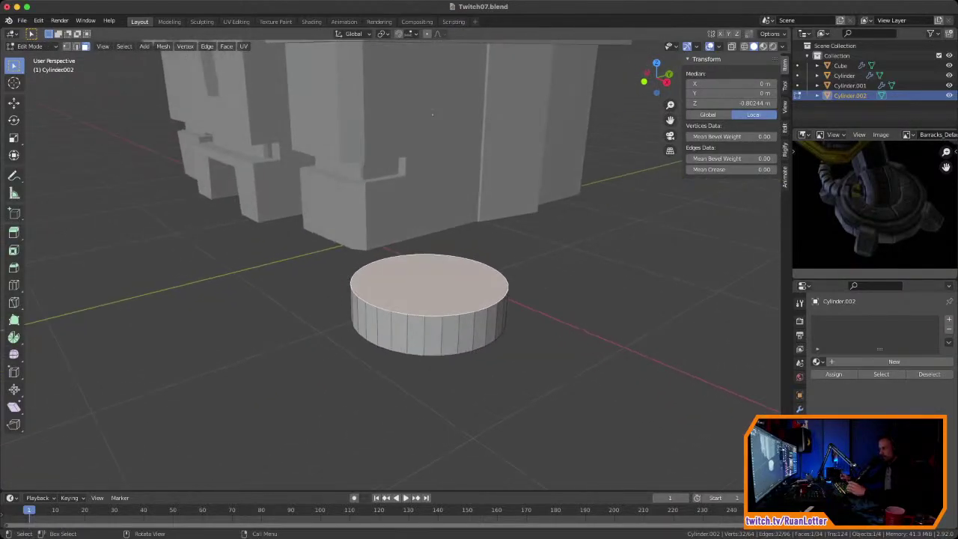
{"action": "key", "text": "ctrl+r"}
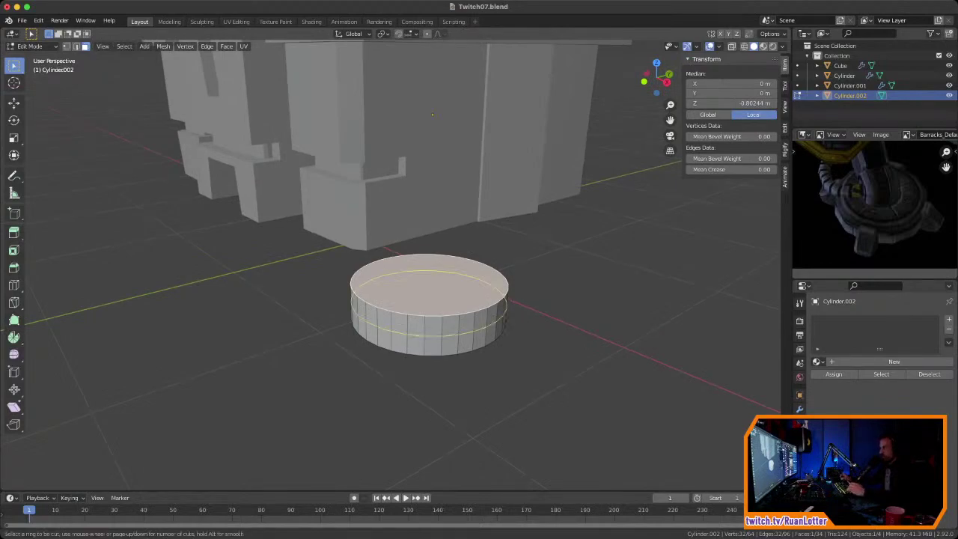
{"action": "left_click", "coordinate": [404, 339]}
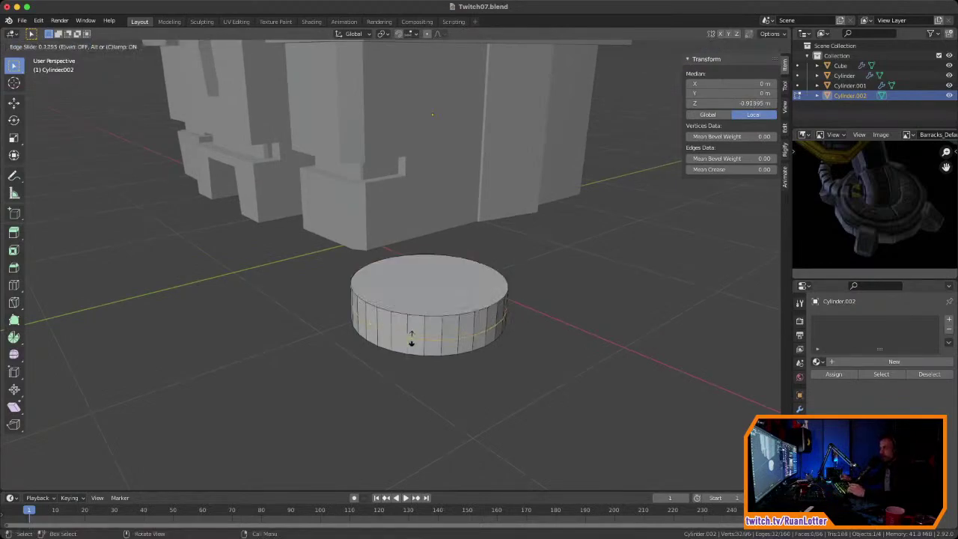
{"action": "left_click", "coordinate": [413, 335]}
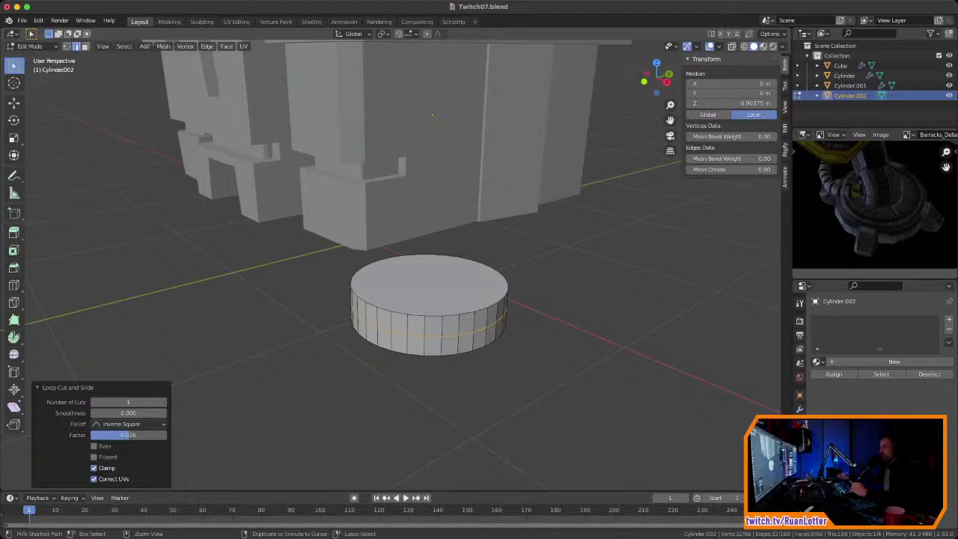
{"action": "middle_click_drag", "start_coordinate": [419, 247], "coordinate": [419, 307], "text": "ctrl"}
{"action": "middle_click_drag", "start_coordinate": [419, 262], "coordinate": [432, 352], "text": "shift"}
{"action": "middle_click_drag", "start_coordinate": [419, 299], "coordinate": [449, 321]}
{"action": "middle_click_drag", "start_coordinate": [449, 158], "coordinate": [497, 173]}
{"action": "mouse_move", "coordinate": [478, 299]}
{"action": "middle_mouse_down"}
{"action": "mouse_move", "coordinate": [490, 292]}
{"action": "mouse_move", "coordinate": [480, 303]}
{"action": "middle_mouse_up"}
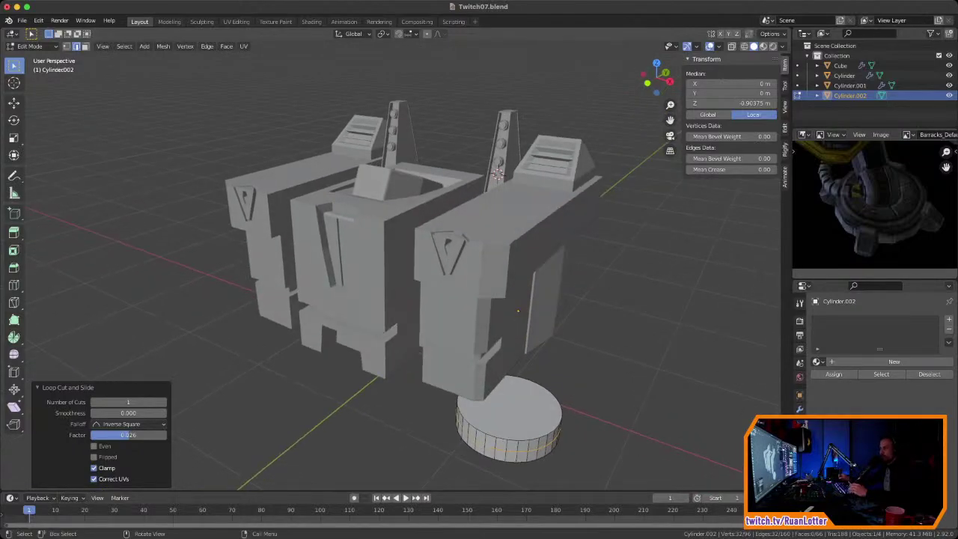
{"action": "key", "text": "Tab"}
{"action": "left_click", "coordinate": [412, 253]}
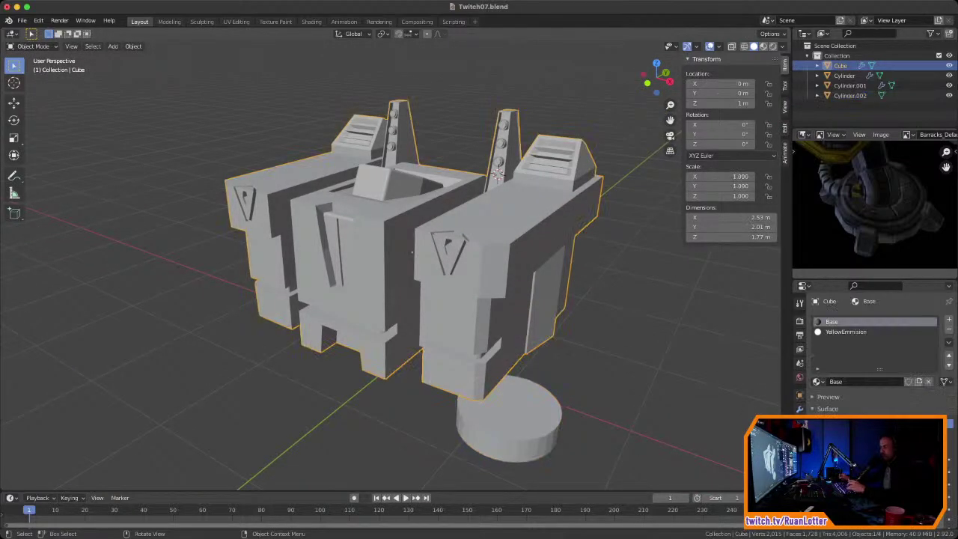
{"action": "key", "text": "g"}
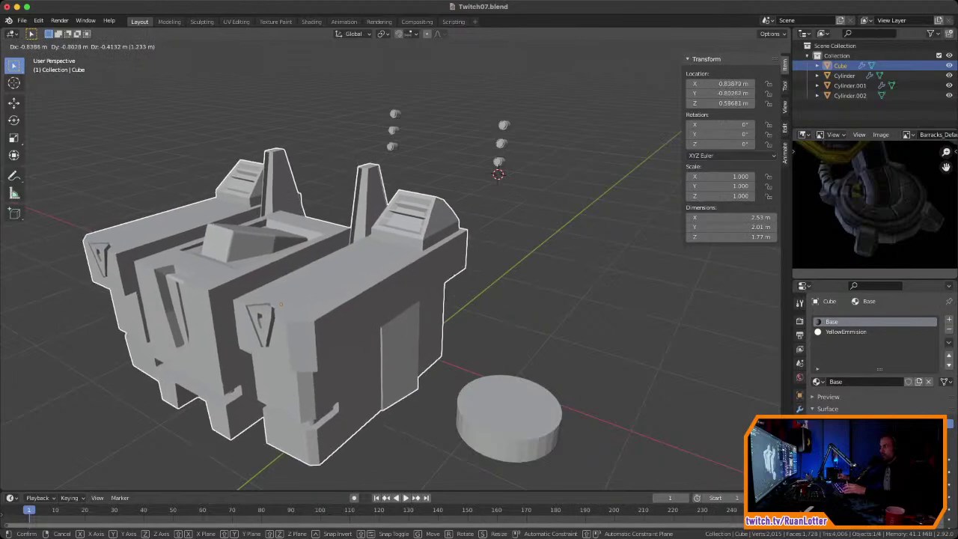
{"action": "key", "text": "Escape"}
{"action": "left_click", "coordinate": [502, 143]}
{"action": "left_click", "coordinate": [497, 174]}
{"action": "left_click", "coordinate": [497, 174]}
{"action": "left_click", "coordinate": [497, 174]}
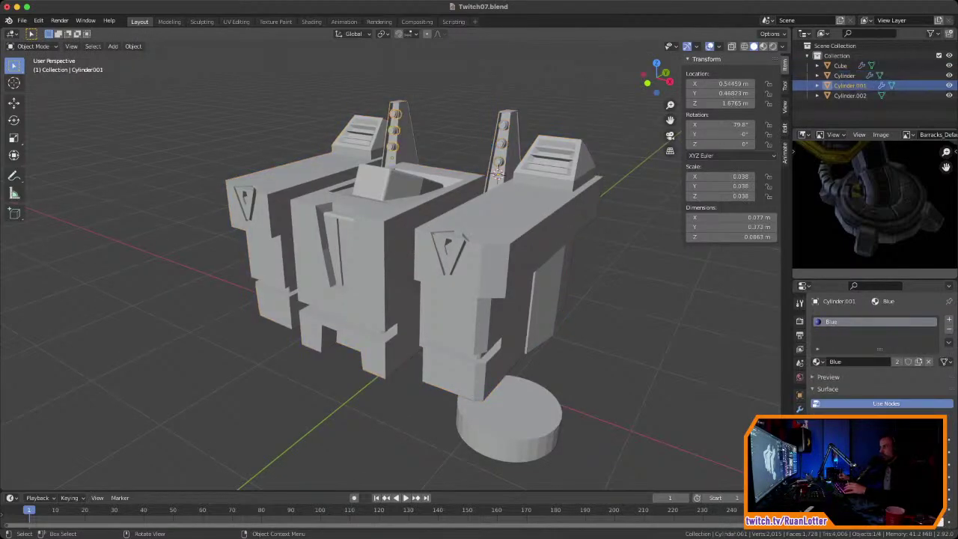
{"action": "left_click", "coordinate": [496, 173]}
{"action": "middle_click_drag", "start_coordinate": [497, 173], "coordinate": [424, 173]}
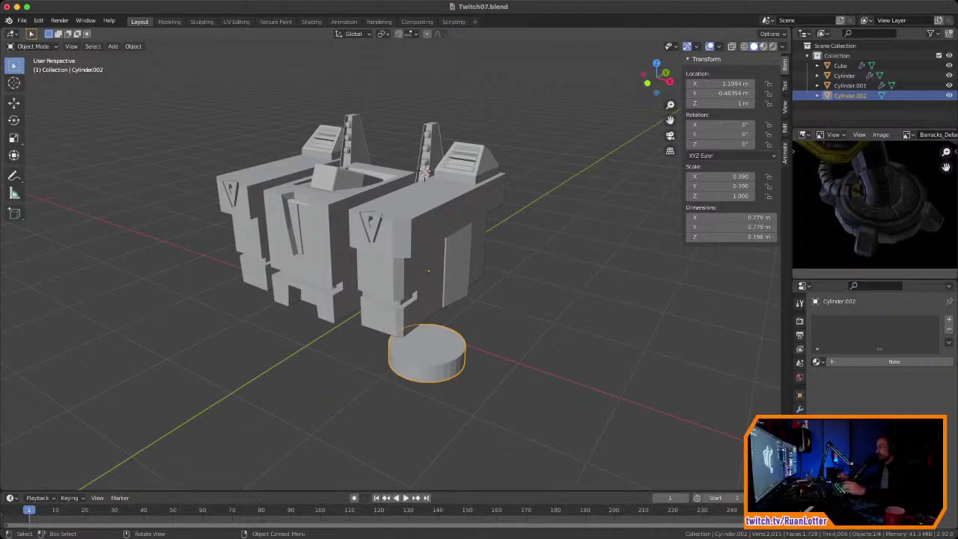
Step: Examine the side block, the leg attachment and the round foot in the reference image
{"action": "scroll", "coordinate": [889, 204], "scroll_direction": "down", "scroll_amount": 2}
{"action": "middle_click_drag", "start_coordinate": [889, 198], "coordinate": [902, 250]}
{"action": "mouse_move", "coordinate": [868, 179]}
{"action": "middle_mouse_down"}
{"action": "mouse_move", "coordinate": [879, 243]}
{"action": "mouse_move", "coordinate": [862, 253]}
{"action": "mouse_move", "coordinate": [872, 196]}
{"action": "mouse_move", "coordinate": [874, 224]}
{"action": "mouse_move", "coordinate": [857, 187]}
{"action": "mouse_move", "coordinate": [864, 214]}
{"action": "mouse_move", "coordinate": [876, 208]}
{"action": "mouse_move", "coordinate": [868, 190]}
{"action": "middle_mouse_up"}
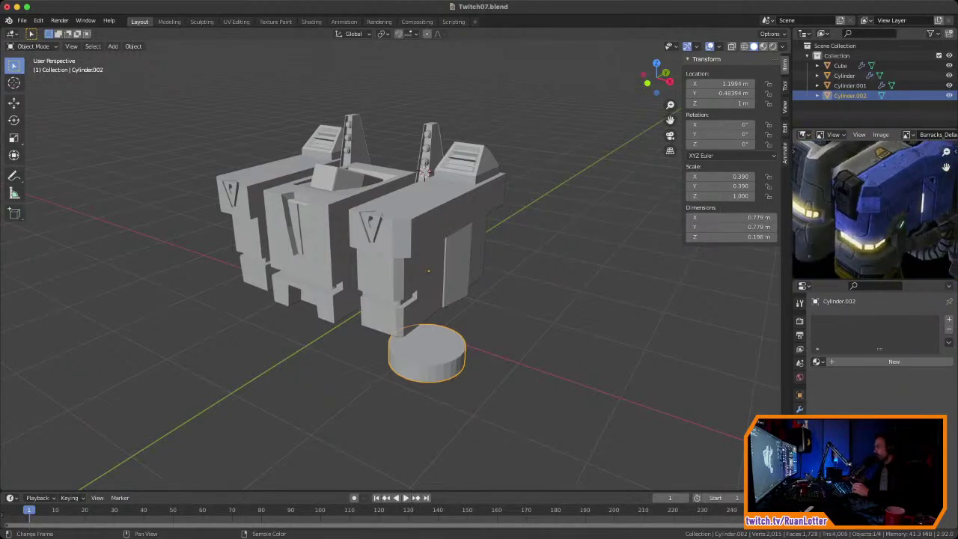
{"action": "mouse_move", "coordinate": [872, 225]}
{"action": "middle_mouse_down", "text": "ctrl"}
{"action": "mouse_move", "coordinate": [874, 187]}
{"action": "mouse_move", "coordinate": [846, 220]}
{"action": "mouse_move", "coordinate": [861, 213]}
{"action": "mouse_move", "coordinate": [862, 230]}
{"action": "mouse_move", "coordinate": [871, 196]}
{"action": "mouse_move", "coordinate": [895, 220]}
{"action": "mouse_move", "coordinate": [874, 213]}
{"action": "mouse_move", "coordinate": [867, 225]}
{"action": "middle_mouse_up", "text": "ctrl"}
{"action": "middle_click_drag", "start_coordinate": [866, 217], "coordinate": [868, 221], "text": "ctrl"}
{"action": "middle_click_drag", "start_coordinate": [868, 222], "coordinate": [844, 226]}
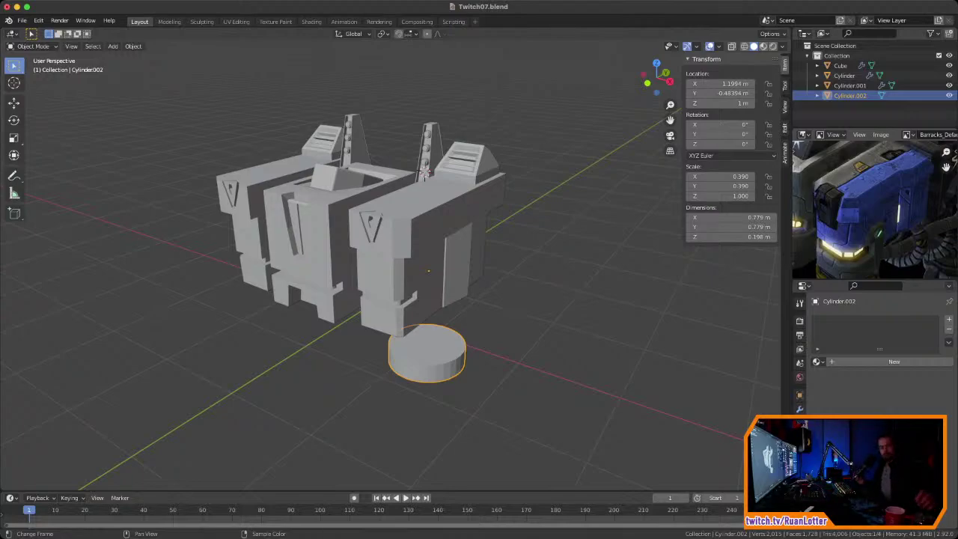
{"action": "middle_click_drag", "start_coordinate": [801, 246], "coordinate": [801, 147]}
{"action": "middle_click_drag", "start_coordinate": [872, 218], "coordinate": [870, 202]}
{"action": "scroll", "coordinate": [870, 202], "scroll_direction": "up", "scroll_amount": 1}
Step: Open the disc's mesh for editing with face selection
{"action": "scroll", "coordinate": [424, 277], "scroll_direction": "up", "scroll_amount": 3}
{"action": "middle_click_drag", "start_coordinate": [424, 300], "coordinate": [448, 238], "text": "shift"}
{"action": "key", "text": "Tab"}
{"action": "middle_click_drag", "start_coordinate": [448, 277], "coordinate": [410, 193]}
{"action": "scroll", "coordinate": [444, 241], "scroll_direction": "up", "scroll_amount": 2}
{"action": "middle_click_drag", "start_coordinate": [869, 213], "coordinate": [874, 206]}
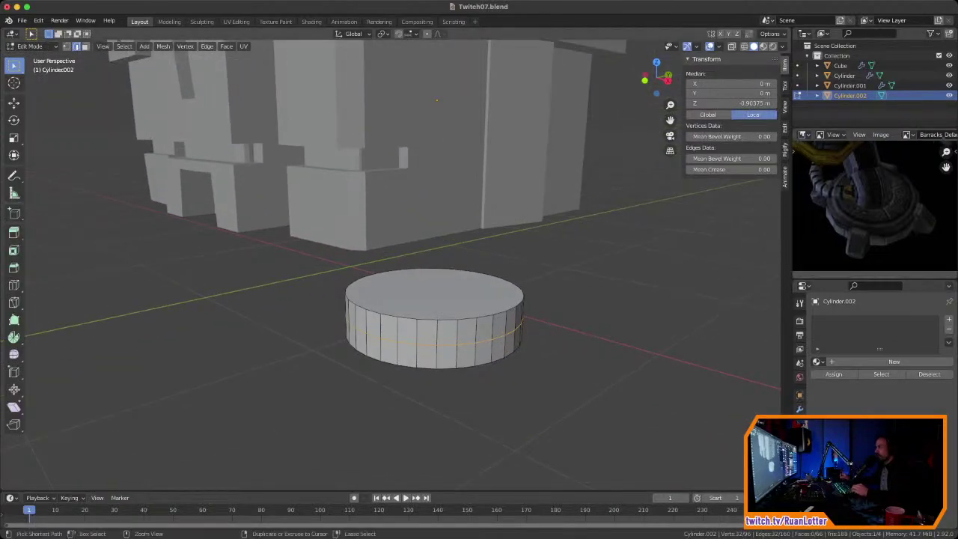
{"action": "scroll", "coordinate": [449, 266], "scroll_direction": "down", "scroll_amount": 1}
{"action": "middle_click_drag", "start_coordinate": [434, 108], "coordinate": [433, 116]}
{"action": "key", "text": "3"}
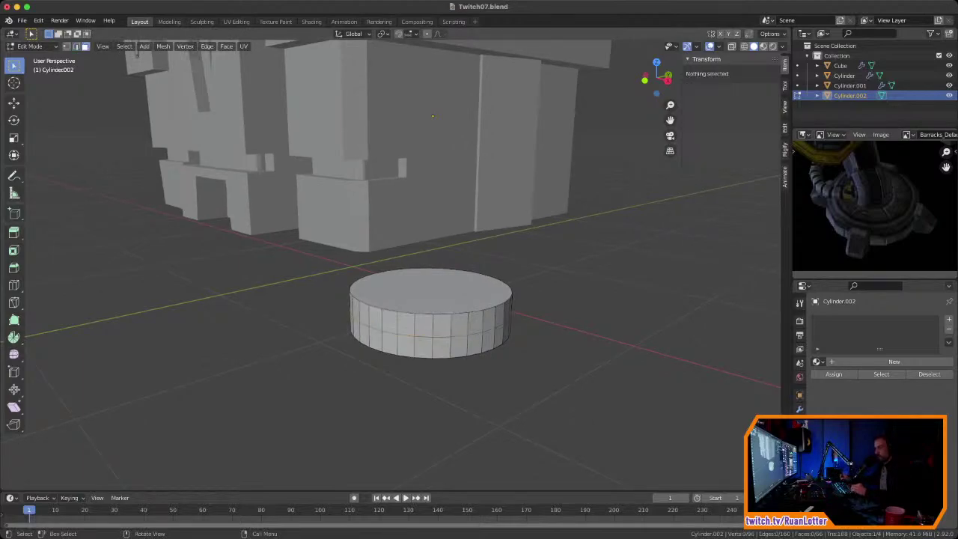
{"action": "left_click", "coordinate": [406, 325]}
{"action": "left_click", "coordinate": [424, 326], "text": "shift"}
{"action": "middle_click_drag", "start_coordinate": [433, 116], "coordinate": [422, 125]}
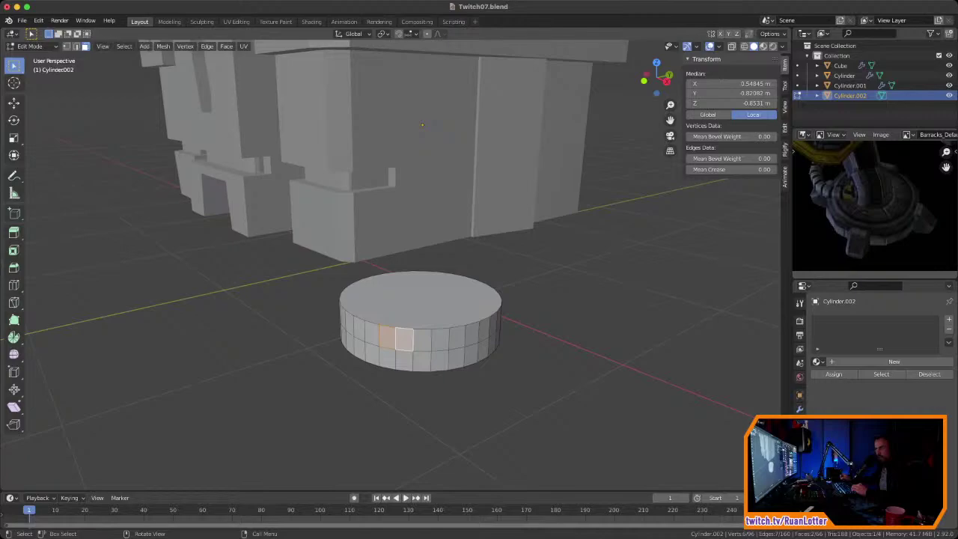
{"action": "left_click", "coordinate": [422, 339], "text": "alt"}
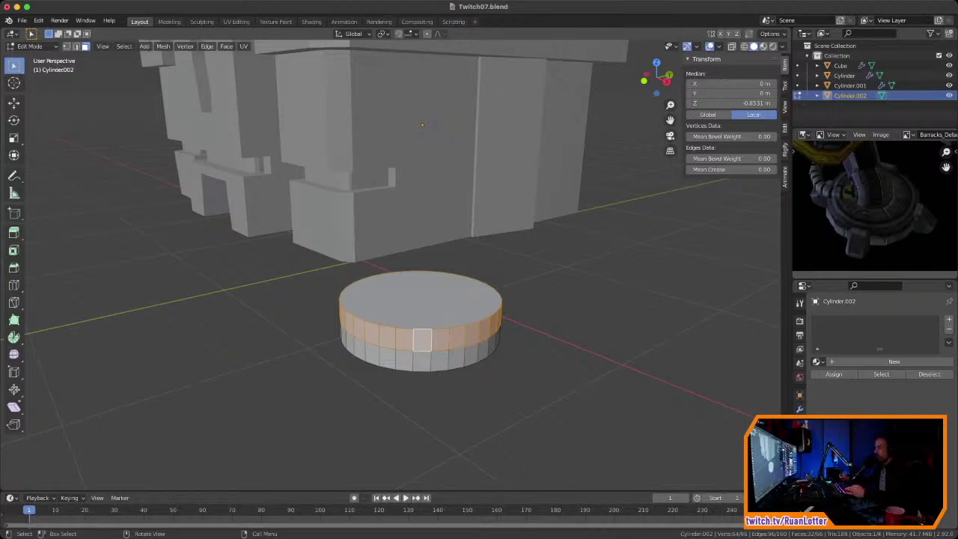
{"action": "scroll", "coordinate": [419, 300], "scroll_direction": "down", "scroll_amount": 2}
{"action": "mouse_move", "coordinate": [419, 299]}
{"action": "middle_mouse_down"}
{"action": "mouse_move", "coordinate": [437, 240]}
{"action": "mouse_move", "coordinate": [505, 262]}
{"action": "mouse_move", "coordinate": [426, 314]}
{"action": "middle_mouse_up"}
{"action": "middle_click_drag", "start_coordinate": [444, 46], "coordinate": [410, 54]}
Step: Select groups of three neighbouring faces in the upper band at four places around the disc's side
{"action": "left_click", "coordinate": [355, 285]}
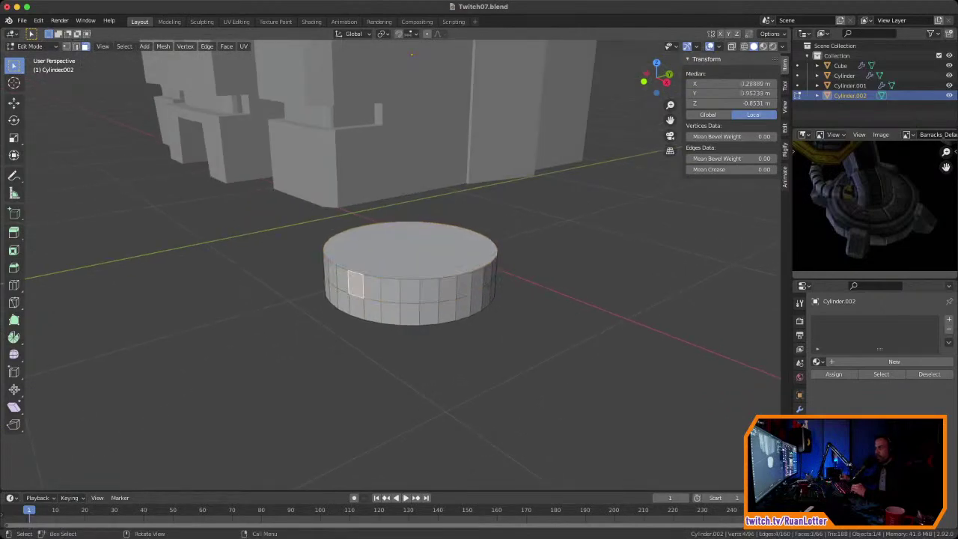
{"action": "left_click", "coordinate": [390, 289], "text": "shift"}
{"action": "key", "text": "ctrl+z"}
{"action": "left_click", "coordinate": [373, 287], "text": "shift"}
{"action": "left_click", "coordinate": [389, 290], "text": "shift"}
{"action": "middle_click_drag", "start_coordinate": [389, 289], "coordinate": [354, 298]}
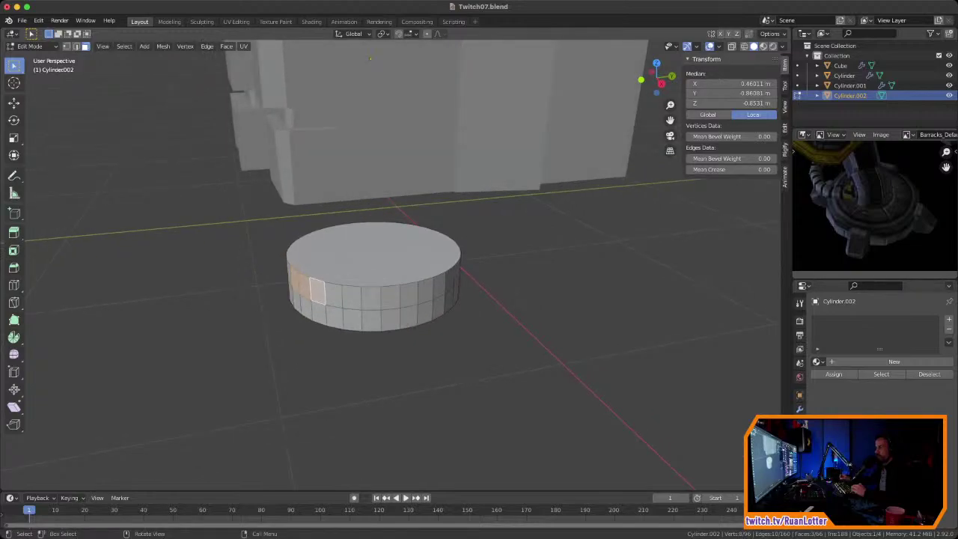
{"action": "left_click", "coordinate": [439, 287], "text": "shift"}
{"action": "left_click", "coordinate": [449, 281], "text": "shift"}
{"action": "left_click", "coordinate": [458, 271], "text": "shift"}
{"action": "middle_click_drag", "start_coordinate": [458, 271], "coordinate": [279, 186]}
{"action": "left_click", "coordinate": [383, 259], "text": "shift"}
{"action": "left_click", "coordinate": [400, 258], "text": "shift"}
{"action": "left_click", "coordinate": [418, 258], "text": "shift"}
{"action": "middle_click_drag", "start_coordinate": [417, 257], "coordinate": [329, 259]}
{"action": "middle_click_drag", "start_coordinate": [417, 74], "coordinate": [425, 65]}
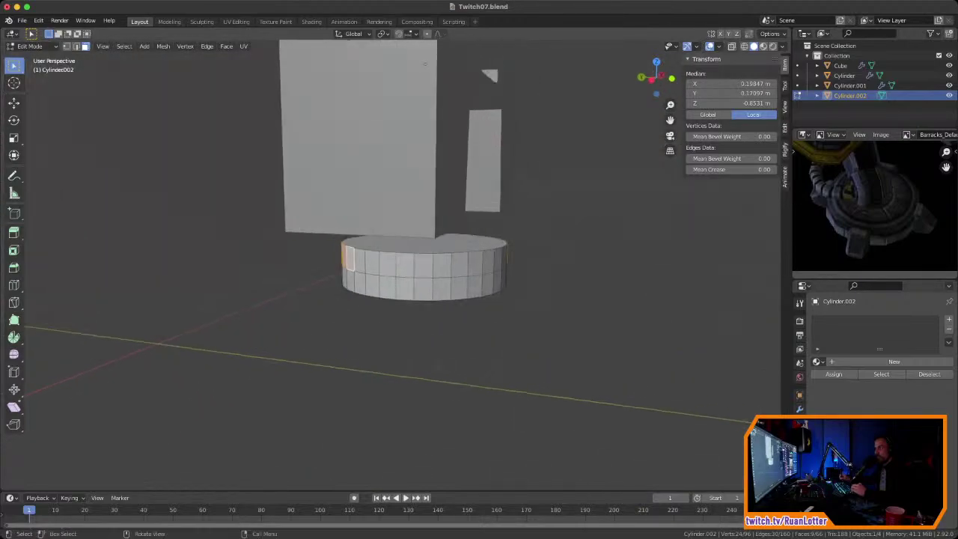
{"action": "left_click", "coordinate": [442, 265], "text": "shift"}
{"action": "left_click", "coordinate": [459, 265], "text": "shift"}
{"action": "left_click", "coordinate": [476, 265], "text": "shift"}
{"action": "middle_click_drag", "start_coordinate": [475, 265], "coordinate": [300, 167]}
Step: Restart the face selection with four new groups of three upper side faces spaced around the disc
{"action": "left_click", "coordinate": [380, 285]}
{"action": "left_click", "coordinate": [393, 285], "text": "shift"}
{"action": "left_click", "coordinate": [407, 284], "text": "shift"}
{"action": "middle_click_drag", "start_coordinate": [407, 285], "coordinate": [341, 277]}
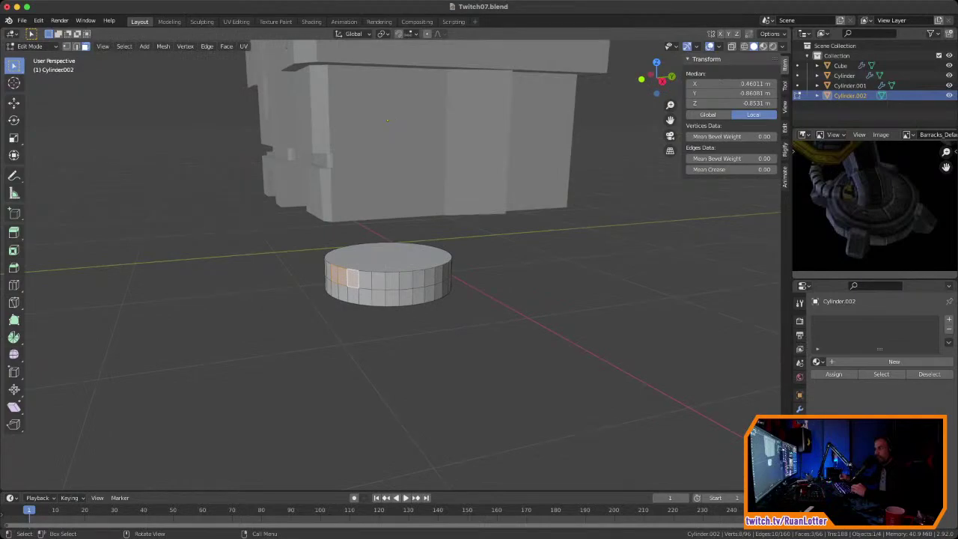
{"action": "left_click", "coordinate": [430, 277], "text": "shift"}
{"action": "left_click", "coordinate": [438, 275], "text": "shift"}
{"action": "left_click", "coordinate": [445, 272], "text": "shift"}
{"action": "middle_click_drag", "start_coordinate": [445, 273], "coordinate": [334, 274]}
{"action": "left_click", "coordinate": [399, 268], "text": "shift"}
{"action": "left_click", "coordinate": [414, 265], "text": "shift"}
{"action": "left_click", "coordinate": [426, 264], "text": "shift"}
{"action": "middle_click_drag", "start_coordinate": [427, 264], "coordinate": [327, 260]}
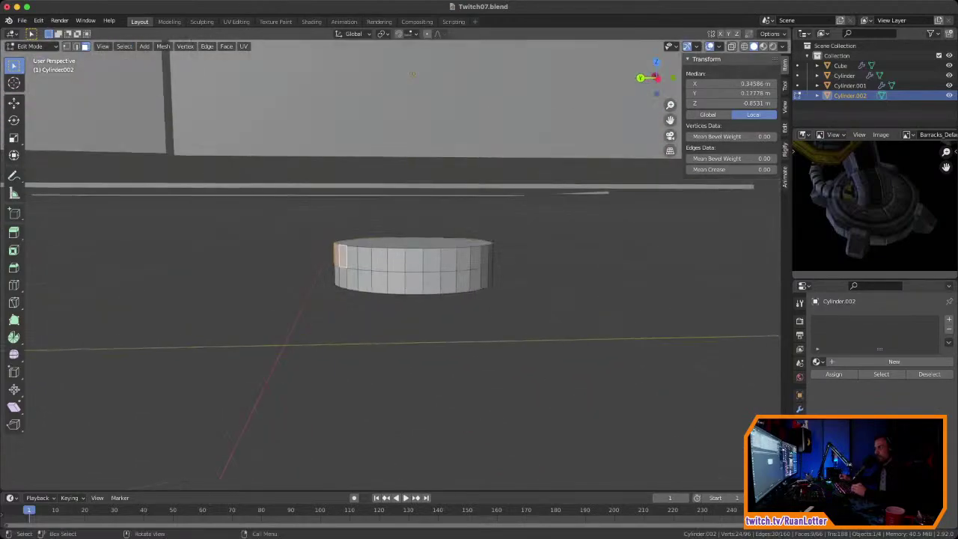
{"action": "left_click", "coordinate": [414, 259], "text": "shift"}
{"action": "left_click", "coordinate": [431, 260], "text": "shift"}
{"action": "left_click", "coordinate": [448, 259], "text": "shift"}
{"action": "middle_click_drag", "start_coordinate": [448, 259], "coordinate": [363, 282]}
{"action": "scroll", "coordinate": [416, 271], "scroll_direction": "down", "scroll_amount": 3}
{"action": "scroll", "coordinate": [373, 291], "scroll_direction": "up", "scroll_amount": 3}
Step: Select four evenly spaced groups of four neighbouring faces in the upper band of the disc's side
{"action": "left_click", "coordinate": [410, 286]}
{"action": "left_click", "coordinate": [431, 286], "text": "shift"}
{"action": "left_click", "coordinate": [450, 284], "text": "shift"}
{"action": "left_click", "coordinate": [468, 283], "text": "shift"}
{"action": "middle_click_drag", "start_coordinate": [468, 283], "coordinate": [404, 279]}
{"action": "middle_click_drag", "start_coordinate": [402, 47], "coordinate": [378, 49]}
{"action": "left_click", "coordinate": [410, 286], "text": "shift"}
{"action": "left_click", "coordinate": [429, 284], "text": "shift"}
{"action": "left_click", "coordinate": [446, 280], "text": "shift"}
{"action": "left_click", "coordinate": [458, 276], "text": "shift"}
{"action": "middle_click_drag", "start_coordinate": [458, 276], "coordinate": [358, 236]}
{"action": "left_click", "coordinate": [392, 265], "text": "shift"}
{"action": "left_click", "coordinate": [408, 265], "text": "shift"}
{"action": "left_click", "coordinate": [424, 263], "text": "shift"}
{"action": "left_click", "coordinate": [437, 261], "text": "shift"}
{"action": "left_click", "coordinate": [460, 255], "text": "shift"}
{"action": "left_click", "coordinate": [483, 254], "text": "shift"}
{"action": "left_click", "coordinate": [503, 255], "text": "shift"}
{"action": "left_click", "coordinate": [518, 256], "text": "shift"}
Step: Apply the disc's scale in Object Mode and return to editing its selected faces
{"action": "middle_click_drag", "start_coordinate": [518, 256], "coordinate": [303, 309]}
{"action": "middle_click_drag", "start_coordinate": [404, 103], "coordinate": [358, 80]}
{"action": "key", "text": "alt+e"}
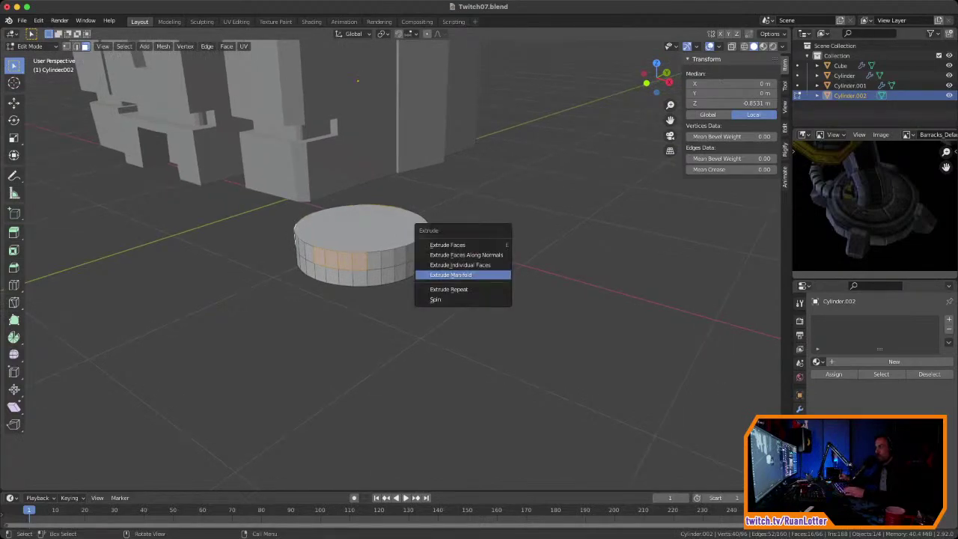
{"action": "key", "text": "Escape"}
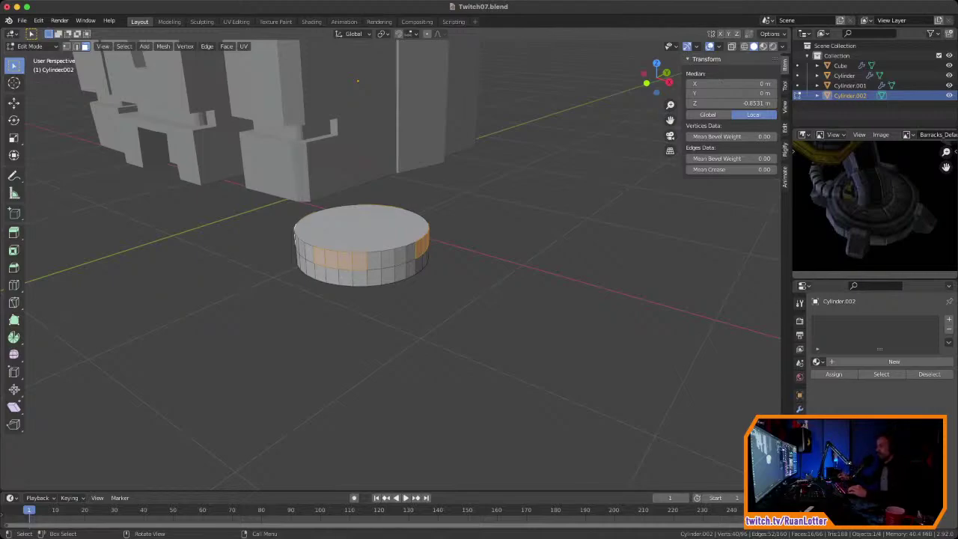
{"action": "key", "text": "Tab"}
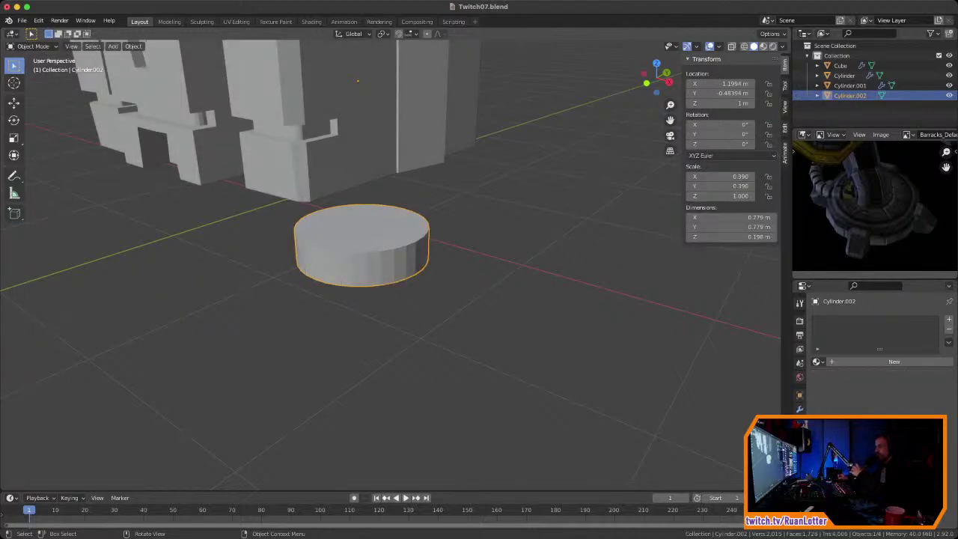
{"action": "left_click", "coordinate": [133, 46]}
{"action": "mouse_move", "coordinate": [170, 94]}
{"action": "left_click", "coordinate": [277, 109]}
{"action": "key", "text": "Tab"}
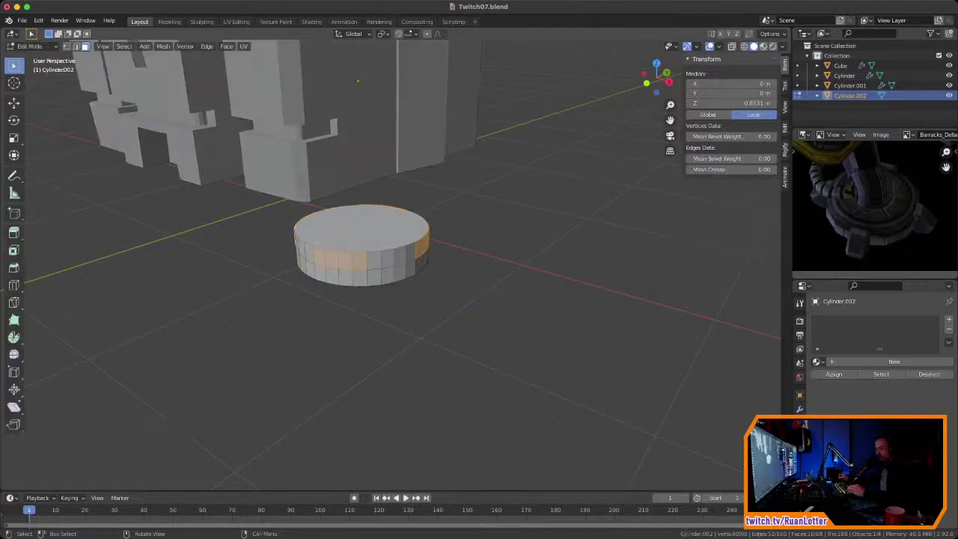
Step: Extrude the four face groups 0.187 m along their normals and lower the outer faces 0.1469 m along Z
{"action": "key", "text": "alt+e"}
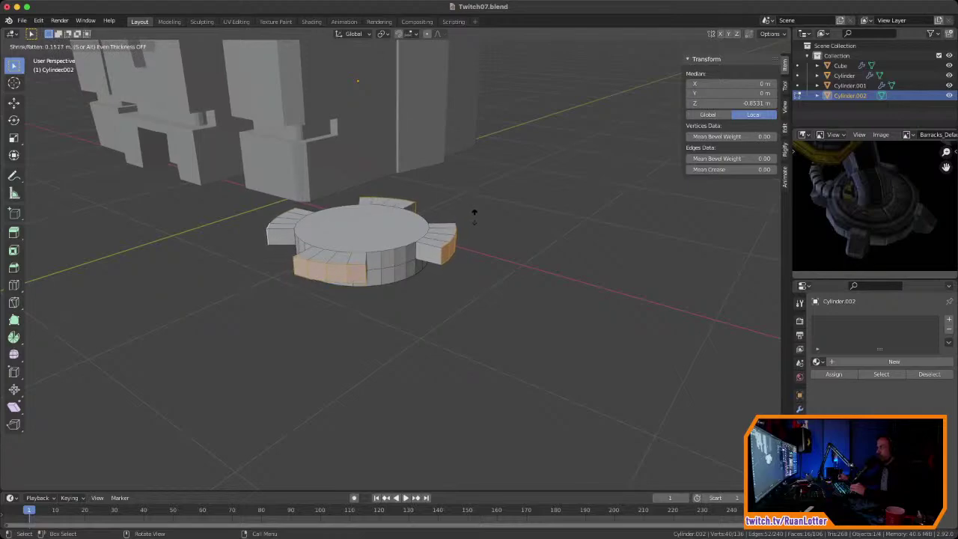
{"action": "left_click", "coordinate": [475, 209]}
{"action": "key", "text": "g"}
{"action": "key", "text": "z"}
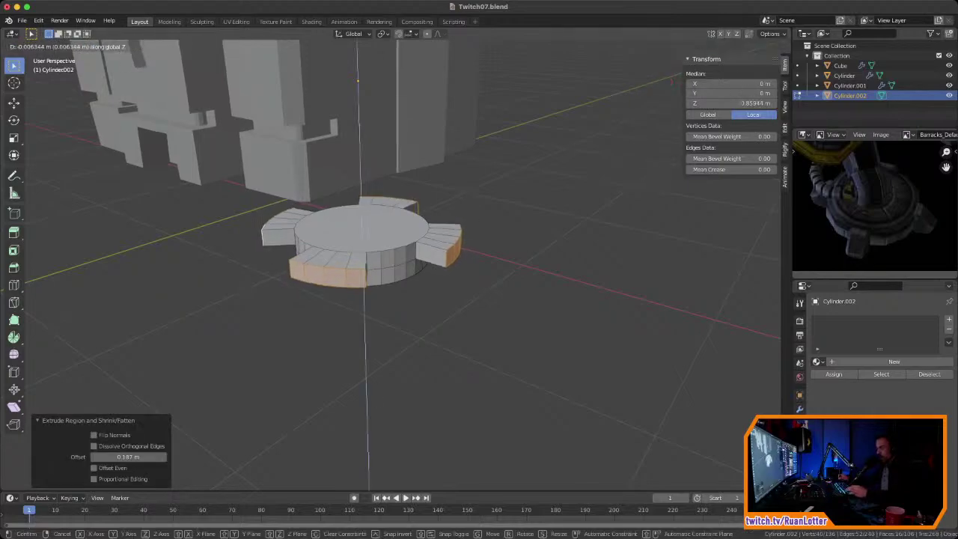
{"action": "left_click", "coordinate": [476, 224]}
{"action": "mouse_move", "coordinate": [476, 224]}
{"action": "middle_mouse_down"}
{"action": "mouse_move", "coordinate": [572, 235]}
{"action": "mouse_move", "coordinate": [490, 217]}
{"action": "middle_mouse_up"}
Step: Extrude the lowered outer faces another 0.193 m along their normals
{"action": "key", "text": "alt+e"}
{"action": "left_click", "coordinate": [509, 251]}
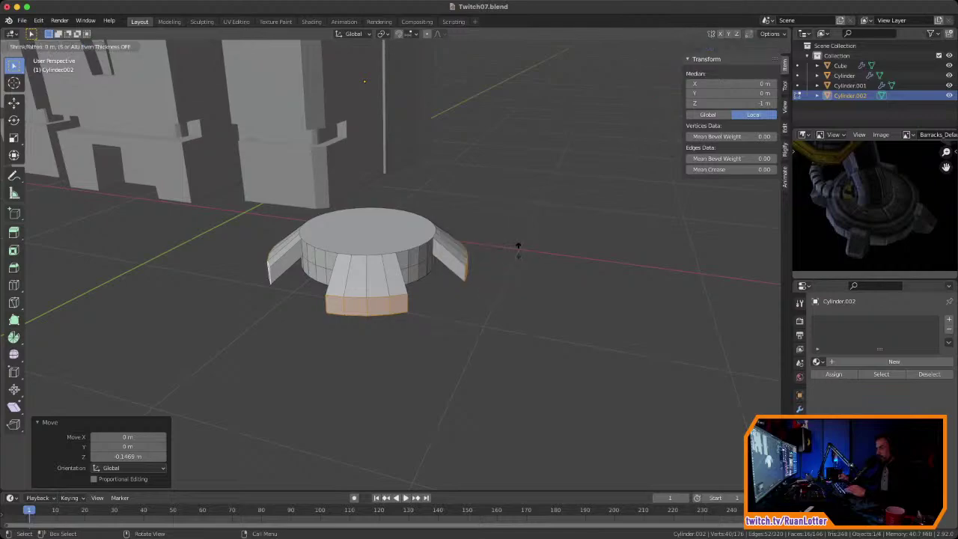
{"action": "left_click", "coordinate": [524, 236]}
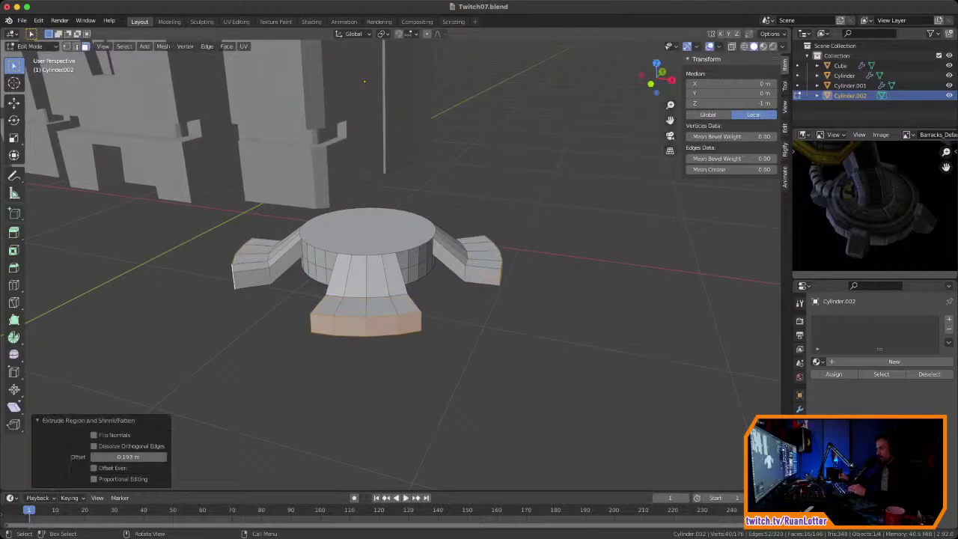
{"action": "key", "text": "s"}
{"action": "right_click", "coordinate": [578, 259]}
{"action": "middle_click_drag", "start_coordinate": [577, 258], "coordinate": [556, 268]}
{"action": "scroll", "coordinate": [512, 292], "scroll_direction": "down", "scroll_amount": 4}
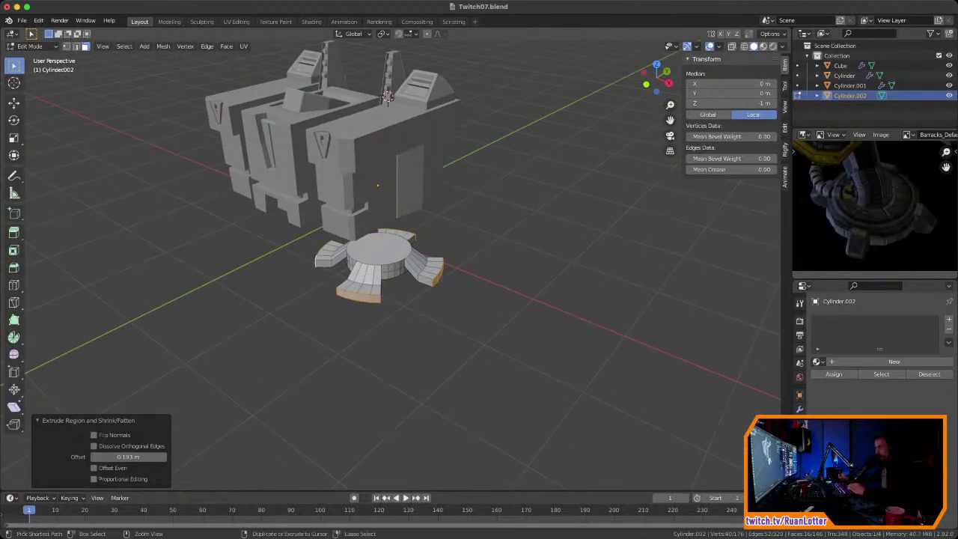
Step: Undo both leg extrusions and the downward move between them
{"action": "key", "text": "ctrl+z"}
{"action": "key", "text": "ctrl+z"}
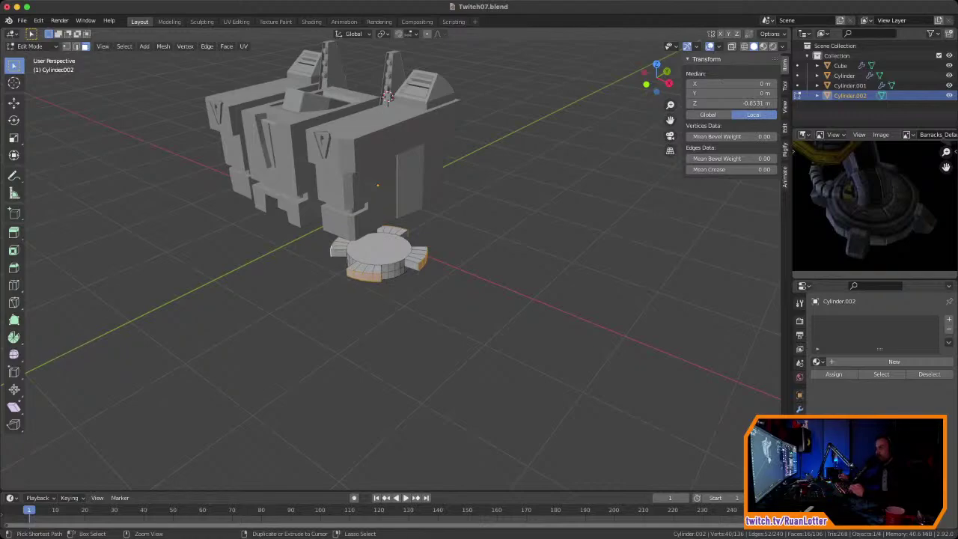
{"action": "key", "text": "ctrl+z"}
Step: Deselect the two end faces of each group so only the middle two upper faces stay selected
{"action": "key", "text": "KP_Decimal"}
{"action": "middle_click_drag", "start_coordinate": [396, 277], "coordinate": [300, 264]}
{"action": "scroll", "coordinate": [377, 277], "scroll_direction": "down", "scroll_amount": 3}
{"action": "left_click", "coordinate": [371, 267], "text": "shift"}
{"action": "left_click", "coordinate": [423, 227], "text": "shift"}
{"action": "middle_click_drag", "start_coordinate": [424, 227], "coordinate": [324, 215]}
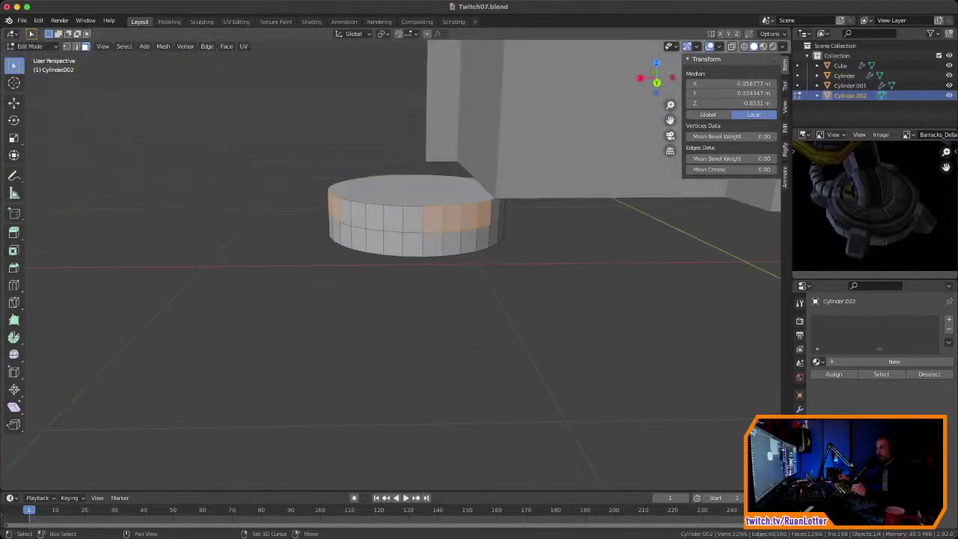
{"action": "left_click", "coordinate": [484, 213], "text": "shift"}
{"action": "middle_click_drag", "start_coordinate": [484, 214], "coordinate": [374, 217]}
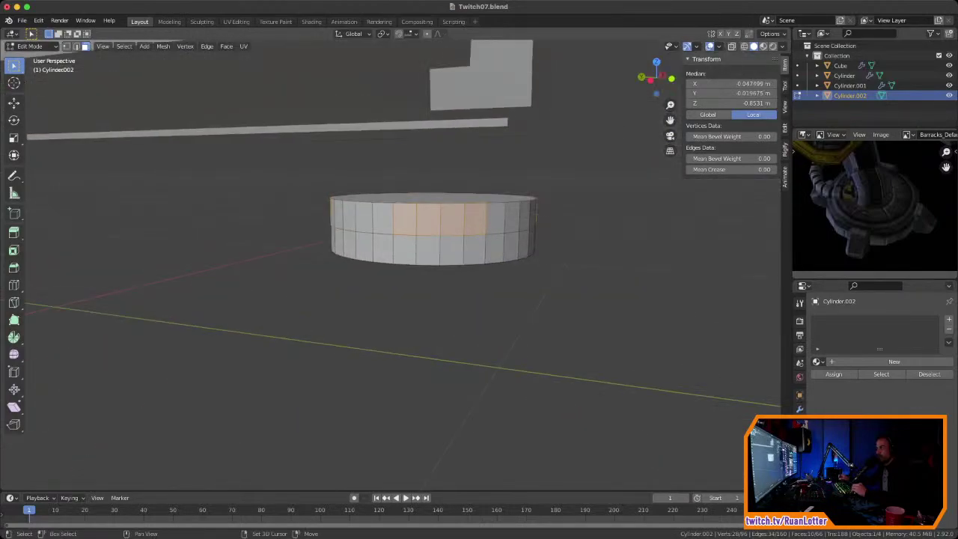
{"action": "left_click", "coordinate": [475, 219], "text": "shift"}
{"action": "middle_click_drag", "start_coordinate": [475, 220], "coordinate": [387, 45]}
Step: Add the two lower-band faces beneath each of the four face groups to the selection
{"action": "scroll", "coordinate": [381, 246], "scroll_direction": "down", "scroll_amount": 3}
{"action": "left_click", "coordinate": [363, 290], "text": "shift"}
{"action": "left_click", "coordinate": [380, 291], "text": "shift"}
{"action": "middle_click_drag", "start_coordinate": [380, 290], "coordinate": [289, 283]}
{"action": "left_click", "coordinate": [371, 274], "text": "shift"}
{"action": "left_click", "coordinate": [388, 273], "text": "shift"}
{"action": "middle_click_drag", "start_coordinate": [387, 274], "coordinate": [314, 244]}
{"action": "left_click", "coordinate": [393, 247], "text": "shift"}
{"action": "left_click", "coordinate": [409, 247], "text": "shift"}
{"action": "left_click", "coordinate": [408, 248], "text": "shift"}
{"action": "left_click", "coordinate": [425, 247], "text": "shift"}
Step: Extrude the four face groups 0.154 m along their normals with Offset Even enabled
{"action": "middle_click_drag", "start_coordinate": [425, 248], "coordinate": [546, 268]}
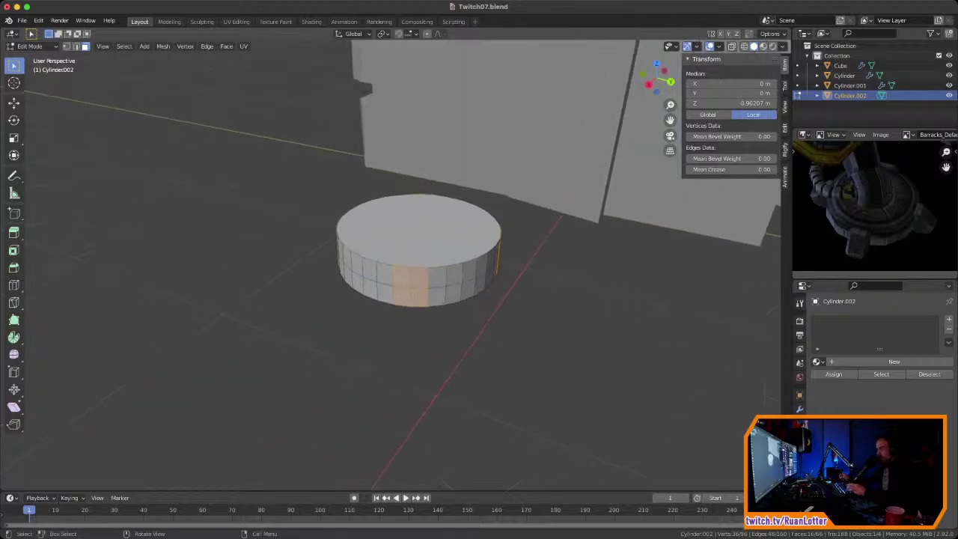
{"action": "key", "text": "alt+e"}
{"action": "left_click", "coordinate": [524, 267]}
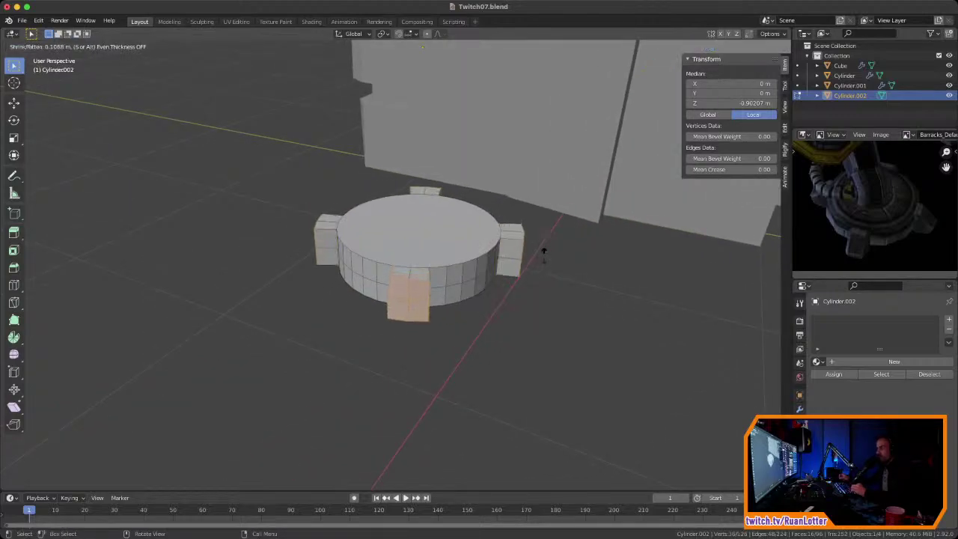
{"action": "left_click", "coordinate": [565, 211]}
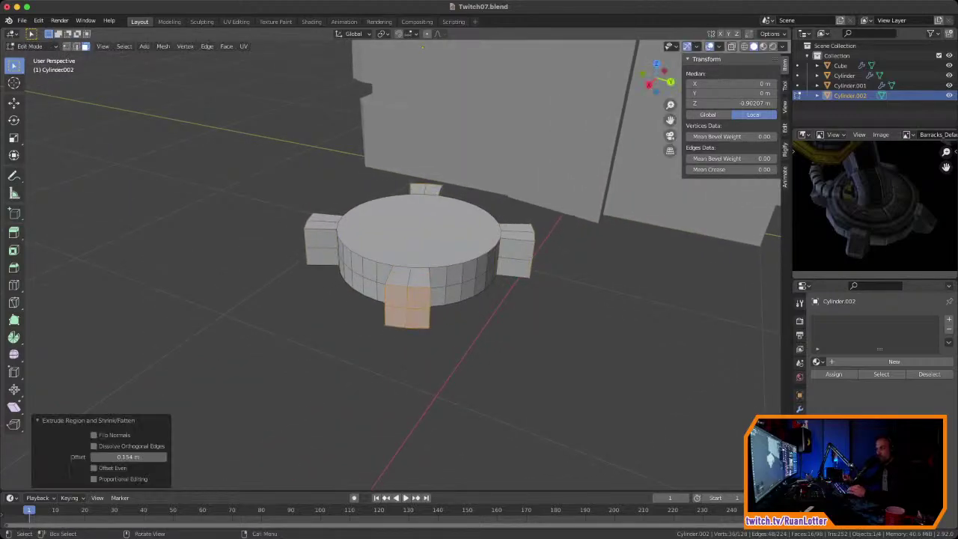
{"action": "middle_click_drag", "start_coordinate": [422, 46], "coordinate": [412, 46]}
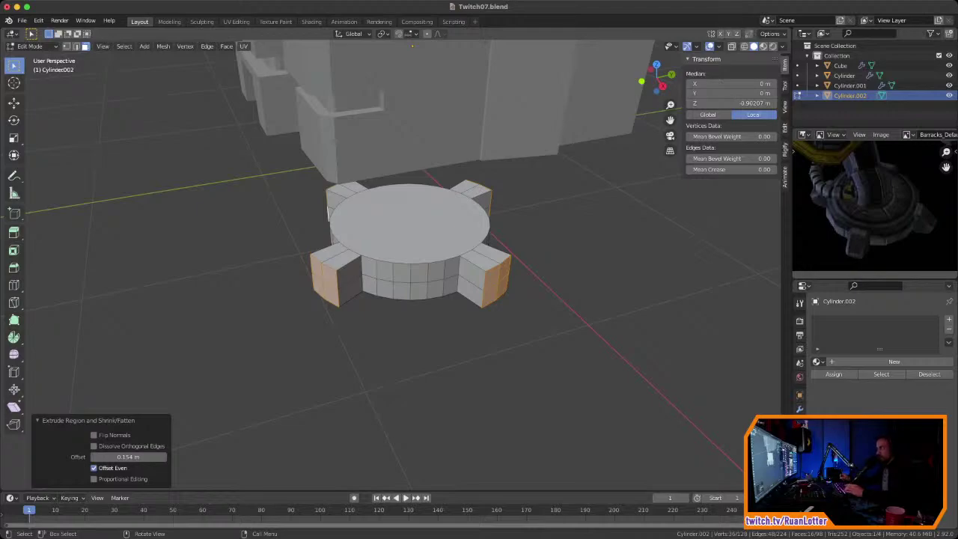
Step: Select the upper outer edges of all four extruded legs in edge selection mode
{"action": "key", "text": "2"}
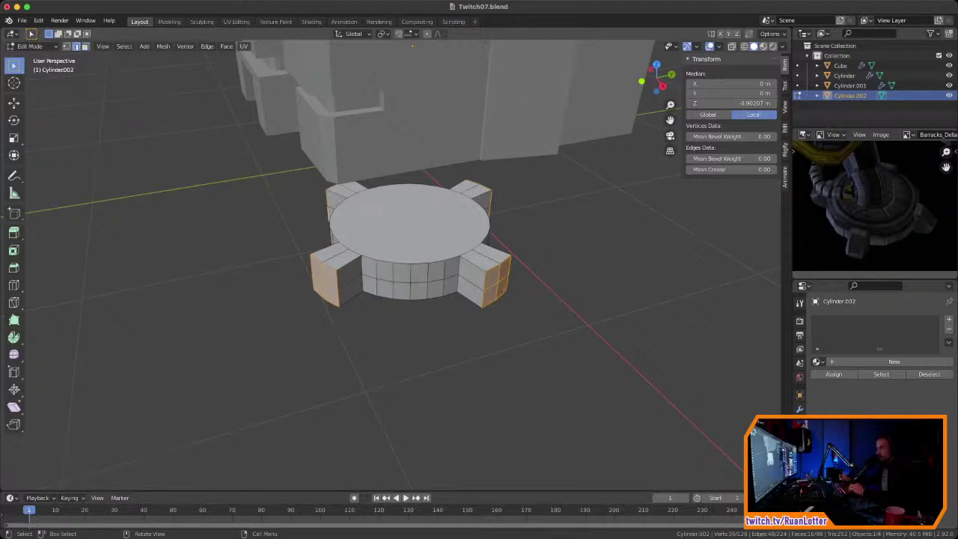
{"action": "left_click", "coordinate": [316, 258]}
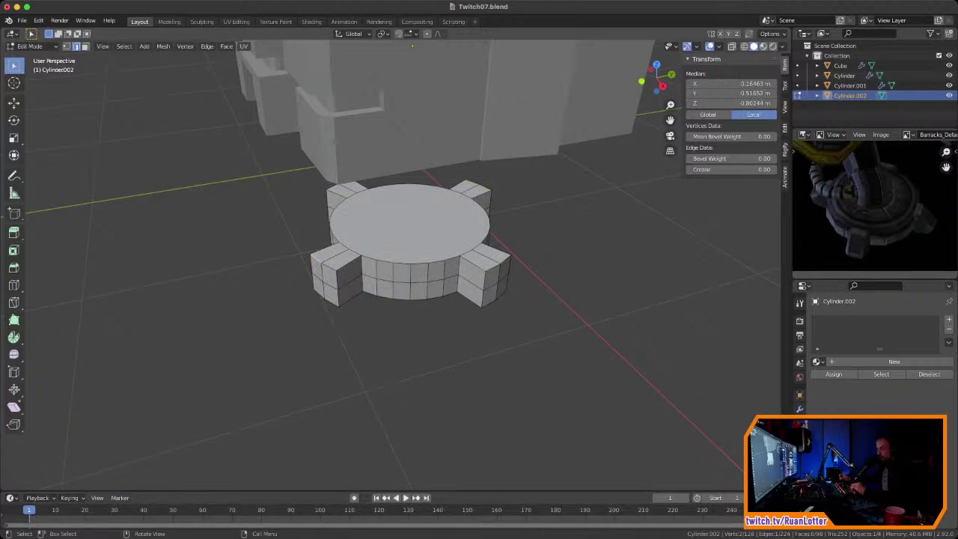
{"action": "left_click", "coordinate": [510, 265], "text": "shift"}
{"action": "middle_click_drag", "start_coordinate": [510, 265], "coordinate": [426, 265]}
{"action": "left_click", "coordinate": [509, 270], "text": "shift"}
{"action": "middle_click_drag", "start_coordinate": [509, 270], "coordinate": [659, 270]}
{"action": "left_click", "coordinate": [298, 204], "text": "shift"}
{"action": "key", "text": "g"}
{"action": "key", "text": "z"}
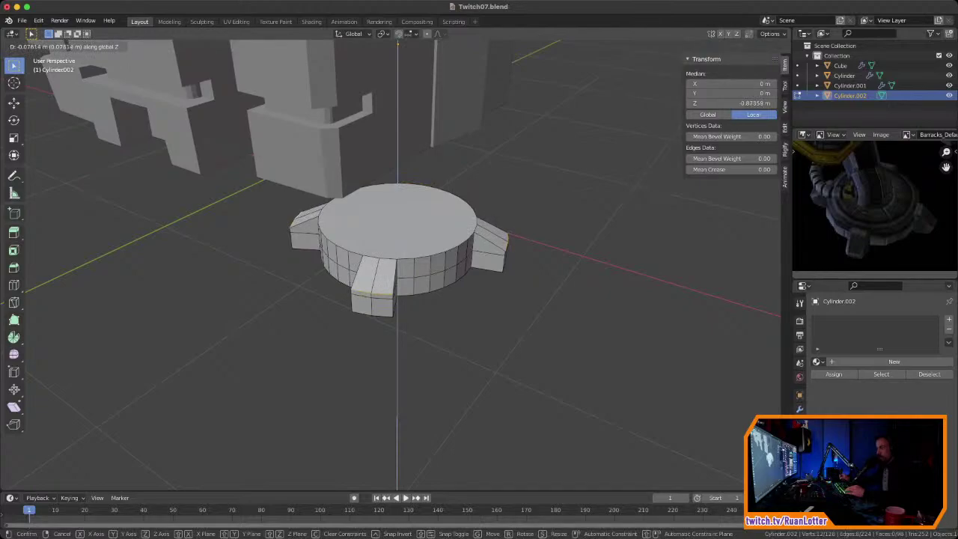
{"action": "left_click", "coordinate": [397, 43]}
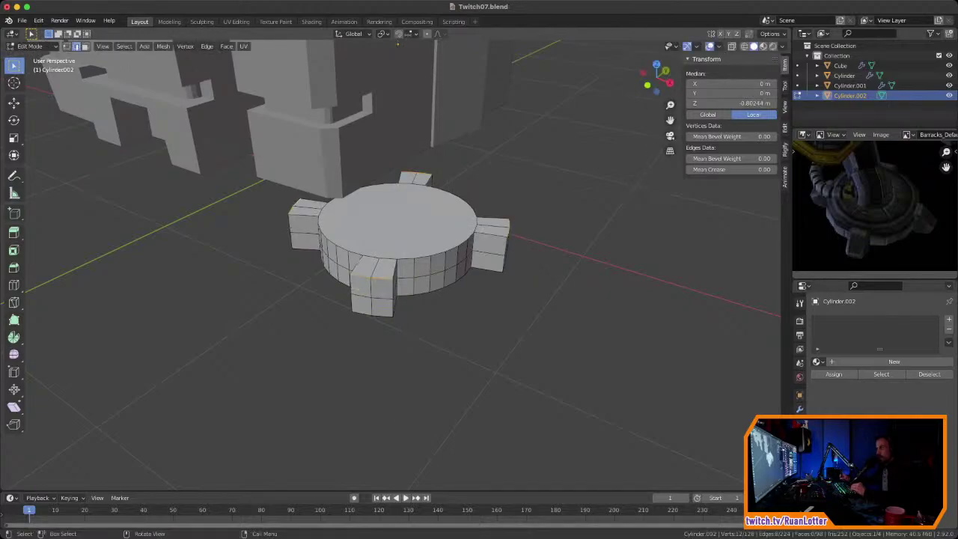
Step: Add the middle edges of the four legs' outer faces to the selection and move everything down 0.074268 m along Z
{"action": "middle_click_drag", "start_coordinate": [397, 43], "coordinate": [440, 44]}
{"action": "scroll", "coordinate": [419, 270], "scroll_direction": "up", "scroll_amount": 2}
{"action": "mouse_move", "coordinate": [419, 269]}
{"action": "middle_mouse_down"}
{"action": "mouse_move", "coordinate": [402, 258]}
{"action": "mouse_move", "coordinate": [434, 257]}
{"action": "mouse_move", "coordinate": [405, 253]}
{"action": "mouse_move", "coordinate": [429, 255]}
{"action": "middle_mouse_up"}
{"action": "left_click", "coordinate": [514, 349], "text": "shift"}
{"action": "left_click", "coordinate": [547, 340], "text": "shift"}
{"action": "middle_click_drag", "start_coordinate": [547, 340], "coordinate": [526, 273]}
{"action": "left_click", "coordinate": [475, 275], "text": "shift"}
{"action": "key", "text": "g"}
{"action": "key", "text": "z"}
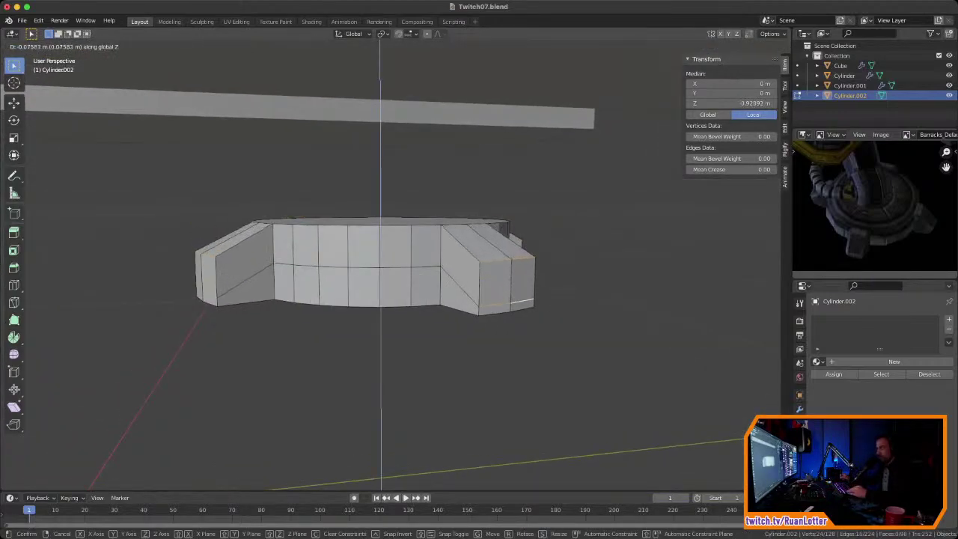
{"action": "left_click", "coordinate": [524, 300]}
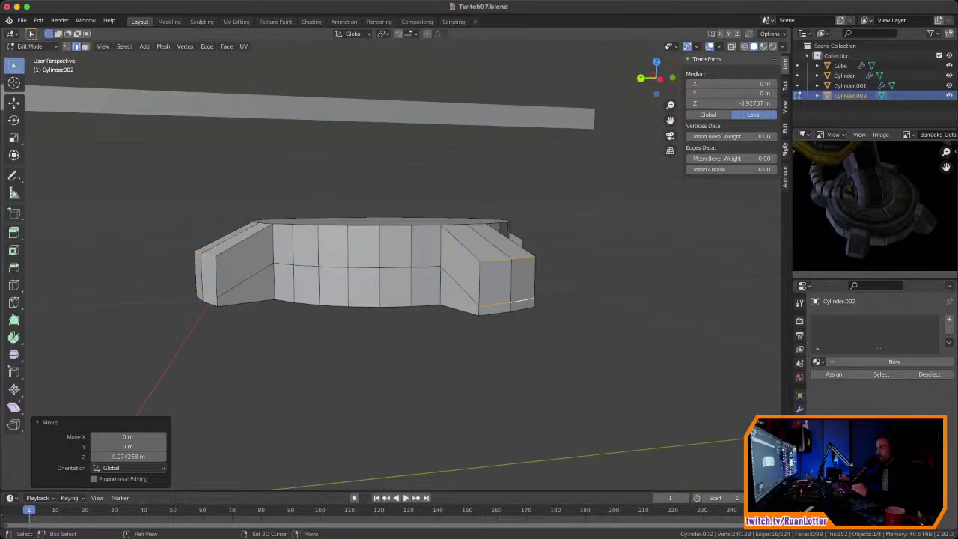
Step: Select only the upper outer edges of the four legs and lower them another 0.067384 m along Z
{"action": "left_click", "coordinate": [523, 258], "text": "alt"}
{"action": "middle_click_drag", "start_coordinate": [523, 258], "coordinate": [374, 281]}
{"action": "left_click", "coordinate": [548, 282], "text": "alt+shift"}
{"action": "middle_click_drag", "start_coordinate": [548, 283], "coordinate": [389, 279]}
{"action": "left_click", "coordinate": [580, 286], "text": "shift"}
{"action": "middle_click_drag", "start_coordinate": [579, 285], "coordinate": [416, 279]}
{"action": "left_click", "coordinate": [509, 278], "text": "shift"}
{"action": "key", "text": "g"}
{"action": "key", "text": "z"}
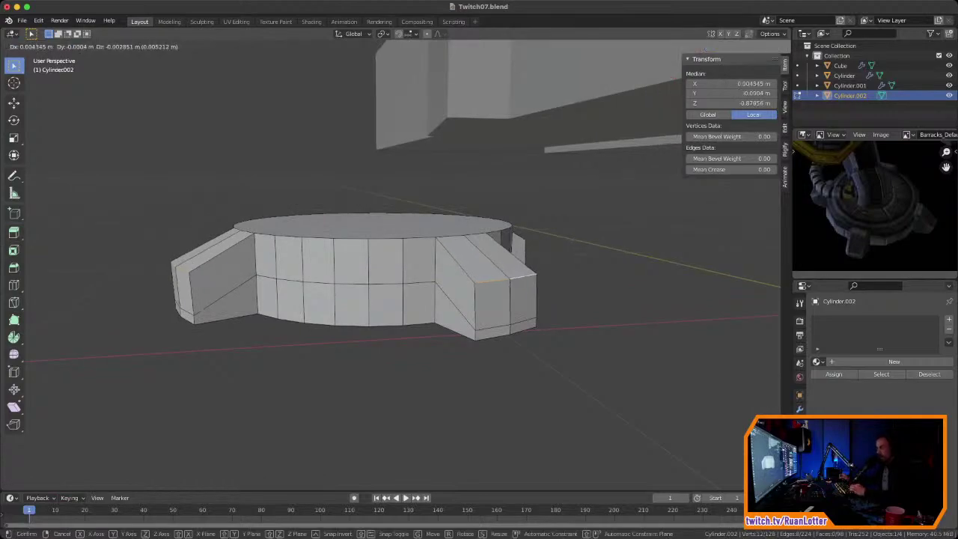
{"action": "key", "text": "Return"}
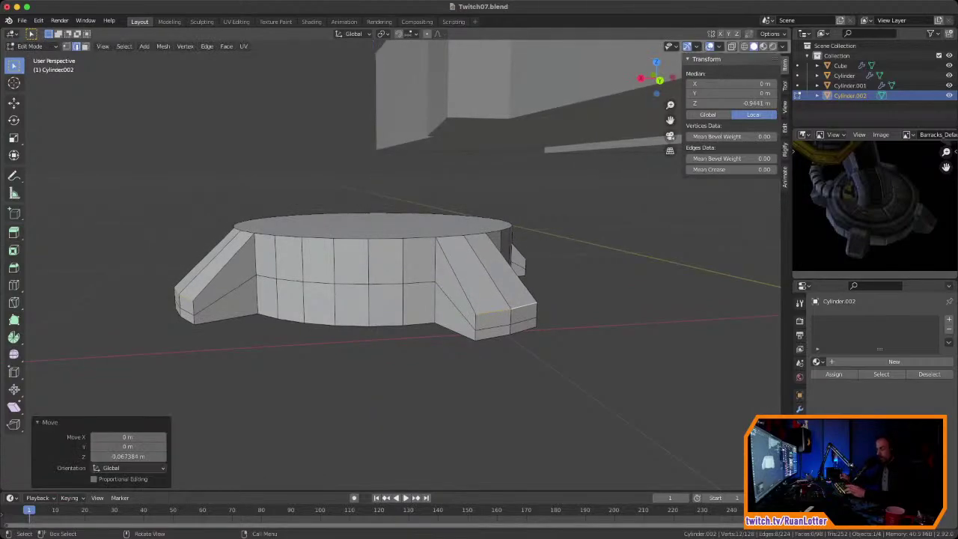
{"action": "key", "text": "3"}
{"action": "left_click", "coordinate": [494, 320]}
{"action": "left_click", "coordinate": [524, 316], "text": "shift"}
{"action": "left_click", "coordinate": [524, 327], "text": "shift"}
{"action": "left_click", "coordinate": [494, 333], "text": "shift"}
{"action": "middle_click_drag", "start_coordinate": [494, 333], "coordinate": [554, 363]}
{"action": "scroll", "coordinate": [518, 358], "scroll_direction": "down", "scroll_amount": 2}
{"action": "scroll", "coordinate": [563, 361], "scroll_direction": "up", "scroll_amount": 1}
Step: Select the middle horizontal edges of the disc's side between all four legs and scale them to 0.897
{"action": "key", "text": "2"}
{"action": "left_click", "coordinate": [390, 312]}
{"action": "left_click", "coordinate": [498, 299], "text": "ctrl"}
{"action": "middle_click_drag", "start_coordinate": [498, 300], "coordinate": [322, 309]}
{"action": "left_click", "coordinate": [314, 308], "text": "shift"}
{"action": "left_click", "coordinate": [429, 315], "text": "ctrl"}
{"action": "left_click", "coordinate": [360, 256], "text": "shift"}
{"action": "left_click", "coordinate": [463, 256], "text": "ctrl"}
{"action": "middle_click_drag", "start_coordinate": [462, 256], "coordinate": [390, 262]}
{"action": "left_click", "coordinate": [412, 259], "text": "shift"}
{"action": "left_click", "coordinate": [488, 259], "text": "ctrl"}
{"action": "middle_click_drag", "start_coordinate": [488, 259], "coordinate": [479, 279]}
{"action": "key", "text": "s"}
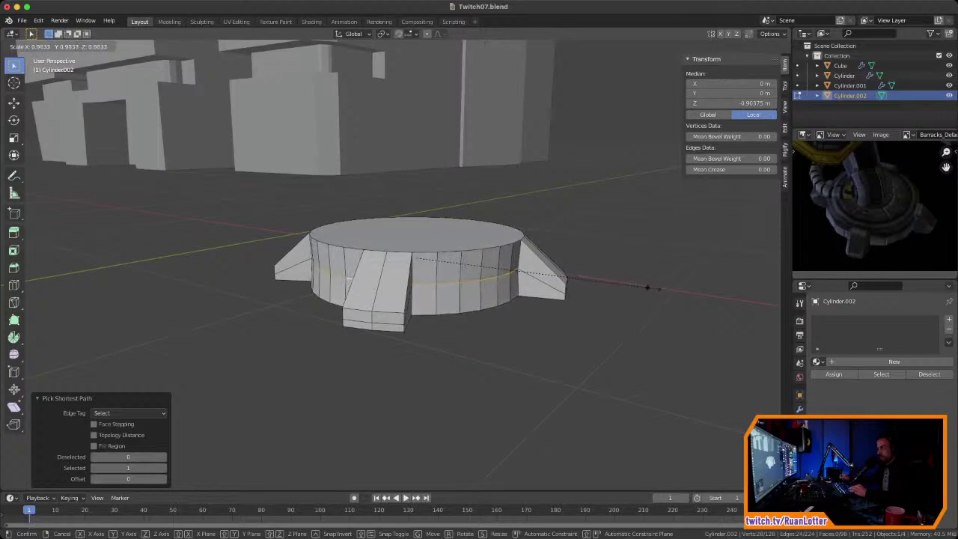
{"action": "left_click", "coordinate": [625, 286]}
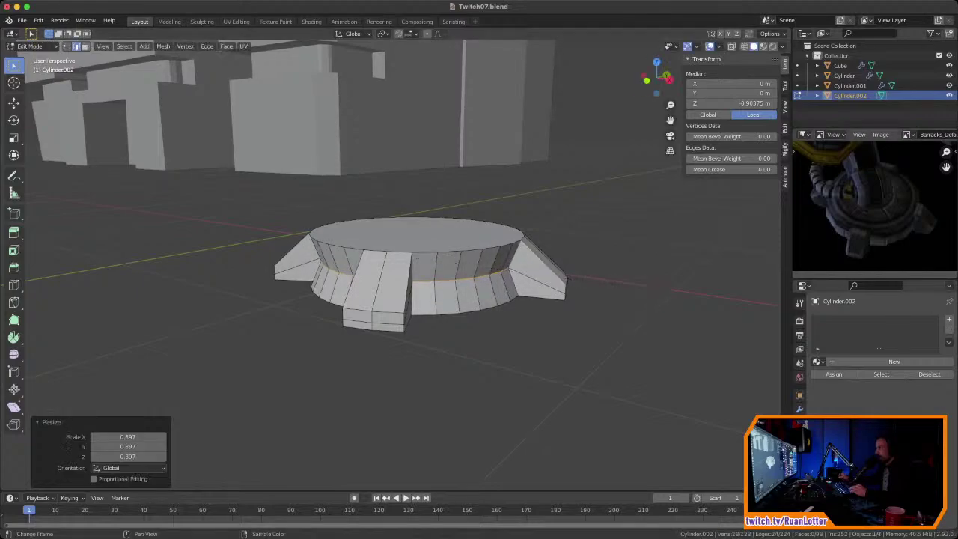
Step: Inset the disc's top face by 0.5977 m and extrude the inner face up 0.032202 m
{"action": "middle_click_drag", "start_coordinate": [223, 84], "coordinate": [283, 105]}
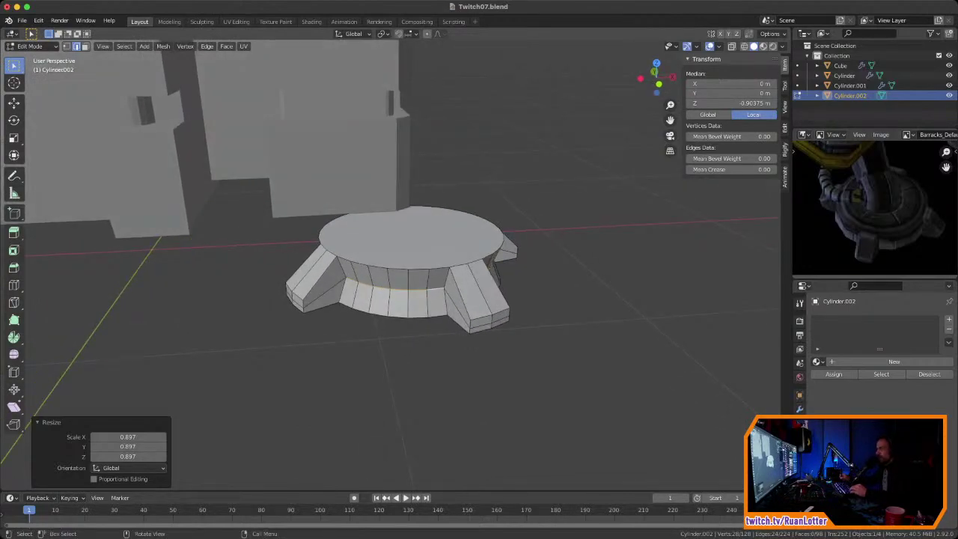
{"action": "scroll", "coordinate": [404, 247], "scroll_direction": "down", "scroll_amount": 4}
{"action": "middle_click_drag", "start_coordinate": [405, 247], "coordinate": [423, 292]}
{"action": "scroll", "coordinate": [431, 284], "scroll_direction": "up", "scroll_amount": 2}
{"action": "scroll", "coordinate": [423, 292], "scroll_direction": "up", "scroll_amount": 1}
{"action": "key", "text": "3"}
{"action": "left_click", "coordinate": [424, 291]}
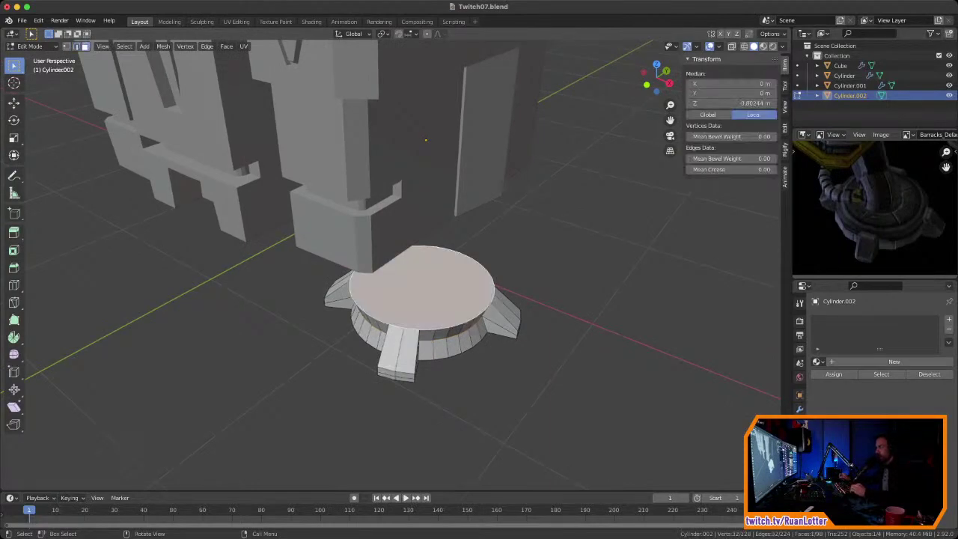
{"action": "middle_click_drag", "start_coordinate": [424, 290], "coordinate": [434, 292]}
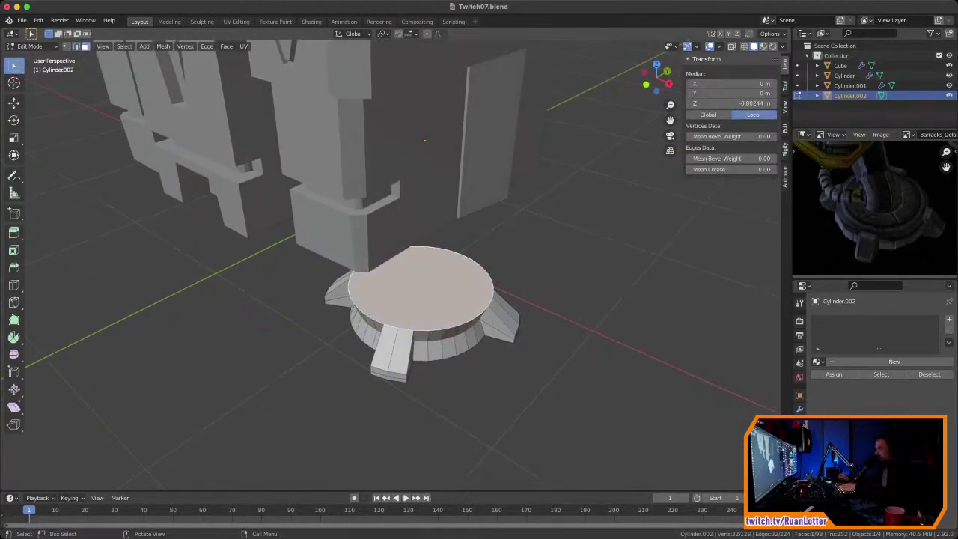
{"action": "key", "text": "i"}
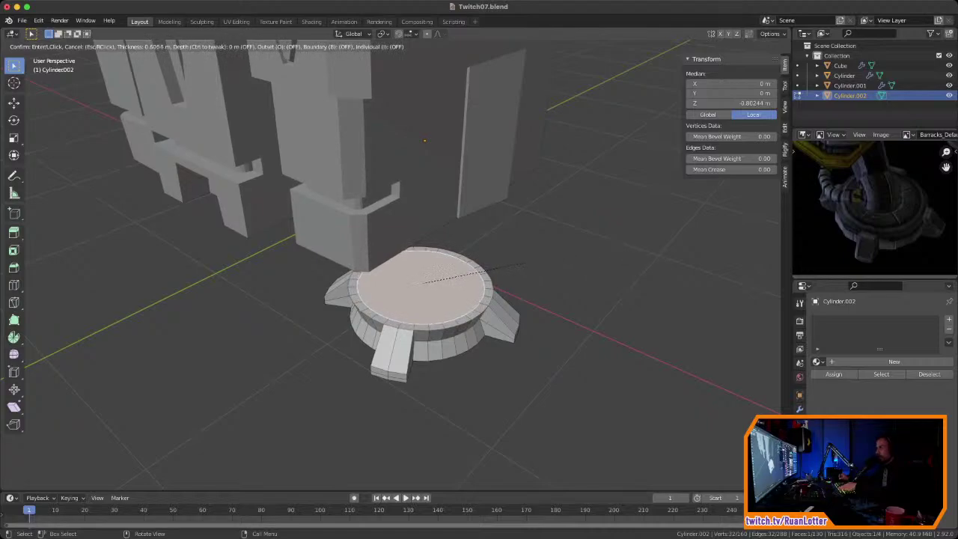
{"action": "key", "text": "Return"}
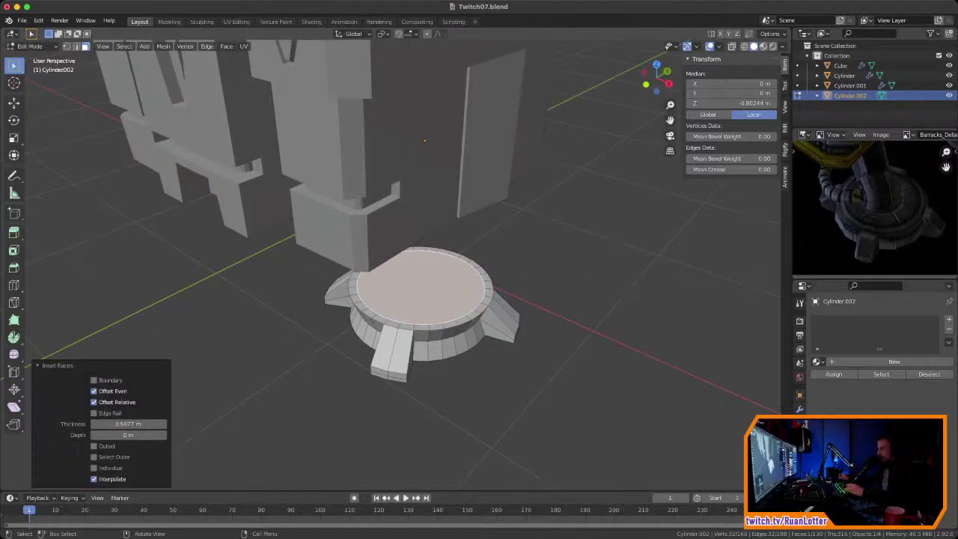
{"action": "key", "text": "e"}
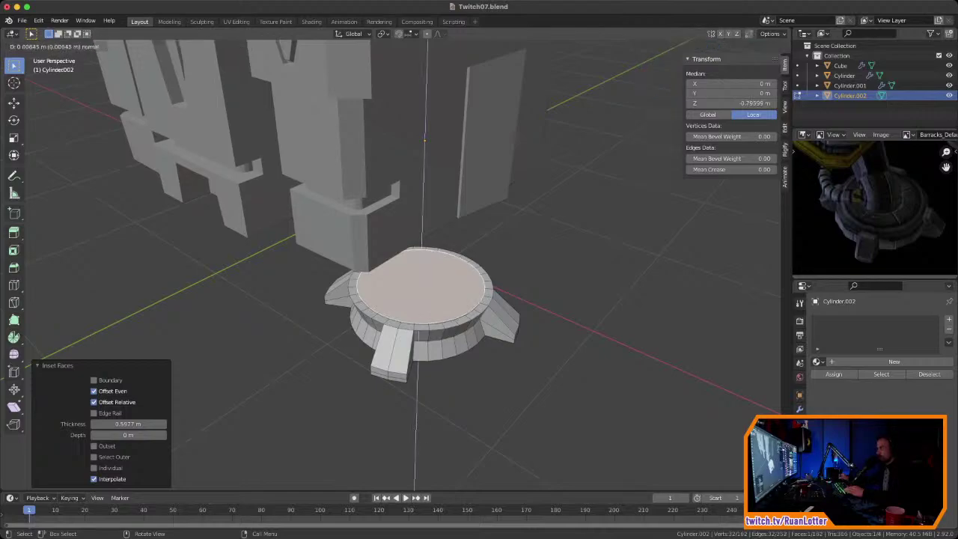
{"action": "key", "text": "Return"}
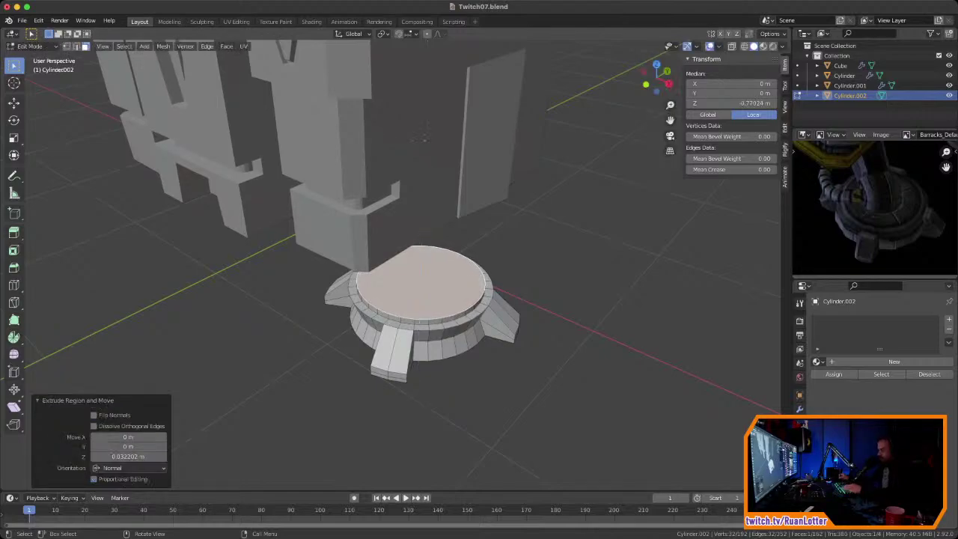
Step: Inset the raised top face by 1.604 m and extrude it down 0.080241 m to form a round recess
{"action": "key", "text": "i"}
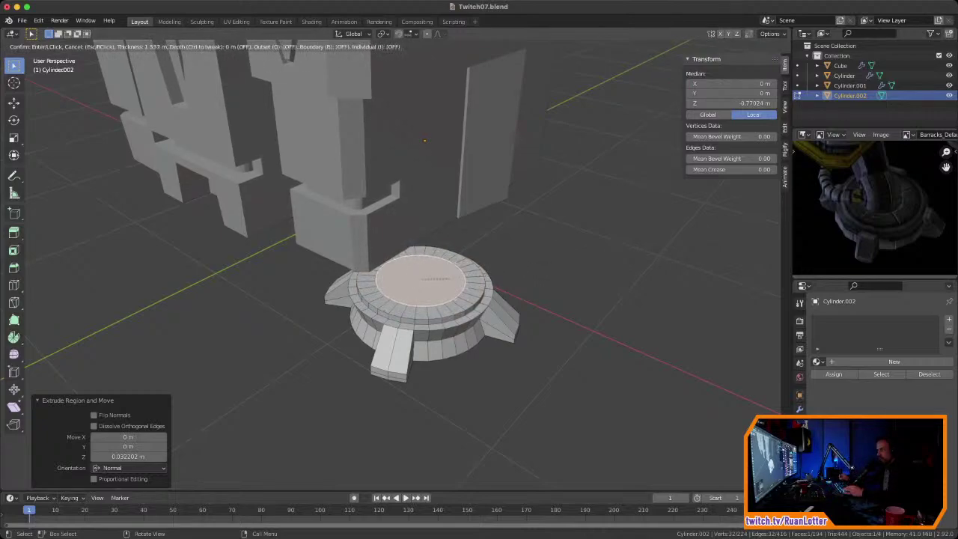
{"action": "key", "text": "Return"}
{"action": "key", "text": "e"}
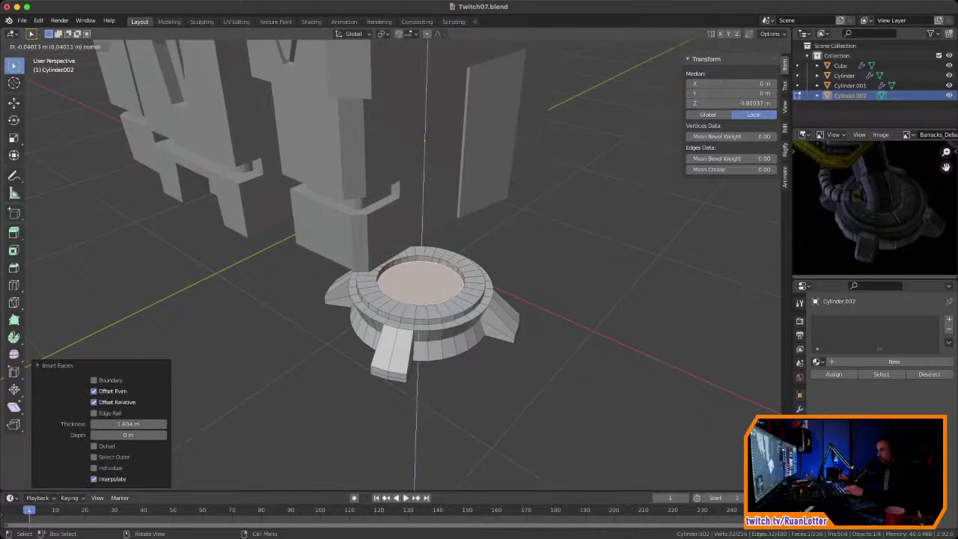
{"action": "left_click", "coordinate": [425, 139]}
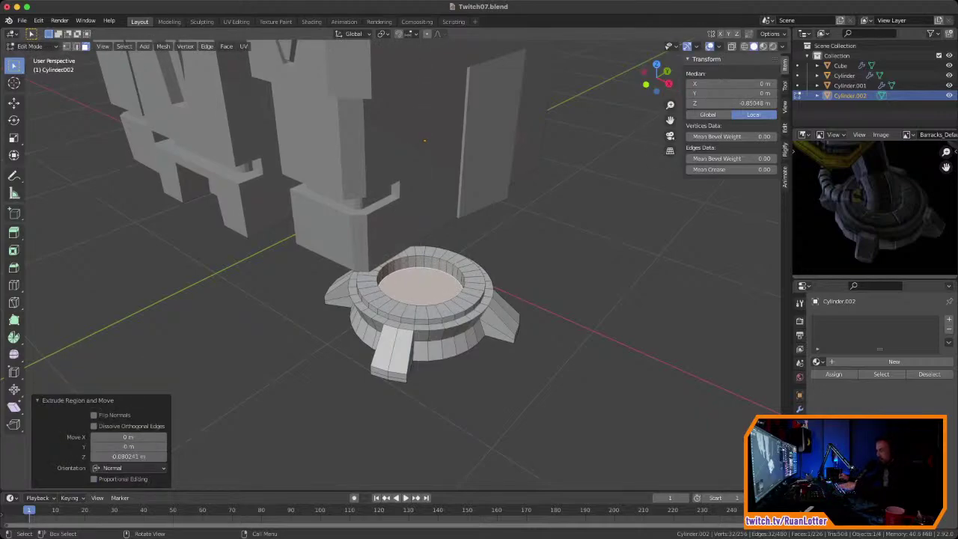
Step: Inset the recess floor by 1.249 m and scale the inner face to 0.747
{"action": "key", "text": "i"}
{"action": "key", "text": "Return"}
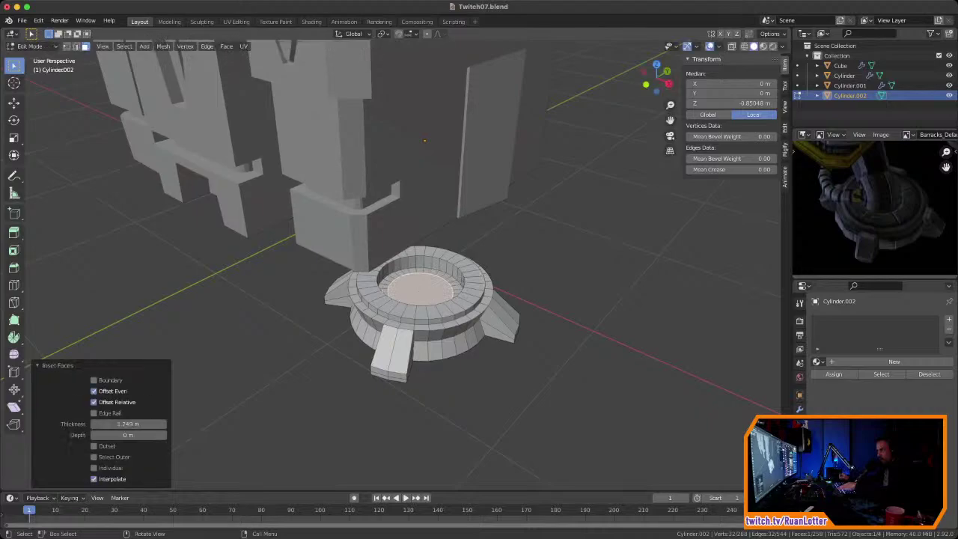
{"action": "key", "text": "s"}
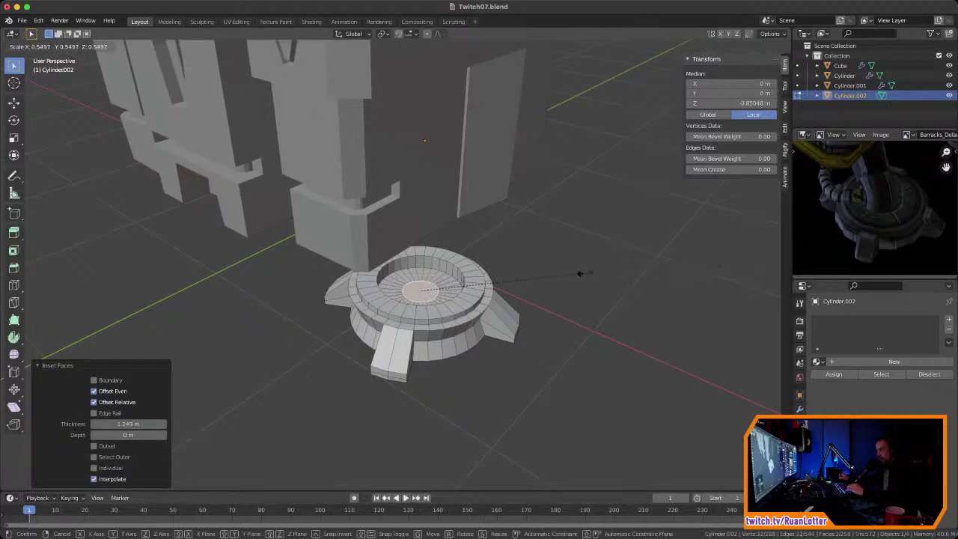
{"action": "left_click", "coordinate": [640, 266]}
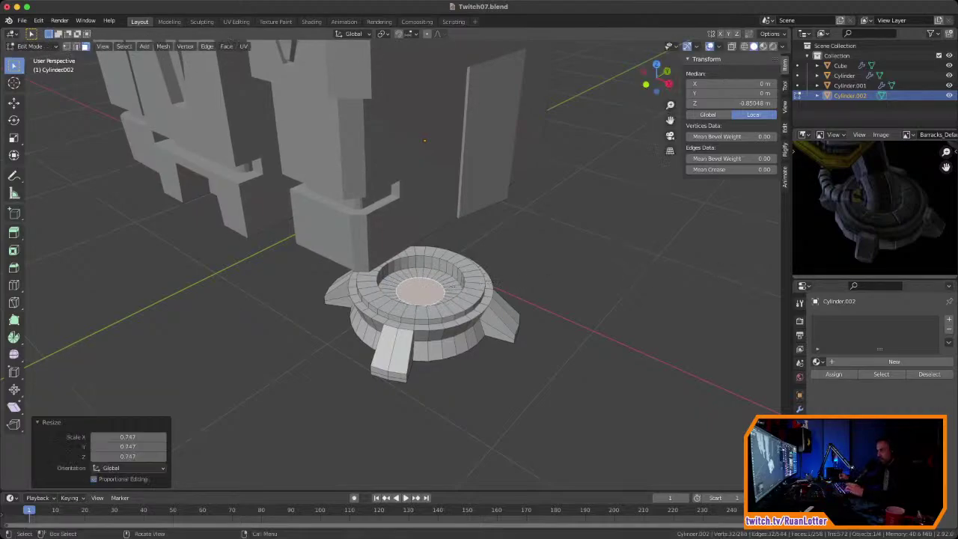
Step: Extrude the inner face up 0.078065 m, enlarge its top and extrude that another 0.07235 m, finishing in object mode
{"action": "key", "text": "e"}
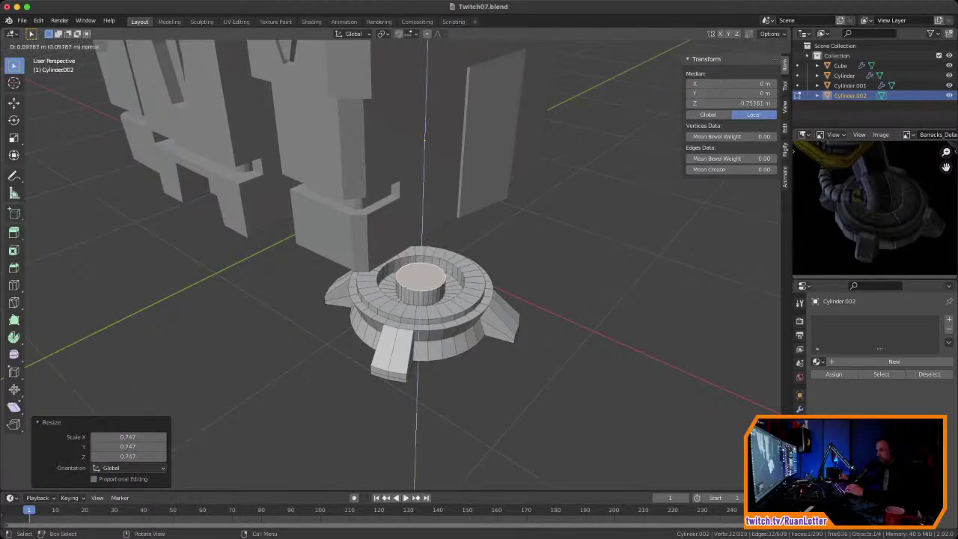
{"action": "left_click", "coordinate": [424, 139]}
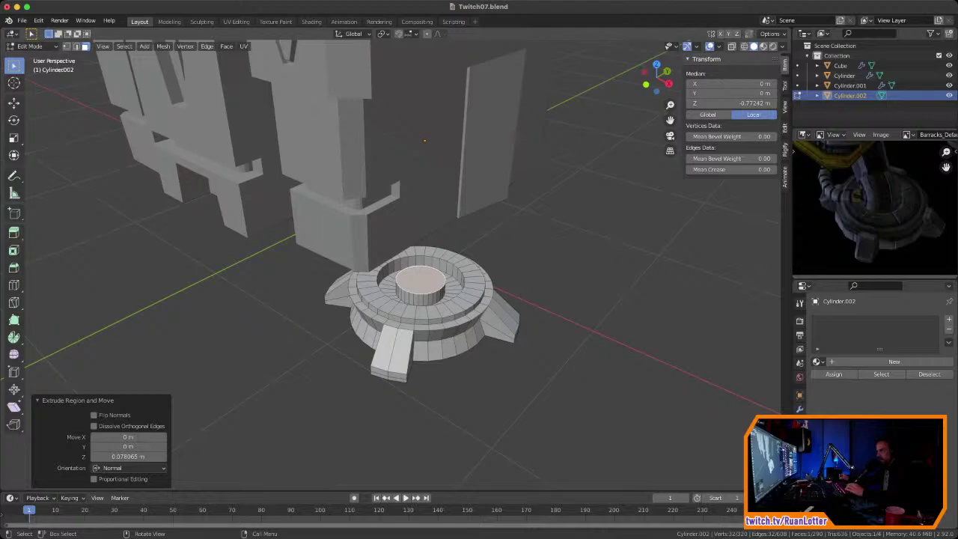
{"action": "key", "text": "s"}
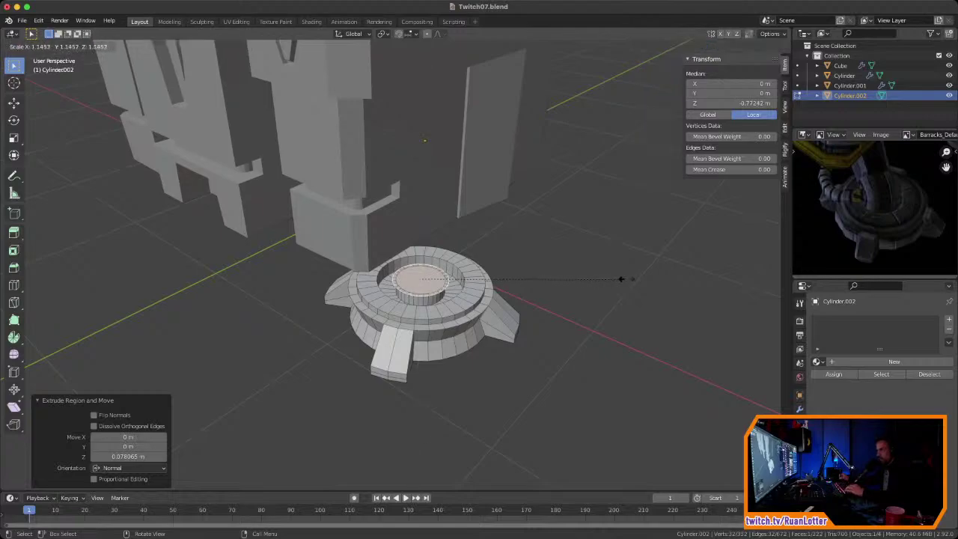
{"action": "left_click", "coordinate": [657, 274]}
{"action": "key", "text": "e"}
{"action": "left_click", "coordinate": [657, 260]}
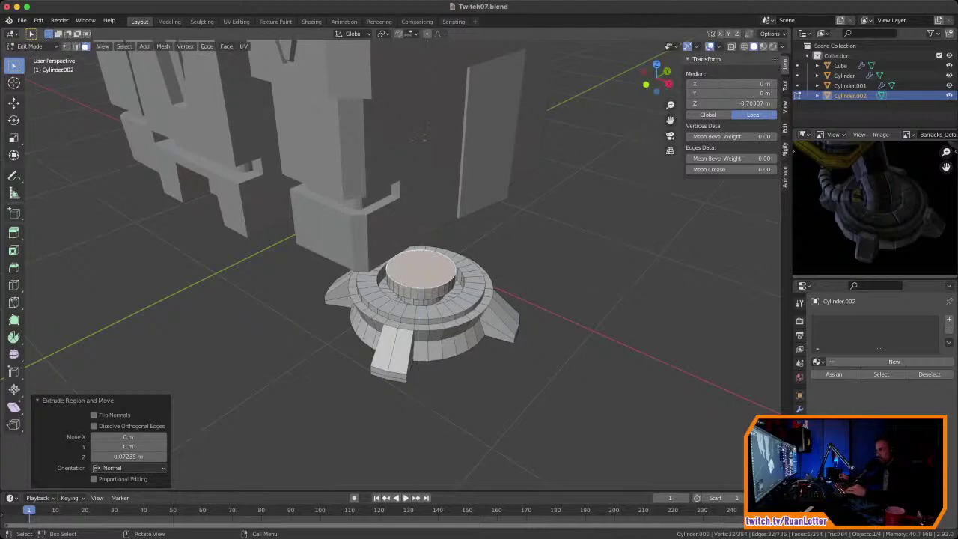
{"action": "middle_click_drag", "start_coordinate": [657, 260], "coordinate": [626, 241]}
{"action": "mouse_move", "coordinate": [421, 129]}
{"action": "middle_mouse_down"}
{"action": "mouse_move", "coordinate": [409, 122]}
{"action": "mouse_move", "coordinate": [434, 139]}
{"action": "mouse_move", "coordinate": [419, 126]}
{"action": "middle_mouse_up"}
{"action": "key", "text": "Tab"}
Step: Try to move the main building body on its own, and undo the move
{"action": "middle_click_drag", "start_coordinate": [404, 224], "coordinate": [404, 288], "text": "ctrl"}
{"action": "middle_click_drag", "start_coordinate": [404, 254], "coordinate": [341, 247]}
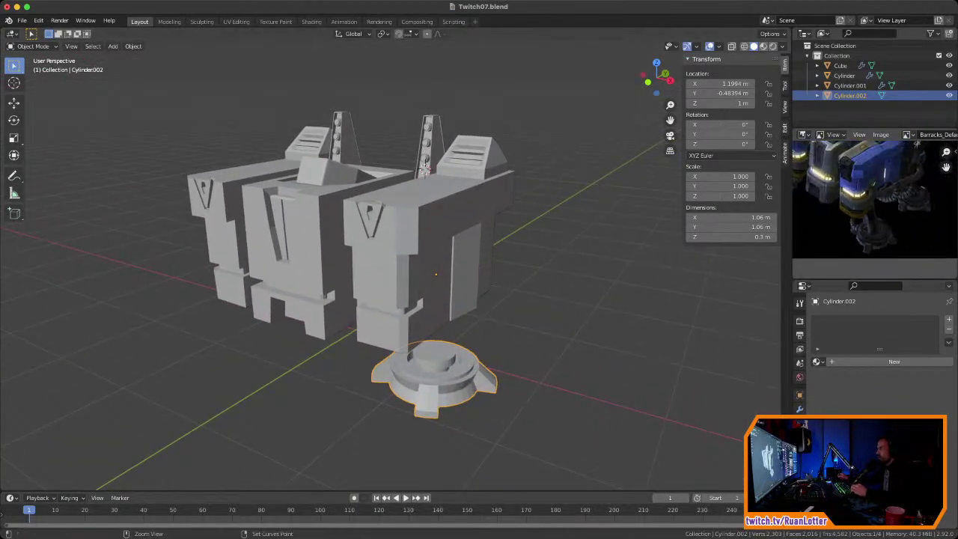
{"action": "mouse_move", "coordinate": [424, 168]}
{"action": "middle_mouse_down"}
{"action": "mouse_move", "coordinate": [438, 152]}
{"action": "mouse_move", "coordinate": [437, 187]}
{"action": "mouse_move", "coordinate": [430, 142]}
{"action": "mouse_move", "coordinate": [427, 174]}
{"action": "middle_mouse_up"}
{"action": "left_click", "coordinate": [419, 288]}
{"action": "left_click", "coordinate": [434, 367]}
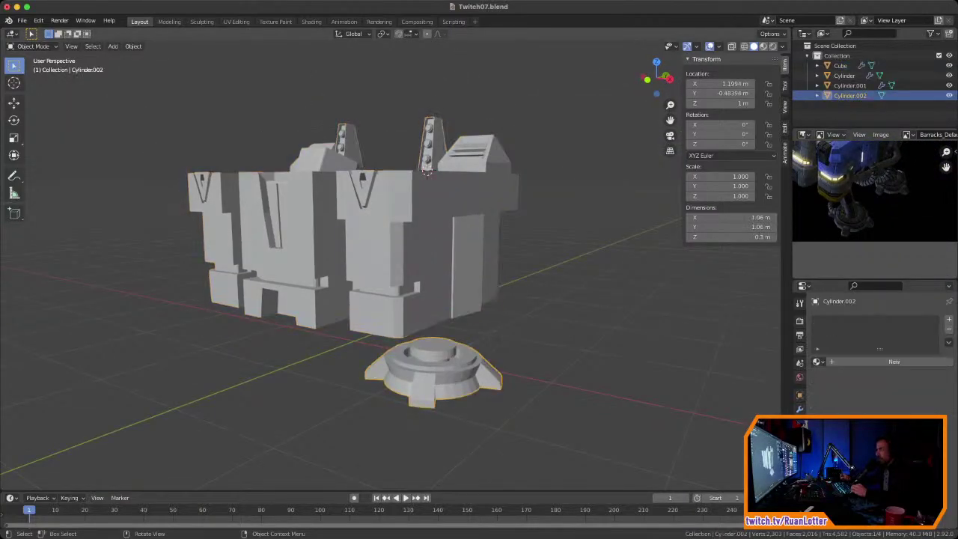
{"action": "left_click", "coordinate": [352, 240]}
{"action": "key", "text": "g"}
{"action": "key", "text": "z"}
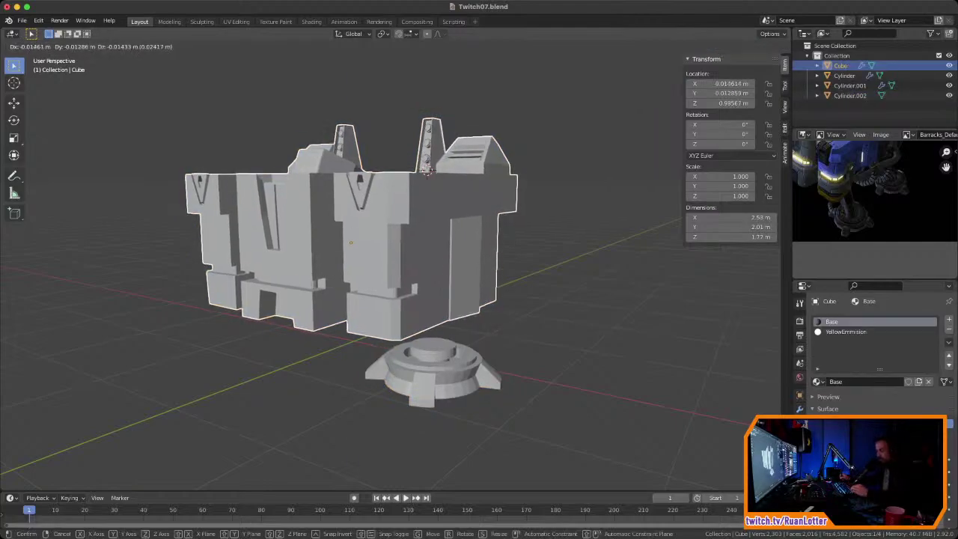
{"action": "left_click", "coordinate": [427, 171]}
{"action": "key", "text": "ctrl+z"}
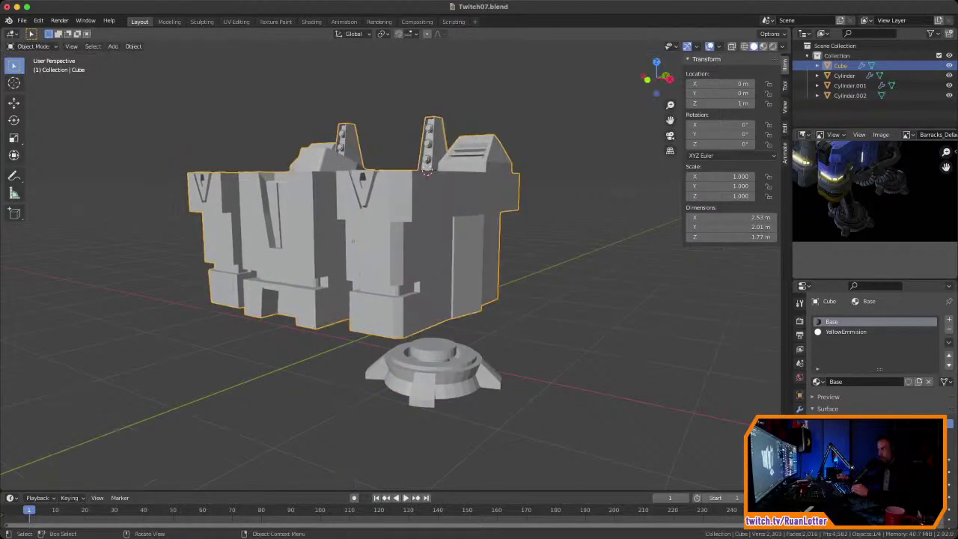
Step: Select the building body with both rows of tower cylinders and raise them together 0.080696 m along Z
{"action": "left_click", "coordinate": [426, 169], "text": "shift"}
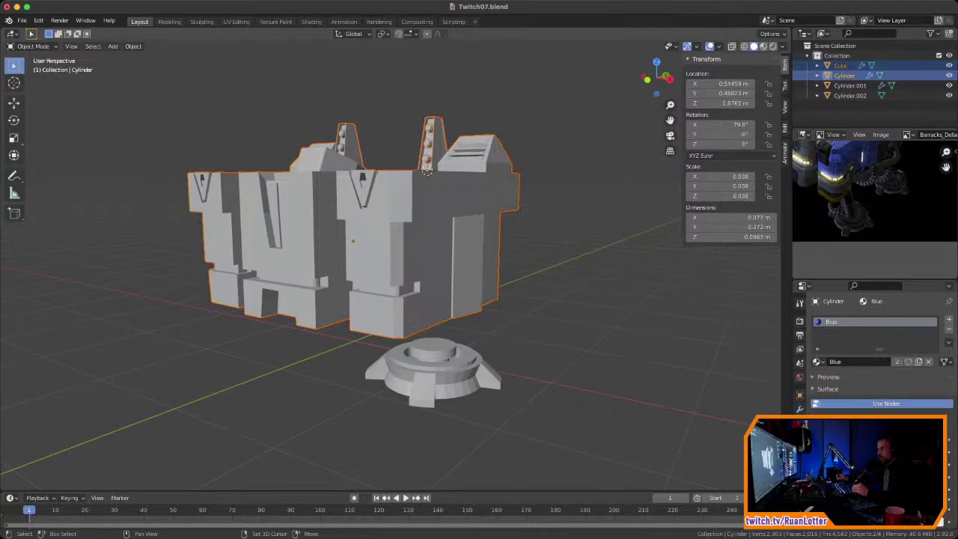
{"action": "left_click", "coordinate": [427, 171], "text": "shift"}
{"action": "key", "text": "g"}
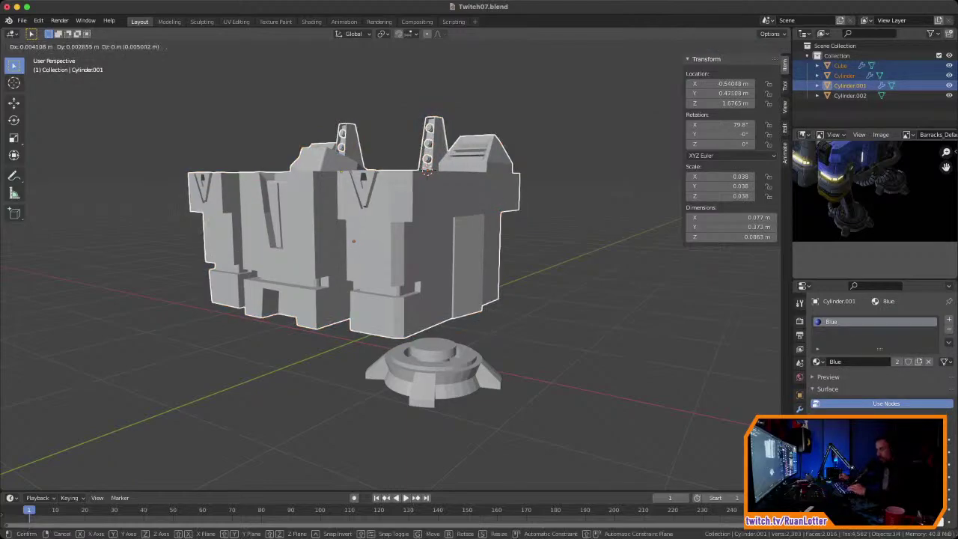
{"action": "key", "text": "z"}
{"action": "left_click", "coordinate": [427, 169]}
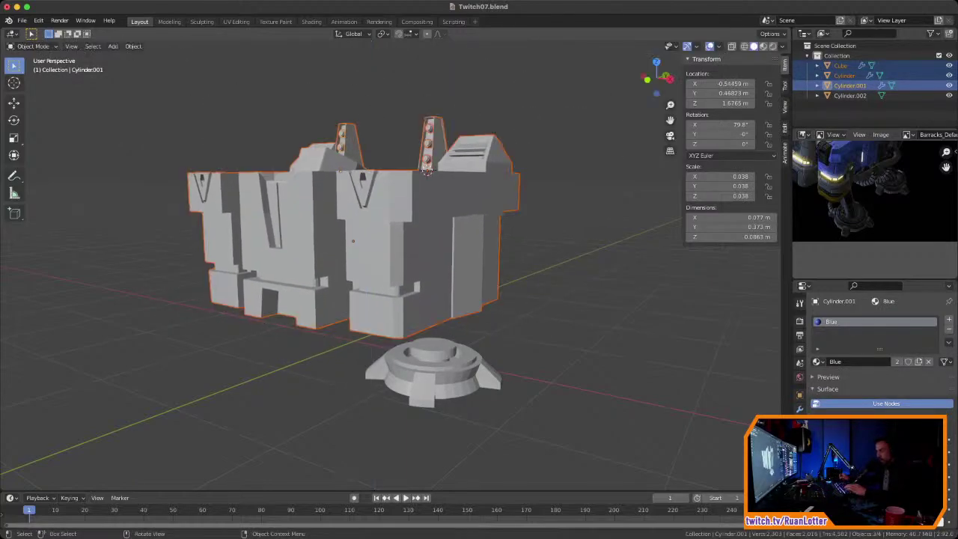
{"action": "key", "text": "g"}
{"action": "key", "text": "z"}
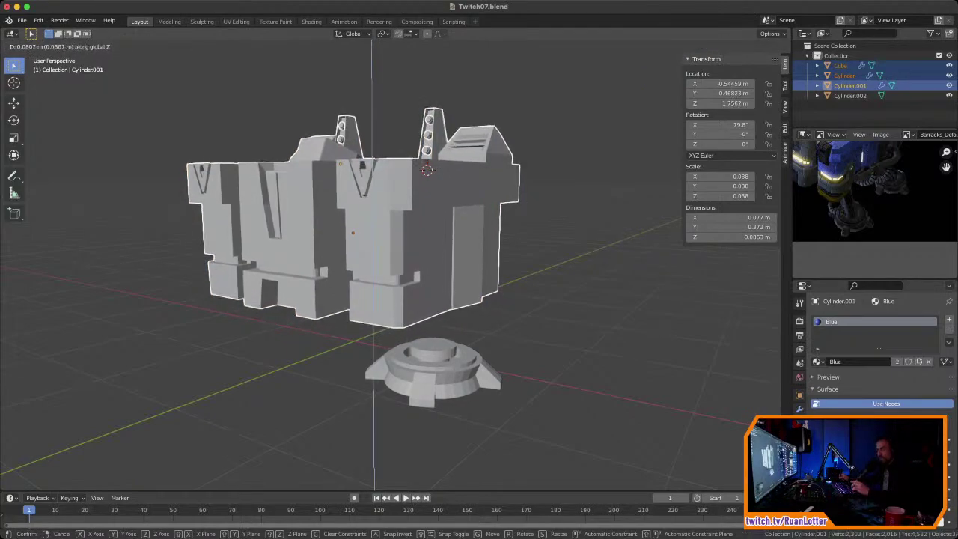
{"action": "left_click", "coordinate": [426, 170]}
Step: Move the round foot along X to 1.0661 m, beneath the side block
{"action": "middle_click_drag", "start_coordinate": [427, 169], "coordinate": [404, 183]}
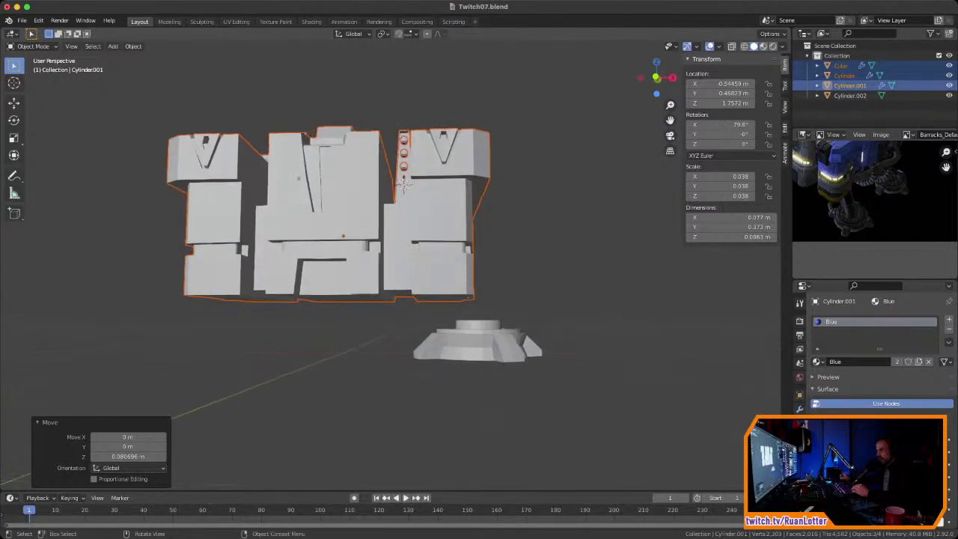
{"action": "left_click", "coordinate": [472, 342]}
{"action": "key", "text": "g"}
{"action": "key", "text": "x"}
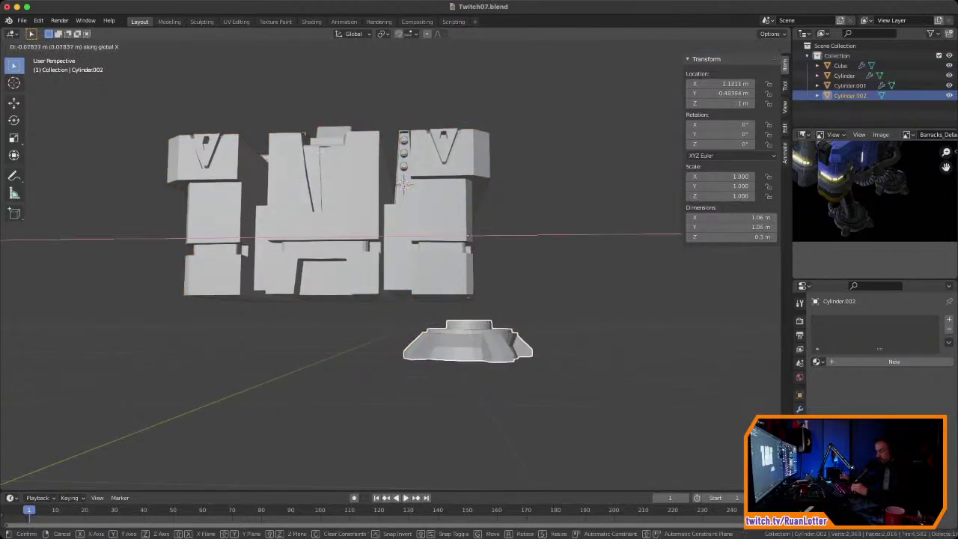
{"action": "left_click", "coordinate": [404, 184]}
Step: Duplicate the round foot along X and place the copy beneath the opposite side block
{"action": "middle_click_drag", "start_coordinate": [405, 183], "coordinate": [435, 171]}
{"action": "mouse_move", "coordinate": [874, 221]}
{"action": "middle_mouse_down", "text": "ctrl"}
{"action": "mouse_move", "coordinate": [870, 190]}
{"action": "mouse_move", "coordinate": [835, 218]}
{"action": "mouse_move", "coordinate": [860, 220]}
{"action": "mouse_move", "coordinate": [882, 192]}
{"action": "mouse_move", "coordinate": [875, 210]}
{"action": "middle_mouse_up", "text": "ctrl"}
{"action": "middle_click_drag", "start_coordinate": [450, 269], "coordinate": [539, 263]}
{"action": "left_click", "coordinate": [550, 210]}
{"action": "left_click", "coordinate": [464, 348]}
{"action": "middle_click_drag", "start_coordinate": [464, 348], "coordinate": [434, 391]}
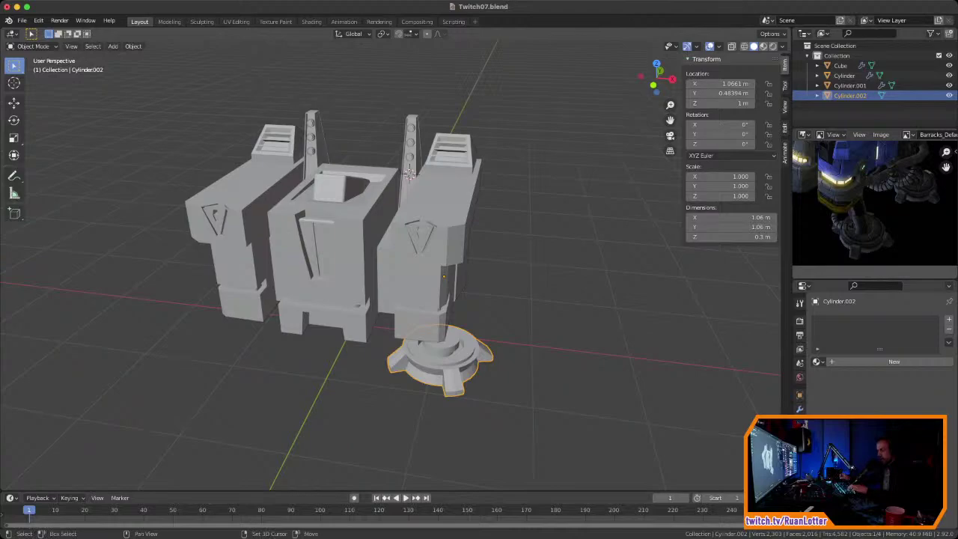
{"action": "key", "text": "shift+d"}
{"action": "key", "text": "x"}
{"action": "left_click", "coordinate": [243, 352]}
Step: Try setting the original foot's X location to 0 m, and undo the change
{"action": "left_click", "coordinate": [445, 367]}
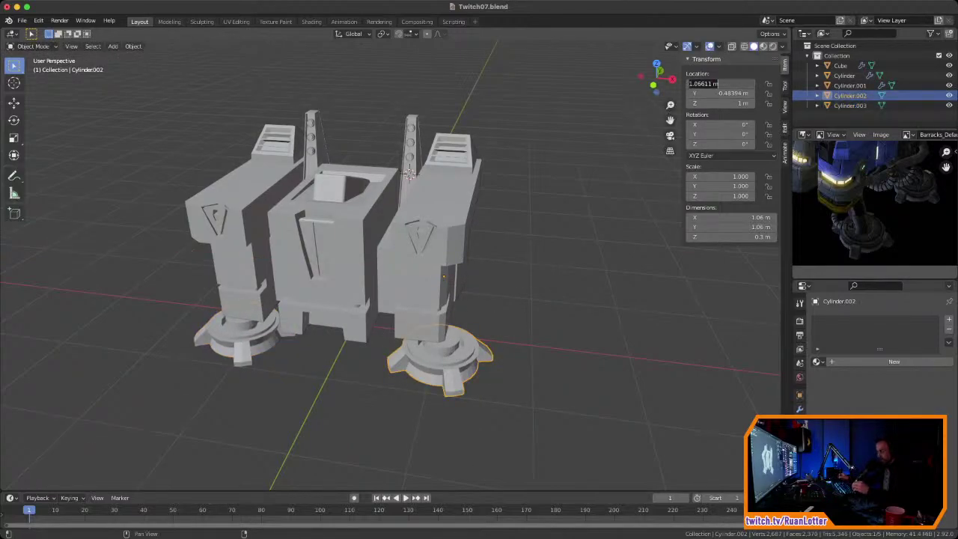
{"action": "type", "text": "0"}
{"action": "key", "text": "Return"}
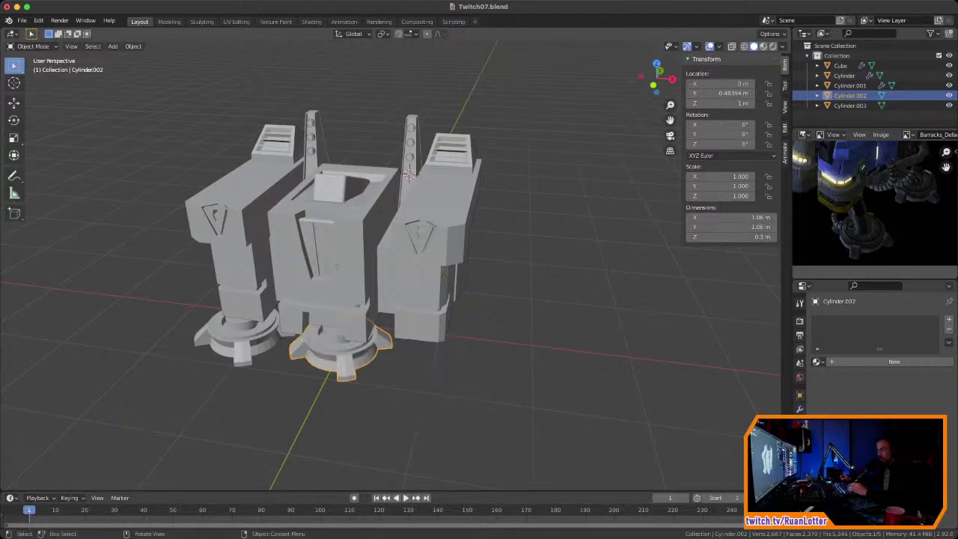
{"action": "left_click", "coordinate": [244, 346]}
{"action": "key", "text": "ctrl+z"}
{"action": "key", "text": "ctrl+z"}
{"action": "key", "text": "ctrl+z"}
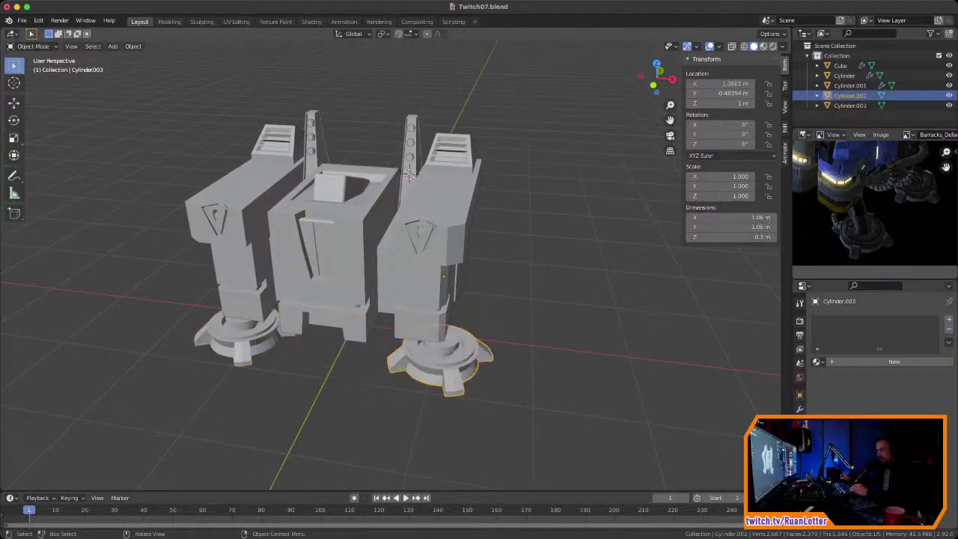
Step: Set the copied foot's X location to -1.0661 m so it mirrors the original foot
{"action": "key", "text": "ctrl+shift+z"}
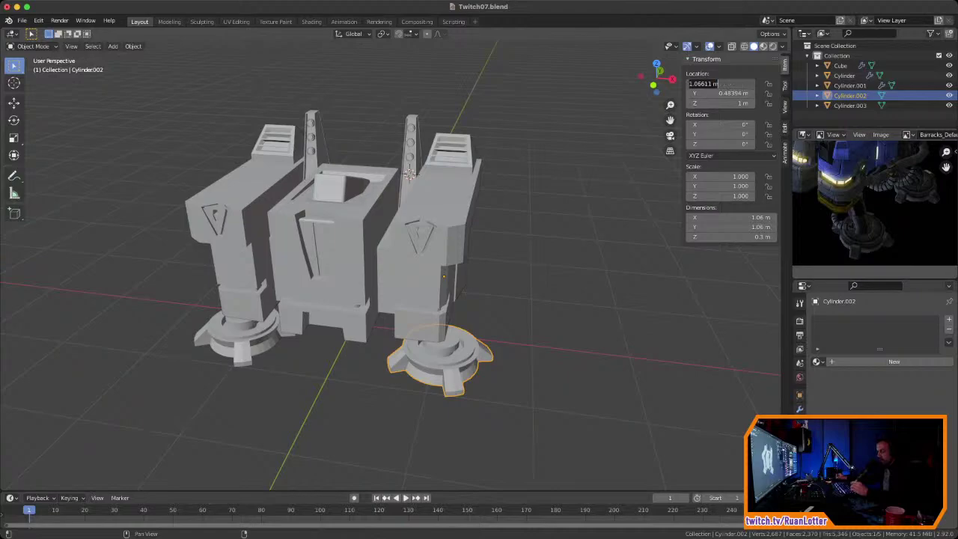
{"action": "key", "text": "ctrl+shift+z"}
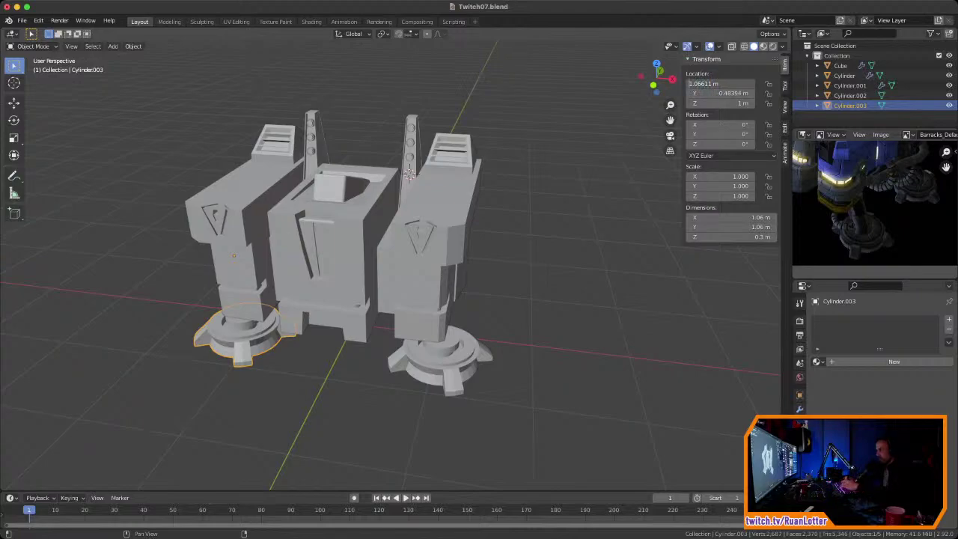
{"action": "type", "text": "-"}
{"action": "key", "text": "Return"}
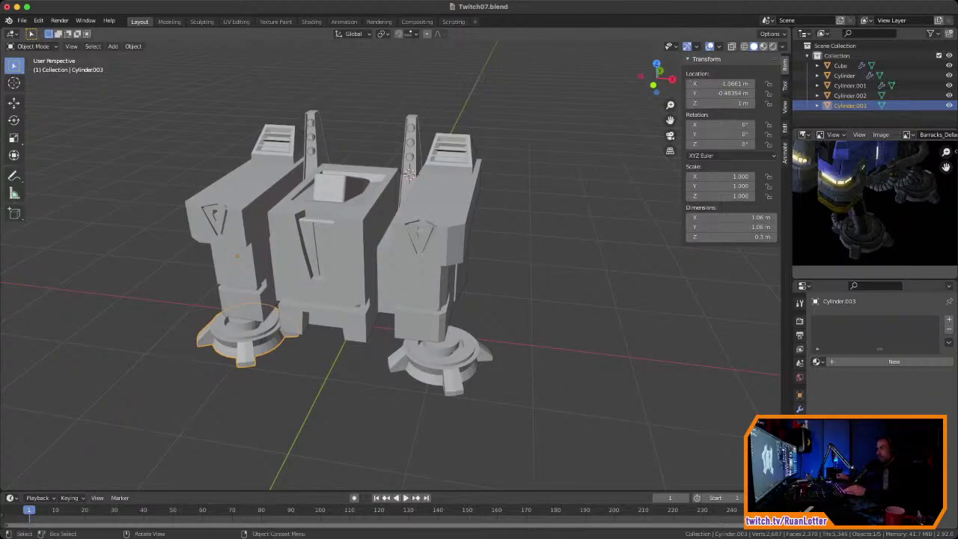
{"action": "key", "text": "alt+a"}
{"action": "left_click", "coordinate": [653, 84]}
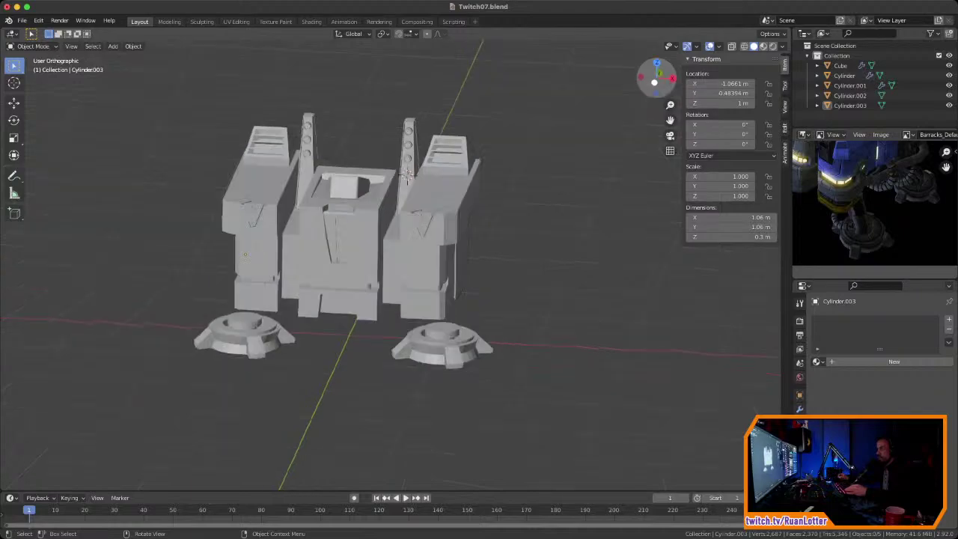
{"action": "middle_click_drag", "start_coordinate": [337, 277], "coordinate": [441, 301], "text": "shift"}
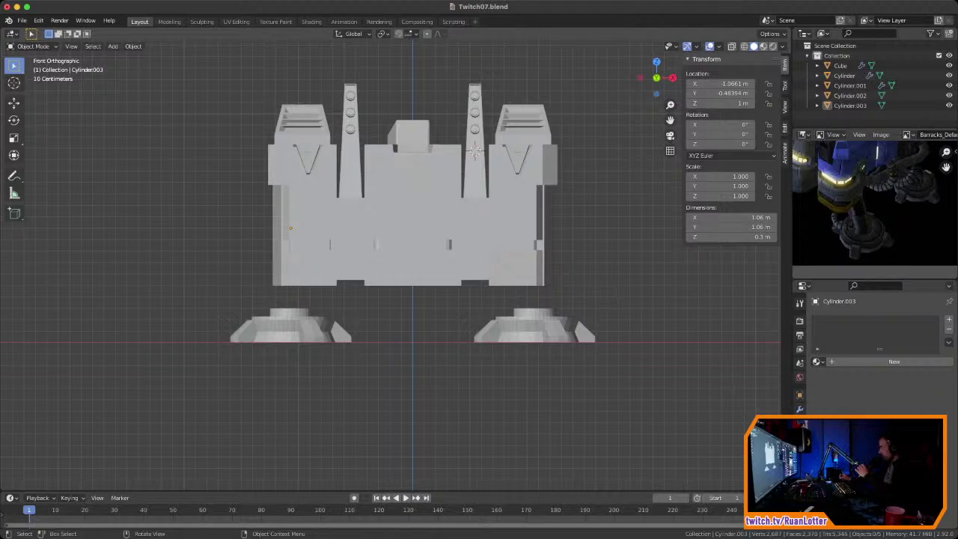
Step: Duplicate both round feet along Y and place the copies at Y 0.78683 m, beneath the rear of the building
{"action": "middle_click_drag", "start_coordinate": [479, 277], "coordinate": [447, 232]}
{"action": "scroll", "coordinate": [391, 266], "scroll_direction": "down", "scroll_amount": 2}
{"action": "scroll", "coordinate": [390, 265], "scroll_direction": "down", "scroll_amount": 2}
{"action": "scroll", "coordinate": [391, 266], "scroll_direction": "up", "scroll_amount": 3}
{"action": "middle_click_drag", "start_coordinate": [456, 122], "coordinate": [462, 147]}
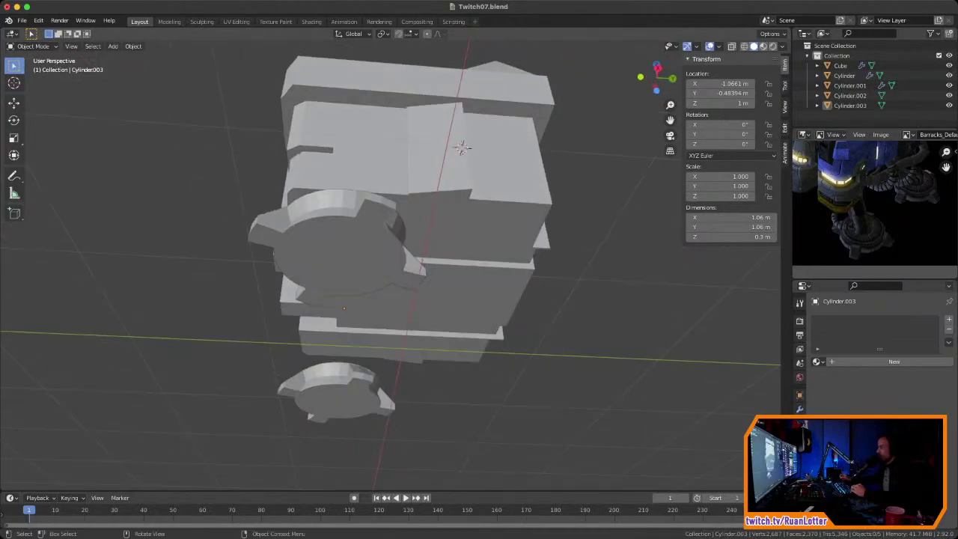
{"action": "middle_click_drag", "start_coordinate": [462, 147], "coordinate": [433, 135]}
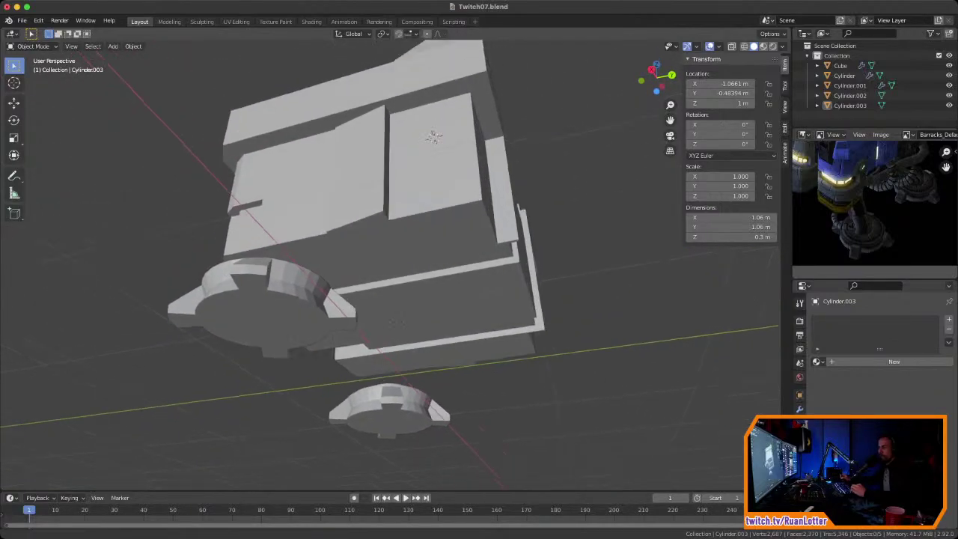
{"action": "scroll", "coordinate": [389, 224], "scroll_direction": "down", "scroll_amount": 3}
{"action": "left_click", "coordinate": [307, 296]}
{"action": "left_click", "coordinate": [390, 376], "text": "shift"}
{"action": "middle_click_drag", "start_coordinate": [390, 376], "coordinate": [396, 363]}
{"action": "key", "text": "shift+d"}
{"action": "key", "text": "y"}
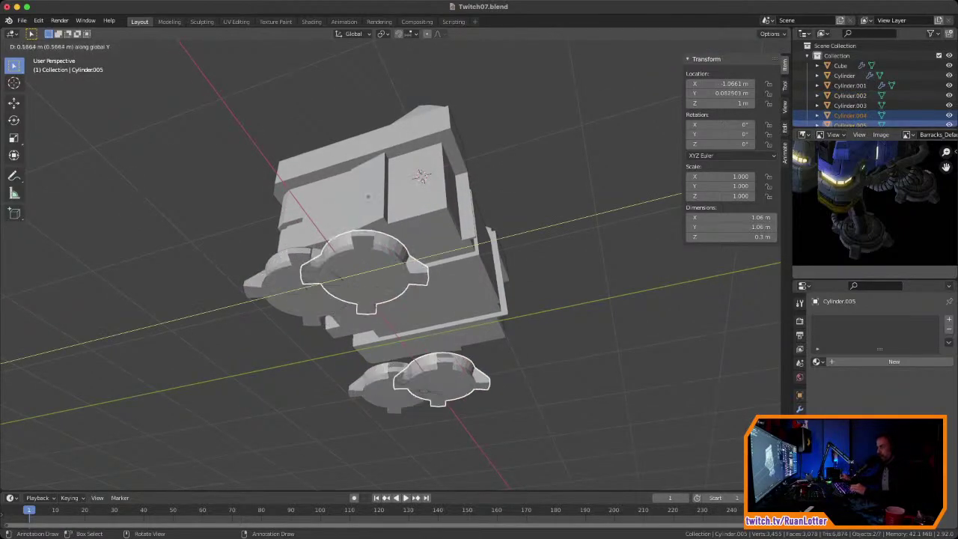
{"action": "left_click", "coordinate": [491, 300]}
Step: Move the rear foot on the positive X side along X to 0.735187 m
{"action": "middle_click_drag", "start_coordinate": [419, 262], "coordinate": [365, 331]}
{"action": "scroll", "coordinate": [378, 309], "scroll_direction": "down", "scroll_amount": 2}
{"action": "left_click", "coordinate": [346, 346]}
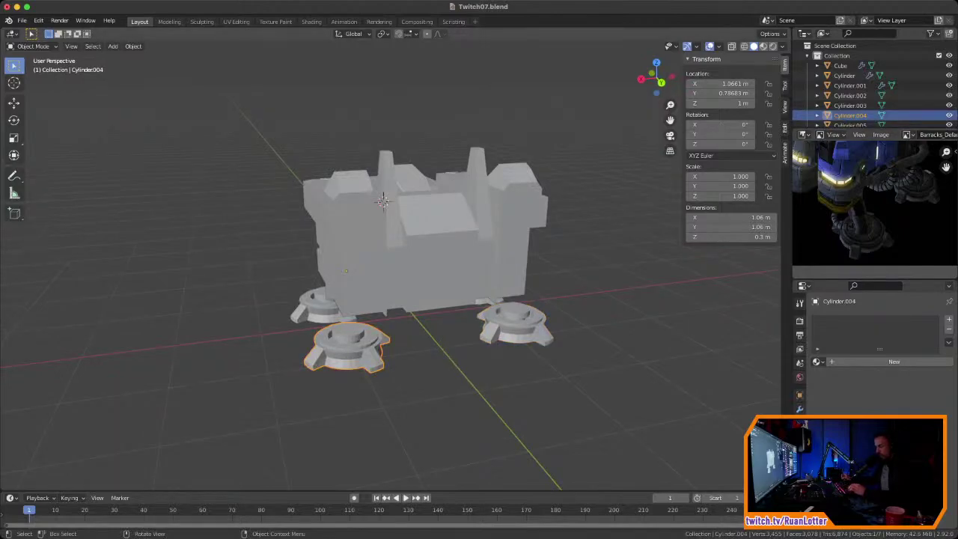
{"action": "key", "text": "g"}
{"action": "key", "text": "x"}
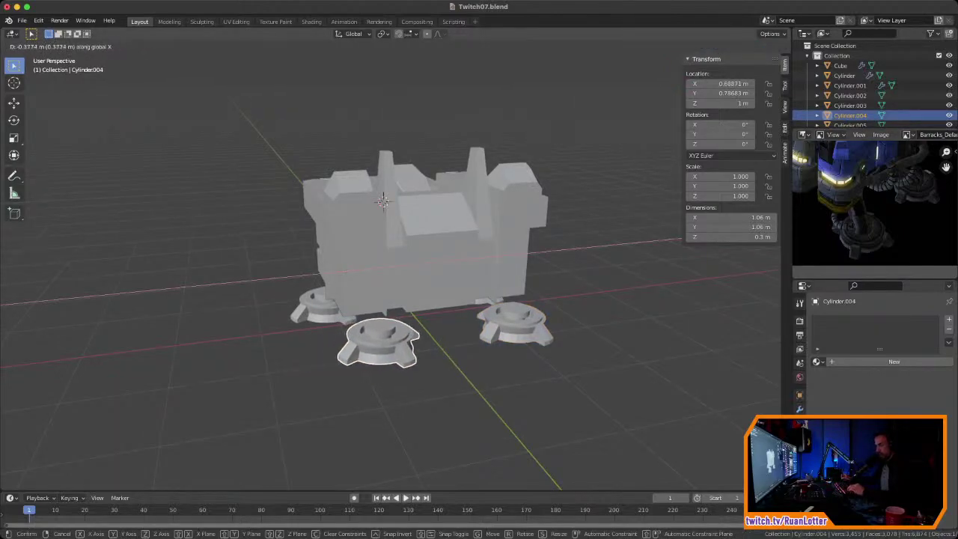
{"action": "left_click", "coordinate": [382, 201]}
{"action": "middle_click_drag", "start_coordinate": [382, 201], "coordinate": [378, 193]}
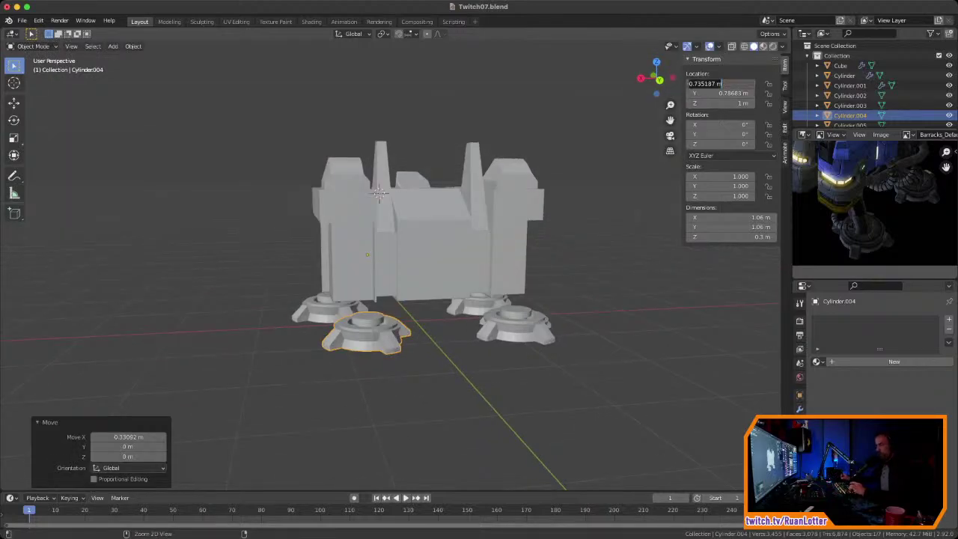
Step: Set the opposite rear foot's X location to -0.73519 m and save the file
{"action": "left_click", "coordinate": [517, 323]}
{"action": "left_click", "coordinate": [516, 323]}
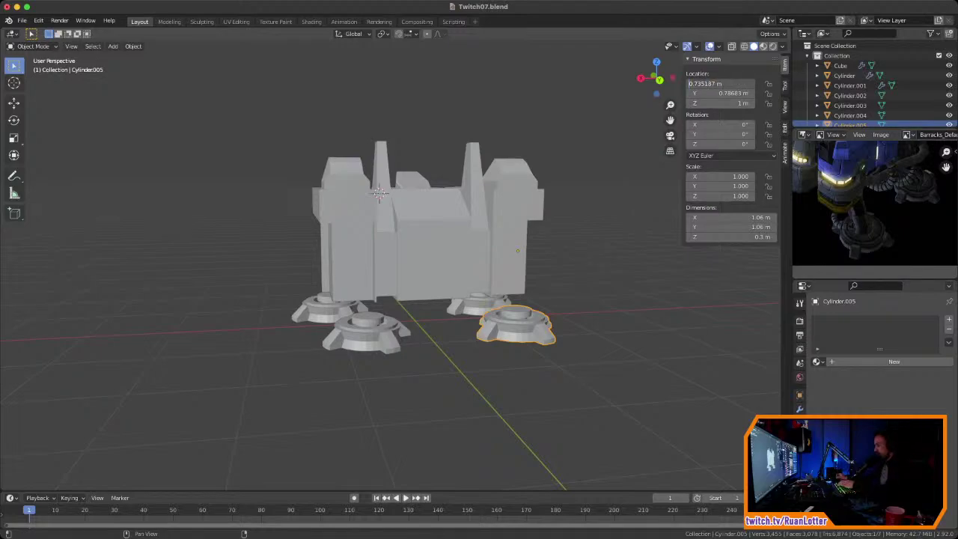
{"action": "type", "text": "-"}
{"action": "key", "text": "Return"}
{"action": "key", "text": "alt+a"}
{"action": "middle_click_drag", "start_coordinate": [449, 300], "coordinate": [209, 296]}
{"action": "scroll", "coordinate": [389, 262], "scroll_direction": "down", "scroll_amount": 1}
{"action": "middle_click_drag", "start_coordinate": [389, 299], "coordinate": [341, 251]}
{"action": "key", "text": "ctrl+s"}
Step: Extrude the top face of the central cylinder upward 0.044558 m on the front foot at positive X
{"action": "scroll", "coordinate": [359, 258], "scroll_direction": "up", "scroll_amount": 2}
{"action": "middle_click_drag", "start_coordinate": [872, 213], "coordinate": [874, 159]}
{"action": "middle_click_drag", "start_coordinate": [864, 213], "coordinate": [870, 236]}
{"action": "middle_click_drag", "start_coordinate": [449, 277], "coordinate": [436, 262]}
{"action": "middle_click_drag", "start_coordinate": [435, 284], "coordinate": [458, 228], "text": "ctrl"}
{"action": "middle_click_drag", "start_coordinate": [458, 247], "coordinate": [458, 225], "text": "ctrl"}
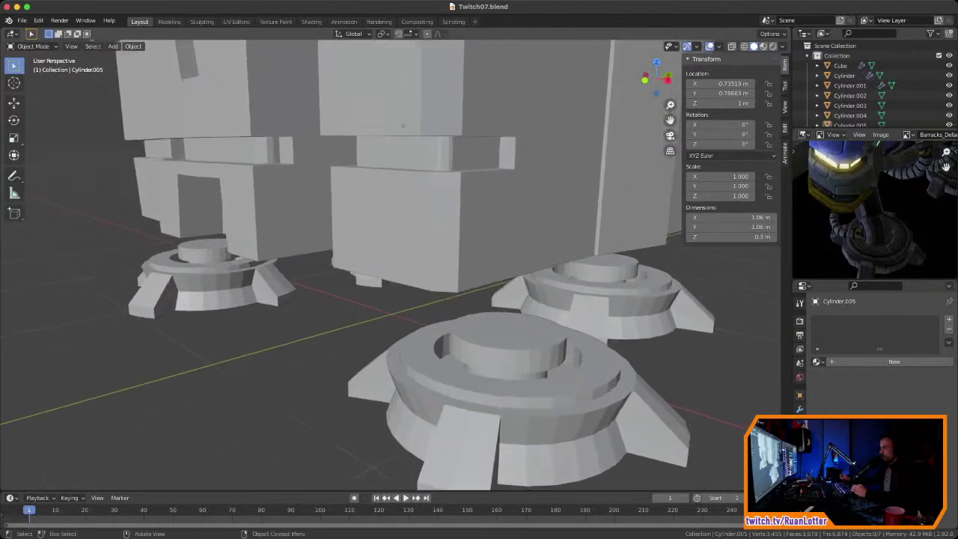
{"action": "left_click", "coordinate": [505, 359]}
{"action": "key", "text": "Tab"}
{"action": "middle_click_drag", "start_coordinate": [504, 329], "coordinate": [458, 322], "text": "ctrl"}
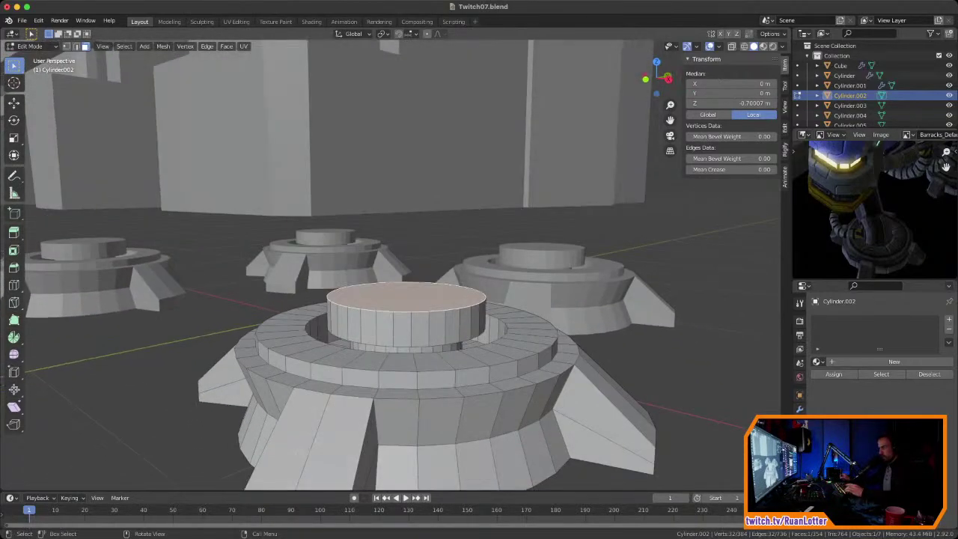
{"action": "key", "text": "e"}
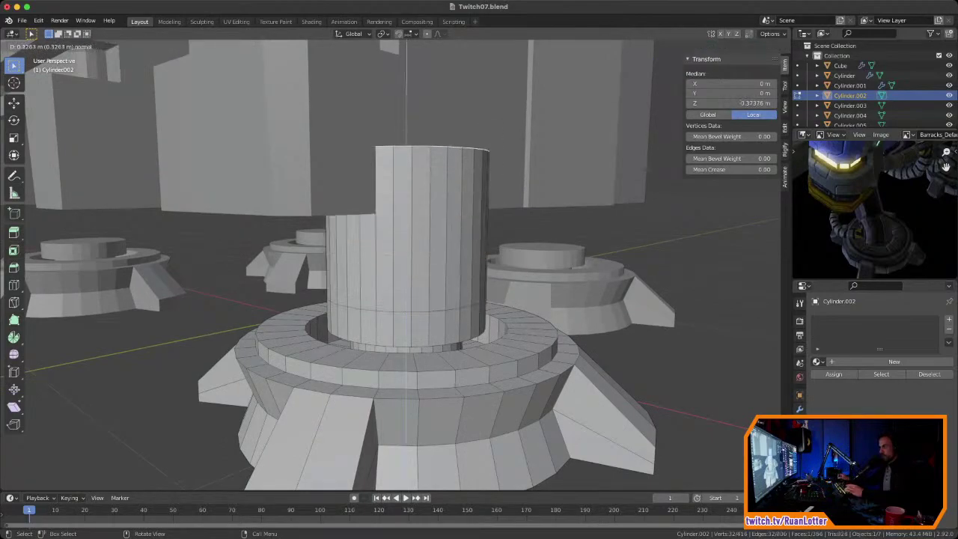
{"action": "left_click", "coordinate": [455, 298]}
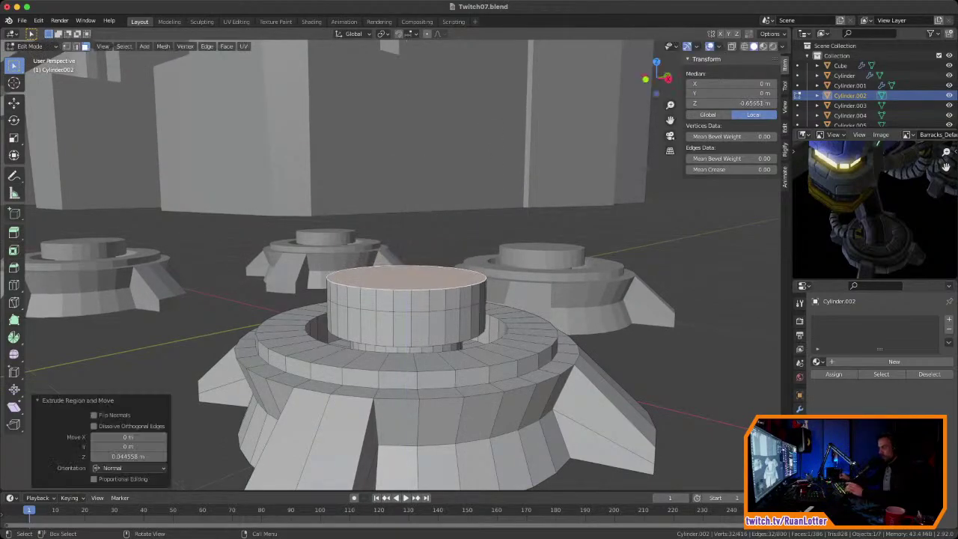
{"action": "key", "text": "s"}
{"action": "key", "text": "Escape"}
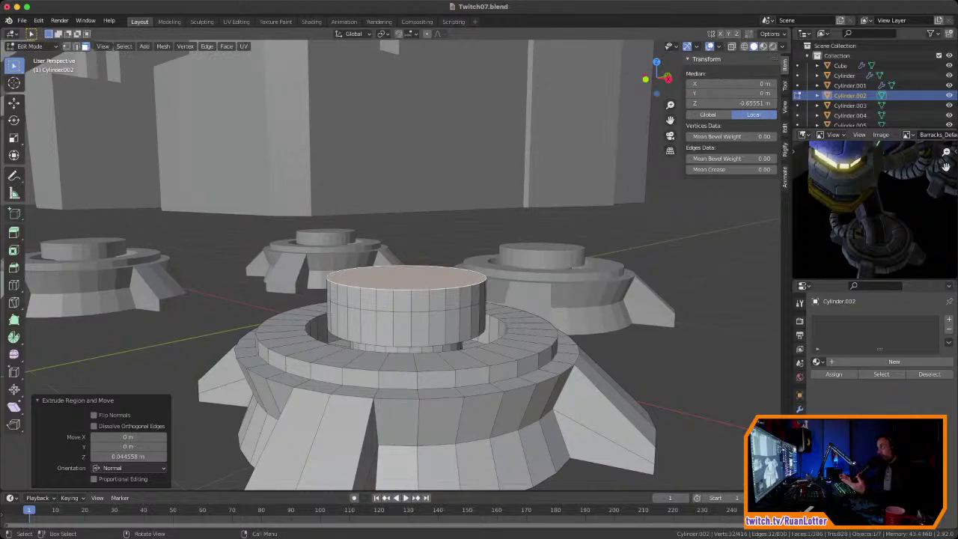
Step: Scale the raised top face to 0.806 and extrude it upward 0.27061 m as a leg
{"action": "middle_click_drag", "start_coordinate": [404, 299], "coordinate": [479, 275]}
{"action": "scroll", "coordinate": [464, 296], "scroll_direction": "down", "scroll_amount": 3}
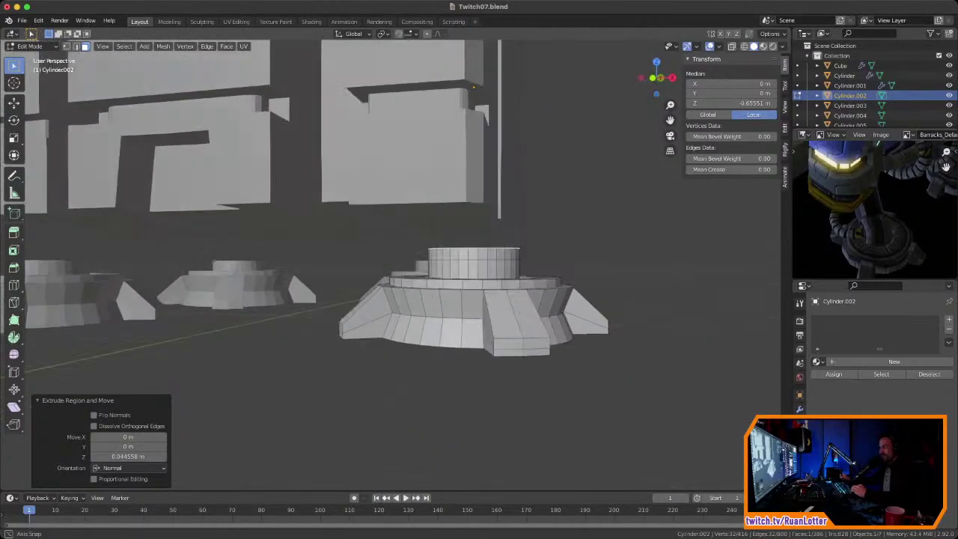
{"action": "middle_click_drag", "start_coordinate": [473, 87], "coordinate": [429, 109]}
{"action": "key", "text": "s"}
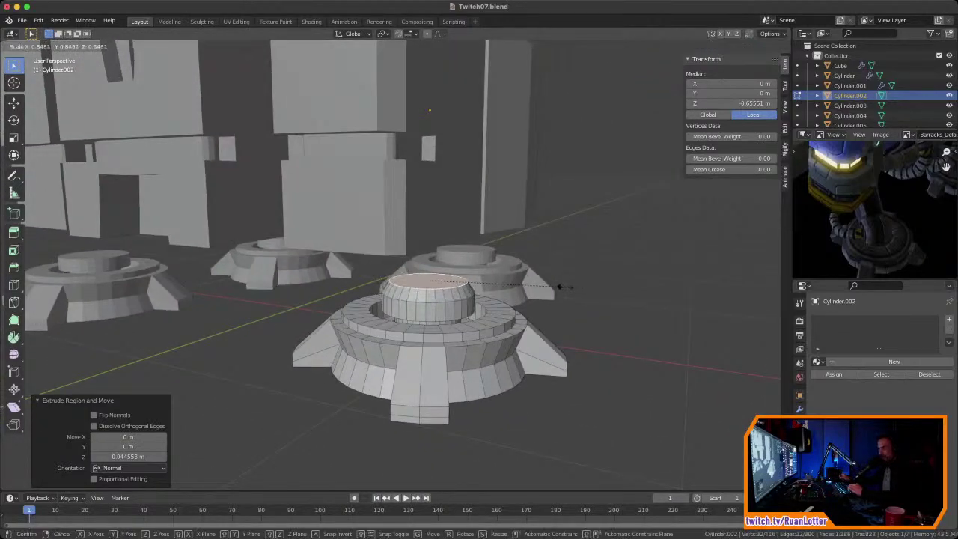
{"action": "left_click", "coordinate": [552, 286]}
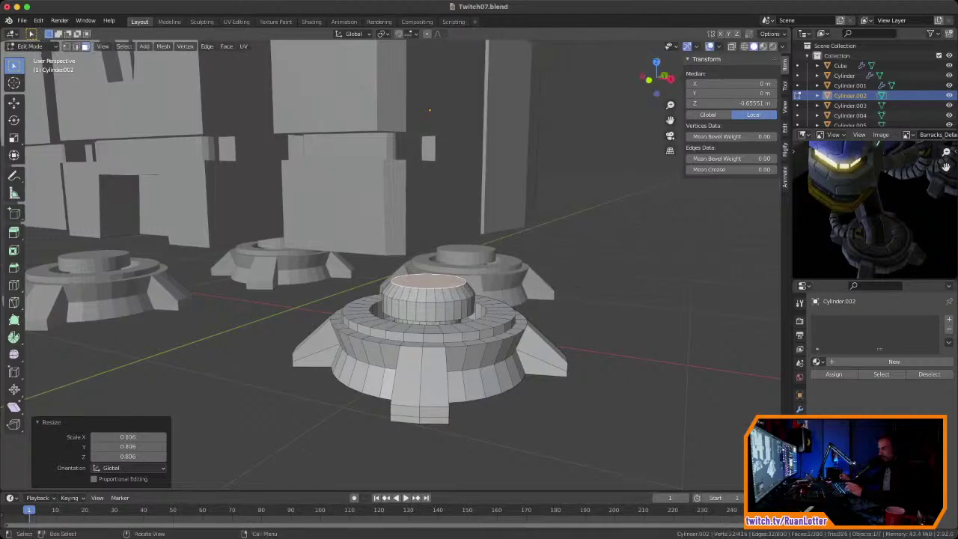
{"action": "key", "text": "e"}
{"action": "left_click", "coordinate": [430, 109]}
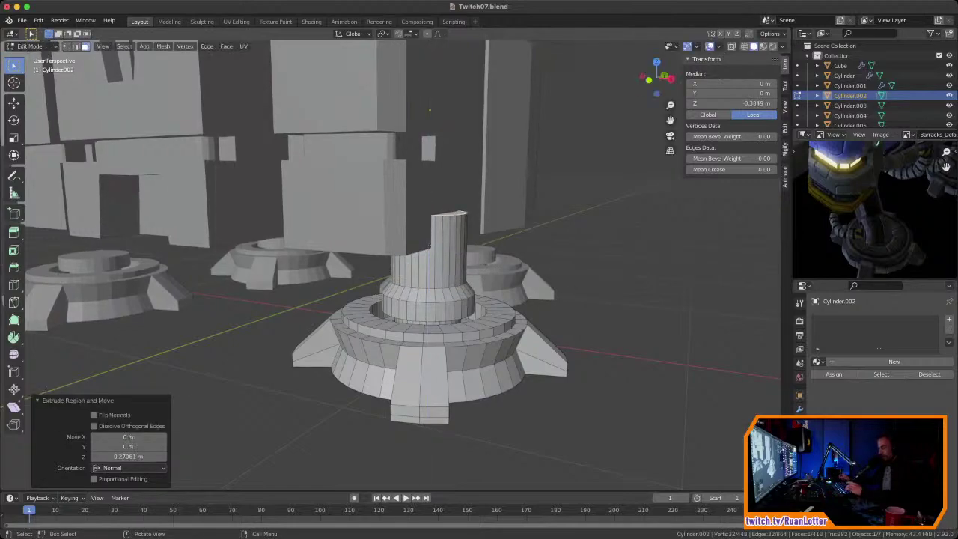
Step: Try slanting the leg by moving its top face along X by -0.12427 m and a further -0.068632 m
{"action": "key", "text": "g"}
{"action": "key", "text": "x"}
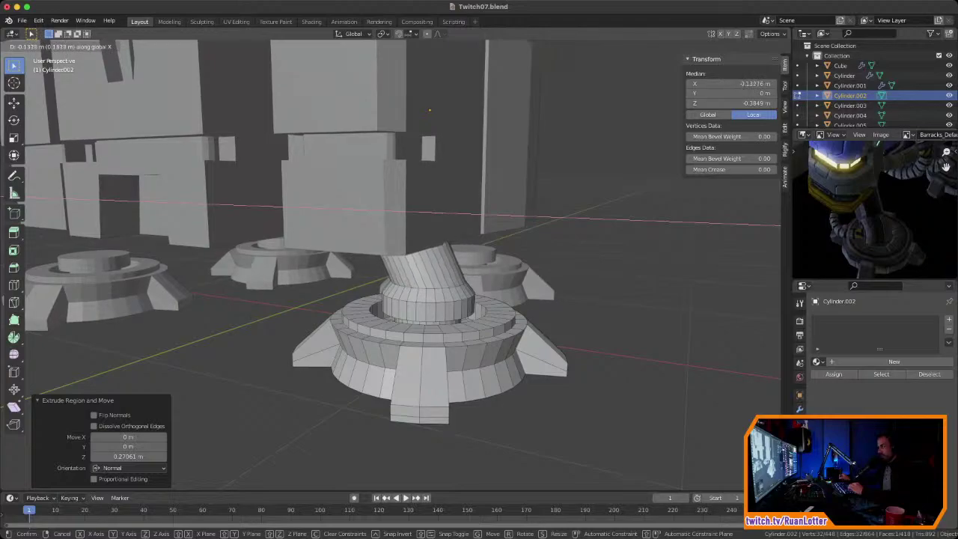
{"action": "left_click", "coordinate": [430, 110]}
{"action": "middle_click_drag", "start_coordinate": [430, 110], "coordinate": [463, 110]}
{"action": "scroll", "coordinate": [378, 93], "scroll_direction": "down", "scroll_amount": 4}
{"action": "scroll", "coordinate": [346, 118], "scroll_direction": "up", "scroll_amount": 4}
{"action": "key", "text": "g"}
{"action": "key", "text": "x"}
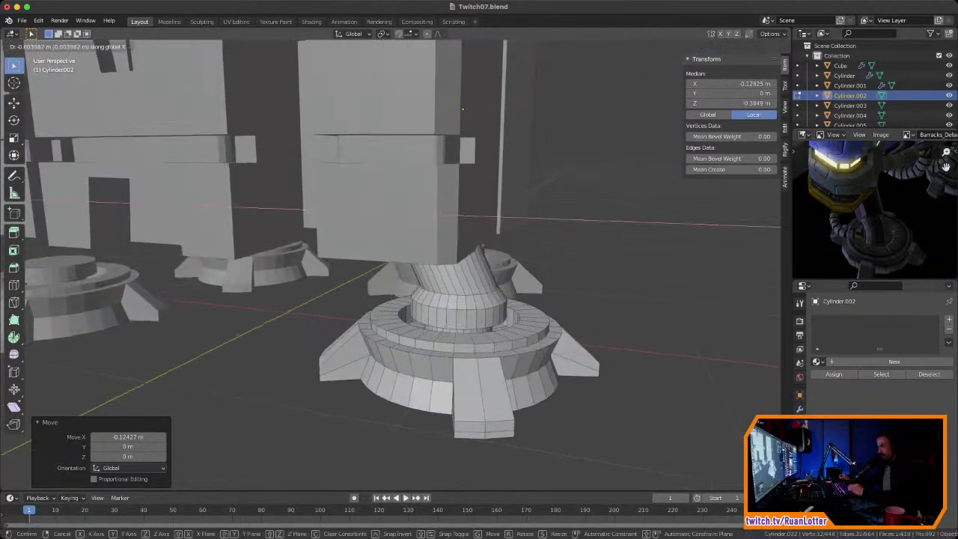
{"action": "key", "text": "Return"}
Step: Try scaling the slanted leg's top face, and undo the scaling and slant back to the upright extrusion
{"action": "key", "text": "s"}
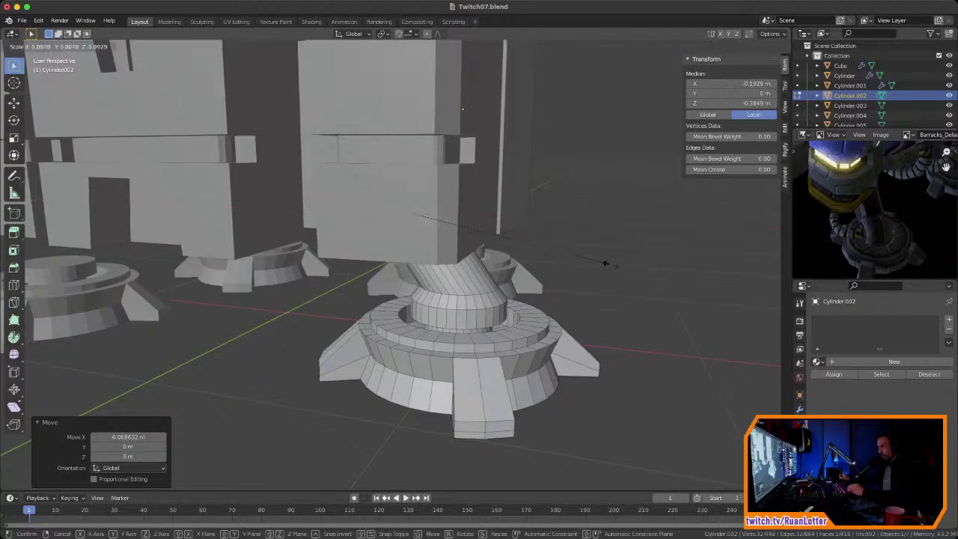
{"action": "left_click", "coordinate": [521, 258]}
{"action": "key", "text": "s"}
{"action": "left_click", "coordinate": [555, 248]}
{"action": "middle_click_drag", "start_coordinate": [555, 247], "coordinate": [509, 194]}
{"action": "scroll", "coordinate": [583, 213], "scroll_direction": "down", "scroll_amount": 5}
{"action": "key", "text": "Tab"}
{"action": "key", "text": "alt+a"}
{"action": "middle_click_drag", "start_coordinate": [509, 247], "coordinate": [509, 198], "text": "ctrl"}
{"action": "middle_click_drag", "start_coordinate": [464, 247], "coordinate": [509, 217]}
{"action": "middle_click_drag", "start_coordinate": [509, 247], "coordinate": [442, 254], "text": "shift"}
{"action": "key", "text": "Tab"}
{"action": "key", "text": "Tab"}
{"action": "left_click", "coordinate": [449, 322]}
{"action": "key", "text": "Tab"}
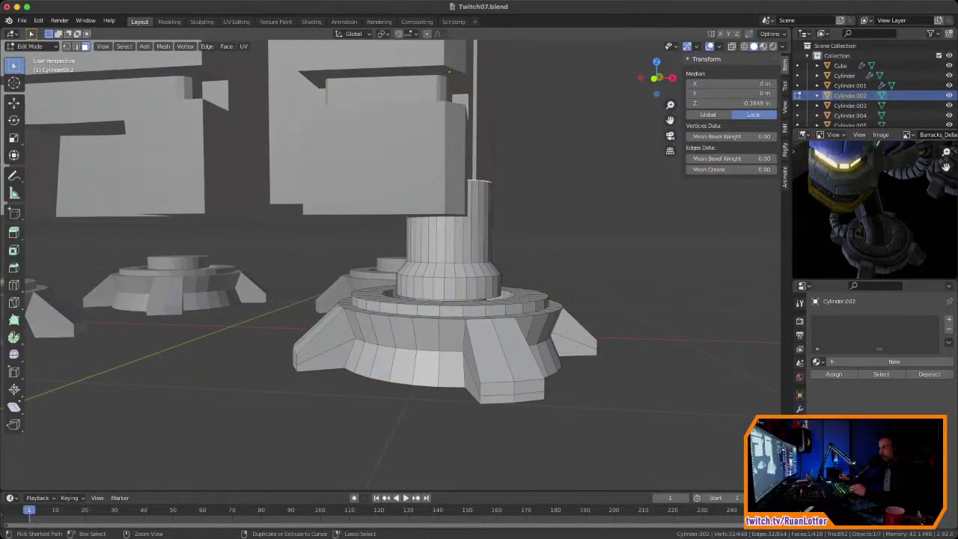
Step: Slant the upright leg by moving its top face about -0.1 m along X
{"action": "middle_click_drag", "start_coordinate": [449, 72], "coordinate": [394, 79]}
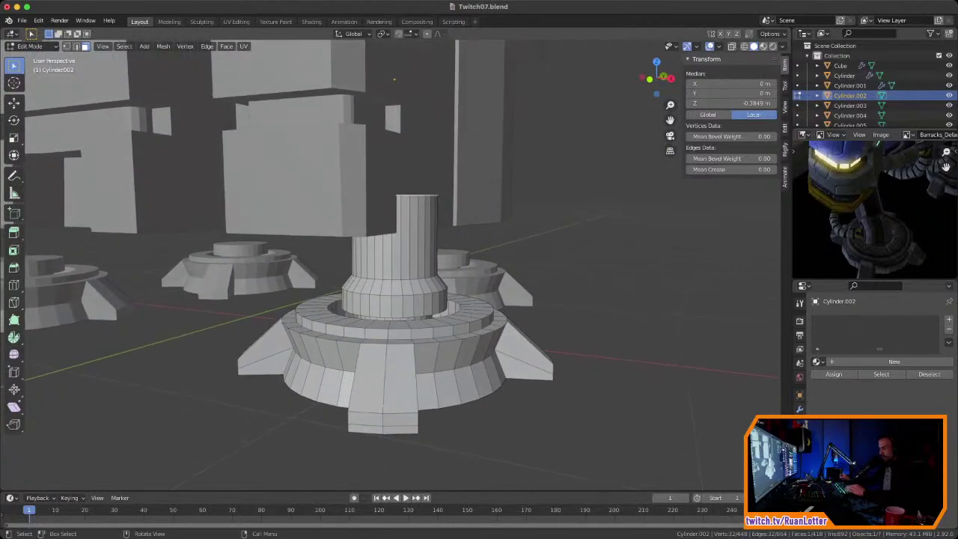
{"action": "key", "text": "g"}
{"action": "key", "text": "x"}
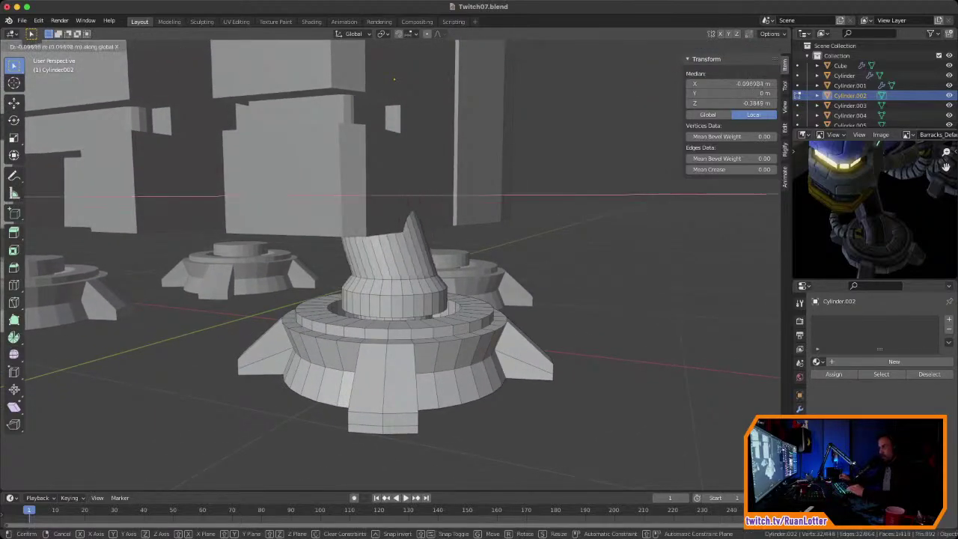
{"action": "left_click", "coordinate": [394, 79]}
{"action": "key", "text": "Tab"}
Step: Move the whole front foot along X to 1.0071 m so its slanted leg meets the side block
{"action": "middle_click_drag", "start_coordinate": [394, 78], "coordinate": [381, 54]}
{"action": "key", "text": "g"}
{"action": "key", "text": "x"}
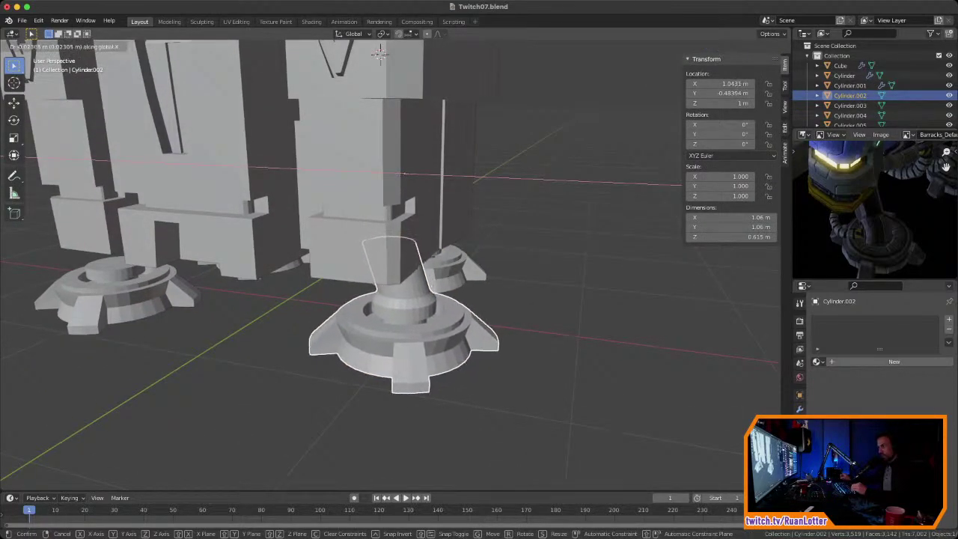
{"action": "left_click", "coordinate": [379, 52]}
{"action": "middle_click_drag", "start_coordinate": [379, 52], "coordinate": [365, 123]}
Step: Add two closely spaced edge loops around the slanted leg, just below the side block
{"action": "scroll", "coordinate": [365, 225], "scroll_direction": "up", "scroll_amount": 2}
{"action": "middle_click_drag", "start_coordinate": [390, 225], "coordinate": [314, 220]}
{"action": "scroll", "coordinate": [314, 220], "scroll_direction": "up", "scroll_amount": 2}
{"action": "left_click", "coordinate": [419, 367]}
{"action": "mouse_move", "coordinate": [419, 366]}
{"action": "middle_mouse_down"}
{"action": "mouse_move", "coordinate": [408, 341]}
{"action": "mouse_move", "coordinate": [413, 374]}
{"action": "middle_mouse_up"}
{"action": "key", "text": "Tab"}
{"action": "scroll", "coordinate": [412, 366], "scroll_direction": "up", "scroll_amount": 2}
{"action": "left_click", "coordinate": [355, 290]}
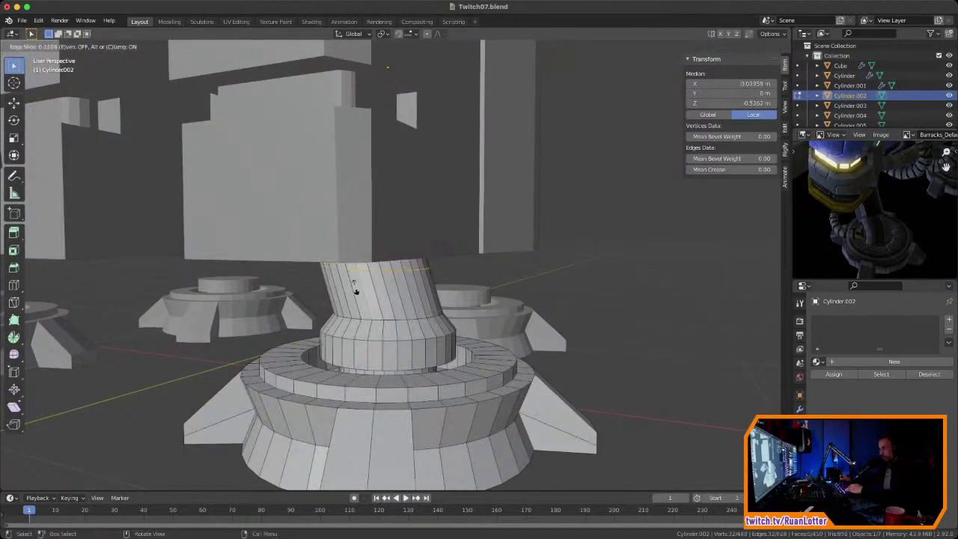
{"action": "left_click", "coordinate": [353, 303]}
{"action": "left_click", "coordinate": [380, 298]}
{"action": "left_click", "coordinate": [380, 301]}
Step: Try extruding the ring of faces between the two new leg loops inward along their normals
{"action": "key", "text": "alt+a"}
{"action": "left_click", "coordinate": [357, 288], "text": "alt"}
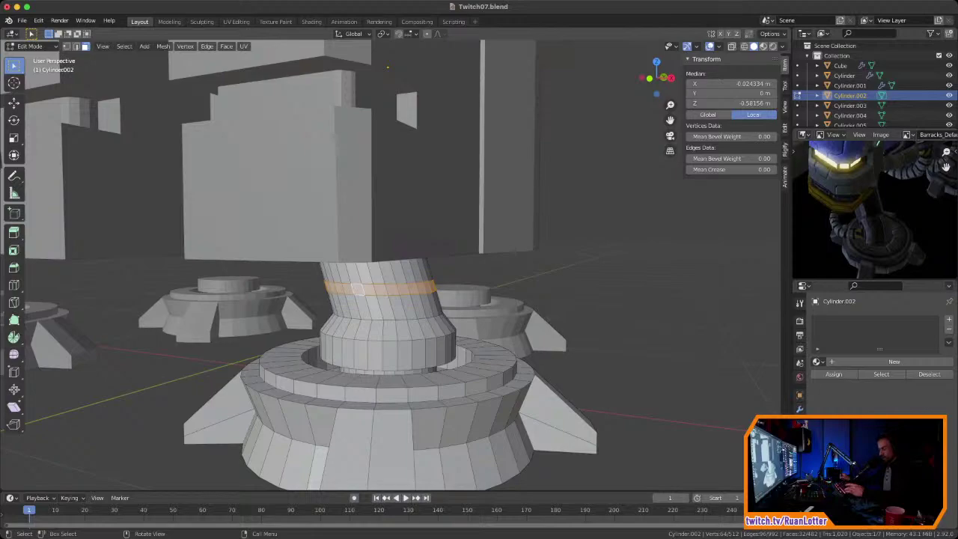
{"action": "key", "text": "alt+e"}
{"action": "left_click", "coordinate": [610, 288]}
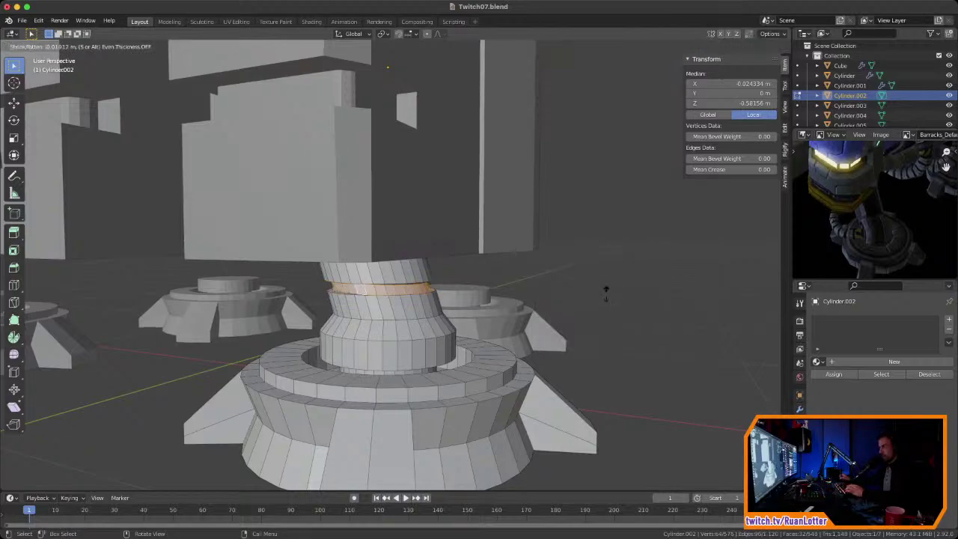
{"action": "key", "text": "Escape"}
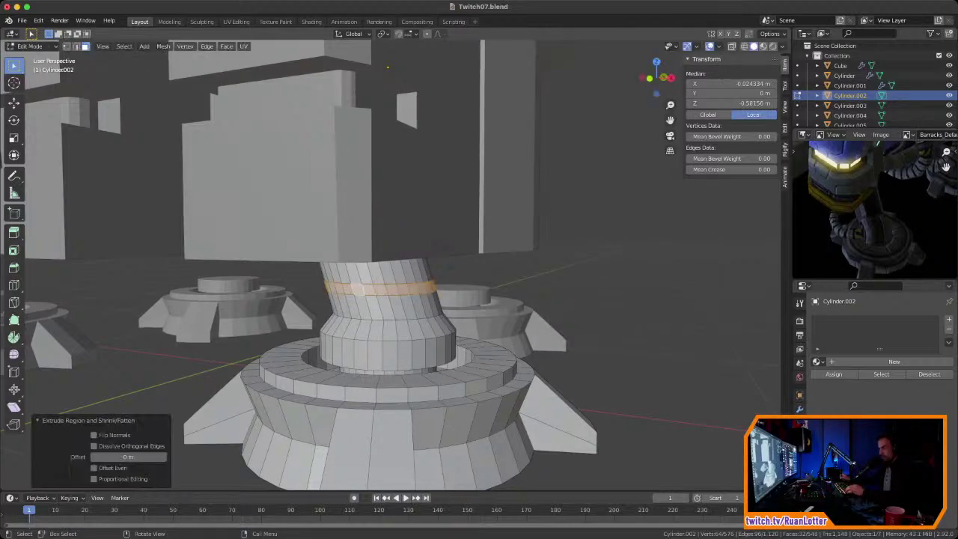
Step: Apply the front foot's scale and resume editing its mesh
{"action": "key", "text": "Tab"}
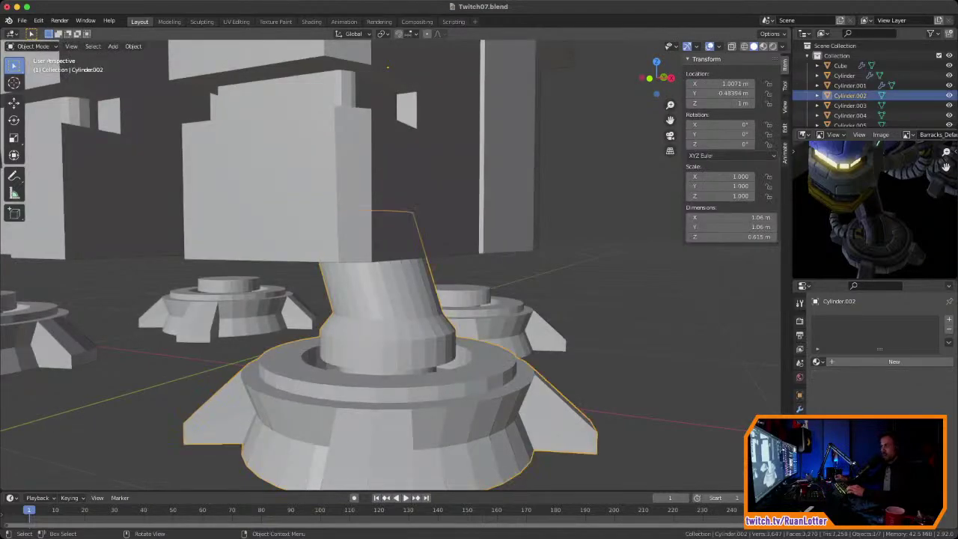
{"action": "left_click", "coordinate": [133, 46]}
{"action": "mouse_move", "coordinate": [172, 98]}
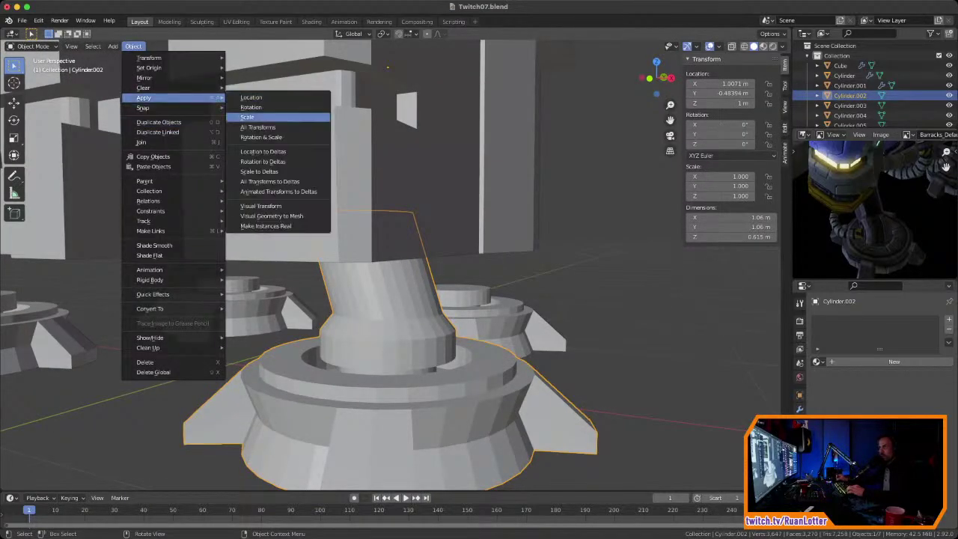
{"action": "left_click", "coordinate": [247, 117]}
{"action": "key", "text": "Tab"}
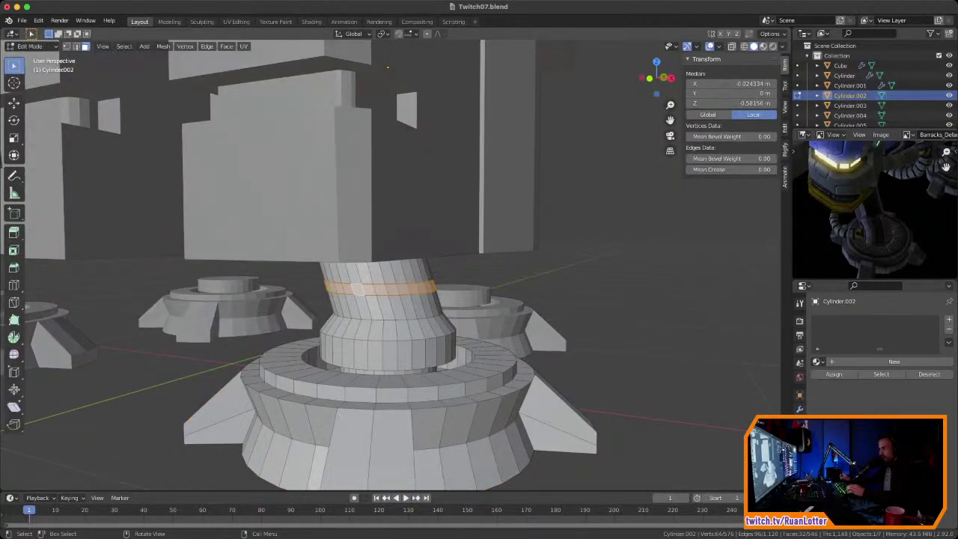
{"action": "key", "text": "alt+a"}
{"action": "left_click", "coordinate": [403, 288], "text": "alt"}
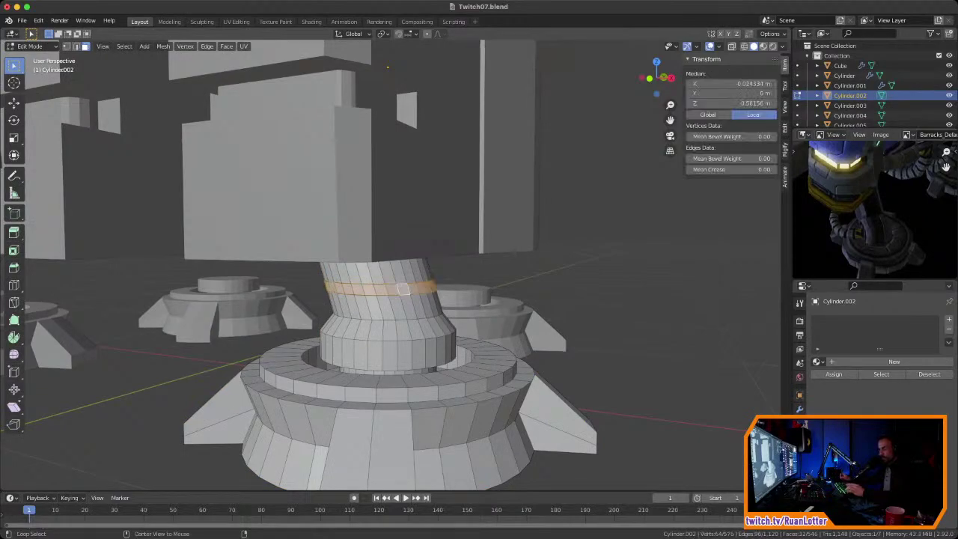
{"action": "key", "text": "alt+e"}
{"action": "left_click", "coordinate": [608, 275]}
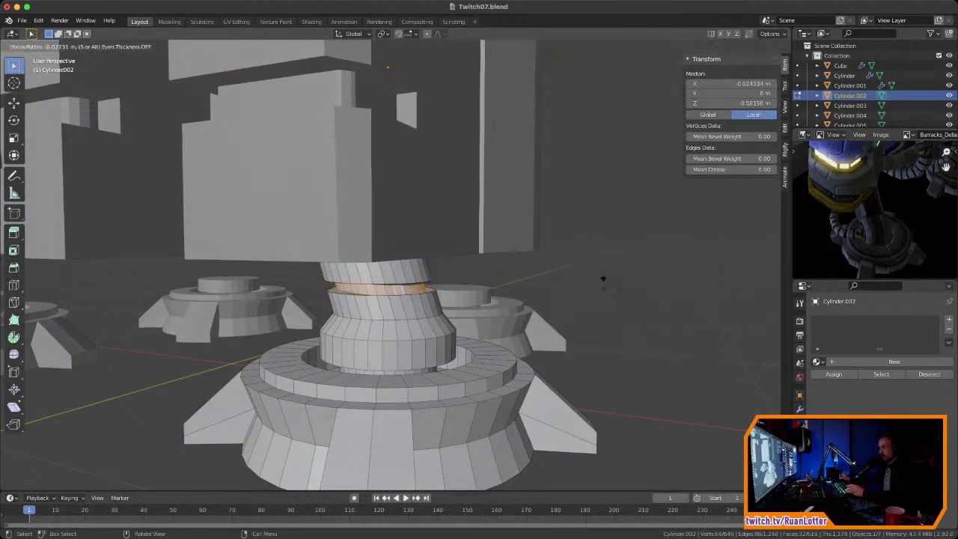
{"action": "right_click", "coordinate": [607, 275]}
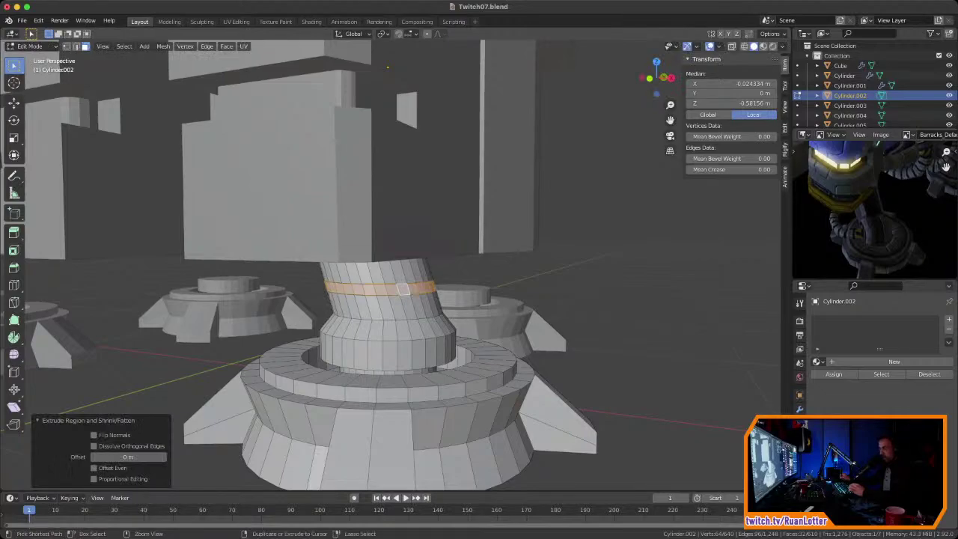
{"action": "key", "text": "ctrl+z"}
{"action": "middle_click_drag", "start_coordinate": [607, 276], "coordinate": [476, 220]}
{"action": "scroll", "coordinate": [614, 258], "scroll_direction": "up", "scroll_amount": 2}
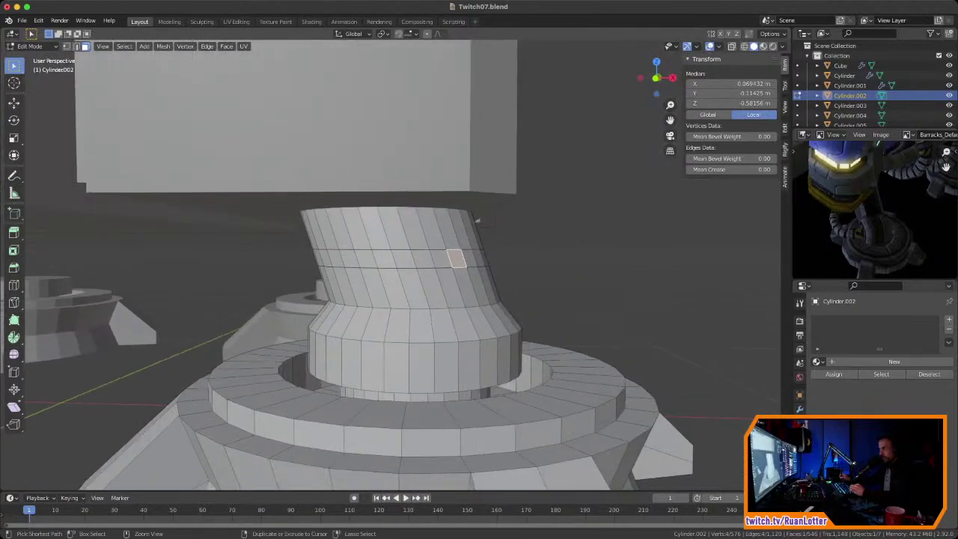
{"action": "scroll", "coordinate": [477, 220], "scroll_direction": "up", "scroll_amount": 2}
{"action": "scroll", "coordinate": [452, 233], "scroll_direction": "down", "scroll_amount": 4}
{"action": "key", "text": "alt+a"}
{"action": "left_click", "coordinate": [403, 261], "text": "alt"}
Step: Leave mesh editing and delete the three feet that have no slanted leg
{"action": "key", "text": "Tab"}
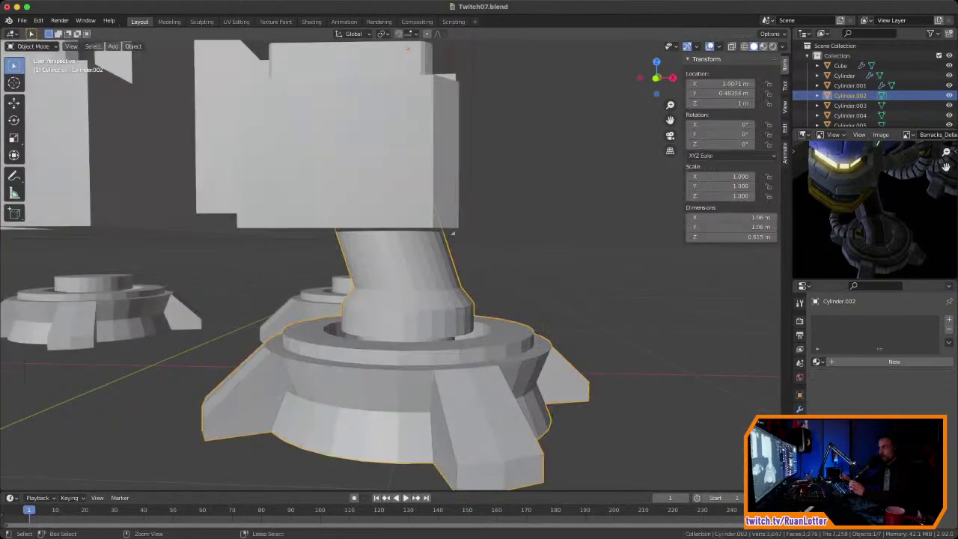
{"action": "middle_click_drag", "start_coordinate": [452, 251], "coordinate": [396, 321]}
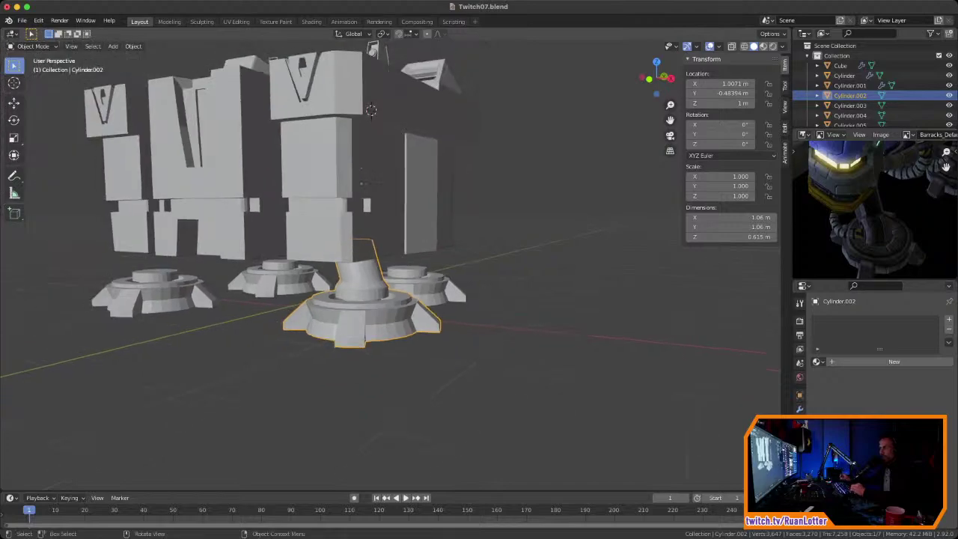
{"action": "left_click", "coordinate": [426, 286]}
{"action": "left_click", "coordinate": [280, 281], "text": "shift"}
{"action": "left_click", "coordinate": [159, 293], "text": "shift"}
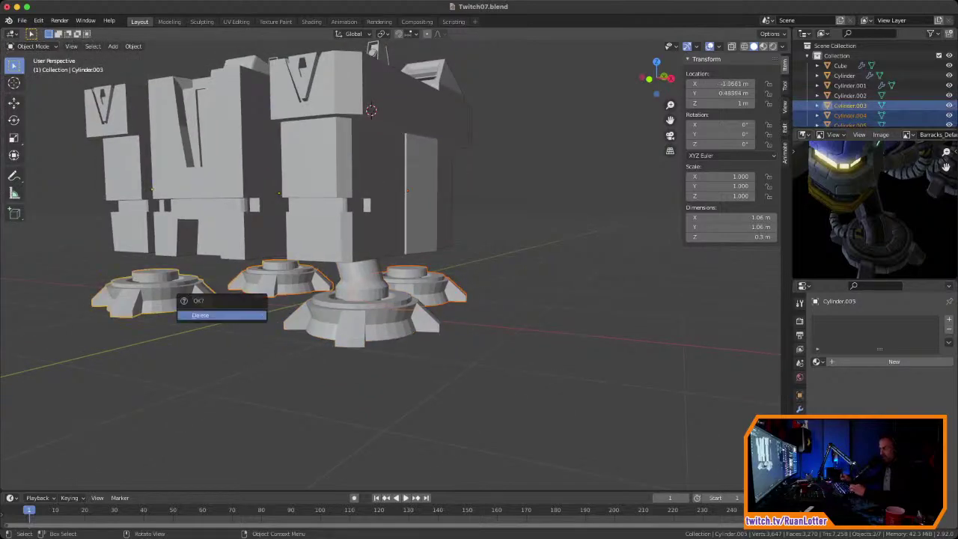
{"action": "left_click", "coordinate": [199, 314]}
Step: Duplicate the remaining foot with its leg and move the copy about -1.83 m along X, under the opposite side block
{"action": "middle_click_drag", "start_coordinate": [200, 314], "coordinate": [269, 310]}
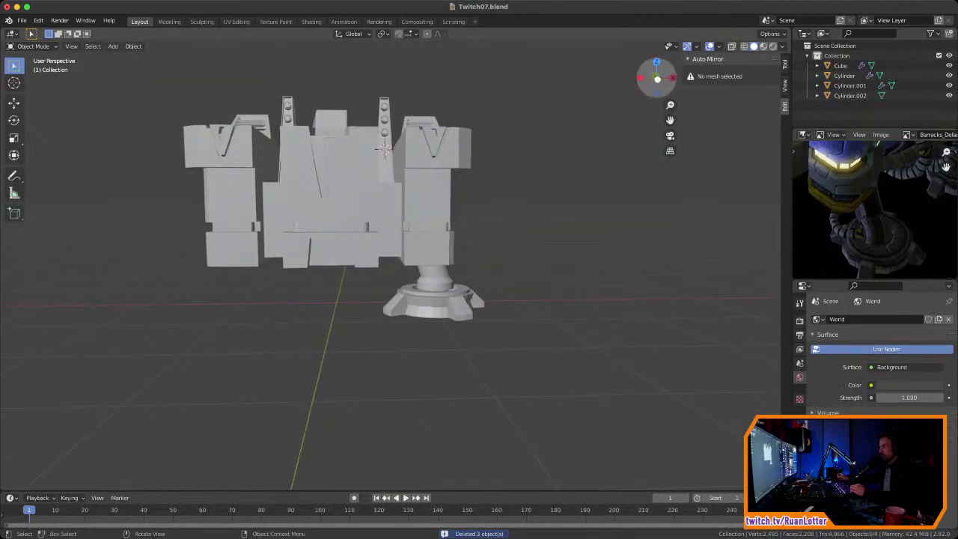
{"action": "key", "text": "KP_1"}
{"action": "middle_click_drag", "start_coordinate": [389, 291], "coordinate": [389, 247], "text": "ctrl"}
{"action": "middle_click_drag", "start_coordinate": [389, 247], "coordinate": [460, 263], "text": "shift"}
{"action": "left_click", "coordinate": [509, 303]}
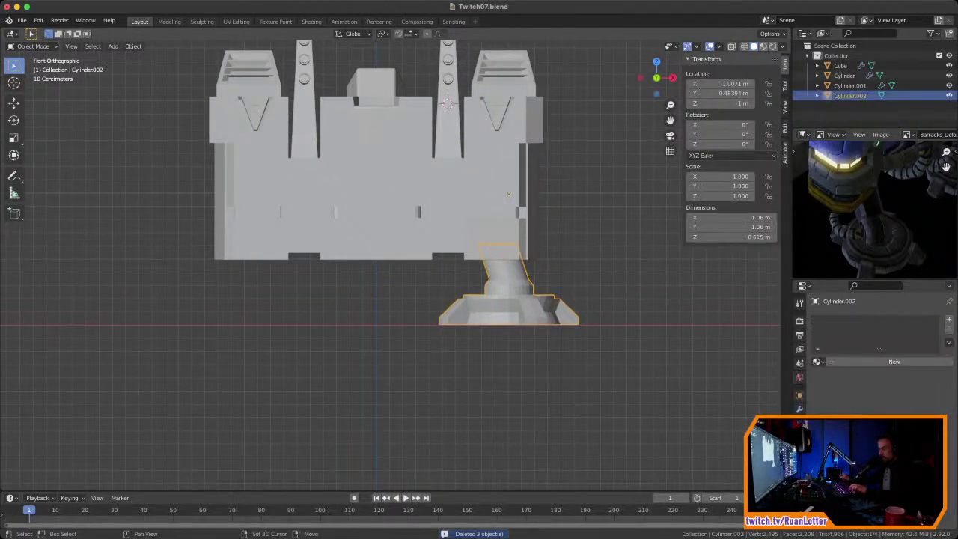
{"action": "key", "text": "shift+d"}
{"action": "key", "text": "x"}
{"action": "left_click", "coordinate": [267, 193]}
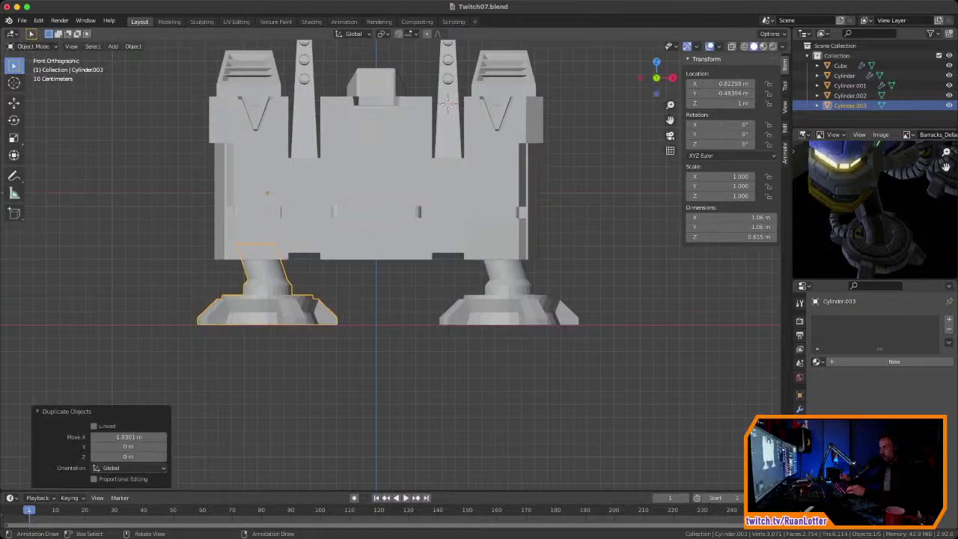
Step: Rotate the duplicated foot 180° about the global Z axis so its leg slants the opposite way
{"action": "key", "text": "r"}
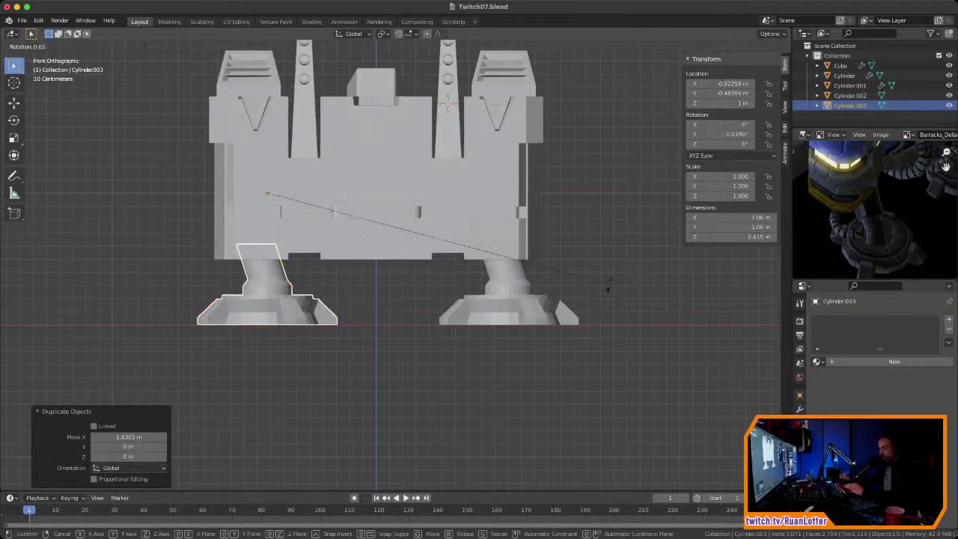
{"action": "key", "text": "z"}
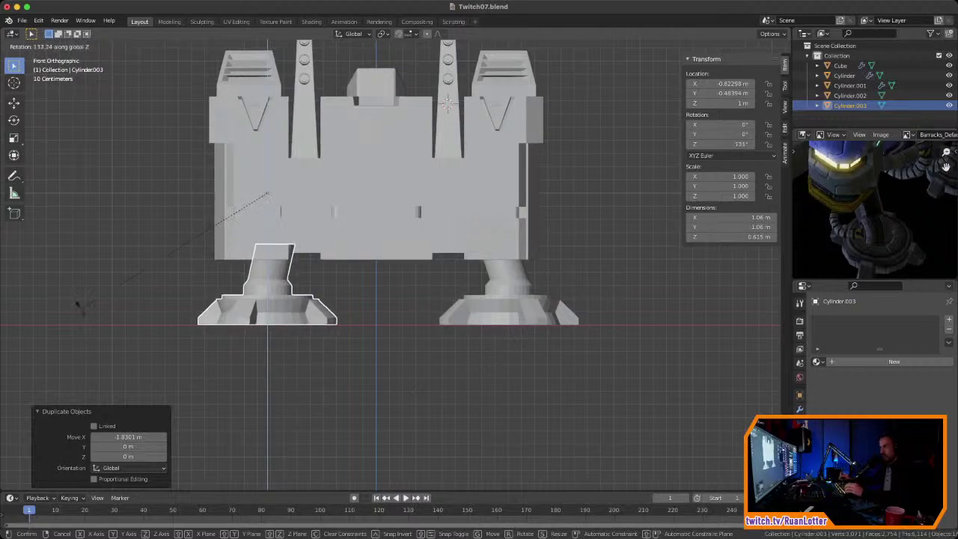
{"action": "type", "text": "180"}
{"action": "key", "text": "Return"}
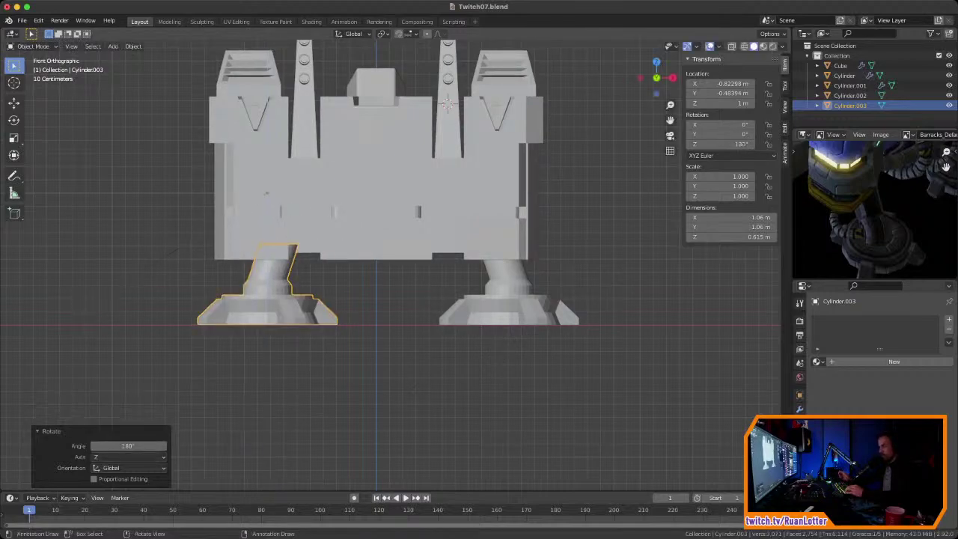
Step: Copy the original foot's X location to the duplicate and negate it, setting X to -1.0071 m
{"action": "left_click", "coordinate": [509, 293]}
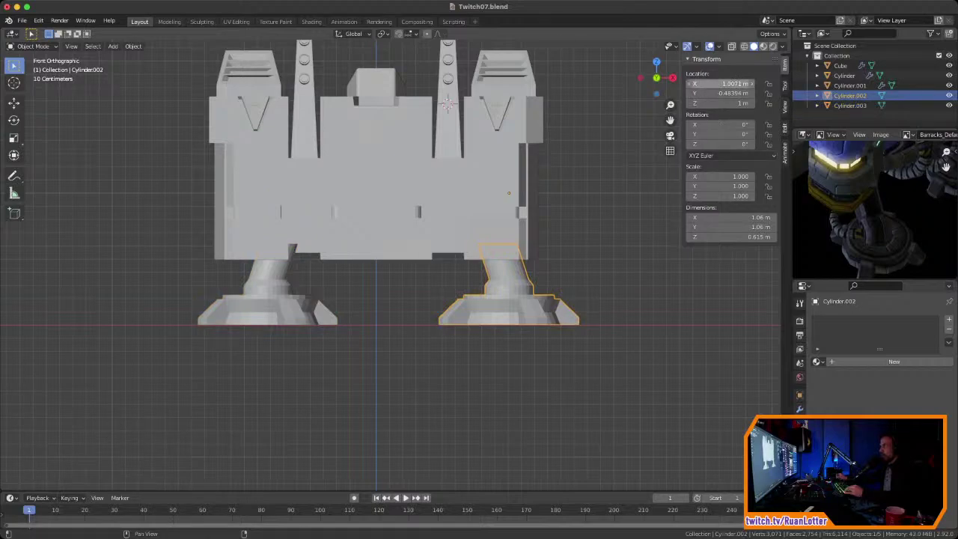
{"action": "key", "text": "Escape"}
{"action": "left_click", "coordinate": [269, 290]}
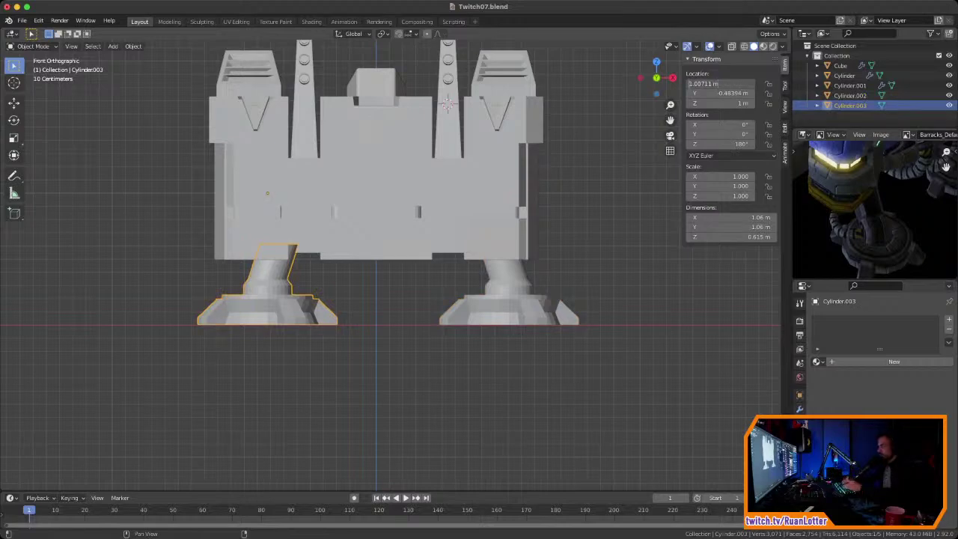
{"action": "type", "text": "-"}
{"action": "key", "text": "Return"}
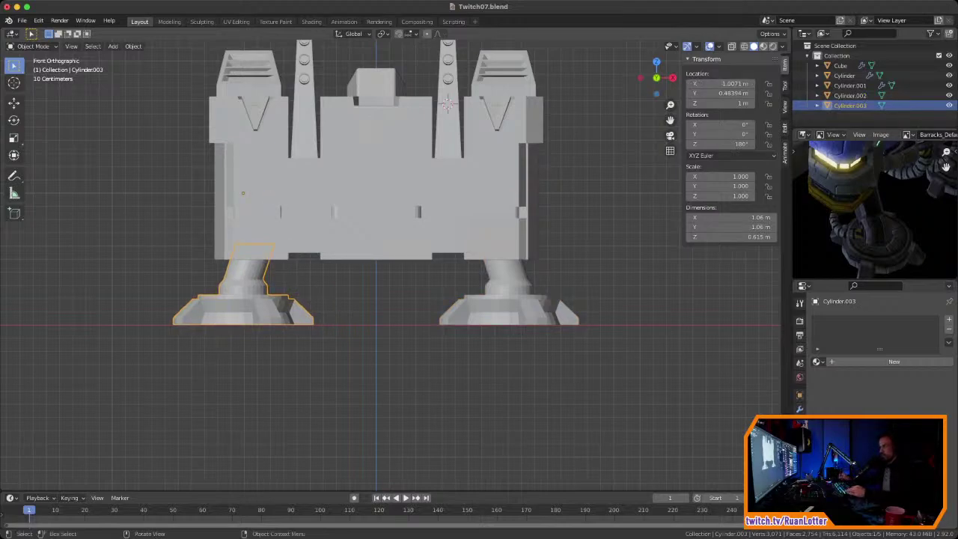
Step: Duplicate both front feet and move the copies about 1.288 m along Y to the rear of the building
{"action": "key", "text": "alt+a"}
{"action": "middle_click_drag", "start_coordinate": [375, 224], "coordinate": [367, 197]}
{"action": "scroll", "coordinate": [380, 258], "scroll_direction": "down", "scroll_amount": 5}
{"action": "mouse_move", "coordinate": [425, 174]}
{"action": "middle_mouse_down"}
{"action": "mouse_move", "coordinate": [426, 202]}
{"action": "mouse_move", "coordinate": [374, 206]}
{"action": "mouse_move", "coordinate": [419, 209]}
{"action": "mouse_move", "coordinate": [430, 167]}
{"action": "middle_mouse_up"}
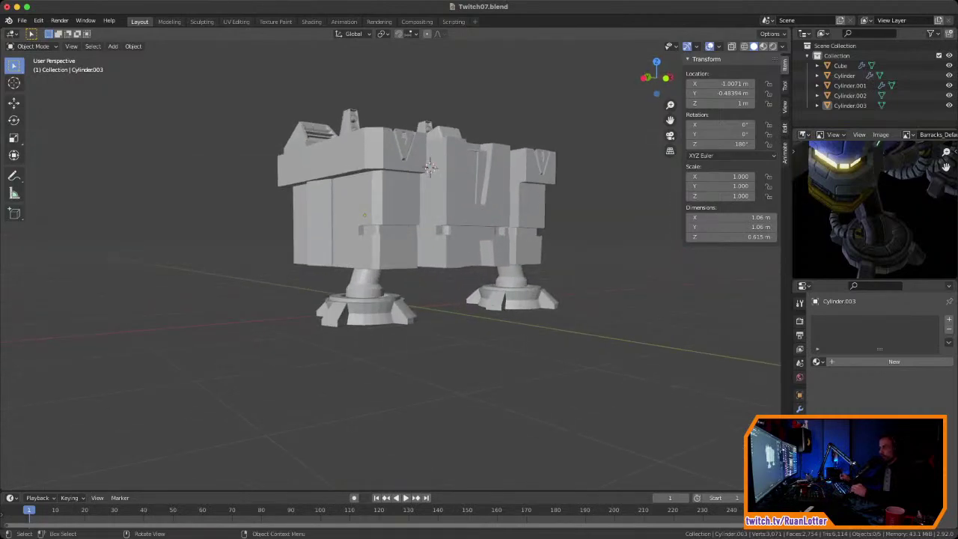
{"action": "left_click", "coordinate": [512, 295], "text": "shift"}
{"action": "left_click", "coordinate": [646, 77]}
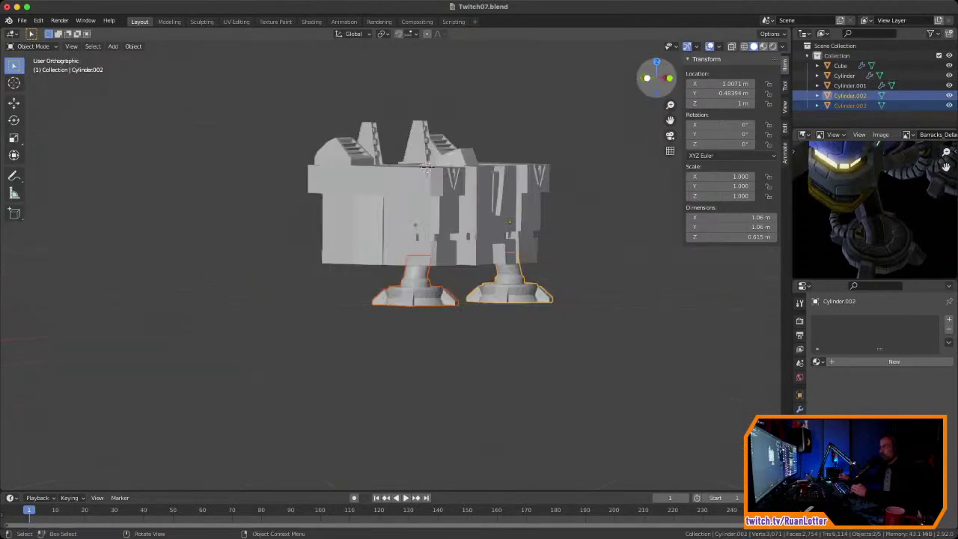
{"action": "key", "text": "shift+d"}
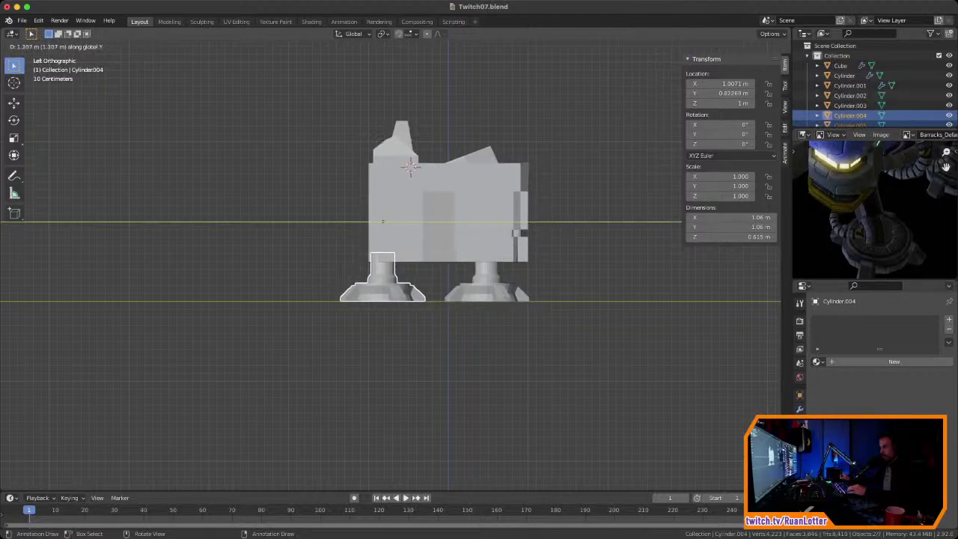
{"action": "left_click", "coordinate": [383, 289]}
Step: Move the rear pair of feet about -0.106 m along Y so their legs sit under the side blocks
{"action": "middle_click_drag", "start_coordinate": [384, 288], "coordinate": [495, 354]}
{"action": "key", "text": "g"}
{"action": "key", "text": "y"}
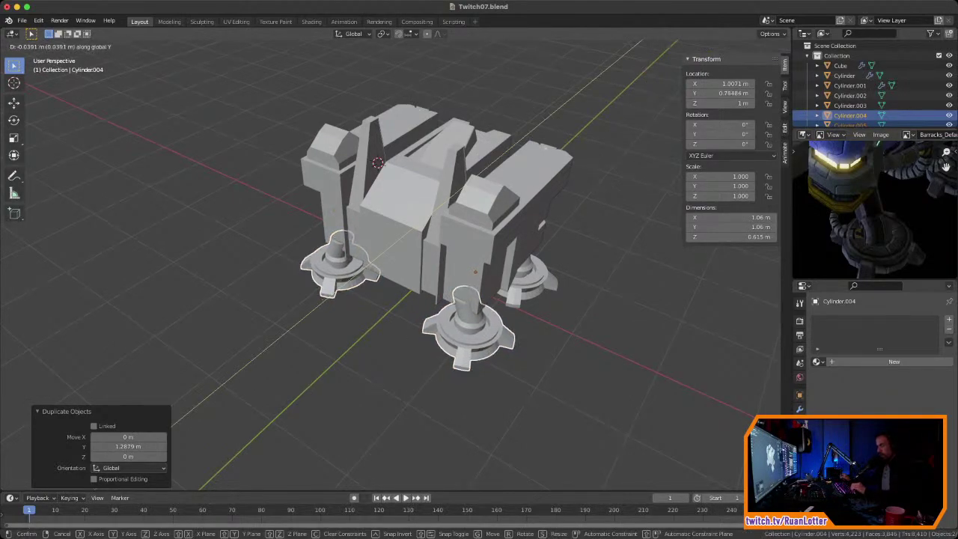
{"action": "left_click", "coordinate": [542, 224]}
{"action": "middle_click_drag", "start_coordinate": [542, 225], "coordinate": [669, 179]}
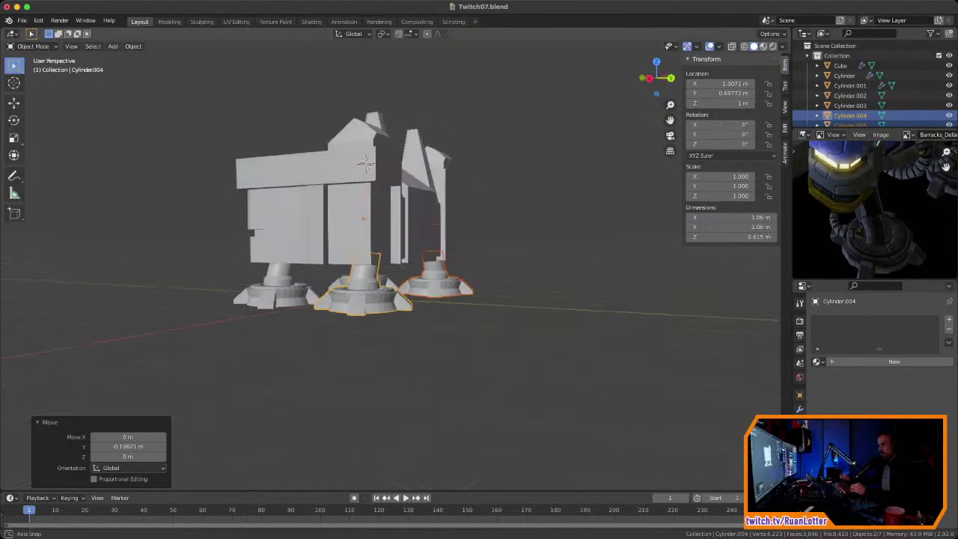
Step: Deselect the feet, inspect the four-legged building from the front and save the file
{"action": "middle_click_drag", "start_coordinate": [598, 247], "coordinate": [644, 258]}
{"action": "left_click", "coordinate": [636, 270]}
{"action": "middle_click_drag", "start_coordinate": [509, 284], "coordinate": [651, 316]}
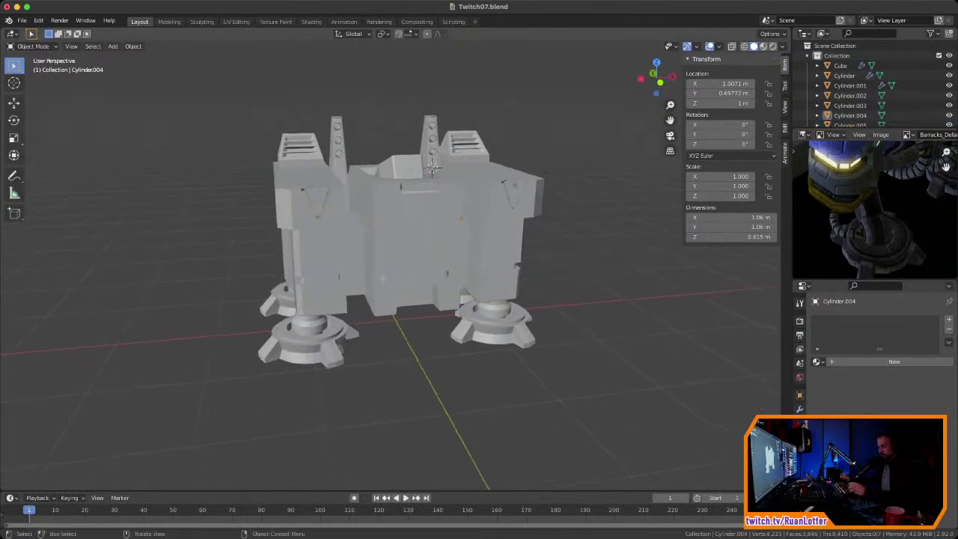
{"action": "key", "text": "ctrl+s"}
{"action": "middle_click_drag", "start_coordinate": [479, 284], "coordinate": [550, 329]}
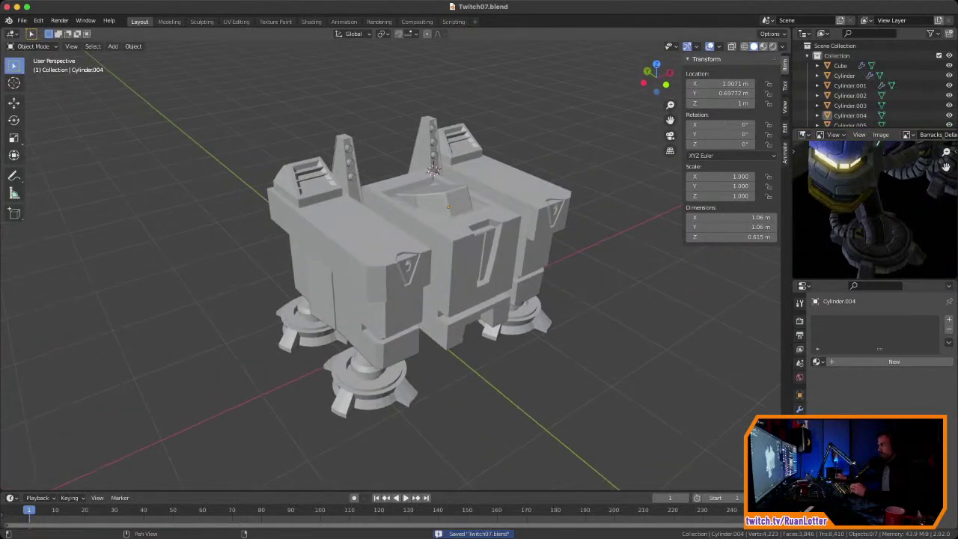
Step: Switch to material preview, select all four feet and assign the existing Base material to the active front foot
{"action": "left_click", "coordinate": [764, 46]}
{"action": "mouse_move", "coordinate": [598, 239]}
{"action": "middle_mouse_down"}
{"action": "mouse_move", "coordinate": [475, 193]}
{"action": "mouse_move", "coordinate": [490, 243]}
{"action": "mouse_move", "coordinate": [483, 195]}
{"action": "middle_mouse_up"}
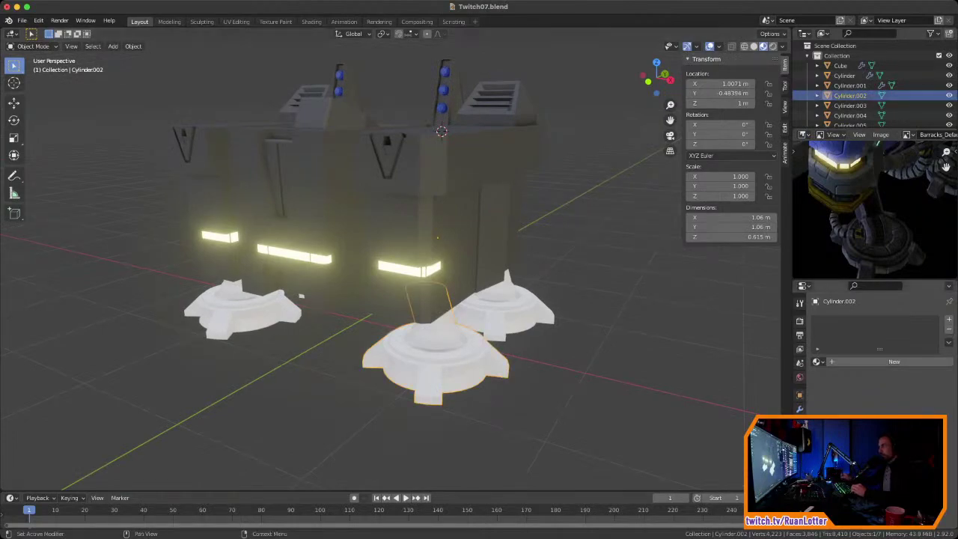
{"action": "left_click", "coordinate": [510, 305], "text": "shift"}
{"action": "middle_click_drag", "start_coordinate": [511, 305], "coordinate": [550, 284]}
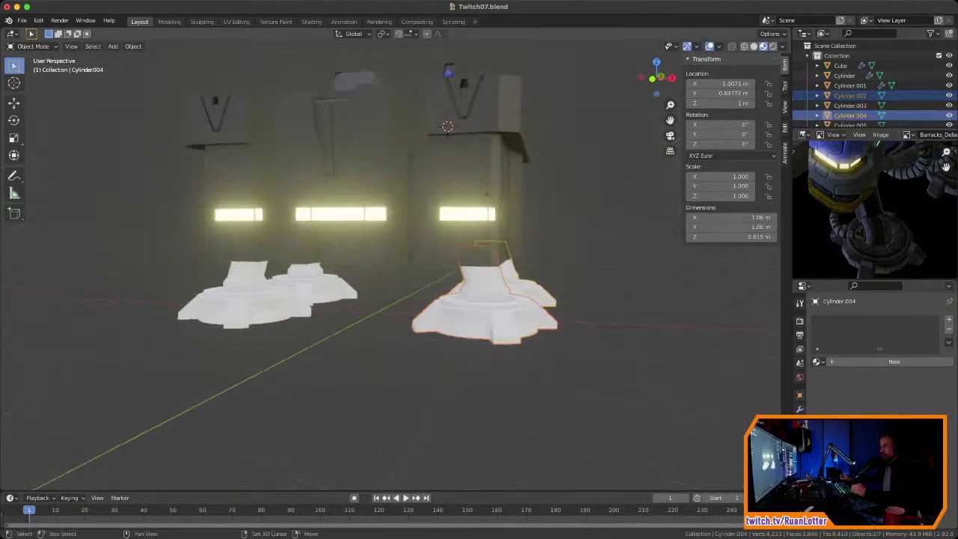
{"action": "left_click", "coordinate": [323, 287], "text": "shift"}
{"action": "left_click", "coordinate": [250, 301], "text": "shift"}
{"action": "left_click", "coordinate": [818, 362]}
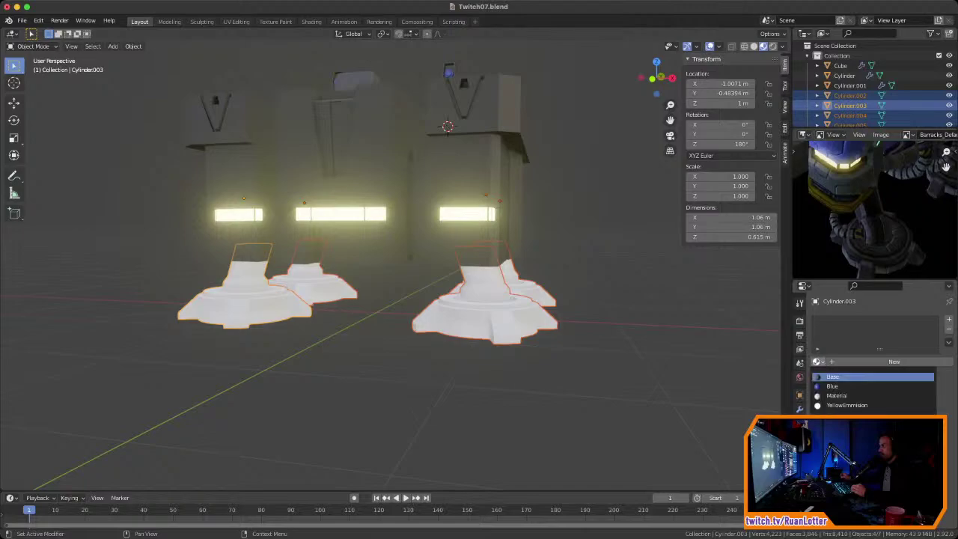
{"action": "left_click", "coordinate": [833, 376]}
Step: Assign the Base material individually to the other front foot and both rear feet
{"action": "left_click", "coordinate": [573, 367]}
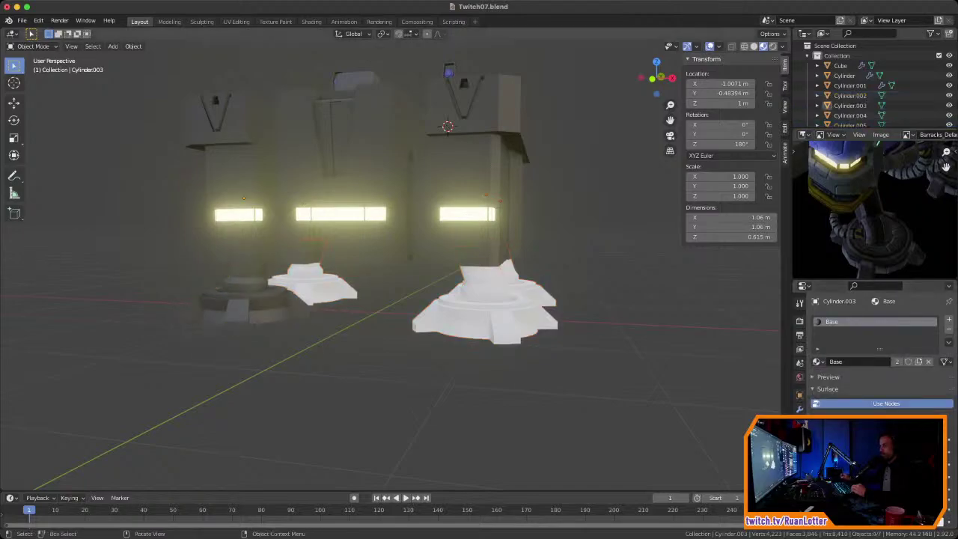
{"action": "left_click", "coordinate": [488, 305]}
{"action": "left_click", "coordinate": [817, 361]}
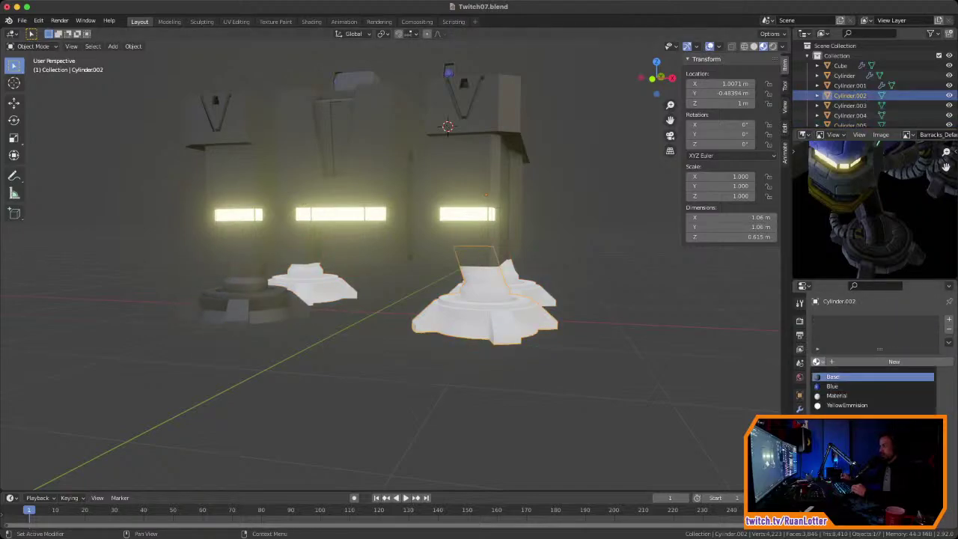
{"action": "left_click", "coordinate": [833, 377]}
{"action": "left_click", "coordinate": [523, 292]}
{"action": "left_click", "coordinate": [817, 361]}
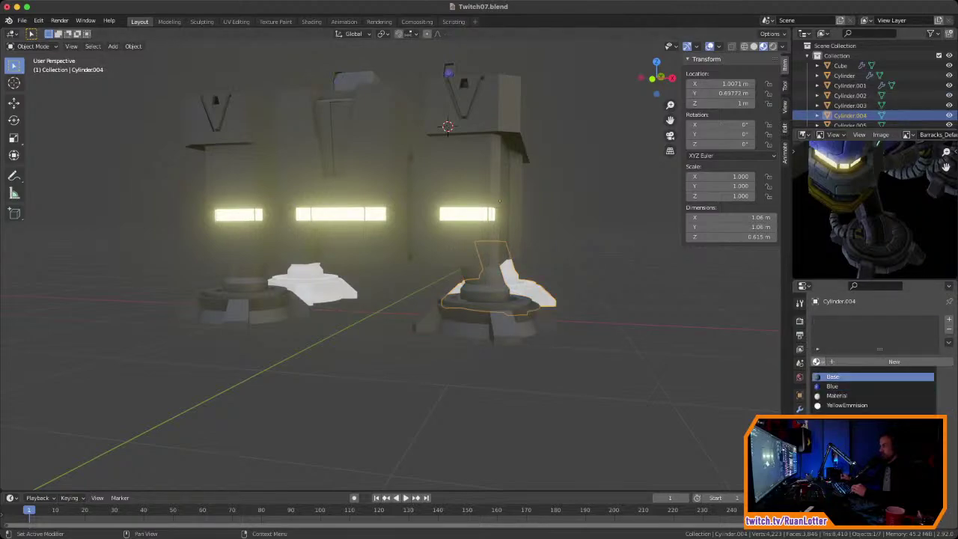
{"action": "left_click", "coordinate": [833, 376]}
{"action": "left_click", "coordinate": [310, 283]}
{"action": "left_click", "coordinate": [817, 361]}
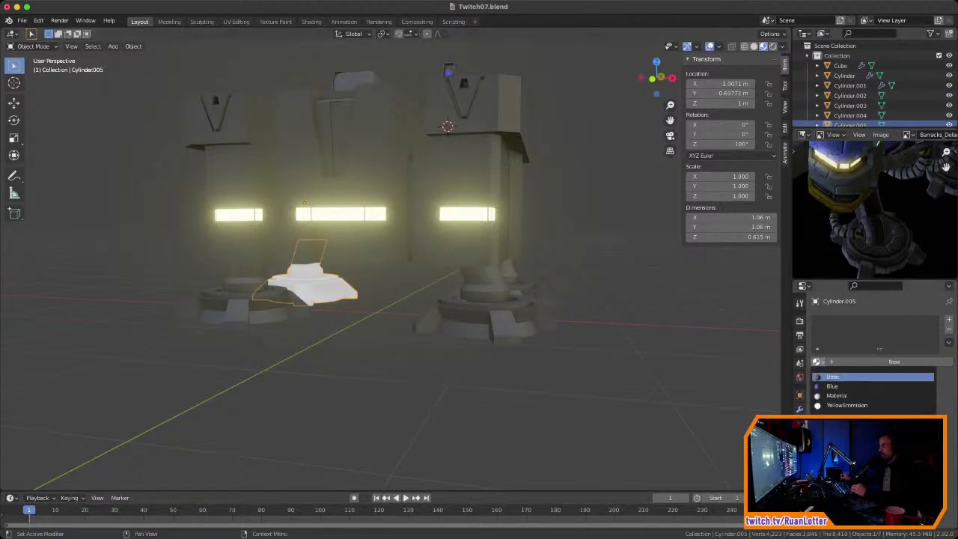
{"action": "left_click", "coordinate": [833, 376]}
Step: Compare the shaded building with the reference image, checking the body panels, side blocks and feet
{"action": "middle_click_drag", "start_coordinate": [389, 247], "coordinate": [389, 292], "text": "ctrl"}
{"action": "middle_click_drag", "start_coordinate": [389, 262], "coordinate": [416, 300]}
{"action": "scroll", "coordinate": [876, 206], "scroll_direction": "down", "scroll_amount": 1}
{"action": "middle_click_drag", "start_coordinate": [861, 198], "coordinate": [881, 221]}
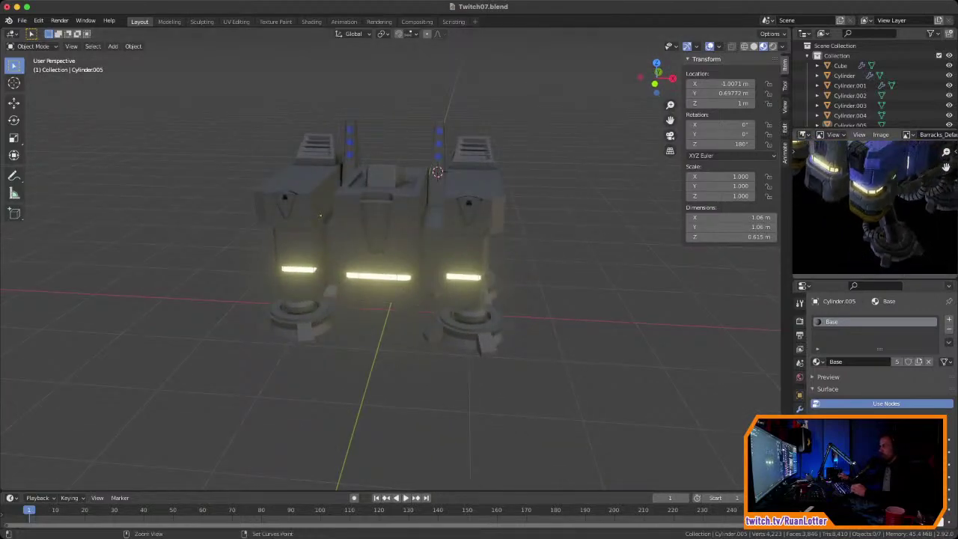
{"action": "middle_click_drag", "start_coordinate": [449, 288], "coordinate": [422, 273]}
{"action": "scroll", "coordinate": [404, 277], "scroll_direction": "up", "scroll_amount": 2}
{"action": "middle_click_drag", "start_coordinate": [876, 191], "coordinate": [868, 227]}
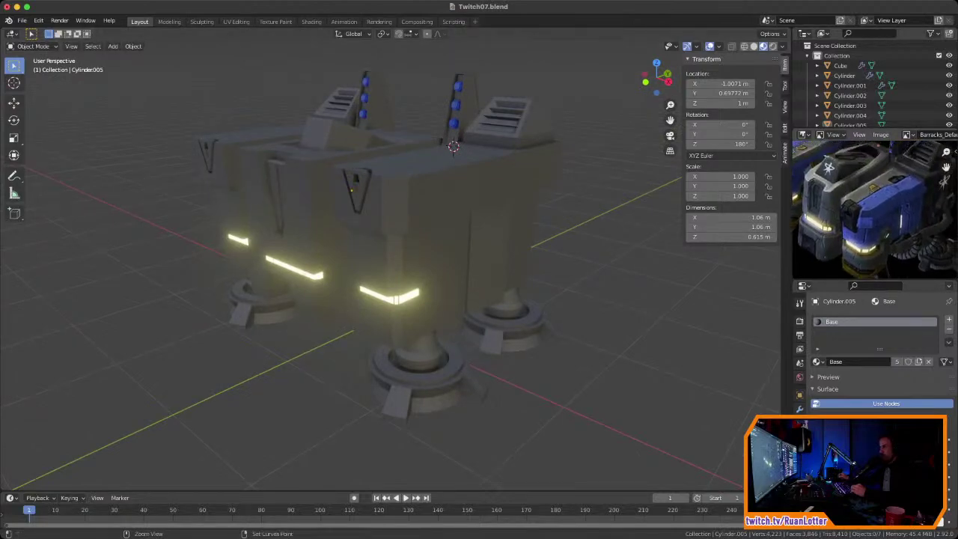
{"action": "middle_click_drag", "start_coordinate": [419, 277], "coordinate": [414, 293]}
{"action": "middle_click_drag", "start_coordinate": [874, 213], "coordinate": [868, 208]}
{"action": "middle_click_drag", "start_coordinate": [419, 289], "coordinate": [422, 283]}
{"action": "middle_click_drag", "start_coordinate": [356, 179], "coordinate": [351, 187]}
Step: Bevel the outer top edge path of the body's front side block about 0.042 m wide
{"action": "left_click", "coordinate": [246, 247]}
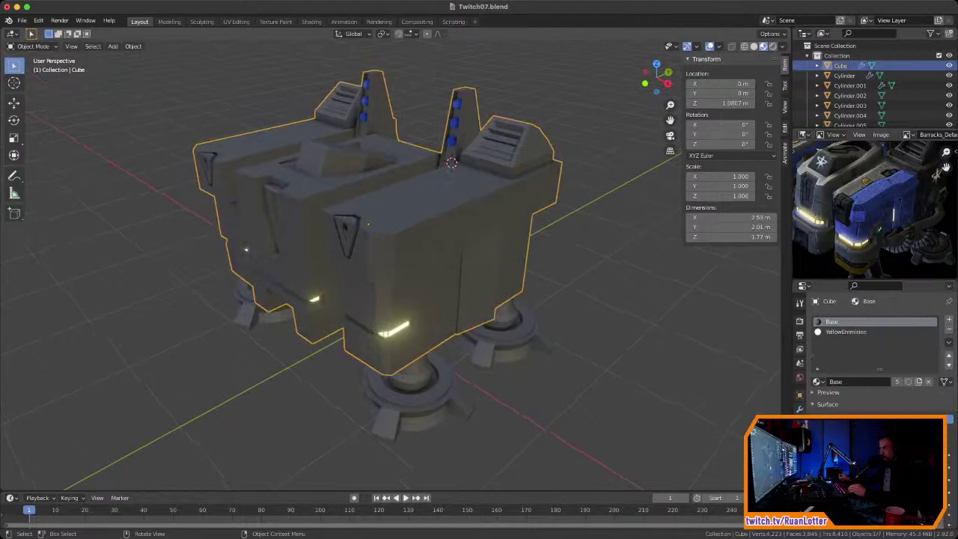
{"action": "key", "text": "Tab"}
{"action": "middle_click_drag", "start_coordinate": [246, 248], "coordinate": [359, 233]}
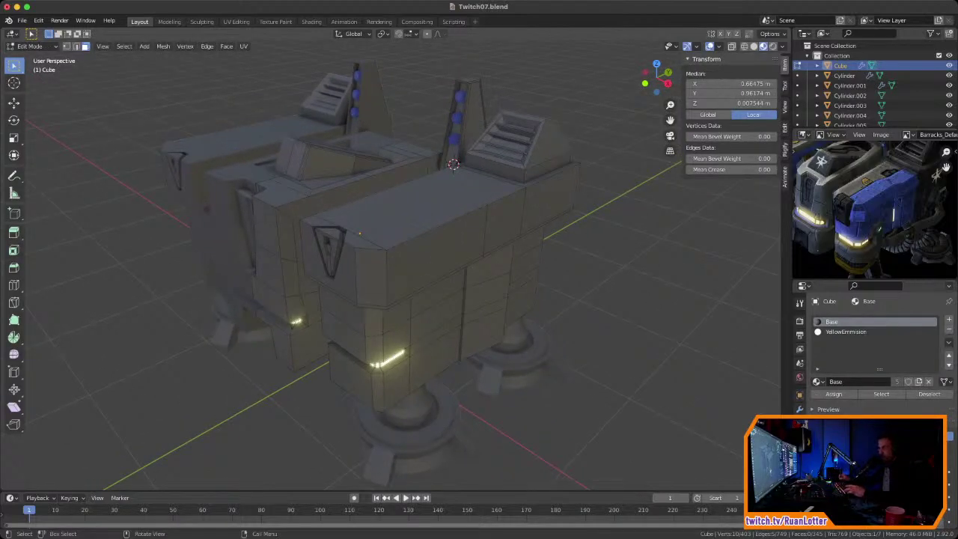
{"action": "left_click", "coordinate": [494, 202], "text": "ctrl"}
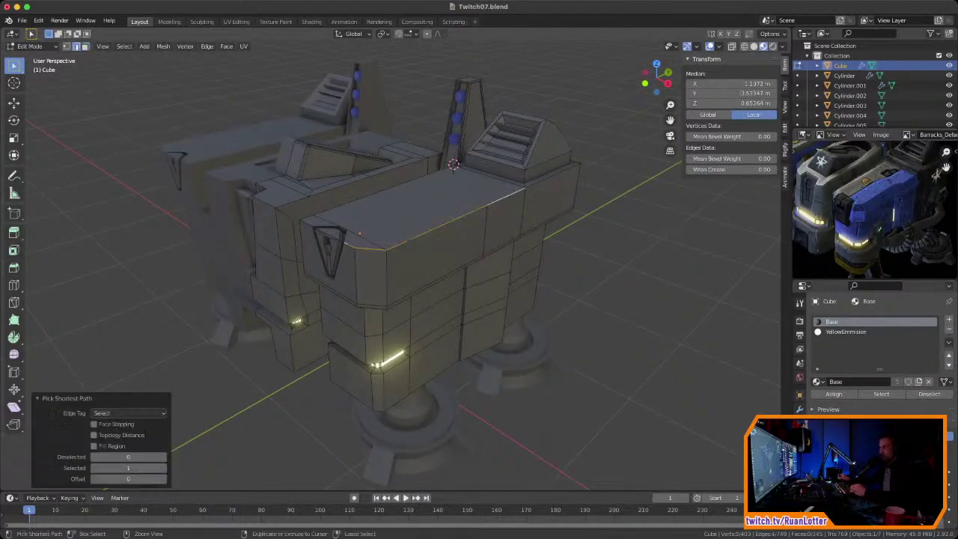
{"action": "scroll", "coordinate": [389, 262], "scroll_direction": "up", "scroll_amount": 2}
{"action": "key", "text": "ctrl+b"}
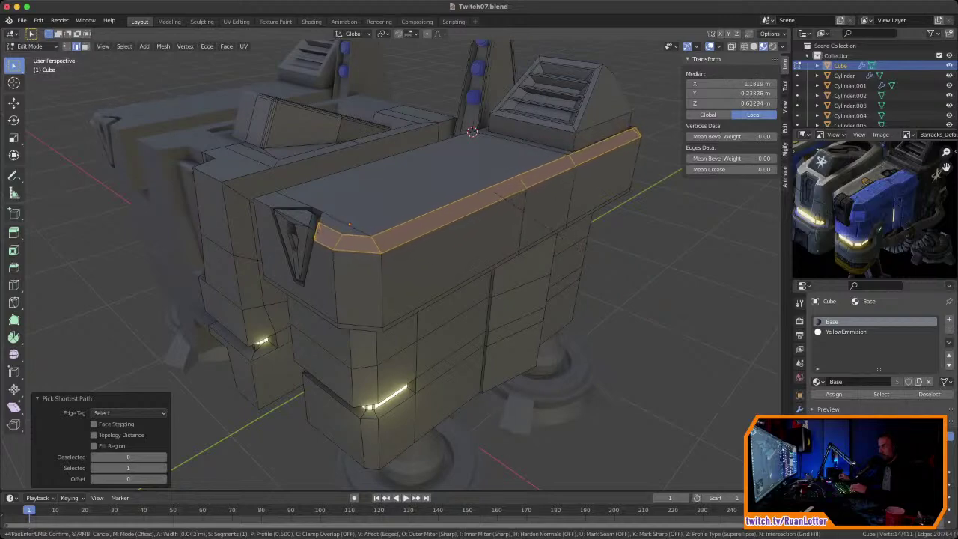
{"action": "left_click", "coordinate": [348, 223]}
Step: Examine the new bevel's end beside the V-shaped recess and select the corner vertex there
{"action": "middle_click_drag", "start_coordinate": [349, 224], "coordinate": [262, 258]}
{"action": "scroll", "coordinate": [351, 243], "scroll_direction": "up", "scroll_amount": 3}
{"action": "scroll", "coordinate": [288, 277], "scroll_direction": "up", "scroll_amount": 3}
{"action": "middle_click_drag", "start_coordinate": [374, 254], "coordinate": [434, 307], "text": "shift"}
{"action": "scroll", "coordinate": [430, 238], "scroll_direction": "up", "scroll_amount": 2}
{"action": "left_click", "coordinate": [728, 302]}
{"action": "middle_click_drag", "start_coordinate": [728, 296], "coordinate": [528, 247], "text": "shift"}
{"action": "key", "text": "3"}
{"action": "left_click", "coordinate": [337, 280]}
{"action": "middle_click_drag", "start_coordinate": [336, 284], "coordinate": [389, 179]}
{"action": "key", "text": "1"}
{"action": "mouse_move", "coordinate": [337, 247]}
{"action": "middle_mouse_down", "text": "ctrl"}
{"action": "mouse_move", "coordinate": [330, 224]}
{"action": "mouse_move", "coordinate": [355, 273]}
{"action": "mouse_move", "coordinate": [330, 233]}
{"action": "middle_mouse_up", "text": "ctrl"}
{"action": "left_click", "coordinate": [321, 233]}
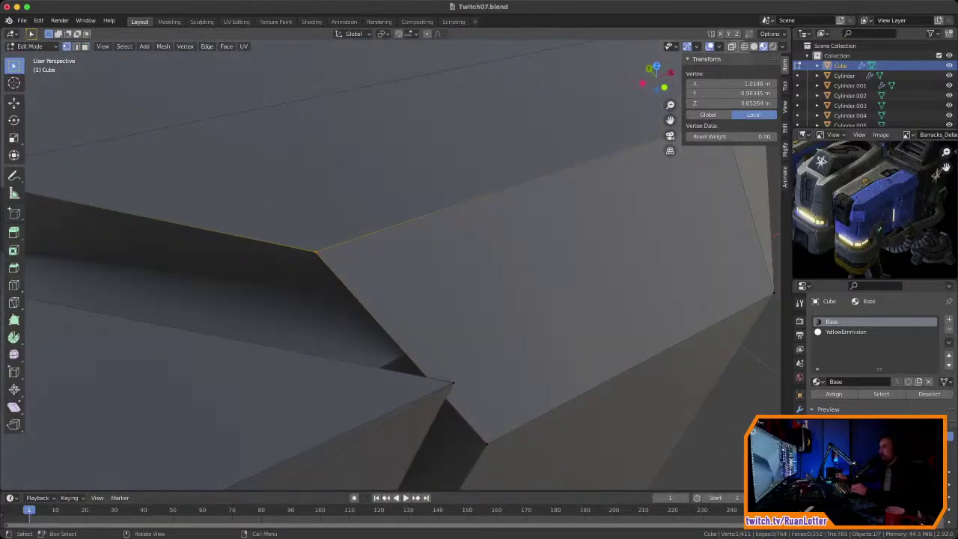
Step: Select the recess edge beside the bevel's end and move it down about 0.01 m and about -0.02 m along X
{"action": "middle_click_drag", "start_coordinate": [482, 314], "coordinate": [492, 285]}
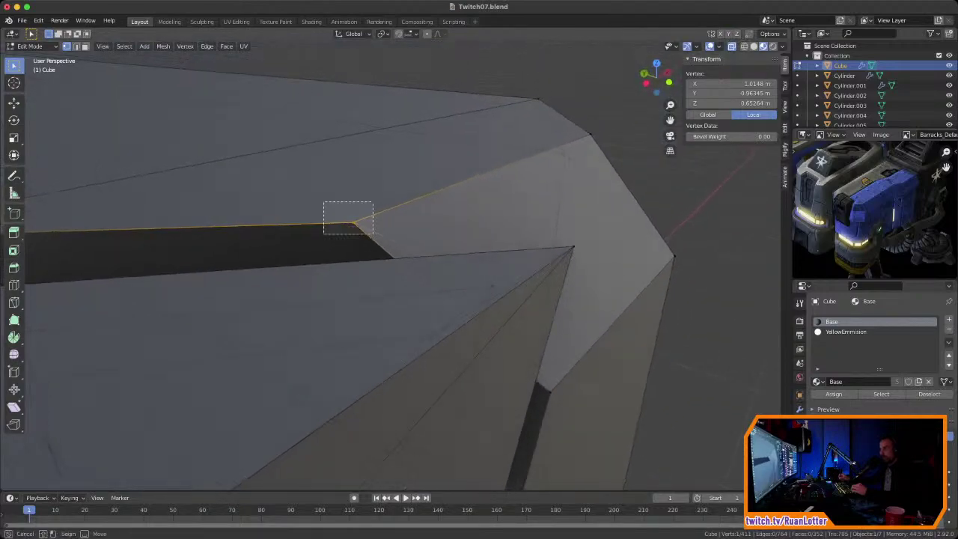
{"action": "left_click_drag", "start_coordinate": [321, 201], "coordinate": [375, 234]}
{"action": "middle_click_drag", "start_coordinate": [492, 285], "coordinate": [149, 209]}
{"action": "left_click_drag", "start_coordinate": [523, 300], "coordinate": [523, 302]}
{"action": "middle_click_drag", "start_coordinate": [524, 302], "coordinate": [356, 258]}
{"action": "key", "text": "g"}
{"action": "key", "text": "z"}
{"action": "left_click", "coordinate": [316, 280]}
{"action": "key", "text": "g"}
{"action": "key", "text": "x"}
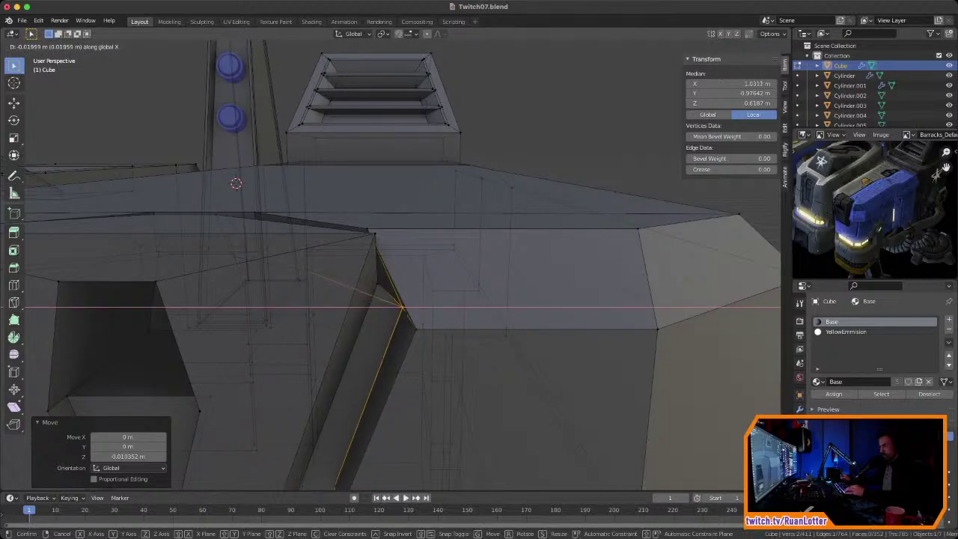
{"action": "left_click", "coordinate": [359, 299]}
Step: Hide the sidebar and inspect the corrected V-shaped recess and bevelled side block from the front
{"action": "middle_click_drag", "start_coordinate": [359, 299], "coordinate": [342, 71]}
{"action": "key", "text": "Tab"}
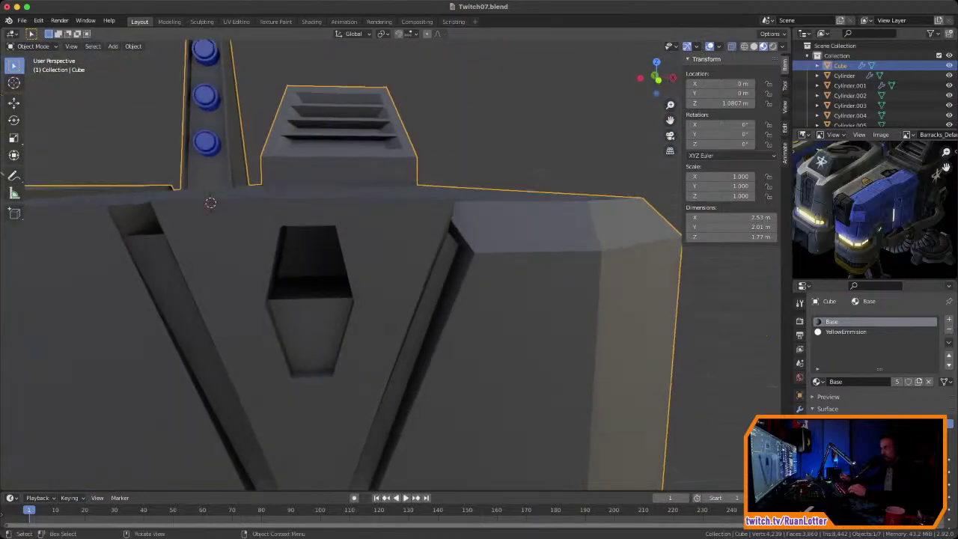
{"action": "scroll", "coordinate": [286, 481], "scroll_direction": "down", "scroll_amount": 1}
{"action": "middle_click_drag", "start_coordinate": [730, 126], "coordinate": [720, 104]}
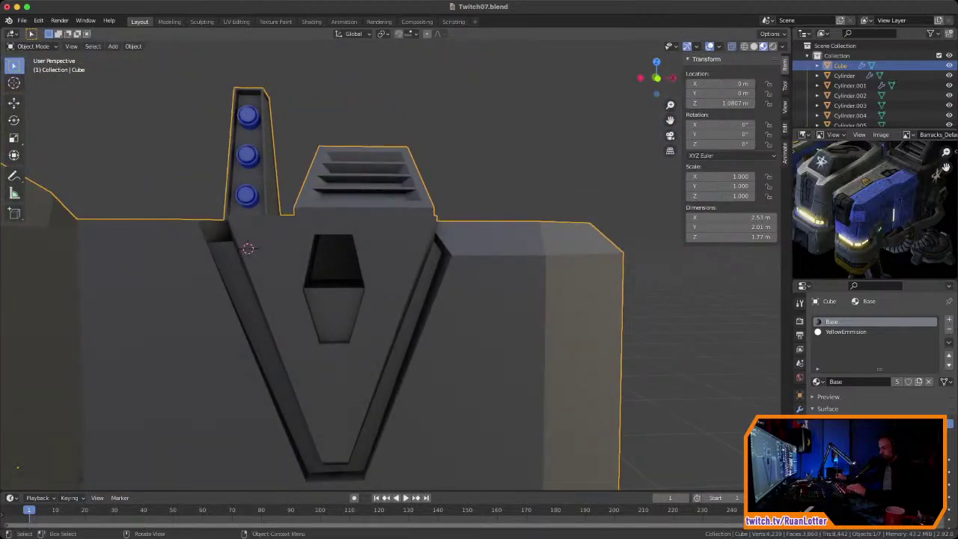
{"action": "key", "text": "n"}
{"action": "middle_click_drag", "start_coordinate": [17, 468], "coordinate": [141, 339]}
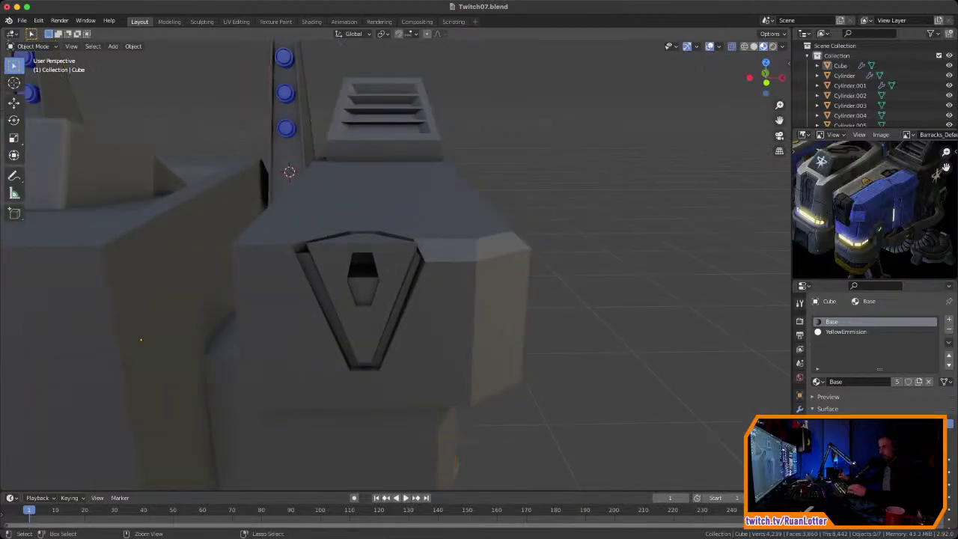
{"action": "scroll", "coordinate": [396, 265], "scroll_direction": "down", "scroll_amount": 3}
{"action": "middle_click_drag", "start_coordinate": [449, 254], "coordinate": [404, 247]}
{"action": "scroll", "coordinate": [395, 266], "scroll_direction": "down", "scroll_amount": 4}
{"action": "scroll", "coordinate": [395, 265], "scroll_direction": "up", "scroll_amount": 3}
{"action": "scroll", "coordinate": [395, 266], "scroll_direction": "down", "scroll_amount": 2}
{"action": "scroll", "coordinate": [396, 266], "scroll_direction": "up", "scroll_amount": 2}
Step: Add one centred horizontal loop cut around the side block's upper band and shift it about -0.033 m along X
{"action": "key", "text": "Tab"}
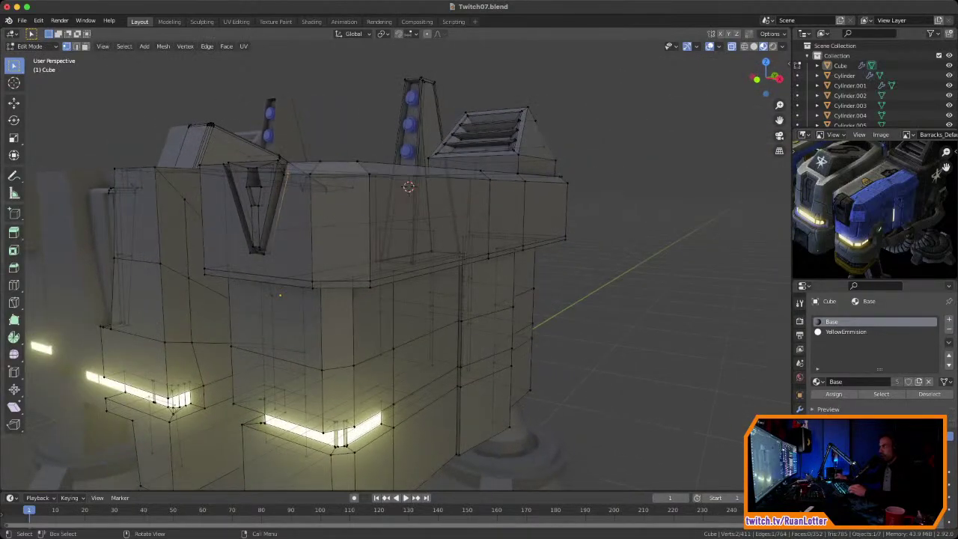
{"action": "key", "text": "alt+z"}
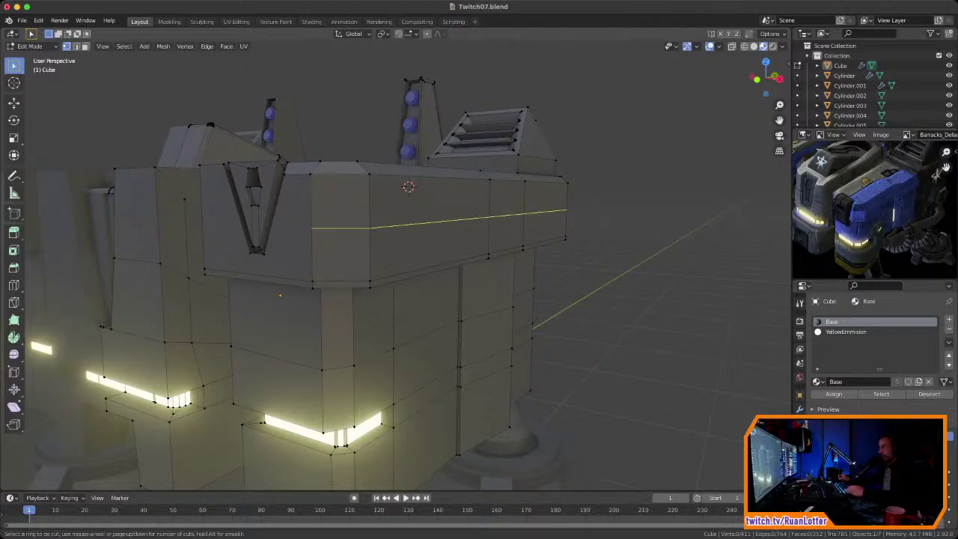
{"action": "left_click", "coordinate": [361, 227]}
{"action": "right_click", "coordinate": [355, 232]}
{"action": "middle_click_drag", "start_coordinate": [355, 231], "coordinate": [465, 244]}
{"action": "scroll", "coordinate": [415, 234], "scroll_direction": "up", "scroll_amount": 3}
{"action": "key", "text": "g"}
{"action": "key", "text": "x"}
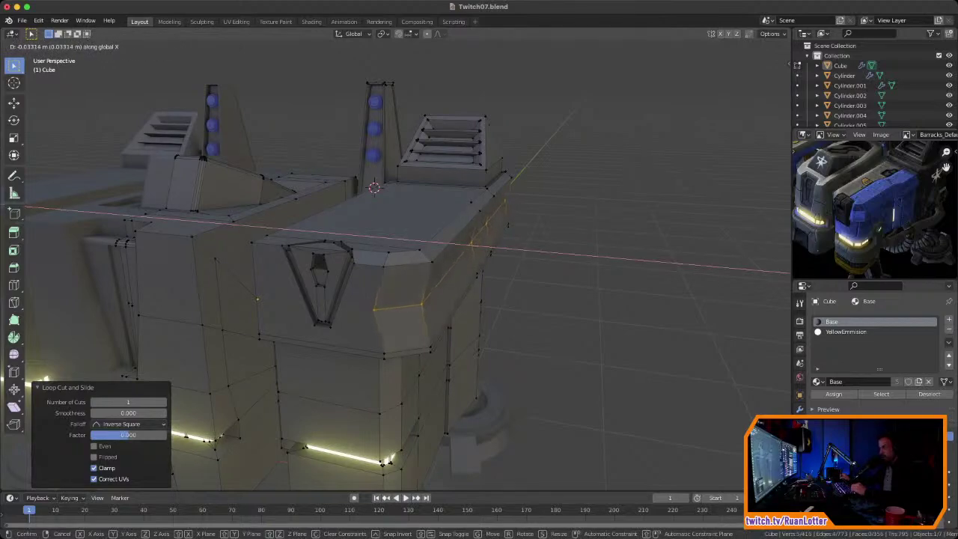
{"action": "left_click", "coordinate": [458, 246]}
Step: Deselect the body and compare the reshaped side block with the reference image
{"action": "middle_click_drag", "start_coordinate": [458, 245], "coordinate": [479, 213]}
{"action": "key", "text": "Tab"}
{"action": "key", "text": "alt+a"}
{"action": "mouse_move", "coordinate": [303, 337]}
{"action": "middle_mouse_down"}
{"action": "mouse_move", "coordinate": [259, 338]}
{"action": "mouse_move", "coordinate": [299, 319]}
{"action": "mouse_move", "coordinate": [315, 288]}
{"action": "mouse_move", "coordinate": [293, 341]}
{"action": "middle_mouse_up"}
{"action": "scroll", "coordinate": [259, 338], "scroll_direction": "up", "scroll_amount": 1}
{"action": "middle_click_drag", "start_coordinate": [868, 232], "coordinate": [865, 198], "text": "ctrl"}
{"action": "middle_click_drag", "start_coordinate": [864, 197], "coordinate": [911, 202]}
{"action": "middle_click_drag", "start_coordinate": [389, 247], "coordinate": [389, 277], "text": "ctrl"}
{"action": "middle_click_drag", "start_coordinate": [389, 277], "coordinate": [461, 228], "text": "shift"}
Step: Bevel the top and side edges of the recess in the central block's lower front about 0.019 m wide
{"action": "key", "text": "Tab"}
{"action": "middle_click_drag", "start_coordinate": [860, 225], "coordinate": [884, 208]}
{"action": "middle_click_drag", "start_coordinate": [885, 208], "coordinate": [916, 154], "text": "ctrl"}
{"action": "middle_click_drag", "start_coordinate": [479, 247], "coordinate": [516, 231]}
{"action": "middle_click_drag", "start_coordinate": [875, 213], "coordinate": [890, 199]}
{"action": "middle_click_drag", "start_coordinate": [509, 232], "coordinate": [563, 131]}
{"action": "scroll", "coordinate": [517, 213], "scroll_direction": "up", "scroll_amount": 3}
{"action": "scroll", "coordinate": [553, 166], "scroll_direction": "up", "scroll_amount": 2}
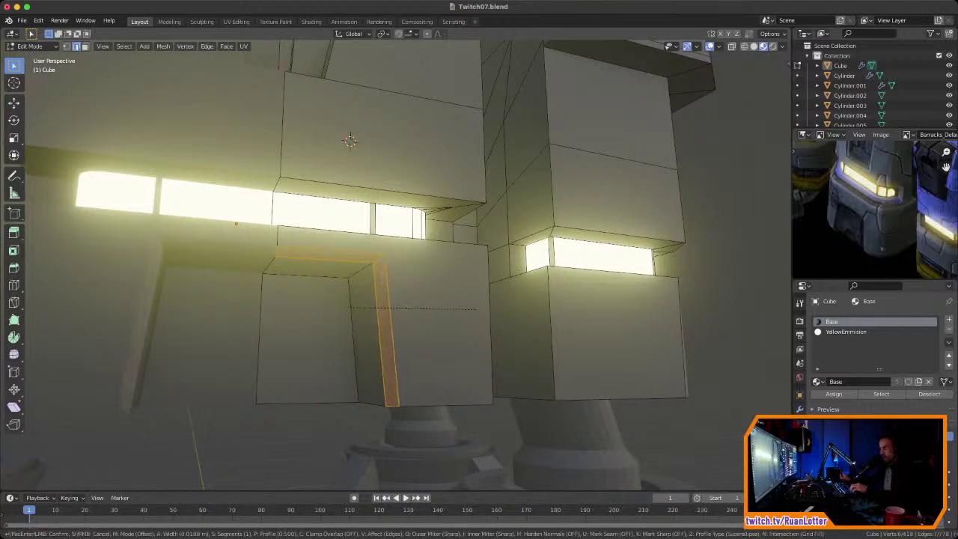
{"action": "left_click", "coordinate": [475, 308]}
{"action": "key", "text": "Tab"}
{"action": "key", "text": "Tab"}
Step: Bevel the central block's edges above and below its light strip about 0.018 m wide
{"action": "middle_click_drag", "start_coordinate": [474, 308], "coordinate": [479, 329]}
{"action": "scroll", "coordinate": [445, 316], "scroll_direction": "down", "scroll_amount": 3}
{"action": "scroll", "coordinate": [444, 316], "scroll_direction": "down", "scroll_amount": 1}
{"action": "middle_click_drag", "start_coordinate": [429, 205], "coordinate": [440, 107]}
{"action": "scroll", "coordinate": [408, 185], "scroll_direction": "up", "scroll_amount": 5}
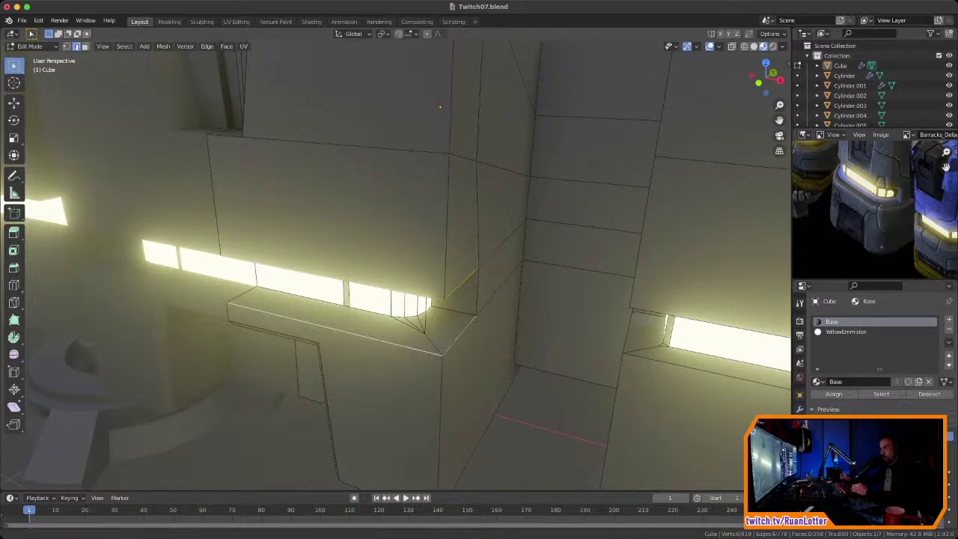
{"action": "middle_click_drag", "start_coordinate": [440, 107], "coordinate": [426, 140]}
{"action": "key", "text": "ctrl+b"}
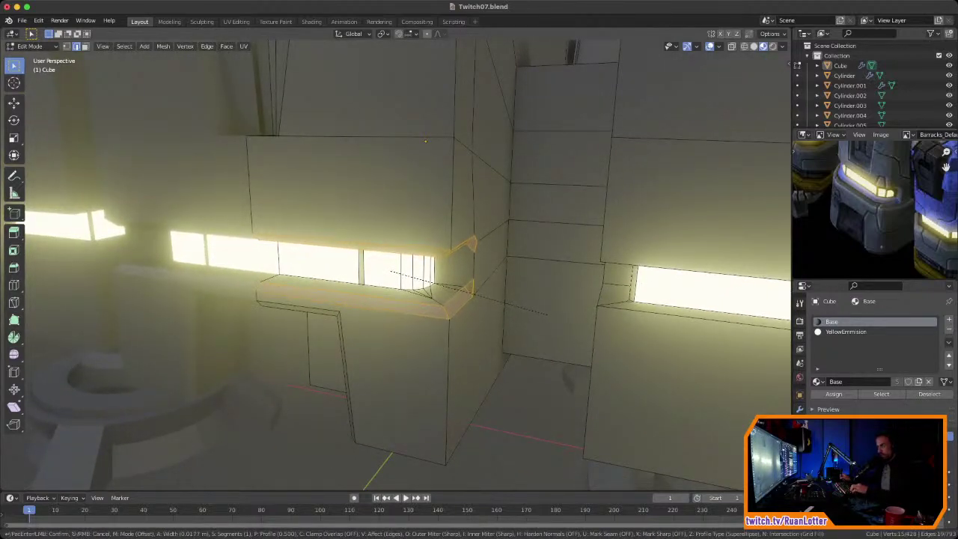
{"action": "left_click", "coordinate": [543, 313]}
{"action": "key", "text": "Tab"}
{"action": "middle_click_drag", "start_coordinate": [543, 313], "coordinate": [538, 255]}
{"action": "scroll", "coordinate": [570, 291], "scroll_direction": "down", "scroll_amount": 4}
Step: Bevel the side block's edges above and below its corner light strip about 0.011 m wide
{"action": "key", "text": "Tab"}
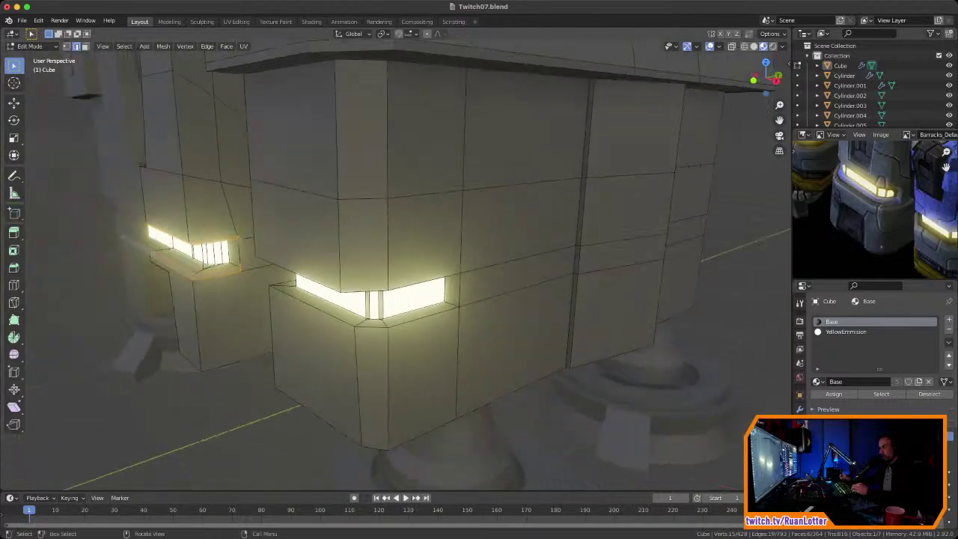
{"action": "scroll", "coordinate": [370, 163], "scroll_direction": "up", "scroll_amount": 3}
{"action": "middle_click_drag", "start_coordinate": [371, 162], "coordinate": [393, 142]}
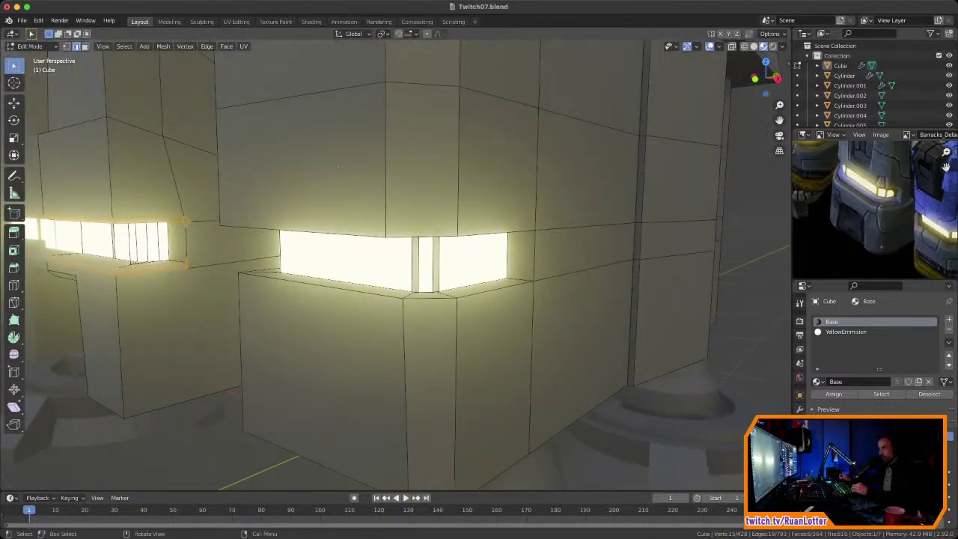
{"action": "middle_click_drag", "start_coordinate": [337, 167], "coordinate": [356, 256]}
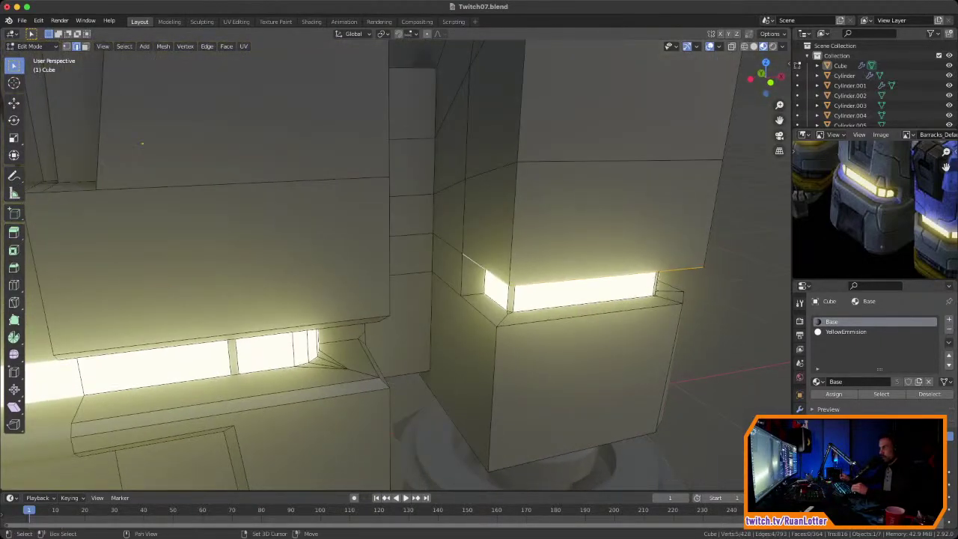
{"action": "middle_click_drag", "start_coordinate": [143, 143], "coordinate": [347, 163]}
{"action": "key", "text": "ctrl+b"}
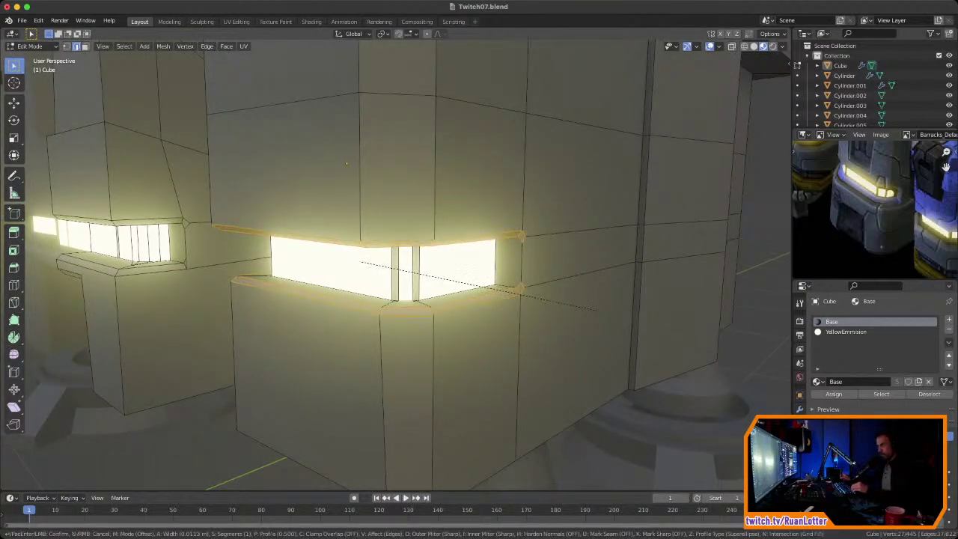
{"action": "left_click", "coordinate": [606, 310]}
{"action": "middle_click_drag", "start_coordinate": [607, 311], "coordinate": [745, 311]}
{"action": "left_click", "coordinate": [679, 314]}
{"action": "key", "text": "Tab"}
{"action": "key", "text": "Tab"}
Step: Bevel the central block's front and outer side top edges with a width of 0.0265 m
{"action": "middle_click_drag", "start_coordinate": [679, 314], "coordinate": [425, 44]}
{"action": "scroll", "coordinate": [539, 303], "scroll_direction": "down", "scroll_amount": 2}
{"action": "middle_click_drag", "start_coordinate": [404, 247], "coordinate": [431, 208]}
{"action": "scroll", "coordinate": [483, 232], "scroll_direction": "up", "scroll_amount": 4}
{"action": "left_click", "coordinate": [491, 214]}
{"action": "scroll", "coordinate": [461, 213], "scroll_direction": "down", "scroll_amount": 3}
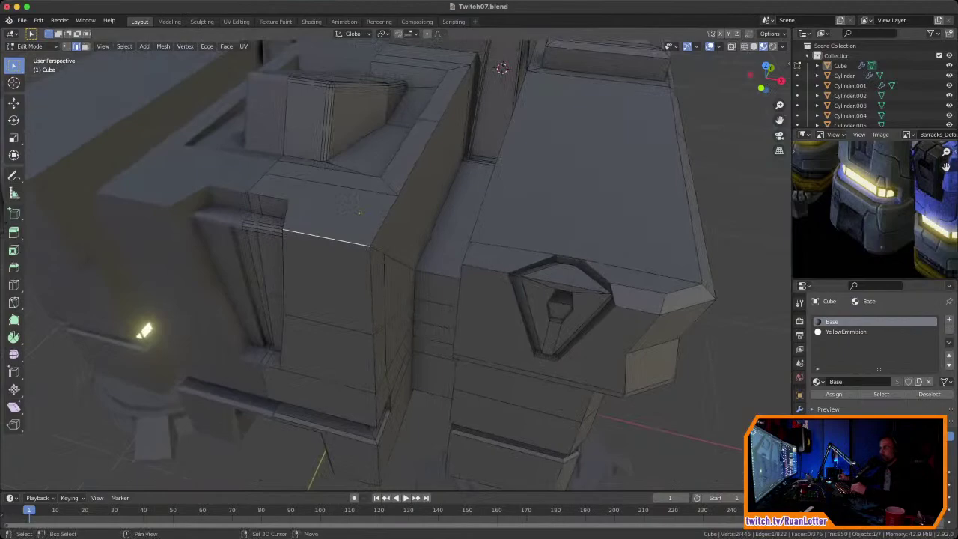
{"action": "middle_click_drag", "start_coordinate": [360, 212], "coordinate": [408, 203]}
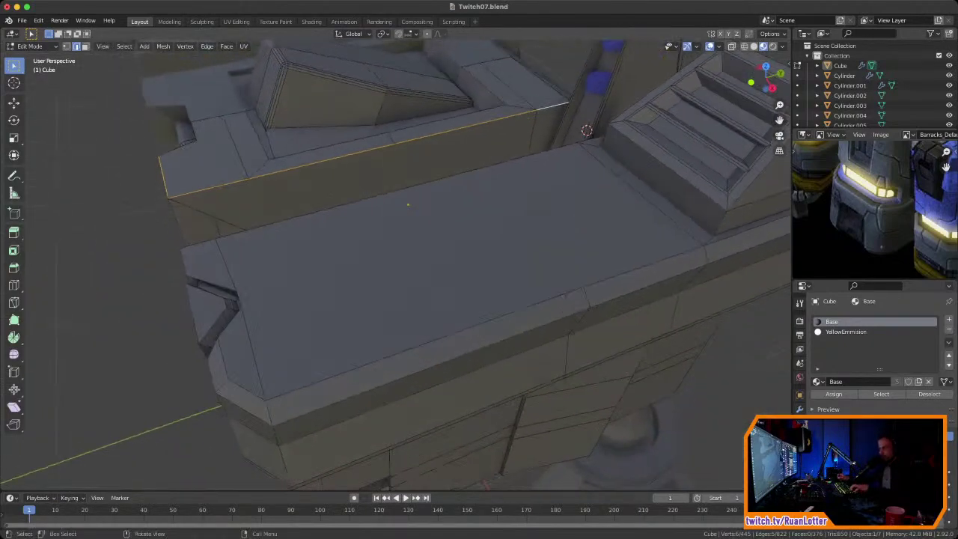
{"action": "key", "text": "ctrl+b"}
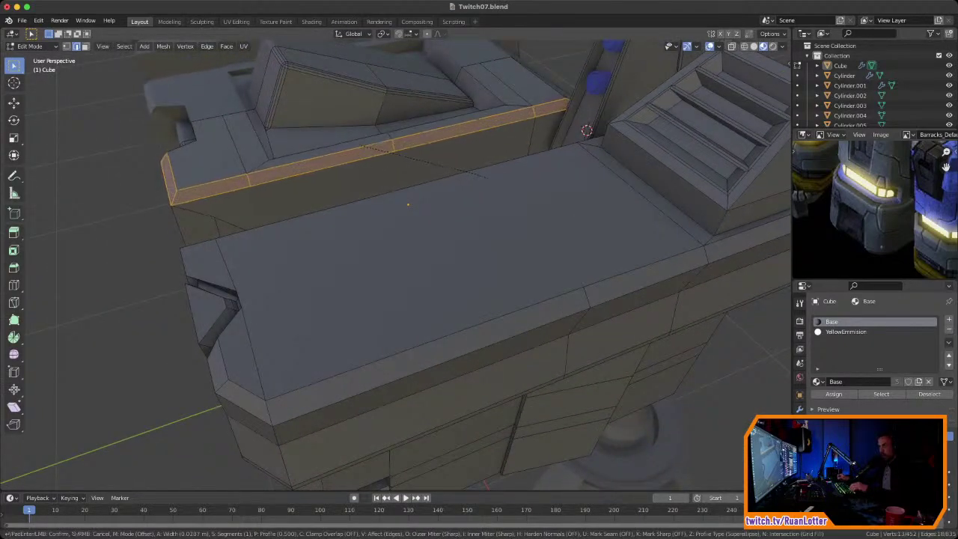
{"action": "left_click", "coordinate": [408, 204]}
{"action": "middle_click_drag", "start_coordinate": [408, 204], "coordinate": [475, 187]}
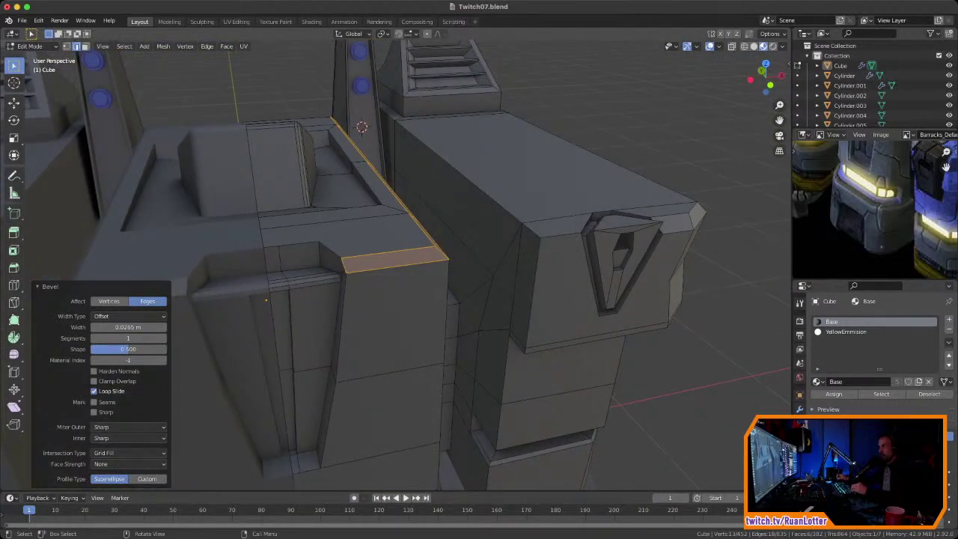
Step: Bevel the side block's inner top edge and adjoining front edge with a width of 0.0164 m
{"action": "key", "text": "alt+a"}
{"action": "middle_click_drag", "start_coordinate": [266, 300], "coordinate": [262, 290]}
{"action": "key", "text": "ctrl+b"}
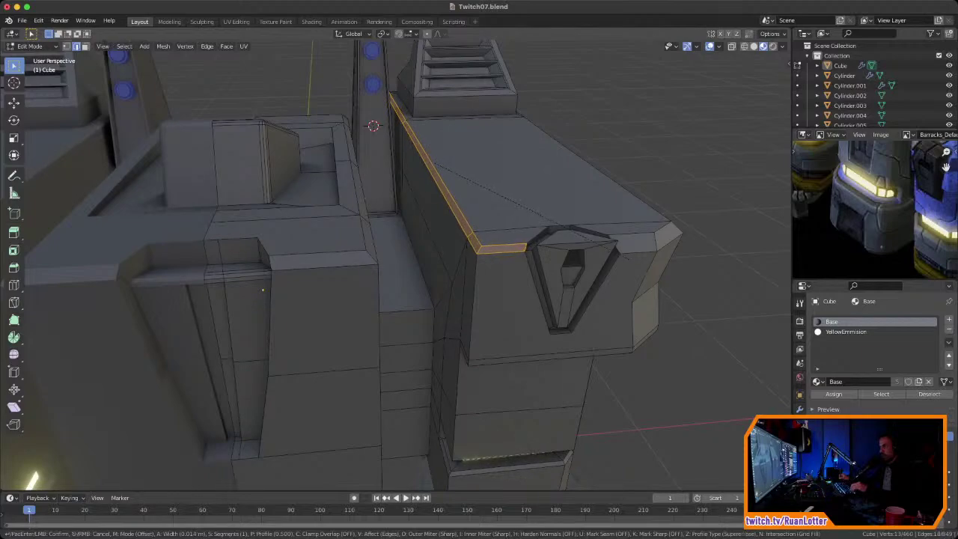
{"action": "left_click", "coordinate": [263, 289]}
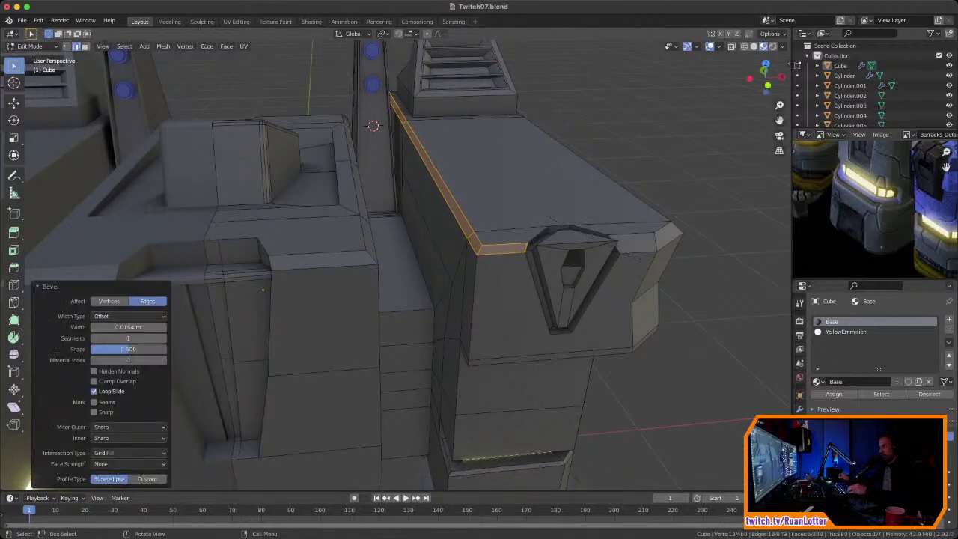
{"action": "key", "text": "Tab"}
{"action": "key", "text": "alt+a"}
Step: Try to bevel only the long side rim of the central block's top recess
{"action": "middle_click_drag", "start_coordinate": [263, 290], "coordinate": [342, 293]}
{"action": "scroll", "coordinate": [240, 274], "scroll_direction": "down", "scroll_amount": 5}
{"action": "scroll", "coordinate": [351, 290], "scroll_direction": "down", "scroll_amount": 2}
{"action": "scroll", "coordinate": [340, 284], "scroll_direction": "up", "scroll_amount": 5}
{"action": "middle_click_drag", "start_coordinate": [400, 320], "coordinate": [353, 376]}
{"action": "scroll", "coordinate": [393, 330], "scroll_direction": "up", "scroll_amount": 5}
{"action": "key", "text": "Tab"}
{"action": "mouse_move", "coordinate": [374, 329]}
{"action": "middle_mouse_down"}
{"action": "mouse_move", "coordinate": [400, 318]}
{"action": "mouse_move", "coordinate": [374, 311]}
{"action": "mouse_move", "coordinate": [389, 340]}
{"action": "middle_mouse_up"}
{"action": "scroll", "coordinate": [374, 310], "scroll_direction": "up", "scroll_amount": 3}
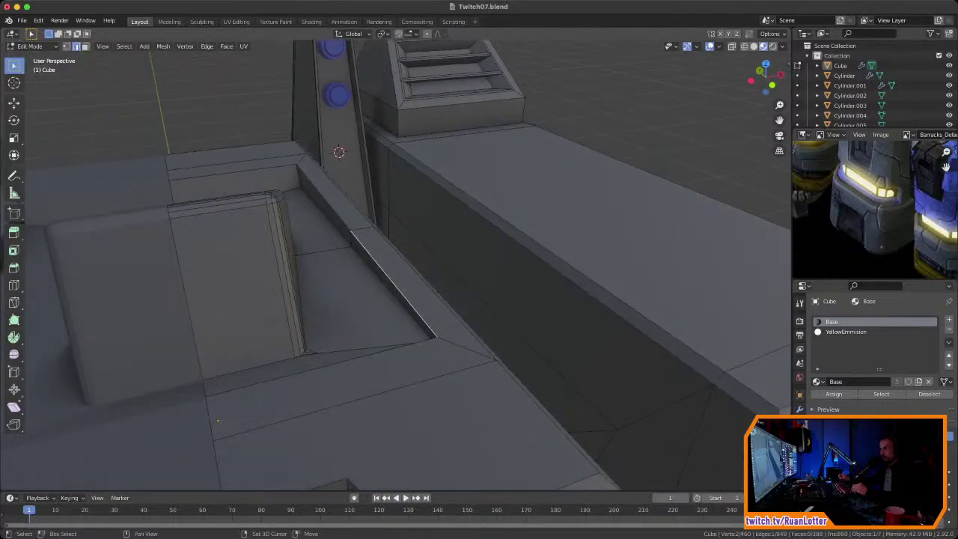
{"action": "key", "text": "ctrl+b"}
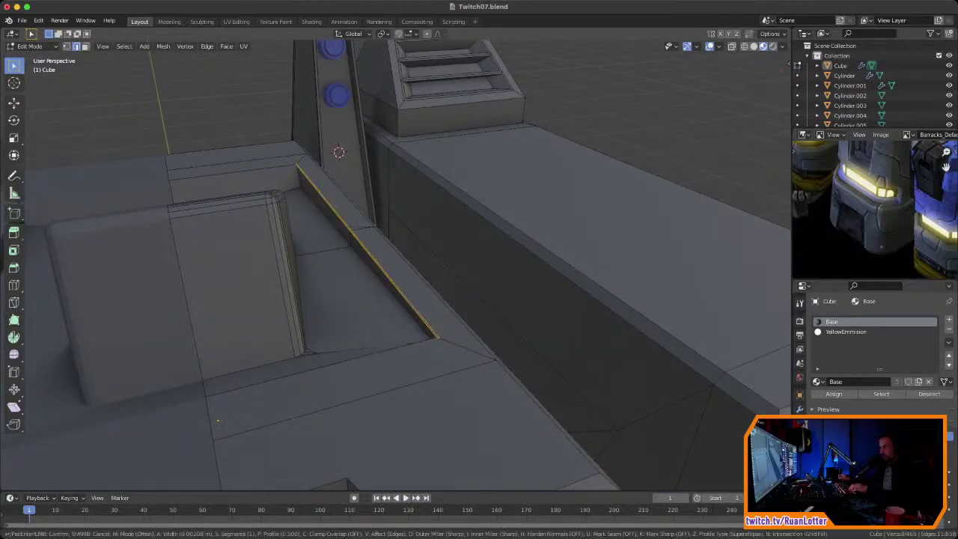
{"action": "left_click", "coordinate": [217, 420]}
{"action": "middle_click_drag", "start_coordinate": [217, 421], "coordinate": [231, 308]}
{"action": "key", "text": "Tab"}
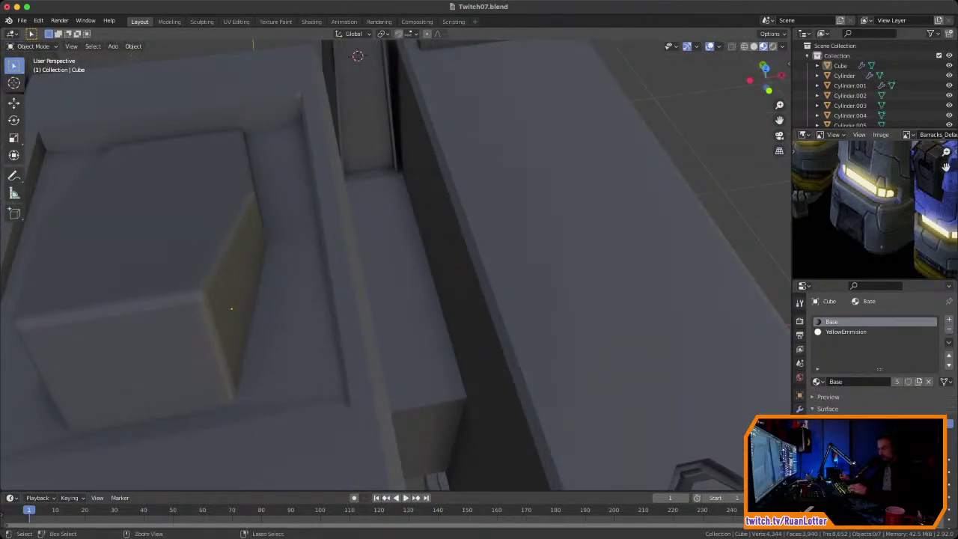
Step: Bevel the back, side and front rim edges of the central block's top recess about 0.011 m wide
{"action": "key", "text": "Tab"}
{"action": "middle_click_drag", "start_coordinate": [231, 308], "coordinate": [229, 330]}
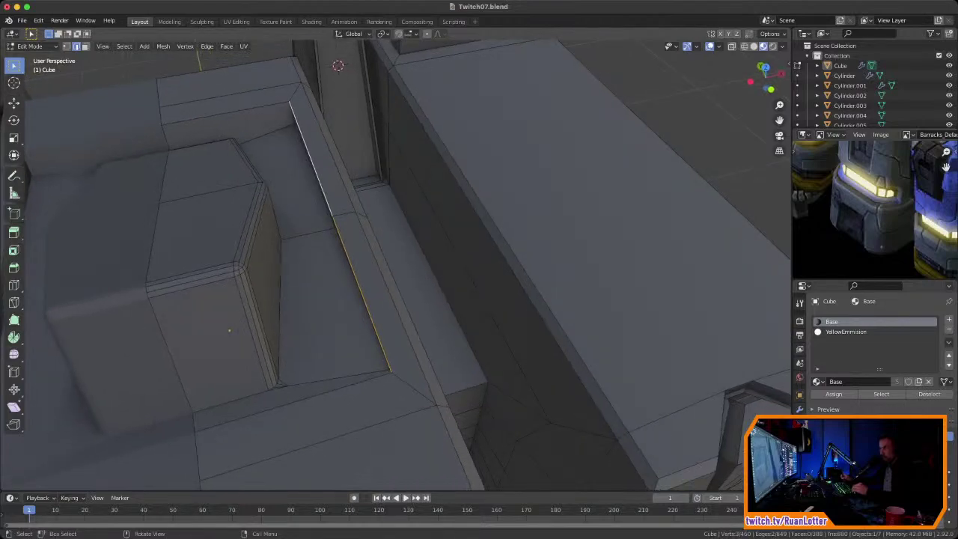
{"action": "left_click", "coordinate": [294, 401], "text": "shift"}
{"action": "middle_click_drag", "start_coordinate": [293, 401], "coordinate": [350, 380]}
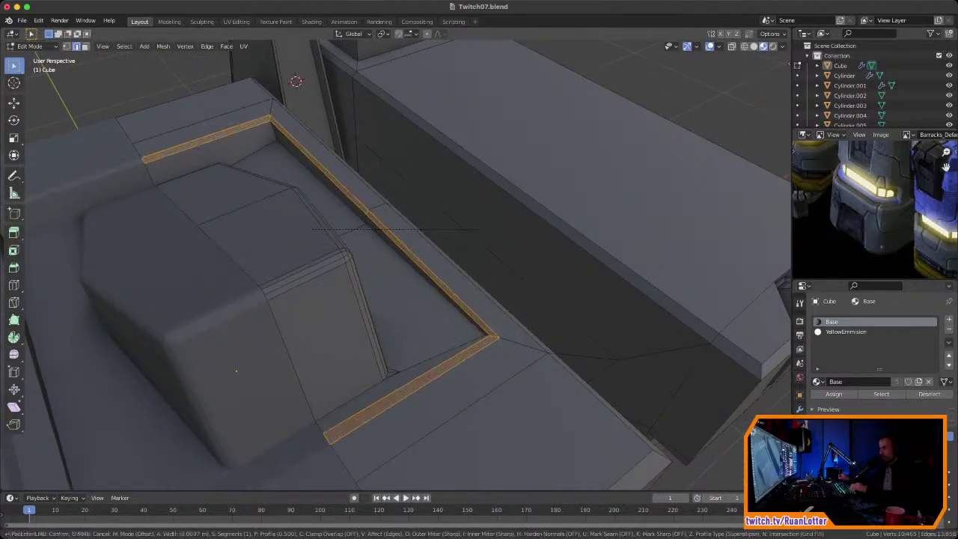
{"action": "left_click", "coordinate": [531, 230]}
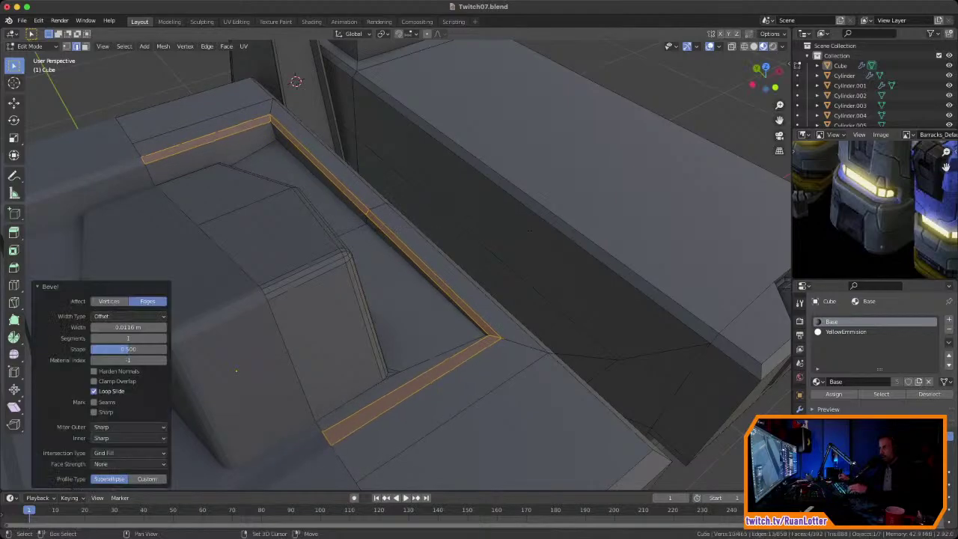
{"action": "key", "text": "Tab"}
{"action": "mouse_move", "coordinate": [531, 230]}
{"action": "middle_mouse_down"}
{"action": "mouse_move", "coordinate": [584, 203]}
{"action": "mouse_move", "coordinate": [524, 216]}
{"action": "middle_mouse_up"}
{"action": "key", "text": "Tab"}
Step: Bevel the front top edge of the narrow connector between the central and side blocks with a width of 0.0478 m
{"action": "scroll", "coordinate": [236, 363], "scroll_direction": "down", "scroll_amount": 4}
{"action": "middle_click_drag", "start_coordinate": [236, 364], "coordinate": [254, 374]}
{"action": "scroll", "coordinate": [254, 374], "scroll_direction": "down", "scroll_amount": 2}
{"action": "middle_click_drag", "start_coordinate": [390, 262], "coordinate": [345, 259]}
{"action": "scroll", "coordinate": [308, 272], "scroll_direction": "up", "scroll_amount": 3}
{"action": "middle_click_drag", "start_coordinate": [298, 314], "coordinate": [274, 267]}
{"action": "middle_click_drag", "start_coordinate": [274, 267], "coordinate": [275, 229], "text": "shift"}
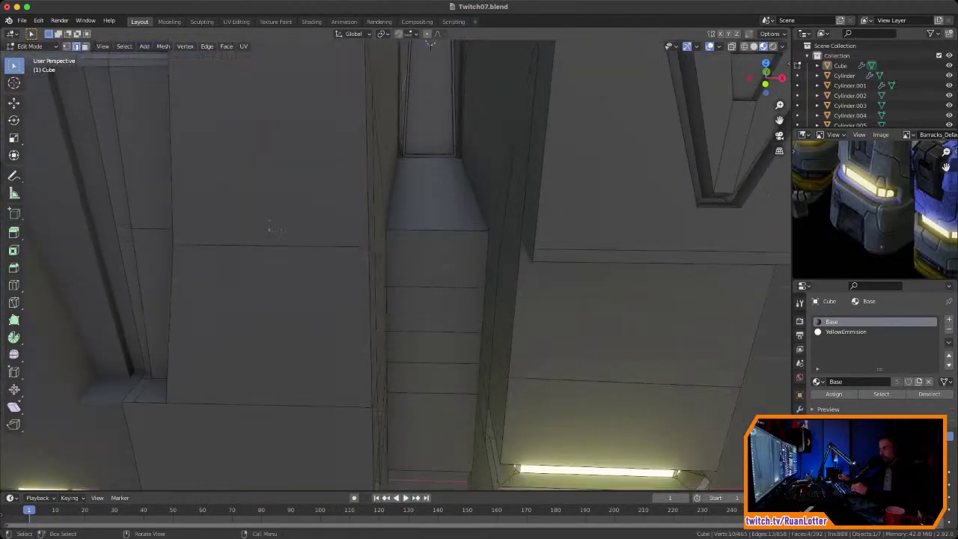
{"action": "key", "text": "ctrl+b"}
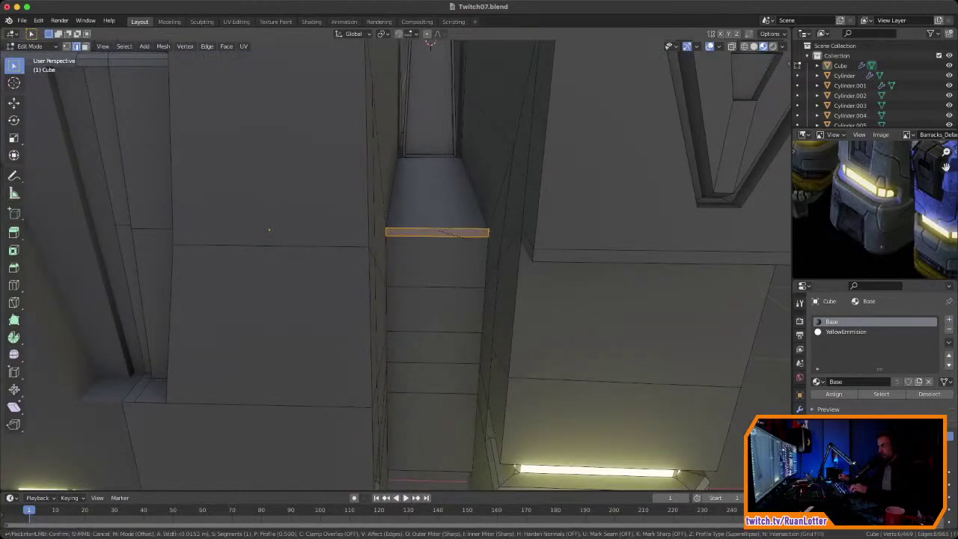
{"action": "left_click", "coordinate": [486, 247]}
{"action": "middle_click_drag", "start_coordinate": [486, 247], "coordinate": [458, 256]}
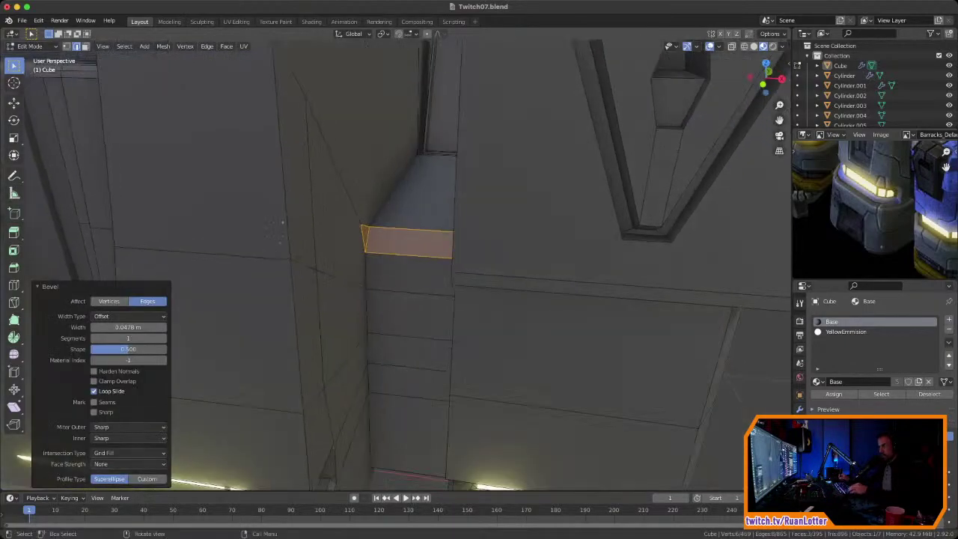
Step: Bevel the outer bottom edges of the side block about 0.023 m wide
{"action": "left_click", "coordinate": [410, 227]}
{"action": "middle_click_drag", "start_coordinate": [411, 227], "coordinate": [378, 280]}
{"action": "middle_click_drag", "start_coordinate": [297, 213], "coordinate": [487, 186]}
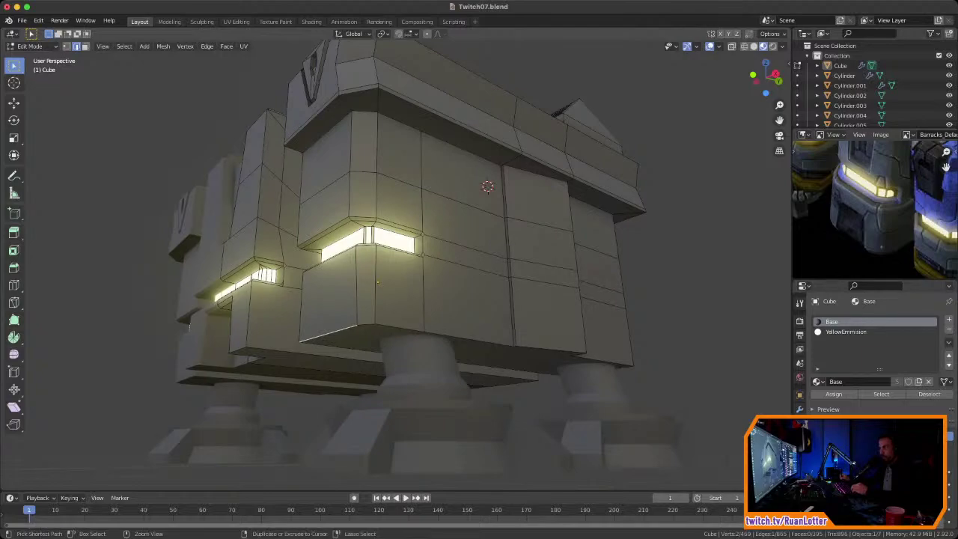
{"action": "left_click", "coordinate": [363, 335], "text": "ctrl"}
{"action": "left_click", "coordinate": [552, 349], "text": "ctrl"}
{"action": "middle_click_drag", "start_coordinate": [553, 349], "coordinate": [389, 277]}
{"action": "middle_click_drag", "start_coordinate": [324, 278], "coordinate": [298, 239]}
{"action": "left_click", "coordinate": [408, 309], "text": "shift"}
{"action": "middle_click_drag", "start_coordinate": [408, 309], "coordinate": [450, 309]}
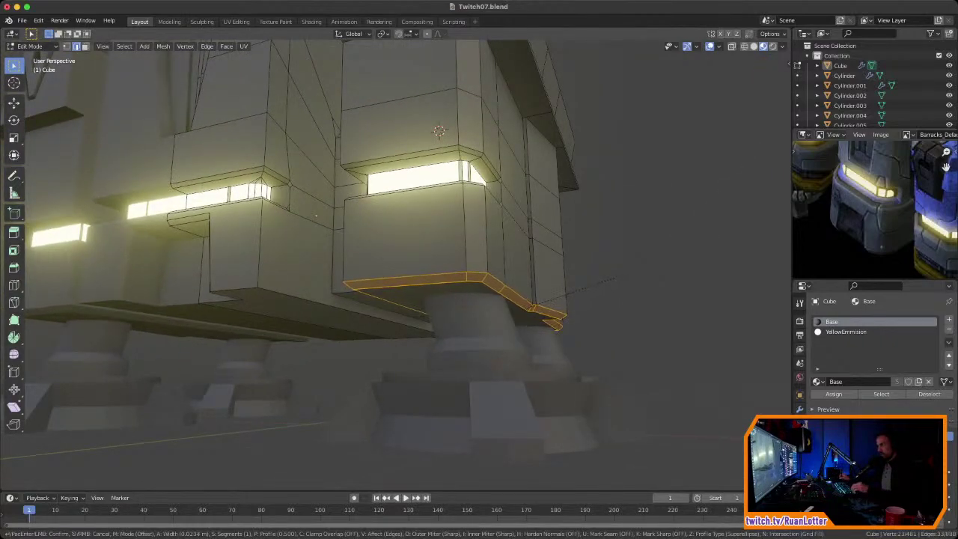
{"action": "left_click", "coordinate": [597, 283]}
{"action": "left_click", "coordinate": [607, 285]}
Step: Bevel the central block's front and side bottom edges about 0.016 m wide and save the file
{"action": "middle_click_drag", "start_coordinate": [607, 284], "coordinate": [500, 271]}
{"action": "middle_click_drag", "start_coordinate": [442, 245], "coordinate": [381, 223]}
{"action": "middle_click_drag", "start_coordinate": [598, 211], "coordinate": [539, 193]}
{"action": "middle_click_drag", "start_coordinate": [598, 192], "coordinate": [363, 218]}
{"action": "left_click", "coordinate": [344, 206], "text": "ctrl"}
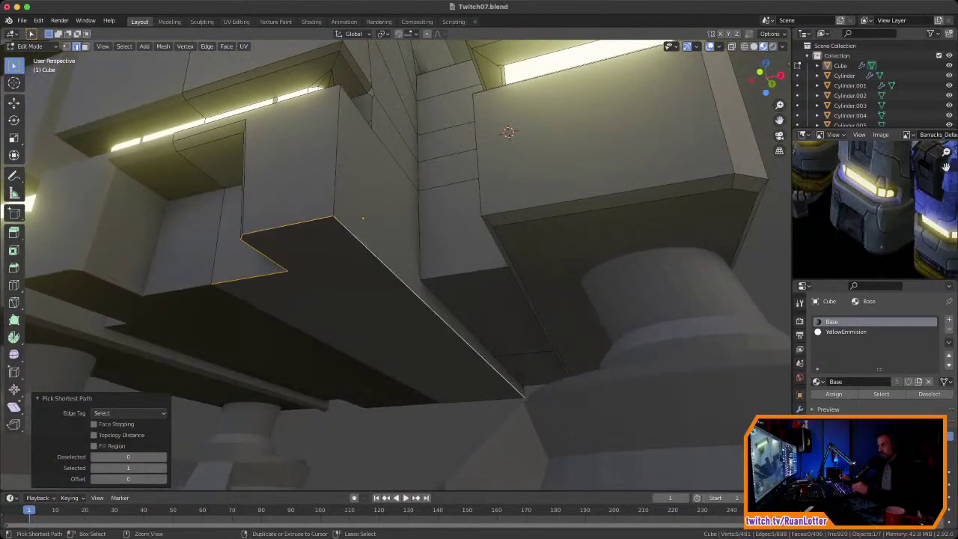
{"action": "key", "text": "ctrl+b"}
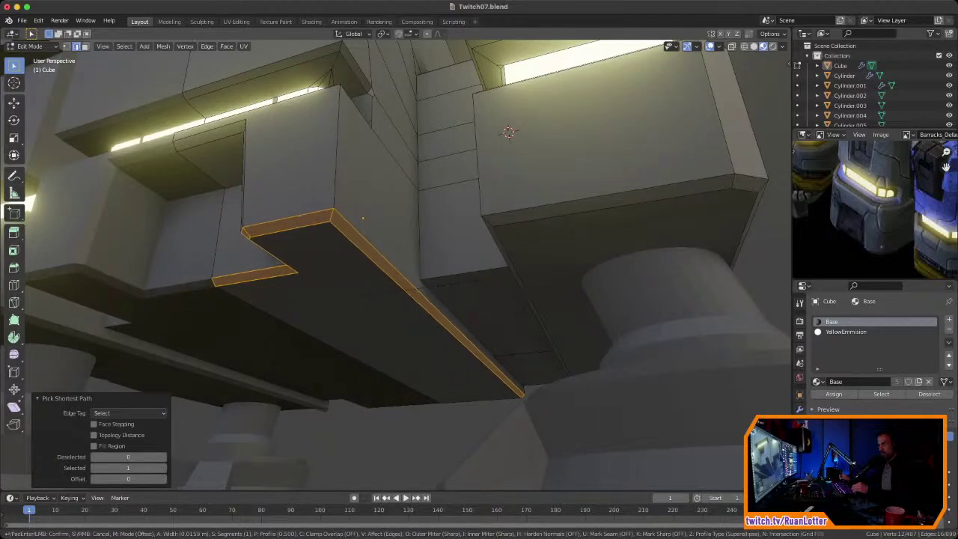
{"action": "left_click", "coordinate": [363, 218]}
{"action": "middle_click_drag", "start_coordinate": [363, 218], "coordinate": [420, 209]}
{"action": "key", "text": "alt+a"}
{"action": "key", "text": "ctrl+s"}
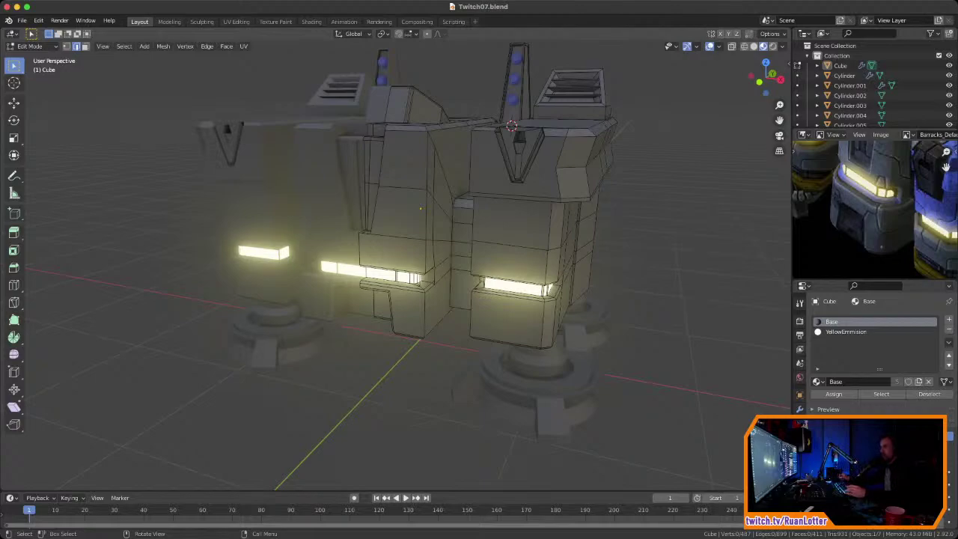
Step: Compare the whole building and its light strips with the reference image
{"action": "middle_click_drag", "start_coordinate": [464, 262], "coordinate": [425, 231]}
{"action": "scroll", "coordinate": [419, 262], "scroll_direction": "down", "scroll_amount": 2}
{"action": "scroll", "coordinate": [419, 292], "scroll_direction": "up", "scroll_amount": 2}
{"action": "scroll", "coordinate": [425, 270], "scroll_direction": "up", "scroll_amount": 2}
{"action": "scroll", "coordinate": [428, 206], "scroll_direction": "down", "scroll_amount": 2}
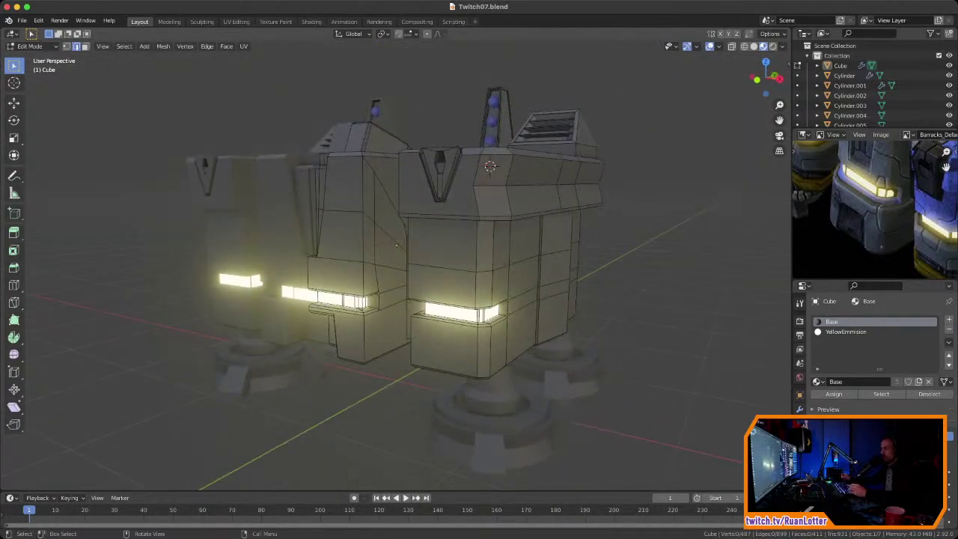
{"action": "scroll", "coordinate": [874, 217], "scroll_direction": "down", "scroll_amount": 1}
{"action": "middle_click_drag", "start_coordinate": [874, 187], "coordinate": [871, 233]}
{"action": "scroll", "coordinate": [869, 217], "scroll_direction": "down", "scroll_amount": 1}
{"action": "mouse_move", "coordinate": [449, 262]}
{"action": "middle_mouse_down"}
{"action": "mouse_move", "coordinate": [476, 241]}
{"action": "mouse_move", "coordinate": [437, 276]}
{"action": "mouse_move", "coordinate": [419, 262]}
{"action": "mouse_move", "coordinate": [449, 247]}
{"action": "middle_mouse_up"}
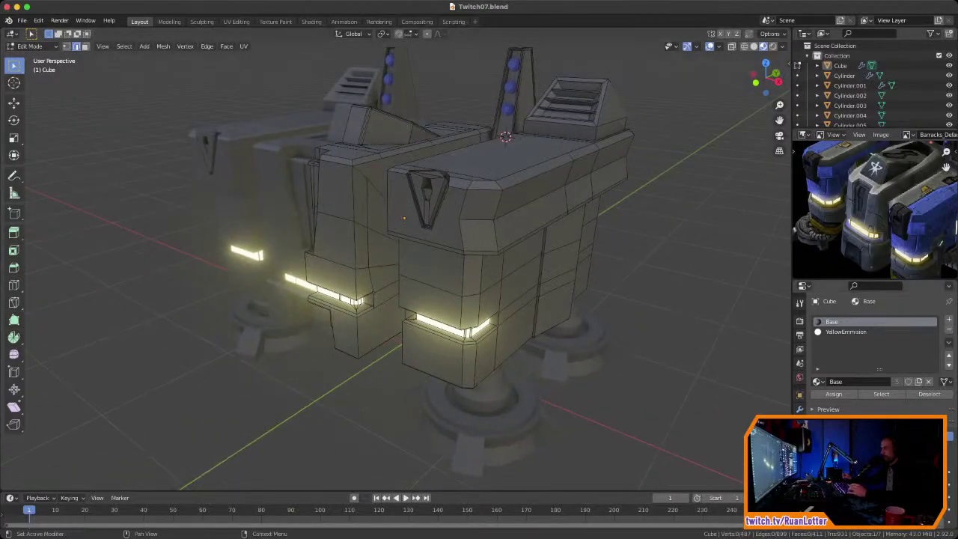
Step: Rename the YellowEmmision material to BlueEmmision
{"action": "left_click", "coordinate": [845, 332]}
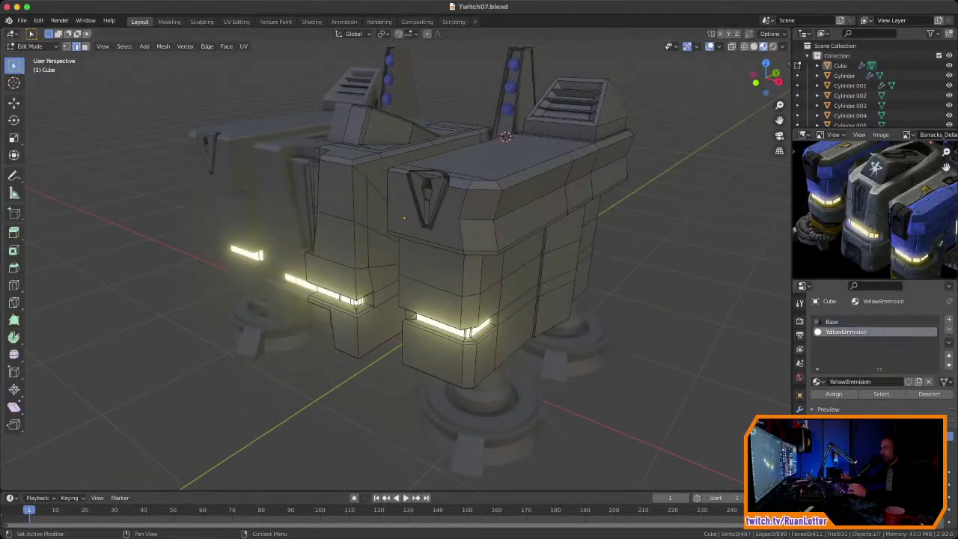
{"action": "key", "text": "Return"}
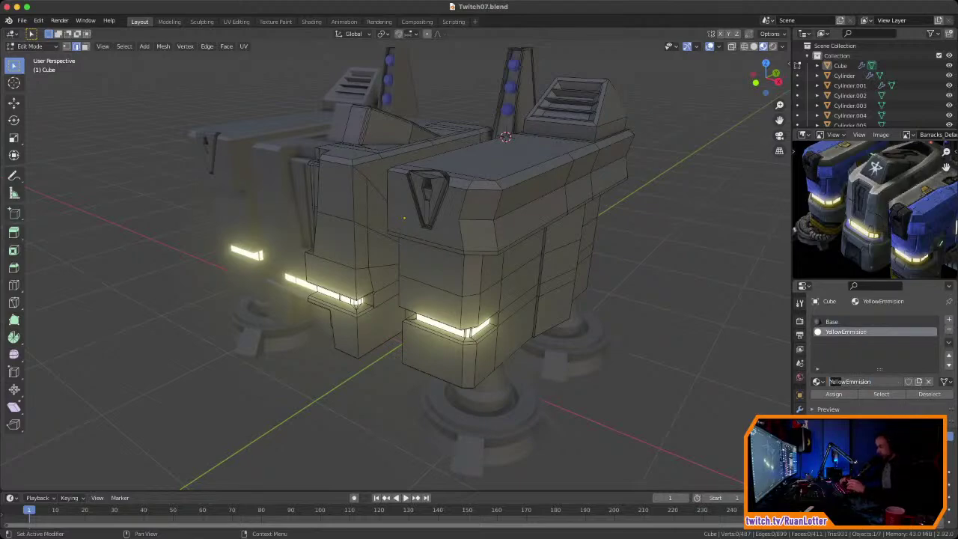
{"action": "type", "text": "e"}
{"action": "key", "text": "Return"}
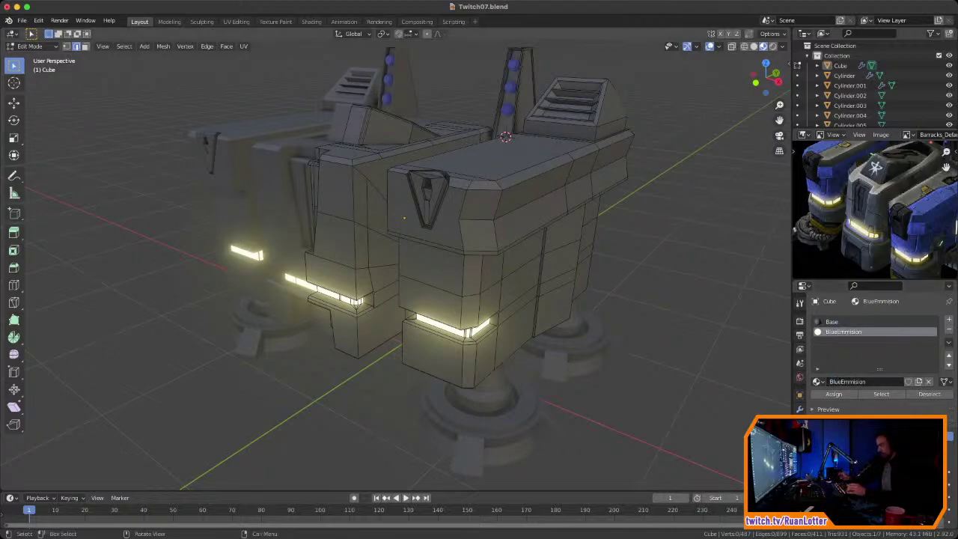
Step: Change the BlueEmmision material's emission colour to light blue with hue 0.610 and value 1.000
{"action": "scroll", "coordinate": [872, 352], "scroll_direction": "down", "scroll_amount": 10}
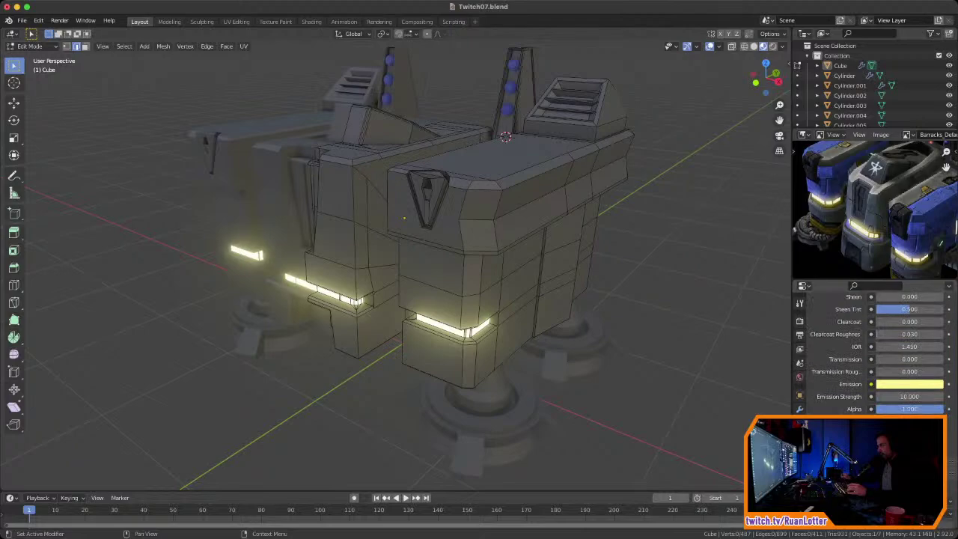
{"action": "left_click", "coordinate": [909, 384]}
{"action": "left_click_drag", "start_coordinate": [878, 287], "coordinate": [903, 255]}
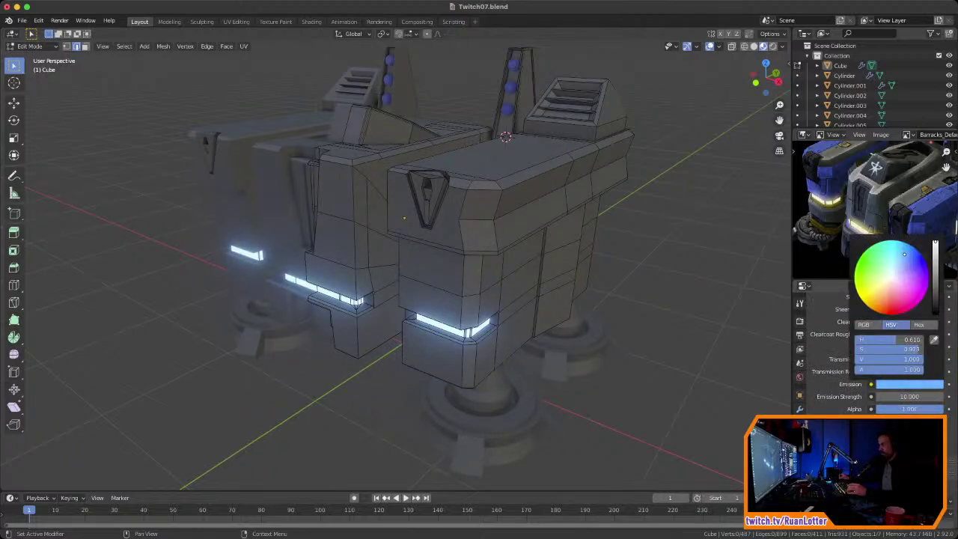
Step: Return to Object Mode to check the blue light strips on the whole building and save the file
{"action": "key", "text": "Tab"}
{"action": "middle_click_drag", "start_coordinate": [419, 255], "coordinate": [384, 229]}
{"action": "scroll", "coordinate": [479, 213], "scroll_direction": "down", "scroll_amount": 3}
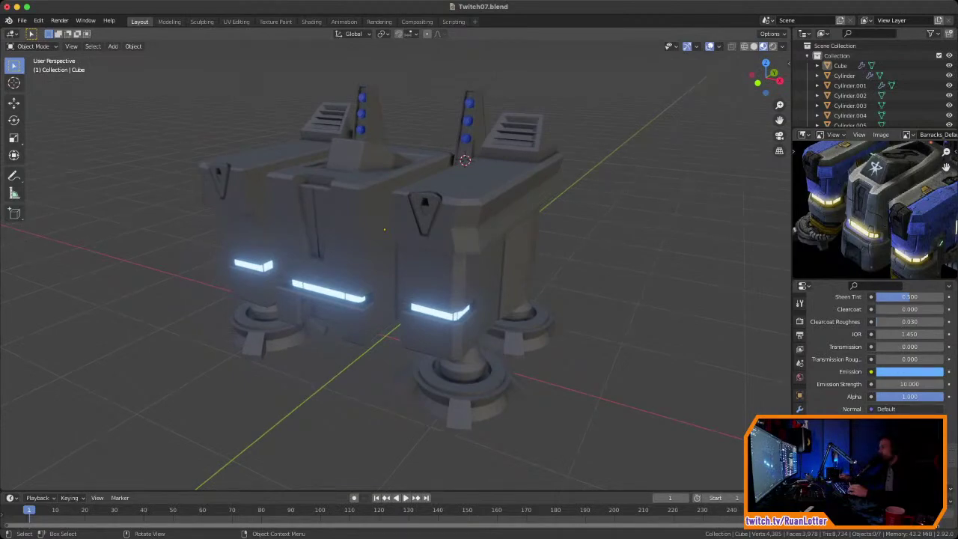
{"action": "middle_click_drag", "start_coordinate": [383, 229], "coordinate": [536, 217]}
{"action": "middle_click_drag", "start_coordinate": [413, 223], "coordinate": [424, 253]}
{"action": "key", "text": "ctrl+s"}
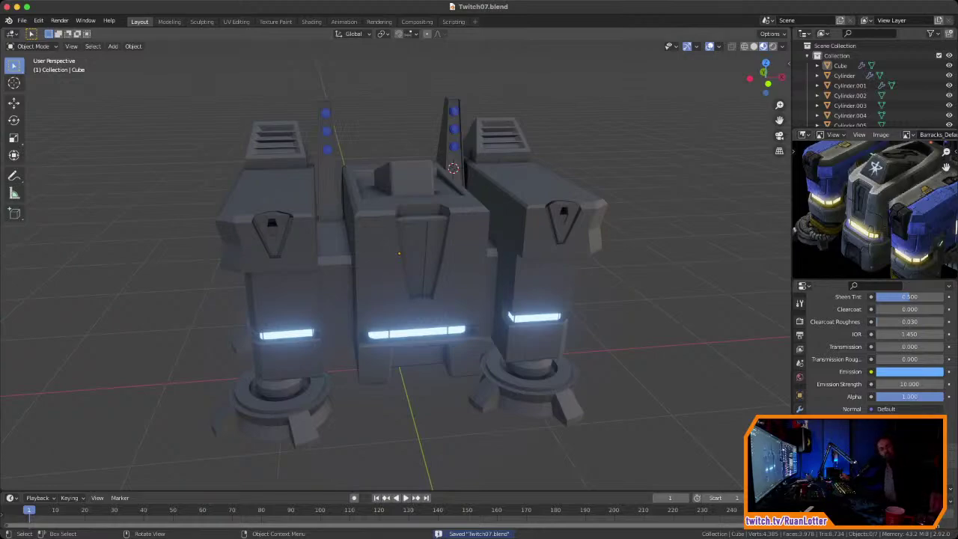
Step: Enlarge the object list to show every object and open the building body's modifier settings
{"action": "middle_click_drag", "start_coordinate": [421, 253], "coordinate": [299, 241]}
{"action": "left_click", "coordinate": [385, 259]}
{"action": "scroll", "coordinate": [366, 262], "scroll_direction": "up", "scroll_amount": 1}
{"action": "scroll", "coordinate": [300, 241], "scroll_direction": "down", "scroll_amount": 2}
{"action": "left_click_drag", "start_coordinate": [868, 129], "coordinate": [868, 158]}
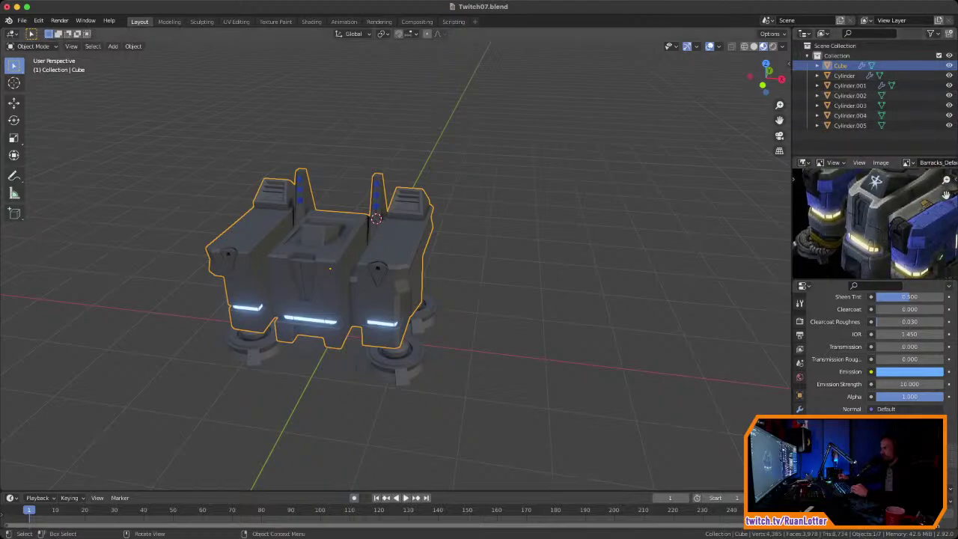
{"action": "left_click", "coordinate": [465, 252]}
{"action": "left_click", "coordinate": [404, 258]}
{"action": "middle_click_drag", "start_coordinate": [404, 258], "coordinate": [408, 198]}
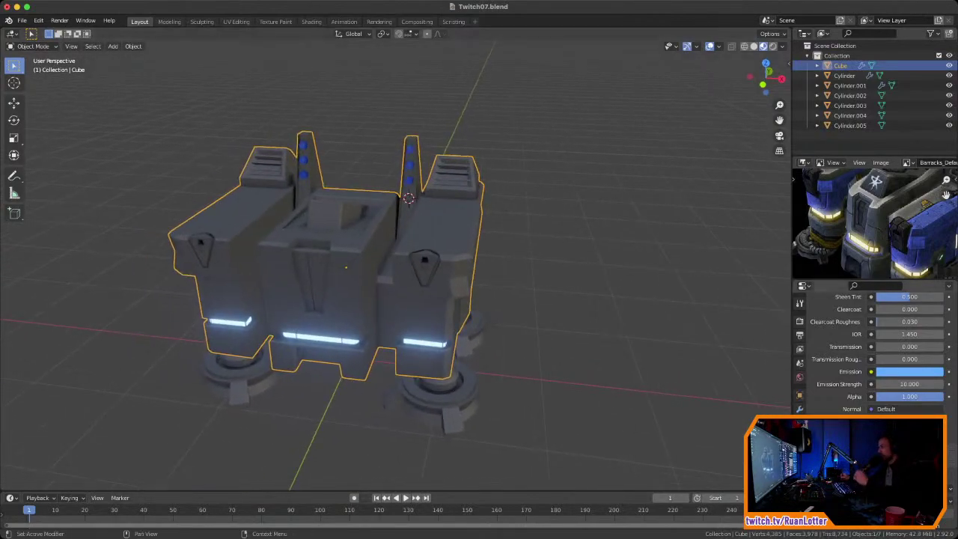
{"action": "left_click", "coordinate": [799, 410]}
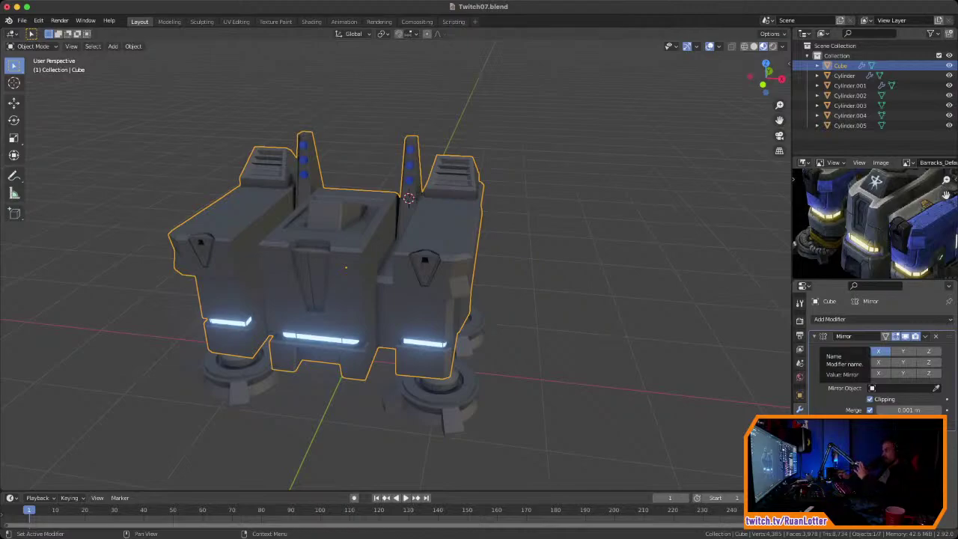
{"action": "middle_click_drag", "start_coordinate": [419, 356], "coordinate": [524, 331], "text": "shift"}
{"action": "scroll", "coordinate": [401, 328], "scroll_direction": "down", "scroll_amount": 1}
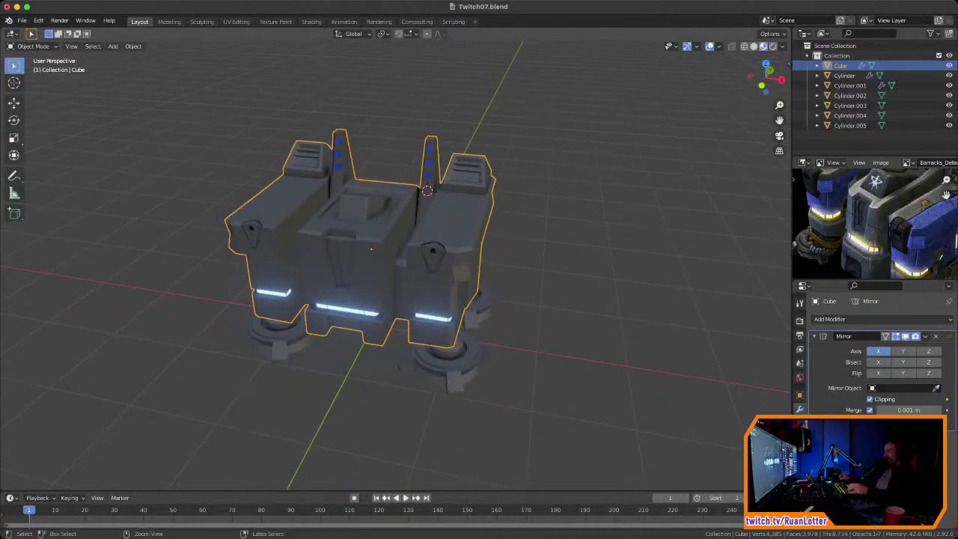
{"action": "key", "text": "ctrl+Right"}
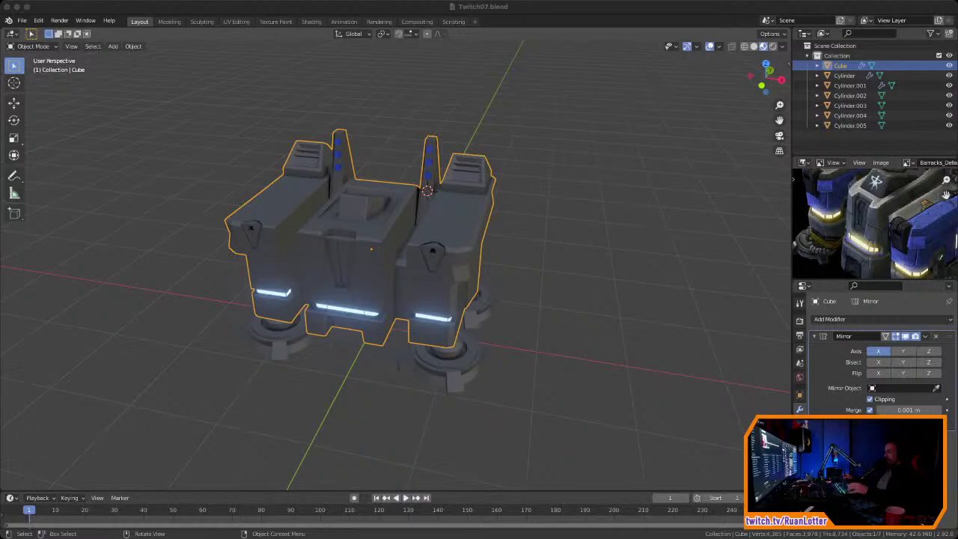
{"action": "key", "text": "super+Tab"}
{"action": "middle_click_drag", "start_coordinate": [449, 284], "coordinate": [395, 280]}
{"action": "scroll", "coordinate": [396, 262], "scroll_direction": "up", "scroll_amount": 3}
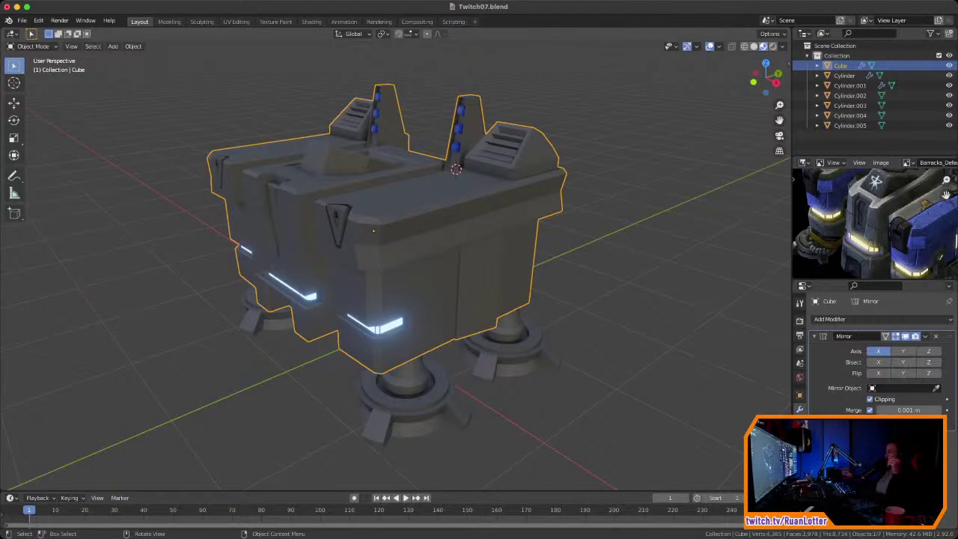
Step: Compare the building's body and feet with the reference image from several angles
{"action": "middle_click_drag", "start_coordinate": [397, 277], "coordinate": [461, 282]}
{"action": "middle_click_drag", "start_coordinate": [887, 220], "coordinate": [869, 233]}
{"action": "middle_click_drag", "start_coordinate": [457, 262], "coordinate": [413, 263]}
{"action": "middle_click_drag", "start_coordinate": [869, 220], "coordinate": [868, 223], "text": "ctrl"}
{"action": "middle_click_drag", "start_coordinate": [868, 223], "coordinate": [846, 223]}
{"action": "middle_click_drag", "start_coordinate": [405, 266], "coordinate": [449, 238]}
{"action": "middle_click_drag", "start_coordinate": [874, 232], "coordinate": [835, 201]}
{"action": "middle_click_drag", "start_coordinate": [419, 255], "coordinate": [419, 296], "text": "ctrl"}
{"action": "middle_click_drag", "start_coordinate": [868, 214], "coordinate": [847, 239]}
{"action": "mouse_move", "coordinate": [382, 240]}
{"action": "middle_mouse_down"}
{"action": "mouse_move", "coordinate": [356, 238]}
{"action": "mouse_move", "coordinate": [396, 234]}
{"action": "middle_mouse_up"}
Step: Raise all four feet together by 0.094548 m along the Z axis into the body
{"action": "left_click", "coordinate": [496, 319]}
{"action": "middle_click_drag", "start_coordinate": [495, 318], "coordinate": [498, 308]}
{"action": "left_click", "coordinate": [439, 303], "text": "shift"}
{"action": "left_click", "coordinate": [330, 318], "text": "shift"}
{"action": "left_click", "coordinate": [284, 312], "text": "shift"}
{"action": "key", "text": "g"}
{"action": "key", "text": "z"}
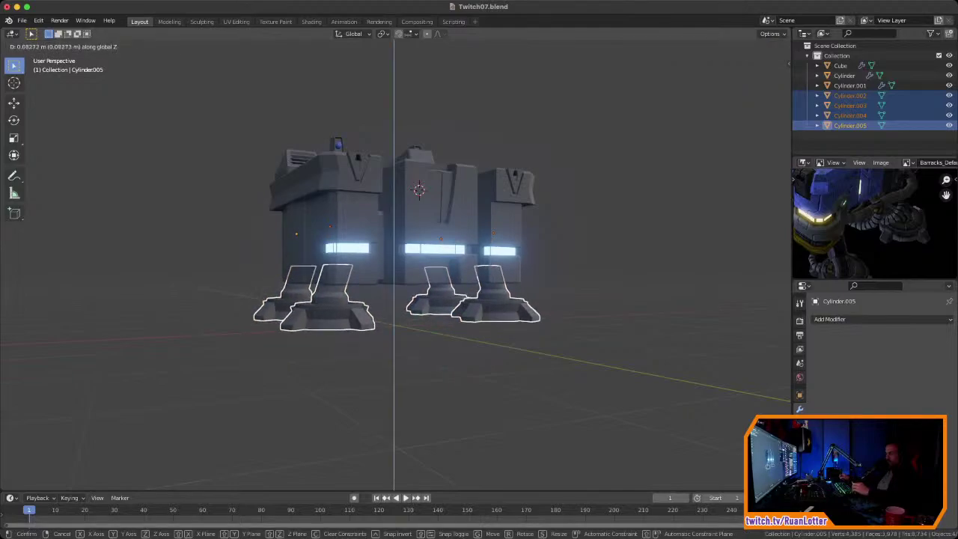
{"action": "left_click", "coordinate": [288, 296]}
Step: Move all objects of the building down 0.081886 m along Z towards the ground line in front view, and deselect them
{"action": "middle_click_drag", "start_coordinate": [287, 296], "coordinate": [204, 281]}
{"action": "left_click", "coordinate": [759, 77]}
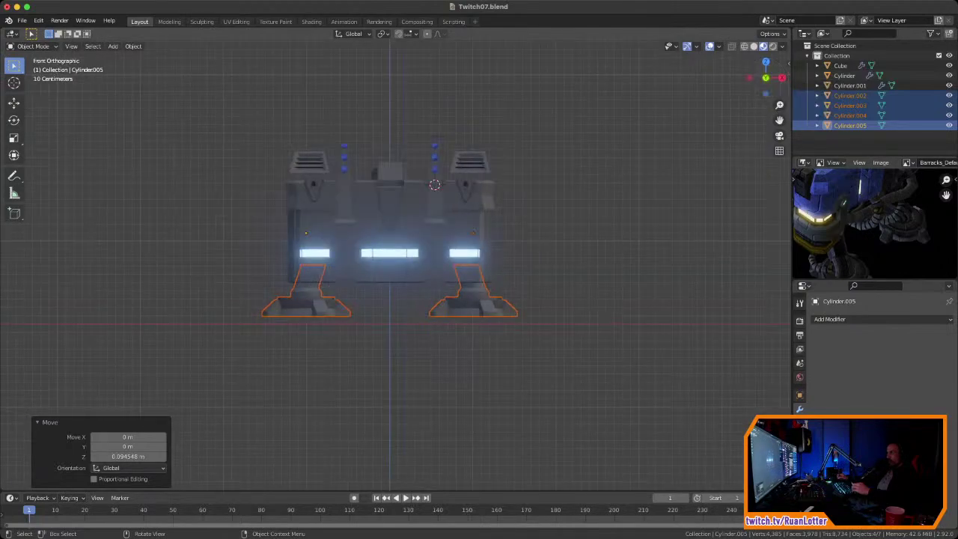
{"action": "left_click_drag", "start_coordinate": [235, 103], "coordinate": [566, 316]}
{"action": "scroll", "coordinate": [567, 316], "scroll_direction": "up", "scroll_amount": 3}
{"action": "key", "text": "g"}
{"action": "key", "text": "z"}
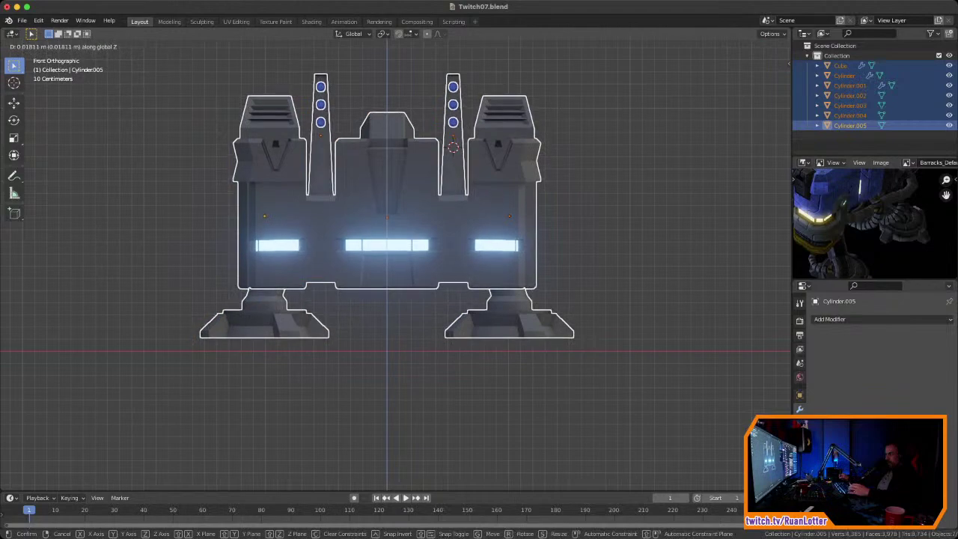
{"action": "key", "text": "Return"}
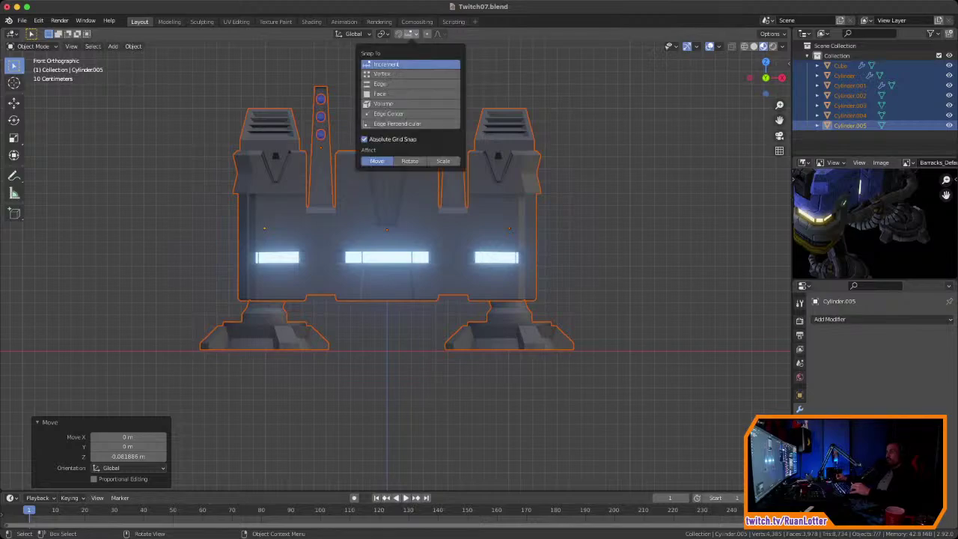
{"action": "key", "text": "alt+a"}
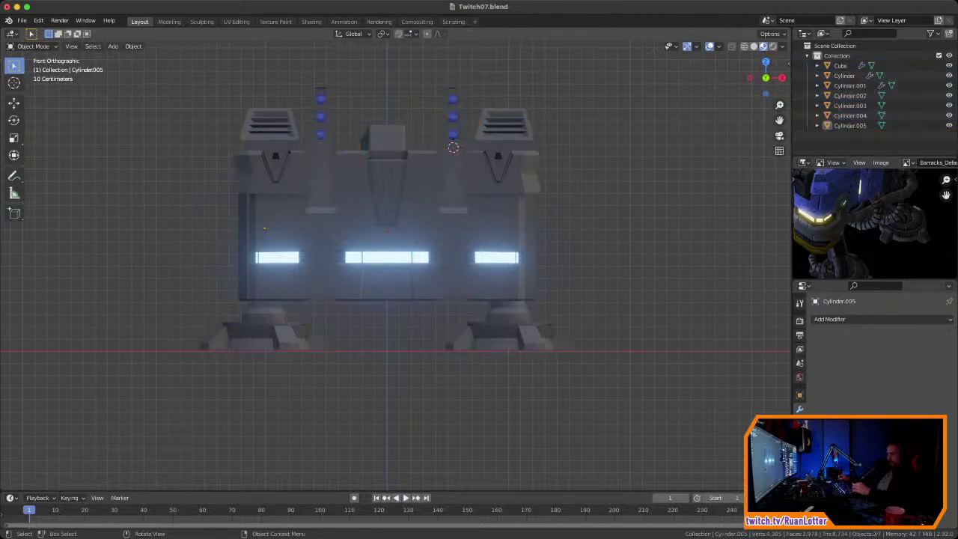
Step: Lower the front foot on the negative X side by 0.012662 m along Z, and the foot behind it onto the ground line
{"action": "scroll", "coordinate": [292, 354], "scroll_direction": "up", "scroll_amount": 6}
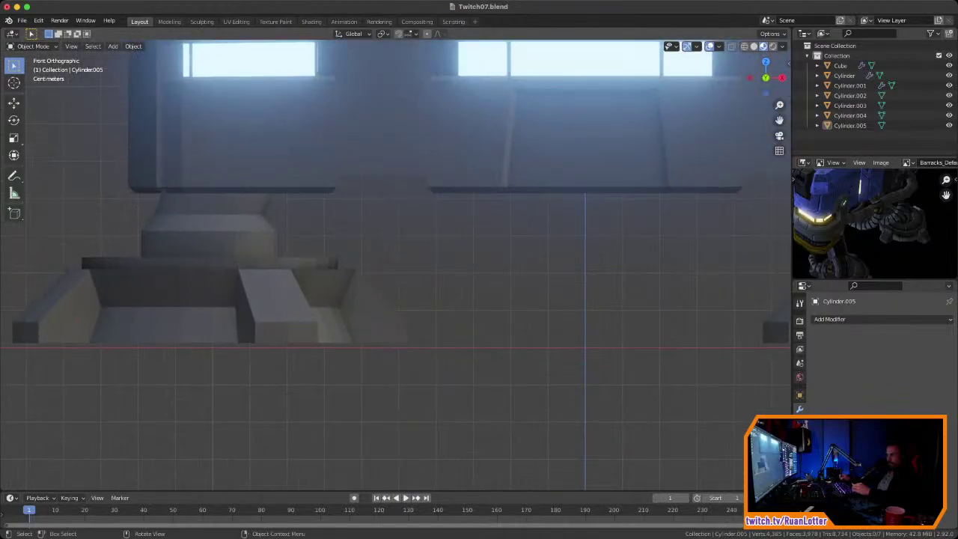
{"action": "left_click", "coordinate": [259, 300]}
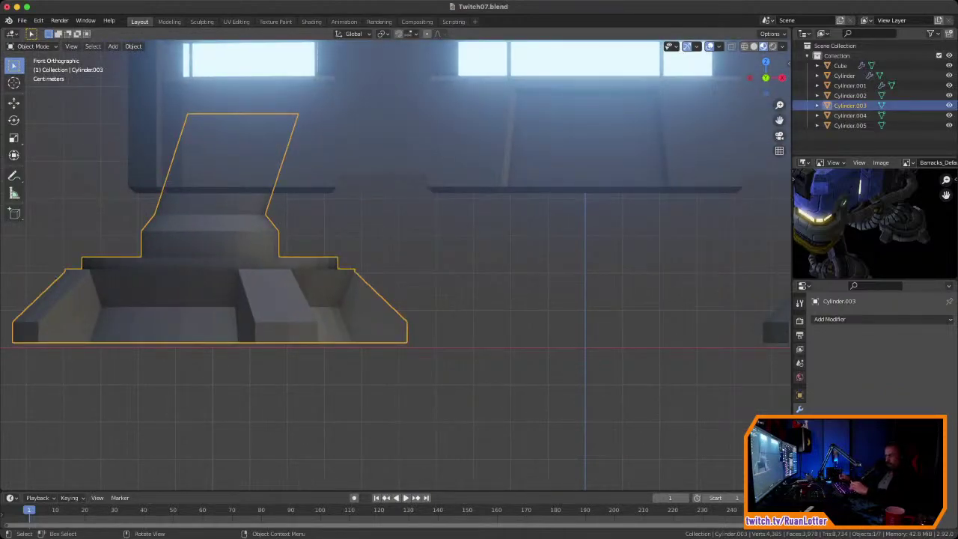
{"action": "key", "text": "g"}
{"action": "key", "text": "z"}
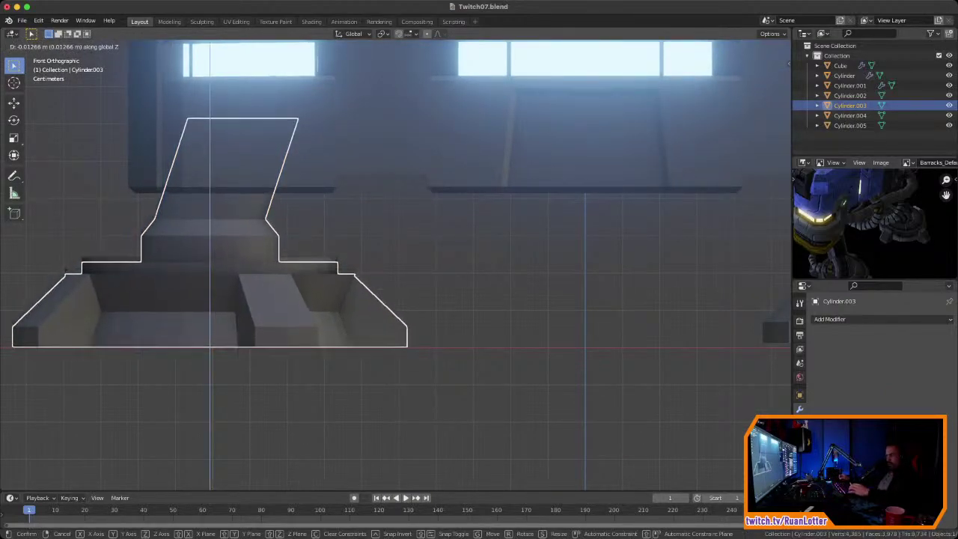
{"action": "key", "text": "Return"}
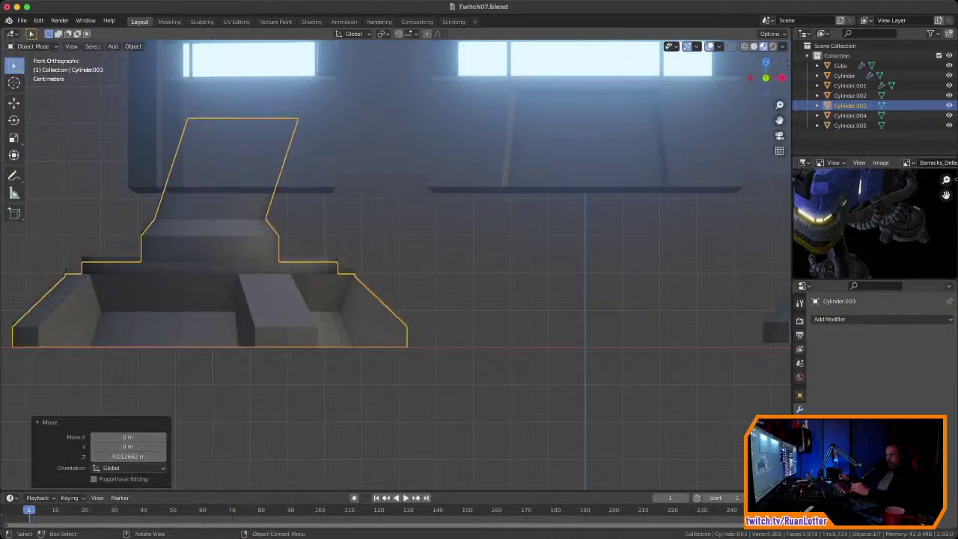
{"action": "key", "text": "ctrl+z"}
{"action": "key", "text": "ctrl+z"}
{"action": "key", "text": "g"}
{"action": "key", "text": "z"}
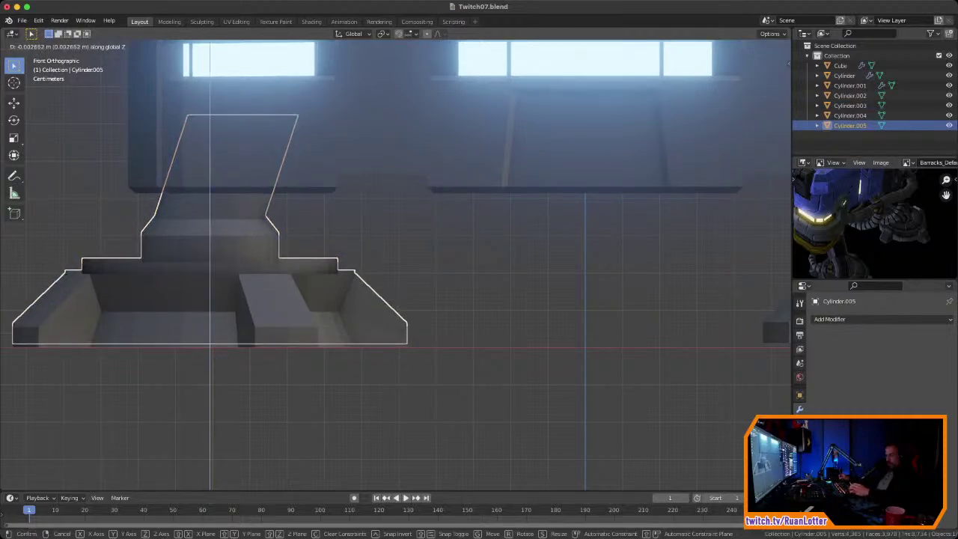
{"action": "key", "text": "Return"}
Step: Lower both feet on the positive X side by 0.012662 m along Z onto the ground line
{"action": "middle_click_drag", "start_coordinate": [524, 262], "coordinate": [85, 275], "text": "shift"}
{"action": "left_click_drag", "start_coordinate": [337, 244], "coordinate": [428, 302]}
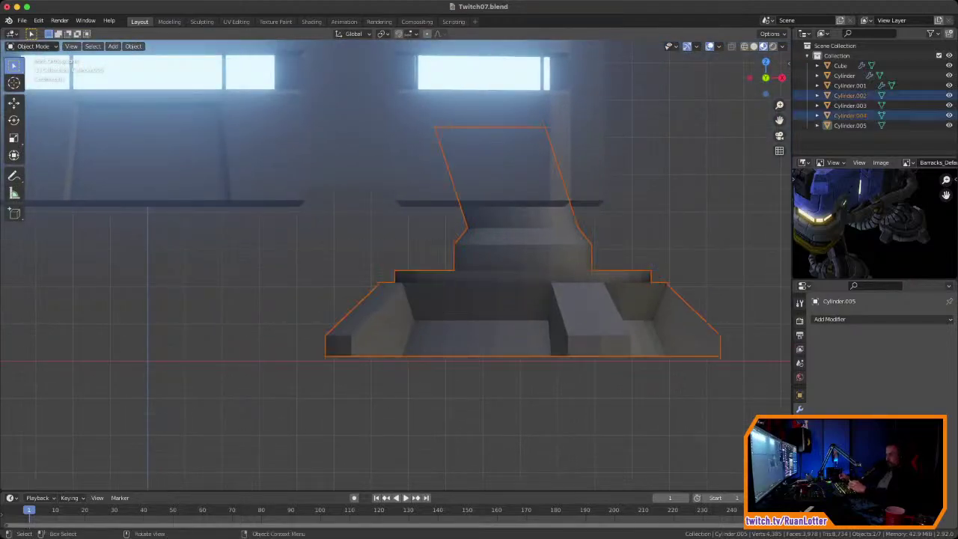
{"action": "key", "text": "g"}
{"action": "key", "text": "z"}
{"action": "key", "text": "Return"}
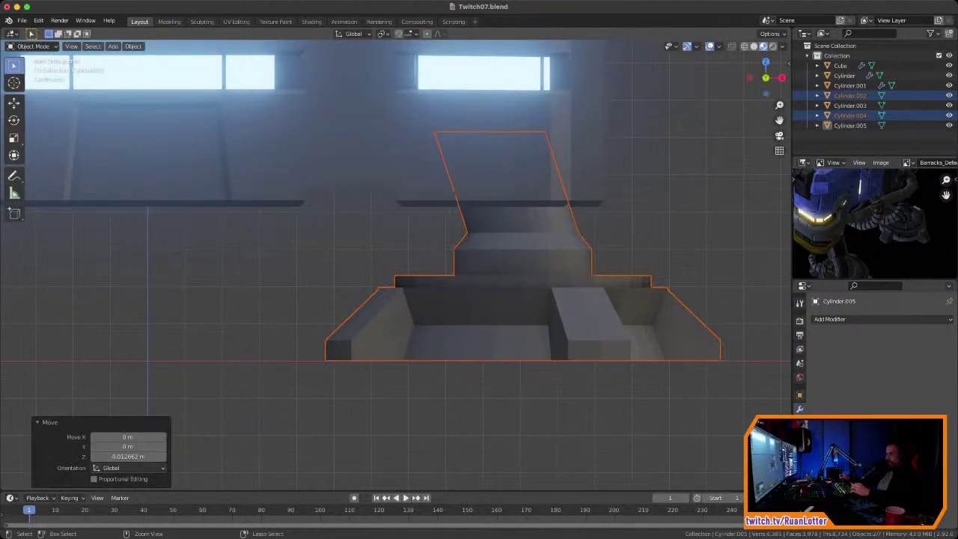
Step: Examine the repositioned feet and the whole building from several angles
{"action": "middle_click_drag", "start_coordinate": [419, 284], "coordinate": [584, 262]}
{"action": "scroll", "coordinate": [443, 291], "scroll_direction": "down", "scroll_amount": 5}
{"action": "left_click", "coordinate": [768, 79]}
{"action": "scroll", "coordinate": [636, 71], "scroll_direction": "up", "scroll_amount": 1}
{"action": "middle_click_drag", "start_coordinate": [636, 82], "coordinate": [538, 97]}
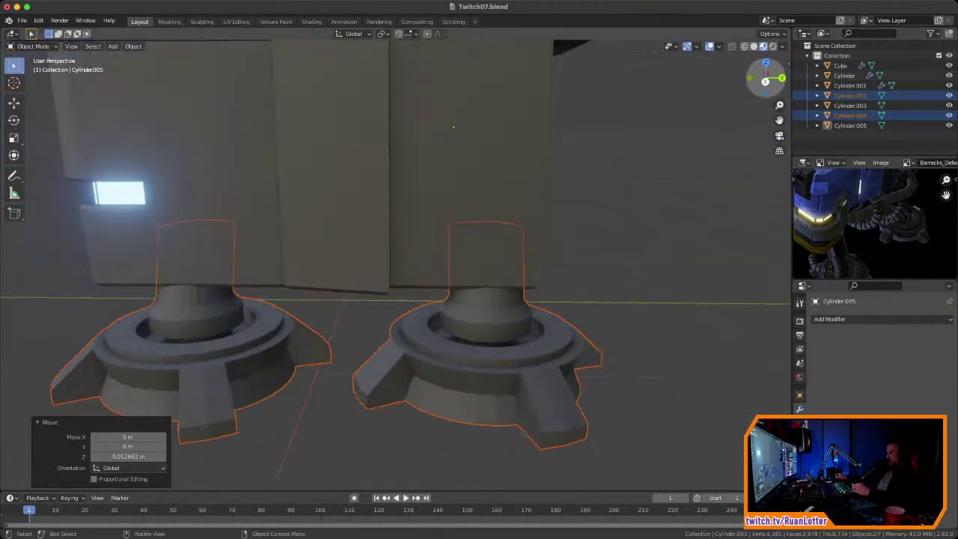
{"action": "left_click", "coordinate": [766, 80]}
{"action": "middle_click_drag", "start_coordinate": [636, 149], "coordinate": [700, 165]}
{"action": "scroll", "coordinate": [464, 161], "scroll_direction": "down", "scroll_amount": 5}
{"action": "left_click", "coordinate": [598, 176]}
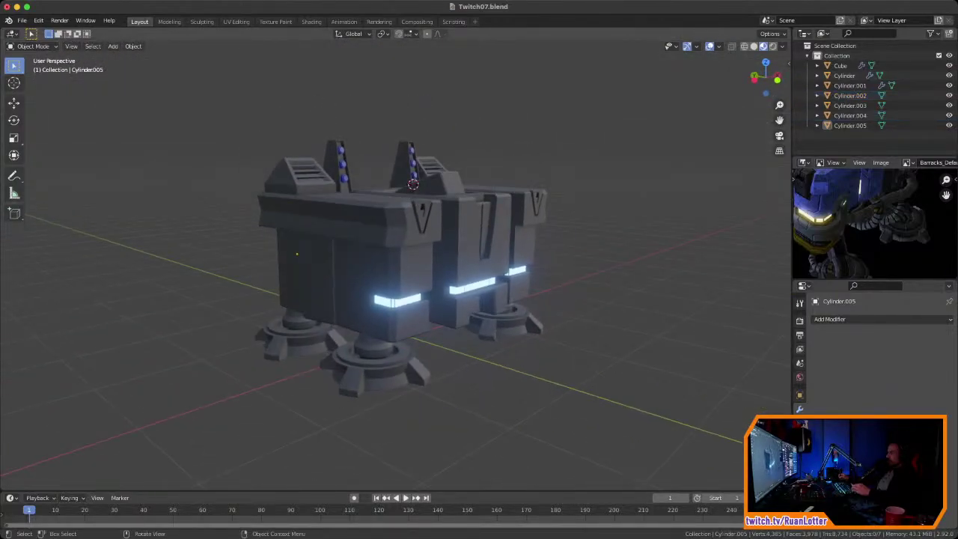
{"action": "scroll", "coordinate": [599, 165], "scroll_direction": "up", "scroll_amount": 3}
{"action": "middle_click_drag", "start_coordinate": [599, 164], "coordinate": [535, 156]}
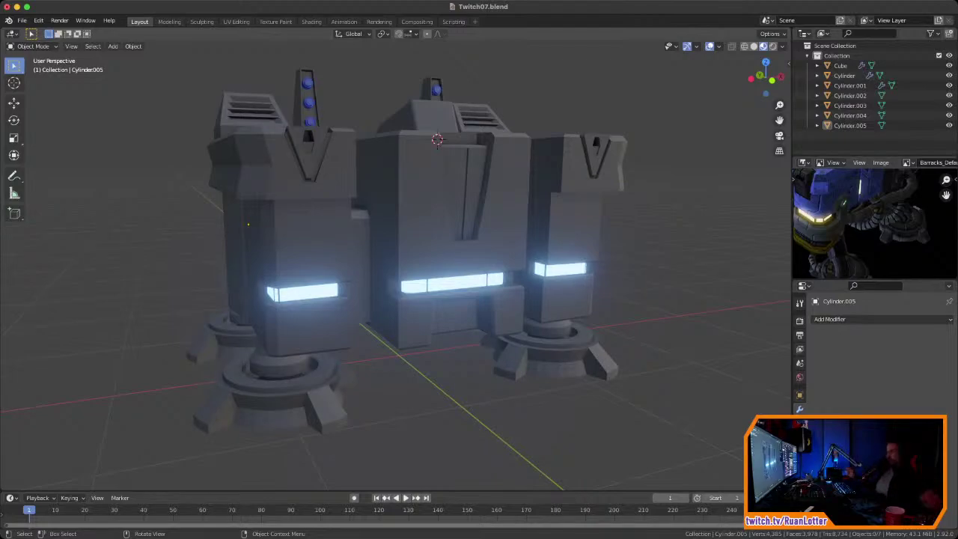
Step: Save the file and duplicate the main building body in place
{"action": "key", "text": "ctrl+s"}
{"action": "scroll", "coordinate": [464, 225], "scroll_direction": "down", "scroll_amount": 3}
{"action": "middle_click_drag", "start_coordinate": [464, 224], "coordinate": [393, 217]}
{"action": "left_click", "coordinate": [386, 229]}
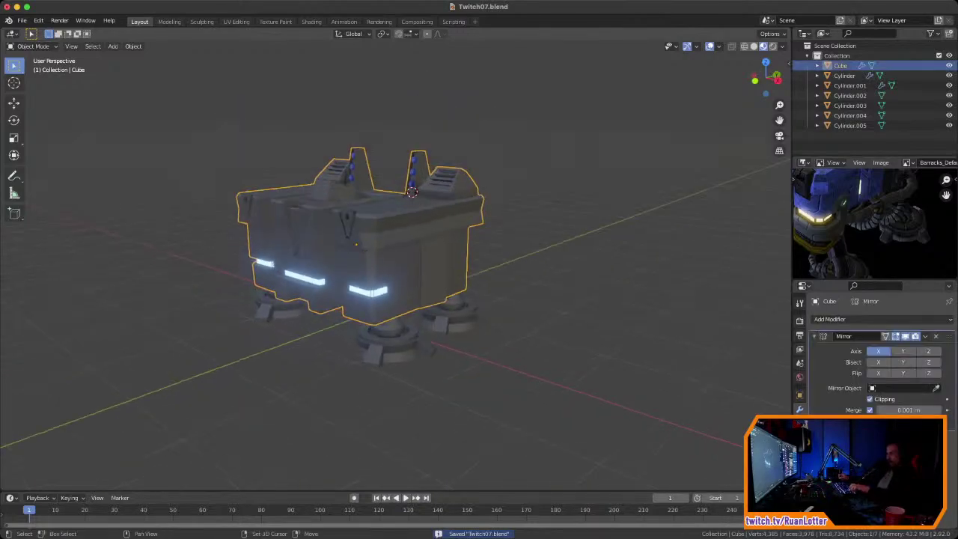
{"action": "key", "text": "shift+d"}
{"action": "key", "text": "Escape"}
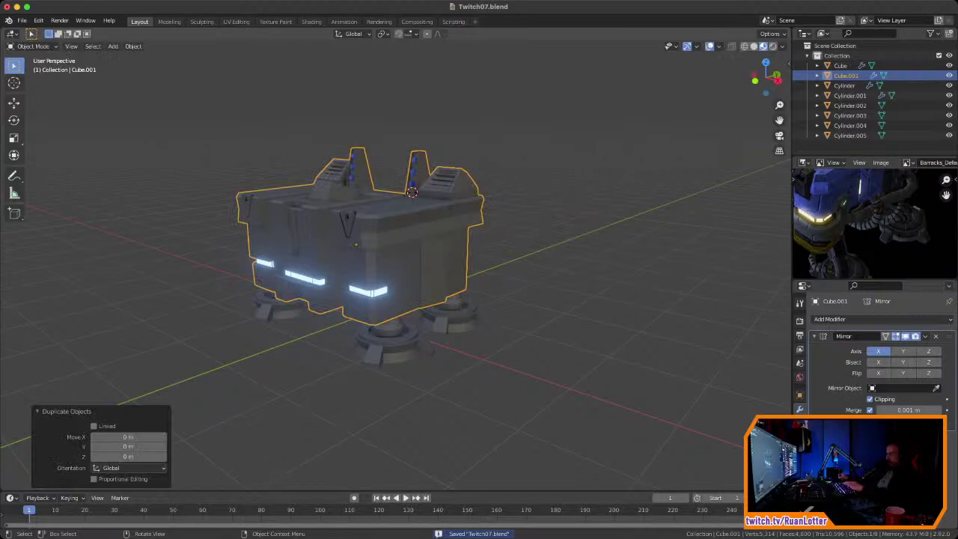
Step: Move the duplicated body into a new collection named Backup and exclude that collection from the view layer
{"action": "key", "text": "m"}
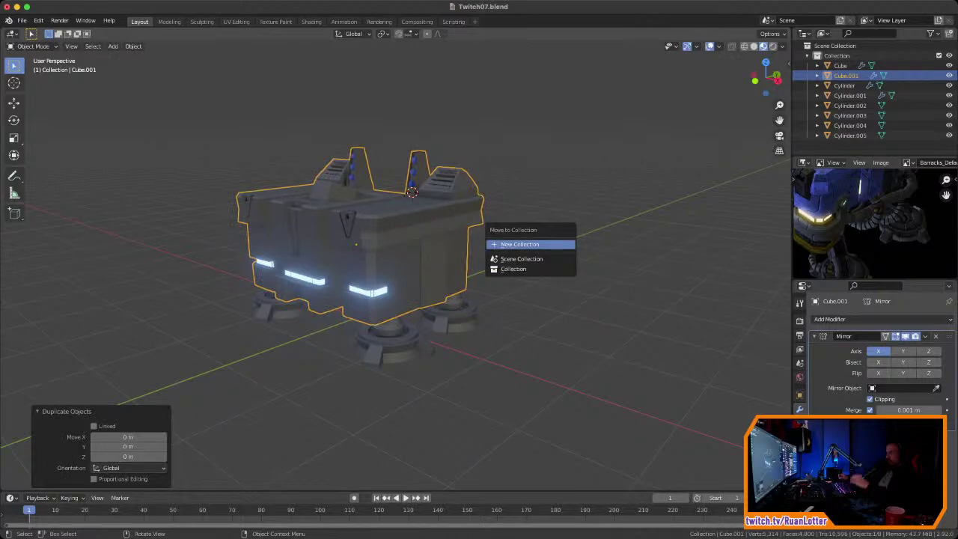
{"action": "key", "text": "Return"}
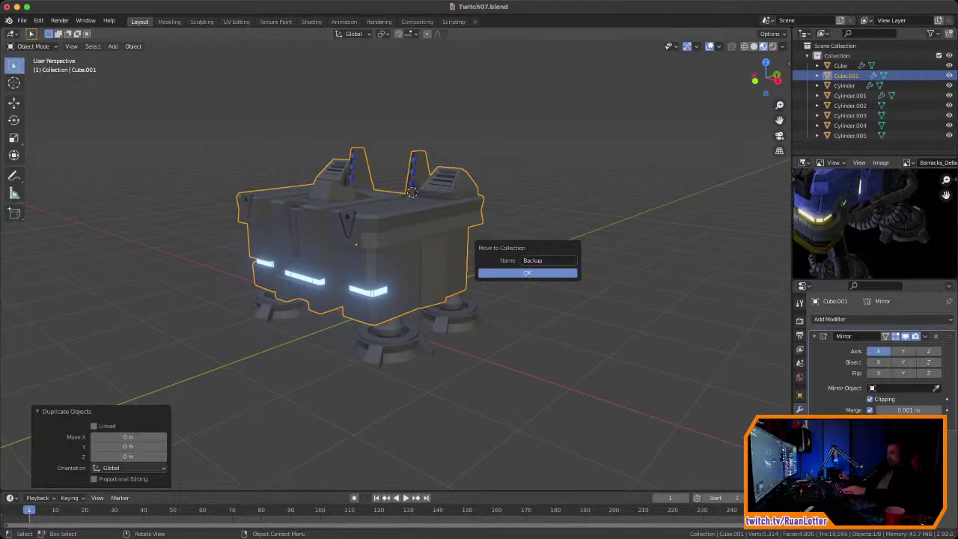
{"action": "key", "text": "Return"}
{"action": "left_click", "coordinate": [554, 217]}
{"action": "left_click", "coordinate": [434, 240]}
{"action": "left_click", "coordinate": [846, 145]}
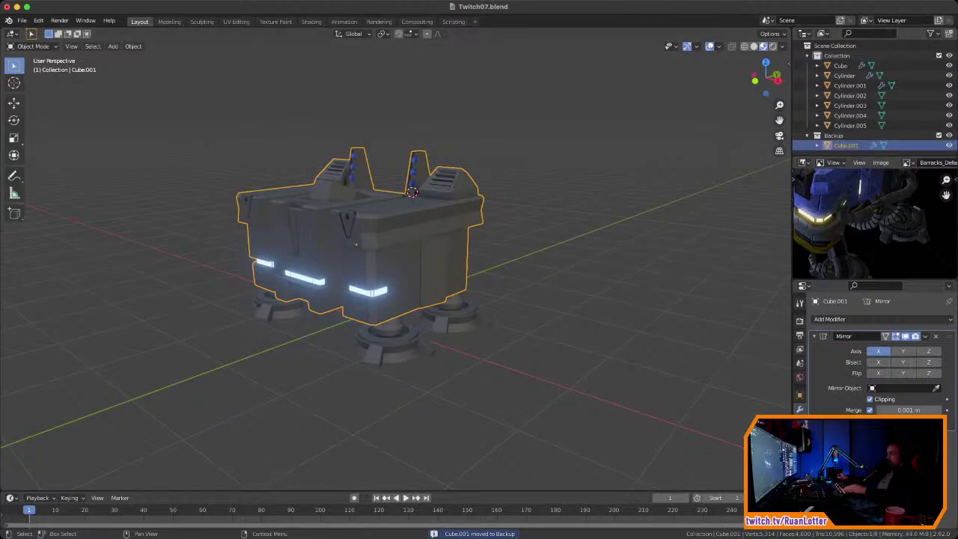
{"action": "key", "text": "g"}
{"action": "key", "text": "Escape"}
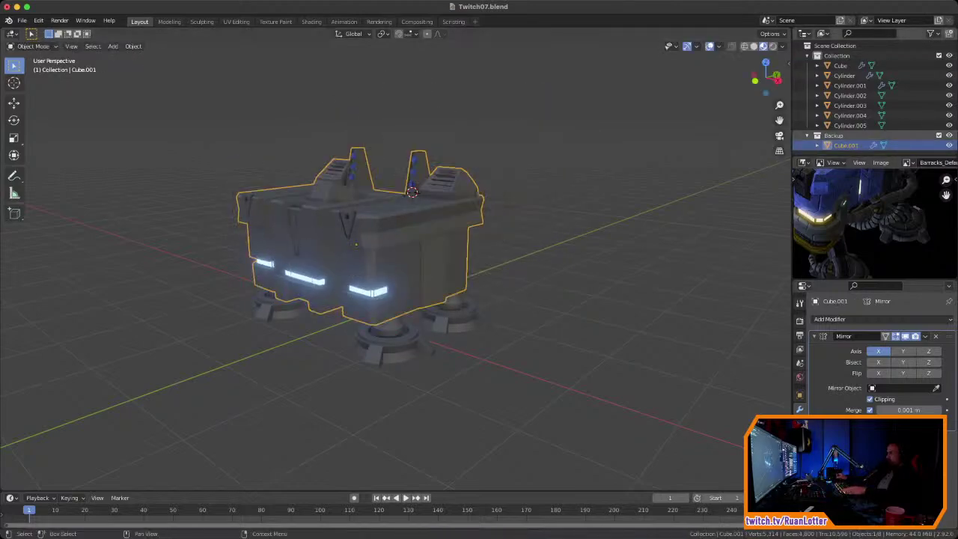
{"action": "left_click", "coordinate": [938, 135]}
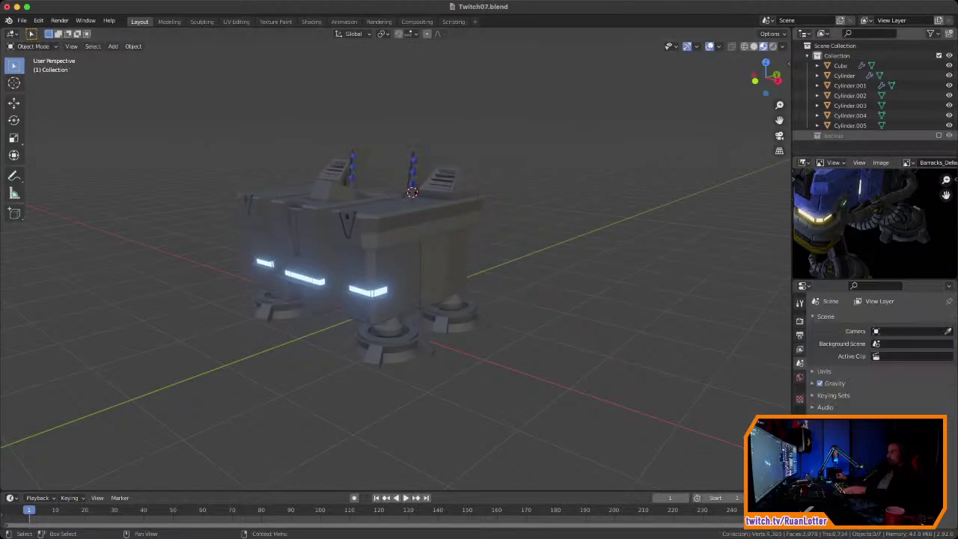
Step: Apply the Mirror modifier on the original building body and save the file
{"action": "left_click", "coordinate": [441, 243]}
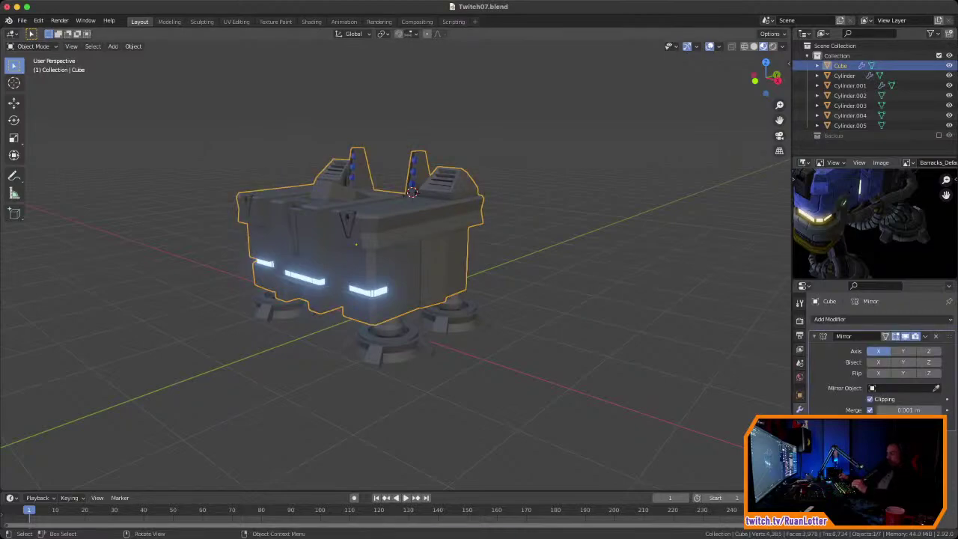
{"action": "key", "text": "super+s"}
{"action": "left_click", "coordinate": [925, 336]}
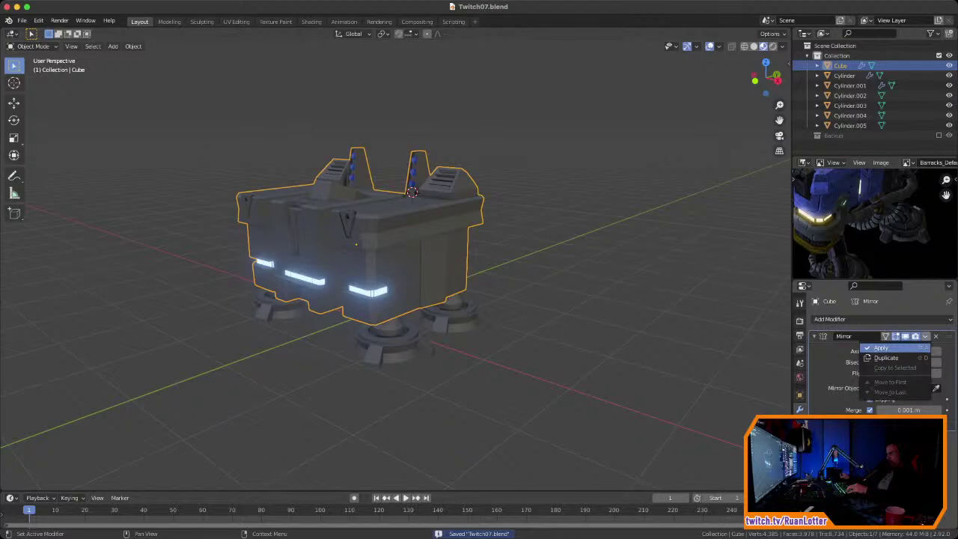
{"action": "left_click", "coordinate": [882, 348]}
{"action": "left_click", "coordinate": [535, 259]}
{"action": "left_click", "coordinate": [442, 247]}
{"action": "key", "text": "Tab"}
{"action": "middle_click_drag", "start_coordinate": [442, 247], "coordinate": [419, 319]}
{"action": "key", "text": "Tab"}
{"action": "scroll", "coordinate": [434, 285], "scroll_direction": "up", "scroll_amount": 2}
{"action": "key", "text": "ctrl+s"}
{"action": "middle_click_drag", "start_coordinate": [419, 318], "coordinate": [453, 337]}
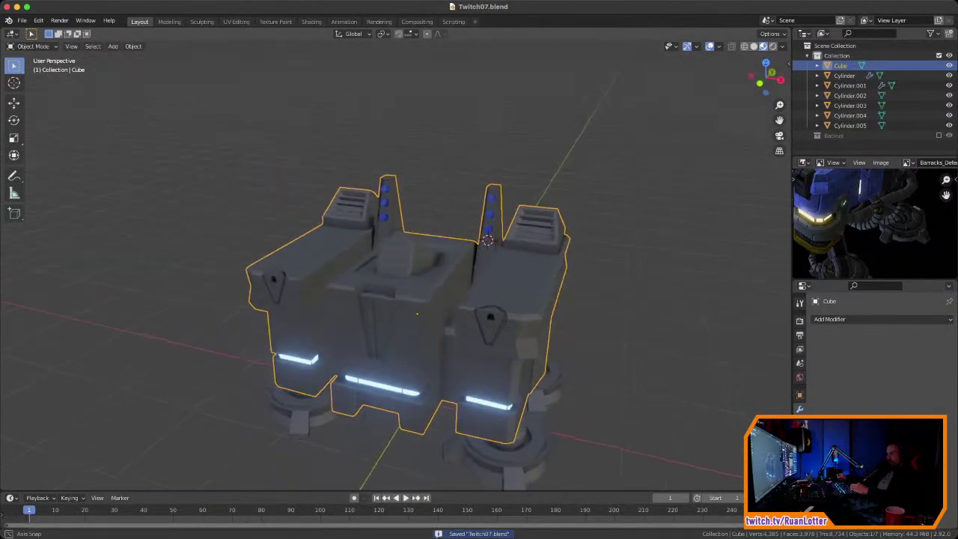
{"action": "scroll", "coordinate": [449, 333], "scroll_direction": "up", "scroll_amount": 4}
{"action": "scroll", "coordinate": [449, 333], "scroll_direction": "down", "scroll_amount": 4}
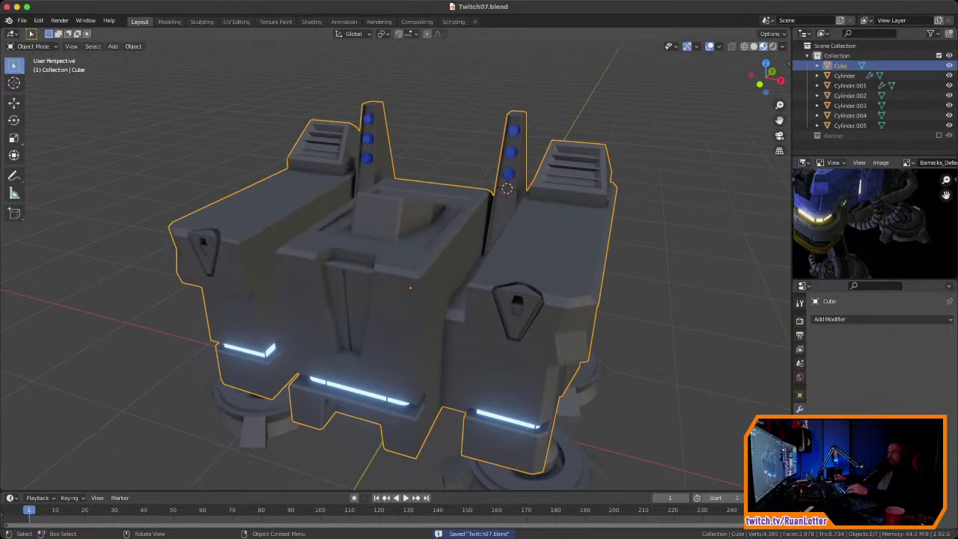
Step: Switch to the UV Editing workspace and frame the building body in the 3D view
{"action": "left_click", "coordinate": [236, 21]}
{"action": "scroll", "coordinate": [596, 279], "scroll_direction": "up", "scroll_amount": 4}
{"action": "middle_click_drag", "start_coordinate": [597, 262], "coordinate": [597, 307], "text": "shift"}
{"action": "middle_click_drag", "start_coordinate": [596, 307], "coordinate": [696, 315]}
{"action": "scroll", "coordinate": [597, 307], "scroll_direction": "up", "scroll_amount": 4}
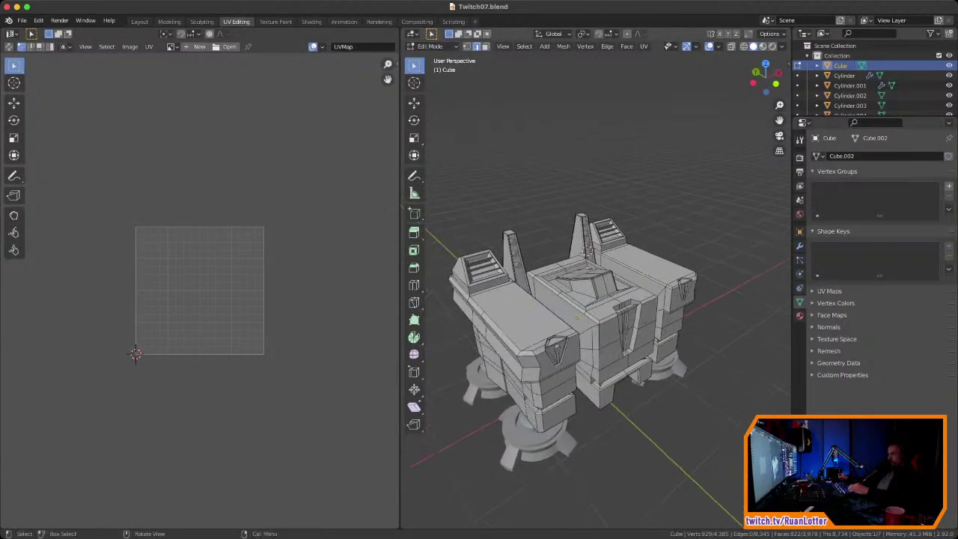
Step: Check the building body's object scale in Object Mode and look at the model from several sides
{"action": "key", "text": "Tab"}
{"action": "middle_click_drag", "start_coordinate": [588, 253], "coordinate": [588, 256]}
{"action": "key", "text": "n"}
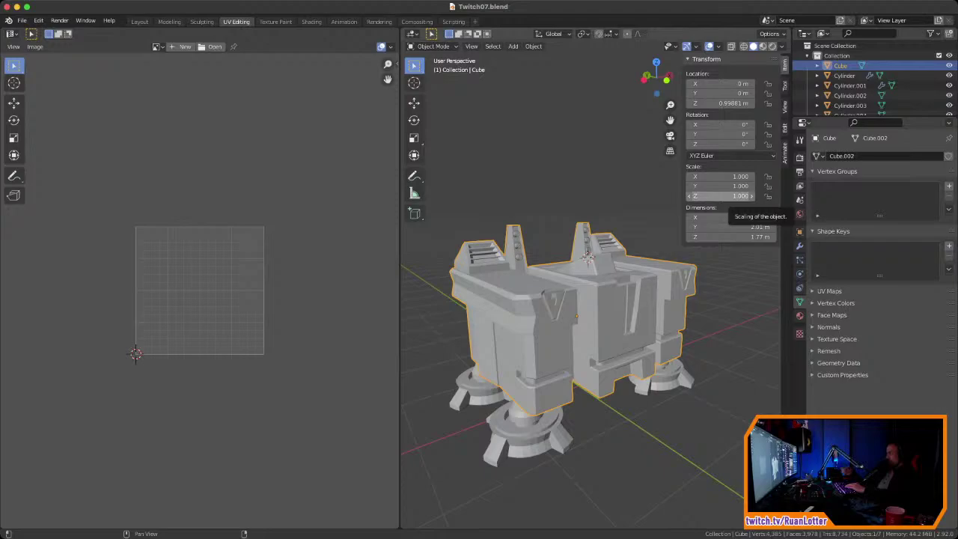
{"action": "key", "text": "n"}
{"action": "middle_click_drag", "start_coordinate": [584, 300], "coordinate": [584, 318], "text": "ctrl"}
{"action": "middle_click_drag", "start_coordinate": [584, 319], "coordinate": [599, 300]}
{"action": "middle_click_drag", "start_coordinate": [585, 261], "coordinate": [592, 261]}
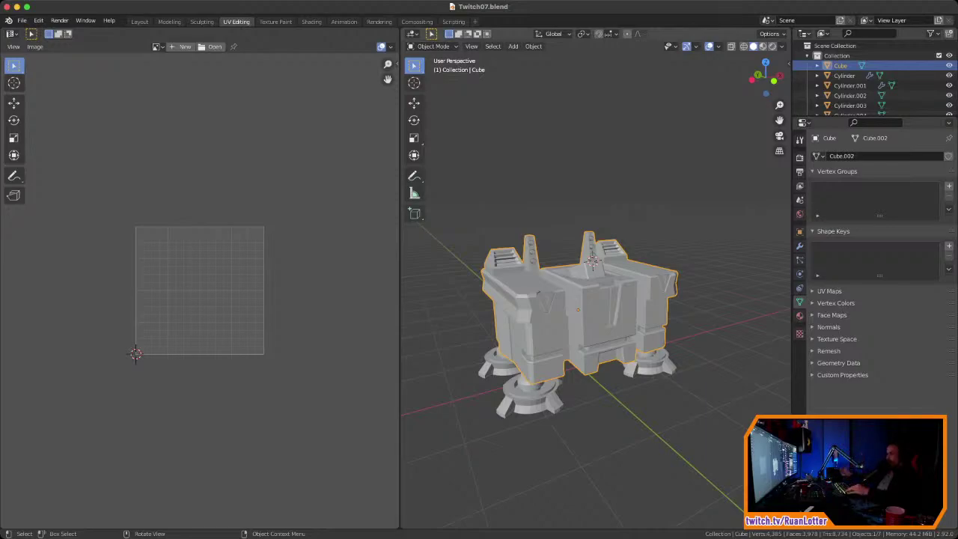
{"action": "middle_click_drag", "start_coordinate": [628, 284], "coordinate": [535, 279]}
{"action": "scroll", "coordinate": [518, 292], "scroll_direction": "up", "scroll_amount": 2}
{"action": "middle_click_drag", "start_coordinate": [674, 223], "coordinate": [653, 226]}
Step: Select all faces of the building body in Edit Mode and enable UV sync selection
{"action": "key", "text": "Tab"}
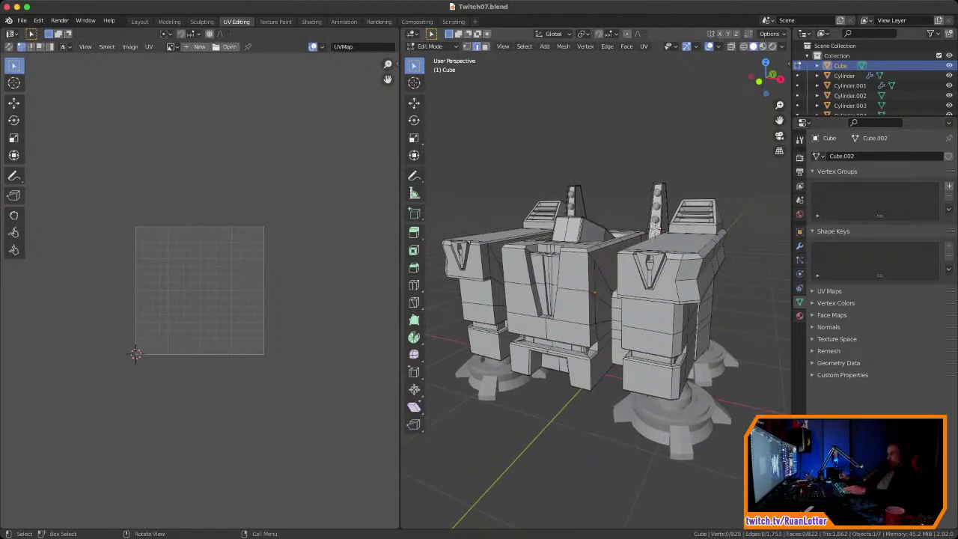
{"action": "key", "text": "3"}
{"action": "left_click", "coordinate": [574, 271]}
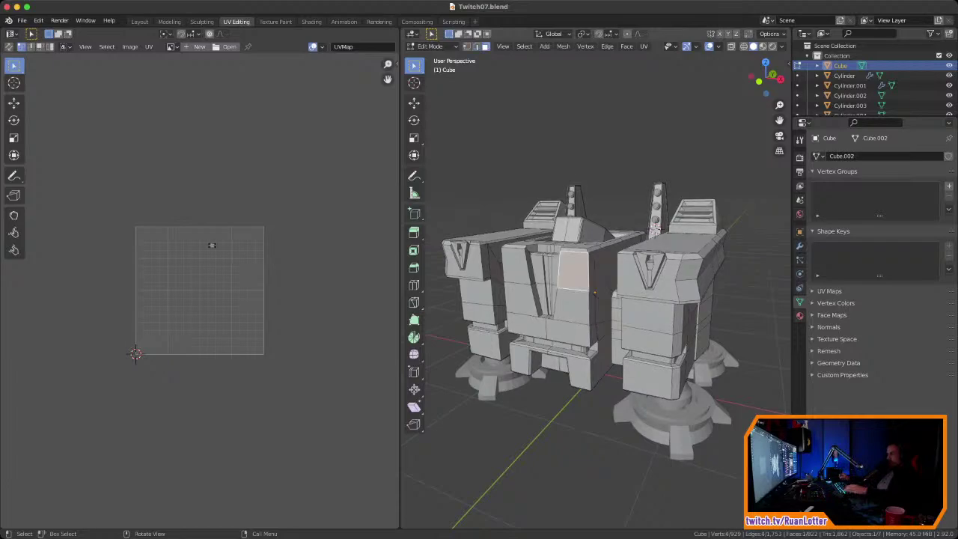
{"action": "key", "text": "a"}
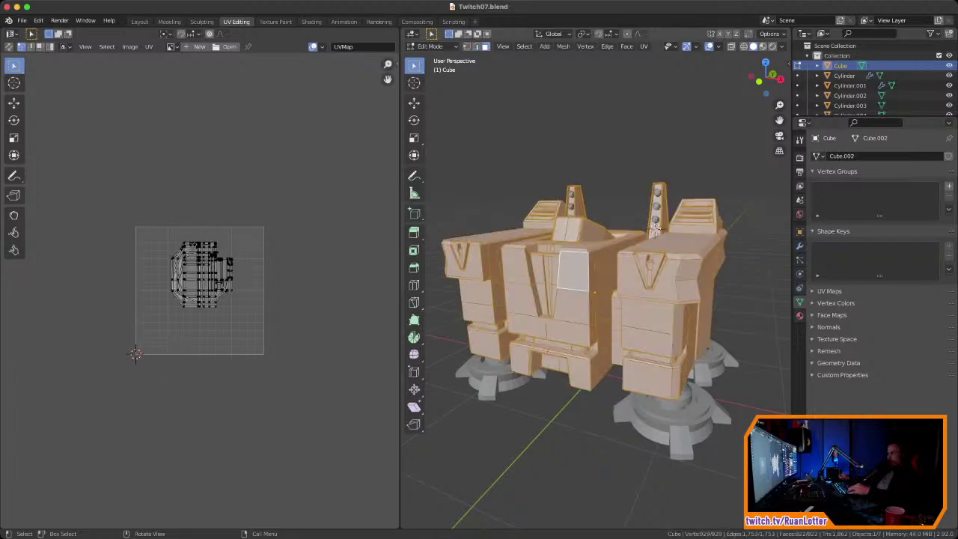
{"action": "middle_click_drag", "start_coordinate": [655, 224], "coordinate": [657, 228]}
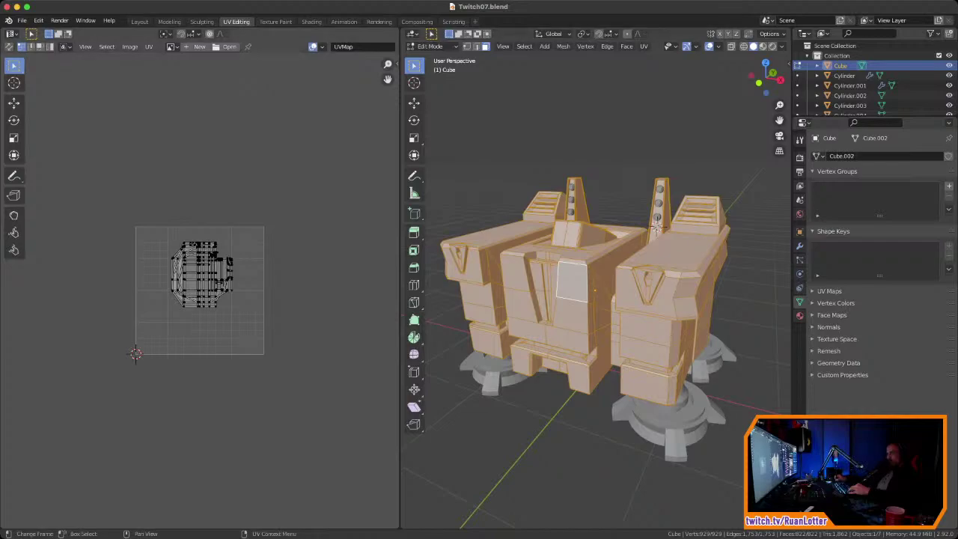
{"action": "left_click", "coordinate": [9, 46]}
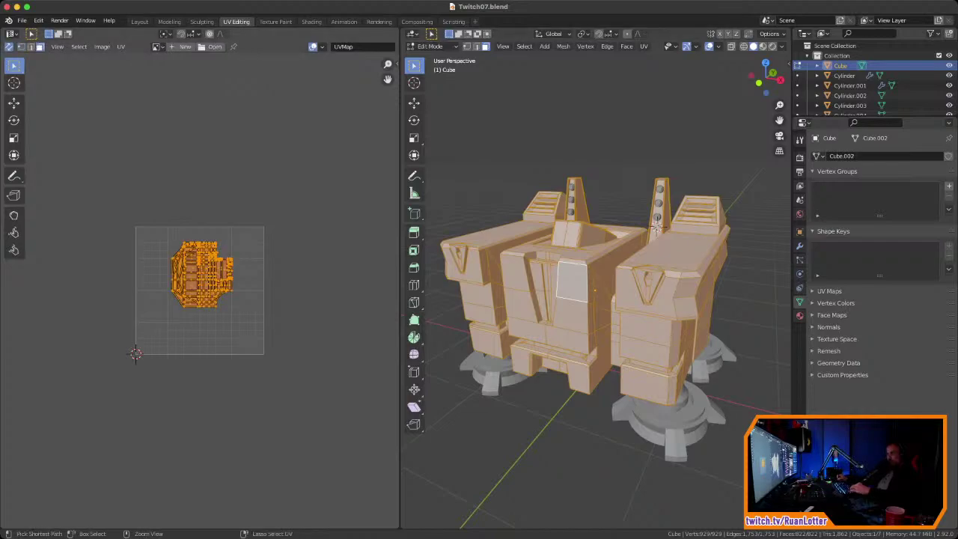
Step: Deselect all faces and examine the body's existing UV layout up close
{"action": "scroll", "coordinate": [200, 292], "scroll_direction": "up", "scroll_amount": 2}
{"action": "key", "text": "alt+a"}
{"action": "middle_click_drag", "start_coordinate": [200, 285], "coordinate": [201, 315]}
{"action": "middle_click_drag", "start_coordinate": [200, 315], "coordinate": [200, 258], "text": "ctrl"}
{"action": "middle_click_drag", "start_coordinate": [201, 258], "coordinate": [213, 227]}
{"action": "middle_click_drag", "start_coordinate": [213, 227], "coordinate": [201, 201], "text": "ctrl"}
{"action": "middle_click_drag", "start_coordinate": [584, 285], "coordinate": [610, 285]}
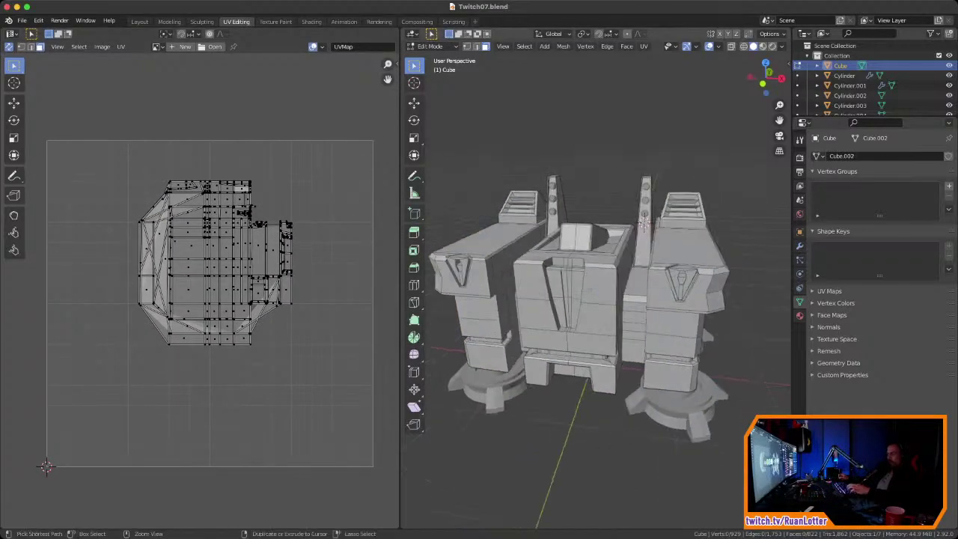
{"action": "key", "text": "ctrl+Right"}
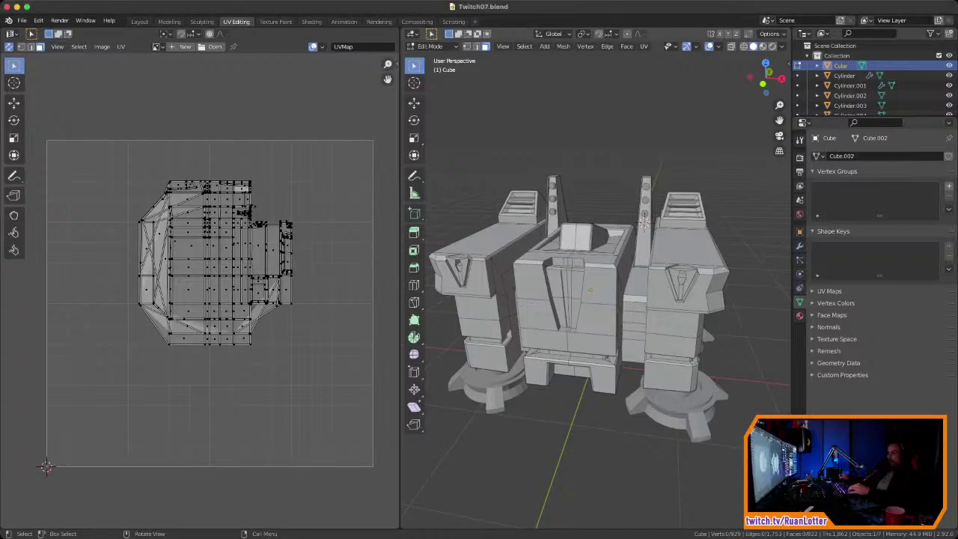
Step: Unwrap all faces of the building body with Smart UV Project at a 66° angle limit and 0.010 island margin
{"action": "middle_click_drag", "start_coordinate": [643, 221], "coordinate": [556, 278]}
{"action": "key", "text": "a"}
{"action": "right_click", "coordinate": [556, 278]}
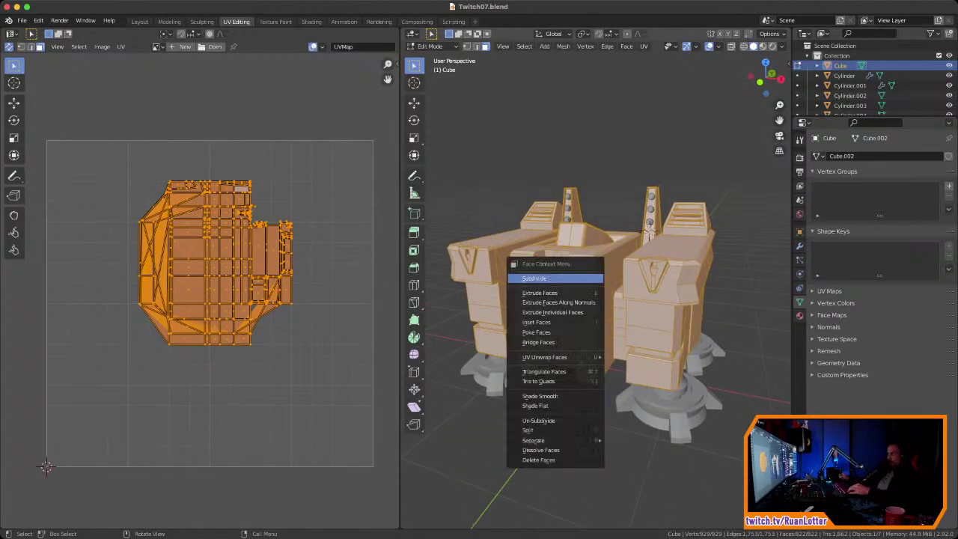
{"action": "mouse_move", "coordinate": [569, 357]}
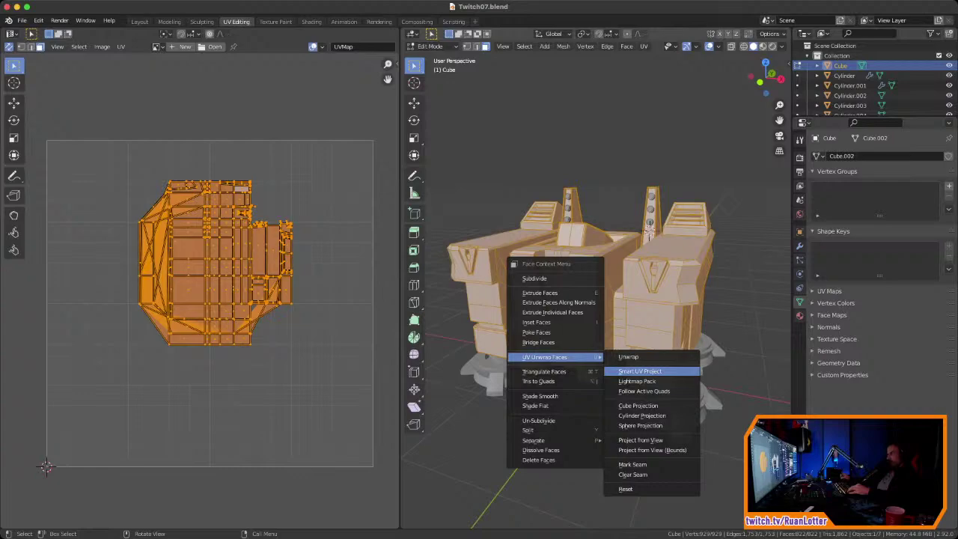
{"action": "left_click", "coordinate": [640, 371]}
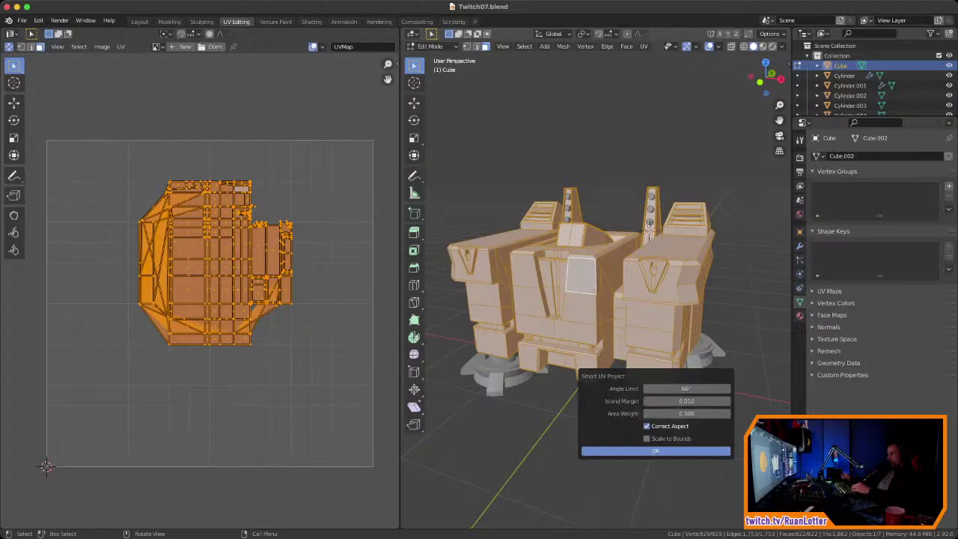
{"action": "left_click", "coordinate": [656, 450]}
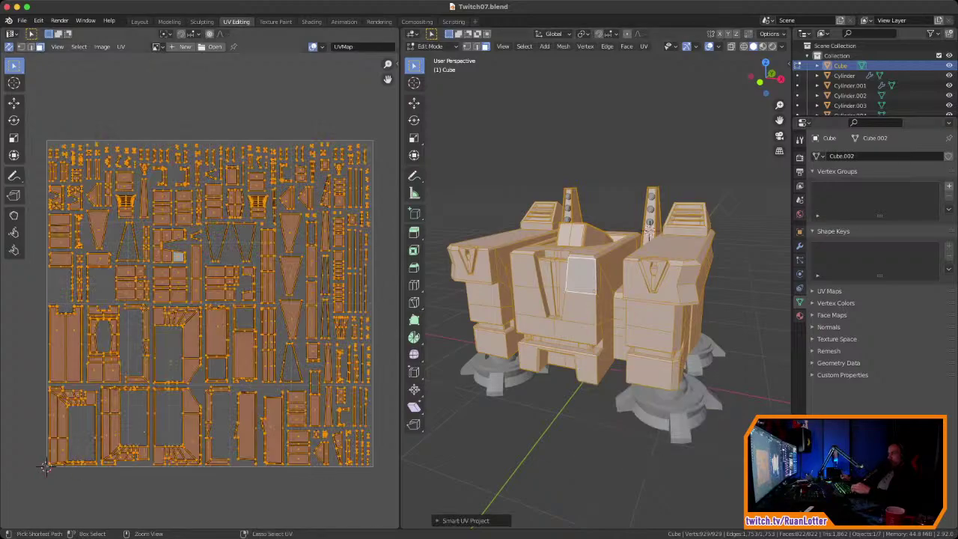
Step: Set the Smart UV Project angle limit to 89°
{"action": "scroll", "coordinate": [209, 299], "scroll_direction": "down", "scroll_amount": 2}
{"action": "middle_click_drag", "start_coordinate": [645, 230], "coordinate": [624, 222]}
{"action": "scroll", "coordinate": [200, 288], "scroll_direction": "up", "scroll_amount": 1}
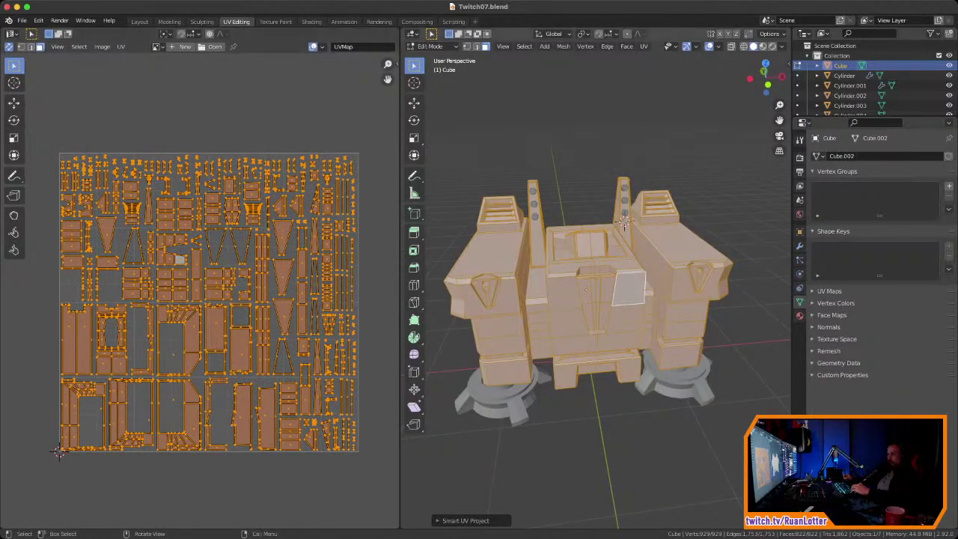
{"action": "left_click", "coordinate": [464, 520]}
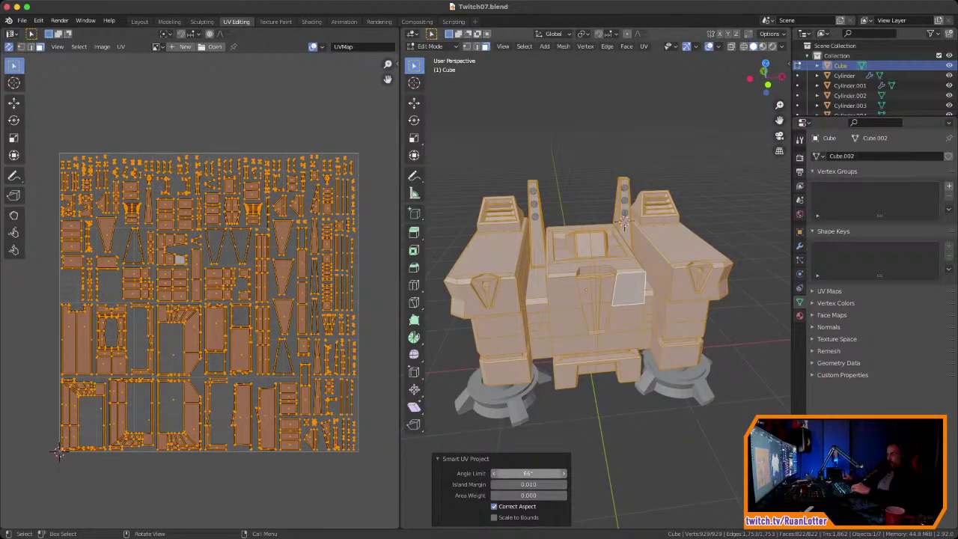
{"action": "mouse_move", "coordinate": [529, 473]}
{"action": "left_mouse_down"}
{"action": "mouse_move", "coordinate": [498, 472]}
{"action": "mouse_move", "coordinate": [553, 473]}
{"action": "mouse_move", "coordinate": [529, 473]}
{"action": "mouse_move", "coordinate": [538, 473]}
{"action": "left_mouse_up"}
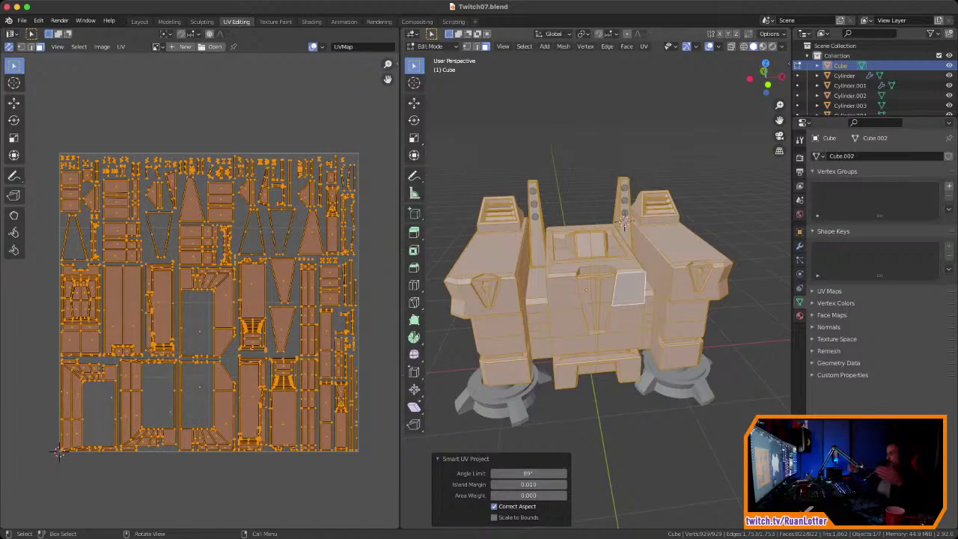
{"action": "mouse_move", "coordinate": [528, 473]}
{"action": "left_mouse_down"}
{"action": "mouse_move", "coordinate": [473, 473]}
{"action": "mouse_move", "coordinate": [539, 473]}
{"action": "left_mouse_up"}
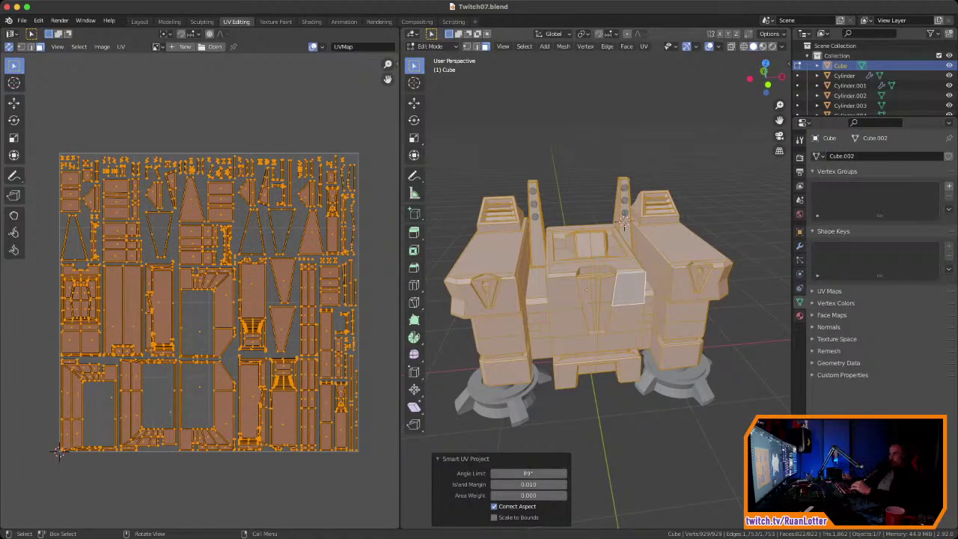
Step: Deselect all faces and examine the new UV islands against the building body from several angles
{"action": "key", "text": "alt+a"}
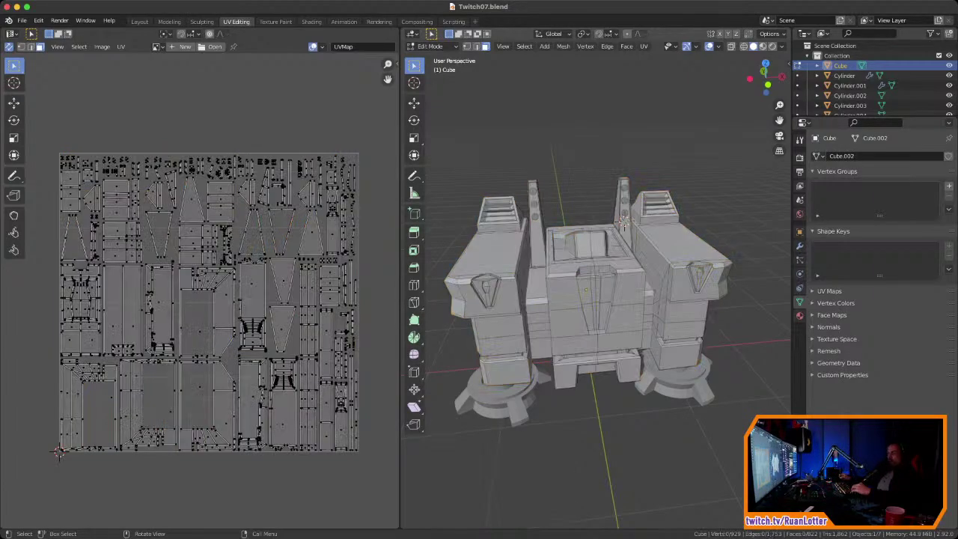
{"action": "middle_click_drag", "start_coordinate": [598, 300], "coordinate": [553, 297]}
{"action": "middle_click_drag", "start_coordinate": [217, 299], "coordinate": [225, 275], "text": "ctrl"}
{"action": "mouse_move", "coordinate": [224, 275]}
{"action": "middle_mouse_down"}
{"action": "mouse_move", "coordinate": [227, 262]}
{"action": "mouse_move", "coordinate": [221, 288]}
{"action": "middle_mouse_up"}
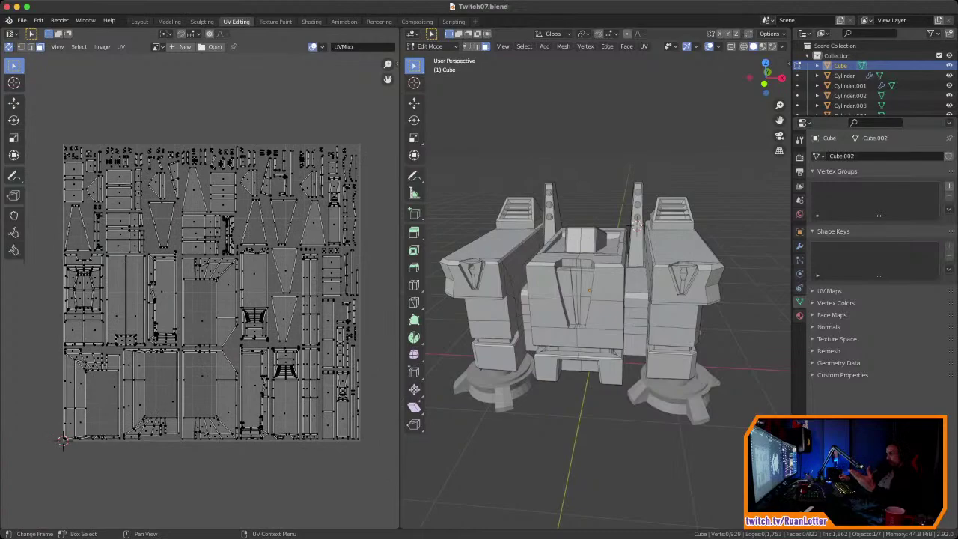
{"action": "mouse_move", "coordinate": [637, 225]}
{"action": "middle_mouse_down"}
{"action": "mouse_move", "coordinate": [480, 213]}
{"action": "mouse_move", "coordinate": [519, 241]}
{"action": "mouse_move", "coordinate": [474, 243]}
{"action": "mouse_move", "coordinate": [474, 196]}
{"action": "mouse_move", "coordinate": [621, 223]}
{"action": "middle_mouse_up"}
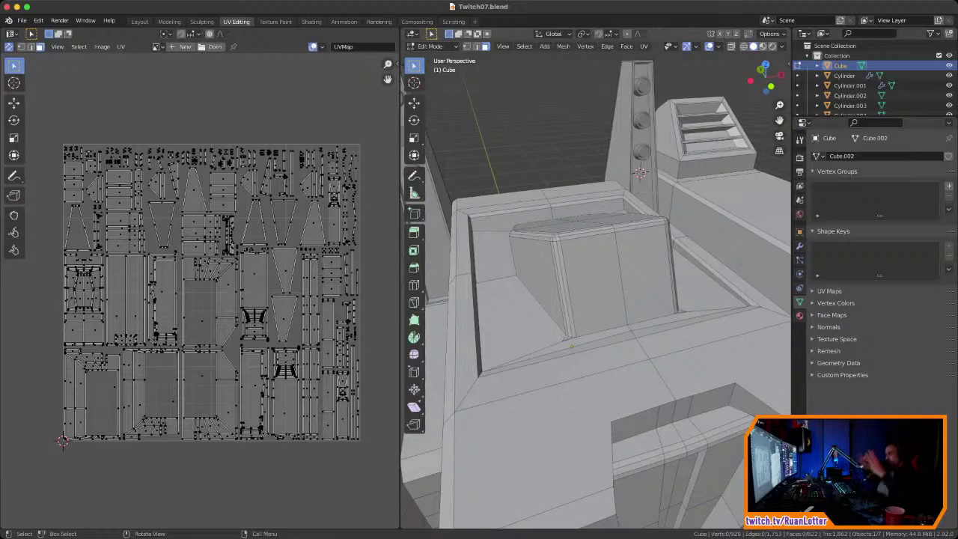
{"action": "middle_click_drag", "start_coordinate": [598, 299], "coordinate": [633, 233]}
{"action": "scroll", "coordinate": [642, 227], "scroll_direction": "down", "scroll_amount": 3}
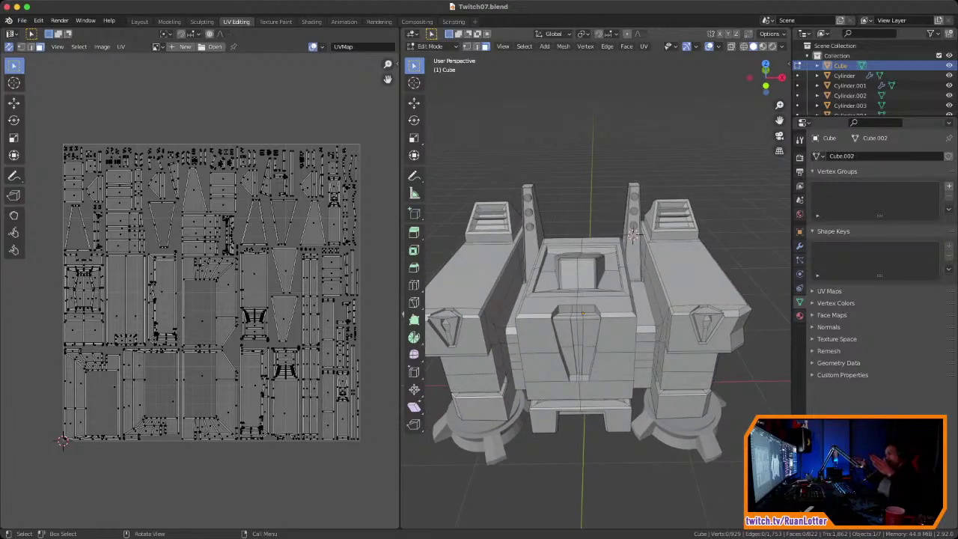
{"action": "mouse_move", "coordinate": [632, 234]}
{"action": "middle_mouse_down"}
{"action": "mouse_move", "coordinate": [580, 234]}
{"action": "mouse_move", "coordinate": [580, 198]}
{"action": "mouse_move", "coordinate": [602, 195]}
{"action": "mouse_move", "coordinate": [602, 209]}
{"action": "mouse_move", "coordinate": [650, 230]}
{"action": "middle_mouse_up"}
{"action": "middle_click_drag", "start_coordinate": [569, 292], "coordinate": [607, 295]}
{"action": "middle_click_drag", "start_coordinate": [603, 217], "coordinate": [679, 213]}
{"action": "middle_click_drag", "start_coordinate": [613, 292], "coordinate": [640, 258]}
Step: Mark the edge path beneath the overhang of one side block as a seam
{"action": "scroll", "coordinate": [604, 268], "scroll_direction": "up", "scroll_amount": 2}
{"action": "middle_click_drag", "start_coordinate": [599, 302], "coordinate": [554, 314], "text": "ctrl"}
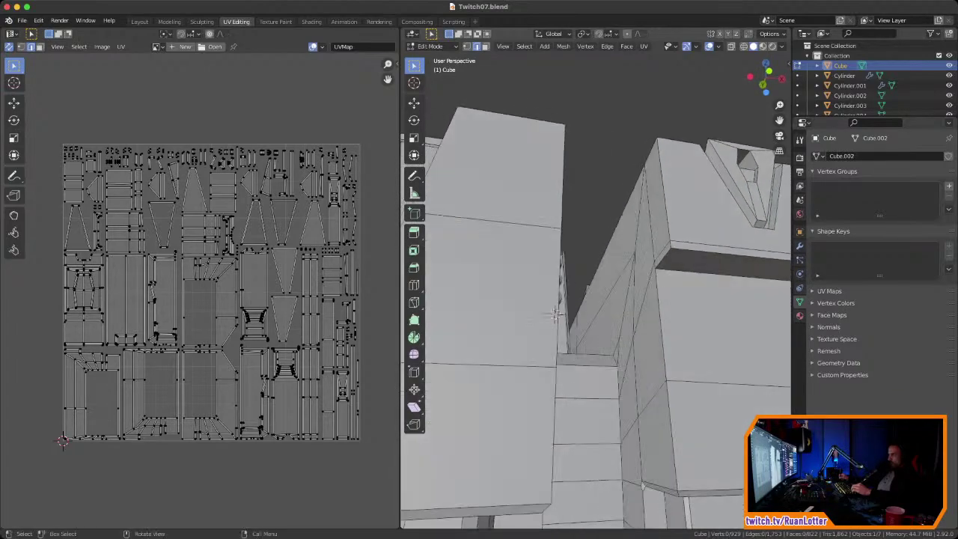
{"action": "middle_click_drag", "start_coordinate": [555, 314], "coordinate": [649, 303]}
{"action": "left_click", "coordinate": [675, 316], "text": "ctrl"}
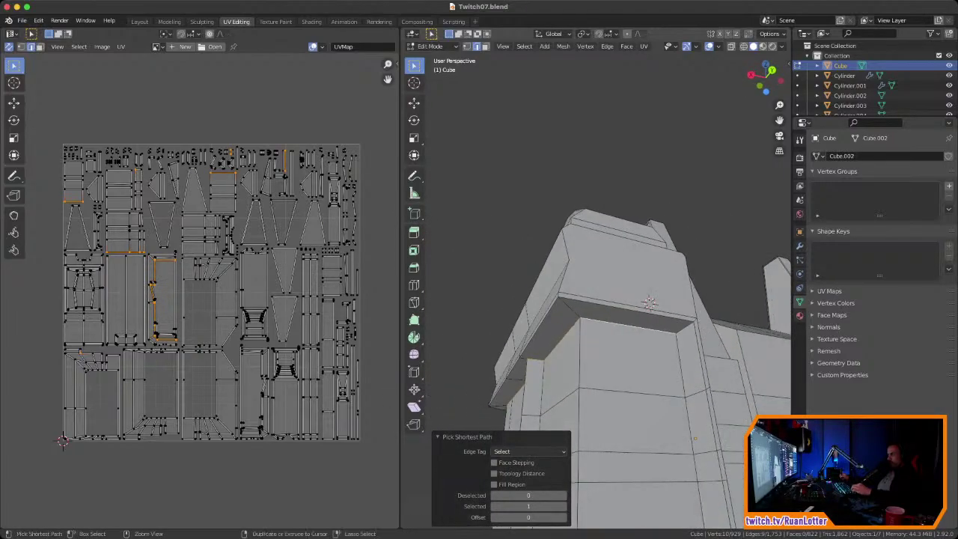
{"action": "left_click", "coordinate": [570, 447]}
{"action": "middle_click_drag", "start_coordinate": [570, 446], "coordinate": [775, 357]}
Step: Mark the matching edge path beneath the other side block's overhang as a seam
{"action": "left_click", "coordinate": [459, 408], "text": "ctrl"}
{"action": "middle_click_drag", "start_coordinate": [651, 322], "coordinate": [642, 343]}
{"action": "scroll", "coordinate": [633, 318], "scroll_direction": "down", "scroll_amount": 3}
{"action": "right_click", "coordinate": [547, 300]}
{"action": "left_click", "coordinate": [547, 300]}
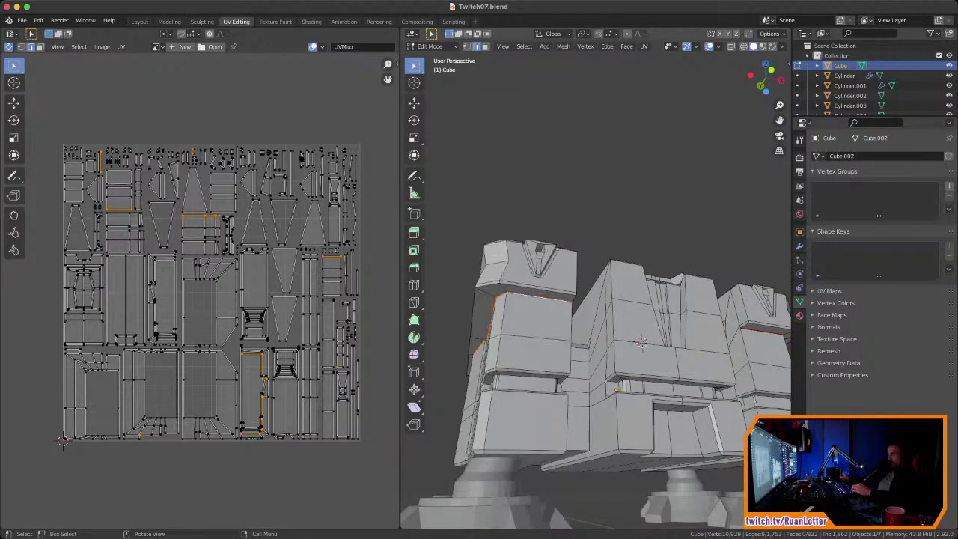
{"action": "scroll", "coordinate": [641, 343], "scroll_direction": "down", "scroll_amount": 2}
{"action": "middle_click_drag", "start_coordinate": [641, 343], "coordinate": [613, 341]}
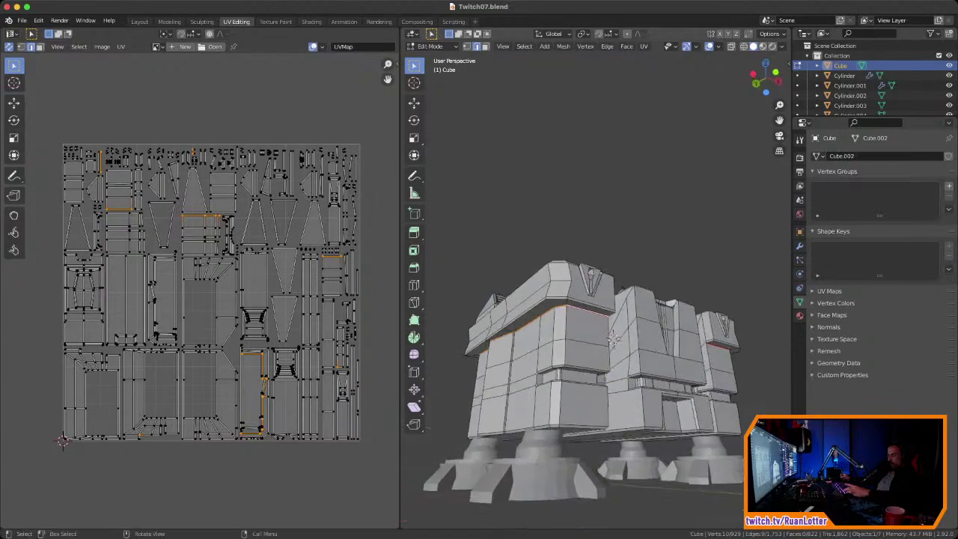
Step: Re-unwrap all faces of the body with Smart UV Project at an 89° angle limit and 0.010 island margin
{"action": "key", "text": "3"}
{"action": "key", "text": "a"}
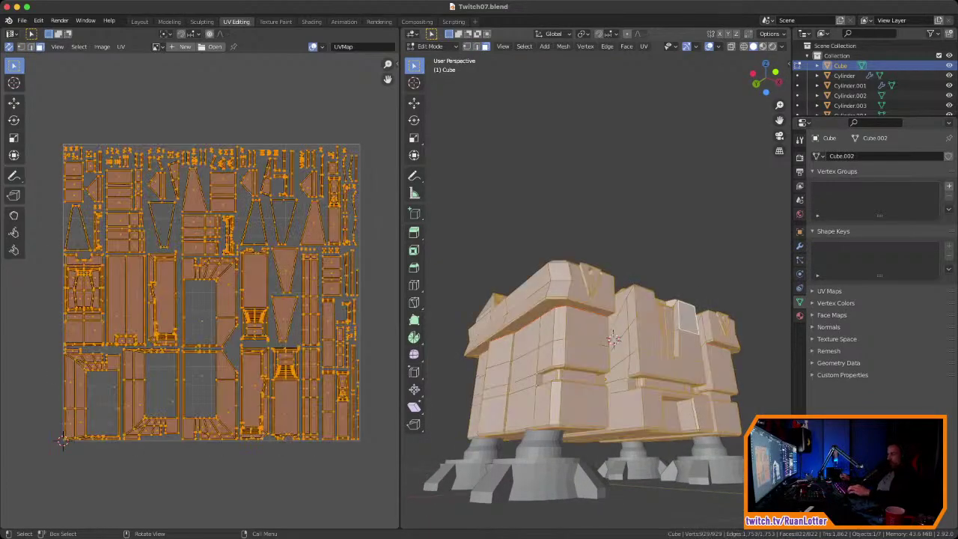
{"action": "right_click", "coordinate": [550, 330]}
{"action": "mouse_move", "coordinate": [553, 408]}
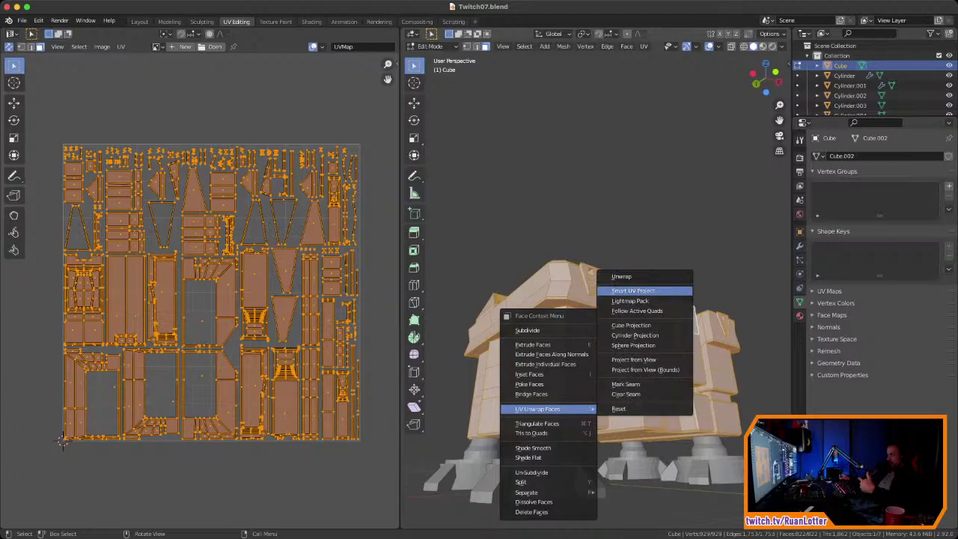
{"action": "left_click", "coordinate": [633, 290]}
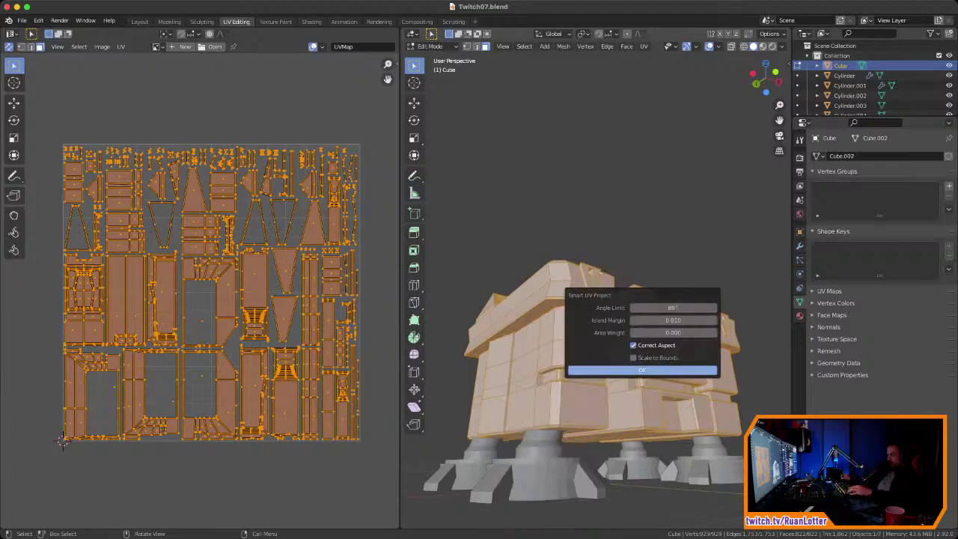
{"action": "left_click", "coordinate": [640, 369]}
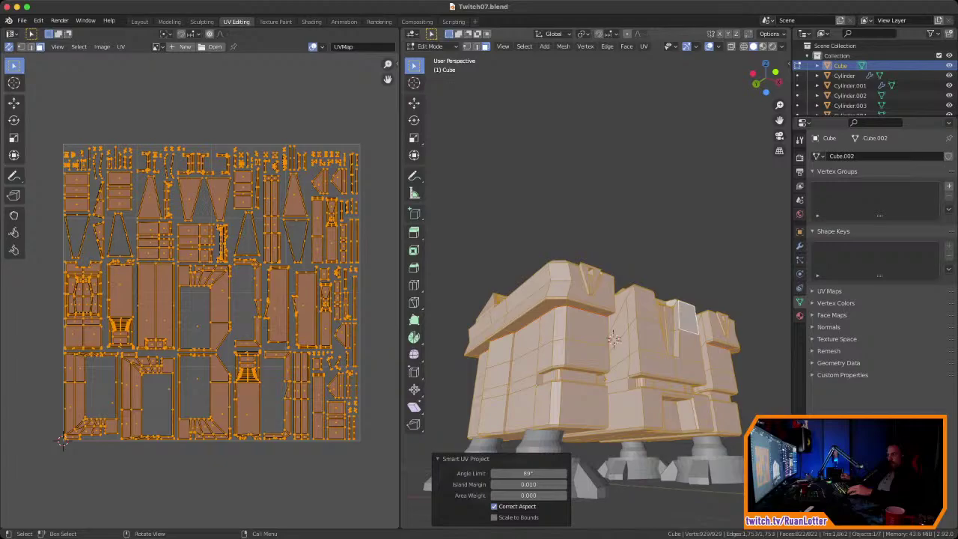
Step: Check where the side wall faces around the marked seam lie in the new UV layout
{"action": "scroll", "coordinate": [612, 338], "scroll_direction": "up", "scroll_amount": 8}
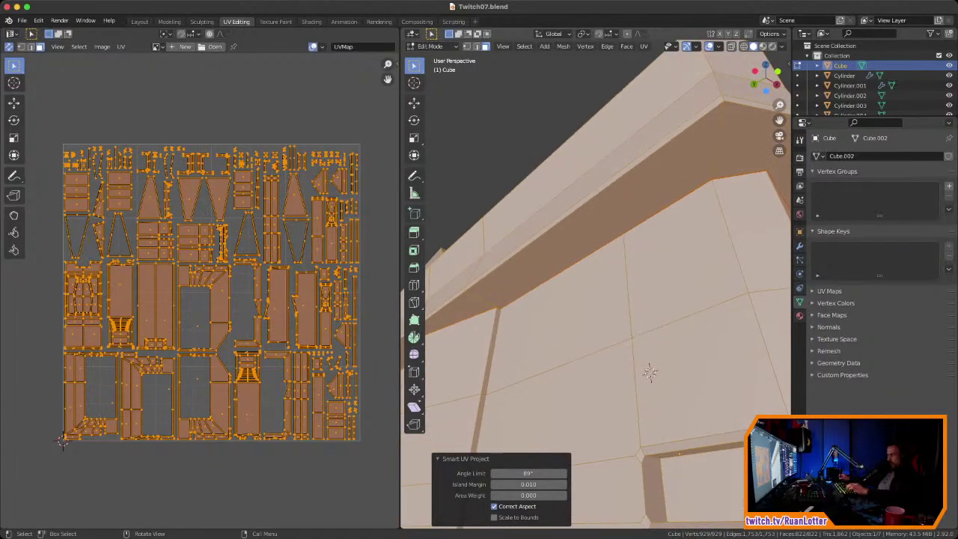
{"action": "left_click", "coordinate": [567, 242]}
{"action": "left_click", "coordinate": [570, 304]}
{"action": "left_click", "coordinate": [566, 242]}
{"action": "left_click", "coordinate": [570, 304]}
{"action": "middle_click_drag", "start_coordinate": [570, 304], "coordinate": [570, 382], "text": "ctrl"}
{"action": "middle_click_drag", "start_coordinate": [570, 381], "coordinate": [599, 366]}
Step: Try a standard Angle Based unwrap on all faces of the building body and inspect the resulting layout
{"action": "key", "text": "a"}
{"action": "right_click", "coordinate": [599, 366]}
{"action": "mouse_move", "coordinate": [598, 366]}
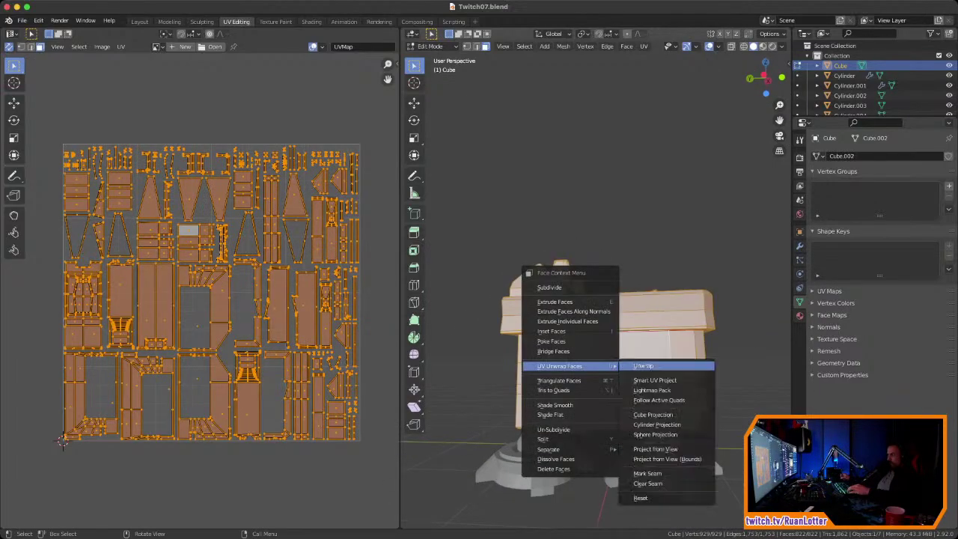
{"action": "left_click", "coordinate": [644, 366]}
{"action": "middle_click_drag", "start_coordinate": [225, 269], "coordinate": [224, 337], "text": "ctrl"}
{"action": "middle_click_drag", "start_coordinate": [621, 337], "coordinate": [547, 351]}
{"action": "middle_click_drag", "start_coordinate": [224, 314], "coordinate": [225, 236], "text": "ctrl"}
{"action": "middle_click_drag", "start_coordinate": [561, 352], "coordinate": [637, 320]}
{"action": "scroll", "coordinate": [591, 299], "scroll_direction": "up", "scroll_amount": 8}
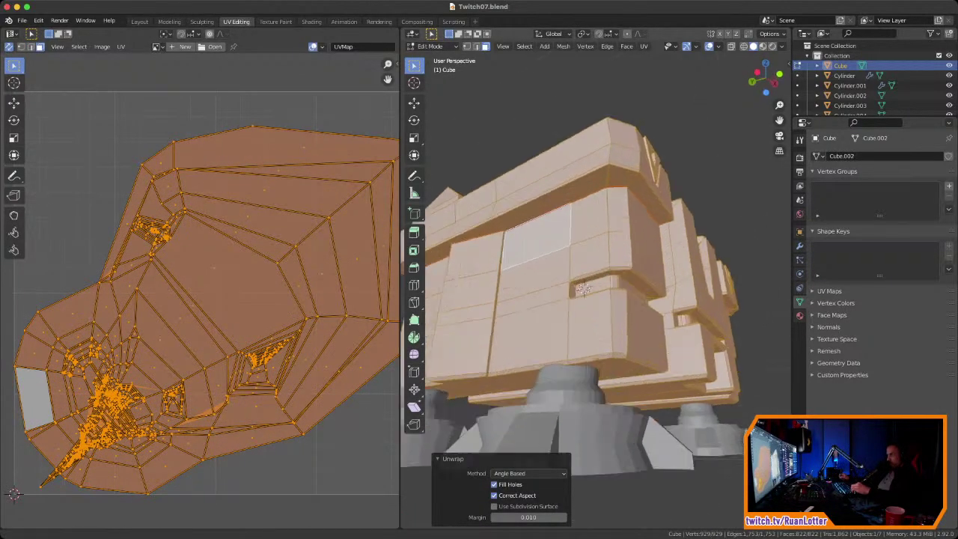
Step: Replace the Angle Based layout with Smart UV Project on all faces, using an 89° angle limit and 0.010 margin
{"action": "right_click", "coordinate": [619, 301]}
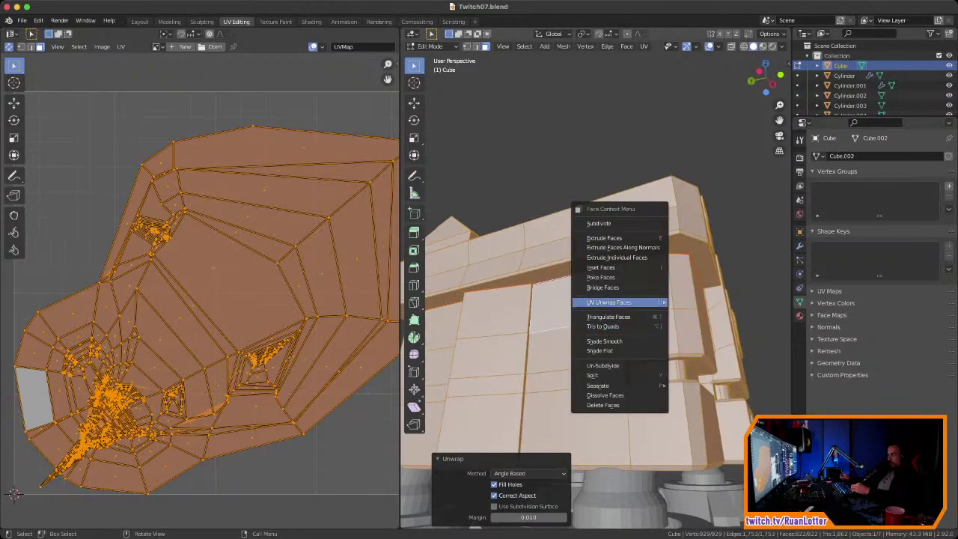
{"action": "mouse_move", "coordinate": [651, 302]}
{"action": "left_click", "coordinate": [711, 316]}
{"action": "key", "text": "Return"}
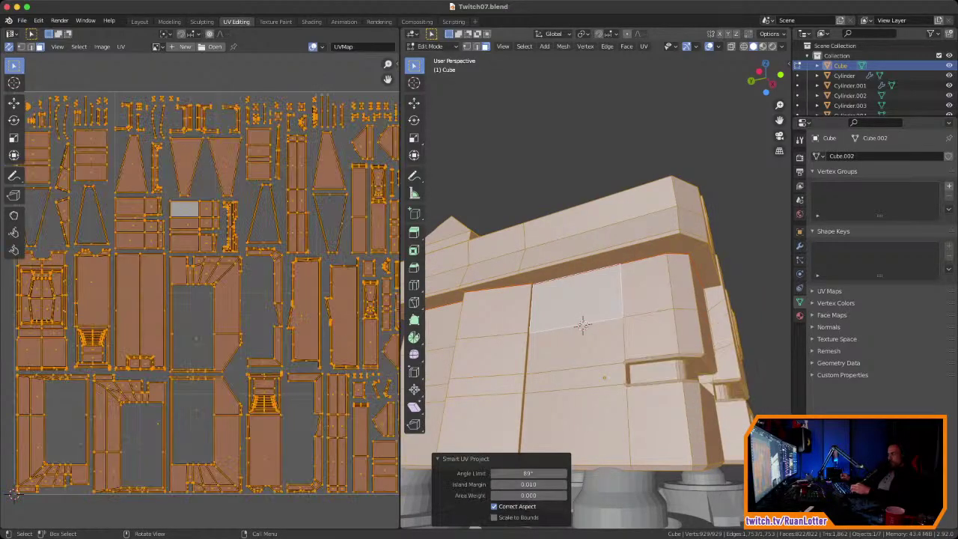
Step: Select the two front faces of the raised block in the central roof recess
{"action": "middle_click_drag", "start_coordinate": [199, 291], "coordinate": [199, 337], "text": "ctrl"}
{"action": "middle_click_drag", "start_coordinate": [644, 292], "coordinate": [547, 295]}
{"action": "left_click", "coordinate": [610, 323]}
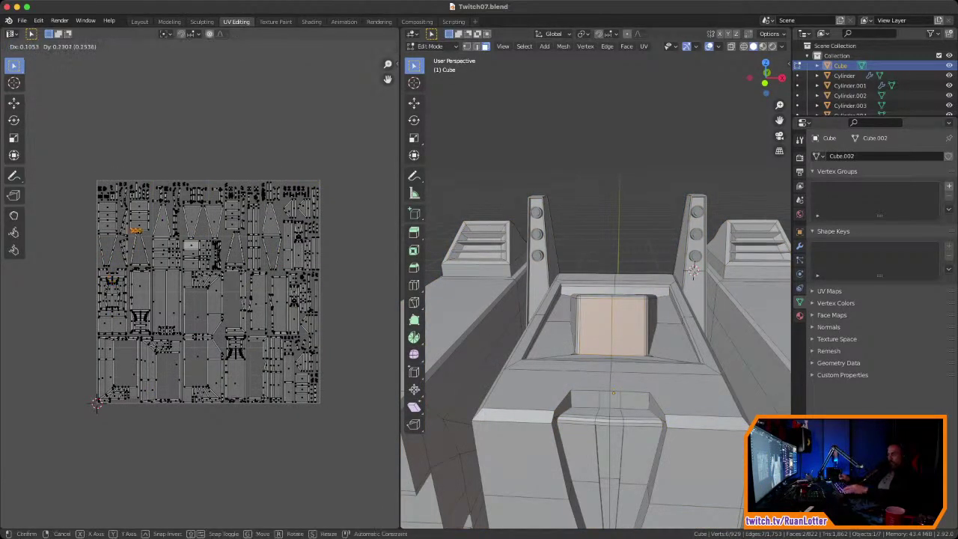
{"action": "middle_click_drag", "start_coordinate": [599, 314], "coordinate": [554, 307]}
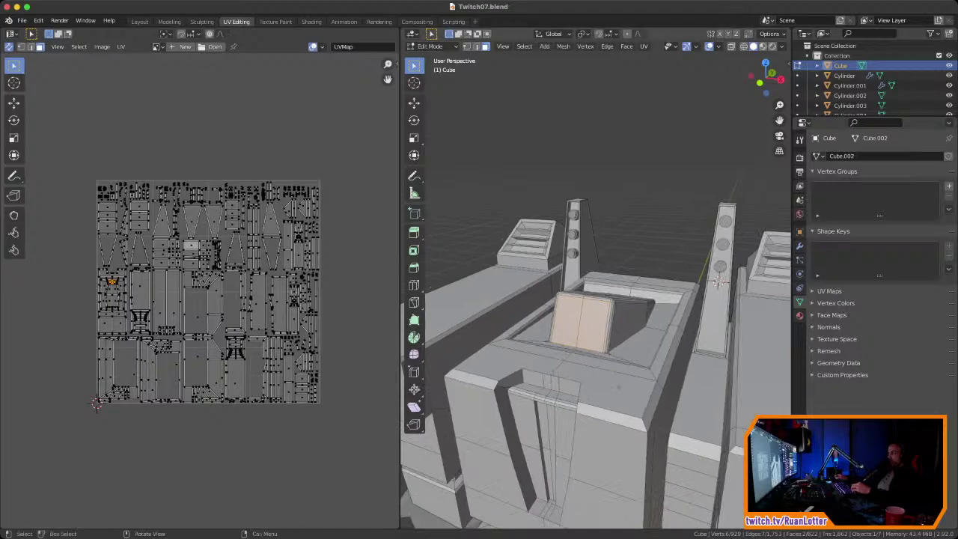
Step: Compare the raised roof block with the emblem in the barracks reference image
{"action": "left_click", "coordinate": [139, 21]}
{"action": "mouse_move", "coordinate": [844, 203]}
{"action": "middle_mouse_down"}
{"action": "mouse_move", "coordinate": [872, 219]}
{"action": "mouse_move", "coordinate": [876, 244]}
{"action": "mouse_move", "coordinate": [854, 201]}
{"action": "middle_mouse_up"}
{"action": "middle_click_drag", "start_coordinate": [854, 217], "coordinate": [869, 202]}
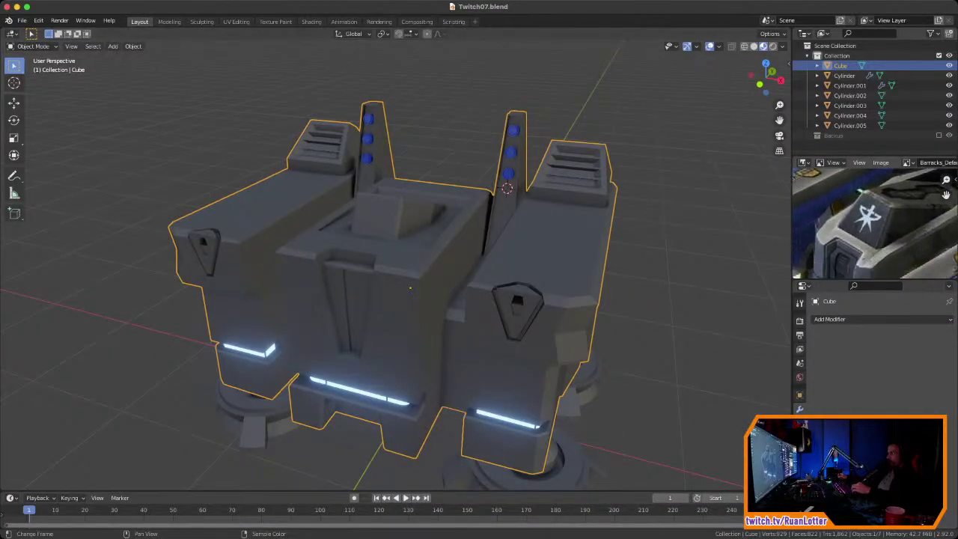
{"action": "left_click", "coordinate": [237, 21]}
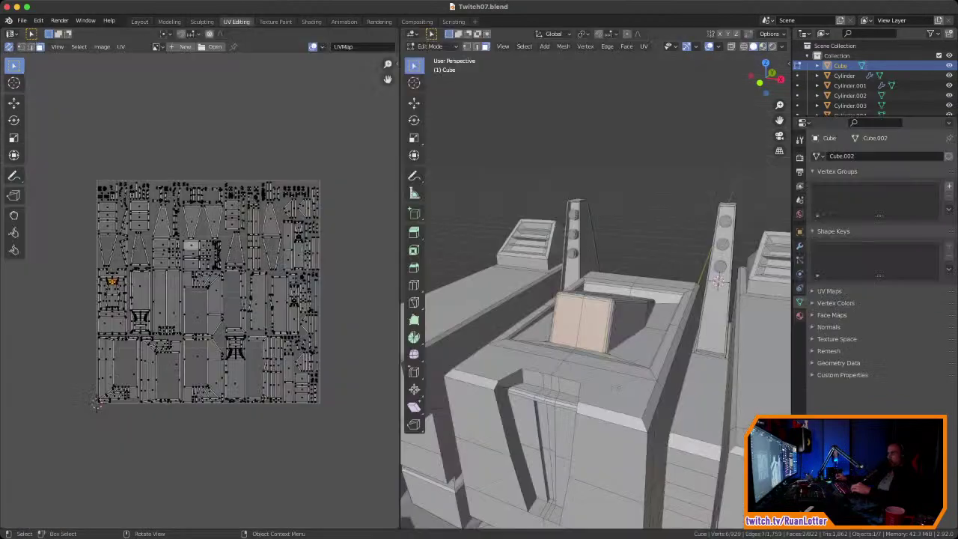
Step: Unwrap the raised block's two front faces separately and scale their UV island down, placing it above the UV square
{"action": "middle_click_drag", "start_coordinate": [616, 388], "coordinate": [618, 352], "text": "ctrl"}
{"action": "mouse_move", "coordinate": [618, 351]}
{"action": "middle_mouse_down"}
{"action": "mouse_move", "coordinate": [607, 393]}
{"action": "mouse_move", "coordinate": [610, 344]}
{"action": "middle_mouse_up"}
{"action": "middle_click_drag", "start_coordinate": [610, 389], "coordinate": [642, 389], "text": "ctrl"}
{"action": "middle_click_drag", "start_coordinate": [628, 299], "coordinate": [600, 294]}
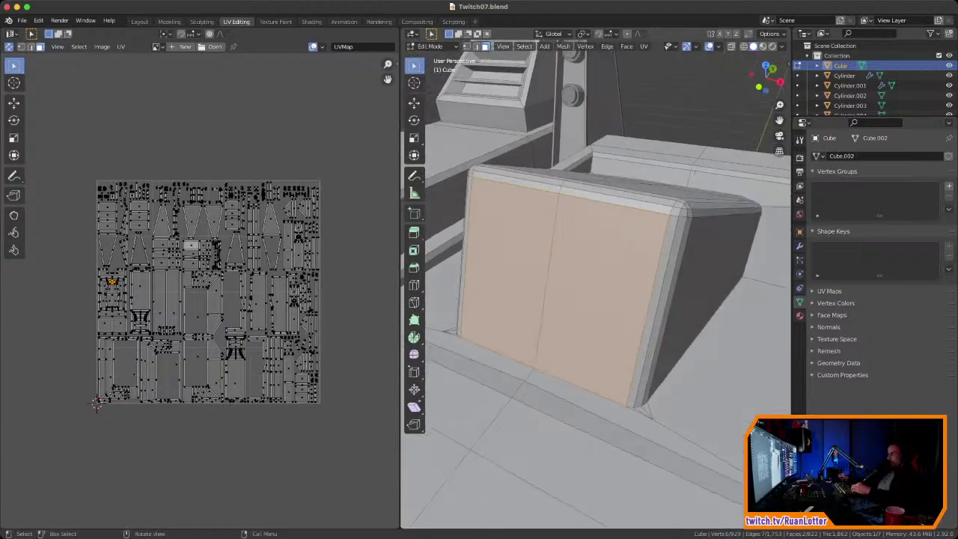
{"action": "right_click", "coordinate": [598, 245]}
{"action": "mouse_move", "coordinate": [599, 246]}
{"action": "left_click", "coordinate": [642, 244]}
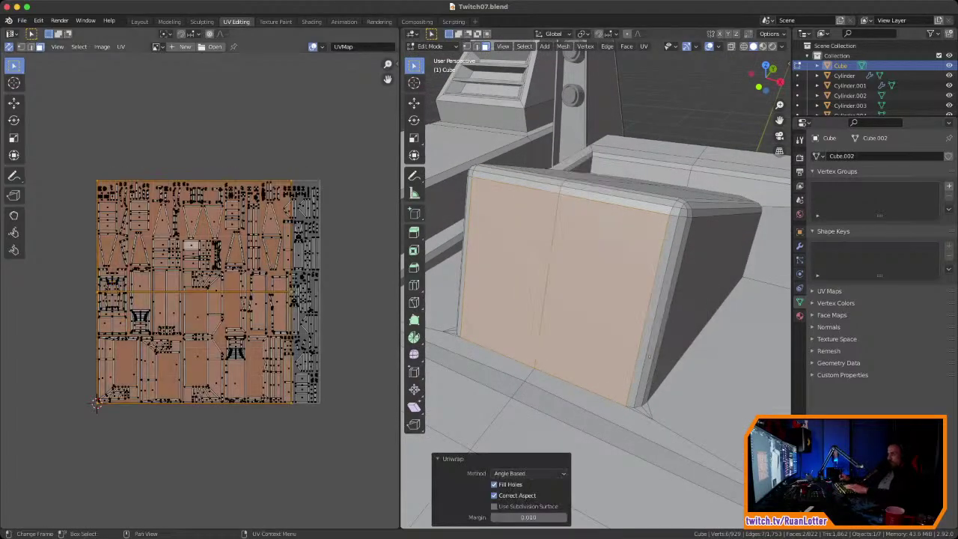
{"action": "key", "text": "g"}
{"action": "left_click", "coordinate": [284, 224]}
{"action": "key", "text": "s"}
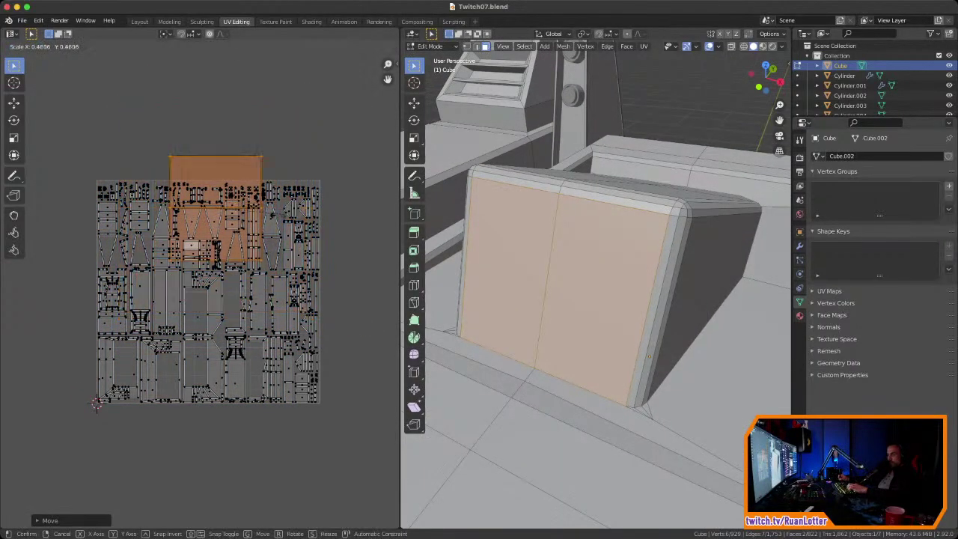
Step: Select the large sloped top faces of both side blocks with their adjoining faces and unwrap them separately
{"action": "middle_click_drag", "start_coordinate": [649, 356], "coordinate": [757, 147]}
{"action": "middle_click_drag", "start_coordinate": [524, 263], "coordinate": [565, 247]}
{"action": "left_click", "coordinate": [542, 259]}
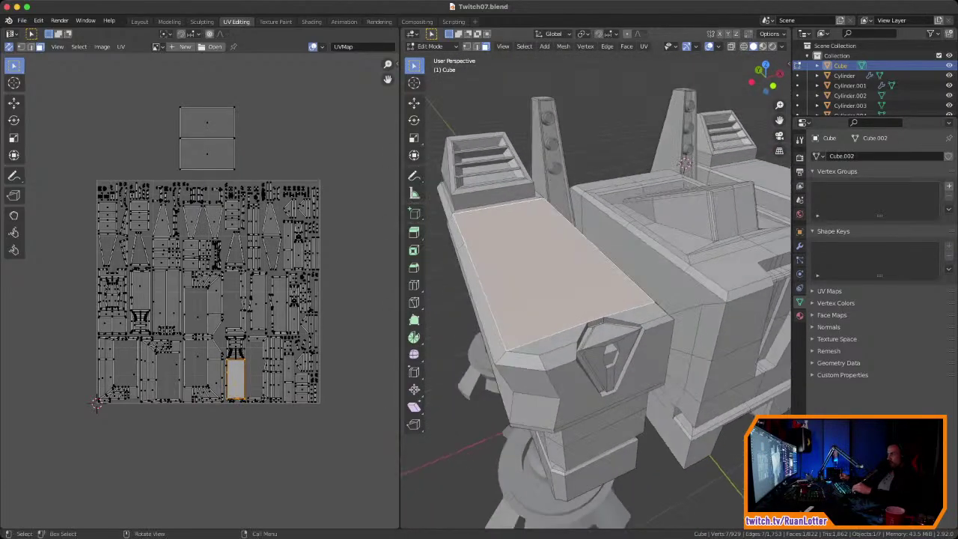
{"action": "mouse_move", "coordinate": [621, 258]}
{"action": "middle_mouse_down"}
{"action": "mouse_move", "coordinate": [660, 264]}
{"action": "mouse_move", "coordinate": [619, 258]}
{"action": "middle_mouse_up"}
{"action": "middle_click_drag", "start_coordinate": [592, 148], "coordinate": [630, 201]}
{"action": "left_click", "coordinate": [610, 196], "text": "shift"}
{"action": "right_click", "coordinate": [601, 316]}
{"action": "mouse_move", "coordinate": [601, 316]}
{"action": "left_click", "coordinate": [645, 316]}
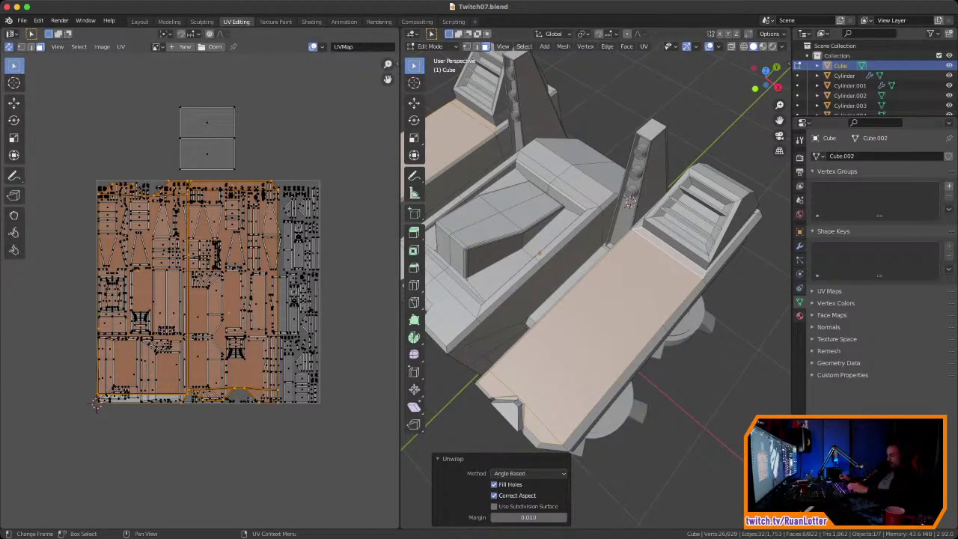
Step: Move the unwrapped UV islands of the side blocks' tops down out of the main UV layout
{"action": "key", "text": "g"}
{"action": "left_click", "coordinate": [243, 458]}
{"action": "scroll", "coordinate": [243, 458], "scroll_direction": "down", "scroll_amount": 2}
{"action": "middle_click_drag", "start_coordinate": [244, 458], "coordinate": [267, 348]}
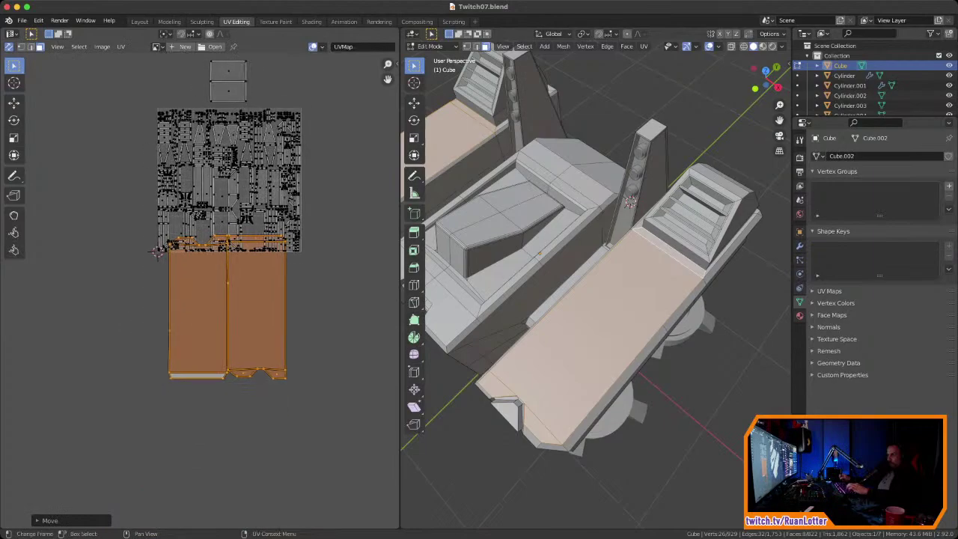
Step: Scale down the UV islands of the two long deck panels and place them above the packed layout, beside the small two-panel island
{"action": "key", "text": "g"}
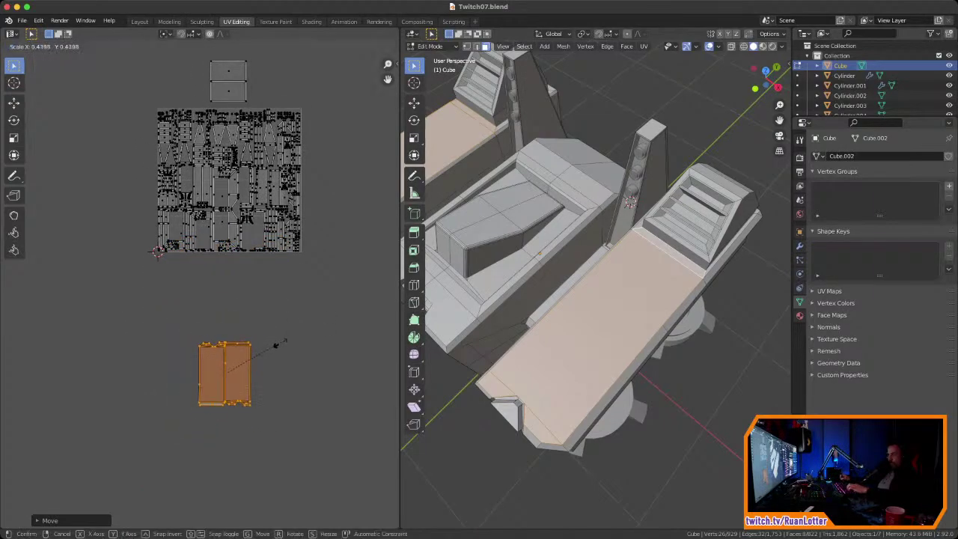
{"action": "left_click", "coordinate": [277, 342]}
{"action": "key", "text": "g"}
{"action": "left_click", "coordinate": [301, 274]}
{"action": "middle_click_drag", "start_coordinate": [301, 275], "coordinate": [300, 201], "text": "ctrl"}
{"action": "middle_click_drag", "start_coordinate": [301, 201], "coordinate": [232, 188]}
{"action": "middle_click_drag", "start_coordinate": [244, 314], "coordinate": [233, 314]}
{"action": "middle_click_drag", "start_coordinate": [232, 314], "coordinate": [233, 164], "text": "ctrl"}
{"action": "scroll", "coordinate": [224, 314], "scroll_direction": "down", "scroll_amount": 7}
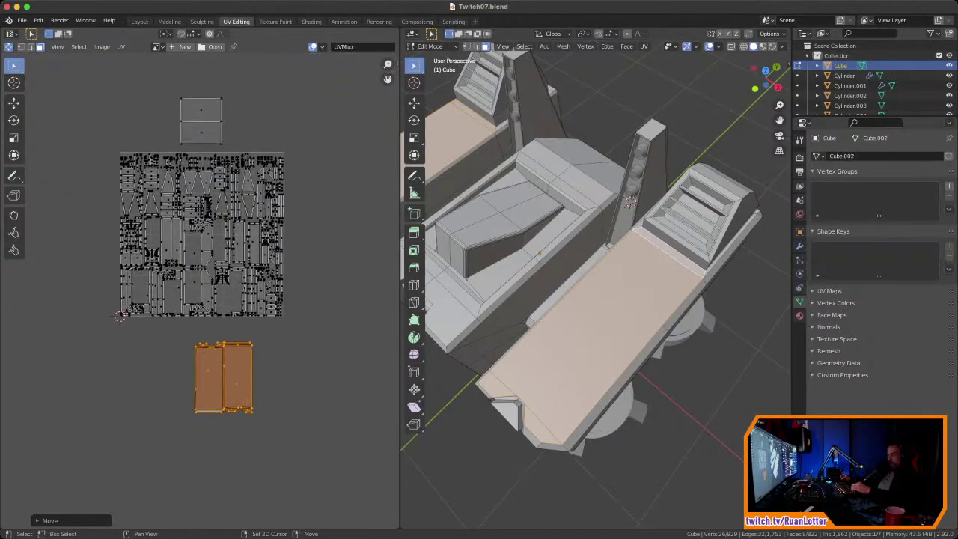
{"action": "key", "text": "g"}
Step: Select the six-sided top and bevel faces of the raised central block and Unwrap them
{"action": "middle_click_drag", "start_coordinate": [568, 299], "coordinate": [613, 202]}
{"action": "middle_click_drag", "start_coordinate": [580, 317], "coordinate": [569, 322]}
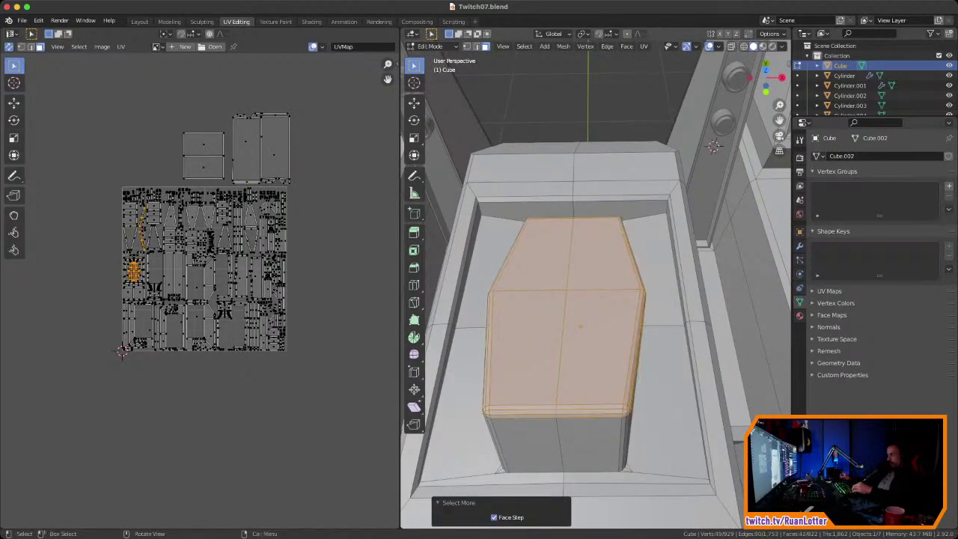
{"action": "middle_click_drag", "start_coordinate": [569, 322], "coordinate": [524, 299]}
{"action": "right_click", "coordinate": [507, 250]}
{"action": "mouse_move", "coordinate": [507, 250]}
{"action": "left_click", "coordinate": [551, 250]}
Step: Shrink the six-sided top's UV island and place it above the packed layout, left of the small two-panel island
{"action": "key", "text": "g"}
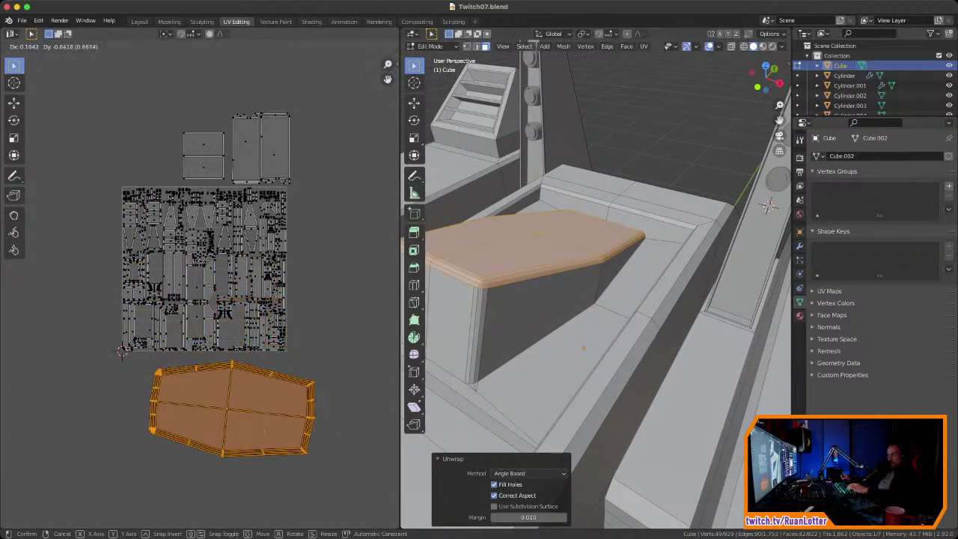
{"action": "left_click", "coordinate": [225, 443]}
{"action": "key", "text": "s"}
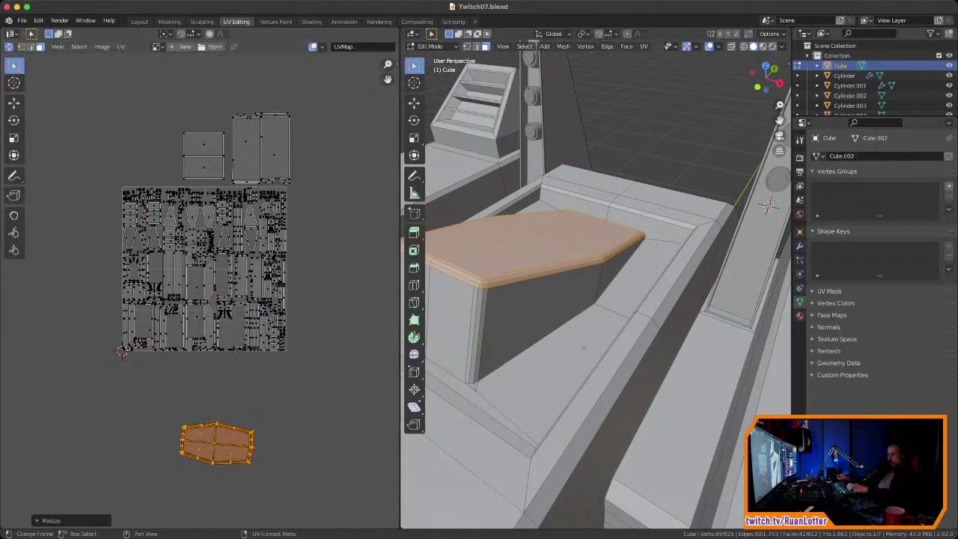
{"action": "key", "text": "g"}
{"action": "left_click", "coordinate": [170, 132]}
Step: Select the raised tapered faces flanking the V-shaped groove on the central body's end and Unwrap them
{"action": "scroll", "coordinate": [597, 284], "scroll_direction": "down", "scroll_amount": 5}
{"action": "middle_click_drag", "start_coordinate": [584, 270], "coordinate": [624, 265]}
{"action": "middle_click_drag", "start_coordinate": [636, 300], "coordinate": [636, 243]}
{"action": "scroll", "coordinate": [613, 236], "scroll_direction": "up", "scroll_amount": 5}
{"action": "middle_click_drag", "start_coordinate": [764, 169], "coordinate": [737, 103]}
{"action": "scroll", "coordinate": [602, 277], "scroll_direction": "up", "scroll_amount": 3}
{"action": "middle_click_drag", "start_coordinate": [599, 284], "coordinate": [621, 209]}
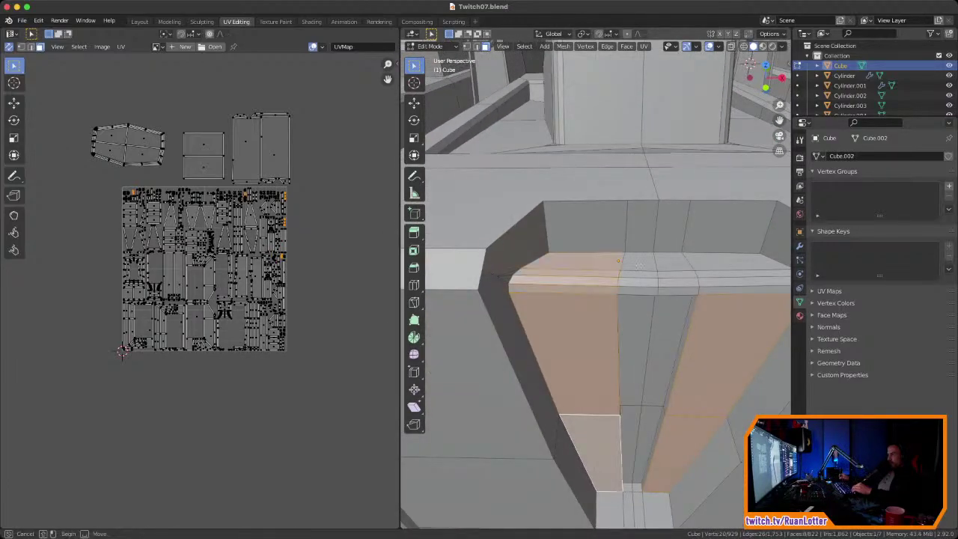
{"action": "middle_click_drag", "start_coordinate": [618, 260], "coordinate": [568, 206]}
{"action": "right_click", "coordinate": [575, 244]}
{"action": "mouse_move", "coordinate": [577, 247]}
{"action": "left_click", "coordinate": [621, 248]}
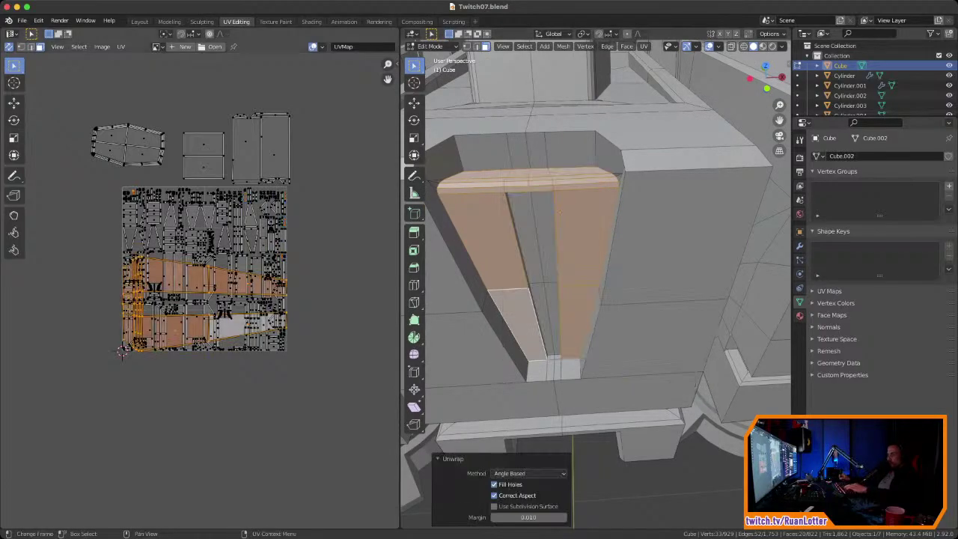
Step: Rotate the tapered island by 90 degrees, shrink it and place it above the layout, right of the long deck panels' islands
{"action": "key", "text": "g"}
{"action": "left_click", "coordinate": [214, 432]}
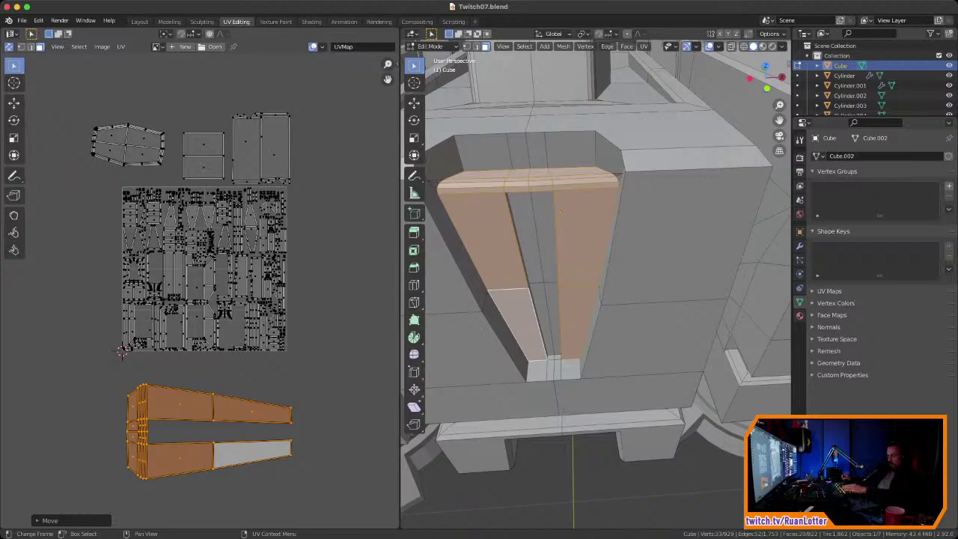
{"action": "type", "text": "r90"}
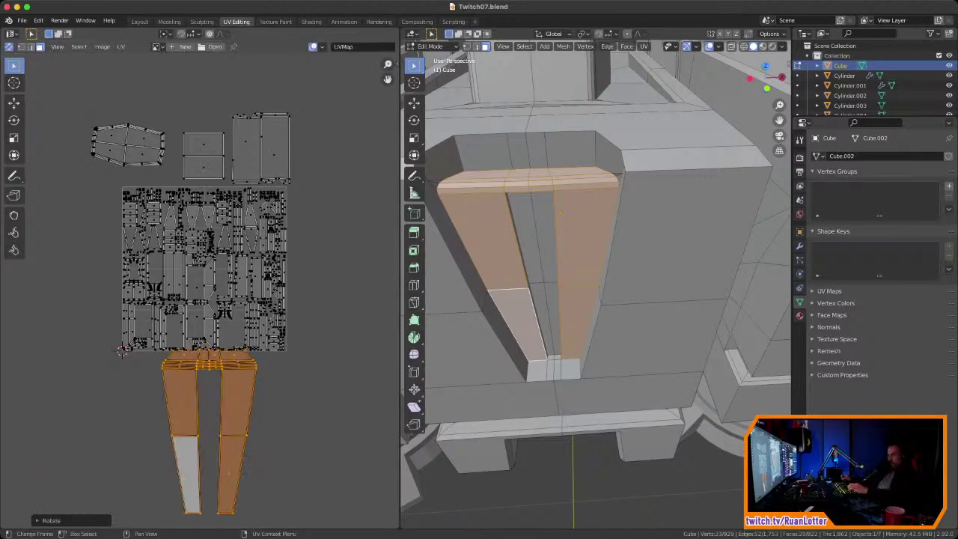
{"action": "type", "text": "s"}
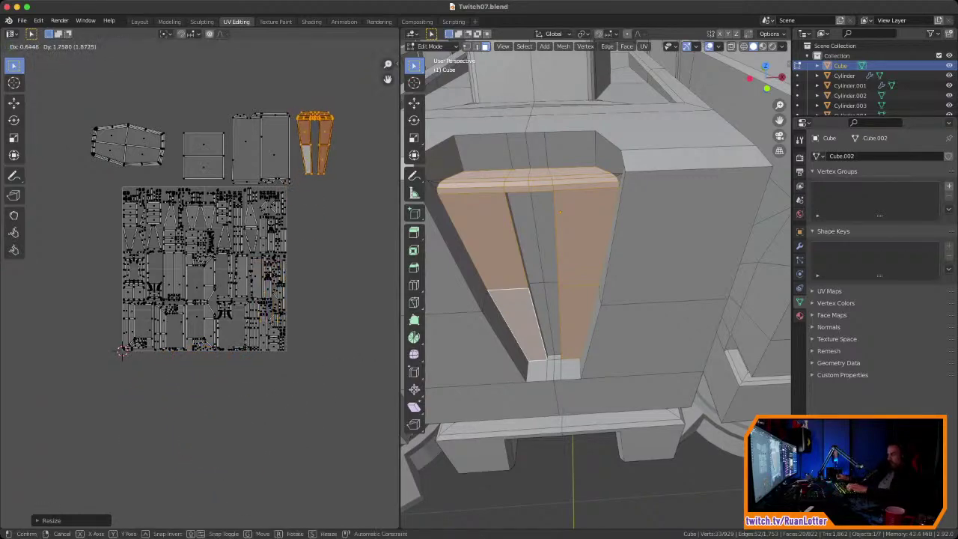
Step: Select the faces of the bracket-shaped frame around the lower opening on the central body's end and Unwrap them
{"action": "scroll", "coordinate": [599, 284], "scroll_direction": "down", "scroll_amount": 4}
{"action": "middle_click_drag", "start_coordinate": [599, 285], "coordinate": [617, 255]}
{"action": "scroll", "coordinate": [610, 213], "scroll_direction": "down", "scroll_amount": 1}
{"action": "scroll", "coordinate": [643, 211], "scroll_direction": "up", "scroll_amount": 2}
{"action": "scroll", "coordinate": [615, 244], "scroll_direction": "up", "scroll_amount": 4}
{"action": "left_click", "coordinate": [596, 293], "text": "shift"}
{"action": "left_click", "coordinate": [642, 293], "text": "shift"}
{"action": "middle_click_drag", "start_coordinate": [642, 293], "coordinate": [646, 253]}
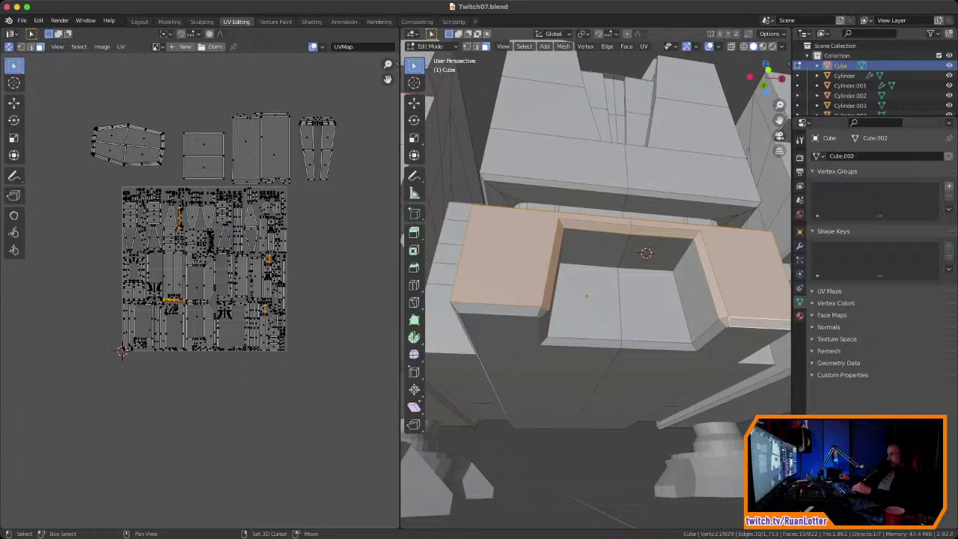
{"action": "middle_click_drag", "start_coordinate": [541, 312], "coordinate": [642, 118]}
{"action": "right_click", "coordinate": [677, 309]}
{"action": "left_click", "coordinate": [758, 310]}
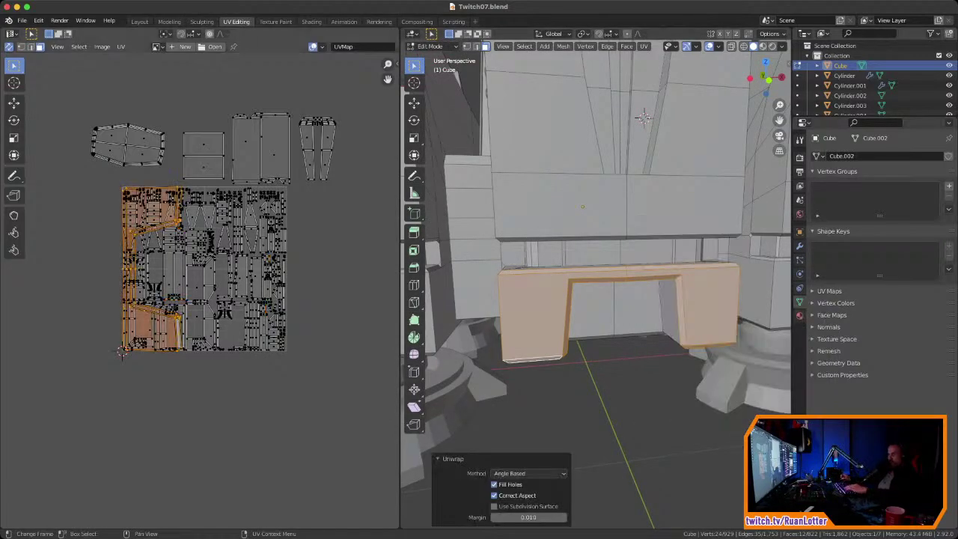
Step: Turn the bracket-shaped island upright, shrink it and place it above the other separated islands
{"action": "key", "text": "g"}
{"action": "left_click", "coordinate": [326, 362]}
{"action": "key", "text": "s"}
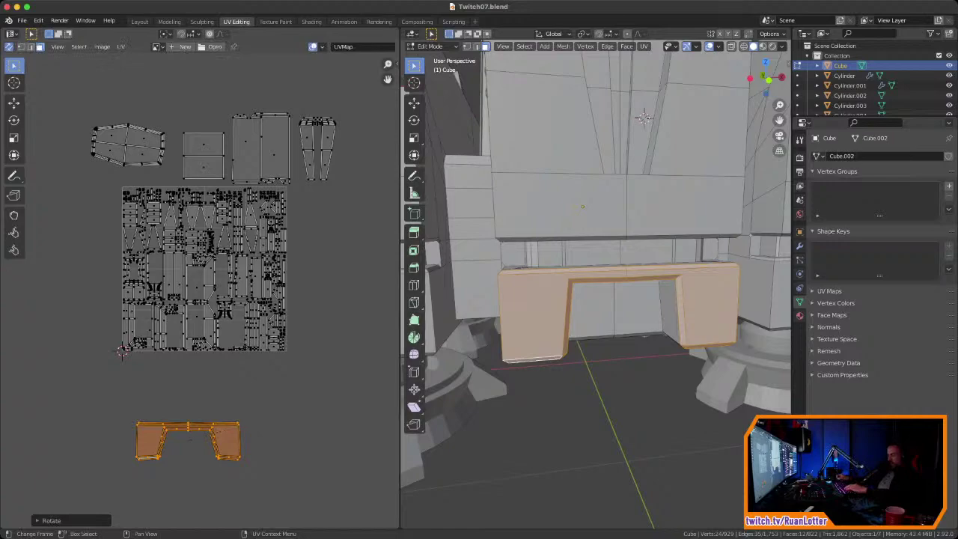
{"action": "key", "text": "g"}
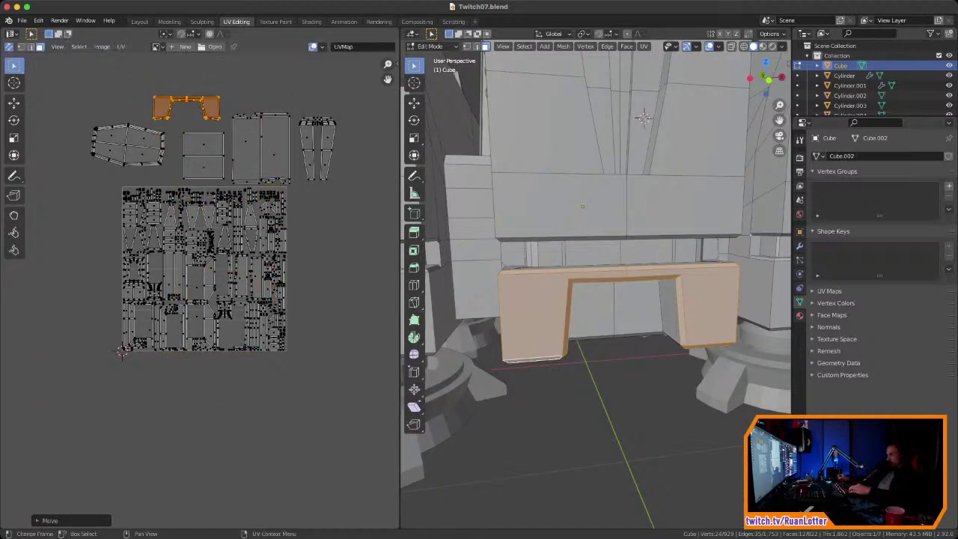
Step: Unwrap the faces of the lower end blocks on both side pods and move their islands beside the packed layout
{"action": "middle_click_drag", "start_coordinate": [584, 299], "coordinate": [606, 303]}
{"action": "scroll", "coordinate": [607, 306], "scroll_direction": "down", "scroll_amount": 4}
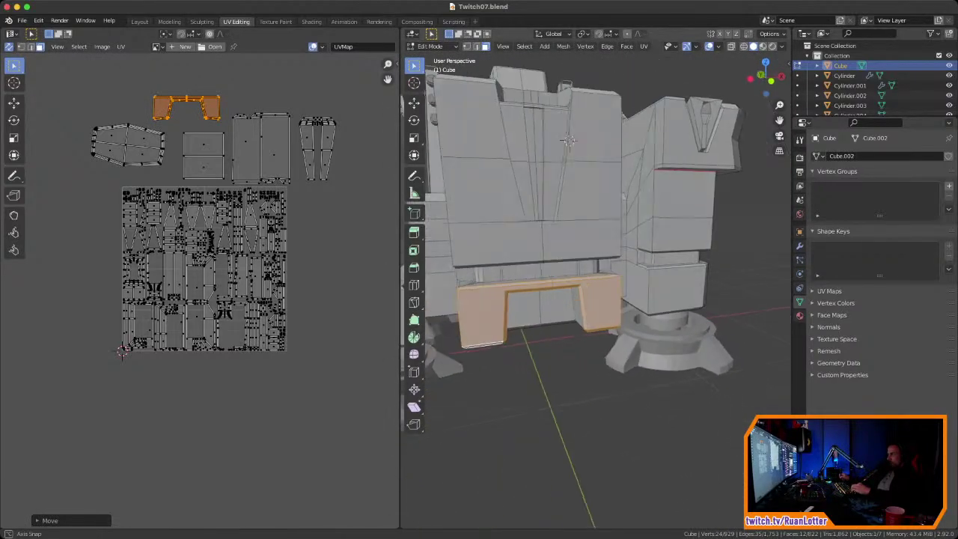
{"action": "scroll", "coordinate": [606, 303], "scroll_direction": "up", "scroll_amount": 2}
{"action": "middle_click_drag", "start_coordinate": [565, 119], "coordinate": [505, 111]}
{"action": "left_click", "coordinate": [599, 273], "text": "shift"}
{"action": "middle_click_drag", "start_coordinate": [598, 273], "coordinate": [681, 145]}
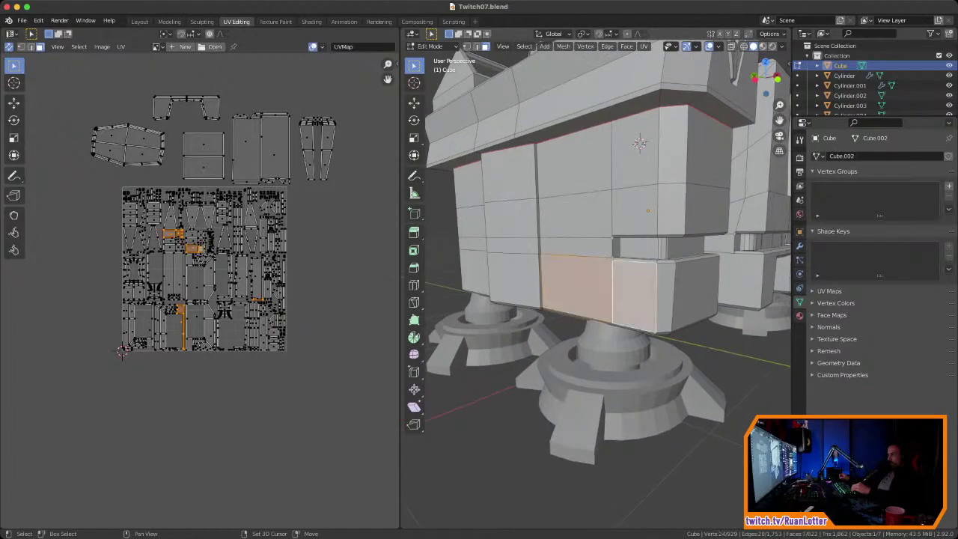
{"action": "middle_click_drag", "start_coordinate": [693, 294], "coordinate": [557, 289]}
{"action": "middle_click_drag", "start_coordinate": [643, 105], "coordinate": [677, 166], "text": "ctrl"}
{"action": "right_click", "coordinate": [523, 286]}
{"action": "mouse_move", "coordinate": [523, 286]}
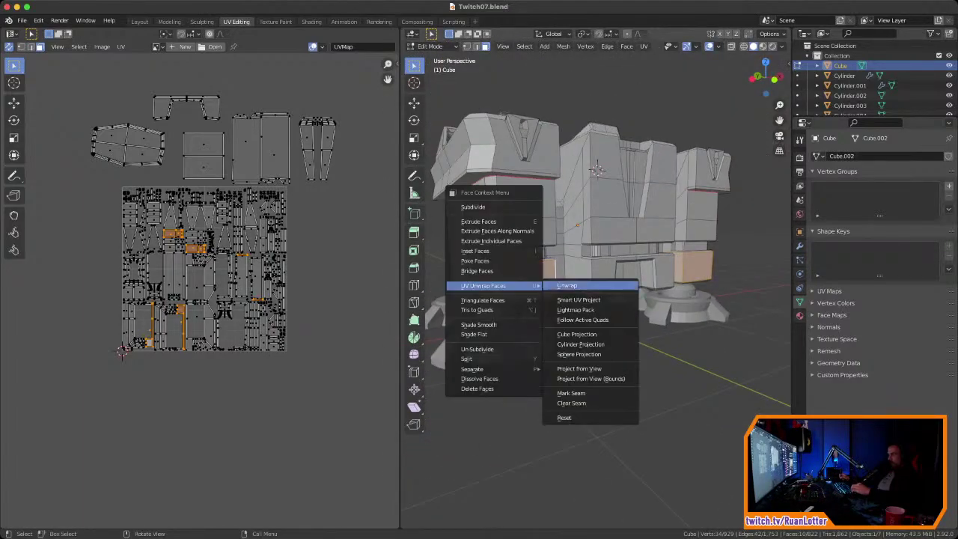
{"action": "left_click", "coordinate": [567, 286]}
{"action": "key", "text": "g"}
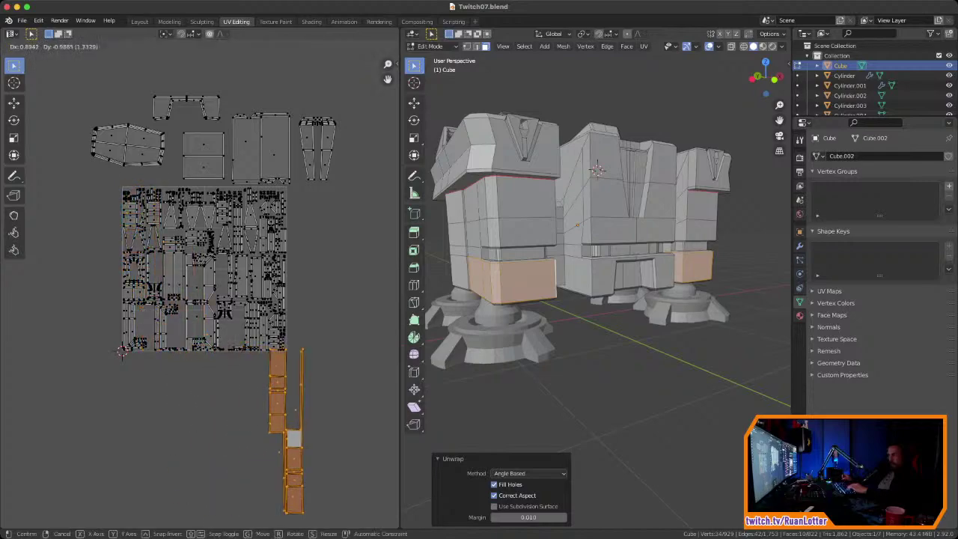
{"action": "left_click", "coordinate": [71, 415]}
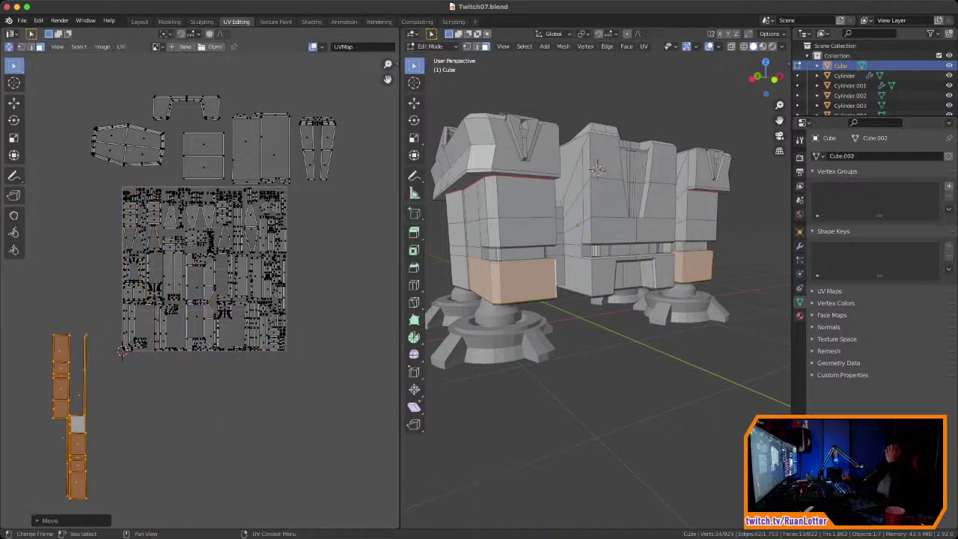
Step: Select four corner faces of one side pod's lower end block and Unwrap them on their own
{"action": "middle_click_drag", "start_coordinate": [596, 171], "coordinate": [704, 177]}
{"action": "middle_click_drag", "start_coordinate": [658, 247], "coordinate": [599, 247]}
{"action": "scroll", "coordinate": [599, 247], "scroll_direction": "up", "scroll_amount": 5}
{"action": "middle_click_drag", "start_coordinate": [599, 299], "coordinate": [577, 209], "text": "shift"}
{"action": "middle_click_drag", "start_coordinate": [576, 209], "coordinate": [572, 241]}
{"action": "left_click", "coordinate": [577, 262]}
{"action": "left_click", "coordinate": [516, 270], "text": "shift"}
{"action": "mouse_move", "coordinate": [516, 269]}
{"action": "middle_mouse_down"}
{"action": "mouse_move", "coordinate": [628, 273]}
{"action": "mouse_move", "coordinate": [513, 270]}
{"action": "middle_mouse_up"}
{"action": "left_click", "coordinate": [647, 256], "text": "shift"}
{"action": "left_click", "coordinate": [622, 257], "text": "shift"}
{"action": "right_click", "coordinate": [620, 257]}
{"action": "mouse_move", "coordinate": [620, 257]}
{"action": "left_click", "coordinate": [660, 257]}
Step: Move the corner faces' UV island below the packed layout and adjust its scale
{"action": "key", "text": "g"}
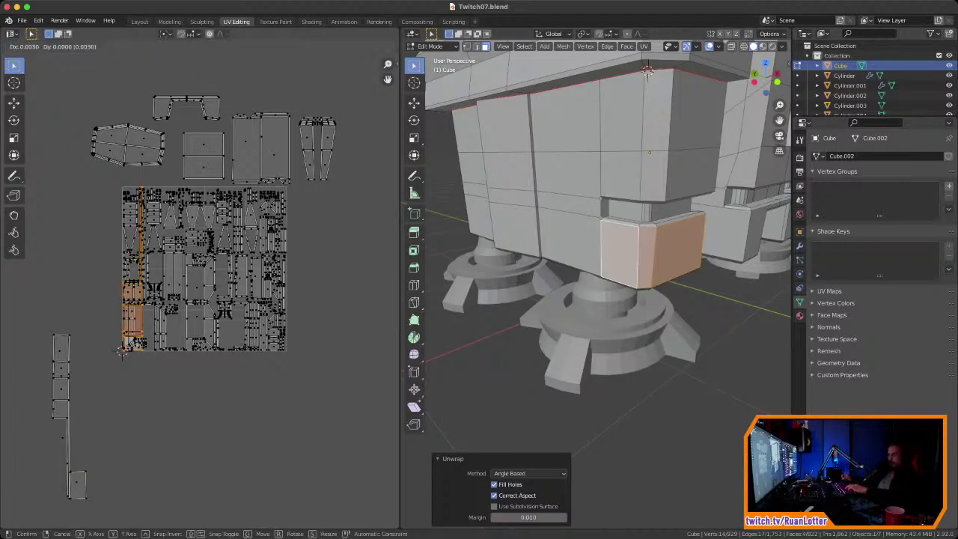
{"action": "key", "text": "Return"}
{"action": "key", "text": "s"}
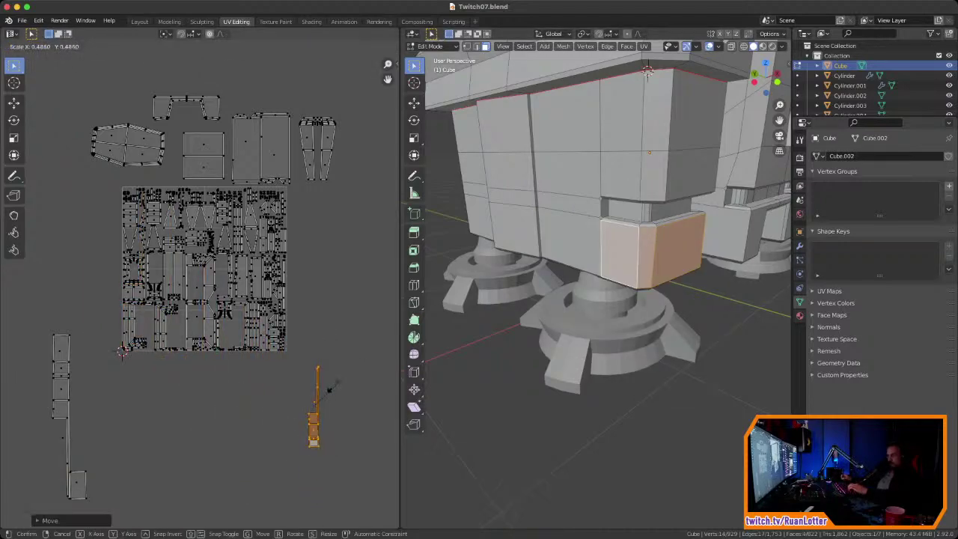
{"action": "key", "text": "Return"}
{"action": "key", "text": "s"}
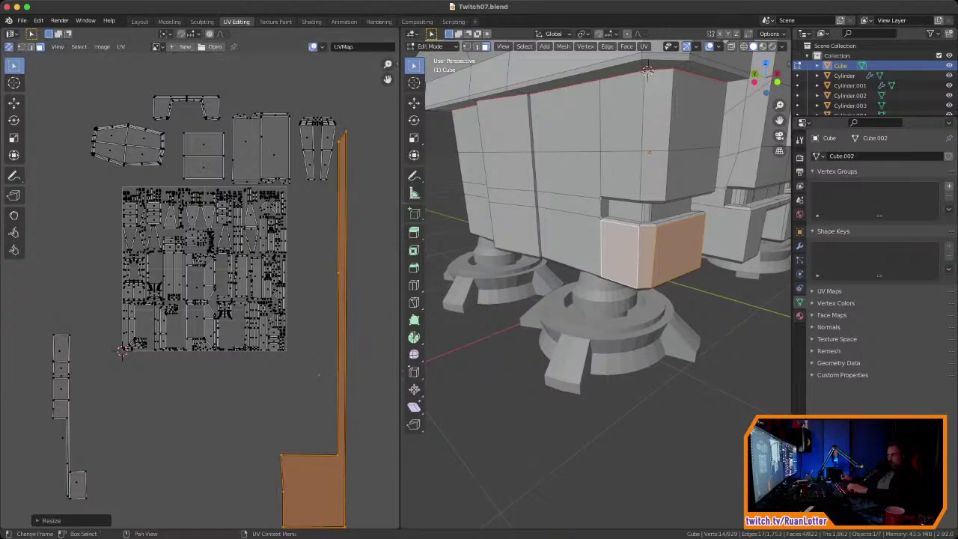
{"action": "key", "text": "Return"}
{"action": "key", "text": "g"}
{"action": "key", "text": "Return"}
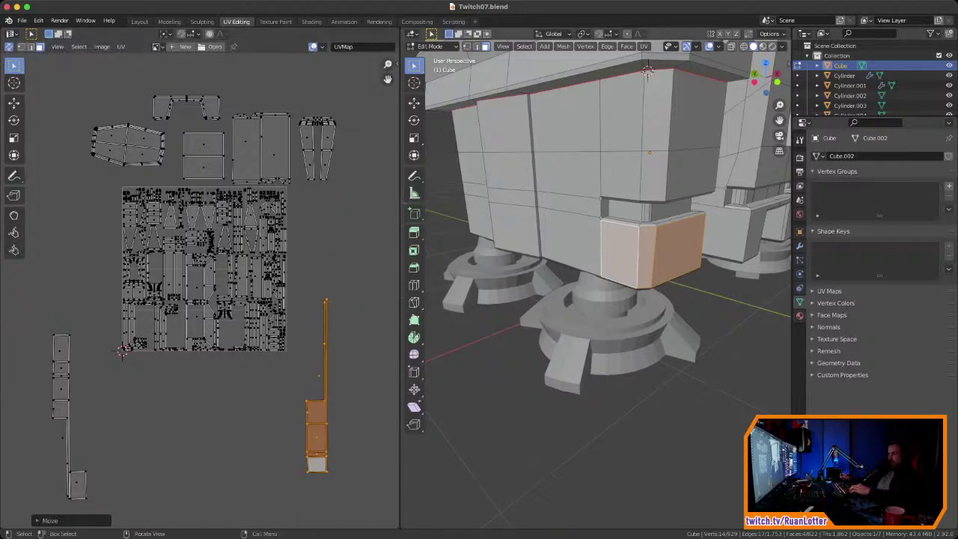
Step: Add the adjoining lower side faces to the selection, Unwrap them together and move the islands left of the packed layout
{"action": "mouse_move", "coordinate": [621, 277]}
{"action": "middle_mouse_down"}
{"action": "mouse_move", "coordinate": [539, 280]}
{"action": "mouse_move", "coordinate": [580, 293]}
{"action": "mouse_move", "coordinate": [599, 292]}
{"action": "mouse_move", "coordinate": [554, 288]}
{"action": "mouse_move", "coordinate": [651, 286]}
{"action": "mouse_move", "coordinate": [677, 273]}
{"action": "mouse_move", "coordinate": [655, 278]}
{"action": "mouse_move", "coordinate": [621, 265]}
{"action": "middle_mouse_up"}
{"action": "left_click", "coordinate": [660, 252], "text": "shift"}
{"action": "left_click", "coordinate": [696, 253], "text": "shift"}
{"action": "middle_click_drag", "start_coordinate": [696, 253], "coordinate": [573, 60]}
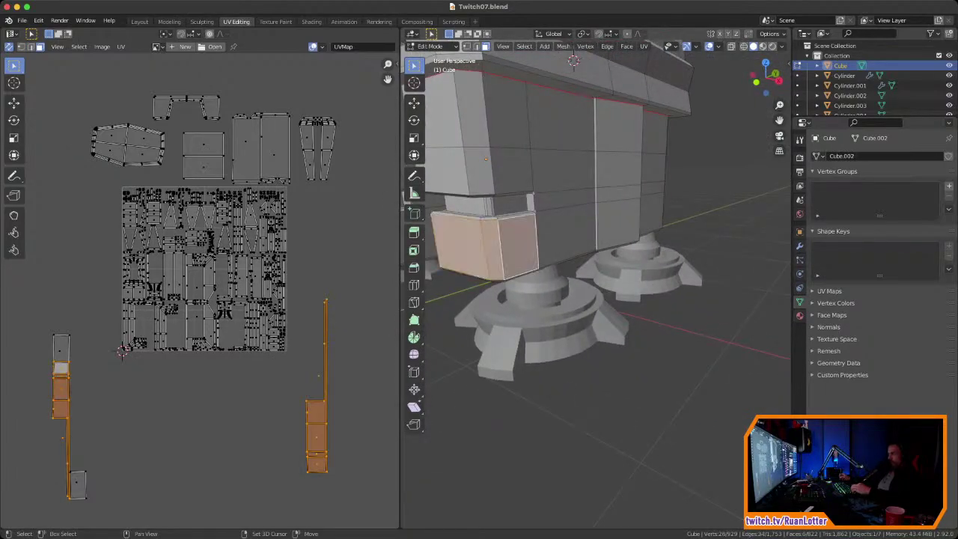
{"action": "mouse_move", "coordinate": [494, 246]}
{"action": "left_click", "coordinate": [580, 247]}
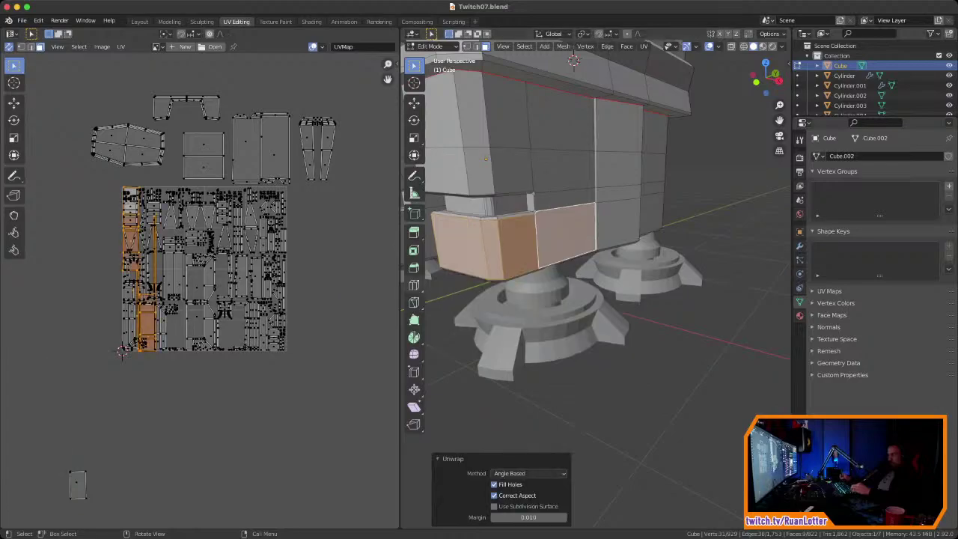
{"action": "key", "text": "g"}
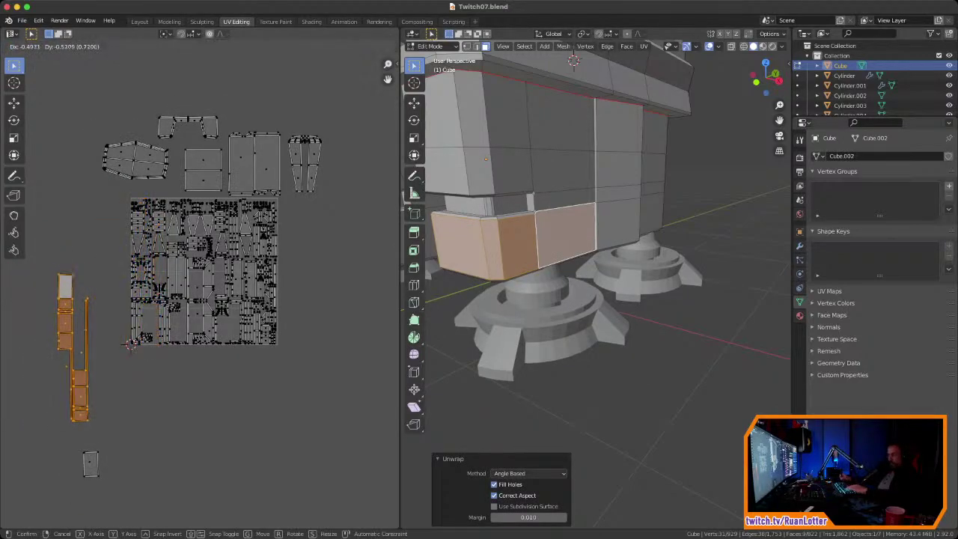
{"action": "key", "text": "Return"}
Step: Add the remaining lower side face of the pod to the selection and Unwrap all the end block faces together
{"action": "middle_click_drag", "start_coordinate": [517, 225], "coordinate": [651, 231]}
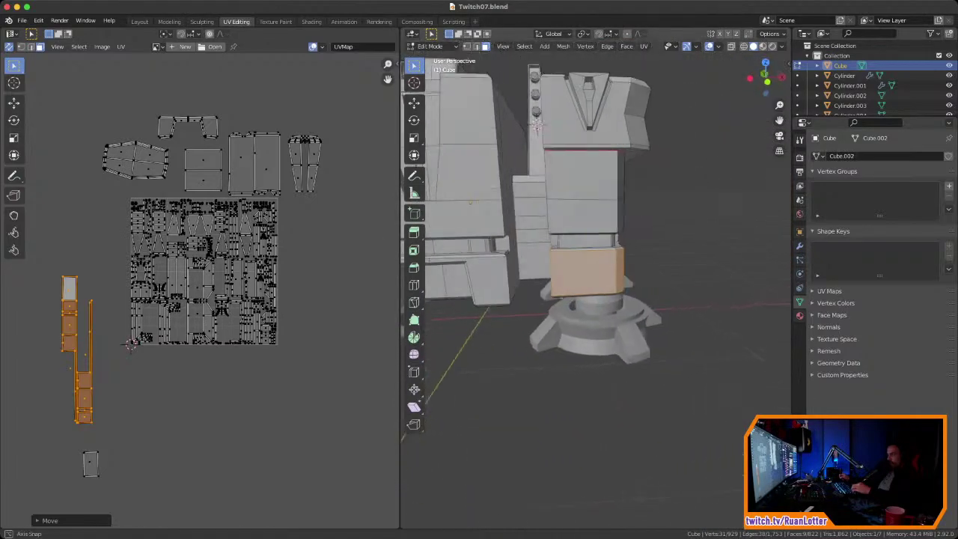
{"action": "scroll", "coordinate": [552, 172], "scroll_direction": "up", "scroll_amount": 3}
{"action": "middle_click_drag", "start_coordinate": [552, 172], "coordinate": [653, 144]}
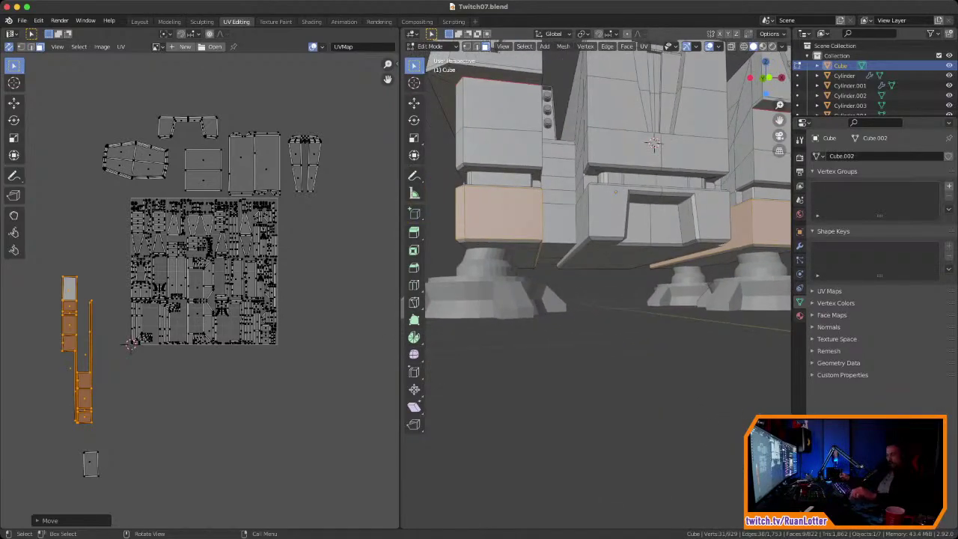
{"action": "middle_click_drag", "start_coordinate": [653, 143], "coordinate": [643, 180]}
{"action": "middle_click_drag", "start_coordinate": [595, 288], "coordinate": [563, 329], "text": "shift"}
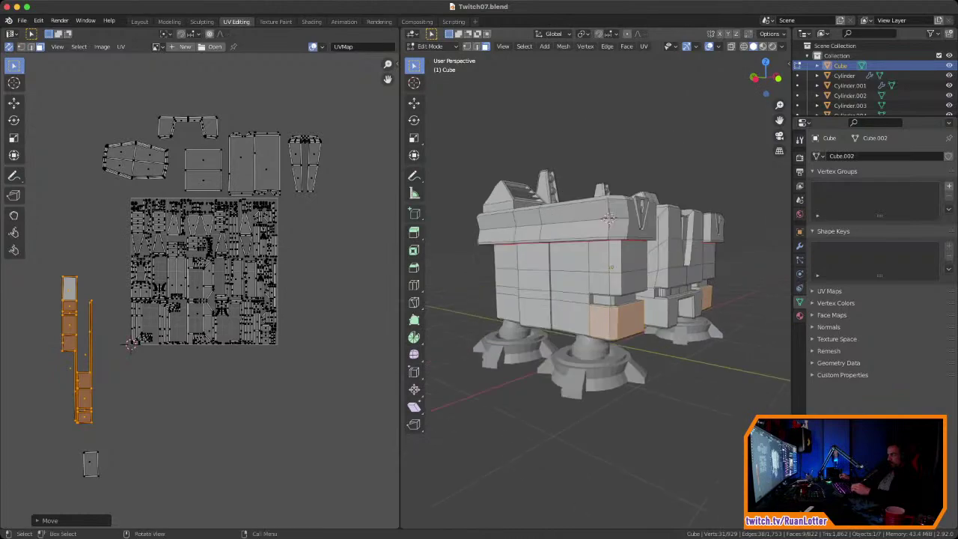
{"action": "scroll", "coordinate": [563, 329], "scroll_direction": "up", "scroll_amount": 2}
{"action": "left_click", "coordinate": [563, 330], "text": "shift"}
{"action": "right_click", "coordinate": [610, 344]}
{"action": "mouse_move", "coordinate": [610, 344]}
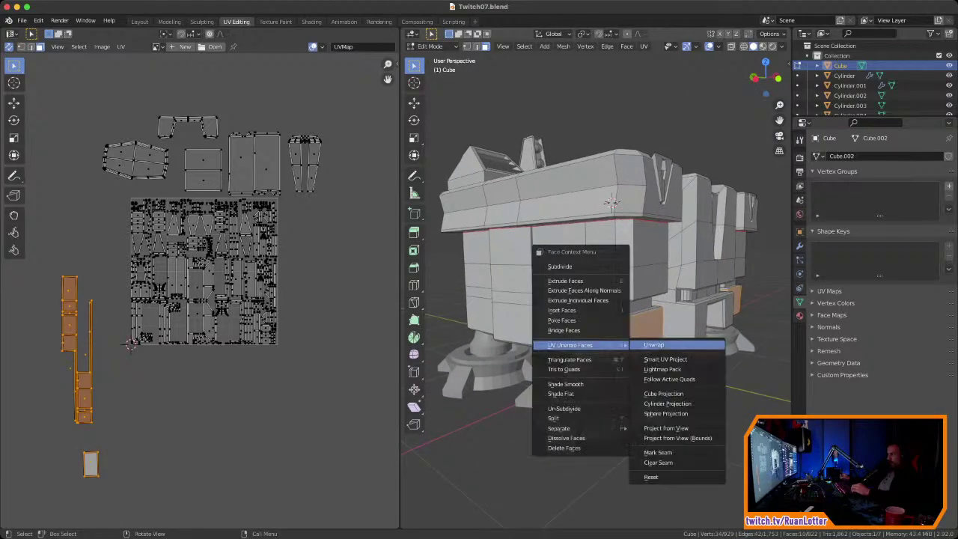
{"action": "left_click", "coordinate": [653, 344]}
Step: Shrink the end blocks' UV islands and place them above the layout, right of the tapered island
{"action": "key", "text": "g"}
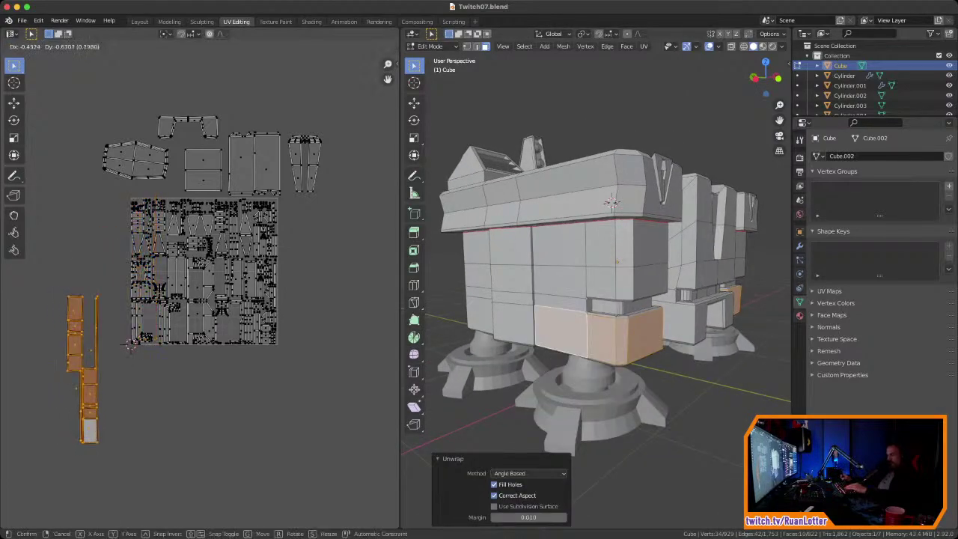
{"action": "left_click", "coordinate": [95, 385]}
{"action": "key", "text": "s"}
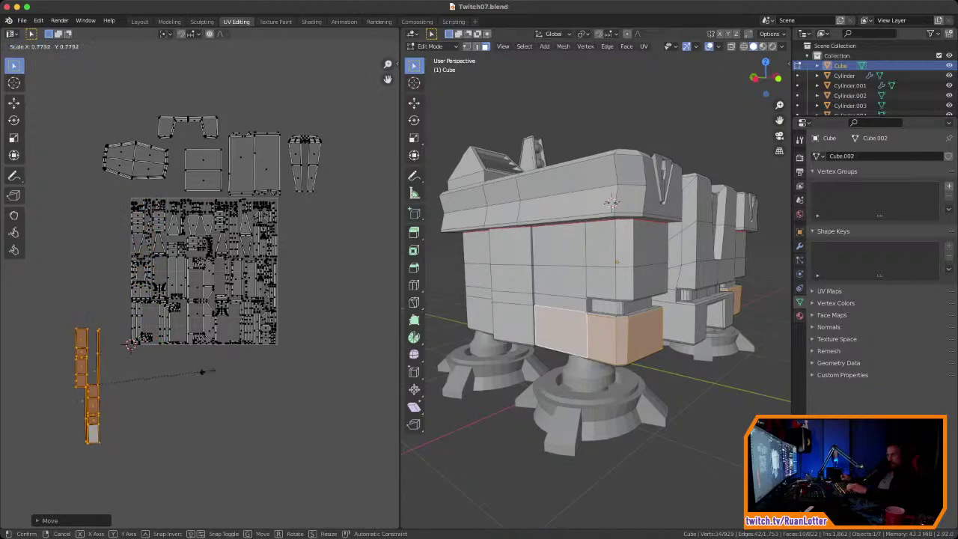
{"action": "left_click", "coordinate": [171, 382]}
{"action": "key", "text": "g"}
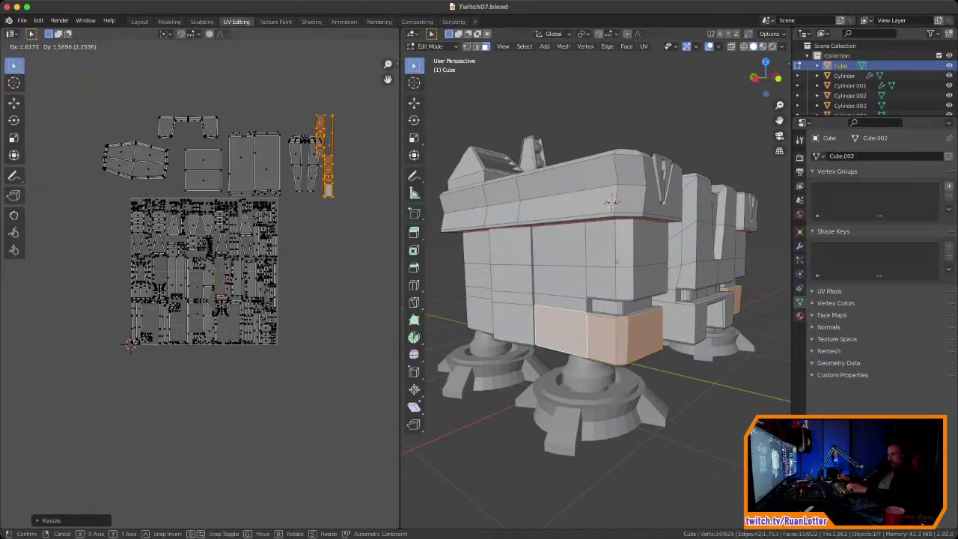
{"action": "key", "text": "Return"}
{"action": "key", "text": "g"}
{"action": "key", "text": "Return"}
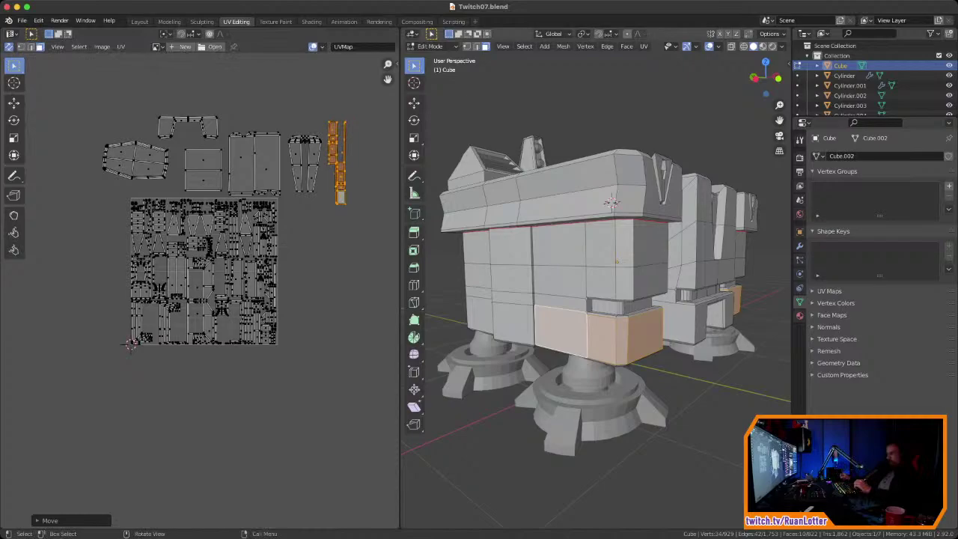
{"action": "middle_click_drag", "start_coordinate": [673, 269], "coordinate": [536, 202]}
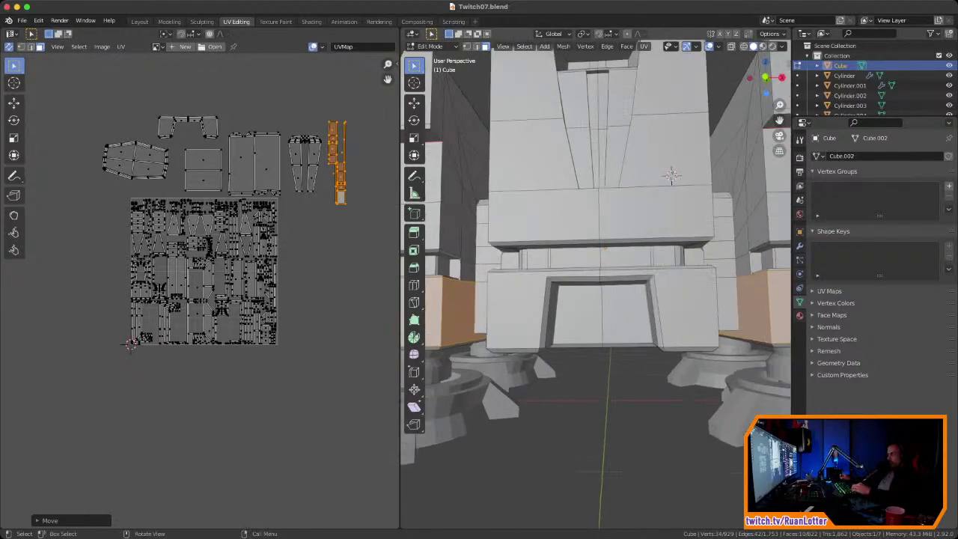
Step: Select the six inner faces of the recess beneath the central pod, Unwrap them and move the island below the packed layout
{"action": "left_click_drag", "start_coordinate": [580, 302], "coordinate": [617, 322]}
{"action": "middle_click_drag", "start_coordinate": [225, 284], "coordinate": [224, 307], "text": "ctrl"}
{"action": "middle_click_drag", "start_coordinate": [599, 315], "coordinate": [602, 273]}
{"action": "middle_click_drag", "start_coordinate": [602, 273], "coordinate": [601, 232], "text": "ctrl"}
{"action": "mouse_move", "coordinate": [694, 158]}
{"action": "middle_mouse_down"}
{"action": "mouse_move", "coordinate": [691, 166]}
{"action": "mouse_move", "coordinate": [695, 159]}
{"action": "middle_mouse_up"}
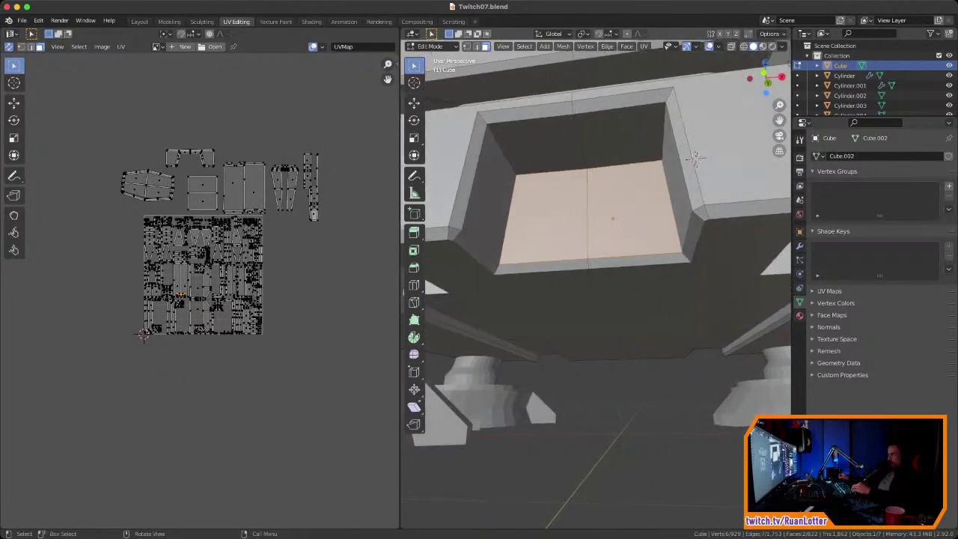
{"action": "left_click", "coordinate": [479, 195], "text": "shift"}
{"action": "left_click", "coordinate": [577, 135], "text": "shift"}
{"action": "left_click", "coordinate": [677, 172], "text": "shift"}
{"action": "right_click", "coordinate": [566, 198]}
{"action": "mouse_move", "coordinate": [566, 197]}
{"action": "left_click", "coordinate": [610, 197]}
{"action": "key", "text": "g"}
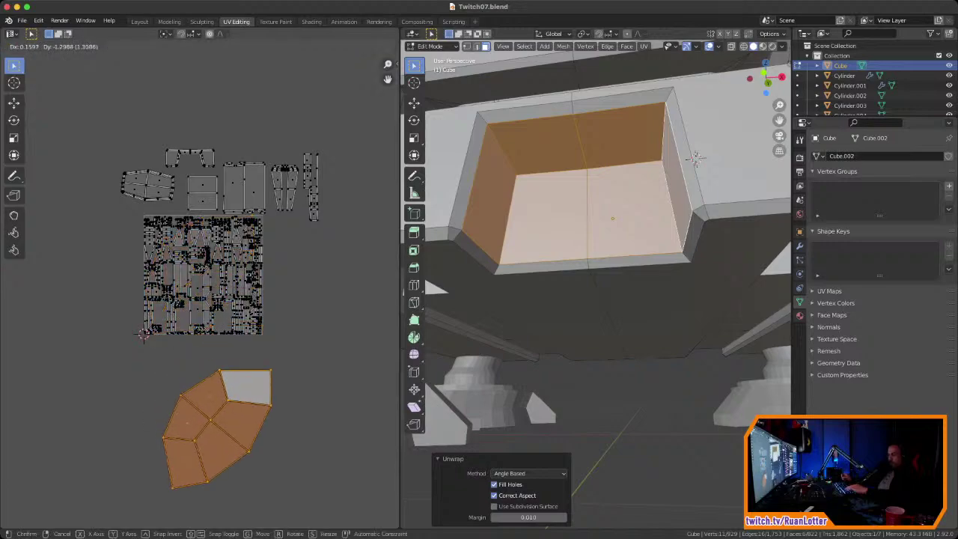
{"action": "left_click", "coordinate": [217, 427]}
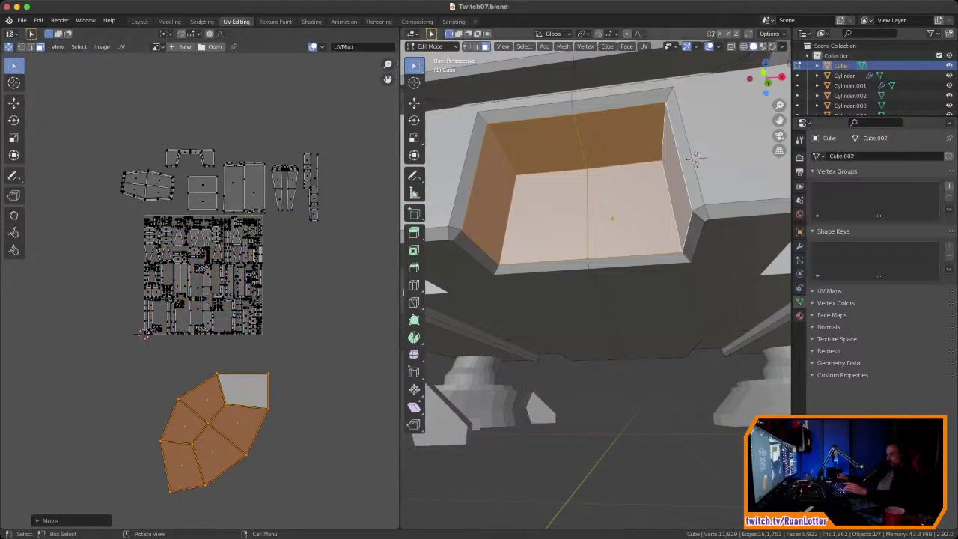
Step: Mark seams on the side and upper edges that separate the recess's back panel from its walls
{"action": "key", "text": "2"}
{"action": "left_click", "coordinate": [508, 219]}
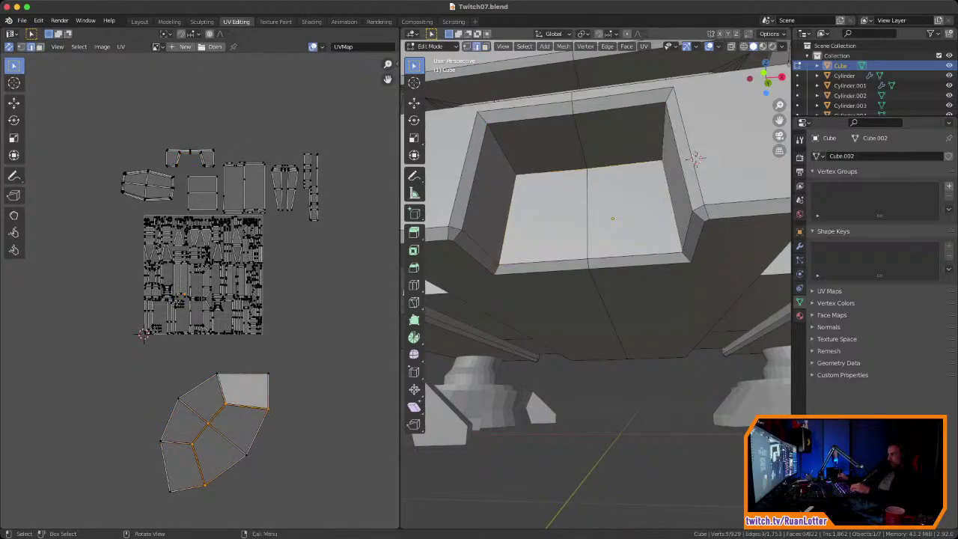
{"action": "right_click", "coordinate": [640, 204]}
{"action": "left_click", "coordinate": [626, 381]}
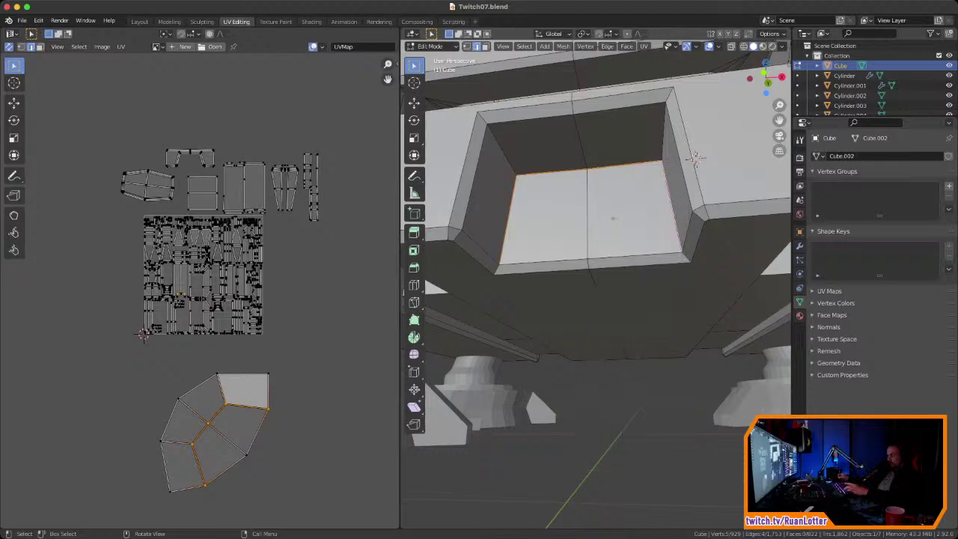
Step: Reselect all six recess faces, Unwrap them along the new seams, move the island below the layout and adjust its scale
{"action": "key", "text": "3"}
{"action": "left_click", "coordinate": [491, 196]}
{"action": "left_click", "coordinate": [549, 216], "text": "shift"}
{"action": "left_click", "coordinate": [627, 210], "text": "shift"}
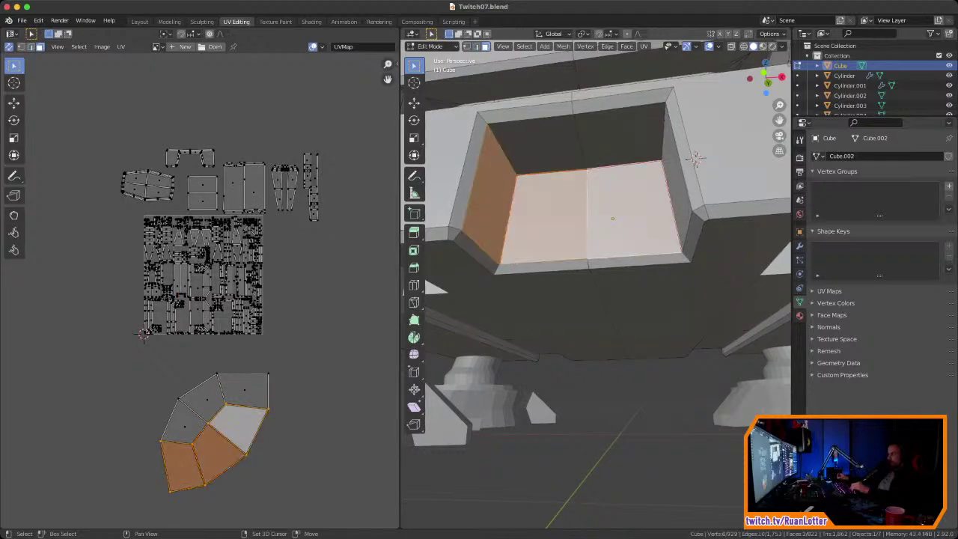
{"action": "left_click", "coordinate": [545, 146], "text": "shift"}
{"action": "left_click", "coordinate": [615, 138], "text": "shift"}
{"action": "right_click", "coordinate": [642, 194]}
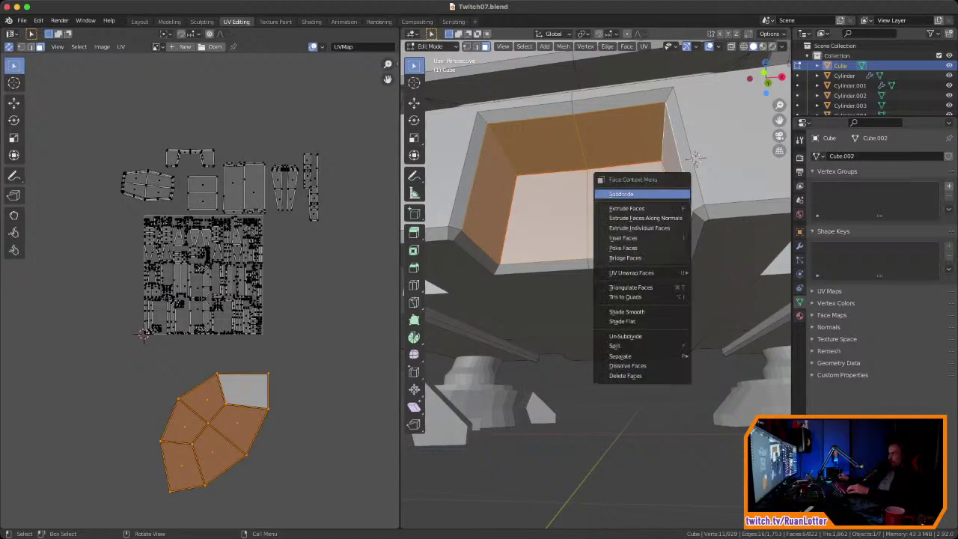
{"action": "mouse_move", "coordinate": [636, 273]}
{"action": "left_click", "coordinate": [718, 272]}
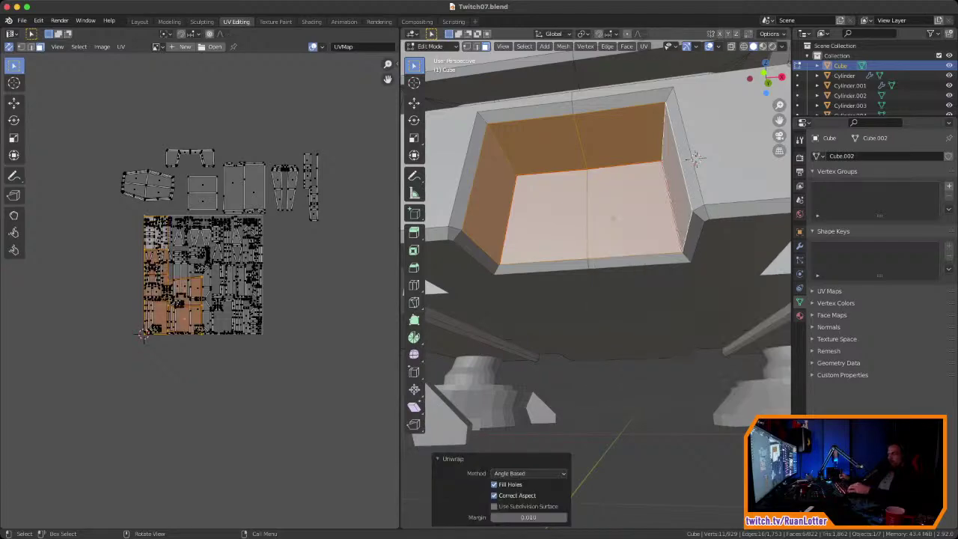
{"action": "key", "text": "g"}
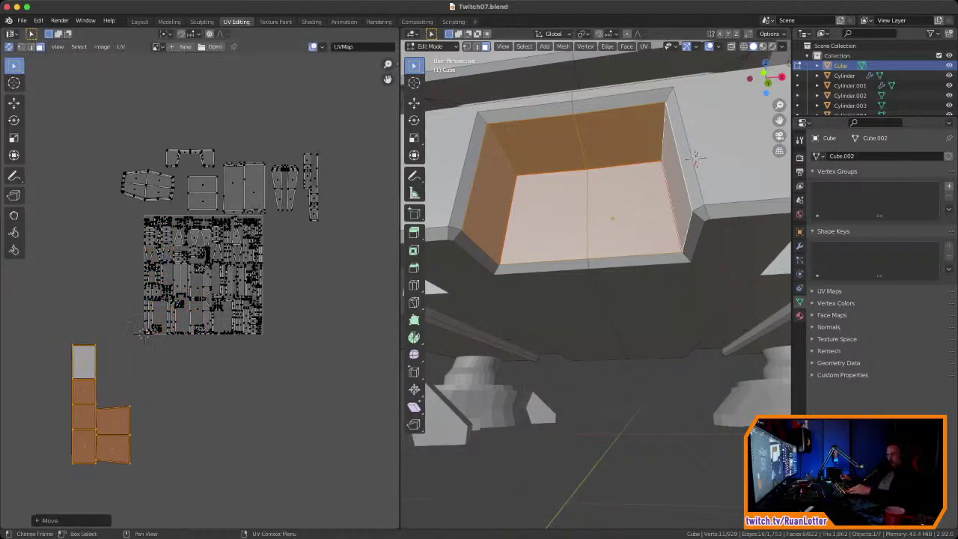
{"action": "left_click", "coordinate": [155, 335]}
{"action": "key", "text": "s"}
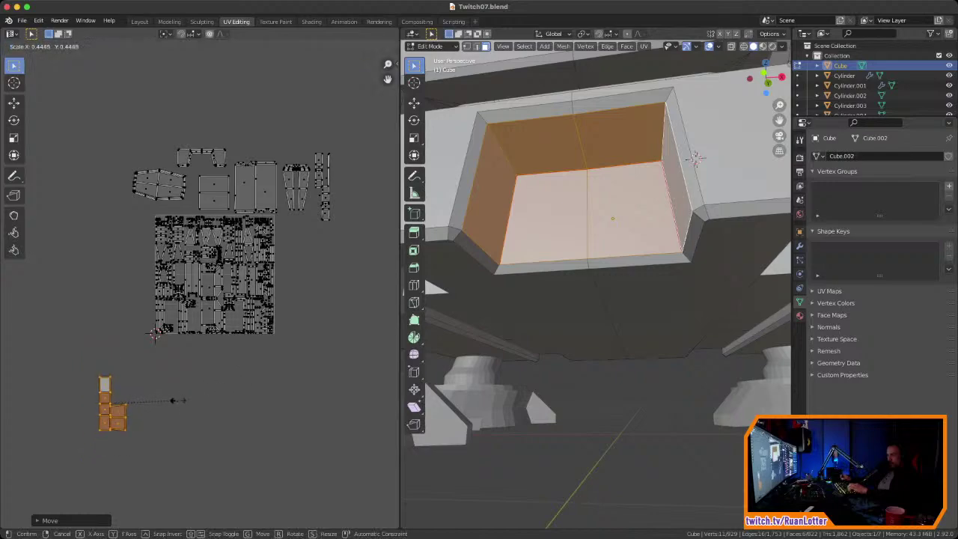
Step: Select the recess faces one at a time to check which part of the UV island each one matches
{"action": "left_click", "coordinate": [128, 460]}
{"action": "left_click", "coordinate": [129, 426]}
{"action": "left_click", "coordinate": [128, 460]}
{"action": "left_click", "coordinate": [626, 215]}
{"action": "left_click", "coordinate": [556, 217]}
{"action": "left_click", "coordinate": [626, 215]}
{"action": "left_click", "coordinate": [491, 201]}
{"action": "left_click", "coordinate": [543, 147]}
{"action": "left_click", "coordinate": [622, 138]}
{"action": "left_click", "coordinate": [676, 182]}
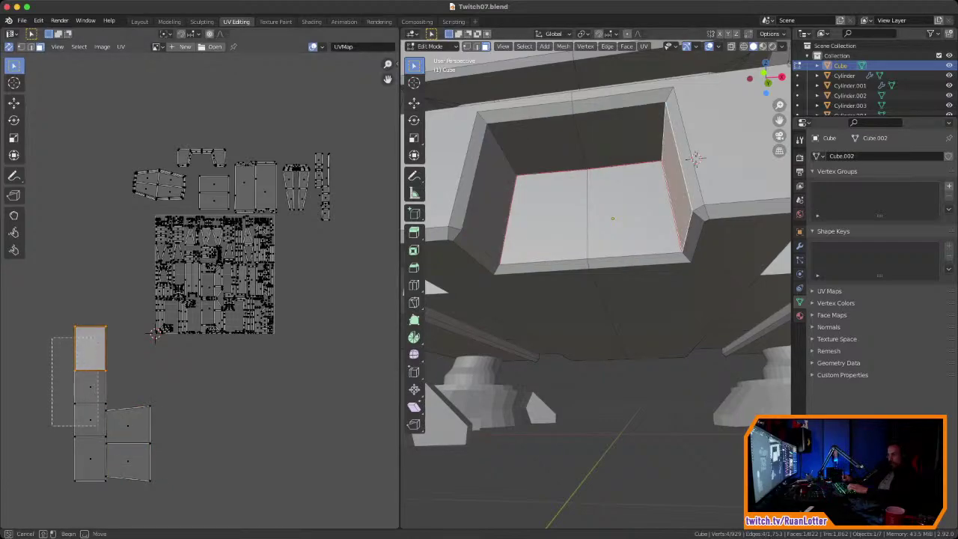
Step: Select the whole recess UV island, shrink it and place it above the arch-shaped and rectangular islands over the packed layout
{"action": "key", "text": "ctrl+l"}
{"action": "key", "text": "a"}
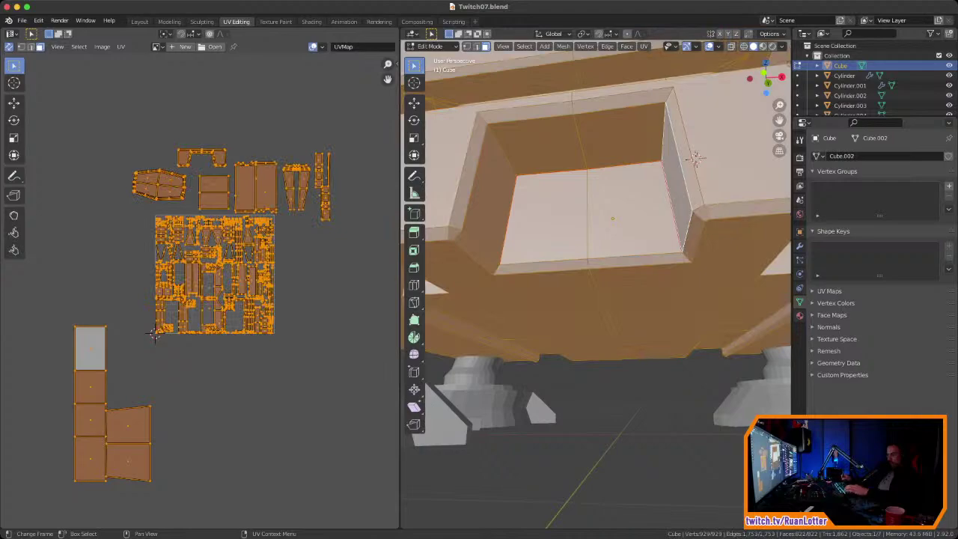
{"action": "key", "text": "alt+a"}
{"action": "left_click_drag", "start_coordinate": [131, 464], "coordinate": [142, 476]}
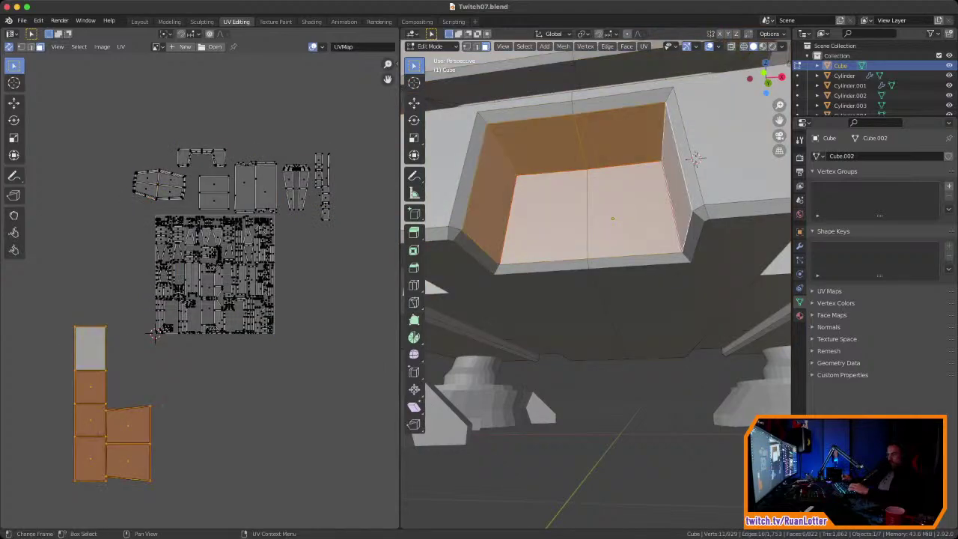
{"action": "key", "text": "s"}
{"action": "left_click", "coordinate": [186, 414]}
{"action": "key", "text": "g"}
{"action": "left_click", "coordinate": [326, 132]}
{"action": "left_click", "coordinate": [317, 128]}
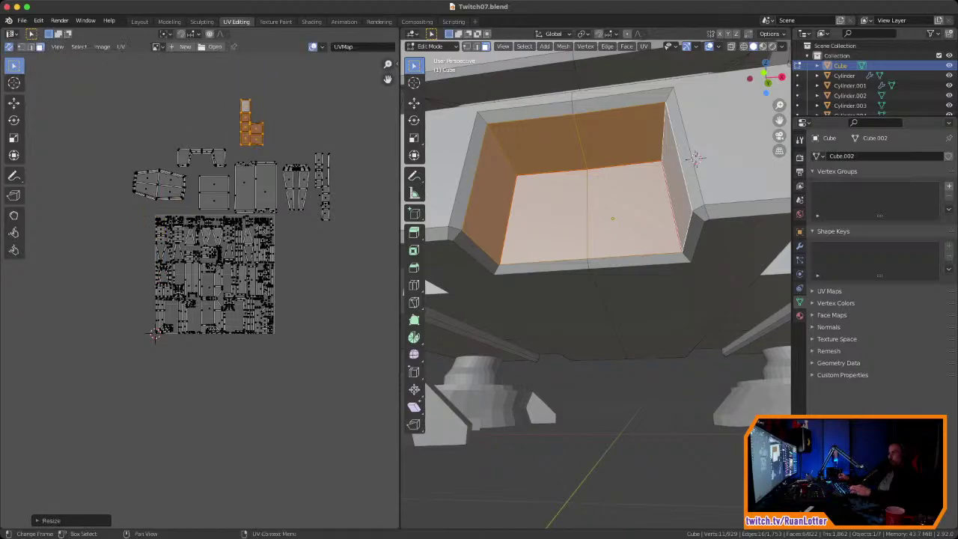
Step: Examine the whole model in the Layout workspace and compare its pods with the Barracks reference image
{"action": "scroll", "coordinate": [599, 225], "scroll_direction": "down", "scroll_amount": 4}
{"action": "middle_click_drag", "start_coordinate": [599, 225], "coordinate": [627, 231]}
{"action": "mouse_move", "coordinate": [664, 195]}
{"action": "middle_mouse_down"}
{"action": "mouse_move", "coordinate": [660, 218]}
{"action": "mouse_move", "coordinate": [672, 193]}
{"action": "middle_mouse_up"}
{"action": "scroll", "coordinate": [660, 218], "scroll_direction": "down", "scroll_amount": 5}
{"action": "mouse_move", "coordinate": [599, 274]}
{"action": "middle_mouse_down", "text": "ctrl"}
{"action": "mouse_move", "coordinate": [598, 225]}
{"action": "mouse_move", "coordinate": [597, 269]}
{"action": "middle_mouse_up", "text": "ctrl"}
{"action": "middle_click_drag", "start_coordinate": [597, 269], "coordinate": [575, 308], "text": "shift"}
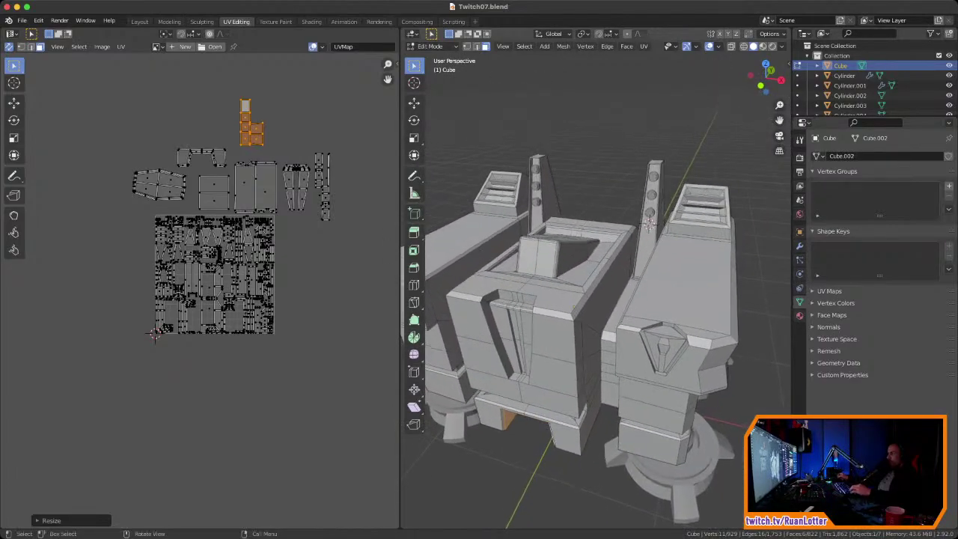
{"action": "left_click", "coordinate": [140, 21]}
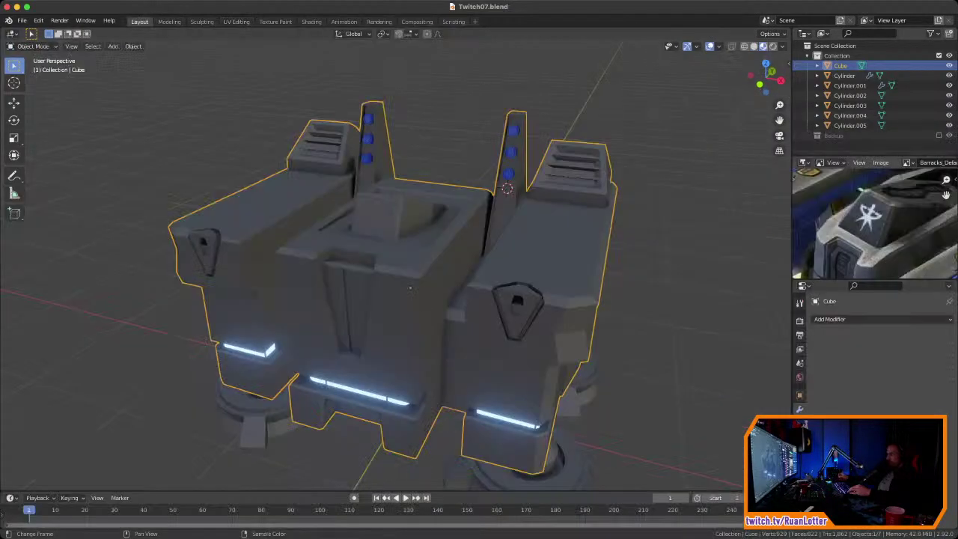
{"action": "middle_click_drag", "start_coordinate": [876, 217], "coordinate": [840, 186], "text": "ctrl"}
{"action": "middle_click_drag", "start_coordinate": [898, 217], "coordinate": [835, 227]}
{"action": "middle_click_drag", "start_coordinate": [834, 226], "coordinate": [840, 200]}
{"action": "middle_click_drag", "start_coordinate": [494, 284], "coordinate": [419, 266]}
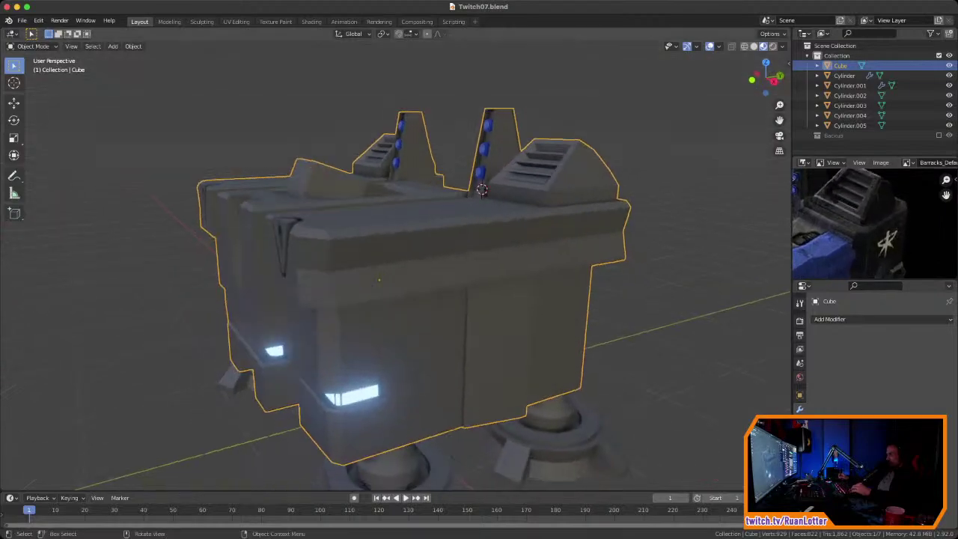
{"action": "middle_click_drag", "start_coordinate": [853, 226], "coordinate": [847, 223]}
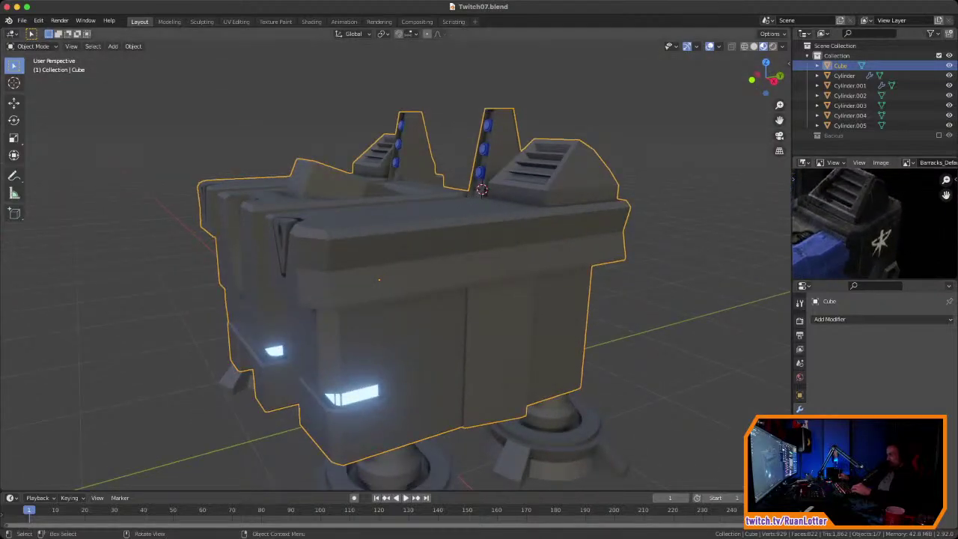
{"action": "middle_click_drag", "start_coordinate": [419, 269], "coordinate": [440, 268]}
Step: Select the two rear rim faces on each outer pod's side, Unwrap them and move the islands below the packed layout
{"action": "key", "text": "Tab"}
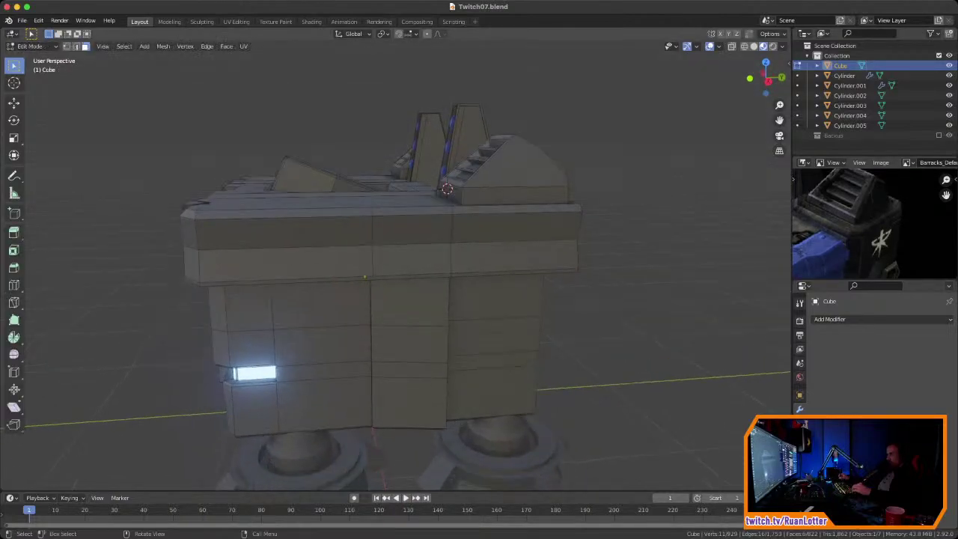
{"action": "left_click", "coordinate": [517, 228]}
{"action": "left_click", "coordinate": [515, 257], "text": "shift"}
{"action": "middle_click_drag", "start_coordinate": [515, 257], "coordinate": [718, 251]}
{"action": "left_click", "coordinate": [324, 244], "text": "shift"}
{"action": "middle_click_drag", "start_coordinate": [323, 244], "coordinate": [495, 247]}
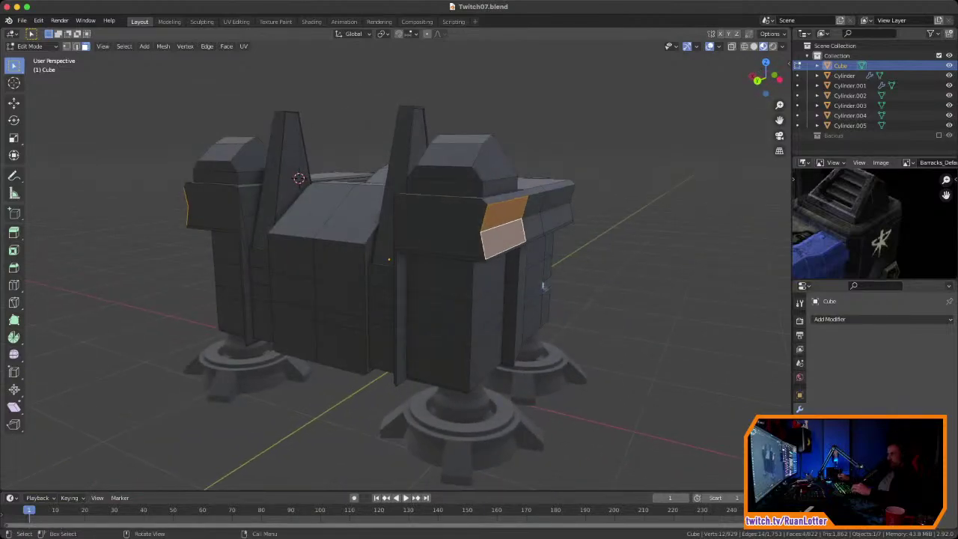
{"action": "right_click", "coordinate": [497, 215]}
{"action": "mouse_move", "coordinate": [496, 215]}
{"action": "left_click", "coordinate": [540, 215]}
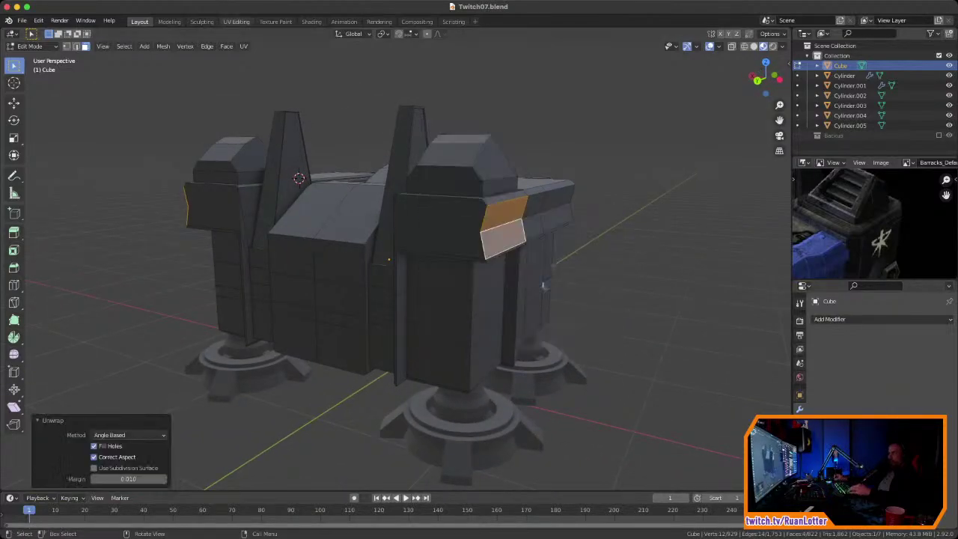
{"action": "left_click", "coordinate": [236, 21]}
{"action": "key", "text": "g"}
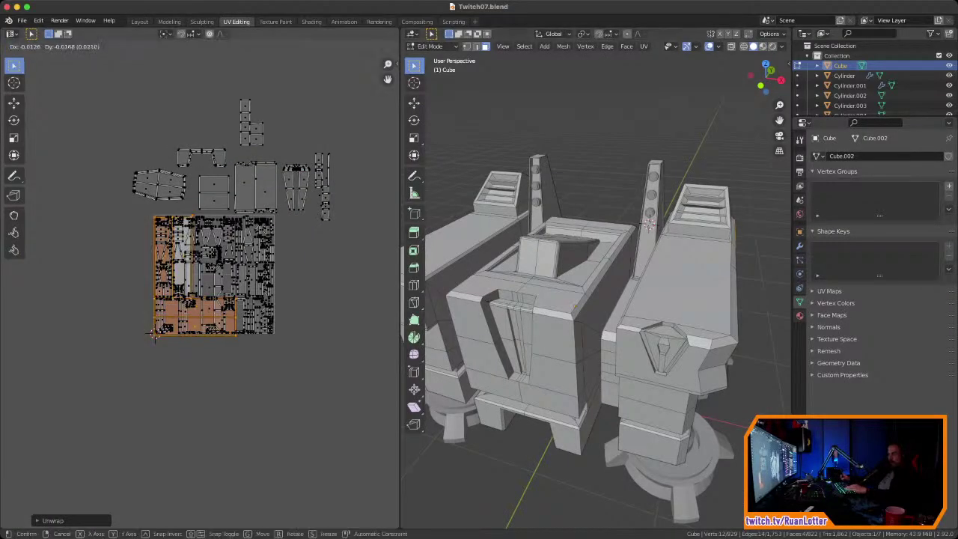
{"action": "left_click", "coordinate": [126, 430]}
Step: Select one outer pod's two rear rim faces plus the bevels above and below, Unwrap them and move the island below the layout
{"action": "middle_click_drag", "start_coordinate": [643, 300], "coordinate": [541, 278]}
{"action": "left_click", "coordinate": [636, 274]}
{"action": "mouse_move", "coordinate": [636, 274]}
{"action": "middle_mouse_down"}
{"action": "mouse_move", "coordinate": [636, 308]}
{"action": "mouse_move", "coordinate": [638, 289]}
{"action": "middle_mouse_up"}
{"action": "scroll", "coordinate": [637, 296], "scroll_direction": "up", "scroll_amount": 3}
{"action": "left_click", "coordinate": [641, 280]}
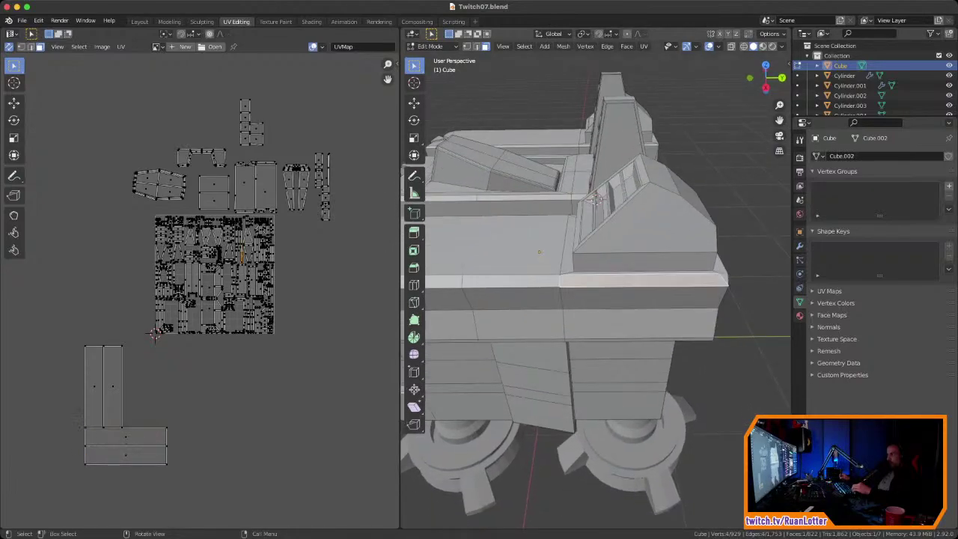
{"action": "left_click", "coordinate": [641, 324], "text": "shift"}
{"action": "middle_click_drag", "start_coordinate": [640, 323], "coordinate": [637, 291]}
{"action": "left_click", "coordinate": [630, 214], "text": "shift"}
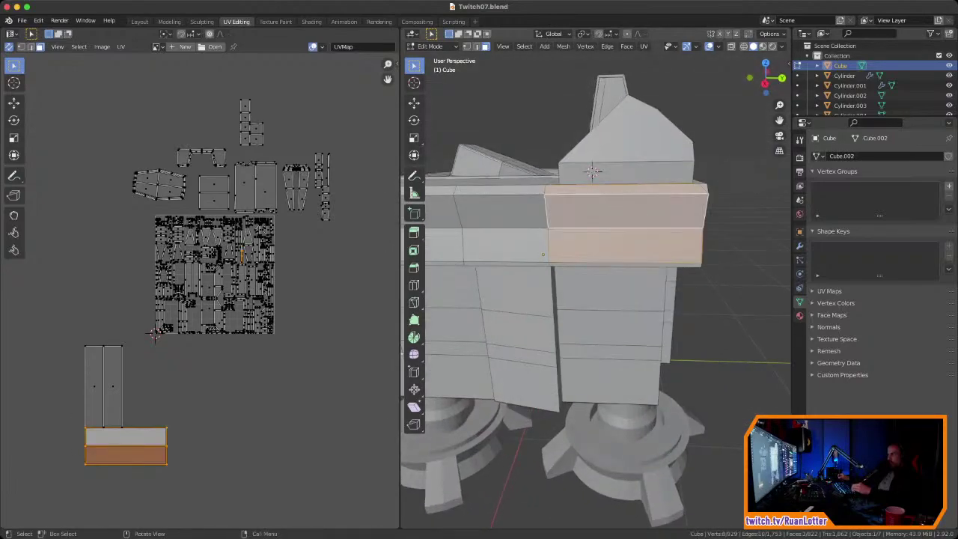
{"action": "middle_click_drag", "start_coordinate": [631, 214], "coordinate": [633, 185]}
{"action": "left_click", "coordinate": [595, 159], "text": "shift"}
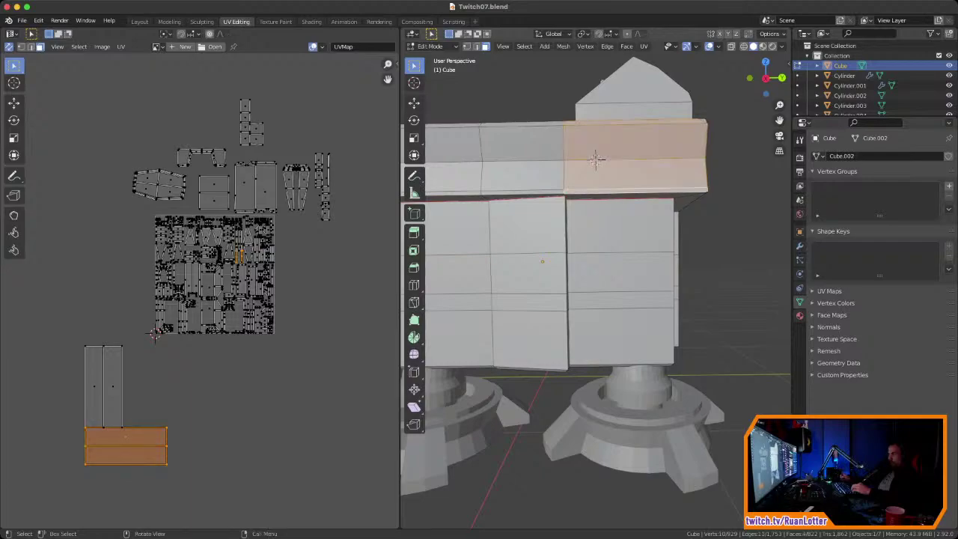
{"action": "right_click", "coordinate": [595, 172]}
{"action": "mouse_move", "coordinate": [595, 173]}
{"action": "left_click", "coordinate": [662, 174]}
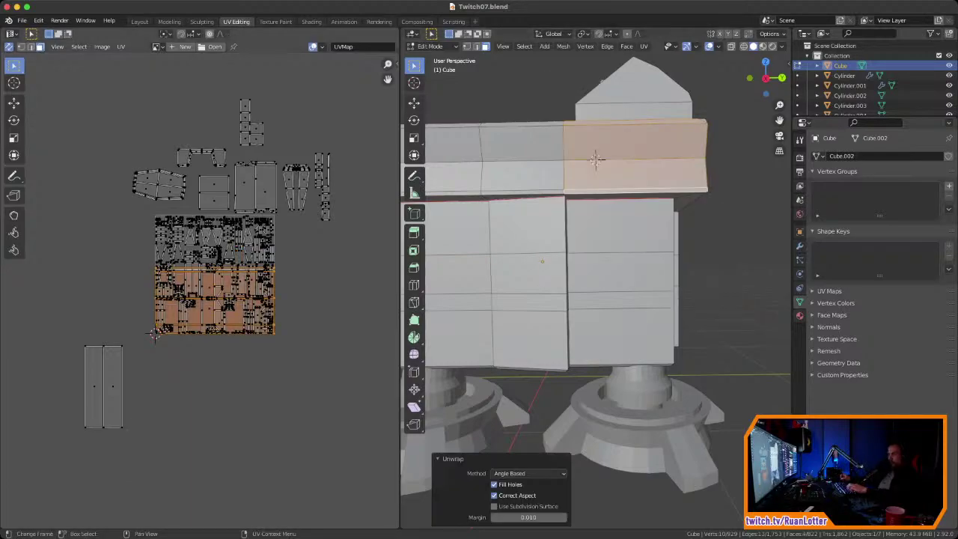
{"action": "key", "text": "g"}
{"action": "left_click", "coordinate": [299, 419]}
Step: Select the matching four rear rim faces on the opposite outer pod, Unwrap them and move the island below the layout
{"action": "middle_click_drag", "start_coordinate": [595, 159], "coordinate": [590, 166]}
{"action": "left_click", "coordinate": [569, 228]}
{"action": "left_click", "coordinate": [568, 255], "text": "shift"}
{"action": "left_click", "coordinate": [570, 298], "text": "shift"}
{"action": "middle_click_drag", "start_coordinate": [571, 298], "coordinate": [636, 251]}
{"action": "left_click", "coordinate": [645, 214], "text": "shift"}
{"action": "right_click", "coordinate": [598, 214]}
{"action": "mouse_move", "coordinate": [598, 214]}
{"action": "left_click", "coordinate": [643, 214]}
{"action": "key", "text": "g"}
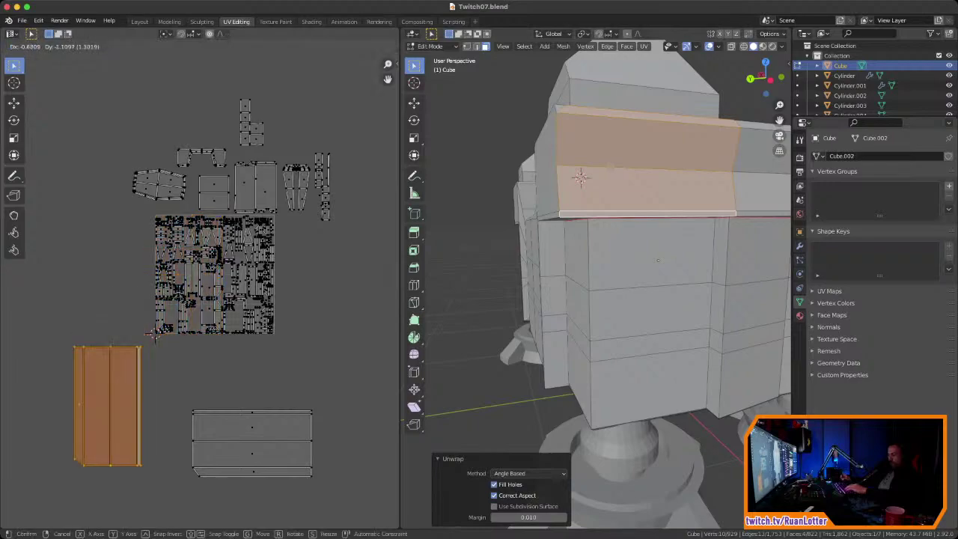
{"action": "key", "text": "Return"}
Step: Rotate the second rim island by 90° and then 180°, and line it up beside the first rim island
{"action": "type", "text": "r90"}
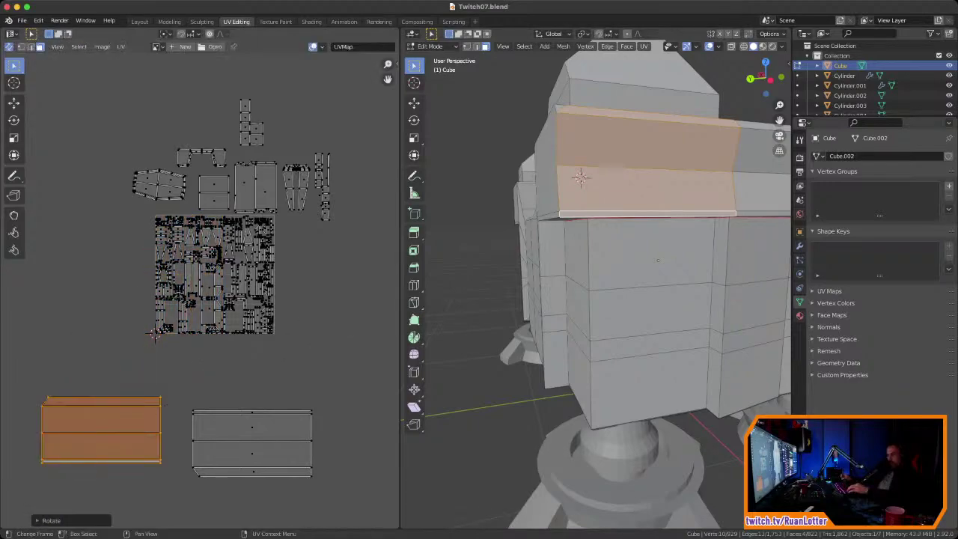
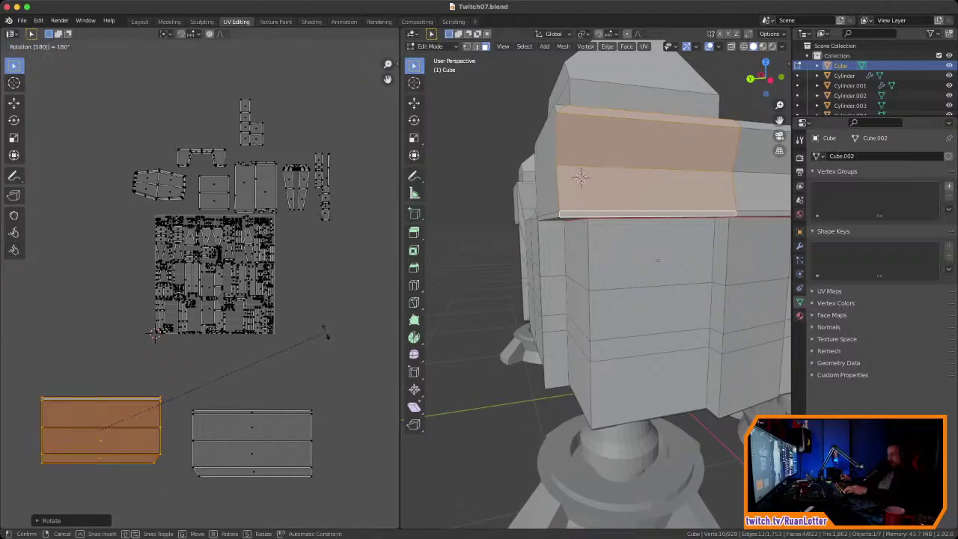
{"action": "key", "text": "g"}
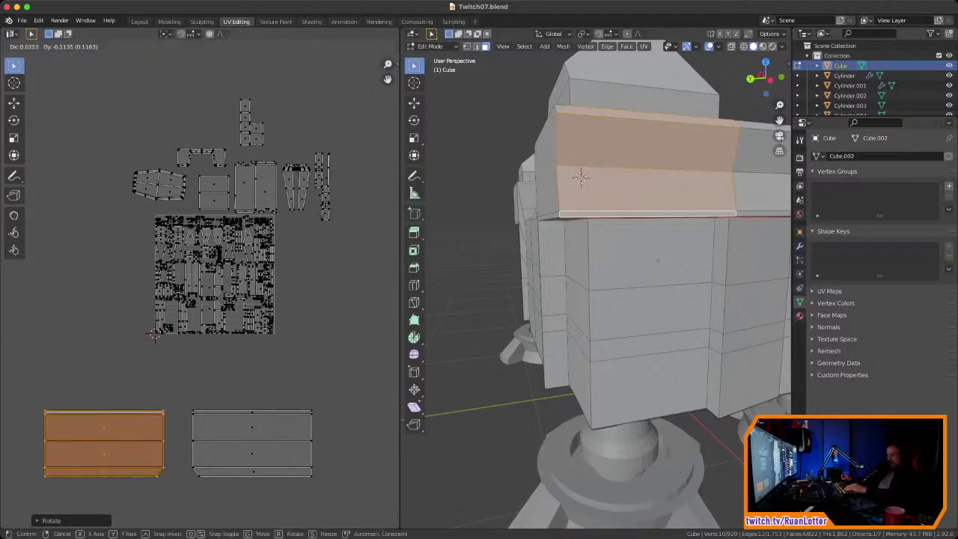
{"action": "left_click", "coordinate": [149, 443]}
Step: Select both rim islands, shrink them together and place them above the arch-shaped island
{"action": "left_click_drag", "start_coordinate": [339, 386], "coordinate": [47, 486]}
{"action": "key", "text": "s"}
{"action": "left_click", "coordinate": [233, 391]}
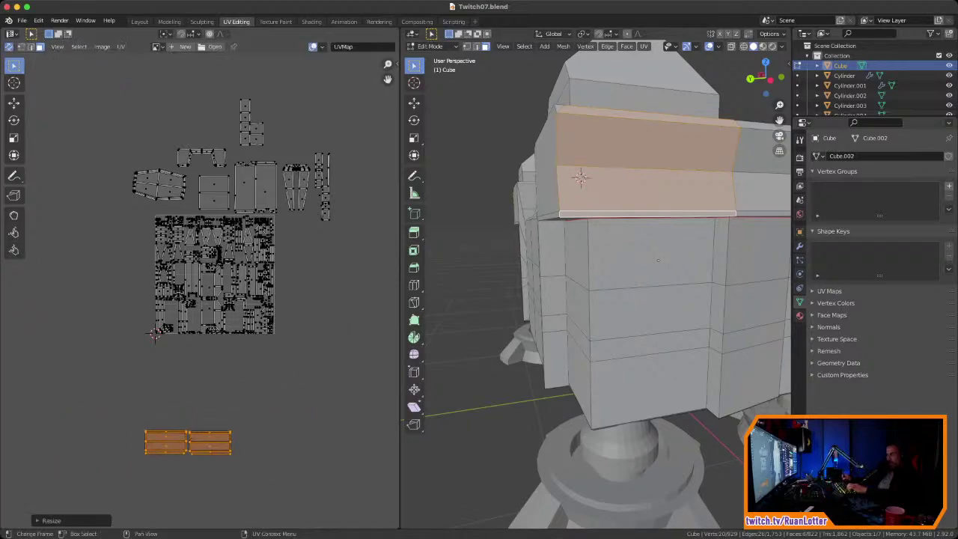
{"action": "key", "text": "g"}
{"action": "left_click", "coordinate": [219, 80]}
Step: Select the left fin's front face with the round holes and move its UV island to the right of the packed layout
{"action": "scroll", "coordinate": [576, 269], "scroll_direction": "down", "scroll_amount": 5}
{"action": "middle_click_drag", "start_coordinate": [576, 270], "coordinate": [696, 288]}
{"action": "scroll", "coordinate": [566, 217], "scroll_direction": "up", "scroll_amount": 2}
{"action": "middle_click_drag", "start_coordinate": [566, 217], "coordinate": [782, 262]}
{"action": "scroll", "coordinate": [661, 276], "scroll_direction": "up", "scroll_amount": 3}
{"action": "middle_click_drag", "start_coordinate": [636, 292], "coordinate": [611, 296]}
{"action": "left_click", "coordinate": [548, 404]}
{"action": "middle_click_drag", "start_coordinate": [550, 405], "coordinate": [580, 380]}
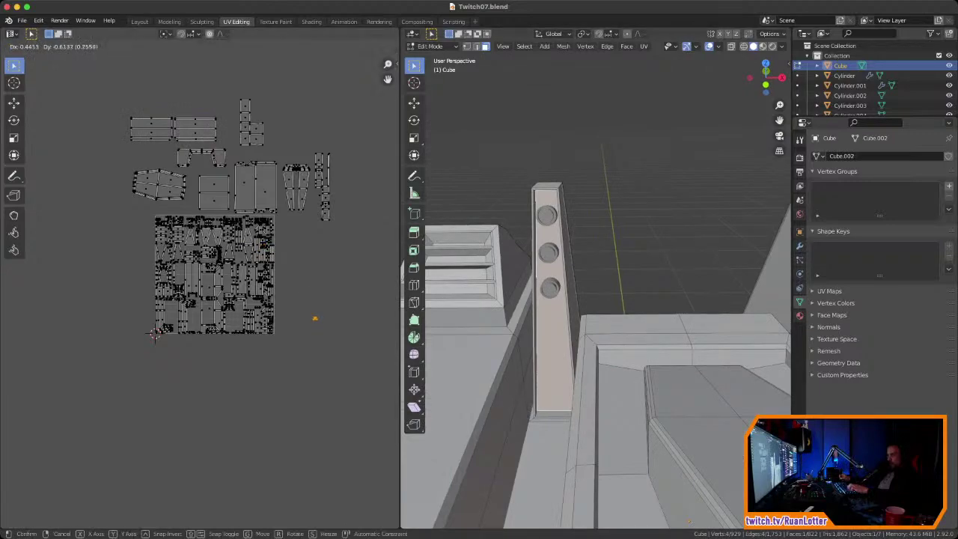
{"action": "left_click", "coordinate": [314, 319]}
Step: Select the right fin's front face with the round holes, Unwrap it and move the island below the packed layout
{"action": "scroll", "coordinate": [591, 315], "scroll_direction": "down", "scroll_amount": 3}
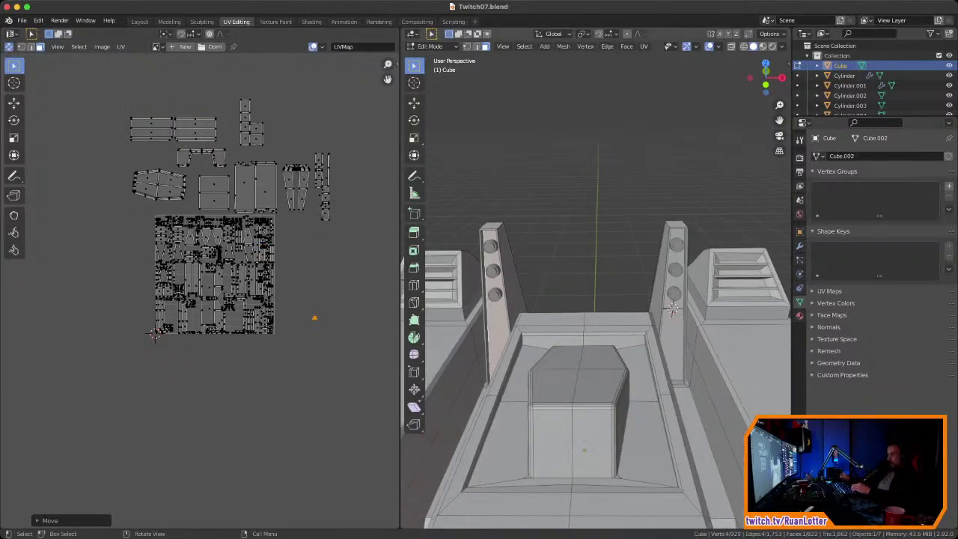
{"action": "left_click", "coordinate": [672, 308]}
{"action": "right_click", "coordinate": [649, 339]}
{"action": "mouse_move", "coordinate": [650, 339]}
{"action": "left_click", "coordinate": [723, 339]}
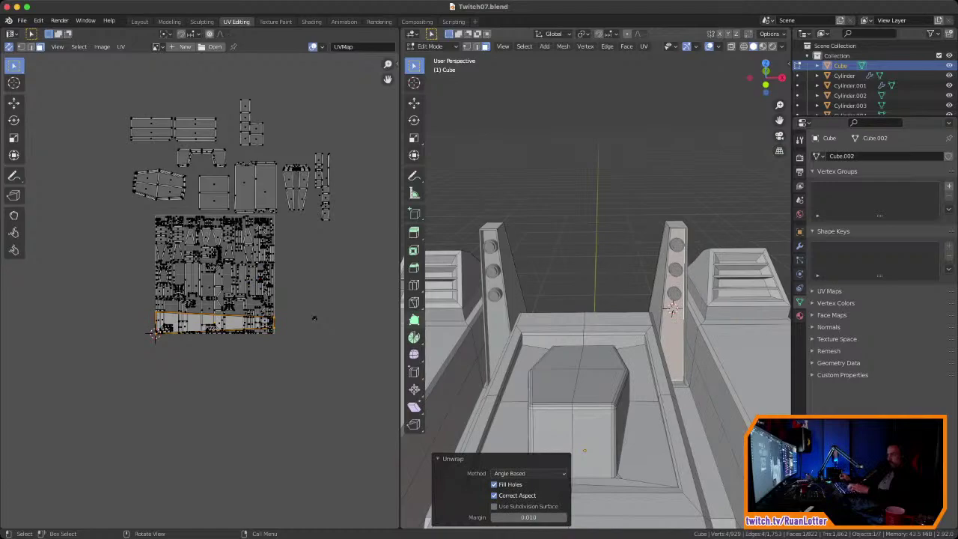
{"action": "key", "text": "g"}
{"action": "left_click", "coordinate": [220, 432]}
Step: Select the left fin's front face, Unwrap it and move the island below the layout near the right fin's island
{"action": "left_click", "coordinate": [494, 314]}
{"action": "right_click", "coordinate": [494, 316]}
{"action": "mouse_move", "coordinate": [494, 317]}
{"action": "left_click", "coordinate": [528, 317]}
{"action": "key", "text": "g"}
{"action": "left_click", "coordinate": [217, 404]}
Step: Select both fin front islands, shrink them together and place them above the layout, right of the recess island
{"action": "left_click_drag", "start_coordinate": [121, 376], "coordinate": [325, 477]}
{"action": "key", "text": "s"}
{"action": "left_click", "coordinate": [299, 356]}
{"action": "key", "text": "g"}
{"action": "left_click", "coordinate": [374, 89]}
Step: Select the inner side faces of both fins, Unwrap them and move their islands below the packed layout
{"action": "mouse_move", "coordinate": [644, 300]}
{"action": "middle_mouse_down"}
{"action": "mouse_move", "coordinate": [557, 301]}
{"action": "mouse_move", "coordinate": [625, 301]}
{"action": "middle_mouse_up"}
{"action": "scroll", "coordinate": [569, 301], "scroll_direction": "up", "scroll_amount": 3}
{"action": "left_click", "coordinate": [515, 245]}
{"action": "middle_click_drag", "start_coordinate": [524, 258], "coordinate": [498, 262]}
{"action": "left_click", "coordinate": [654, 246], "text": "shift"}
{"action": "right_click", "coordinate": [654, 246]}
{"action": "mouse_move", "coordinate": [656, 245]}
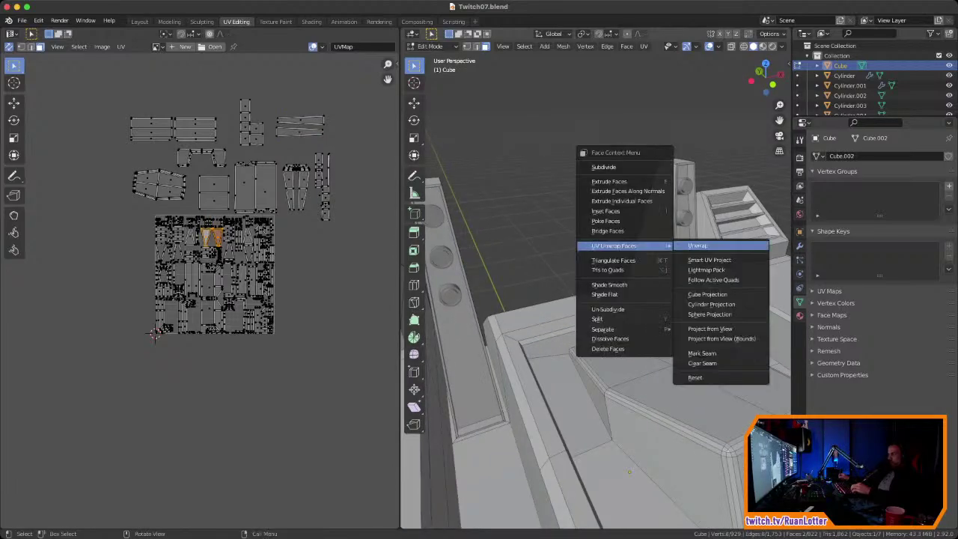
{"action": "left_click", "coordinate": [695, 245]}
{"action": "key", "text": "g"}
{"action": "left_click", "coordinate": [335, 297]}
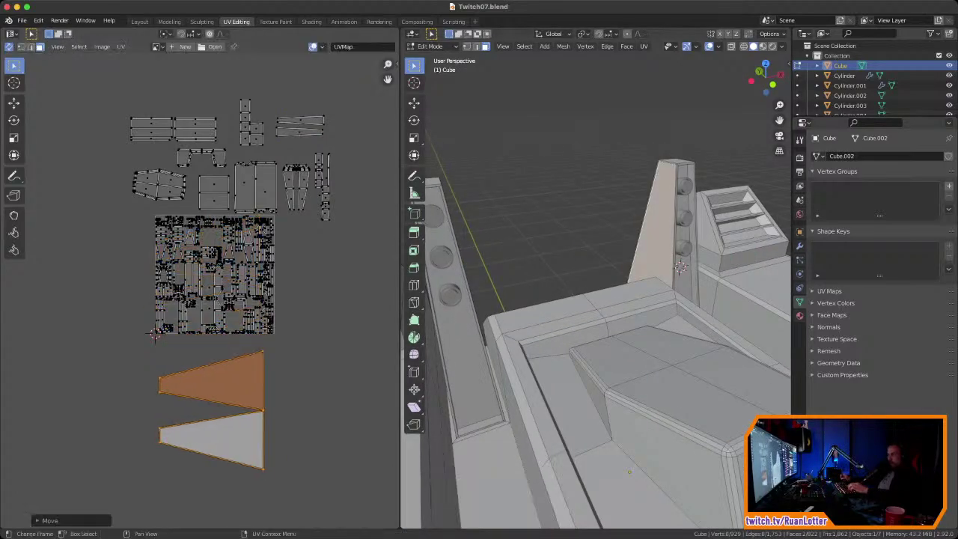
Step: Shrink the two fin side islands, rotate them upright and place them left of the upper strip islands
{"action": "key", "text": "s"}
{"action": "left_click", "coordinate": [252, 372]}
{"action": "key", "text": "r"}
{"action": "key", "text": "Return"}
{"action": "key", "text": "g"}
{"action": "key", "text": "Return"}
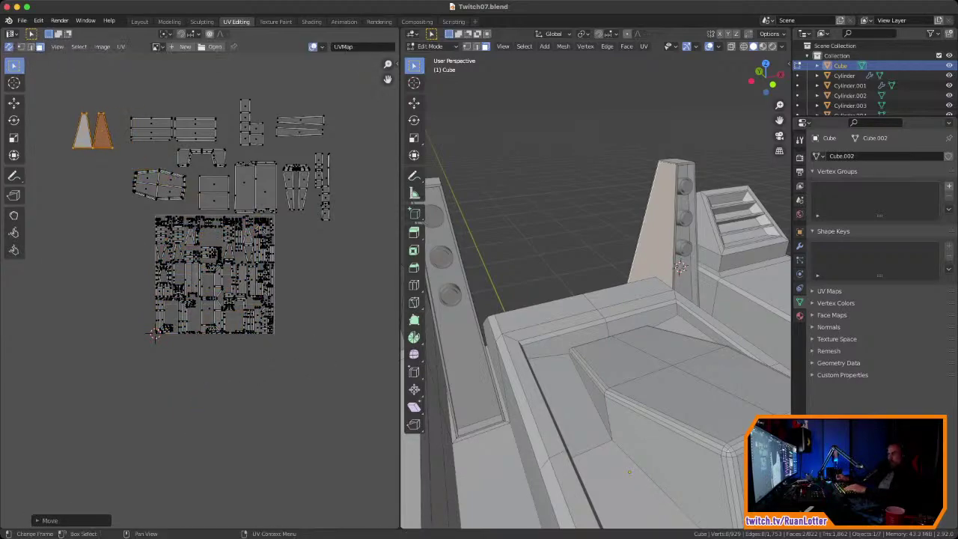
Step: Rotate each of the two fin front islands upright and place them side by side
{"action": "left_click_drag", "start_coordinate": [313, 128], "coordinate": [332, 145]}
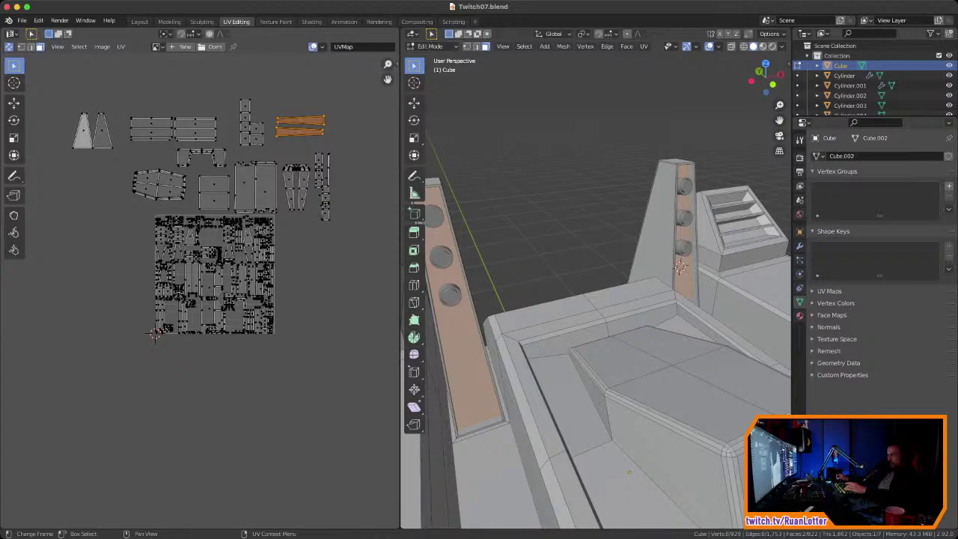
{"action": "key", "text": "r"}
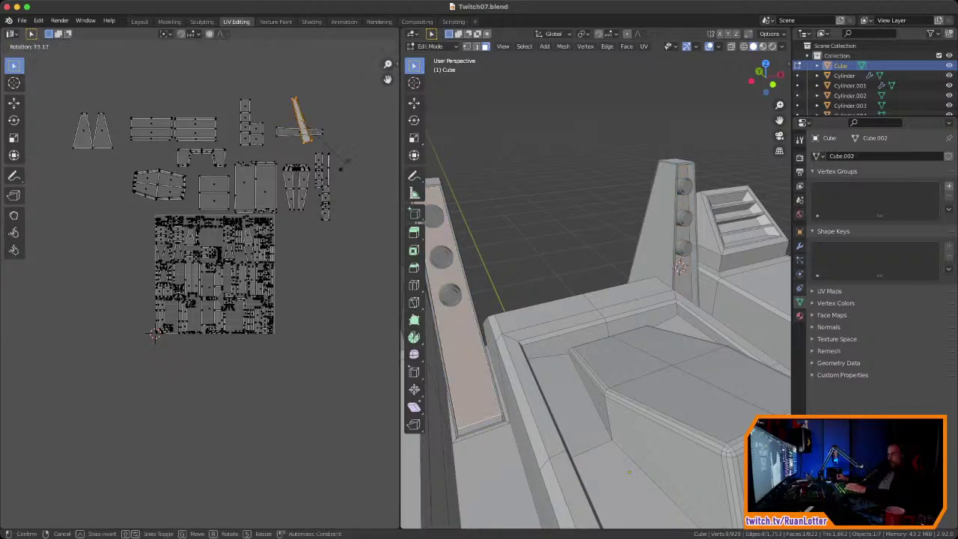
{"action": "key", "text": "Return"}
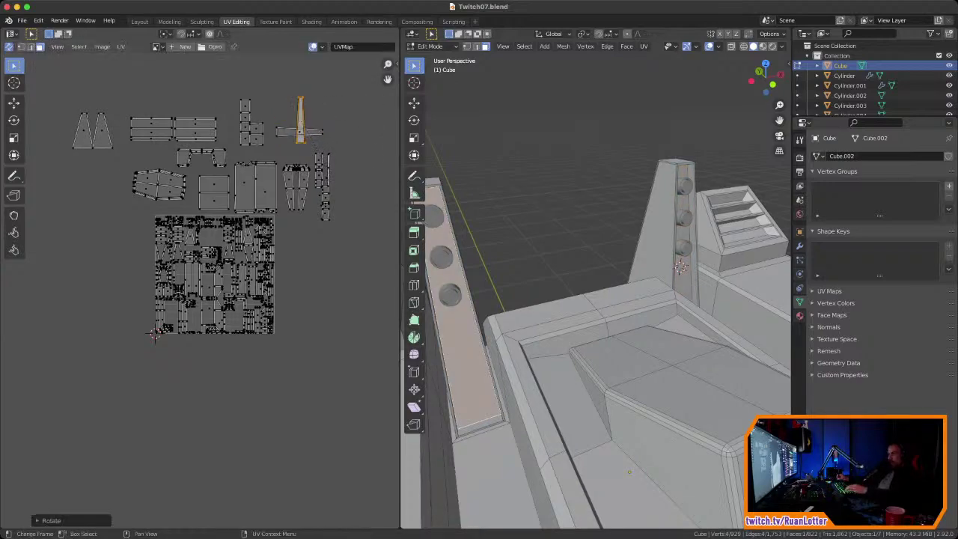
{"action": "key", "text": "r"}
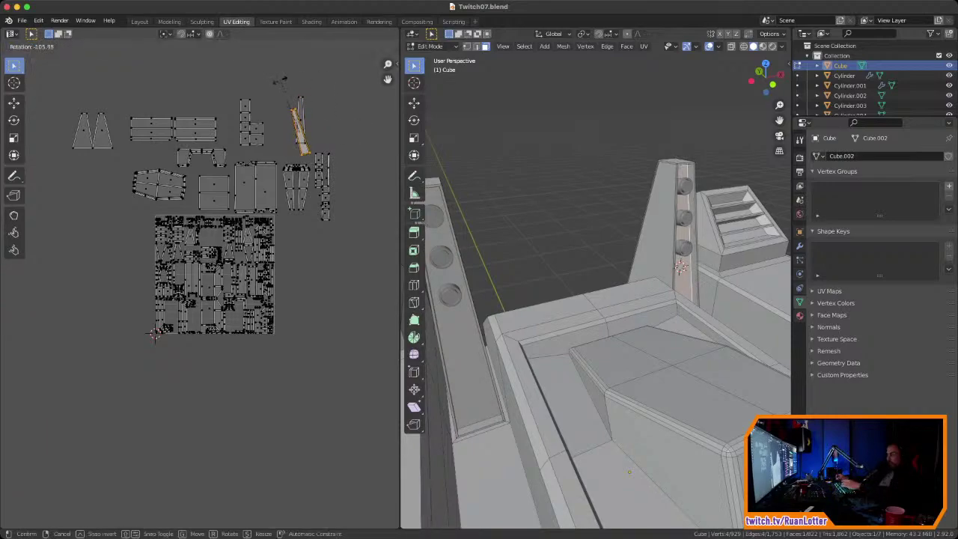
{"action": "key", "text": "Return"}
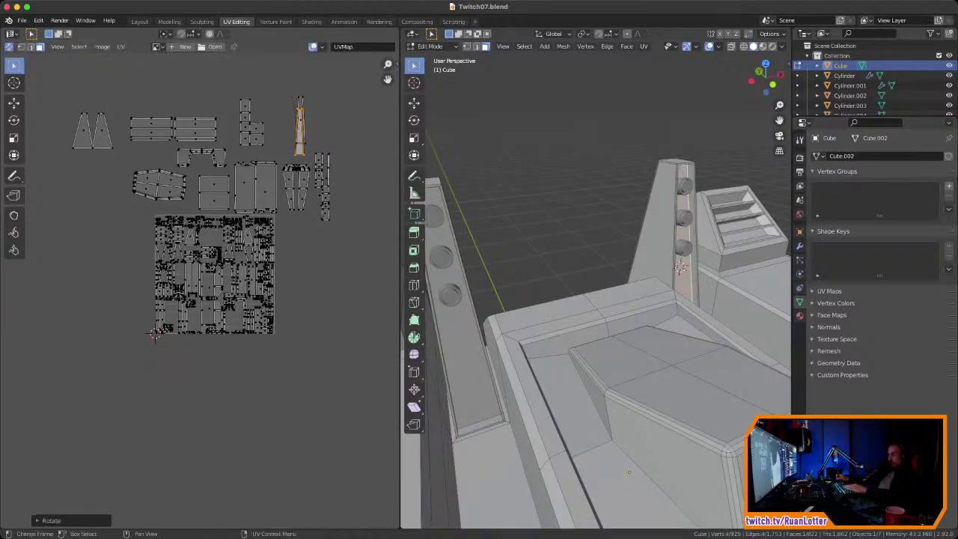
{"action": "key", "text": "g"}
{"action": "left_click", "coordinate": [291, 117]}
Step: Select both fin front islands, enlarge them slightly and reposition the pair above the tapered islands
{"action": "left_click_drag", "start_coordinate": [273, 83], "coordinate": [318, 142]}
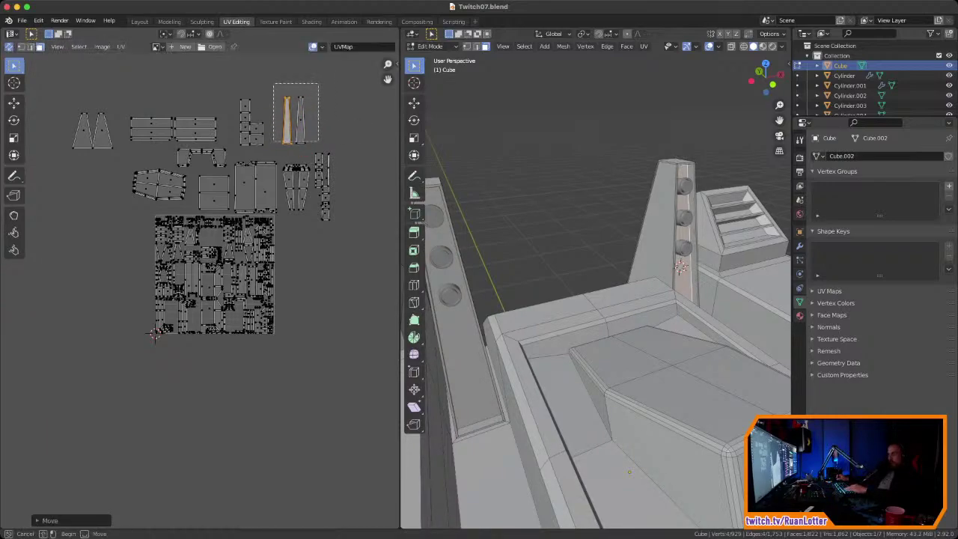
{"action": "key", "text": "g"}
{"action": "key", "text": "Return"}
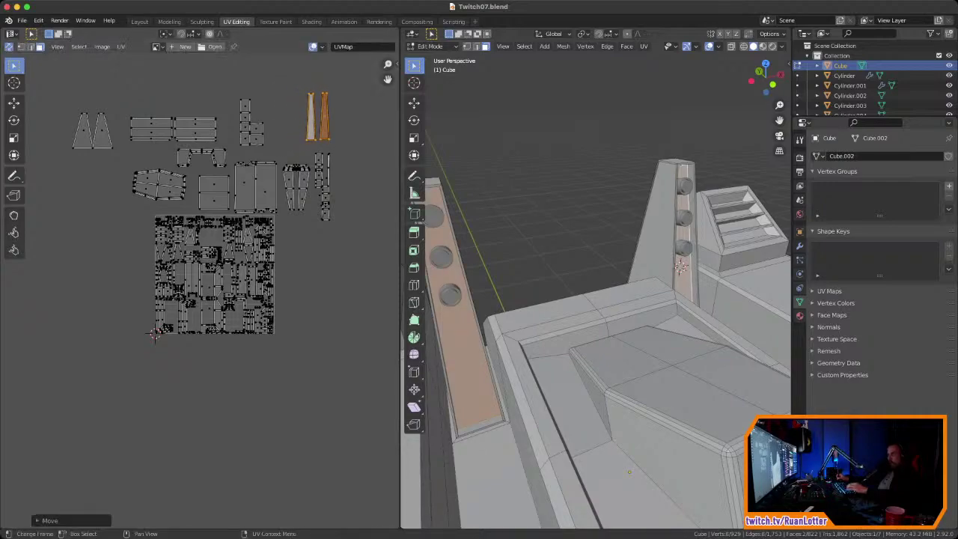
{"action": "key", "text": "s"}
{"action": "key", "text": "Return"}
{"action": "key", "text": "g"}
{"action": "key", "text": "Return"}
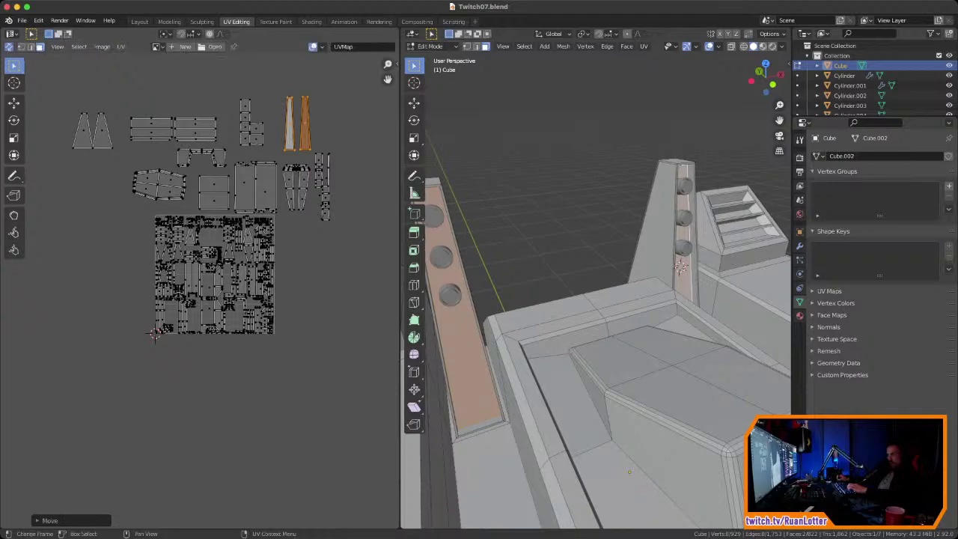
Step: Select the two fin side islands and move them closer to the upper strip islands
{"action": "left_click_drag", "start_coordinate": [113, 159], "coordinate": [117, 160]}
{"action": "key", "text": "g"}
{"action": "key", "text": "Return"}
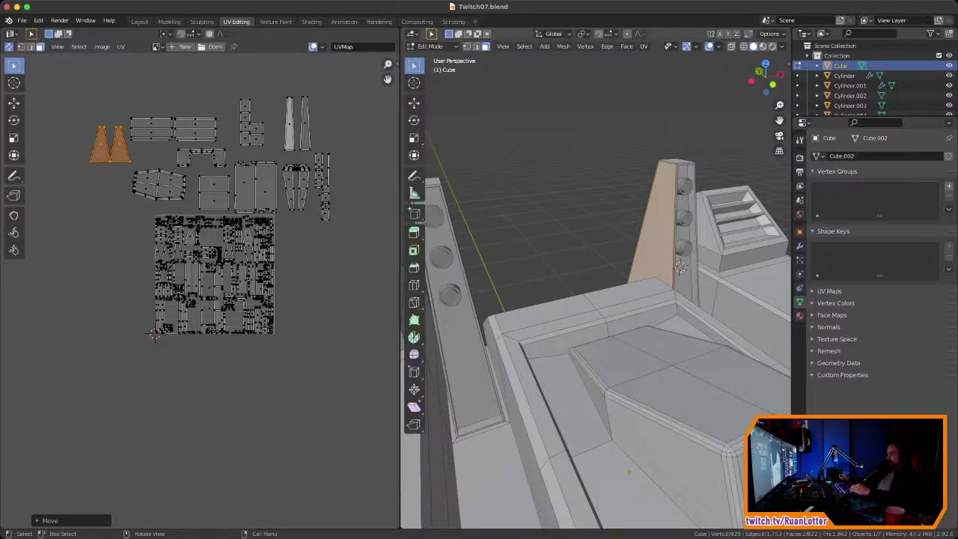
Step: Examine the front and top of the central body for the next faces to unwrap
{"action": "middle_click_drag", "start_coordinate": [198, 239], "coordinate": [199, 251], "text": "ctrl"}
{"action": "mouse_move", "coordinate": [199, 251]}
{"action": "middle_mouse_down"}
{"action": "mouse_move", "coordinate": [189, 311]}
{"action": "mouse_move", "coordinate": [194, 265]}
{"action": "middle_mouse_up"}
{"action": "middle_click_drag", "start_coordinate": [584, 285], "coordinate": [651, 269], "text": "ctrl"}
{"action": "middle_click_drag", "start_coordinate": [651, 269], "coordinate": [673, 359], "text": "ctrl"}
{"action": "middle_click_drag", "start_coordinate": [599, 299], "coordinate": [719, 292]}
{"action": "middle_click_drag", "start_coordinate": [569, 306], "coordinate": [689, 303]}
{"action": "middle_click_drag", "start_coordinate": [689, 303], "coordinate": [688, 318], "text": "ctrl"}
{"action": "middle_click_drag", "start_coordinate": [598, 322], "coordinate": [602, 296], "text": "shift"}
{"action": "middle_click_drag", "start_coordinate": [599, 300], "coordinate": [647, 277]}
{"action": "mouse_move", "coordinate": [654, 226]}
{"action": "middle_mouse_down"}
{"action": "mouse_move", "coordinate": [622, 213]}
{"action": "mouse_move", "coordinate": [657, 226]}
{"action": "middle_mouse_up"}
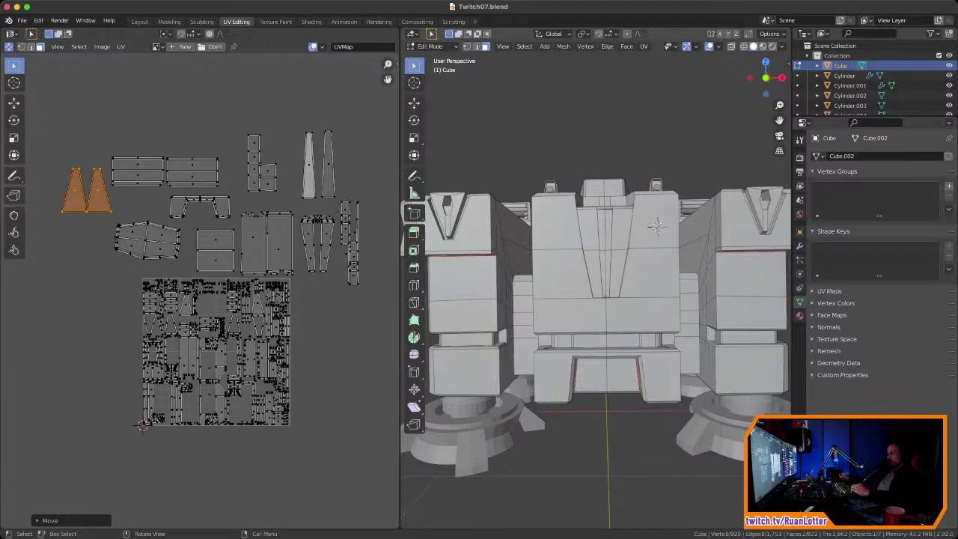
{"action": "middle_click_drag", "start_coordinate": [657, 226], "coordinate": [635, 281]}
{"action": "middle_click_drag", "start_coordinate": [634, 280], "coordinate": [608, 284]}
{"action": "scroll", "coordinate": [596, 292], "scroll_direction": "up", "scroll_amount": 3}
{"action": "middle_click_drag", "start_coordinate": [717, 301], "coordinate": [700, 253]}
{"action": "middle_click_drag", "start_coordinate": [584, 382], "coordinate": [580, 350], "text": "ctrl"}
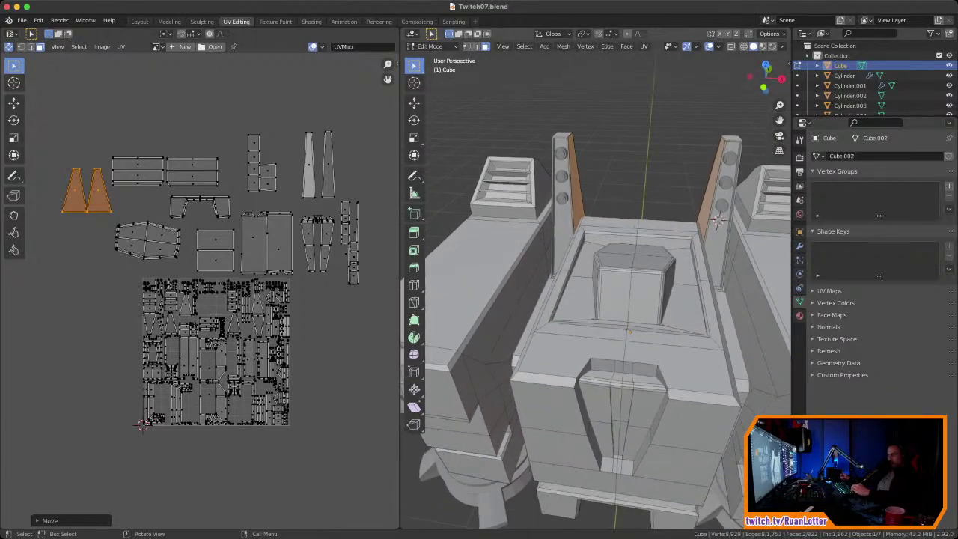
Step: Select the front top faces of the central body together with the rim faces around the recess
{"action": "left_click", "coordinate": [569, 354]}
{"action": "left_click", "coordinate": [671, 362], "text": "shift"}
{"action": "left_click", "coordinate": [666, 338], "text": "shift"}
{"action": "left_click", "coordinate": [588, 330], "text": "shift"}
{"action": "middle_click_drag", "start_coordinate": [587, 333], "coordinate": [584, 389]}
{"action": "middle_click_drag", "start_coordinate": [583, 390], "coordinate": [595, 255], "text": "shift"}
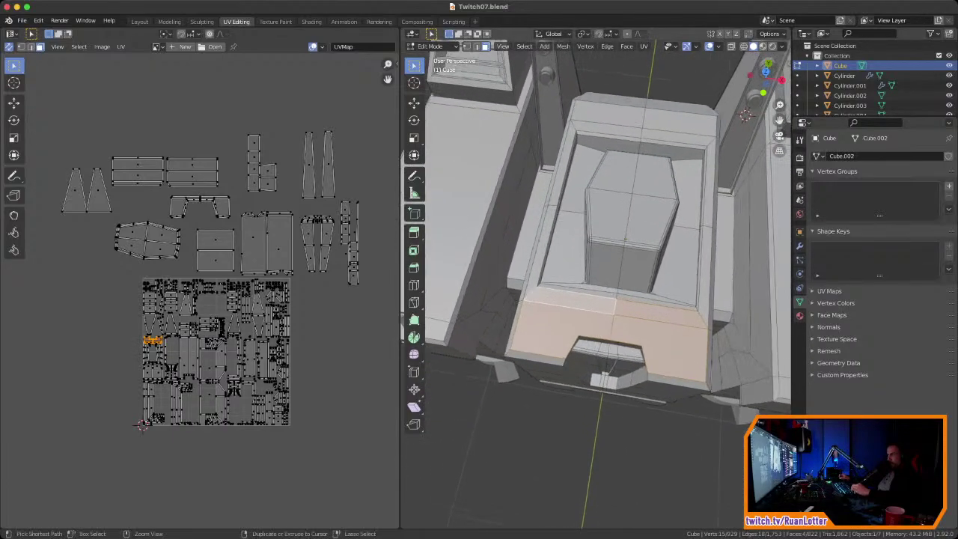
{"action": "left_click", "coordinate": [557, 180], "text": "shift"}
{"action": "left_click", "coordinate": [606, 116], "text": "shift"}
{"action": "left_click", "coordinate": [677, 122], "text": "shift"}
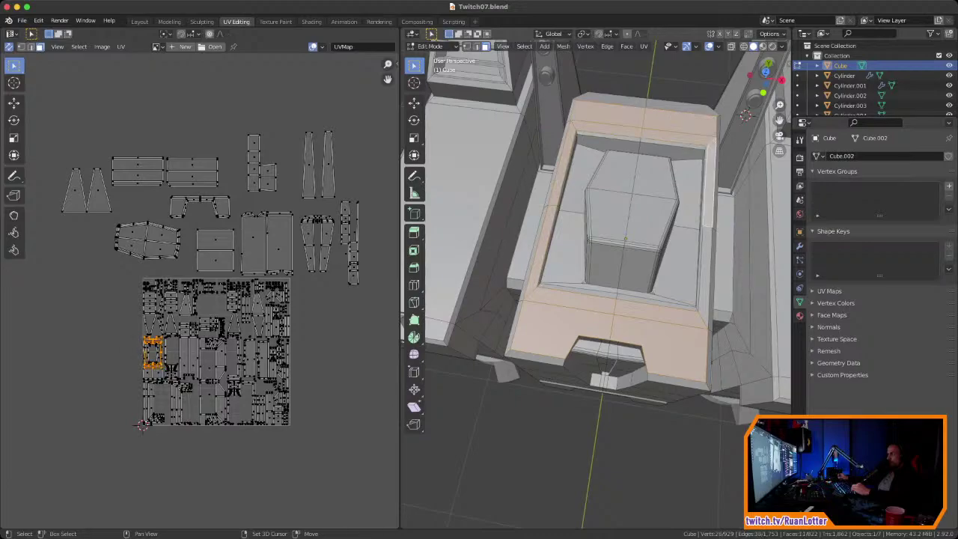
{"action": "middle_click_drag", "start_coordinate": [621, 314], "coordinate": [555, 266]}
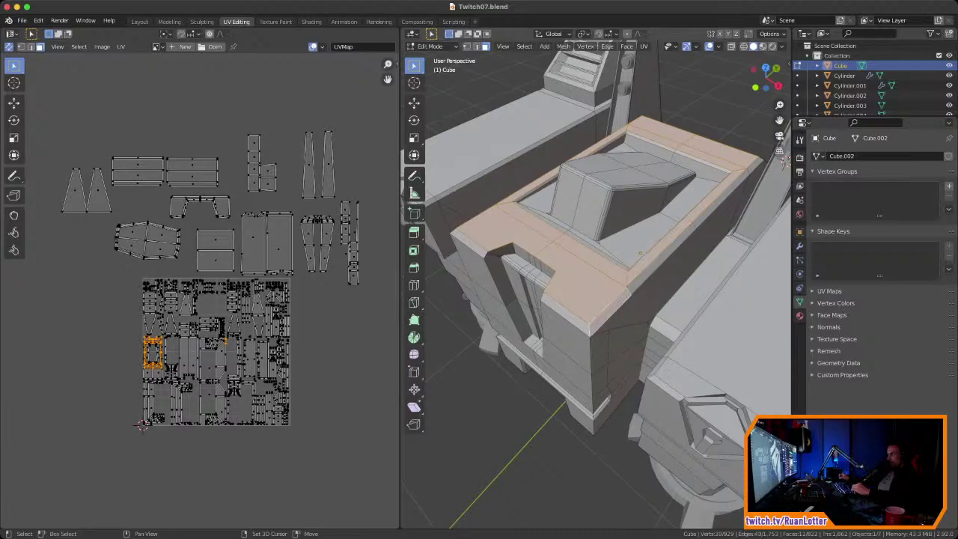
{"action": "middle_click_drag", "start_coordinate": [640, 253], "coordinate": [605, 232]}
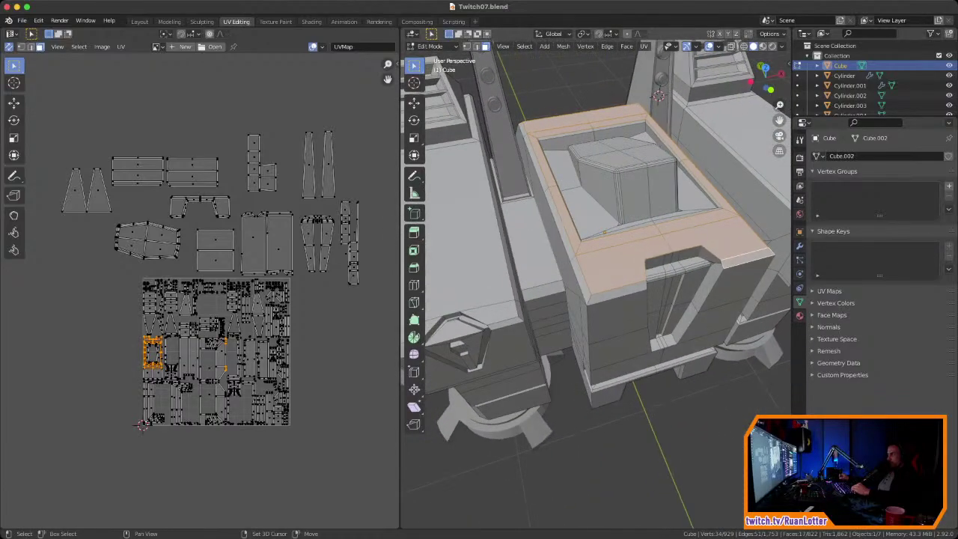
Step: Add the narrow bevel faces along the sides and the rear faces to the central body's rim selection
{"action": "left_click", "coordinate": [560, 223], "text": "shift"}
{"action": "scroll", "coordinate": [560, 223], "scroll_direction": "up", "scroll_amount": 3}
{"action": "middle_click_drag", "start_coordinate": [540, 169], "coordinate": [587, 274], "text": "shift"}
{"action": "left_click", "coordinate": [586, 274], "text": "shift"}
{"action": "left_click", "coordinate": [559, 205], "text": "shift"}
{"action": "middle_click_drag", "start_coordinate": [558, 205], "coordinate": [605, 227]}
{"action": "left_click", "coordinate": [533, 208], "text": "shift"}
{"action": "left_click", "coordinate": [556, 146], "text": "shift"}
Step: Unwrap the selected top rim faces and move their island below the packed layout
{"action": "middle_click_drag", "start_coordinate": [556, 147], "coordinate": [677, 103]}
{"action": "scroll", "coordinate": [625, 129], "scroll_direction": "down", "scroll_amount": 5}
{"action": "middle_click_drag", "start_coordinate": [553, 299], "coordinate": [655, 215]}
{"action": "right_click", "coordinate": [656, 215]}
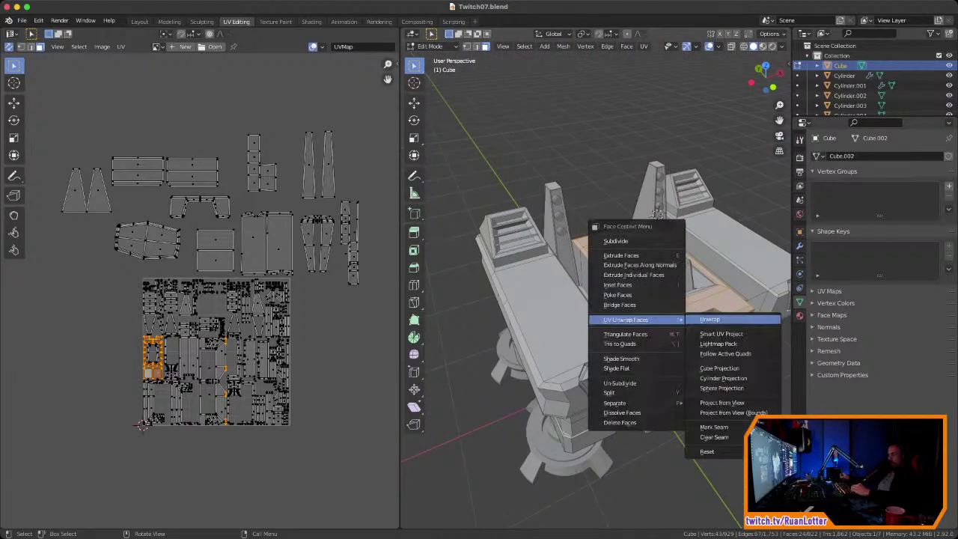
{"action": "left_click", "coordinate": [710, 319]}
{"action": "key", "text": "g"}
{"action": "left_click", "coordinate": [221, 480]}
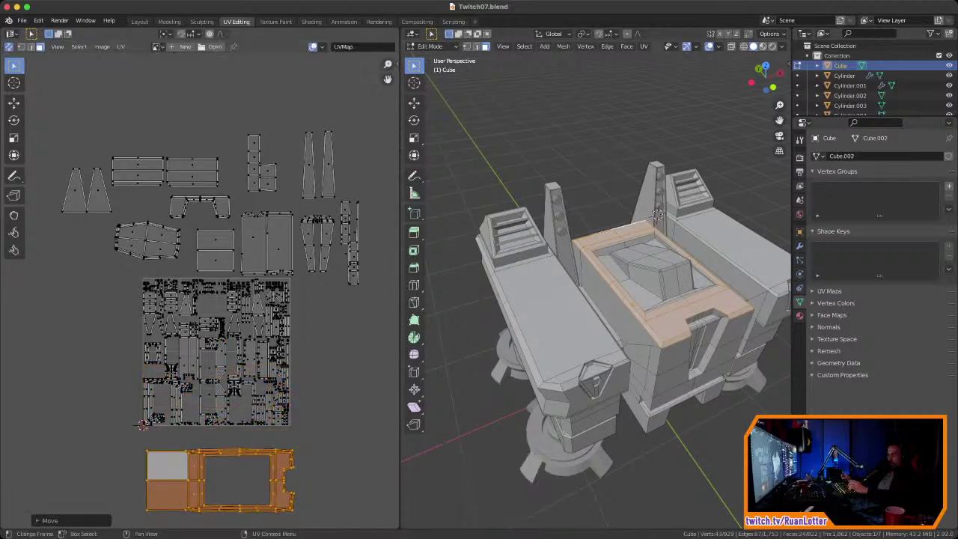
Step: Shrink the top rim island, move it left of the packed layout and rotate it 90 degrees
{"action": "key", "text": "s"}
{"action": "left_click", "coordinate": [282, 419]}
{"action": "key", "text": "g"}
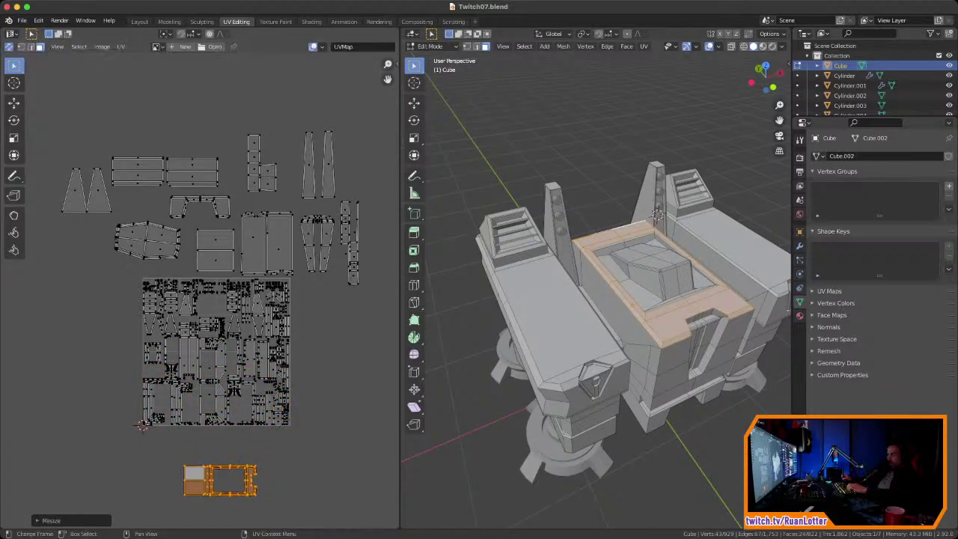
{"action": "left_click", "coordinate": [135, 280]}
{"action": "type", "text": "r"}
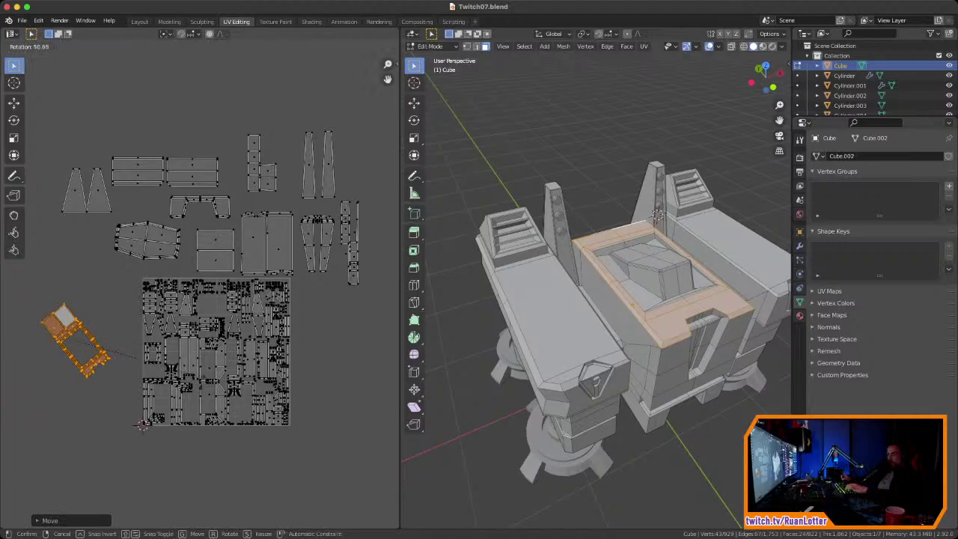
{"action": "type", "text": "90"}
{"action": "key", "text": "Return"}
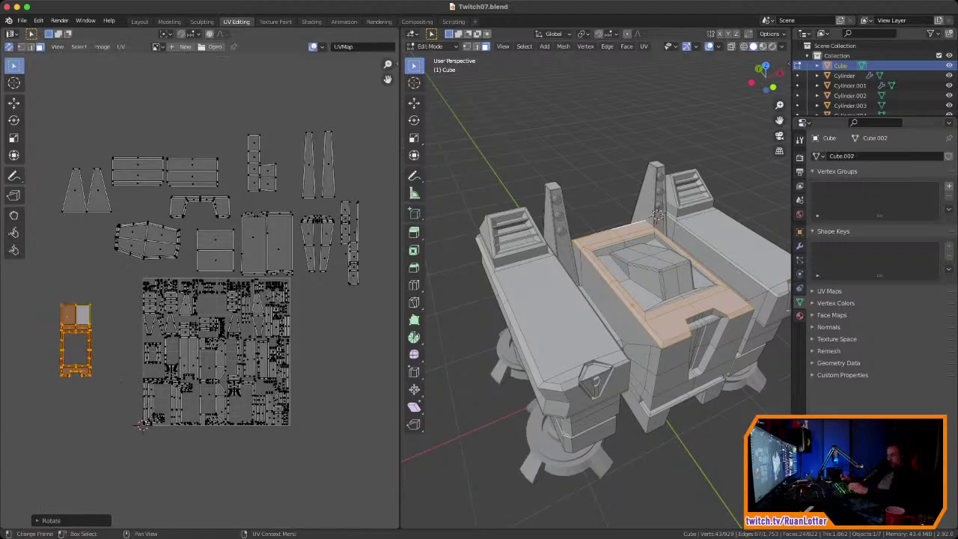
Step: Enlarge the top rim island and move it up beside the packed layout
{"action": "key", "text": "s"}
{"action": "left_click", "coordinate": [171, 423]}
{"action": "key", "text": "g"}
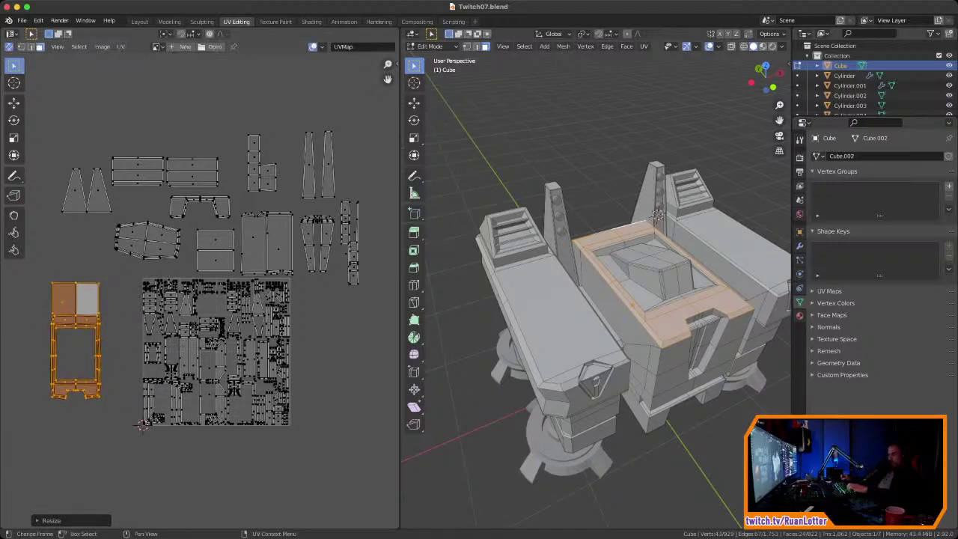
{"action": "left_click", "coordinate": [180, 360]}
{"action": "mouse_move", "coordinate": [214, 303]}
{"action": "middle_mouse_down", "text": "ctrl"}
{"action": "mouse_move", "coordinate": [213, 287]}
{"action": "mouse_move", "coordinate": [219, 319]}
{"action": "mouse_move", "coordinate": [219, 308]}
{"action": "middle_mouse_up", "text": "ctrl"}
{"action": "mouse_move", "coordinate": [219, 308]}
{"action": "middle_mouse_down"}
{"action": "mouse_move", "coordinate": [217, 292]}
{"action": "mouse_move", "coordinate": [220, 303]}
{"action": "middle_mouse_up"}
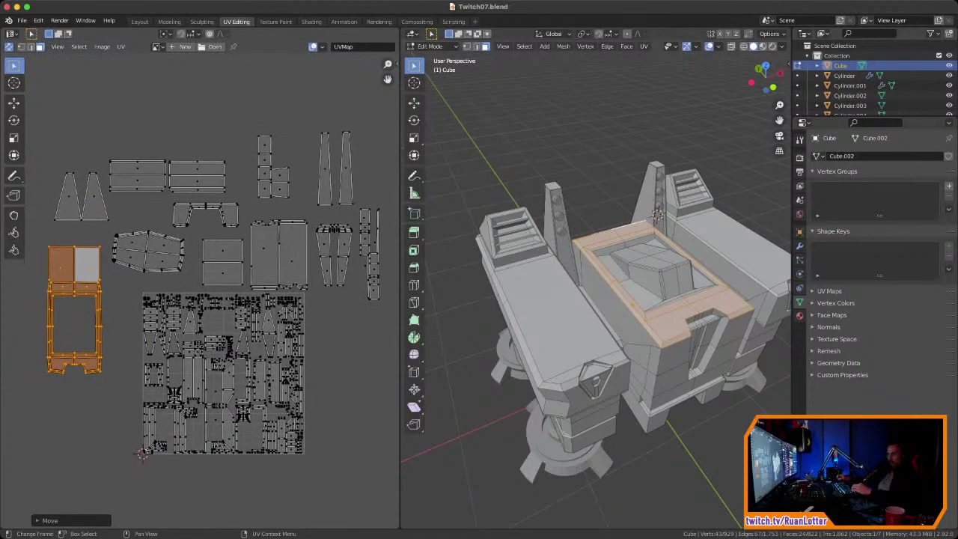
Step: Select the arranged islands and then the packed layout's islands to examine which model faces still need unwrapping
{"action": "left_click_drag", "start_coordinate": [47, 131], "coordinate": [383, 300]}
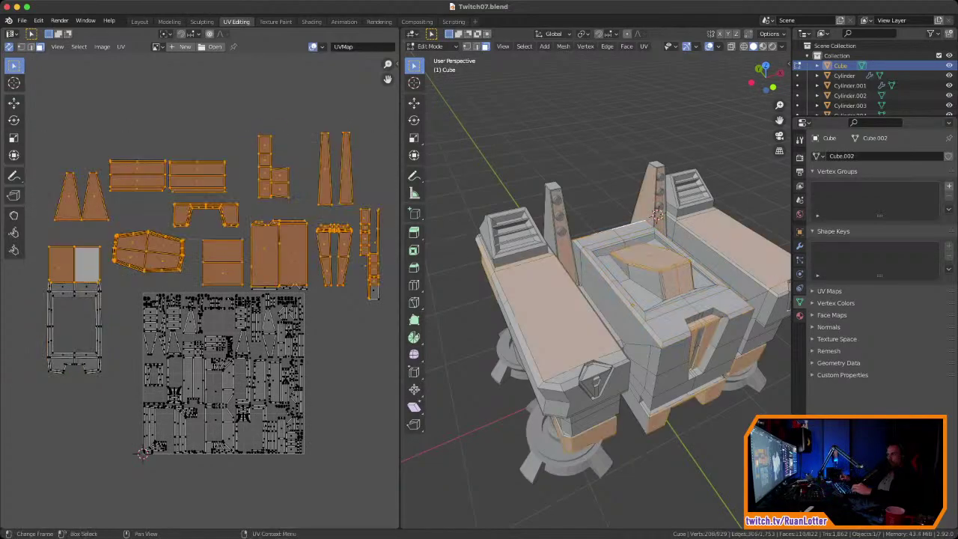
{"action": "left_click_drag", "start_coordinate": [132, 293], "coordinate": [308, 468]}
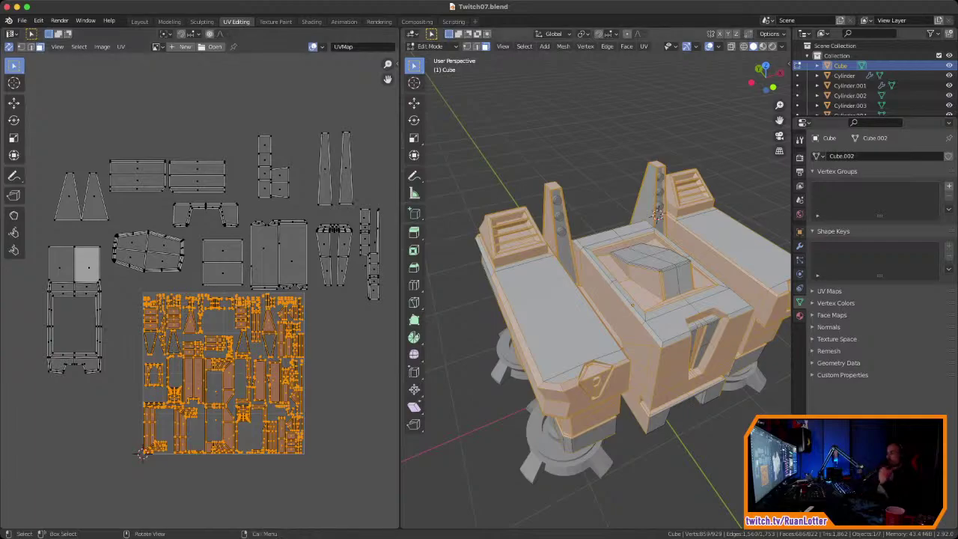
{"action": "middle_click_drag", "start_coordinate": [631, 305], "coordinate": [595, 268]}
{"action": "scroll", "coordinate": [595, 268], "scroll_direction": "up", "scroll_amount": 2}
{"action": "middle_click_drag", "start_coordinate": [687, 227], "coordinate": [678, 219]}
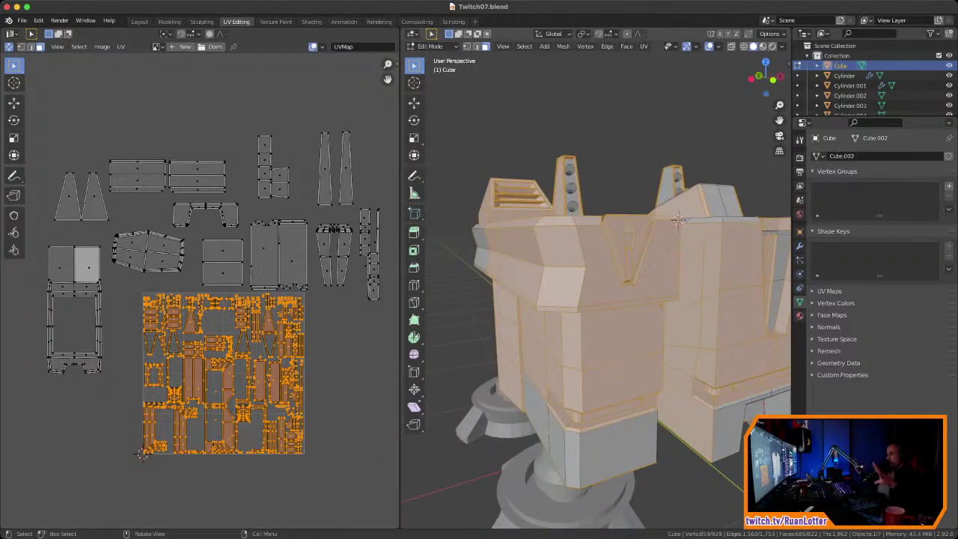
{"action": "middle_click_drag", "start_coordinate": [678, 220], "coordinate": [604, 197]}
{"action": "scroll", "coordinate": [709, 209], "scroll_direction": "up", "scroll_amount": 2}
{"action": "scroll", "coordinate": [750, 183], "scroll_direction": "up", "scroll_amount": 2}
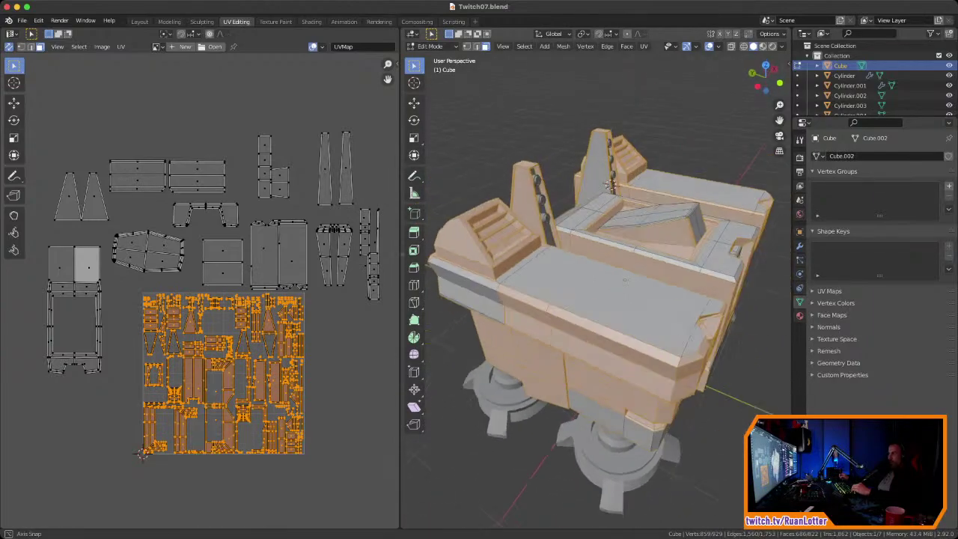
{"action": "middle_click_drag", "start_coordinate": [604, 198], "coordinate": [576, 202]}
{"action": "scroll", "coordinate": [633, 191], "scroll_direction": "up", "scroll_amount": 3}
Step: Select the edges bordering the vent housing's sloped back faces and mark them as a seam
{"action": "left_click_drag", "start_coordinate": [592, 289], "coordinate": [611, 329]}
{"action": "middle_click_drag", "start_coordinate": [610, 329], "coordinate": [662, 277]}
{"action": "scroll", "coordinate": [611, 295], "scroll_direction": "up", "scroll_amount": 3}
{"action": "middle_click_drag", "start_coordinate": [533, 342], "coordinate": [540, 278]}
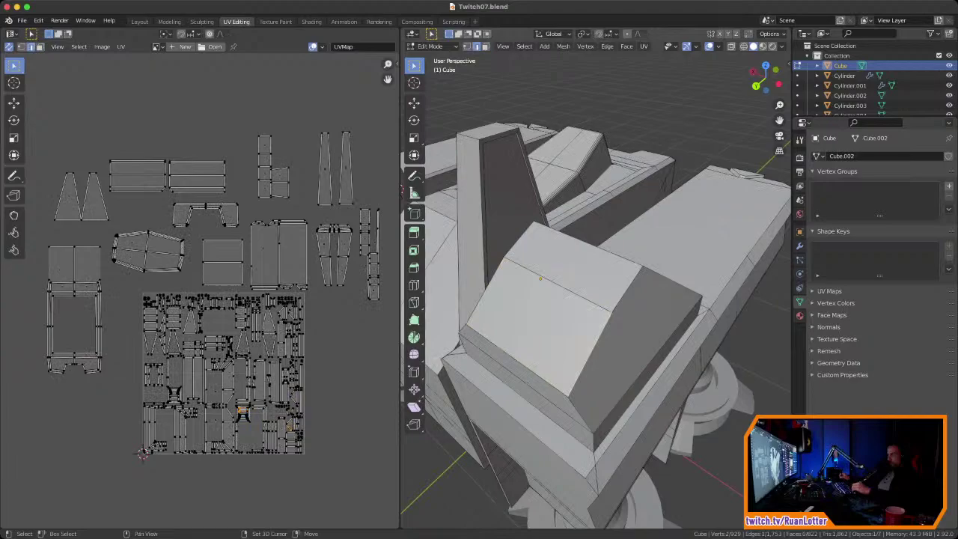
{"action": "middle_click_drag", "start_coordinate": [541, 279], "coordinate": [610, 217]}
{"action": "right_click", "coordinate": [568, 363]}
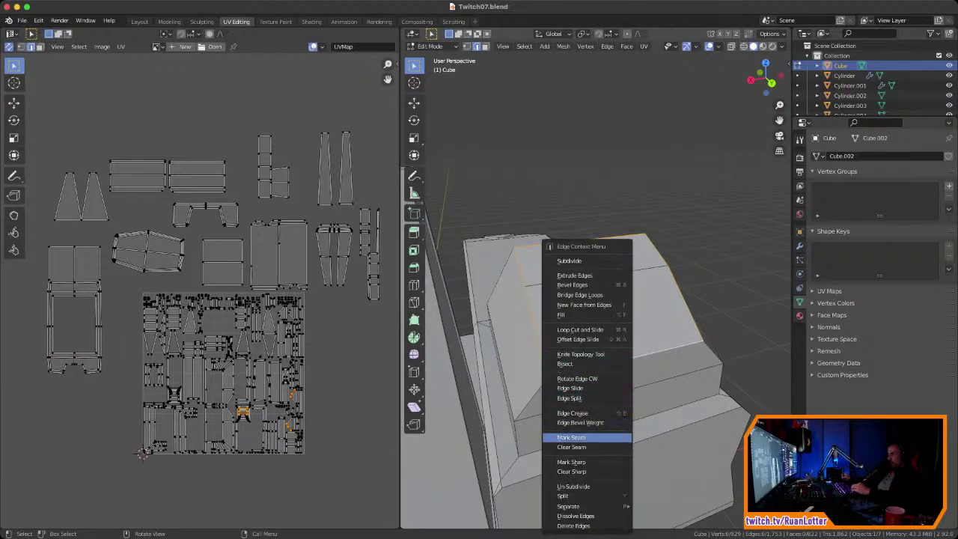
{"action": "left_click", "coordinate": [572, 438]}
Step: Mark the edges along the base of the vent housing as a seam
{"action": "scroll", "coordinate": [572, 419], "scroll_direction": "down", "scroll_amount": 2}
{"action": "middle_click_drag", "start_coordinate": [571, 419], "coordinate": [582, 389], "text": "shift"}
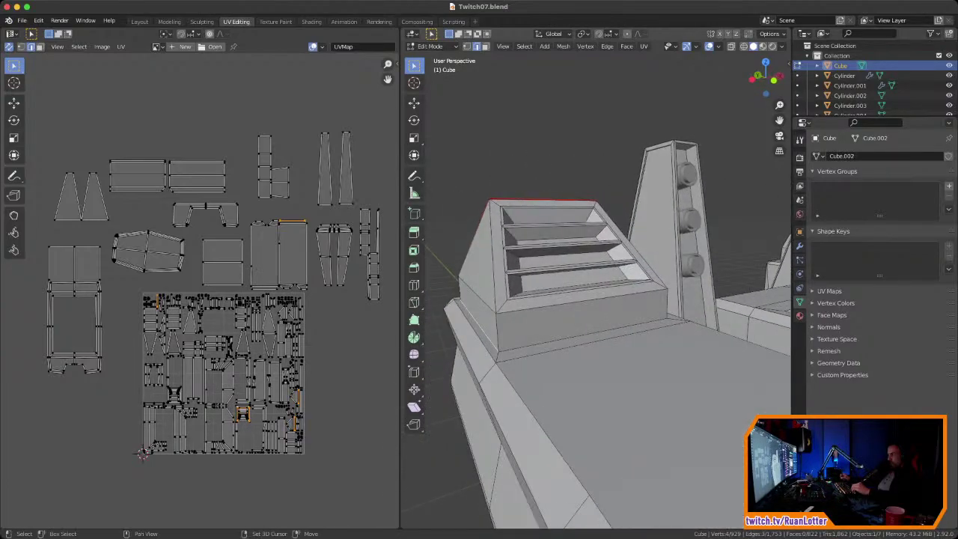
{"action": "right_click", "coordinate": [509, 344]}
{"action": "left_click", "coordinate": [494, 344]}
Step: Mark the vent housing's sloped side edge and the vertical corner edge below it as seams
{"action": "middle_click_drag", "start_coordinate": [494, 343], "coordinate": [768, 240]}
{"action": "middle_click_drag", "start_coordinate": [524, 313], "coordinate": [479, 377]}
{"action": "right_click", "coordinate": [510, 319]}
{"action": "left_click", "coordinate": [510, 318]}
{"action": "scroll", "coordinate": [482, 320], "scroll_direction": "down", "scroll_amount": 3}
{"action": "scroll", "coordinate": [749, 297], "scroll_direction": "up", "scroll_amount": 4}
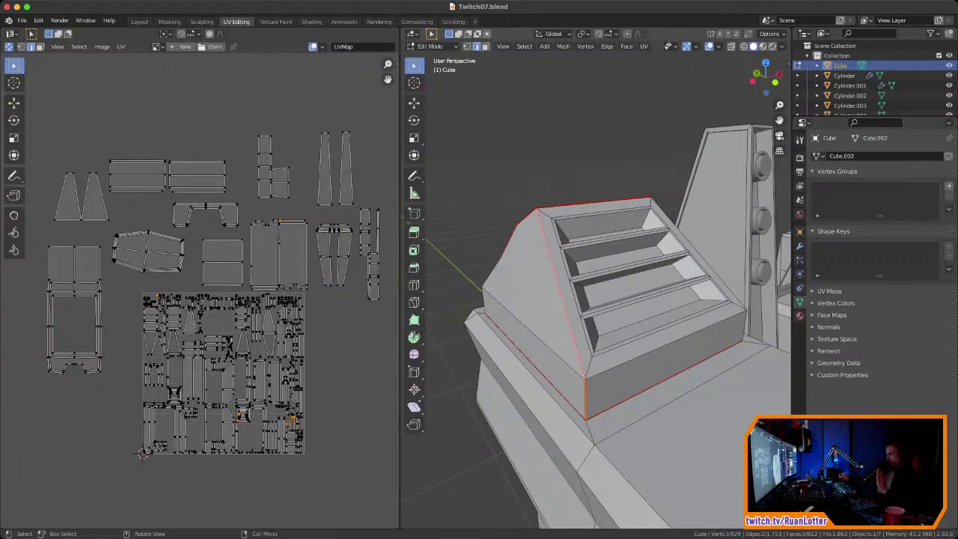
{"action": "scroll", "coordinate": [598, 300], "scroll_direction": "down", "scroll_amount": 6}
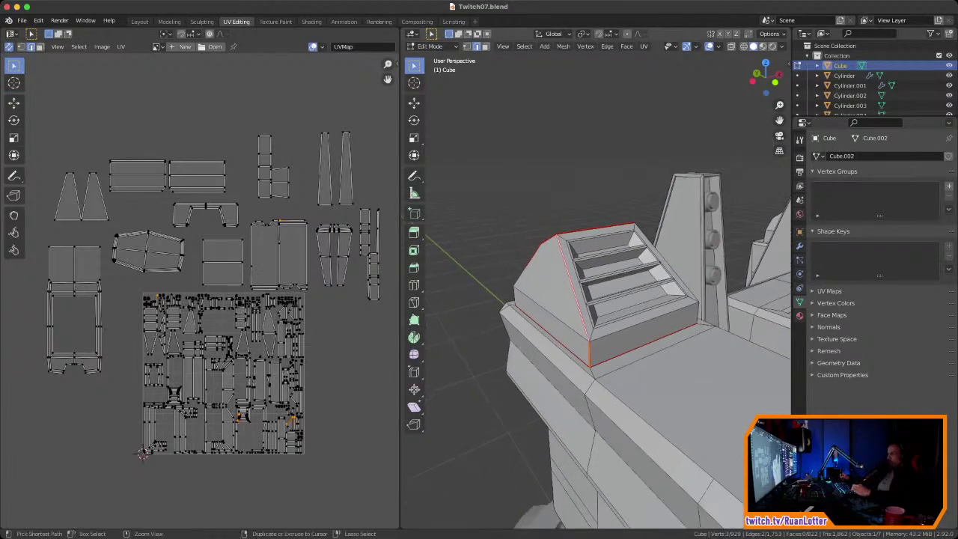
Step: Mark the edges around the second vent housing's sloped back faces and along its base as seams
{"action": "middle_click_drag", "start_coordinate": [643, 299], "coordinate": [481, 376]}
{"action": "scroll", "coordinate": [636, 300], "scroll_direction": "up", "scroll_amount": 6}
{"action": "scroll", "coordinate": [613, 323], "scroll_direction": "down", "scroll_amount": 6}
{"action": "scroll", "coordinate": [597, 307], "scroll_direction": "up", "scroll_amount": 3}
{"action": "middle_click_drag", "start_coordinate": [596, 307], "coordinate": [552, 258]}
{"action": "scroll", "coordinate": [576, 278], "scroll_direction": "up", "scroll_amount": 1}
{"action": "scroll", "coordinate": [591, 239], "scroll_direction": "up", "scroll_amount": 1}
{"action": "left_click", "coordinate": [589, 255]}
{"action": "middle_click_drag", "start_coordinate": [589, 257], "coordinate": [615, 232]}
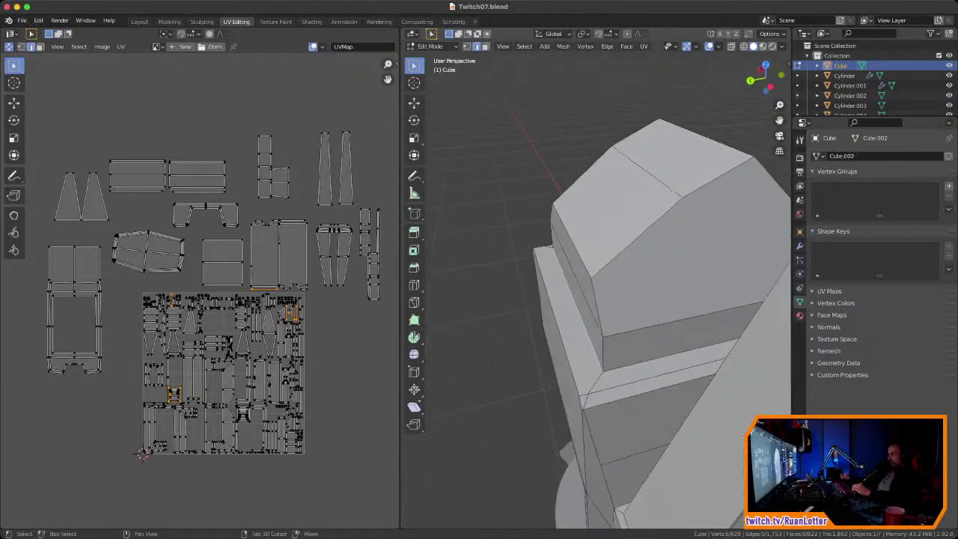
{"action": "middle_click_drag", "start_coordinate": [696, 400], "coordinate": [785, 356]}
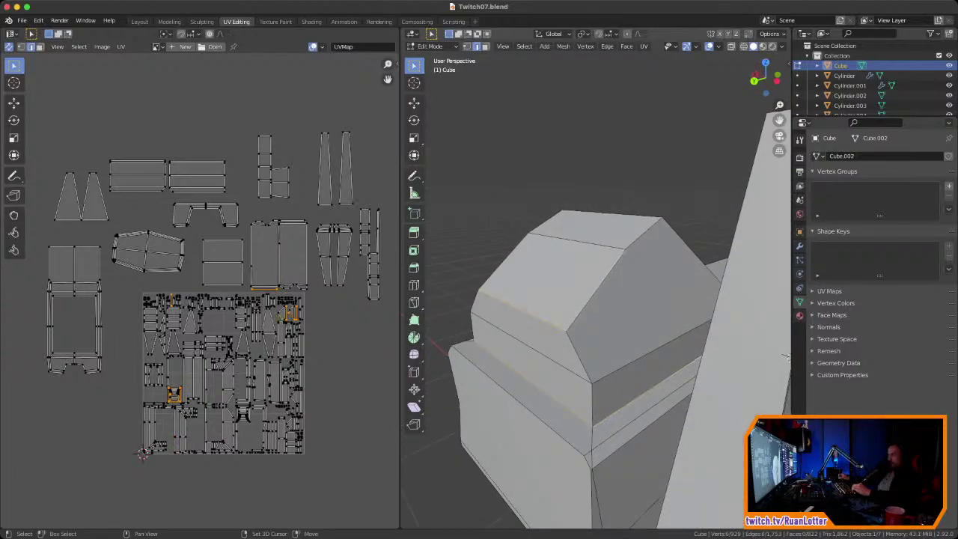
{"action": "middle_click_drag", "start_coordinate": [513, 248], "coordinate": [539, 254]}
{"action": "right_click", "coordinate": [606, 307]}
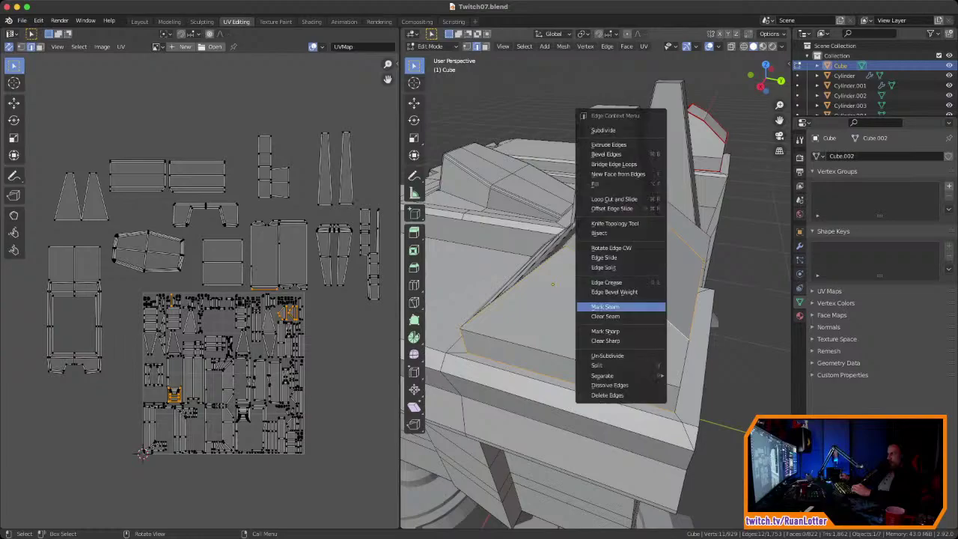
{"action": "left_click", "coordinate": [605, 306]}
Step: Select the second vent housing's back, side, base and front frame faces and unwrap them
{"action": "middle_click_drag", "start_coordinate": [598, 288], "coordinate": [586, 234]}
{"action": "key", "text": "alt+a"}
{"action": "left_click_drag", "start_coordinate": [620, 263], "coordinate": [642, 278]}
{"action": "middle_click_drag", "start_coordinate": [642, 277], "coordinate": [508, 257]}
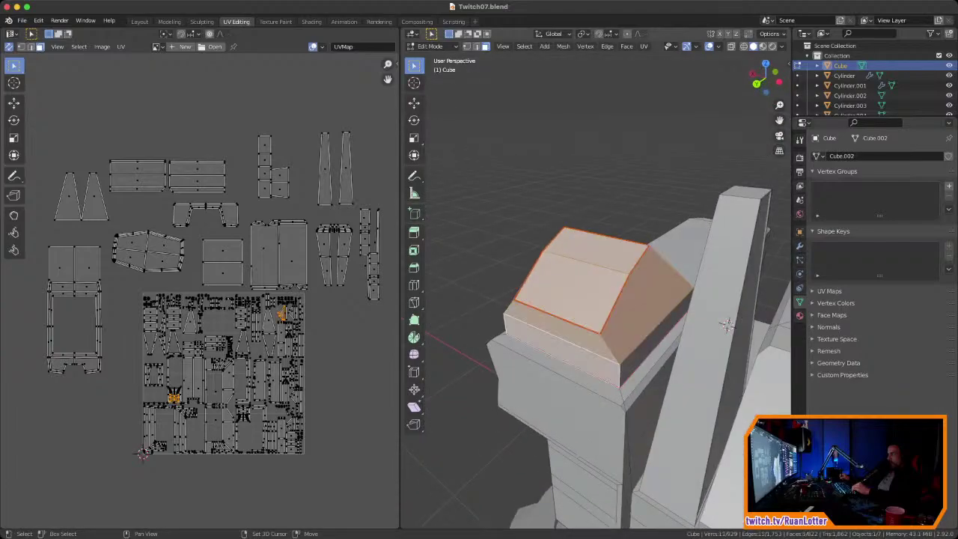
{"action": "middle_click_drag", "start_coordinate": [726, 324], "coordinate": [464, 340]}
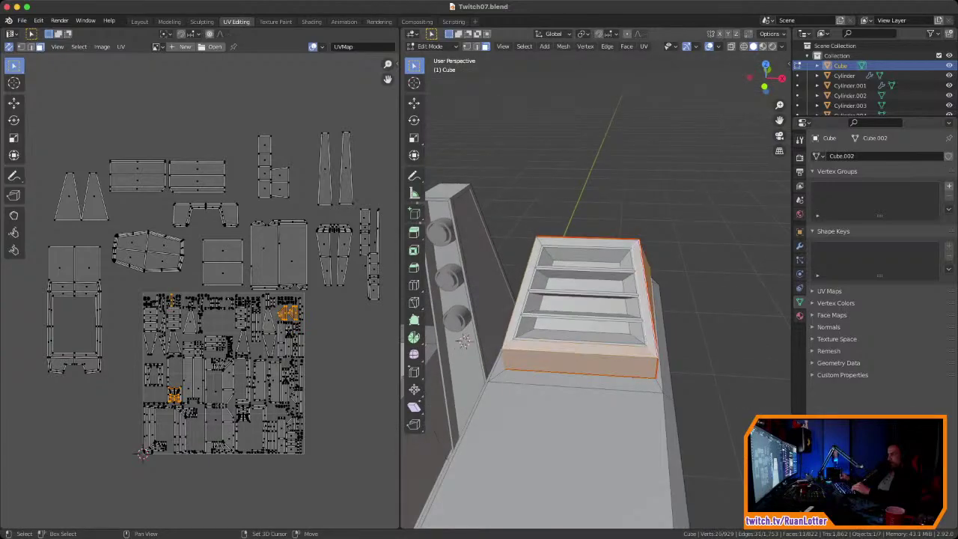
{"action": "middle_click_drag", "start_coordinate": [524, 322], "coordinate": [554, 318]}
{"action": "scroll", "coordinate": [554, 318], "scroll_direction": "up", "scroll_amount": 2}
{"action": "left_click", "coordinate": [580, 216], "text": "shift"}
{"action": "mouse_move", "coordinate": [580, 216]}
{"action": "middle_mouse_down"}
{"action": "mouse_move", "coordinate": [650, 180]}
{"action": "mouse_move", "coordinate": [591, 206]}
{"action": "middle_mouse_up"}
{"action": "middle_click_drag", "start_coordinate": [592, 247], "coordinate": [594, 214], "text": "ctrl"}
{"action": "middle_click_drag", "start_coordinate": [594, 299], "coordinate": [574, 328]}
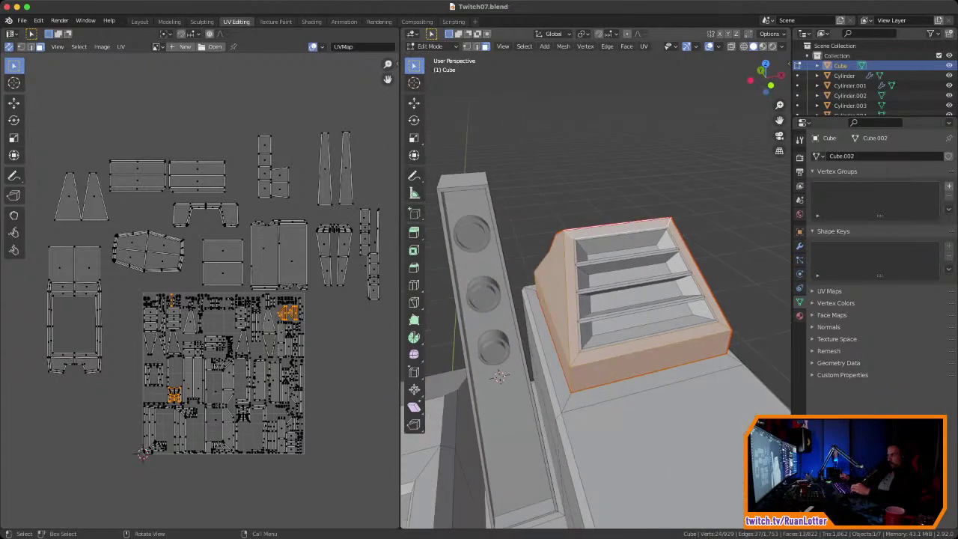
{"action": "right_click", "coordinate": [574, 327]}
{"action": "mouse_move", "coordinate": [539, 407]}
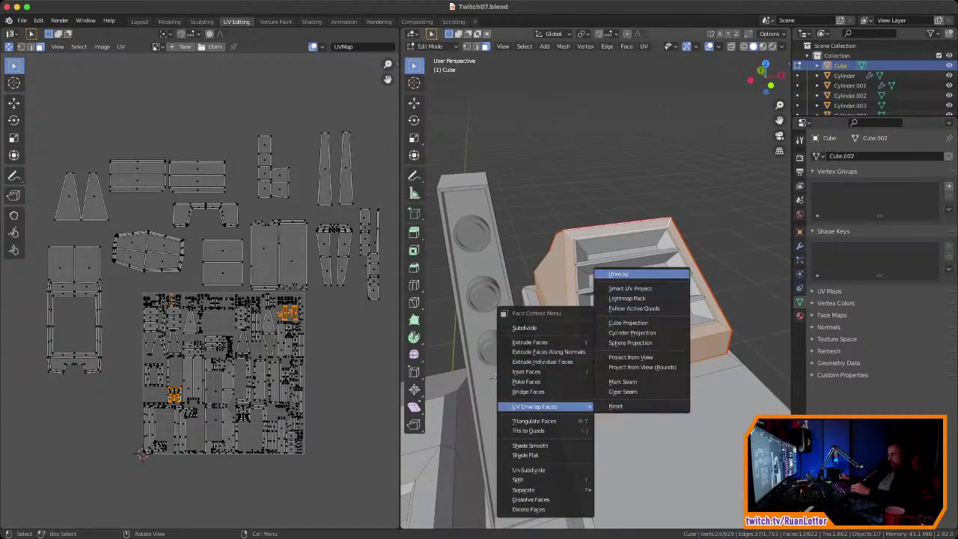
{"action": "left_click", "coordinate": [618, 274]}
Step: Move the unwrapped housing islands outside the packed UV layout, near its lower-left corner
{"action": "scroll", "coordinate": [200, 288], "scroll_direction": "down", "scroll_amount": 2}
{"action": "key", "text": "g"}
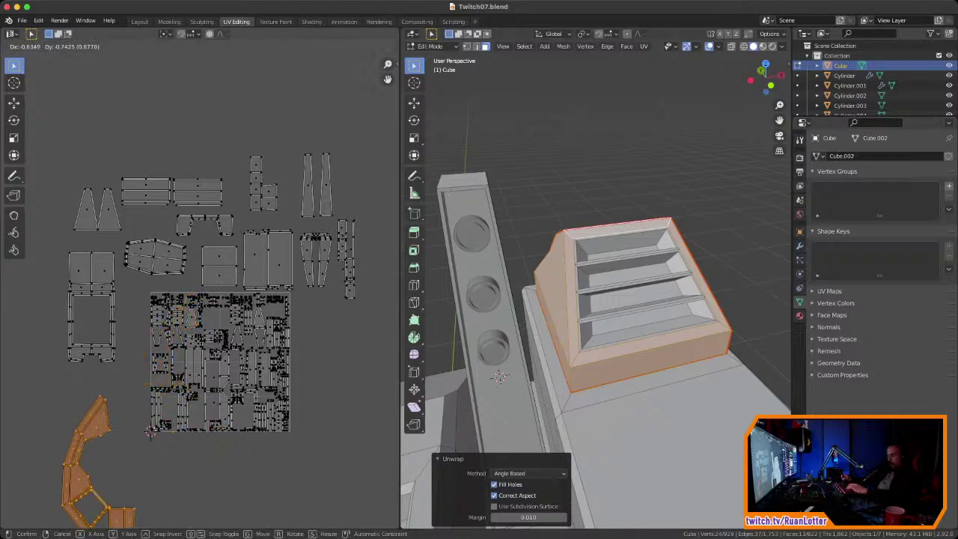
{"action": "key", "text": "Return"}
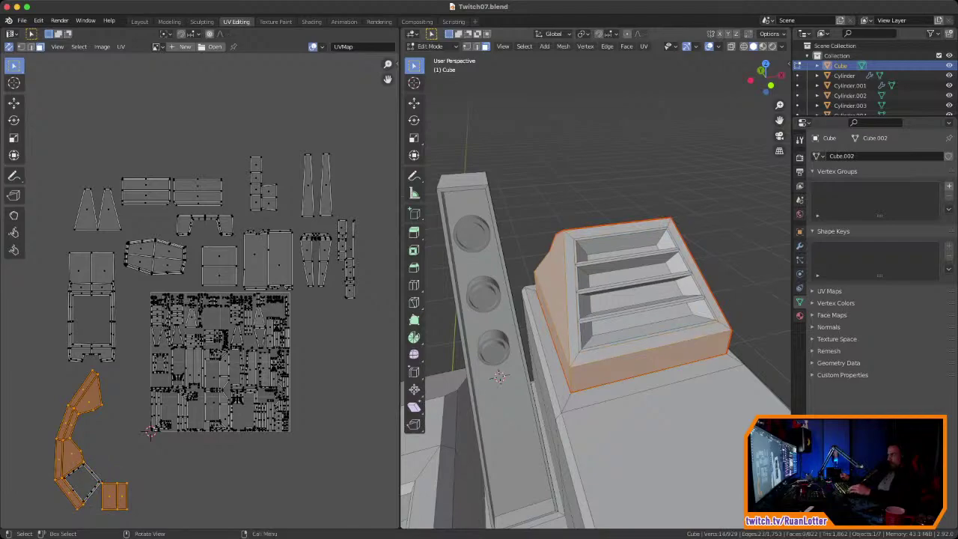
Step: Unwrap the second vent housing's outer faces again without the front frame and move their islands below-left of the packed layout
{"action": "right_click", "coordinate": [606, 356]}
{"action": "mouse_move", "coordinate": [606, 356]}
{"action": "left_click", "coordinate": [687, 356]}
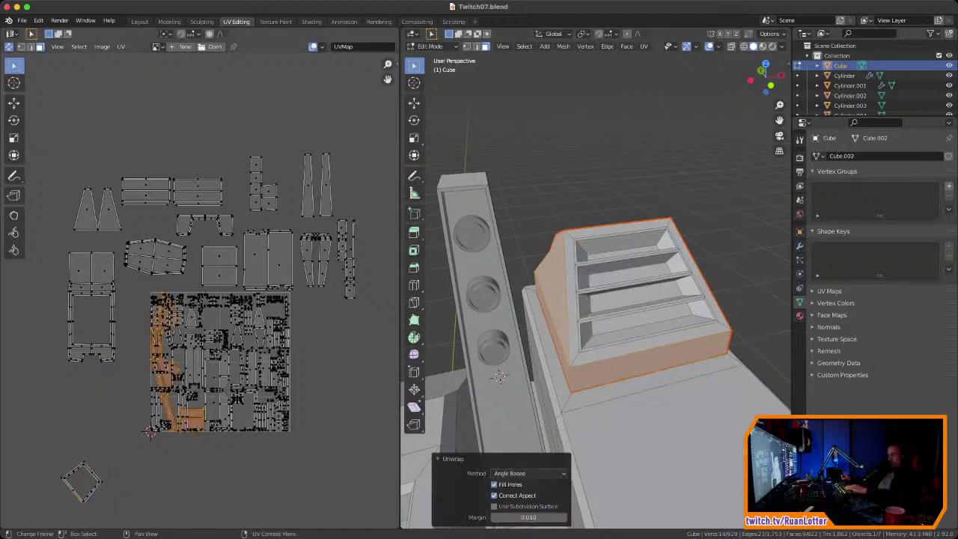
{"action": "key", "text": "g"}
{"action": "key", "text": "Return"}
{"action": "scroll", "coordinate": [227, 241], "scroll_direction": "down", "scroll_amount": 3}
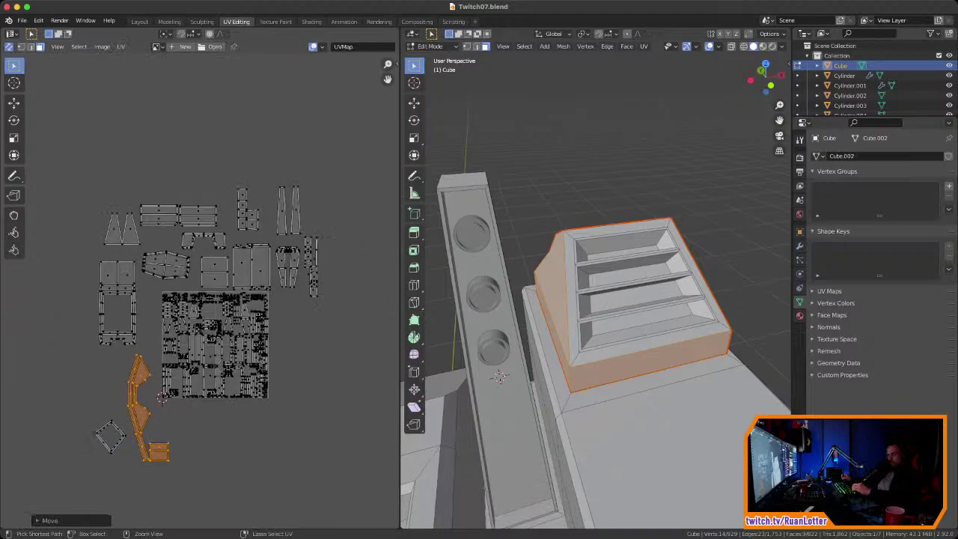
Step: Mark the second vent housing's remaining sloped side edge and the vertical corner edge below it as seams
{"action": "middle_click_drag", "start_coordinate": [584, 299], "coordinate": [536, 302]}
{"action": "left_click", "coordinate": [676, 322]}
{"action": "middle_click_drag", "start_coordinate": [676, 322], "coordinate": [714, 320]}
{"action": "key", "text": "2"}
{"action": "middle_click_drag", "start_coordinate": [696, 286], "coordinate": [592, 275]}
{"action": "key", "text": "alt+a"}
{"action": "scroll", "coordinate": [614, 292], "scroll_direction": "up", "scroll_amount": 3}
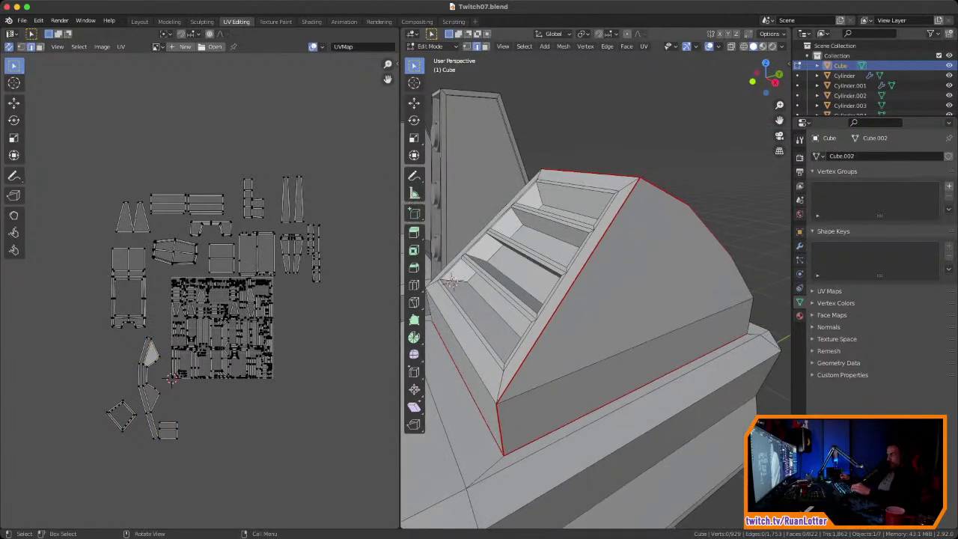
{"action": "middle_click_drag", "start_coordinate": [451, 281], "coordinate": [430, 410]}
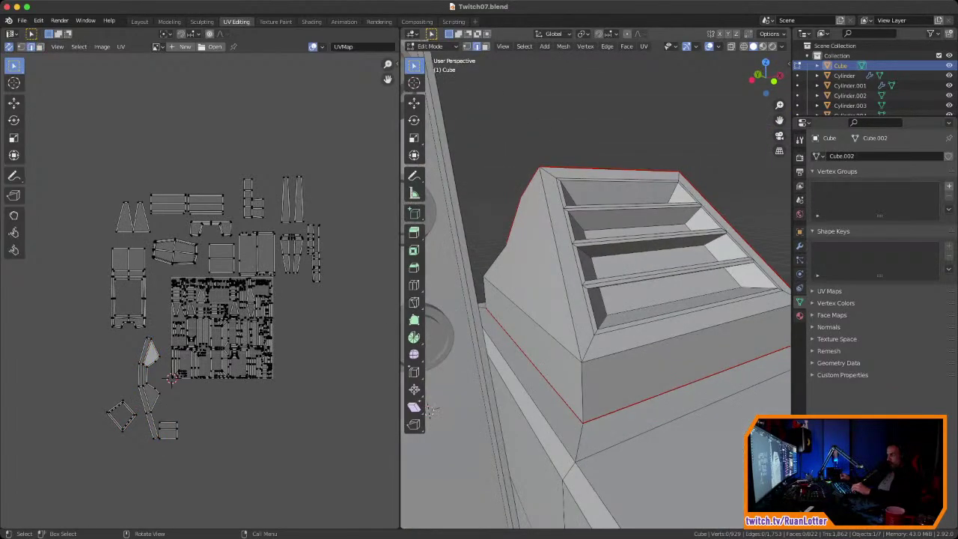
{"action": "right_click", "coordinate": [573, 261]}
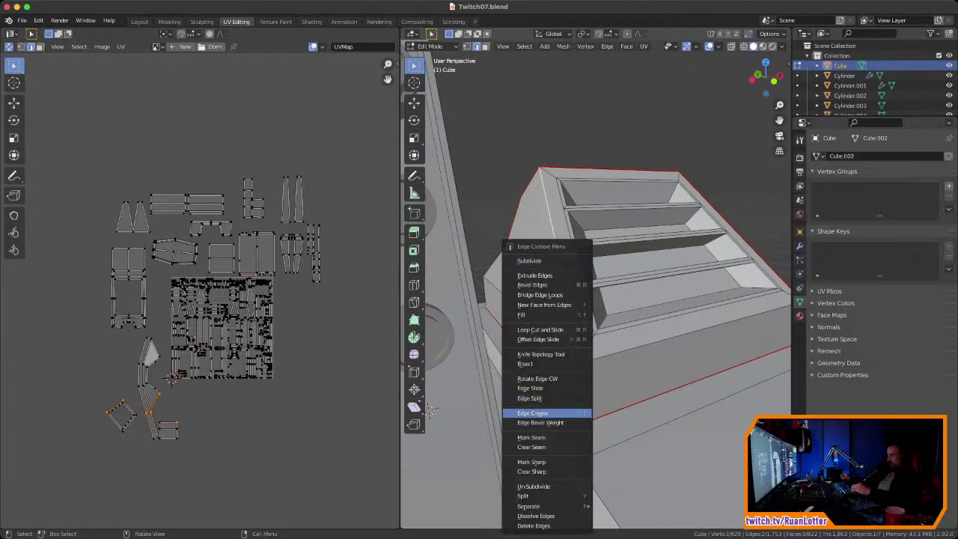
{"action": "left_click", "coordinate": [539, 437]}
Step: Select the second vent housing's outer faces, leaving out the front frame, and unwrap them with the added seam
{"action": "middle_click_drag", "start_coordinate": [539, 437], "coordinate": [520, 426]}
{"action": "key", "text": "l"}
{"action": "middle_click_drag", "start_coordinate": [540, 322], "coordinate": [632, 221]}
{"action": "key", "text": "l"}
{"action": "left_click_drag", "start_coordinate": [595, 283], "coordinate": [598, 285], "text": "shift"}
{"action": "middle_click_drag", "start_coordinate": [598, 286], "coordinate": [560, 248]}
{"action": "left_click_drag", "start_coordinate": [560, 299], "coordinate": [578, 329], "text": "shift"}
{"action": "right_click", "coordinate": [578, 329]}
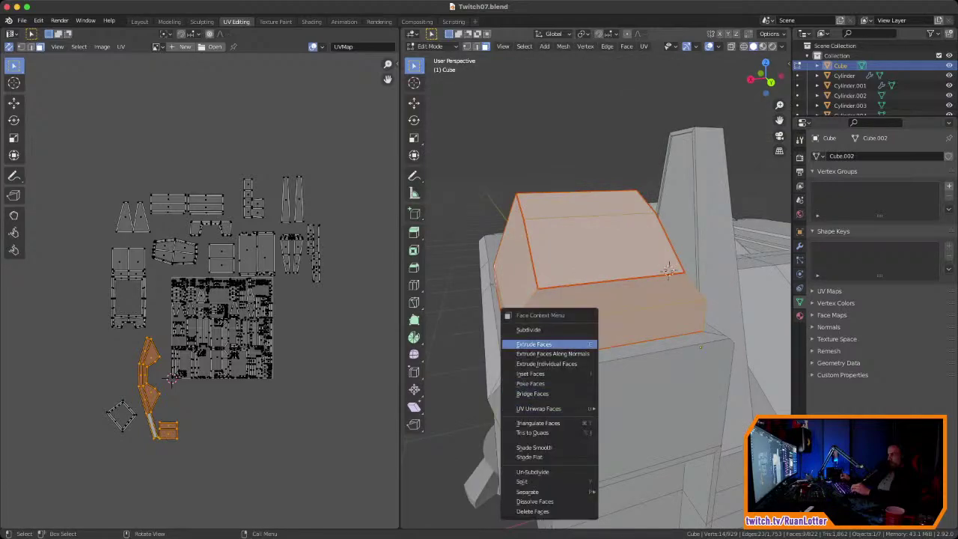
{"action": "mouse_move", "coordinate": [539, 409]}
{"action": "left_click", "coordinate": [623, 276]}
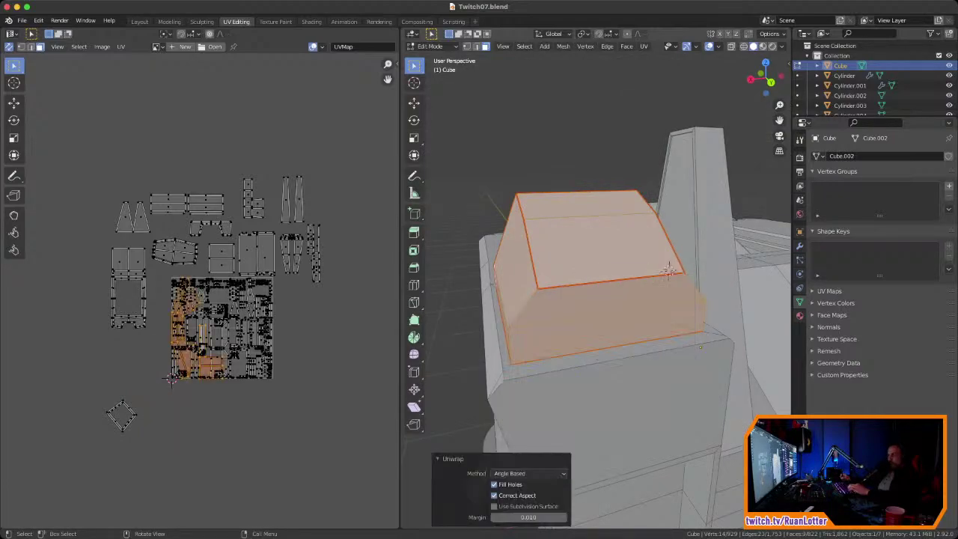
Step: Move the second housing's outer islands below the packed UV layout
{"action": "key", "text": "g"}
{"action": "left_click", "coordinate": [214, 449]}
{"action": "middle_click_drag", "start_coordinate": [223, 337], "coordinate": [206, 401], "text": "ctrl"}
{"action": "middle_click_drag", "start_coordinate": [191, 404], "coordinate": [209, 240]}
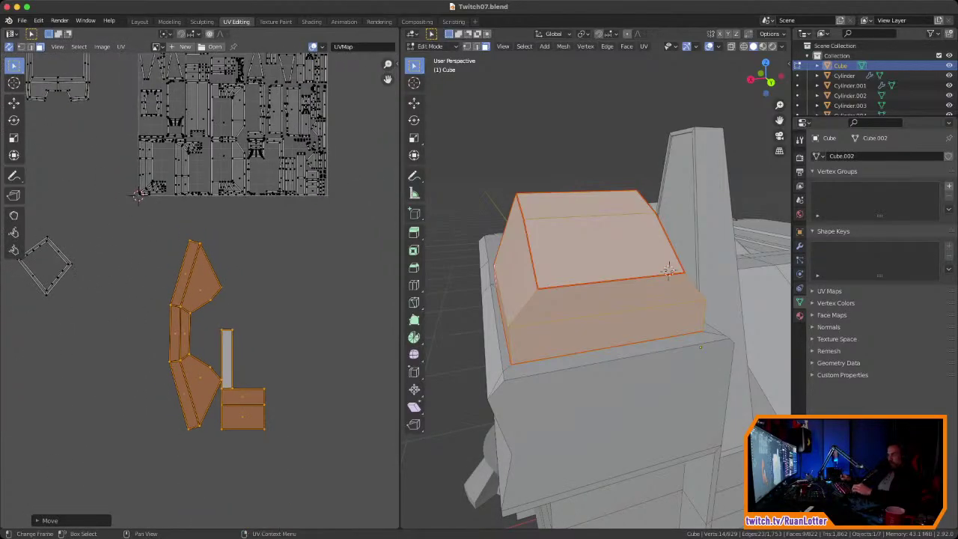
Step: Mark the first vent housing's unseamed sloped side edge and the vertical corner edge below it as seams
{"action": "key", "text": "alt+a"}
{"action": "middle_click_drag", "start_coordinate": [668, 271], "coordinate": [761, 330]}
{"action": "left_click", "coordinate": [695, 294]}
{"action": "left_click", "coordinate": [527, 285]}
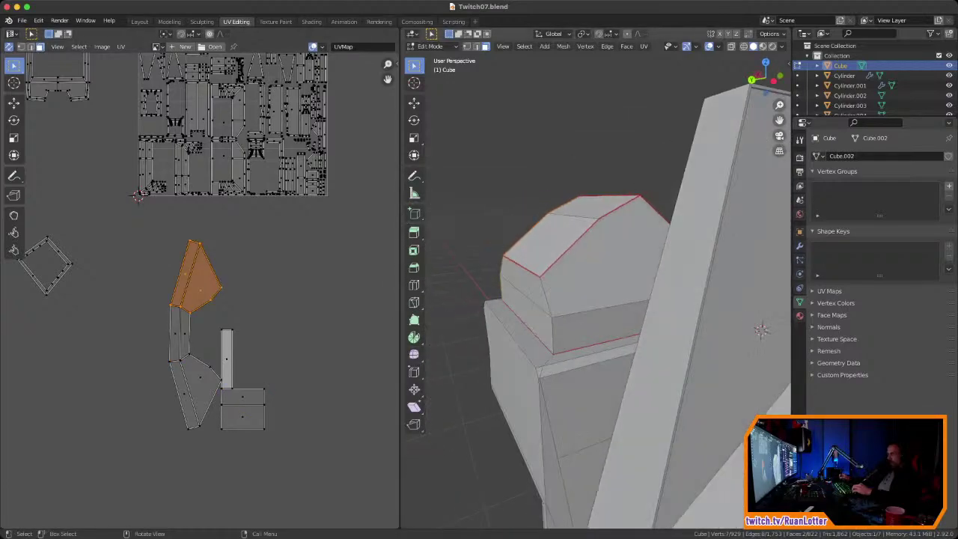
{"action": "left_click_drag", "start_coordinate": [584, 282], "coordinate": [611, 339]}
{"action": "middle_click_drag", "start_coordinate": [610, 339], "coordinate": [696, 333]}
{"action": "middle_click_drag", "start_coordinate": [524, 292], "coordinate": [756, 307]}
{"action": "middle_click_drag", "start_coordinate": [462, 321], "coordinate": [573, 329]}
{"action": "scroll", "coordinate": [639, 333], "scroll_direction": "up", "scroll_amount": 6}
{"action": "key", "text": "2"}
{"action": "left_click", "coordinate": [626, 261]}
{"action": "middle_click_drag", "start_coordinate": [655, 311], "coordinate": [565, 255]}
{"action": "right_click", "coordinate": [566, 254]}
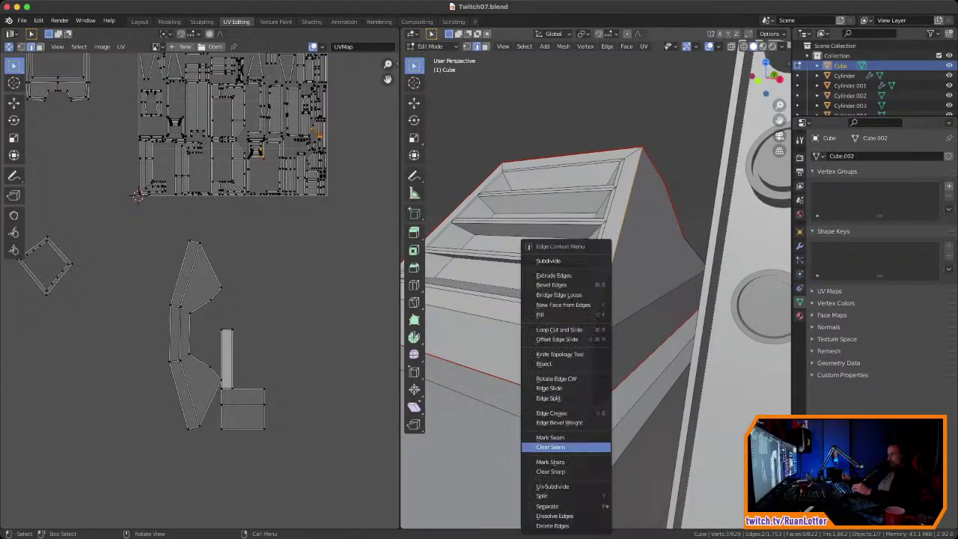
{"action": "left_click", "coordinate": [550, 437]}
Step: Select the first vent housing's back, side and base faces and unwrap them
{"action": "middle_click_drag", "start_coordinate": [550, 437], "coordinate": [516, 423]}
{"action": "left_click", "coordinate": [528, 332]}
{"action": "left_click", "coordinate": [628, 333], "text": "shift"}
{"action": "left_click", "coordinate": [634, 261], "text": "shift"}
{"action": "middle_click_drag", "start_coordinate": [598, 277], "coordinate": [738, 276]}
{"action": "middle_click_drag", "start_coordinate": [756, 235], "coordinate": [523, 310]}
{"action": "right_click", "coordinate": [524, 310]}
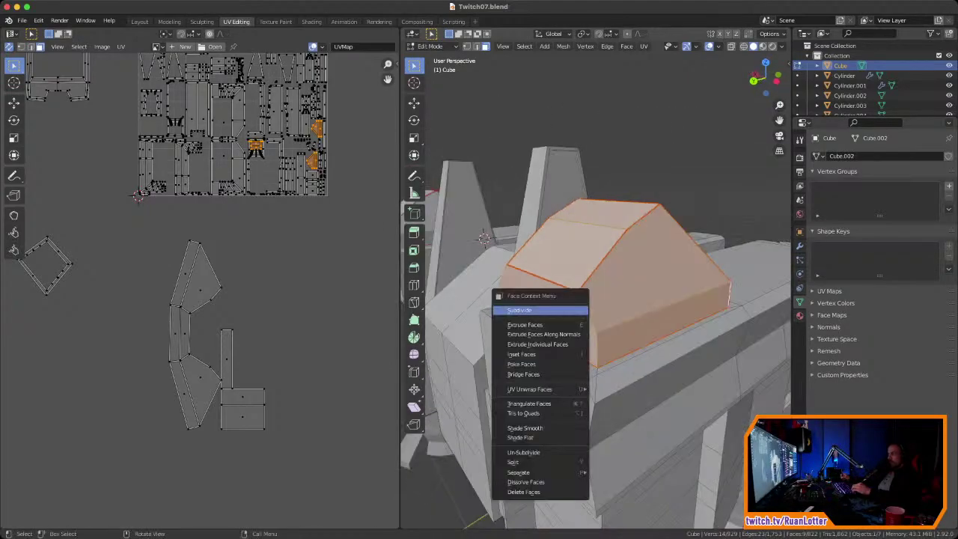
{"action": "mouse_move", "coordinate": [540, 389]}
{"action": "left_click", "coordinate": [613, 256]}
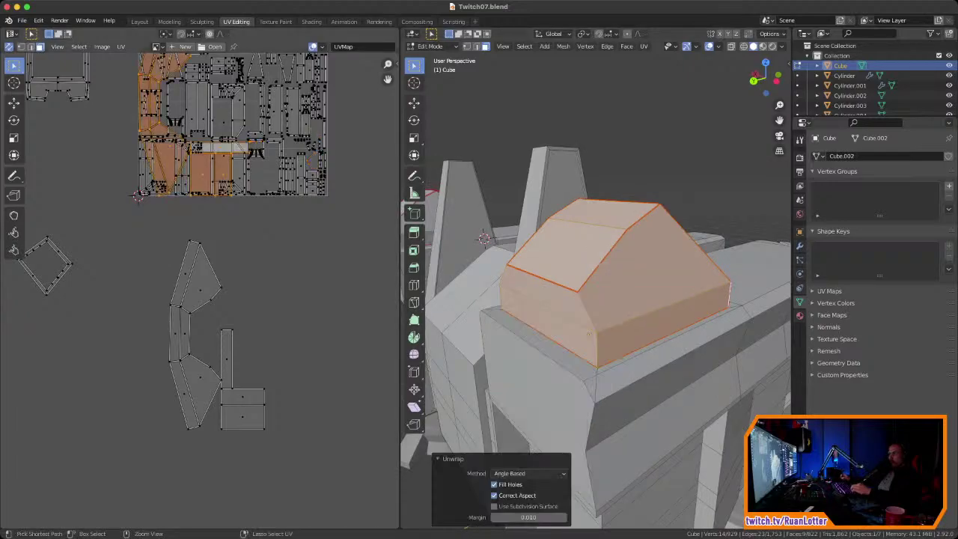
Step: Move the first housing's islands below the packed layout, beside the second housing's islands
{"action": "scroll", "coordinate": [198, 296], "scroll_direction": "down", "scroll_amount": 2}
{"action": "key", "text": "g"}
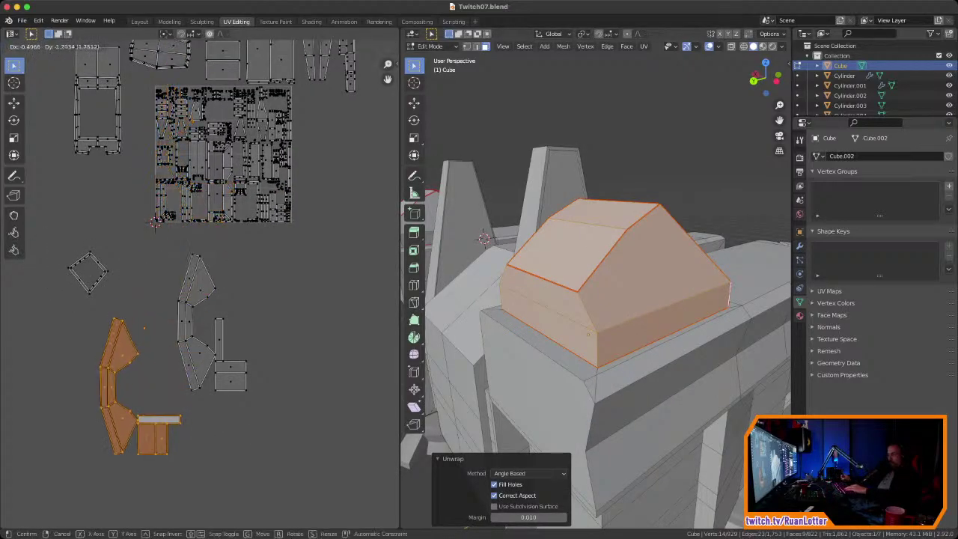
{"action": "key", "text": "Return"}
Step: Select both vent housings' outer islands, scale them down together and place them above the other arranged islands
{"action": "middle_click_drag", "start_coordinate": [161, 322], "coordinate": [161, 371], "text": "ctrl"}
{"action": "middle_click_drag", "start_coordinate": [161, 351], "coordinate": [206, 343]}
{"action": "left_click_drag", "start_coordinate": [218, 243], "coordinate": [294, 370], "text": "shift"}
{"action": "middle_click_drag", "start_coordinate": [293, 367], "coordinate": [293, 393], "text": "ctrl"}
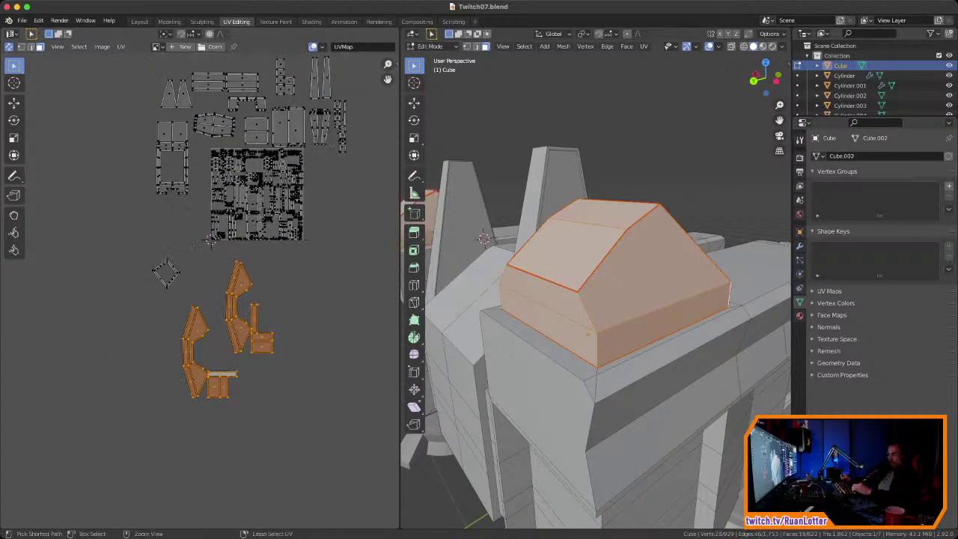
{"action": "middle_click_drag", "start_coordinate": [211, 240], "coordinate": [212, 259], "text": "ctrl"}
{"action": "key", "text": "s"}
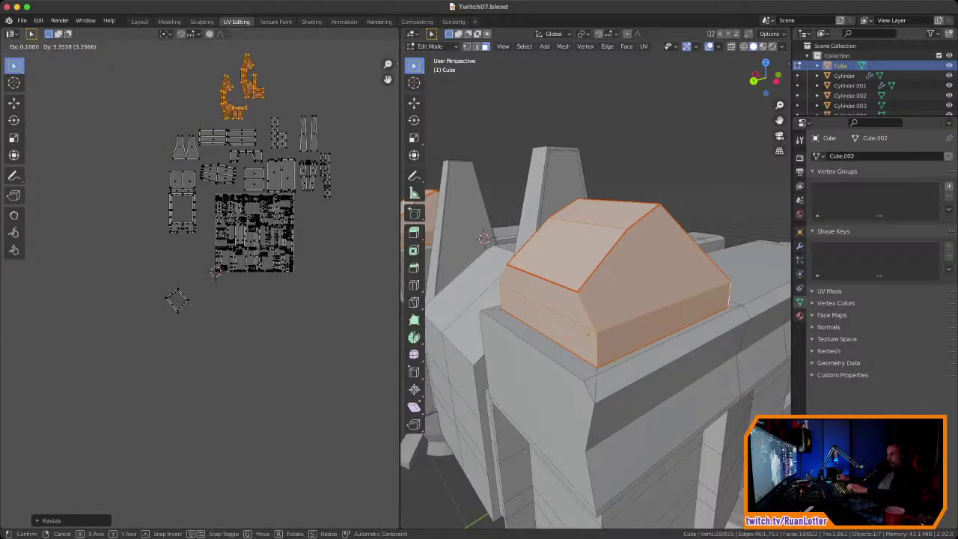
{"action": "left_click", "coordinate": [231, 71]}
Step: Select the four recessed back panels inside the first housing's vent slots and unwrap them
{"action": "middle_click_drag", "start_coordinate": [225, 246], "coordinate": [224, 223], "text": "ctrl"}
{"action": "middle_click_drag", "start_coordinate": [225, 223], "coordinate": [227, 173]}
{"action": "middle_click_drag", "start_coordinate": [176, 140], "coordinate": [176, 89], "text": "ctrl"}
{"action": "middle_click_drag", "start_coordinate": [658, 292], "coordinate": [485, 290]}
{"action": "left_click", "coordinate": [603, 230]}
{"action": "left_click", "coordinate": [603, 265], "text": "shift"}
{"action": "left_click", "coordinate": [603, 299], "text": "shift"}
{"action": "left_click", "coordinate": [604, 336], "text": "shift"}
{"action": "middle_click_drag", "start_coordinate": [604, 335], "coordinate": [604, 374], "text": "ctrl"}
{"action": "middle_click_drag", "start_coordinate": [604, 374], "coordinate": [483, 373], "text": "shift"}
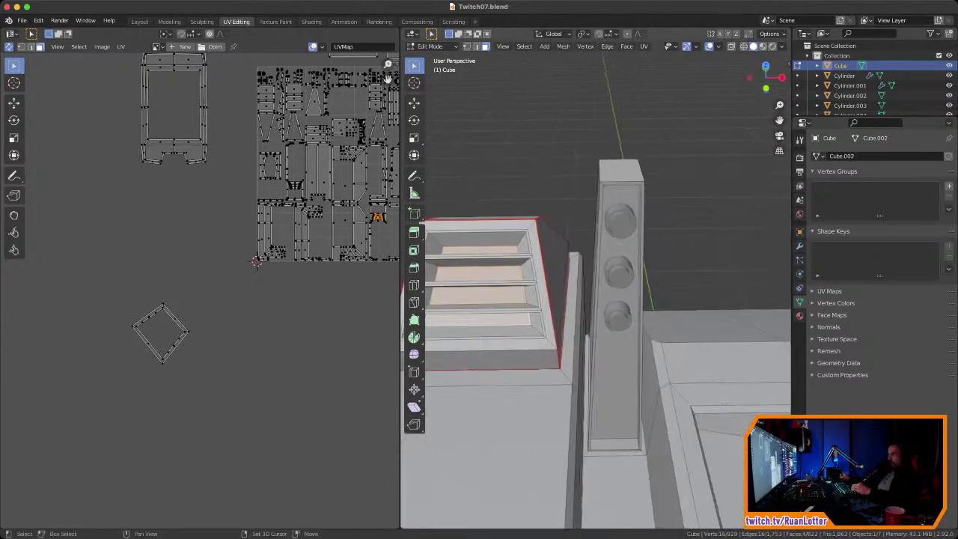
{"action": "right_click", "coordinate": [488, 293]}
{"action": "mouse_move", "coordinate": [488, 294]}
{"action": "left_click", "coordinate": [530, 293]}
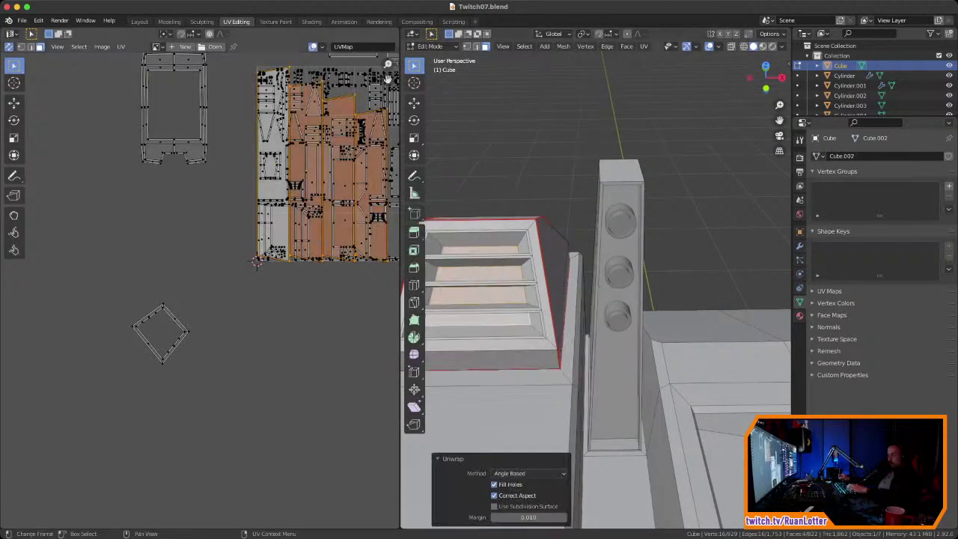
Step: Scale down the four slot panel islands and place them outside the packed layout, beside its lower left side
{"action": "key", "text": "g"}
{"action": "left_click", "coordinate": [329, 334]}
{"action": "key", "text": "s"}
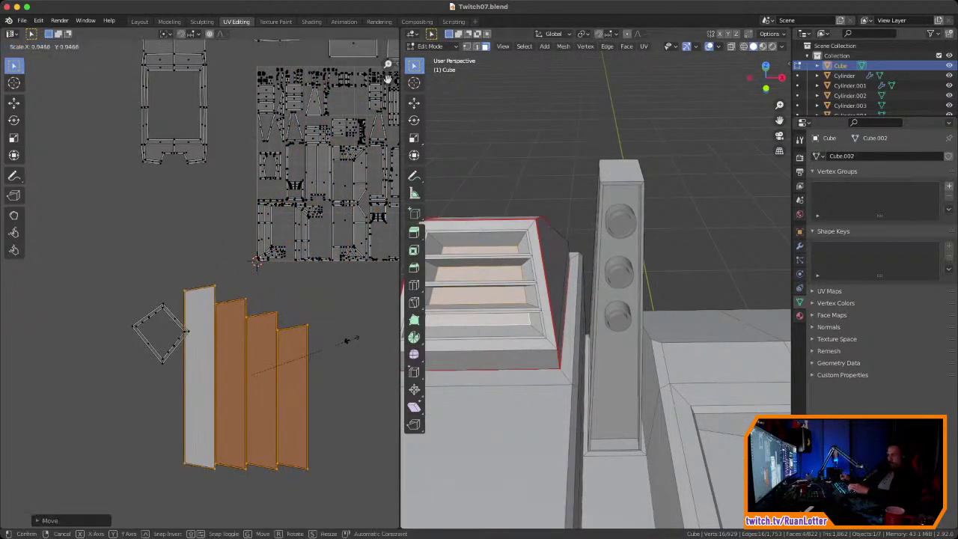
{"action": "left_click", "coordinate": [292, 367]}
{"action": "key", "text": "g"}
{"action": "left_click", "coordinate": [166, 202]}
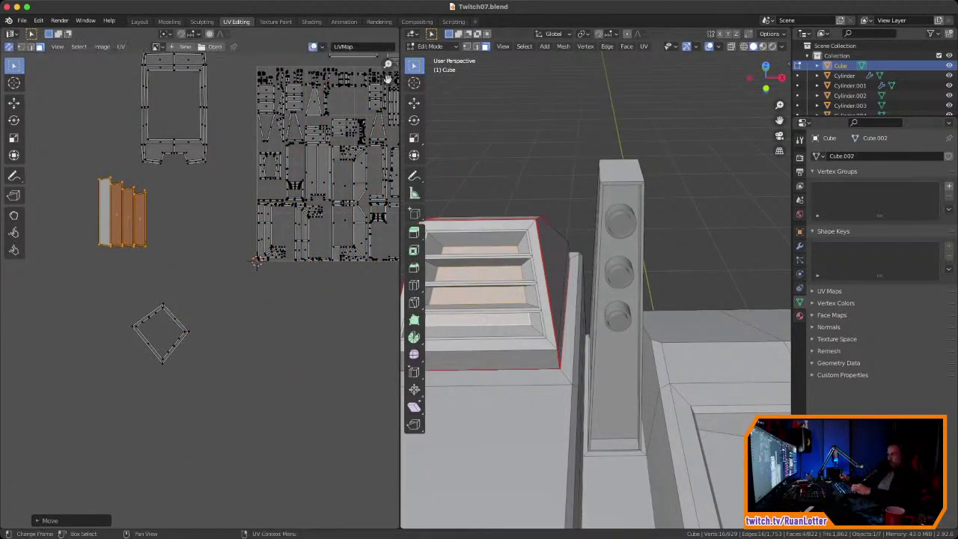
Step: Select the four recessed back panels inside the second housing's vent slots and unwrap them
{"action": "scroll", "coordinate": [166, 202], "scroll_direction": "down", "scroll_amount": 2}
{"action": "middle_click_drag", "start_coordinate": [718, 299], "coordinate": [606, 367], "text": "shift"}
{"action": "middle_click_drag", "start_coordinate": [673, 344], "coordinate": [538, 256], "text": "shift"}
{"action": "left_click", "coordinate": [571, 258]}
{"action": "left_click", "coordinate": [571, 322], "text": "shift"}
{"action": "left_click", "coordinate": [571, 356], "text": "shift"}
{"action": "right_click", "coordinate": [554, 407]}
{"action": "mouse_move", "coordinate": [554, 407]}
{"action": "left_click", "coordinate": [621, 404]}
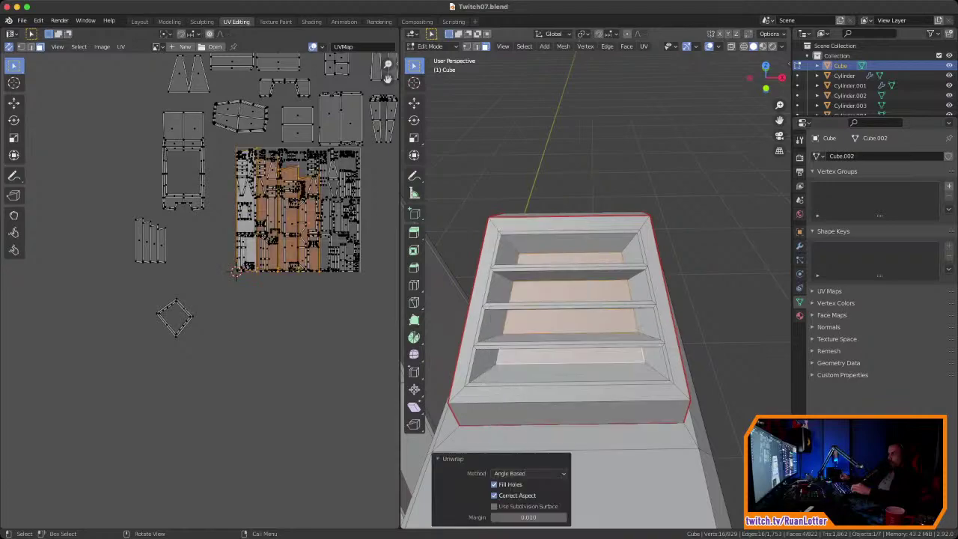
Step: Scale down the second housing's slot panel islands and place them next to the first housing's slot panels
{"action": "key", "text": "g"}
{"action": "left_click", "coordinate": [321, 297]}
{"action": "key", "text": "s"}
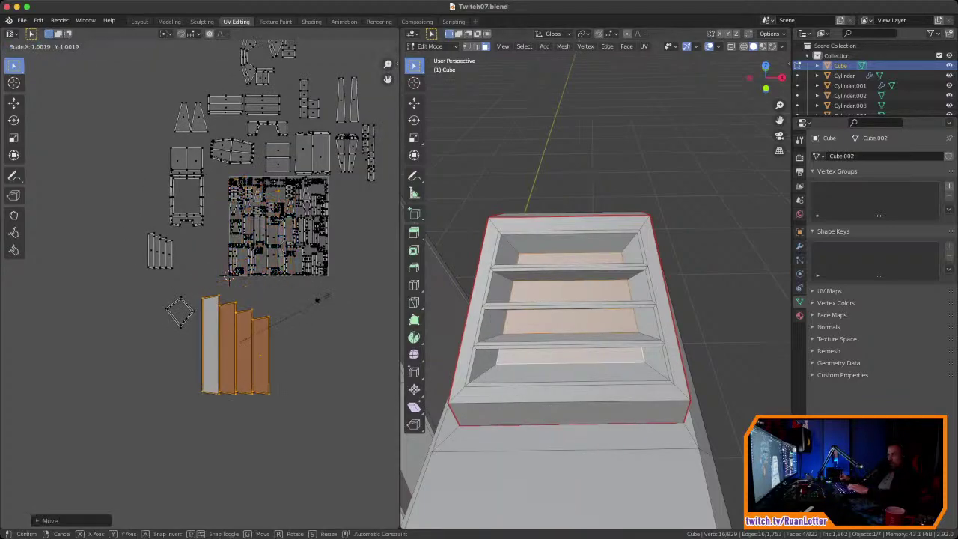
{"action": "left_click", "coordinate": [281, 330]}
{"action": "key", "text": "g"}
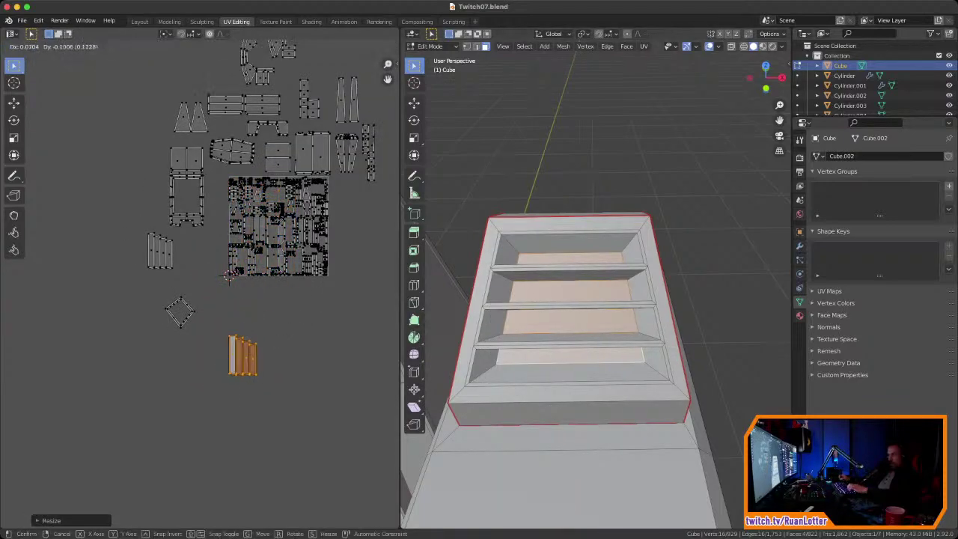
{"action": "key", "text": "Return"}
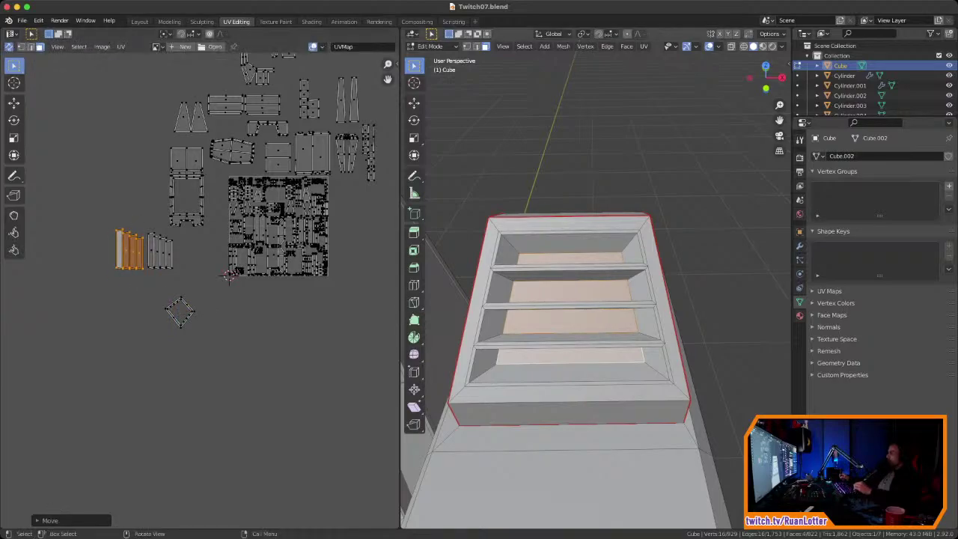
Step: Unwrap the thin rim and divider faces around the second housing's vent slots and place the island below the packed layout
{"action": "middle_click_drag", "start_coordinate": [568, 464], "coordinate": [582, 408]}
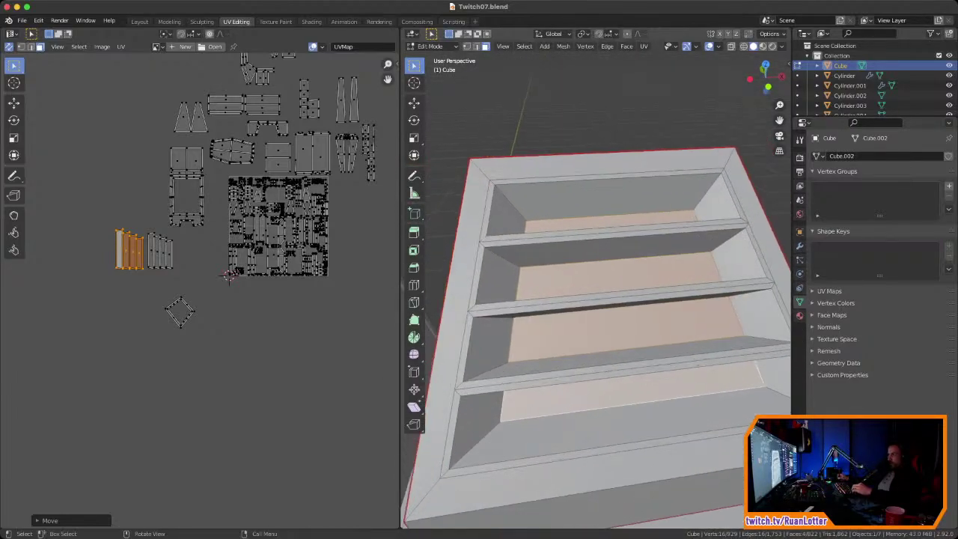
{"action": "left_click", "coordinate": [607, 177]}
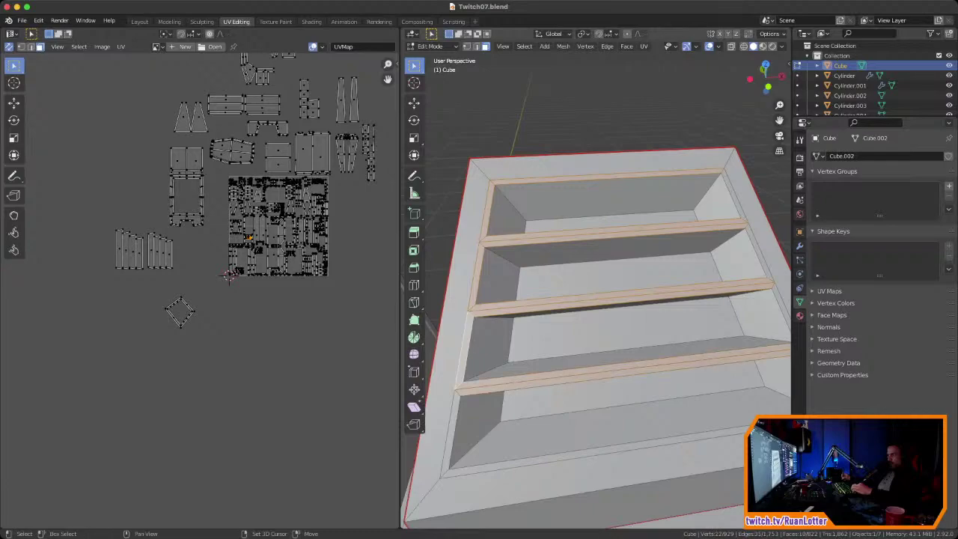
{"action": "left_click", "coordinate": [449, 443], "text": "shift"}
{"action": "scroll", "coordinate": [451, 442], "scroll_direction": "down", "scroll_amount": 1}
{"action": "middle_click_drag", "start_coordinate": [468, 442], "coordinate": [453, 436]}
{"action": "left_click", "coordinate": [539, 405], "text": "shift"}
{"action": "middle_click_drag", "start_coordinate": [539, 404], "coordinate": [509, 404]}
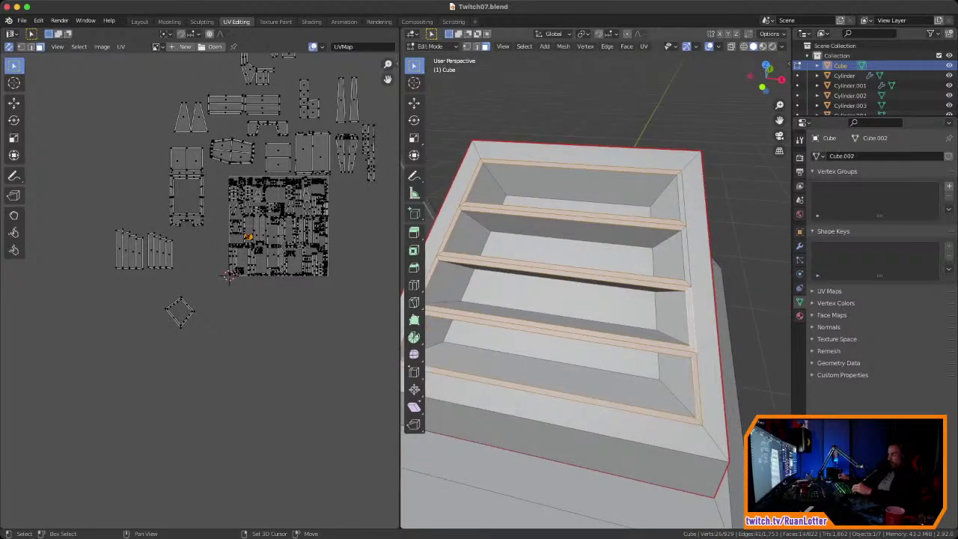
{"action": "right_click", "coordinate": [681, 210]}
{"action": "mouse_move", "coordinate": [683, 210]}
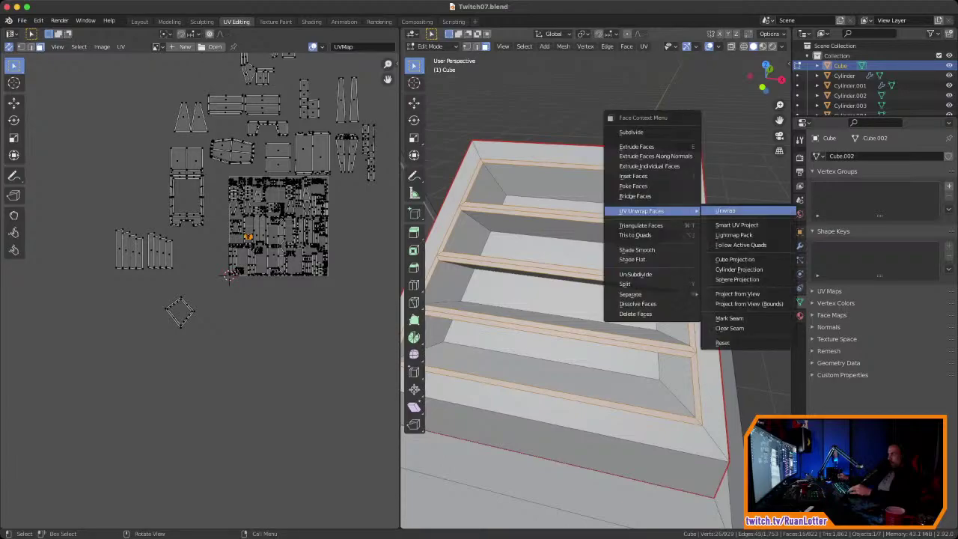
{"action": "left_click", "coordinate": [724, 210]}
{"action": "key", "text": "g"}
{"action": "left_click", "coordinate": [318, 346]}
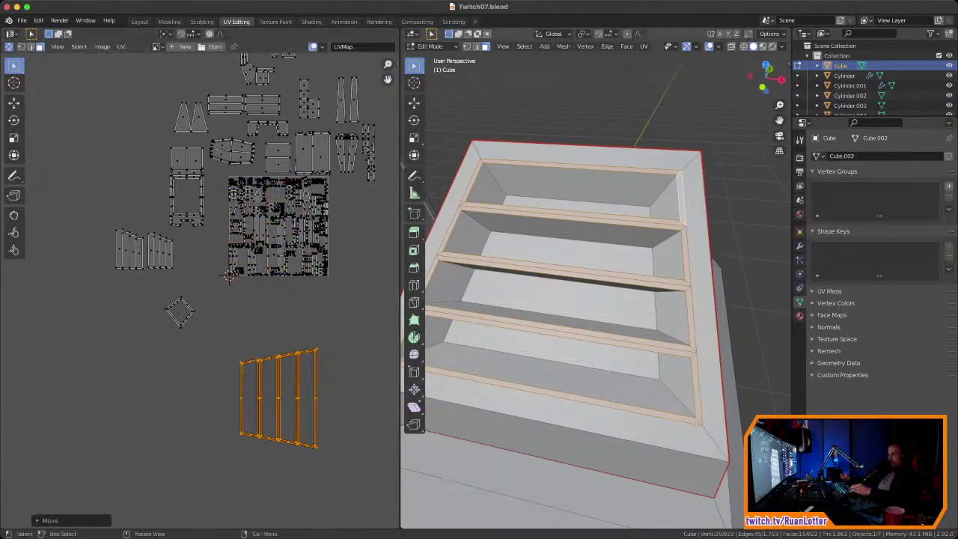
Step: Select all the thin rim and divider faces around the first housing's four vent slots
{"action": "scroll", "coordinate": [539, 314], "scroll_direction": "down", "scroll_amount": 1}
{"action": "middle_click_drag", "start_coordinate": [523, 314], "coordinate": [703, 307], "text": "shift"}
{"action": "middle_click_drag", "start_coordinate": [599, 307], "coordinate": [666, 303]}
{"action": "middle_click_drag", "start_coordinate": [524, 315], "coordinate": [651, 292], "text": "shift"}
{"action": "scroll", "coordinate": [598, 299], "scroll_direction": "up", "scroll_amount": 2}
{"action": "scroll", "coordinate": [599, 299], "scroll_direction": "down", "scroll_amount": 2}
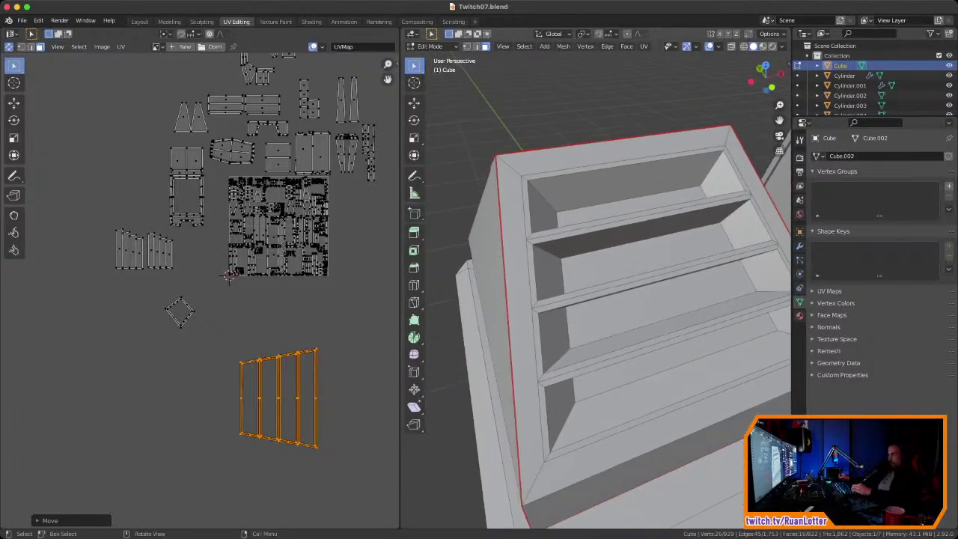
{"action": "middle_click_drag", "start_coordinate": [599, 307], "coordinate": [580, 292]}
{"action": "left_click", "coordinate": [596, 132]}
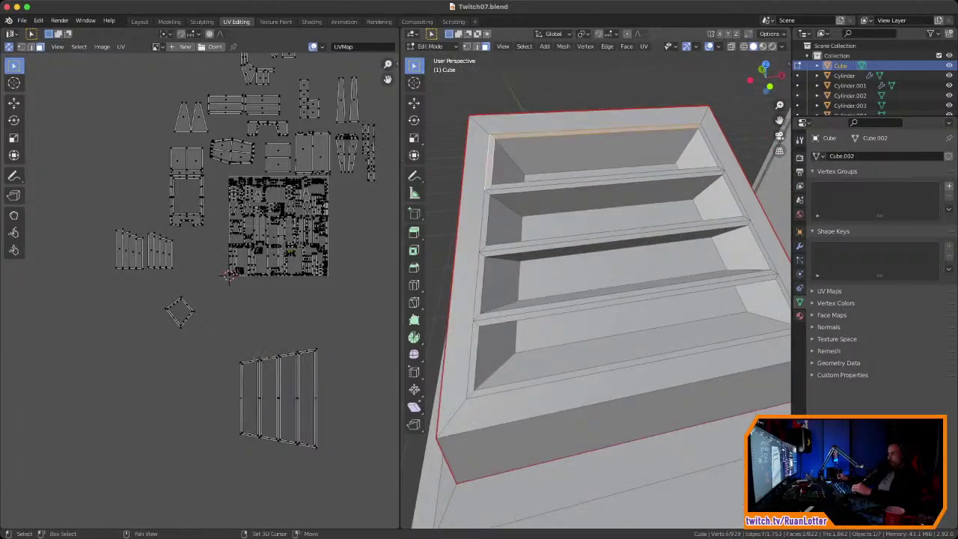
{"action": "middle_click_drag", "start_coordinate": [599, 300], "coordinate": [592, 277]}
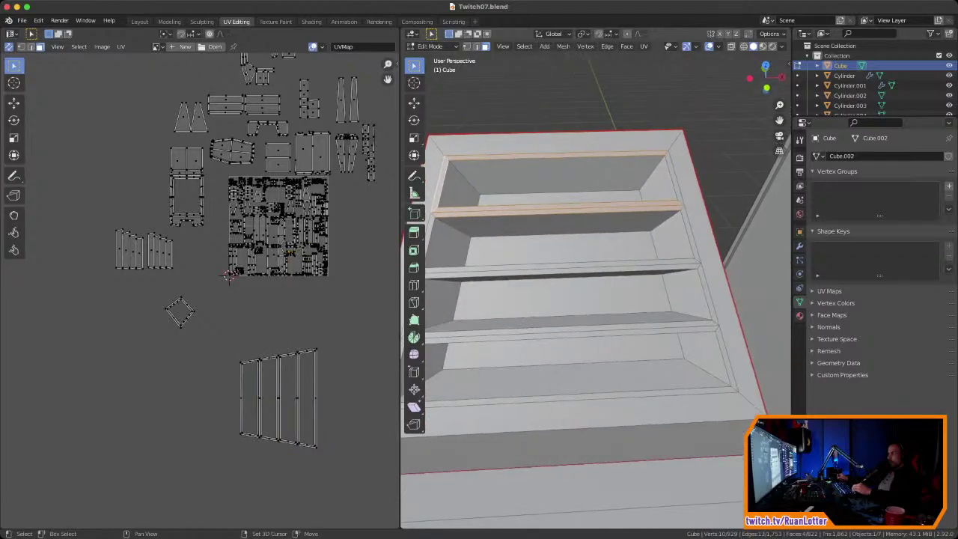
{"action": "scroll", "coordinate": [651, 262], "scroll_direction": "down", "scroll_amount": 1}
{"action": "middle_click_drag", "start_coordinate": [651, 262], "coordinate": [721, 250], "text": "shift"}
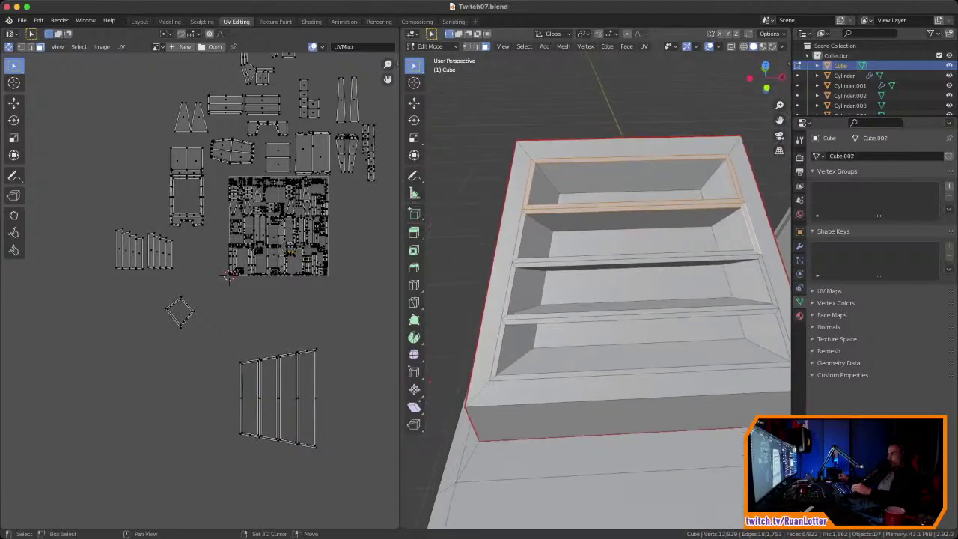
{"action": "scroll", "coordinate": [596, 284], "scroll_direction": "up", "scroll_amount": 4}
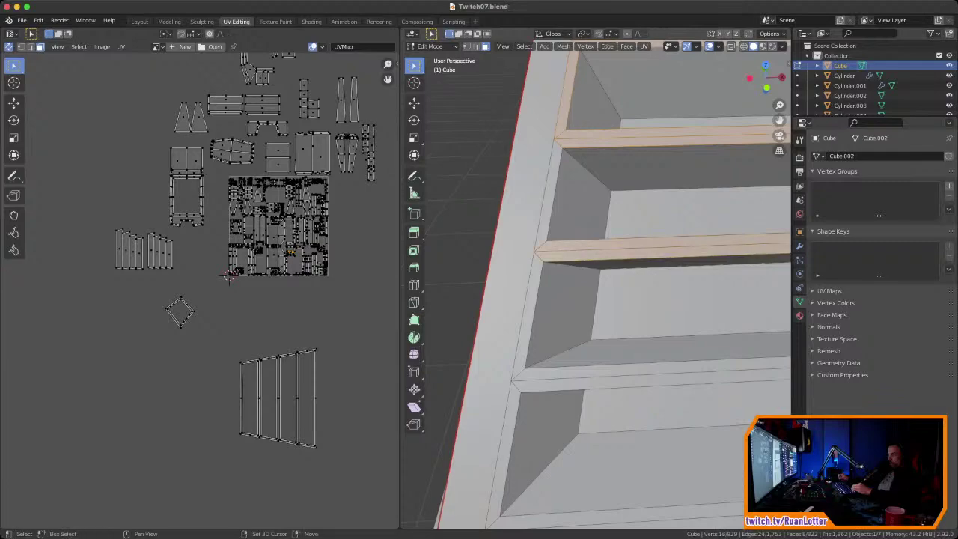
{"action": "left_click", "coordinate": [527, 315], "text": "shift"}
{"action": "scroll", "coordinate": [527, 314], "scroll_direction": "down", "scroll_amount": 2}
{"action": "left_click_drag", "start_coordinate": [527, 314], "coordinate": [526, 314]}
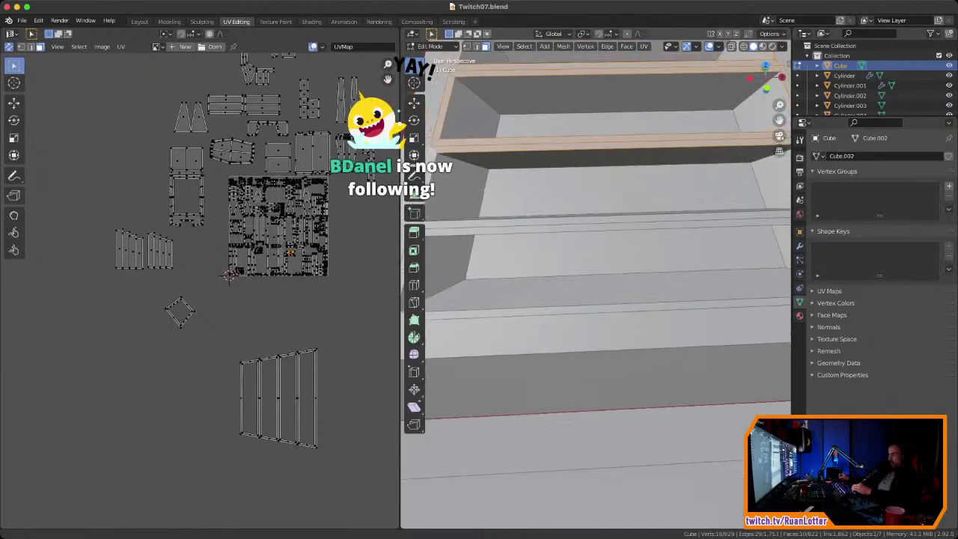
{"action": "left_click", "coordinate": [592, 238], "text": "shift"}
{"action": "left_click", "coordinate": [591, 246], "text": "shift"}
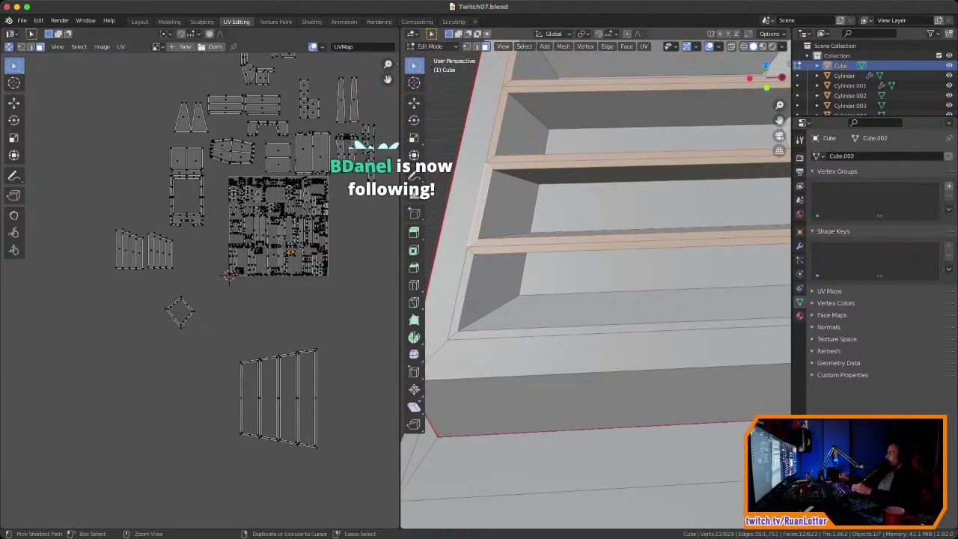
{"action": "scroll", "coordinate": [591, 245], "scroll_direction": "down", "scroll_amount": 1}
{"action": "middle_click_drag", "start_coordinate": [591, 245], "coordinate": [646, 289], "text": "shift"}
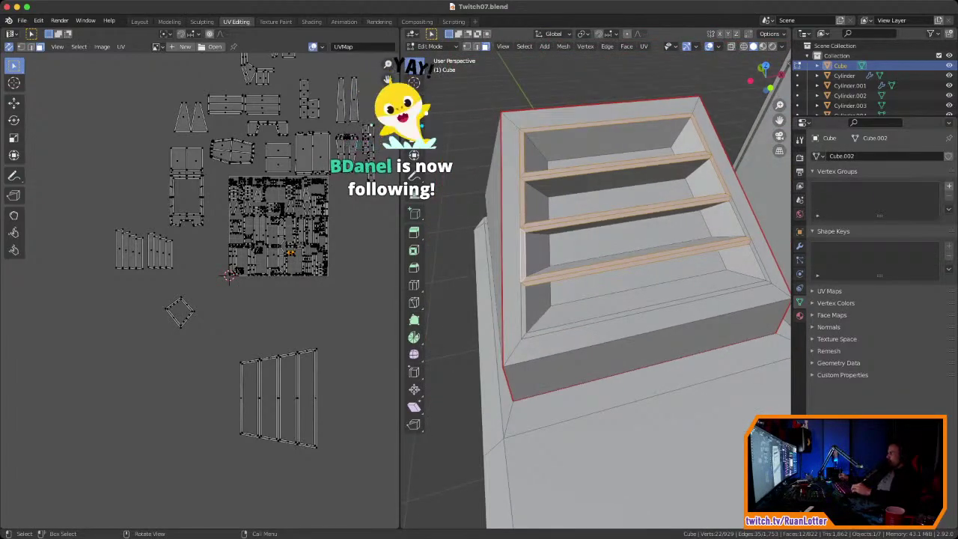
{"action": "scroll", "coordinate": [645, 289], "scroll_direction": "up", "scroll_amount": 2}
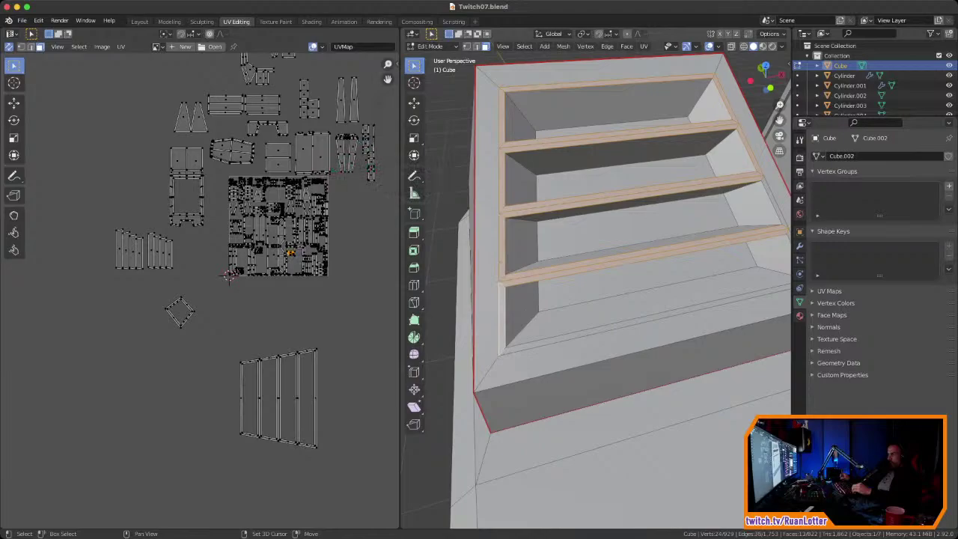
{"action": "scroll", "coordinate": [599, 291], "scroll_direction": "down", "scroll_amount": 4}
{"action": "middle_click_drag", "start_coordinate": [629, 292], "coordinate": [692, 303]}
{"action": "scroll", "coordinate": [524, 288], "scroll_direction": "up", "scroll_amount": 3}
{"action": "middle_click_drag", "start_coordinate": [618, 224], "coordinate": [617, 239], "text": "ctrl"}
{"action": "middle_click_drag", "start_coordinate": [618, 239], "coordinate": [602, 252], "text": "shift"}
{"action": "middle_click_drag", "start_coordinate": [599, 299], "coordinate": [598, 240], "text": "ctrl"}
Step: Unwrap the selected rim and divider faces and place their island beside the second housing's matching island
{"action": "right_click", "coordinate": [569, 280]}
{"action": "mouse_move", "coordinate": [569, 281]}
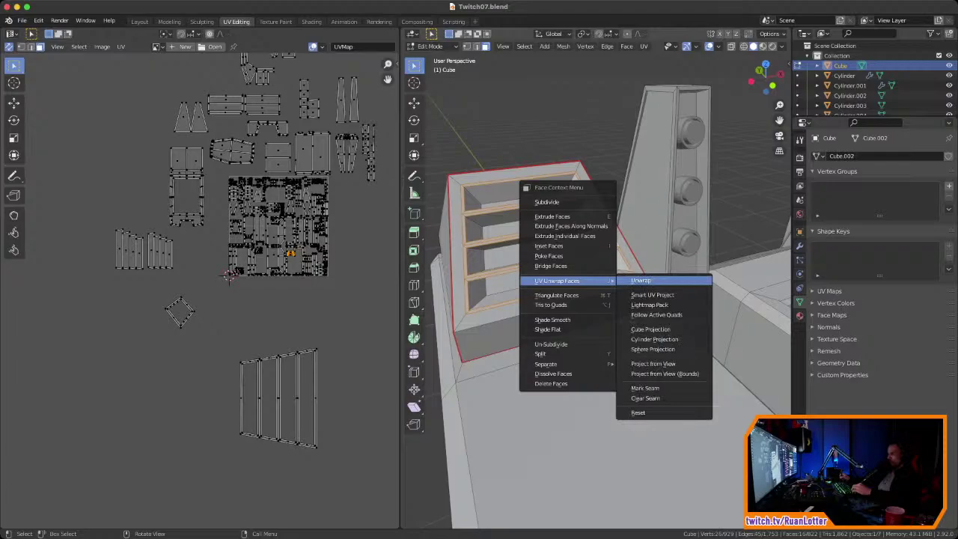
{"action": "left_click", "coordinate": [641, 280]}
{"action": "key", "text": "g"}
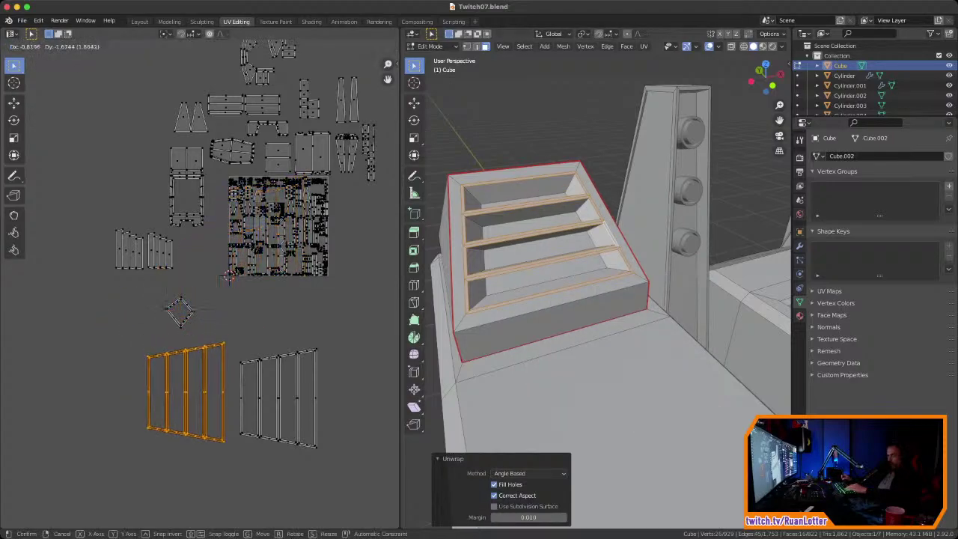
{"action": "key", "text": "Return"}
Step: Scale down both vent rim islands together and place them above the packed layout, at the upper left of the surrounding islands
{"action": "left_click_drag", "start_coordinate": [133, 336], "coordinate": [332, 472]}
{"action": "scroll", "coordinate": [332, 472], "scroll_direction": "down", "scroll_amount": 2}
{"action": "key", "text": "s"}
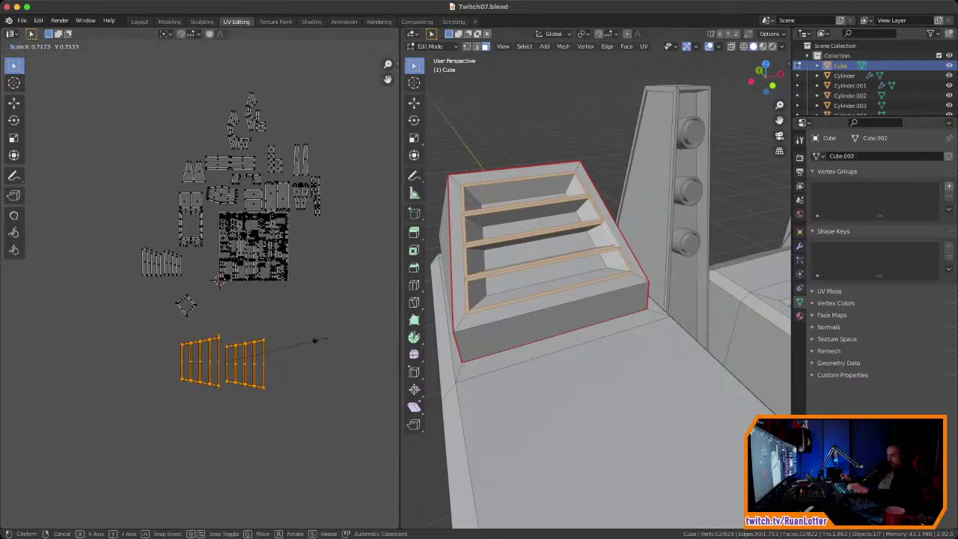
{"action": "key", "text": "Return"}
{"action": "key", "text": "g"}
{"action": "key", "text": "Return"}
{"action": "key", "text": "s"}
{"action": "key", "text": "Return"}
{"action": "key", "text": "g"}
{"action": "key", "text": "Return"}
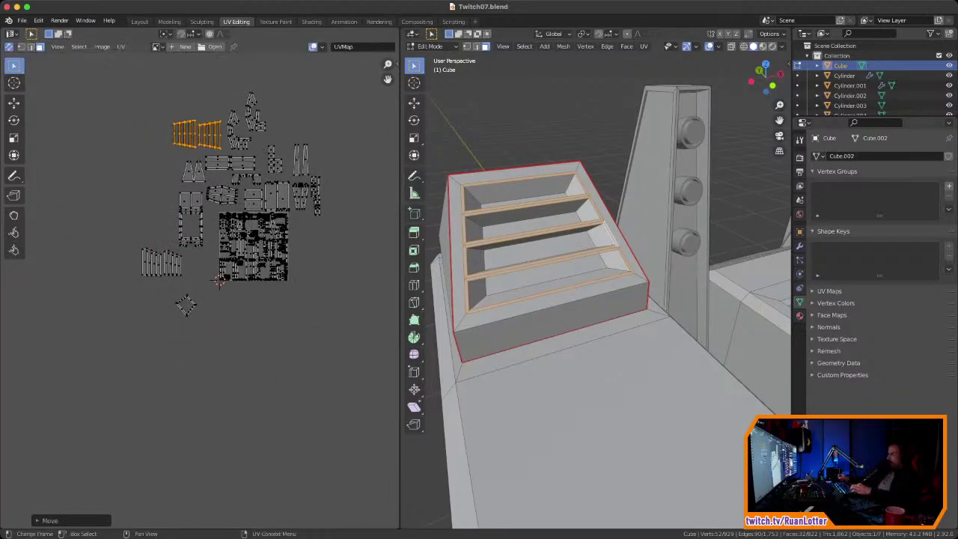
Step: Examine the back panels in the first housing's vent slots one by one against their UV islands
{"action": "scroll", "coordinate": [200, 279], "scroll_direction": "up", "scroll_amount": 1}
{"action": "middle_click_drag", "start_coordinate": [225, 209], "coordinate": [225, 274]}
{"action": "scroll", "coordinate": [266, 198], "scroll_direction": "up", "scroll_amount": 3}
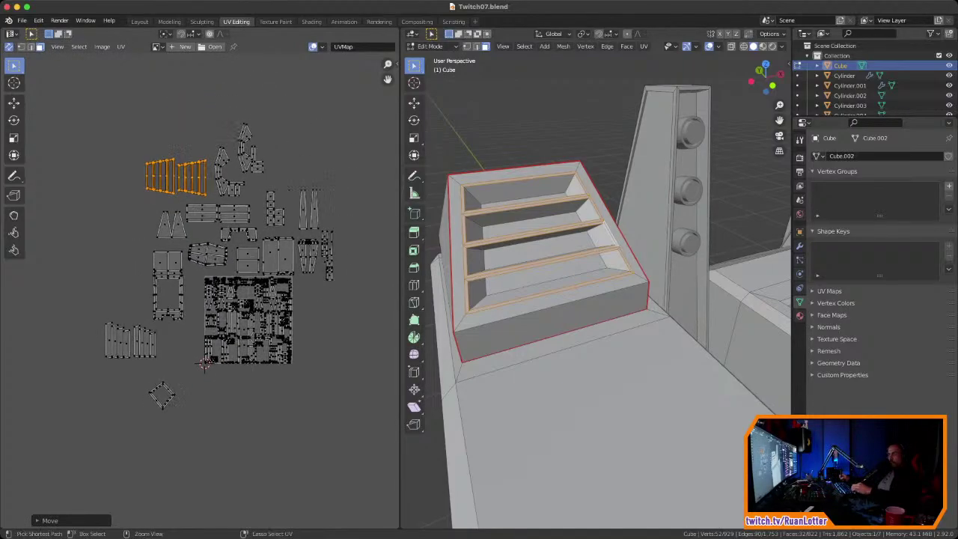
{"action": "middle_click_drag", "start_coordinate": [599, 299], "coordinate": [575, 298]}
{"action": "scroll", "coordinate": [574, 298], "scroll_direction": "up", "scroll_amount": 2}
{"action": "middle_click_drag", "start_coordinate": [494, 284], "coordinate": [595, 270], "text": "shift"}
{"action": "left_click", "coordinate": [574, 237]}
{"action": "left_click", "coordinate": [580, 276]}
{"action": "left_click", "coordinate": [584, 313]}
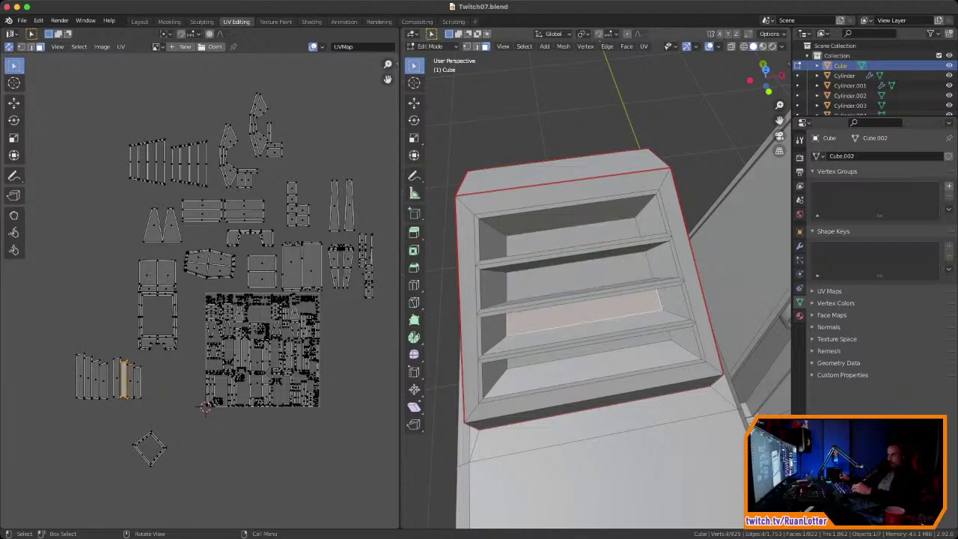
{"action": "left_click", "coordinate": [588, 351]}
{"action": "middle_click_drag", "start_coordinate": [588, 352], "coordinate": [571, 380]}
{"action": "scroll", "coordinate": [570, 313], "scroll_direction": "down", "scroll_amount": 4}
{"action": "scroll", "coordinate": [573, 310], "scroll_direction": "up", "scroll_amount": 2}
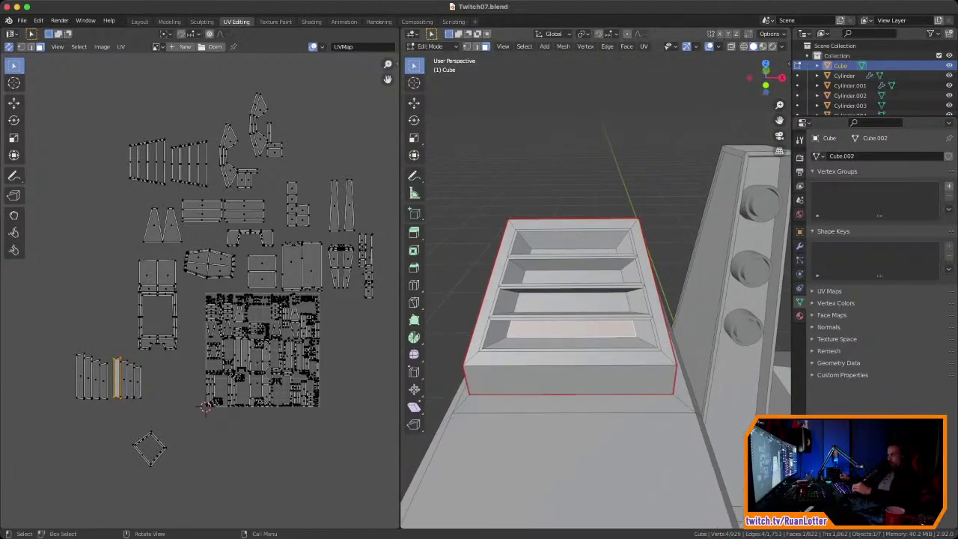
{"action": "left_click", "coordinate": [572, 343], "text": "shift"}
Step: Mark one upper inner corner edge in each of the first housing's four vent slots as a seam
{"action": "middle_click_drag", "start_coordinate": [572, 343], "coordinate": [630, 334]}
{"action": "scroll", "coordinate": [575, 308], "scroll_direction": "up", "scroll_amount": 2}
{"action": "scroll", "coordinate": [587, 318], "scroll_direction": "up", "scroll_amount": 3}
{"action": "key", "text": "2"}
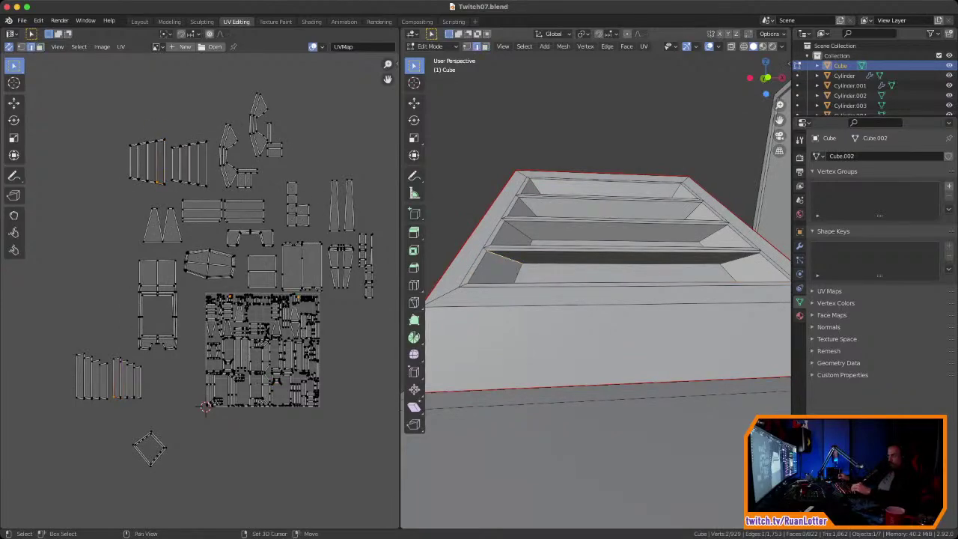
{"action": "right_click", "coordinate": [509, 188]}
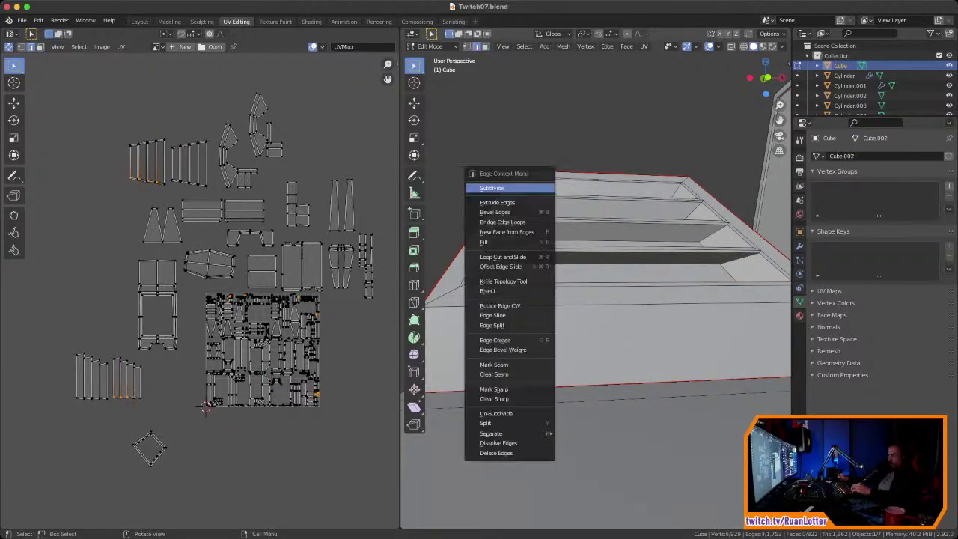
{"action": "left_click", "coordinate": [493, 364]}
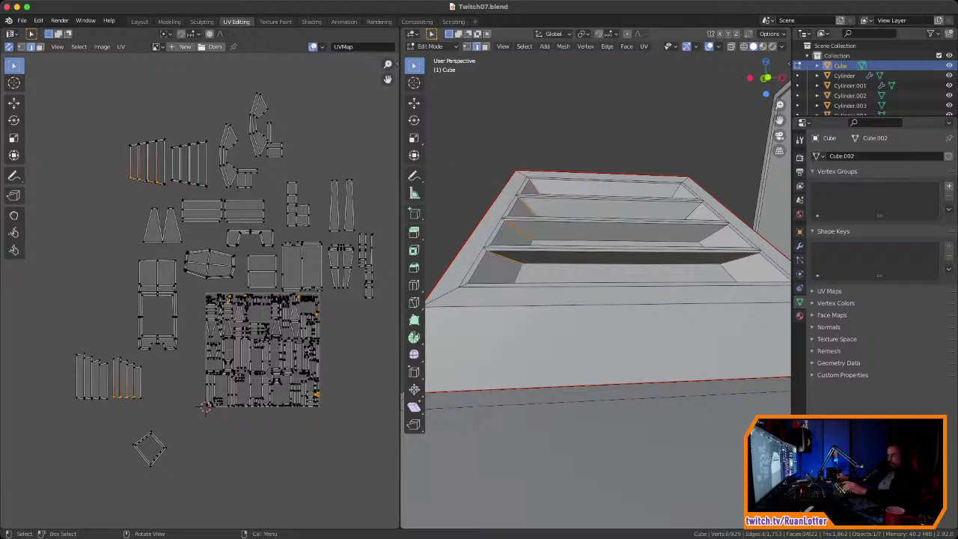
Step: Select the four inner side walls of every vent slot in the first housing, leaving out the back panels
{"action": "key", "text": "3"}
{"action": "left_click", "coordinate": [607, 188]}
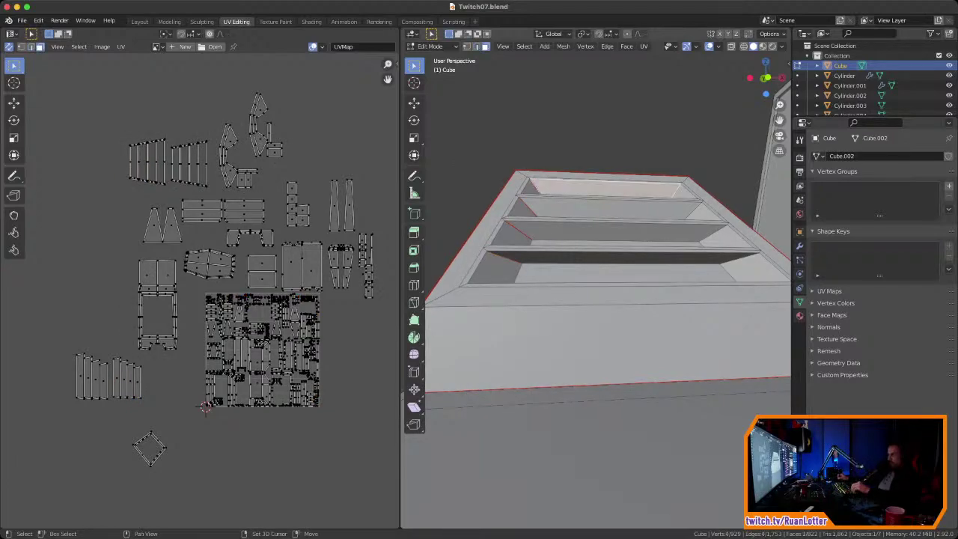
{"action": "left_click", "coordinate": [524, 209], "text": "shift"}
{"action": "left_click", "coordinate": [572, 209], "text": "shift"}
{"action": "left_click", "coordinate": [511, 235], "text": "shift"}
{"action": "left_click", "coordinate": [563, 233], "text": "shift"}
{"action": "left_click", "coordinate": [497, 267], "text": "shift"}
{"action": "left_click", "coordinate": [560, 257], "text": "shift"}
{"action": "middle_click_drag", "start_coordinate": [569, 262], "coordinate": [625, 311]}
{"action": "left_click", "coordinate": [629, 321], "text": "shift"}
{"action": "left_click", "coordinate": [740, 290], "text": "shift"}
{"action": "middle_click_drag", "start_coordinate": [740, 290], "coordinate": [762, 323]}
{"action": "left_click", "coordinate": [645, 336], "text": "shift"}
{"action": "left_click", "coordinate": [715, 301], "text": "shift"}
{"action": "left_click", "coordinate": [687, 355], "text": "shift"}
{"action": "left_click", "coordinate": [732, 285], "text": "shift"}
{"action": "middle_click_drag", "start_coordinate": [732, 284], "coordinate": [778, 308]}
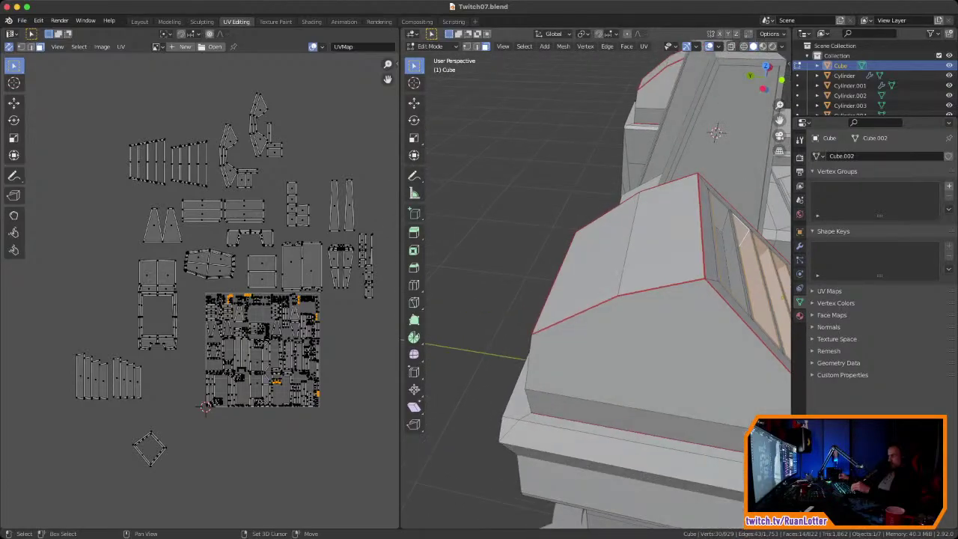
{"action": "left_click", "coordinate": [718, 256], "text": "shift"}
{"action": "middle_click_drag", "start_coordinate": [718, 255], "coordinate": [687, 220]}
Step: Unwrap the selected slot walls and move their islands below the packed layout
{"action": "right_click", "coordinate": [687, 220]}
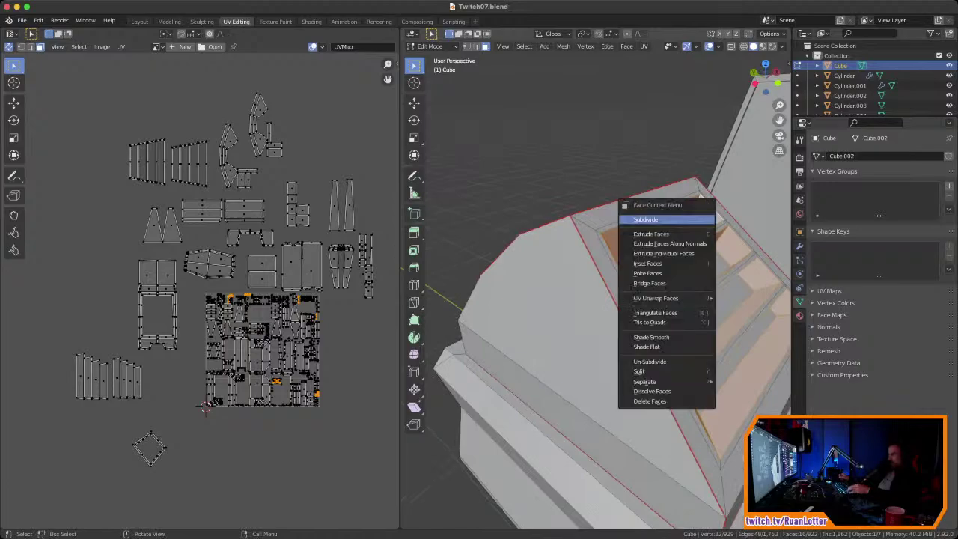
{"action": "mouse_move", "coordinate": [682, 298]}
{"action": "left_click", "coordinate": [741, 298]}
{"action": "scroll", "coordinate": [198, 283], "scroll_direction": "down", "scroll_amount": 2}
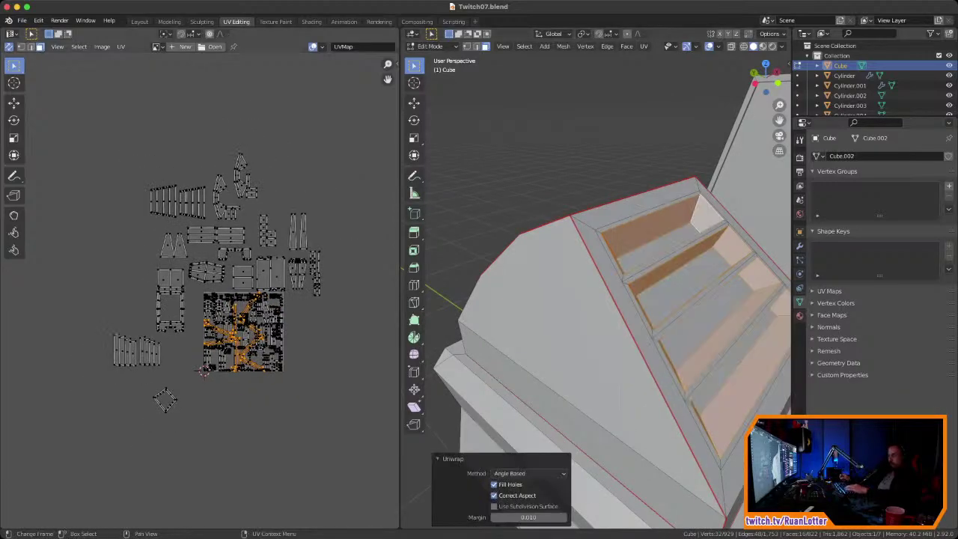
{"action": "key", "text": "g"}
{"action": "left_click", "coordinate": [259, 449]}
Step: Scale down the first housing's slot wall islands and place them outside the packed layout, beyond its upper left side
{"action": "middle_click_drag", "start_coordinate": [258, 449], "coordinate": [215, 250], "text": "ctrl"}
{"action": "middle_click_drag", "start_coordinate": [224, 292], "coordinate": [160, 236]}
{"action": "middle_click_drag", "start_coordinate": [201, 314], "coordinate": [201, 270], "text": "ctrl"}
{"action": "mouse_move", "coordinate": [200, 270]}
{"action": "middle_mouse_down"}
{"action": "mouse_move", "coordinate": [199, 230]}
{"action": "mouse_move", "coordinate": [199, 270]}
{"action": "middle_mouse_up"}
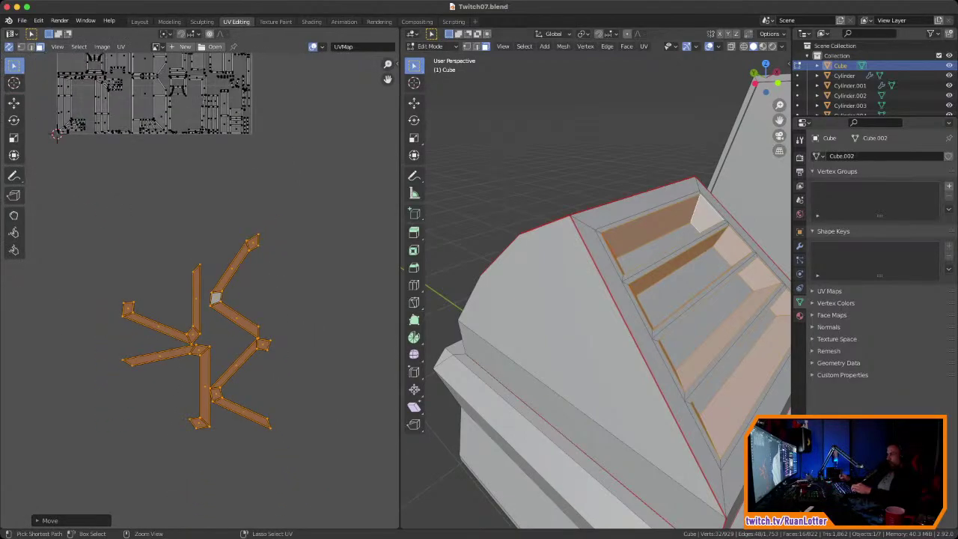
{"action": "middle_click_drag", "start_coordinate": [598, 299], "coordinate": [575, 266]}
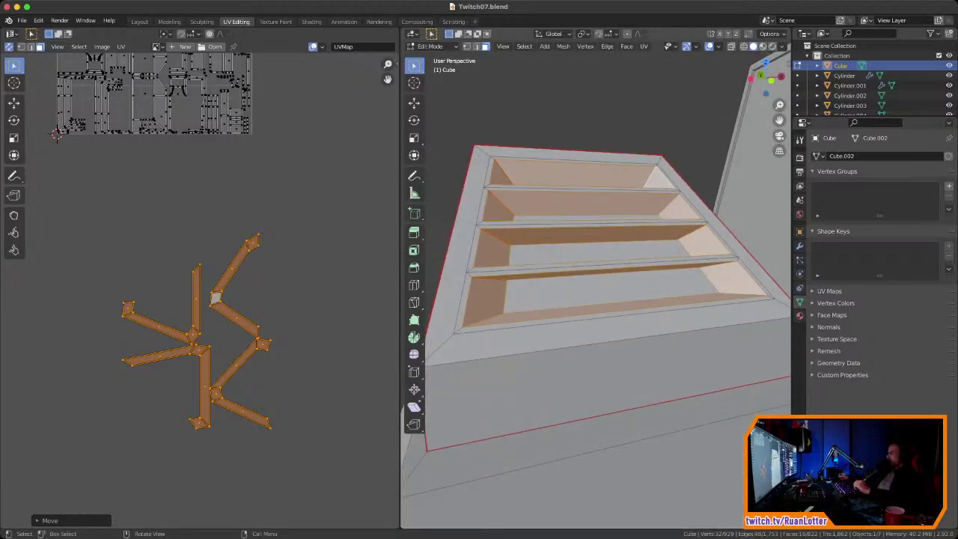
{"action": "scroll", "coordinate": [247, 370], "scroll_direction": "down", "scroll_amount": 5}
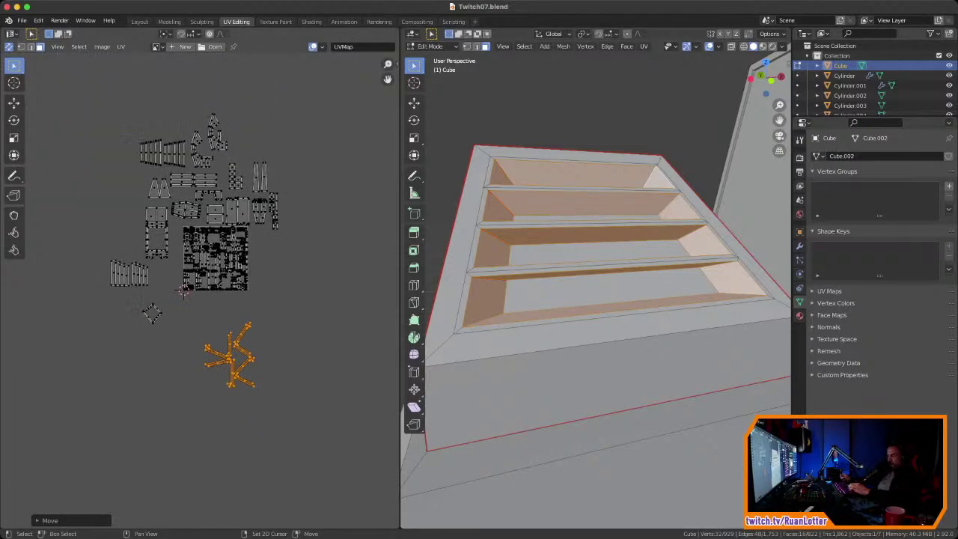
{"action": "key", "text": "s"}
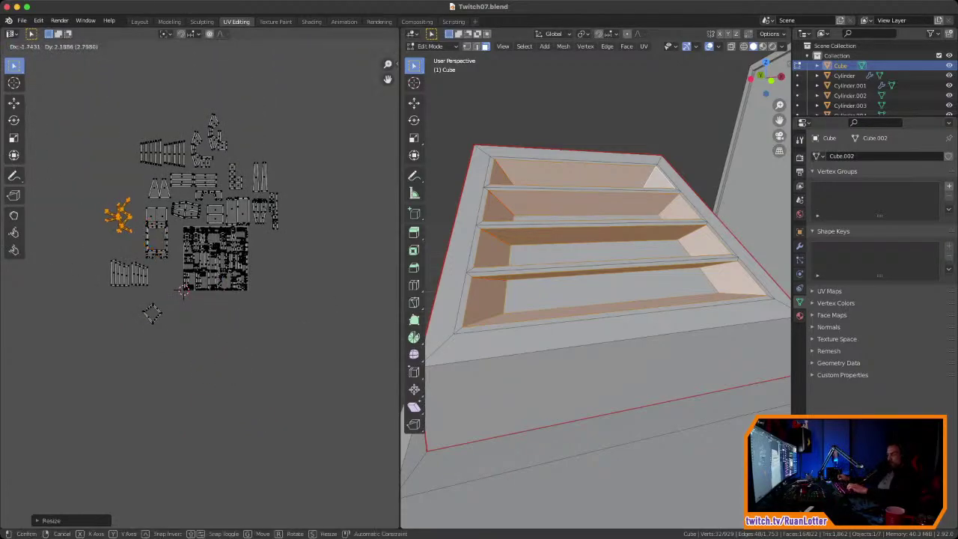
{"action": "left_click", "coordinate": [135, 196]}
Step: Mark one upper inner corner edge in each of the second housing's four vent slots as a seam
{"action": "scroll", "coordinate": [599, 291], "scroll_direction": "down", "scroll_amount": 4}
{"action": "middle_click_drag", "start_coordinate": [674, 288], "coordinate": [442, 289], "text": "shift"}
{"action": "middle_click_drag", "start_coordinate": [644, 277], "coordinate": [591, 295]}
{"action": "scroll", "coordinate": [598, 292], "scroll_direction": "up", "scroll_amount": 3}
{"action": "scroll", "coordinate": [599, 300], "scroll_direction": "up", "scroll_amount": 2}
{"action": "scroll", "coordinate": [598, 299], "scroll_direction": "up", "scroll_amount": 2}
{"action": "mouse_move", "coordinate": [599, 299]}
{"action": "middle_mouse_down"}
{"action": "mouse_move", "coordinate": [610, 322]}
{"action": "mouse_move", "coordinate": [599, 296]}
{"action": "middle_mouse_up"}
{"action": "key", "text": "2"}
{"action": "right_click", "coordinate": [639, 387]}
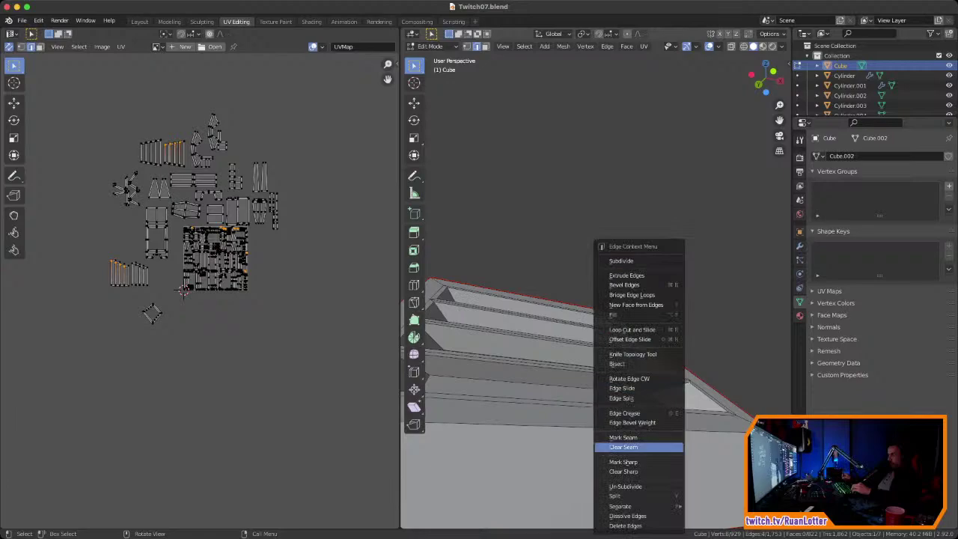
{"action": "left_click", "coordinate": [623, 437]}
{"action": "mouse_move", "coordinate": [624, 437]}
{"action": "middle_mouse_down"}
{"action": "mouse_move", "coordinate": [623, 479]}
{"action": "mouse_move", "coordinate": [627, 439]}
{"action": "middle_mouse_up"}
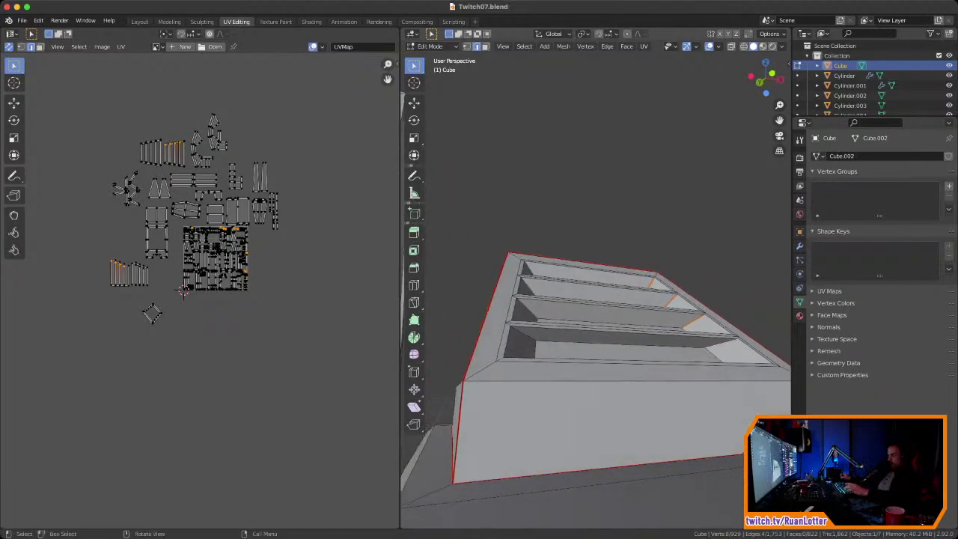
Step: Select the four inner side walls of the lowest vent slot in the second housing, leaving out its back panel
{"action": "key", "text": "3"}
{"action": "left_click", "coordinate": [625, 340]}
{"action": "left_click", "coordinate": [735, 352], "text": "shift"}
{"action": "left_click", "coordinate": [522, 347], "text": "shift"}
{"action": "middle_click_drag", "start_coordinate": [522, 348], "coordinate": [503, 419]}
{"action": "left_click", "coordinate": [633, 371], "text": "shift"}
{"action": "middle_click_drag", "start_coordinate": [633, 371], "coordinate": [627, 389]}
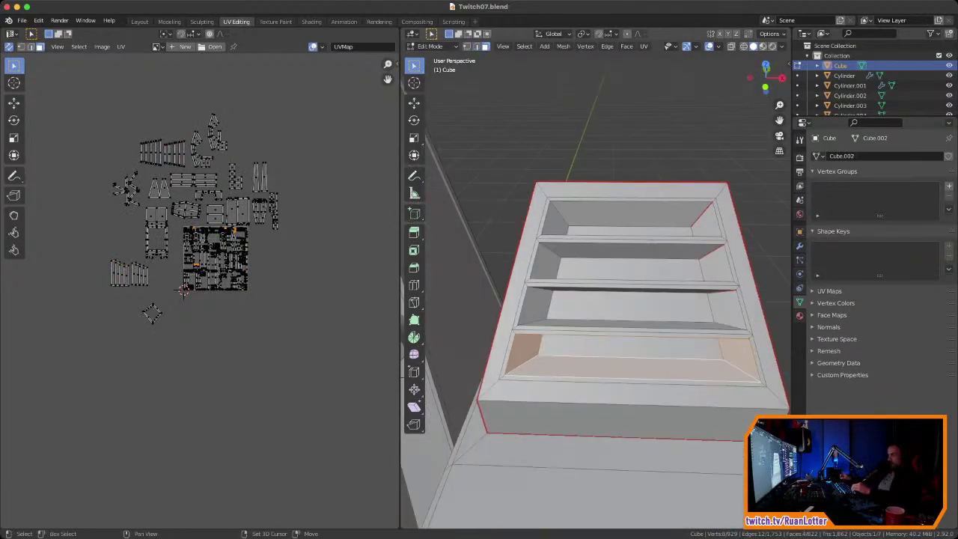
Step: Add the inner side walls of the second housing's other three vent slots to the face selection, leaving out the back panels
{"action": "left_click", "coordinate": [537, 317], "text": "shift"}
{"action": "middle_click_drag", "start_coordinate": [537, 317], "coordinate": [546, 299]}
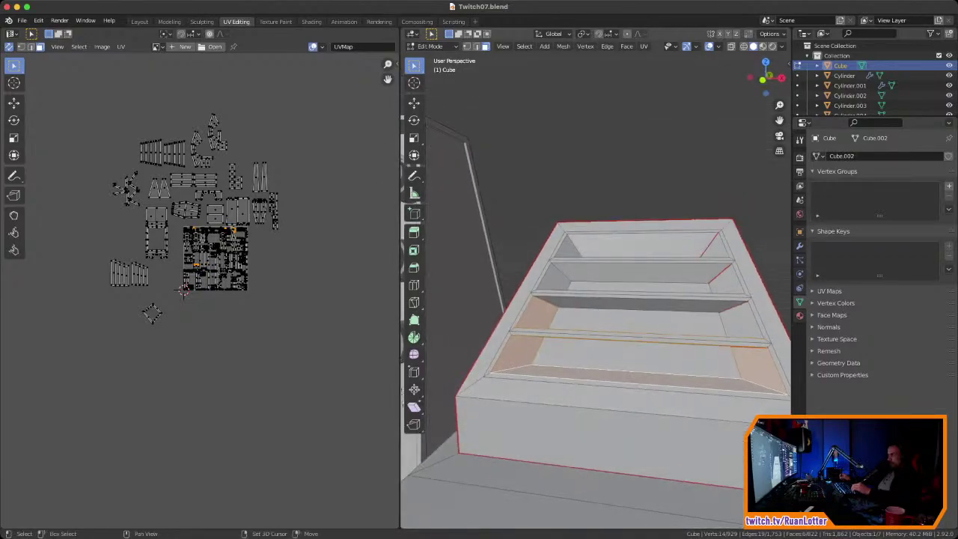
{"action": "left_click", "coordinate": [738, 319], "text": "shift"}
{"action": "left_click", "coordinate": [642, 304], "text": "shift"}
{"action": "middle_click_drag", "start_coordinate": [642, 305], "coordinate": [625, 258]}
{"action": "left_click", "coordinate": [628, 246], "text": "shift"}
{"action": "left_click", "coordinate": [634, 333], "text": "shift"}
{"action": "middle_click_drag", "start_coordinate": [634, 333], "coordinate": [589, 308]}
{"action": "left_click", "coordinate": [647, 264], "text": "shift"}
{"action": "middle_click_drag", "start_coordinate": [648, 264], "coordinate": [550, 263]}
Step: Unwrap the second housing's selected slot walls and move their islands below the packed layout
{"action": "scroll", "coordinate": [546, 269], "scroll_direction": "up", "scroll_amount": 2}
{"action": "right_click", "coordinate": [542, 274]}
{"action": "mouse_move", "coordinate": [532, 353]}
{"action": "left_click", "coordinate": [618, 353]}
{"action": "key", "text": "g"}
{"action": "key", "text": "Return"}
Step: Scale down the second housing's slot wall islands and place them at the layout's far upper left, above the first housing's wall islands
{"action": "key", "text": "s"}
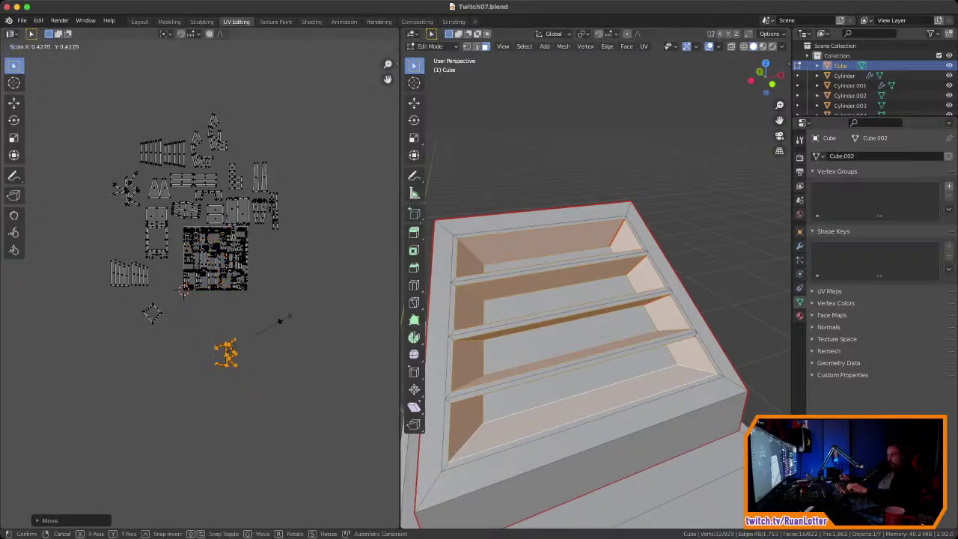
{"action": "key", "text": "Return"}
{"action": "key", "text": "g"}
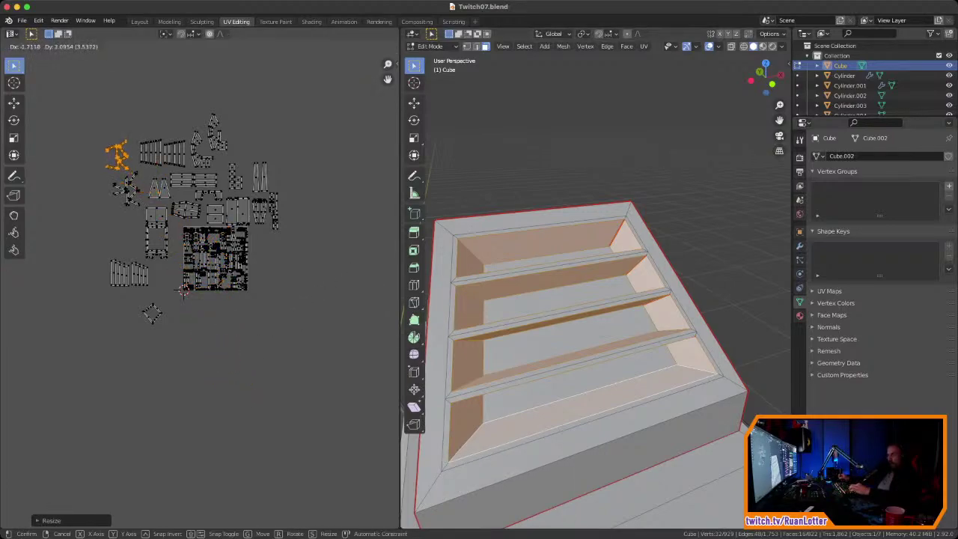
{"action": "key", "text": "Return"}
{"action": "scroll", "coordinate": [658, 225], "scroll_direction": "down", "scroll_amount": 3}
{"action": "scroll", "coordinate": [191, 280], "scroll_direction": "up", "scroll_amount": 5}
{"action": "middle_click_drag", "start_coordinate": [191, 225], "coordinate": [213, 344]}
{"action": "middle_click_drag", "start_coordinate": [201, 299], "coordinate": [193, 202], "text": "ctrl"}
{"action": "middle_click_drag", "start_coordinate": [192, 202], "coordinate": [192, 219], "text": "ctrl"}
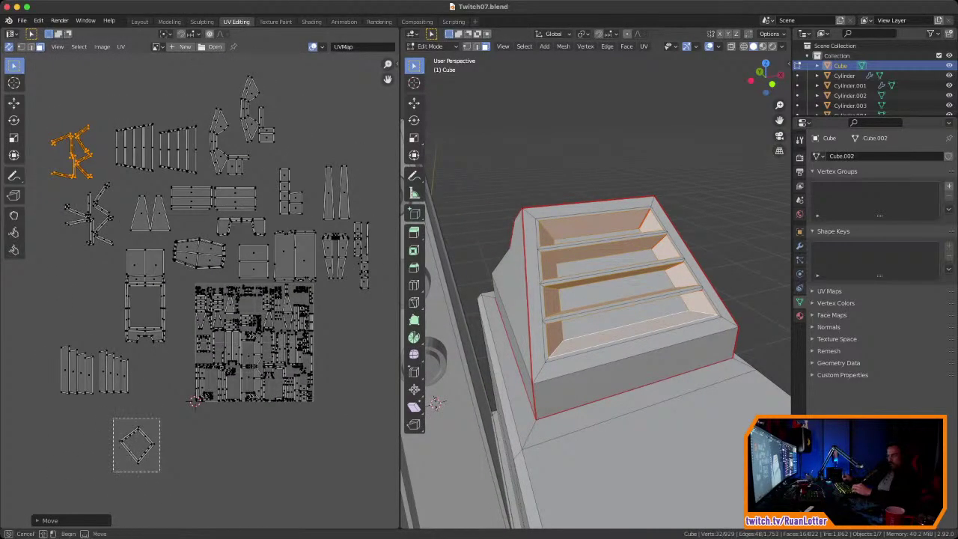
{"action": "left_click_drag", "start_coordinate": [113, 418], "coordinate": [160, 471]}
{"action": "middle_click_drag", "start_coordinate": [614, 322], "coordinate": [595, 361]}
{"action": "middle_click_drag", "start_coordinate": [595, 361], "coordinate": [665, 350], "text": "shift"}
{"action": "middle_click_drag", "start_coordinate": [549, 349], "coordinate": [786, 327]}
{"action": "middle_click_drag", "start_coordinate": [539, 322], "coordinate": [700, 329], "text": "shift"}
{"action": "middle_click_drag", "start_coordinate": [700, 329], "coordinate": [700, 281], "text": "ctrl"}
{"action": "left_click", "coordinate": [535, 297]}
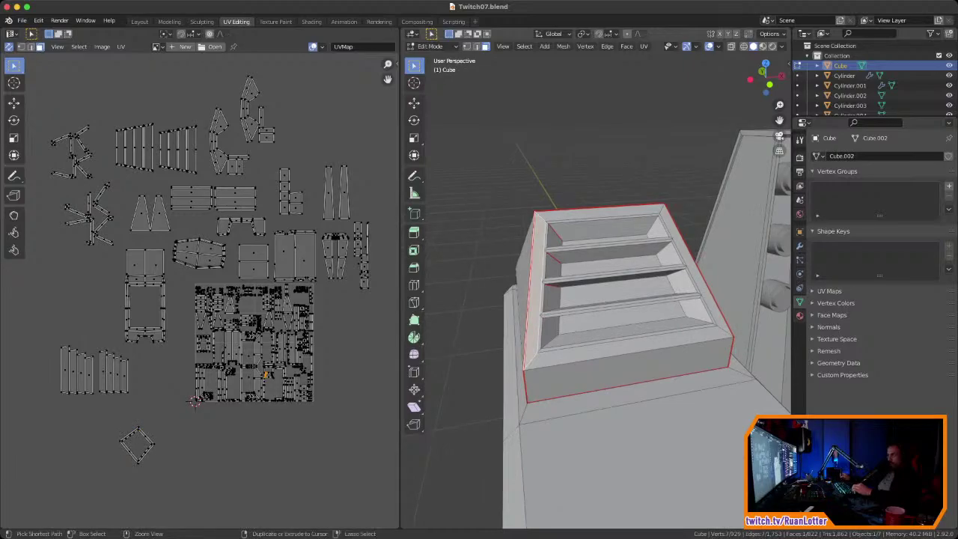
{"action": "middle_click_drag", "start_coordinate": [658, 300], "coordinate": [658, 322], "text": "ctrl"}
{"action": "middle_click_drag", "start_coordinate": [659, 322], "coordinate": [479, 330], "text": "shift"}
{"action": "middle_click_drag", "start_coordinate": [734, 314], "coordinate": [464, 322], "text": "shift"}
{"action": "middle_click_drag", "start_coordinate": [674, 299], "coordinate": [531, 311], "text": "shift"}
{"action": "middle_click_drag", "start_coordinate": [531, 310], "coordinate": [654, 254], "text": "ctrl"}
{"action": "left_click", "coordinate": [496, 307]}
{"action": "left_click", "coordinate": [506, 362]}
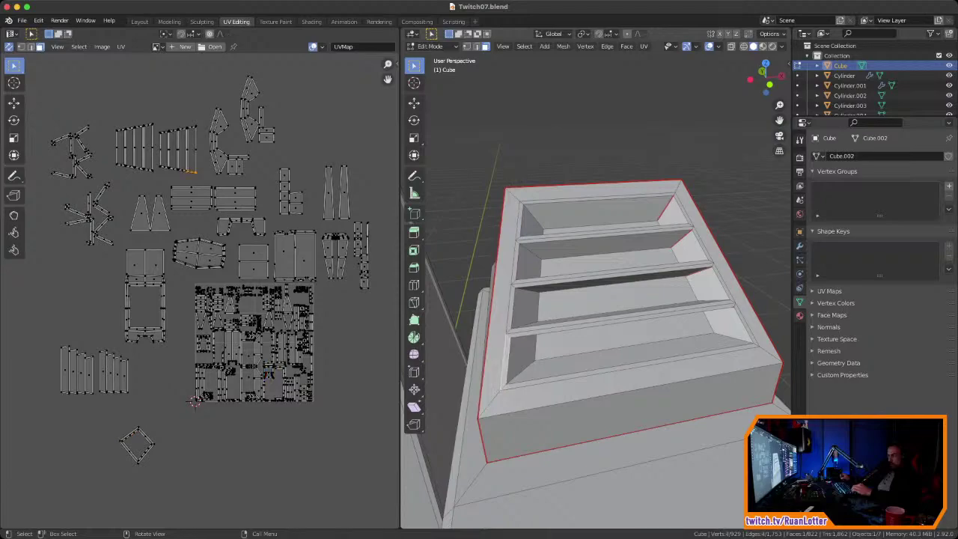
Step: Select the four frame faces that surround the vent slots of the second housing
{"action": "scroll", "coordinate": [595, 299], "scroll_direction": "up", "scroll_amount": 2}
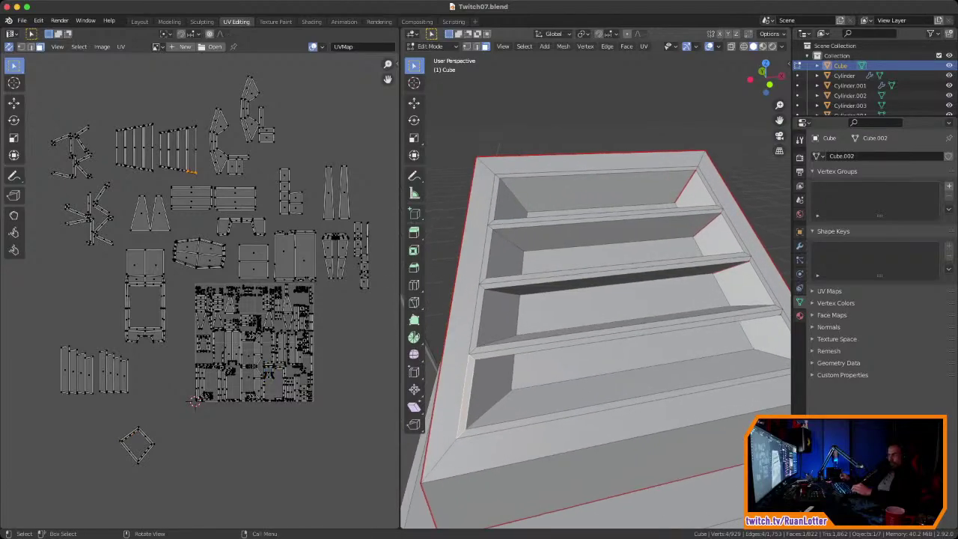
{"action": "middle_click_drag", "start_coordinate": [479, 311], "coordinate": [473, 337], "text": "ctrl"}
{"action": "left_click", "coordinate": [473, 322]}
{"action": "left_click", "coordinate": [601, 400], "text": "shift"}
{"action": "middle_click_drag", "start_coordinate": [600, 400], "coordinate": [568, 421], "text": "shift"}
{"action": "left_click", "coordinate": [712, 286], "text": "shift"}
{"action": "left_click", "coordinate": [595, 195], "text": "shift"}
Step: Unwrap the second housing's frame faces and move their island below the packed layout
{"action": "right_click", "coordinate": [595, 196]}
{"action": "mouse_move", "coordinate": [569, 196]}
{"action": "left_click", "coordinate": [642, 189]}
{"action": "key", "text": "g"}
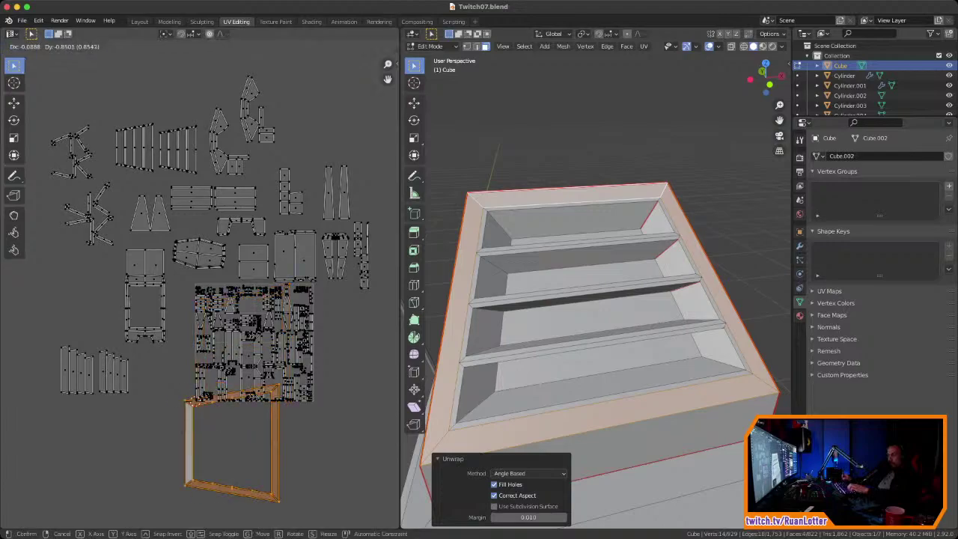
{"action": "left_click", "coordinate": [217, 448]}
Step: Select the four frame faces that surround the vent slots of the first housing
{"action": "scroll", "coordinate": [599, 337], "scroll_direction": "down", "scroll_amount": 3}
{"action": "middle_click_drag", "start_coordinate": [449, 405], "coordinate": [614, 378], "text": "shift"}
{"action": "scroll", "coordinate": [613, 378], "scroll_direction": "up", "scroll_amount": 4}
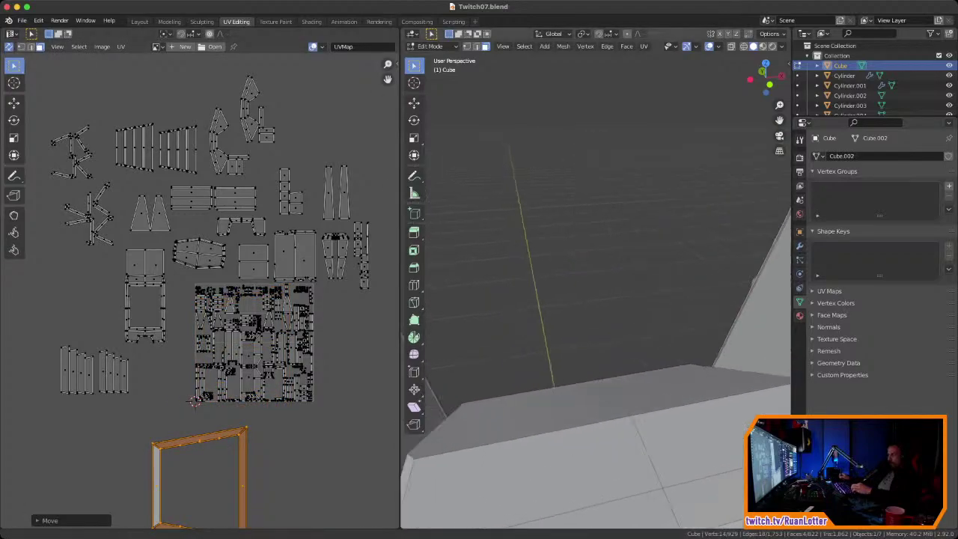
{"action": "scroll", "coordinate": [598, 322], "scroll_direction": "down", "scroll_amount": 4}
{"action": "middle_click_drag", "start_coordinate": [516, 322], "coordinate": [718, 337], "text": "shift"}
{"action": "scroll", "coordinate": [643, 336], "scroll_direction": "up", "scroll_amount": 3}
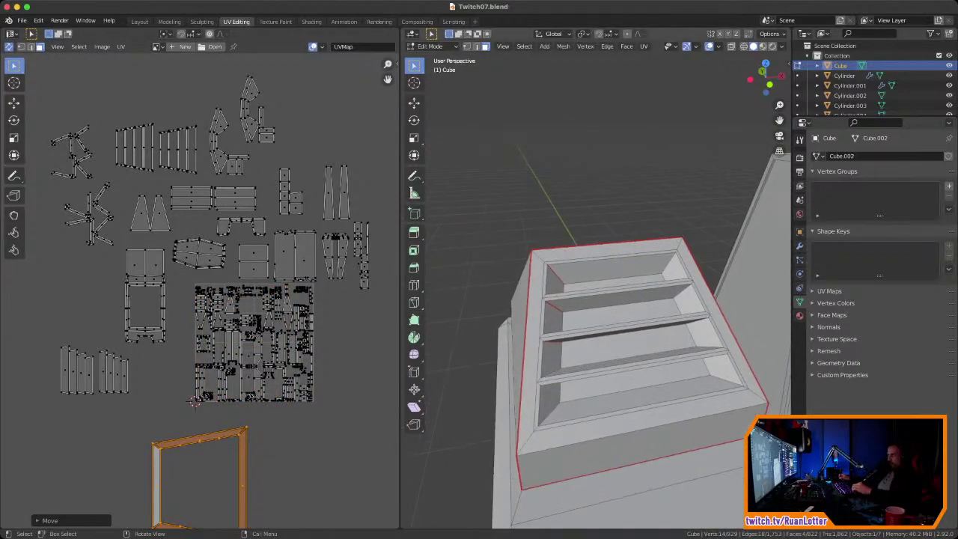
{"action": "left_click", "coordinate": [610, 251]}
{"action": "left_click", "coordinate": [530, 343], "text": "shift"}
{"action": "left_click", "coordinate": [642, 419], "text": "shift"}
{"action": "left_click", "coordinate": [736, 352], "text": "shift"}
Step: Unwrap the first housing's frame faces and place their island beside the other frame island, below the packed layout
{"action": "key", "text": "u"}
{"action": "left_click", "coordinate": [711, 358]}
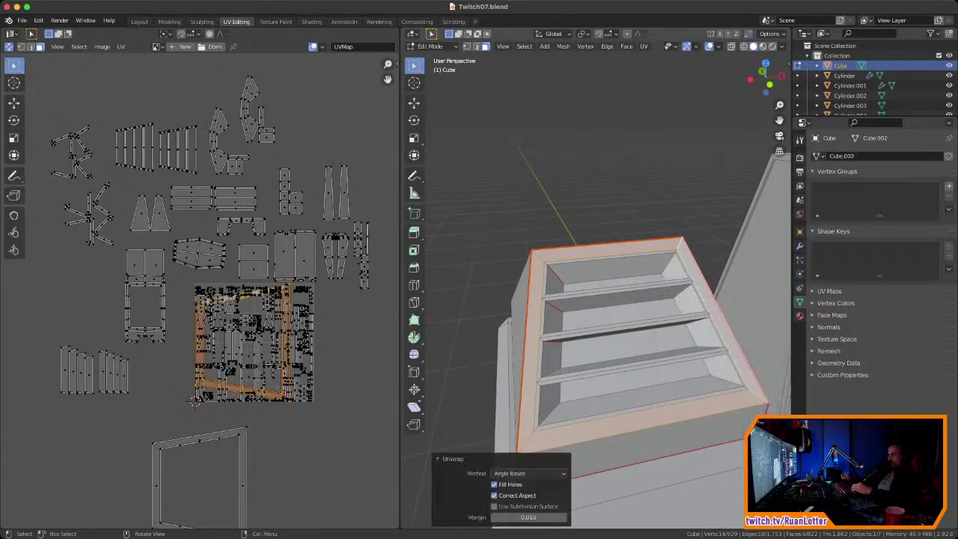
{"action": "scroll", "coordinate": [199, 285], "scroll_direction": "down", "scroll_amount": 3}
{"action": "key", "text": "g"}
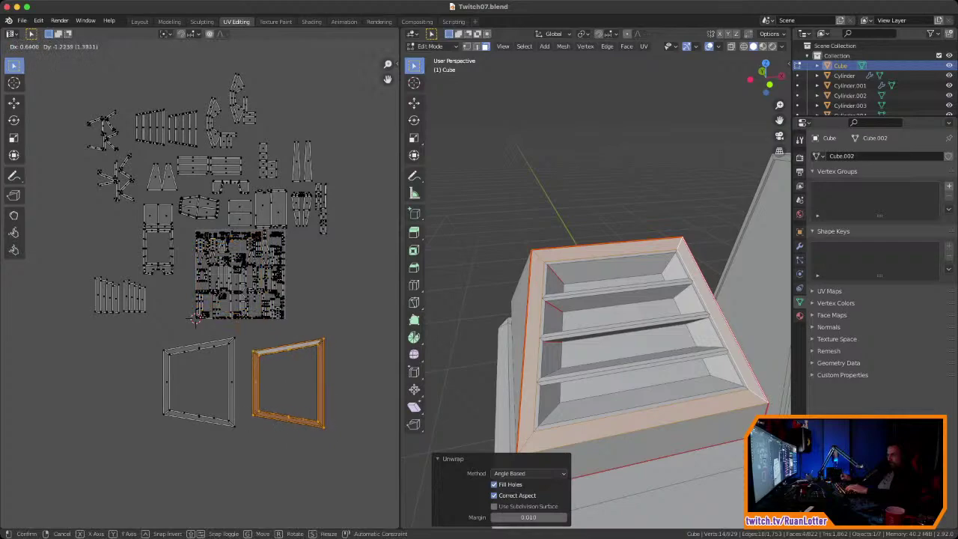
{"action": "left_click", "coordinate": [197, 318]}
Step: Scale down both vent frame islands together and place them outside the packed layout, beyond its upper right side
{"action": "left_click_drag", "start_coordinate": [337, 324], "coordinate": [132, 452], "text": "shift"}
{"action": "key", "text": "s"}
{"action": "left_click", "coordinate": [316, 309]}
{"action": "key", "text": "g"}
{"action": "left_click", "coordinate": [309, 300]}
{"action": "key", "text": "s"}
{"action": "left_click", "coordinate": [305, 321]}
{"action": "key", "text": "g"}
{"action": "left_click", "coordinate": [364, 58]}
{"action": "key", "text": "s"}
{"action": "left_click", "coordinate": [348, 74]}
{"action": "key", "text": "g"}
{"action": "left_click", "coordinate": [333, 75]}
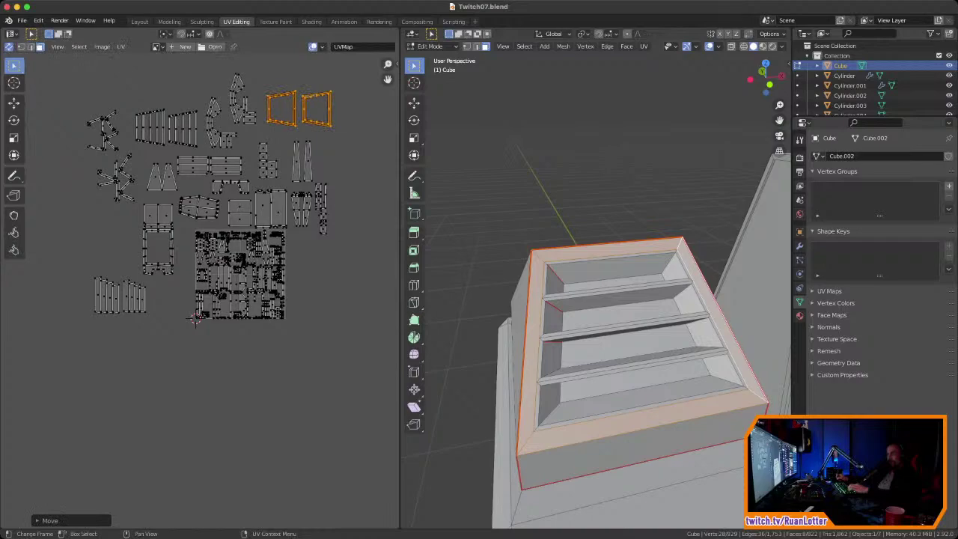
Step: Enlarge the first housing's frame island slightly and save the file
{"action": "left_click_drag", "start_coordinate": [297, 82], "coordinate": [347, 133]}
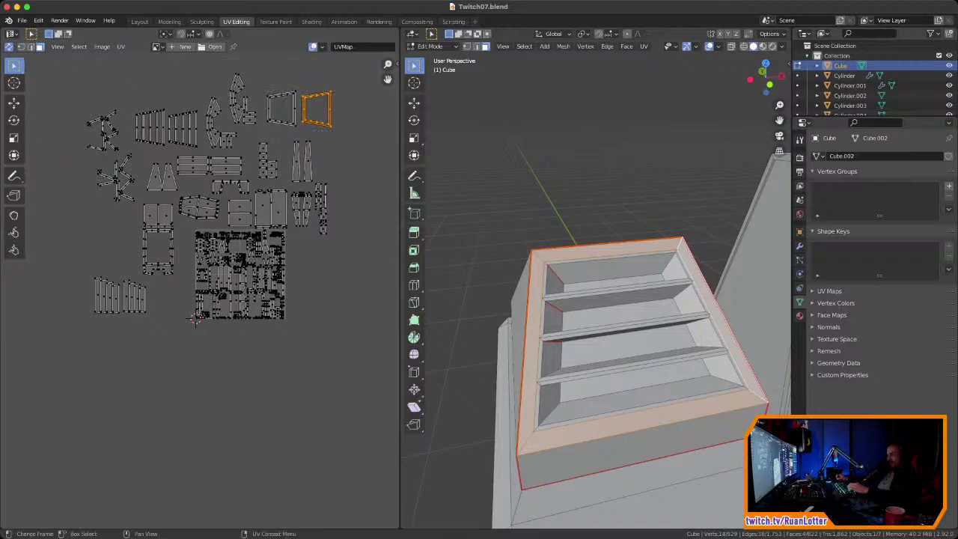
{"action": "key", "text": "s"}
{"action": "left_click", "coordinate": [196, 318]}
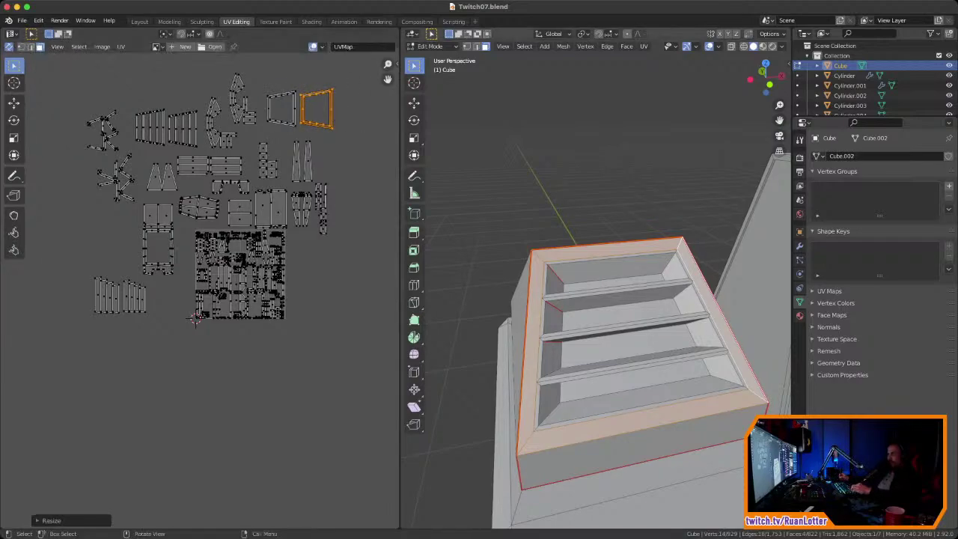
{"action": "scroll", "coordinate": [195, 322], "scroll_direction": "up", "scroll_amount": 1}
{"action": "middle_click_drag", "start_coordinate": [196, 318], "coordinate": [196, 303], "text": "ctrl"}
{"action": "middle_click_drag", "start_coordinate": [196, 303], "coordinate": [192, 389]}
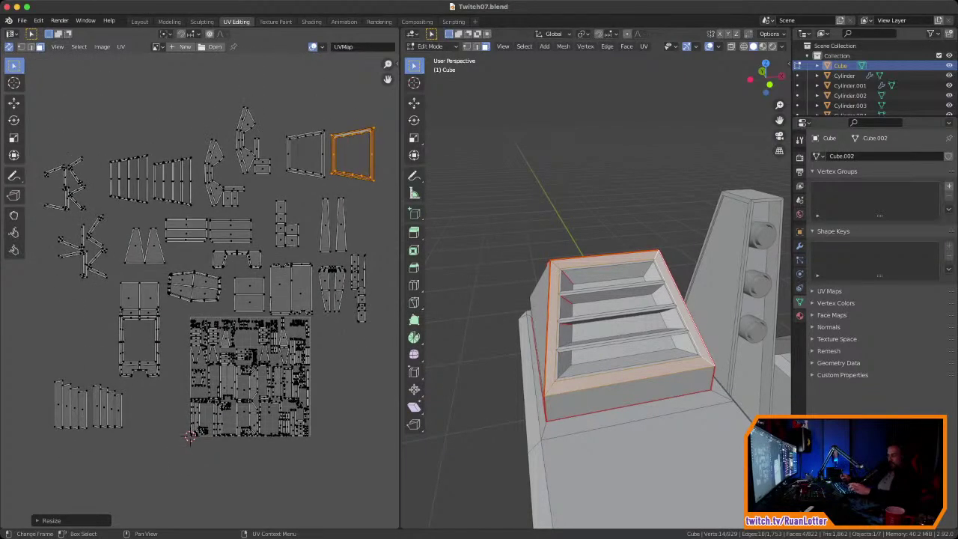
{"action": "key", "text": "super+s"}
Step: Examine the whole model from the front alongside the packed UV layout
{"action": "scroll", "coordinate": [599, 314], "scroll_direction": "down", "scroll_amount": 4}
{"action": "middle_click_drag", "start_coordinate": [644, 360], "coordinate": [591, 255], "text": "shift"}
{"action": "scroll", "coordinate": [598, 300], "scroll_direction": "down", "scroll_amount": 4}
{"action": "middle_click_drag", "start_coordinate": [614, 299], "coordinate": [599, 248]}
{"action": "scroll", "coordinate": [236, 404], "scroll_direction": "up", "scroll_amount": 5}
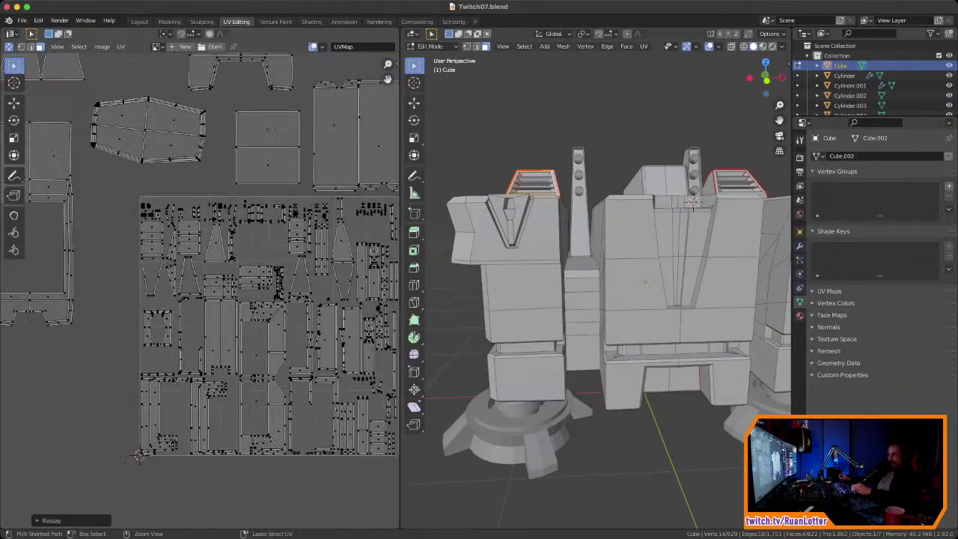
{"action": "middle_click_drag", "start_coordinate": [247, 375], "coordinate": [193, 356]}
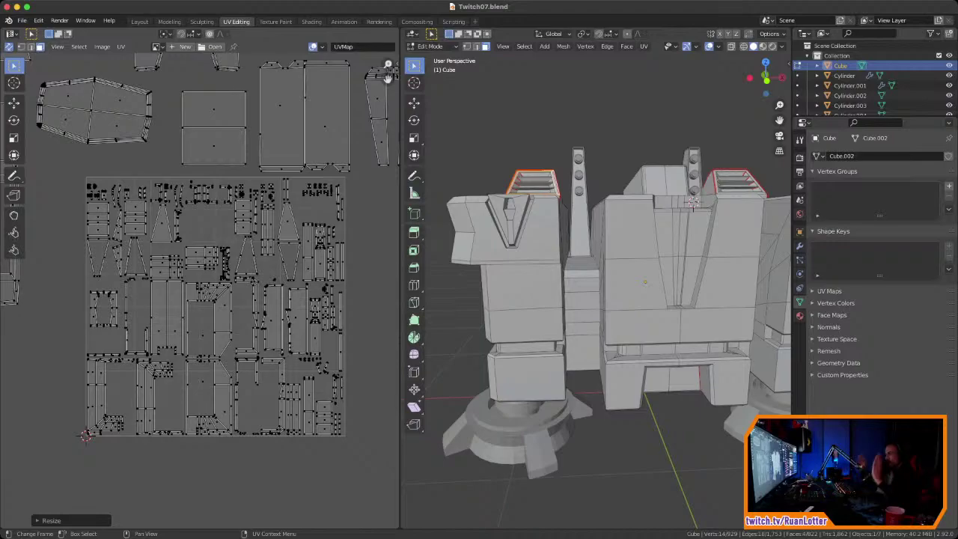
{"action": "middle_click_drag", "start_coordinate": [693, 202], "coordinate": [630, 285]}
{"action": "scroll", "coordinate": [599, 276], "scroll_direction": "up", "scroll_amount": 2}
Step: Select the linked faces of an upper side panel and examine its UV island and the model from the side and front
{"action": "left_click", "coordinate": [554, 262]}
{"action": "key", "text": "l"}
{"action": "middle_click_drag", "start_coordinate": [217, 154], "coordinate": [220, 220]}
{"action": "scroll", "coordinate": [592, 262], "scroll_direction": "up", "scroll_amount": 4}
{"action": "middle_click_drag", "start_coordinate": [591, 262], "coordinate": [498, 243]}
{"action": "scroll", "coordinate": [598, 289], "scroll_direction": "down", "scroll_amount": 3}
{"action": "scroll", "coordinate": [550, 264], "scroll_direction": "down", "scroll_amount": 4}
{"action": "left_click_drag", "start_coordinate": [649, 214], "coordinate": [658, 229]}
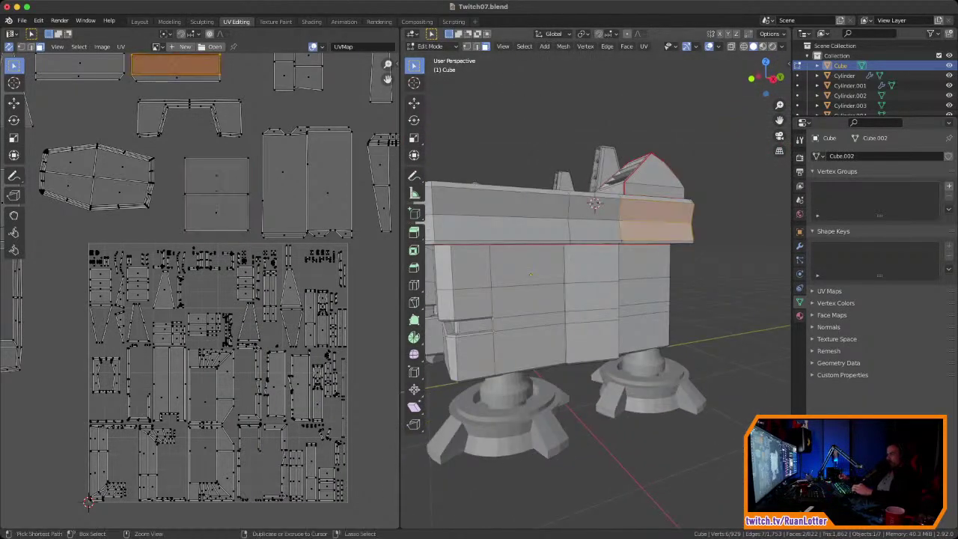
{"action": "scroll", "coordinate": [199, 296], "scroll_direction": "down", "scroll_amount": 1}
{"action": "middle_click_drag", "start_coordinate": [198, 295], "coordinate": [215, 342]}
{"action": "middle_click_drag", "start_coordinate": [524, 277], "coordinate": [627, 284]}
{"action": "left_click_drag", "start_coordinate": [467, 254], "coordinate": [479, 279]}
{"action": "scroll", "coordinate": [483, 280], "scroll_direction": "down", "scroll_amount": 3}
{"action": "middle_click_drag", "start_coordinate": [603, 217], "coordinate": [614, 222]}
{"action": "scroll", "coordinate": [198, 296], "scroll_direction": "down", "scroll_amount": 3}
{"action": "middle_click_drag", "start_coordinate": [198, 296], "coordinate": [225, 319]}
{"action": "middle_click_drag", "start_coordinate": [613, 300], "coordinate": [554, 296]}
{"action": "middle_click_drag", "start_coordinate": [613, 220], "coordinate": [584, 225]}
{"action": "scroll", "coordinate": [614, 225], "scroll_direction": "up", "scroll_amount": 2}
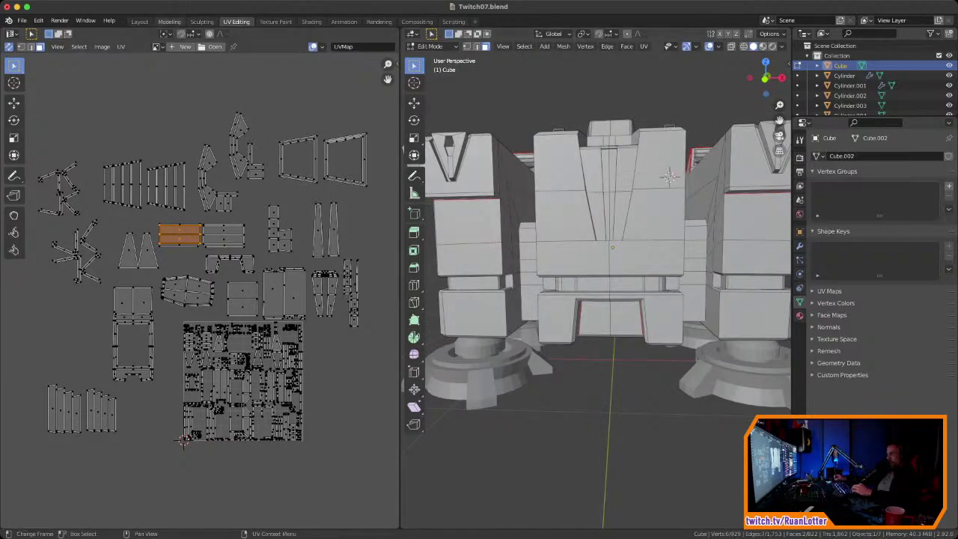
Step: Switch to the Layout workspace and compare the model with the foot in the reference image
{"action": "left_click", "coordinate": [139, 21]}
{"action": "middle_click_drag", "start_coordinate": [868, 221], "coordinate": [881, 204], "text": "ctrl"}
{"action": "middle_click_drag", "start_coordinate": [578, 268], "coordinate": [398, 256]}
{"action": "scroll", "coordinate": [876, 210], "scroll_direction": "down", "scroll_amount": 3}
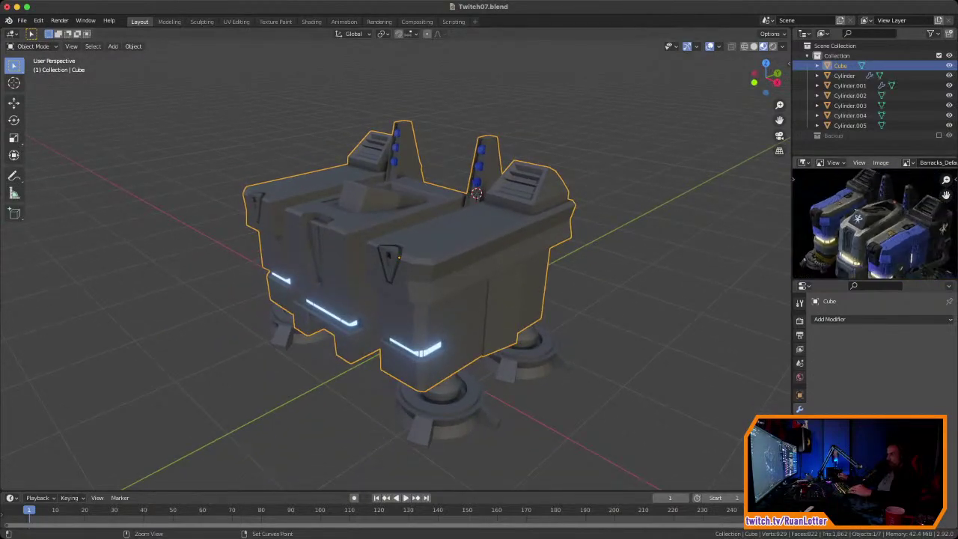
{"action": "scroll", "coordinate": [876, 210], "scroll_direction": "down", "scroll_amount": 2}
{"action": "middle_click_drag", "start_coordinate": [883, 232], "coordinate": [864, 195]}
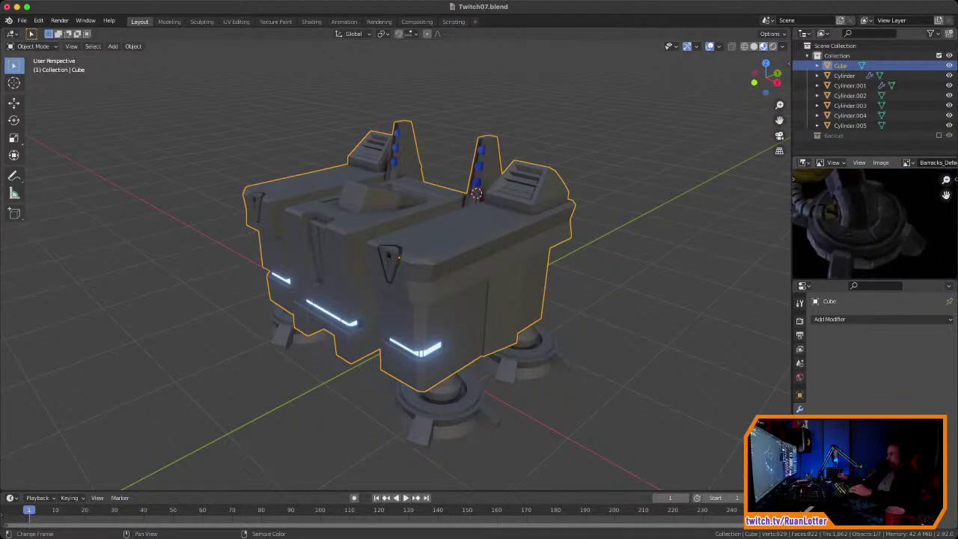
{"action": "middle_click_drag", "start_coordinate": [464, 277], "coordinate": [476, 274]}
Step: Select the front foot object Cylinder.002 and check its transform values
{"action": "left_click", "coordinate": [452, 404]}
{"action": "middle_click_drag", "start_coordinate": [454, 404], "coordinate": [471, 299], "text": "shift"}
{"action": "middle_click_drag", "start_coordinate": [471, 315], "coordinate": [446, 293]}
{"action": "key", "text": "n"}
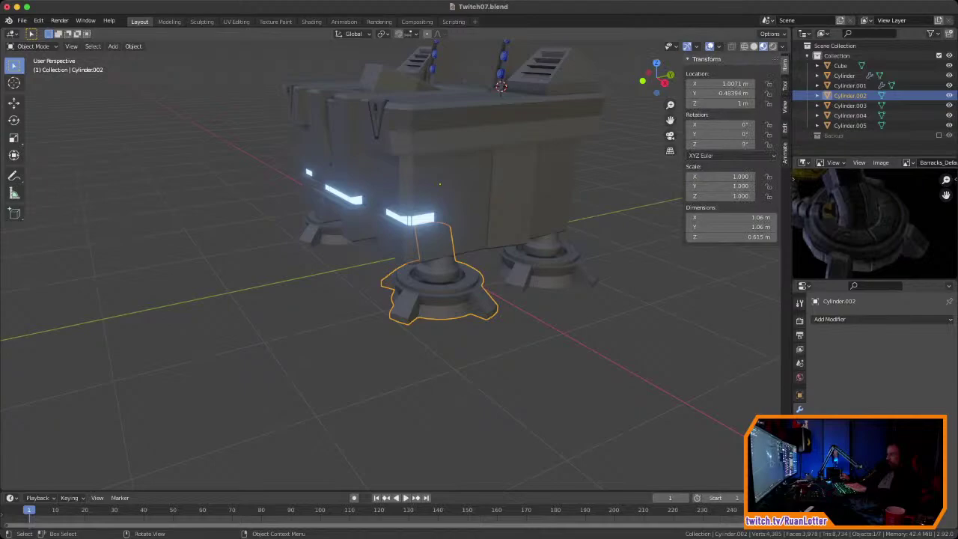
{"action": "key", "text": "n"}
{"action": "key", "text": "Tab"}
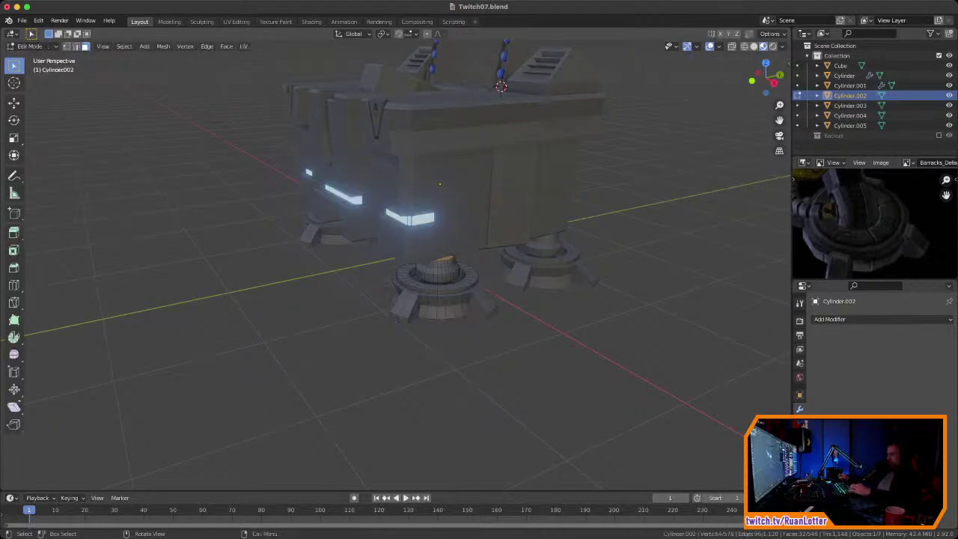
{"action": "scroll", "coordinate": [397, 266], "scroll_direction": "up", "scroll_amount": 2}
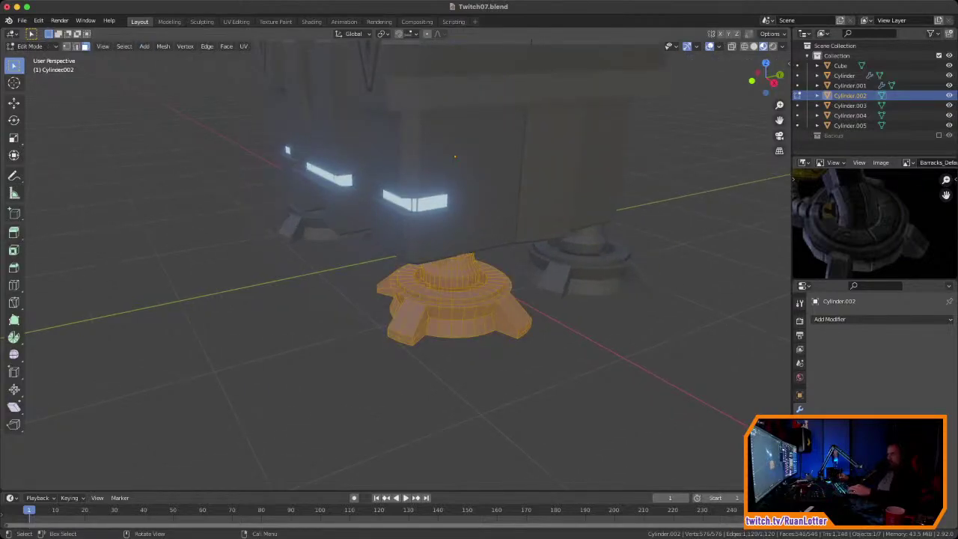
{"action": "scroll", "coordinate": [397, 266], "scroll_direction": "up", "scroll_amount": 3}
{"action": "key", "text": "alt+a"}
{"action": "scroll", "coordinate": [397, 265], "scroll_direction": "up", "scroll_amount": 2}
{"action": "middle_click_drag", "start_coordinate": [397, 265], "coordinate": [301, 269], "text": "shift"}
{"action": "key", "text": "Tab"}
Step: Isolate the selected foot by hiding all other objects, and set its origin to its geometry
{"action": "key", "text": "shift+h"}
{"action": "scroll", "coordinate": [419, 233], "scroll_direction": "down", "scroll_amount": 2}
{"action": "middle_click_drag", "start_coordinate": [377, 155], "coordinate": [345, 157]}
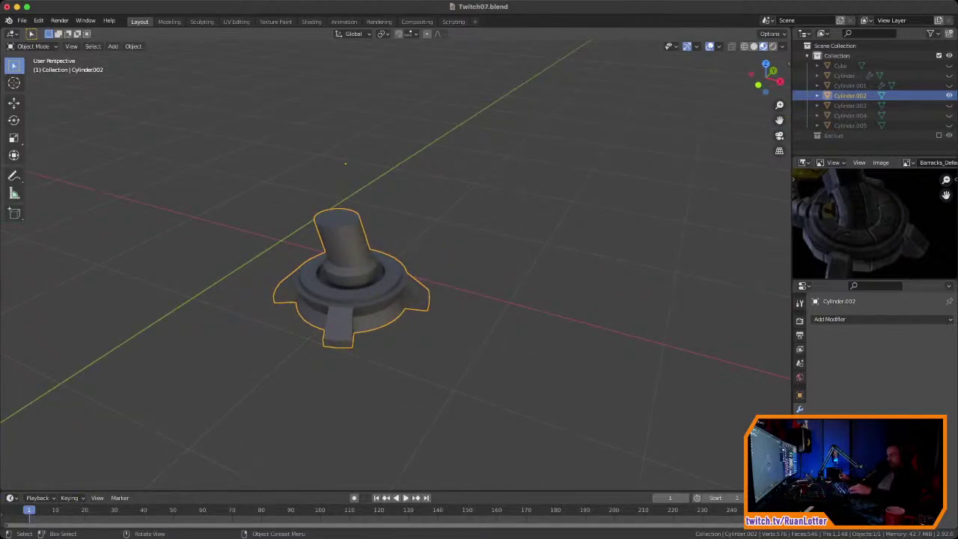
{"action": "right_click", "coordinate": [322, 258]}
{"action": "mouse_move", "coordinate": [329, 258]}
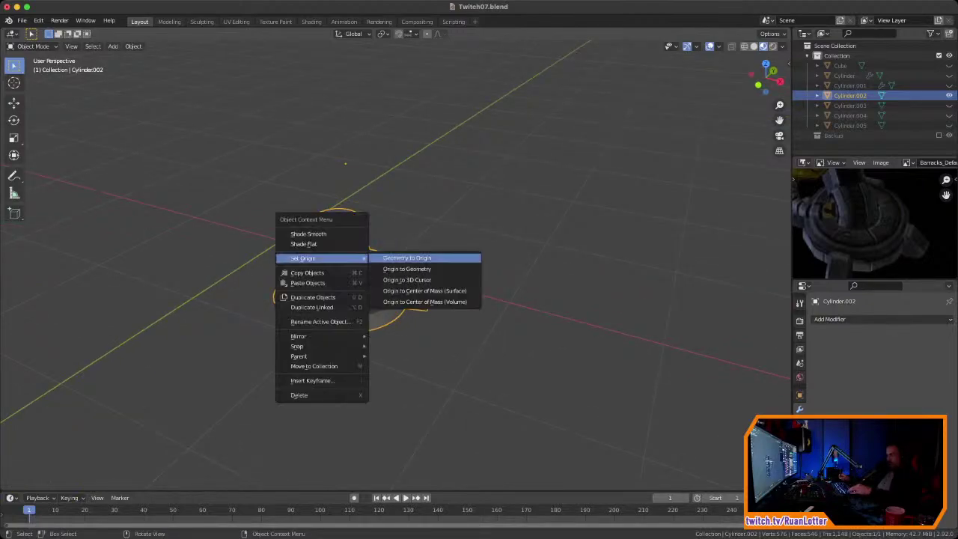
{"action": "left_click", "coordinate": [407, 269]}
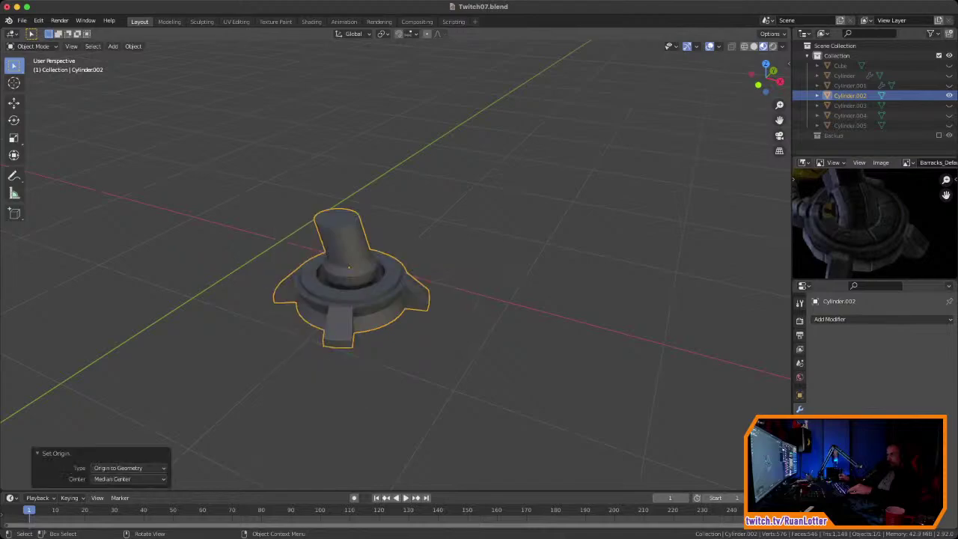
{"action": "middle_click_drag", "start_coordinate": [420, 247], "coordinate": [517, 199]}
{"action": "key", "text": "r"}
{"action": "right_click", "coordinate": [470, 159]}
{"action": "middle_click_drag", "start_coordinate": [470, 159], "coordinate": [542, 157]}
{"action": "scroll", "coordinate": [542, 157], "scroll_direction": "up", "scroll_amount": 2}
{"action": "scroll", "coordinate": [470, 228], "scroll_direction": "up", "scroll_amount": 1}
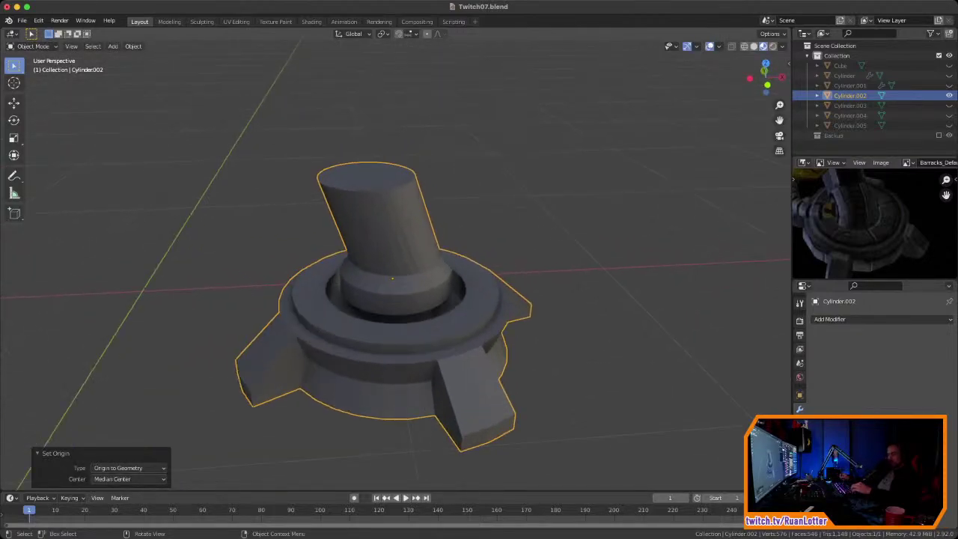
{"action": "middle_click_drag", "start_coordinate": [470, 228], "coordinate": [488, 223]}
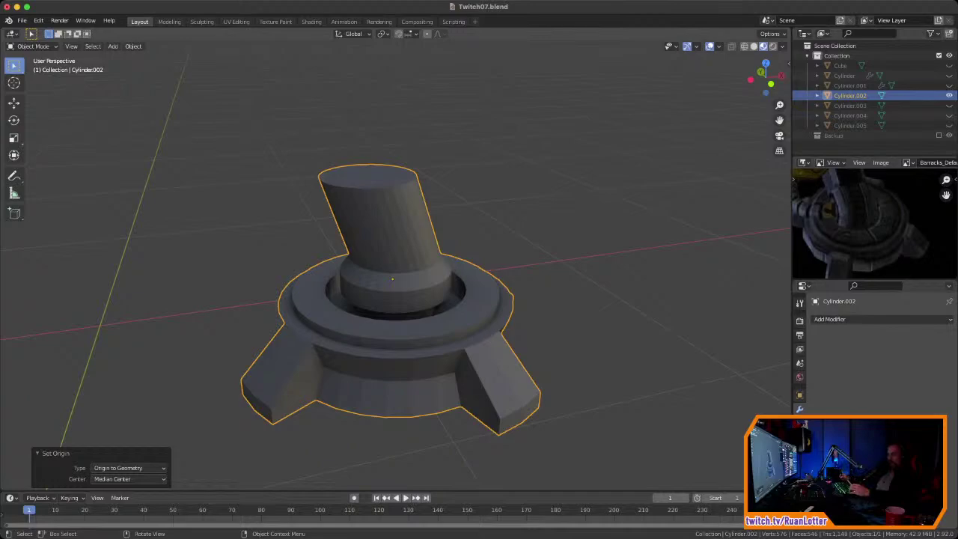
Step: Enter Edit Mode on the foot and mark a seam along its whole bottom outline, including around the four legs
{"action": "key", "text": "Tab"}
{"action": "middle_click_drag", "start_coordinate": [404, 299], "coordinate": [449, 251]}
{"action": "middle_click_drag", "start_coordinate": [341, 196], "coordinate": [303, 217]}
{"action": "left_click", "coordinate": [486, 291], "text": "ctrl"}
{"action": "middle_click_drag", "start_coordinate": [487, 290], "coordinate": [445, 262]}
{"action": "left_click", "coordinate": [465, 217], "text": "shift"}
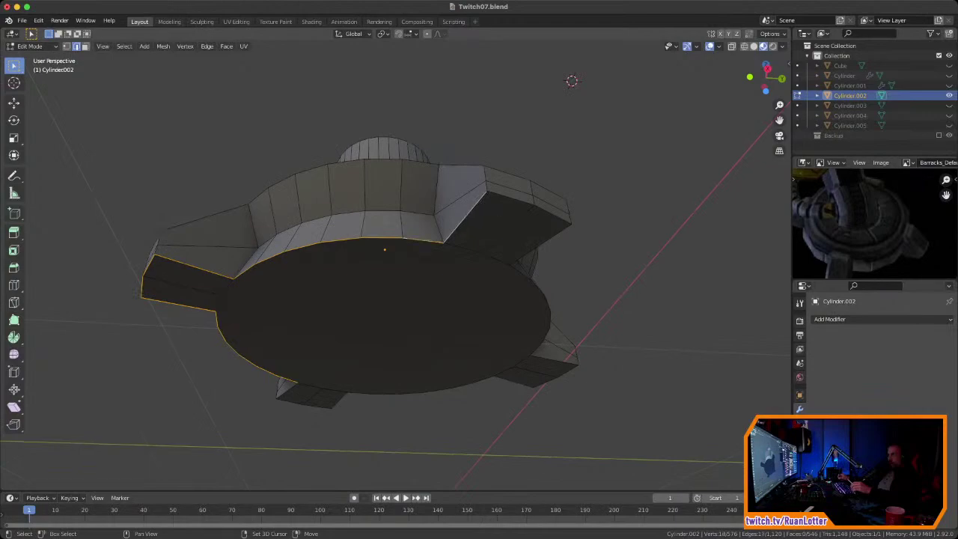
{"action": "left_click", "coordinate": [552, 214], "text": "shift"}
{"action": "middle_click_drag", "start_coordinate": [552, 214], "coordinate": [487, 217]}
{"action": "left_click", "coordinate": [311, 242], "text": "ctrl"}
{"action": "left_click", "coordinate": [483, 281], "text": "ctrl"}
{"action": "middle_click_drag", "start_coordinate": [483, 282], "coordinate": [431, 283]}
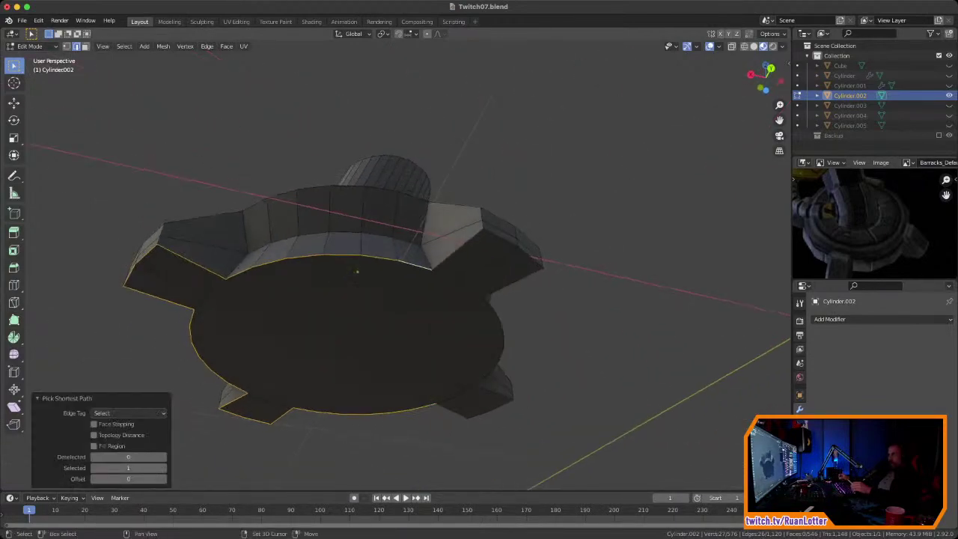
{"action": "left_click", "coordinate": [458, 250], "text": "shift"}
{"action": "left_click", "coordinate": [531, 256], "text": "shift"}
{"action": "middle_click_drag", "start_coordinate": [531, 256], "coordinate": [470, 229]}
{"action": "left_click", "coordinate": [406, 222], "text": "shift"}
{"action": "middle_click_drag", "start_coordinate": [407, 222], "coordinate": [360, 244]}
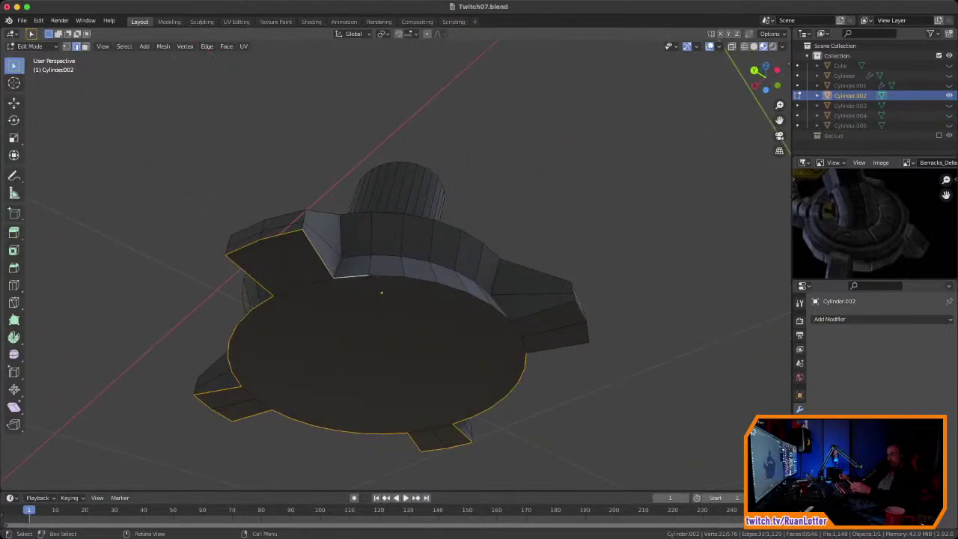
{"action": "middle_click_drag", "start_coordinate": [352, 277], "coordinate": [305, 282]}
{"action": "left_click", "coordinate": [468, 294], "text": "ctrl"}
{"action": "left_click", "coordinate": [508, 280], "text": "shift"}
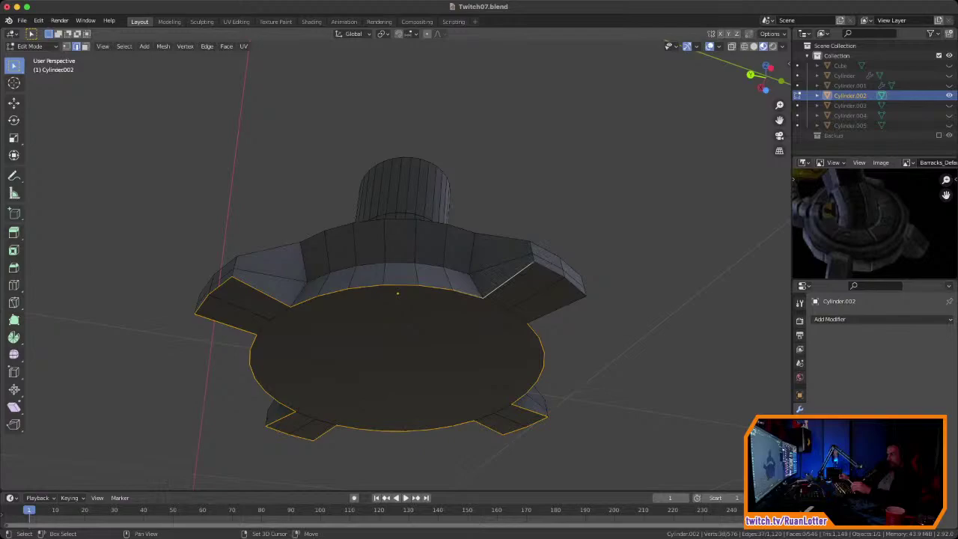
{"action": "left_click", "coordinate": [574, 287], "text": "shift"}
{"action": "middle_click_drag", "start_coordinate": [575, 287], "coordinate": [485, 268]}
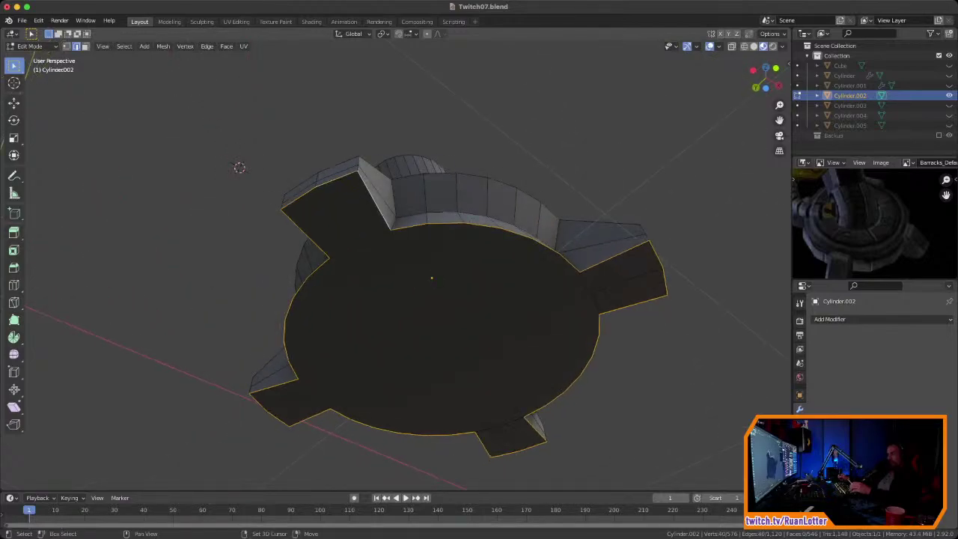
{"action": "right_click", "coordinate": [341, 215]}
{"action": "left_click", "coordinate": [352, 395]}
Step: Mark a seam along the base's upper outer edge, following the outline of each leg's sloped top face
{"action": "middle_click_drag", "start_coordinate": [351, 395], "coordinate": [401, 340]}
{"action": "double_click", "coordinate": [405, 345]}
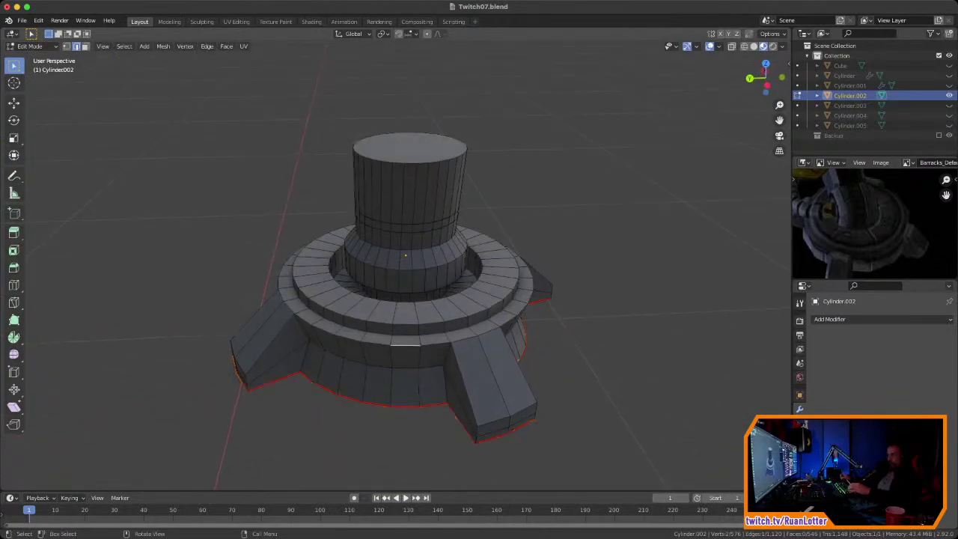
{"action": "mouse_move", "coordinate": [405, 256]}
{"action": "middle_mouse_down"}
{"action": "mouse_move", "coordinate": [432, 268]}
{"action": "mouse_move", "coordinate": [415, 256]}
{"action": "middle_mouse_up"}
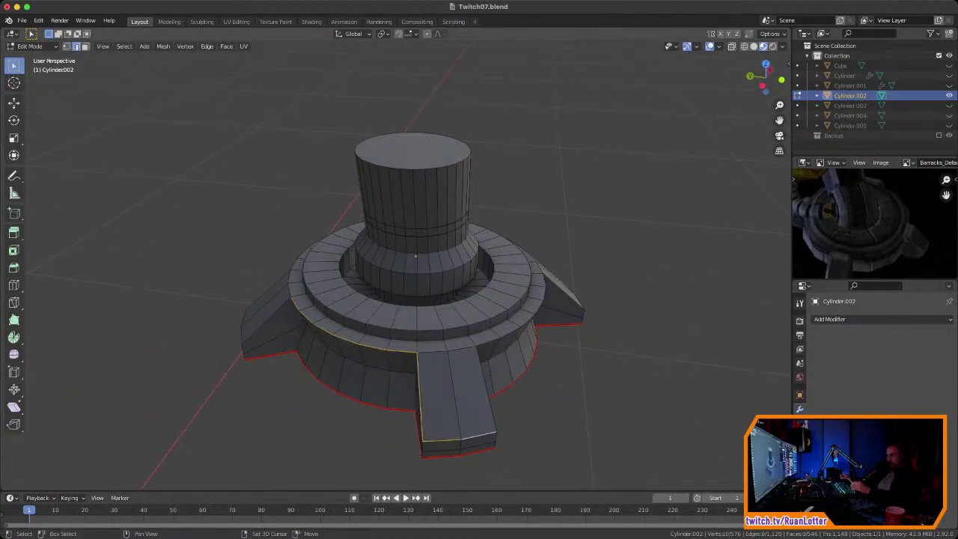
{"action": "middle_click_drag", "start_coordinate": [488, 342], "coordinate": [440, 358]}
{"action": "left_click", "coordinate": [517, 376], "text": "ctrl"}
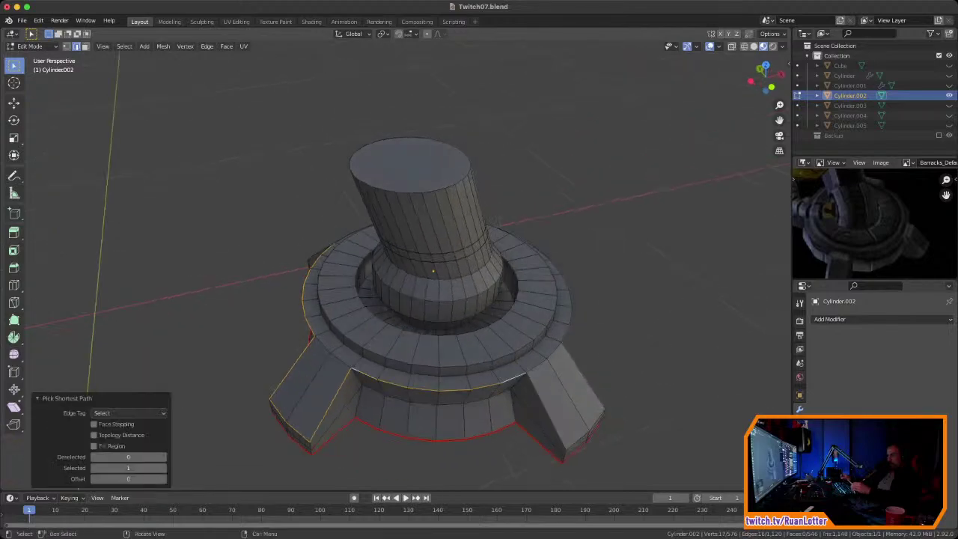
{"action": "middle_click_drag", "start_coordinate": [516, 377], "coordinate": [488, 355]}
{"action": "left_click", "coordinate": [474, 419], "text": "shift"}
{"action": "left_click", "coordinate": [549, 409], "text": "shift"}
{"action": "middle_click_drag", "start_coordinate": [549, 409], "coordinate": [497, 416]}
{"action": "left_click", "coordinate": [447, 387], "text": "shift"}
{"action": "middle_click_drag", "start_coordinate": [446, 386], "coordinate": [407, 392]}
{"action": "left_click", "coordinate": [519, 376], "text": "ctrl"}
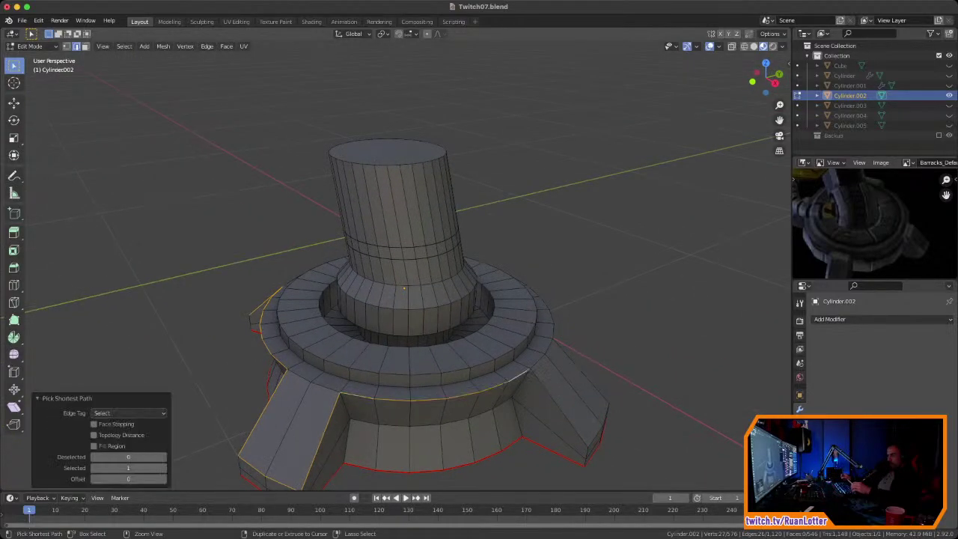
{"action": "middle_click_drag", "start_coordinate": [519, 376], "coordinate": [484, 360]}
{"action": "left_click", "coordinate": [500, 409], "text": "shift"}
{"action": "left_click", "coordinate": [570, 440], "text": "shift"}
{"action": "middle_click_drag", "start_coordinate": [570, 440], "coordinate": [515, 431]}
{"action": "left_click", "coordinate": [405, 342], "text": "shift"}
{"action": "middle_click_drag", "start_coordinate": [405, 343], "coordinate": [373, 359]}
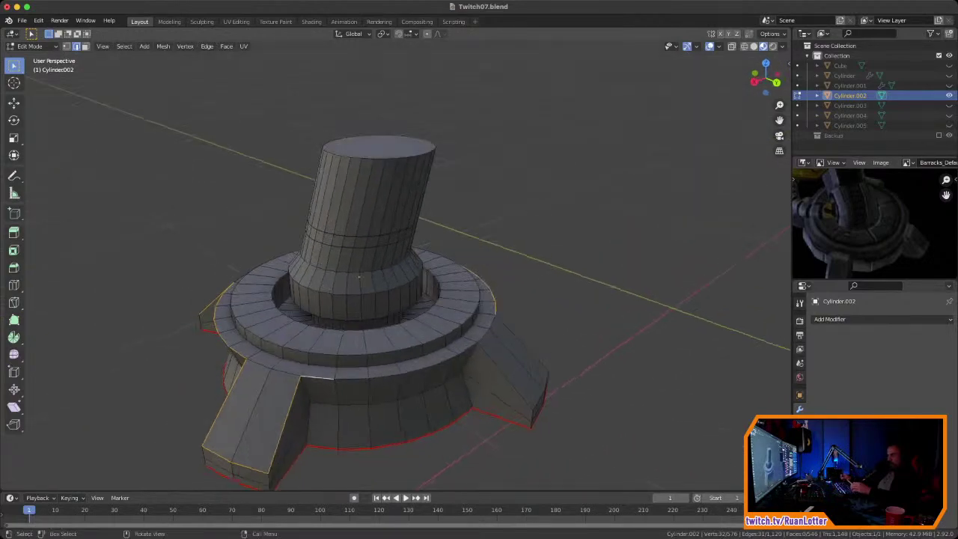
{"action": "left_click", "coordinate": [468, 350], "text": "ctrl"}
{"action": "left_click", "coordinate": [504, 376], "text": "shift"}
{"action": "left_click", "coordinate": [537, 399], "text": "shift"}
{"action": "middle_click_drag", "start_coordinate": [537, 399], "coordinate": [469, 388]}
{"action": "left_click", "coordinate": [414, 441], "text": "shift"}
{"action": "middle_click_drag", "start_coordinate": [413, 441], "coordinate": [363, 413]}
{"action": "middle_click_drag", "start_coordinate": [363, 413], "coordinate": [407, 428], "text": "shift"}
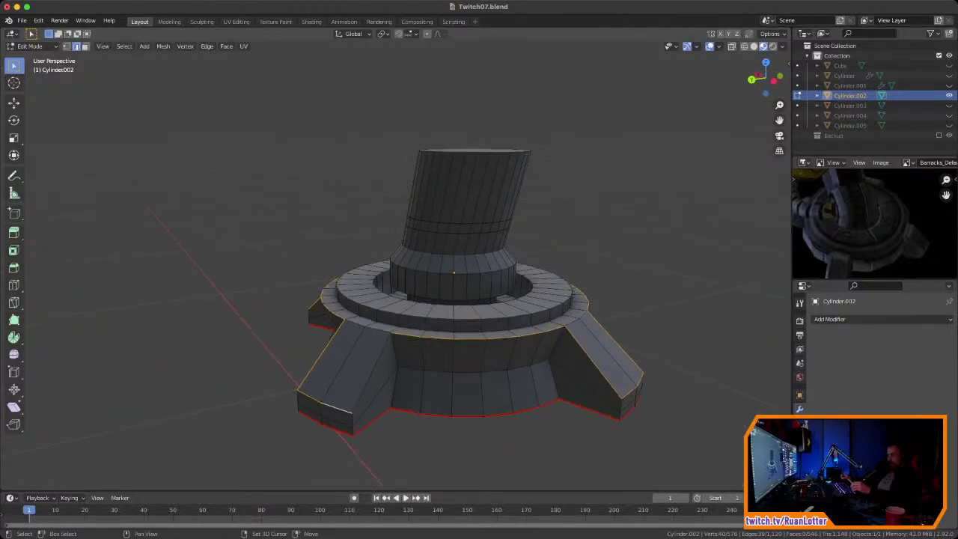
{"action": "right_click", "coordinate": [384, 334]}
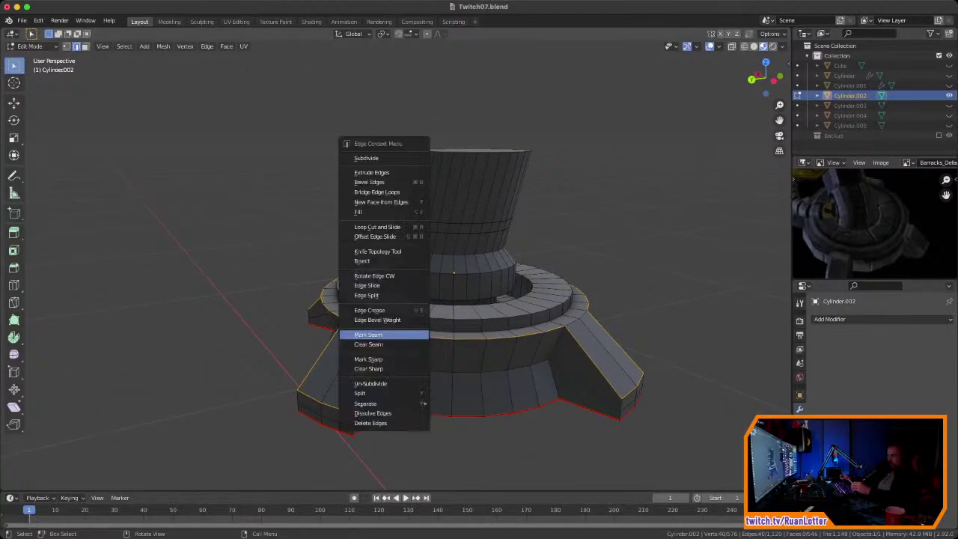
{"action": "left_click", "coordinate": [383, 335]}
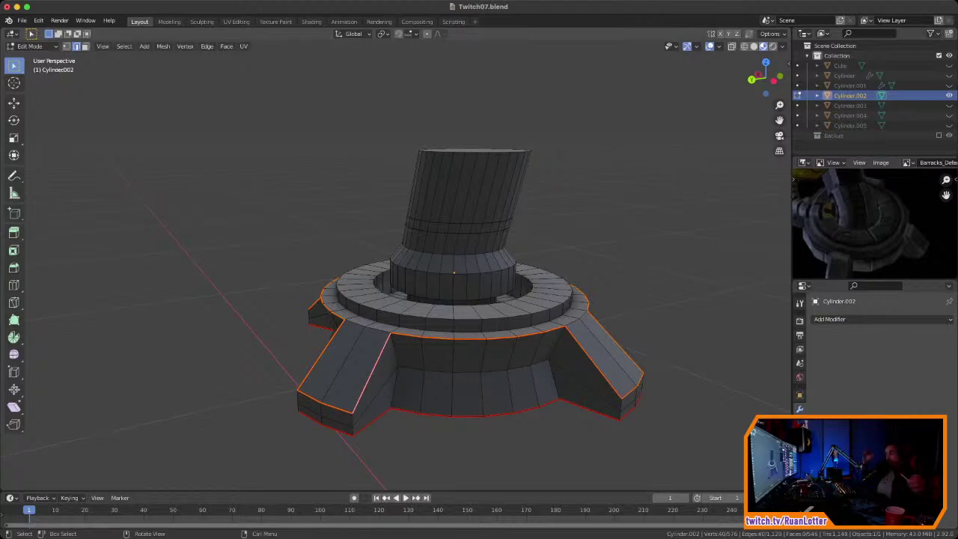
Step: Mark two stacked vertical edges of the side wall between two legs as a seam, working in the UV Editing workspace
{"action": "middle_click_drag", "start_coordinate": [374, 371], "coordinate": [396, 421]}
{"action": "left_click", "coordinate": [388, 333]}
{"action": "left_click", "coordinate": [388, 383], "text": "shift"}
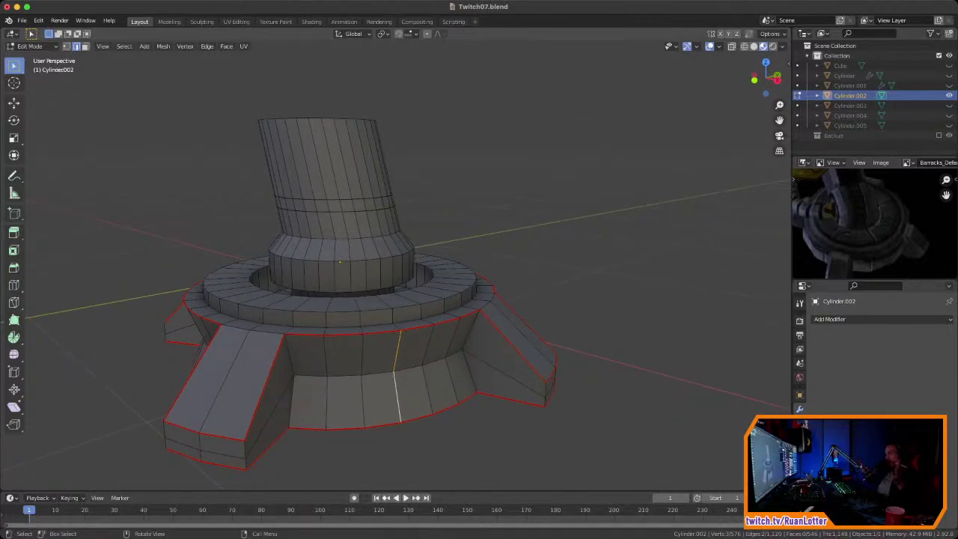
{"action": "middle_click_drag", "start_coordinate": [397, 398], "coordinate": [426, 373]}
{"action": "left_click", "coordinate": [237, 22]}
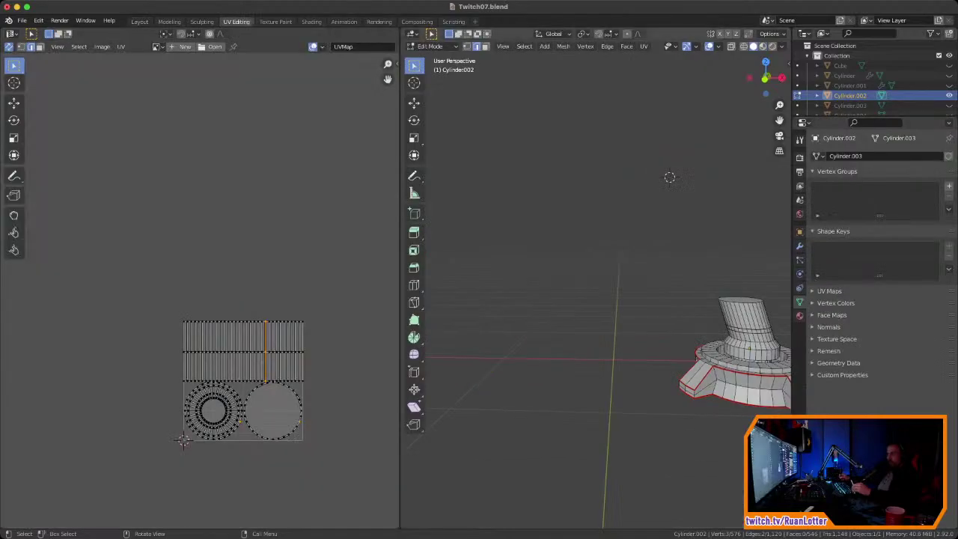
{"action": "middle_click_drag", "start_coordinate": [673, 336], "coordinate": [487, 292], "text": "shift"}
{"action": "middle_click_drag", "start_coordinate": [554, 314], "coordinate": [554, 202], "text": "ctrl"}
{"action": "middle_click_drag", "start_coordinate": [524, 299], "coordinate": [689, 180], "text": "shift"}
{"action": "middle_click_drag", "start_coordinate": [658, 225], "coordinate": [659, 292], "text": "ctrl"}
{"action": "middle_click_drag", "start_coordinate": [659, 292], "coordinate": [615, 347], "text": "shift"}
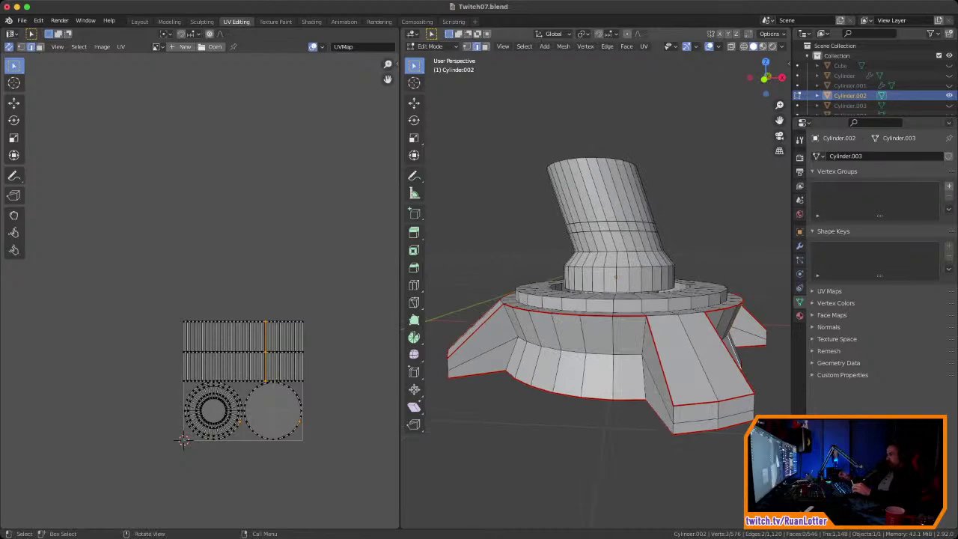
{"action": "key", "text": "KP_Decimal"}
{"action": "middle_click_drag", "start_coordinate": [629, 314], "coordinate": [550, 382]}
{"action": "middle_click_drag", "start_coordinate": [561, 300], "coordinate": [626, 361], "text": "shift"}
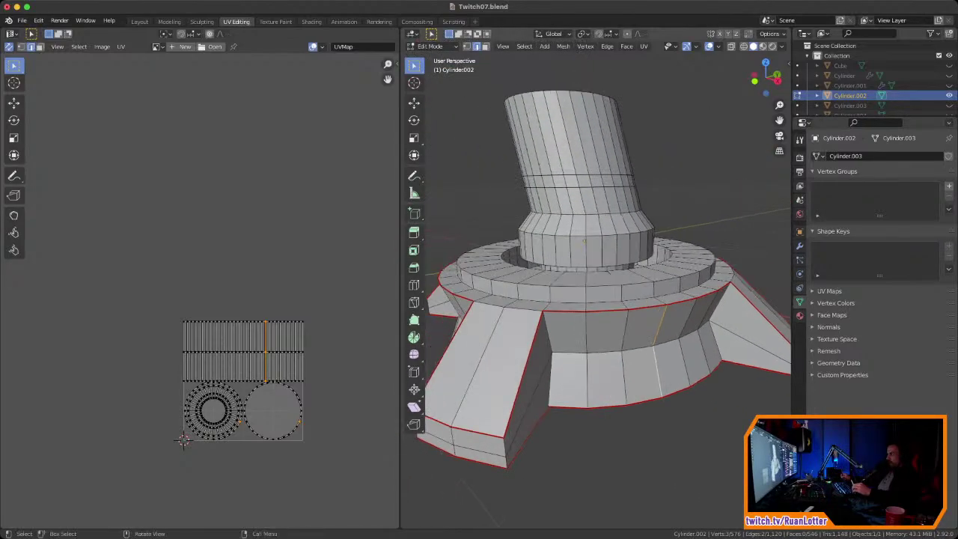
{"action": "middle_click_drag", "start_coordinate": [599, 299], "coordinate": [576, 303]}
{"action": "right_click", "coordinate": [659, 326]}
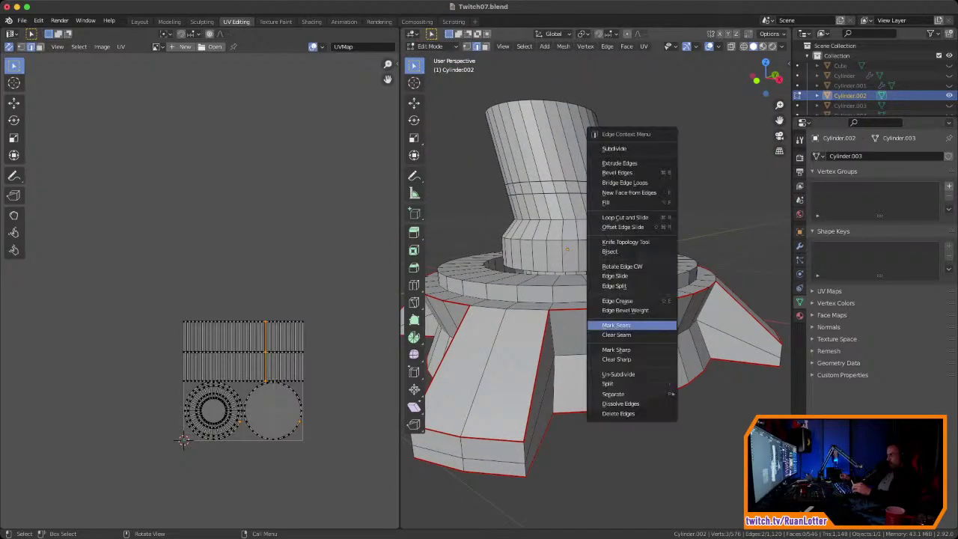
{"action": "left_click", "coordinate": [658, 325]}
{"action": "middle_click_drag", "start_coordinate": [658, 325], "coordinate": [629, 330]}
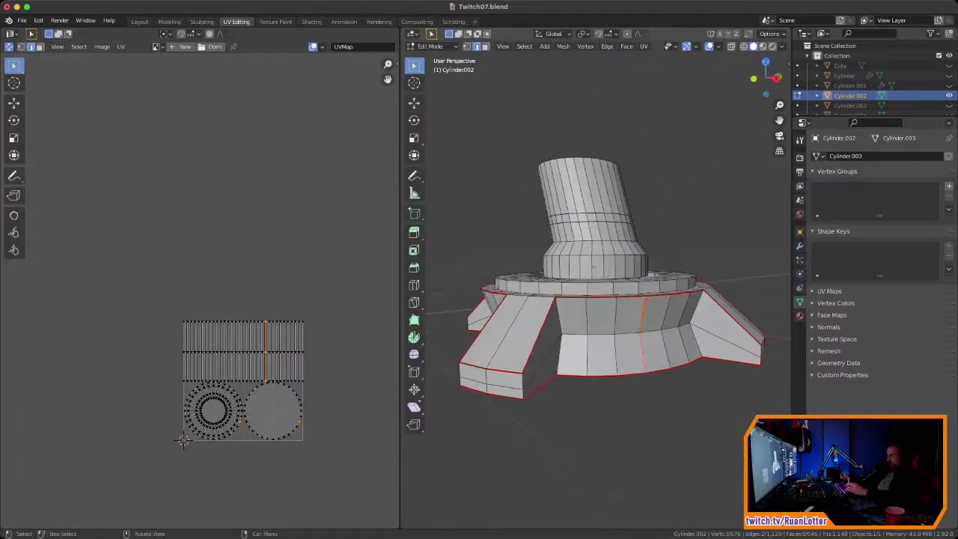
Step: Select the upper row of side-wall faces all around the base, including the leg sides and ends
{"action": "key", "text": "3"}
{"action": "left_click", "coordinate": [573, 316]}
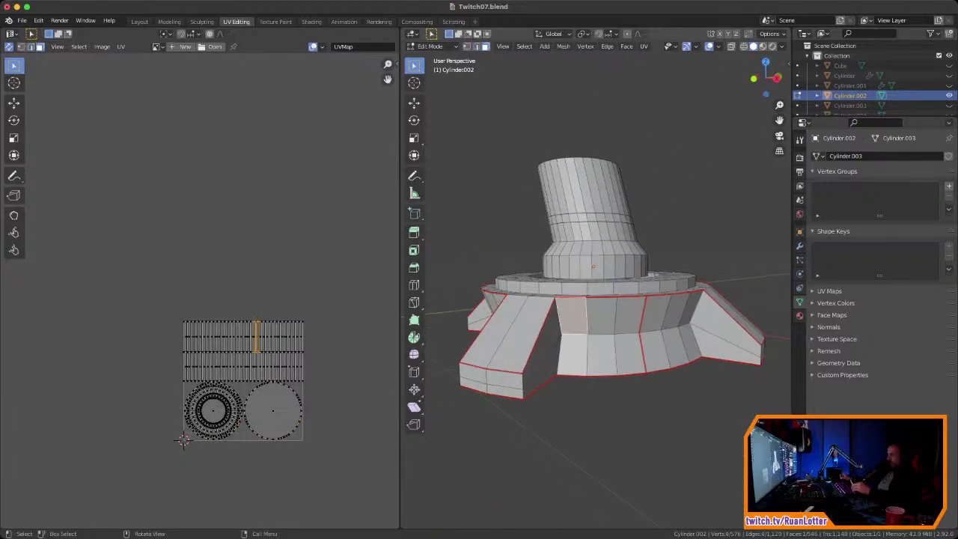
{"action": "left_click", "coordinate": [603, 316], "text": "shift"}
{"action": "left_click", "coordinate": [629, 314], "text": "ctrl"}
{"action": "left_click", "coordinate": [675, 310], "text": "ctrl"}
{"action": "left_click", "coordinate": [730, 325], "text": "ctrl"}
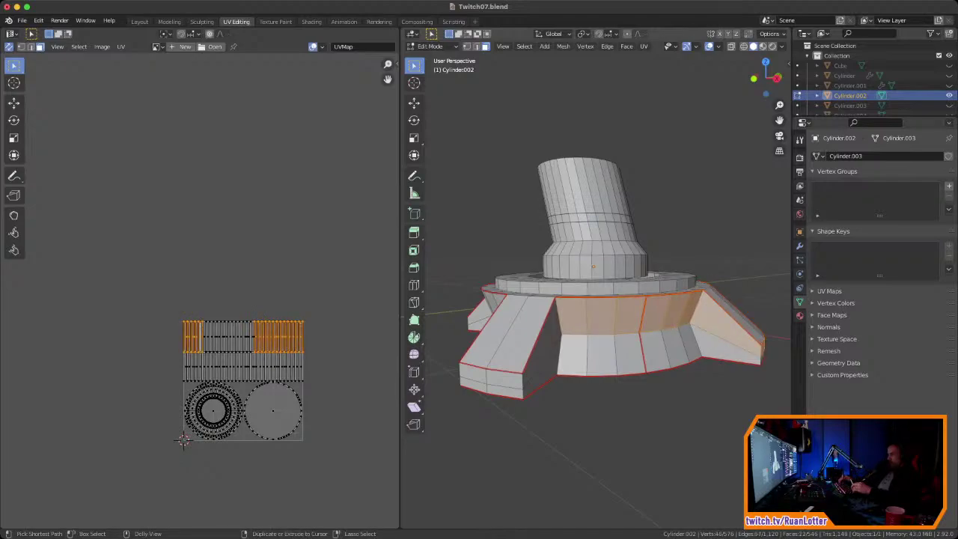
{"action": "left_click", "coordinate": [494, 300], "text": "ctrl"}
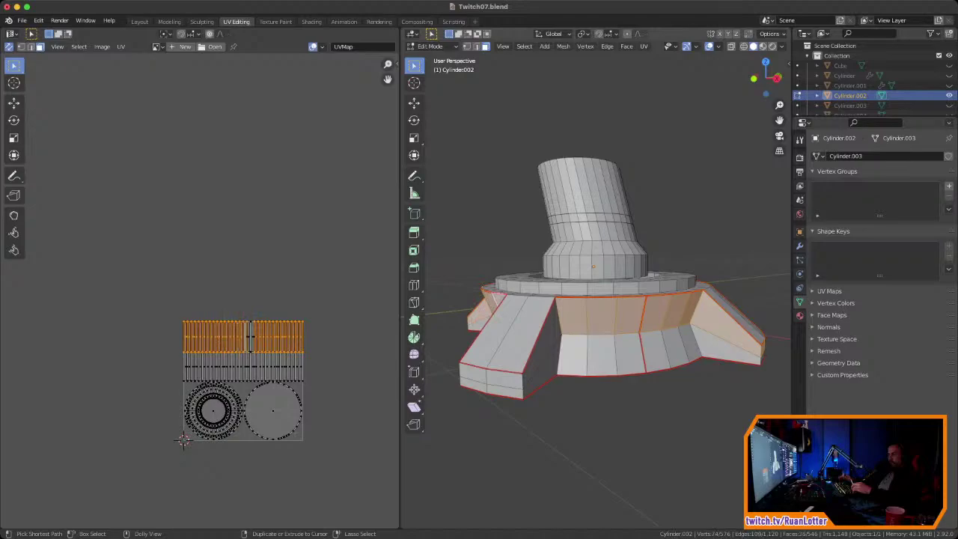
{"action": "left_click", "coordinate": [473, 373], "text": "ctrl"}
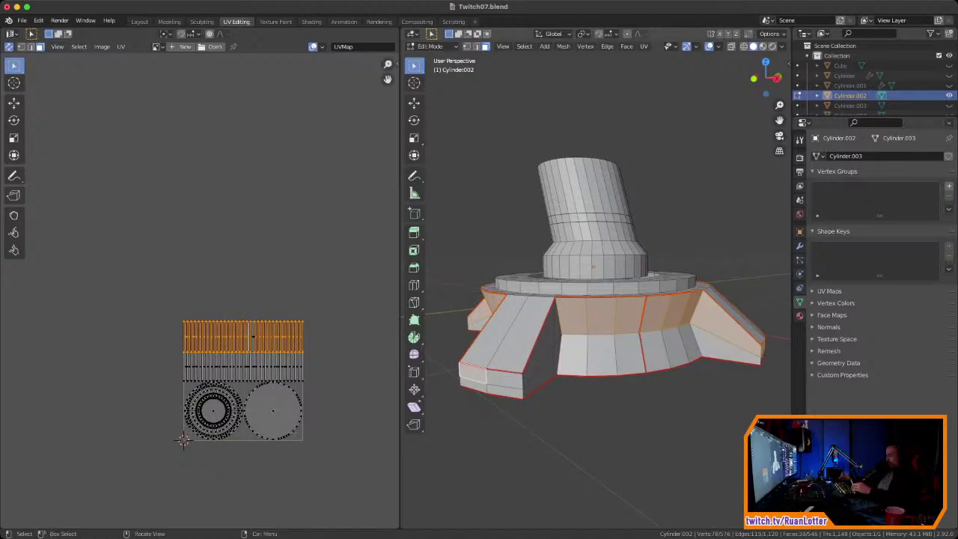
{"action": "left_click", "coordinate": [506, 379], "text": "ctrl"}
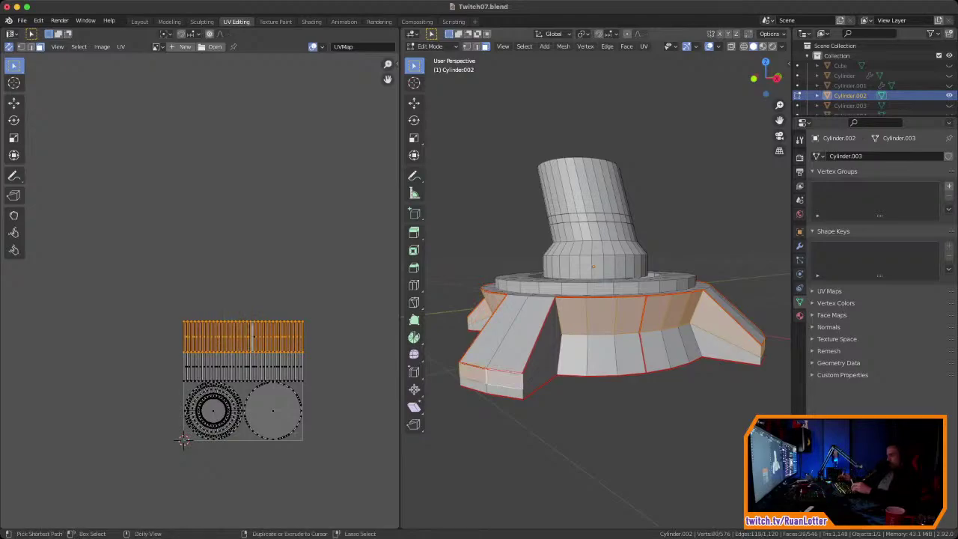
{"action": "left_click", "coordinate": [540, 343], "text": "ctrl"}
Step: Add the lower row of side-wall faces around the base to the selection and unwrap the selected faces
{"action": "middle_click_drag", "start_coordinate": [541, 342], "coordinate": [661, 312]}
{"action": "middle_click_drag", "start_coordinate": [409, 104], "coordinate": [533, 120], "text": "shift"}
{"action": "left_click", "coordinate": [555, 347], "text": "shift"}
{"action": "left_click", "coordinate": [578, 347], "text": "shift"}
{"action": "left_click", "coordinate": [605, 345], "text": "shift"}
{"action": "left_click", "coordinate": [630, 346], "text": "shift"}
{"action": "left_click", "coordinate": [654, 345], "text": "ctrl"}
{"action": "left_click", "coordinate": [710, 350], "text": "ctrl"}
{"action": "left_click", "coordinate": [748, 353], "text": "ctrl"}
{"action": "left_click", "coordinate": [755, 351], "text": "ctrl"}
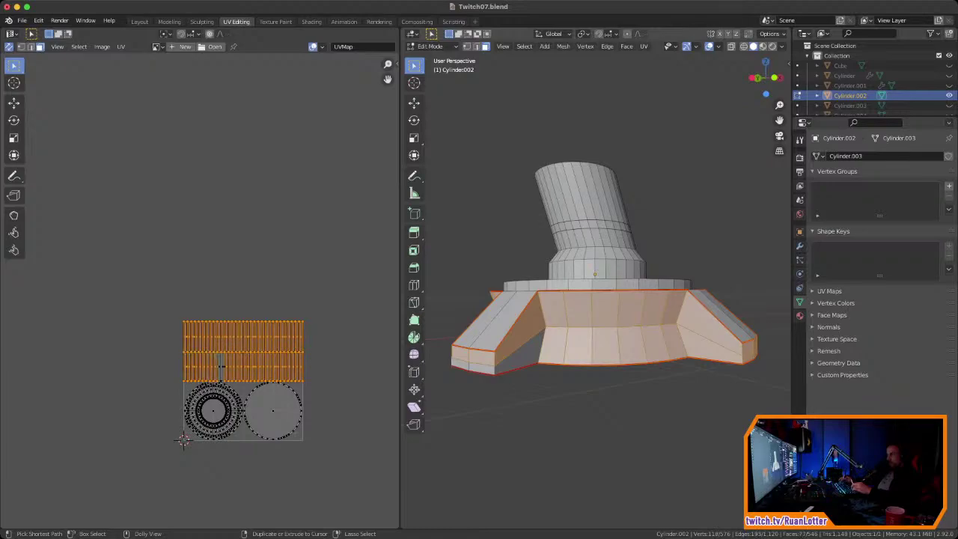
{"action": "left_click", "coordinate": [522, 355], "text": "ctrl"}
{"action": "middle_click_drag", "start_coordinate": [522, 354], "coordinate": [541, 329]}
{"action": "right_click", "coordinate": [541, 329]}
{"action": "mouse_move", "coordinate": [566, 364]}
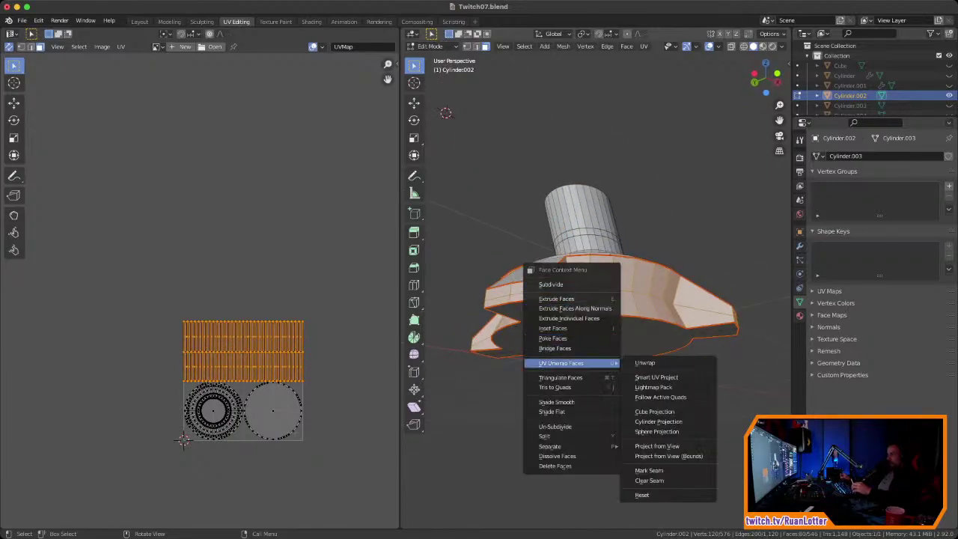
{"action": "left_click", "coordinate": [641, 364]}
Step: Move the side-wall UV island above the UV square, rotate it to lie roughly horizontal, and enlarge it
{"action": "key", "text": "g"}
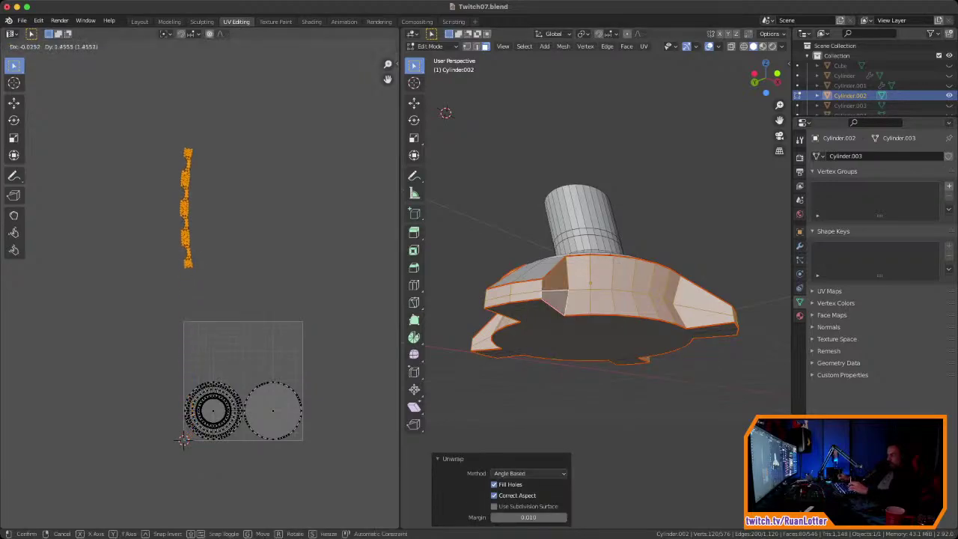
{"action": "key", "text": "Return"}
{"action": "key", "text": "r"}
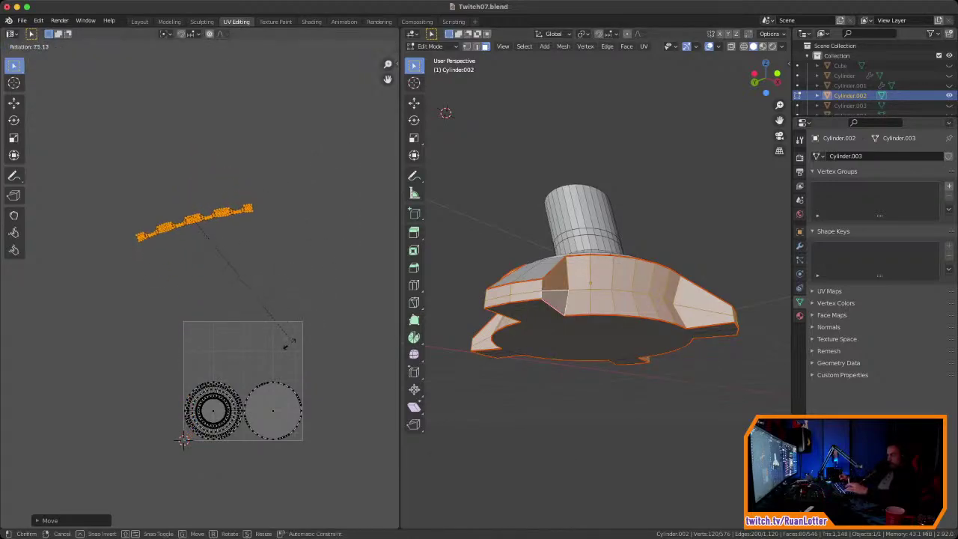
{"action": "key", "text": "Return"}
{"action": "key", "text": "s"}
{"action": "key", "text": "s"}
{"action": "left_click", "coordinate": [311, 282]}
{"action": "middle_click_drag", "start_coordinate": [311, 282], "coordinate": [346, 334], "text": "ctrl"}
{"action": "middle_click_drag", "start_coordinate": [347, 335], "coordinate": [289, 319], "text": "ctrl"}
{"action": "middle_click_drag", "start_coordinate": [554, 300], "coordinate": [779, 358]}
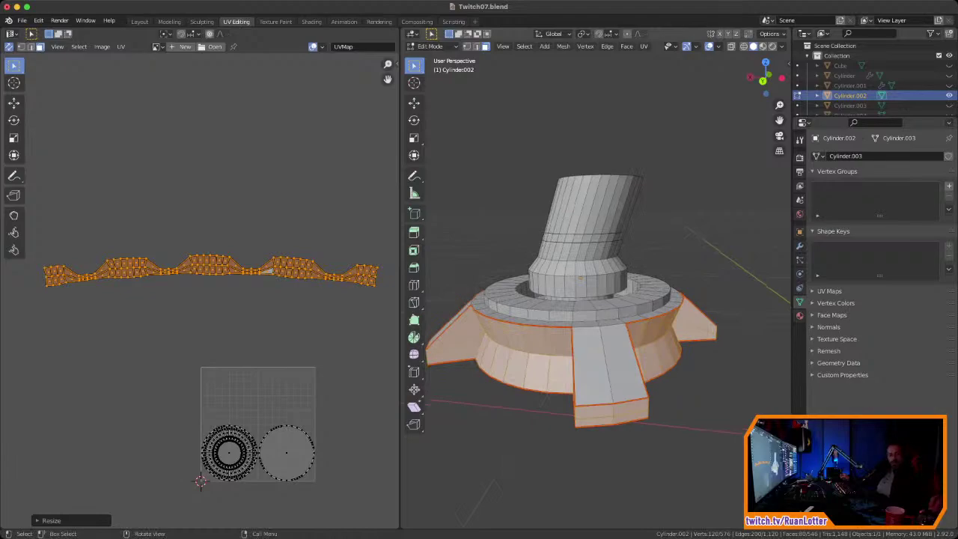
Step: Mark the vertical corner edges on both sides of one leg's end face as seams
{"action": "middle_click_drag", "start_coordinate": [592, 329], "coordinate": [599, 307]}
{"action": "left_click", "coordinate": [644, 317]}
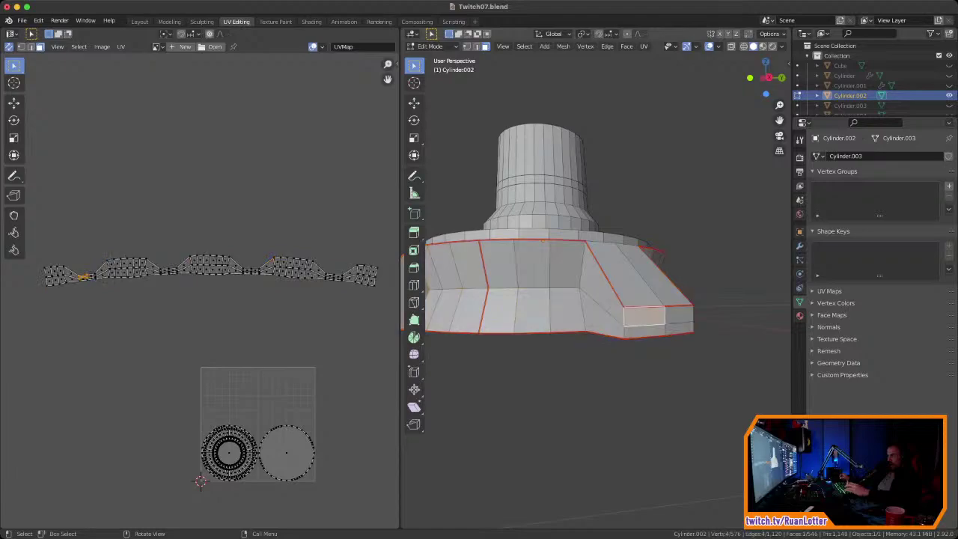
{"action": "key", "text": "2"}
{"action": "left_click", "coordinate": [624, 318], "text": "alt"}
{"action": "middle_click_drag", "start_coordinate": [624, 317], "coordinate": [516, 333]}
{"action": "right_click", "coordinate": [487, 339]}
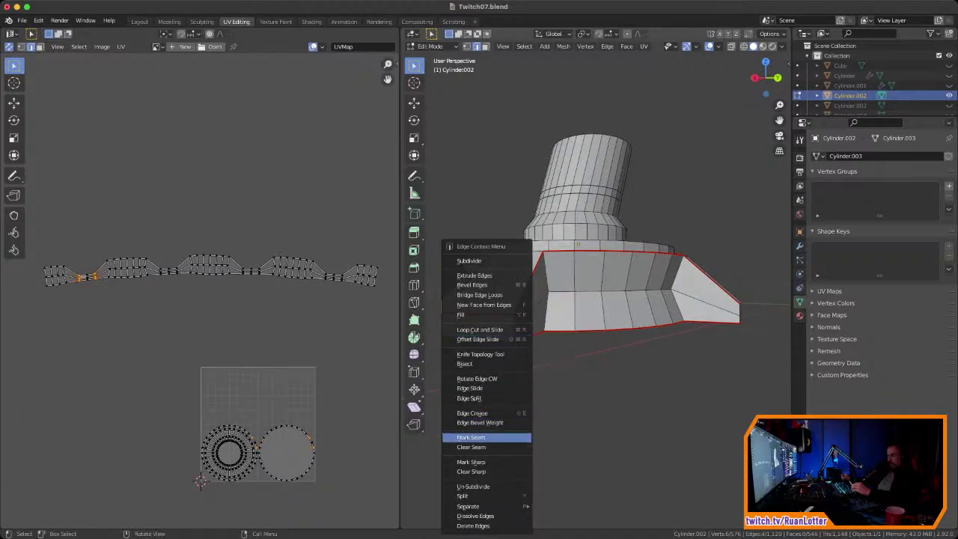
{"action": "left_click", "coordinate": [471, 437]}
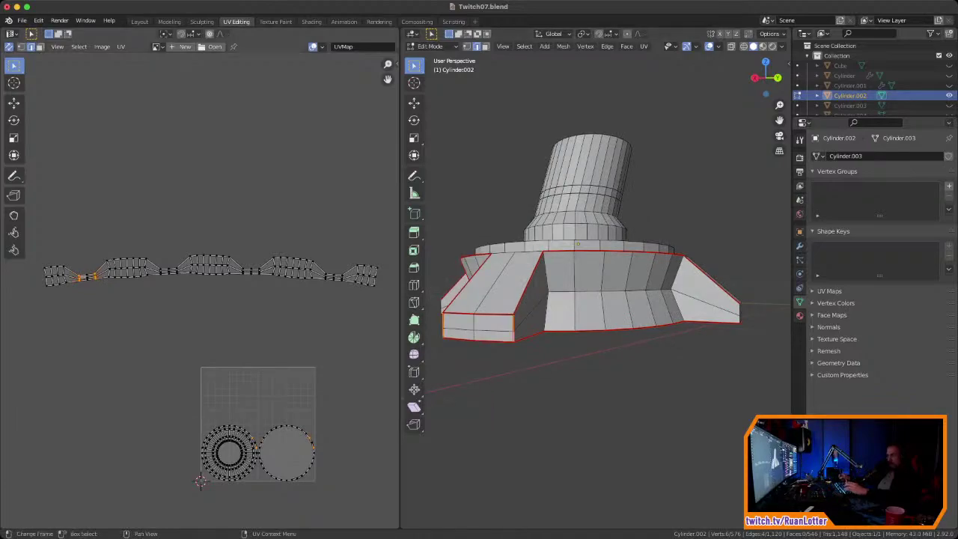
Step: Select the whole side-wall UV island and unwrap it again with the added leg seams
{"action": "left_click_drag", "start_coordinate": [385, 245], "coordinate": [32, 304]}
{"action": "right_click", "coordinate": [557, 289]}
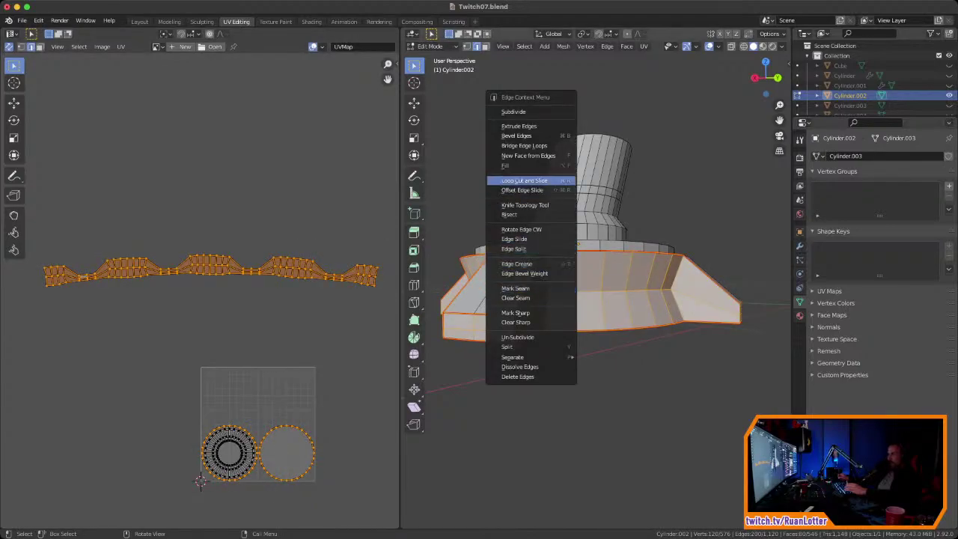
{"action": "key", "text": "u"}
{"action": "left_click", "coordinate": [618, 259]}
{"action": "key", "text": "g"}
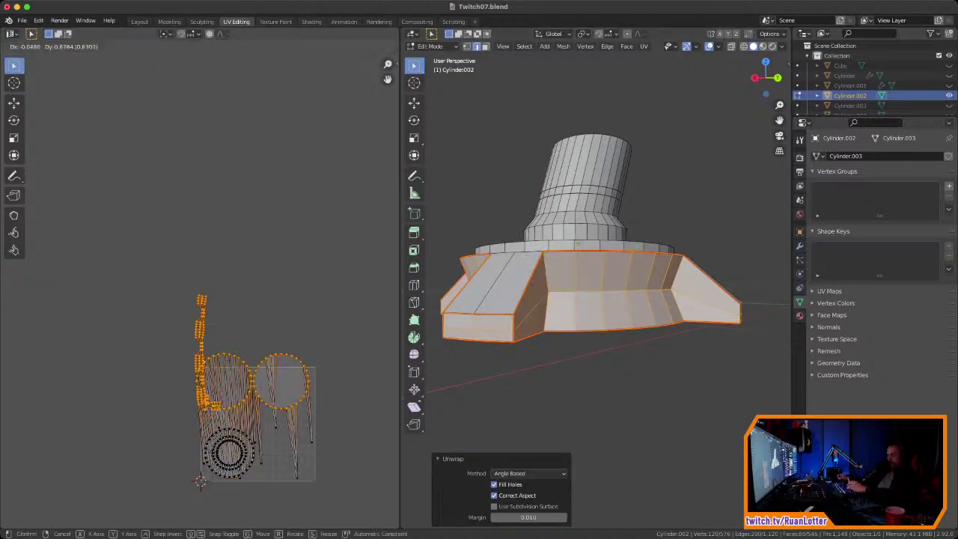
{"action": "key", "text": "Escape"}
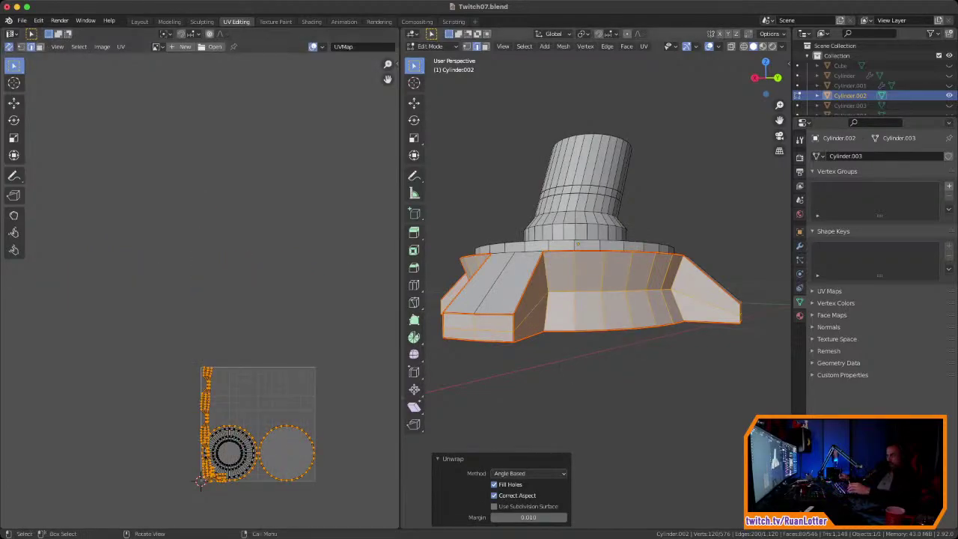
Step: Clear the selection and reselect all the seam-bounded side-wall faces around the base and its legs
{"action": "middle_click_drag", "start_coordinate": [531, 329], "coordinate": [763, 340]}
{"action": "left_click", "coordinate": [663, 340]}
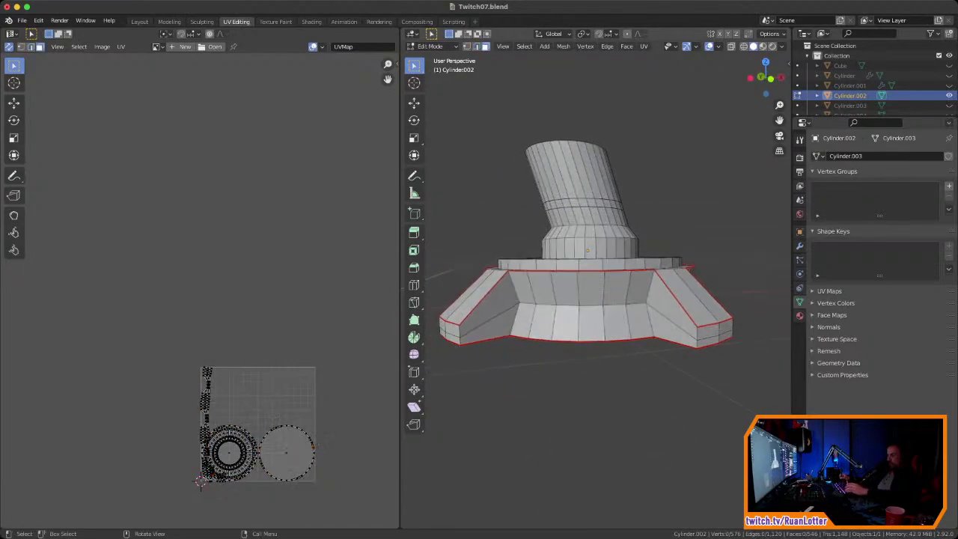
{"action": "key", "text": "l"}
{"action": "middle_click_drag", "start_coordinate": [591, 318], "coordinate": [558, 299]}
{"action": "left_click_drag", "start_coordinate": [533, 299], "coordinate": [564, 310], "text": "shift"}
{"action": "middle_click_drag", "start_coordinate": [564, 307], "coordinate": [494, 292]}
{"action": "left_click_drag", "start_coordinate": [494, 277], "coordinate": [622, 300], "text": "shift"}
{"action": "middle_click_drag", "start_coordinate": [623, 301], "coordinate": [565, 294]}
{"action": "left_click_drag", "start_coordinate": [549, 298], "coordinate": [552, 302], "text": "shift"}
{"action": "middle_click_drag", "start_coordinate": [552, 301], "coordinate": [512, 298]}
{"action": "left_click_drag", "start_coordinate": [571, 274], "coordinate": [555, 281], "text": "shift"}
{"action": "left_click_drag", "start_coordinate": [648, 298], "coordinate": [650, 299], "text": "shift"}
{"action": "middle_click_drag", "start_coordinate": [650, 298], "coordinate": [591, 291]}
{"action": "left_click_drag", "start_coordinate": [657, 283], "coordinate": [643, 292], "text": "shift"}
{"action": "middle_click_drag", "start_coordinate": [644, 293], "coordinate": [603, 290]}
{"action": "left_click_drag", "start_coordinate": [596, 273], "coordinate": [697, 289], "text": "shift"}
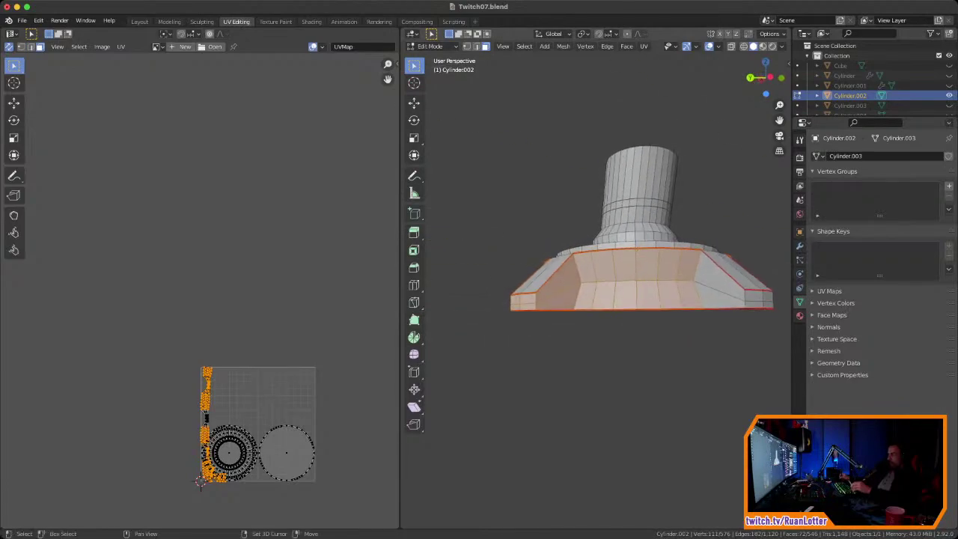
{"action": "middle_click_drag", "start_coordinate": [698, 290], "coordinate": [645, 291]}
{"action": "left_click_drag", "start_coordinate": [640, 283], "coordinate": [690, 292], "text": "shift"}
{"action": "middle_click_drag", "start_coordinate": [690, 292], "coordinate": [636, 291]}
{"action": "left_click_drag", "start_coordinate": [515, 270], "coordinate": [530, 292], "text": "shift"}
{"action": "middle_click_drag", "start_coordinate": [530, 292], "coordinate": [453, 291]}
Step: Unwrap the selected side-wall faces again and place their UV island above the UV square
{"action": "scroll", "coordinate": [453, 290], "scroll_direction": "down", "scroll_amount": 2}
{"action": "key", "text": "g"}
{"action": "left_click", "coordinate": [241, 263]}
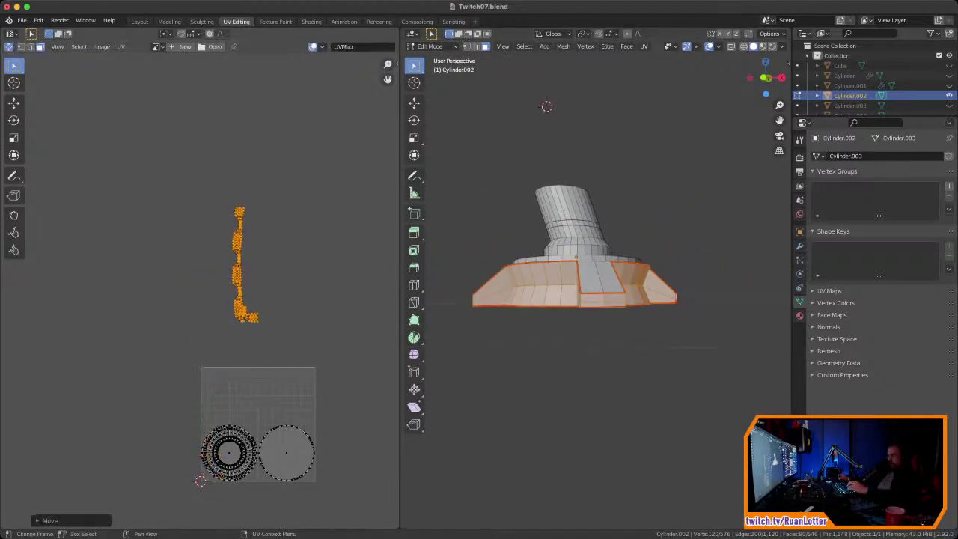
{"action": "key", "text": "u"}
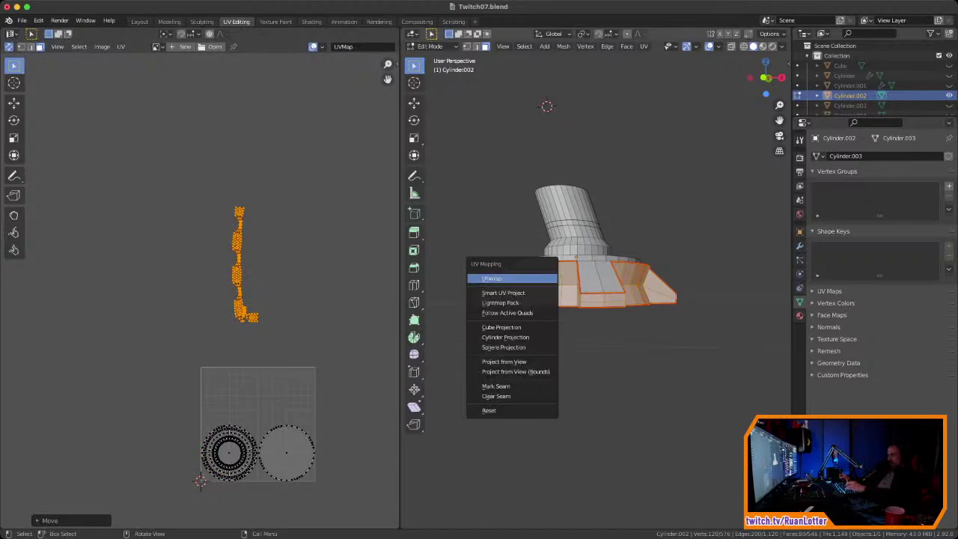
{"action": "left_click", "coordinate": [490, 276]}
{"action": "key", "text": "g"}
{"action": "left_click", "coordinate": [224, 258]}
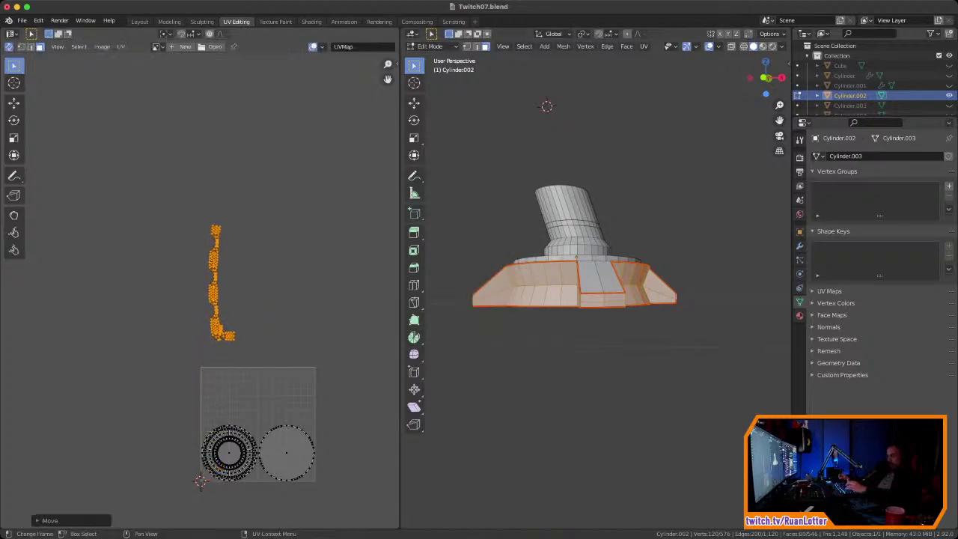
Step: Rotate the side-wall UV island by -90 degrees so it lies horizontally
{"action": "key", "text": "r"}
{"action": "left_click", "coordinate": [277, 387]}
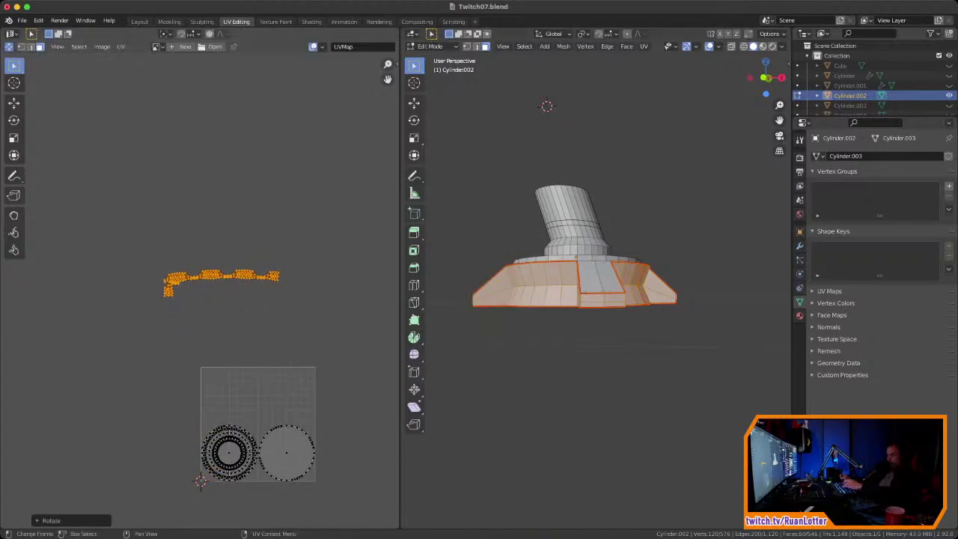
{"action": "key", "text": "ctrl+z"}
{"action": "type", "text": "r-90"}
{"action": "key", "text": "Return"}
{"action": "middle_click_drag", "start_coordinate": [284, 278], "coordinate": [316, 209], "text": "ctrl"}
{"action": "middle_click_drag", "start_coordinate": [316, 209], "coordinate": [212, 194]}
{"action": "middle_click_drag", "start_coordinate": [212, 194], "coordinate": [212, 132], "text": "ctrl"}
{"action": "mouse_move", "coordinate": [217, 247]}
{"action": "middle_mouse_down"}
{"action": "mouse_move", "coordinate": [226, 217]}
{"action": "mouse_move", "coordinate": [225, 239]}
{"action": "middle_mouse_up"}
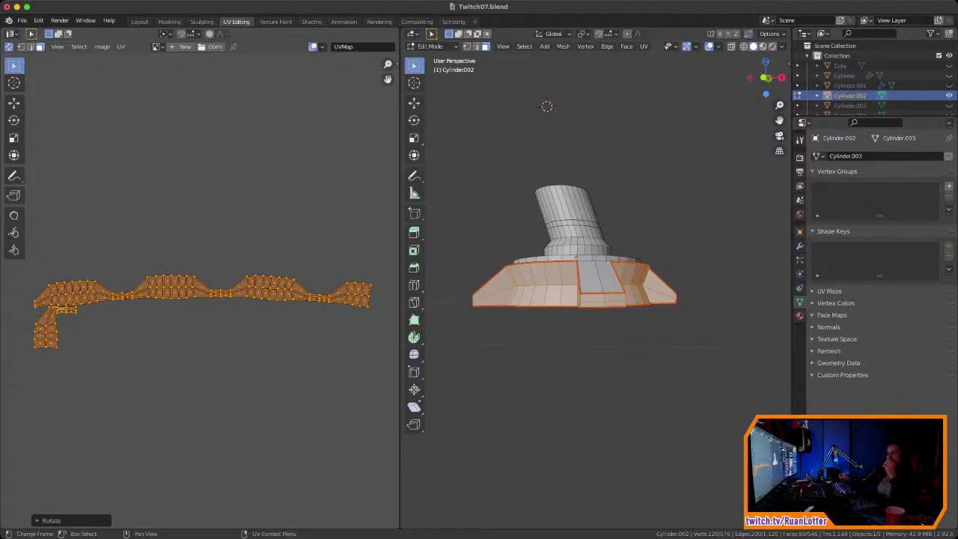
Step: Replace the side-wall unwrap with a Cylinder Projection of the selected faces
{"action": "middle_click_drag", "start_coordinate": [558, 285], "coordinate": [579, 315]}
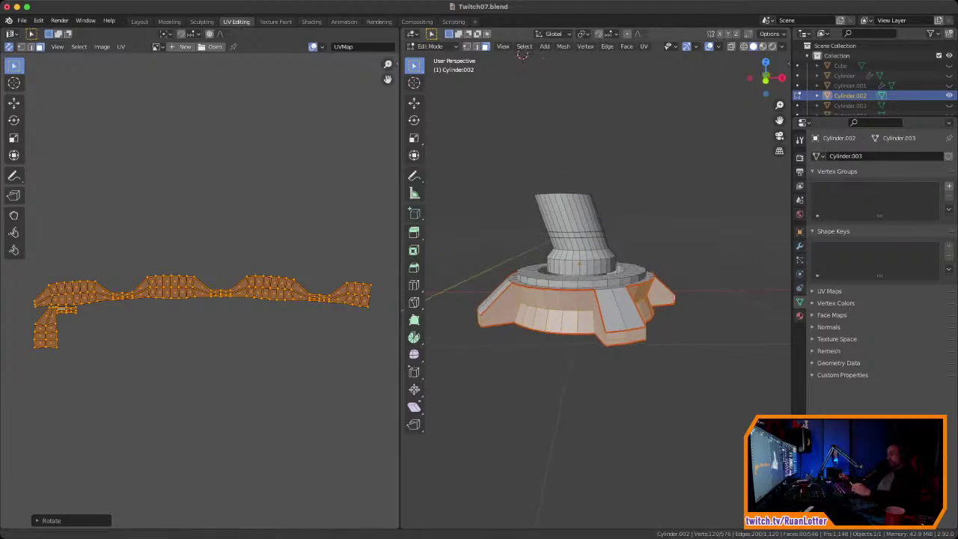
{"action": "scroll", "coordinate": [579, 315], "scroll_direction": "up", "scroll_amount": 2}
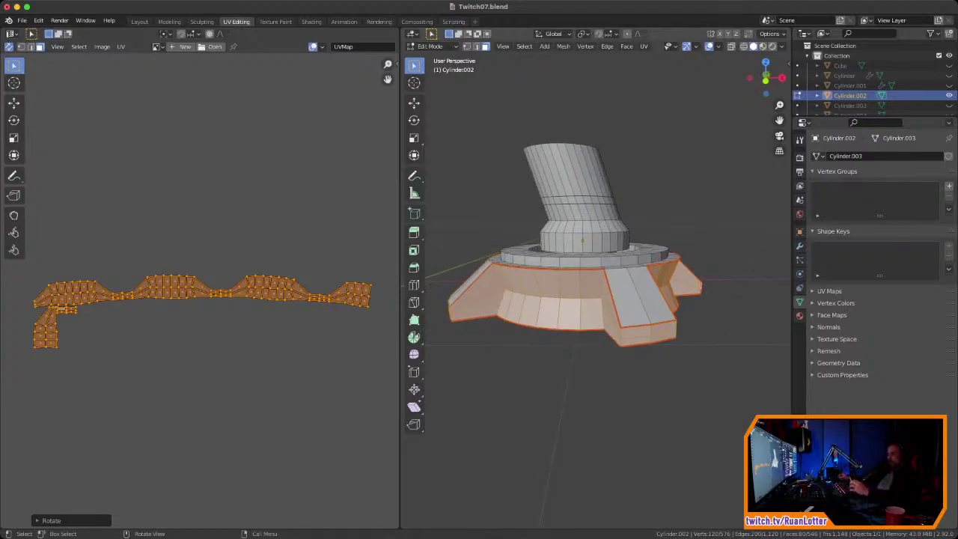
{"action": "middle_click_drag", "start_coordinate": [579, 314], "coordinate": [636, 285]}
{"action": "right_click", "coordinate": [591, 292]}
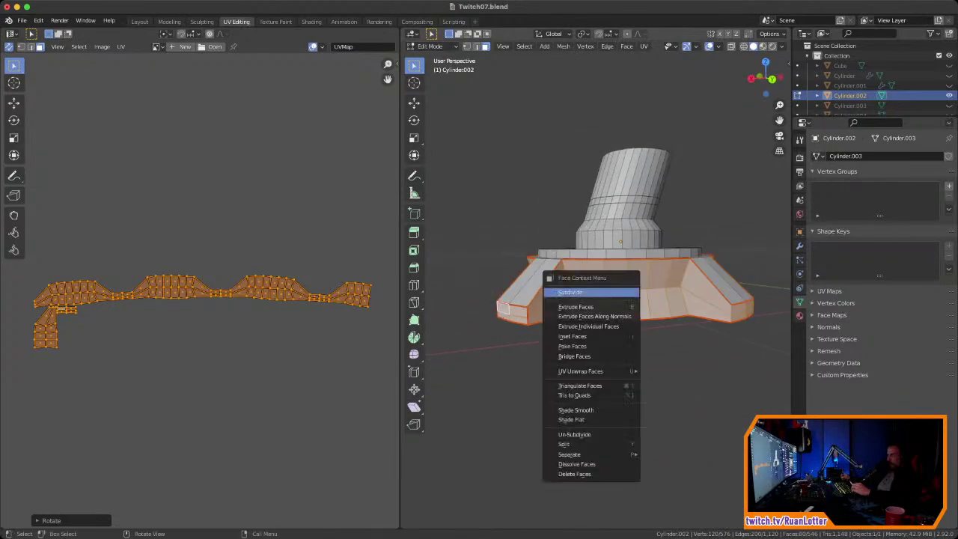
{"action": "mouse_move", "coordinate": [591, 371]}
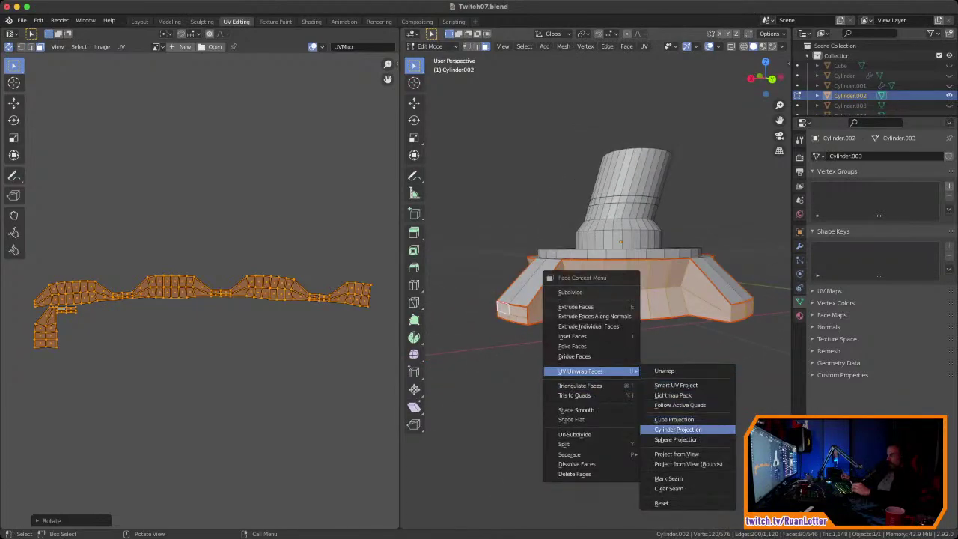
{"action": "left_click", "coordinate": [677, 430]}
{"action": "scroll", "coordinate": [184, 426], "scroll_direction": "down", "scroll_amount": 3}
{"action": "scroll", "coordinate": [184, 426], "scroll_direction": "up", "scroll_amount": 3}
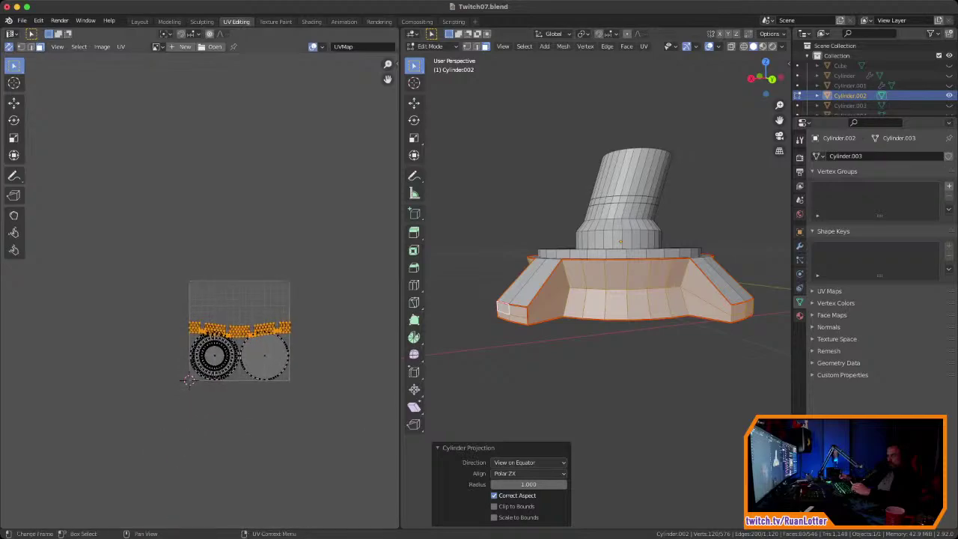
{"action": "middle_click_drag", "start_coordinate": [259, 342], "coordinate": [260, 336], "text": "ctrl"}
{"action": "middle_click_drag", "start_coordinate": [260, 337], "coordinate": [176, 258]}
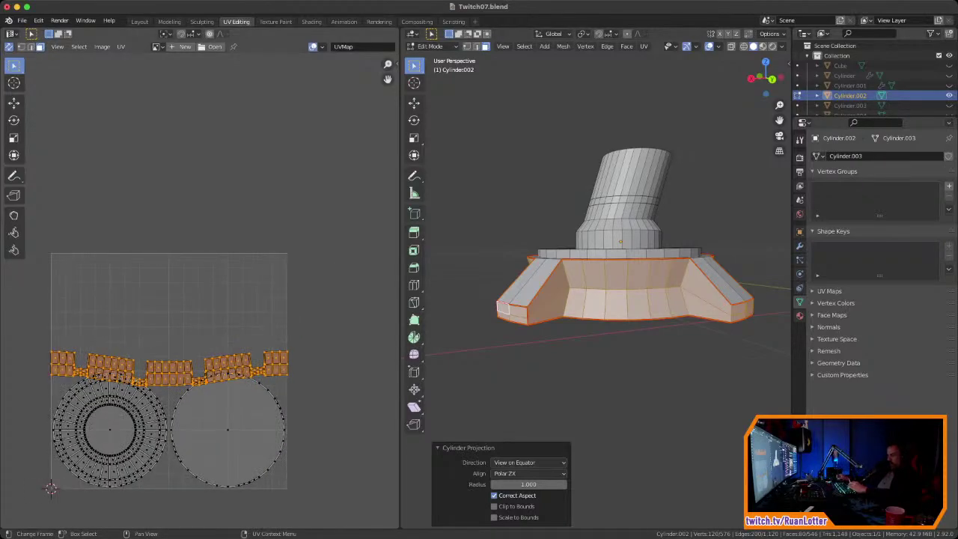
Step: Move the projected side-wall UV strip above the UV square and widen the UV editor
{"action": "key", "text": "g"}
{"action": "left_click", "coordinate": [176, 225]}
{"action": "middle_click_drag", "start_coordinate": [177, 225], "coordinate": [177, 175], "text": "ctrl"}
{"action": "middle_click_drag", "start_coordinate": [177, 175], "coordinate": [187, 202]}
{"action": "middle_click_drag", "start_coordinate": [187, 202], "coordinate": [159, 251]}
{"action": "key", "text": "b"}
{"action": "left_click_drag", "start_coordinate": [409, 280], "coordinate": [508, 280]}
Step: Examine the shape of the projected side-wall UV strip and which base faces its sections cover
{"action": "middle_click_drag", "start_coordinate": [305, 243], "coordinate": [305, 279], "text": "ctrl"}
{"action": "middle_click_drag", "start_coordinate": [305, 278], "coordinate": [288, 316]}
{"action": "middle_click_drag", "start_coordinate": [289, 315], "coordinate": [300, 325]}
{"action": "middle_click_drag", "start_coordinate": [300, 326], "coordinate": [293, 314], "text": "ctrl"}
{"action": "middle_click_drag", "start_coordinate": [294, 313], "coordinate": [296, 281], "text": "ctrl"}
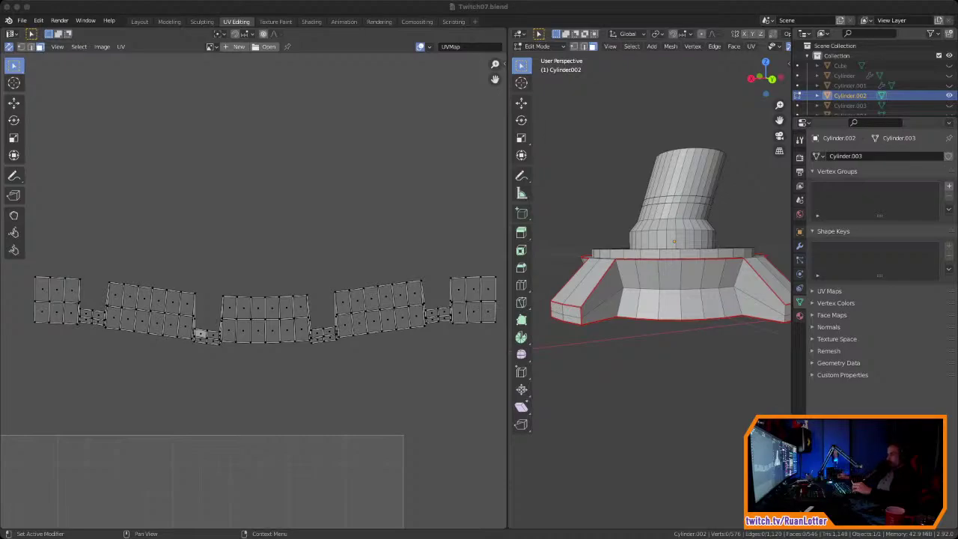
{"action": "scroll", "coordinate": [254, 292], "scroll_direction": "down", "scroll_amount": 4}
{"action": "mouse_move", "coordinate": [255, 292]}
{"action": "middle_mouse_down"}
{"action": "mouse_move", "coordinate": [284, 252]}
{"action": "mouse_move", "coordinate": [259, 288]}
{"action": "middle_mouse_up"}
{"action": "scroll", "coordinate": [284, 251], "scroll_direction": "up", "scroll_amount": 2}
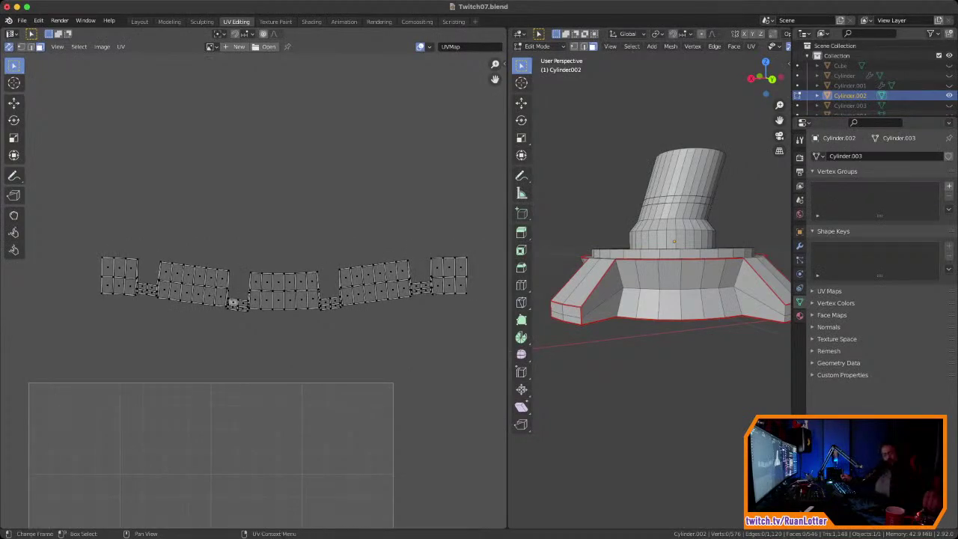
{"action": "scroll", "coordinate": [440, 271], "scroll_direction": "up", "scroll_amount": 1}
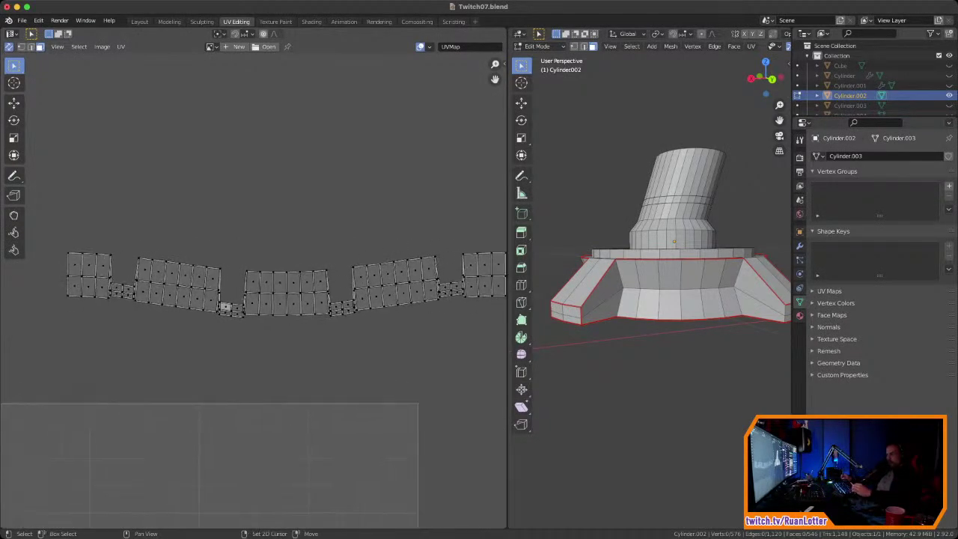
{"action": "left_click_drag", "start_coordinate": [32, 246], "coordinate": [488, 319]}
{"action": "left_click_drag", "start_coordinate": [159, 273], "coordinate": [342, 358]}
{"action": "middle_click_drag", "start_coordinate": [271, 308], "coordinate": [270, 272], "text": "ctrl"}
{"action": "middle_click_drag", "start_coordinate": [270, 272], "coordinate": [367, 305], "text": "ctrl"}
{"action": "scroll", "coordinate": [428, 317], "scroll_direction": "up", "scroll_amount": 4}
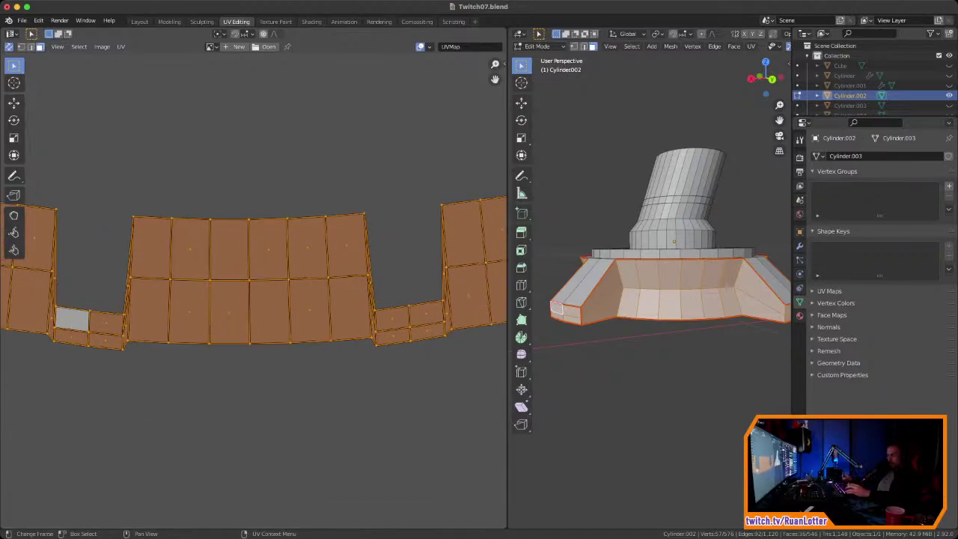
Step: Flatten the upper edge of the third lower quad in the strip's middle section by scaling it to 0 along Y
{"action": "left_click", "coordinate": [229, 311]}
{"action": "middle_click_drag", "start_coordinate": [341, 284], "coordinate": [341, 318], "text": "ctrl"}
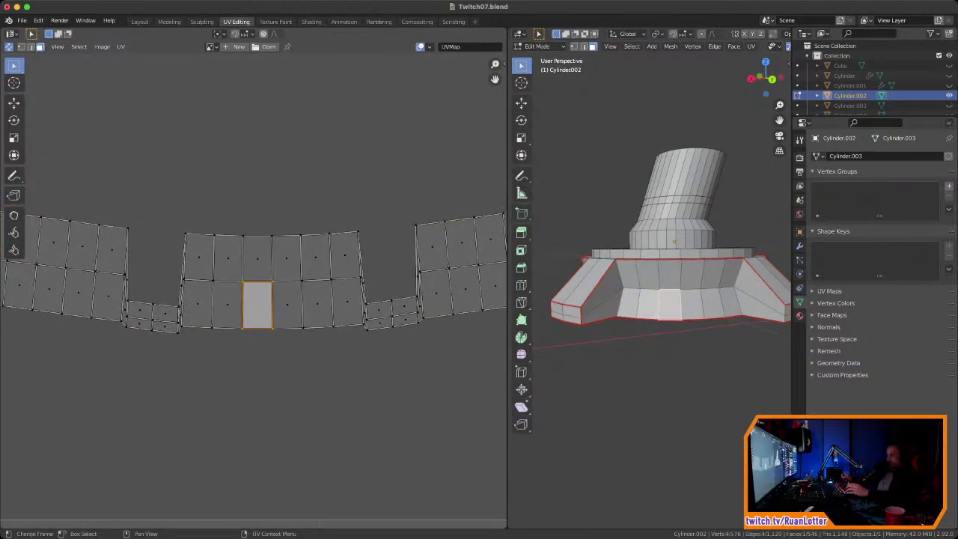
{"action": "middle_click_drag", "start_coordinate": [341, 317], "coordinate": [340, 221], "text": "ctrl"}
{"action": "left_click_drag", "start_coordinate": [218, 258], "coordinate": [310, 286]}
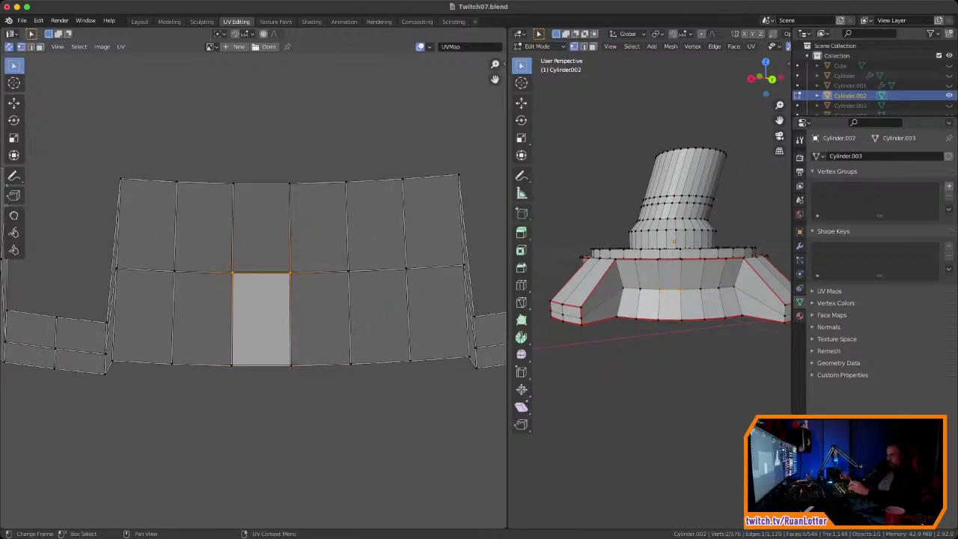
{"action": "key", "text": "s"}
{"action": "key", "text": "y"}
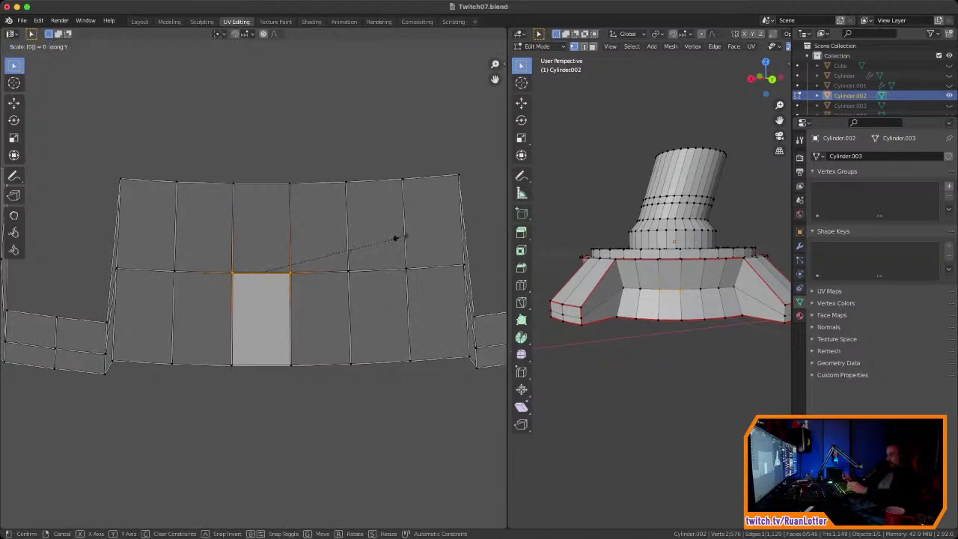
{"action": "key", "text": "Return"}
Step: Flatten the lower edge of the same quad by scaling its two vertices along Y
{"action": "left_click_drag", "start_coordinate": [217, 353], "coordinate": [289, 379]}
{"action": "key", "text": "s"}
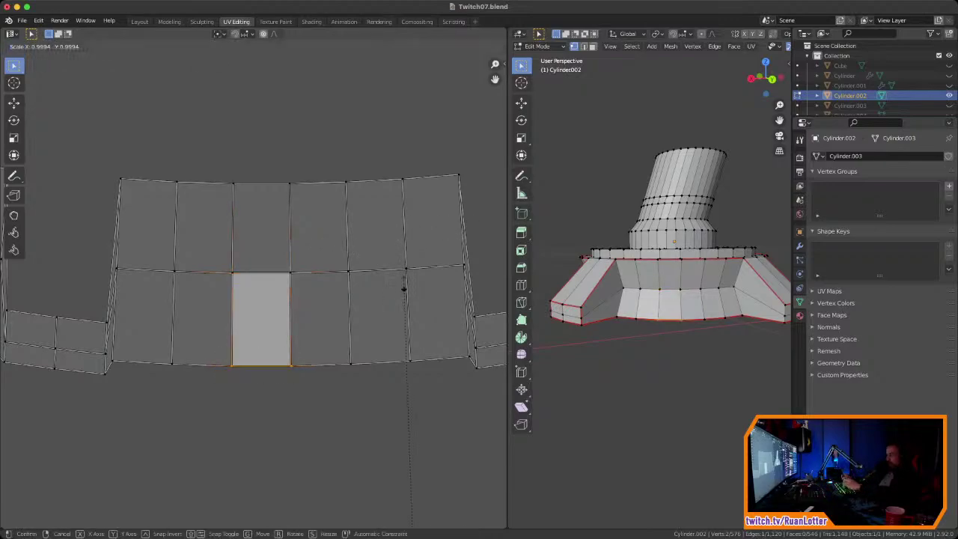
{"action": "key", "text": "y"}
{"action": "key", "text": "Return"}
{"action": "key", "text": "ctrl+z"}
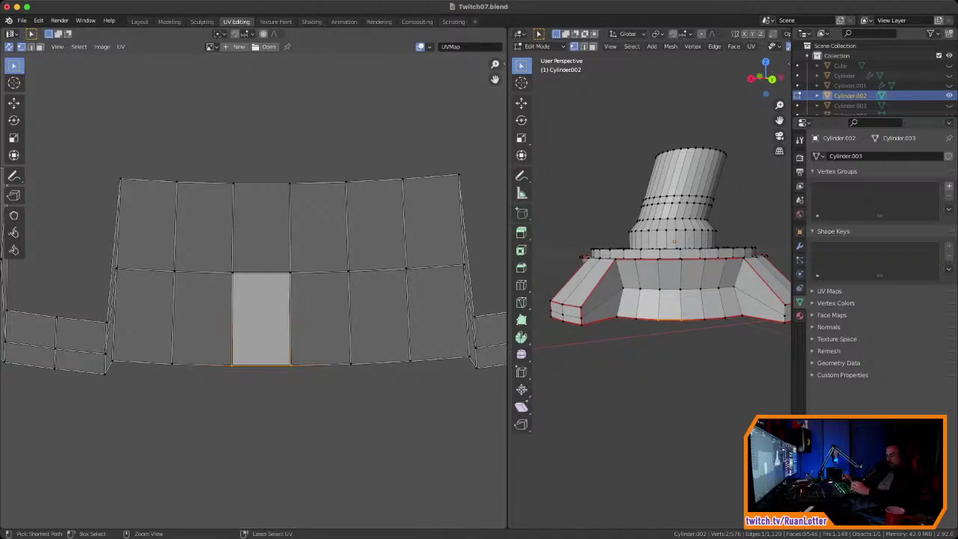
Step: Compare the side-wall UV strip with the packed UV layout below it
{"action": "scroll", "coordinate": [284, 386], "scroll_direction": "down", "scroll_amount": 7}
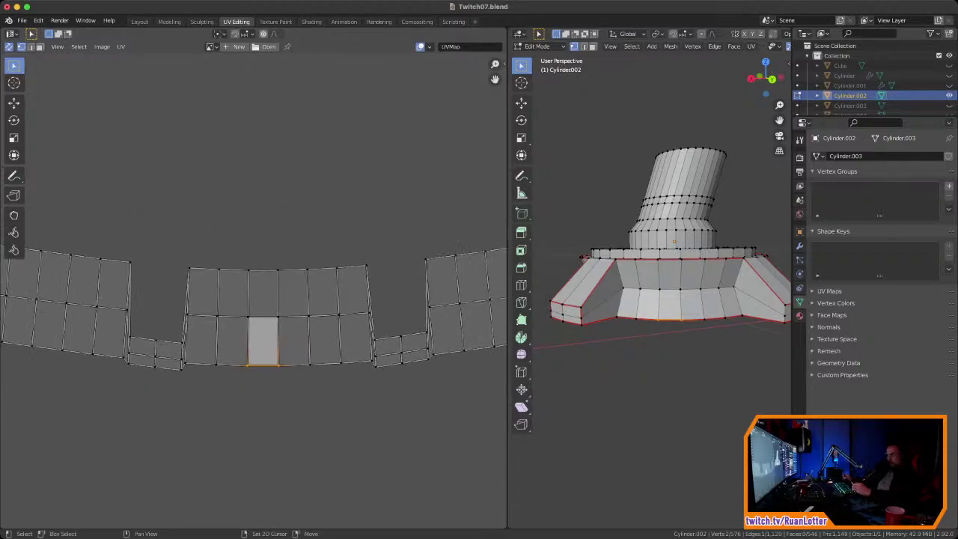
{"action": "scroll", "coordinate": [258, 262], "scroll_direction": "down", "scroll_amount": 3}
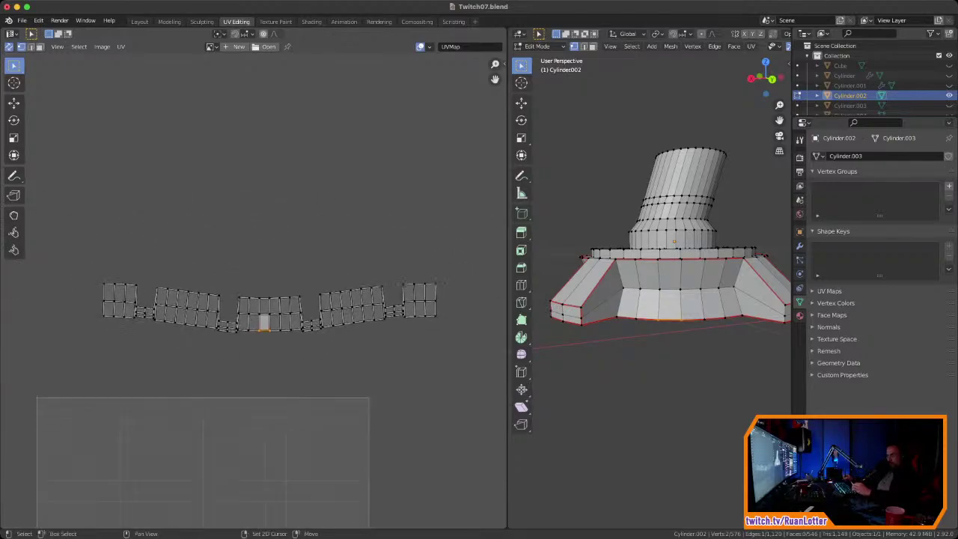
{"action": "scroll", "coordinate": [271, 296], "scroll_direction": "up", "scroll_amount": 3}
{"action": "scroll", "coordinate": [247, 259], "scroll_direction": "down", "scroll_amount": 5}
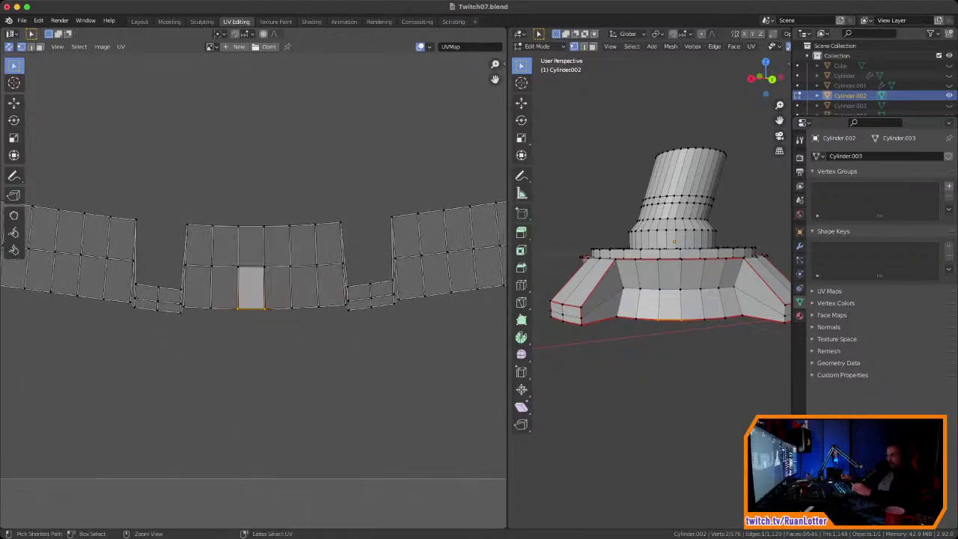
{"action": "middle_click_drag", "start_coordinate": [247, 359], "coordinate": [300, 198]}
{"action": "middle_click_drag", "start_coordinate": [299, 198], "coordinate": [286, 239]}
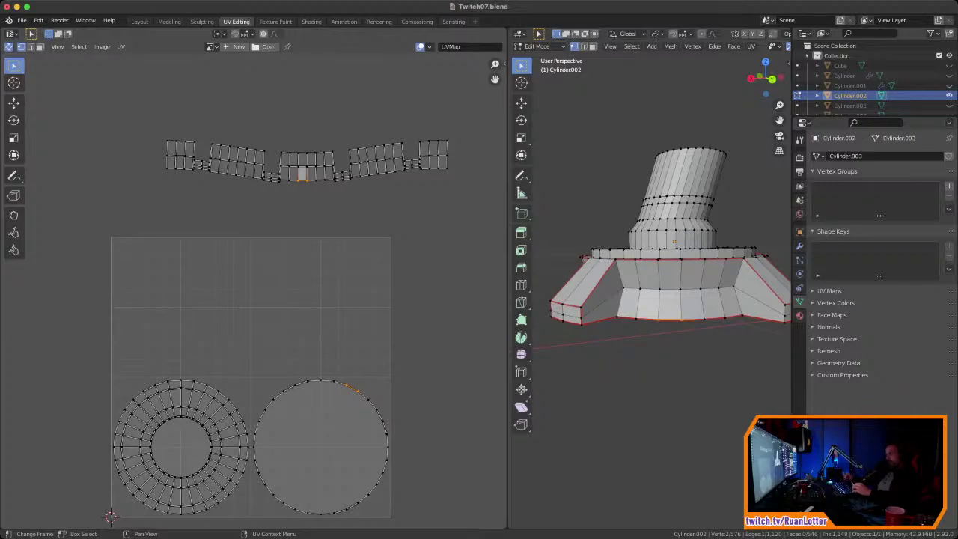
{"action": "middle_click_drag", "start_coordinate": [264, 141], "coordinate": [238, 219]}
{"action": "middle_click_drag", "start_coordinate": [238, 219], "coordinate": [250, 134], "text": "ctrl"}
{"action": "middle_click_drag", "start_coordinate": [284, 247], "coordinate": [284, 279], "text": "ctrl"}
{"action": "middle_click_drag", "start_coordinate": [284, 279], "coordinate": [255, 308]}
Step: Try to straighten the whole side-wall UV strip with Follow Active Quads, using the flattened quad as the active face
{"action": "key", "text": "3"}
{"action": "left_click", "coordinate": [254, 260]}
{"action": "left_click", "coordinate": [254, 289]}
{"action": "scroll", "coordinate": [253, 290], "scroll_direction": "up", "scroll_amount": 3}
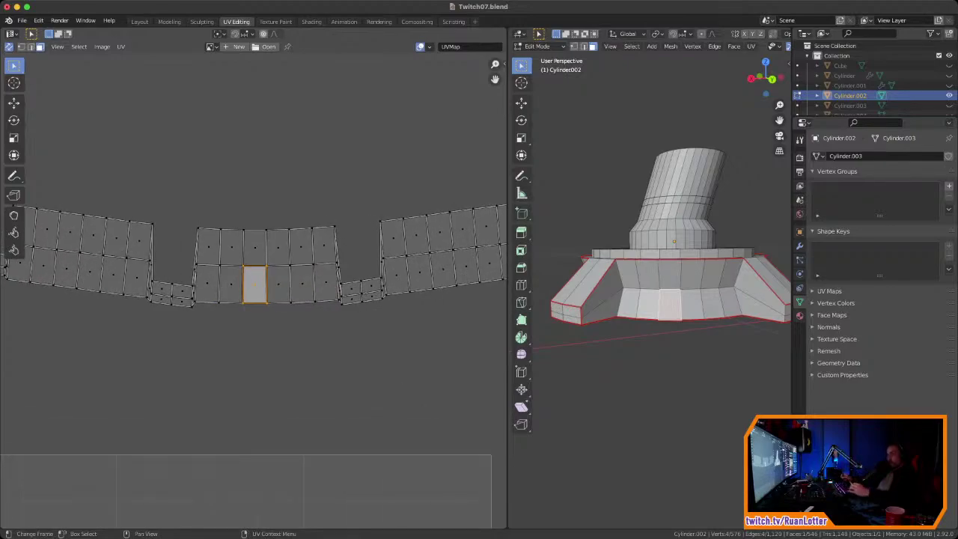
{"action": "scroll", "coordinate": [253, 291], "scroll_direction": "down", "scroll_amount": 4}
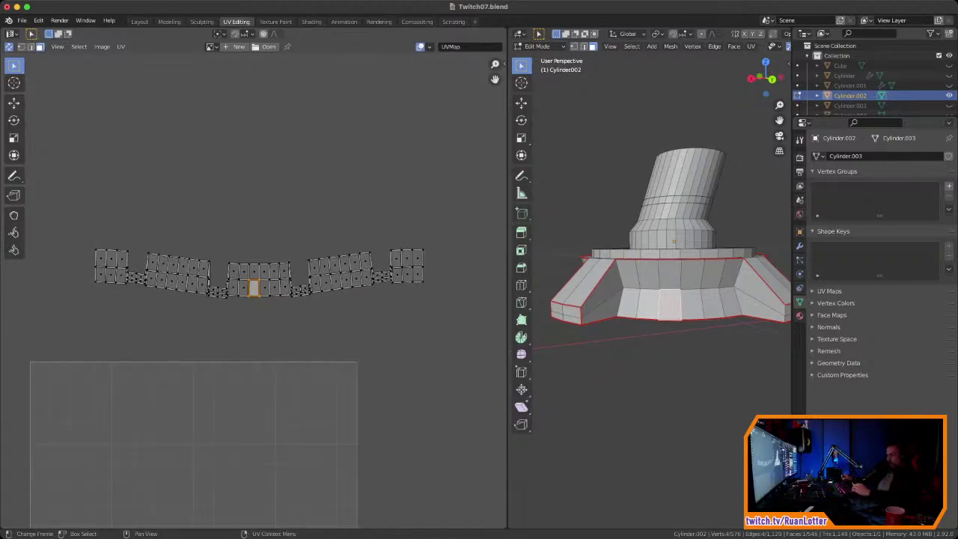
{"action": "left_click_drag", "start_coordinate": [449, 226], "coordinate": [85, 310]}
{"action": "right_click", "coordinate": [236, 281]}
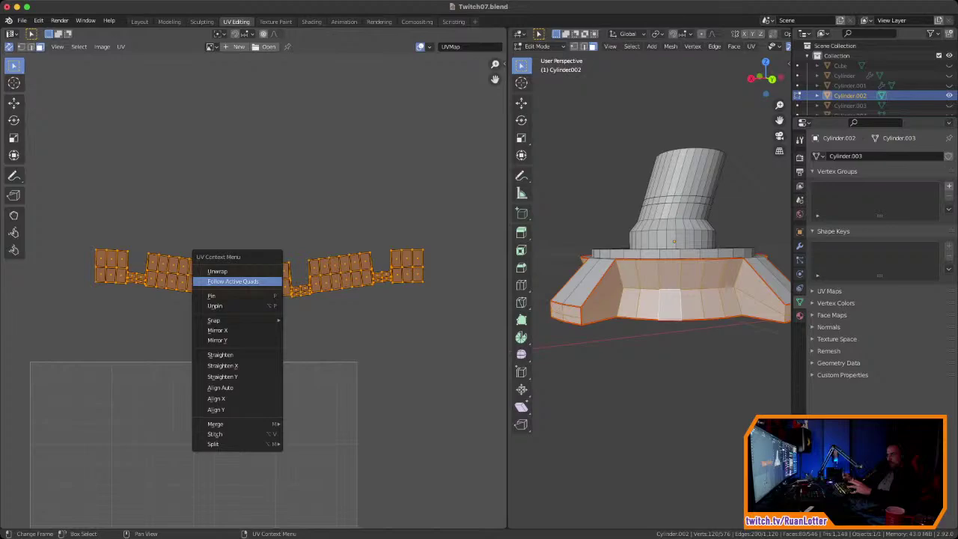
{"action": "left_click", "coordinate": [233, 281]}
{"action": "scroll", "coordinate": [255, 299], "scroll_direction": "down", "scroll_amount": 3}
{"action": "middle_click_drag", "start_coordinate": [254, 299], "coordinate": [254, 309], "text": "ctrl"}
{"action": "middle_click_drag", "start_coordinate": [254, 308], "coordinate": [342, 243]}
{"action": "key", "text": "ctrl+z"}
Step: Examine the edges of the flattened quad in the strip's middle section for straightness
{"action": "middle_click_drag", "start_coordinate": [255, 299], "coordinate": [255, 254], "text": "ctrl"}
{"action": "middle_click_drag", "start_coordinate": [254, 254], "coordinate": [388, 249]}
{"action": "middle_click_drag", "start_coordinate": [387, 248], "coordinate": [388, 164], "text": "ctrl"}
{"action": "mouse_move", "coordinate": [387, 165]}
{"action": "middle_mouse_down"}
{"action": "mouse_move", "coordinate": [338, 165]}
{"action": "mouse_move", "coordinate": [338, 104]}
{"action": "middle_mouse_up"}
{"action": "middle_click_drag", "start_coordinate": [338, 224], "coordinate": [321, 153], "text": "ctrl"}
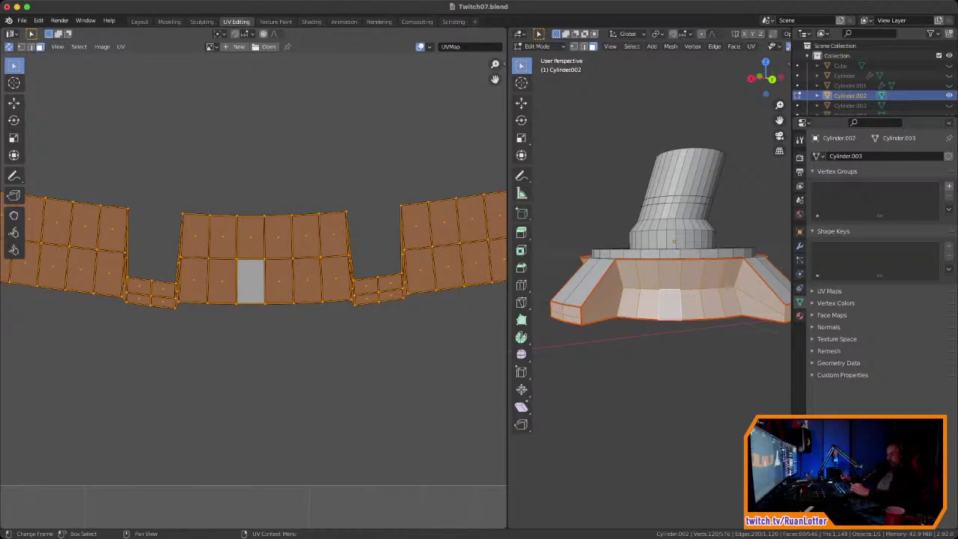
{"action": "middle_click_drag", "start_coordinate": [186, 294], "coordinate": [196, 234], "text": "ctrl"}
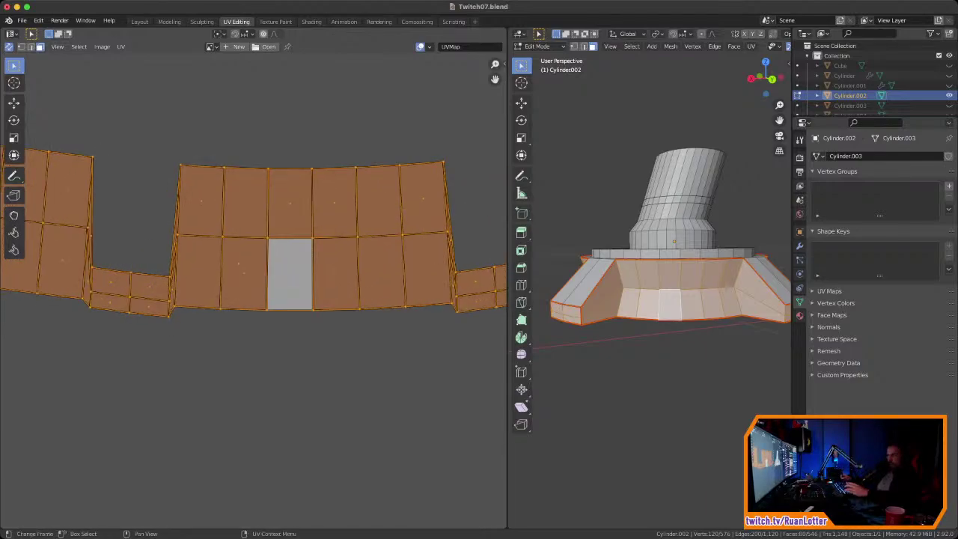
{"action": "key", "text": "2"}
{"action": "left_click", "coordinate": [266, 272]}
{"action": "left_click", "coordinate": [291, 238]}
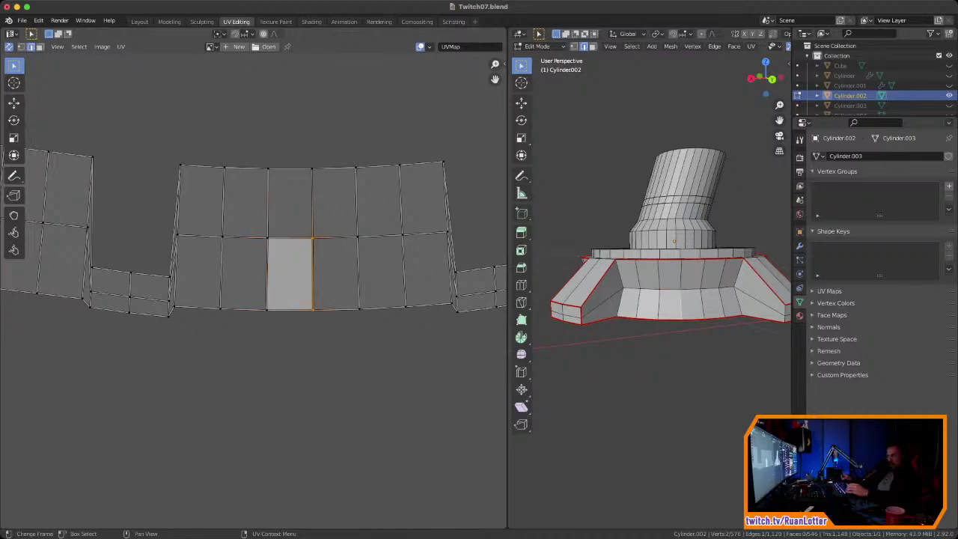
{"action": "key", "text": "alt+a"}
{"action": "middle_click_drag", "start_coordinate": [312, 278], "coordinate": [315, 241], "text": "ctrl"}
{"action": "middle_click_drag", "start_coordinate": [315, 241], "coordinate": [278, 239]}
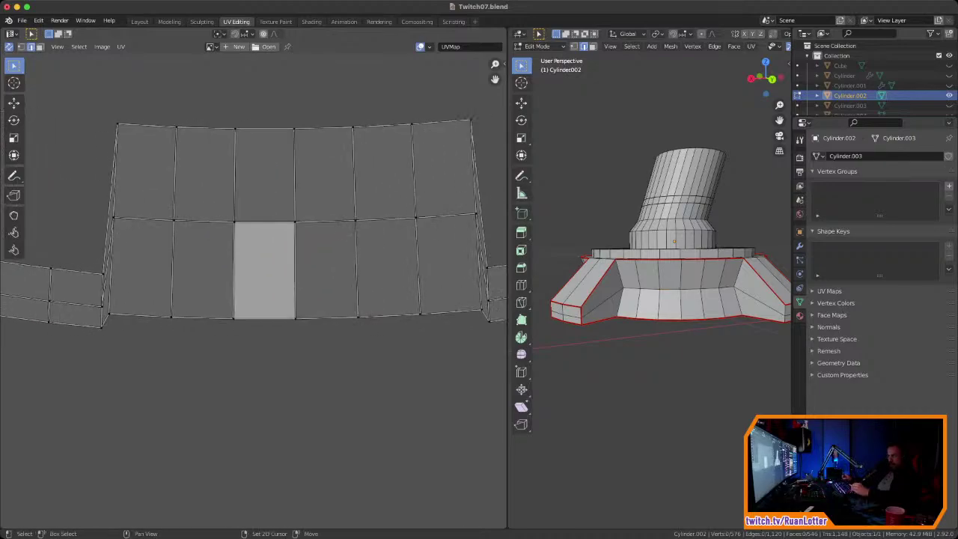
Step: Show the UV editor's sidebar and look through its Tool and View settings
{"action": "key", "text": "n"}
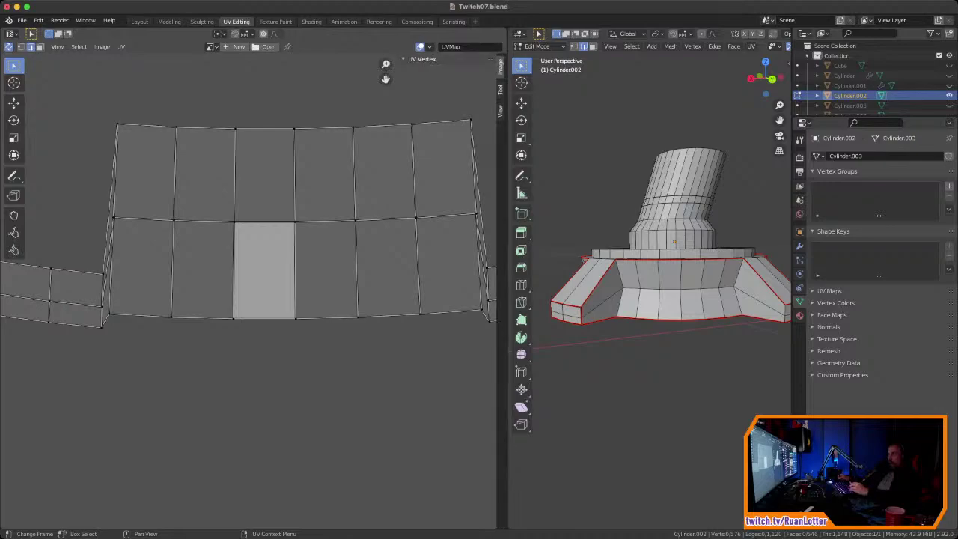
{"action": "left_click", "coordinate": [501, 89]}
{"action": "left_click", "coordinate": [501, 110]}
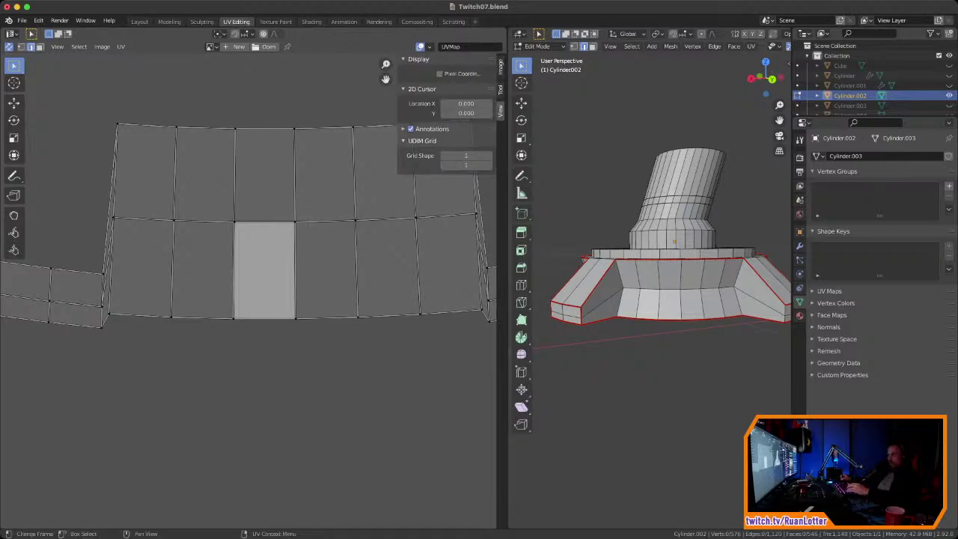
Step: Examine the UV coordinates of the flattened quad's corner vertices and the strip's placement above the packed layout
{"action": "key", "text": "1"}
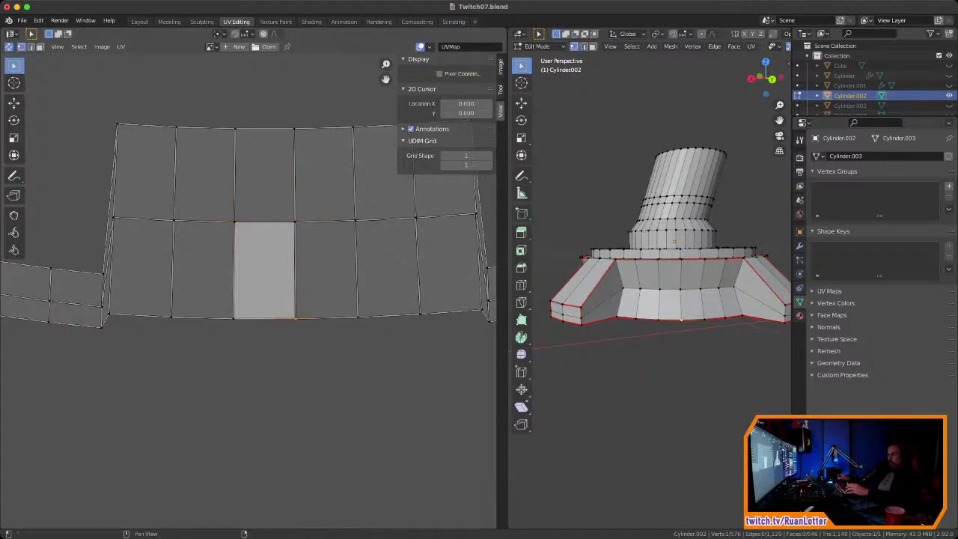
{"action": "left_click", "coordinate": [501, 89]}
{"action": "left_click", "coordinate": [501, 67]}
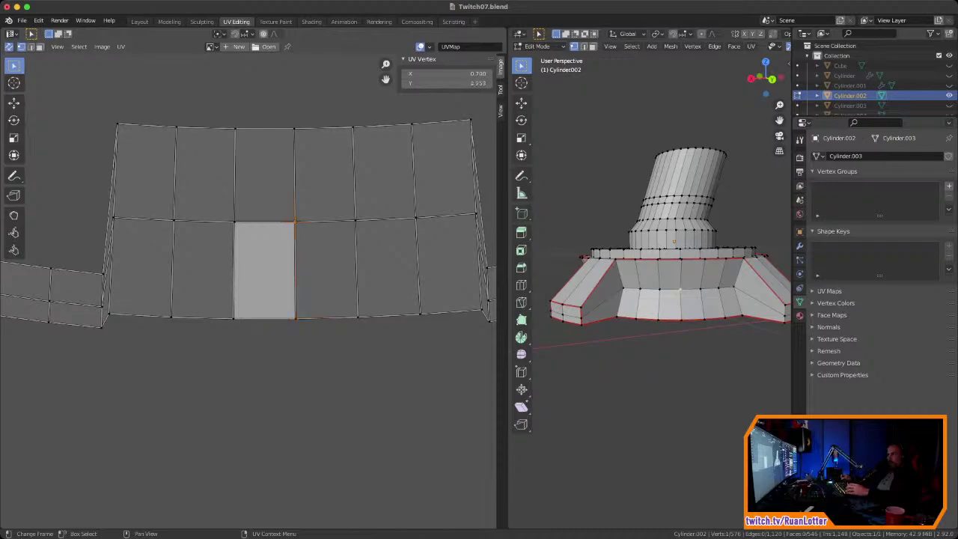
{"action": "scroll", "coordinate": [235, 288], "scroll_direction": "down", "scroll_amount": 4}
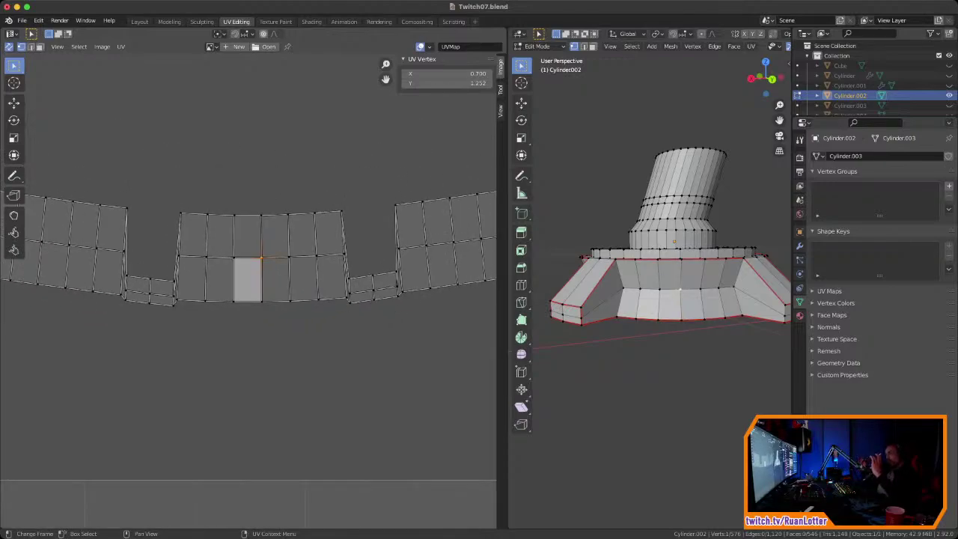
{"action": "scroll", "coordinate": [254, 269], "scroll_direction": "down", "scroll_amount": 5}
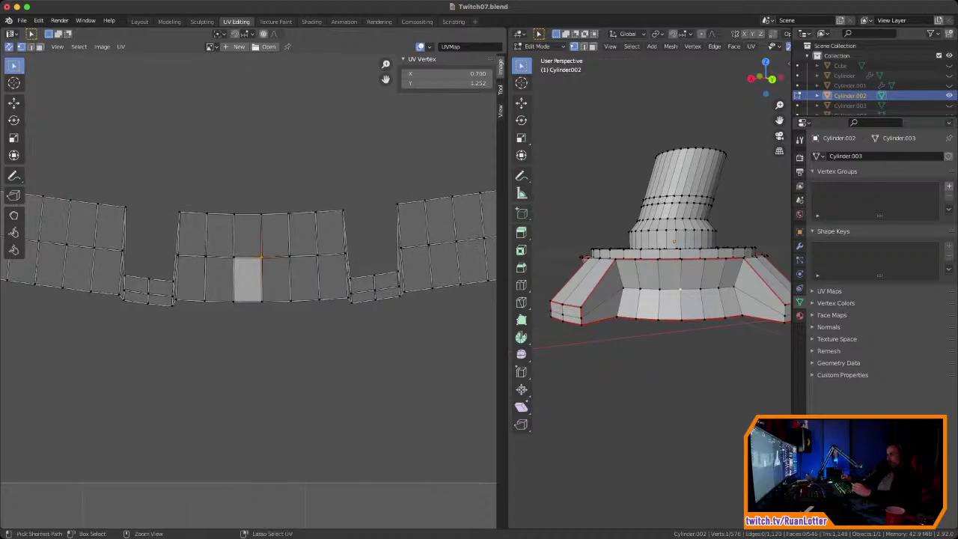
{"action": "middle_click_drag", "start_coordinate": [254, 285], "coordinate": [254, 344], "text": "ctrl"}
{"action": "middle_click_drag", "start_coordinate": [255, 345], "coordinate": [274, 247]}
{"action": "middle_click_drag", "start_coordinate": [254, 284], "coordinate": [255, 169], "text": "ctrl"}
{"action": "middle_click_drag", "start_coordinate": [254, 169], "coordinate": [250, 202]}
{"action": "middle_click_drag", "start_coordinate": [255, 277], "coordinate": [254, 284], "text": "ctrl"}
Step: Mark the edge loop around the column's top cap as a seam
{"action": "middle_click_drag", "start_coordinate": [658, 269], "coordinate": [687, 337]}
{"action": "mouse_move", "coordinate": [687, 337]}
{"action": "middle_mouse_down"}
{"action": "mouse_move", "coordinate": [707, 348]}
{"action": "mouse_move", "coordinate": [673, 340]}
{"action": "middle_mouse_up"}
{"action": "middle_click_drag", "start_coordinate": [673, 341], "coordinate": [674, 292], "text": "ctrl"}
{"action": "middle_click_drag", "start_coordinate": [673, 292], "coordinate": [683, 342], "text": "shift"}
{"action": "key", "text": "2"}
{"action": "left_click", "coordinate": [606, 226]}
{"action": "left_click", "coordinate": [606, 226], "text": "alt"}
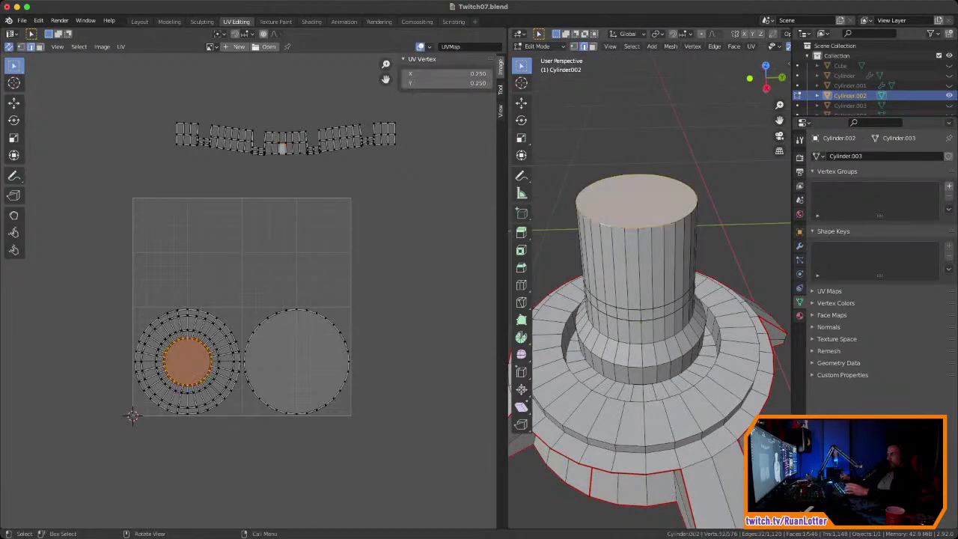
{"action": "right_click", "coordinate": [592, 405]}
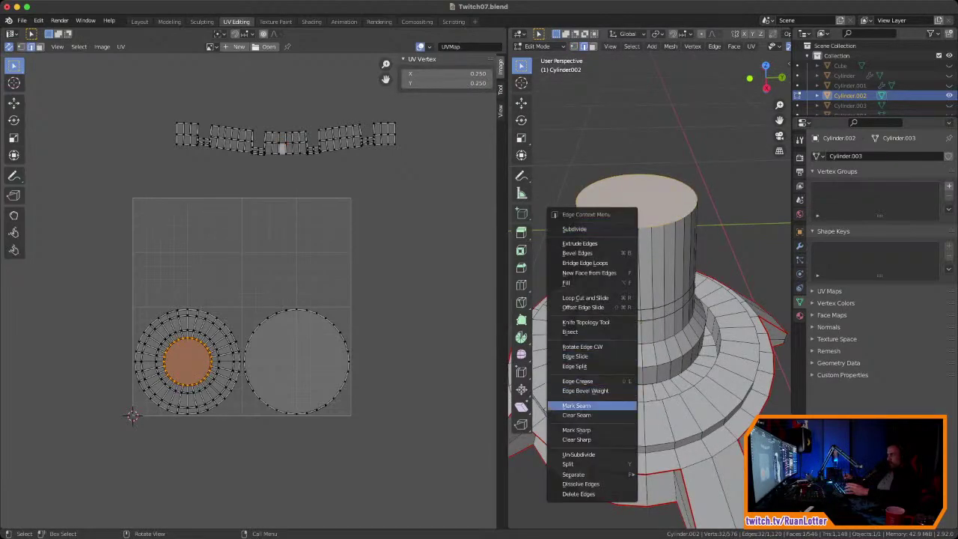
{"action": "left_click", "coordinate": [591, 405]}
Step: Mark seams on the edge loop under the column's flared collar and on the loop at the base of its narrow neck
{"action": "middle_click_drag", "start_coordinate": [599, 397], "coordinate": [619, 354]}
{"action": "scroll", "coordinate": [610, 351], "scroll_direction": "up", "scroll_amount": 3}
{"action": "left_click", "coordinate": [610, 366]}
{"action": "left_click", "coordinate": [610, 366], "text": "alt"}
{"action": "right_click", "coordinate": [591, 367]}
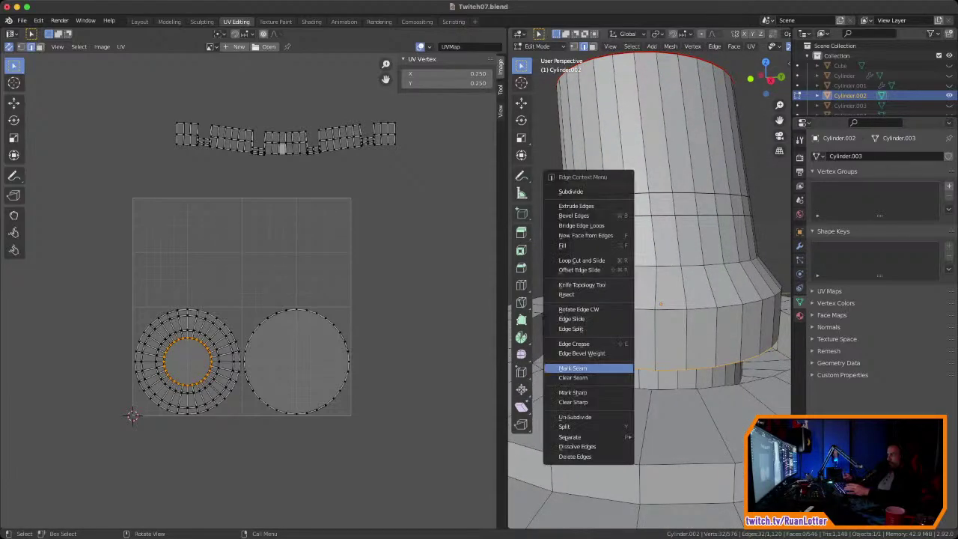
{"action": "left_click", "coordinate": [591, 368]}
{"action": "middle_click_drag", "start_coordinate": [591, 367], "coordinate": [615, 393]}
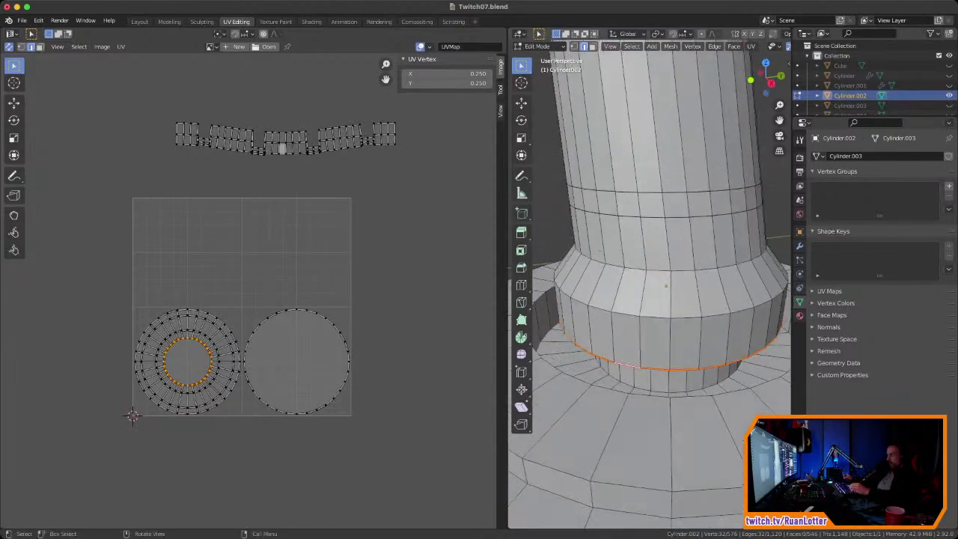
{"action": "left_click", "coordinate": [616, 380]}
{"action": "left_click", "coordinate": [615, 381], "text": "alt"}
{"action": "right_click", "coordinate": [614, 379]}
{"action": "left_click", "coordinate": [614, 379]}
Step: Mark seams on the floor edge and the upper rim of the circular recess around the column
{"action": "middle_click_drag", "start_coordinate": [614, 380], "coordinate": [603, 403], "text": "ctrl"}
{"action": "left_click", "coordinate": [634, 382]}
{"action": "left_click", "coordinate": [633, 382], "text": "alt"}
{"action": "right_click", "coordinate": [546, 334]}
{"action": "left_click", "coordinate": [546, 333]}
{"action": "middle_click_drag", "start_coordinate": [546, 334], "coordinate": [587, 328], "text": "shift"}
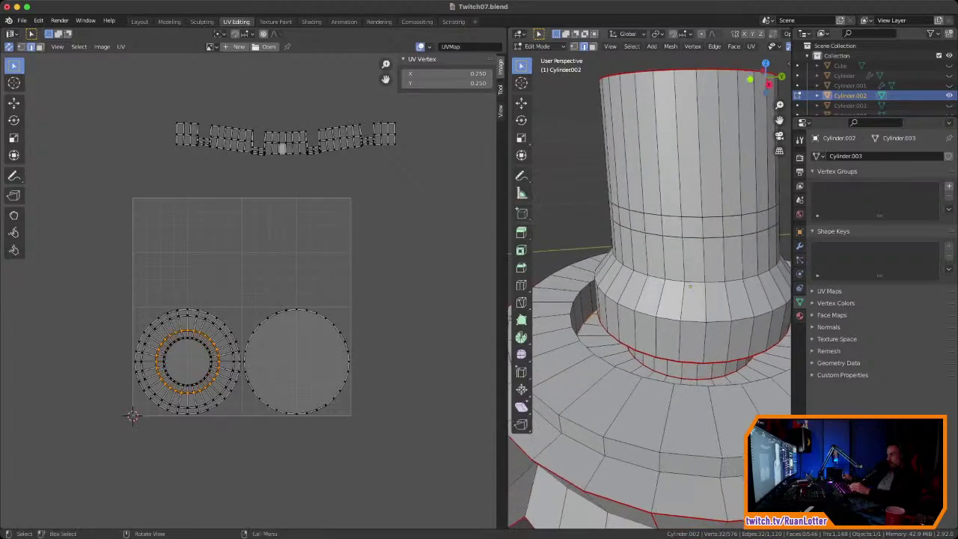
{"action": "left_click", "coordinate": [575, 299], "text": "alt"}
{"action": "right_click", "coordinate": [574, 298]}
{"action": "left_click", "coordinate": [575, 298]}
Step: Mark seams on the upper and lower edge loops of the step on the disc's outer side
{"action": "middle_click_drag", "start_coordinate": [575, 298], "coordinate": [576, 322], "text": "ctrl"}
{"action": "middle_click_drag", "start_coordinate": [576, 322], "coordinate": [597, 311], "text": "shift"}
{"action": "left_click", "coordinate": [601, 356]}
{"action": "left_click", "coordinate": [600, 355], "text": "alt"}
{"action": "right_click", "coordinate": [600, 356]}
{"action": "left_click", "coordinate": [600, 356]}
{"action": "left_click", "coordinate": [601, 370]}
{"action": "left_click", "coordinate": [600, 371], "text": "alt"}
{"action": "right_click", "coordinate": [600, 371]}
{"action": "left_click", "coordinate": [600, 367]}
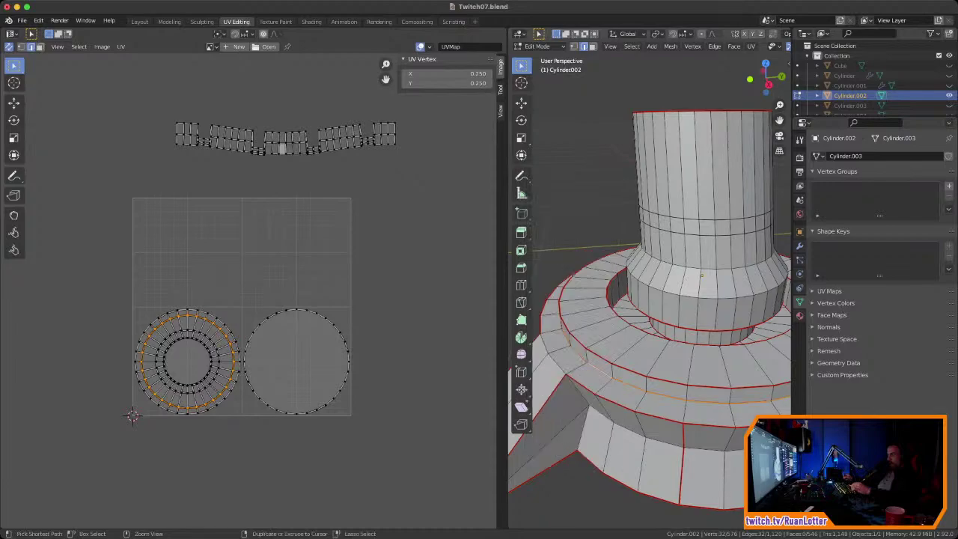
Step: Mark a seam along the shortest edge path from the disc's outer ledge up the column to its top cap
{"action": "scroll", "coordinate": [600, 367], "scroll_direction": "up", "scroll_amount": 2}
{"action": "middle_click_drag", "start_coordinate": [620, 402], "coordinate": [590, 371], "text": "shift"}
{"action": "left_click", "coordinate": [640, 367]}
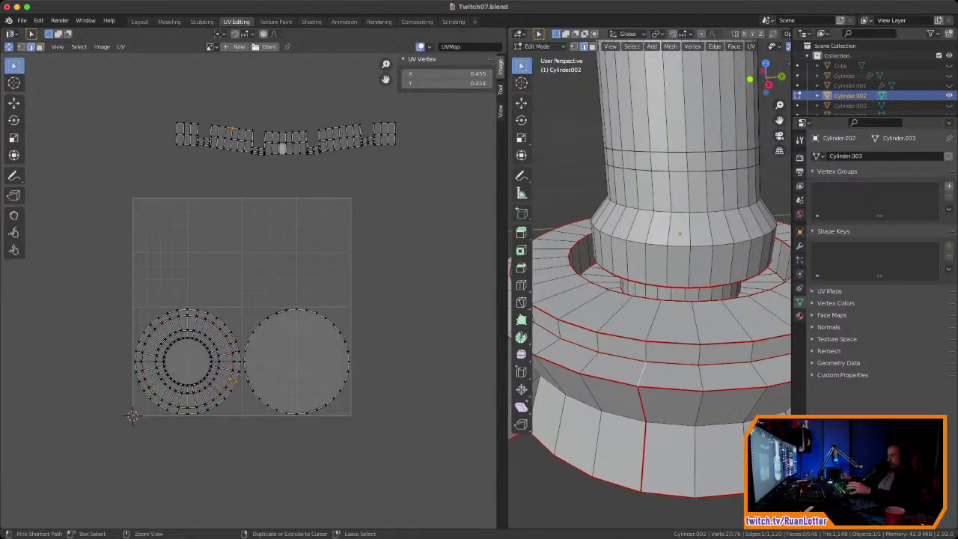
{"action": "left_click", "coordinate": [669, 213], "text": "ctrl"}
{"action": "left_click", "coordinate": [665, 105], "text": "ctrl"}
{"action": "mouse_move", "coordinate": [665, 104]}
{"action": "middle_mouse_down", "text": "shift"}
{"action": "mouse_move", "coordinate": [668, 258]}
{"action": "mouse_move", "coordinate": [667, 124]}
{"action": "middle_mouse_up", "text": "shift"}
{"action": "right_click", "coordinate": [670, 229]}
{"action": "left_click", "coordinate": [671, 229]}
{"action": "scroll", "coordinate": [671, 229], "scroll_direction": "down", "scroll_amount": 2}
{"action": "scroll", "coordinate": [667, 124], "scroll_direction": "down", "scroll_amount": 1}
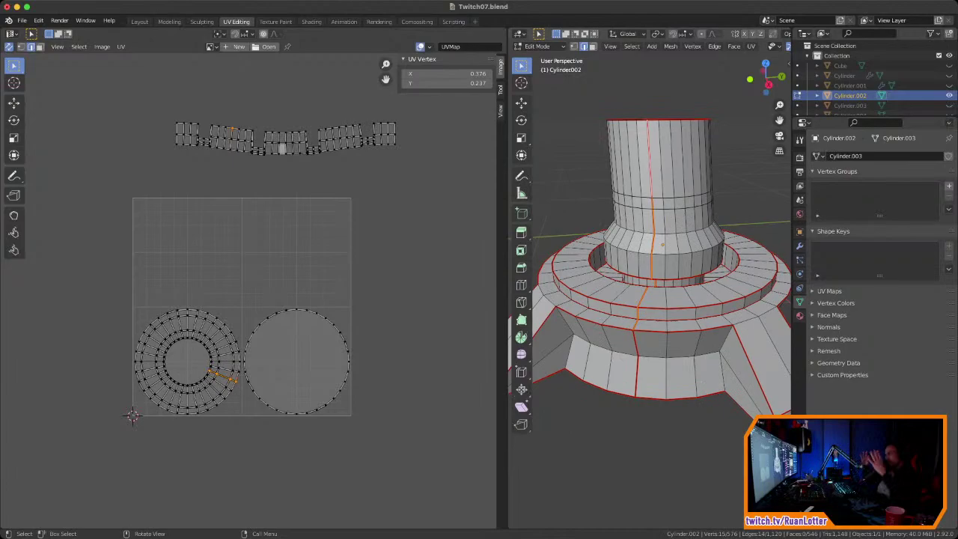
Step: Select all faces of the foot and unwrap them along the marked seams
{"action": "middle_click_drag", "start_coordinate": [667, 164], "coordinate": [588, 130]}
{"action": "key", "text": "3"}
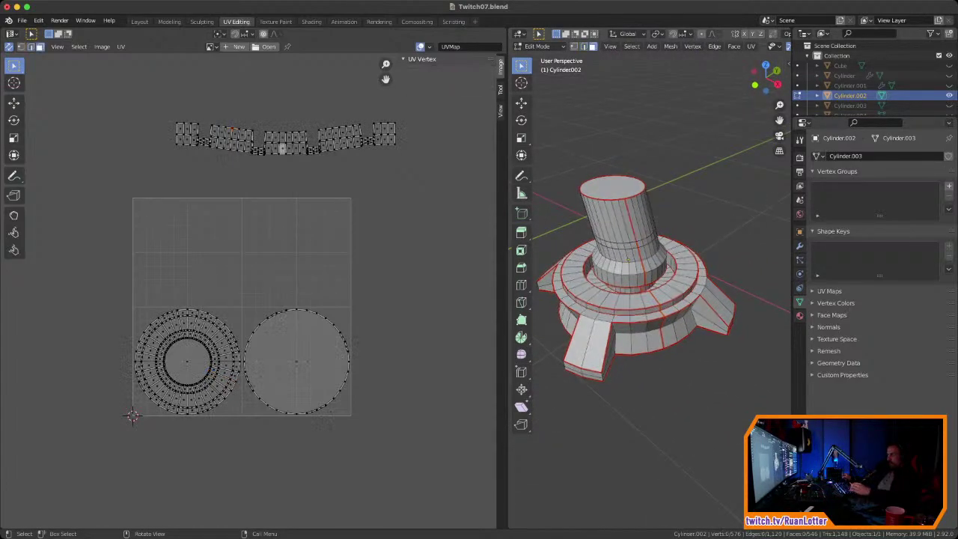
{"action": "middle_click_drag", "start_coordinate": [599, 180], "coordinate": [599, 206], "text": "ctrl"}
{"action": "key", "text": "a"}
{"action": "right_click", "coordinate": [598, 277]}
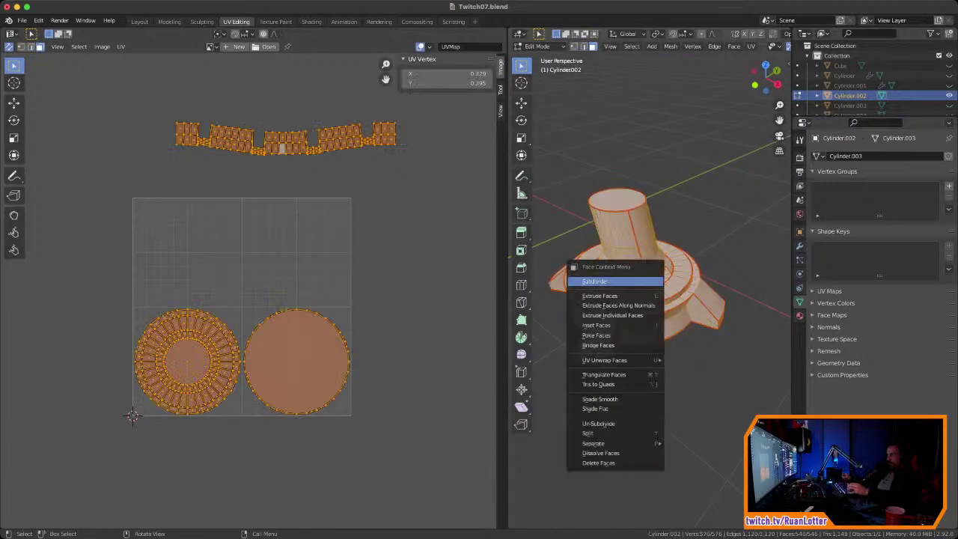
{"action": "mouse_move", "coordinate": [610, 360]}
{"action": "left_click", "coordinate": [689, 360]}
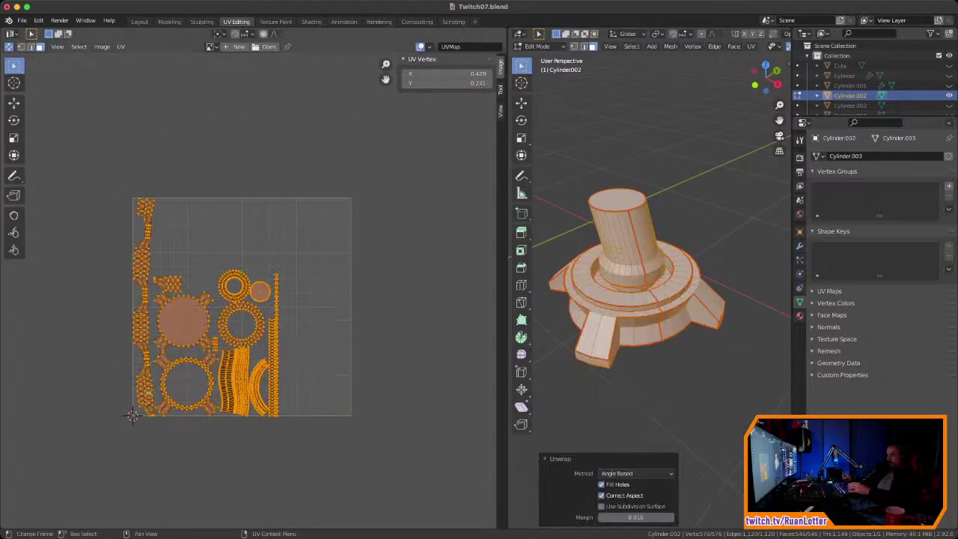
Step: Select the column's wavy UV island and move it to the empty upper area of the UV layout
{"action": "scroll", "coordinate": [166, 320], "scroll_direction": "up", "scroll_amount": 2}
{"action": "middle_click_drag", "start_coordinate": [223, 302], "coordinate": [257, 275], "text": "shift"}
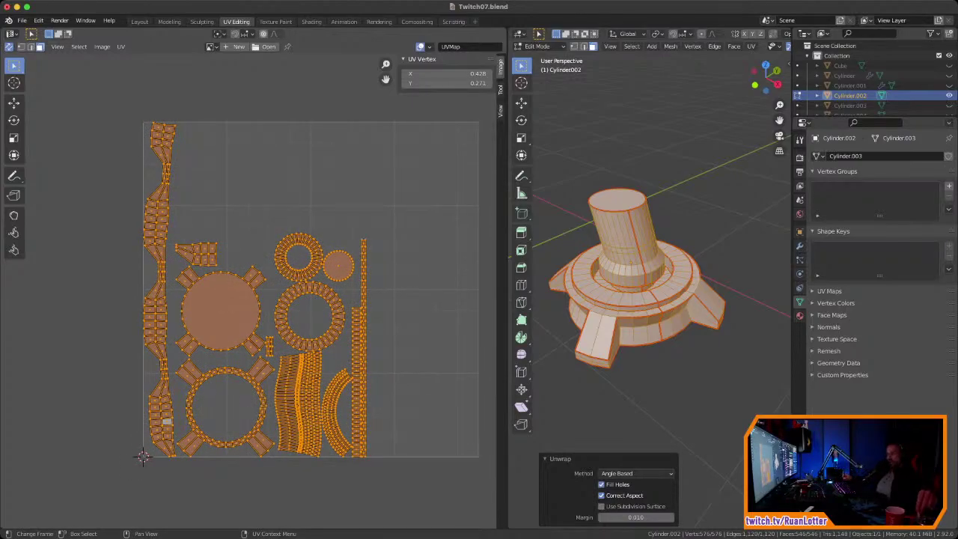
{"action": "left_click_drag", "start_coordinate": [268, 379], "coordinate": [307, 427]}
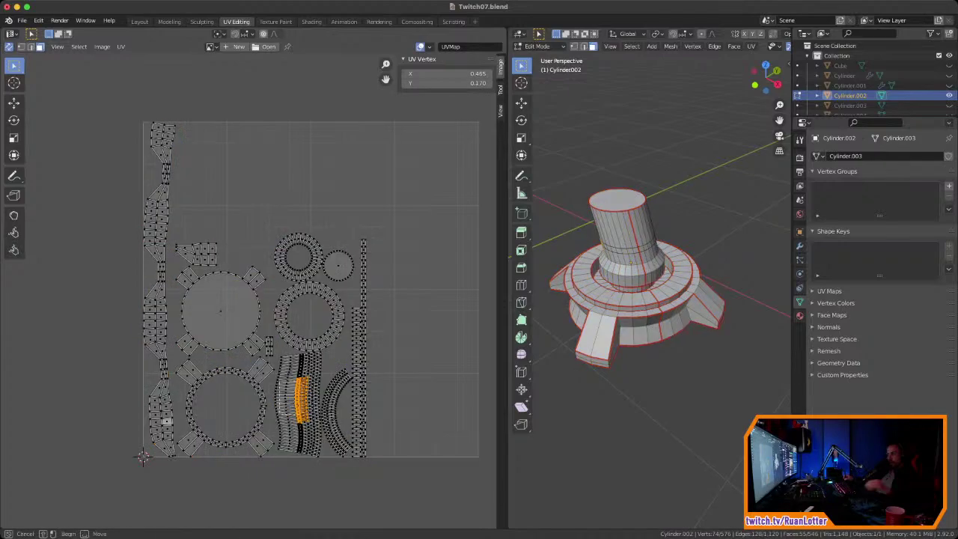
{"action": "left_click_drag", "start_coordinate": [270, 349], "coordinate": [302, 386], "text": "shift"}
{"action": "left_click", "coordinate": [302, 395]}
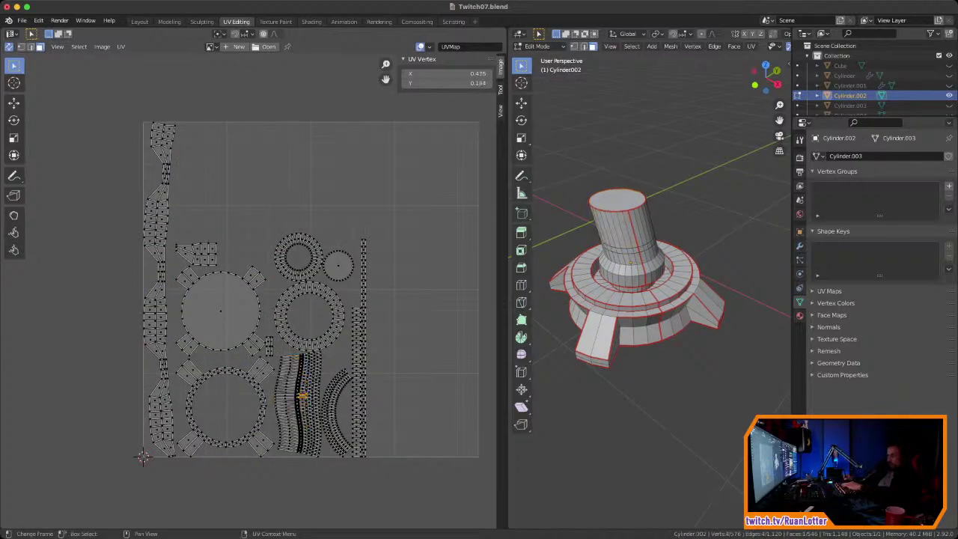
{"action": "key", "text": "l"}
{"action": "key", "text": "g"}
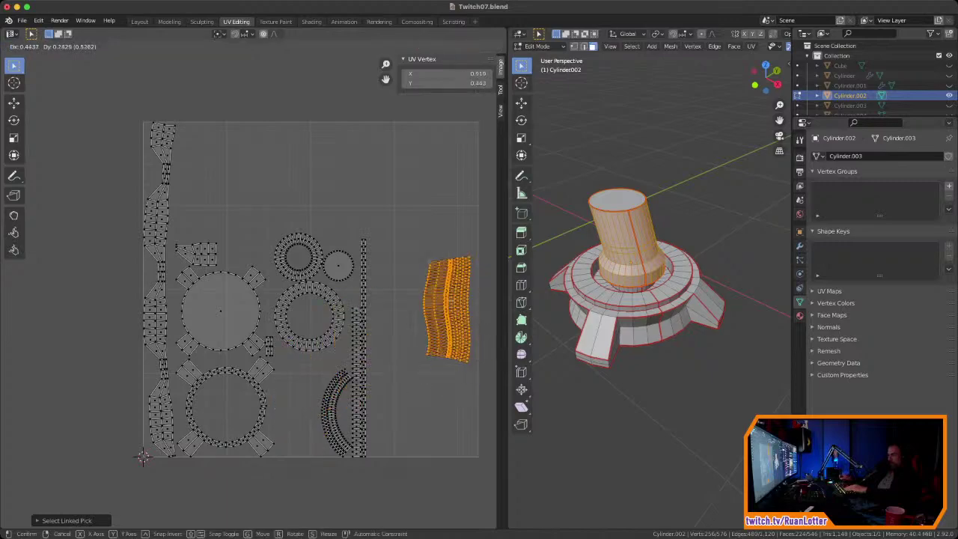
{"action": "left_click", "coordinate": [327, 155]}
Step: Rotate the column's UV island by 90 degrees so that it lies horizontally
{"action": "scroll", "coordinate": [607, 173], "scroll_direction": "up", "scroll_amount": 2}
{"action": "middle_click_drag", "start_coordinate": [608, 174], "coordinate": [666, 151]}
{"action": "scroll", "coordinate": [299, 299], "scroll_direction": "up", "scroll_amount": 3}
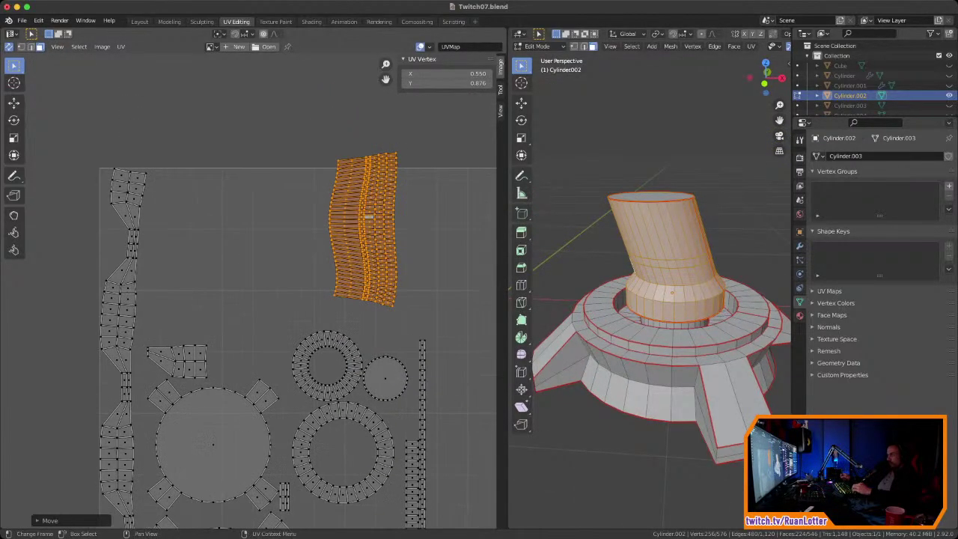
{"action": "scroll", "coordinate": [255, 279], "scroll_direction": "up", "scroll_amount": 1}
{"action": "middle_click_drag", "start_coordinate": [256, 279], "coordinate": [156, 292]}
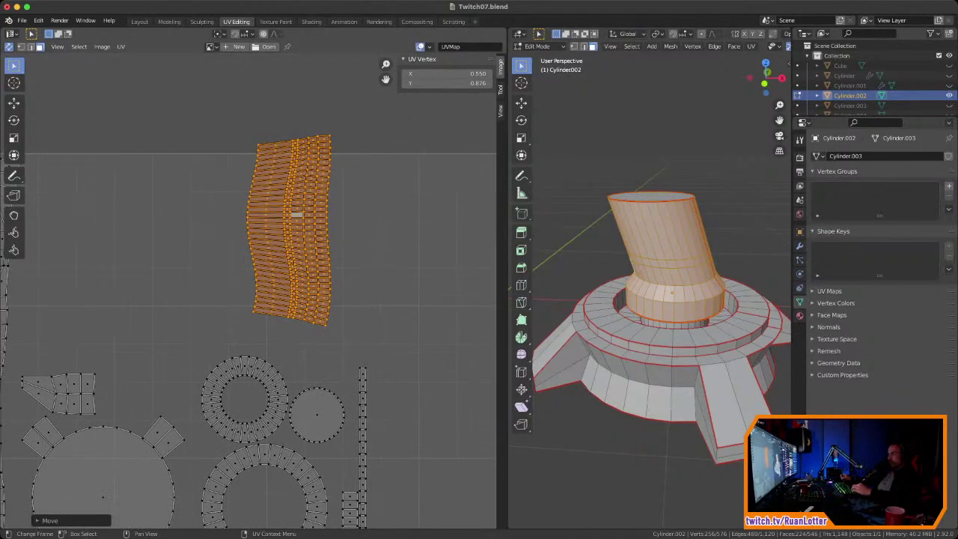
{"action": "type", "text": "r90"}
{"action": "key", "text": "Return"}
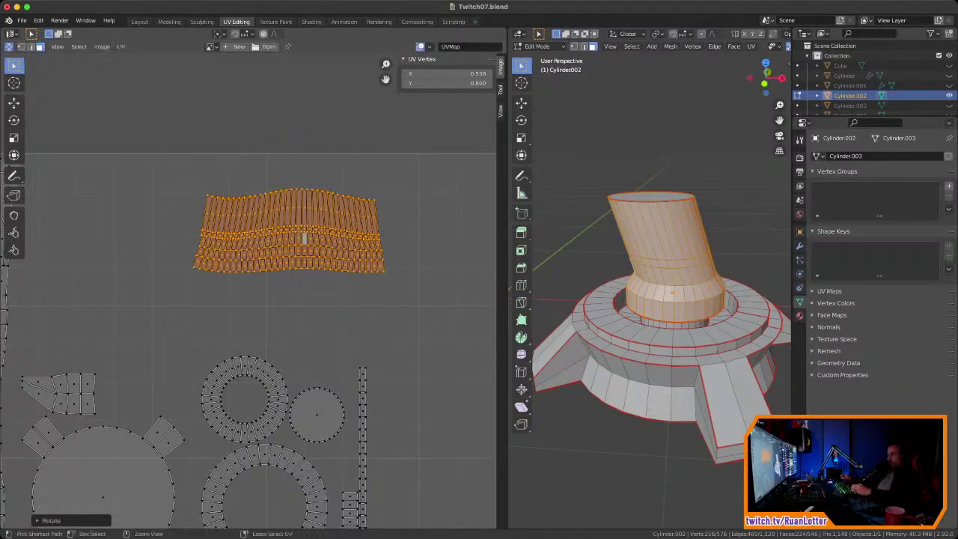
Step: Select a nearly rectangular quad near the middle of the column island's second-lowest row
{"action": "scroll", "coordinate": [352, 210], "scroll_direction": "up", "scroll_amount": 2}
{"action": "scroll", "coordinate": [279, 217], "scroll_direction": "up", "scroll_amount": 4}
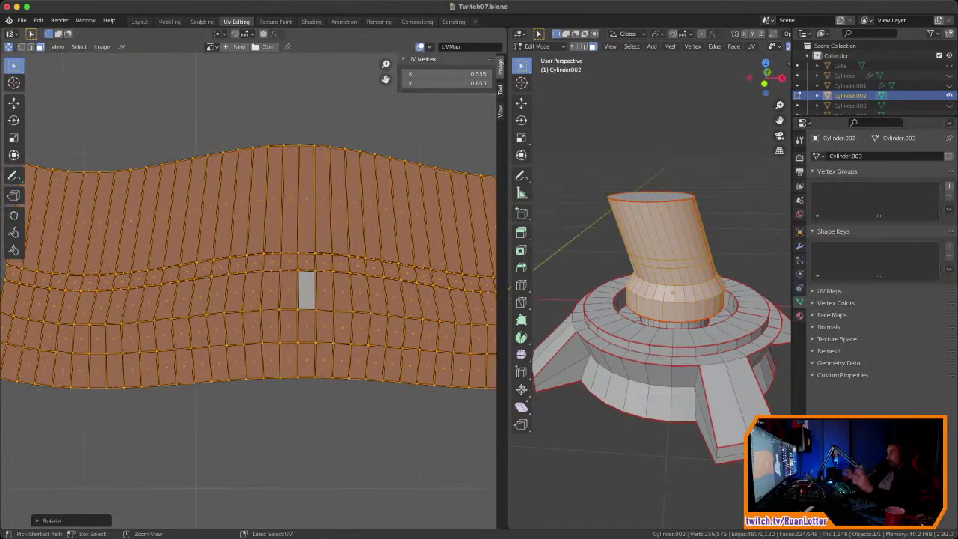
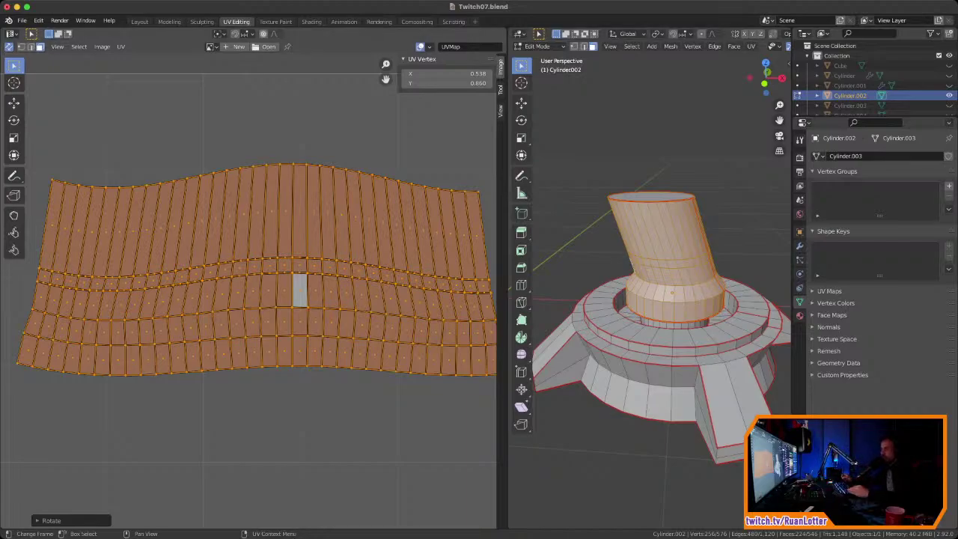
{"action": "scroll", "coordinate": [344, 294], "scroll_direction": "up", "scroll_amount": 5}
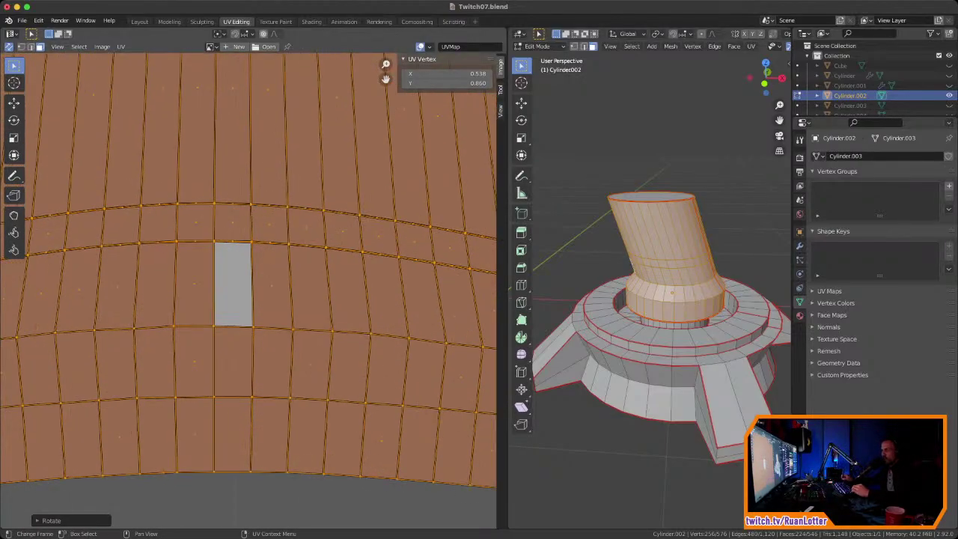
{"action": "middle_click_drag", "start_coordinate": [179, 224], "coordinate": [180, 211], "text": "ctrl"}
{"action": "middle_click_drag", "start_coordinate": [177, 249], "coordinate": [257, 96]}
{"action": "middle_click_drag", "start_coordinate": [257, 288], "coordinate": [208, 312], "text": "ctrl"}
{"action": "middle_click_drag", "start_coordinate": [270, 339], "coordinate": [258, 251]}
{"action": "left_click", "coordinate": [258, 273]}
{"action": "middle_click_drag", "start_coordinate": [251, 298], "coordinate": [253, 262], "text": "ctrl"}
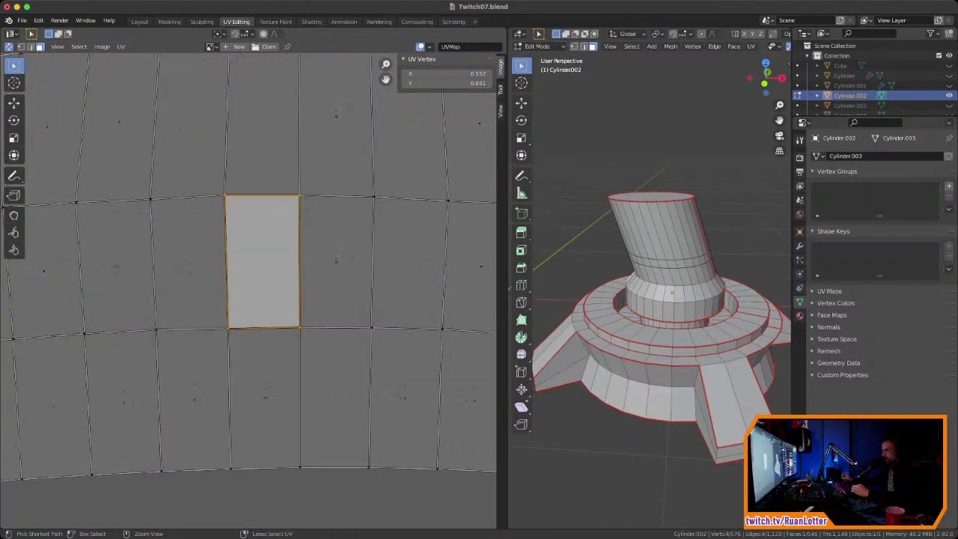
{"action": "middle_click_drag", "start_coordinate": [263, 193], "coordinate": [263, 232], "text": "ctrl"}
{"action": "mouse_move", "coordinate": [259, 288]}
{"action": "middle_mouse_down", "text": "ctrl"}
{"action": "mouse_move", "coordinate": [258, 258]}
{"action": "mouse_move", "coordinate": [256, 291]}
{"action": "middle_mouse_up", "text": "ctrl"}
{"action": "middle_click_drag", "start_coordinate": [256, 292], "coordinate": [256, 245], "text": "ctrl"}
Step: Level the selected quad's upper and lower edges by scaling each vertex pair to 0 along Y
{"action": "key", "text": "1"}
{"action": "left_click_drag", "start_coordinate": [189, 168], "coordinate": [333, 200]}
{"action": "key", "text": "s"}
{"action": "key", "text": "y"}
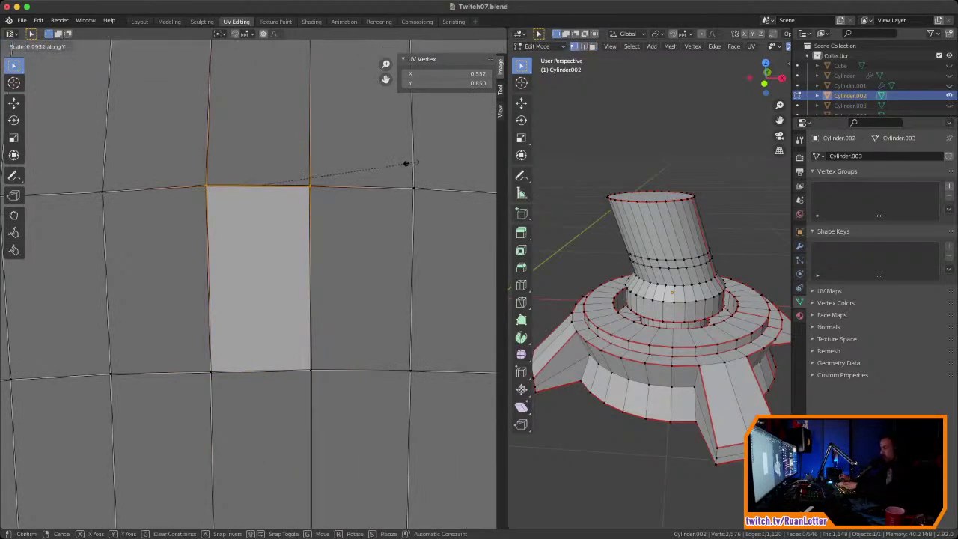
{"action": "key", "text": "Return"}
{"action": "left_click_drag", "start_coordinate": [184, 338], "coordinate": [353, 388]}
{"action": "type", "text": "sy0"}
{"action": "key", "text": "Return"}
Step: Straighten the quad's two side edges by scaling each vertex pair to 0 along X
{"action": "left_click_drag", "start_coordinate": [294, 163], "coordinate": [330, 381]}
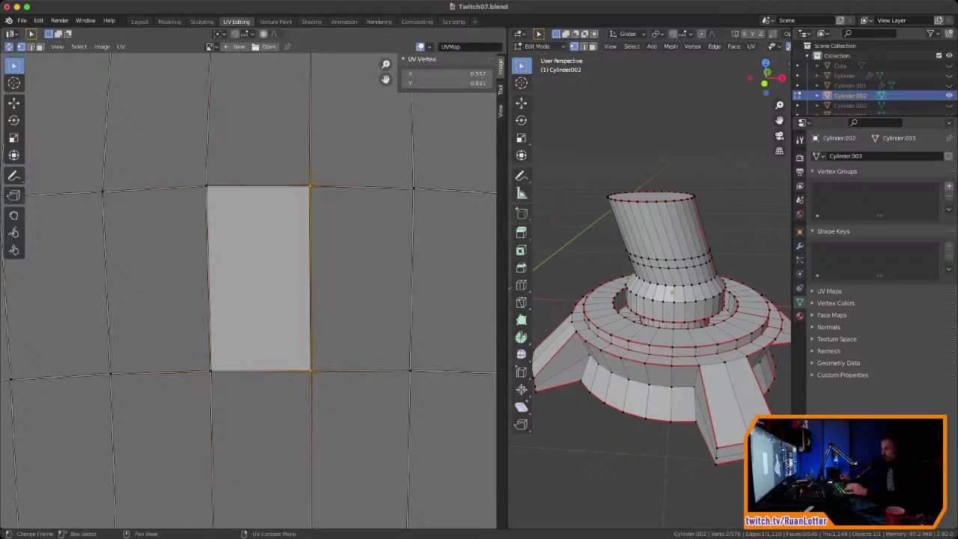
{"action": "type", "text": "sx"}
{"action": "type", "text": "0"}
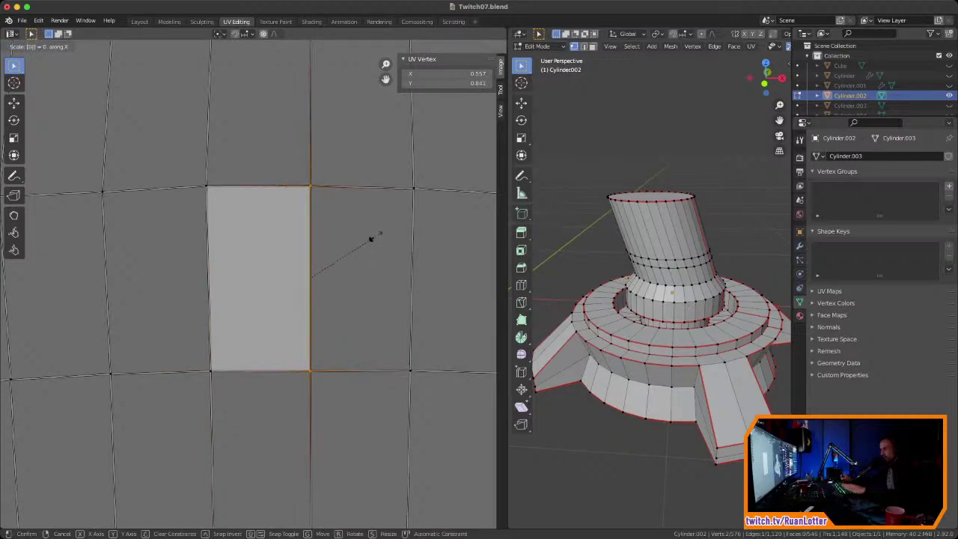
{"action": "key", "text": "Return"}
{"action": "left_click_drag", "start_coordinate": [191, 150], "coordinate": [244, 412]}
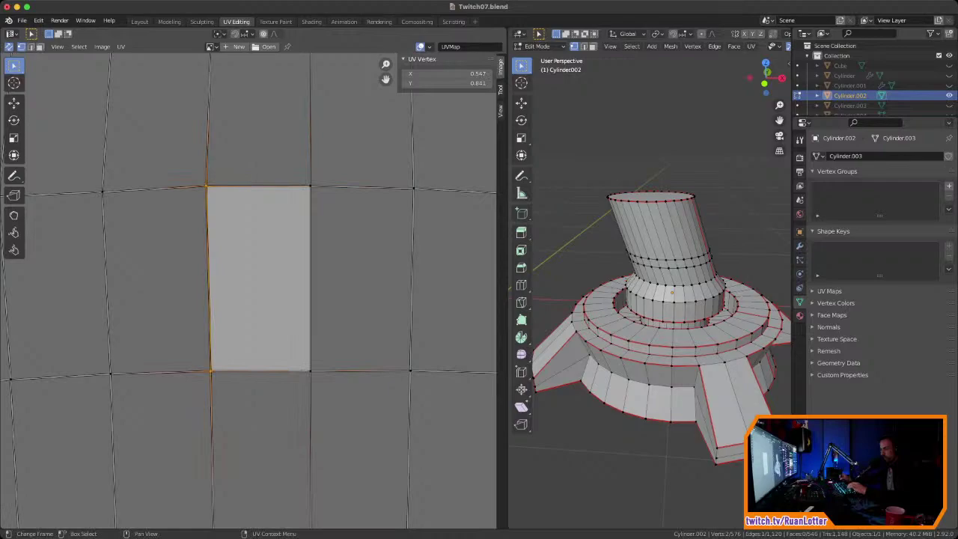
{"action": "type", "text": "sx0"}
{"action": "key", "text": "Return"}
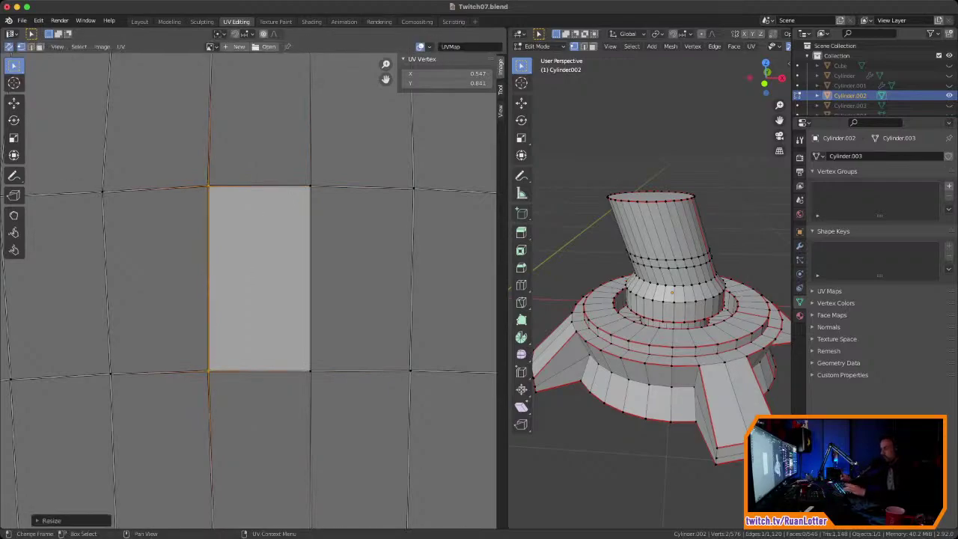
Step: Straighten the whole column UV island with Follow Active Quads, using the squared-up quad as the active face
{"action": "key", "text": "3"}
{"action": "left_click", "coordinate": [259, 278]}
{"action": "scroll", "coordinate": [259, 278], "scroll_direction": "down", "scroll_amount": 1}
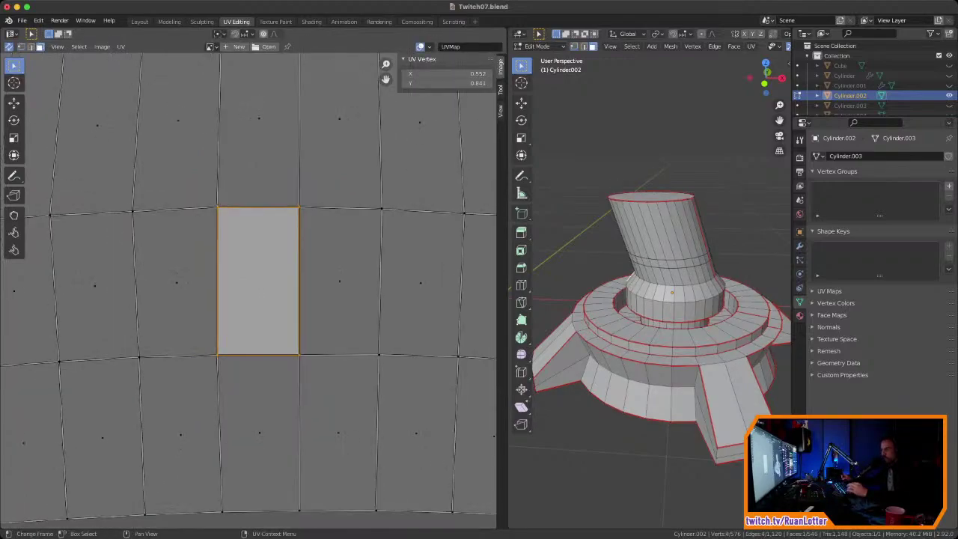
{"action": "scroll", "coordinate": [258, 280], "scroll_direction": "down", "scroll_amount": 5}
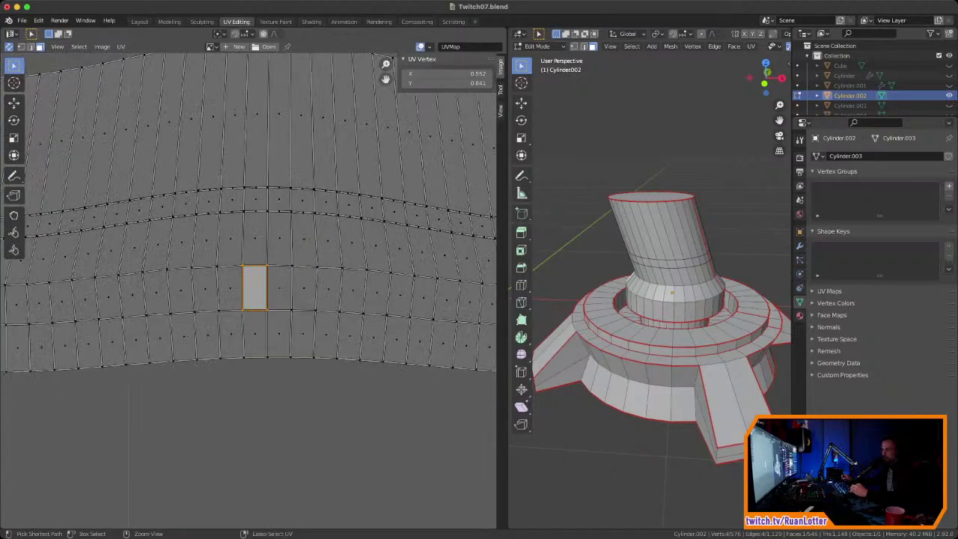
{"action": "scroll", "coordinate": [254, 286], "scroll_direction": "down", "scroll_amount": 4}
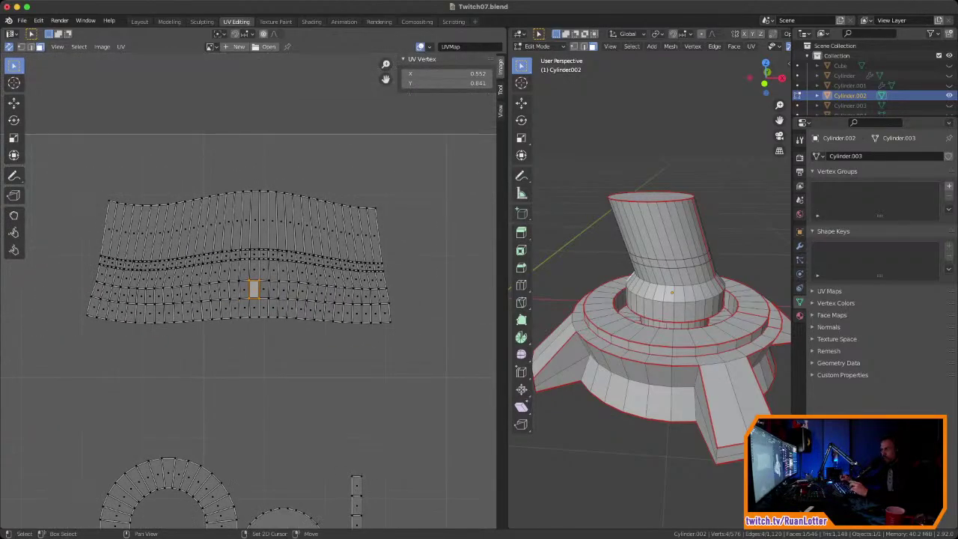
{"action": "left_click_drag", "start_coordinate": [66, 165], "coordinate": [431, 353]}
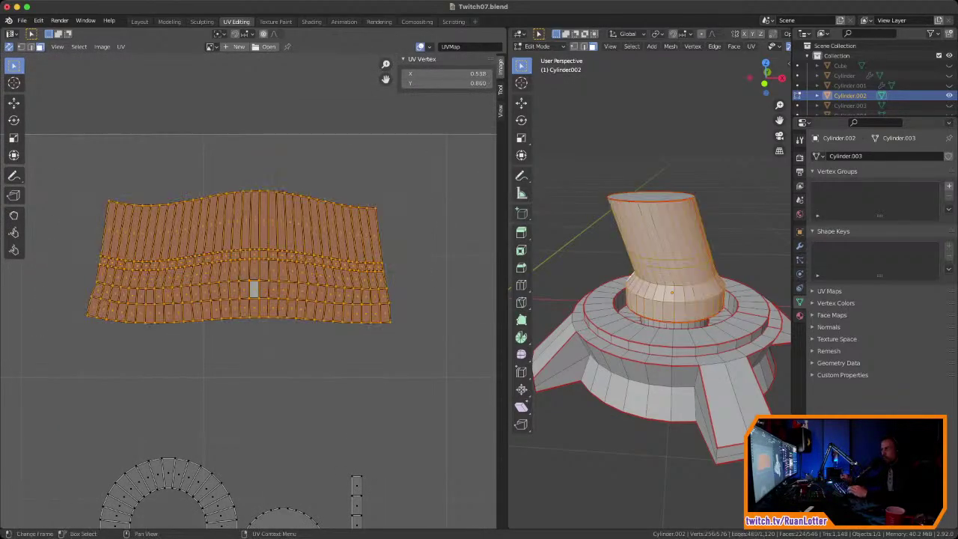
{"action": "right_click", "coordinate": [247, 233]}
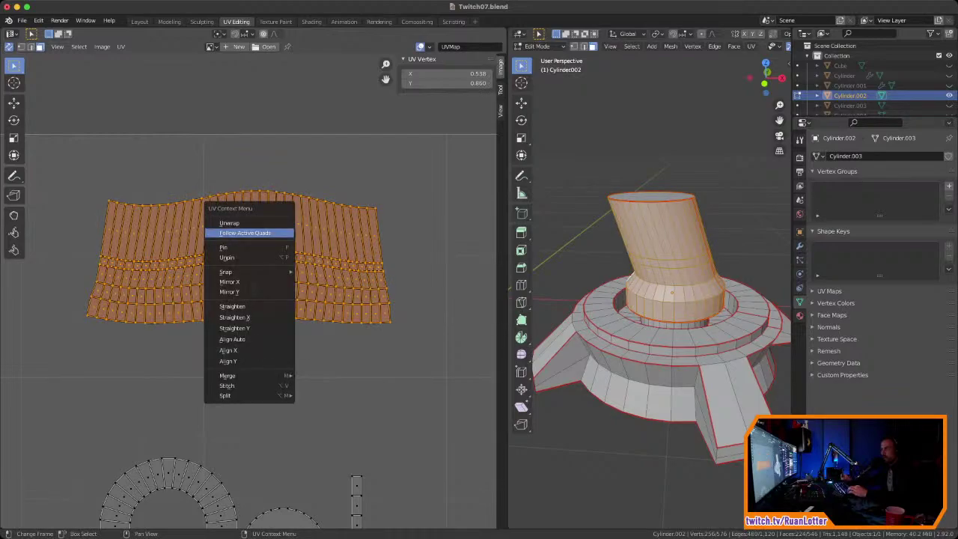
{"action": "left_click", "coordinate": [245, 233]}
Step: Move the straightened column island into the free space just above the ring islands
{"action": "middle_click_drag", "start_coordinate": [247, 233], "coordinate": [287, 97], "text": "ctrl"}
{"action": "middle_click_drag", "start_coordinate": [254, 291], "coordinate": [253, 269], "text": "ctrl"}
{"action": "middle_click_drag", "start_coordinate": [253, 224], "coordinate": [255, 345], "text": "ctrl"}
{"action": "middle_click_drag", "start_coordinate": [255, 344], "coordinate": [365, 234]}
{"action": "key", "text": "g"}
{"action": "left_click", "coordinate": [334, 240]}
Step: Select faces of the curved UV island and check where they lie around the base of the column
{"action": "middle_click_drag", "start_coordinate": [337, 356], "coordinate": [336, 246], "text": "ctrl"}
{"action": "middle_click_drag", "start_coordinate": [337, 299], "coordinate": [284, 269]}
{"action": "left_click_drag", "start_coordinate": [320, 273], "coordinate": [349, 502]}
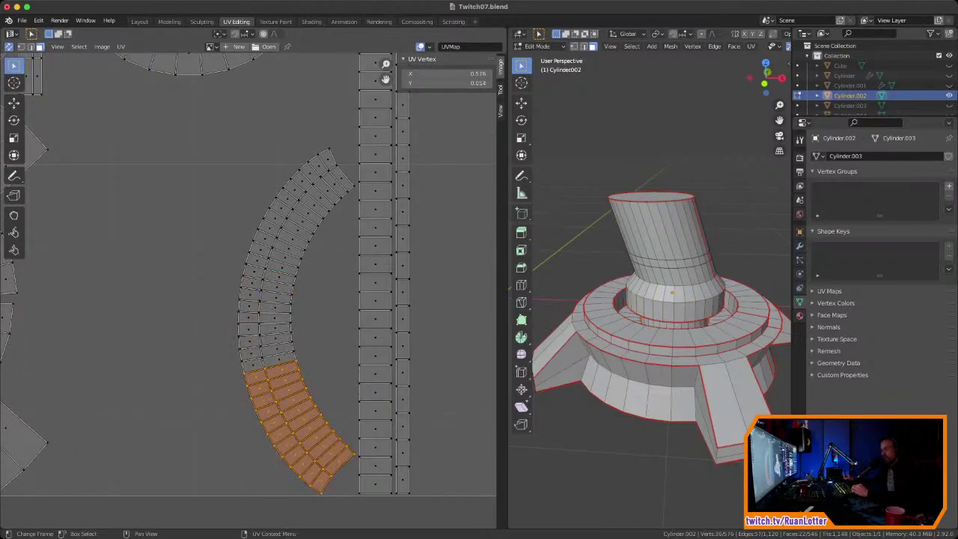
{"action": "middle_click_drag", "start_coordinate": [696, 329], "coordinate": [608, 288]}
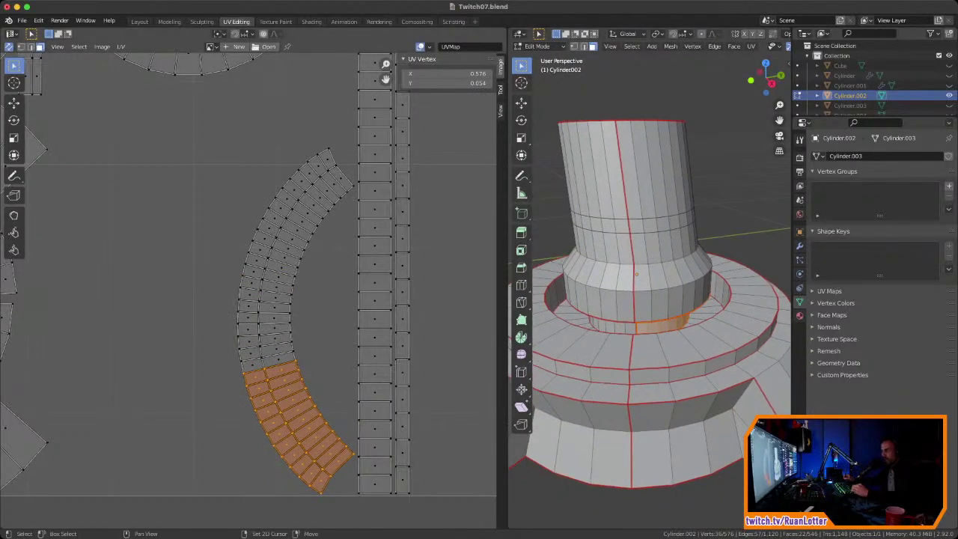
{"action": "middle_click_drag", "start_coordinate": [314, 307], "coordinate": [279, 305]}
{"action": "left_click", "coordinate": [275, 425]}
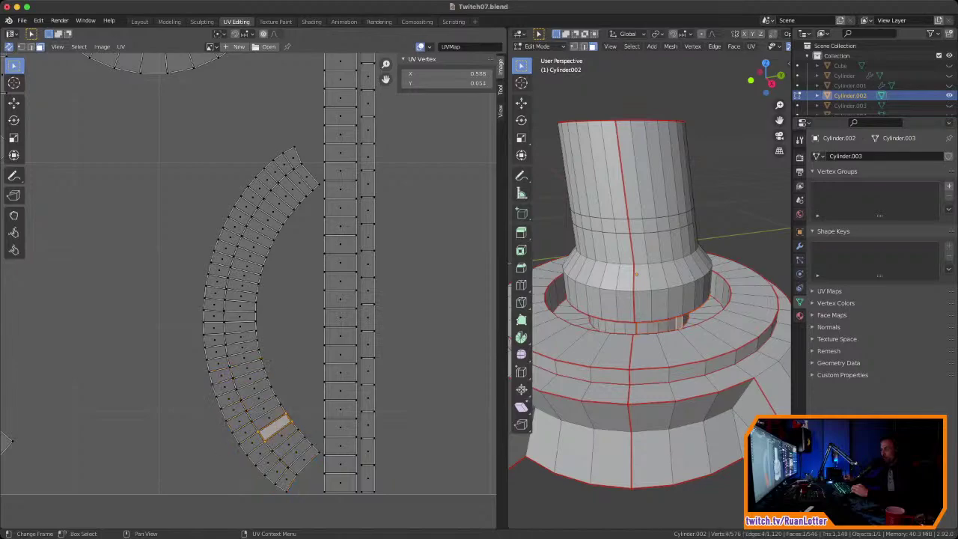
{"action": "left_click", "coordinate": [263, 407]}
Step: Look over the whole UV layout, comparing the curved island with the rings, discs and straight strips
{"action": "scroll", "coordinate": [258, 311], "scroll_direction": "down", "scroll_amount": 2, "text": "ctrl"}
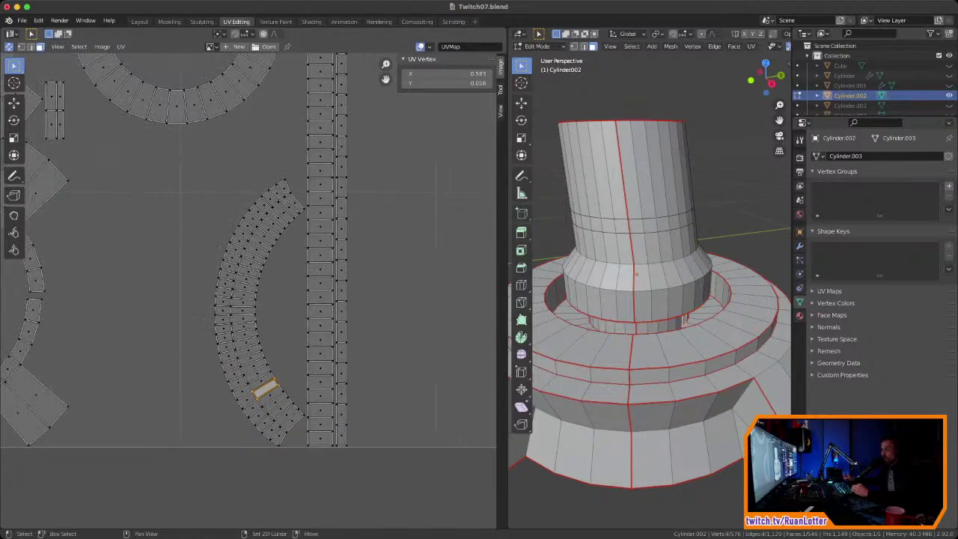
{"action": "scroll", "coordinate": [359, 292], "scroll_direction": "down", "scroll_amount": 2, "text": "ctrl"}
{"action": "scroll", "coordinate": [247, 247], "scroll_direction": "down", "scroll_amount": 1, "text": "ctrl"}
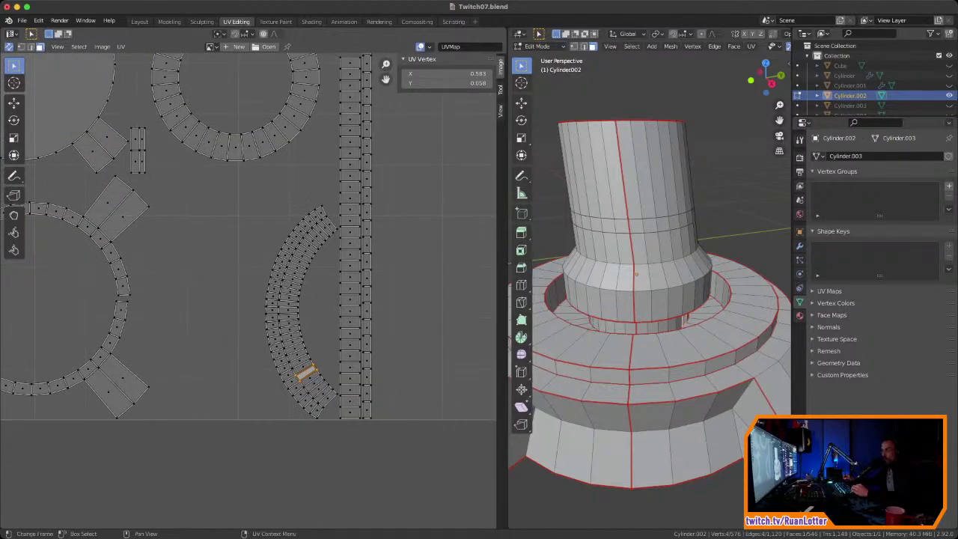
{"action": "middle_click_drag", "start_coordinate": [248, 290], "coordinate": [248, 322], "text": "ctrl"}
{"action": "middle_click_drag", "start_coordinate": [248, 322], "coordinate": [370, 361], "text": "shift"}
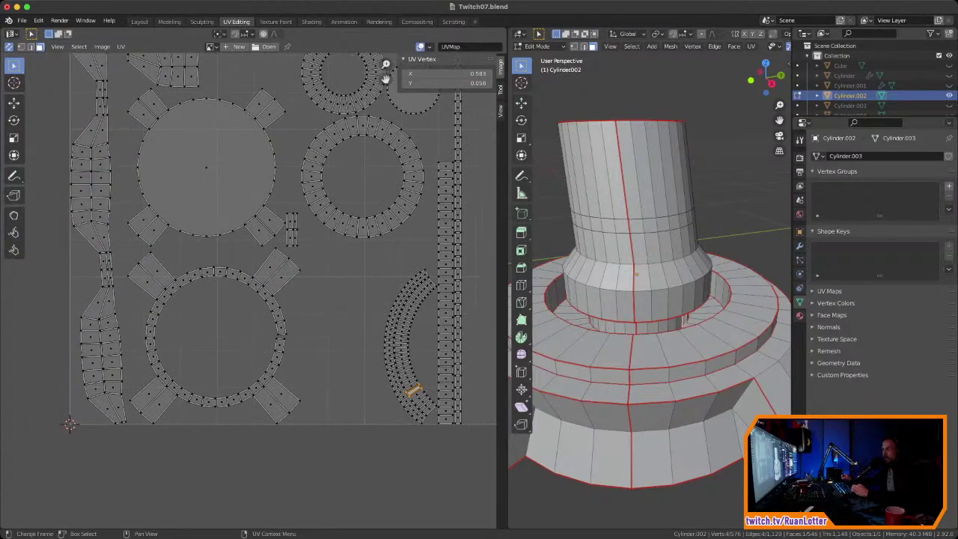
{"action": "middle_click_drag", "start_coordinate": [359, 314], "coordinate": [359, 348], "text": "ctrl"}
{"action": "middle_click_drag", "start_coordinate": [359, 348], "coordinate": [356, 449], "text": "shift"}
{"action": "middle_click_drag", "start_coordinate": [357, 449], "coordinate": [294, 415], "text": "shift"}
{"action": "middle_click_drag", "start_coordinate": [294, 416], "coordinate": [294, 299], "text": "ctrl"}
{"action": "middle_click_drag", "start_coordinate": [294, 299], "coordinate": [296, 82], "text": "shift"}
{"action": "key", "text": "1"}
{"action": "left_click_drag", "start_coordinate": [213, 321], "coordinate": [230, 349]}
{"action": "middle_click_drag", "start_coordinate": [230, 349], "coordinate": [317, 505], "text": "ctrl"}
{"action": "key", "text": "g"}
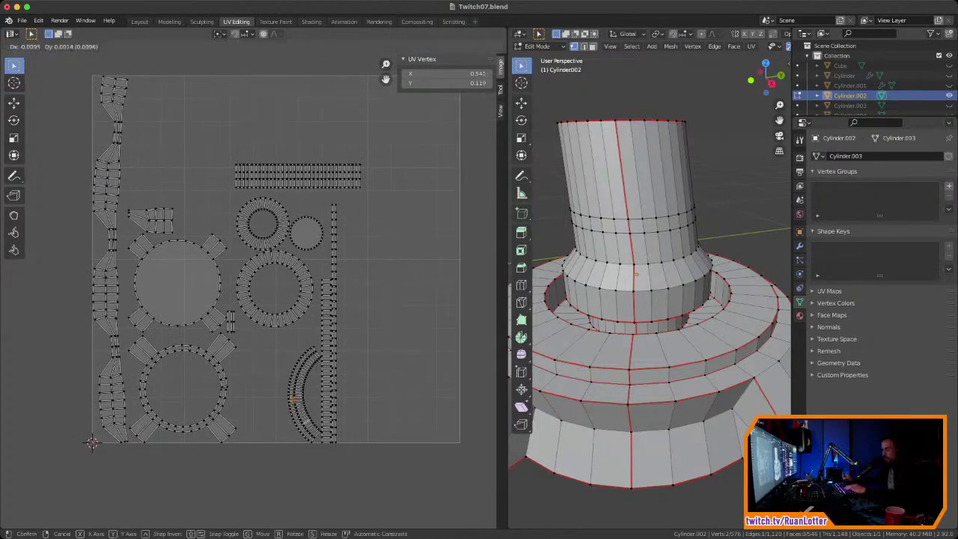
{"action": "key", "text": "Escape"}
{"action": "scroll", "coordinate": [280, 408], "scroll_direction": "up", "scroll_amount": 4}
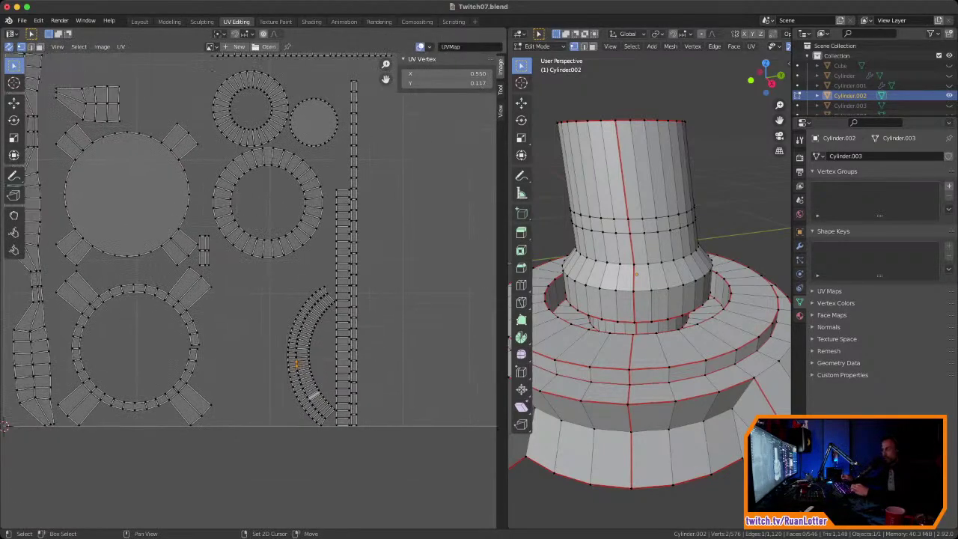
{"action": "left_click", "coordinate": [304, 386]}
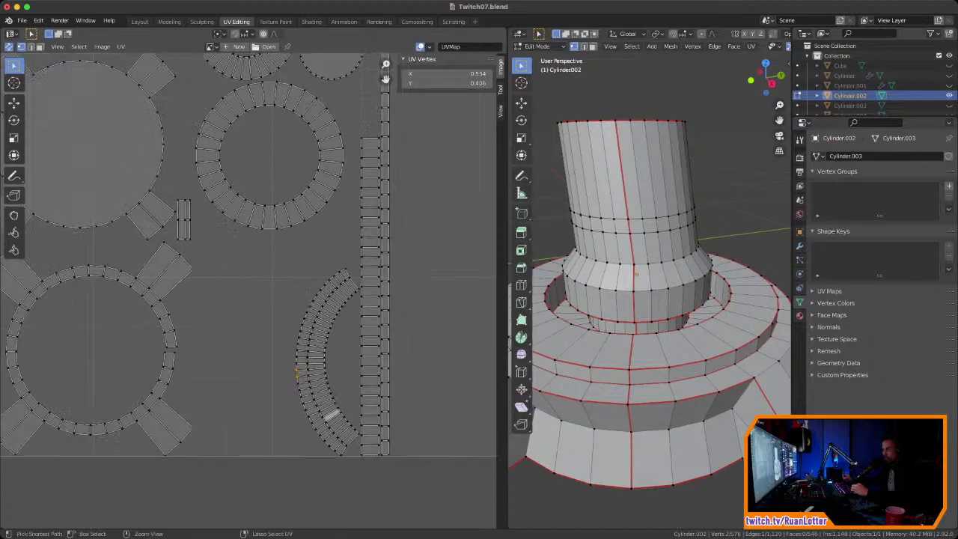
{"action": "scroll", "coordinate": [303, 386], "scroll_direction": "down", "scroll_amount": 4}
{"action": "middle_click_drag", "start_coordinate": [303, 385], "coordinate": [336, 414]}
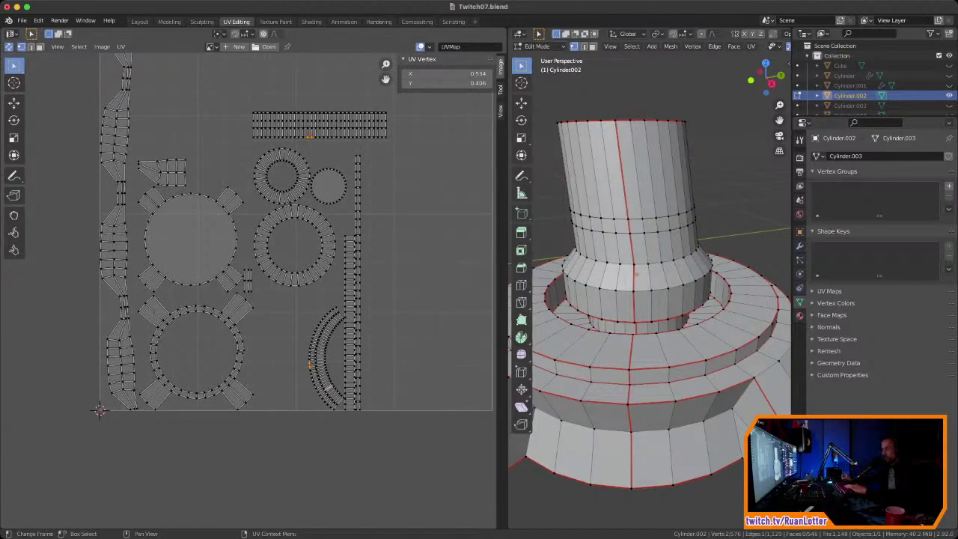
{"action": "key", "text": "g"}
{"action": "key", "text": "Escape"}
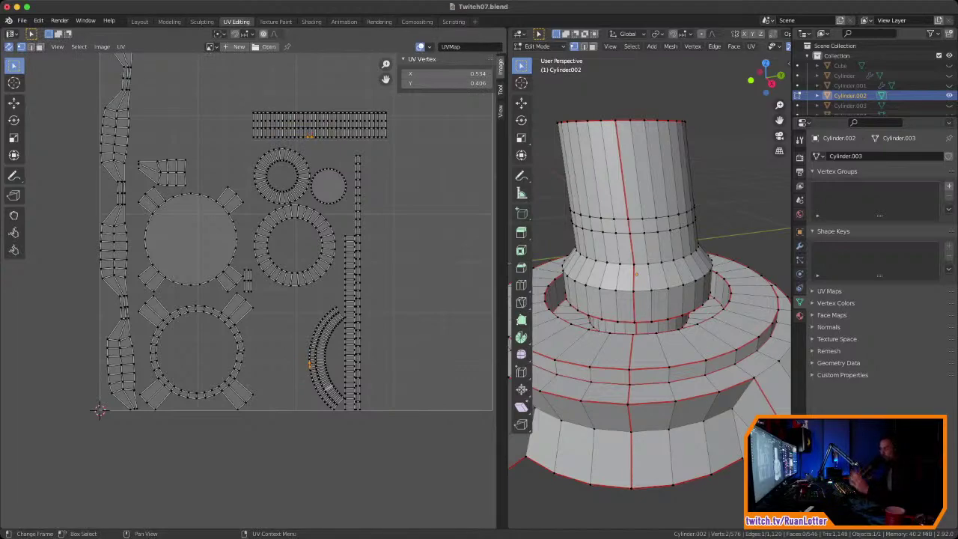
Step: Examine the tall wavy UV island along the edge of the UV area
{"action": "scroll", "coordinate": [97, 412], "scroll_direction": "up", "scroll_amount": 2}
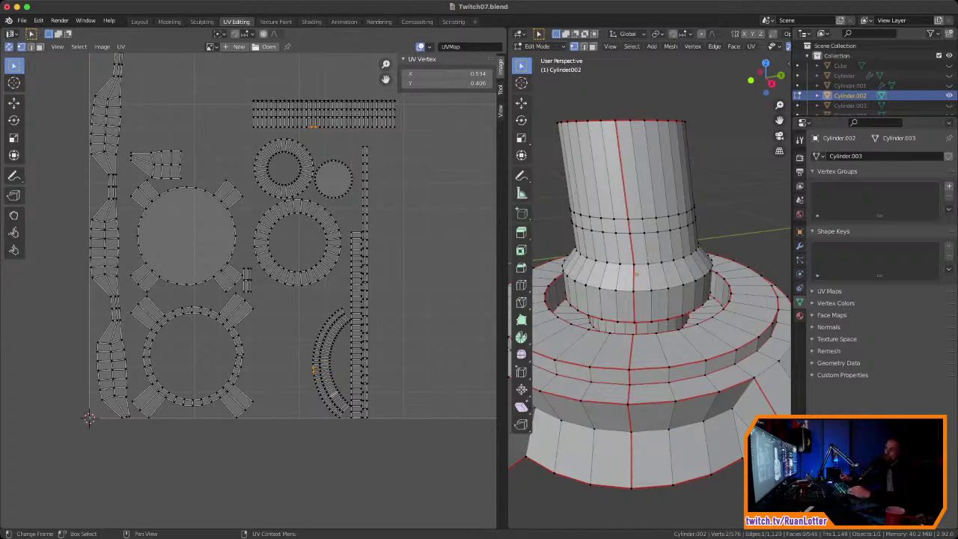
{"action": "scroll", "coordinate": [89, 417], "scroll_direction": "down", "scroll_amount": 3}
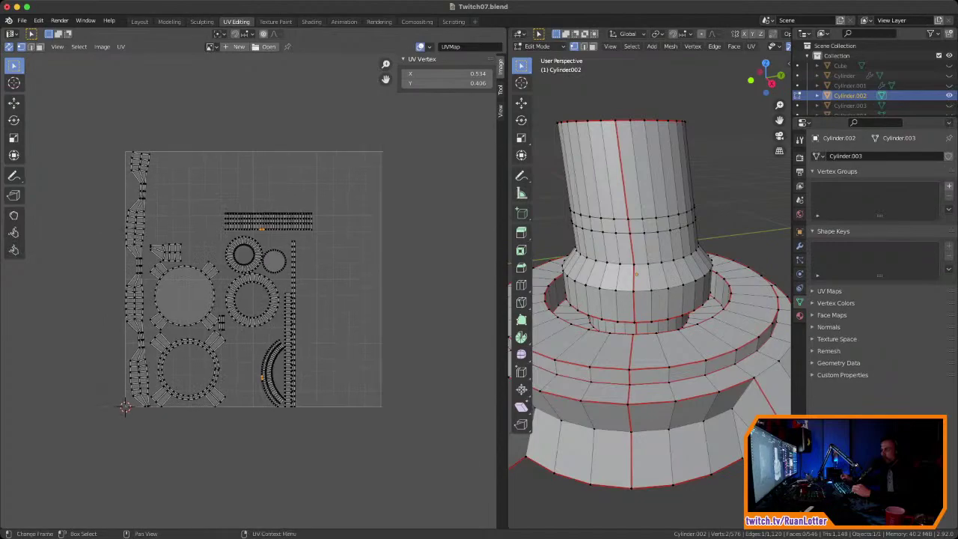
{"action": "scroll", "coordinate": [31, 437], "scroll_direction": "up", "scroll_amount": 4}
{"action": "middle_click_drag", "start_coordinate": [248, 321], "coordinate": [248, 292], "text": "ctrl"}
{"action": "middle_click_drag", "start_coordinate": [213, 293], "coordinate": [244, 306]}
{"action": "left_click_drag", "start_coordinate": [229, 306], "coordinate": [276, 392]}
{"action": "middle_click_drag", "start_coordinate": [275, 392], "coordinate": [282, 471]}
{"action": "left_click_drag", "start_coordinate": [207, 221], "coordinate": [274, 294]}
{"action": "middle_click_drag", "start_coordinate": [248, 292], "coordinate": [248, 323], "text": "ctrl"}
{"action": "middle_click_drag", "start_coordinate": [247, 323], "coordinate": [232, 418]}
Step: Select a block of eight quads in the tall wavy island and inspect their place on the foot's outer wall
{"action": "key", "text": "3"}
{"action": "left_click_drag", "start_coordinate": [192, 208], "coordinate": [256, 246]}
{"action": "middle_click_drag", "start_coordinate": [637, 299], "coordinate": [658, 296]}
{"action": "middle_click_drag", "start_coordinate": [658, 296], "coordinate": [658, 359], "text": "ctrl"}
{"action": "middle_click_drag", "start_coordinate": [658, 359], "coordinate": [771, 318]}
{"action": "middle_click_drag", "start_coordinate": [524, 93], "coordinate": [612, 76]}
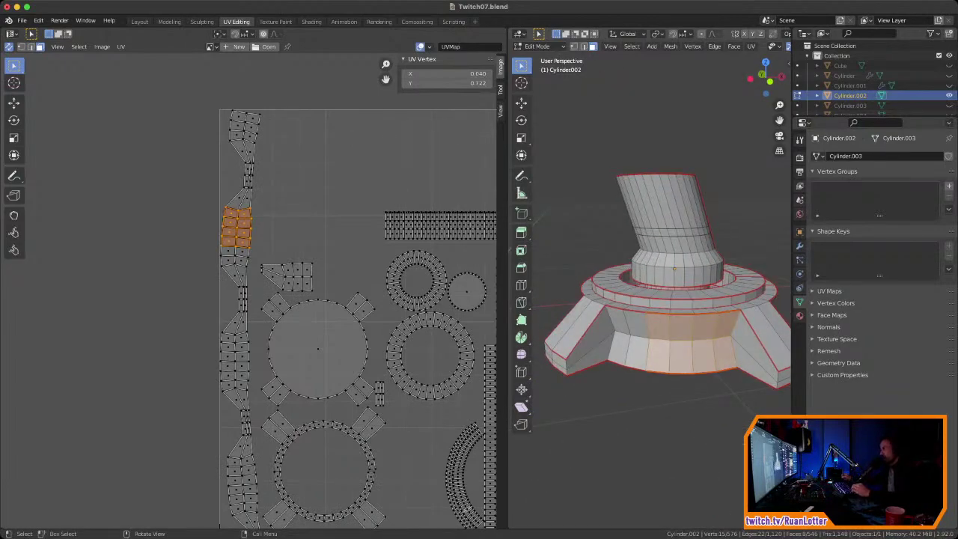
{"action": "middle_click_drag", "start_coordinate": [644, 299], "coordinate": [662, 336]}
{"action": "middle_click_drag", "start_coordinate": [663, 336], "coordinate": [635, 332], "text": "shift"}
{"action": "middle_click_drag", "start_coordinate": [337, 300], "coordinate": [232, 255]}
{"action": "middle_click_drag", "start_coordinate": [232, 256], "coordinate": [178, 322], "text": "ctrl"}
{"action": "middle_click_drag", "start_coordinate": [178, 322], "coordinate": [198, 320]}
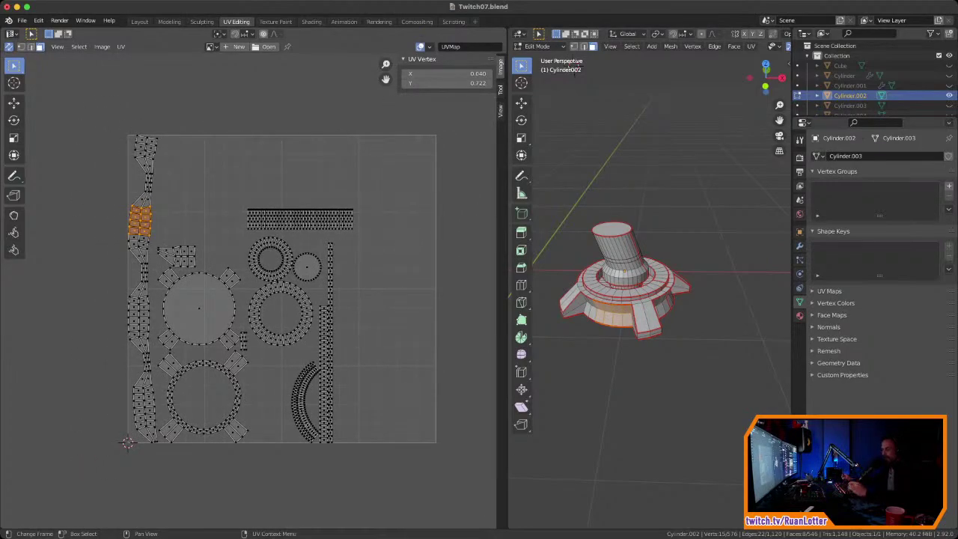
Step: Select all UV islands of the foot and arrange them with Pack Islands
{"action": "key", "text": "a"}
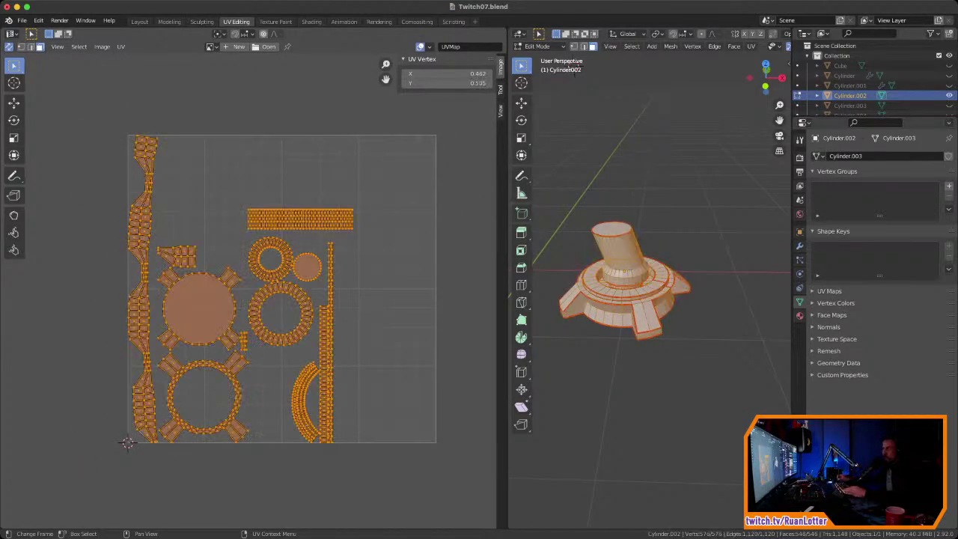
{"action": "left_click", "coordinate": [120, 46]}
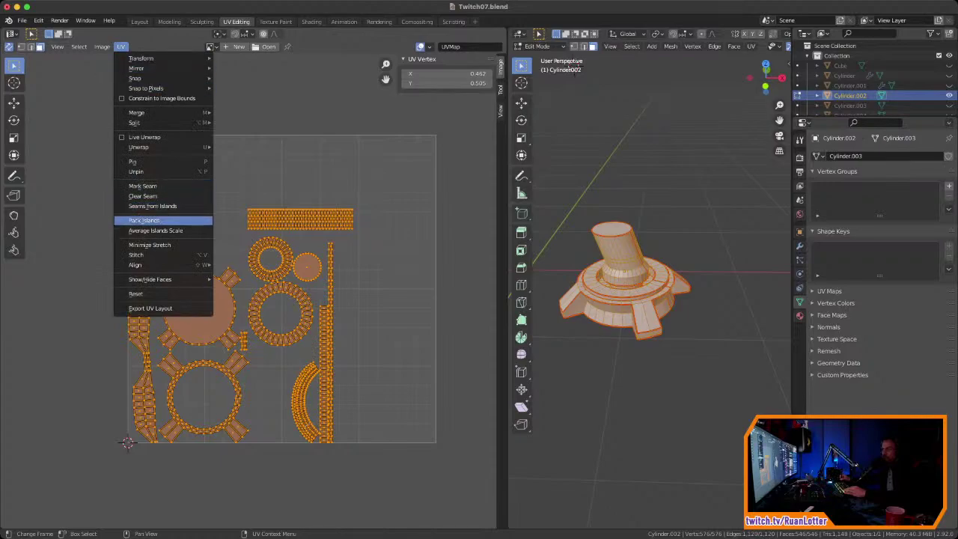
{"action": "left_click", "coordinate": [146, 220]}
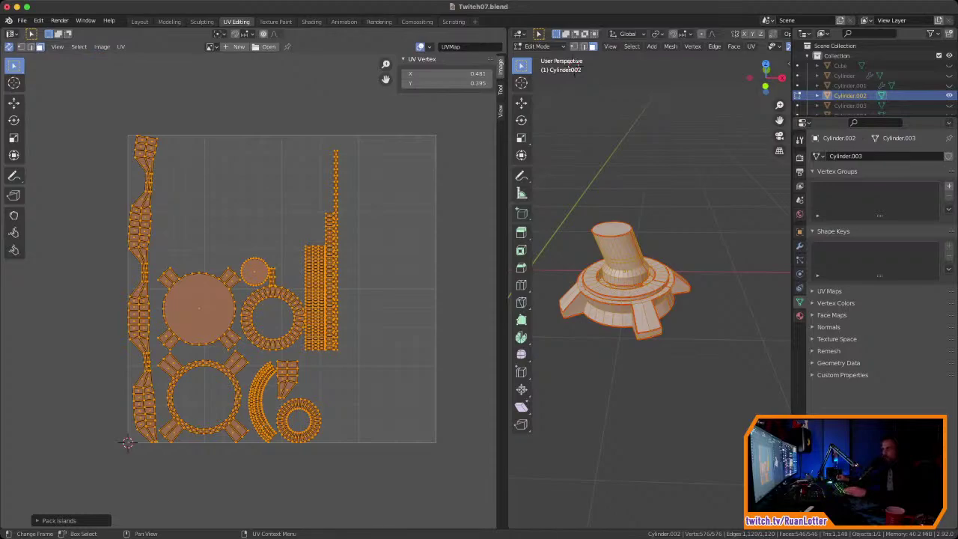
Step: Equalize all islands with Average Islands Scale, repack them and clear the selection
{"action": "left_click", "coordinate": [121, 46]}
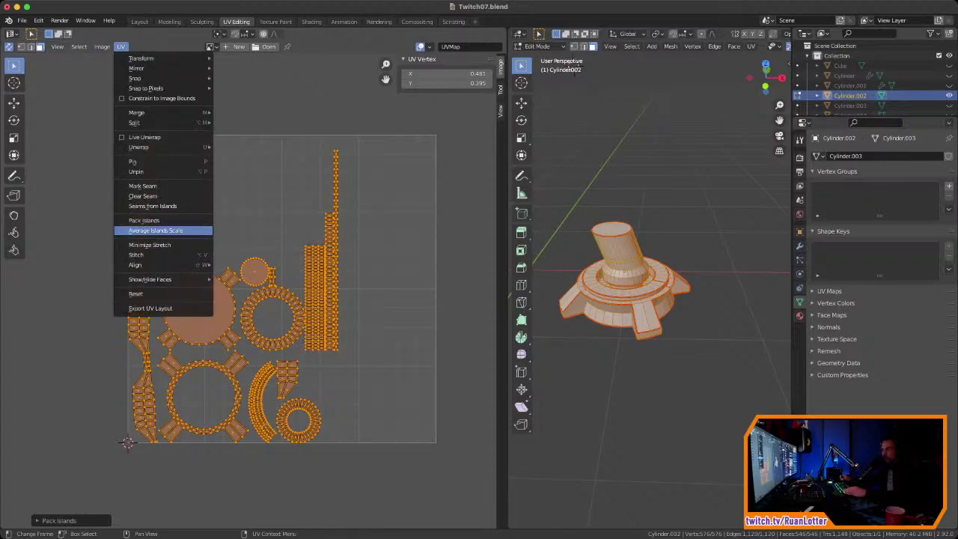
{"action": "left_click", "coordinate": [155, 230]}
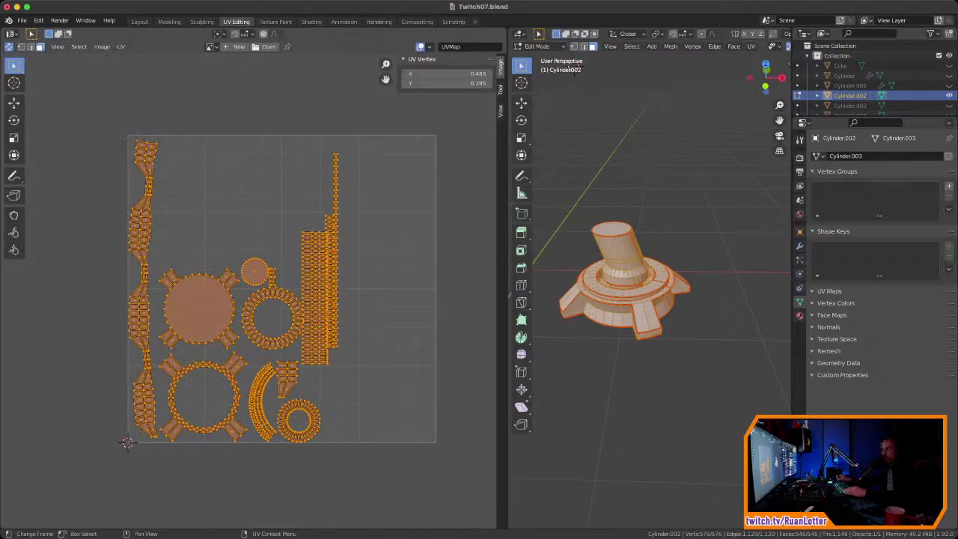
{"action": "left_click", "coordinate": [120, 46]}
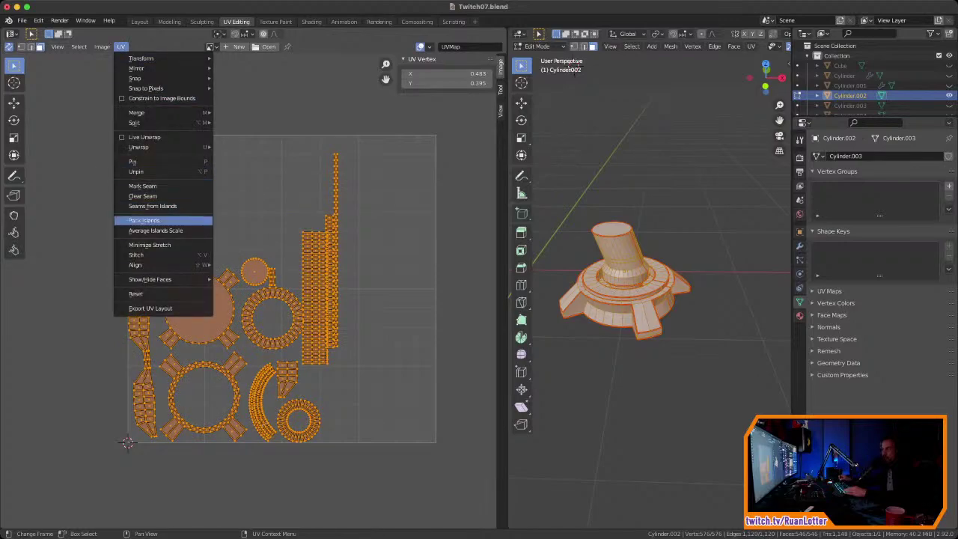
{"action": "left_click", "coordinate": [150, 221]}
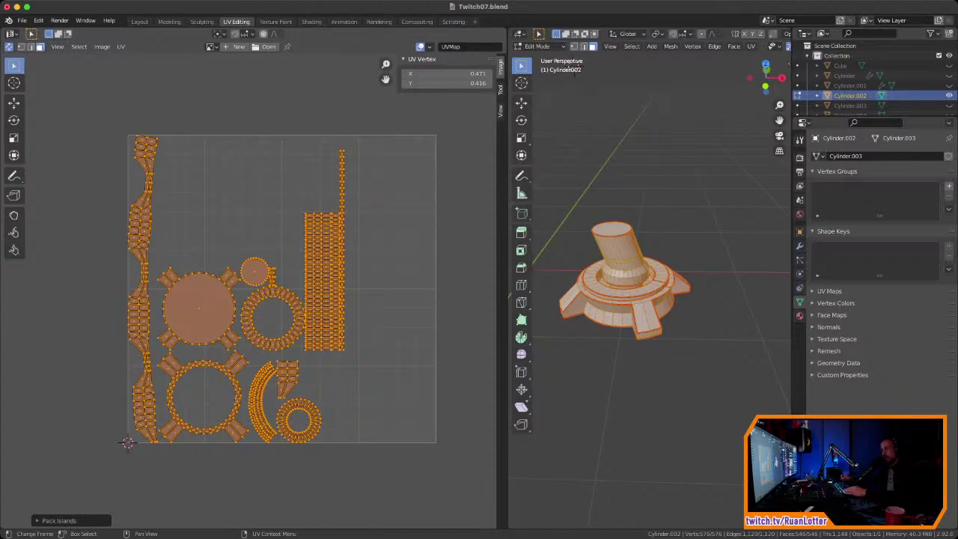
{"action": "key", "text": "alt+a"}
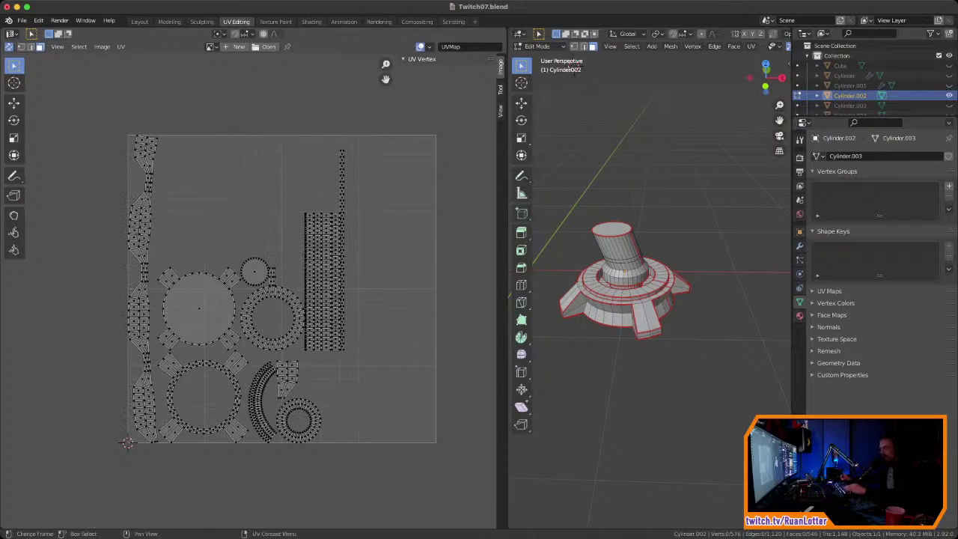
Step: Move the large four-tabbed disc island to the empty area at about X 0.36, Y 0.89 and shrink it strongly
{"action": "key", "text": "l"}
{"action": "key", "text": "g"}
{"action": "left_click", "coordinate": [253, 163]}
{"action": "key", "text": "s"}
{"action": "left_click", "coordinate": [257, 160]}
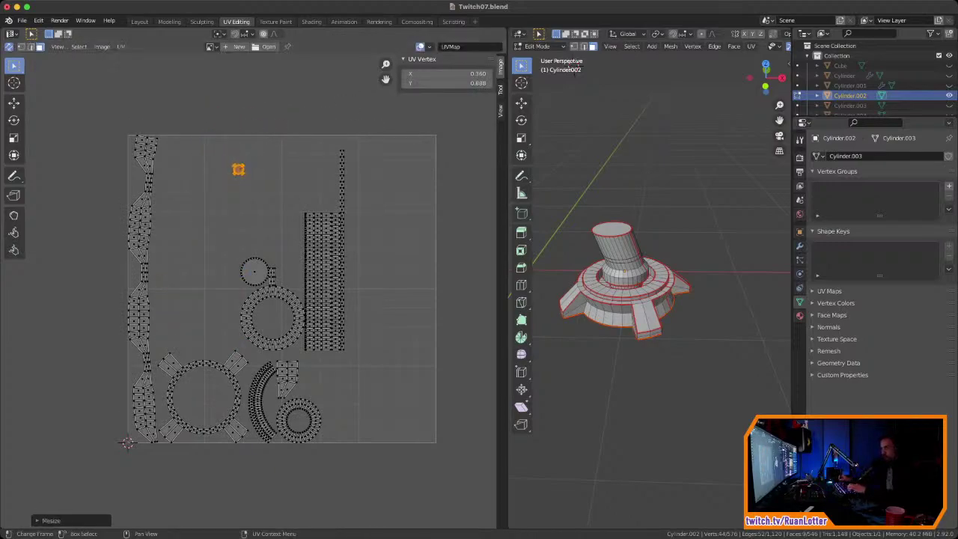
Step: Select all UV islands and even out their relative sizes with Average Islands Scale
{"action": "key", "text": "a"}
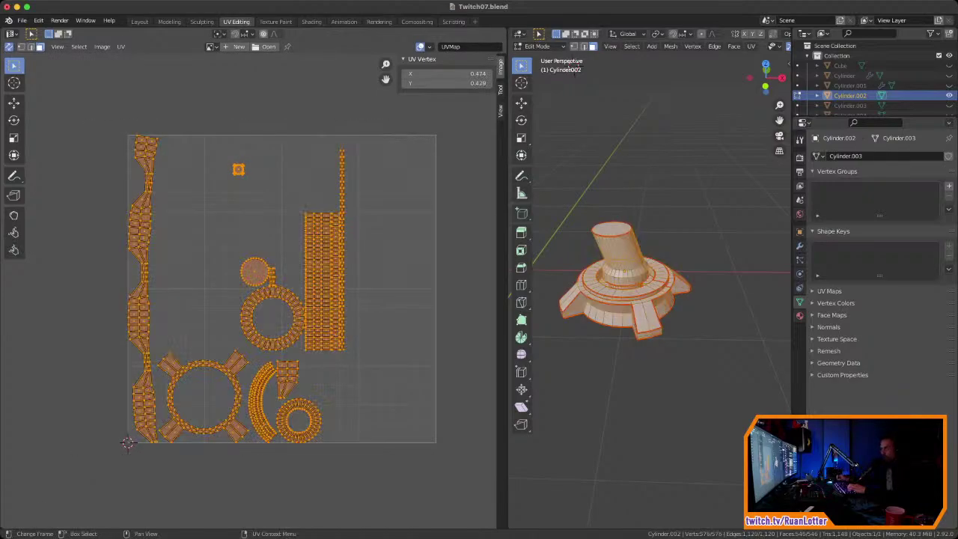
{"action": "left_click", "coordinate": [120, 46]}
{"action": "left_click", "coordinate": [161, 231]}
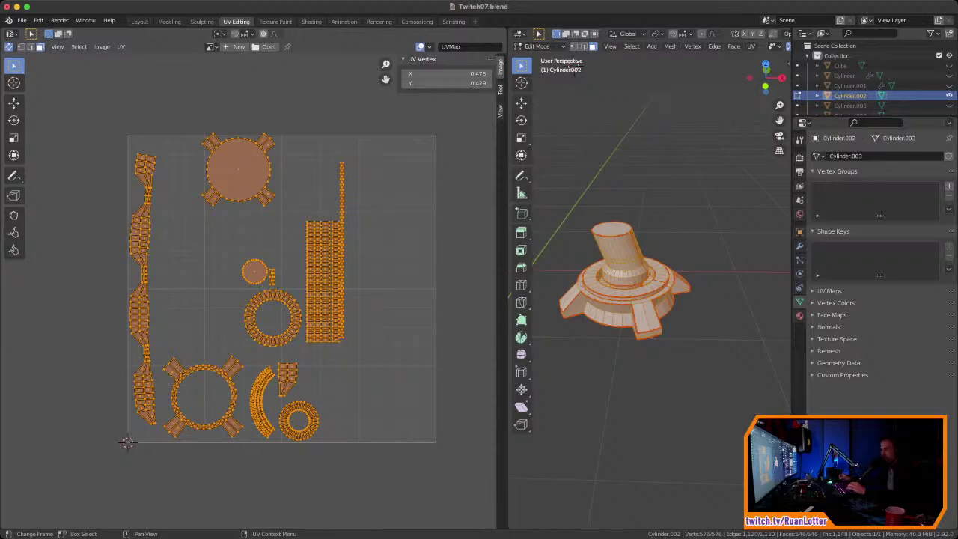
Step: Shrink and shift all islands together, repack them with Pack Islands and clear the selection
{"action": "key", "text": "s"}
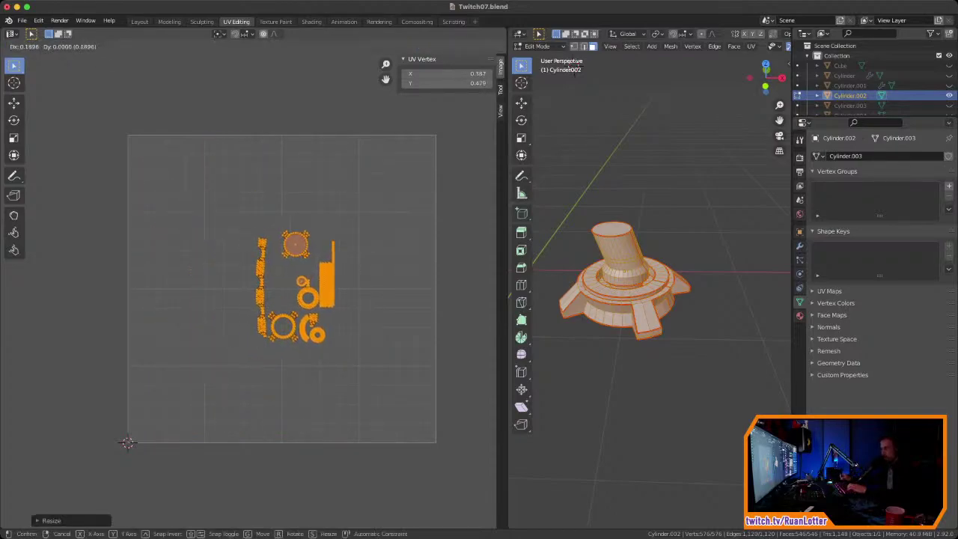
{"action": "key", "text": "Return"}
{"action": "left_click", "coordinate": [121, 46]}
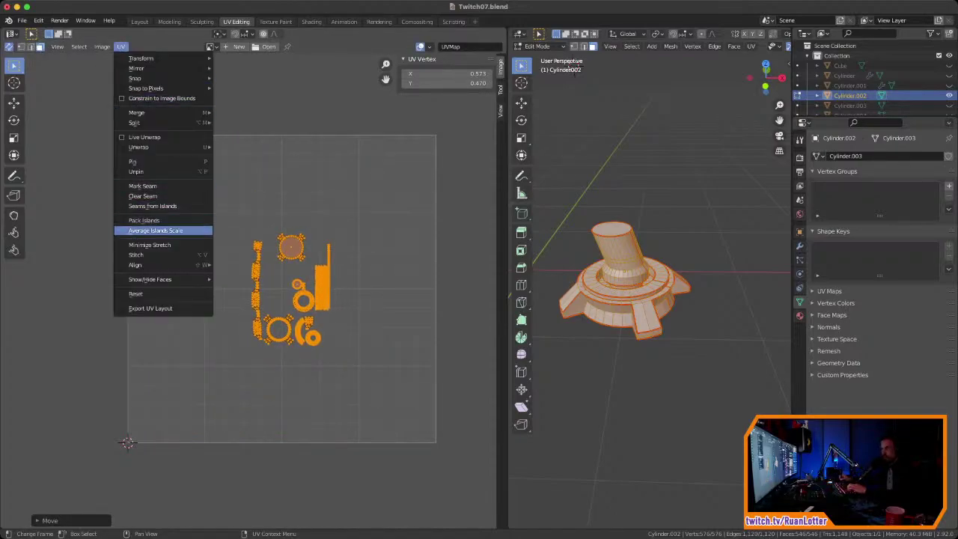
{"action": "left_click", "coordinate": [144, 220]}
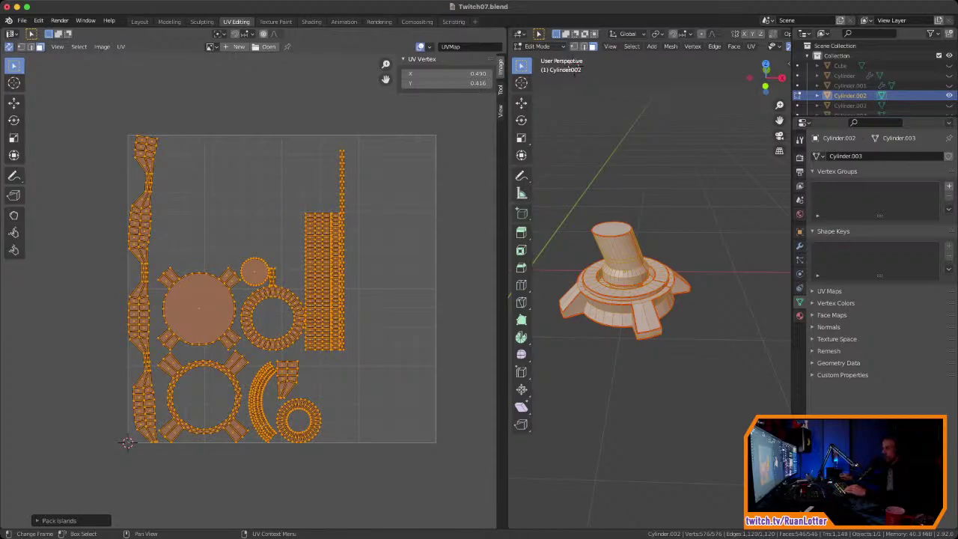
{"action": "key", "text": "alt+a"}
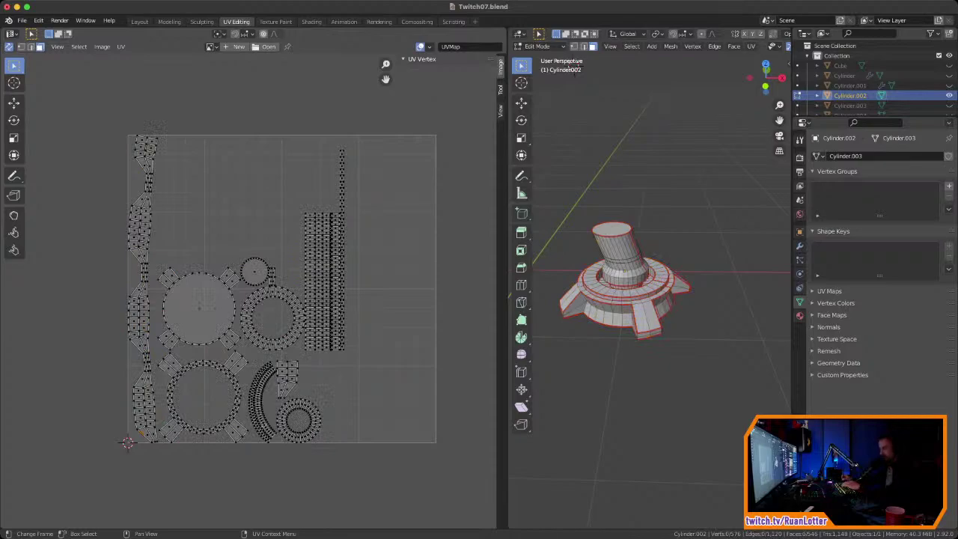
Step: Select every UV island except the long wavy strip and shift them together about 0.12 in X, away from it
{"action": "key", "text": "l"}
{"action": "key", "text": "l"}
{"action": "key", "text": "l"}
{"action": "key", "text": "l"}
{"action": "key", "text": "l"}
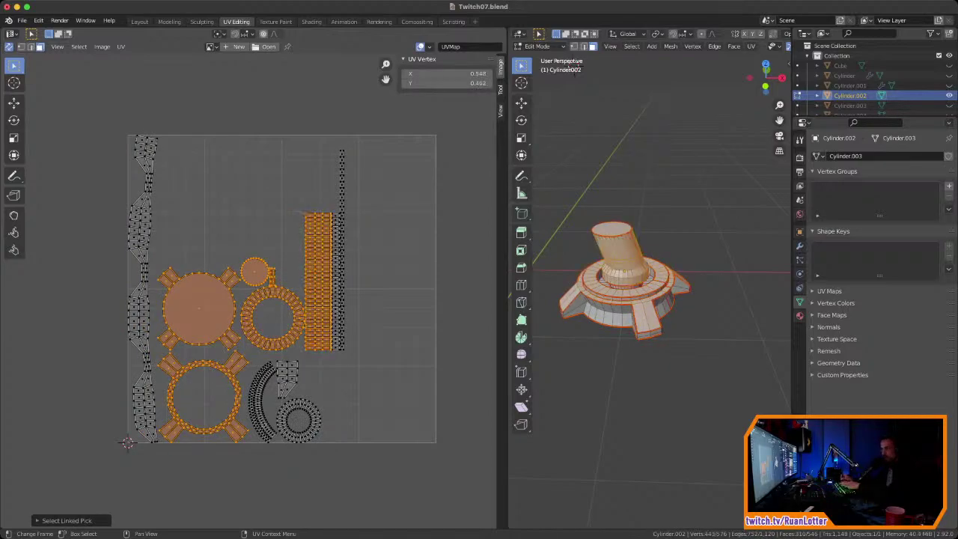
{"action": "key", "text": "l"}
{"action": "key", "text": "l"}
{"action": "key", "text": "l"}
{"action": "key", "text": "l"}
{"action": "key", "text": "l"}
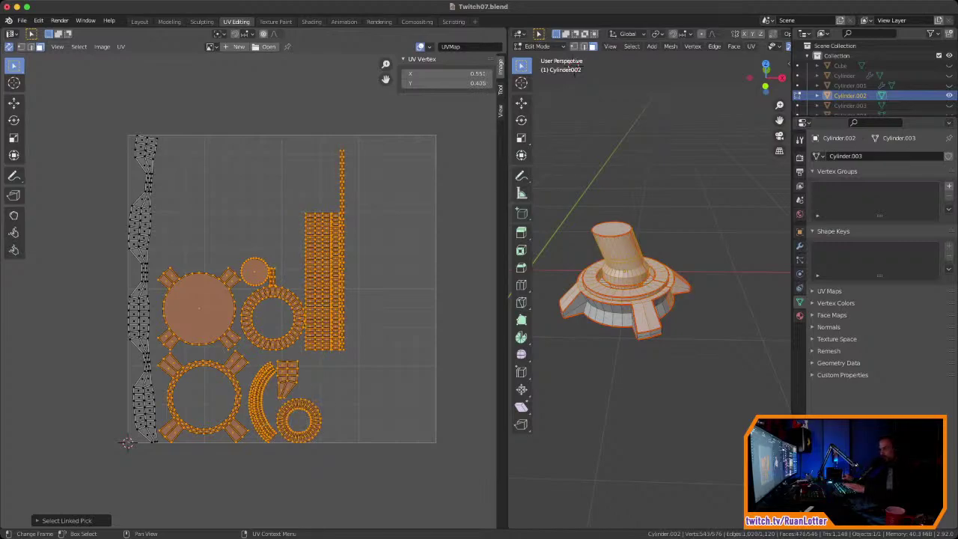
{"action": "key", "text": "g"}
{"action": "left_click", "coordinate": [337, 414]}
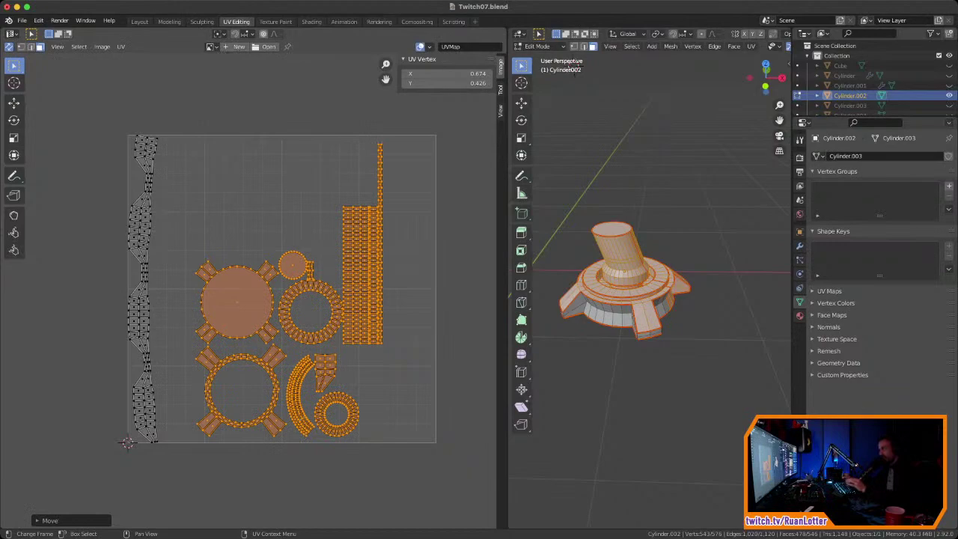
Step: Repack the selected islands with Pack Islands and clear their selection
{"action": "left_click", "coordinate": [120, 46]}
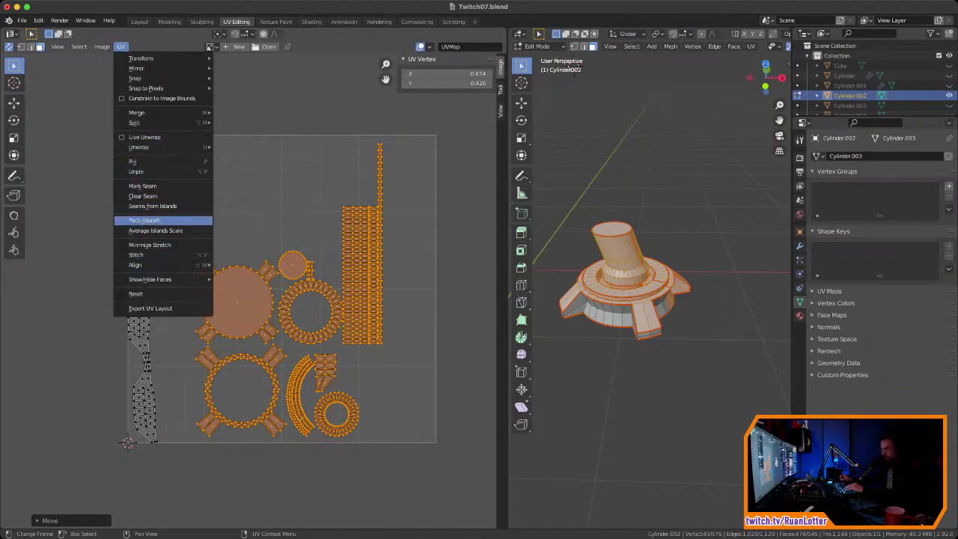
{"action": "left_click", "coordinate": [146, 220]}
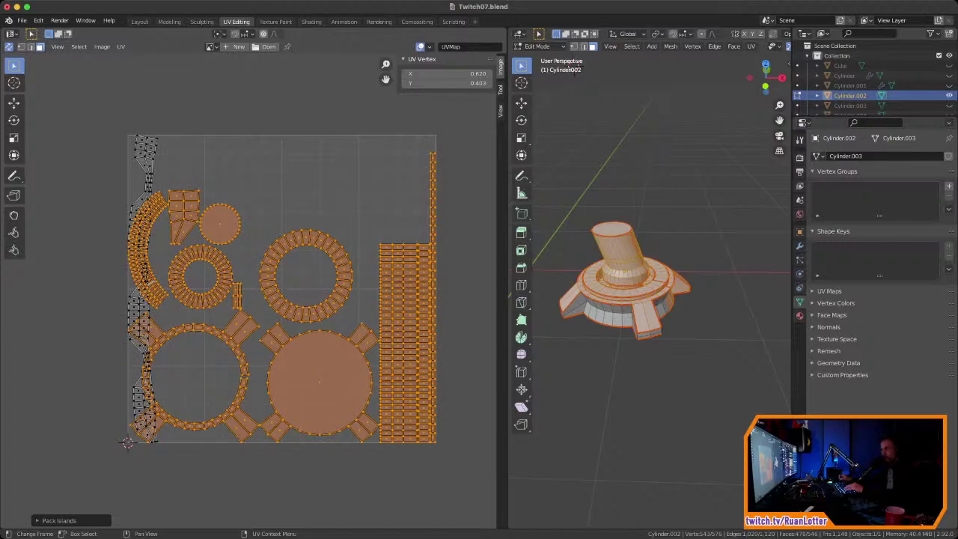
{"action": "left_click", "coordinate": [191, 195]}
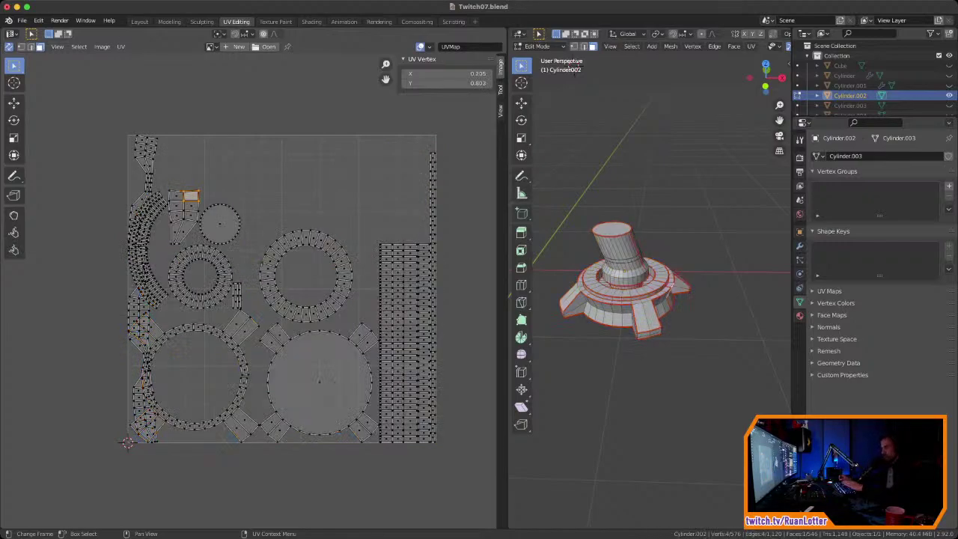
Step: Move the long wavy strip outside the UV square to about X -0.09 and rotate it slightly
{"action": "key", "text": "l"}
{"action": "key", "text": "g"}
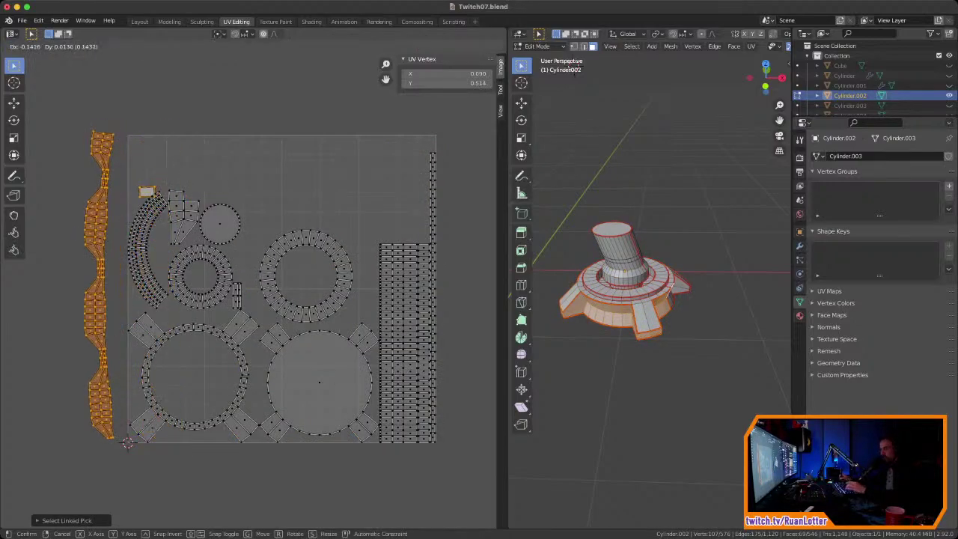
{"action": "left_click", "coordinate": [103, 224]}
{"action": "key", "text": "r"}
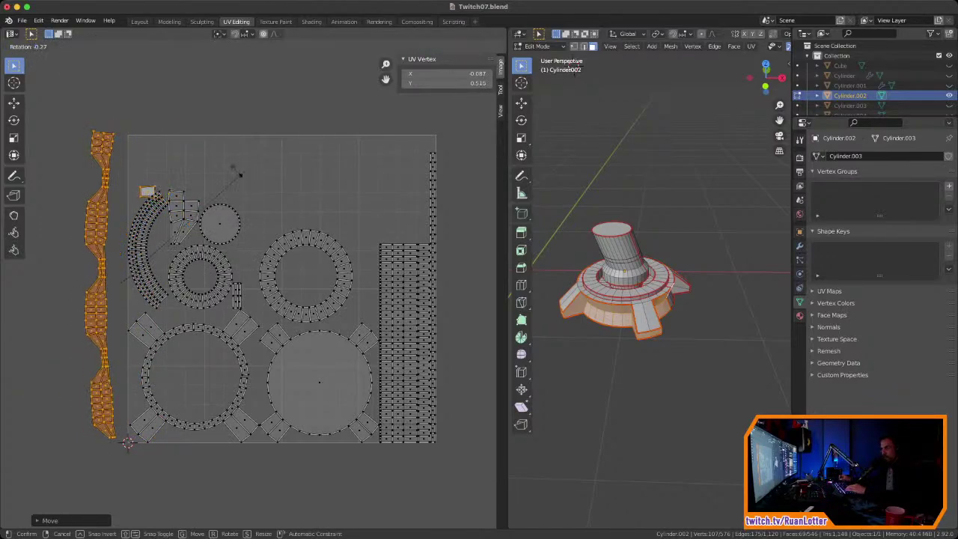
{"action": "left_click", "coordinate": [236, 173]}
Step: Examine which faces of the foot's base wall correspond to the small UV pieces detached from the wavy strip
{"action": "left_click", "coordinate": [142, 190]}
{"action": "middle_click_drag", "start_coordinate": [715, 171], "coordinate": [696, 139]}
{"action": "scroll", "coordinate": [697, 140], "scroll_direction": "up", "scroll_amount": 5}
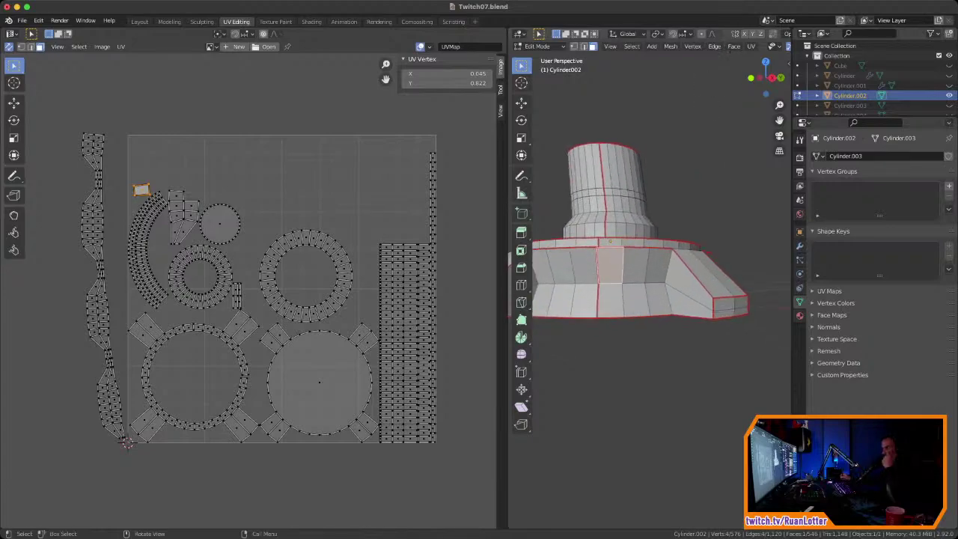
{"action": "left_click", "coordinate": [611, 301]}
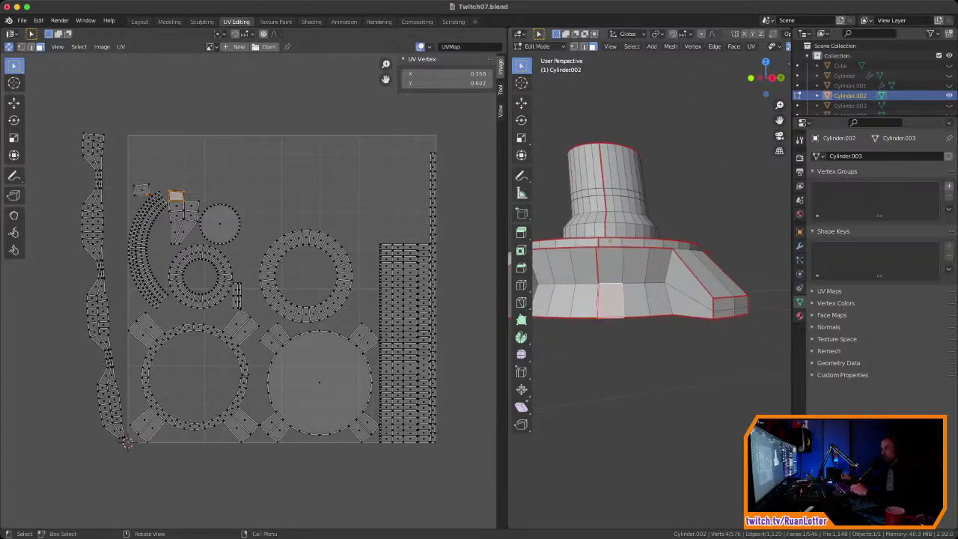
{"action": "left_click", "coordinate": [636, 266]}
{"action": "left_click", "coordinate": [635, 300]}
{"action": "left_click", "coordinate": [657, 266]}
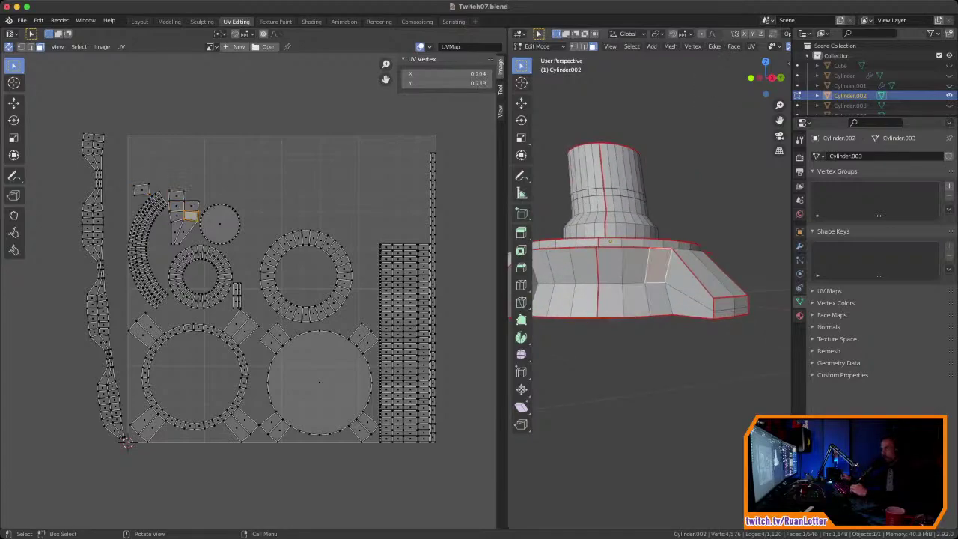
{"action": "left_click", "coordinate": [659, 299]}
Step: Select the eight base wall faces between the vertical seam and the leg, and move their UVs to about X 0.24, Y 1.03
{"action": "mouse_move", "coordinate": [657, 290]}
{"action": "left_mouse_down"}
{"action": "mouse_move", "coordinate": [647, 265]}
{"action": "mouse_move", "coordinate": [613, 263]}
{"action": "mouse_move", "coordinate": [583, 298]}
{"action": "left_mouse_up"}
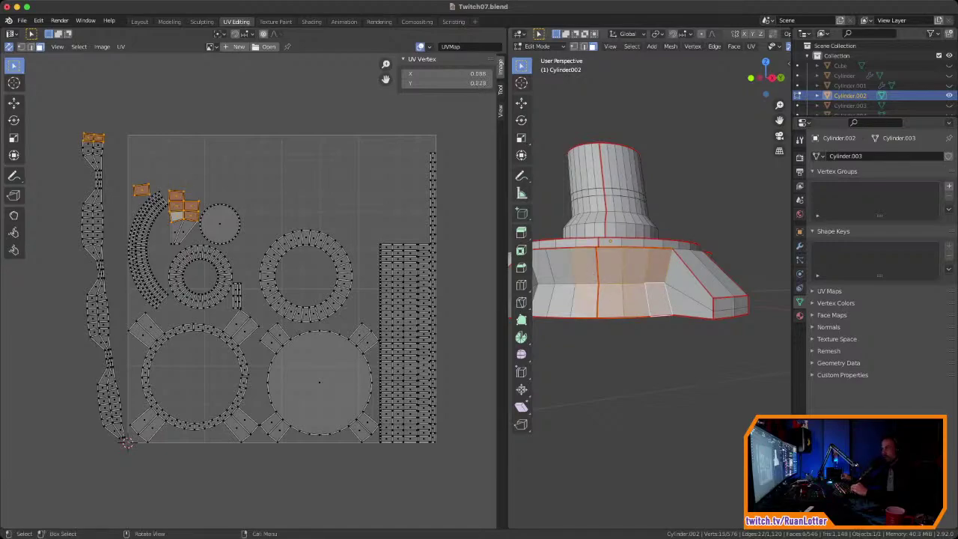
{"action": "key", "text": "ctrl+z"}
{"action": "left_click_drag", "start_coordinate": [687, 279], "coordinate": [693, 305], "text": "shift"}
{"action": "right_click", "coordinate": [687, 282]}
{"action": "mouse_move", "coordinate": [687, 282]}
{"action": "left_click", "coordinate": [734, 282]}
{"action": "key", "text": "g"}
{"action": "left_click", "coordinate": [211, 143]}
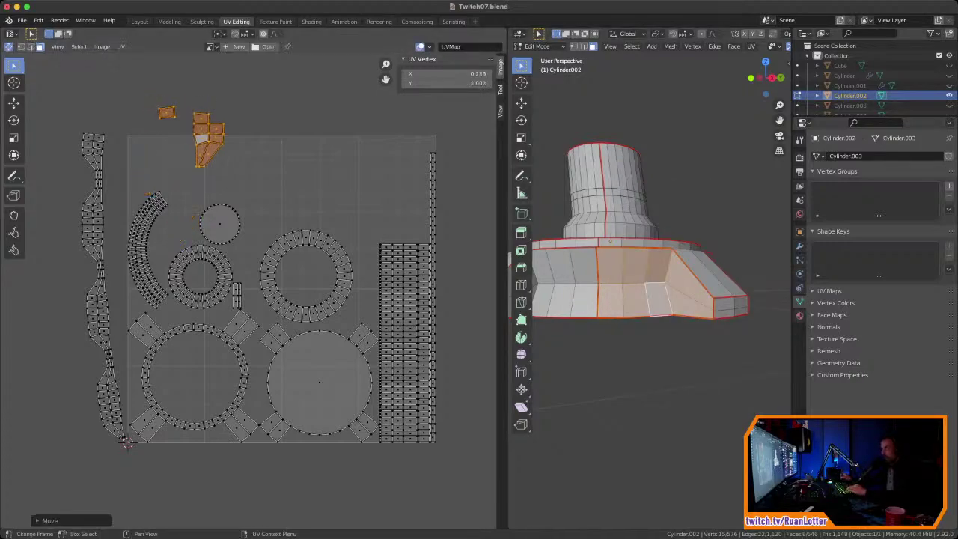
Step: Unwrap the eight selected base wall faces together as a single UV island
{"action": "mouse_move", "coordinate": [677, 278]}
{"action": "middle_mouse_down"}
{"action": "mouse_move", "coordinate": [634, 278]}
{"action": "mouse_move", "coordinate": [681, 224]}
{"action": "mouse_move", "coordinate": [680, 262]}
{"action": "mouse_move", "coordinate": [693, 274]}
{"action": "middle_mouse_up"}
{"action": "scroll", "coordinate": [684, 251], "scroll_direction": "up", "scroll_amount": 3}
{"action": "right_click", "coordinate": [694, 274]}
{"action": "mouse_move", "coordinate": [696, 274]}
{"action": "left_click", "coordinate": [740, 273]}
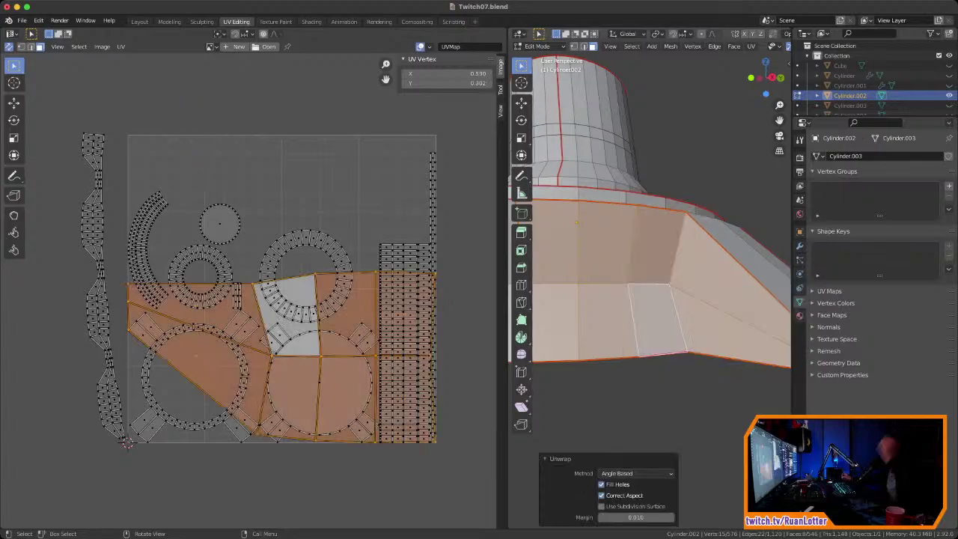
Step: Shrink the eight-face island strongly and place it beyond the wavy strip's upper end, at about X -0.15, Y 1.11
{"action": "key", "text": "g"}
{"action": "left_click", "coordinate": [404, 321]}
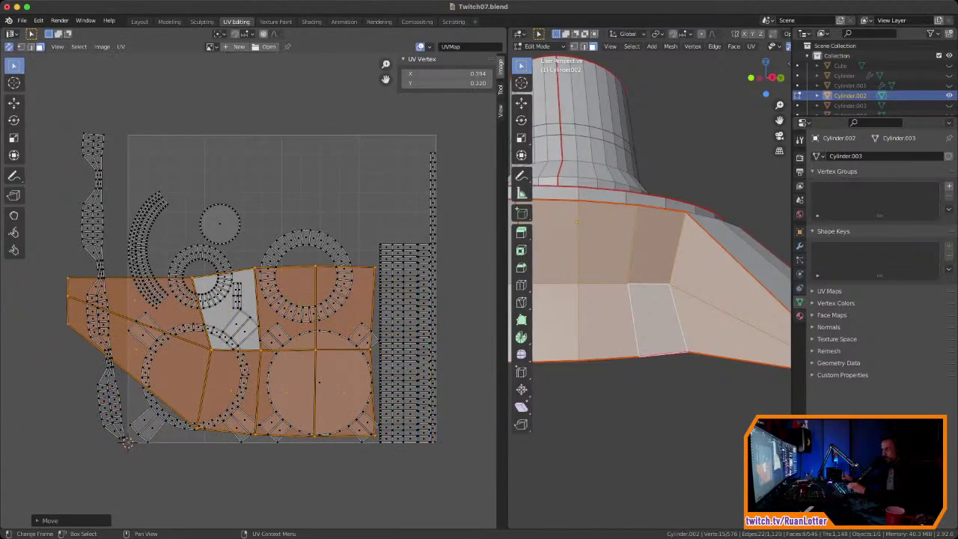
{"action": "key", "text": "s"}
{"action": "left_click", "coordinate": [272, 365]}
{"action": "key", "text": "g"}
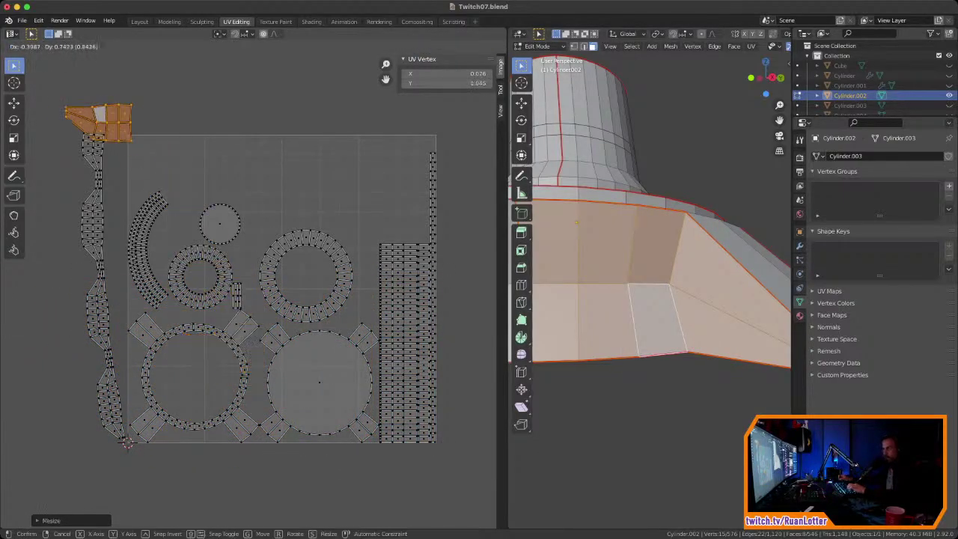
{"action": "left_click", "coordinate": [127, 113]}
{"action": "key", "text": "s"}
{"action": "left_click", "coordinate": [143, 112]}
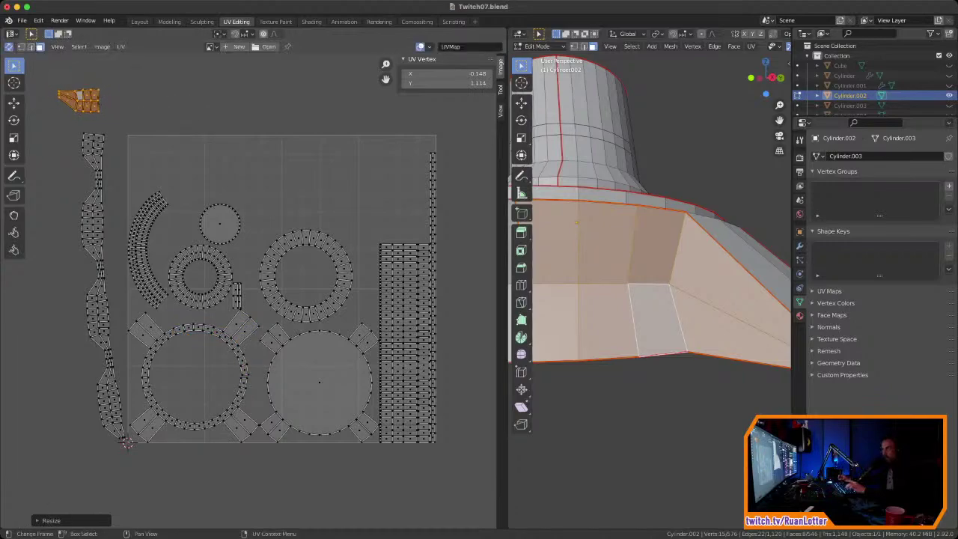
Step: Rotate the small island upright in line with the wavy strip and position it just above the strip's upper end
{"action": "key", "text": "r"}
{"action": "key", "text": "Return"}
{"action": "key", "text": "g"}
{"action": "left_click", "coordinate": [92, 108]}
Step: Stitch the outer half of the small island's lower border to the upper end of the wavy strip
{"action": "middle_click_drag", "start_coordinate": [92, 109], "coordinate": [92, 93], "text": "ctrl"}
{"action": "middle_click_drag", "start_coordinate": [92, 94], "coordinate": [275, 242]}
{"action": "middle_click_drag", "start_coordinate": [275, 243], "coordinate": [210, 122], "text": "ctrl"}
{"action": "middle_click_drag", "start_coordinate": [211, 122], "coordinate": [214, 155], "text": "ctrl"}
{"action": "key", "text": "2"}
{"action": "left_click", "coordinate": [204, 218]}
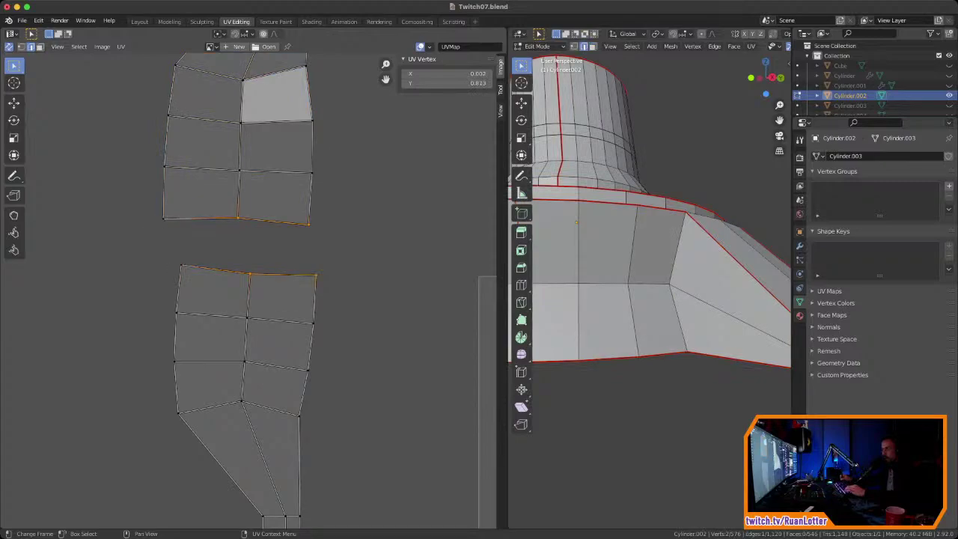
{"action": "right_click", "coordinate": [169, 218]}
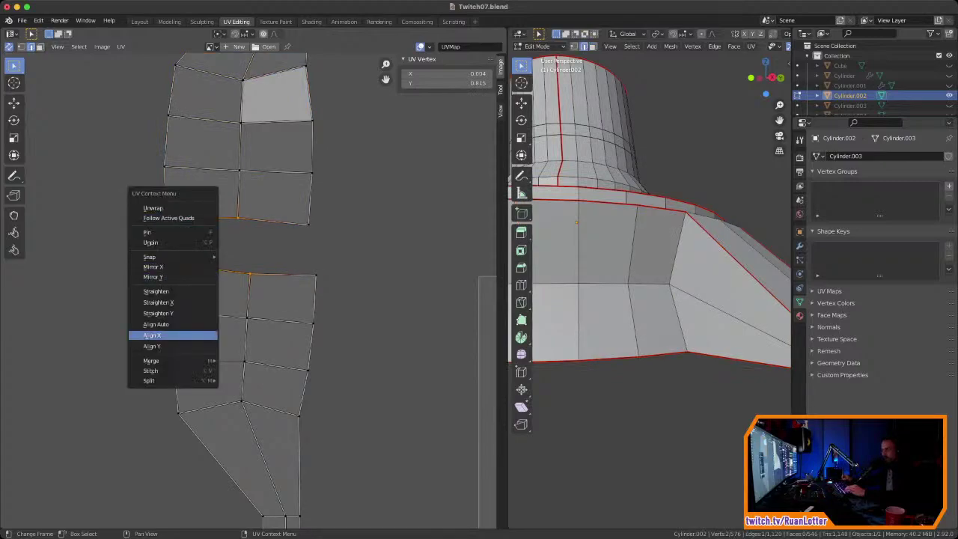
{"action": "left_click", "coordinate": [158, 371]}
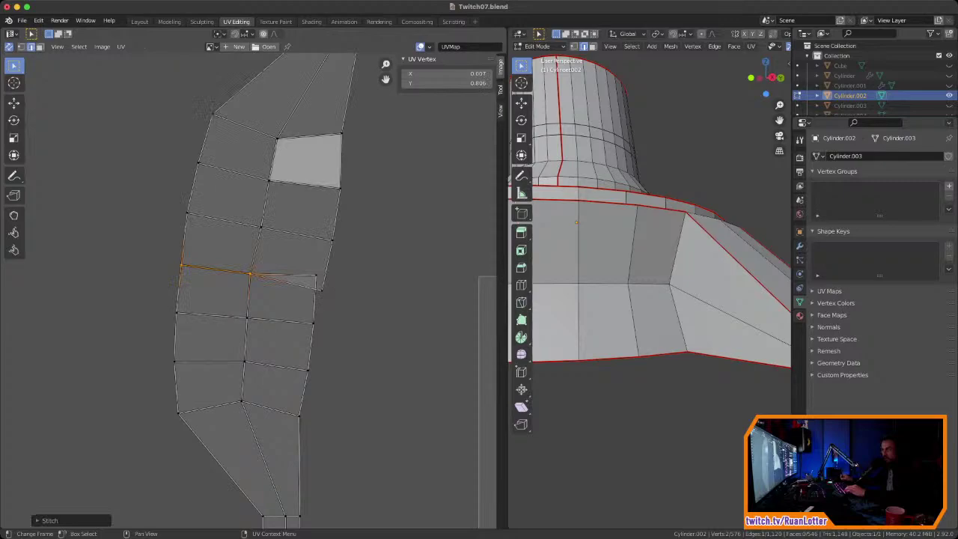
Step: Try to stitch the remaining open edge between the two joined pieces, and also its two loose corner vertices
{"action": "left_click", "coordinate": [297, 276]}
{"action": "right_click", "coordinate": [297, 277]}
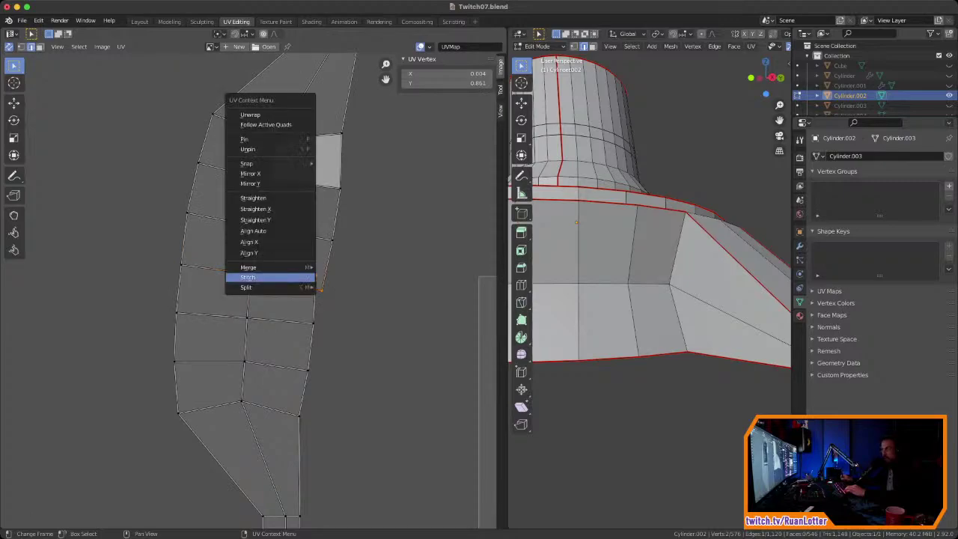
{"action": "left_click", "coordinate": [297, 278]}
{"action": "left_click", "coordinate": [326, 269]}
{"action": "key", "text": "1"}
{"action": "left_click_drag", "start_coordinate": [306, 265], "coordinate": [334, 298]}
{"action": "right_click", "coordinate": [321, 291]}
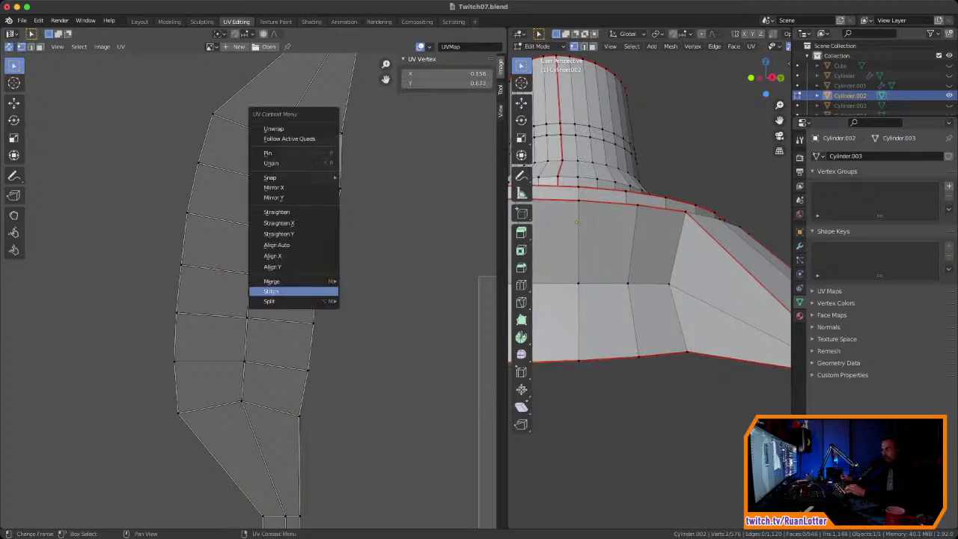
{"action": "left_click", "coordinate": [321, 291]}
{"action": "key", "text": "ctrl+z"}
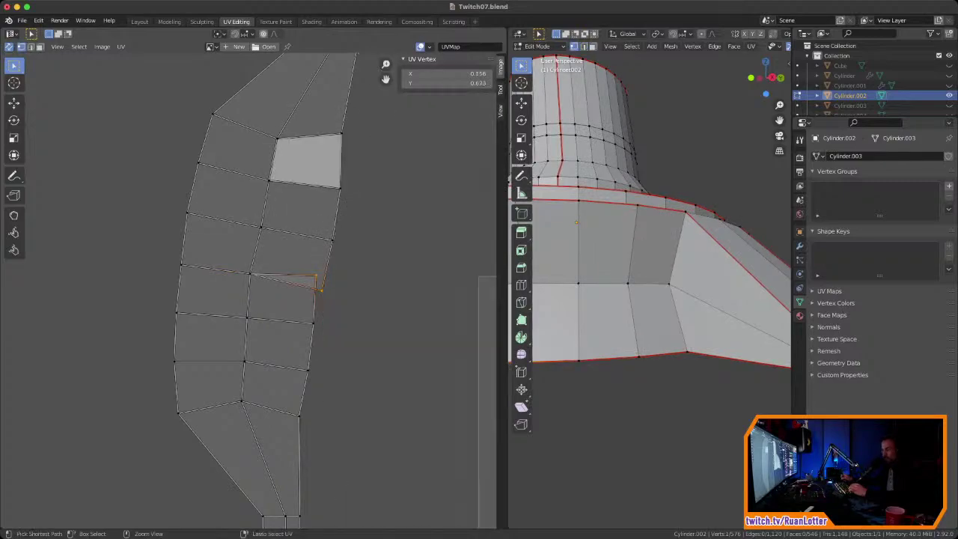
Step: Try again to stitch the open edge at the joint and to move its loose corner vertex
{"action": "key", "text": "2"}
{"action": "left_click", "coordinate": [290, 278]}
{"action": "right_click", "coordinate": [288, 279]}
{"action": "left_click", "coordinate": [289, 279]}
{"action": "key", "text": "1"}
{"action": "left_click", "coordinate": [321, 287]}
{"action": "key", "text": "g"}
{"action": "key", "text": "Escape"}
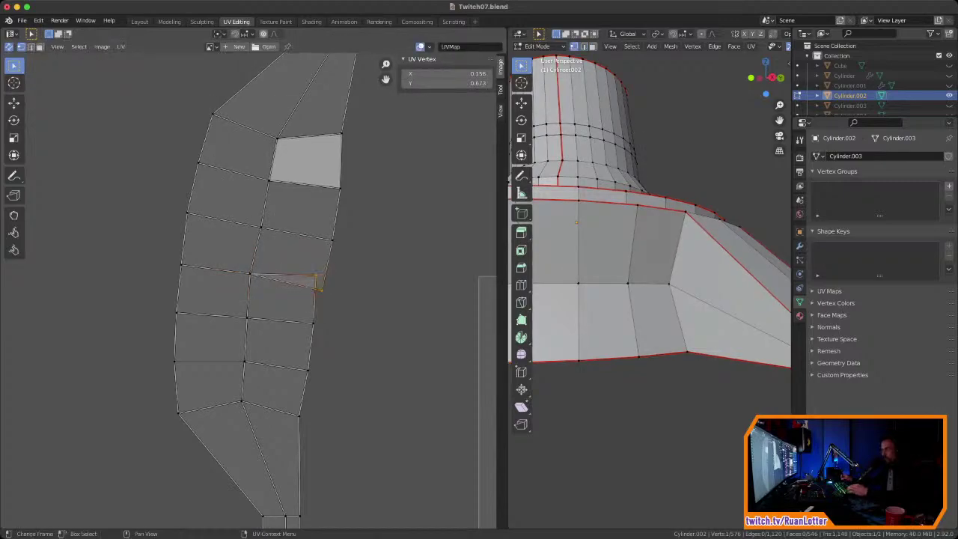
Step: Clear the seam from the base wall's lower vertical edge where the UV strip stays split
{"action": "middle_click_drag", "start_coordinate": [309, 259], "coordinate": [310, 229], "text": "ctrl"}
{"action": "middle_click_drag", "start_coordinate": [321, 262], "coordinate": [248, 317], "text": "ctrl"}
{"action": "middle_click_drag", "start_coordinate": [644, 277], "coordinate": [685, 318]}
{"action": "middle_click_drag", "start_coordinate": [685, 284], "coordinate": [670, 235], "text": "ctrl"}
{"action": "mouse_move", "coordinate": [614, 194]}
{"action": "middle_mouse_down"}
{"action": "mouse_move", "coordinate": [690, 149]}
{"action": "mouse_move", "coordinate": [598, 204]}
{"action": "middle_mouse_up"}
{"action": "key", "text": "2"}
{"action": "right_click", "coordinate": [614, 447]}
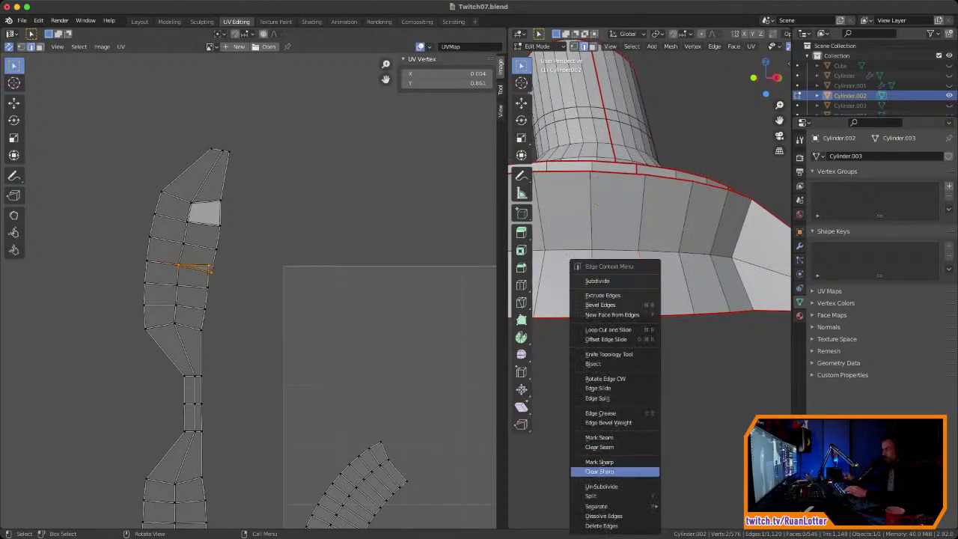
{"action": "left_click", "coordinate": [613, 448]}
Step: Select the whole rejoined wavy strip in face mode and move it outside the UV square to about X -0.23, Y 0.52
{"action": "scroll", "coordinate": [596, 204], "scroll_direction": "down", "scroll_amount": 8}
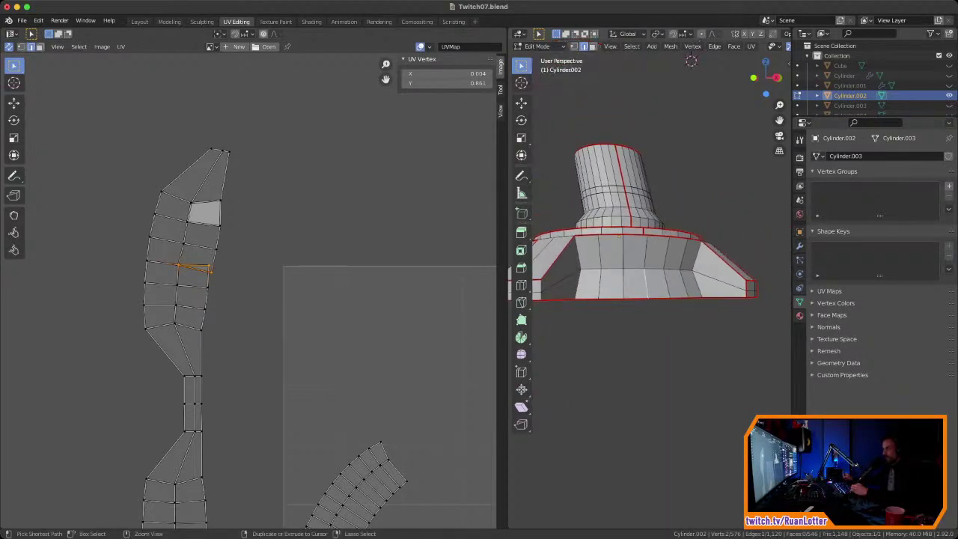
{"action": "scroll", "coordinate": [253, 289], "scroll_direction": "down", "scroll_amount": 6}
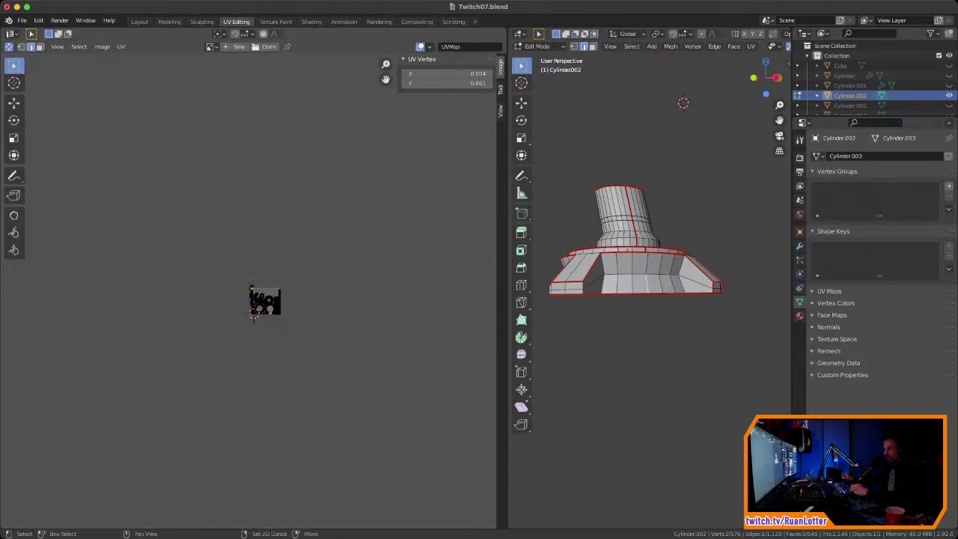
{"action": "scroll", "coordinate": [257, 304], "scroll_direction": "up", "scroll_amount": 9}
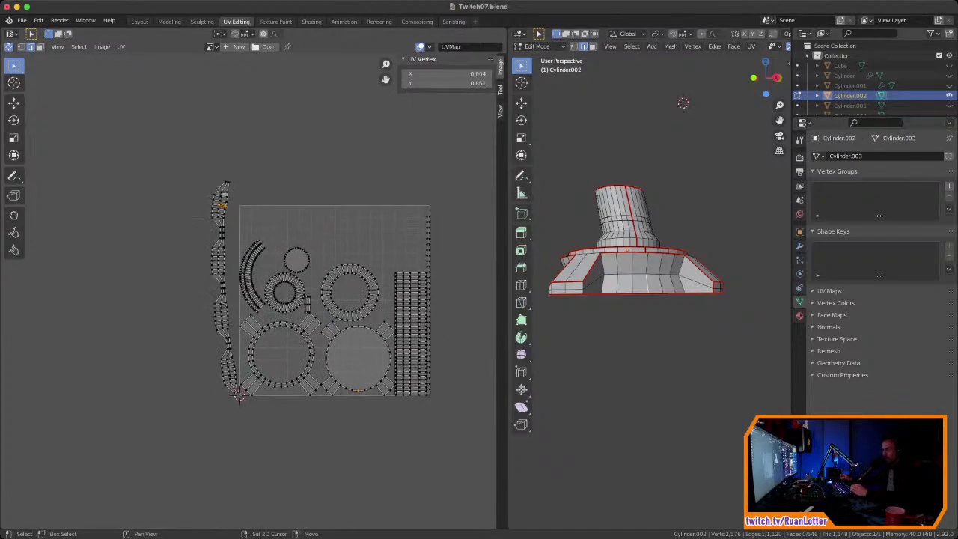
{"action": "key", "text": "3"}
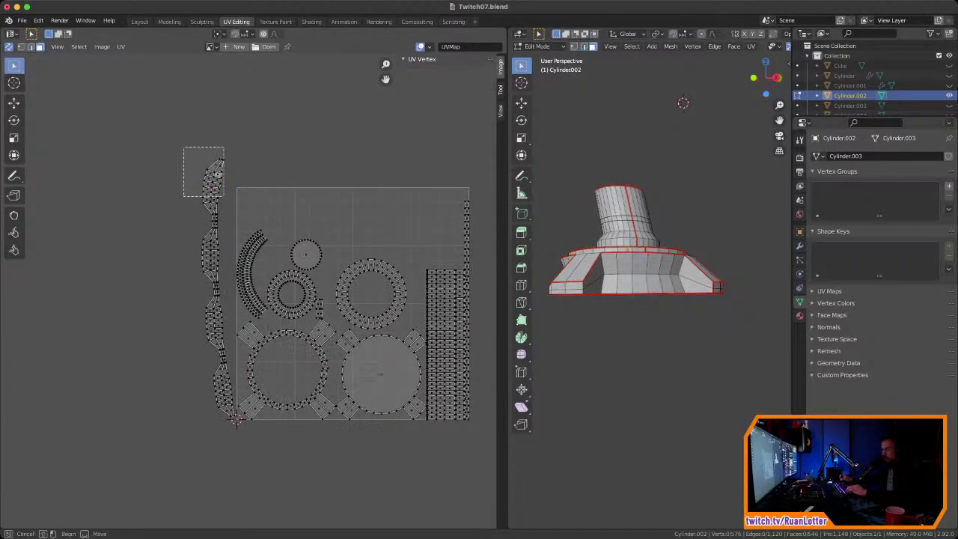
{"action": "left_click_drag", "start_coordinate": [222, 192], "coordinate": [222, 193]}
{"action": "key", "text": "l"}
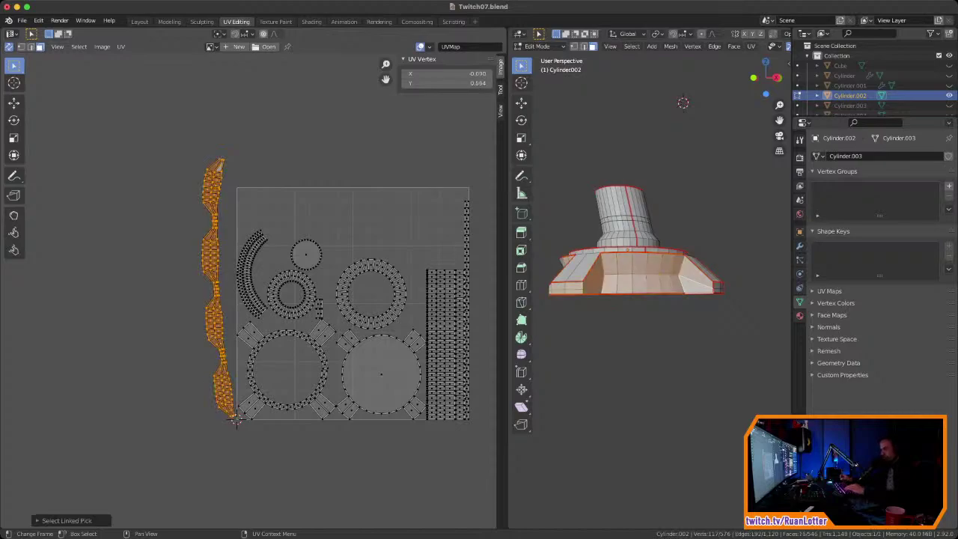
{"action": "key", "text": "g"}
{"action": "left_click", "coordinate": [191, 191]}
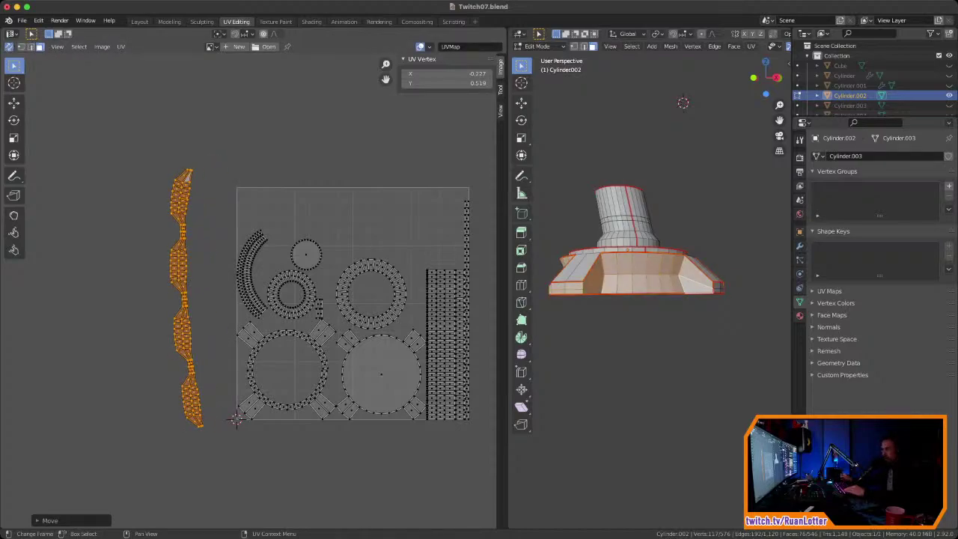
Step: Unwrap the selected base wall faces again and move the resulting strip outside the square to about X -0.15, Y 0.48
{"action": "right_click", "coordinate": [592, 265]}
{"action": "mouse_move", "coordinate": [614, 343]}
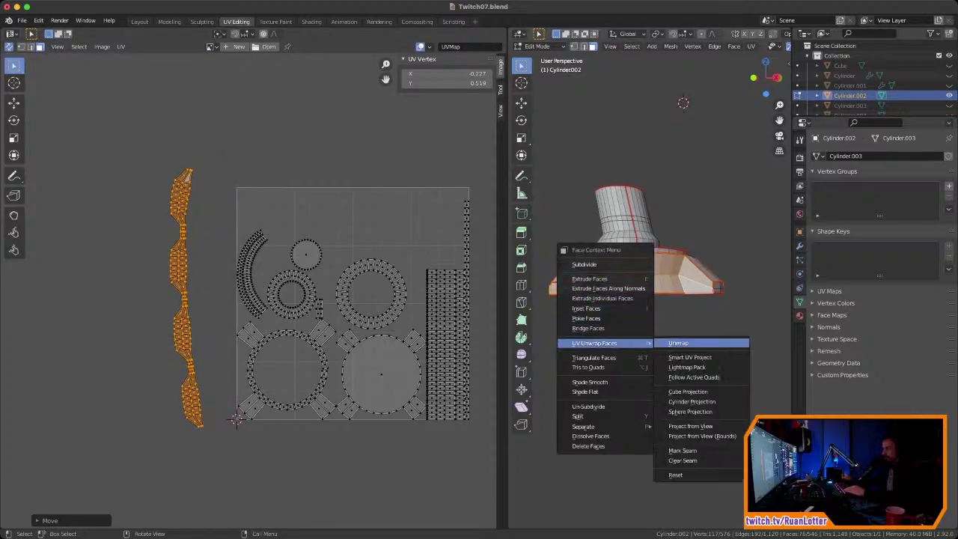
{"action": "left_click", "coordinate": [678, 343]}
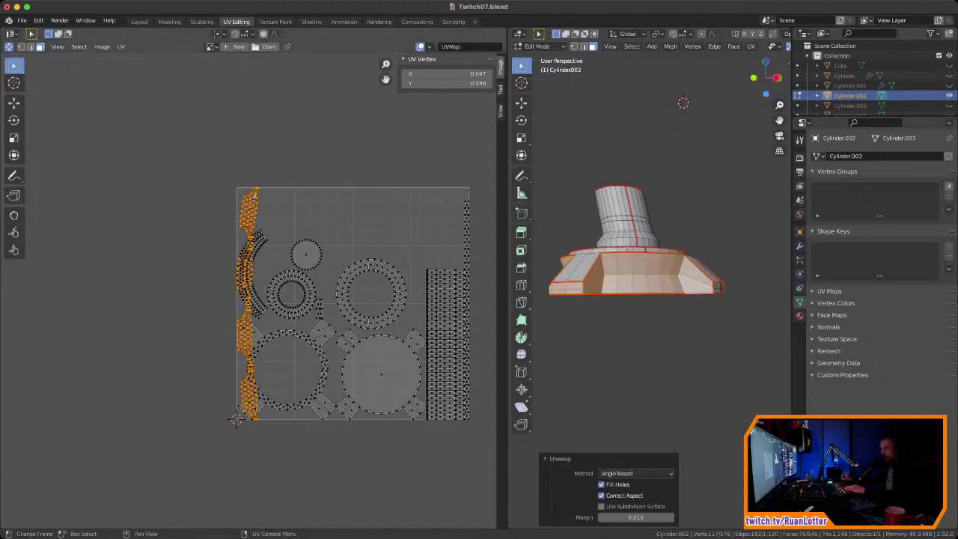
{"action": "key", "text": "g"}
{"action": "key", "text": "Return"}
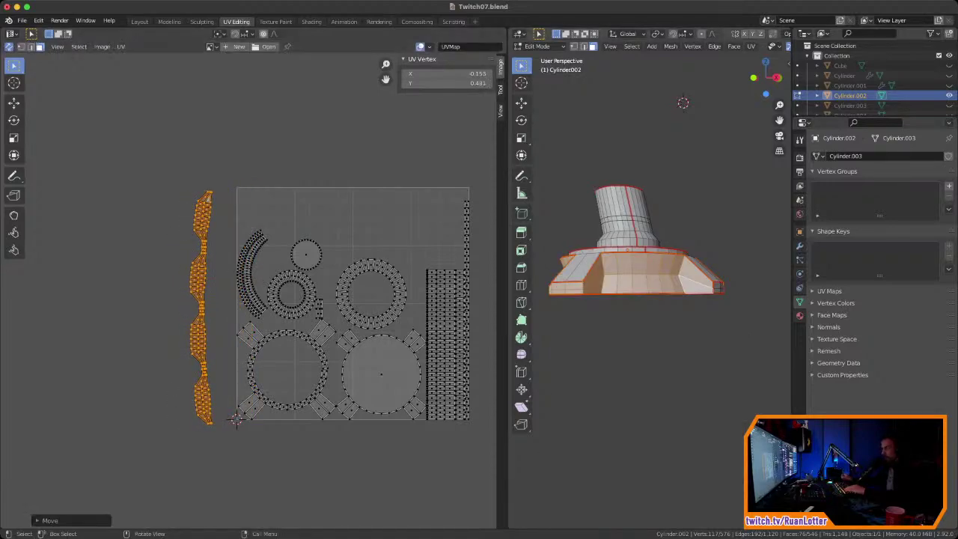
Step: Unwrap the selected base wall faces with Cylinder Projection and move the strip above the UV square to about X 0.39, Y 1.15
{"action": "right_click", "coordinate": [599, 276]}
{"action": "mouse_move", "coordinate": [613, 277]}
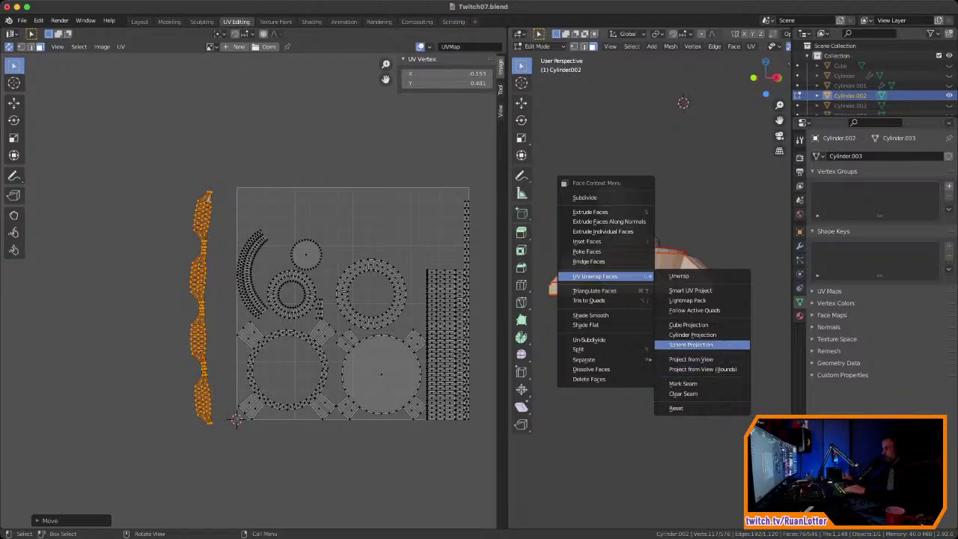
{"action": "left_click", "coordinate": [692, 334]}
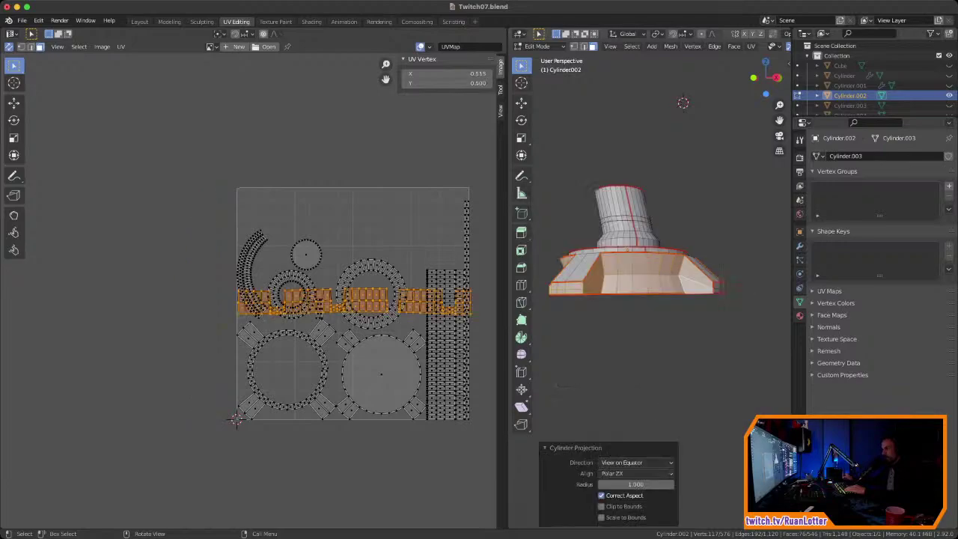
{"action": "key", "text": "g"}
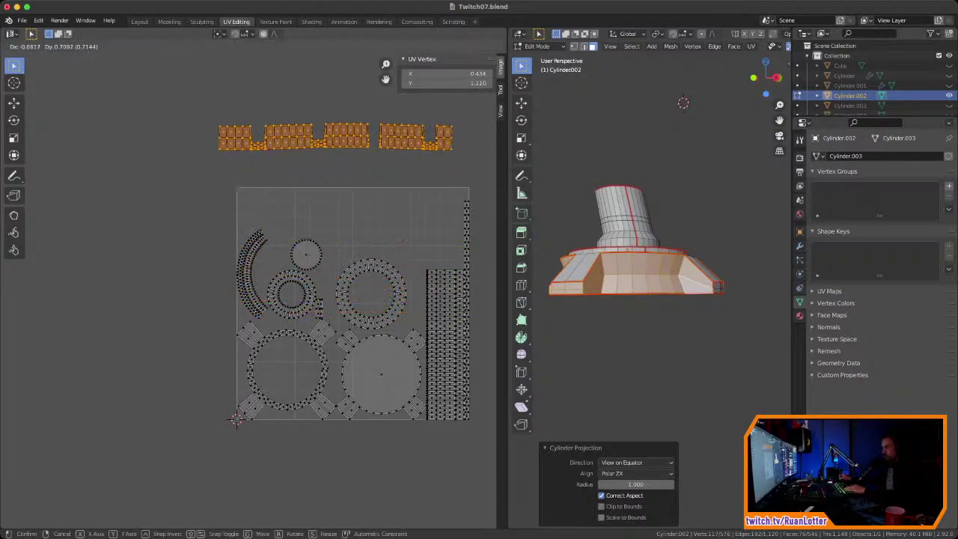
{"action": "left_click", "coordinate": [326, 151]}
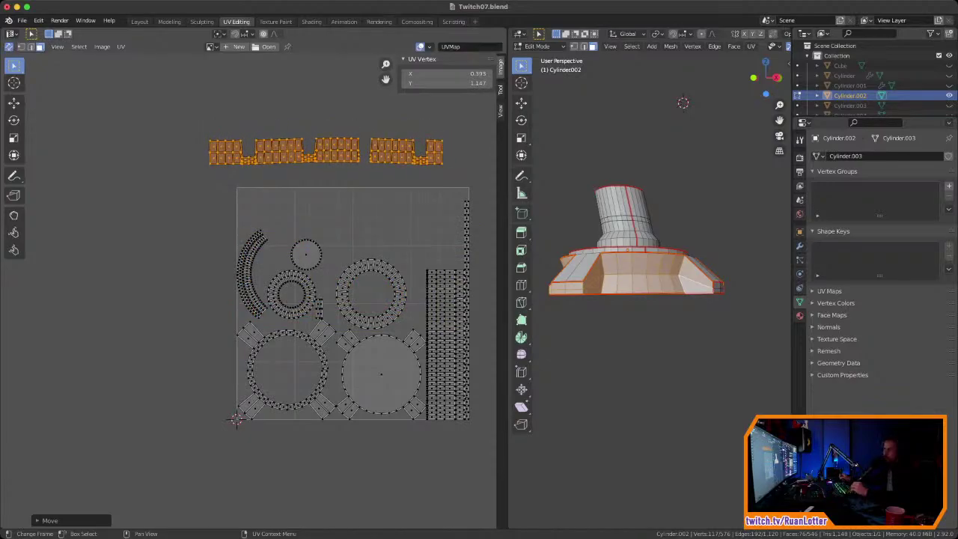
Step: Scale the projected wall strip down slightly and place it in the free upper area of the UV square at about X 0.51, Y 0.90
{"action": "middle_click_drag", "start_coordinate": [326, 152], "coordinate": [285, 196], "text": "ctrl"}
{"action": "middle_click_drag", "start_coordinate": [285, 196], "coordinate": [210, 238]}
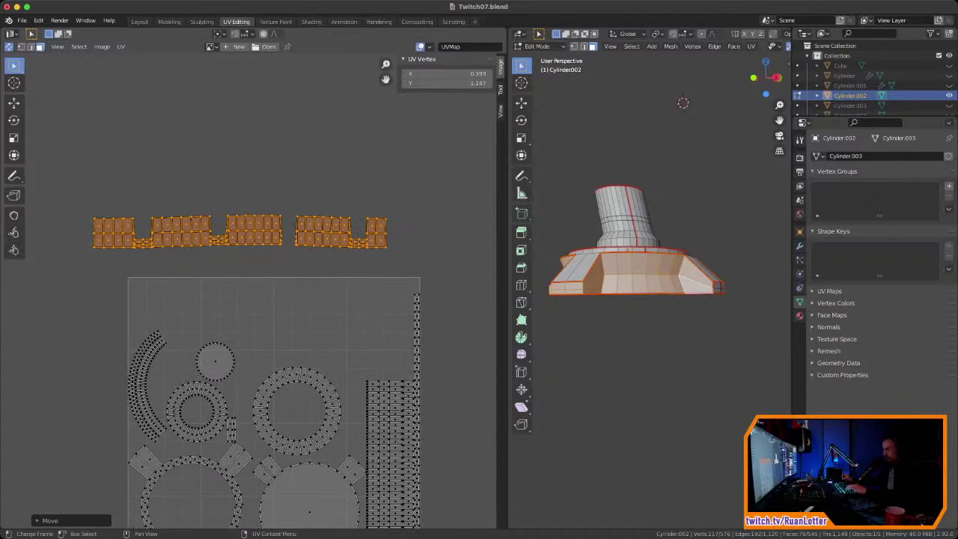
{"action": "key", "text": "g"}
{"action": "key", "text": "s"}
{"action": "left_click", "coordinate": [426, 255]}
{"action": "key", "text": "g"}
{"action": "left_click", "coordinate": [426, 261]}
{"action": "middle_click_drag", "start_coordinate": [645, 285], "coordinate": [644, 311], "text": "ctrl"}
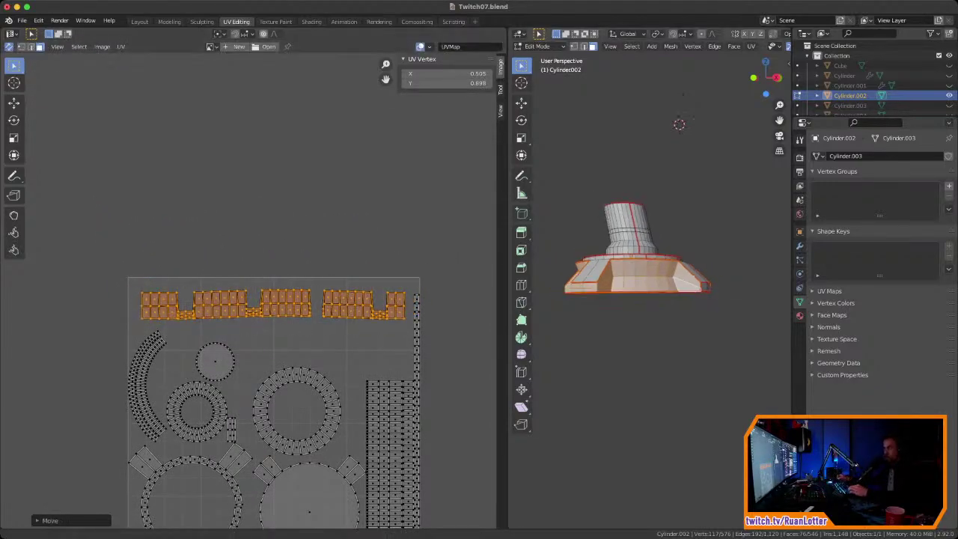
Step: Switch to the Layout workspace and leave local view to bring back the whole building
{"action": "left_click", "coordinate": [139, 22]}
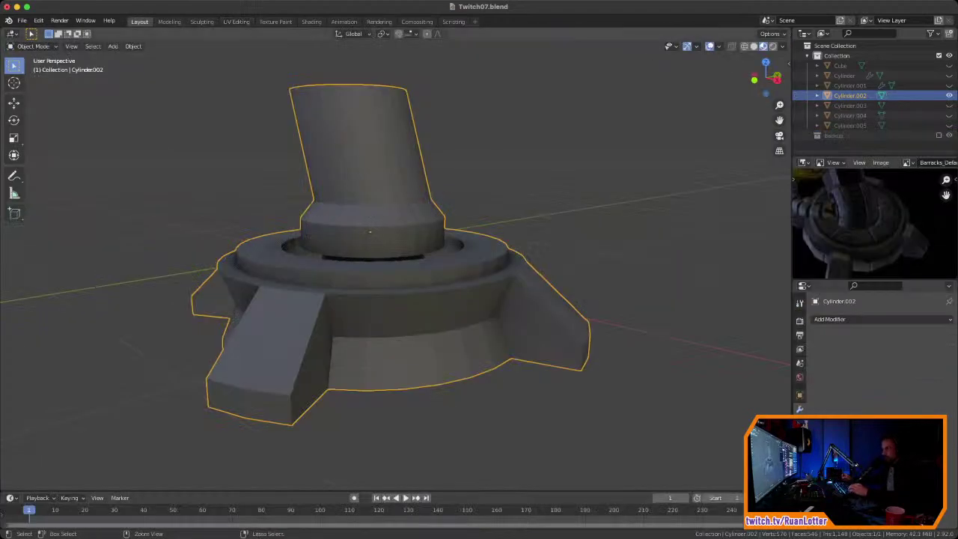
{"action": "key", "text": "KP_Divide"}
{"action": "middle_click_drag", "start_coordinate": [479, 255], "coordinate": [479, 299], "text": "ctrl"}
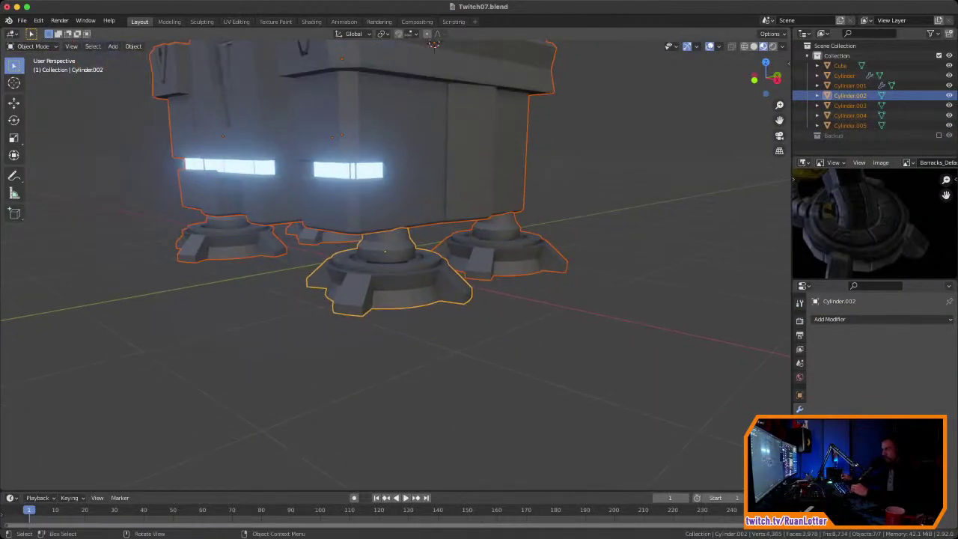
Step: Delete the three old foot copies, keeping only the unwrapped foot Cylinder.002
{"action": "left_click", "coordinate": [497, 253]}
{"action": "left_click", "coordinate": [329, 235], "text": "shift"}
{"action": "left_click", "coordinate": [230, 243], "text": "shift"}
{"action": "key", "text": "x"}
{"action": "left_click", "coordinate": [254, 263]}
Step: Duplicate the unwrapped foot in front view and move the copy about -1.735 m along X to the opposite front corner
{"action": "left_click", "coordinate": [385, 277]}
{"action": "middle_click_drag", "start_coordinate": [385, 277], "coordinate": [516, 326]}
{"action": "scroll", "coordinate": [404, 281], "scroll_direction": "down", "scroll_amount": 2}
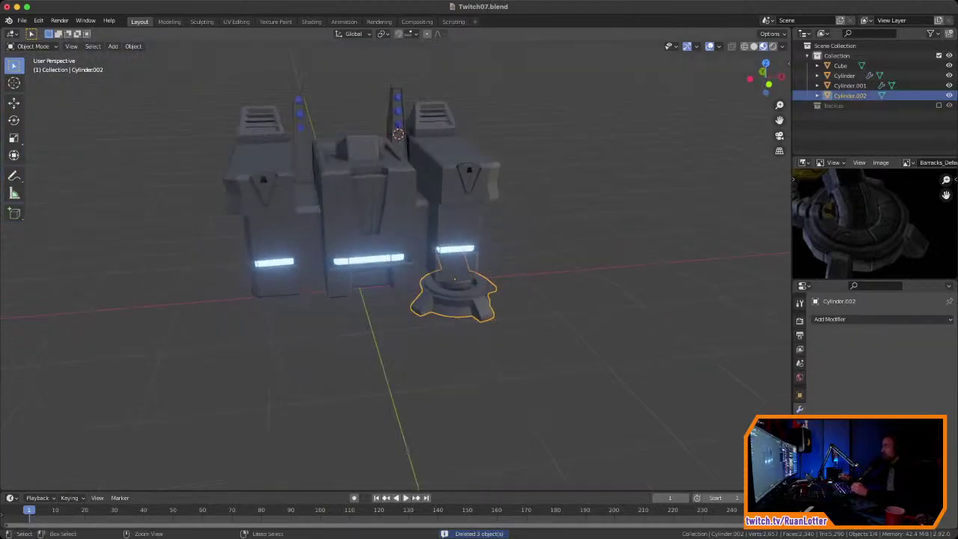
{"action": "key", "text": "KP_1"}
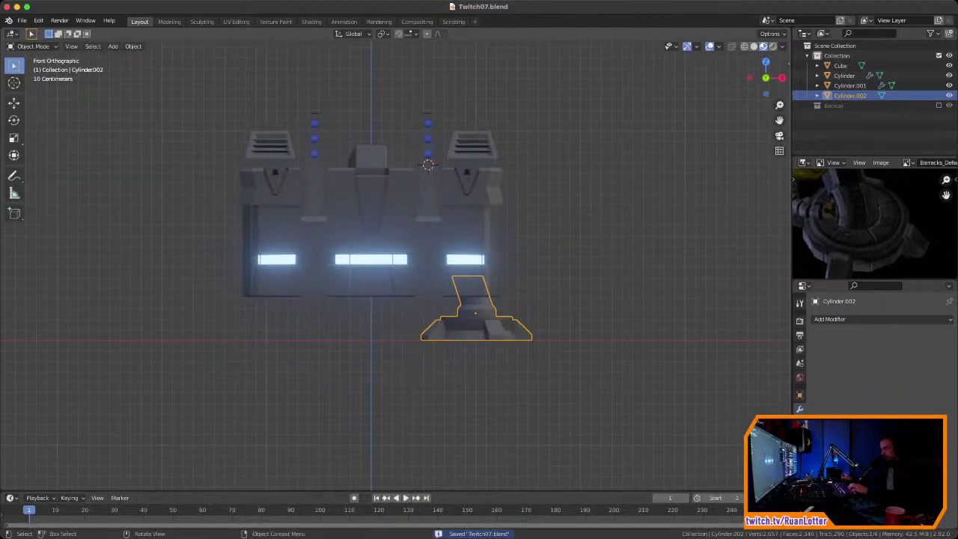
{"action": "key", "text": "shift+d"}
{"action": "key", "text": "x"}
{"action": "key", "text": "Return"}
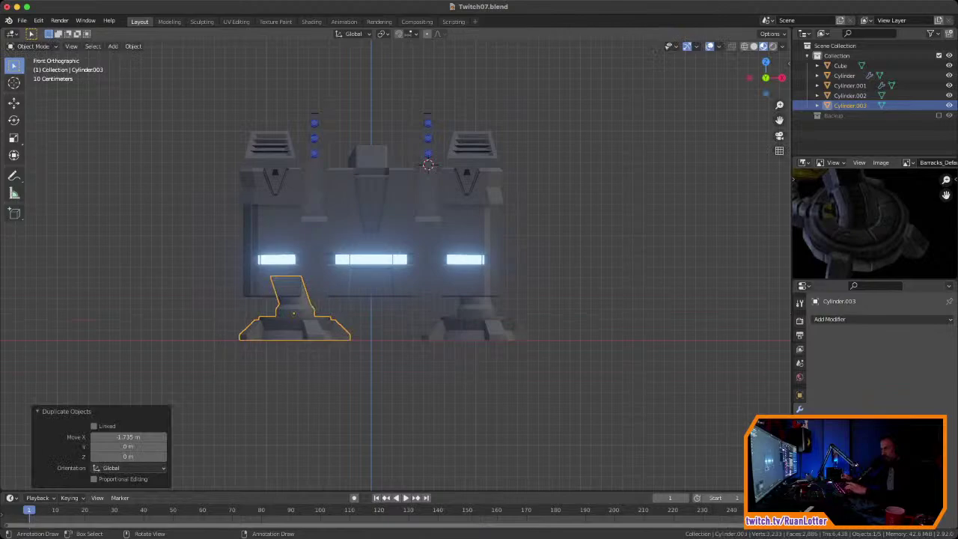
Step: Rotate the copied foot 180° around the global Z axis
{"action": "key", "text": "r"}
{"action": "key", "text": "z"}
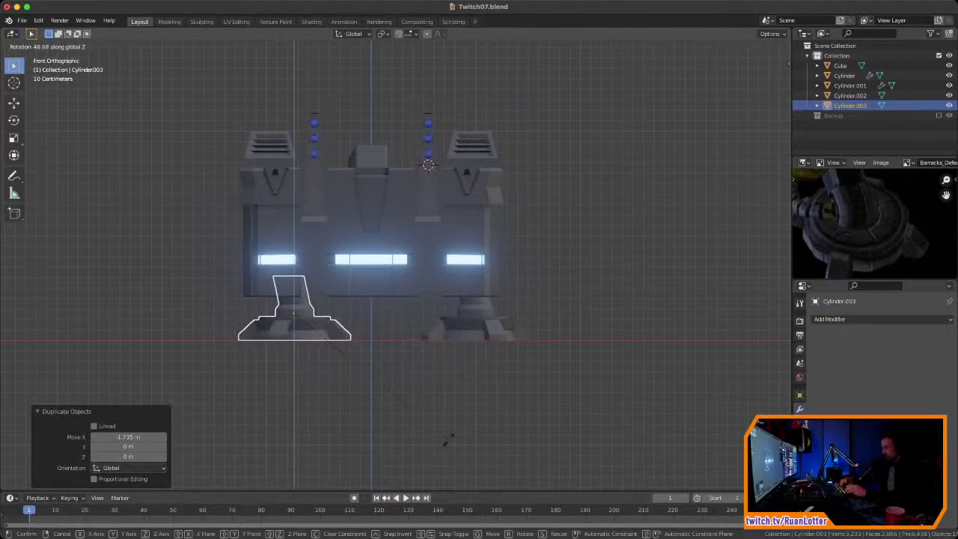
{"action": "key", "text": "Return"}
Step: Set the copied foot's X location to the negative of the original foot's value, -0.996755 m
{"action": "left_click", "coordinate": [475, 321]}
{"action": "key", "text": "n"}
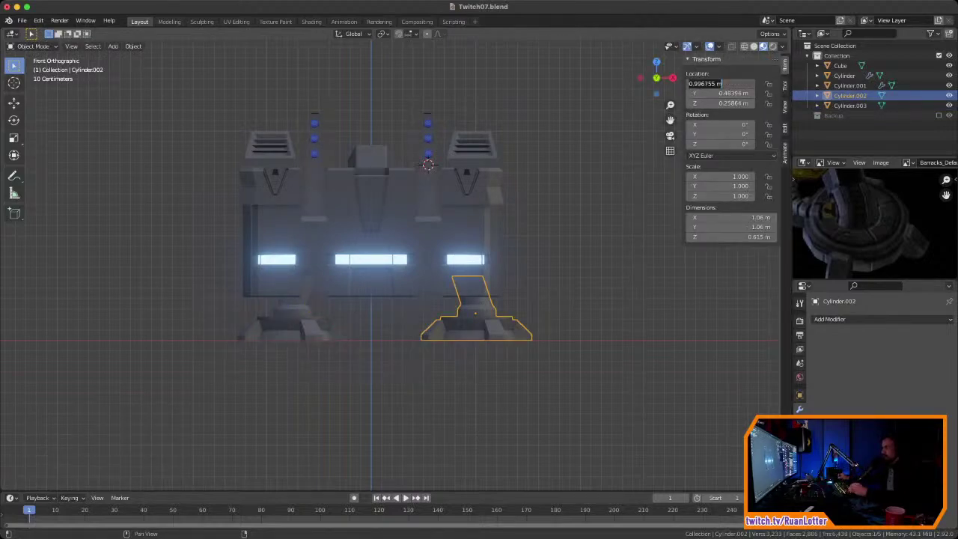
{"action": "left_click", "coordinate": [294, 322]}
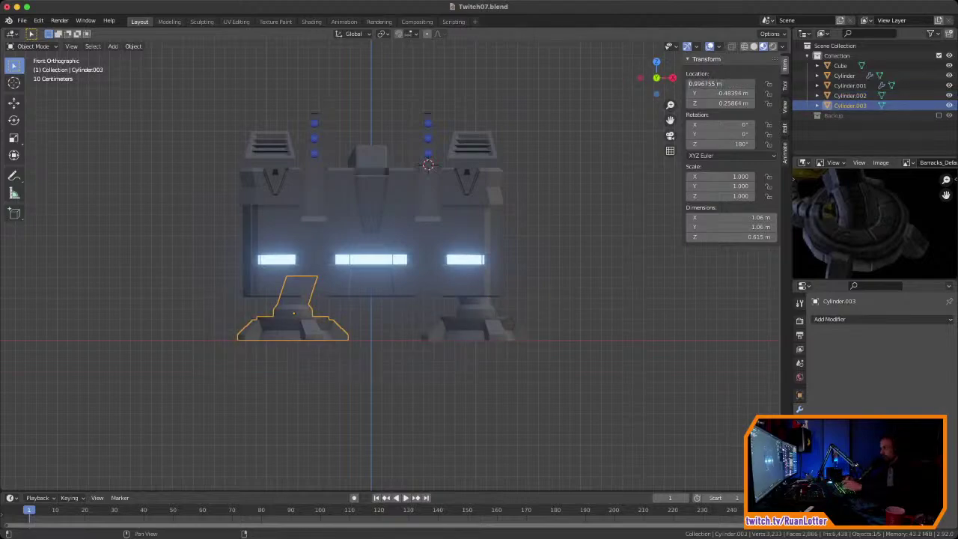
{"action": "key", "text": "Return"}
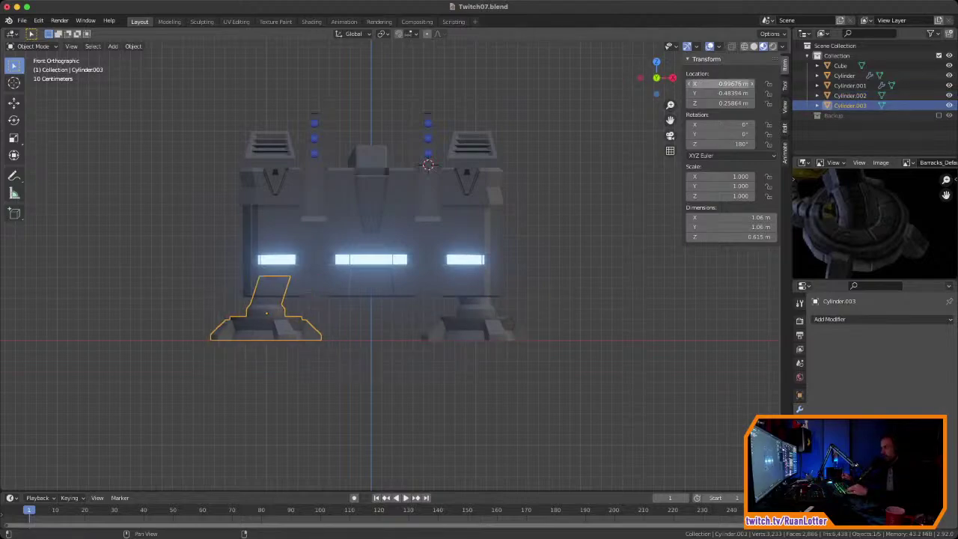
{"action": "left_click", "coordinate": [569, 217]}
{"action": "middle_click_drag", "start_coordinate": [553, 225], "coordinate": [475, 173]}
{"action": "key", "text": "KP_1"}
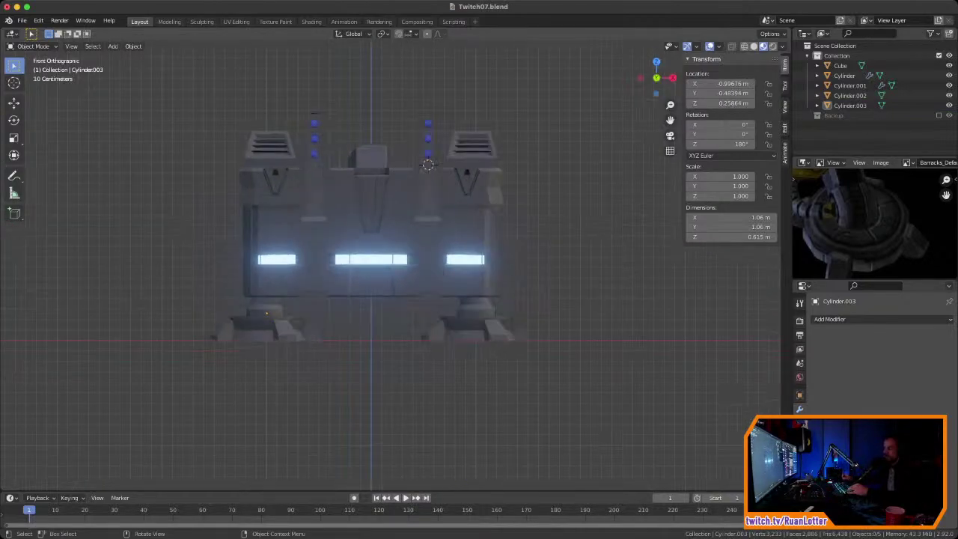
Step: Duplicate both front feet together and move the copies about 1.153 m along Y toward the rear of the building
{"action": "middle_click_drag", "start_coordinate": [359, 261], "coordinate": [457, 250]}
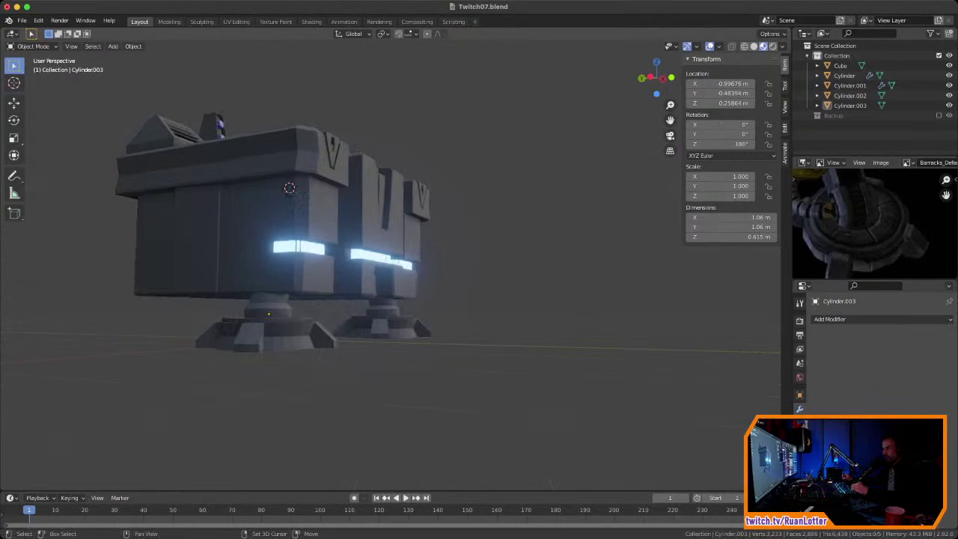
{"action": "left_click", "coordinate": [384, 324]}
{"action": "left_click", "coordinate": [266, 329], "text": "shift"}
{"action": "scroll", "coordinate": [265, 329], "scroll_direction": "down", "scroll_amount": 2}
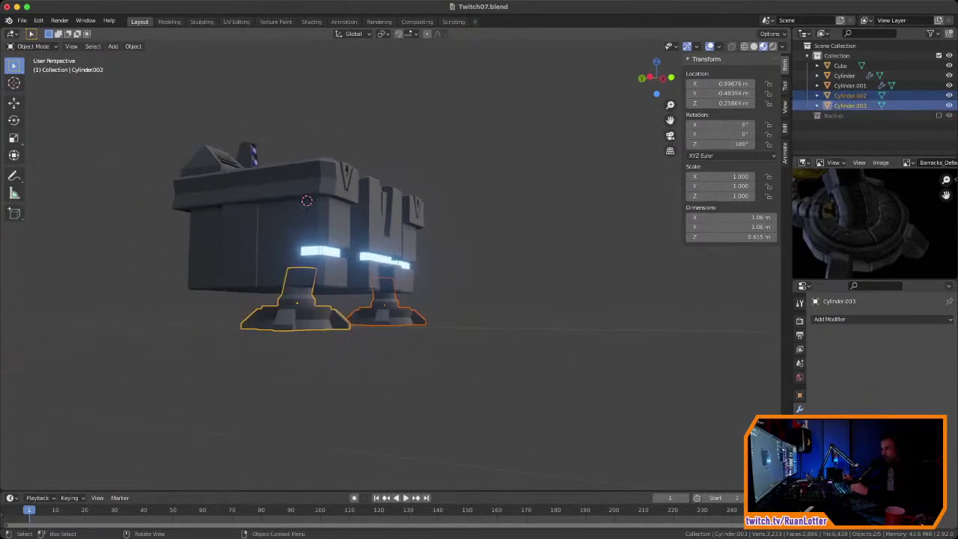
{"action": "middle_click_drag", "start_coordinate": [274, 325], "coordinate": [288, 333]}
{"action": "key", "text": "shift+d"}
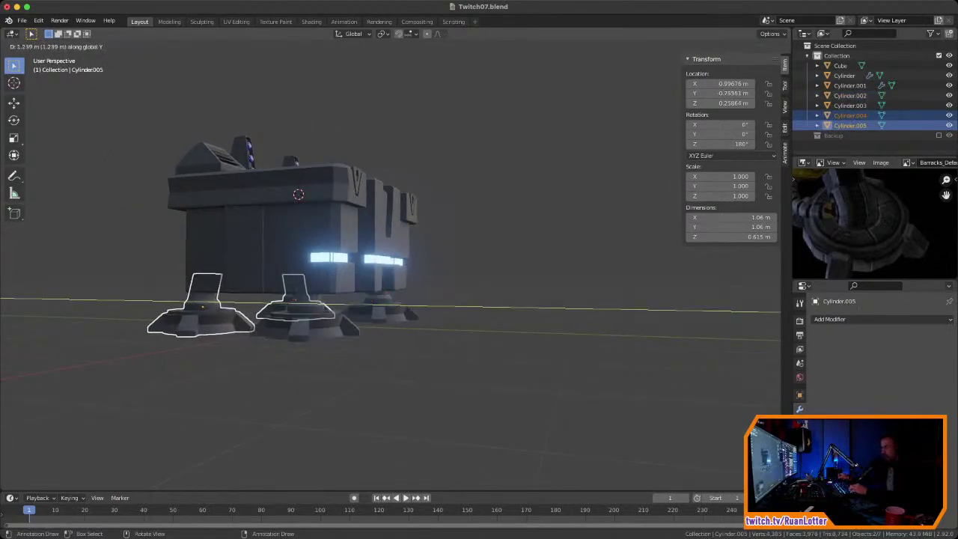
{"action": "left_click", "coordinate": [298, 194]}
{"action": "middle_click_drag", "start_coordinate": [298, 195], "coordinate": [287, 200]}
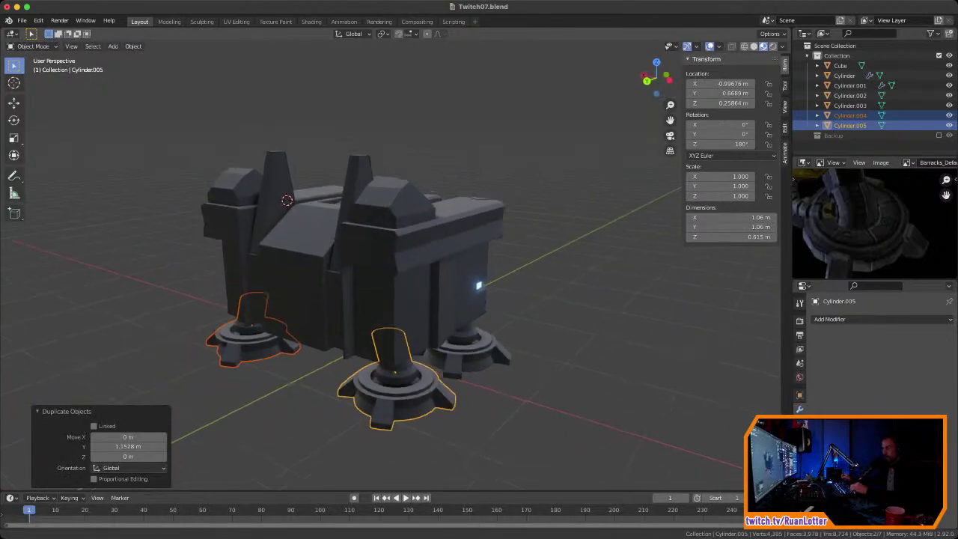
Step: Adjust the position of the two rear feet slightly along the global Y axis
{"action": "scroll", "coordinate": [391, 270], "scroll_direction": "down", "scroll_amount": 1}
{"action": "middle_click_drag", "start_coordinate": [391, 270], "coordinate": [397, 220], "text": "shift"}
{"action": "key", "text": "g"}
{"action": "key", "text": "y"}
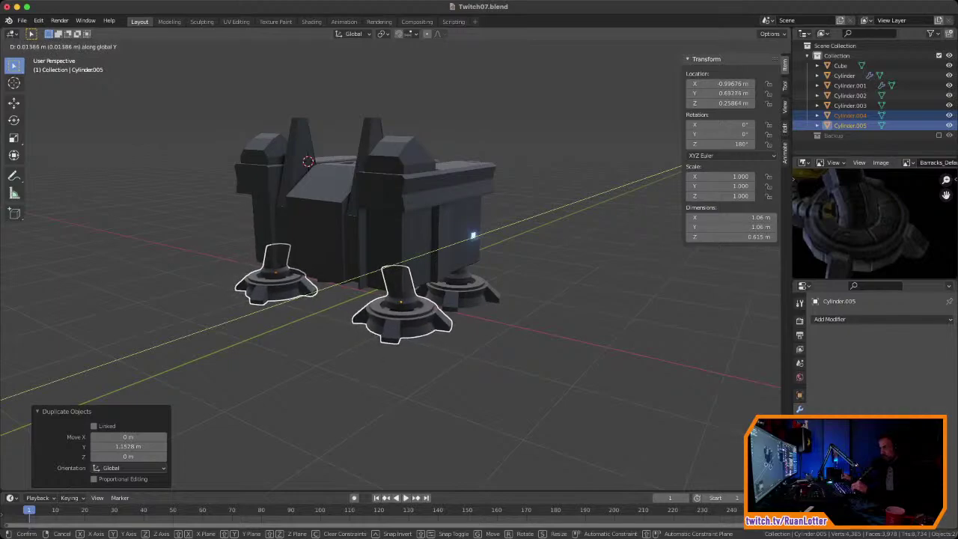
{"action": "left_click", "coordinate": [396, 221]}
{"action": "middle_click_drag", "start_coordinate": [396, 221], "coordinate": [344, 217]}
{"action": "key", "text": "Tab"}
{"action": "middle_click_drag", "start_coordinate": [488, 191], "coordinate": [298, 193]}
{"action": "scroll", "coordinate": [386, 187], "scroll_direction": "up", "scroll_amount": 2}
{"action": "middle_click_drag", "start_coordinate": [503, 163], "coordinate": [215, 332]}
{"action": "key", "text": "Tab"}
Step: Select the arrayed blue light Cylinder on the roof pillar and open its mesh in Edit Mode
{"action": "scroll", "coordinate": [336, 206], "scroll_direction": "up", "scroll_amount": 2}
{"action": "scroll", "coordinate": [395, 299], "scroll_direction": "up", "scroll_amount": 4}
{"action": "left_click", "coordinate": [456, 286]}
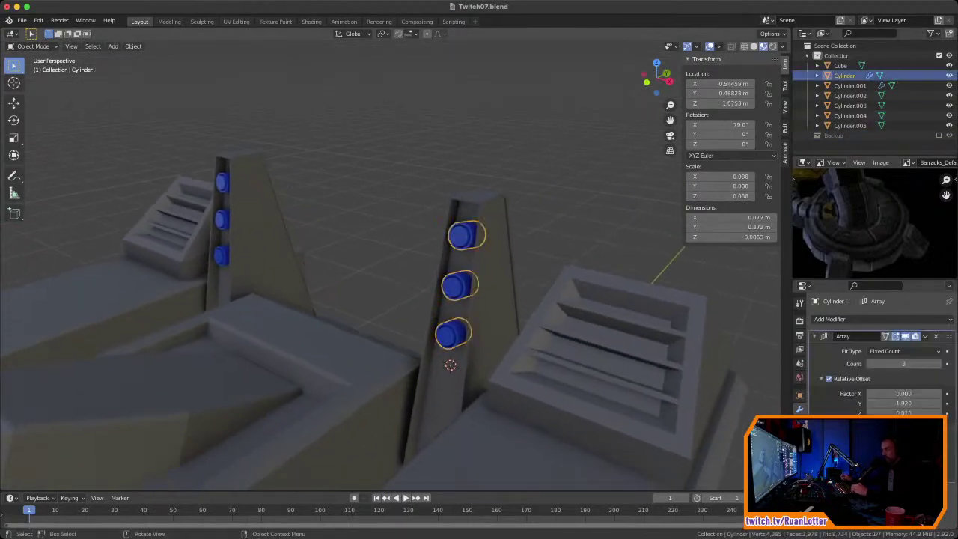
{"action": "middle_click_drag", "start_coordinate": [456, 286], "coordinate": [471, 283]}
{"action": "left_click", "coordinate": [190, 237]}
{"action": "left_click", "coordinate": [470, 275]}
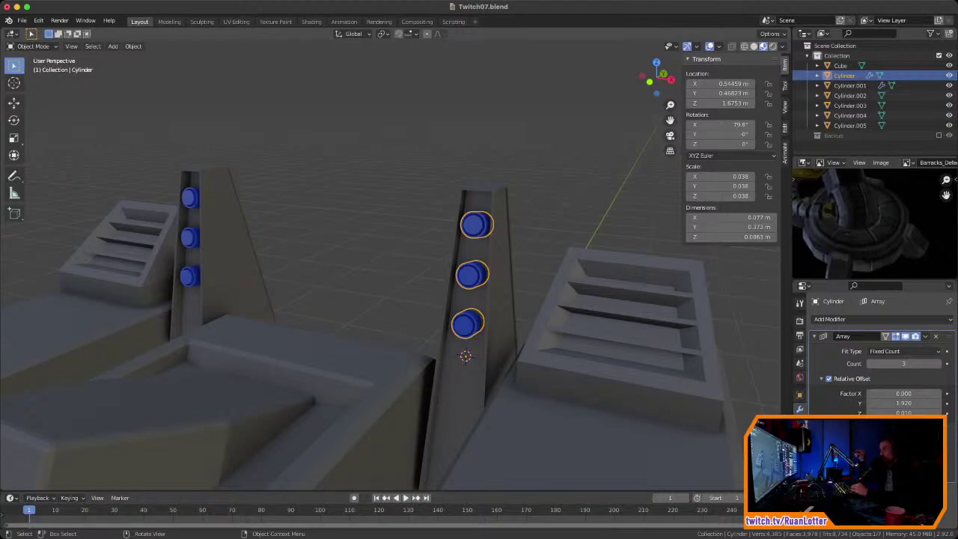
{"action": "key", "text": "Tab"}
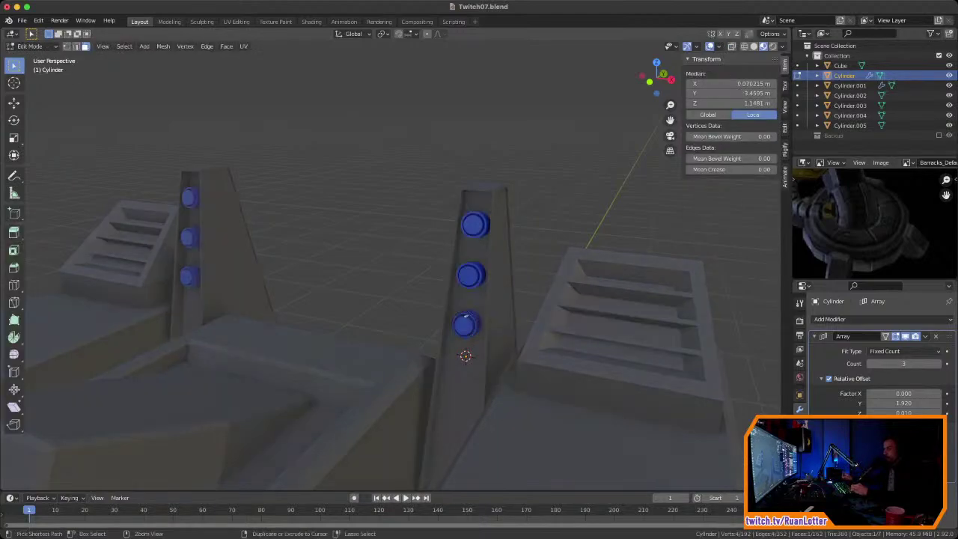
Step: Select the lowest round button's front cap face and extend the selection to all its linked geometry
{"action": "middle_click_drag", "start_coordinate": [470, 299], "coordinate": [389, 196], "text": "ctrl"}
{"action": "left_click", "coordinate": [325, 259]}
{"action": "key", "text": "KP_Decimal"}
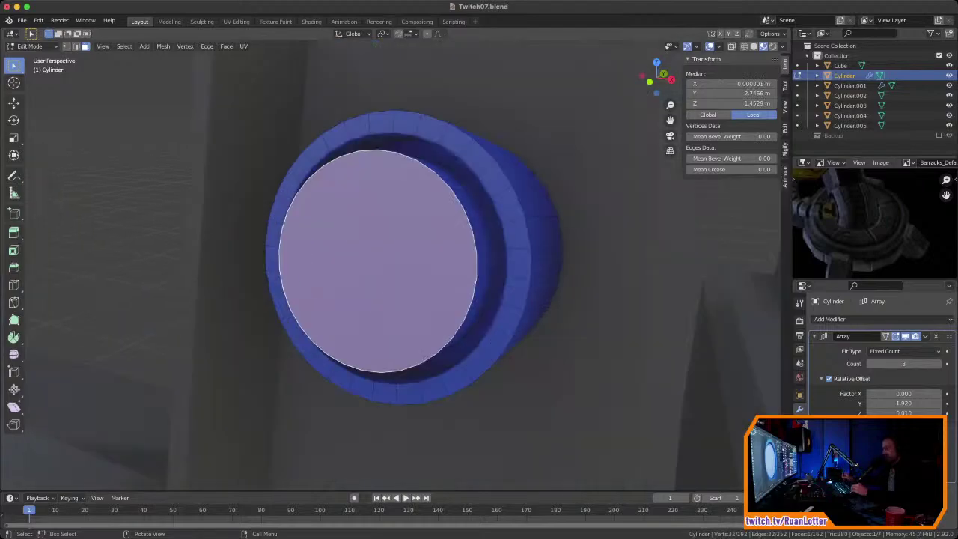
{"action": "middle_click_drag", "start_coordinate": [325, 259], "coordinate": [326, 359], "text": "ctrl"}
{"action": "middle_click_drag", "start_coordinate": [326, 360], "coordinate": [299, 381]}
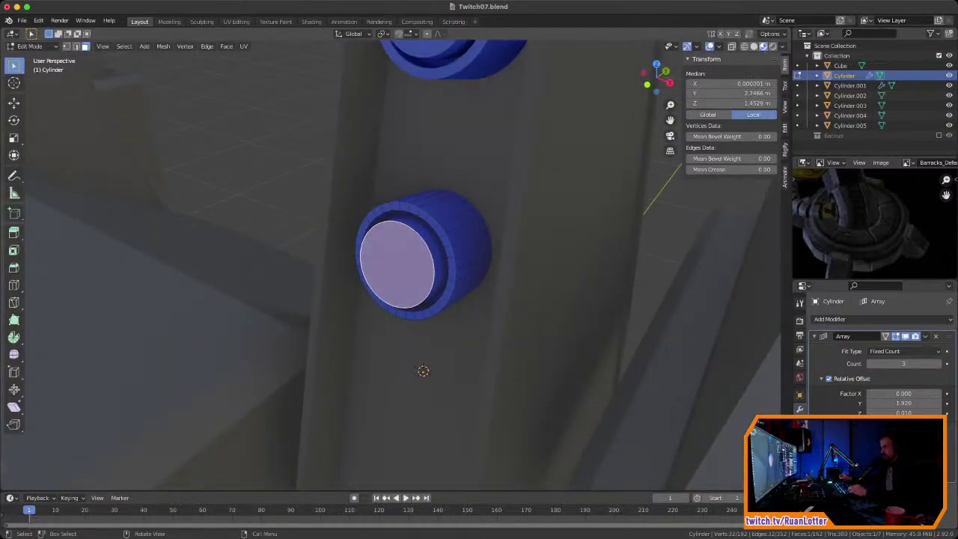
{"action": "key", "text": "ctrl+l"}
Step: Switch to the UV Editing workspace and frame the selected round button beside its UV layout
{"action": "left_click", "coordinate": [237, 22]}
{"action": "middle_click_drag", "start_coordinate": [247, 224], "coordinate": [225, 193], "text": "ctrl"}
{"action": "middle_click_drag", "start_coordinate": [226, 194], "coordinate": [225, 150], "text": "ctrl"}
{"action": "middle_click_drag", "start_coordinate": [226, 225], "coordinate": [254, 229]}
{"action": "mouse_move", "coordinate": [255, 229]}
{"action": "middle_mouse_down", "text": "ctrl"}
{"action": "mouse_move", "coordinate": [258, 187]}
{"action": "mouse_move", "coordinate": [255, 217]}
{"action": "middle_mouse_up", "text": "ctrl"}
{"action": "middle_click_drag", "start_coordinate": [254, 217], "coordinate": [255, 241], "text": "ctrl"}
{"action": "middle_click_drag", "start_coordinate": [659, 224], "coordinate": [658, 254], "text": "ctrl"}
{"action": "middle_click_drag", "start_coordinate": [659, 255], "coordinate": [660, 311]}
{"action": "middle_click_drag", "start_coordinate": [660, 225], "coordinate": [657, 275], "text": "shift"}
{"action": "middle_click_drag", "start_coordinate": [689, 359], "coordinate": [675, 277], "text": "shift"}
{"action": "key", "text": "KP_Decimal"}
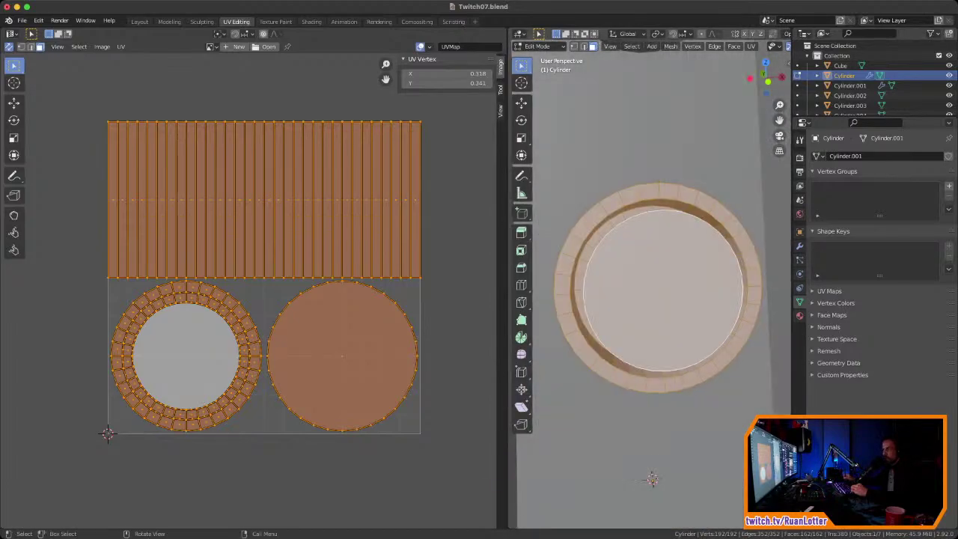
Step: Examine which faces of the button match the two circular UV islands, the side strip and the outer ring
{"action": "middle_click_drag", "start_coordinate": [195, 352], "coordinate": [170, 358]}
{"action": "left_click", "coordinate": [164, 362]}
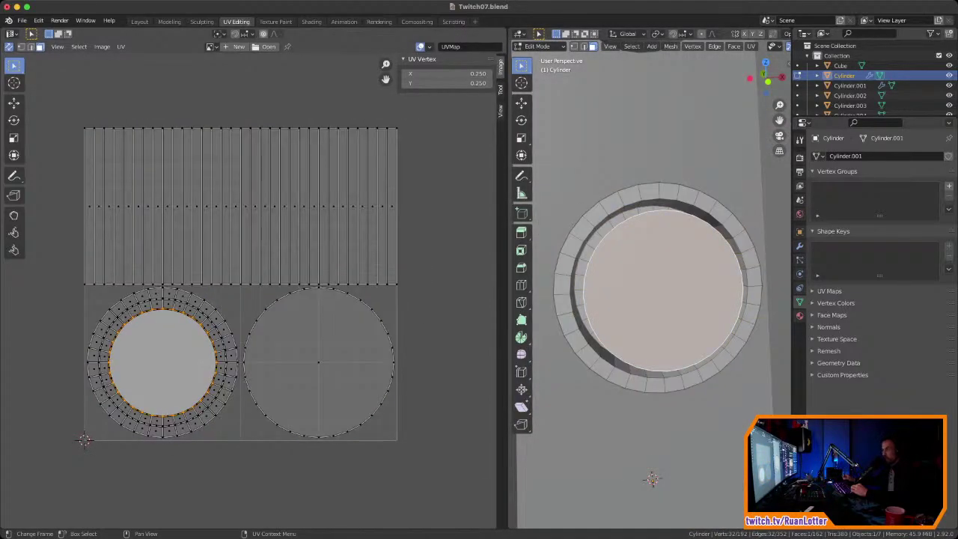
{"action": "left_click", "coordinate": [319, 362]}
{"action": "middle_click_drag", "start_coordinate": [643, 292], "coordinate": [658, 352]}
{"action": "middle_click_drag", "start_coordinate": [657, 314], "coordinate": [737, 314]}
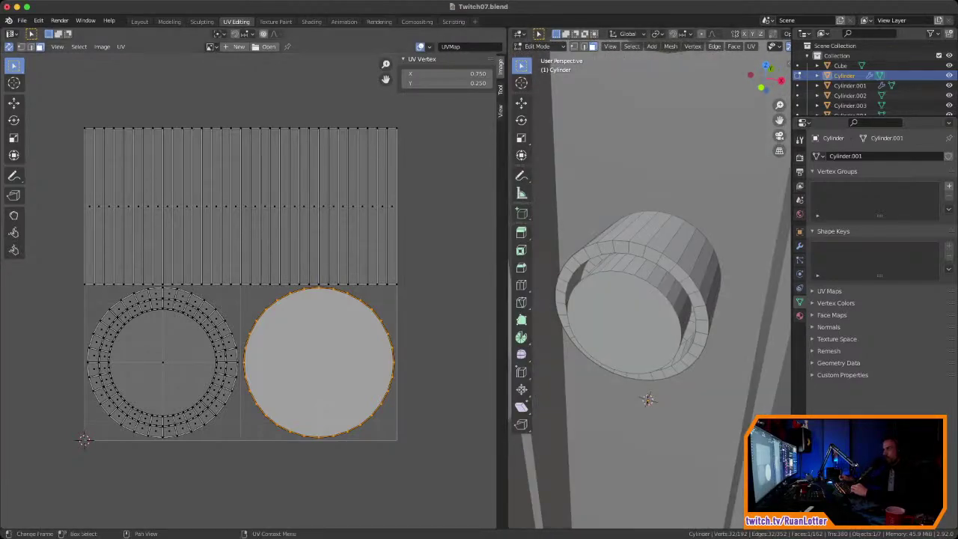
{"action": "left_click_drag", "start_coordinate": [74, 187], "coordinate": [418, 225]}
{"action": "middle_click_drag", "start_coordinate": [644, 314], "coordinate": [679, 300]}
{"action": "middle_click_drag", "start_coordinate": [340, 423], "coordinate": [340, 388], "text": "ctrl"}
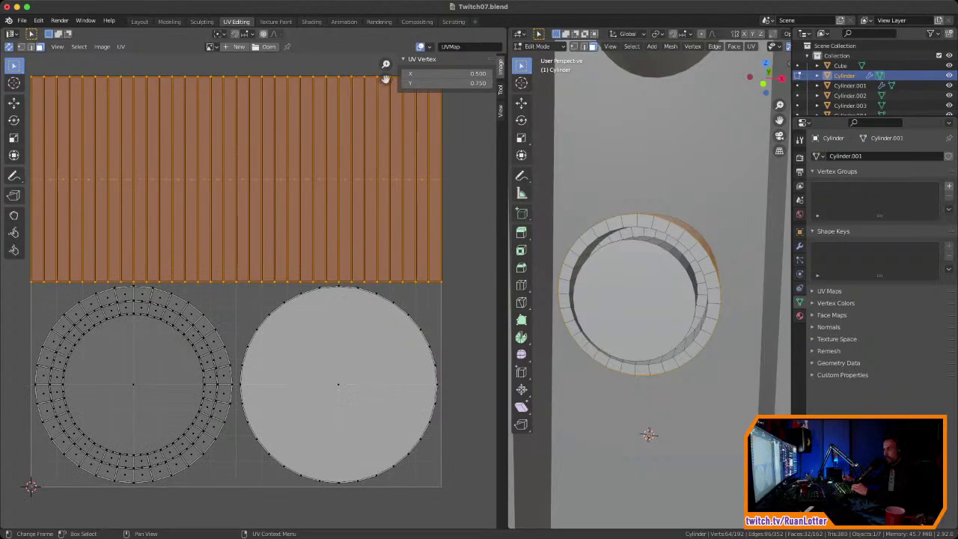
{"action": "left_click", "coordinate": [188, 318], "text": "alt"}
{"action": "left_click", "coordinate": [214, 338], "text": "ctrl"}
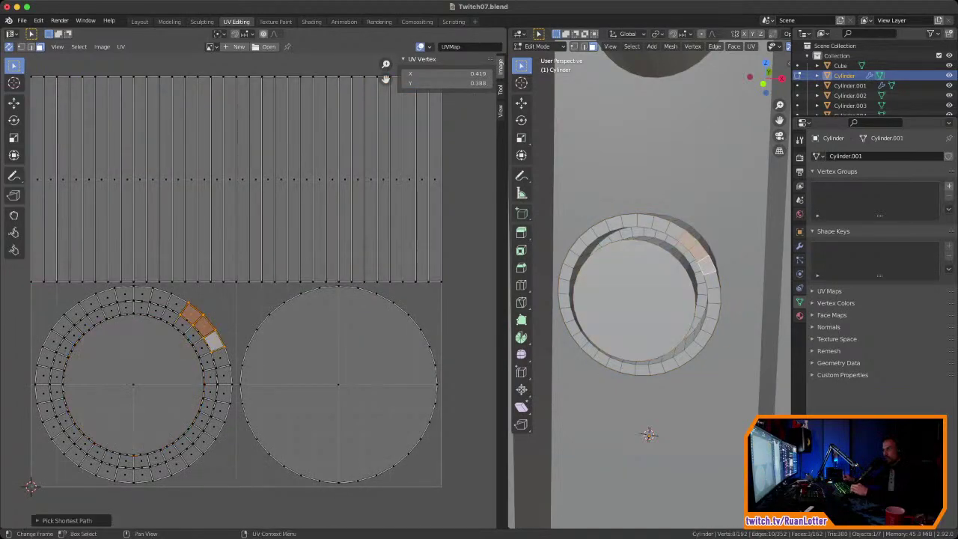
{"action": "left_click", "coordinate": [107, 470], "text": "ctrl"}
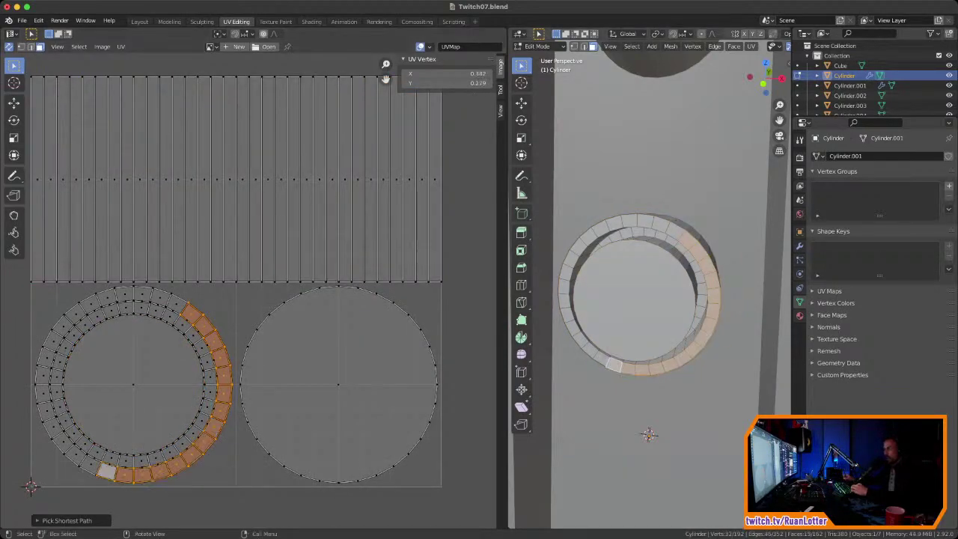
Step: Examine how the recessed wall faces between the cap and the outer ring are represented in the UV layout
{"action": "middle_click_drag", "start_coordinate": [113, 467], "coordinate": [122, 458]}
{"action": "left_click", "coordinate": [215, 354]}
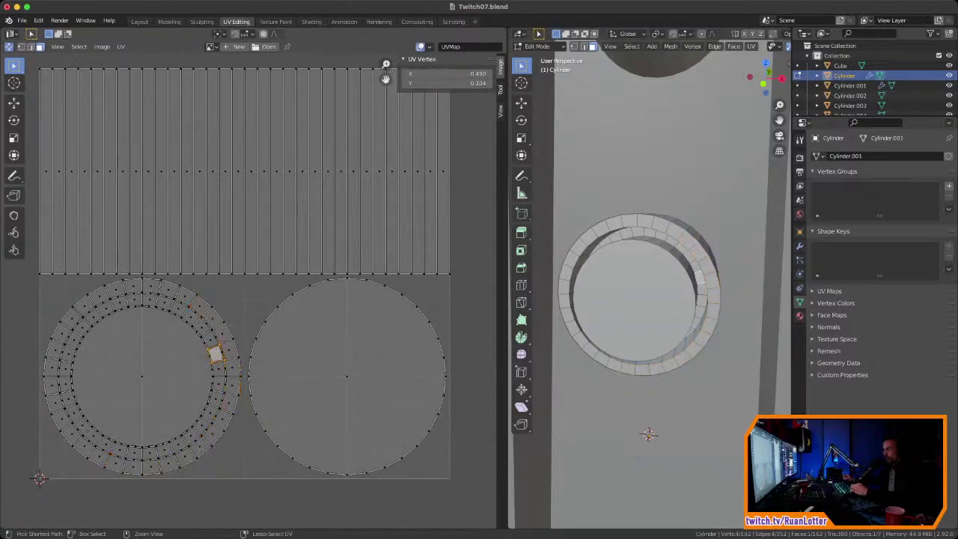
{"action": "left_click", "coordinate": [191, 435], "text": "ctrl"}
{"action": "middle_click_drag", "start_coordinate": [644, 336], "coordinate": [670, 278]}
{"action": "middle_click_drag", "start_coordinate": [218, 374], "coordinate": [255, 345], "text": "ctrl"}
{"action": "middle_click_drag", "start_coordinate": [643, 322], "coordinate": [662, 319]}
{"action": "middle_click_drag", "start_coordinate": [654, 487], "coordinate": [657, 494]}
{"action": "left_click", "coordinate": [721, 307]}
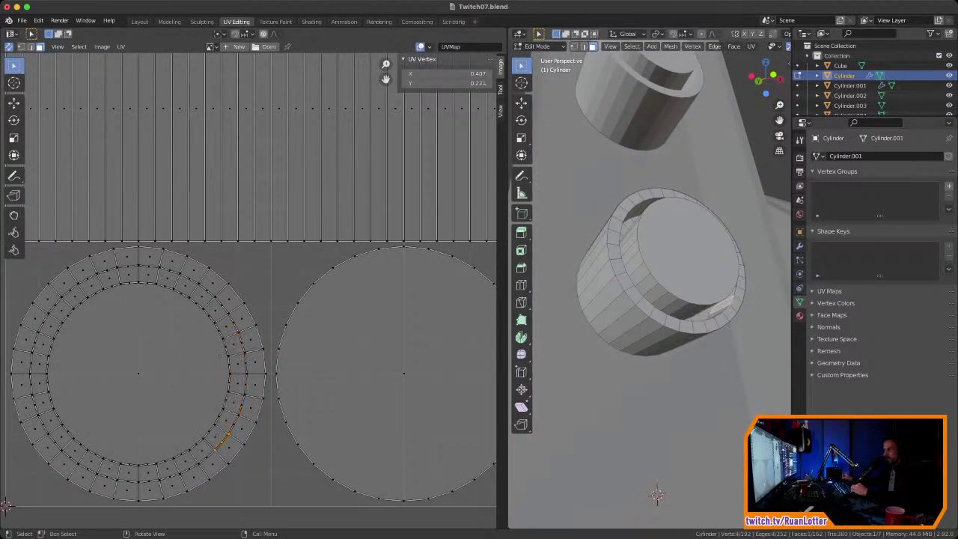
{"action": "middle_click_drag", "start_coordinate": [222, 441], "coordinate": [228, 427], "text": "ctrl"}
{"action": "middle_click_drag", "start_coordinate": [224, 435], "coordinate": [274, 366]}
{"action": "middle_click_drag", "start_coordinate": [659, 299], "coordinate": [649, 307]}
{"action": "middle_click_drag", "start_coordinate": [656, 489], "coordinate": [670, 522]}
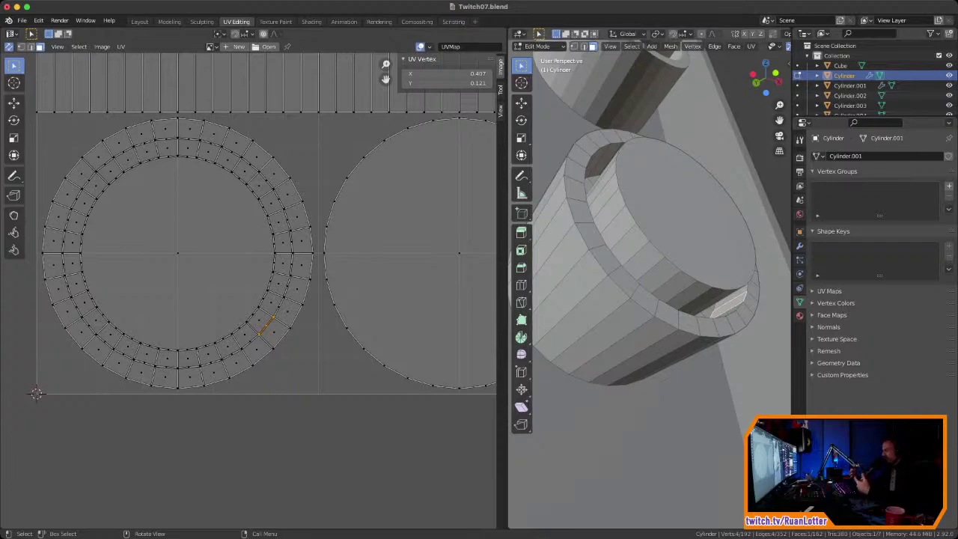
{"action": "middle_click_drag", "start_coordinate": [669, 522], "coordinate": [625, 506]}
{"action": "middle_click_drag", "start_coordinate": [625, 464], "coordinate": [625, 506], "text": "ctrl"}
Step: Isolate the button object in local view and return to Edit Mode
{"action": "key", "text": "Tab"}
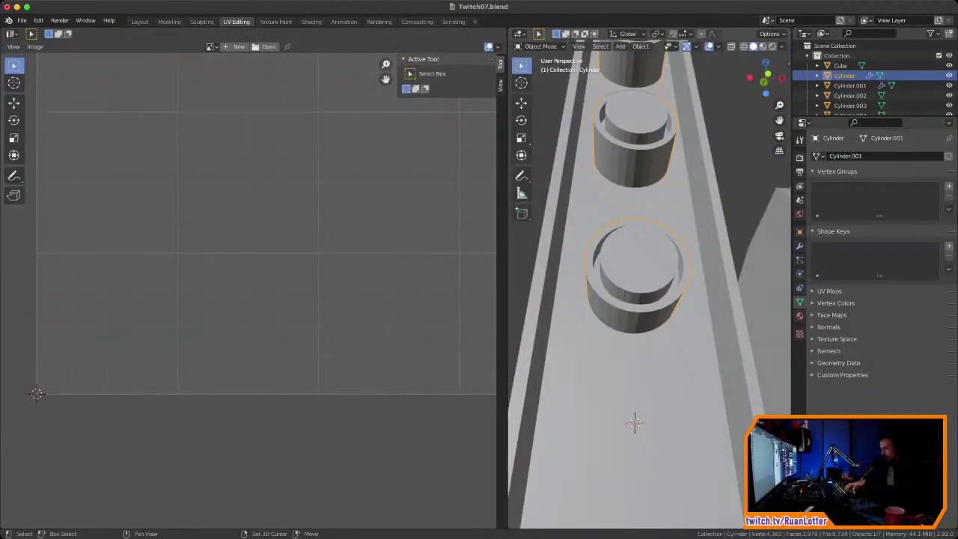
{"action": "key", "text": "slash"}
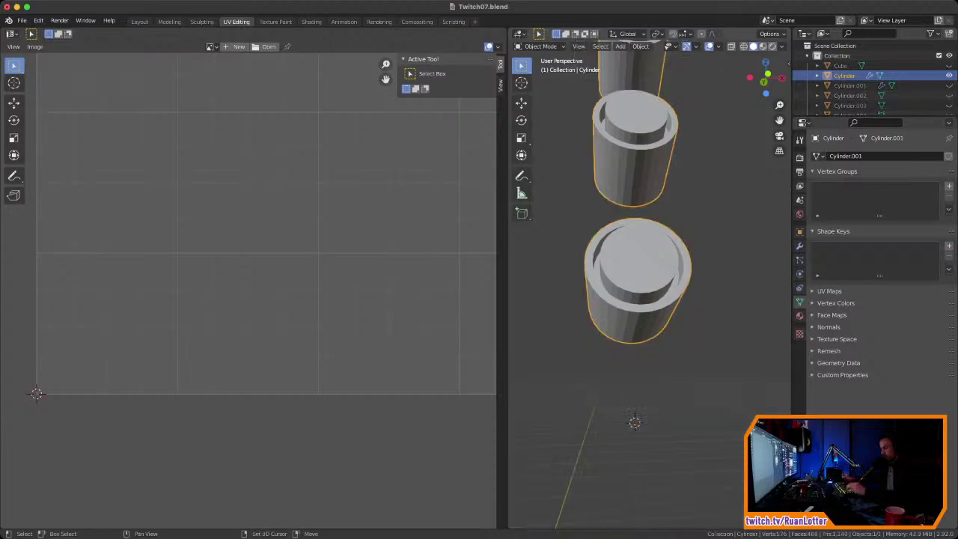
{"action": "middle_click_drag", "start_coordinate": [625, 464], "coordinate": [627, 424]}
{"action": "key", "text": "Tab"}
Step: Select the edge loop around the button's front cap and mark it as a seam
{"action": "middle_click_drag", "start_coordinate": [615, 225], "coordinate": [655, 262]}
{"action": "left_click", "coordinate": [632, 251]}
{"action": "key", "text": "l"}
{"action": "scroll", "coordinate": [685, 260], "scroll_direction": "up", "scroll_amount": 2}
{"action": "scroll", "coordinate": [655, 262], "scroll_direction": "up", "scroll_amount": 1}
{"action": "key", "text": "alt+a"}
{"action": "left_click", "coordinate": [631, 278], "text": "alt"}
{"action": "right_click", "coordinate": [599, 295]}
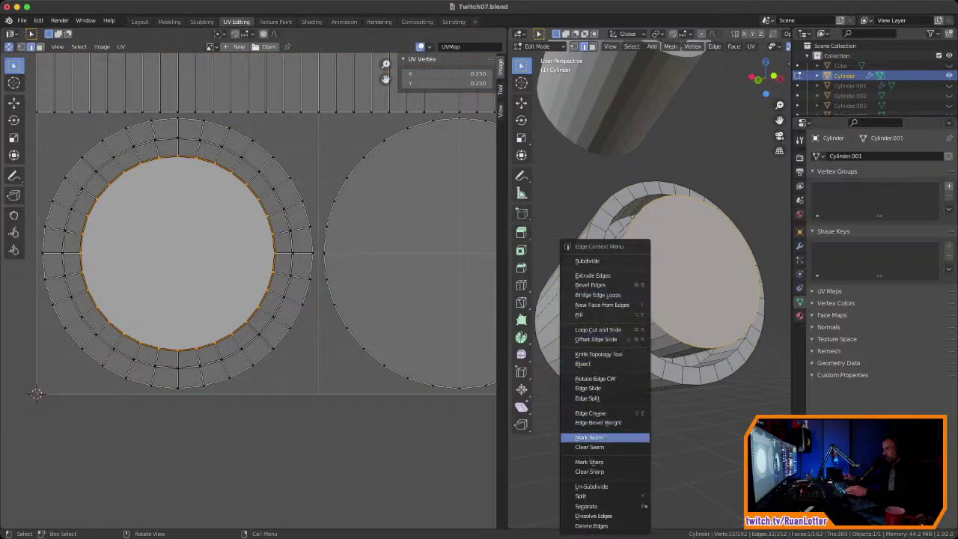
{"action": "left_click", "coordinate": [589, 437]}
Step: Mark the edge loop around the button's back end as a seam
{"action": "middle_click_drag", "start_coordinate": [591, 314], "coordinate": [740, 313]}
{"action": "left_click", "coordinate": [653, 308], "text": "alt"}
{"action": "right_click", "coordinate": [655, 311]}
{"action": "left_click", "coordinate": [654, 312]}
Step: Select a lengthwise edge path from the back end to the front cap and mark it as a seam
{"action": "middle_click_drag", "start_coordinate": [654, 312], "coordinate": [540, 292]}
{"action": "left_click", "coordinate": [616, 316]}
{"action": "left_click", "coordinate": [613, 285], "text": "ctrl"}
{"action": "mouse_move", "coordinate": [613, 286]}
{"action": "middle_mouse_down"}
{"action": "mouse_move", "coordinate": [577, 285]}
{"action": "mouse_move", "coordinate": [620, 286]}
{"action": "middle_mouse_up"}
{"action": "right_click", "coordinate": [626, 279]}
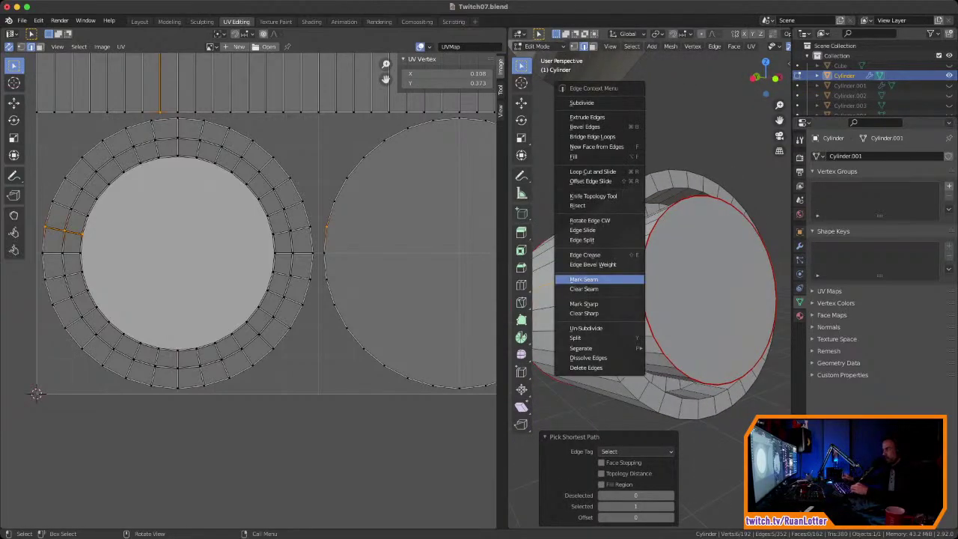
{"action": "left_click", "coordinate": [626, 279]}
Step: Select all of the button's faces and unwrap them along the marked seams
{"action": "scroll", "coordinate": [626, 279], "scroll_direction": "down", "scroll_amount": 2}
{"action": "key", "text": "alt+a"}
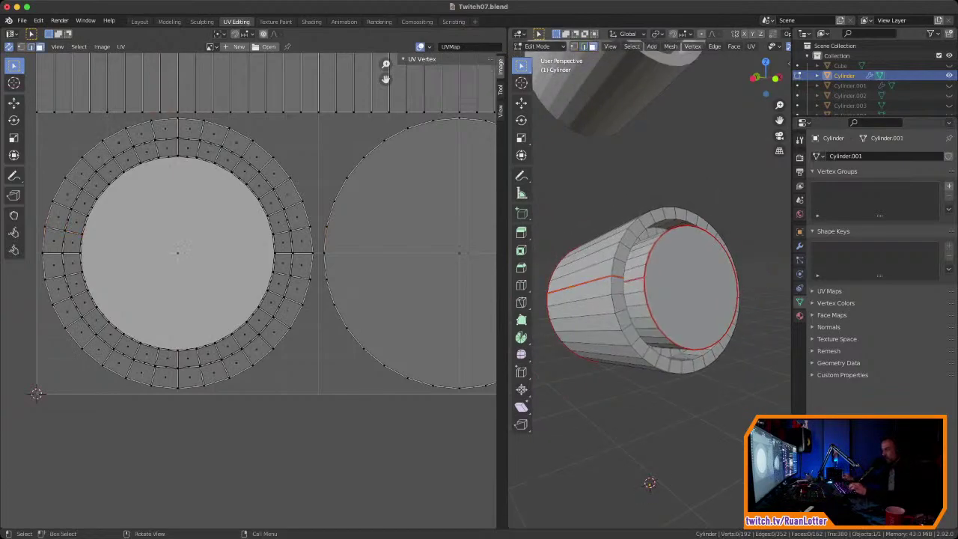
{"action": "key", "text": "a"}
{"action": "scroll", "coordinate": [649, 290], "scroll_direction": "down", "scroll_amount": 2}
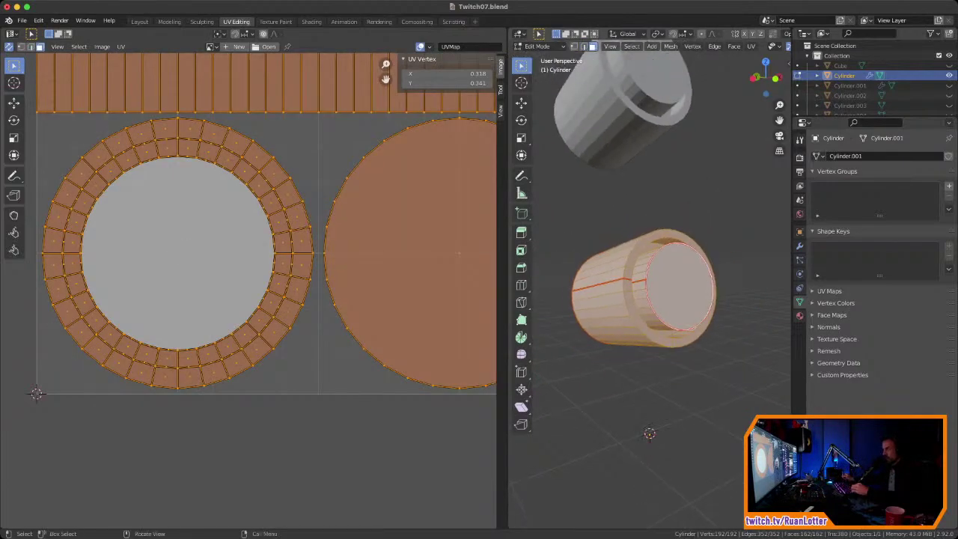
{"action": "right_click", "coordinate": [630, 294]}
{"action": "mouse_move", "coordinate": [629, 373]}
{"action": "left_click", "coordinate": [696, 372]}
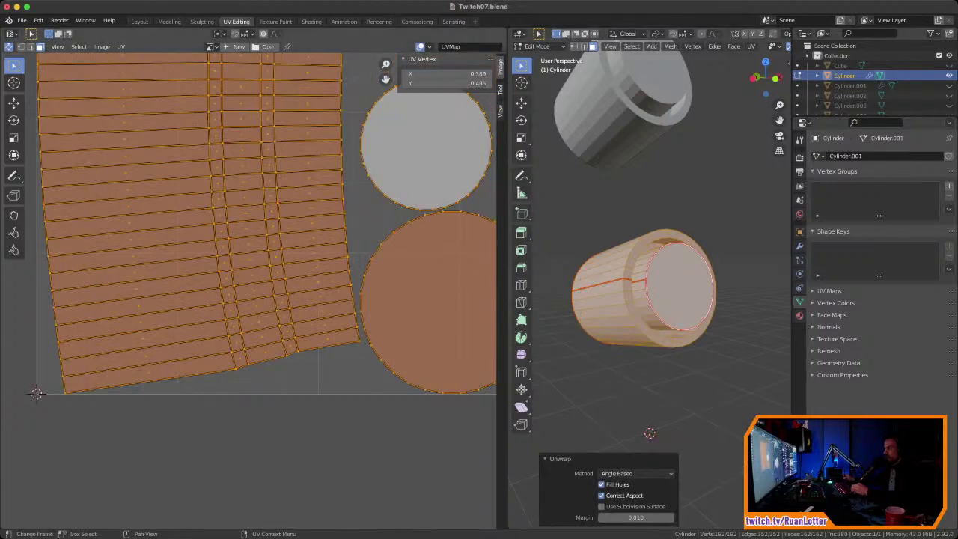
{"action": "scroll", "coordinate": [367, 329], "scroll_direction": "down", "scroll_amount": 3}
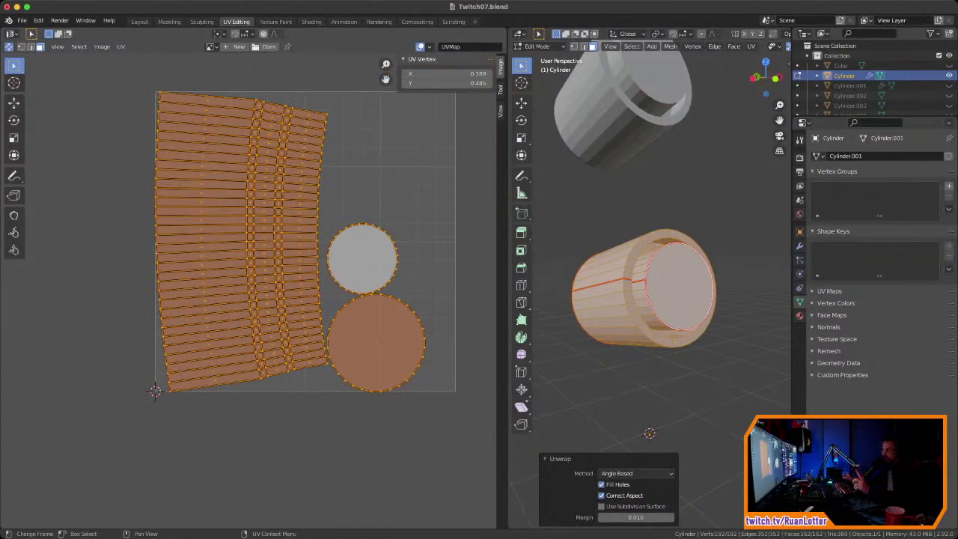
Step: Check where the front cap and the inner cylinder's side faces lie in the new UV layout
{"action": "middle_click_drag", "start_coordinate": [696, 300], "coordinate": [625, 293]}
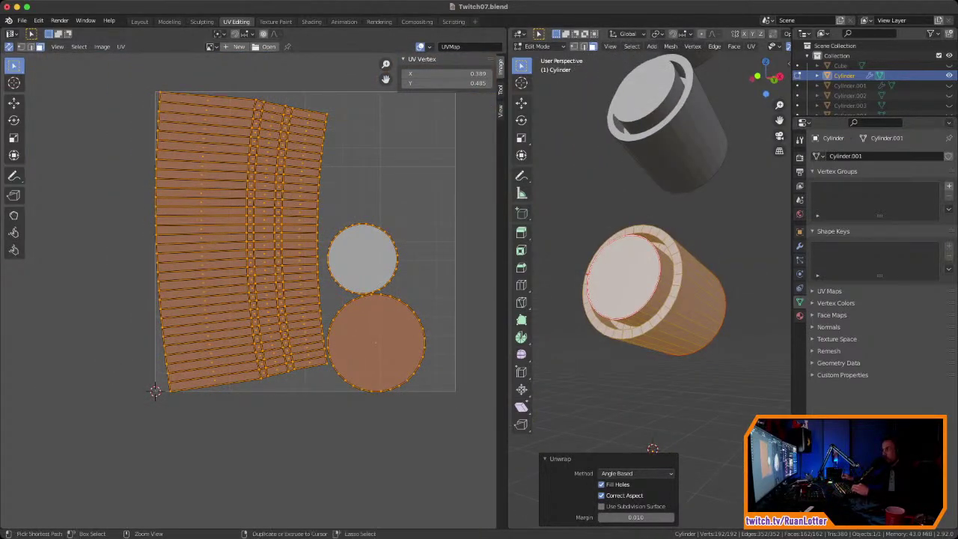
{"action": "scroll", "coordinate": [625, 293], "scroll_direction": "up", "scroll_amount": 3}
{"action": "left_click", "coordinate": [675, 291]}
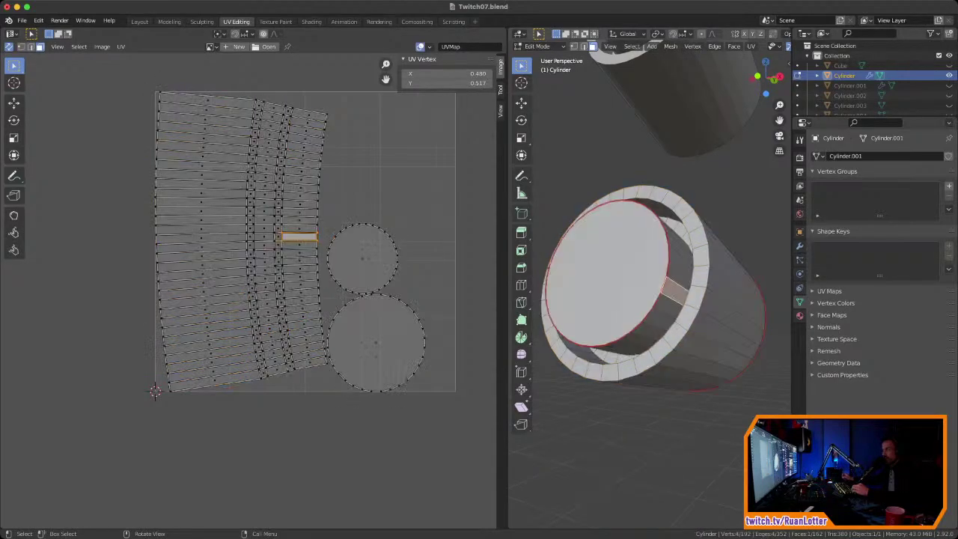
{"action": "left_click", "coordinate": [618, 274]}
{"action": "middle_click_drag", "start_coordinate": [643, 277], "coordinate": [550, 282]}
{"action": "left_click", "coordinate": [663, 275]}
{"action": "middle_click_drag", "start_coordinate": [644, 276], "coordinate": [713, 282]}
{"action": "left_click", "coordinate": [630, 284]}
{"action": "middle_click_drag", "start_coordinate": [630, 283], "coordinate": [711, 297]}
{"action": "left_click", "coordinate": [639, 307], "text": "alt"}
{"action": "left_click", "coordinate": [715, 290]}
{"action": "left_click", "coordinate": [717, 289], "text": "alt"}
Step: Trace runs of faces on the recess, outer rim and outer wall to compare them with the unwrapped strip's bands
{"action": "left_click", "coordinate": [716, 289]}
{"action": "left_click", "coordinate": [702, 248], "text": "ctrl"}
{"action": "mouse_move", "coordinate": [701, 248]}
{"action": "middle_mouse_down"}
{"action": "mouse_move", "coordinate": [746, 265]}
{"action": "mouse_move", "coordinate": [710, 250]}
{"action": "middle_mouse_up"}
{"action": "left_click", "coordinate": [587, 256], "text": "ctrl"}
{"action": "middle_click_drag", "start_coordinate": [648, 299], "coordinate": [617, 267]}
{"action": "left_click", "coordinate": [726, 276]}
{"action": "middle_click_drag", "start_coordinate": [726, 276], "coordinate": [778, 284]}
{"action": "left_click", "coordinate": [671, 373], "text": "ctrl"}
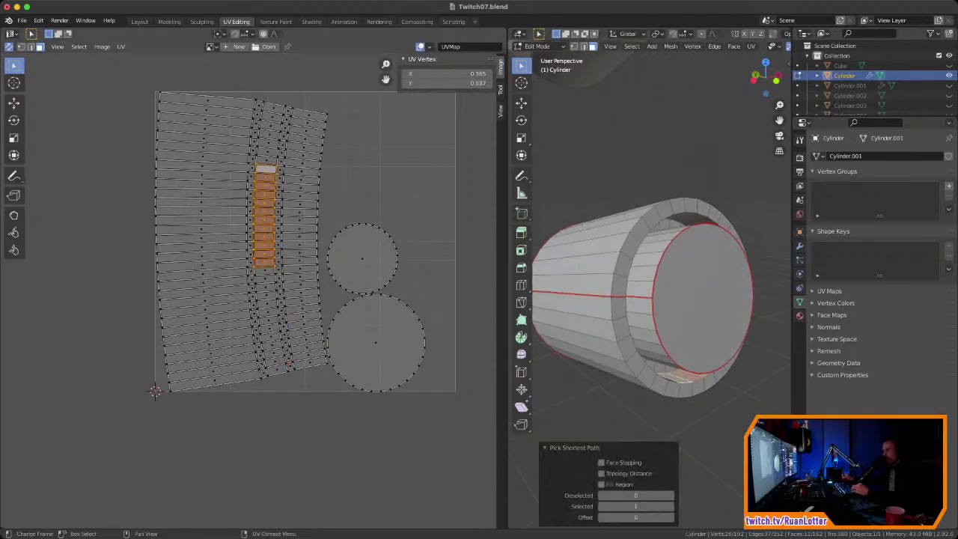
{"action": "middle_click_drag", "start_coordinate": [651, 321], "coordinate": [629, 311]}
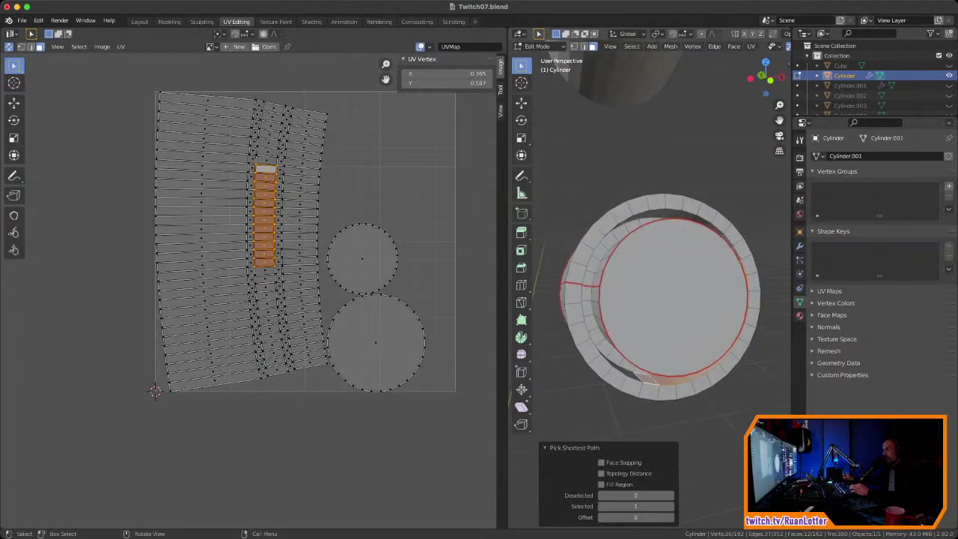
{"action": "left_click", "coordinate": [580, 333]}
{"action": "left_click", "coordinate": [666, 392], "text": "ctrl"}
{"action": "middle_click_drag", "start_coordinate": [703, 314], "coordinate": [628, 300]}
{"action": "left_click", "coordinate": [693, 282]}
{"action": "left_click", "coordinate": [669, 383], "text": "ctrl"}
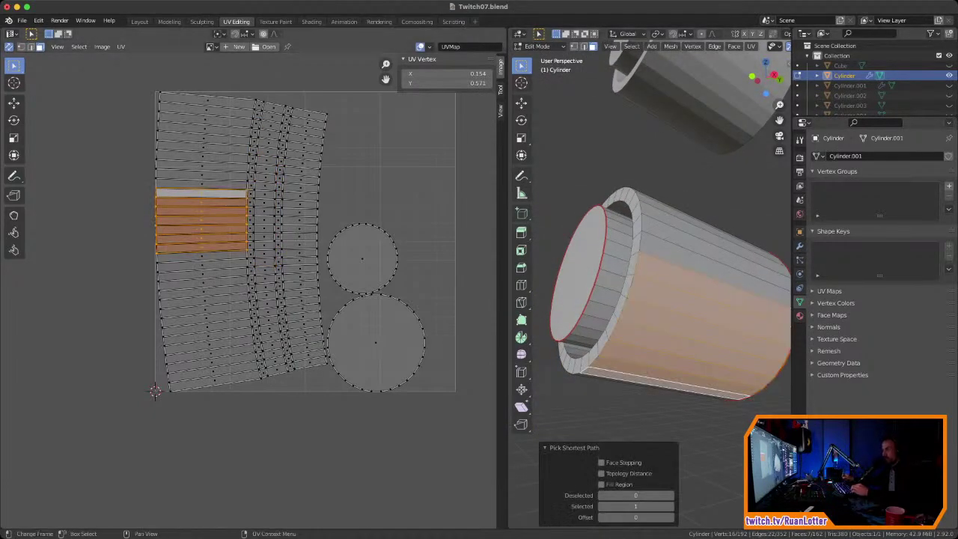
Step: Straighten the upper edge of a rectangular face in the strip's middle band by scaling its UV vertices to 0 along Y
{"action": "scroll", "coordinate": [252, 157], "scroll_direction": "up", "scroll_amount": 2}
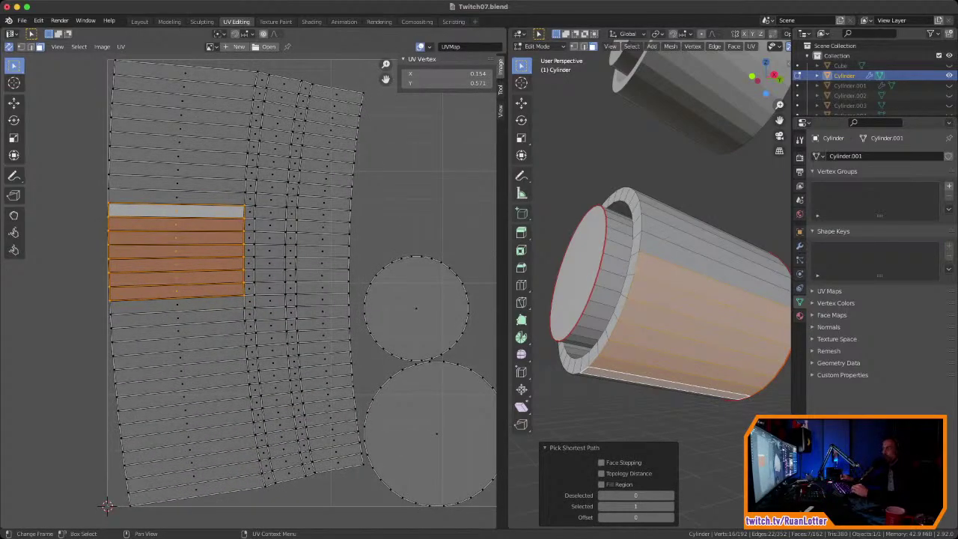
{"action": "scroll", "coordinate": [250, 289], "scroll_direction": "up", "scroll_amount": 2}
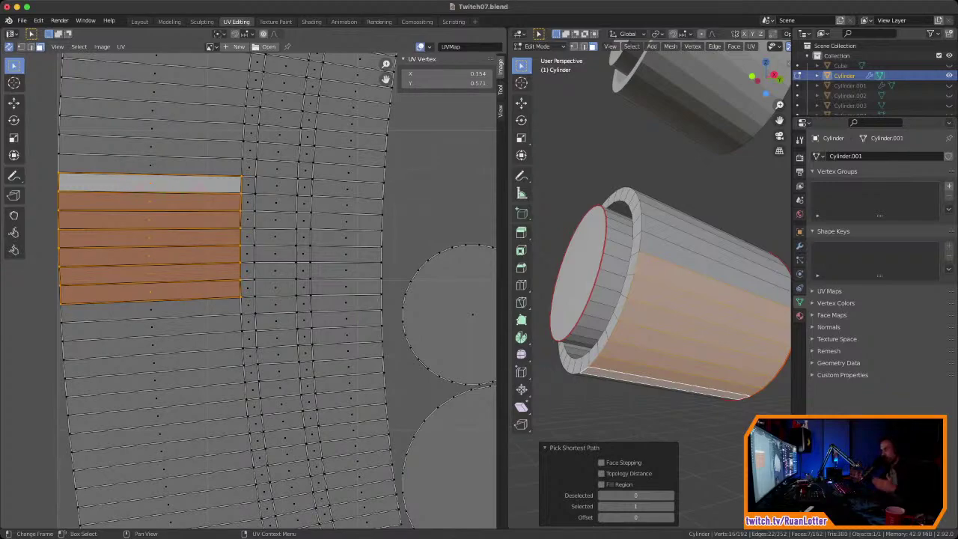
{"action": "middle_click_drag", "start_coordinate": [250, 289], "coordinate": [206, 196], "text": "ctrl"}
{"action": "left_click", "coordinate": [285, 260]}
{"action": "middle_click_drag", "start_coordinate": [205, 196], "coordinate": [215, 150]}
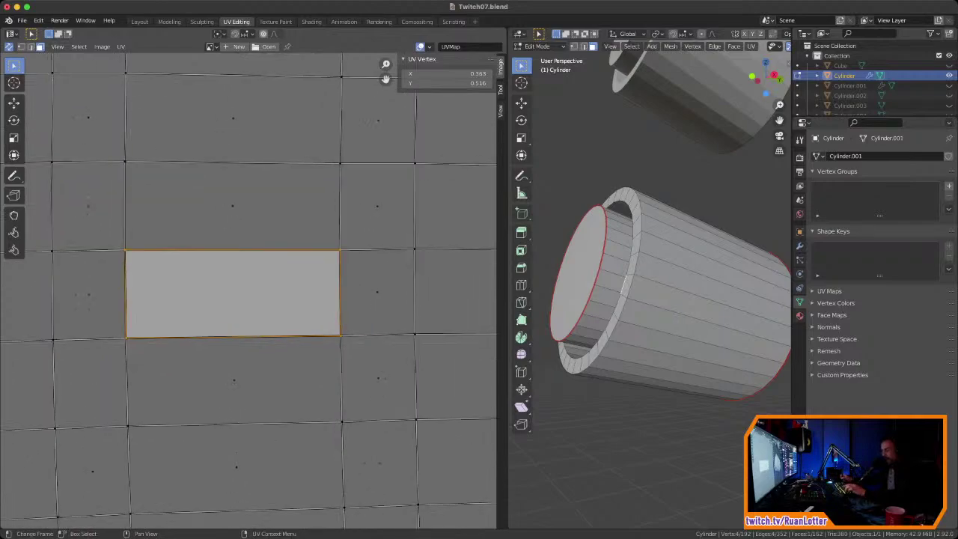
{"action": "key", "text": "1"}
{"action": "left_click_drag", "start_coordinate": [110, 233], "coordinate": [356, 264]}
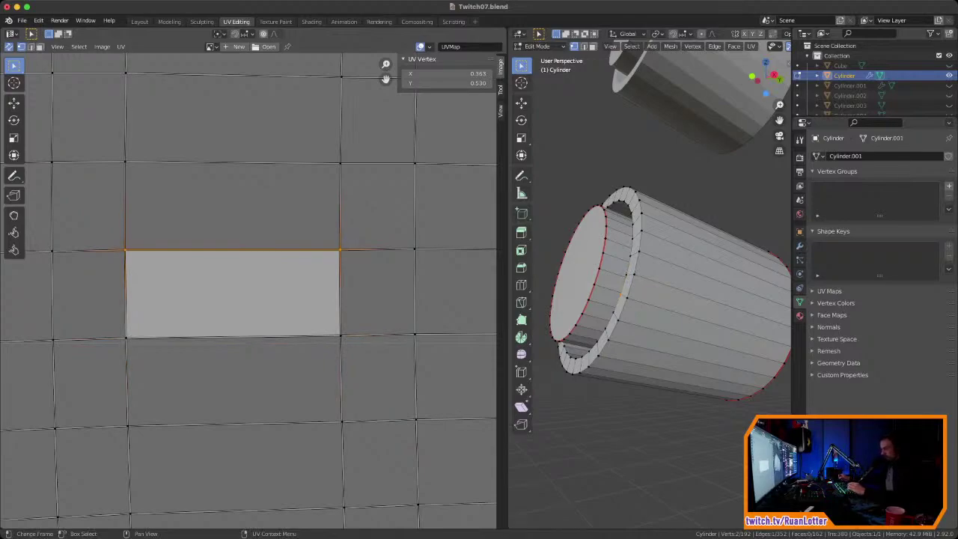
{"action": "key", "text": "s"}
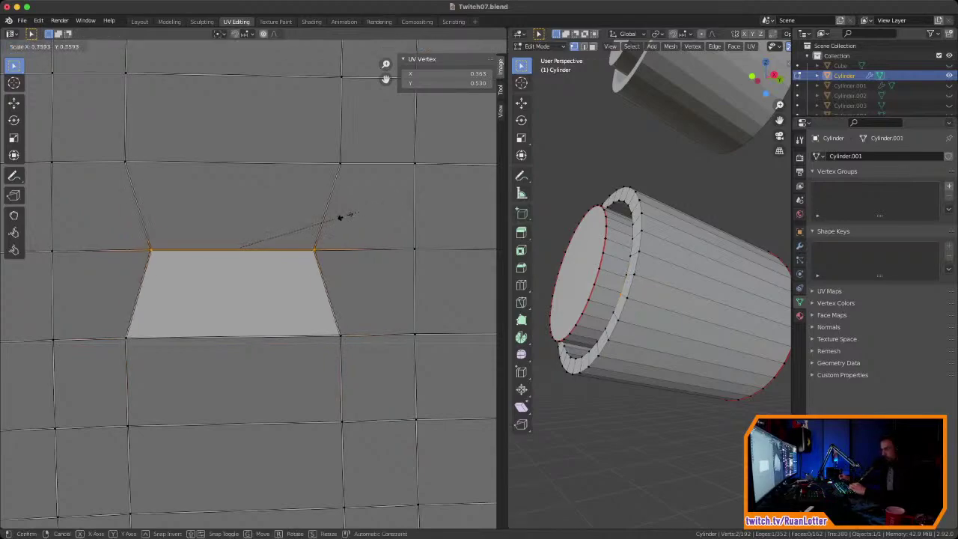
{"action": "key", "text": "Escape"}
{"action": "key", "text": "s"}
{"action": "key", "text": "y"}
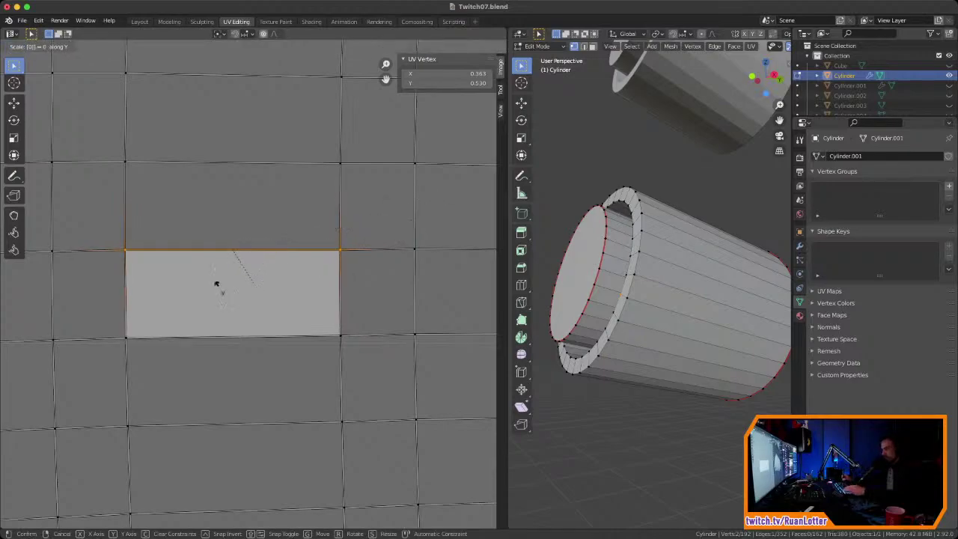
{"action": "key", "text": "Return"}
Step: Straighten the same face's lower edge by scaling its two UV vertices to 0 along Y
{"action": "left_click_drag", "start_coordinate": [111, 321], "coordinate": [363, 343]}
{"action": "key", "text": "s"}
{"action": "key", "text": "y"}
{"action": "key", "text": "0"}
{"action": "key", "text": "Return"}
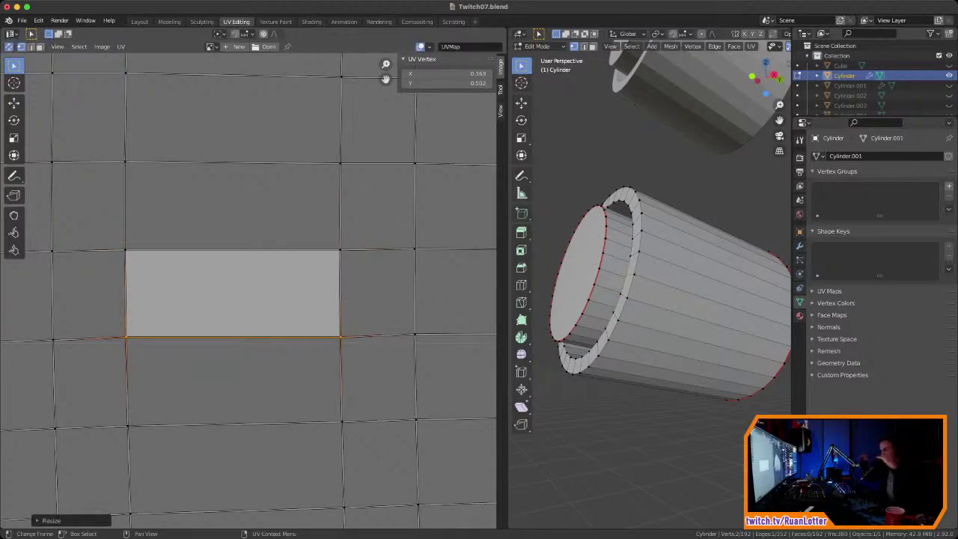
Step: Scale the two UV vertices of the face's right edge along X to straighten that edge
{"action": "left_click", "coordinate": [341, 249]}
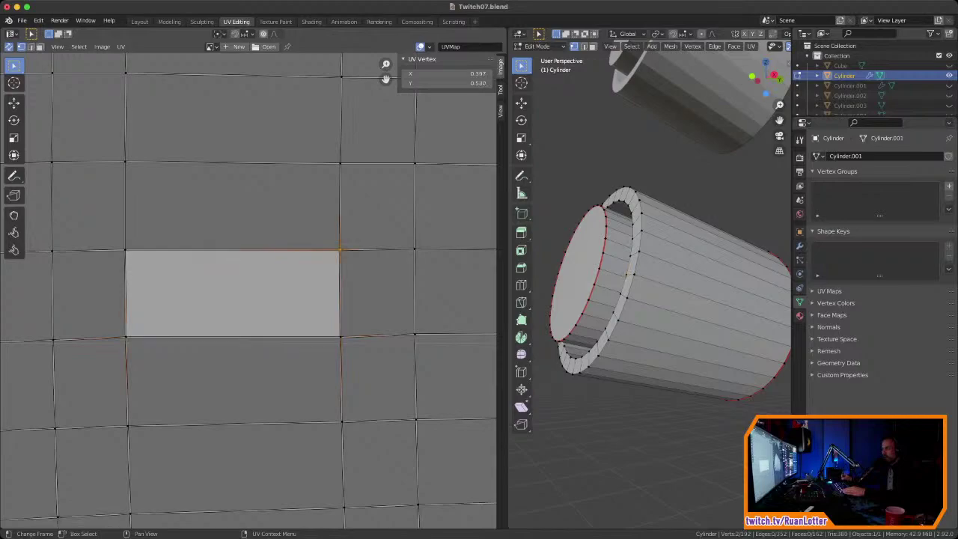
{"action": "left_click_drag", "start_coordinate": [313, 218], "coordinate": [367, 374]}
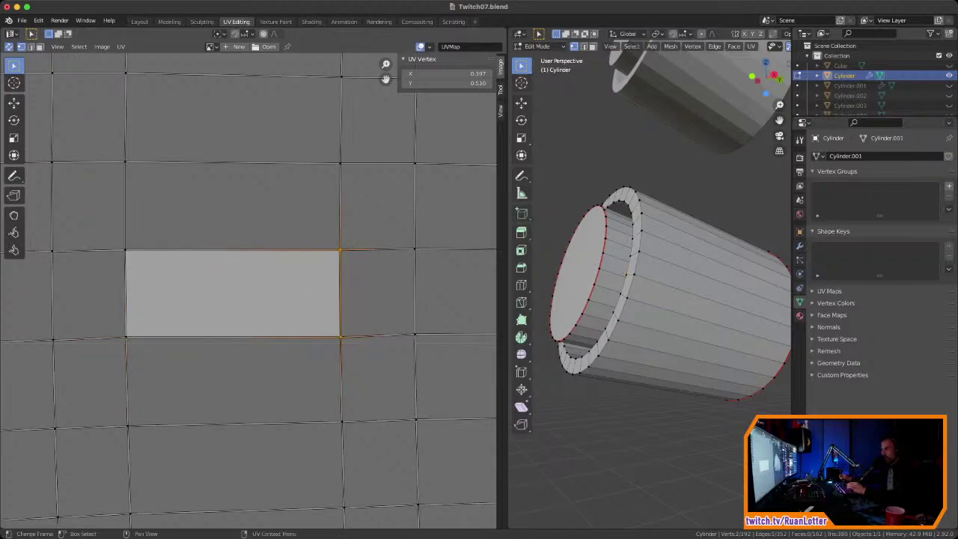
{"action": "key", "text": "s"}
{"action": "key", "text": "x"}
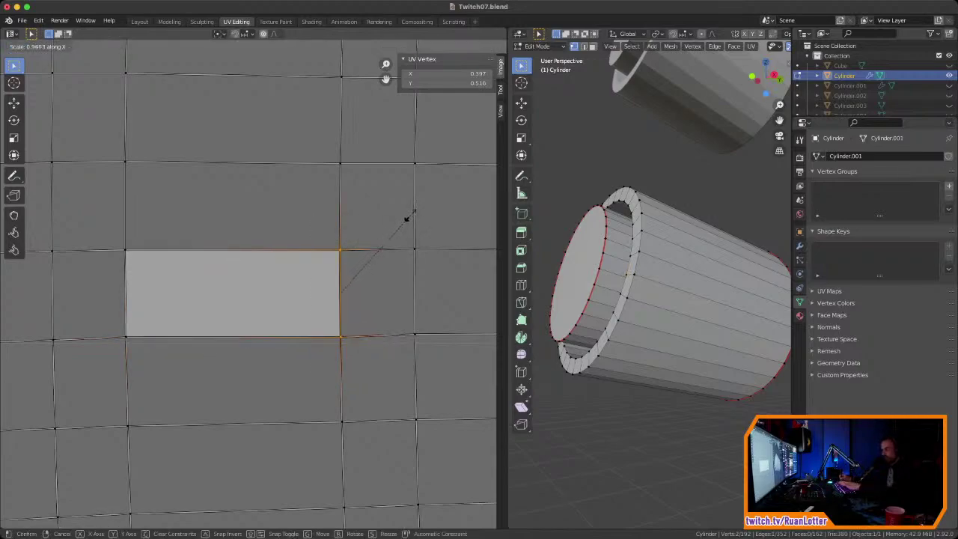
{"action": "left_click", "coordinate": [406, 219]}
Step: Straighten the left edge of the middle-band face by scaling its two UV vertices to 0 along X
{"action": "left_click_drag", "start_coordinate": [97, 230], "coordinate": [154, 353]}
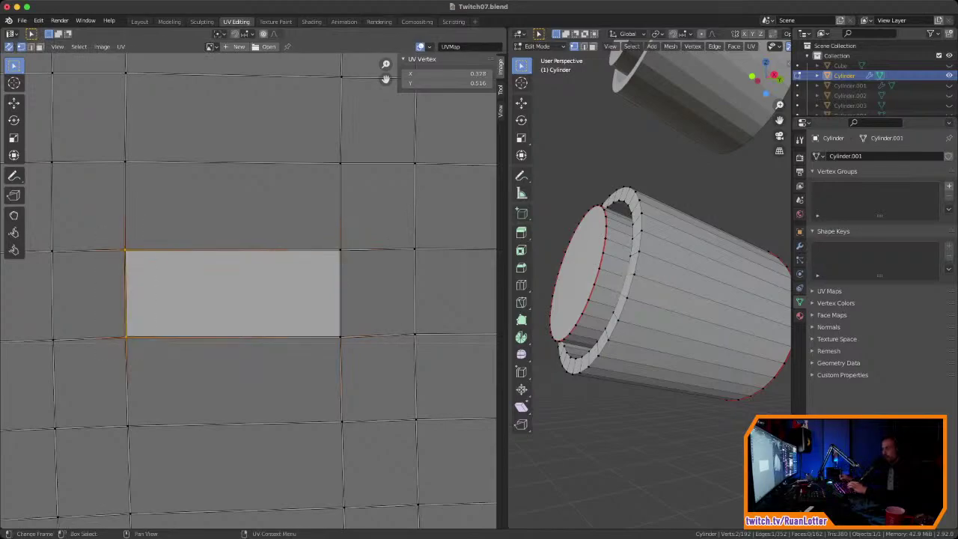
{"action": "key", "text": "s"}
{"action": "key", "text": "x"}
{"action": "key", "text": "0"}
{"action": "key", "text": "Return"}
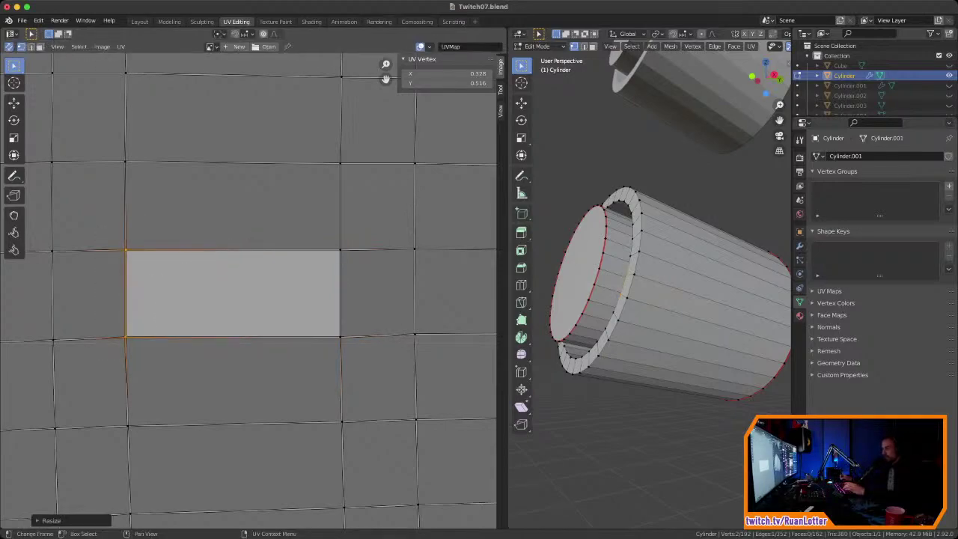
Step: Make the squared-off face active, select the whole curved strip island, and apply Follow Active Quads to straighten it
{"action": "key", "text": "3"}
{"action": "left_click", "coordinate": [233, 294]}
{"action": "scroll", "coordinate": [232, 293], "scroll_direction": "down", "scroll_amount": 4}
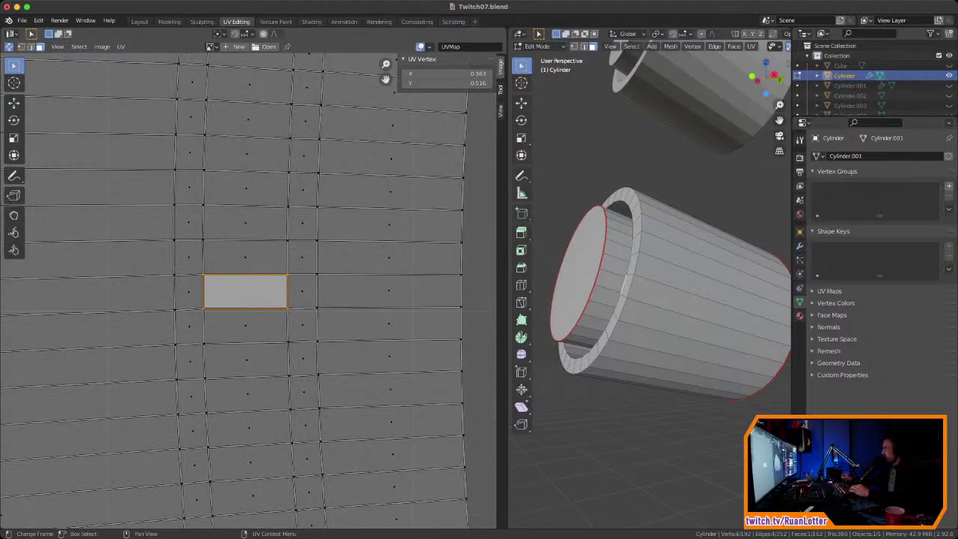
{"action": "scroll", "coordinate": [251, 291], "scroll_direction": "down", "scroll_amount": 6}
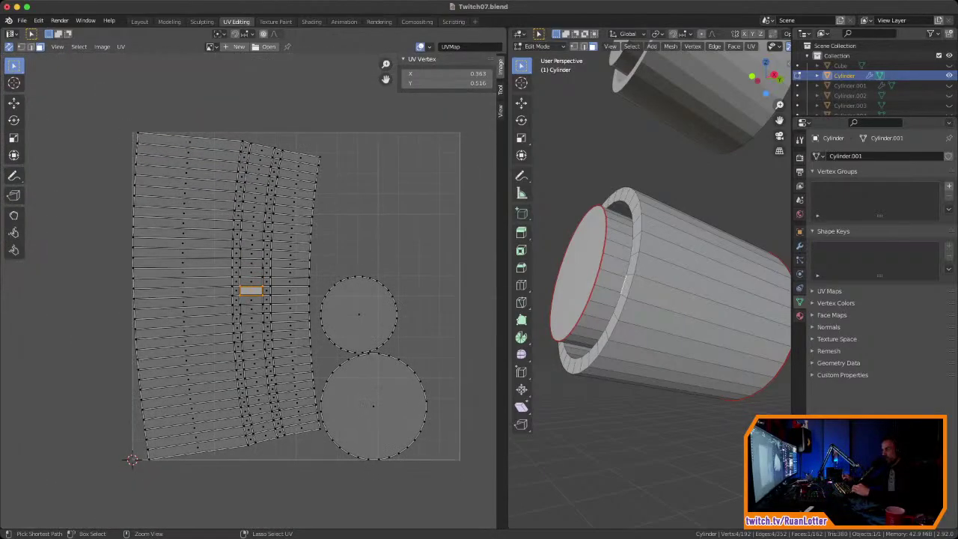
{"action": "scroll", "coordinate": [251, 291], "scroll_direction": "up", "scroll_amount": 2}
{"action": "key", "text": "Home"}
{"action": "key", "text": "b"}
{"action": "left_click_drag", "start_coordinate": [119, 104], "coordinate": [313, 435]}
{"action": "scroll", "coordinate": [210, 279], "scroll_direction": "up", "scroll_amount": 1}
{"action": "right_click", "coordinate": [209, 278]}
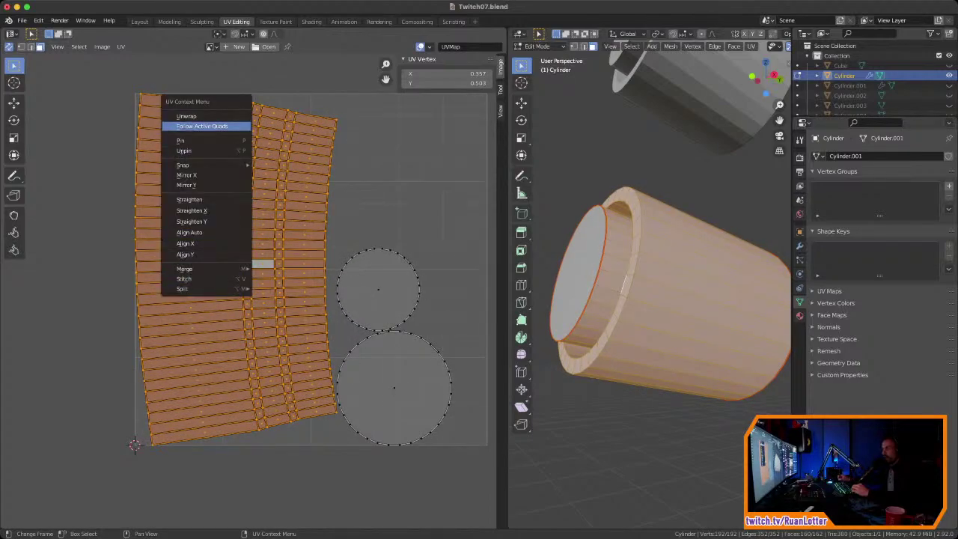
{"action": "left_click", "coordinate": [202, 126]}
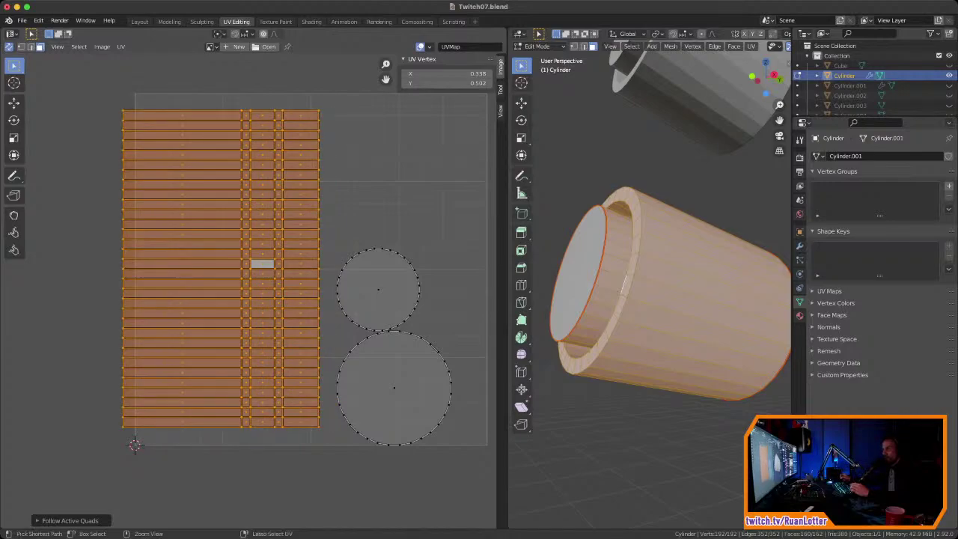
Step: Scale down the straightened strip slightly and place it inside the UV square beside the circular islands
{"action": "scroll", "coordinate": [251, 288], "scroll_direction": "down", "scroll_amount": 1}
{"action": "key", "text": "g"}
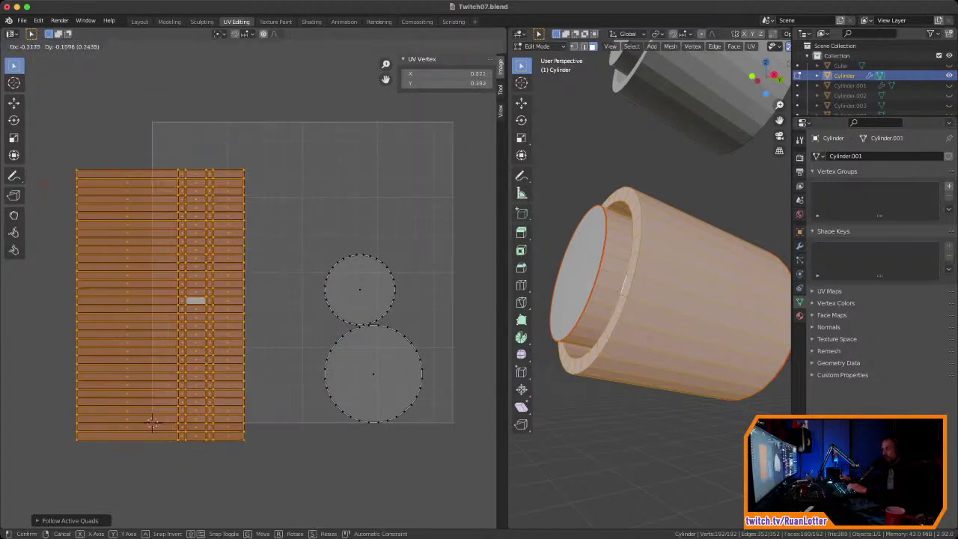
{"action": "left_click", "coordinate": [385, 182]}
{"action": "key", "text": "s"}
{"action": "left_click", "coordinate": [377, 187]}
{"action": "key", "text": "g"}
{"action": "left_click", "coordinate": [376, 193]}
Step: Move the small and large circular islands upward, leaving a gap between them and the strip
{"action": "left_click", "coordinate": [360, 290]}
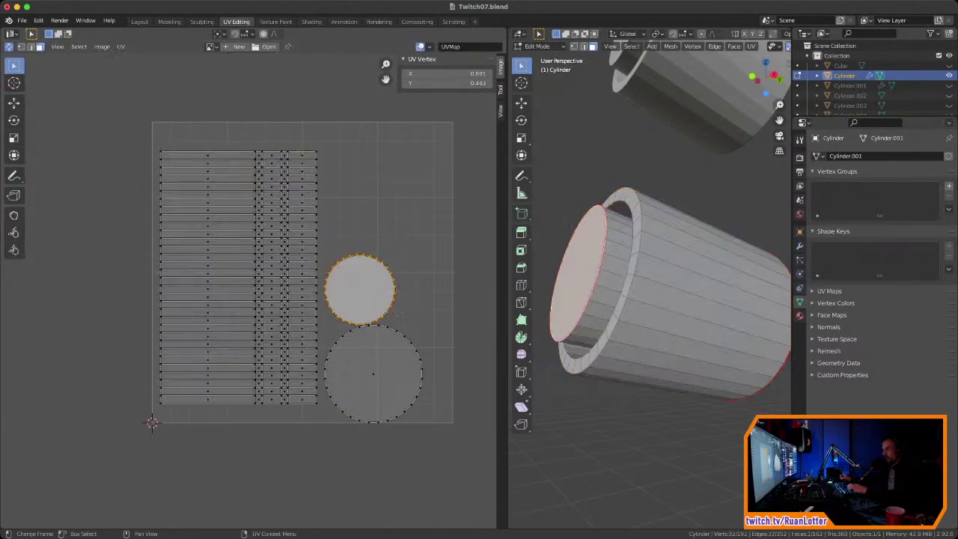
{"action": "key", "text": "g"}
{"action": "left_click", "coordinate": [361, 210]}
{"action": "left_click", "coordinate": [373, 374]}
{"action": "key", "text": "g"}
{"action": "left_click", "coordinate": [373, 324]}
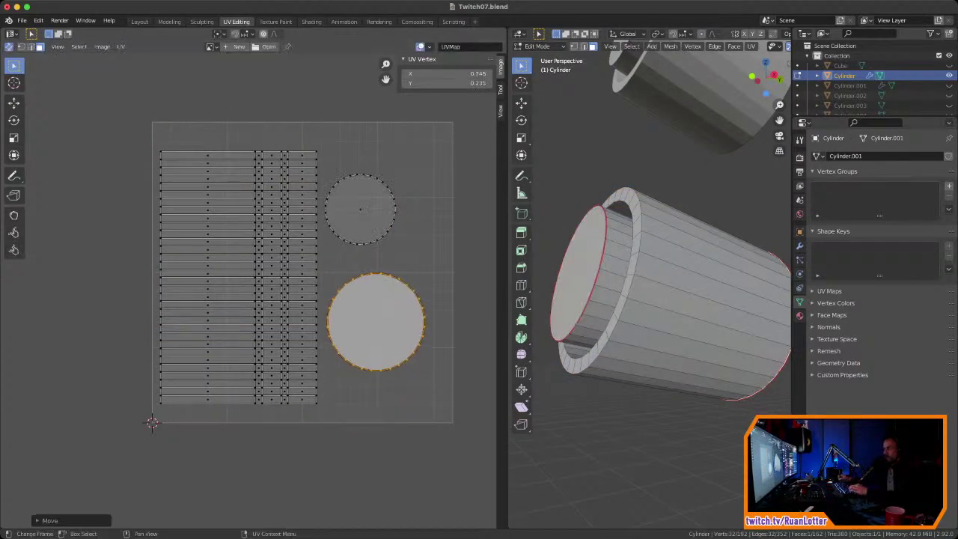
Step: Select all UV islands, pack them into the UV square with Pack Islands, and clear the selection
{"action": "scroll", "coordinate": [255, 288], "scroll_direction": "down", "scroll_amount": 1}
{"action": "key", "text": "a"}
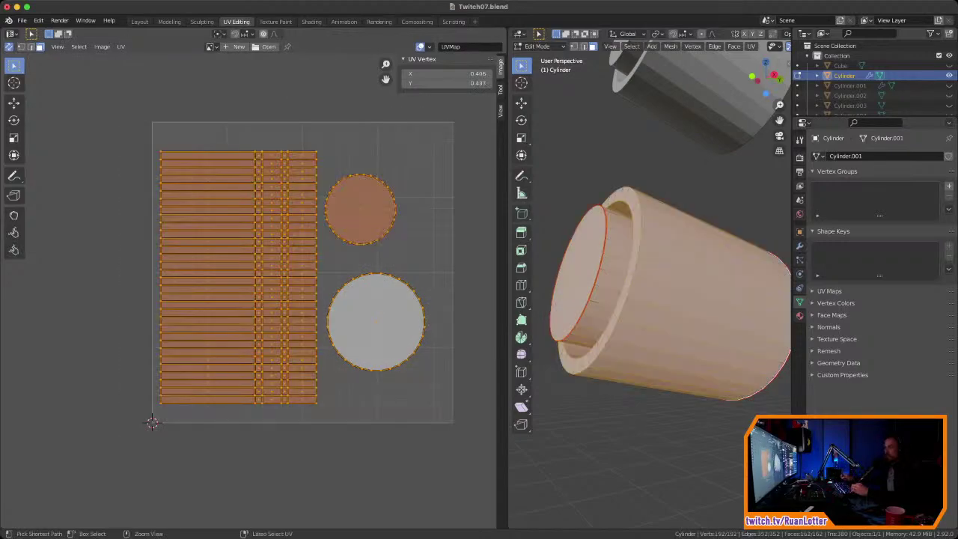
{"action": "scroll", "coordinate": [255, 288], "scroll_direction": "down", "scroll_amount": 1}
{"action": "left_click", "coordinate": [120, 47]}
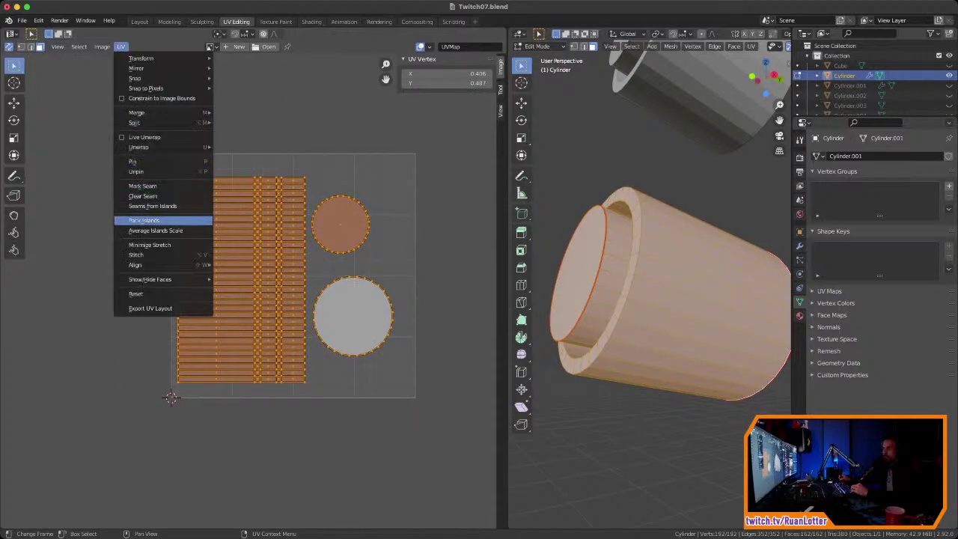
{"action": "left_click", "coordinate": [138, 224]}
{"action": "key", "text": "alt+a"}
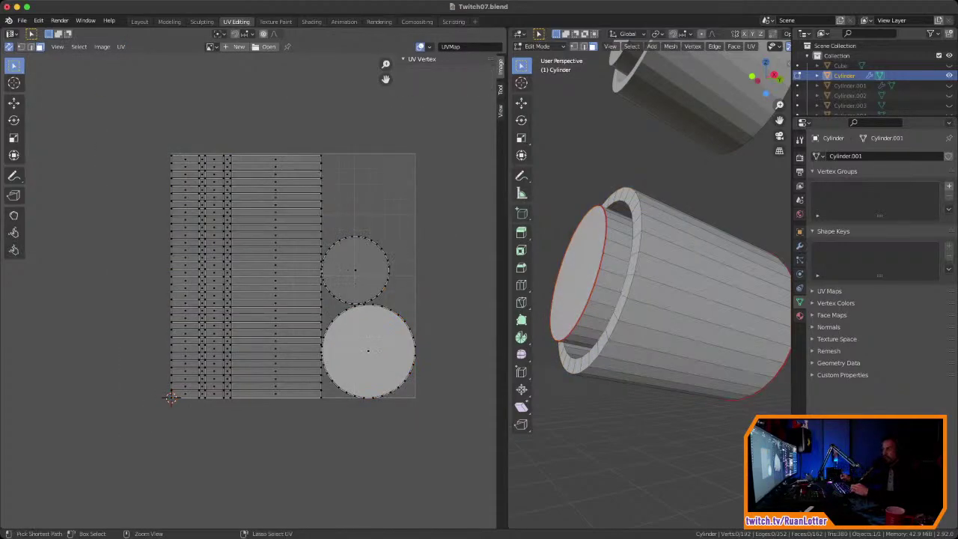
Step: Return the button array to Object Mode and switch to the Layout workspace
{"action": "scroll", "coordinate": [168, 402], "scroll_direction": "up", "scroll_amount": 1}
{"action": "scroll", "coordinate": [255, 290], "scroll_direction": "down", "scroll_amount": 2}
{"action": "middle_click_drag", "start_coordinate": [674, 292], "coordinate": [625, 301], "text": "shift"}
{"action": "scroll", "coordinate": [651, 299], "scroll_direction": "down", "scroll_amount": 3}
{"action": "key", "text": "Tab"}
{"action": "scroll", "coordinate": [673, 299], "scroll_direction": "down", "scroll_amount": 2}
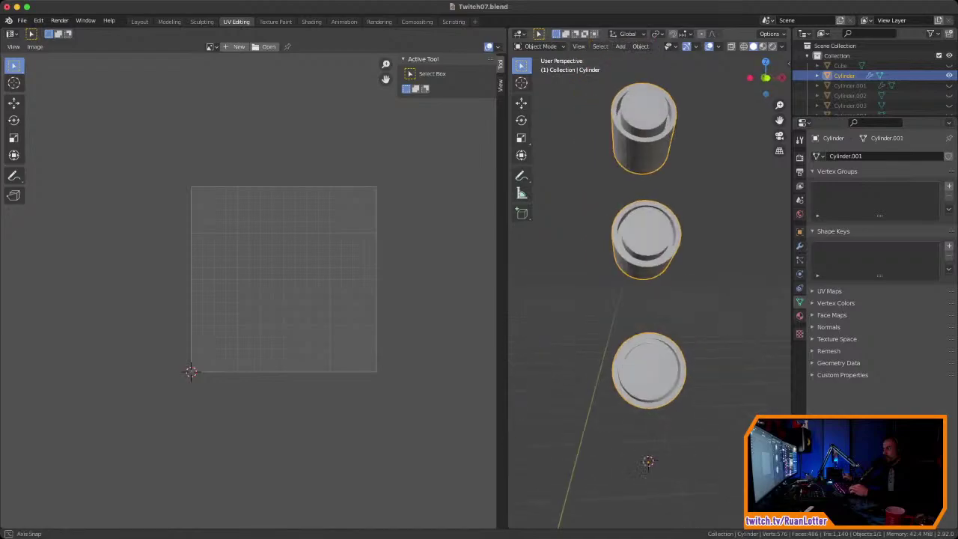
{"action": "scroll", "coordinate": [648, 300], "scroll_direction": "down", "scroll_amount": 2}
{"action": "middle_click_drag", "start_coordinate": [689, 299], "coordinate": [630, 296]}
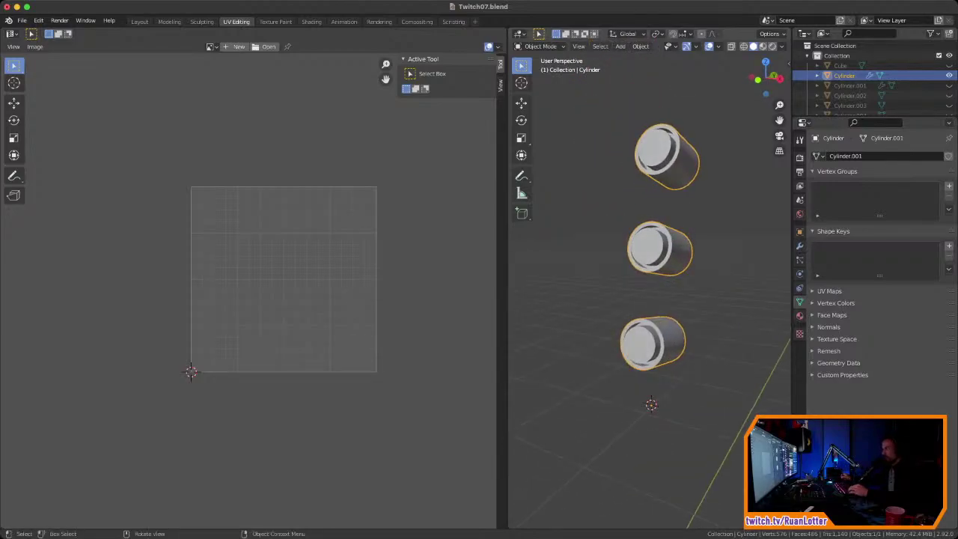
{"action": "scroll", "coordinate": [649, 292], "scroll_direction": "down", "scroll_amount": 2}
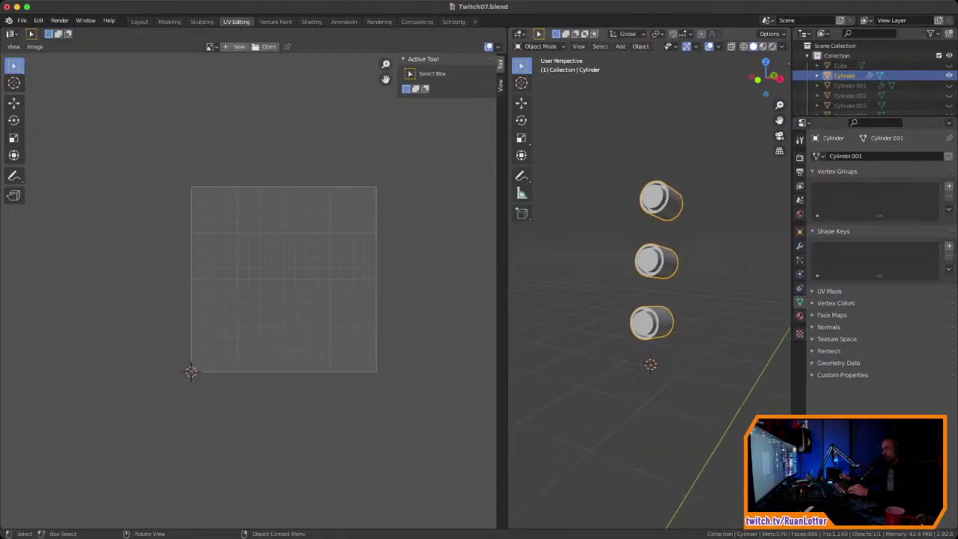
{"action": "left_click", "coordinate": [140, 21]}
{"action": "scroll", "coordinate": [404, 262], "scroll_direction": "down", "scroll_amount": 7}
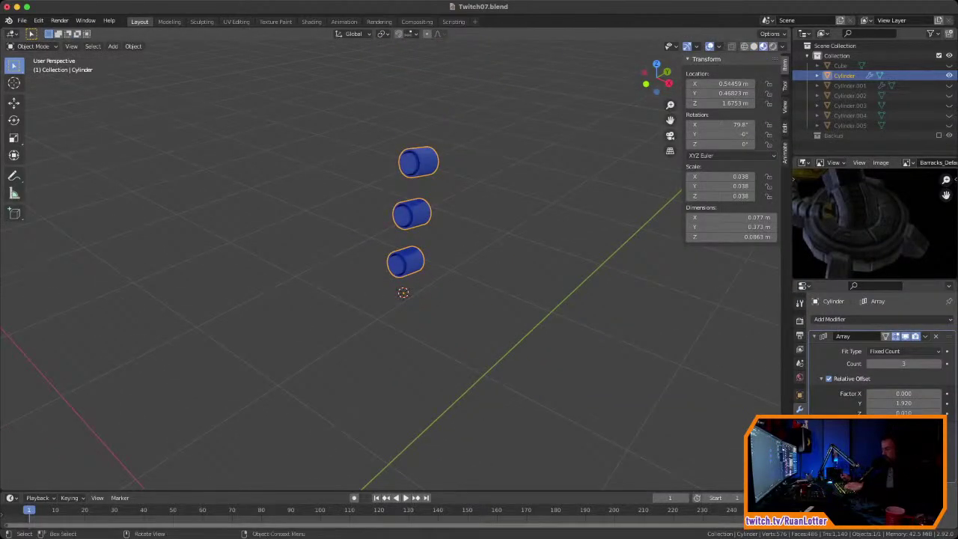
Step: Unhide all hidden parts of the barracks model and select the unwrapped button array on the tower
{"action": "key", "text": "alt+h"}
{"action": "middle_click_drag", "start_coordinate": [535, 187], "coordinate": [552, 206], "text": "ctrl"}
{"action": "key", "text": "alt+a"}
{"action": "left_click", "coordinate": [374, 243]}
{"action": "middle_click_drag", "start_coordinate": [404, 299], "coordinate": [471, 304], "text": "shift"}
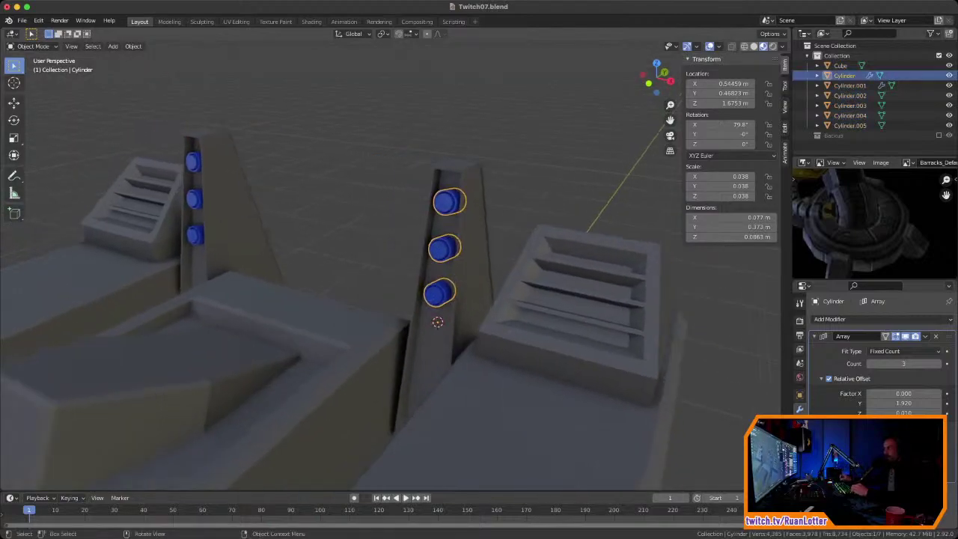
Step: Delete the old button array, Cylinder.001, from the other tower
{"action": "left_click", "coordinate": [194, 198]}
{"action": "key", "text": "x"}
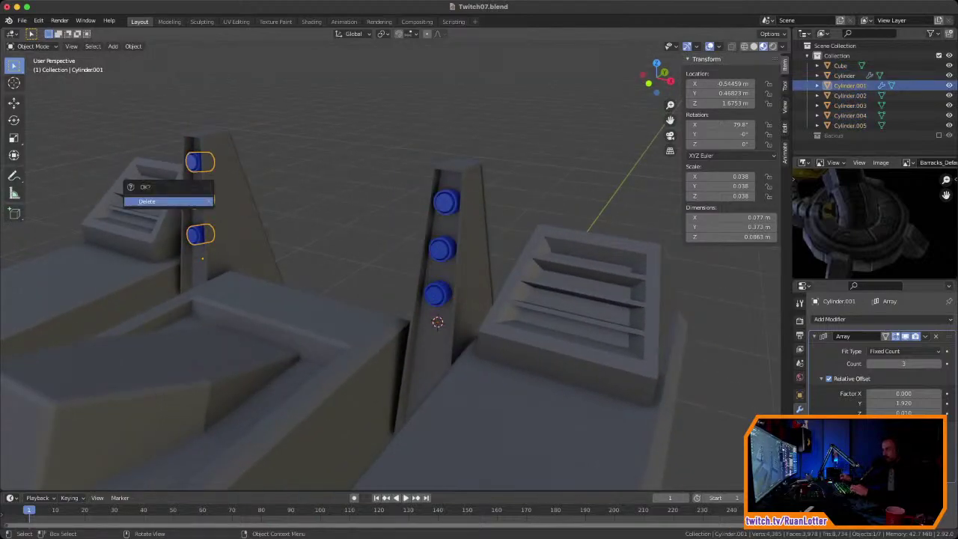
{"action": "left_click", "coordinate": [194, 202]}
{"action": "left_click", "coordinate": [443, 248]}
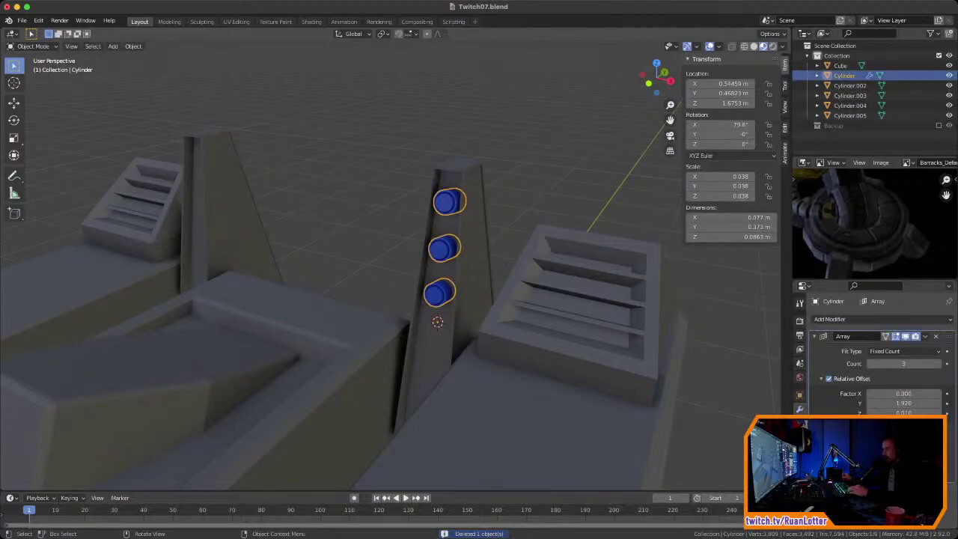
{"action": "left_click", "coordinate": [926, 336]}
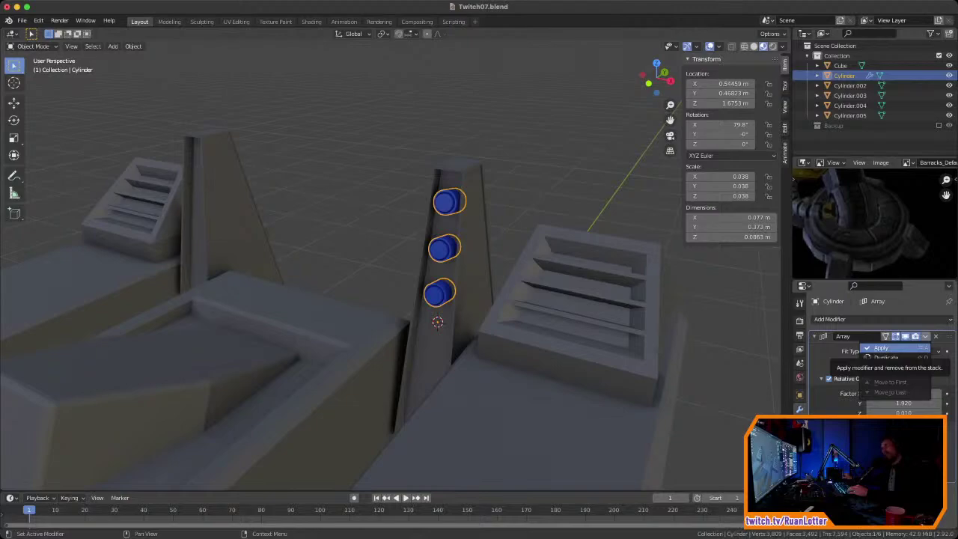
{"action": "left_click", "coordinate": [524, 196]}
{"action": "left_click", "coordinate": [445, 248]}
Step: In front view, duplicate the unwrapped button array and move the copy about -1.09 m along X onto the empty tower
{"action": "middle_click_drag", "start_coordinate": [445, 249], "coordinate": [524, 247]}
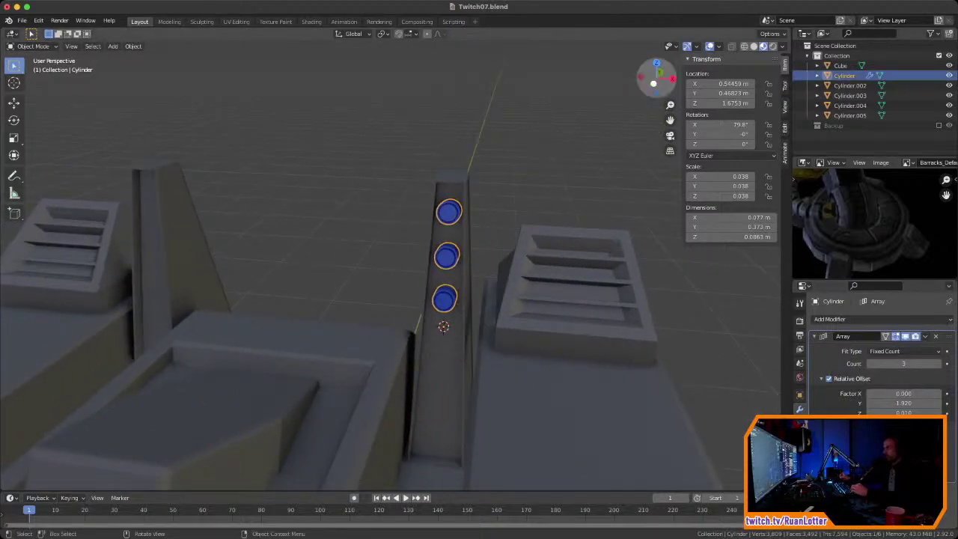
{"action": "left_click", "coordinate": [654, 82]}
{"action": "middle_click_drag", "start_coordinate": [404, 247], "coordinate": [488, 299], "text": "ctrl"}
{"action": "middle_click_drag", "start_coordinate": [488, 299], "coordinate": [534, 260], "text": "ctrl"}
{"action": "left_click_drag", "start_coordinate": [720, 84], "coordinate": [726, 83]}
{"action": "key", "text": "ctrl+z"}
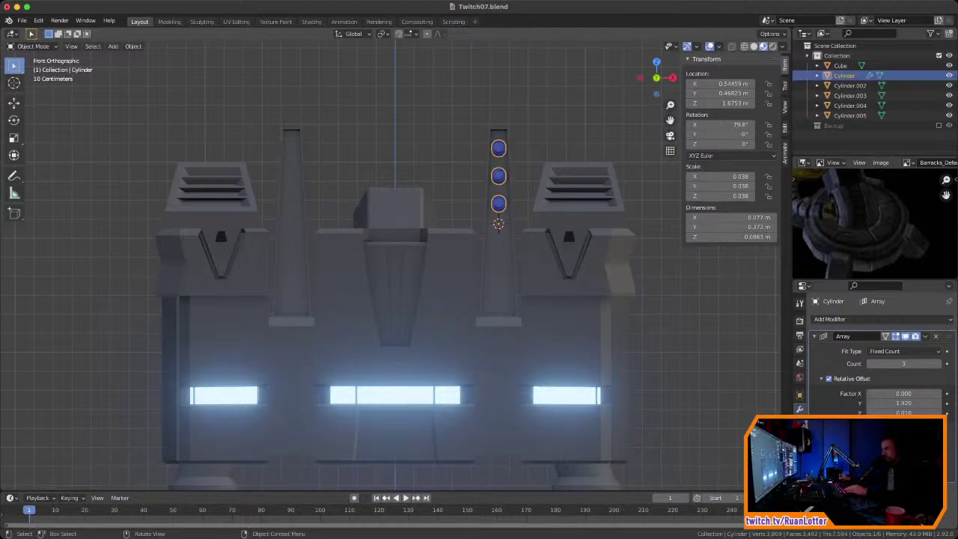
{"action": "key", "text": "shift+d"}
{"action": "key", "text": "x"}
{"action": "key", "text": "Return"}
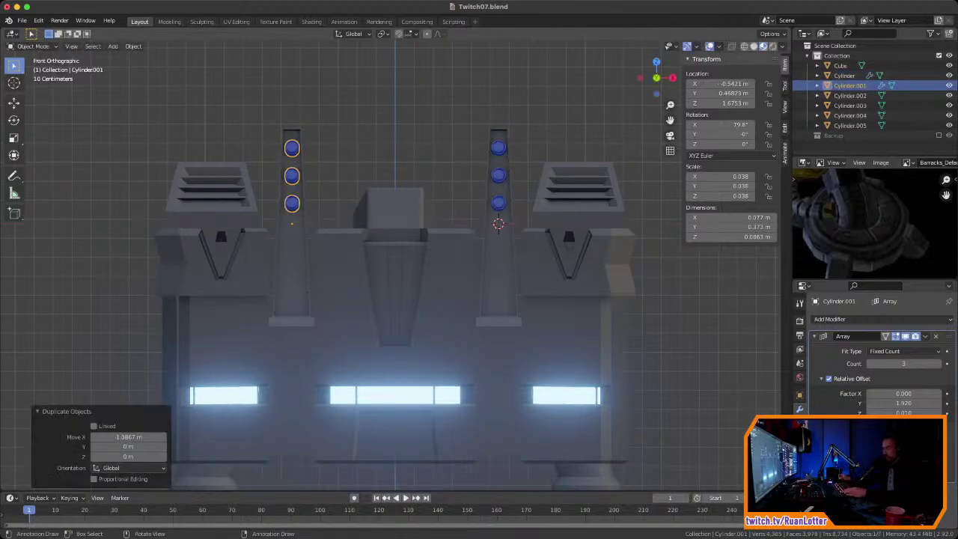
Step: Copy the original button array's X location to the duplicate and negate it, setting the duplicate's X to -0.54459 m
{"action": "left_click", "coordinate": [498, 175]}
{"action": "left_click", "coordinate": [721, 84]}
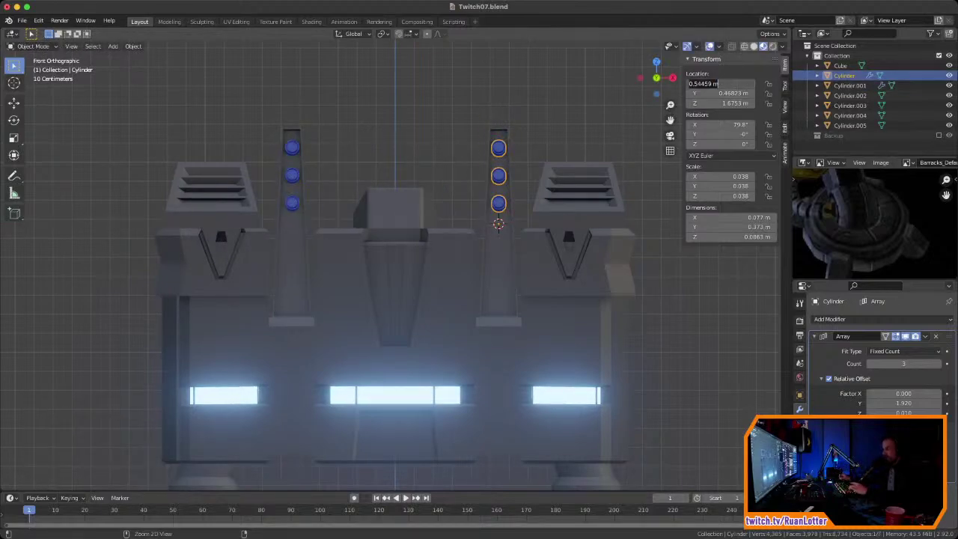
{"action": "key", "text": "Return"}
{"action": "left_click", "coordinate": [292, 175]}
{"action": "left_click", "coordinate": [721, 84]}
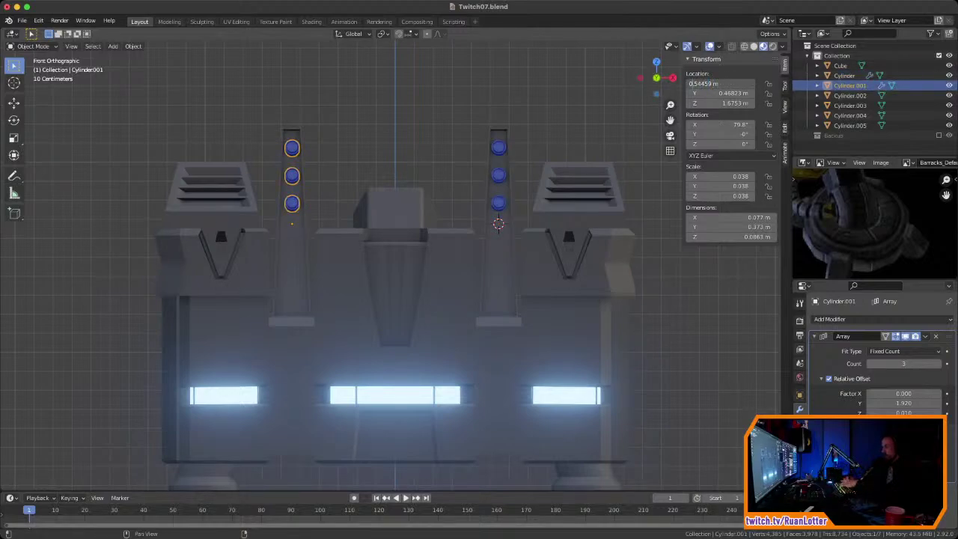
{"action": "key", "text": "Return"}
Step: Clear the selection and save the file
{"action": "key", "text": "alt+a"}
{"action": "middle_click_drag", "start_coordinate": [419, 270], "coordinate": [423, 301]}
{"action": "scroll", "coordinate": [382, 295], "scroll_direction": "down", "scroll_amount": 3}
{"action": "key", "text": "ctrl+s"}
Step: Examine the white emblem on the sloped block in the barracks reference image
{"action": "scroll", "coordinate": [347, 323], "scroll_direction": "up", "scroll_amount": 2}
{"action": "scroll", "coordinate": [350, 297], "scroll_direction": "down", "scroll_amount": 1}
{"action": "middle_click_drag", "start_coordinate": [890, 196], "coordinate": [895, 243]}
{"action": "scroll", "coordinate": [894, 232], "scroll_direction": "down", "scroll_amount": 2}
{"action": "mouse_move", "coordinate": [889, 184]}
{"action": "middle_mouse_down"}
{"action": "mouse_move", "coordinate": [909, 232]}
{"action": "mouse_move", "coordinate": [900, 238]}
{"action": "mouse_move", "coordinate": [897, 197]}
{"action": "middle_mouse_up"}
{"action": "mouse_move", "coordinate": [860, 225]}
{"action": "middle_mouse_down"}
{"action": "mouse_move", "coordinate": [916, 201]}
{"action": "mouse_move", "coordinate": [881, 202]}
{"action": "mouse_move", "coordinate": [883, 217]}
{"action": "mouse_move", "coordinate": [869, 210]}
{"action": "middle_mouse_up"}
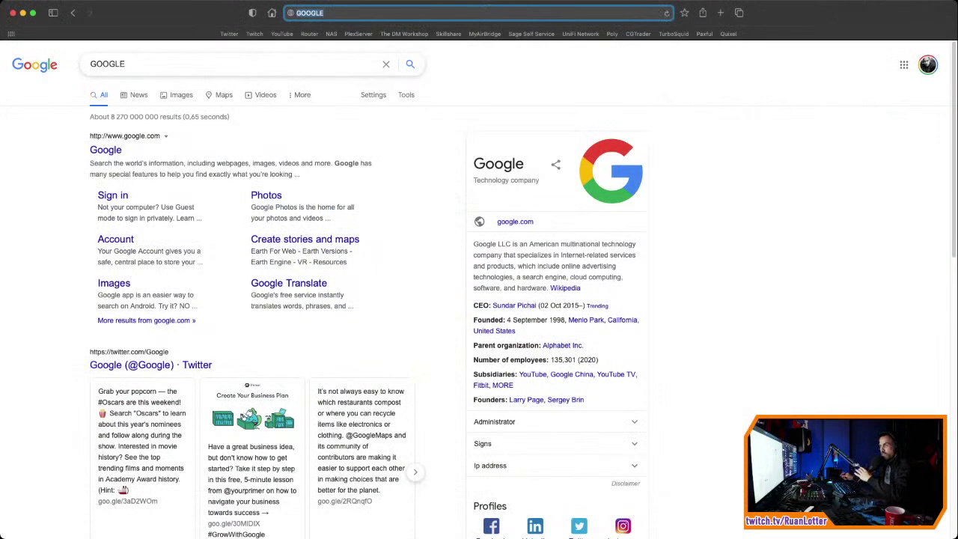
Step: In the web browser, search Google Images for "starcraft 2 terran logo"
{"action": "key", "text": "Tab"}
{"action": "type", "text": "starc"}
{"action": "key", "text": "Down"}
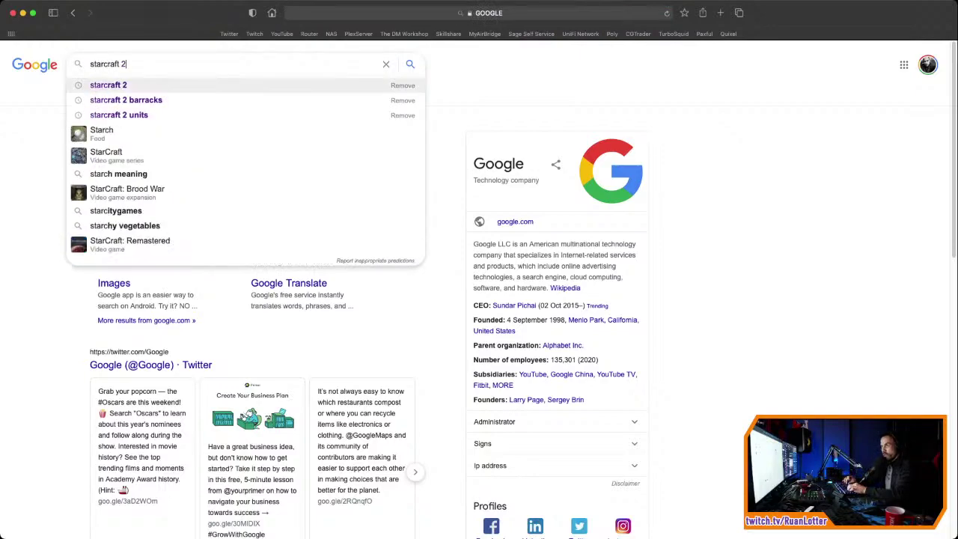
{"action": "type", "text": "te"}
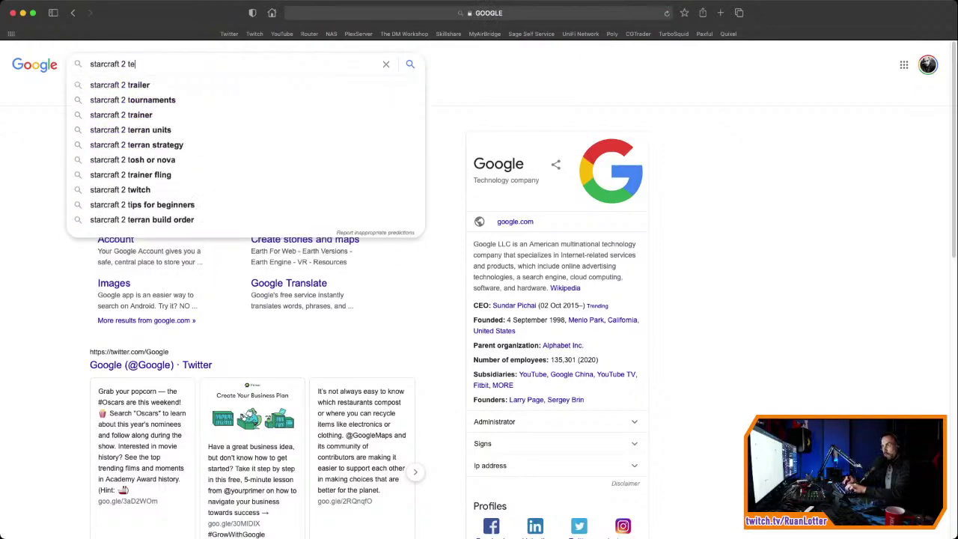
{"action": "key", "text": "Down"}
{"action": "key", "text": "BackSpace"}
{"action": "key", "text": "BackSpace"}
{"action": "key", "text": "BackSpace"}
{"action": "key", "text": "BackSpace"}
{"action": "key", "text": "BackSpace"}
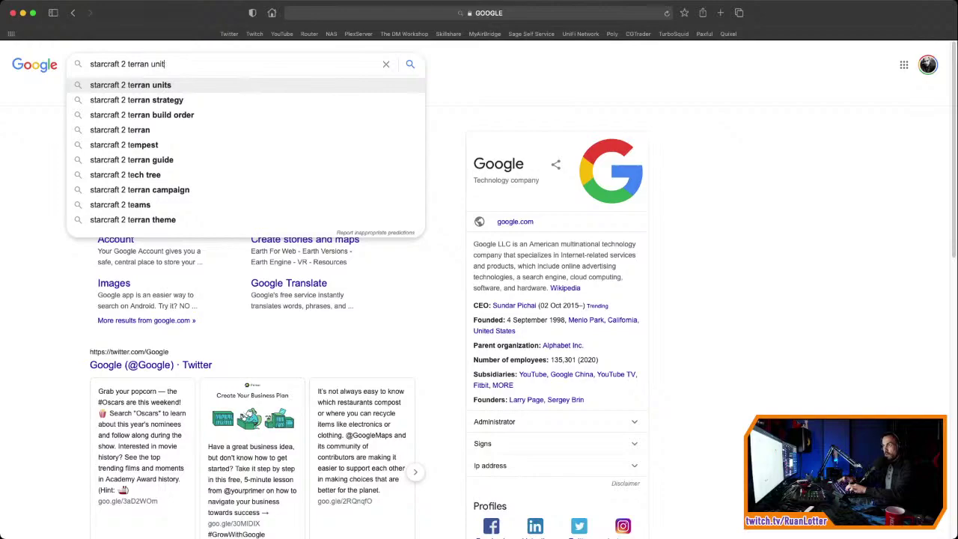
{"action": "type", "text": "logo"}
{"action": "key", "text": "Return"}
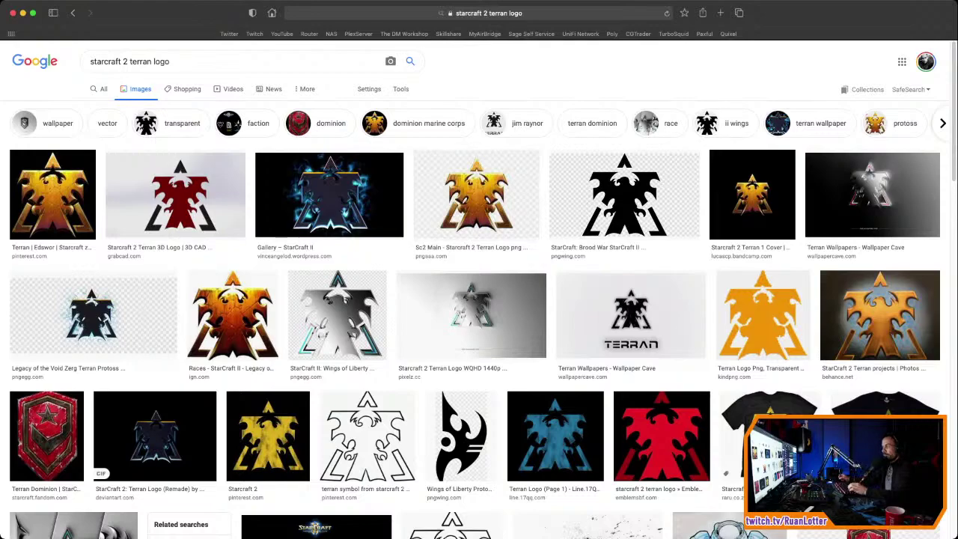
Step: Examine the emblem in Blender's barracks reference image up close and compare it with the web logo results
{"action": "key", "text": "super+Tab"}
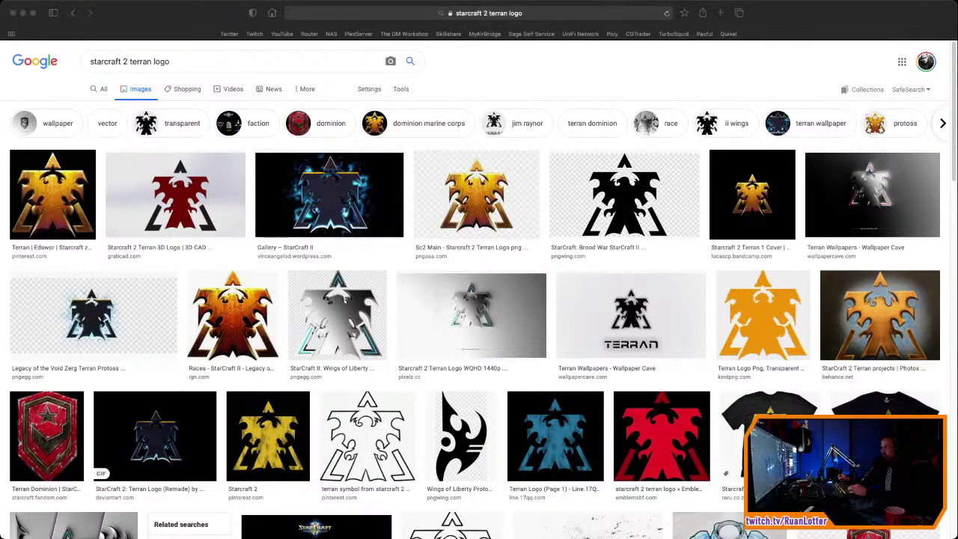
{"action": "key", "text": "super+Tab"}
{"action": "key", "text": "super+Tab"}
{"action": "key", "text": "super+Tab"}
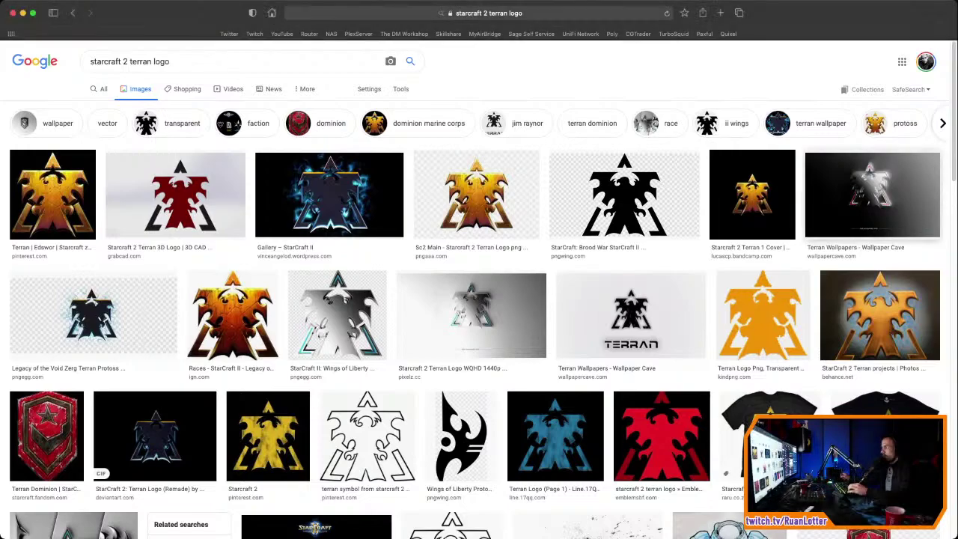
{"action": "key", "text": "super+Tab"}
{"action": "key", "text": "super+Tab"}
{"action": "key", "text": "super+Tab"}
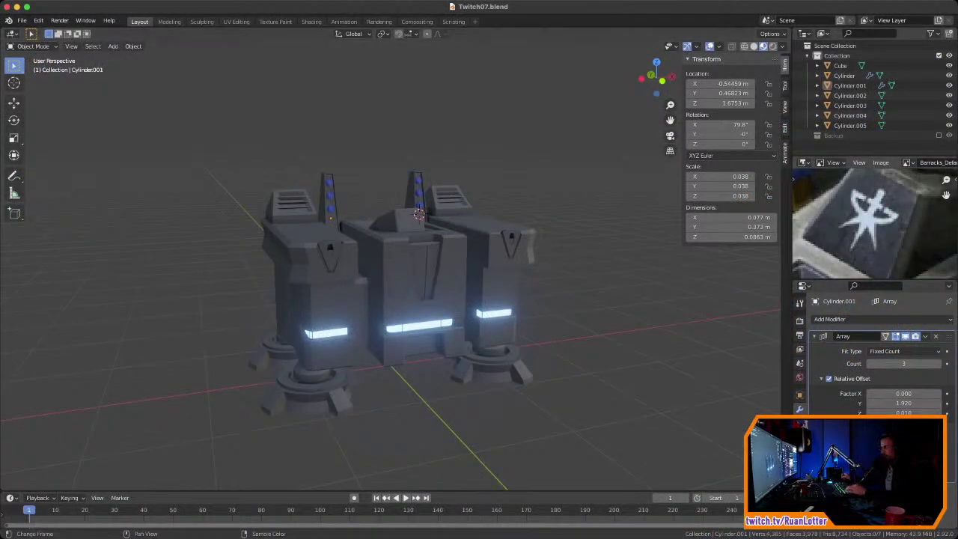
{"action": "mouse_move", "coordinate": [868, 216]}
{"action": "middle_mouse_down", "text": "ctrl"}
{"action": "mouse_move", "coordinate": [874, 223]}
{"action": "mouse_move", "coordinate": [855, 217]}
{"action": "mouse_move", "coordinate": [874, 222]}
{"action": "middle_mouse_up", "text": "ctrl"}
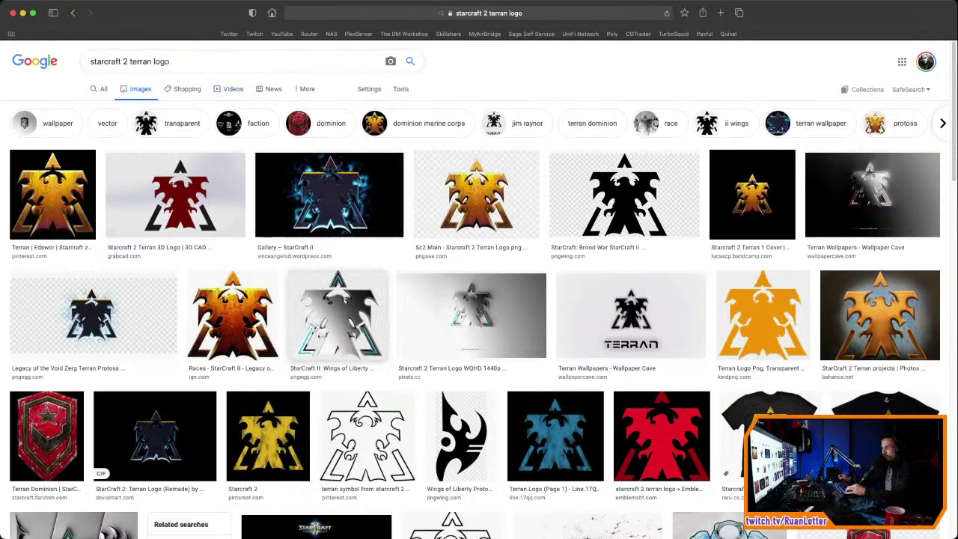
Step: Browse the "starcraft 2 terran logo" image results for a logo matching the reference emblem
{"action": "scroll", "coordinate": [338, 314], "scroll_direction": "down", "scroll_amount": 5}
{"action": "scroll", "coordinate": [277, 225], "scroll_direction": "down", "scroll_amount": 3}
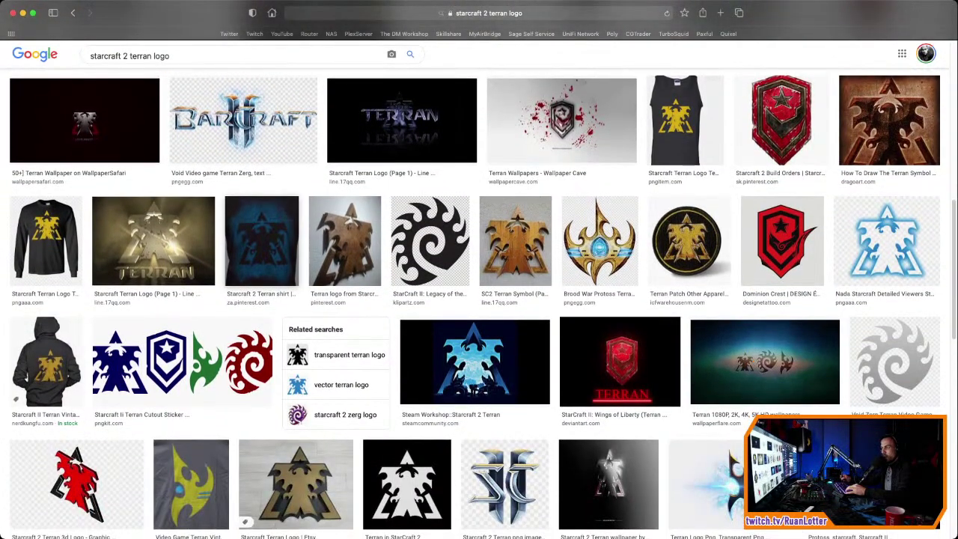
{"action": "scroll", "coordinate": [479, 300], "scroll_direction": "down", "scroll_amount": 1}
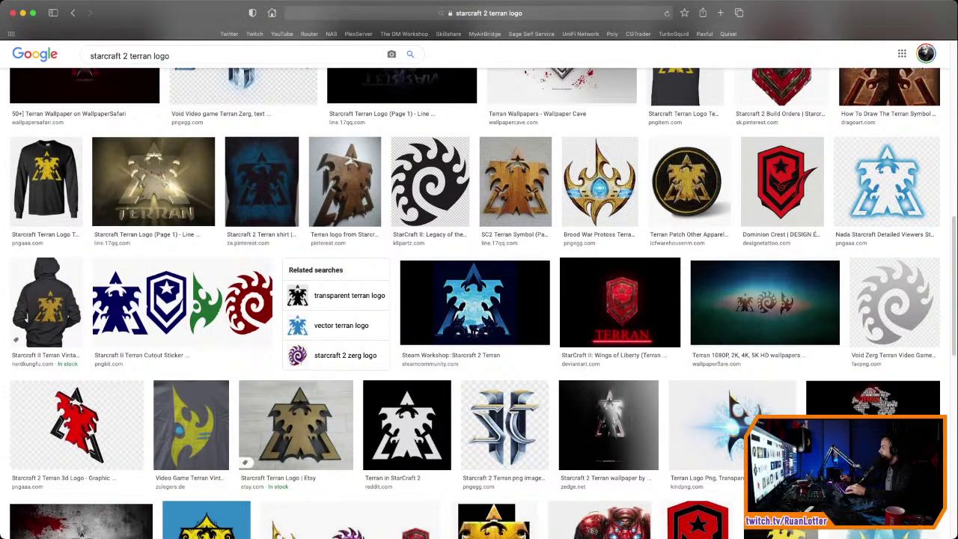
{"action": "scroll", "coordinate": [479, 299], "scroll_direction": "down", "scroll_amount": 5}
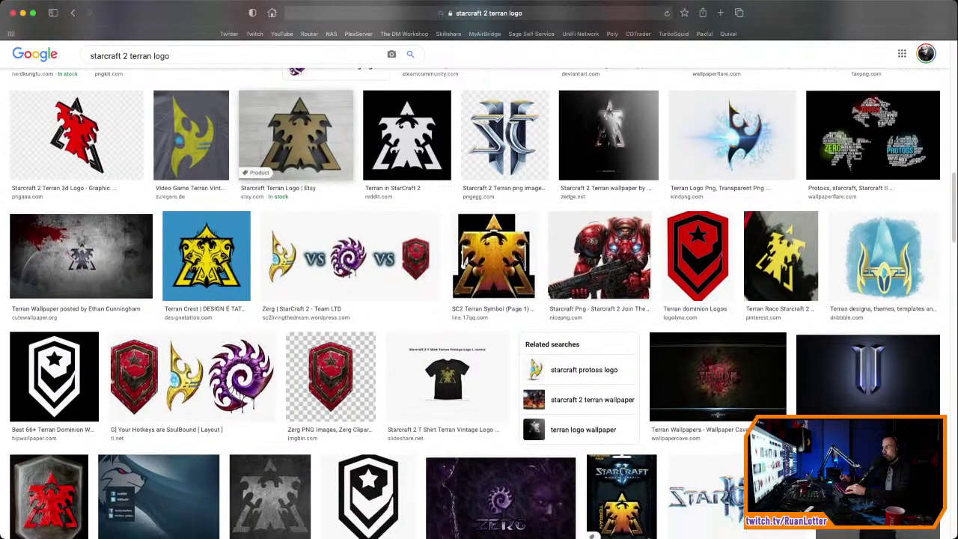
{"action": "scroll", "coordinate": [479, 299], "scroll_direction": "down", "scroll_amount": 2}
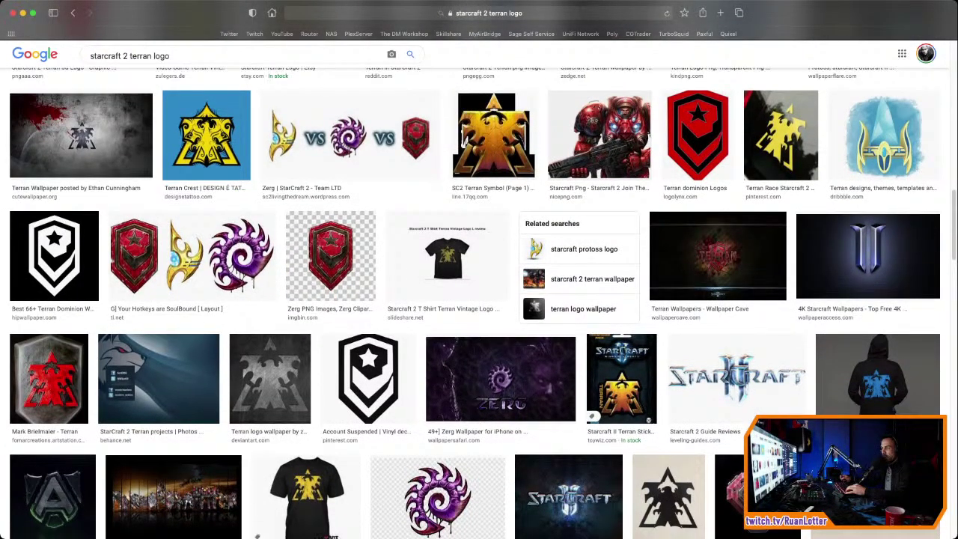
{"action": "scroll", "coordinate": [479, 300], "scroll_direction": "down", "scroll_amount": 7}
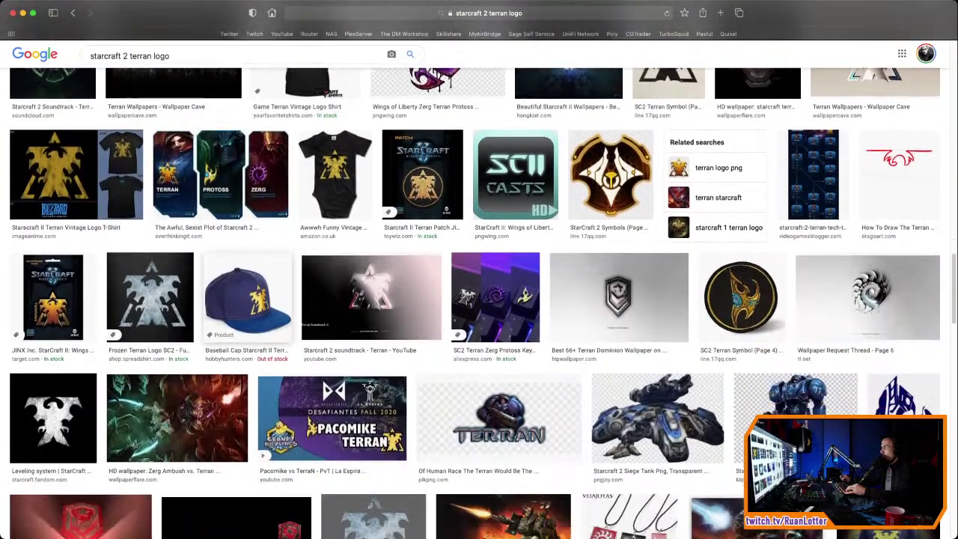
{"action": "scroll", "coordinate": [479, 300], "scroll_direction": "down", "scroll_amount": 5}
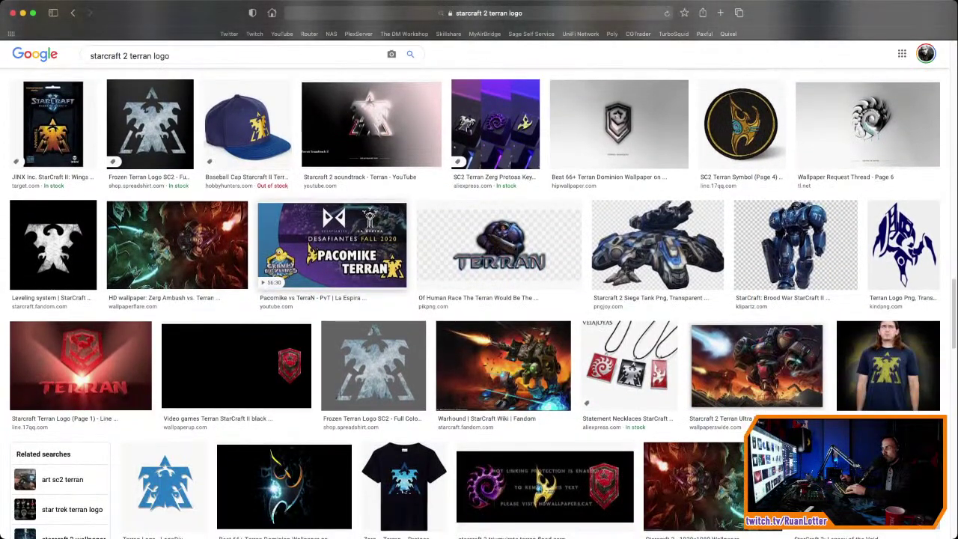
{"action": "scroll", "coordinate": [479, 299], "scroll_direction": "down", "scroll_amount": 1}
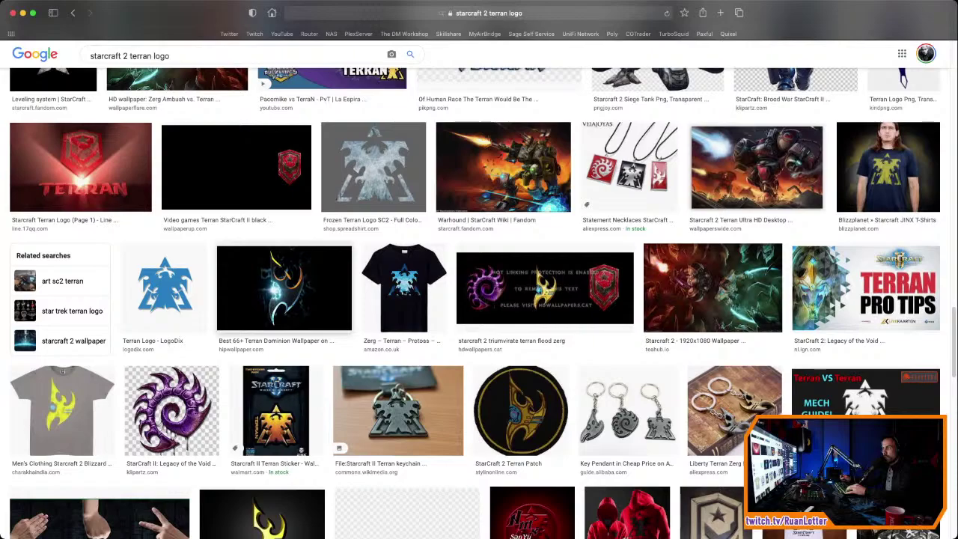
{"action": "scroll", "coordinate": [479, 299], "scroll_direction": "up", "scroll_amount": 2}
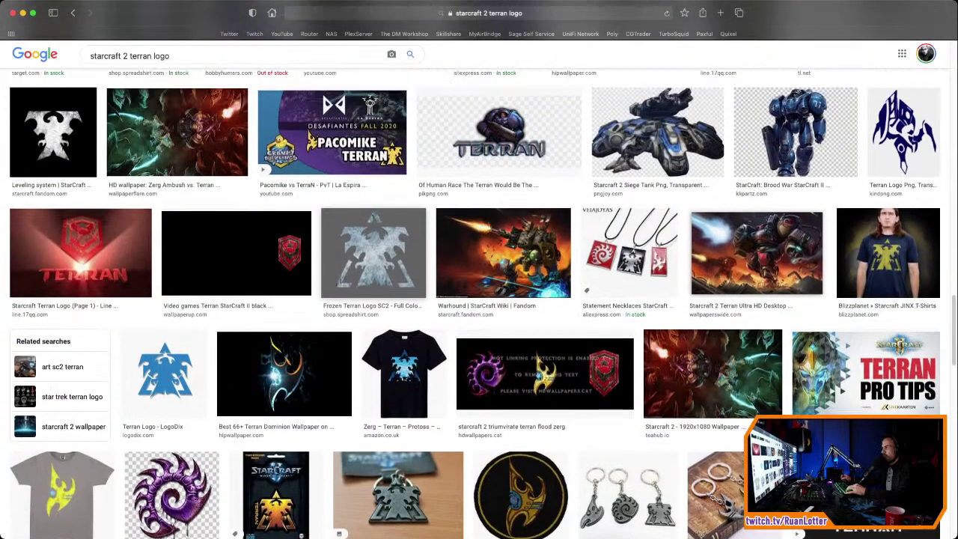
{"action": "scroll", "coordinate": [479, 299], "scroll_direction": "down", "scroll_amount": 10}
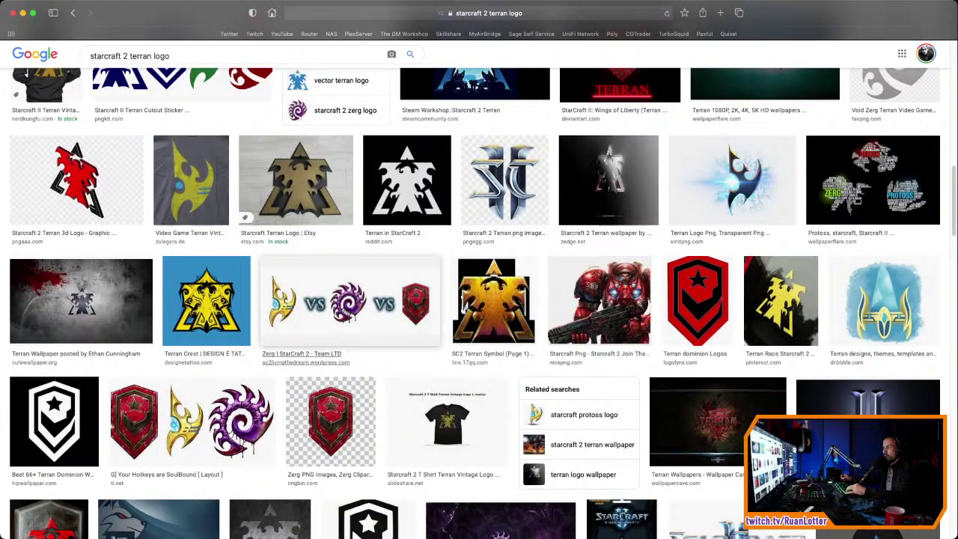
Step: Preview the black Terran logo from PNGWing and the related IMGBIN version in the web browser
{"action": "left_click", "coordinate": [84, 237]}
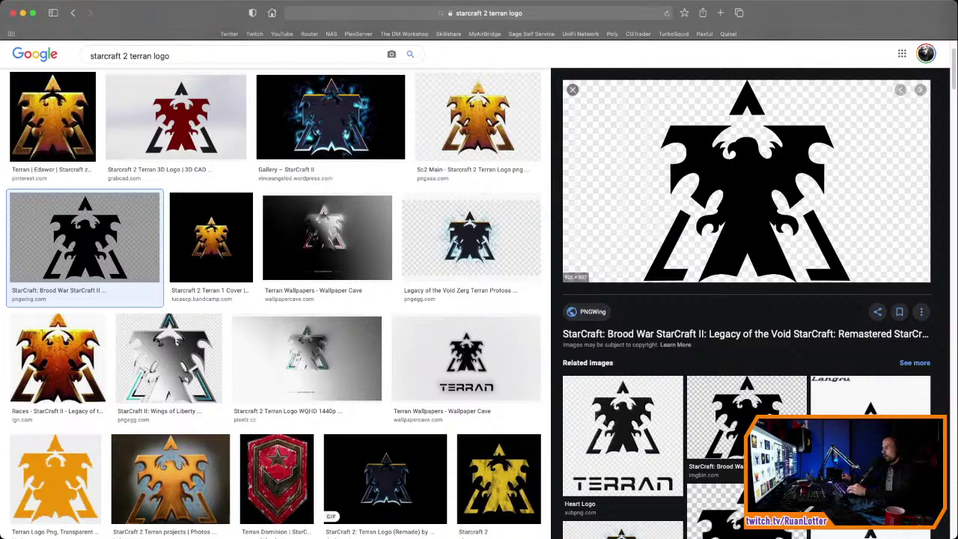
{"action": "key", "text": "shift+super+4"}
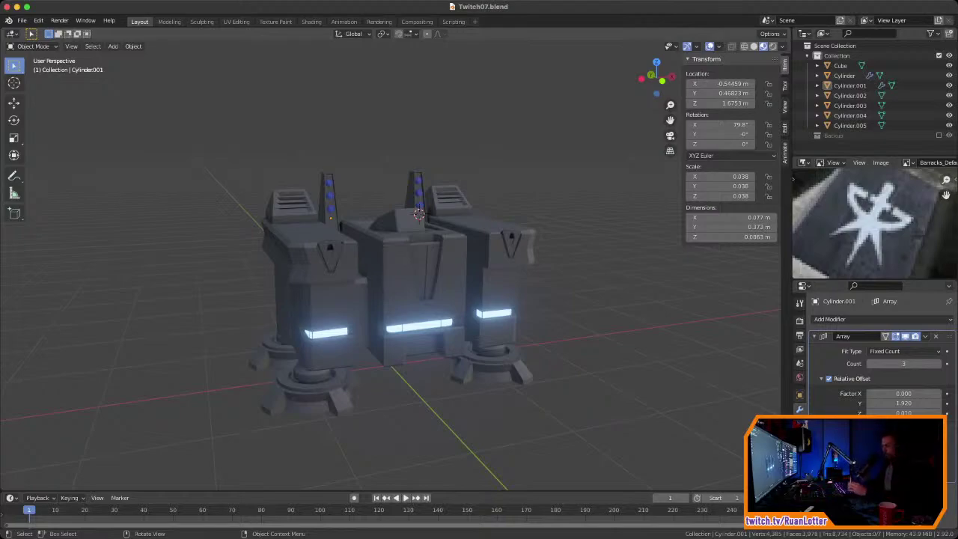
{"action": "key", "text": "super+Tab"}
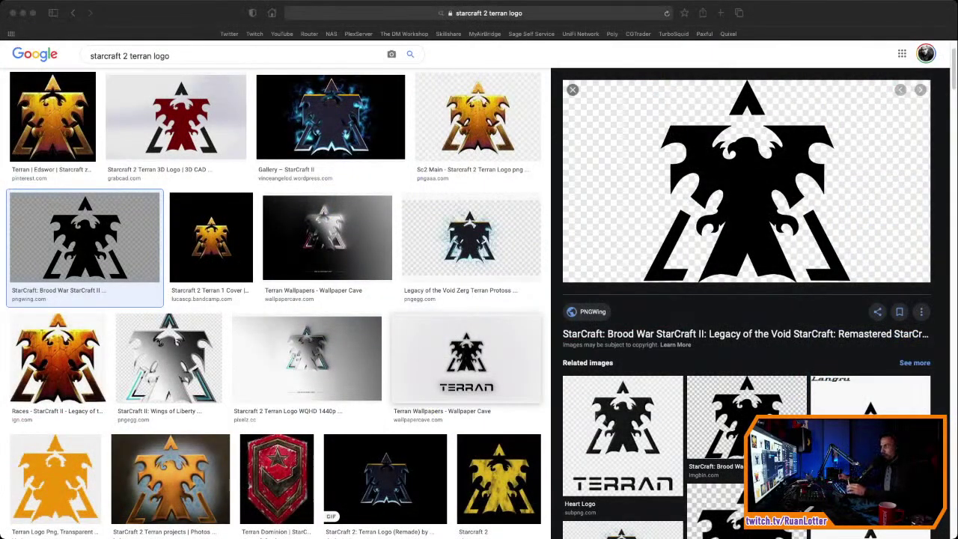
{"action": "left_click", "coordinate": [466, 360]}
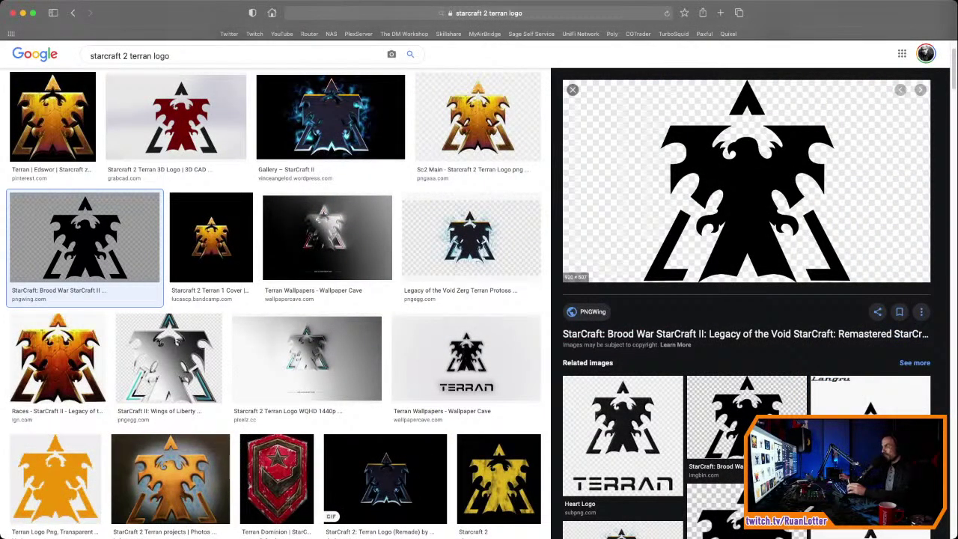
{"action": "scroll", "coordinate": [275, 299], "scroll_direction": "down", "scroll_amount": 1}
{"action": "scroll", "coordinate": [275, 300], "scroll_direction": "up", "scroll_amount": 1}
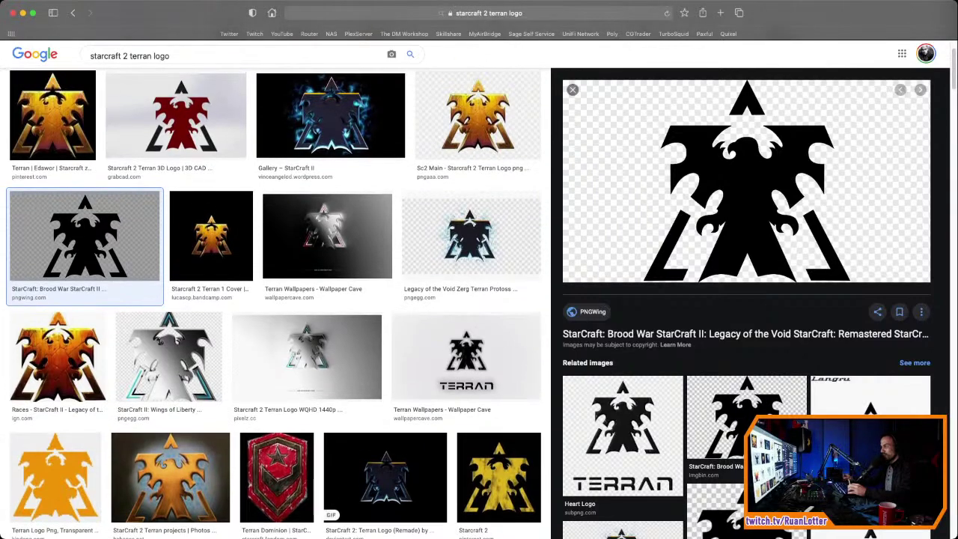
{"action": "left_click", "coordinate": [746, 419]}
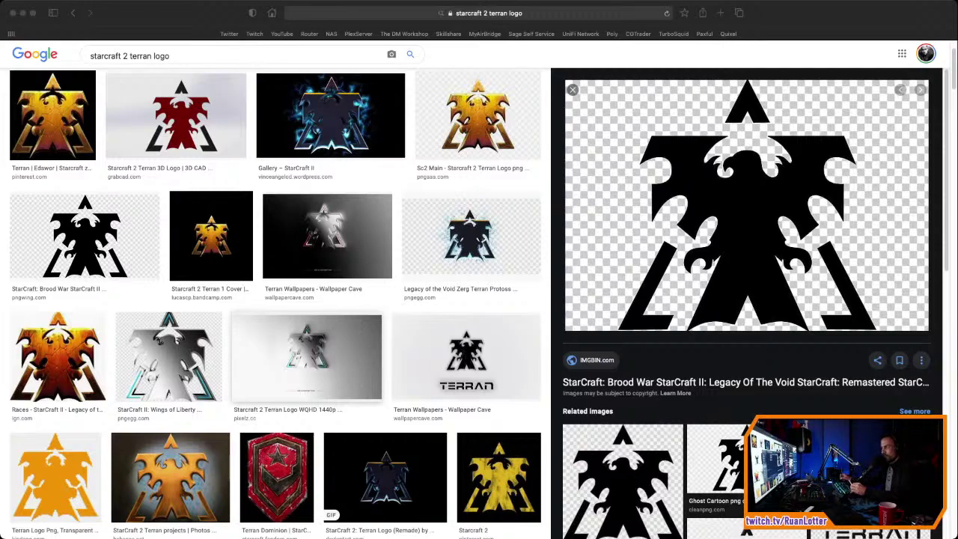
{"action": "scroll", "coordinate": [479, 300], "scroll_direction": "up", "scroll_amount": 2}
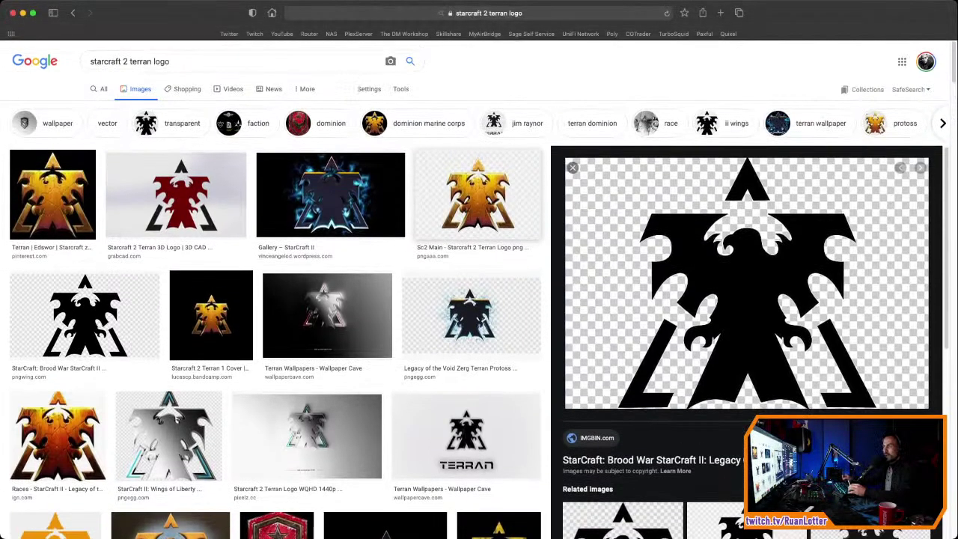
Step: Refine the image search to "starcraft 2 terran logo png transparent"
{"action": "left_click", "coordinate": [196, 63]}
{"action": "type", "text": "pn"}
{"action": "type", "text": "g r"}
{"action": "type", "text": "ransparent"}
{"action": "key", "text": "Return"}
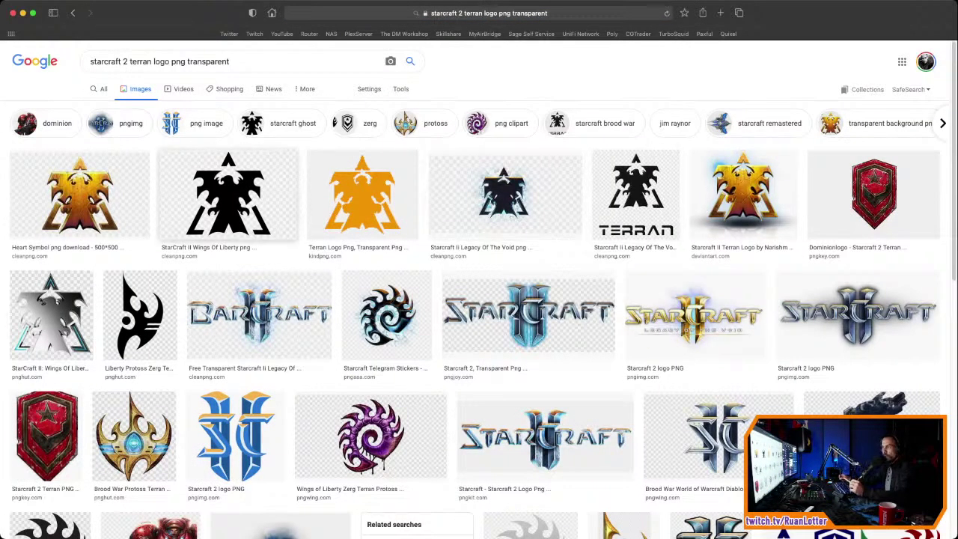
Step: Preview the gold Terran logo from CleanPNG and look through its related images
{"action": "scroll", "coordinate": [78, 195], "scroll_direction": "down", "scroll_amount": 2}
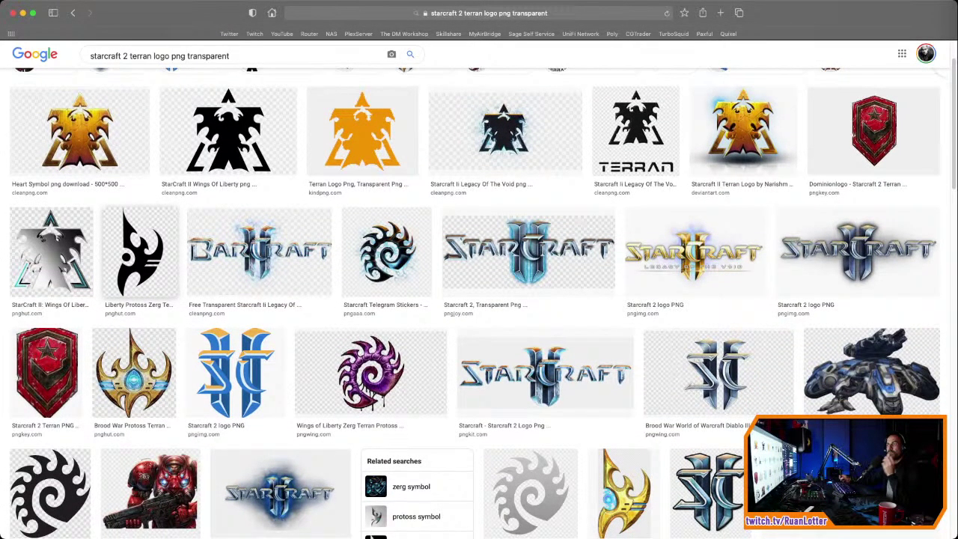
{"action": "left_click", "coordinate": [80, 131]}
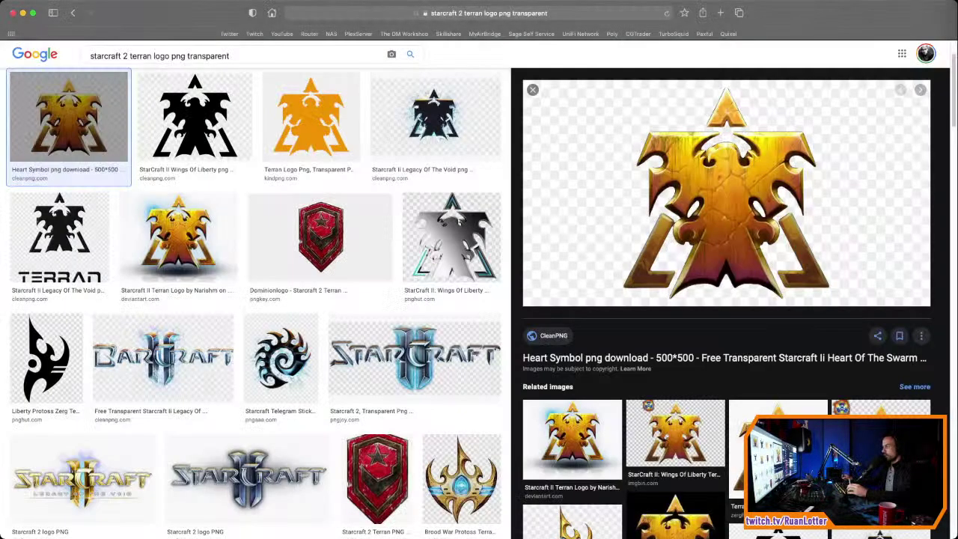
{"action": "scroll", "coordinate": [779, 329], "scroll_direction": "down", "scroll_amount": 3}
{"action": "left_click", "coordinate": [779, 325]}
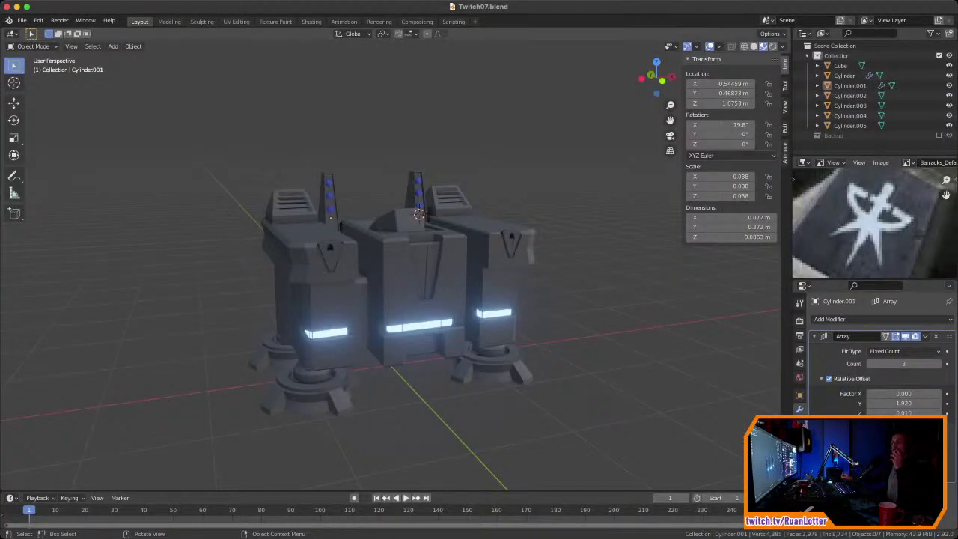
Step: Back in Blender, select the main barracks body and switch to the Shading workspace
{"action": "middle_click_drag", "start_coordinate": [390, 225], "coordinate": [359, 202]}
{"action": "scroll", "coordinate": [416, 293], "scroll_direction": "up", "scroll_amount": 2}
{"action": "left_click", "coordinate": [417, 293]}
{"action": "scroll", "coordinate": [417, 293], "scroll_direction": "up", "scroll_amount": 4}
{"action": "mouse_move", "coordinate": [411, 292]}
{"action": "middle_mouse_down"}
{"action": "mouse_move", "coordinate": [471, 290]}
{"action": "mouse_move", "coordinate": [397, 292]}
{"action": "mouse_move", "coordinate": [403, 286]}
{"action": "middle_mouse_up"}
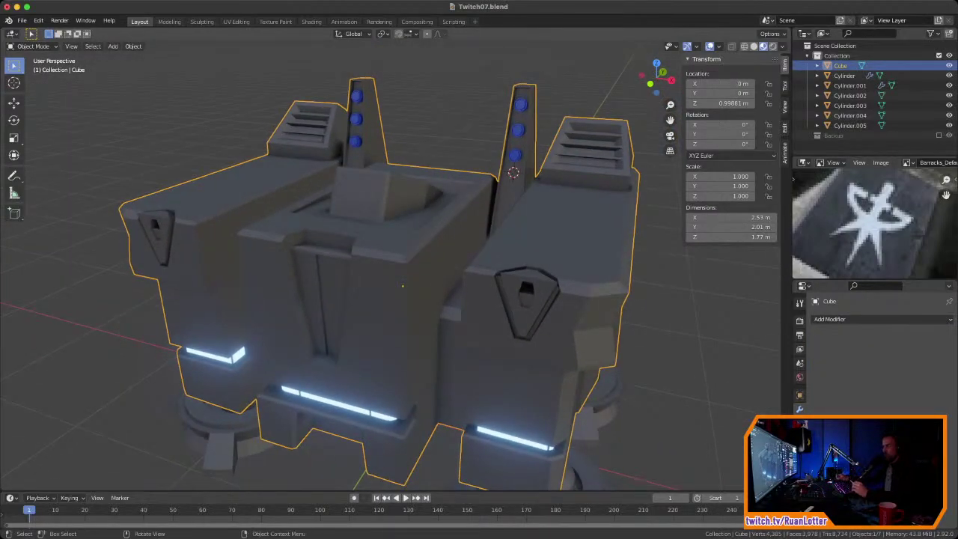
{"action": "left_click", "coordinate": [311, 21]}
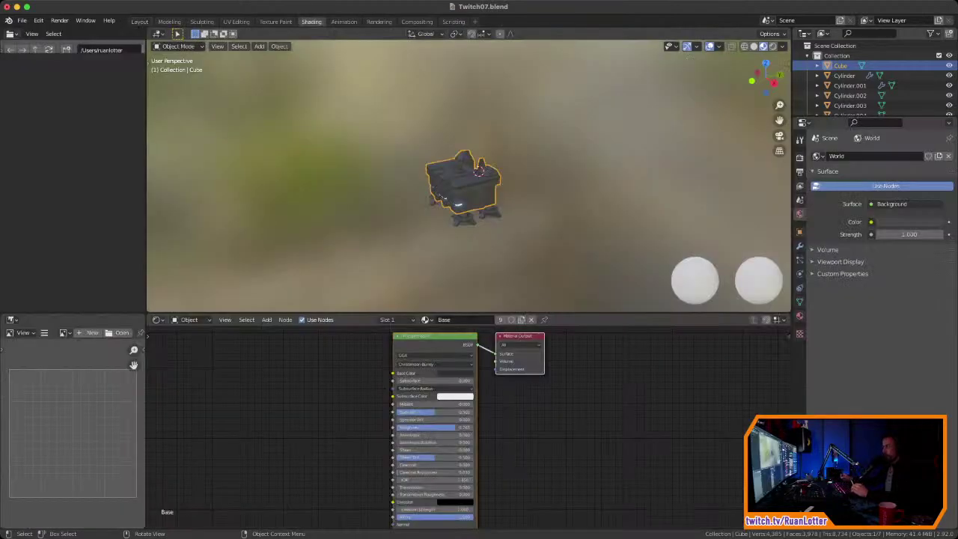
{"action": "scroll", "coordinate": [469, 176], "scroll_direction": "up", "scroll_amount": 10}
{"action": "middle_click_drag", "start_coordinate": [449, 187], "coordinate": [479, 221]}
{"action": "scroll", "coordinate": [505, 187], "scroll_direction": "down", "scroll_amount": 2}
{"action": "scroll", "coordinate": [430, 187], "scroll_direction": "up", "scroll_amount": 5}
{"action": "middle_click_drag", "start_coordinate": [449, 419], "coordinate": [479, 419]}
Step: Add a Noise Texture node to the Base material and connect its Color output to the Principled BSDF's Base Color
{"action": "key", "text": "shift+a"}
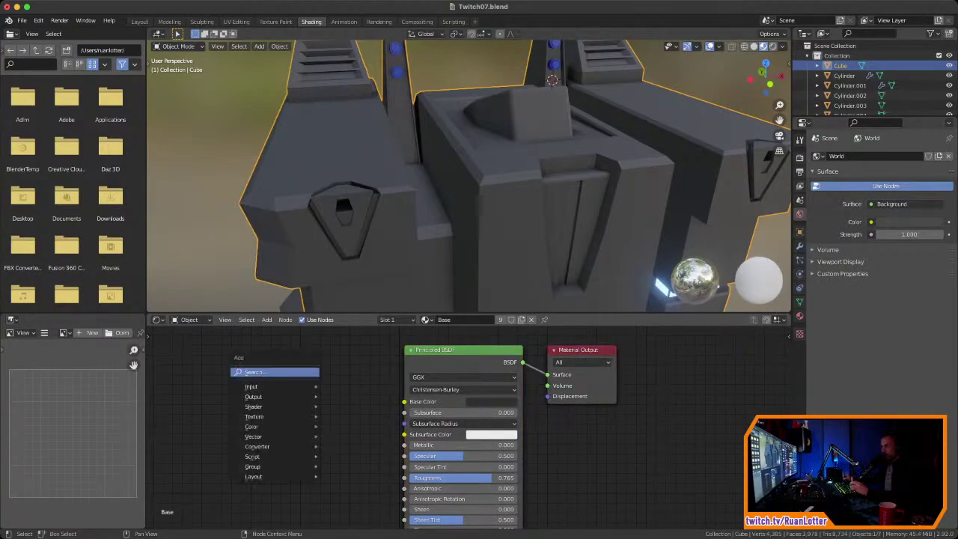
{"action": "type", "text": "noi"}
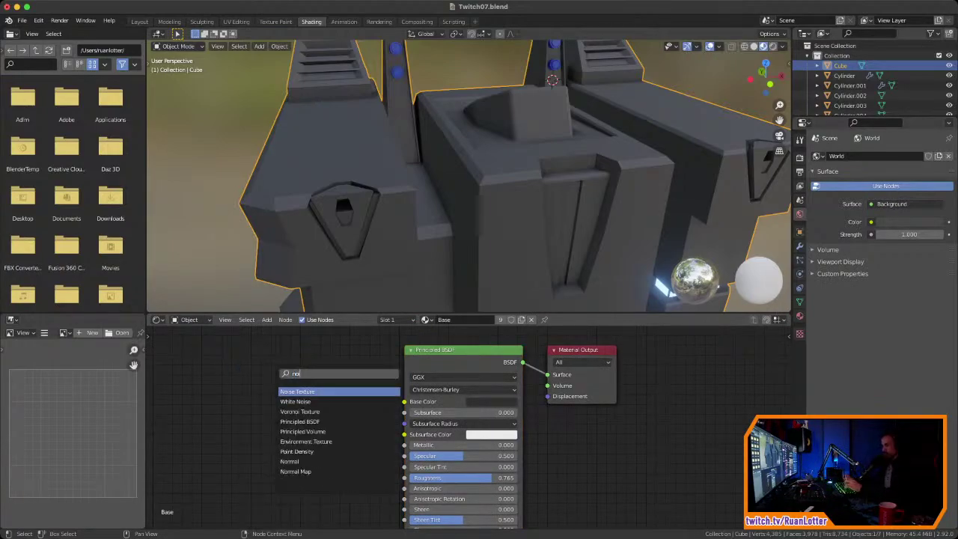
{"action": "key", "text": "Return"}
{"action": "left_click_drag", "start_coordinate": [294, 391], "coordinate": [404, 401]}
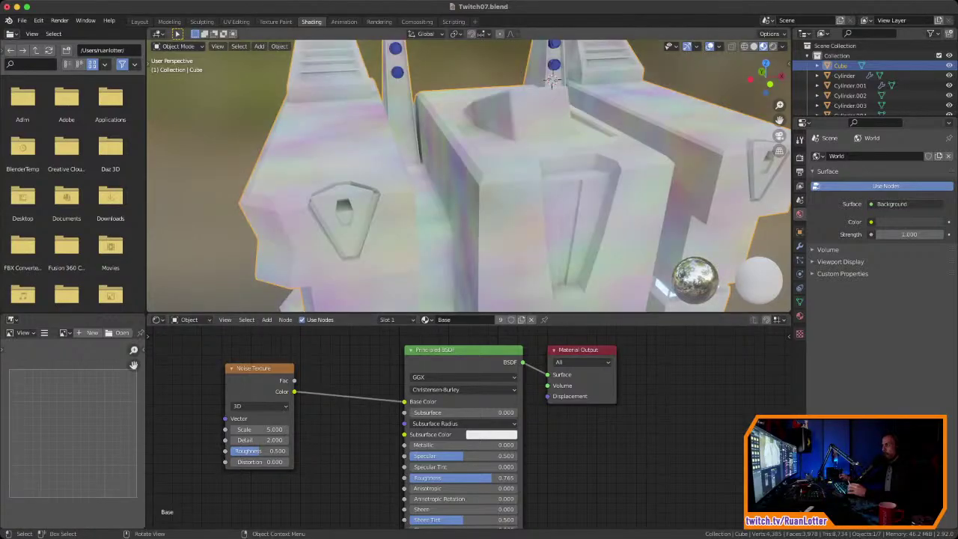
Step: Disconnect the Noise Texture from the Principled BSDF's Base Color input
{"action": "scroll", "coordinate": [530, 104], "scroll_direction": "down", "scroll_amount": 4}
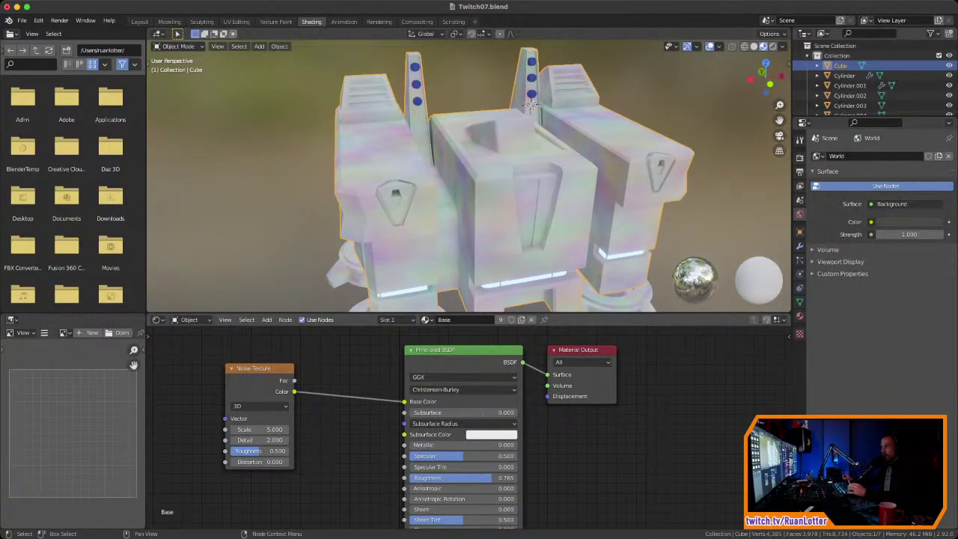
{"action": "left_click_drag", "start_coordinate": [404, 402], "coordinate": [383, 404]}
{"action": "middle_click_drag", "start_coordinate": [383, 408], "coordinate": [325, 407], "text": "ctrl"}
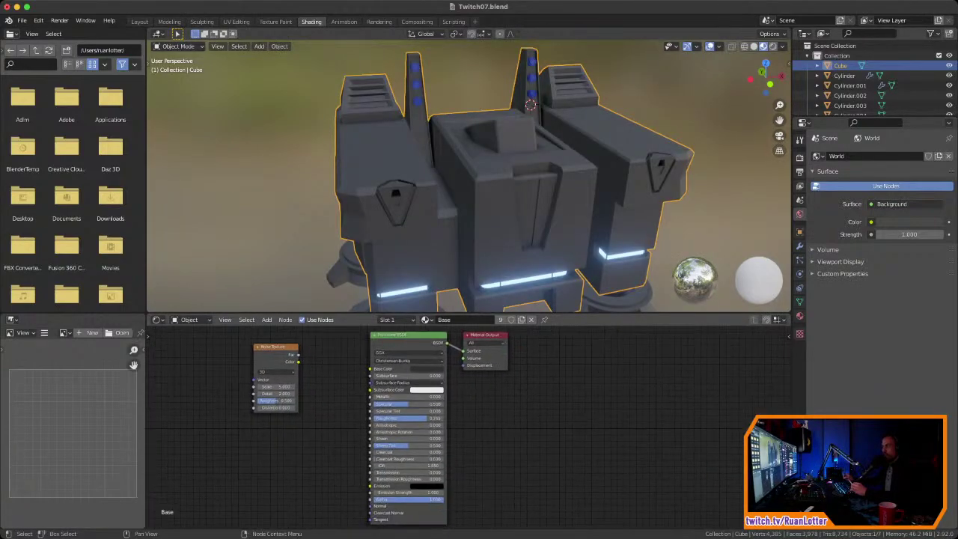
Step: Move the Material Output node well away from the Principled BSDF and adjust the Noise Texture's position in front of the shader
{"action": "left_click_drag", "start_coordinate": [486, 336], "coordinate": [637, 338]}
{"action": "middle_click_drag", "start_coordinate": [637, 340], "coordinate": [634, 375]}
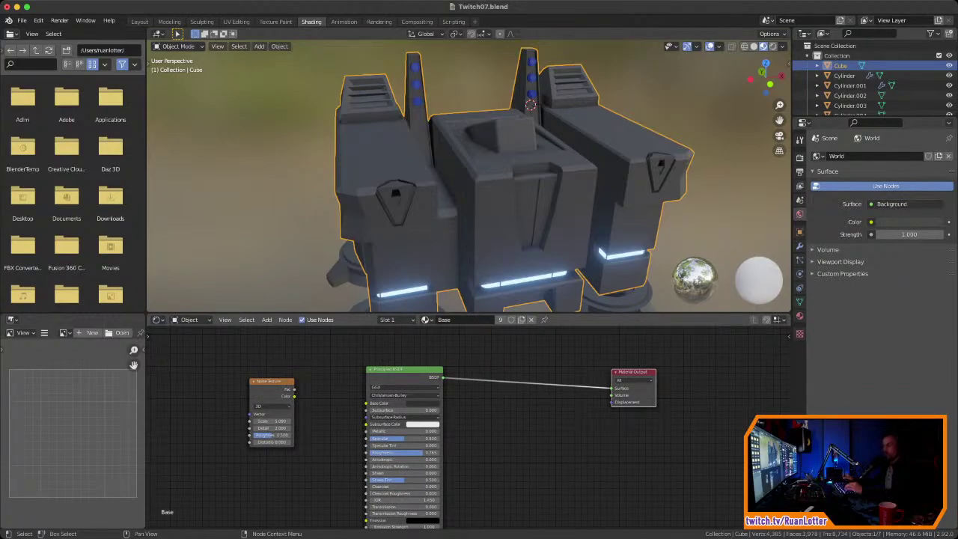
{"action": "left_click_drag", "start_coordinate": [271, 382], "coordinate": [285, 380]}
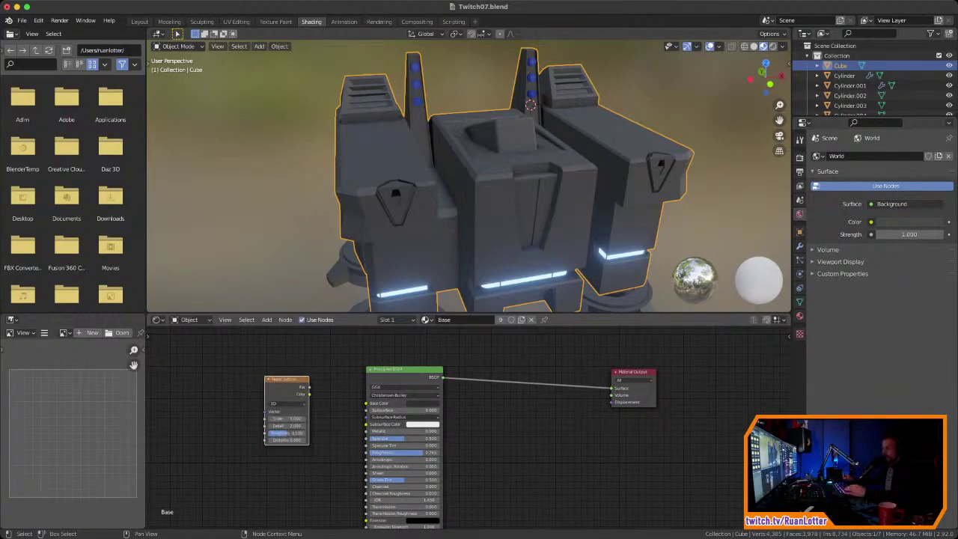
{"action": "middle_click_drag", "start_coordinate": [286, 379], "coordinate": [289, 359], "text": "ctrl"}
{"action": "middle_click_drag", "start_coordinate": [362, 404], "coordinate": [439, 371], "text": "ctrl"}
{"action": "left_click_drag", "start_coordinate": [443, 350], "coordinate": [414, 346]}
{"action": "left_click_drag", "start_coordinate": [296, 360], "coordinate": [286, 364]}
{"action": "middle_click_drag", "start_coordinate": [340, 393], "coordinate": [347, 367], "text": "ctrl"}
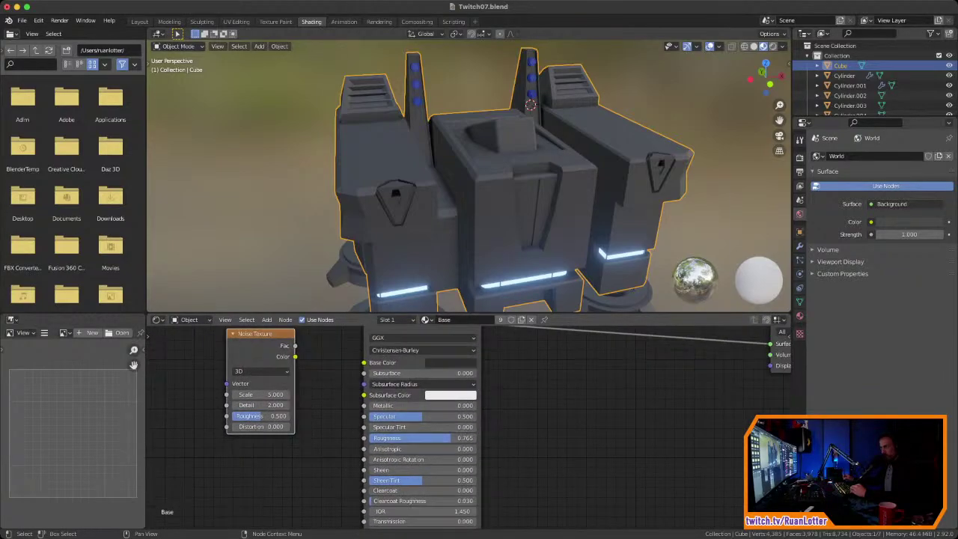
Step: Place the Noise Texture node between the Principled BSDF and Material Output, and shift the Principled BSDF farther left
{"action": "middle_click_drag", "start_coordinate": [423, 470], "coordinate": [470, 475]}
{"action": "scroll", "coordinate": [475, 428], "scroll_direction": "down", "scroll_amount": 4}
{"action": "left_click_drag", "start_coordinate": [319, 384], "coordinate": [536, 420]}
{"action": "left_click_drag", "start_coordinate": [434, 368], "coordinate": [341, 360]}
{"action": "scroll", "coordinate": [342, 360], "scroll_direction": "up", "scroll_amount": 3}
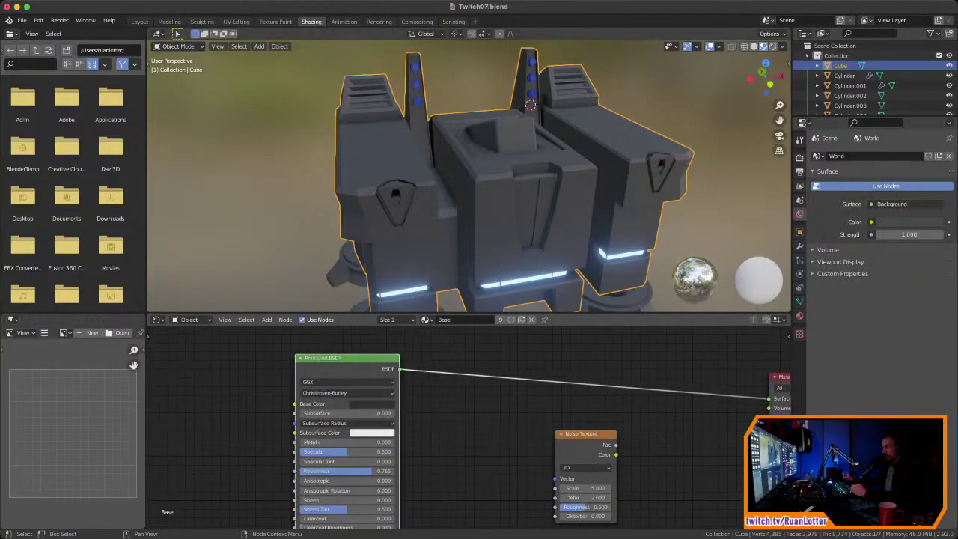
Step: Place the Noise Texture in front of the Principled BSDF and connect its Color output to the shader's Base Color
{"action": "middle_click_drag", "start_coordinate": [342, 359], "coordinate": [386, 359]}
{"action": "left_click_drag", "start_coordinate": [385, 359], "coordinate": [466, 357]}
{"action": "mouse_move", "coordinate": [625, 434]}
{"action": "left_mouse_down"}
{"action": "mouse_move", "coordinate": [339, 396]}
{"action": "mouse_move", "coordinate": [379, 412]}
{"action": "mouse_move", "coordinate": [419, 402]}
{"action": "left_mouse_up"}
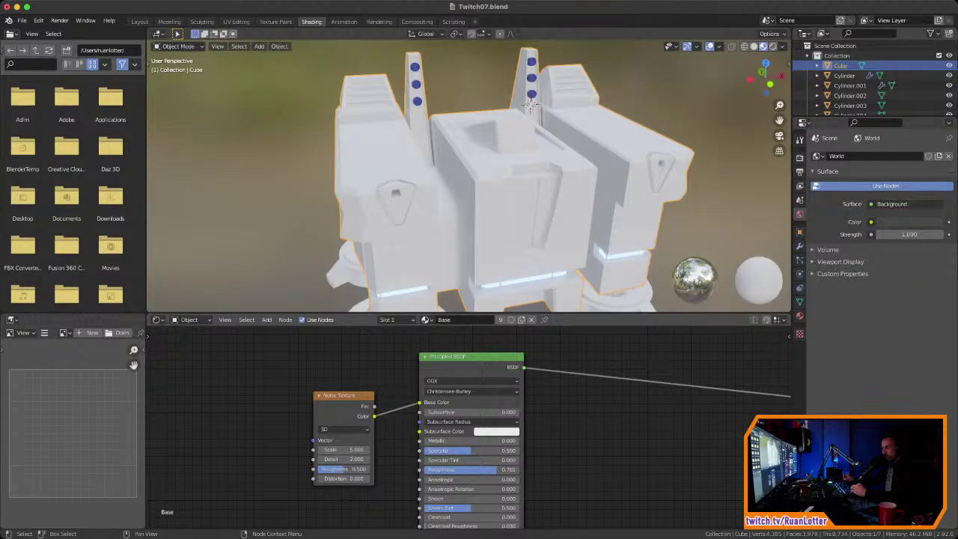
{"action": "left_click_drag", "start_coordinate": [340, 396], "coordinate": [279, 374]}
Step: Raise the Noise Texture's Scale to 105.8 and check the finer grain on the barracks surface
{"action": "left_click_drag", "start_coordinate": [283, 428], "coordinate": [584, 428]}
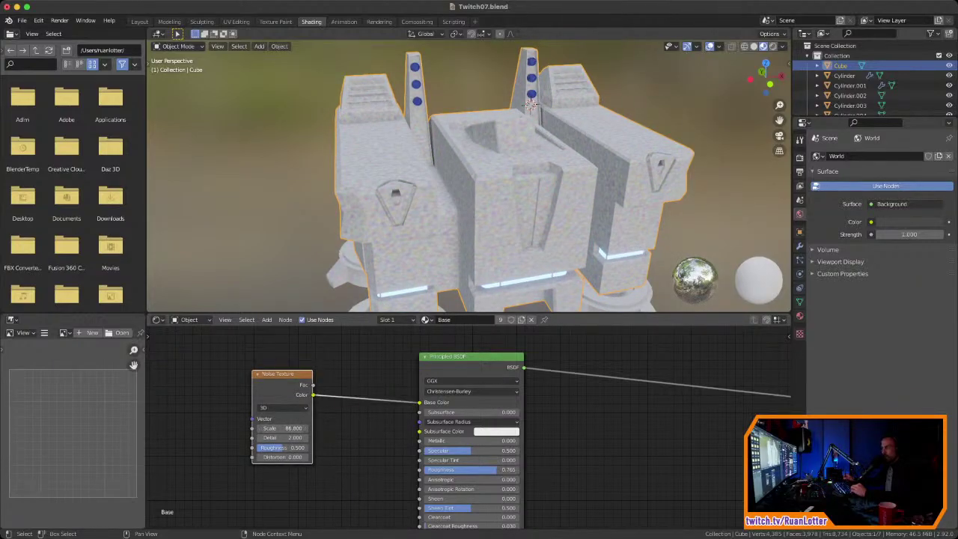
{"action": "left_click_drag", "start_coordinate": [283, 428], "coordinate": [354, 428]}
{"action": "middle_click_drag", "start_coordinate": [389, 202], "coordinate": [493, 191]}
{"action": "scroll", "coordinate": [419, 187], "scroll_direction": "up", "scroll_amount": 5}
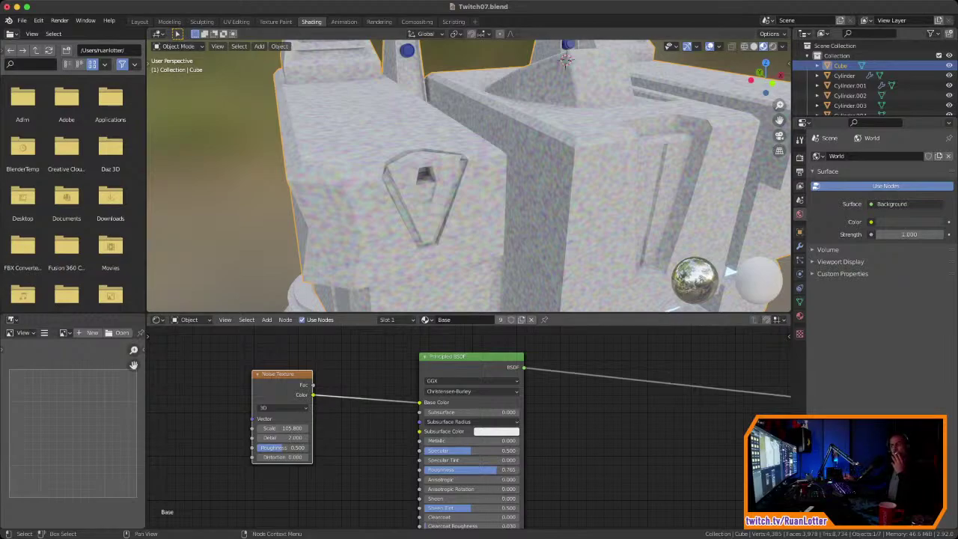
Step: Insert a ColorRamp between the Noise Texture and Principled BSDF, and shift its black stop past the gradient's middle
{"action": "left_click_drag", "start_coordinate": [241, 369], "coordinate": [245, 365]}
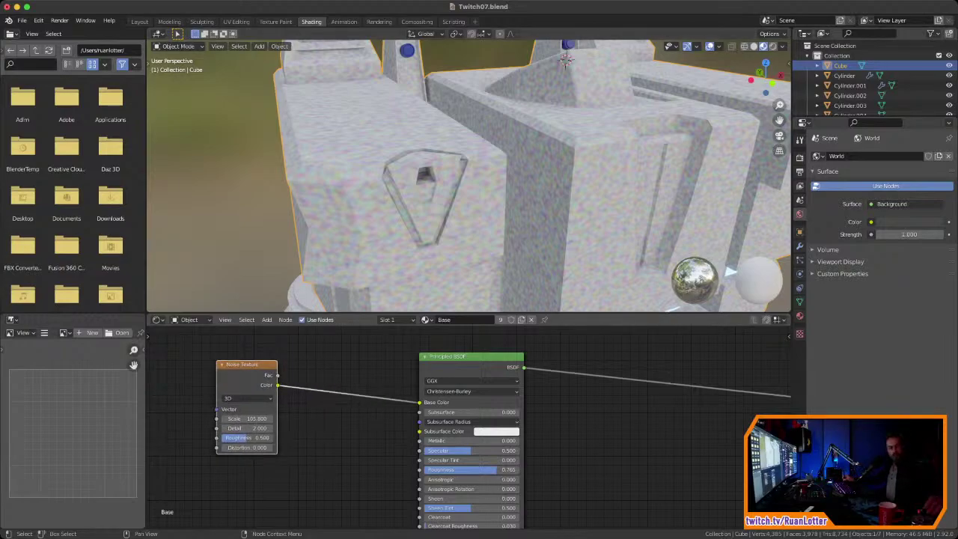
{"action": "key", "text": "shift+a"}
{"action": "type", "text": "ramp"}
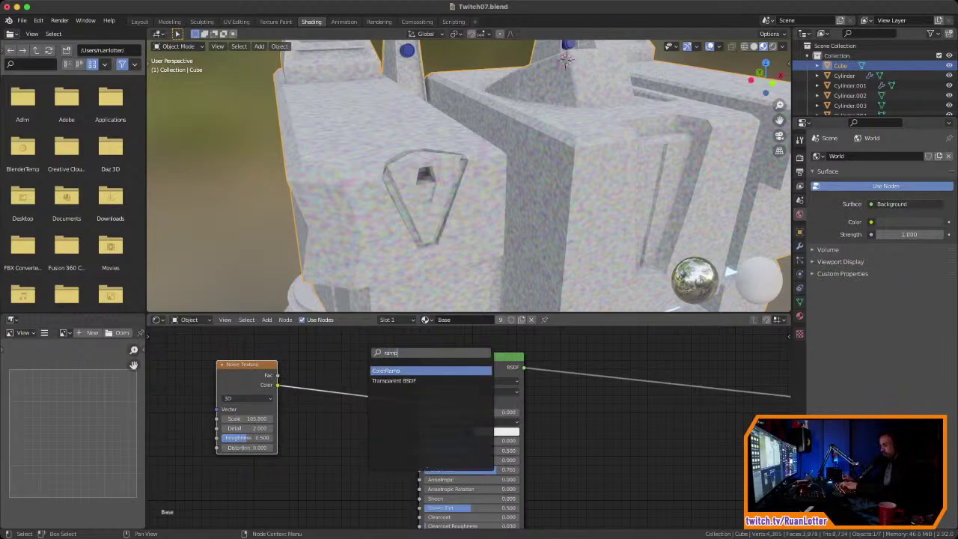
{"action": "key", "text": "Return"}
{"action": "left_click", "coordinate": [305, 361]}
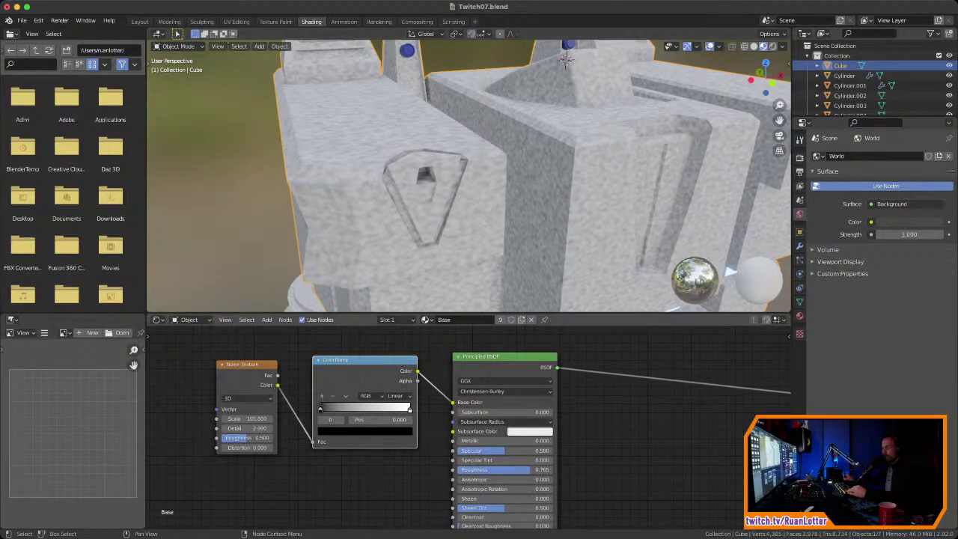
{"action": "left_click_drag", "start_coordinate": [324, 409], "coordinate": [410, 409]}
{"action": "middle_click_drag", "start_coordinate": [449, 224], "coordinate": [464, 213]}
{"action": "scroll", "coordinate": [464, 213], "scroll_direction": "down", "scroll_amount": 2}
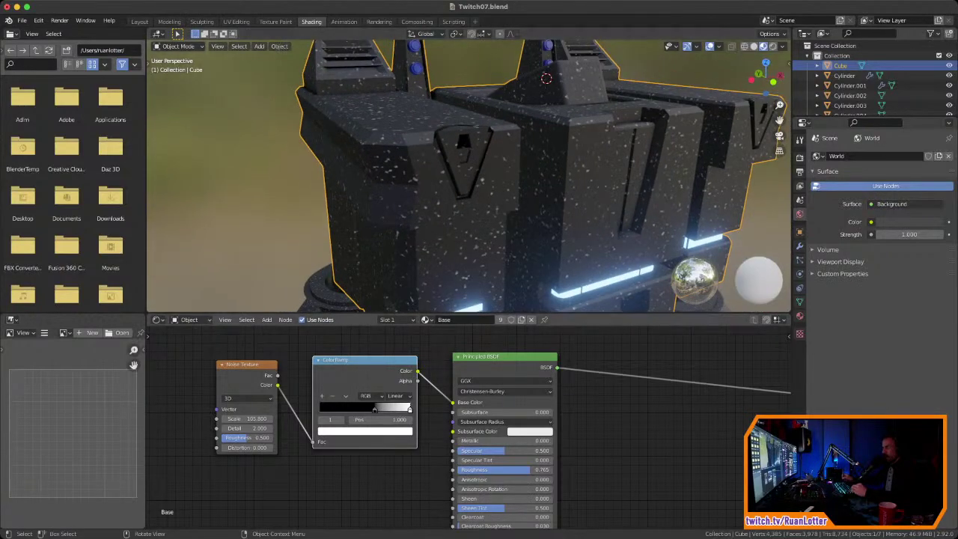
Step: Set the Noise Texture's Scale to 2000 and its Detail to 16
{"action": "left_click_drag", "start_coordinate": [249, 418], "coordinate": [287, 419]}
{"action": "scroll", "coordinate": [469, 175], "scroll_direction": "up", "scroll_amount": 8}
{"action": "left_click_drag", "start_coordinate": [247, 418], "coordinate": [269, 418]}
{"action": "left_click", "coordinate": [247, 419]}
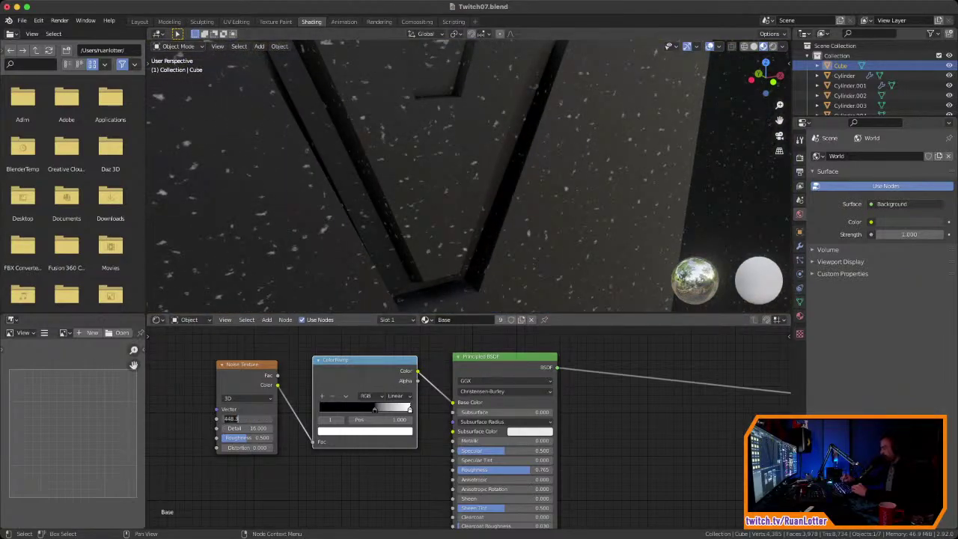
{"action": "key", "text": "Return"}
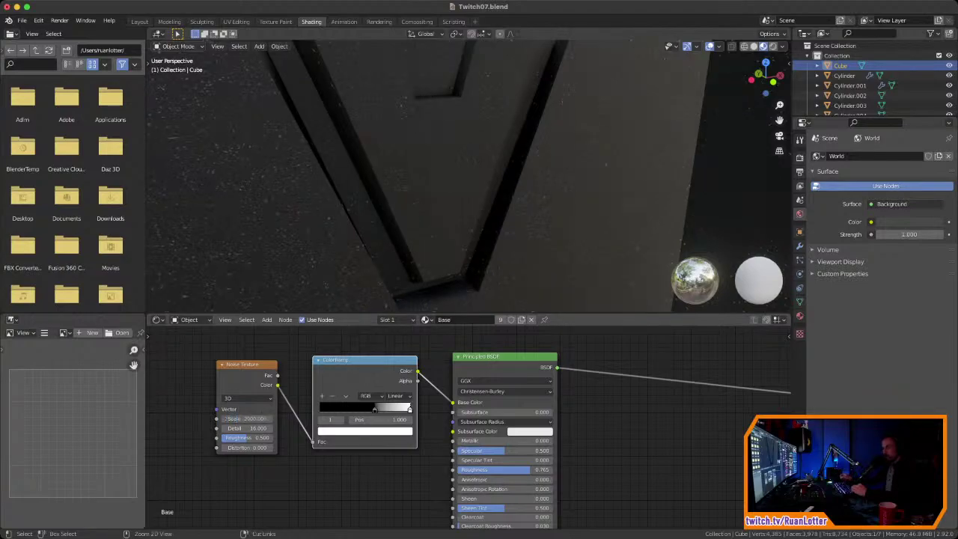
Step: Darken the ColorRamp's white stop to a grey with a value of about 0.179
{"action": "scroll", "coordinate": [479, 187], "scroll_direction": "down", "scroll_amount": 9}
{"action": "middle_click_drag", "start_coordinate": [509, 187], "coordinate": [374, 176]}
{"action": "middle_click_drag", "start_coordinate": [479, 202], "coordinate": [513, 158], "text": "ctrl"}
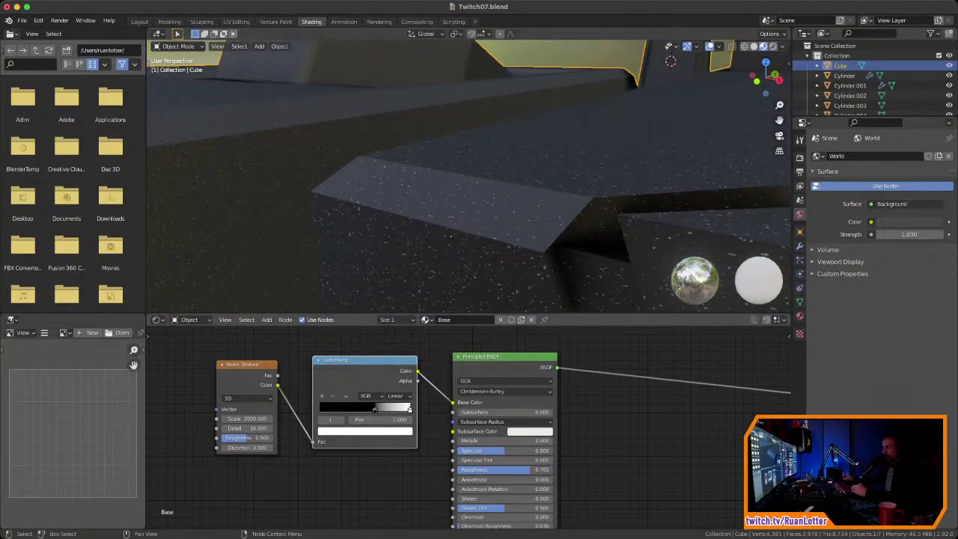
{"action": "left_click", "coordinate": [362, 431]}
{"action": "left_click_drag", "start_coordinate": [393, 309], "coordinate": [393, 337]}
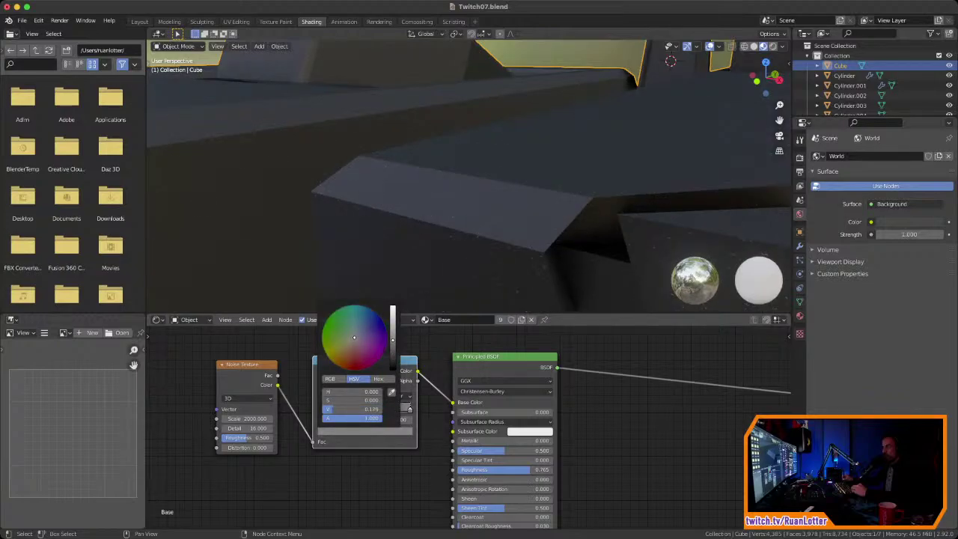
Step: Set the Noise Texture's Scale to 1000 and move the ColorRamp's black stop to position 0.555
{"action": "left_click", "coordinate": [248, 419]}
{"action": "type", "text": "100"}
{"action": "key", "text": "Return"}
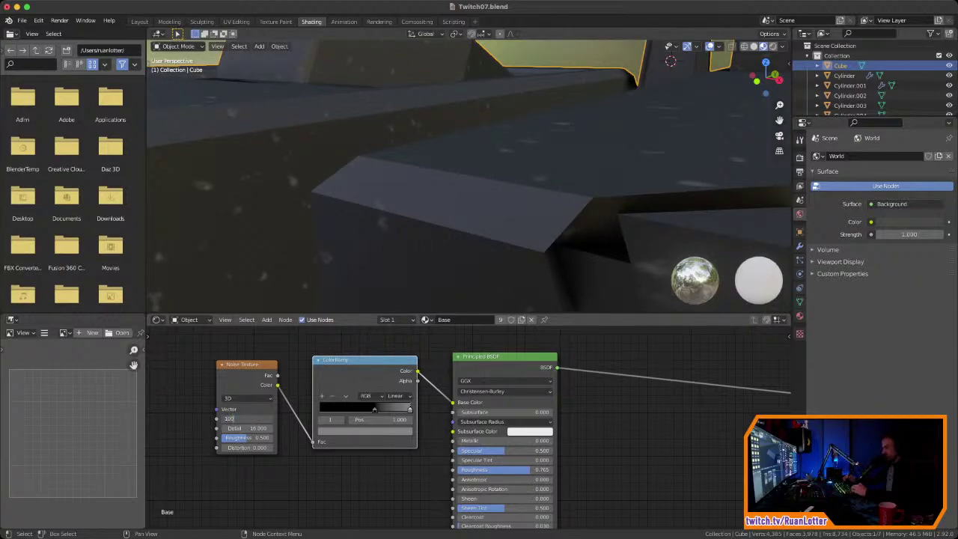
{"action": "type", "text": "0"}
{"action": "key", "text": "Return"}
{"action": "scroll", "coordinate": [469, 179], "scroll_direction": "down", "scroll_amount": 8}
{"action": "middle_click_drag", "start_coordinate": [434, 179], "coordinate": [479, 180]}
{"action": "scroll", "coordinate": [517, 176], "scroll_direction": "up", "scroll_amount": 6}
{"action": "left_click_drag", "start_coordinate": [374, 408], "coordinate": [365, 409]}
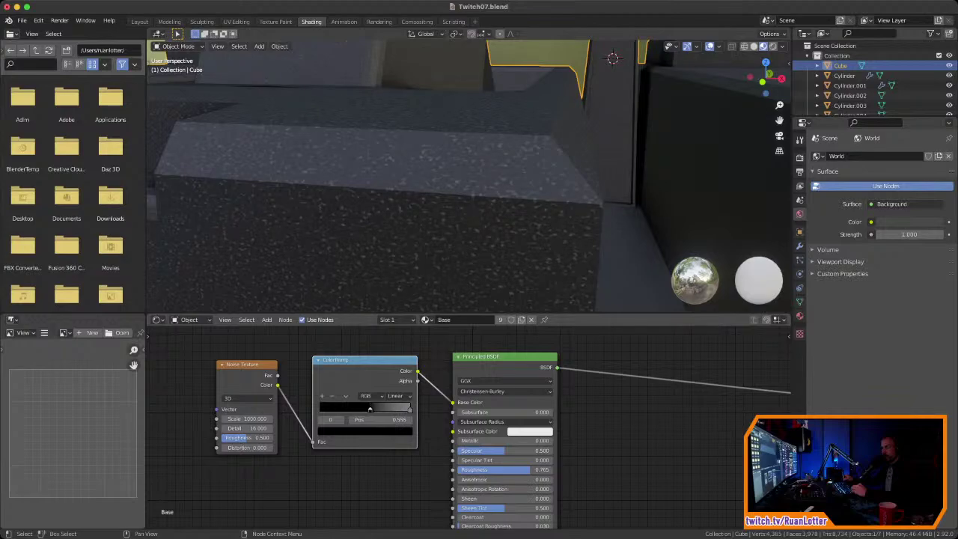
Step: Darken the ColorRamp's grey end stop to a near-black grey
{"action": "left_click", "coordinate": [409, 409]}
{"action": "left_click", "coordinate": [364, 431]}
{"action": "left_click", "coordinate": [364, 431]}
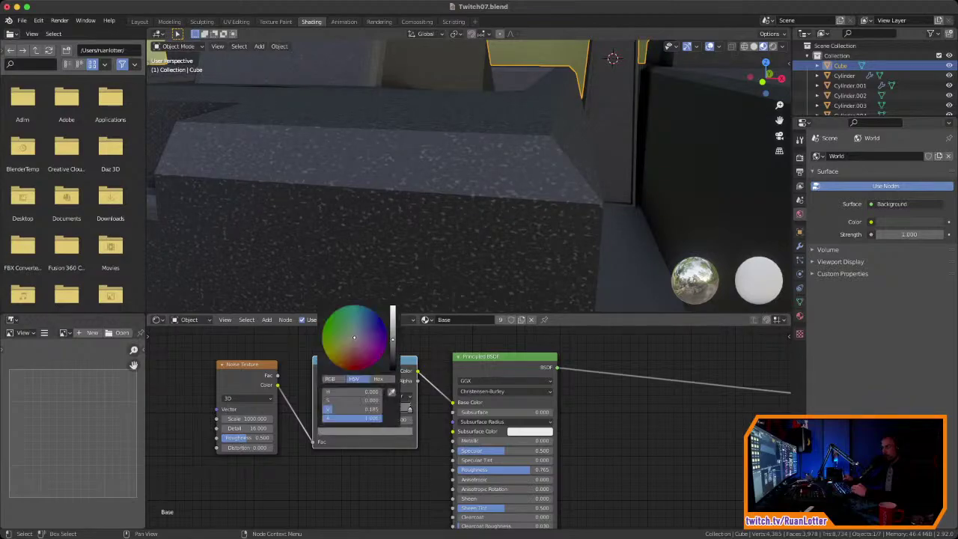
{"action": "mouse_move", "coordinate": [392, 338]}
{"action": "left_mouse_down"}
{"action": "mouse_move", "coordinate": [392, 368]}
{"action": "mouse_move", "coordinate": [392, 357]}
{"action": "left_mouse_up"}
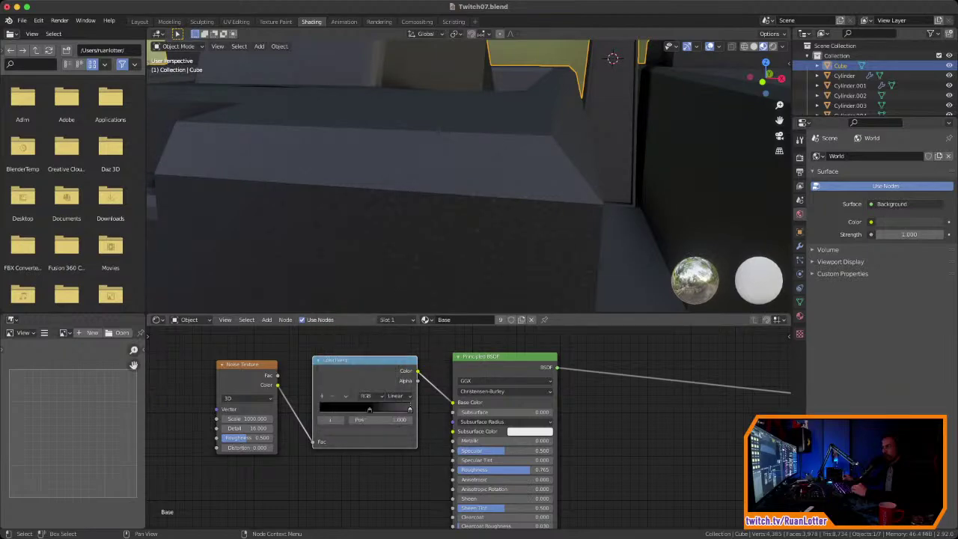
{"action": "scroll", "coordinate": [469, 176], "scroll_direction": "down", "scroll_amount": 5}
{"action": "scroll", "coordinate": [469, 176], "scroll_direction": "up", "scroll_amount": 4}
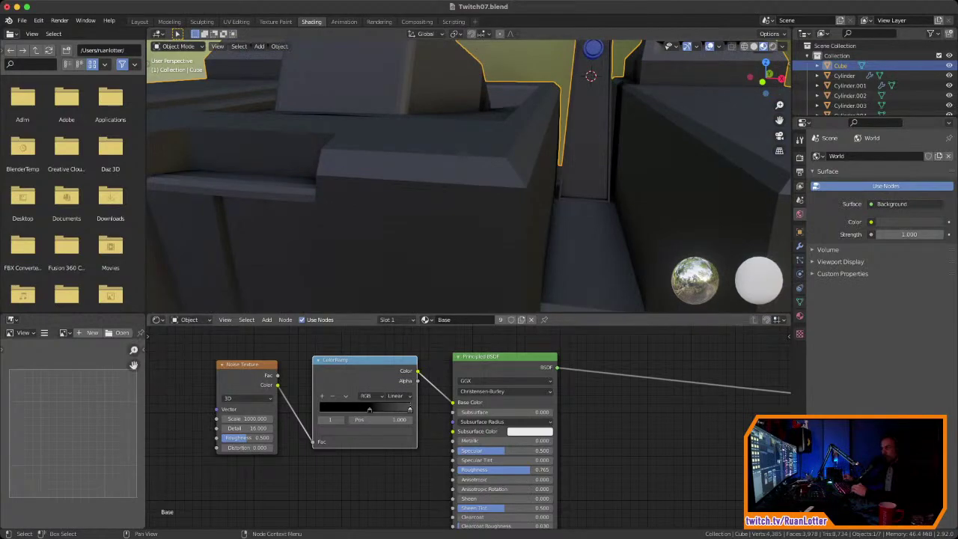
Step: Lighten the ColorRamp's end stop slightly to a dark grey and check the subtle specks on the model
{"action": "left_click", "coordinate": [365, 431]}
{"action": "mouse_move", "coordinate": [392, 357]}
{"action": "left_mouse_down"}
{"action": "mouse_move", "coordinate": [392, 308]}
{"action": "mouse_move", "coordinate": [392, 346]}
{"action": "left_mouse_up"}
{"action": "middle_click_drag", "start_coordinate": [382, 224], "coordinate": [531, 239]}
{"action": "middle_click_drag", "start_coordinate": [486, 180], "coordinate": [528, 202], "text": "ctrl"}
{"action": "scroll", "coordinate": [388, 224], "scroll_direction": "up", "scroll_amount": 2}
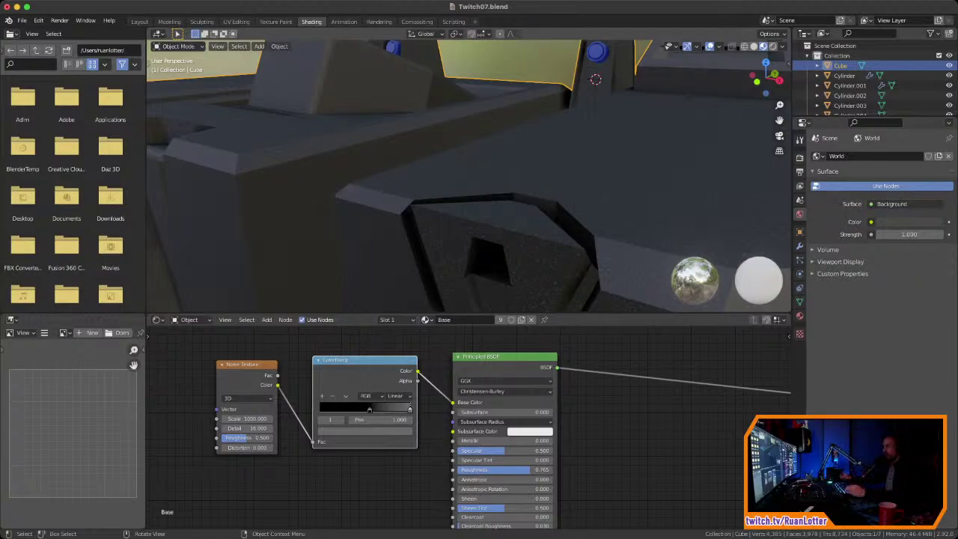
{"action": "scroll", "coordinate": [469, 176], "scroll_direction": "down", "scroll_amount": 8}
{"action": "middle_click_drag", "start_coordinate": [449, 195], "coordinate": [494, 178]}
Step: Reposition the Material Output and shift the Noise Texture, ColorRamp and Principled BSDF together away from it to make room
{"action": "mouse_move", "coordinate": [524, 429]}
{"action": "middle_mouse_down"}
{"action": "mouse_move", "coordinate": [451, 428]}
{"action": "mouse_move", "coordinate": [468, 419]}
{"action": "middle_mouse_up"}
{"action": "scroll", "coordinate": [469, 428], "scroll_direction": "down", "scroll_amount": 8}
{"action": "mouse_move", "coordinate": [655, 394]}
{"action": "left_mouse_down"}
{"action": "mouse_move", "coordinate": [595, 342]}
{"action": "mouse_move", "coordinate": [622, 369]}
{"action": "mouse_move", "coordinate": [605, 348]}
{"action": "left_mouse_up"}
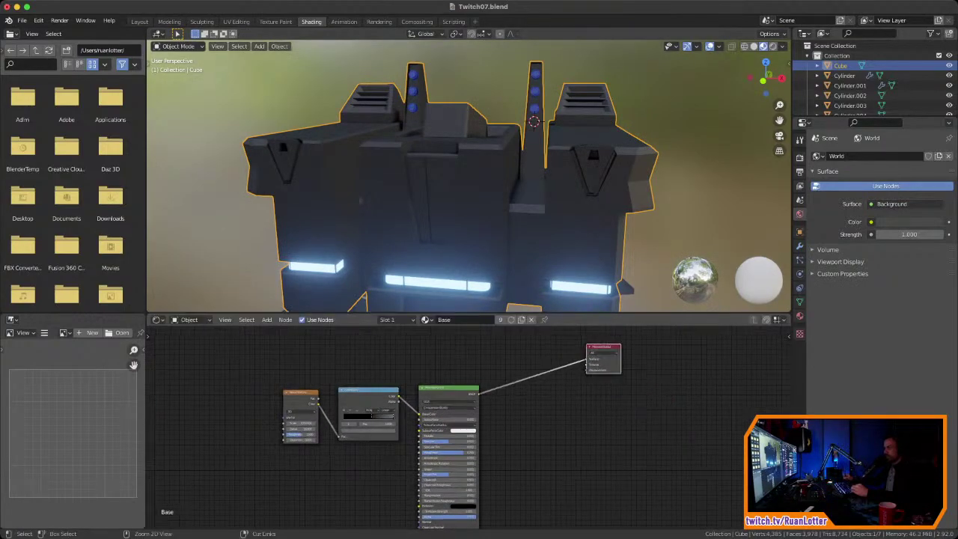
{"action": "scroll", "coordinate": [472, 428], "scroll_direction": "up", "scroll_amount": 2}
{"action": "left_click_drag", "start_coordinate": [465, 351], "coordinate": [256, 444]}
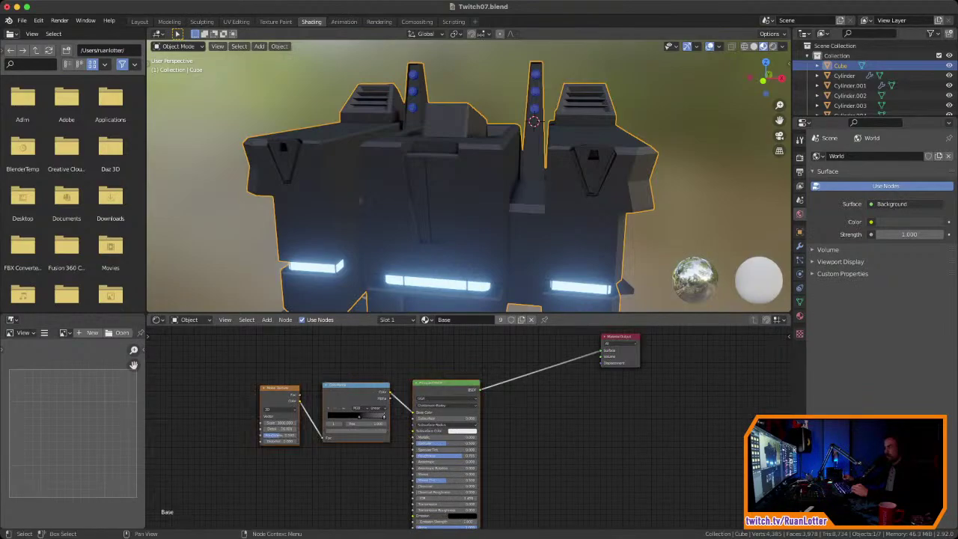
{"action": "key", "text": "g"}
{"action": "left_click", "coordinate": [204, 412]}
Step: Add an Image Texture node with Terran.png and place it between the Principled BSDF and Material Output, below their link
{"action": "middle_click_drag", "start_coordinate": [449, 426], "coordinate": [413, 444], "text": "ctrl"}
{"action": "middle_click_drag", "start_coordinate": [413, 444], "coordinate": [413, 416], "text": "ctrl"}
{"action": "middle_click_drag", "start_coordinate": [413, 416], "coordinate": [449, 454], "text": "shift"}
{"action": "middle_click_drag", "start_coordinate": [449, 453], "coordinate": [453, 391], "text": "shift"}
{"action": "middle_click_drag", "start_coordinate": [453, 391], "coordinate": [452, 416], "text": "shift"}
{"action": "key", "text": "shift+a"}
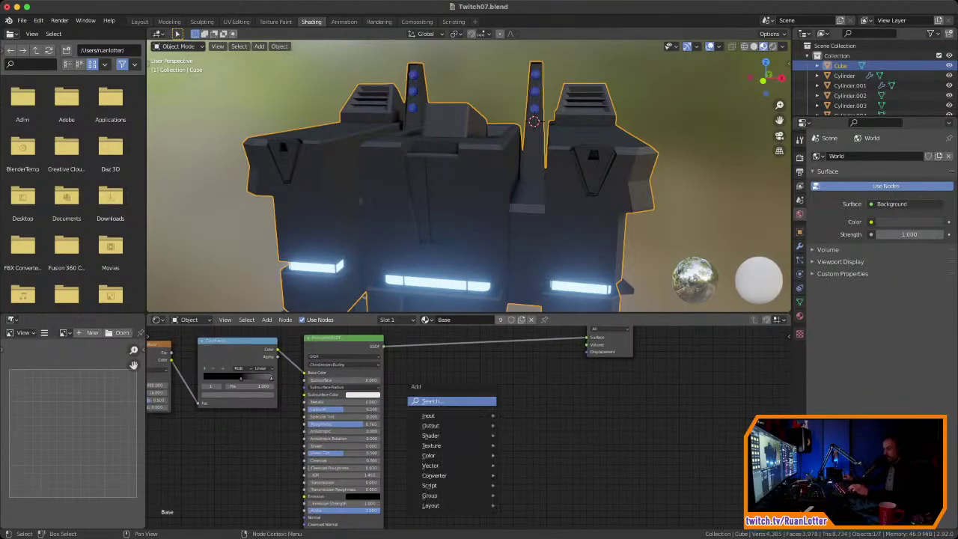
{"action": "type", "text": "im"}
{"action": "key", "text": "Return"}
{"action": "key", "text": "Return"}
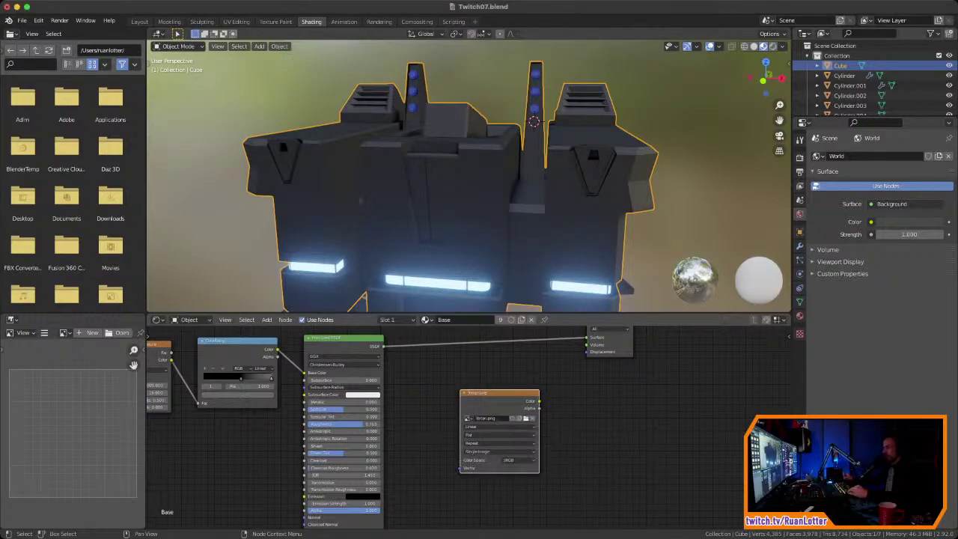
{"action": "middle_click_drag", "start_coordinate": [476, 404], "coordinate": [450, 425]}
{"action": "scroll", "coordinate": [467, 429], "scroll_direction": "up", "scroll_amount": 3}
{"action": "left_click_drag", "start_coordinate": [494, 413], "coordinate": [447, 420]}
{"action": "scroll", "coordinate": [447, 418], "scroll_direction": "up", "scroll_amount": 1}
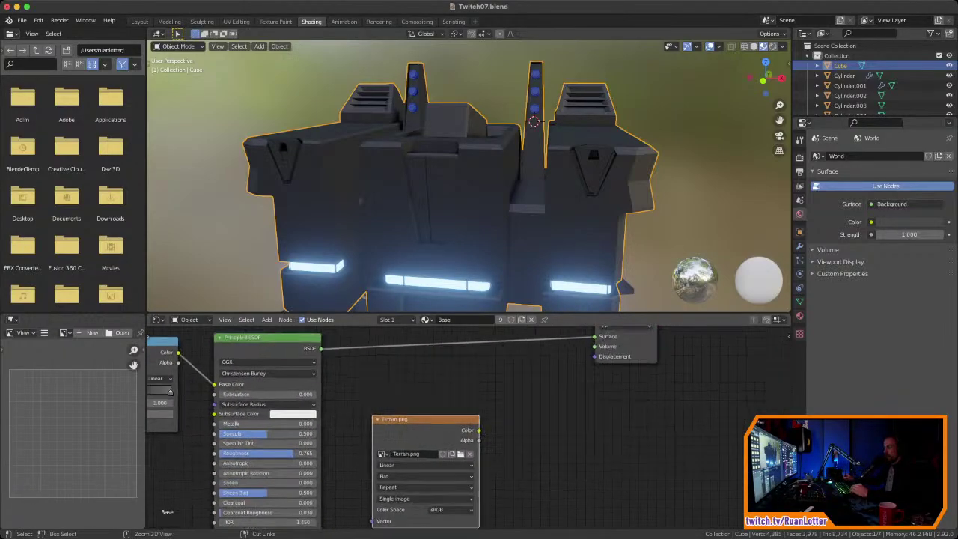
{"action": "middle_click_drag", "start_coordinate": [458, 419], "coordinate": [467, 437]}
{"action": "scroll", "coordinate": [472, 436], "scroll_direction": "down", "scroll_amount": 3}
{"action": "key", "text": "shift+a"}
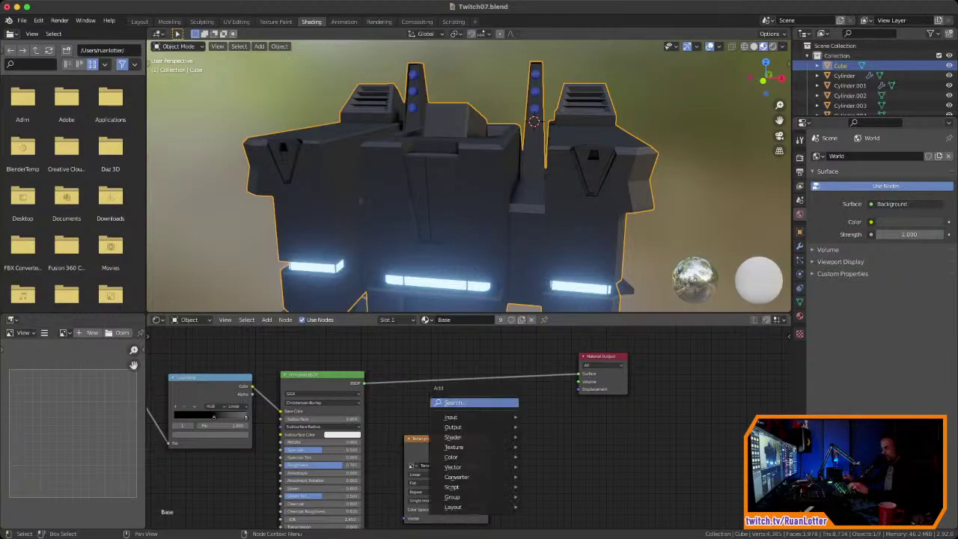
{"action": "type", "text": "mix"}
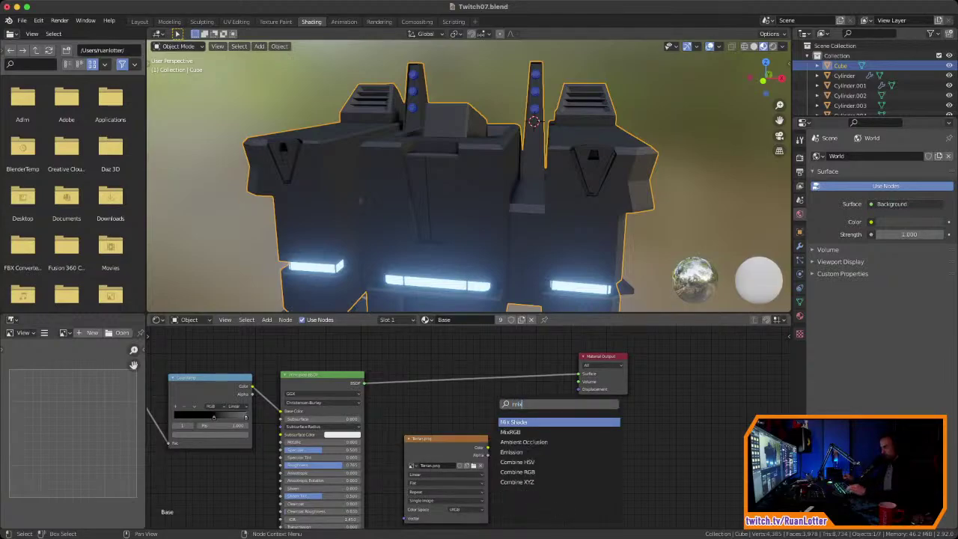
{"action": "key", "text": "Down"}
{"action": "key", "text": "Return"}
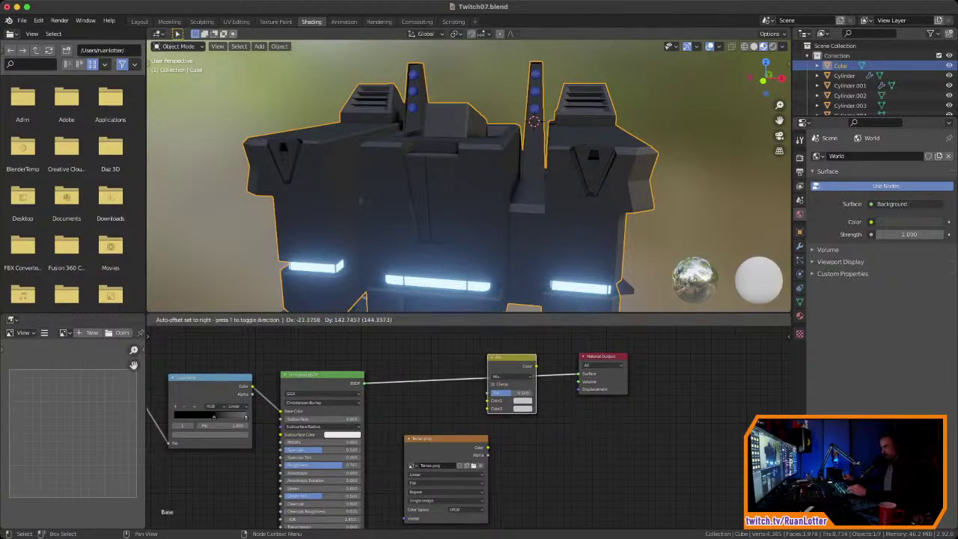
{"action": "key", "text": "Return"}
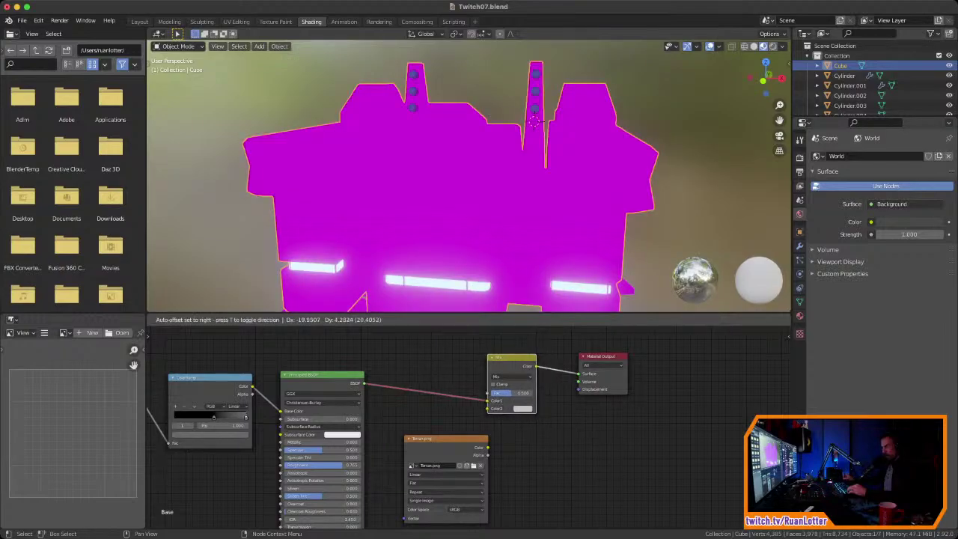
{"action": "key", "text": "Delete"}
Step: Add a Mix Shader and connect the Principled BSDF through its first Shader input to the Material Output's Surface
{"action": "key", "text": "shift+a"}
{"action": "type", "text": "mix"}
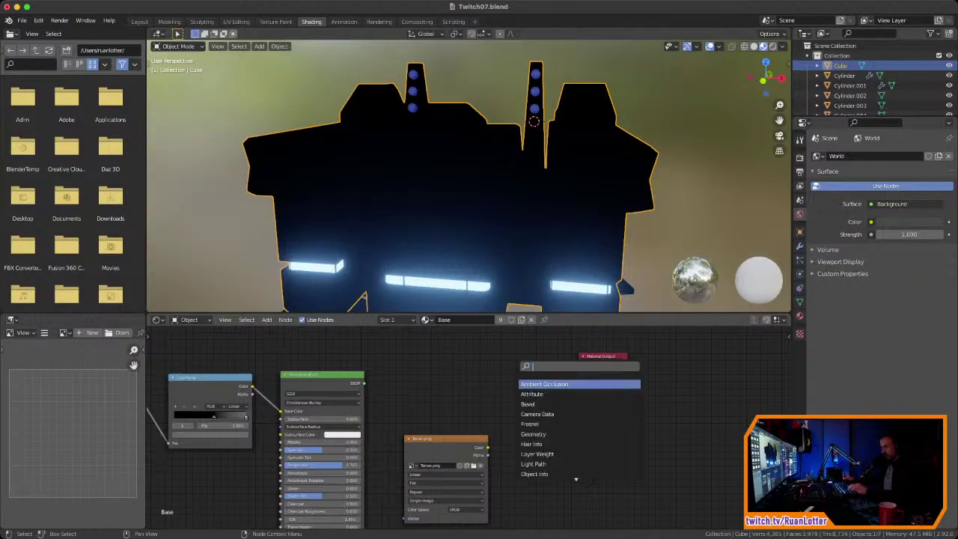
{"action": "key", "text": "Return"}
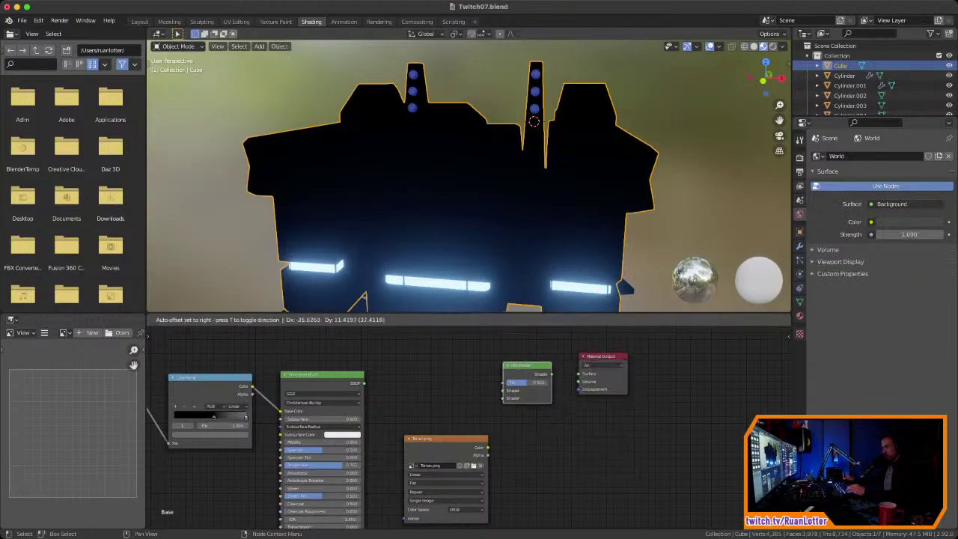
{"action": "left_click_drag", "start_coordinate": [363, 383], "coordinate": [579, 372]}
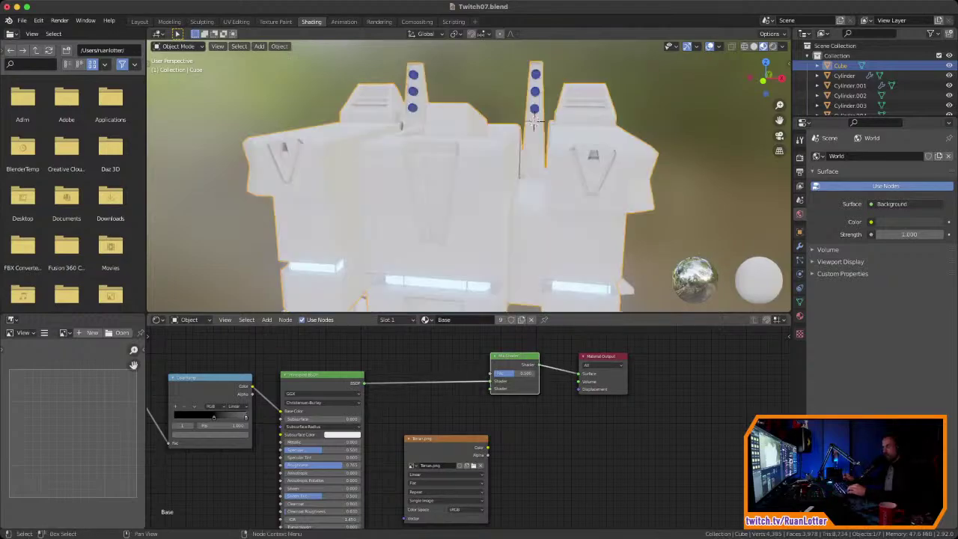
Step: Move the Material Output and Mix Shader nodes farther away from the image texture to space out the node layout
{"action": "middle_click_drag", "start_coordinate": [516, 180], "coordinate": [512, 217]}
{"action": "middle_click_drag", "start_coordinate": [512, 217], "coordinate": [489, 151], "text": "ctrl"}
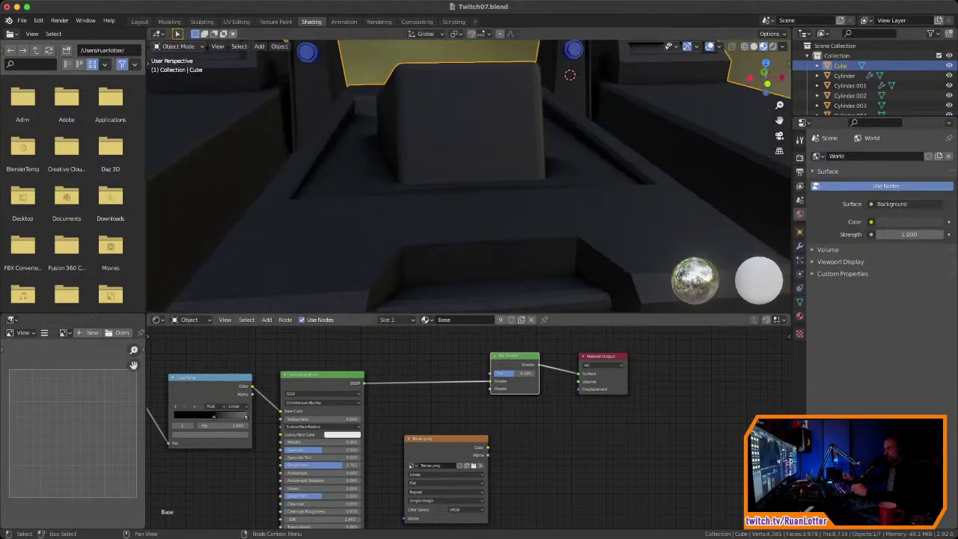
{"action": "left_click_drag", "start_coordinate": [517, 356], "coordinate": [532, 362]}
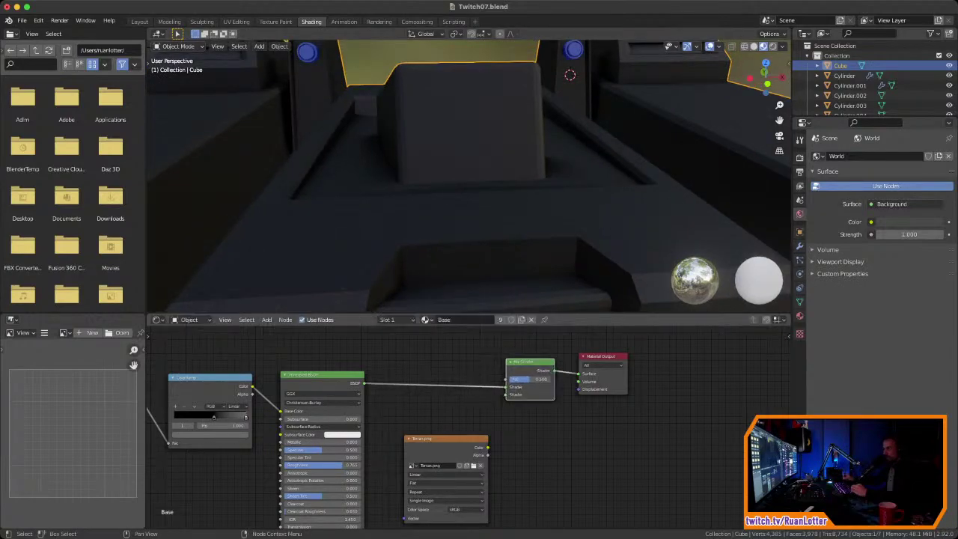
{"action": "left_click_drag", "start_coordinate": [603, 356], "coordinate": [641, 351]}
{"action": "left_click_drag", "start_coordinate": [524, 363], "coordinate": [553, 362]}
Step: Connect the Terran.png Alpha to the Mix Shader's Fac and its Color to the second Shader input
{"action": "scroll", "coordinate": [552, 362], "scroll_direction": "up", "scroll_amount": 1}
{"action": "left_click_drag", "start_coordinate": [490, 458], "coordinate": [541, 367]}
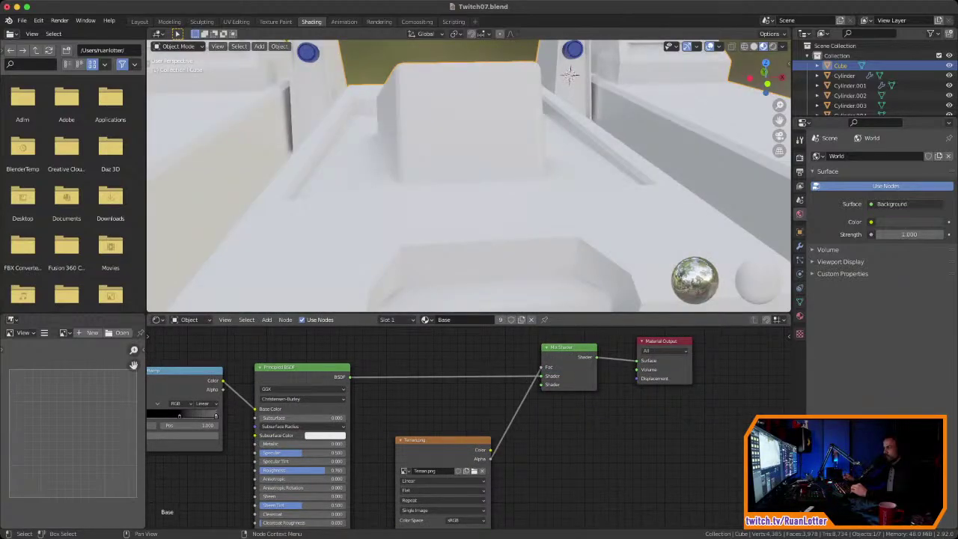
{"action": "scroll", "coordinate": [514, 131], "scroll_direction": "down", "scroll_amount": 5}
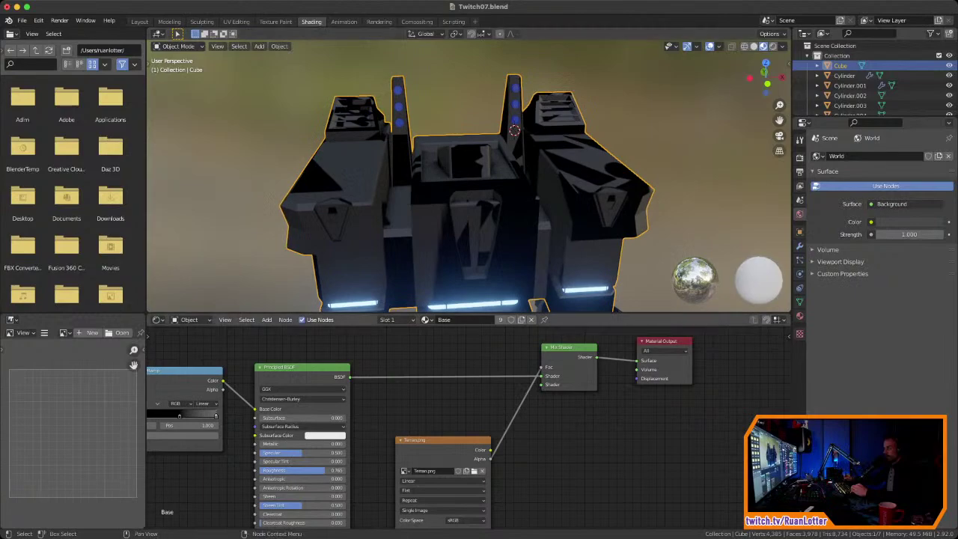
{"action": "left_click_drag", "start_coordinate": [490, 450], "coordinate": [524, 386]}
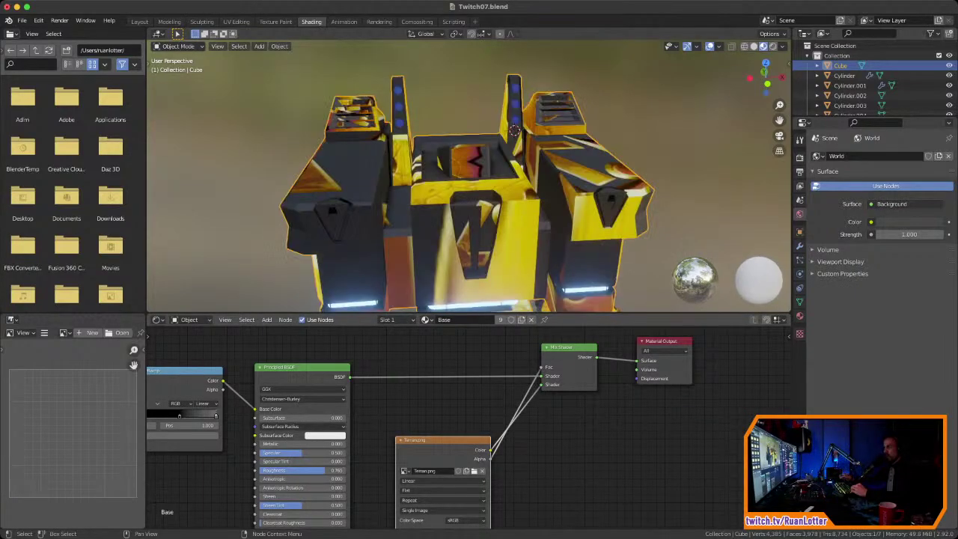
{"action": "middle_click_drag", "start_coordinate": [517, 202], "coordinate": [580, 195]}
{"action": "scroll", "coordinate": [449, 180], "scroll_direction": "down", "scroll_amount": 4}
{"action": "scroll", "coordinate": [580, 195], "scroll_direction": "up", "scroll_amount": 3}
{"action": "middle_click_drag", "start_coordinate": [490, 134], "coordinate": [501, 135]}
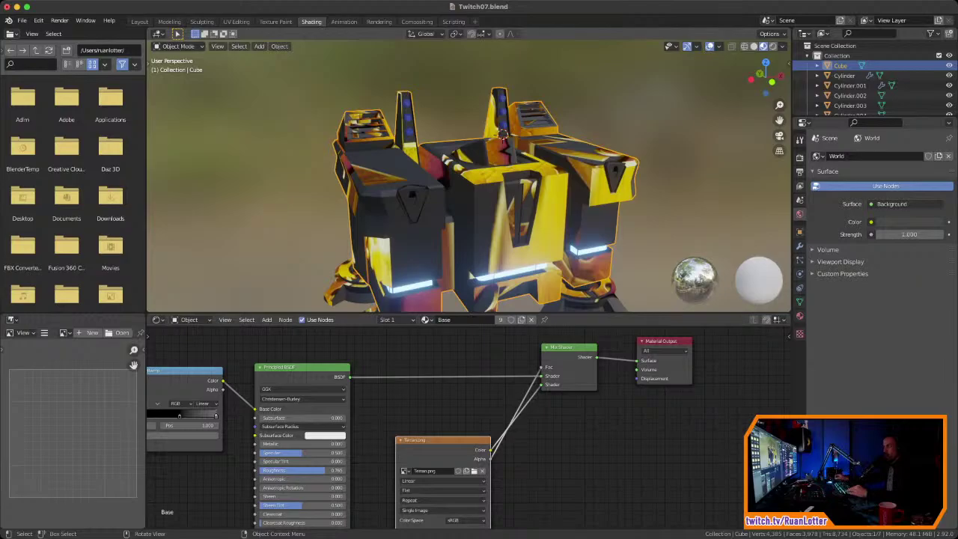
Step: In the UV Editing workspace, select the two front faces of the raised roof block and move their UVs to empty space beyond the Terran image
{"action": "left_click", "coordinate": [236, 22]}
{"action": "middle_click_drag", "start_coordinate": [288, 262], "coordinate": [293, 338]}
{"action": "middle_click_drag", "start_coordinate": [294, 292], "coordinate": [289, 336]}
{"action": "mouse_move", "coordinate": [288, 335]}
{"action": "middle_mouse_down", "text": "ctrl"}
{"action": "mouse_move", "coordinate": [289, 358]}
{"action": "mouse_move", "coordinate": [289, 311]}
{"action": "mouse_move", "coordinate": [288, 341]}
{"action": "middle_mouse_up", "text": "ctrl"}
{"action": "middle_click_drag", "start_coordinate": [658, 299], "coordinate": [658, 326], "text": "ctrl"}
{"action": "middle_click_drag", "start_coordinate": [659, 325], "coordinate": [719, 337], "text": "shift"}
{"action": "middle_click_drag", "start_coordinate": [659, 374], "coordinate": [610, 328], "text": "ctrl"}
{"action": "left_click", "coordinate": [590, 337]}
{"action": "left_click", "coordinate": [634, 337], "text": "shift"}
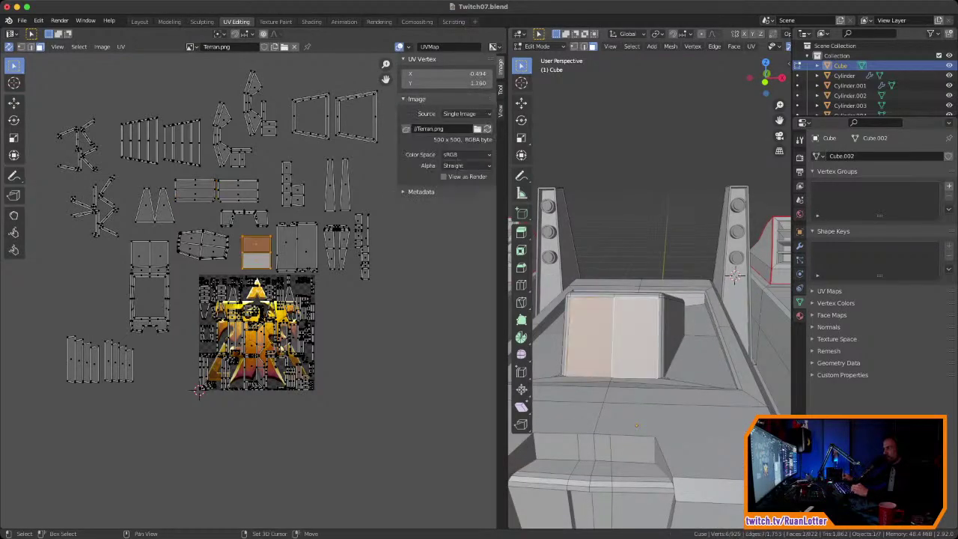
{"action": "key", "text": "g"}
{"action": "key", "text": "Return"}
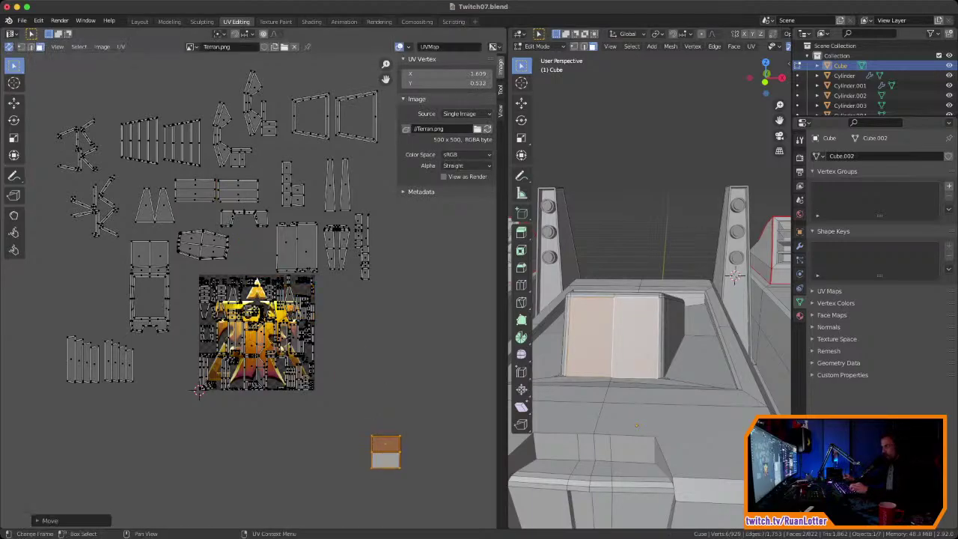
Step: Move all the remaining UV islands above the Terran image so none overlap it, leaving nothing selected
{"action": "scroll", "coordinate": [253, 288], "scroll_direction": "down", "scroll_amount": 2}
{"action": "left_click_drag", "start_coordinate": [89, 127], "coordinate": [380, 366]}
{"action": "key", "text": "g"}
{"action": "key", "text": "Return"}
{"action": "key", "text": "alt+a"}
Step: Show the barracks in Material Preview shading in the UV Editing workspace's 3D viewport
{"action": "middle_click_drag", "start_coordinate": [736, 275], "coordinate": [685, 277]}
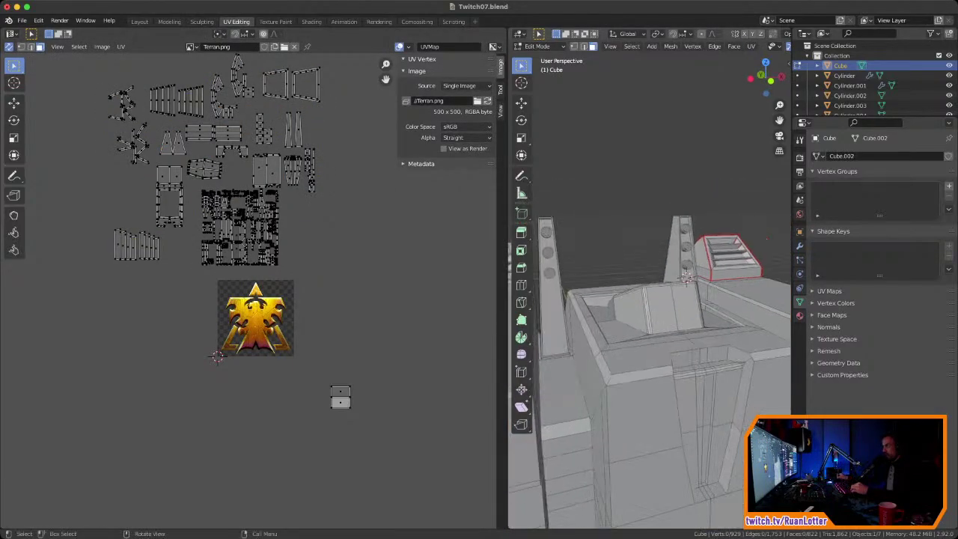
{"action": "scroll", "coordinate": [756, 46], "scroll_direction": "down", "scroll_amount": 5}
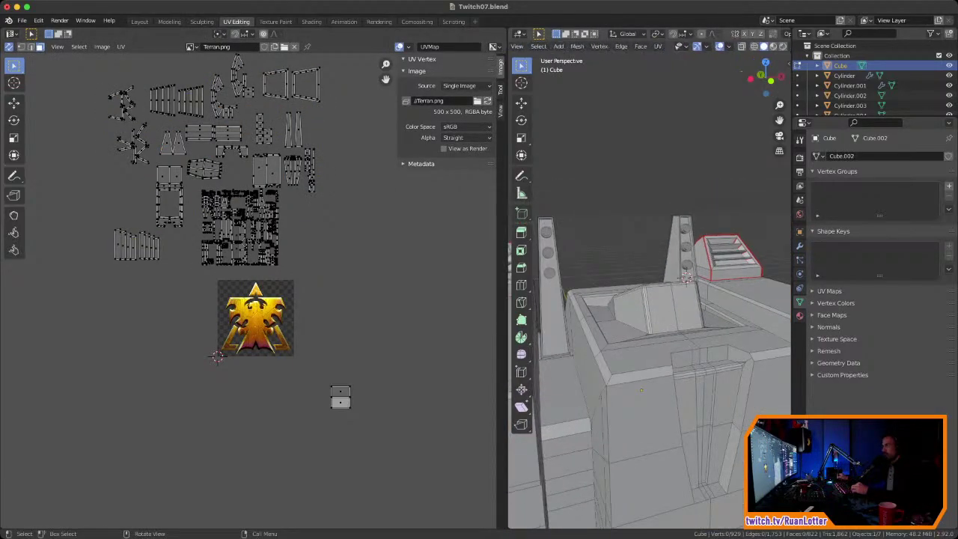
{"action": "left_click", "coordinate": [773, 46]}
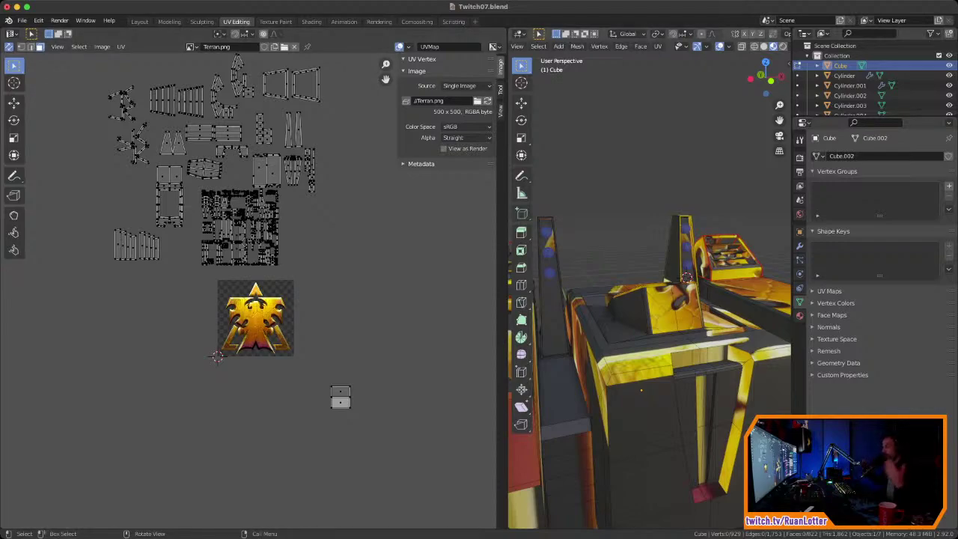
{"action": "middle_click_drag", "start_coordinate": [650, 300], "coordinate": [650, 329], "text": "ctrl"}
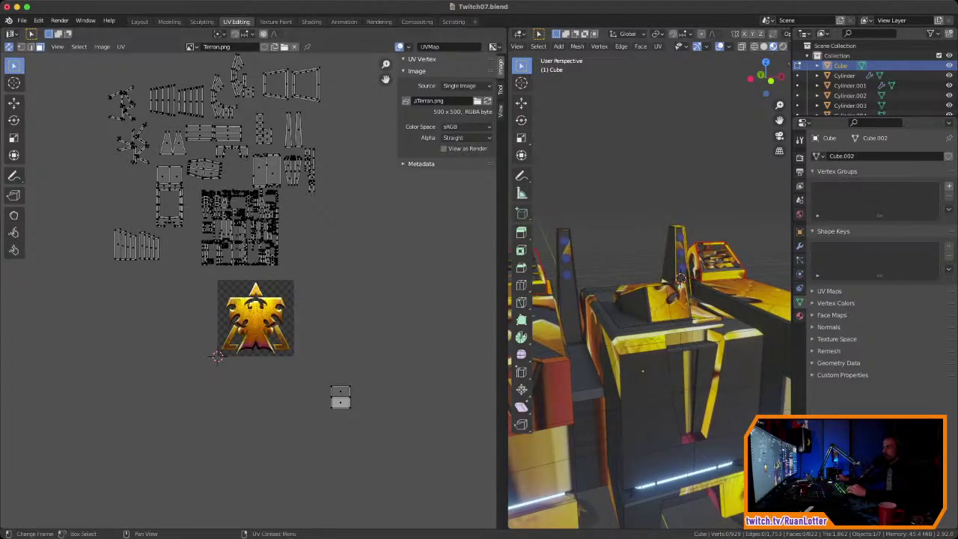
Step: In the Shading workspace, set the Terran.png texture node's extension mode to Clip
{"action": "left_click", "coordinate": [311, 21]}
{"action": "middle_click_drag", "start_coordinate": [486, 449], "coordinate": [501, 366]}
{"action": "mouse_move", "coordinate": [502, 365]}
{"action": "middle_mouse_down", "text": "ctrl"}
{"action": "mouse_move", "coordinate": [502, 408]}
{"action": "mouse_move", "coordinate": [501, 374]}
{"action": "middle_mouse_up", "text": "ctrl"}
{"action": "middle_click_drag", "start_coordinate": [472, 442], "coordinate": [471, 393], "text": "ctrl"}
{"action": "mouse_move", "coordinate": [472, 392]}
{"action": "middle_mouse_down"}
{"action": "mouse_move", "coordinate": [476, 418]}
{"action": "mouse_move", "coordinate": [478, 401]}
{"action": "middle_mouse_up"}
{"action": "left_click", "coordinate": [453, 427]}
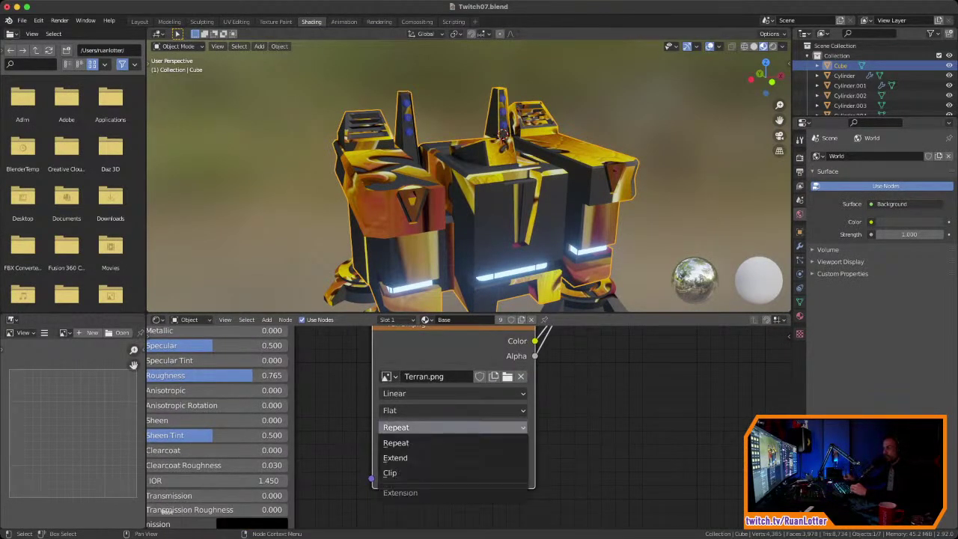
{"action": "left_click", "coordinate": [419, 472]}
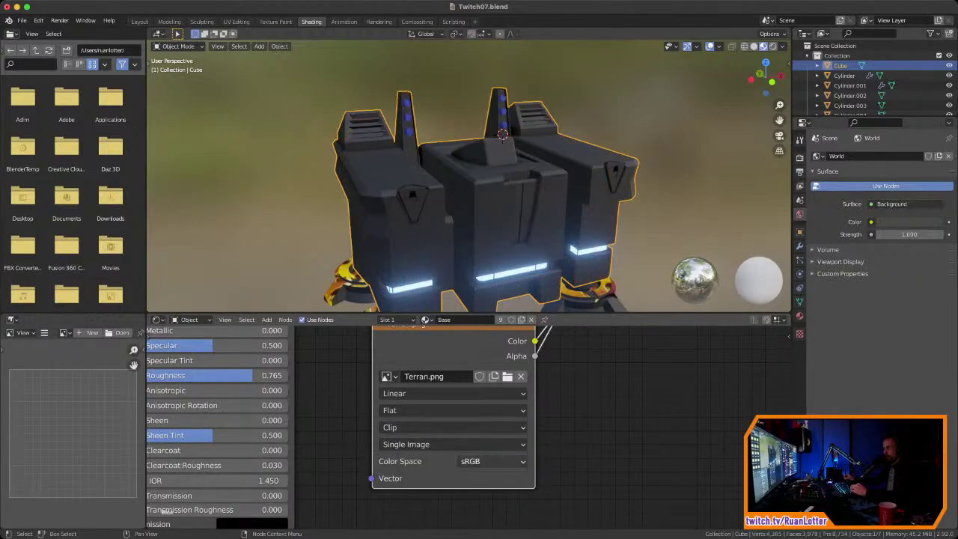
{"action": "middle_click_drag", "start_coordinate": [509, 210], "coordinate": [217, 180]}
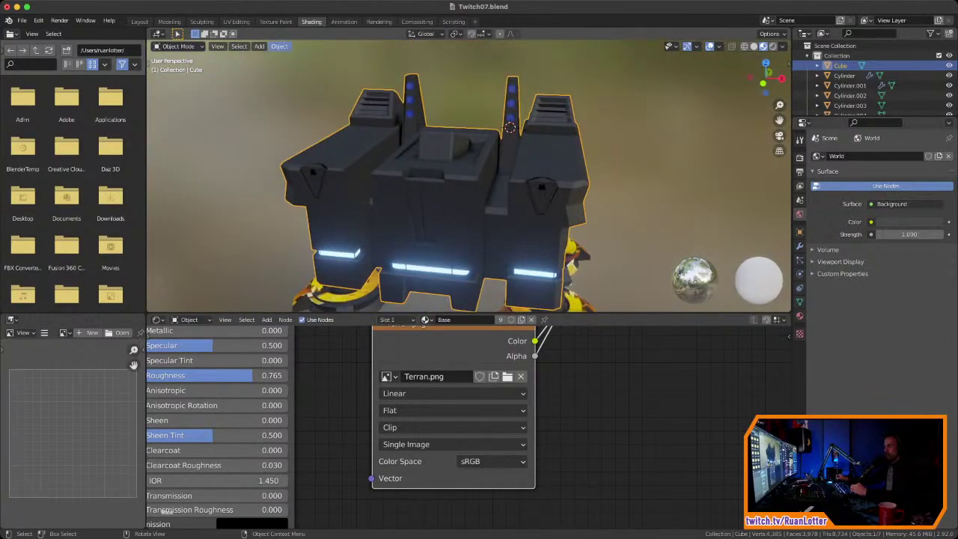
Step: Move the roof block's UV island onto the Terran logo, scale it up to image size and rotate it about 90 degrees
{"action": "left_click", "coordinate": [236, 21]}
{"action": "middle_click_drag", "start_coordinate": [251, 307], "coordinate": [250, 277], "text": "ctrl"}
{"action": "left_click_drag", "start_coordinate": [330, 385], "coordinate": [379, 432]}
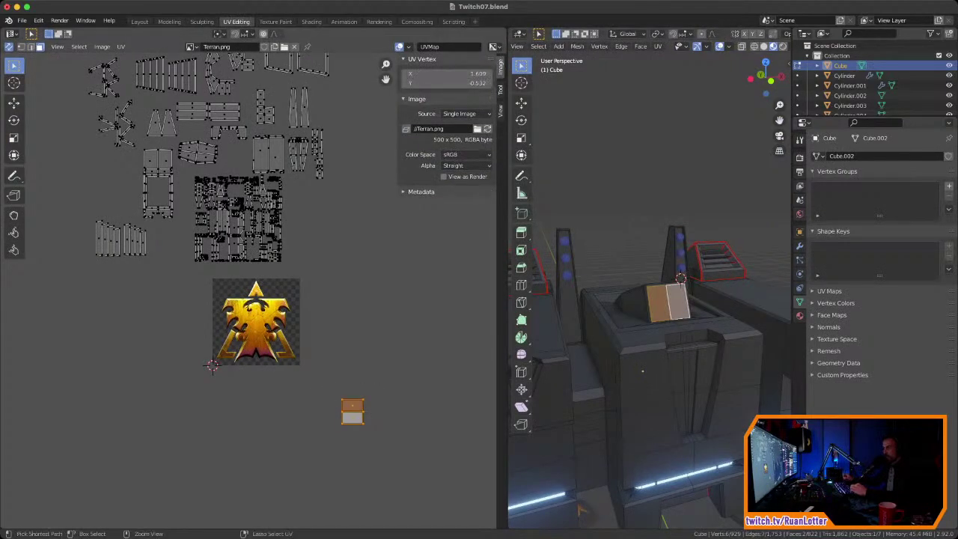
{"action": "scroll", "coordinate": [380, 432], "scroll_direction": "up", "scroll_amount": 1}
{"action": "key", "text": "g"}
{"action": "key", "text": "Return"}
{"action": "key", "text": "s"}
{"action": "key", "text": "Return"}
{"action": "key", "text": "r"}
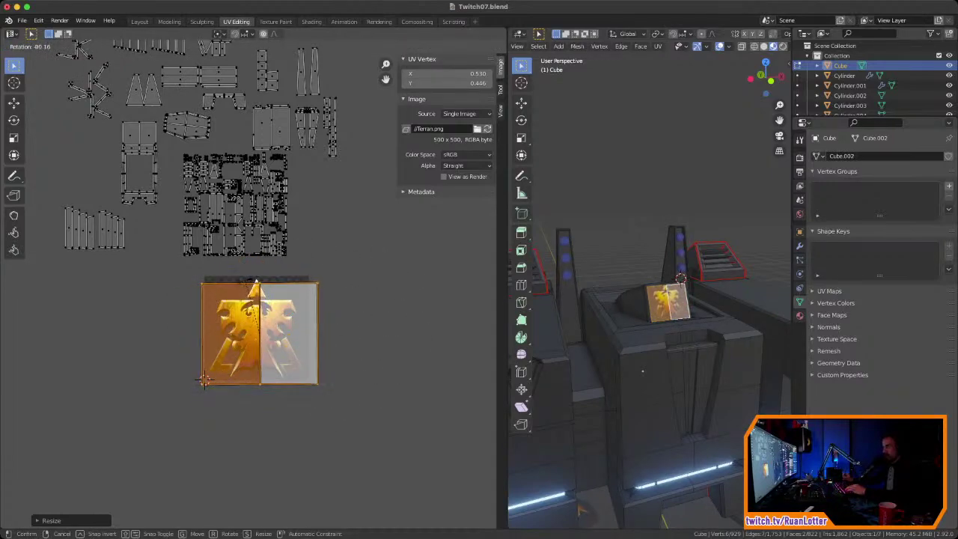
{"action": "key", "text": "Return"}
Step: Enlarge the roof block's UV island slightly beyond the image and centre its middle seam on the Terran logo
{"action": "scroll", "coordinate": [204, 379], "scroll_direction": "up", "scroll_amount": 3}
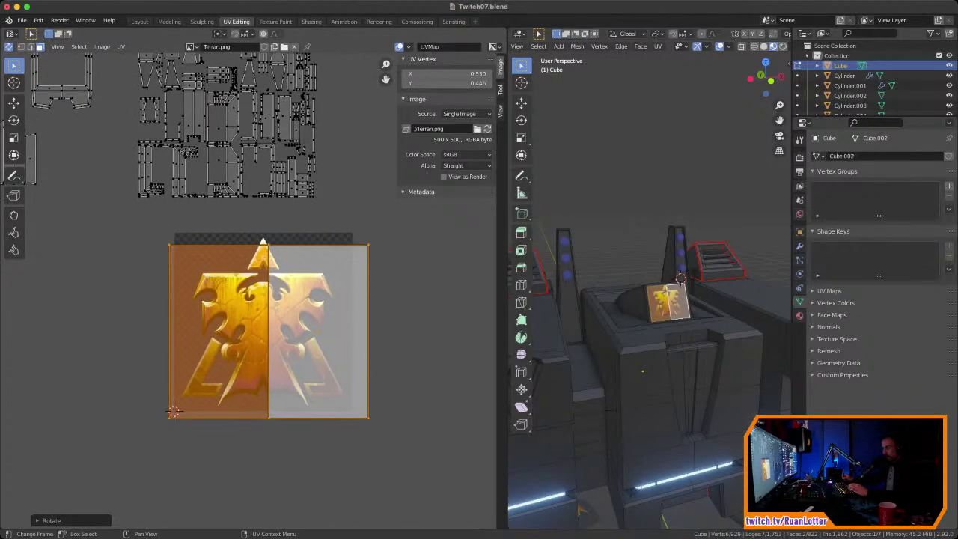
{"action": "key", "text": "s"}
{"action": "key", "text": "g"}
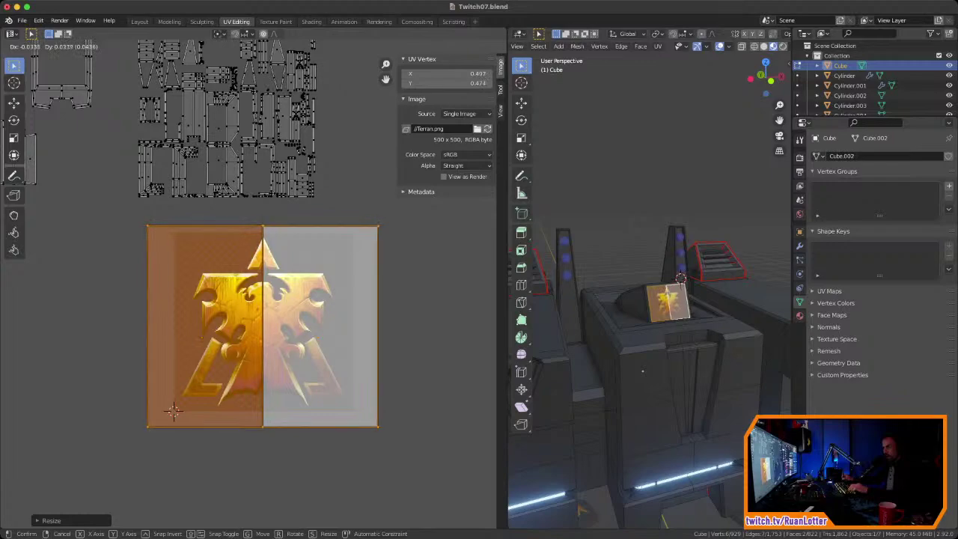
{"action": "key", "text": "Return"}
{"action": "key", "text": "alt+a"}
{"action": "scroll", "coordinate": [659, 299], "scroll_direction": "up", "scroll_amount": 6}
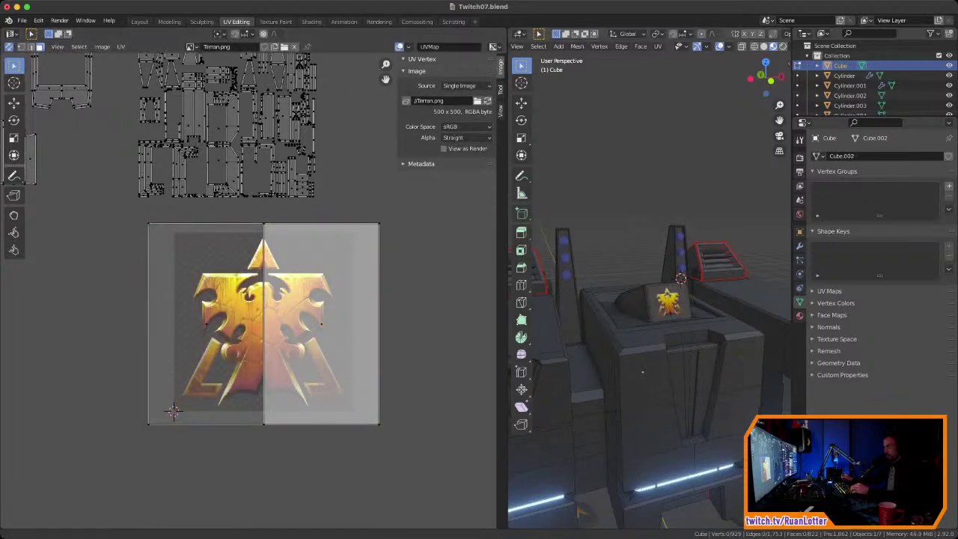
{"action": "middle_click_drag", "start_coordinate": [631, 514], "coordinate": [722, 423]}
{"action": "key", "text": "ctrl+z"}
{"action": "key", "text": "alt+a"}
{"action": "middle_click_drag", "start_coordinate": [598, 269], "coordinate": [727, 216]}
{"action": "scroll", "coordinate": [642, 227], "scroll_direction": "down", "scroll_amount": 3}
Step: In the Shading workspace, shift the Noise Texture, ColorRamp and Principled BSDF nodes away from the Terran.png node and tidy their spacing
{"action": "left_click", "coordinate": [311, 22]}
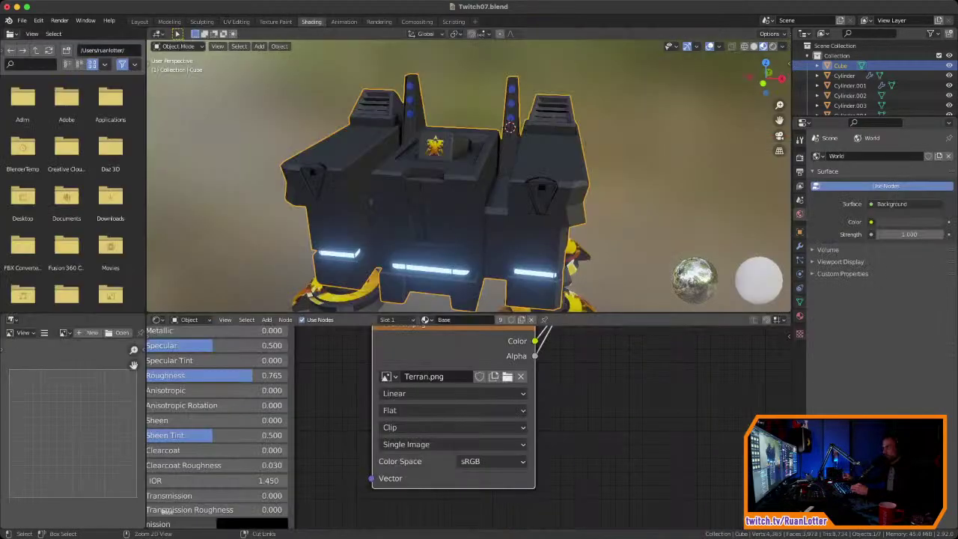
{"action": "scroll", "coordinate": [479, 430], "scroll_direction": "down", "scroll_amount": 15}
{"action": "scroll", "coordinate": [479, 430], "scroll_direction": "up", "scroll_amount": 1}
{"action": "left_click_drag", "start_coordinate": [336, 373], "coordinate": [457, 431]}
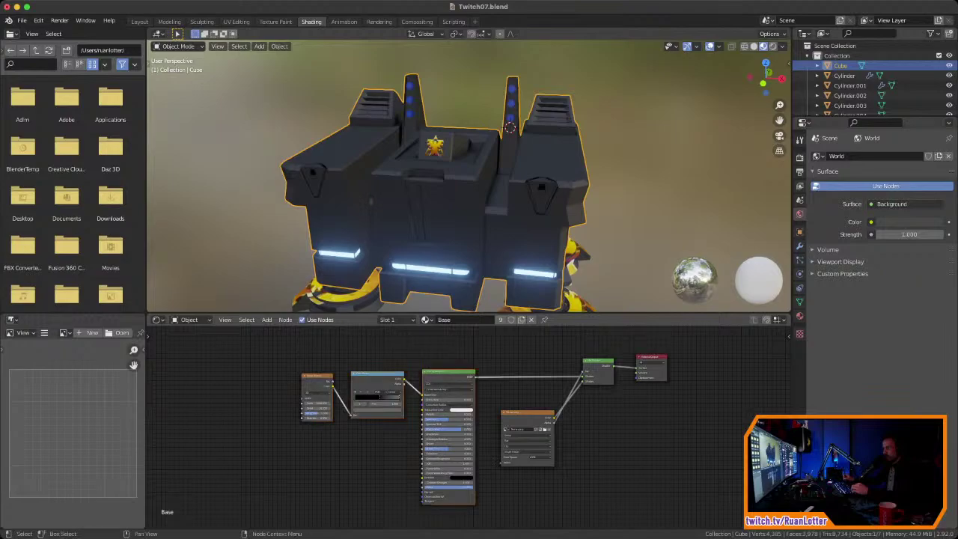
{"action": "scroll", "coordinate": [311, 434], "scroll_direction": "up", "scroll_amount": 3}
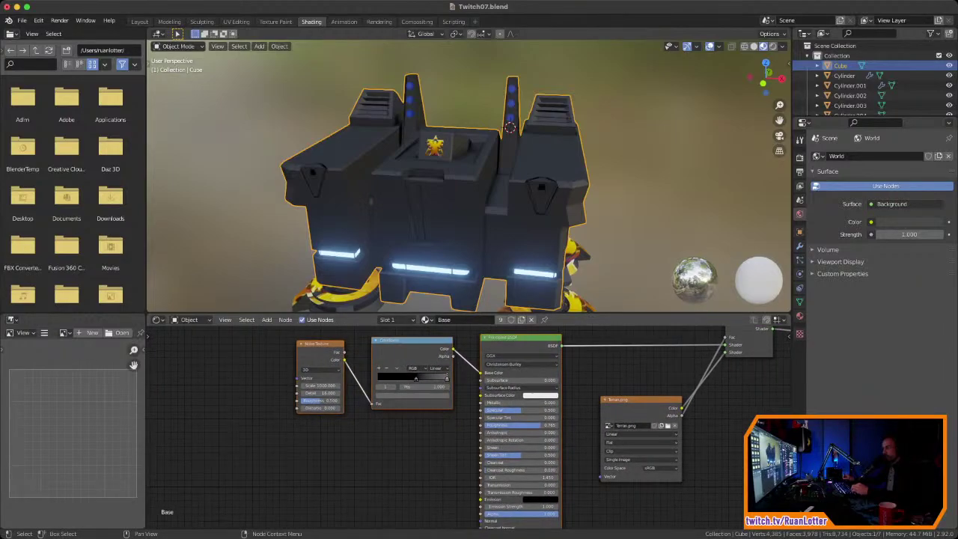
{"action": "key", "text": "g"}
{"action": "left_click", "coordinate": [302, 439]}
{"action": "left_click_drag", "start_coordinate": [408, 346], "coordinate": [406, 344]}
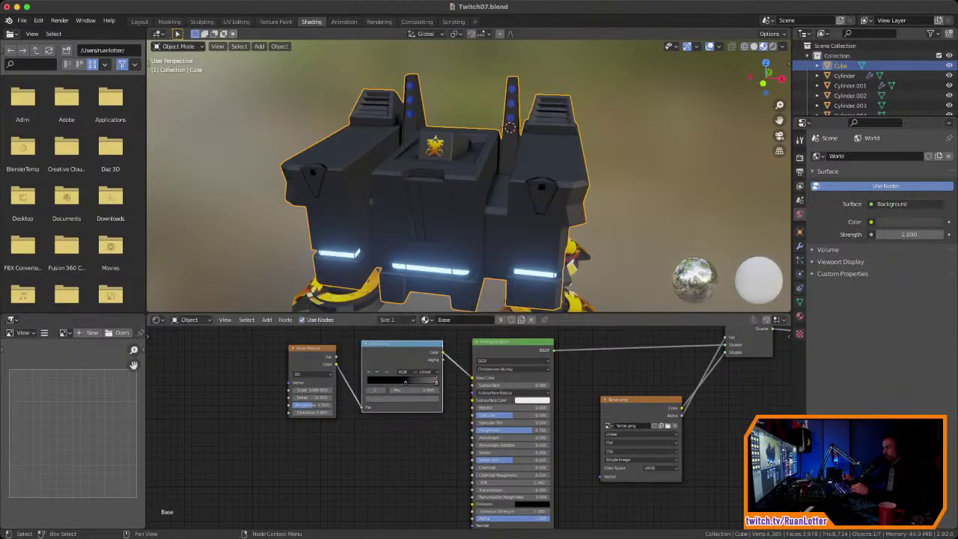
{"action": "left_click_drag", "start_coordinate": [509, 342], "coordinate": [505, 342]}
{"action": "scroll", "coordinate": [470, 425], "scroll_direction": "up", "scroll_amount": 1}
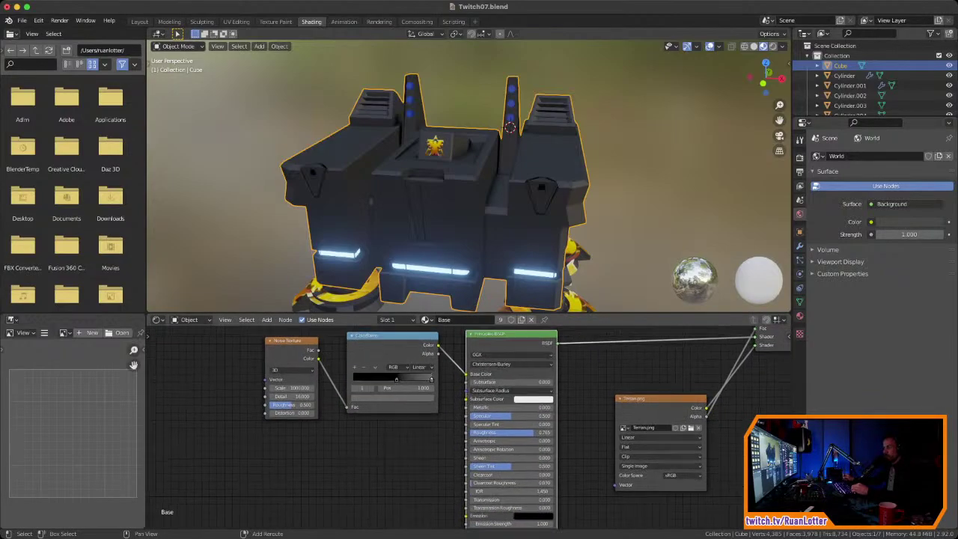
Step: Rearrange the Terran.png and Mix Shader nodes so they sit evenly between the Principled BSDF and Material Output
{"action": "middle_click_drag", "start_coordinate": [469, 425], "coordinate": [430, 449]}
{"action": "middle_click_drag", "start_coordinate": [524, 408], "coordinate": [451, 427]}
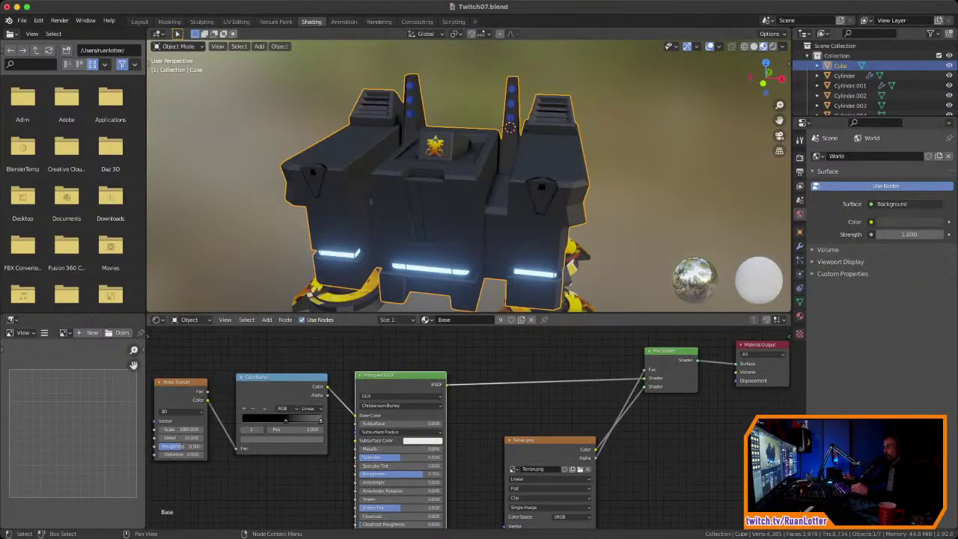
{"action": "left_click_drag", "start_coordinate": [670, 353], "coordinate": [655, 352]}
{"action": "left_click_drag", "start_coordinate": [550, 440], "coordinate": [521, 421]}
{"action": "scroll", "coordinate": [486, 421], "scroll_direction": "up", "scroll_amount": 2}
{"action": "middle_click_drag", "start_coordinate": [486, 421], "coordinate": [420, 416], "text": "shift"}
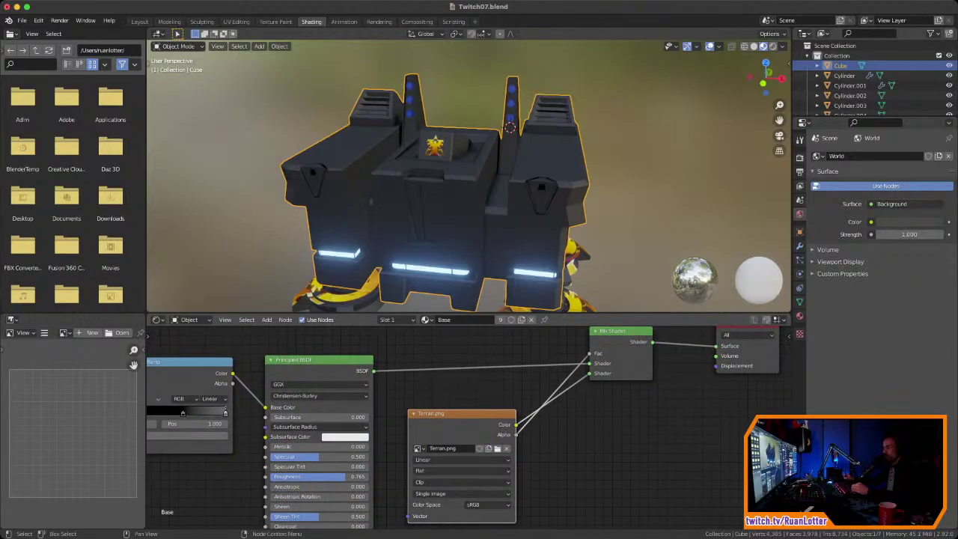
{"action": "left_click_drag", "start_coordinate": [458, 414], "coordinate": [466, 409]}
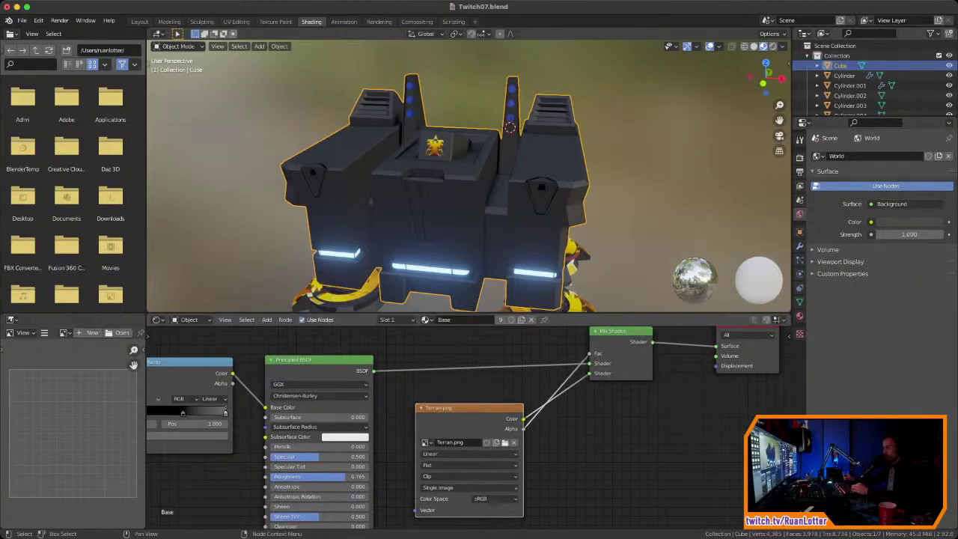
{"action": "middle_click_drag", "start_coordinate": [466, 408], "coordinate": [460, 426]}
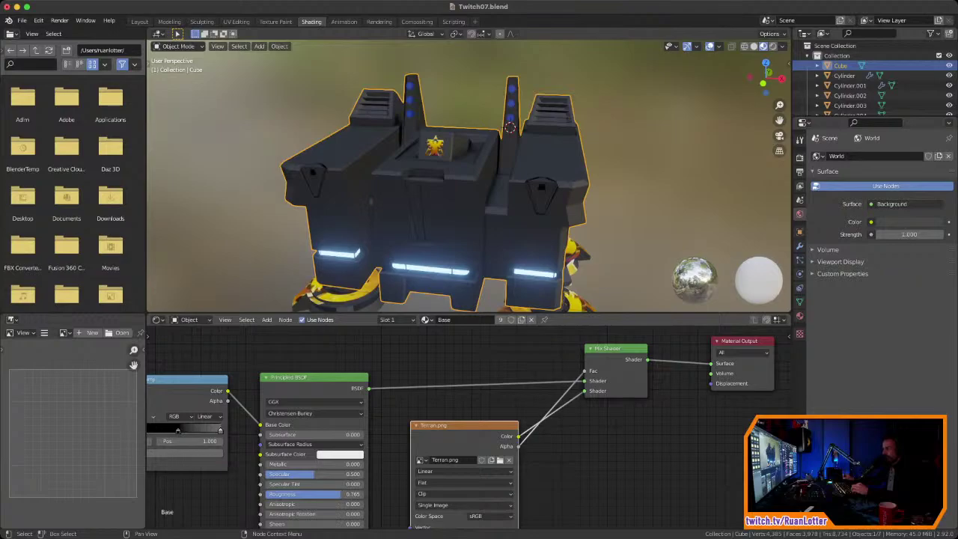
{"action": "left_click_drag", "start_coordinate": [617, 349], "coordinate": [607, 350]}
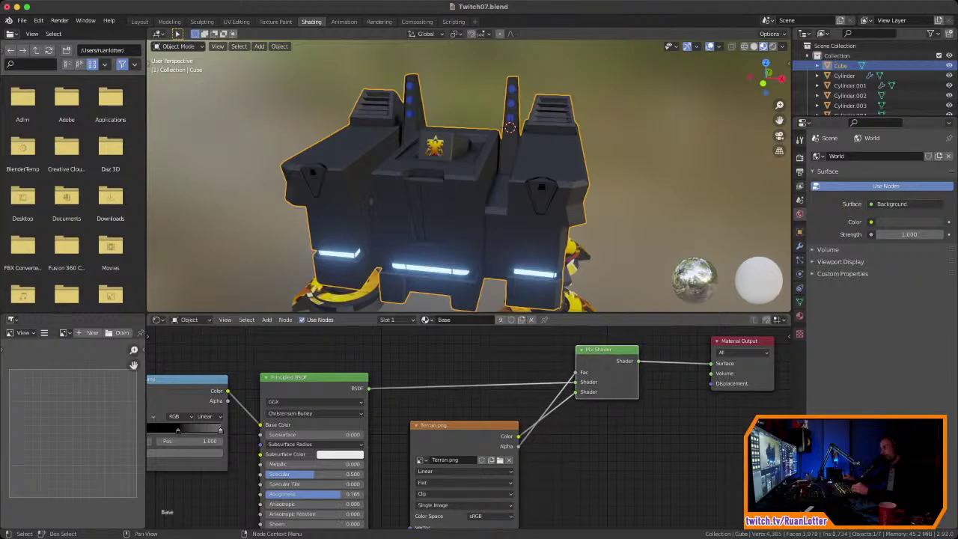
{"action": "left_click_drag", "start_coordinate": [607, 350], "coordinate": [593, 354]}
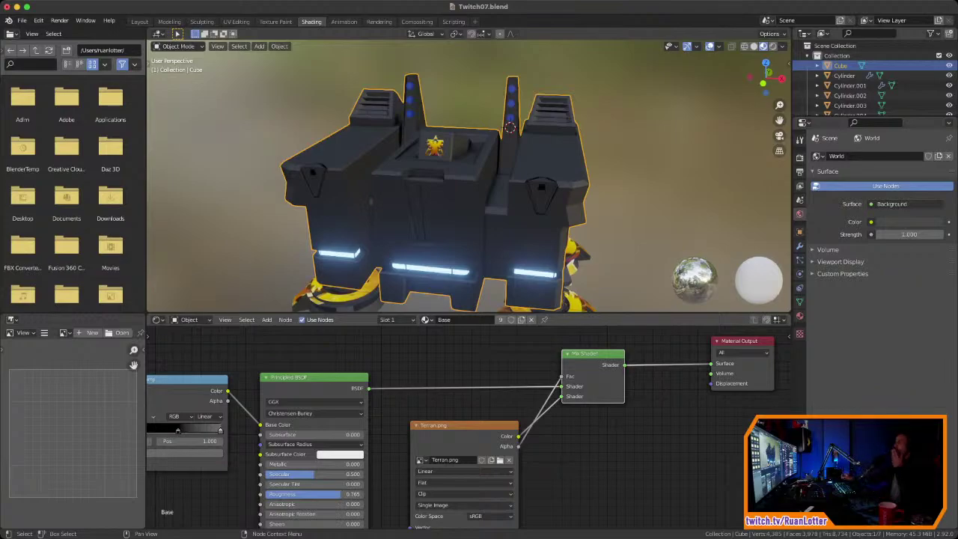
Step: In Edit Mode, select the upper side panel faces below the roof vents on both sides of the barracks
{"action": "middle_click_drag", "start_coordinate": [573, 302], "coordinate": [479, 282]}
{"action": "scroll", "coordinate": [592, 293], "scroll_direction": "up", "scroll_amount": 2}
{"action": "key", "text": "Tab"}
{"action": "middle_click_drag", "start_coordinate": [501, 123], "coordinate": [496, 121]}
{"action": "left_click_drag", "start_coordinate": [567, 176], "coordinate": [568, 177]}
{"action": "middle_click_drag", "start_coordinate": [569, 177], "coordinate": [749, 173]}
{"action": "left_click_drag", "start_coordinate": [411, 170], "coordinate": [412, 172], "text": "shift"}
{"action": "middle_click_drag", "start_coordinate": [411, 172], "coordinate": [228, 180]}
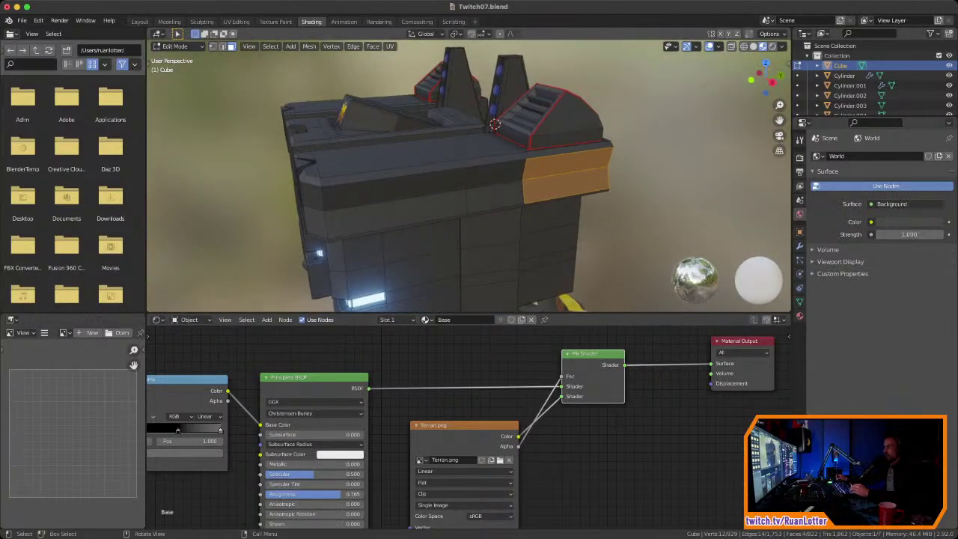
Step: In the UV Editing workspace, include the side panels' thin edge strips and move both panel islands beside the Terran image
{"action": "left_click", "coordinate": [237, 22]}
{"action": "scroll", "coordinate": [251, 288], "scroll_direction": "down", "scroll_amount": 4}
{"action": "mouse_move", "coordinate": [249, 242]}
{"action": "middle_mouse_down"}
{"action": "mouse_move", "coordinate": [259, 296]}
{"action": "mouse_move", "coordinate": [314, 290]}
{"action": "middle_mouse_up"}
{"action": "scroll", "coordinate": [259, 295], "scroll_direction": "down", "scroll_amount": 2}
{"action": "scroll", "coordinate": [310, 150], "scroll_direction": "up", "scroll_amount": 5}
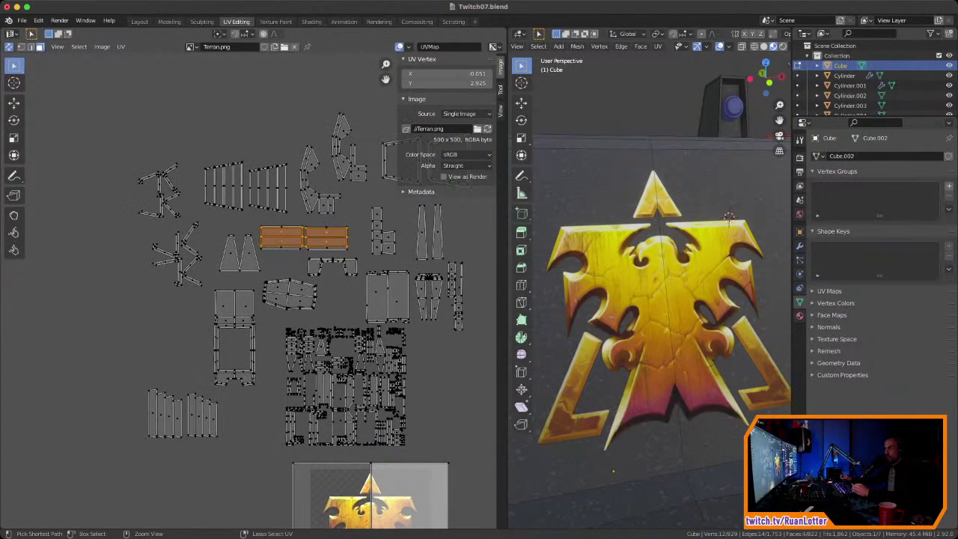
{"action": "scroll", "coordinate": [223, 291], "scroll_direction": "up", "scroll_amount": 3}
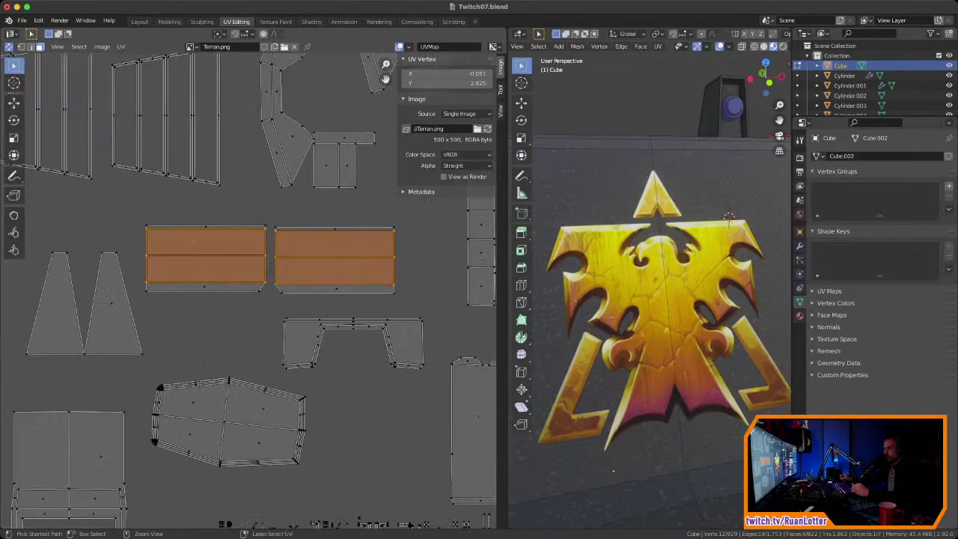
{"action": "left_click_drag", "start_coordinate": [230, 255], "coordinate": [367, 298]}
{"action": "scroll", "coordinate": [300, 292], "scroll_direction": "down", "scroll_amount": 6}
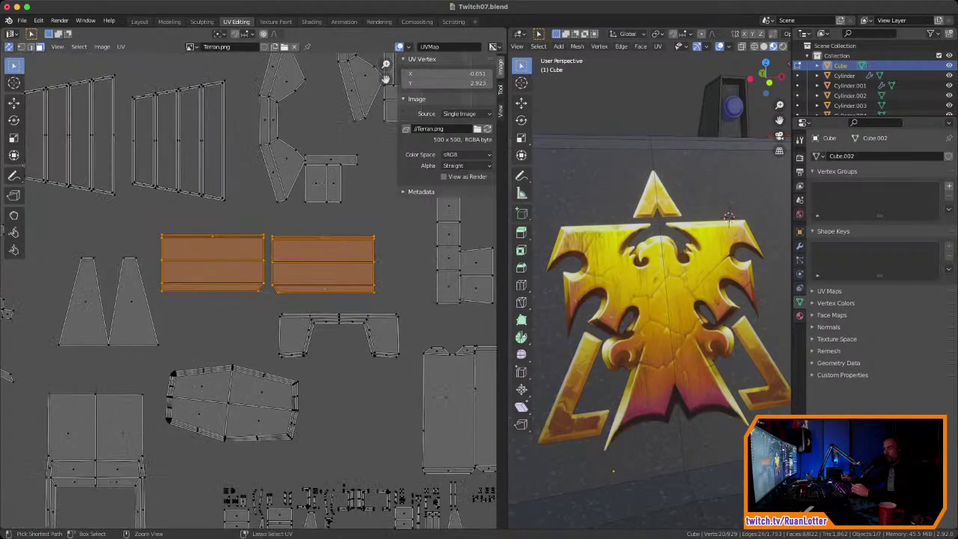
{"action": "key", "text": "g"}
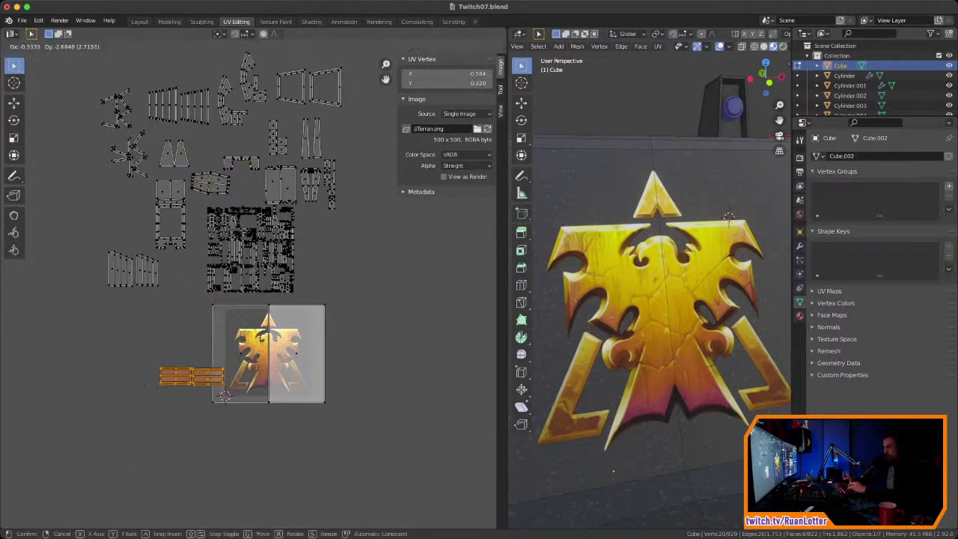
{"action": "left_click", "coordinate": [377, 338]}
{"action": "scroll", "coordinate": [377, 337], "scroll_direction": "up", "scroll_amount": 2}
{"action": "middle_click_drag", "start_coordinate": [377, 337], "coordinate": [322, 289]}
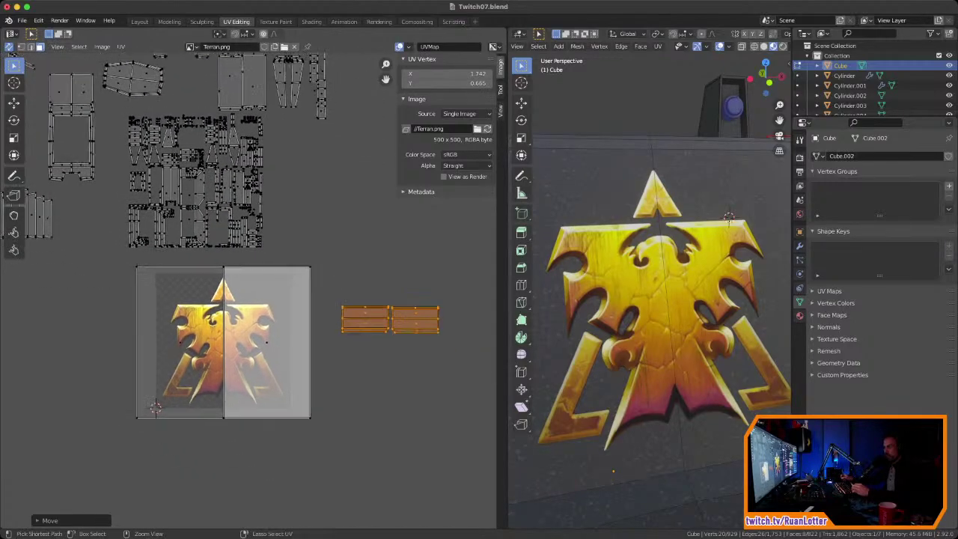
Step: Select only one side panel's faces and move its UV island directly below the other side panel's island
{"action": "scroll", "coordinate": [322, 289], "scroll_direction": "up", "scroll_amount": 1}
{"action": "scroll", "coordinate": [729, 215], "scroll_direction": "down", "scroll_amount": 8}
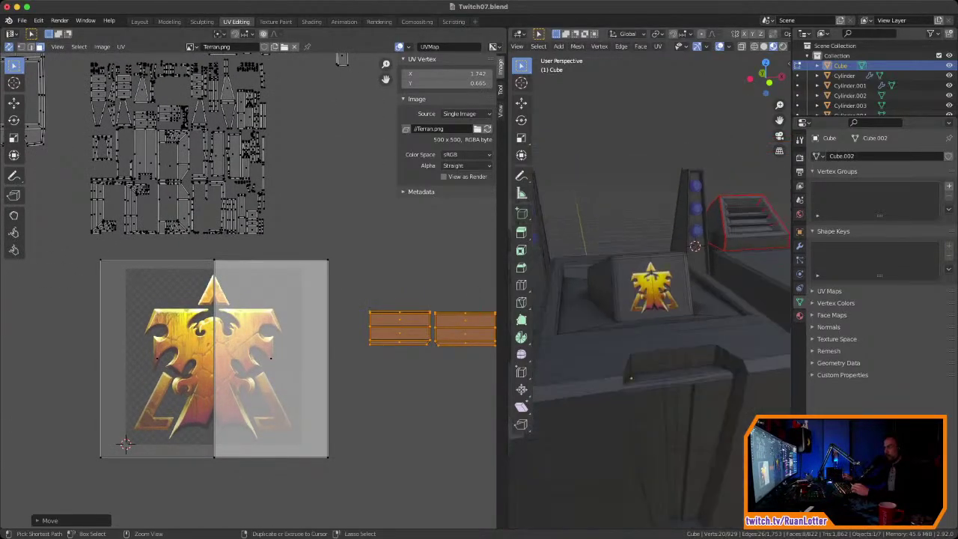
{"action": "middle_click_drag", "start_coordinate": [658, 284], "coordinate": [659, 337], "text": "ctrl"}
{"action": "middle_click_drag", "start_coordinate": [703, 314], "coordinate": [624, 300]}
{"action": "middle_click_drag", "start_coordinate": [659, 337], "coordinate": [659, 273], "text": "ctrl"}
{"action": "left_click_drag", "start_coordinate": [637, 336], "coordinate": [639, 338]}
{"action": "middle_click_drag", "start_coordinate": [250, 296], "coordinate": [209, 256], "text": "ctrl"}
{"action": "left_click_drag", "start_coordinate": [468, 333], "coordinate": [468, 334]}
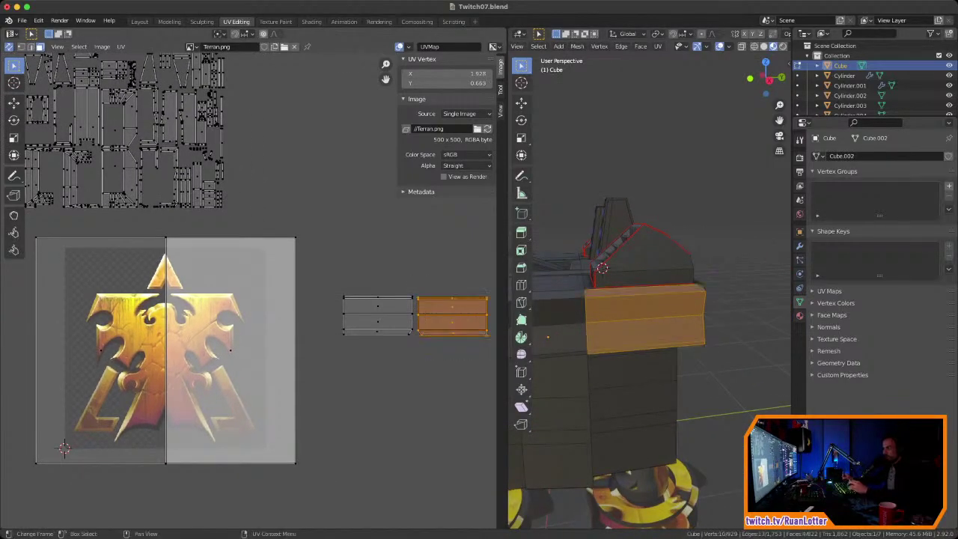
{"action": "key", "text": "g"}
{"action": "left_click", "coordinate": [413, 437]}
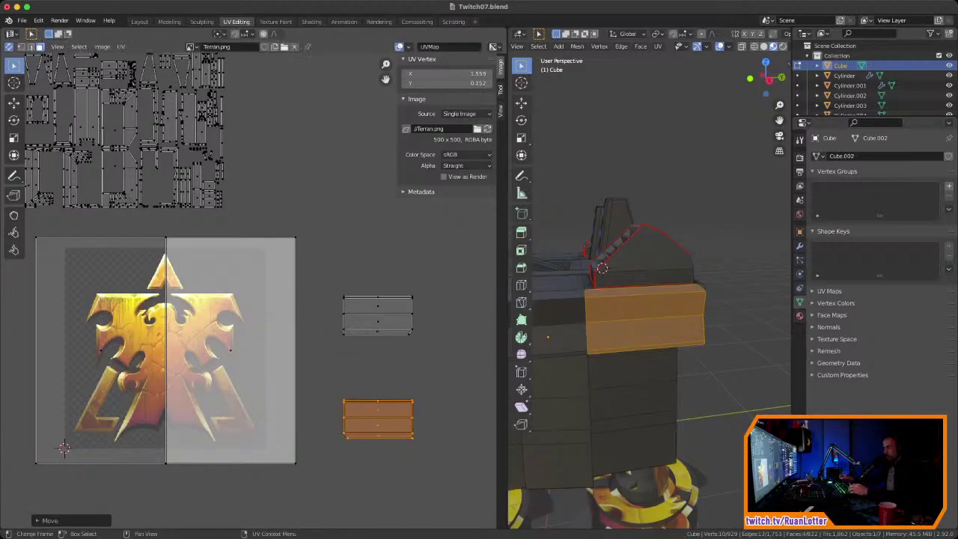
Step: Pack the selected side panel's UV island onto the Terran image and rotate it by -90 degrees
{"action": "left_click", "coordinate": [121, 47]}
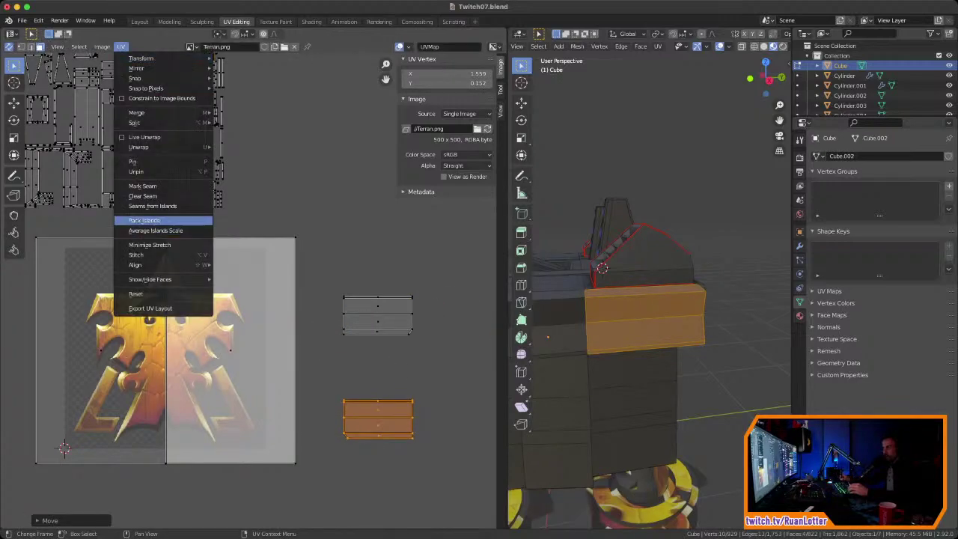
{"action": "left_click", "coordinate": [144, 220]}
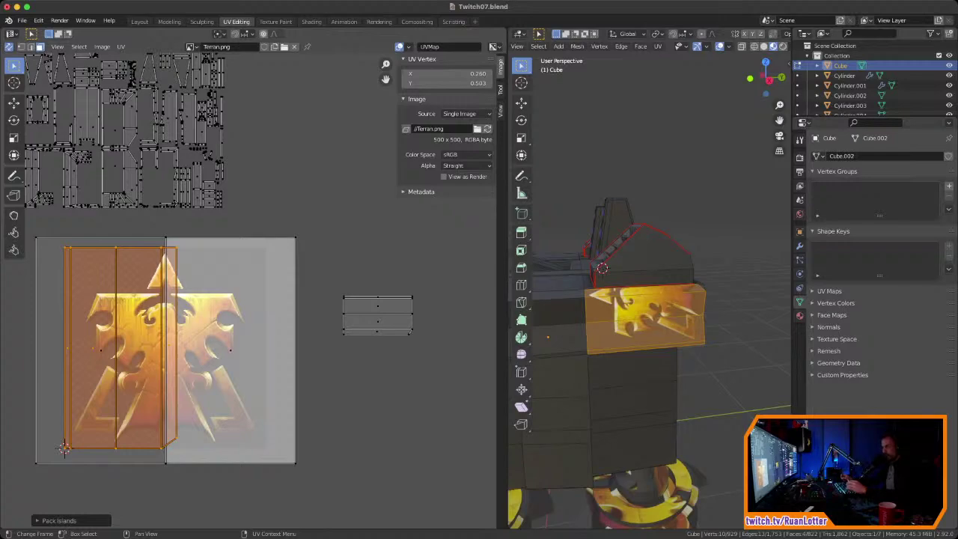
{"action": "key", "text": "r"}
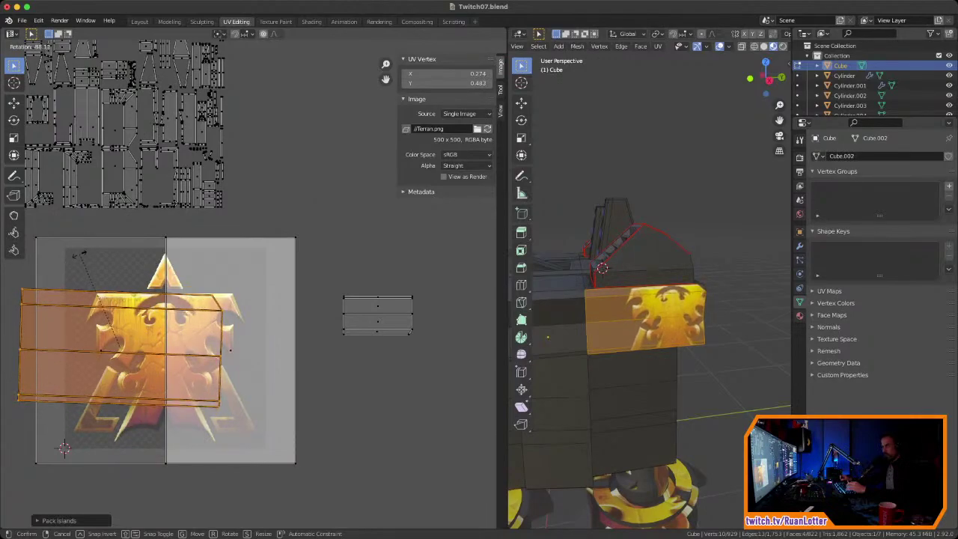
{"action": "type", "text": "-90"}
{"action": "key", "text": "Return"}
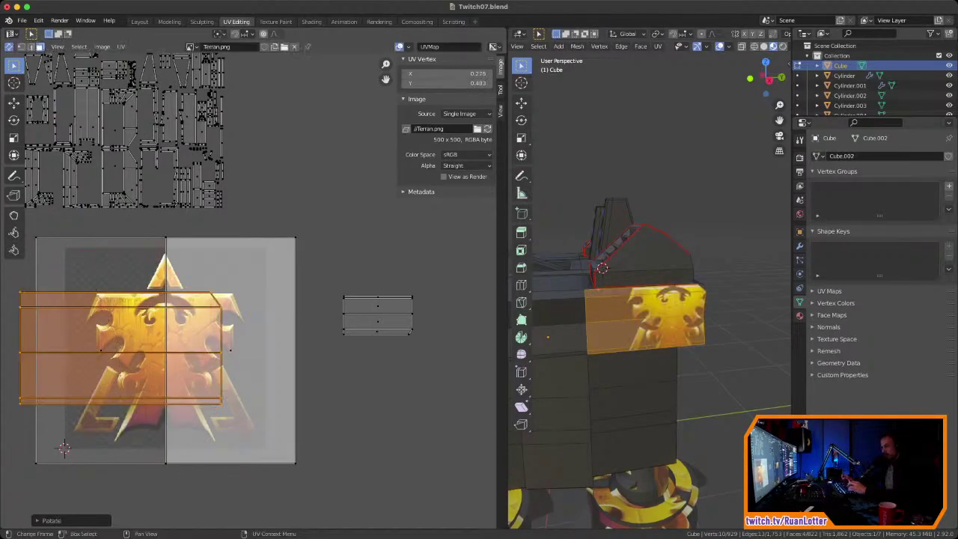
Step: Enlarge the side panel's UV island and move it so the whole Terran logo fits within the panel's height
{"action": "key", "text": "s"}
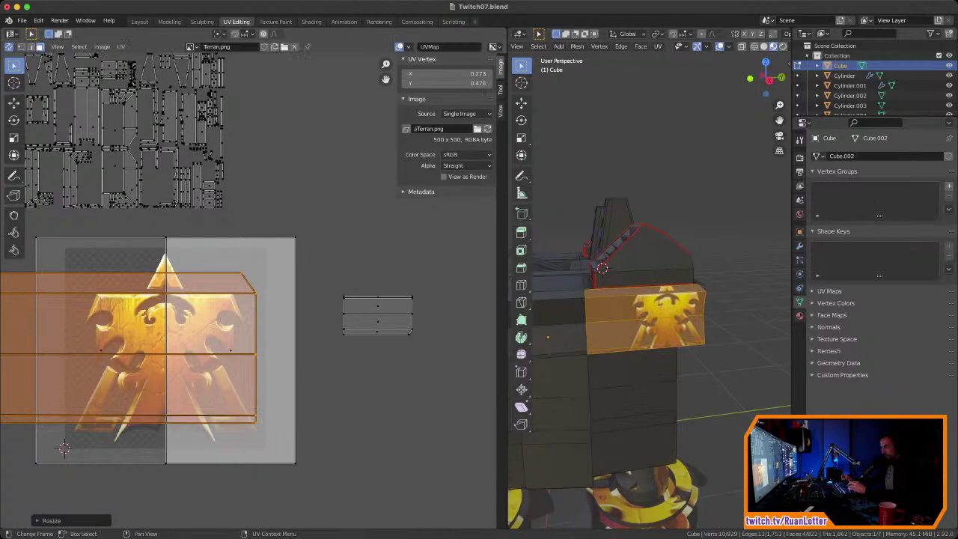
{"action": "left_click", "coordinate": [302, 312]}
{"action": "key", "text": "s"}
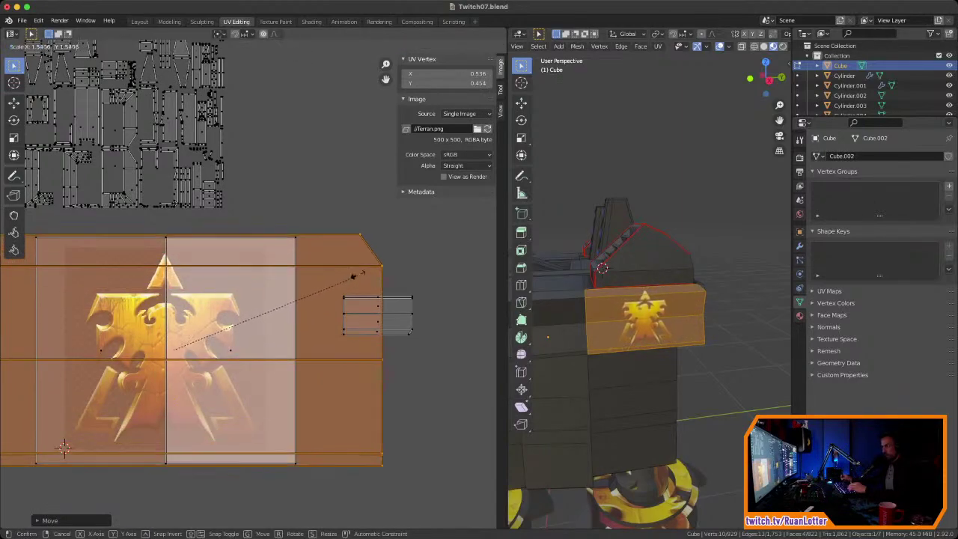
{"action": "left_click", "coordinate": [373, 264]}
{"action": "key", "text": "g"}
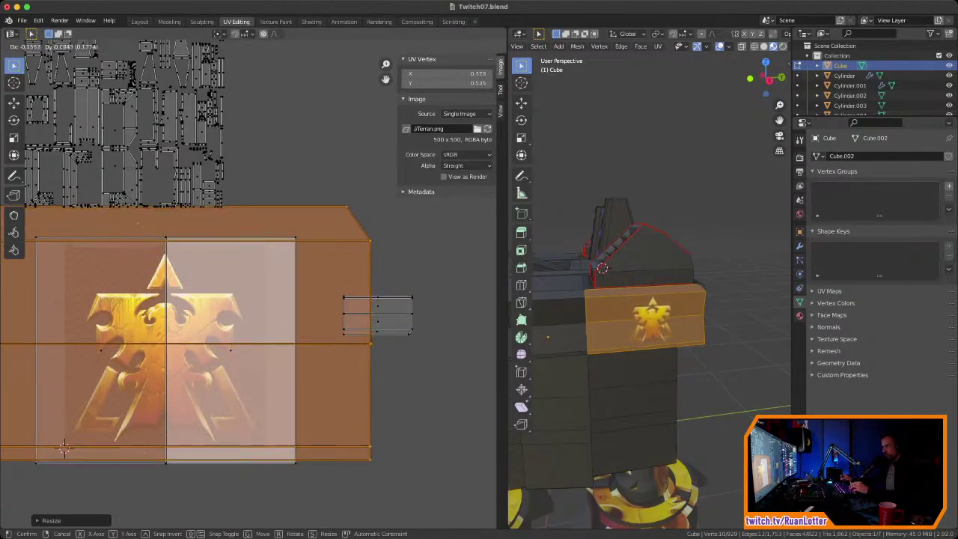
{"action": "left_click", "coordinate": [64, 448]}
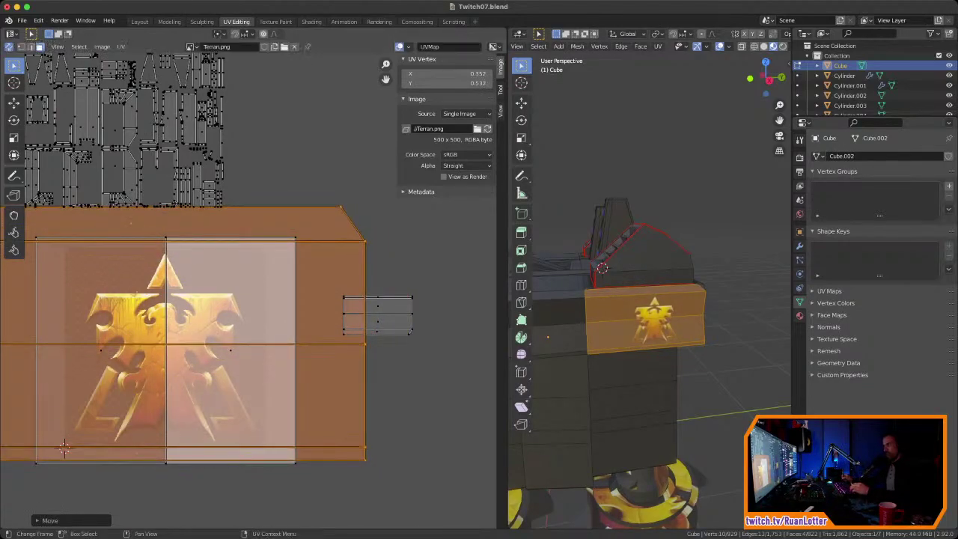
{"action": "scroll", "coordinate": [174, 355], "scroll_direction": "down", "scroll_amount": 3}
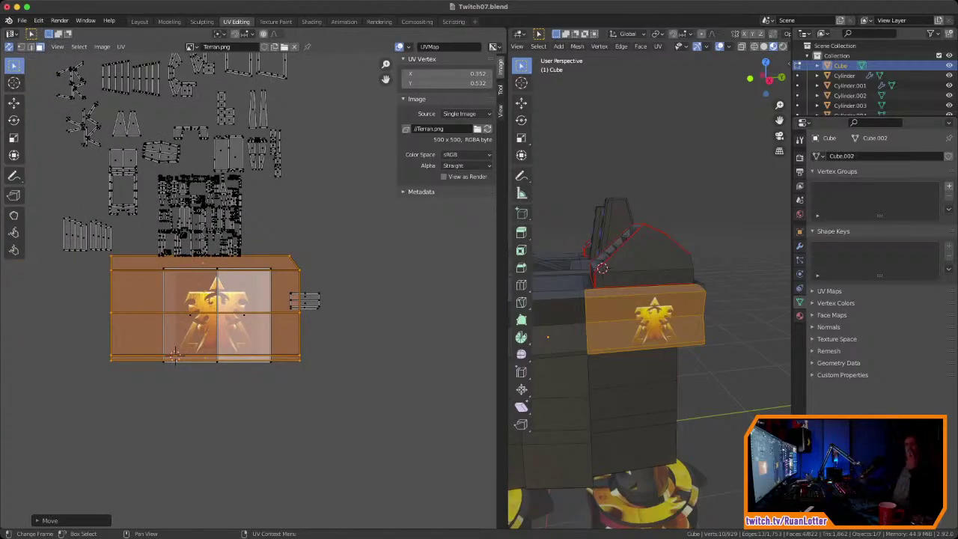
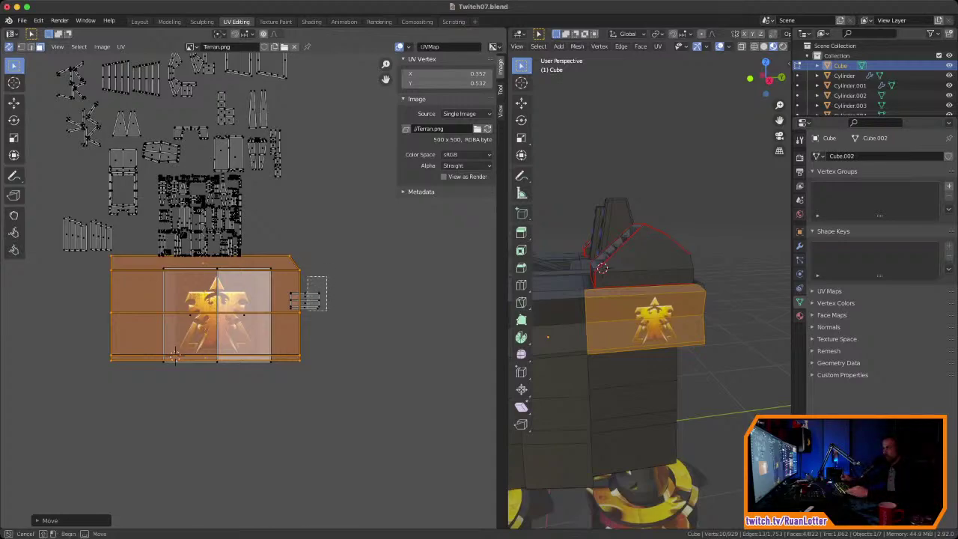
Step: Select the opposite side panel's faces, move their UV island onto the Terran logo and enlarge it to surround the logo
{"action": "key", "text": "Escape"}
{"action": "middle_click_drag", "start_coordinate": [583, 330], "coordinate": [763, 333]}
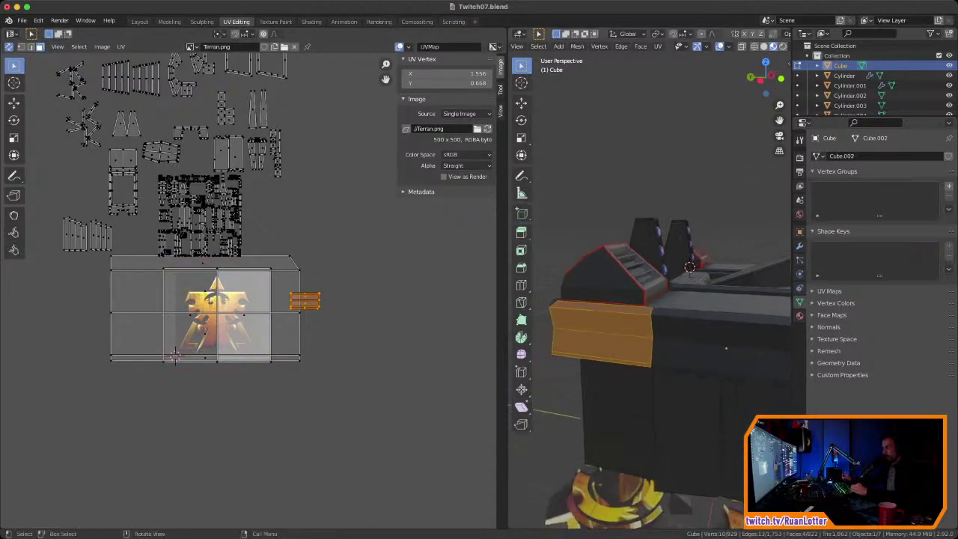
{"action": "key", "text": "g"}
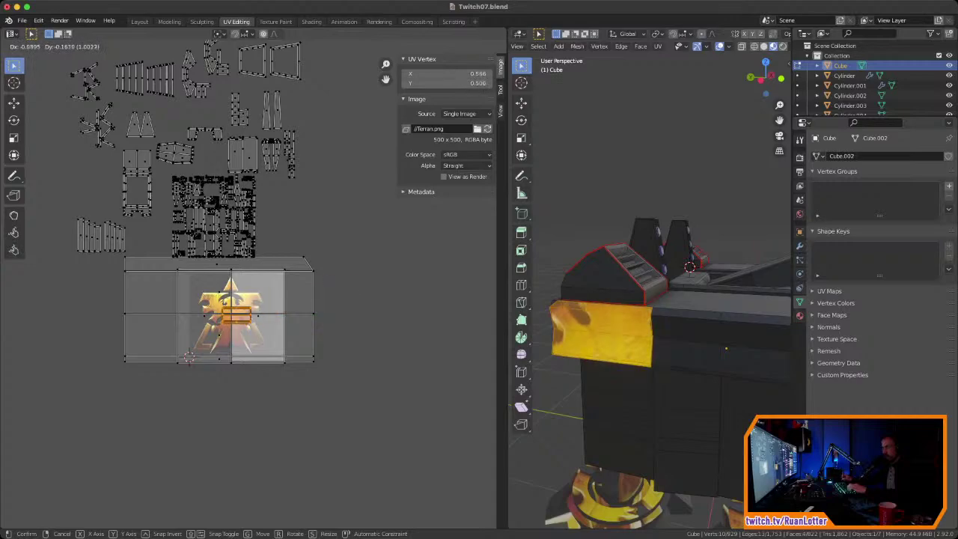
{"action": "left_click", "coordinate": [327, 299]}
{"action": "key", "text": "s"}
{"action": "left_click", "coordinate": [431, 283]}
{"action": "key", "text": "s"}
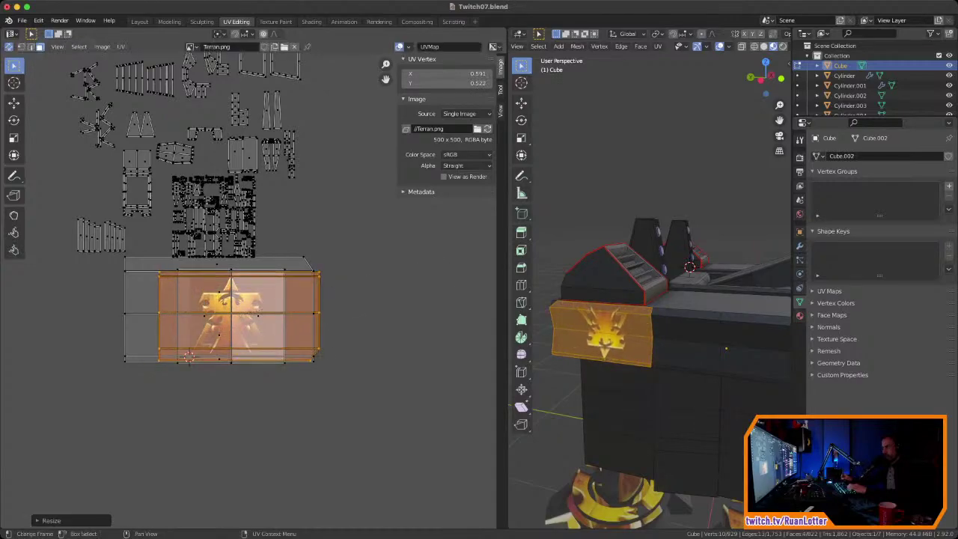
{"action": "left_click", "coordinate": [416, 280]}
Step: Rotate the opposite panel's UV island 180 degrees and reposition it so the logo stands upright within the panel
{"action": "type", "text": "r180"}
{"action": "key", "text": "Return"}
{"action": "key", "text": "g"}
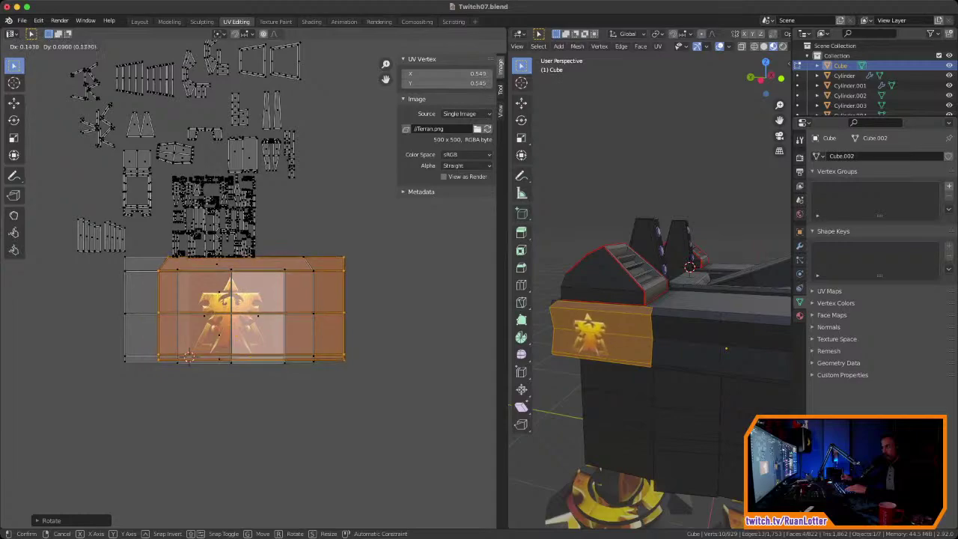
{"action": "key", "text": "Return"}
Step: Clear the selection and reselect the opposite side panel's front faces together with its thin upper strip
{"action": "scroll", "coordinate": [663, 299], "scroll_direction": "down", "scroll_amount": 4}
{"action": "middle_click_drag", "start_coordinate": [704, 307], "coordinate": [592, 308]}
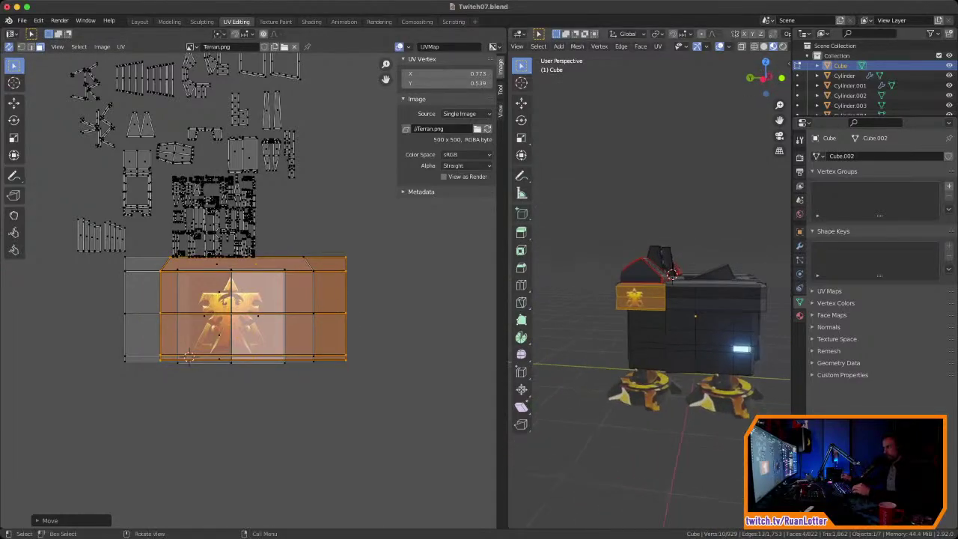
{"action": "key", "text": "alt+a"}
{"action": "mouse_move", "coordinate": [666, 299]}
{"action": "middle_mouse_down", "text": "ctrl"}
{"action": "mouse_move", "coordinate": [666, 337]}
{"action": "mouse_move", "coordinate": [678, 304]}
{"action": "middle_mouse_up", "text": "ctrl"}
{"action": "middle_click_drag", "start_coordinate": [666, 337], "coordinate": [651, 285], "text": "ctrl"}
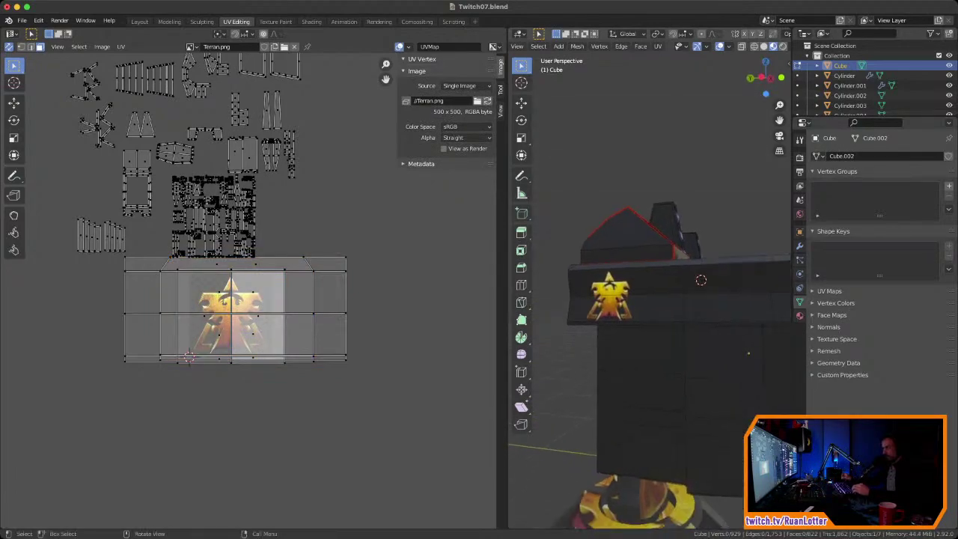
{"action": "left_click_drag", "start_coordinate": [632, 283], "coordinate": [652, 308]}
{"action": "left_click", "coordinate": [631, 265], "text": "shift"}
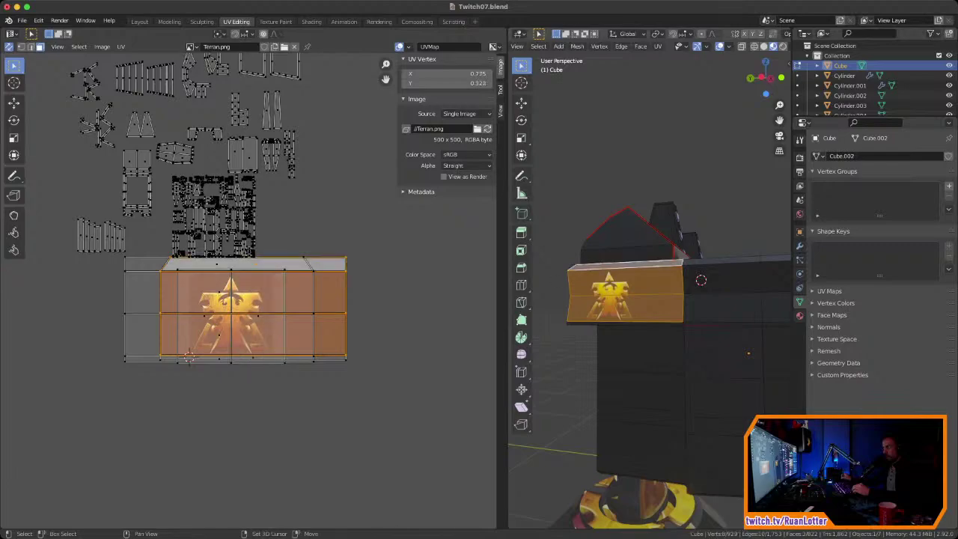
Step: Slightly enlarge the opposite panel's whole UV island, including its lower strip, and nudge it over the logo
{"action": "scroll", "coordinate": [389, 296], "scroll_direction": "up", "scroll_amount": 1}
{"action": "key", "text": "s"}
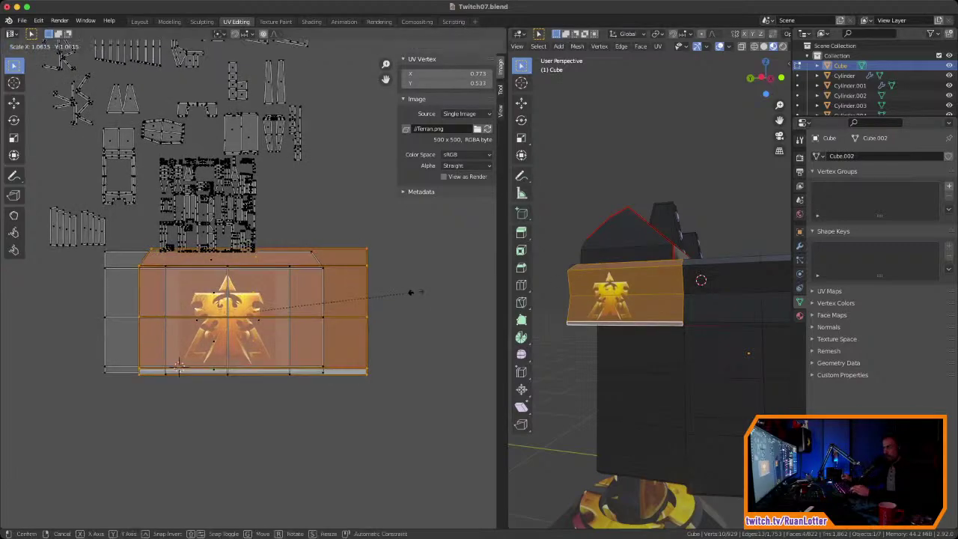
{"action": "left_click", "coordinate": [410, 292]}
{"action": "key", "text": "g"}
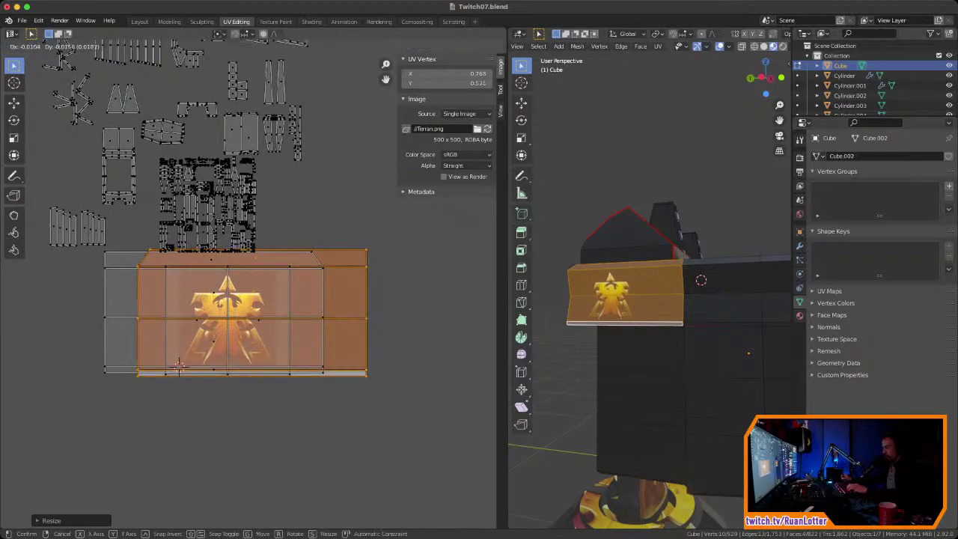
{"action": "left_click", "coordinate": [408, 292]}
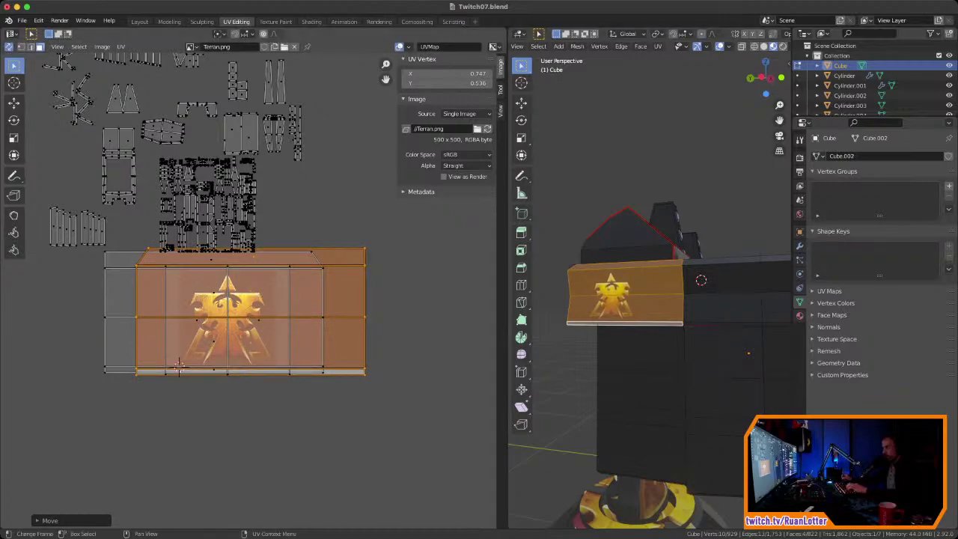
Step: Shift the opposite panel's UV island along X so the logo sits nearer the panel's outer end
{"action": "key", "text": "g"}
{"action": "key", "text": "x"}
{"action": "key", "text": "Return"}
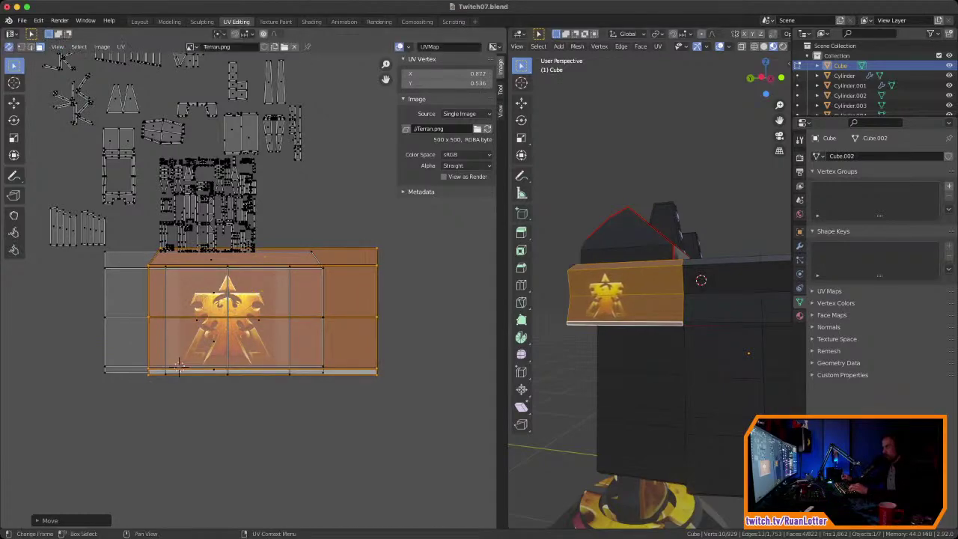
{"action": "key", "text": "g"}
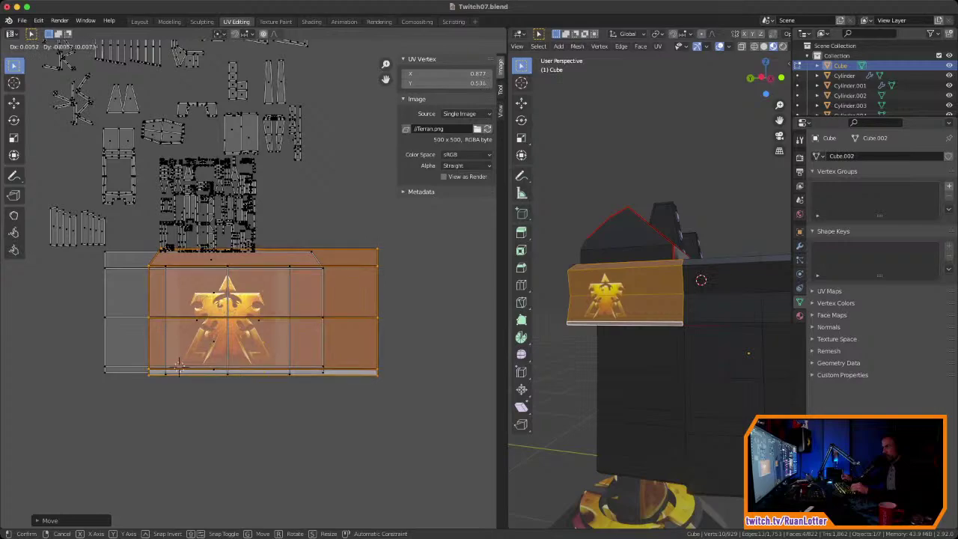
{"action": "key", "text": "Return"}
Step: Clear the selection and examine the logo placement around the barracks, ending at the front with the light strip
{"action": "middle_click_drag", "start_coordinate": [658, 299], "coordinate": [517, 330]}
{"action": "scroll", "coordinate": [643, 326], "scroll_direction": "down", "scroll_amount": 3}
{"action": "key", "text": "alt+a"}
{"action": "scroll", "coordinate": [659, 322], "scroll_direction": "down", "scroll_amount": 2}
{"action": "scroll", "coordinate": [649, 321], "scroll_direction": "up", "scroll_amount": 4}
{"action": "middle_click_drag", "start_coordinate": [599, 326], "coordinate": [643, 314]}
{"action": "scroll", "coordinate": [666, 337], "scroll_direction": "down", "scroll_amount": 3}
{"action": "scroll", "coordinate": [658, 314], "scroll_direction": "up", "scroll_amount": 3}
{"action": "scroll", "coordinate": [650, 300], "scroll_direction": "up", "scroll_amount": 2}
{"action": "mouse_move", "coordinate": [650, 299]}
{"action": "middle_mouse_down"}
{"action": "mouse_move", "coordinate": [687, 295]}
{"action": "mouse_move", "coordinate": [694, 252]}
{"action": "mouse_move", "coordinate": [658, 289]}
{"action": "mouse_move", "coordinate": [662, 278]}
{"action": "mouse_move", "coordinate": [707, 299]}
{"action": "mouse_move", "coordinate": [658, 298]}
{"action": "mouse_move", "coordinate": [657, 308]}
{"action": "middle_mouse_up"}
{"action": "scroll", "coordinate": [658, 289], "scroll_direction": "up", "scroll_amount": 2}
{"action": "scroll", "coordinate": [659, 298], "scroll_direction": "up", "scroll_amount": 3}
{"action": "scroll", "coordinate": [657, 308], "scroll_direction": "down", "scroll_amount": 1}
Step: Select the two wide faces directly above the glowing light strip on the front of the barracks
{"action": "left_click", "coordinate": [654, 330]}
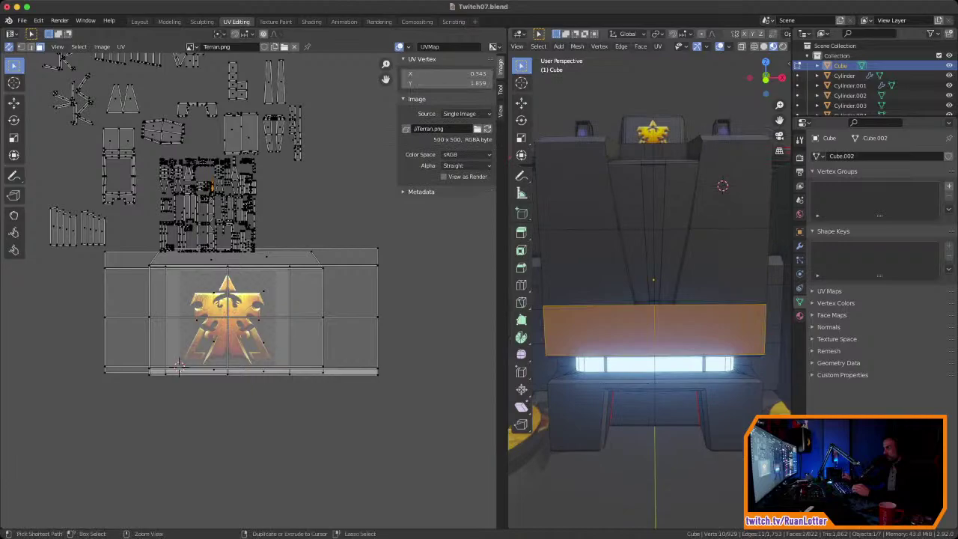
{"action": "scroll", "coordinate": [281, 379], "scroll_direction": "down", "scroll_amount": 3}
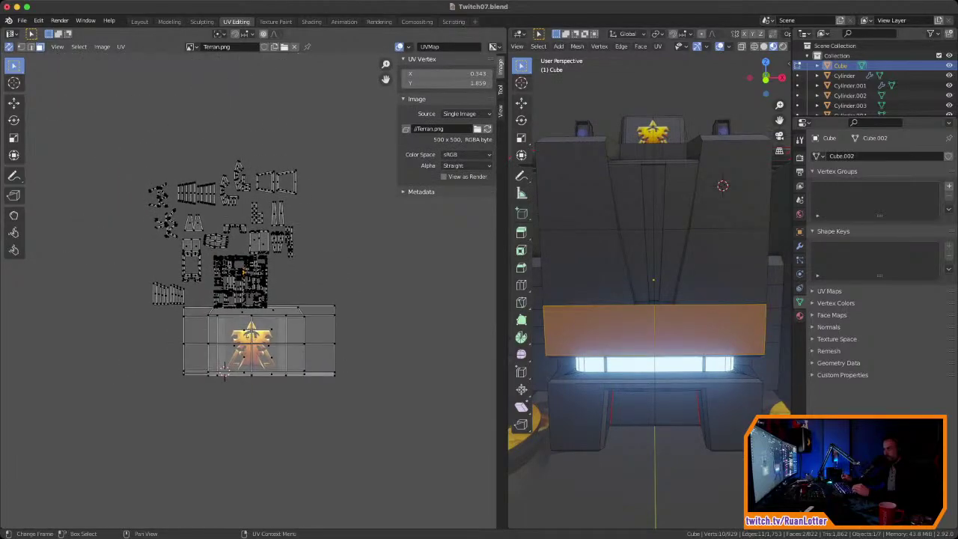
{"action": "scroll", "coordinate": [246, 283], "scroll_direction": "up", "scroll_amount": 6}
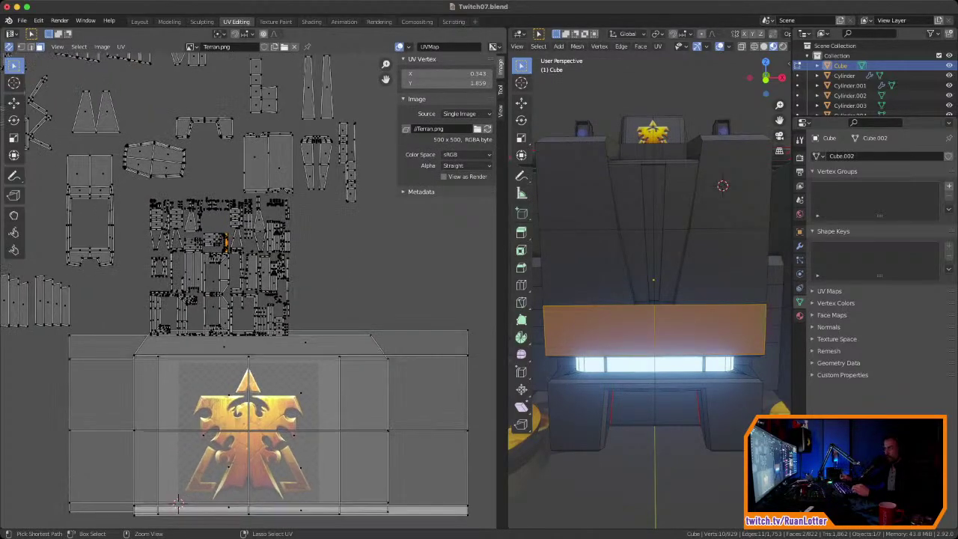
{"action": "scroll", "coordinate": [226, 228], "scroll_direction": "up", "scroll_amount": 8}
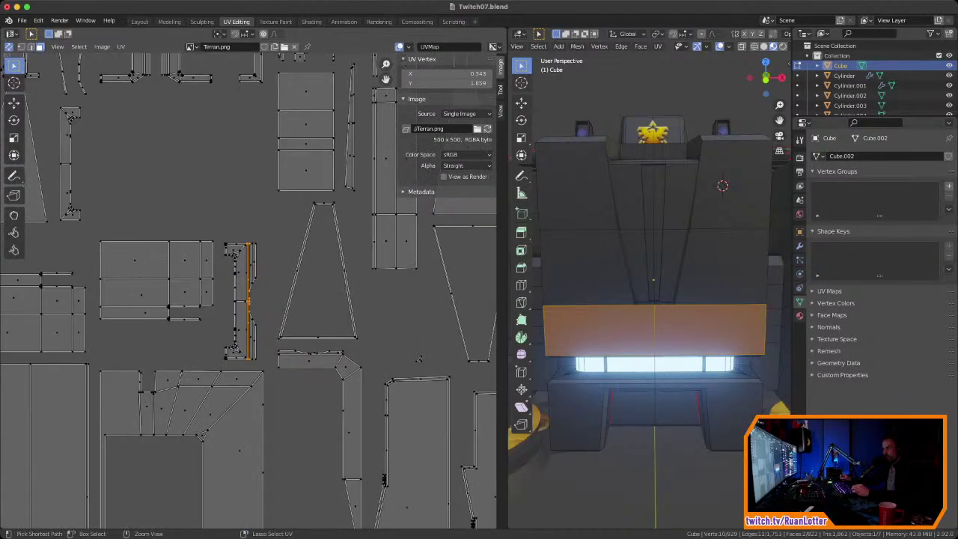
{"action": "scroll", "coordinate": [189, 378], "scroll_direction": "down", "scroll_amount": 8}
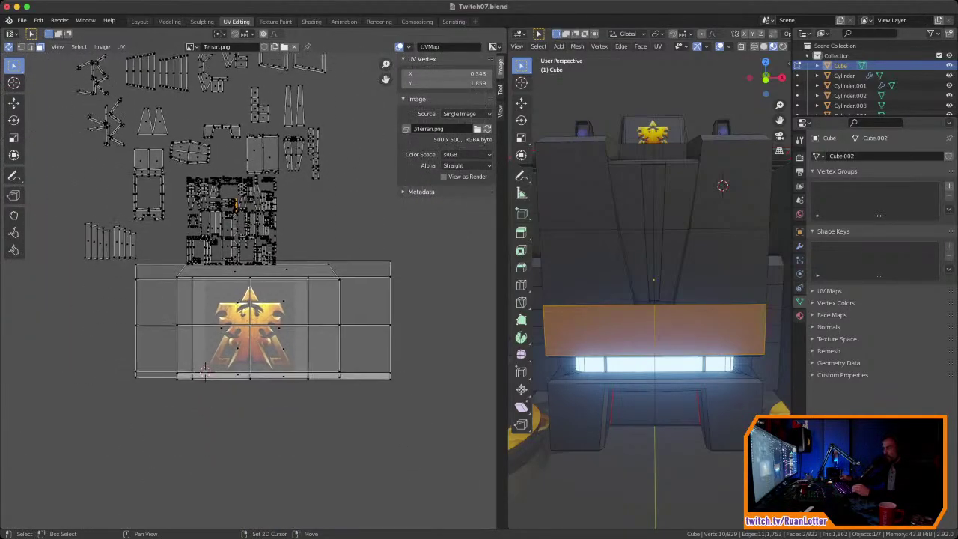
{"action": "scroll", "coordinate": [189, 378], "scroll_direction": "up", "scroll_amount": 2}
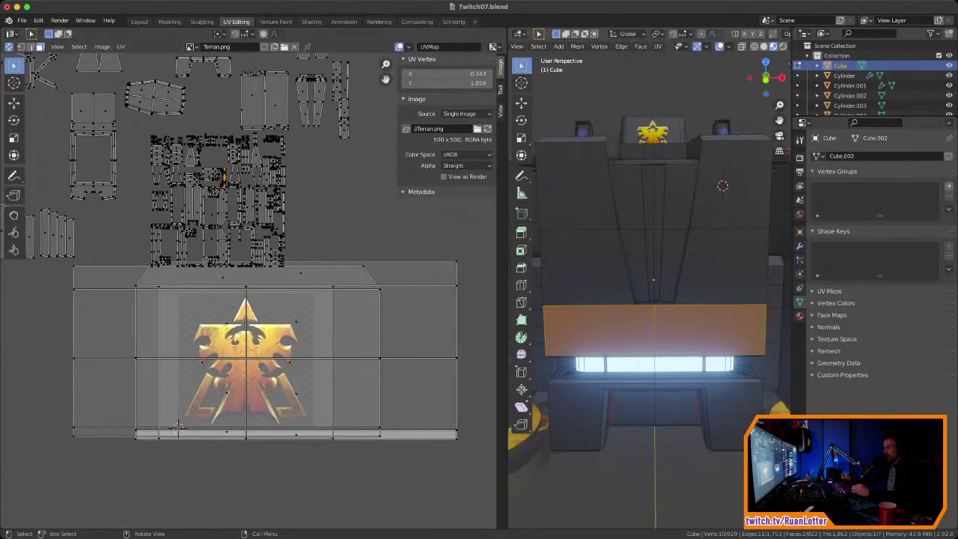
{"action": "left_click", "coordinate": [607, 291]}
{"action": "left_click", "coordinate": [610, 326]}
{"action": "left_click", "coordinate": [696, 330], "text": "shift"}
{"action": "scroll", "coordinate": [696, 329], "scroll_direction": "down", "scroll_amount": 2}
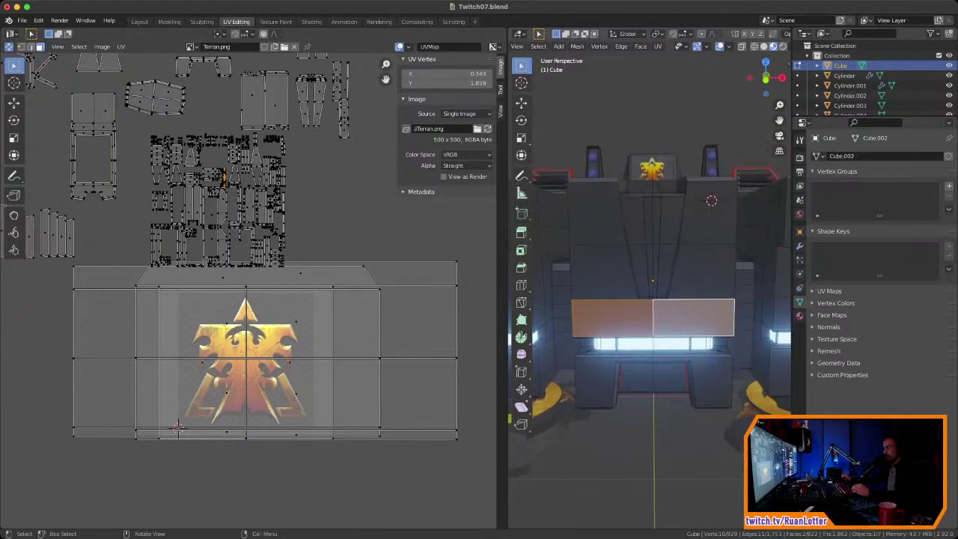
Step: Unwrap the two selected faces above the light strip onto the Terran image
{"action": "right_click", "coordinate": [626, 322]}
{"action": "mouse_move", "coordinate": [627, 323]}
{"action": "left_click", "coordinate": [668, 324]}
{"action": "scroll", "coordinate": [253, 290], "scroll_direction": "down", "scroll_amount": 2}
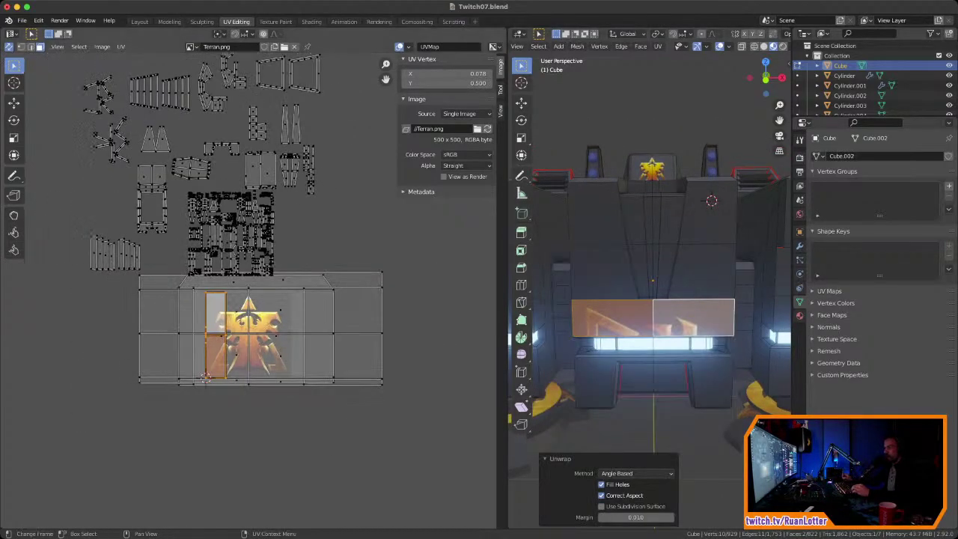
Step: Try to rotate the front faces' UV island freehand, enlarge it and move it over the centre of the logo
{"action": "key", "text": "r"}
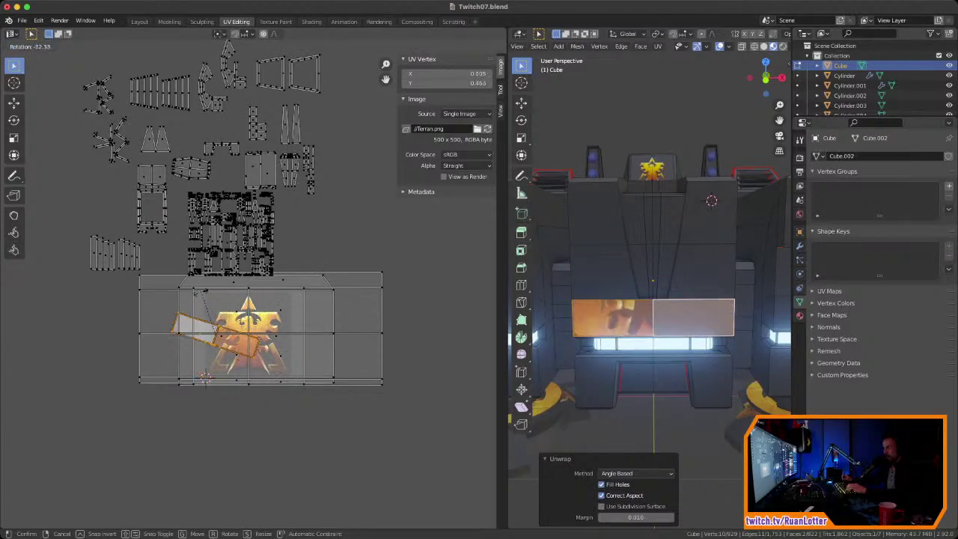
{"action": "left_click", "coordinate": [295, 279]}
{"action": "key", "text": "s"}
{"action": "left_click", "coordinate": [382, 290]}
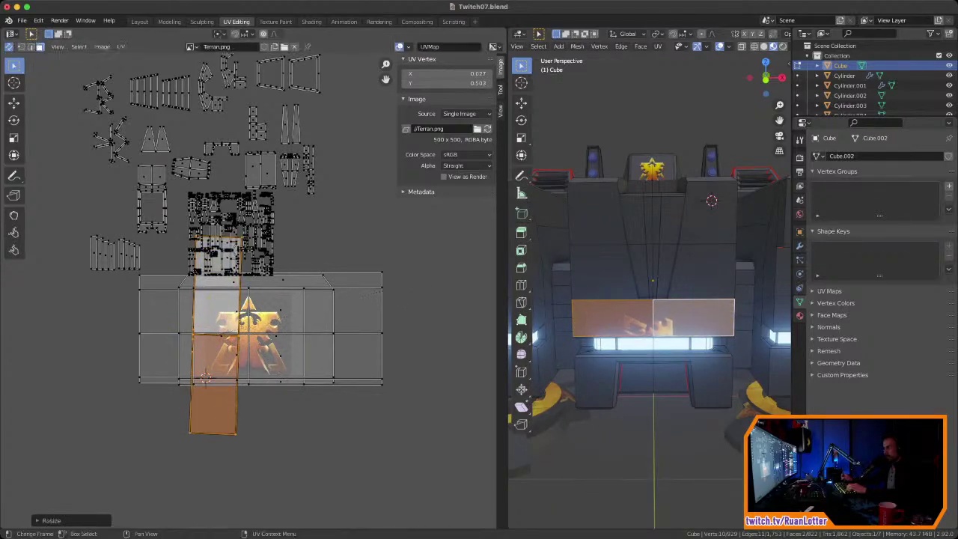
{"action": "key", "text": "g"}
{"action": "left_click", "coordinate": [417, 282]}
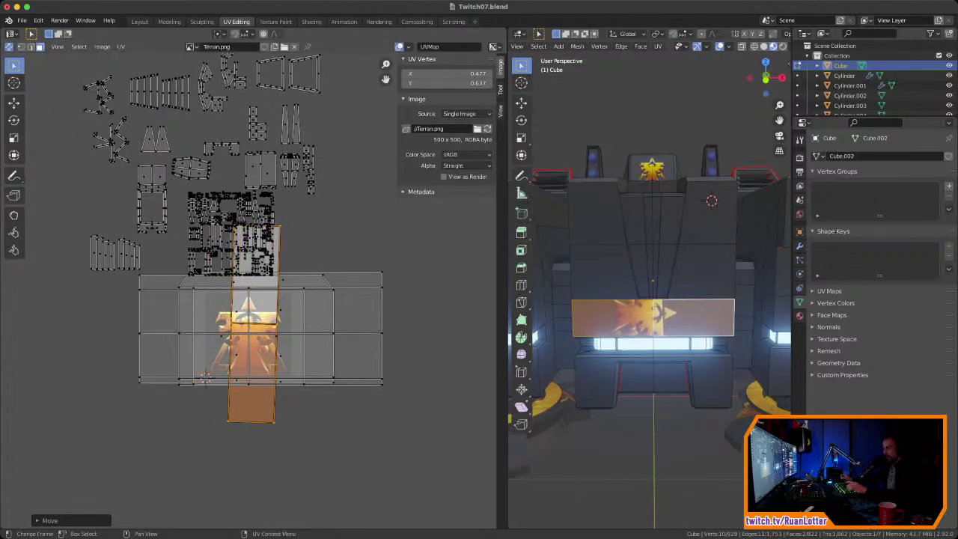
{"action": "key", "text": "r"}
{"action": "key", "text": "Escape"}
Step: Unwrap the two front faces again to reset their UV island to an upright rectangle
{"action": "scroll", "coordinate": [252, 291], "scroll_direction": "up", "scroll_amount": 2}
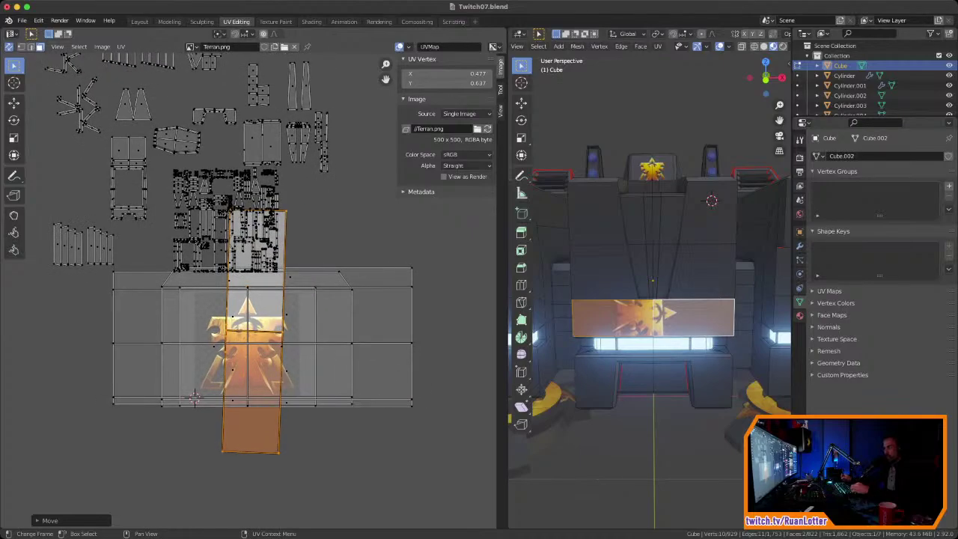
{"action": "right_click", "coordinate": [620, 312]}
{"action": "mouse_move", "coordinate": [620, 312]}
{"action": "left_click", "coordinate": [664, 312]}
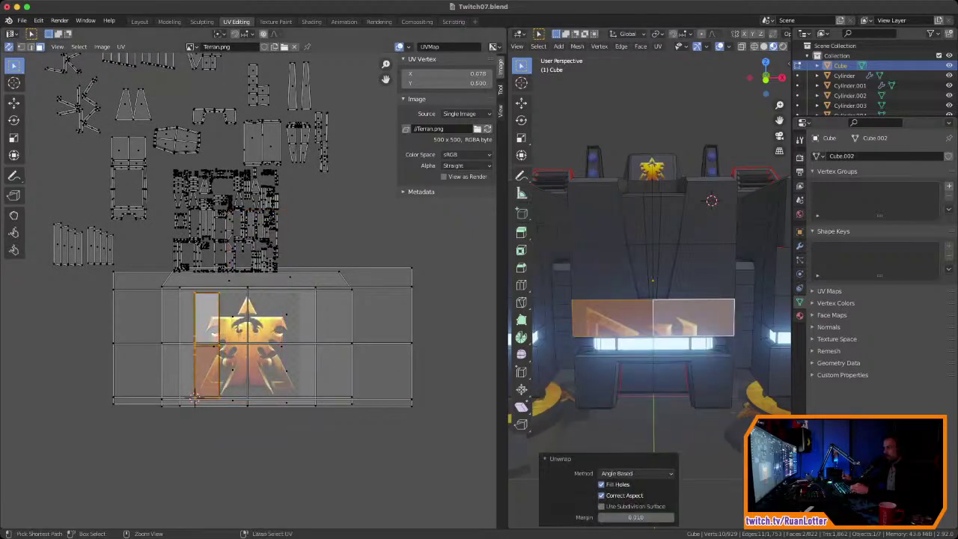
Step: Enlarge the two front faces' UV island, move it over the Terran logo and rotate it to lie horizontally
{"action": "scroll", "coordinate": [217, 343], "scroll_direction": "down", "scroll_amount": 2}
{"action": "key", "text": "g"}
{"action": "left_click", "coordinate": [254, 464]}
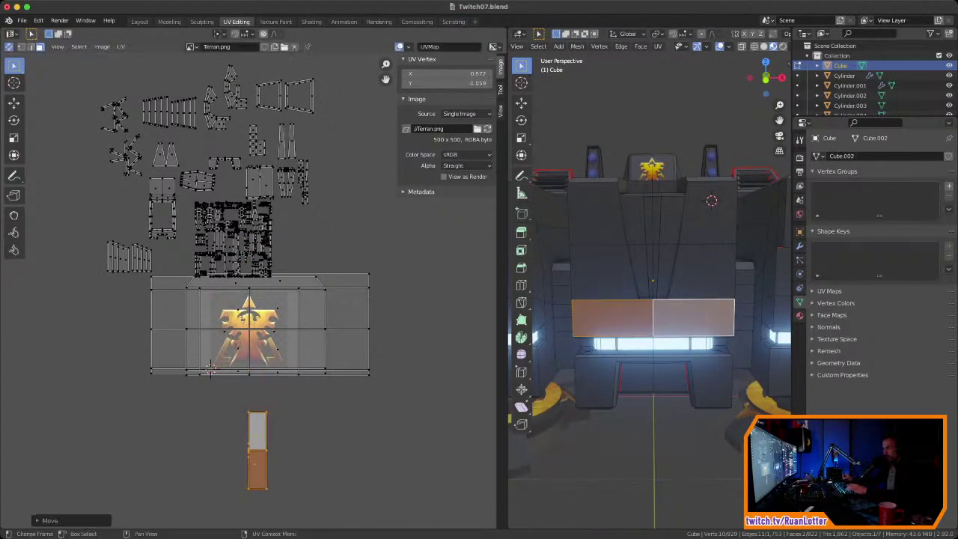
{"action": "key", "text": "s"}
{"action": "left_click", "coordinate": [458, 357]}
{"action": "key", "text": "g"}
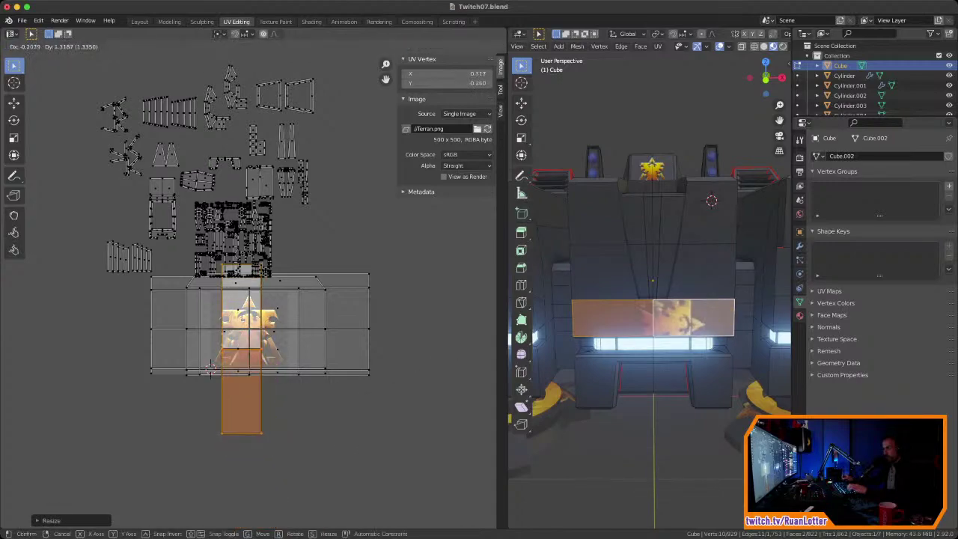
{"action": "key", "text": "r"}
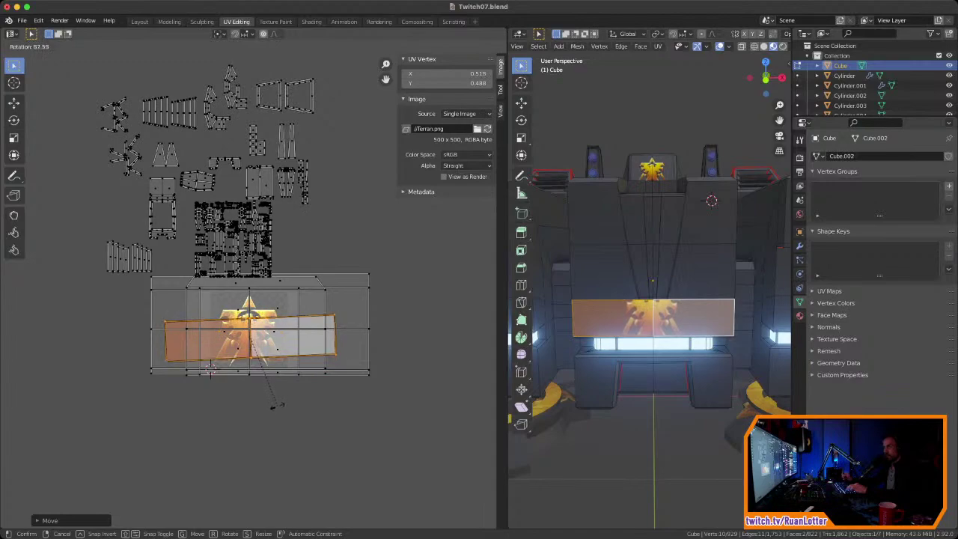
{"action": "key", "text": "Return"}
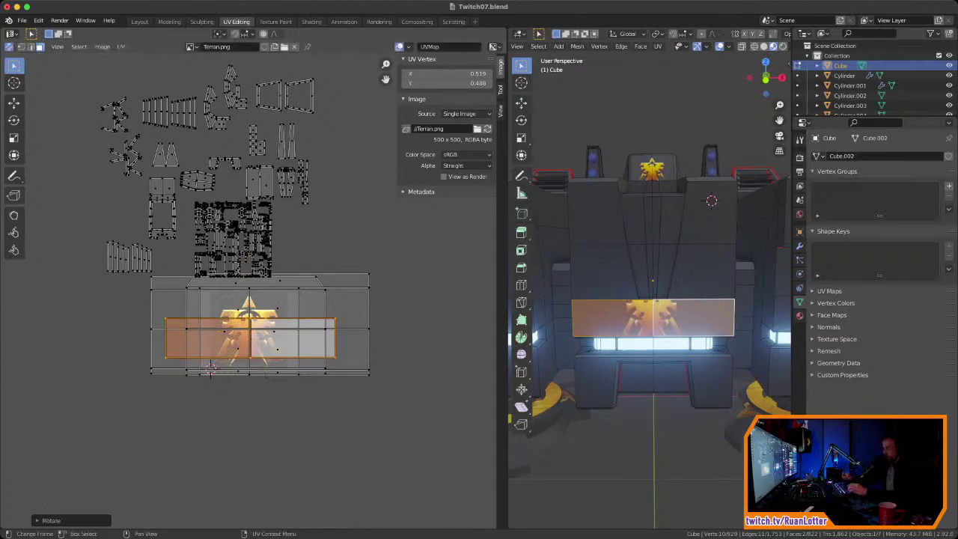
Step: Scale the front faces' UV island up to the logo's full height, centre it on the logo and leave Edit Mode
{"action": "key", "text": "s"}
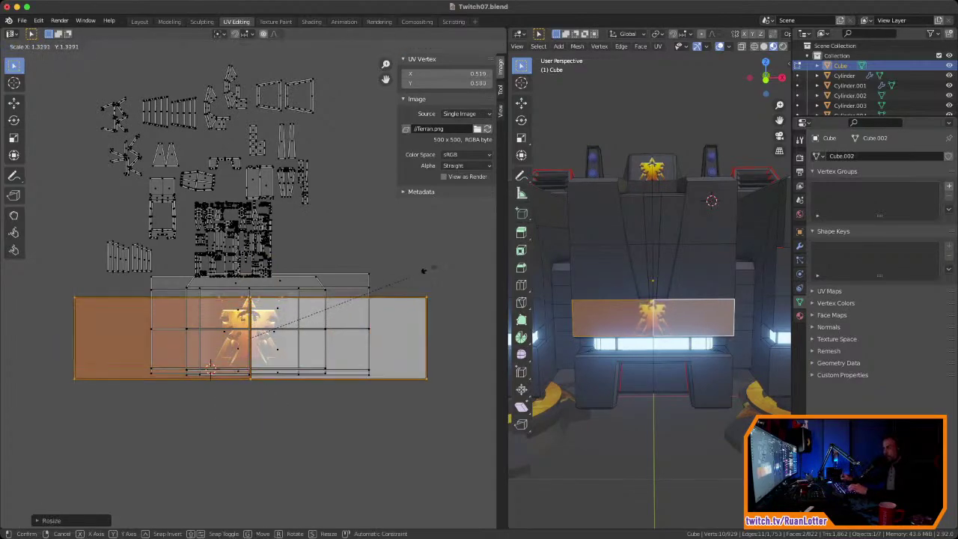
{"action": "key", "text": "Return"}
{"action": "key", "text": "g"}
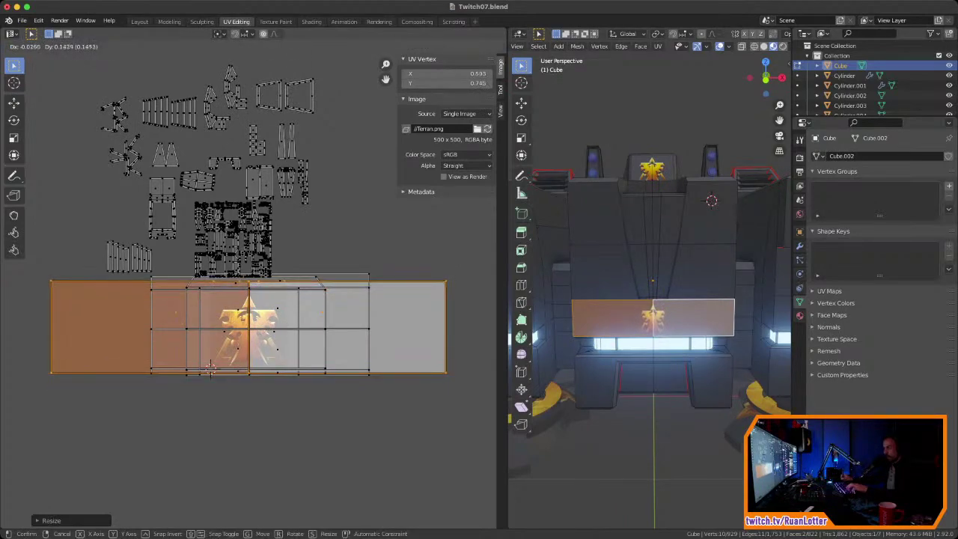
{"action": "key", "text": "Return"}
{"action": "key", "text": "alt+a"}
{"action": "key", "text": "Tab"}
{"action": "middle_click_drag", "start_coordinate": [659, 262], "coordinate": [662, 337]}
{"action": "scroll", "coordinate": [659, 262], "scroll_direction": "up", "scroll_amount": 2}
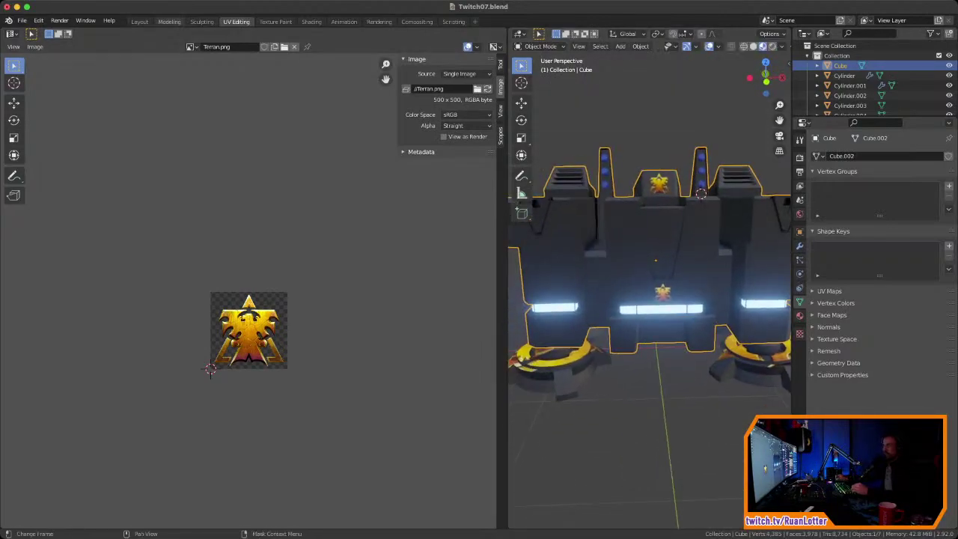
Step: Switch to the Layout workspace, select the barracks' front corner foot (Cylinder.002) and show its material settings
{"action": "left_click", "coordinate": [140, 22]}
{"action": "scroll", "coordinate": [395, 266], "scroll_direction": "down", "scroll_amount": 2}
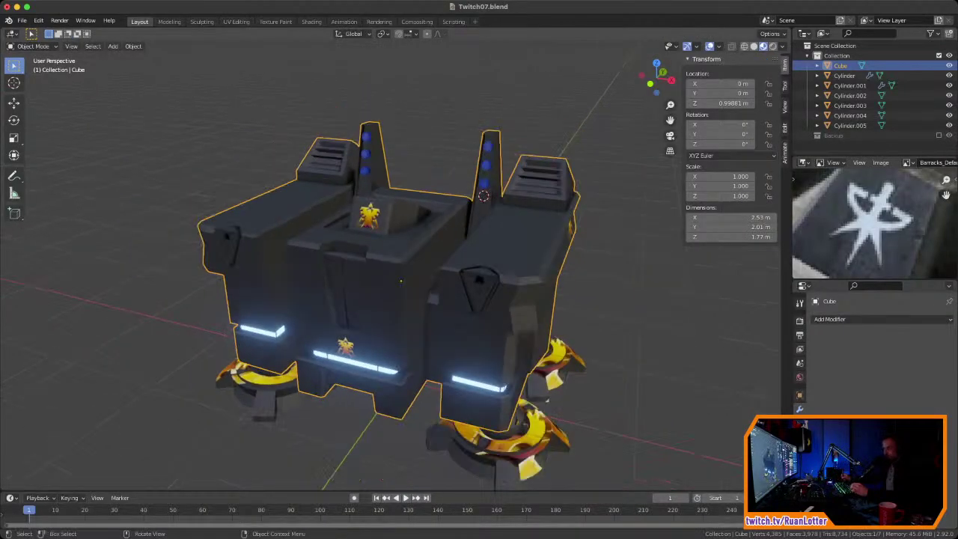
{"action": "middle_click_drag", "start_coordinate": [397, 300], "coordinate": [376, 208], "text": "shift"}
{"action": "left_click", "coordinate": [512, 367]}
{"action": "middle_click_drag", "start_coordinate": [512, 367], "coordinate": [456, 293], "text": "shift"}
{"action": "scroll", "coordinate": [453, 329], "scroll_direction": "up", "scroll_amount": 2}
{"action": "middle_click_drag", "start_coordinate": [456, 293], "coordinate": [479, 116]}
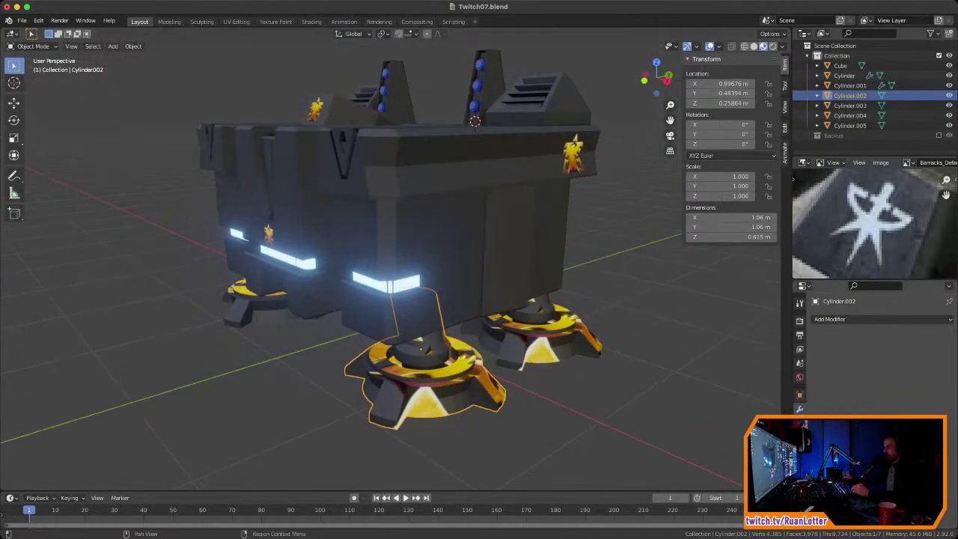
{"action": "left_click", "coordinate": [799, 481]}
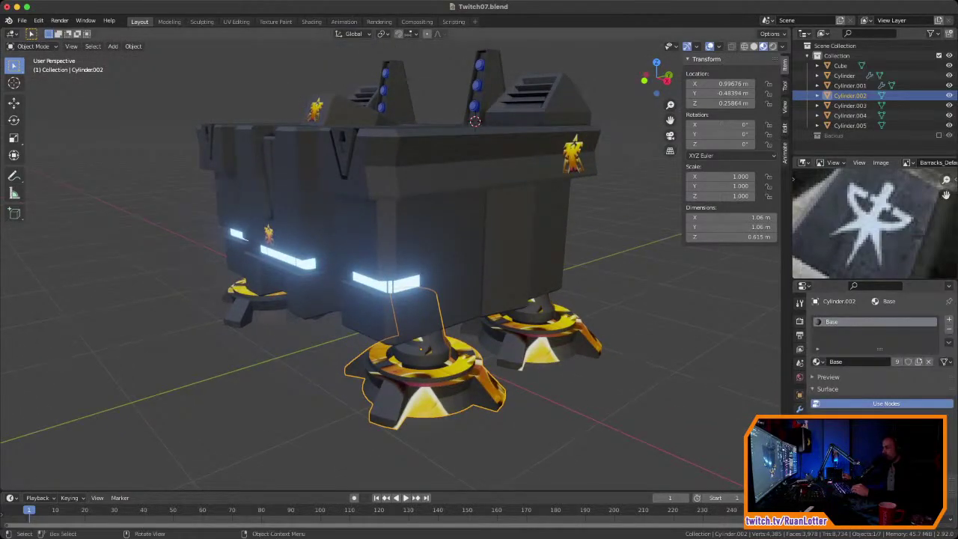
{"action": "middle_click_drag", "start_coordinate": [509, 366], "coordinate": [523, 351]}
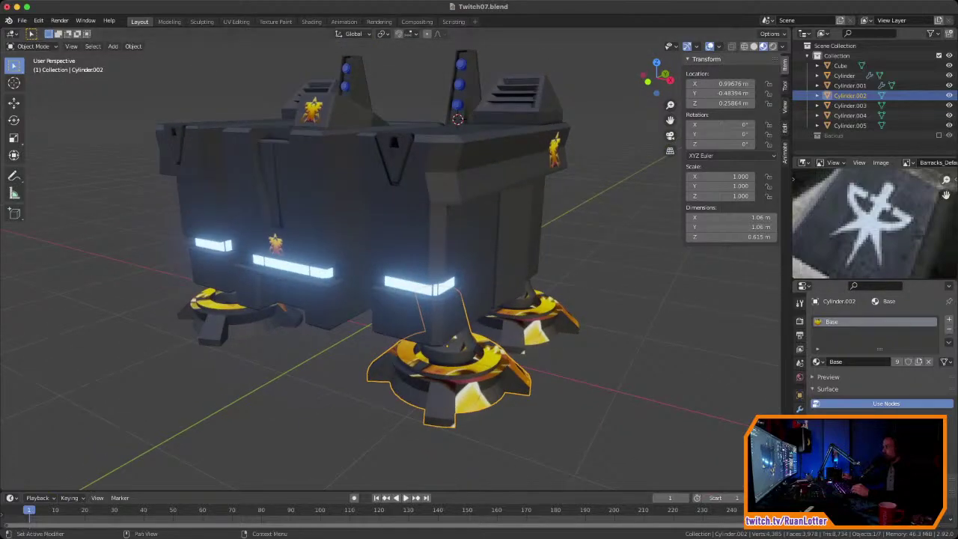
Step: Copy the front corner foot's Base material
{"action": "left_click", "coordinate": [949, 342]}
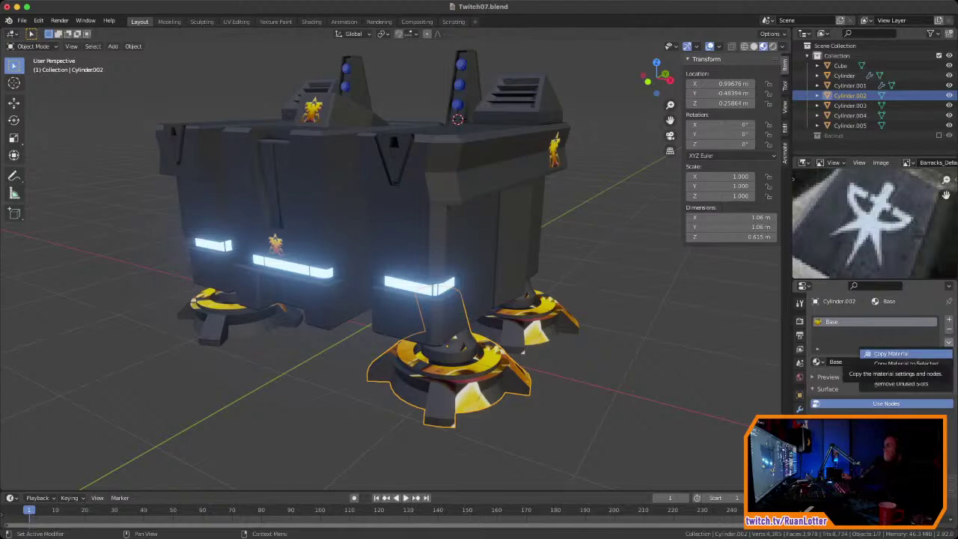
{"action": "left_click", "coordinate": [891, 353]}
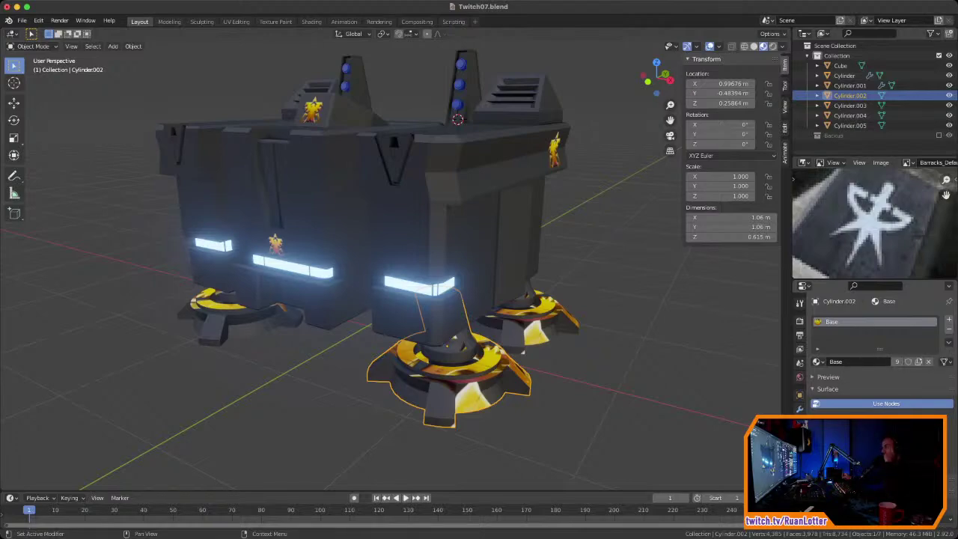
{"action": "left_click_drag", "start_coordinate": [879, 349], "coordinate": [880, 359]}
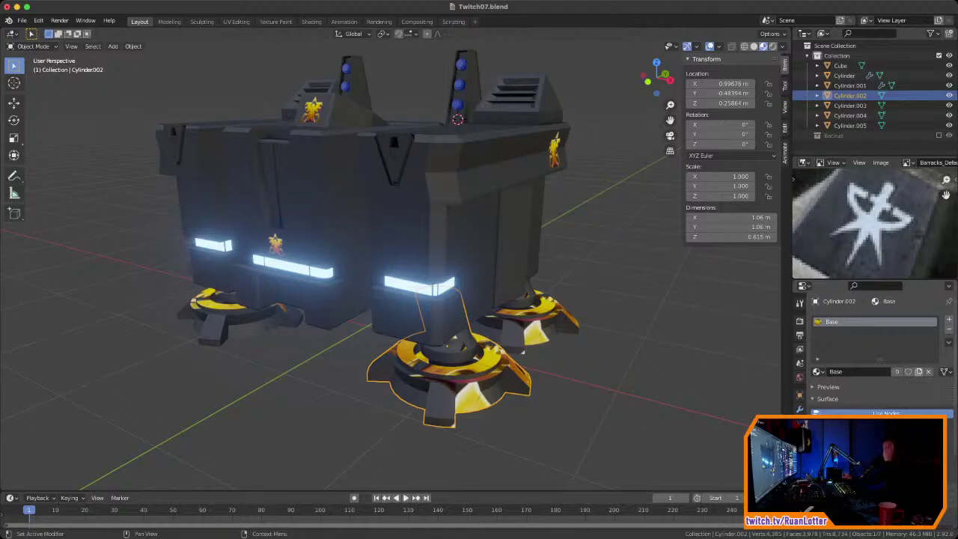
{"action": "left_click", "coordinate": [944, 372]}
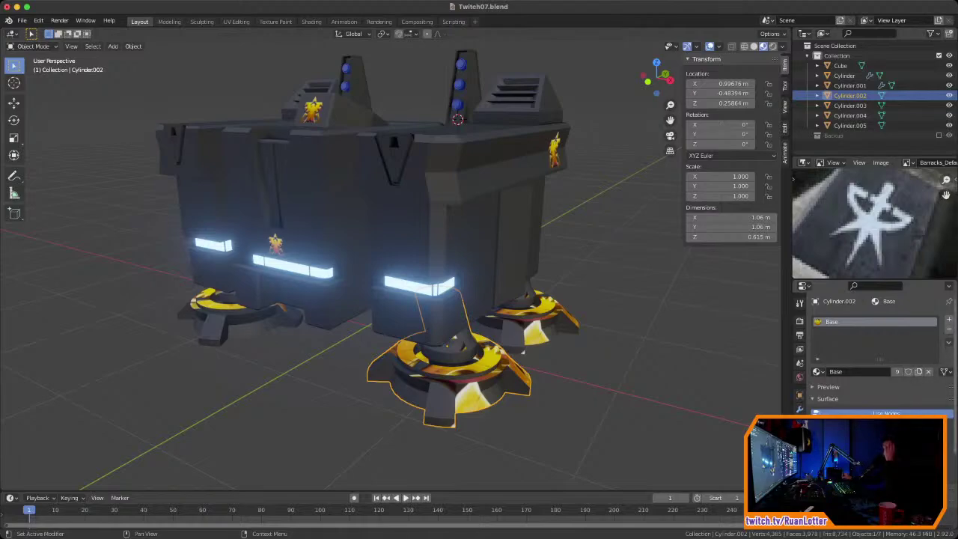
{"action": "left_click", "coordinate": [949, 341]}
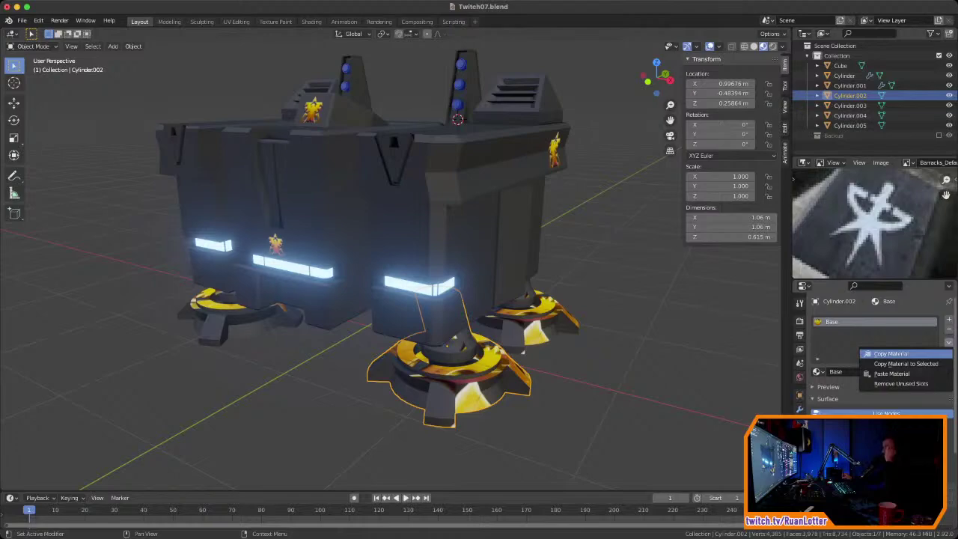
{"action": "left_click", "coordinate": [890, 353]}
Step: Add a second material slot with a new material to the foot, paste the copied material into it and name it BaseNoLogo
{"action": "left_click", "coordinate": [949, 319]}
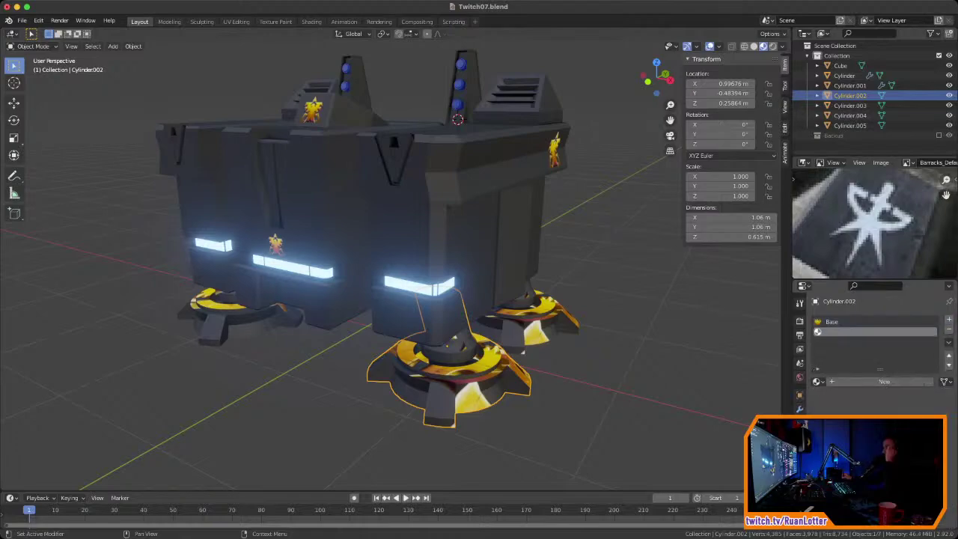
{"action": "left_click", "coordinate": [949, 341]}
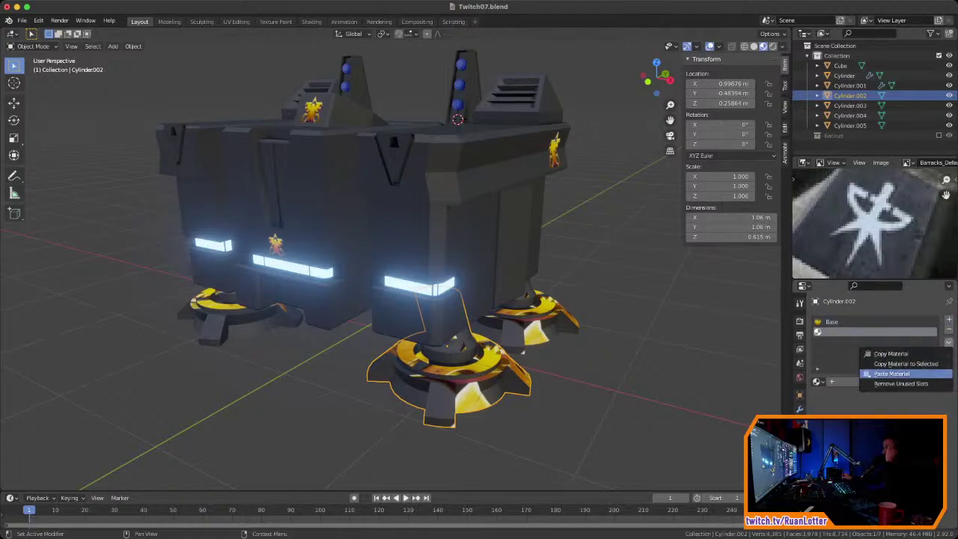
{"action": "left_click", "coordinate": [890, 374]}
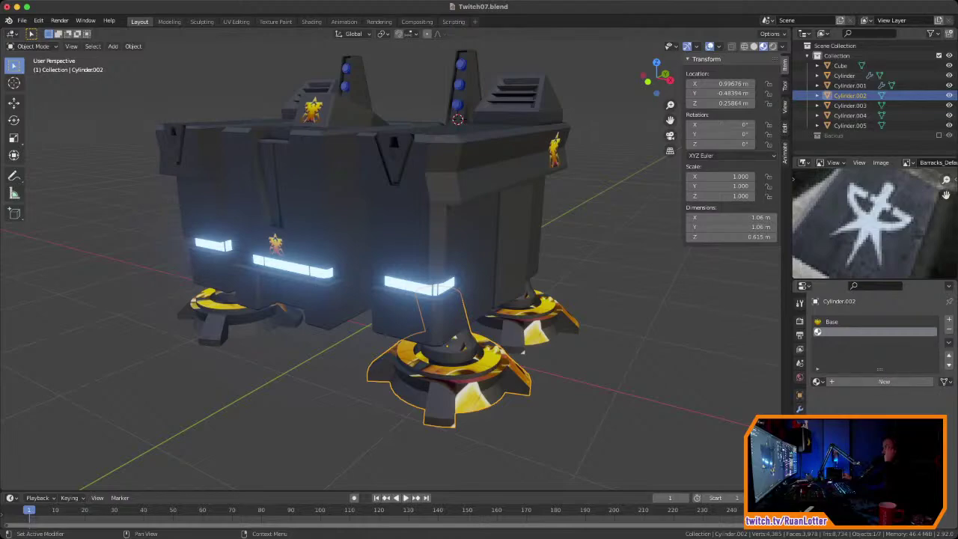
{"action": "left_click", "coordinate": [884, 381]}
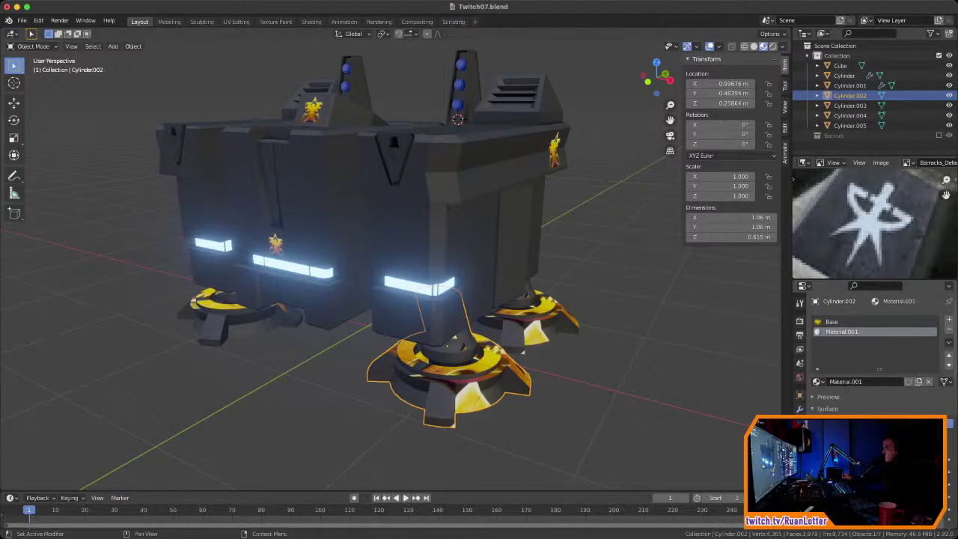
{"action": "left_click", "coordinate": [948, 341]}
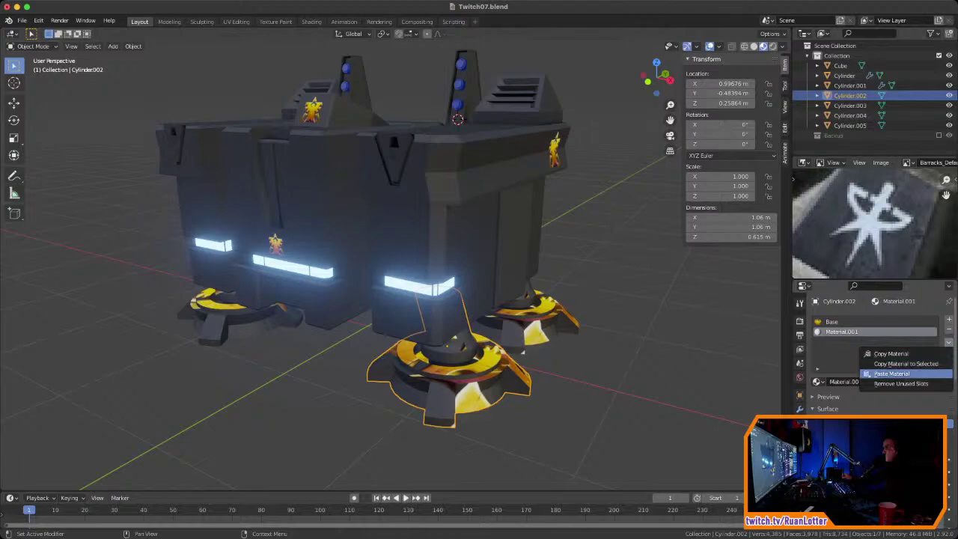
{"action": "left_click", "coordinate": [890, 373]}
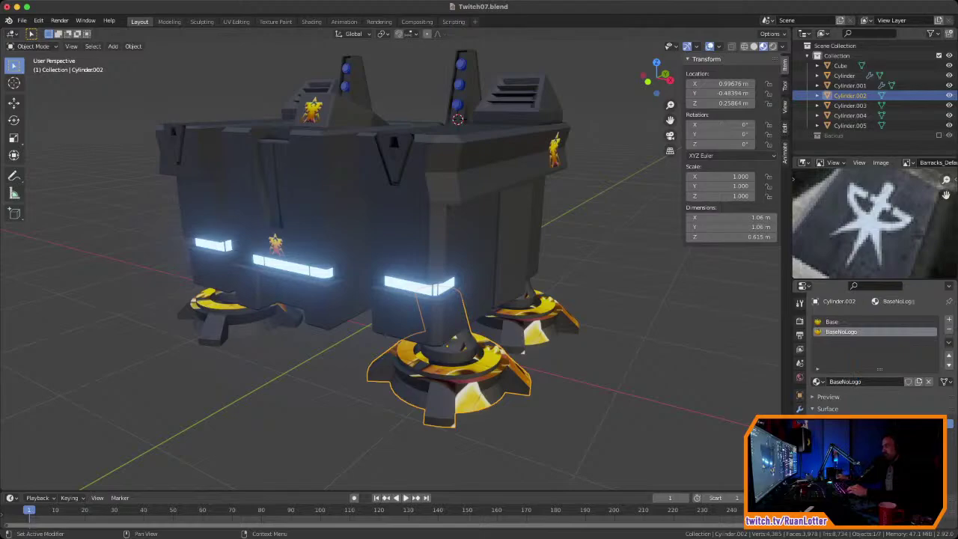
Step: In the Shading workspace, delete BaseNoLogo's Terran.png texture and Mix Shader nodes, keeping the Principled BSDF linked to the Material Output placed beside it
{"action": "left_click", "coordinate": [311, 21]}
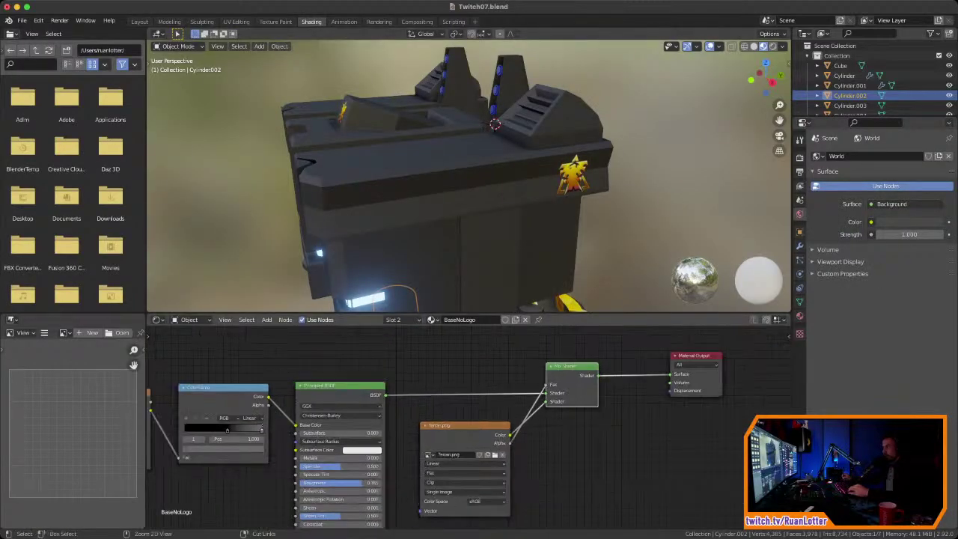
{"action": "scroll", "coordinate": [509, 359], "scroll_direction": "down", "scroll_amount": 3}
{"action": "left_click_drag", "start_coordinate": [469, 345], "coordinate": [539, 396]}
{"action": "key", "text": "x"}
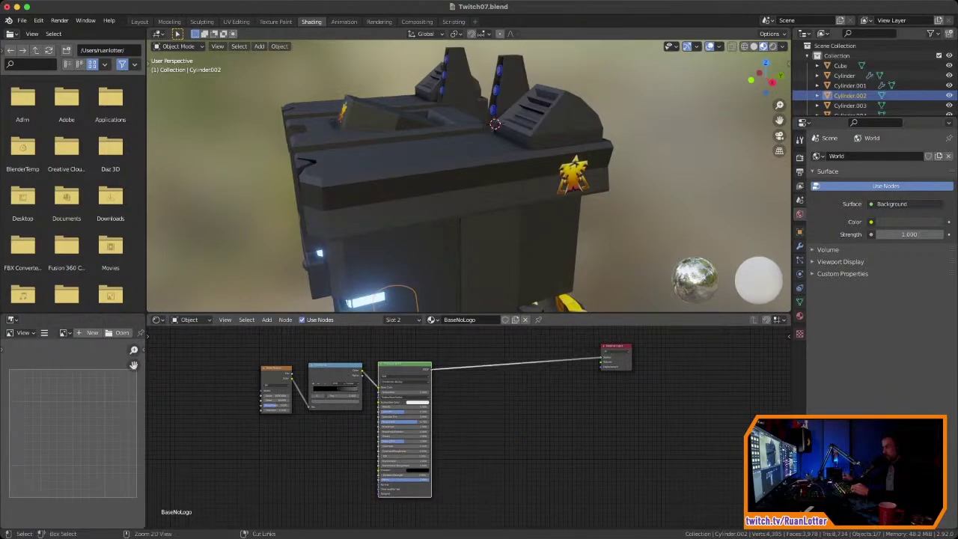
{"action": "left_click_drag", "start_coordinate": [616, 346], "coordinate": [475, 364]}
{"action": "middle_click_drag", "start_coordinate": [475, 374], "coordinate": [586, 355], "text": "ctrl"}
{"action": "middle_click_drag", "start_coordinate": [483, 426], "coordinate": [479, 419], "text": "ctrl"}
Step: Remove the Base material slot from the front corner foot (Cylinder.002), leaving only BaseNoLogo
{"action": "middle_click_drag", "start_coordinate": [329, 150], "coordinate": [374, 184]}
{"action": "middle_click_drag", "start_coordinate": [374, 184], "coordinate": [341, 150], "text": "ctrl"}
{"action": "left_click", "coordinate": [412, 262]}
{"action": "left_click", "coordinate": [477, 243]}
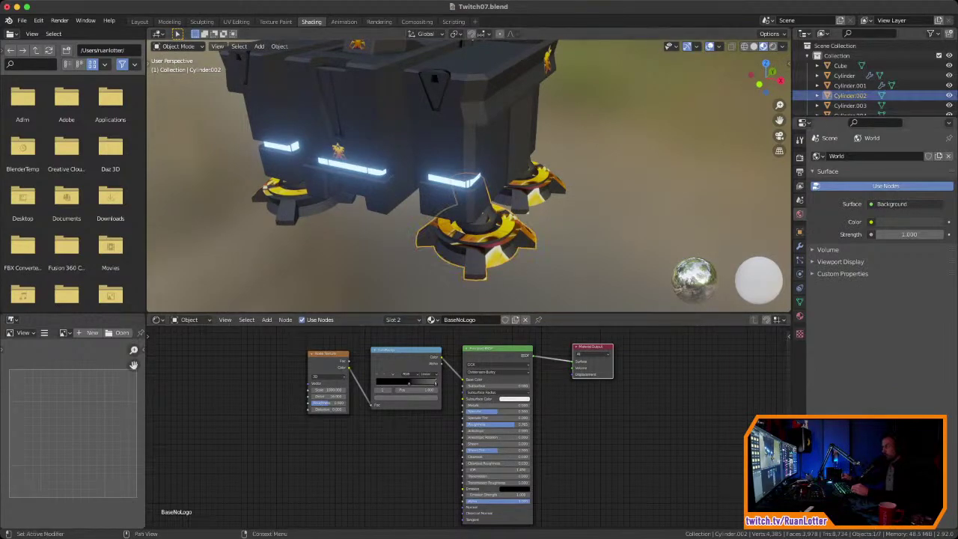
{"action": "left_click", "coordinate": [799, 316]}
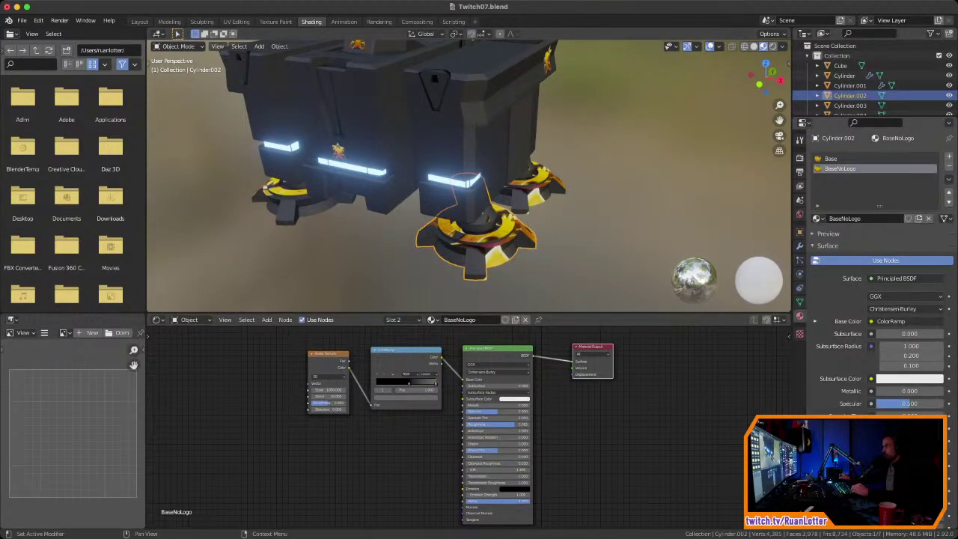
{"action": "left_click", "coordinate": [845, 159]}
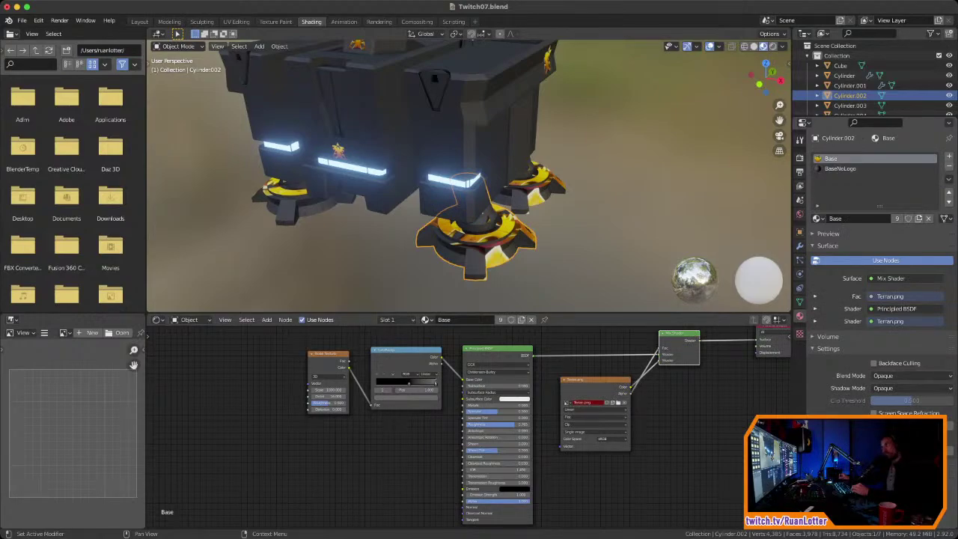
{"action": "left_click", "coordinate": [949, 166]}
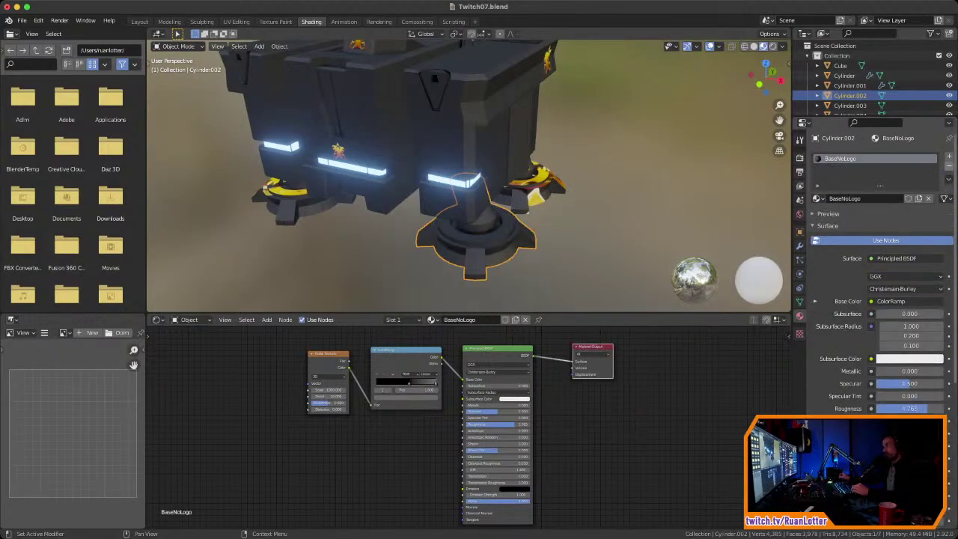
Step: Replace the Base material on the rear foot behind it (Cylinder.004) with BaseNoLogo
{"action": "scroll", "coordinate": [516, 262], "scroll_direction": "down", "scroll_amount": 2}
{"action": "mouse_move", "coordinate": [527, 279]}
{"action": "middle_mouse_down", "text": "shift"}
{"action": "mouse_move", "coordinate": [551, 340]}
{"action": "mouse_move", "coordinate": [529, 289]}
{"action": "middle_mouse_up", "text": "shift"}
{"action": "left_click", "coordinate": [518, 196]}
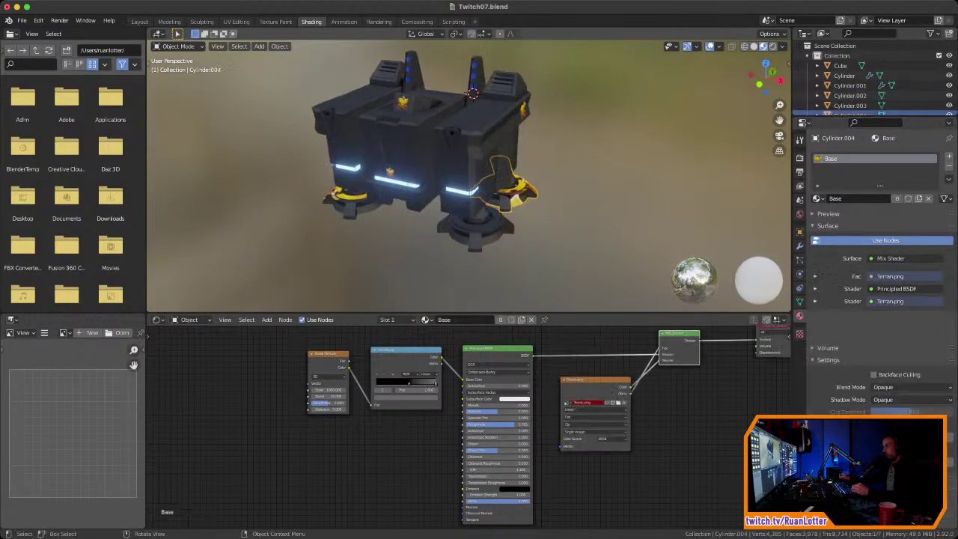
{"action": "left_click", "coordinate": [949, 166]}
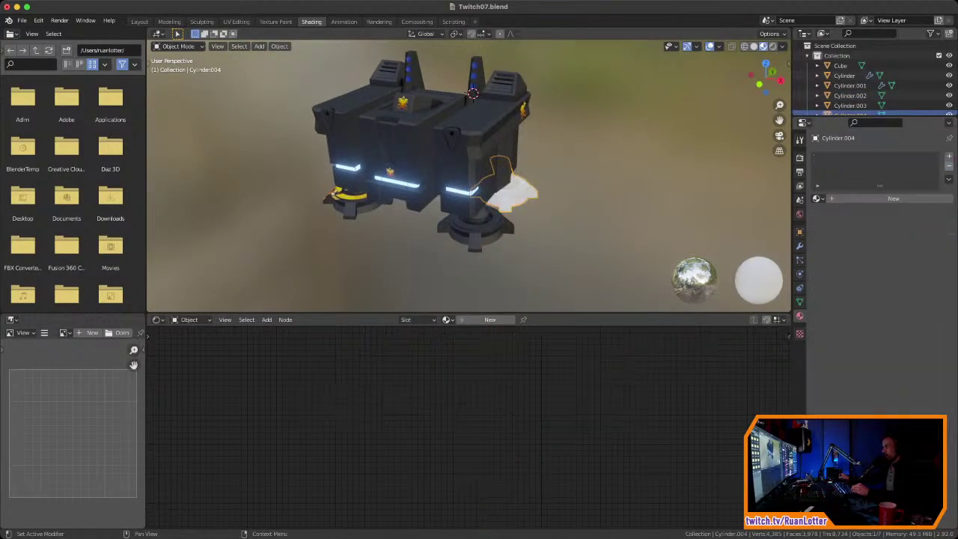
{"action": "left_click", "coordinate": [818, 198]}
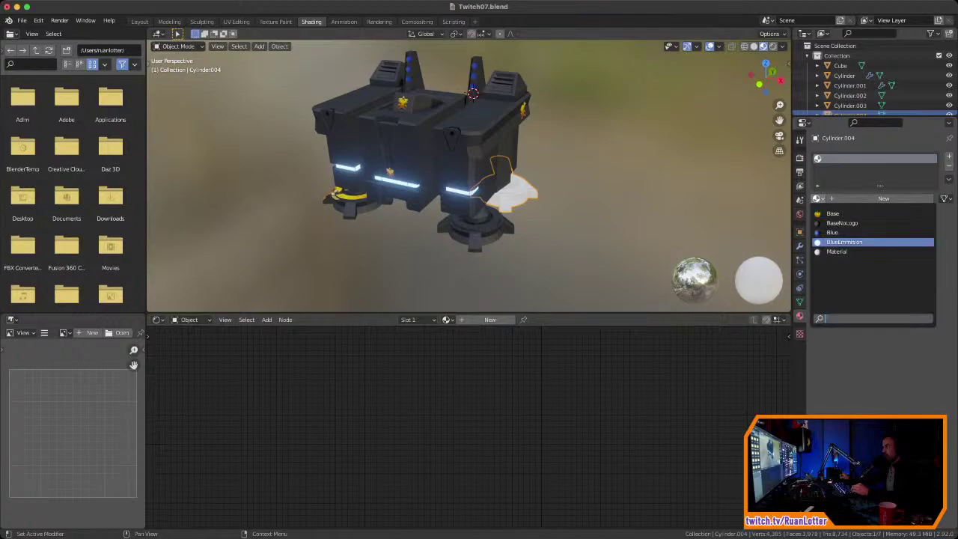
{"action": "left_click", "coordinate": [844, 223]}
Step: Replace the Base material on the other front foot (Cylinder.003) with BaseNoLogo
{"action": "left_click", "coordinate": [355, 202]}
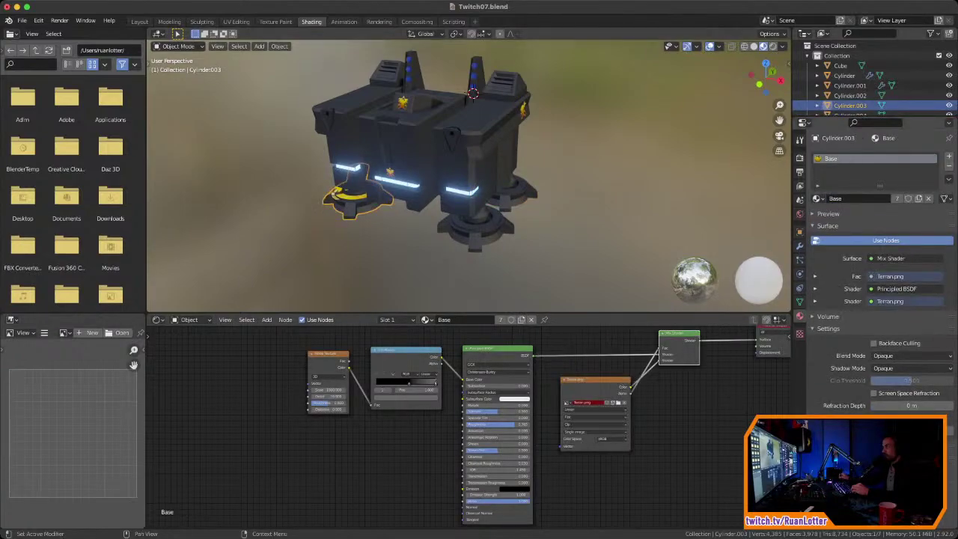
{"action": "left_click", "coordinate": [948, 166]}
{"action": "left_click", "coordinate": [819, 198]}
{"action": "left_click", "coordinate": [845, 223]}
Step: Replace the Base material on the remaining rear foot (Cylinder.005) with BaseNoLogo
{"action": "middle_click_drag", "start_coordinate": [464, 217], "coordinate": [617, 195]}
{"action": "left_click", "coordinate": [428, 228]}
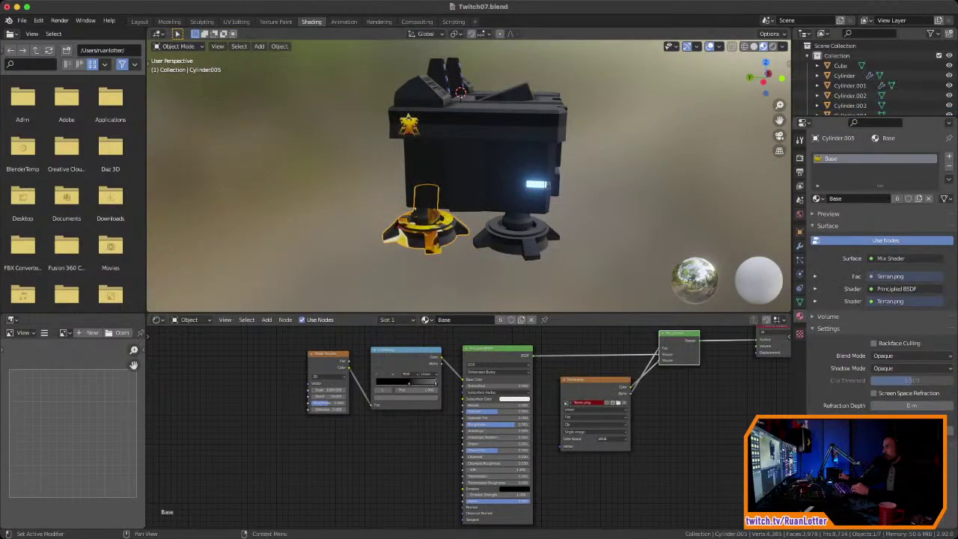
{"action": "left_click", "coordinate": [949, 166]}
{"action": "left_click", "coordinate": [818, 199]}
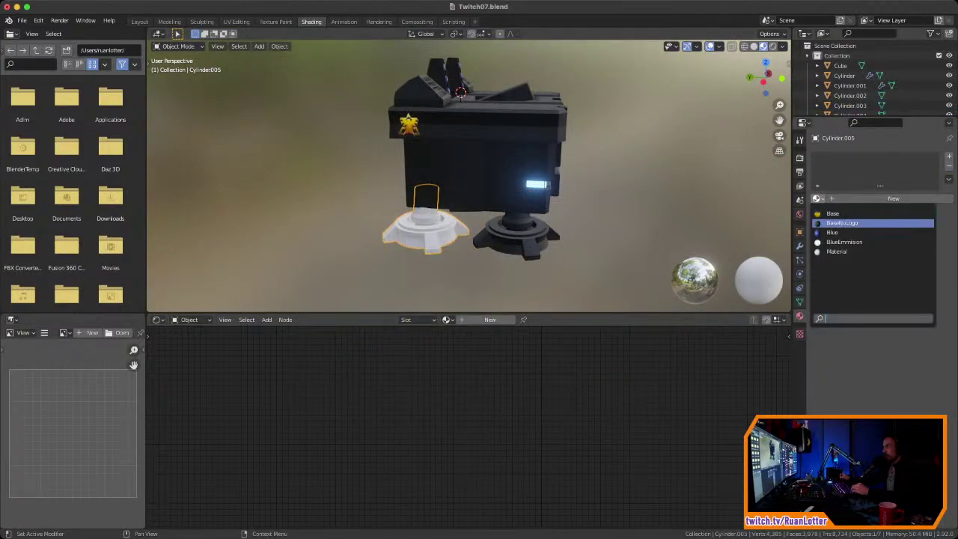
{"action": "left_click", "coordinate": [844, 223]}
Step: Examine the slatted vent block and the blue lights on the barracks' roof up close
{"action": "middle_click_drag", "start_coordinate": [464, 217], "coordinate": [411, 213]}
{"action": "scroll", "coordinate": [426, 206], "scroll_direction": "up", "scroll_amount": 4}
{"action": "scroll", "coordinate": [391, 206], "scroll_direction": "down", "scroll_amount": 2}
{"action": "scroll", "coordinate": [412, 214], "scroll_direction": "up", "scroll_amount": 4}
{"action": "middle_click_drag", "start_coordinate": [479, 150], "coordinate": [337, 269], "text": "shift"}
{"action": "scroll", "coordinate": [421, 255], "scroll_direction": "up", "scroll_amount": 4}
{"action": "scroll", "coordinate": [469, 194], "scroll_direction": "up", "scroll_amount": 4}
{"action": "middle_click_drag", "start_coordinate": [516, 224], "coordinate": [367, 127], "text": "shift"}
{"action": "scroll", "coordinate": [449, 150], "scroll_direction": "down", "scroll_amount": 2}
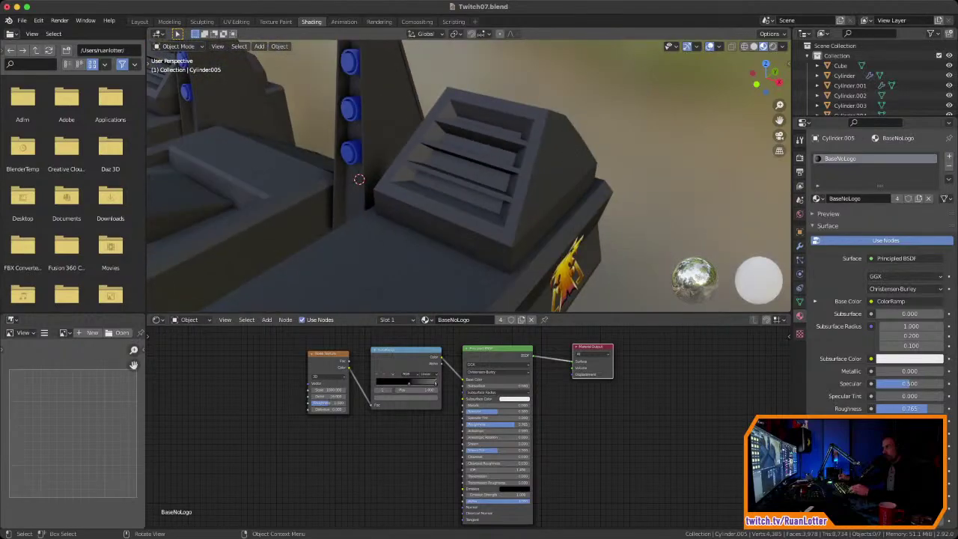
Step: Assign the BlueEmmision material to the recessed faces between the slats of both roof vents
{"action": "left_click", "coordinate": [463, 150]}
{"action": "key", "text": "Tab"}
{"action": "scroll", "coordinate": [464, 149], "scroll_direction": "up", "scroll_amount": 4}
{"action": "middle_click_drag", "start_coordinate": [464, 150], "coordinate": [476, 210], "text": "shift"}
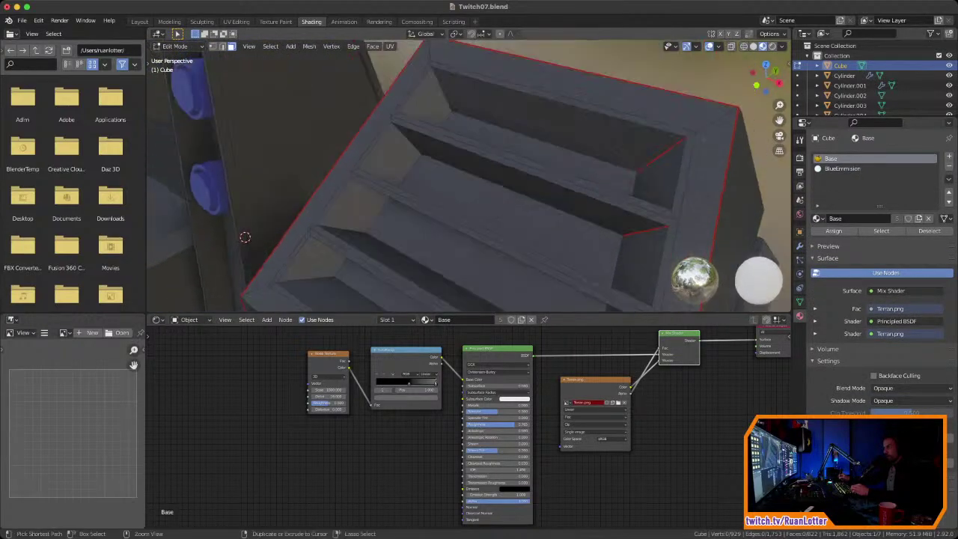
{"action": "scroll", "coordinate": [464, 195], "scroll_direction": "down", "scroll_amount": 2}
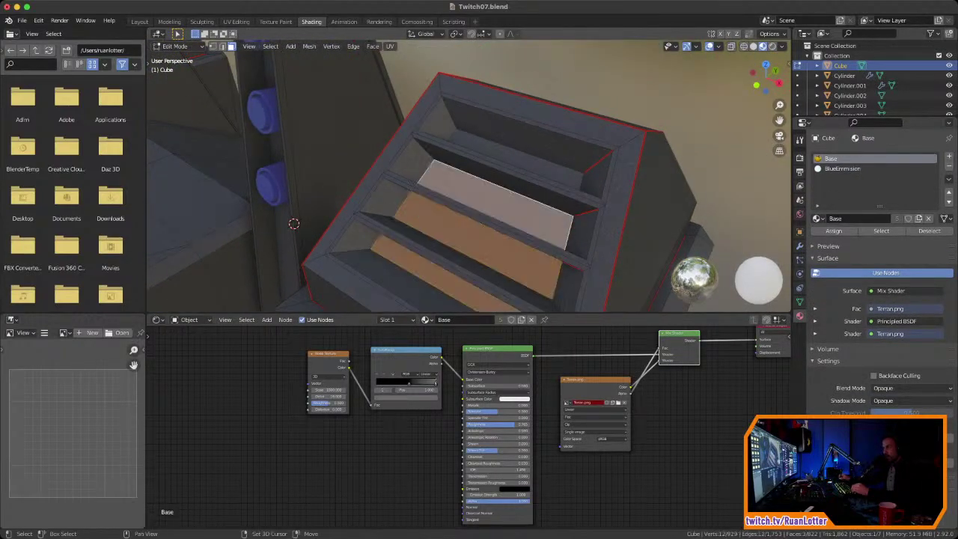
{"action": "scroll", "coordinate": [469, 180], "scroll_direction": "down", "scroll_amount": 4}
{"action": "middle_click_drag", "start_coordinate": [419, 180], "coordinate": [539, 172], "text": "shift"}
{"action": "middle_click_drag", "start_coordinate": [419, 180], "coordinate": [551, 169]}
{"action": "scroll", "coordinate": [362, 221], "scroll_direction": "up", "scroll_amount": 3}
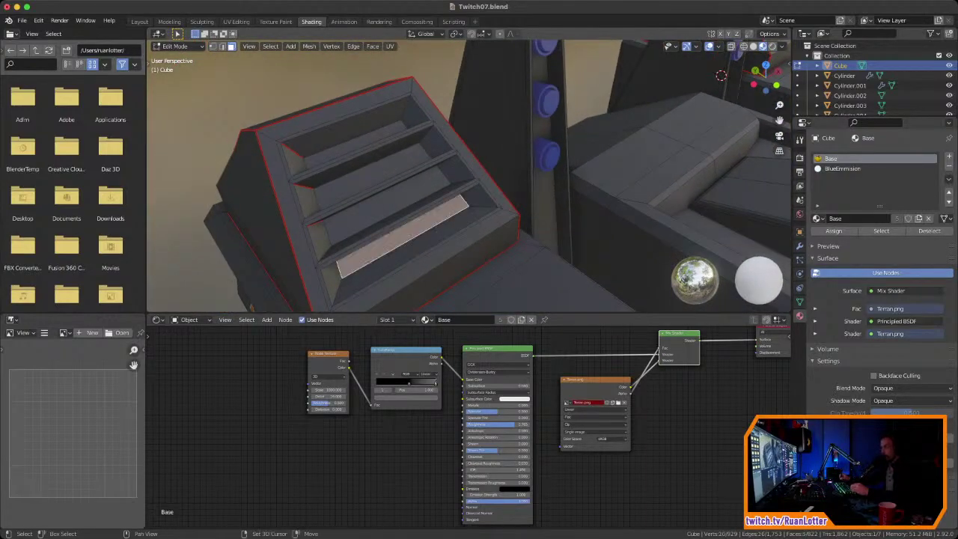
{"action": "left_click", "coordinate": [367, 140], "text": "shift"}
{"action": "scroll", "coordinate": [367, 142], "scroll_direction": "down", "scroll_amount": 3}
{"action": "middle_click_drag", "start_coordinate": [419, 176], "coordinate": [383, 178]}
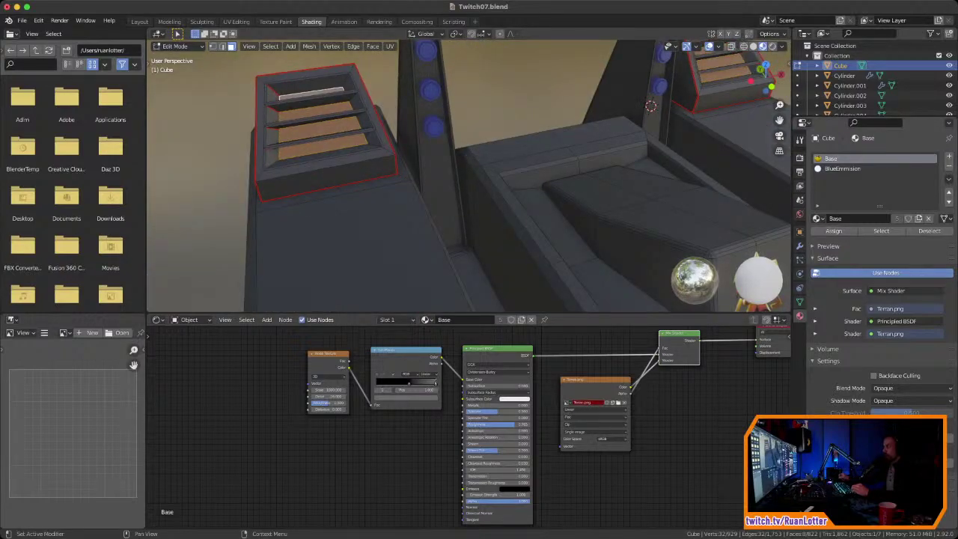
{"action": "left_click", "coordinate": [843, 168]}
{"action": "left_click", "coordinate": [834, 230]}
{"action": "key", "text": "alt+a"}
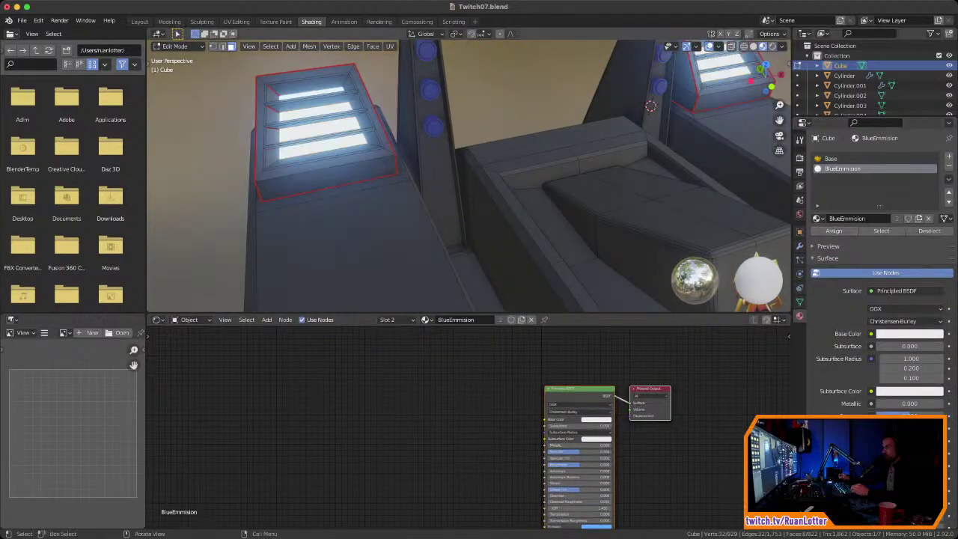
{"action": "scroll", "coordinate": [468, 176], "scroll_direction": "down", "scroll_amount": 5}
{"action": "middle_click_drag", "start_coordinate": [479, 176], "coordinate": [437, 176]}
{"action": "key", "text": "Tab"}
Step: Brighten the Blue material on the round tower lights with a base colour of hue 0.640, saturation 1.000 and value 1.000
{"action": "middle_click_drag", "start_coordinate": [469, 120], "coordinate": [467, 212]}
{"action": "scroll", "coordinate": [468, 176], "scroll_direction": "up", "scroll_amount": 8}
{"action": "scroll", "coordinate": [469, 176], "scroll_direction": "down", "scroll_amount": 4}
{"action": "scroll", "coordinate": [468, 176], "scroll_direction": "down", "scroll_amount": 5}
{"action": "scroll", "coordinate": [469, 176], "scroll_direction": "up", "scroll_amount": 4}
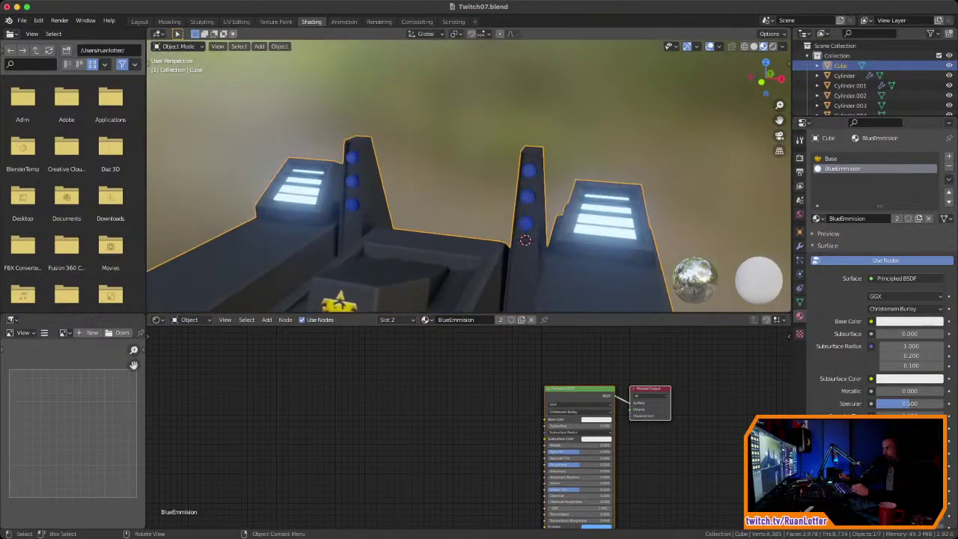
{"action": "left_click", "coordinate": [528, 197]}
{"action": "left_click", "coordinate": [909, 300]}
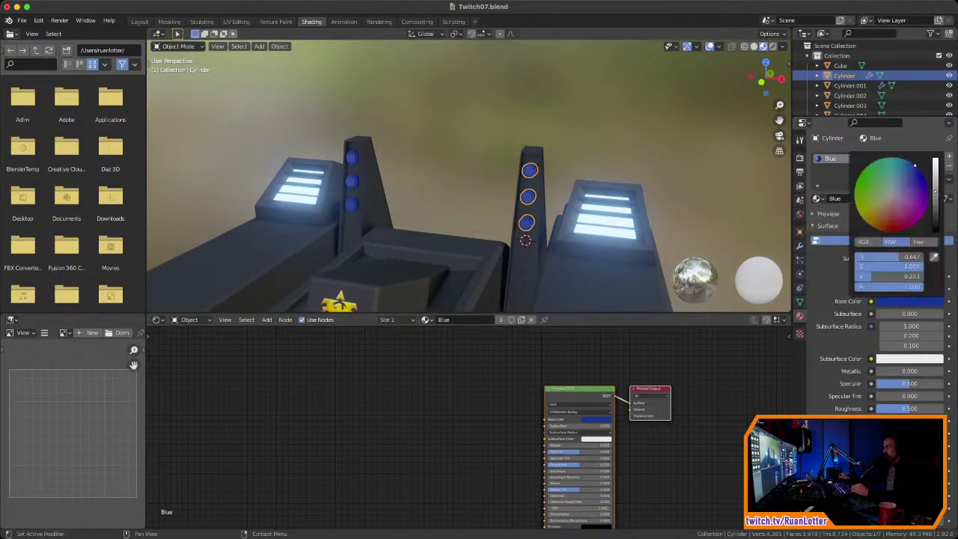
{"action": "left_click_drag", "start_coordinate": [915, 164], "coordinate": [896, 158]}
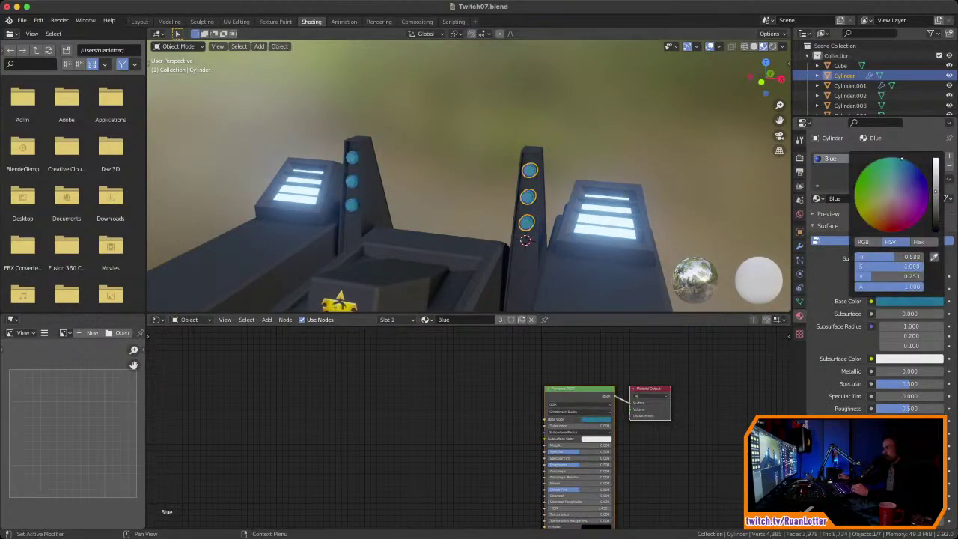
{"action": "mouse_move", "coordinate": [934, 191]}
{"action": "left_mouse_down"}
{"action": "mouse_move", "coordinate": [935, 157]}
{"action": "mouse_move", "coordinate": [914, 164]}
{"action": "left_mouse_up"}
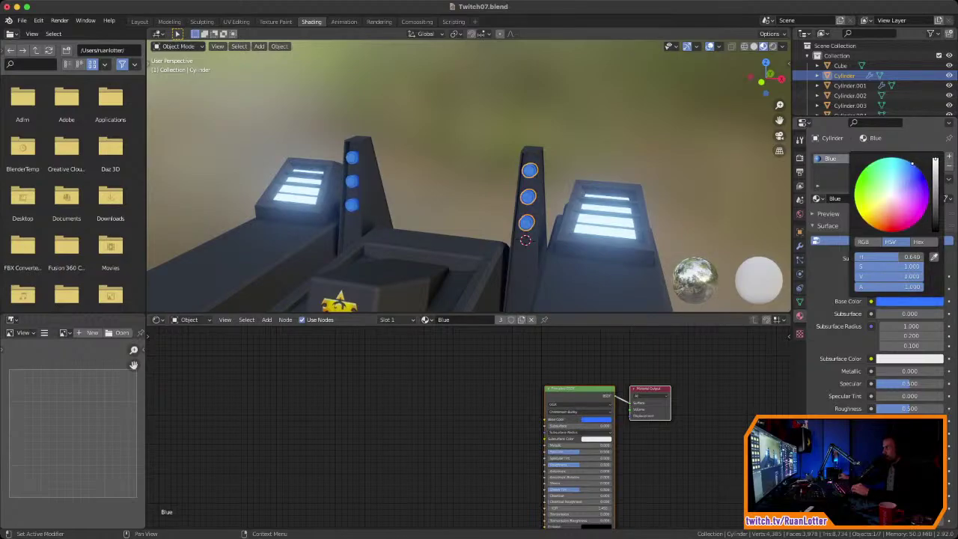
{"action": "key", "text": "alt+a"}
{"action": "key", "text": "Tab"}
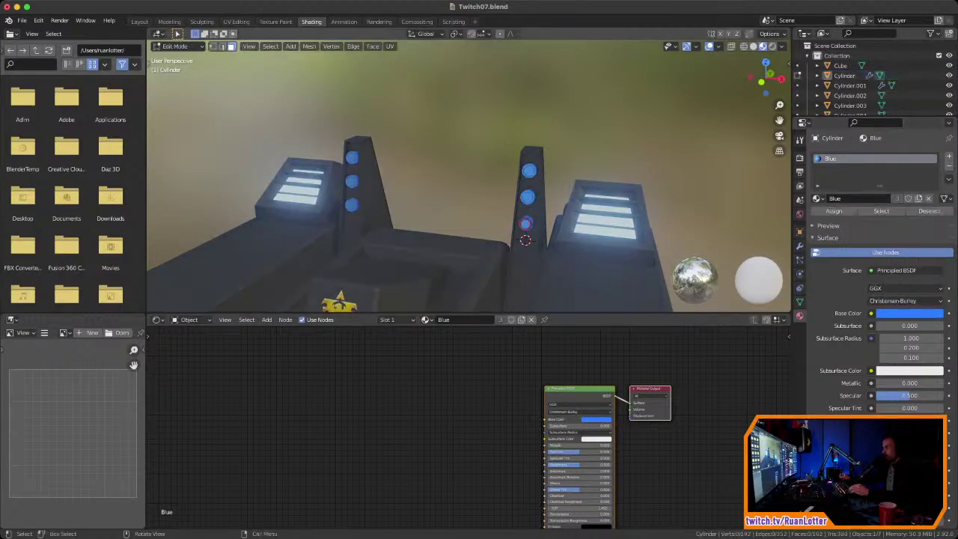
{"action": "scroll", "coordinate": [468, 177], "scroll_direction": "down", "scroll_amount": 3}
{"action": "key", "text": "Tab"}
Step: Assign the BlueEmmision material to the small inner faces of the triangular recesses on both front arms
{"action": "scroll", "coordinate": [468, 176], "scroll_direction": "down", "scroll_amount": 5}
{"action": "middle_click_drag", "start_coordinate": [468, 177], "coordinate": [726, 132], "text": "shift"}
{"action": "middle_click_drag", "start_coordinate": [524, 142], "coordinate": [404, 198]}
{"action": "scroll", "coordinate": [496, 163], "scroll_direction": "up", "scroll_amount": 3}
{"action": "scroll", "coordinate": [468, 177], "scroll_direction": "up", "scroll_amount": 3}
{"action": "middle_click_drag", "start_coordinate": [539, 128], "coordinate": [501, 103], "text": "shift"}
{"action": "scroll", "coordinate": [449, 142], "scroll_direction": "up", "scroll_amount": 4}
{"action": "left_click", "coordinate": [449, 138]}
{"action": "key", "text": "Tab"}
{"action": "left_click", "coordinate": [449, 134]}
{"action": "scroll", "coordinate": [451, 133], "scroll_direction": "down", "scroll_amount": 7}
{"action": "scroll", "coordinate": [667, 177], "scroll_direction": "up", "scroll_amount": 4}
{"action": "scroll", "coordinate": [723, 116], "scroll_direction": "up", "scroll_amount": 2}
{"action": "scroll", "coordinate": [603, 101], "scroll_direction": "up", "scroll_amount": 5}
{"action": "scroll", "coordinate": [667, 111], "scroll_direction": "down", "scroll_amount": 8}
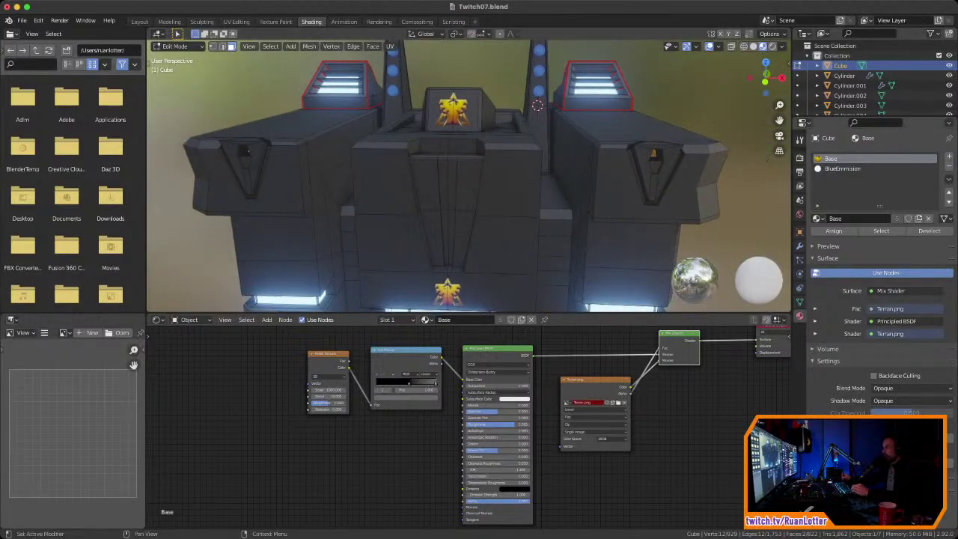
{"action": "left_click", "coordinate": [843, 169]}
{"action": "left_click", "coordinate": [834, 231]}
Step: Examine the barracks' front and glowing details from several angles in Object Mode
{"action": "middle_click_drag", "start_coordinate": [464, 187], "coordinate": [524, 210]}
{"action": "scroll", "coordinate": [441, 183], "scroll_direction": "down", "scroll_amount": 4}
{"action": "middle_click_drag", "start_coordinate": [451, 205], "coordinate": [584, 139]}
{"action": "middle_click_drag", "start_coordinate": [422, 166], "coordinate": [502, 113]}
{"action": "scroll", "coordinate": [473, 116], "scroll_direction": "up", "scroll_amount": 2}
{"action": "key", "text": "Tab"}
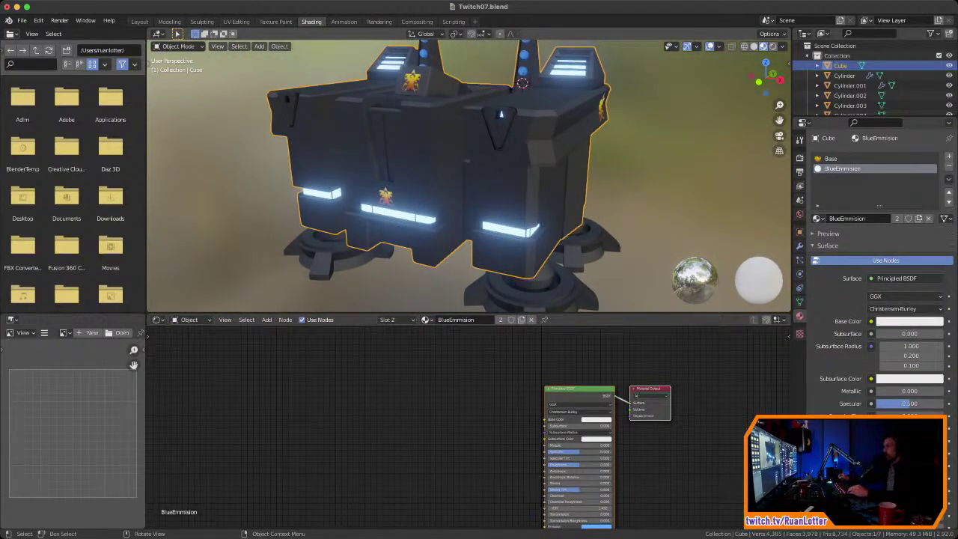
{"action": "mouse_move", "coordinate": [522, 83]}
{"action": "middle_mouse_down"}
{"action": "mouse_move", "coordinate": [513, 77]}
{"action": "mouse_move", "coordinate": [526, 80]}
{"action": "middle_mouse_up"}
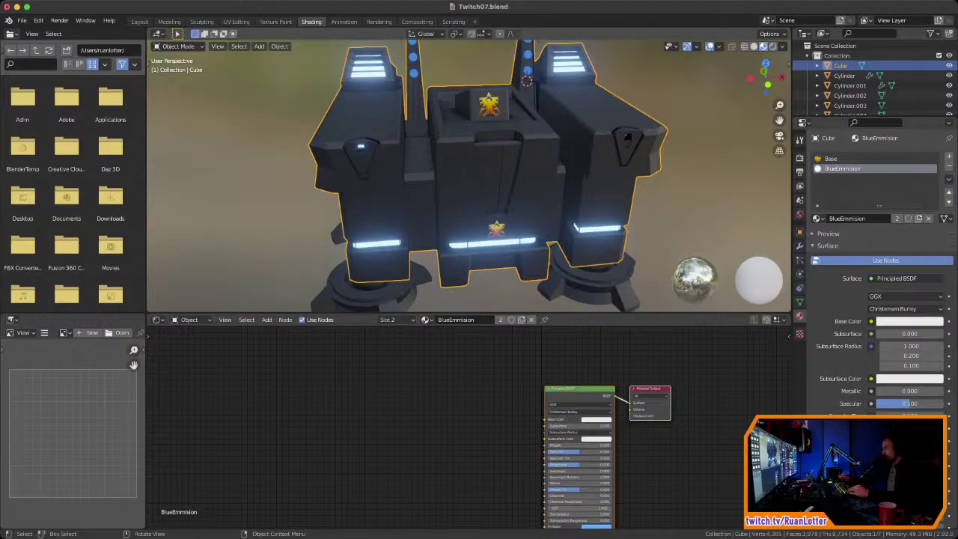
{"action": "middle_click_drag", "start_coordinate": [526, 81], "coordinate": [526, 80]}
Step: Select the two front door faces and add a new material named Glass in a third slot
{"action": "middle_click_drag", "start_coordinate": [479, 180], "coordinate": [476, 116]}
{"action": "key", "text": "Tab"}
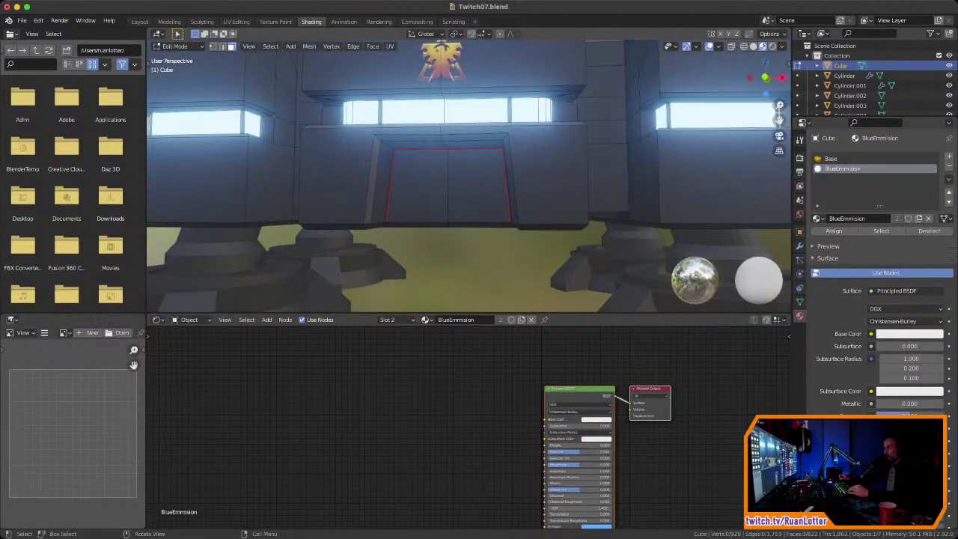
{"action": "middle_click_drag", "start_coordinate": [464, 180], "coordinate": [498, 167]}
{"action": "scroll", "coordinate": [470, 115], "scroll_direction": "up", "scroll_amount": 3}
{"action": "scroll", "coordinate": [470, 114], "scroll_direction": "down", "scroll_amount": 3}
{"action": "middle_click_drag", "start_coordinate": [498, 167], "coordinate": [481, 145], "text": "ctrl"}
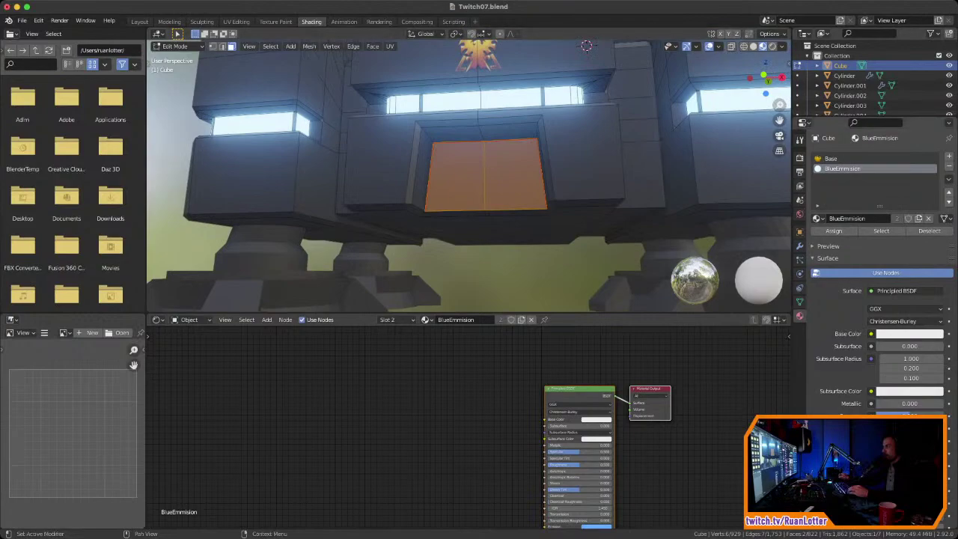
{"action": "left_click", "coordinate": [949, 155]}
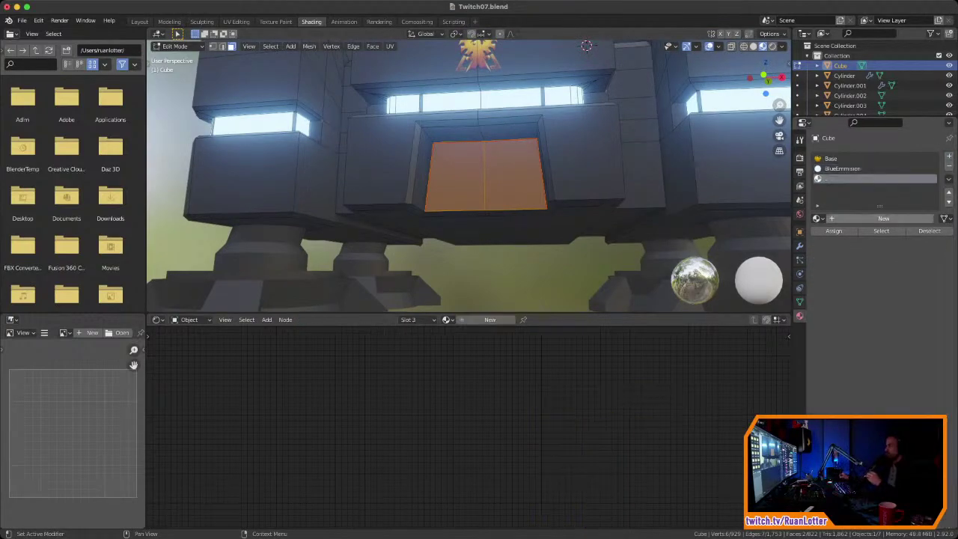
{"action": "left_click", "coordinate": [860, 218]}
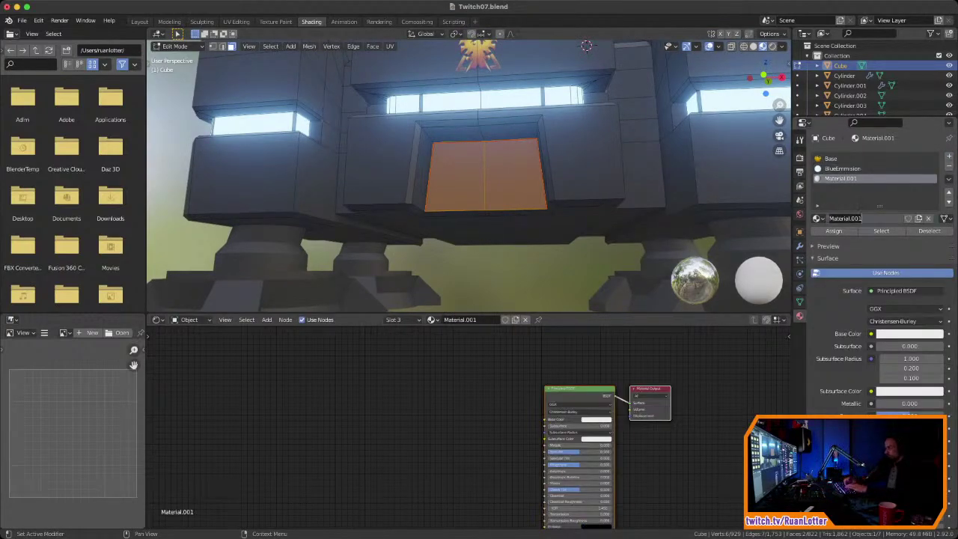
{"action": "type", "text": "Glass"}
{"action": "key", "text": "Return"}
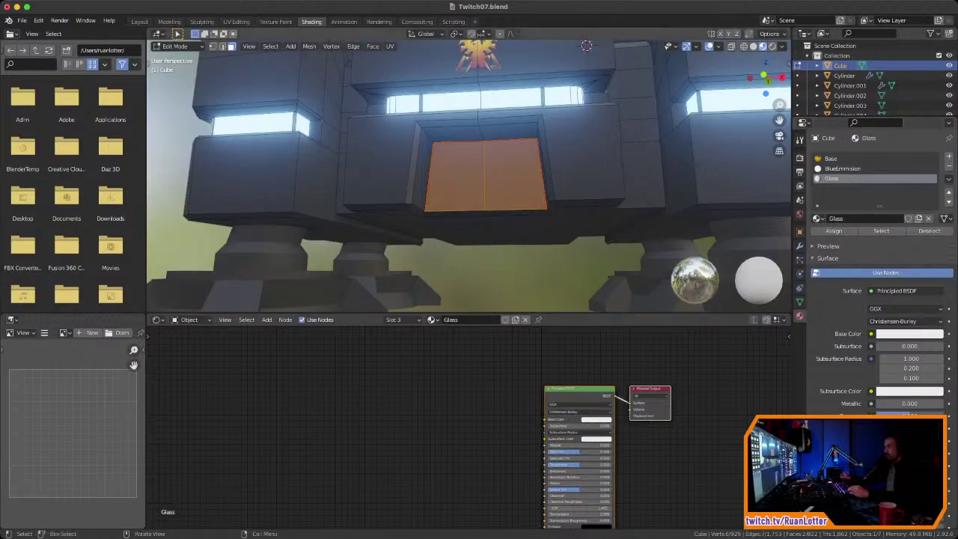
Step: Give the Glass material full transmission and assign it to the two front door faces
{"action": "middle_click_drag", "start_coordinate": [479, 194], "coordinate": [412, 154]}
{"action": "scroll", "coordinate": [475, 193], "scroll_direction": "down", "scroll_amount": 2}
{"action": "scroll", "coordinate": [482, 209], "scroll_direction": "up", "scroll_amount": 3}
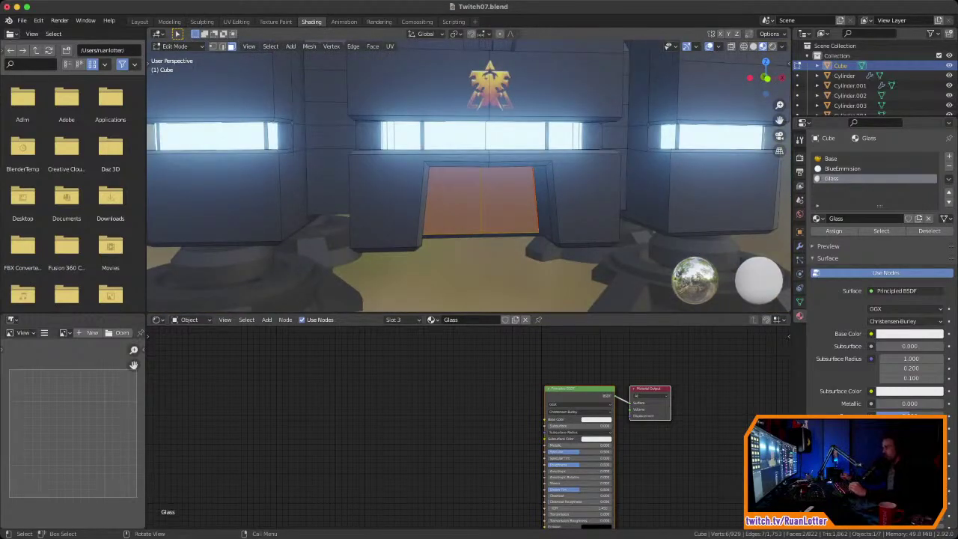
{"action": "middle_click_drag", "start_coordinate": [479, 195], "coordinate": [453, 161]}
{"action": "scroll", "coordinate": [468, 153], "scroll_direction": "up", "scroll_amount": 3}
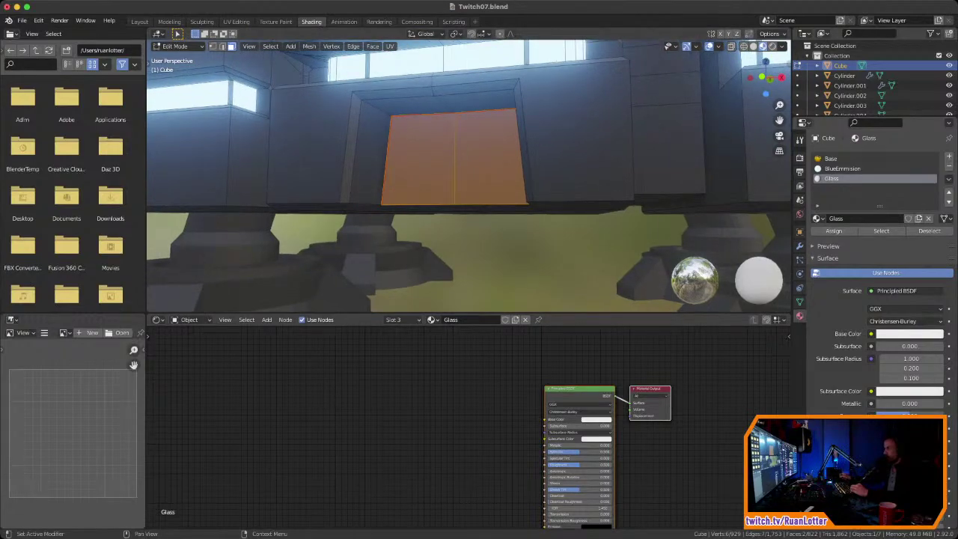
{"action": "scroll", "coordinate": [875, 277], "scroll_direction": "down", "scroll_amount": 6}
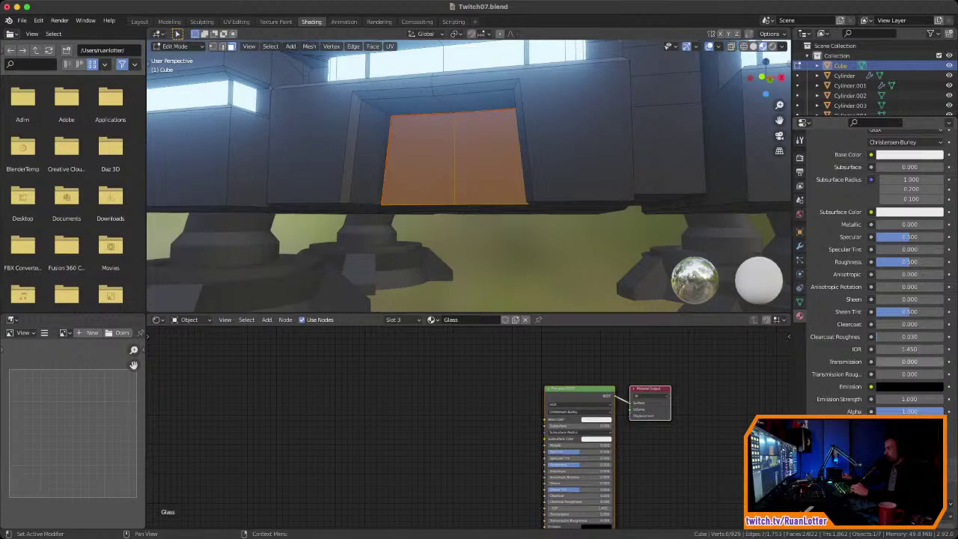
{"action": "middle_click_drag", "start_coordinate": [479, 172], "coordinate": [509, 193]}
{"action": "scroll", "coordinate": [868, 262], "scroll_direction": "up", "scroll_amount": 6}
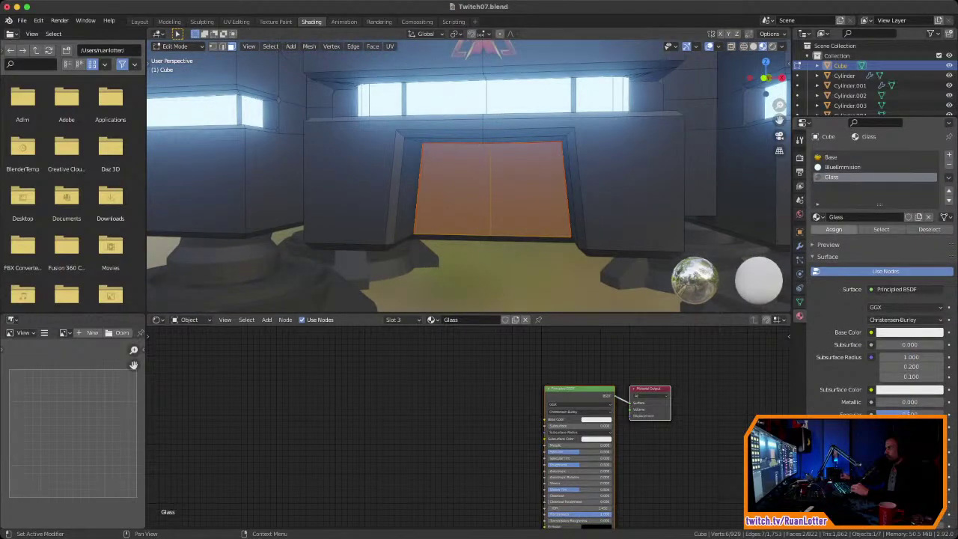
{"action": "left_click", "coordinate": [833, 230]}
{"action": "key", "text": "alt+a"}
{"action": "scroll", "coordinate": [478, 179], "scroll_direction": "down", "scroll_amount": 3}
{"action": "mouse_move", "coordinate": [479, 179]}
{"action": "middle_mouse_down"}
{"action": "mouse_move", "coordinate": [509, 176]}
{"action": "mouse_move", "coordinate": [512, 132]}
{"action": "mouse_move", "coordinate": [506, 160]}
{"action": "mouse_move", "coordinate": [442, 202]}
{"action": "mouse_move", "coordinate": [439, 190]}
{"action": "mouse_move", "coordinate": [470, 166]}
{"action": "middle_mouse_up"}
{"action": "scroll", "coordinate": [438, 190], "scroll_direction": "up", "scroll_amount": 2}
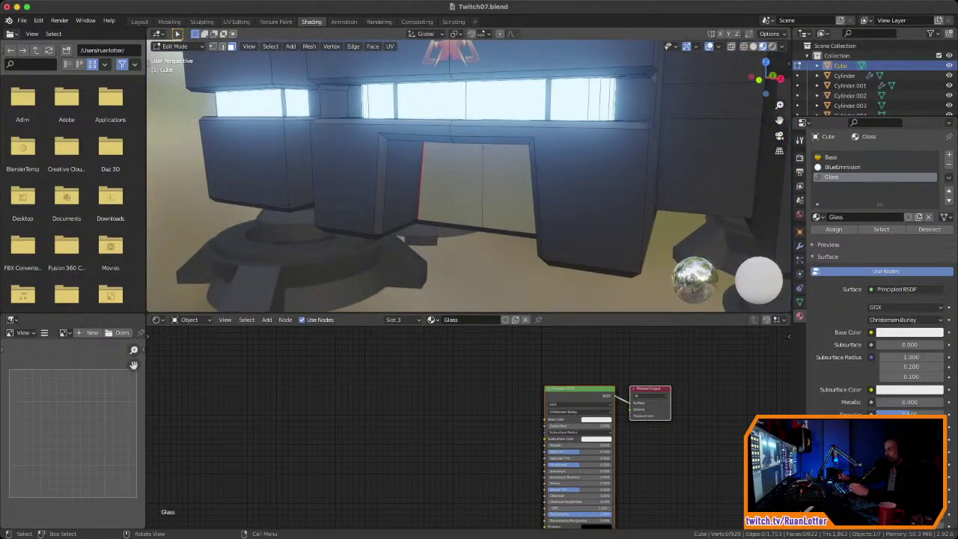
Step: Save the file and switch the viewport to rendered shading
{"action": "key", "text": "ctrl+s"}
{"action": "left_click", "coordinate": [772, 47]}
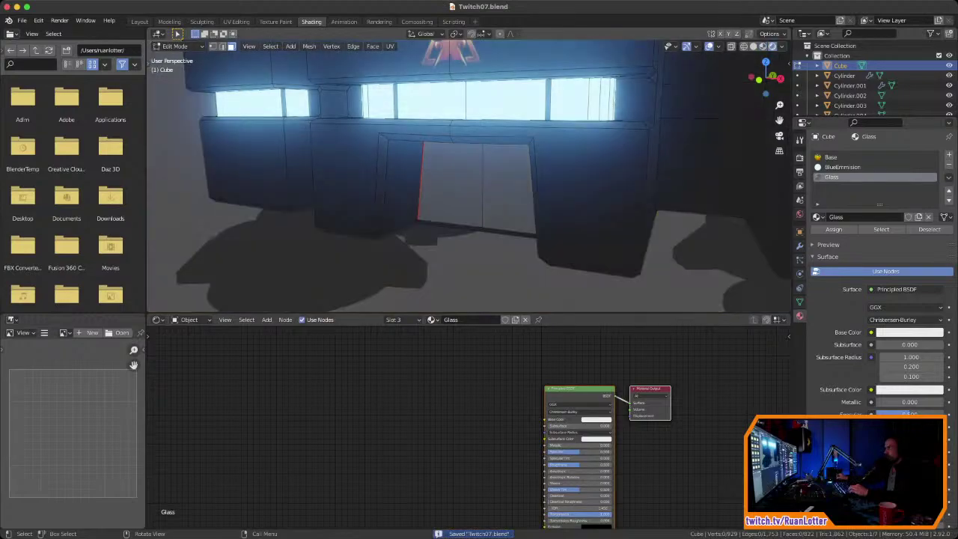
Step: Try the Cycles render engine on the glass door, and switch back to Eevee
{"action": "left_click", "coordinate": [800, 157]}
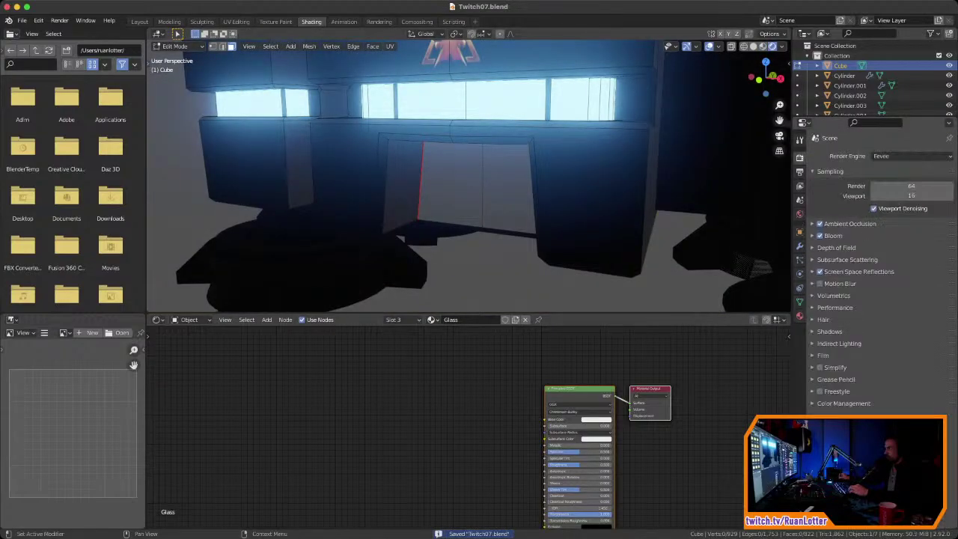
{"action": "left_click", "coordinate": [912, 156]}
{"action": "left_click", "coordinate": [898, 190]}
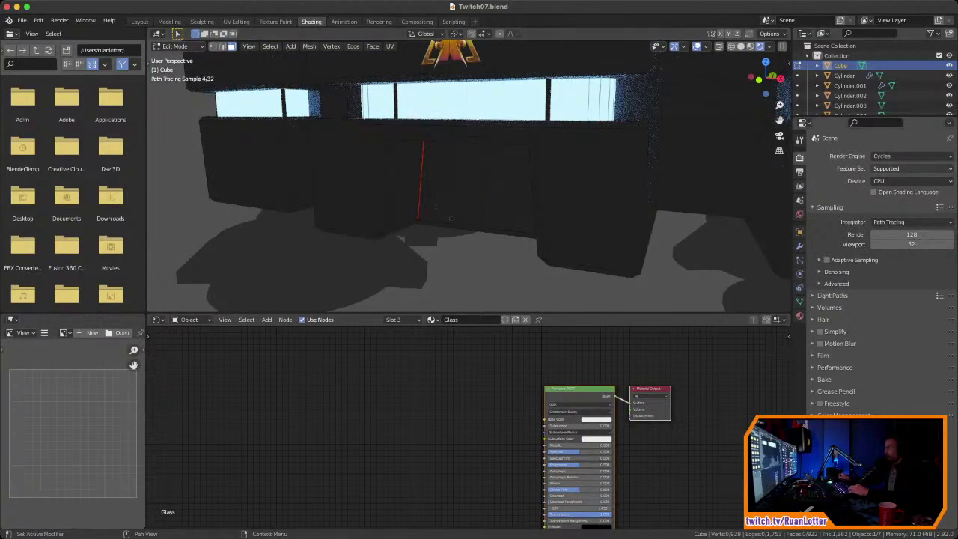
{"action": "left_click", "coordinate": [911, 156]}
{"action": "left_click", "coordinate": [890, 166]}
Step: Examine the glass door up close in the rendered view
{"action": "scroll", "coordinate": [468, 176], "scroll_direction": "down", "scroll_amount": 3}
{"action": "middle_click_drag", "start_coordinate": [468, 177], "coordinate": [509, 154]}
{"action": "scroll", "coordinate": [468, 177], "scroll_direction": "up", "scroll_amount": 3}
{"action": "middle_click_drag", "start_coordinate": [573, 140], "coordinate": [569, 196], "text": "shift"}
{"action": "scroll", "coordinate": [468, 177], "scroll_direction": "down", "scroll_amount": 3}
{"action": "scroll", "coordinate": [468, 176], "scroll_direction": "up", "scroll_amount": 3}
{"action": "scroll", "coordinate": [468, 177], "scroll_direction": "up", "scroll_amount": 2}
{"action": "scroll", "coordinate": [468, 176], "scroll_direction": "down", "scroll_amount": 3}
Step: Snap the 3D cursor to the two floor faces in front of the door inside the barracks
{"action": "middle_click_drag", "start_coordinate": [599, 112], "coordinate": [217, 202], "text": "shift"}
{"action": "middle_click_drag", "start_coordinate": [479, 179], "coordinate": [416, 179]}
{"action": "scroll", "coordinate": [469, 176], "scroll_direction": "up", "scroll_amount": 3}
{"action": "middle_click_drag", "start_coordinate": [479, 202], "coordinate": [520, 171], "text": "shift"}
{"action": "scroll", "coordinate": [469, 176], "scroll_direction": "down", "scroll_amount": 1}
{"action": "middle_click_drag", "start_coordinate": [426, 225], "coordinate": [457, 187], "text": "shift"}
{"action": "scroll", "coordinate": [468, 177], "scroll_direction": "up", "scroll_amount": 2}
{"action": "left_click", "coordinate": [576, 217]}
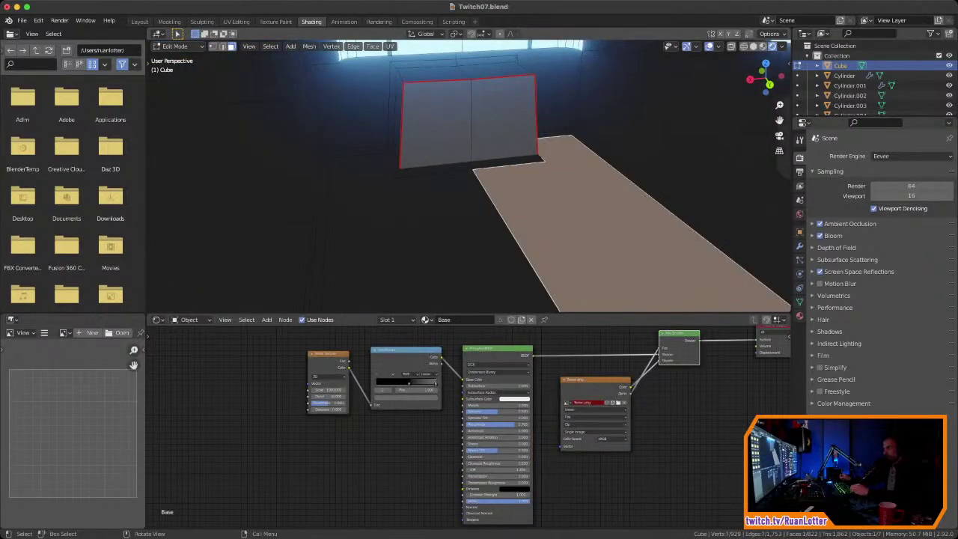
{"action": "middle_click_drag", "start_coordinate": [576, 217], "coordinate": [577, 243], "text": "ctrl"}
{"action": "left_click", "coordinate": [457, 232]}
{"action": "left_click", "coordinate": [553, 225], "text": "shift"}
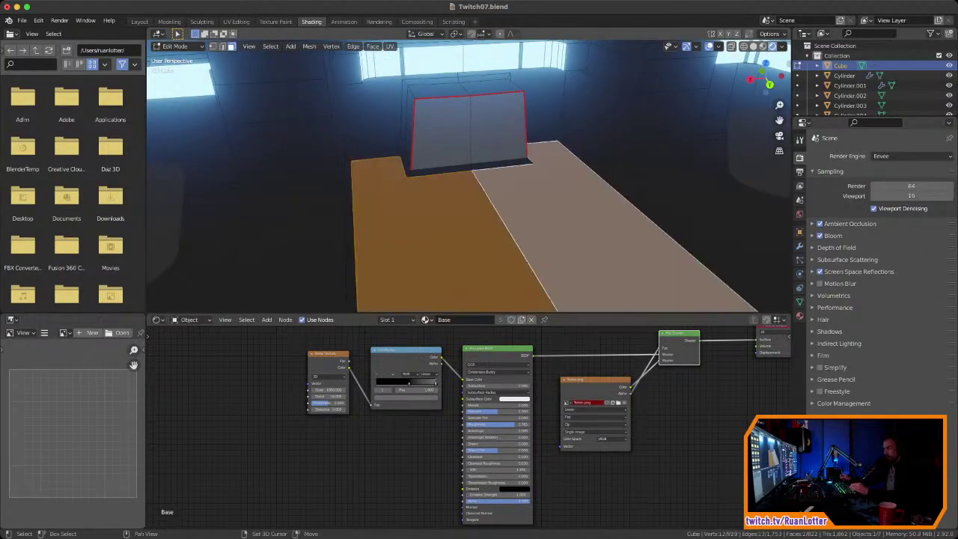
{"action": "key", "text": "shift+s"}
{"action": "left_click", "coordinate": [524, 302]}
Step: Add a UV sphere at the 3D cursor inside the barracks, scale it down and raise it above the floor
{"action": "middle_click_drag", "start_coordinate": [547, 243], "coordinate": [561, 236]}
{"action": "left_click", "coordinate": [563, 236]}
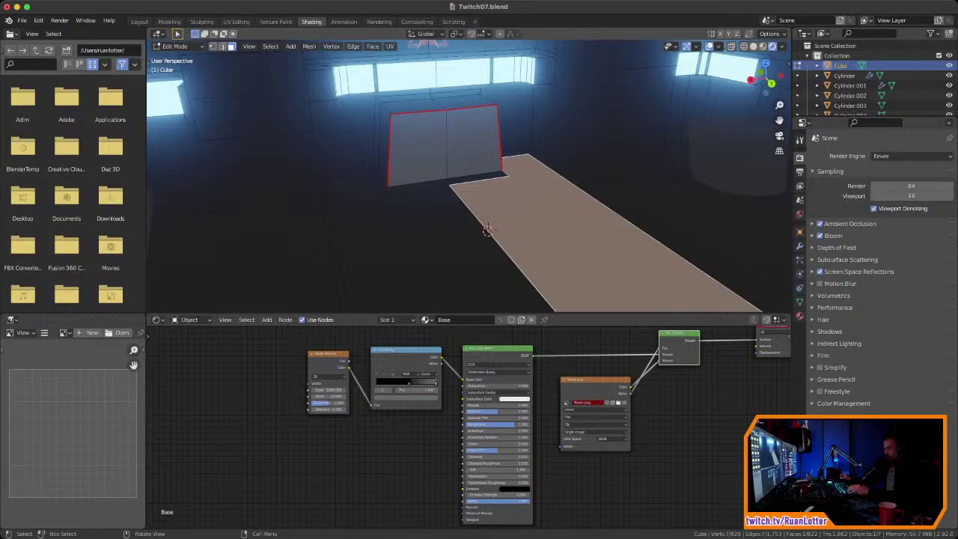
{"action": "key", "text": "Tab"}
{"action": "key", "text": "shift+a"}
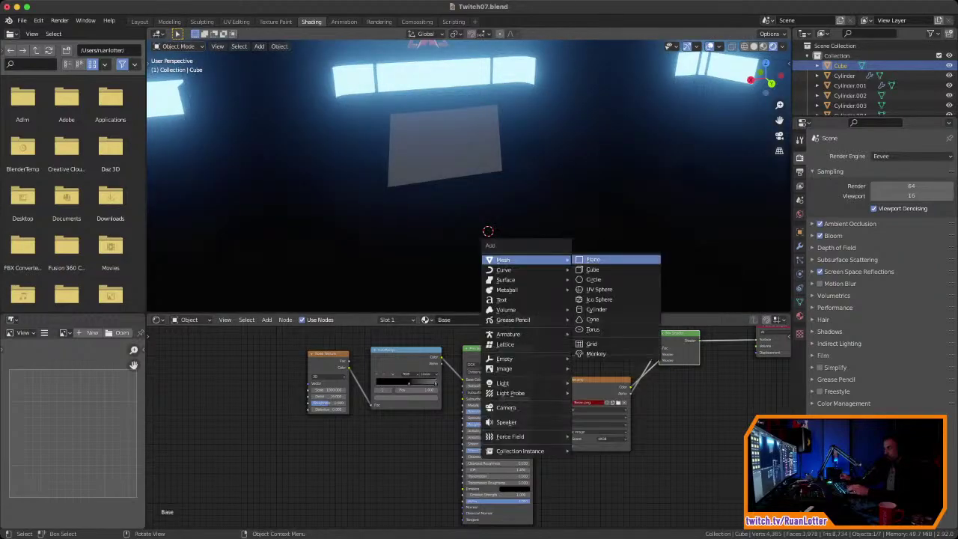
{"action": "left_click", "coordinate": [598, 289]}
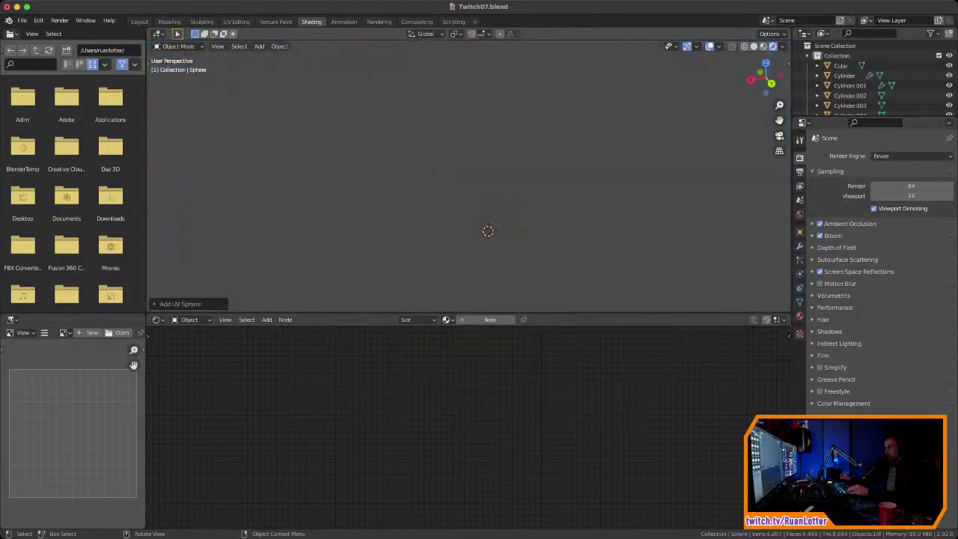
{"action": "key", "text": "s"}
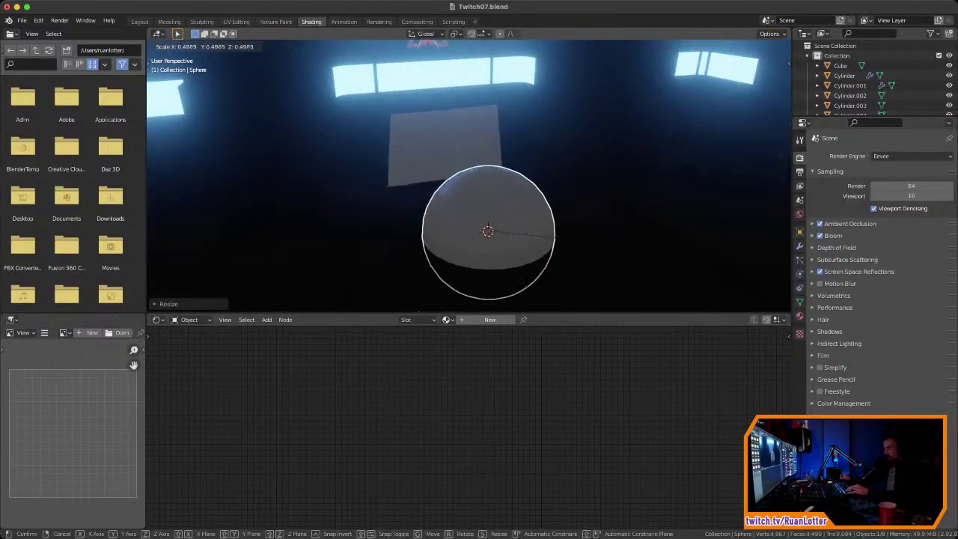
{"action": "key", "text": "Return"}
{"action": "key", "text": "g"}
{"action": "key", "text": "z"}
{"action": "key", "text": "Return"}
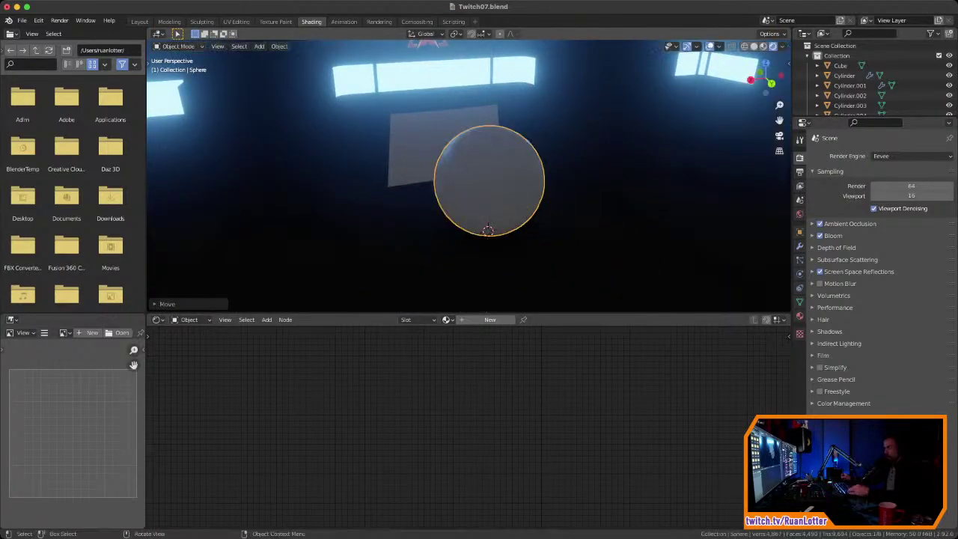
Step: Give the sphere a new material with a bright red emission colour and an emission strength of 20
{"action": "left_click", "coordinate": [799, 316]}
{"action": "left_click", "coordinate": [893, 199]}
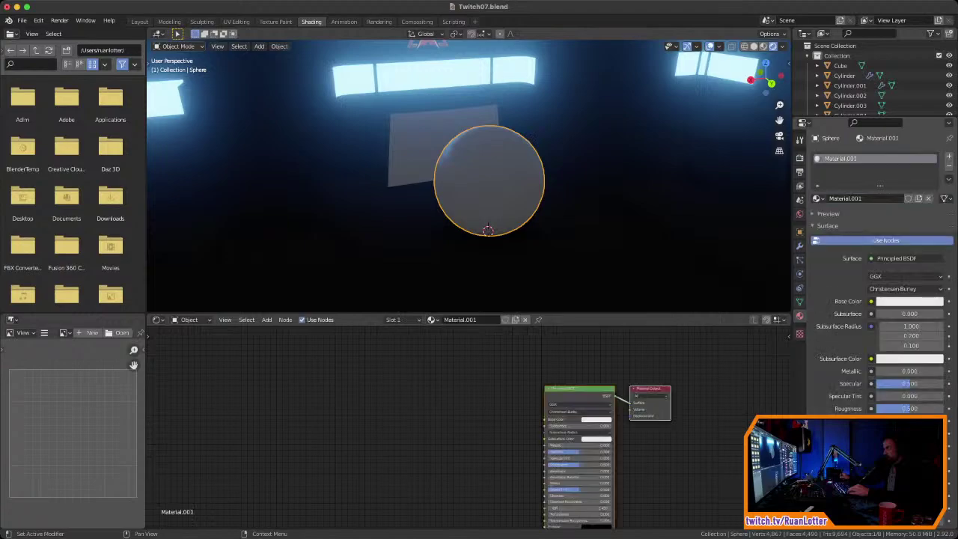
{"action": "left_click", "coordinate": [909, 300]}
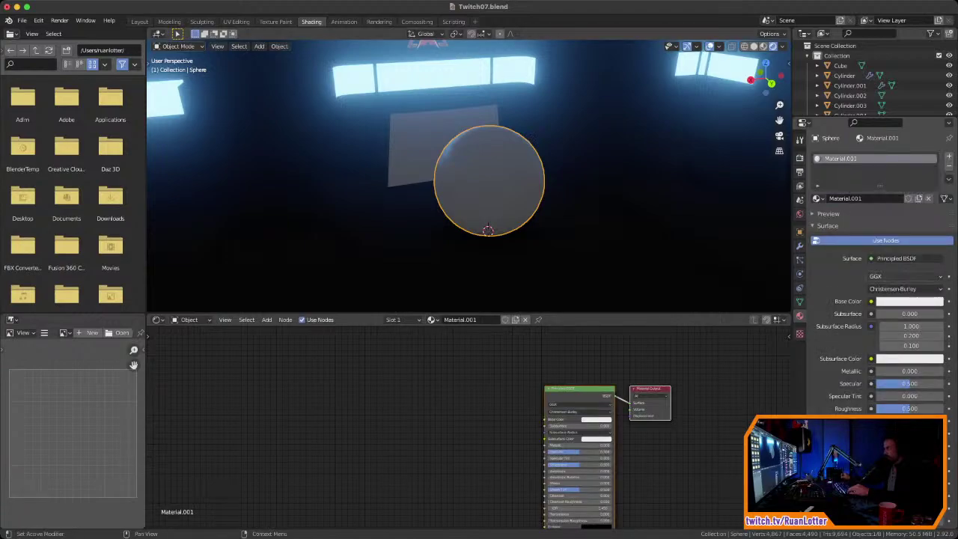
{"action": "scroll", "coordinate": [906, 277], "scroll_direction": "down", "scroll_amount": 6}
{"action": "left_click", "coordinate": [907, 344]}
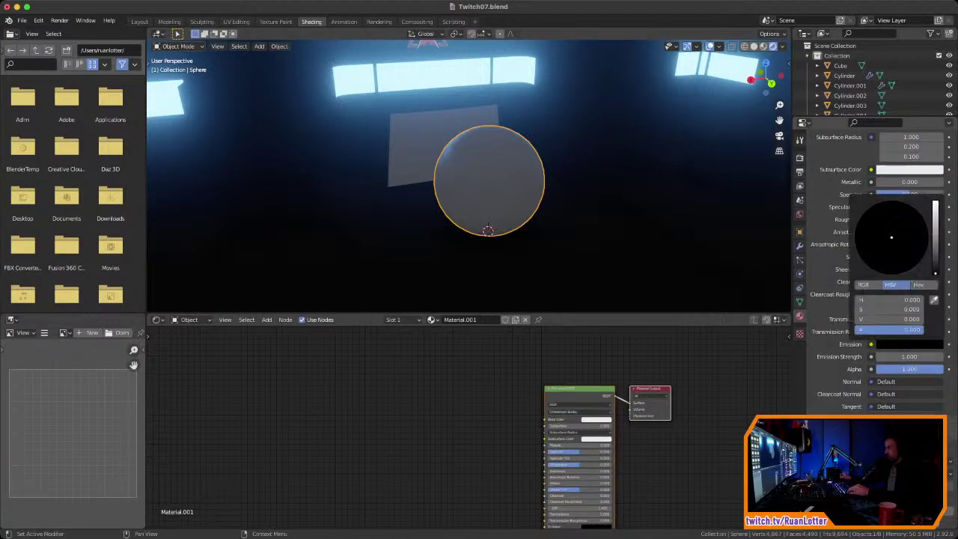
{"action": "left_click_drag", "start_coordinate": [936, 272], "coordinate": [935, 202]}
{"action": "left_click_drag", "start_coordinate": [891, 237], "coordinate": [888, 272]}
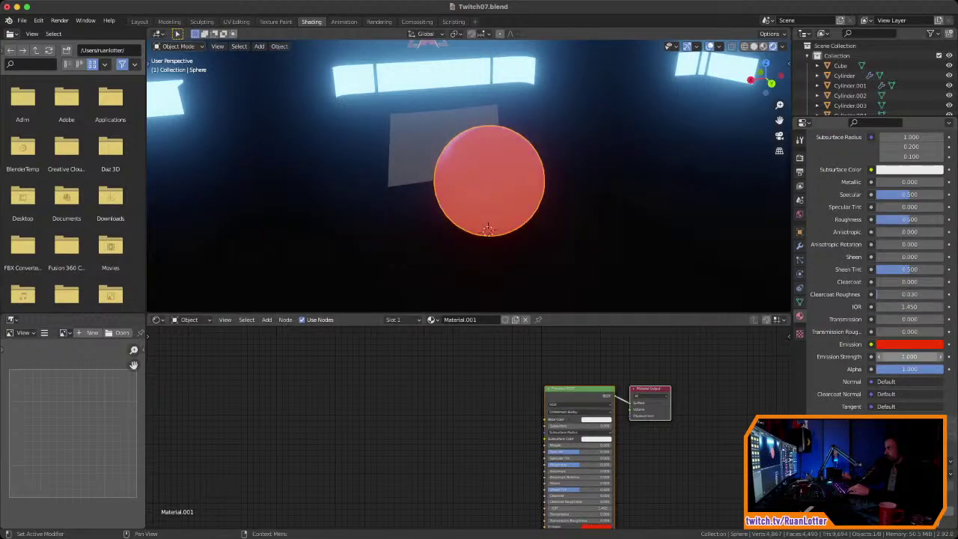
{"action": "key", "text": "Return"}
Step: Check the barracks door from outside and save the file
{"action": "middle_click_drag", "start_coordinate": [509, 202], "coordinate": [674, 277]}
{"action": "middle_click_drag", "start_coordinate": [464, 187], "coordinate": [464, 232], "text": "ctrl"}
{"action": "middle_click_drag", "start_coordinate": [464, 232], "coordinate": [617, 157]}
{"action": "middle_click_drag", "start_coordinate": [468, 202], "coordinate": [494, 159], "text": "shift"}
{"action": "scroll", "coordinate": [468, 176], "scroll_direction": "up", "scroll_amount": 6}
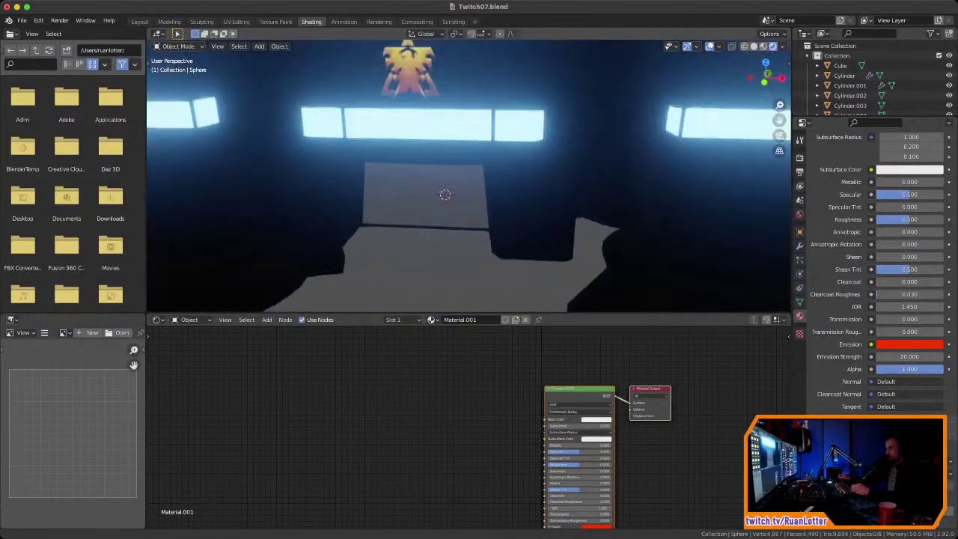
{"action": "scroll", "coordinate": [468, 176], "scroll_direction": "down", "scroll_amount": 5}
{"action": "key", "text": "super+s"}
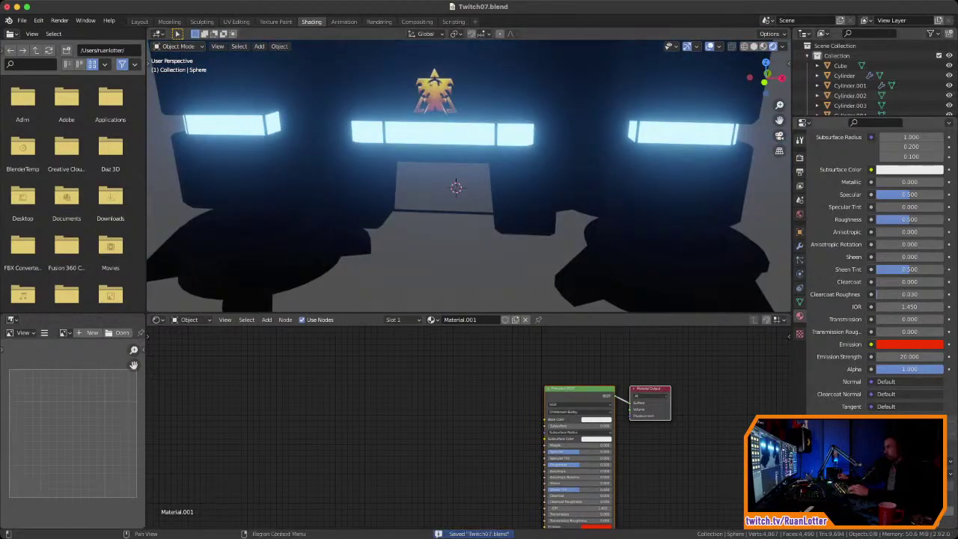
Step: Preview the glowing sphere behind the glass door in Cycles, and return the render engine to Eevee
{"action": "left_click", "coordinate": [799, 157]}
{"action": "left_click", "coordinate": [911, 156]}
{"action": "left_click", "coordinate": [911, 189]}
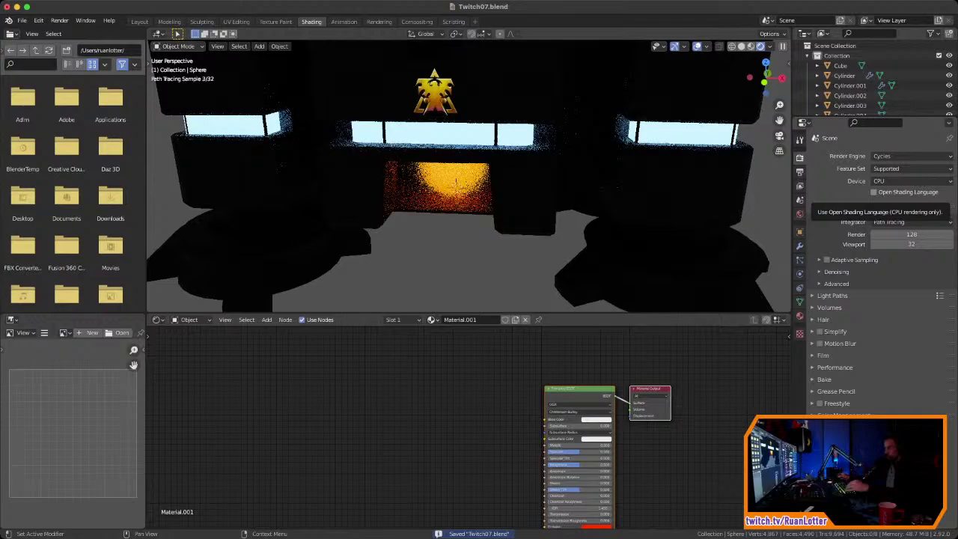
{"action": "left_click", "coordinate": [910, 156]}
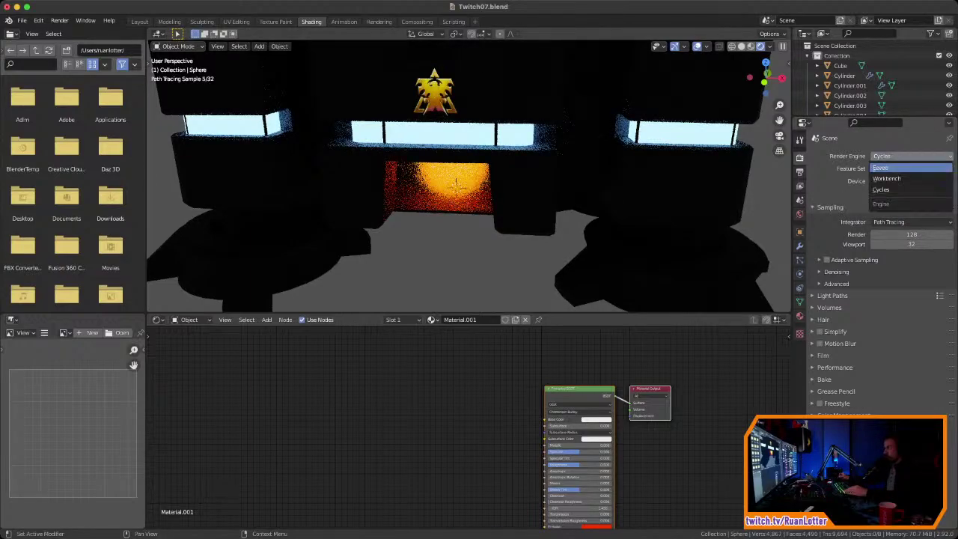
{"action": "left_click", "coordinate": [905, 167]}
{"action": "scroll", "coordinate": [539, 181], "scroll_direction": "down", "scroll_amount": 3}
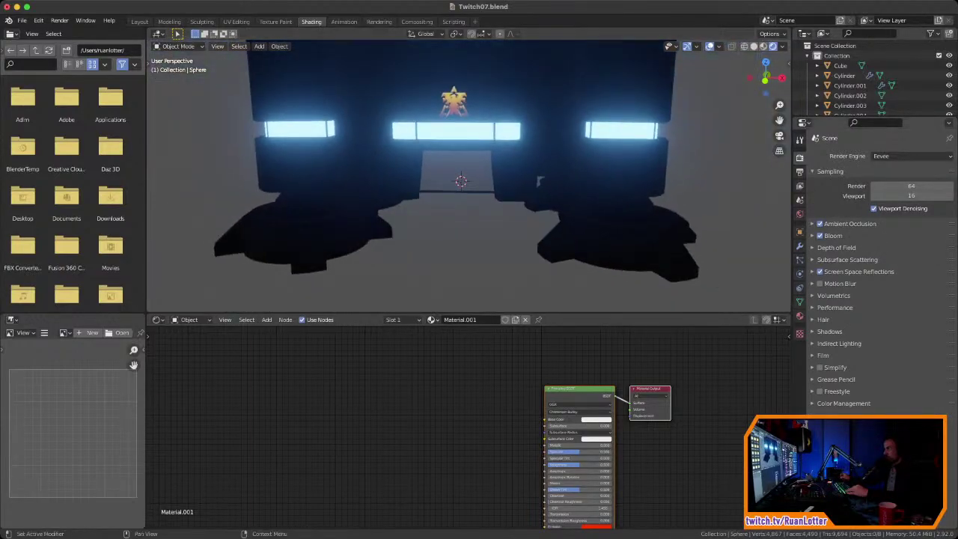
Step: Enable Refraction for Screen Space Reflections, make the render background transparent, and select the barracks body
{"action": "left_click", "coordinate": [812, 272]}
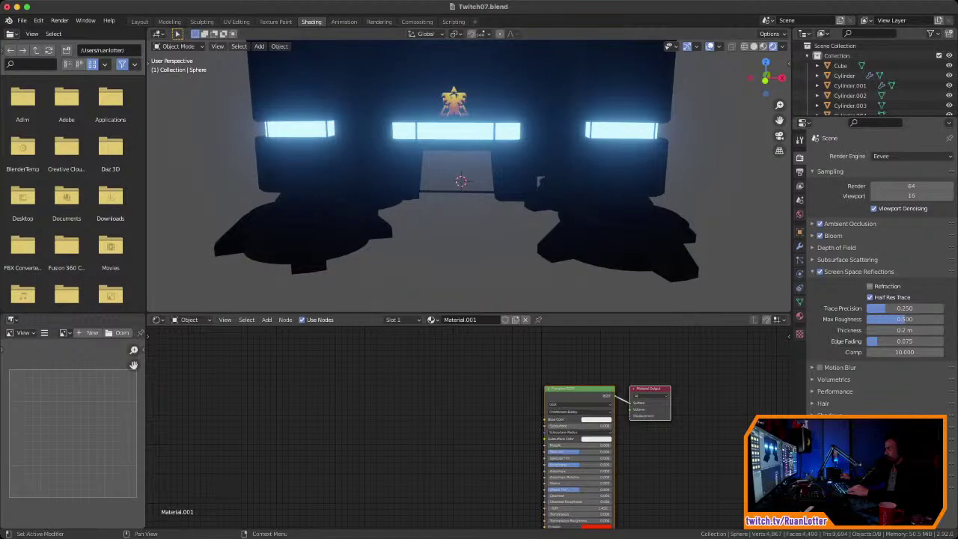
{"action": "middle_click_drag", "start_coordinate": [479, 187], "coordinate": [487, 168]}
{"action": "left_click", "coordinate": [524, 142]}
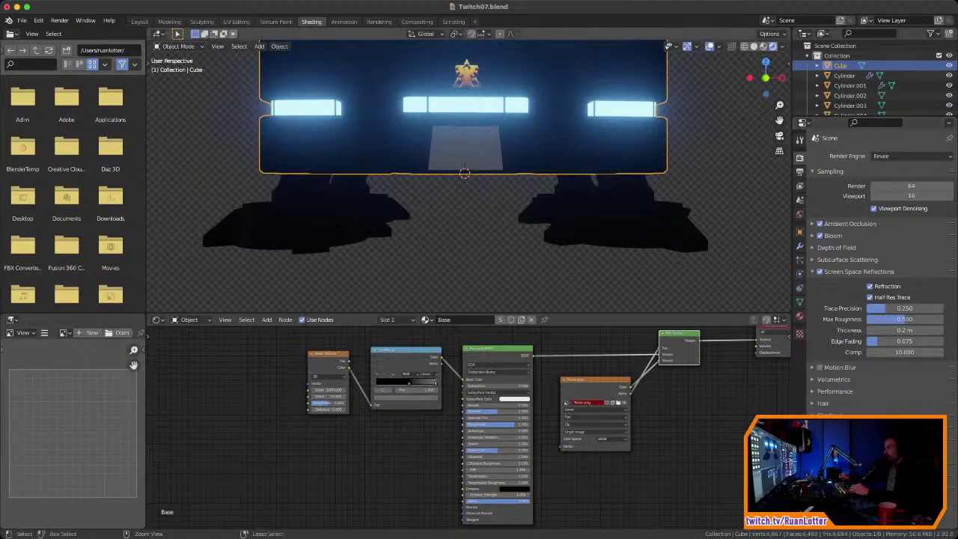
Step: Examine the barracks and its glass door from several angles in the rendered view
{"action": "scroll", "coordinate": [468, 176], "scroll_direction": "down", "scroll_amount": 2}
{"action": "middle_click_drag", "start_coordinate": [469, 176], "coordinate": [468, 228], "text": "shift"}
{"action": "scroll", "coordinate": [468, 175], "scroll_direction": "down", "scroll_amount": 2}
{"action": "middle_click_drag", "start_coordinate": [468, 176], "coordinate": [419, 182]}
{"action": "scroll", "coordinate": [419, 183], "scroll_direction": "up", "scroll_amount": 1}
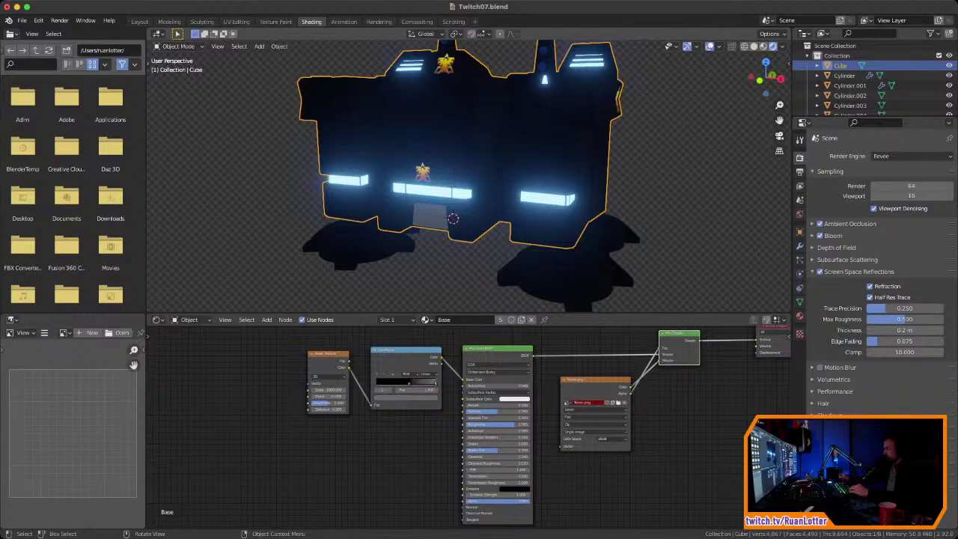
{"action": "middle_click_drag", "start_coordinate": [419, 183], "coordinate": [455, 138]}
{"action": "scroll", "coordinate": [480, 187], "scroll_direction": "up", "scroll_amount": 2}
{"action": "scroll", "coordinate": [424, 154], "scroll_direction": "up", "scroll_amount": 2}
{"action": "scroll", "coordinate": [466, 140], "scroll_direction": "up", "scroll_amount": 2}
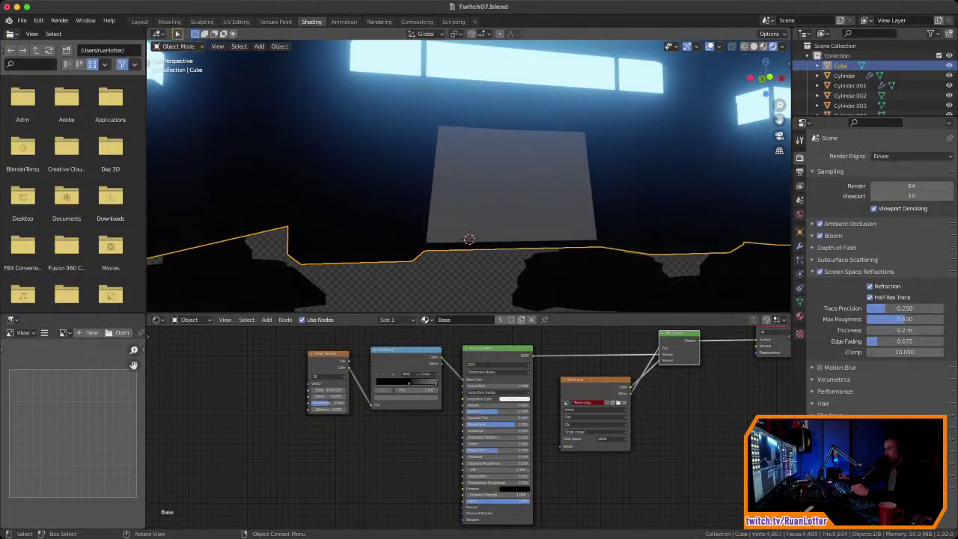
Step: Turn on screen space refraction in the settings of the barracks body's Glass material
{"action": "left_click", "coordinate": [585, 262]}
{"action": "scroll", "coordinate": [585, 262], "scroll_direction": "down", "scroll_amount": 2}
{"action": "left_click", "coordinate": [622, 179]}
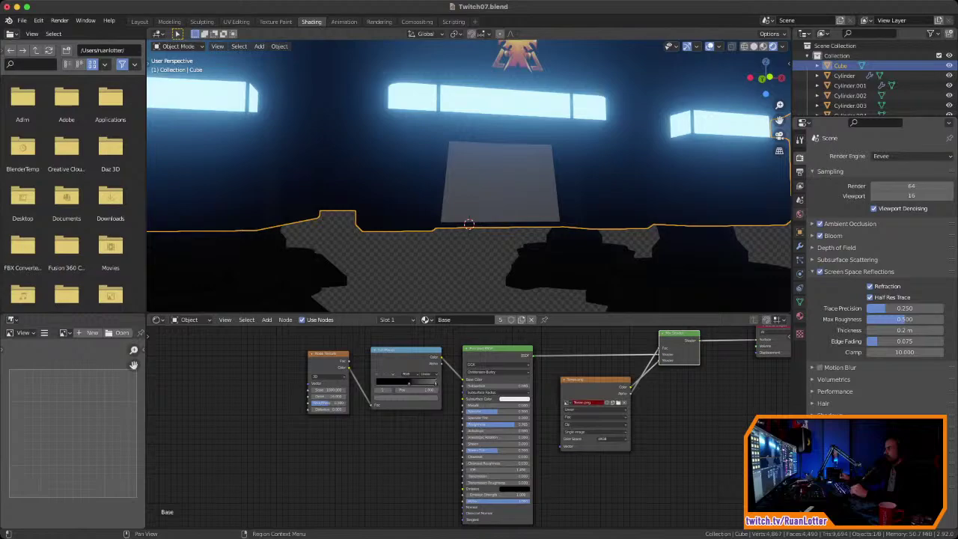
{"action": "left_click", "coordinate": [799, 213]}
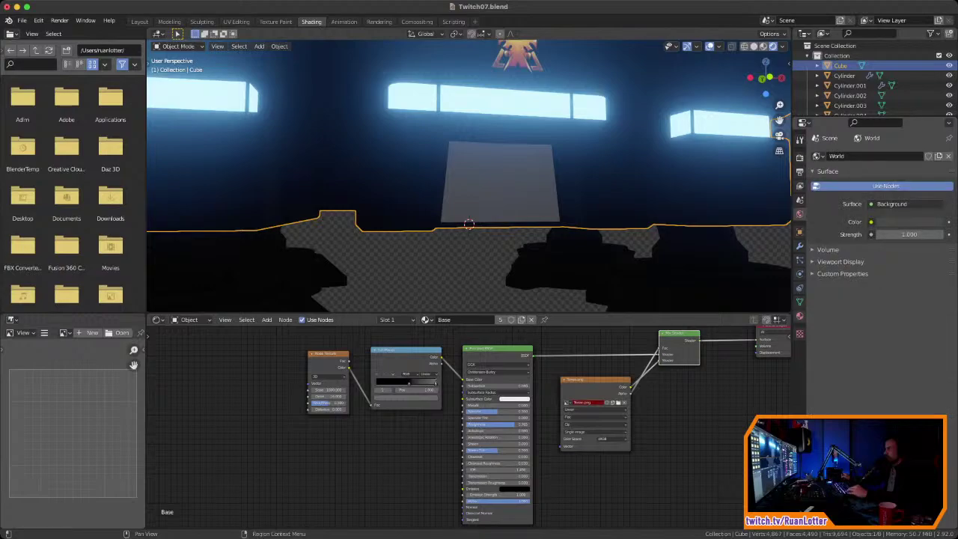
{"action": "left_click", "coordinate": [799, 315]}
{"action": "left_click", "coordinate": [832, 179]}
{"action": "scroll", "coordinate": [860, 277], "scroll_direction": "down", "scroll_amount": 8}
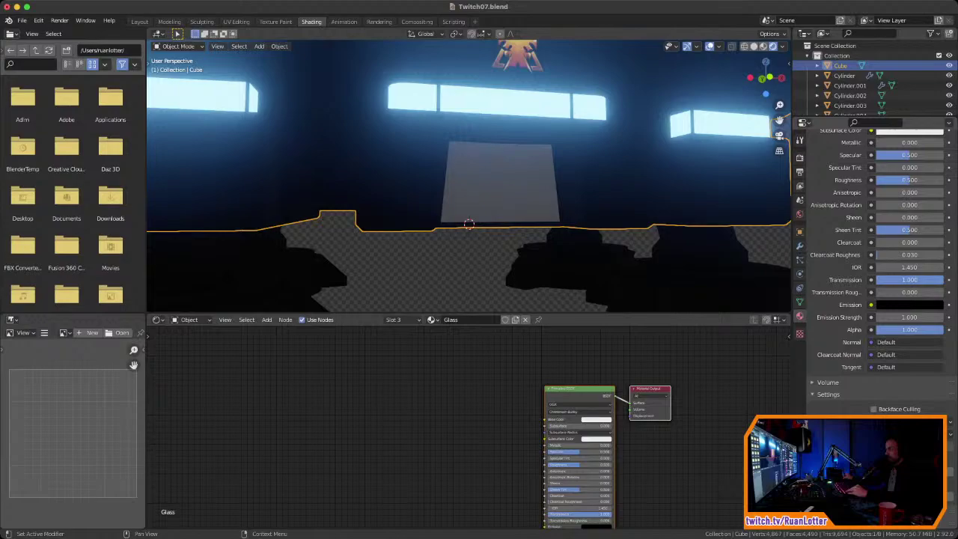
{"action": "mouse_move", "coordinate": [468, 223]}
{"action": "middle_mouse_down"}
{"action": "mouse_move", "coordinate": [444, 224]}
{"action": "mouse_move", "coordinate": [474, 221]}
{"action": "mouse_move", "coordinate": [466, 208]}
{"action": "mouse_move", "coordinate": [440, 233]}
{"action": "mouse_move", "coordinate": [480, 233]}
{"action": "middle_mouse_up"}
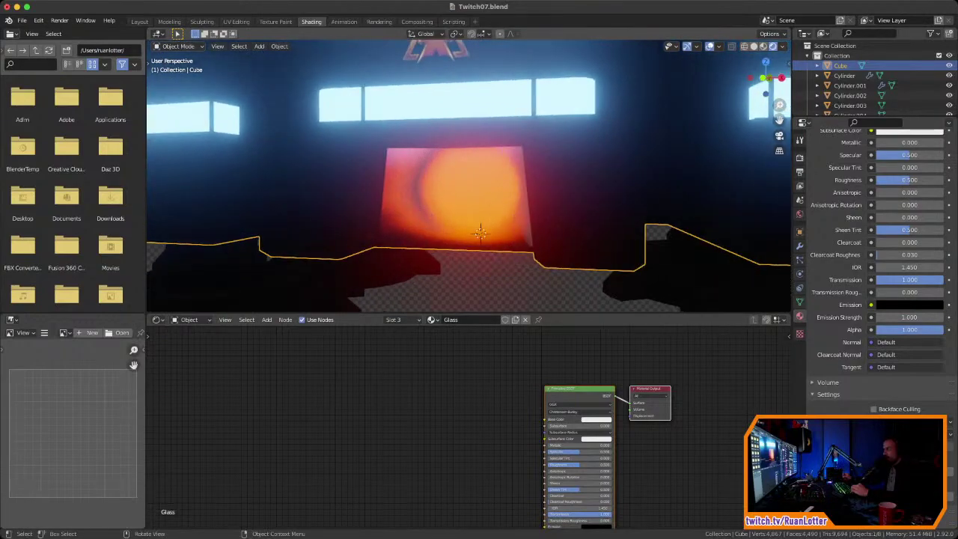
Step: Examine the Glass material's settings and how the glowing sphere looks through the door
{"action": "scroll", "coordinate": [875, 262], "scroll_direction": "up", "scroll_amount": 5}
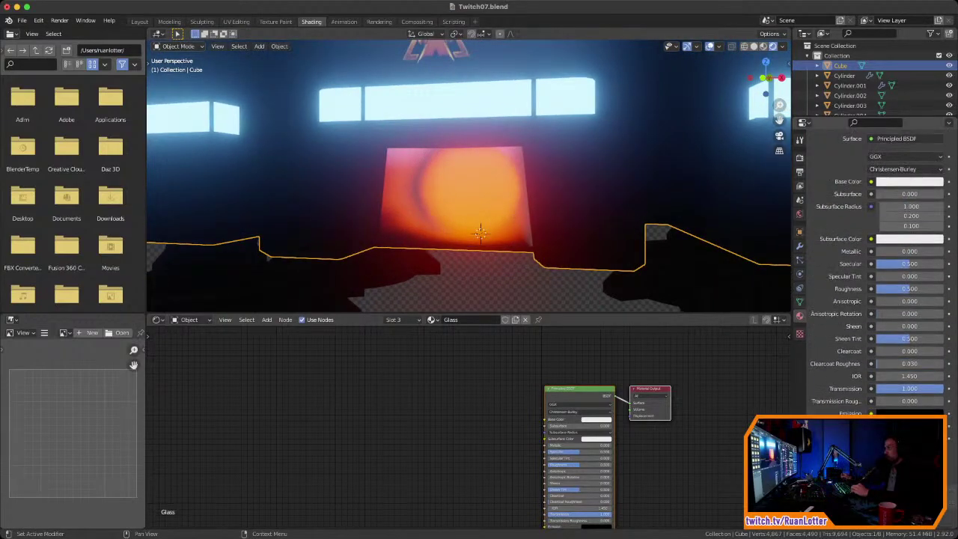
{"action": "scroll", "coordinate": [876, 262], "scroll_direction": "down", "scroll_amount": 5}
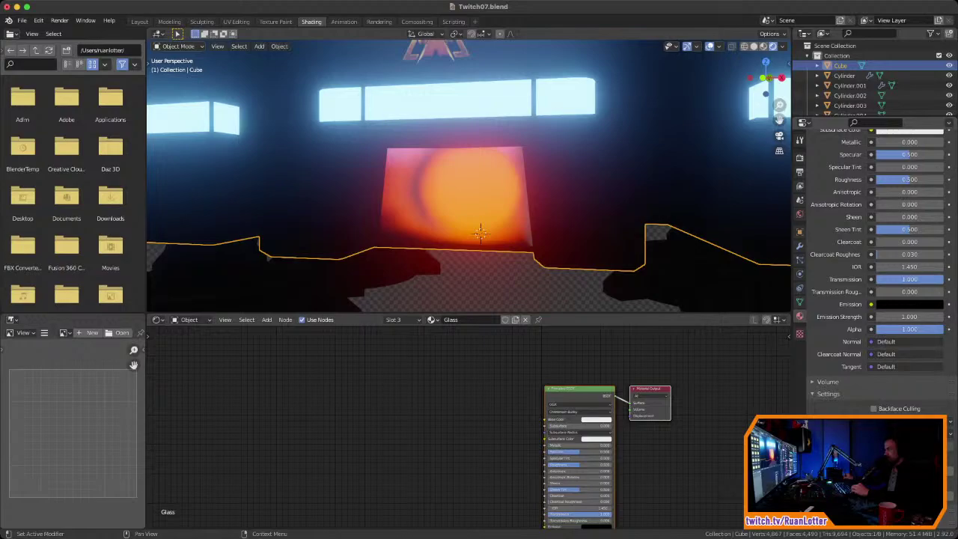
{"action": "middle_click_drag", "start_coordinate": [577, 239], "coordinate": [615, 205]}
{"action": "scroll", "coordinate": [603, 197], "scroll_direction": "down", "scroll_amount": 3}
{"action": "scroll", "coordinate": [605, 226], "scroll_direction": "up", "scroll_amount": 2}
{"action": "scroll", "coordinate": [594, 233], "scroll_direction": "up", "scroll_amount": 1}
{"action": "scroll", "coordinate": [874, 270], "scroll_direction": "up", "scroll_amount": 1}
{"action": "scroll", "coordinate": [610, 213], "scroll_direction": "up", "scroll_amount": 1}
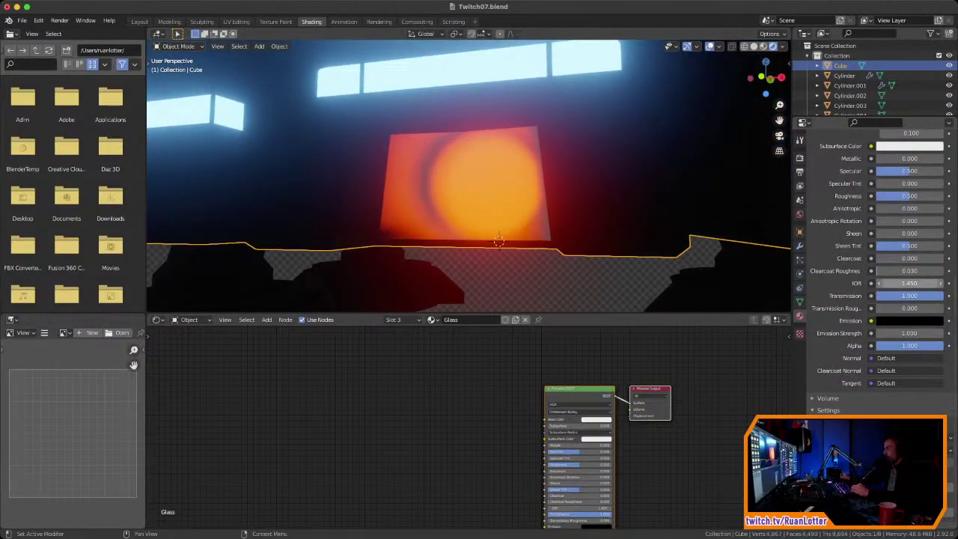
Step: Try IOR values of 0.980, 1 and 1.490 on the Glass material
{"action": "left_click_drag", "start_coordinate": [910, 284], "coordinate": [877, 283]}
{"action": "mouse_move", "coordinate": [644, 232]}
{"action": "middle_mouse_down"}
{"action": "mouse_move", "coordinate": [672, 229]}
{"action": "mouse_move", "coordinate": [614, 246]}
{"action": "mouse_move", "coordinate": [696, 226]}
{"action": "mouse_move", "coordinate": [651, 238]}
{"action": "middle_mouse_up"}
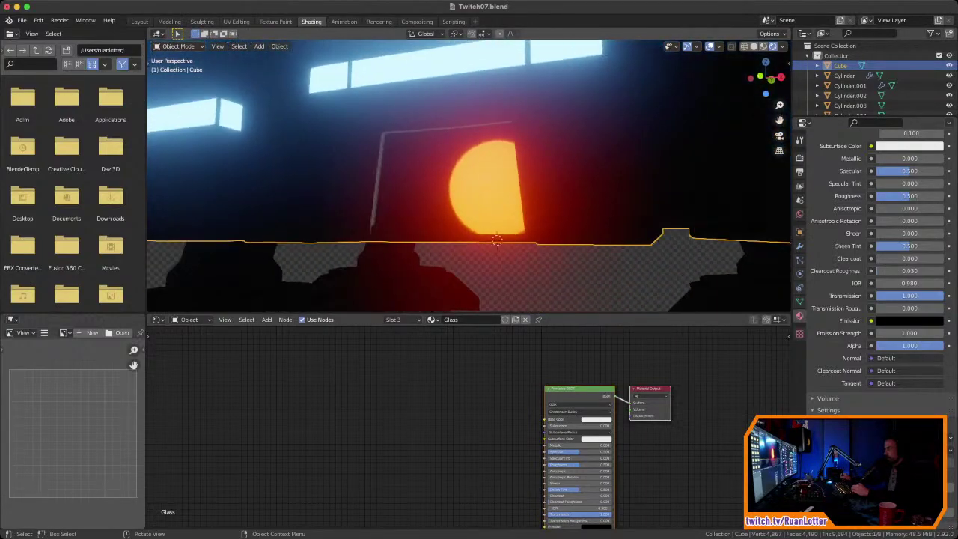
{"action": "left_click", "coordinate": [906, 283]}
{"action": "type", "text": "1"}
{"action": "key", "text": "Return"}
{"action": "middle_click_drag", "start_coordinate": [628, 217], "coordinate": [659, 224]}
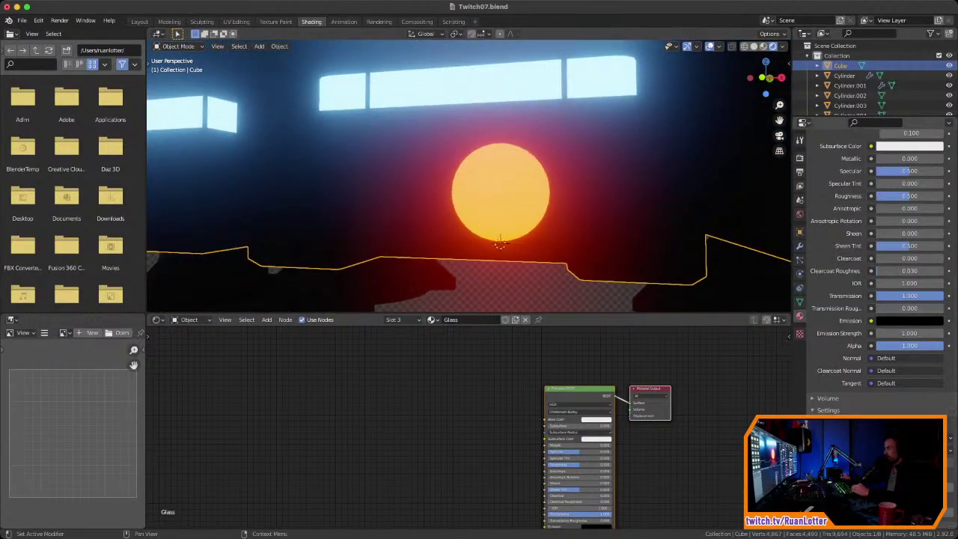
{"action": "mouse_move", "coordinate": [909, 283]}
{"action": "left_mouse_down"}
{"action": "mouse_move", "coordinate": [945, 283]}
{"action": "mouse_move", "coordinate": [906, 283]}
{"action": "left_mouse_up"}
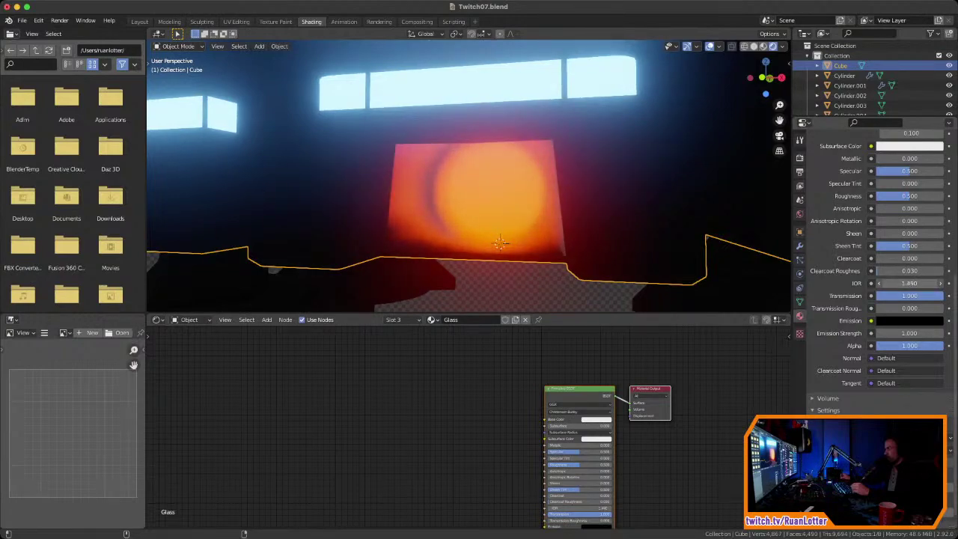
Step: Delete the glowing test sphere inside the barracks
{"action": "middle_click_drag", "start_coordinate": [538, 187], "coordinate": [558, 176]}
{"action": "scroll", "coordinate": [580, 188], "scroll_direction": "down", "scroll_amount": 6}
{"action": "scroll", "coordinate": [486, 187], "scroll_direction": "up", "scroll_amount": 5}
{"action": "left_click", "coordinate": [472, 188]}
{"action": "left_click", "coordinate": [473, 211]}
{"action": "scroll", "coordinate": [473, 202], "scroll_direction": "down", "scroll_amount": 4}
{"action": "middle_click_drag", "start_coordinate": [487, 204], "coordinate": [446, 230]}
{"action": "scroll", "coordinate": [486, 224], "scroll_direction": "up", "scroll_amount": 3}
{"action": "scroll", "coordinate": [490, 203], "scroll_direction": "down", "scroll_amount": 5}
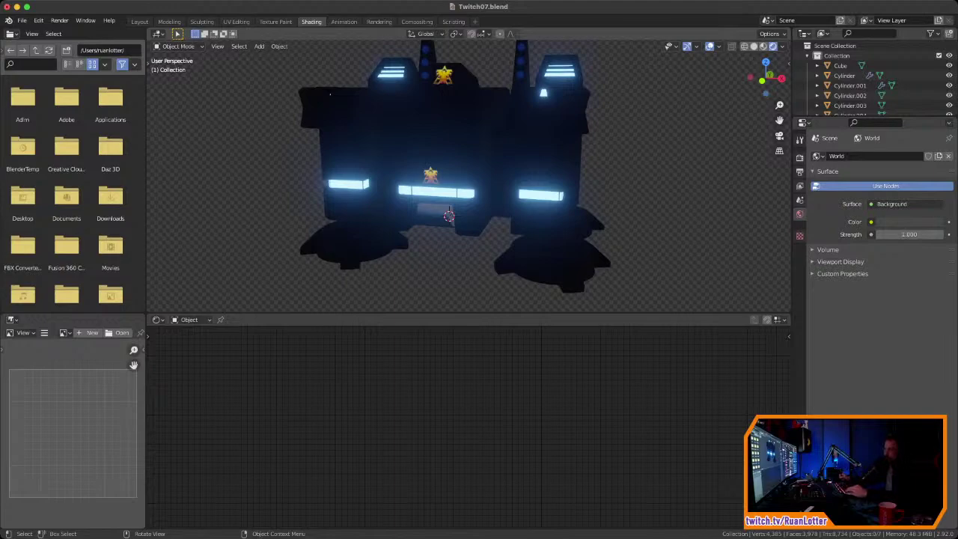
{"action": "scroll", "coordinate": [449, 221], "scroll_direction": "up", "scroll_amount": 5}
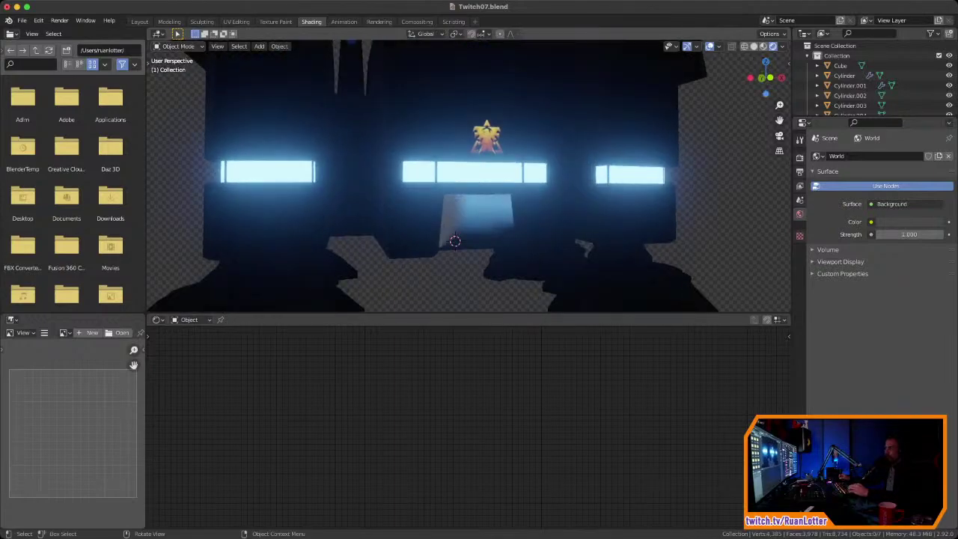
Step: Select the two front door faces of the barracks body and assign the Base material to them
{"action": "left_click", "coordinate": [458, 221]}
{"action": "key", "text": "Tab"}
{"action": "left_click", "coordinate": [458, 222]}
{"action": "left_click", "coordinate": [493, 222], "text": "shift"}
{"action": "middle_click_drag", "start_coordinate": [492, 222], "coordinate": [520, 211]}
{"action": "mouse_move", "coordinate": [853, 337]}
{"action": "middle_mouse_down"}
{"action": "mouse_move", "coordinate": [853, 316]}
{"action": "mouse_move", "coordinate": [853, 335]}
{"action": "middle_mouse_up"}
{"action": "middle_click_drag", "start_coordinate": [516, 213], "coordinate": [497, 214]}
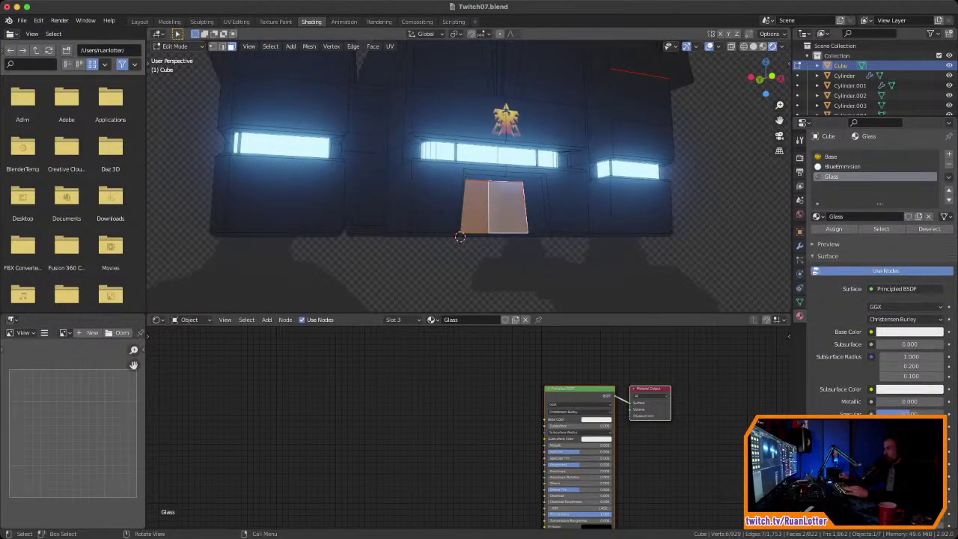
{"action": "left_click", "coordinate": [845, 157]}
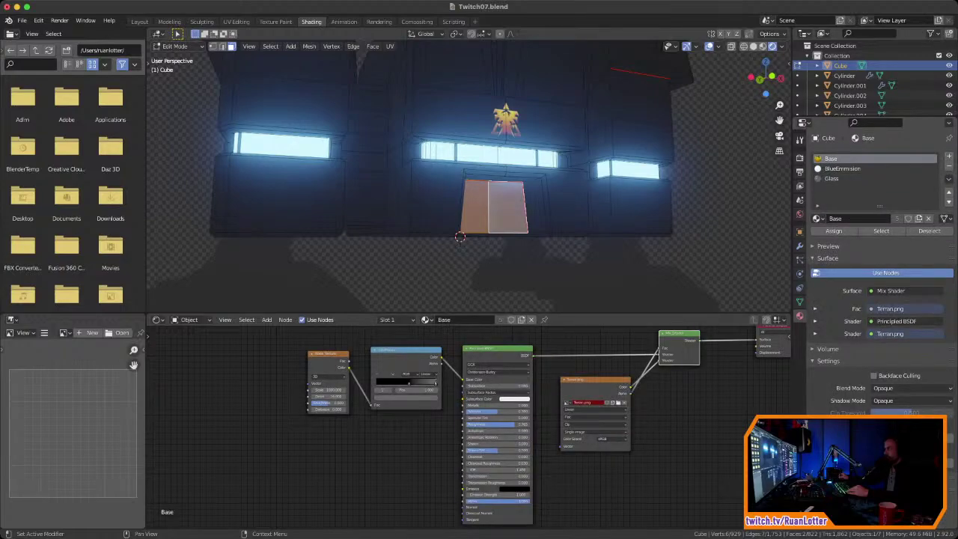
{"action": "left_click", "coordinate": [833, 231]}
Step: Remove the Glass material slot from the barracks body in Object Mode
{"action": "left_click", "coordinate": [845, 179]}
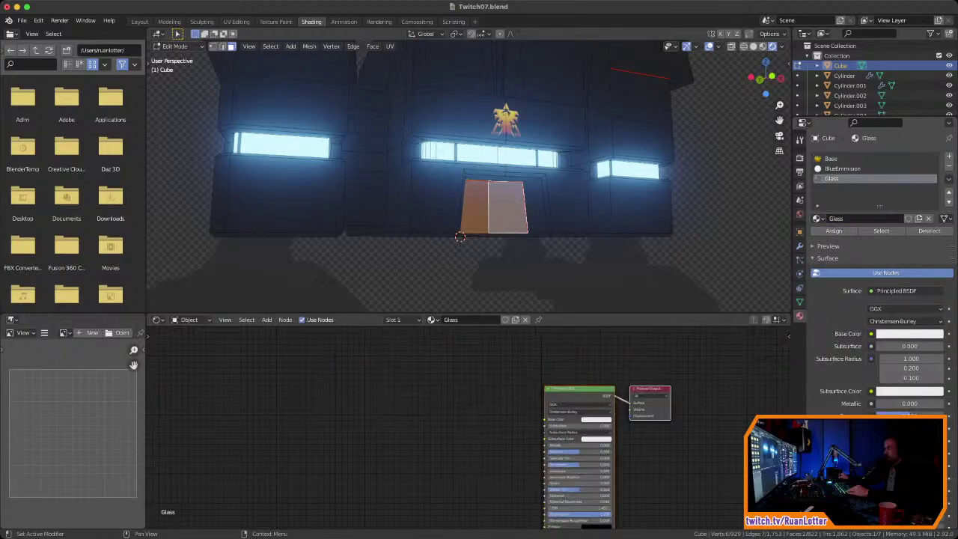
{"action": "left_click", "coordinate": [949, 167]}
{"action": "key", "text": "alt+a"}
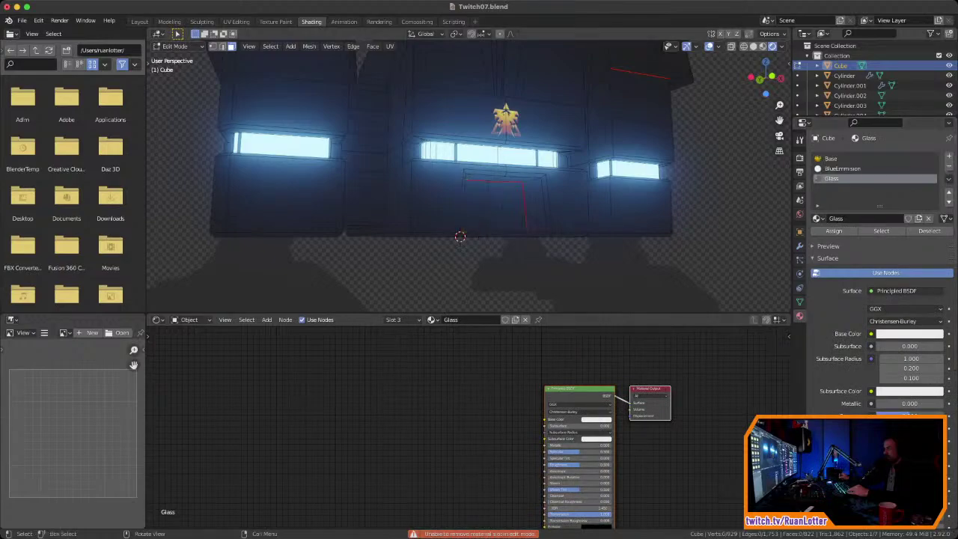
{"action": "key", "text": "Tab"}
{"action": "middle_click_drag", "start_coordinate": [479, 187], "coordinate": [423, 199]}
{"action": "scroll", "coordinate": [422, 199], "scroll_direction": "down", "scroll_amount": 4}
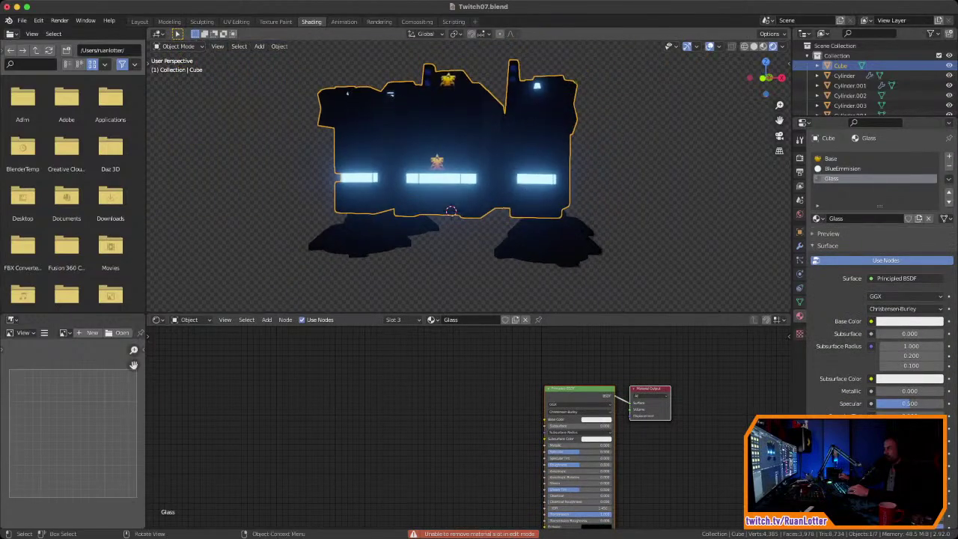
{"action": "left_click", "coordinate": [846, 168]}
{"action": "left_click", "coordinate": [845, 179]}
{"action": "left_click", "coordinate": [948, 166]}
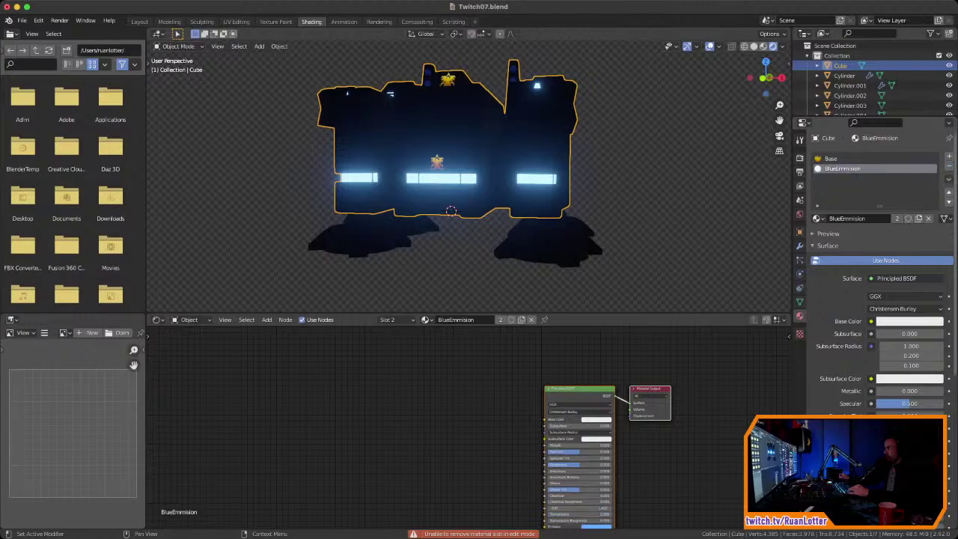
Step: Switch to the Layout workspace and save the file
{"action": "key", "text": "Tab"}
{"action": "key", "text": "Tab"}
{"action": "mouse_move", "coordinate": [449, 180]}
{"action": "middle_mouse_down"}
{"action": "mouse_move", "coordinate": [479, 217]}
{"action": "mouse_move", "coordinate": [467, 184]}
{"action": "middle_mouse_up"}
{"action": "scroll", "coordinate": [479, 217], "scroll_direction": "down", "scroll_amount": 1}
{"action": "left_click", "coordinate": [139, 22]}
{"action": "middle_click_drag", "start_coordinate": [405, 262], "coordinate": [471, 252]}
{"action": "key", "text": "ctrl+s"}
{"action": "scroll", "coordinate": [367, 225], "scroll_direction": "down", "scroll_amount": 3}
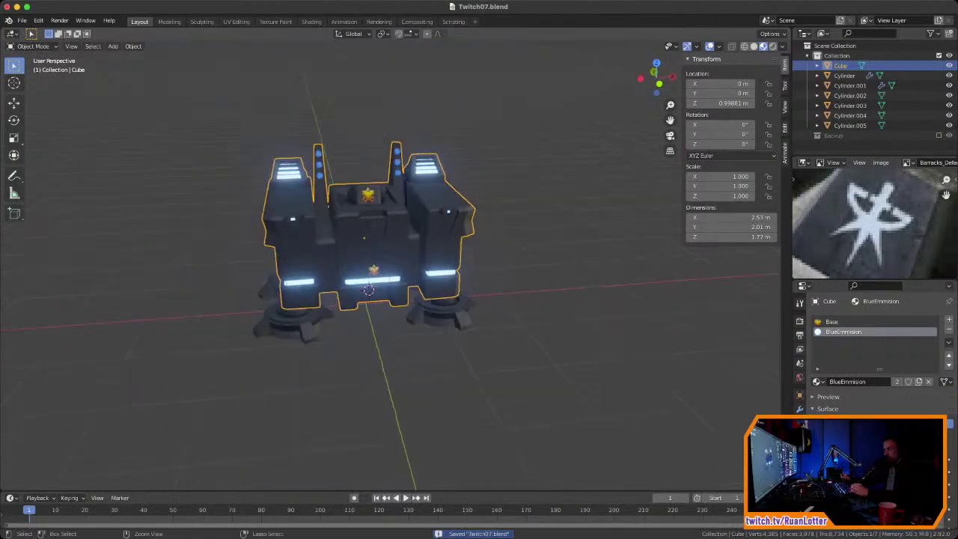
Step: Add a plane at the 3D cursor and scale it up to about 6.29 m square
{"action": "key", "text": "shift+a"}
{"action": "mouse_move", "coordinate": [464, 324]}
{"action": "left_click", "coordinate": [558, 324]}
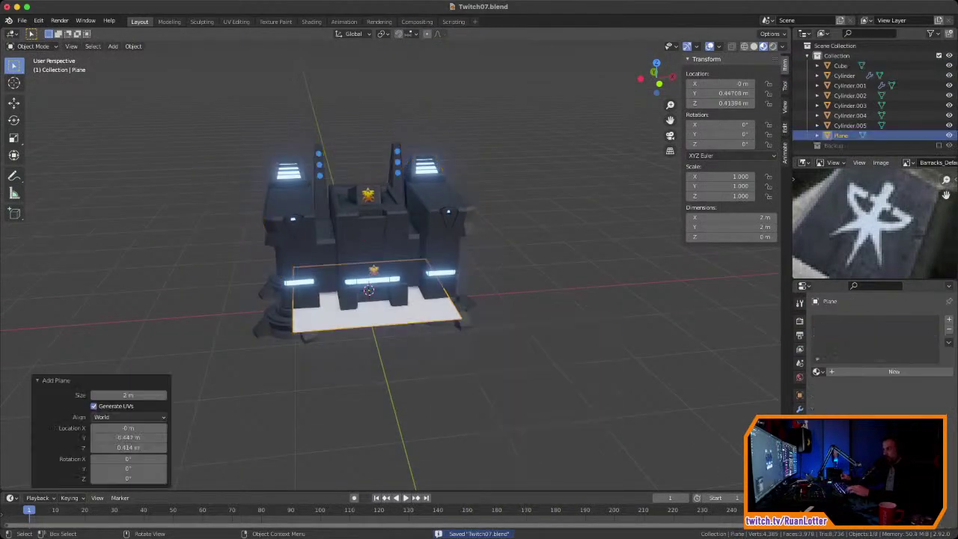
{"action": "key", "text": "s"}
{"action": "left_click", "coordinate": [544, 291]}
{"action": "key", "text": "s"}
{"action": "left_click", "coordinate": [644, 290]}
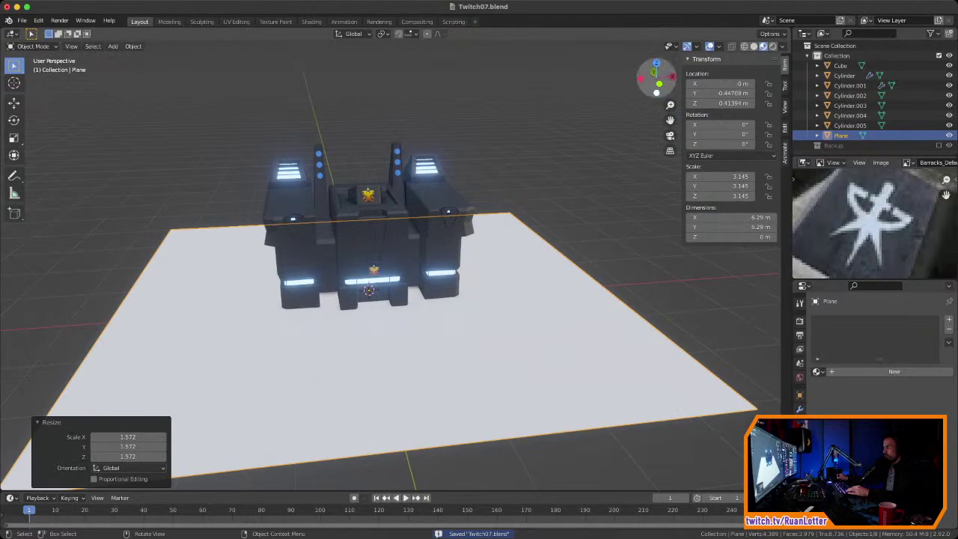
Step: Lower the plane along the Z axis to a height of 0 m
{"action": "left_click", "coordinate": [659, 83]}
{"action": "key", "text": "g"}
{"action": "key", "text": "z"}
{"action": "left_click", "coordinate": [524, 300]}
Step: Move the ground plane about 1.46 m along the Y axis and scale it up to about 10 m square
{"action": "middle_click_drag", "start_coordinate": [524, 299], "coordinate": [666, 343]}
{"action": "scroll", "coordinate": [613, 337], "scroll_direction": "down", "scroll_amount": 4}
{"action": "key", "text": "g"}
{"action": "key", "text": "y"}
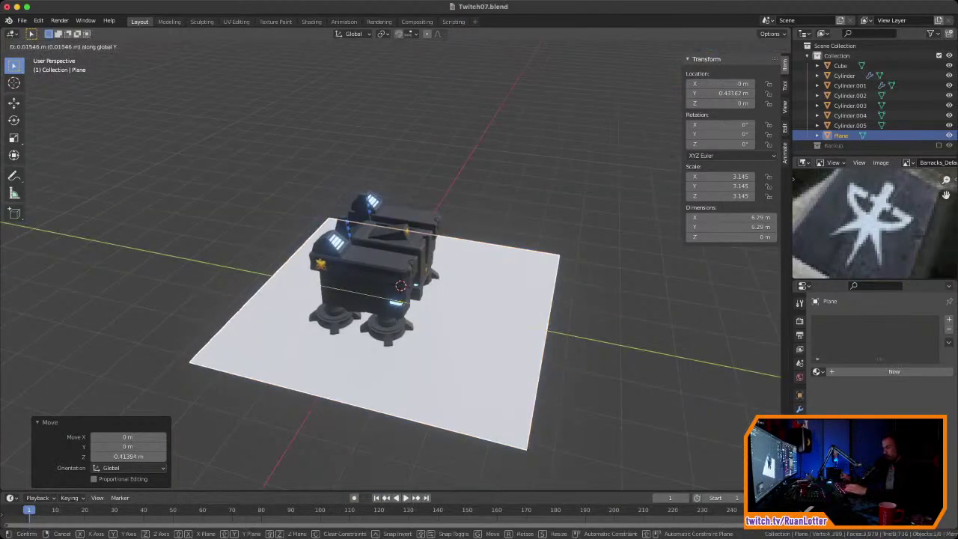
{"action": "left_click", "coordinate": [521, 307]}
{"action": "key", "text": "s"}
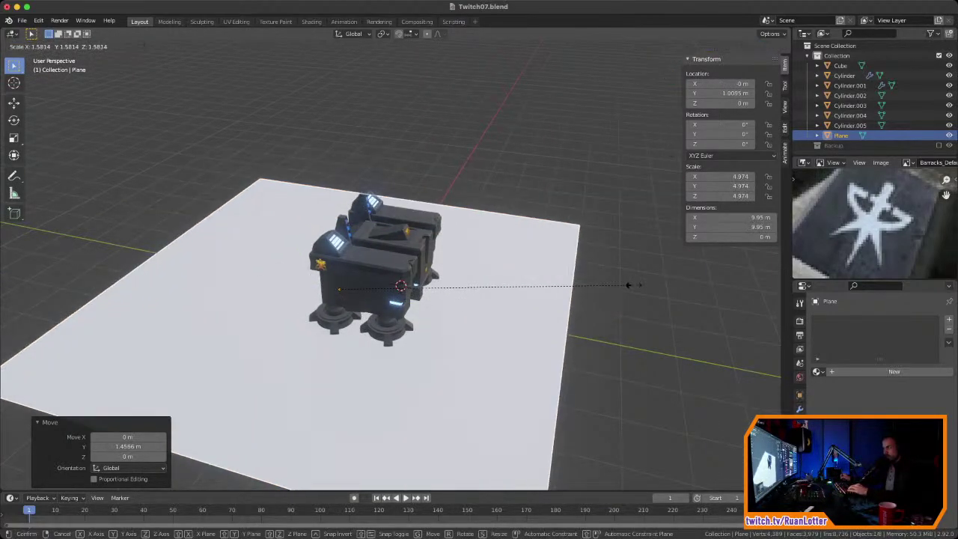
{"action": "left_click", "coordinate": [626, 283]}
{"action": "middle_click_drag", "start_coordinate": [626, 282], "coordinate": [651, 82]}
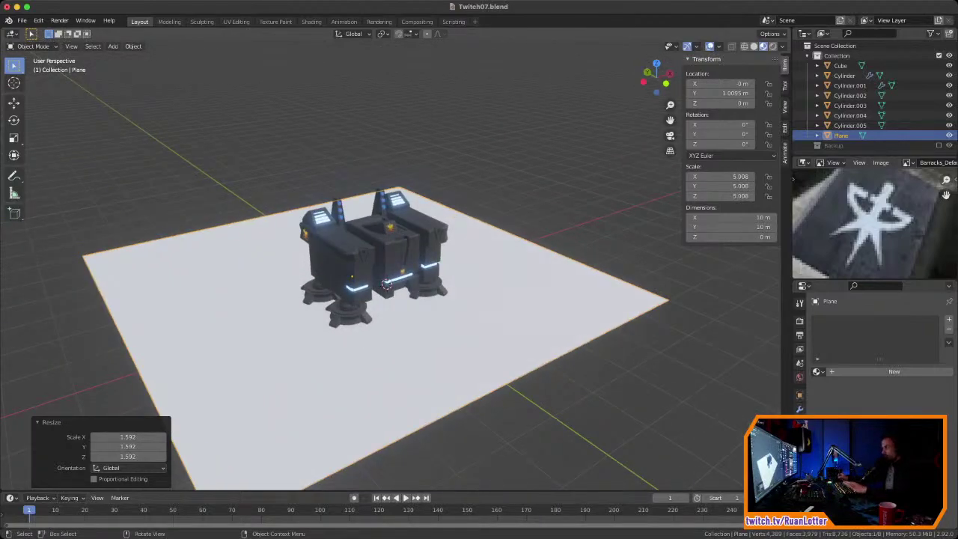
{"action": "key", "text": "n"}
Step: Display the viewport in rendered shading, deselect the ground plane and save the file
{"action": "middle_click_drag", "start_coordinate": [584, 247], "coordinate": [482, 251]}
{"action": "middle_click_drag", "start_coordinate": [374, 278], "coordinate": [374, 278]}
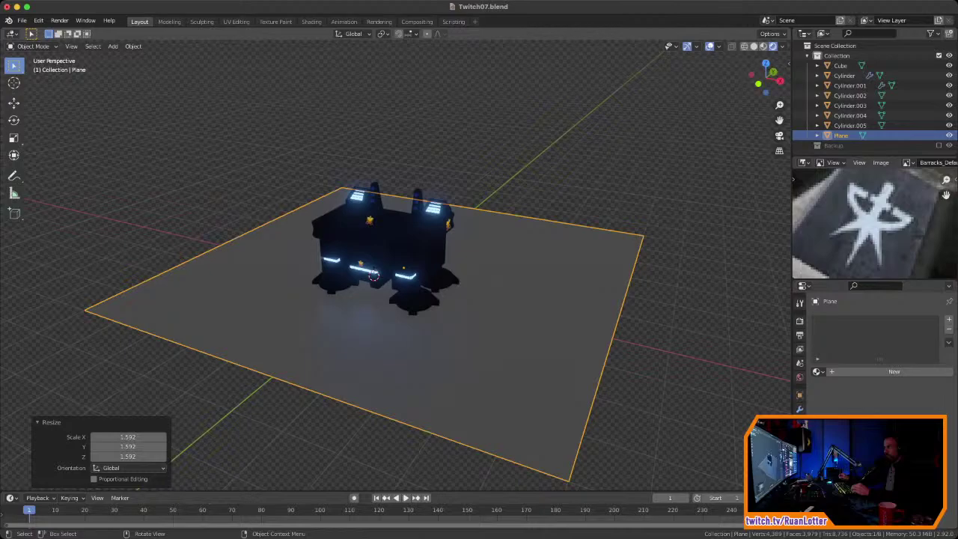
{"action": "middle_click_drag", "start_coordinate": [598, 187], "coordinate": [602, 161]}
{"action": "left_click", "coordinate": [557, 187]}
{"action": "scroll", "coordinate": [479, 262], "scroll_direction": "up", "scroll_amount": 1}
{"action": "mouse_move", "coordinate": [479, 262]}
{"action": "middle_mouse_down"}
{"action": "mouse_move", "coordinate": [446, 281]}
{"action": "mouse_move", "coordinate": [464, 271]}
{"action": "middle_mouse_up"}
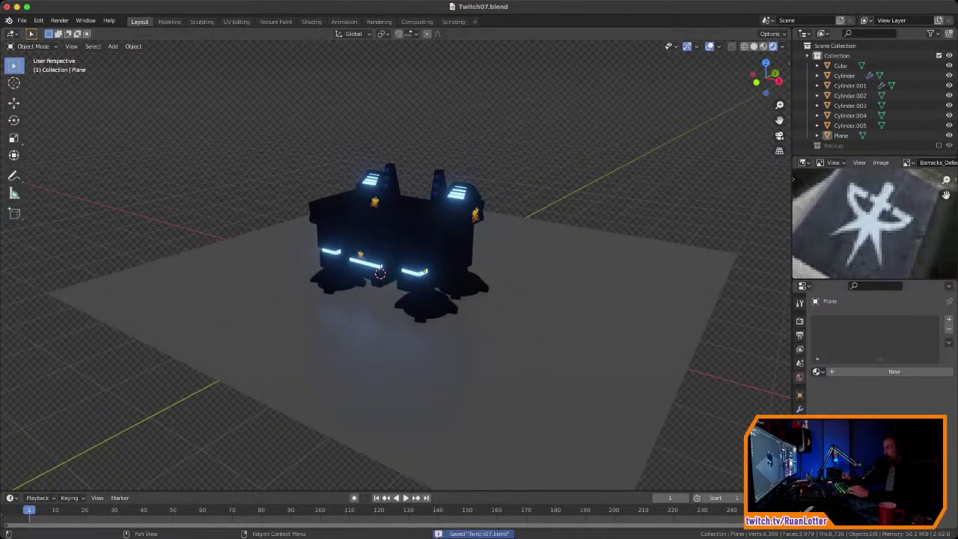
{"action": "key", "text": "ctrl+s"}
Step: Assign an Environment Texture to the world background color and load driving_school_4k.hdr into it
{"action": "left_click", "coordinate": [799, 377]}
{"action": "left_click", "coordinate": [871, 385]}
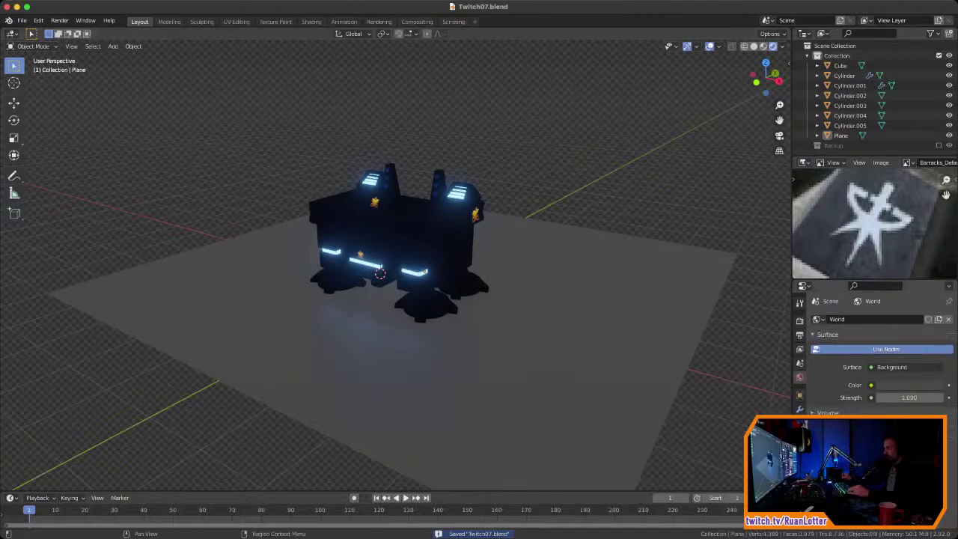
{"action": "left_click", "coordinate": [871, 384]}
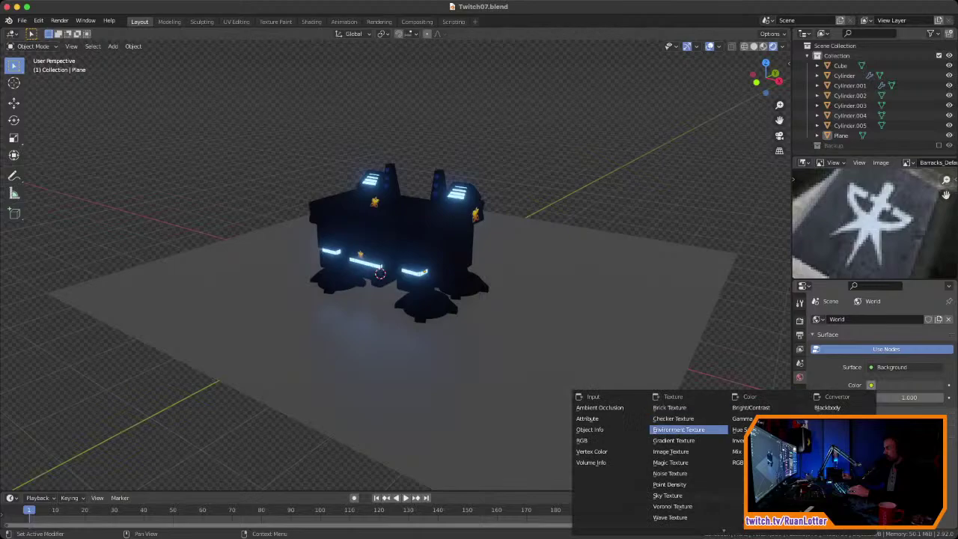
{"action": "left_click", "coordinate": [678, 430]}
{"action": "left_click", "coordinate": [925, 397]}
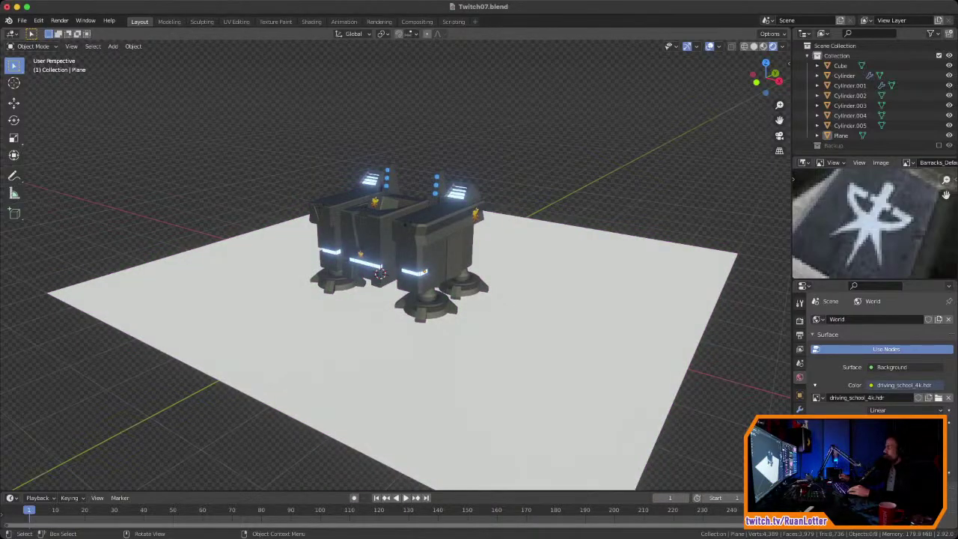
Step: Reduce the world background strength to dim the environment lighting on the barracks, and save the file
{"action": "middle_click_drag", "start_coordinate": [381, 284], "coordinate": [465, 280]}
{"action": "left_click", "coordinate": [799, 320]}
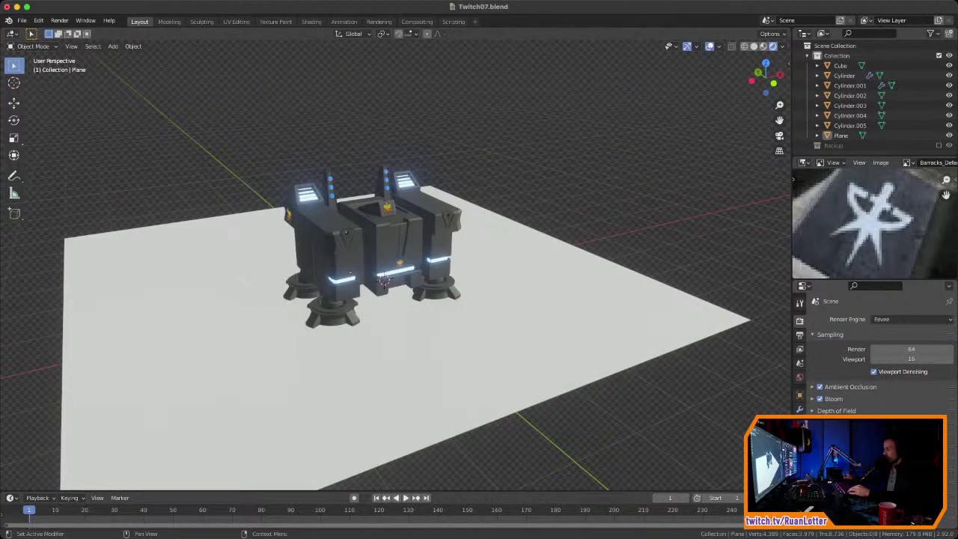
{"action": "scroll", "coordinate": [875, 352], "scroll_direction": "down", "scroll_amount": 2}
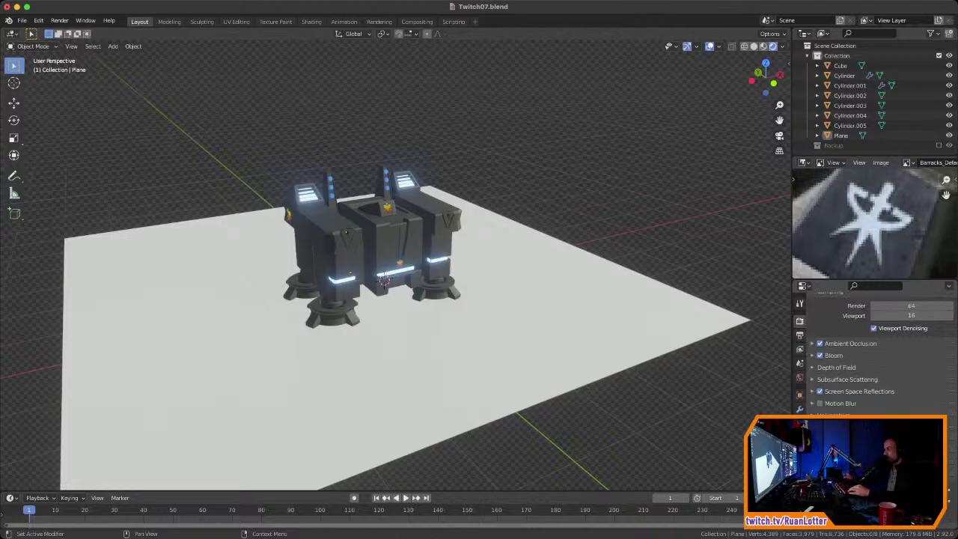
{"action": "middle_click_drag", "start_coordinate": [382, 280], "coordinate": [408, 310]}
{"action": "left_click", "coordinate": [873, 501]}
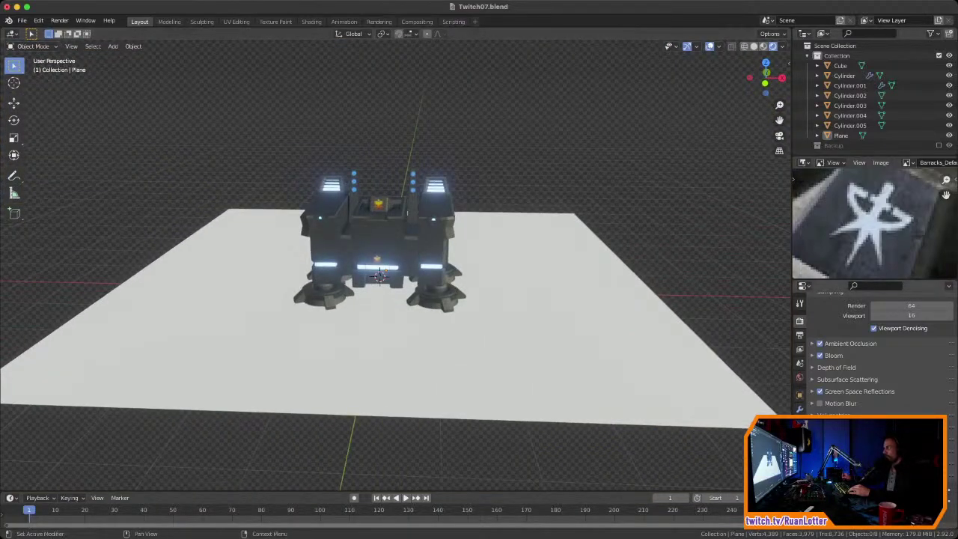
{"action": "left_click", "coordinate": [799, 377]}
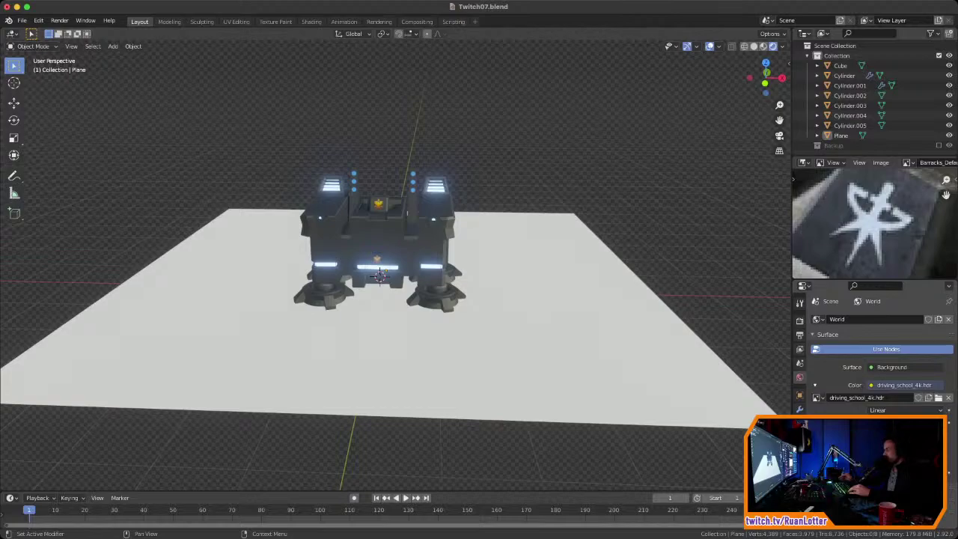
{"action": "key", "text": "Return"}
{"action": "mouse_move", "coordinate": [449, 310]}
{"action": "middle_mouse_down"}
{"action": "mouse_move", "coordinate": [408, 311]}
{"action": "mouse_move", "coordinate": [448, 298]}
{"action": "middle_mouse_up"}
{"action": "scroll", "coordinate": [425, 303], "scroll_direction": "down", "scroll_amount": 2}
{"action": "key", "text": "shift+a"}
{"action": "key", "text": "Escape"}
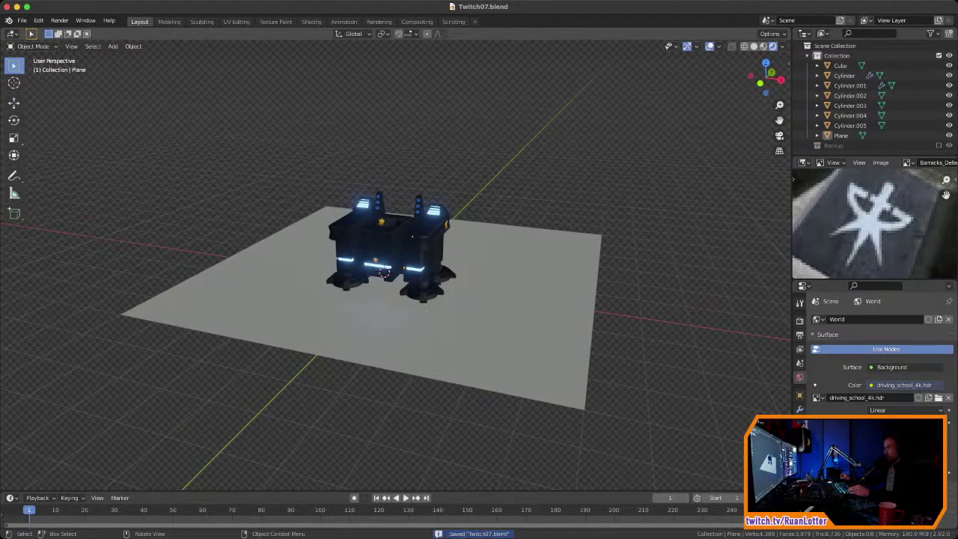
Step: Create a new material on the ground plane and darken its base color to near black
{"action": "left_click", "coordinate": [509, 284]}
{"action": "left_click", "coordinate": [800, 480]}
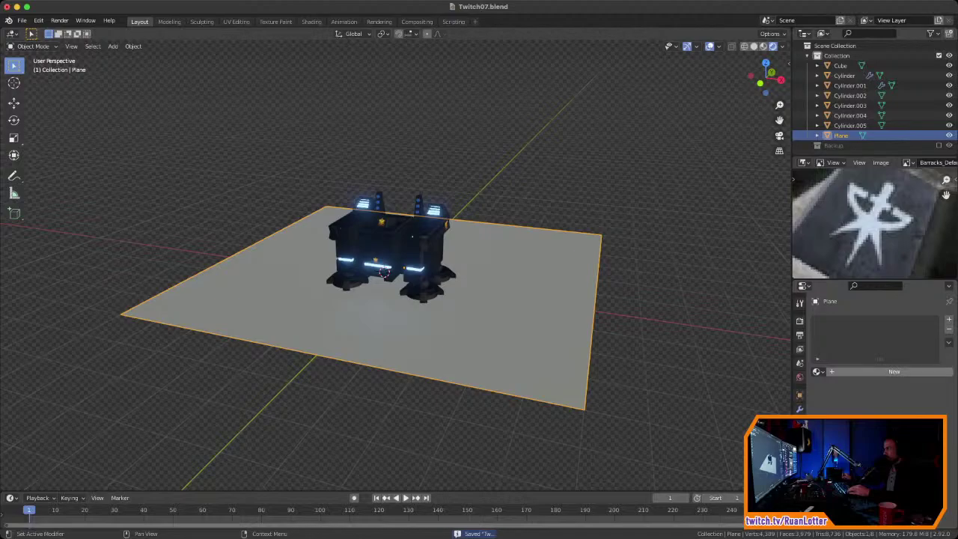
{"action": "left_click", "coordinate": [894, 371]}
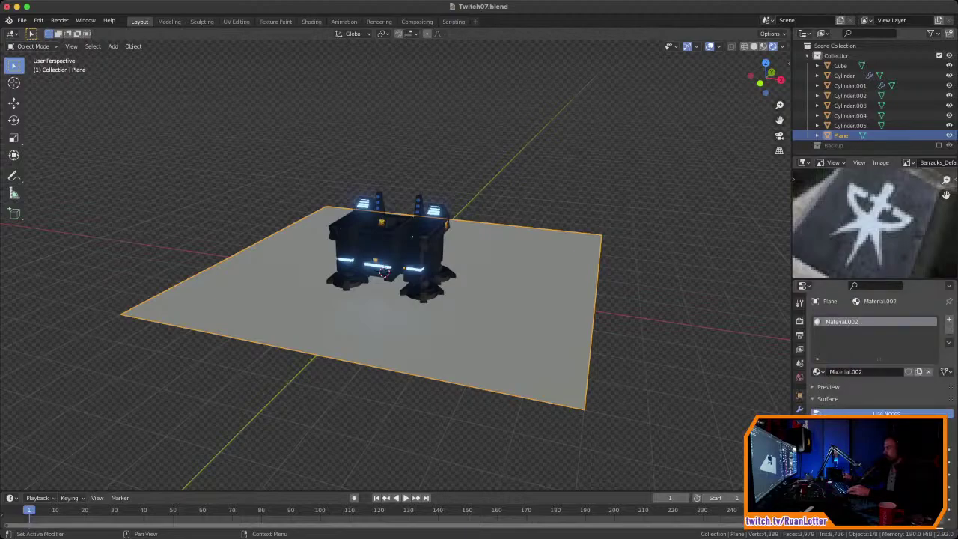
{"action": "left_click", "coordinate": [896, 460]}
{"action": "left_click_drag", "start_coordinate": [935, 342], "coordinate": [936, 395]}
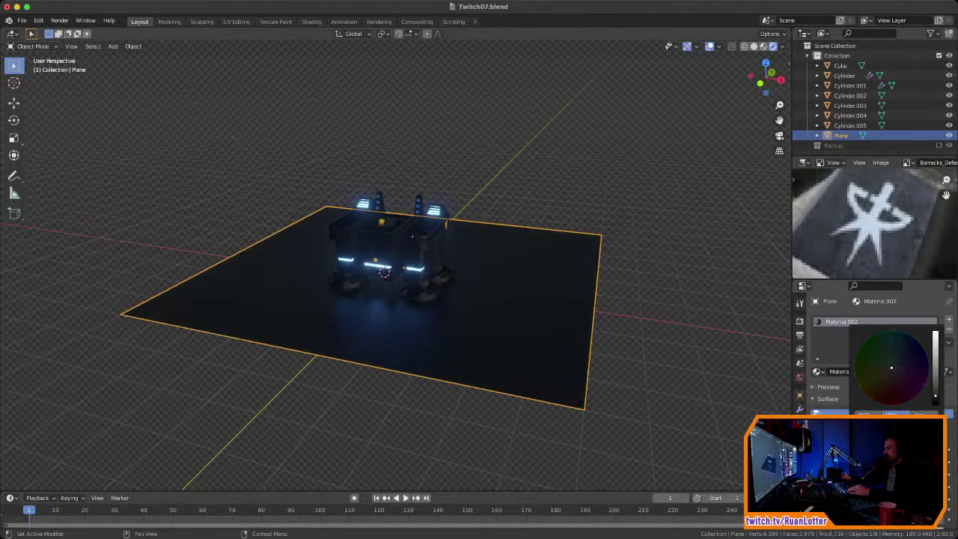
{"action": "left_click", "coordinate": [643, 315]}
Step: Scale the ground plane up by a factor of about 1.609, deselect it and save the file
{"action": "middle_click_drag", "start_coordinate": [629, 314], "coordinate": [591, 309]}
{"action": "left_click", "coordinate": [546, 315]}
{"action": "key", "text": "s"}
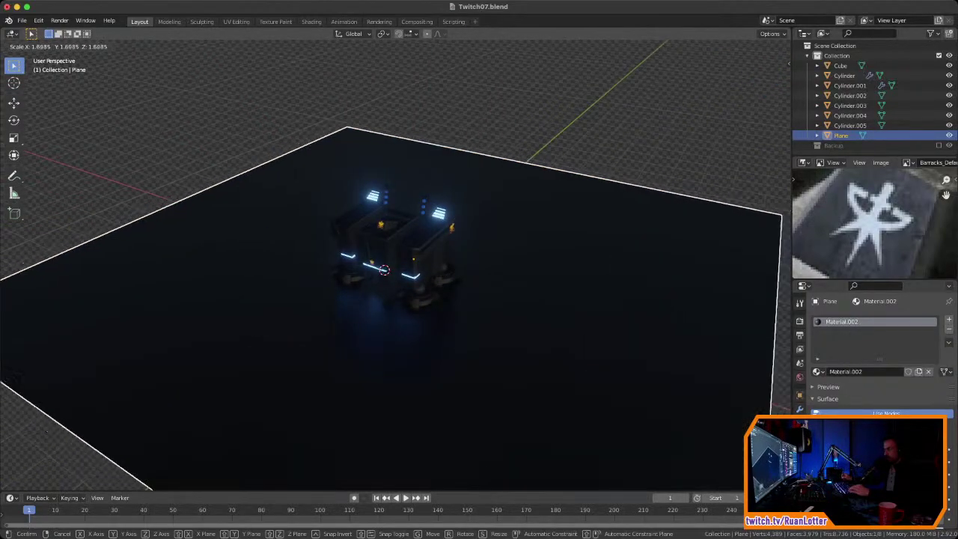
{"action": "key", "text": "Return"}
{"action": "scroll", "coordinate": [479, 299], "scroll_direction": "up", "scroll_amount": 2}
{"action": "middle_click_drag", "start_coordinate": [479, 299], "coordinate": [445, 299]}
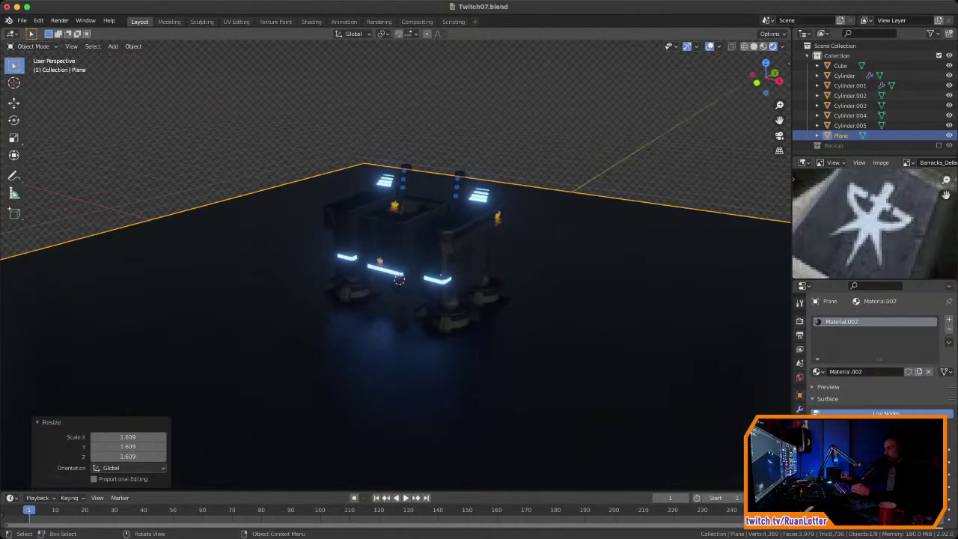
{"action": "middle_click_drag", "start_coordinate": [407, 237], "coordinate": [392, 182], "text": "shift"}
{"action": "key", "text": "alt+a"}
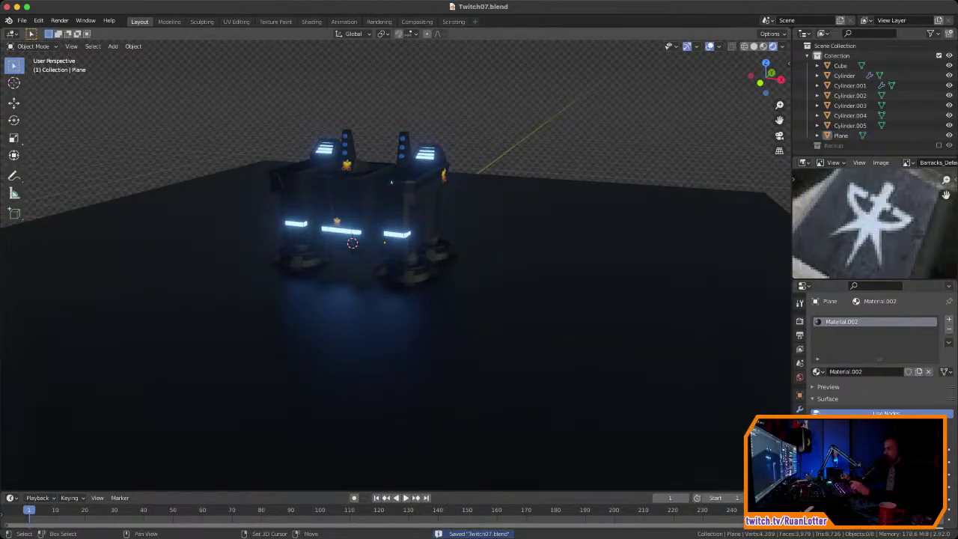
Step: Add a Sun light at the 3D cursor and raise it about 3 m along the Z axis
{"action": "key", "text": "shift+a"}
{"action": "mouse_move", "coordinate": [517, 414]}
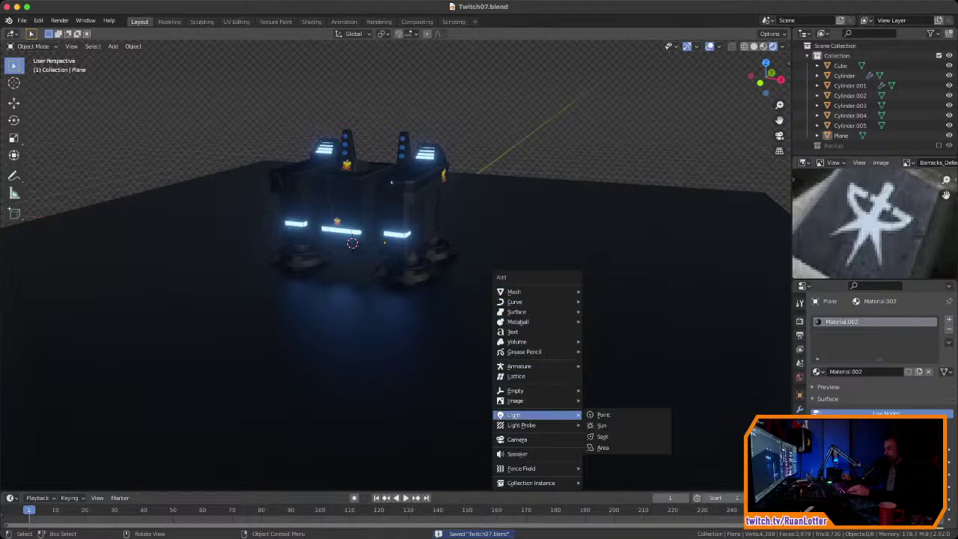
{"action": "left_click", "coordinate": [601, 425]}
{"action": "scroll", "coordinate": [391, 182], "scroll_direction": "down", "scroll_amount": 3}
{"action": "key", "text": "g"}
{"action": "key", "text": "z"}
{"action": "left_click", "coordinate": [391, 220]}
{"action": "middle_click_drag", "start_coordinate": [391, 220], "coordinate": [357, 227]}
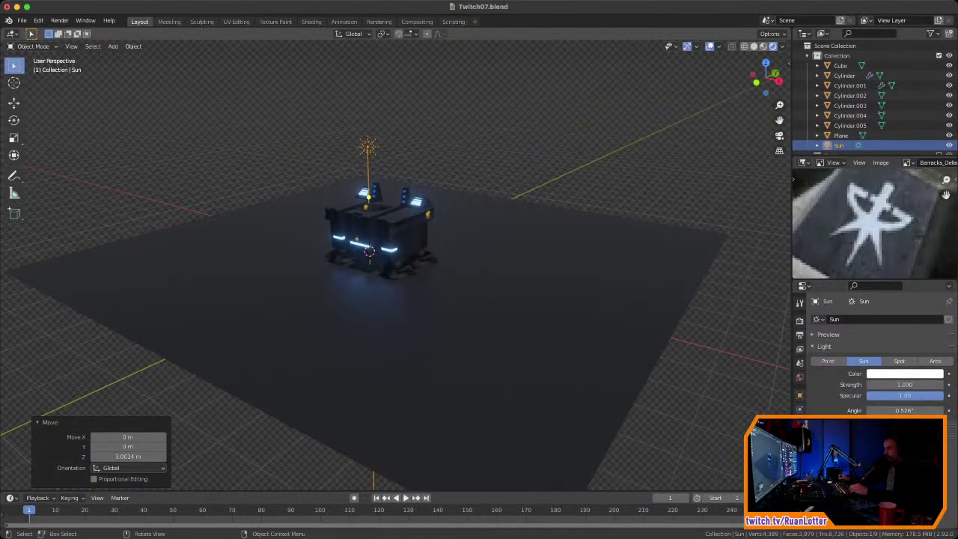
Step: Tilt the Sun light and move it about 12.19 m along the Y axis behind the barracks
{"action": "key", "text": "r"}
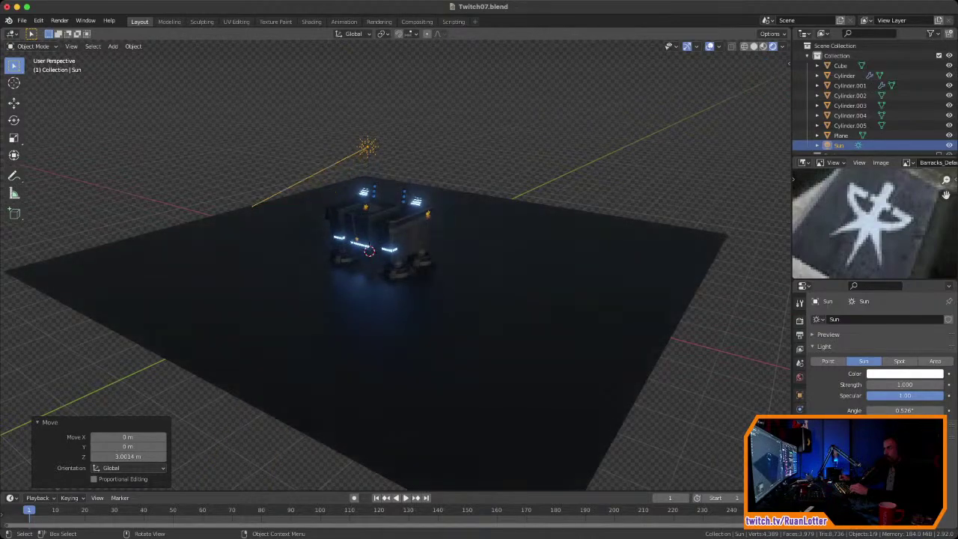
{"action": "left_click_drag", "start_coordinate": [244, 226], "coordinate": [242, 228]}
{"action": "key", "text": "g"}
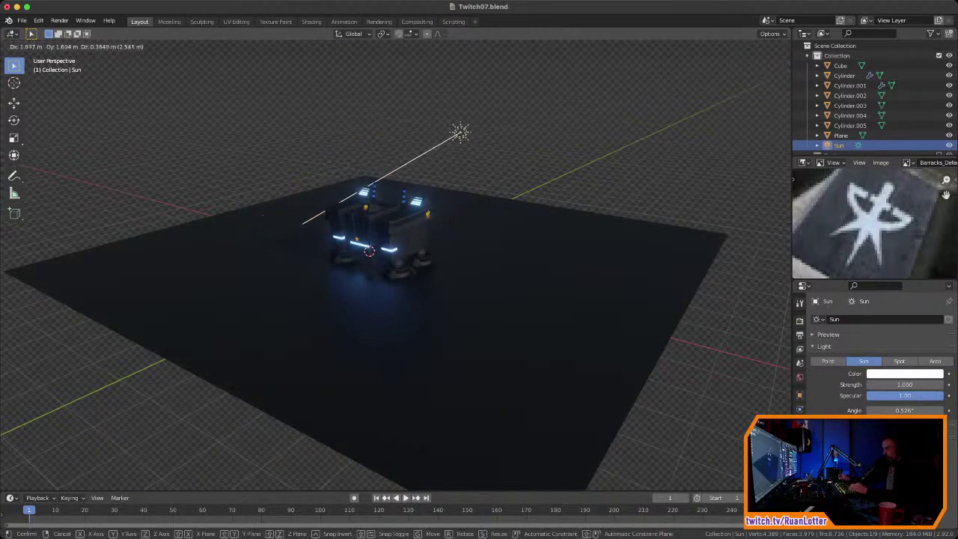
{"action": "key", "text": "y"}
{"action": "key", "text": "Return"}
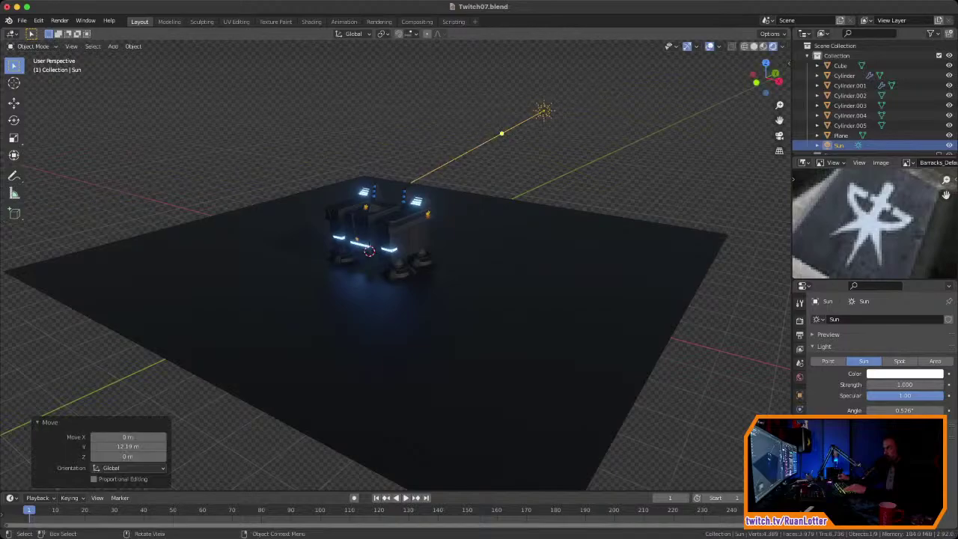
Step: Re-aim the Sun light from behind the barracks so the building's shadow falls toward the front
{"action": "left_click_drag", "start_coordinate": [501, 133], "coordinate": [655, 243]}
{"action": "middle_click_drag", "start_coordinate": [655, 244], "coordinate": [660, 210]}
{"action": "scroll", "coordinate": [692, 213], "scroll_direction": "up", "scroll_amount": 3}
{"action": "scroll", "coordinate": [659, 246], "scroll_direction": "up", "scroll_amount": 4}
{"action": "scroll", "coordinate": [395, 300], "scroll_direction": "down", "scroll_amount": 2}
Step: Set the ground plane material's specular to 0.169 and roughness to about 0.801, and deselect the plane
{"action": "left_click", "coordinate": [599, 322]}
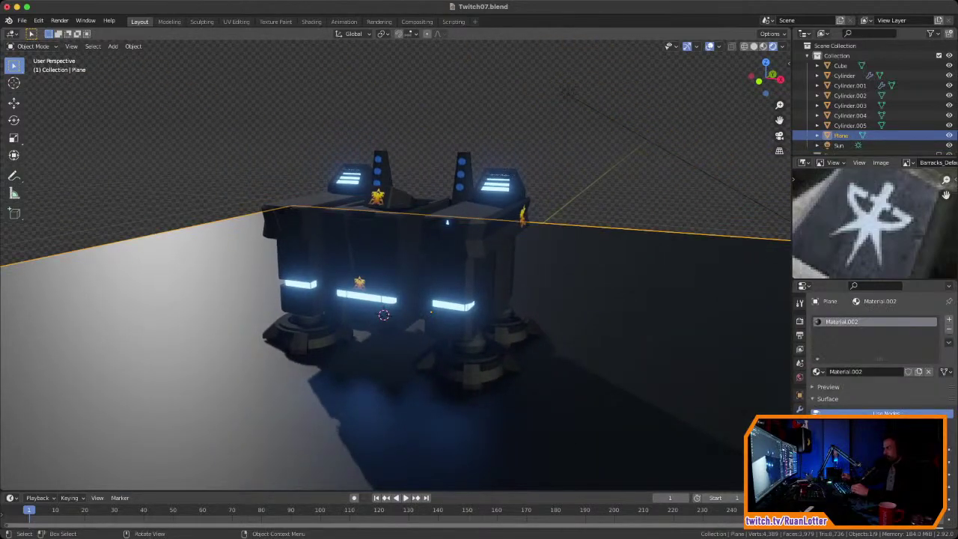
{"action": "scroll", "coordinate": [872, 352], "scroll_direction": "down", "scroll_amount": 5}
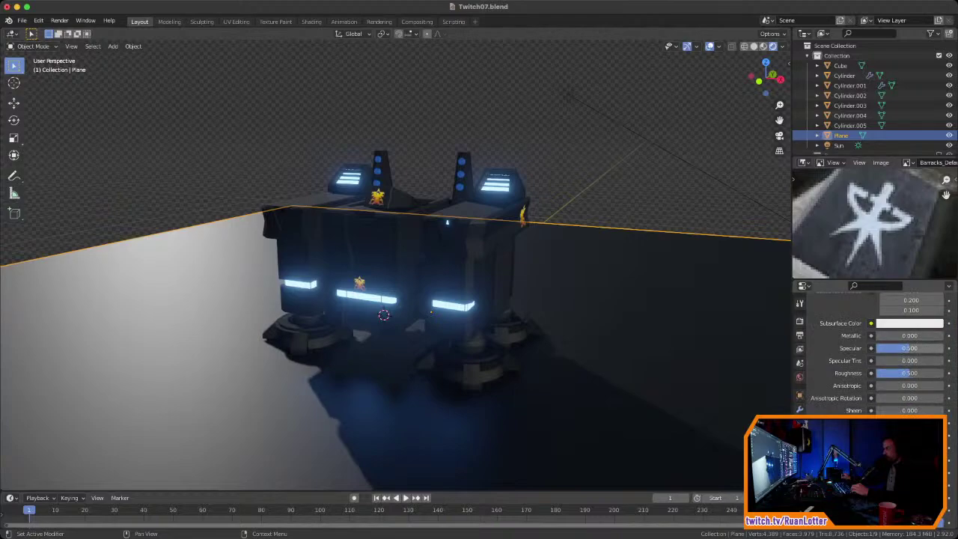
{"action": "mouse_move", "coordinate": [910, 373]}
{"action": "left_mouse_down"}
{"action": "mouse_move", "coordinate": [945, 372]}
{"action": "mouse_move", "coordinate": [884, 348]}
{"action": "left_mouse_up"}
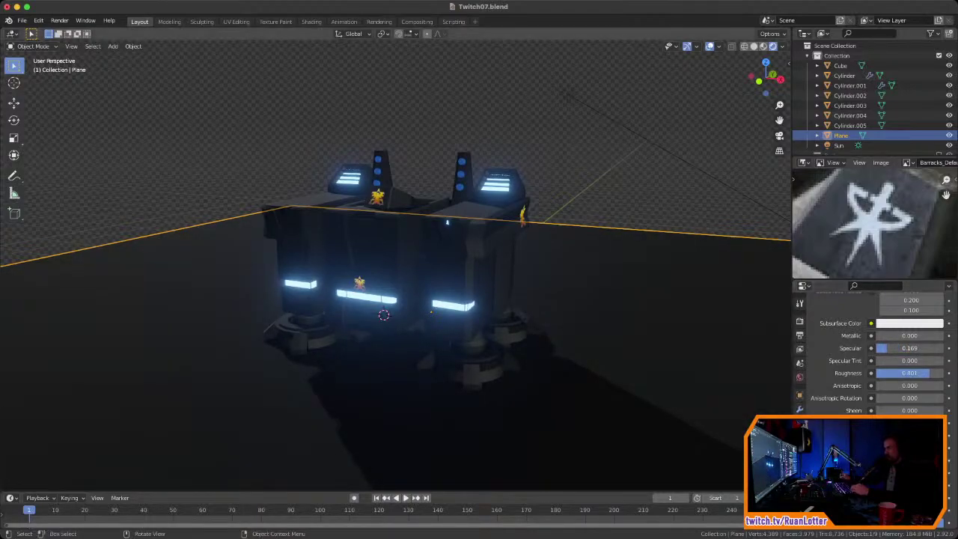
{"action": "key", "text": "alt+a"}
Step: Add a camera to the scene at the 3D cursor
{"action": "scroll", "coordinate": [396, 266], "scroll_direction": "down", "scroll_amount": 3}
{"action": "middle_click_drag", "start_coordinate": [396, 299], "coordinate": [406, 264], "text": "shift"}
{"action": "middle_click_drag", "start_coordinate": [546, 275], "coordinate": [506, 279]}
{"action": "key", "text": "shift+a"}
{"action": "mouse_move", "coordinate": [506, 279]}
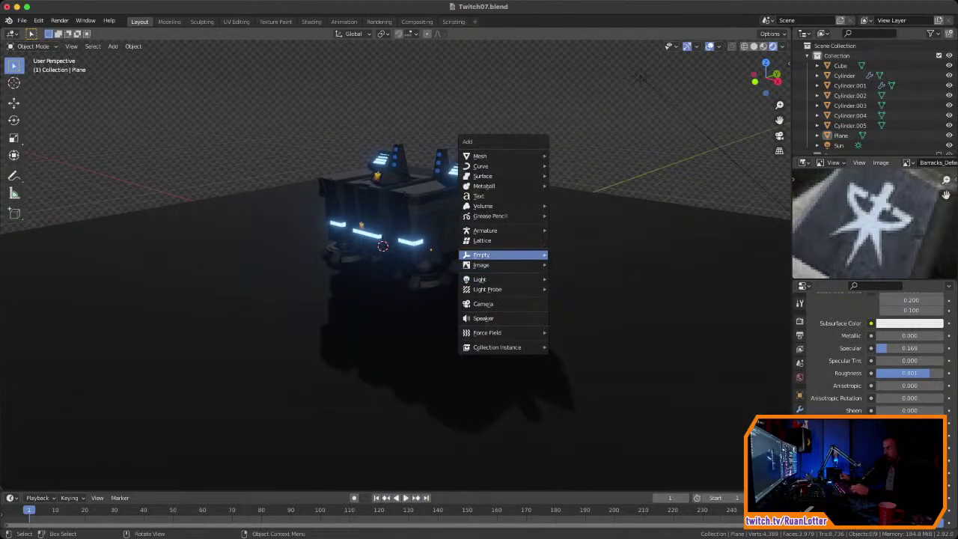
{"action": "left_click", "coordinate": [489, 304]}
Step: Frame the barracks in a front three-quarter view and align the active camera to that view
{"action": "middle_click_drag", "start_coordinate": [482, 298], "coordinate": [533, 295]}
{"action": "scroll", "coordinate": [440, 168], "scroll_direction": "up", "scroll_amount": 3}
{"action": "middle_click_drag", "start_coordinate": [439, 166], "coordinate": [434, 219], "text": "shift"}
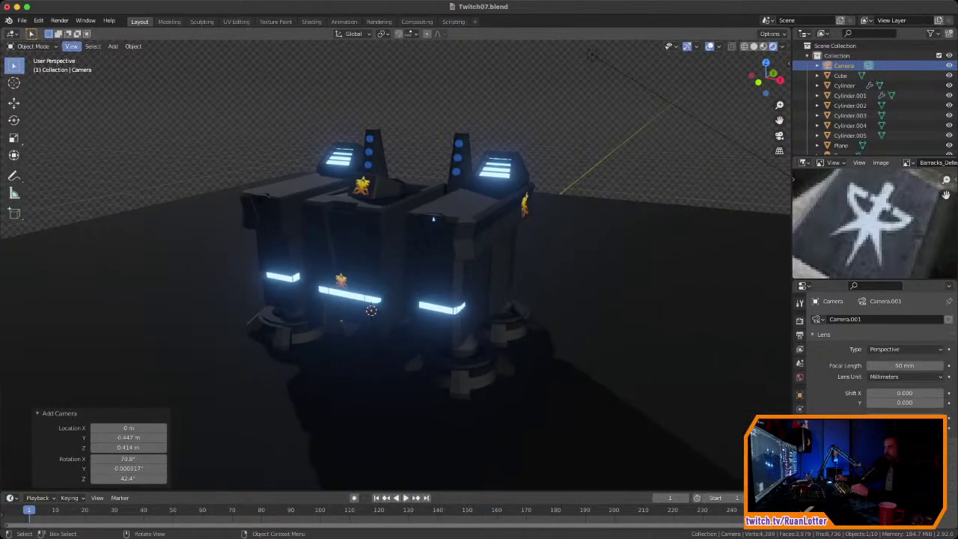
{"action": "left_click", "coordinate": [71, 45]}
{"action": "mouse_move", "coordinate": [90, 181]}
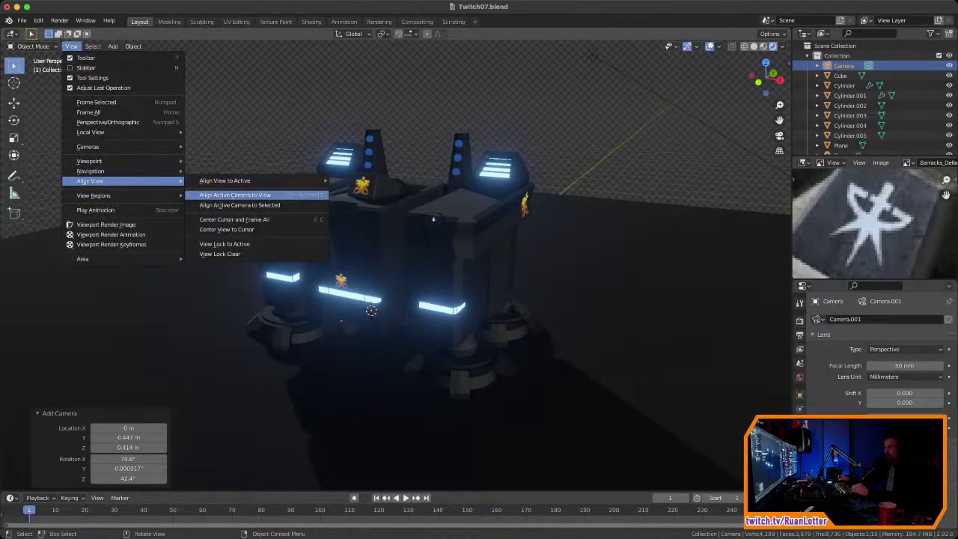
{"action": "left_click", "coordinate": [235, 195]}
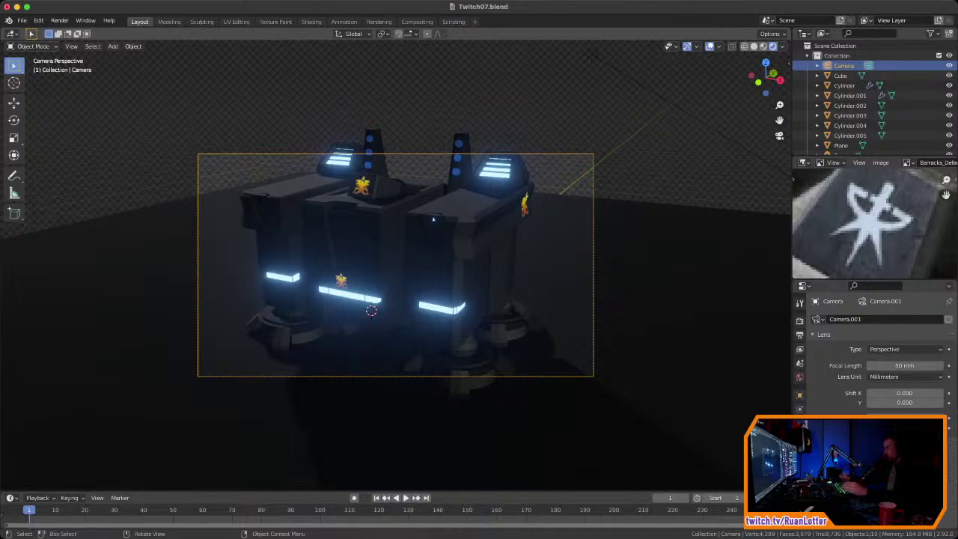
Step: Lock the camera to the view, reframe it so the whole barracks fits inside the frame, and save the file
{"action": "middle_click_drag", "start_coordinate": [371, 310], "coordinate": [395, 261], "text": "ctrl"}
{"action": "key", "text": "n"}
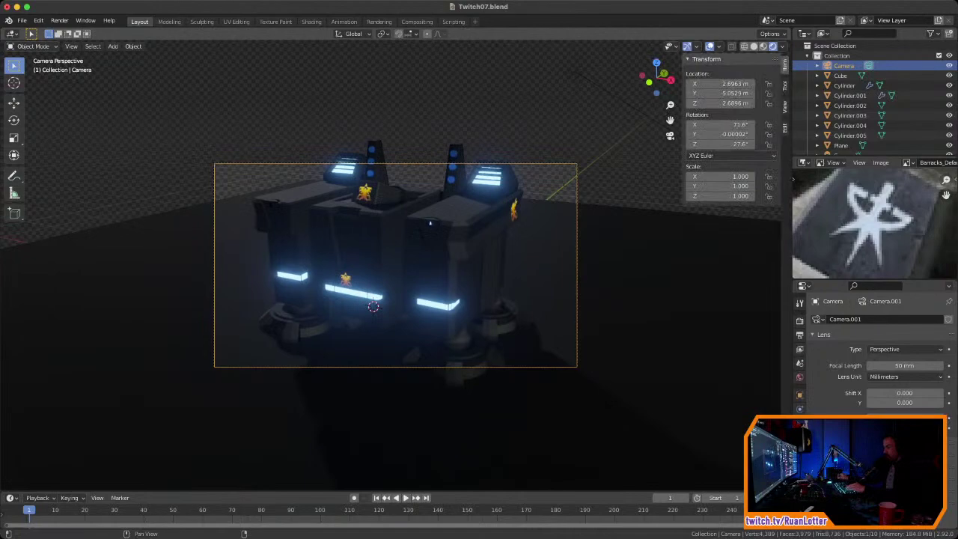
{"action": "left_click", "coordinate": [785, 107]}
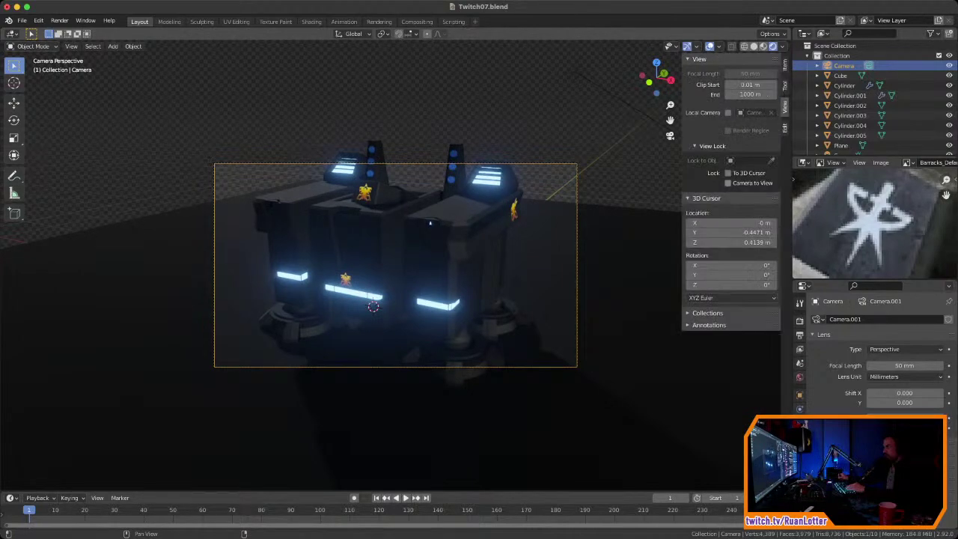
{"action": "mouse_move", "coordinate": [404, 240]}
{"action": "middle_mouse_down", "text": "ctrl"}
{"action": "mouse_move", "coordinate": [404, 265]}
{"action": "mouse_move", "coordinate": [404, 223]}
{"action": "mouse_move", "coordinate": [398, 238]}
{"action": "mouse_move", "coordinate": [363, 234]}
{"action": "mouse_move", "coordinate": [329, 251]}
{"action": "mouse_move", "coordinate": [464, 251]}
{"action": "mouse_move", "coordinate": [347, 239]}
{"action": "mouse_move", "coordinate": [380, 239]}
{"action": "mouse_move", "coordinate": [384, 258]}
{"action": "middle_mouse_up", "text": "ctrl"}
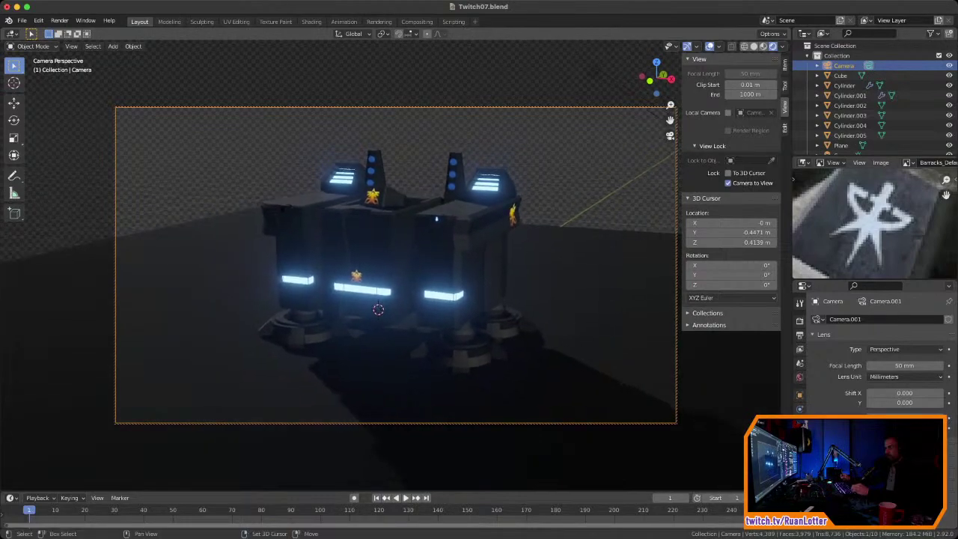
{"action": "middle_click_drag", "start_coordinate": [439, 217], "coordinate": [440, 213], "text": "ctrl+shift"}
{"action": "key", "text": "ctrl+s"}
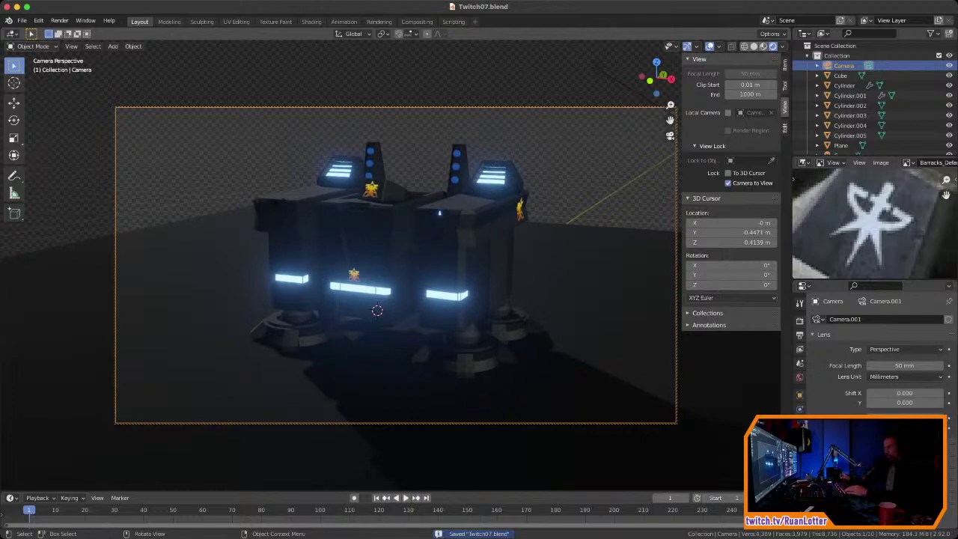
Step: Rotate the ground plane 27.7° about the global Z axis
{"action": "left_click", "coordinate": [440, 213]}
{"action": "key", "text": "r"}
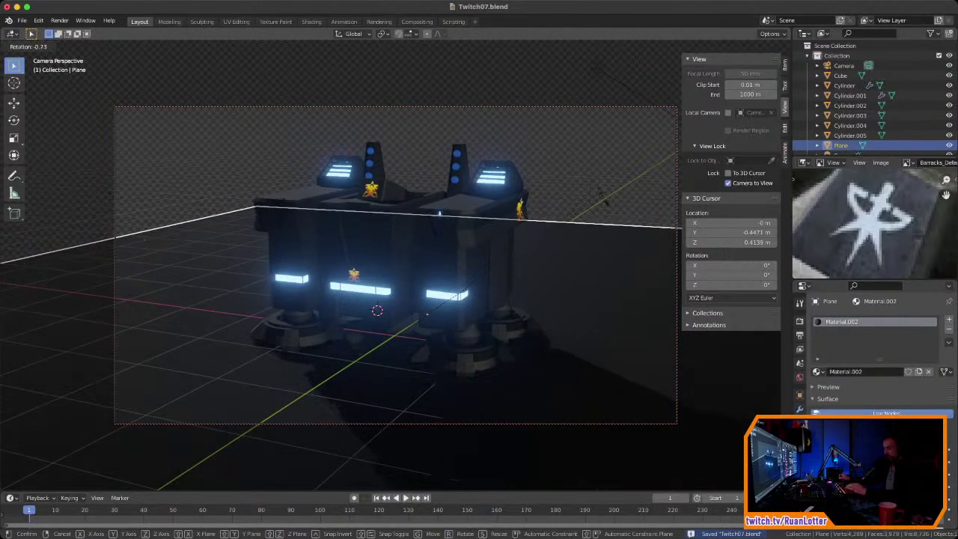
{"action": "key", "text": "z"}
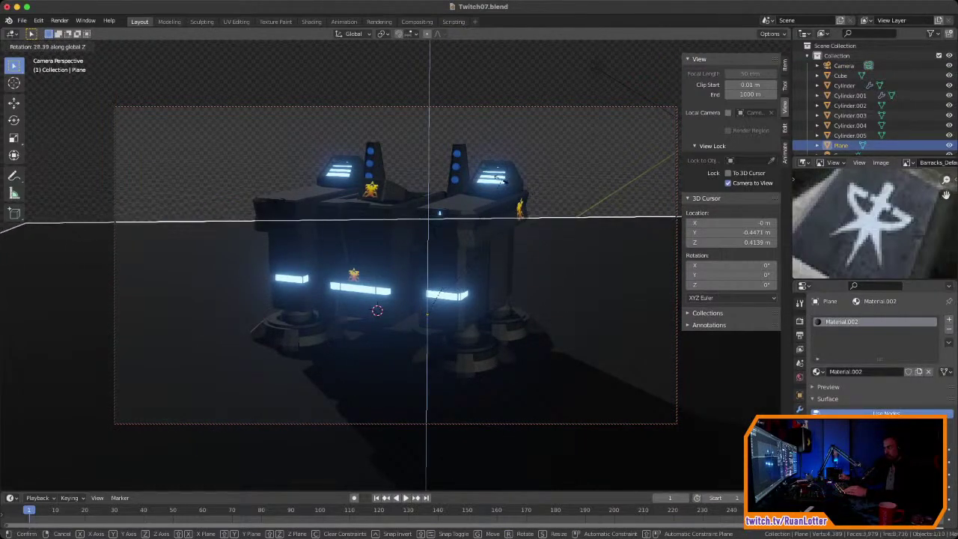
{"action": "key", "text": "Return"}
Step: Shift the ground plane about 3.19 m along Y, then about -1.24 m in X and 0.59 m in Y
{"action": "key", "text": "g"}
{"action": "key", "text": "y"}
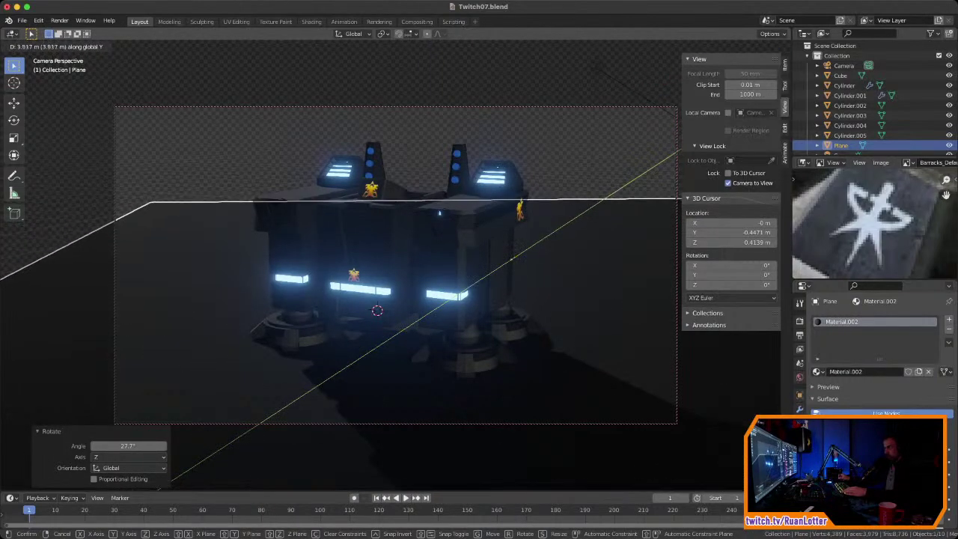
{"action": "key", "text": "Return"}
{"action": "key", "text": "g"}
{"action": "key", "text": "z"}
{"action": "key", "text": "shift+z"}
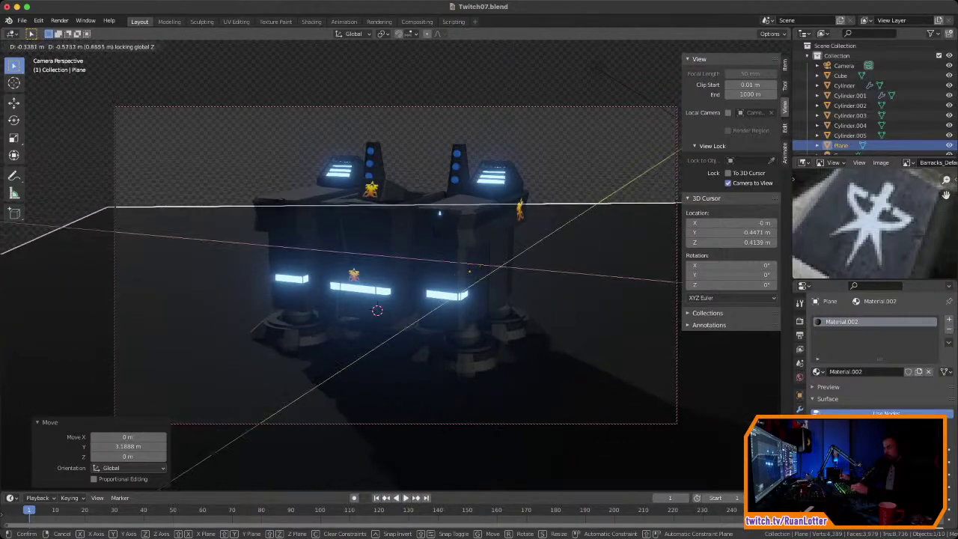
{"action": "key", "text": "Return"}
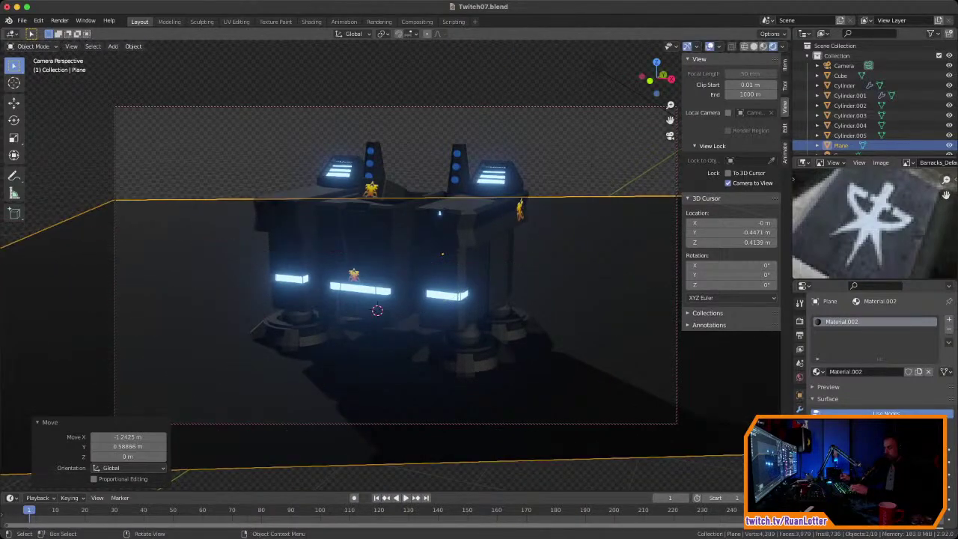
Step: Scale the ground plane uniformly by 1.173, deselect it and save the file
{"action": "key", "text": "s"}
{"action": "key", "text": "Return"}
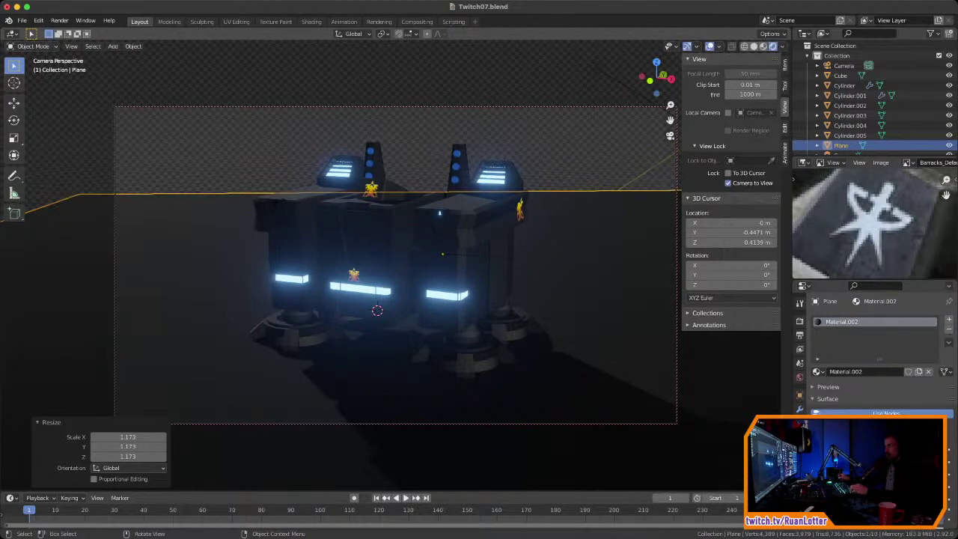
{"action": "key", "text": "alt+a"}
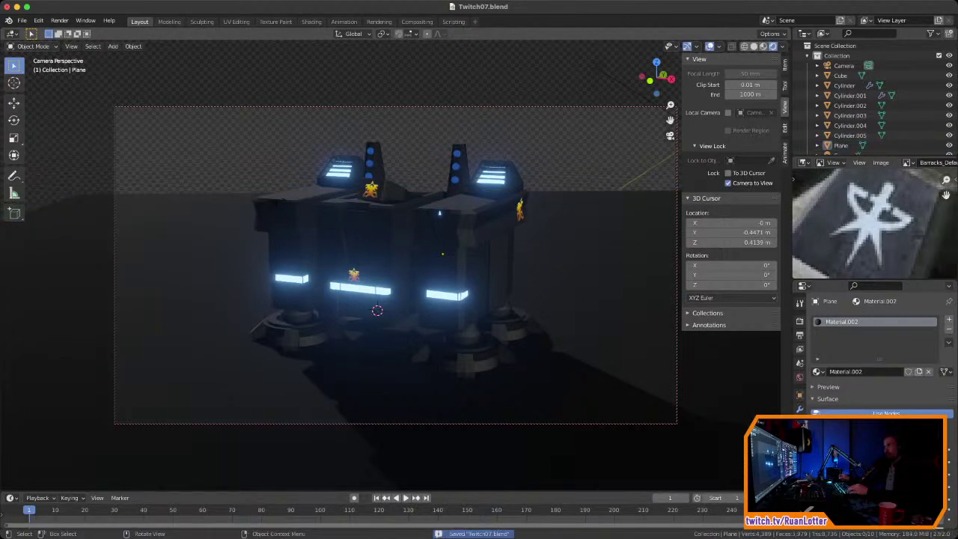
Step: Change the ground plane material's base color to a very dark green with hue 0.314 and saturation 1.000, and deselect the plane
{"action": "left_click", "coordinate": [599, 315]}
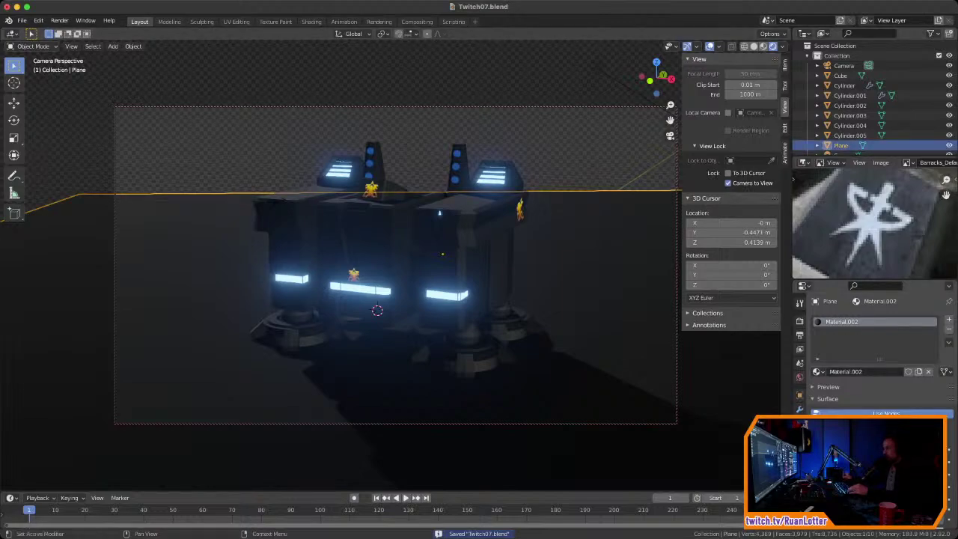
{"action": "scroll", "coordinate": [898, 397], "scroll_direction": "down", "scroll_amount": 5}
{"action": "left_click", "coordinate": [909, 404]}
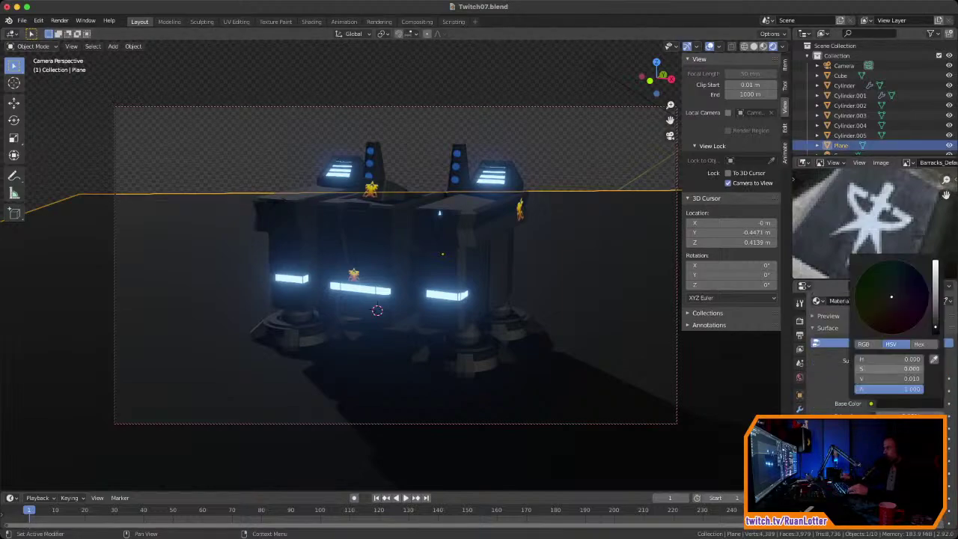
{"action": "left_click_drag", "start_coordinate": [935, 327], "coordinate": [935, 310]}
{"action": "left_click", "coordinate": [914, 266]}
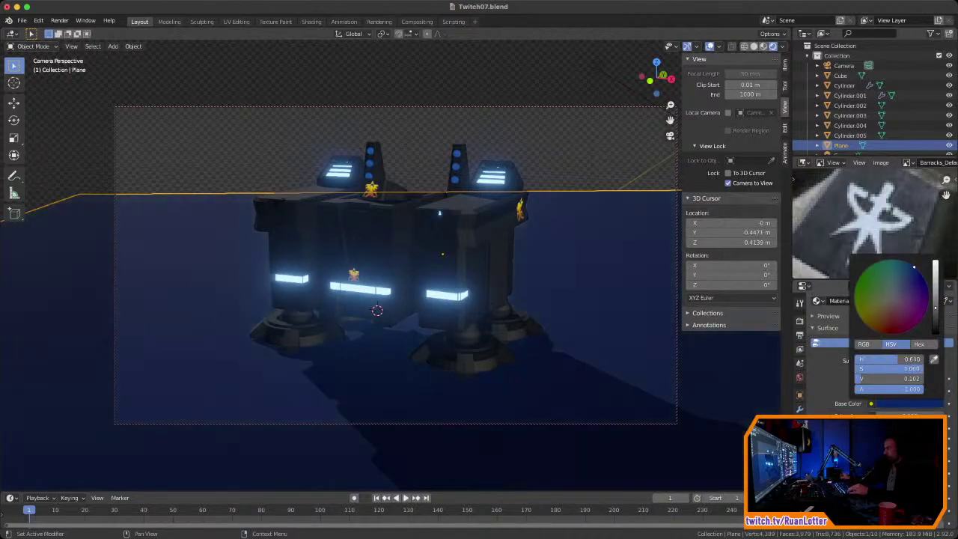
{"action": "left_click", "coordinate": [870, 293]}
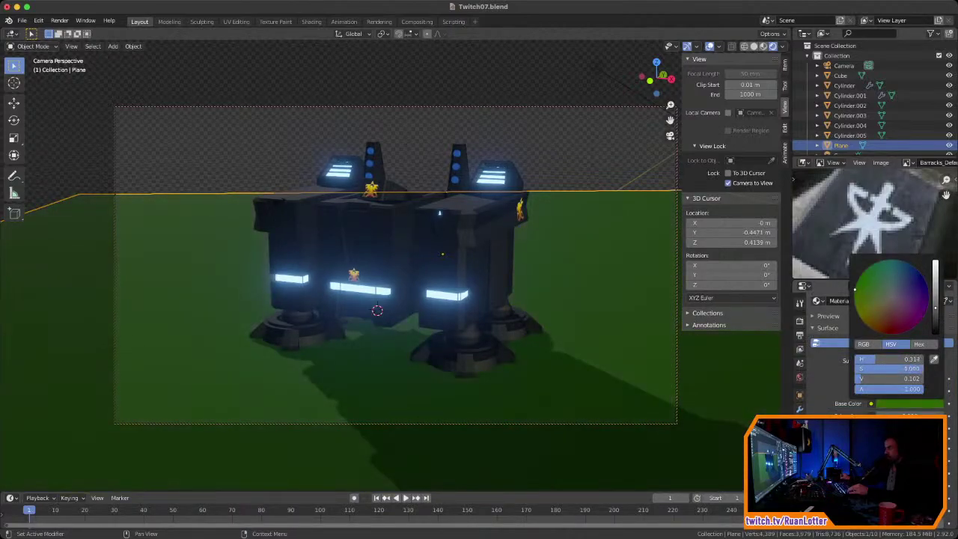
{"action": "left_click_drag", "start_coordinate": [935, 308], "coordinate": [935, 323]}
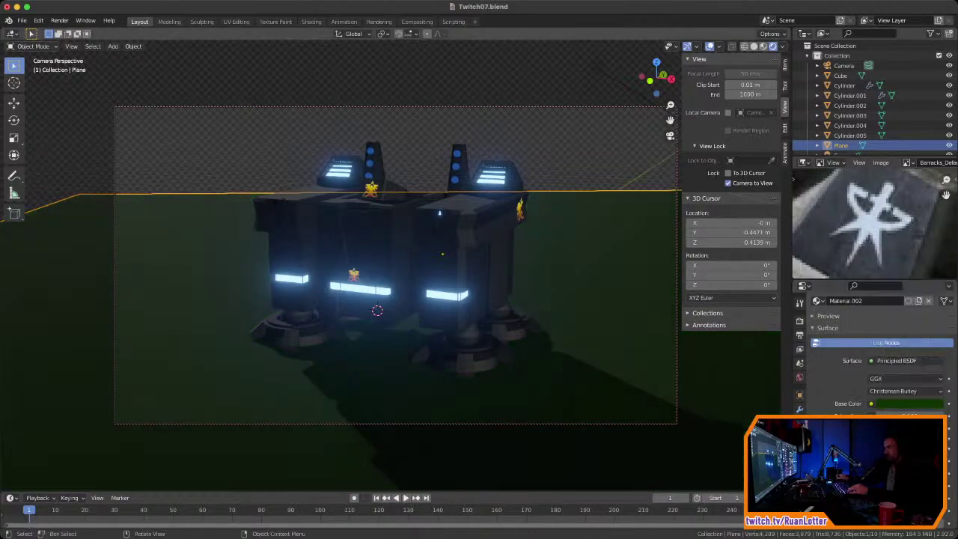
{"action": "key", "text": "alt+a"}
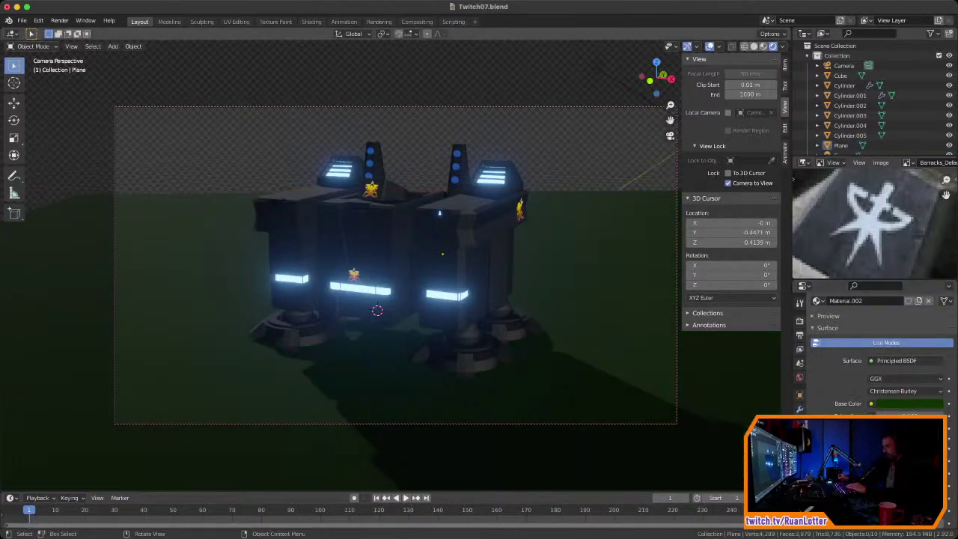
Step: Hide the viewport sidebar and save the file
{"action": "key", "text": "n"}
{"action": "key", "text": "ctrl+s"}
{"action": "middle_click_drag", "start_coordinate": [404, 270], "coordinate": [417, 250], "text": "ctrl"}
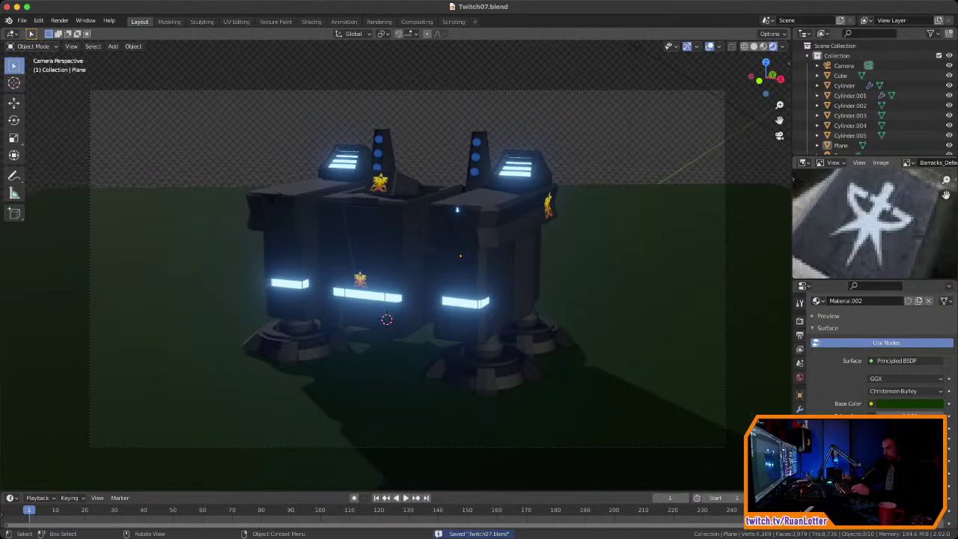
Step: Try smooth shading on the barracks leg nearest the camera, and return it to flat shading
{"action": "left_click", "coordinate": [487, 365]}
{"action": "right_click", "coordinate": [483, 372]}
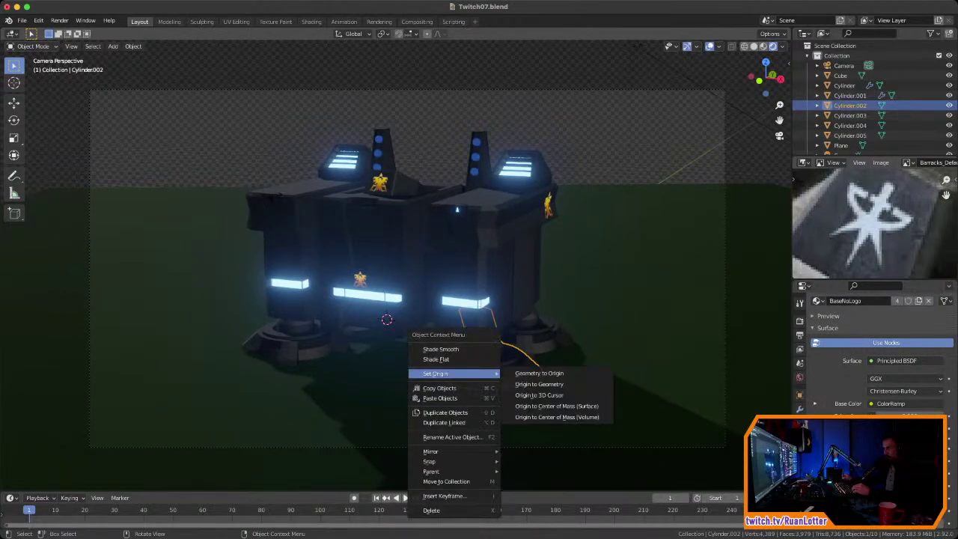
{"action": "left_click", "coordinate": [481, 349]}
{"action": "right_click", "coordinate": [464, 365]}
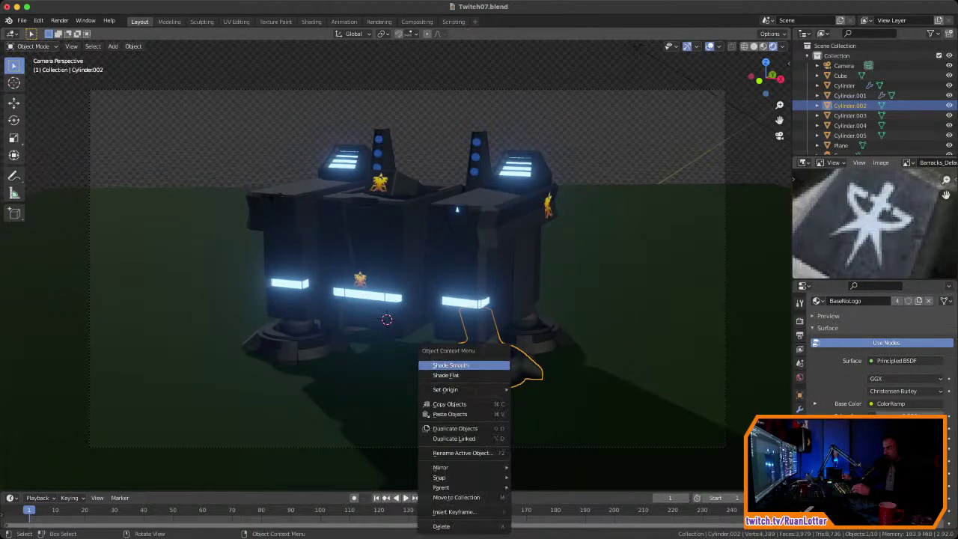
{"action": "left_click", "coordinate": [462, 375]}
Step: Shade smooth the curved side faces on the base of the leg nearest the camera
{"action": "scroll", "coordinate": [463, 375], "scroll_direction": "up", "scroll_amount": 1}
{"action": "middle_click_drag", "start_coordinate": [462, 375], "coordinate": [476, 277], "text": "shift"}
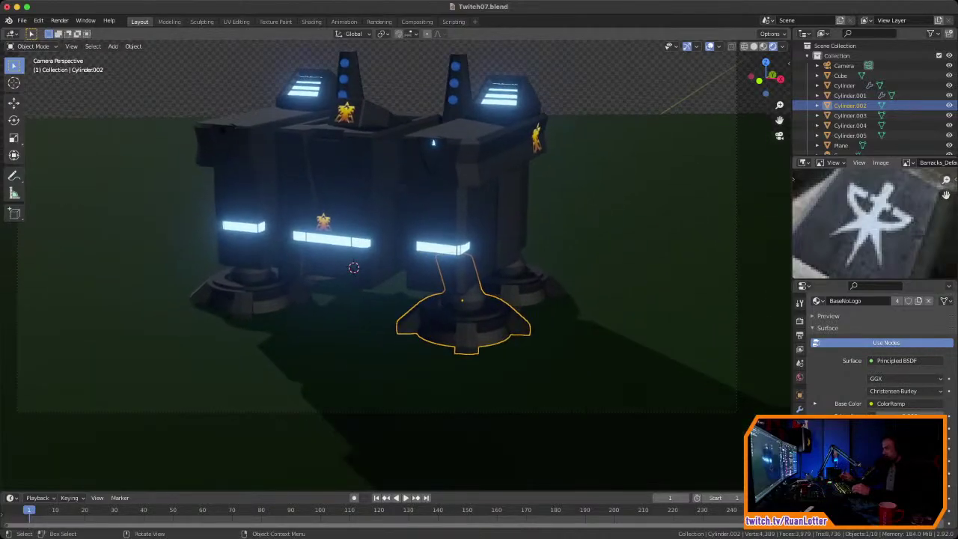
{"action": "key", "text": "KP_Decimal"}
{"action": "scroll", "coordinate": [487, 294], "scroll_direction": "up", "scroll_amount": 1}
{"action": "key", "text": "Tab"}
{"action": "left_click_drag", "start_coordinate": [345, 315], "coordinate": [495, 358]}
{"action": "right_click", "coordinate": [442, 332]}
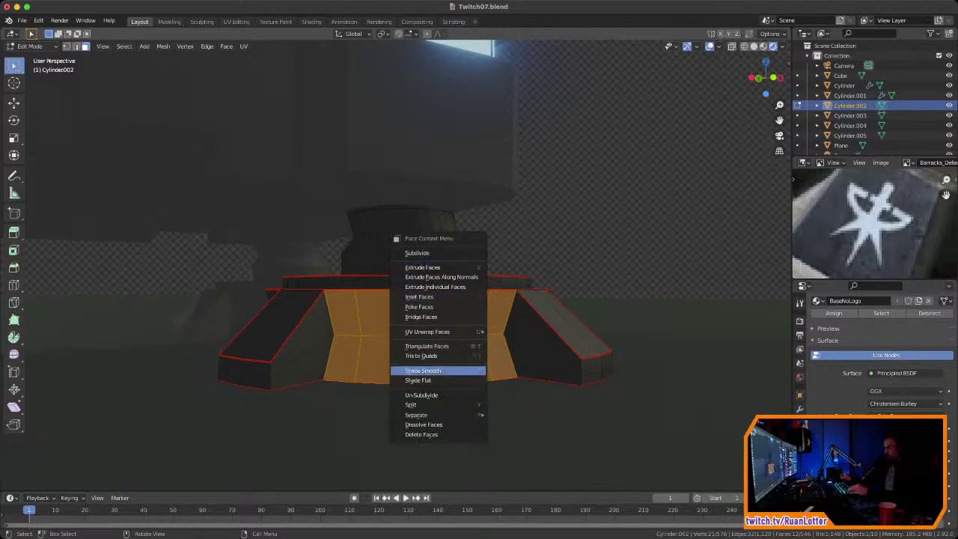
{"action": "left_click", "coordinate": [442, 371]}
{"action": "key", "text": "alt+a"}
{"action": "key", "text": "Tab"}
{"action": "mouse_move", "coordinate": [449, 359]}
{"action": "middle_mouse_down"}
{"action": "mouse_move", "coordinate": [446, 376]}
{"action": "mouse_move", "coordinate": [417, 385]}
{"action": "mouse_move", "coordinate": [409, 373]}
{"action": "mouse_move", "coordinate": [438, 376]}
{"action": "mouse_move", "coordinate": [410, 391]}
{"action": "mouse_move", "coordinate": [448, 384]}
{"action": "mouse_move", "coordinate": [410, 377]}
{"action": "middle_mouse_up"}
{"action": "scroll", "coordinate": [409, 373], "scroll_direction": "down", "scroll_amount": 1}
{"action": "key", "text": "Tab"}
{"action": "key", "text": "l"}
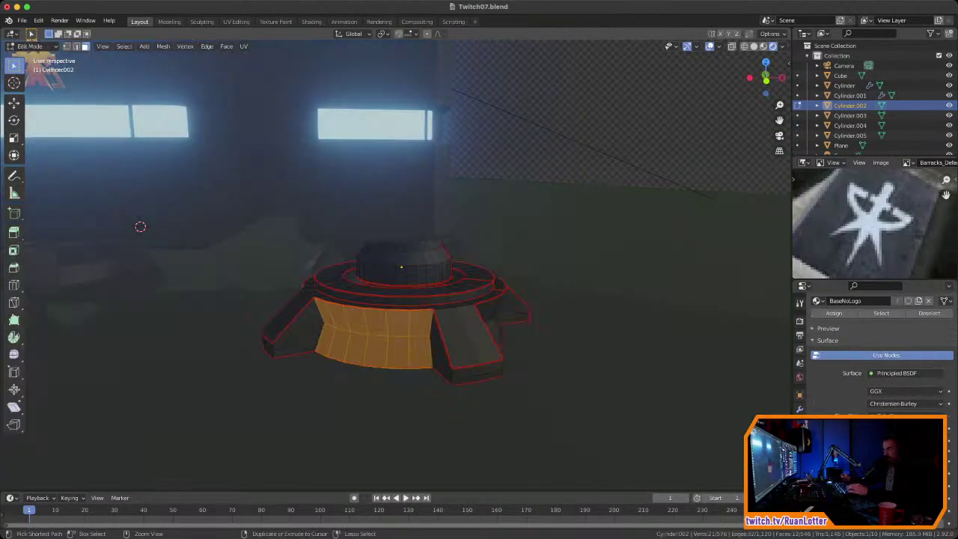
{"action": "key", "text": "a"}
{"action": "key", "text": "Tab"}
Step: Add a Subdivision Surface modifier to the leg nearest the camera, with the viewport levels at 2
{"action": "left_click", "coordinate": [410, 379]}
{"action": "left_click", "coordinate": [419, 337]}
{"action": "left_click", "coordinate": [800, 409]}
{"action": "left_click", "coordinate": [853, 320]}
{"action": "left_click", "coordinate": [853, 319]}
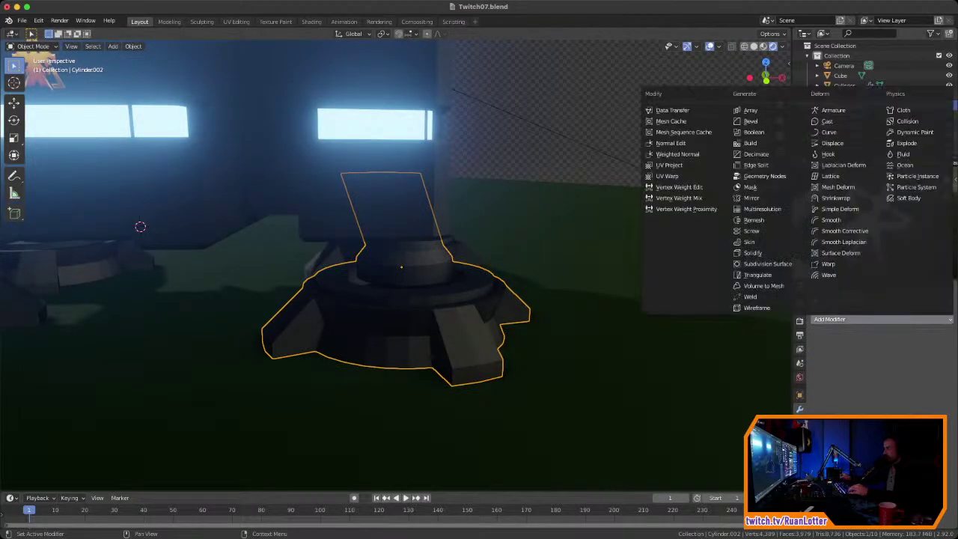
{"action": "left_click", "coordinate": [767, 264]}
{"action": "middle_click_drag", "start_coordinate": [419, 225], "coordinate": [456, 275]}
{"action": "scroll", "coordinate": [411, 262], "scroll_direction": "up", "scroll_amount": 1}
{"action": "left_click", "coordinate": [939, 364]}
{"action": "scroll", "coordinate": [464, 247], "scroll_direction": "down", "scroll_amount": 3}
{"action": "scroll", "coordinate": [401, 308], "scroll_direction": "down", "scroll_amount": 1}
{"action": "left_click", "coordinate": [870, 364]}
{"action": "scroll", "coordinate": [416, 288], "scroll_direction": "down", "scroll_amount": 3}
Step: Examine the barracks body and the other legs from several sides
{"action": "key", "text": "Tab"}
{"action": "mouse_move", "coordinate": [340, 119]}
{"action": "middle_mouse_down"}
{"action": "mouse_move", "coordinate": [393, 118]}
{"action": "mouse_move", "coordinate": [446, 143]}
{"action": "mouse_move", "coordinate": [408, 147]}
{"action": "mouse_move", "coordinate": [329, 107]}
{"action": "middle_mouse_up"}
{"action": "key", "text": "Tab"}
{"action": "left_click", "coordinate": [366, 115]}
{"action": "middle_click_drag", "start_coordinate": [374, 165], "coordinate": [295, 133]}
{"action": "scroll", "coordinate": [338, 151], "scroll_direction": "up", "scroll_amount": 3}
{"action": "middle_click_drag", "start_coordinate": [288, 243], "coordinate": [322, 204]}
{"action": "scroll", "coordinate": [322, 204], "scroll_direction": "down", "scroll_amount": 3}
{"action": "left_click", "coordinate": [527, 288]}
{"action": "middle_click_drag", "start_coordinate": [526, 288], "coordinate": [606, 318]}
{"action": "left_click", "coordinate": [388, 324]}
{"action": "middle_click_drag", "start_coordinate": [388, 323], "coordinate": [295, 276]}
{"action": "scroll", "coordinate": [398, 308], "scroll_direction": "down", "scroll_amount": 2}
Step: Add a Subdivision Surface modifier with viewport levels of 2 to the rear leg on the side with the Terran logo
{"action": "left_click", "coordinate": [503, 284]}
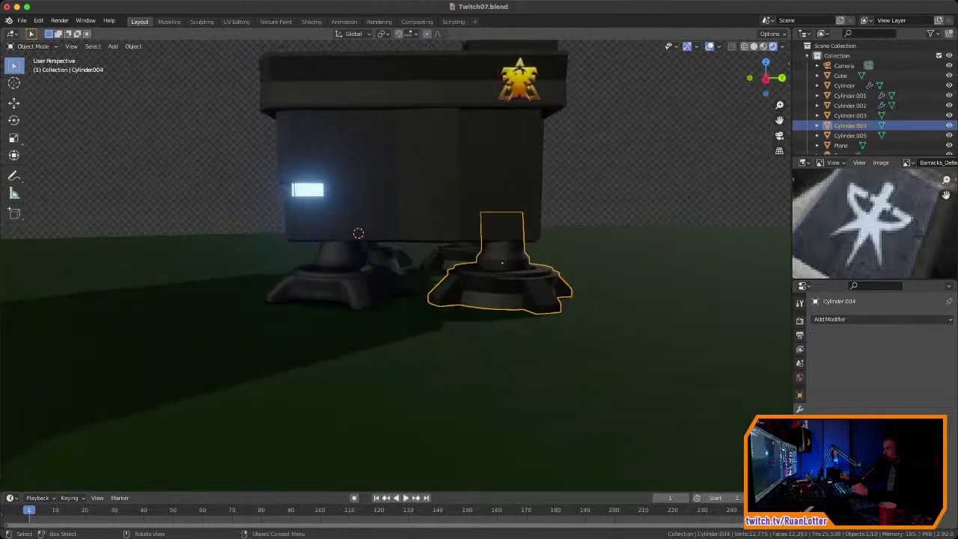
{"action": "left_click", "coordinate": [829, 318]}
{"action": "left_click", "coordinate": [767, 263]}
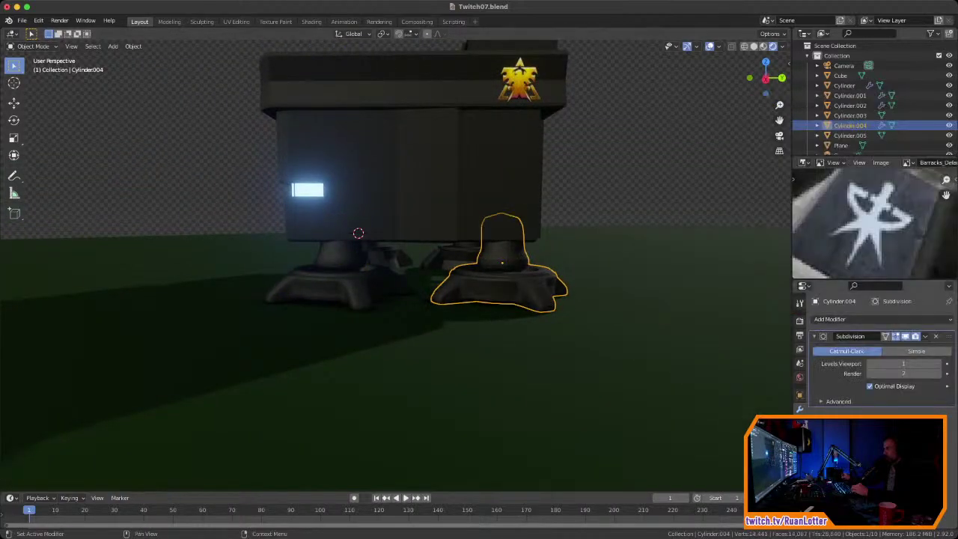
{"action": "left_click", "coordinate": [938, 364]}
Step: Add a Subdivision Surface modifier with viewport levels of 2 to the other front leg, Cylinder.003
{"action": "middle_click_drag", "start_coordinate": [419, 291], "coordinate": [606, 315]}
{"action": "left_click", "coordinate": [449, 278]}
{"action": "left_click", "coordinate": [830, 319]}
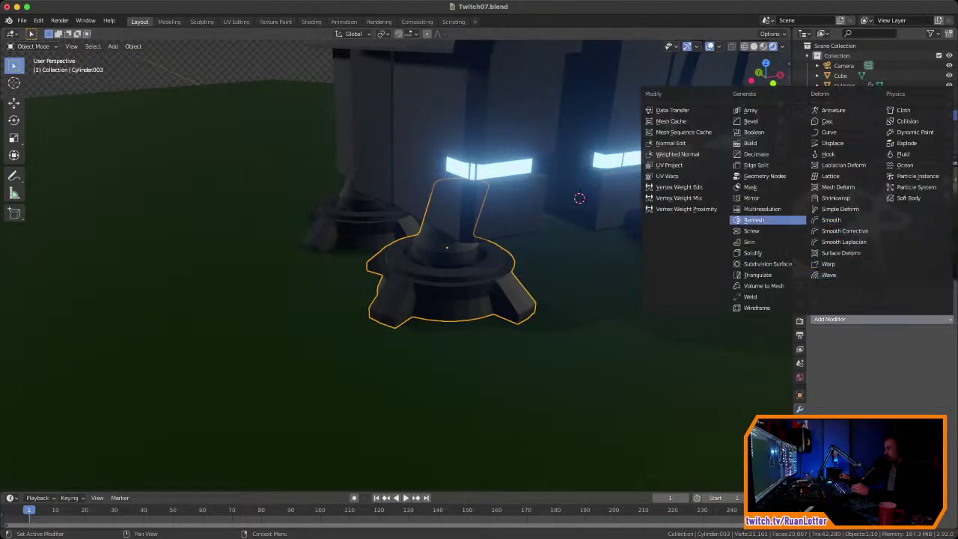
{"action": "left_click", "coordinate": [767, 264]}
{"action": "left_click", "coordinate": [938, 364]}
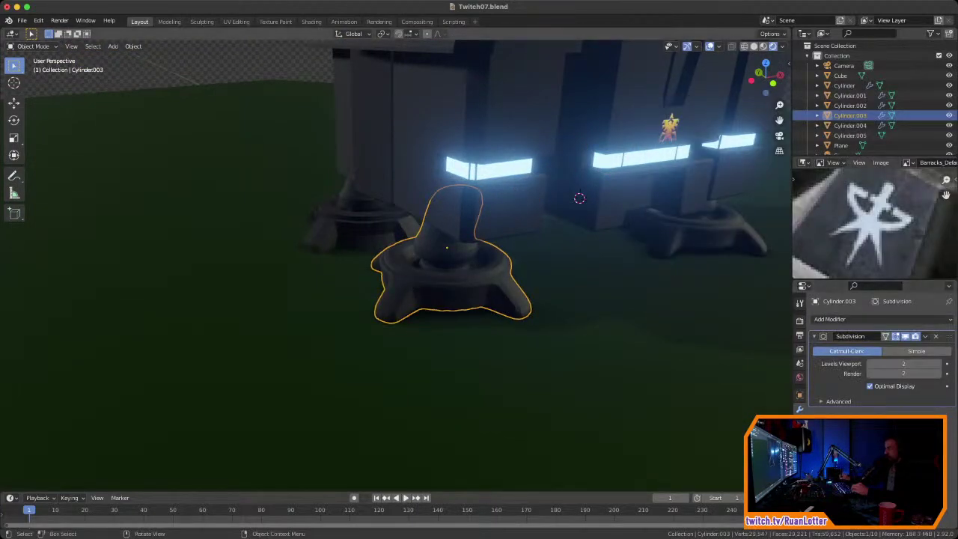
Step: Add a Subdivision Surface modifier to the remaining rear leg, Cylinder.005, matching the other legs' viewport levels of 2
{"action": "left_click", "coordinate": [365, 213]}
{"action": "left_click", "coordinate": [846, 320]}
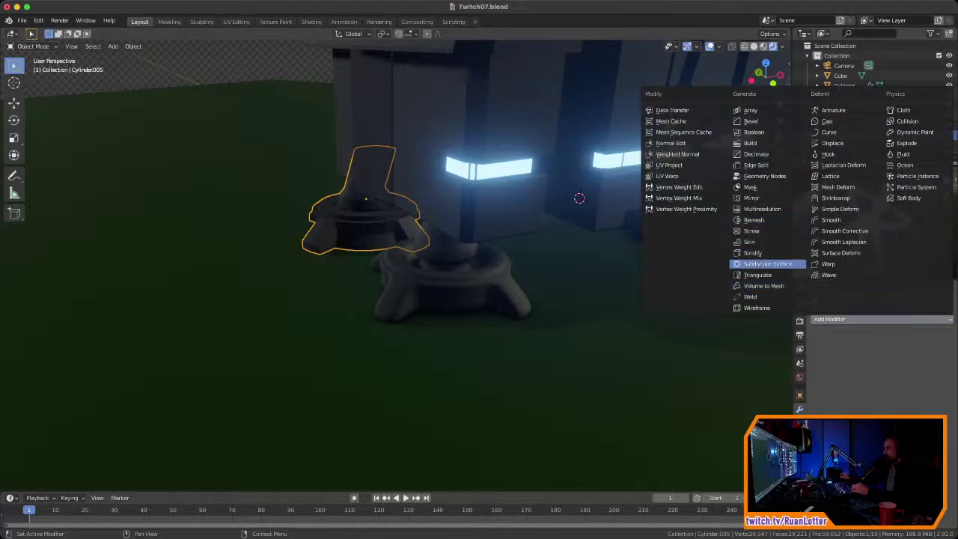
{"action": "left_click", "coordinate": [767, 263]}
Step: Examine the subdivided legs up close and through the camera view
{"action": "middle_click_drag", "start_coordinate": [479, 321], "coordinate": [442, 328]}
{"action": "scroll", "coordinate": [457, 322], "scroll_direction": "down", "scroll_amount": 2}
{"action": "left_click", "coordinate": [479, 389]}
{"action": "middle_click_drag", "start_coordinate": [479, 389], "coordinate": [405, 373]}
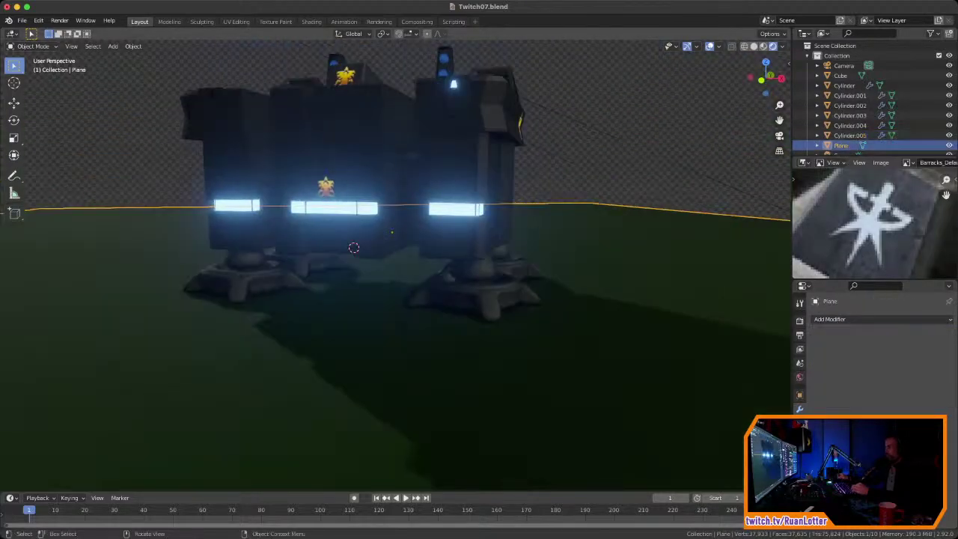
{"action": "key", "text": "KP_0"}
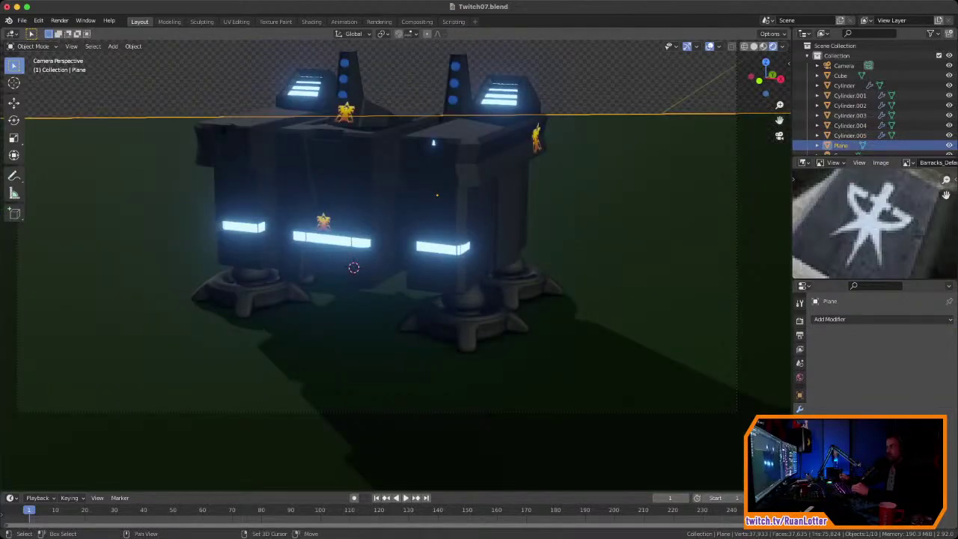
{"action": "middle_click_drag", "start_coordinate": [404, 300], "coordinate": [441, 360], "text": "shift"}
{"action": "scroll", "coordinate": [441, 361], "scroll_direction": "down", "scroll_amount": 1}
{"action": "scroll", "coordinate": [442, 361], "scroll_direction": "down", "scroll_amount": 1}
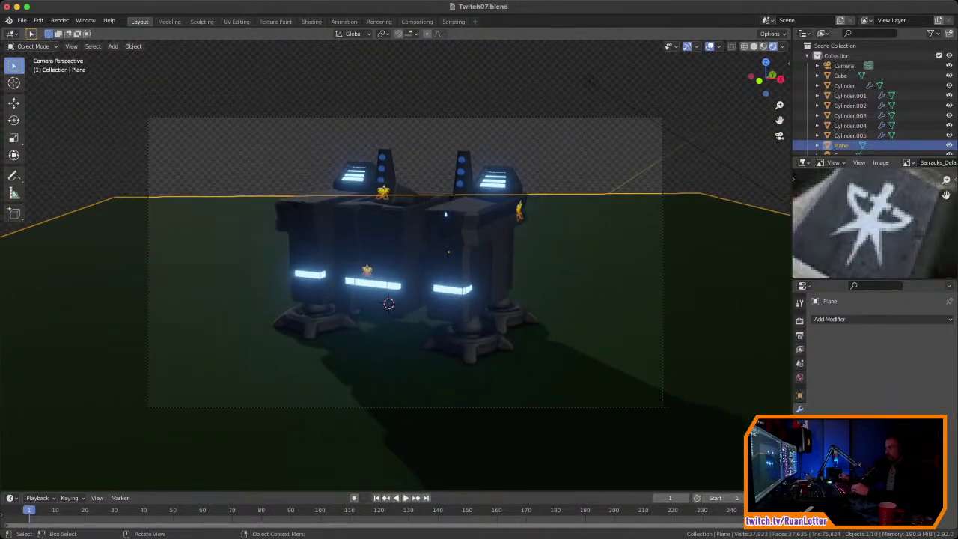
Step: Extrude the ground plane's far edge behind the barracks straight up along Z to form a backdrop wall
{"action": "middle_click_drag", "start_coordinate": [419, 300], "coordinate": [505, 285]}
{"action": "scroll", "coordinate": [464, 299], "scroll_direction": "down", "scroll_amount": 4}
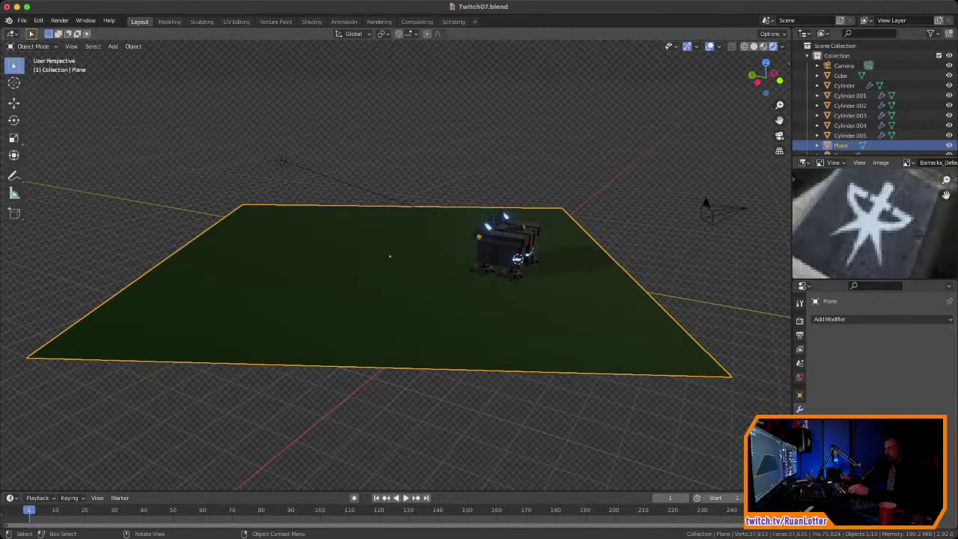
{"action": "key", "text": "Tab"}
{"action": "middle_click_drag", "start_coordinate": [397, 284], "coordinate": [397, 322], "text": "ctrl"}
{"action": "key", "text": "2"}
{"action": "left_click", "coordinate": [193, 276]}
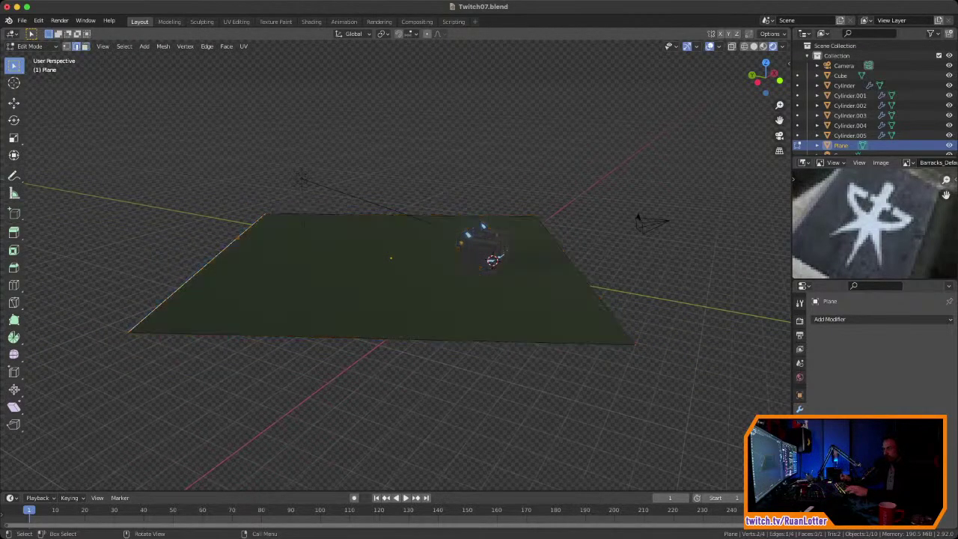
{"action": "key", "text": "e"}
{"action": "key", "text": "z"}
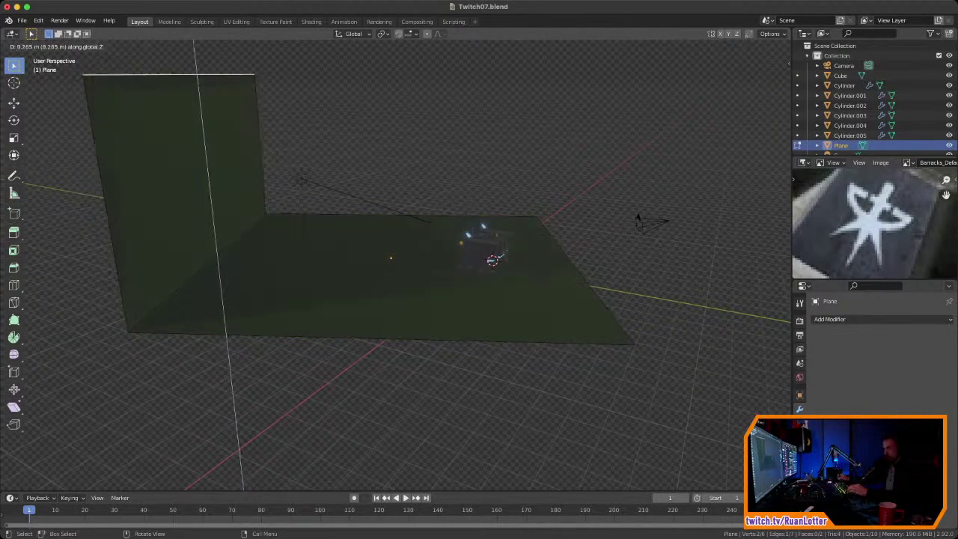
{"action": "left_click", "coordinate": [166, 82]}
Step: Bevel the fold between floor and backdrop wall with a width of 0.195 m and 5 segments
{"action": "left_click", "coordinate": [194, 274]}
{"action": "key", "text": "ctrl+b"}
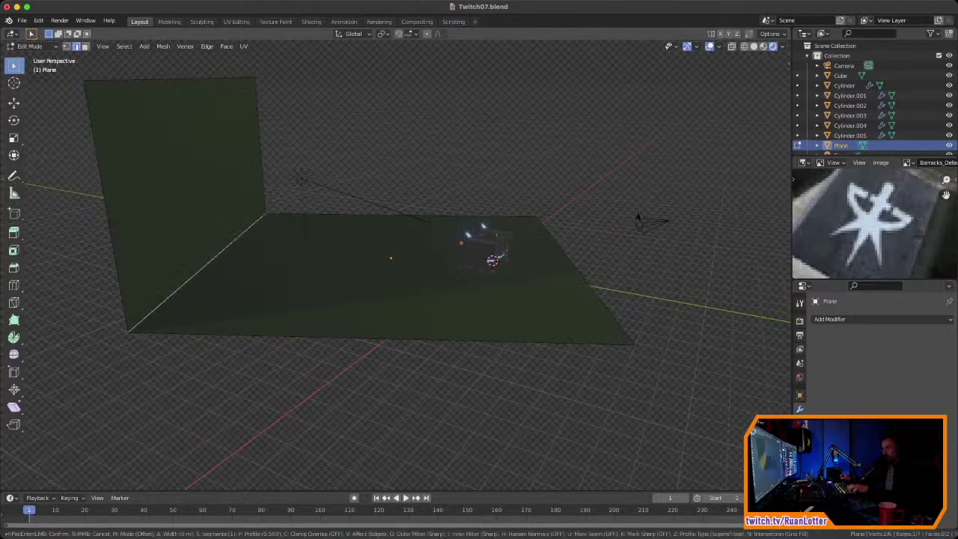
{"action": "left_click", "coordinate": [229, 263]}
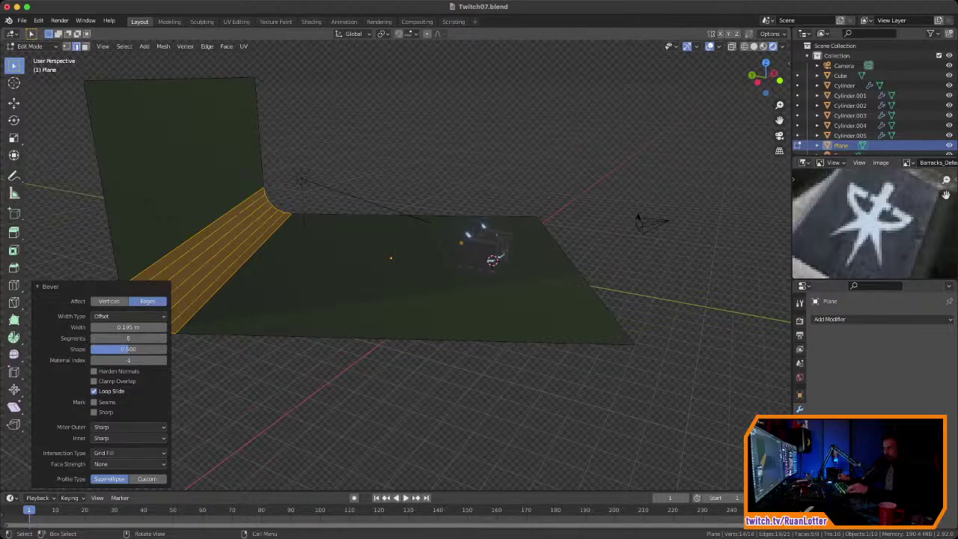
{"action": "key", "text": "Tab"}
Step: Darken the green surface of the curved backdrop's material, Material.002, and view it through the camera
{"action": "middle_click_drag", "start_coordinate": [419, 262], "coordinate": [292, 275]}
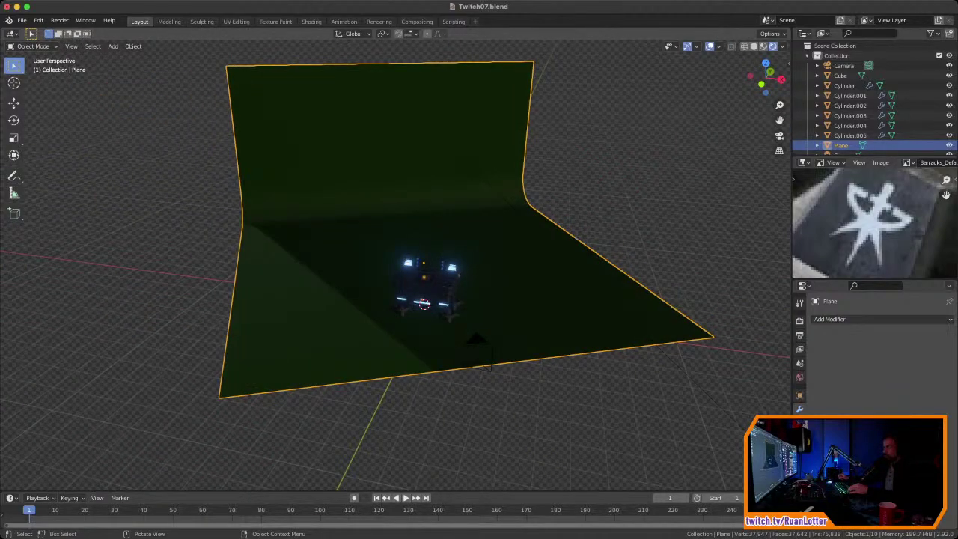
{"action": "middle_click_drag", "start_coordinate": [479, 284], "coordinate": [434, 262]}
{"action": "left_click", "coordinate": [636, 187]}
{"action": "left_click", "coordinate": [524, 194]}
{"action": "left_click", "coordinate": [800, 480]}
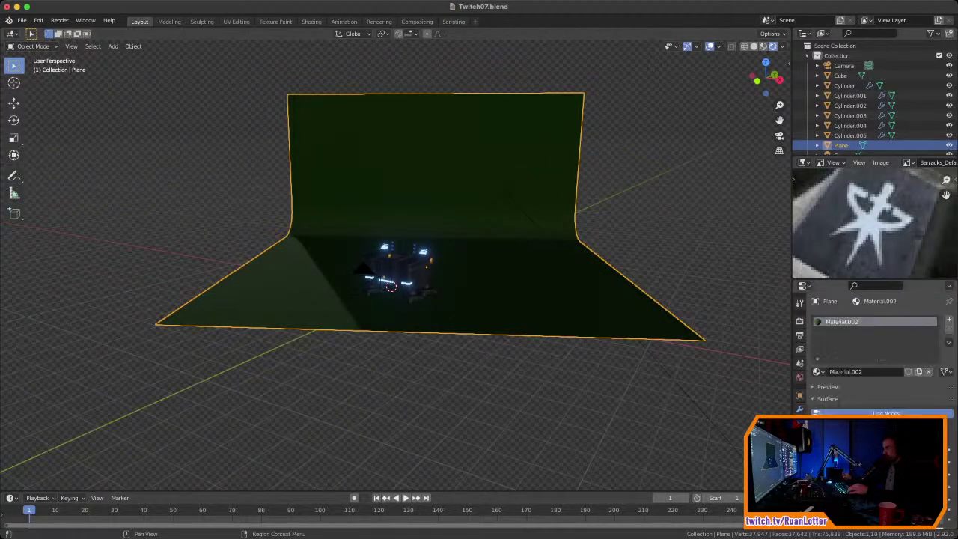
{"action": "scroll", "coordinate": [875, 352], "scroll_direction": "down", "scroll_amount": 5}
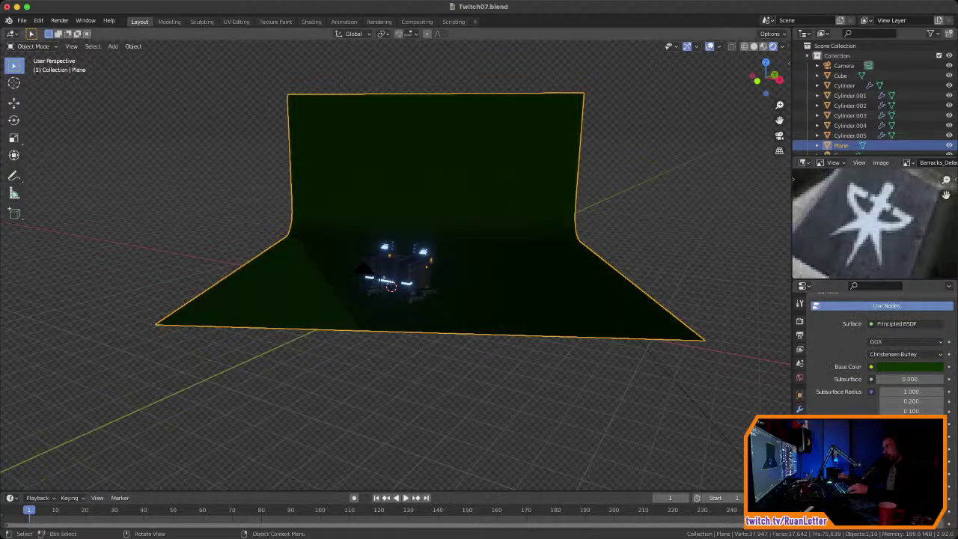
{"action": "key", "text": "KP_0"}
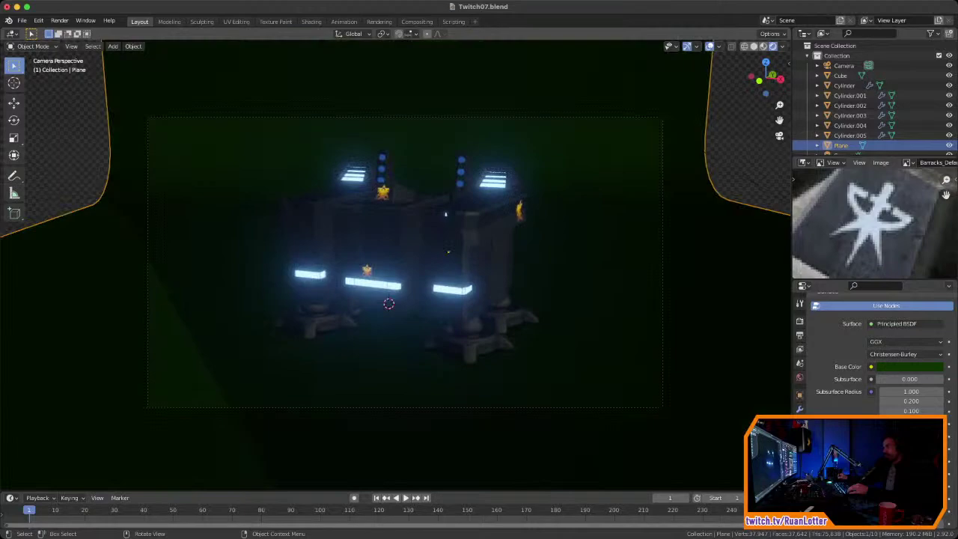
Step: Deselect the backdrop and brighten the driving_school_4k.hdr environment lighting in the world settings
{"action": "key", "text": "alt+a"}
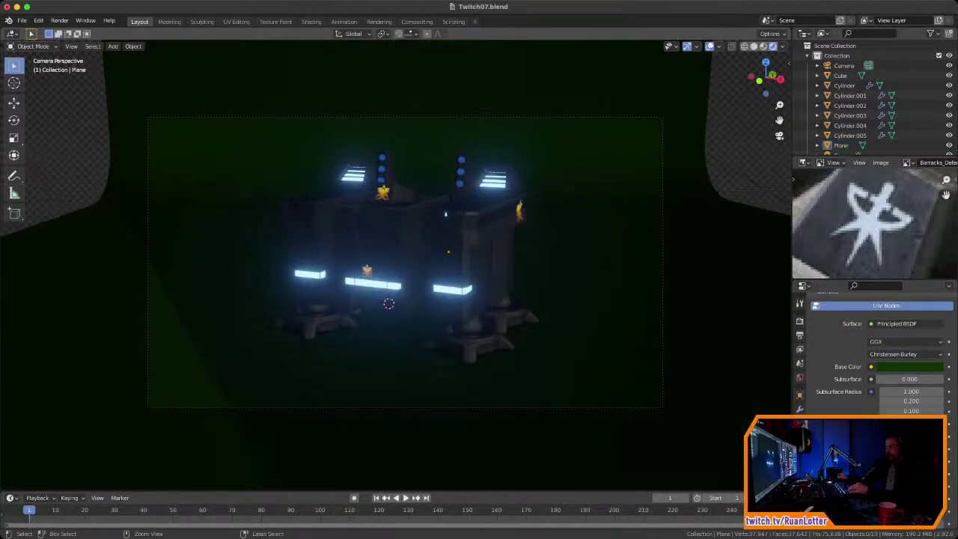
{"action": "middle_click_drag", "start_coordinate": [404, 277], "coordinate": [404, 247], "text": "ctrl"}
{"action": "left_click", "coordinate": [800, 377]}
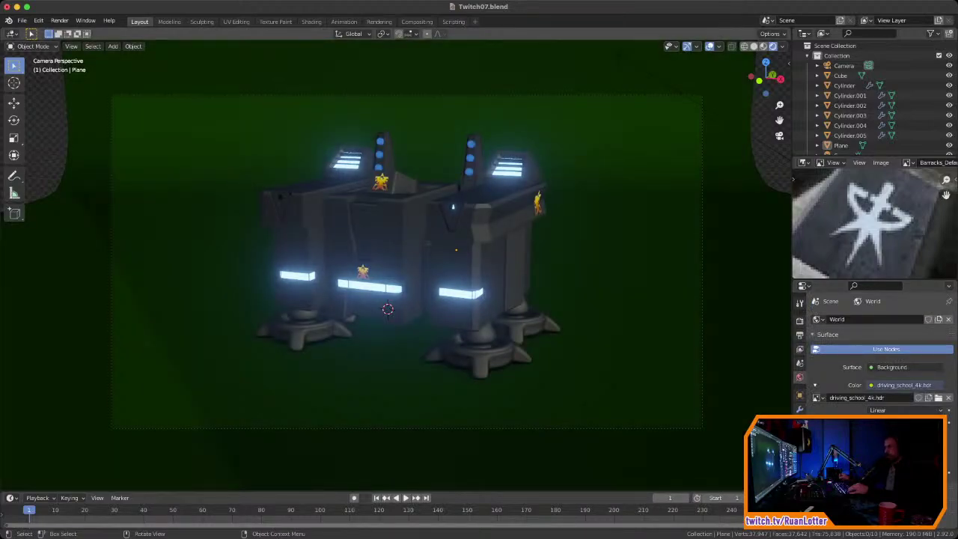
Step: Apply smooth shading to the curved backdrop plane and check its bend through the camera
{"action": "left_click", "coordinate": [202, 277]}
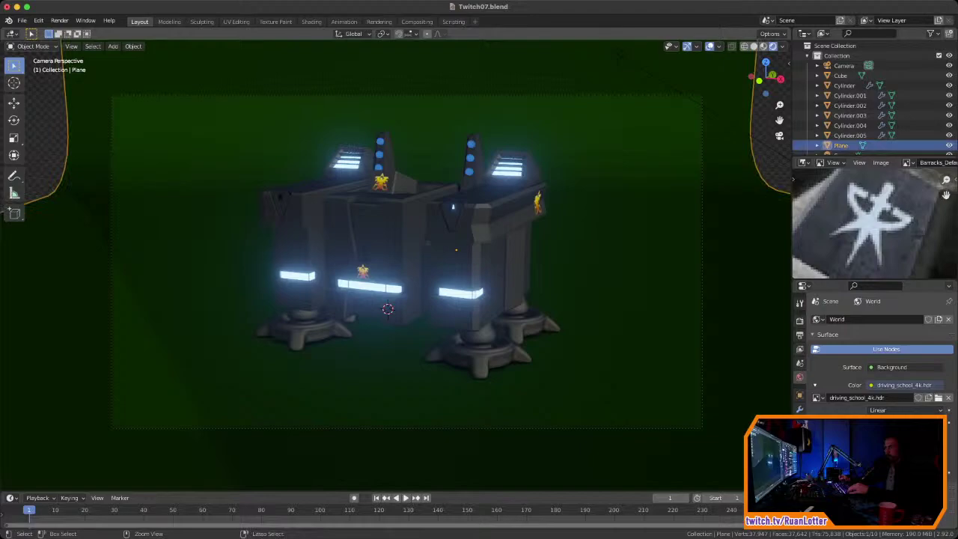
{"action": "middle_click_drag", "start_coordinate": [202, 247], "coordinate": [202, 280], "text": "ctrl"}
{"action": "left_click", "coordinate": [180, 210]}
{"action": "left_click", "coordinate": [212, 271]}
{"action": "right_click", "coordinate": [211, 272]}
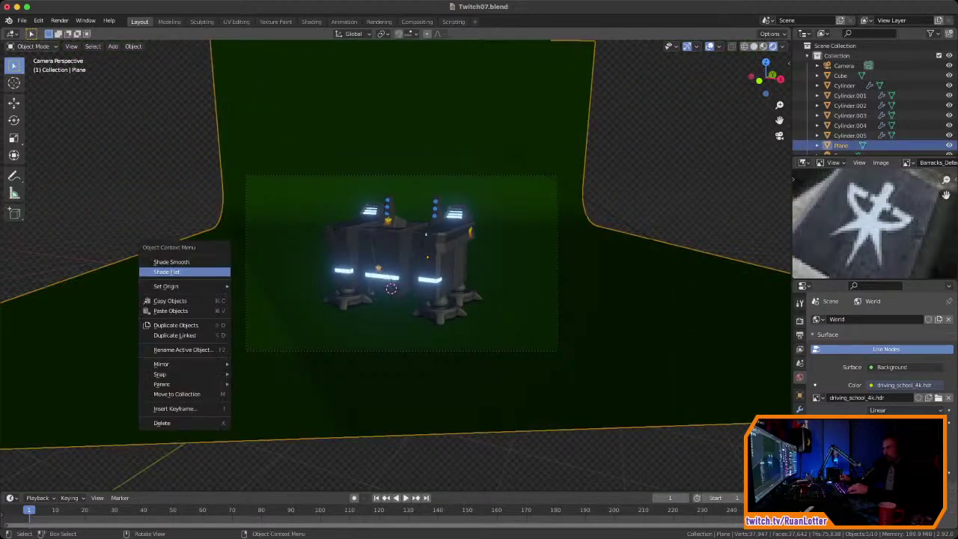
{"action": "left_click", "coordinate": [172, 262]}
{"action": "scroll", "coordinate": [397, 262], "scroll_direction": "up", "scroll_amount": 5}
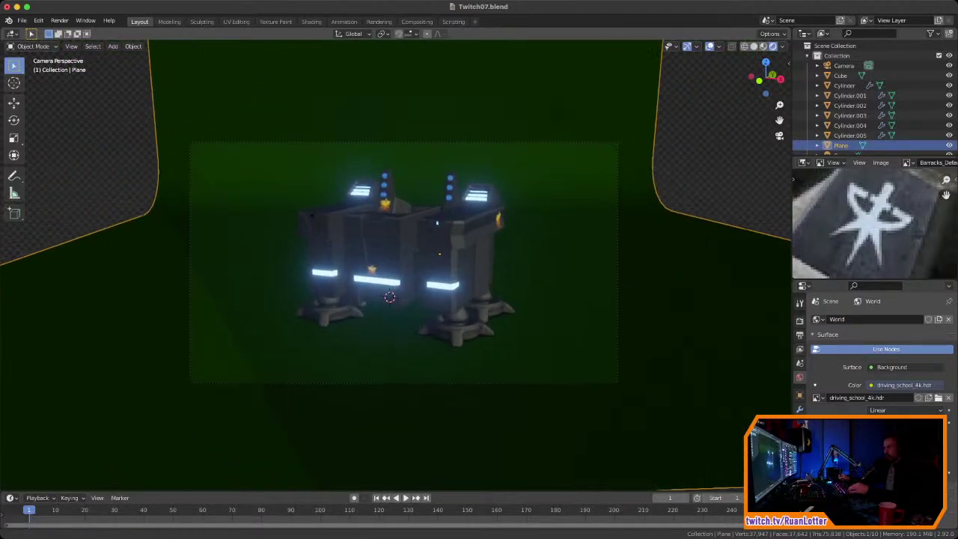
{"action": "scroll", "coordinate": [397, 262], "scroll_direction": "down", "scroll_amount": 2}
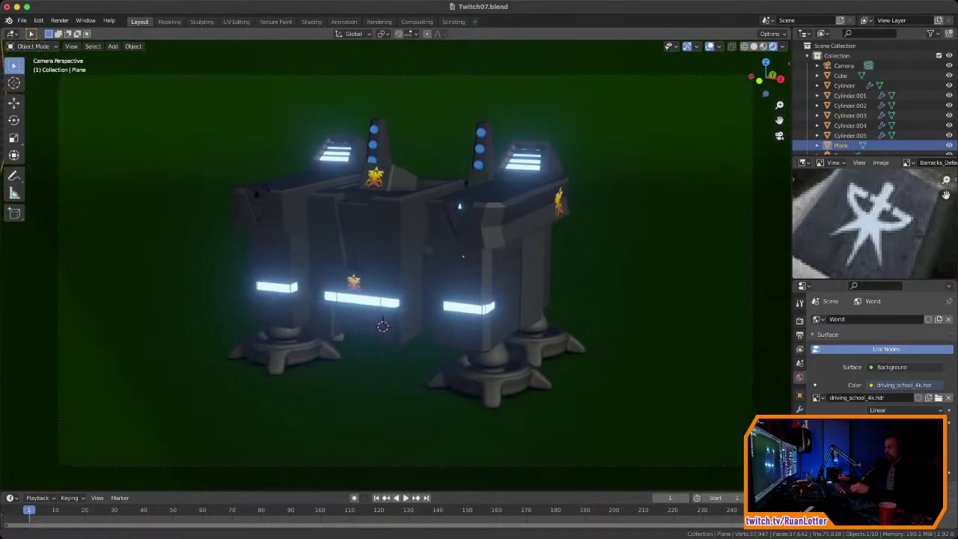
{"action": "scroll", "coordinate": [396, 262], "scroll_direction": "up", "scroll_amount": 2}
{"action": "scroll", "coordinate": [403, 269], "scroll_direction": "up", "scroll_amount": 1}
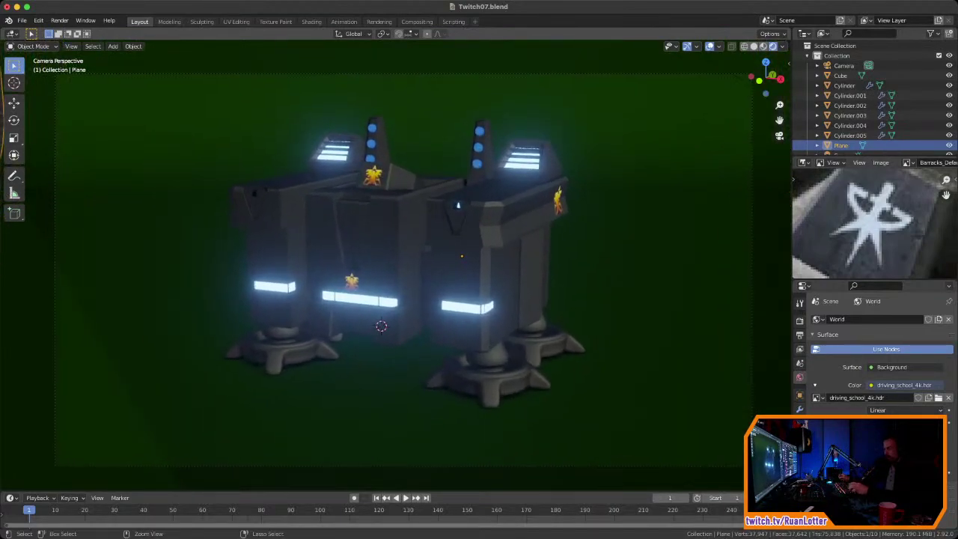
Step: Save the file and render a still image of the barracks from the camera, then close the render
{"action": "key", "text": "ctrl+s"}
{"action": "left_click", "coordinate": [59, 20]}
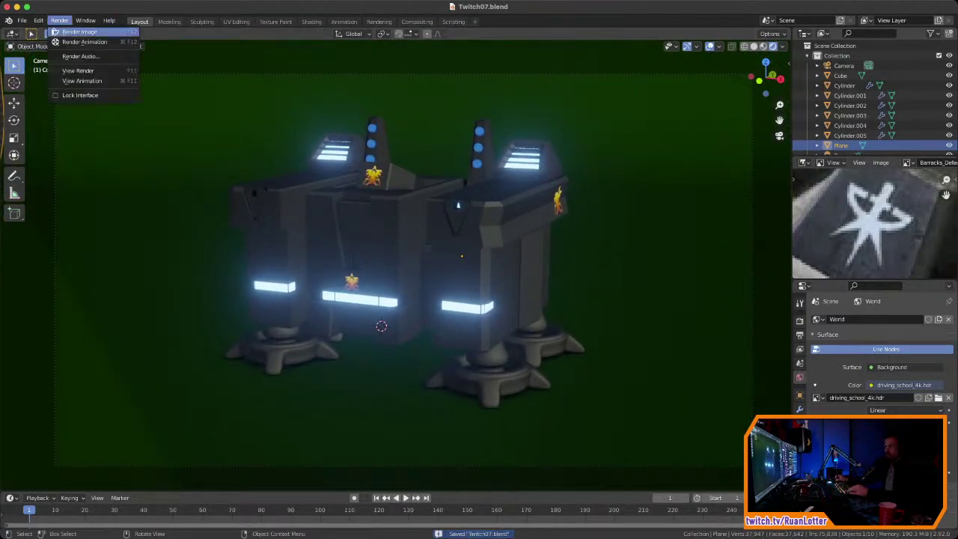
{"action": "left_click", "coordinate": [75, 32]}
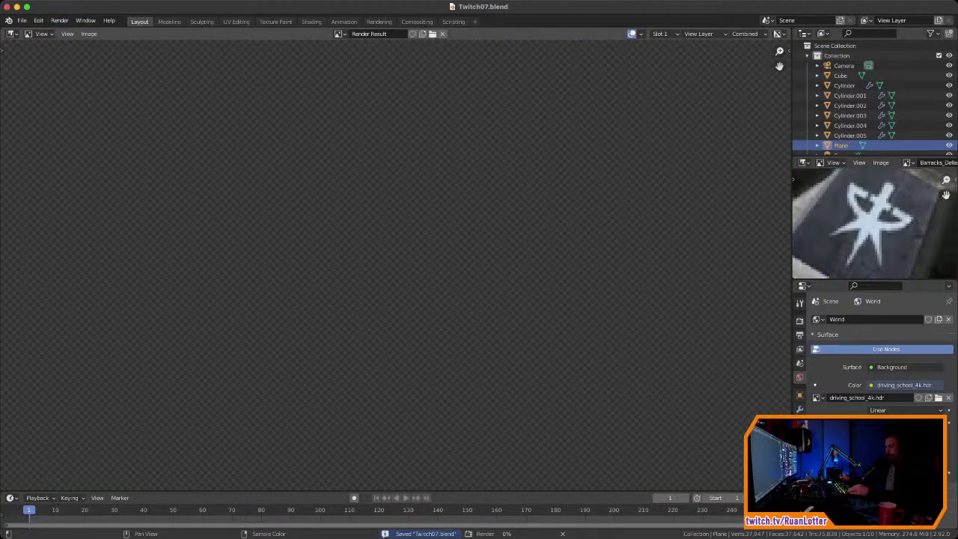
{"action": "scroll", "coordinate": [452, 196], "scroll_direction": "down", "scroll_amount": 3}
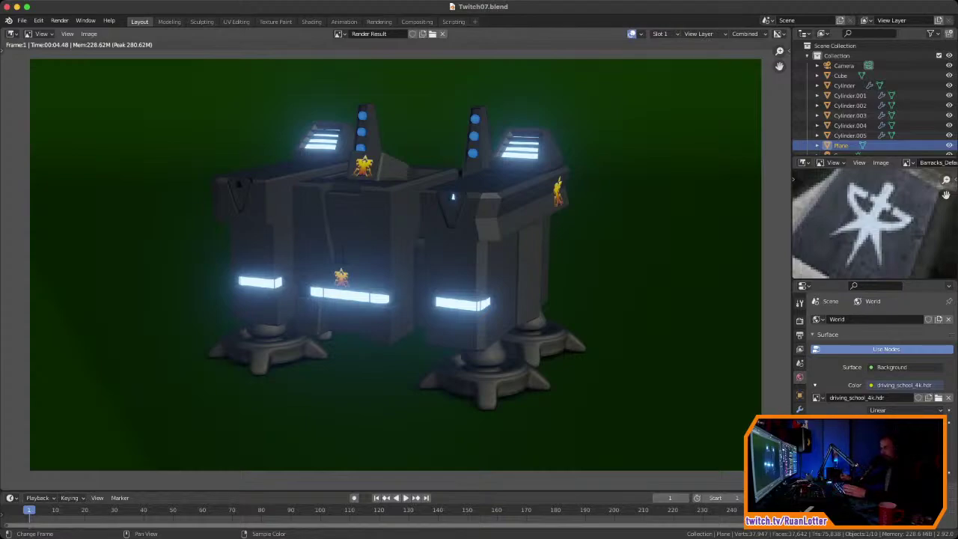
{"action": "key", "text": "Escape"}
Step: Examine the barracks body from several angles, including its mesh topology in Edit Mode
{"action": "middle_click_drag", "start_coordinate": [330, 217], "coordinate": [347, 249]}
{"action": "left_click", "coordinate": [475, 273]}
{"action": "key", "text": "KP_Decimal"}
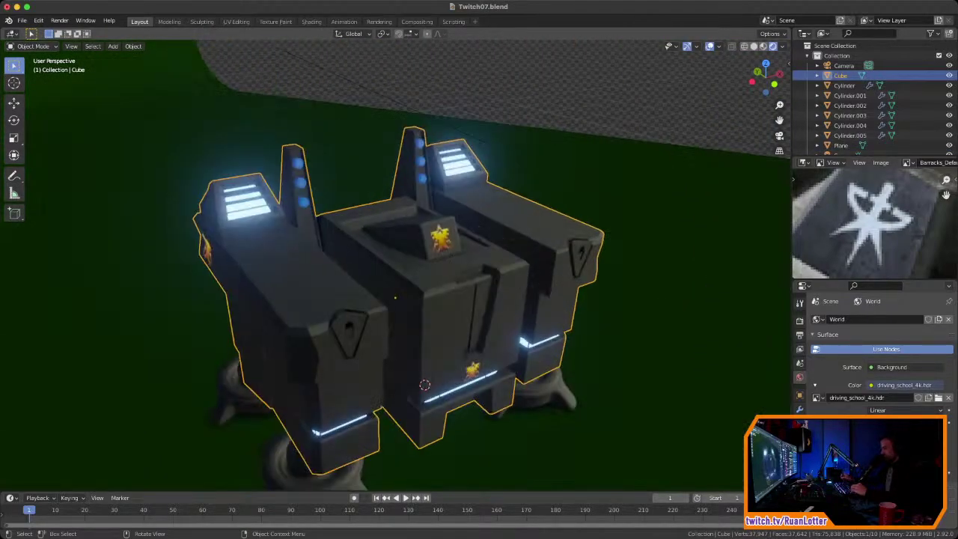
{"action": "middle_click_drag", "start_coordinate": [479, 276], "coordinate": [329, 232]}
{"action": "middle_click_drag", "start_coordinate": [375, 254], "coordinate": [449, 277], "text": "ctrl"}
{"action": "middle_click_drag", "start_coordinate": [449, 277], "coordinate": [385, 277], "text": "shift"}
{"action": "key", "text": "Tab"}
{"action": "middle_click_drag", "start_coordinate": [385, 277], "coordinate": [336, 232], "text": "shift"}
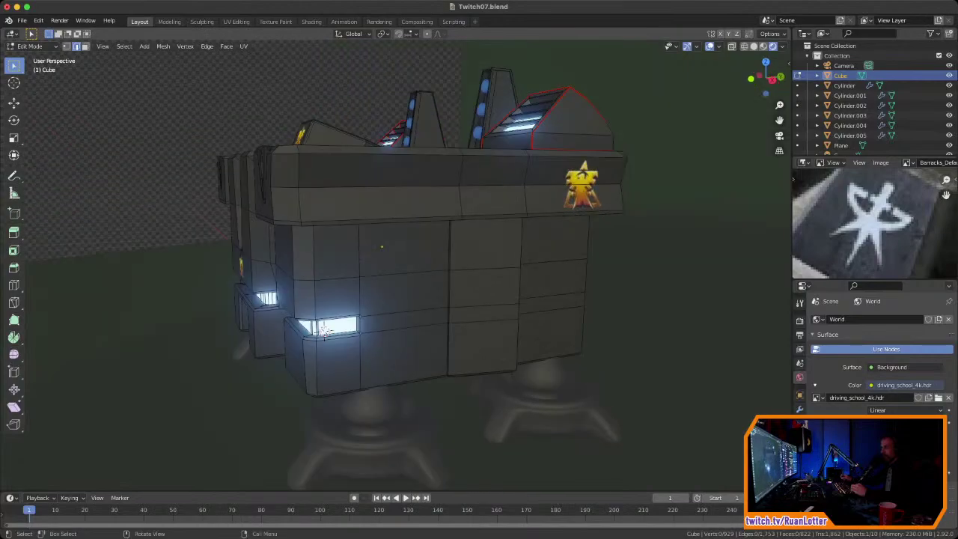
{"action": "middle_click_drag", "start_coordinate": [404, 262], "coordinate": [464, 233]}
{"action": "key", "text": "Tab"}
{"action": "middle_click_drag", "start_coordinate": [464, 233], "coordinate": [398, 310], "text": "ctrl"}
{"action": "key", "text": "Tab"}
{"action": "key", "text": "Tab"}
{"action": "scroll", "coordinate": [421, 241], "scroll_direction": "down", "scroll_amount": 6}
{"action": "scroll", "coordinate": [389, 288], "scroll_direction": "up", "scroll_amount": 3}
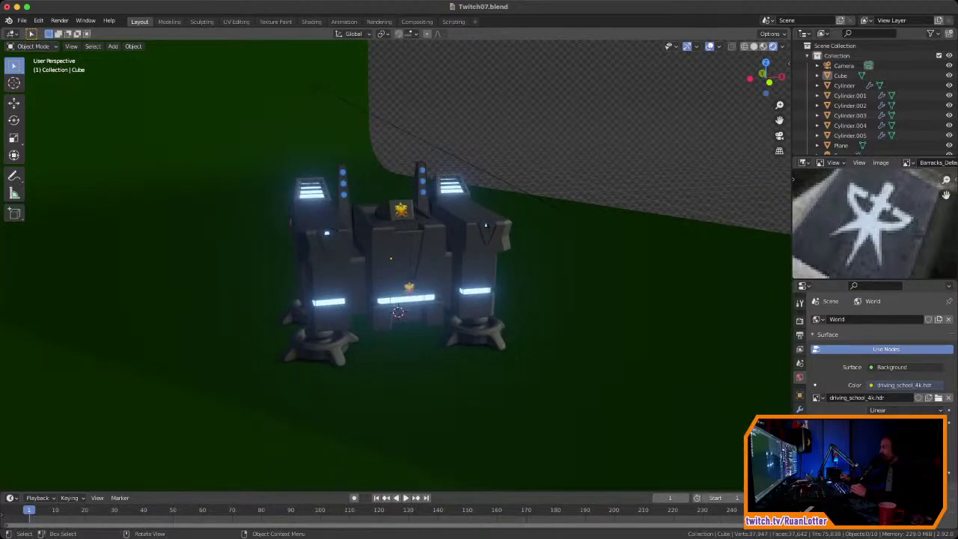
Step: Examine the front, rear and sides of the finished barracks against the full reference image
{"action": "middle_click_drag", "start_coordinate": [398, 309], "coordinate": [366, 307]}
{"action": "scroll", "coordinate": [404, 307], "scroll_direction": "up", "scroll_amount": 3}
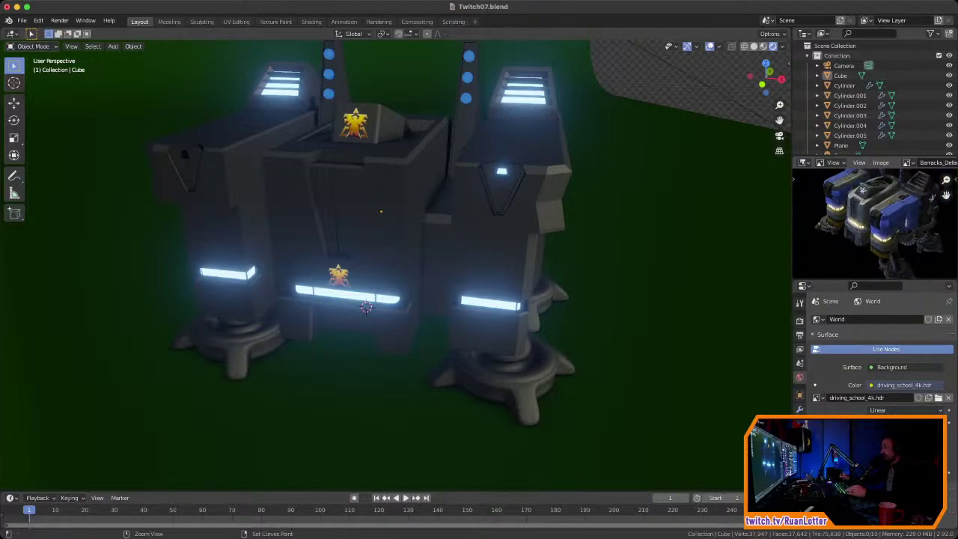
{"action": "middle_click_drag", "start_coordinate": [183, 151], "coordinate": [278, 104]}
{"action": "middle_click_drag", "start_coordinate": [375, 294], "coordinate": [392, 261]}
{"action": "scroll", "coordinate": [374, 322], "scroll_direction": "up", "scroll_amount": 2}
{"action": "left_click", "coordinate": [378, 274]}
{"action": "scroll", "coordinate": [452, 274], "scroll_direction": "down", "scroll_amount": 3}
{"action": "scroll", "coordinate": [460, 307], "scroll_direction": "down", "scroll_amount": 2}
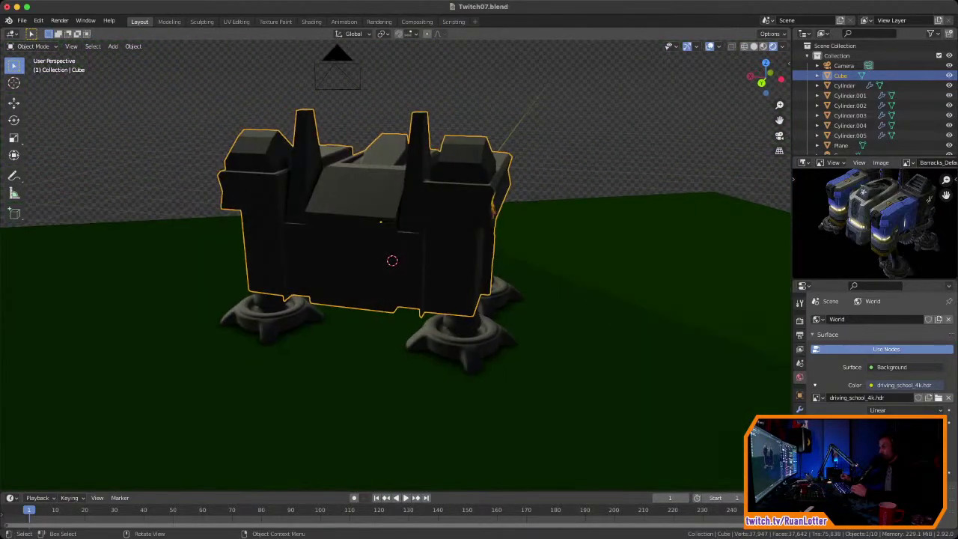
{"action": "middle_click_drag", "start_coordinate": [392, 187], "coordinate": [478, 138]}
{"action": "middle_click_drag", "start_coordinate": [479, 139], "coordinate": [450, 182]}
{"action": "mouse_move", "coordinate": [449, 181]}
{"action": "middle_mouse_down"}
{"action": "mouse_move", "coordinate": [528, 159]}
{"action": "mouse_move", "coordinate": [448, 178]}
{"action": "middle_mouse_up"}
{"action": "scroll", "coordinate": [369, 279], "scroll_direction": "down", "scroll_amount": 3}
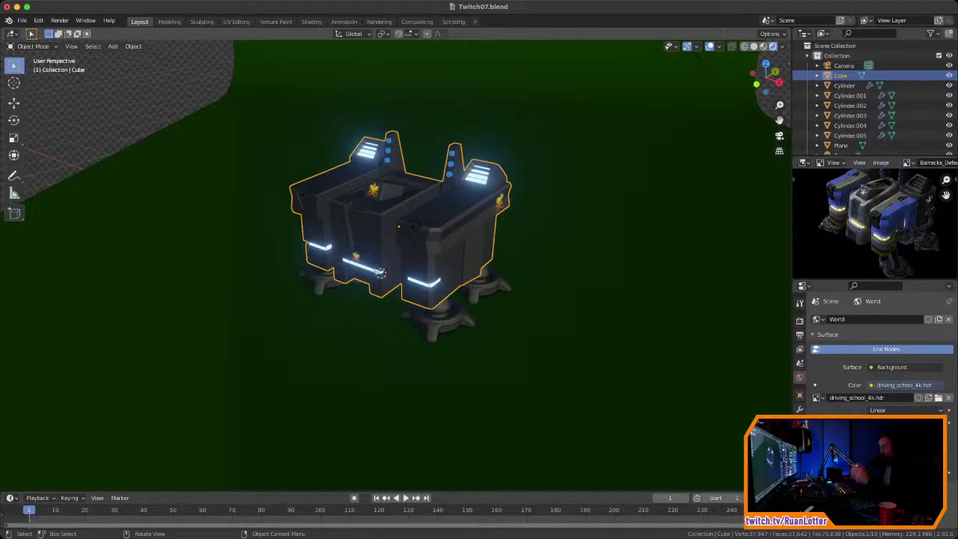
{"action": "middle_click_drag", "start_coordinate": [382, 274], "coordinate": [381, 270], "text": "ctrl"}
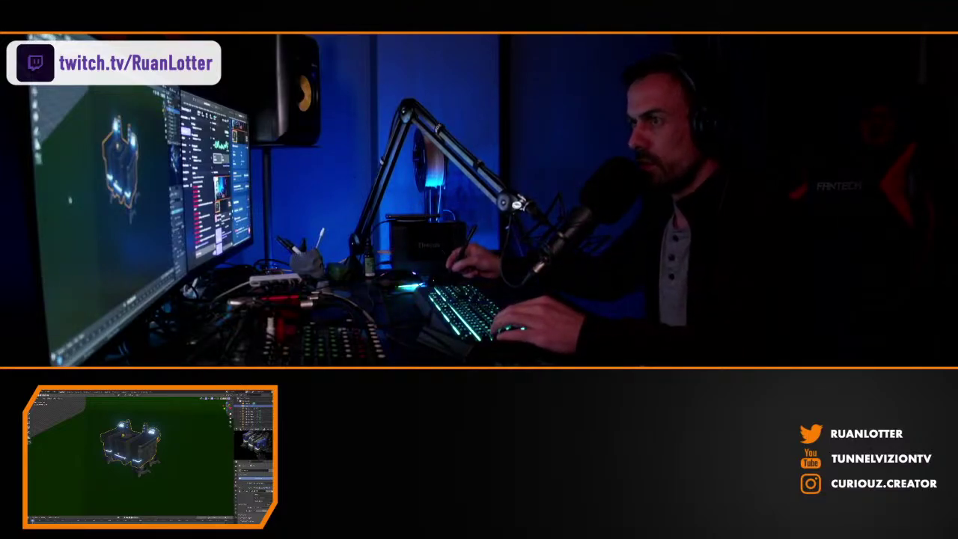
{"action": "middle_click_drag", "start_coordinate": [120, 456], "coordinate": [144, 466]}
{"action": "key", "text": "alt+Tab"}
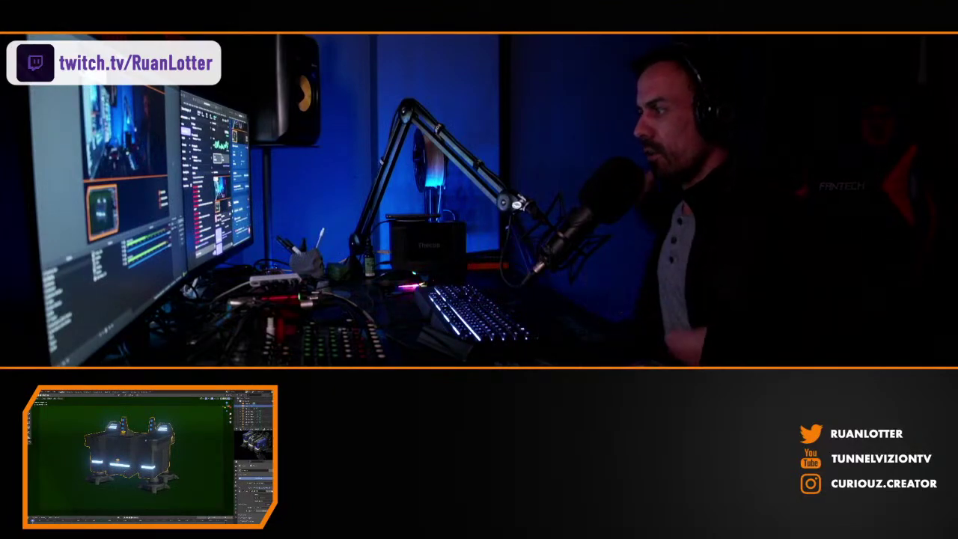